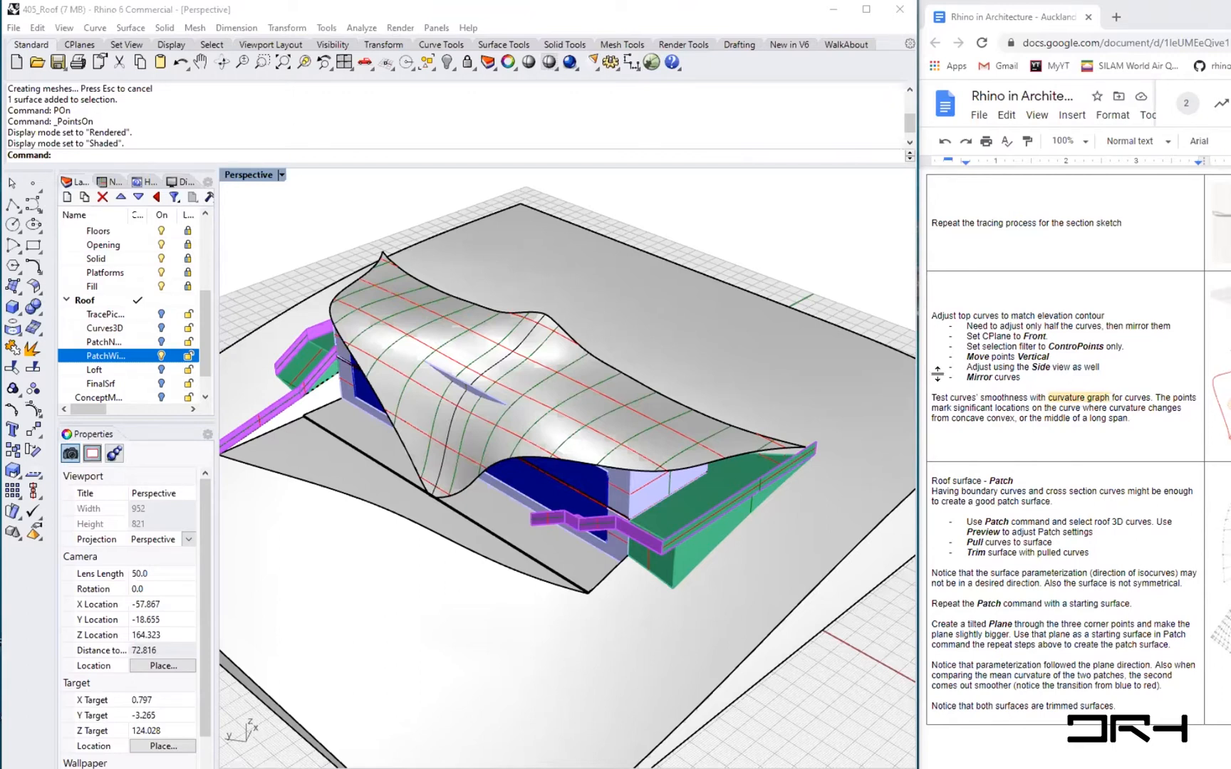
- Select the roof patch surface and turn on its control points
click(393, 294)
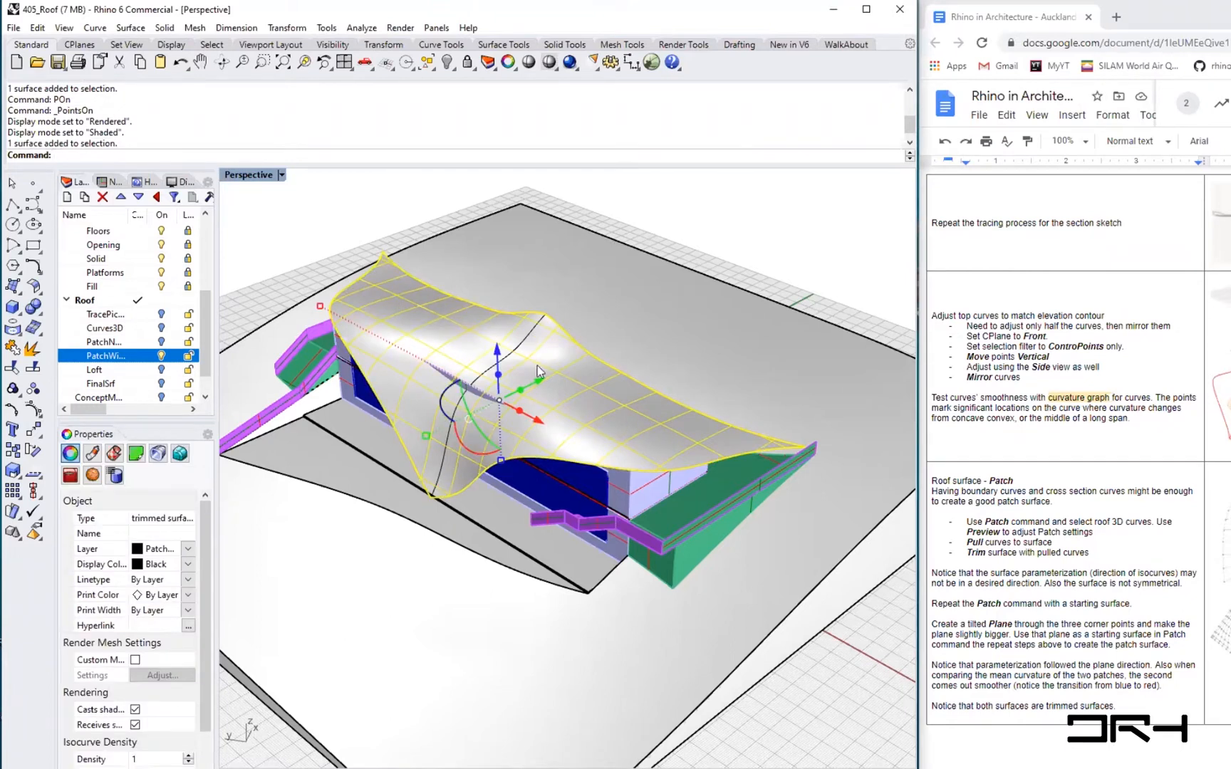
click(775, 669)
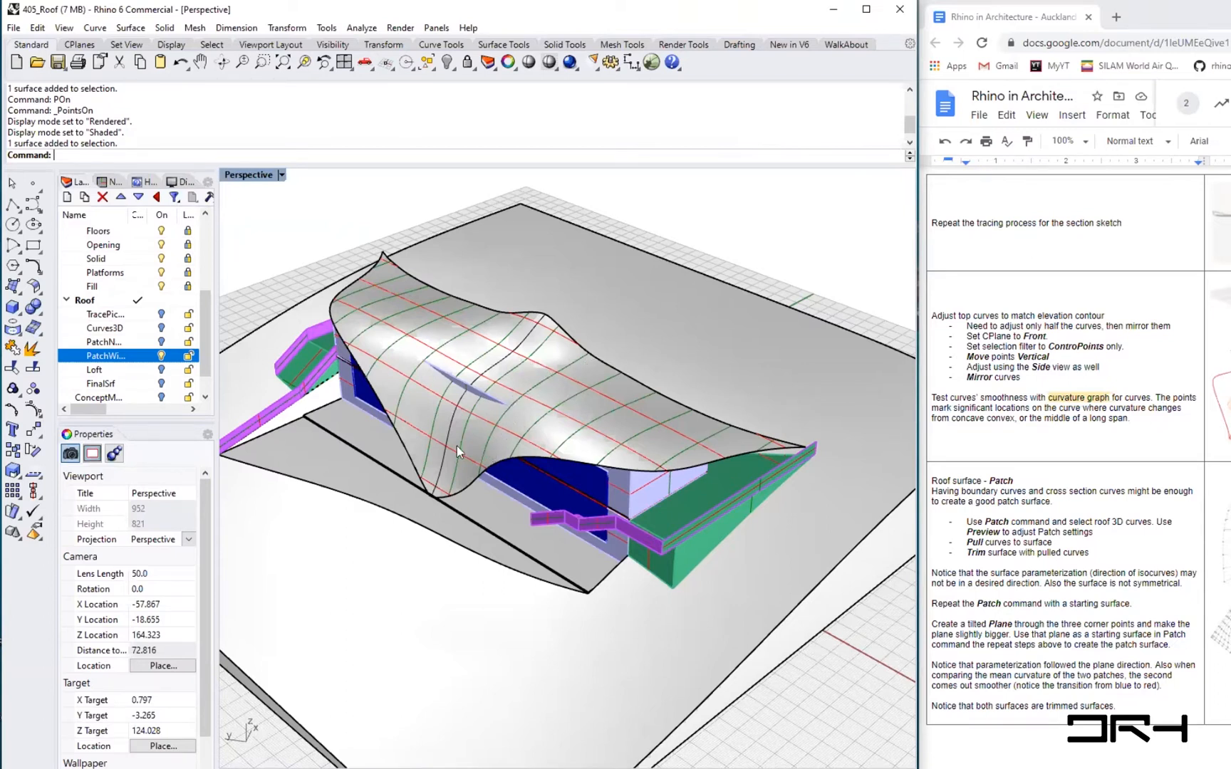
click(476, 336)
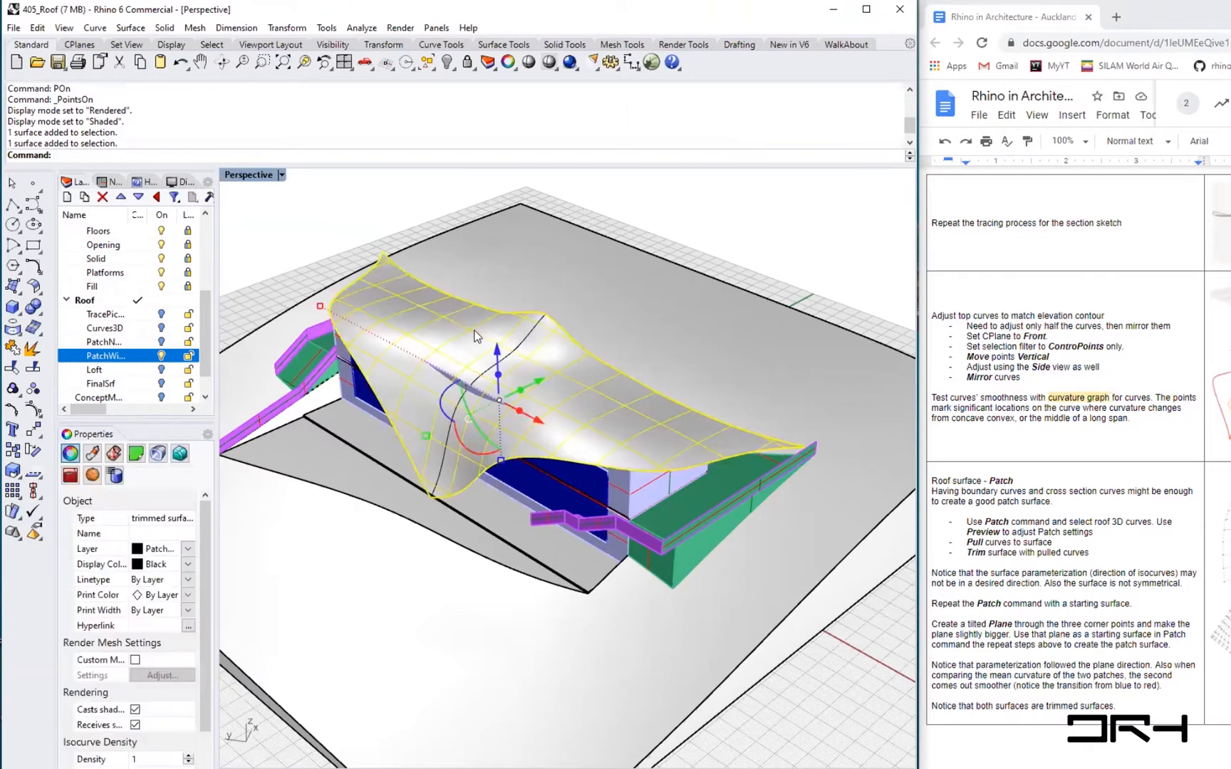
text(POn)
key(Return)
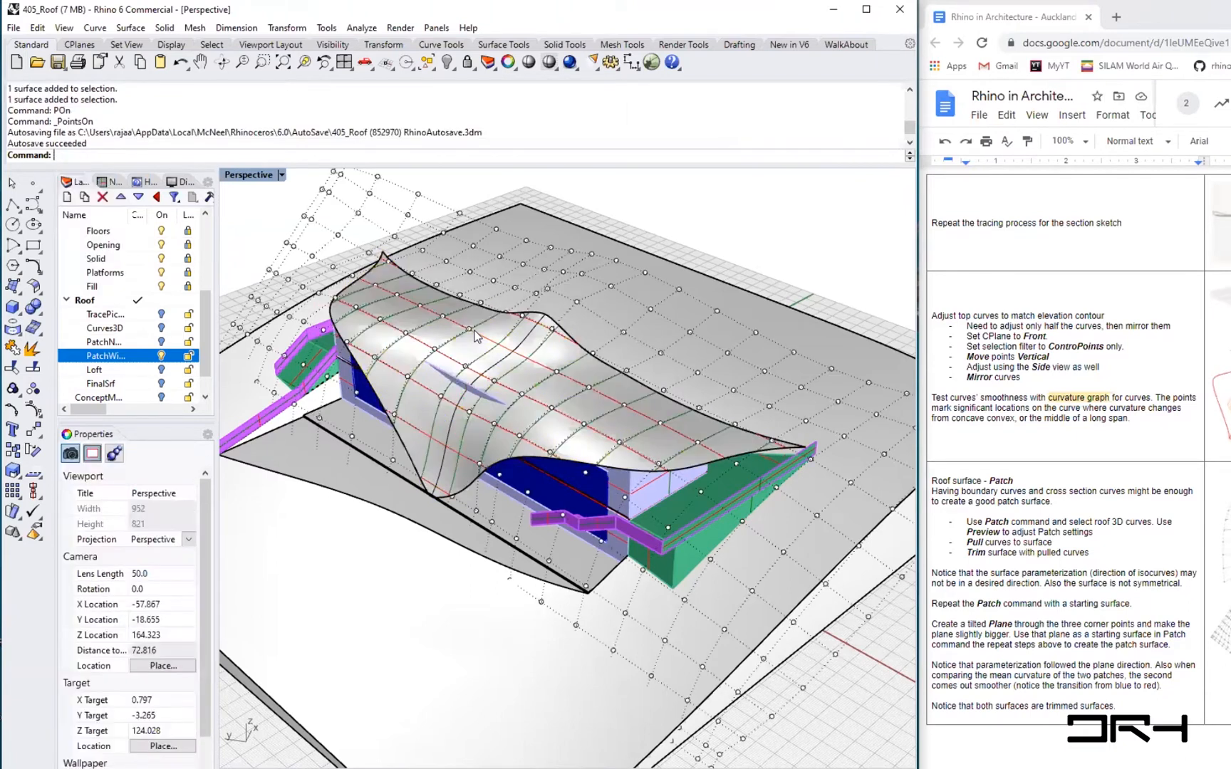
scroll(465, 394, down, 2)
right_drag(420, 407, 365, 263)
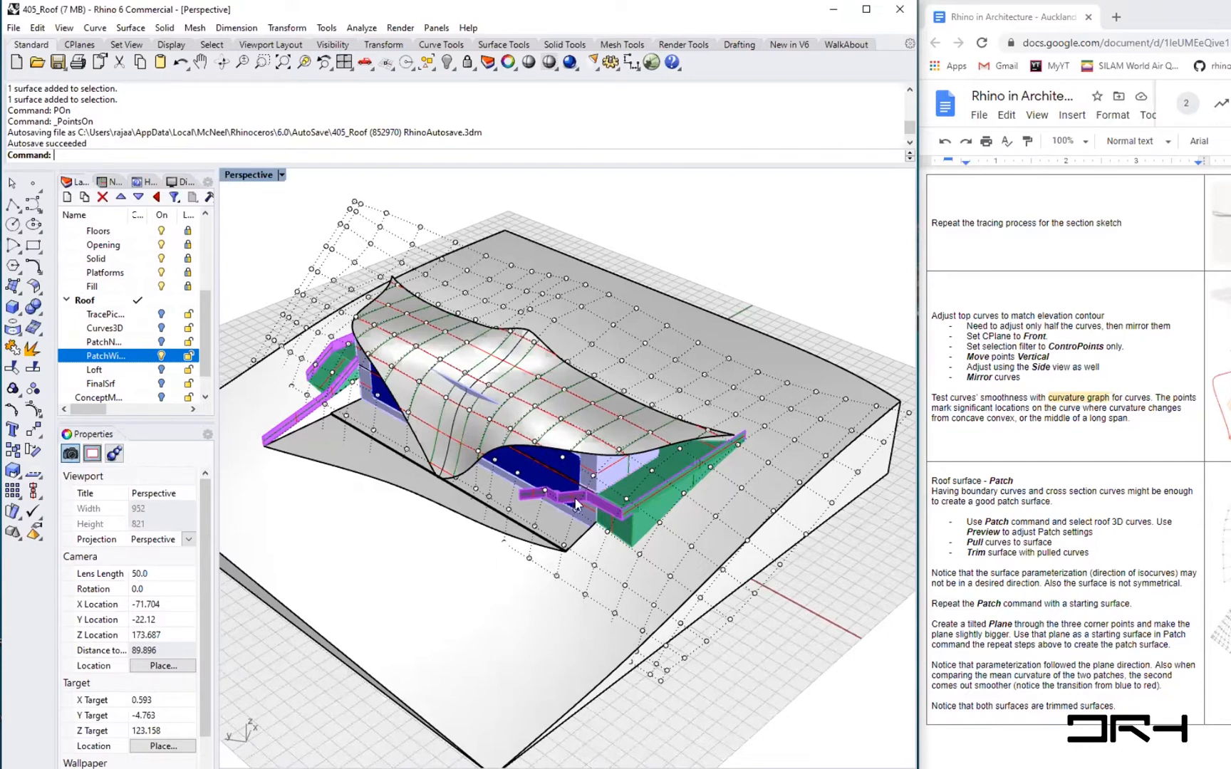
- Try untrimming an edge of the roof patch surface, then undo the untrim and exit the command
text(ntrim)
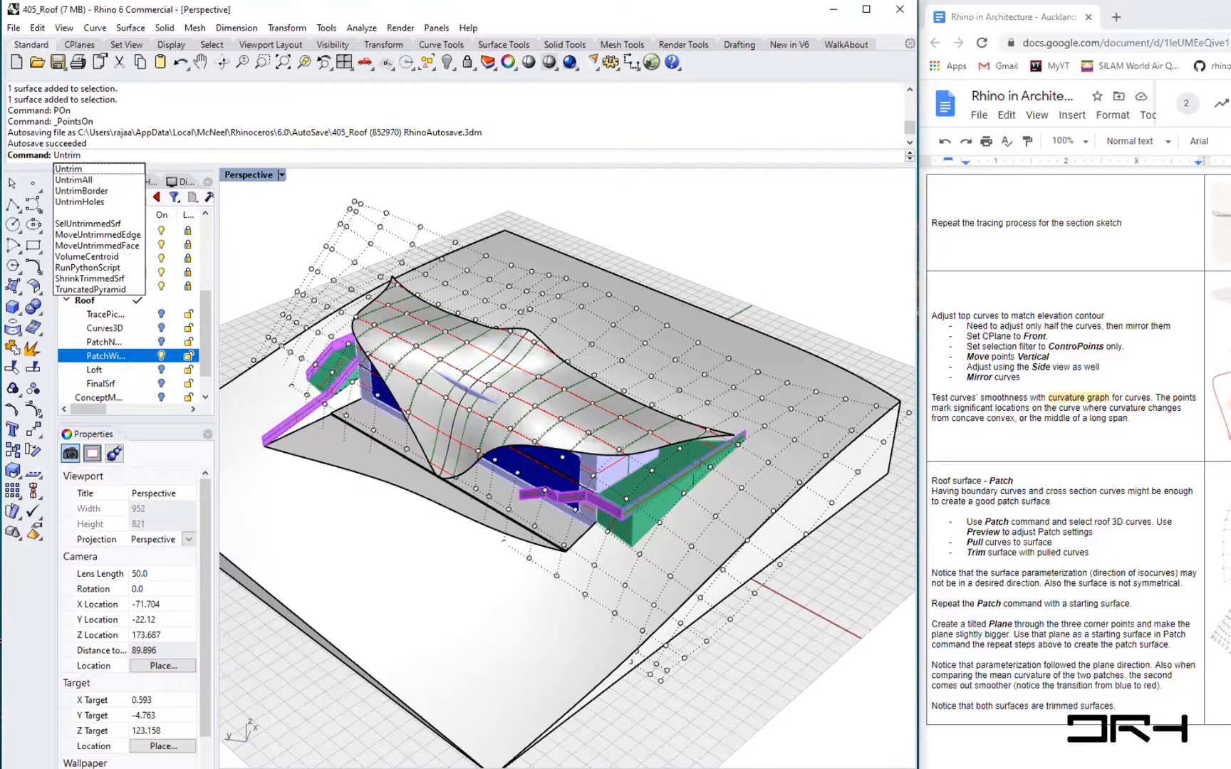
key(Return)
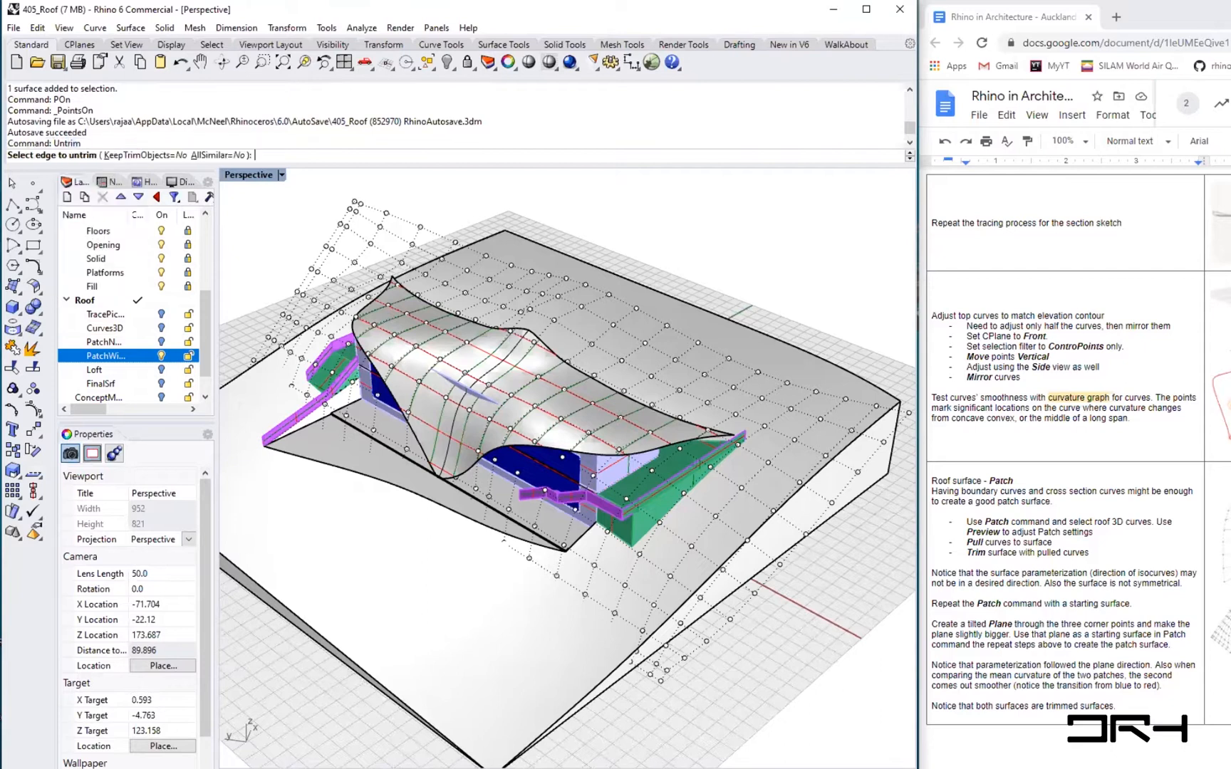
click(628, 401)
right_drag(478, 552, 429, 462)
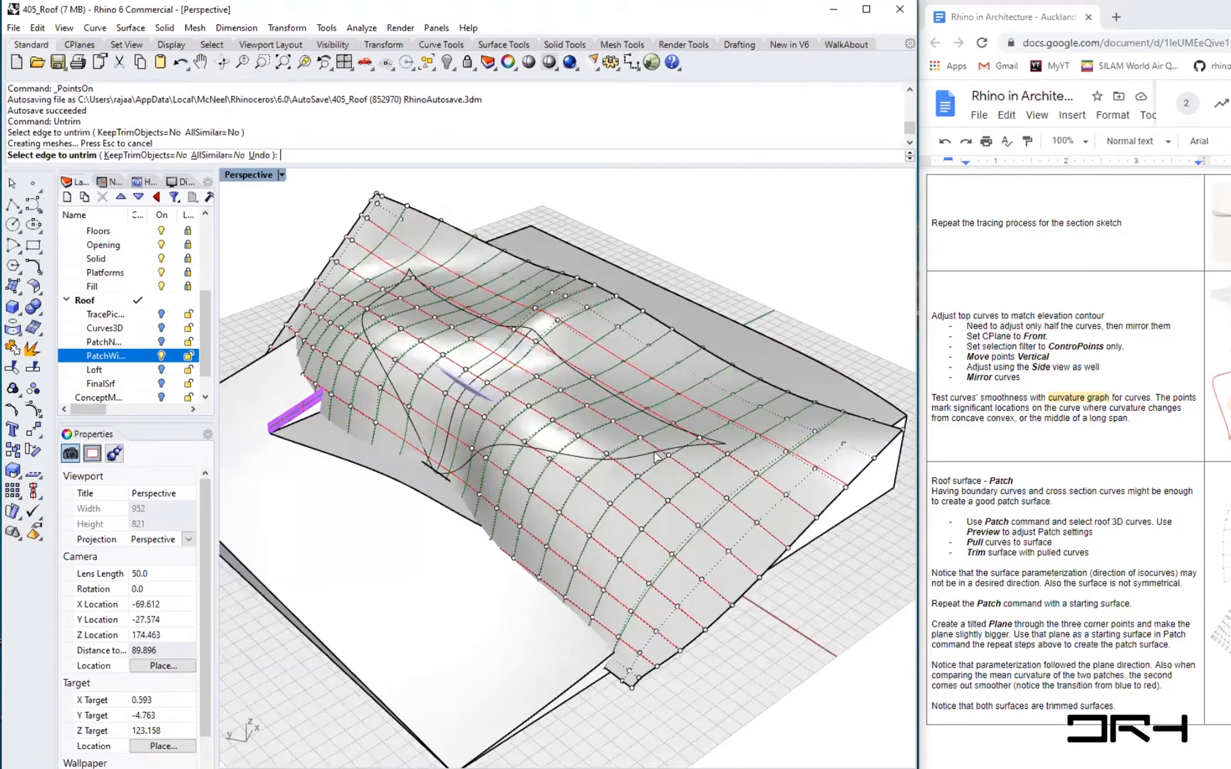
key(ctrl+z)
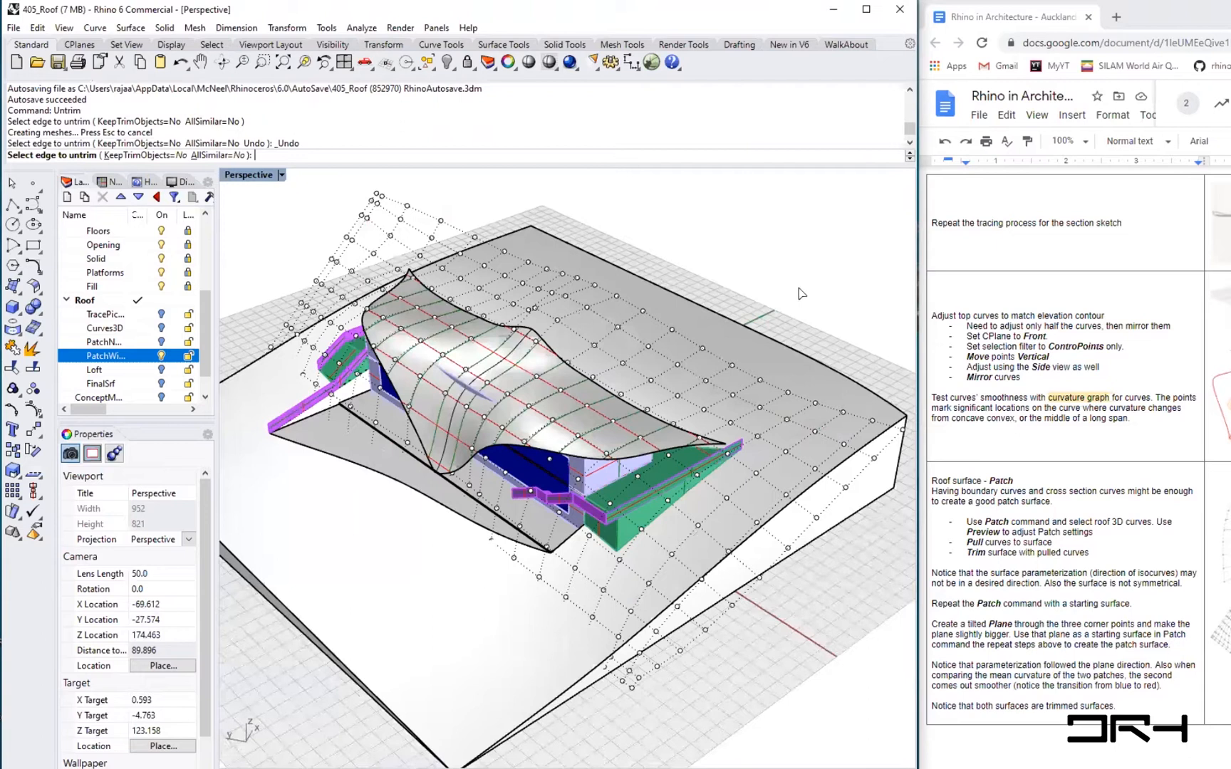
key(Escape)
key(Escape)
- Show the roof surface's control points again, window-select points at the roof peak and move them upward
mouse_move(525, 491)
right_down()
mouse_move(541, 486)
mouse_move(518, 504)
right_up()
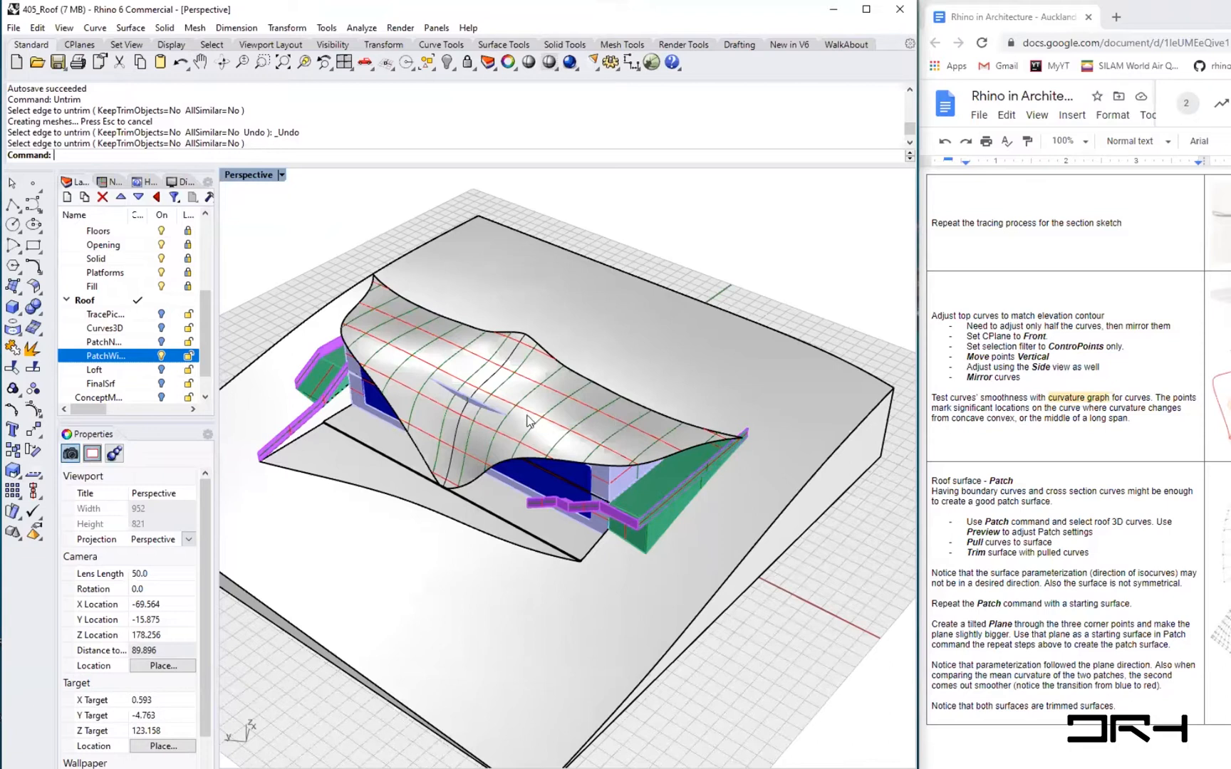
scroll(491, 393, up, 2)
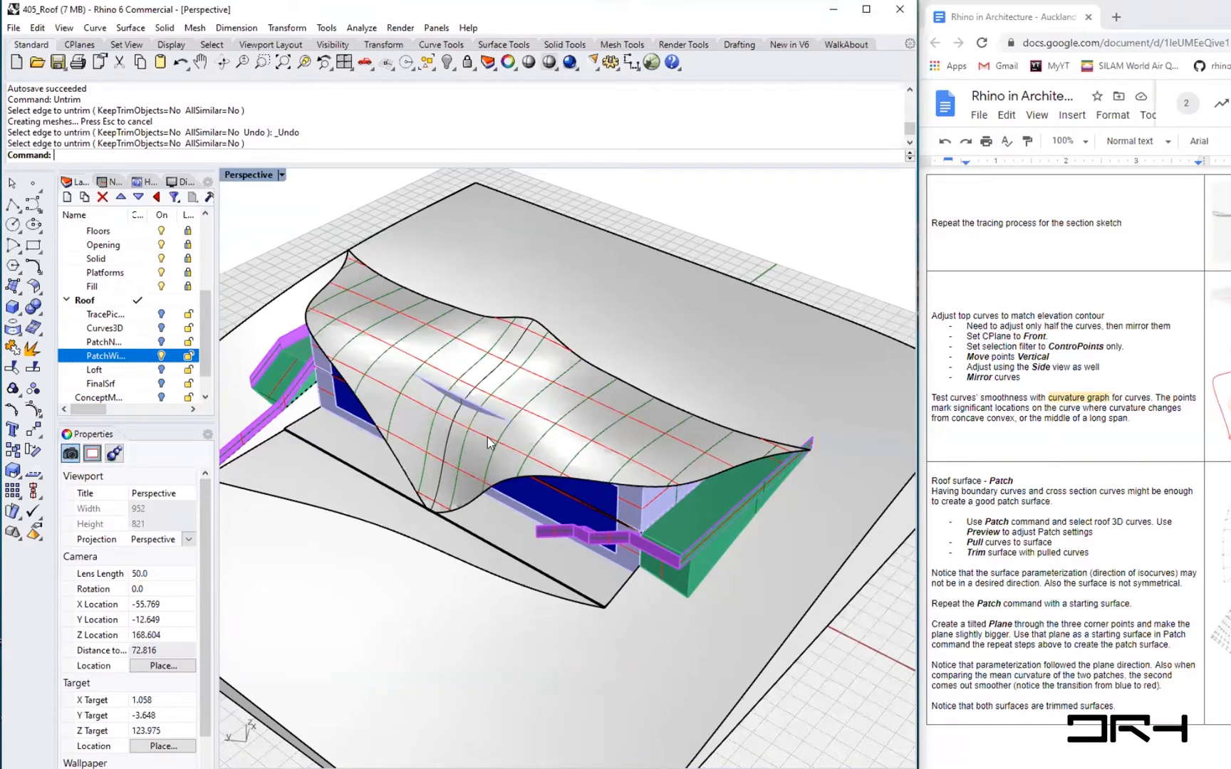
click(466, 369)
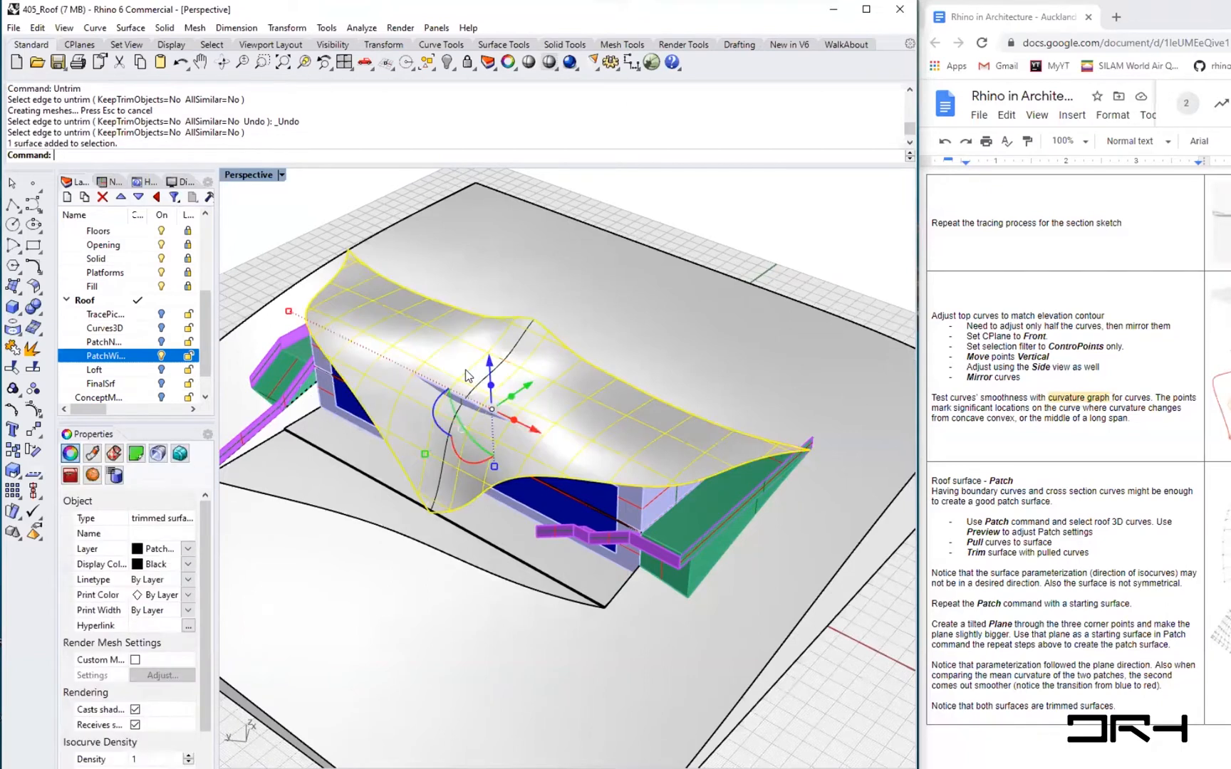
text(POn)
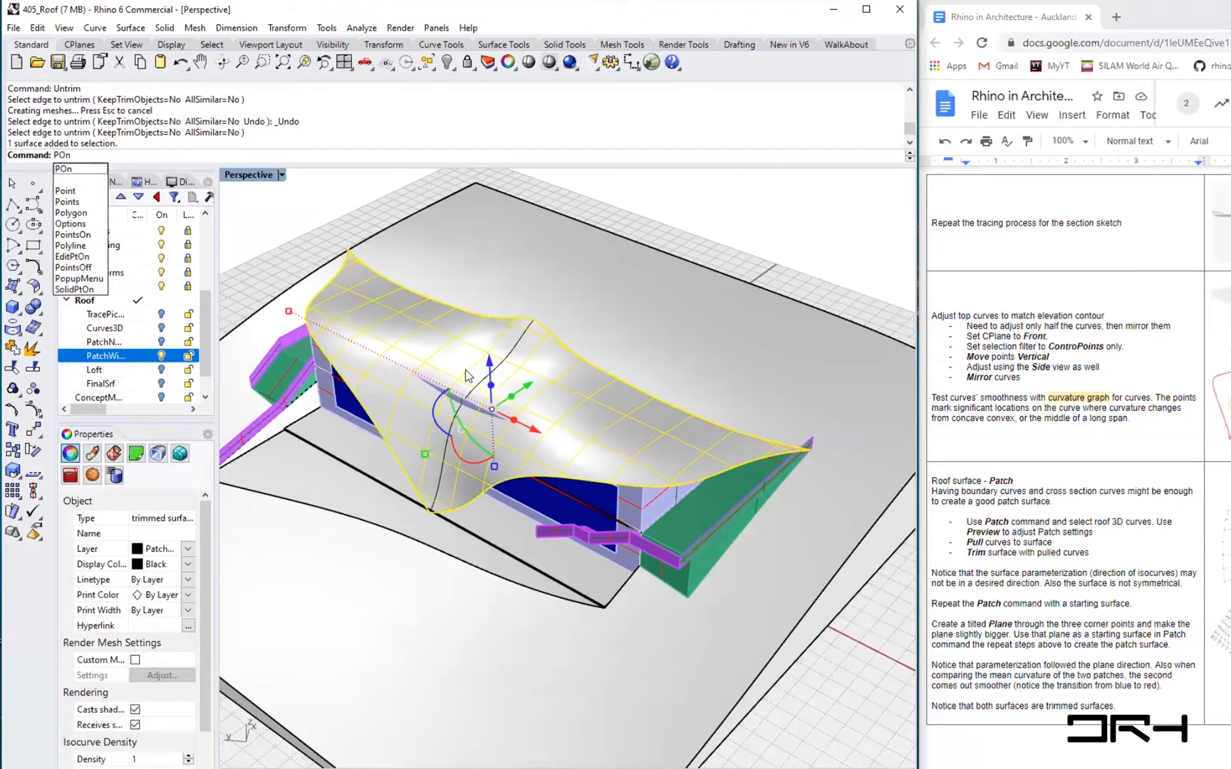
key(Return)
right_drag(600, 584, 479, 502)
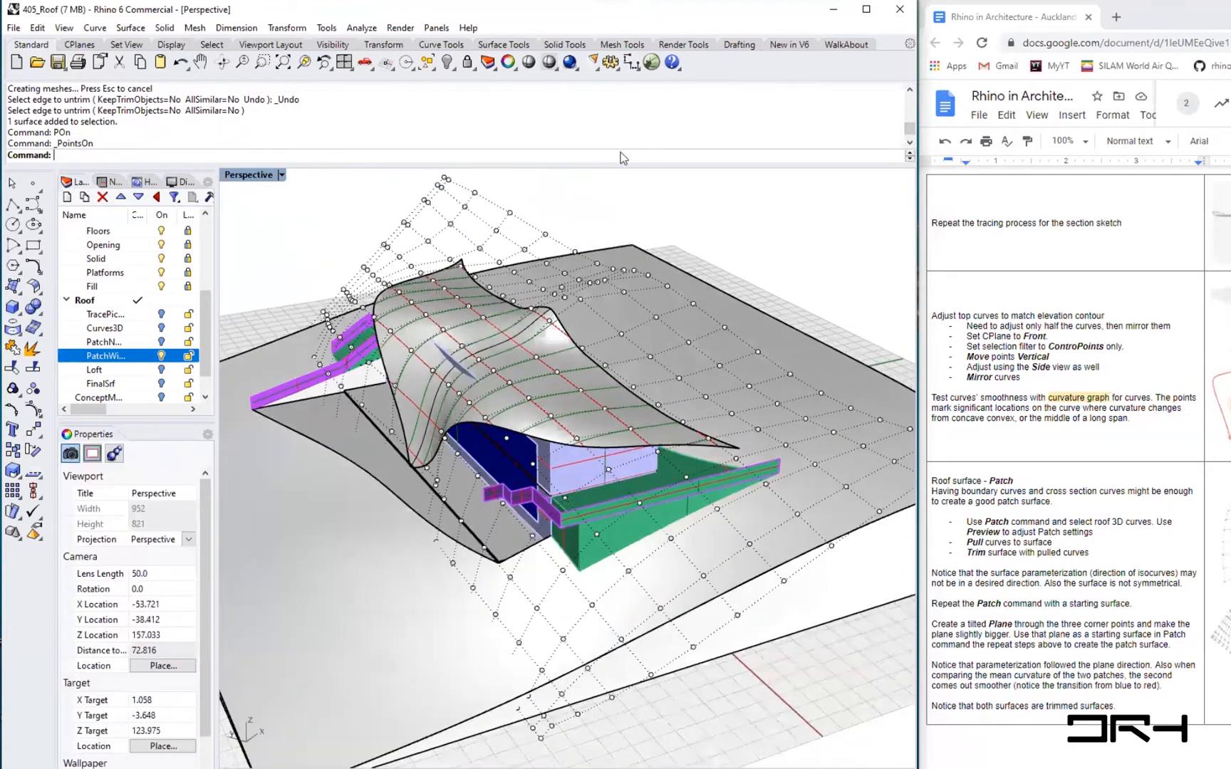
drag(582, 243, 427, 192)
scroll(498, 248, down, 4)
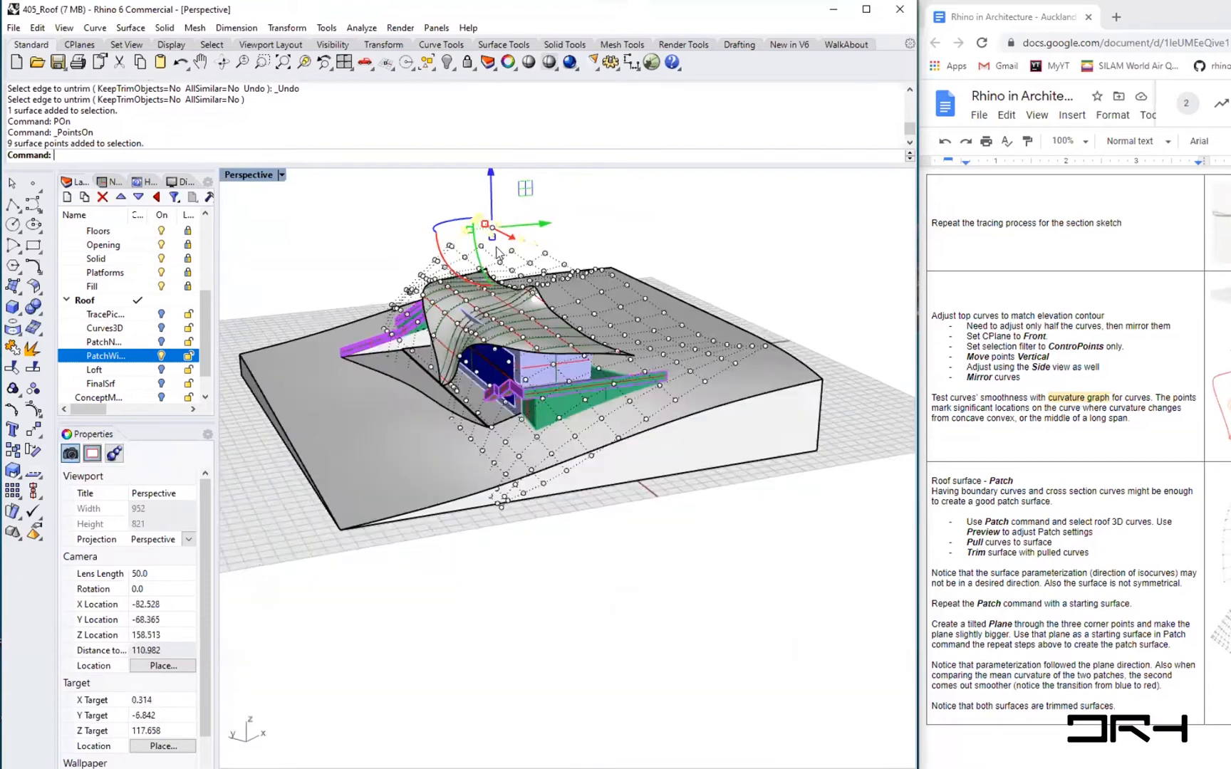
scroll(499, 248, up, 2)
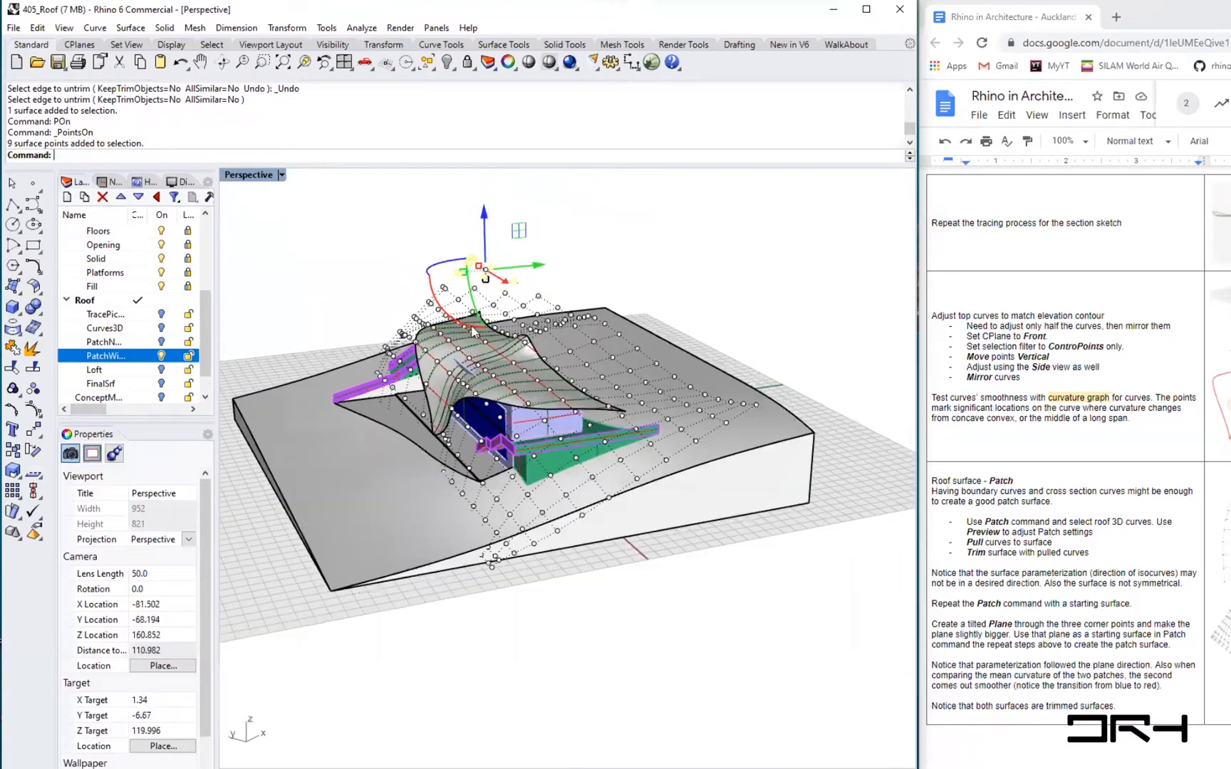
drag(473, 329, 470, 219)
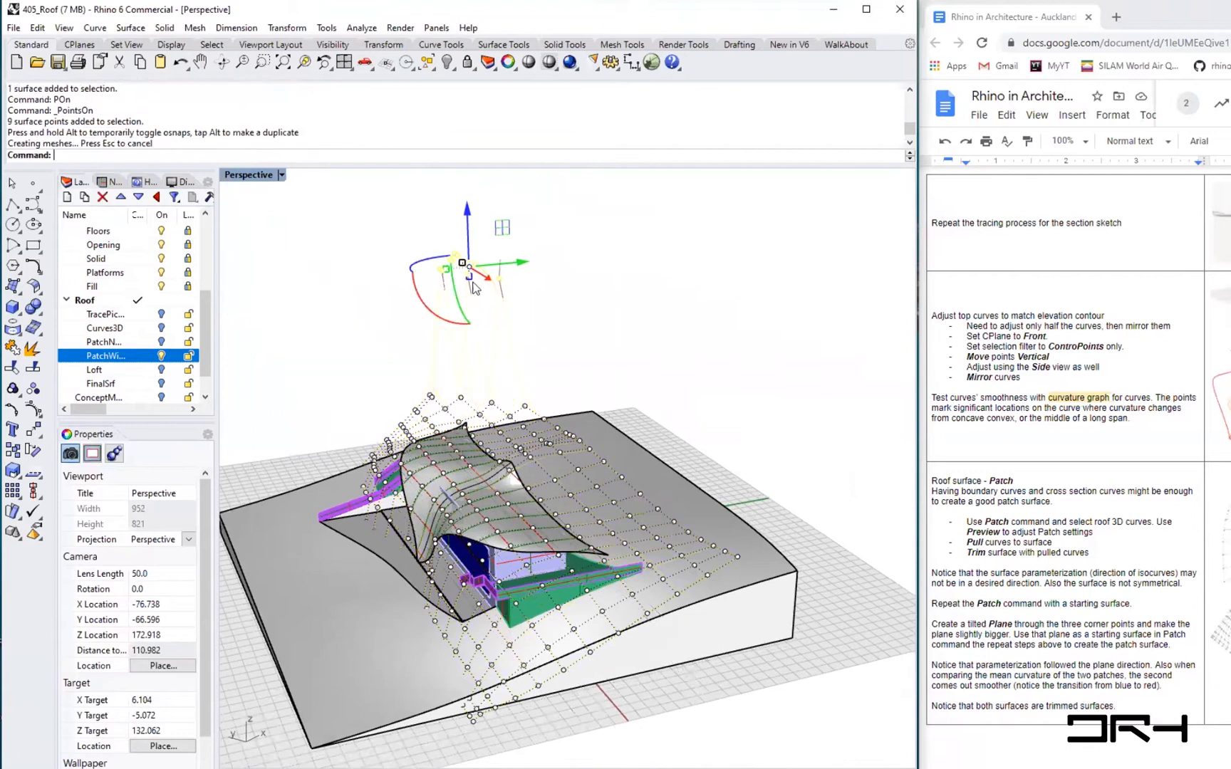
key(ctrl+z)
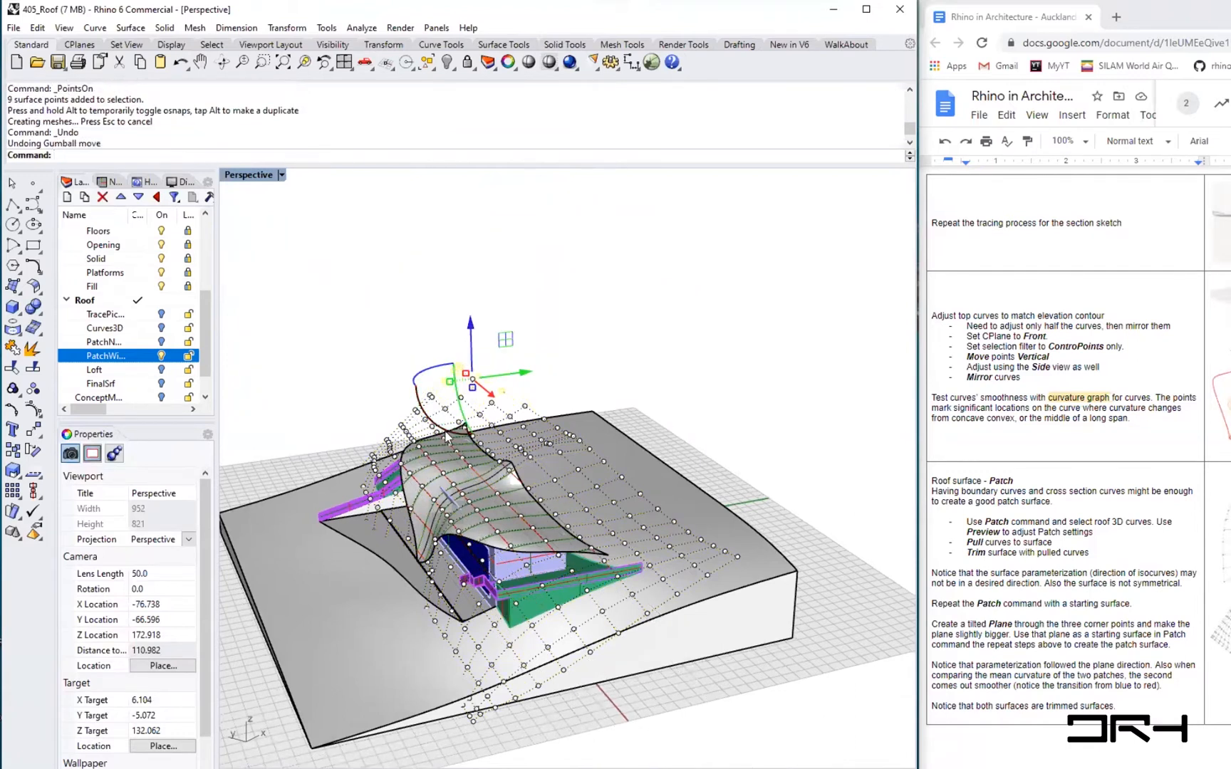
- Pick several control points along the roof peak individually and raise them with the gumball
scroll(465, 431, up, 5)
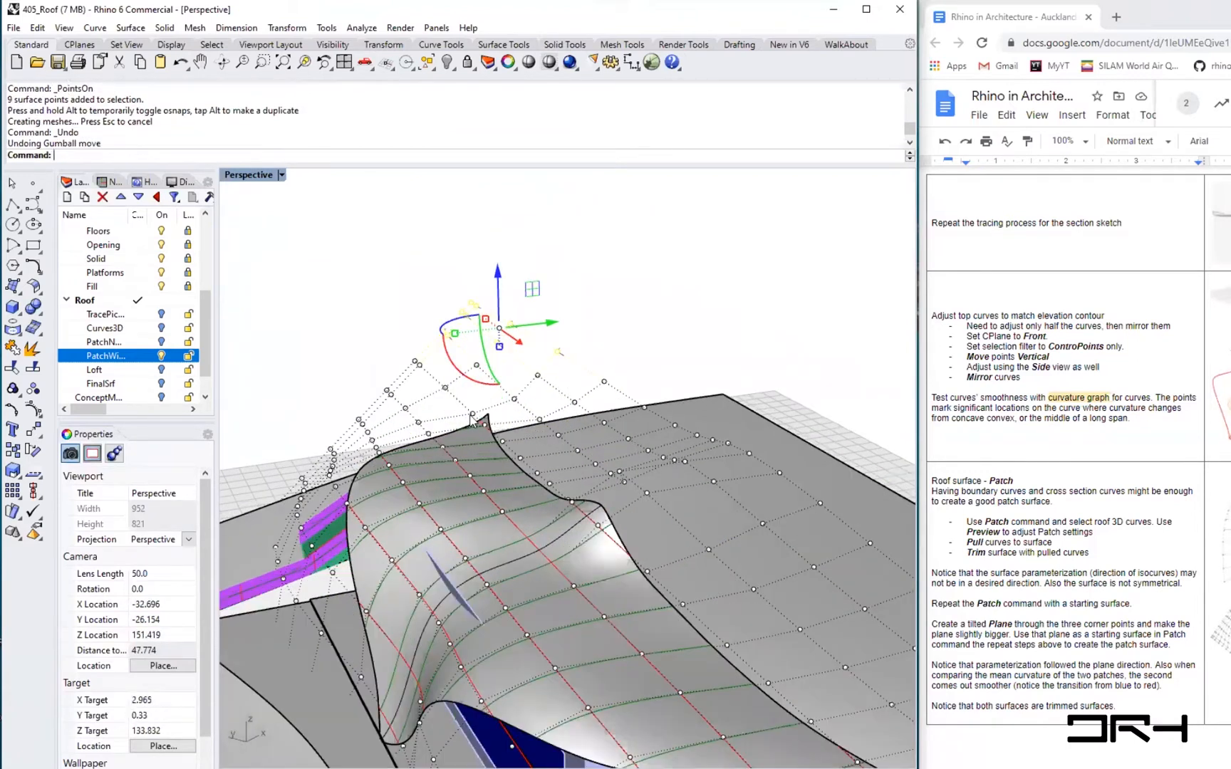
shift+click(474, 420)
shift+click(486, 425)
shift+click(515, 401)
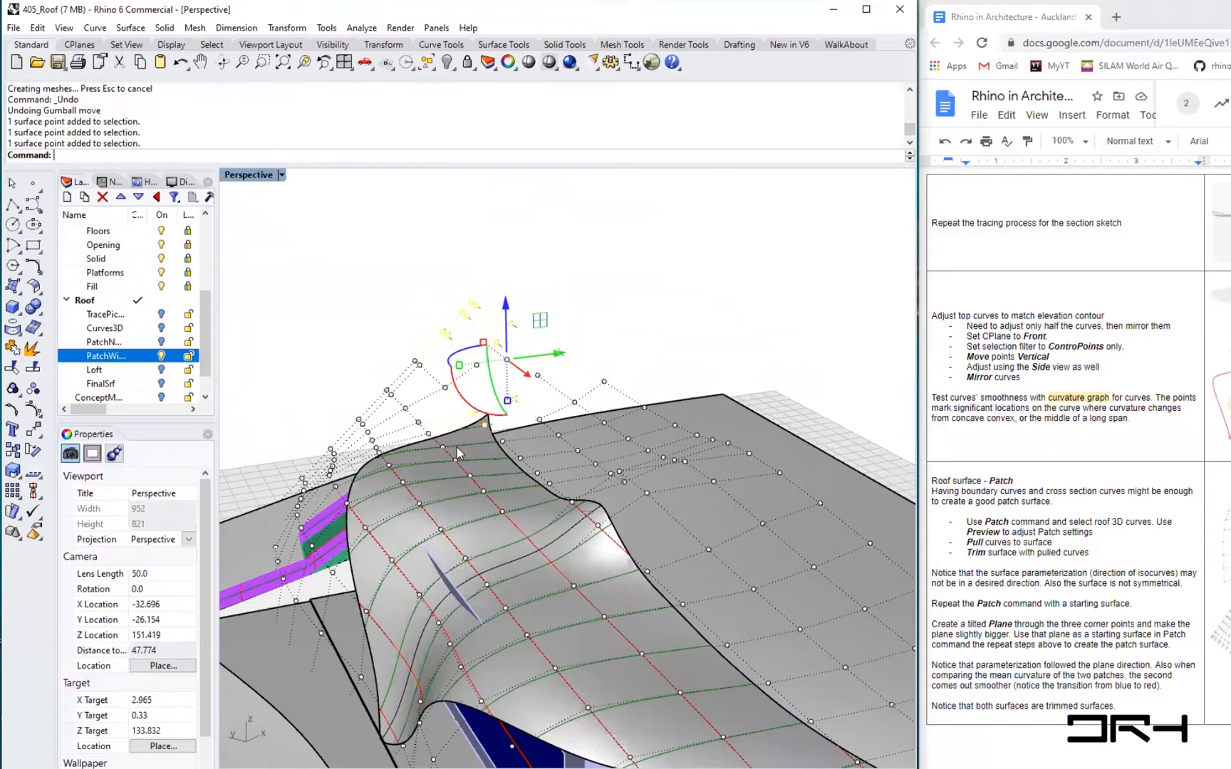
shift+click(439, 443)
shift+click(477, 472)
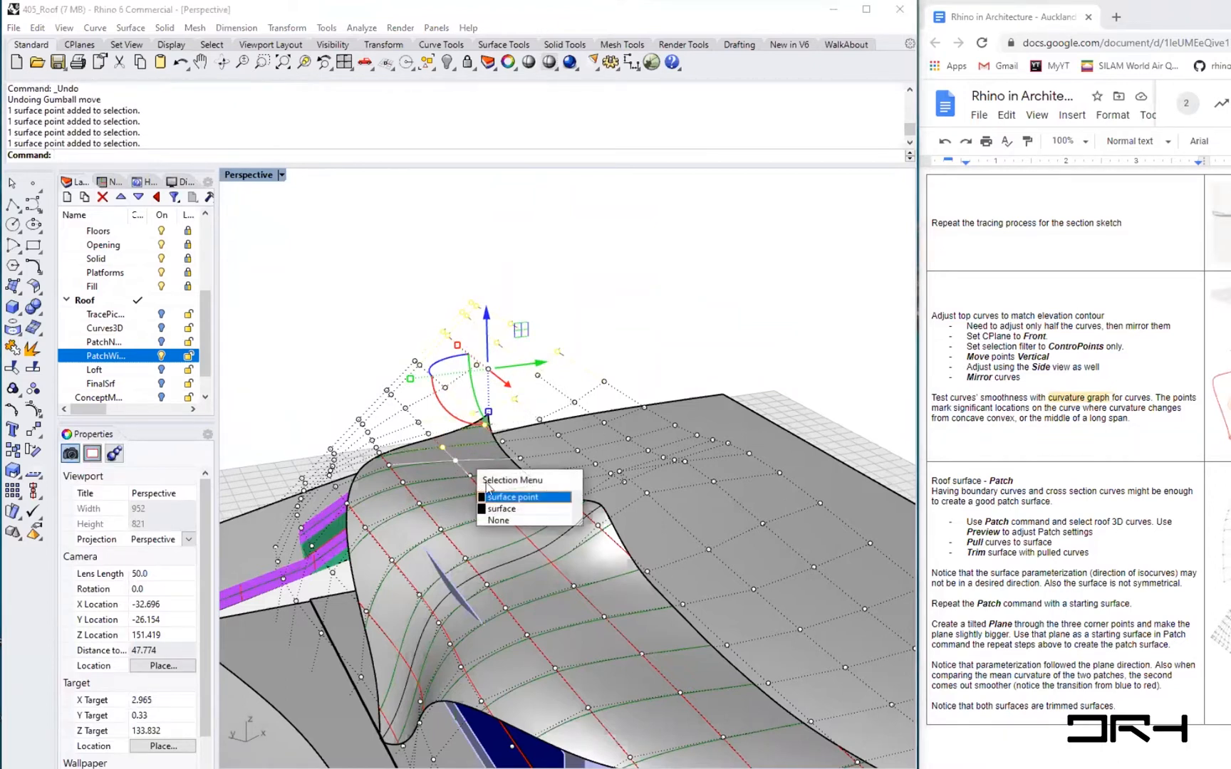
click(492, 497)
drag(499, 381, 476, 290)
right_drag(413, 523, 477, 420)
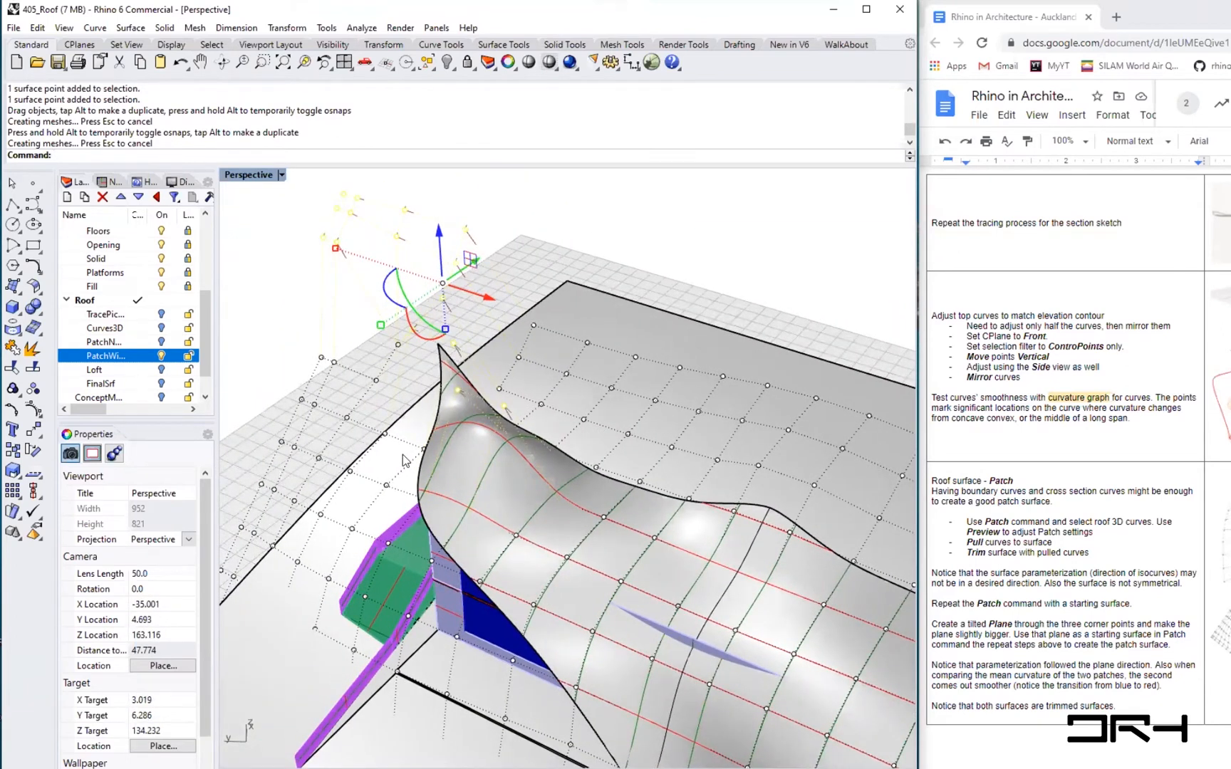
scroll(404, 459, down, 6)
scroll(404, 459, up, 4)
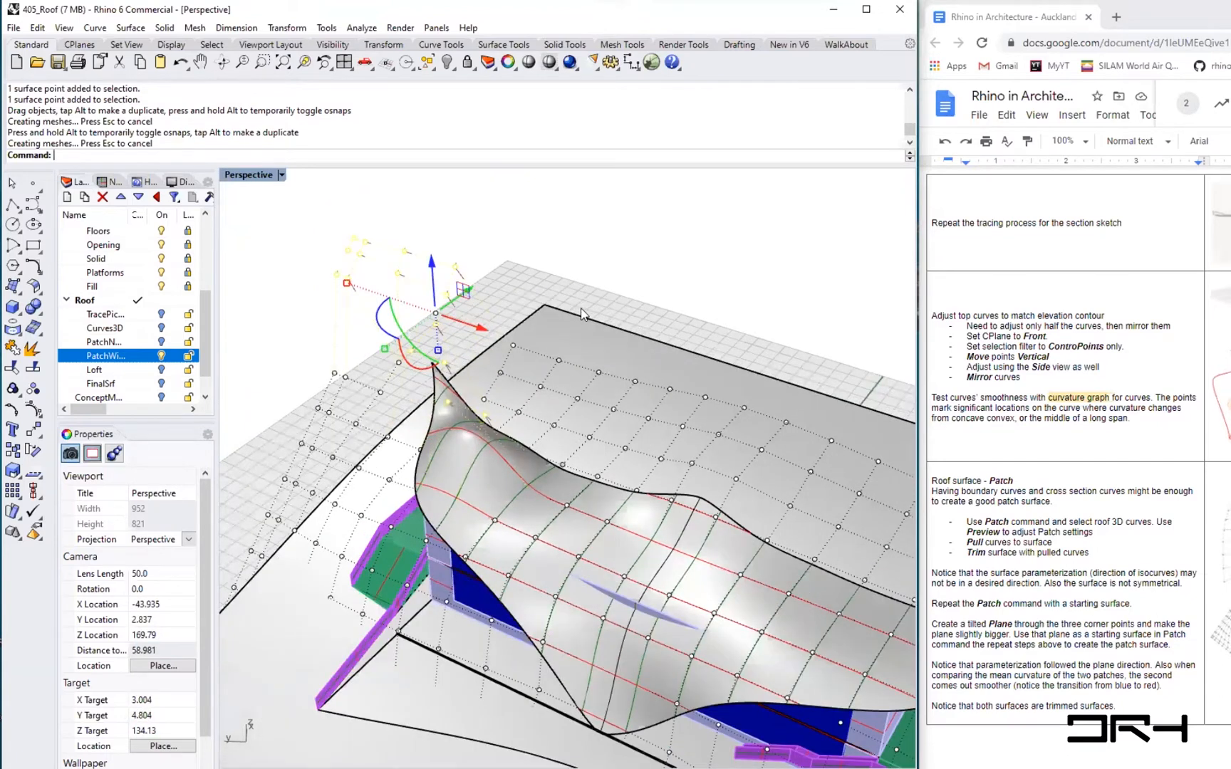
key(ctrl+z)
key(Escape)
key(Escape)
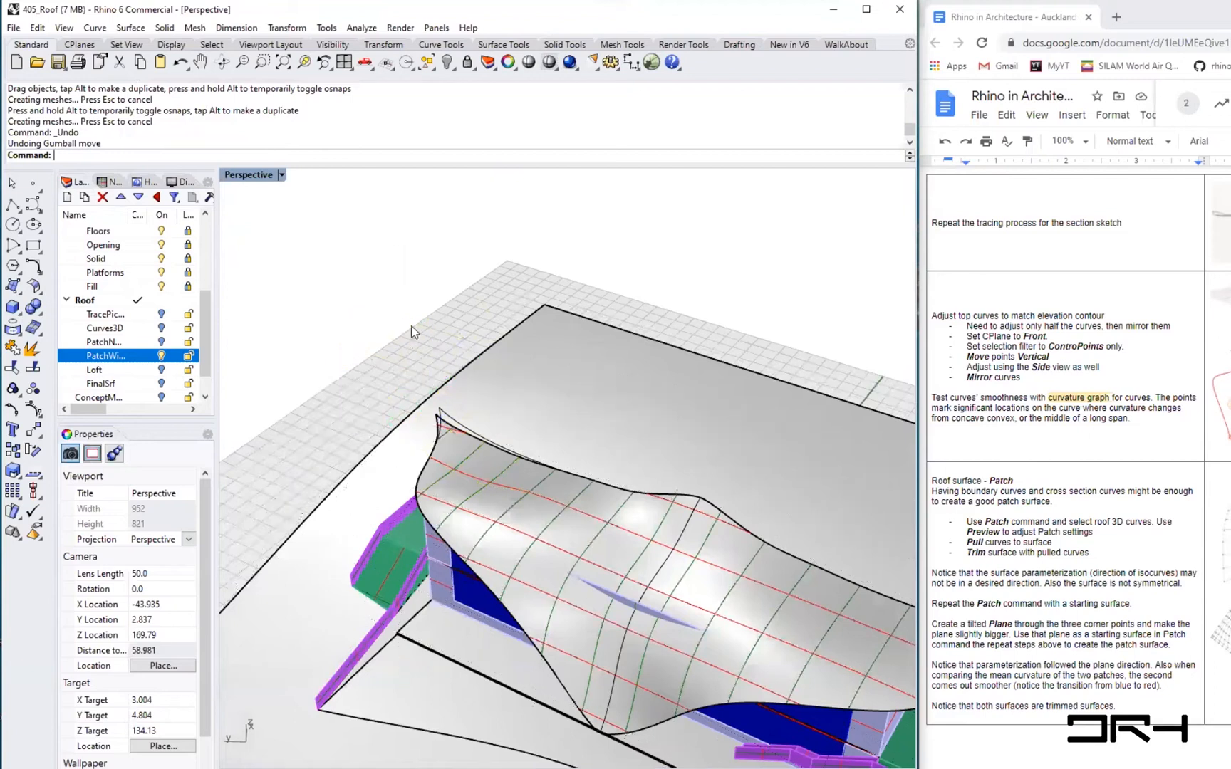
- Create a rectangular plane by picking two opposite corner points
scroll(407, 330, down, 6)
shift+right_drag(499, 508, 258, 467)
right_drag(491, 469, 623, 577)
shift+right_drag(779, 510, 653, 448)
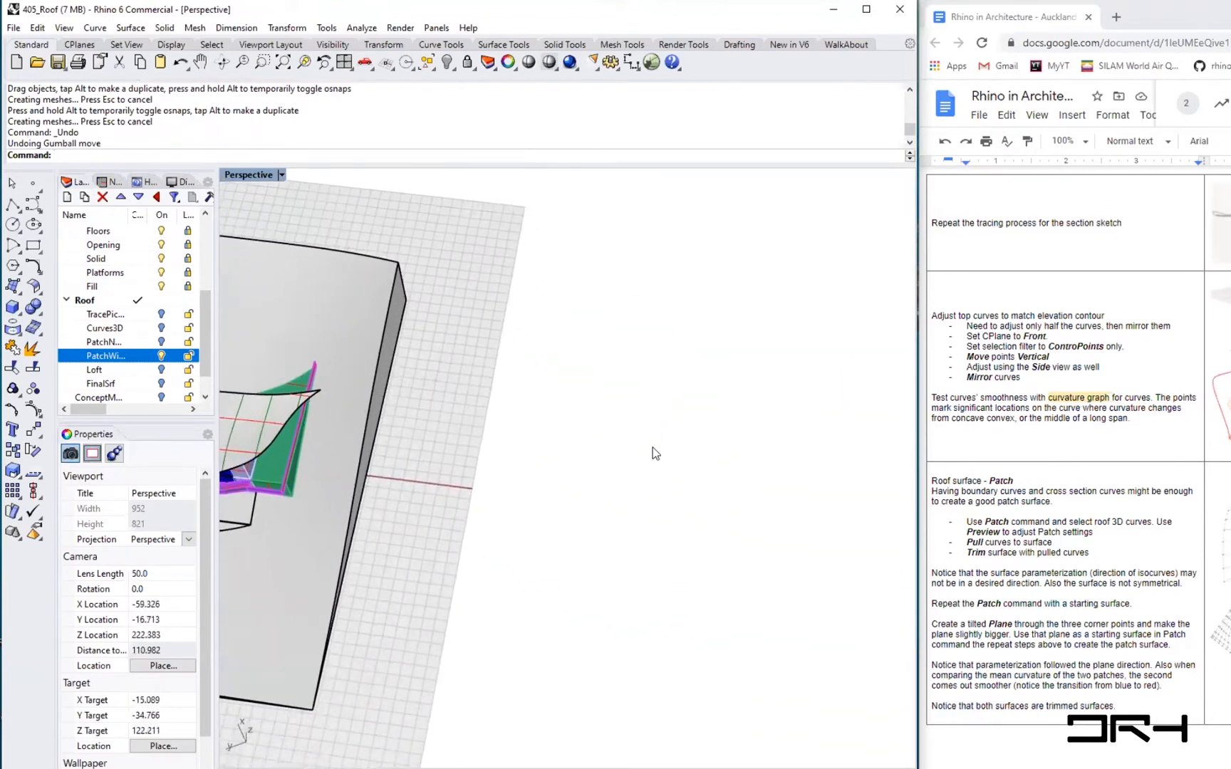
scroll(653, 447, up, 4)
right_drag(534, 479, 562, 484)
scroll(544, 504, up, 3)
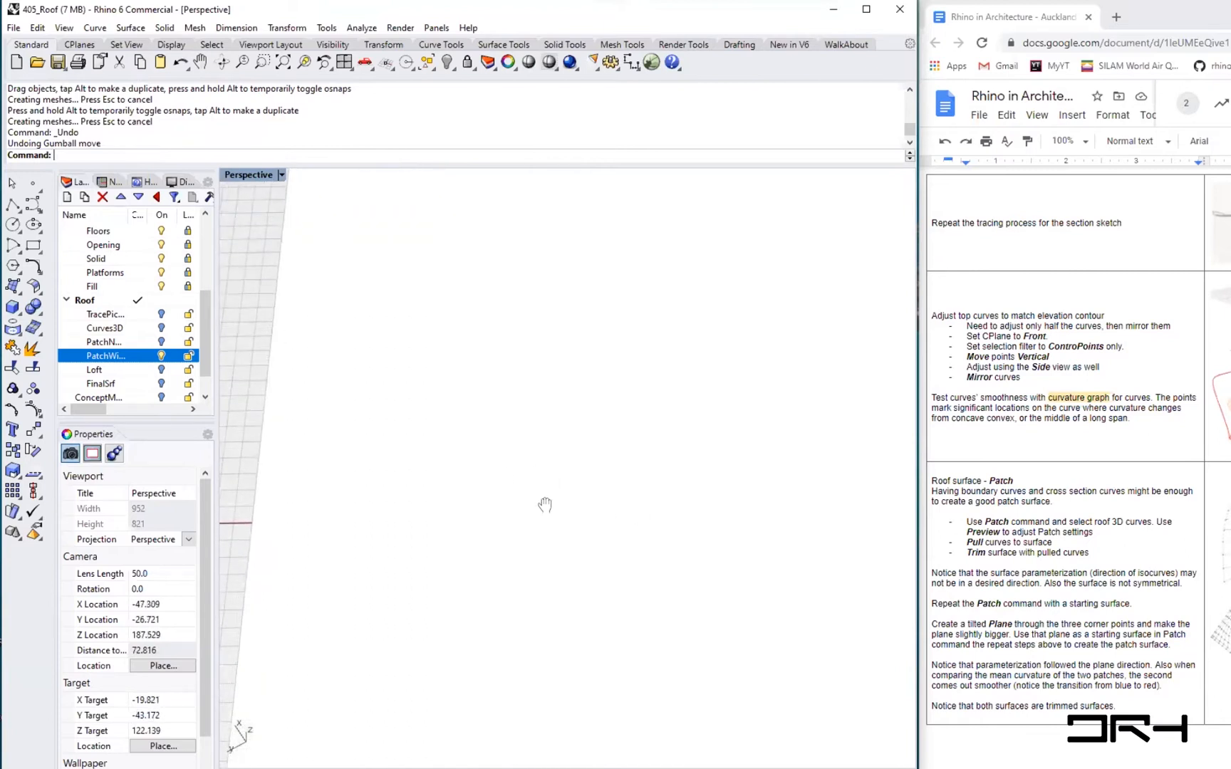
text(Plan)
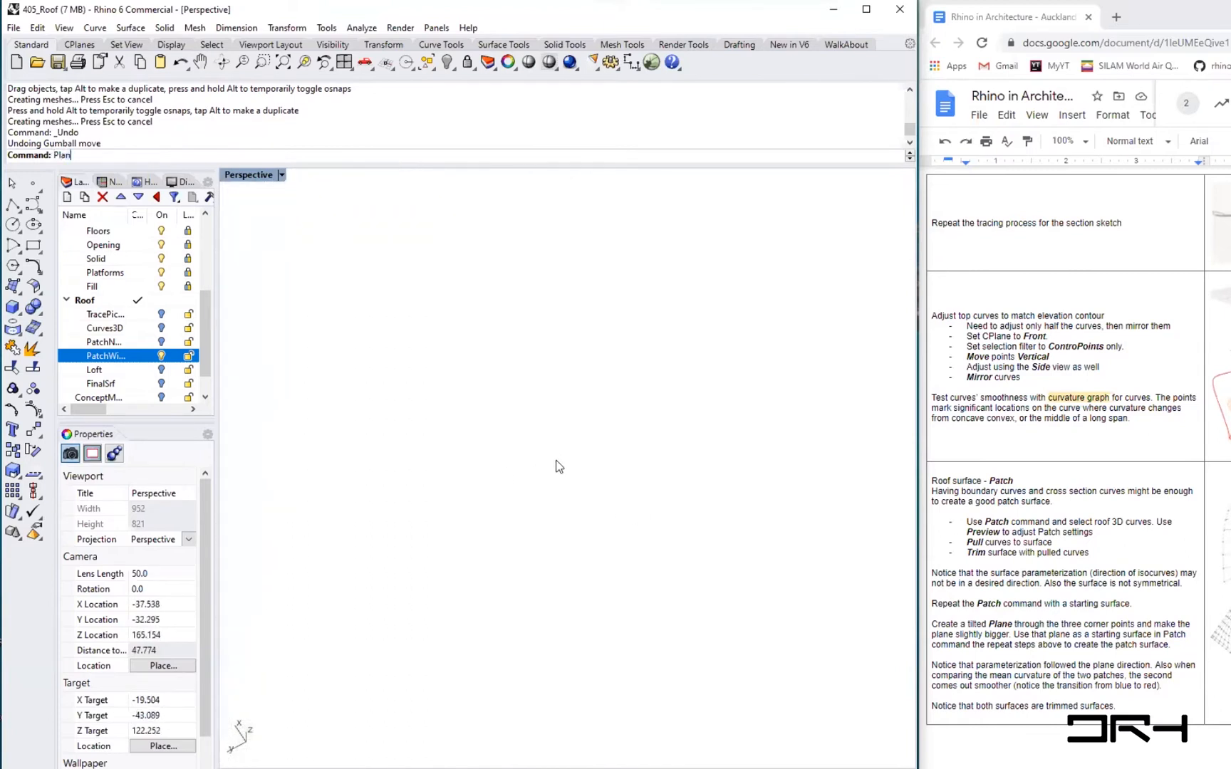
text(e)
key(Return)
click(427, 331)
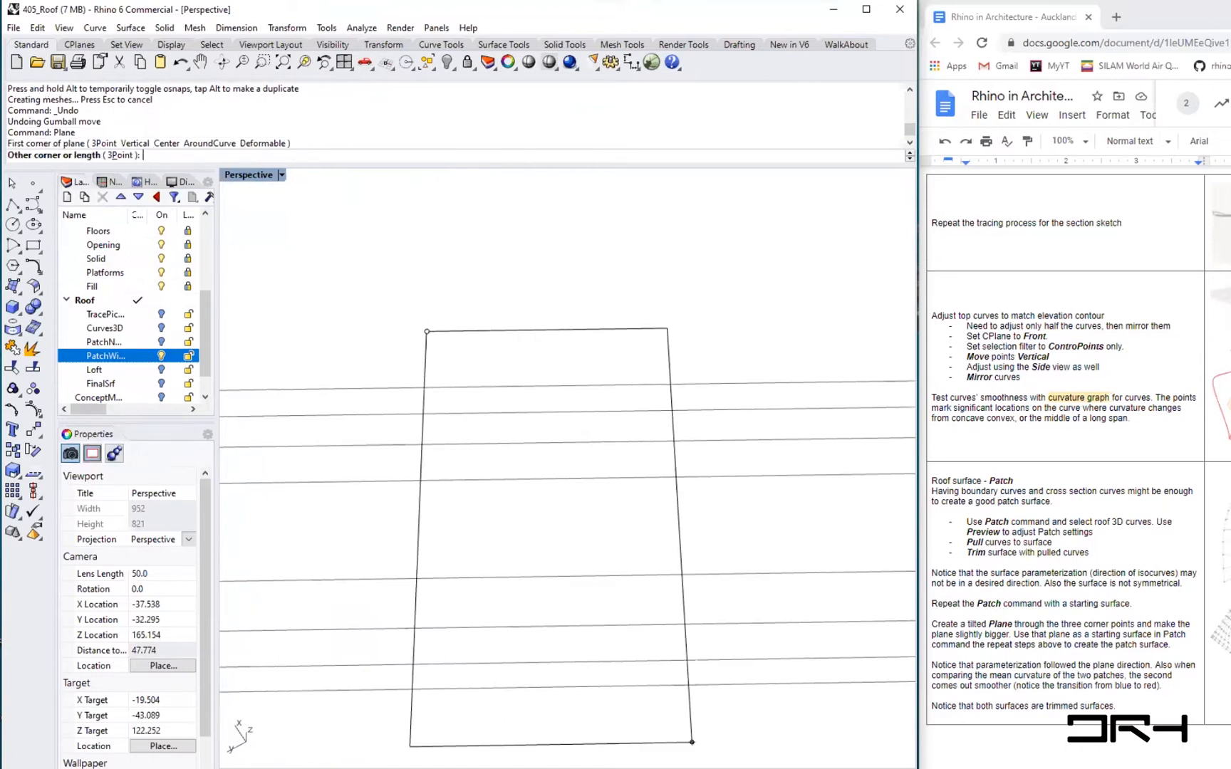
click(730, 670)
mouse_move(730, 670)
right_down()
mouse_move(582, 703)
mouse_move(616, 644)
right_up()
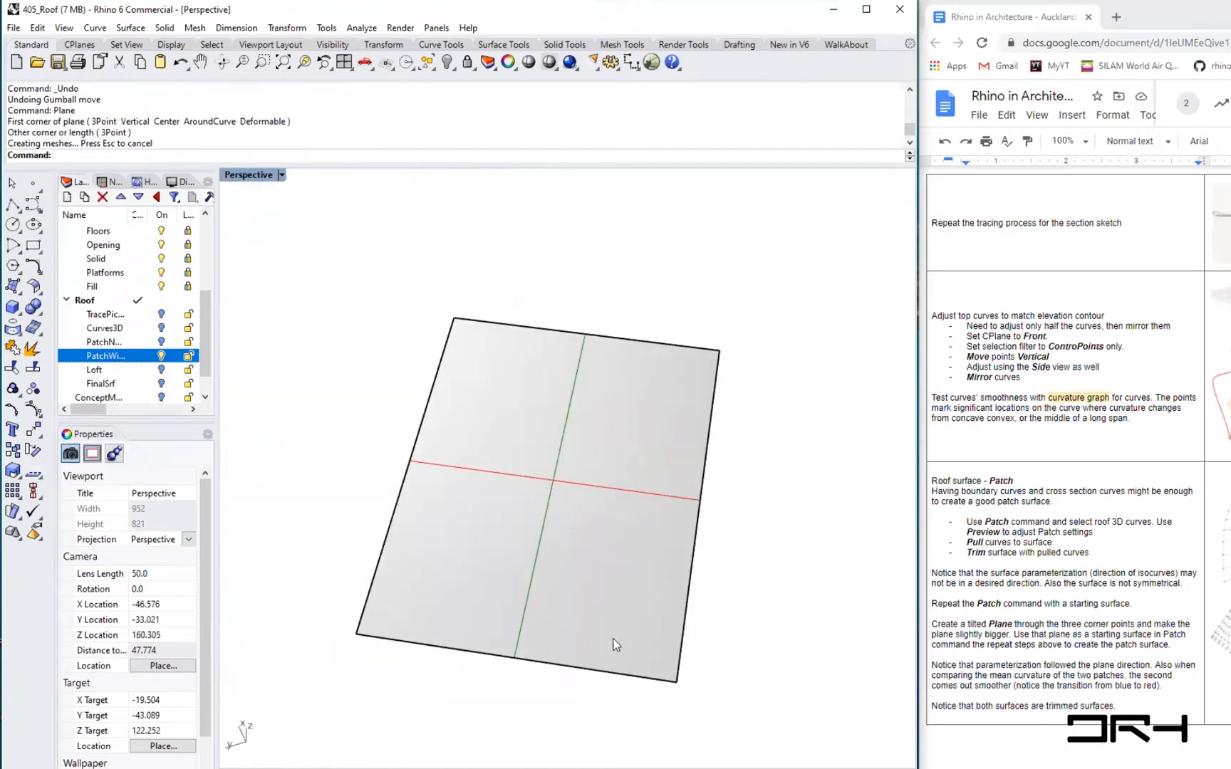
- Draw a small circle centred on the plane's midpoint
text(Circle)
key(Return)
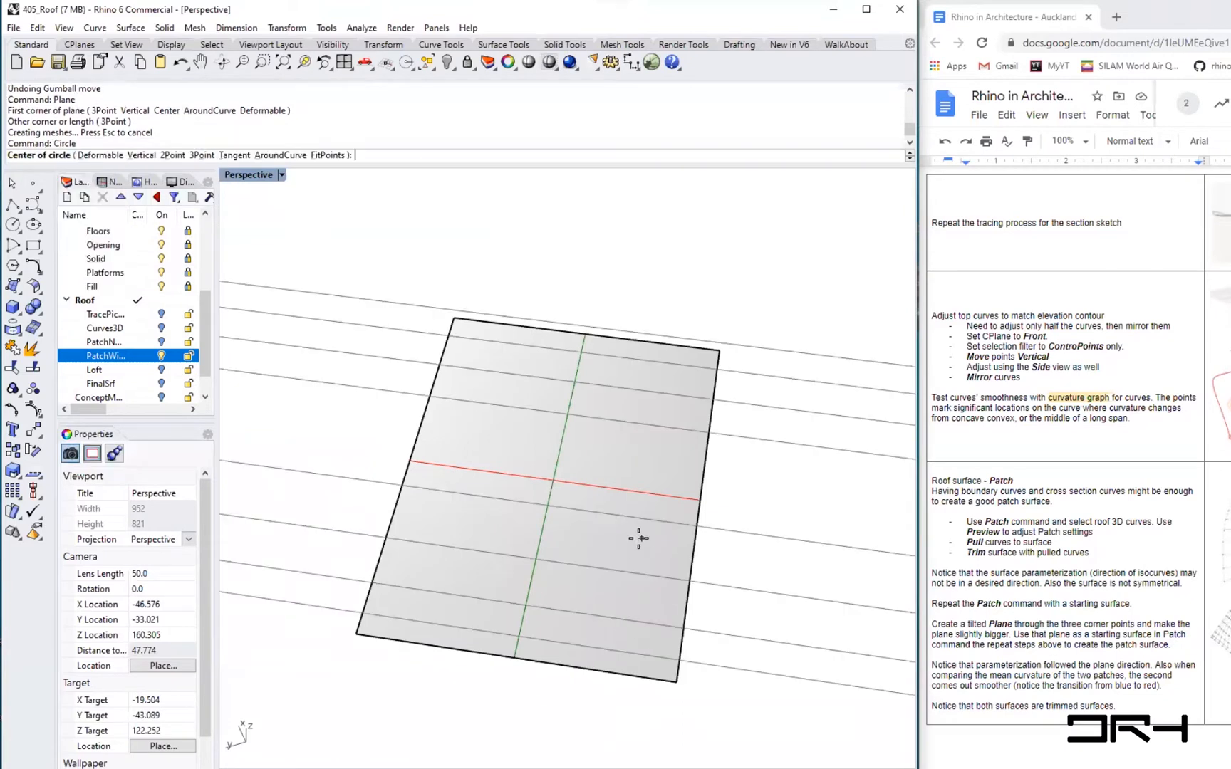
click(551, 478)
click(575, 490)
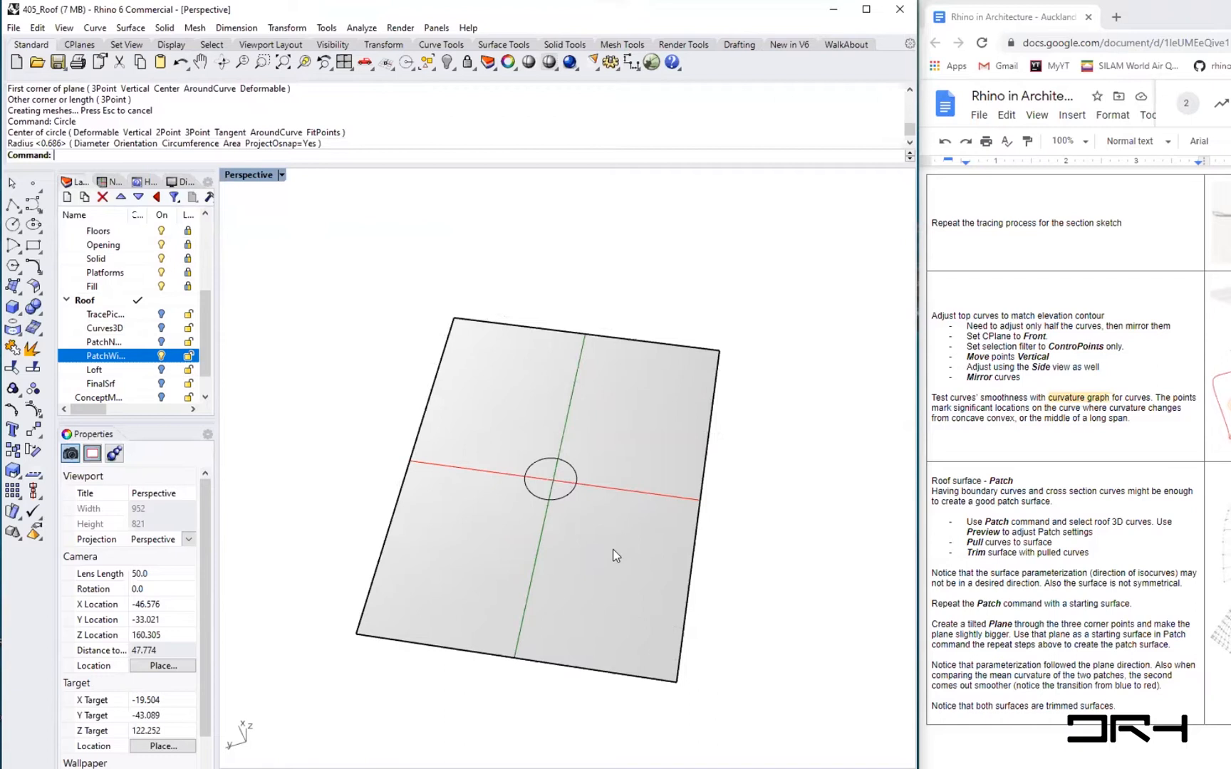
- Remove the construction guide lines from the viewport with RemoveGuide
text(Remov)
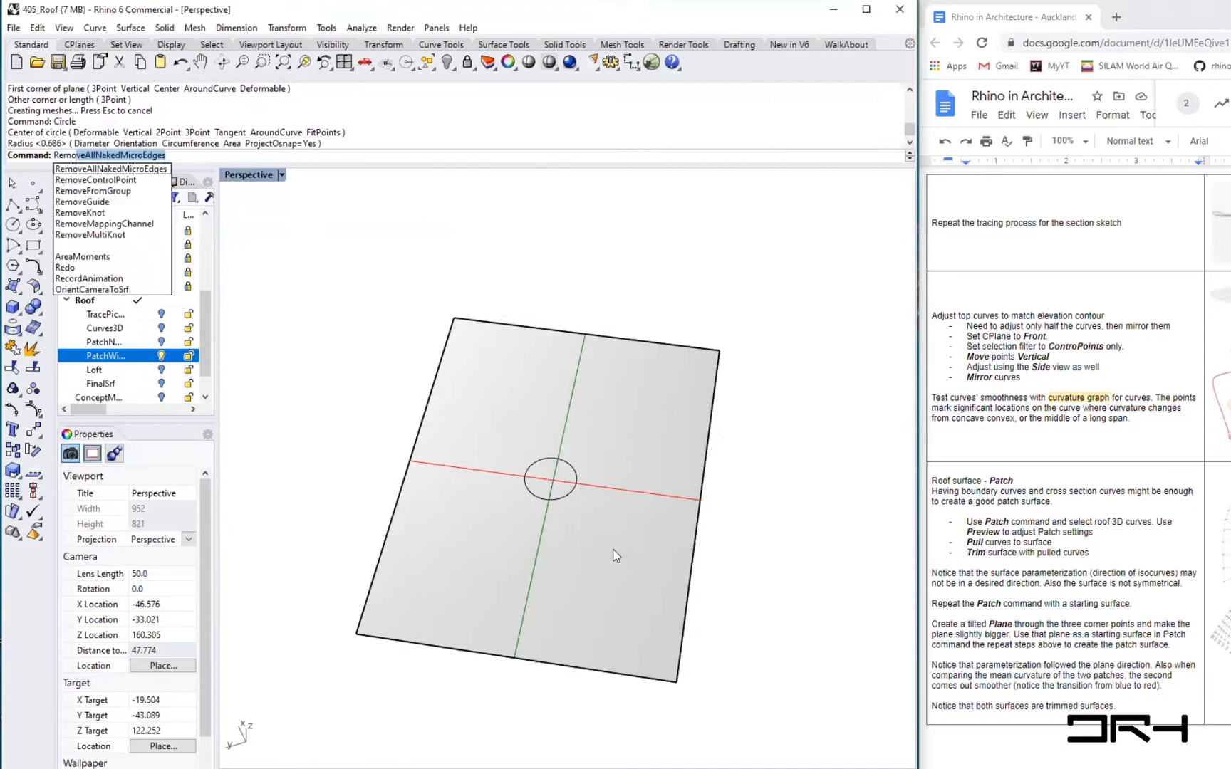
text(e)
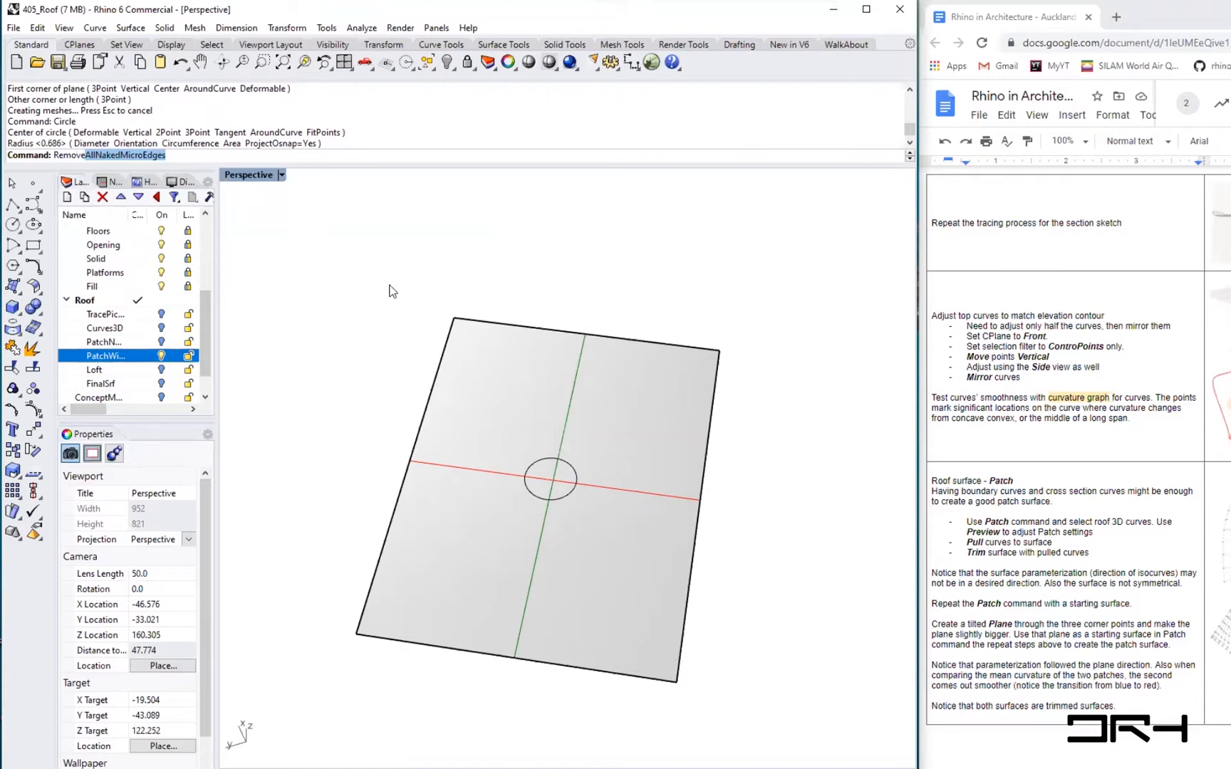
text(Guide)
key(Return)
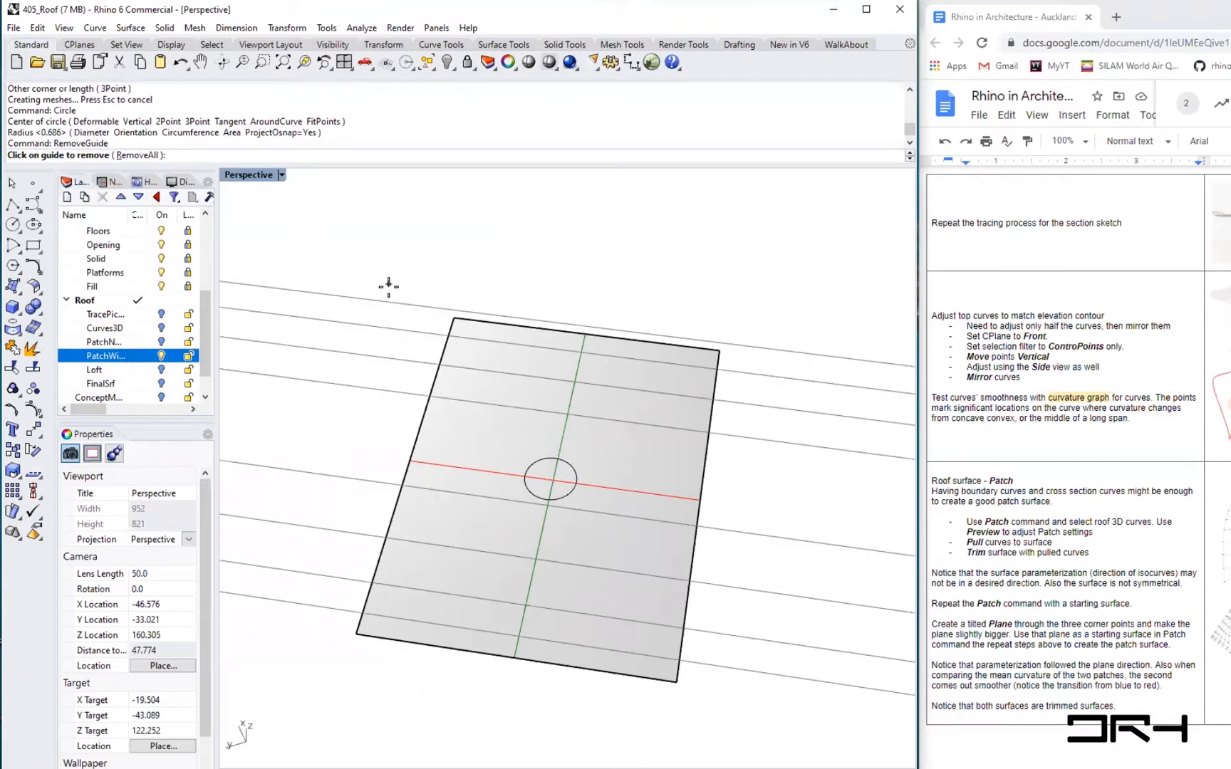
click(377, 299)
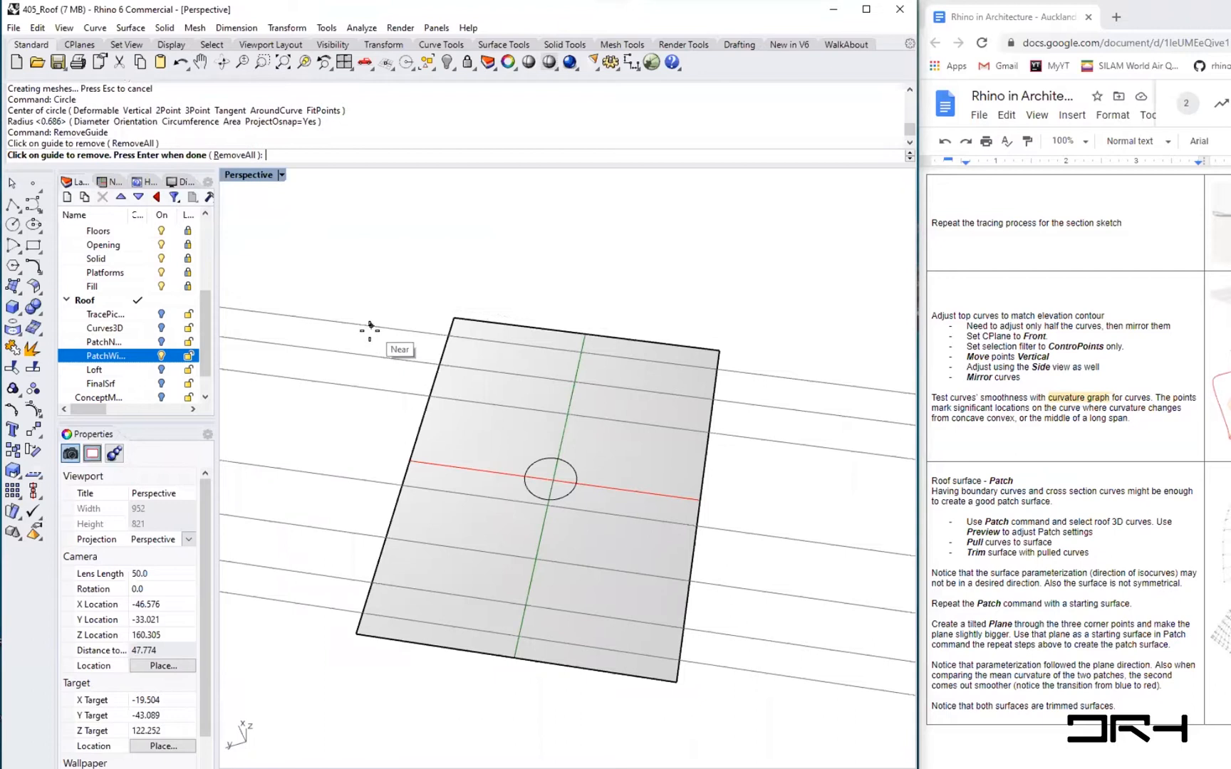
click(370, 328)
click(371, 352)
click(366, 387)
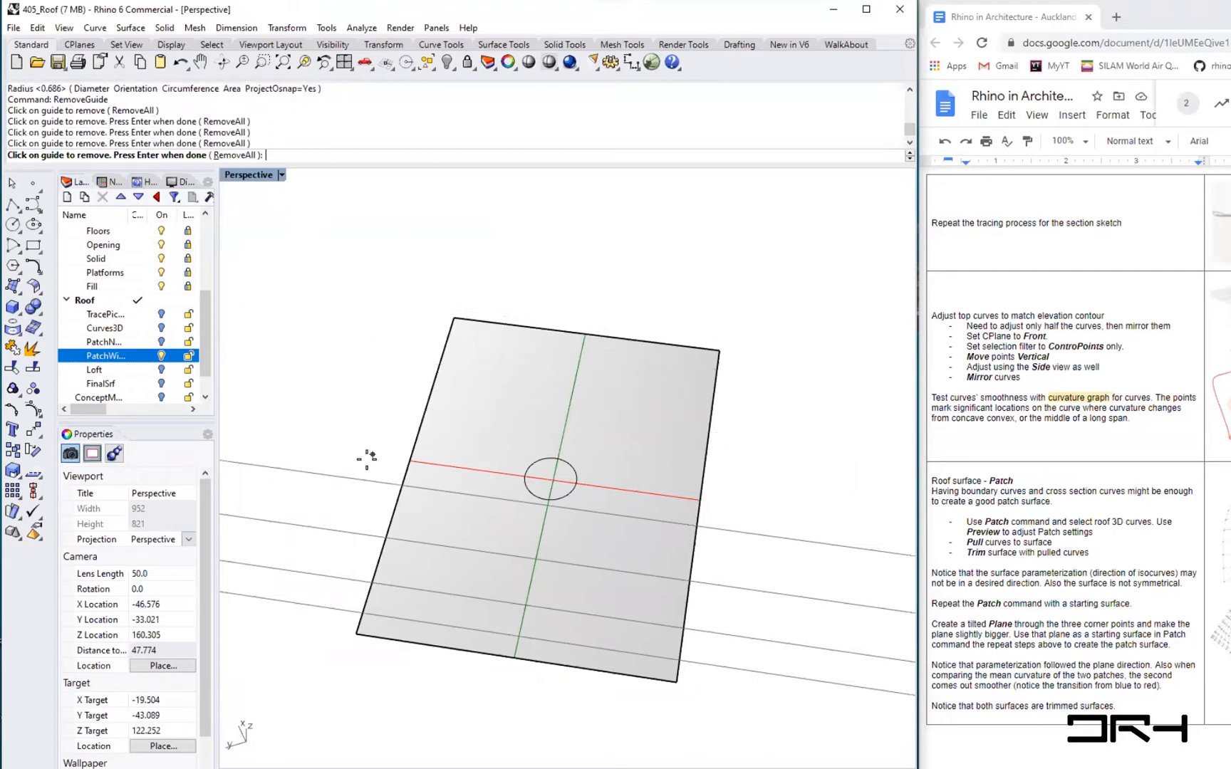
click(356, 478)
click(333, 525)
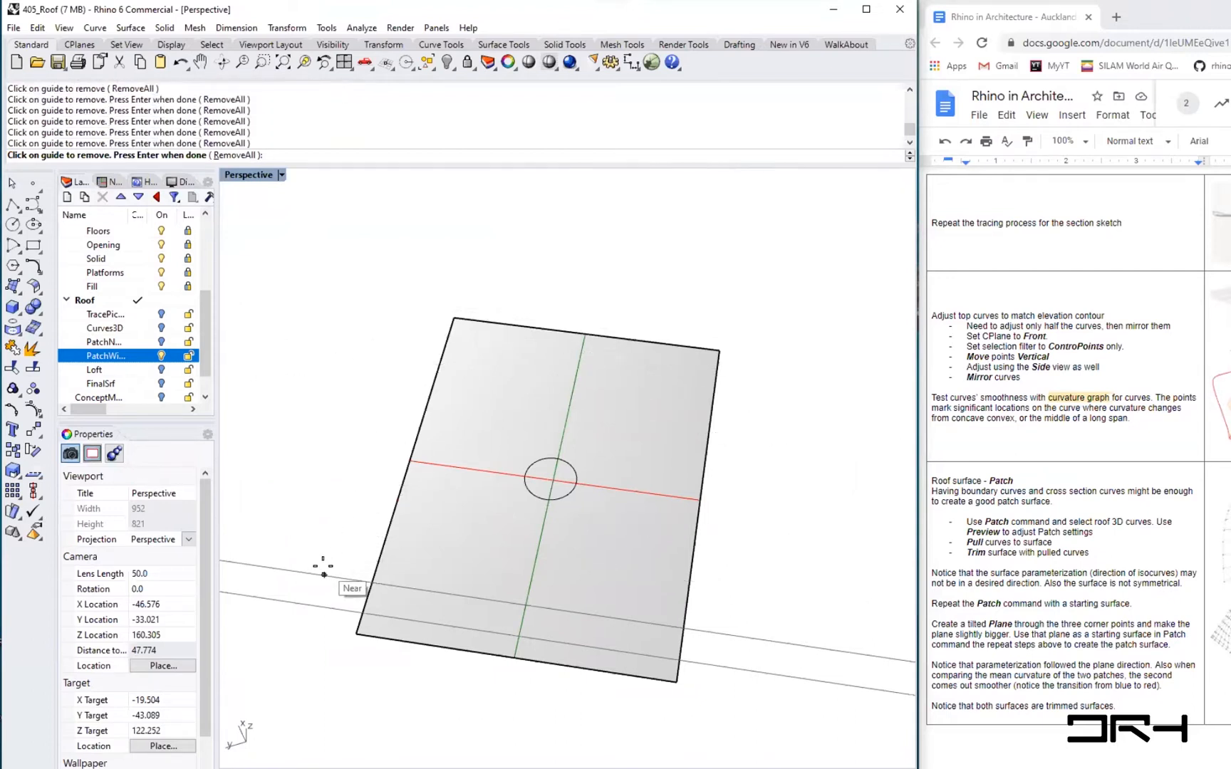
click(324, 573)
click(320, 606)
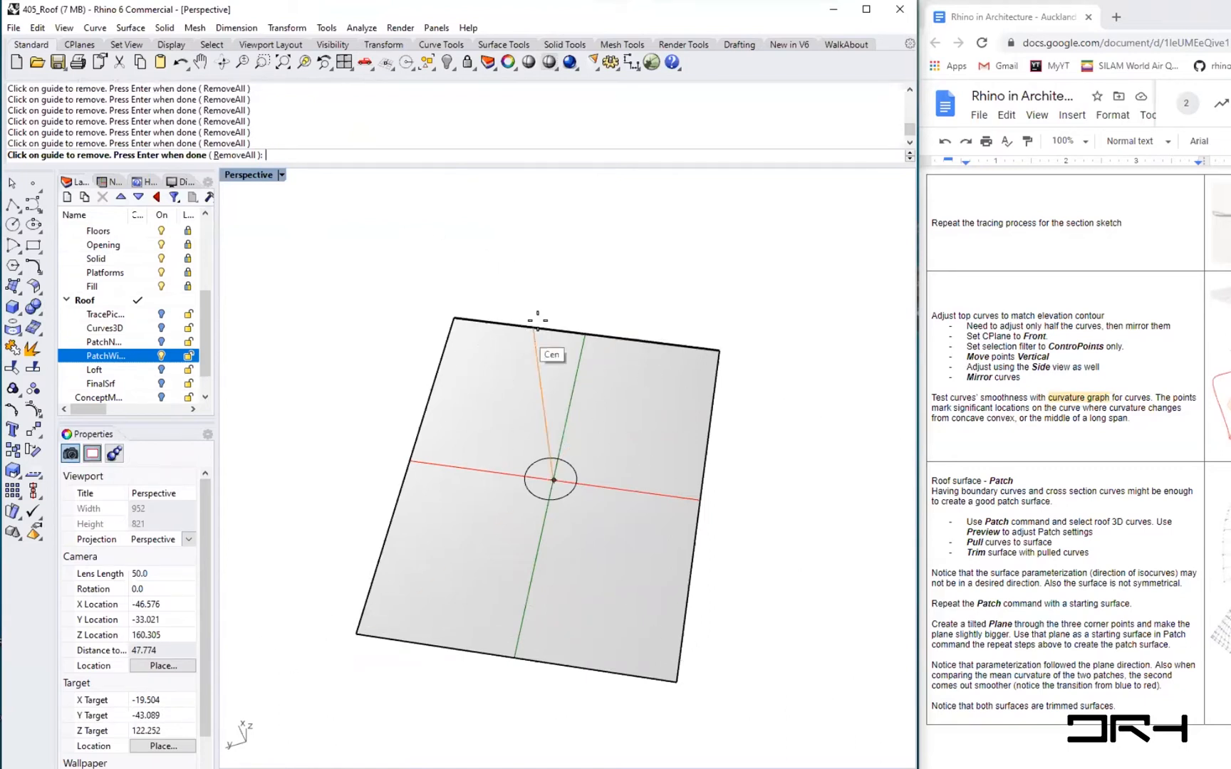
key(Return)
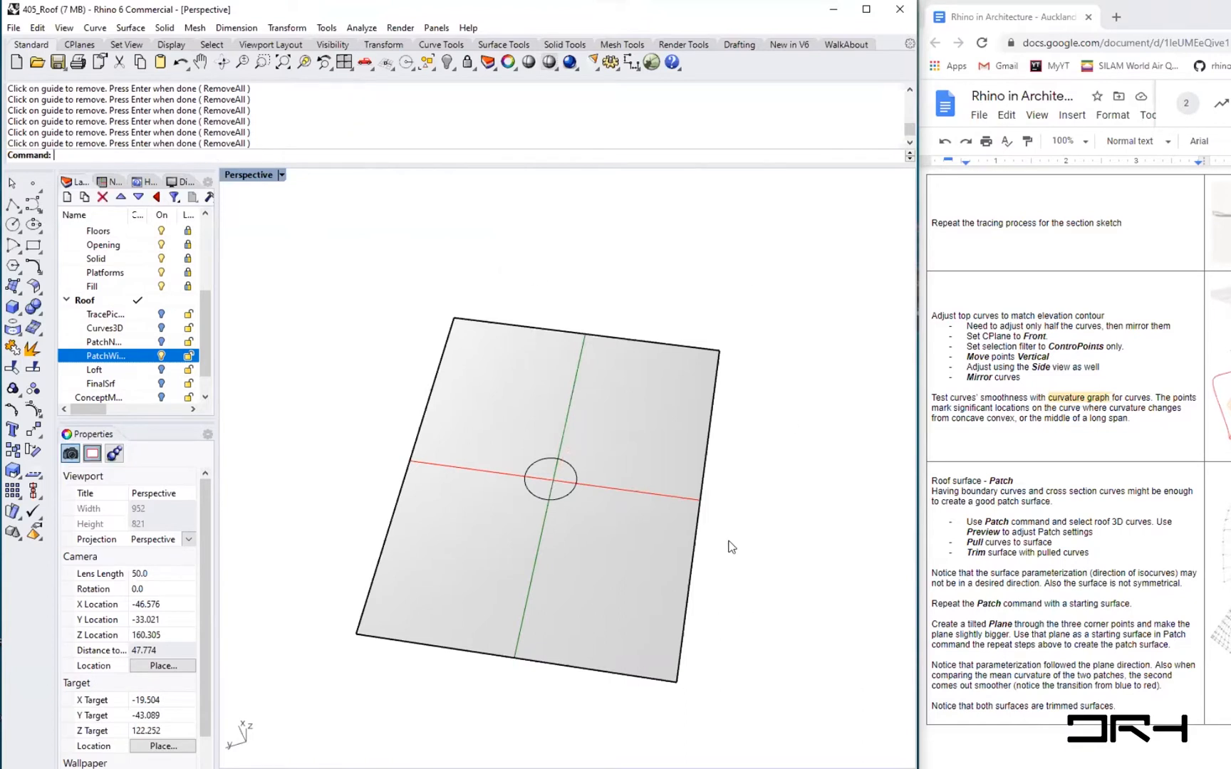
- Scale the circle up with the gumball
scroll(556, 498, up, 2)
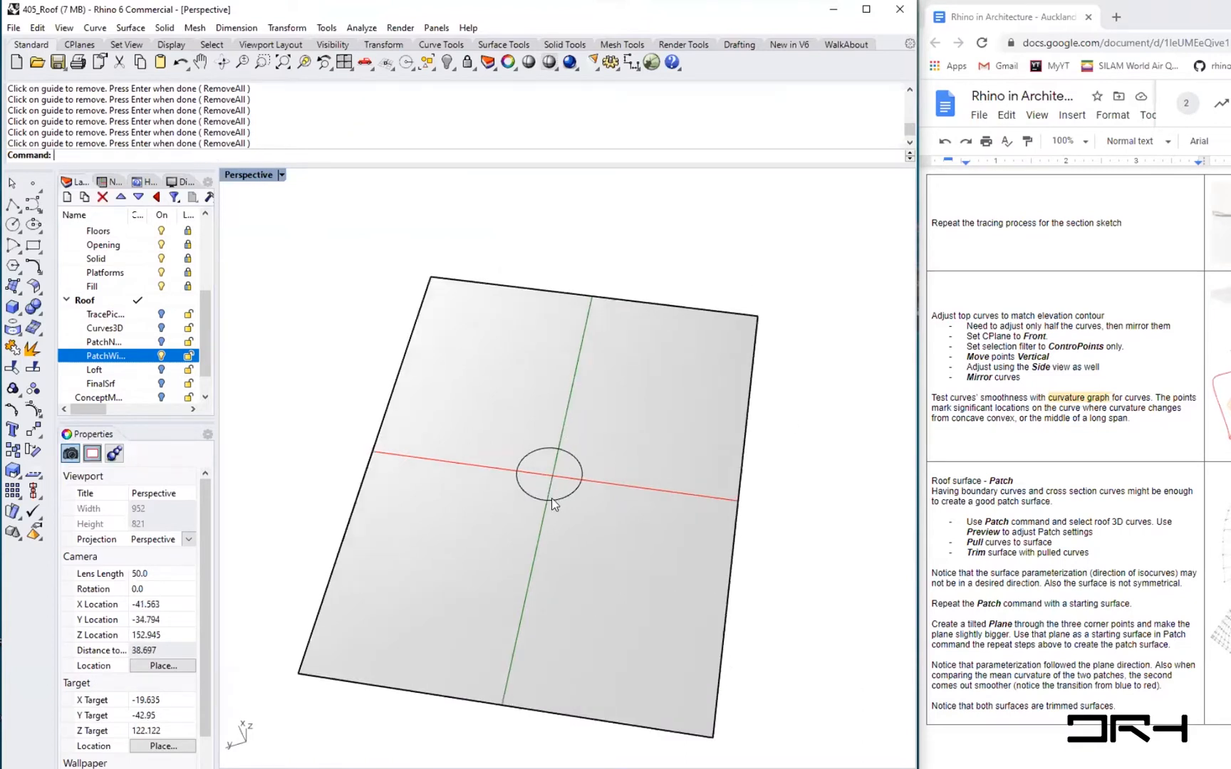
click(552, 498)
click(597, 539)
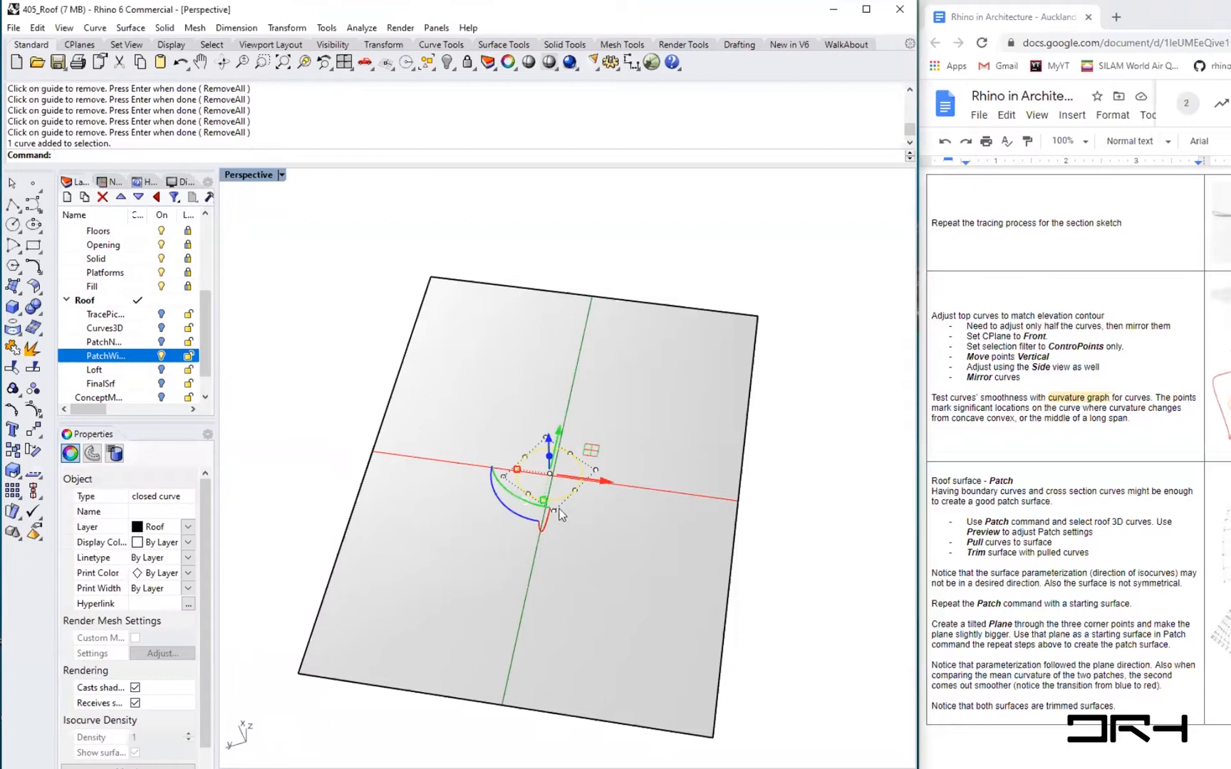
shift+drag(519, 471, 482, 465)
click(802, 636)
- Trim the plane with the circle, removing the area inside it
text(Tr)
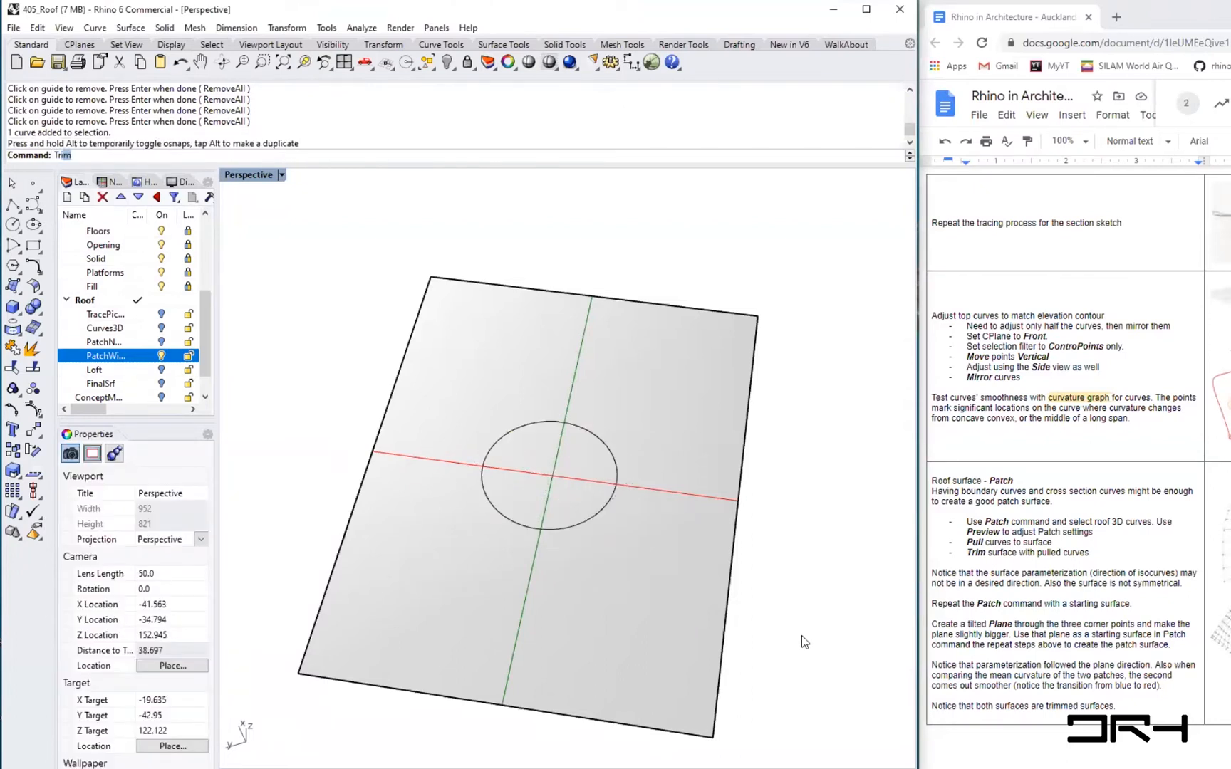
text(im)
key(Return)
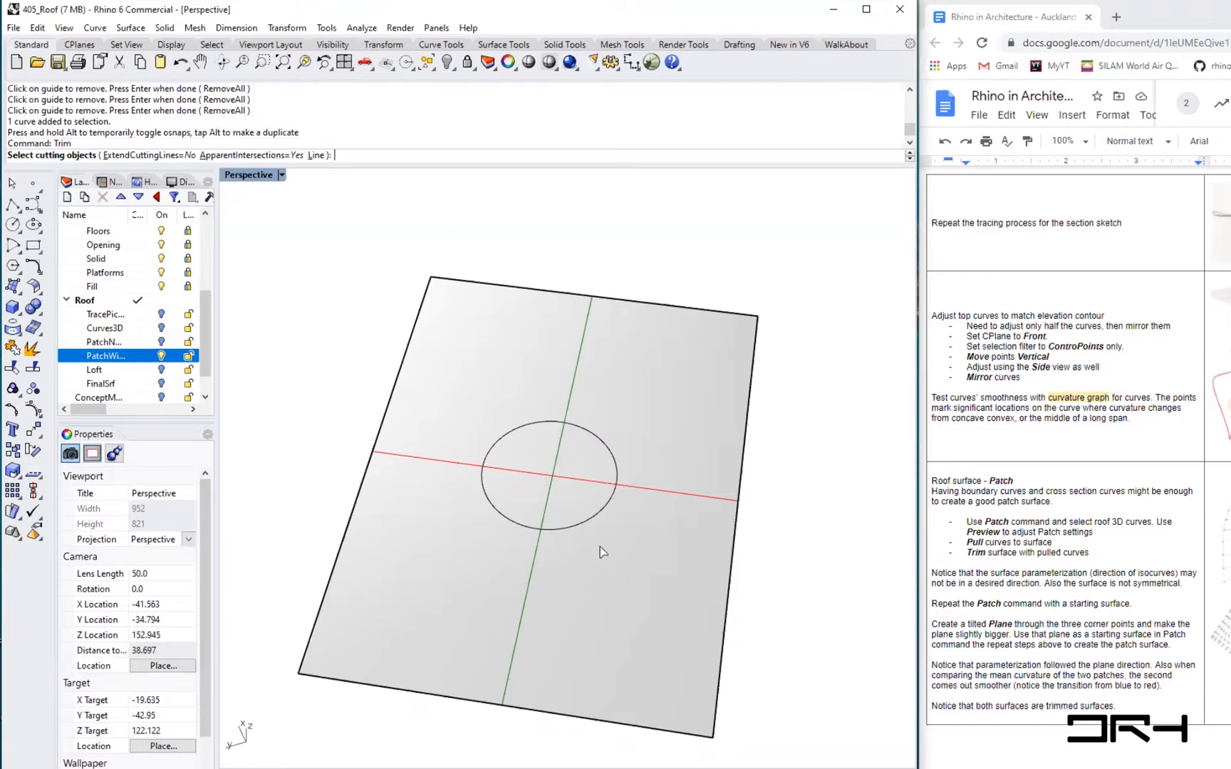
click(573, 525)
key(Return)
click(558, 474)
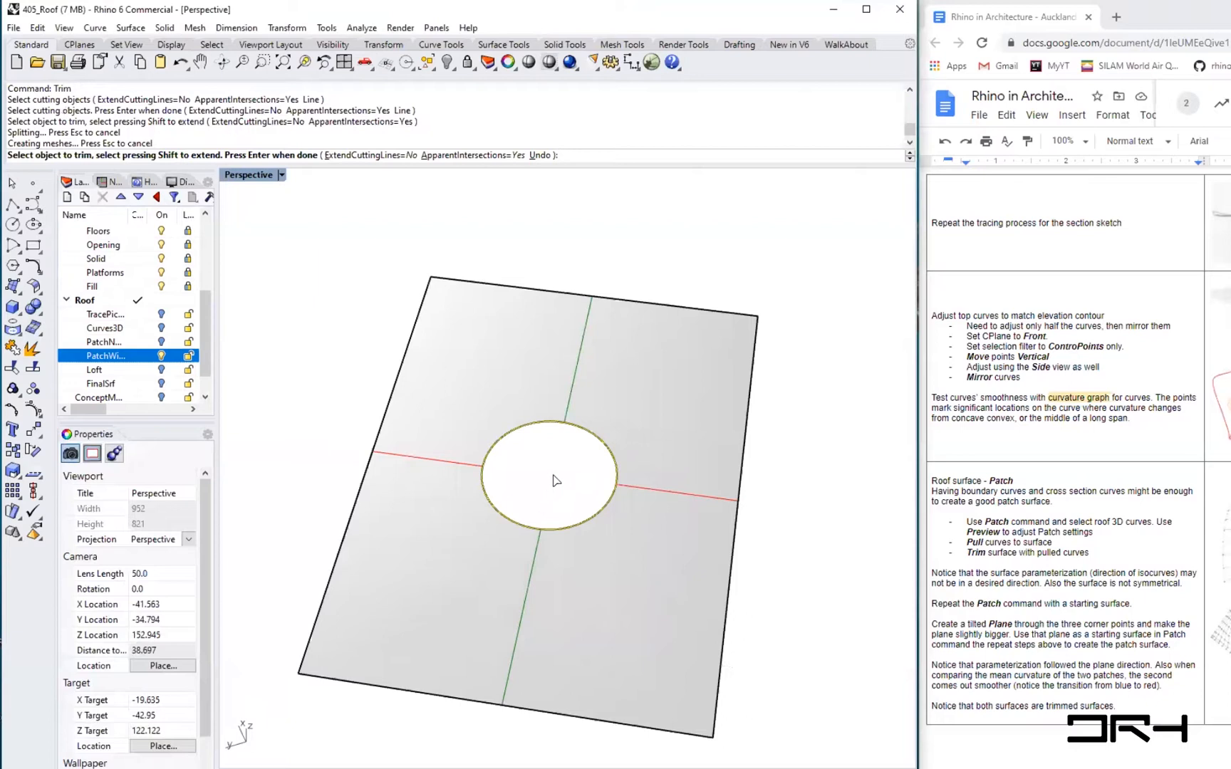
key(Return)
- Show the trimmed plane's control points and move one corner point outward with the gumball
right_drag(550, 500, 516, 447)
click(712, 678)
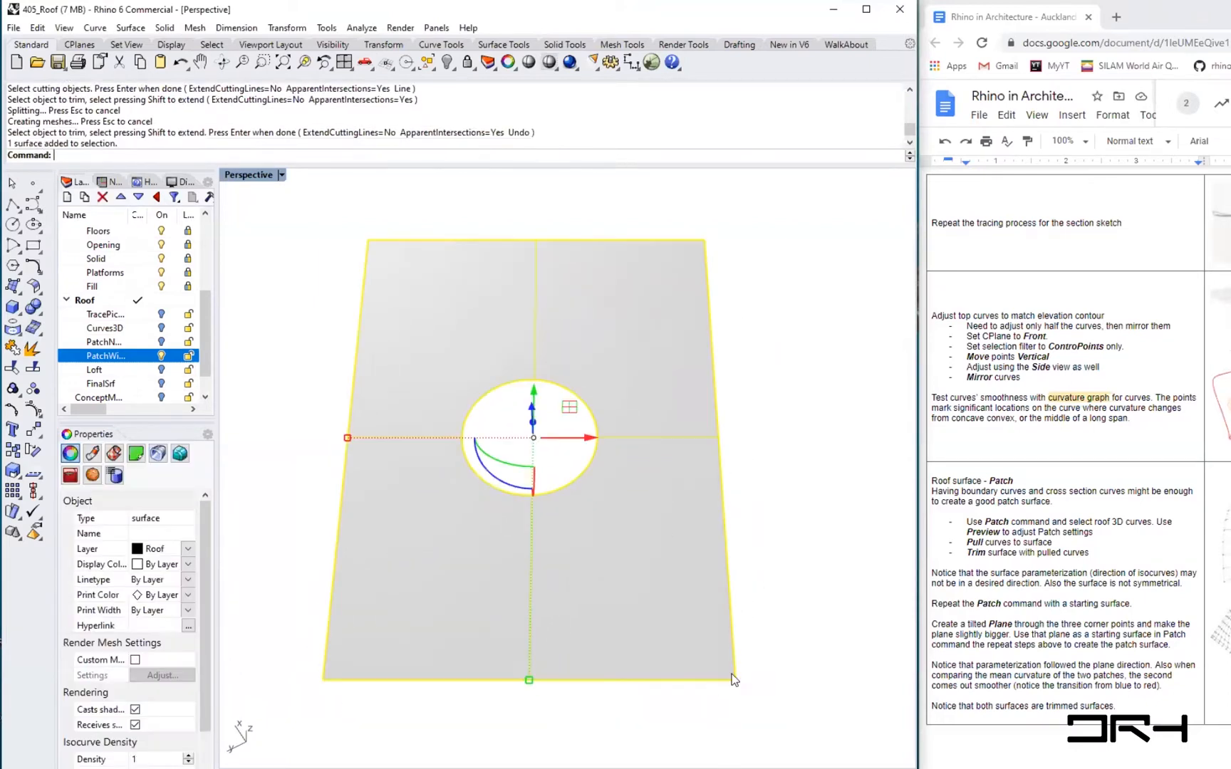
text(Pon)
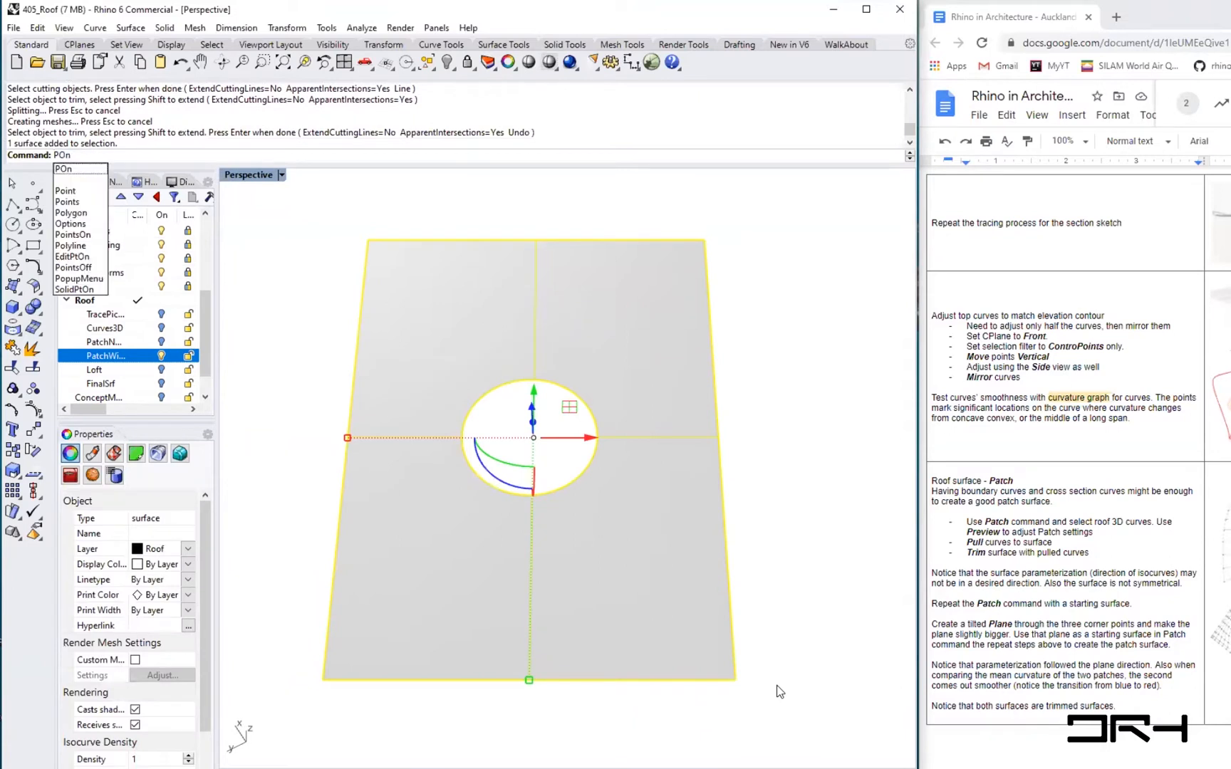
key(Return)
click(736, 681)
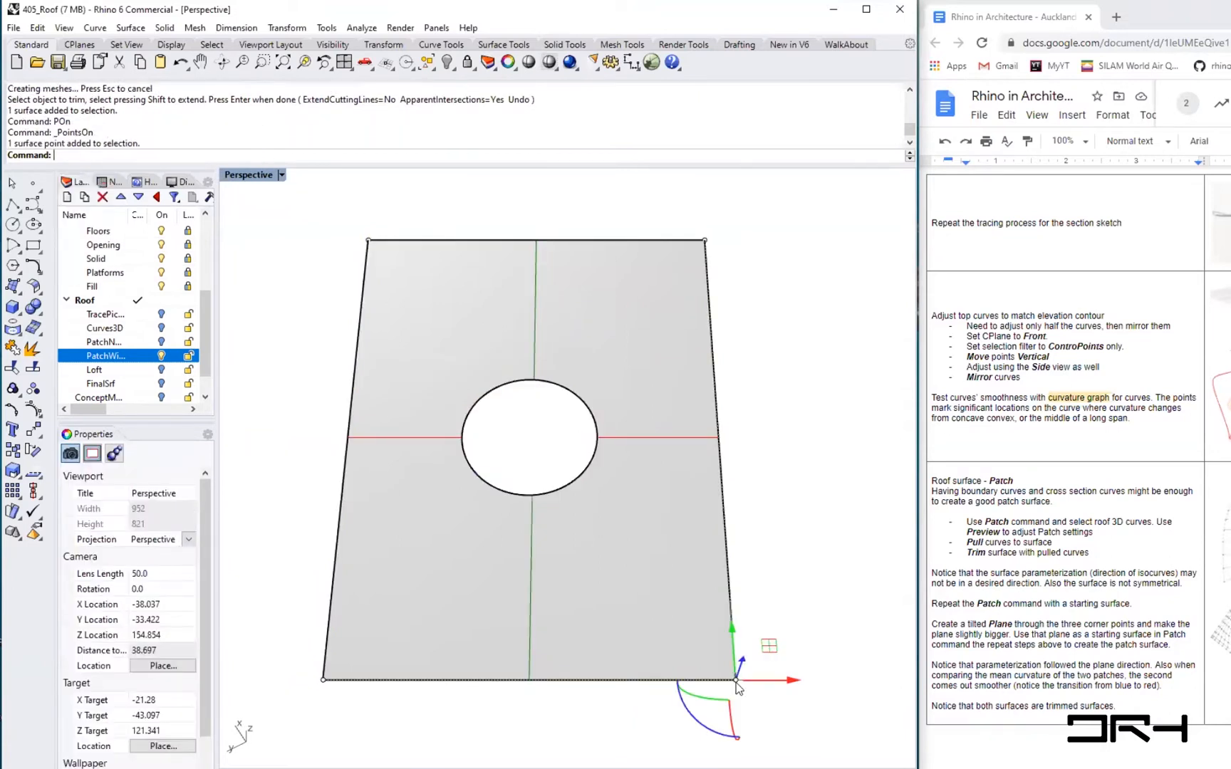
scroll(547, 601, down, 4)
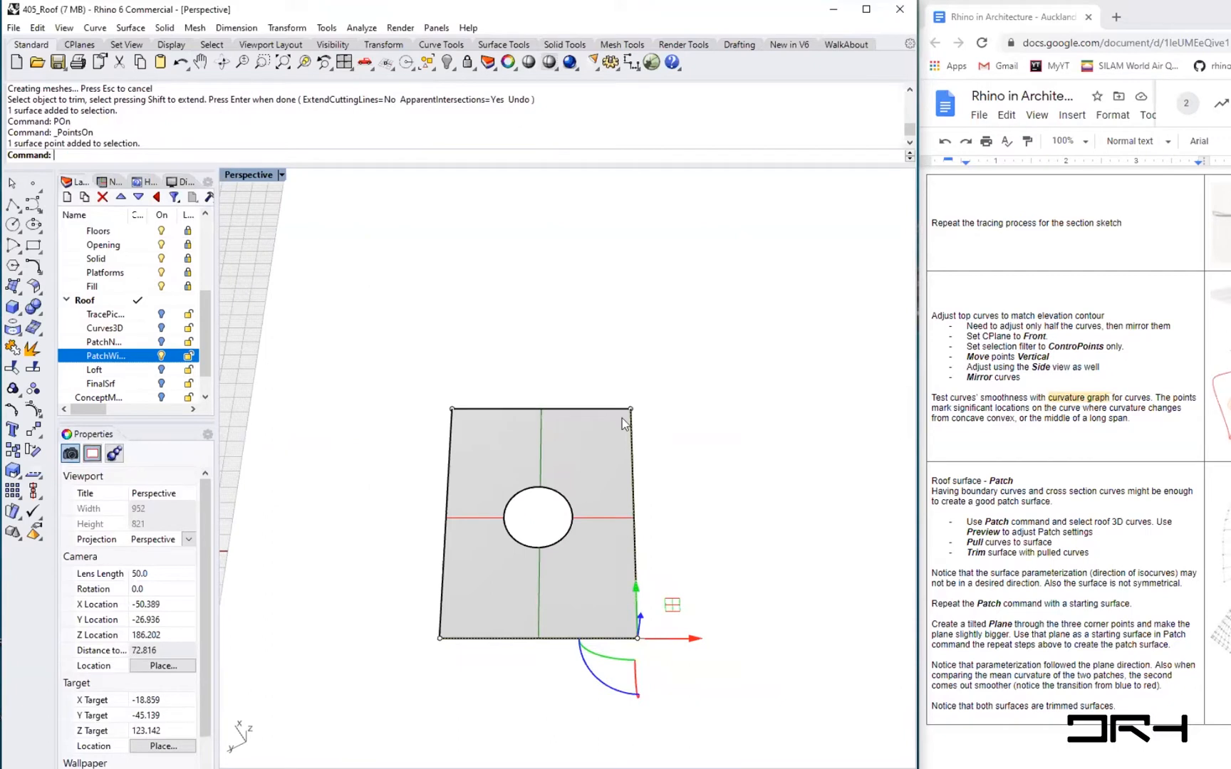
drag(694, 640, 893, 639)
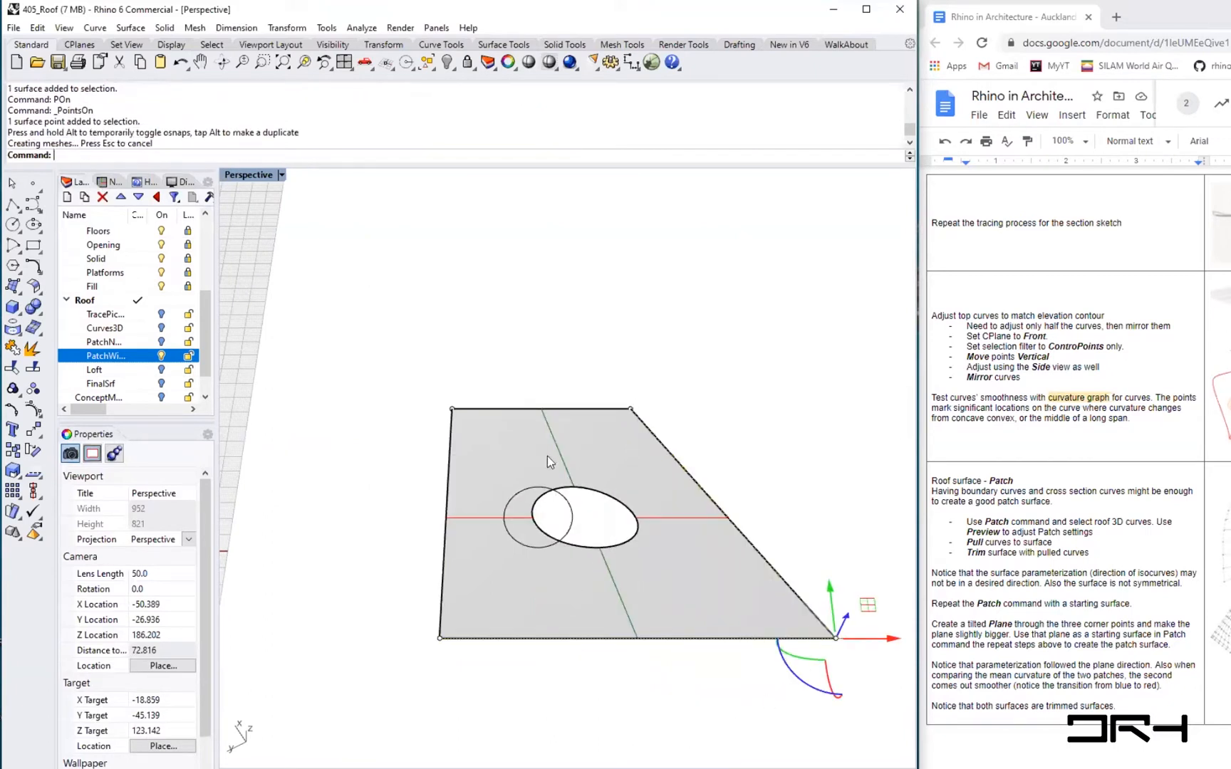
scroll(561, 512, up, 5)
right_drag(485, 535, 569, 388)
scroll(539, 477, down, 5)
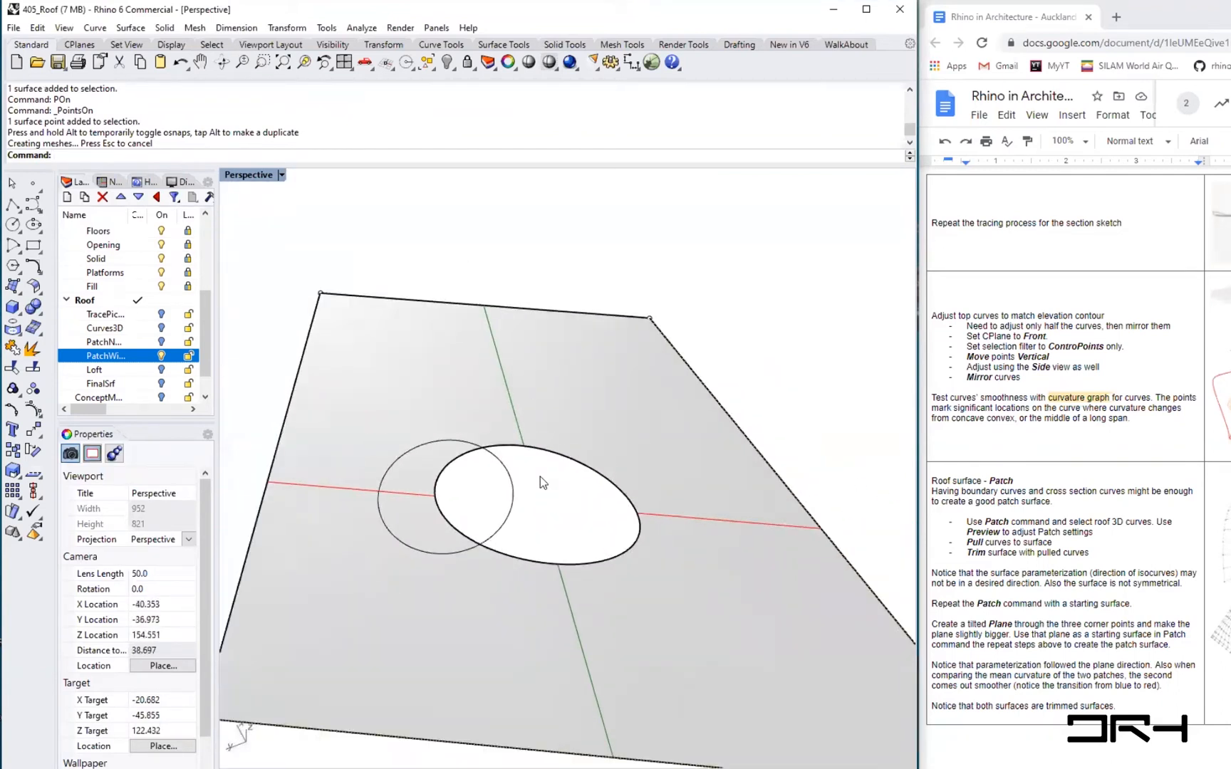
scroll(547, 484, up, 3)
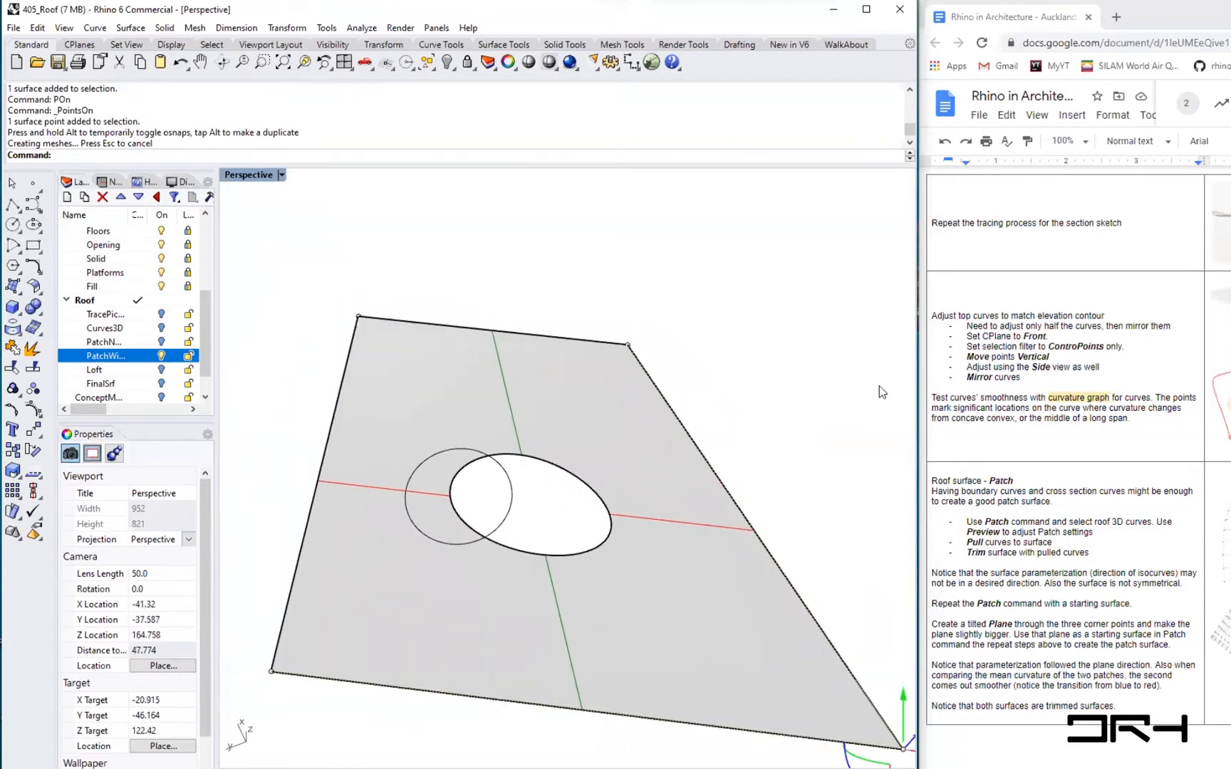
right_drag(499, 508, 574, 494)
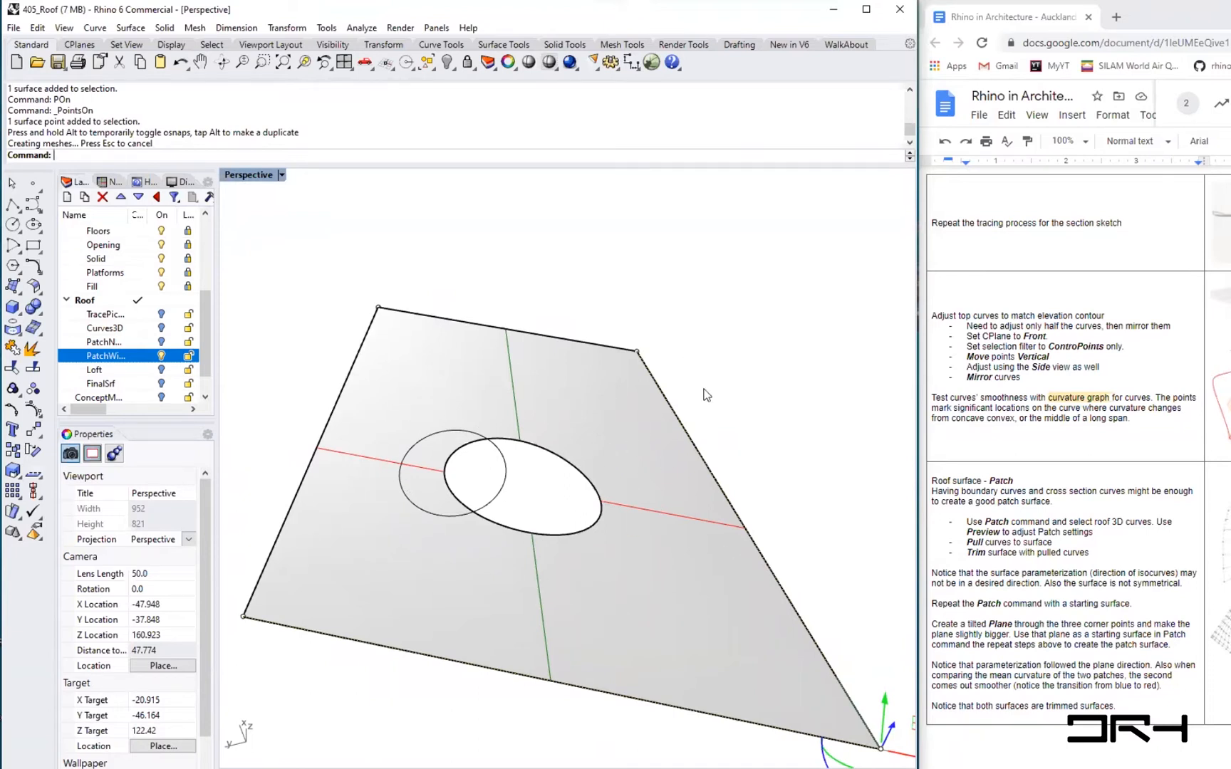
key(Escape)
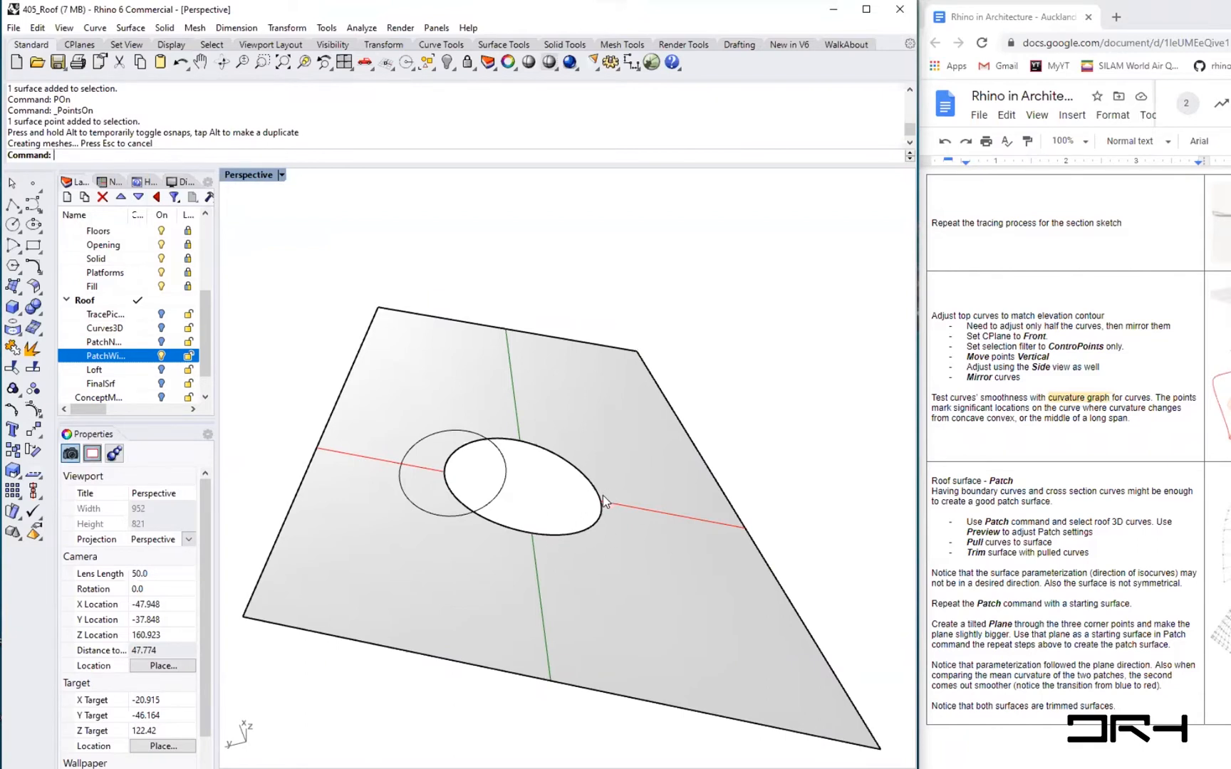
- Undo the point move, trim, circle scaling, circle and plane
key(ctrl+z)
key(ctrl+z)
key(ctrl+z)
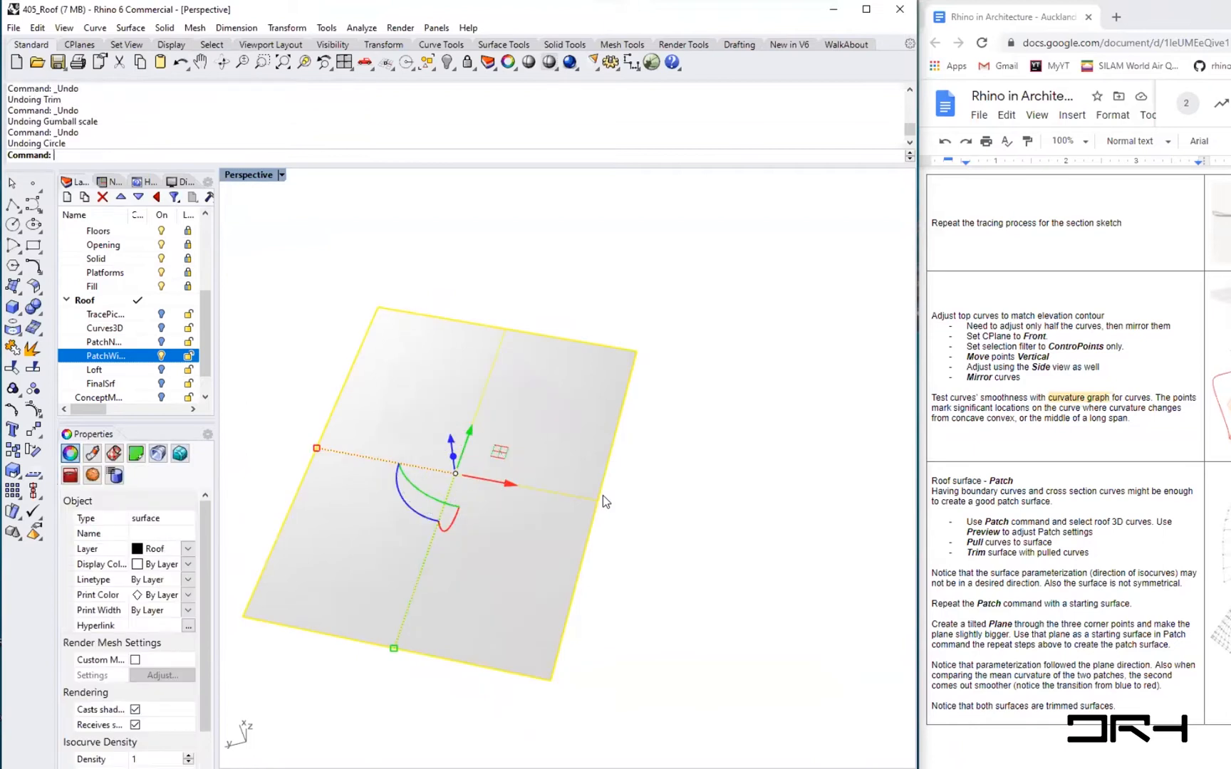
key(ctrl+z)
- Compare the two roof patch surfaces by toggling their layers' visibility from several viewing angles
right_drag(634, 535, 505, 443)
scroll(505, 442, up, 4)
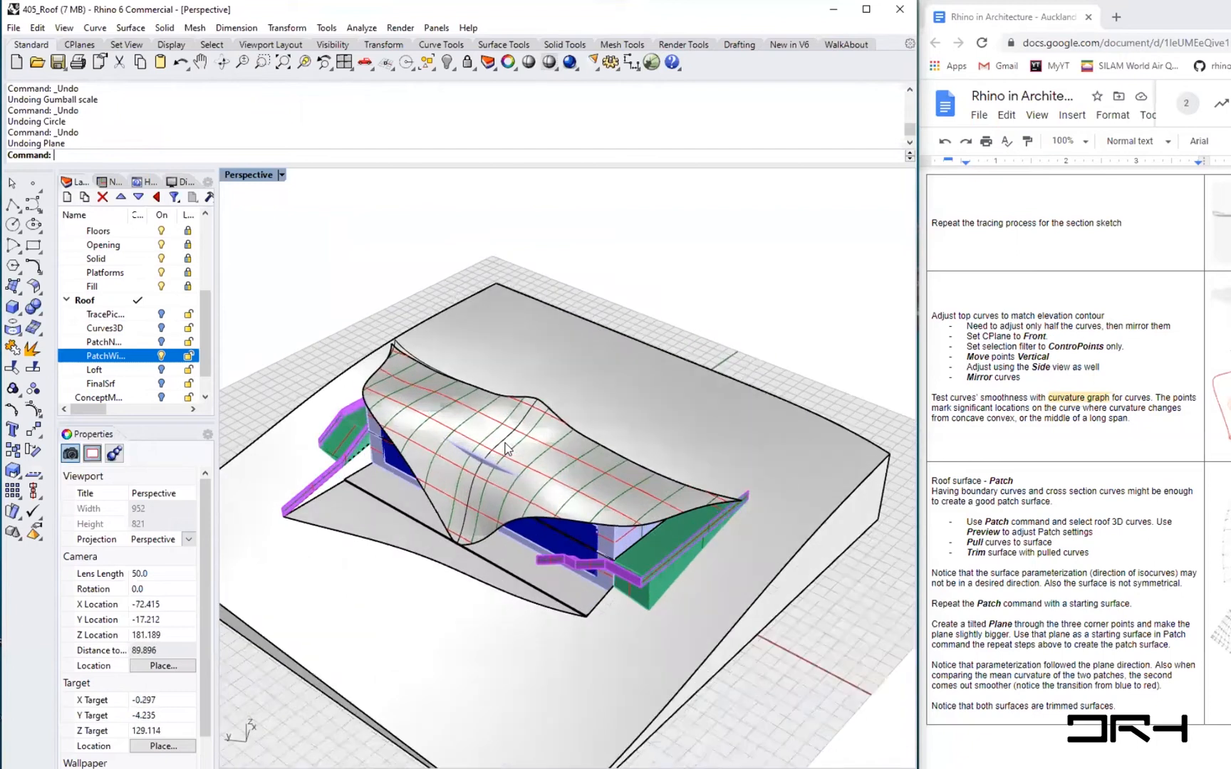
scroll(495, 453, up, 2)
mouse_move(520, 452)
right_down()
mouse_move(541, 448)
mouse_move(523, 420)
mouse_move(519, 436)
right_up()
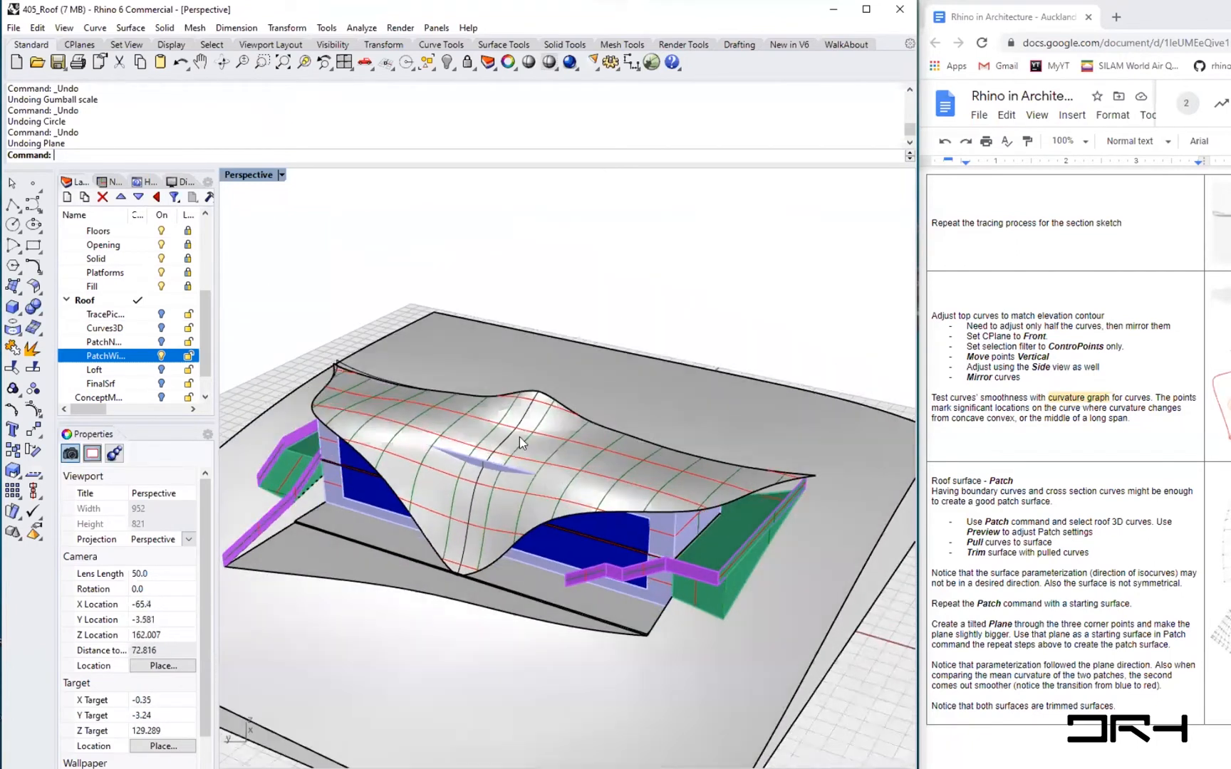
scroll(520, 437, up, 4)
right_drag(734, 483, 499, 505)
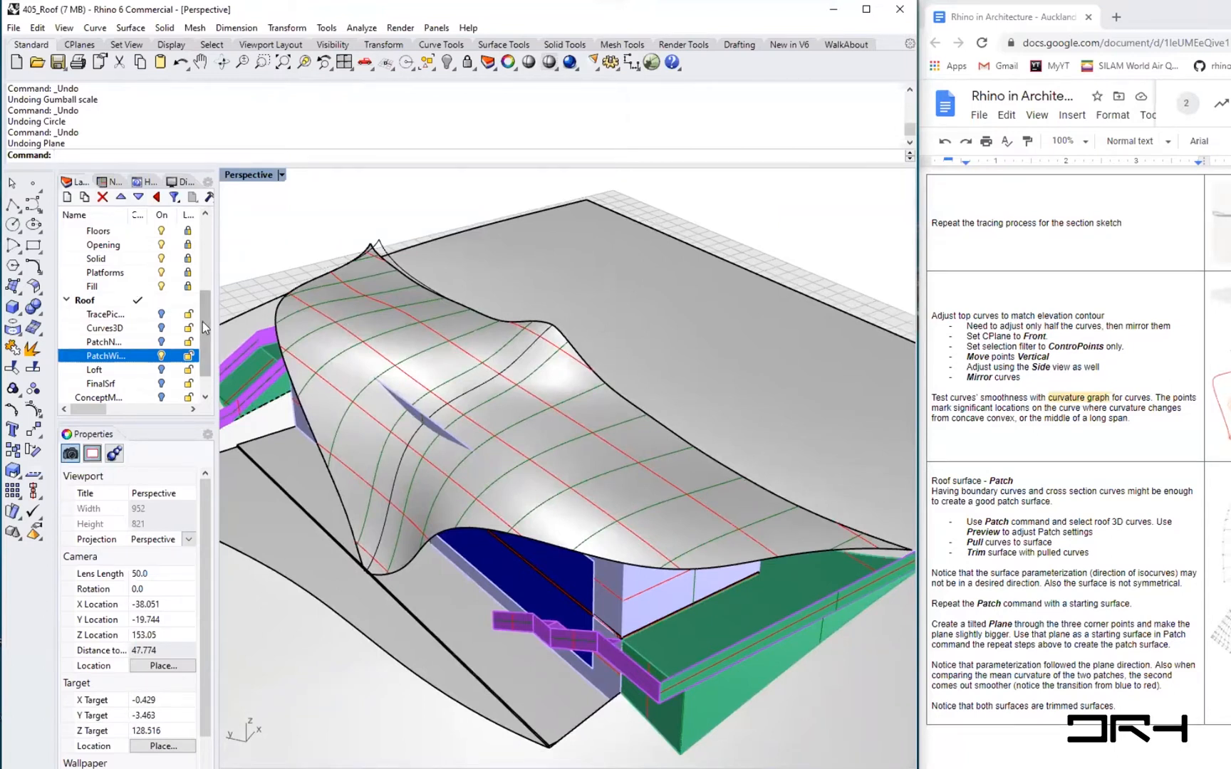
click(170, 342)
click(161, 357)
click(162, 357)
right_drag(471, 466, 463, 393)
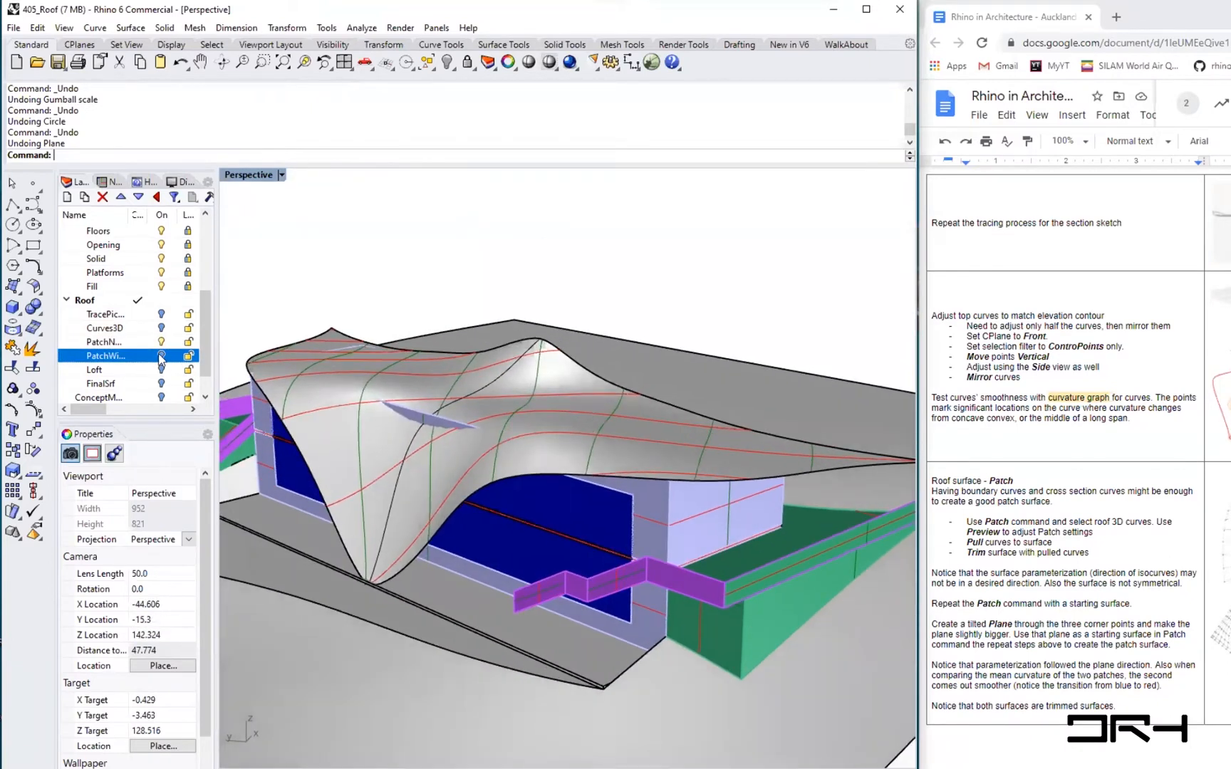
click(161, 356)
click(161, 341)
right_drag(602, 456, 376, 384)
scroll(333, 360, down, 4)
scroll(357, 377, down, 3)
- Duplicate the roof patch surface and move the copy beside the building model
click(486, 430)
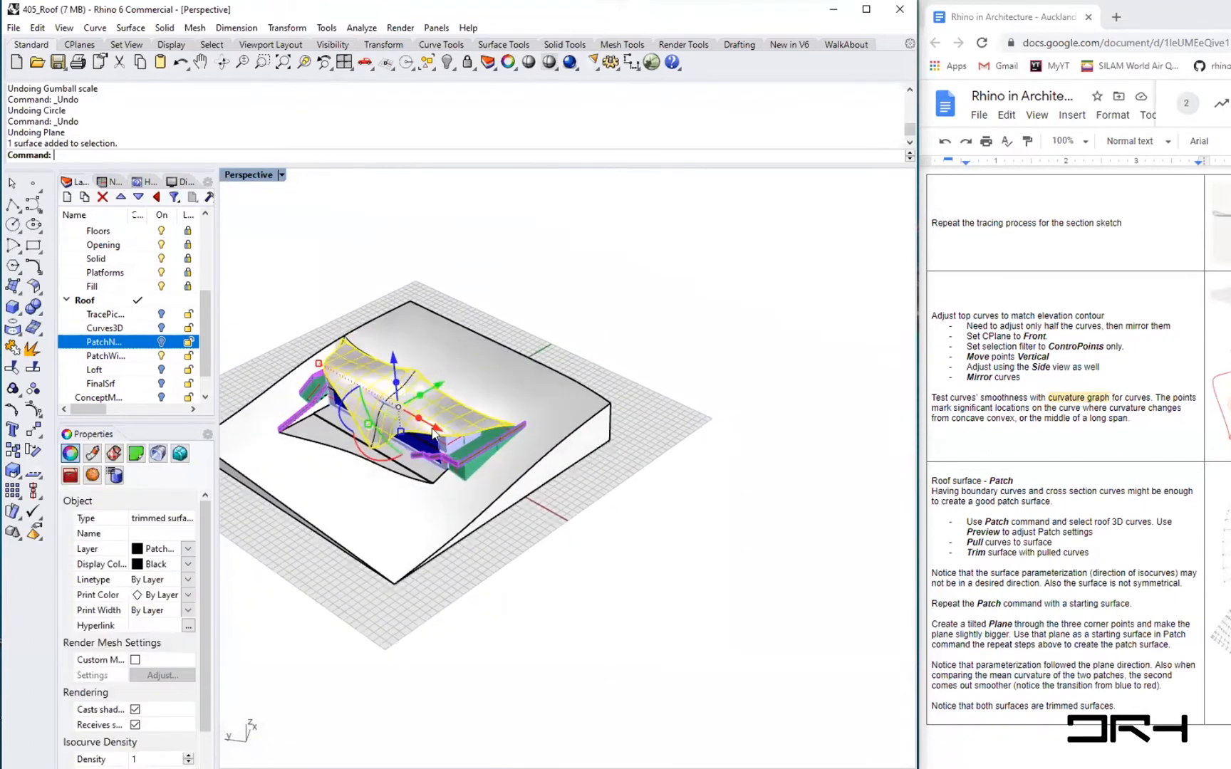
drag(749, 560, 752, 562)
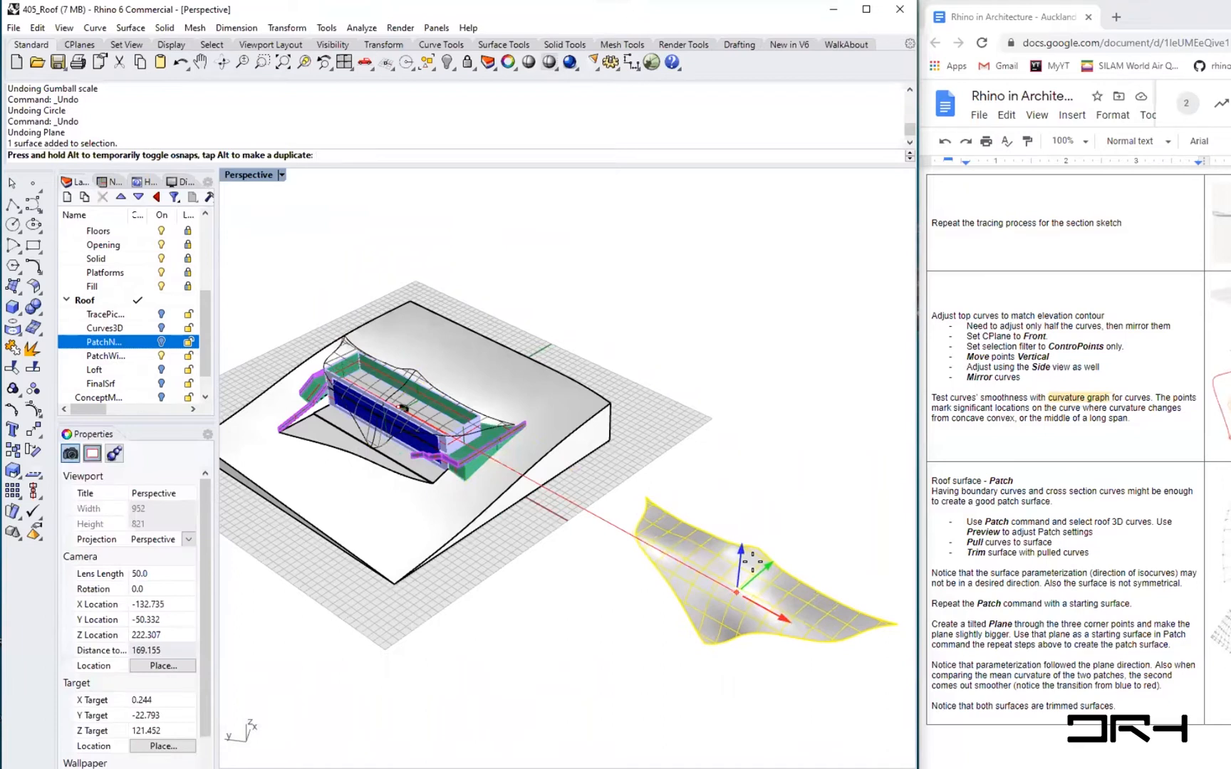
drag(752, 562, 753, 562)
key(alt)
shift+right_drag(745, 603, 639, 517)
- Inspect the copied patch surface from several angles, then undo the duplicate move
scroll(639, 516, up, 9)
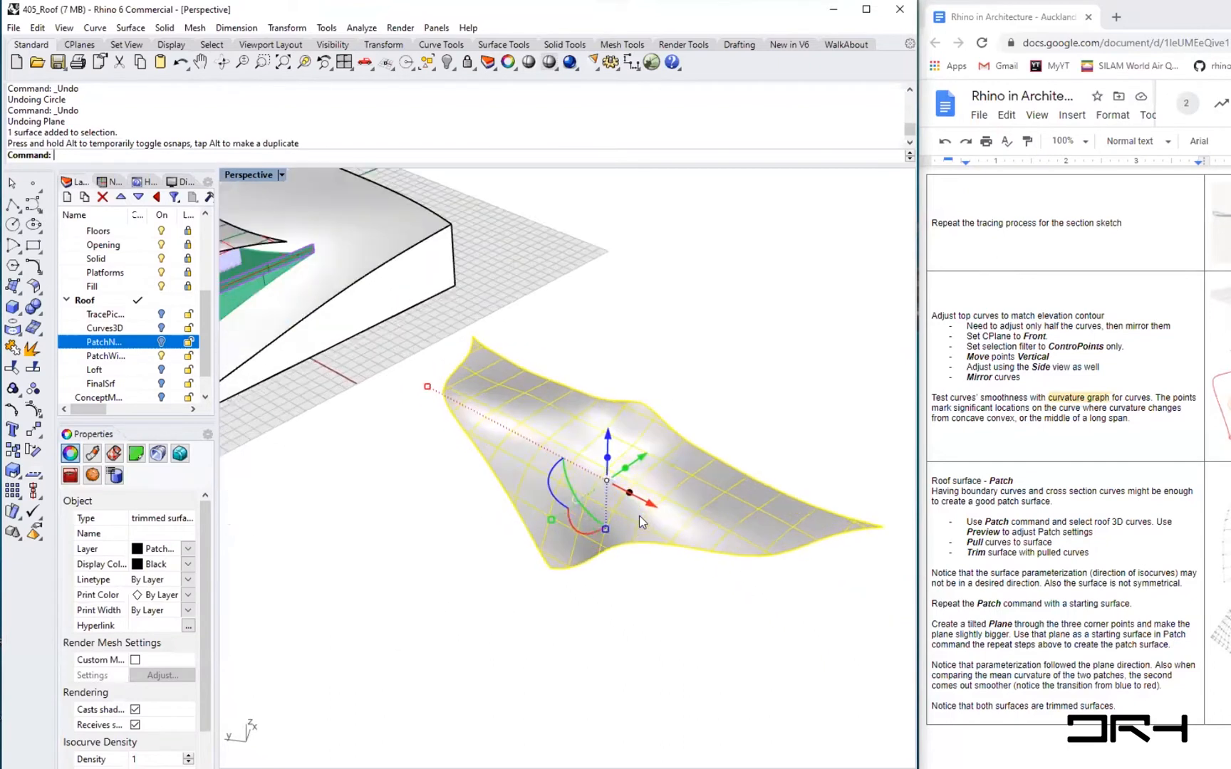
shift+right_drag(729, 562, 581, 549)
shift+right_drag(687, 553, 631, 539)
scroll(631, 539, down, 5)
shift+right_drag(777, 572, 687, 547)
scroll(659, 523, up, 3)
right_drag(560, 528, 601, 545)
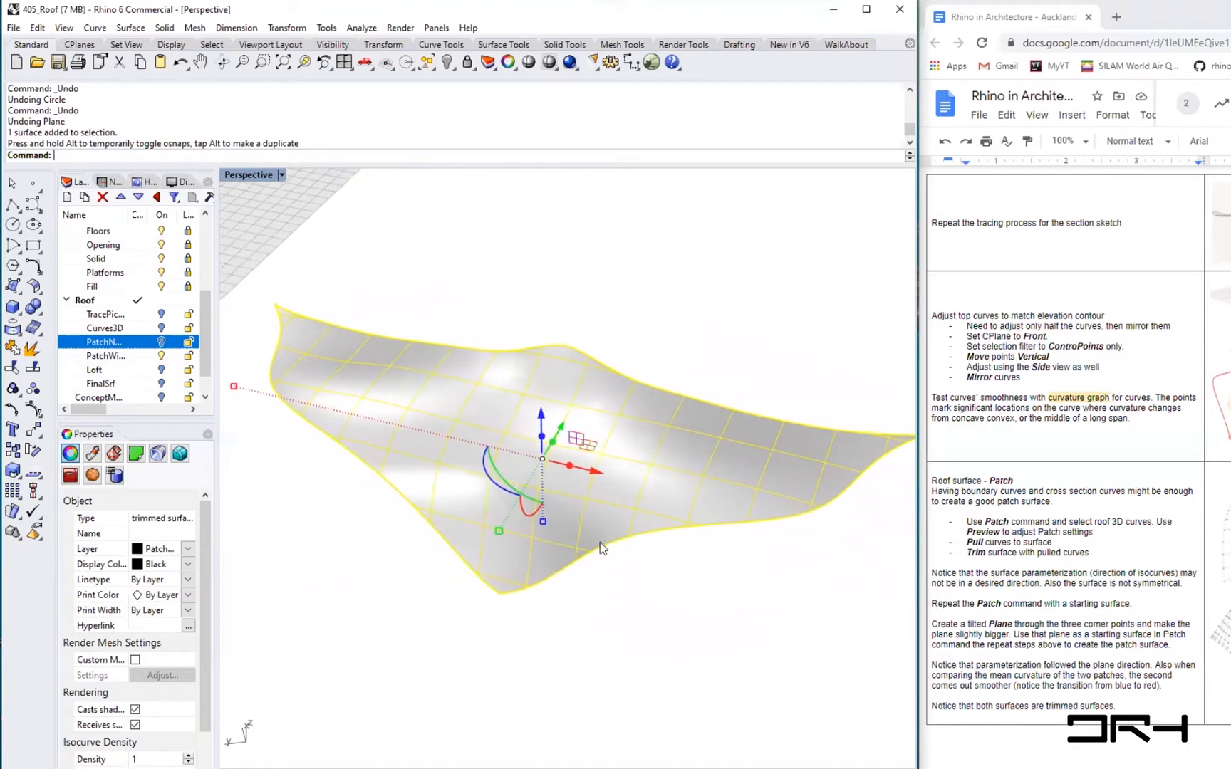
click(609, 583)
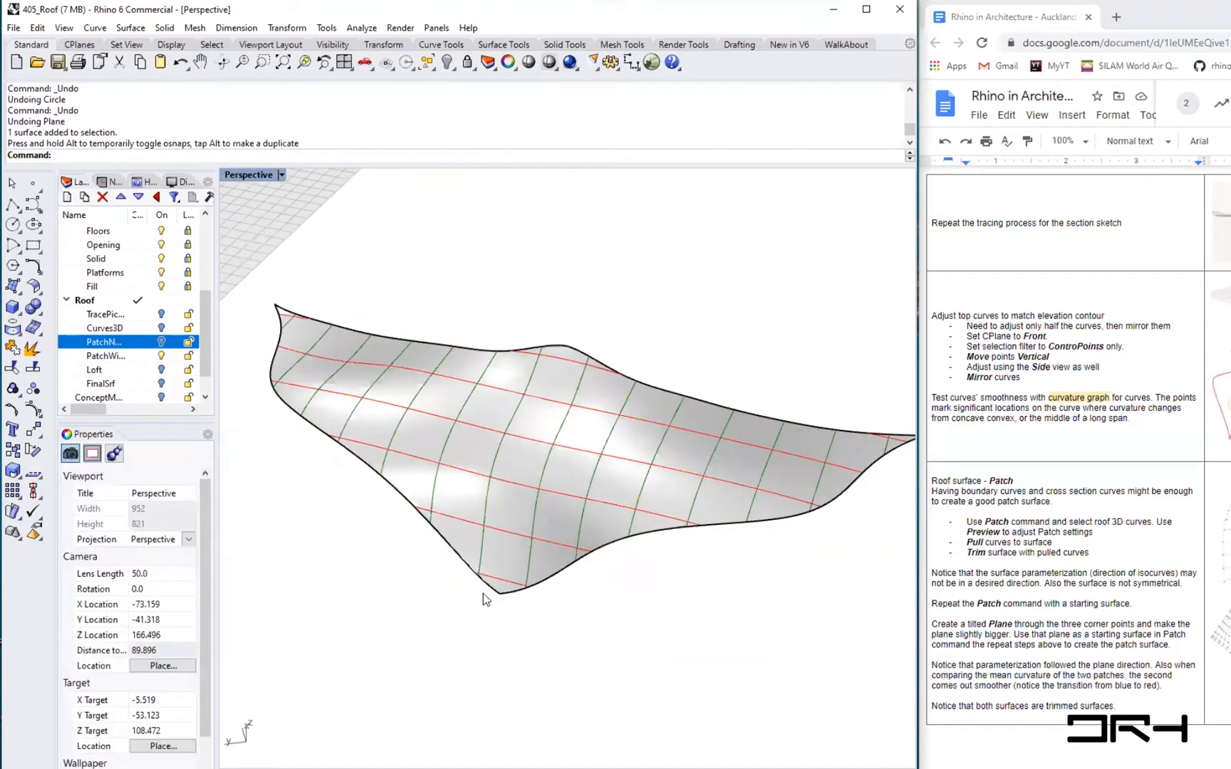
scroll(597, 571, down, 6)
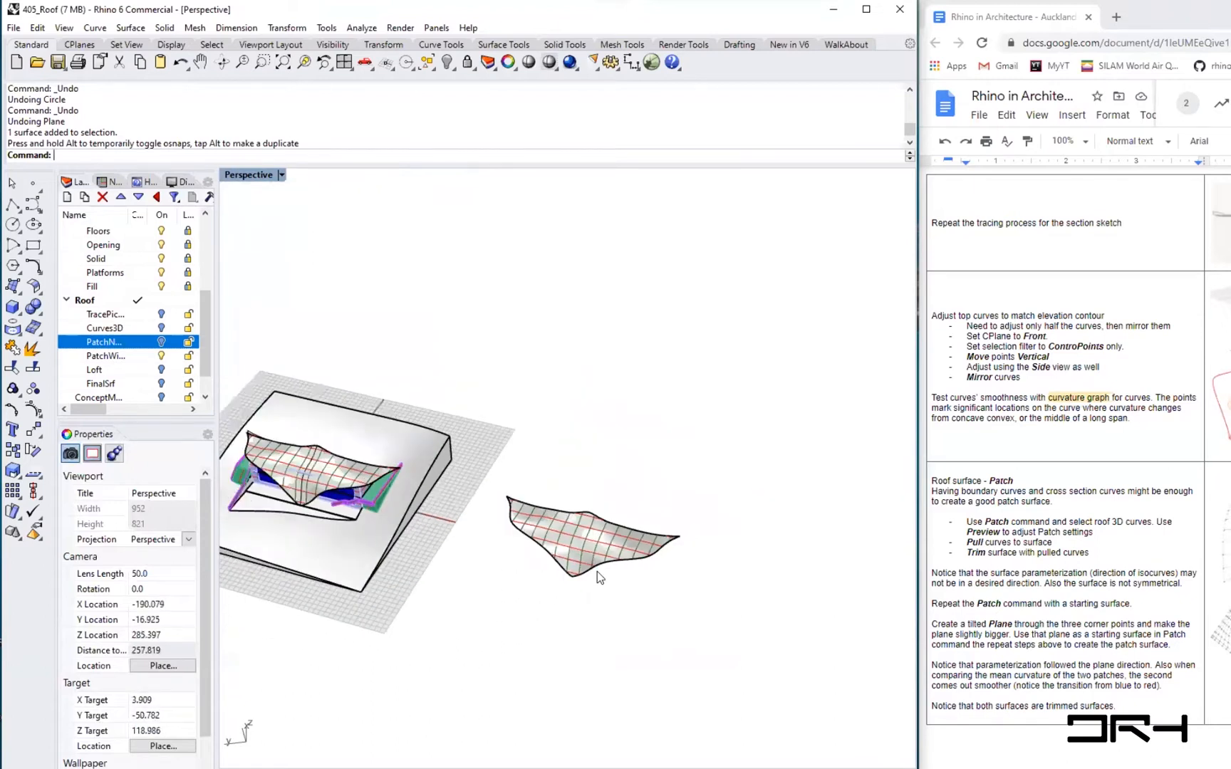
scroll(303, 467, up, 2)
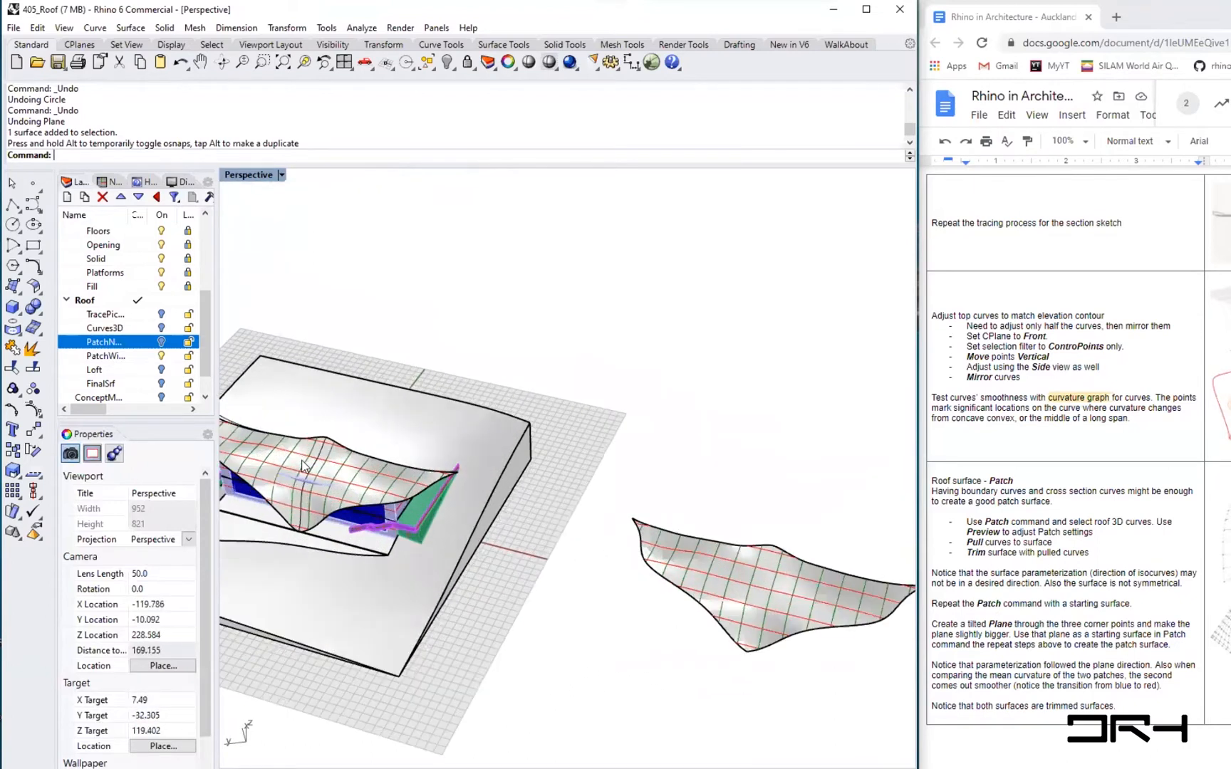
key(ctrl+z)
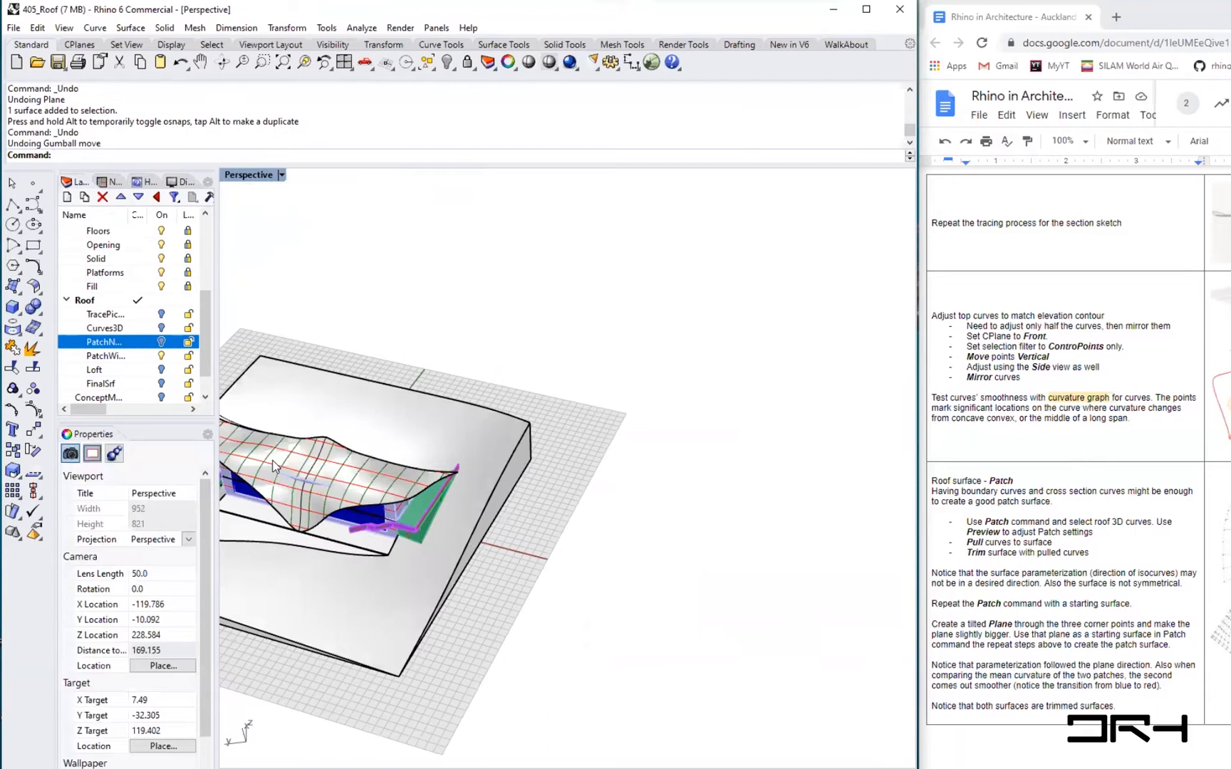
- Duplicate the roof patch surface together with its edge curve and move the copy beside the building model
scroll(277, 468, up, 4)
click(394, 481)
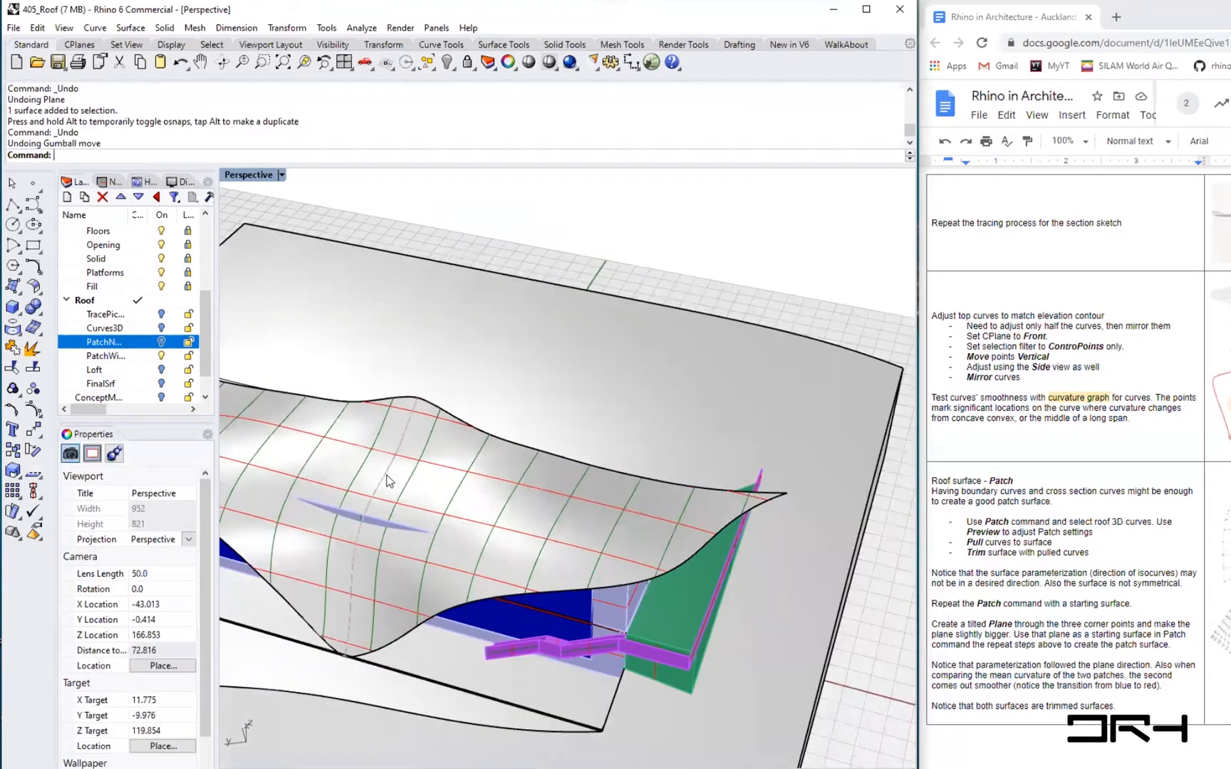
click(433, 514)
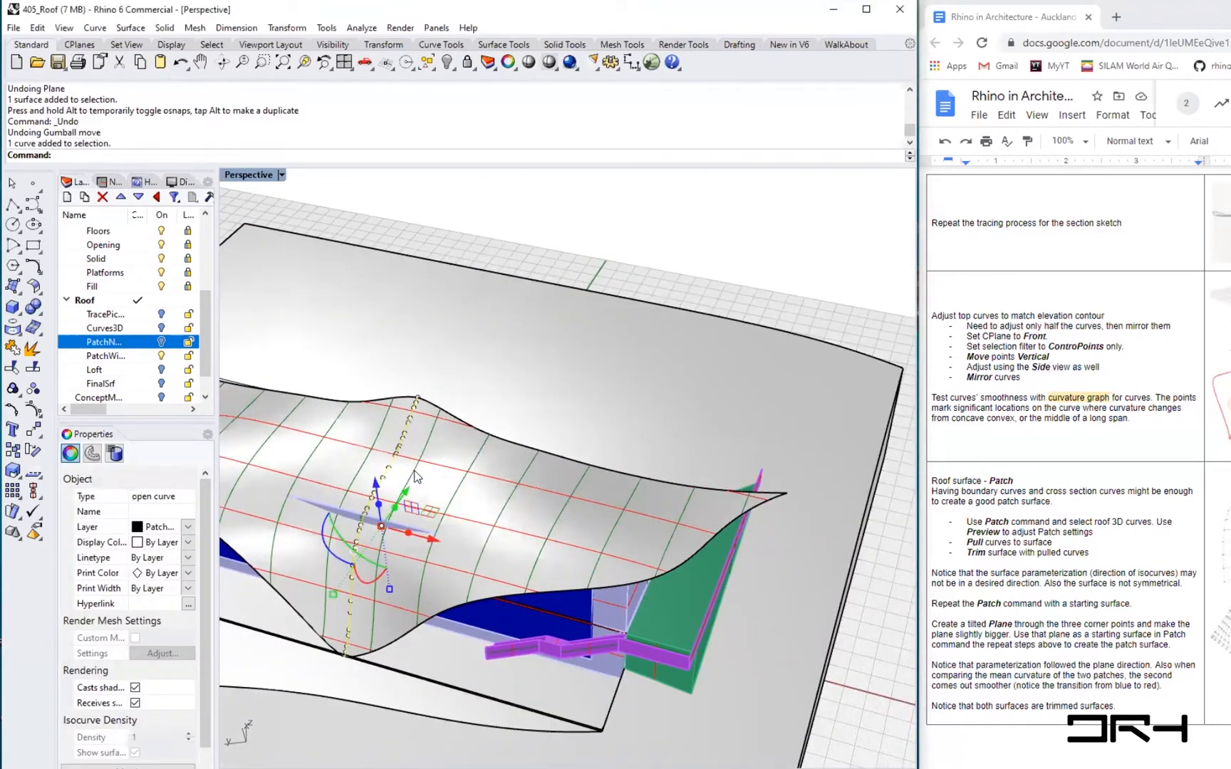
shift+click(417, 475)
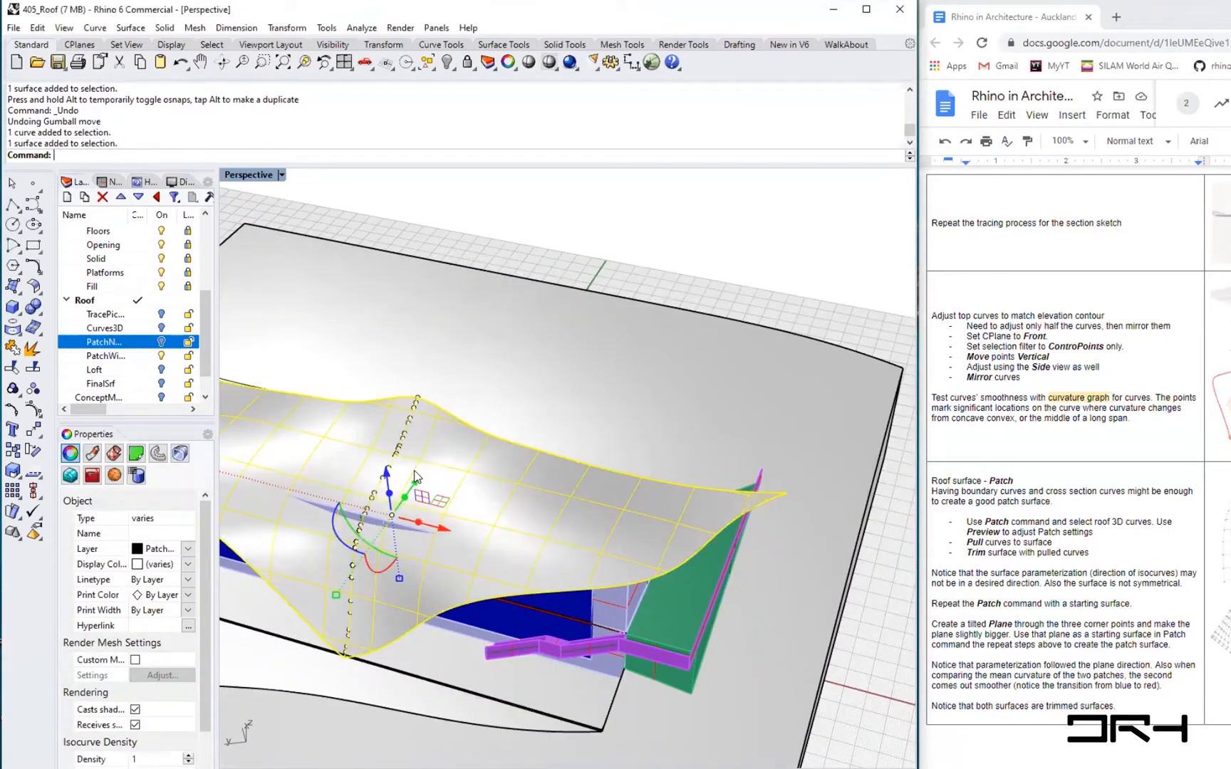
shift+click(764, 503)
scroll(293, 487, down, 8)
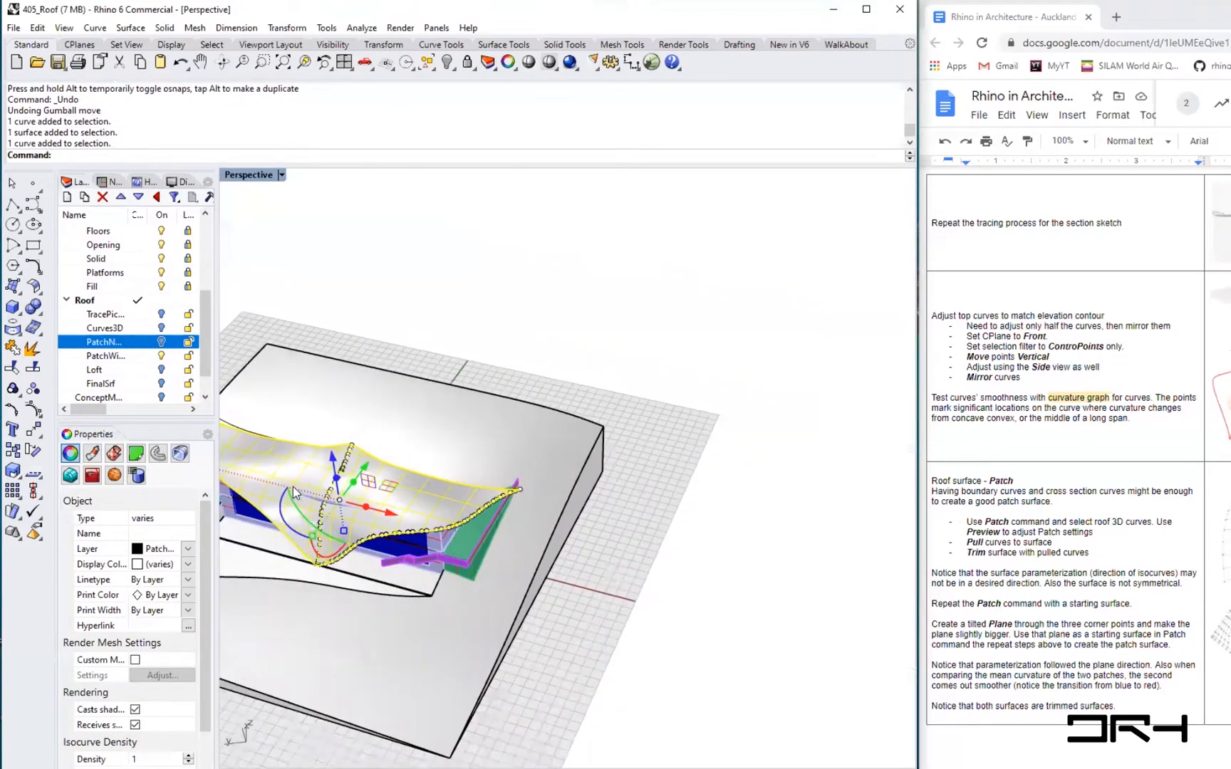
drag(383, 510, 752, 603)
key(alt)
click(814, 686)
scroll(814, 663, up, 6)
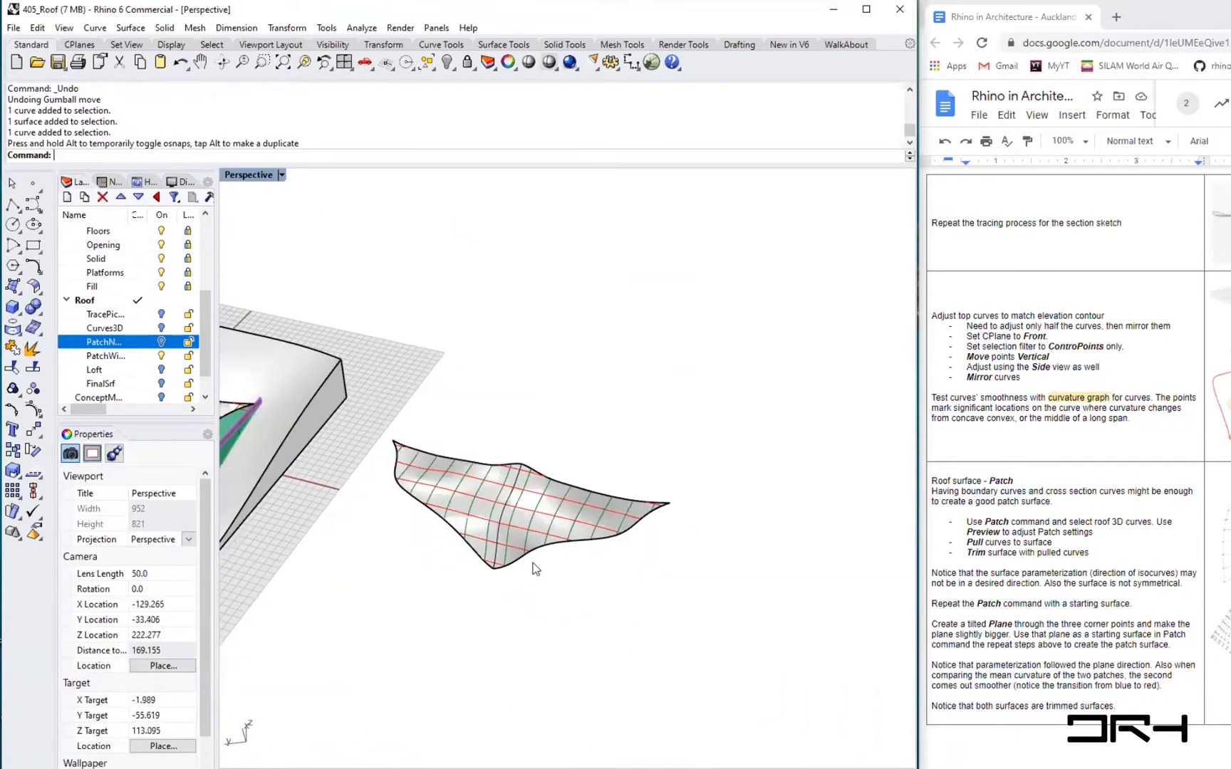
- Inspect the copied patch surface and its edge curves from close up
click(581, 527)
click(537, 498)
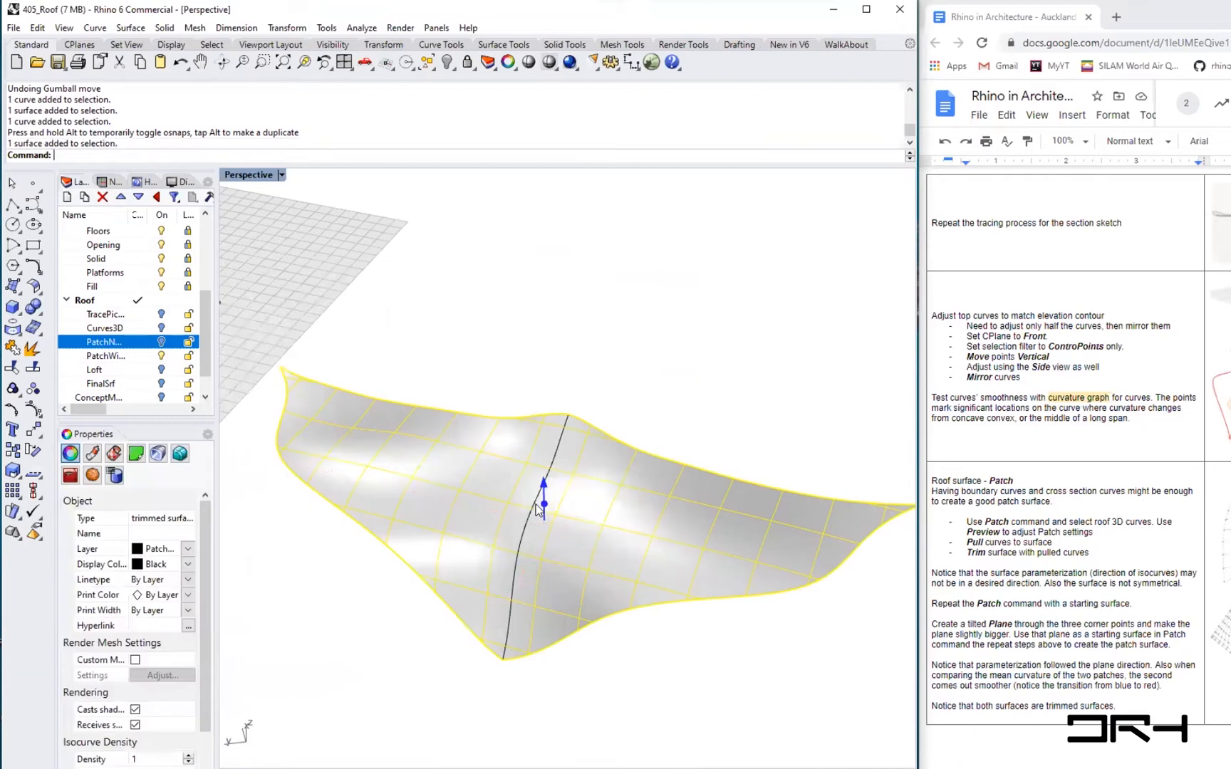
key(Escape)
click(563, 438)
click(624, 494)
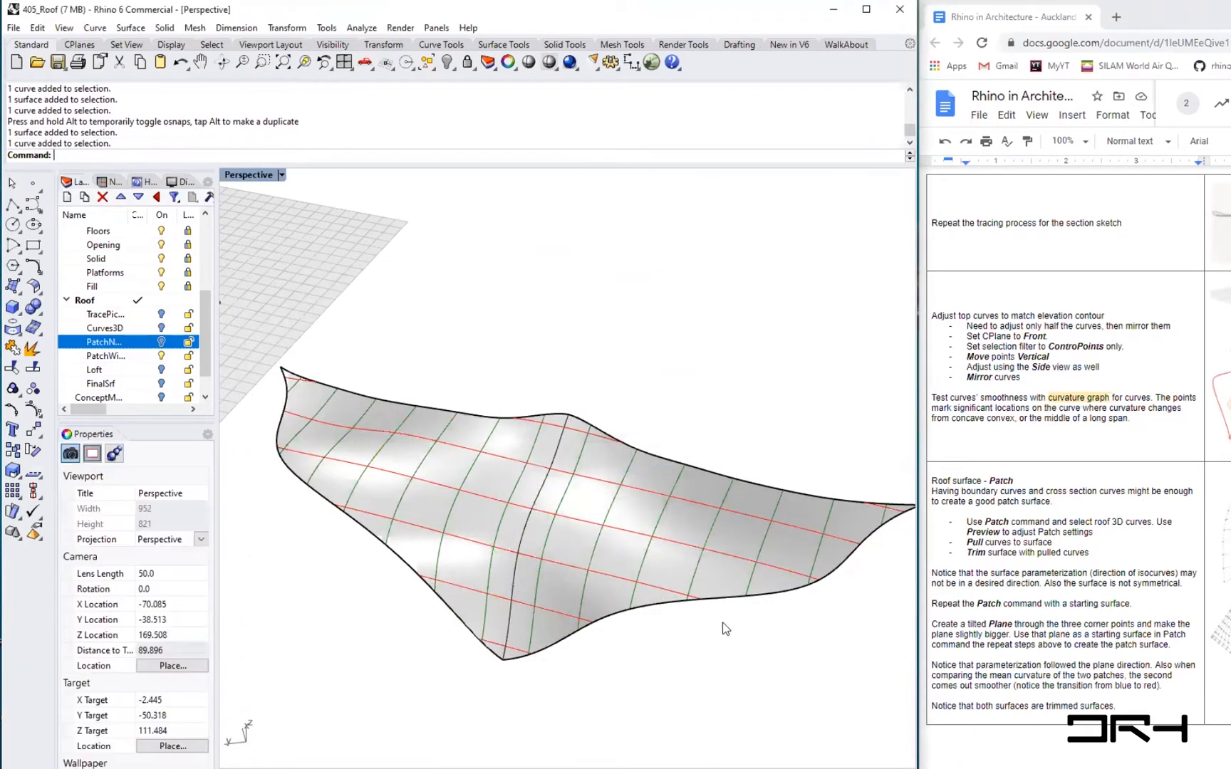
click(730, 597)
click(798, 633)
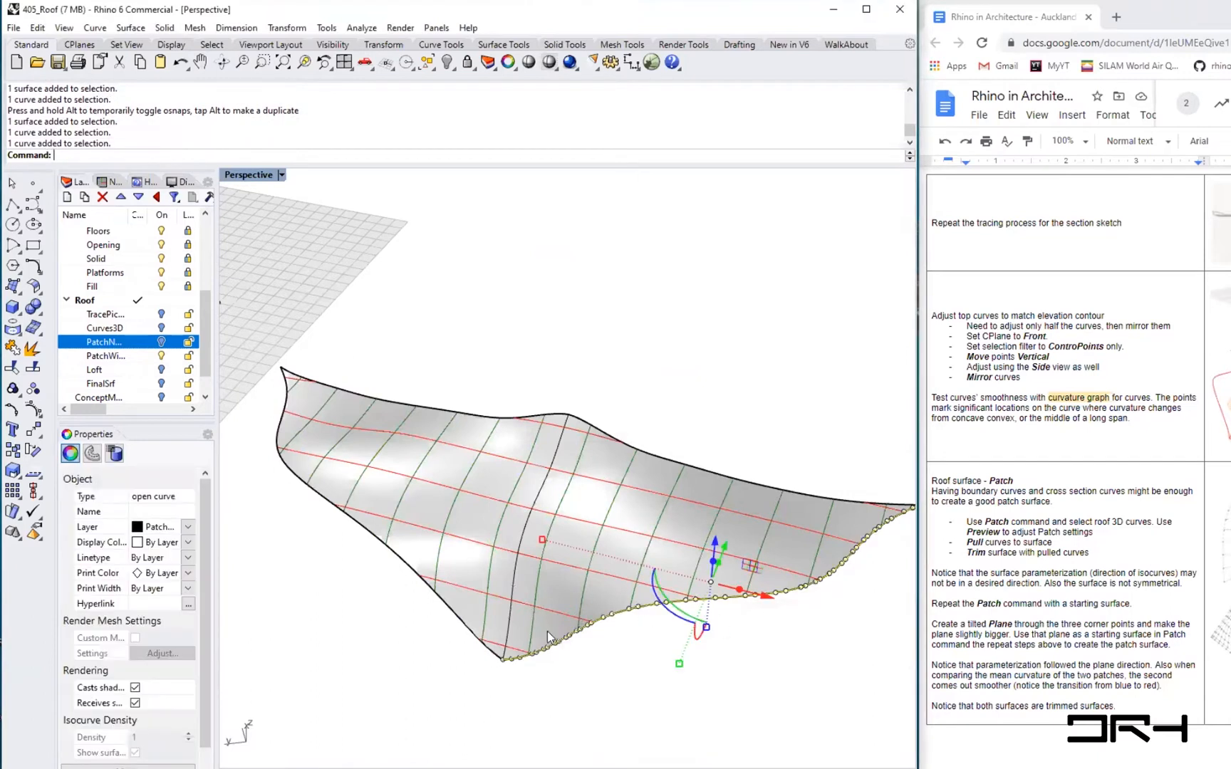
scroll(514, 617, up, 3)
shift+right_drag(700, 607, 634, 603)
scroll(645, 592, down, 3)
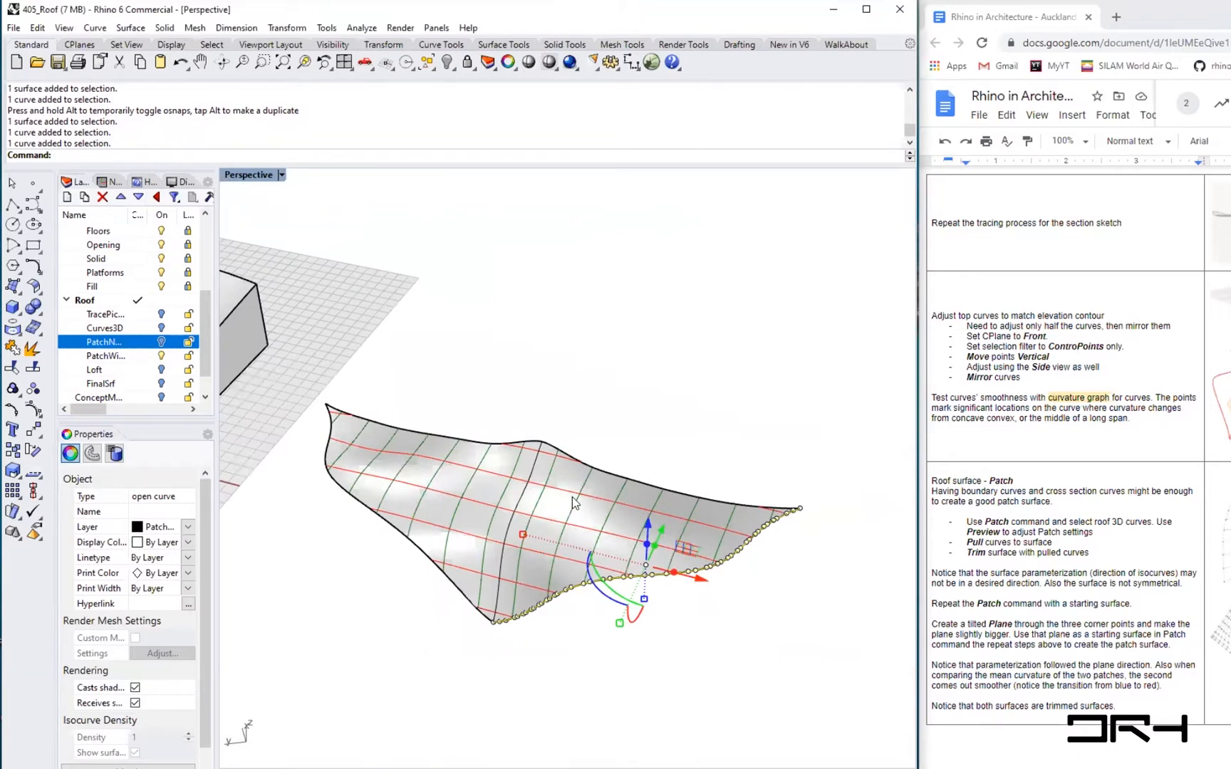
scroll(574, 502, up, 1)
click(822, 700)
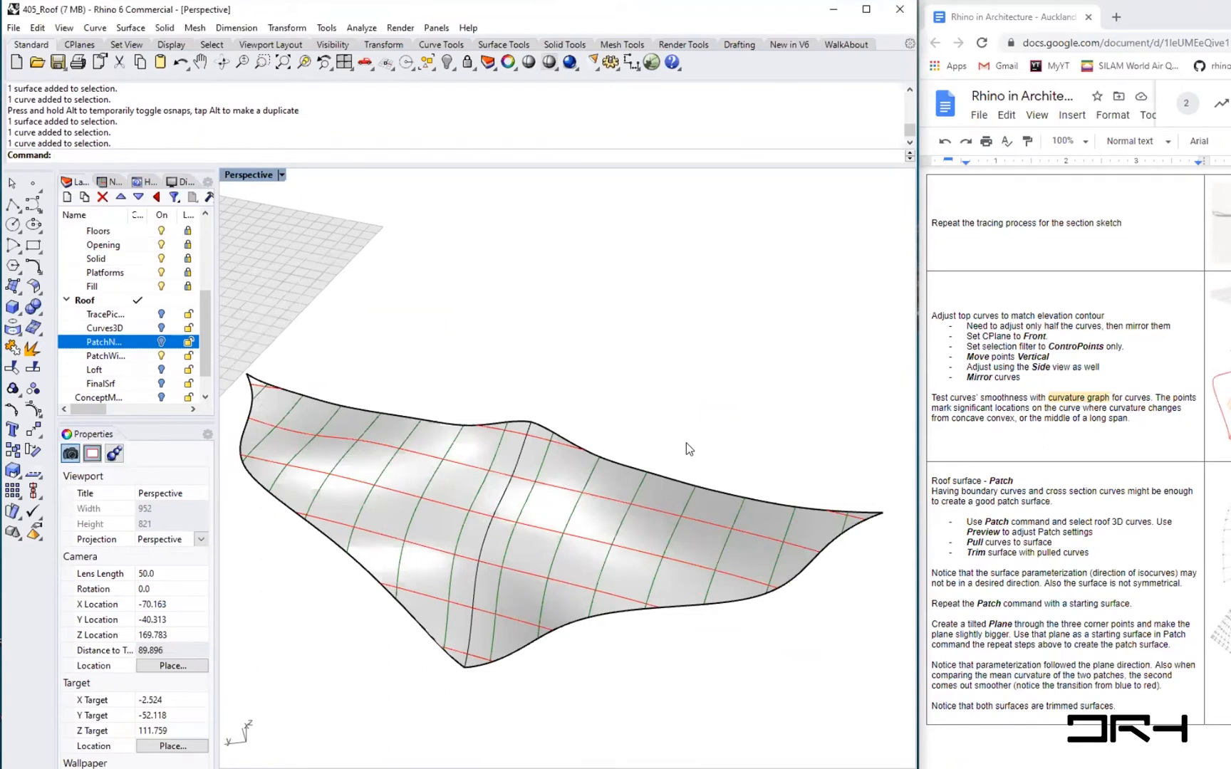
- Draw three straight lines in space above the copied patch surface
key(Return)
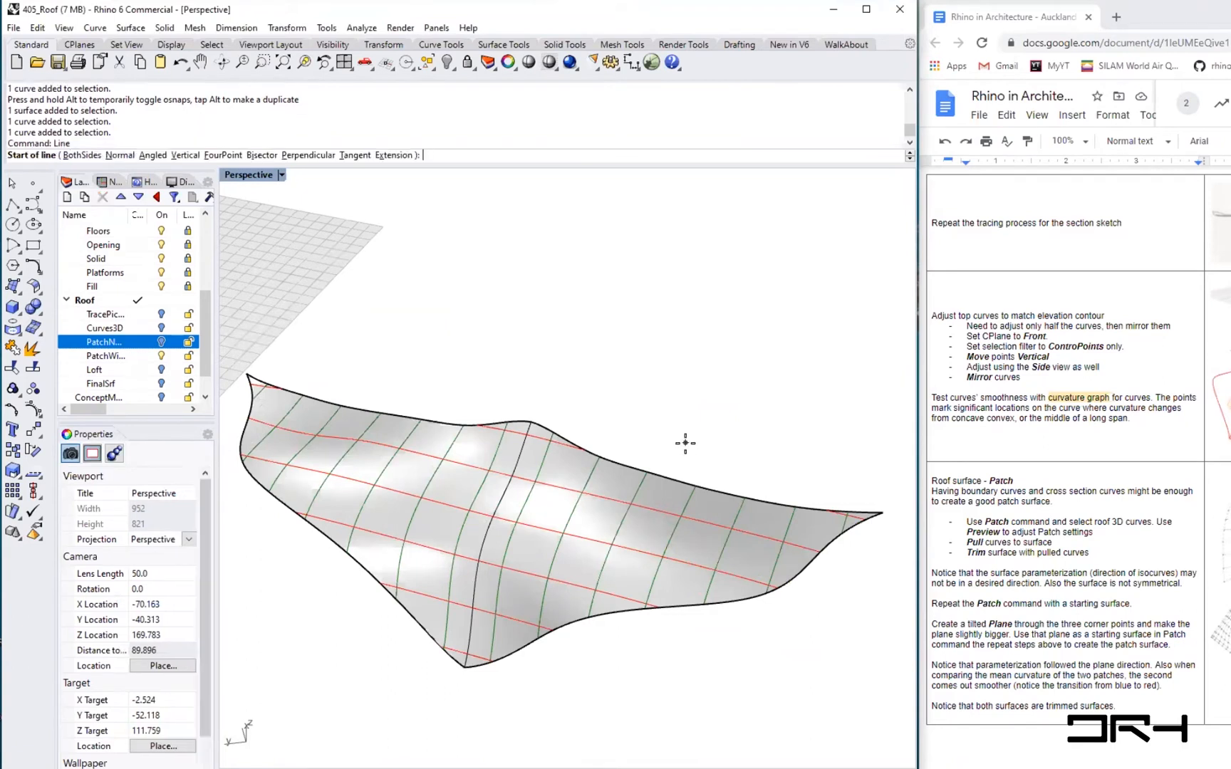
key(Escape)
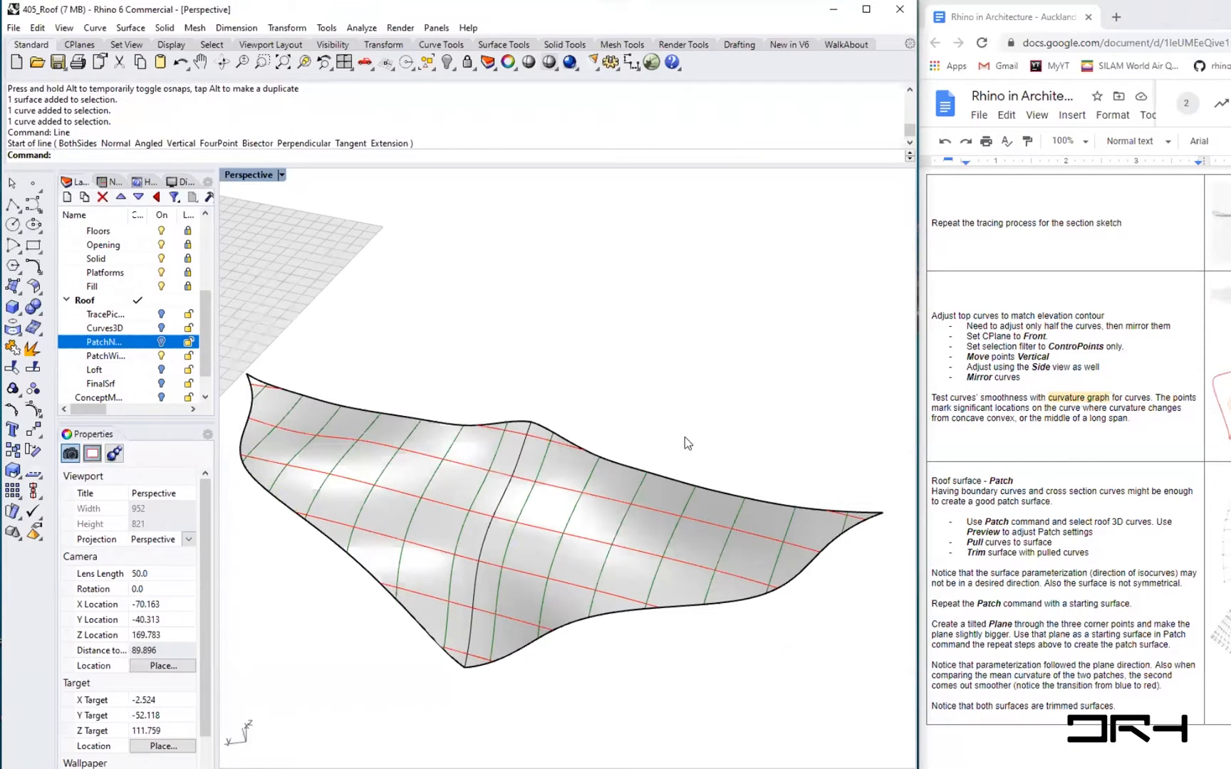
key(Return)
click(703, 394)
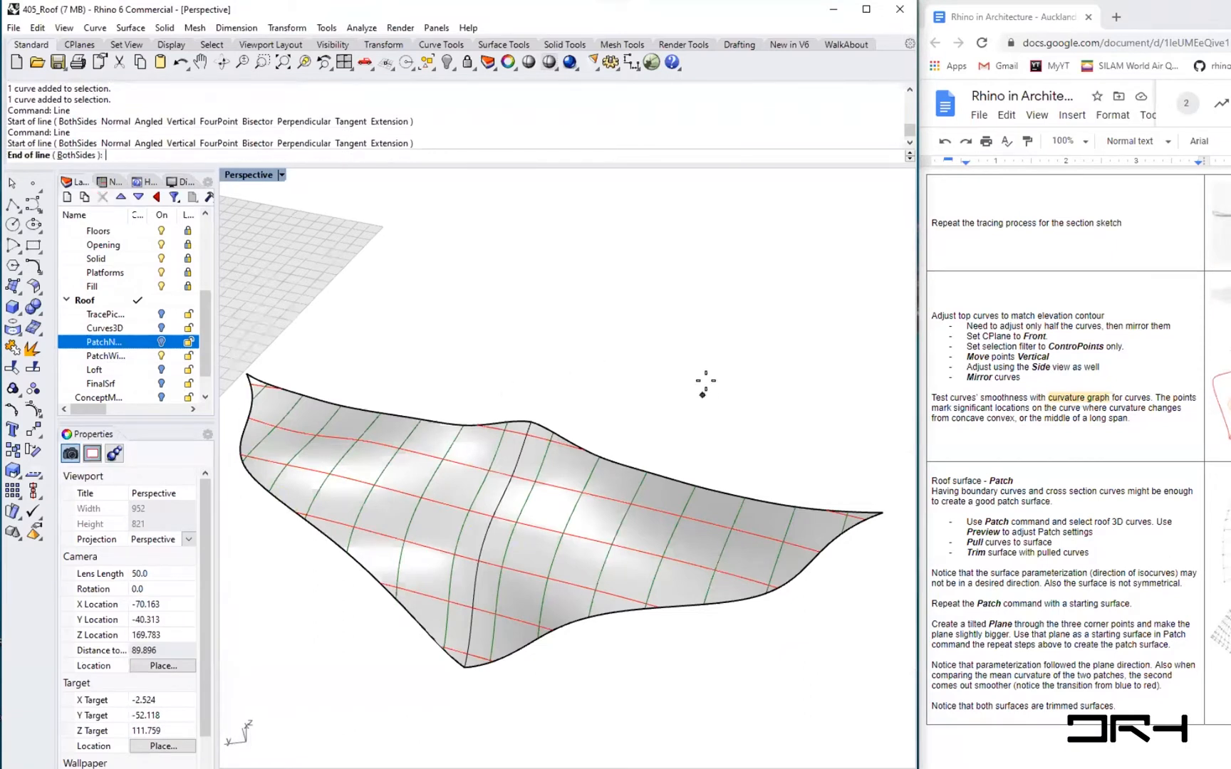
click(746, 304)
key(Return)
click(662, 385)
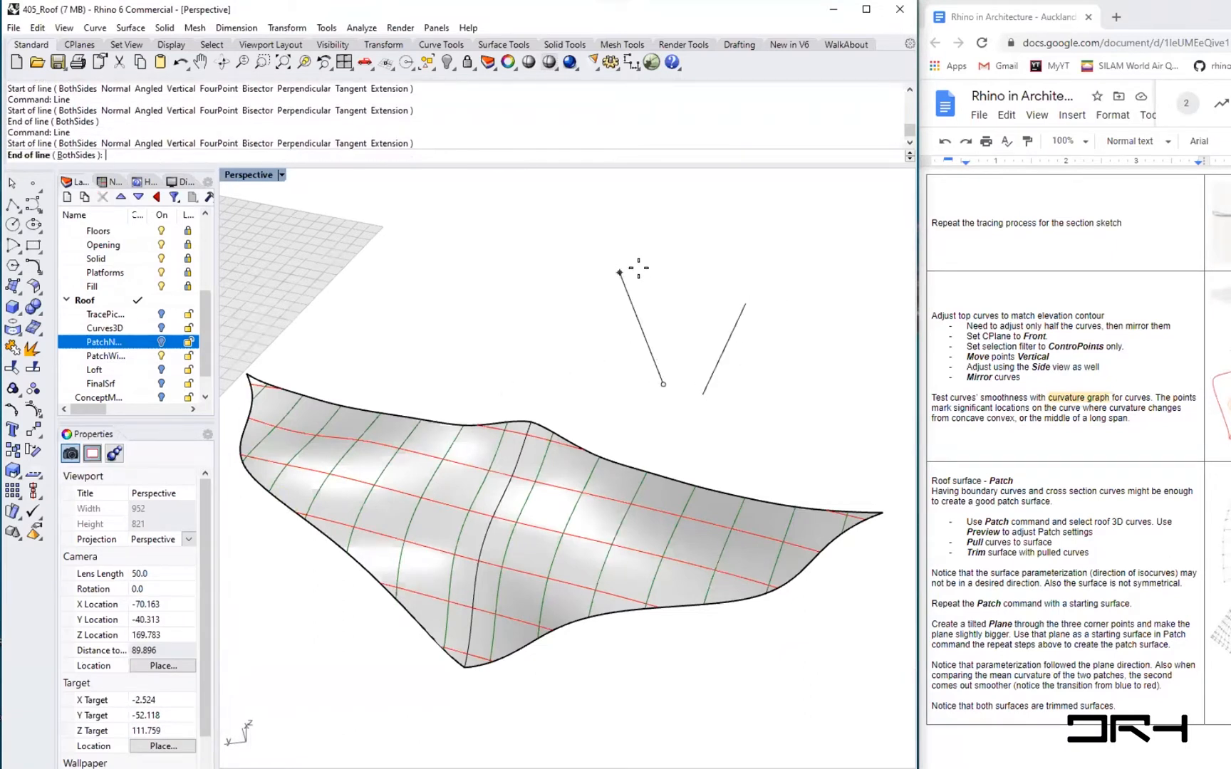
click(621, 278)
right_drag(564, 316, 577, 357)
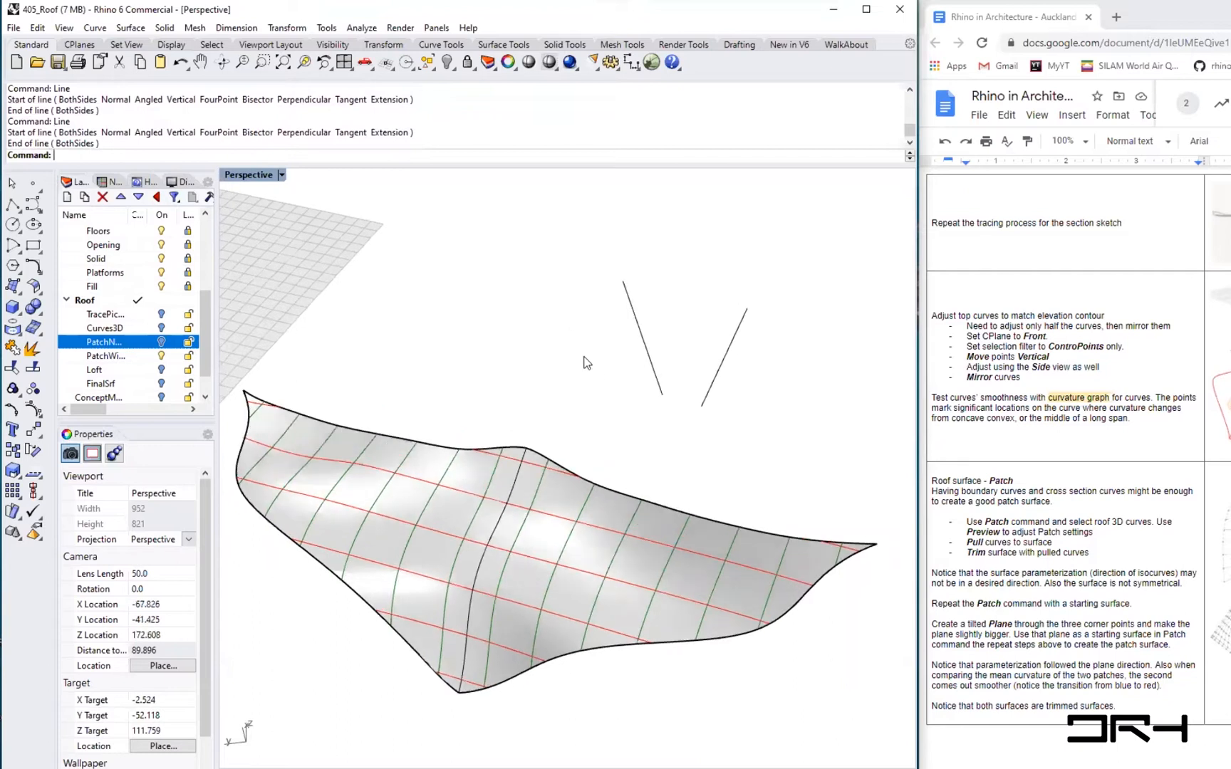
key(Return)
click(577, 358)
click(475, 283)
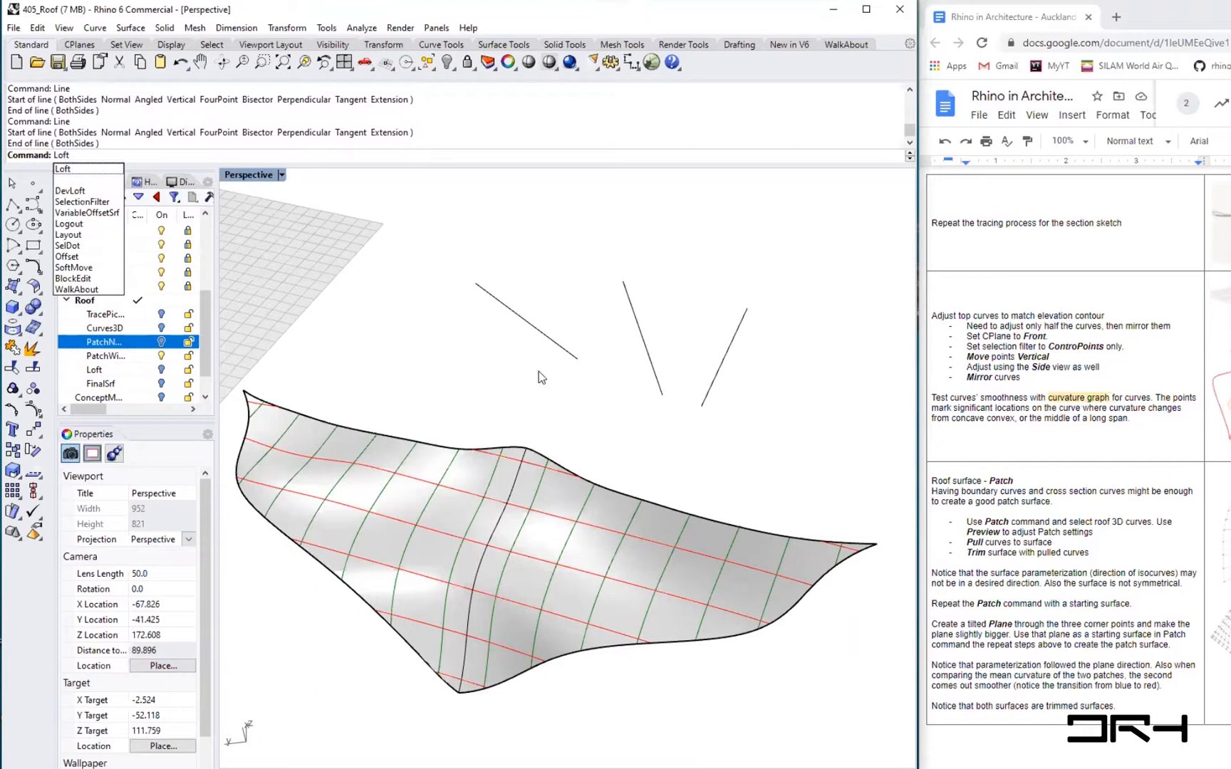
- Try to loft a surface through the three lines, cancelling the Loft Options dialog
key(Return)
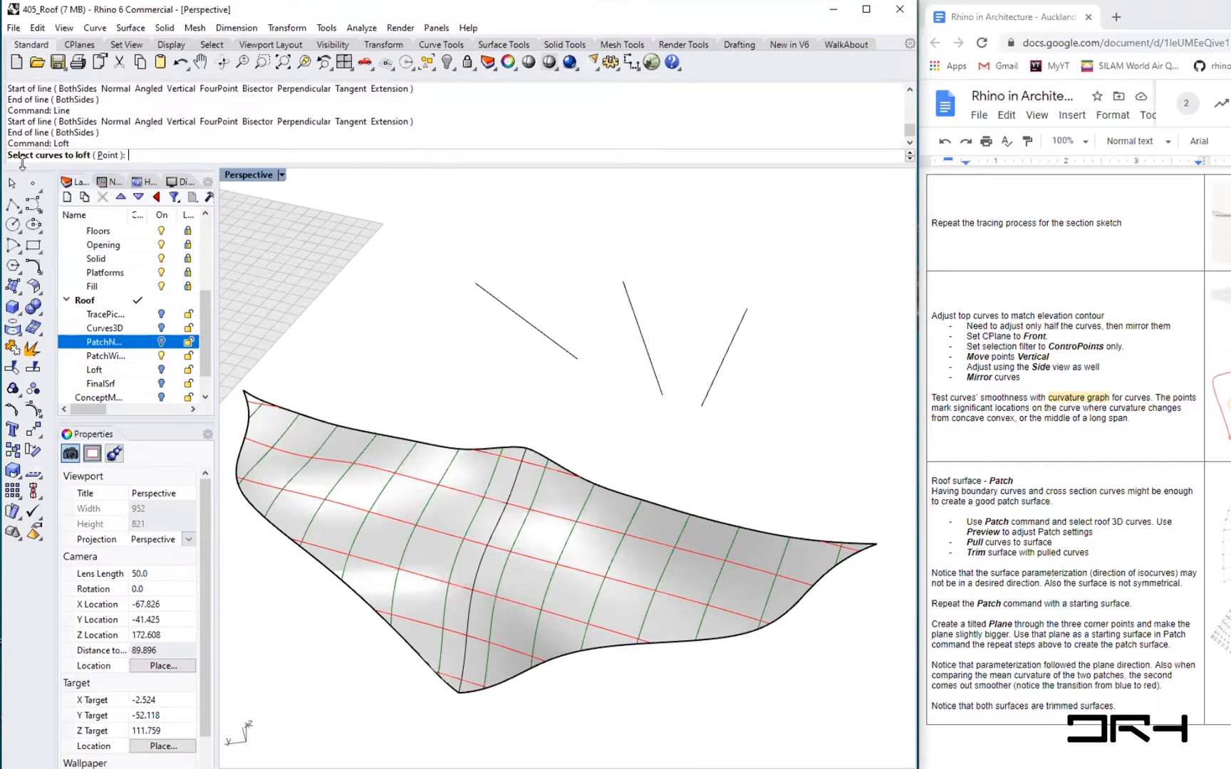
click(712, 380)
click(642, 347)
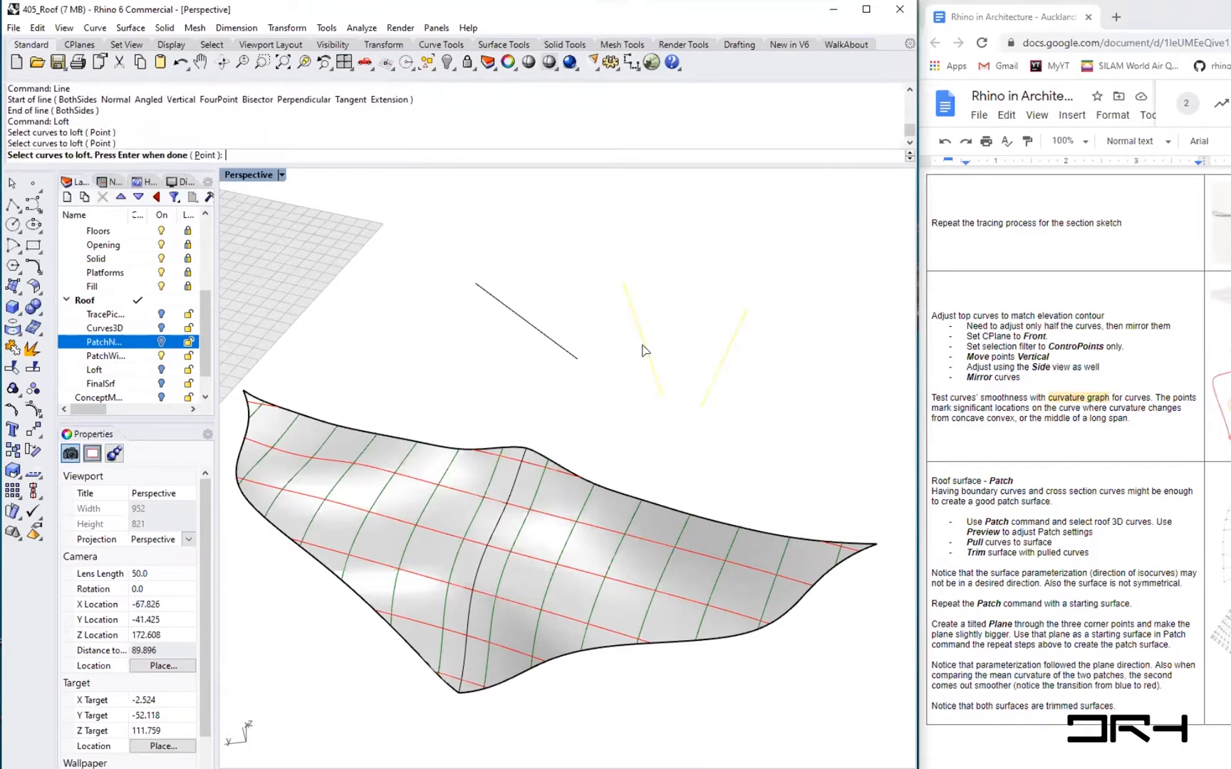
click(554, 347)
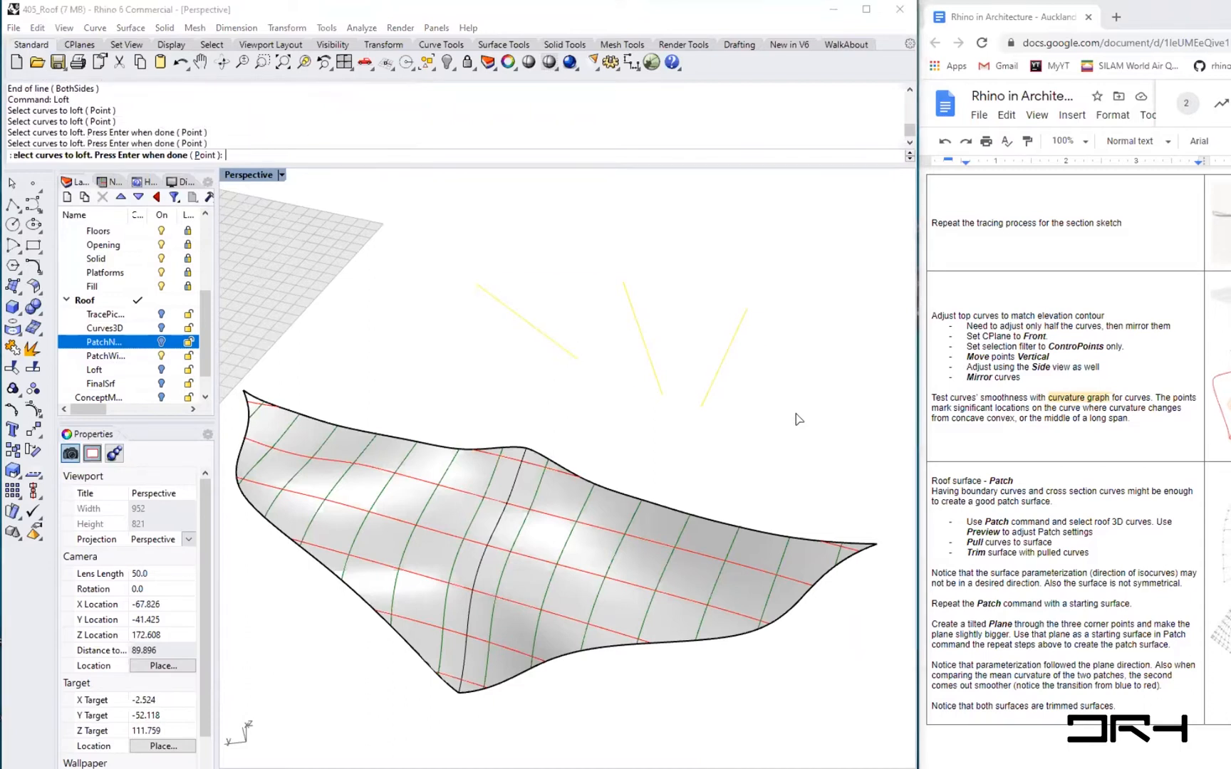
key(Return)
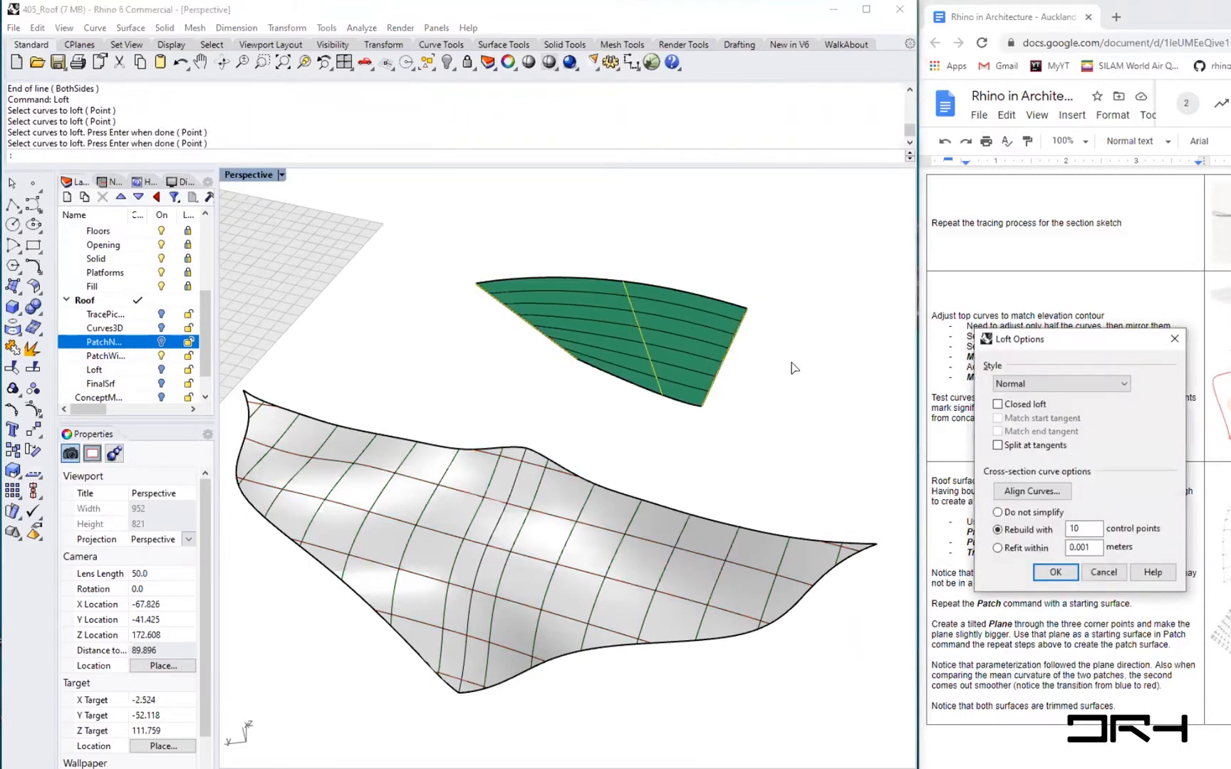
mouse_move(725, 385)
right_down()
mouse_move(694, 366)
mouse_move(726, 360)
right_up()
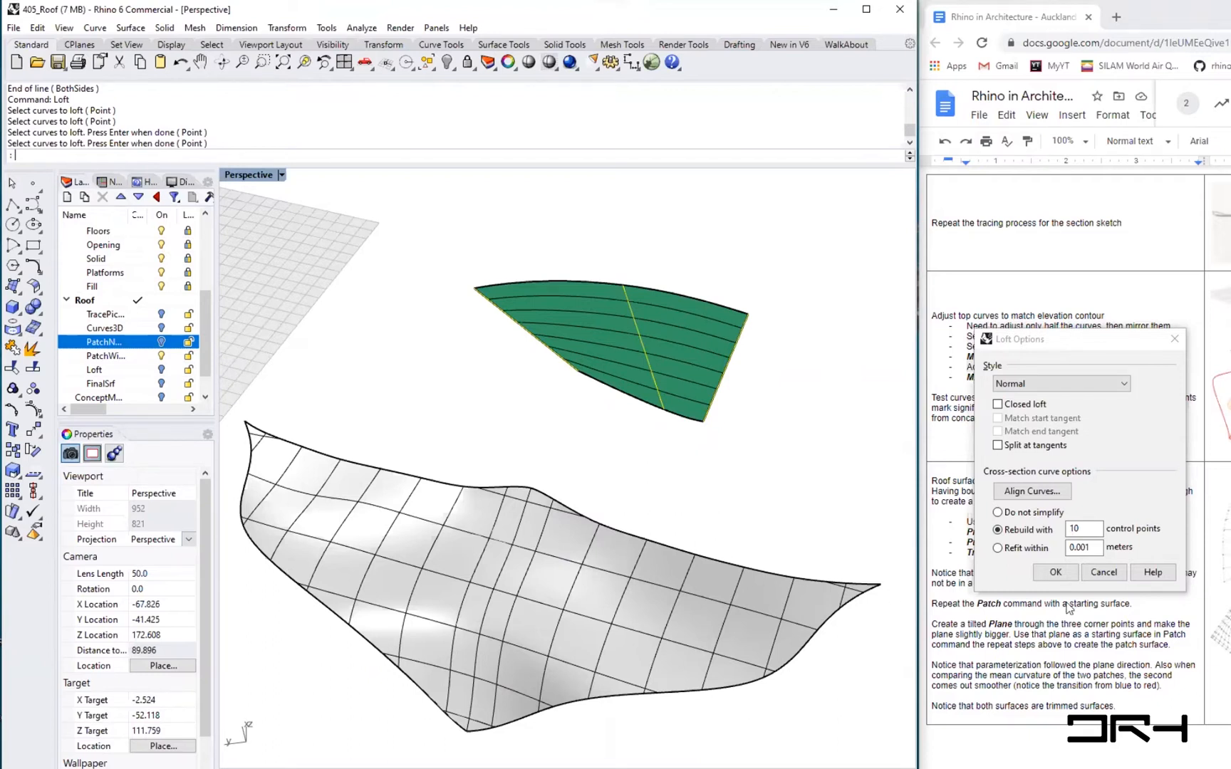
click(1104, 571)
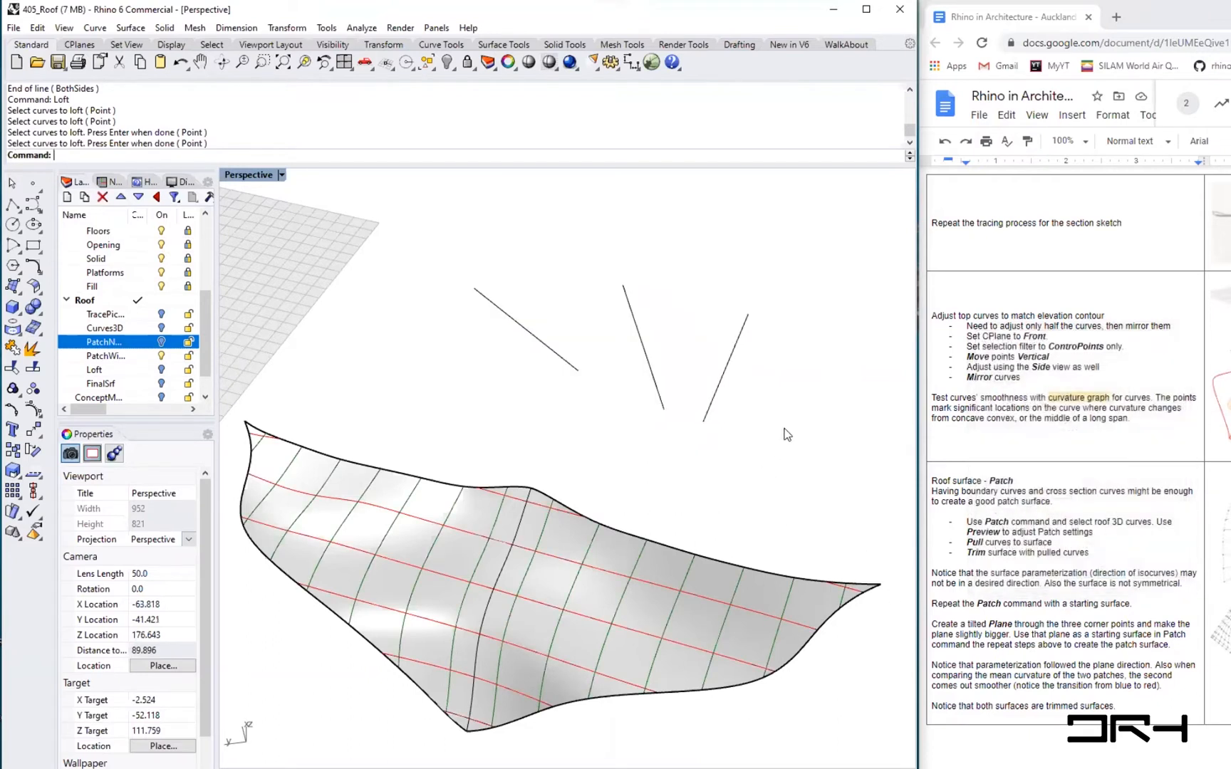
- Undo the three lines
key(ctrl+z)
key(ctrl+z)
key(ctrl+z)
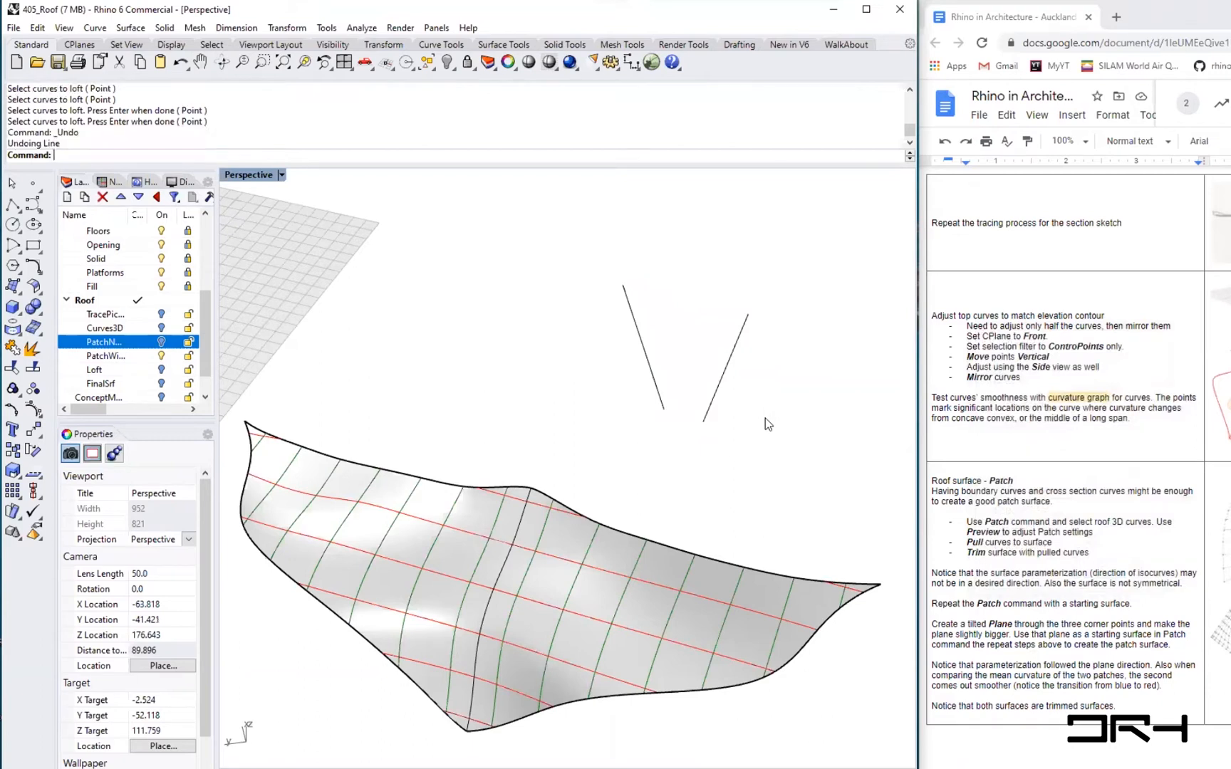
right_drag(638, 510, 775, 544)
shift+right_drag(510, 418, 556, 451)
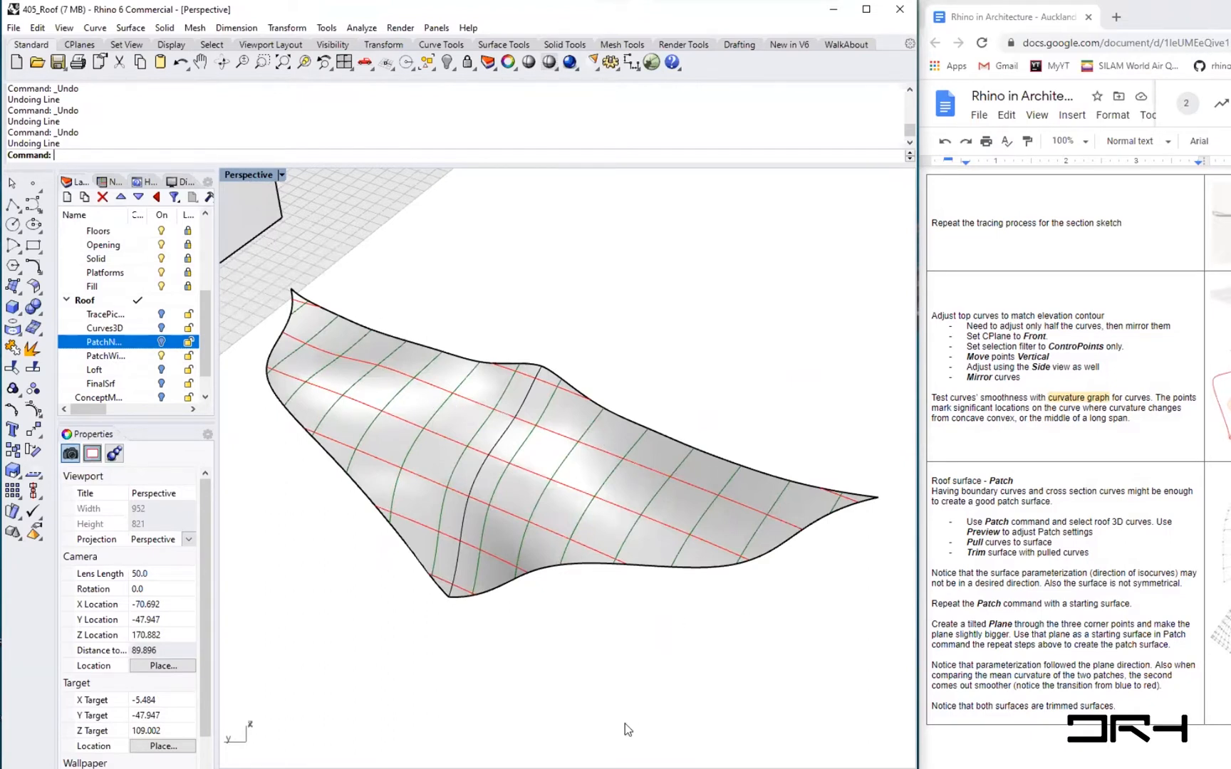
- Turn off the isocurve display of the copied patch surface in its properties
click(530, 488)
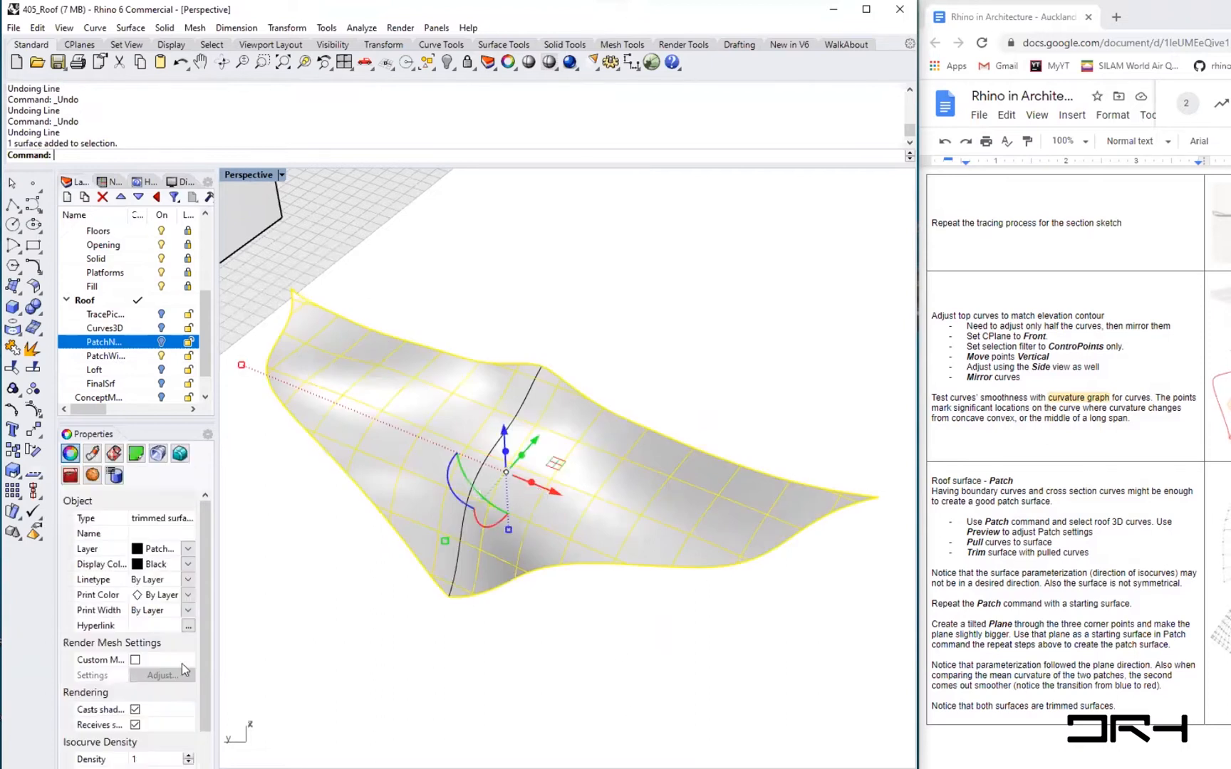
scroll(209, 683, down, 3)
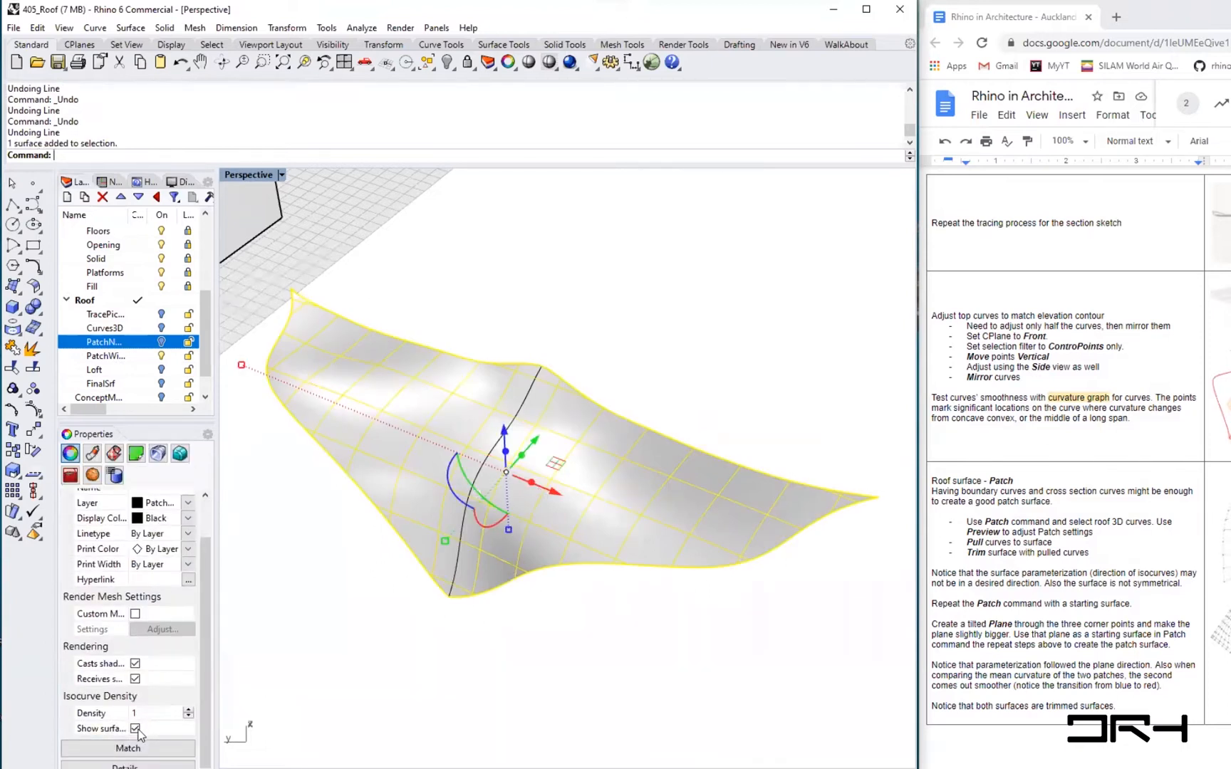
click(620, 642)
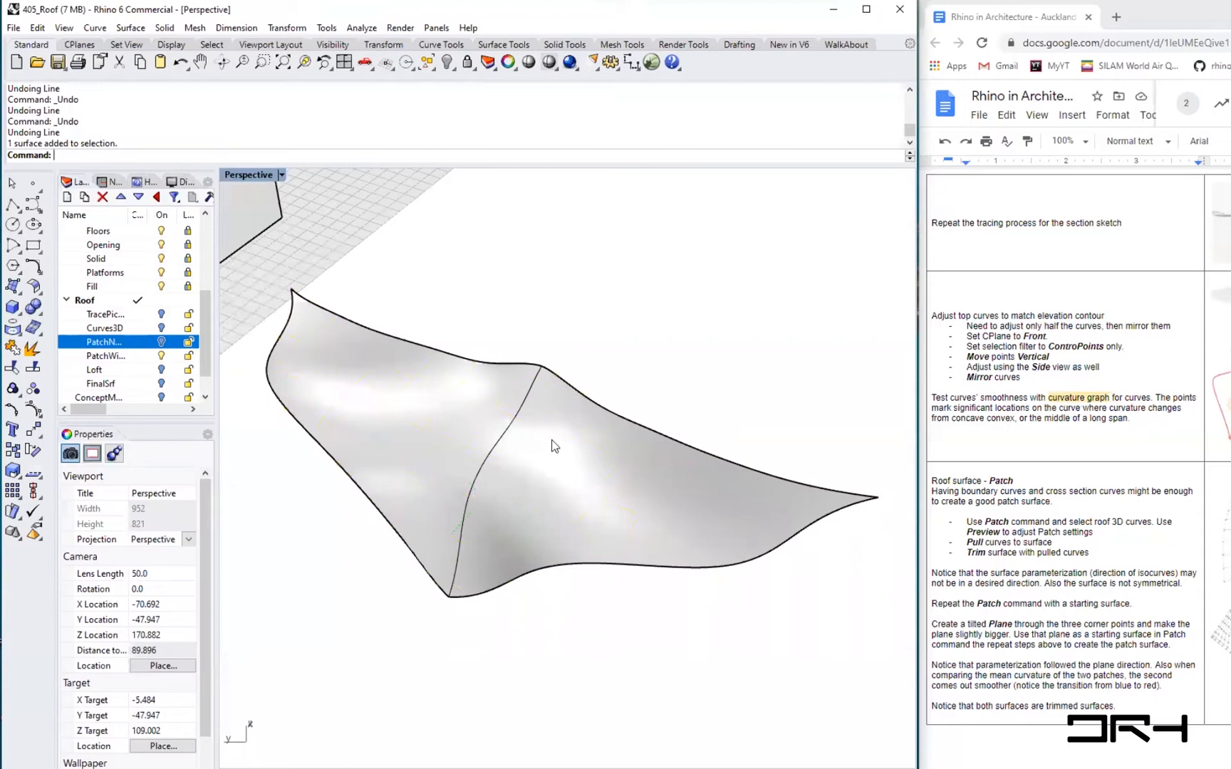
click(568, 478)
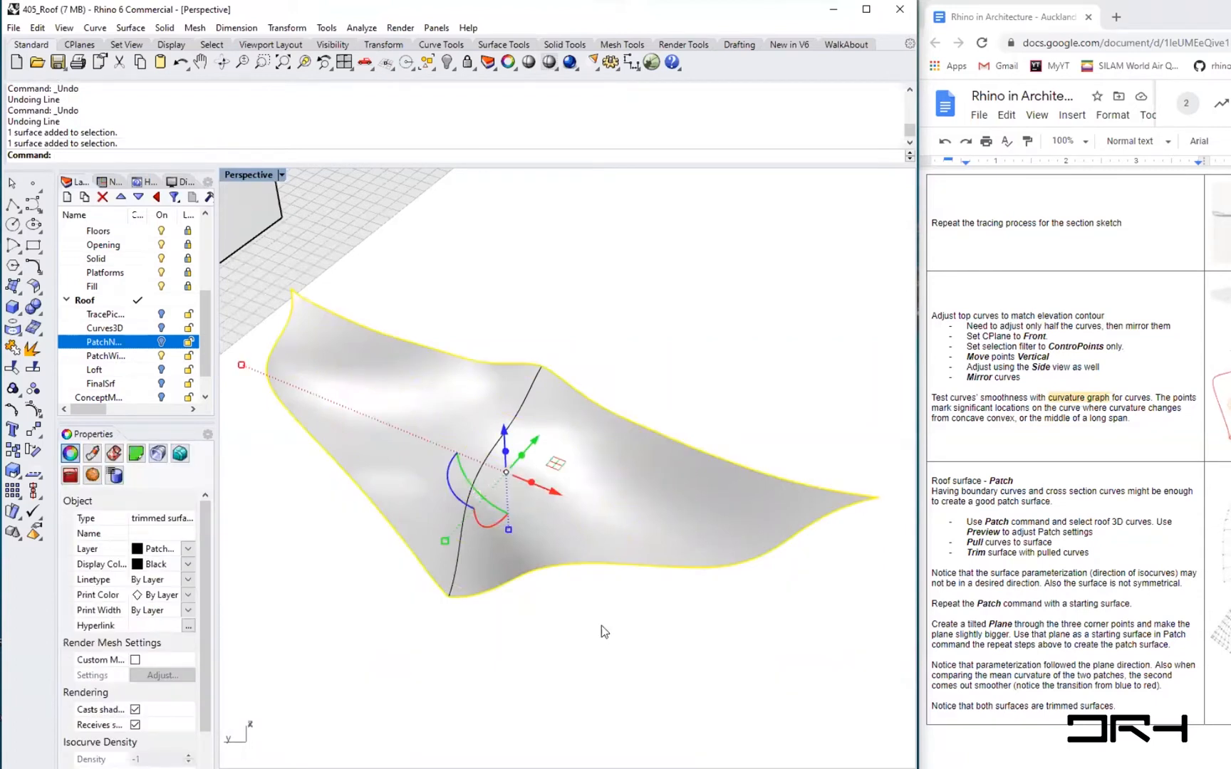
click(615, 644)
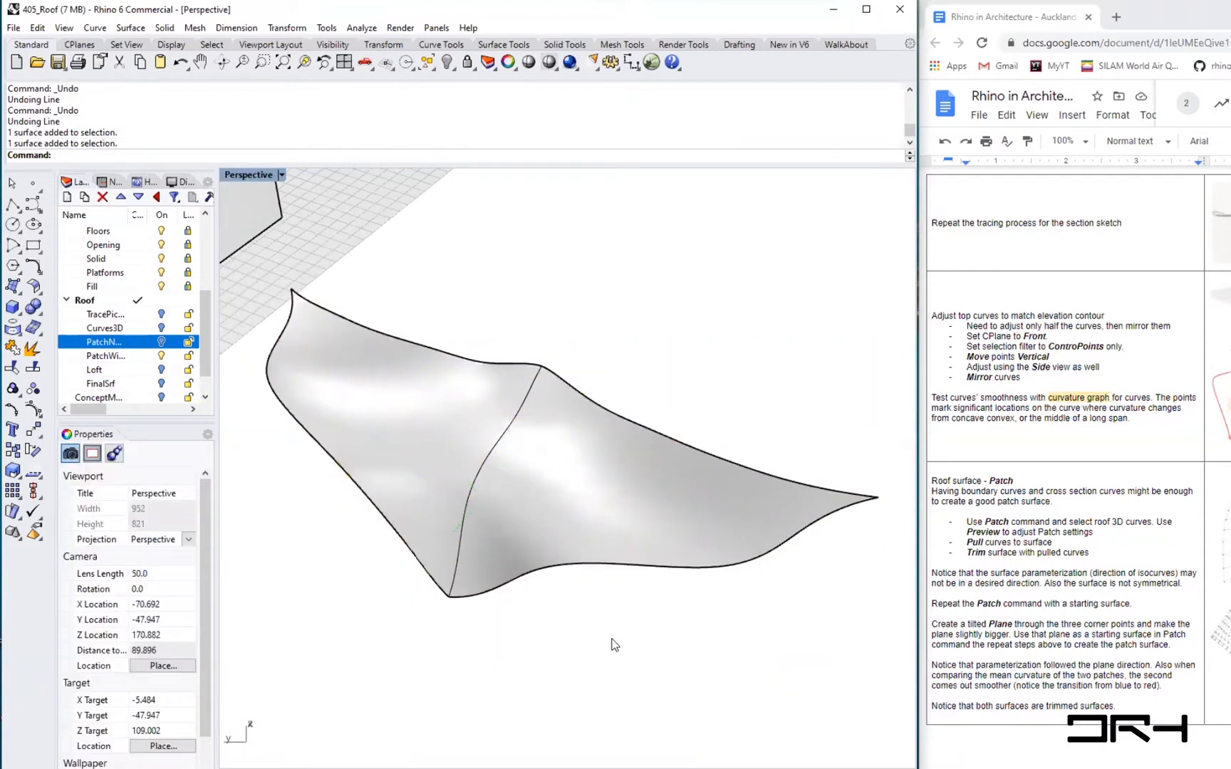
- Try to extract a V-direction isocurve from the patch surface with ExtractIsocurve
text(Isolate)
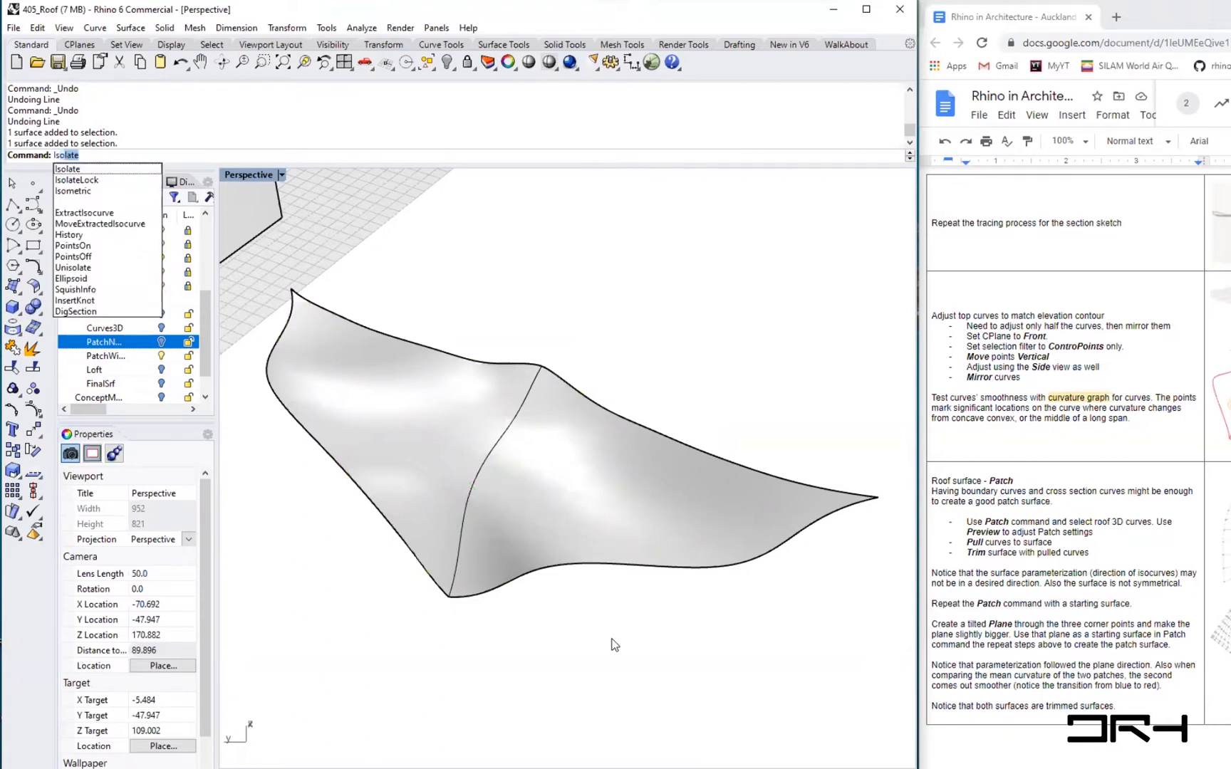
key(Down)
key(Down)
key(Down)
key(Down)
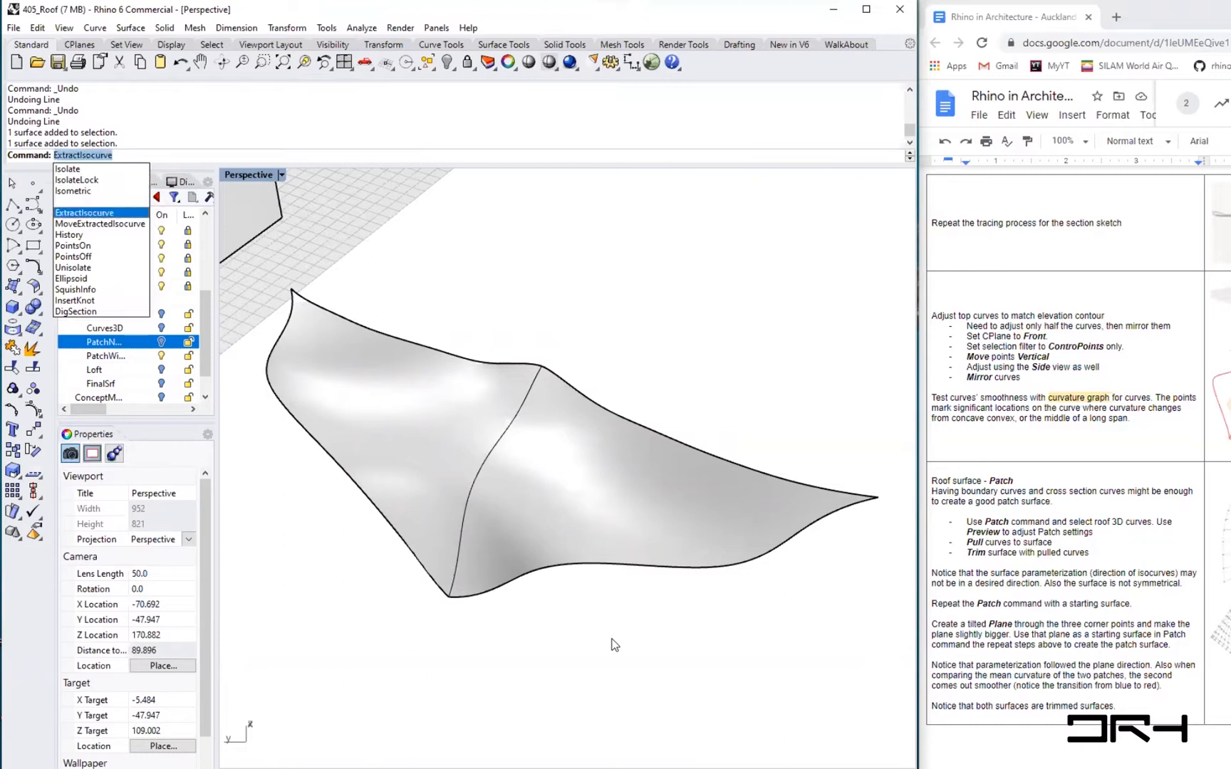
key(Return)
click(573, 497)
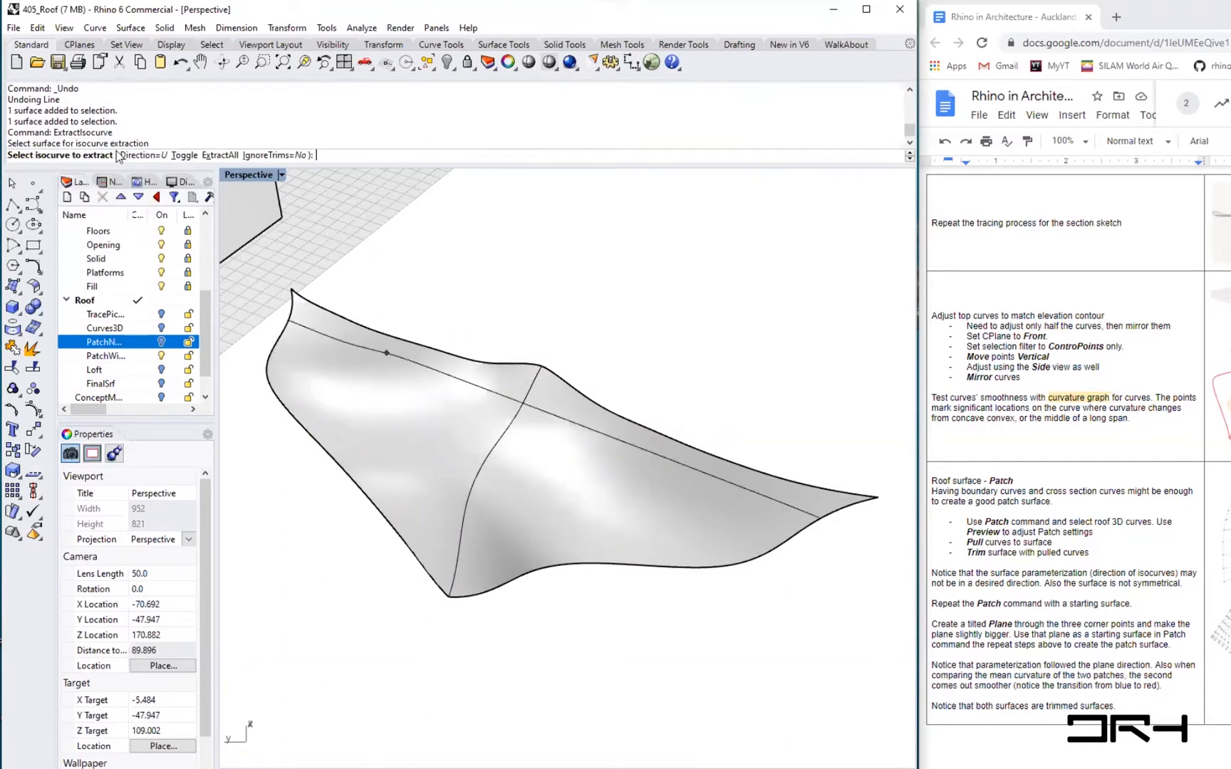
click(143, 155)
click(84, 155)
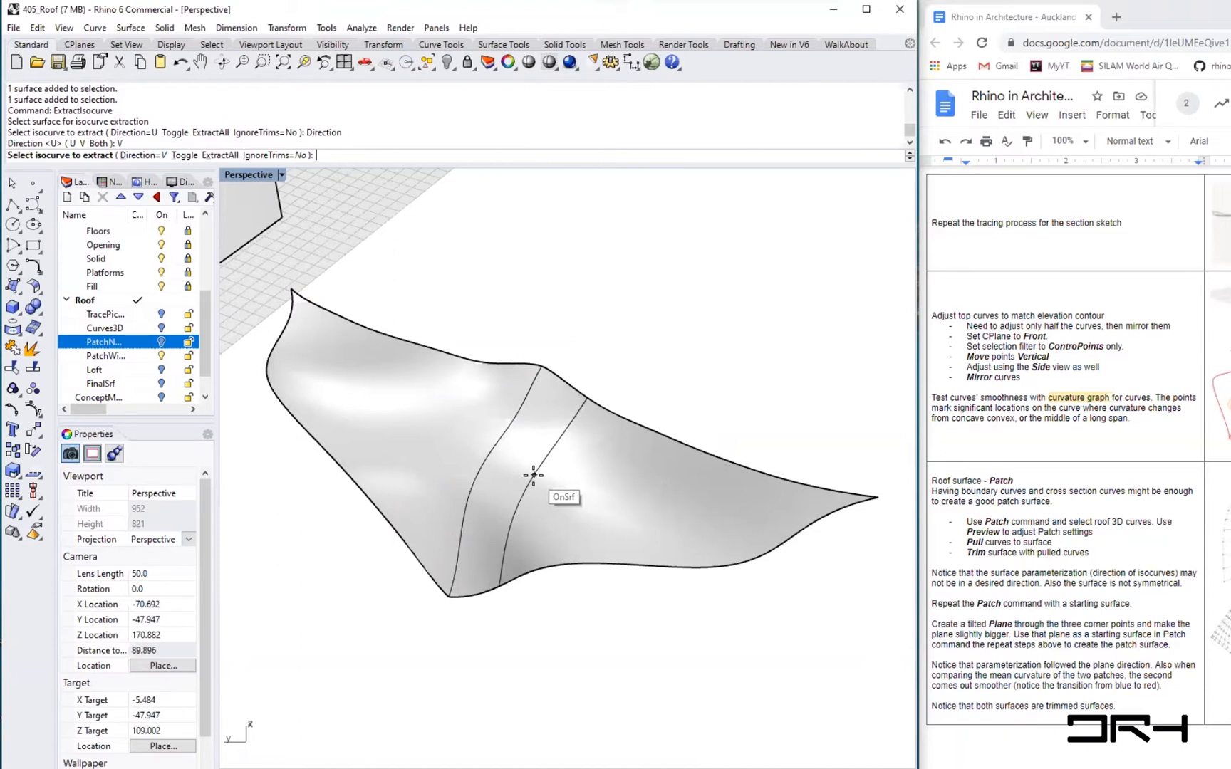
key(Escape)
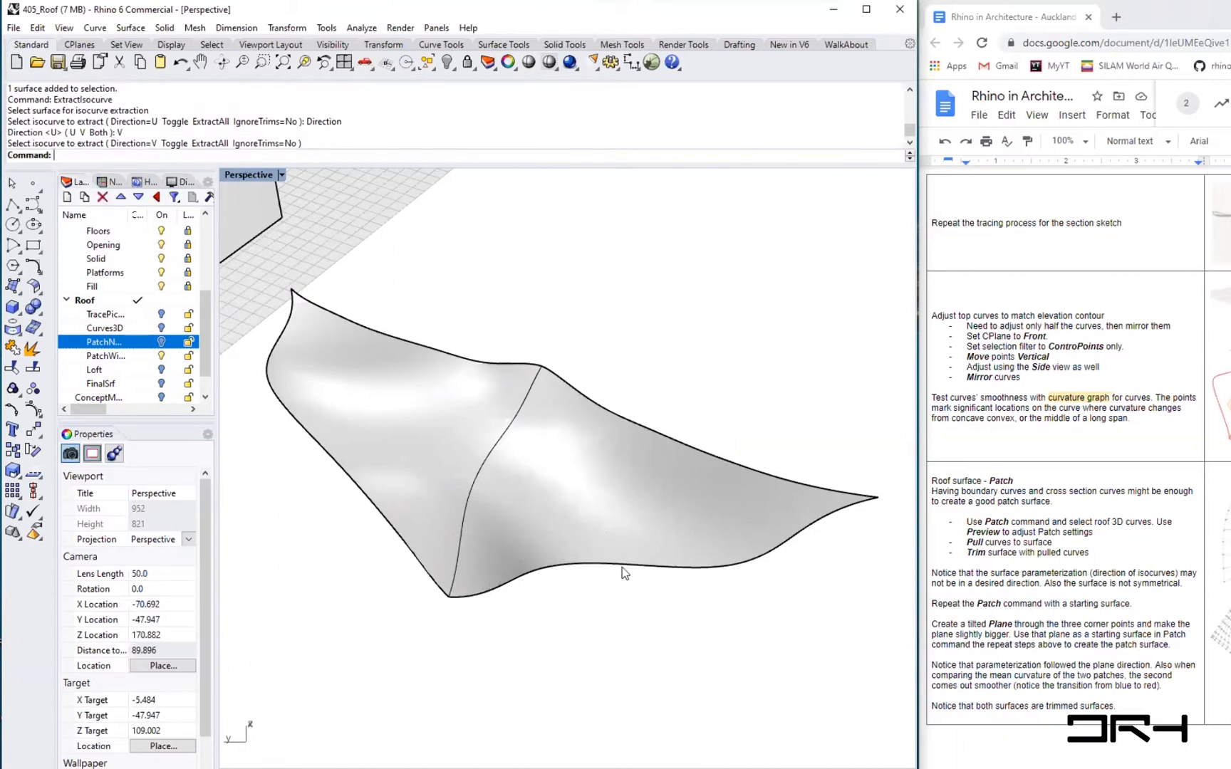
- Rebuild the extracted middle isocurve together with the bottom edge curve using 8 points and degree 3
click(695, 569)
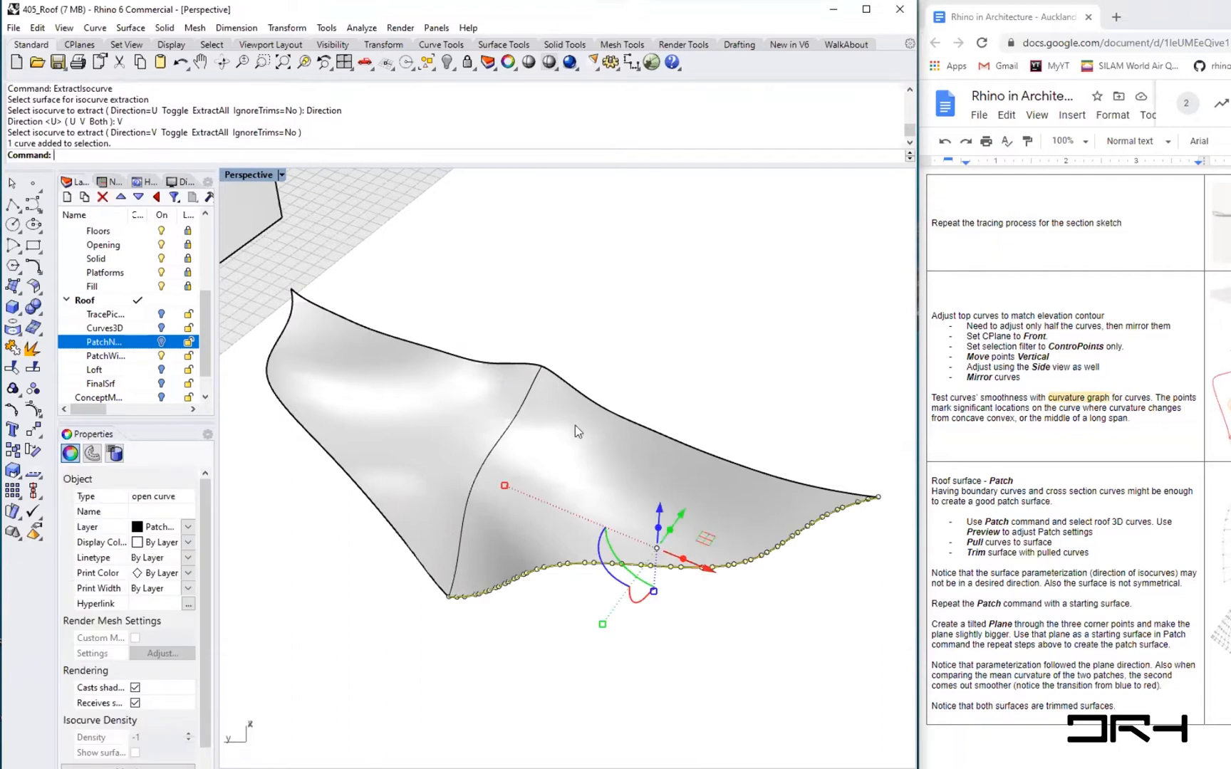
click(497, 445)
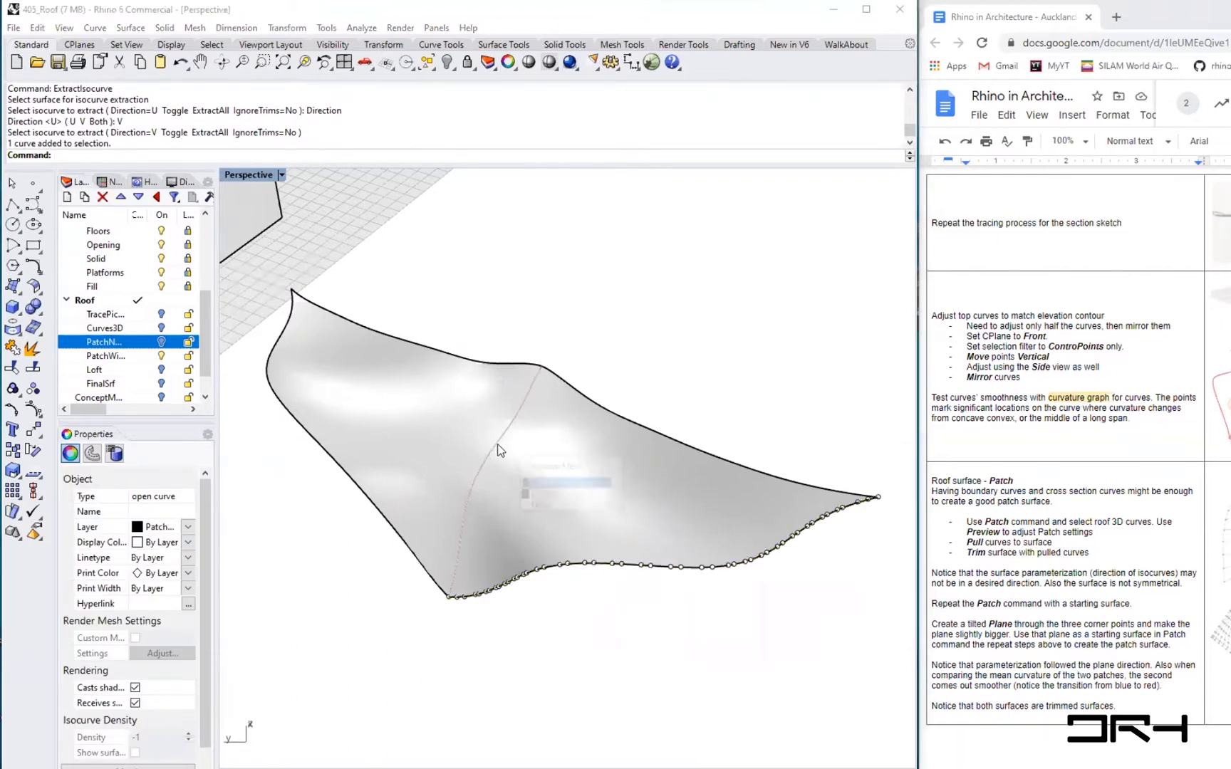
click(535, 484)
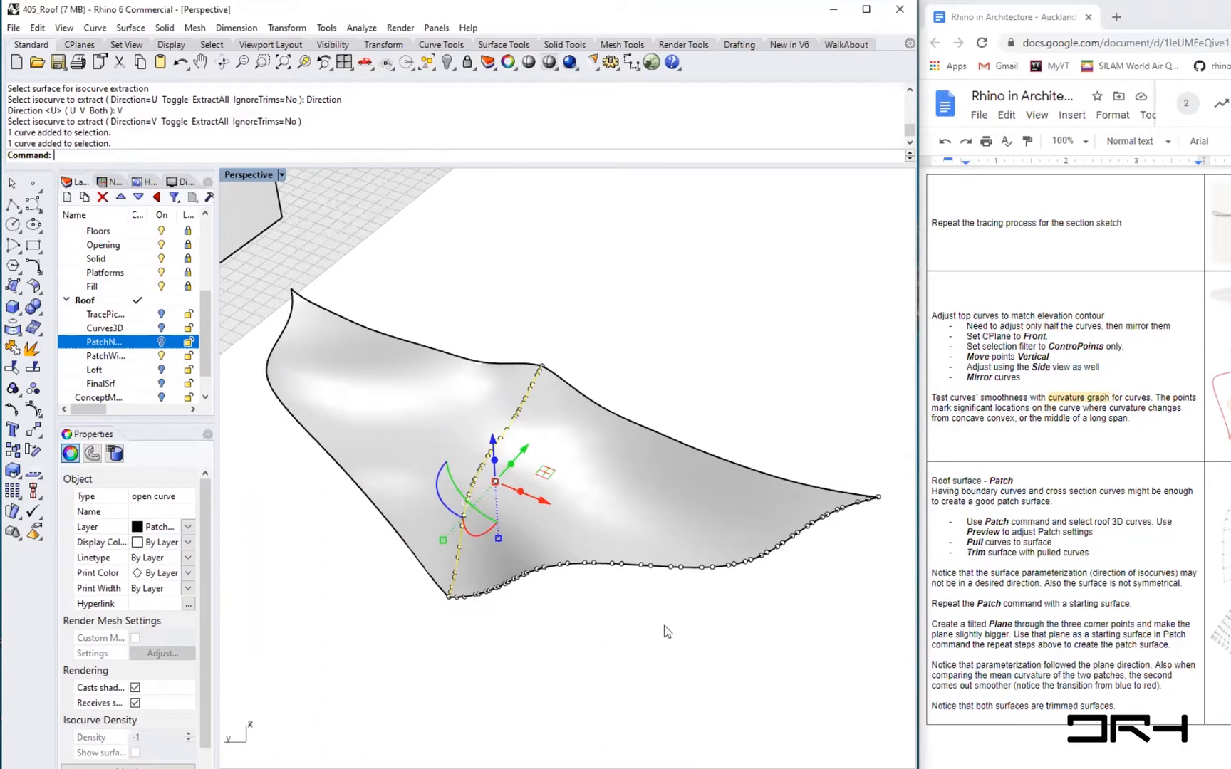
shift+click(698, 573)
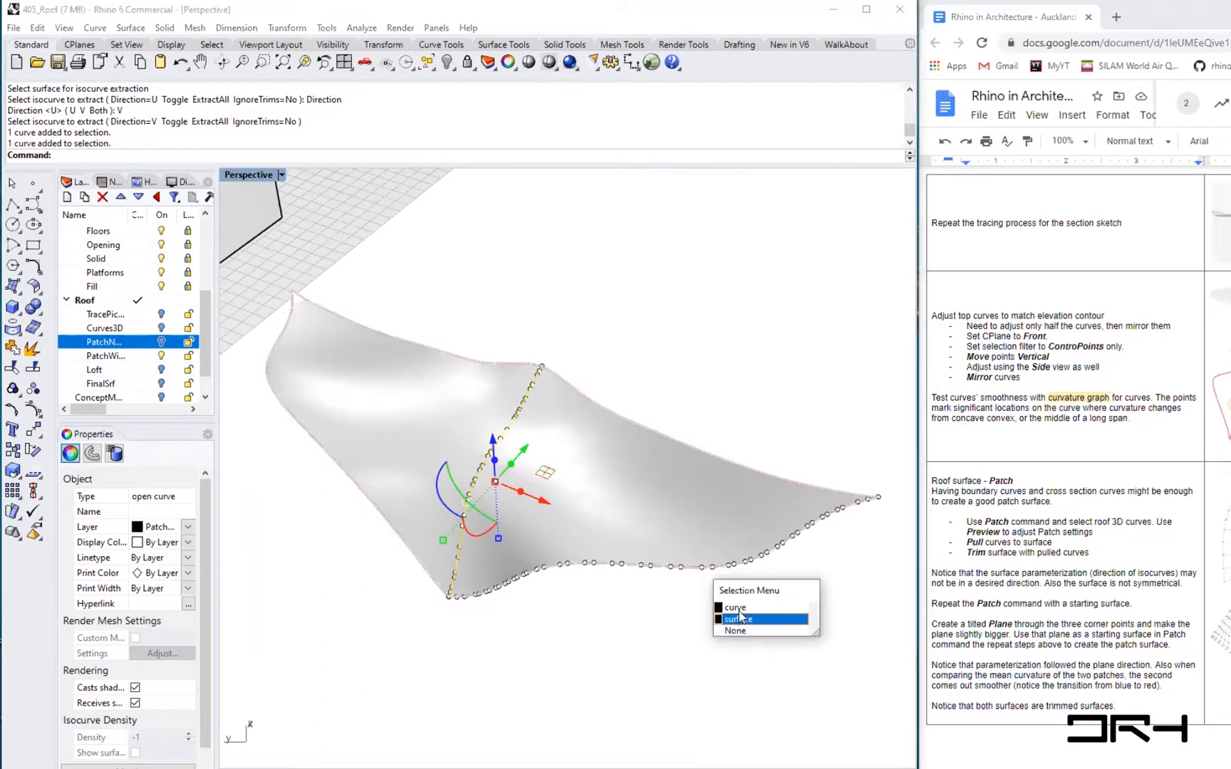
key(Return)
text(Rebui)
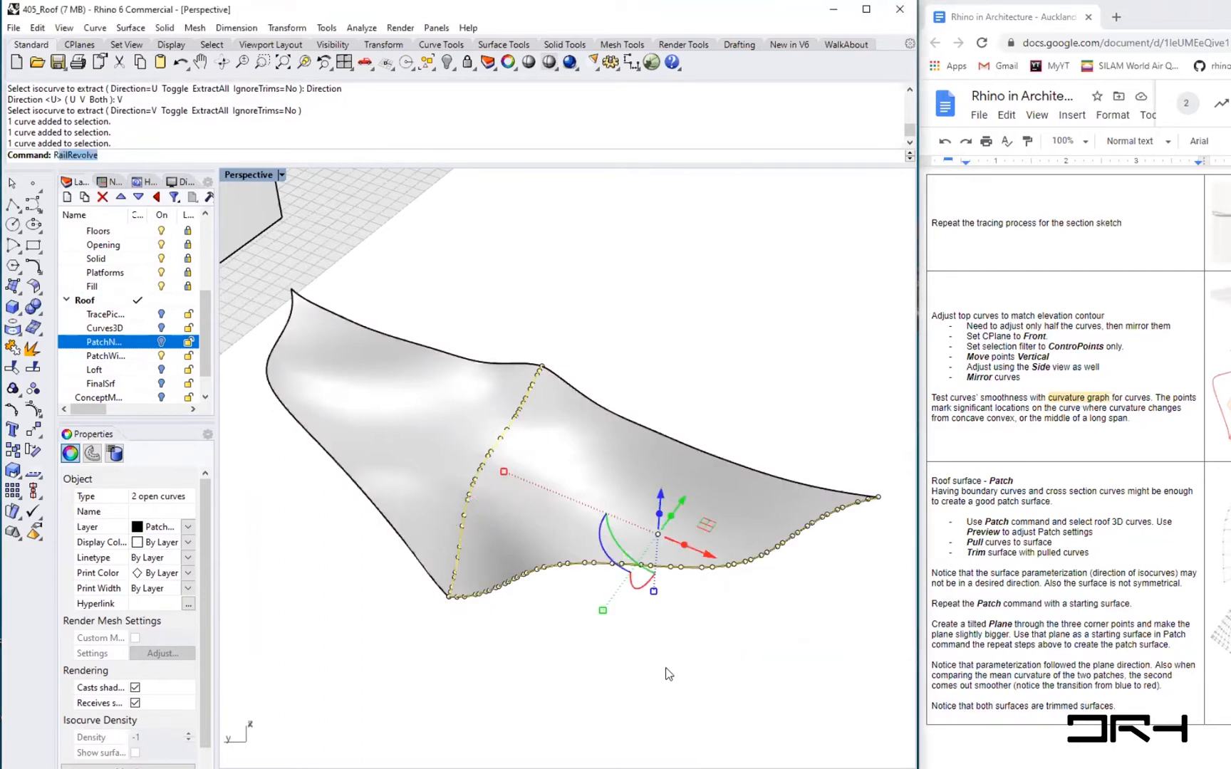
key(Return)
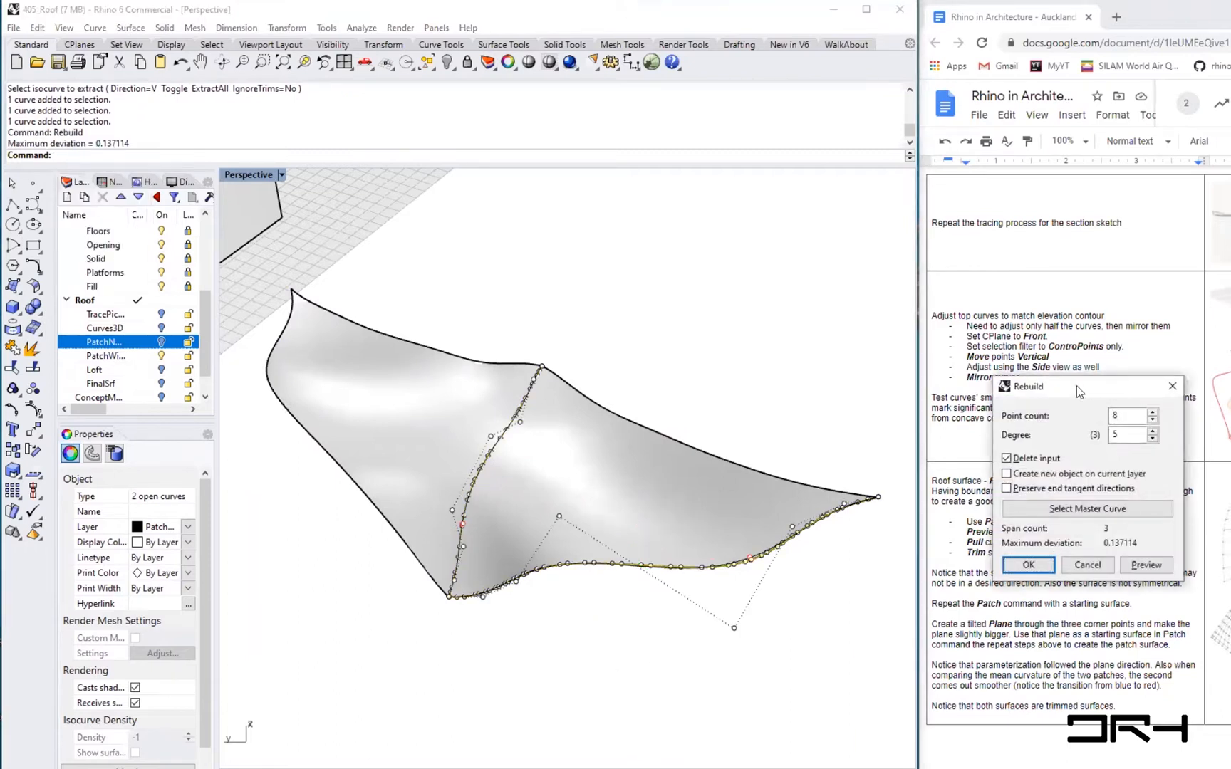
drag(1077, 386, 753, 212)
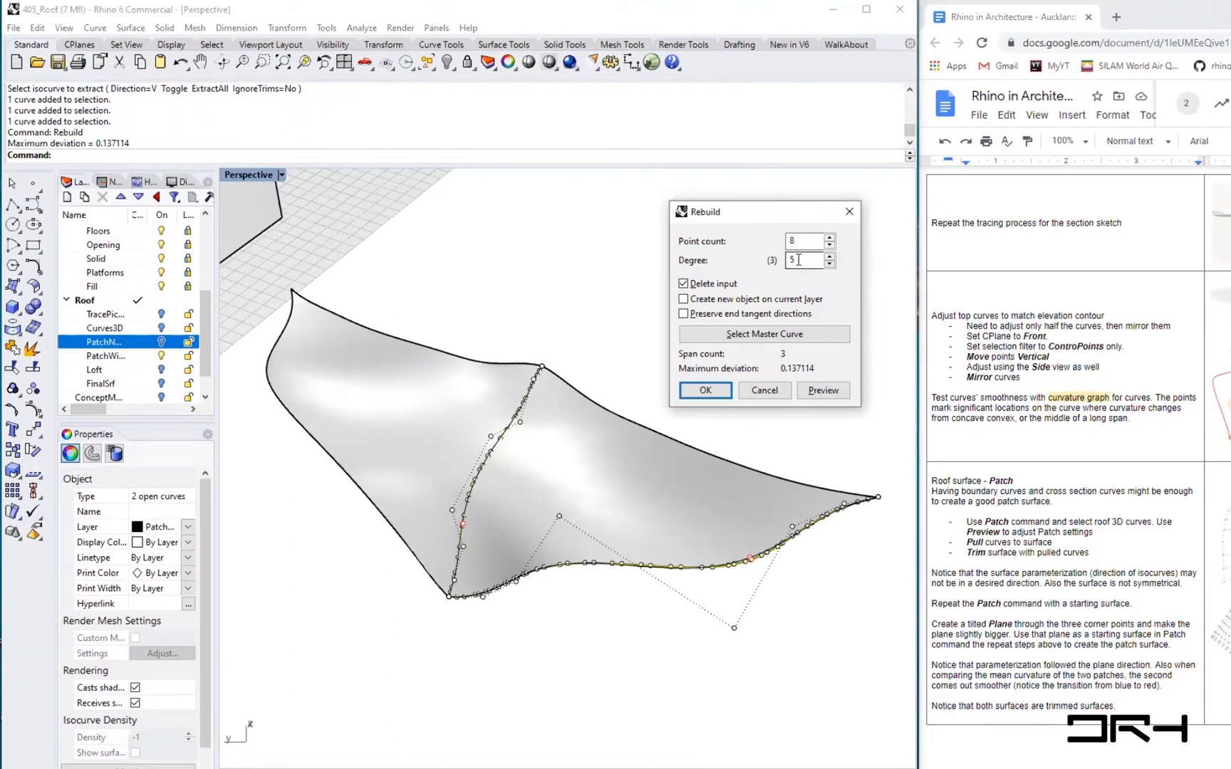
double_click(798, 259)
text(3)
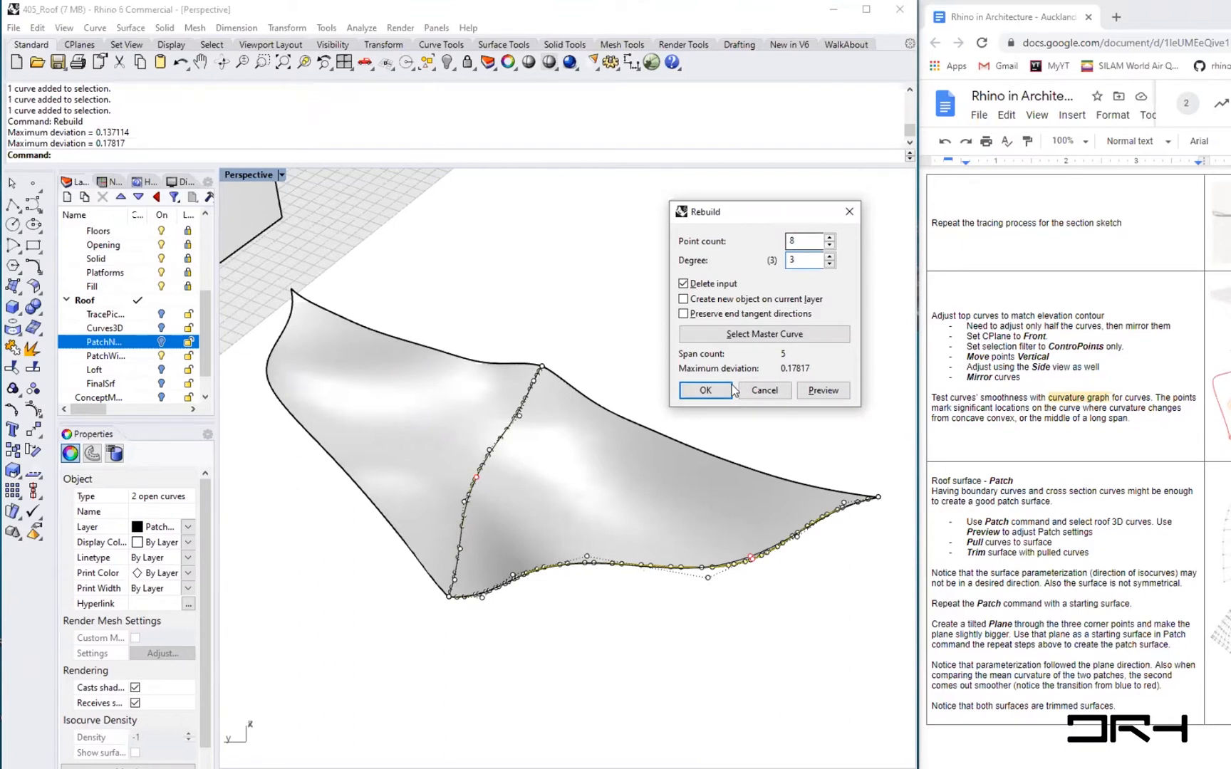
click(705, 390)
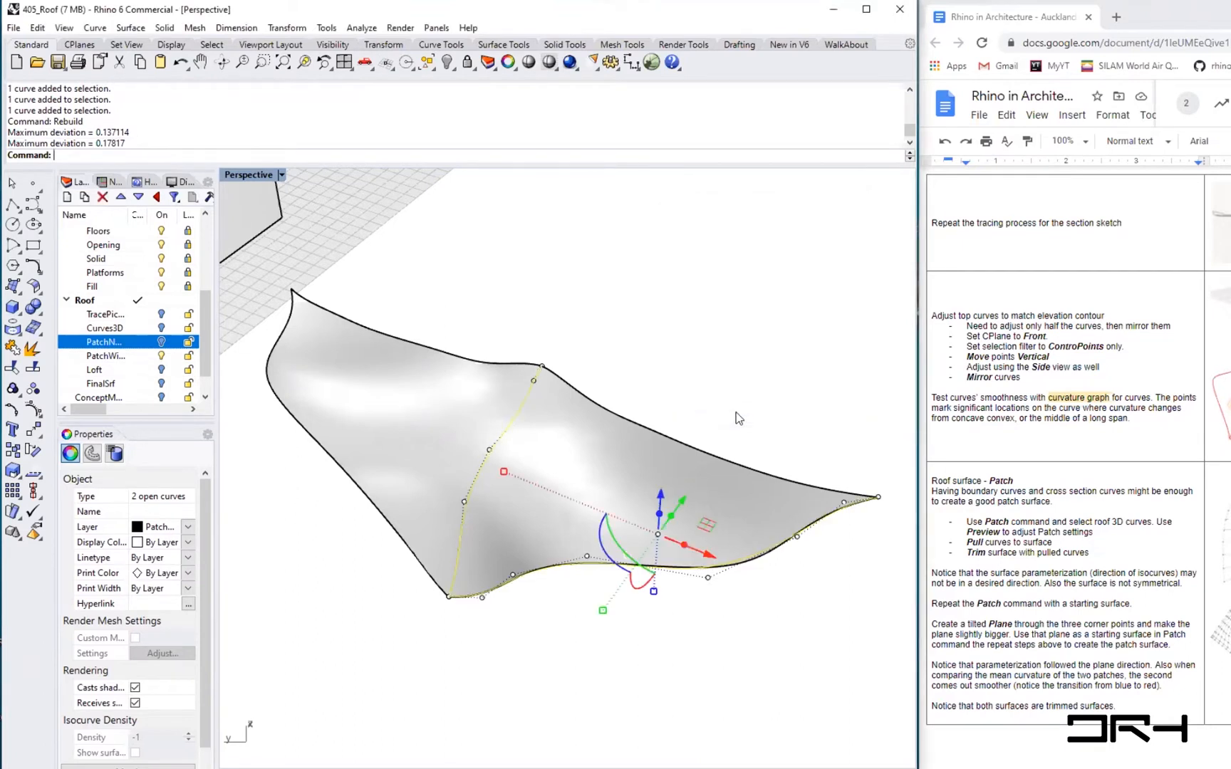
- Inspect where the rebuilt curves meet at the near corner of the roof surface
right_drag(753, 635, 707, 609)
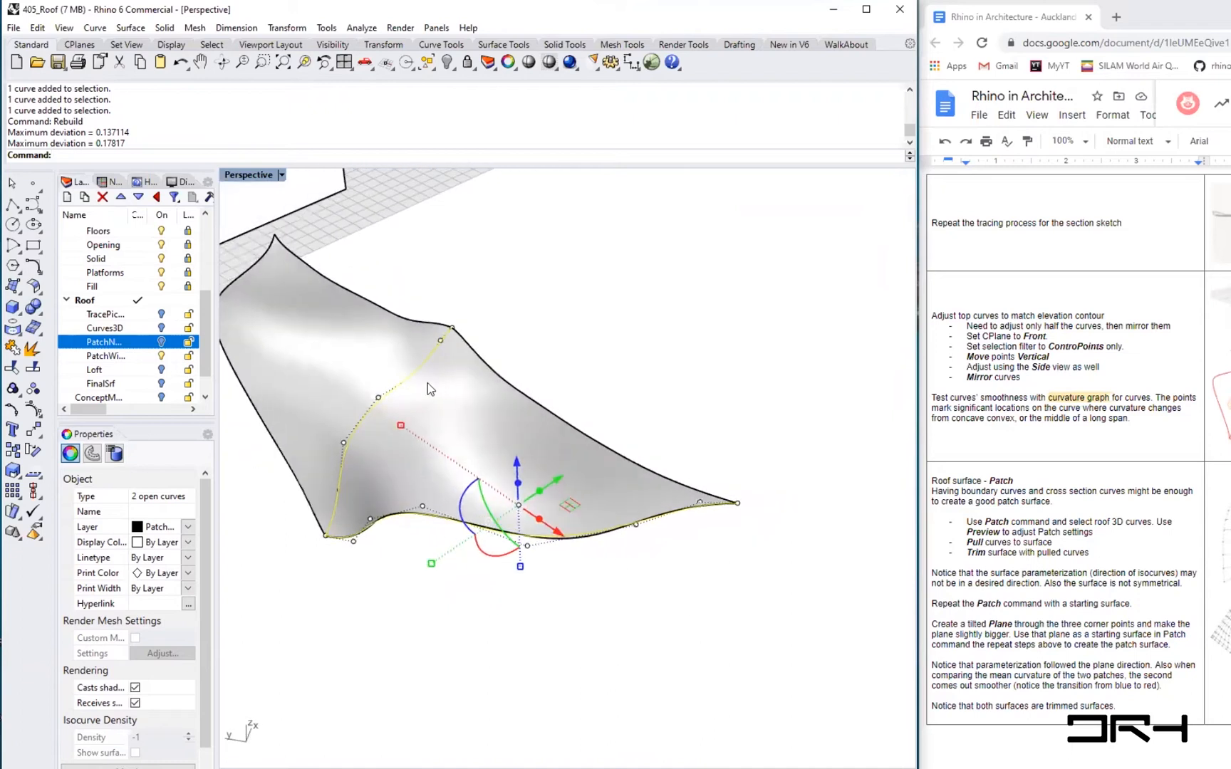
scroll(400, 382, up, 10)
mouse_move(558, 406)
right_down()
mouse_move(520, 399)
mouse_move(549, 398)
mouse_move(558, 421)
right_up()
scroll(557, 420, down, 5)
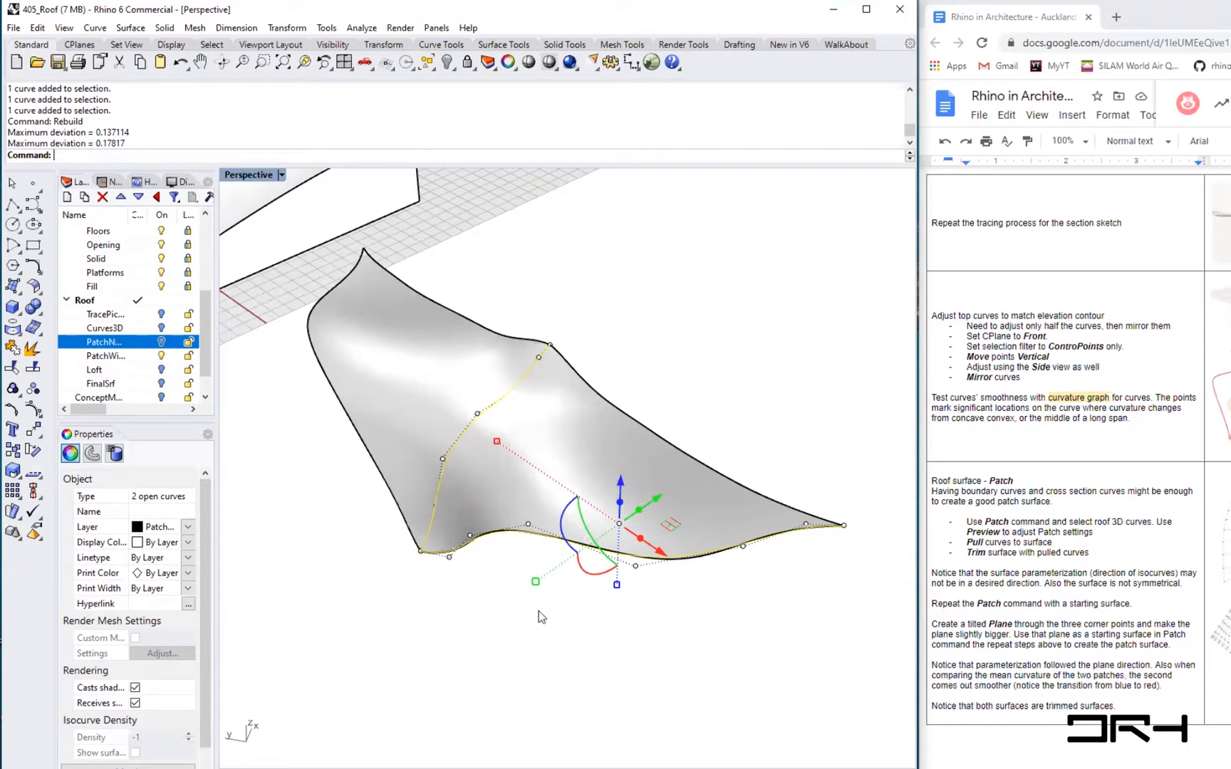
right_drag(539, 611, 559, 636)
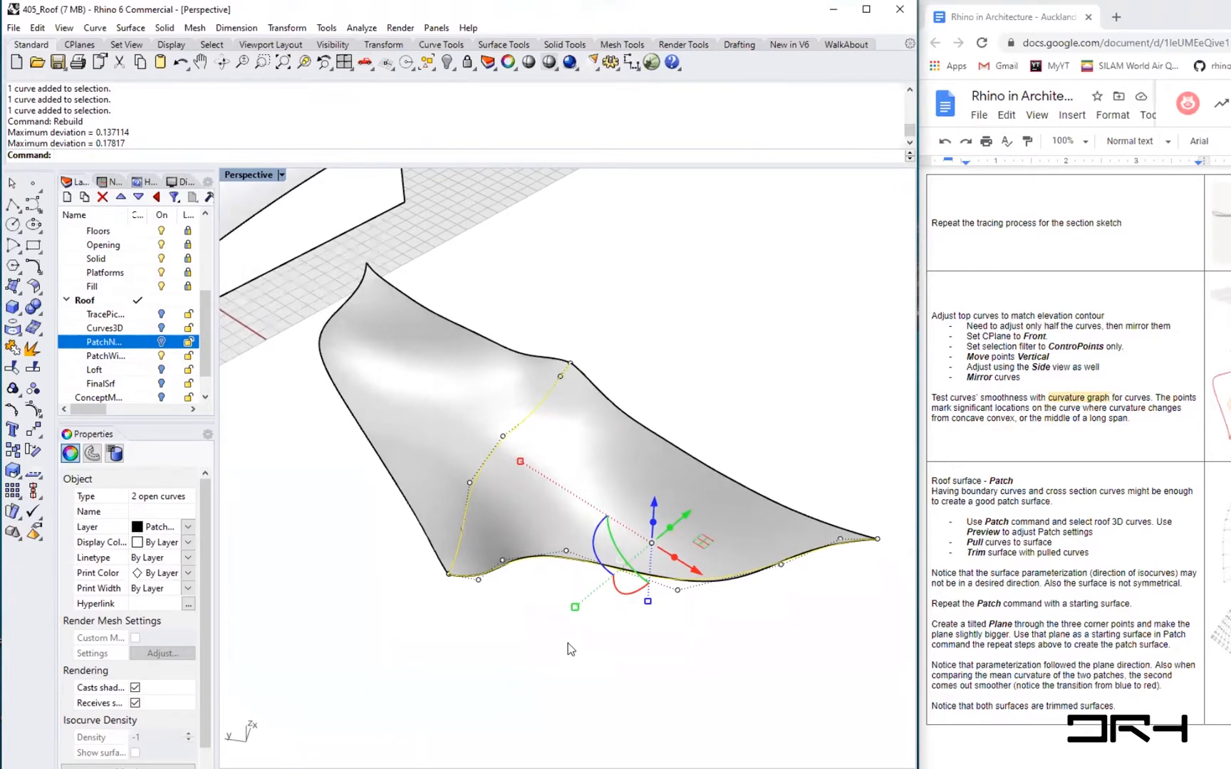
click(481, 649)
scroll(441, 577, up, 10)
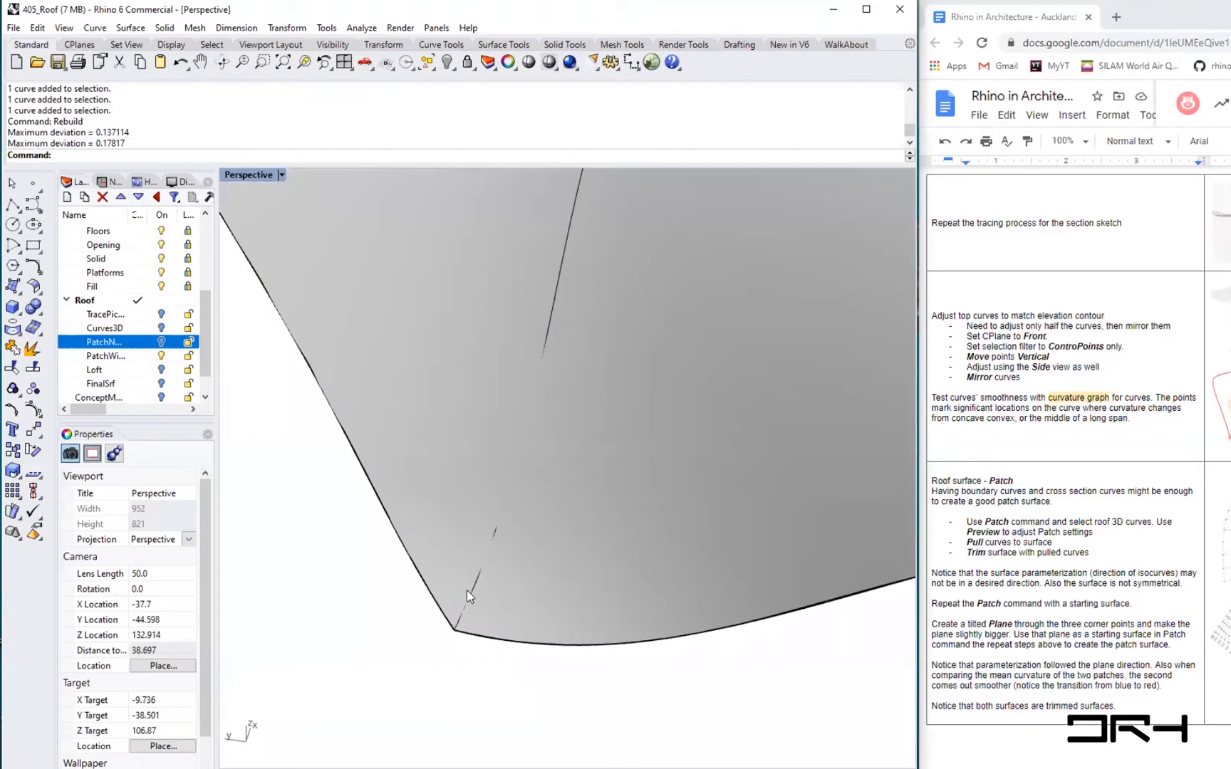
click(470, 591)
click(507, 637)
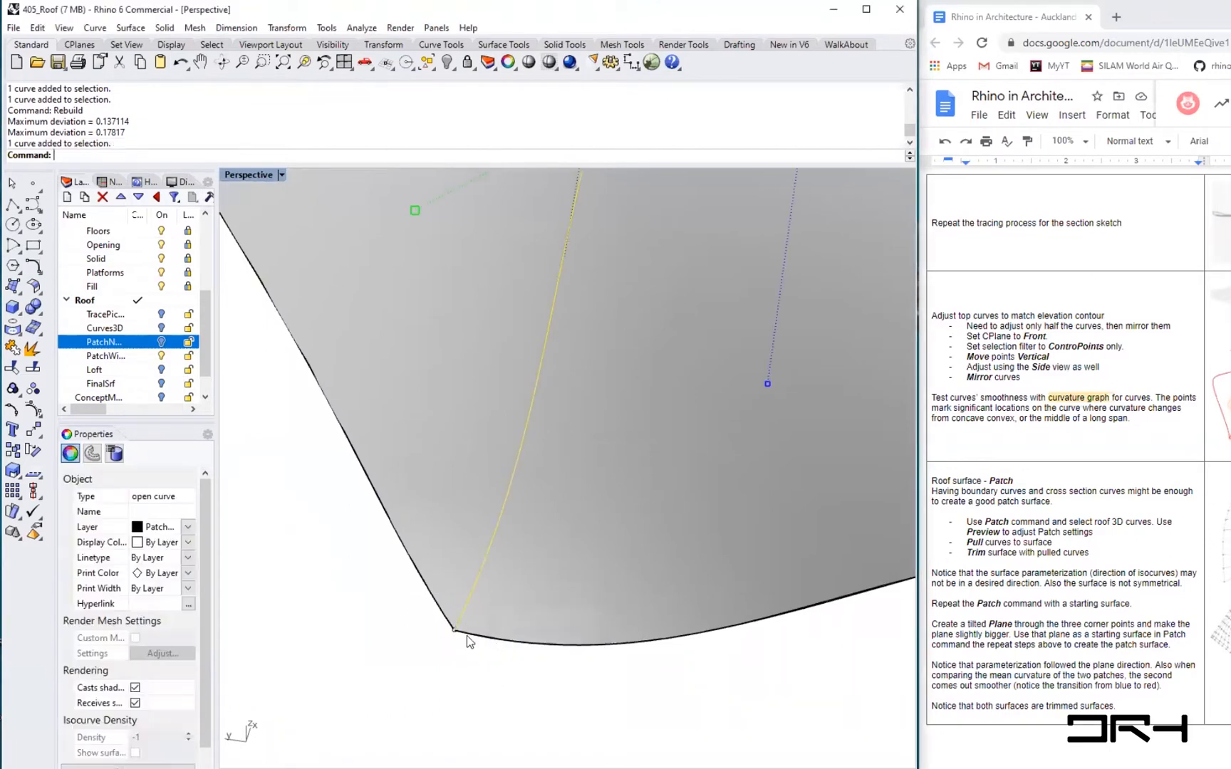
shift+click(467, 637)
click(520, 677)
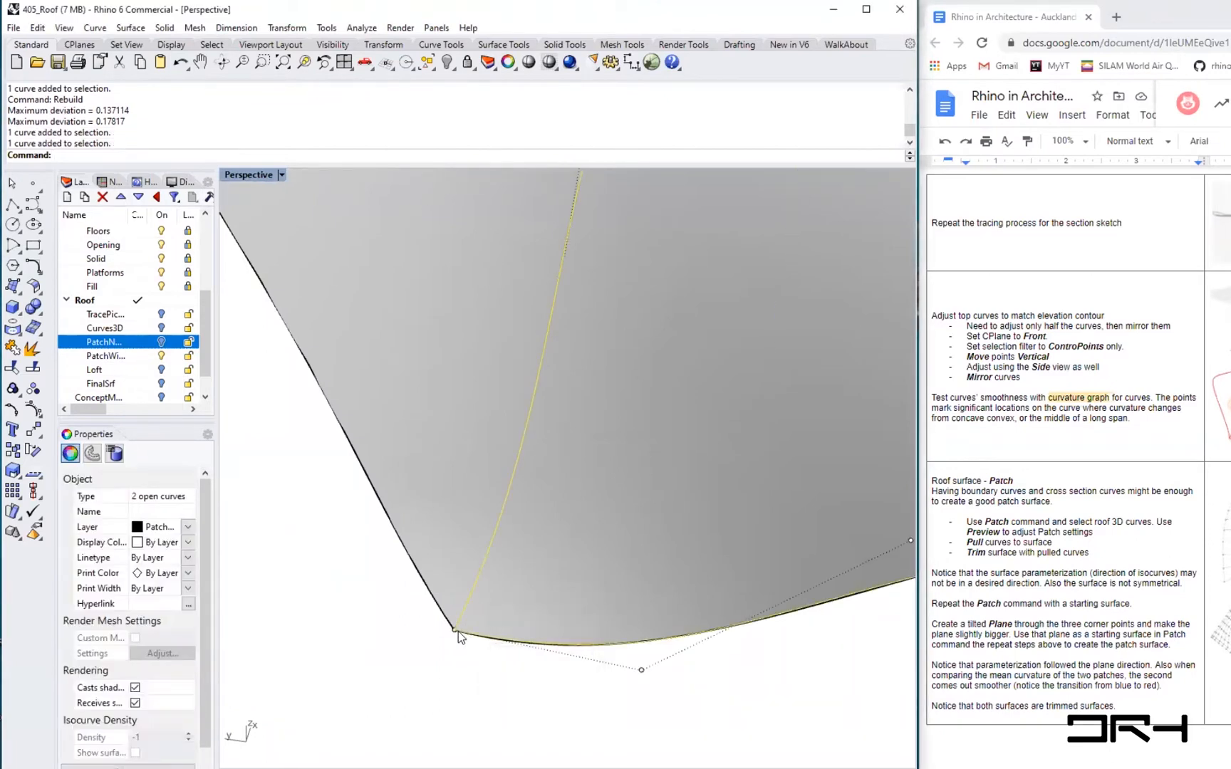
scroll(455, 631, up, 10)
scroll(455, 631, down, 10)
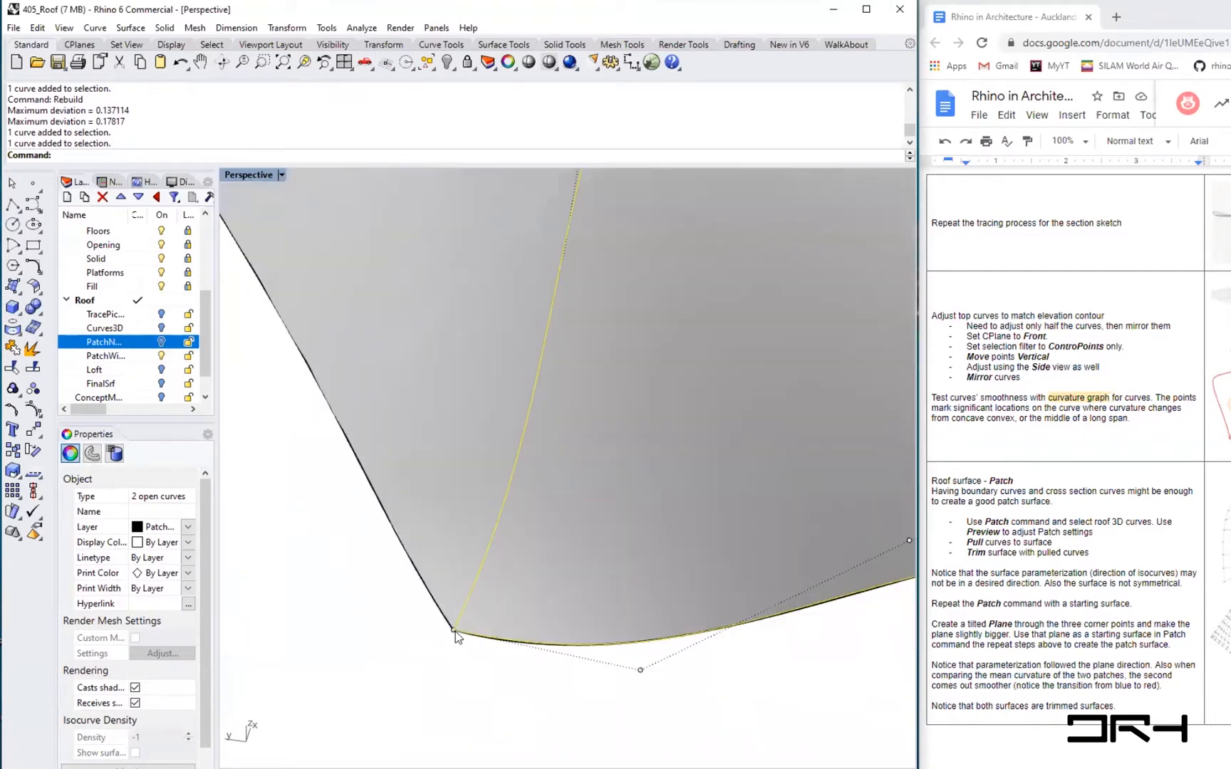
- Show control points and move the rebuilt curves' end points at the near corner of the surface
key(F10)
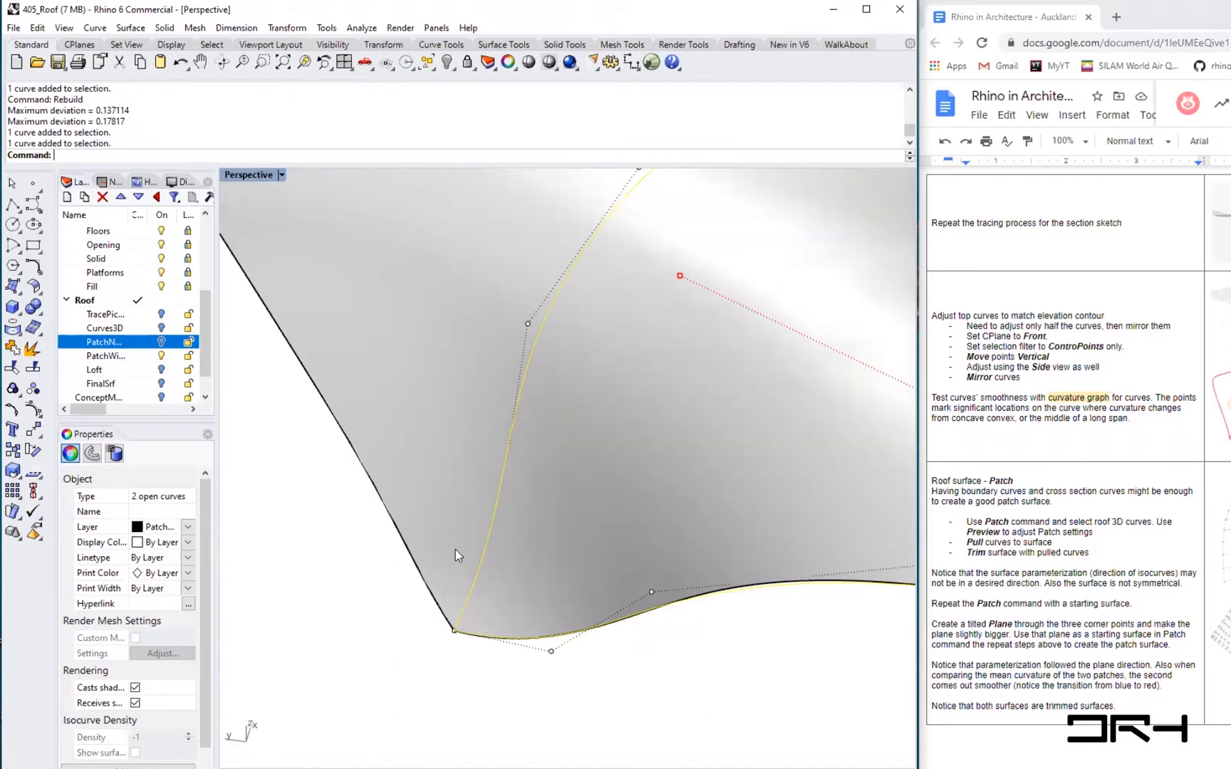
click(454, 664)
click(461, 634)
click(493, 671)
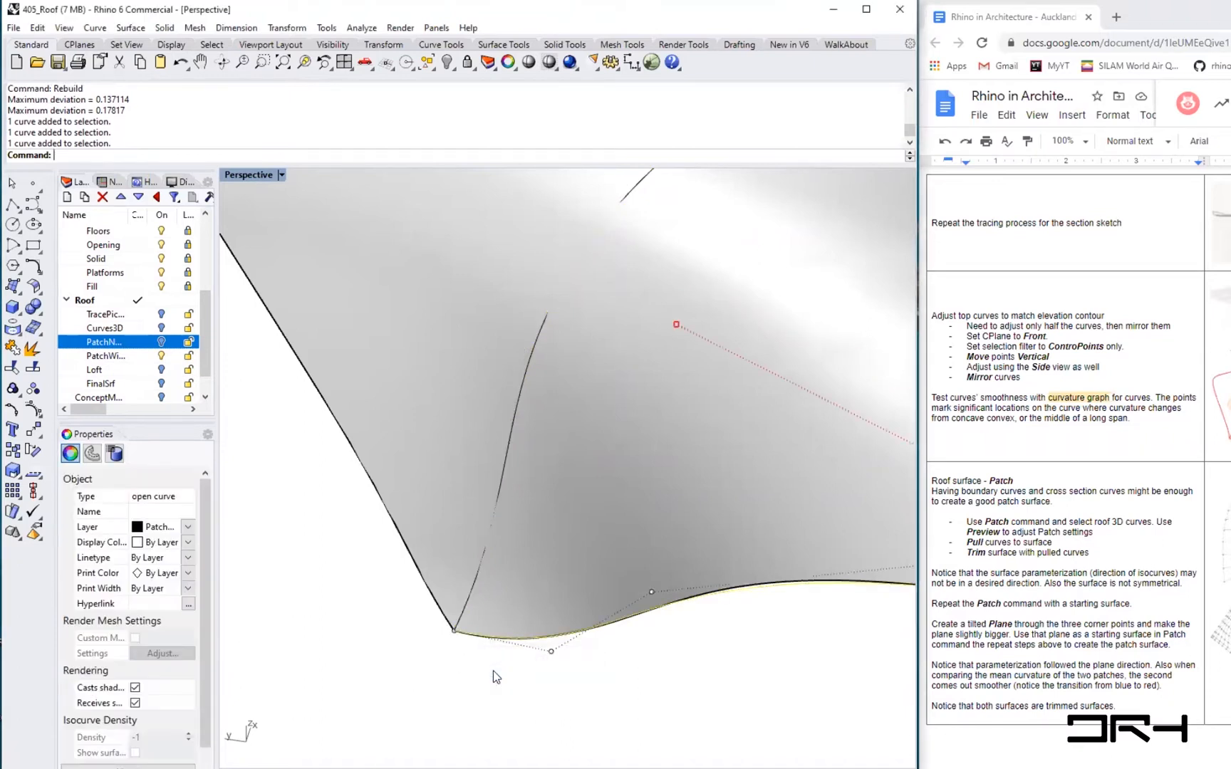
click(454, 630)
drag(497, 665, 499, 666)
click(619, 705)
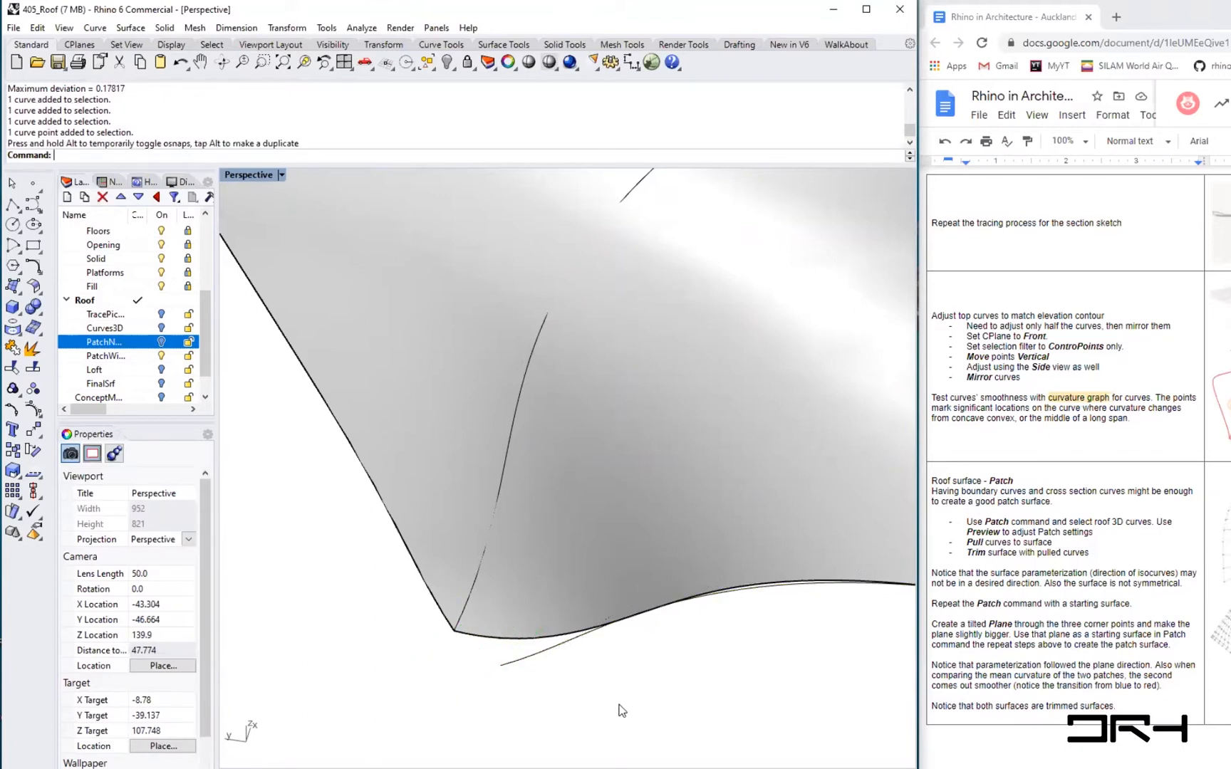
scroll(458, 638, down, 8)
scroll(458, 637, down, 2)
right_drag(491, 645, 540, 614)
scroll(539, 551, up, 6)
scroll(539, 554, up, 3)
scroll(545, 616, down, 1)
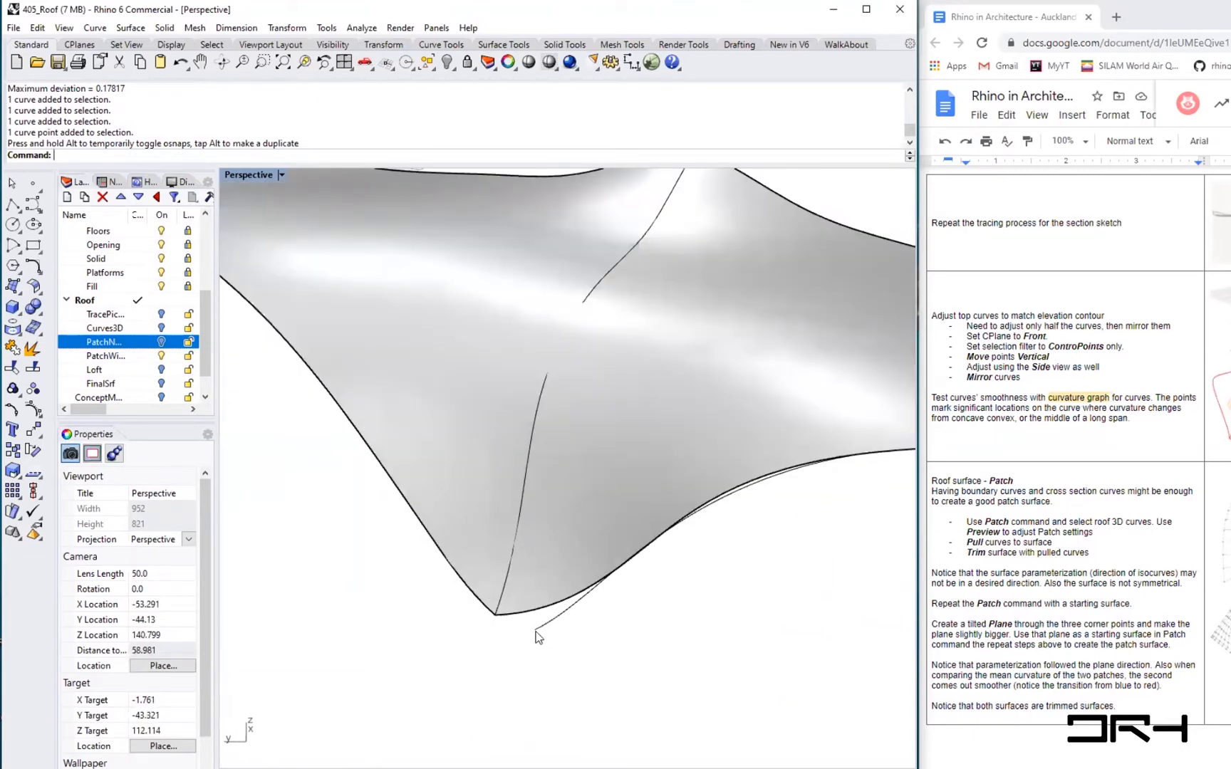
scroll(538, 636, up, 2)
click(539, 630)
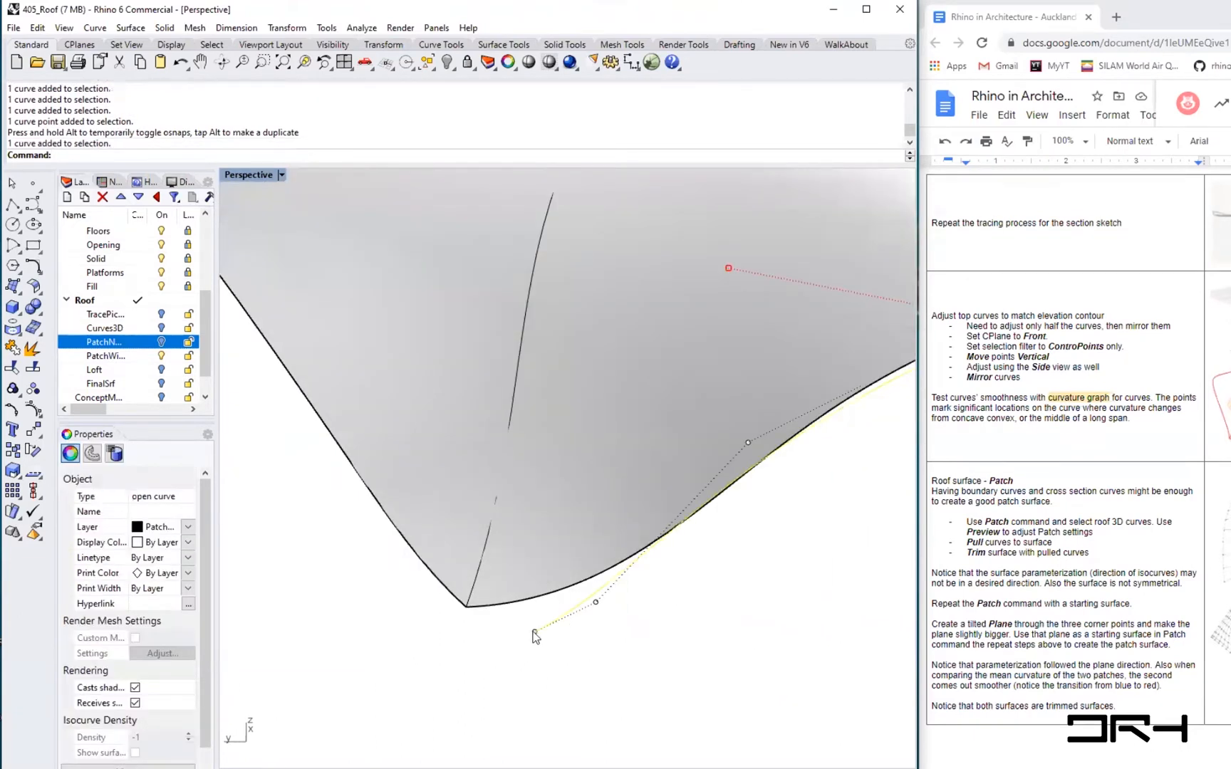
click(535, 632)
drag(579, 644, 501, 629)
key(Escape)
- Try to create tween curves between the middle curve and the bottom edge curve with TweenCurves
scroll(591, 684, down, 8)
right_drag(640, 660, 581, 663)
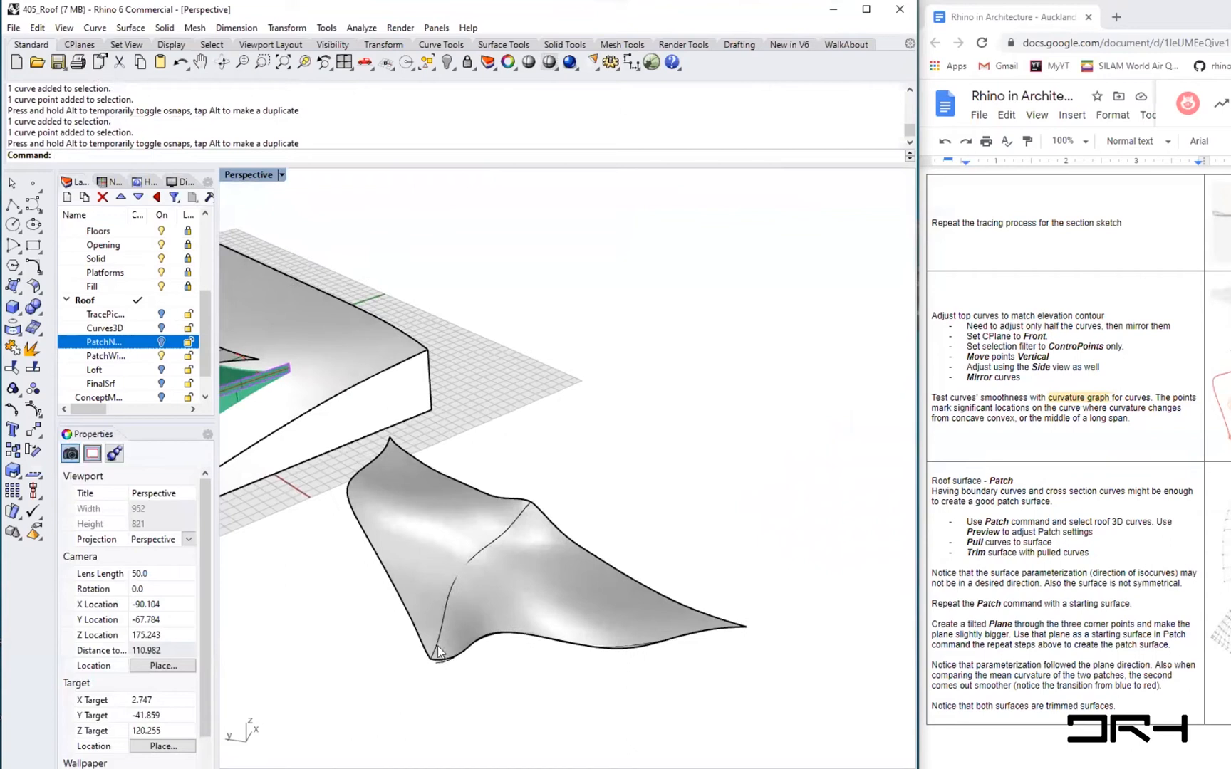
scroll(437, 652, up, 2)
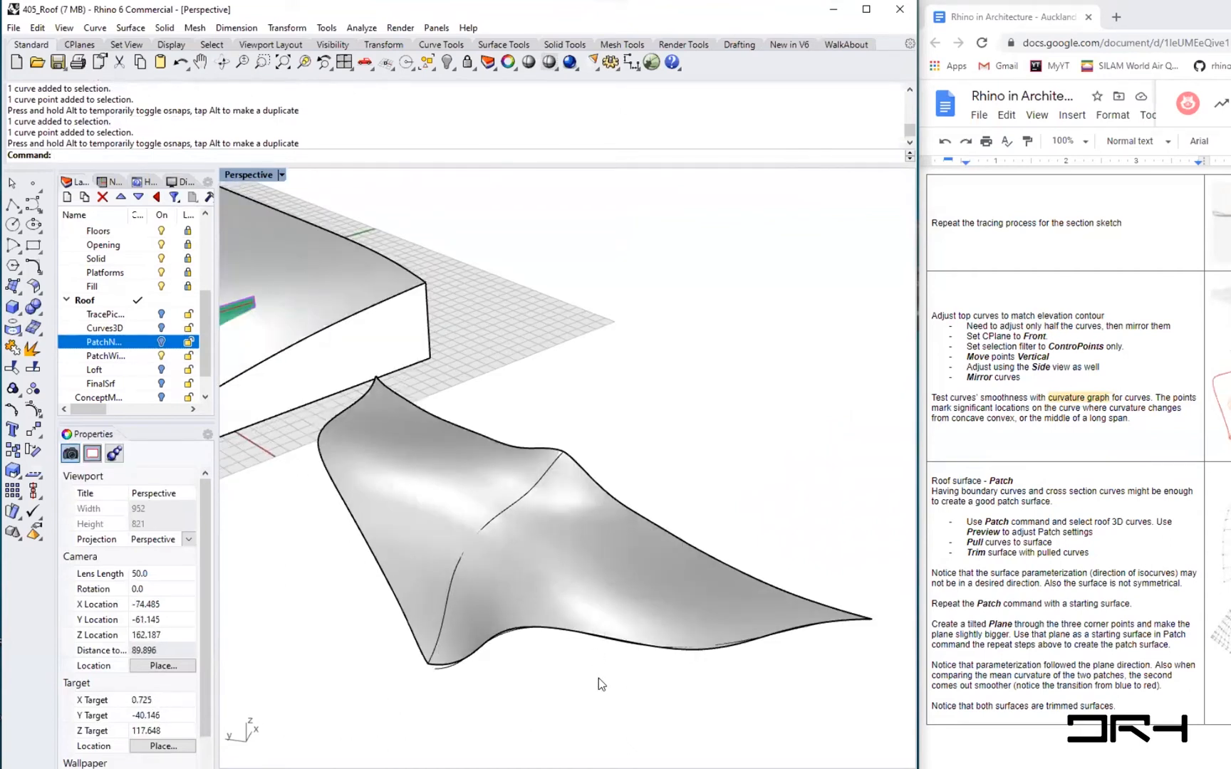
text(TweenCurves)
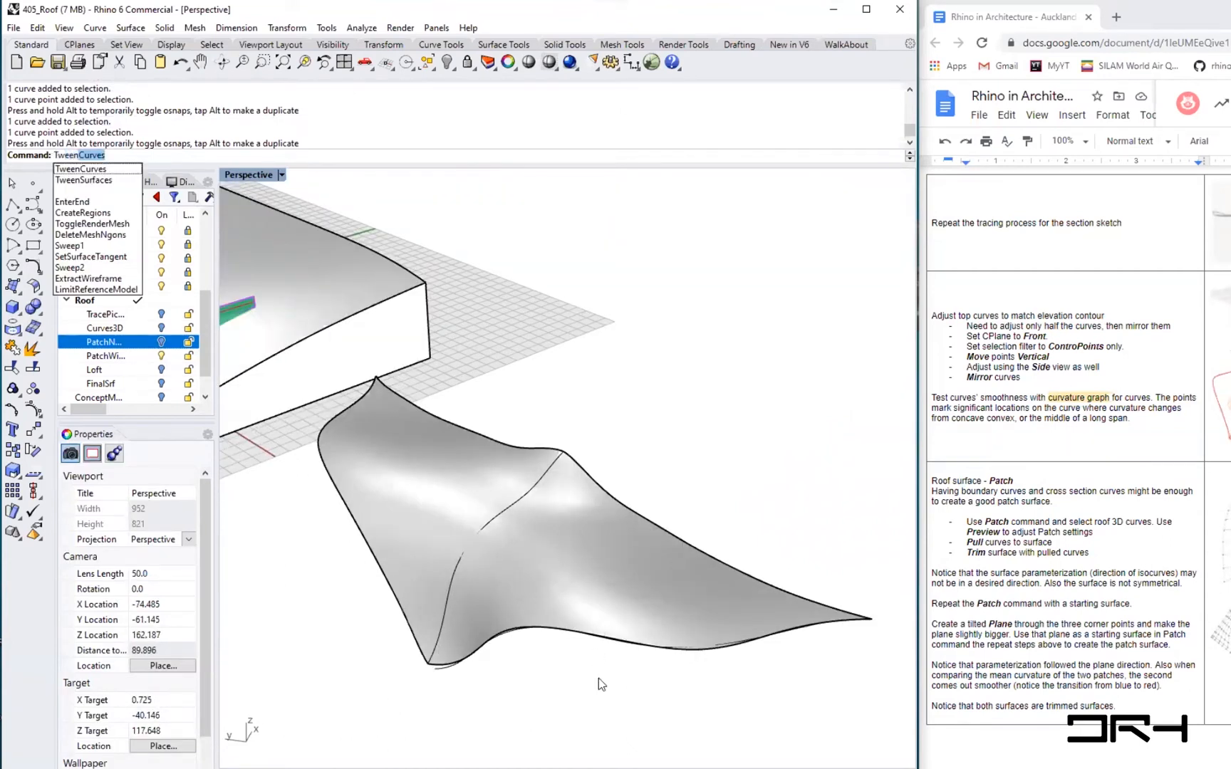
key(Return)
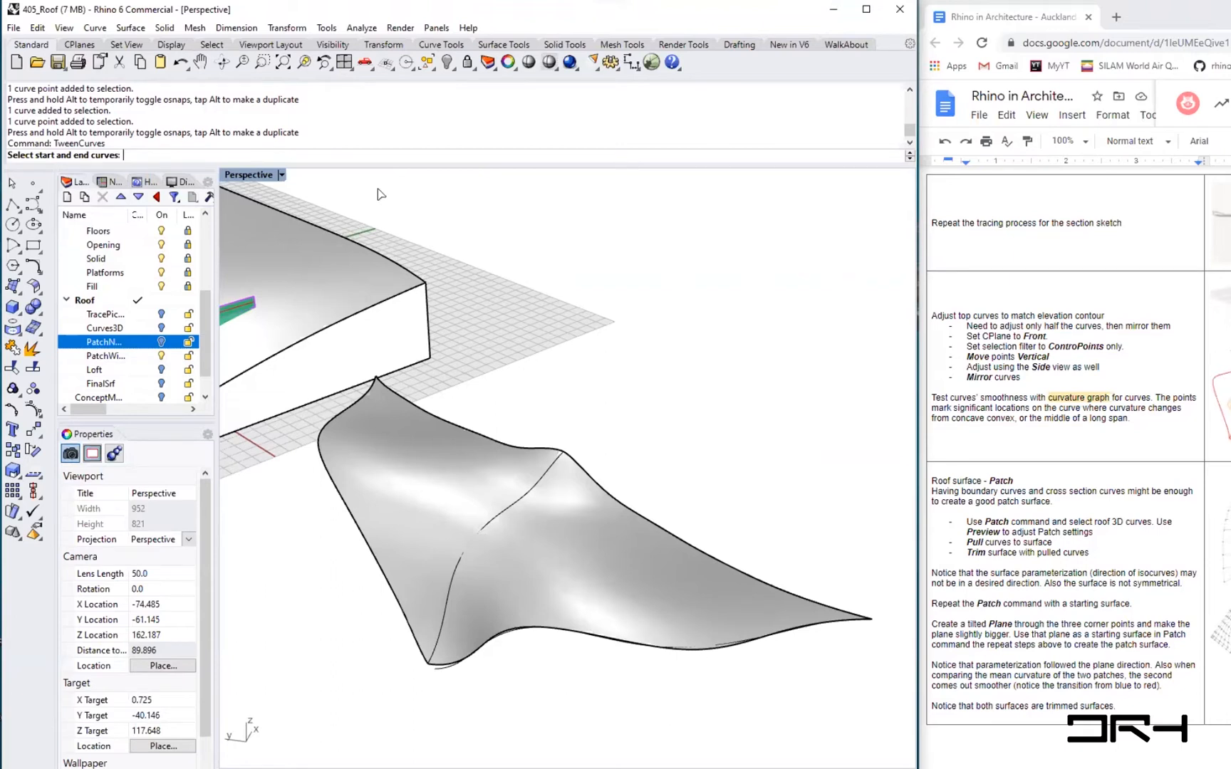
click(502, 518)
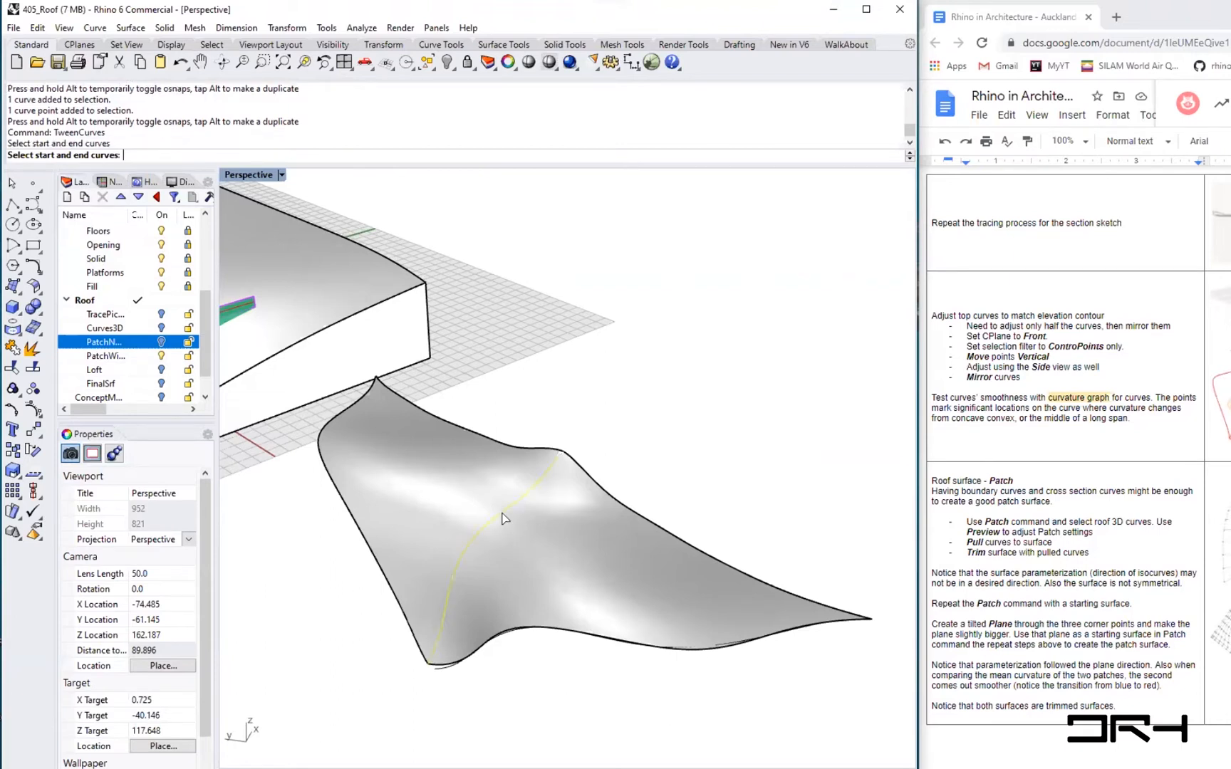
click(691, 649)
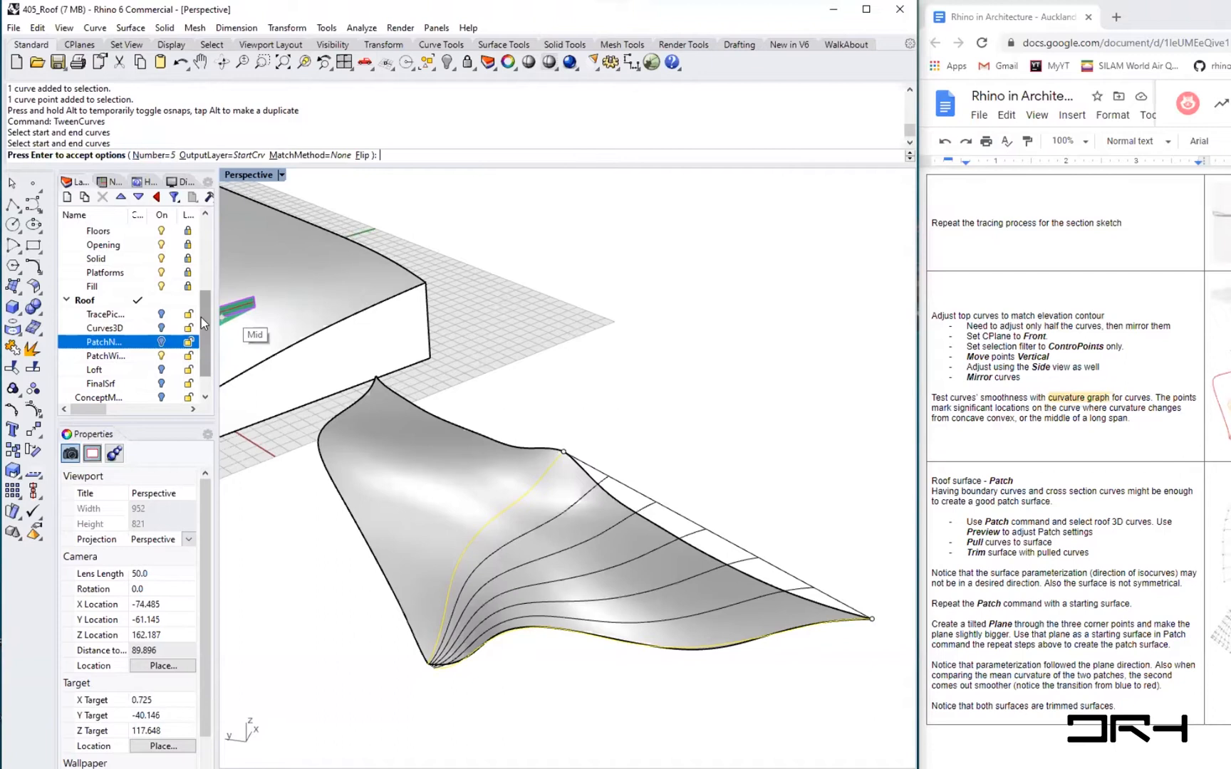
scroll(204, 328, down, 1)
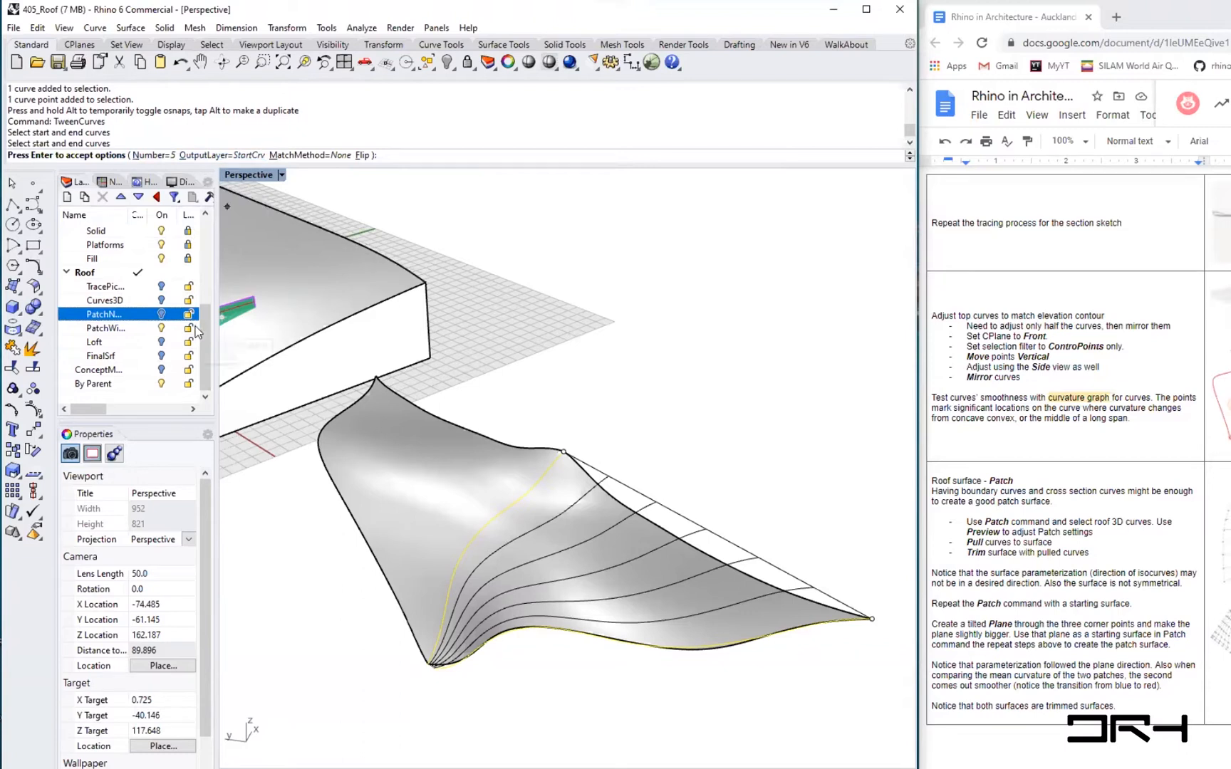
drag(201, 367, 205, 335)
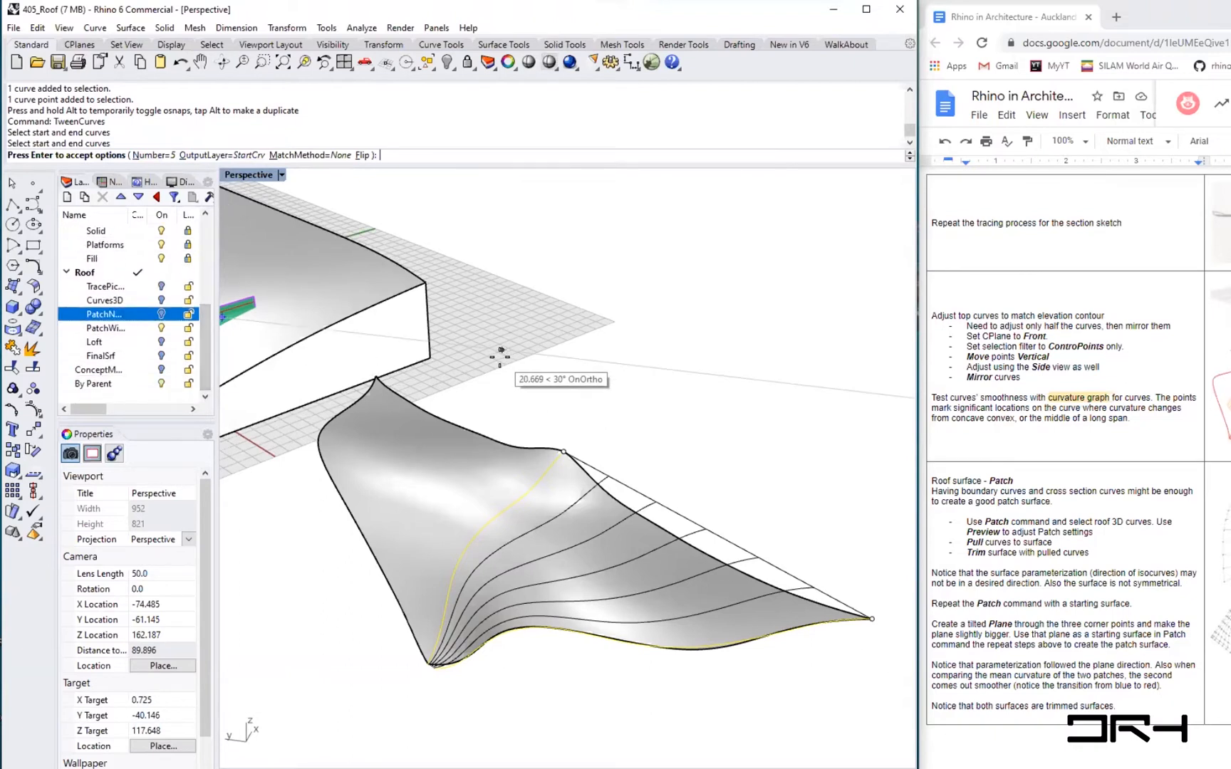
key(Escape)
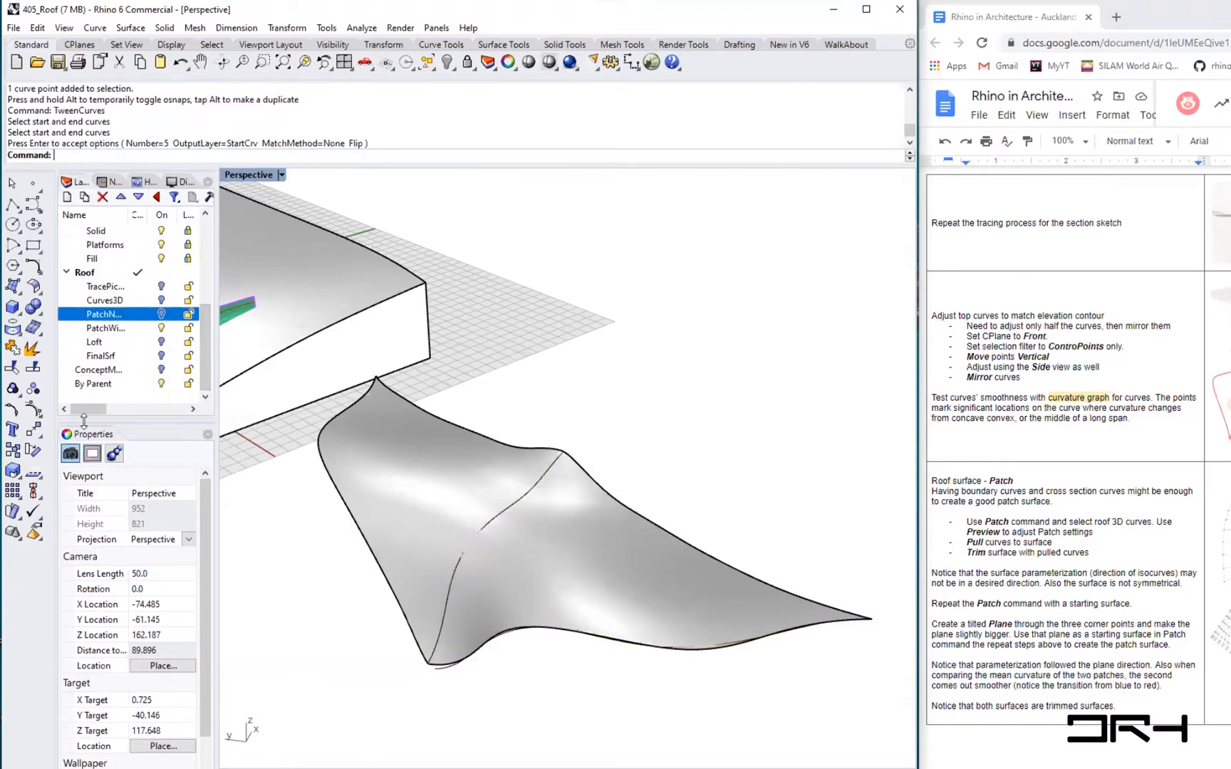
- Create a new sublayer under Roof named RefLoftCurves
click(98, 371)
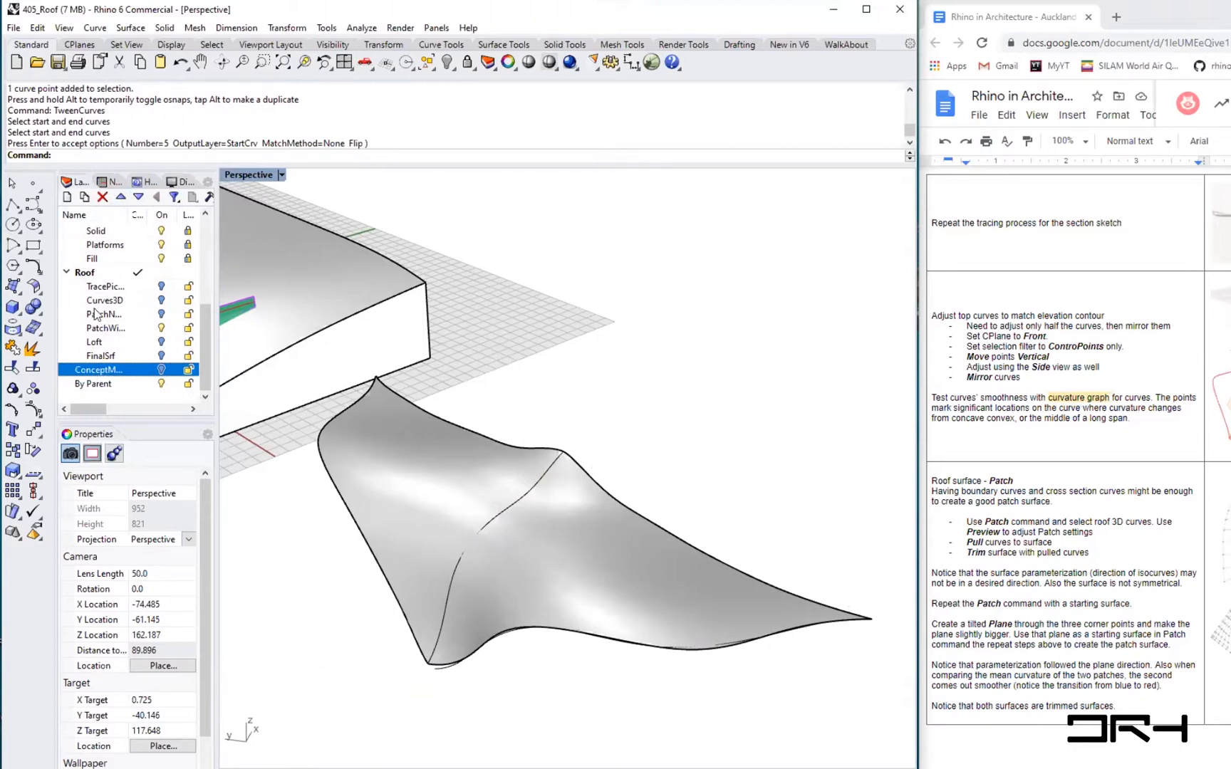
click(100, 343)
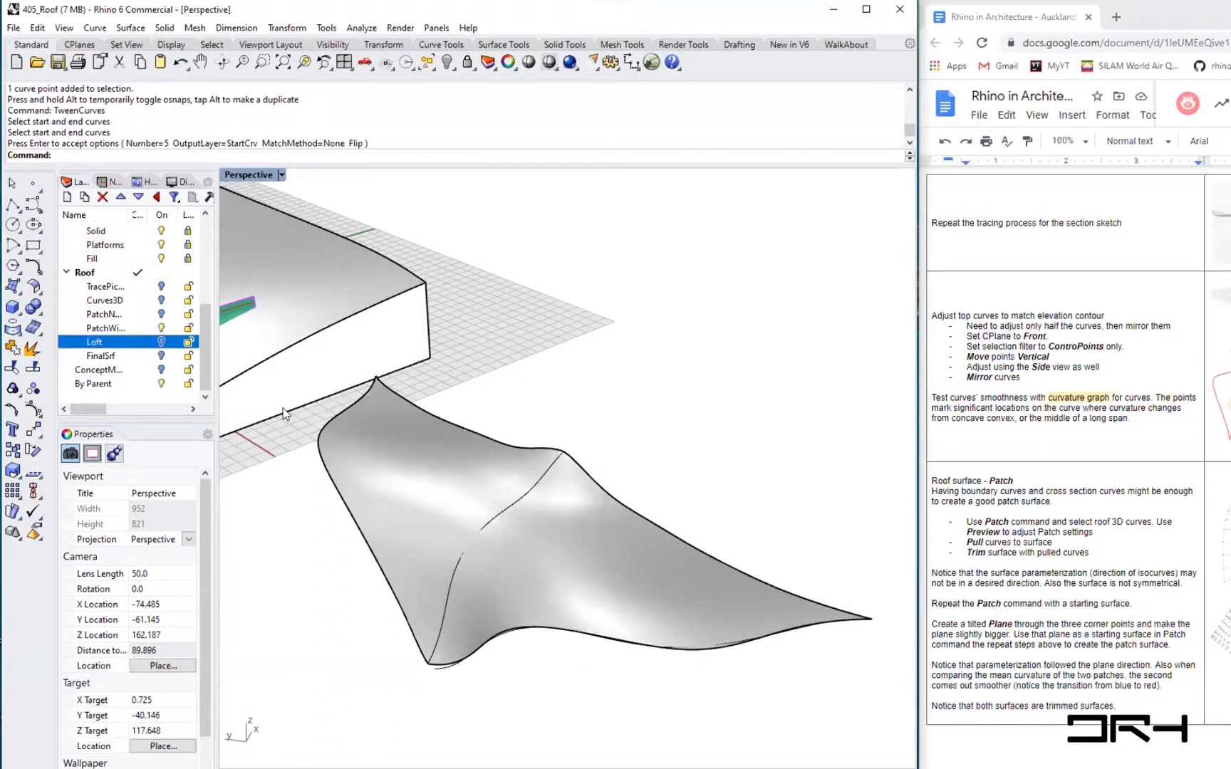
click(84, 272)
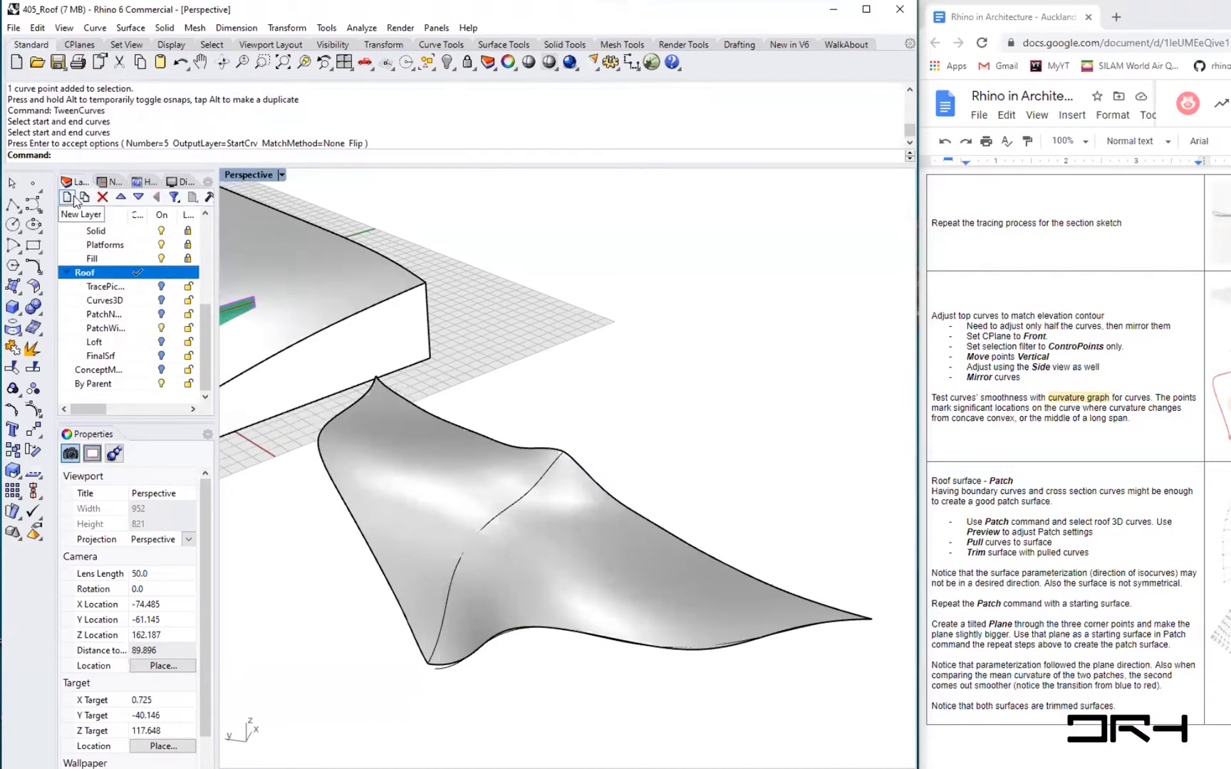
click(84, 196)
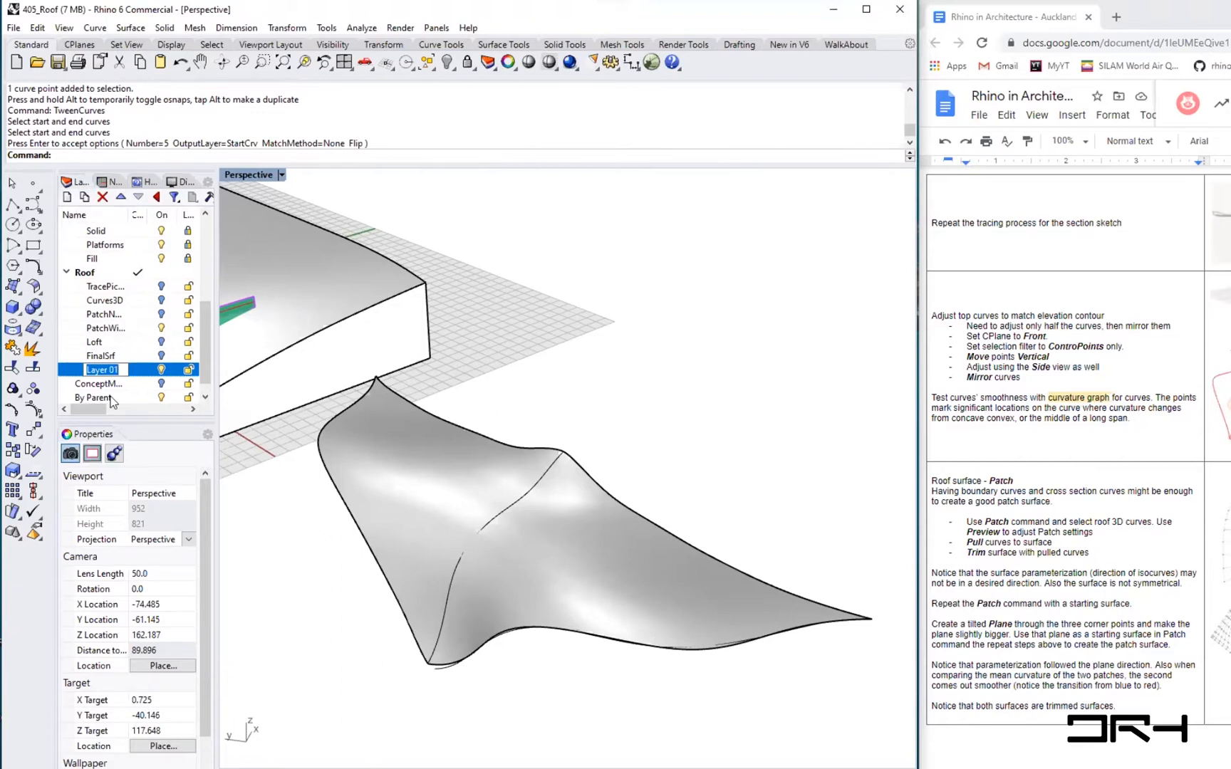
text(Re)
text(fCur)
key(BackSpace)
key(BackSpace)
key(BackSpace)
text(LoftCurves)
- Move the middle curve and the bottom edge curve of the roof surface onto the RefLoftCurves layer
click(289, 500)
click(484, 524)
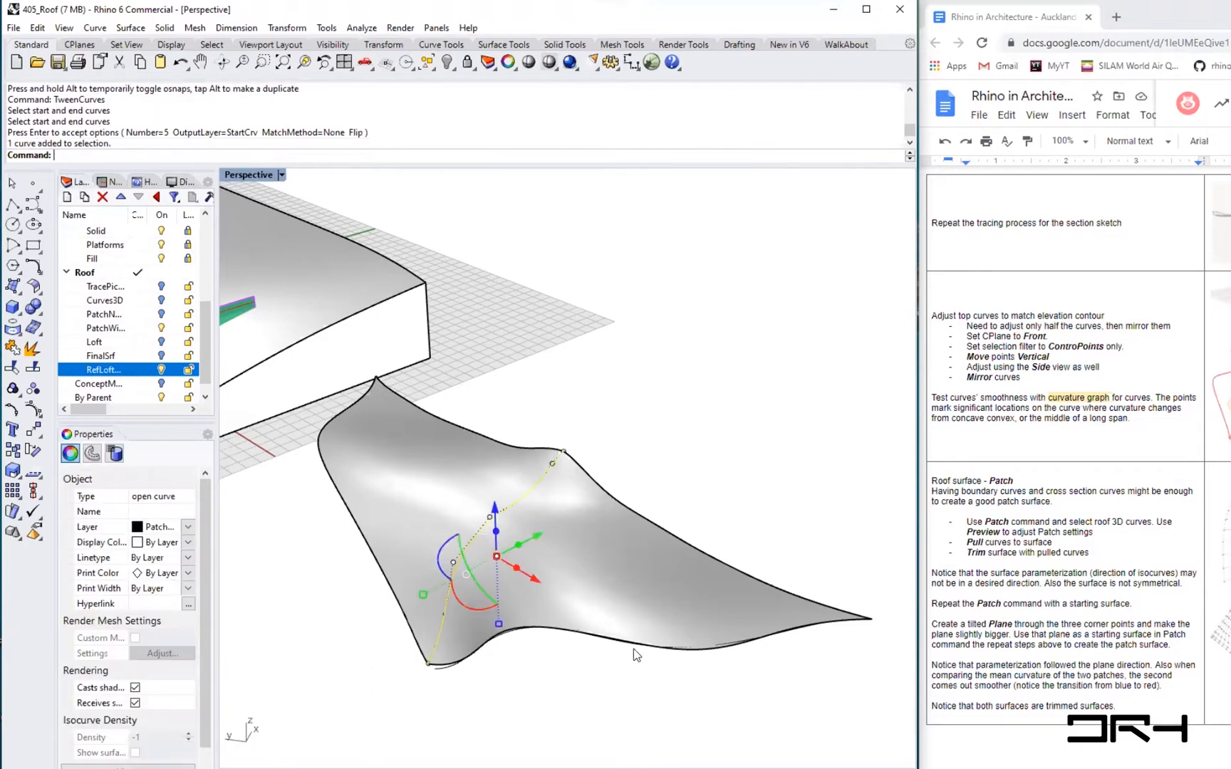
shift+click(445, 670)
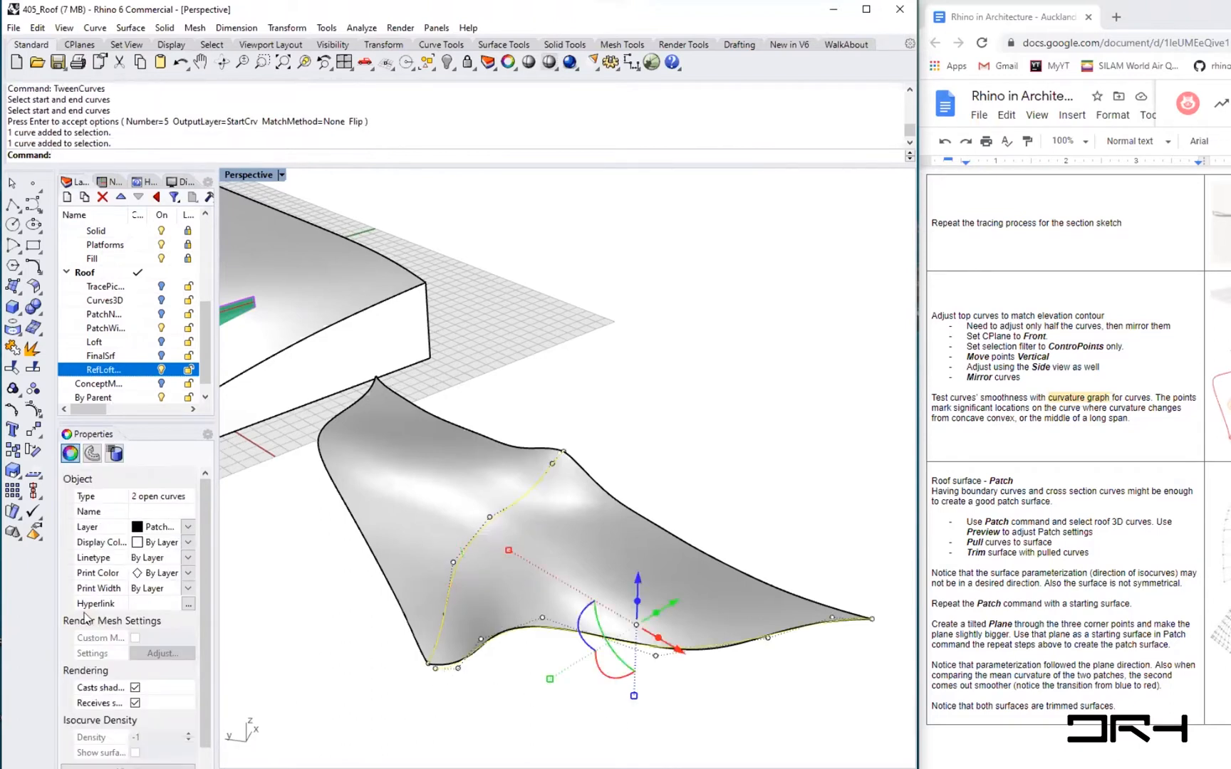
click(188, 529)
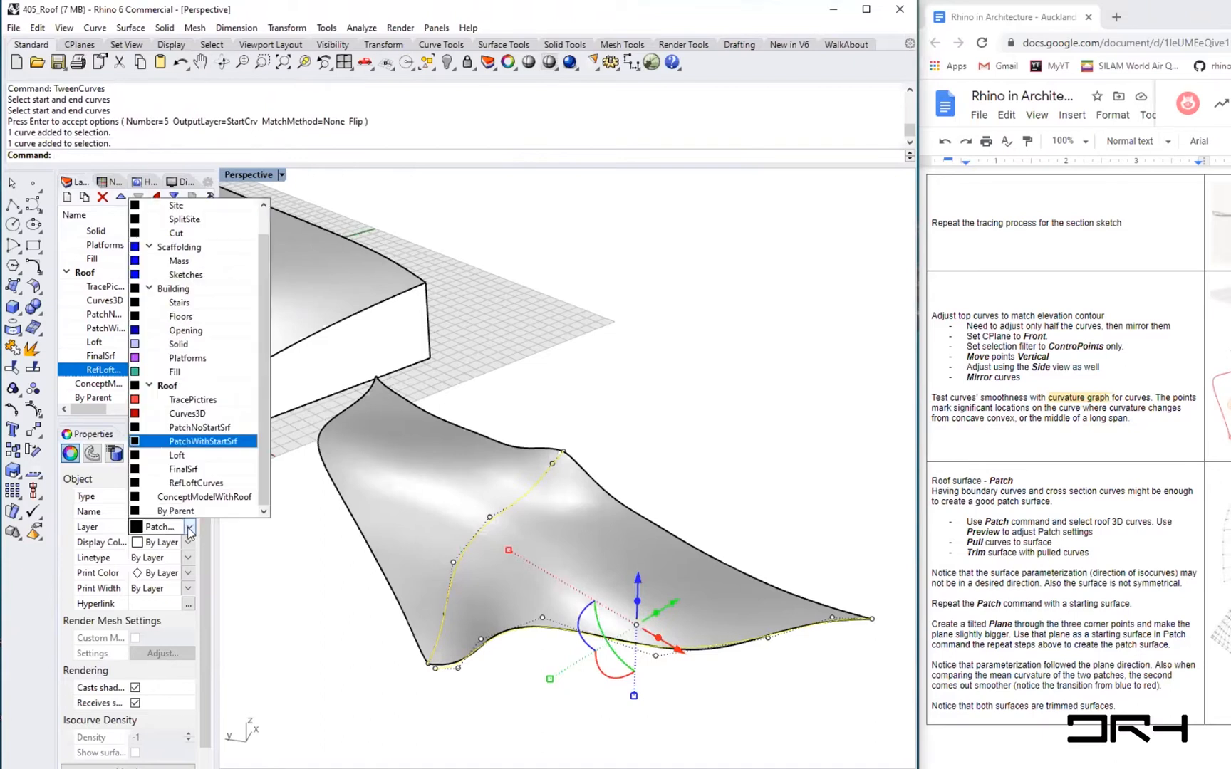
click(204, 484)
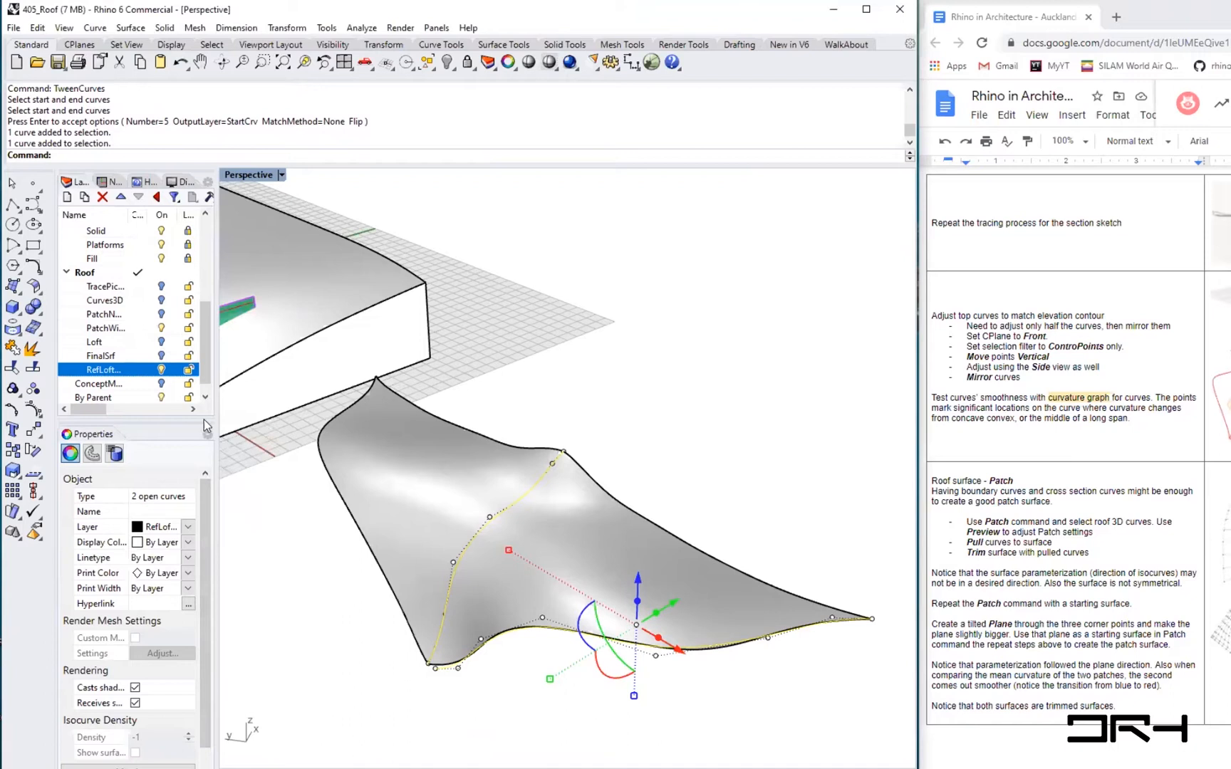
- Set the RefLoftCurves layer colour to Red and make it the current layer
drag(91, 410, 100, 410)
click(181, 368)
click(541, 335)
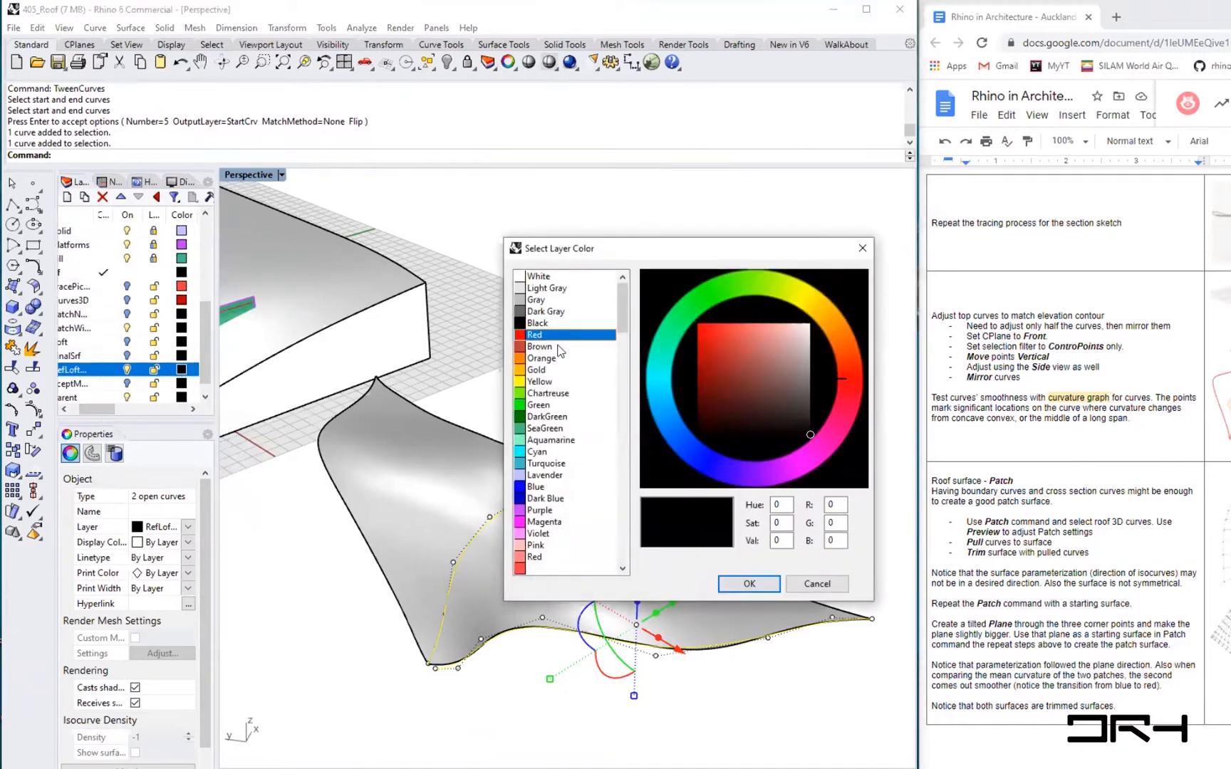
click(747, 578)
click(747, 578)
click(566, 723)
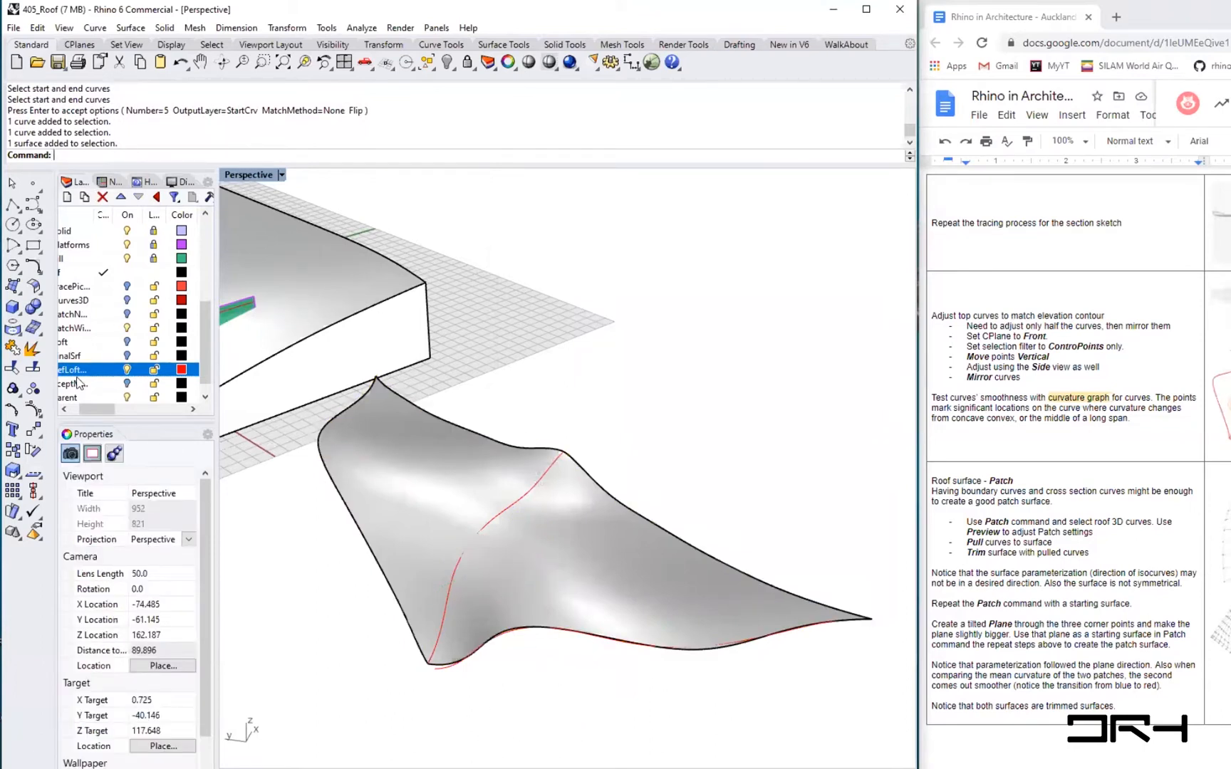
drag(98, 413, 89, 413)
click(132, 369)
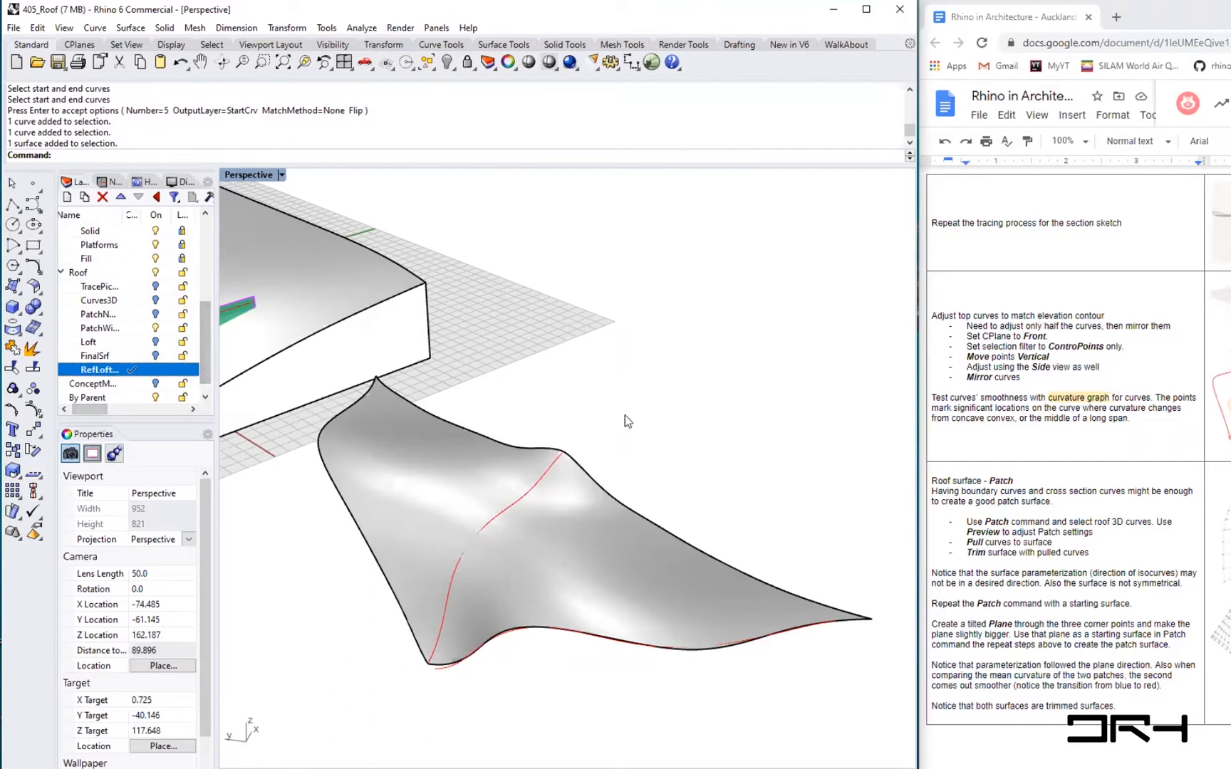
- Try TweenCurves again between the middle curve and the bottom edge curve, matching their end points
text(TweenCurves)
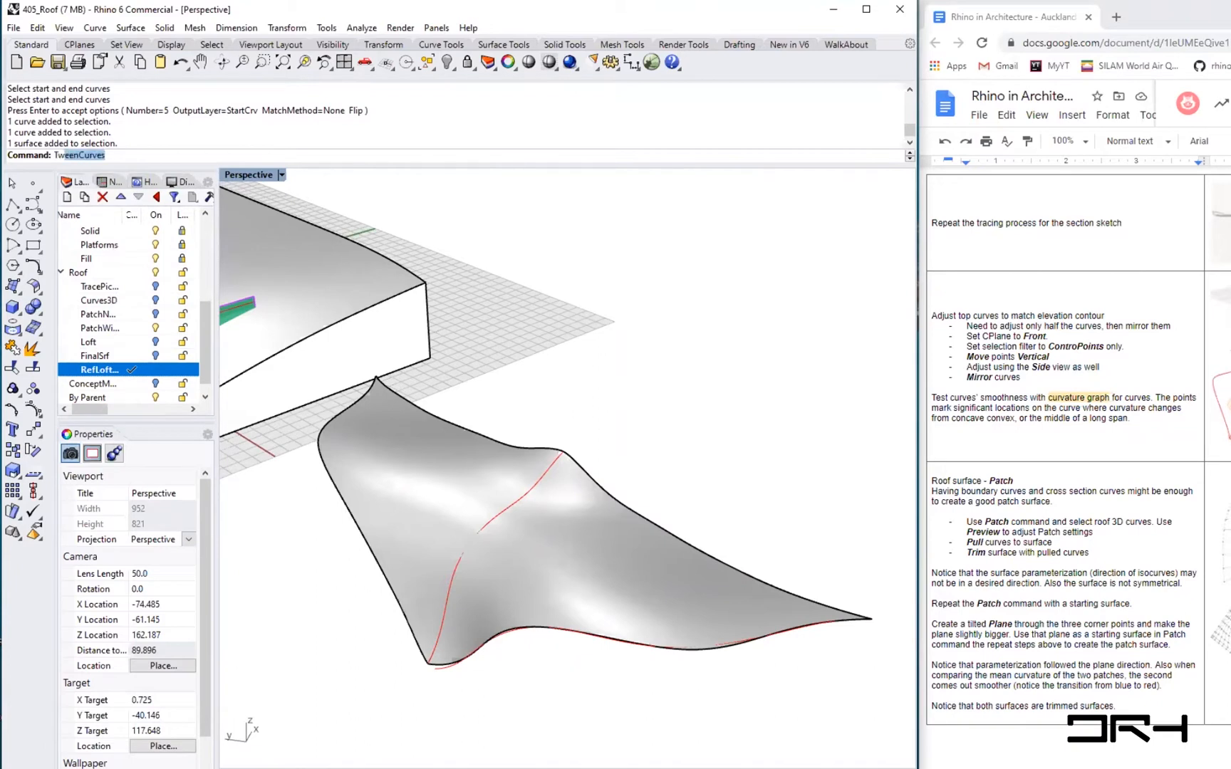
key(Return)
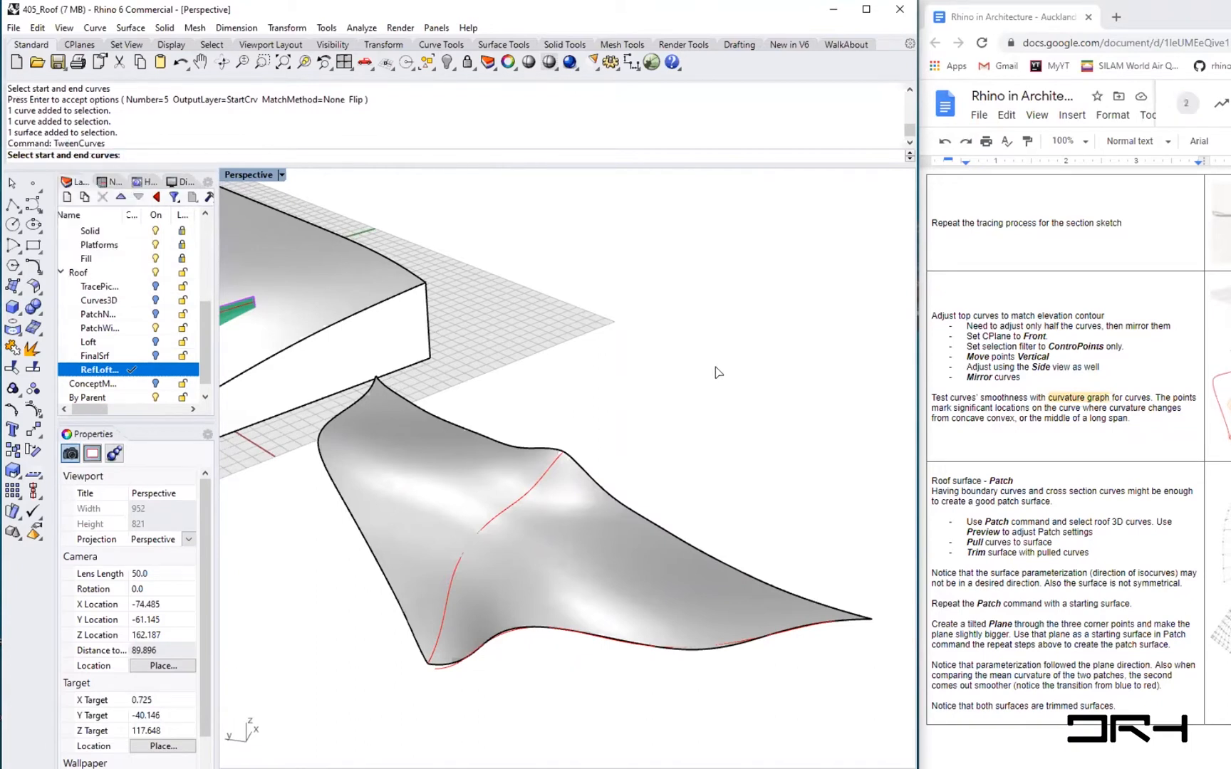
click(505, 514)
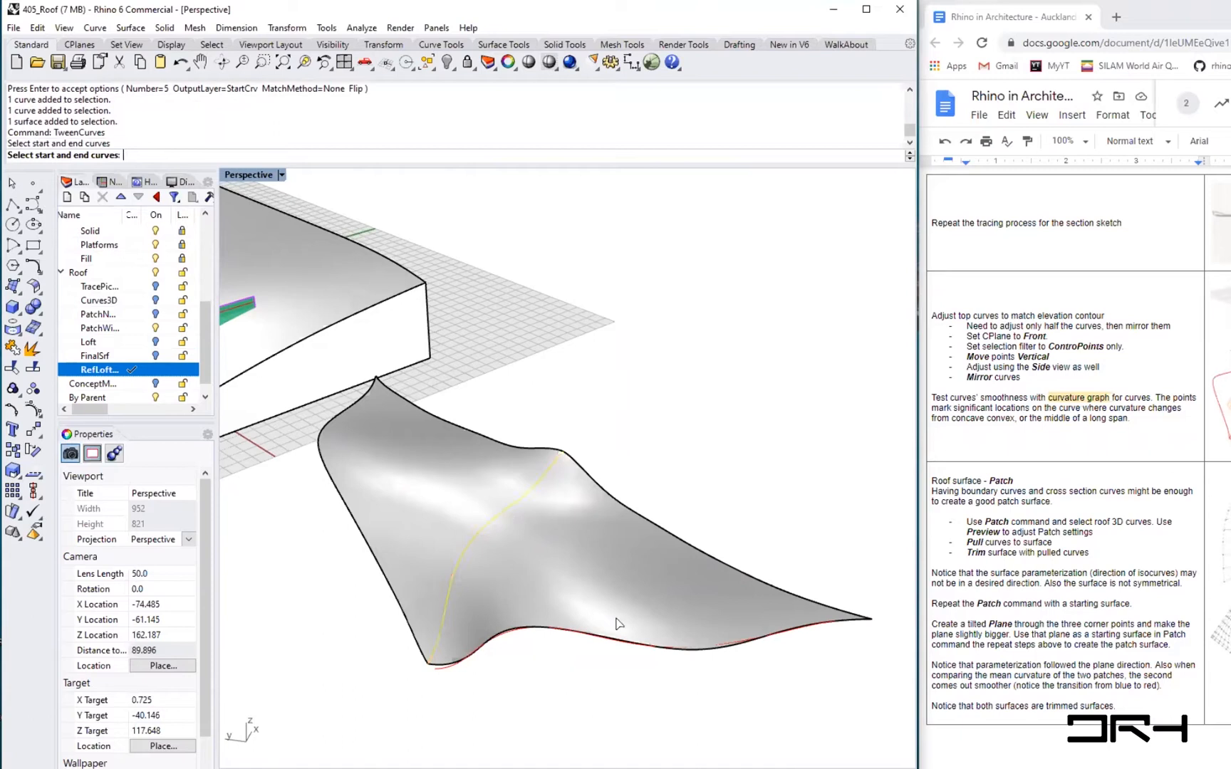
click(455, 672)
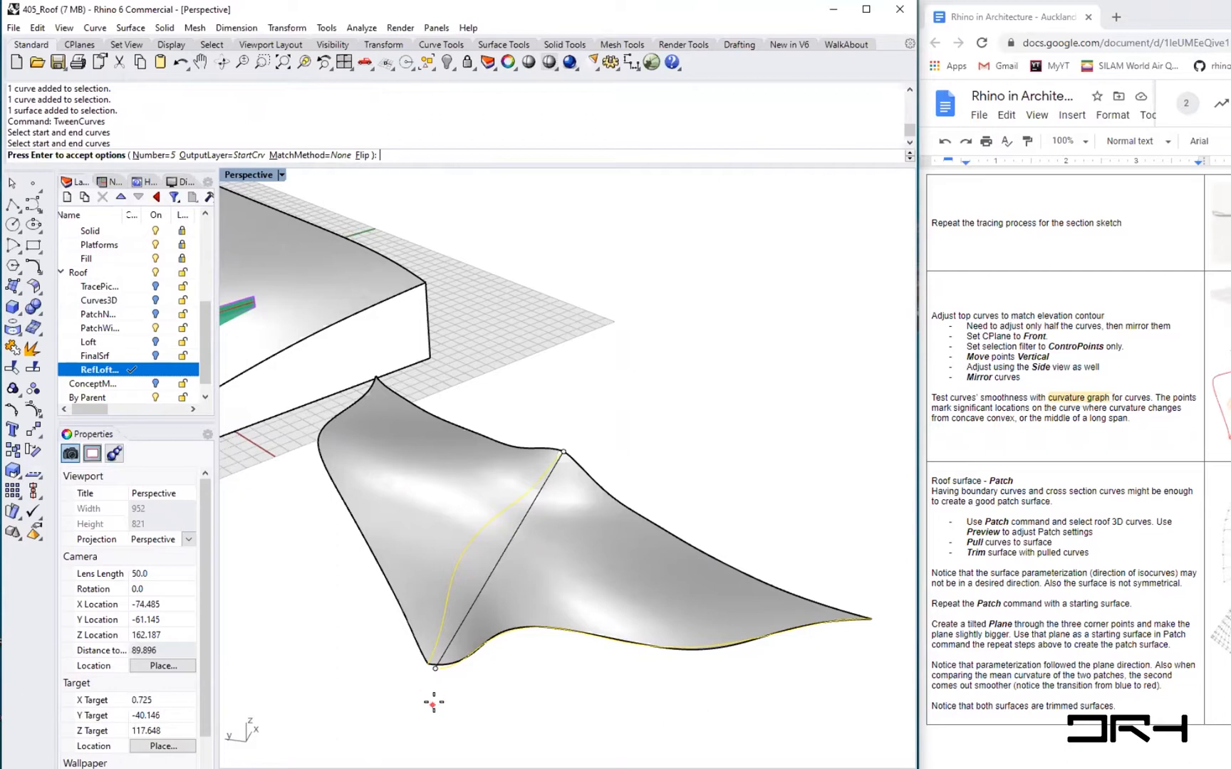
click(562, 456)
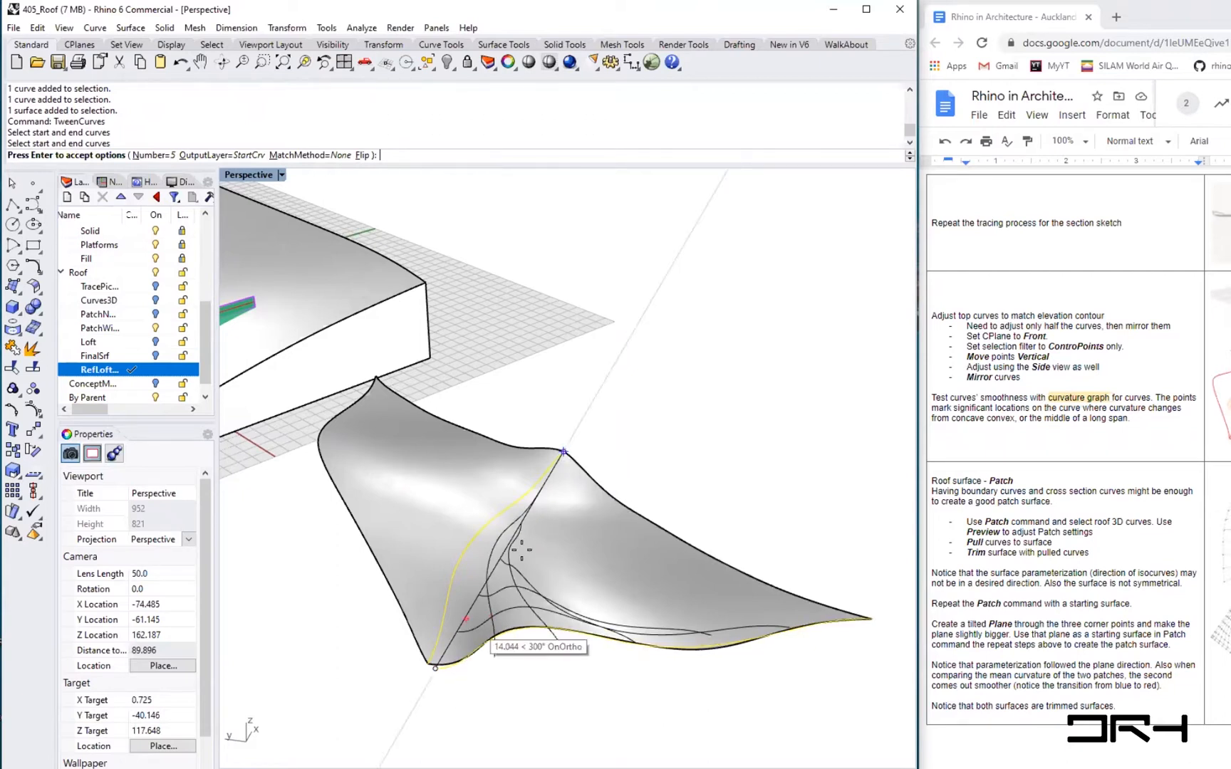
click(435, 669)
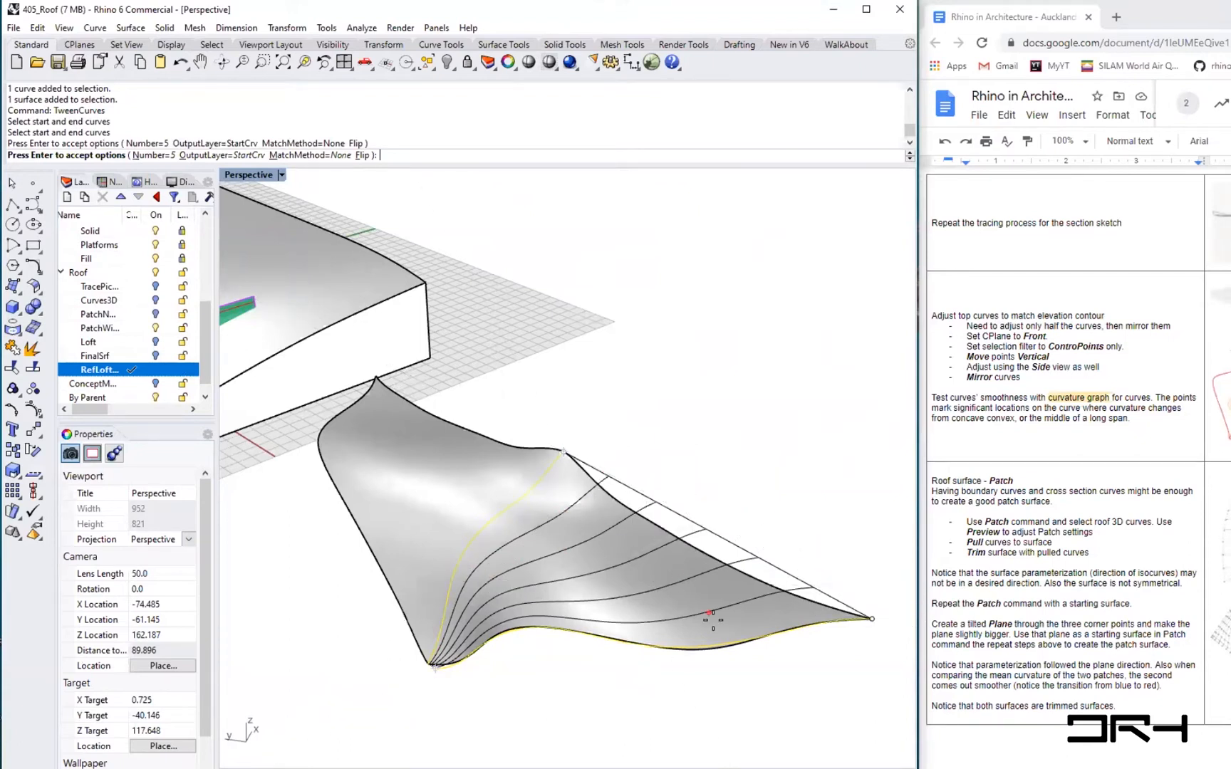
key(Escape)
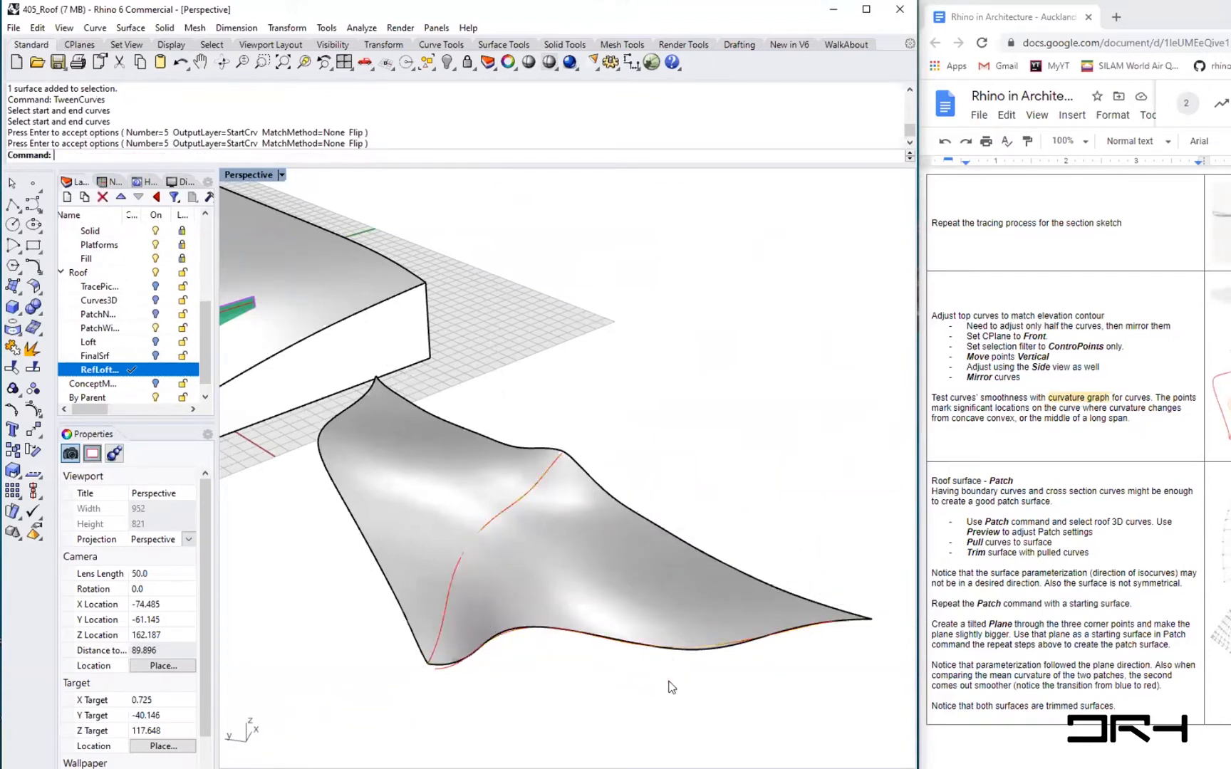
- Display the directions of the middle curve and the bottom edge curve with Dir
text(Dir)
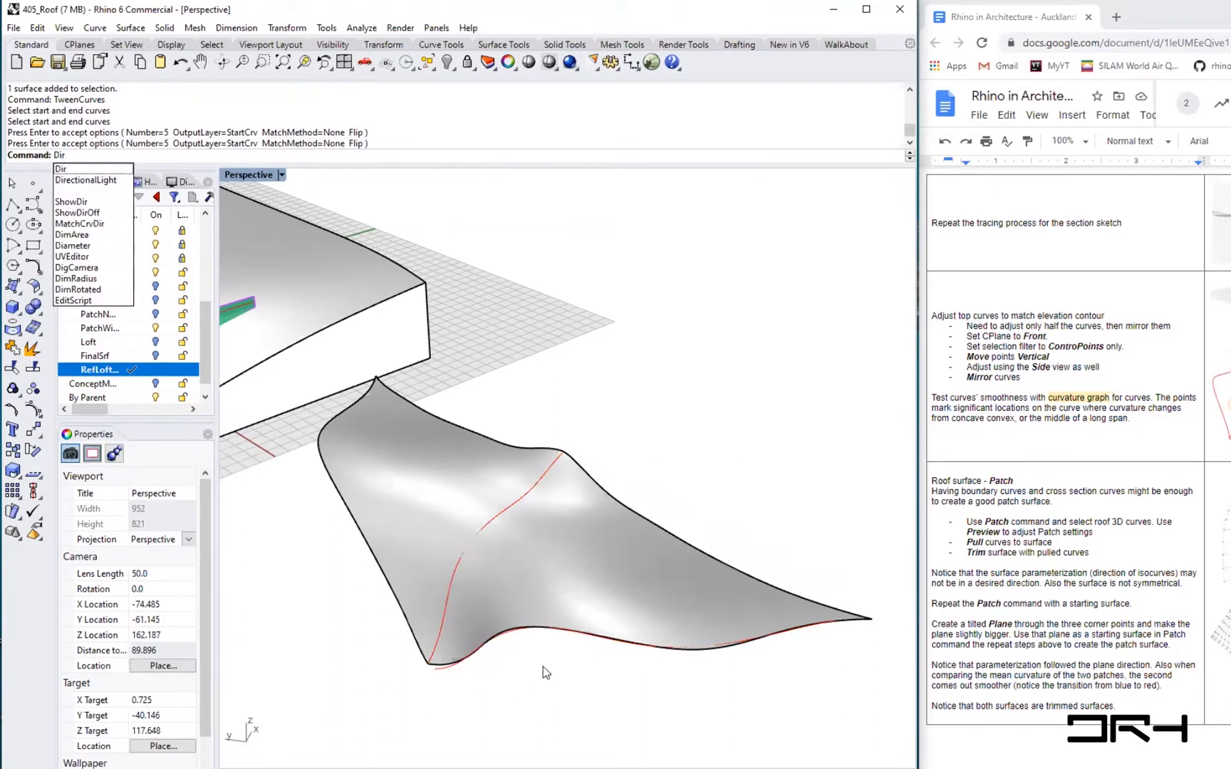
key(Return)
click(508, 511)
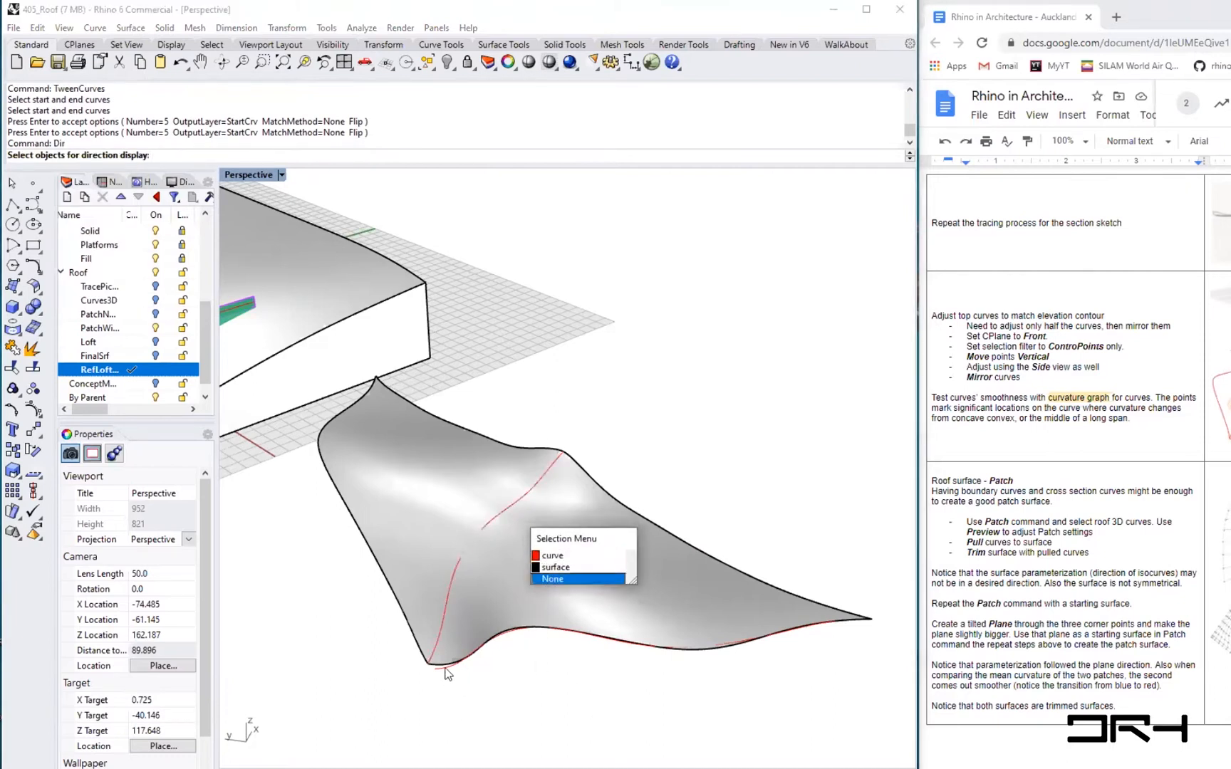
click(552, 555)
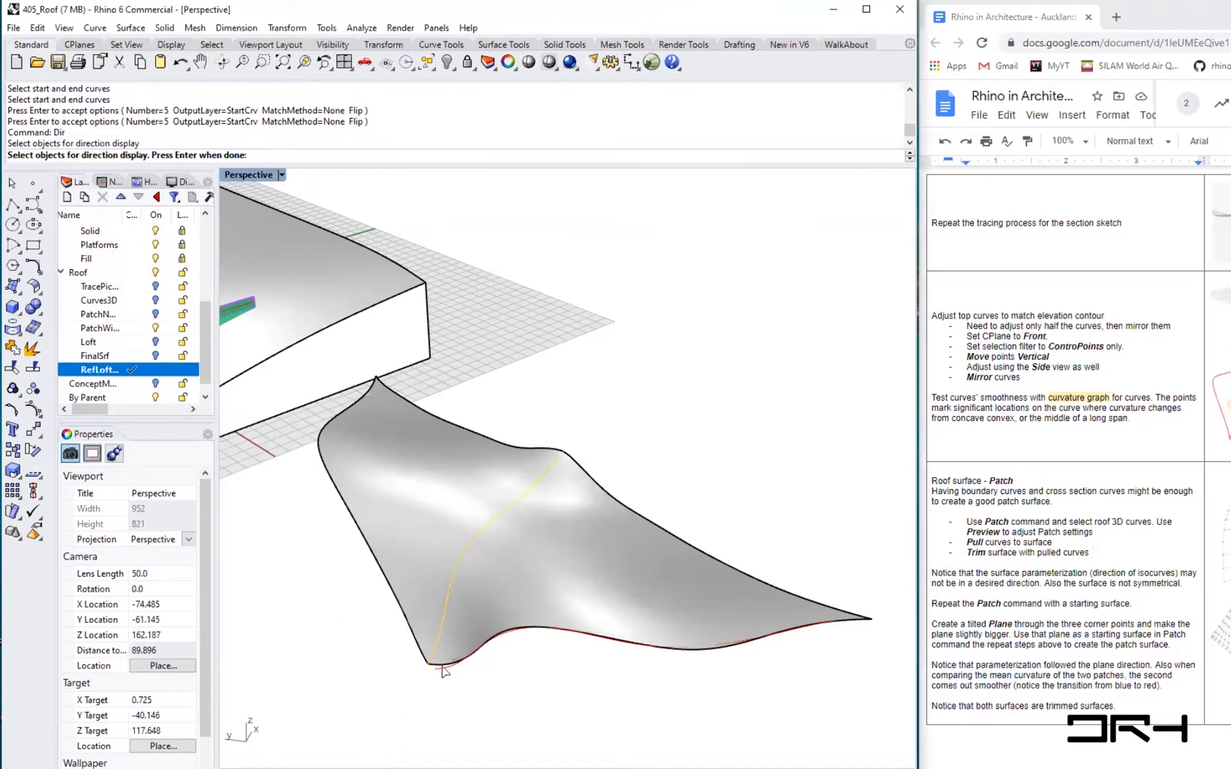
click(443, 670)
key(Return)
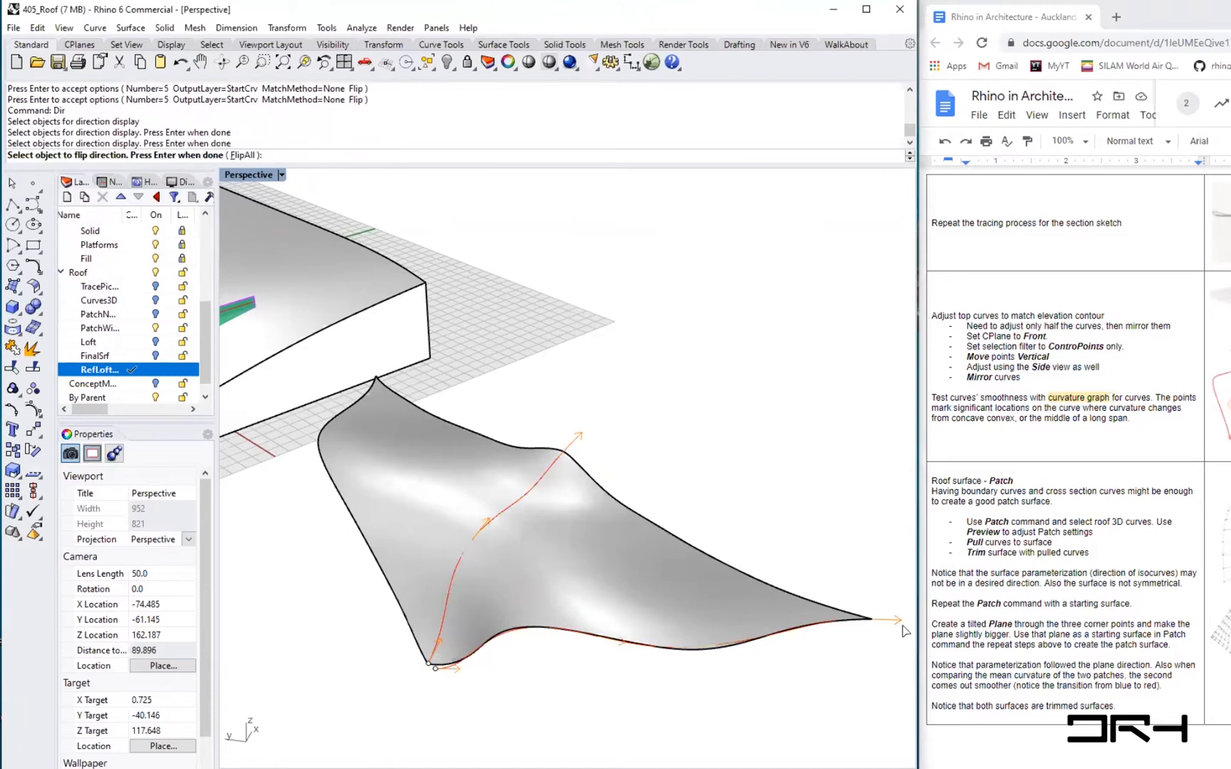
right_drag(519, 680, 464, 671)
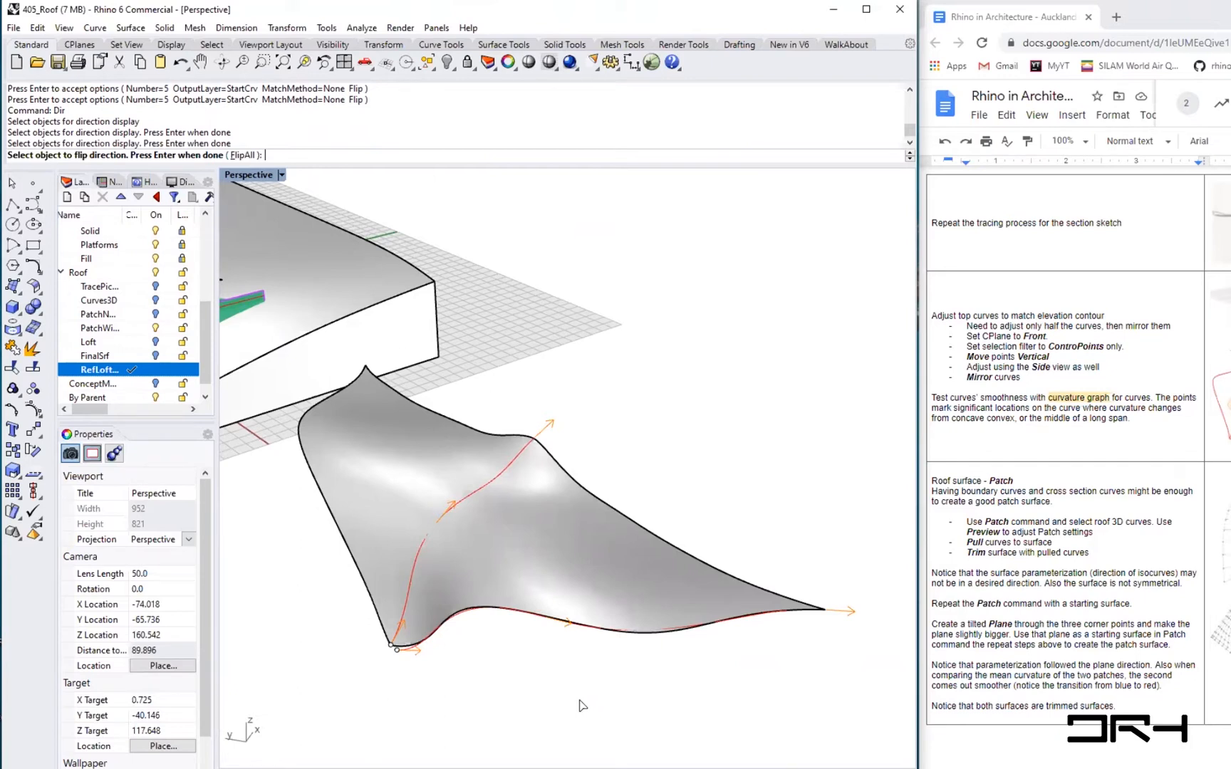
key(Return)
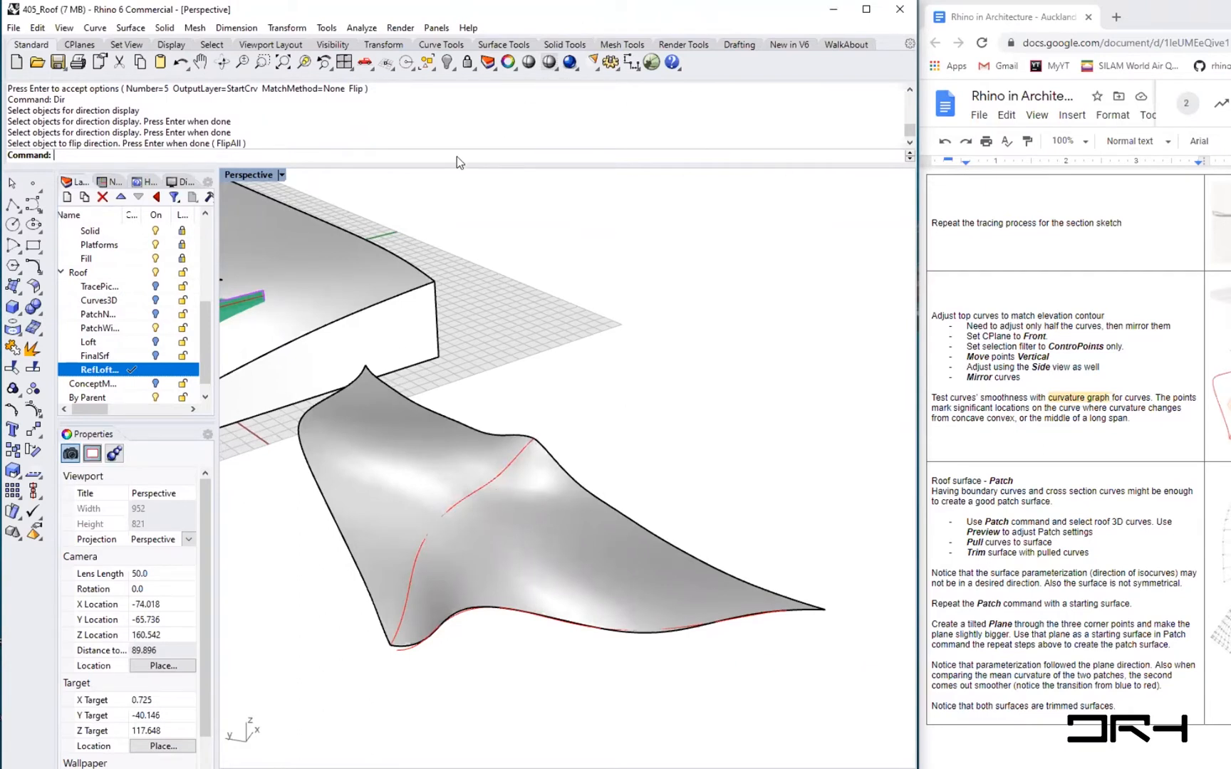
- Create five tween curves between the middle curve and the bottom edge curve with TweenCurves
right_click(400, 152)
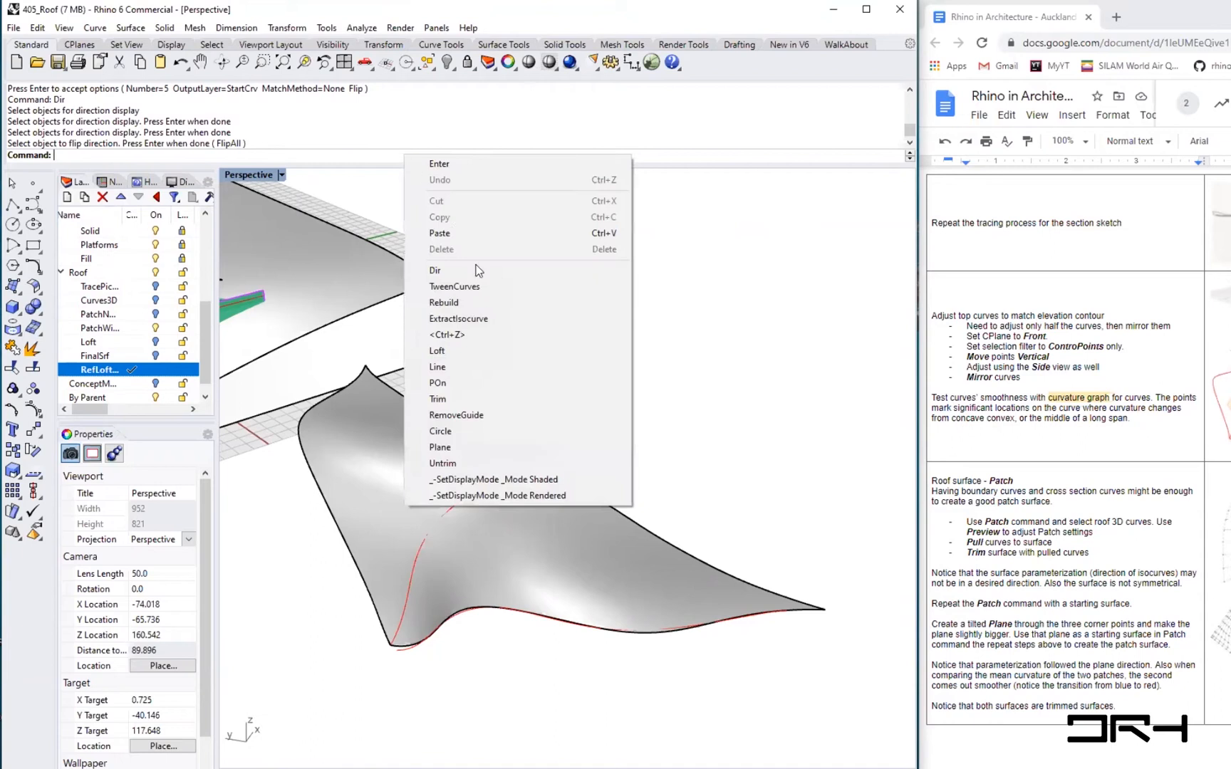
click(471, 286)
click(514, 461)
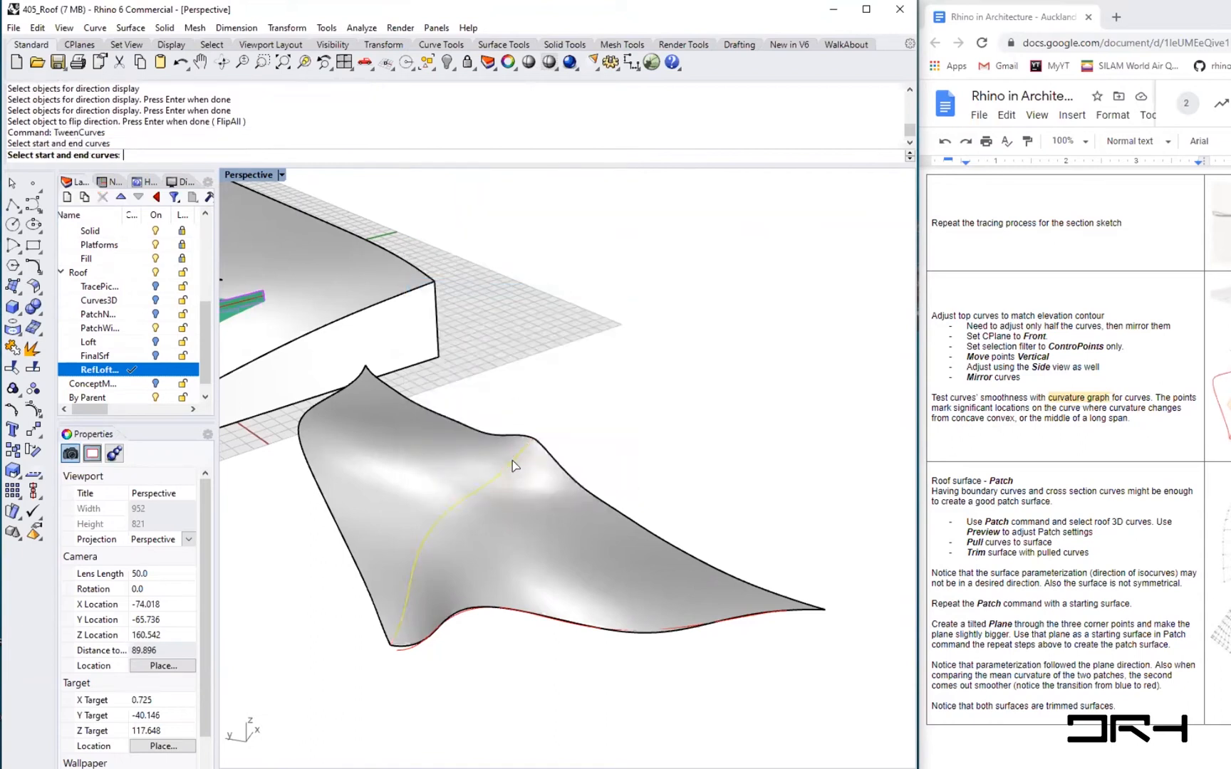
click(403, 650)
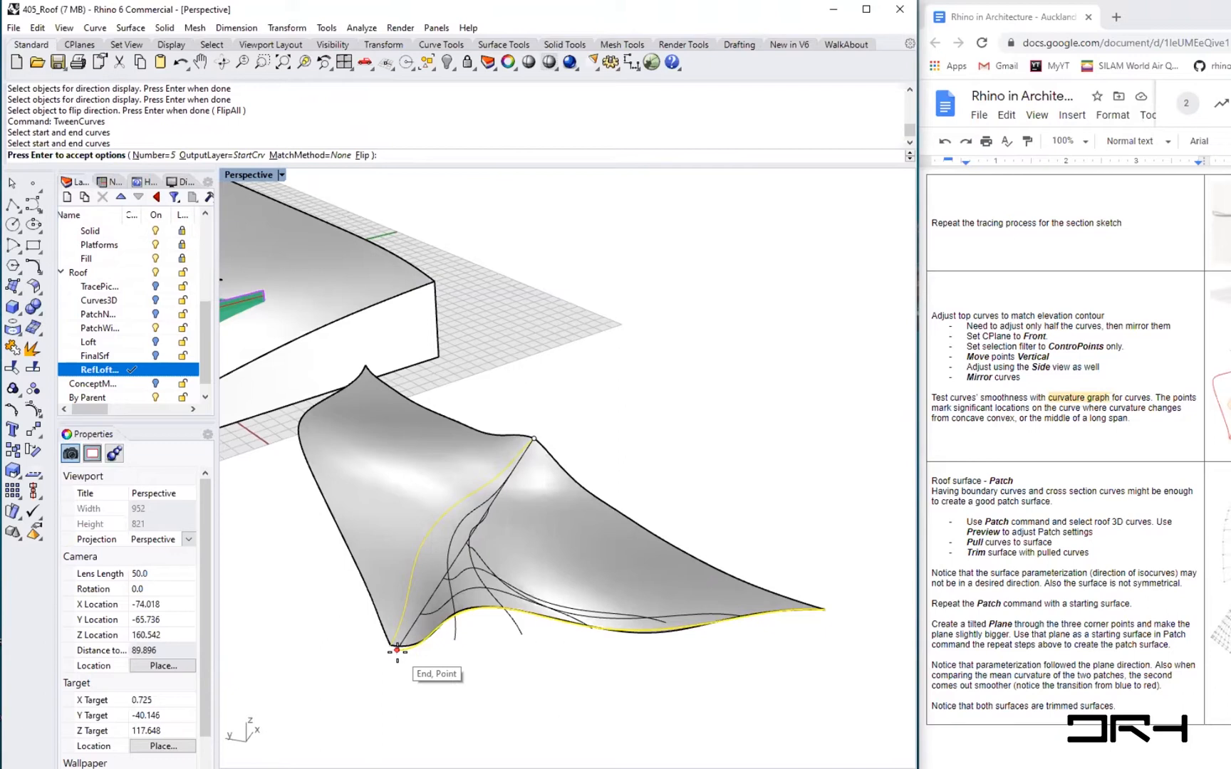
click(397, 650)
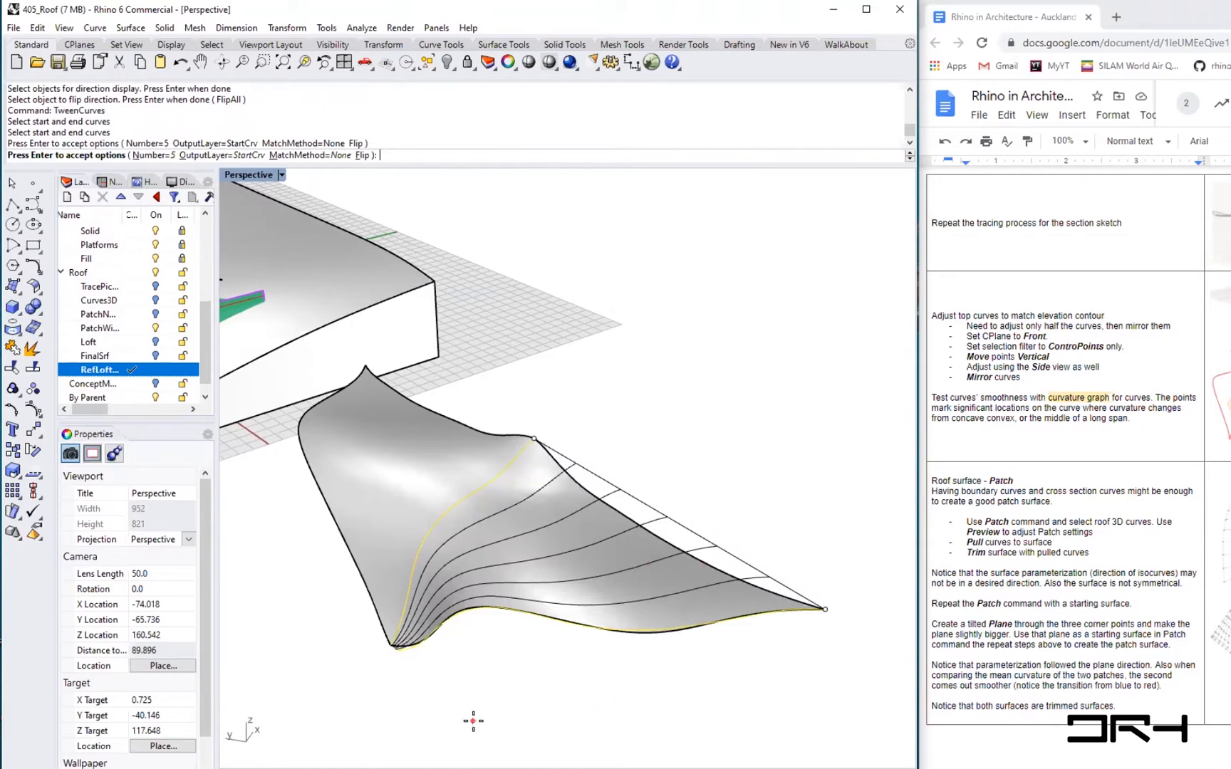
scroll(393, 658, up, 5)
scroll(394, 658, up, 2)
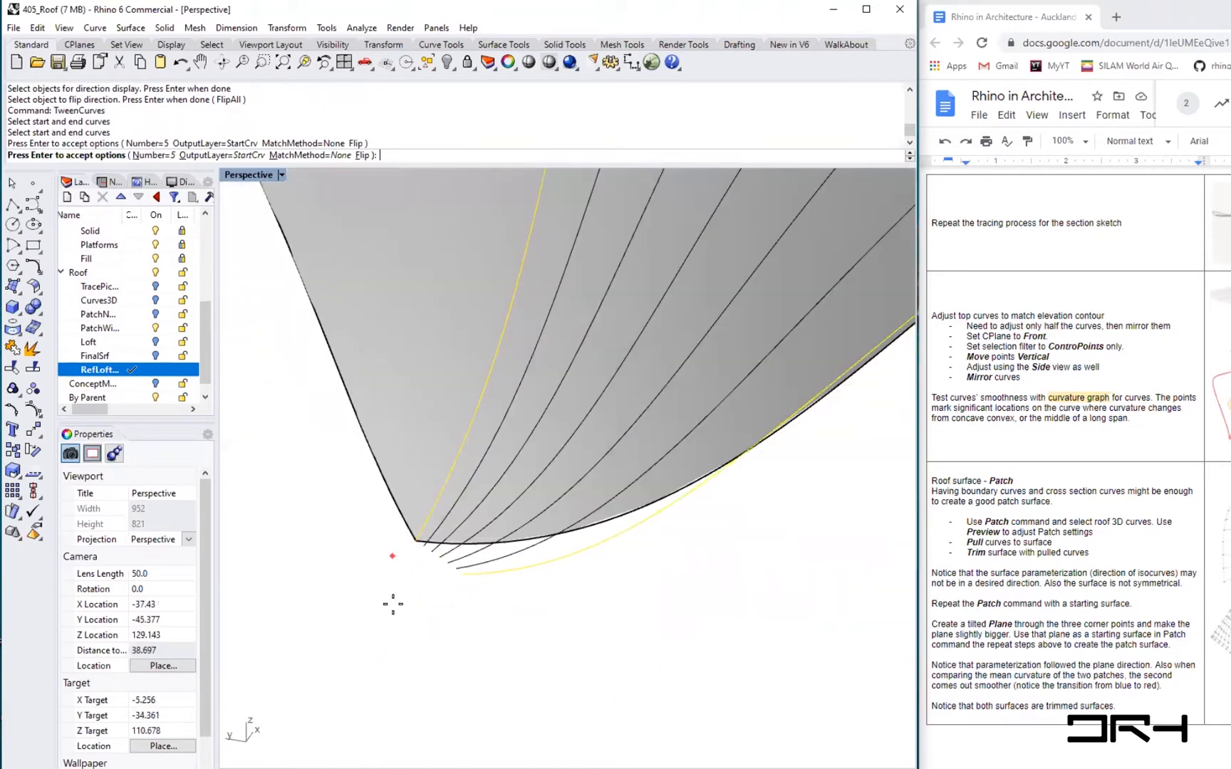
scroll(393, 605, down, 7)
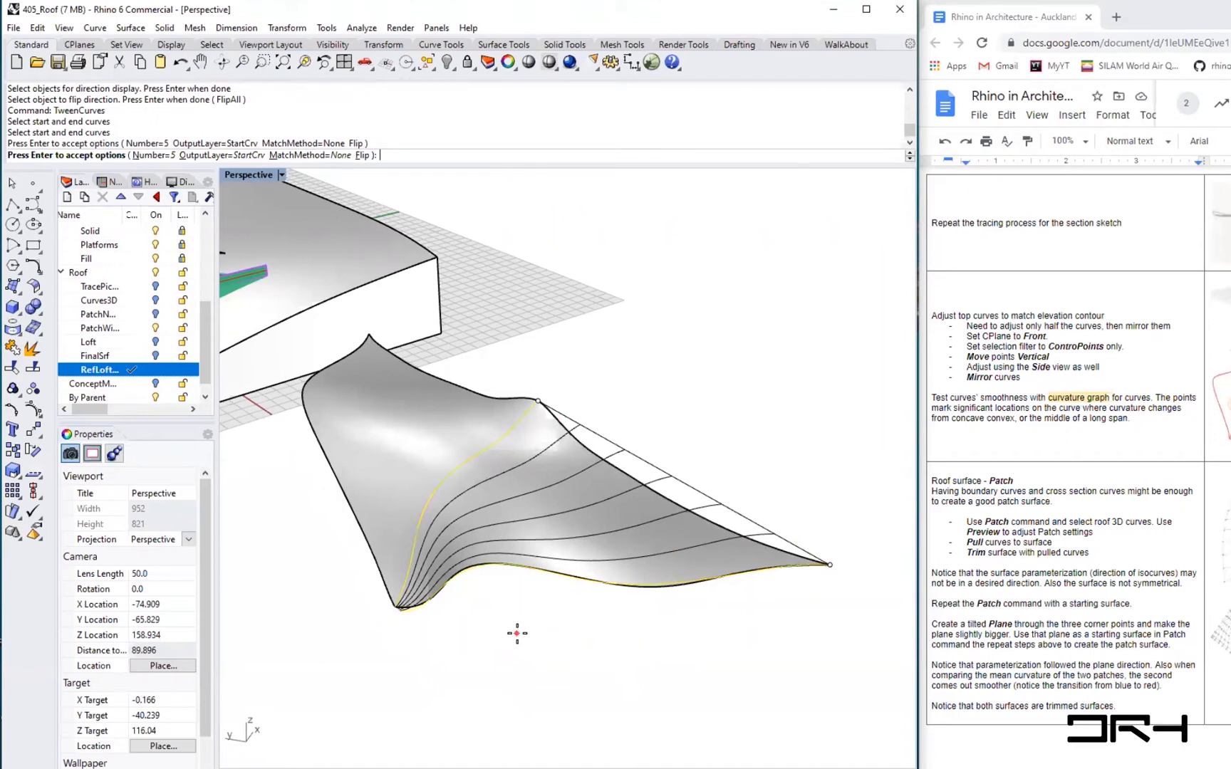
key(Return)
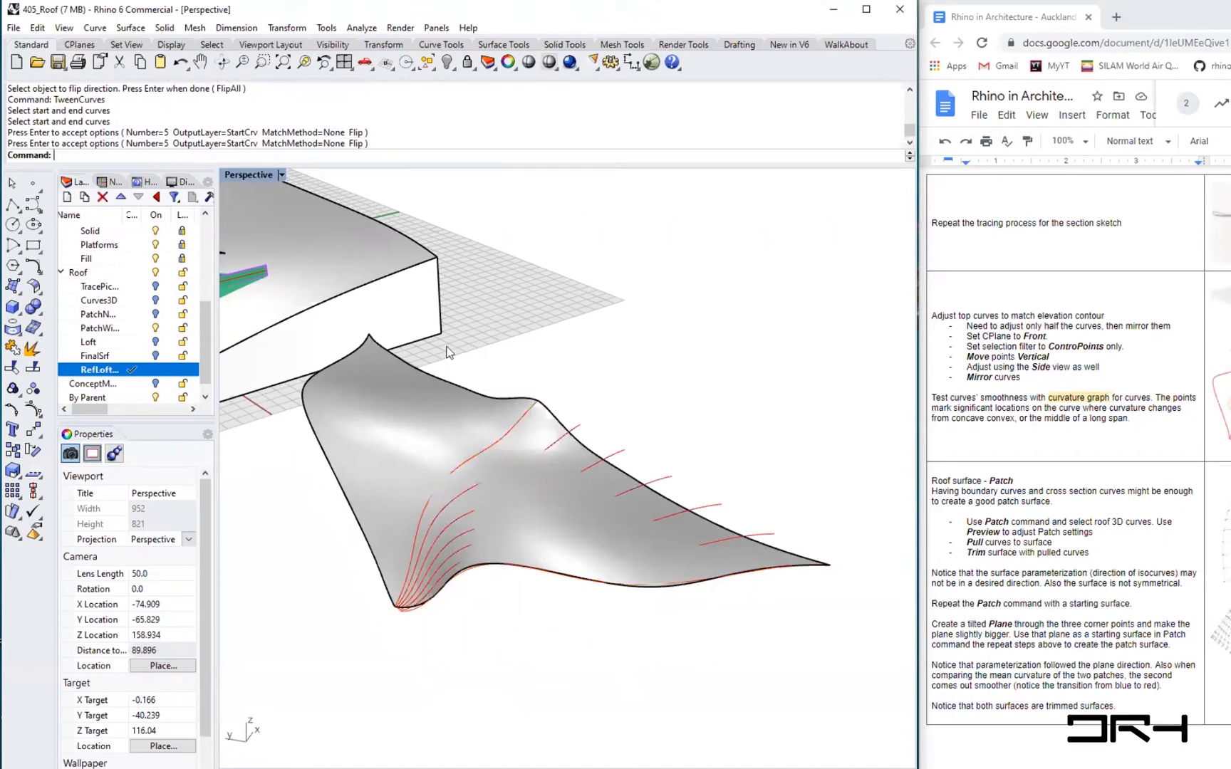
- Switch the Perspective viewport to Ghosted display mode
click(282, 175)
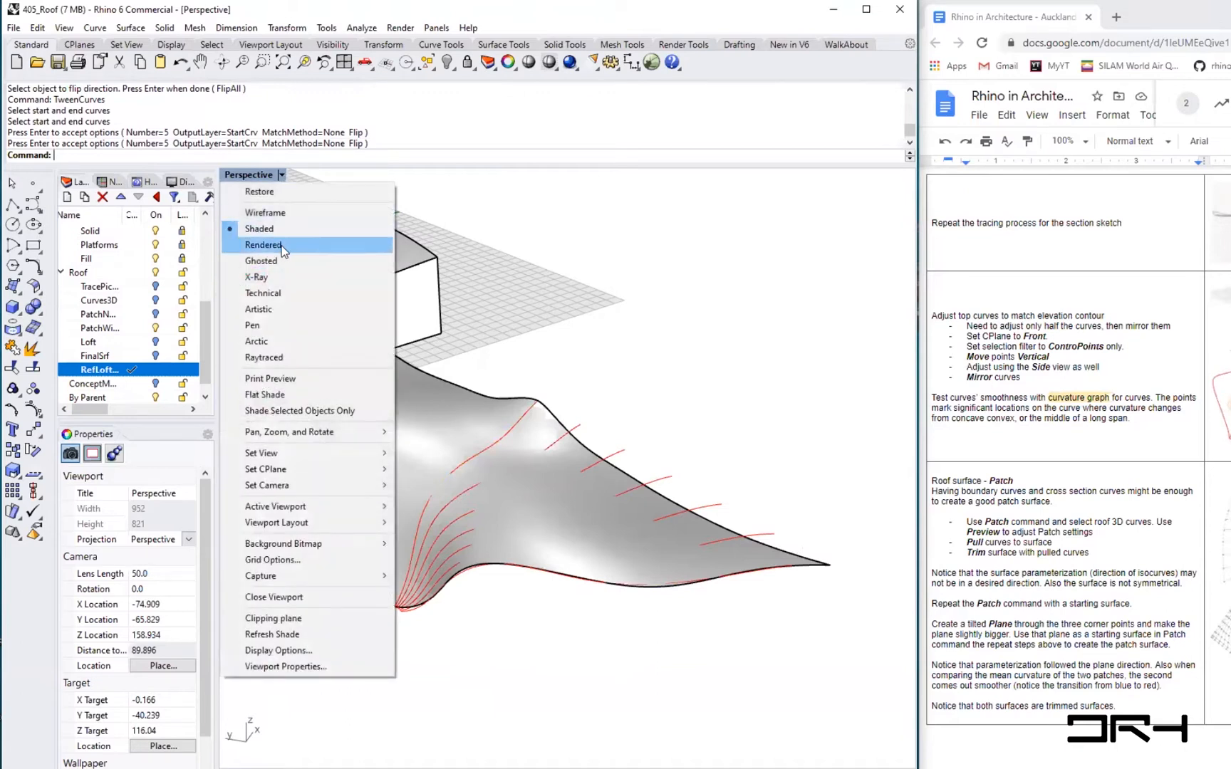
click(262, 261)
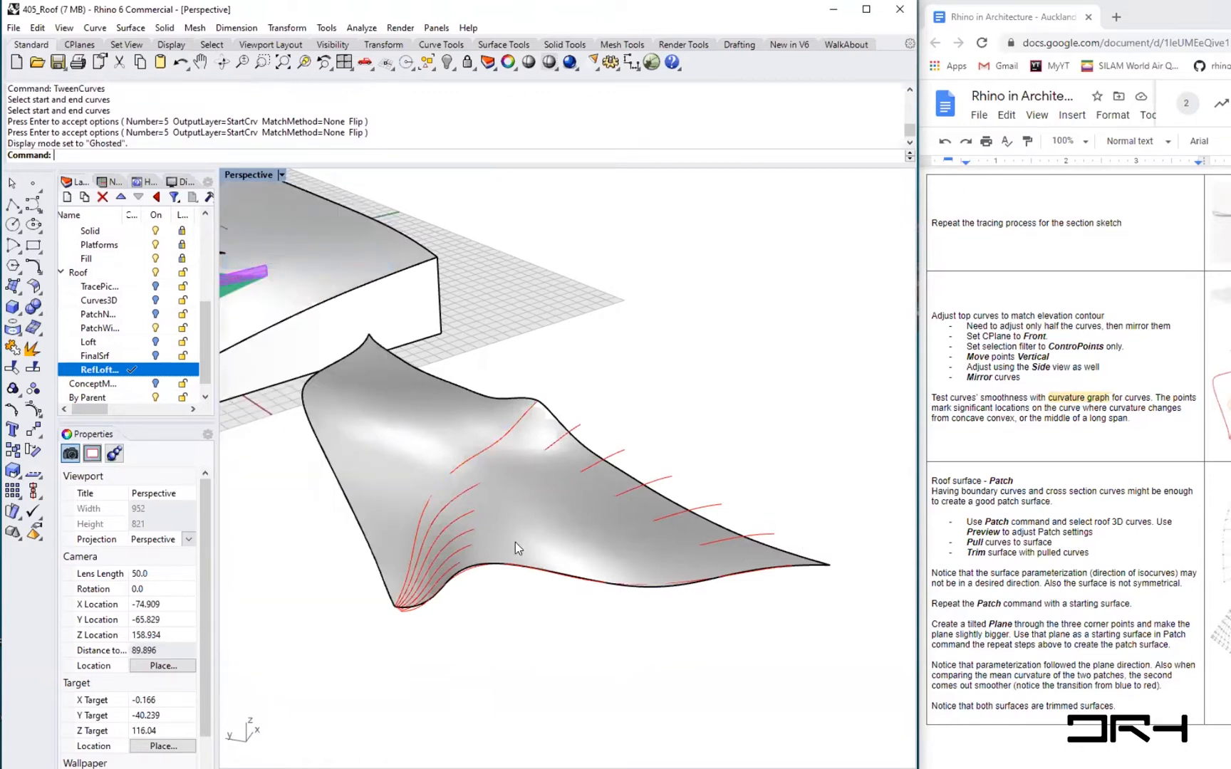
click(282, 176)
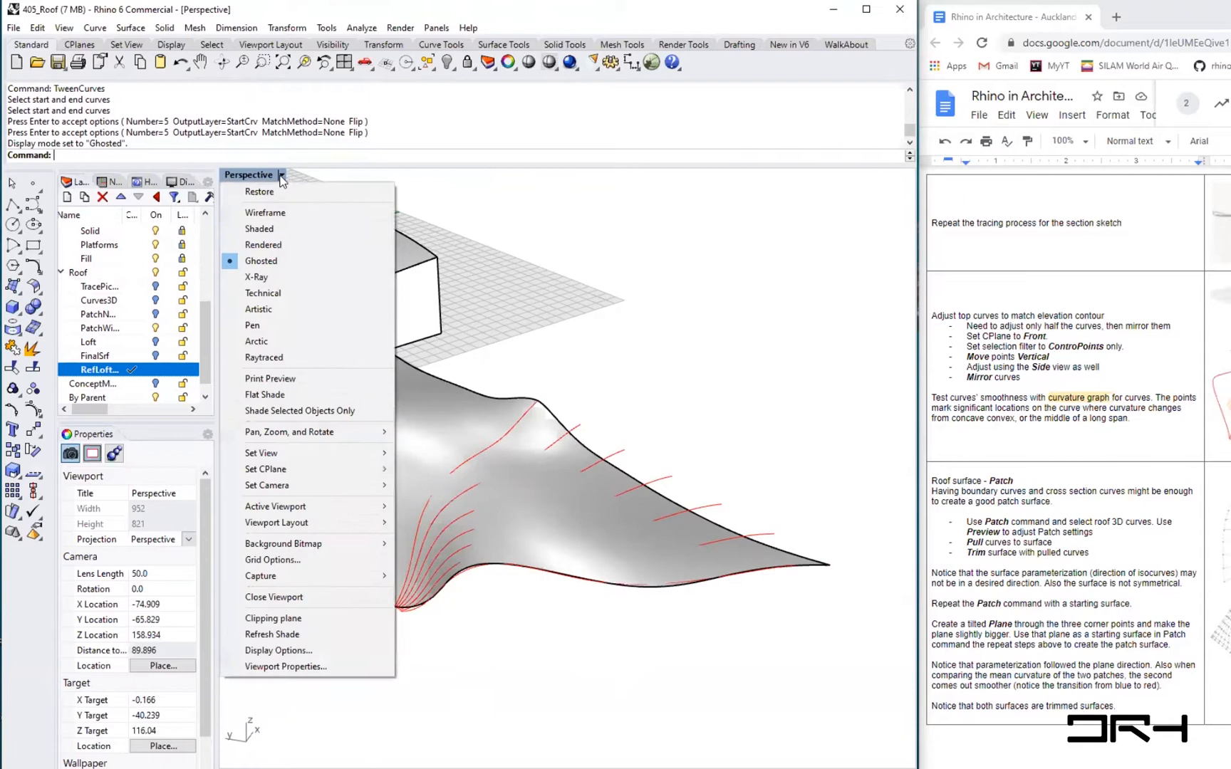
click(274, 268)
- Project the five tween curves onto the roof surface with Project along the CPlane Z direction
right_drag(563, 453, 427, 484)
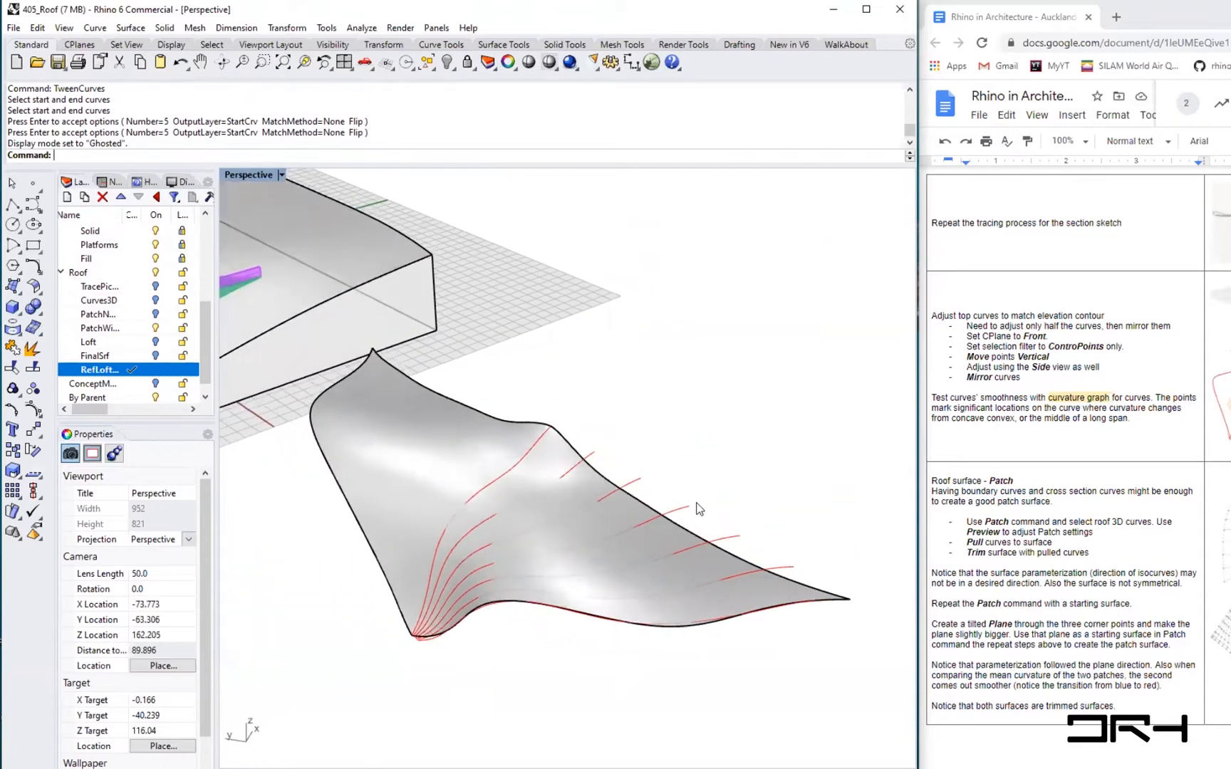
scroll(696, 509, up, 2)
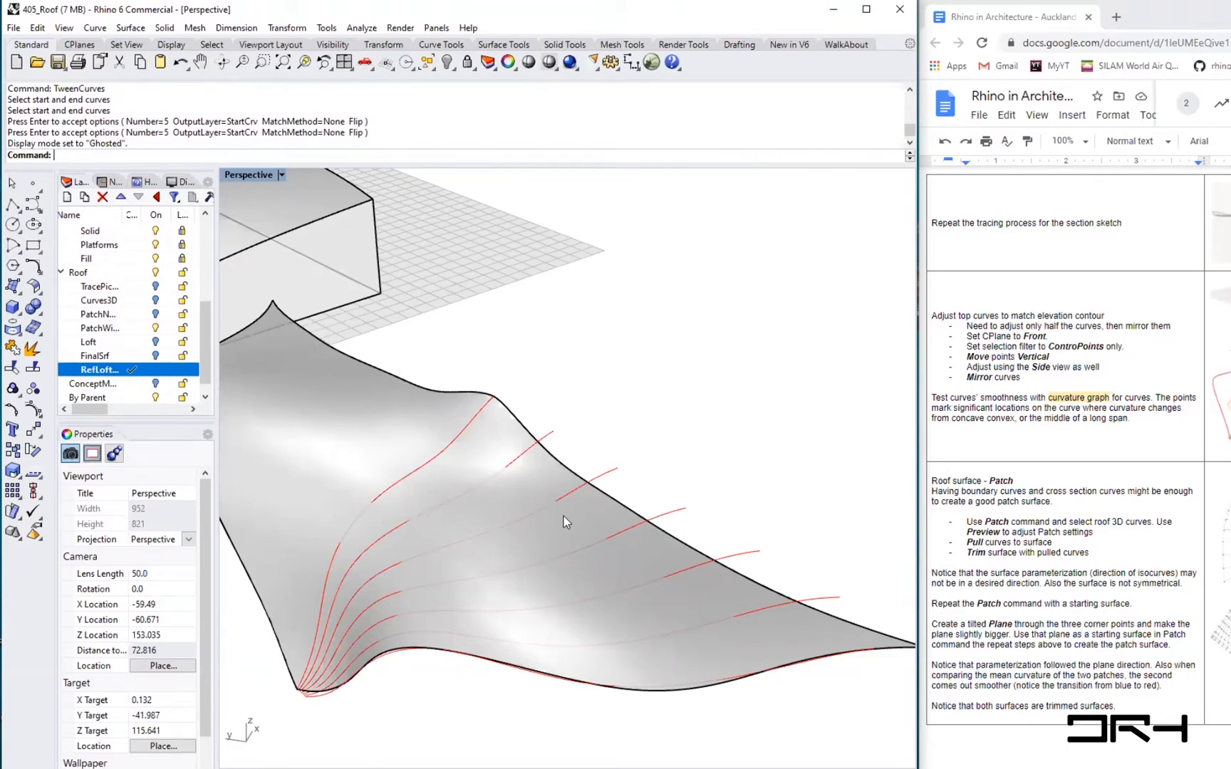
right_drag(567, 500, 639, 562)
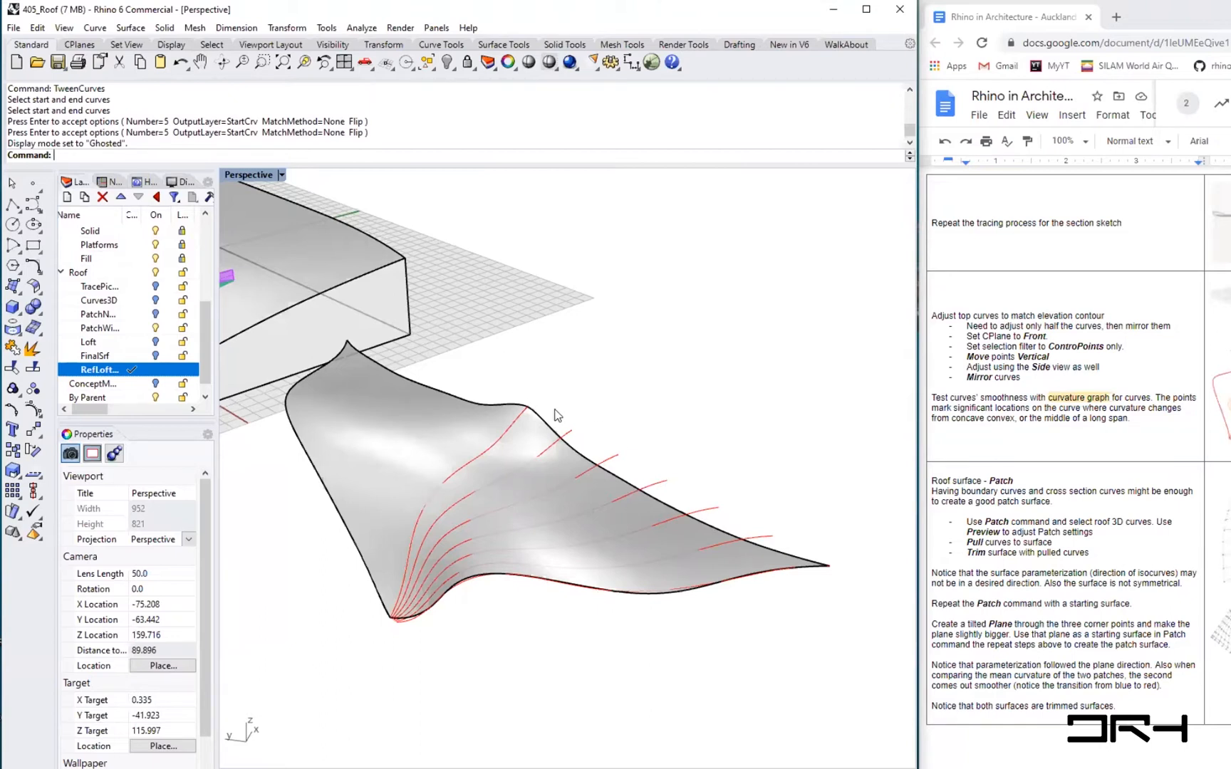
scroll(558, 443, up, 2)
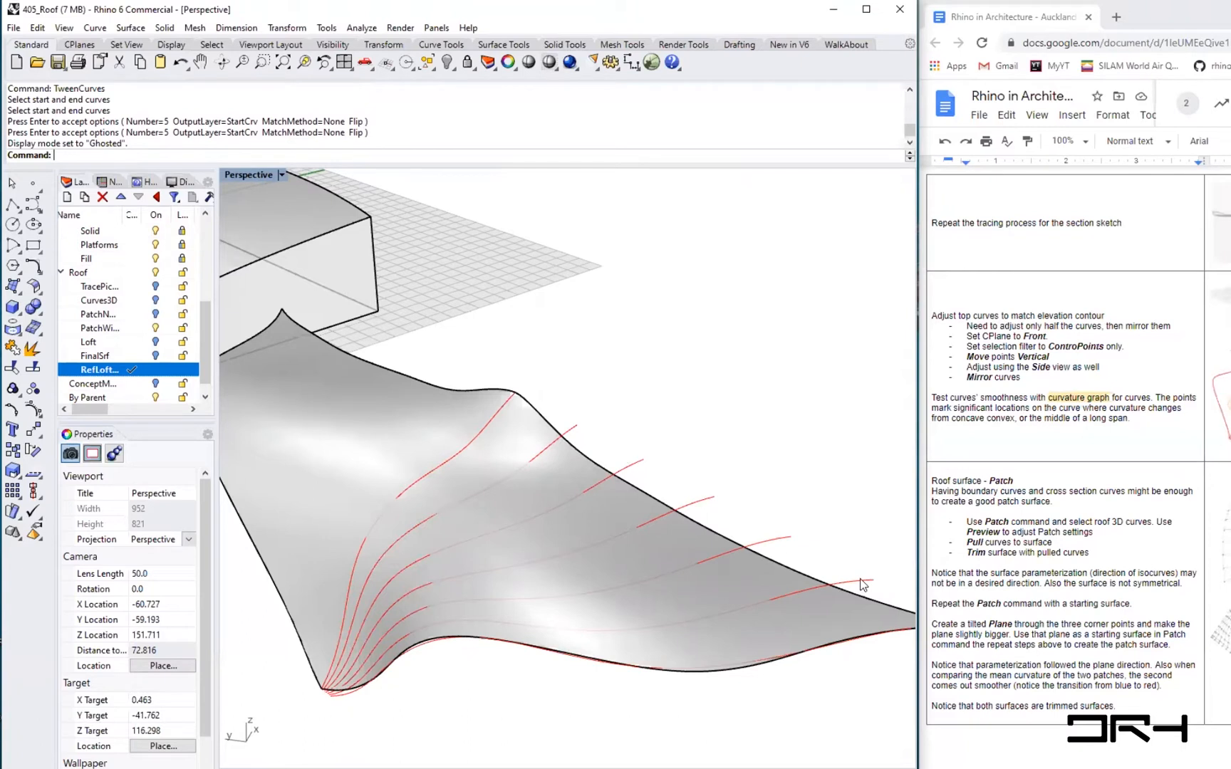
text(Pro)
key(Down)
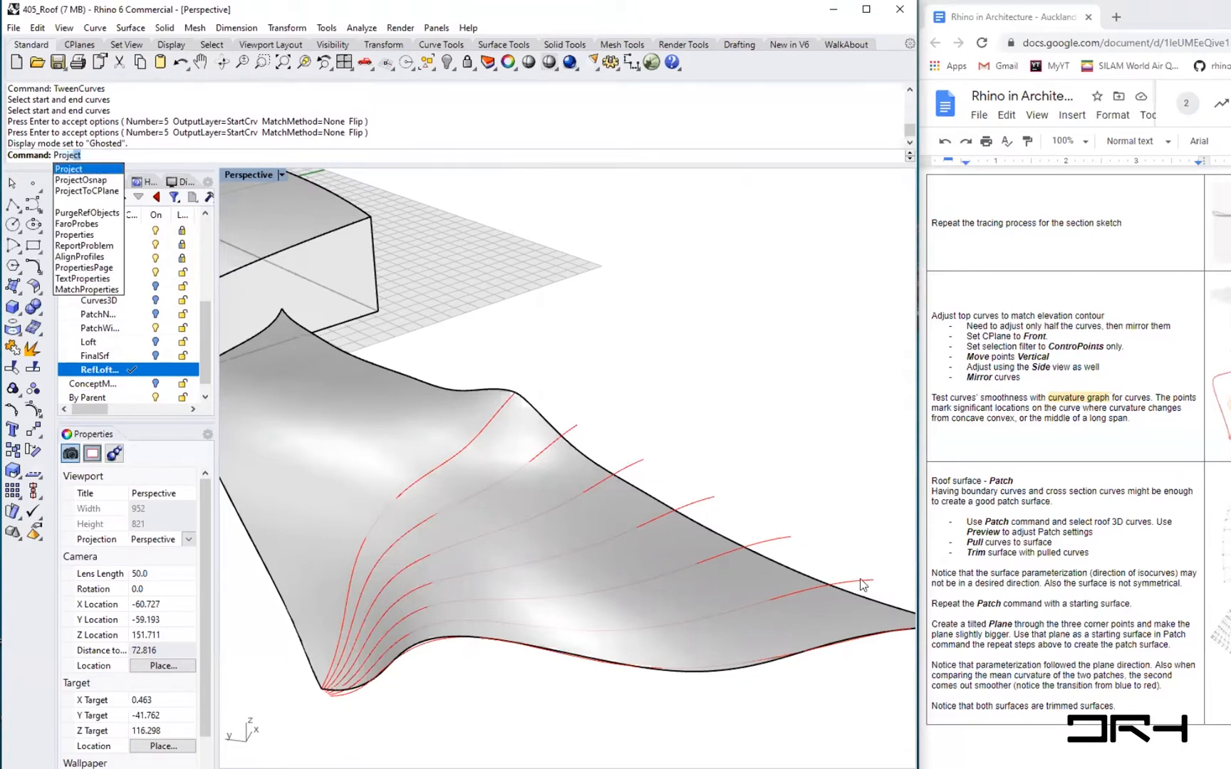
key(Return)
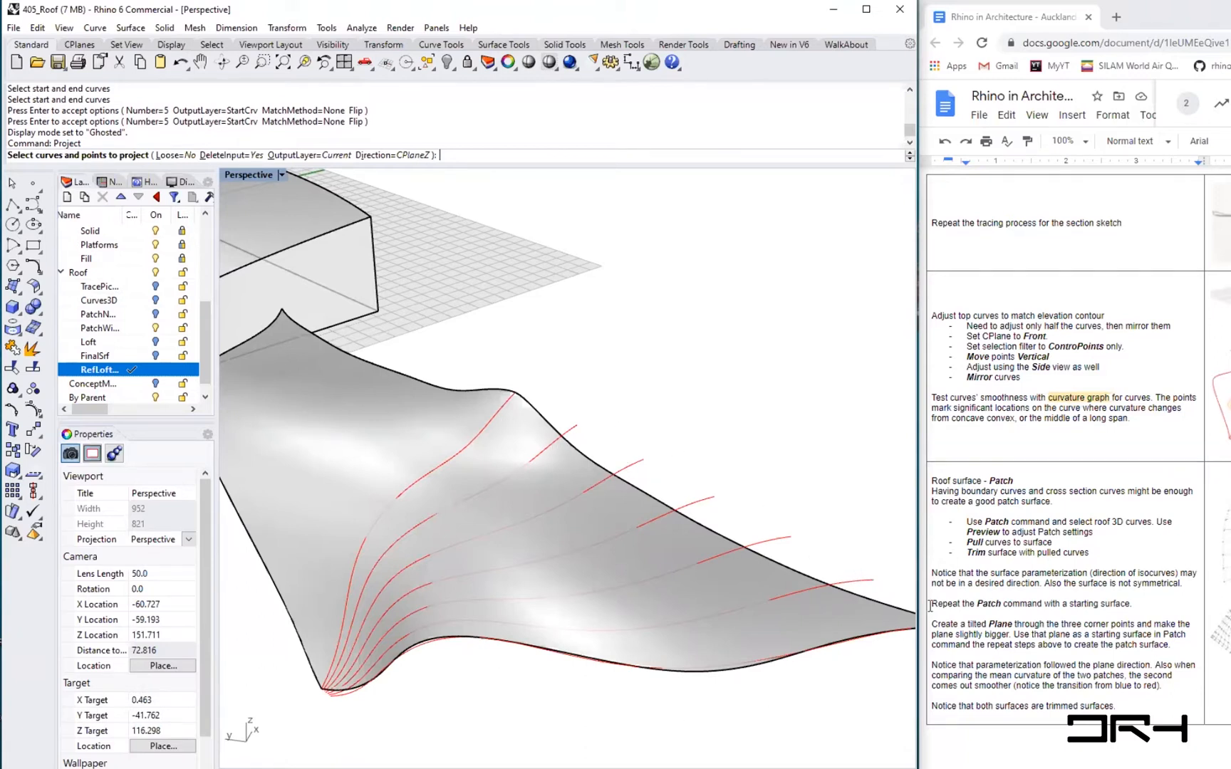
click(851, 583)
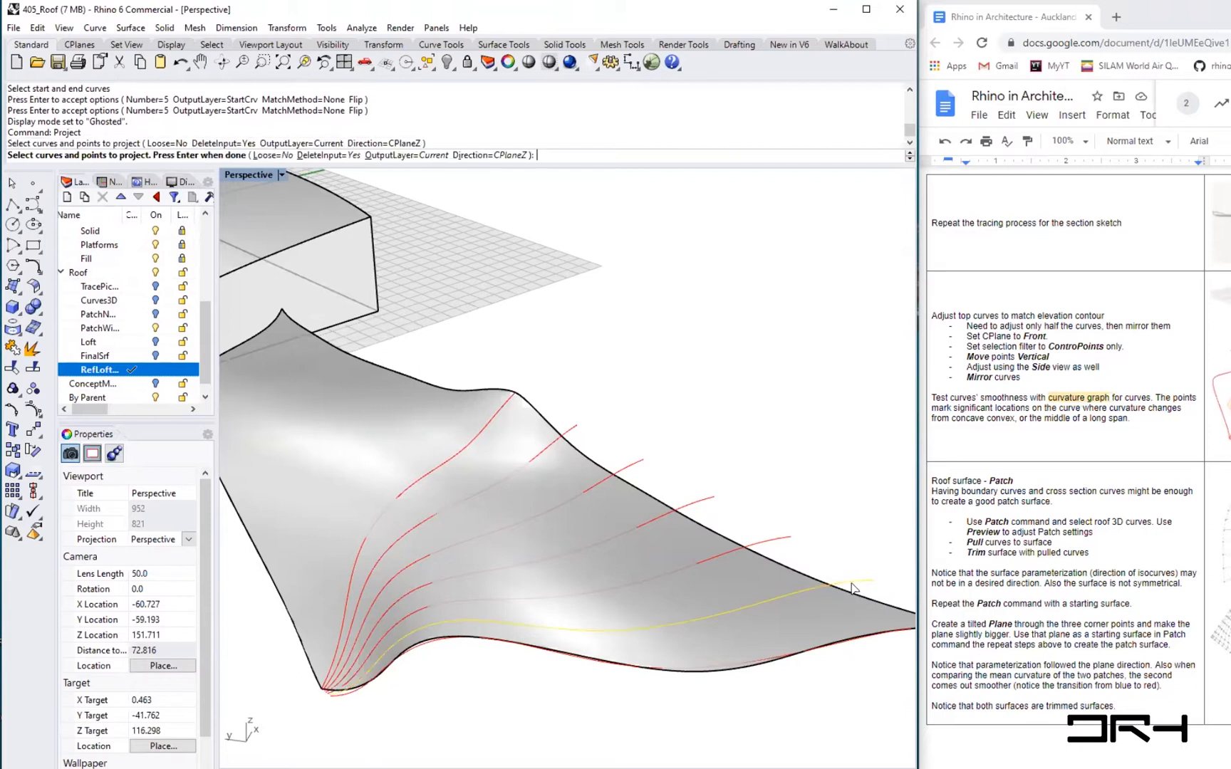
click(773, 540)
click(695, 506)
click(638, 469)
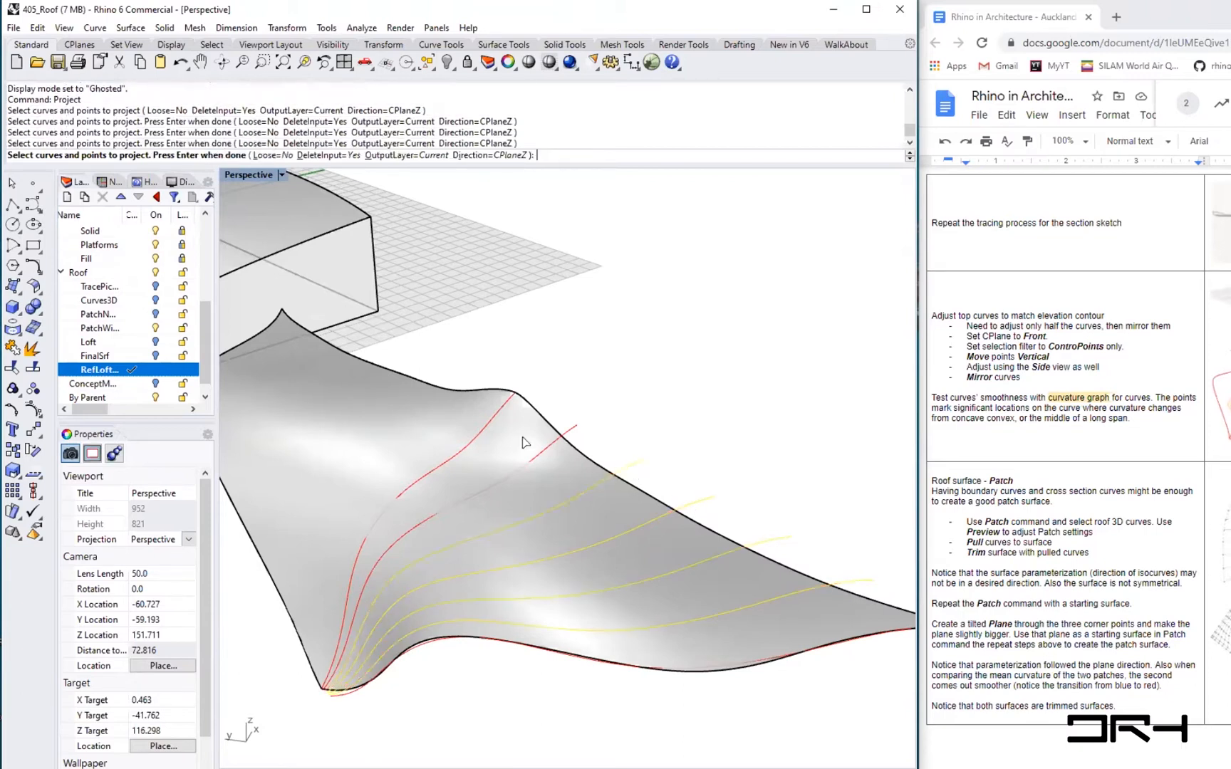
click(568, 431)
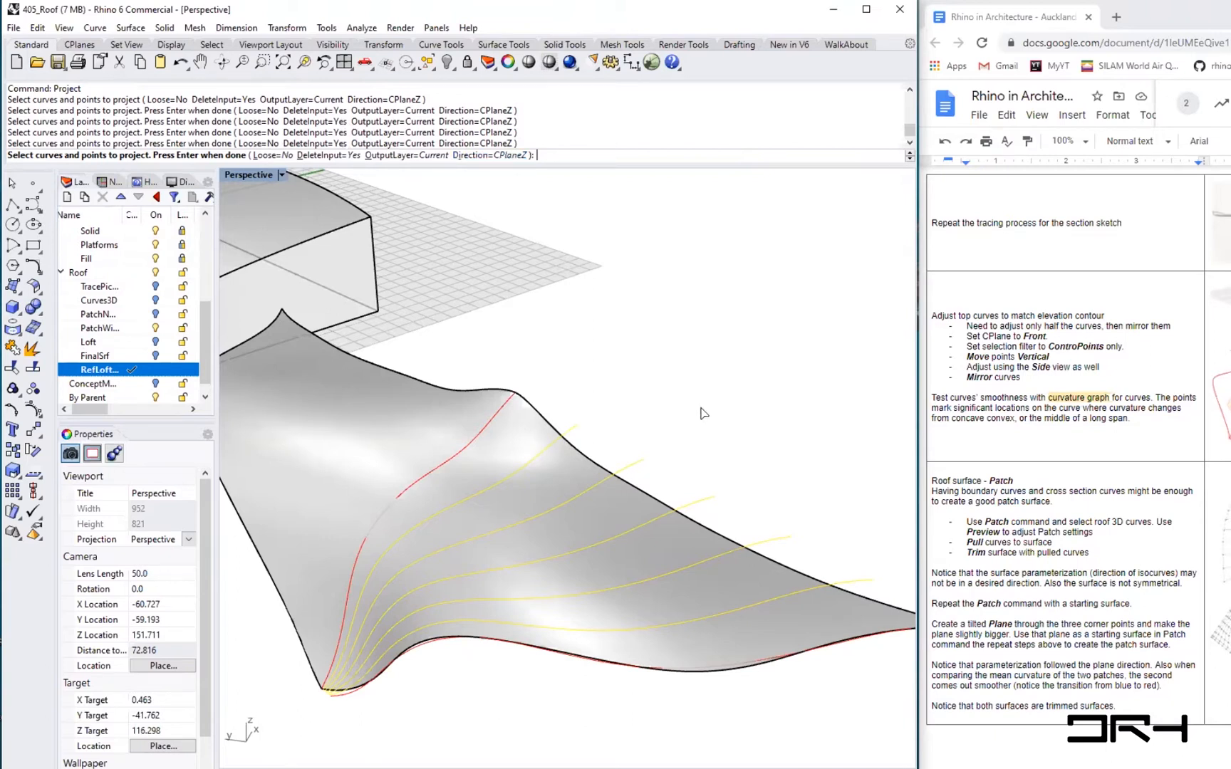
key(Return)
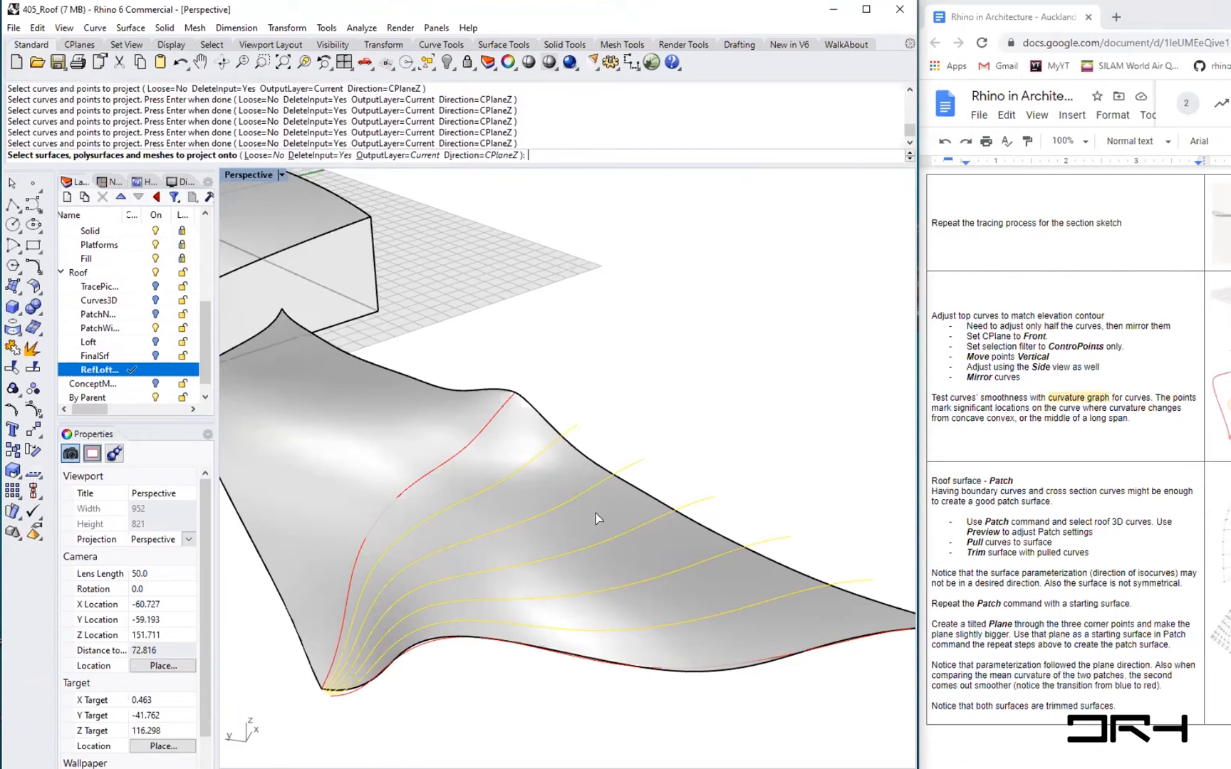
click(597, 518)
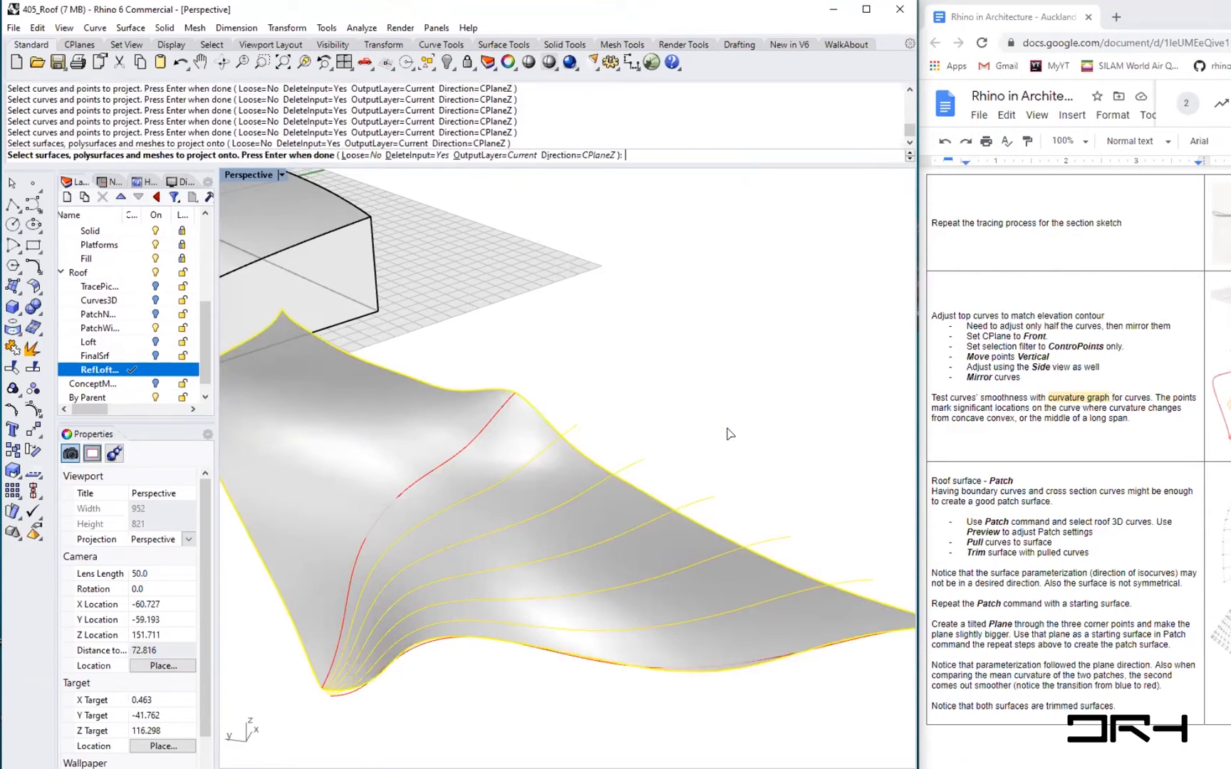
key(Return)
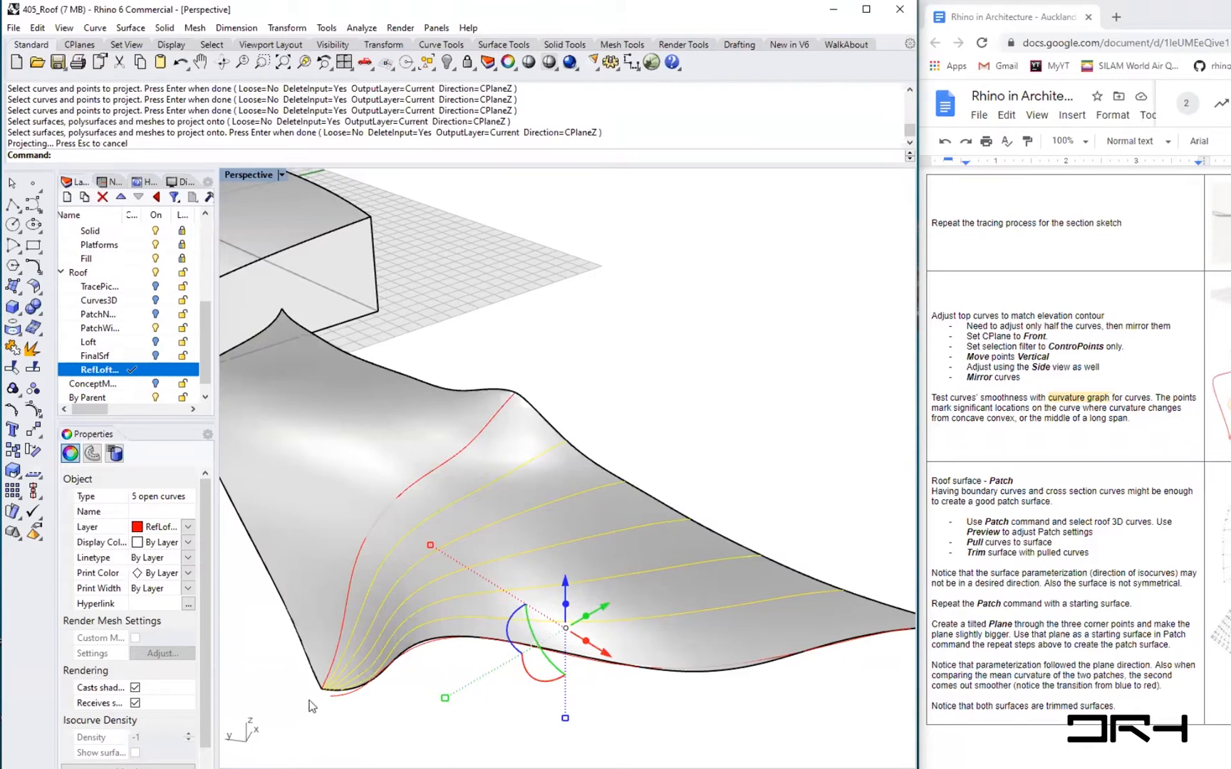
- Draw a line from the end of the bottom edge curve to the roof surface's corner
scroll(309, 700, up, 5)
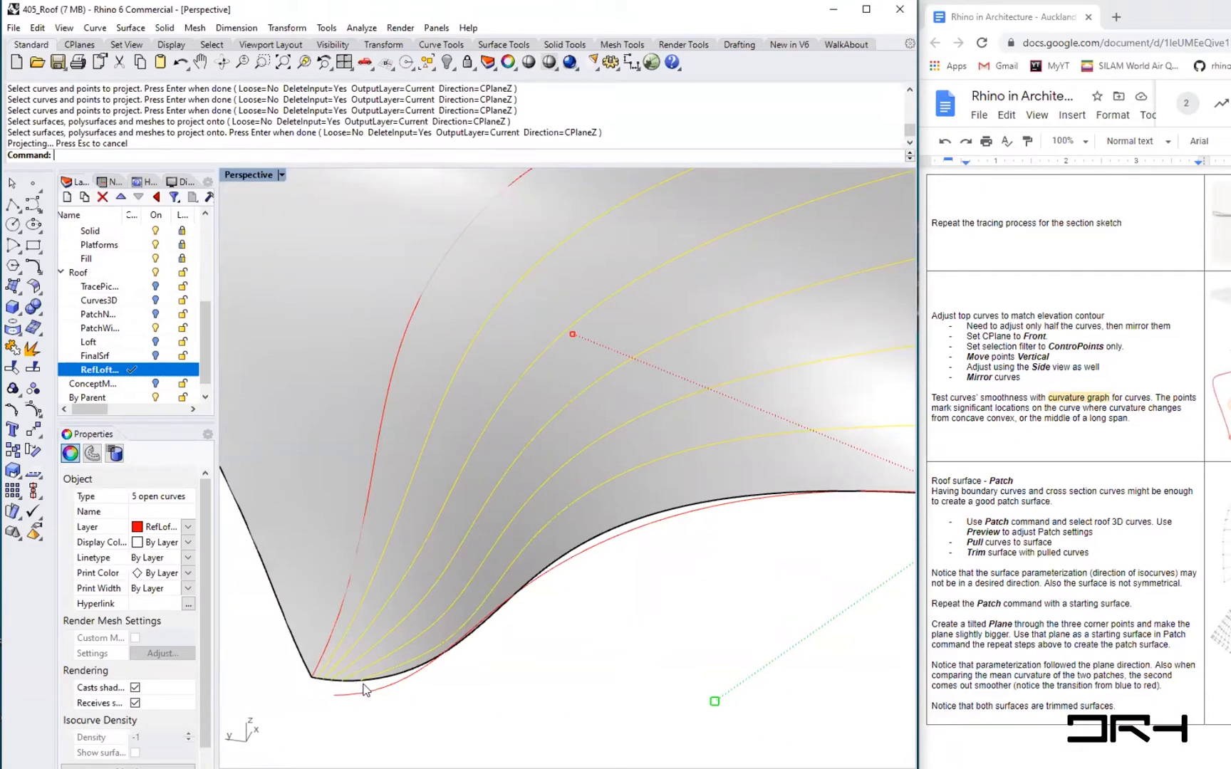
scroll(346, 683, up, 6)
shift+right_drag(343, 685, 368, 685)
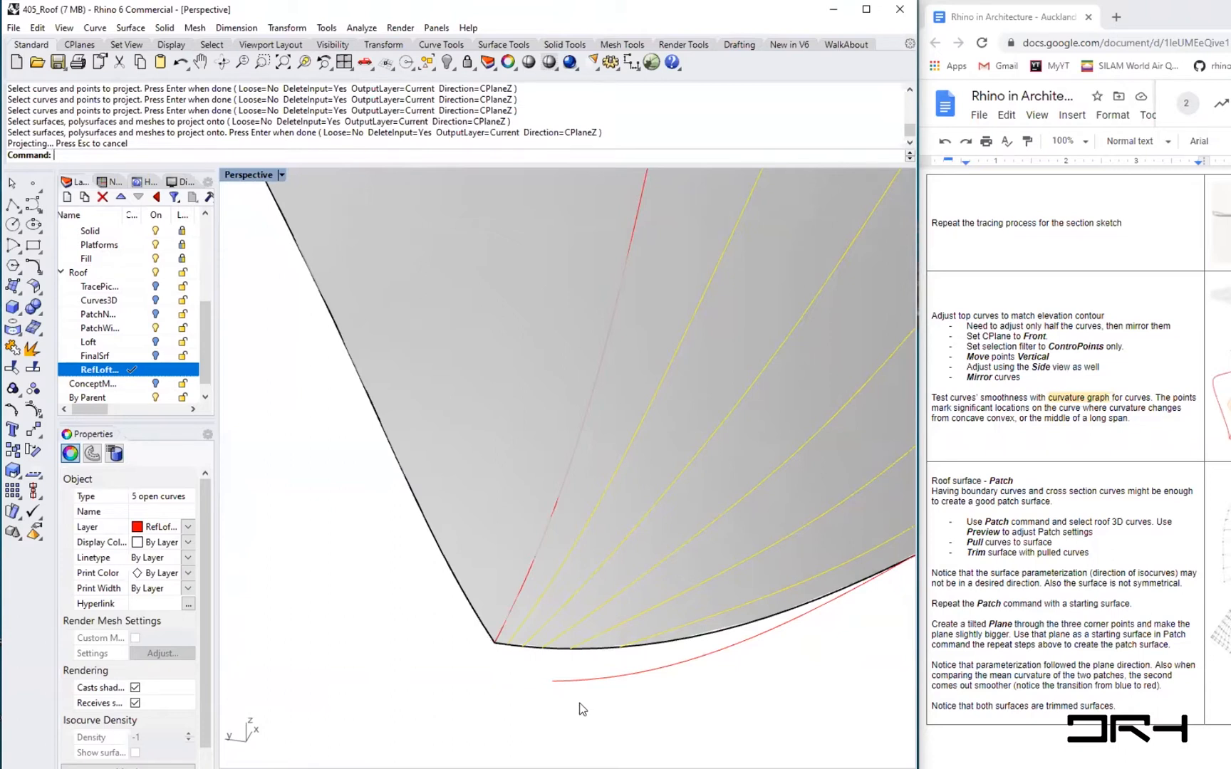
text(line)
key(Return)
click(546, 676)
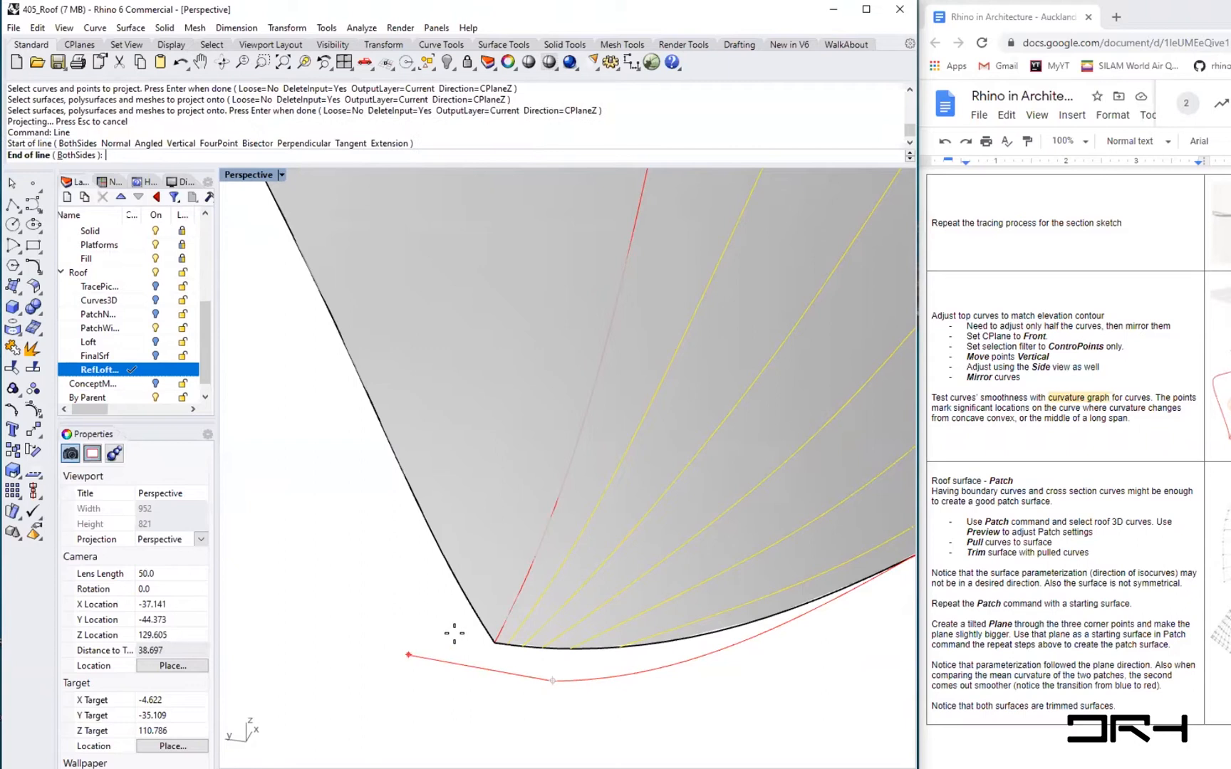
click(495, 643)
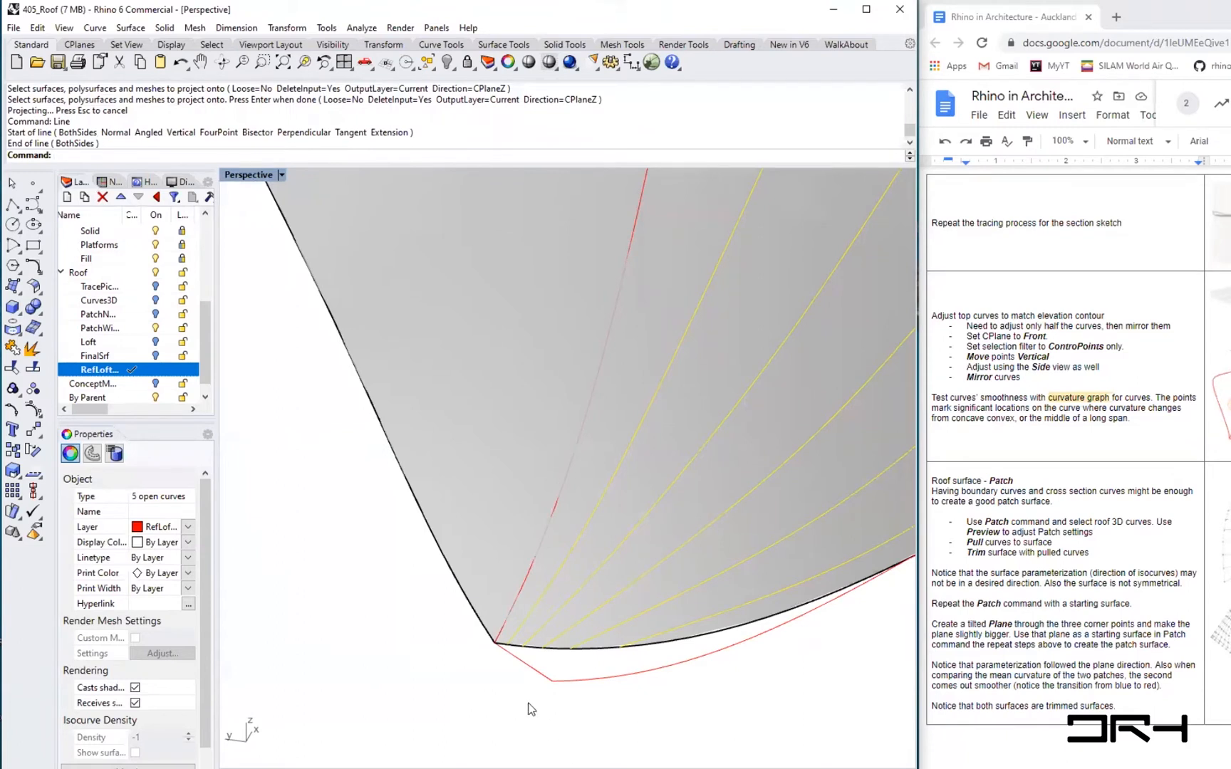
- Divide the new connecting line into 6 segments
click(534, 673)
text(Di)
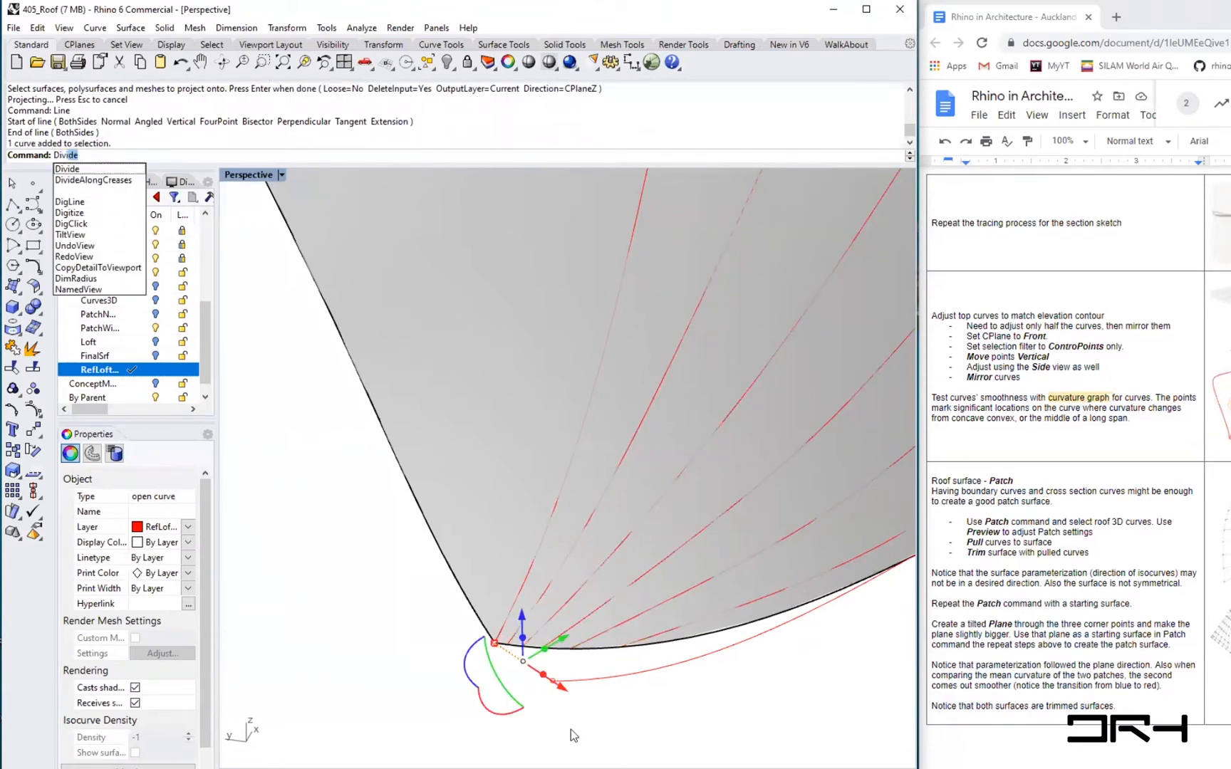
text(vi)
key(Return)
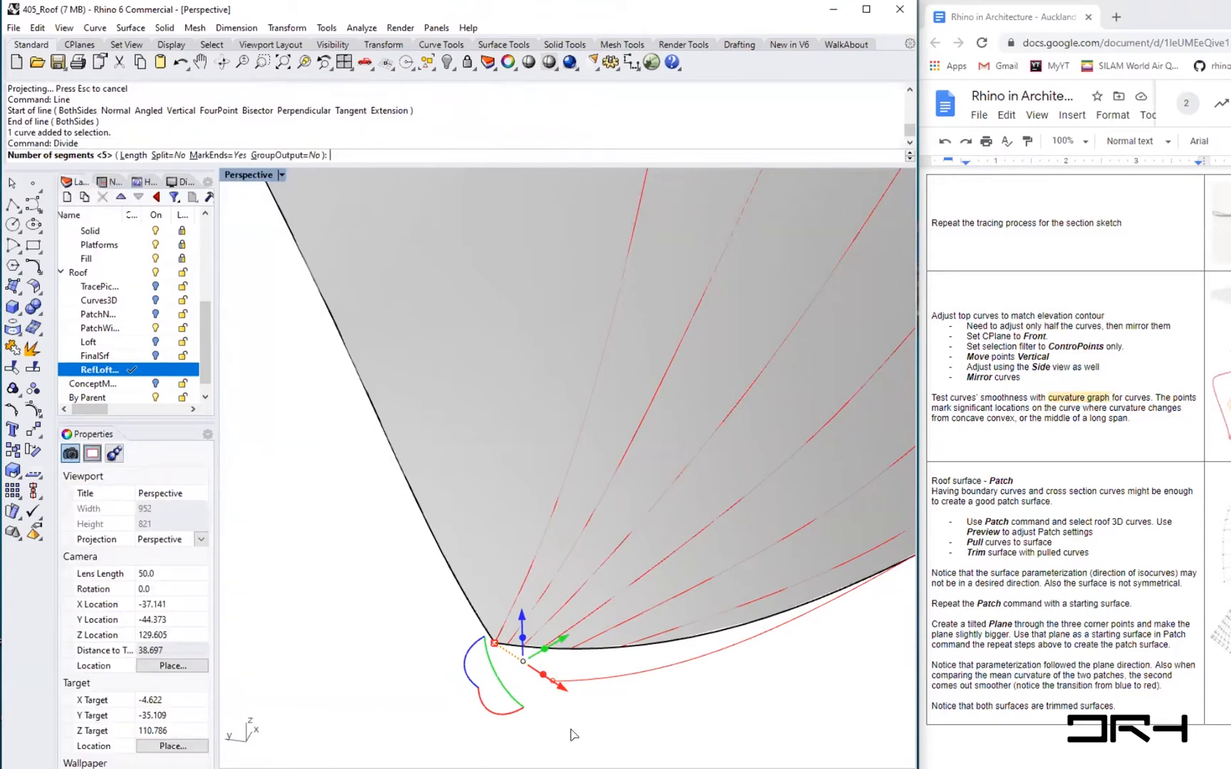
text(6)
key(Return)
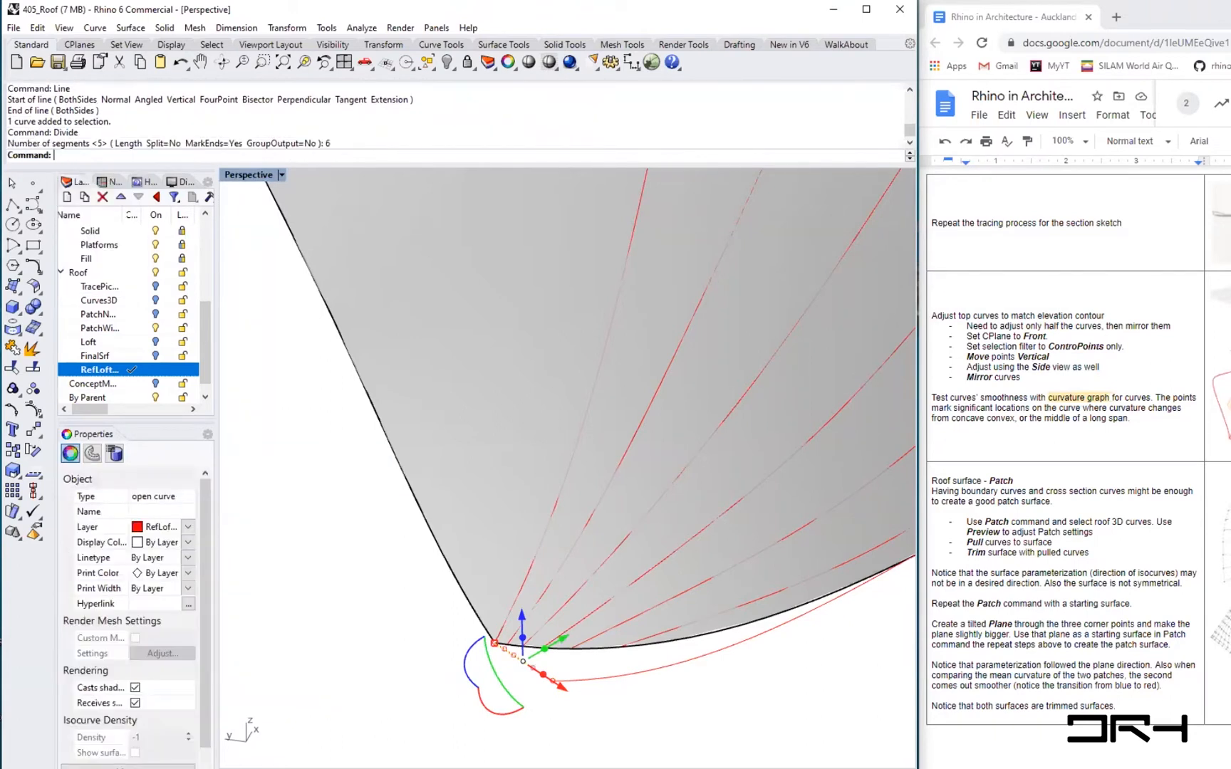
click(604, 708)
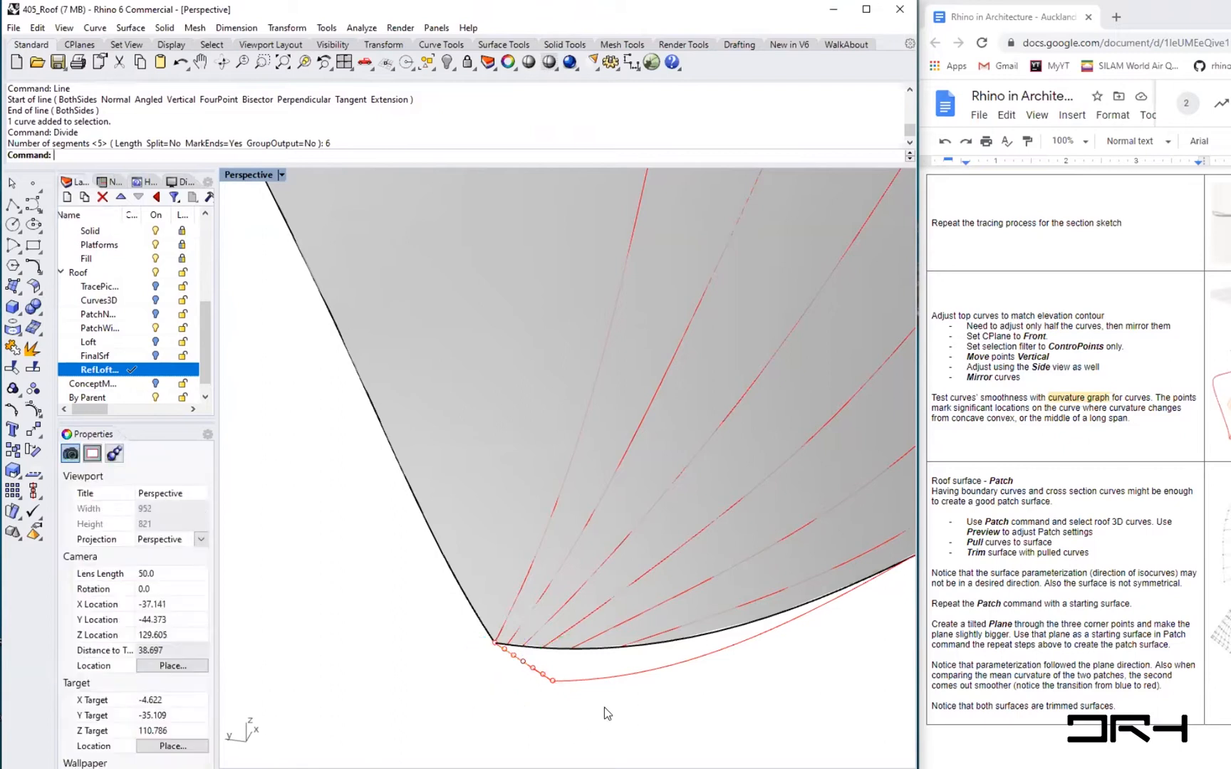
click(636, 640)
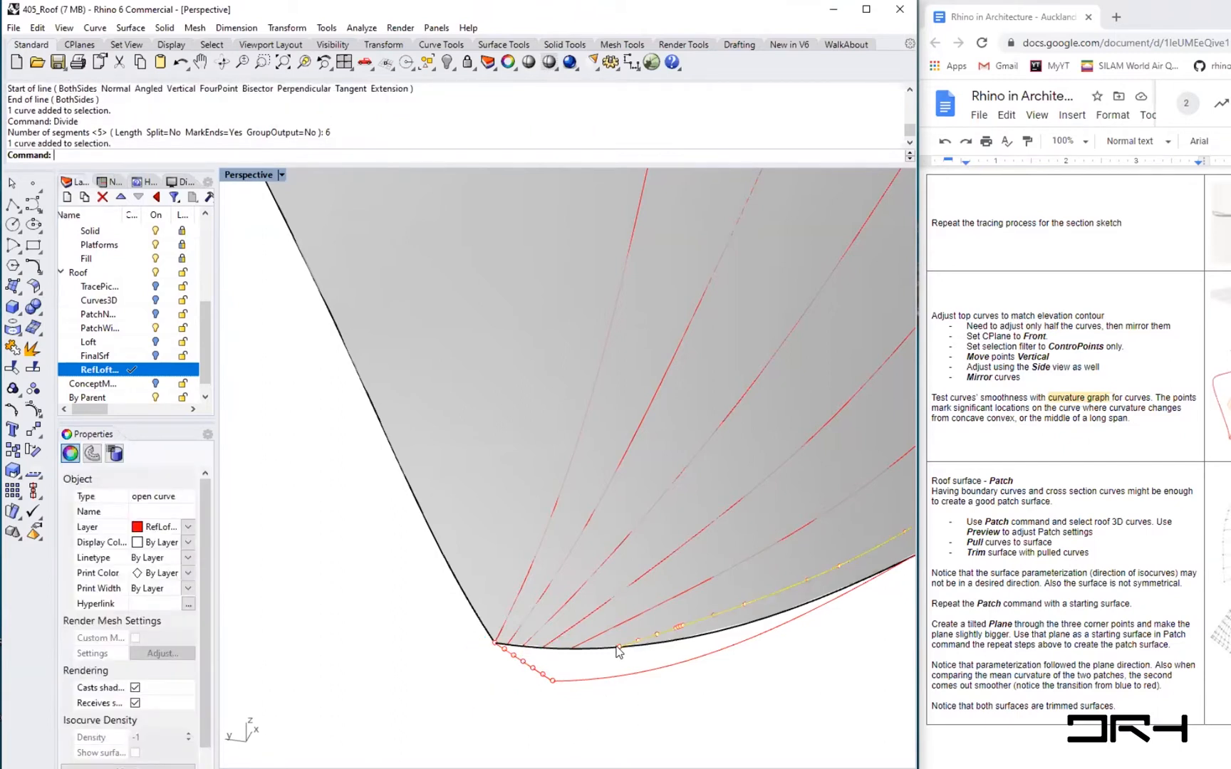
drag(619, 650, 533, 672)
click(571, 650)
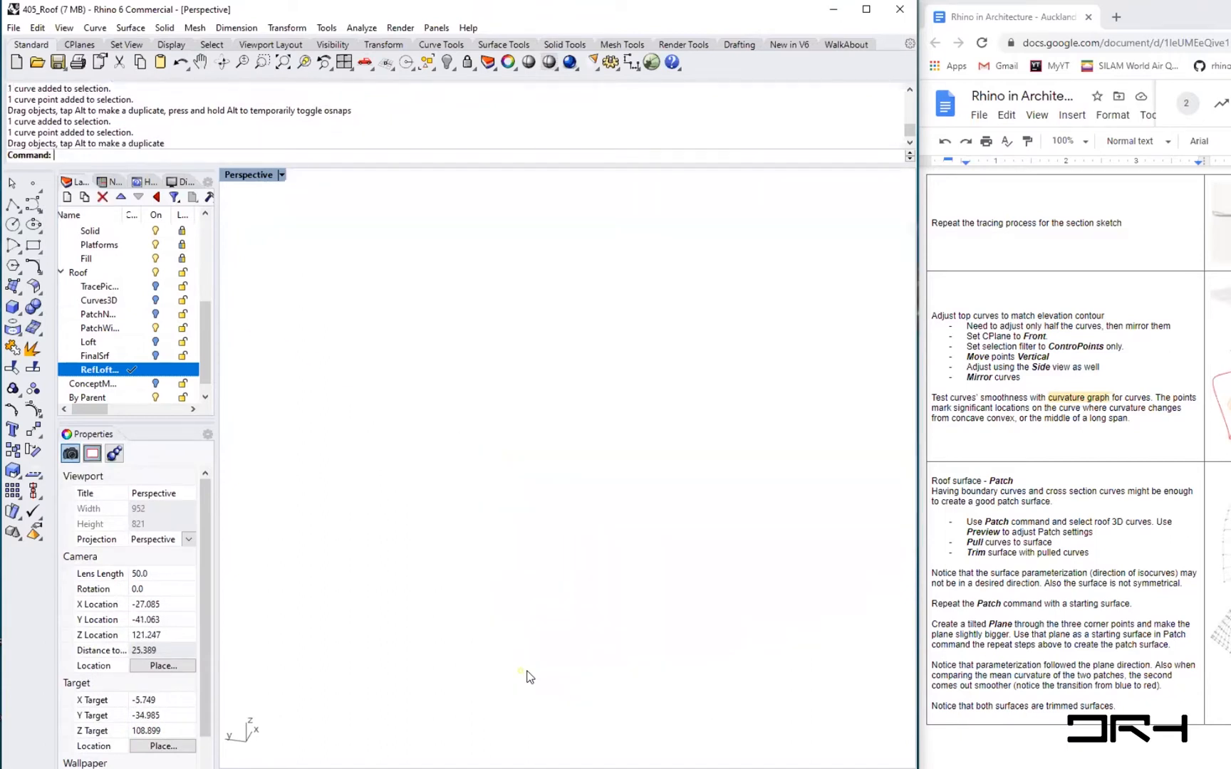
key(ctrl+z)
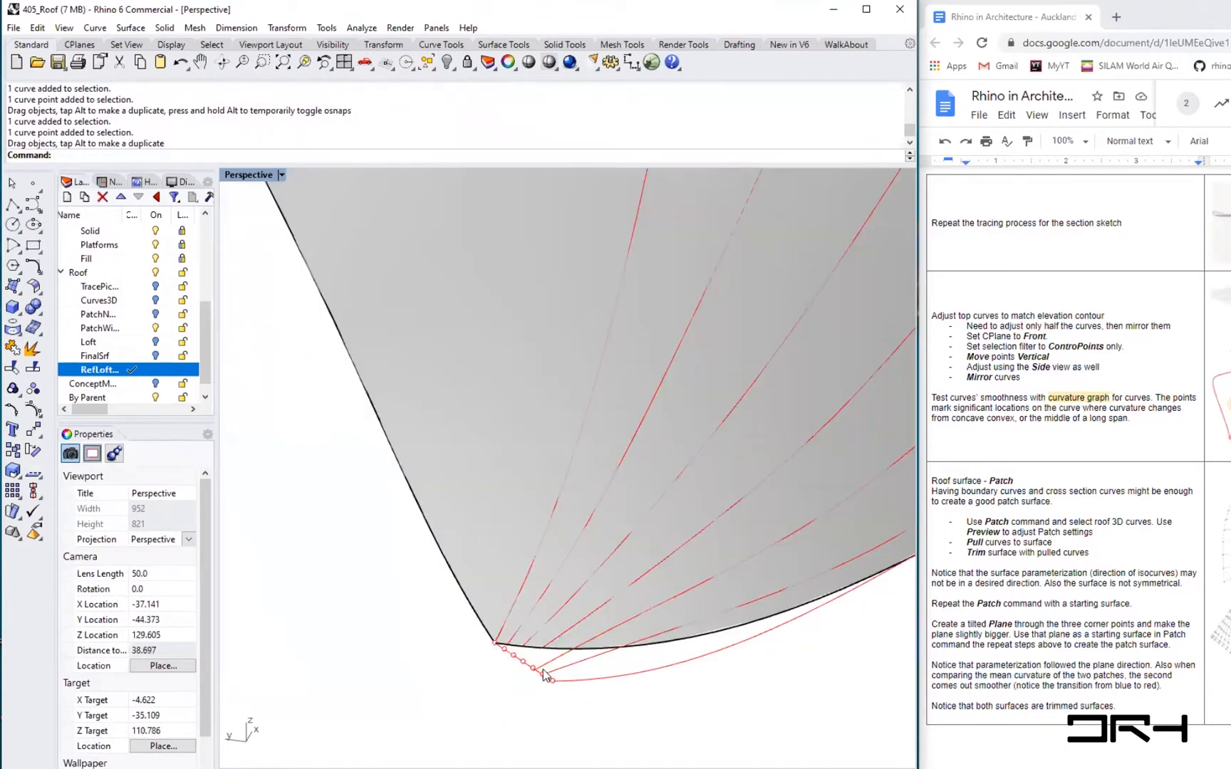
- Drag the end points of the projected curves onto the division points along the connecting line
click(574, 653)
drag(533, 669, 532, 667)
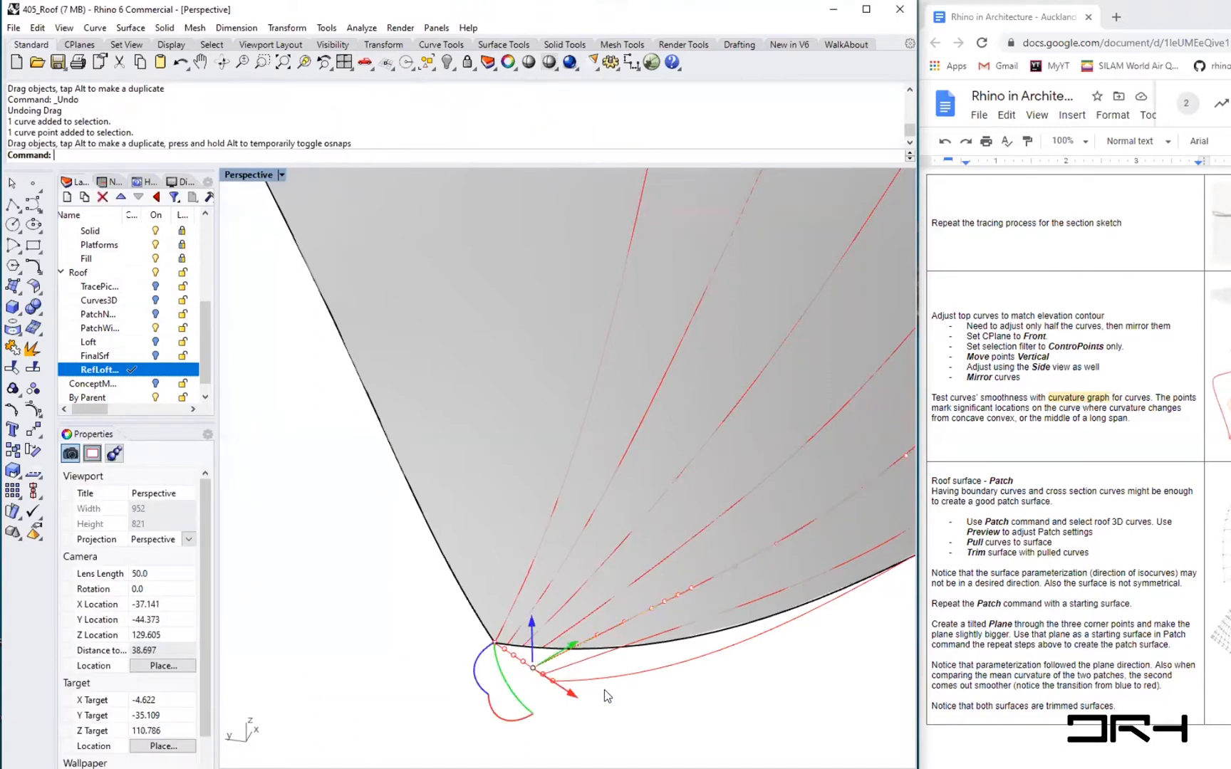
click(555, 647)
drag(543, 647, 504, 653)
click(524, 649)
click(518, 629)
click(538, 720)
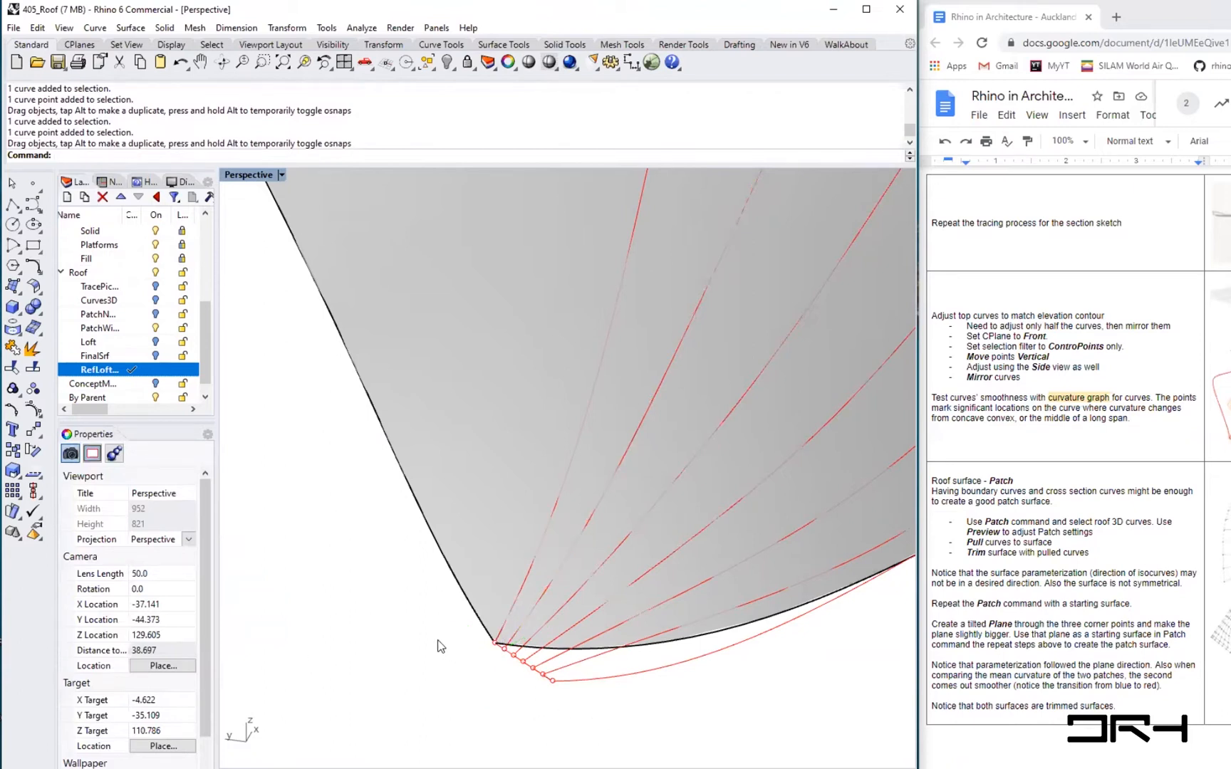
- Mirror the tween curves across the roof using a mirror plane running from the roof's corner point to its far edge
scroll(441, 646, down, 5)
right_drag(431, 641, 549, 606)
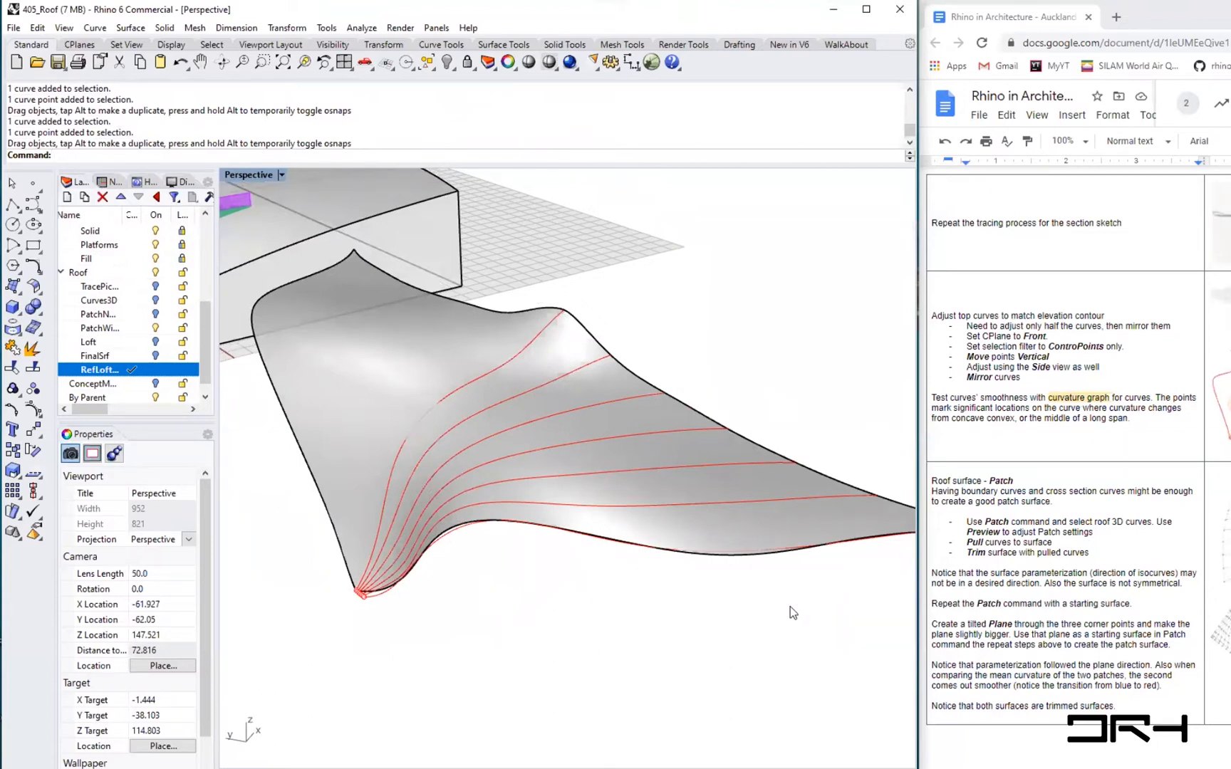
mouse_move(680, 595)
right_down()
mouse_move(666, 563)
mouse_move(629, 558)
mouse_move(721, 593)
mouse_move(703, 591)
mouse_move(680, 614)
right_up()
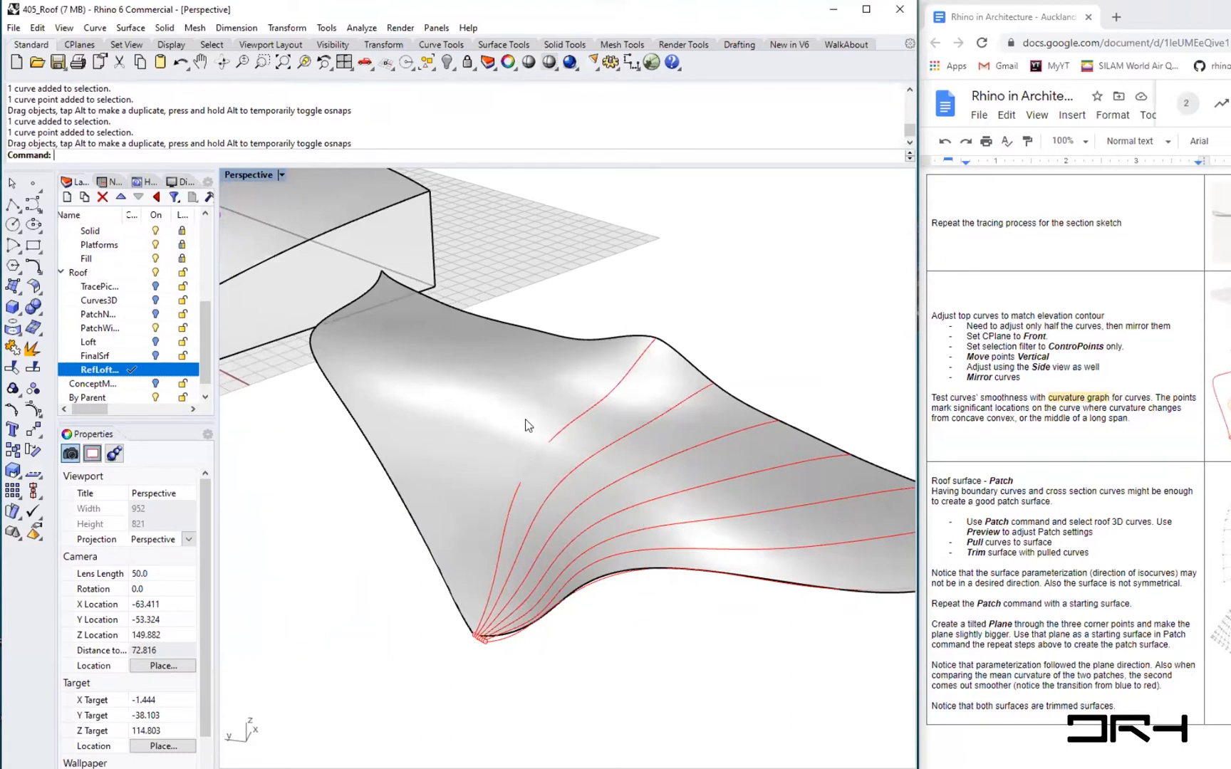
shift+right_drag(681, 609, 621, 614)
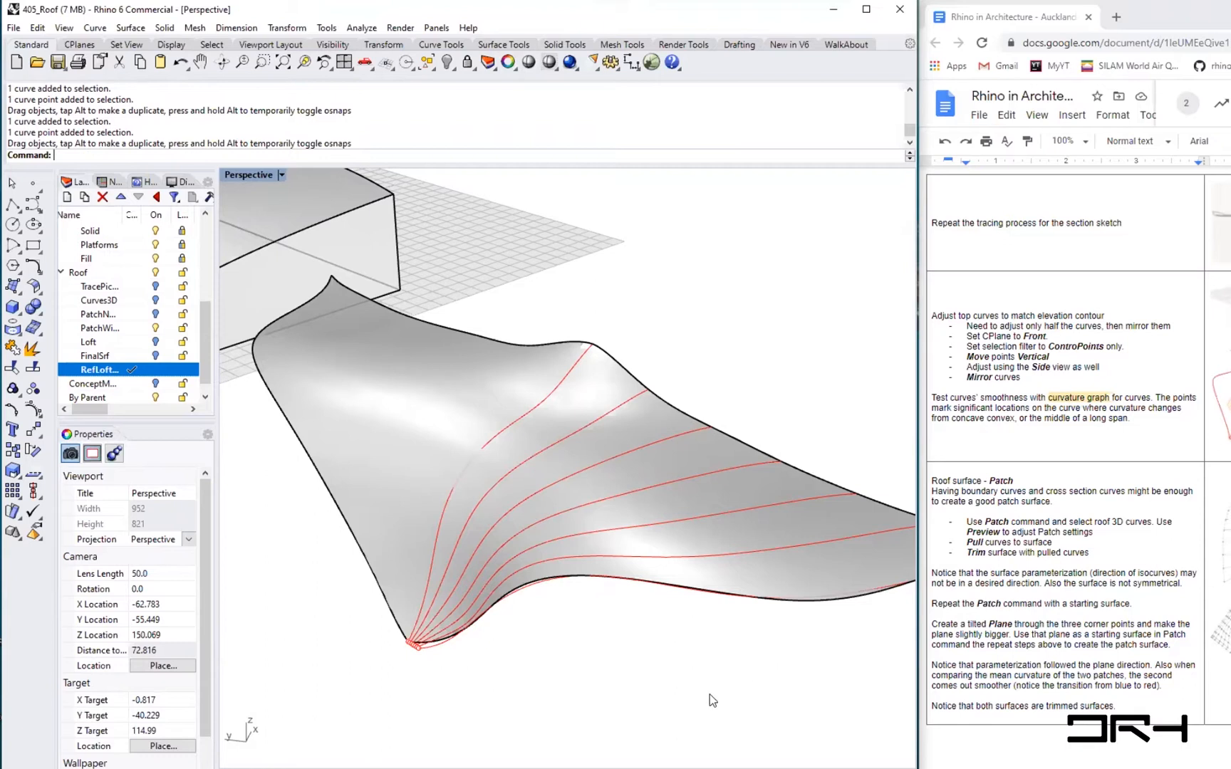
shift+right_drag(709, 682, 681, 669)
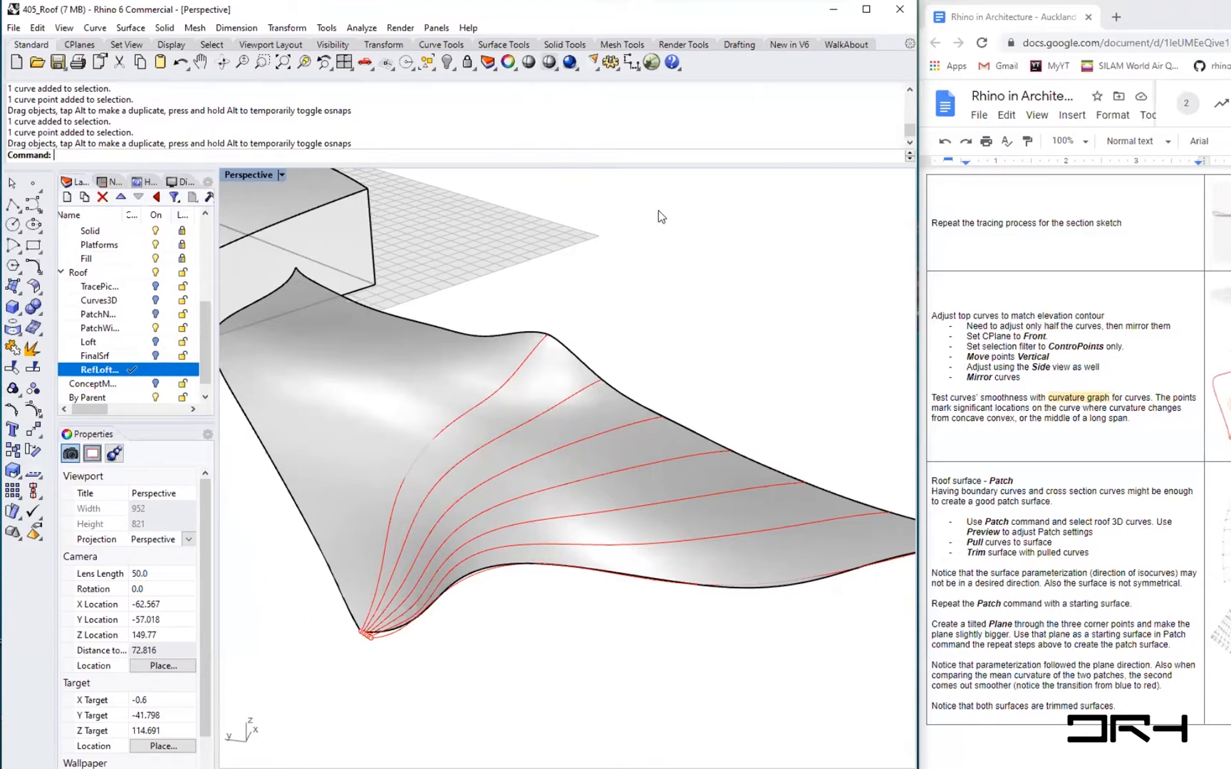
text(Mirror)
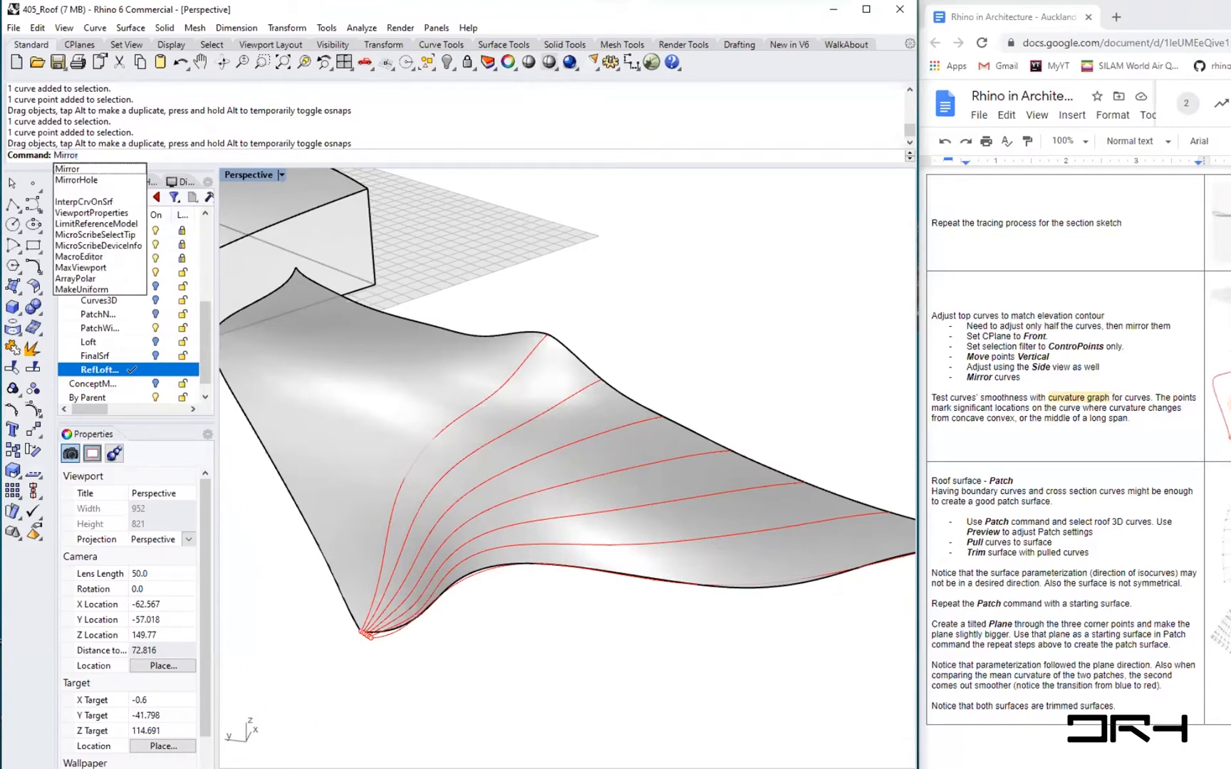
key(Return)
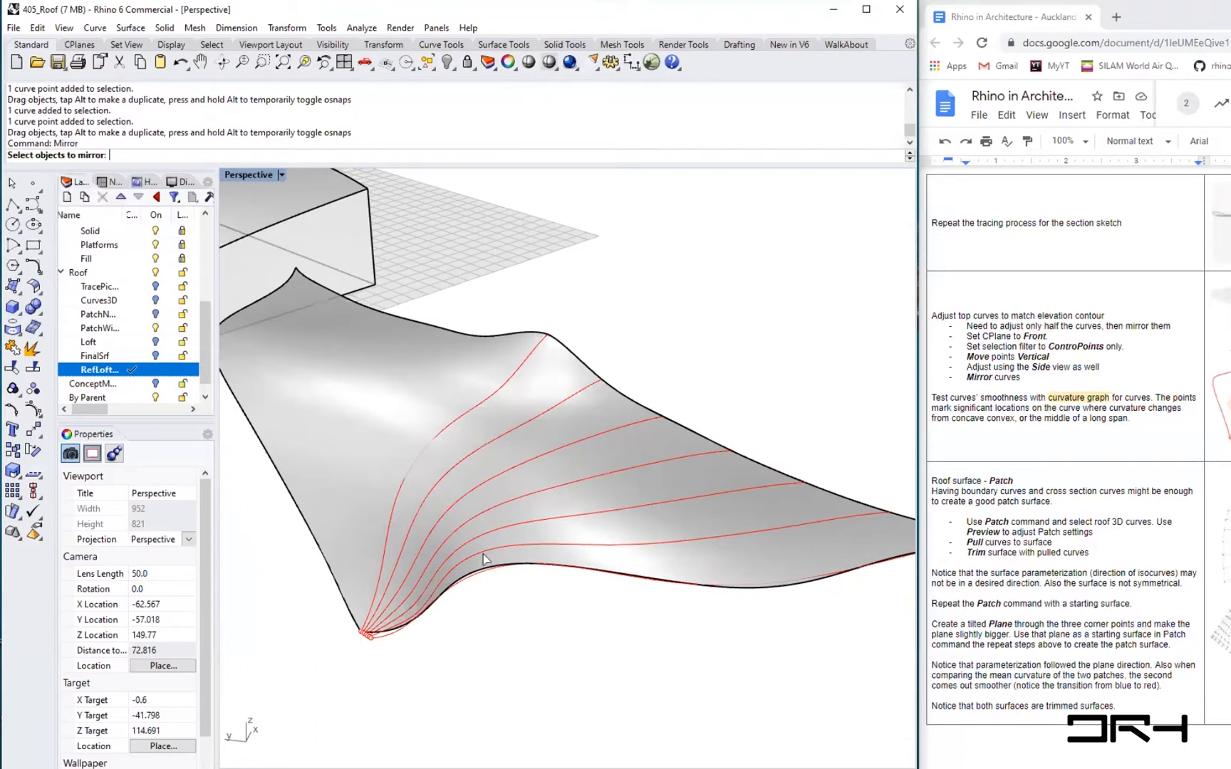
click(473, 575)
click(514, 544)
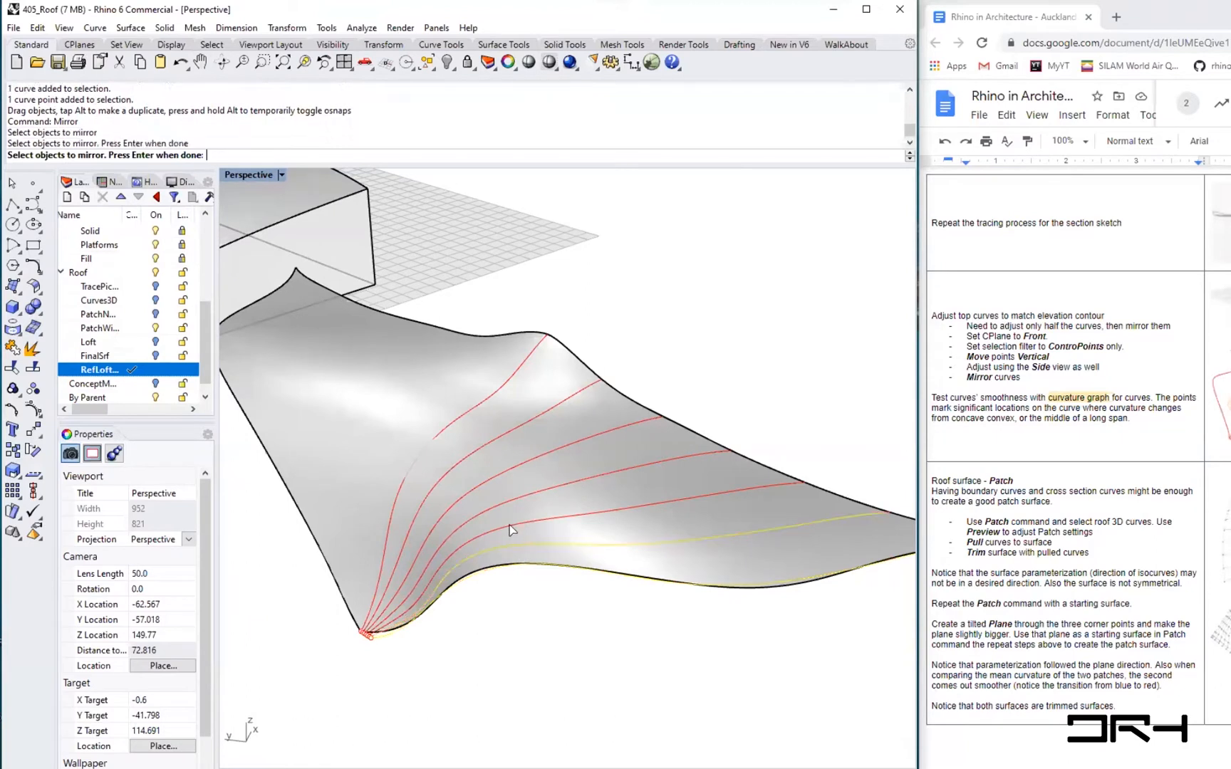
click(508, 523)
click(485, 508)
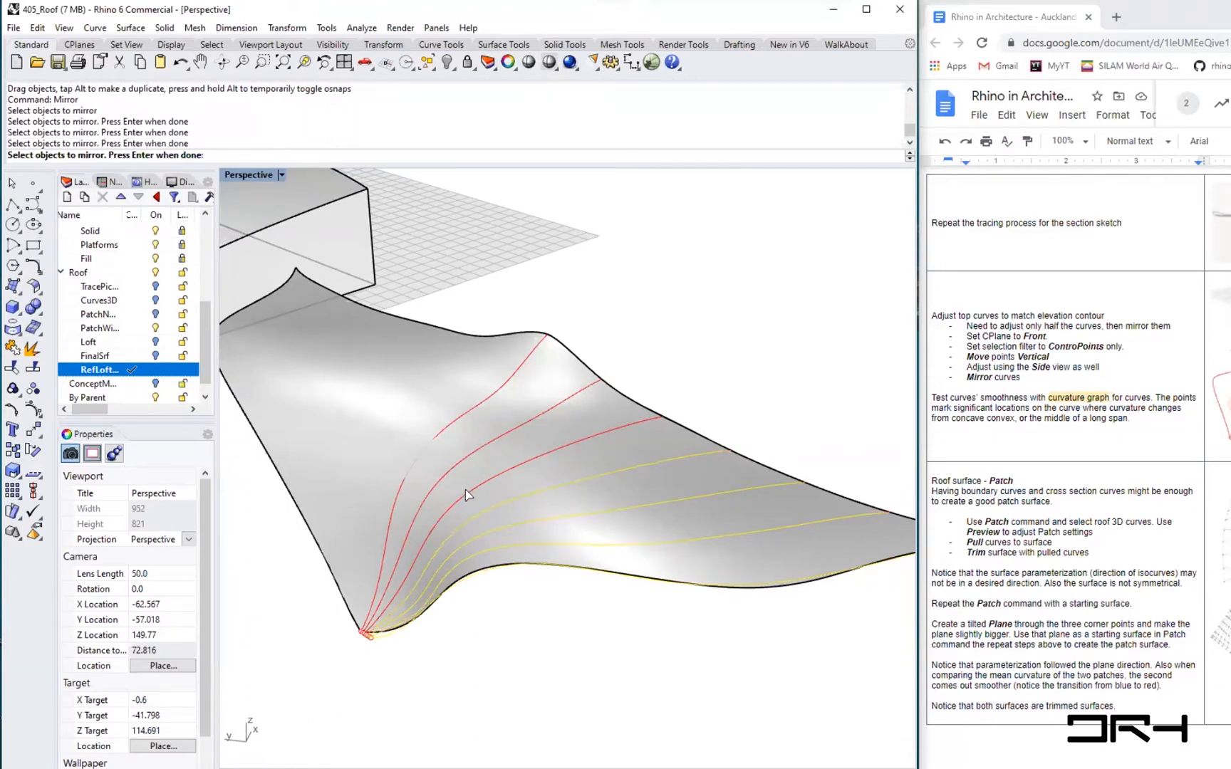
click(470, 493)
click(447, 478)
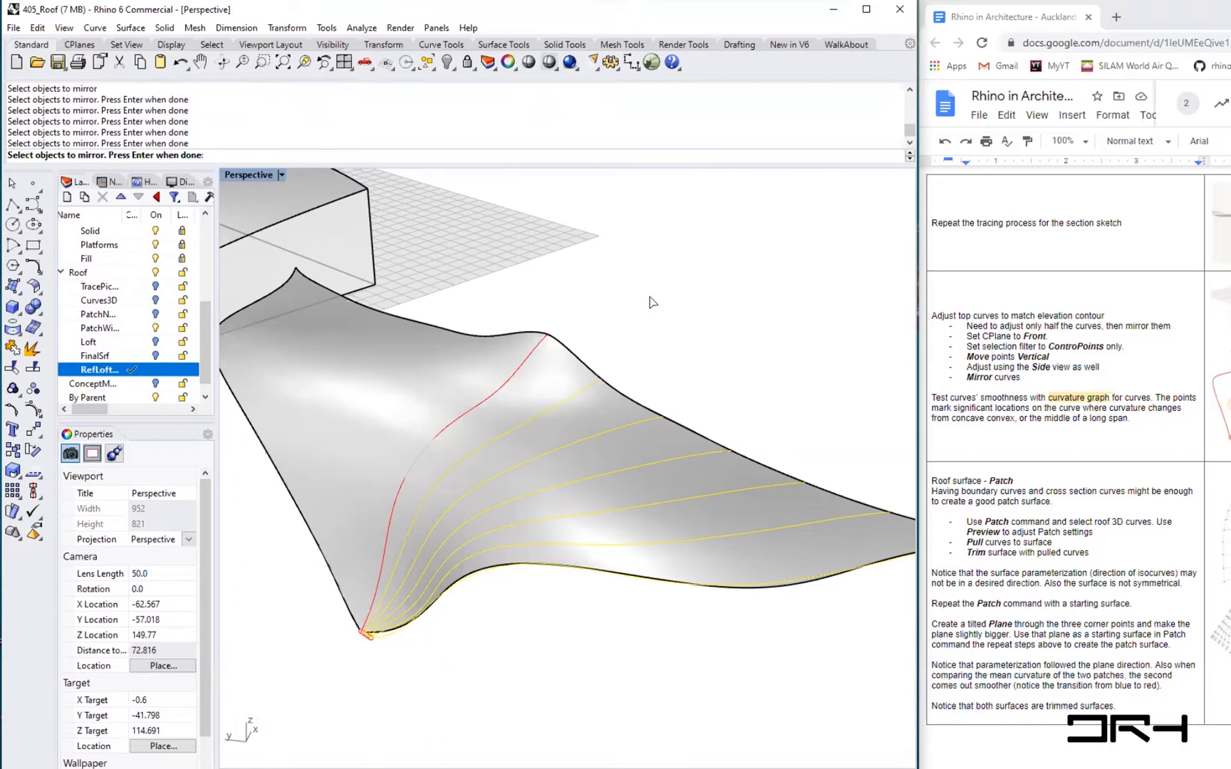
key(Return)
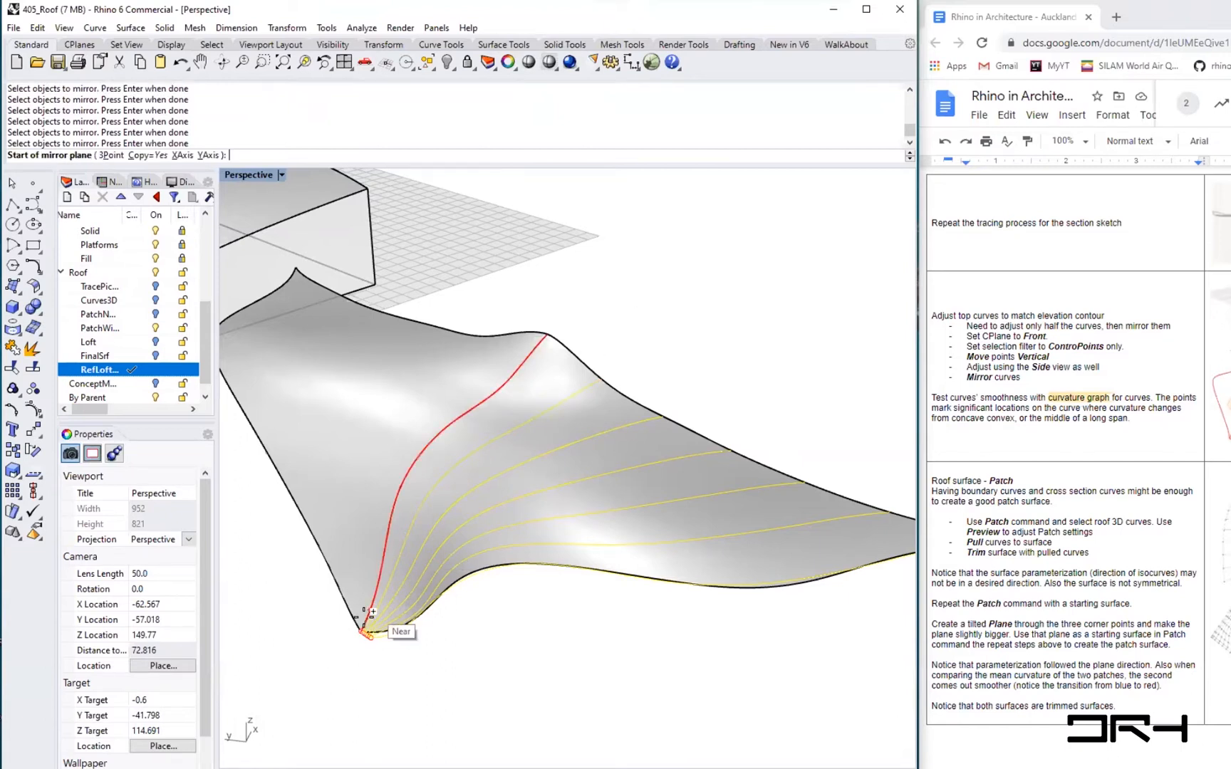
scroll(366, 629, up, 4)
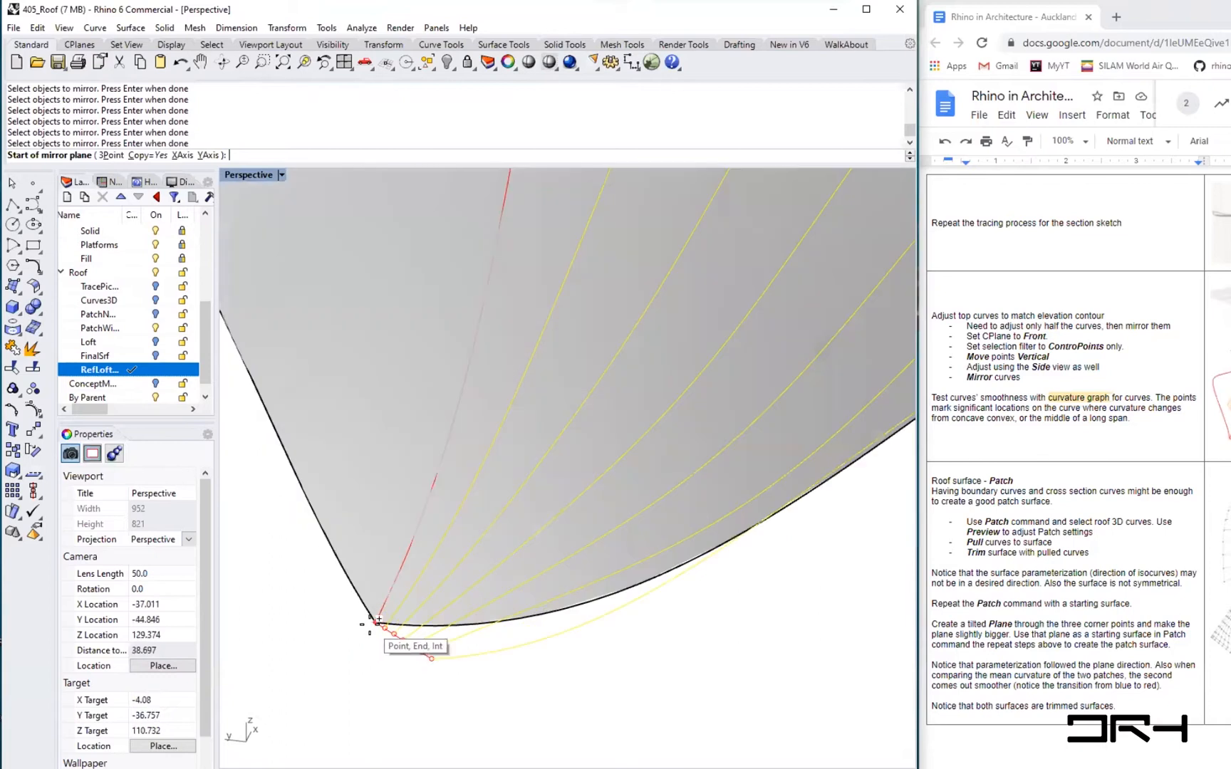
click(373, 622)
scroll(370, 625, down, 7)
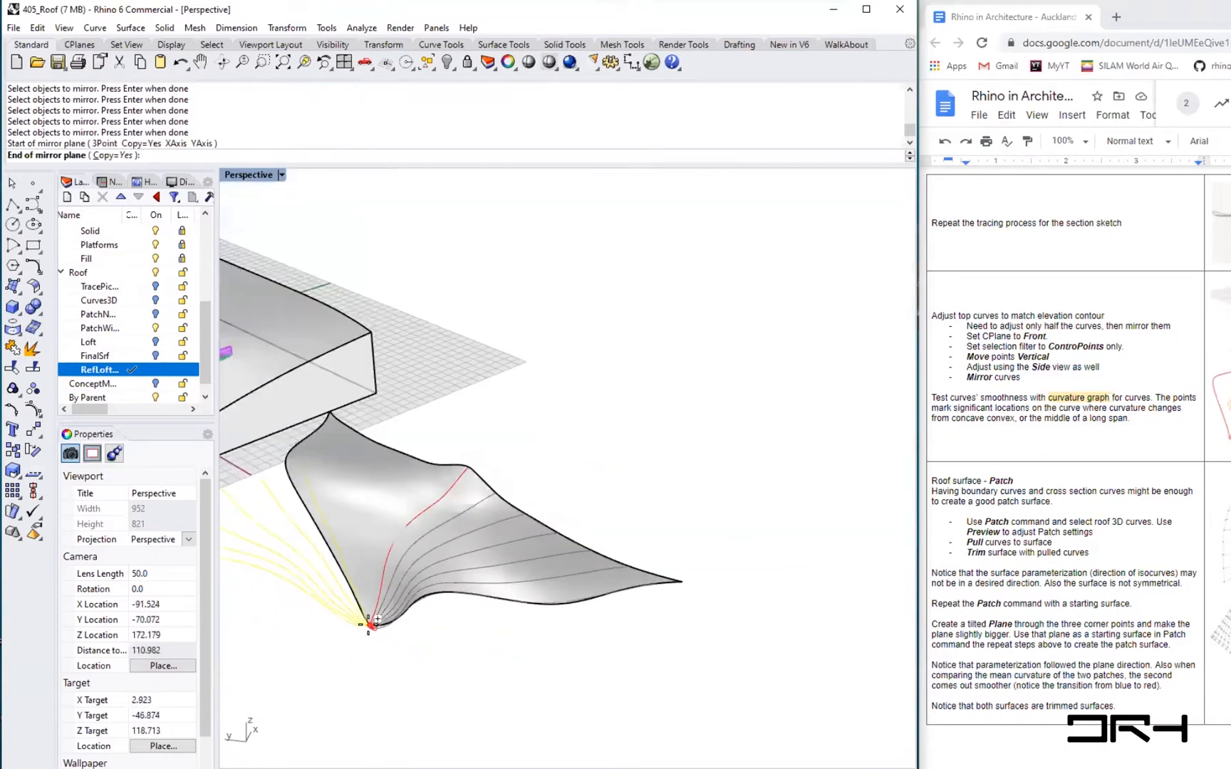
click(514, 472)
mouse_move(456, 555)
right_down()
mouse_move(506, 538)
mouse_move(513, 507)
mouse_move(477, 545)
right_up()
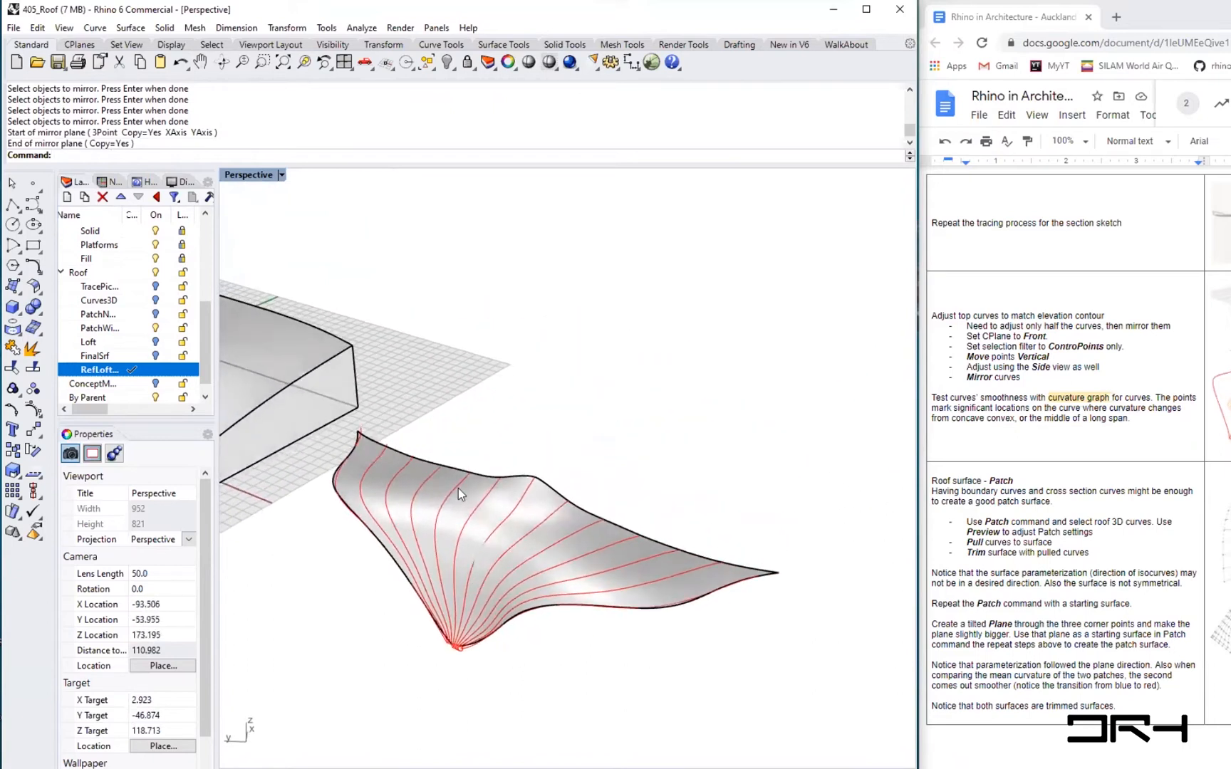
click(670, 604)
drag(668, 632, 692, 640)
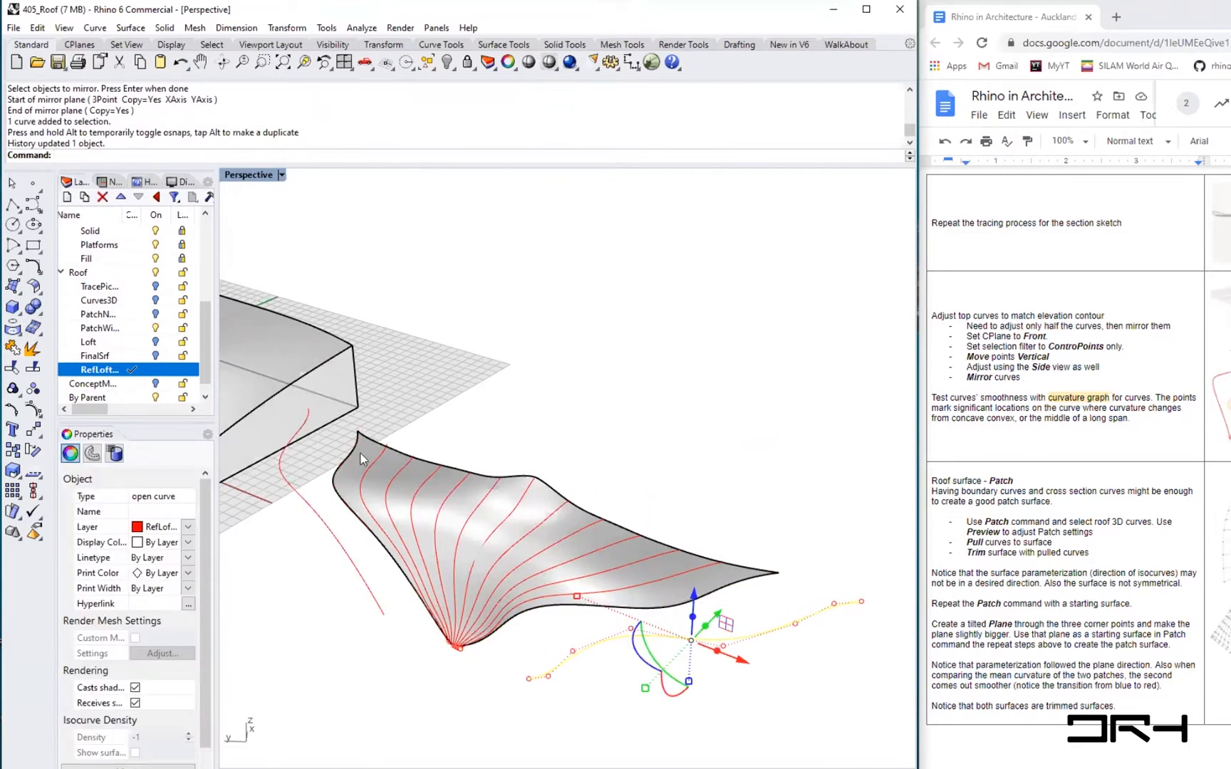
click(378, 676)
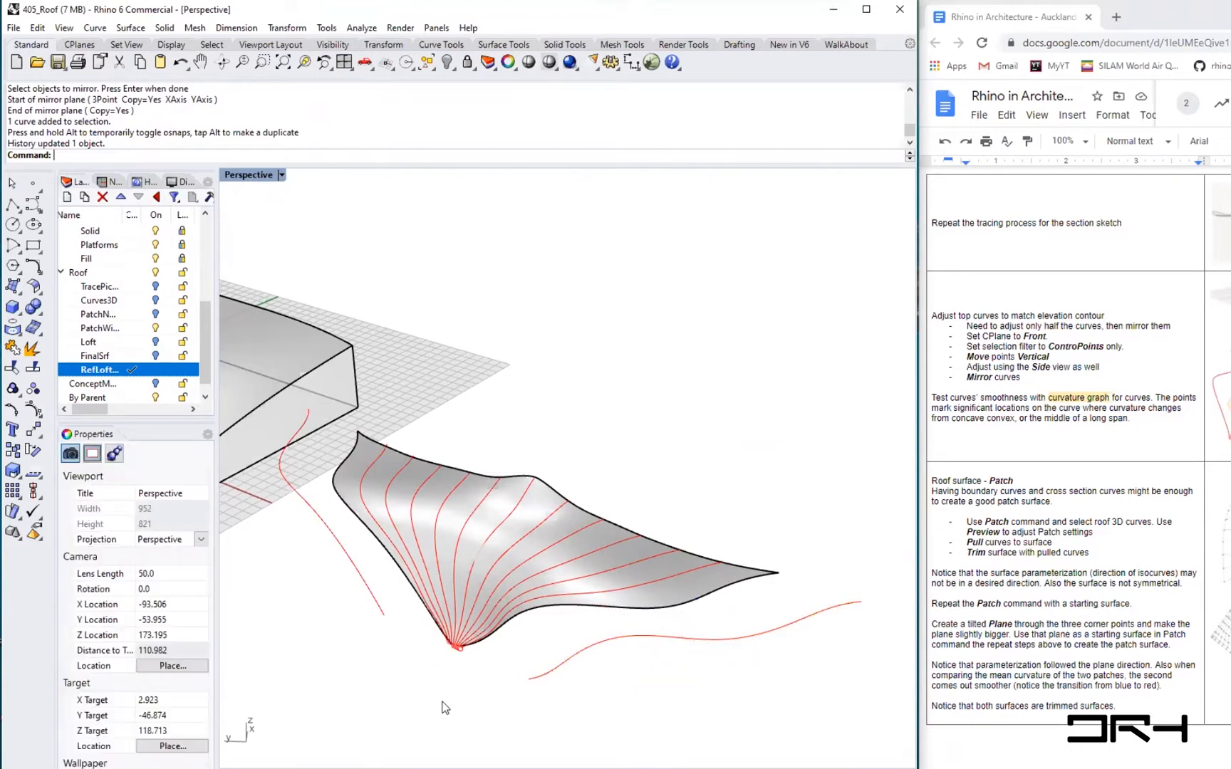
key(ctrl+z)
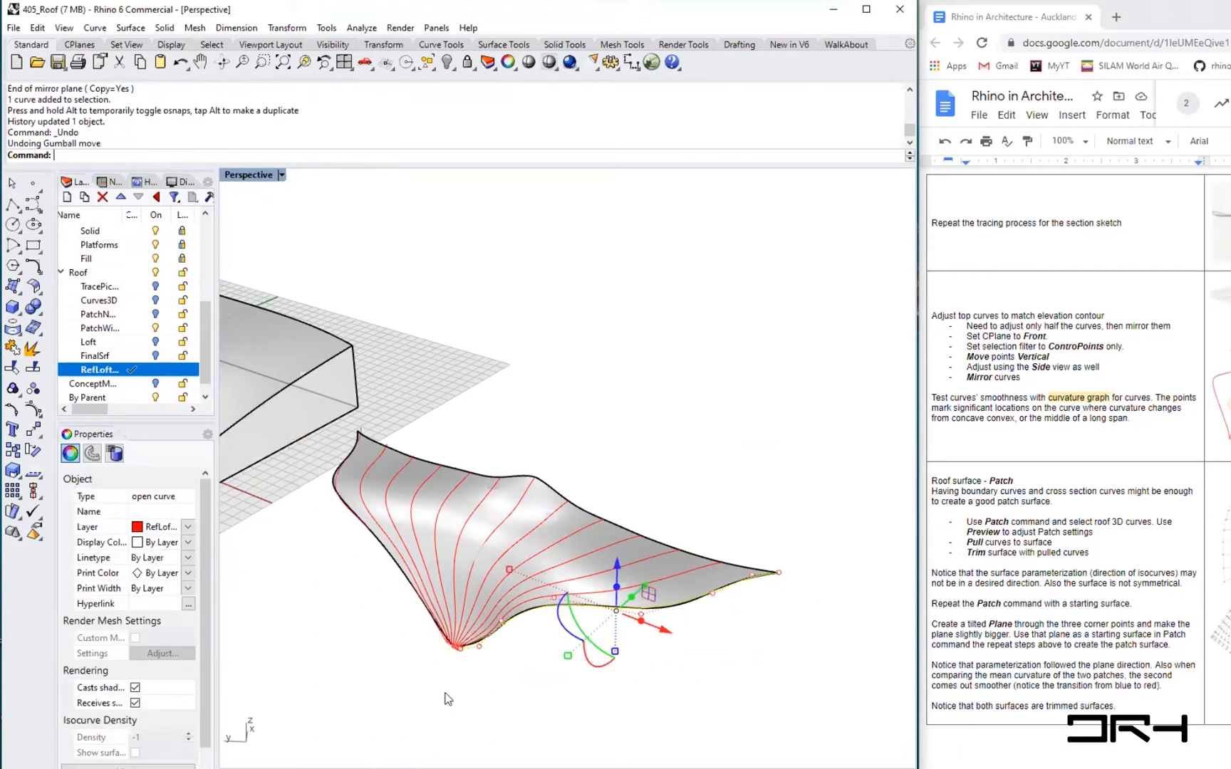
- Undo the mirror of the tween curves
click(639, 687)
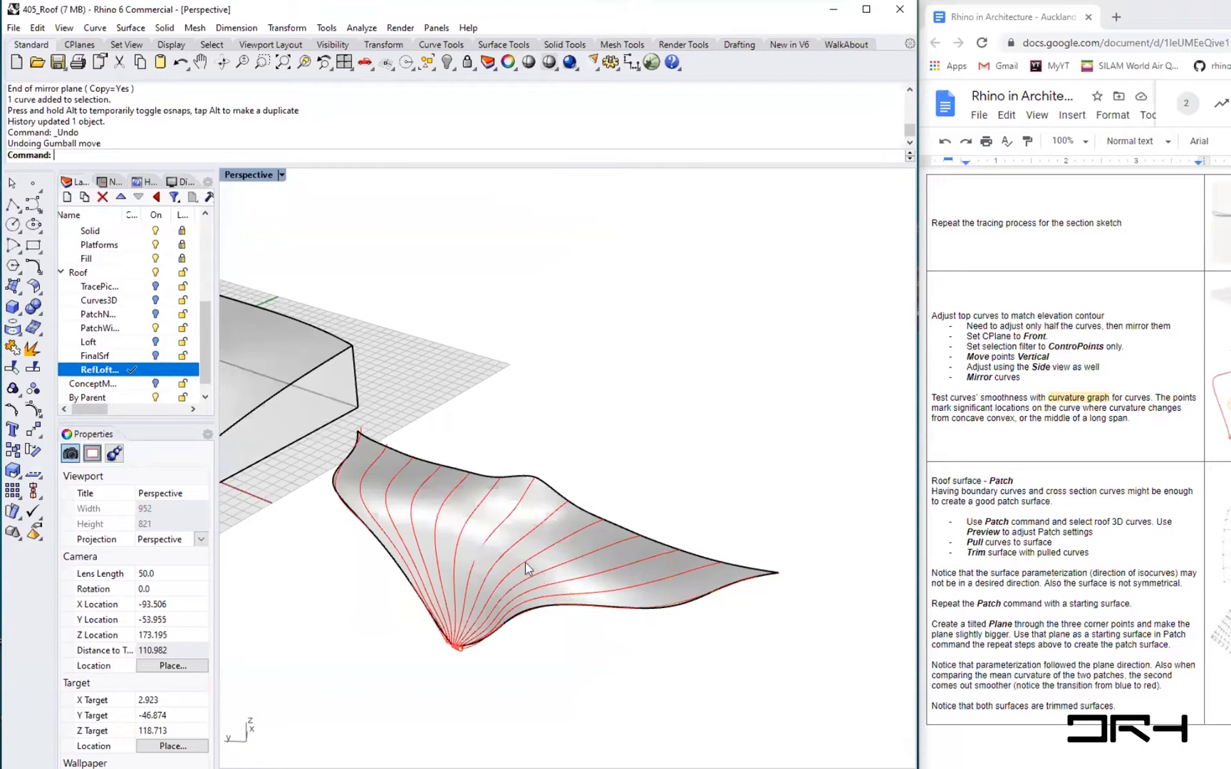
scroll(461, 558, up, 2)
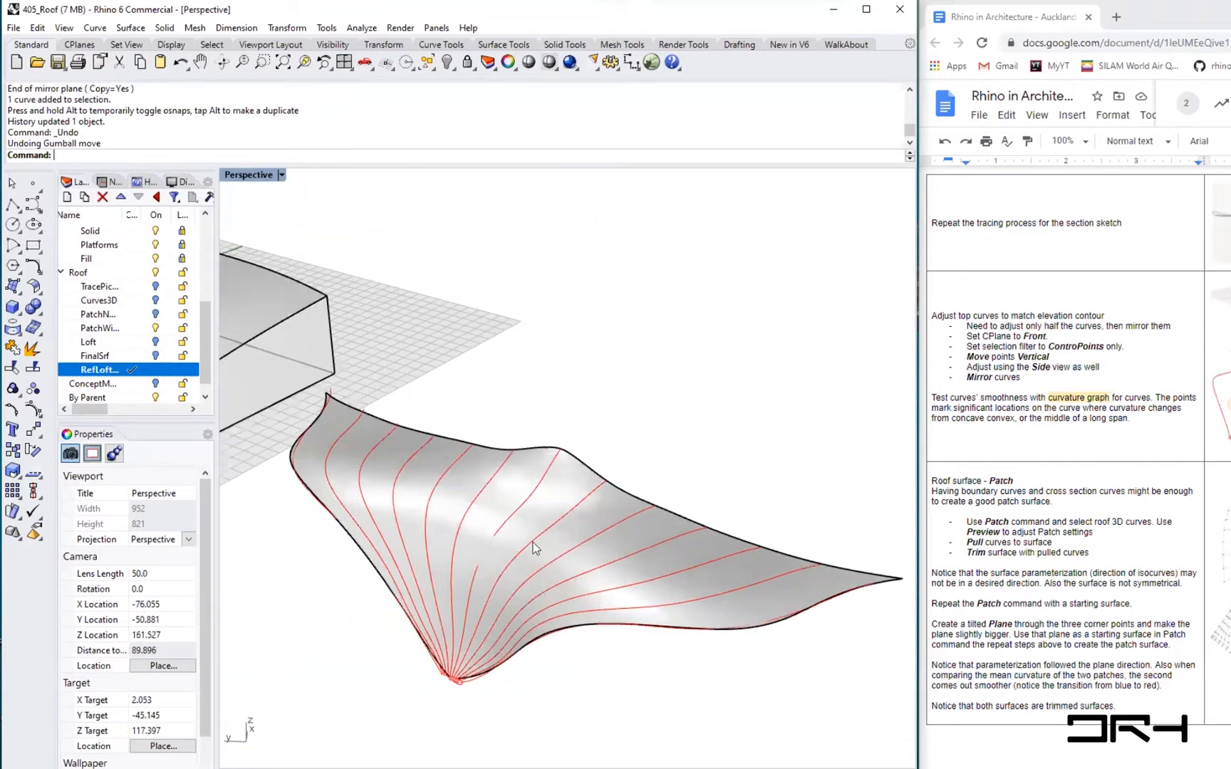
click(762, 628)
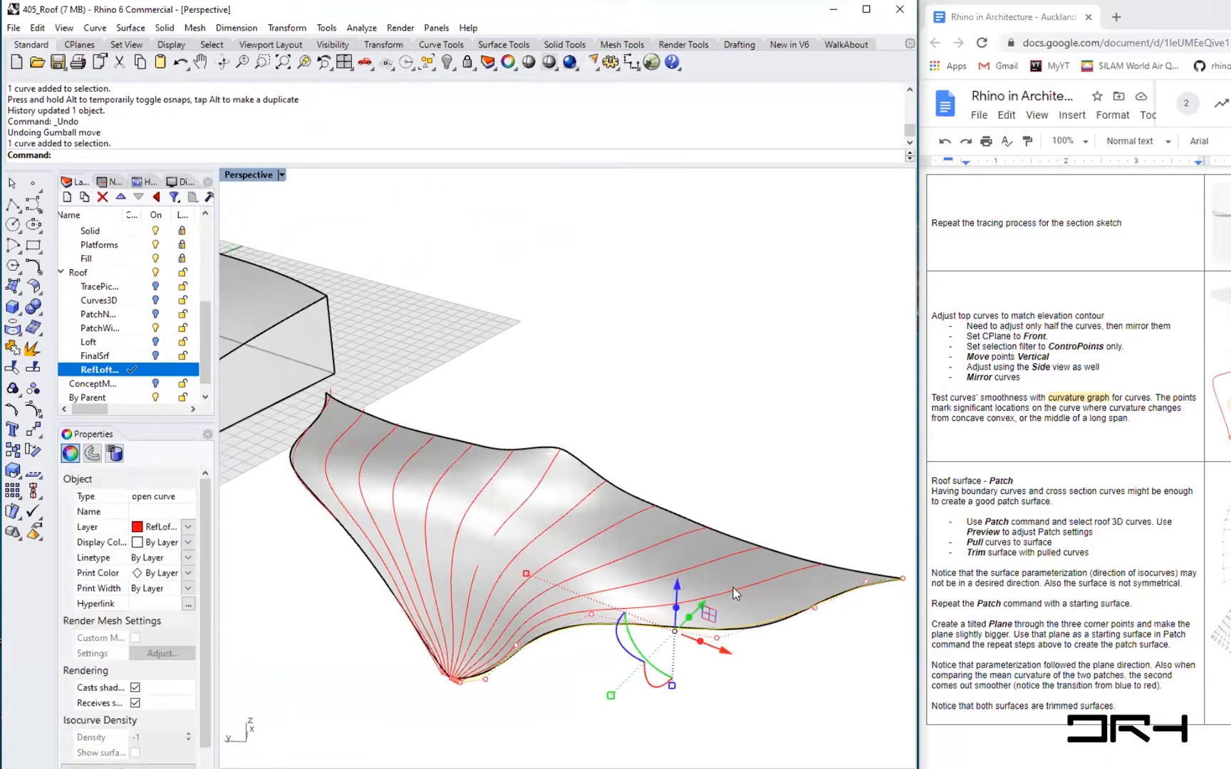
shift+click(733, 588)
shift+click(698, 568)
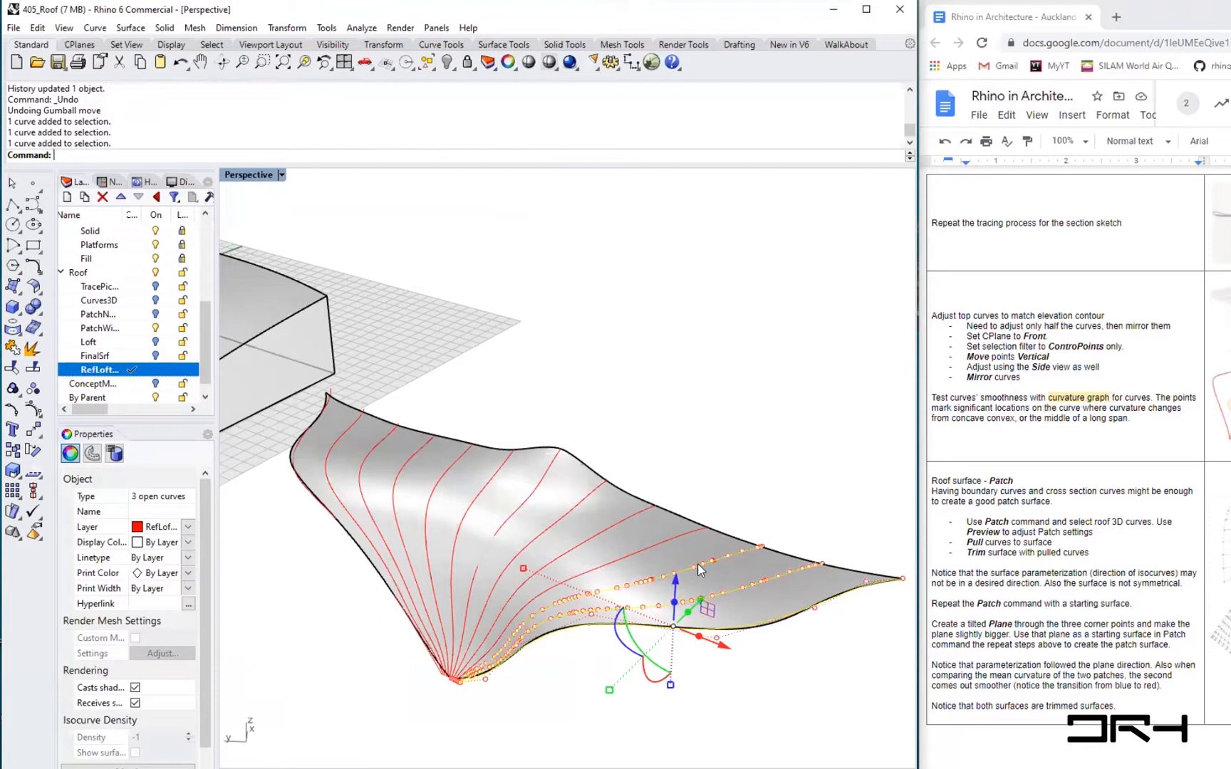
shift+click(648, 549)
shift+click(609, 527)
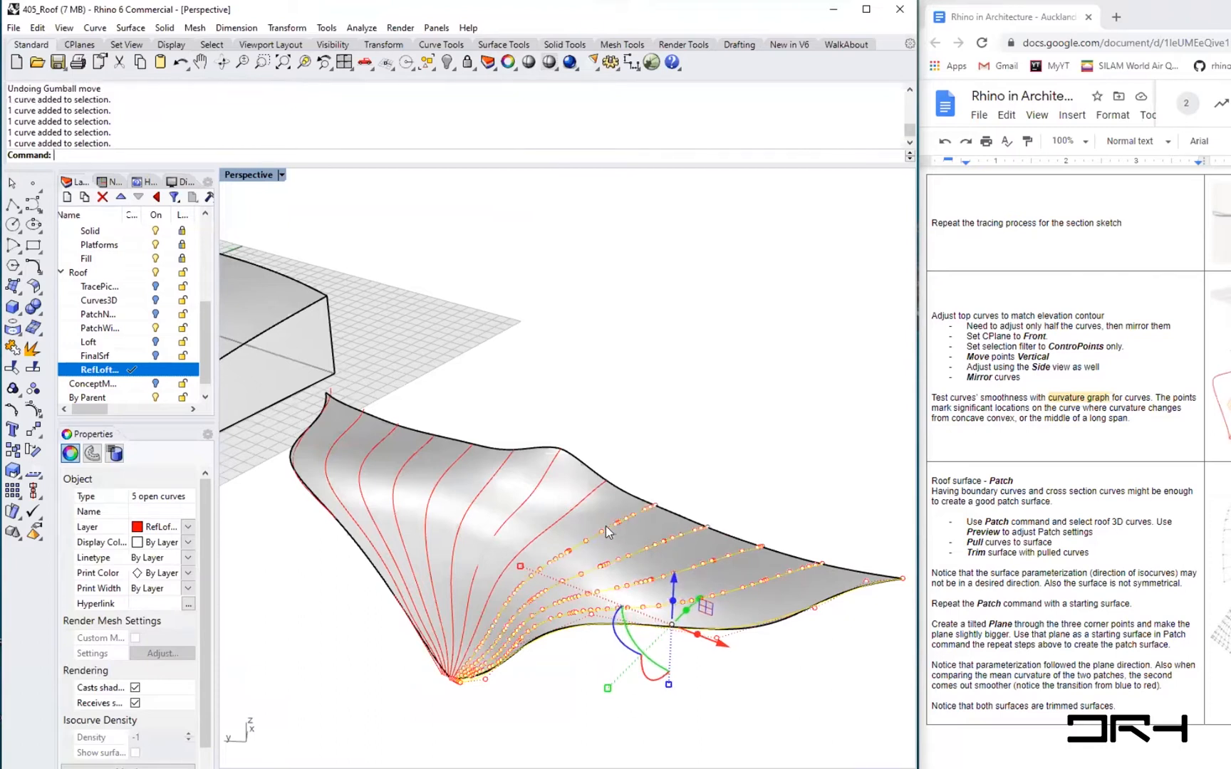
shift+click(571, 511)
shift+click(521, 498)
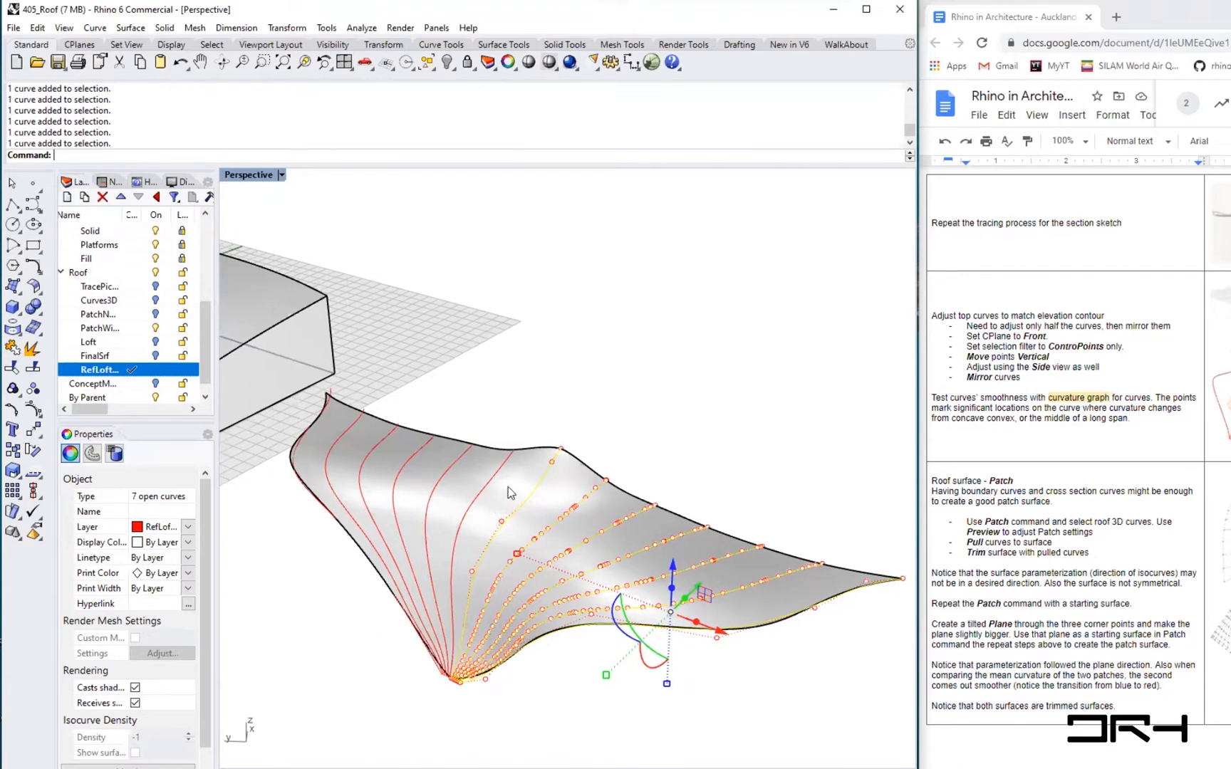
click(591, 728)
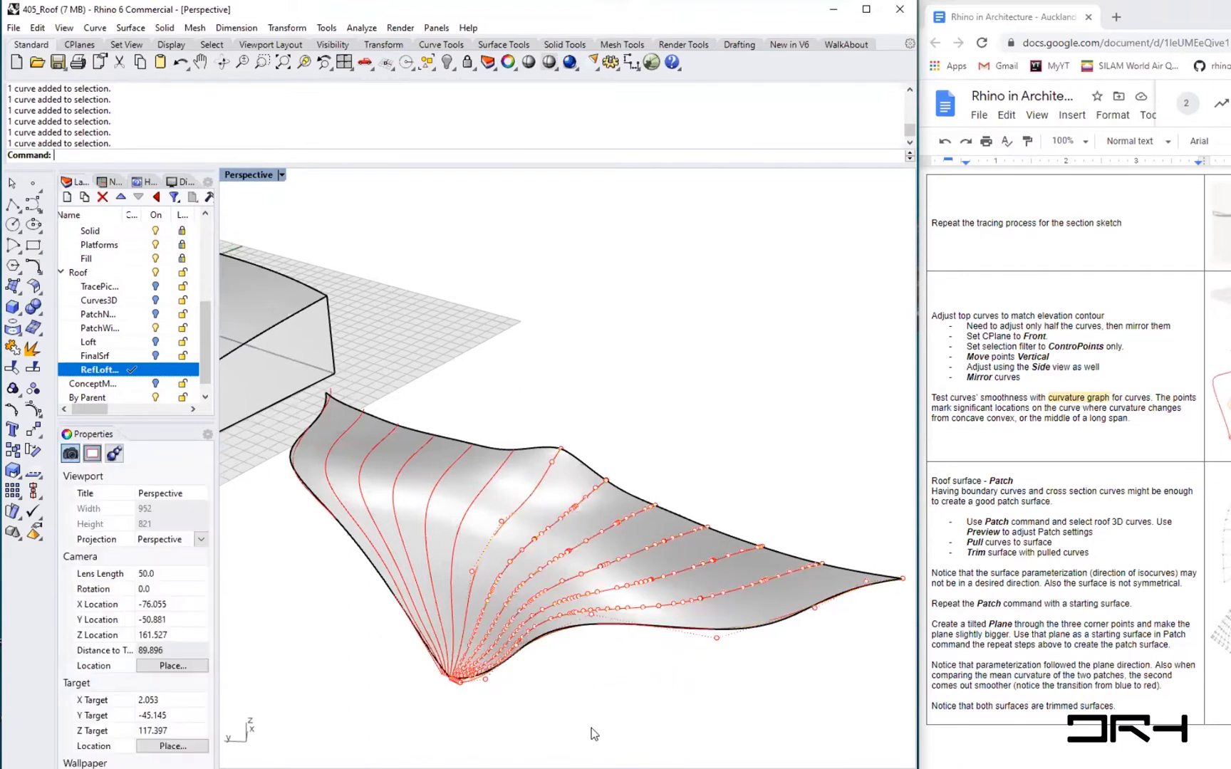
key(ctrl+z)
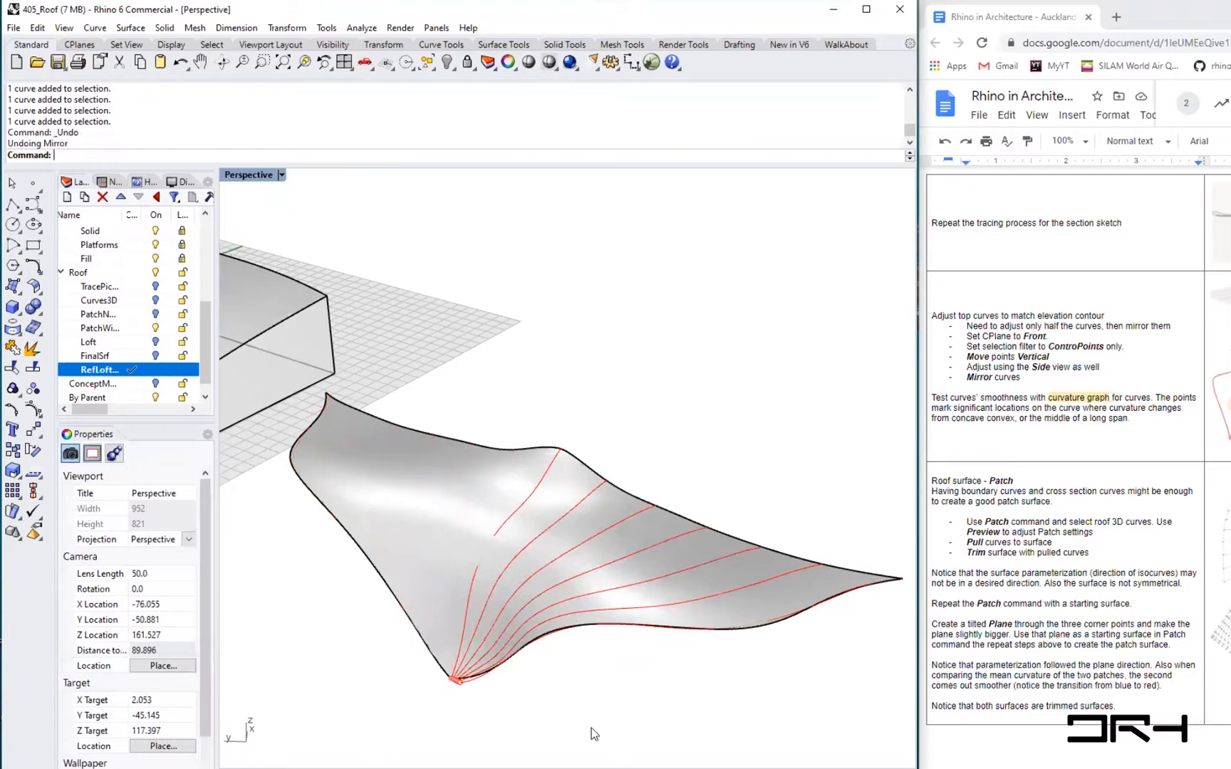
- Rebuild the five projected tween curves with 8 points and degree 3
click(734, 582)
shift+click(693, 564)
shift+click(654, 541)
shift+click(599, 530)
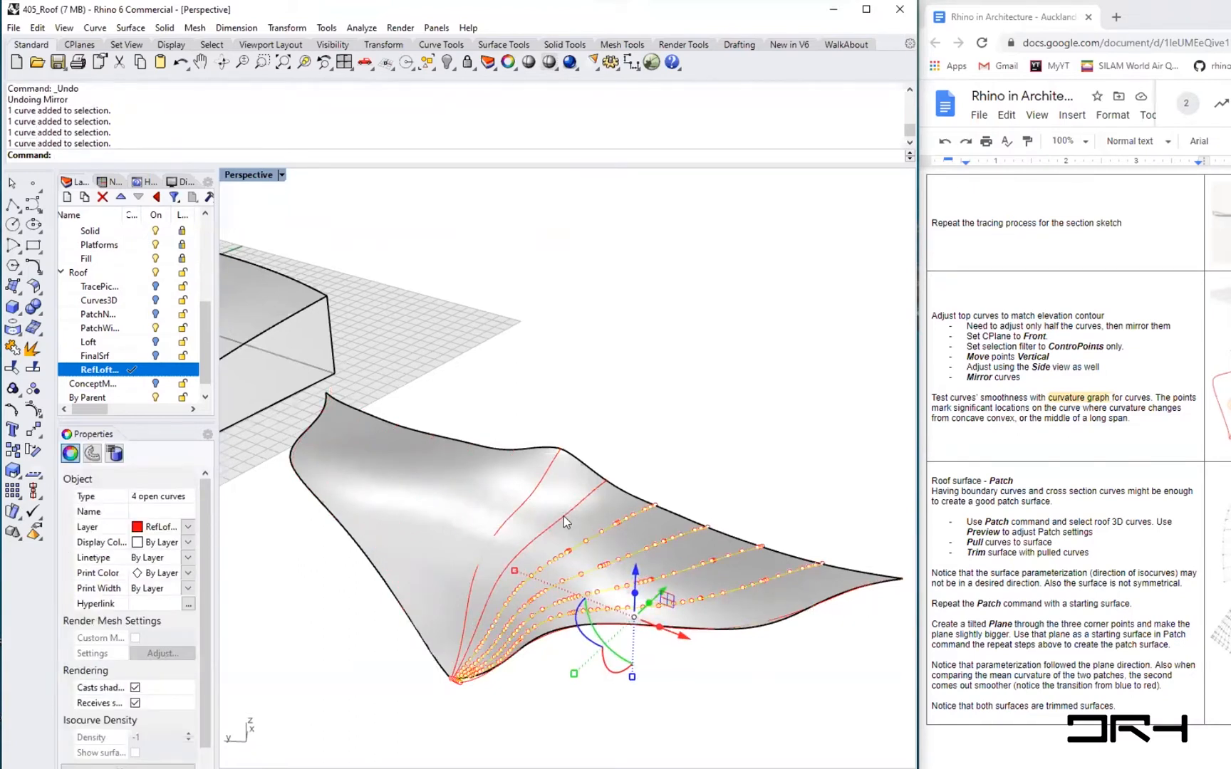
shift+click(563, 514)
text(Rebuild)
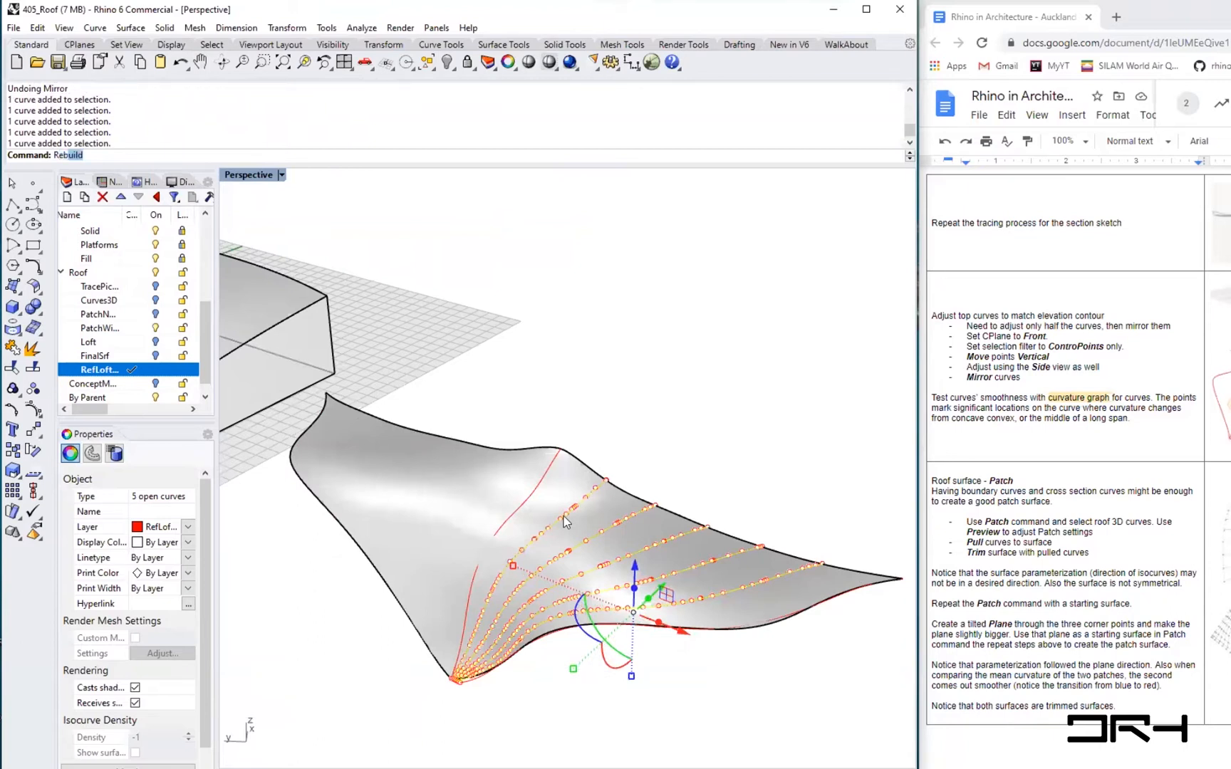
key(Return)
click(787, 260)
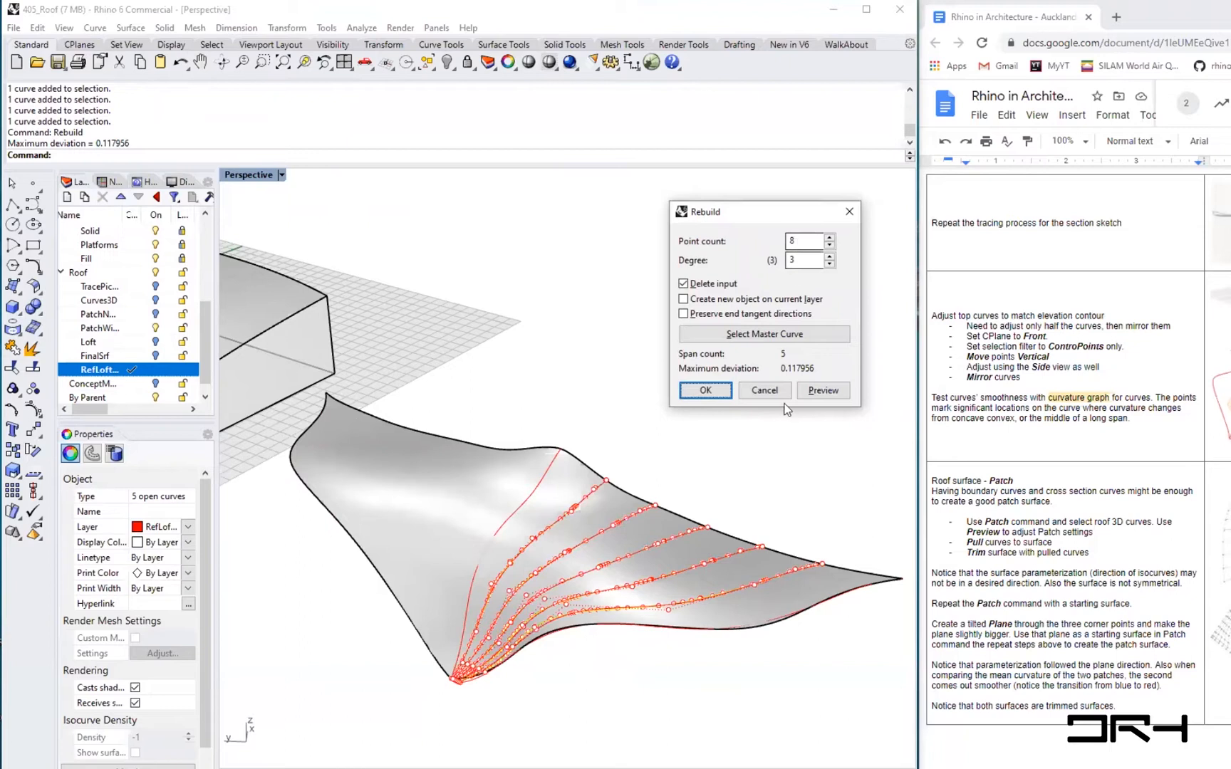
click(705, 390)
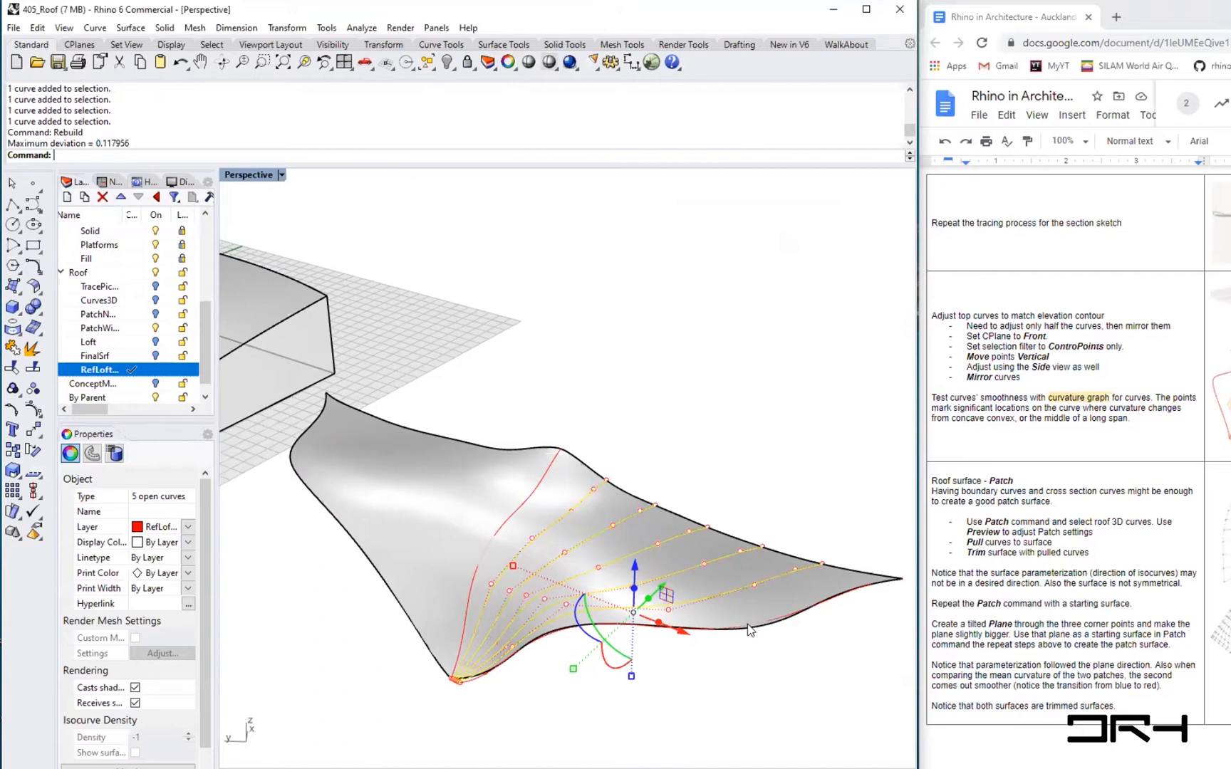
- Check the directions of the seven tween curves and flip the reversed ones so all run the same way
shift+click(559, 525)
shift+click(512, 523)
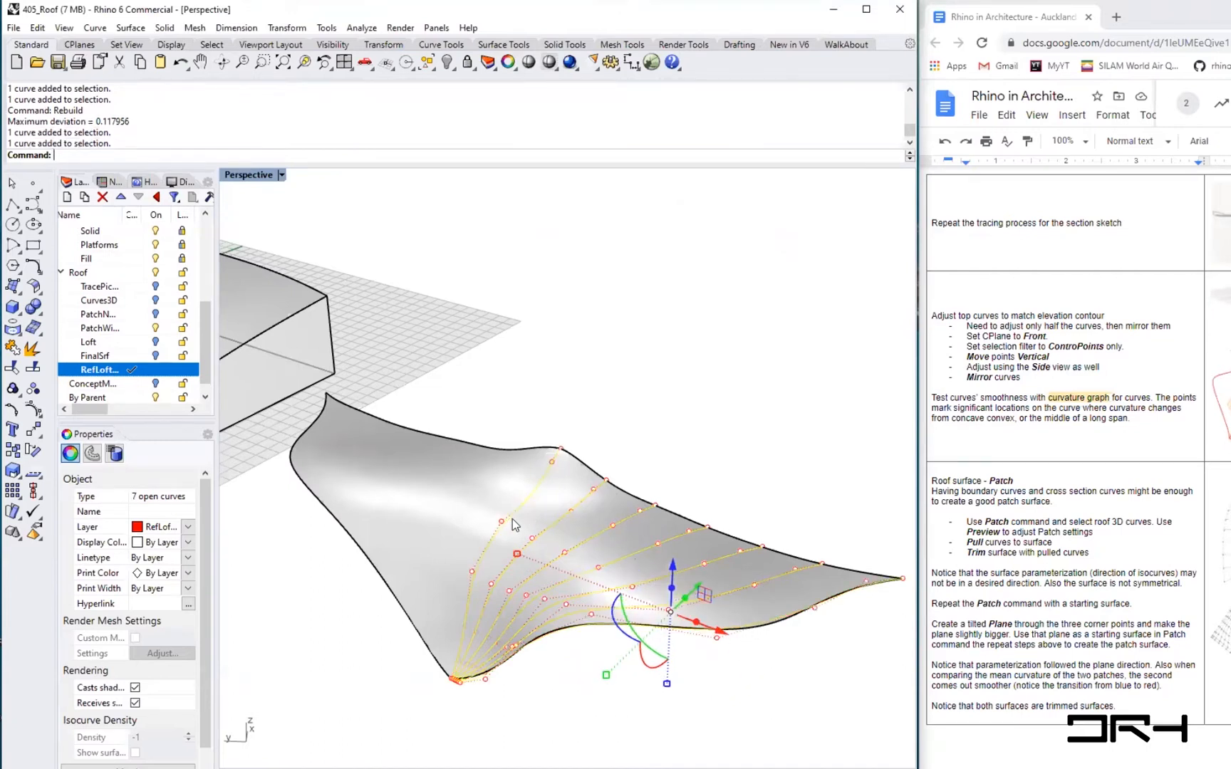
text(dir)
key(Return)
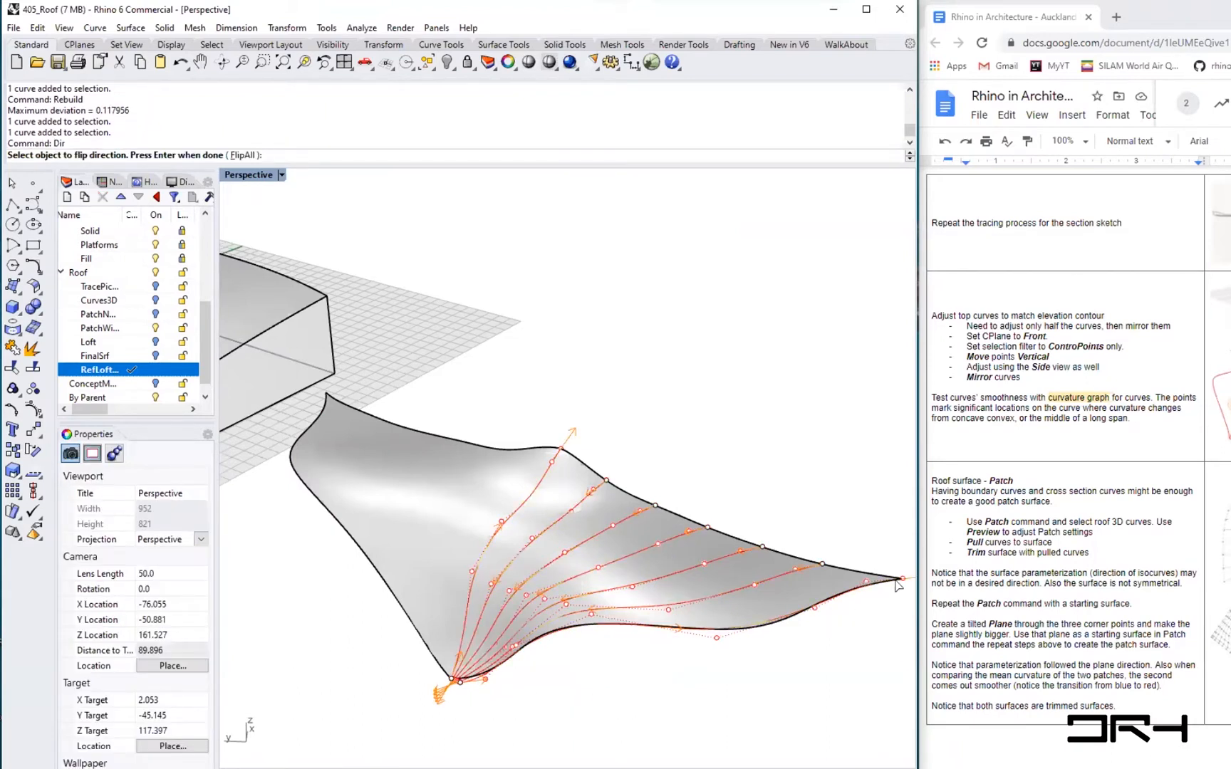
shift+right_drag(745, 681, 705, 679)
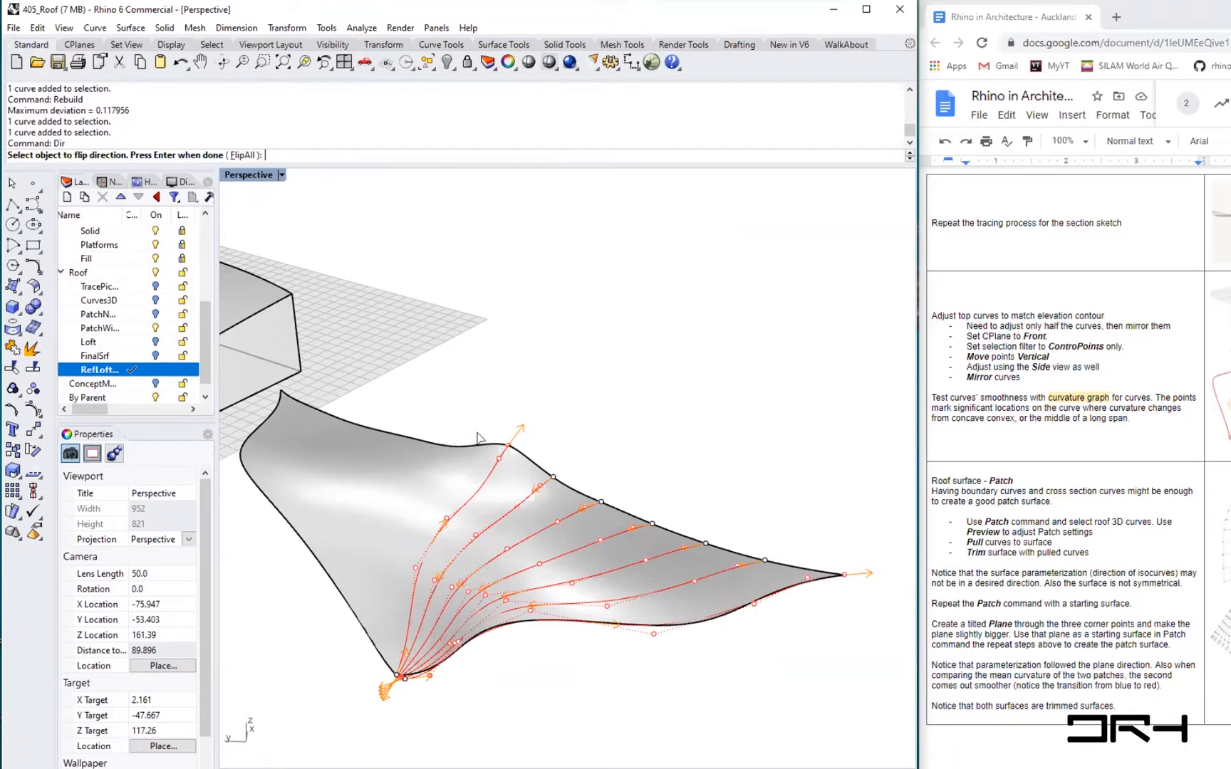
click(508, 448)
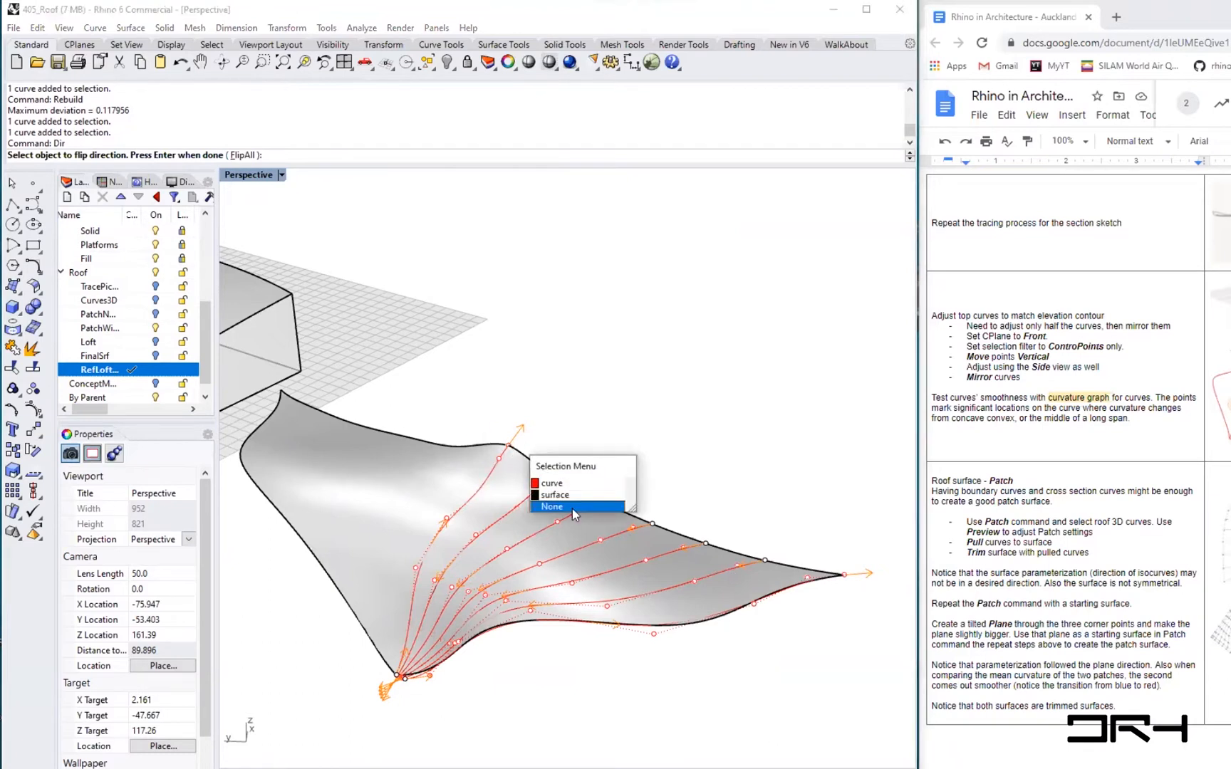
click(562, 485)
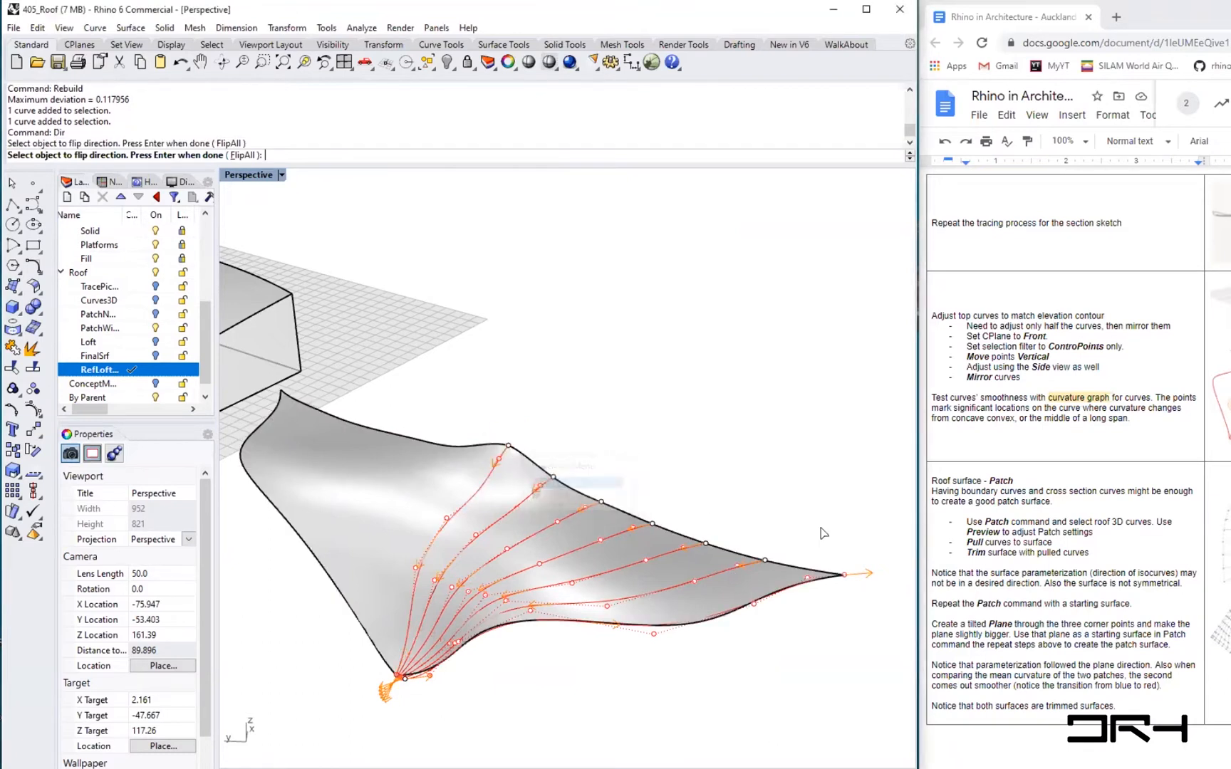
click(843, 574)
click(891, 613)
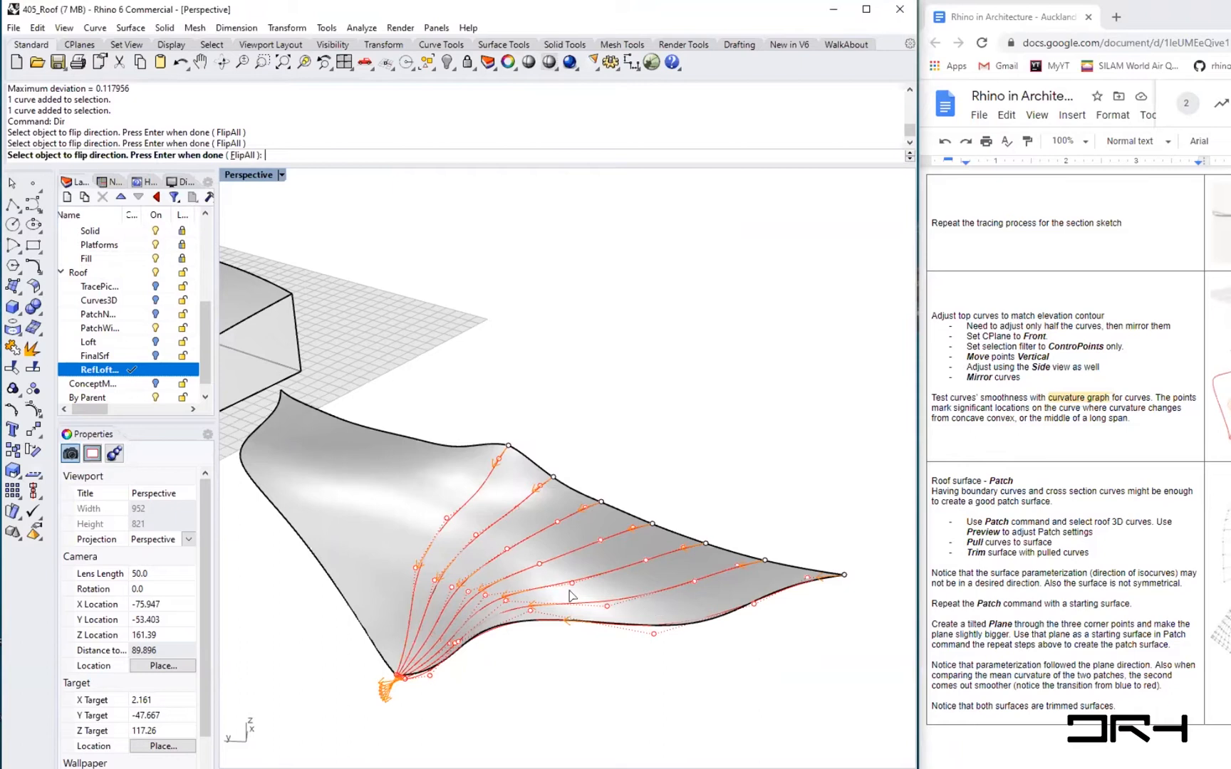
shift+right_drag(540, 627, 570, 627)
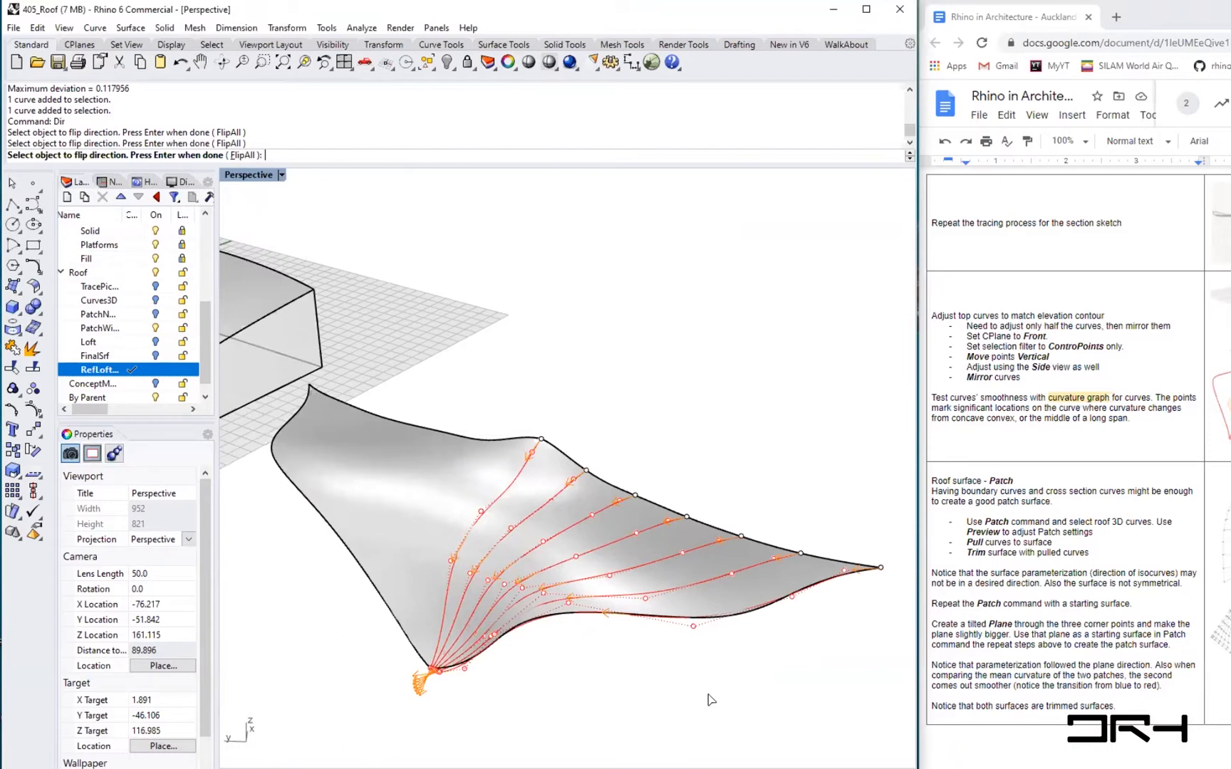
key(Return)
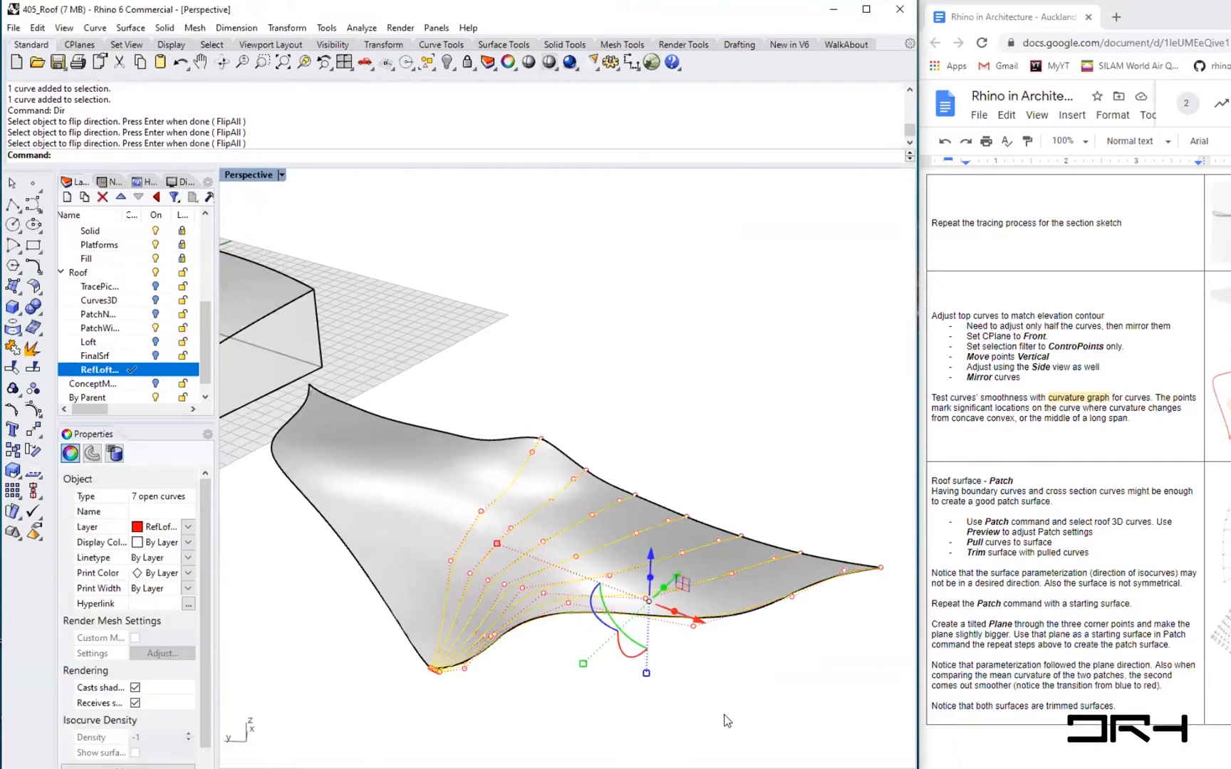
- Mirror the six tween curves across the roof using a plane from the roof's corner point to its far edge end point
click(726, 719)
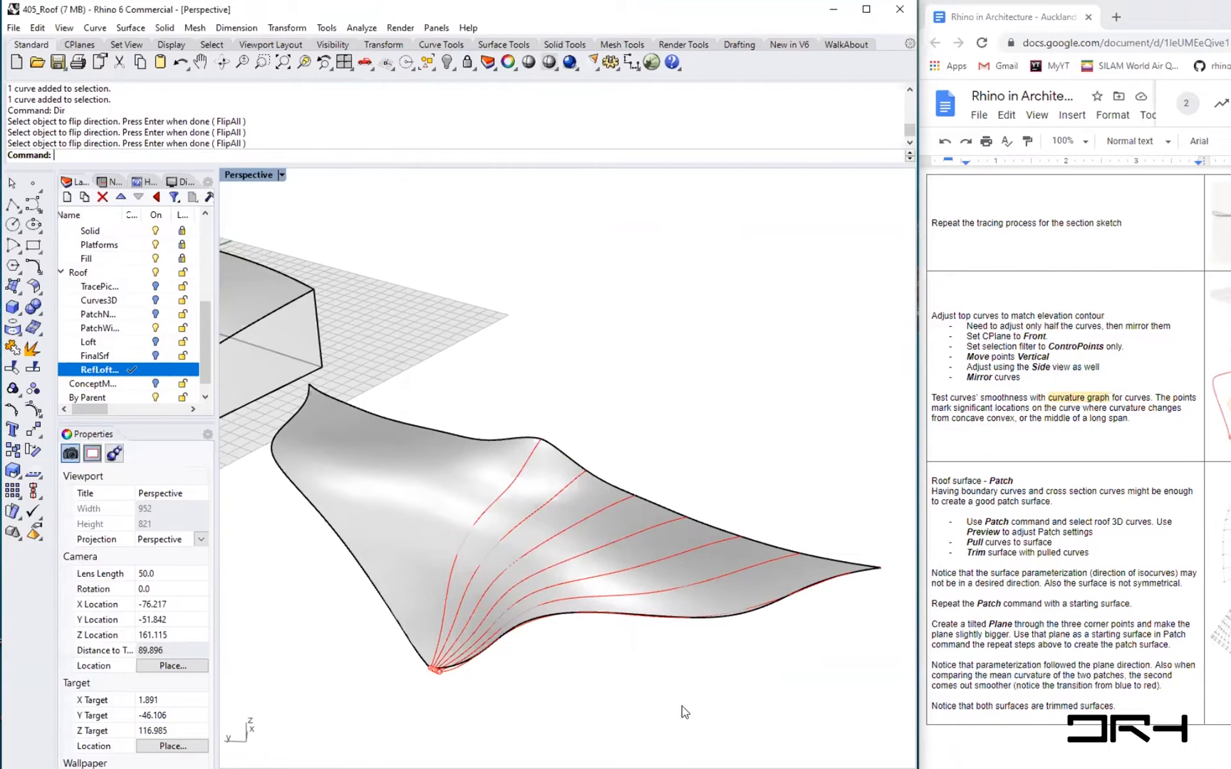
text(Mirror)
key(Return)
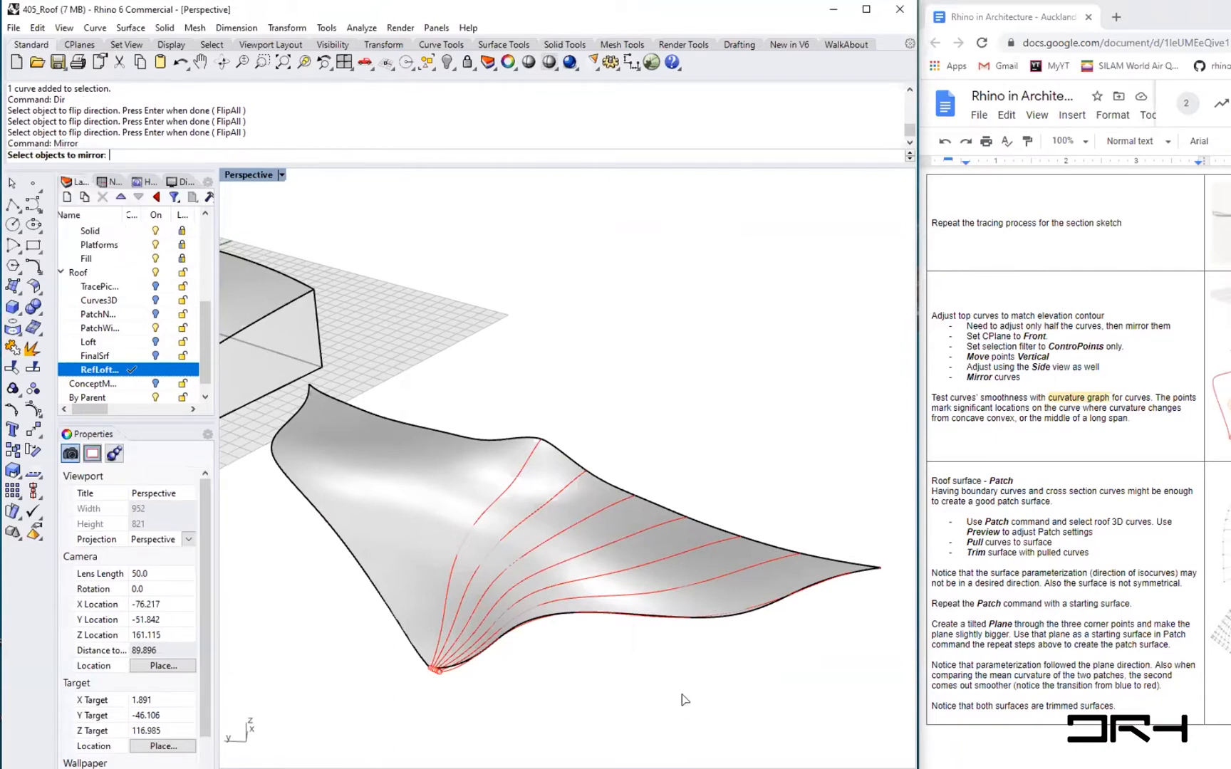
click(720, 617)
click(687, 576)
click(635, 560)
click(616, 545)
click(580, 514)
click(544, 506)
key(Return)
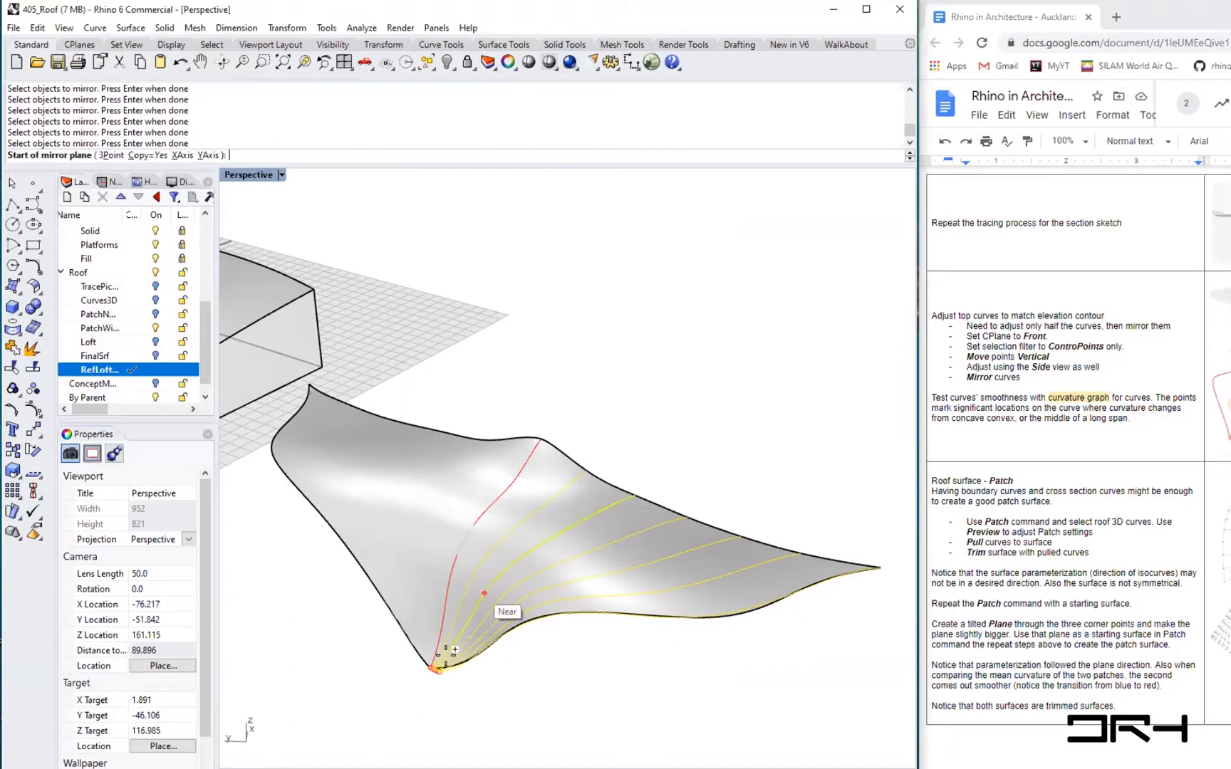
scroll(432, 665, up, 3)
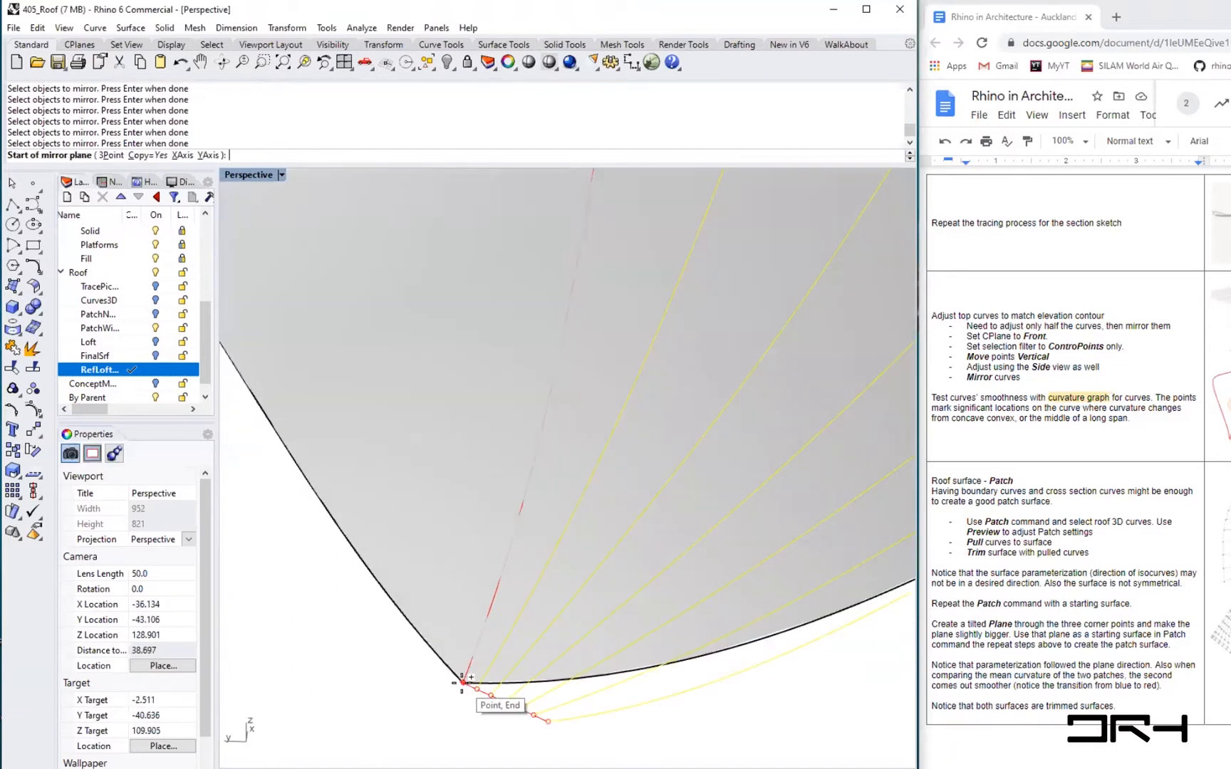
click(459, 682)
scroll(459, 682, down, 4)
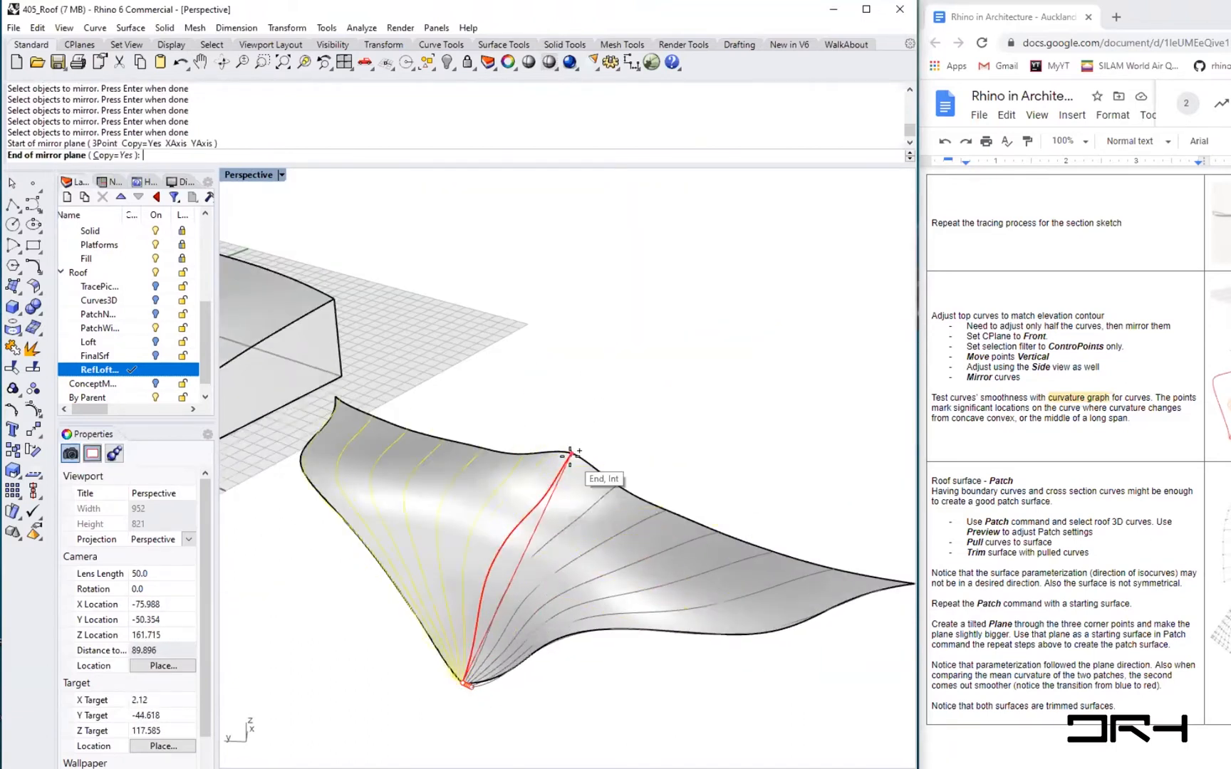
click(670, 356)
scroll(621, 463, up, 2)
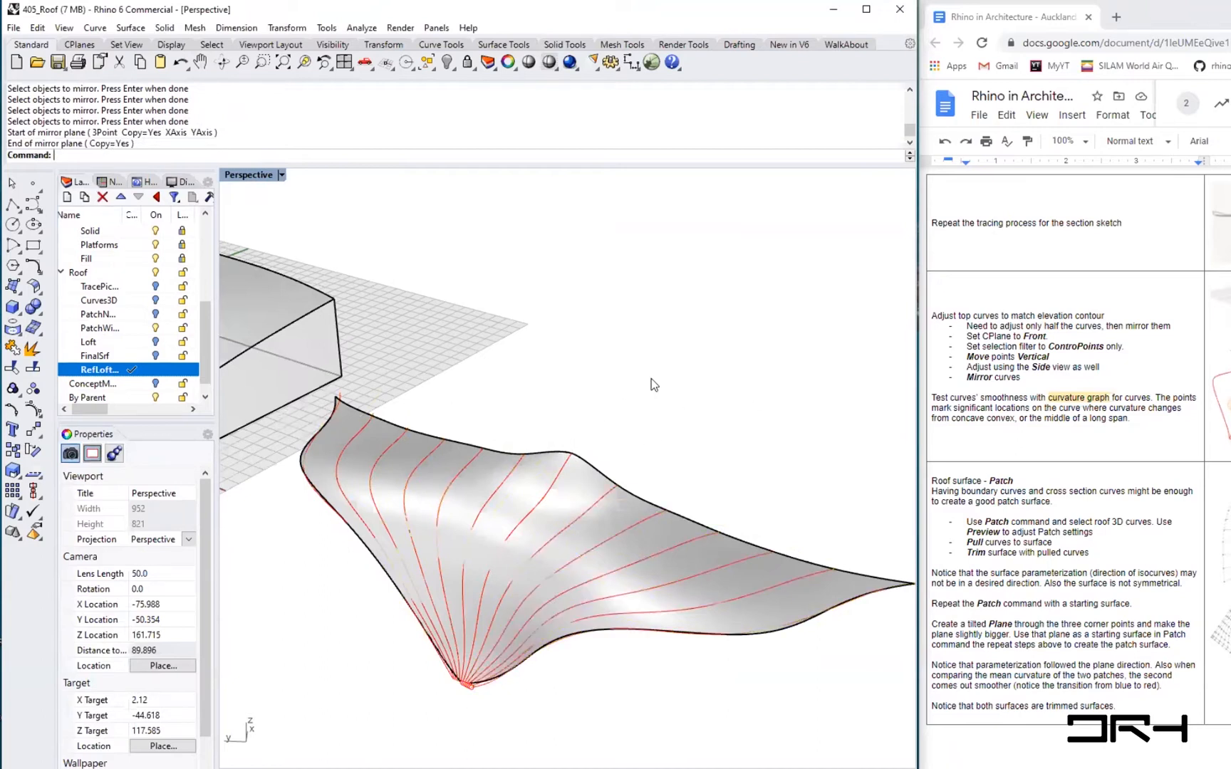
shift+right_drag(438, 674, 558, 700)
scroll(589, 685, up, 5)
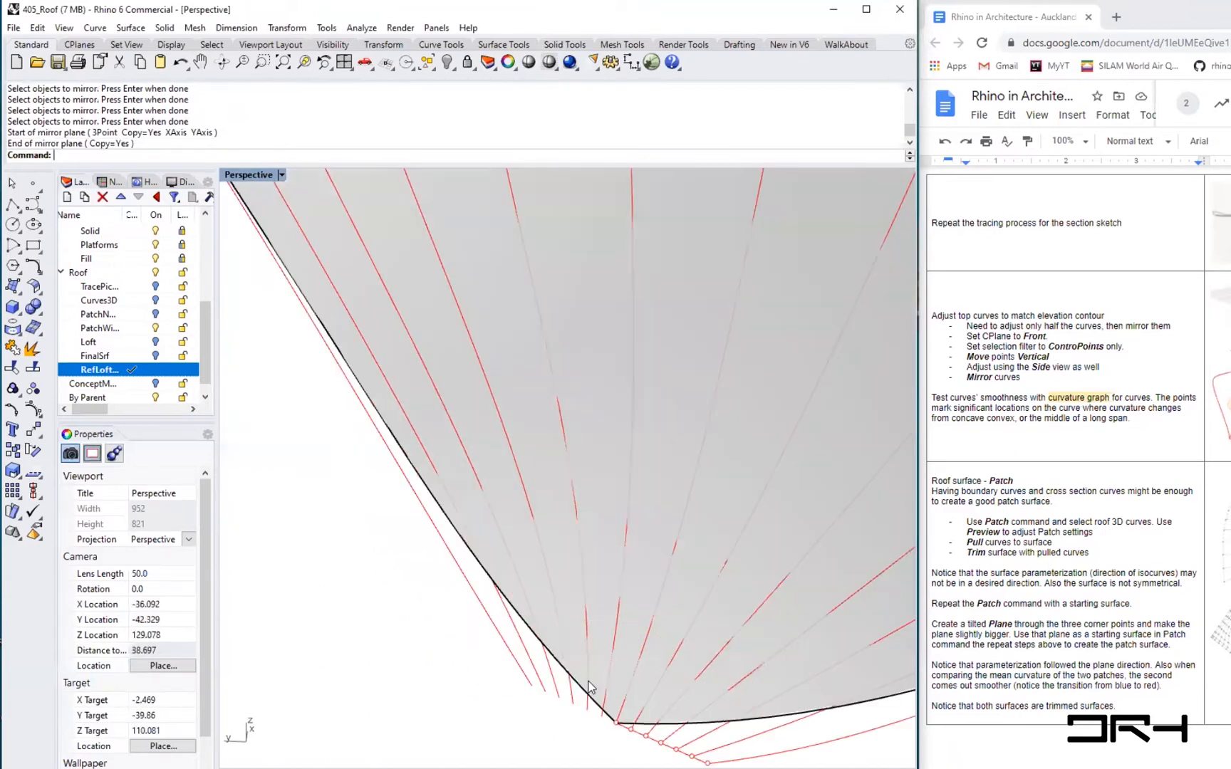
scroll(520, 696, down, 5)
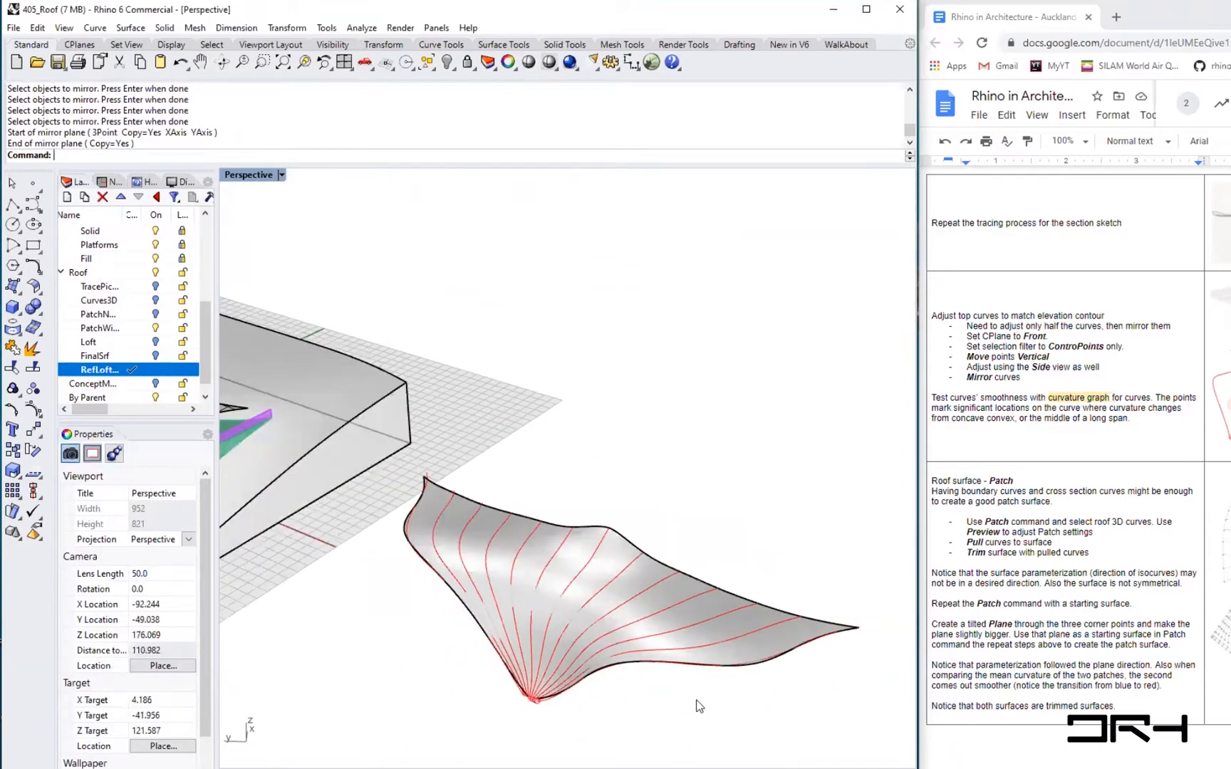
click(745, 661)
drag(745, 685, 726, 687)
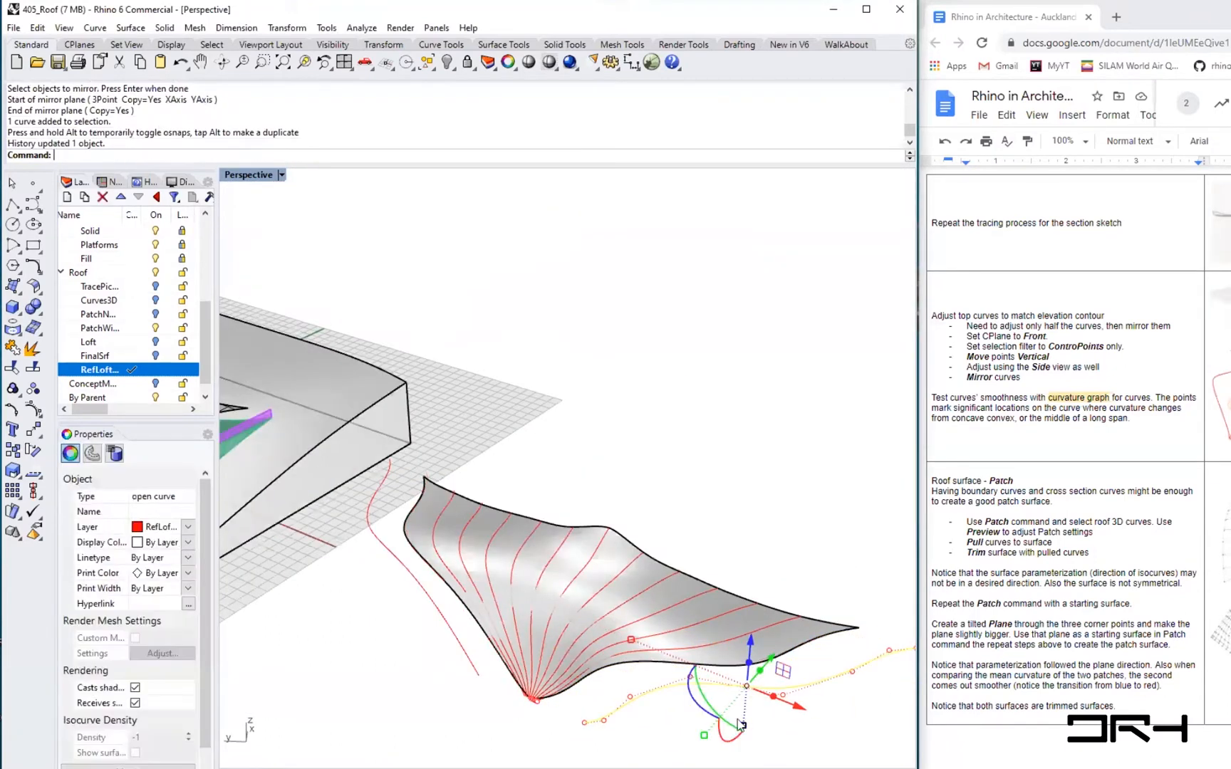
key(ctrl+z)
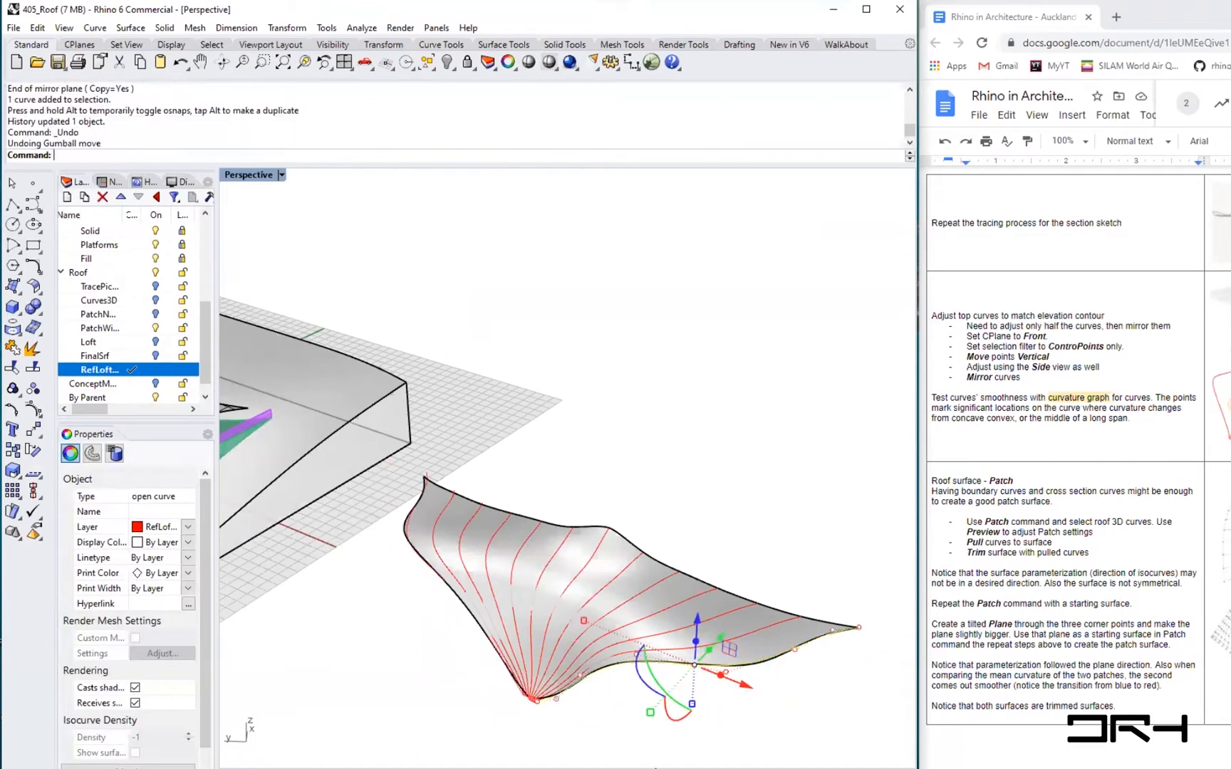
click(859, 684)
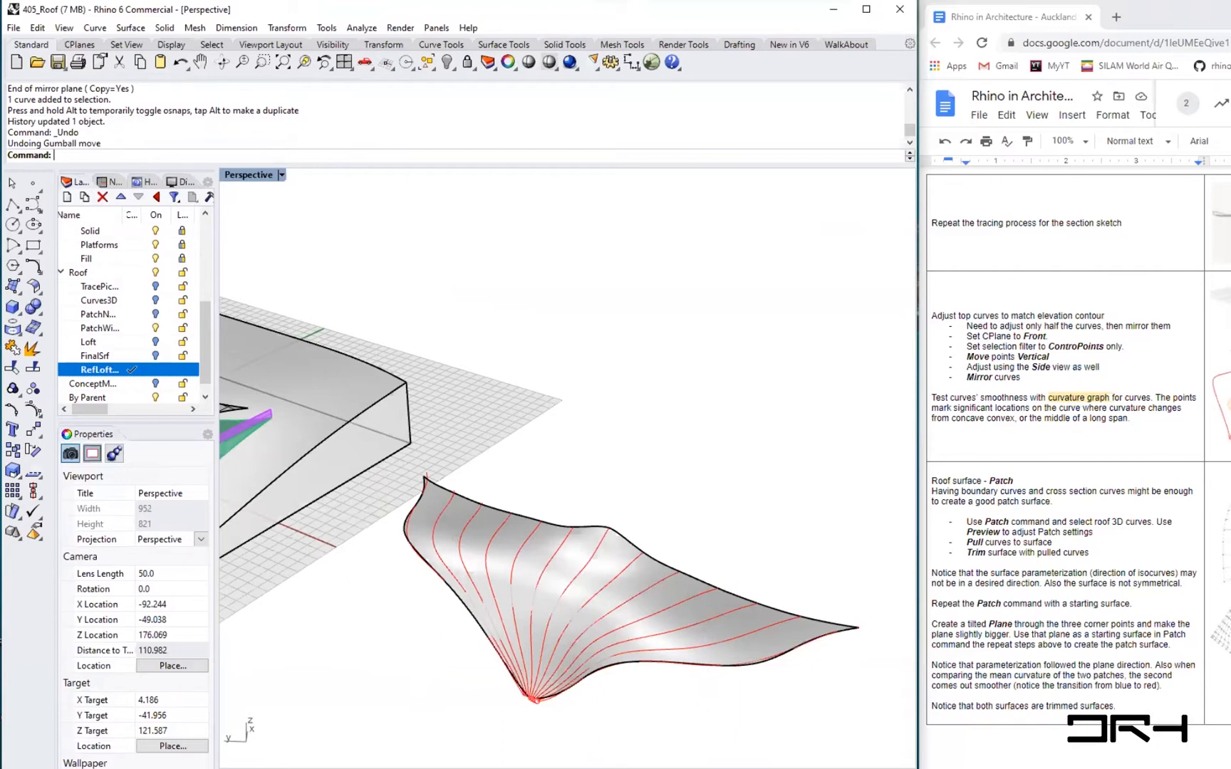
- Start a Loft and select all the tween curves in order across the roof
text(Loft)
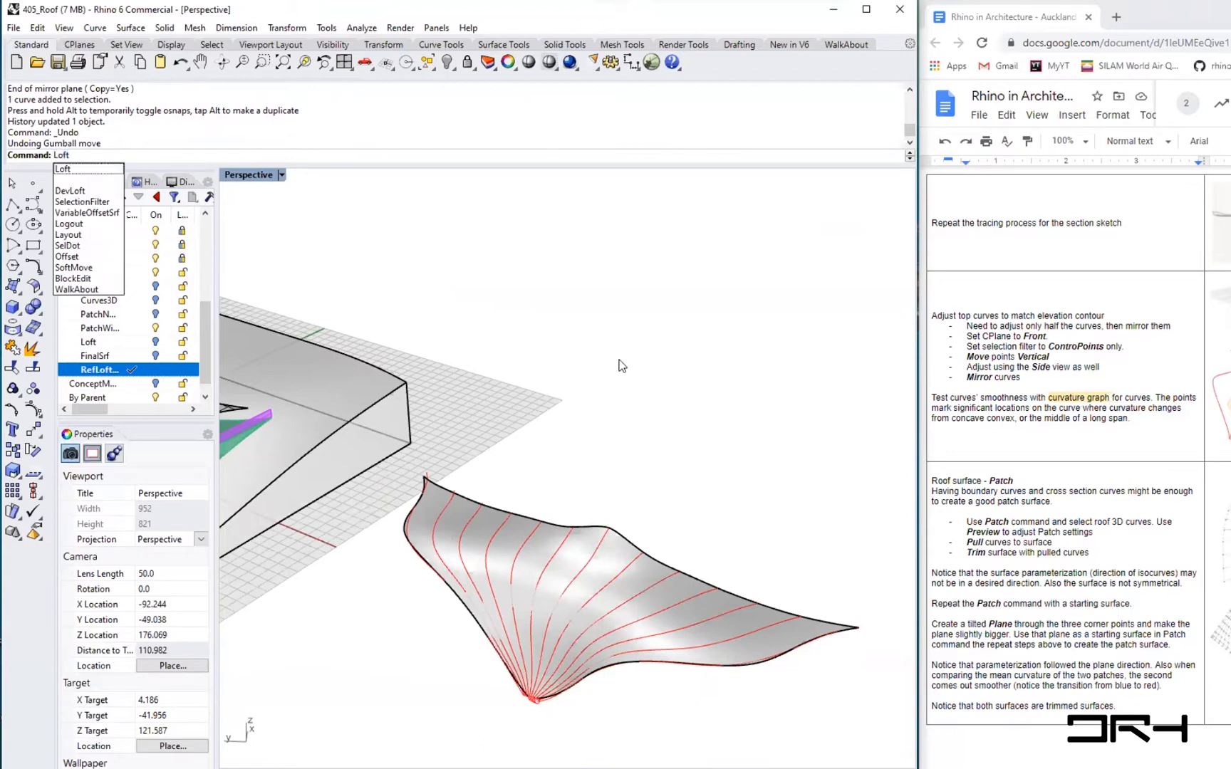
key(Return)
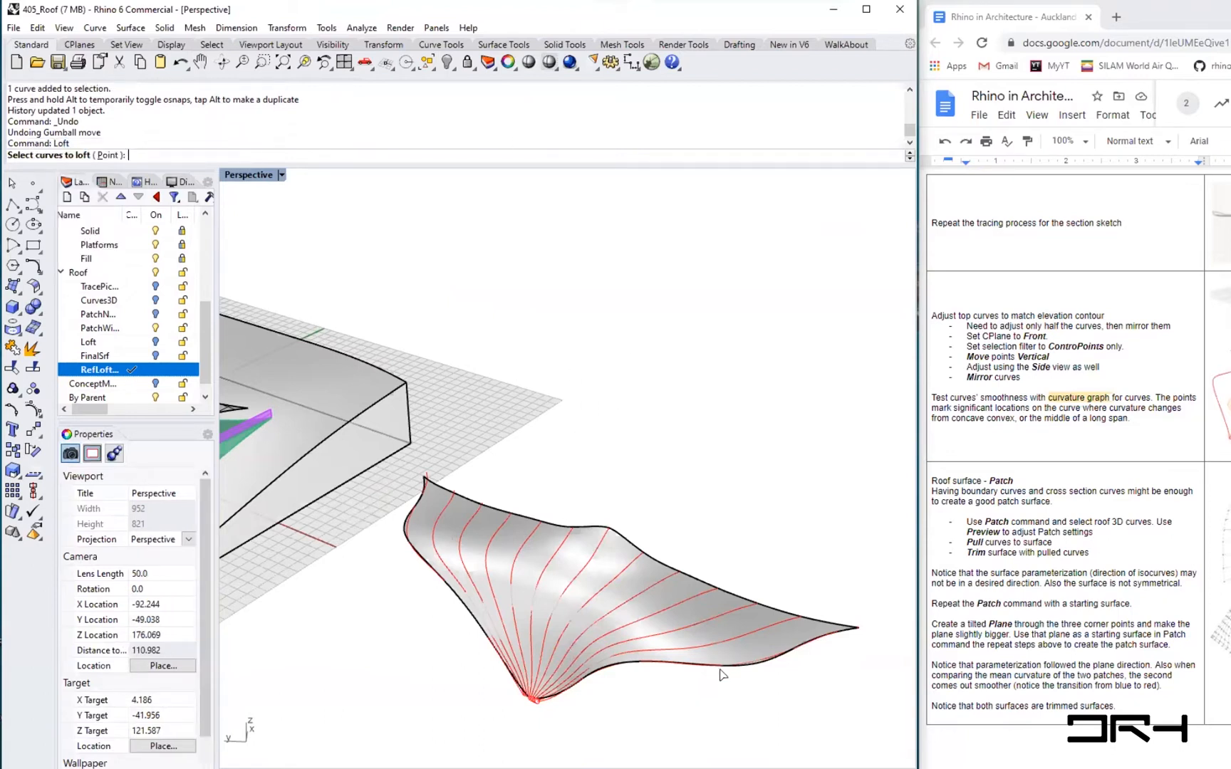
click(748, 668)
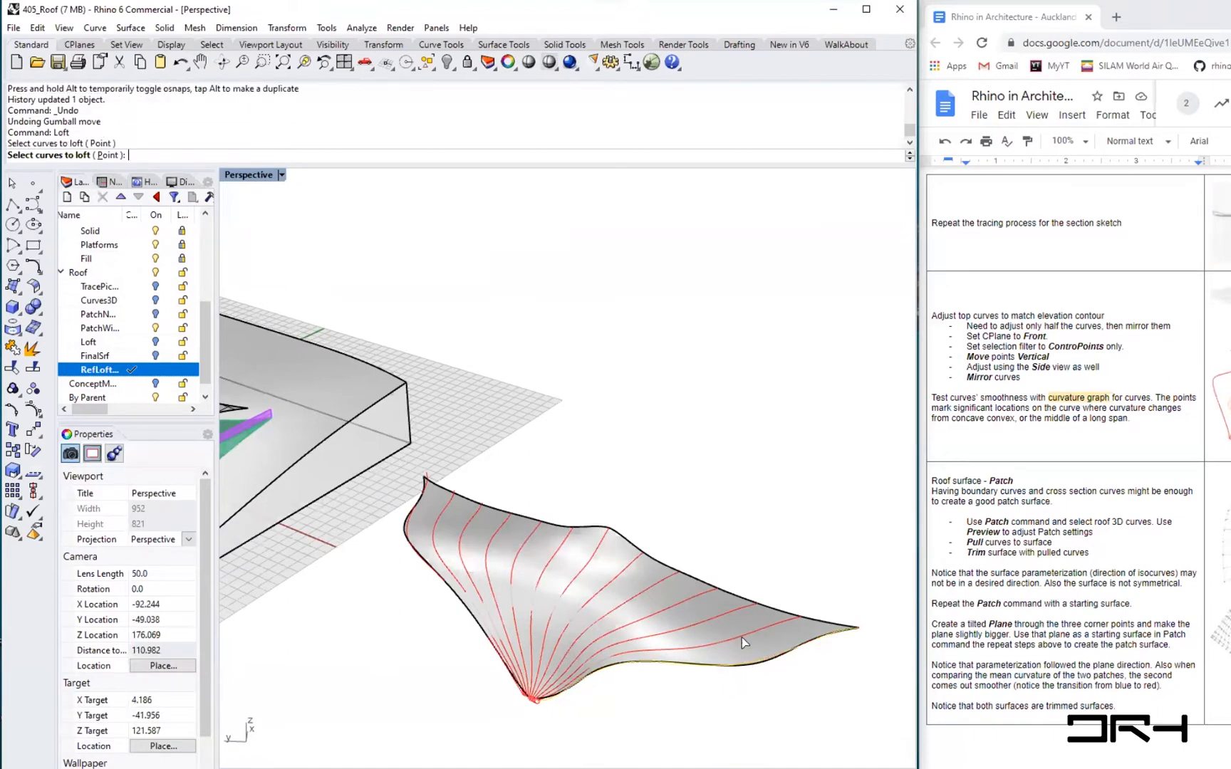
click(742, 637)
click(695, 623)
click(662, 604)
click(634, 592)
click(600, 589)
click(571, 576)
click(538, 574)
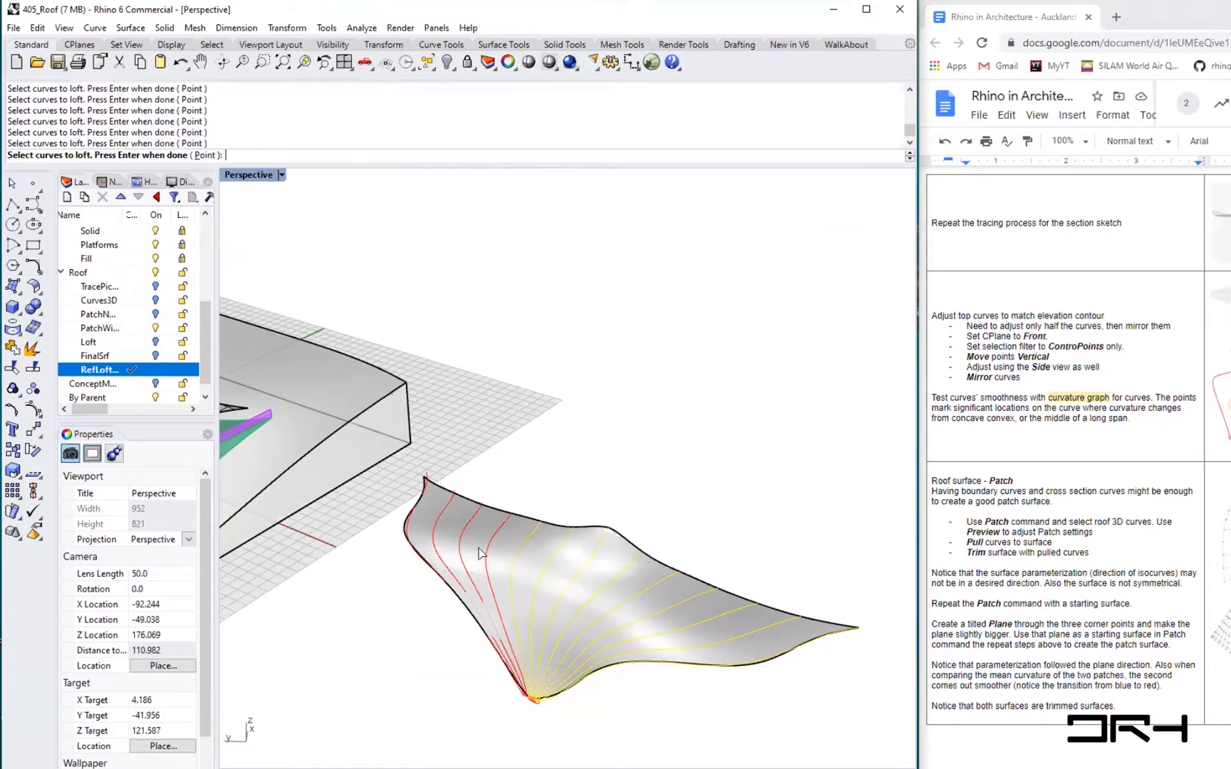
click(486, 548)
click(459, 534)
click(436, 527)
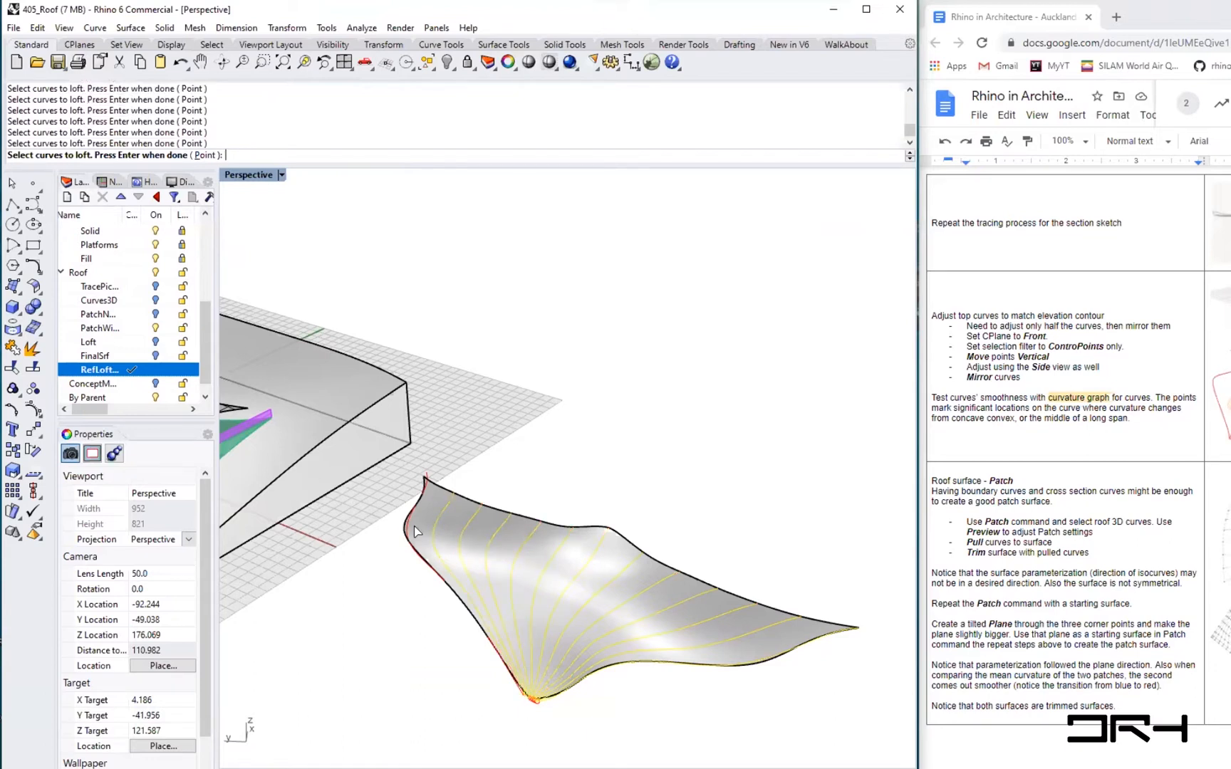
click(408, 533)
key(Return)
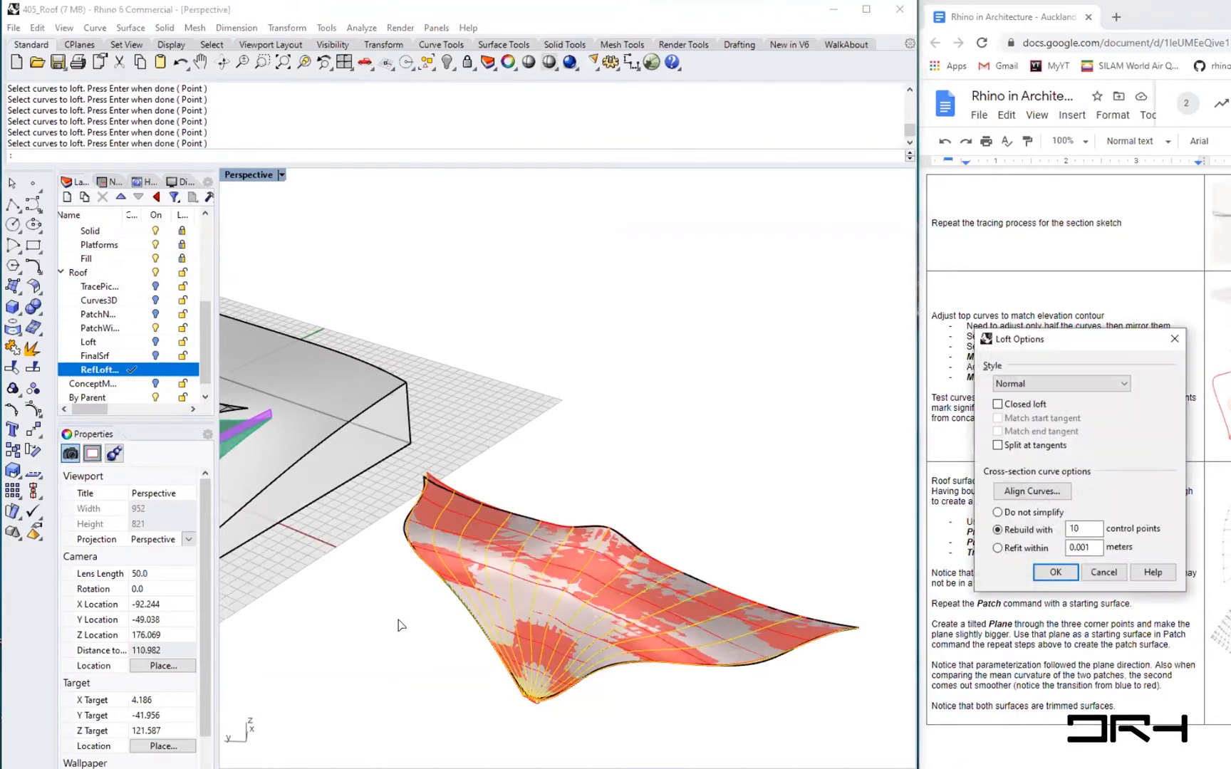
- Set the loft's cross-section curves to rebuild with 12 control points and create the surface
drag(1071, 338, 688, 225)
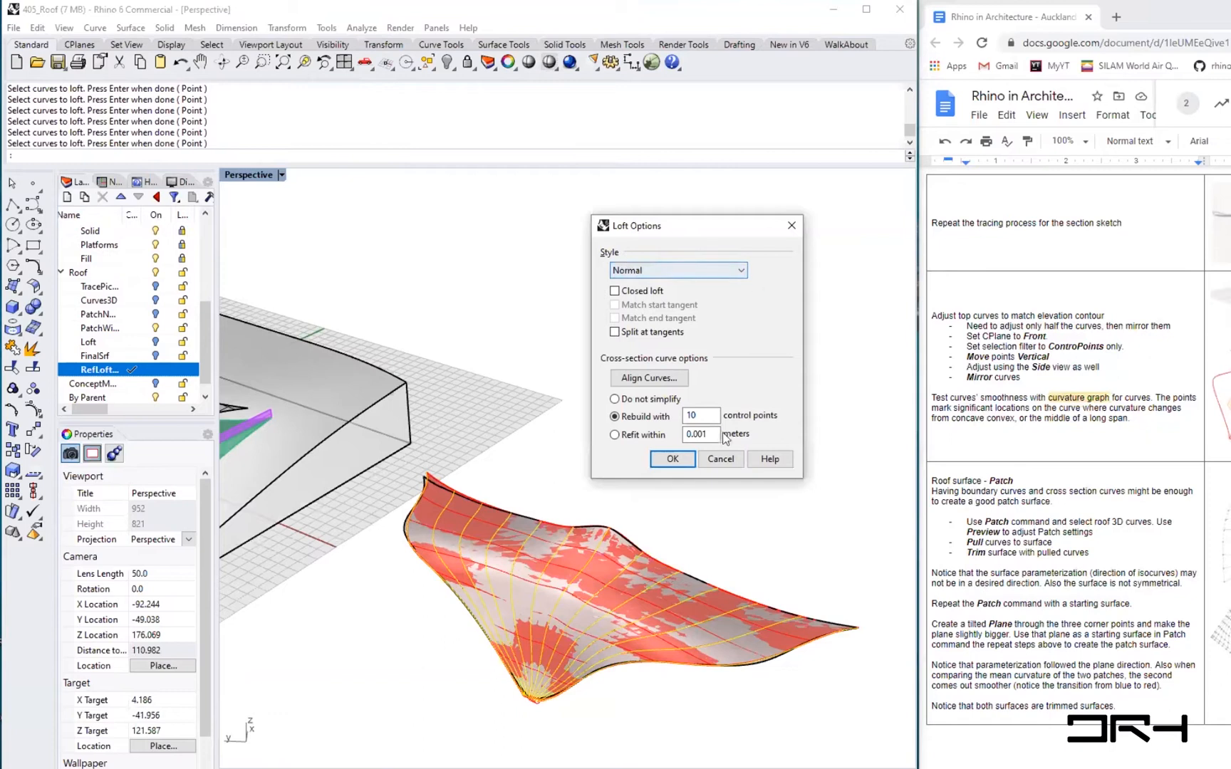
click(614, 399)
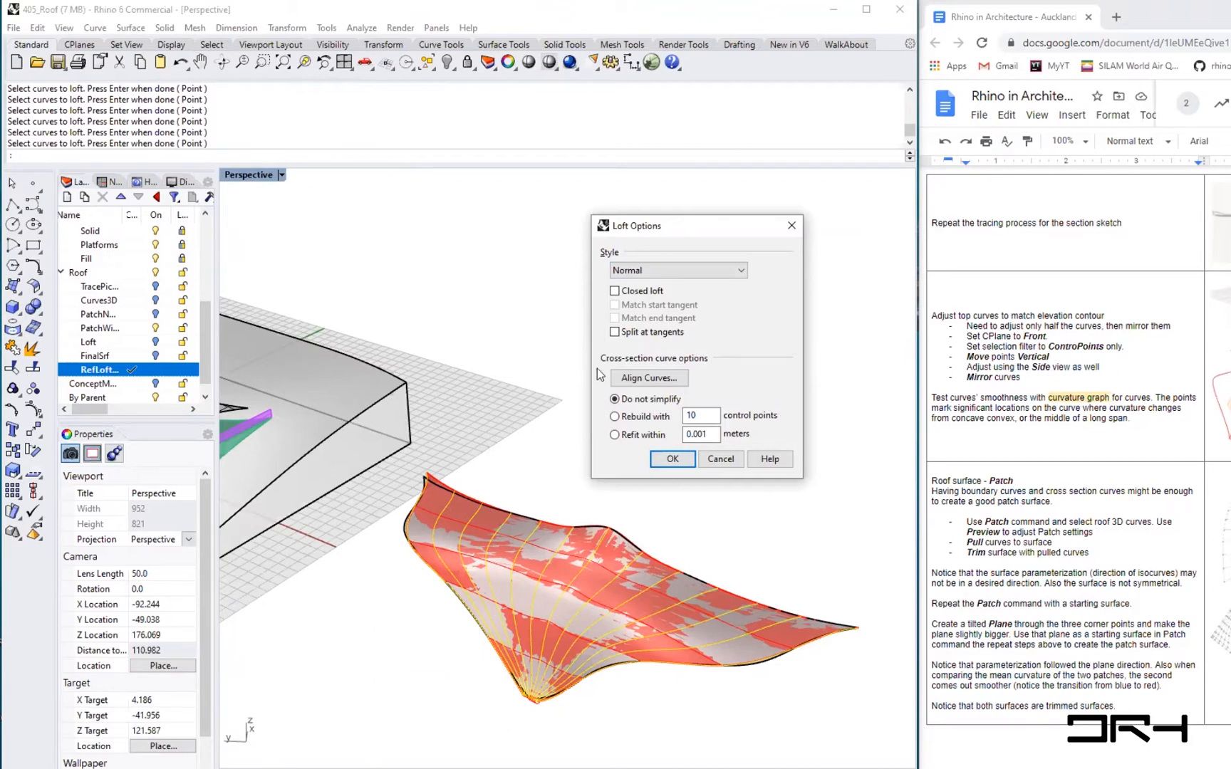
click(614, 417)
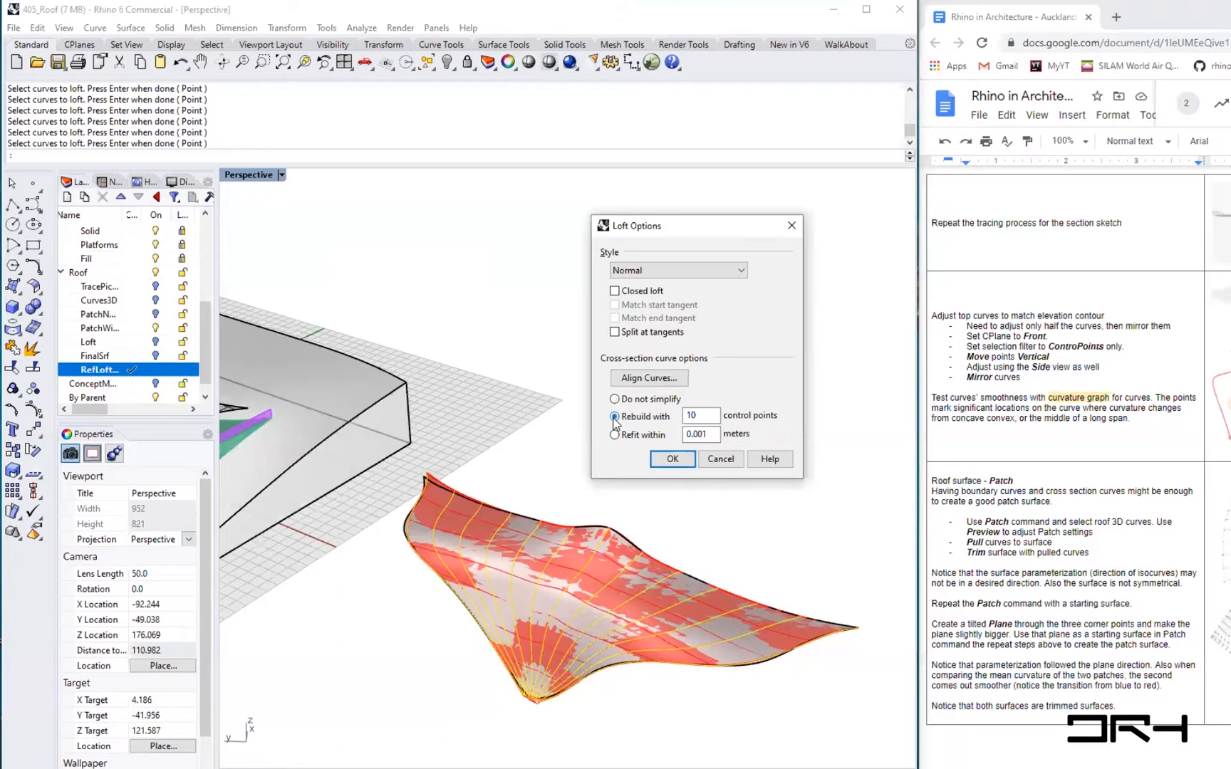
double_click(691, 416)
text(12)
key(Return)
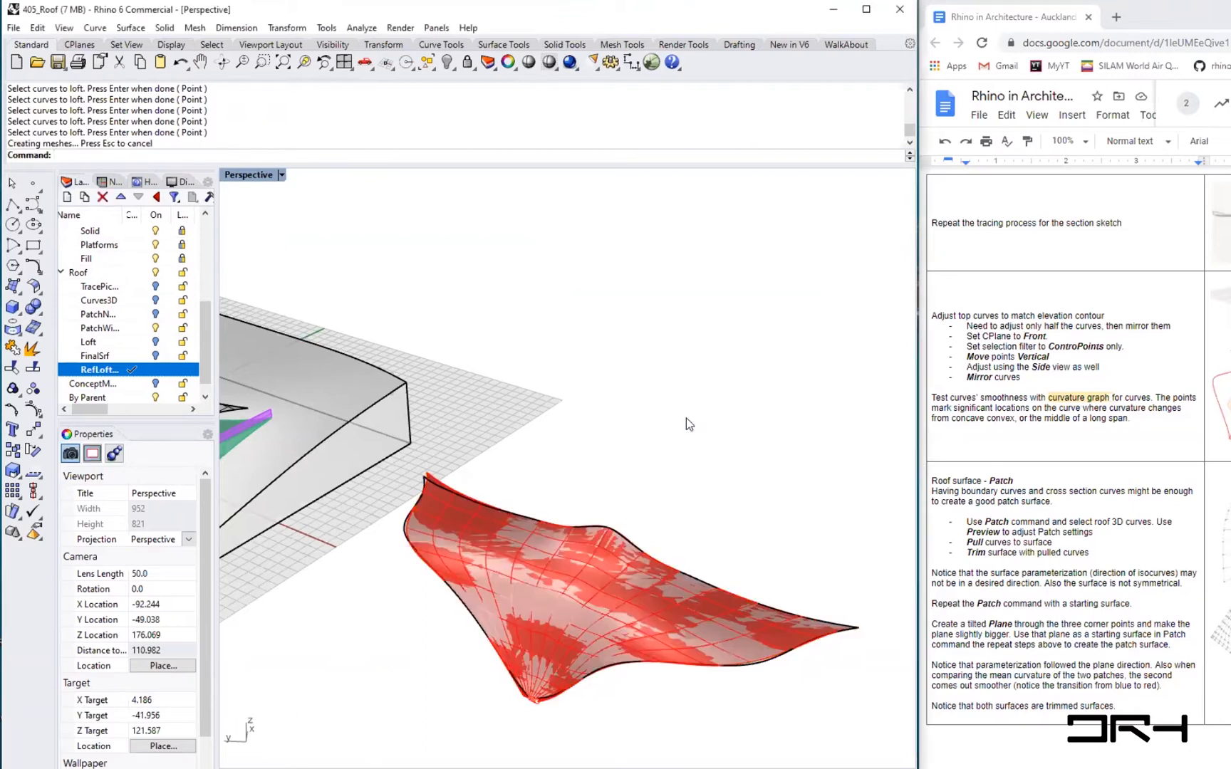
- Hide the new loft surface together with the trimmed patch surface
mouse_move(651, 634)
right_down()
mouse_move(656, 574)
mouse_move(652, 612)
right_up()
right_drag(625, 486, 685, 487)
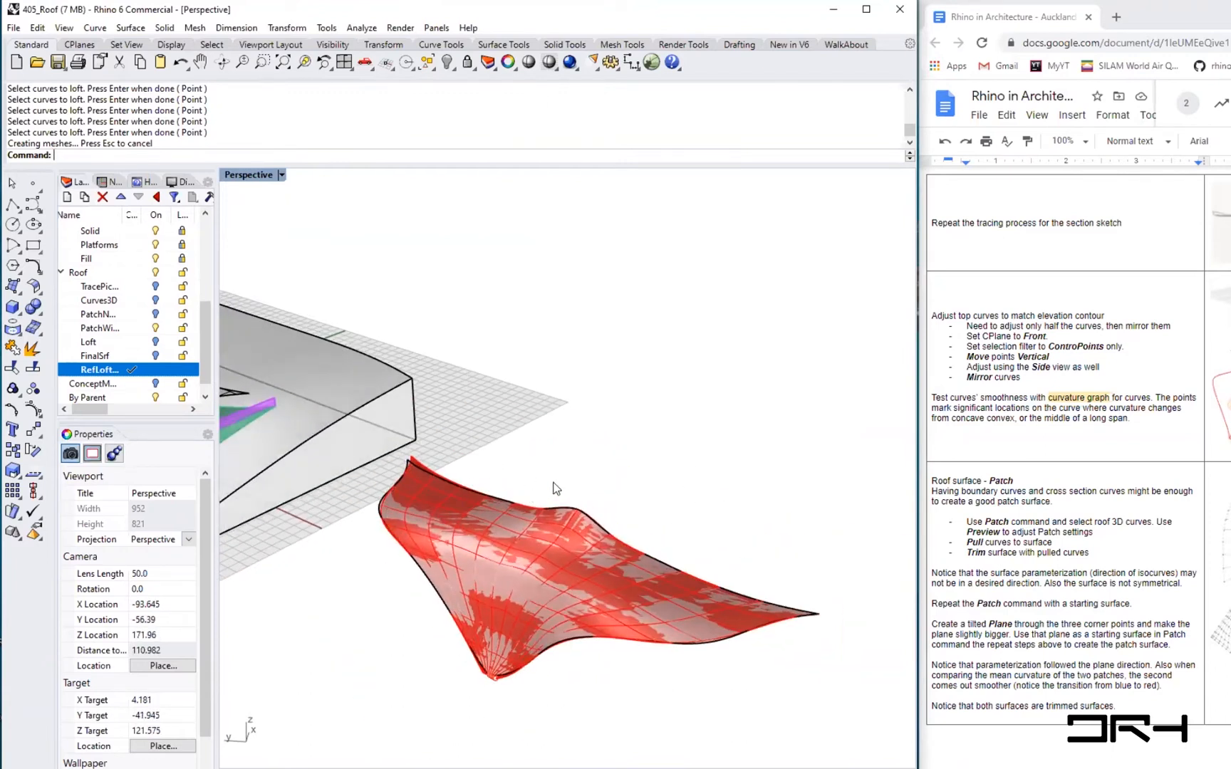
click(585, 521)
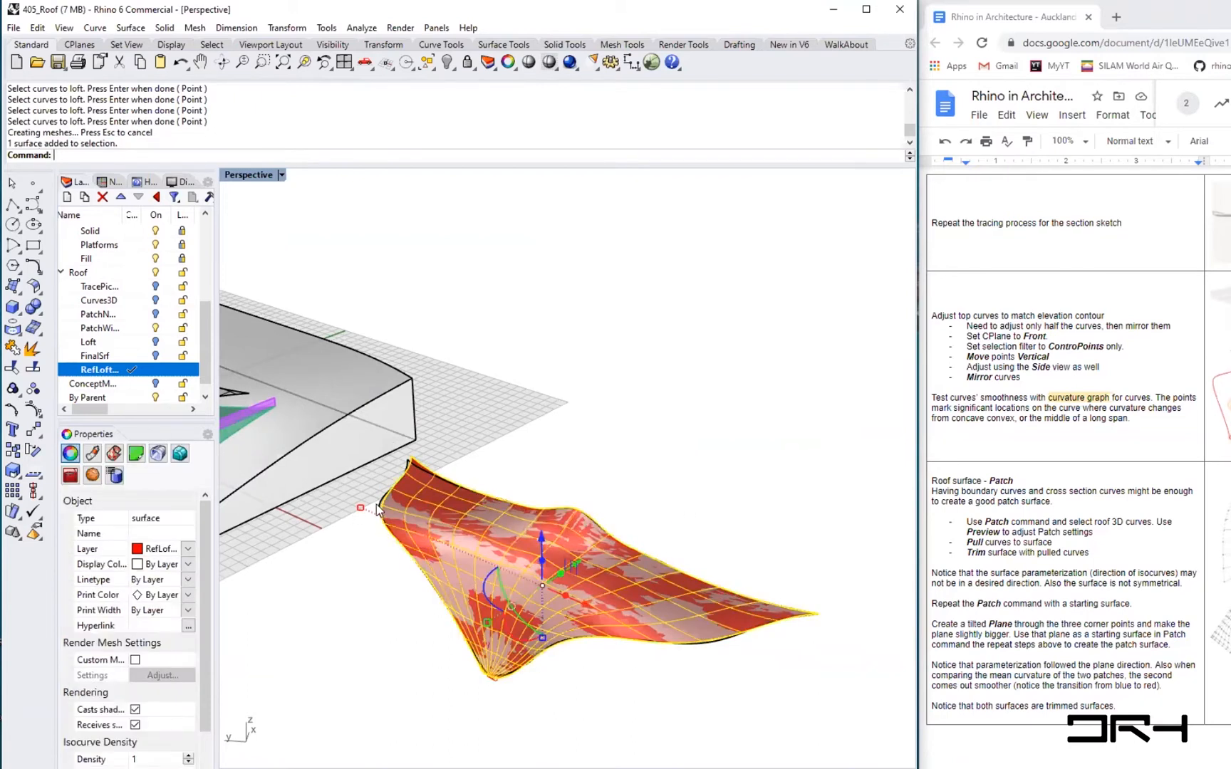
scroll(380, 509, up, 3)
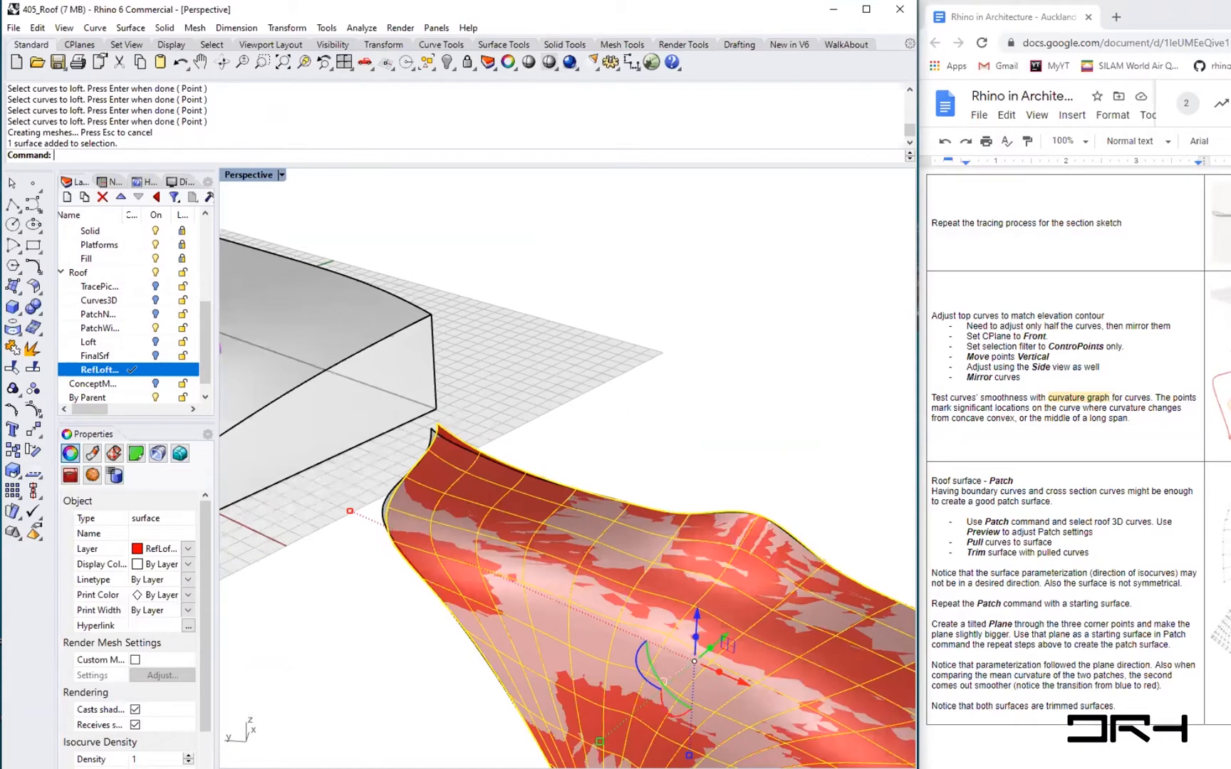
click(381, 507)
scroll(377, 509, down, 3)
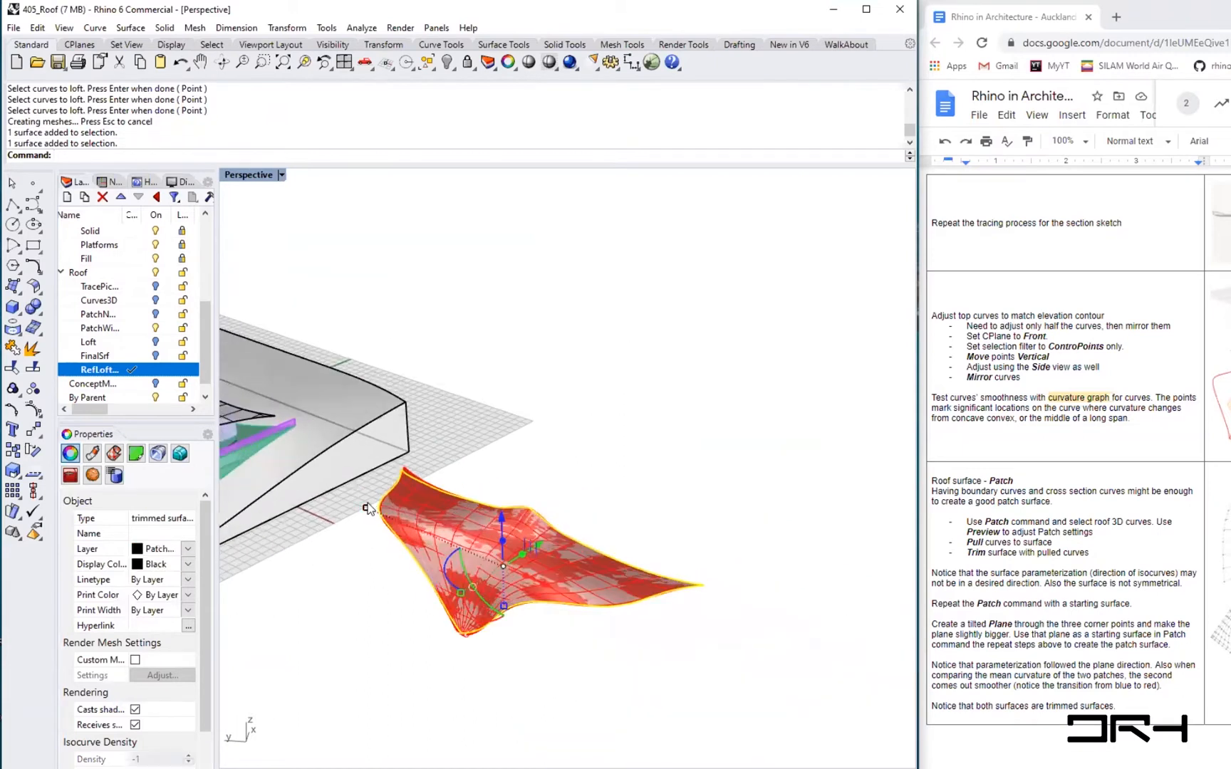
text(Hide)
key(Return)
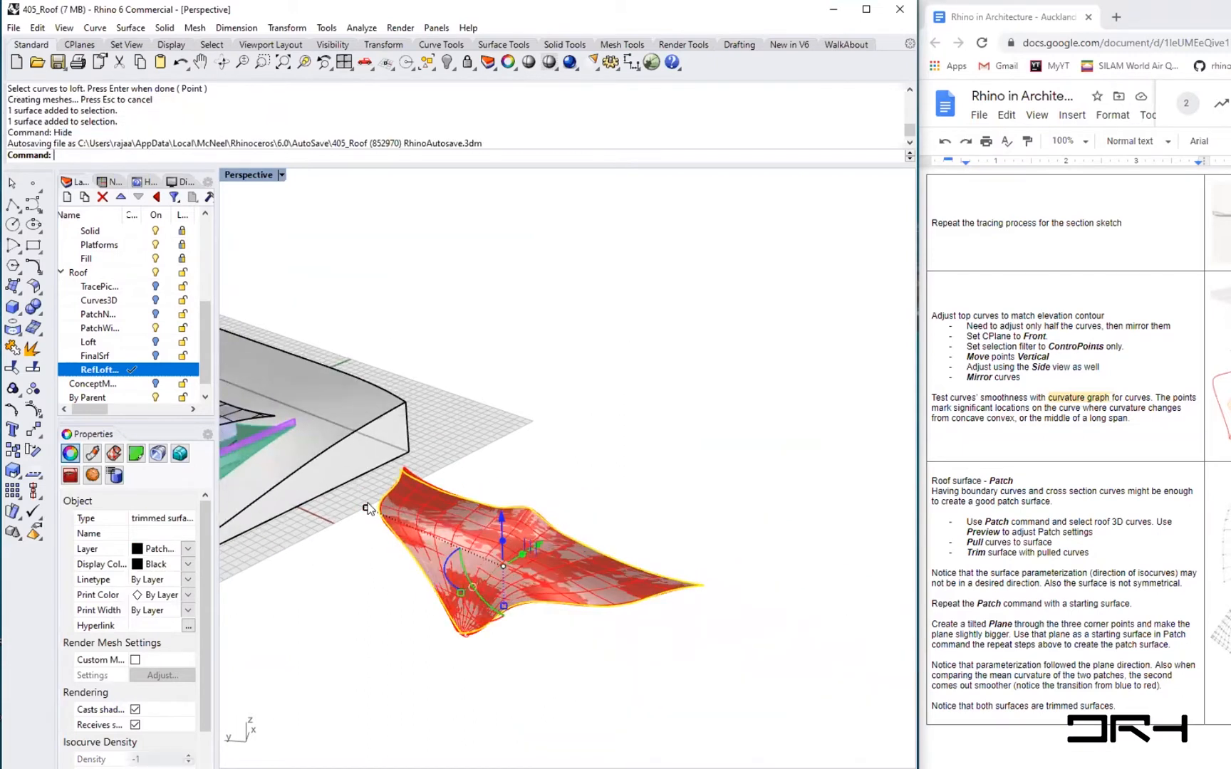
scroll(493, 524, up, 3)
right_drag(492, 530, 551, 531)
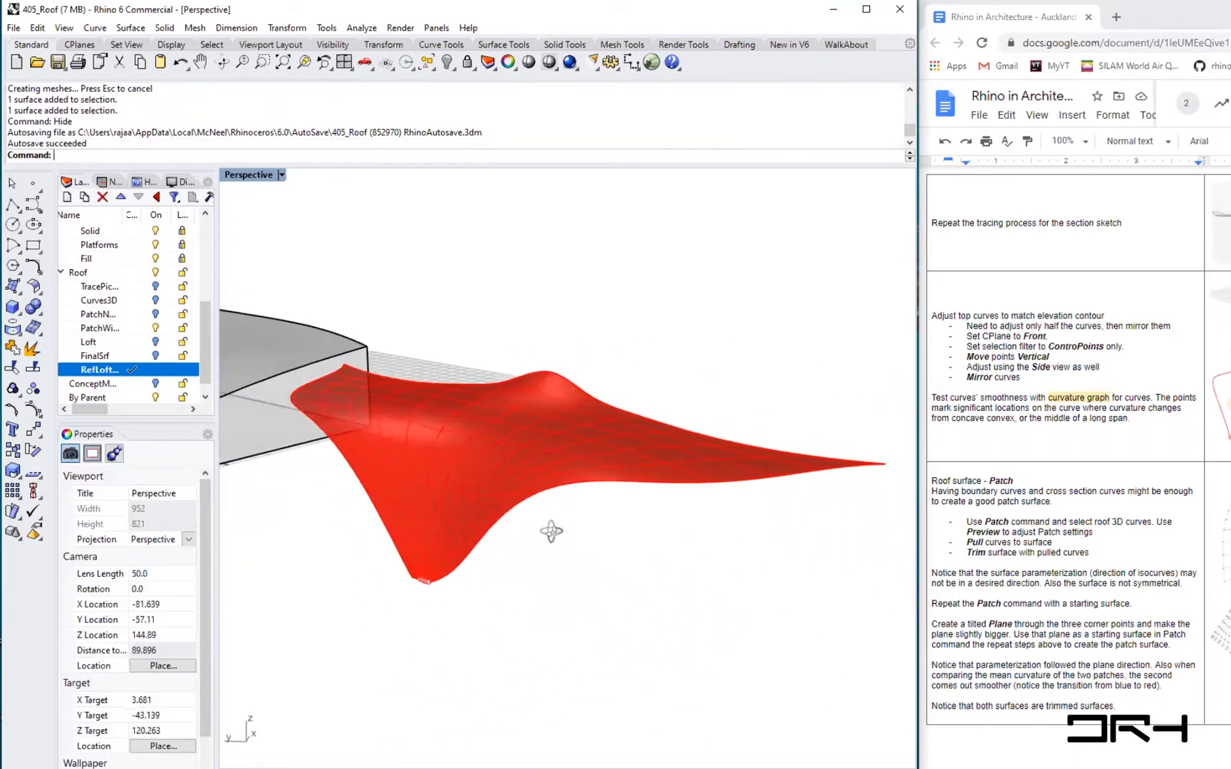
- Show the hidden loft and trimmed patch surfaces again
scroll(455, 515, down, 4)
mouse_move(455, 516)
right_down()
mouse_move(435, 496)
mouse_move(433, 509)
right_up()
text(Show)
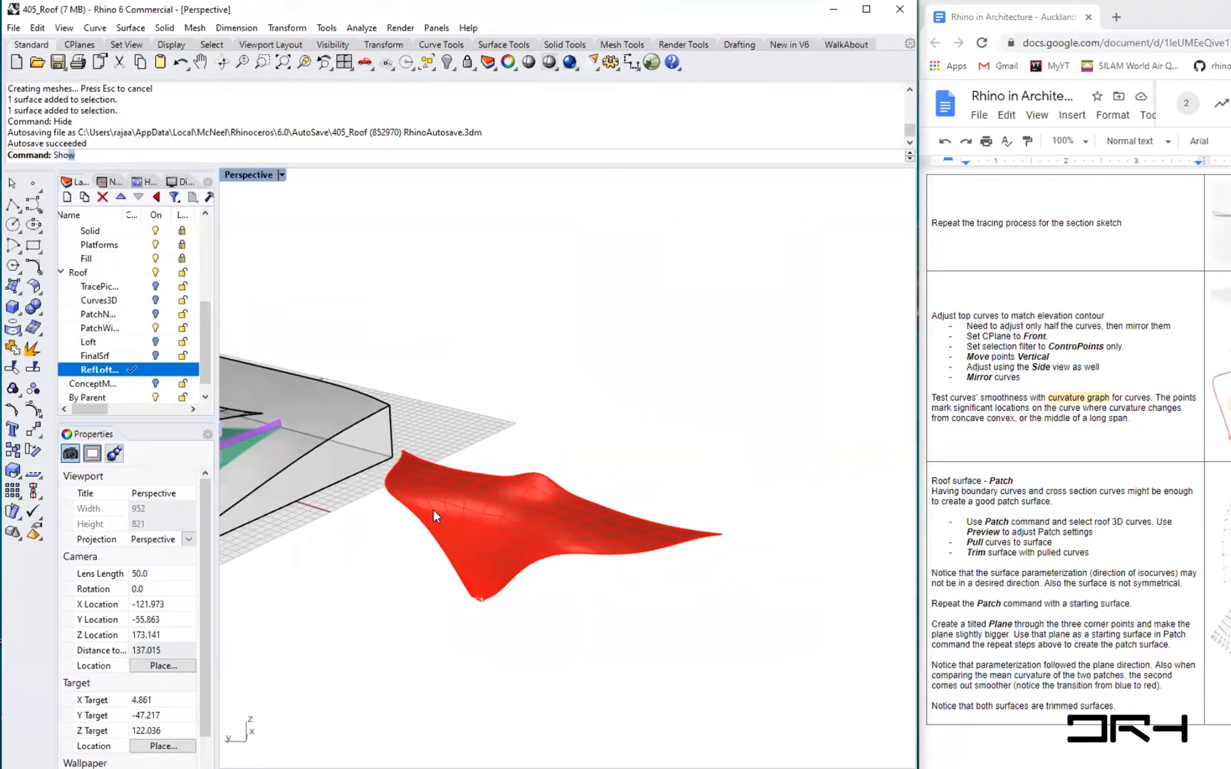
key(Return)
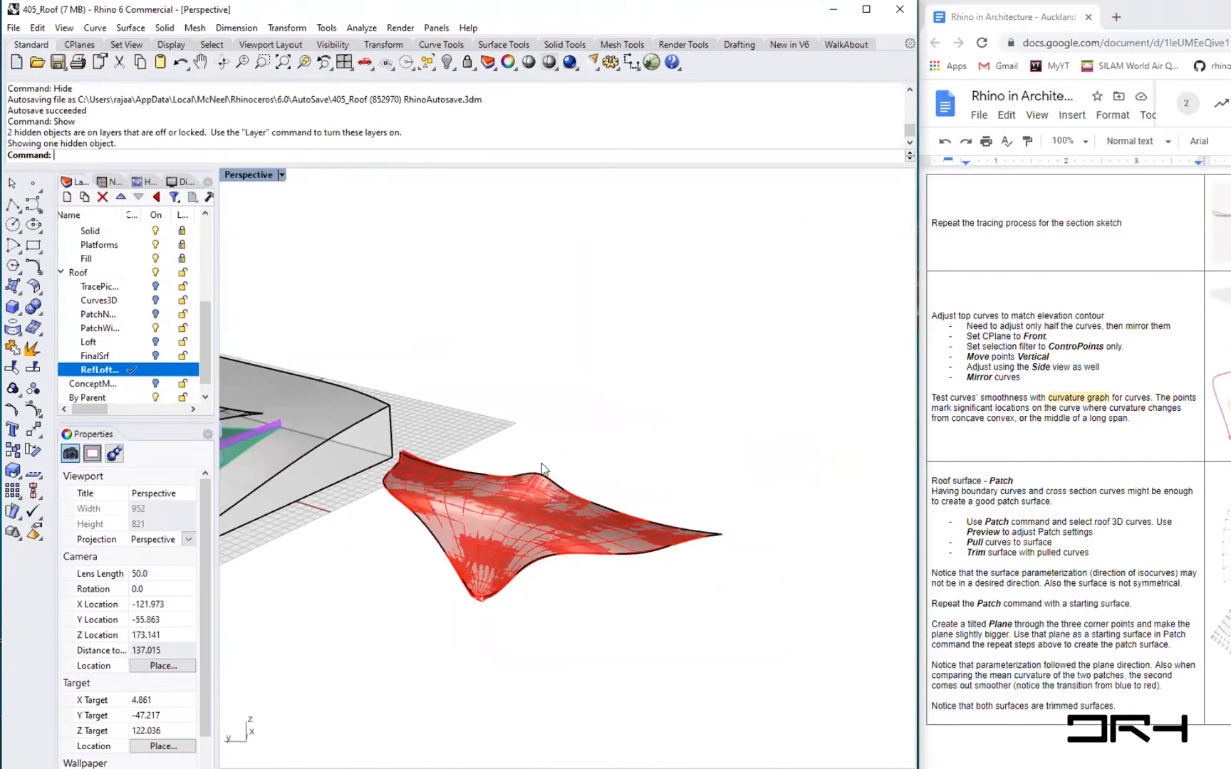
- Move the trimmed patch surface up and away from the loft surface so both can be compared side by side
scroll(541, 468, up, 3)
click(572, 500)
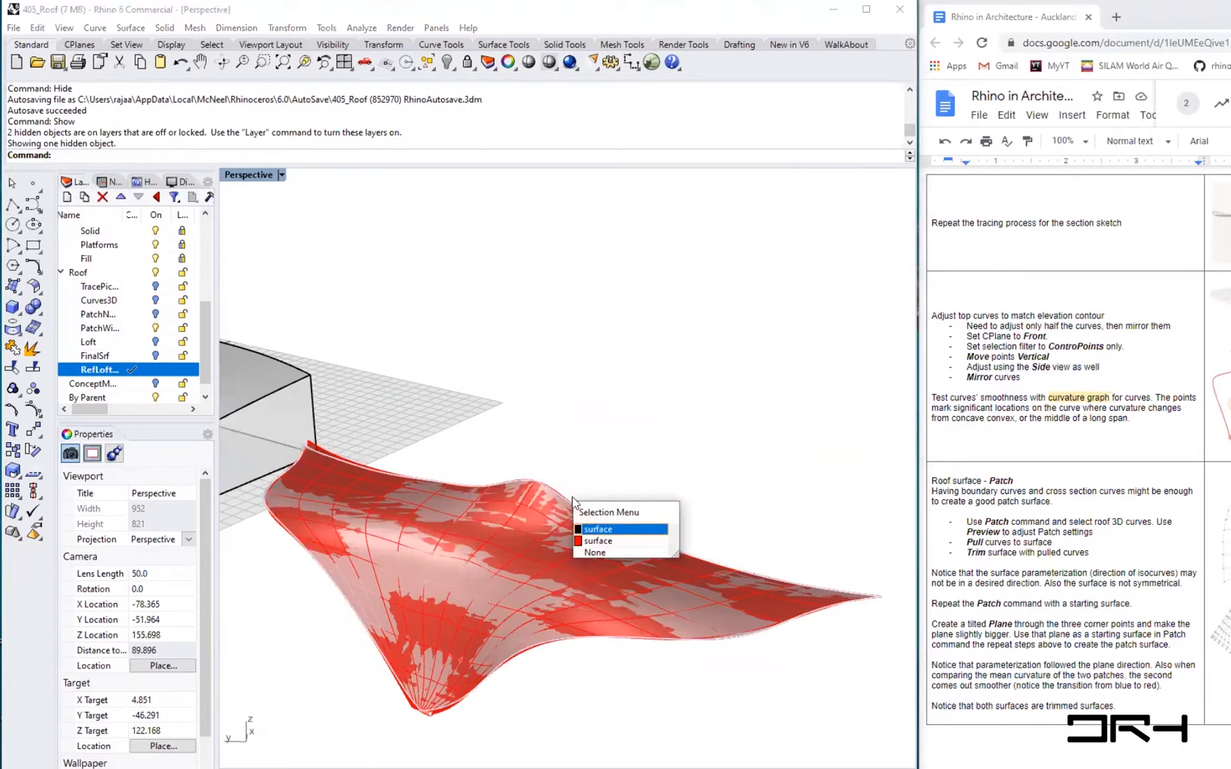
click(598, 529)
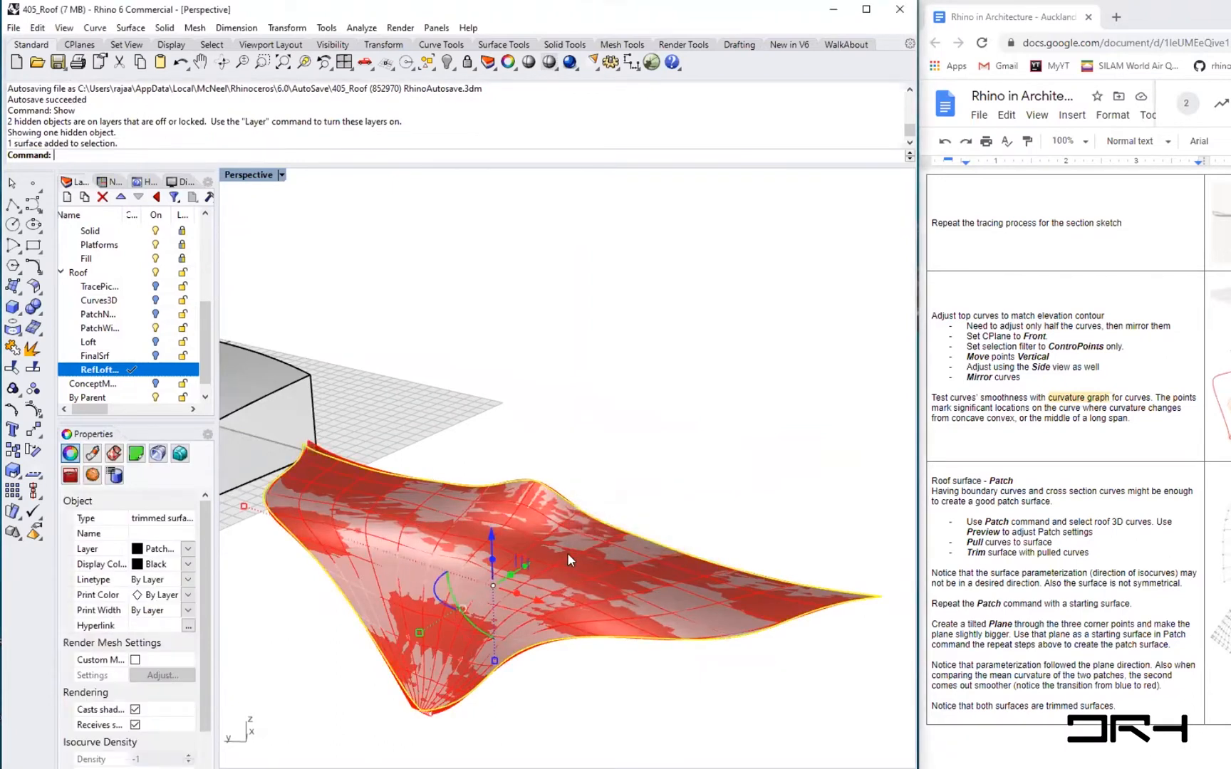
drag(493, 586, 737, 396)
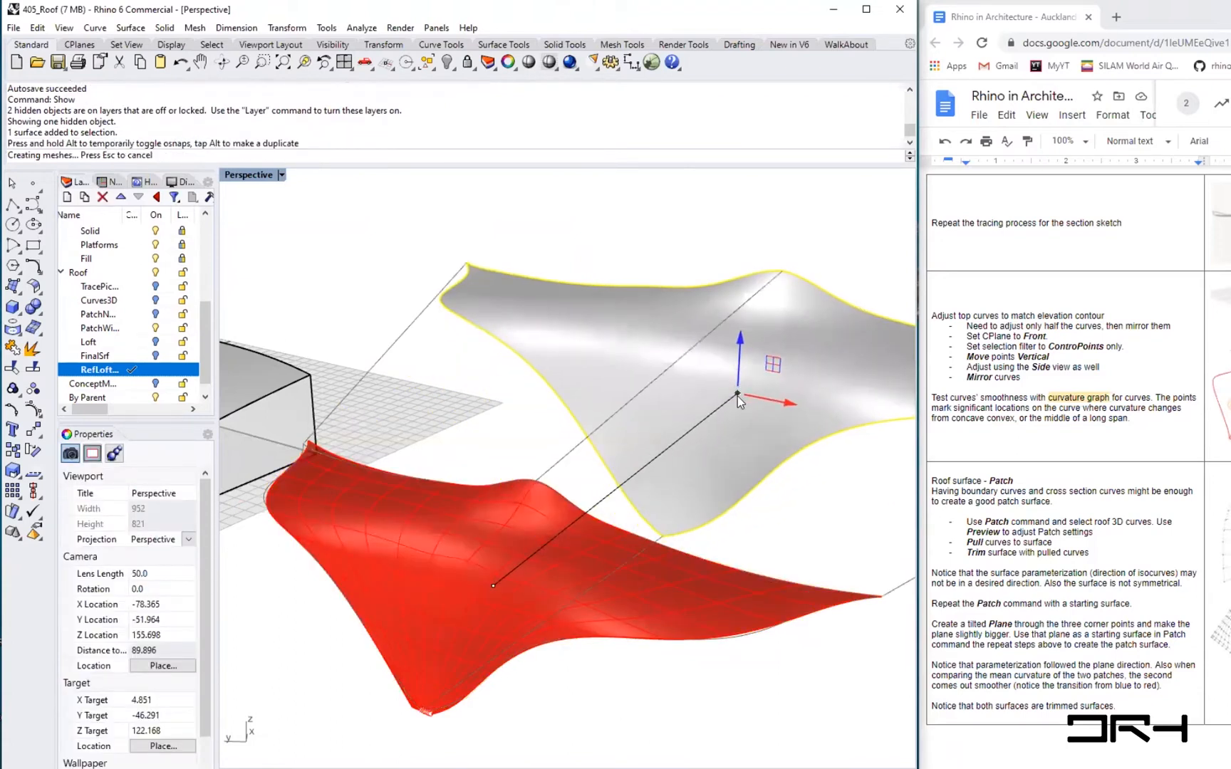
key(ctrl+z)
right_drag(693, 602, 604, 597)
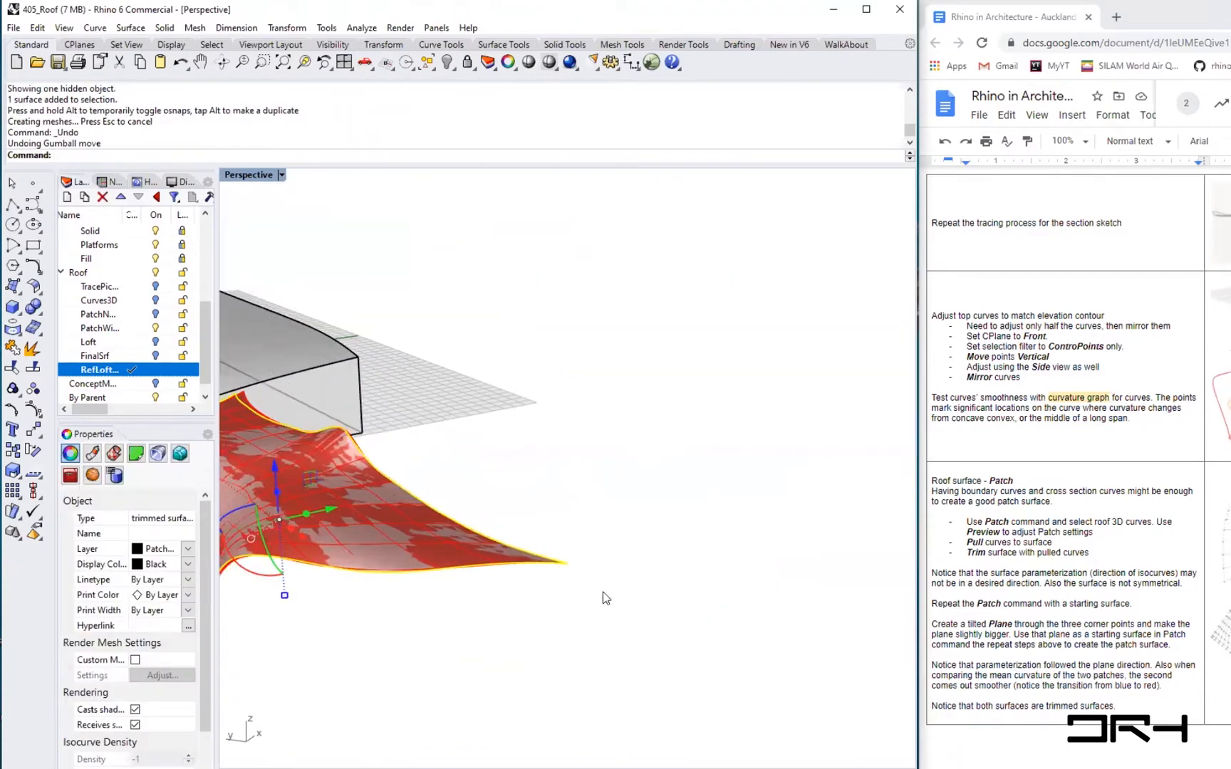
drag(329, 503, 518, 652)
click(519, 653)
right_drag(452, 619, 469, 626)
scroll(470, 625, down, 2)
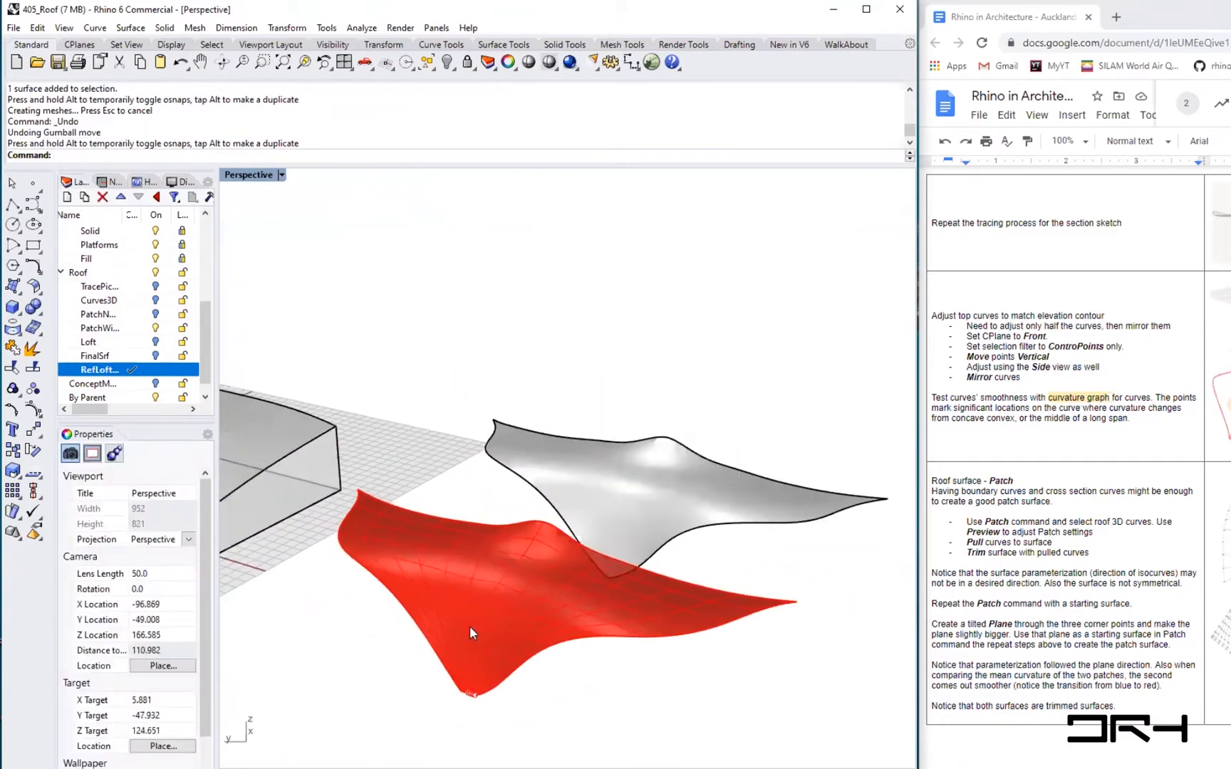
- Select the loft and patch surfaces and inspect the loft's isocurve density properties
right_drag(538, 607, 563, 591)
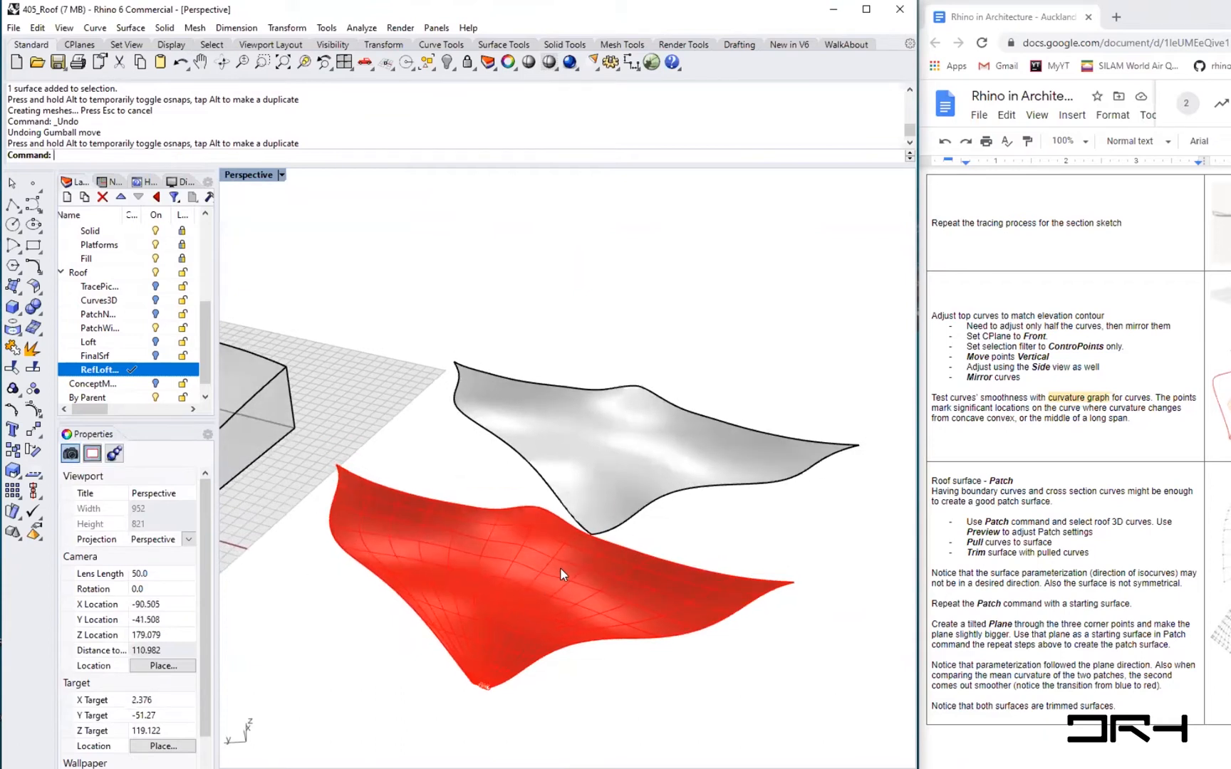
click(560, 567)
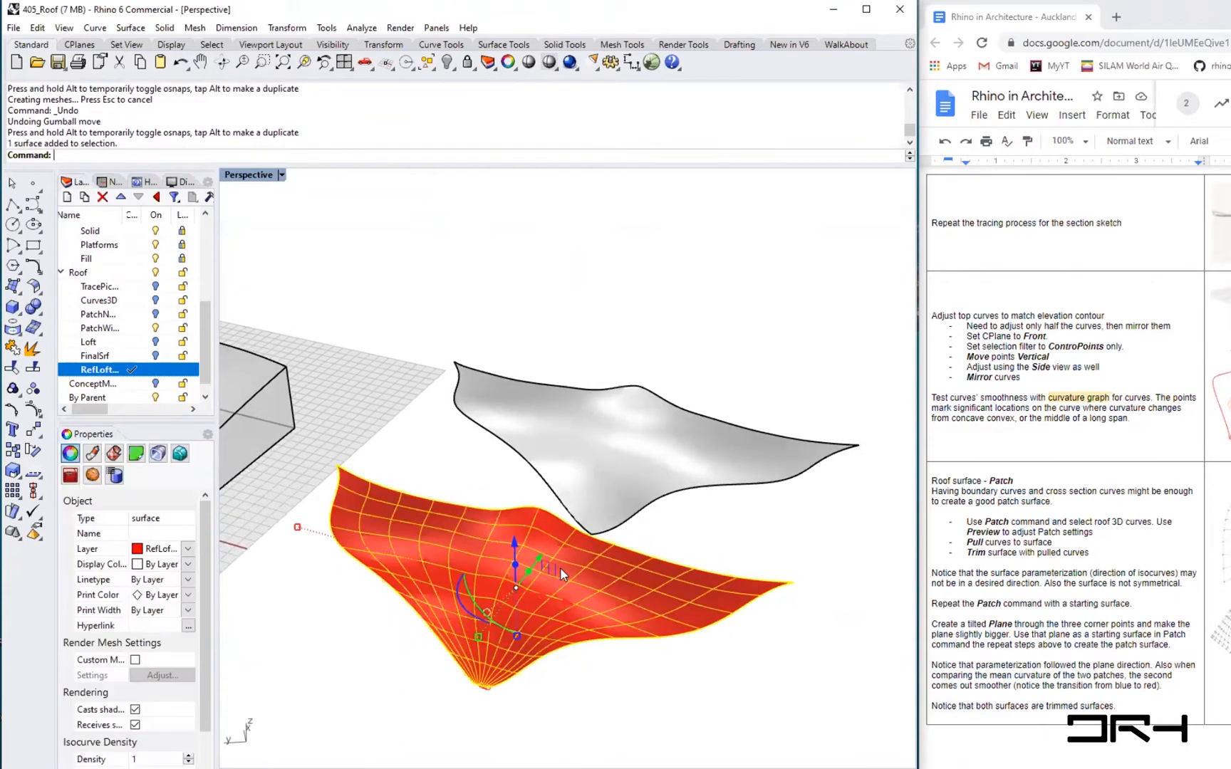
click(631, 441)
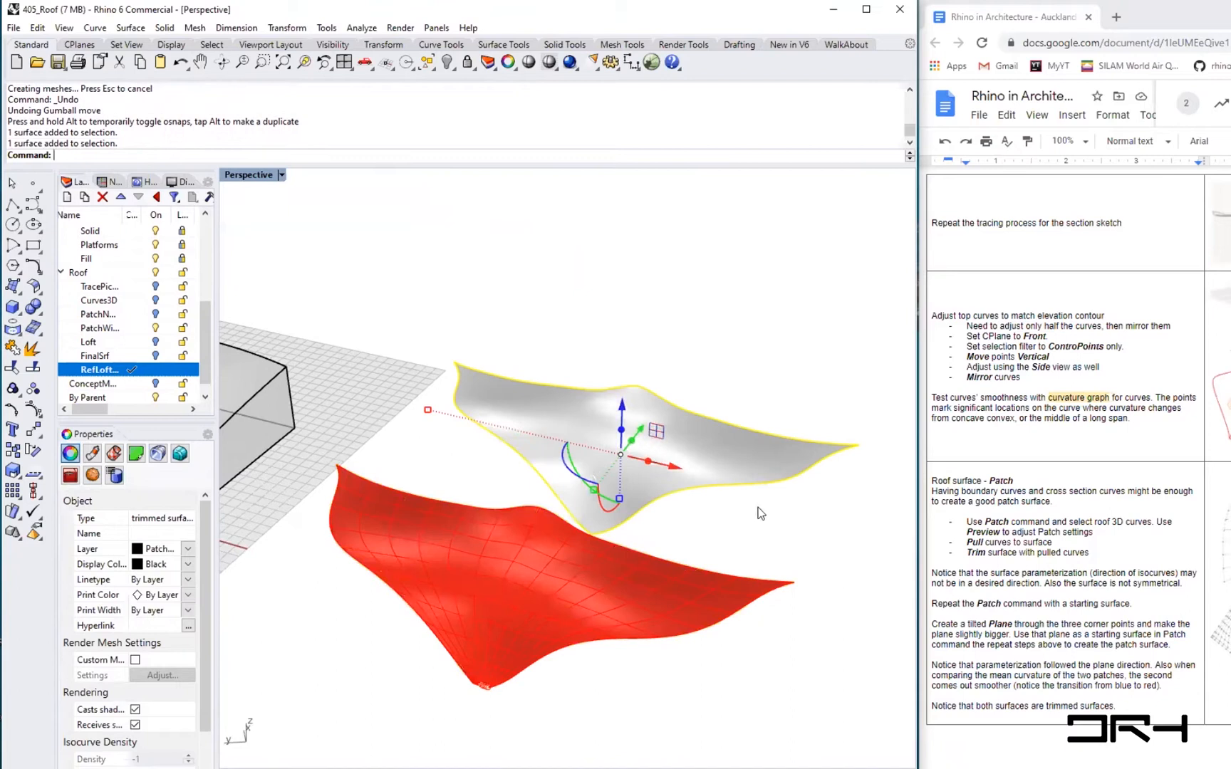
click(525, 559)
scroll(204, 714, down, 2)
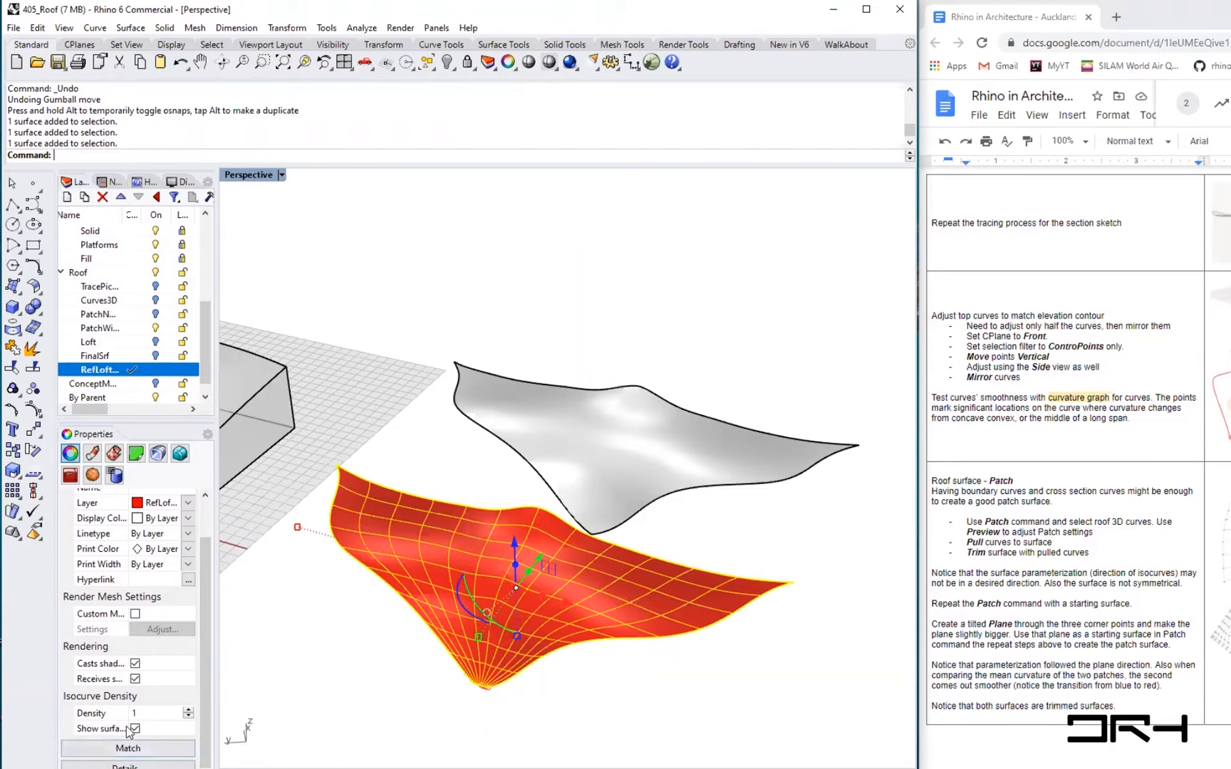
click(648, 700)
right_drag(648, 699, 545, 707)
scroll(384, 506, up, 3)
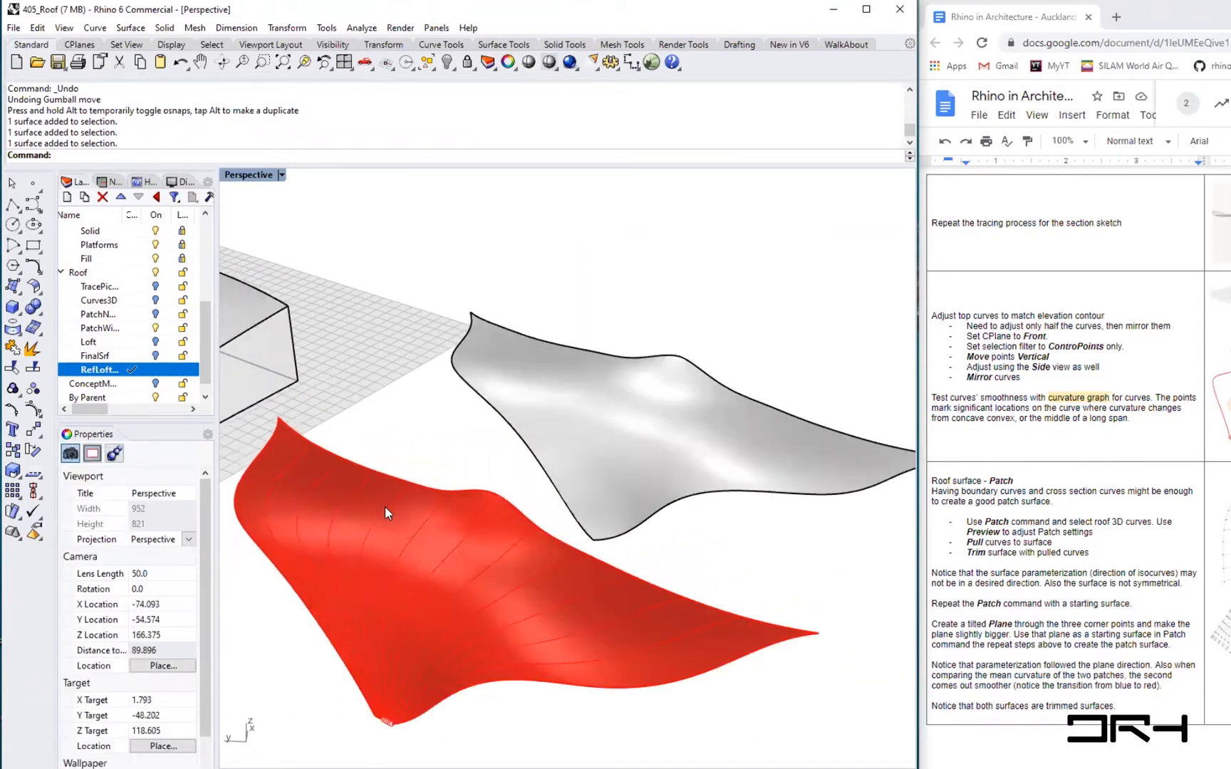
scroll(385, 506, down, 3)
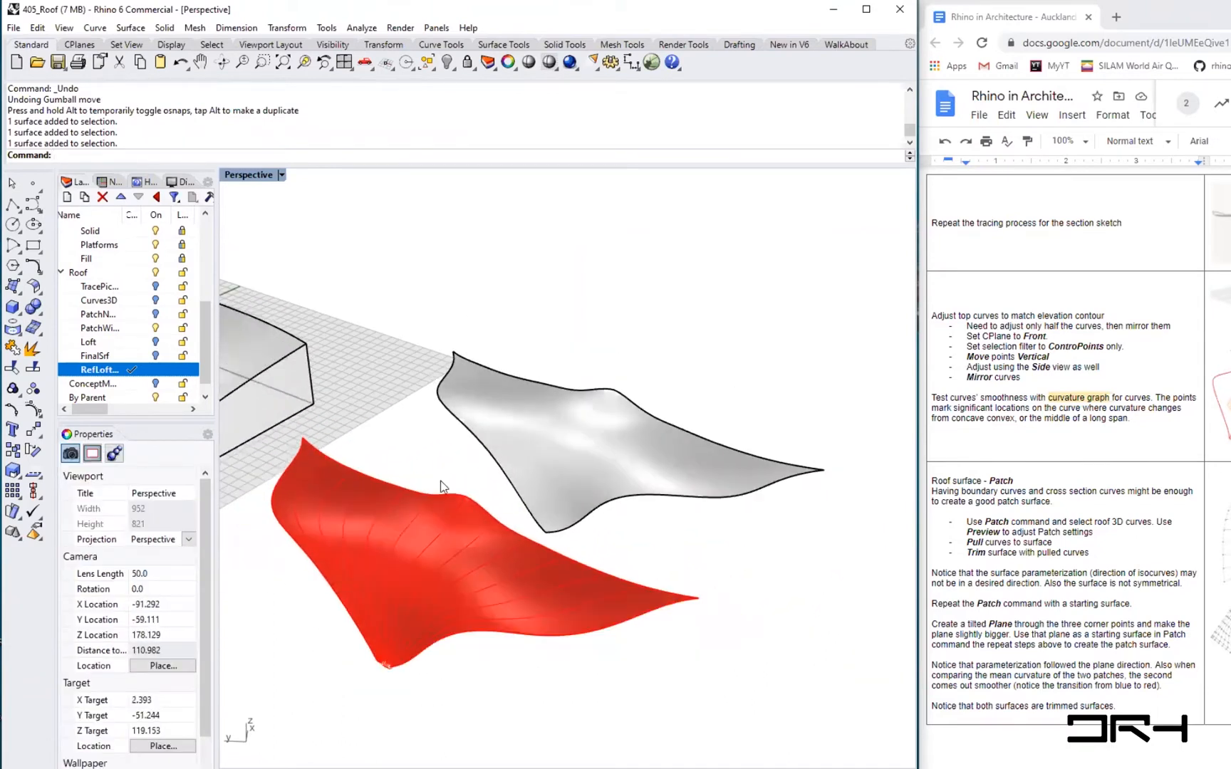
- Run Curvature Analysis on both the loft surface and the trimmed patch surface
click(362, 28)
mouse_move(385, 77)
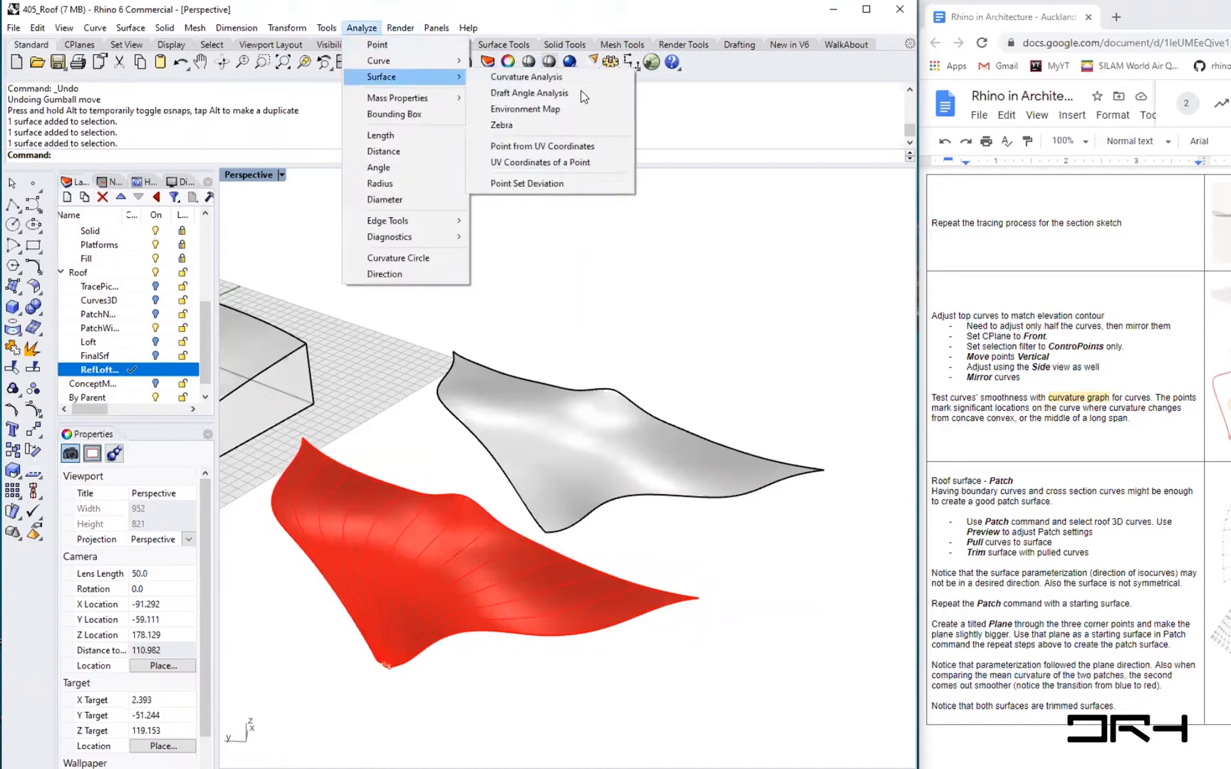
click(527, 77)
click(417, 545)
click(574, 480)
key(Return)
drag(520, 326, 756, 185)
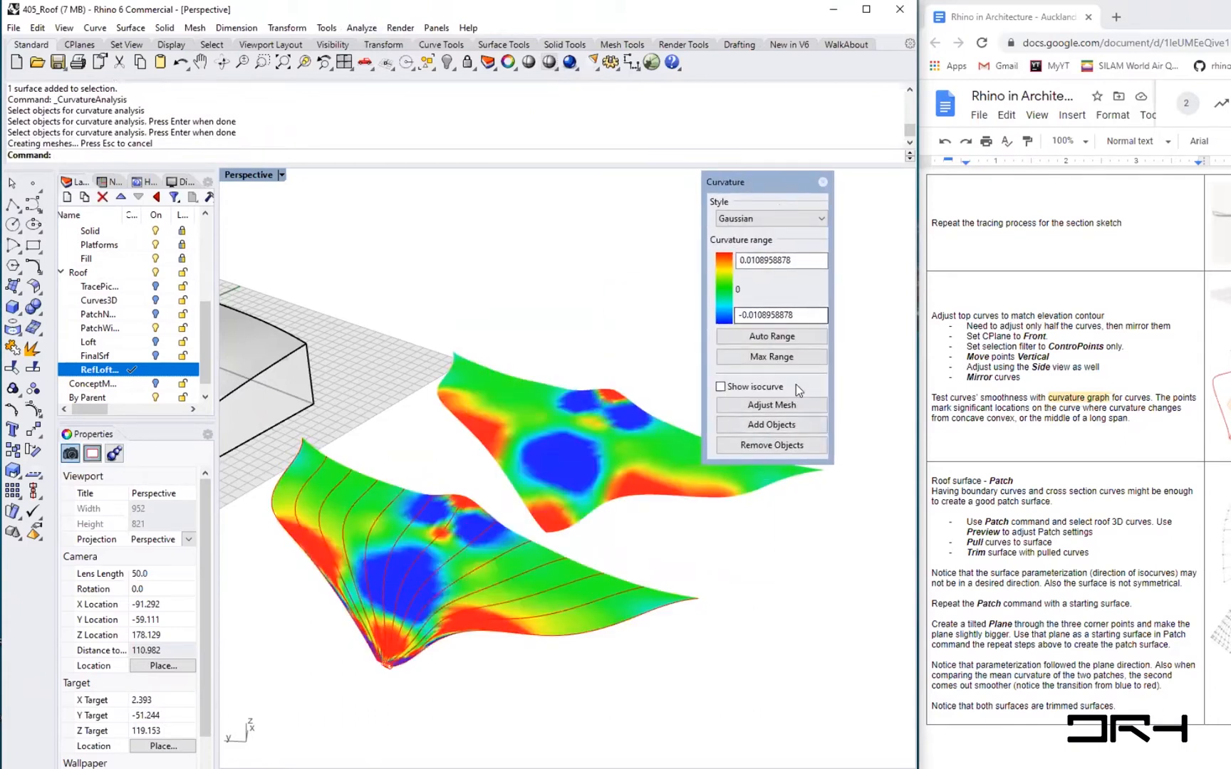
- Adjust the analysis mesh, setting the minimum initial grid quads to 5000
click(773, 404)
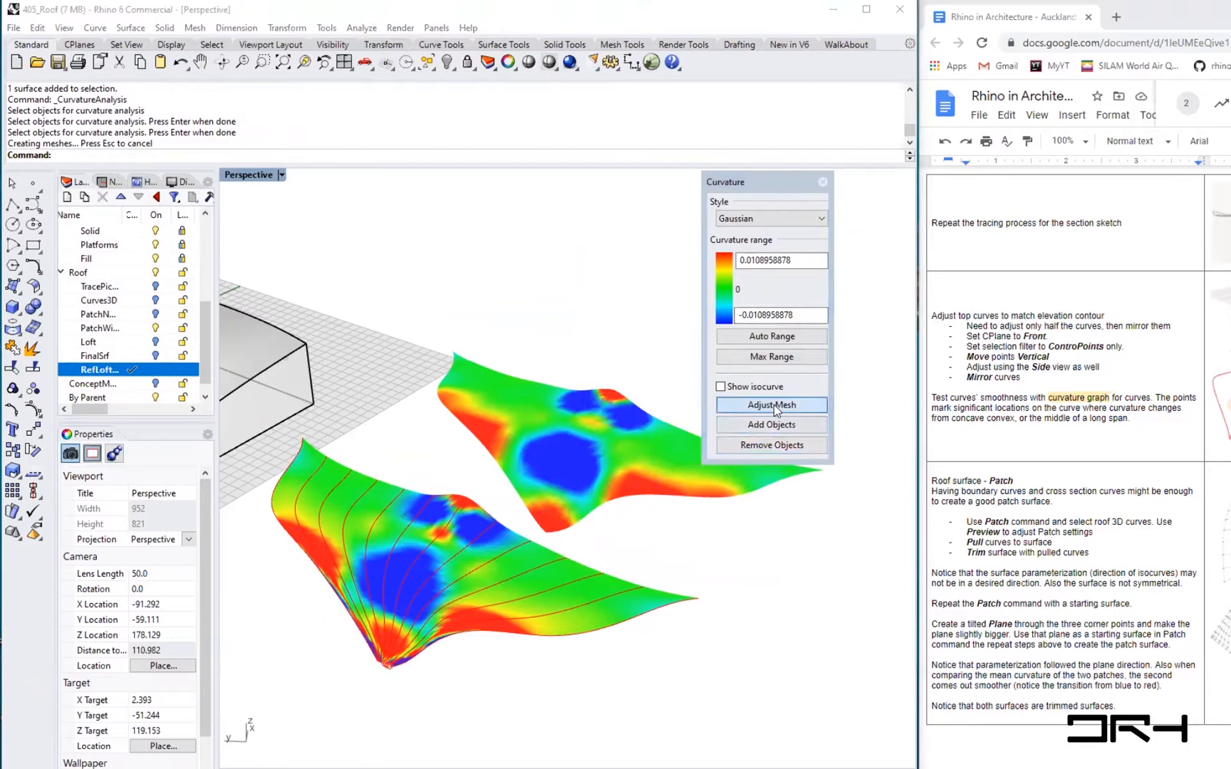
double_click(762, 461)
text(5000)
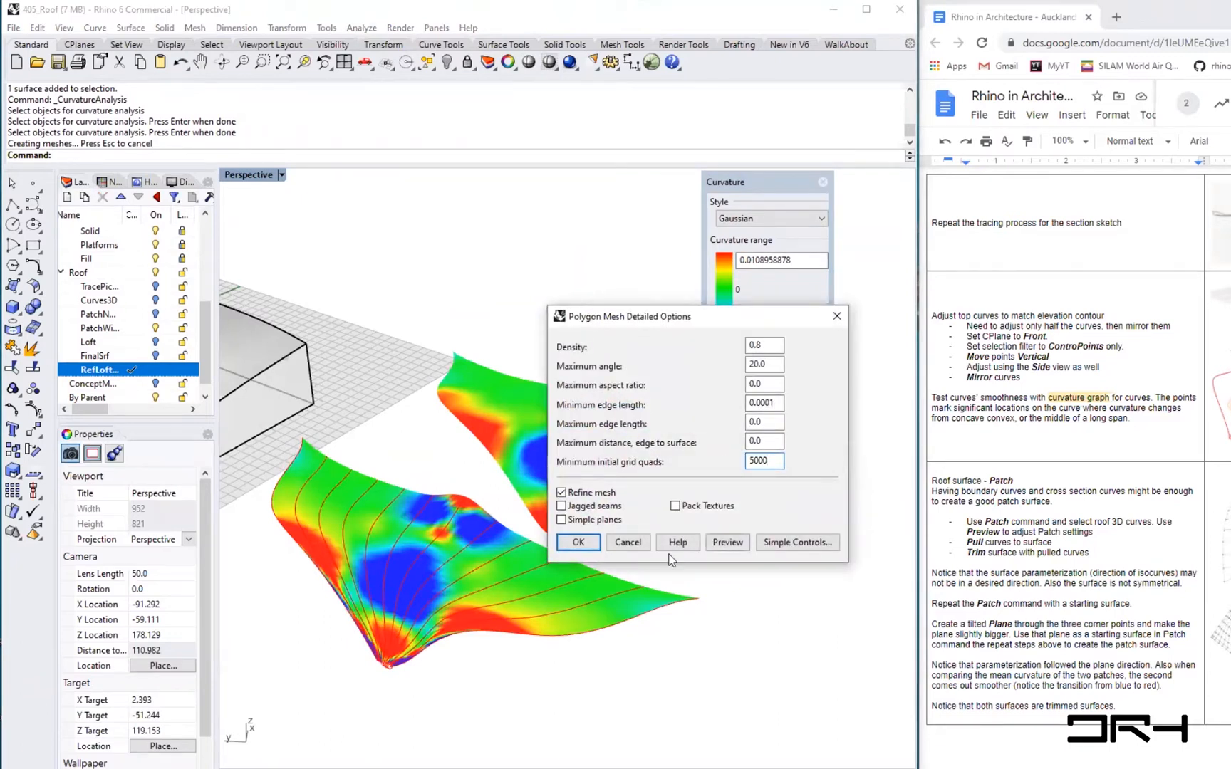
click(577, 543)
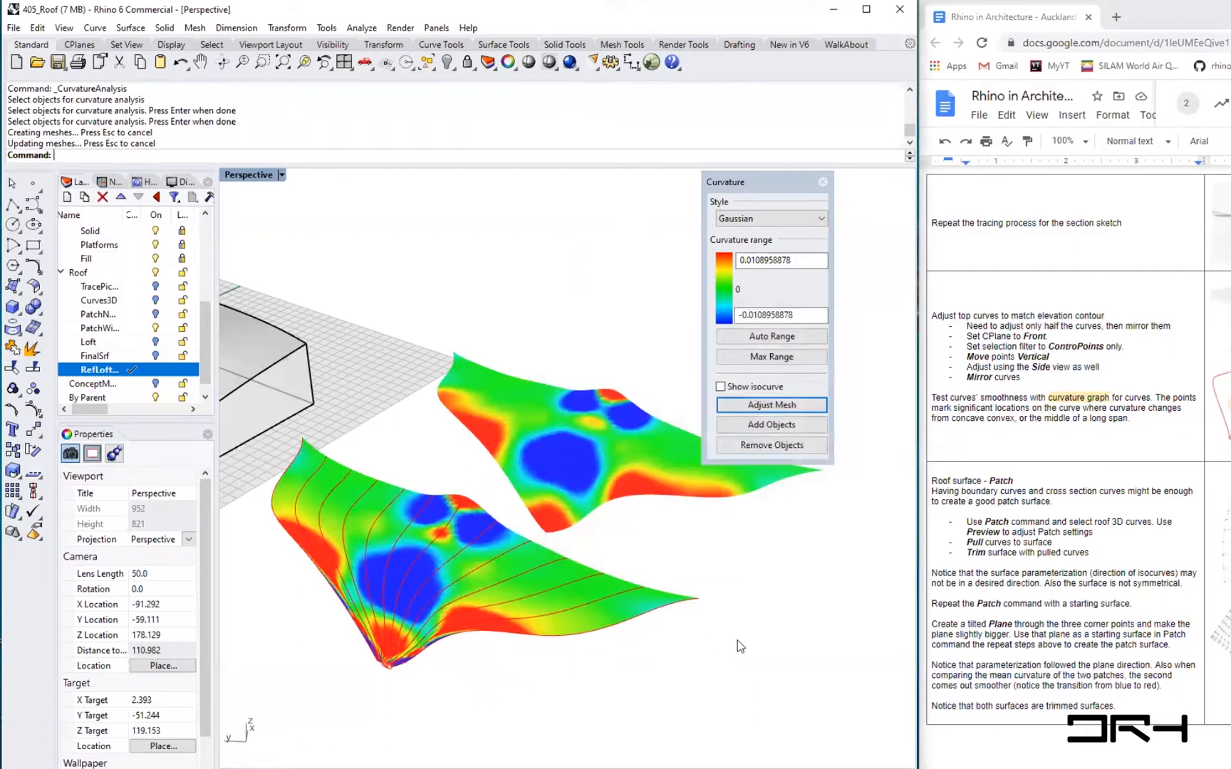
- Examine the Gaussian curvature colours across both roof surfaces
right_drag(388, 662, 439, 674)
shift+right_drag(780, 695, 496, 665)
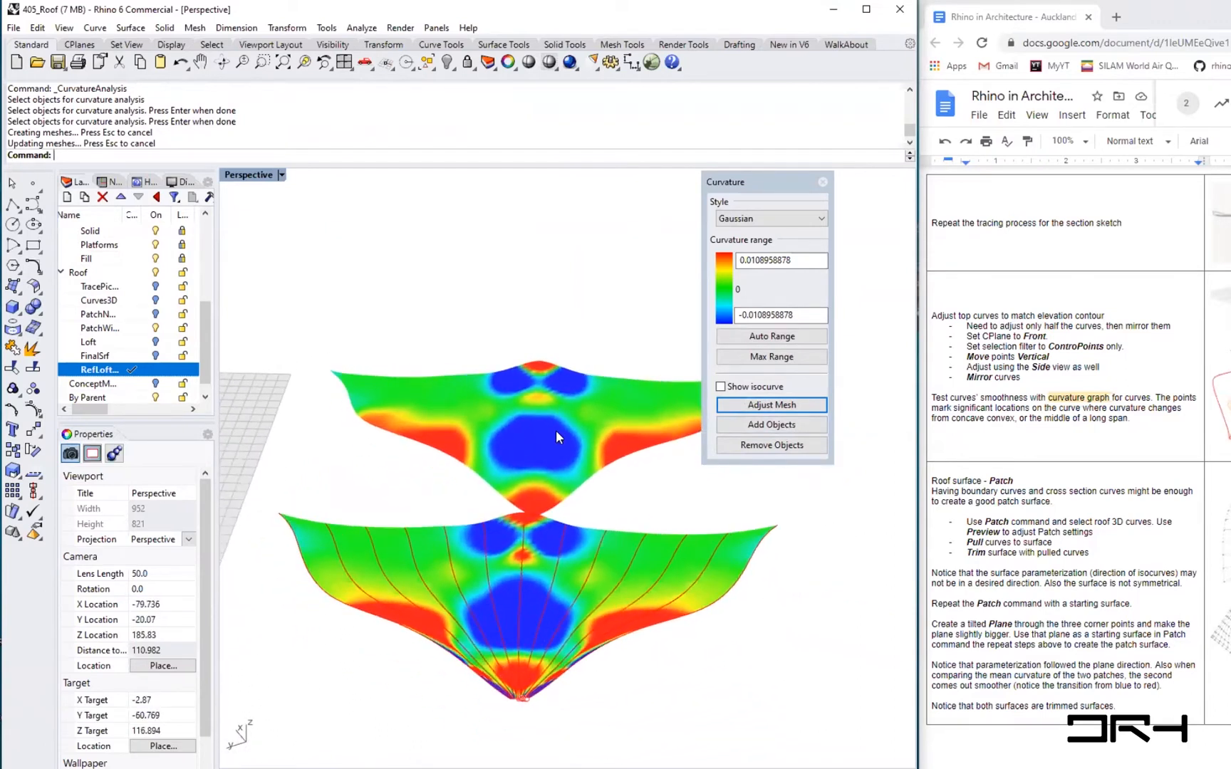
scroll(570, 570, up, 3)
right_drag(676, 636, 706, 637)
shift+right_drag(457, 636, 531, 524)
right_drag(783, 619, 725, 604)
shift+right_drag(560, 385, 584, 426)
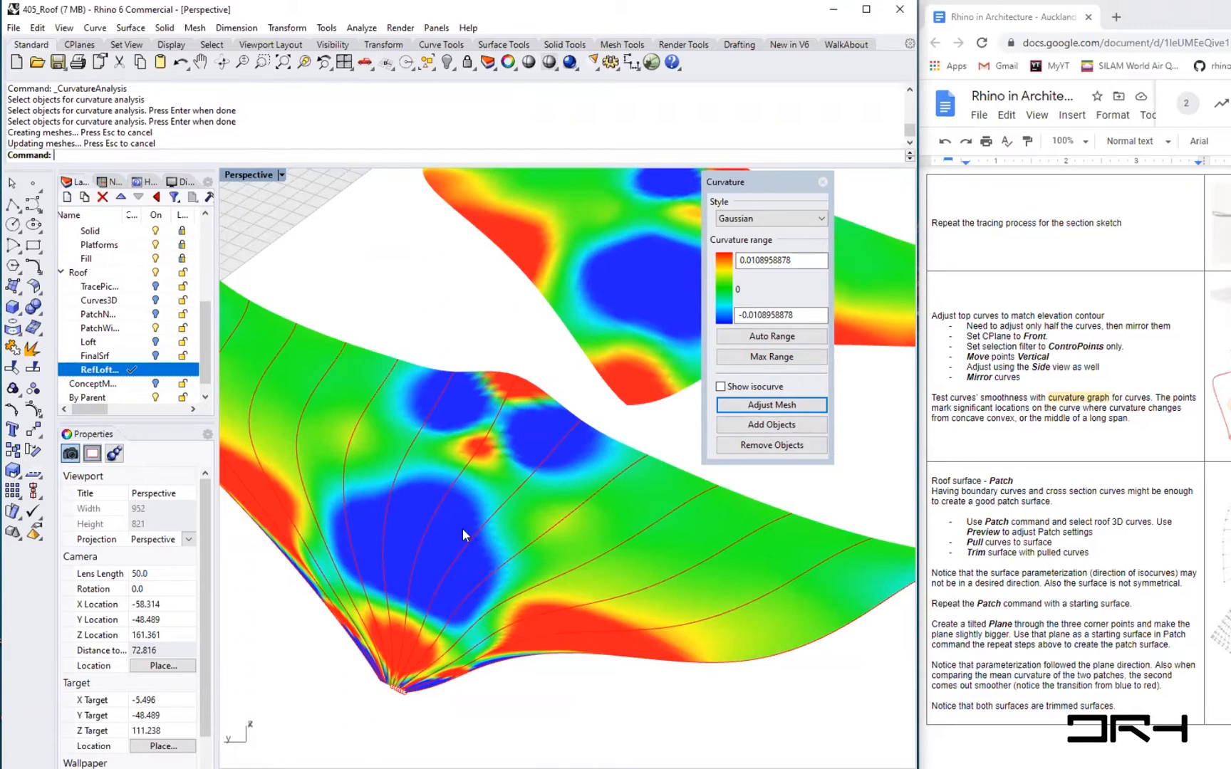
scroll(466, 487, up, 2)
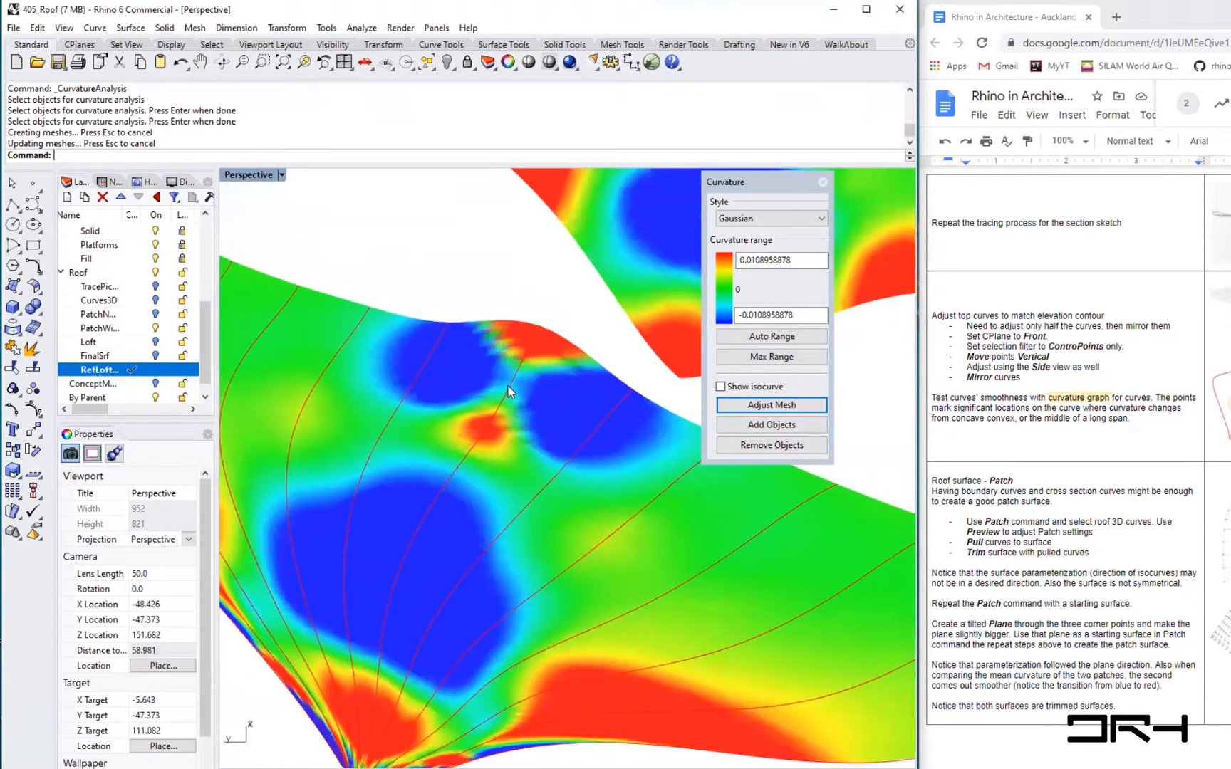
- Select a central tween curve and raise its top control point to smooth the loft's curvature
click(510, 386)
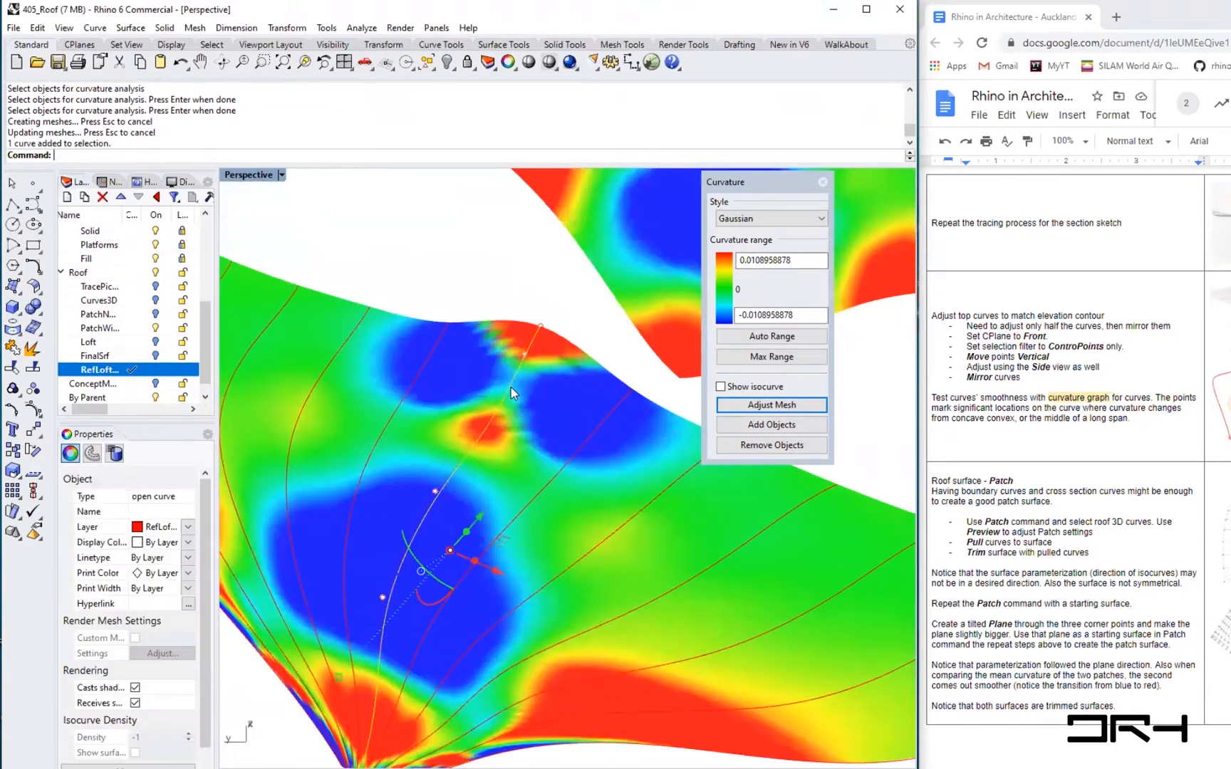
click(539, 326)
mouse_move(540, 326)
mouse_down()
mouse_move(539, 269)
mouse_move(540, 306)
mouse_up()
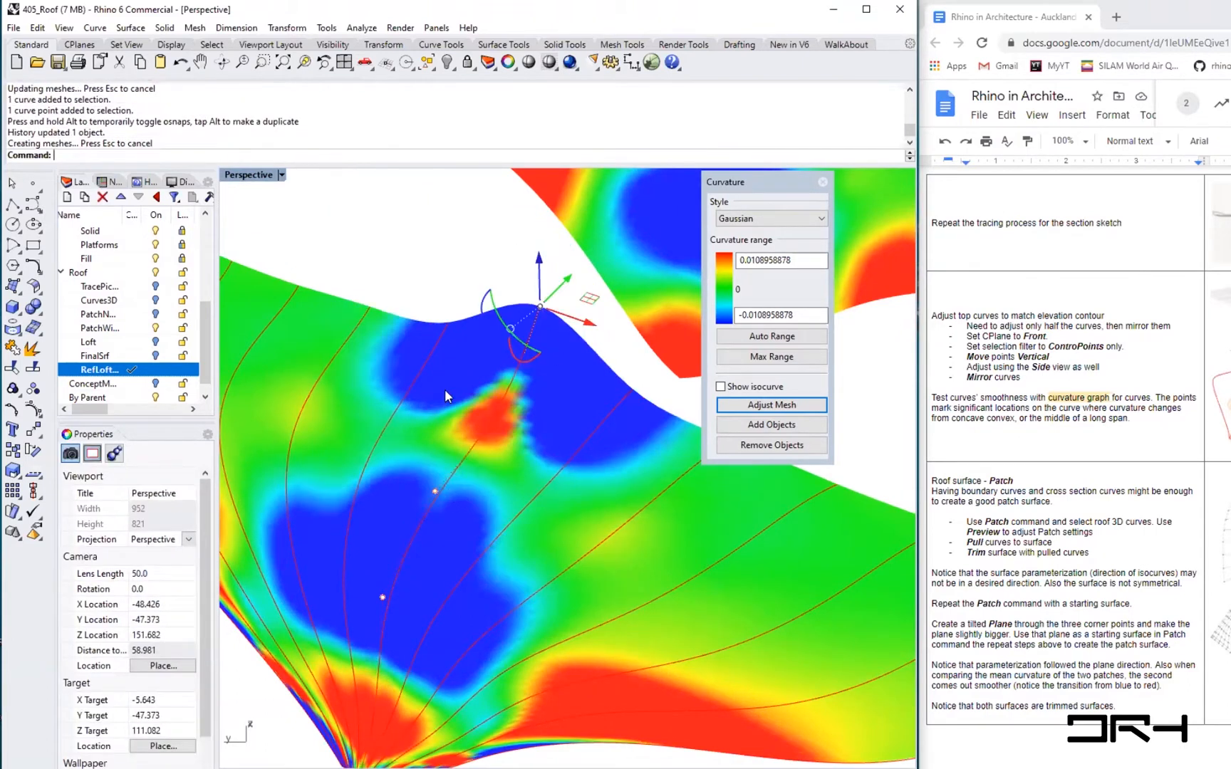
- Select the outer edge tween curve and drag a control point near its tip outward and down
right_drag(552, 577, 493, 544)
scroll(452, 513, down, 4)
right_drag(572, 520, 445, 459)
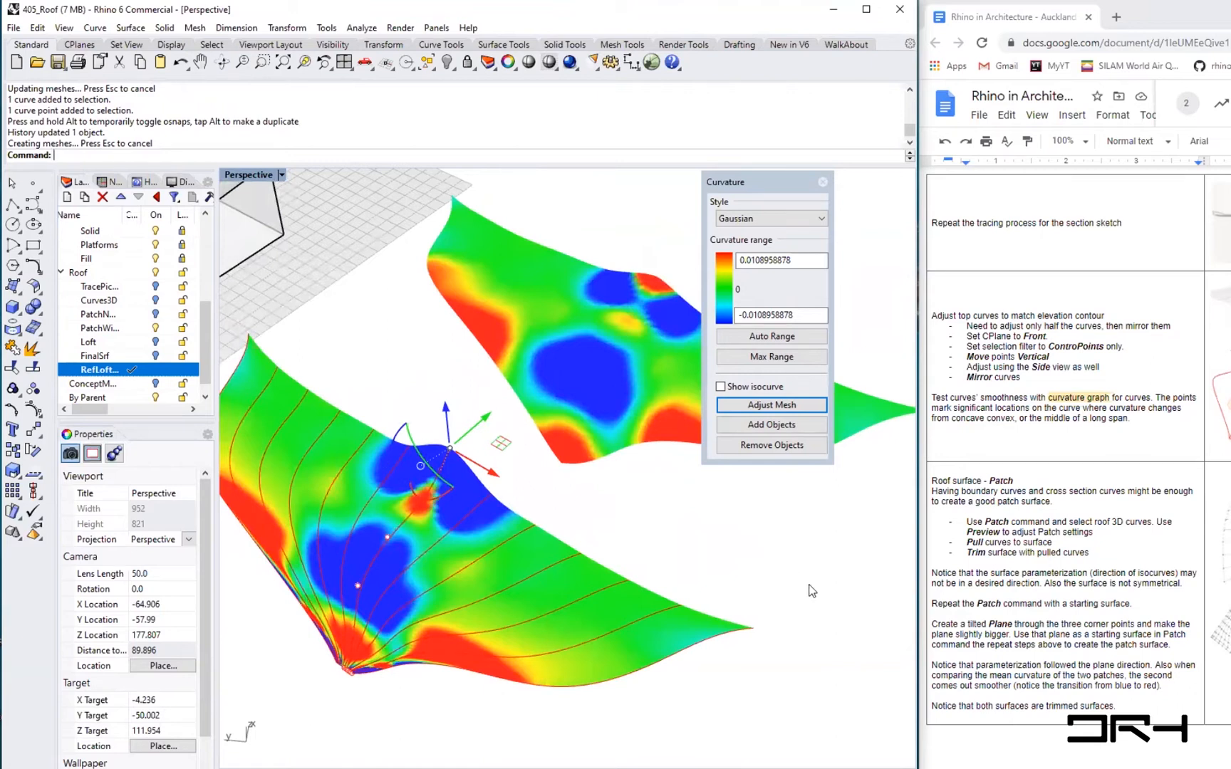
click(768, 654)
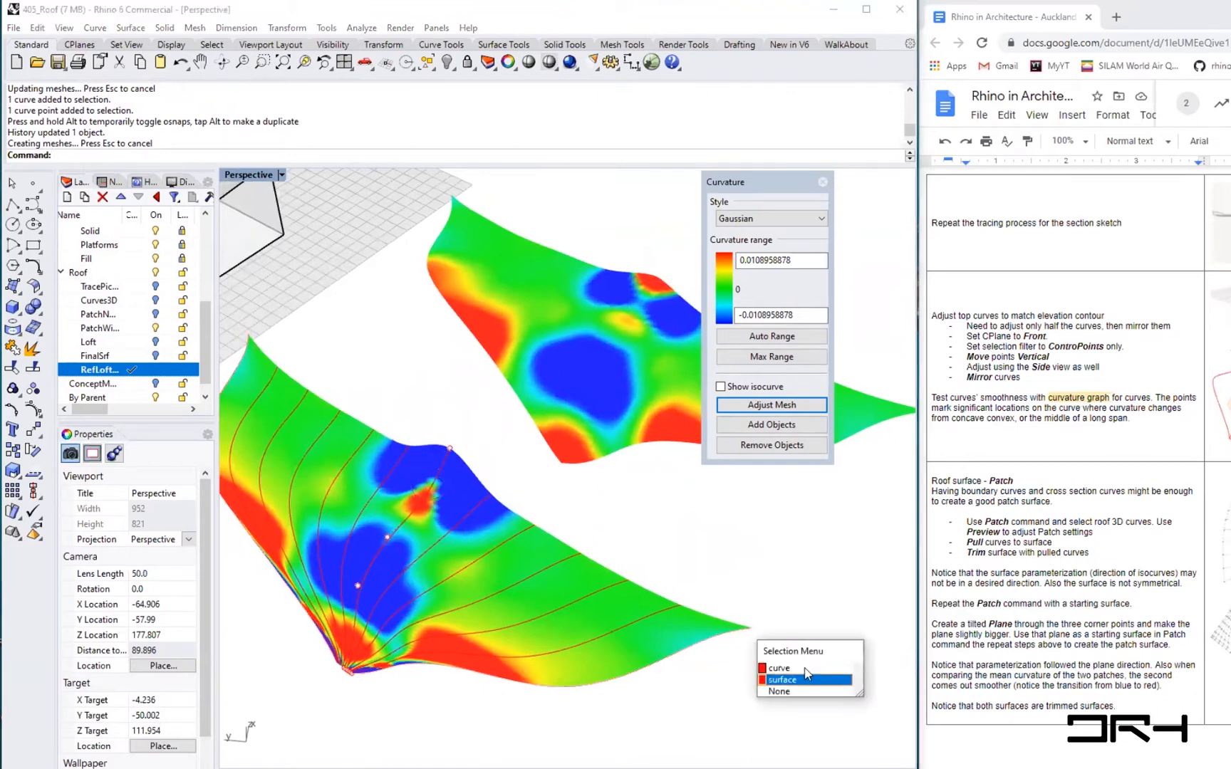
click(780, 670)
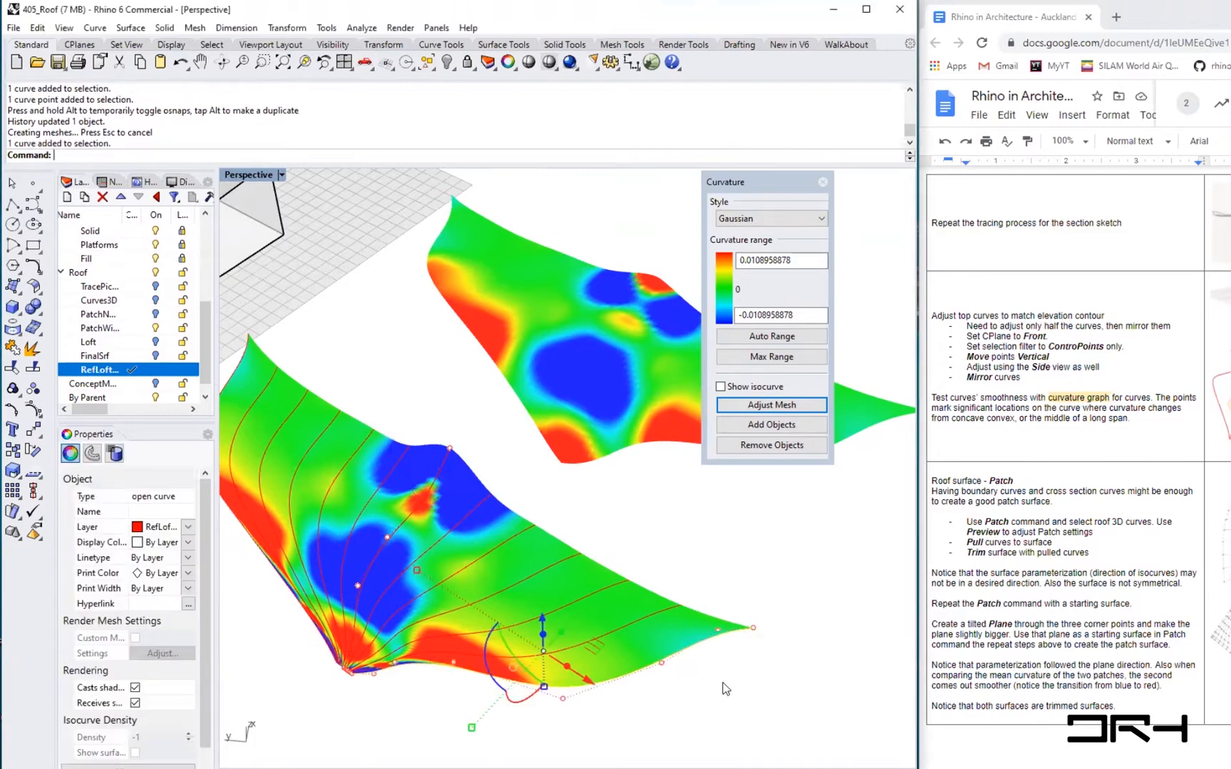
scroll(759, 634, up, 3)
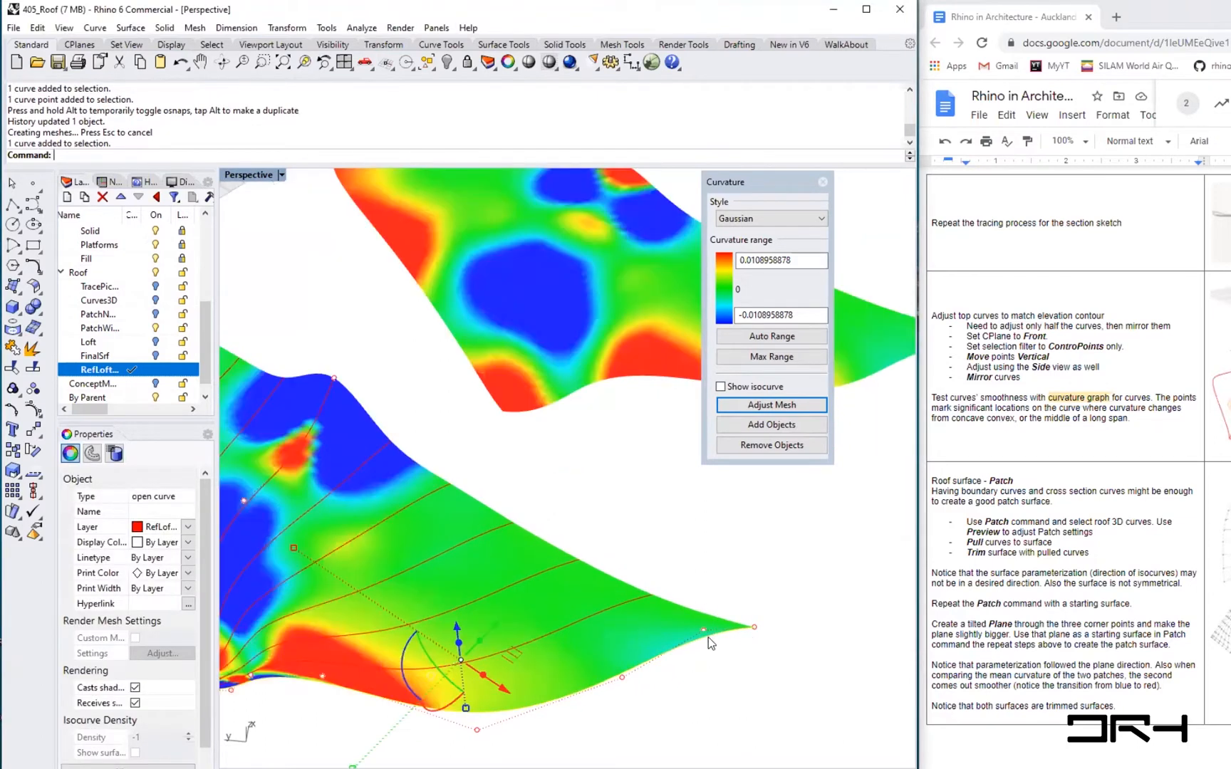
click(705, 631)
drag(704, 632, 753, 669)
- Inspect the updated loft's curvature, then close the Curvature Analysis and view the shaded surfaces
scroll(620, 645, down, 3)
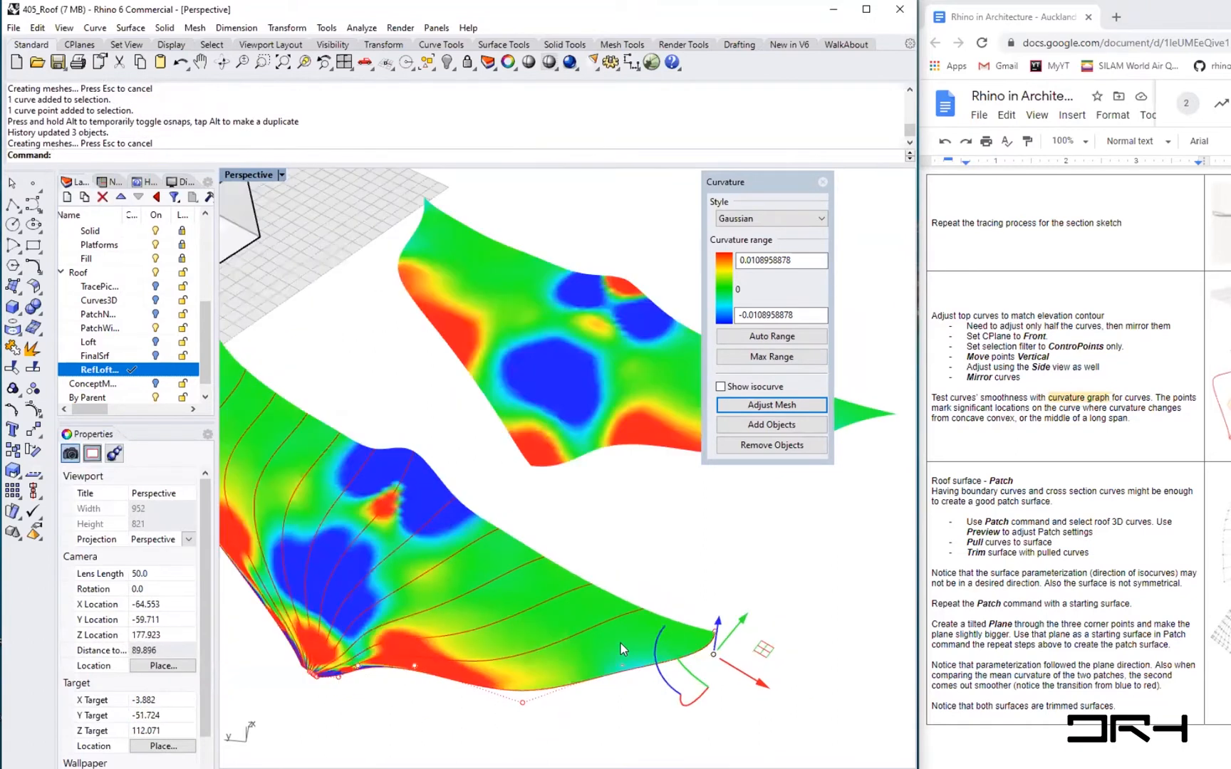
scroll(293, 464, up, 7)
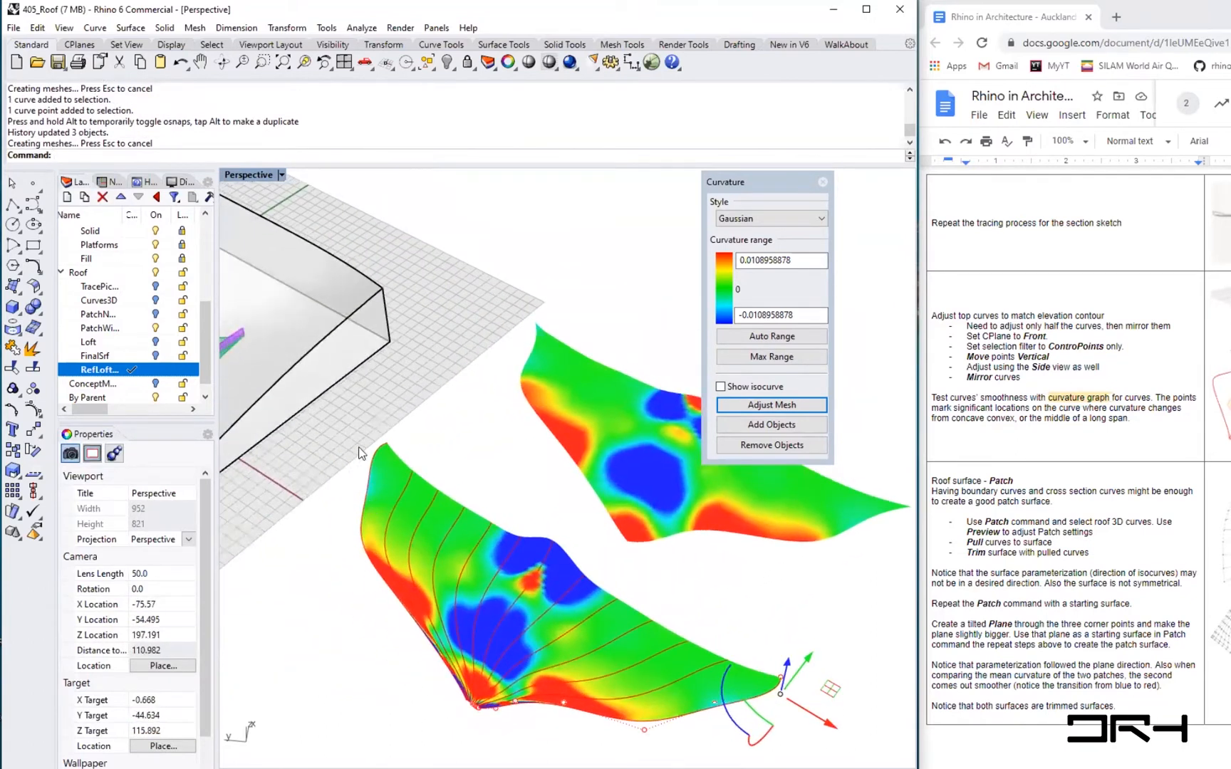
scroll(399, 474, down, 7)
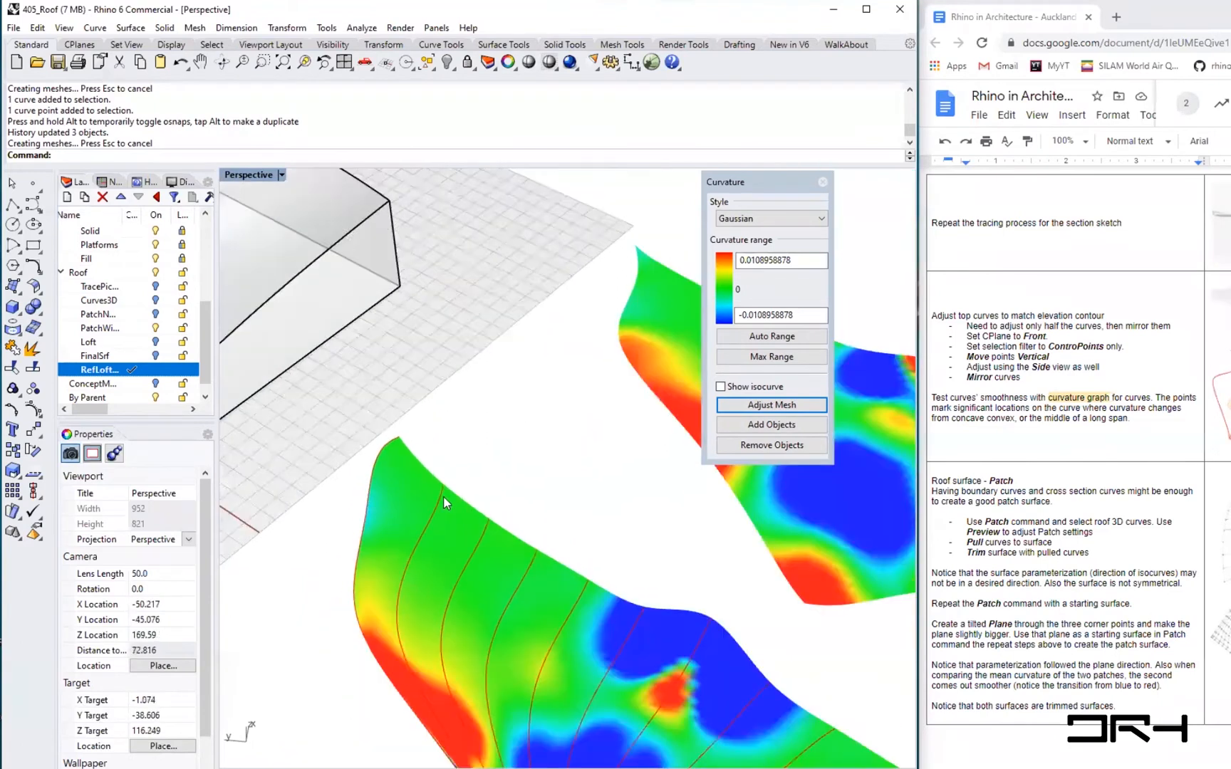
scroll(447, 568, up, 3)
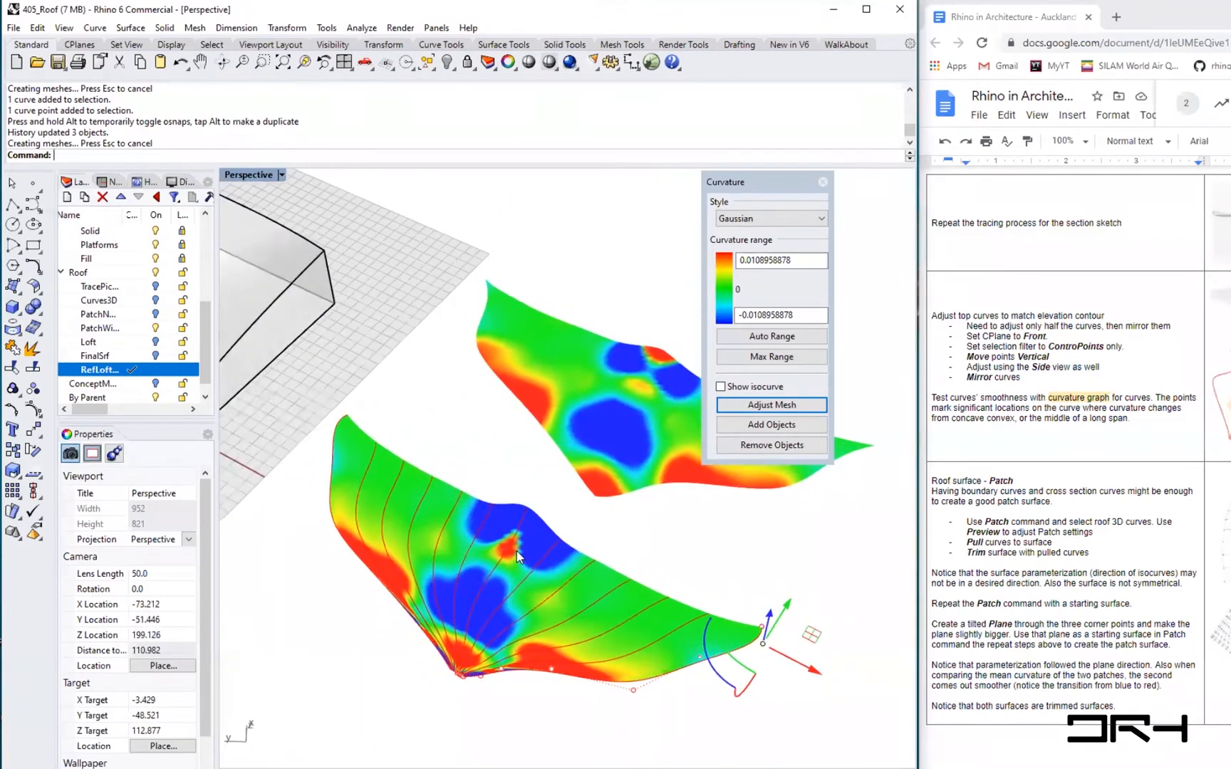
scroll(511, 556, down, 2)
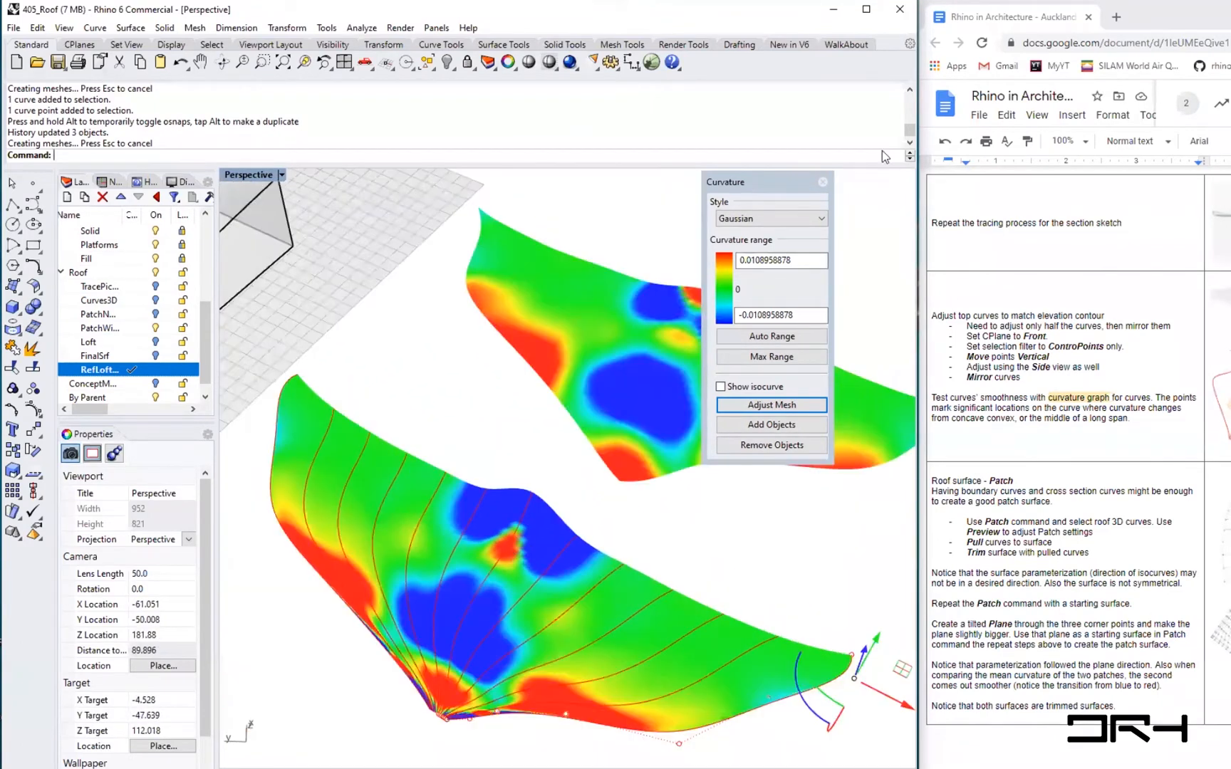
click(823, 181)
right_drag(700, 627, 686, 492)
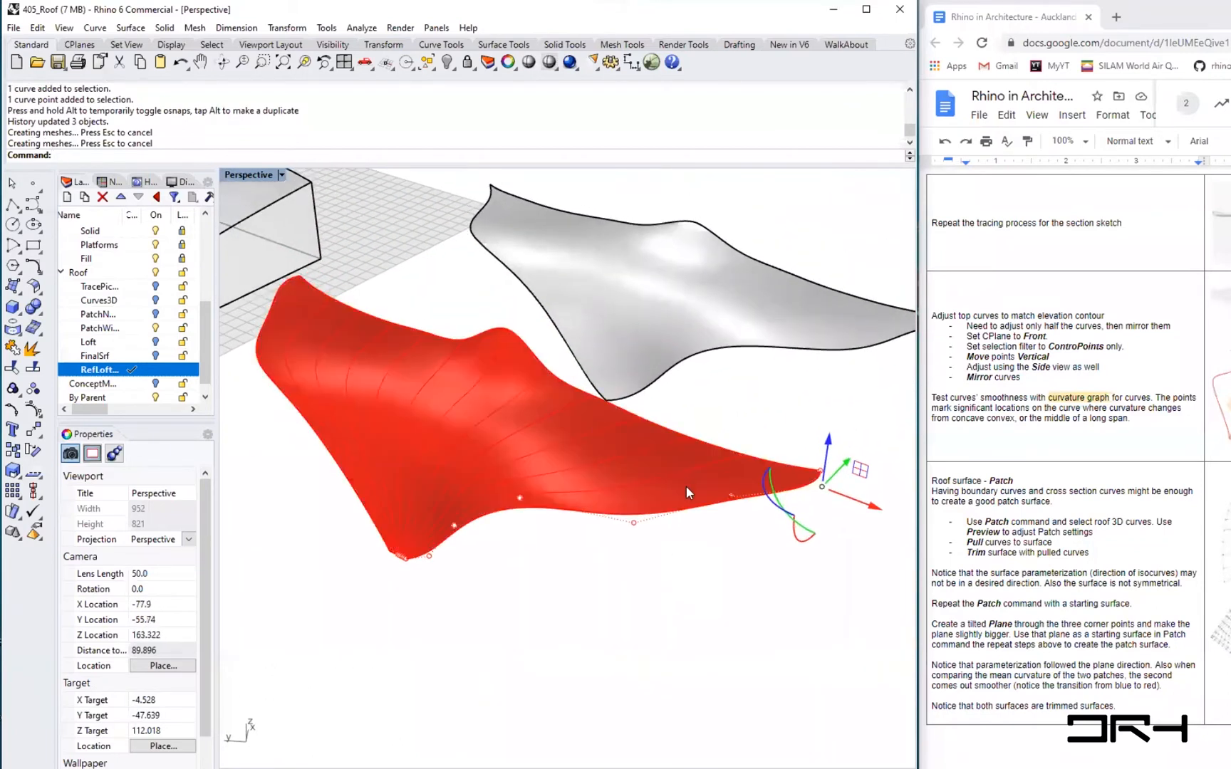
right_drag(660, 490, 645, 528)
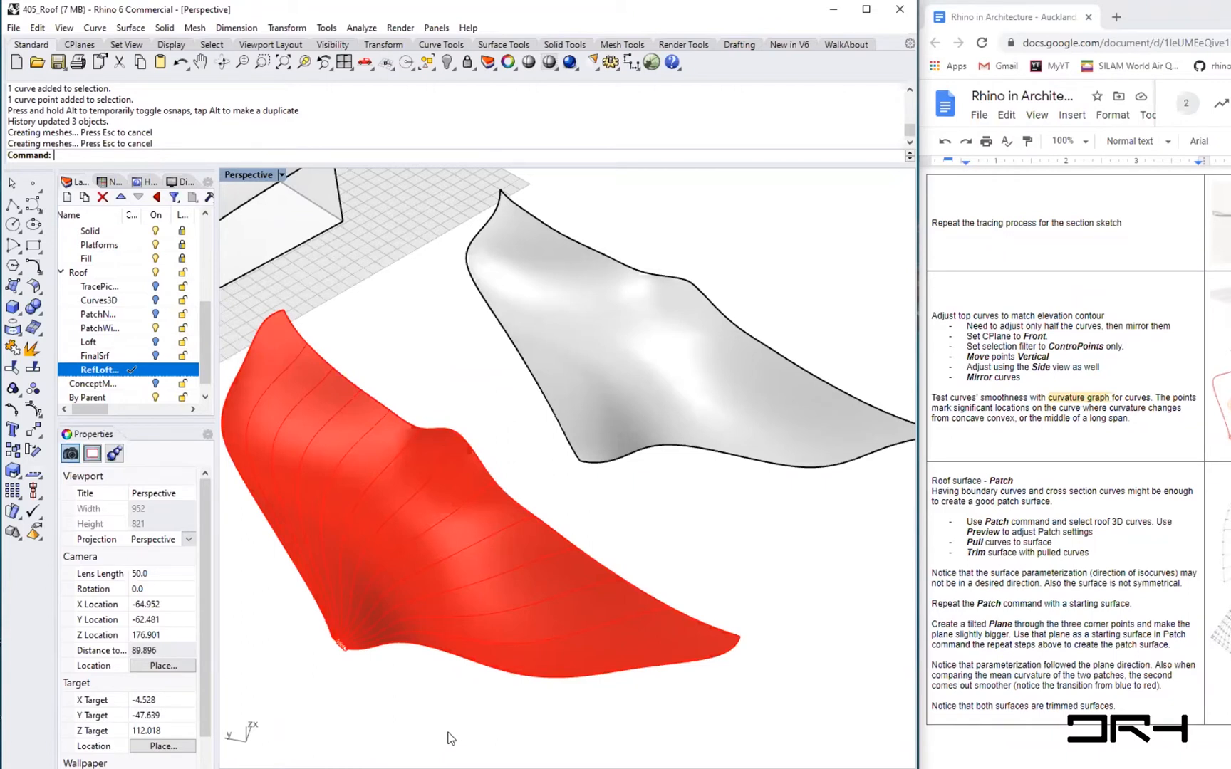
- Read the Loft surface section of the tutorial document
click(1103, 617)
scroll(1097, 617, down, 2)
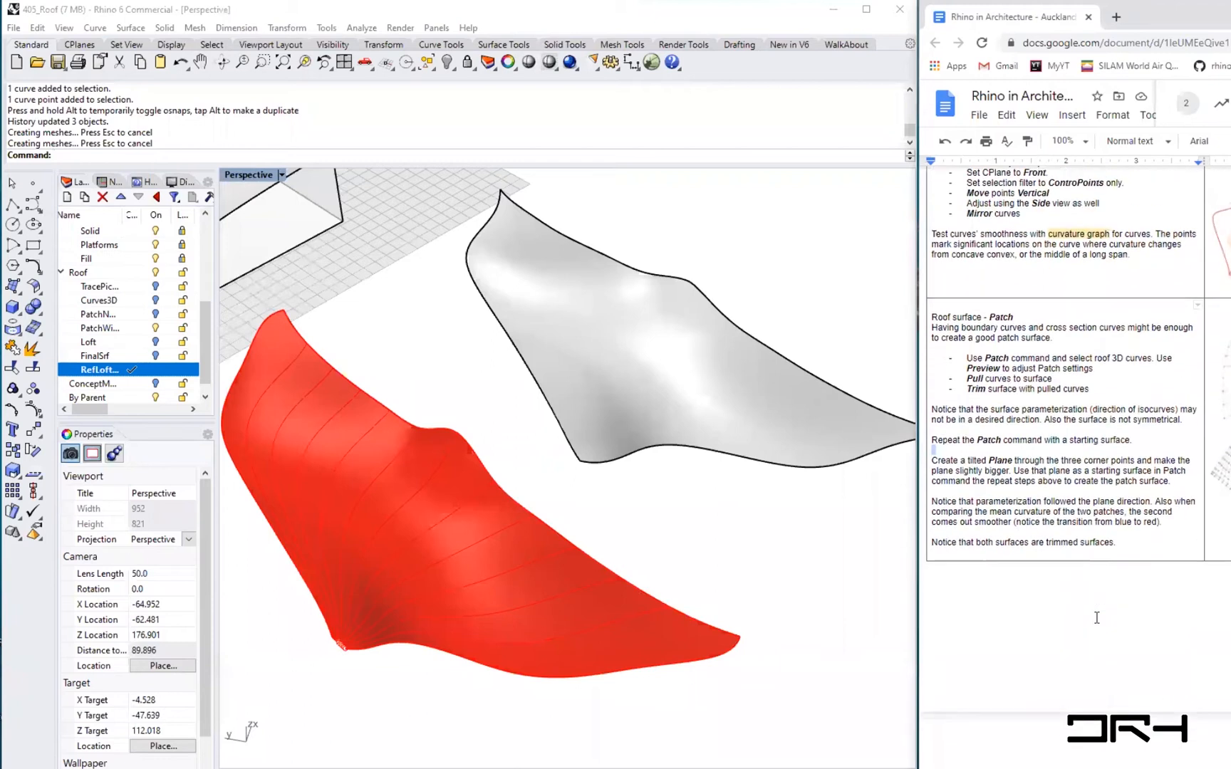
scroll(1097, 617, down, 4)
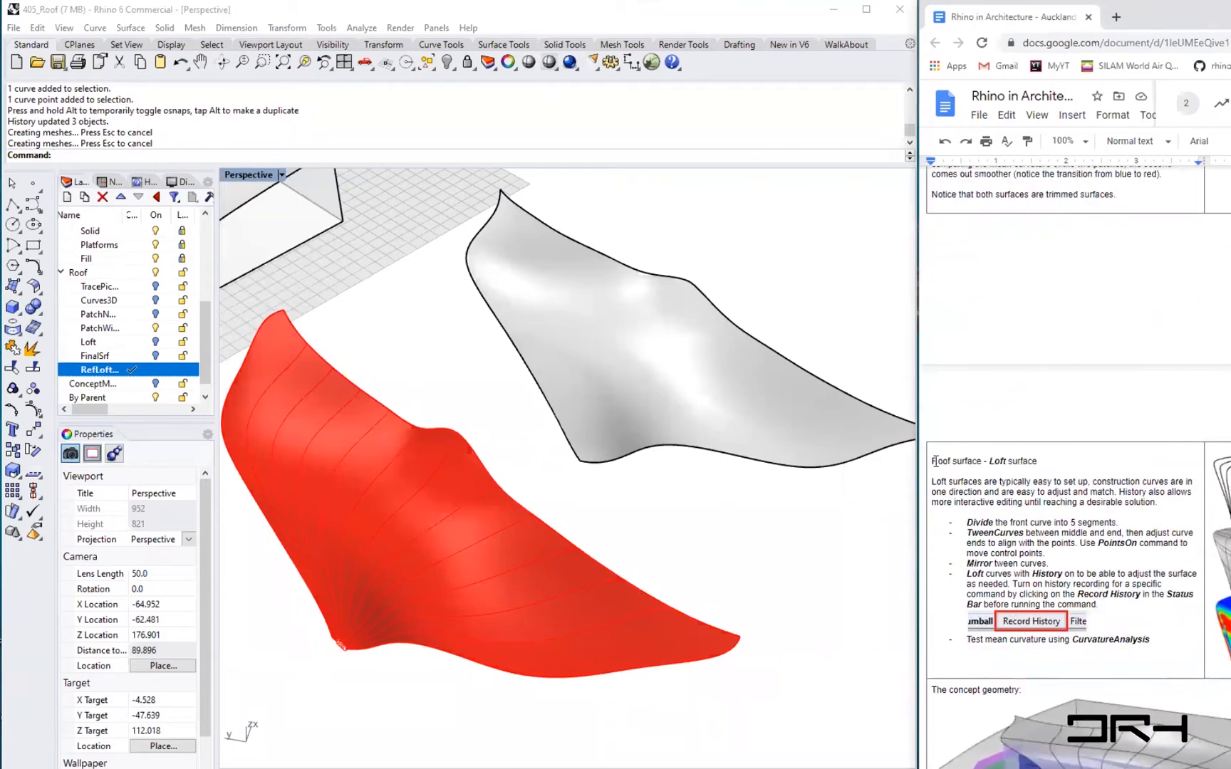
drag(984, 461, 1044, 461)
scroll(1086, 552, down, 4)
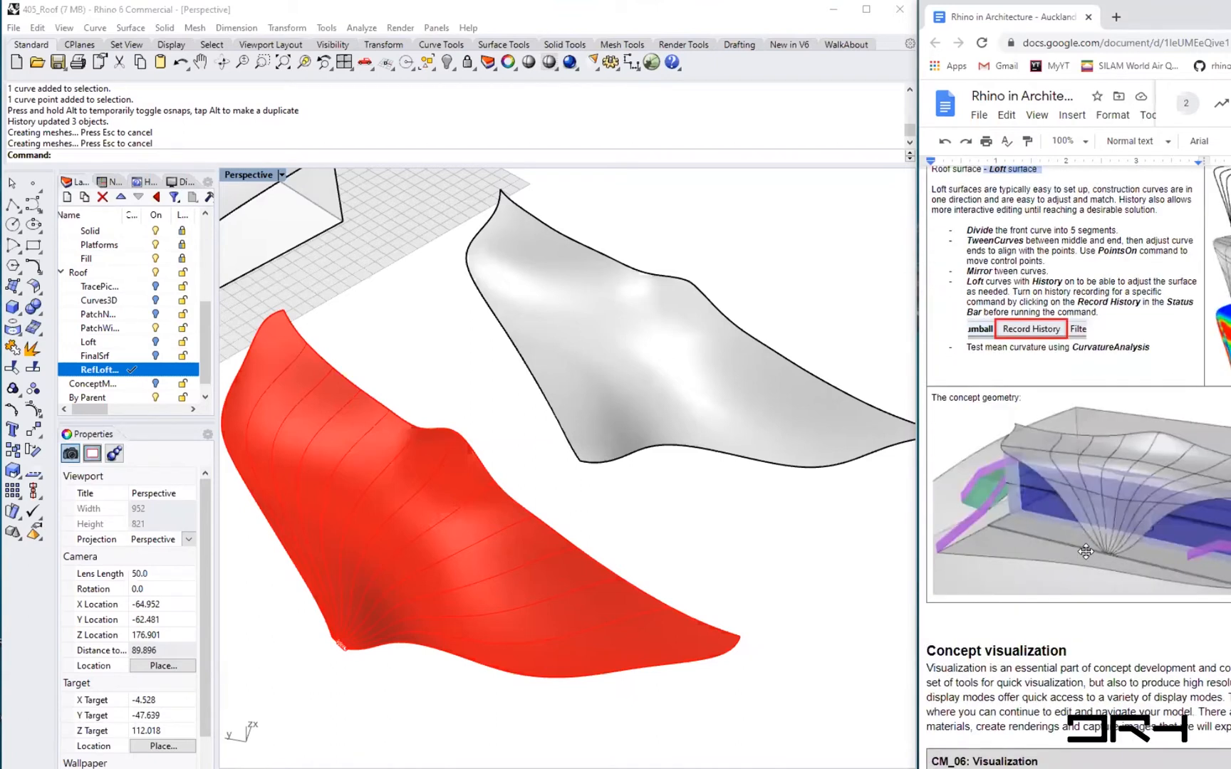
scroll(1085, 551, up, 1)
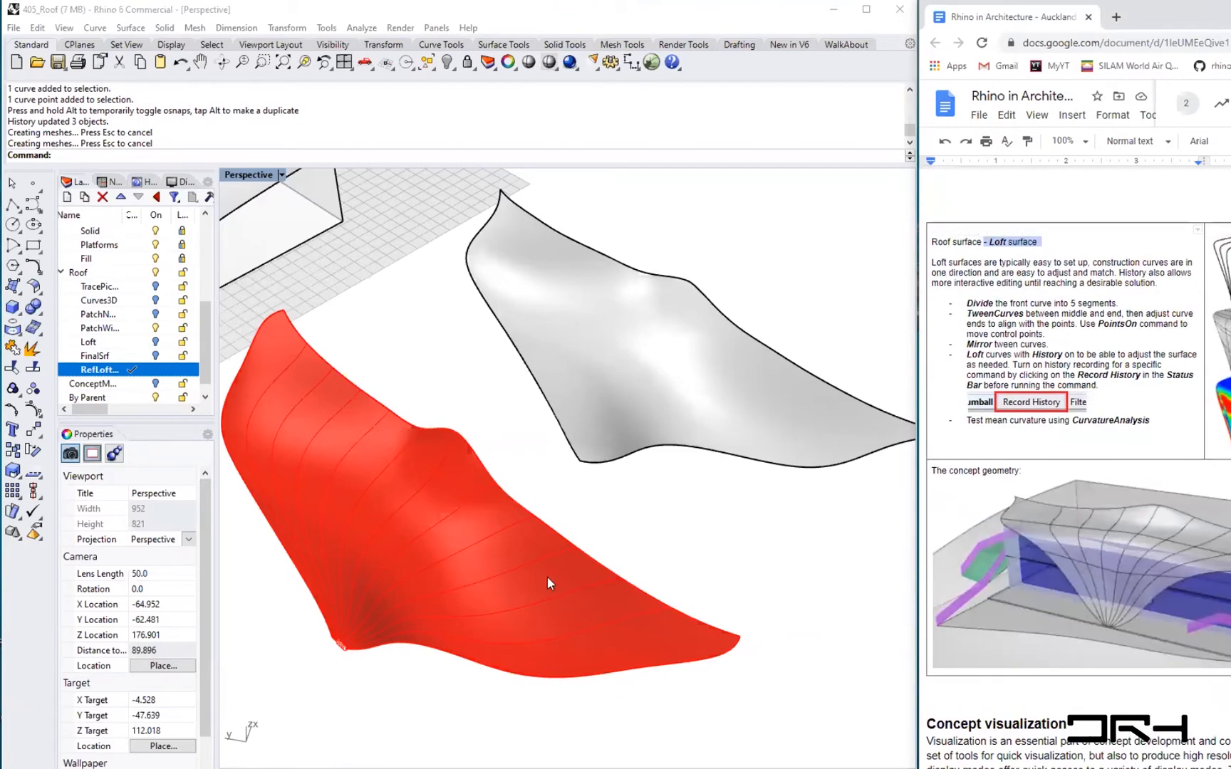
scroll(443, 595, down, 3)
scroll(443, 595, up, 1)
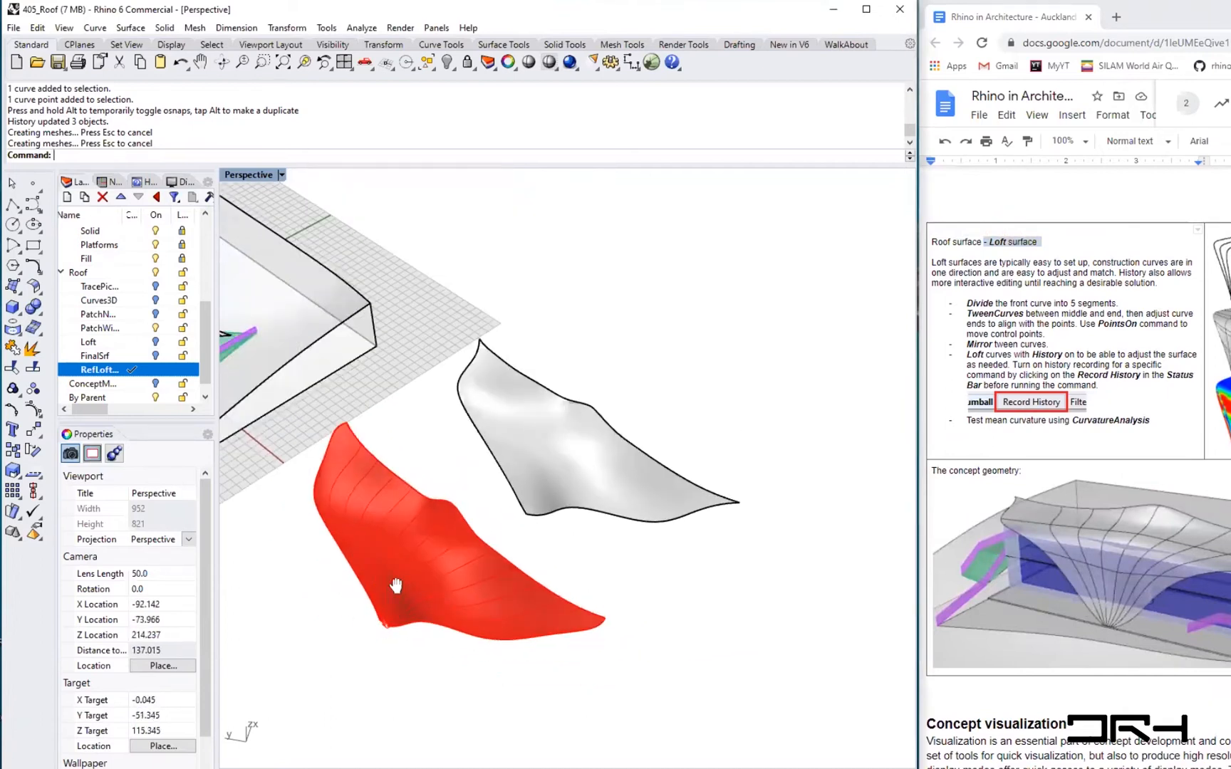
shift+right_drag(374, 570, 478, 629)
click(543, 596)
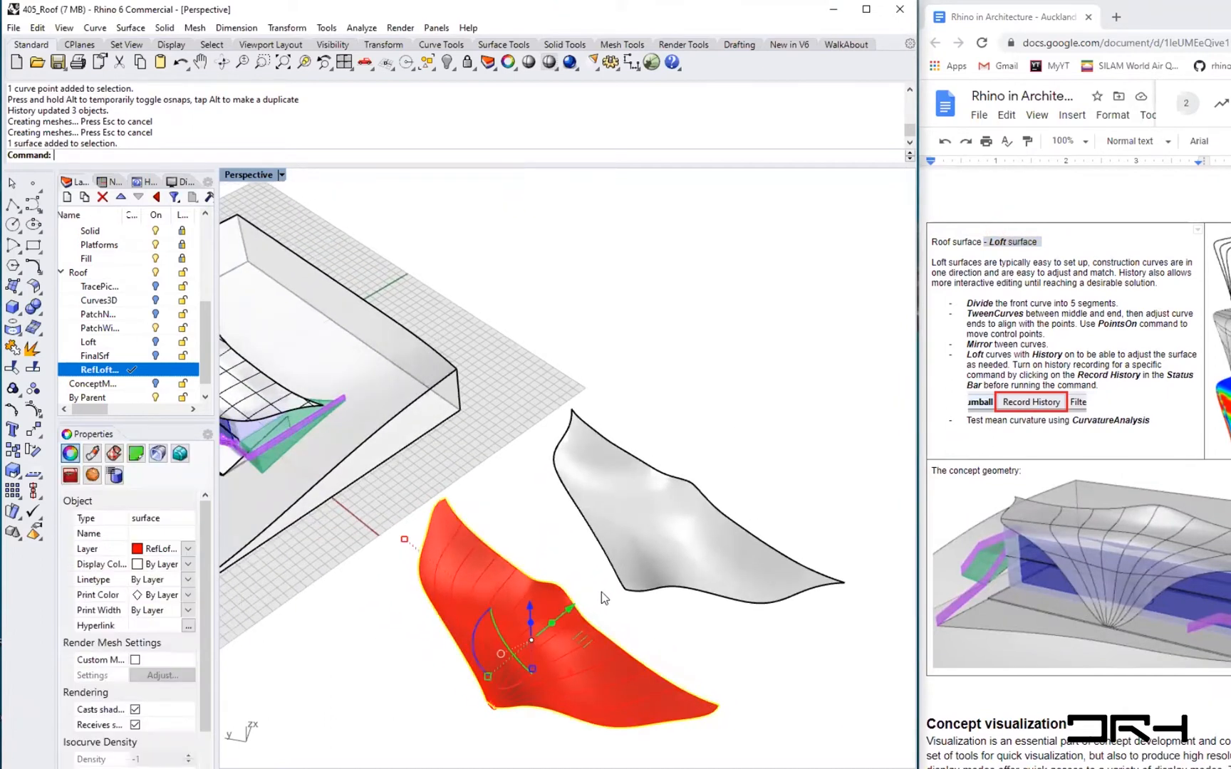
text(Move)
key(Return)
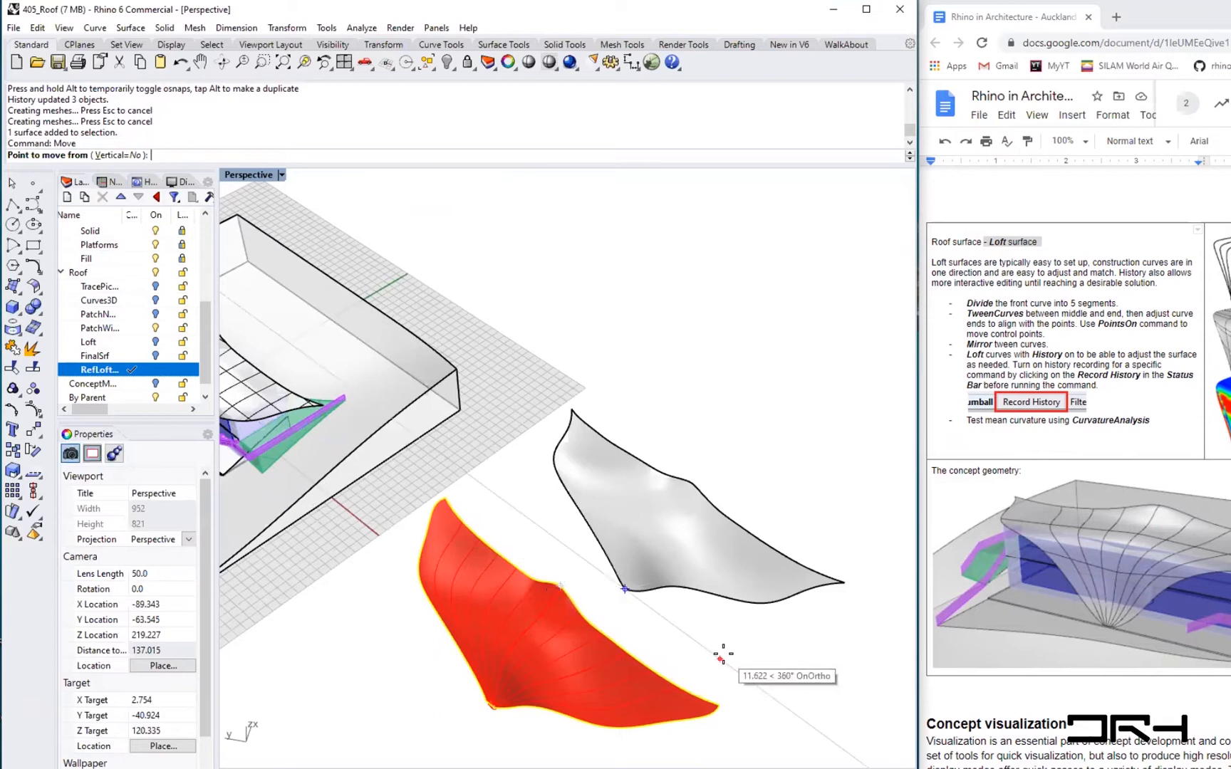
key(Escape)
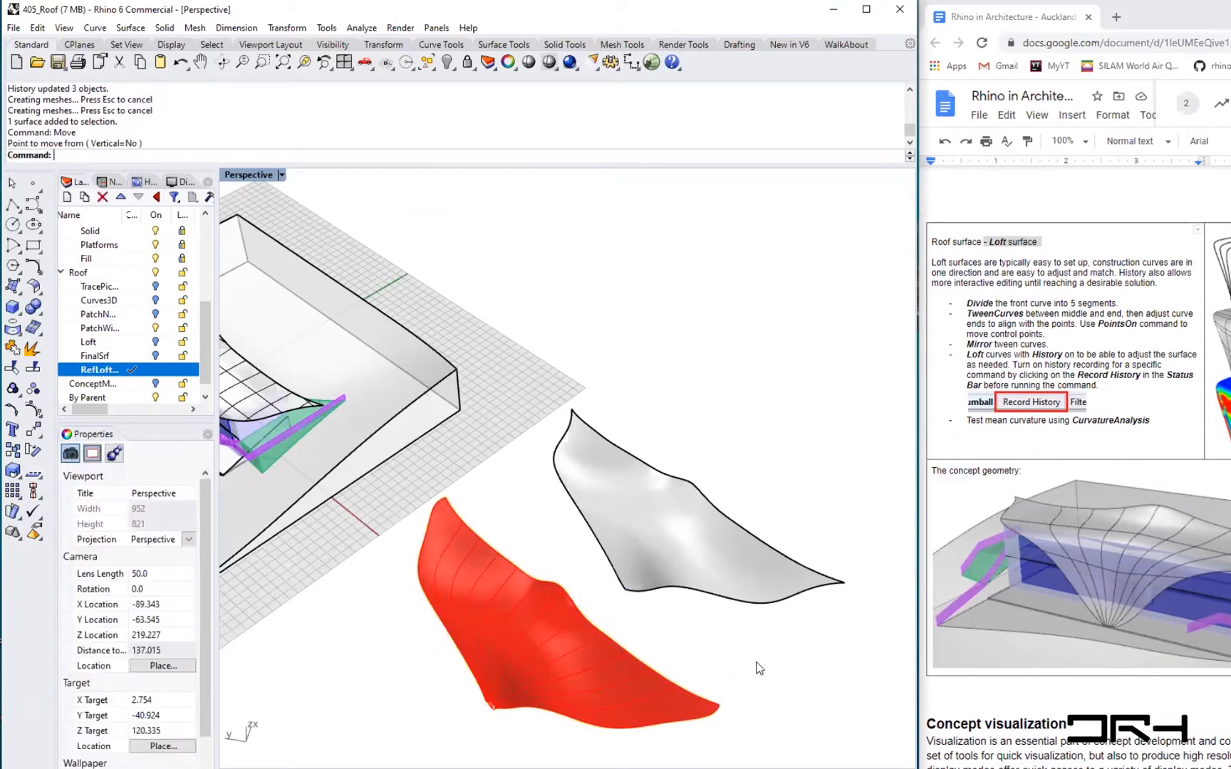
- Undo the last two gumball moves and the properties change, then close the Curvature panel
key(ctrl+z)
key(ctrl+z)
key(ctrl+z)
key(Escape)
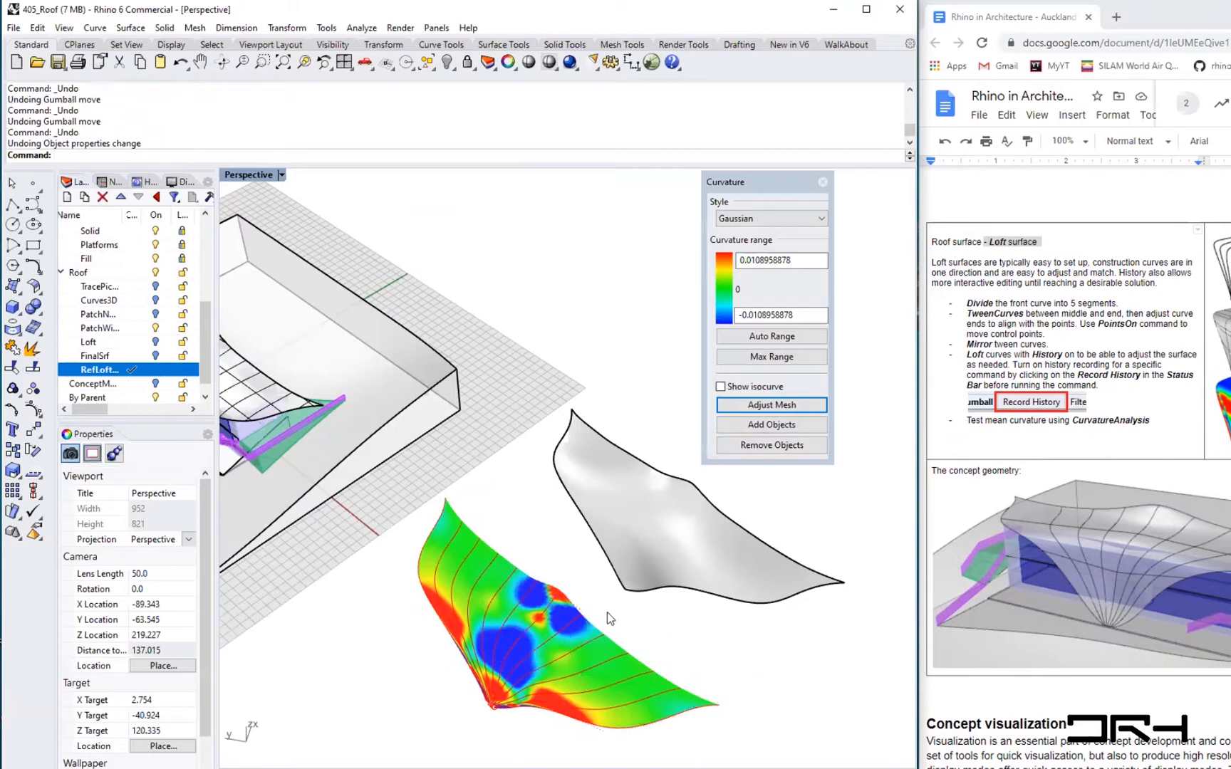
click(823, 183)
- Try to move the loft surface onto the roof of the building model
click(555, 609)
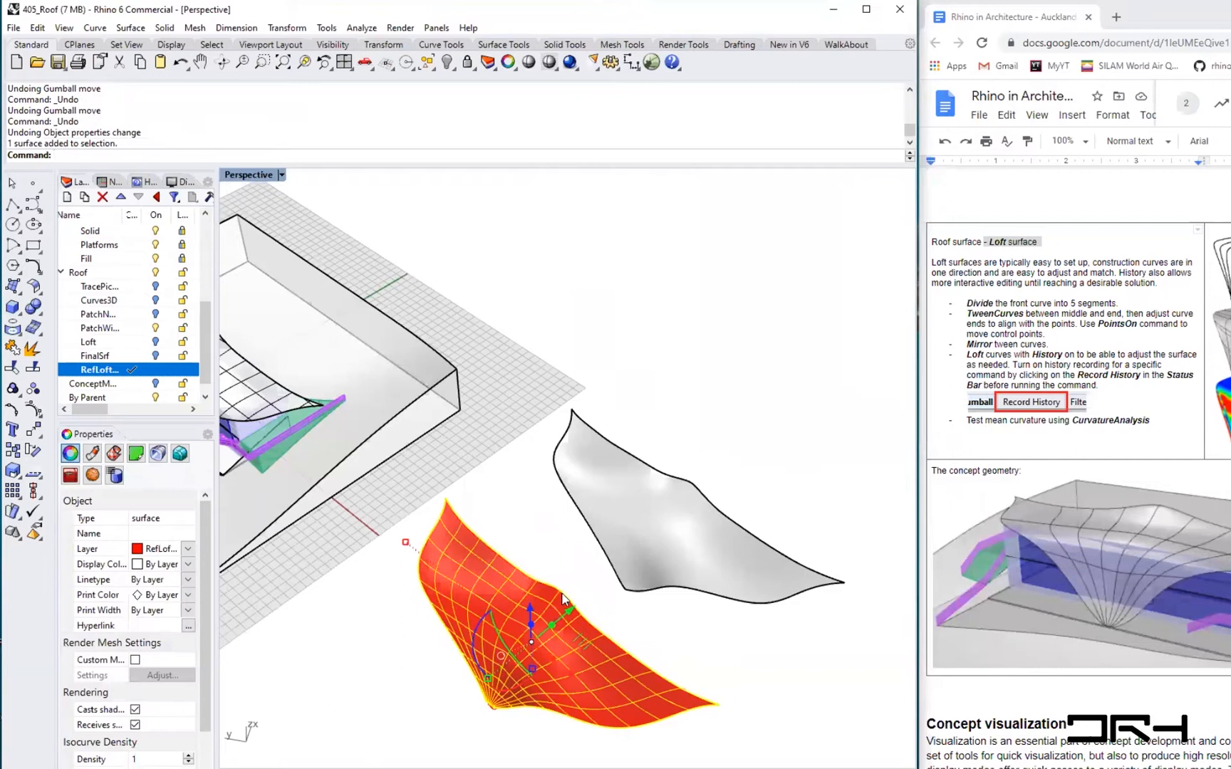
text(Move)
key(Return)
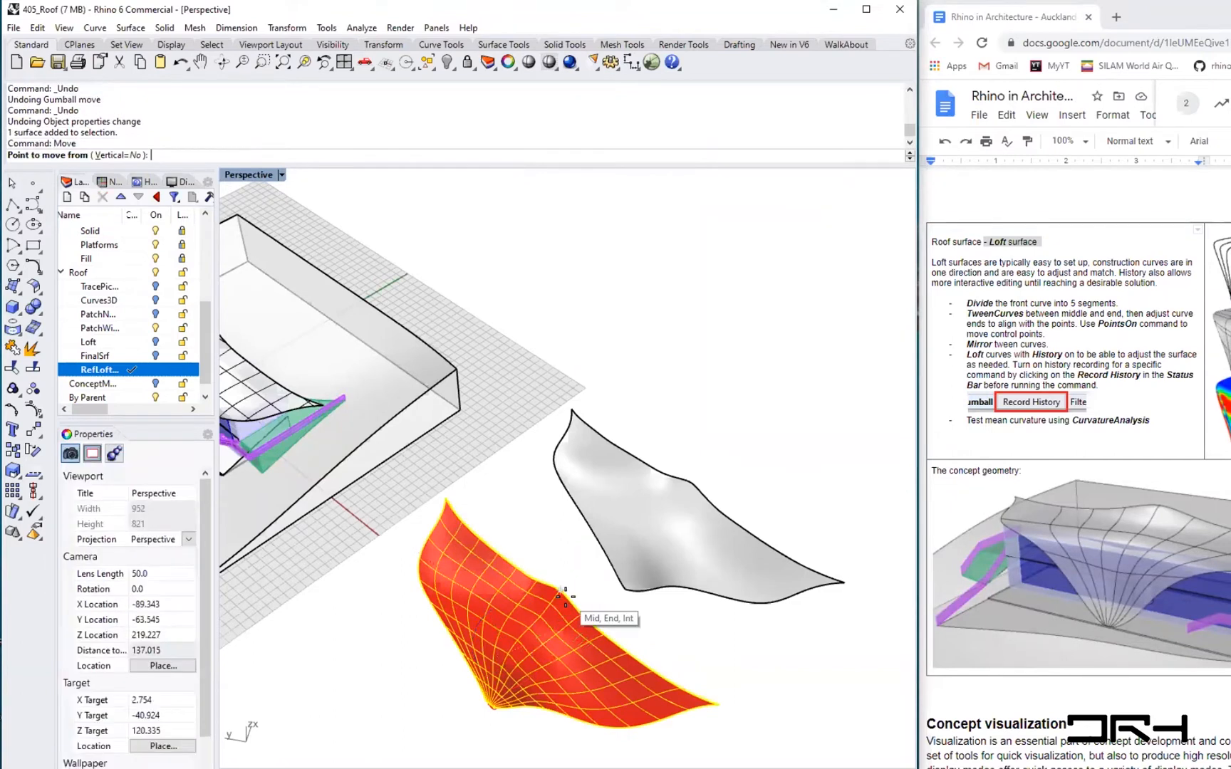
click(562, 592)
right_drag(373, 401, 498, 465)
shift+right_drag(313, 401, 692, 344)
right_drag(667, 631, 535, 514)
scroll(499, 463, up, 7)
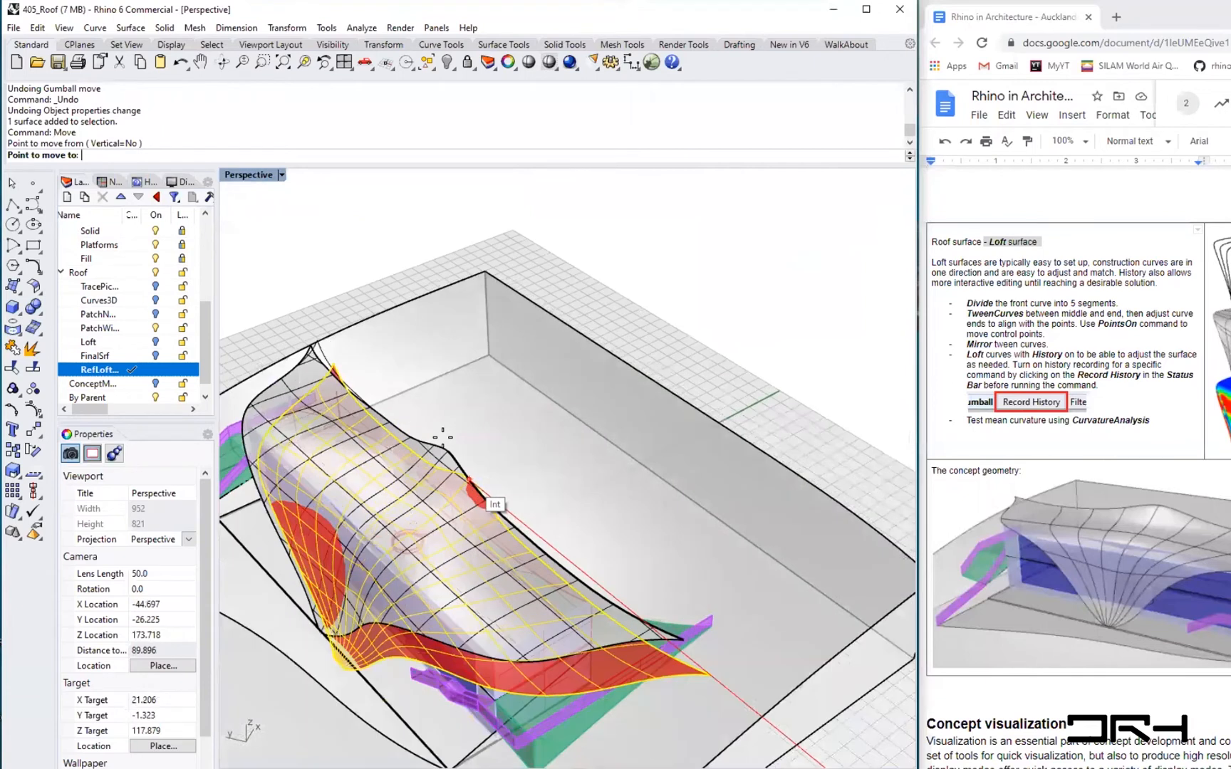
click(519, 448)
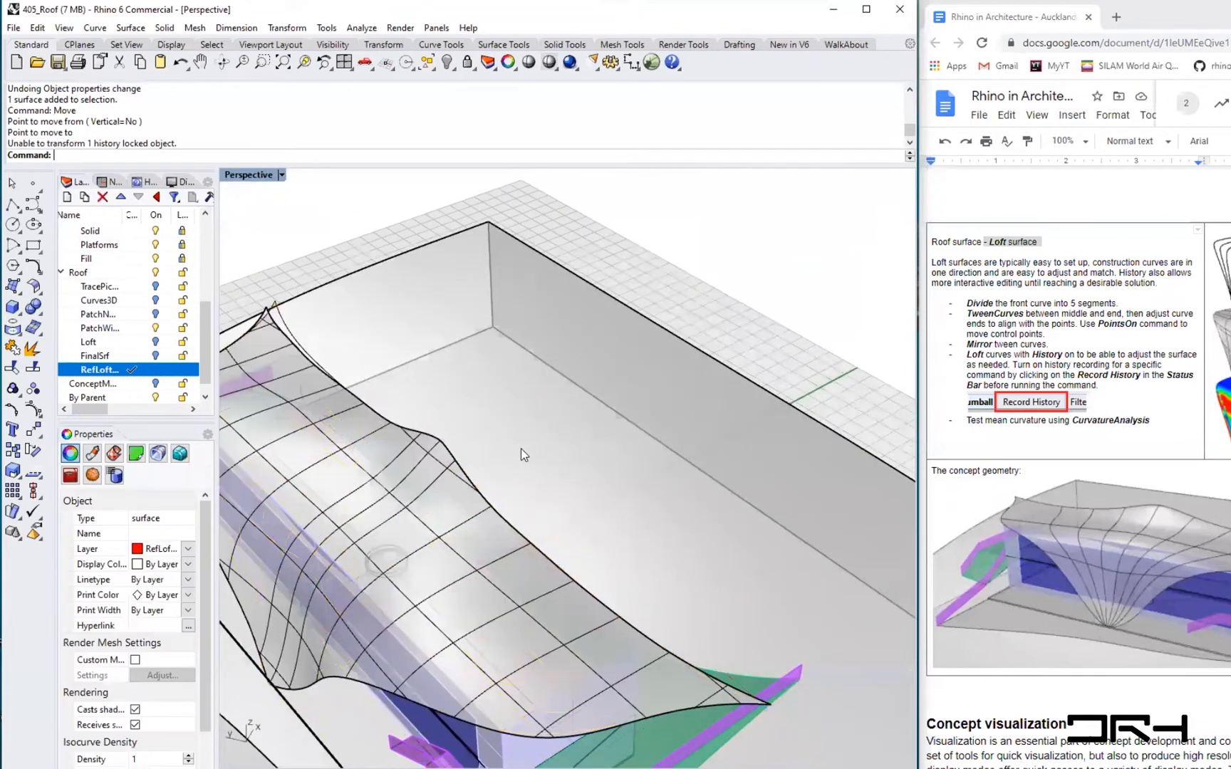
scroll(520, 448, down, 5)
scroll(520, 448, down, 3)
scroll(520, 448, up, 2)
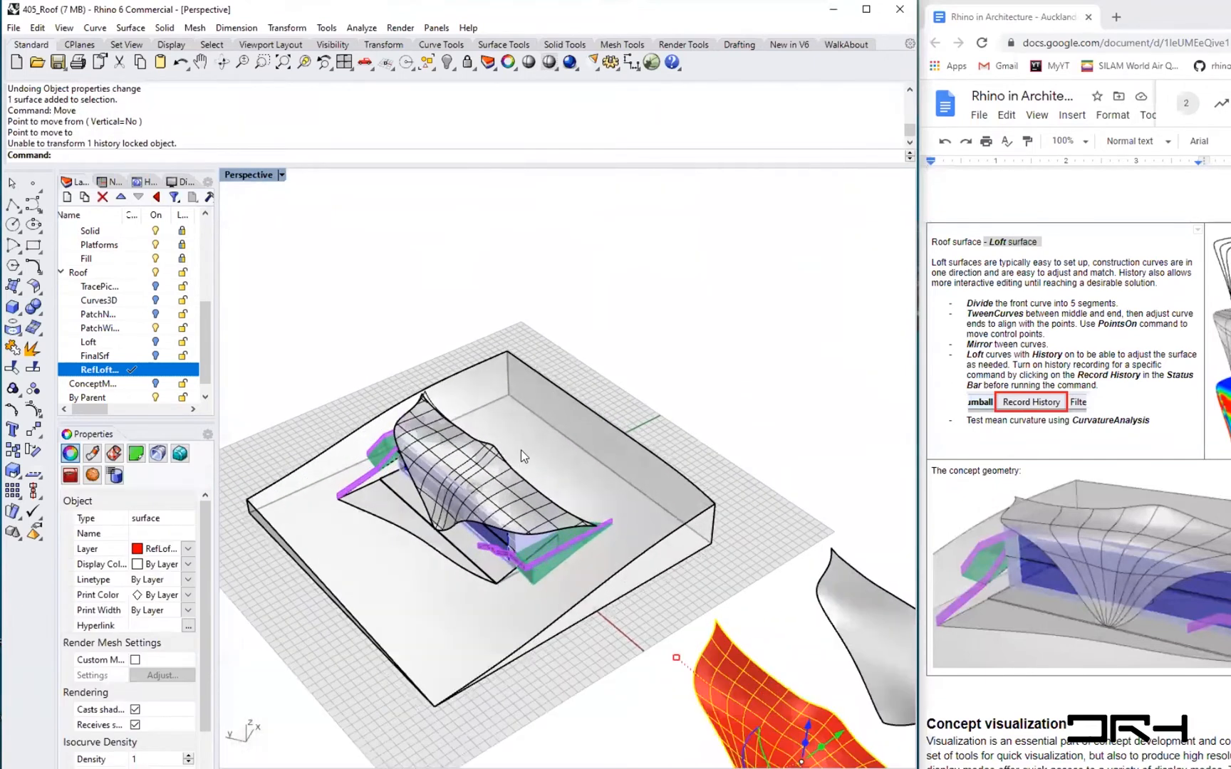
text(move)
key(Return)
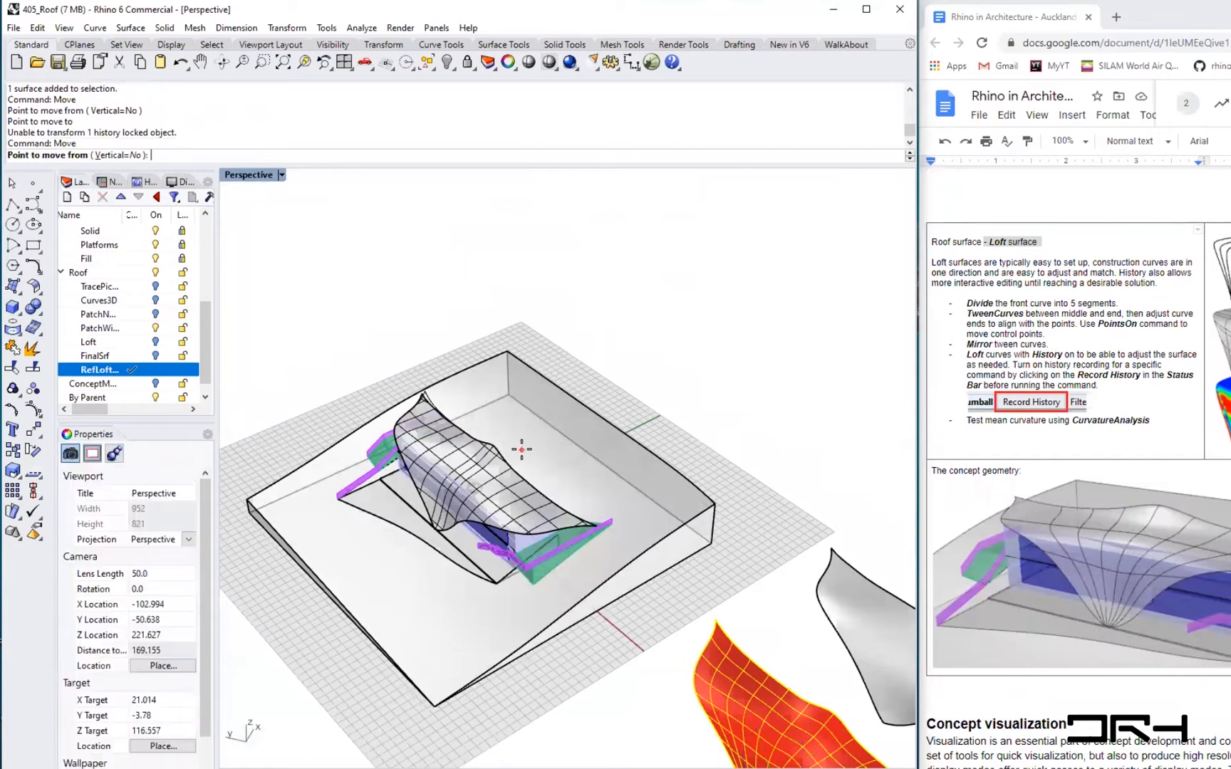
click(833, 712)
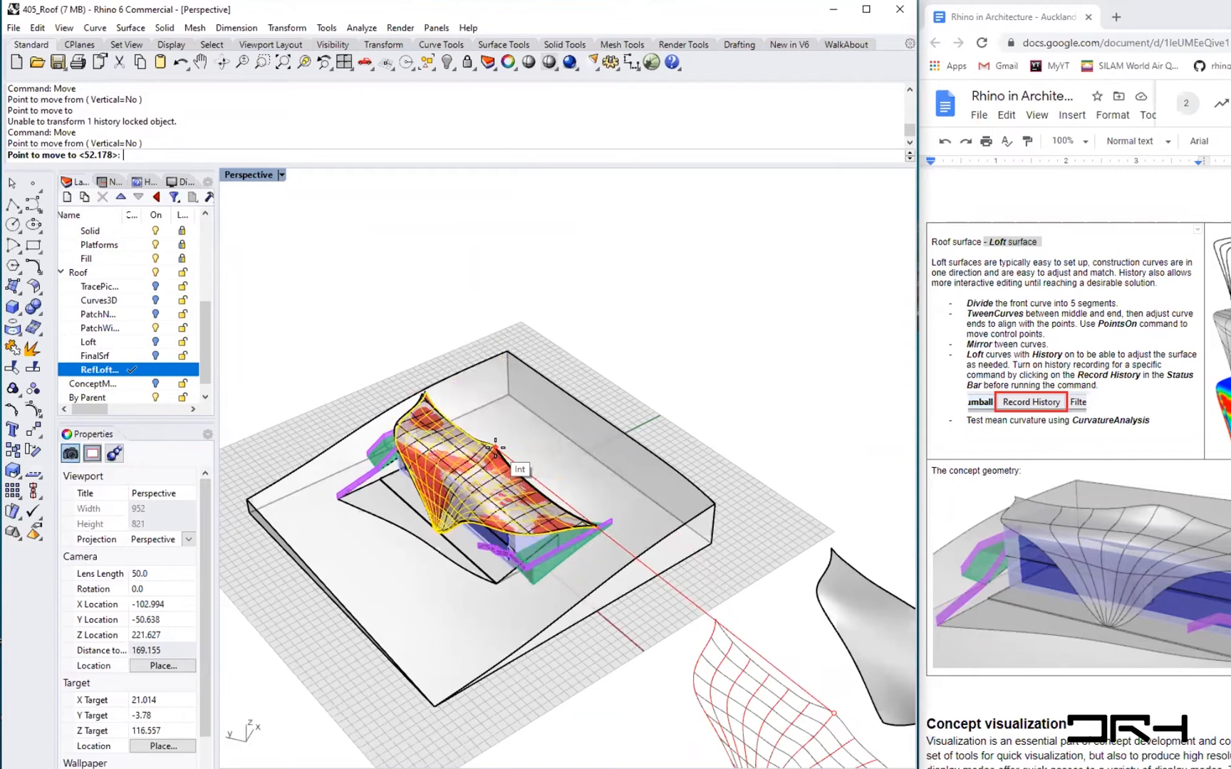
scroll(495, 447, up, 8)
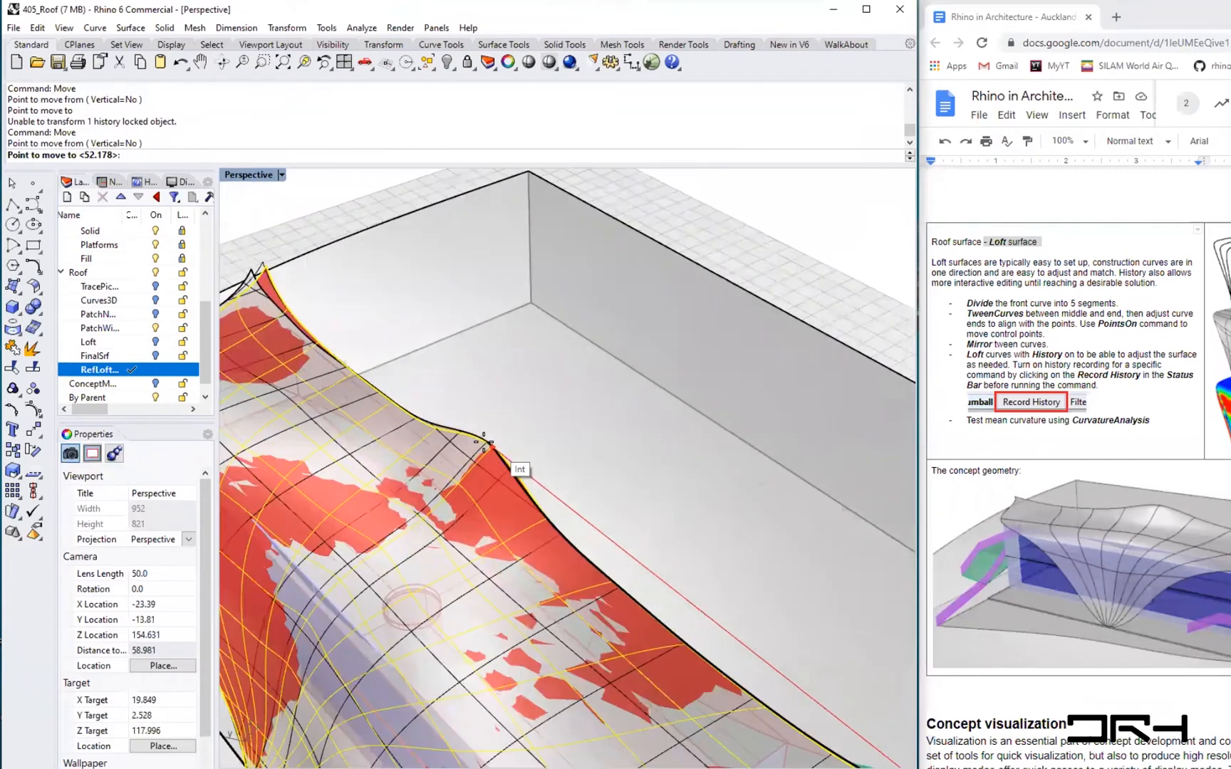
scroll(484, 441, up, 3)
click(494, 442)
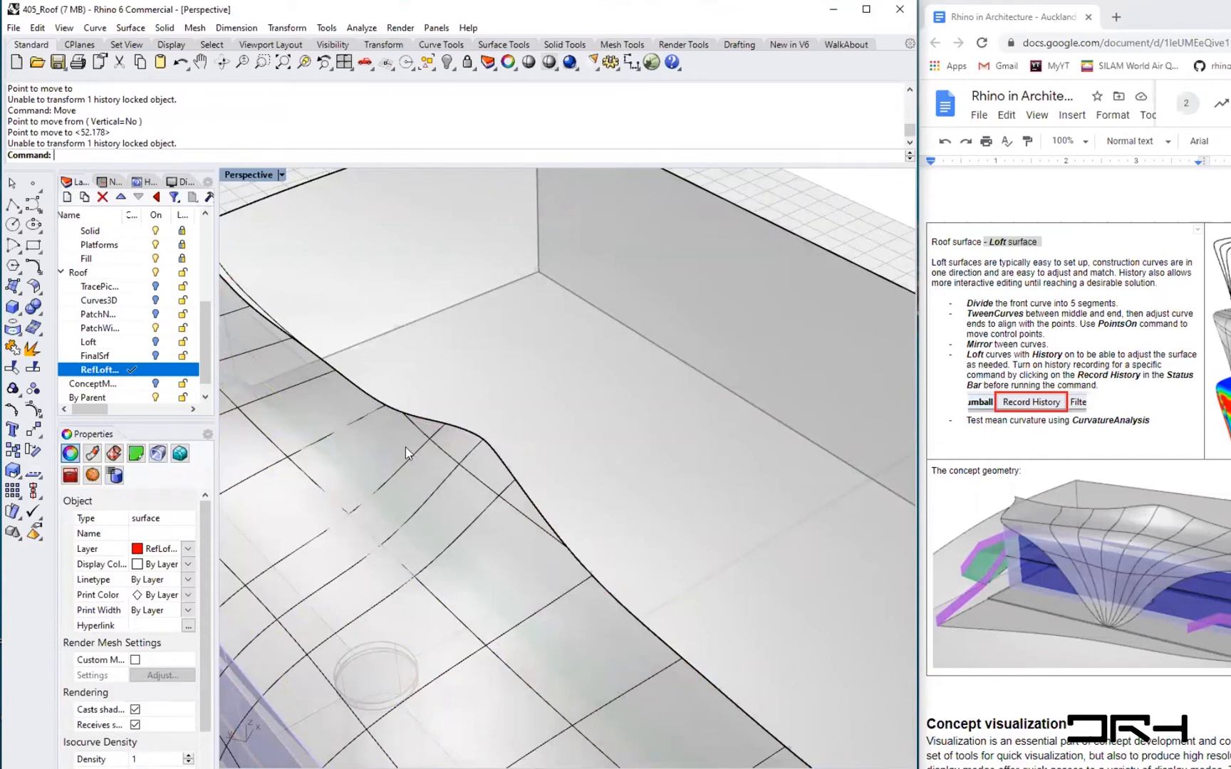
scroll(407, 453, down, 12)
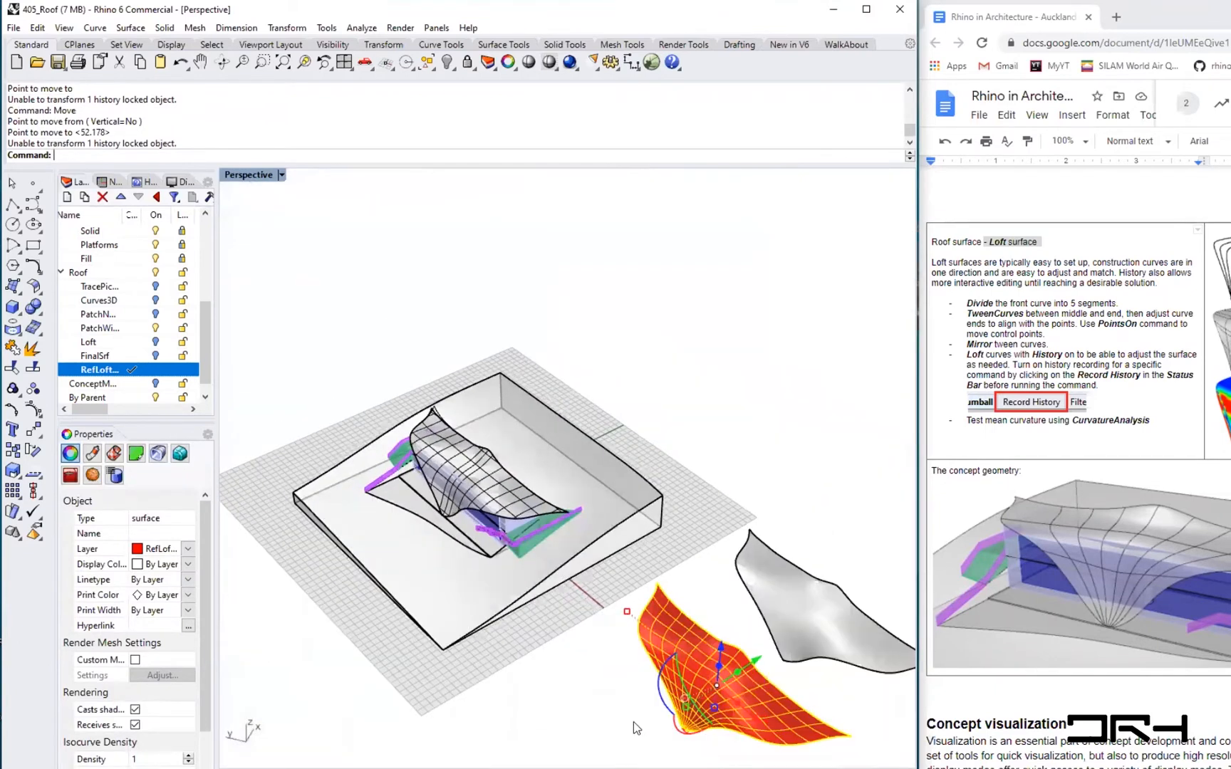
- Try to drag the loft surface over to the building model
shift+right_drag(735, 742, 677, 622)
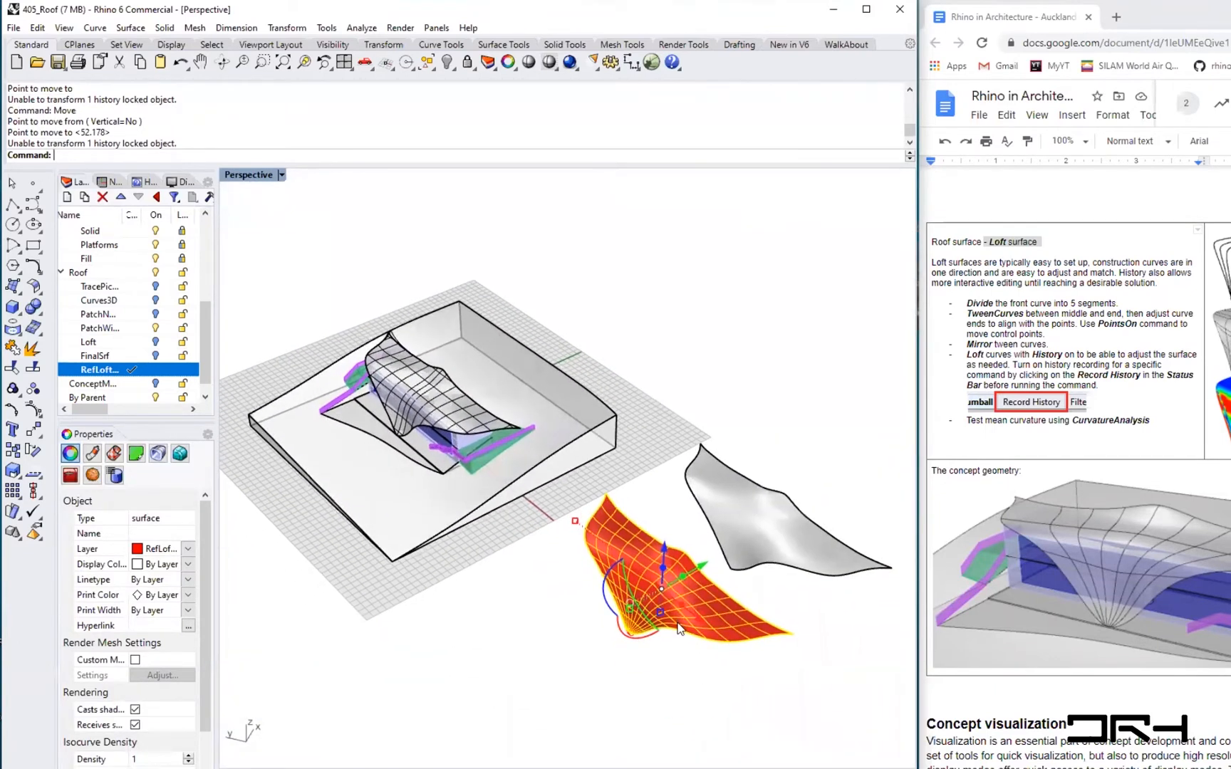
scroll(679, 627, up, 3)
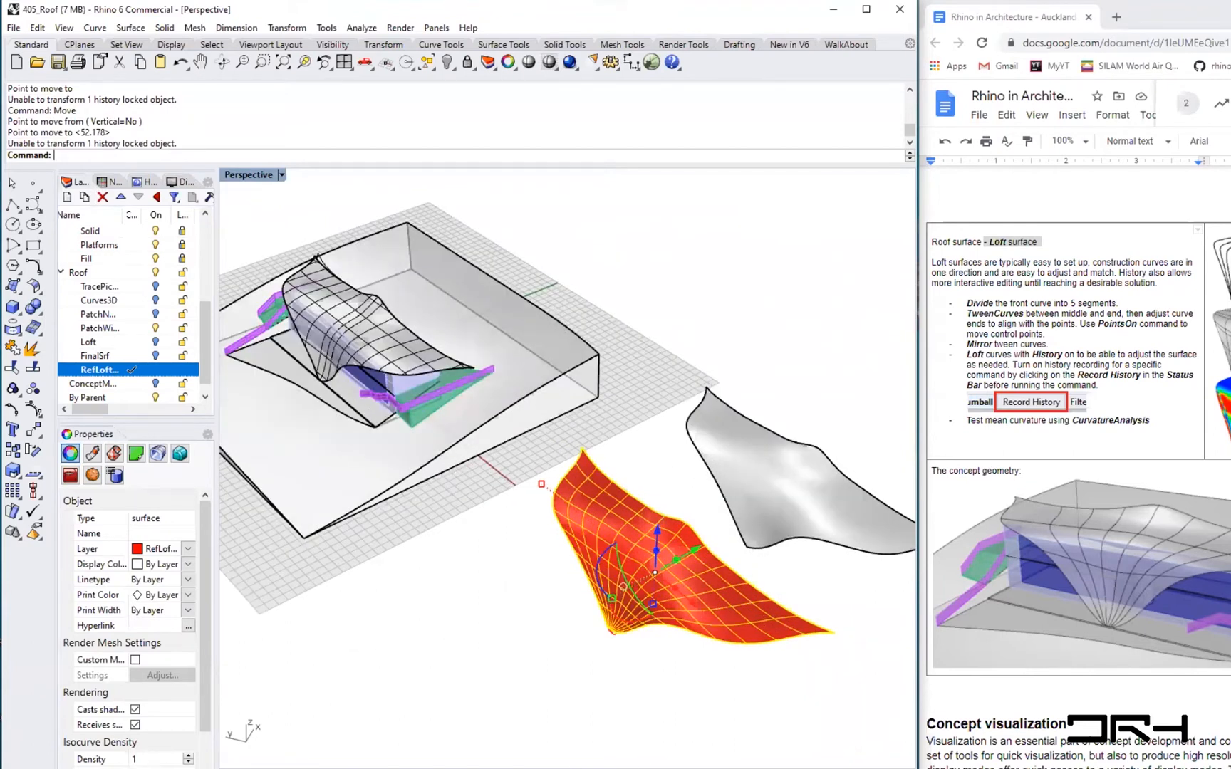
key(Escape)
click(722, 597)
drag(721, 596, 413, 611)
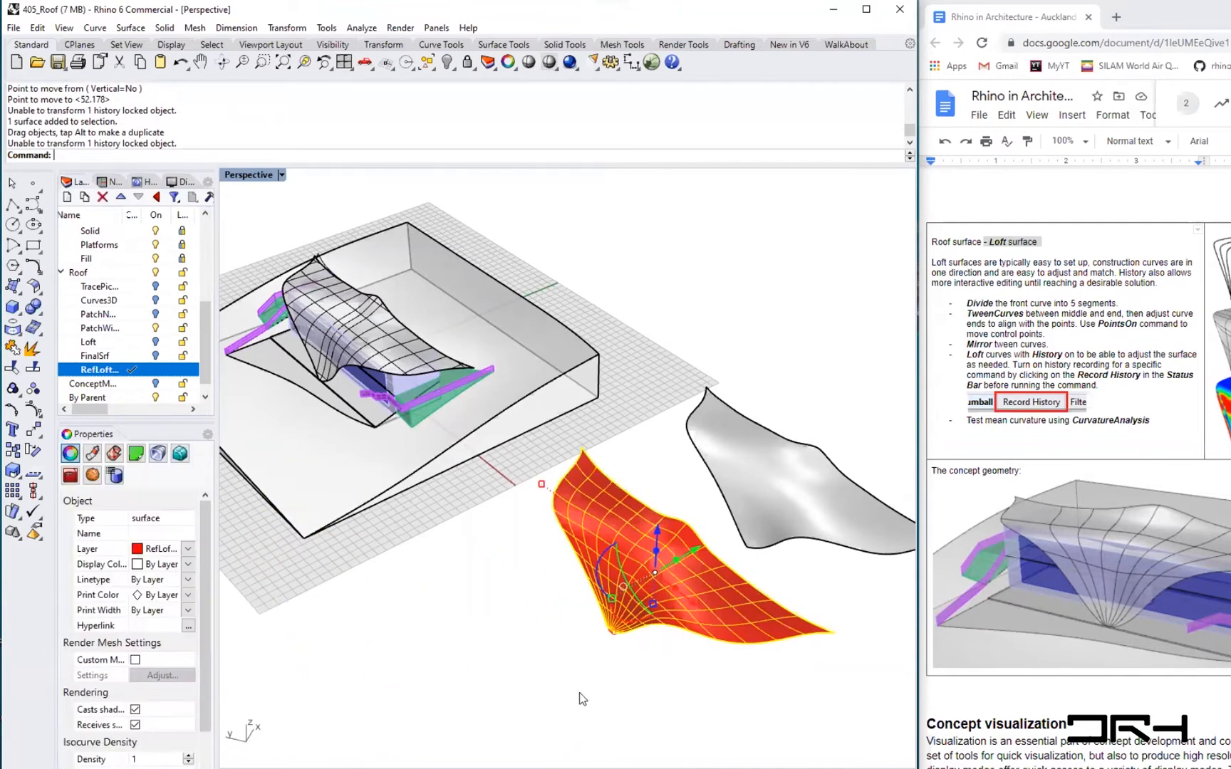
key(Escape)
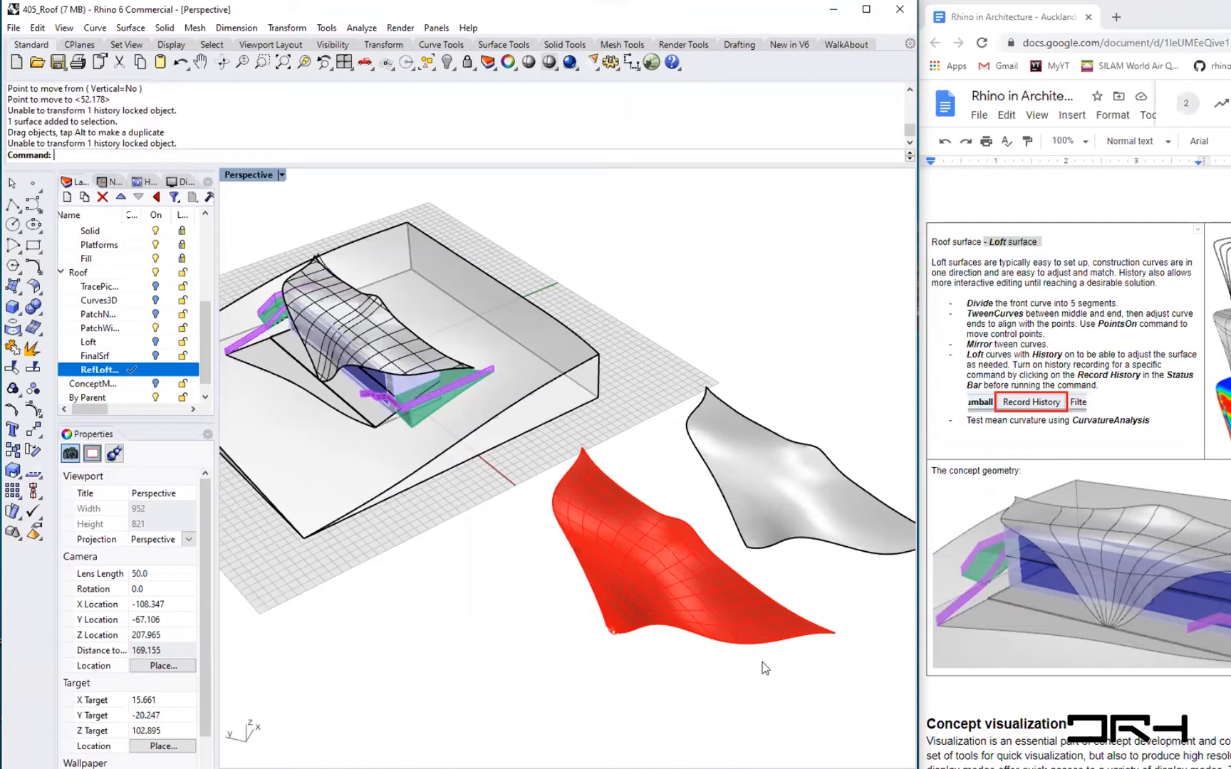
shift+right_drag(640, 681, 557, 618)
right_drag(470, 595, 516, 641)
drag(828, 686, 538, 563)
right_drag(747, 684, 685, 562)
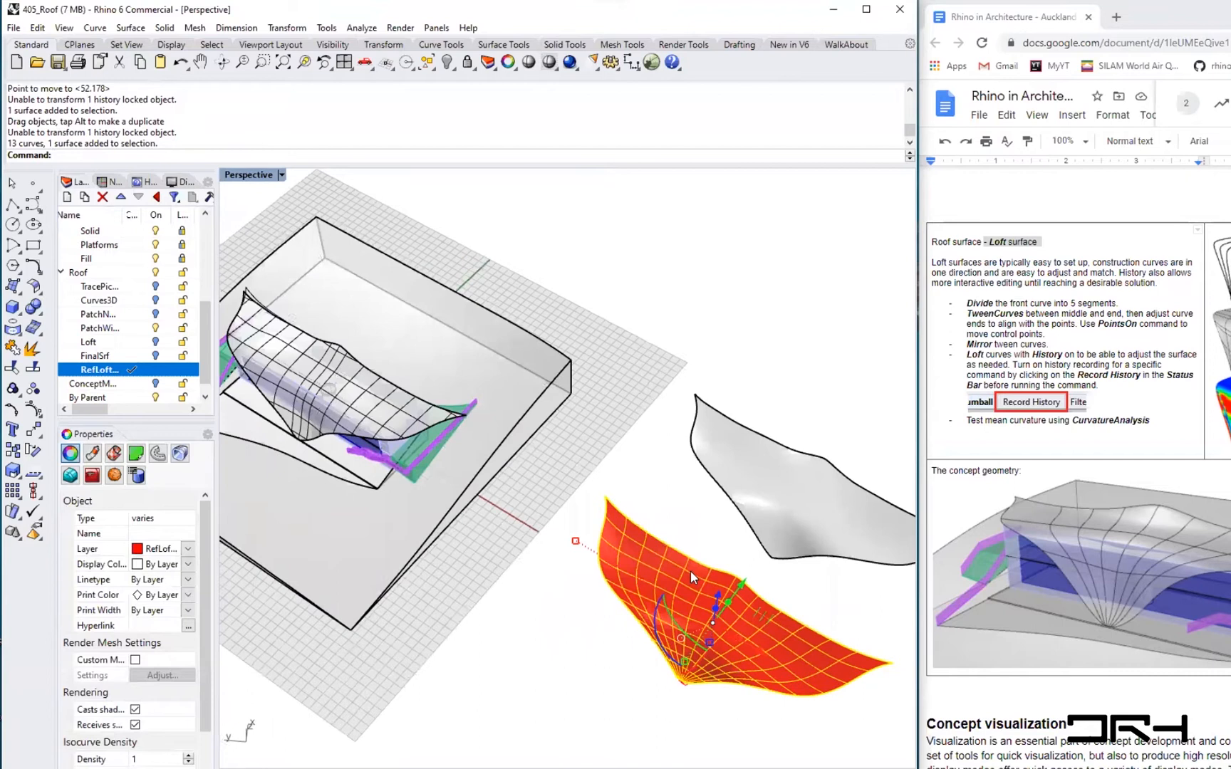
scroll(690, 571, up, 2)
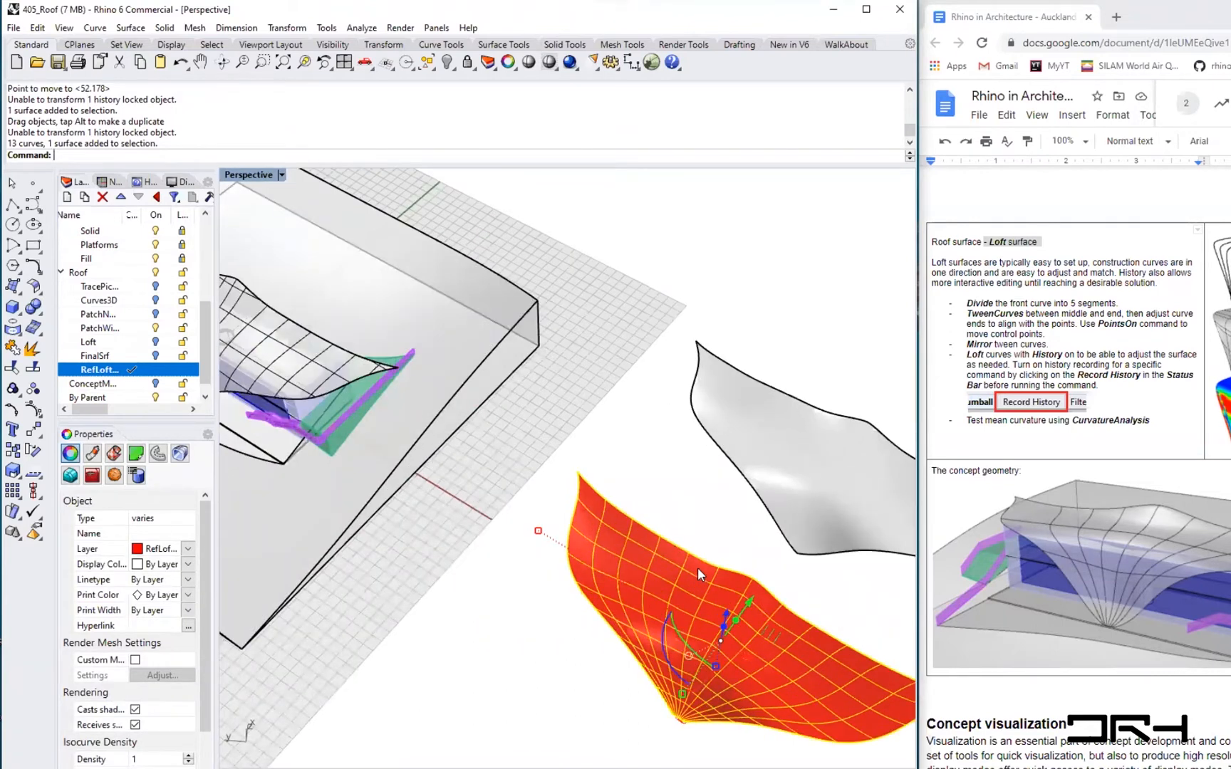
ctrl+click(697, 567)
right_drag(585, 682, 661, 691)
click(661, 688)
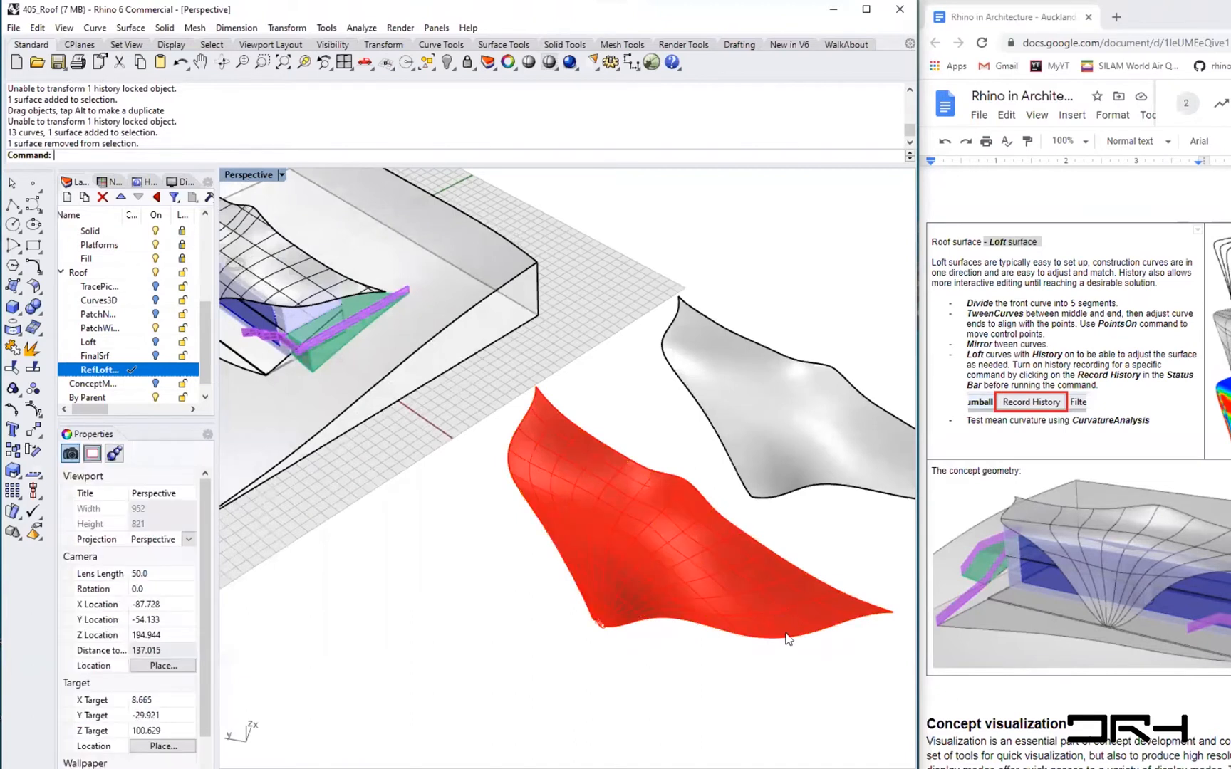
- Try to move the seven loft curves from an edge point onto the building model's roof
click(786, 635)
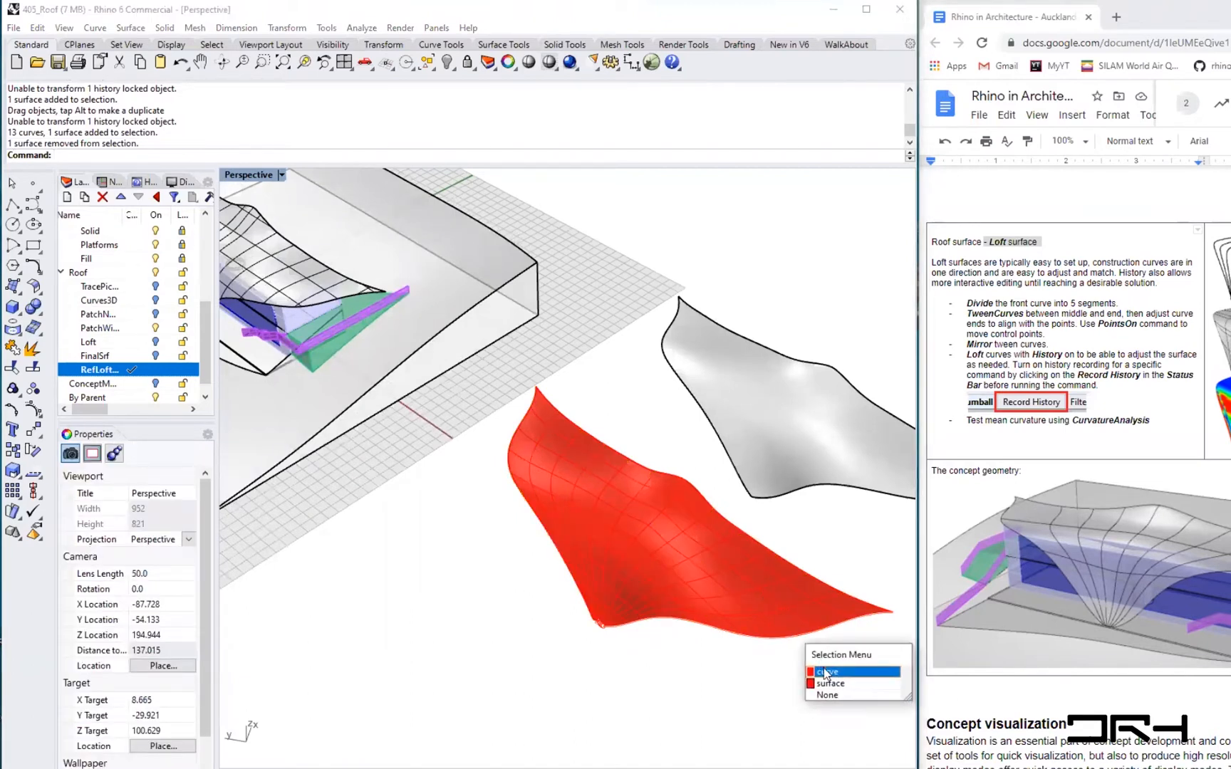
click(829, 675)
click(787, 636)
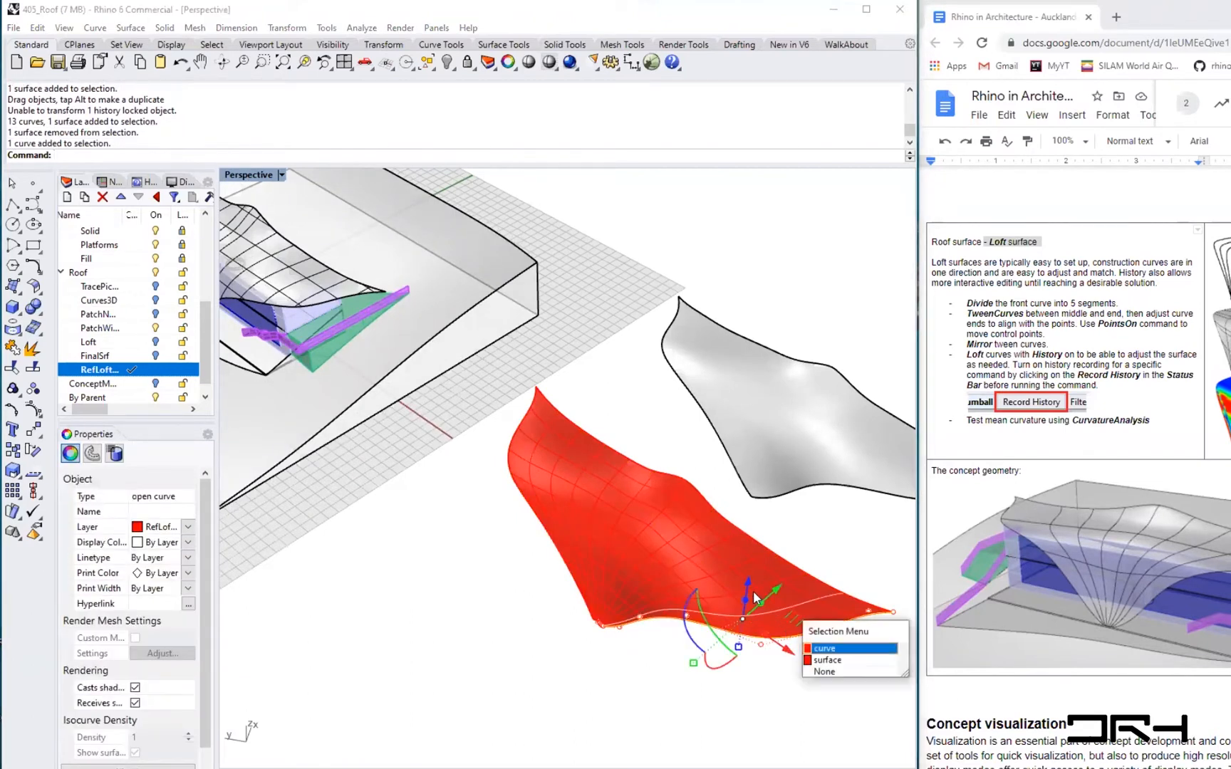
click(835, 649)
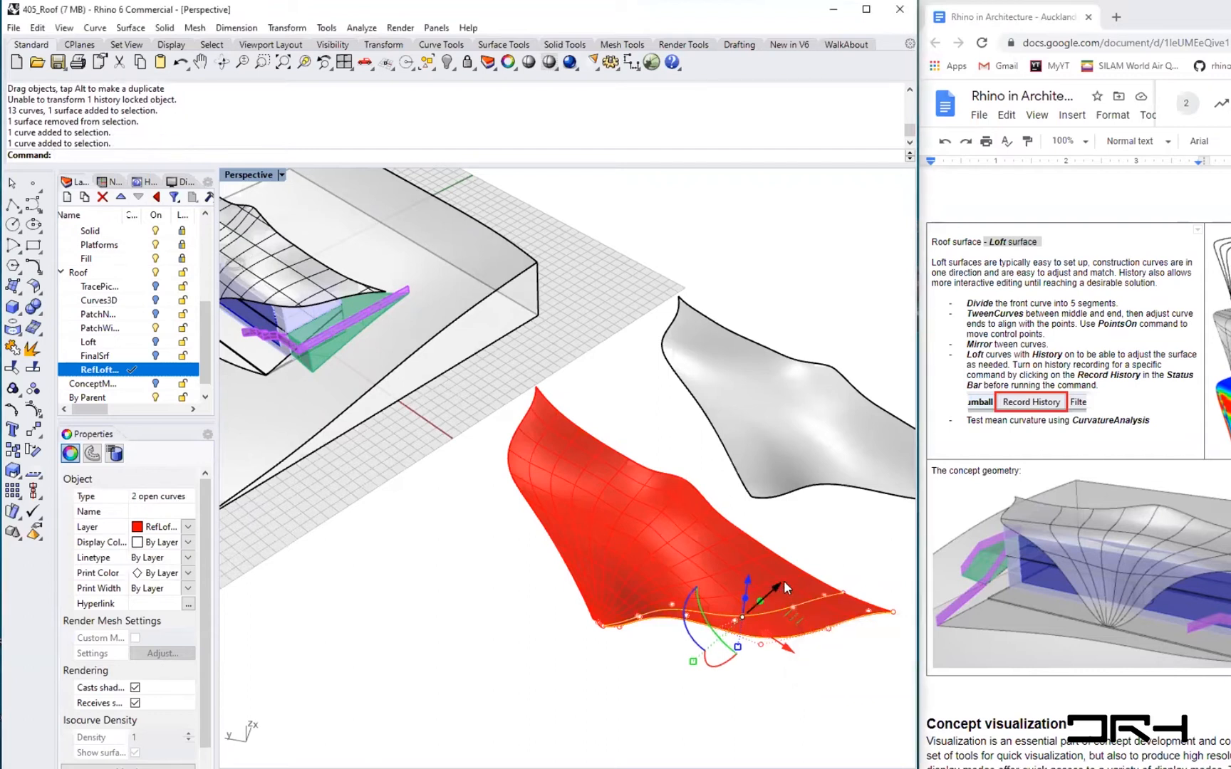
click(786, 577)
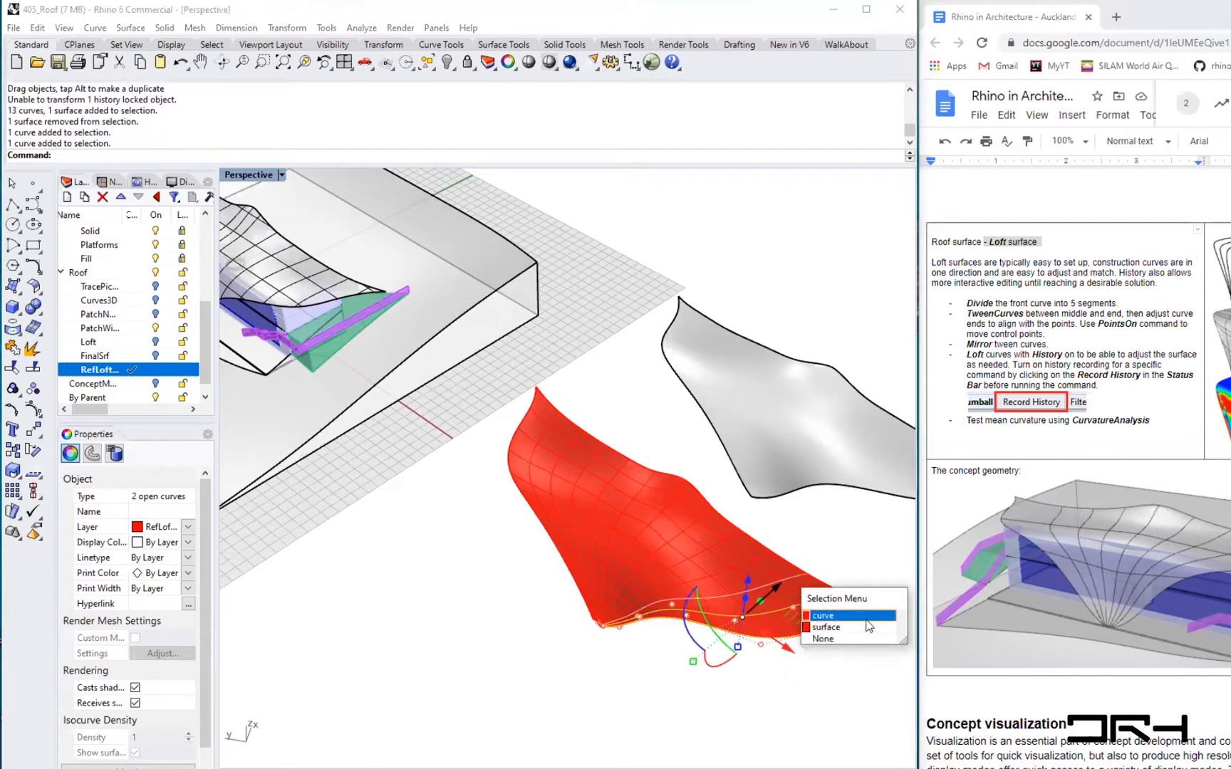
click(866, 618)
click(745, 566)
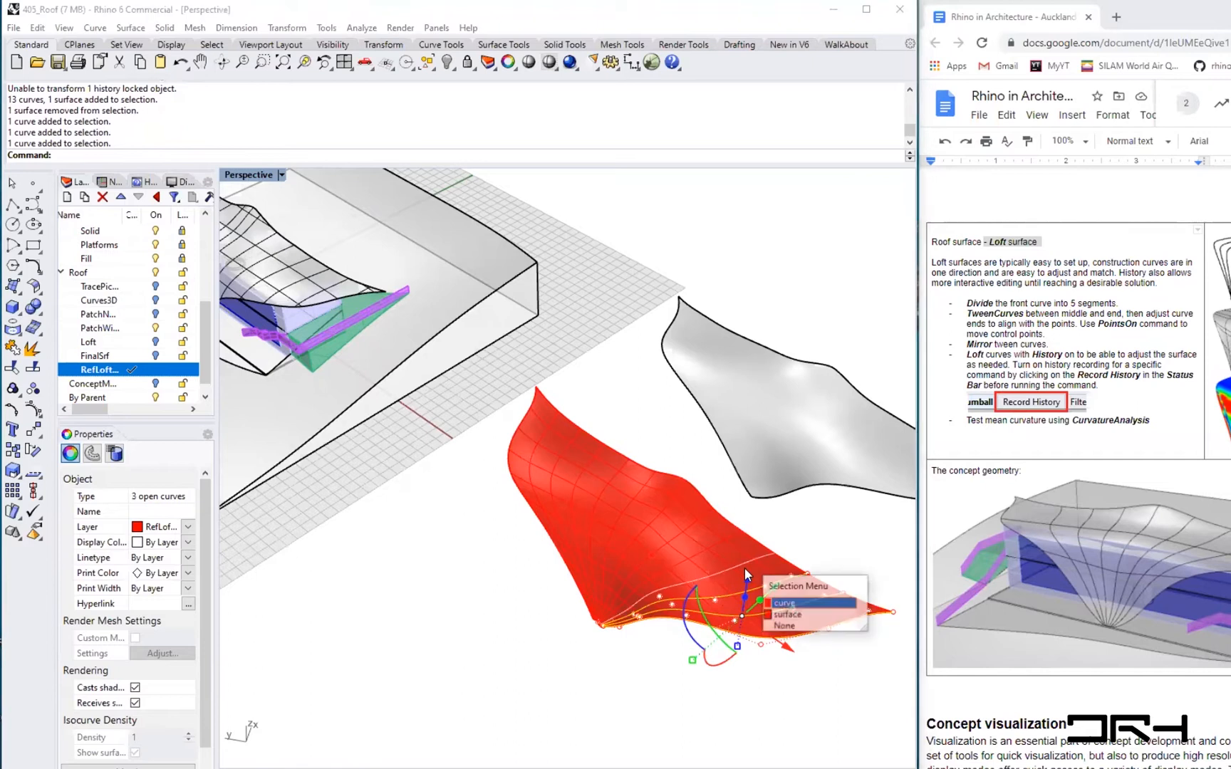
click(797, 603)
click(713, 542)
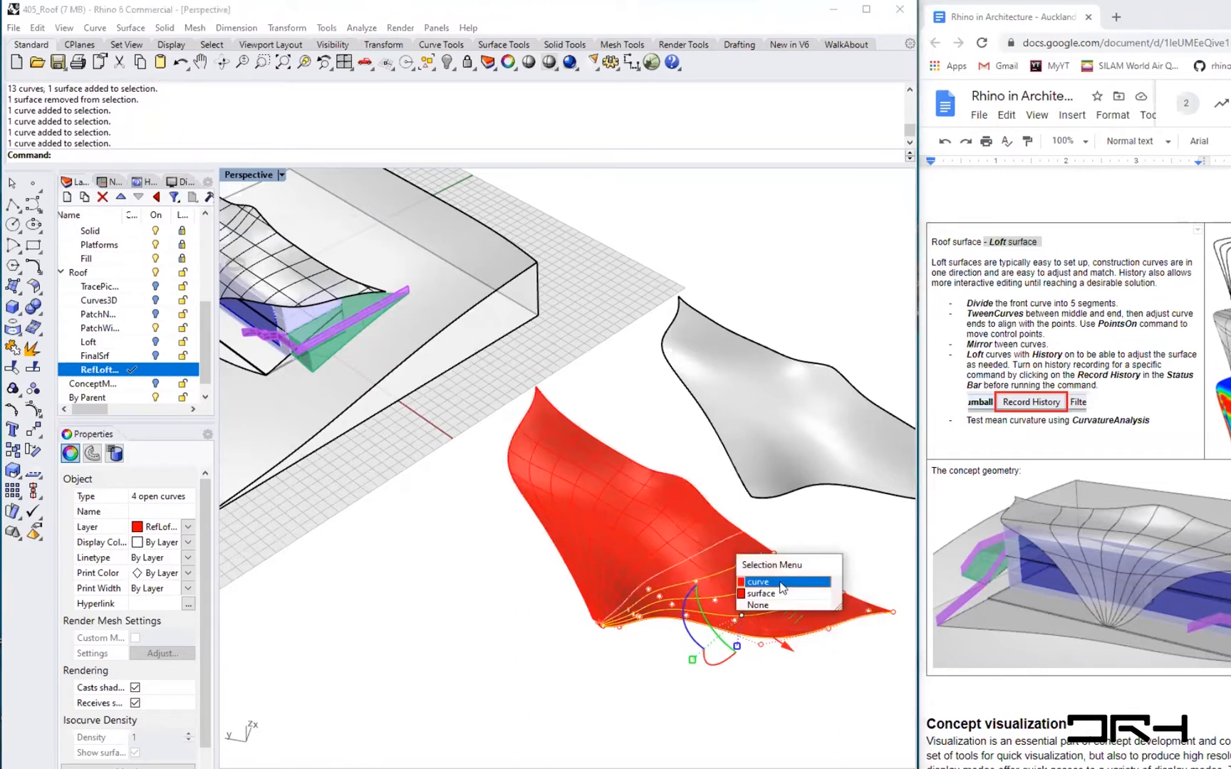
click(782, 584)
click(690, 525)
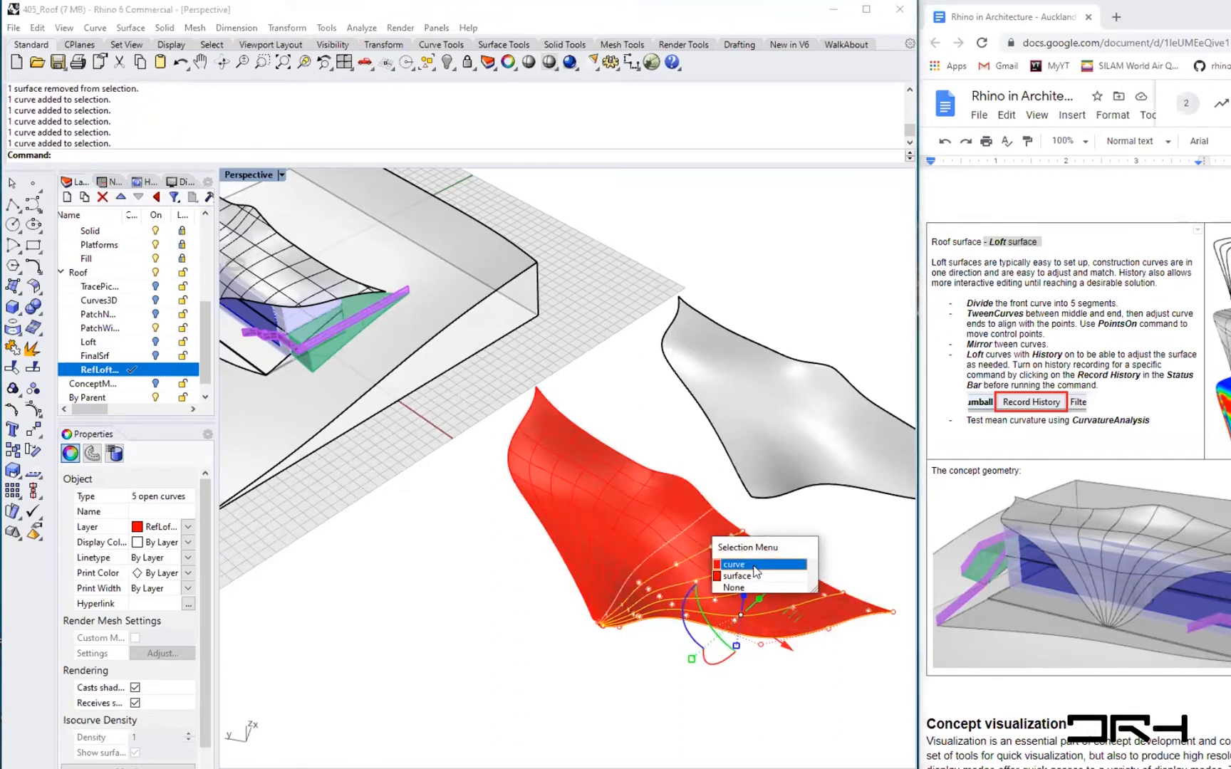
click(759, 567)
click(675, 510)
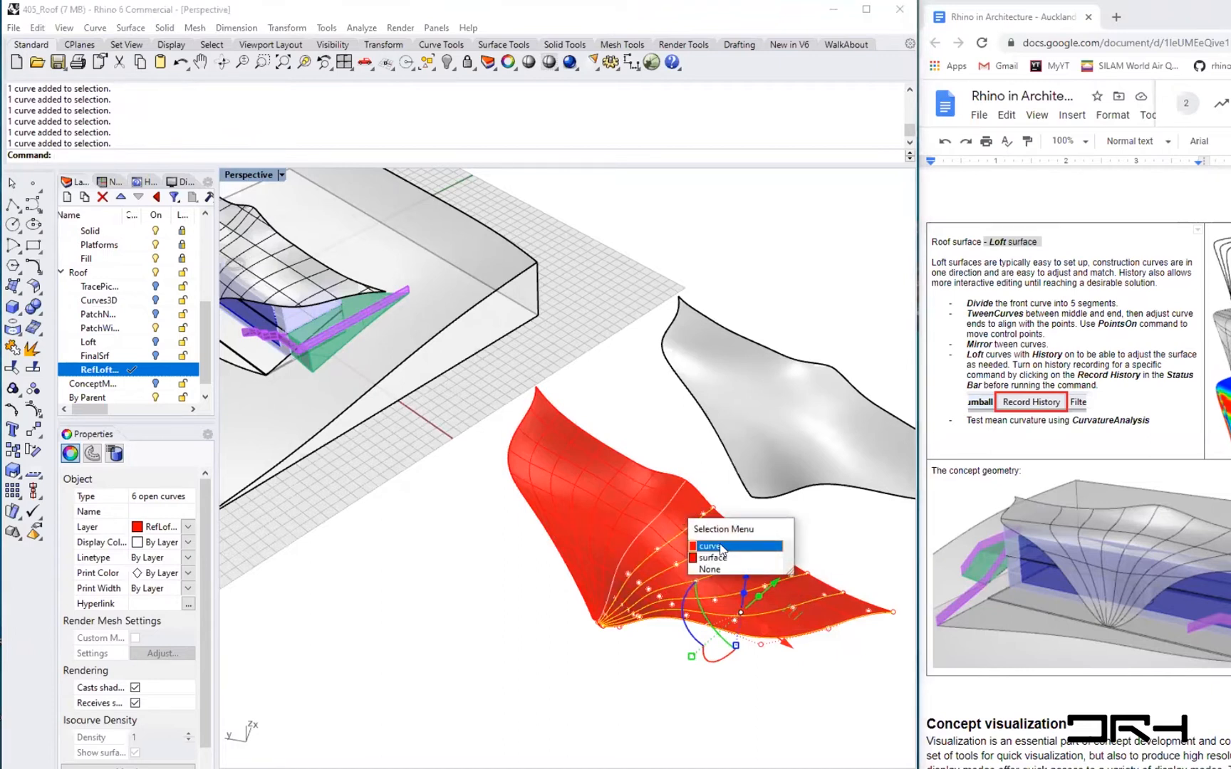
click(712, 556)
text(Move)
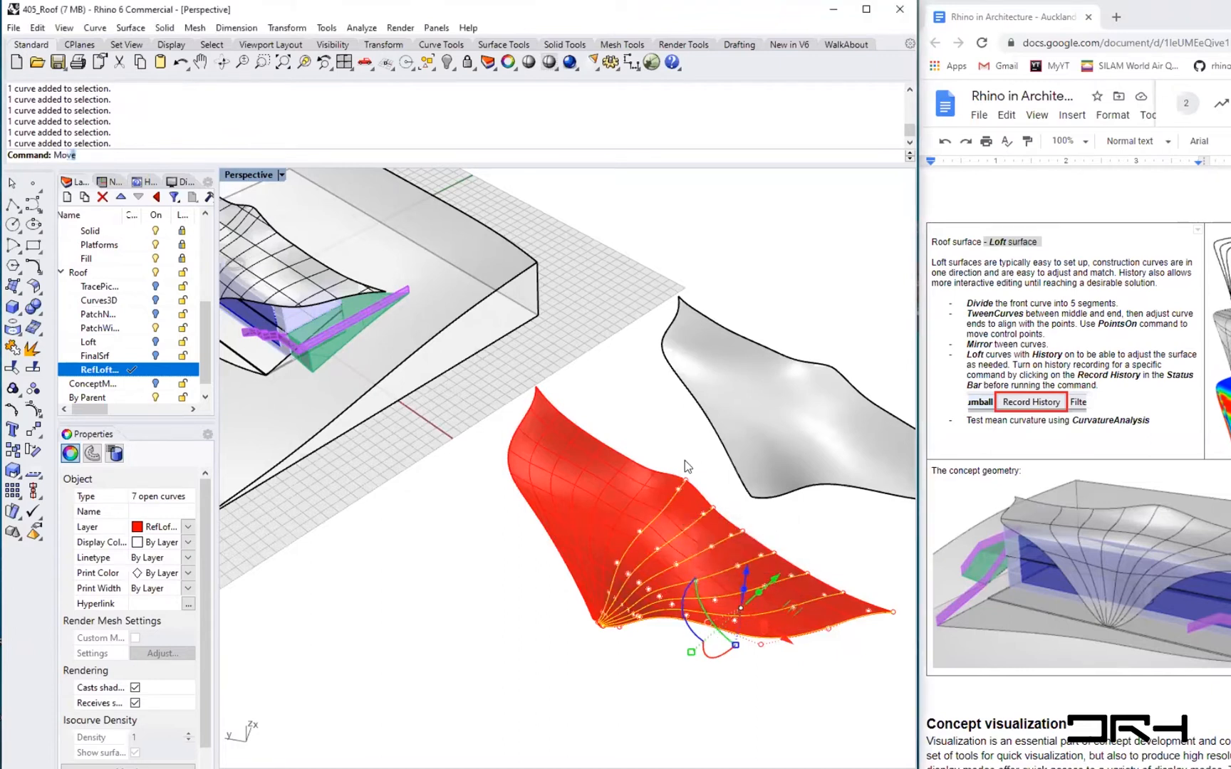
key(Return)
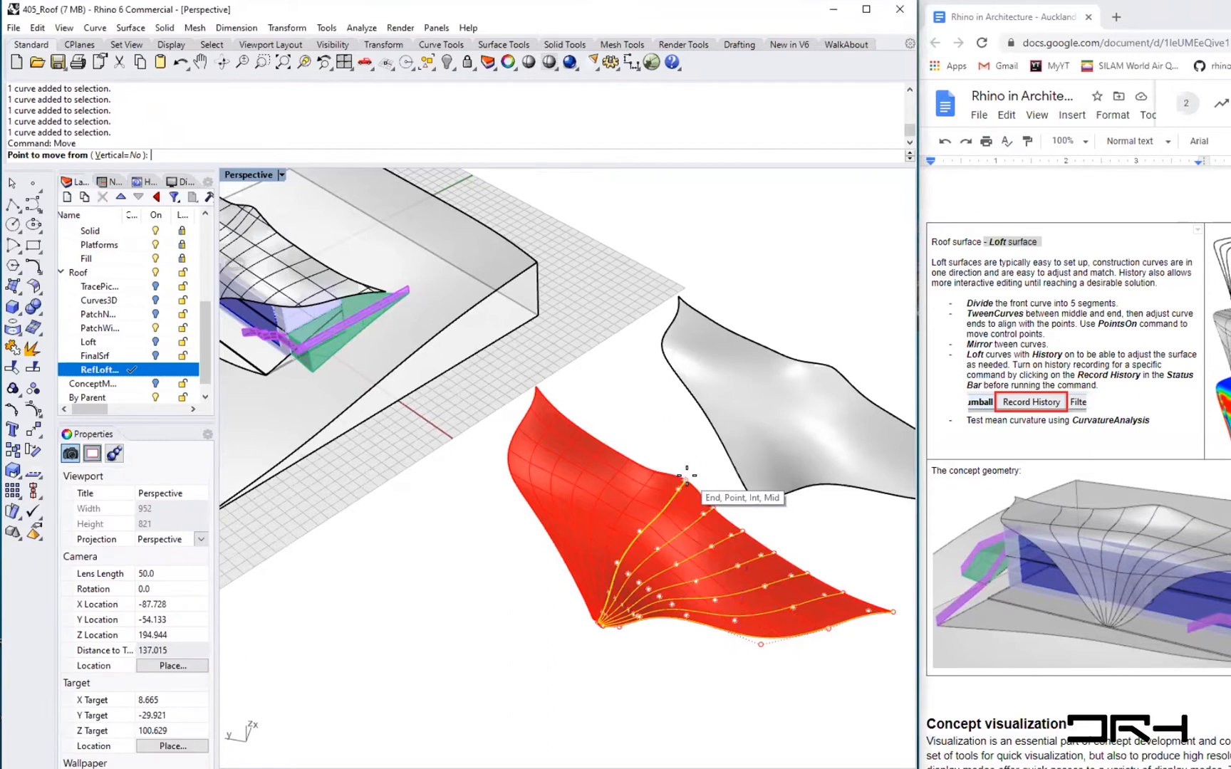
click(685, 481)
shift+right_drag(402, 322, 454, 420)
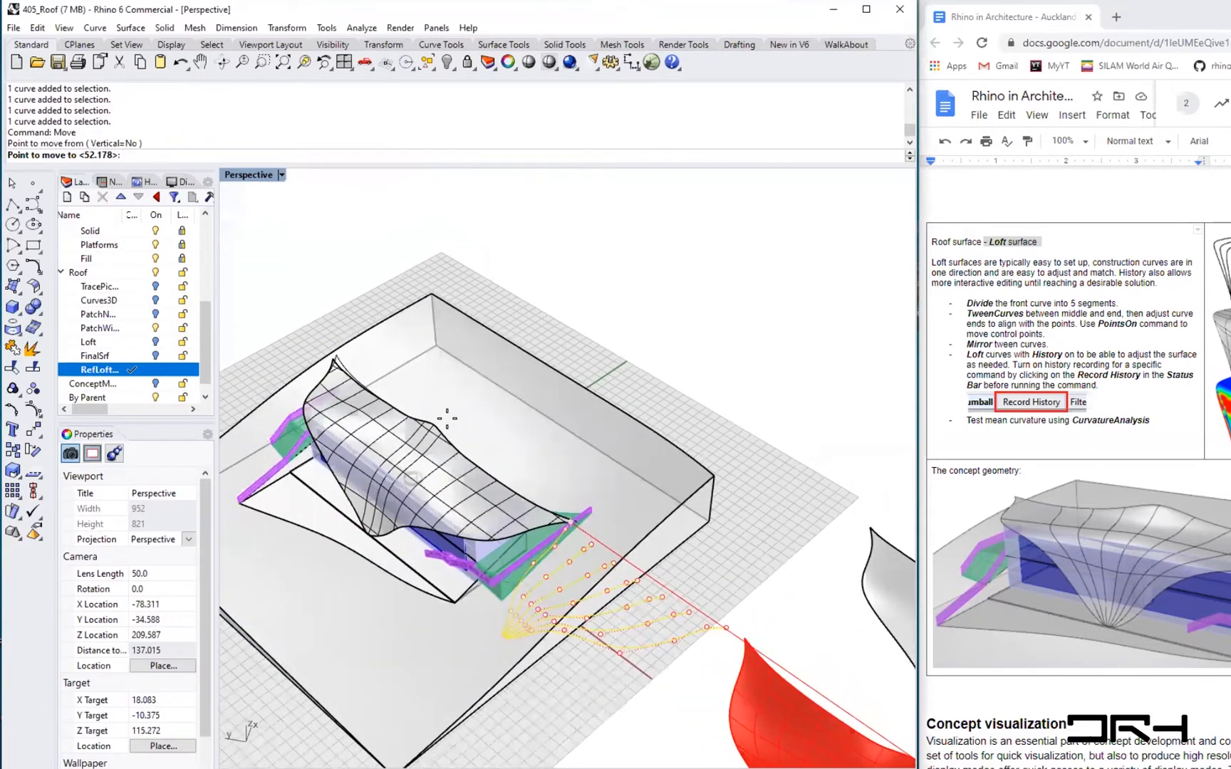
scroll(420, 416, up, 6)
click(421, 417)
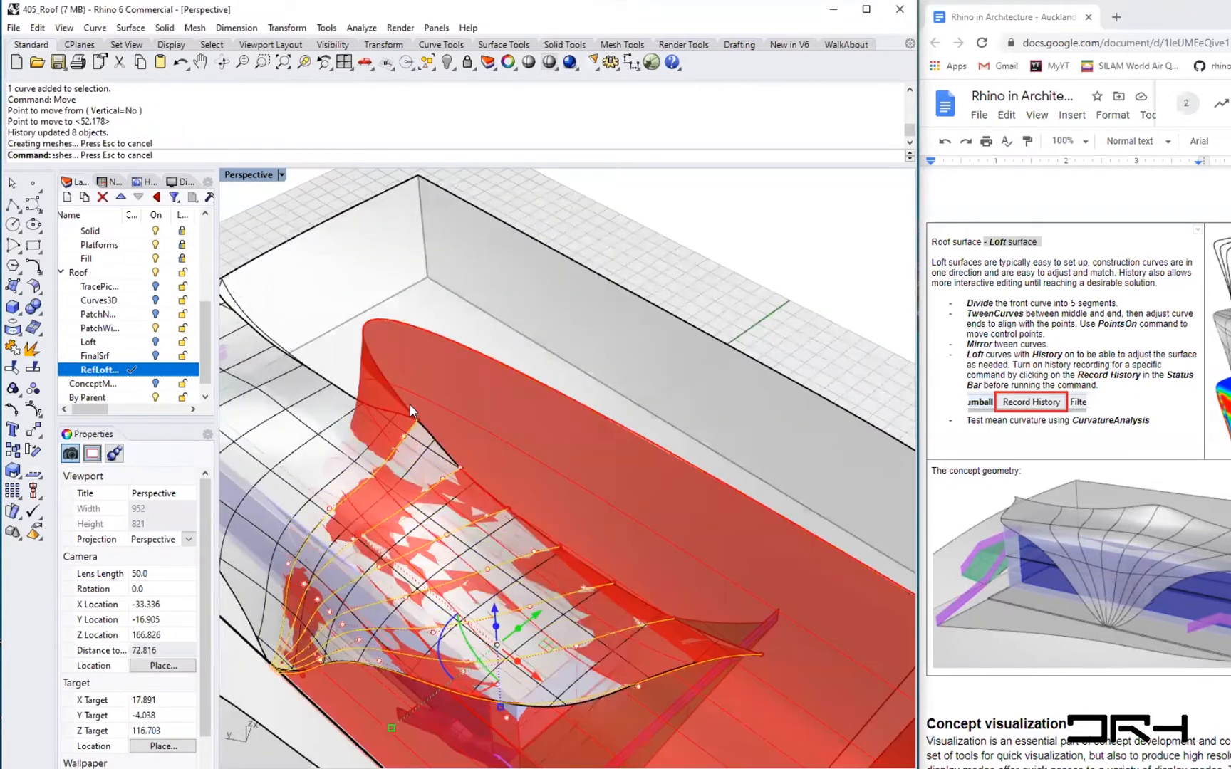
- Inspect the distorted loft and undo the curve move
scroll(409, 406, down, 2)
scroll(409, 406, down, 5)
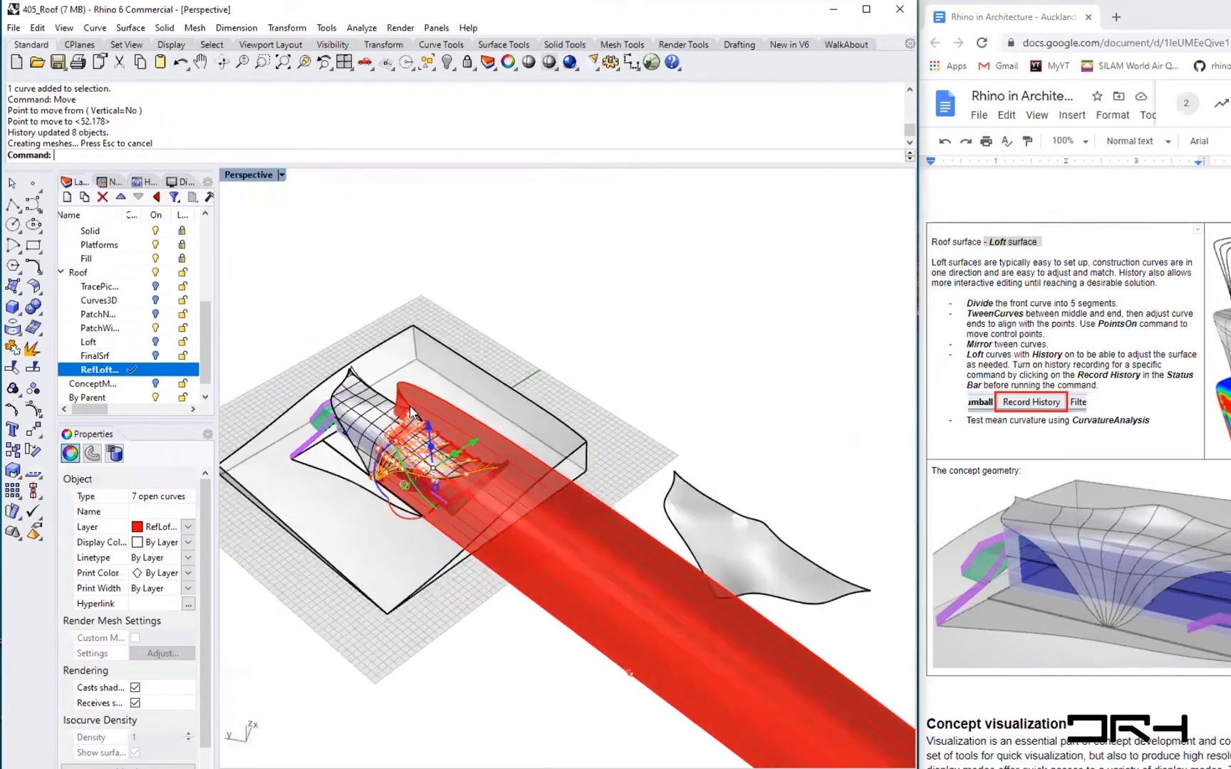
scroll(760, 666, down, 2)
scroll(737, 701, up, 5)
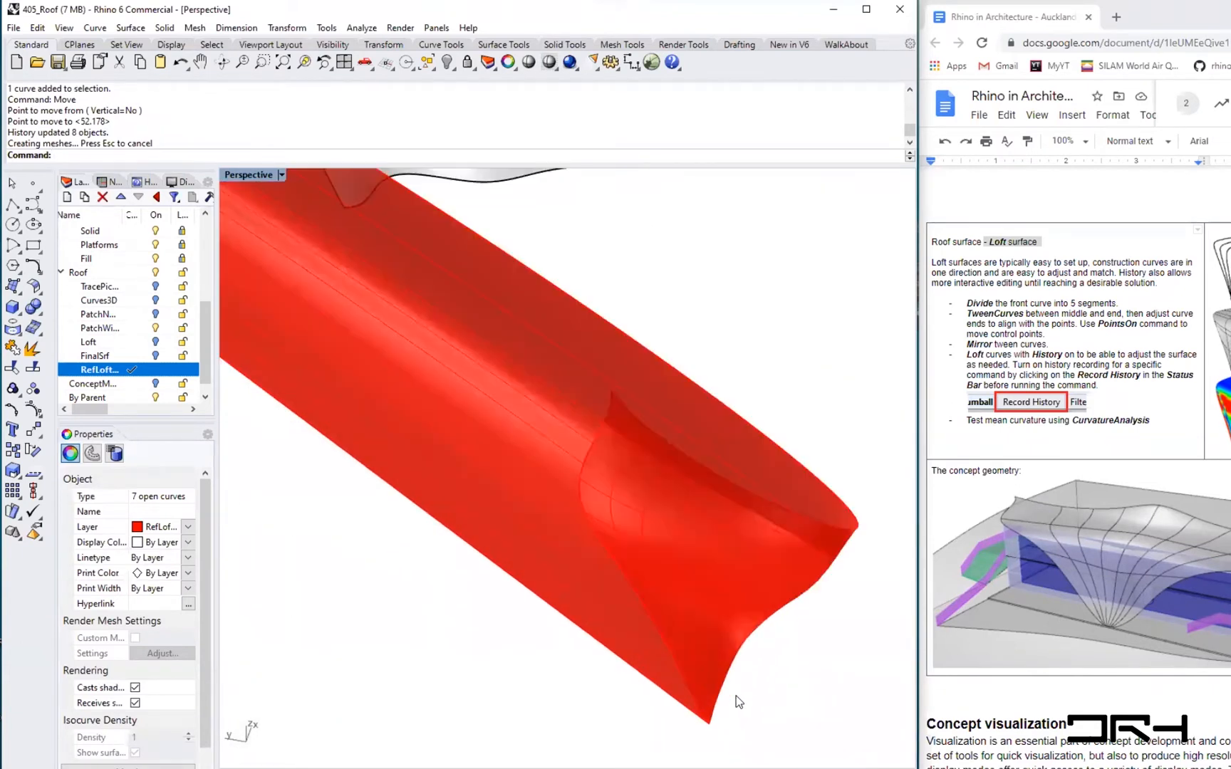
scroll(741, 694, down, 6)
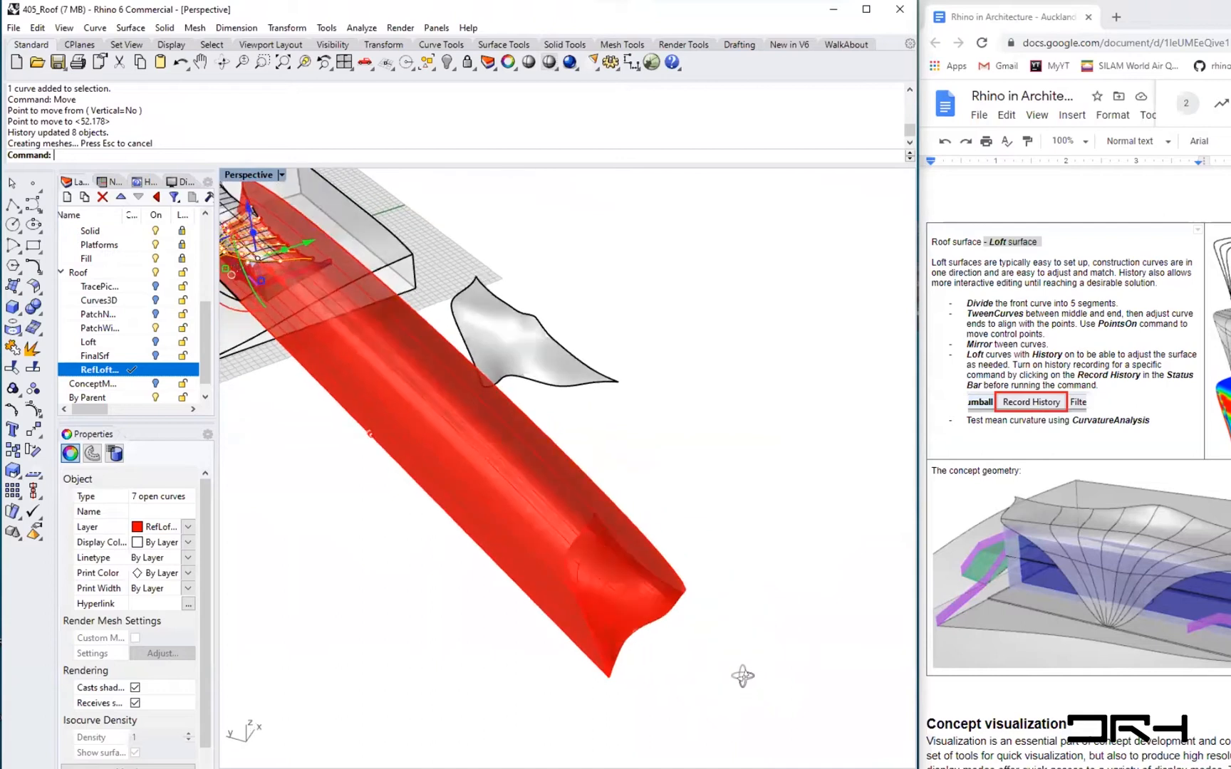
scroll(784, 624, up, 4)
scroll(755, 645, down, 4)
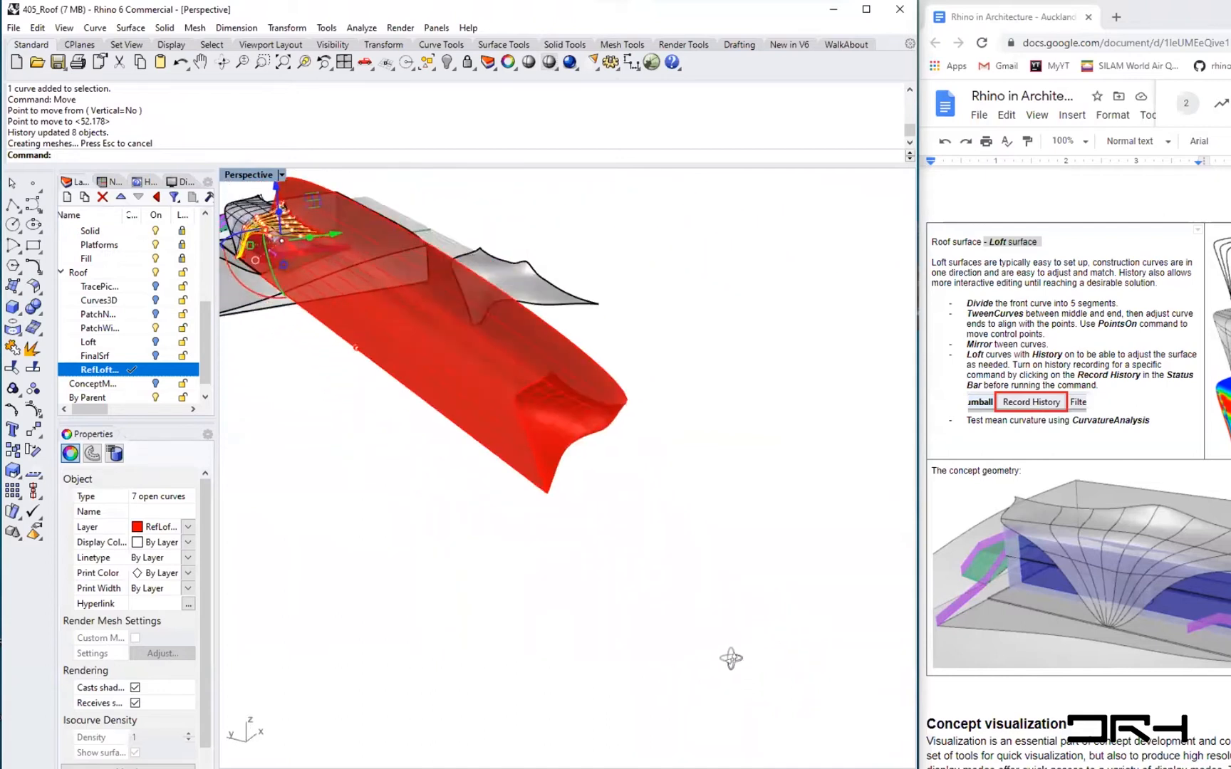
scroll(784, 663, up, 1)
scroll(794, 652, up, 1)
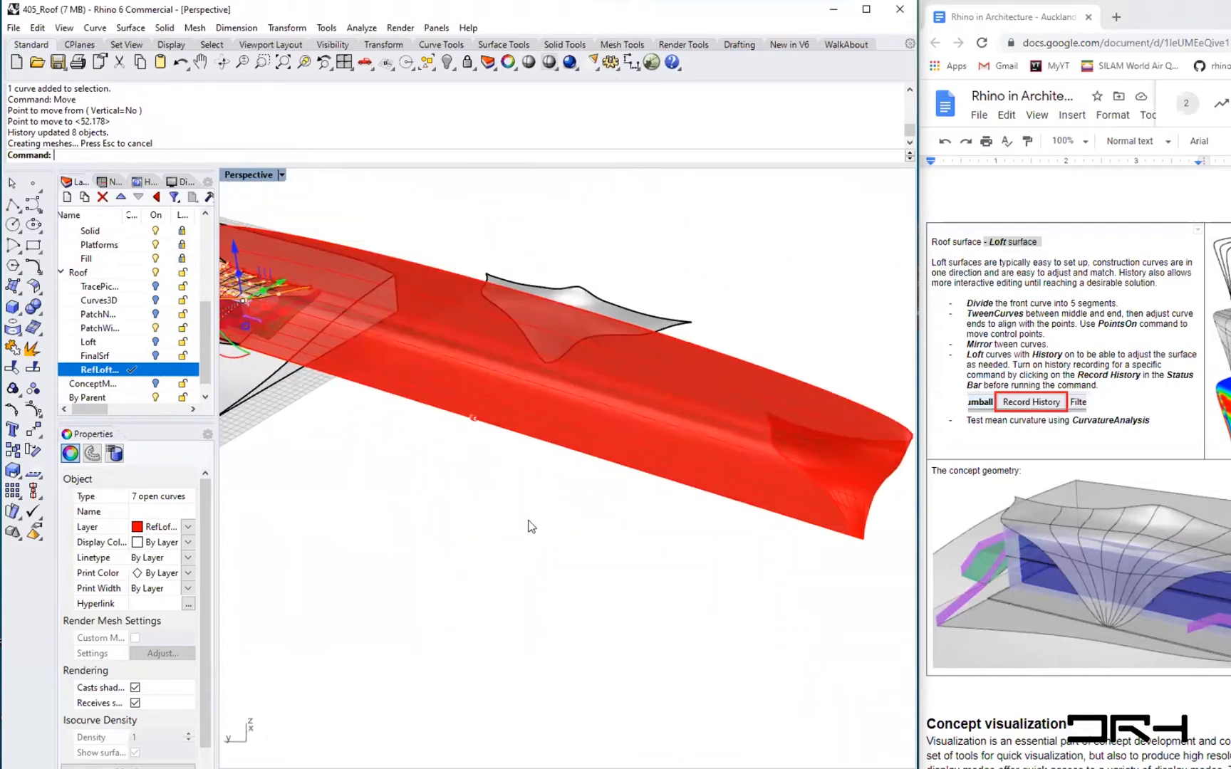
key(ctrl+z)
- Drag the loft curves with the gumball, then undo that gumball move
scroll(530, 409, up, 2)
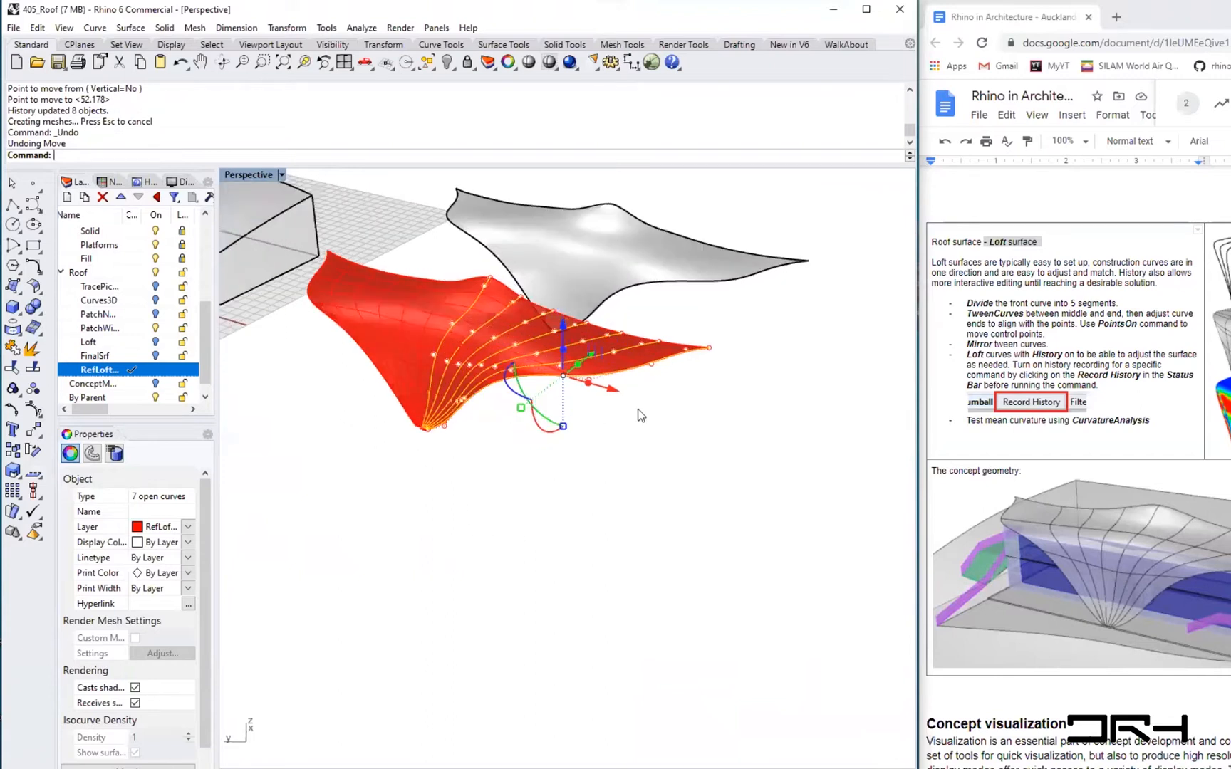
drag(618, 399, 702, 450)
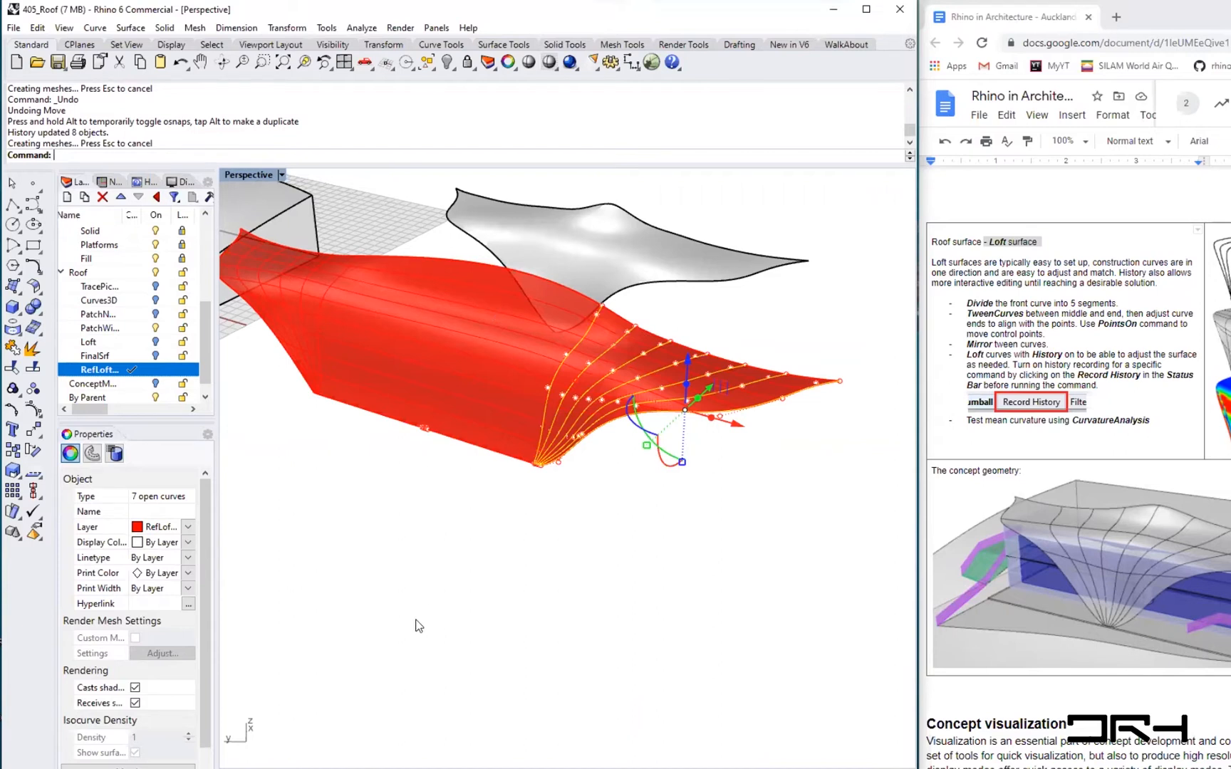
scroll(419, 626, down, 3)
scroll(419, 626, up, 2)
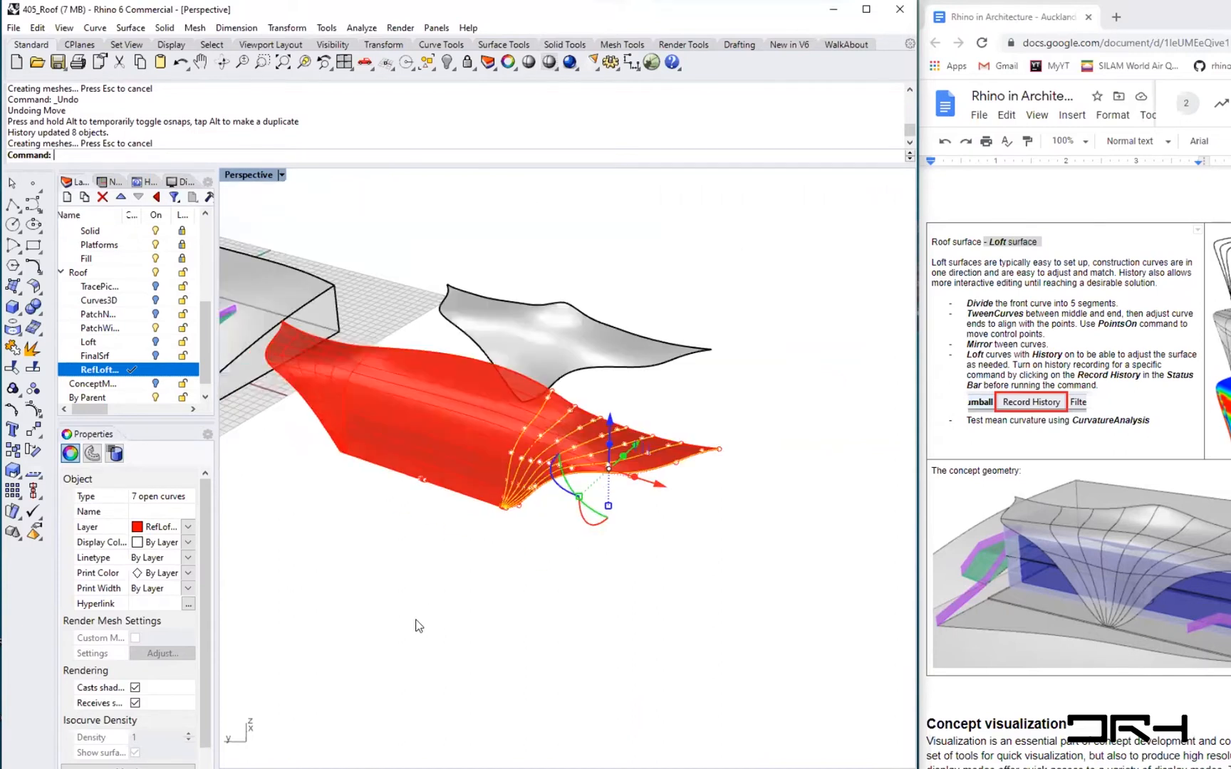
key(ctrl+z)
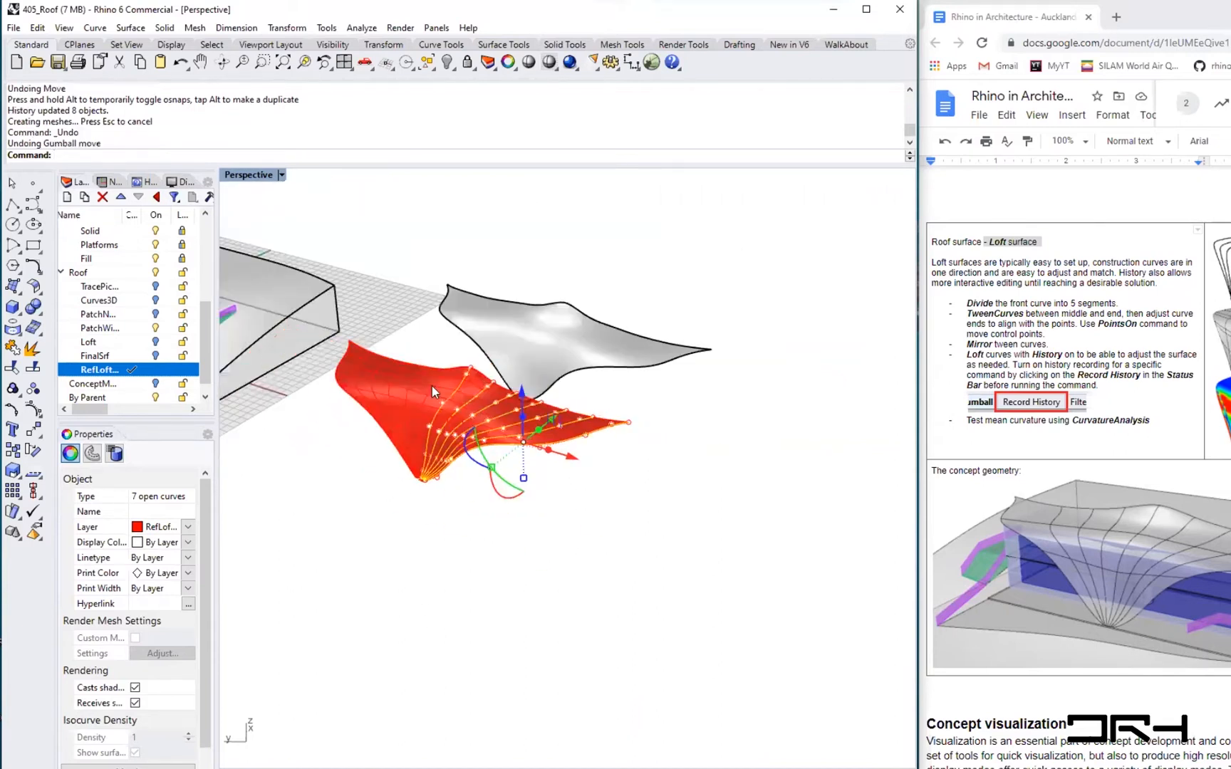
- Select the loft surface and switch off the history lock
scroll(432, 386, up, 3)
click(515, 677)
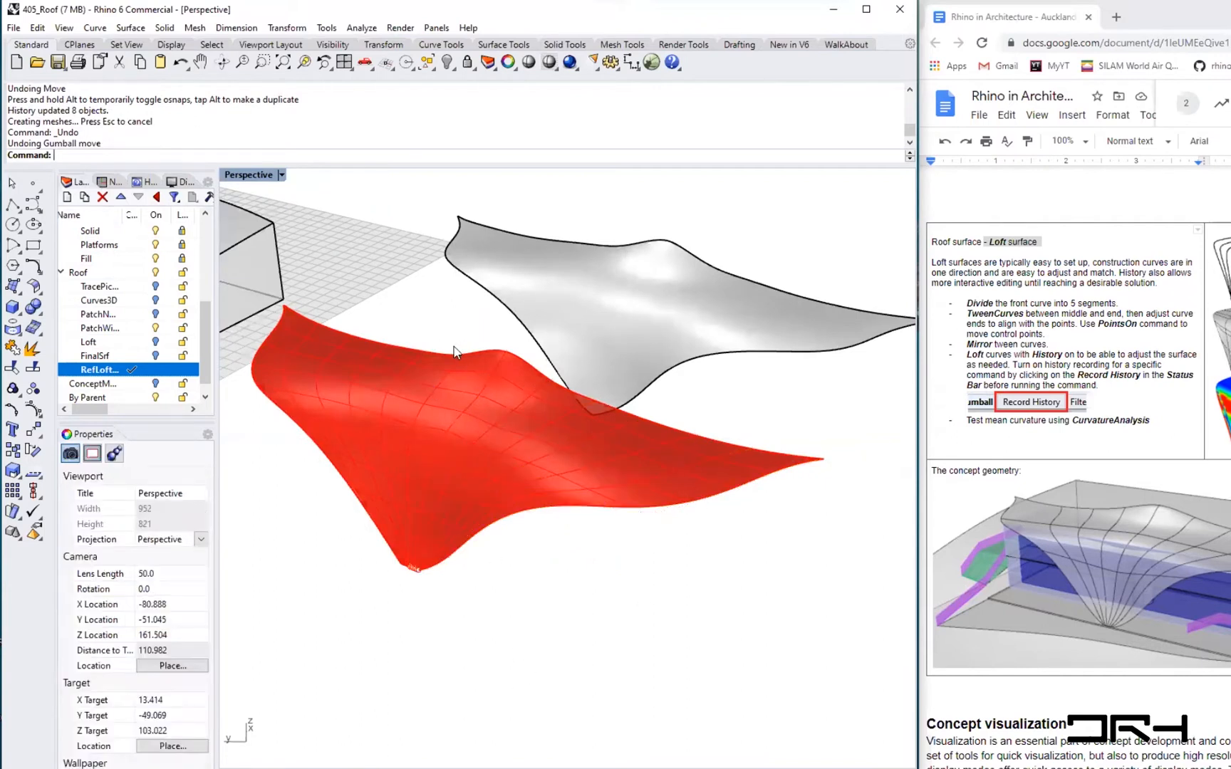
click(466, 389)
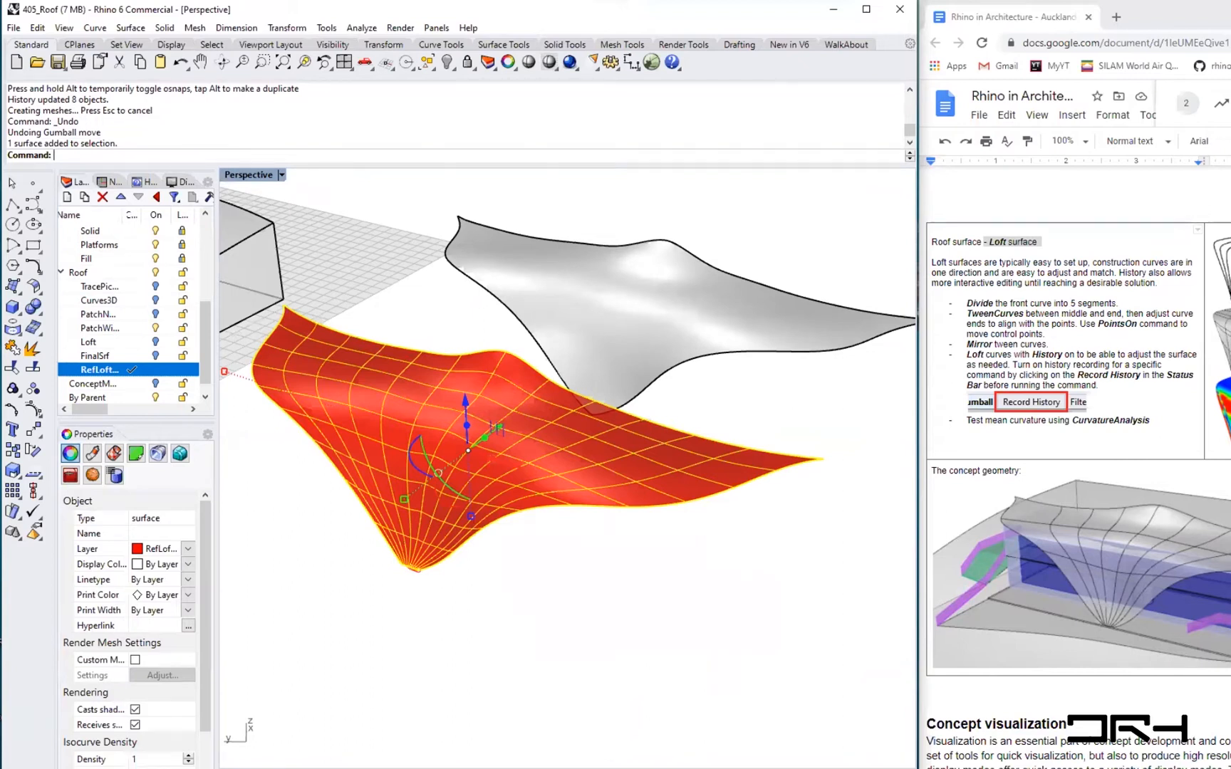
click(573, 737)
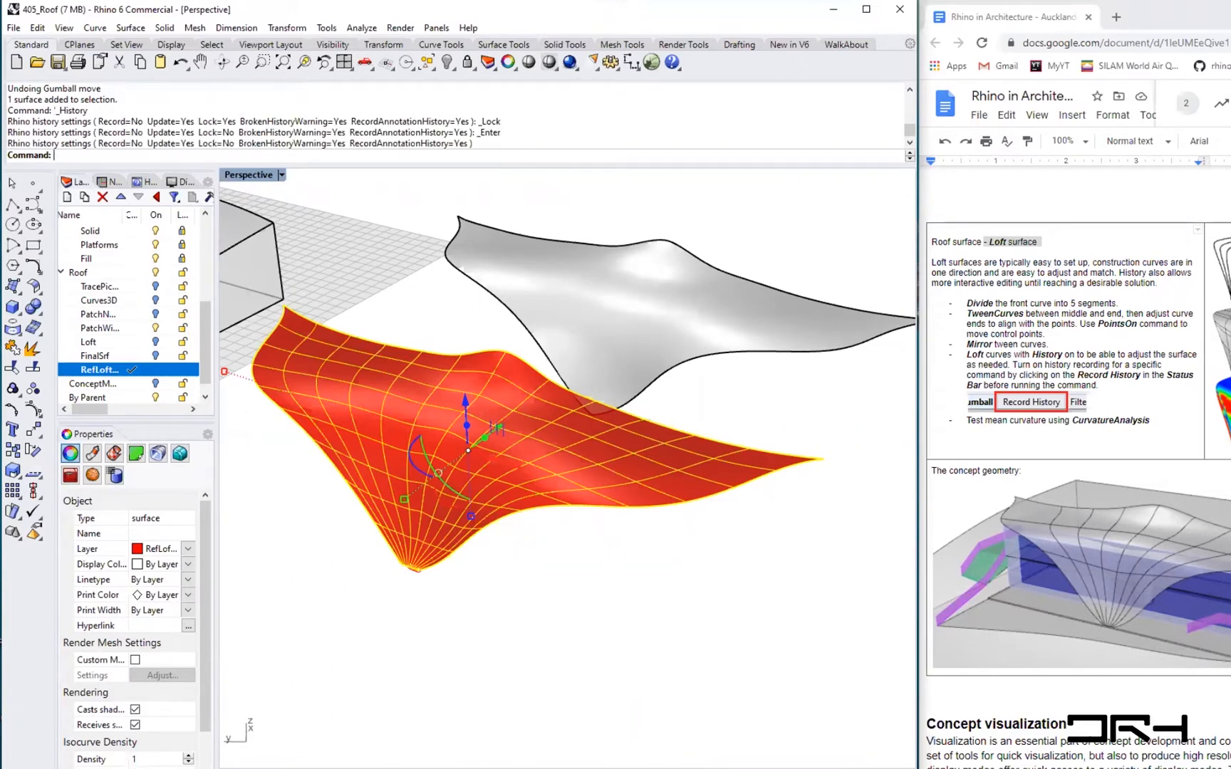
- Move the loft surface from its edge point onto the building model's roof, accepting the history warning
click(476, 607)
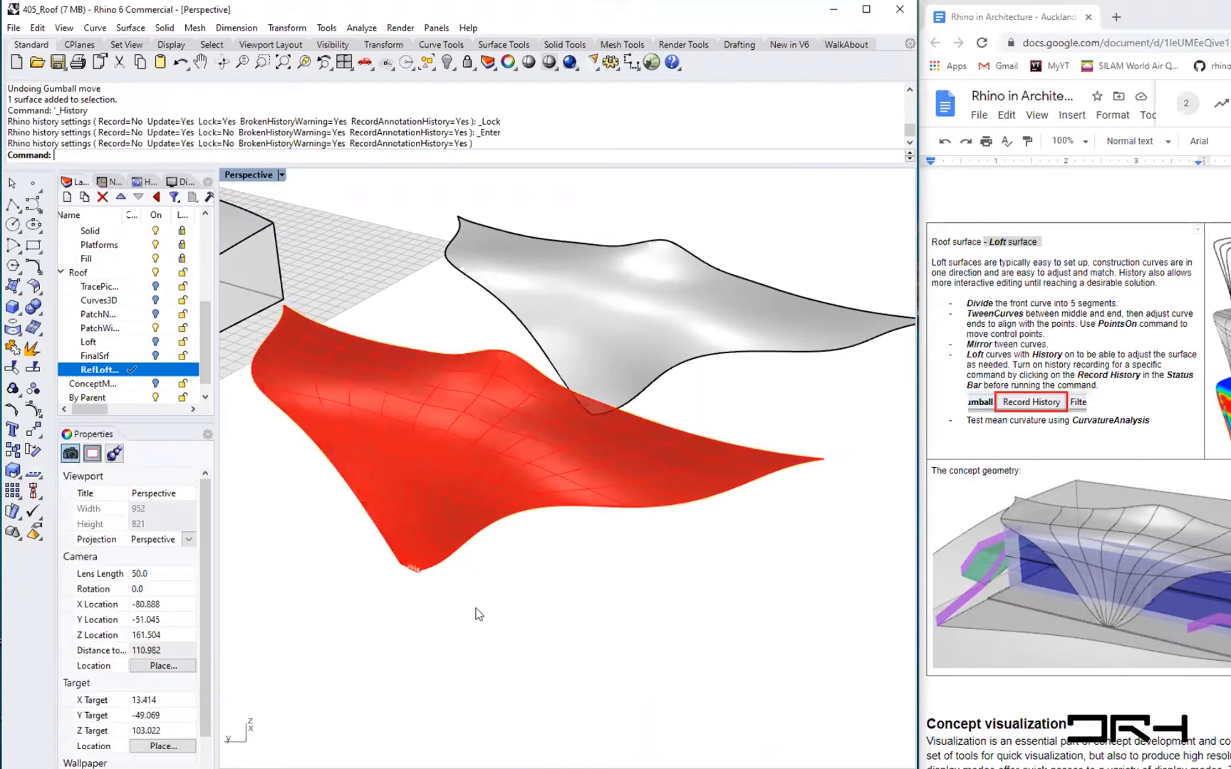
click(497, 388)
shift+right_drag(476, 588, 604, 648)
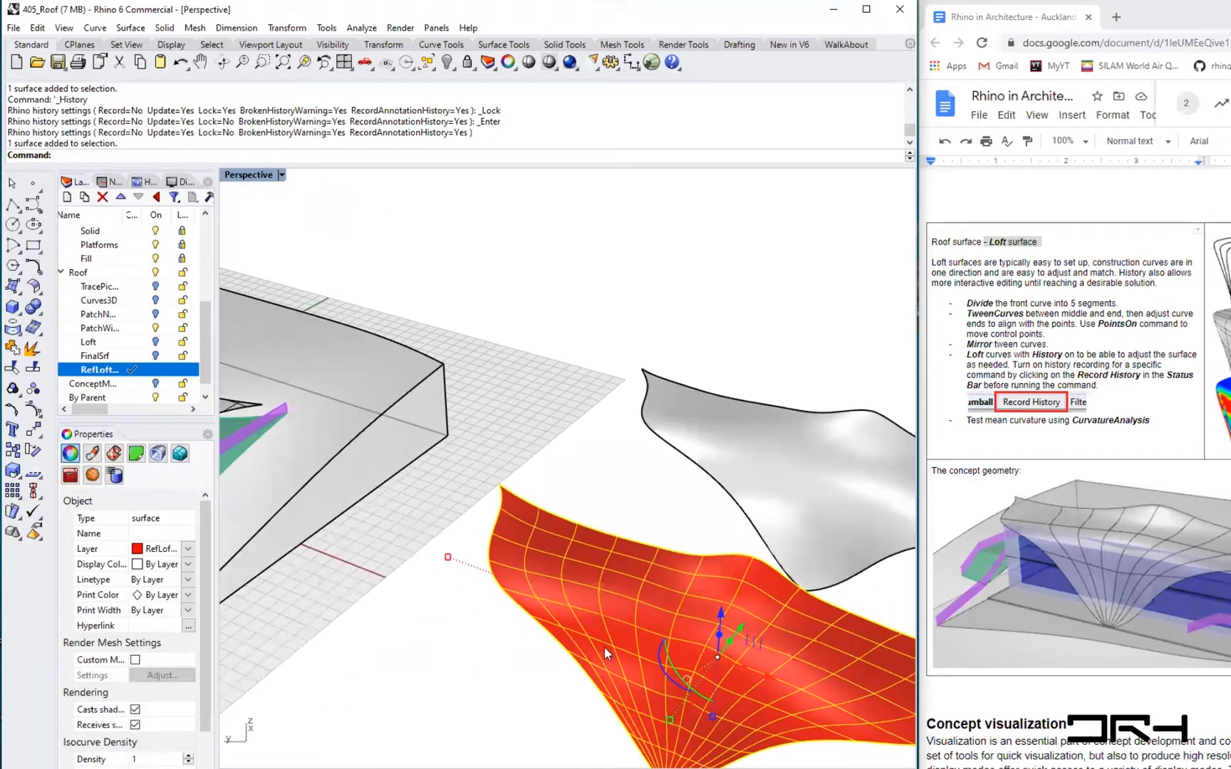
text(Move)
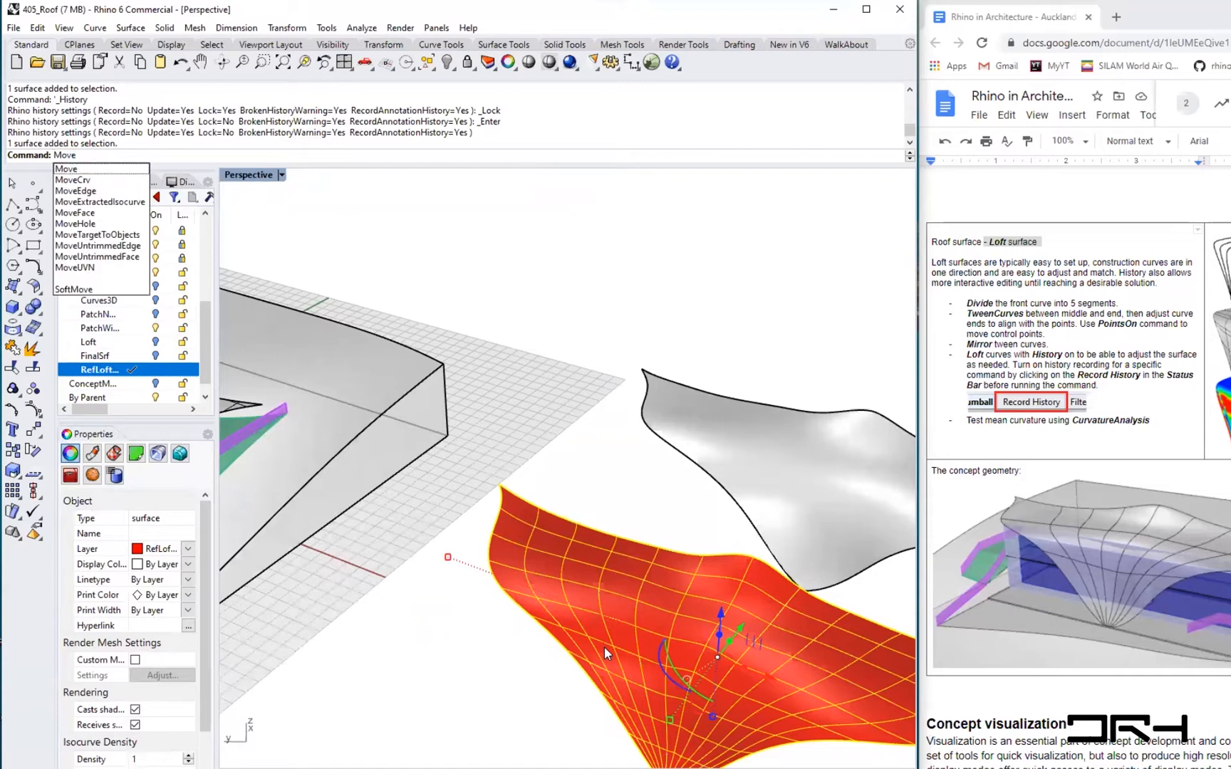
key(Return)
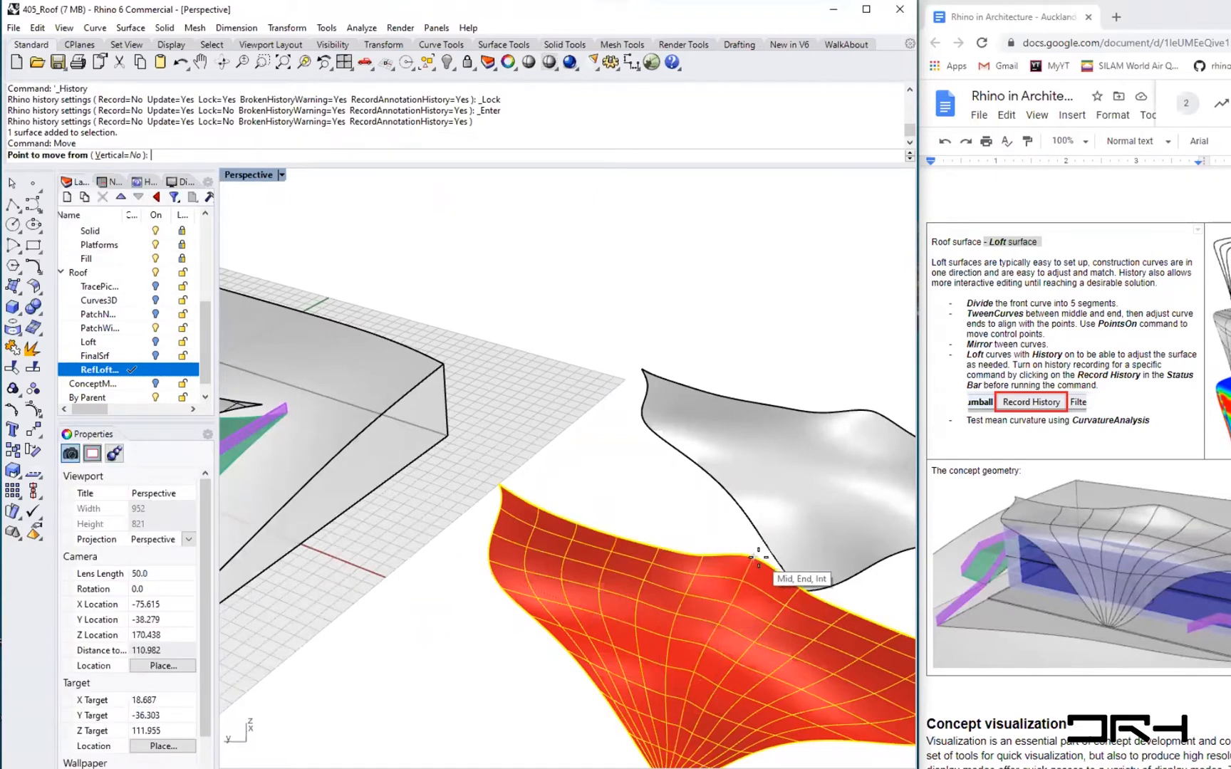
click(758, 554)
scroll(644, 545, down, 3)
scroll(356, 440, down, 2)
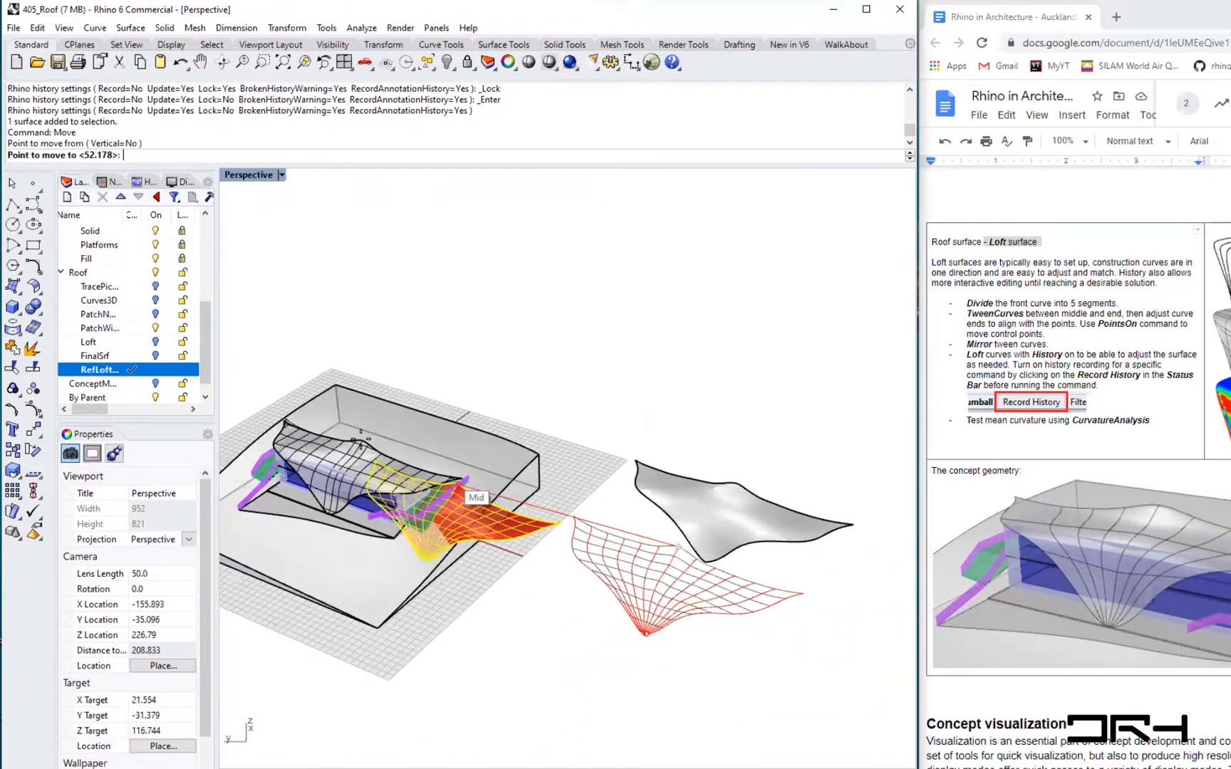
scroll(358, 441, up, 2)
scroll(393, 445, up, 6)
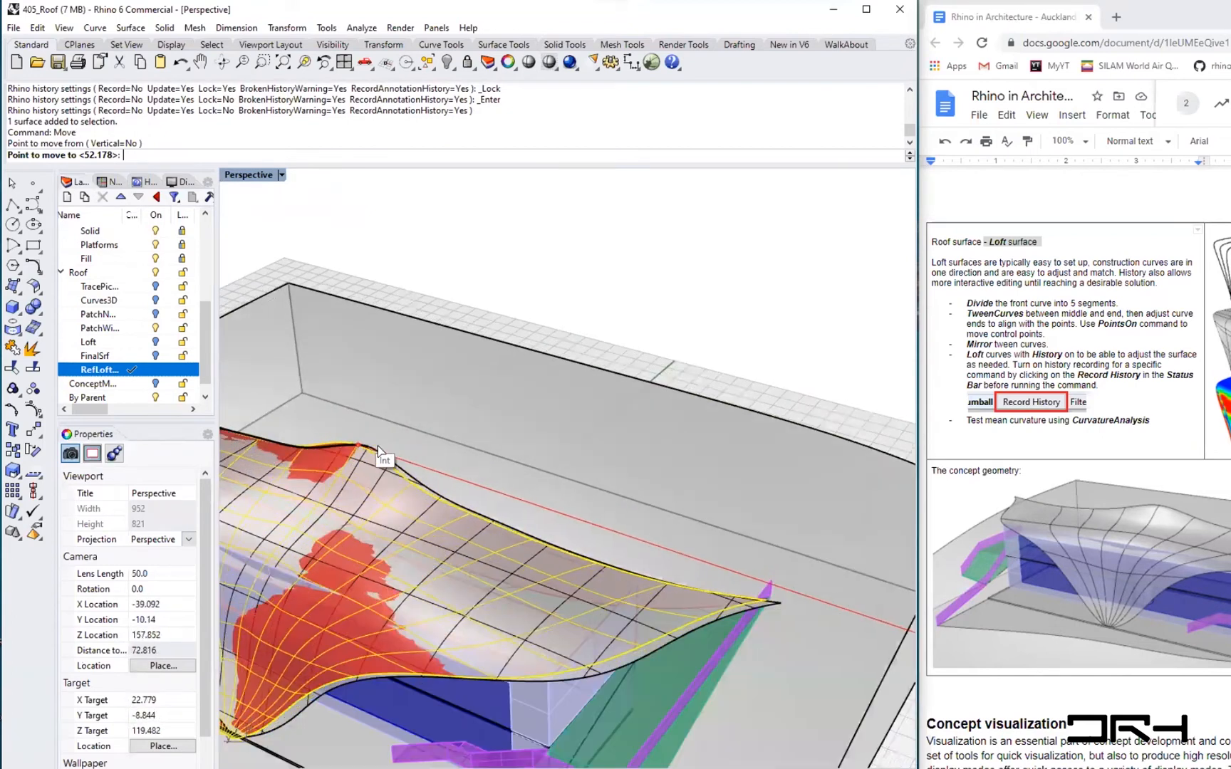
click(730, 398)
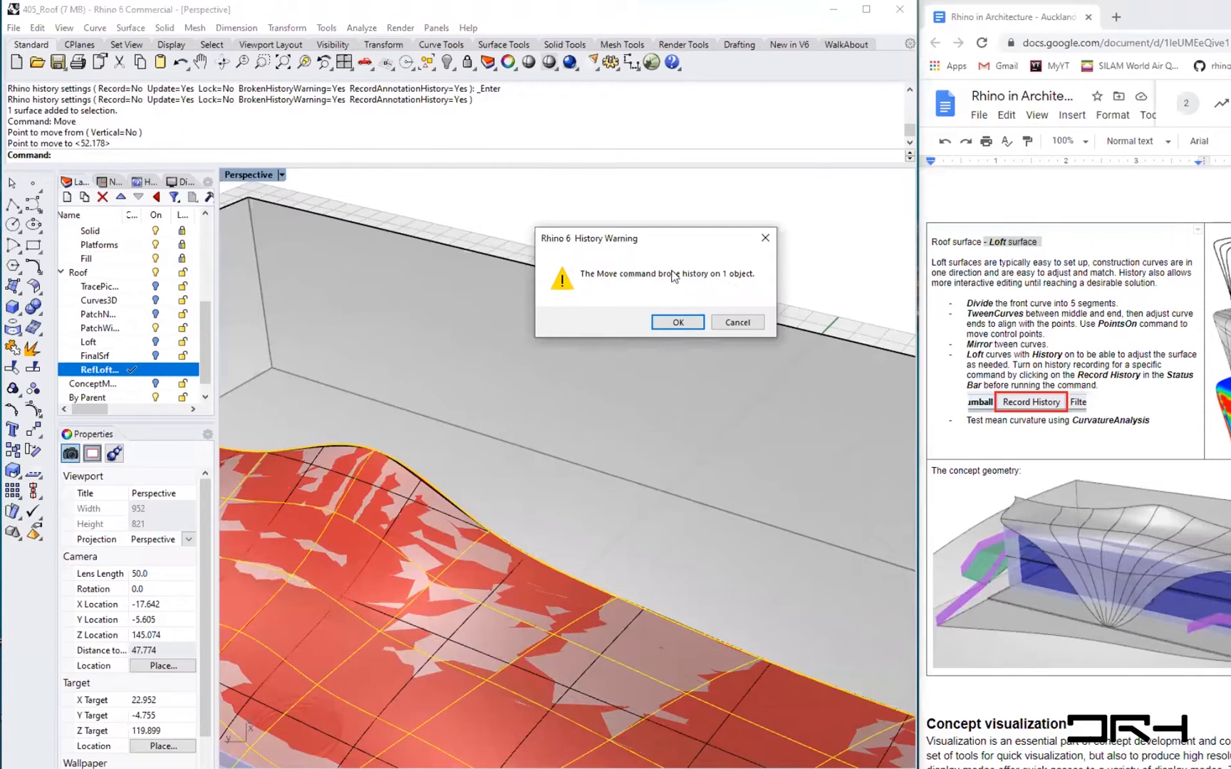
click(666, 324)
click(668, 224)
- Turn on the PatchWi layer to compare the patch surface with the loft roof
scroll(500, 623, down, 8)
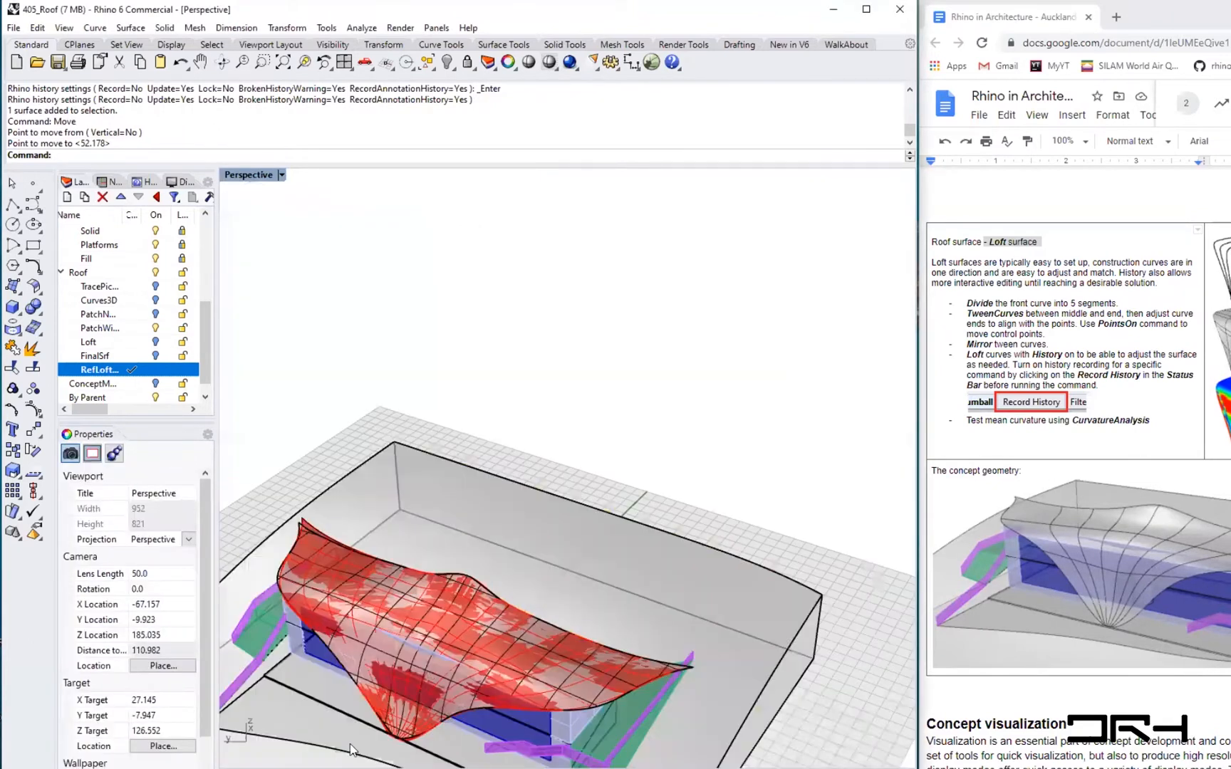
right_drag(352, 744, 480, 510)
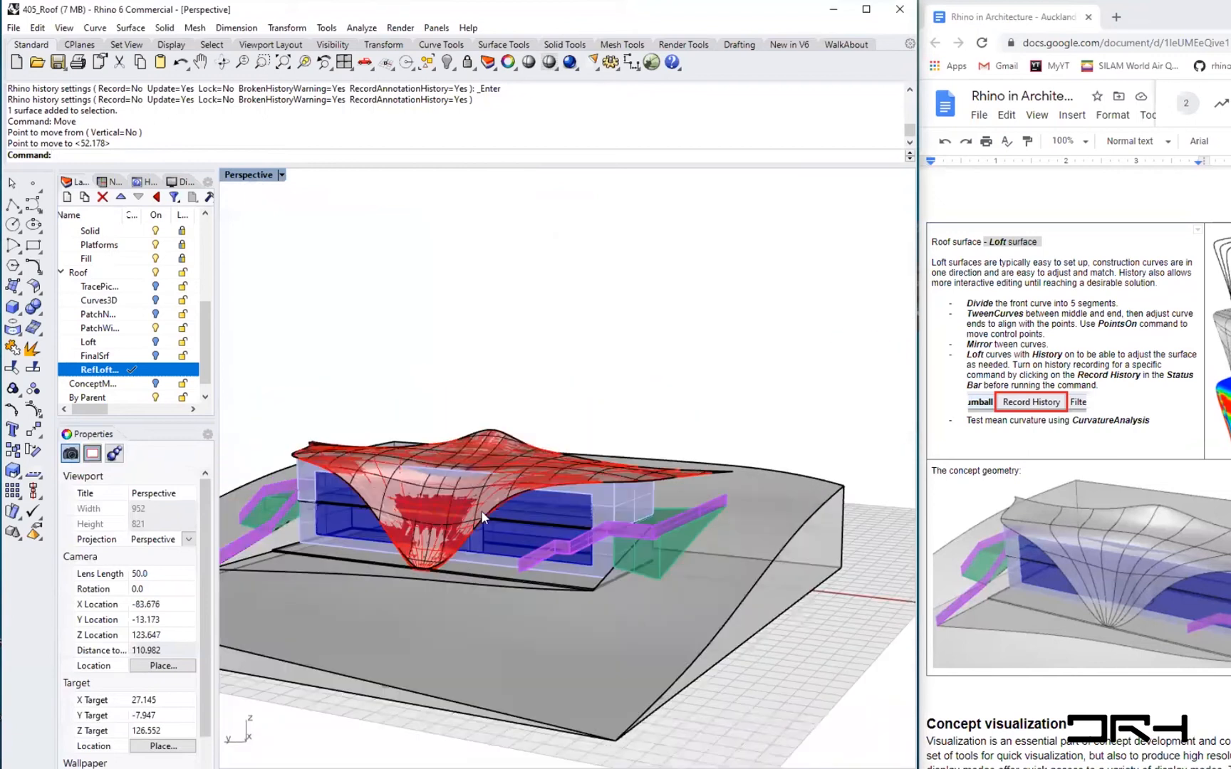
scroll(483, 511, up, 2)
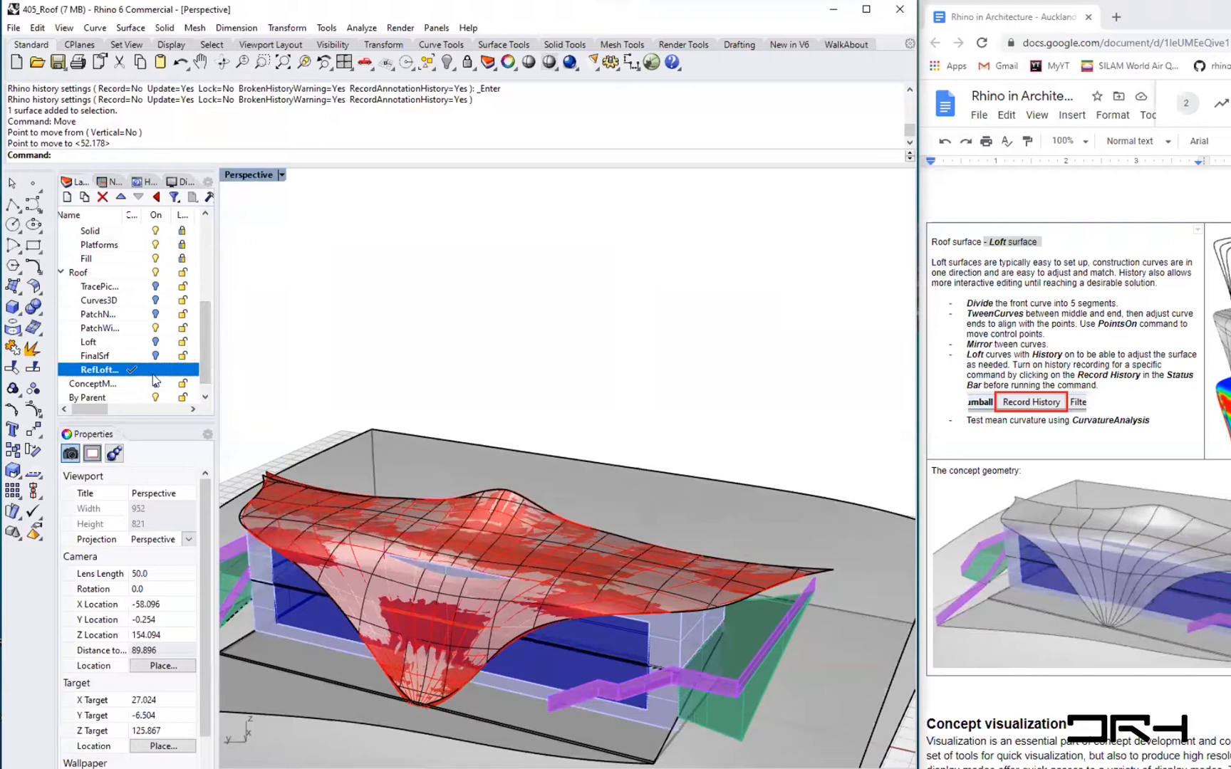
click(155, 327)
right_drag(589, 379, 497, 501)
right_drag(657, 544, 836, 592)
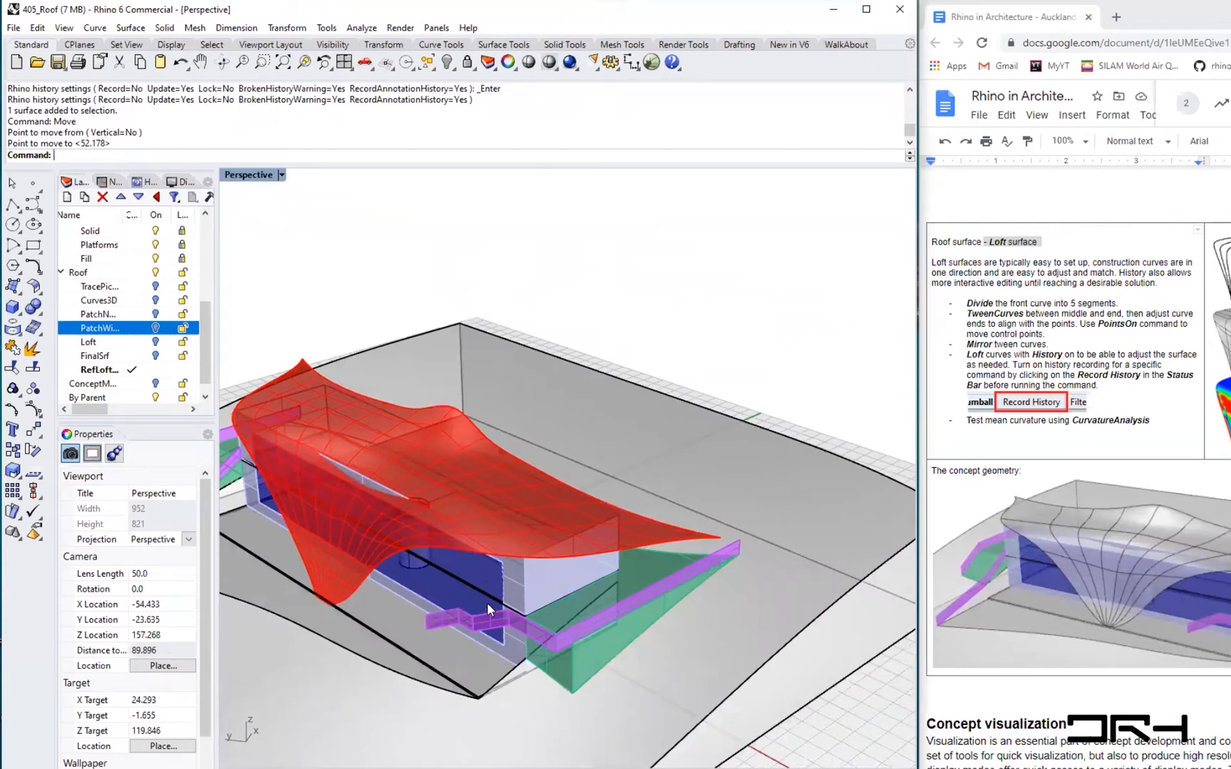
- Zoom in and out to examine where the loft roof surface meets the building's edge
right_drag(600, 481, 500, 542)
scroll(420, 563, up, 7)
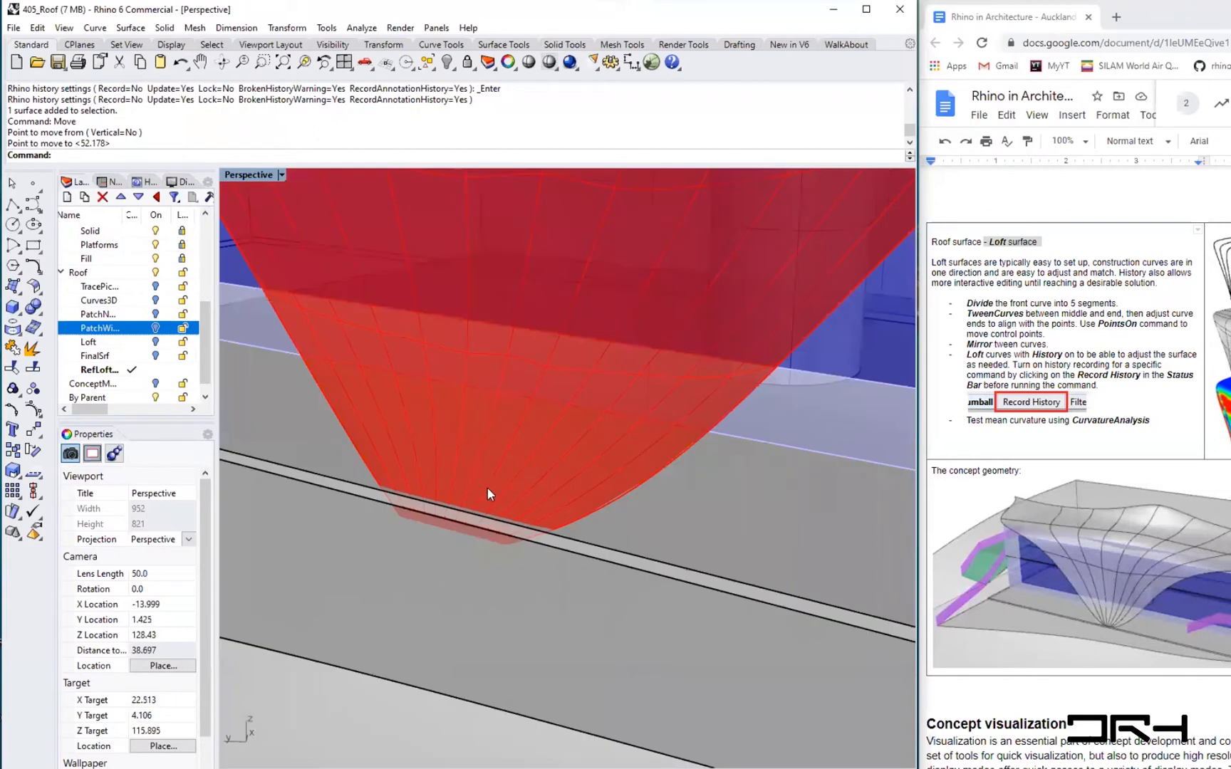
scroll(487, 490, up, 2)
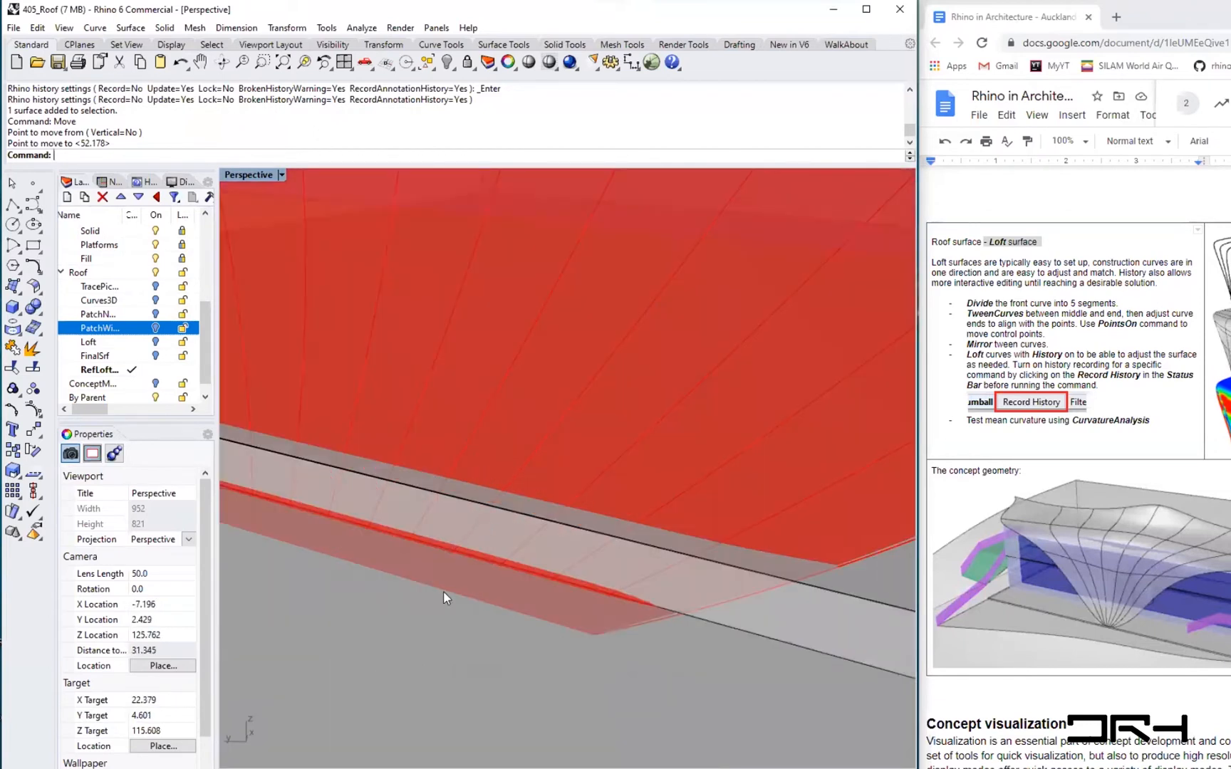
scroll(435, 593, down, 5)
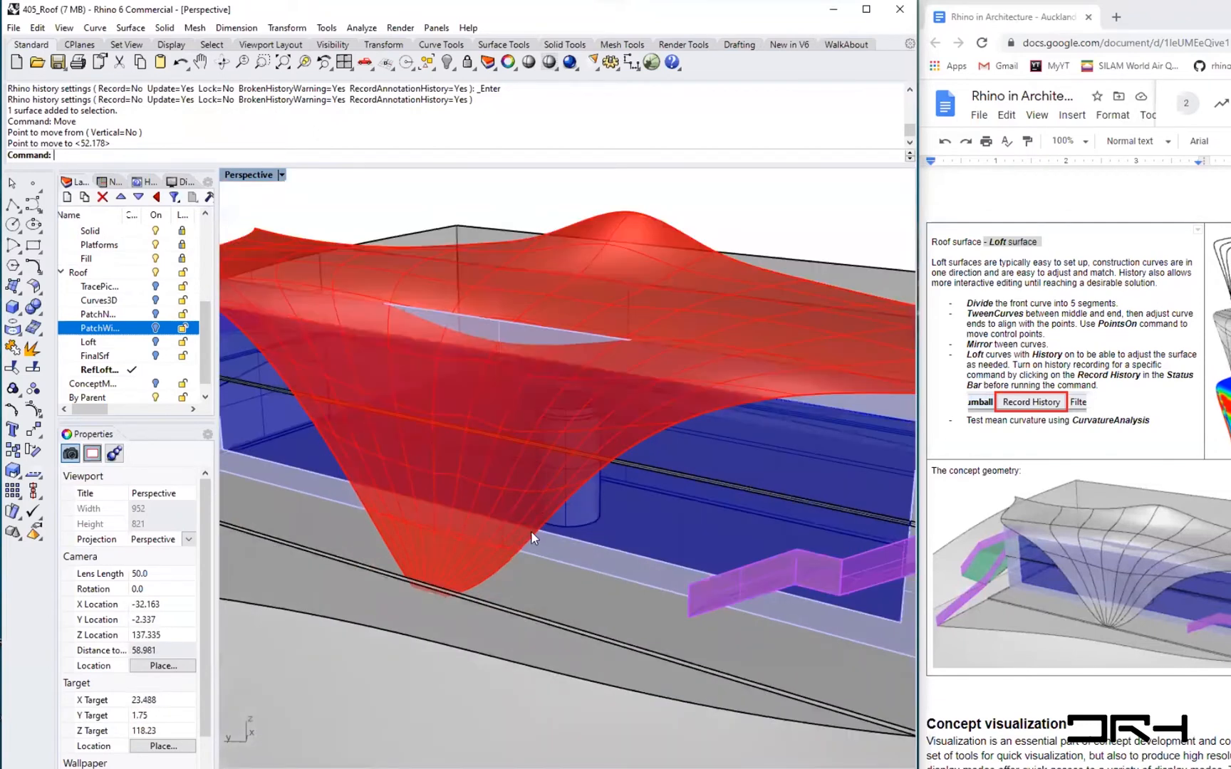
scroll(427, 593, up, 4)
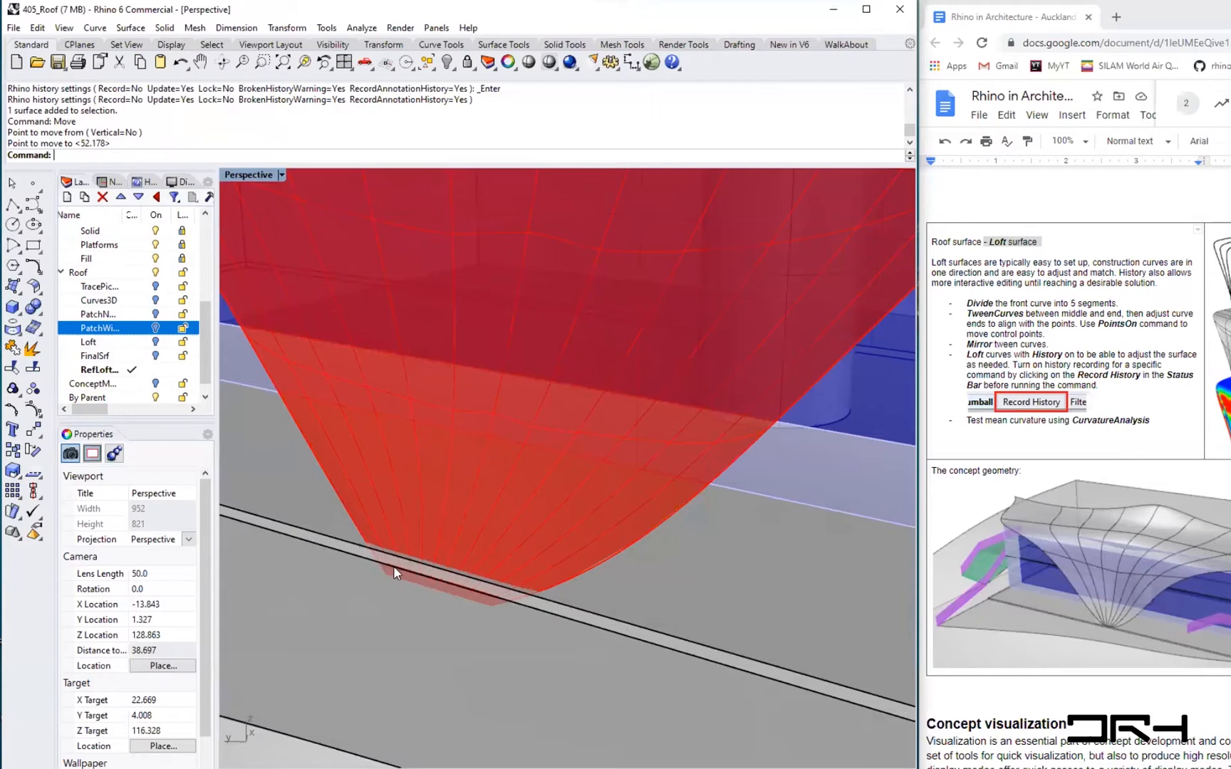
scroll(393, 565, up, 2)
scroll(394, 565, down, 5)
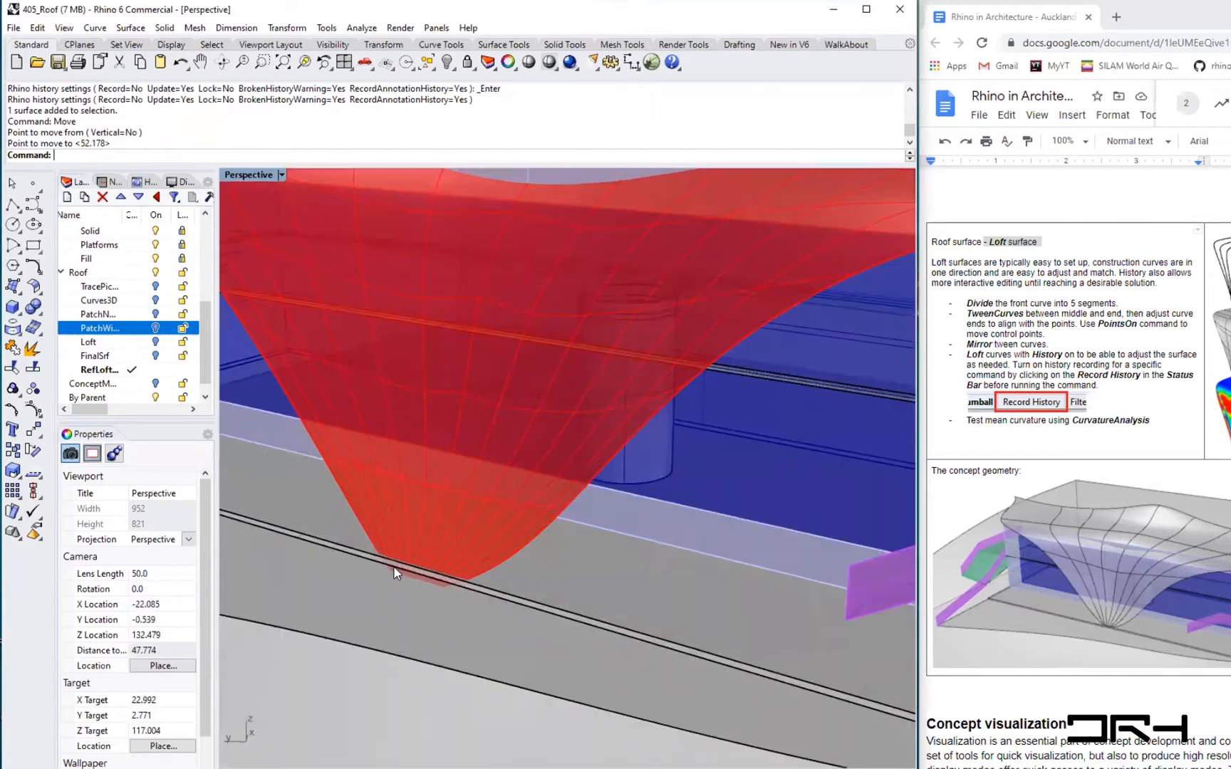
- Offset the loft roof surface into a solid 0.15 thick with OffsetSrf, keeping the input and using a loose offset
click(714, 289)
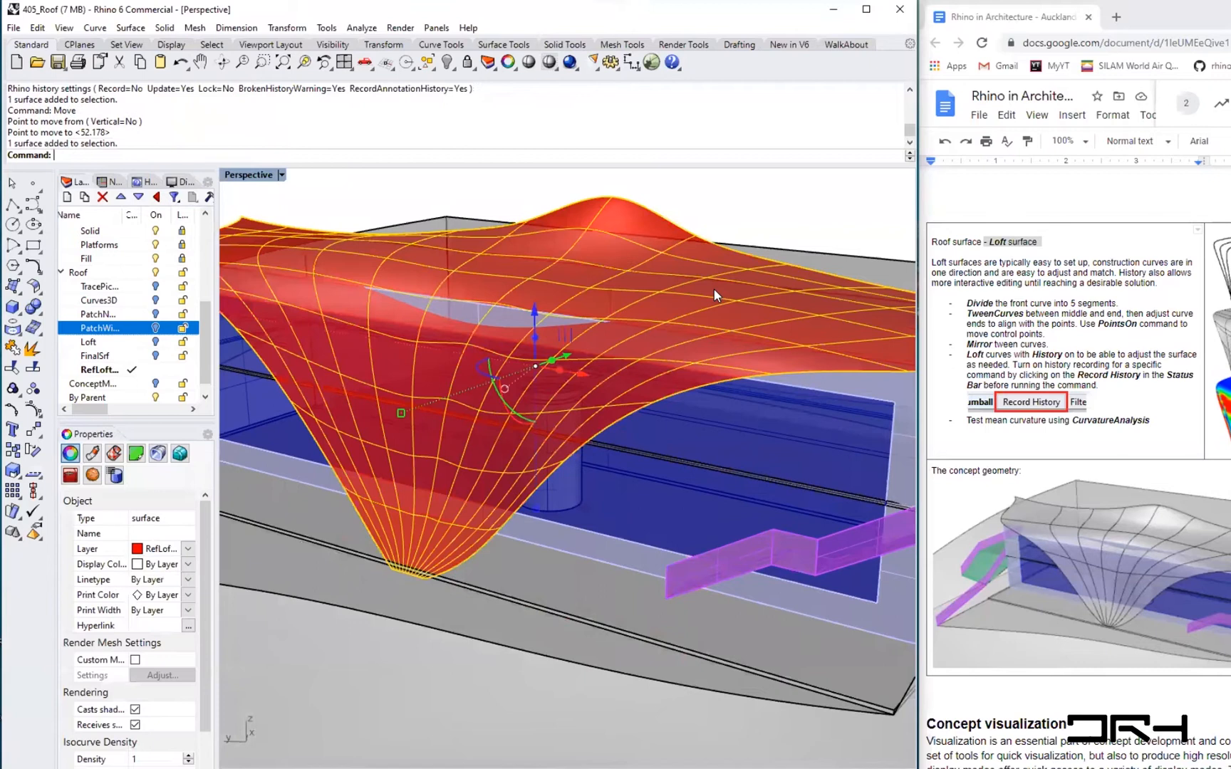
text(Offset)
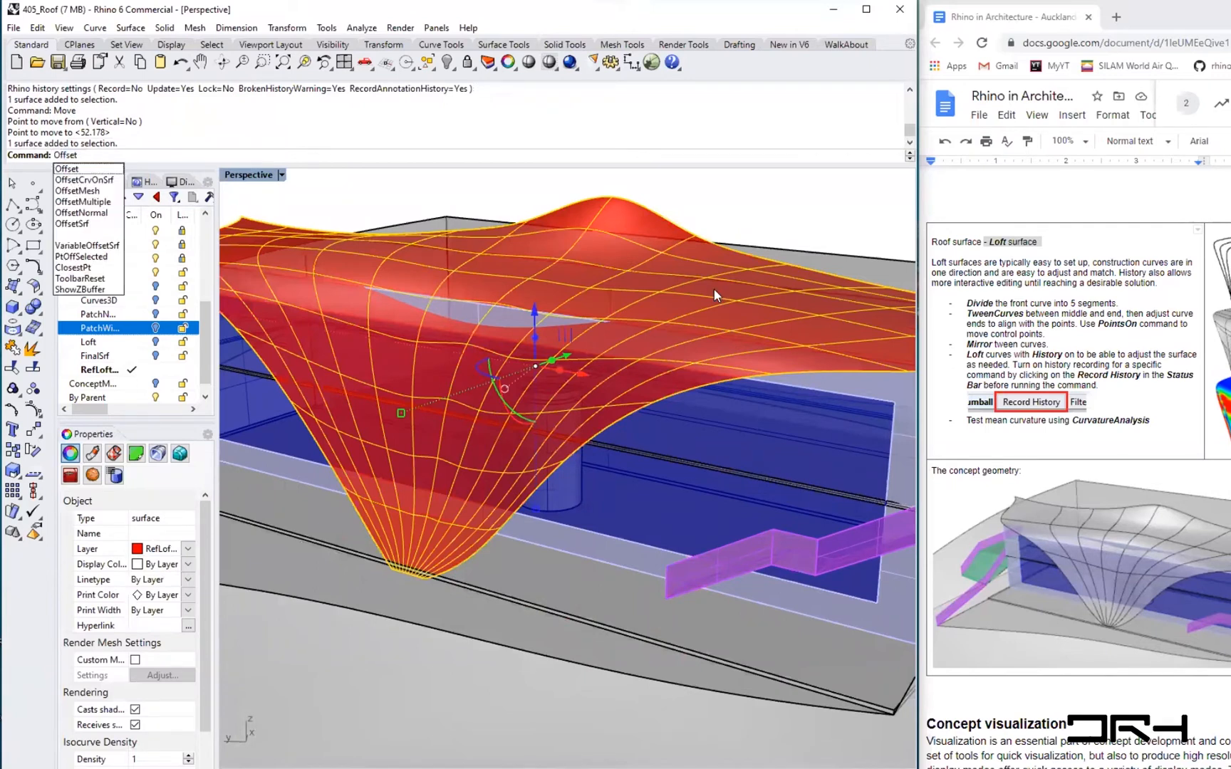
key(Down)
key(Down)
key(Down)
key(Down)
key(Down)
key(Down)
key(Return)
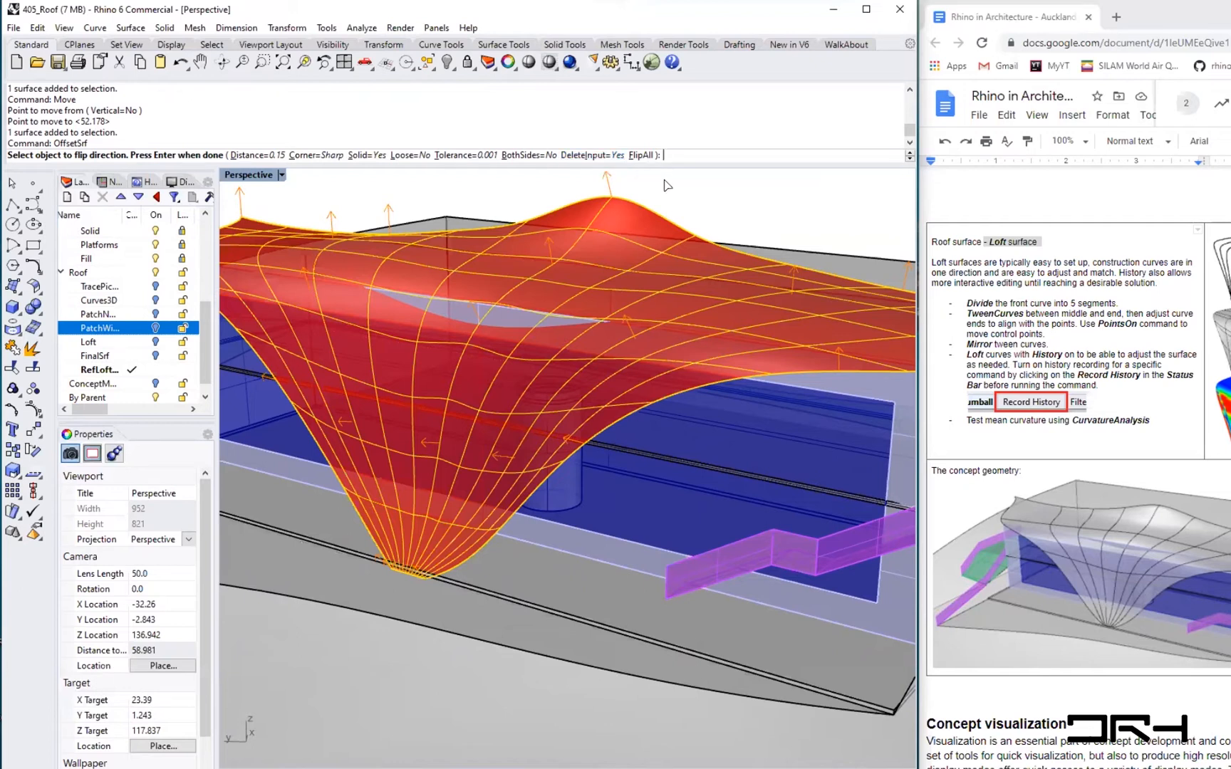
click(604, 156)
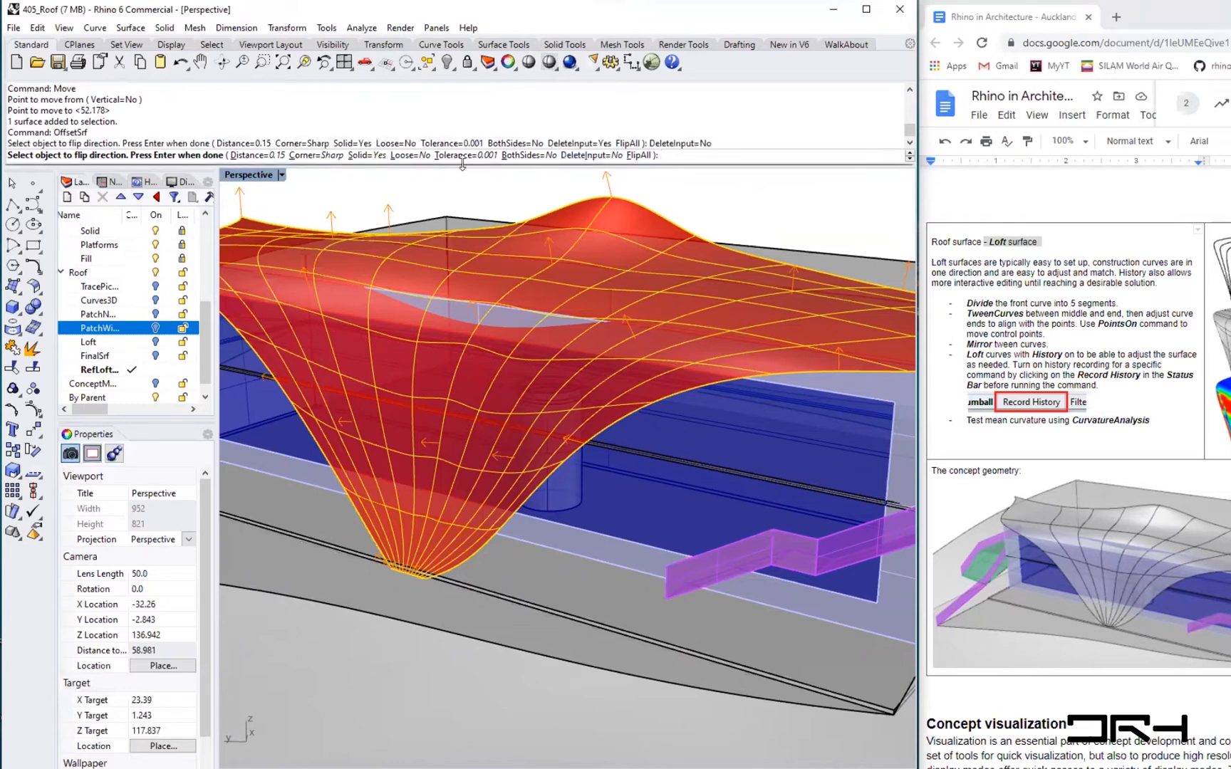
click(411, 156)
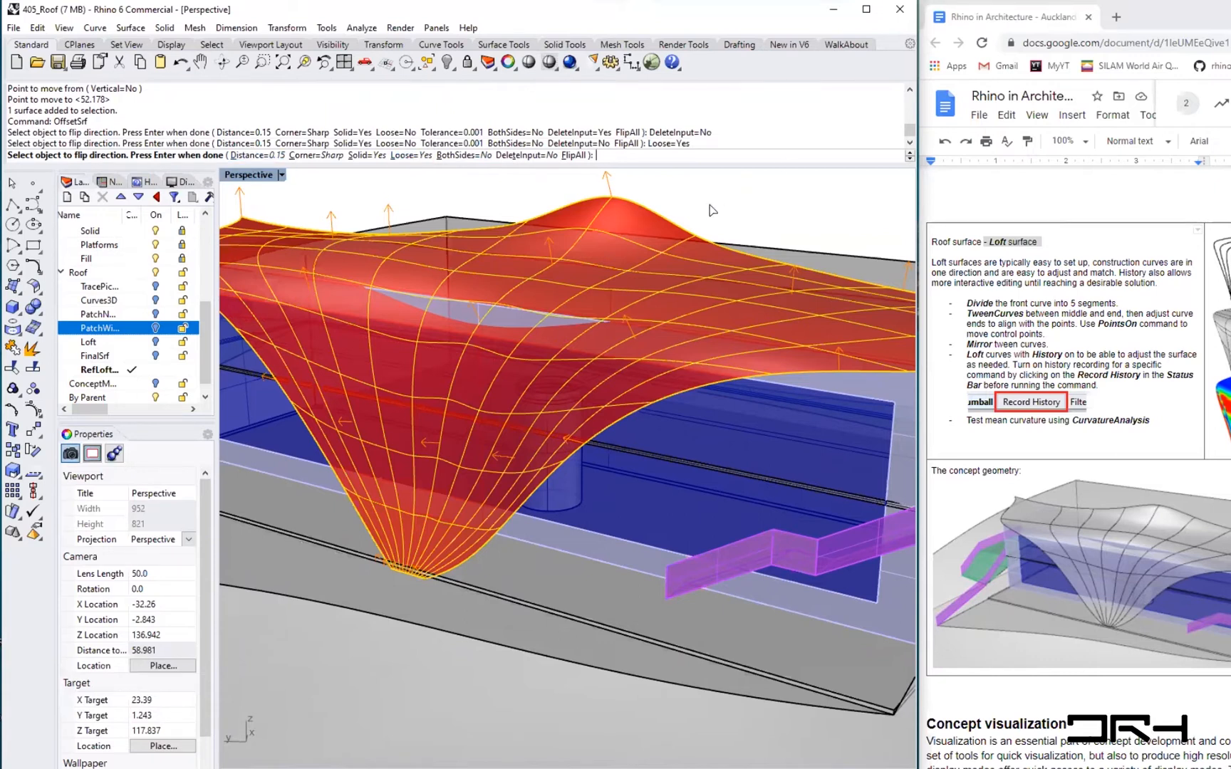
key(Return)
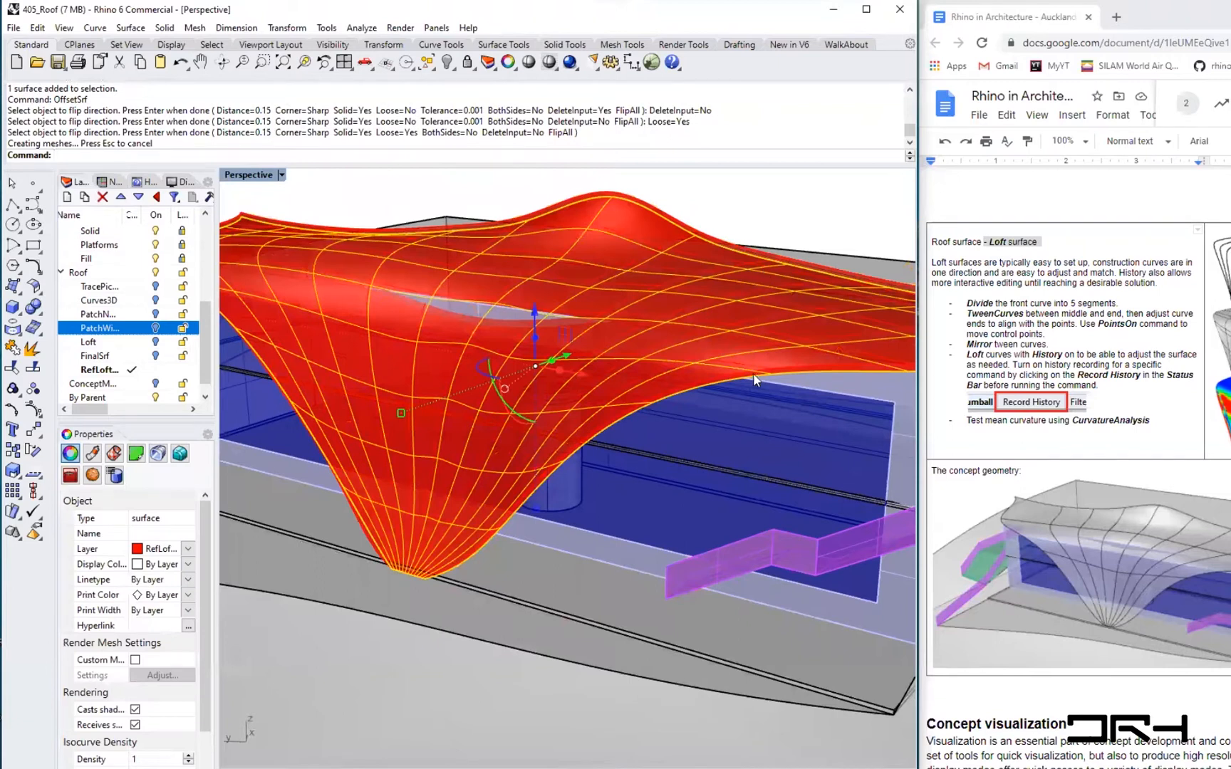
- Deselect the roof, orbit around it, and switch the Perspective viewport to Shaded display
scroll(753, 372, up, 5)
click(422, 277)
shift+right_drag(422, 279, 619, 252)
click(281, 175)
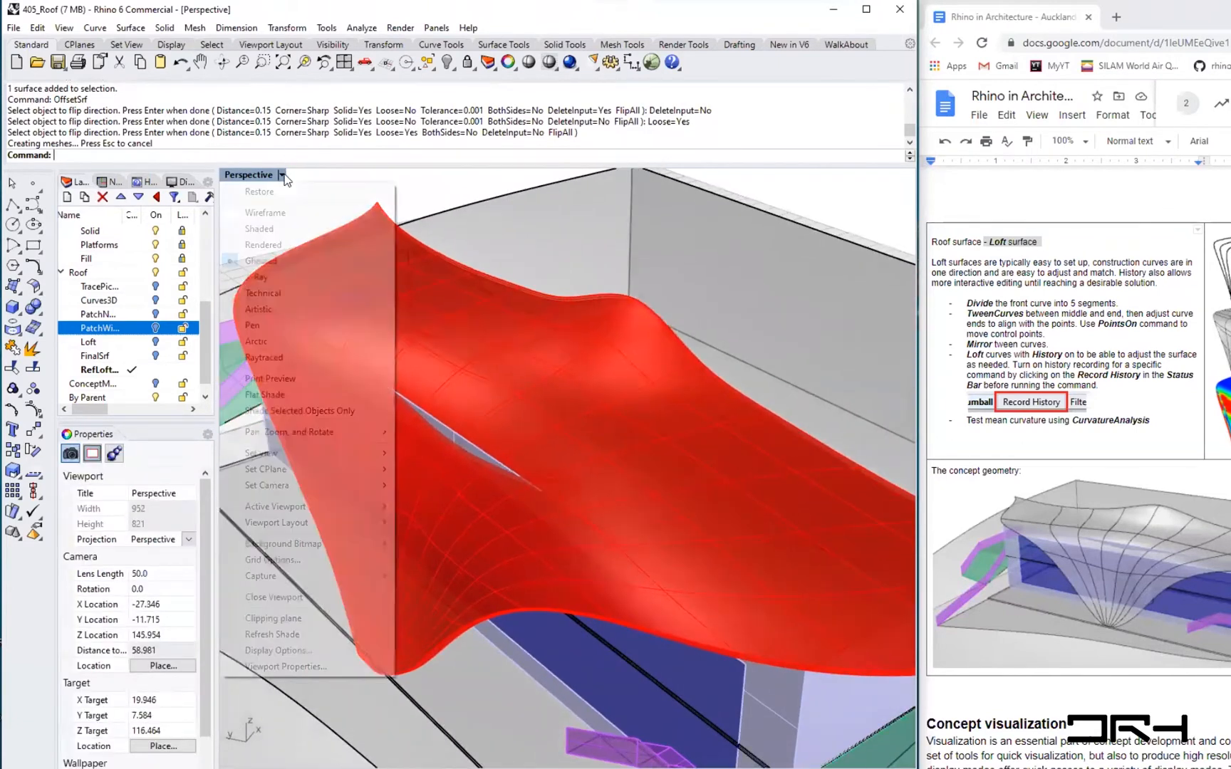
click(279, 228)
- Unlock the Building layer
mouse_move(538, 427)
right_down()
mouse_move(596, 419)
mouse_move(581, 354)
right_up()
right_drag(354, 368, 344, 409)
scroll(344, 408, up, 2)
scroll(288, 497, up, 2)
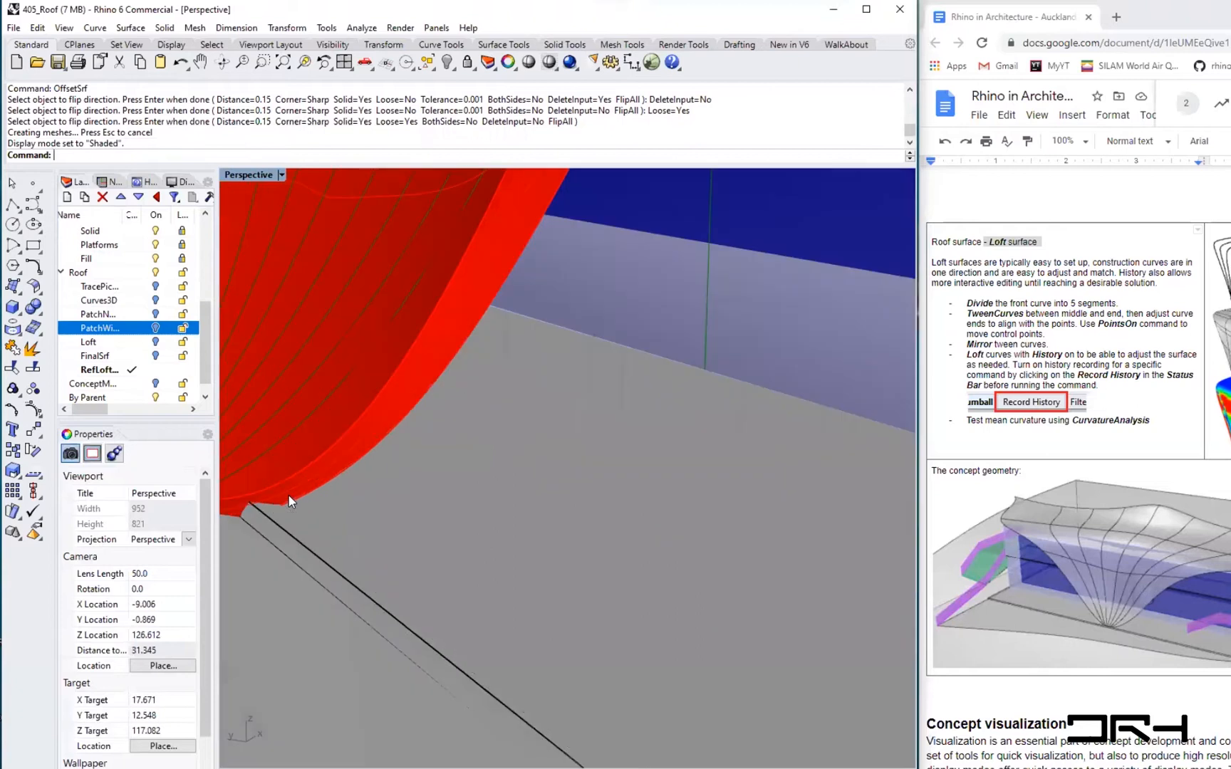
right_drag(289, 496, 451, 532)
scroll(541, 396, up, 2)
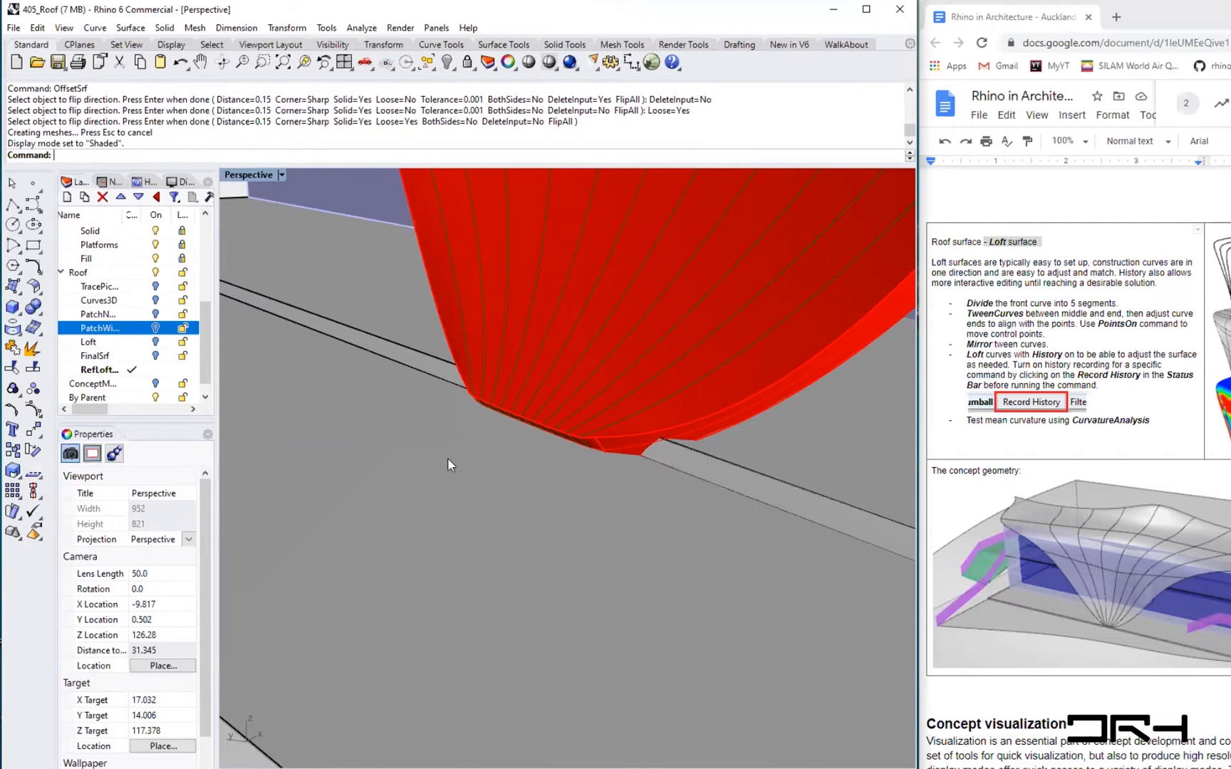
drag(204, 356, 210, 323)
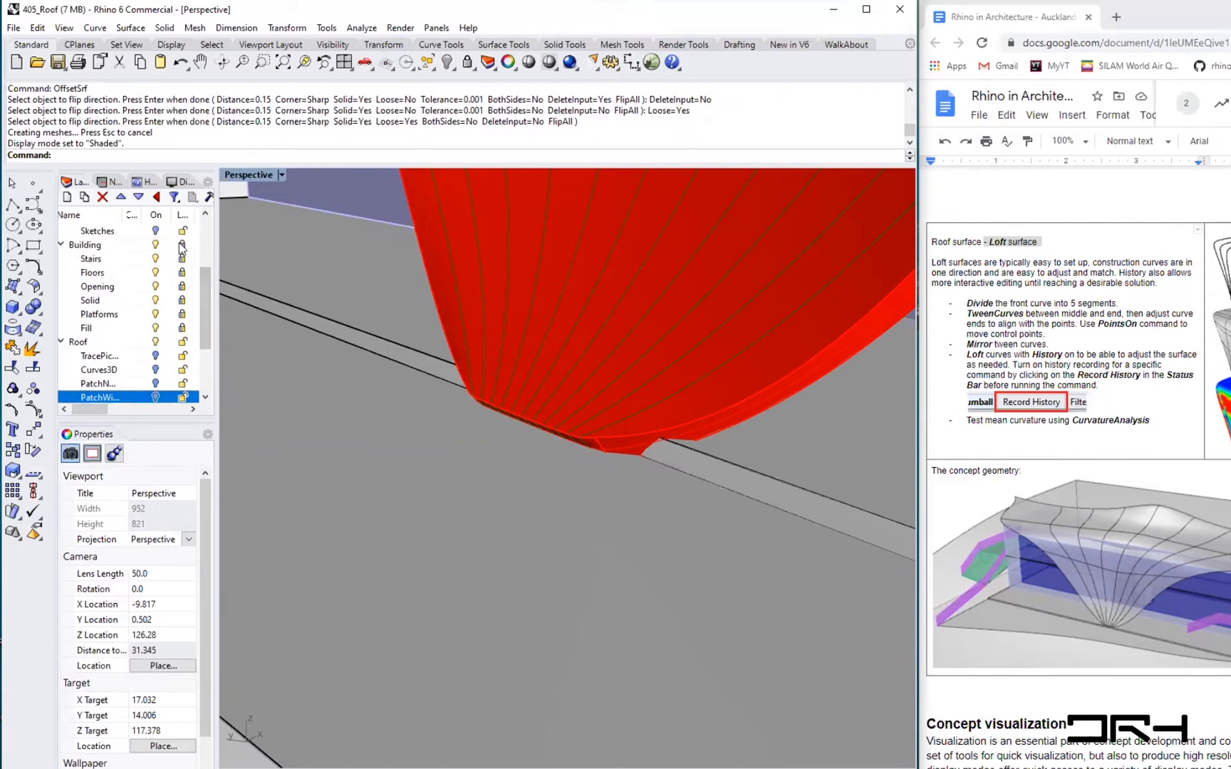
click(182, 245)
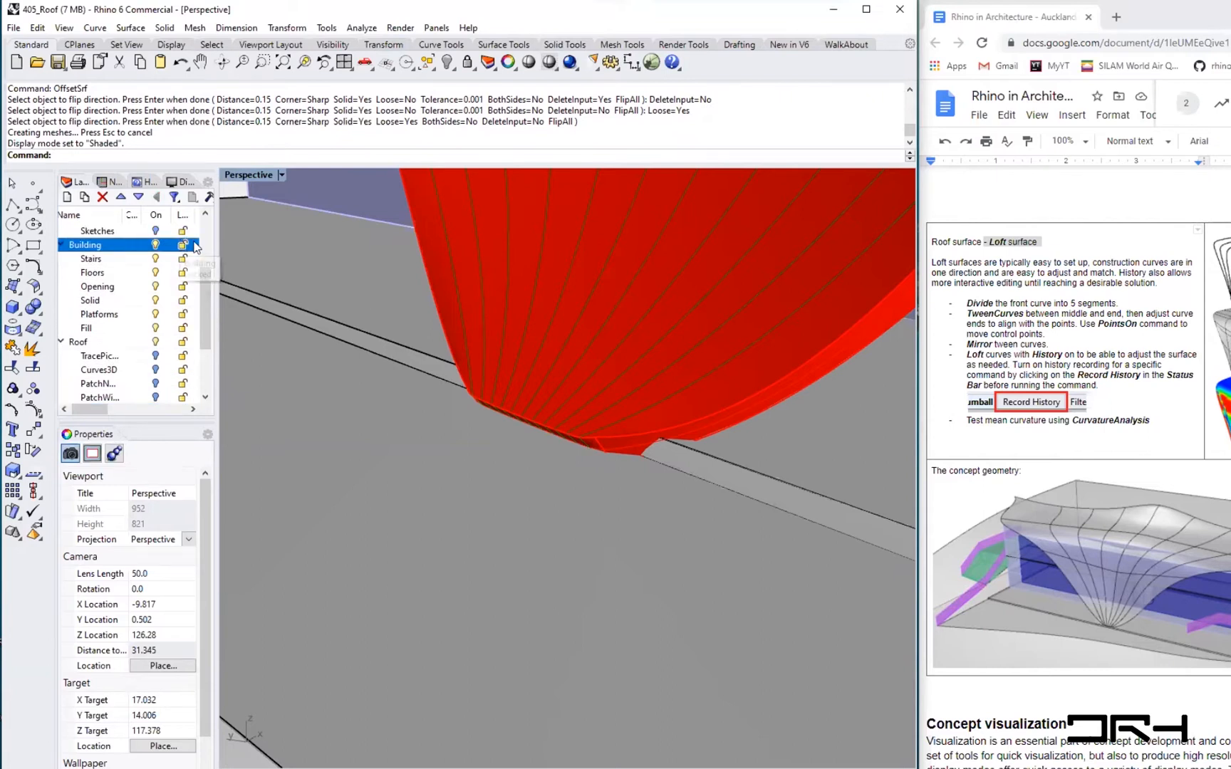
- Select the floor slab under the roof corner and move it from one edge point to a nearby point on the building's edge
click(351, 333)
scroll(607, 450, down, 3)
scroll(463, 467, down, 2)
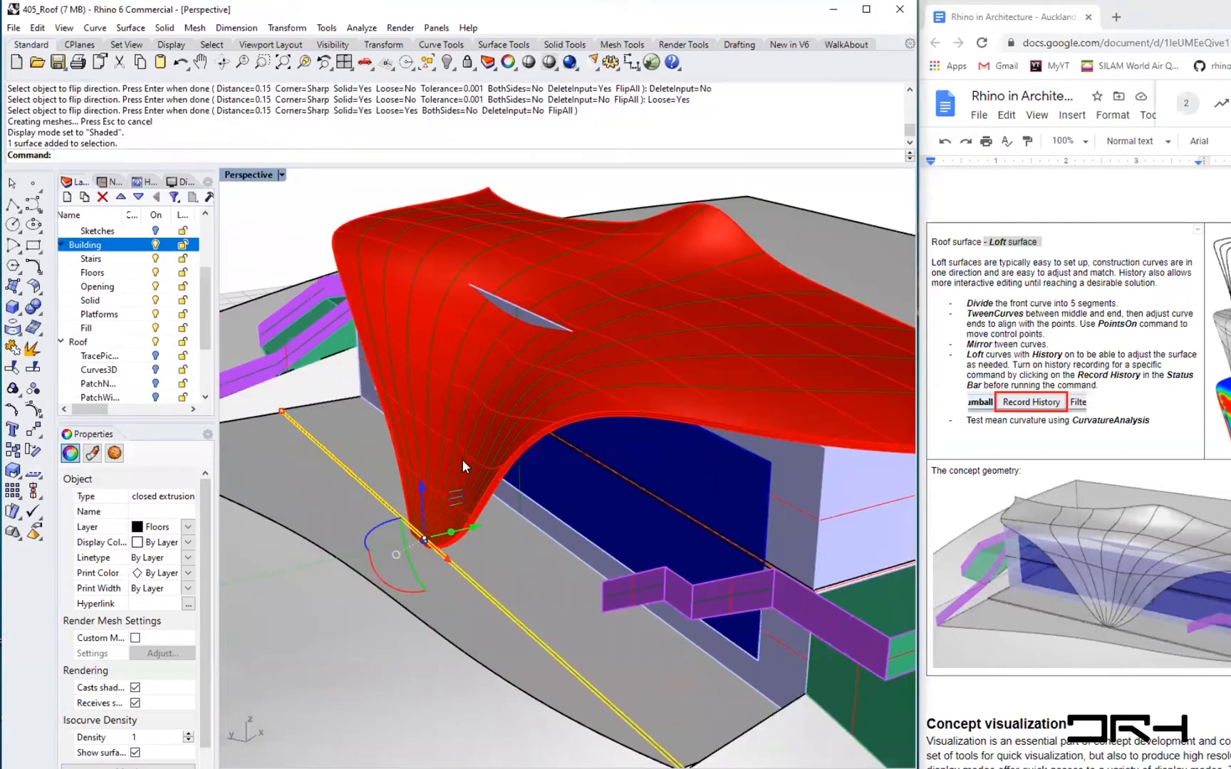
scroll(422, 543, up, 3)
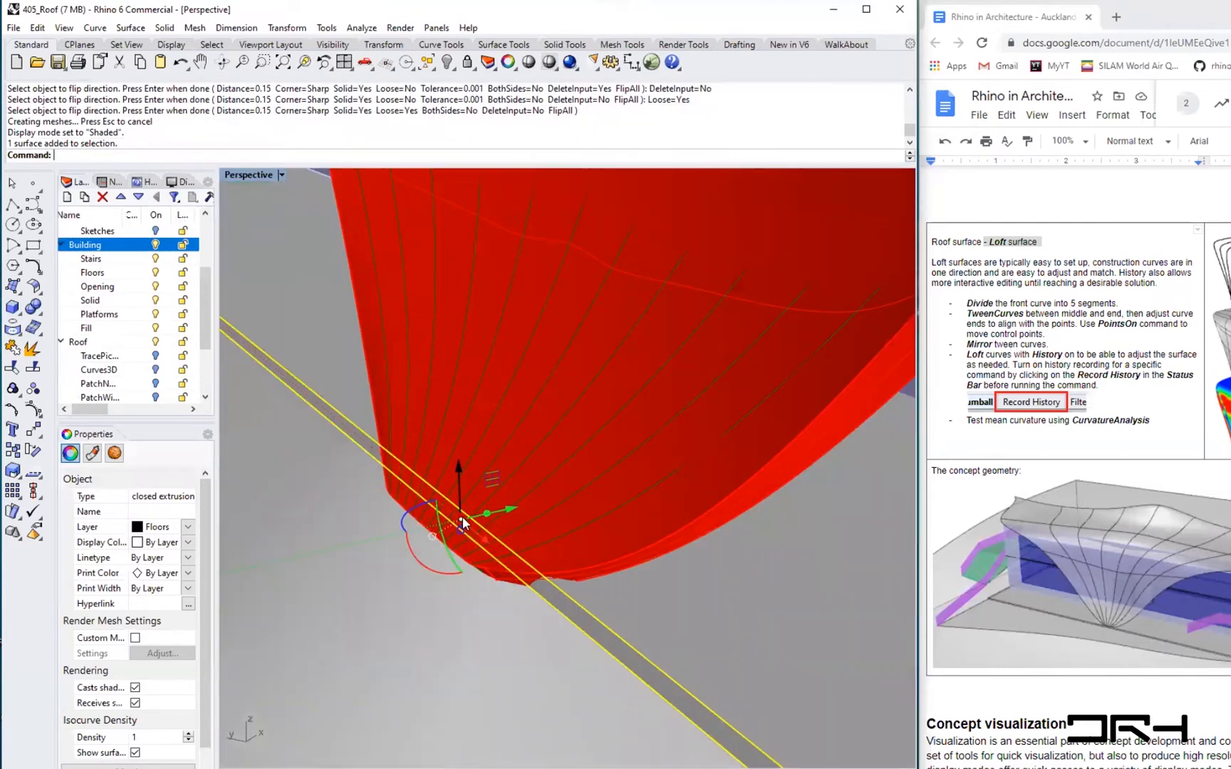
key(ctrl+alt+s)
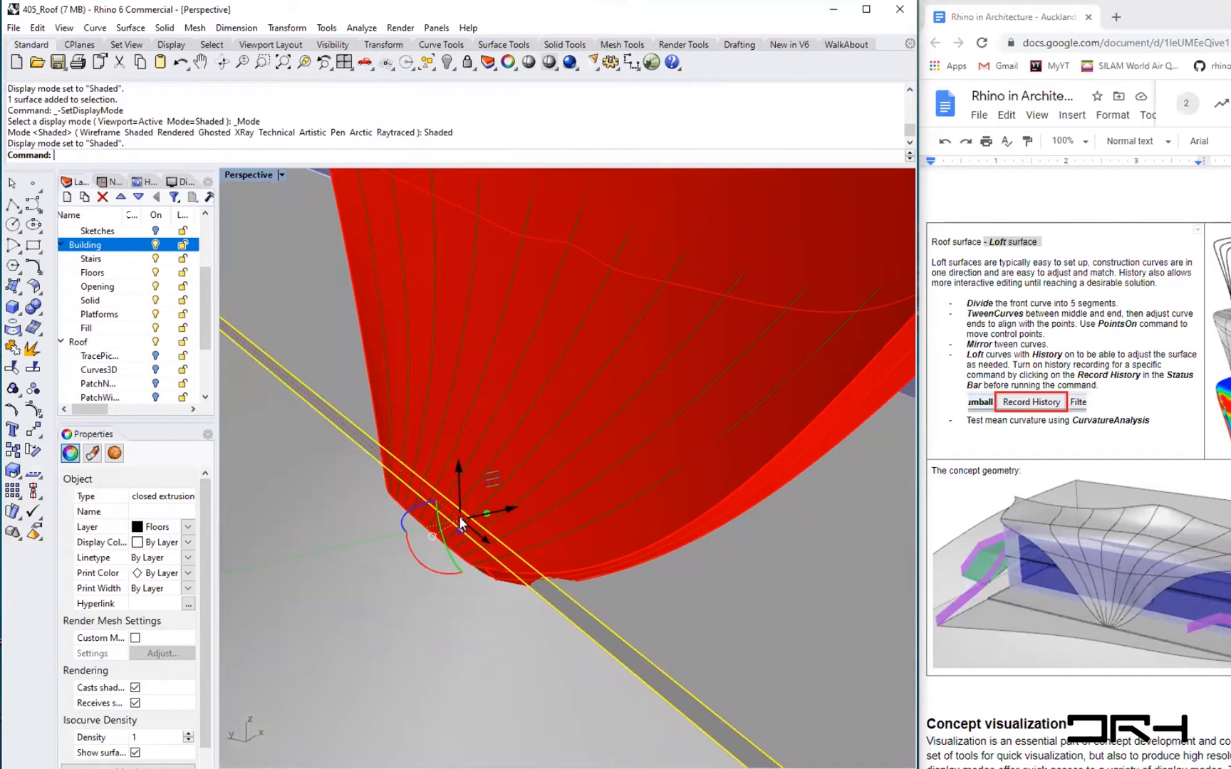
key(ctrl+alt+s)
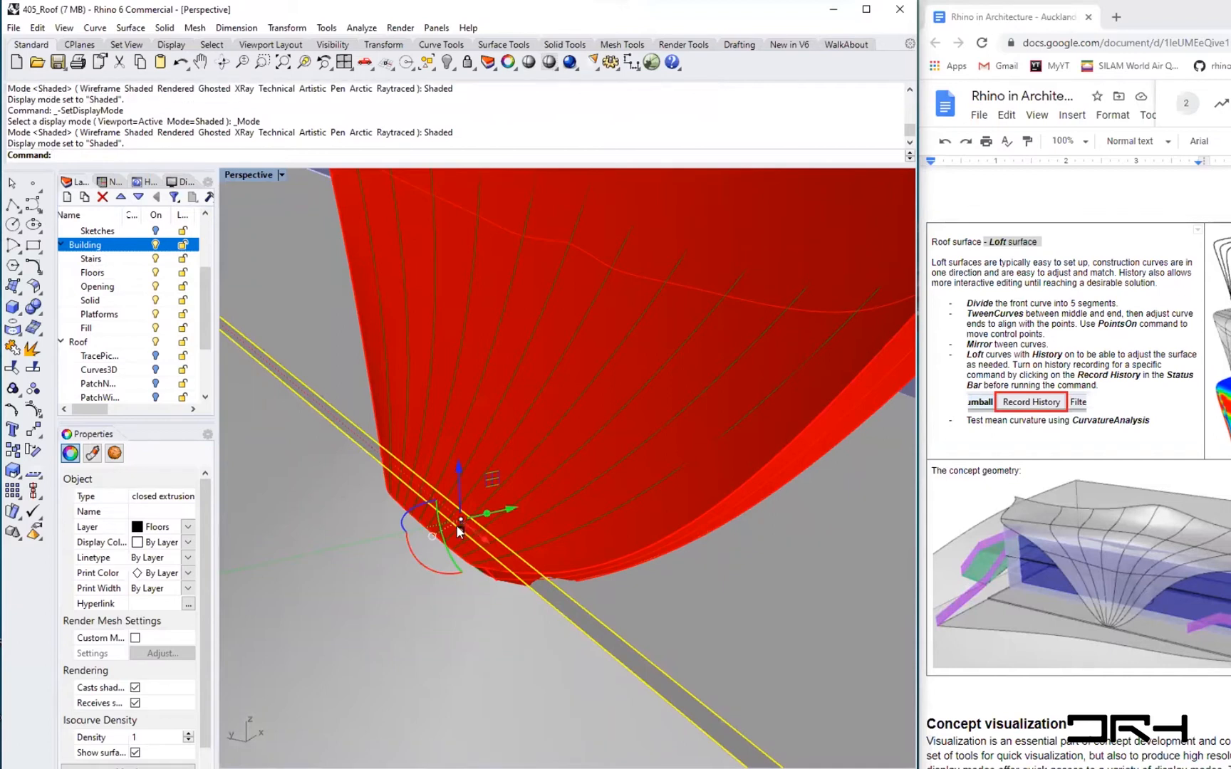
text(move)
key(Return)
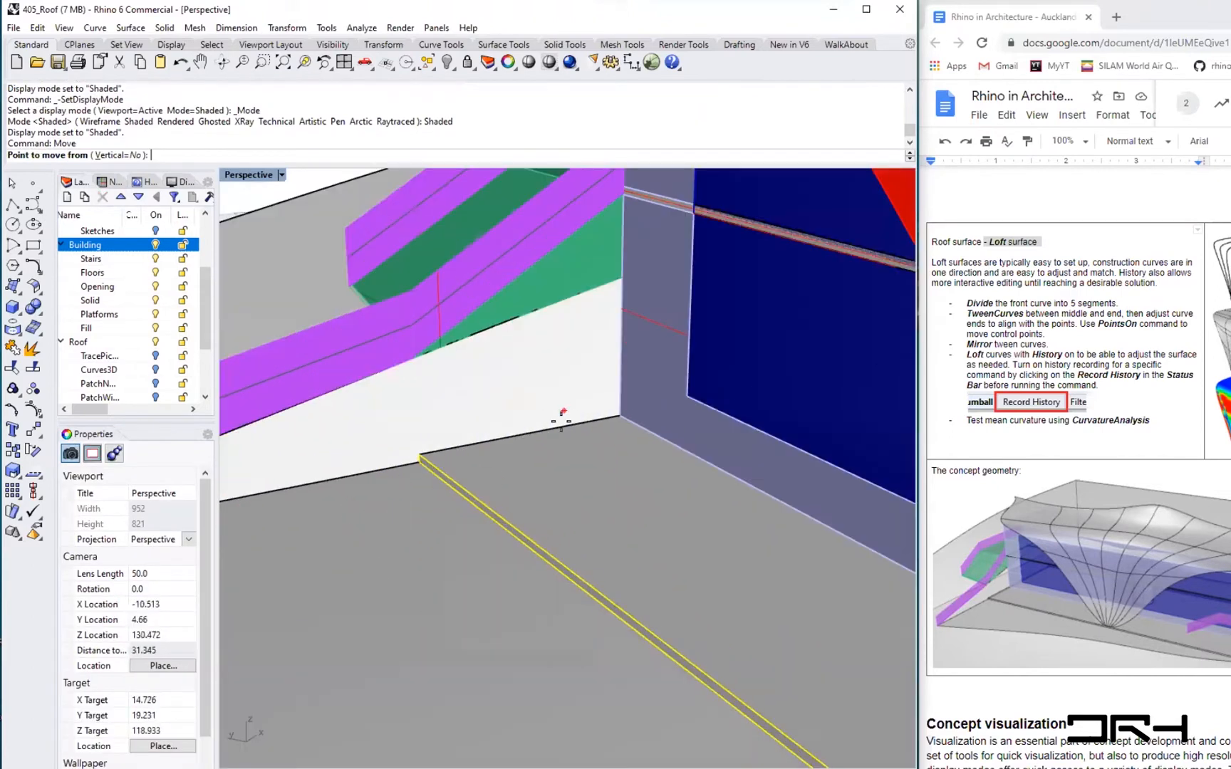
click(619, 415)
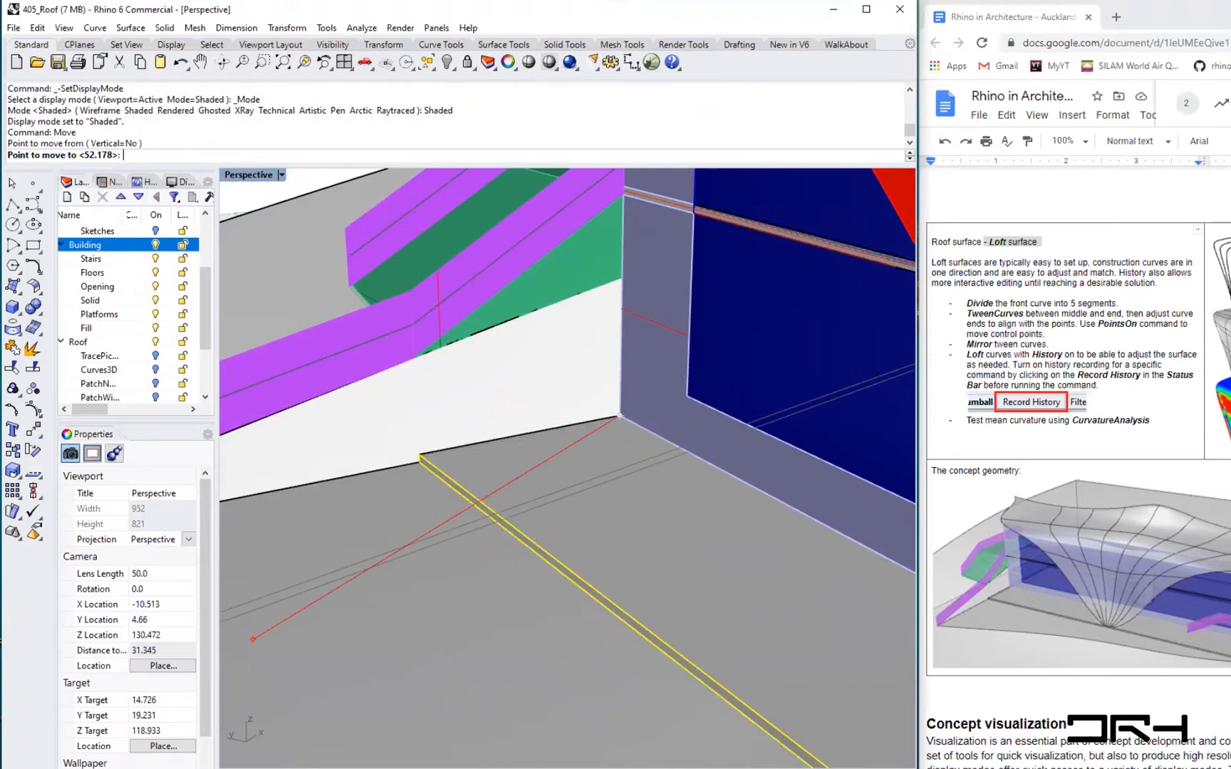
click(589, 420)
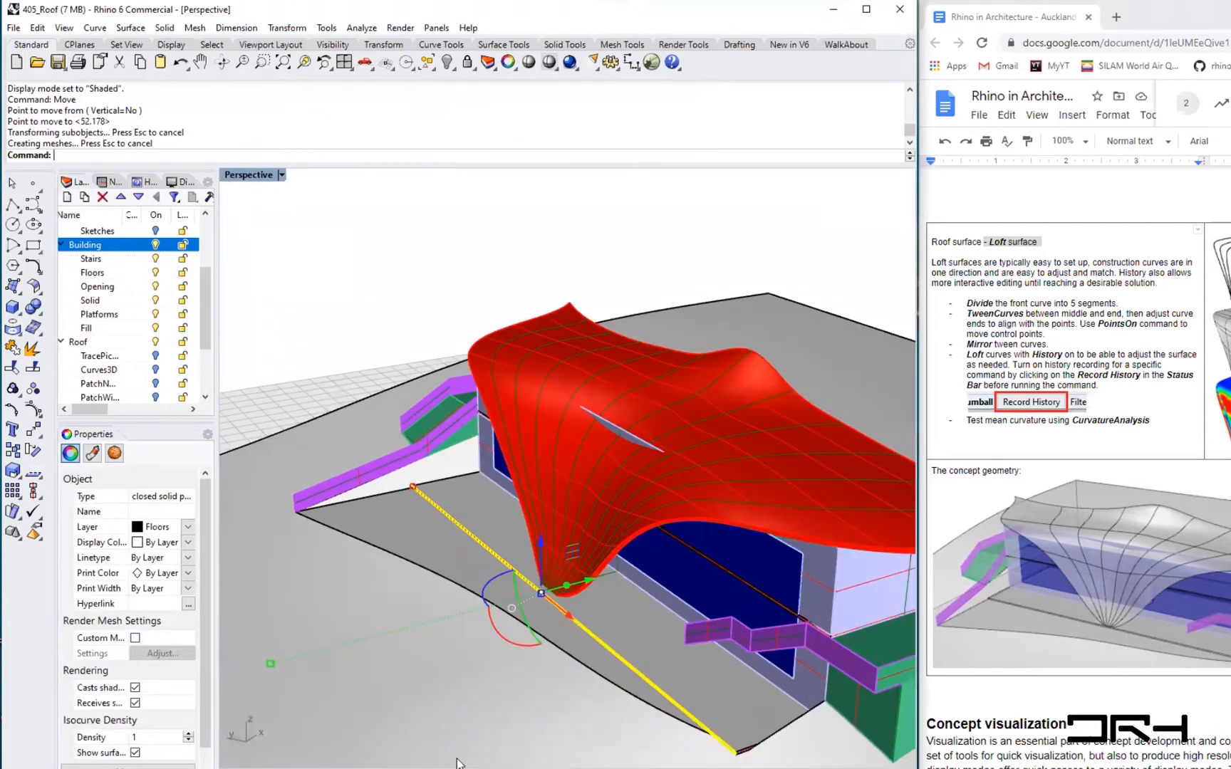
key(Escape)
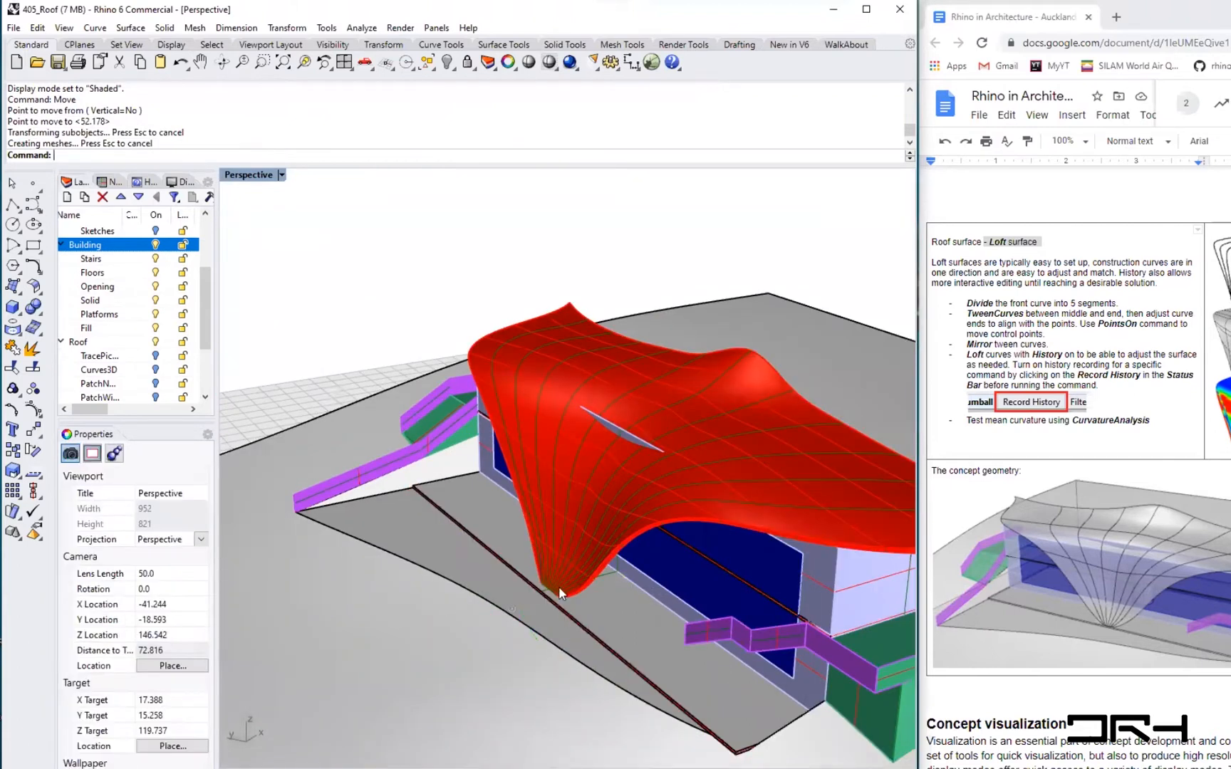
- Switch the Perspective viewport to Ghosted display, zoomed in on the roof corner at the building's edge
scroll(559, 592, up, 8)
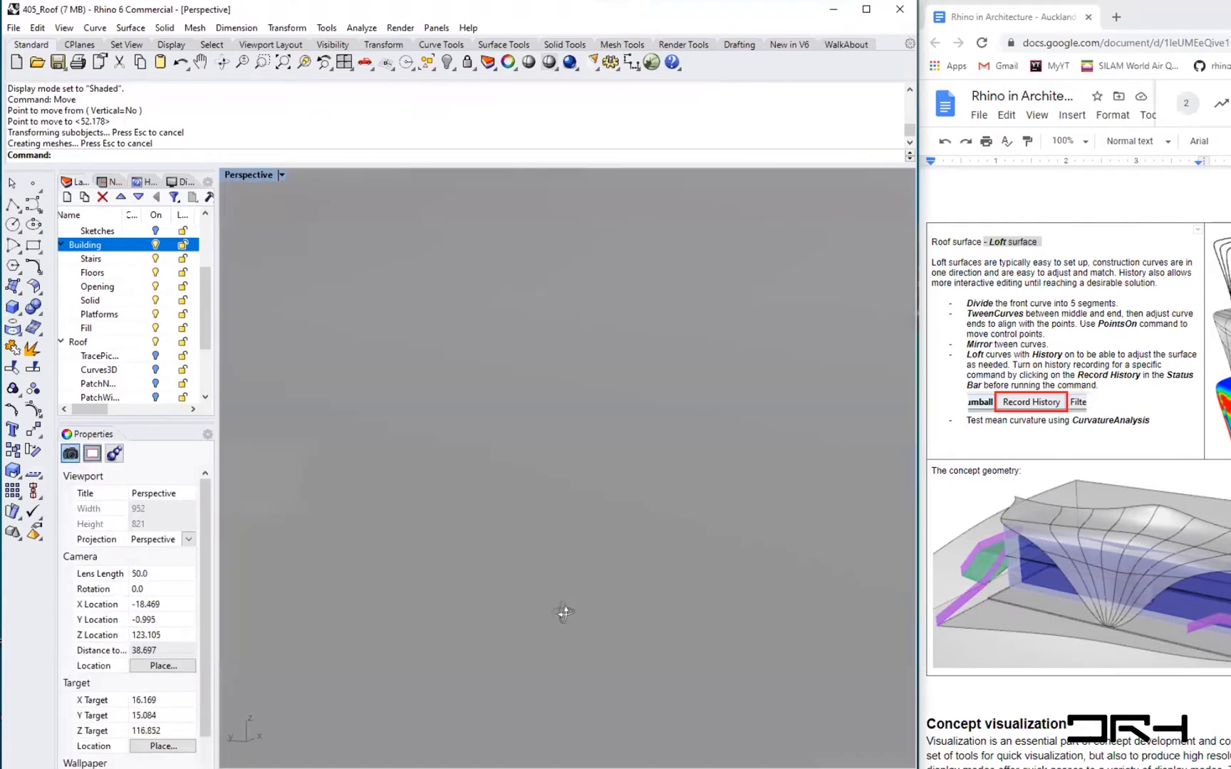
right_drag(563, 612, 567, 634)
scroll(816, 334, up, 2)
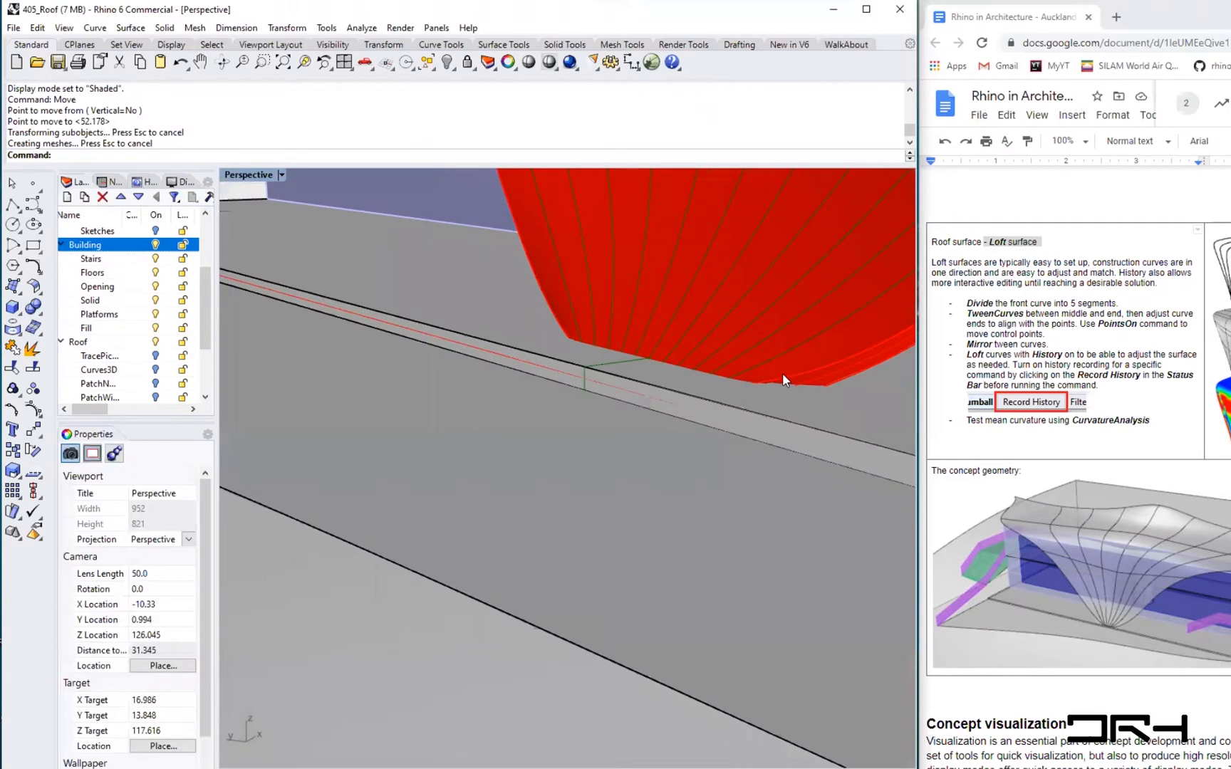
click(282, 174)
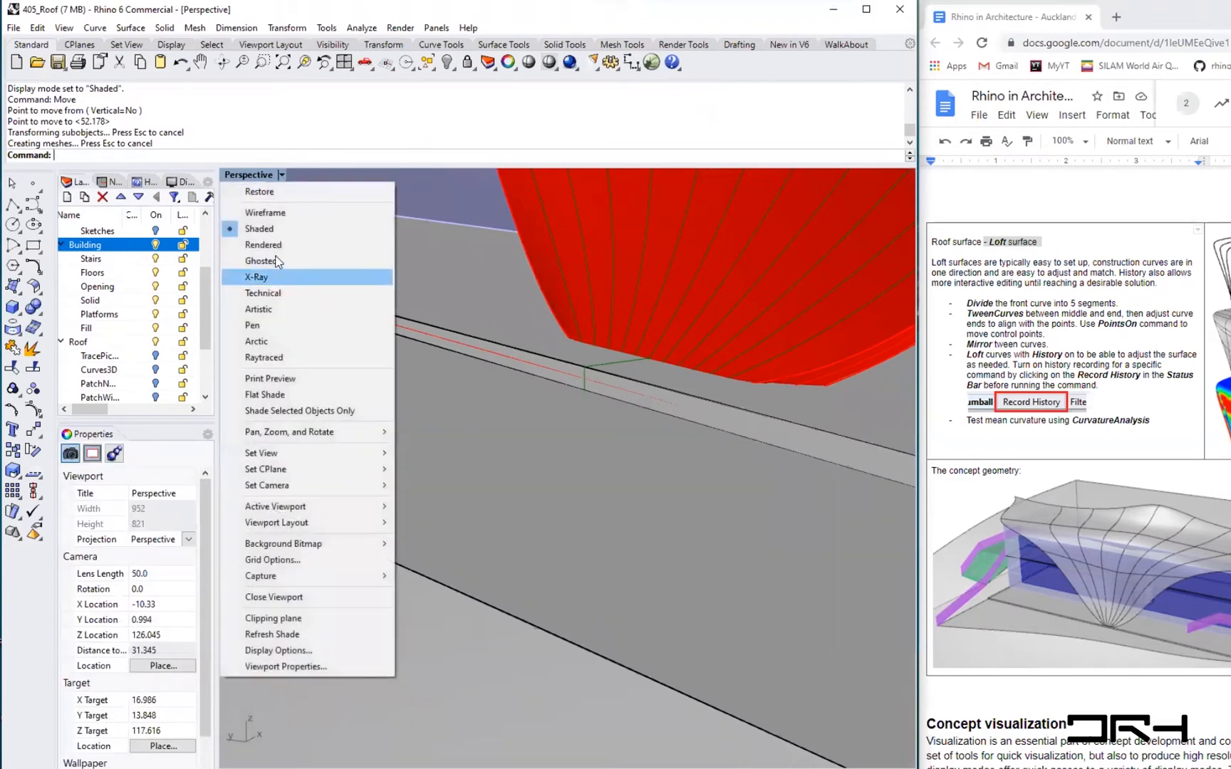
click(286, 259)
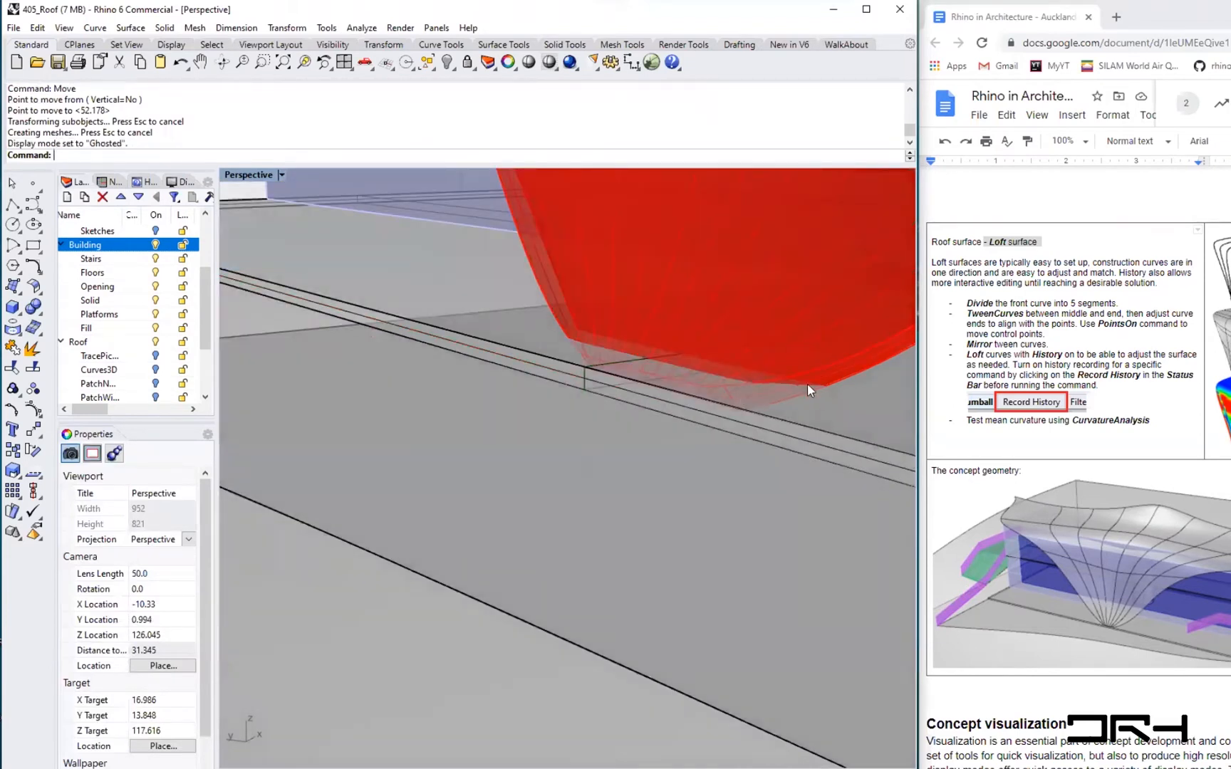
shift+right_drag(745, 420, 607, 475)
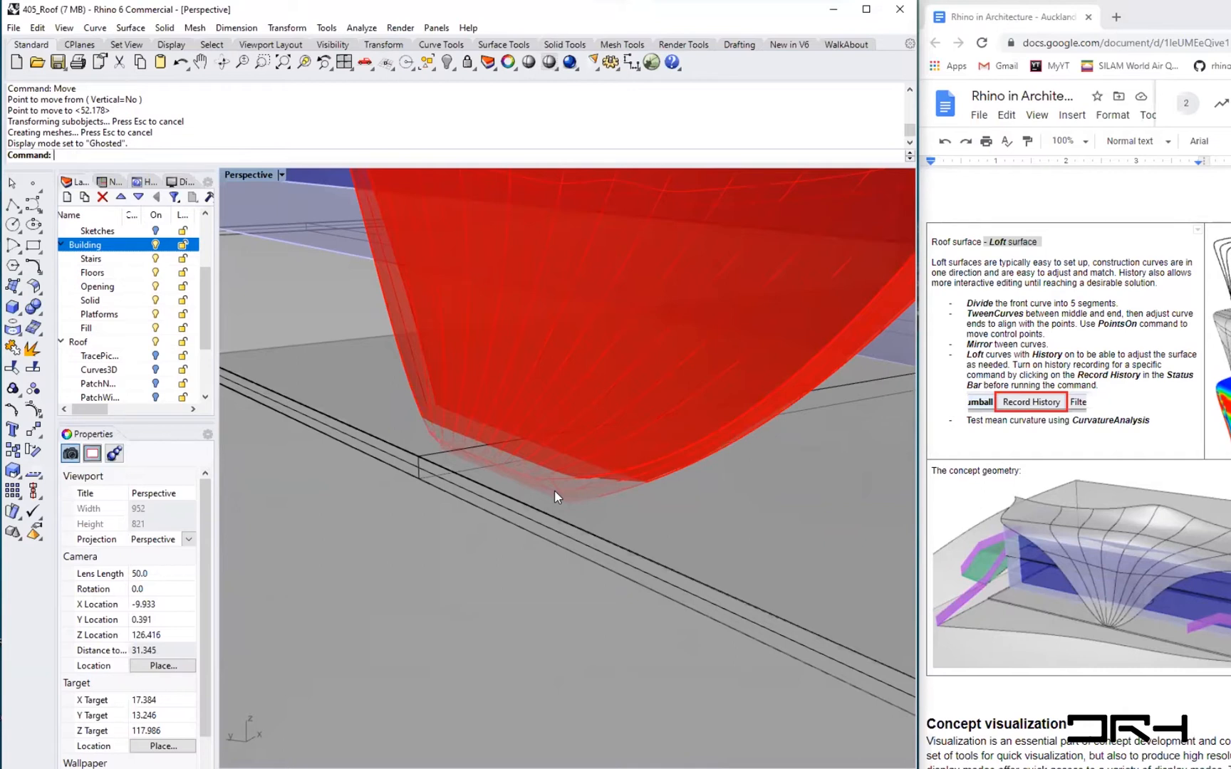
- Split the thickened roof polysurface with the floor slab using BooleanSplit
text(Boolean)
key(Down)
key(Down)
key(Down)
key(Down)
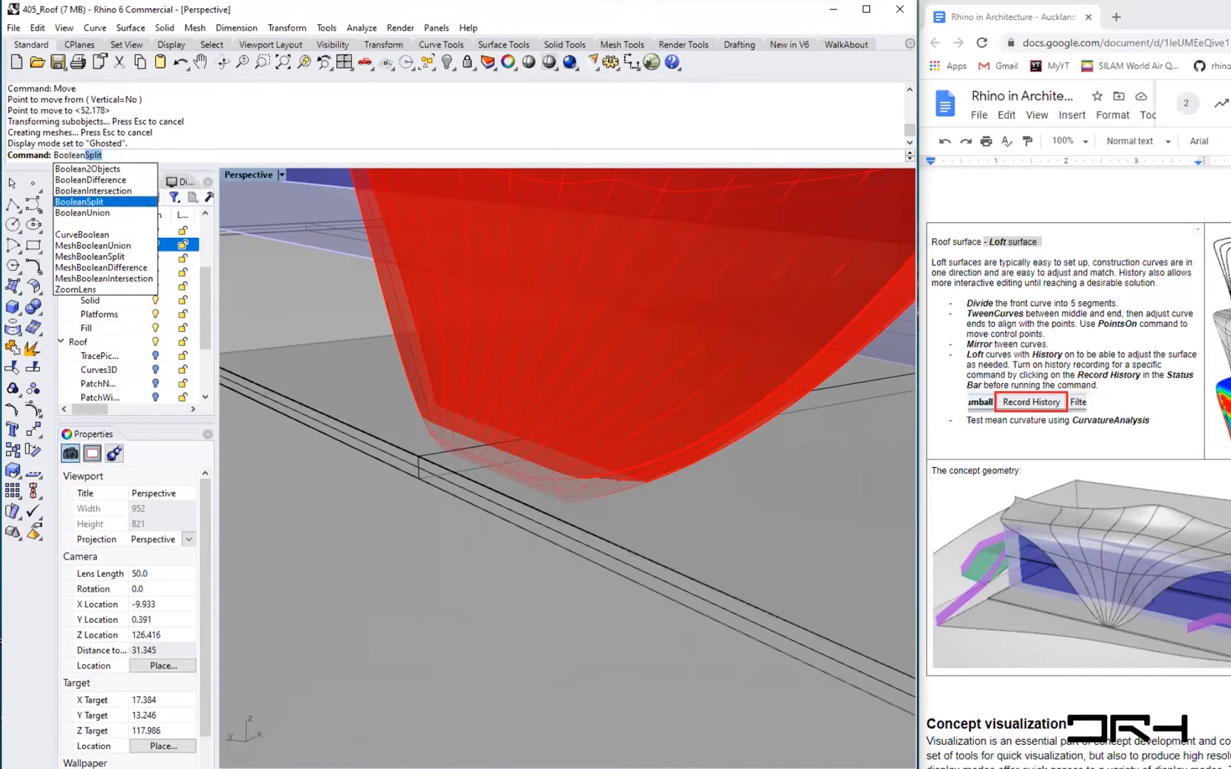
key(Return)
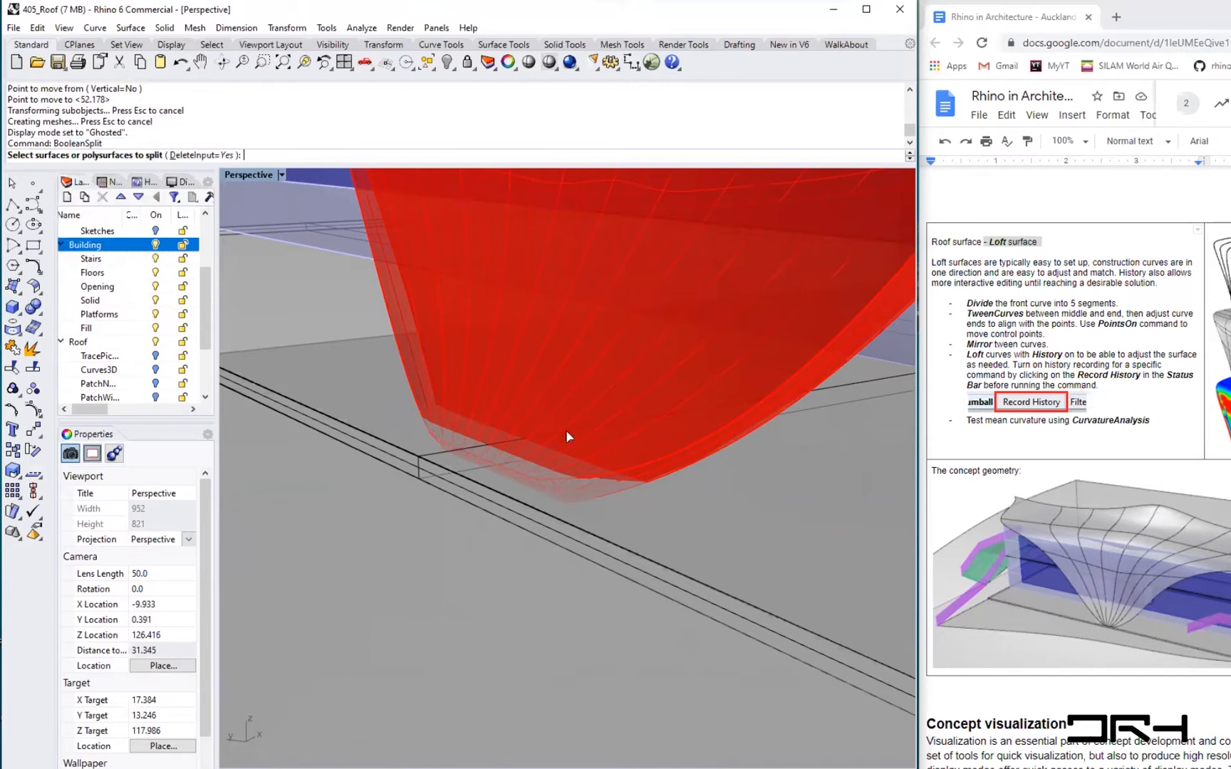
click(486, 357)
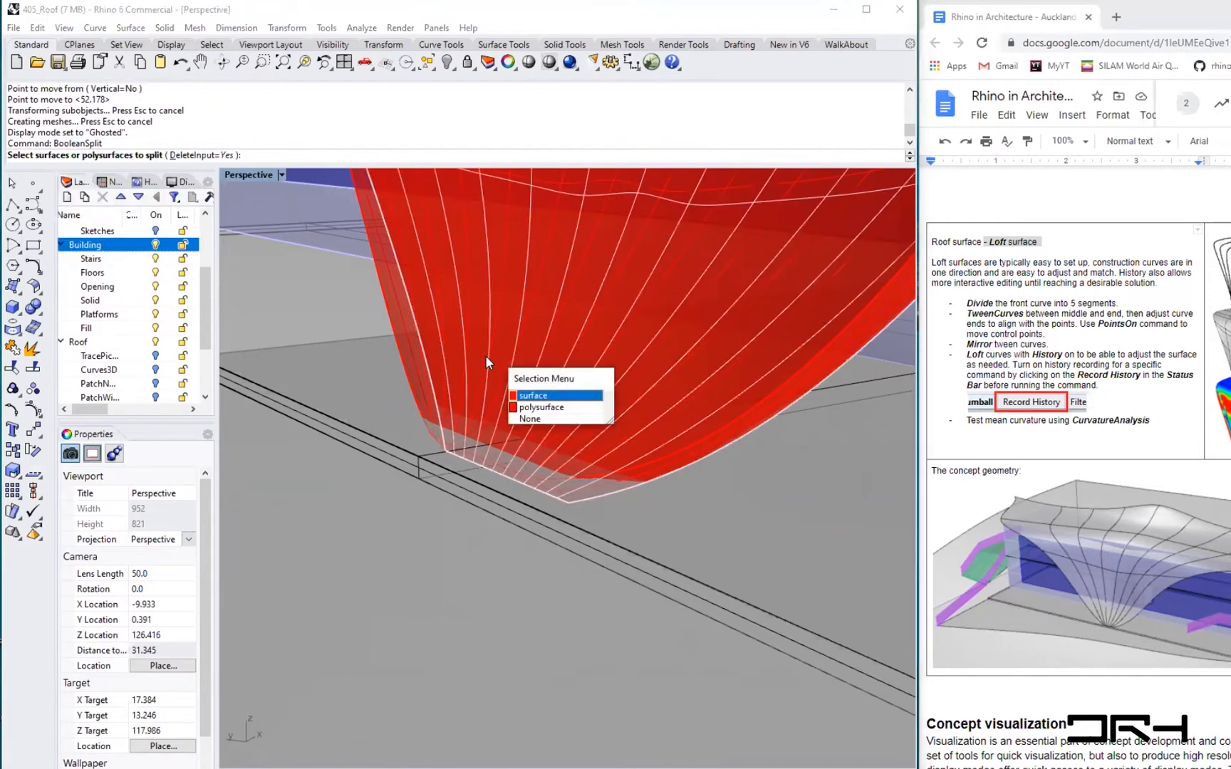
click(550, 407)
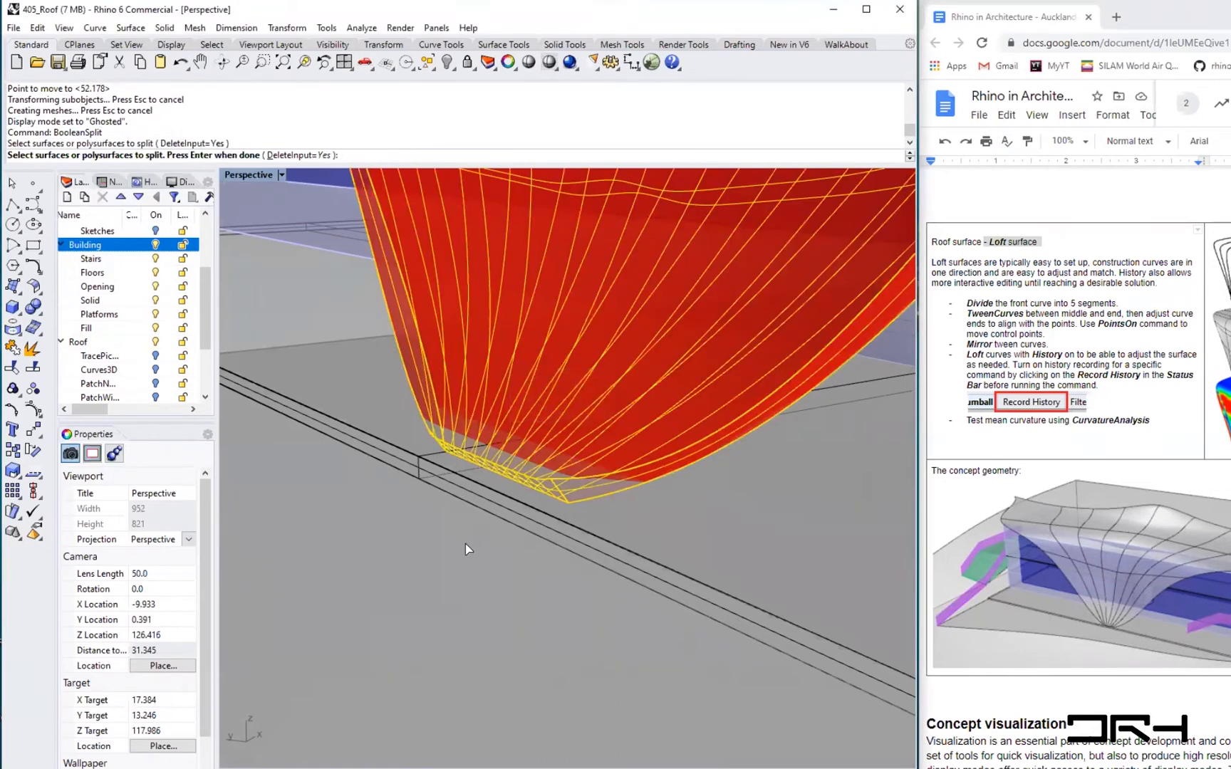
key(Return)
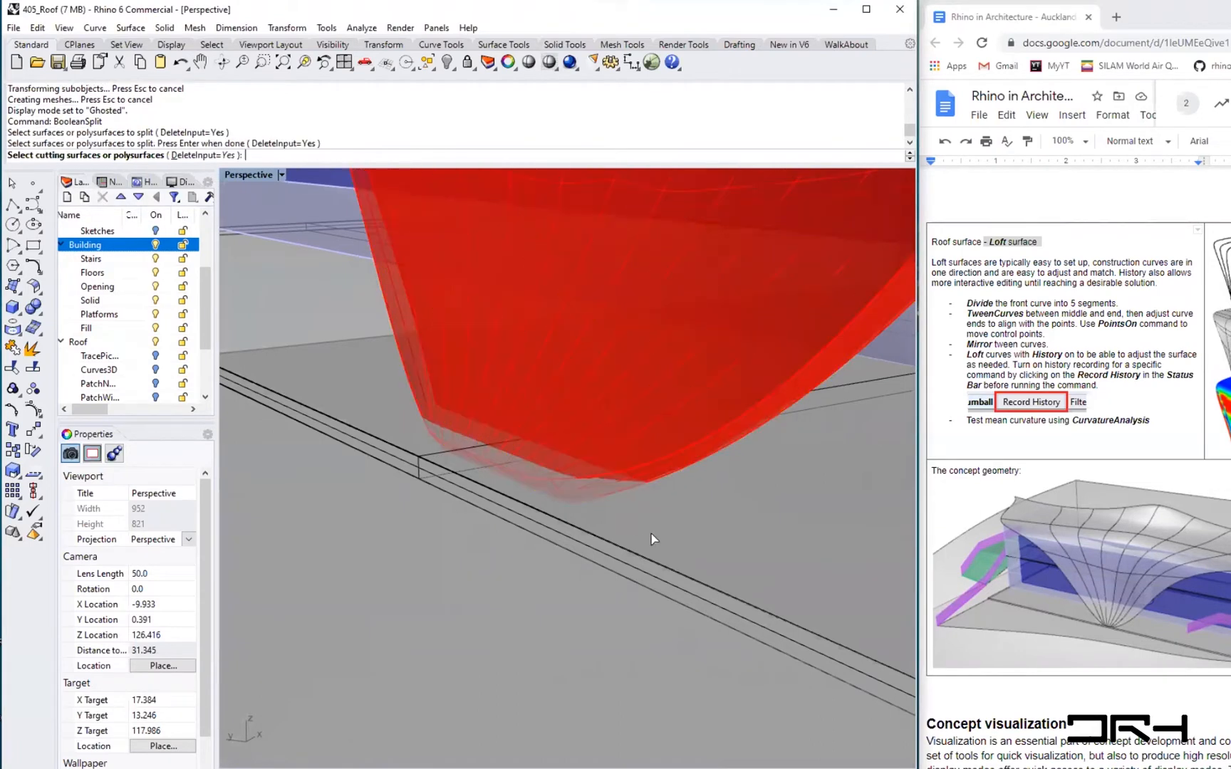
click(600, 553)
key(Return)
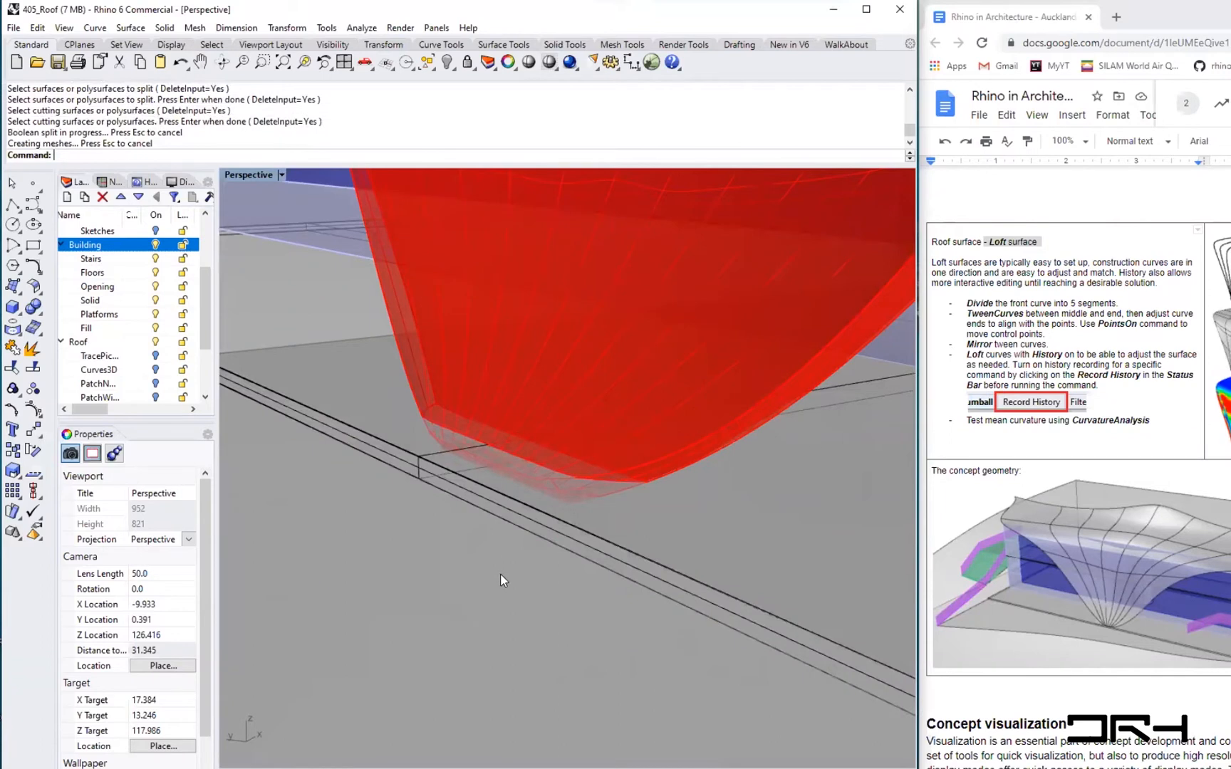
- Delete the split-off piece of the roof polysurface below the floor slab
click(586, 499)
click(632, 545)
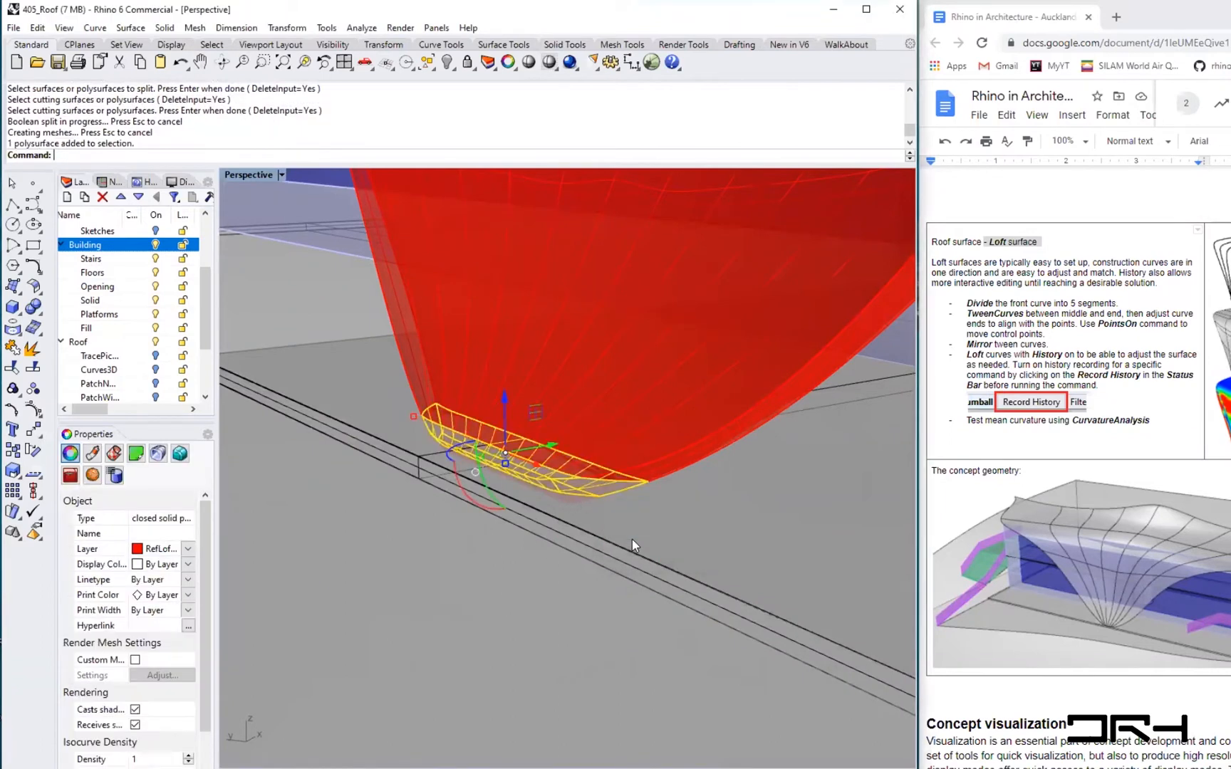
key(Delete)
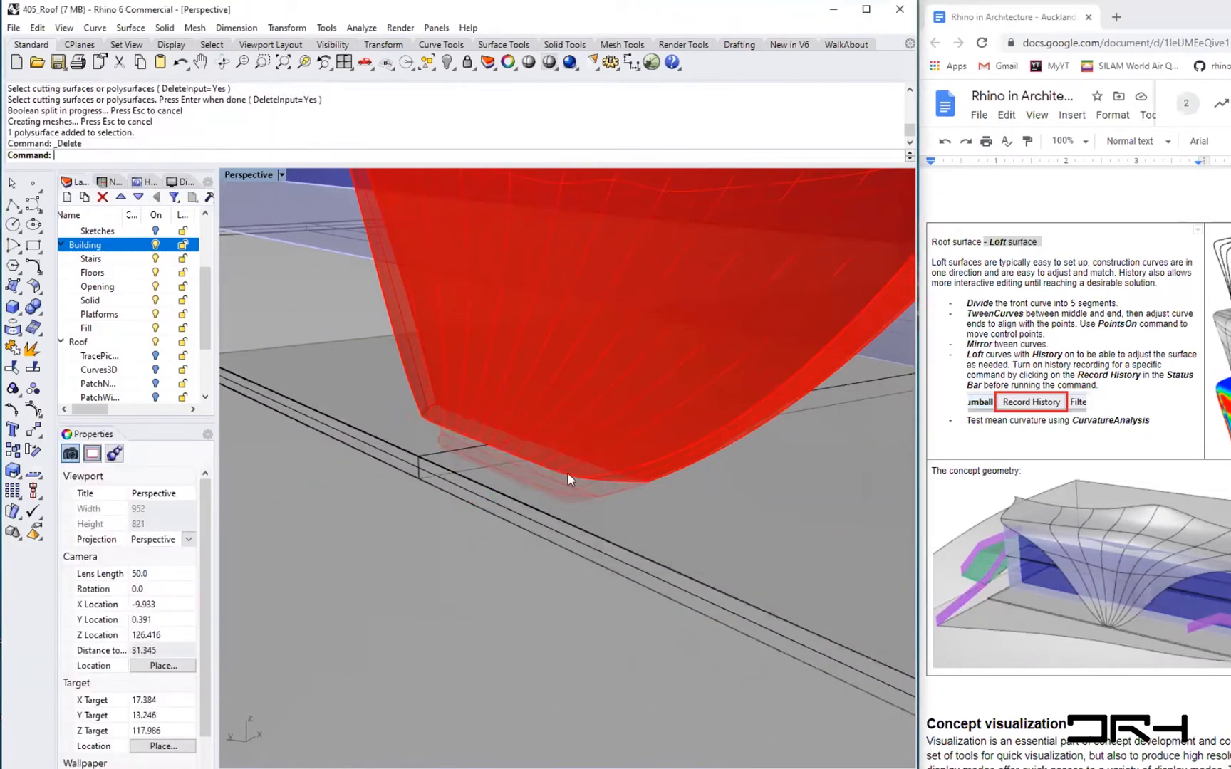
- Switch the Perspective viewport to Rendered display
right_drag(486, 451, 489, 457)
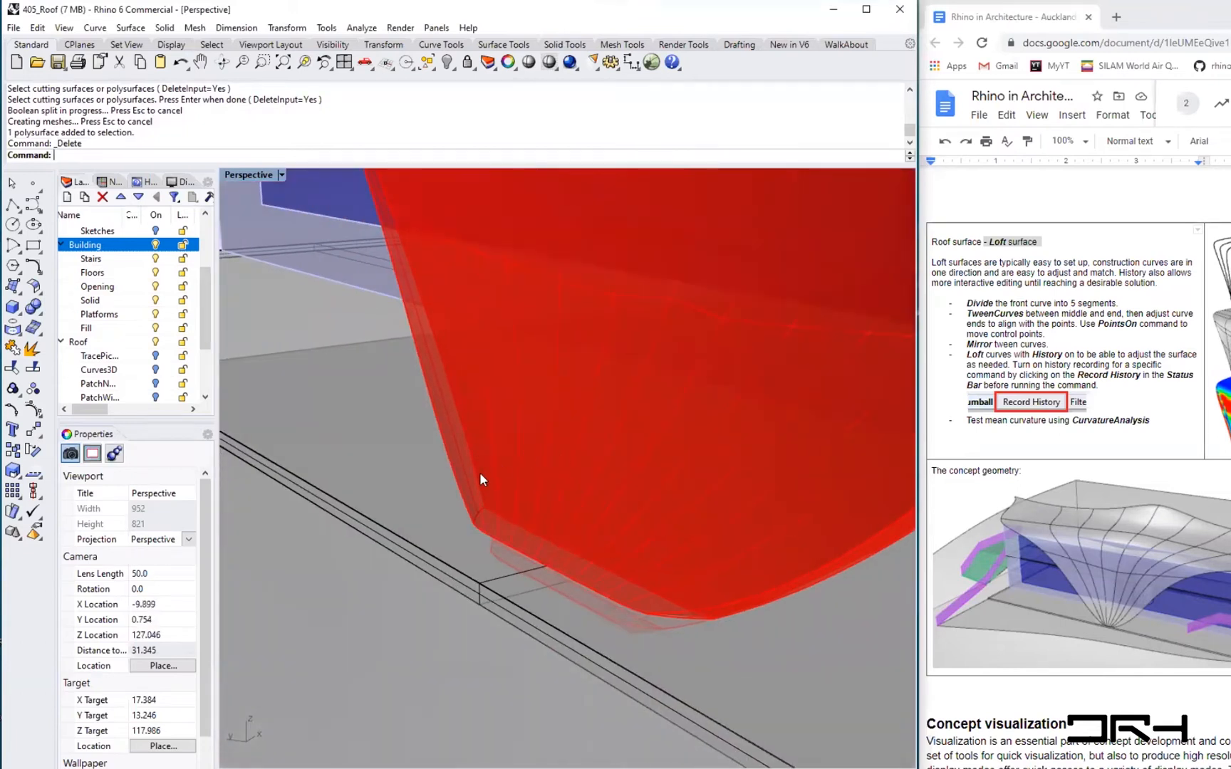
scroll(480, 472, down, 5)
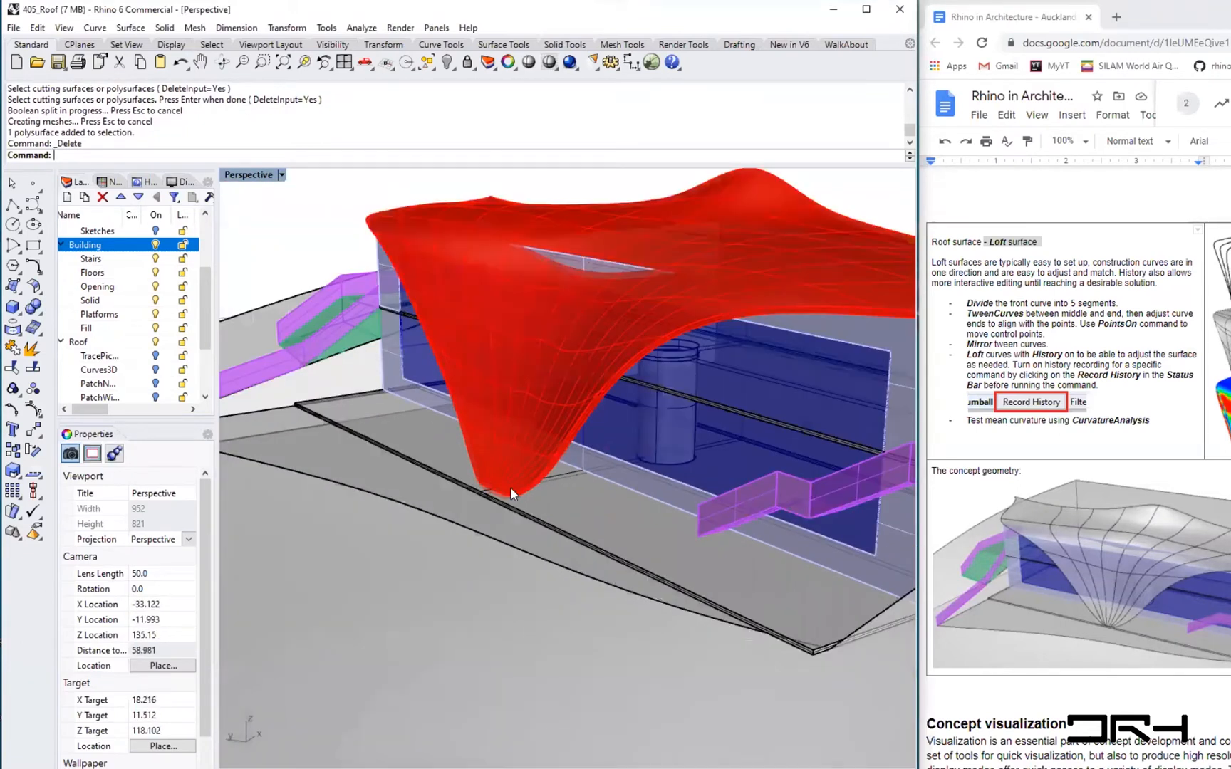
scroll(509, 489, up, 3)
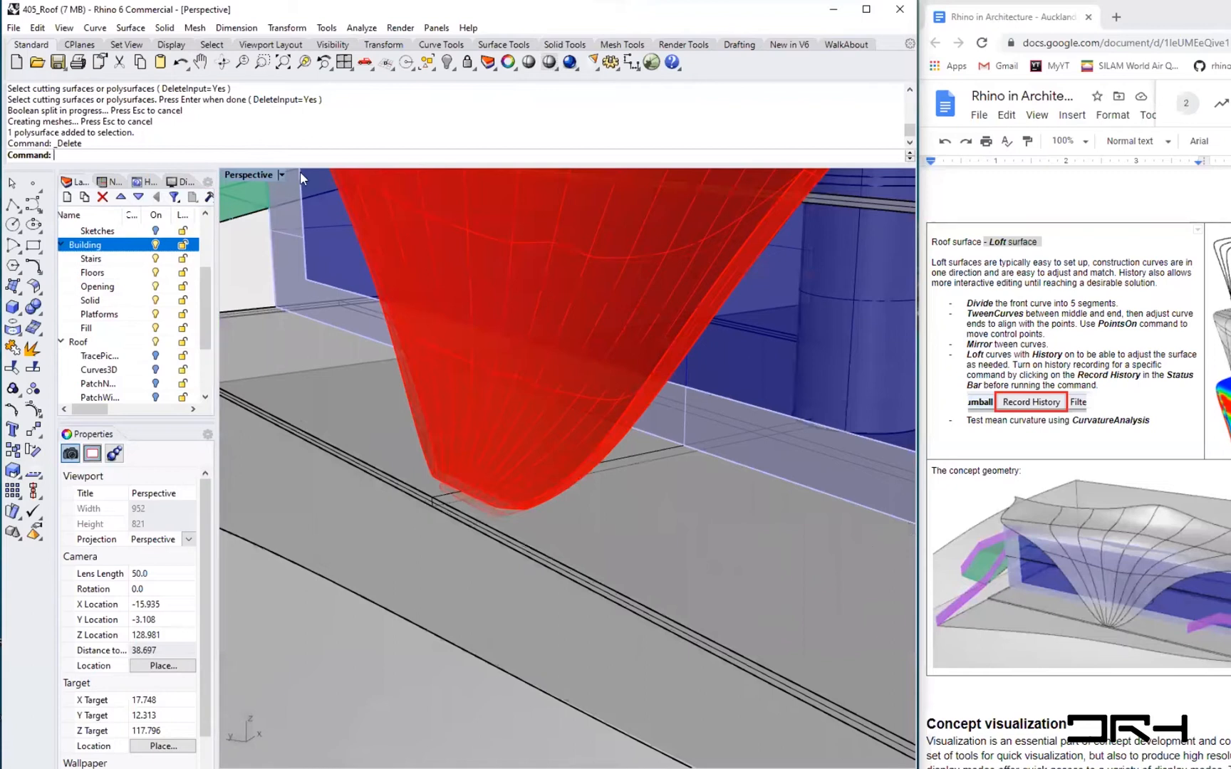
click(281, 175)
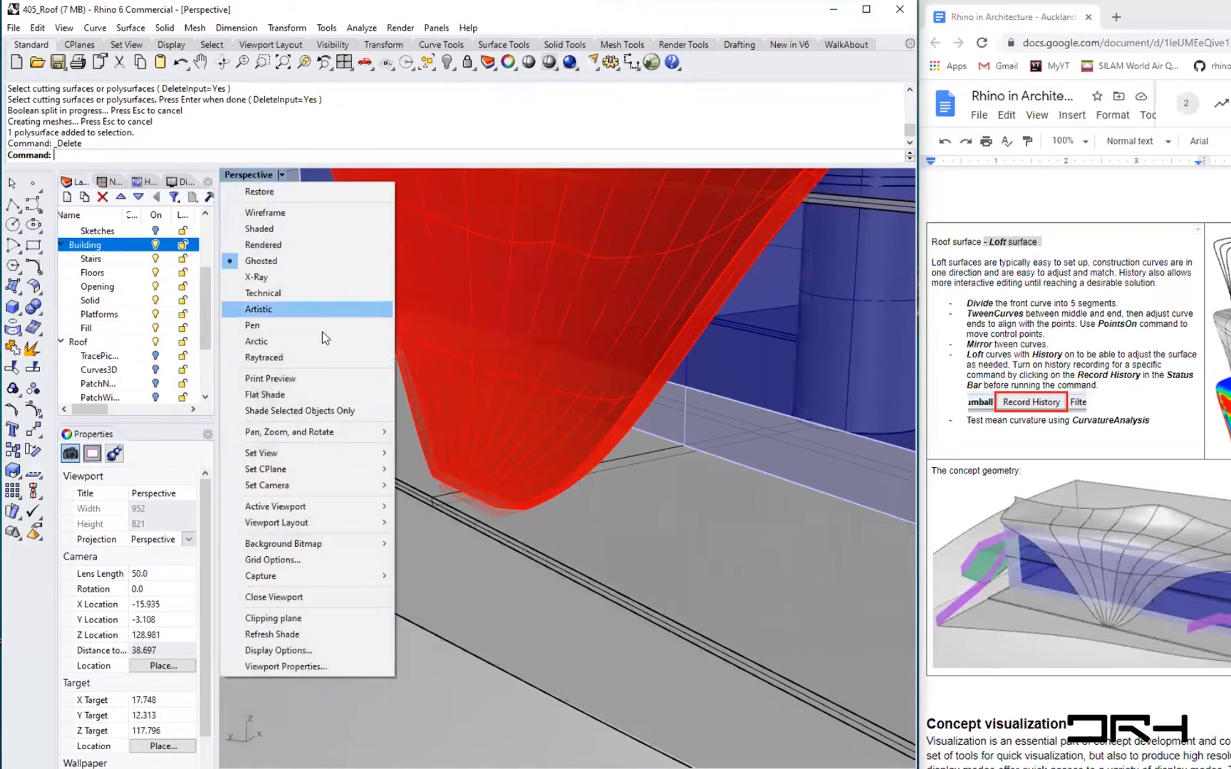
click(311, 247)
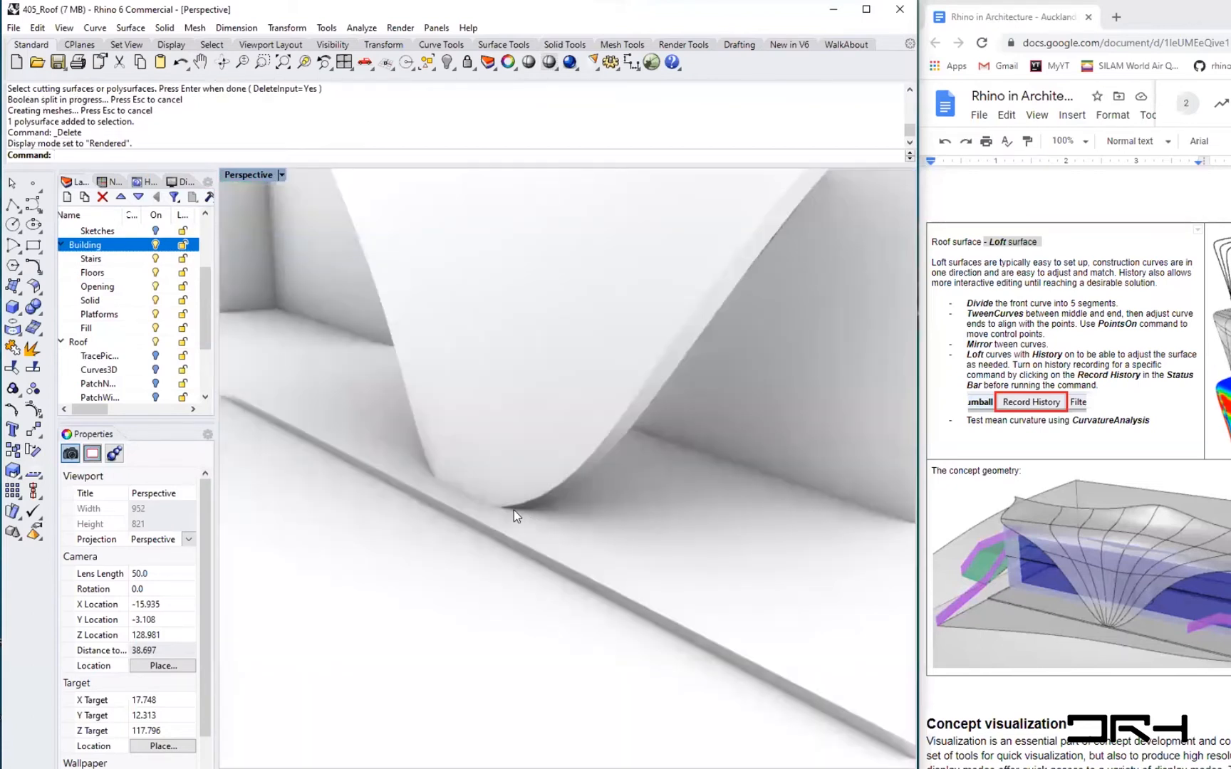
- Select the roof polysurface and inspect the trimmed roof corner and overall roof in Rendered view
scroll(519, 510, up, 10)
click(489, 494)
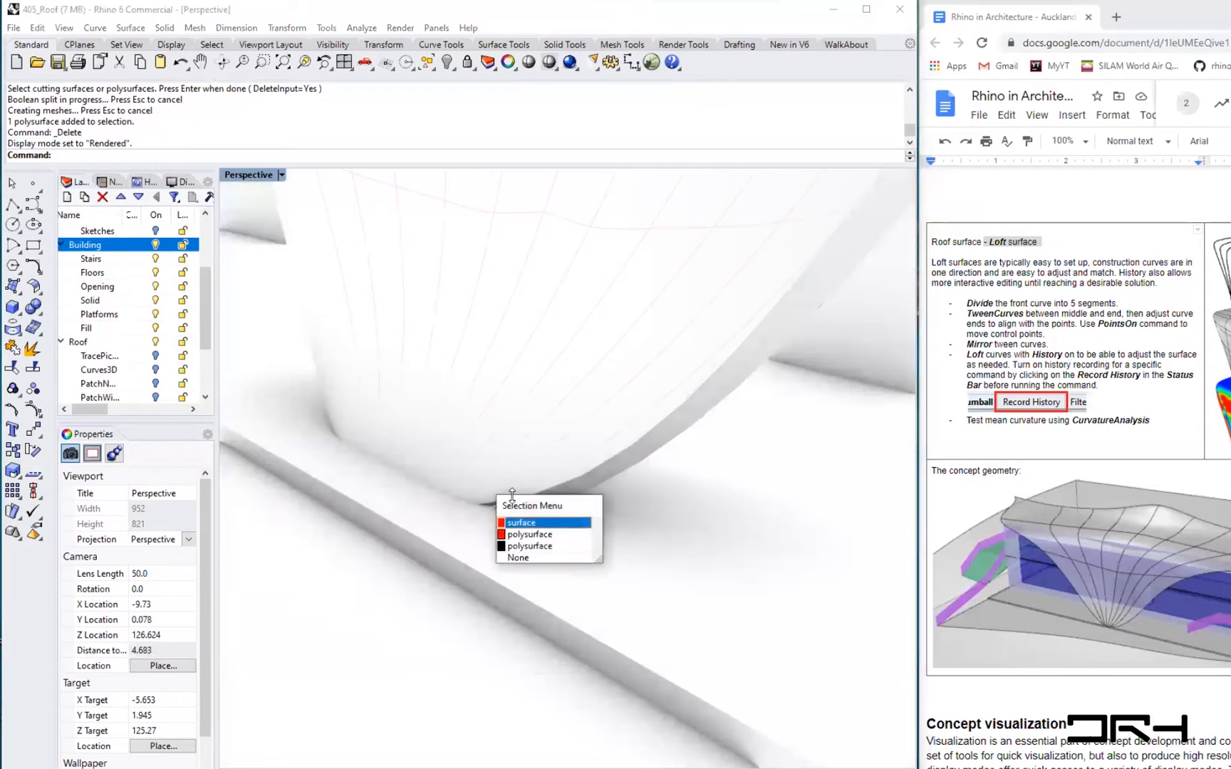
click(539, 536)
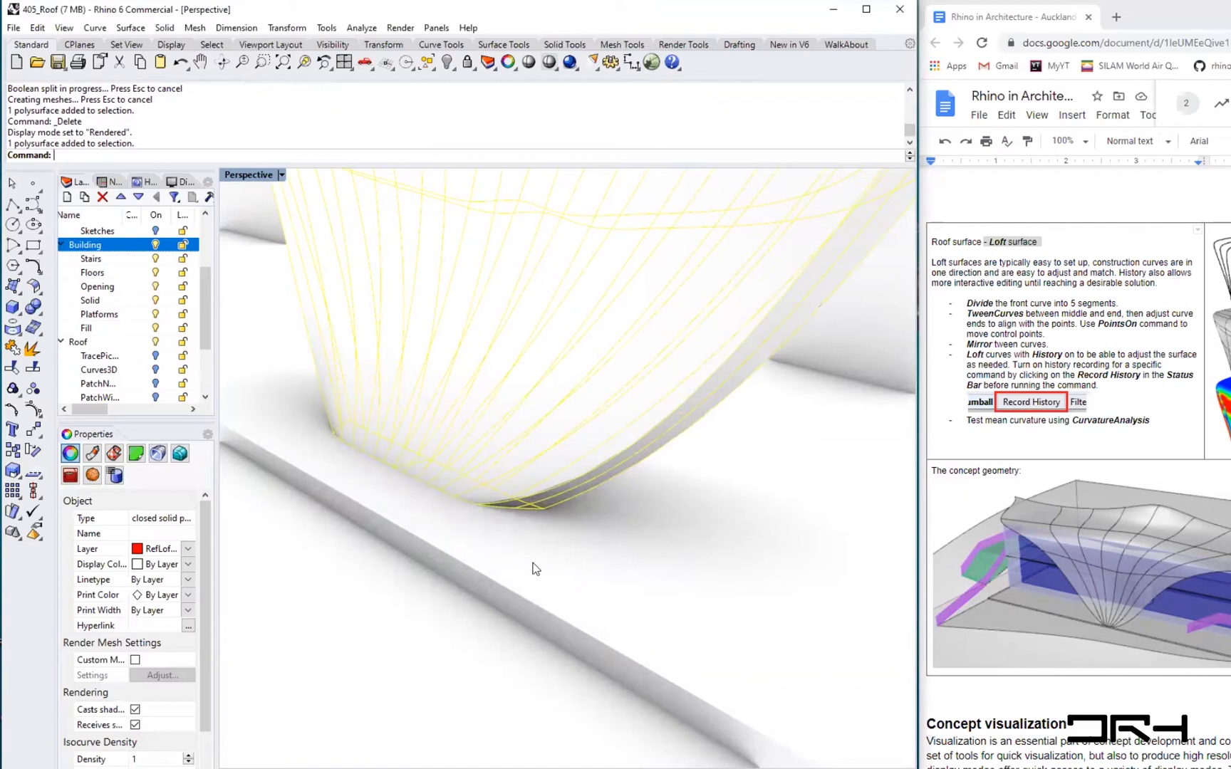
scroll(535, 569, down, 5)
scroll(535, 568, down, 4)
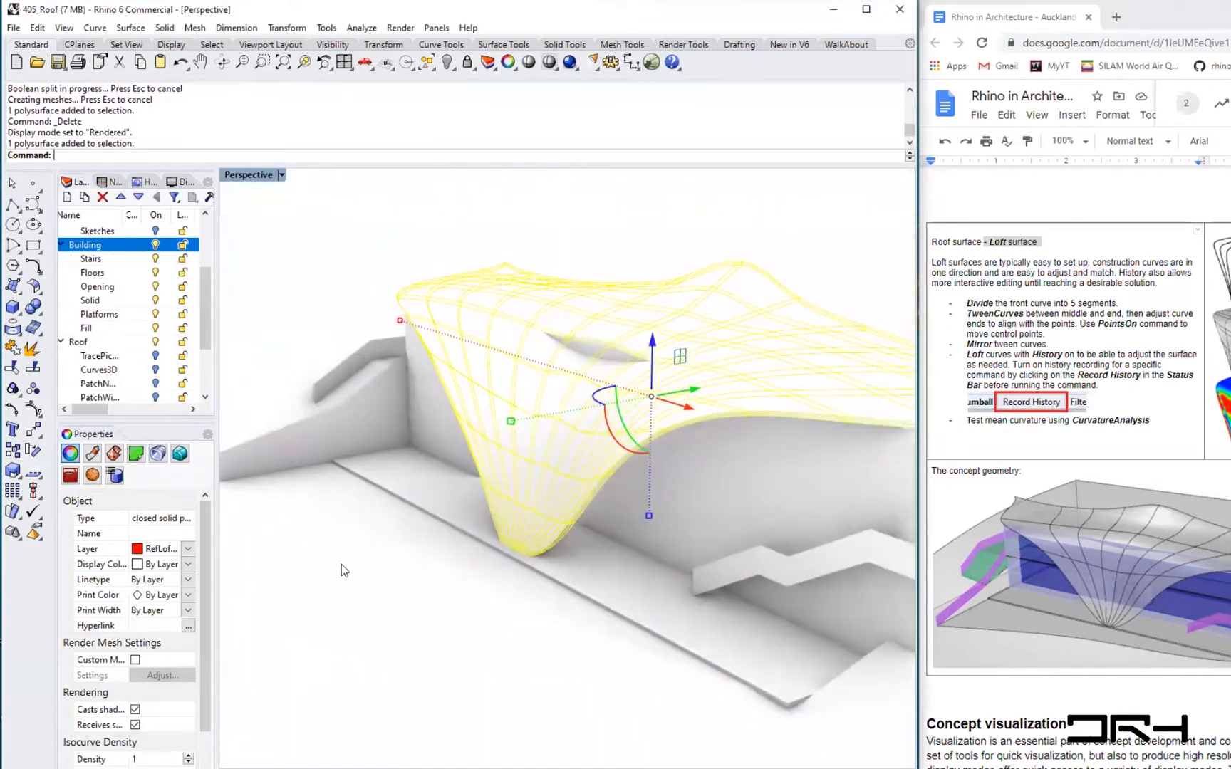
shift+right_drag(547, 552, 460, 601)
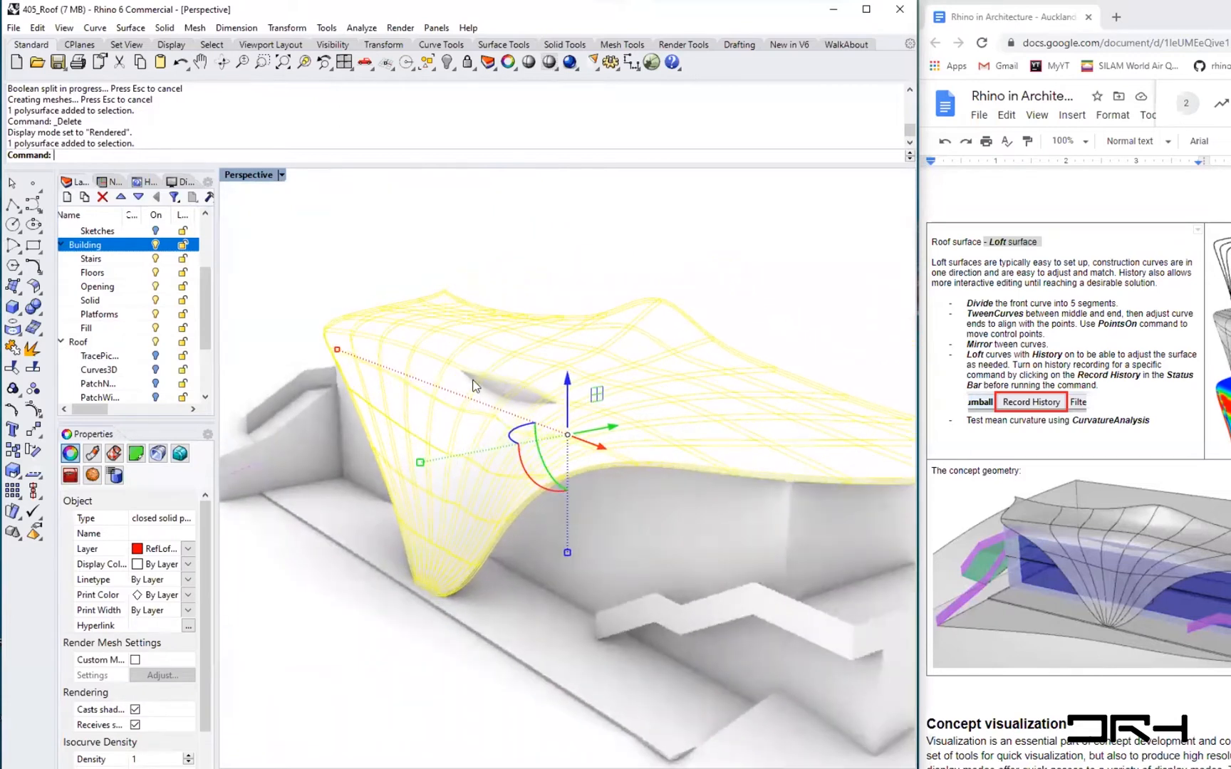
scroll(484, 384, up, 3)
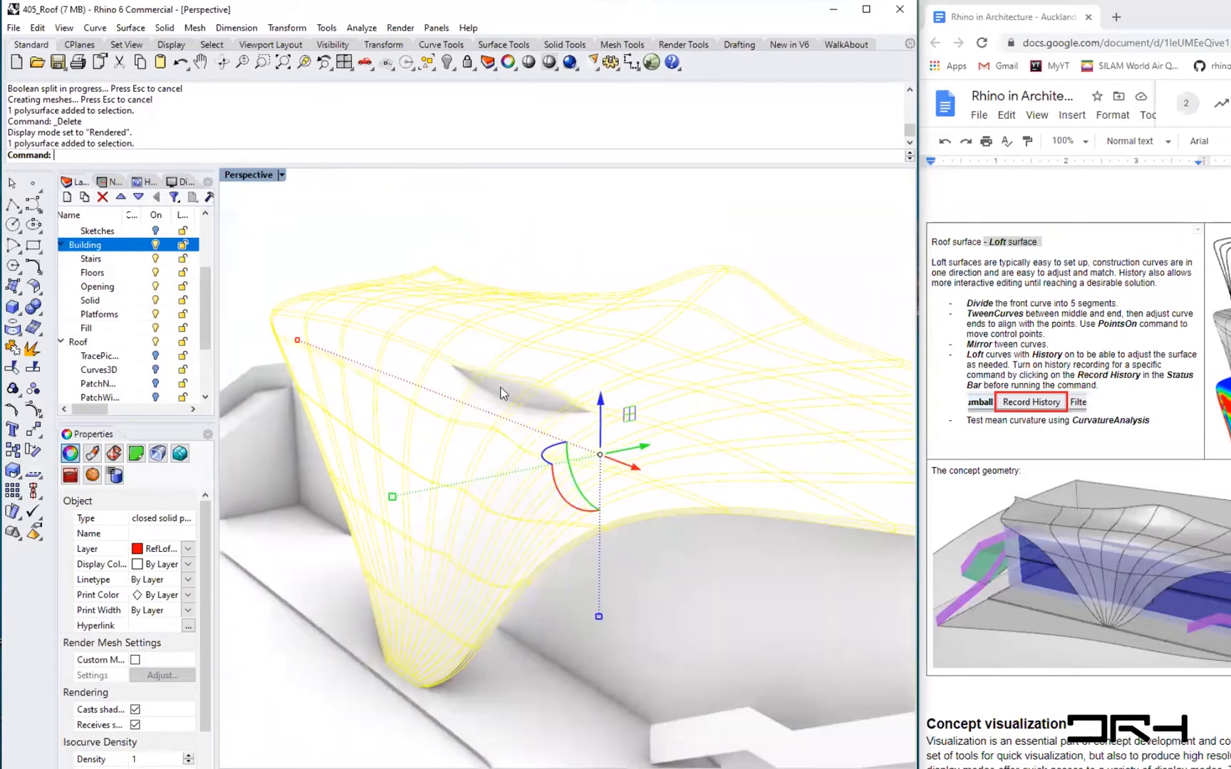
click(429, 231)
- Switch the Perspective viewport back to Ghosted display and examine the roof over the building
click(281, 175)
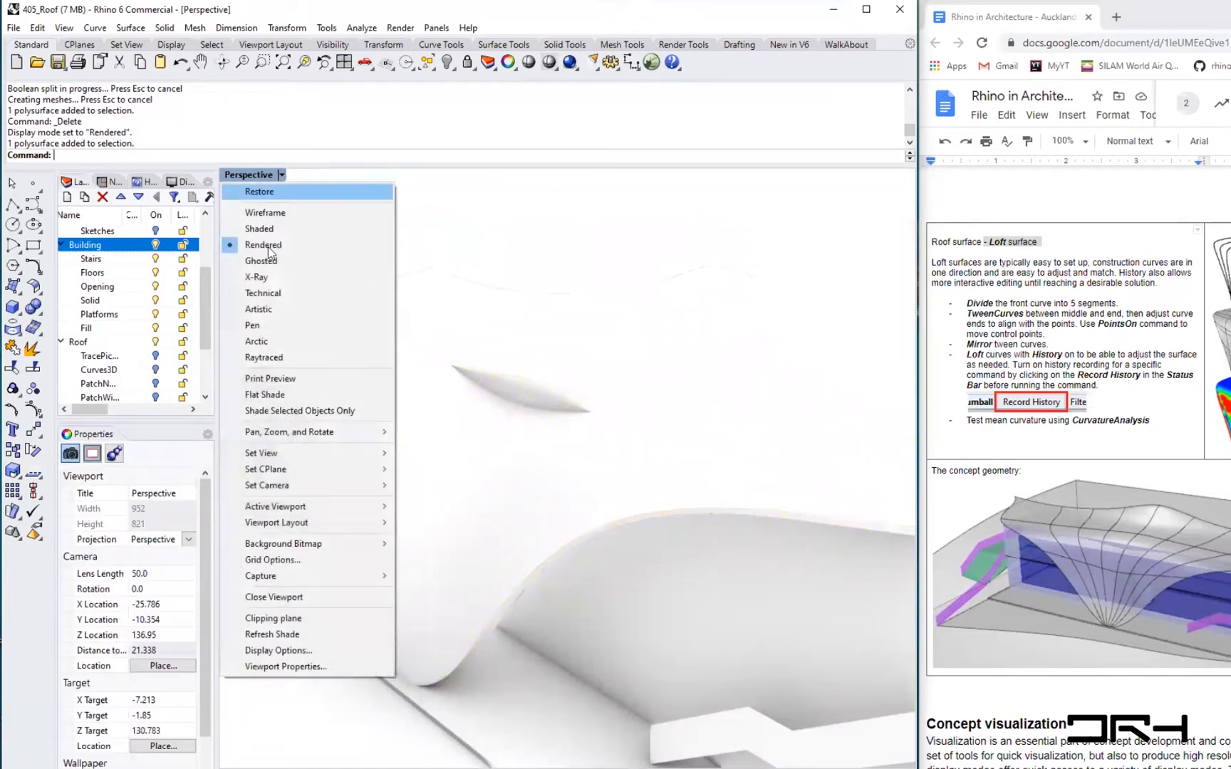
click(268, 260)
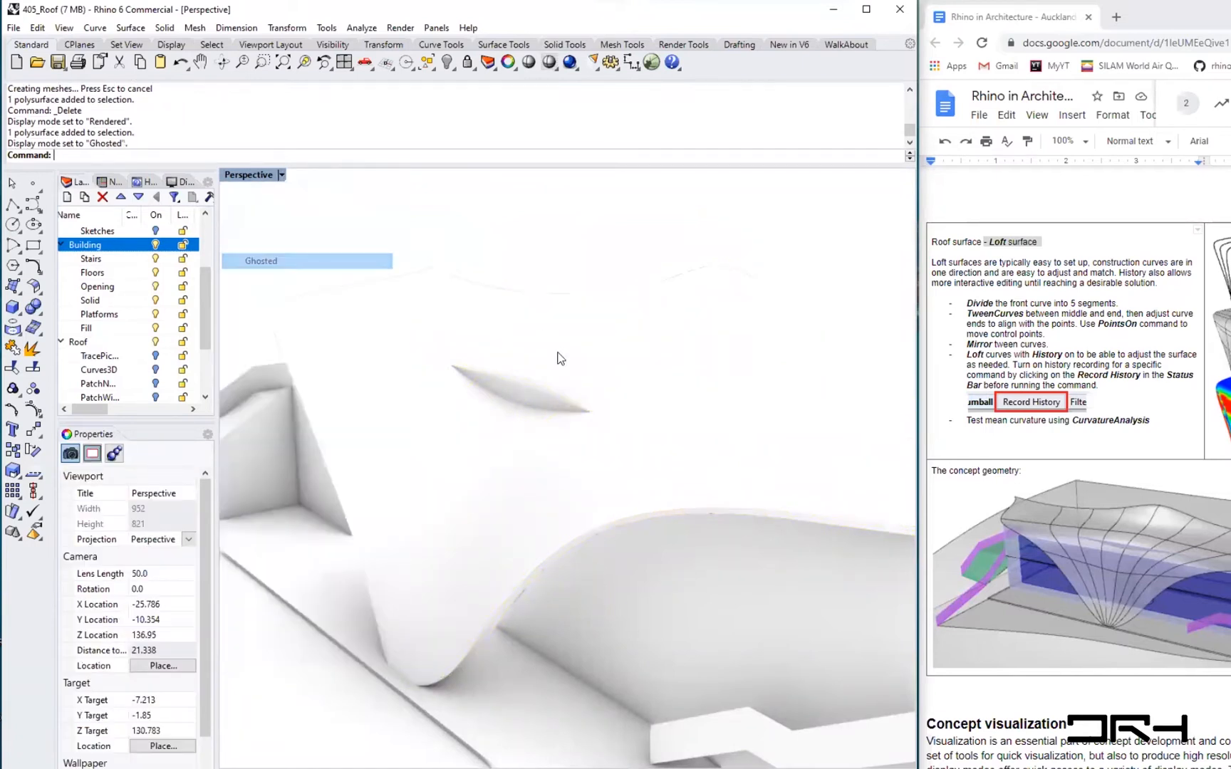
scroll(688, 504, down, 4)
right_drag(713, 557, 656, 542)
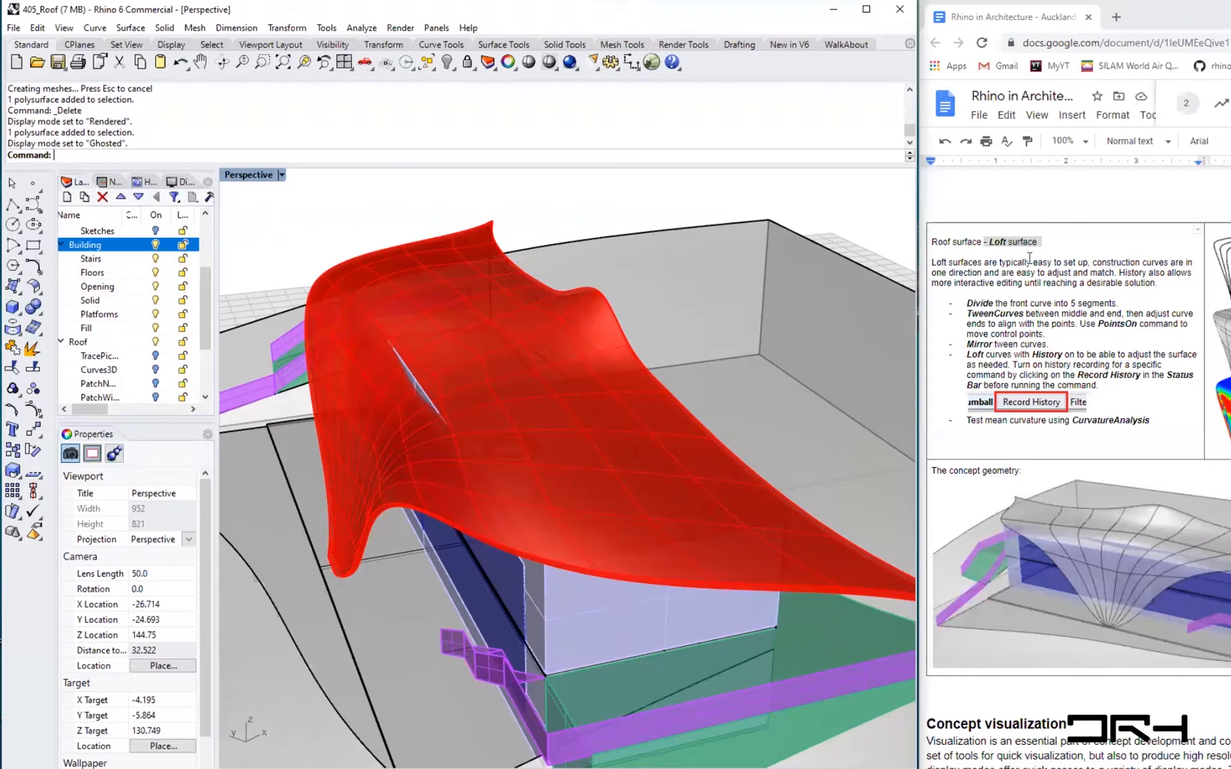
right_drag(606, 436, 463, 389)
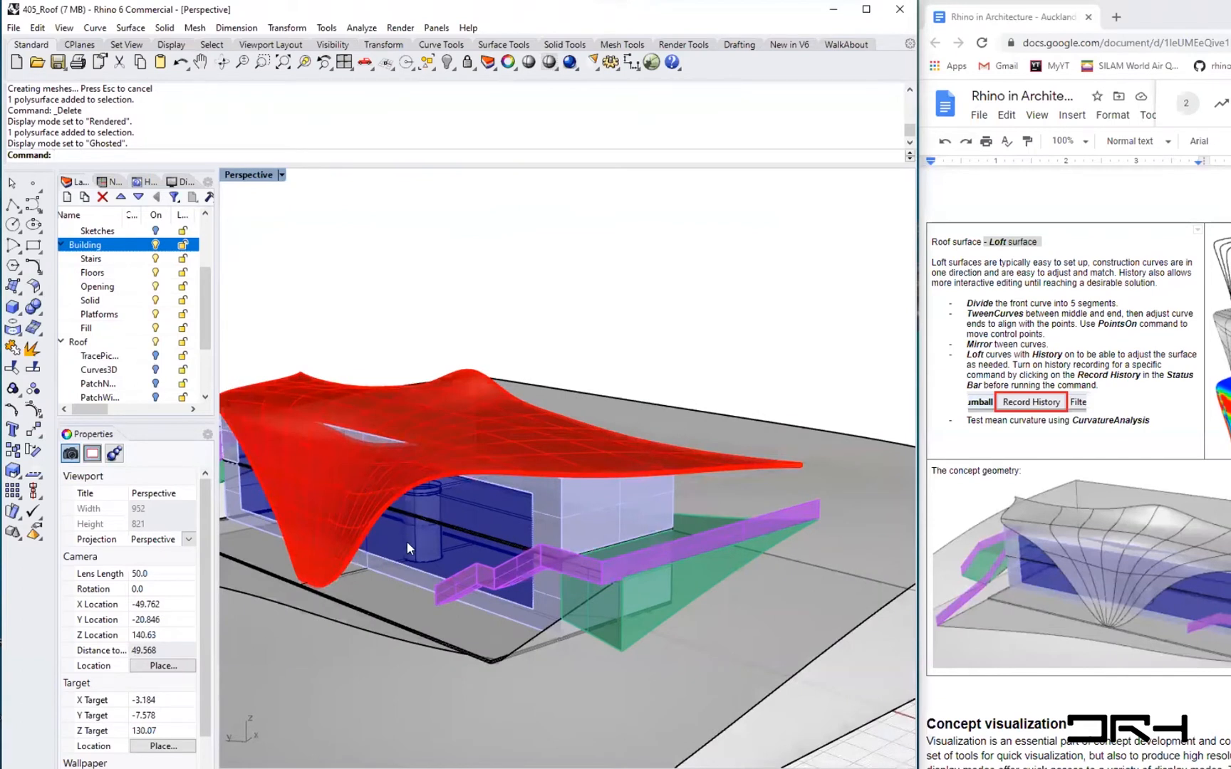
scroll(406, 538, up, 3)
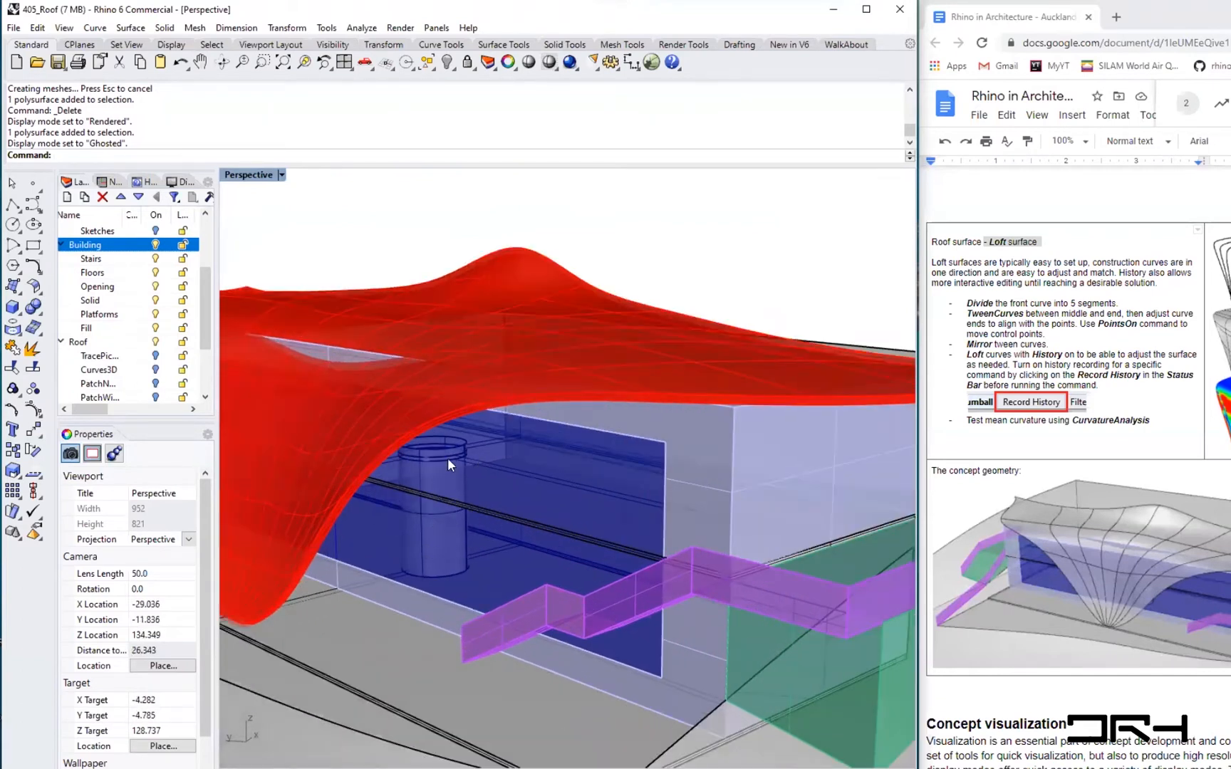
shift+right_drag(361, 245, 462, 255)
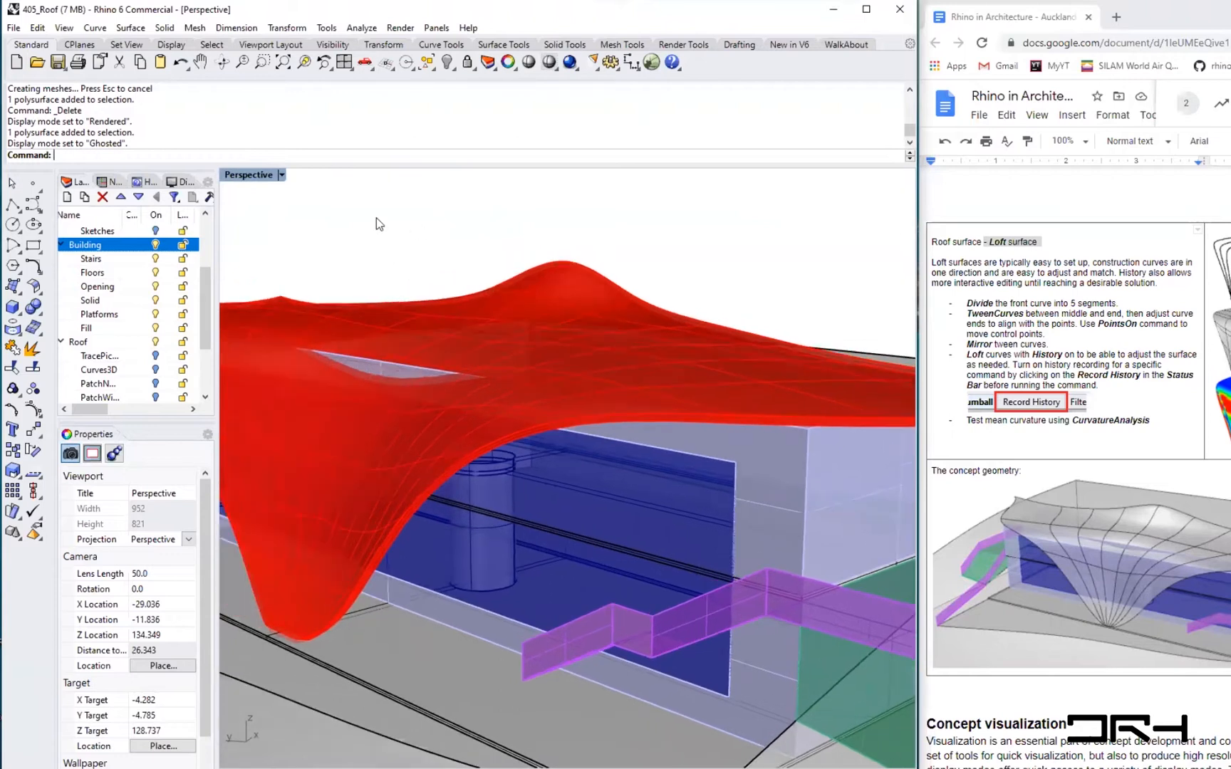
- Open the recent file 502_StairsBlocks
click(15, 29)
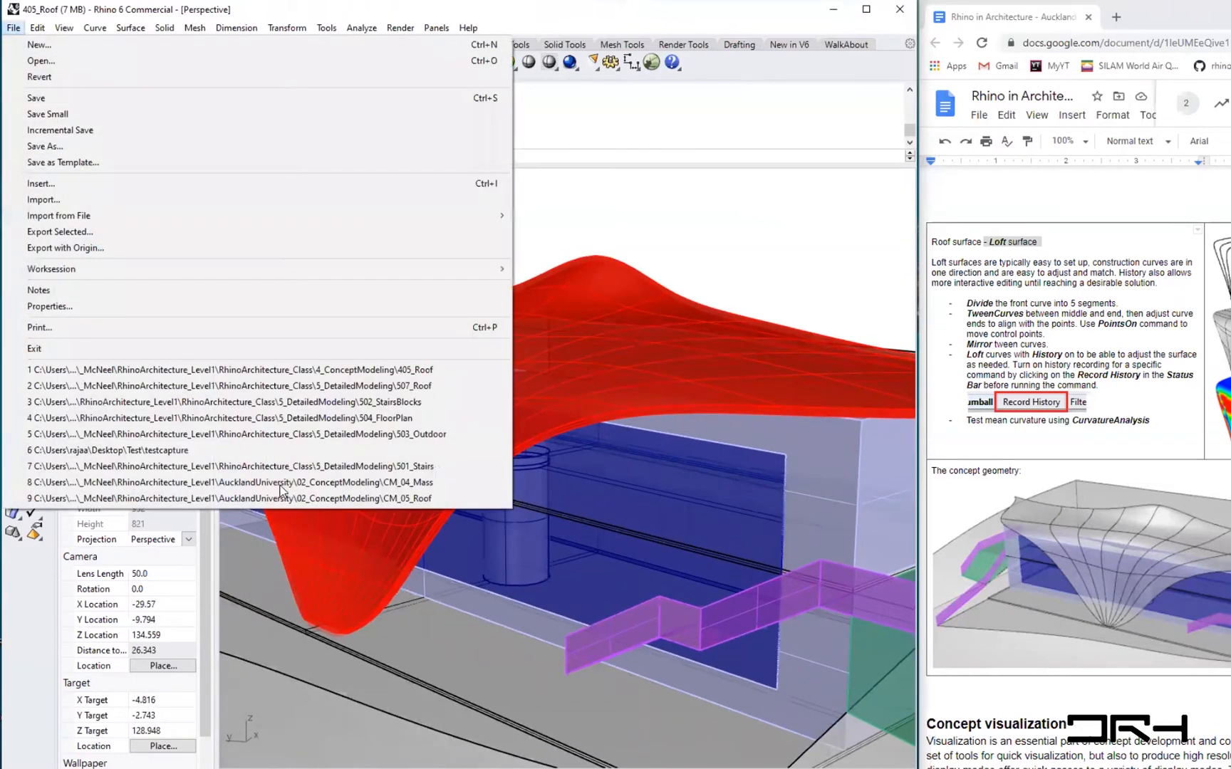
click(381, 402)
click(705, 482)
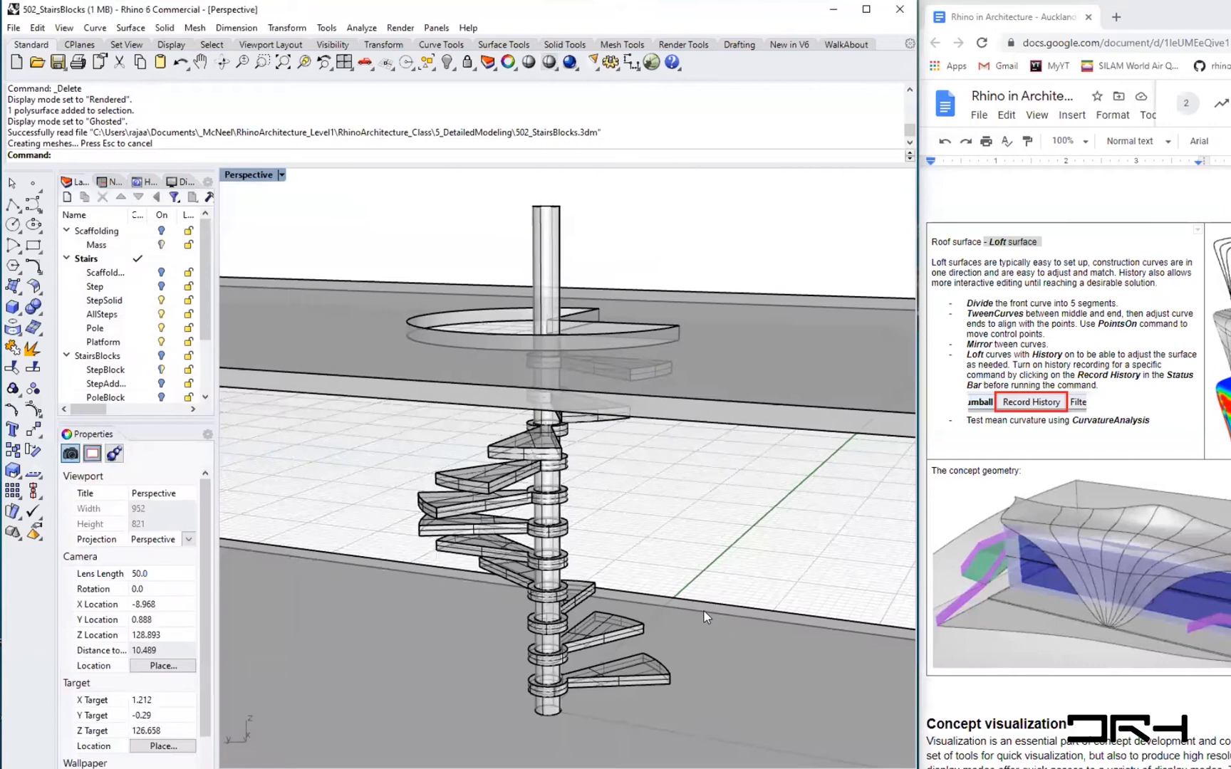
- Hide the AllSteps, Pole and Platform layers and show the Scaffolding layer of the spiral stair
shift+right_drag(643, 494, 563, 522)
click(765, 440)
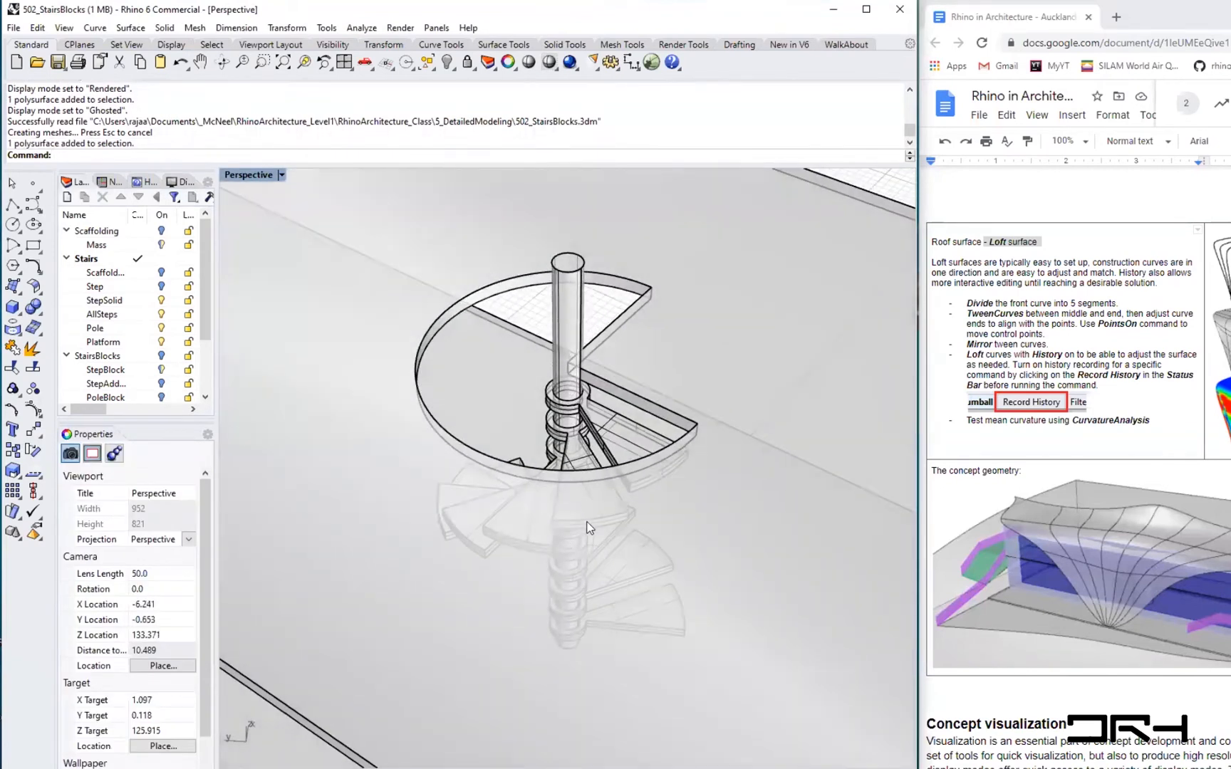
scroll(584, 520, down, 2)
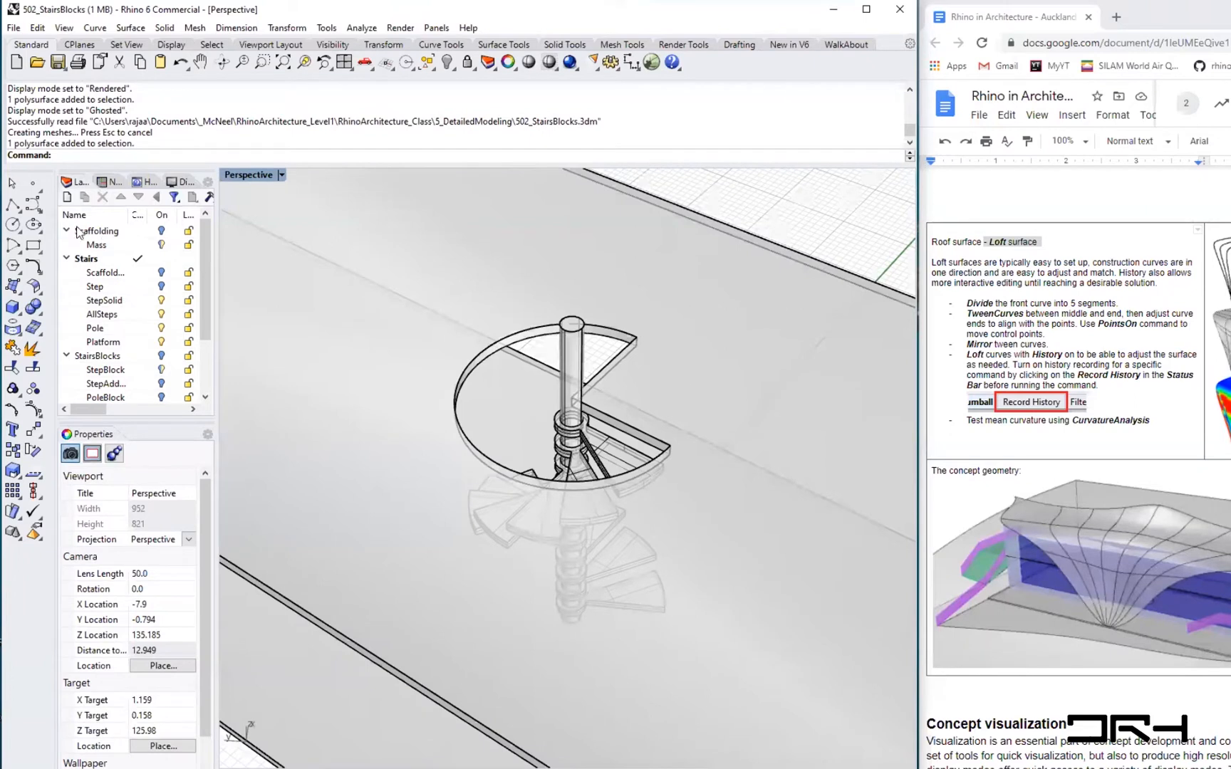
click(161, 314)
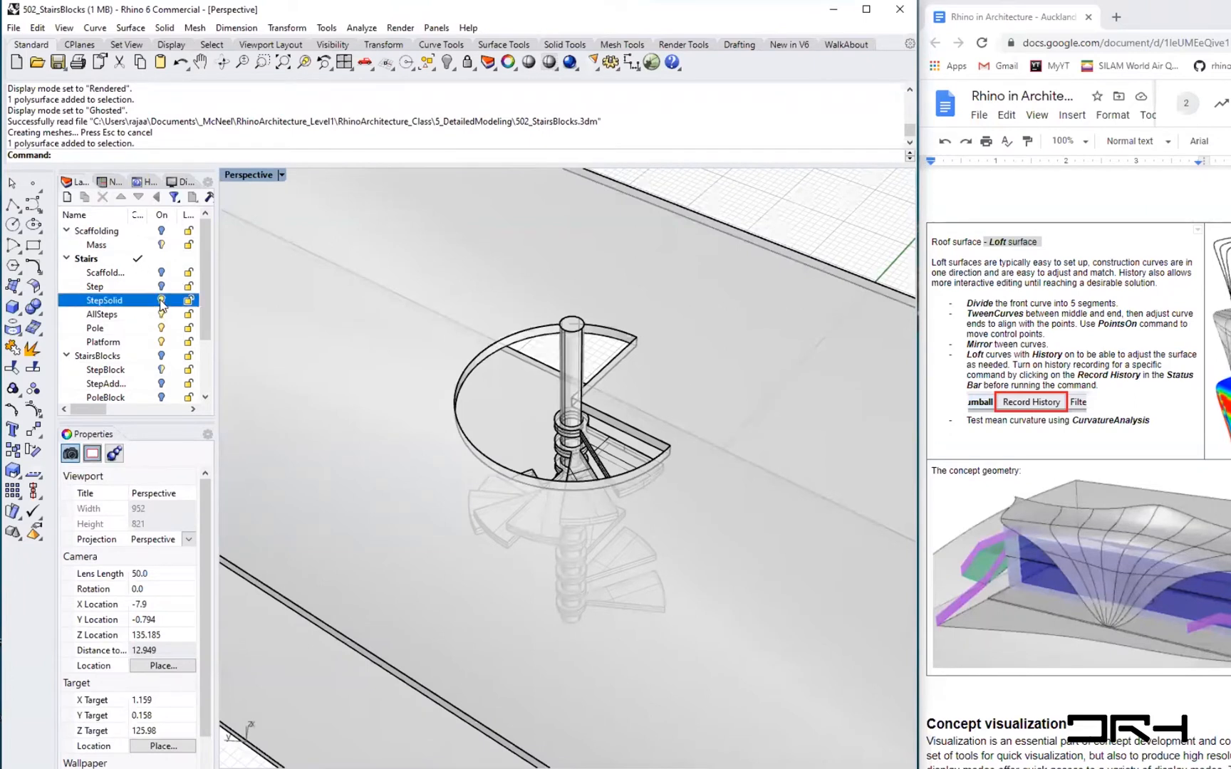
click(161, 327)
click(161, 342)
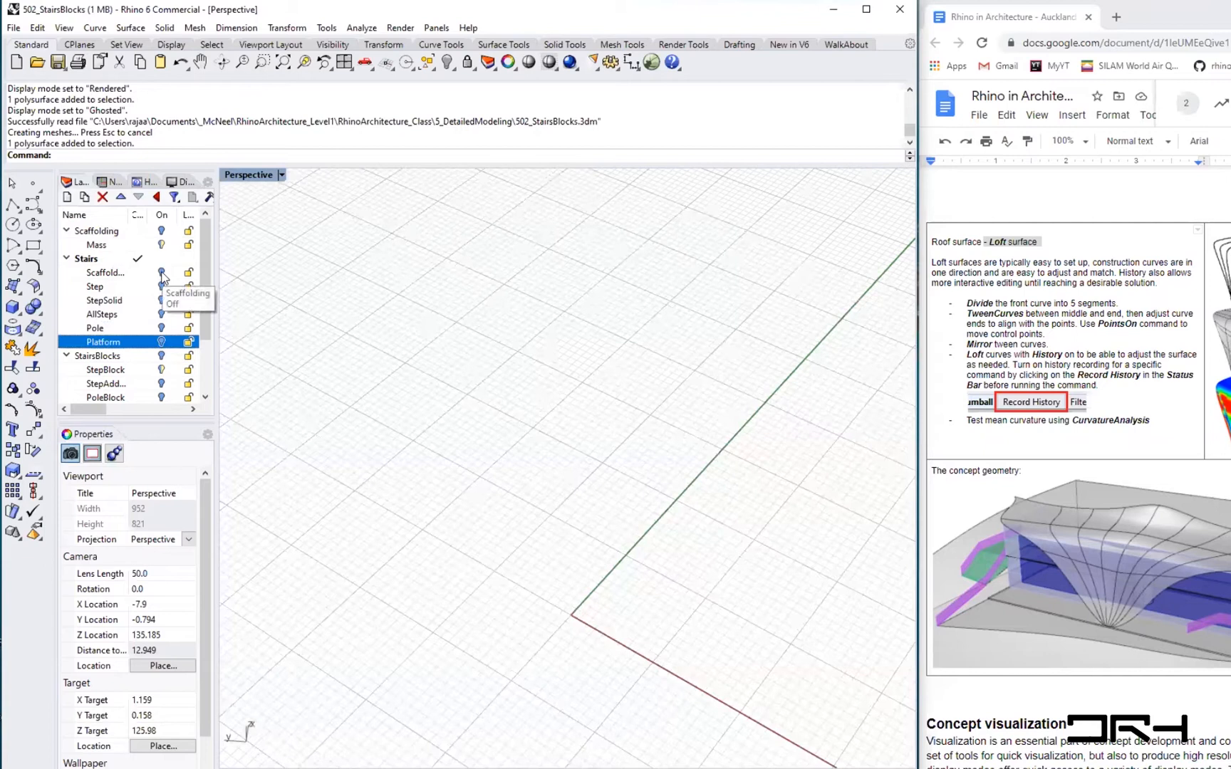
click(161, 272)
click(160, 273)
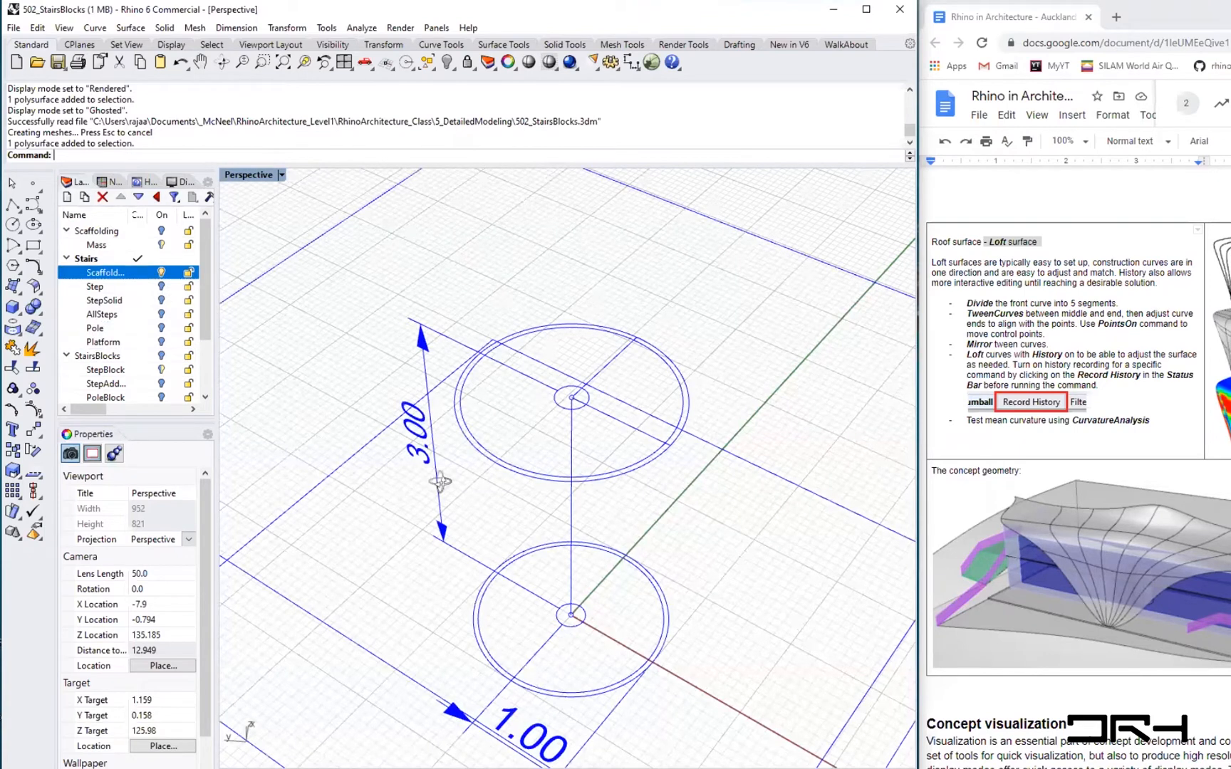
- Select the lower scaffolding circle and measure the distance from its centre to its edge with Distance
scroll(441, 484, down, 6)
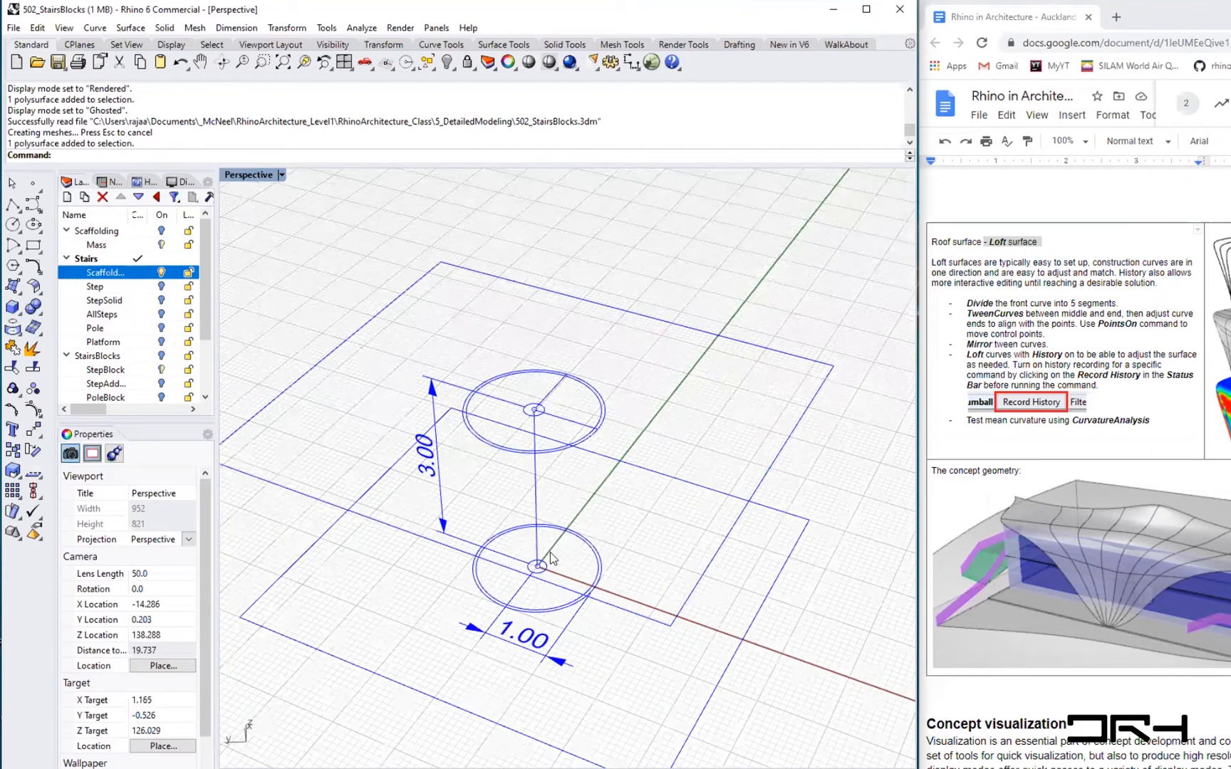
scroll(547, 503, up, 3)
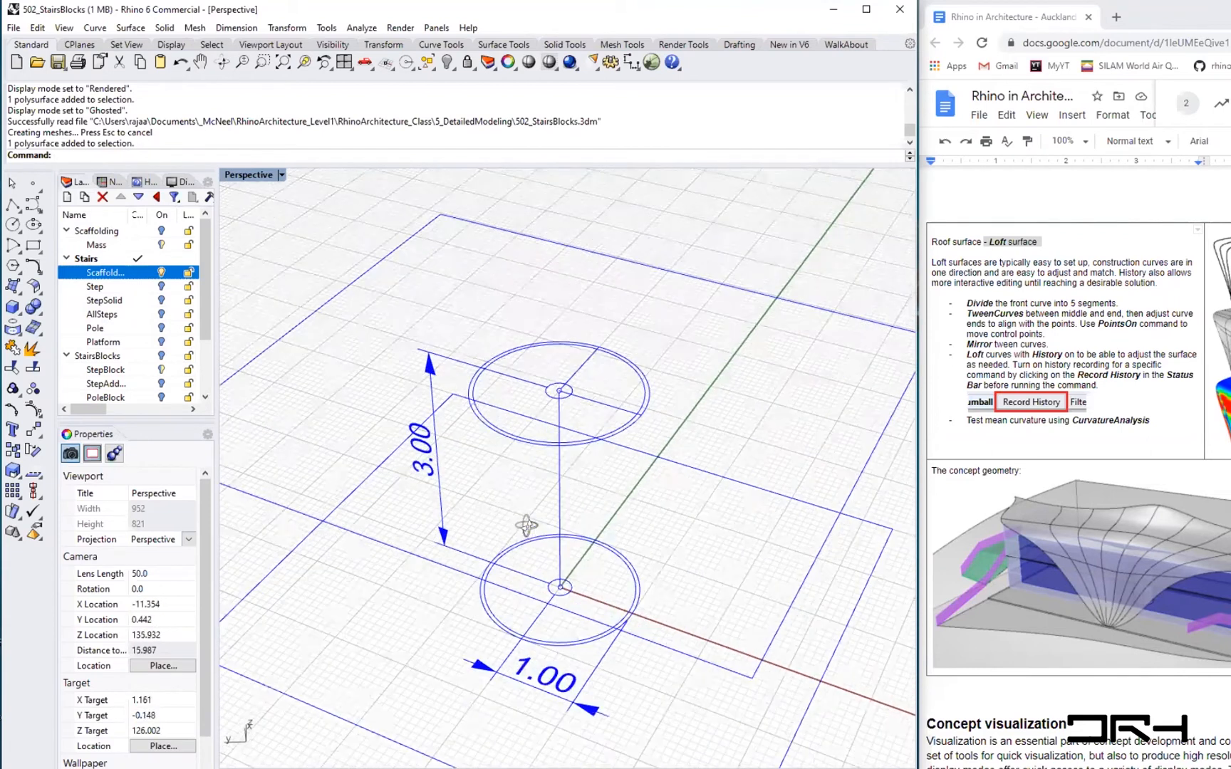
scroll(627, 562, up, 2)
right_drag(627, 562, 582, 415)
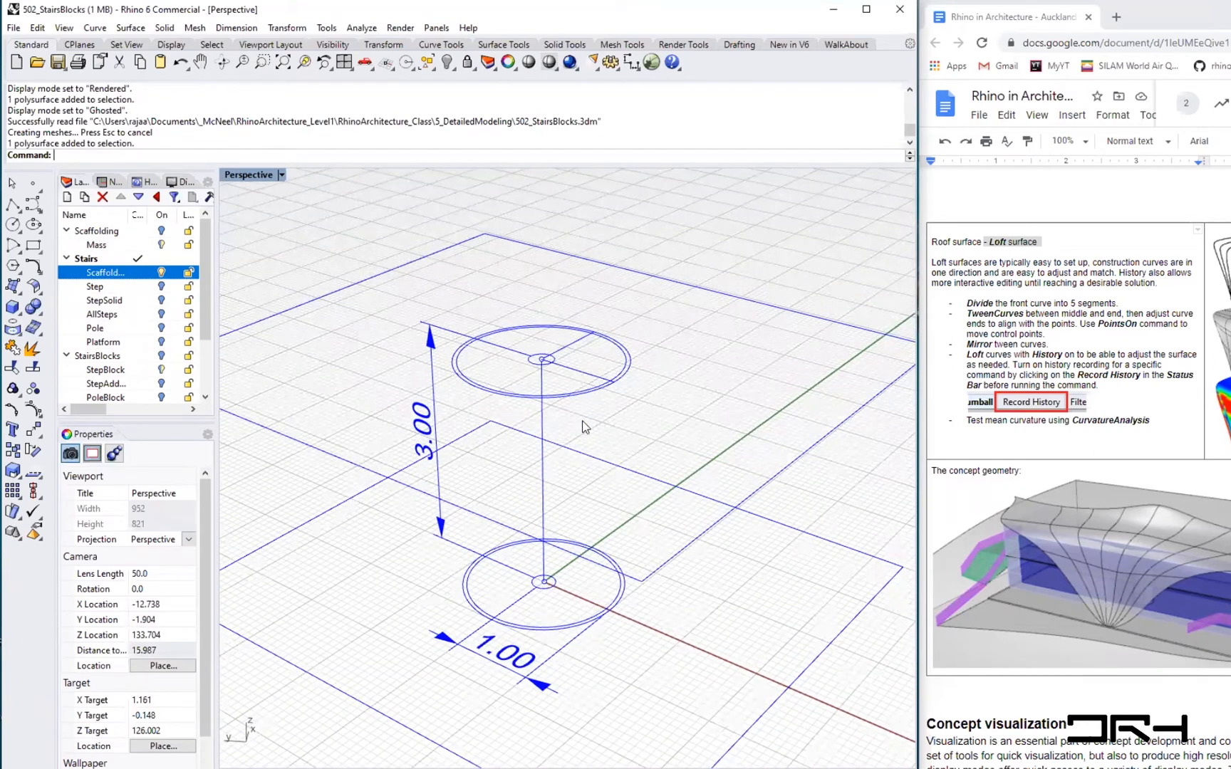
click(561, 628)
scroll(541, 570, up, 3)
click(592, 587)
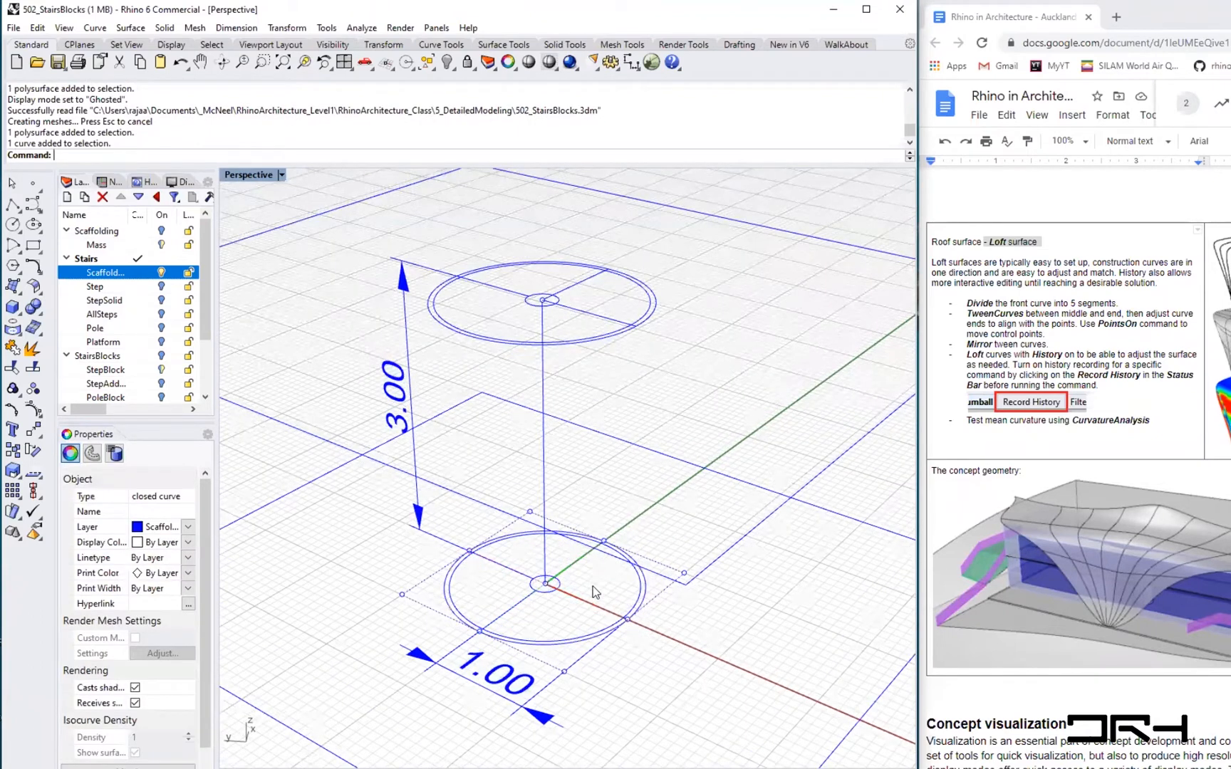
text(Distance)
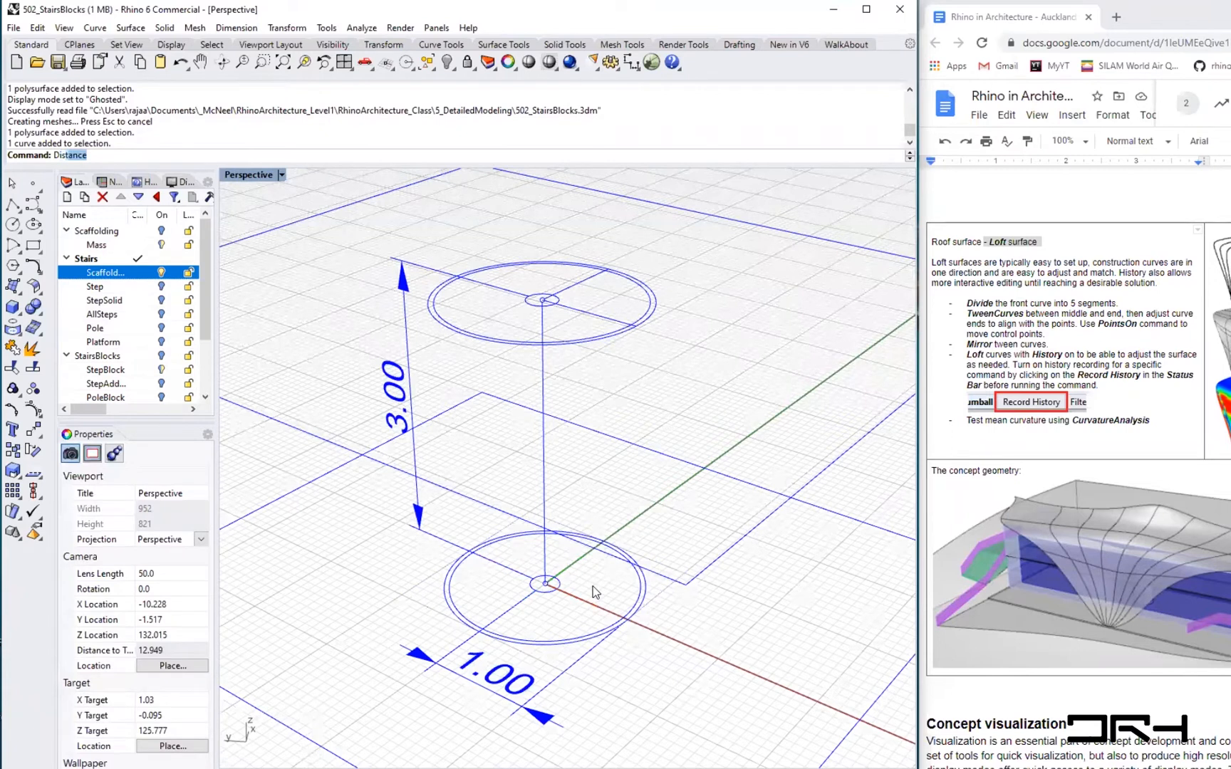
key(Return)
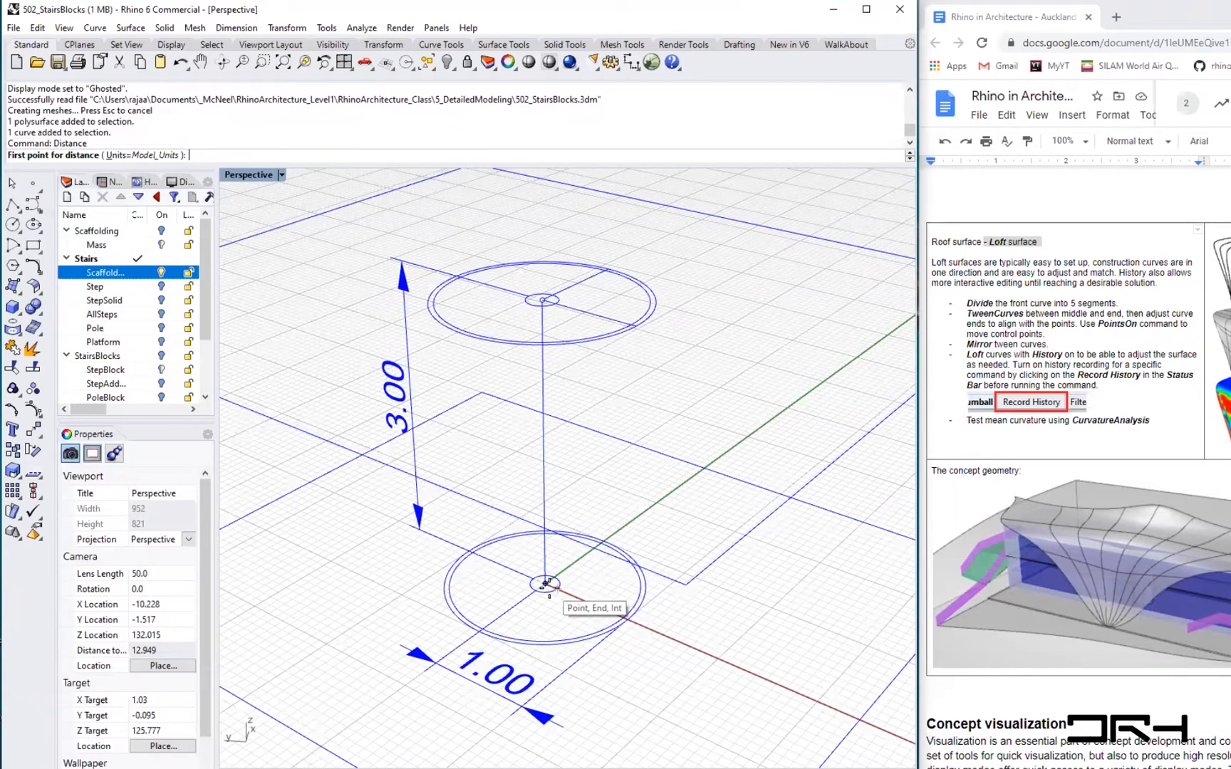
click(545, 584)
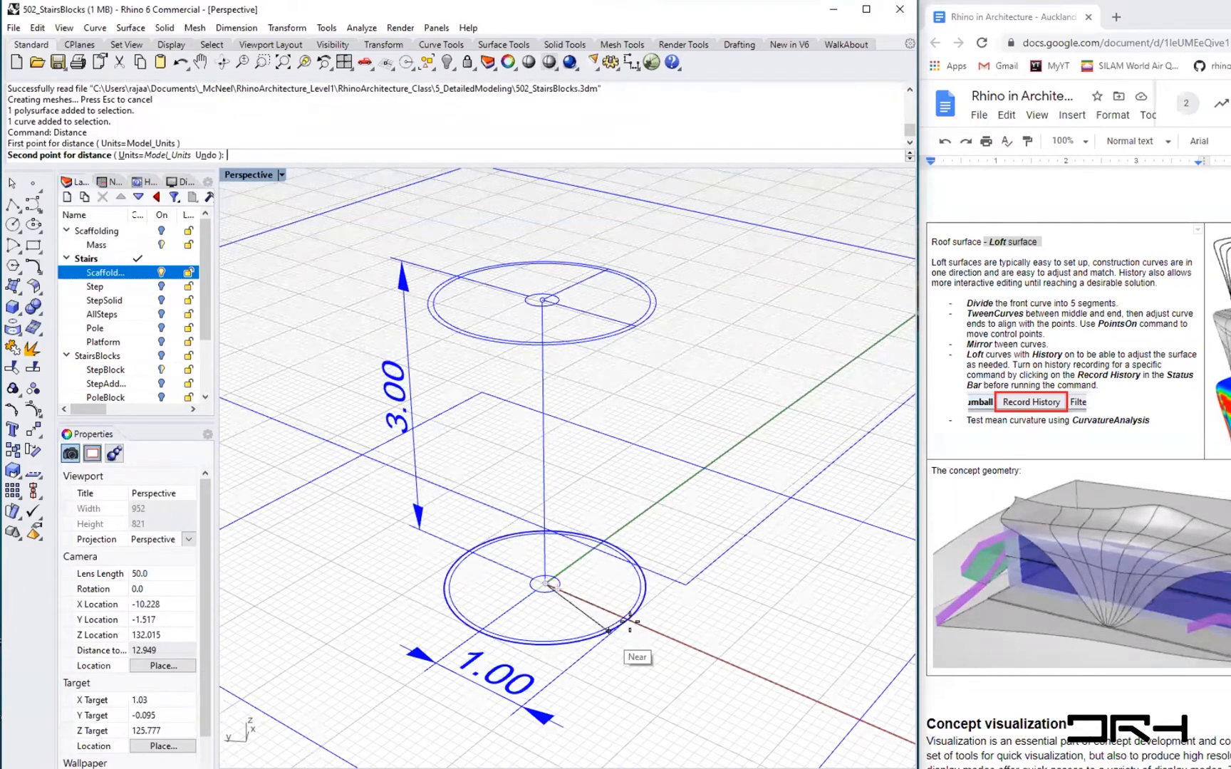
click(631, 622)
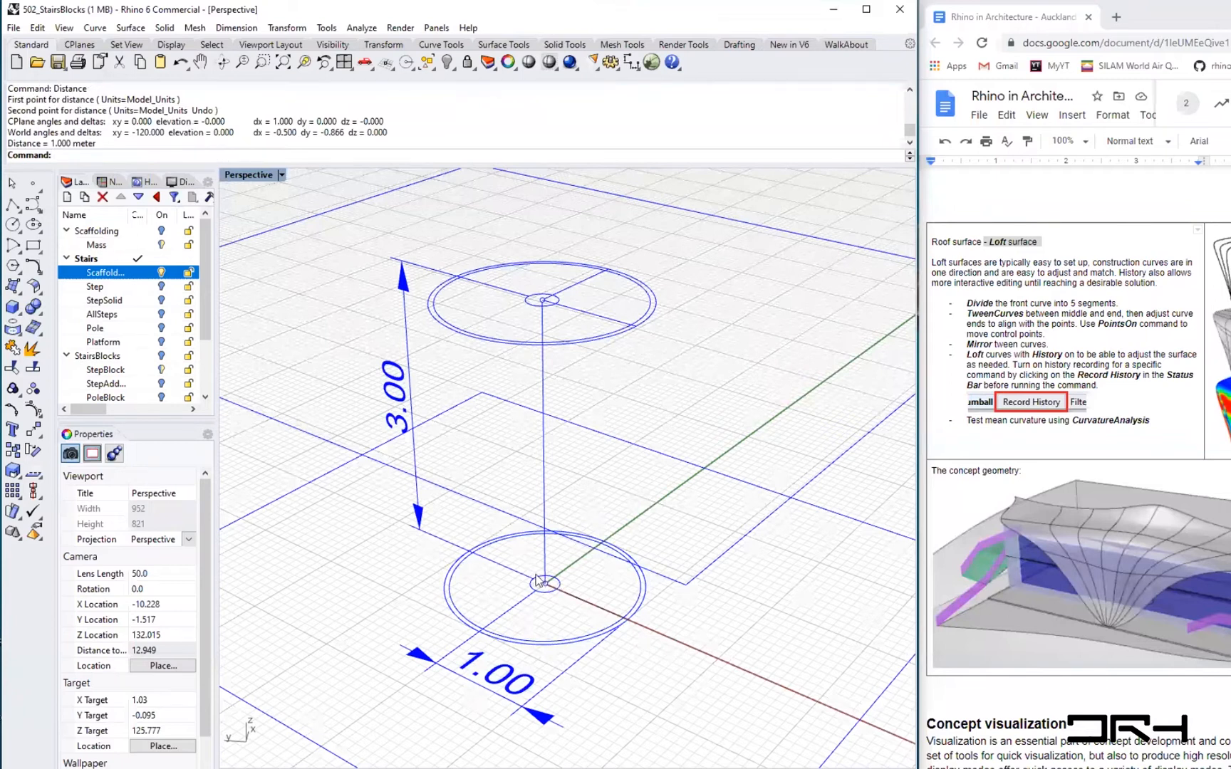
scroll(546, 593, up, 2)
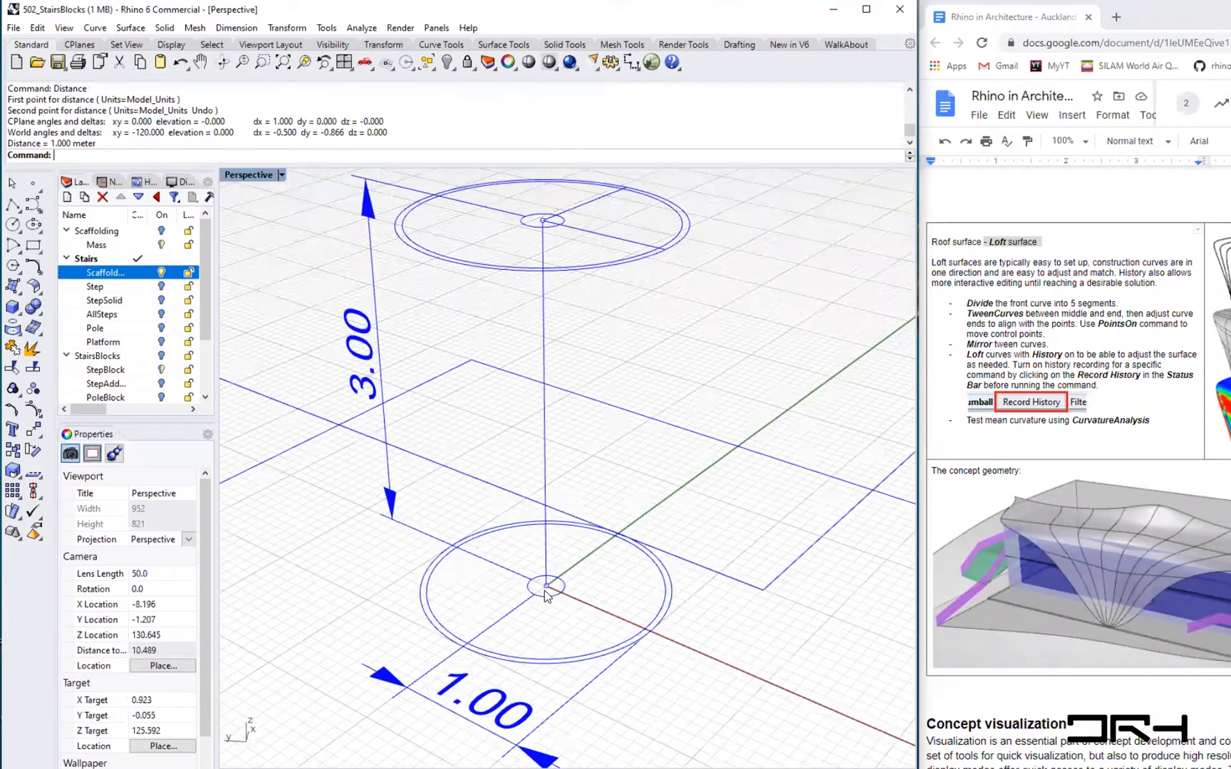
scroll(546, 593, up, 2)
scroll(547, 586, up, 2)
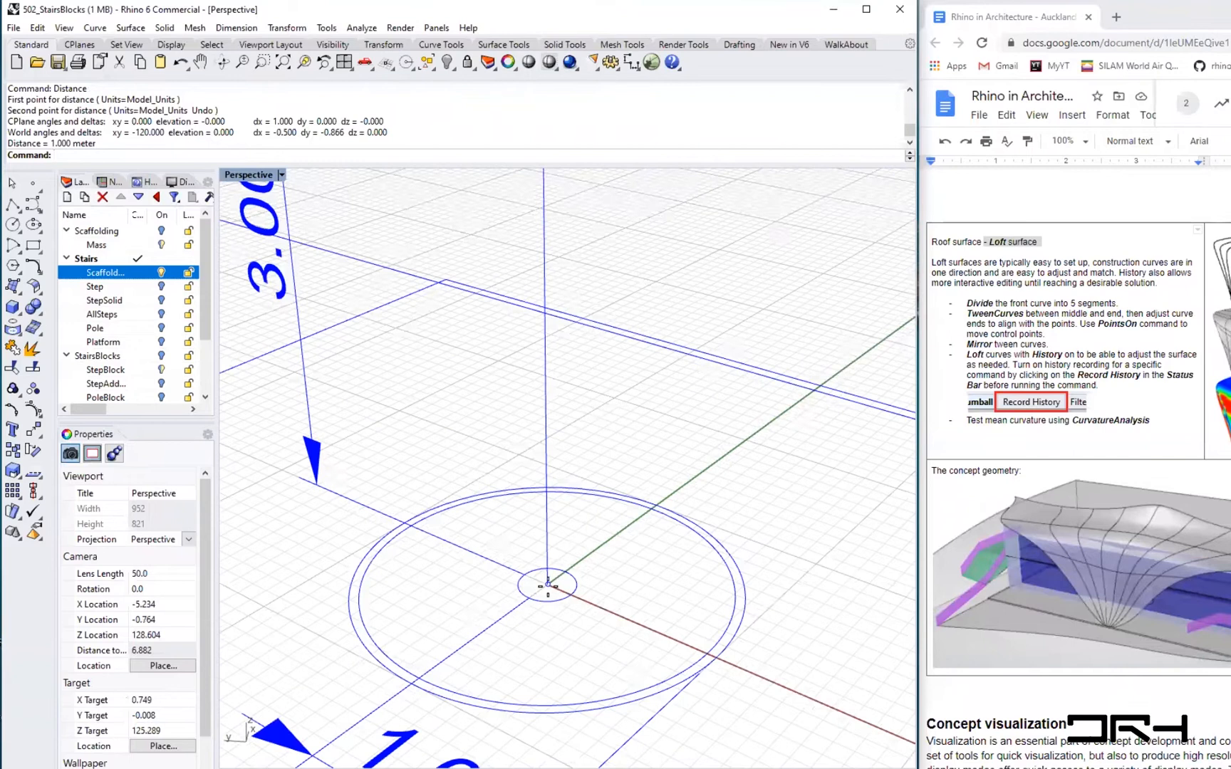
- Measure with Distance from the stair centre to the small circle and to the outer scaffolding circle
right_click(547, 586)
click(547, 586)
click(574, 598)
right_click(548, 587)
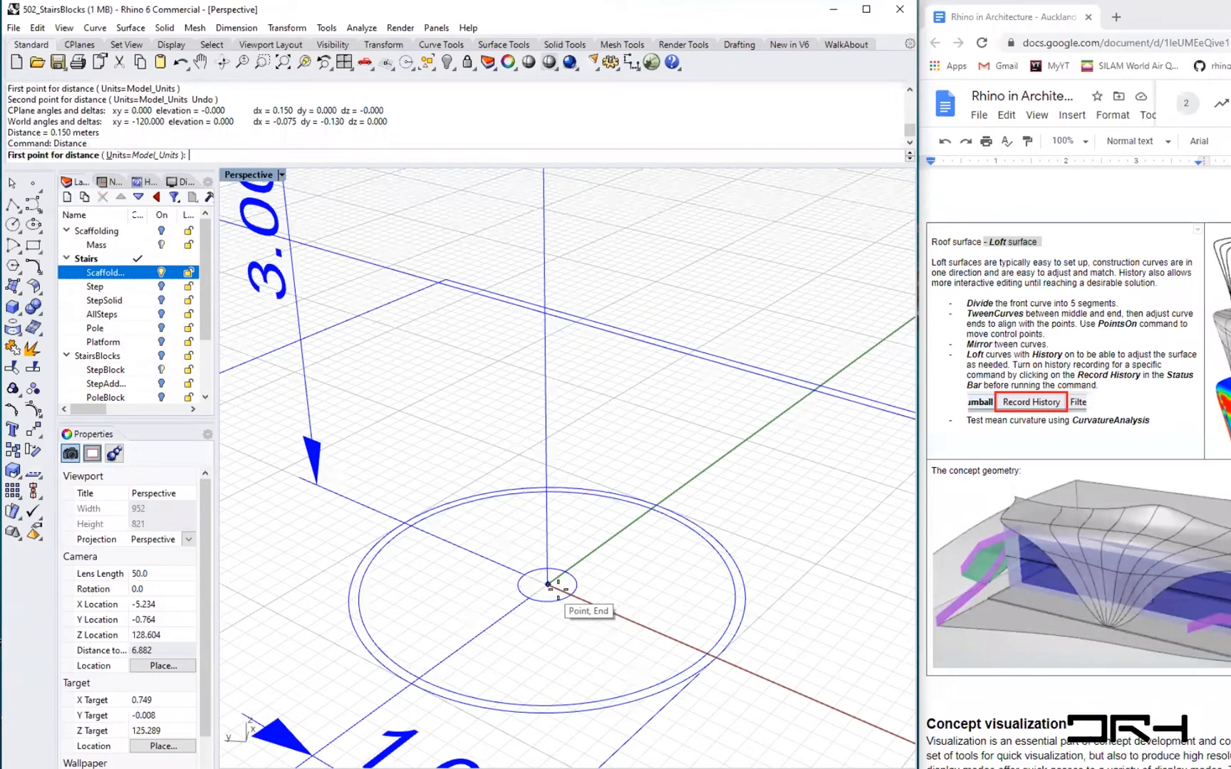
click(548, 586)
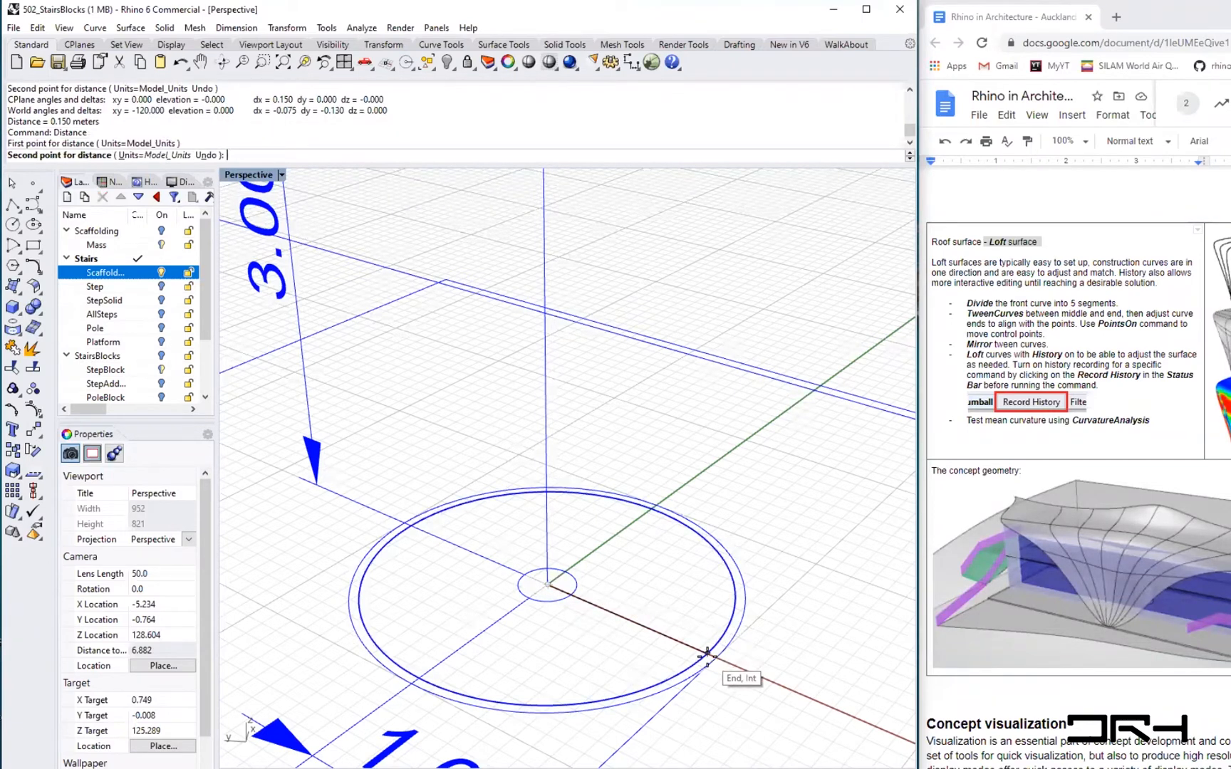
click(707, 652)
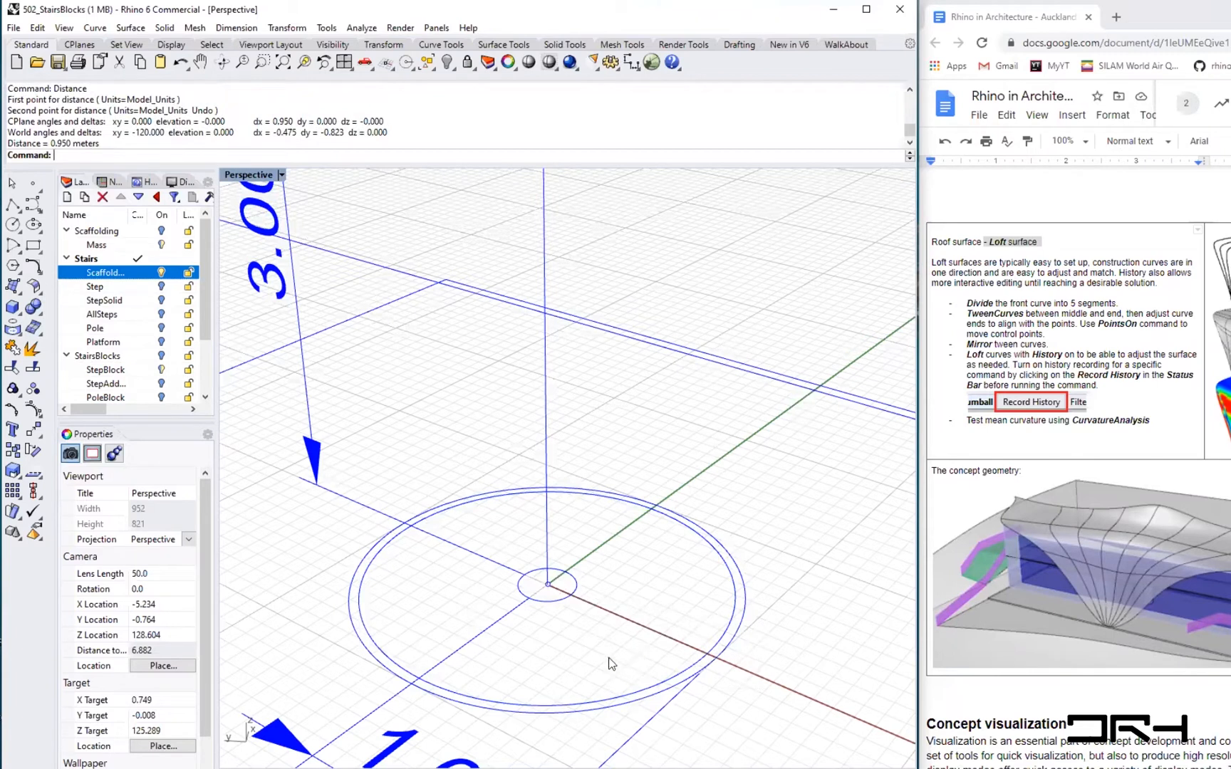
- Measure the distance between the small circle's edge and the outer circle's edge
right_drag(577, 600, 575, 596)
right_click(575, 595)
click(573, 592)
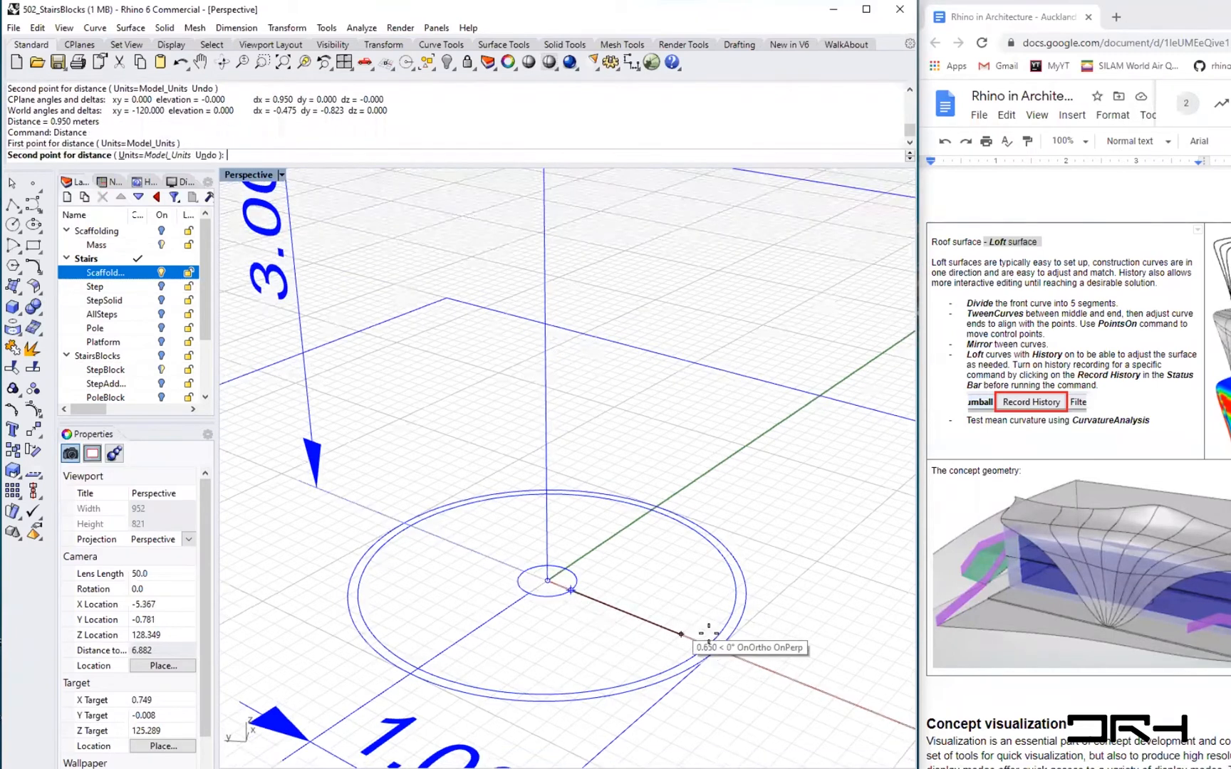
click(707, 649)
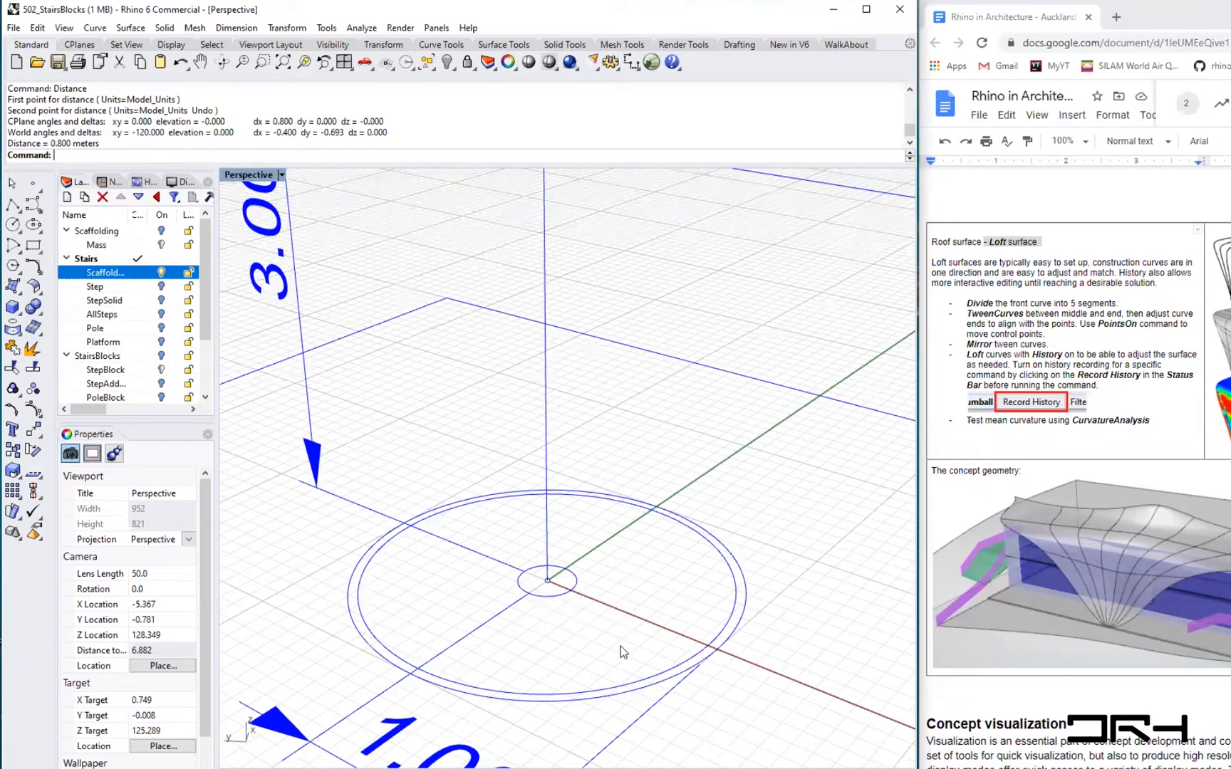
- Examine the upper and lower scaffolding circles and their 3.00 and 1.00 dimensions
scroll(621, 651, down, 3)
mouse_move(665, 564)
right_down()
mouse_move(664, 590)
mouse_move(575, 583)
mouse_move(658, 555)
right_up()
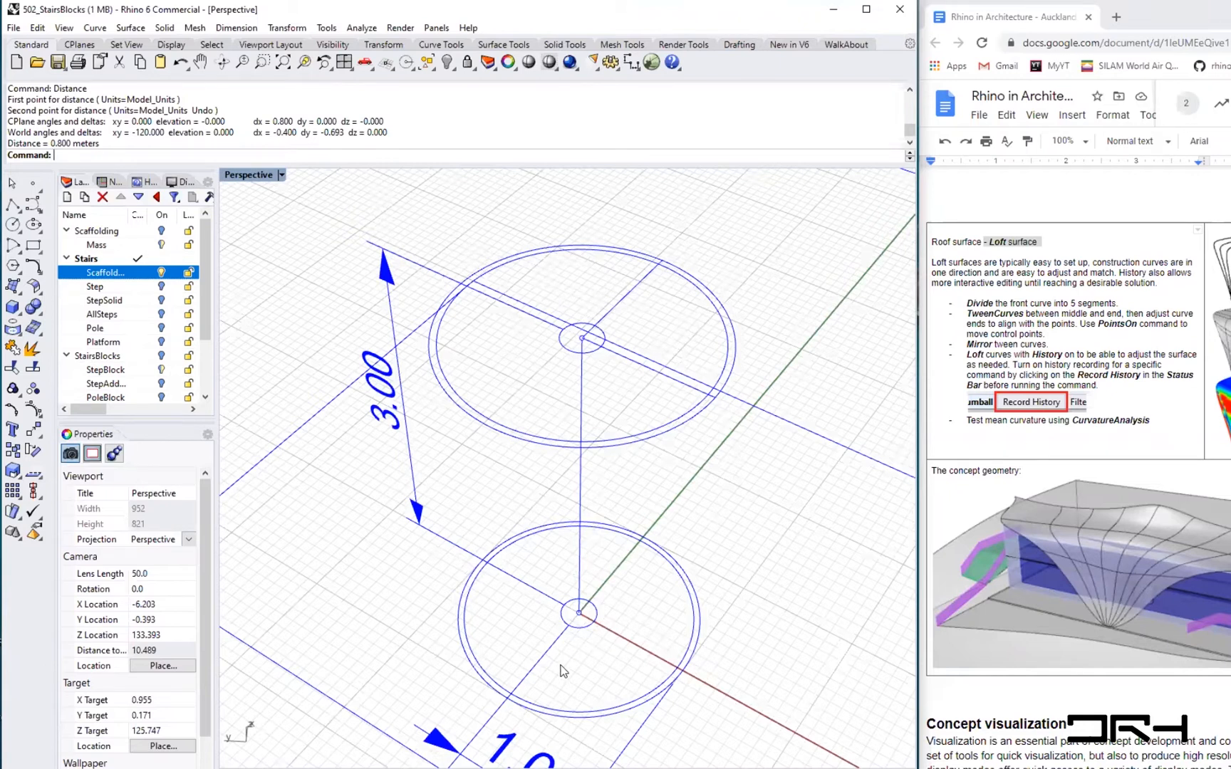
right_drag(576, 664, 610, 347)
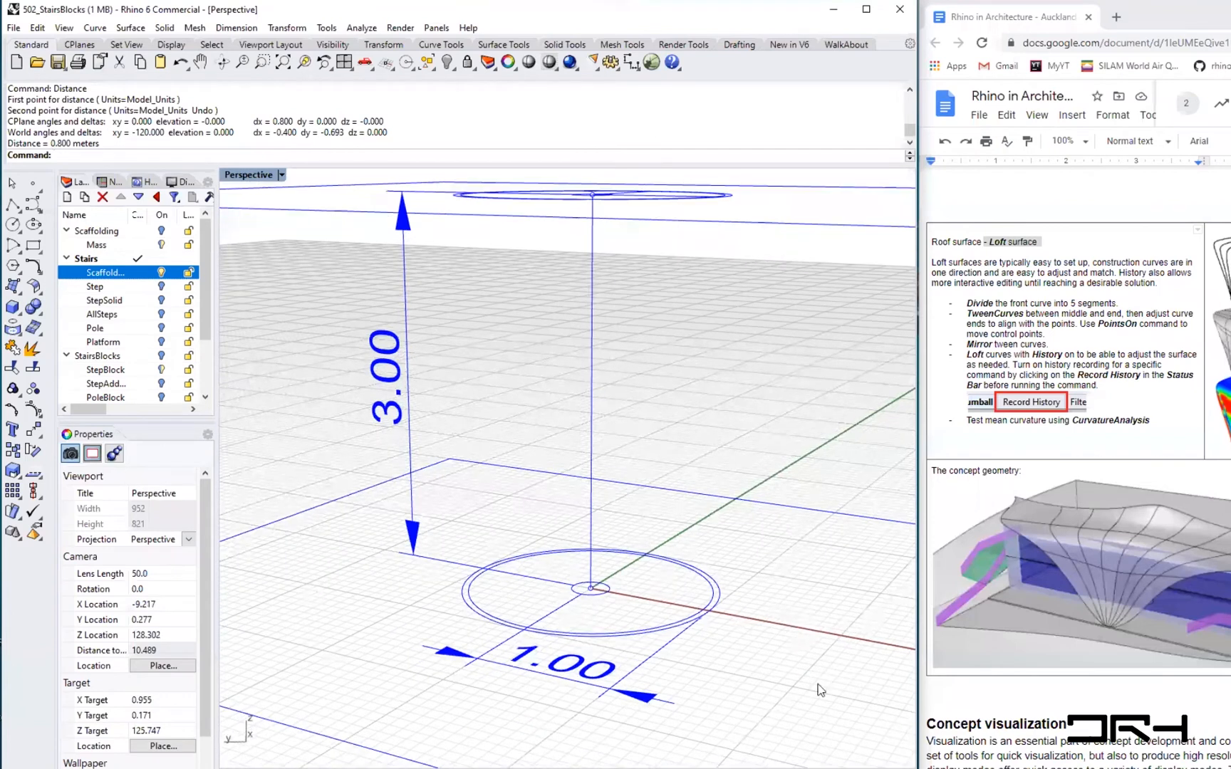
right_drag(540, 488, 566, 705)
right_drag(582, 601, 520, 573)
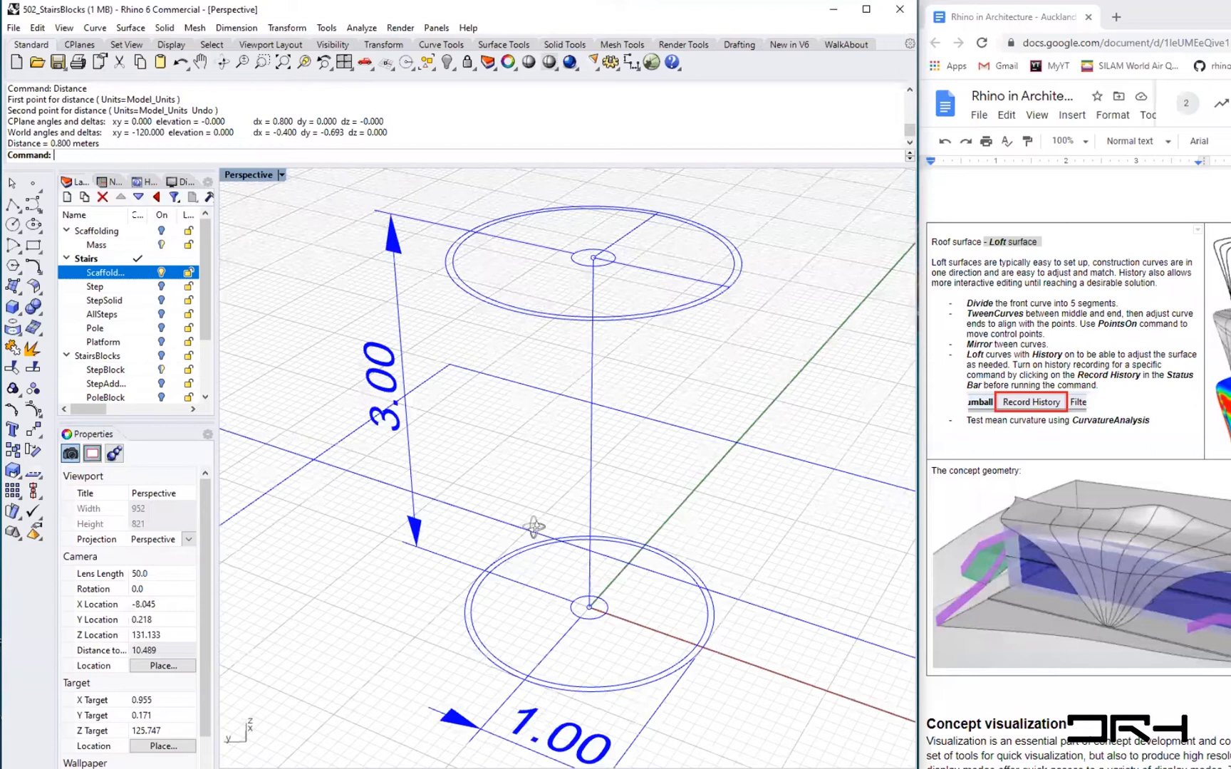
right_drag(535, 527, 520, 573)
shift+right_drag(607, 730, 602, 694)
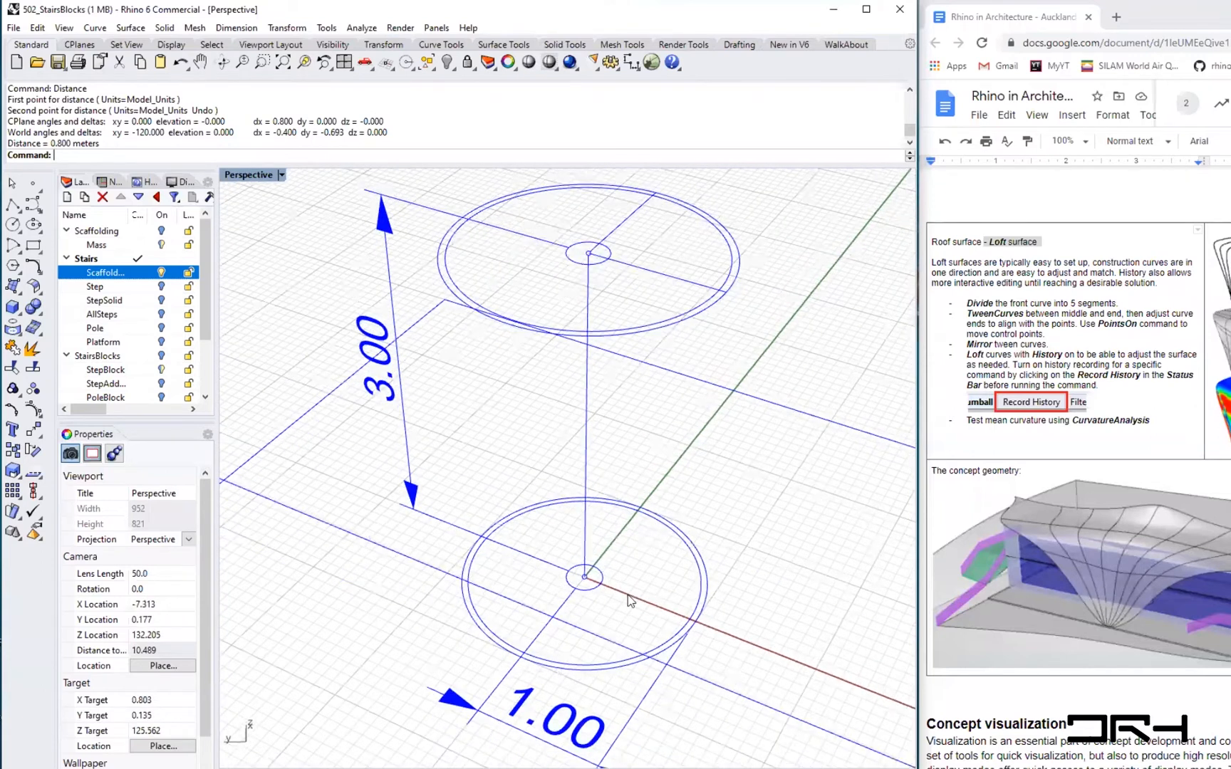
- Scroll through the tutorial document to the spiral staircase instructions
click(1094, 710)
scroll(1093, 710, down, 3)
scroll(1093, 710, down, 10)
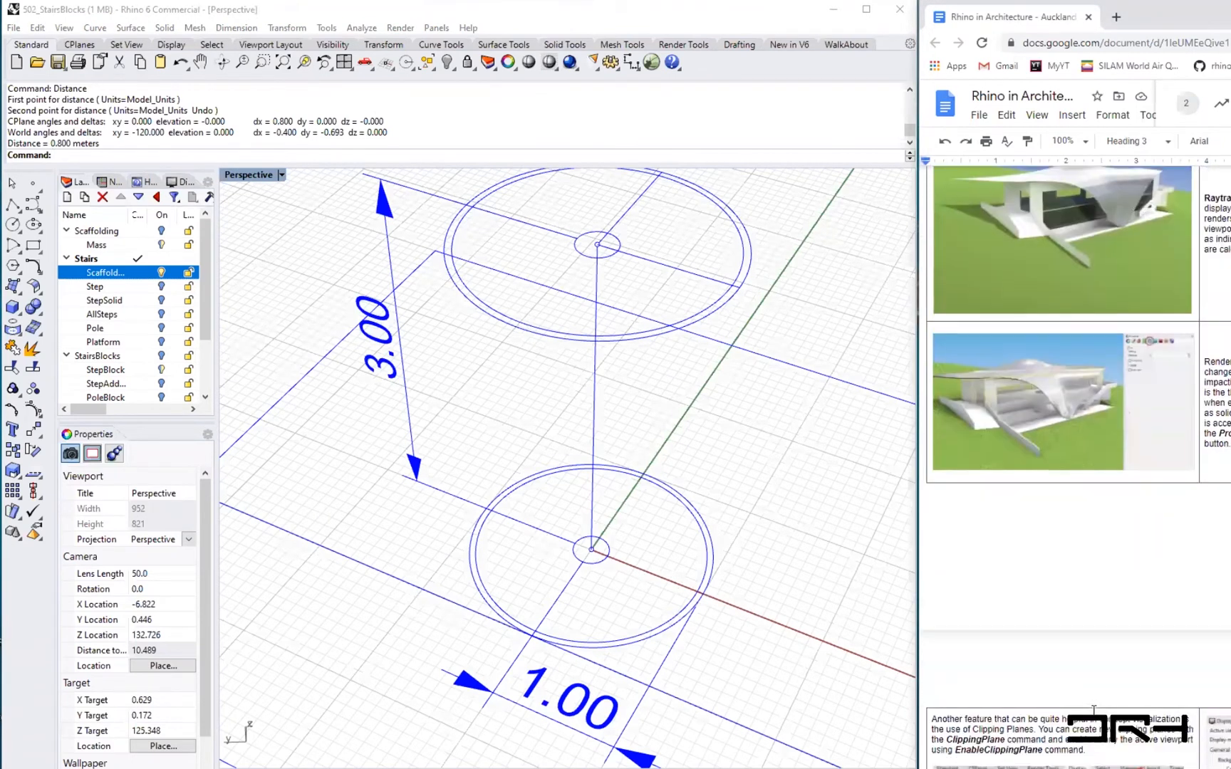
scroll(1094, 710, down, 15)
scroll(1093, 710, down, 2)
scroll(1093, 710, up, 2)
scroll(1094, 711, up, 2)
scroll(1094, 710, down, 2)
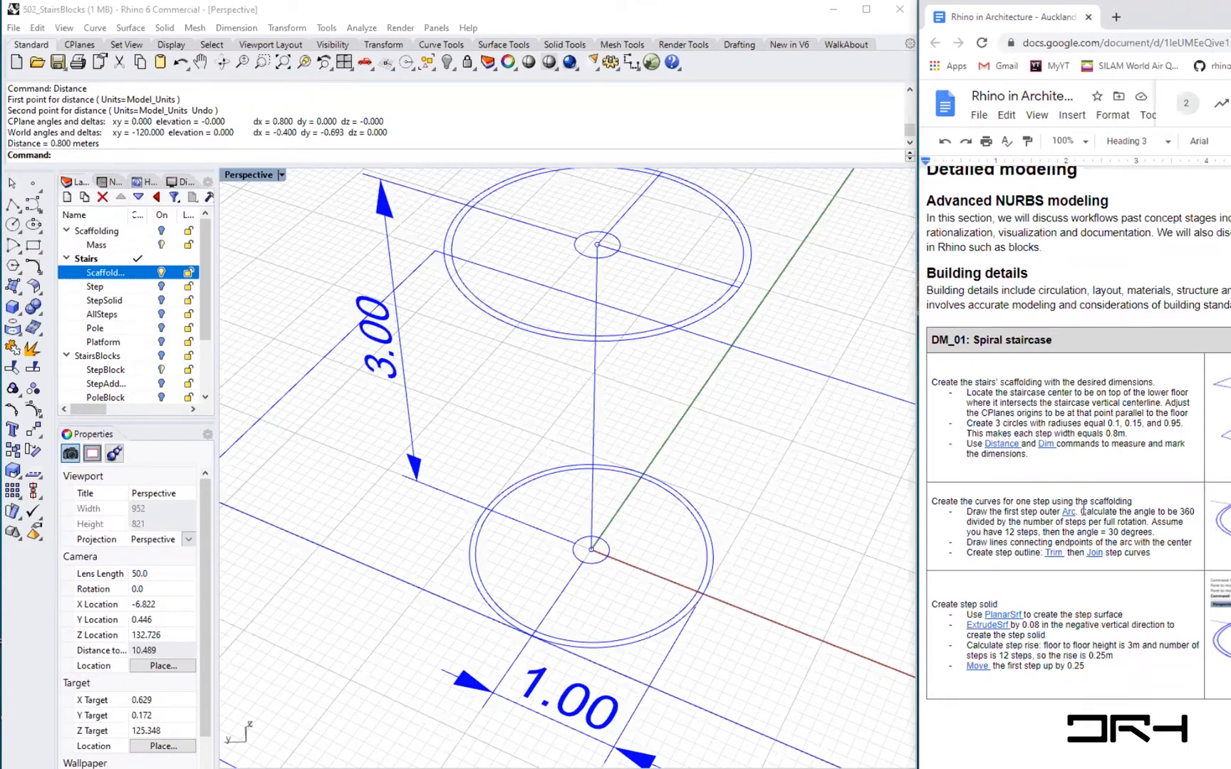
- Select part of the step angle sentence in the tutorial document and overwrite it with arc
double_click(1185, 512)
drag(1005, 531, 1116, 532)
click(1111, 531)
text(arc)
- Create a new layer named StepCurves under Stairs and make it the current layer
click(244, 164)
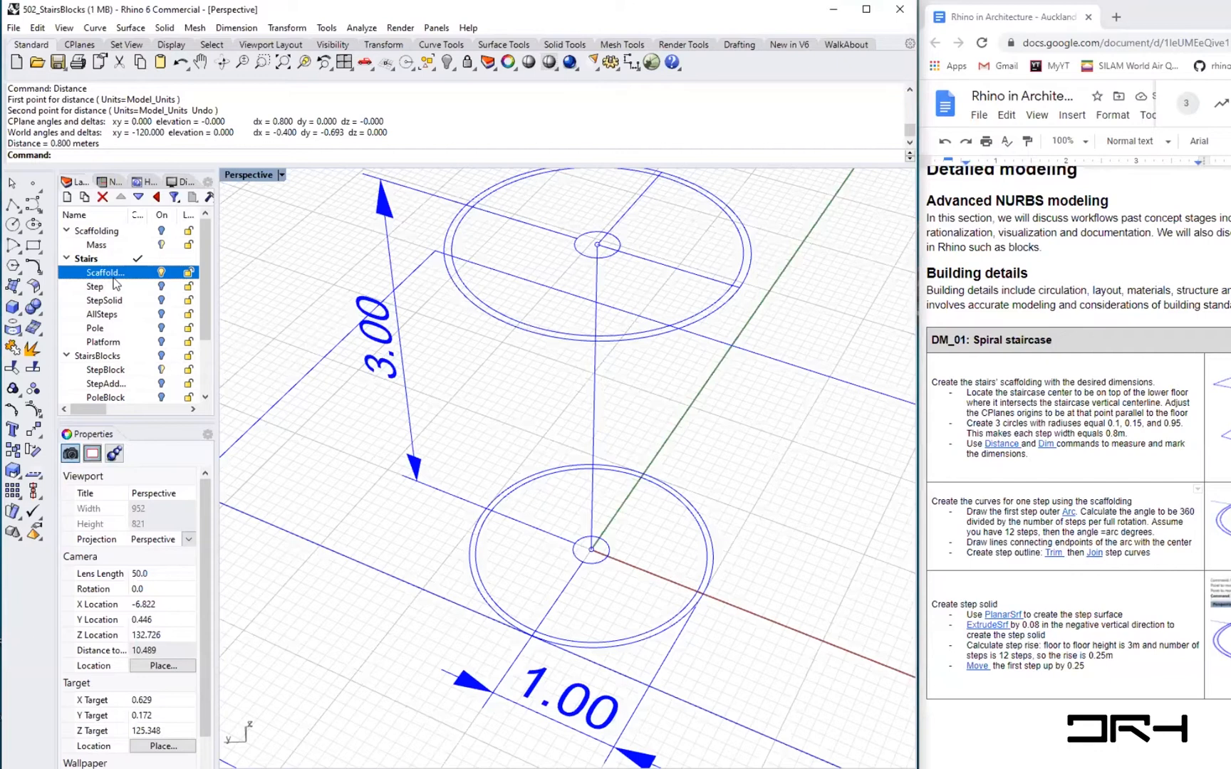
click(66, 198)
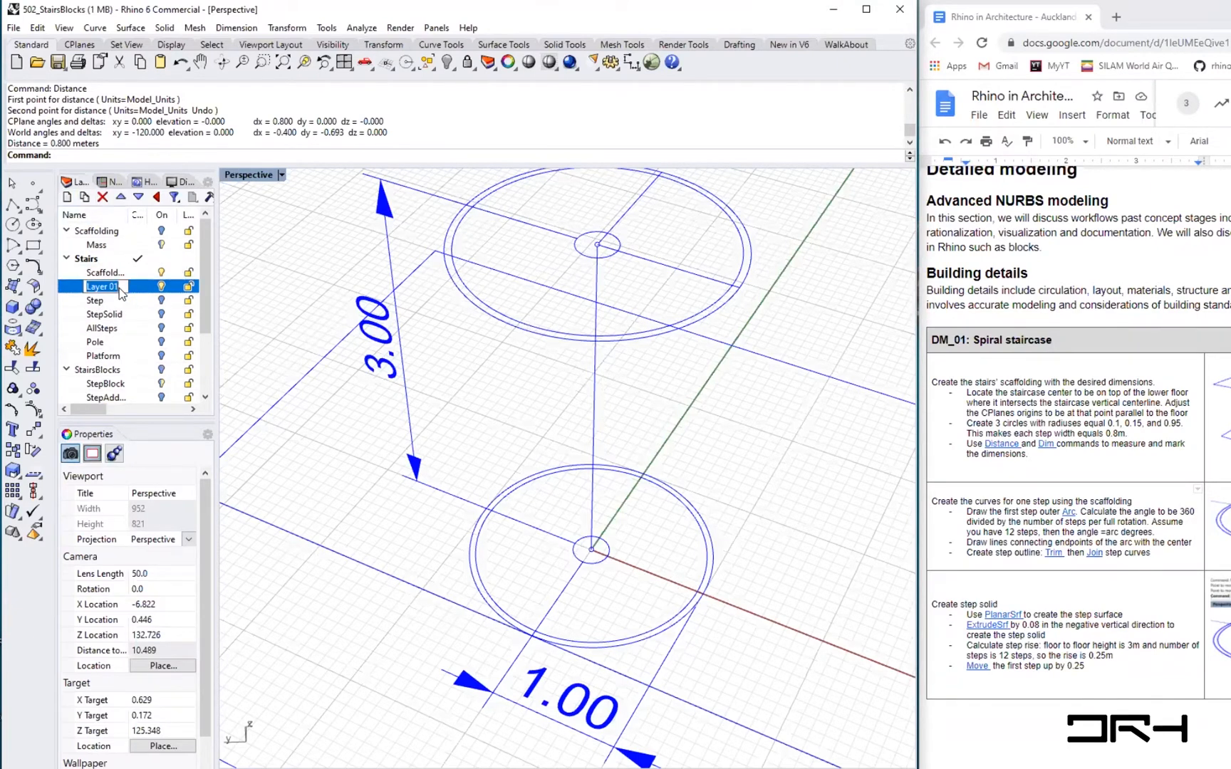
text(StepCurves)
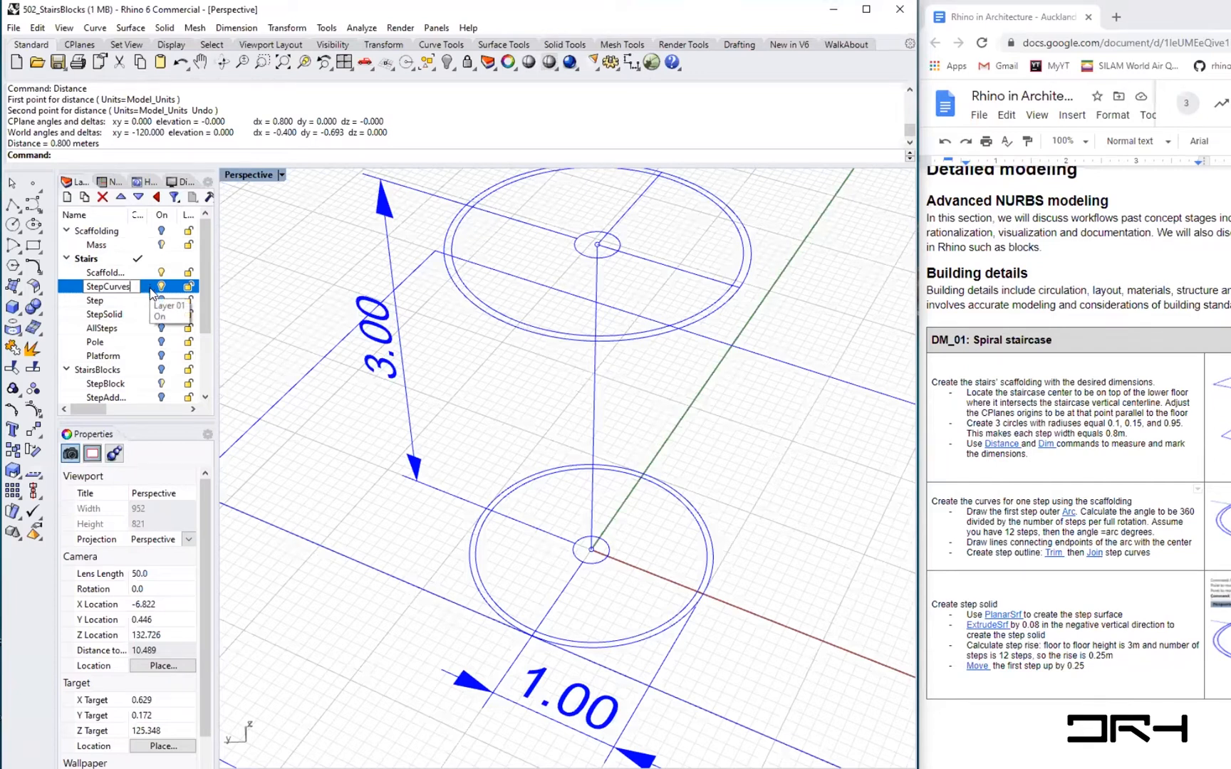
click(160, 286)
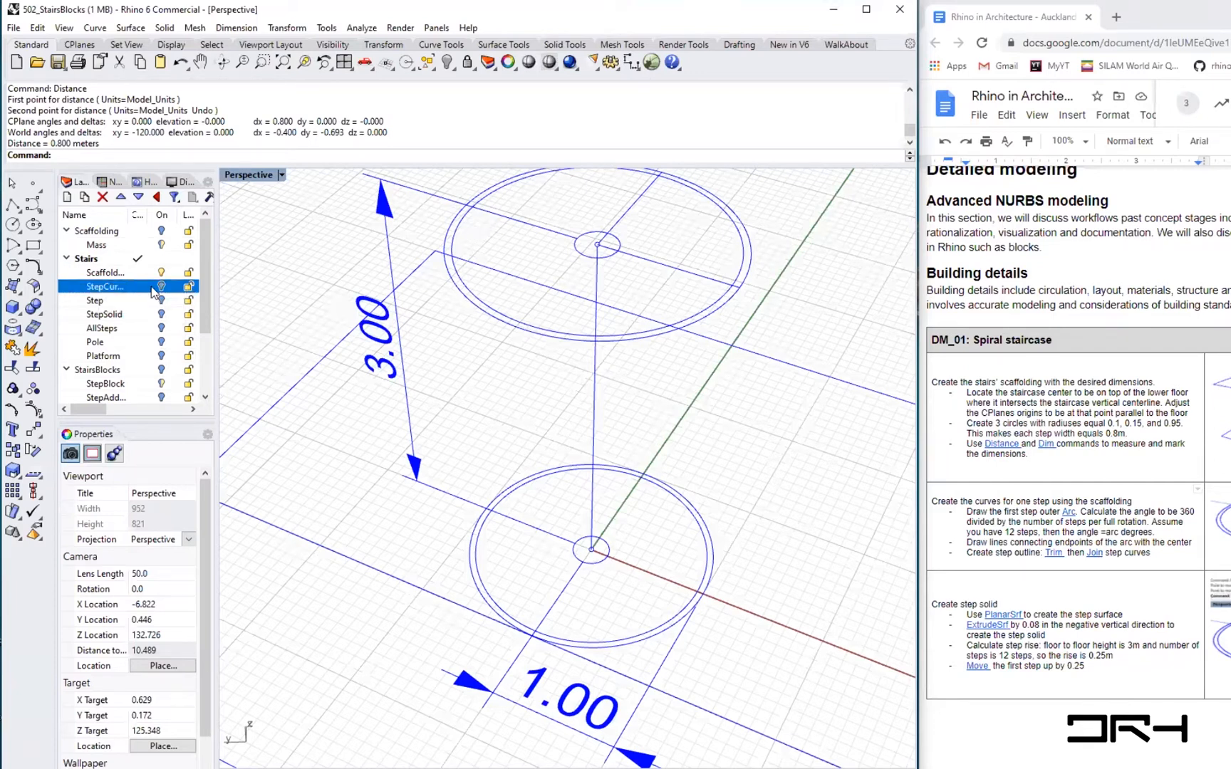
click(161, 287)
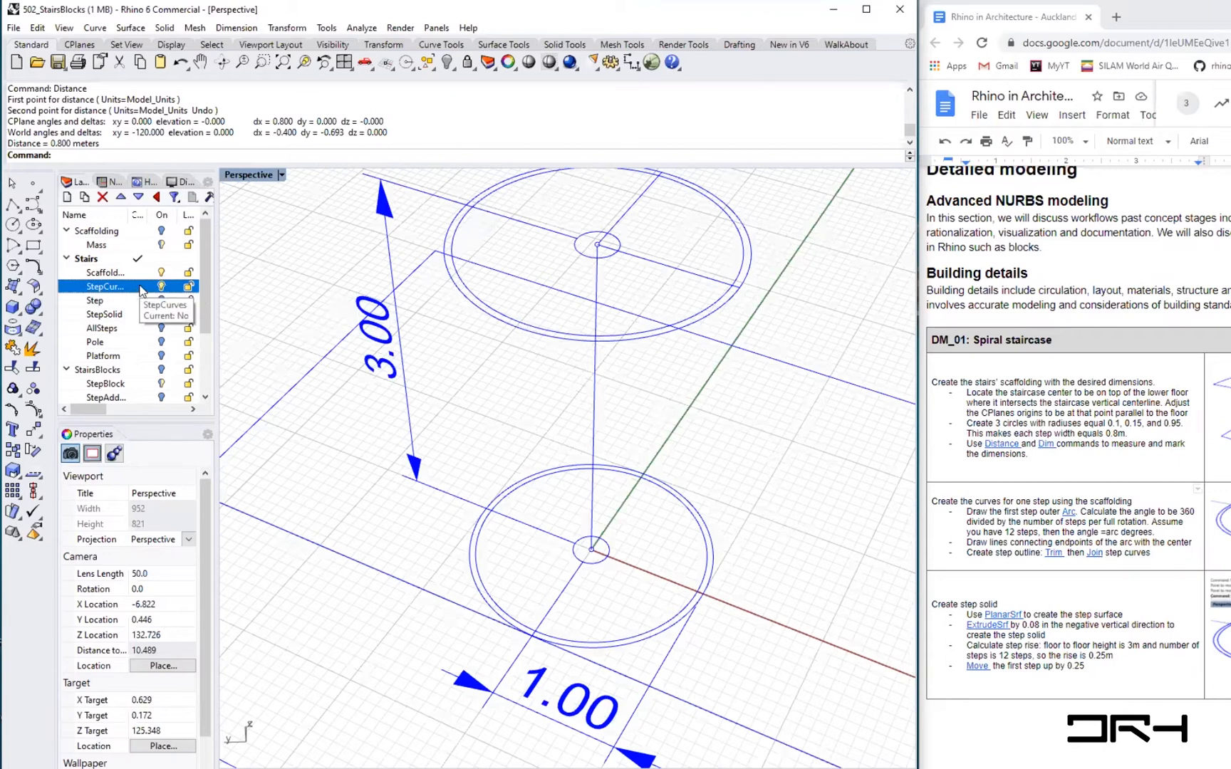
click(138, 287)
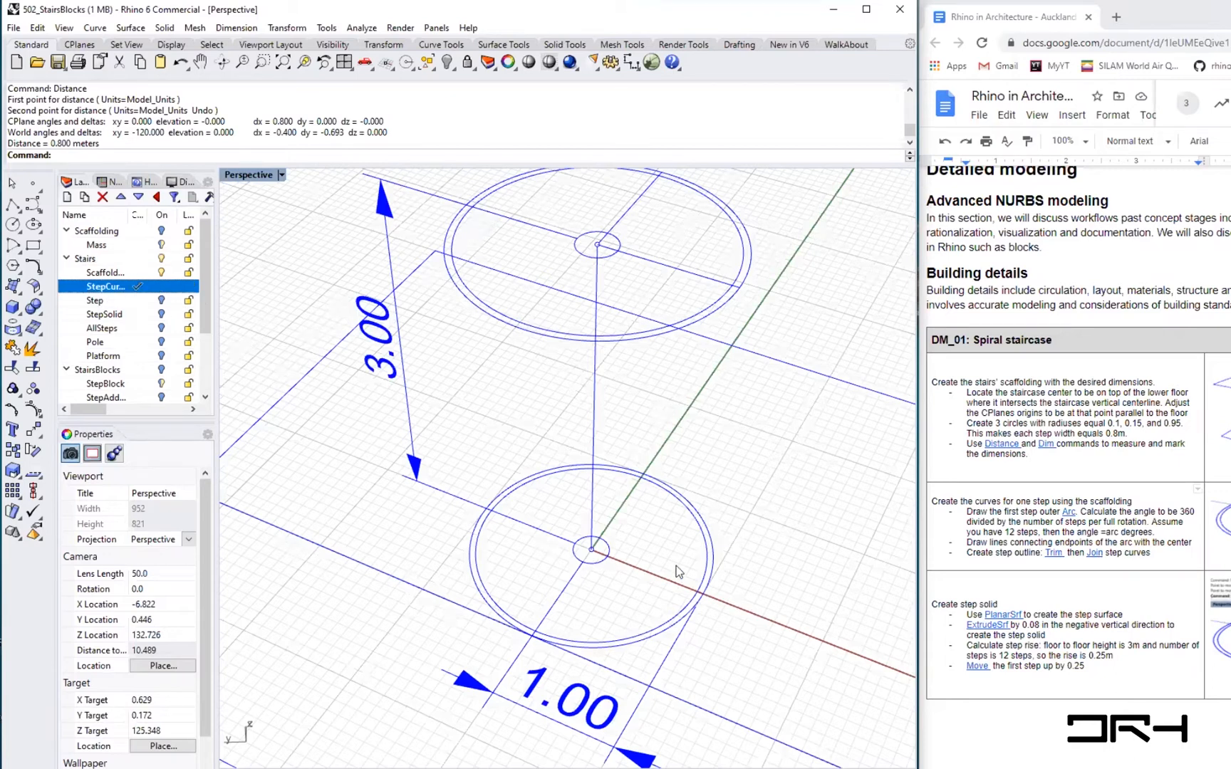
- Set the StepCurves layer colour to Red
drag(87, 409, 99, 410)
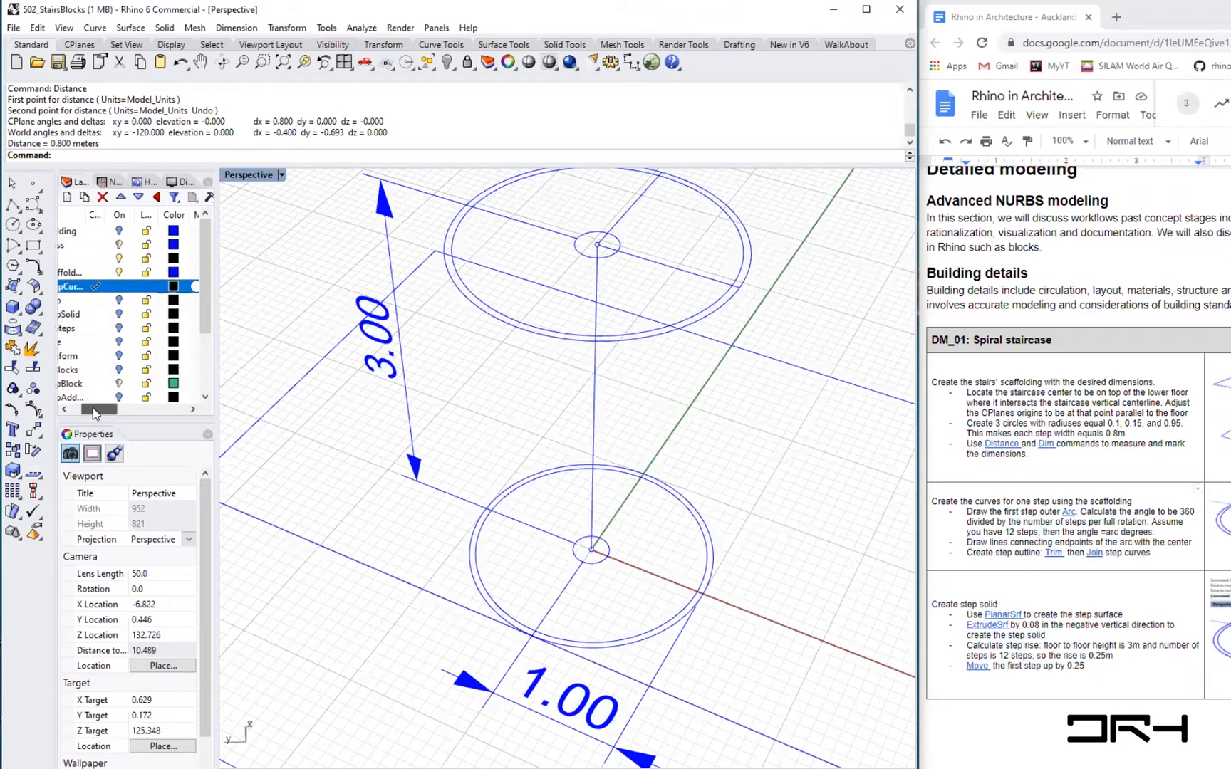
click(173, 287)
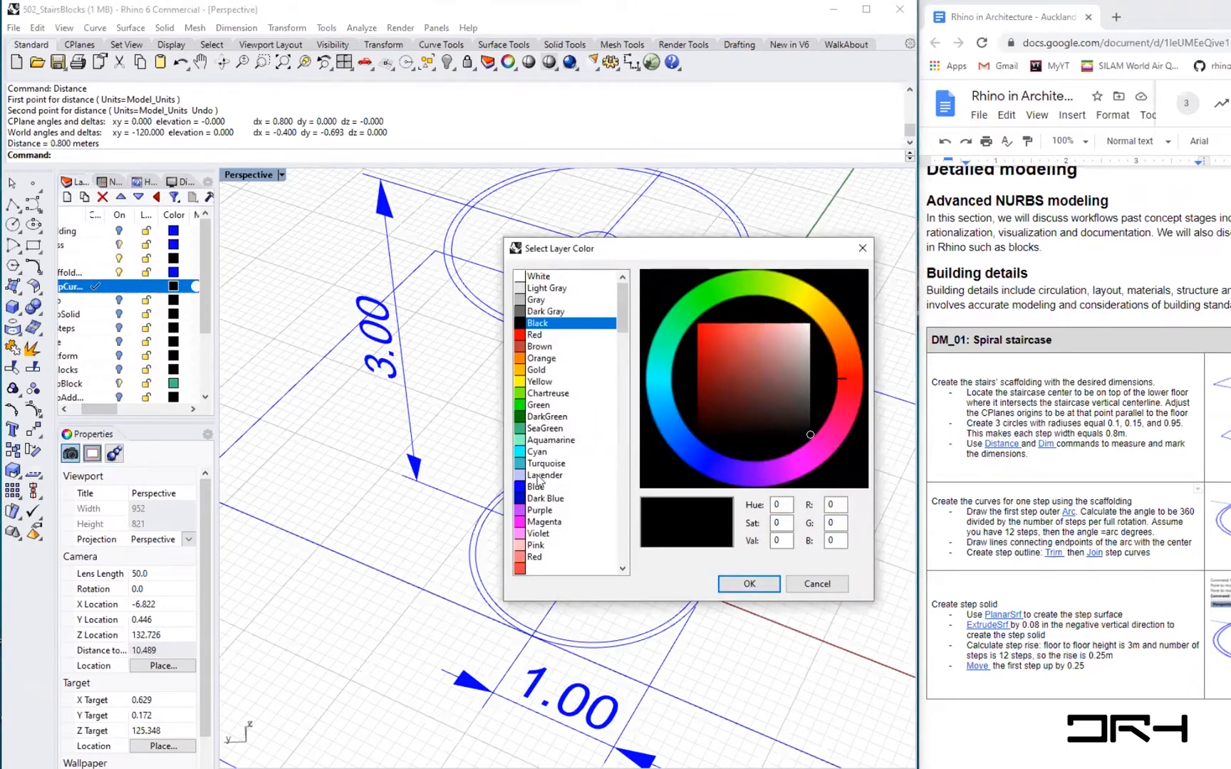
click(537, 337)
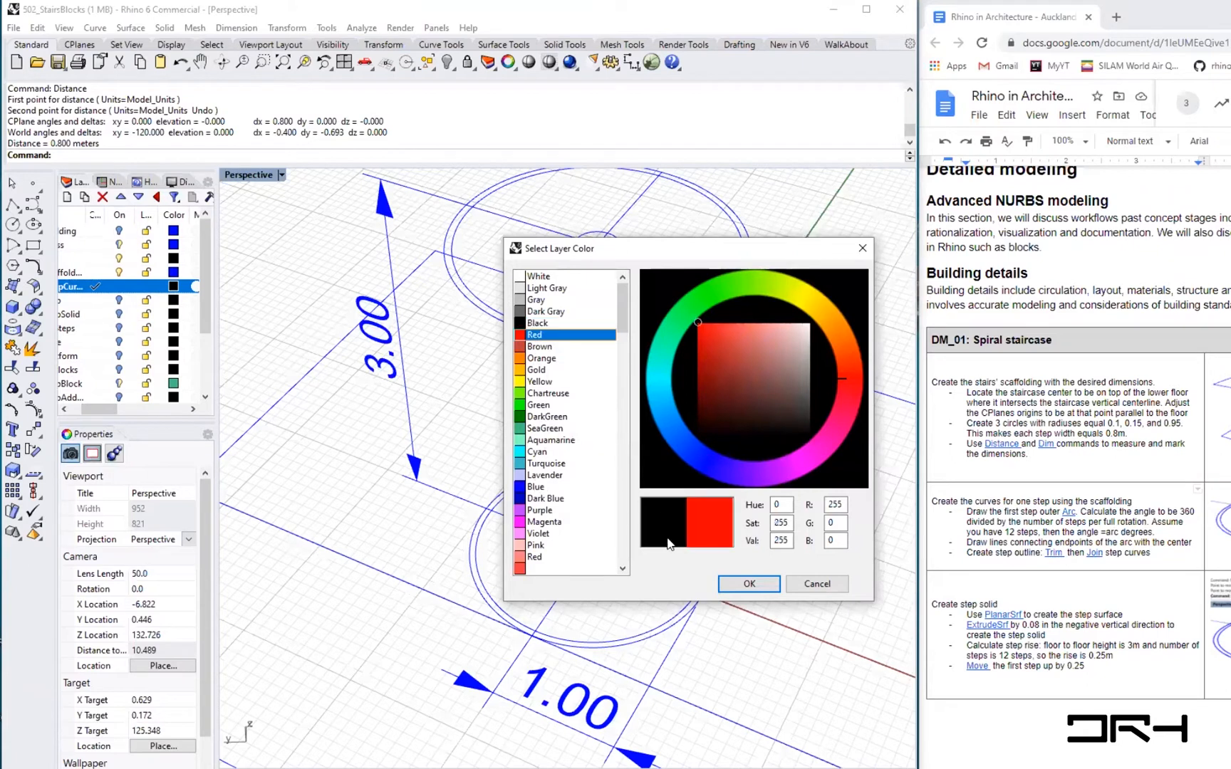
click(748, 584)
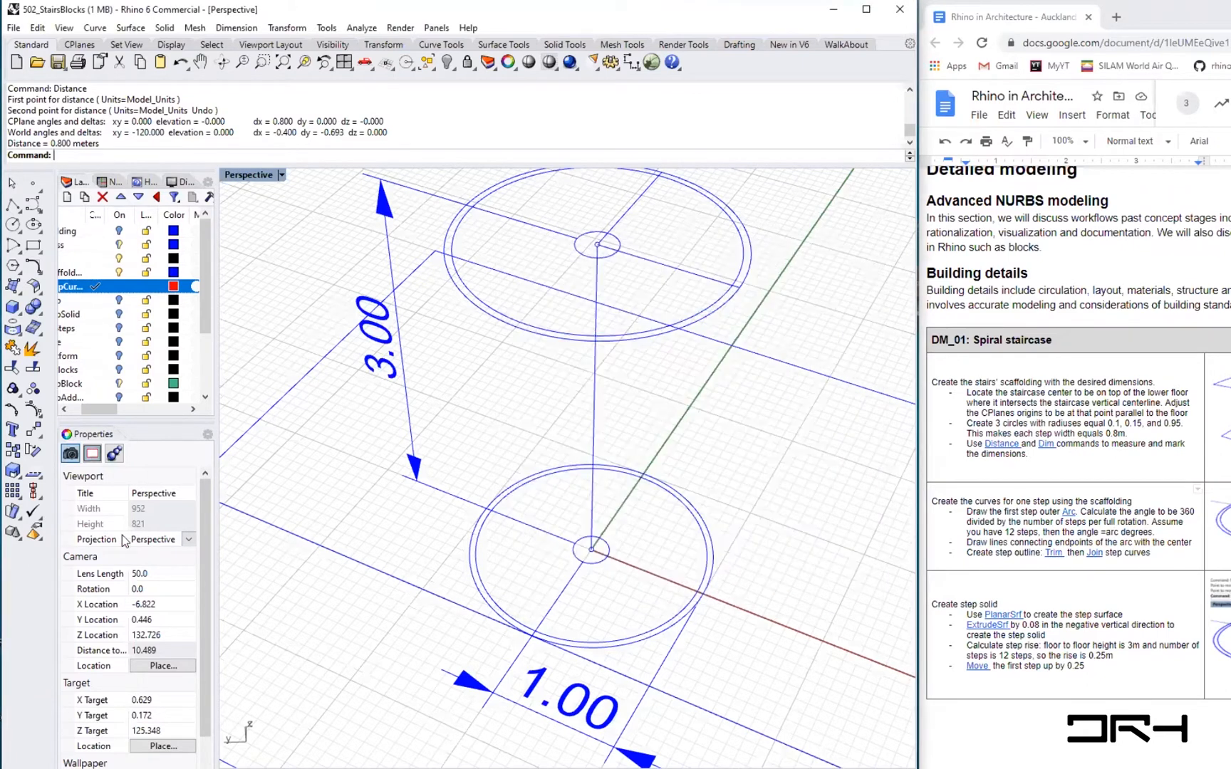
click(85, 409)
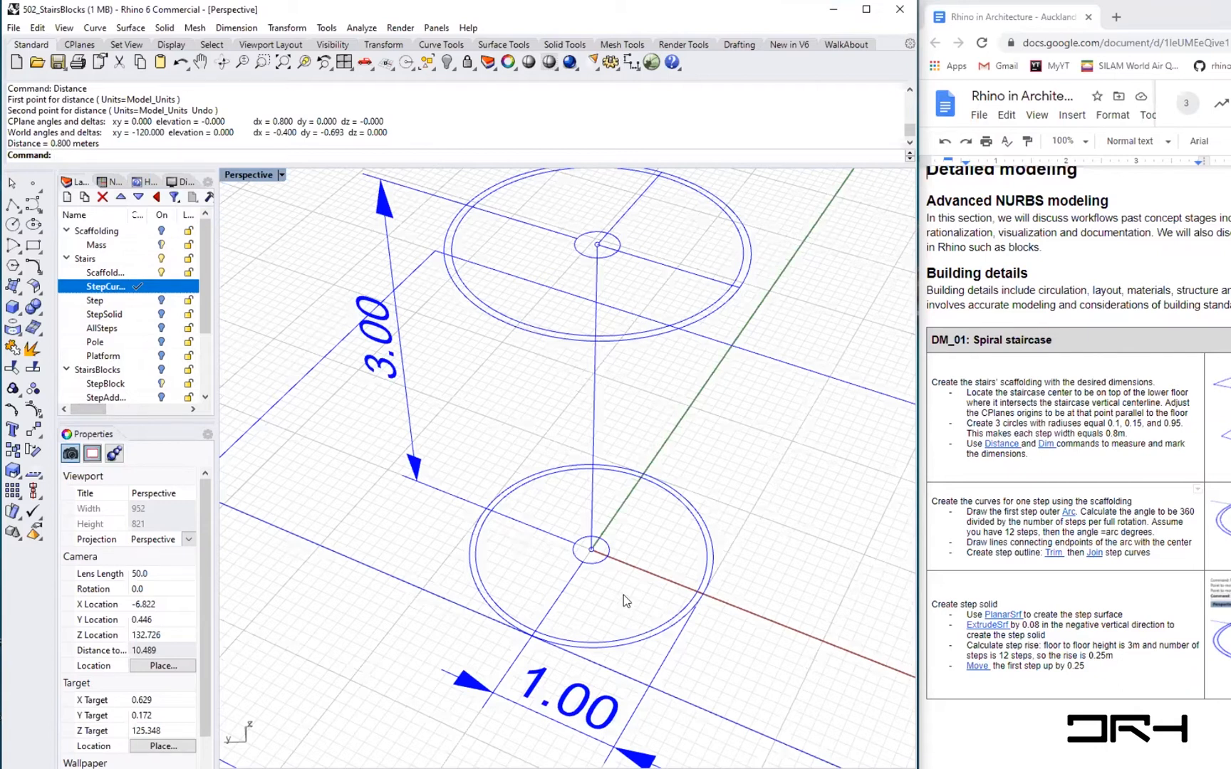
- Start an Arc centred on the stair centre, starting where the outer circle meets the x-axis, and set the ortho angle to 30
text(arc)
key(Return)
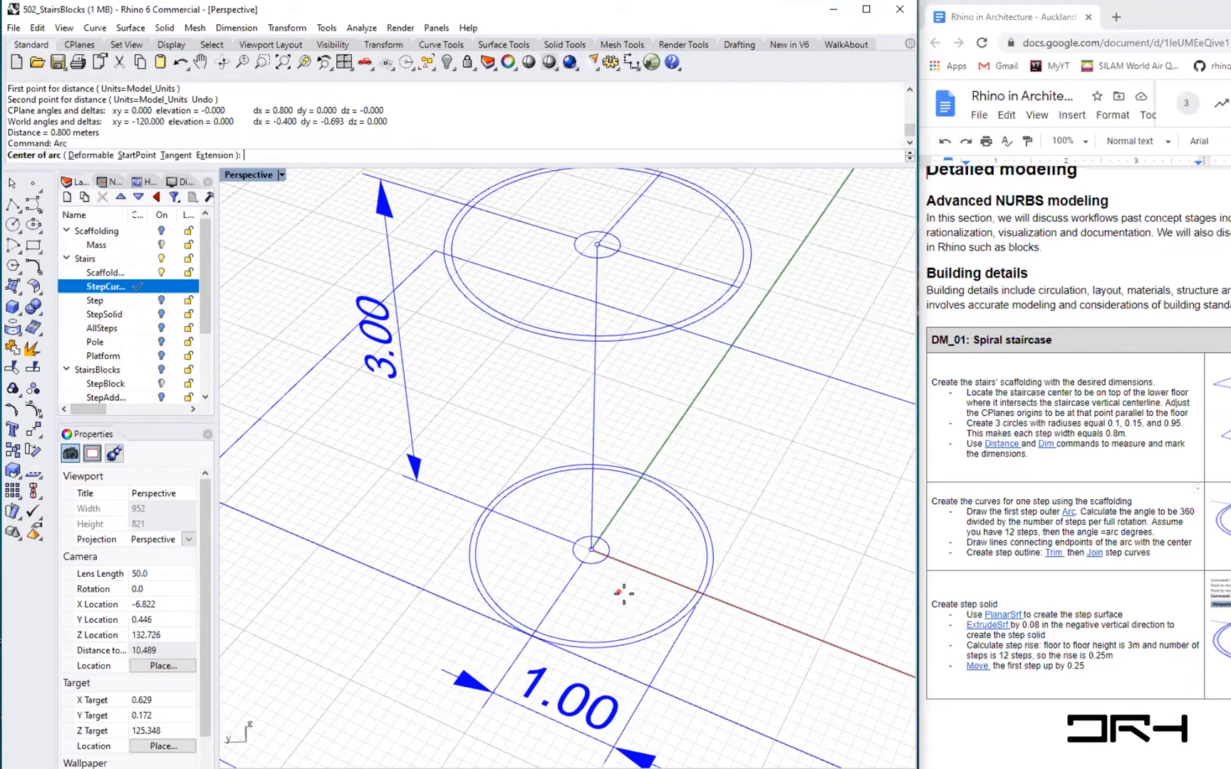
click(591, 550)
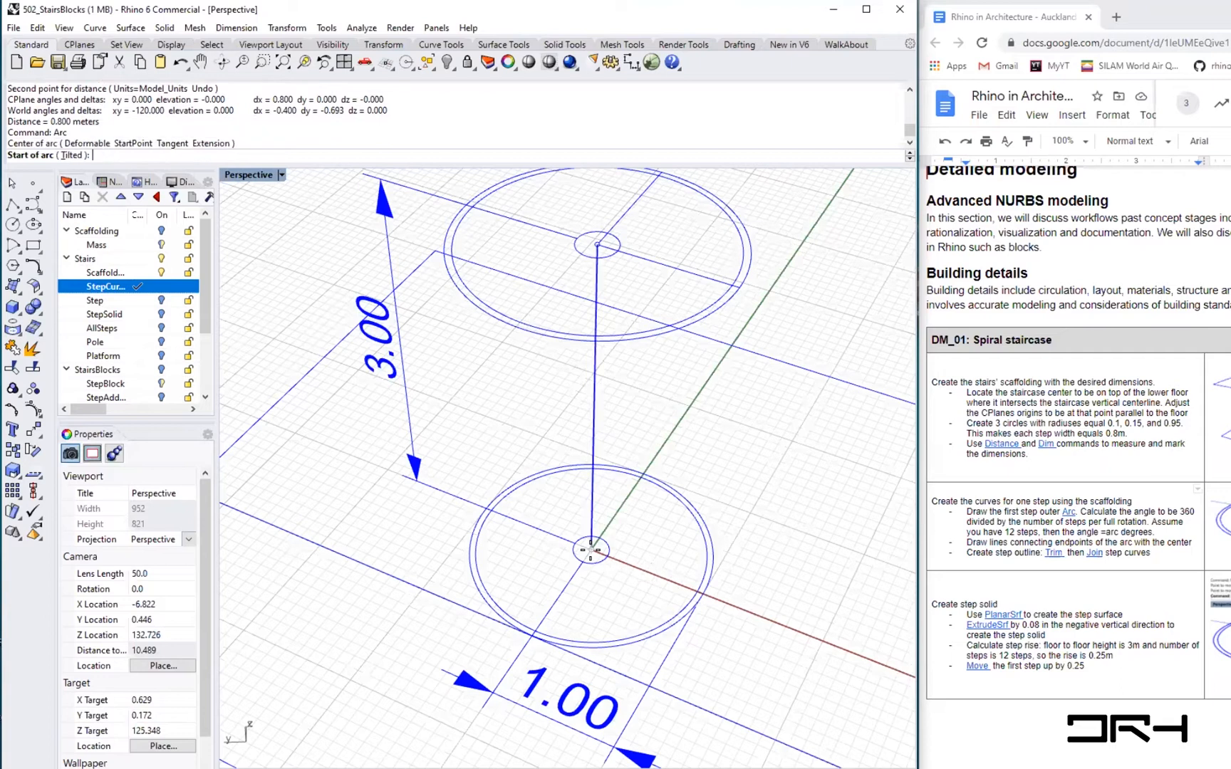
click(696, 591)
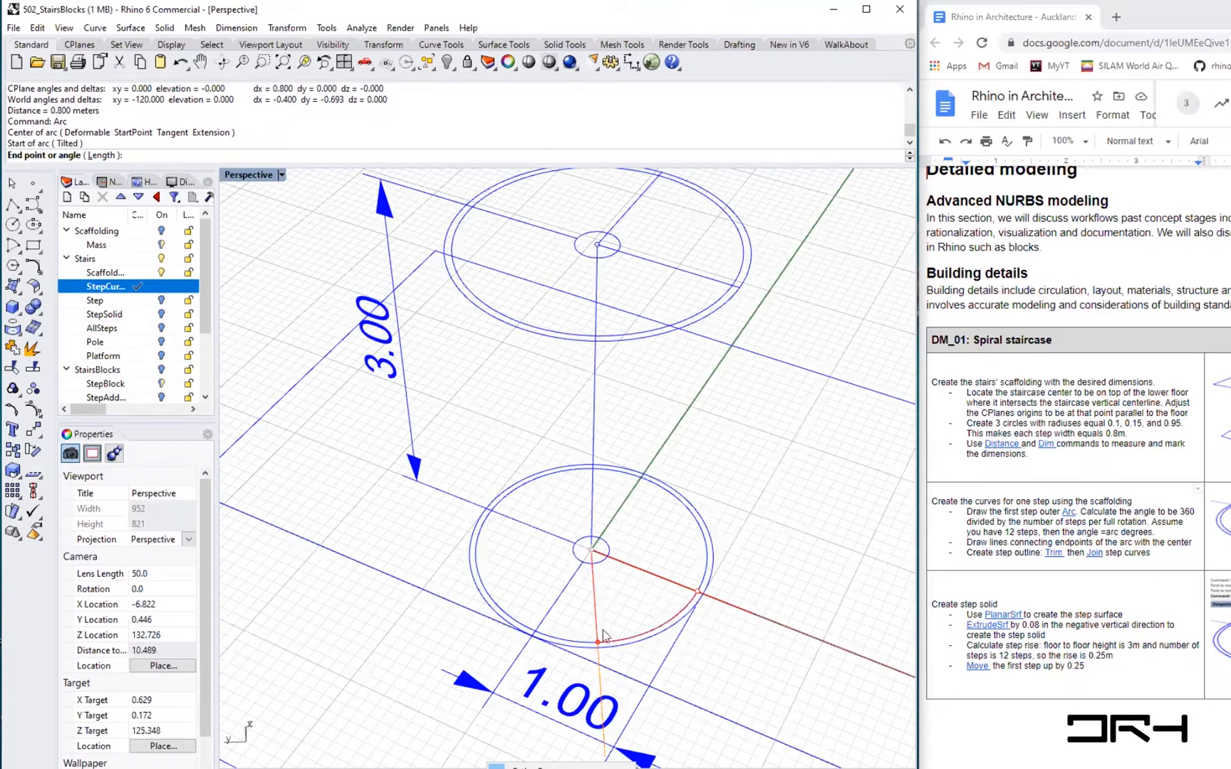
click(552, 768)
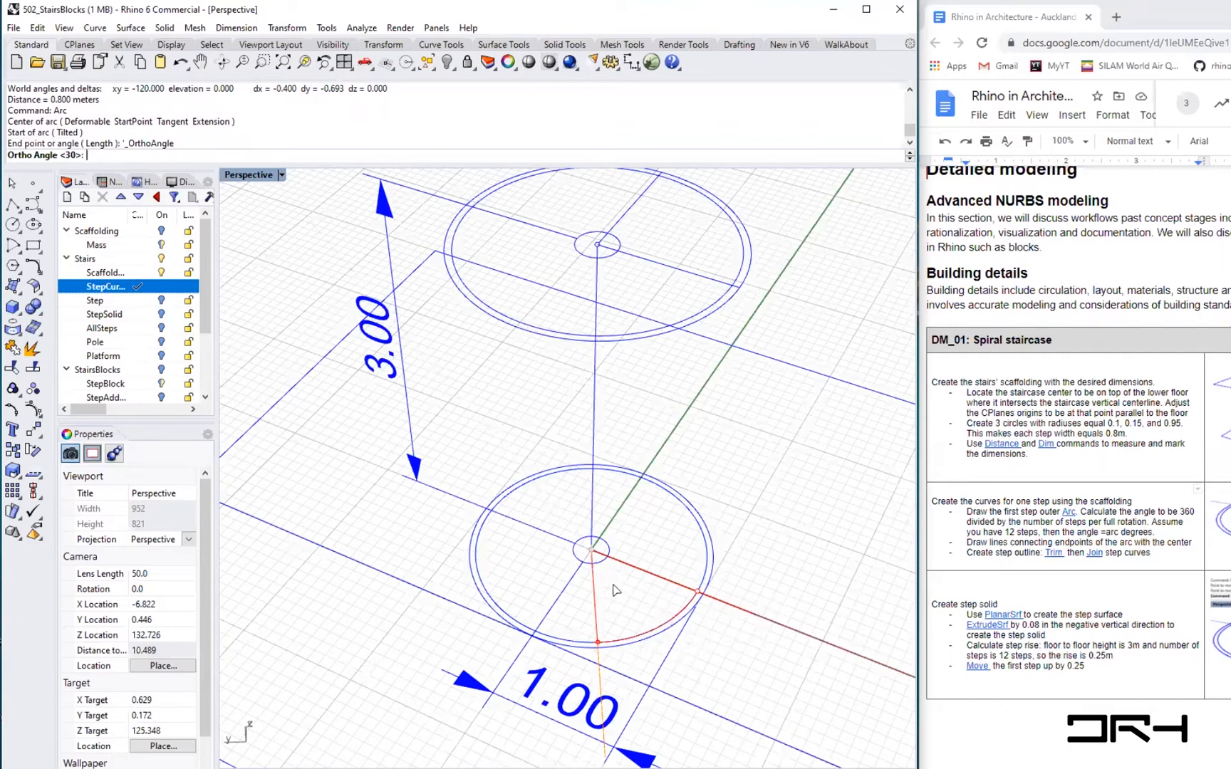
right_drag(659, 592, 611, 582)
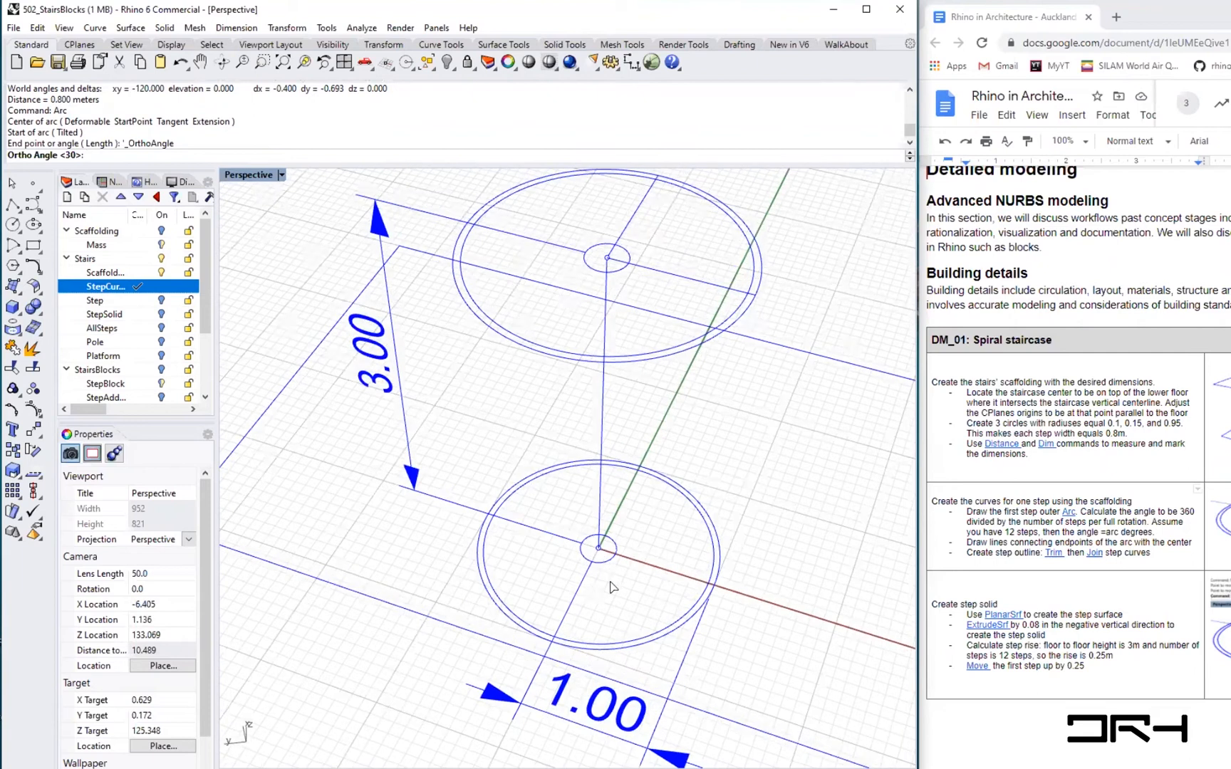
key(Return)
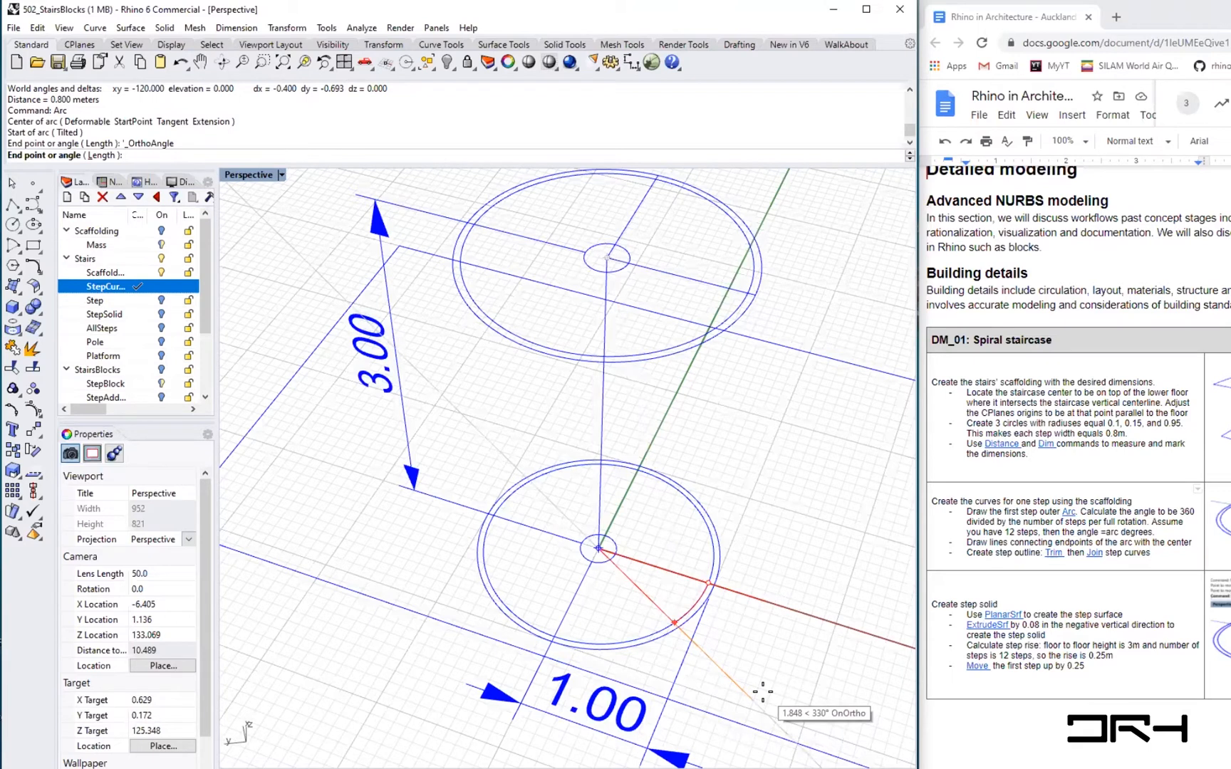
- Complete the arc with an end angle of -30 degrees
text(30)
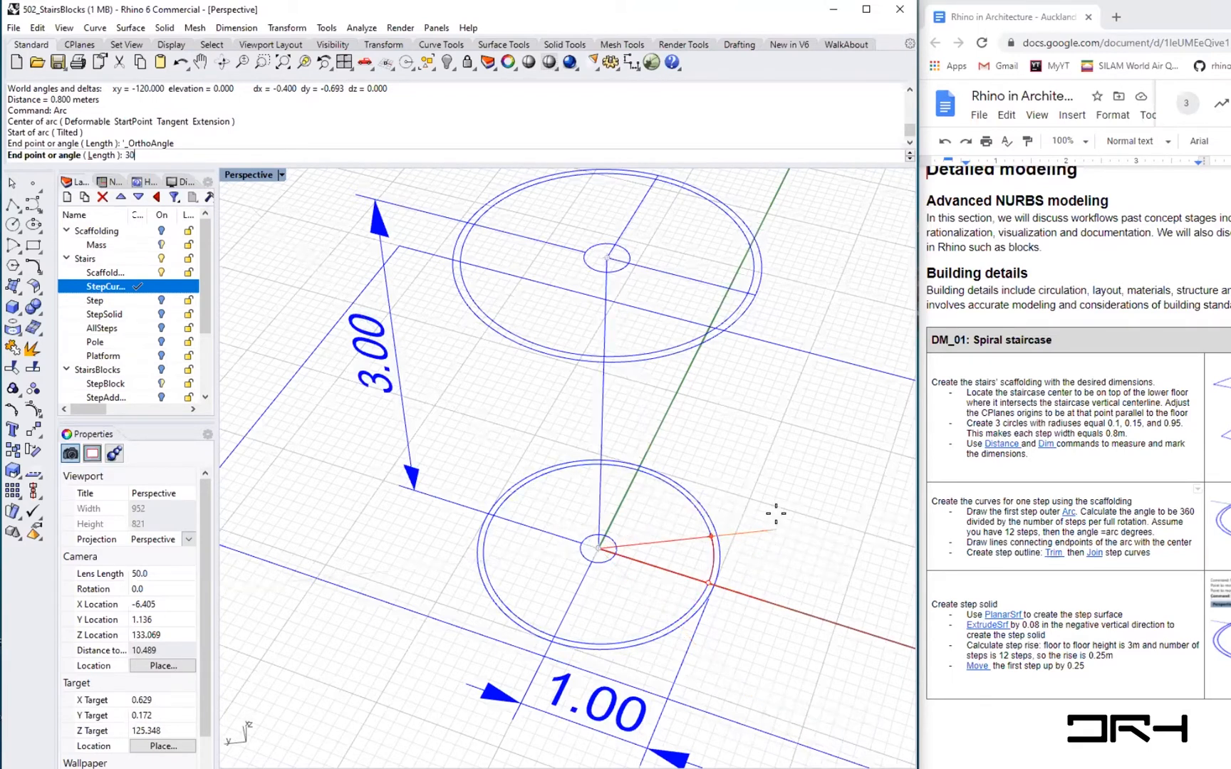
key(BackSpace)
key(BackSpace)
text(-30)
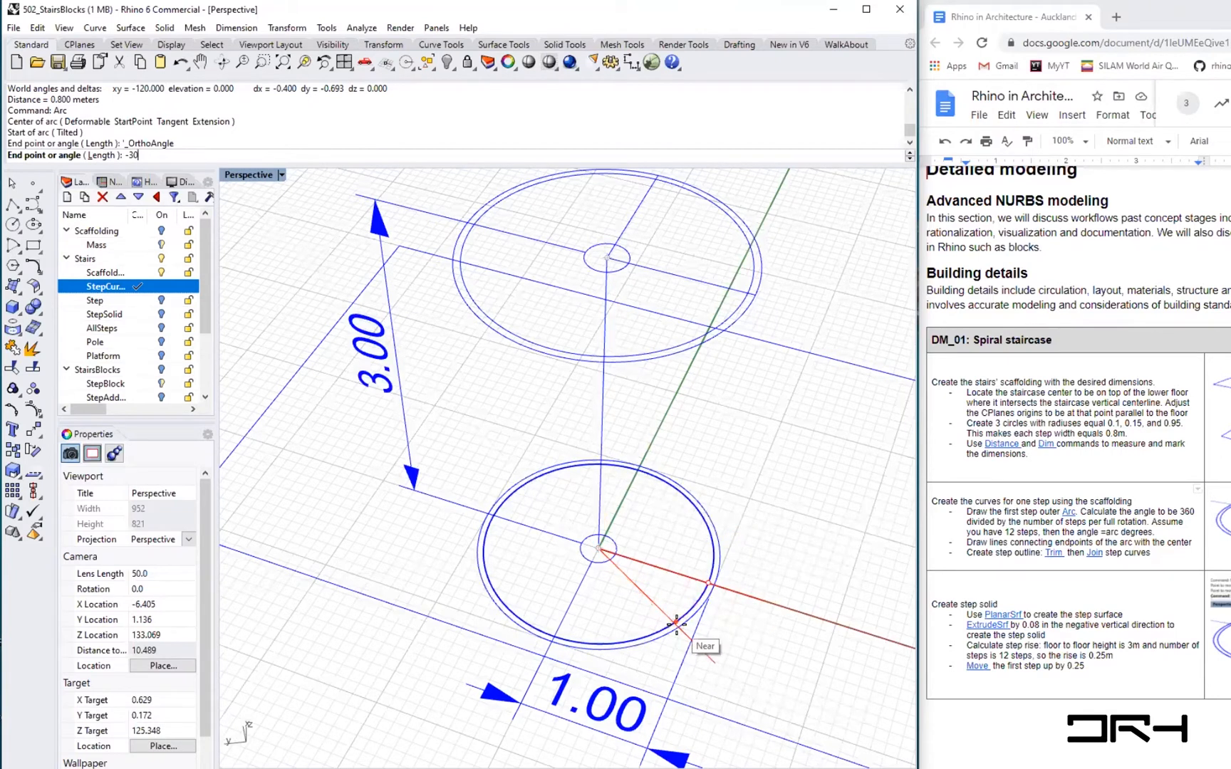
scroll(678, 618, up, 2)
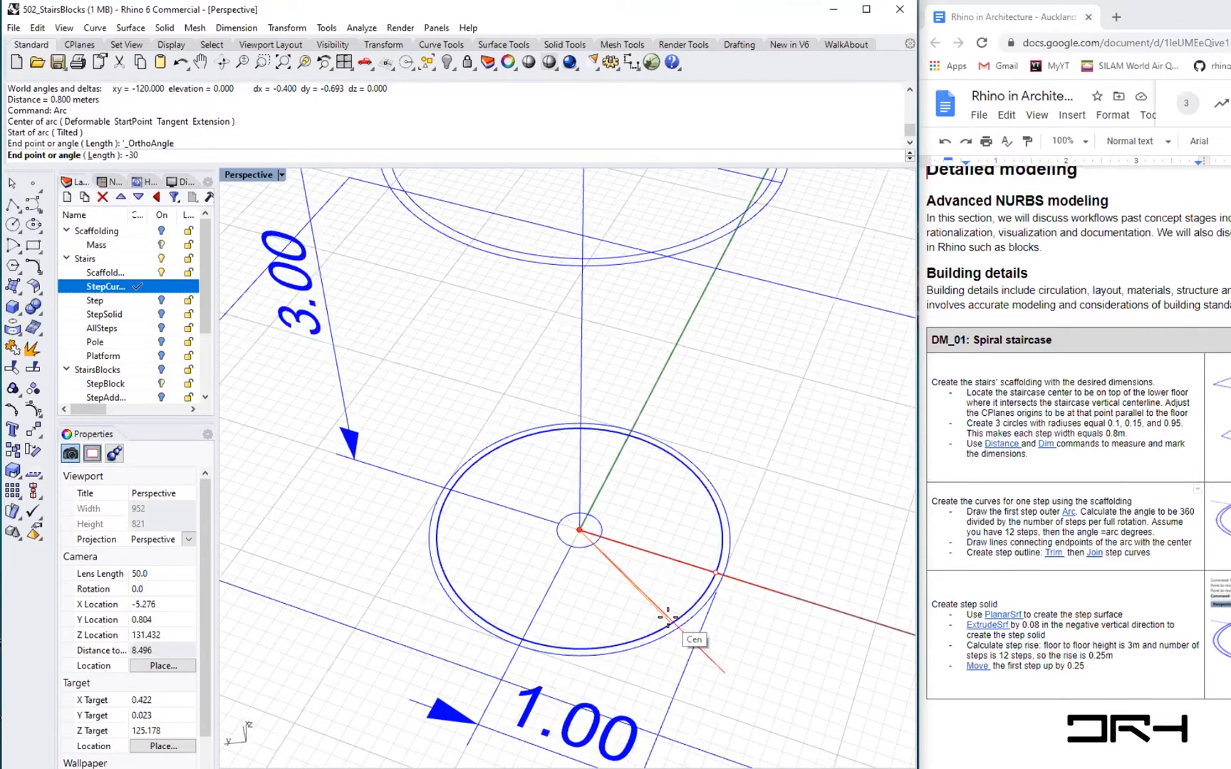
key(Return)
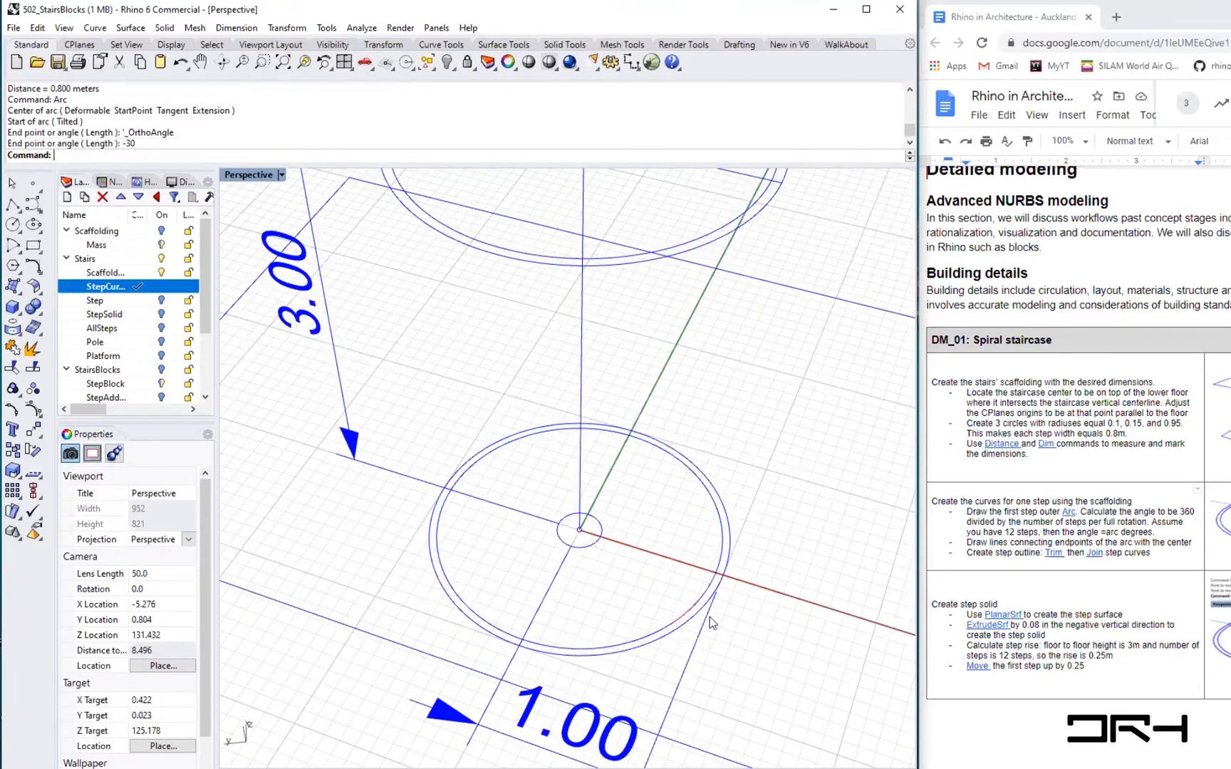
- Select the new arc on the outer circle and inspect it closely
click(693, 623)
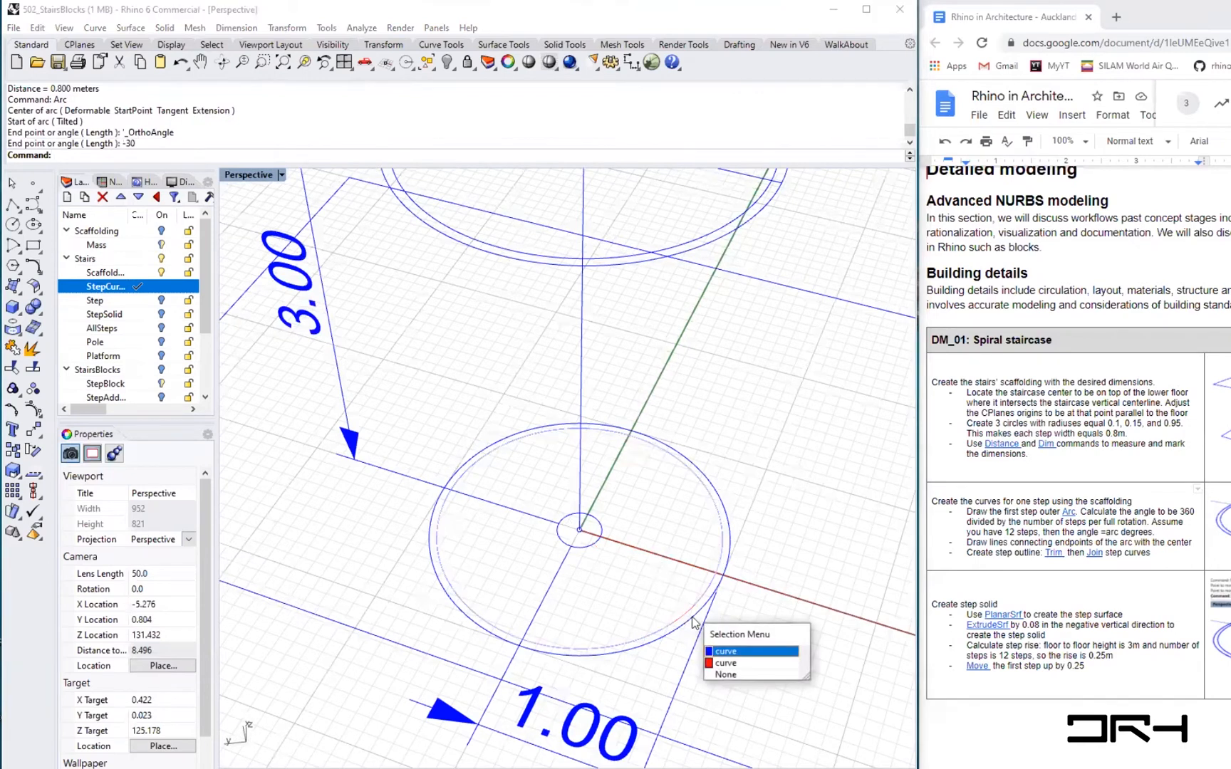
click(725, 663)
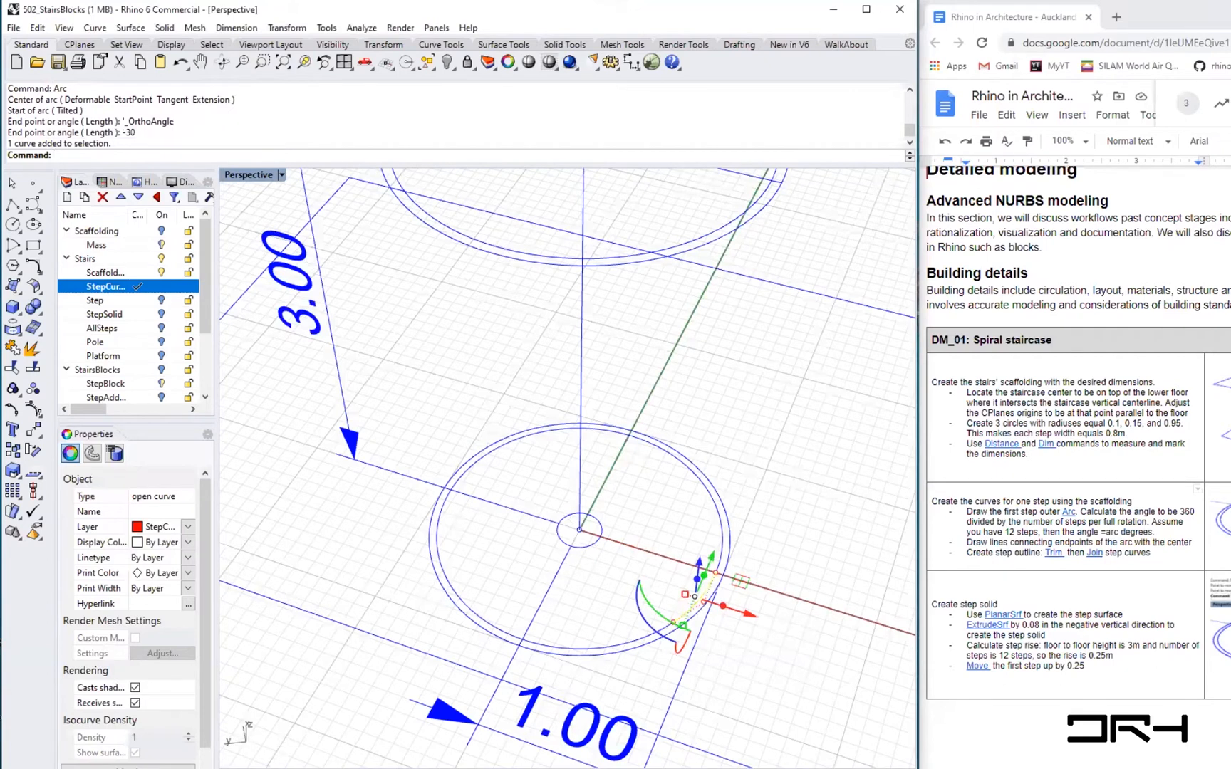
scroll(691, 603, up, 4)
scroll(690, 605, up, 2)
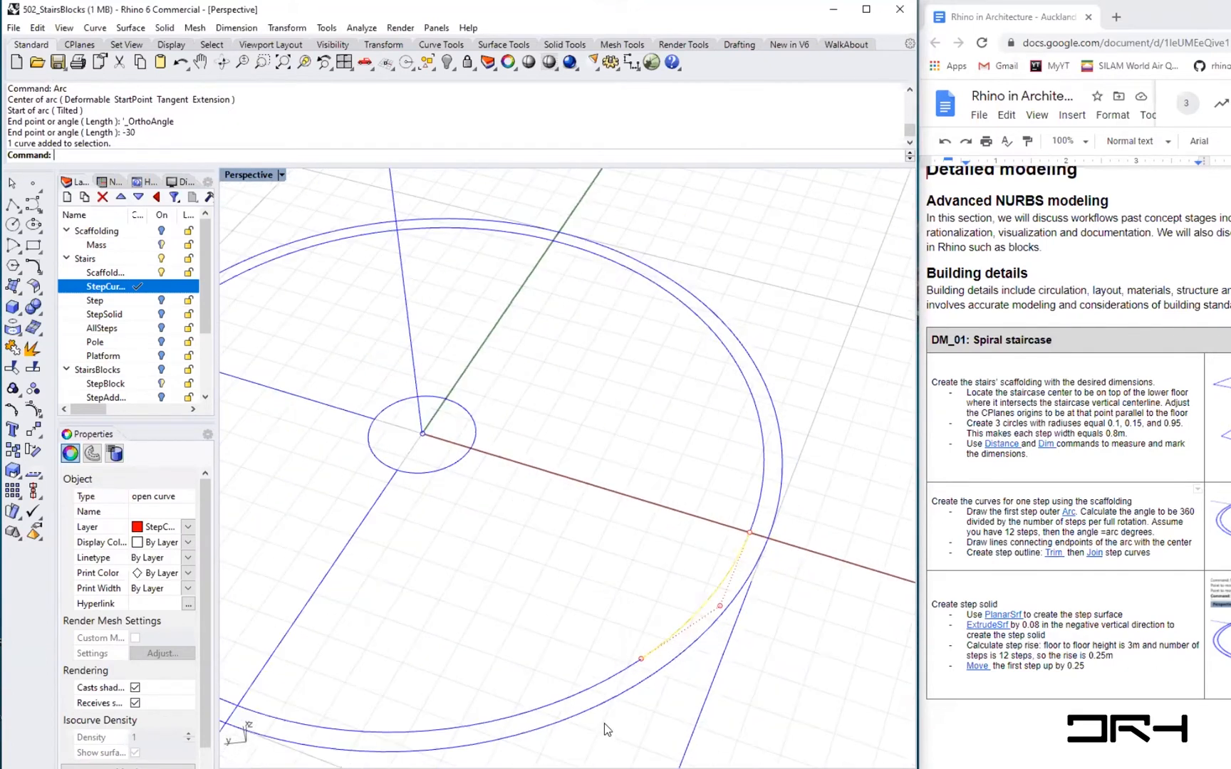
- Draw two lines from each endpoint of the outer arc to the stair centre
scroll(604, 723, down, 3)
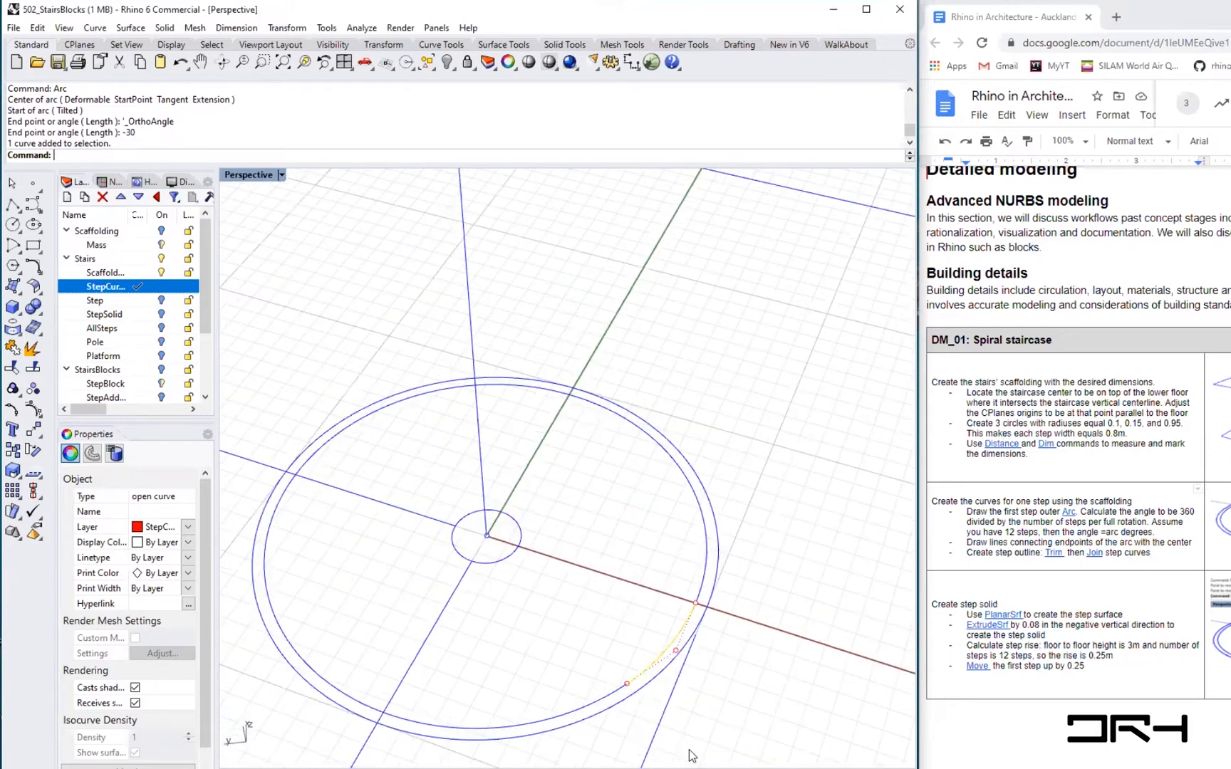
text(Line)
key(Return)
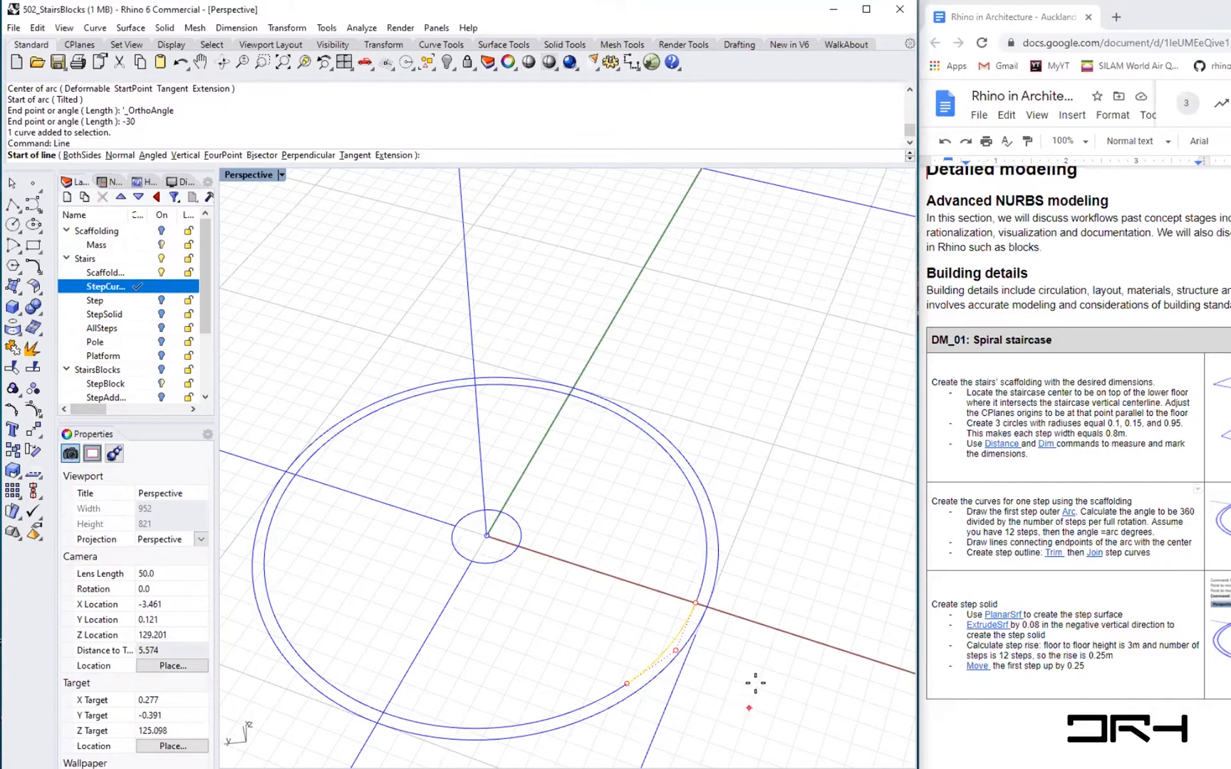
click(696, 604)
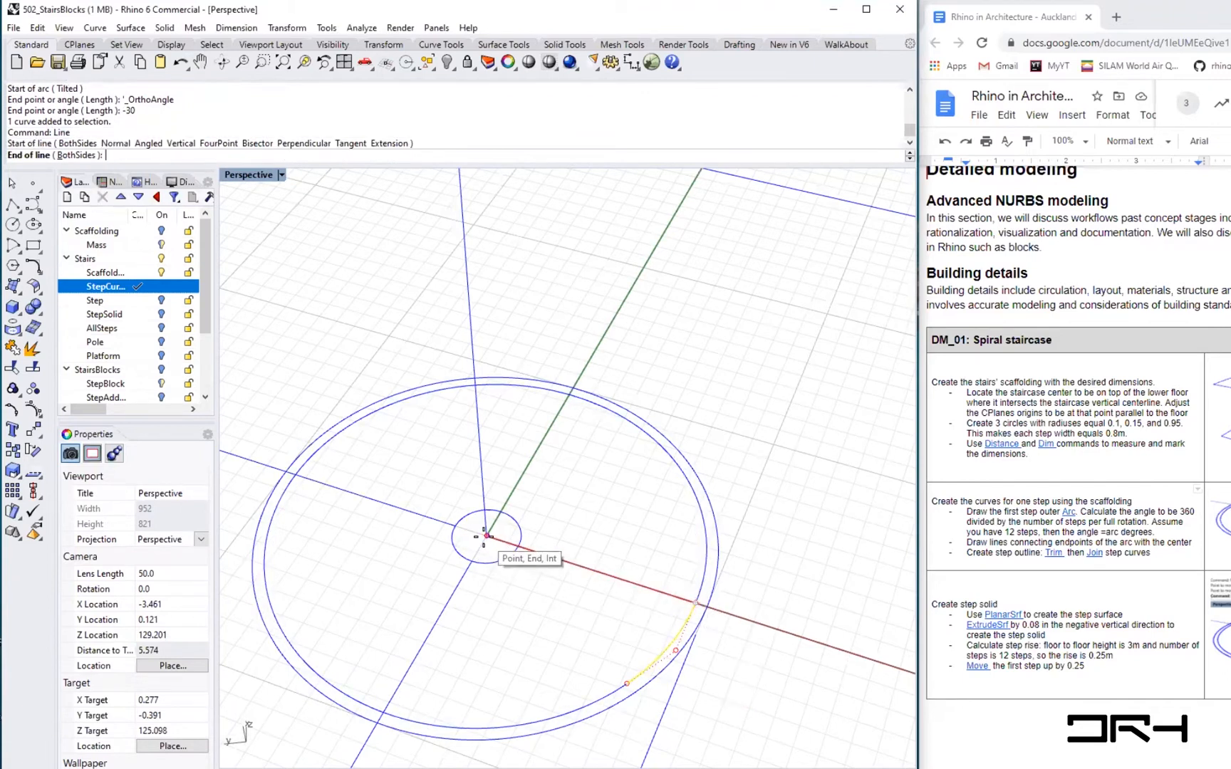
click(486, 536)
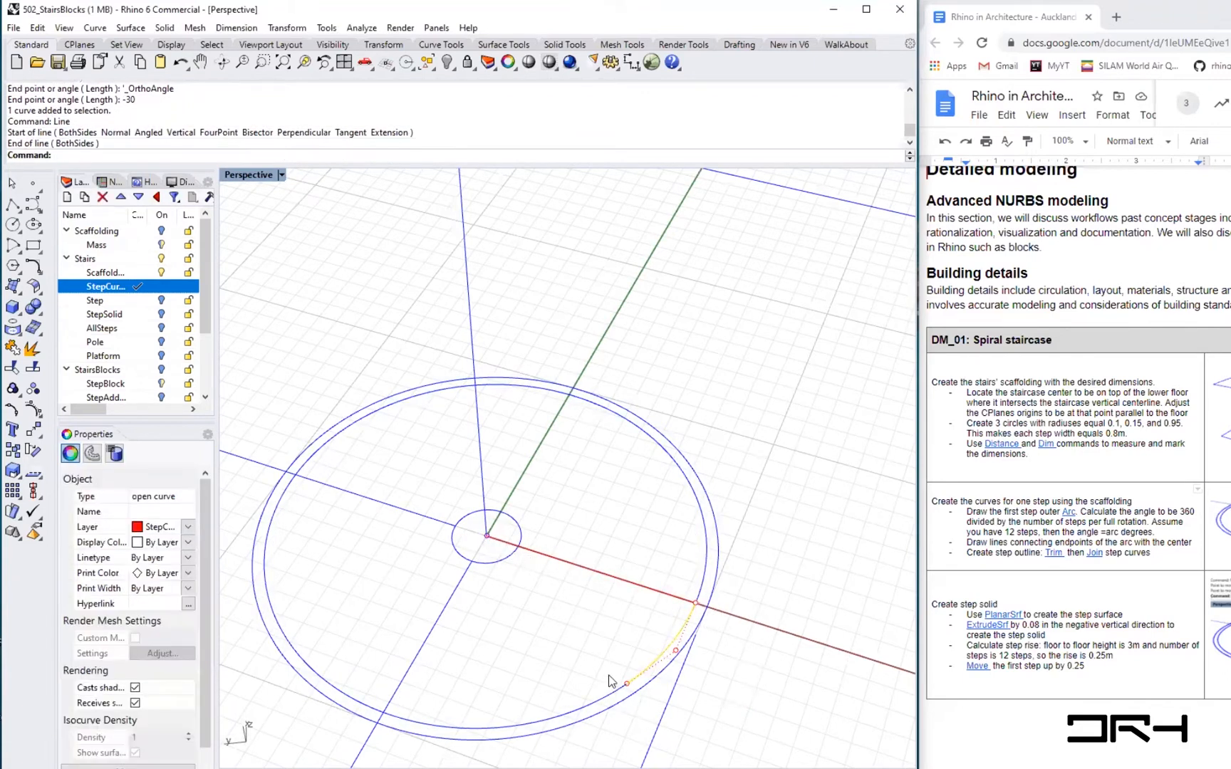
key(Return)
click(626, 682)
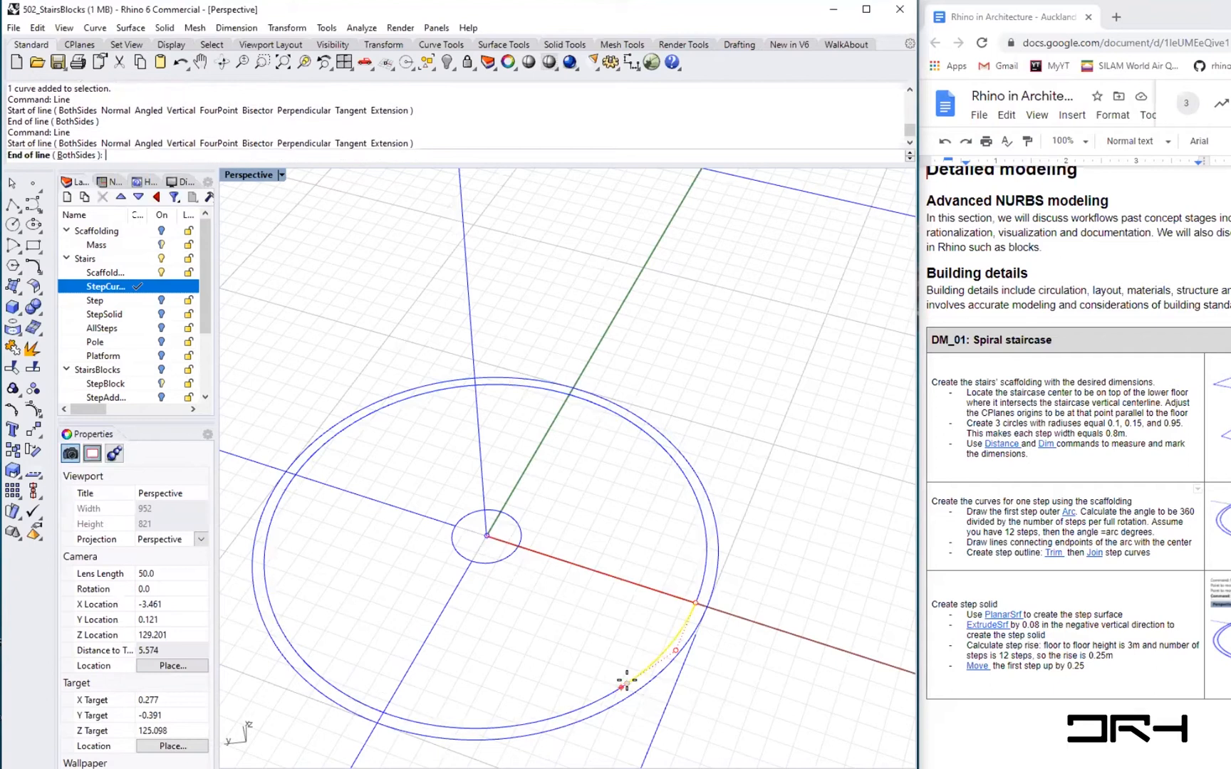
click(478, 535)
- Join the outer arc and the two radial lines into one closed step outline
click(516, 640)
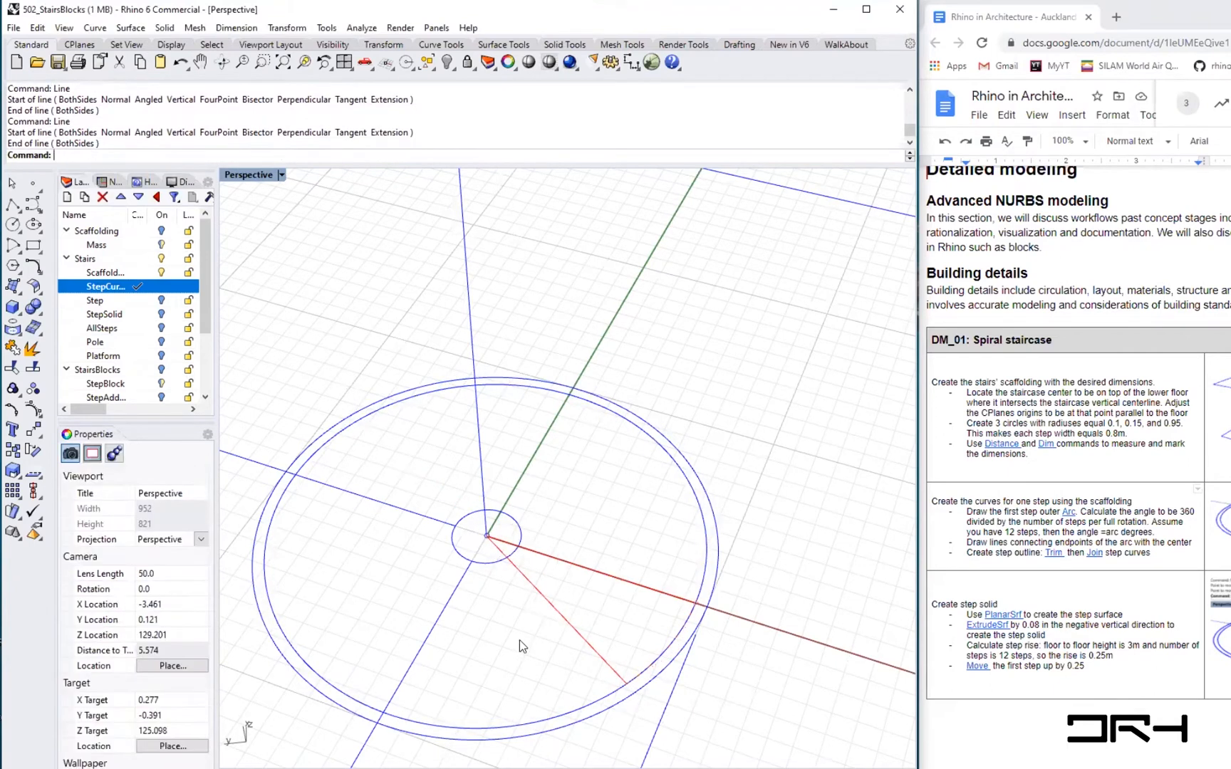
click(600, 654)
shift+click(650, 669)
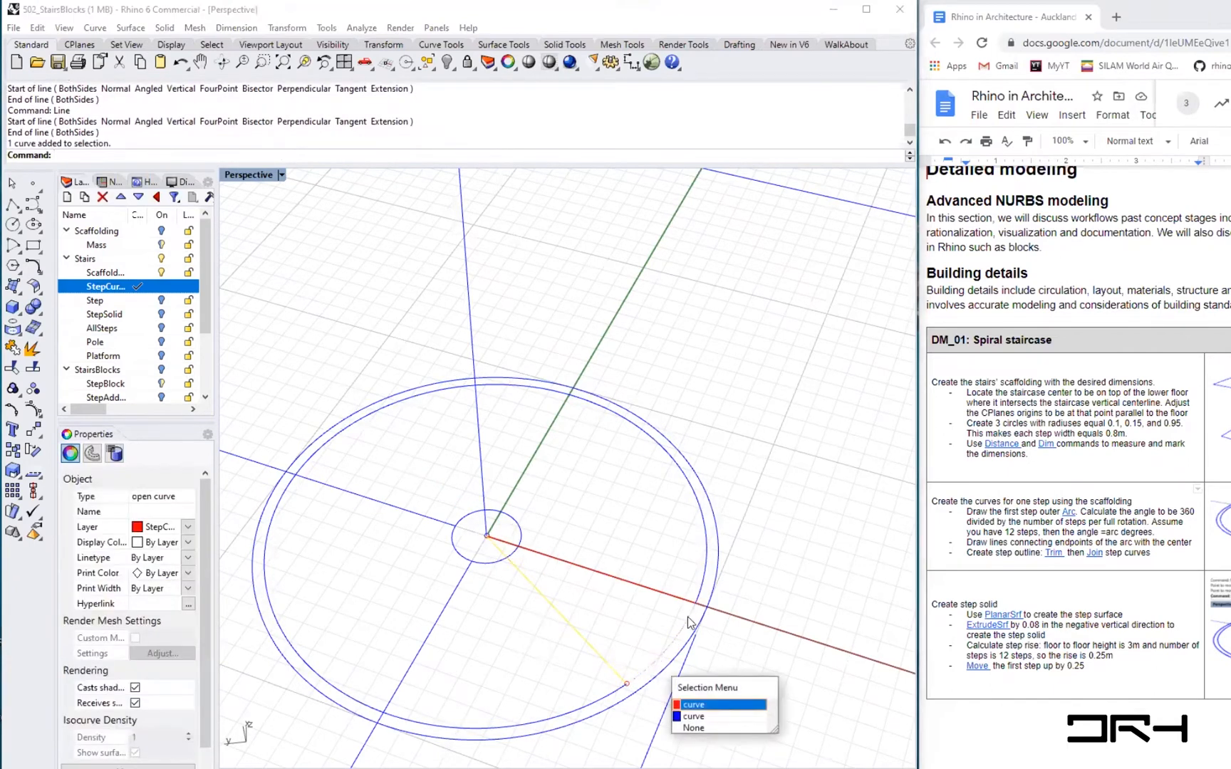
click(708, 709)
shift+click(643, 594)
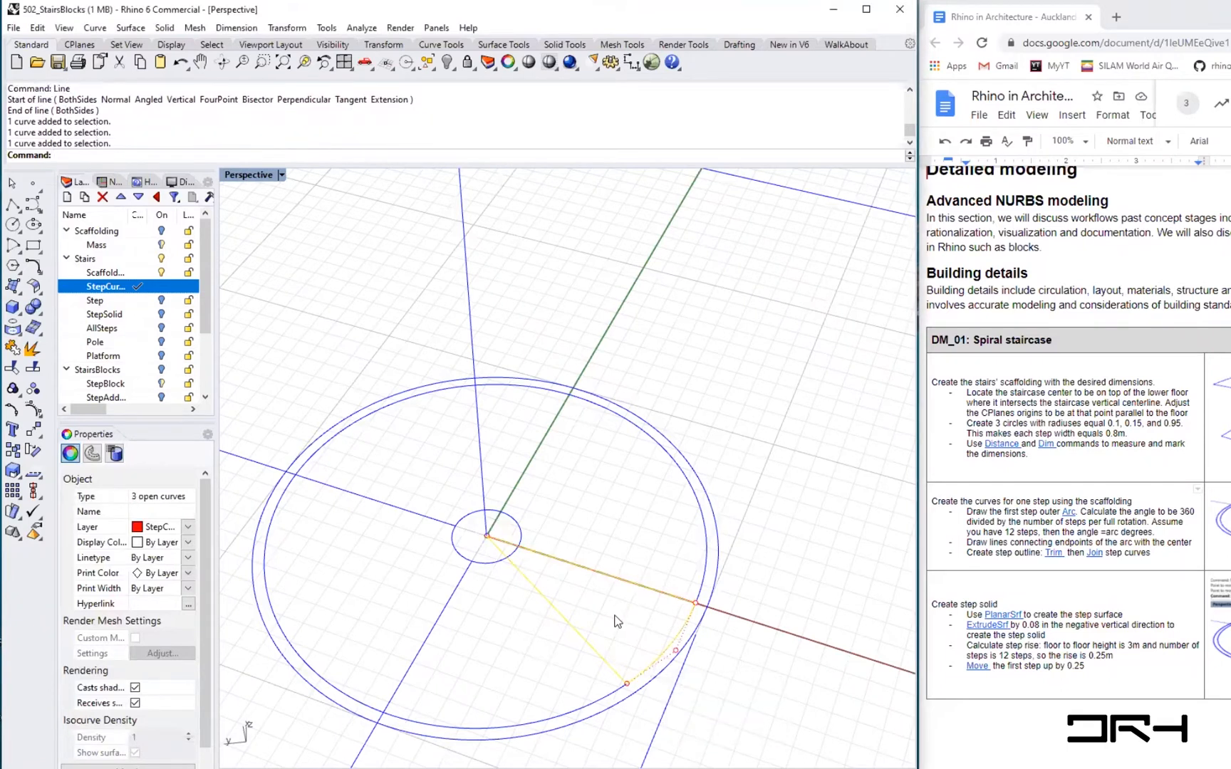
text(join)
key(Return)
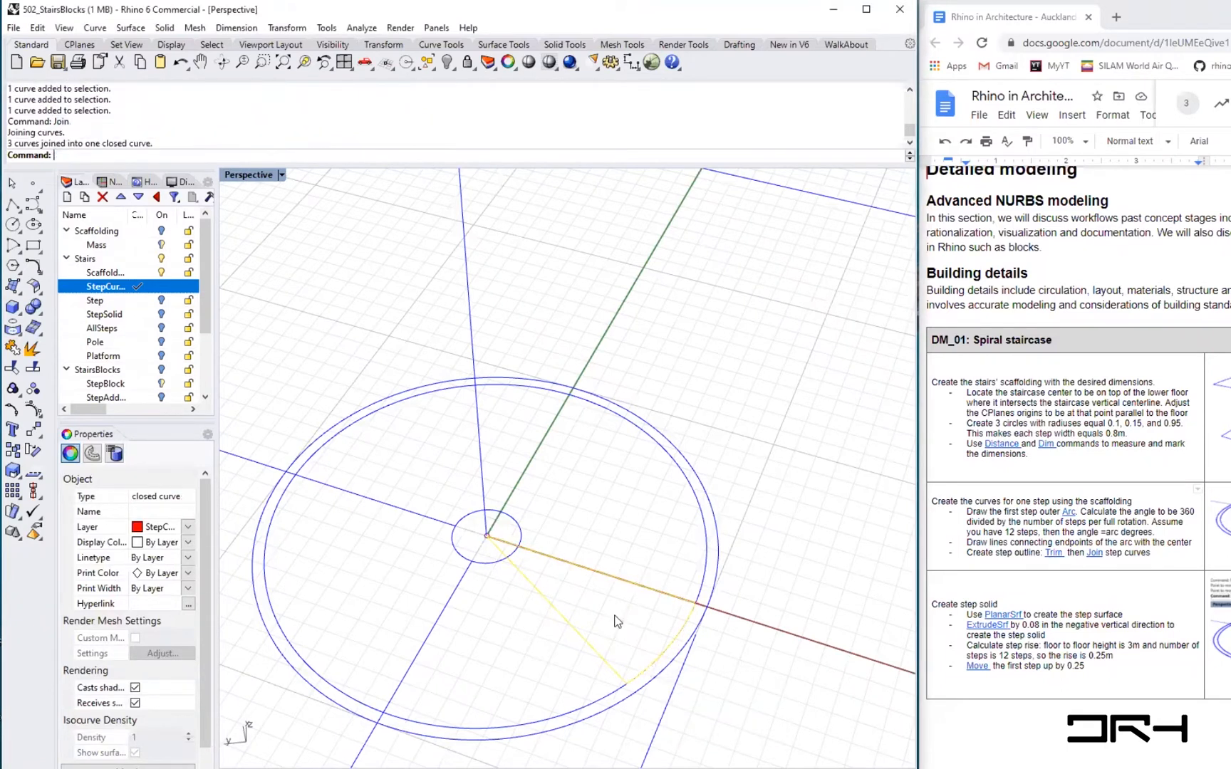
- Try moving the closed step outline upward with the gumball, and undo the move
click(548, 642)
click(584, 637)
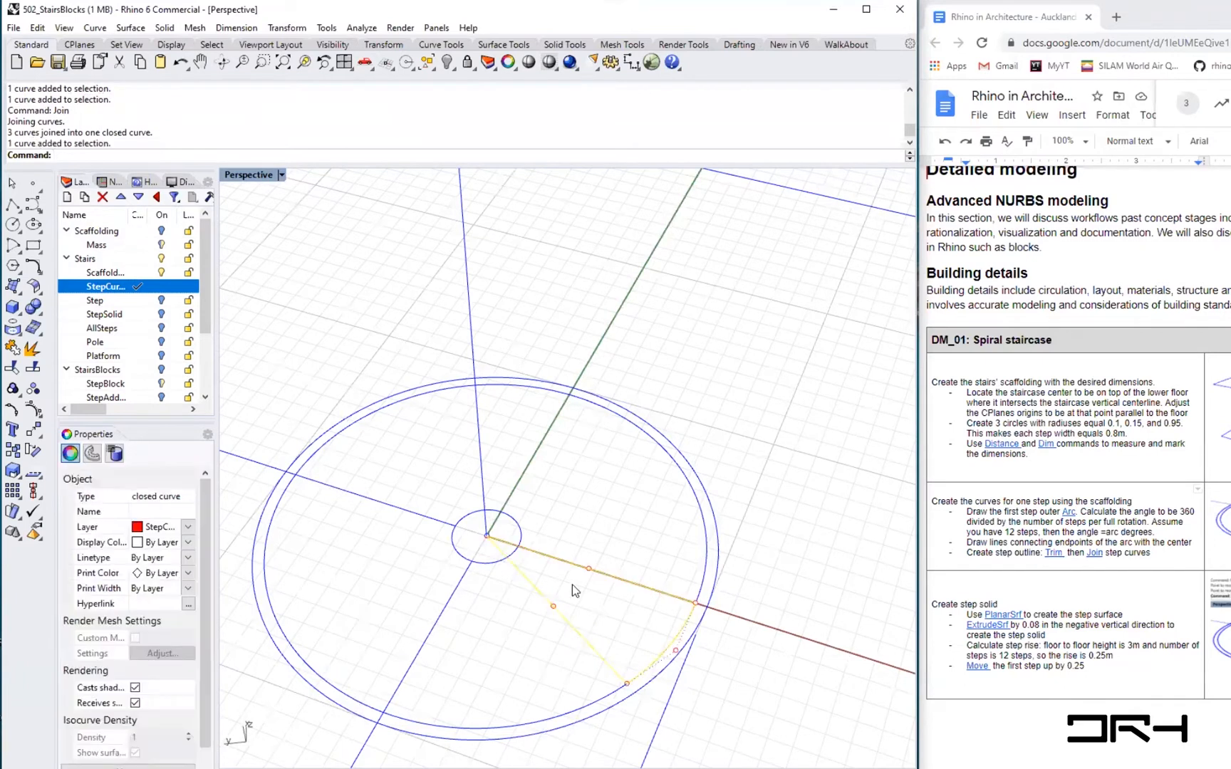
drag(568, 581, 568, 505)
click(725, 675)
right_drag(661, 745, 716, 677)
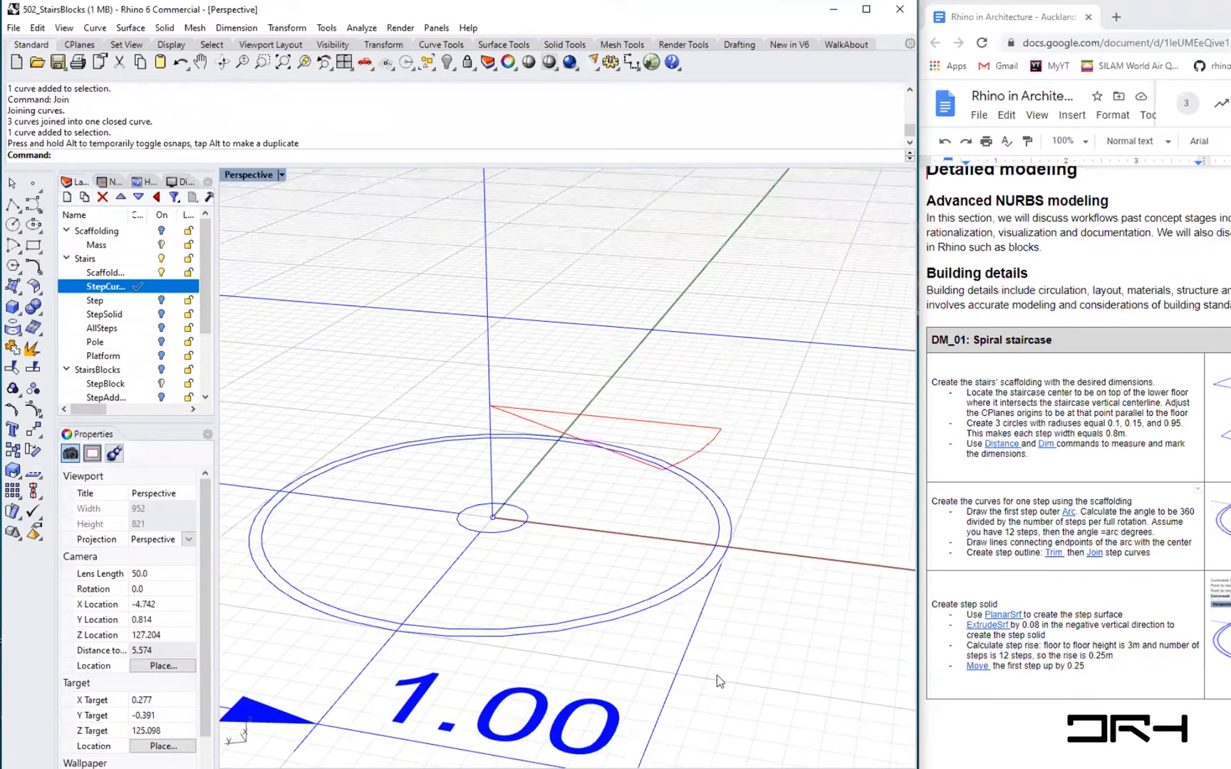
mouse_move(522, 536)
right_down()
mouse_move(525, 550)
mouse_move(545, 533)
mouse_move(518, 550)
right_up()
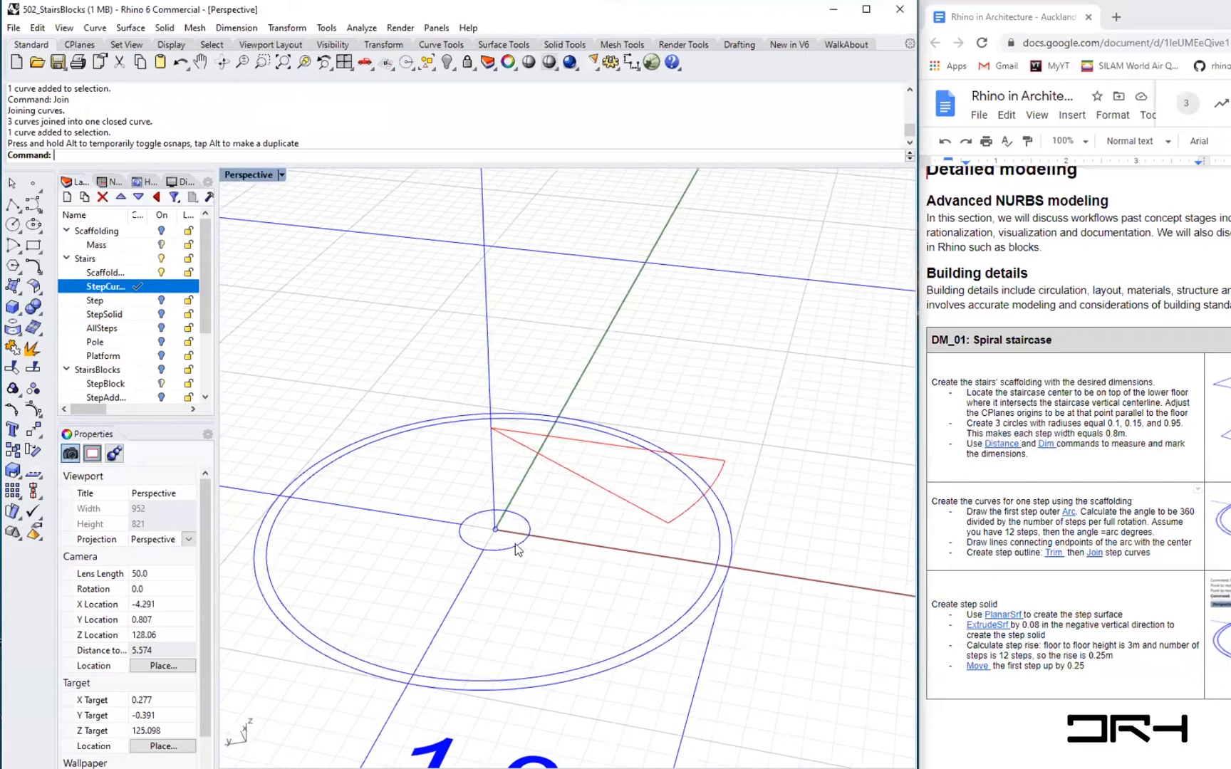
key(ctrl+z)
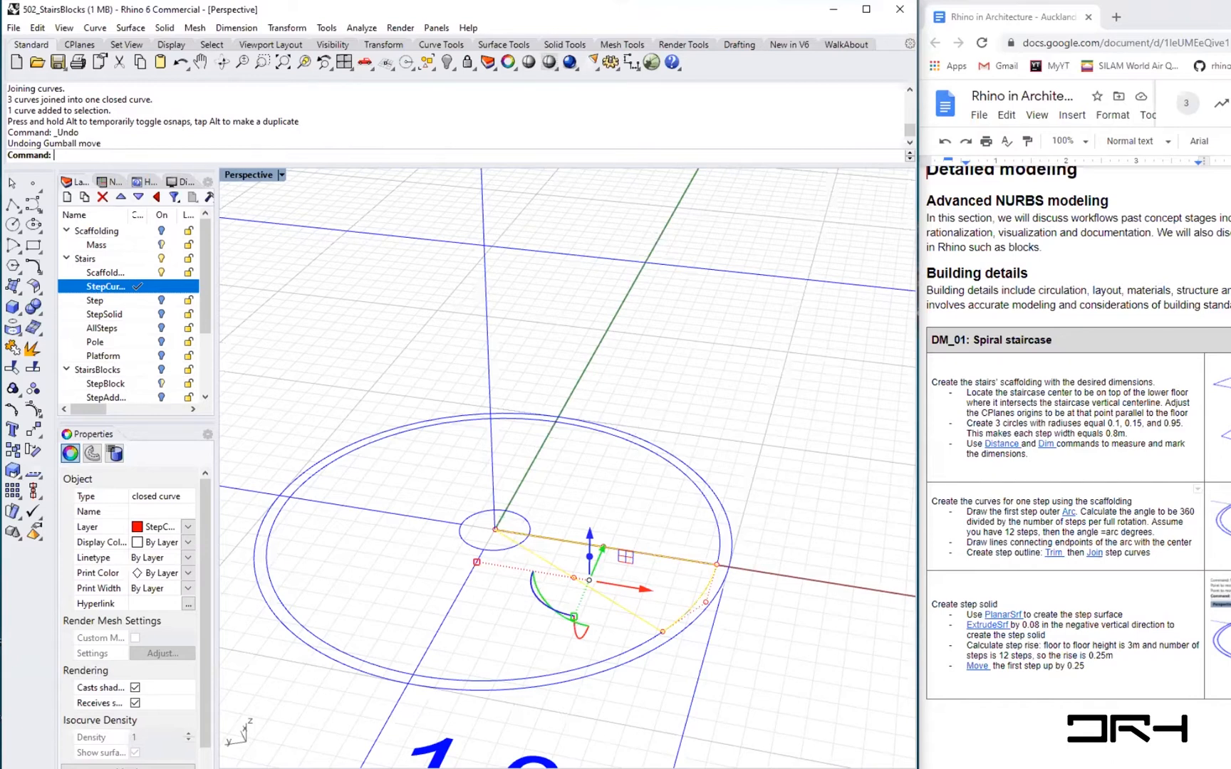
- Draw an Arc centred on the stair centre along the inner scaffolding circle, between the two radial step lines
click(493, 612)
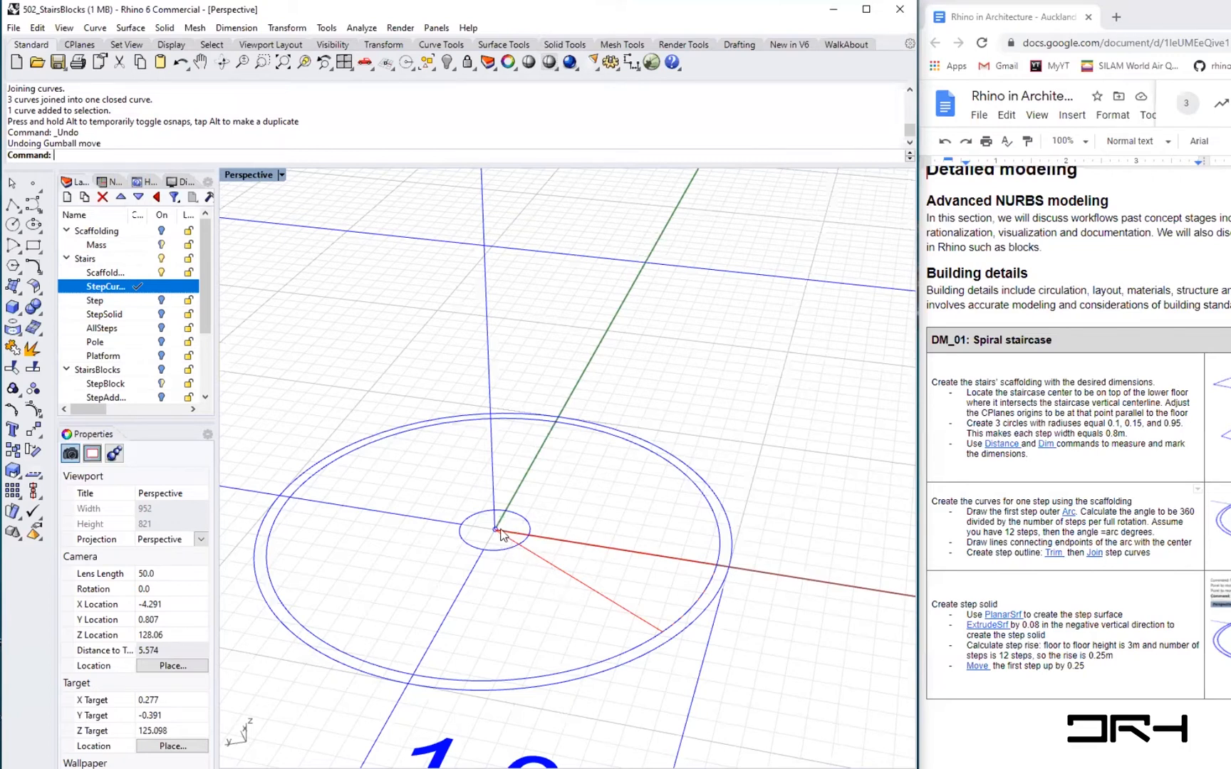
scroll(502, 536, up, 2)
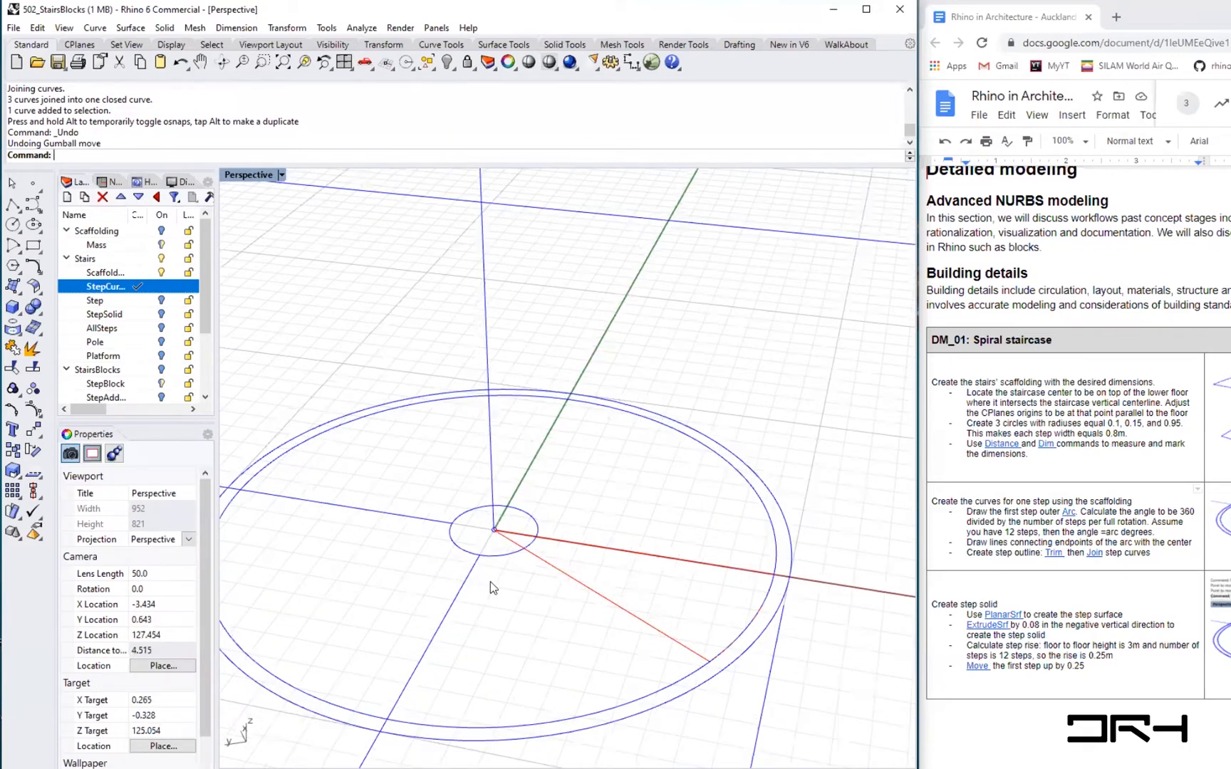
text(Arc)
key(Return)
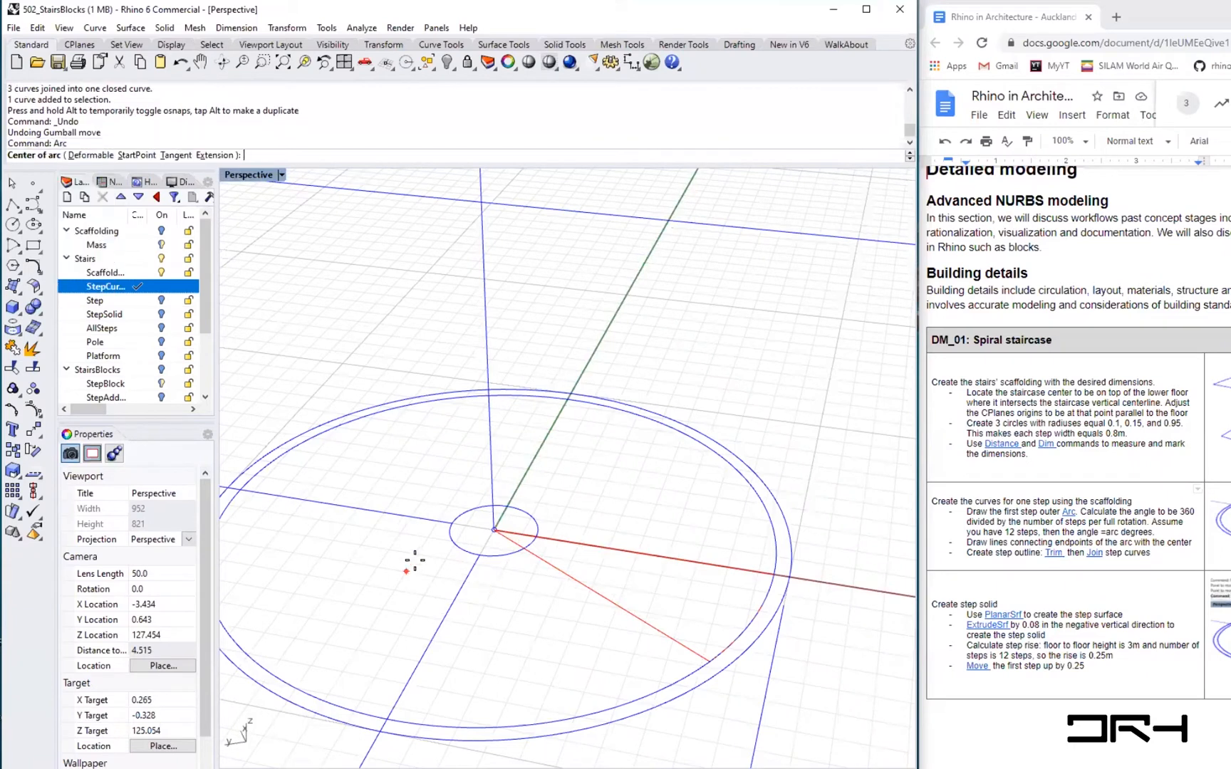
click(494, 530)
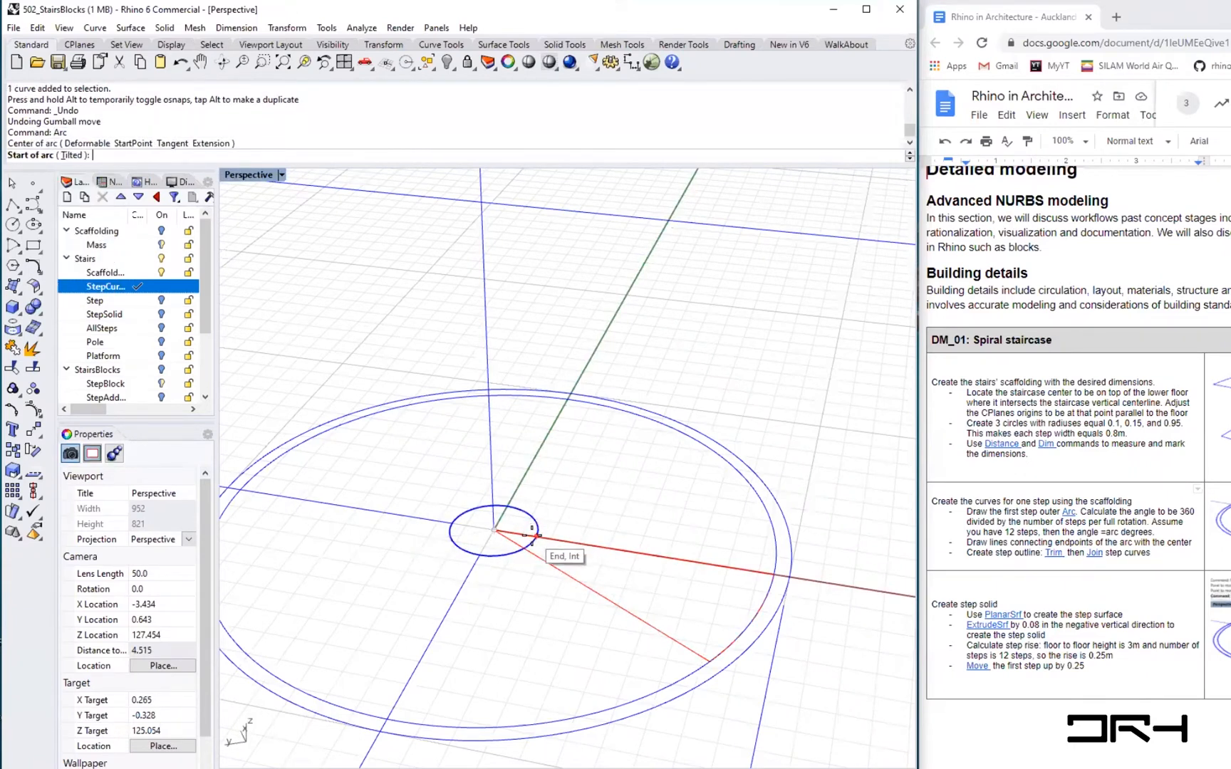
click(564, 534)
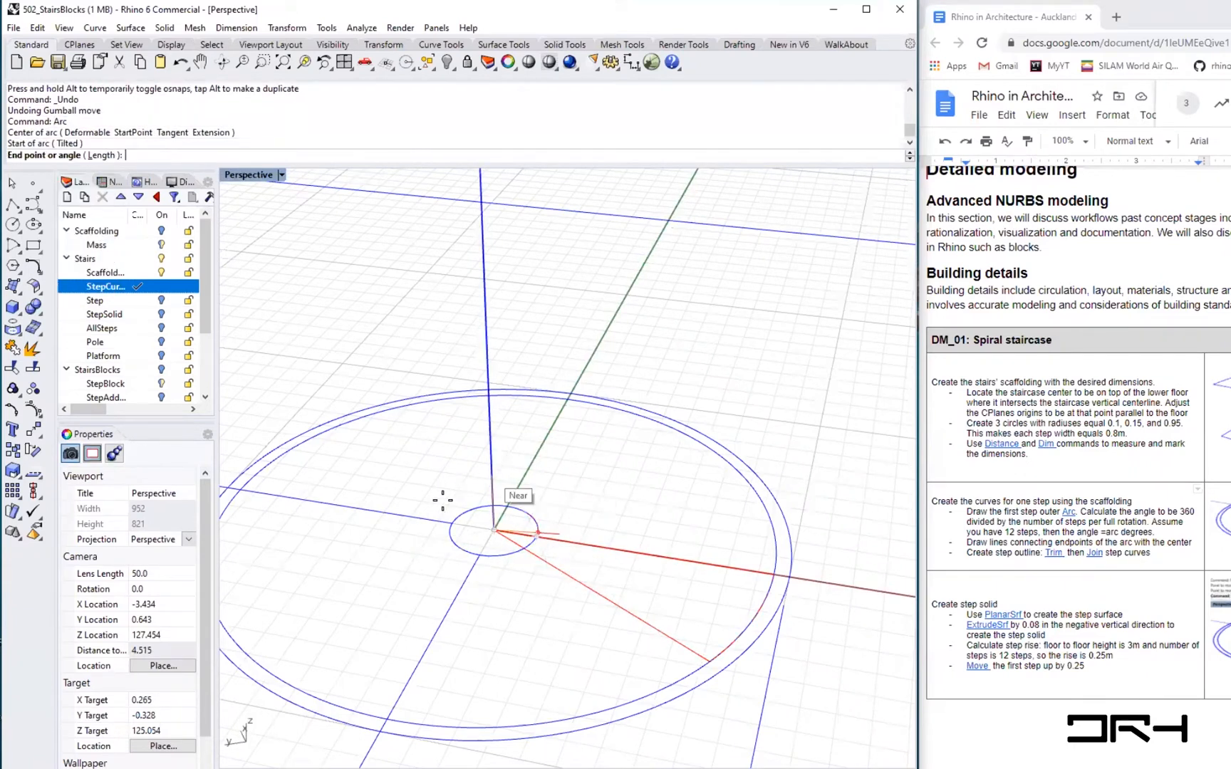
click(508, 559)
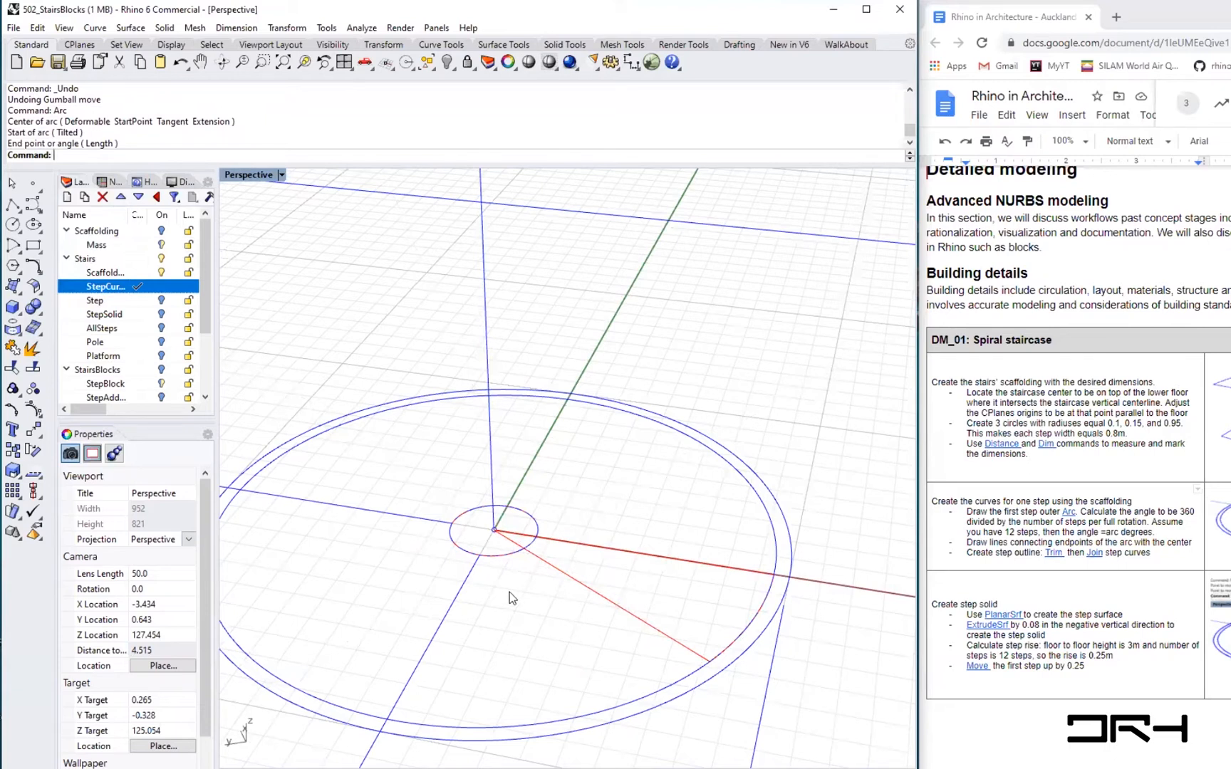
- Draw a Circle with radius 0.1 centred on the stair centre
text(cir)
key(Return)
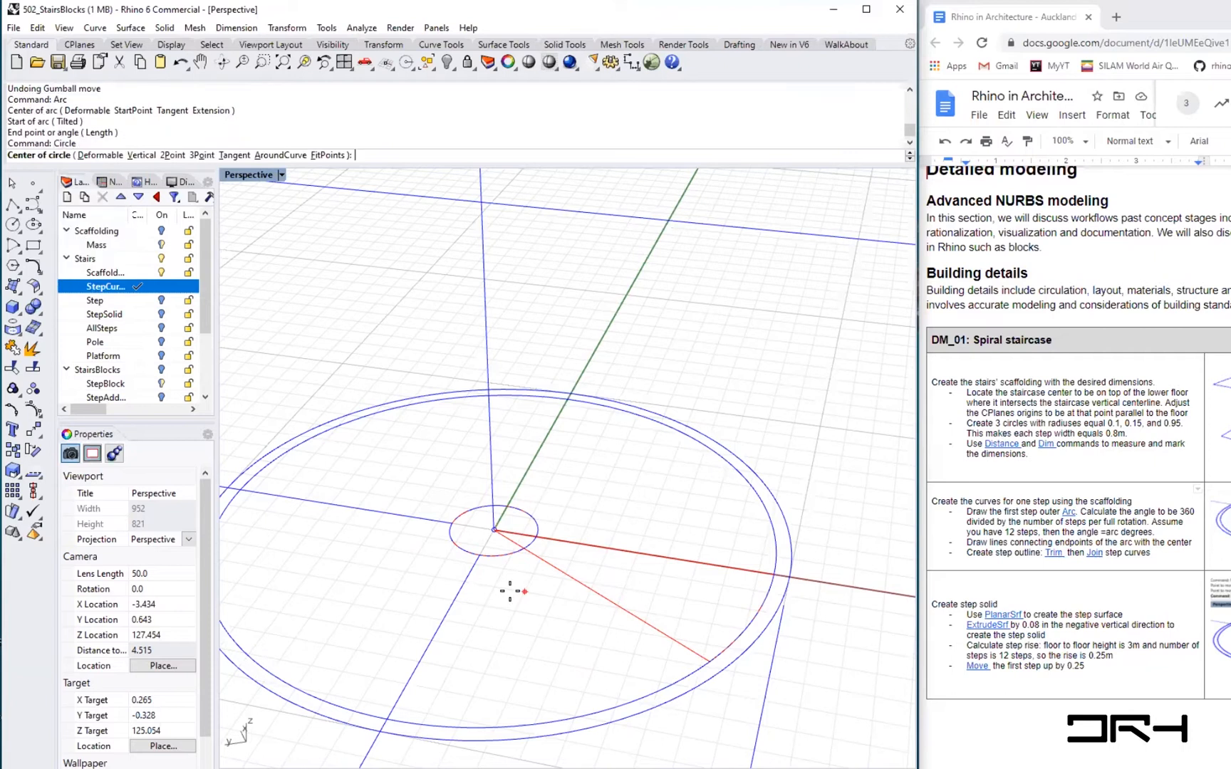
click(494, 529)
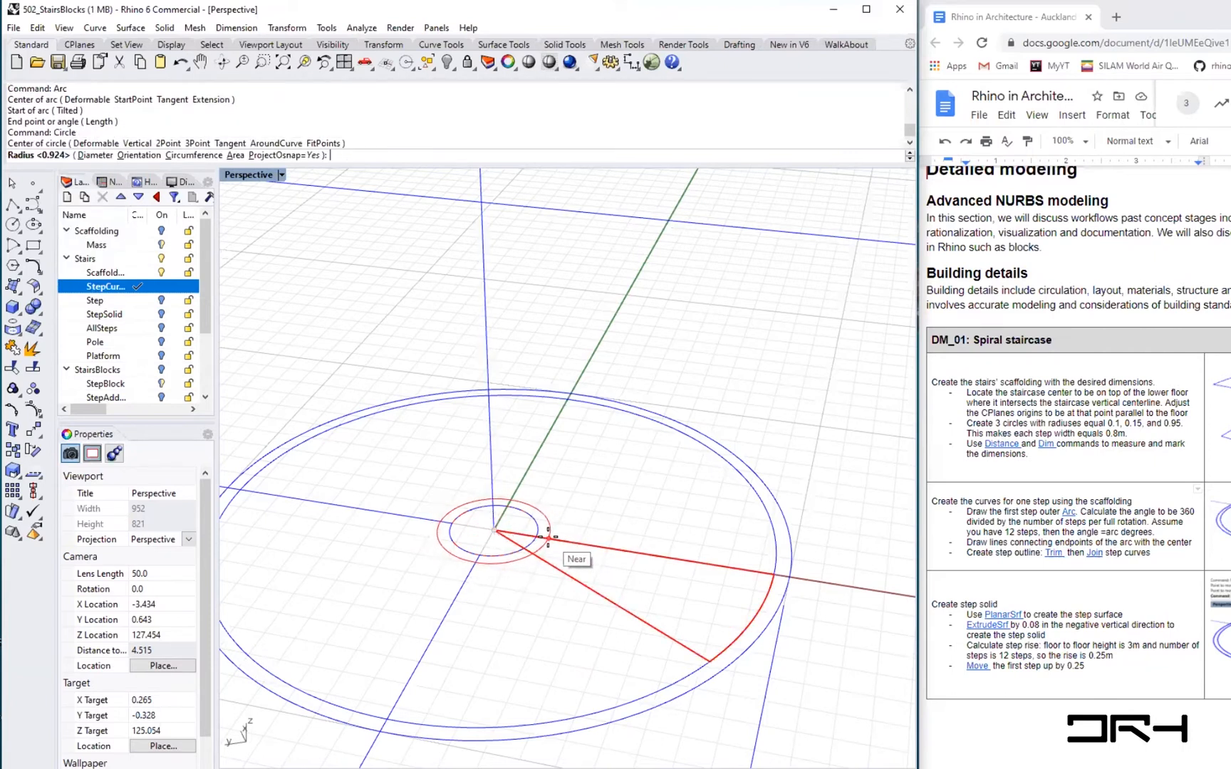
text(0.)
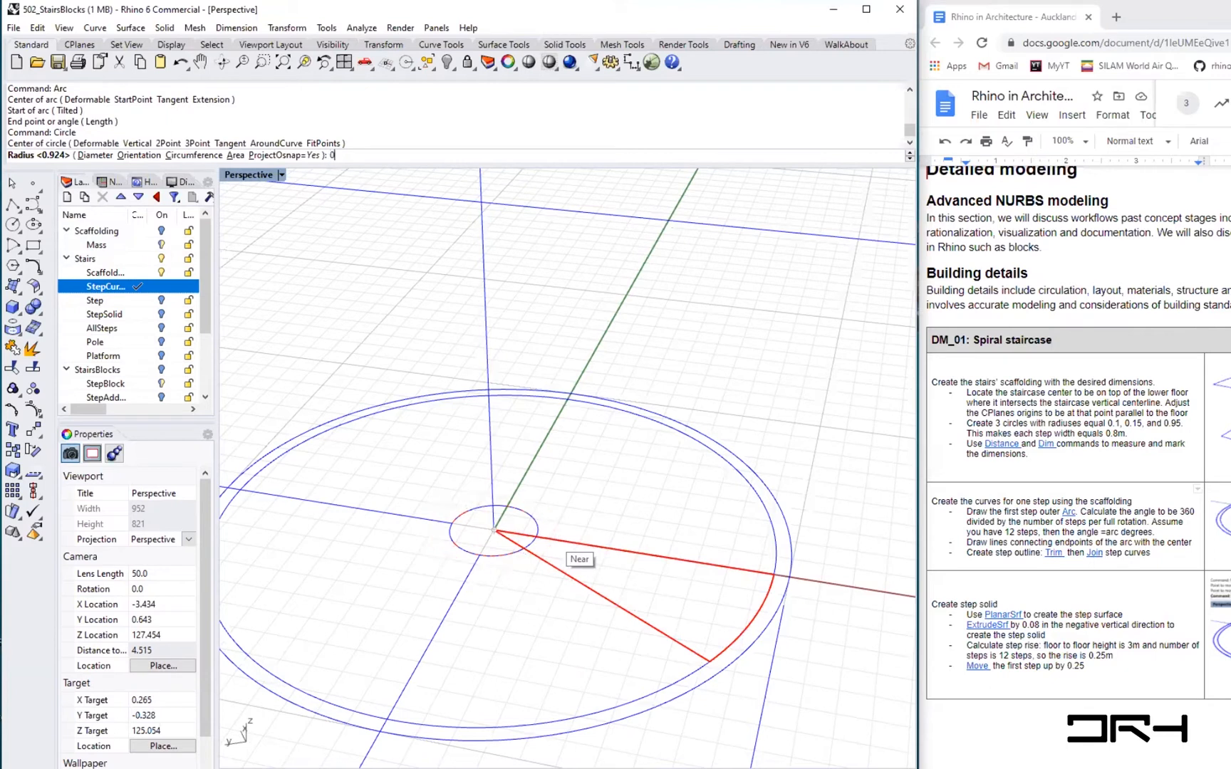
text(2)
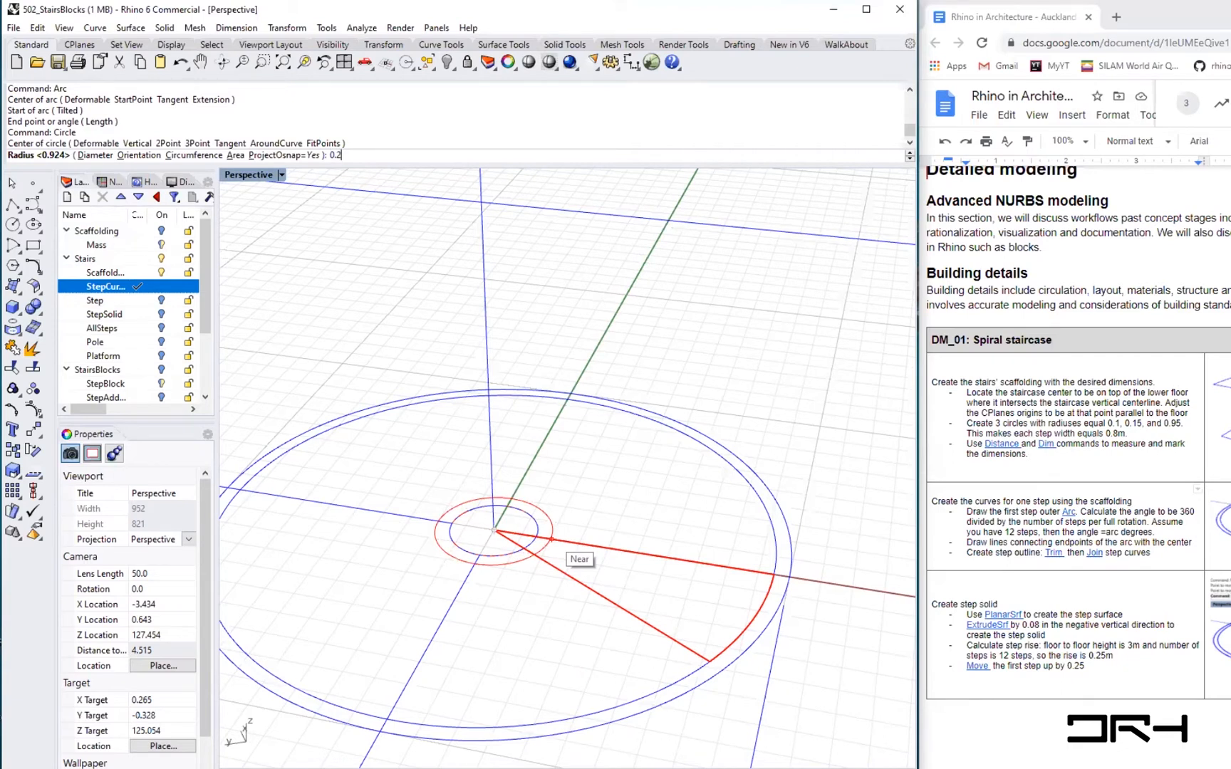
key(BackSpace)
text(1)
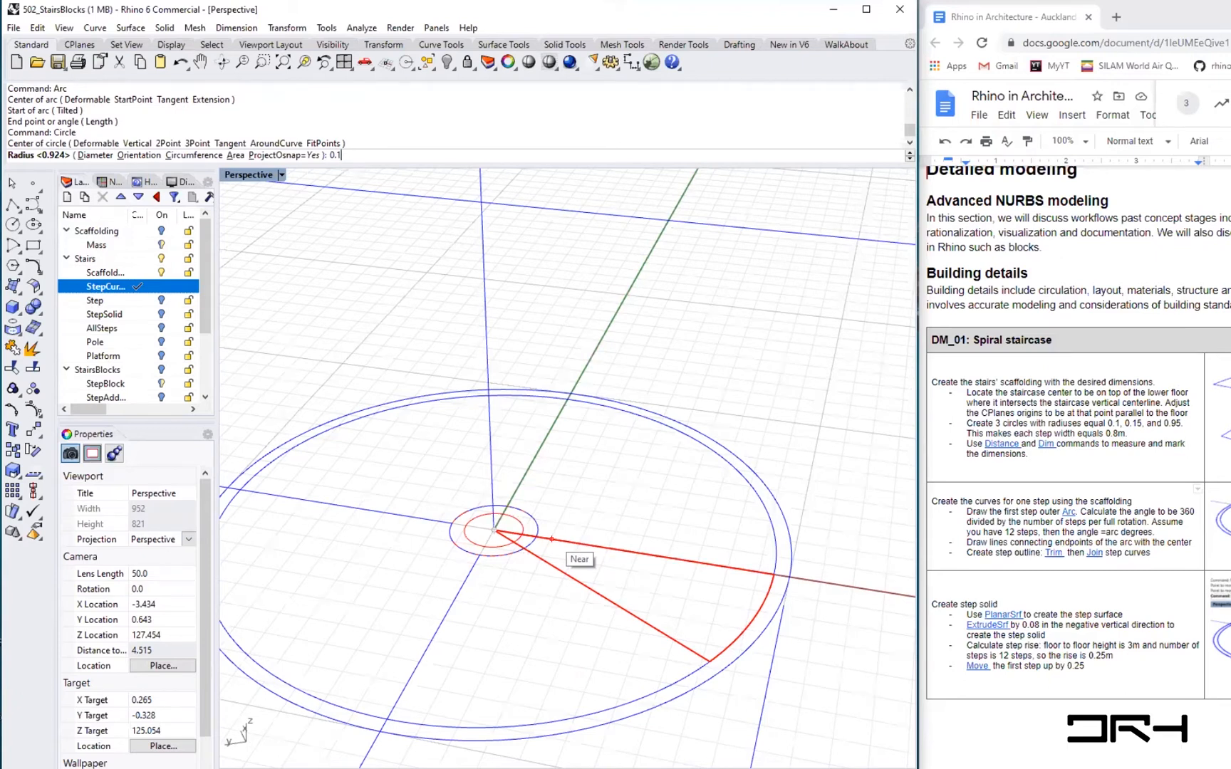
key(Return)
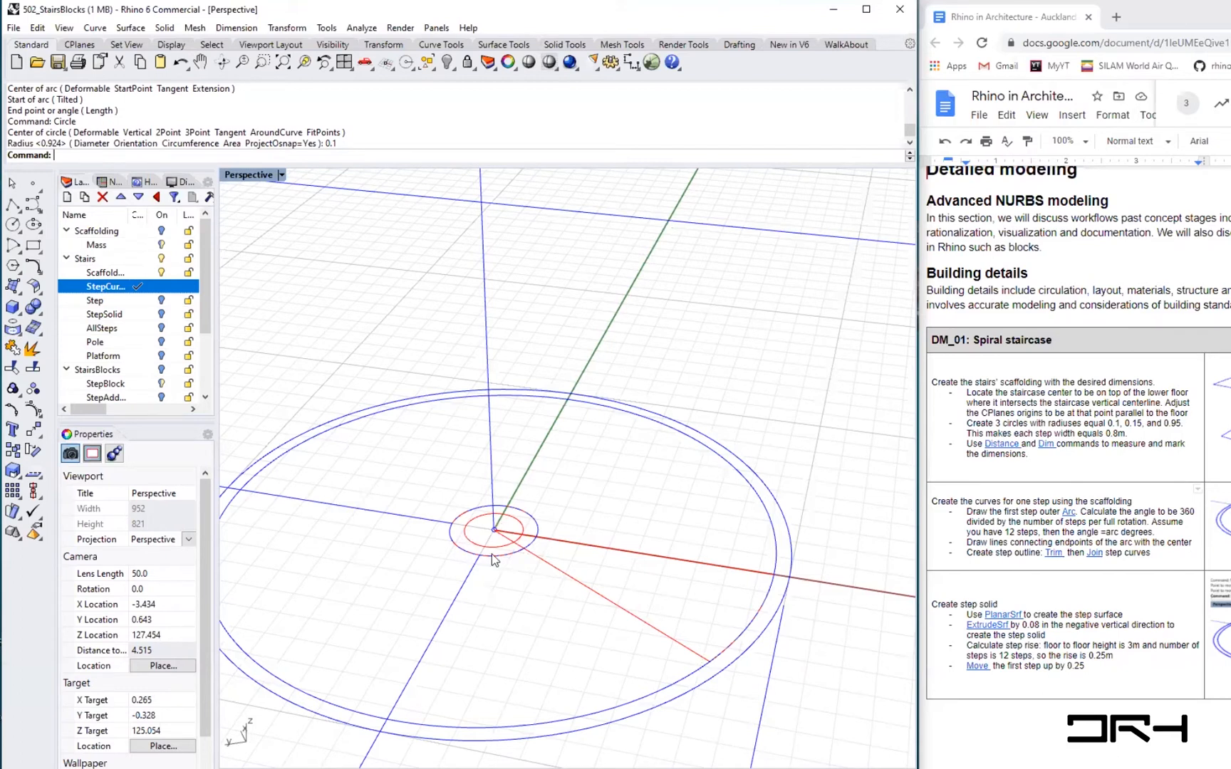
- Turn off the Scaffolding layer
scroll(502, 556, up, 3)
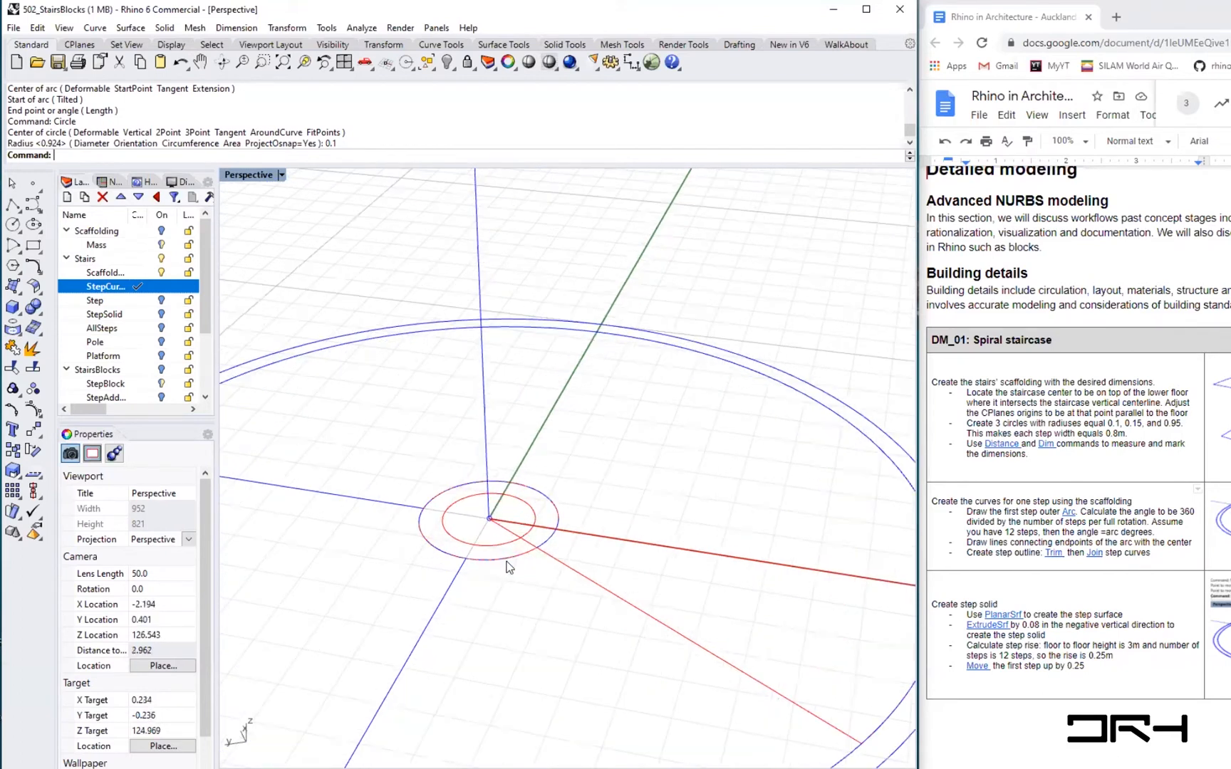
scroll(508, 566, up, 2)
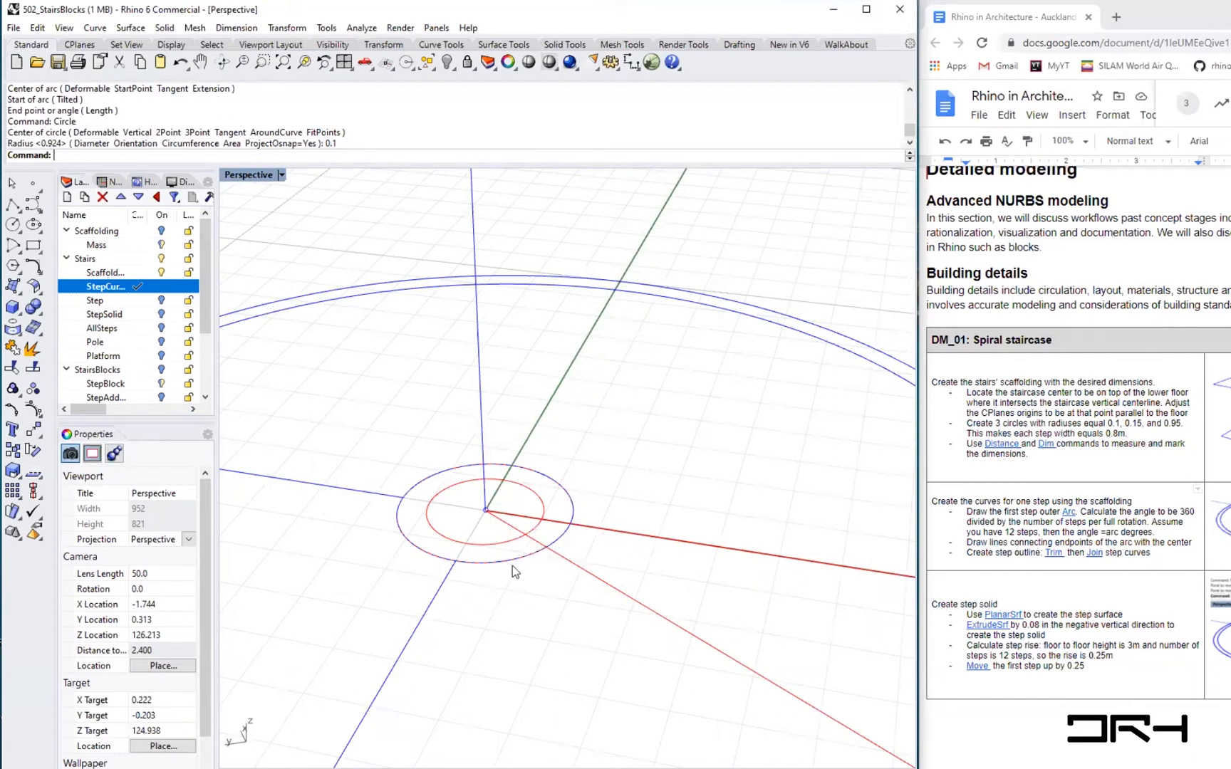
click(162, 275)
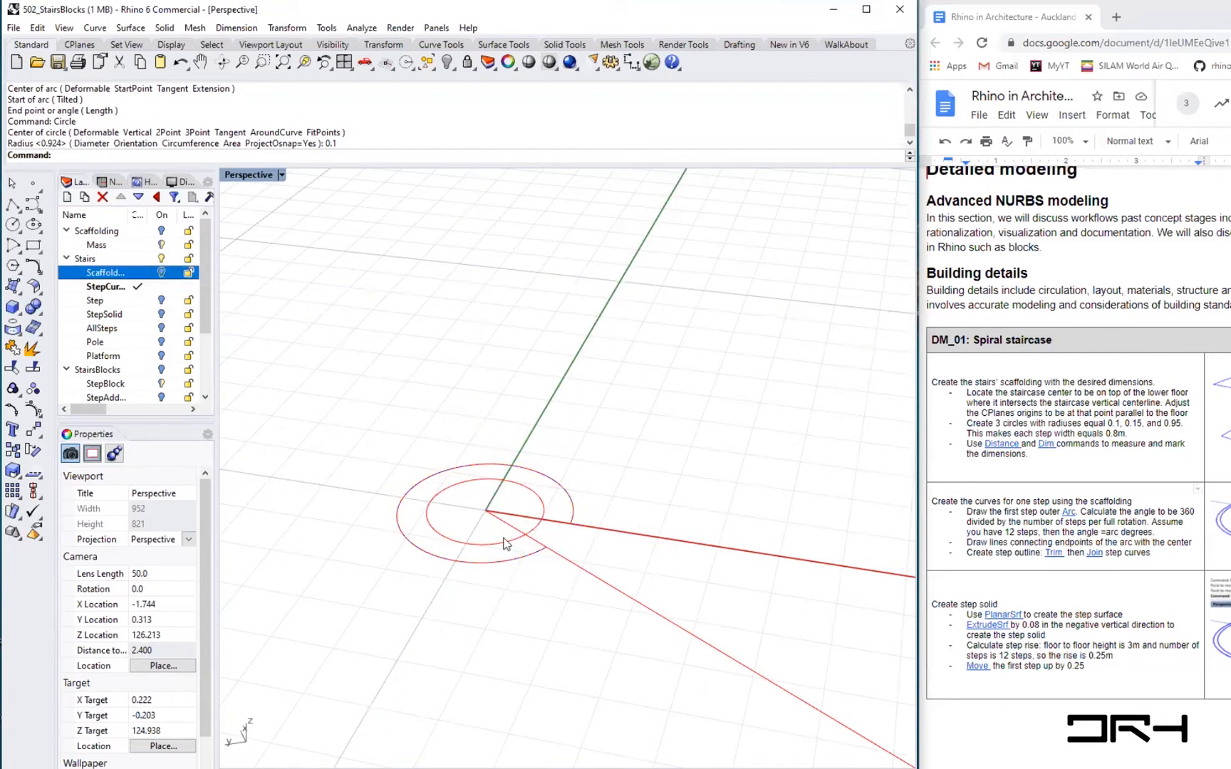
- Trim the step outline's radial line inside the inner arc, using the arc as the cutting object
text(trim)
key(Return)
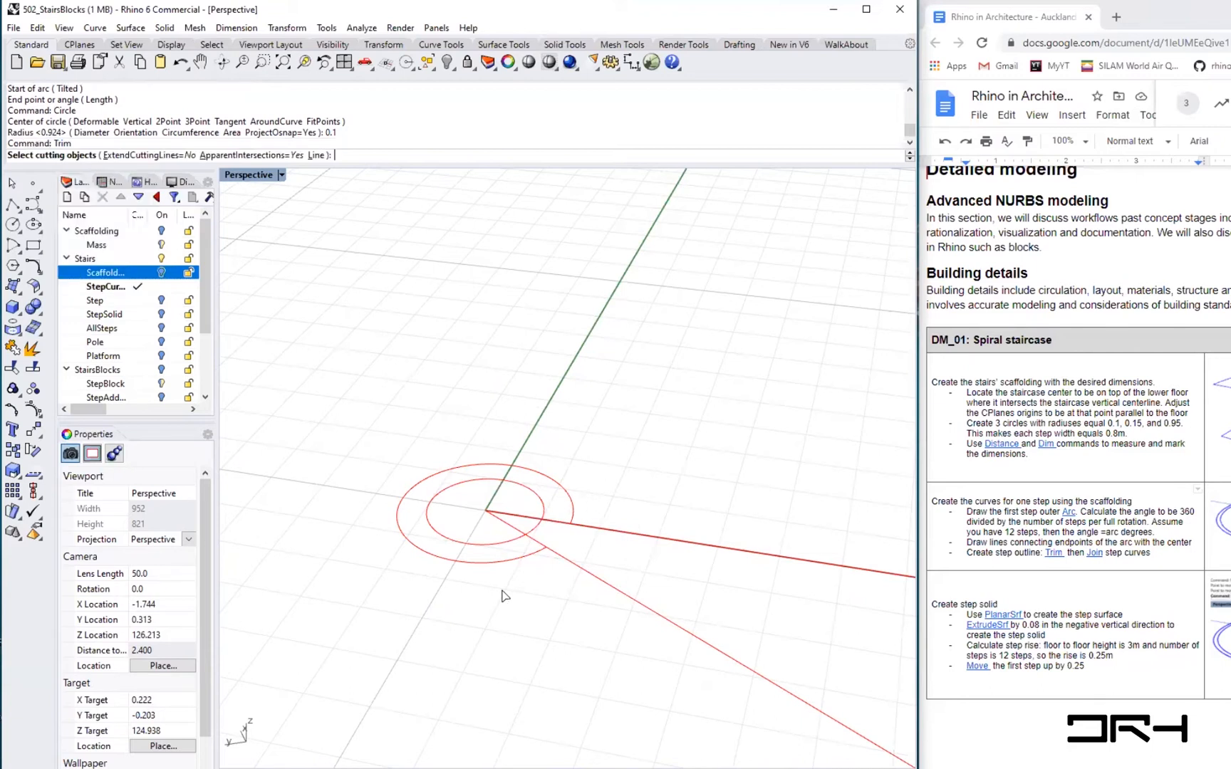
click(521, 559)
key(Return)
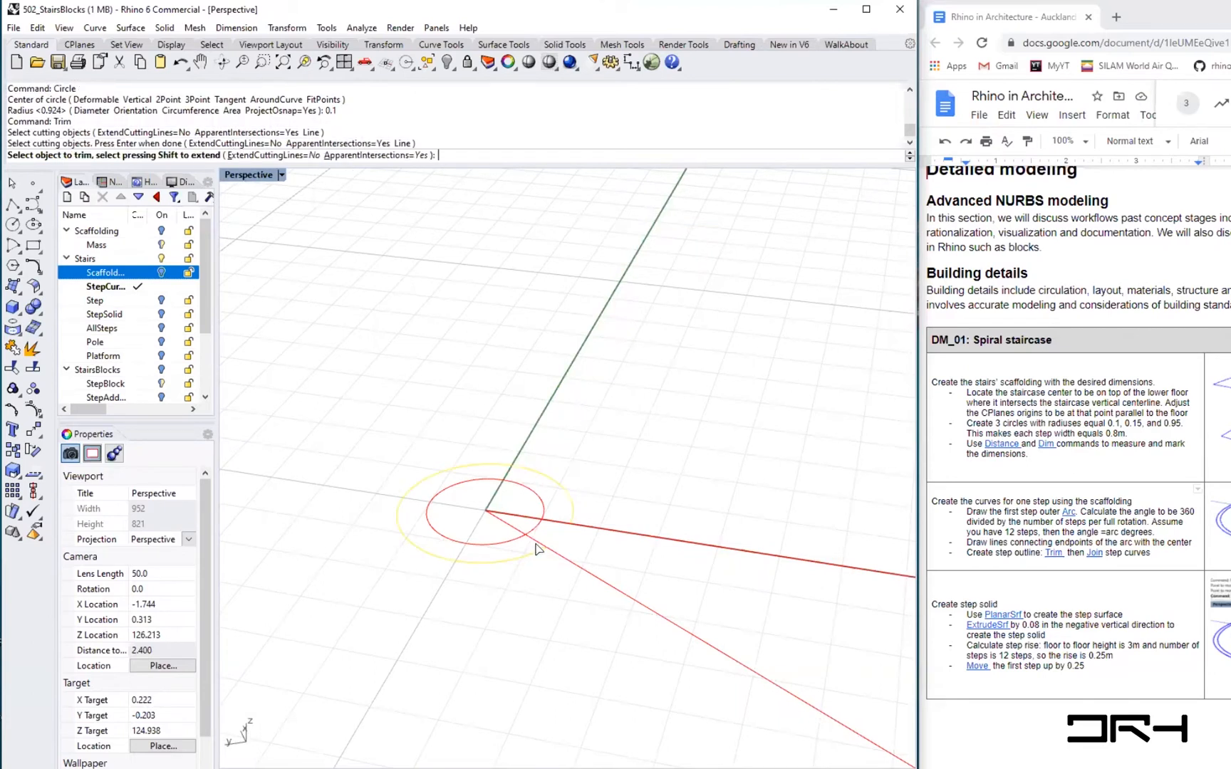
click(537, 547)
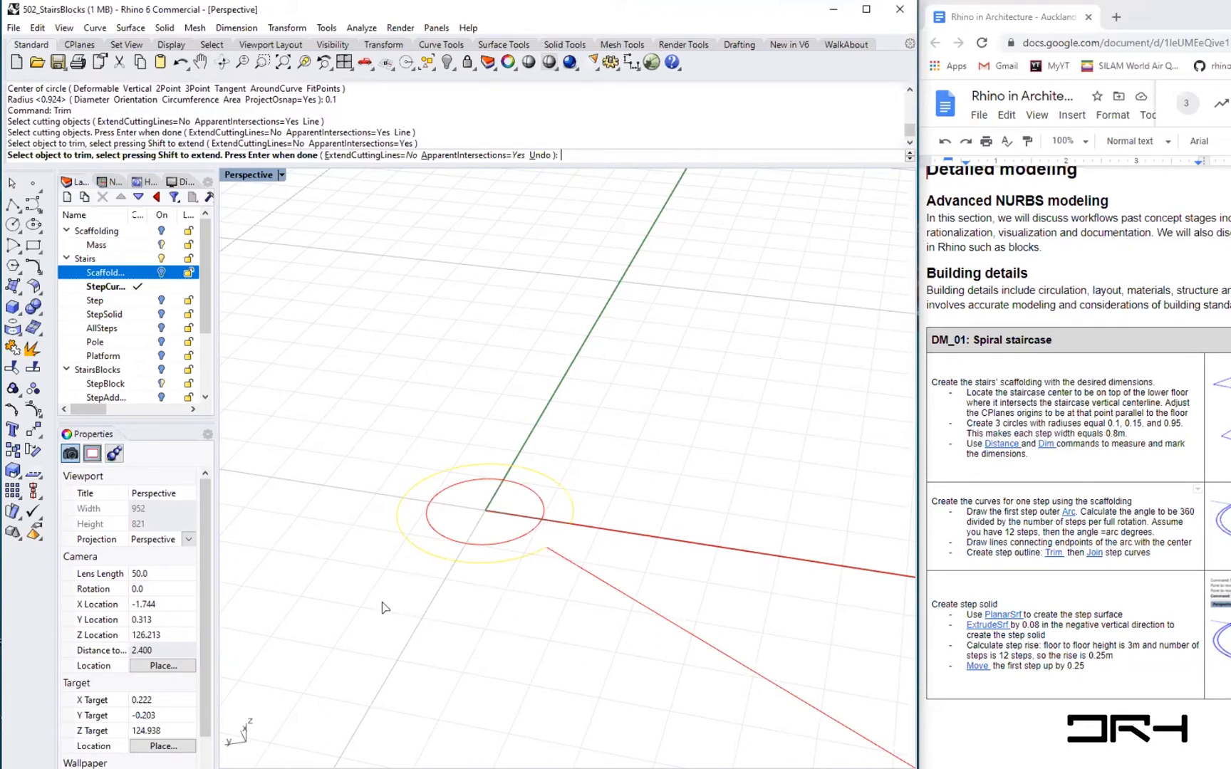
scroll(385, 604, down, 4)
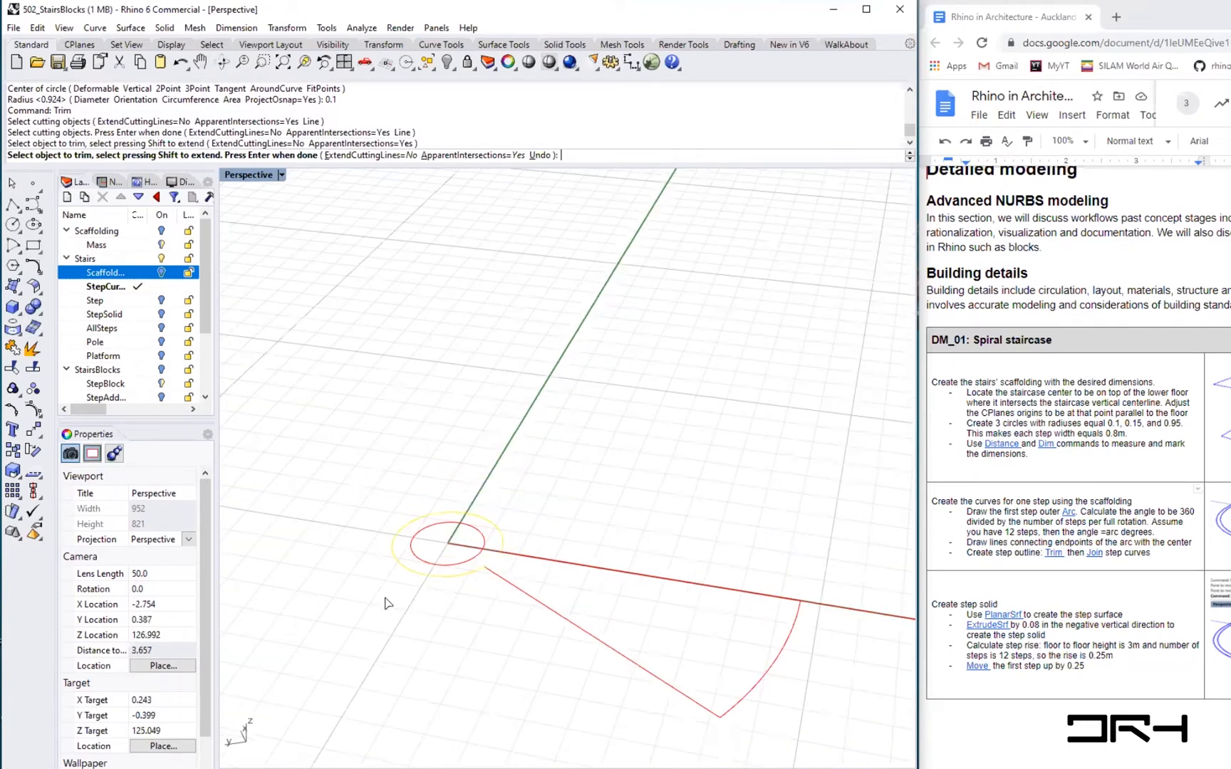
scroll(514, 588, up, 2)
key(Return)
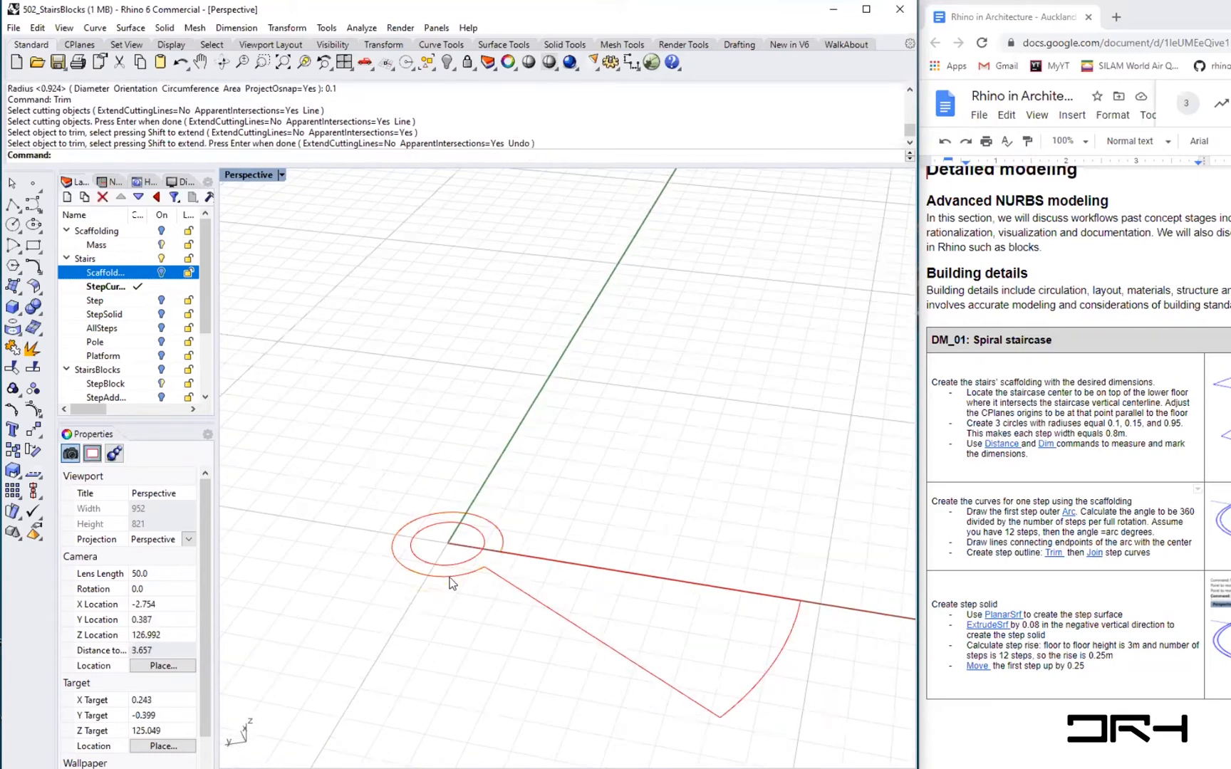
- Join the inner arc and the trimmed step outline into one closed curve
click(450, 575)
shift+click(508, 553)
text(join)
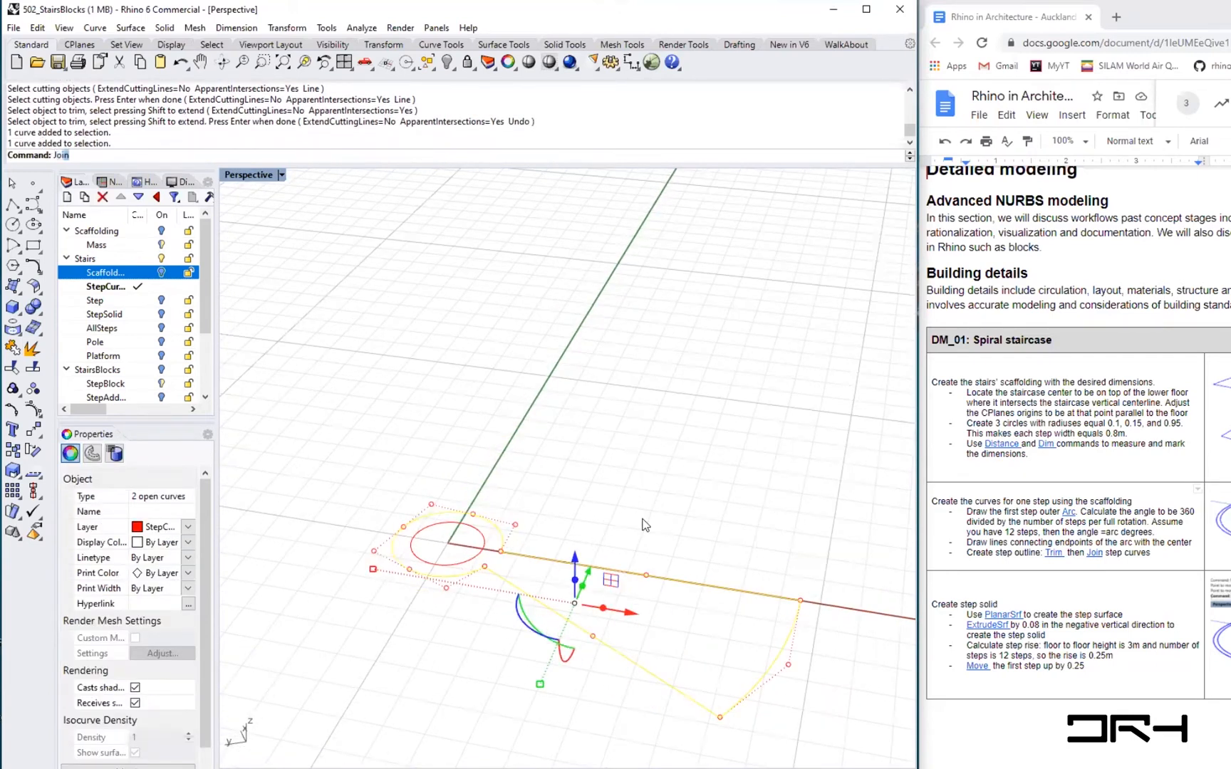
key(Return)
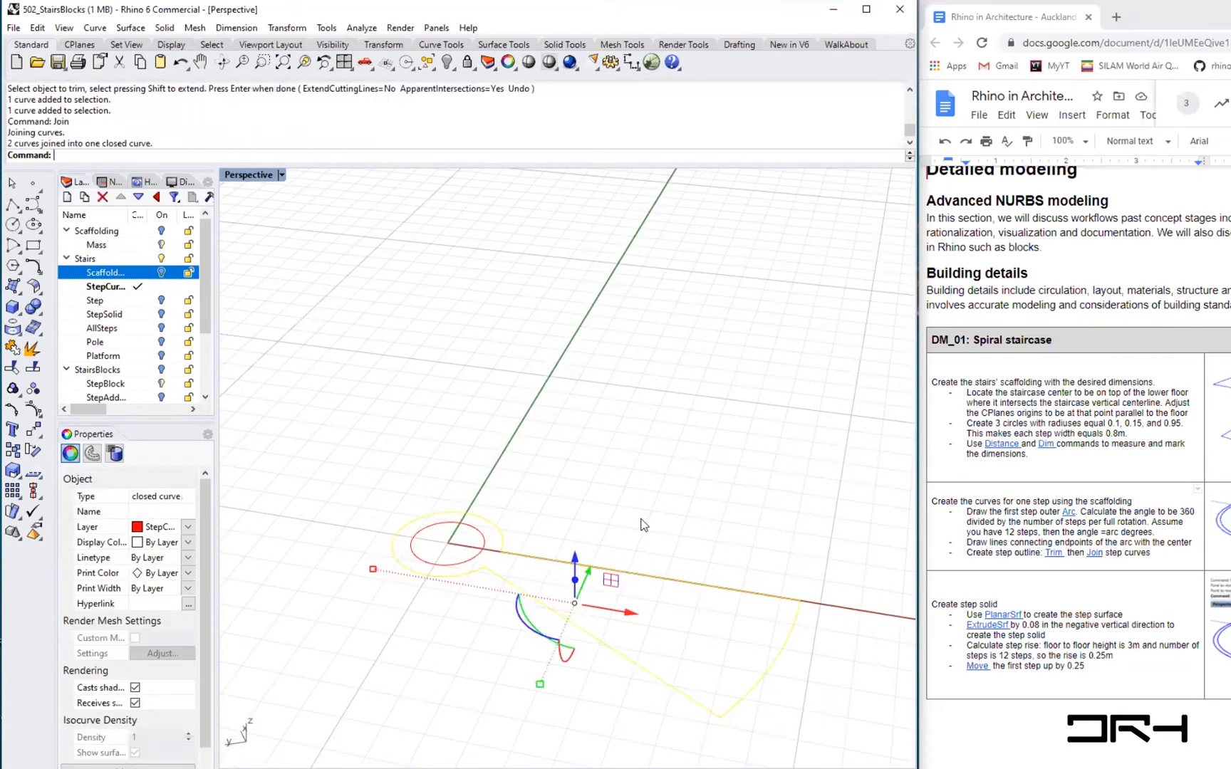
- Create a planar surface from the closed step outline curves with PlanarSrf
shift+click(444, 566)
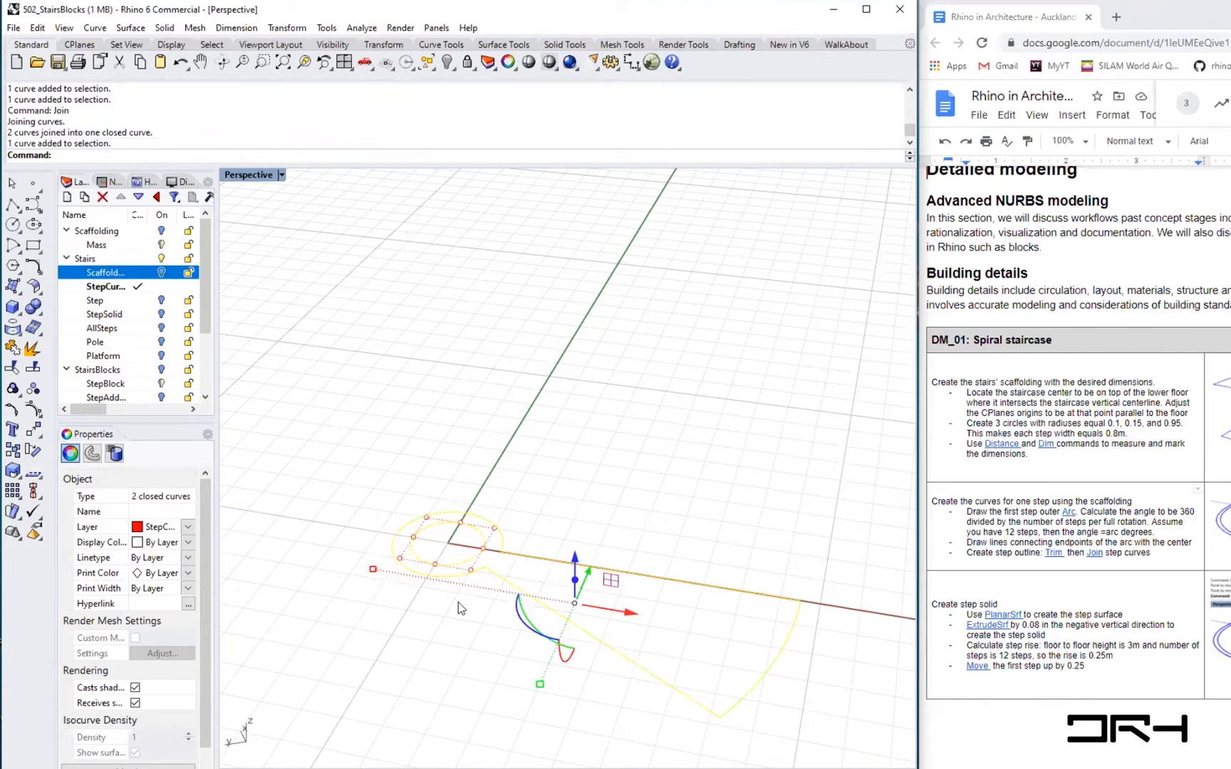
text(PlanarSrf)
key(Return)
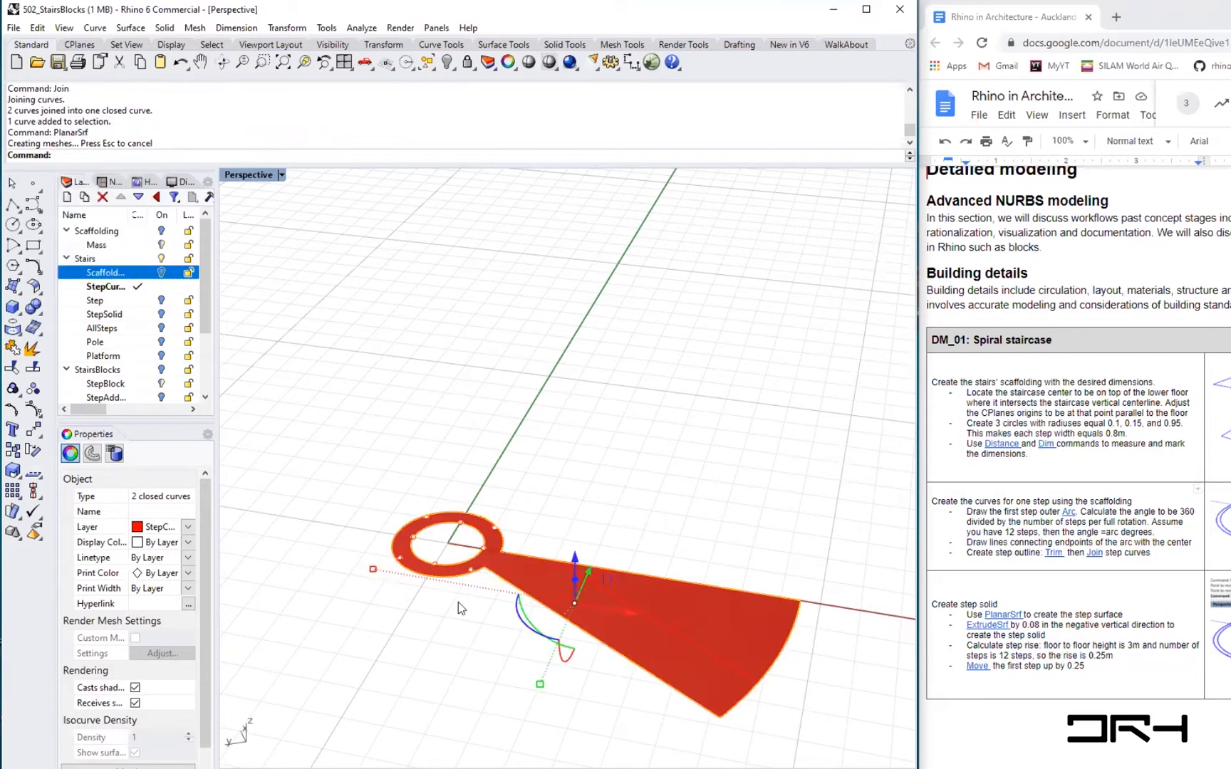
click(576, 475)
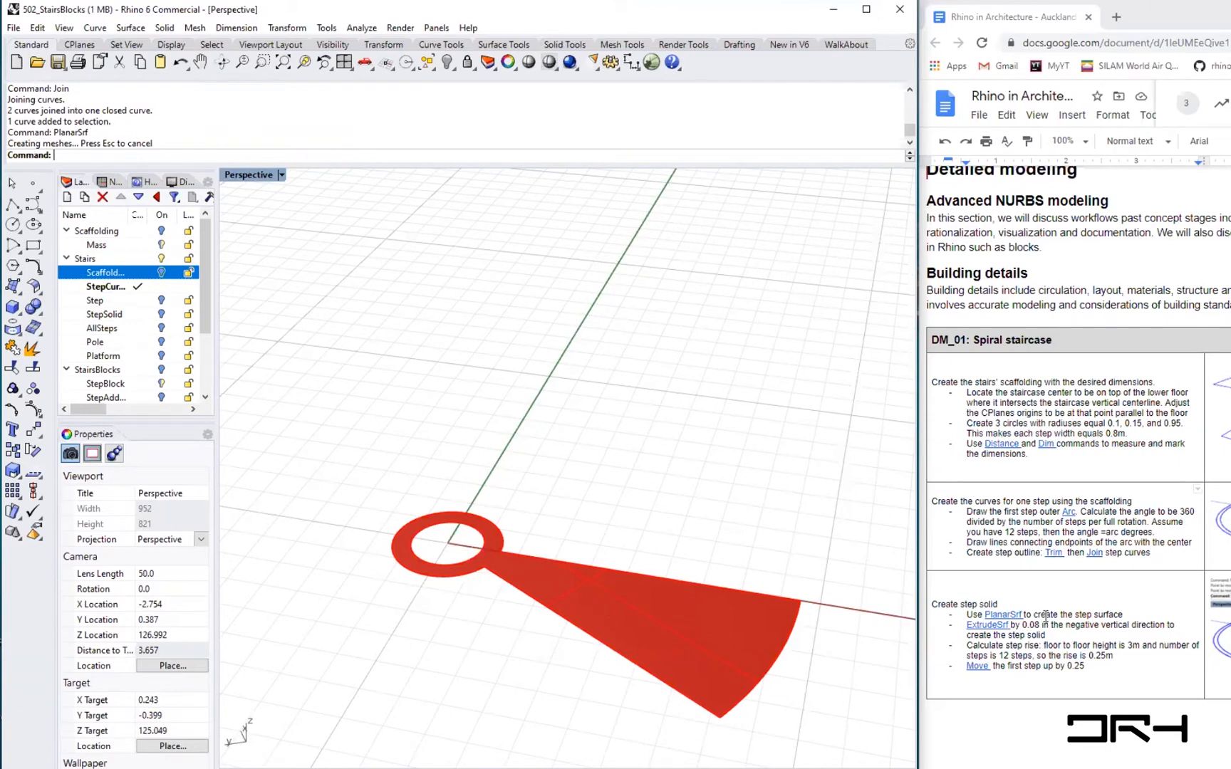
- Extrude the step surface 0.08 into a solid step with ExtrudeSrf
drag(1024, 615, 999, 604)
drag(1117, 606, 1113, 630)
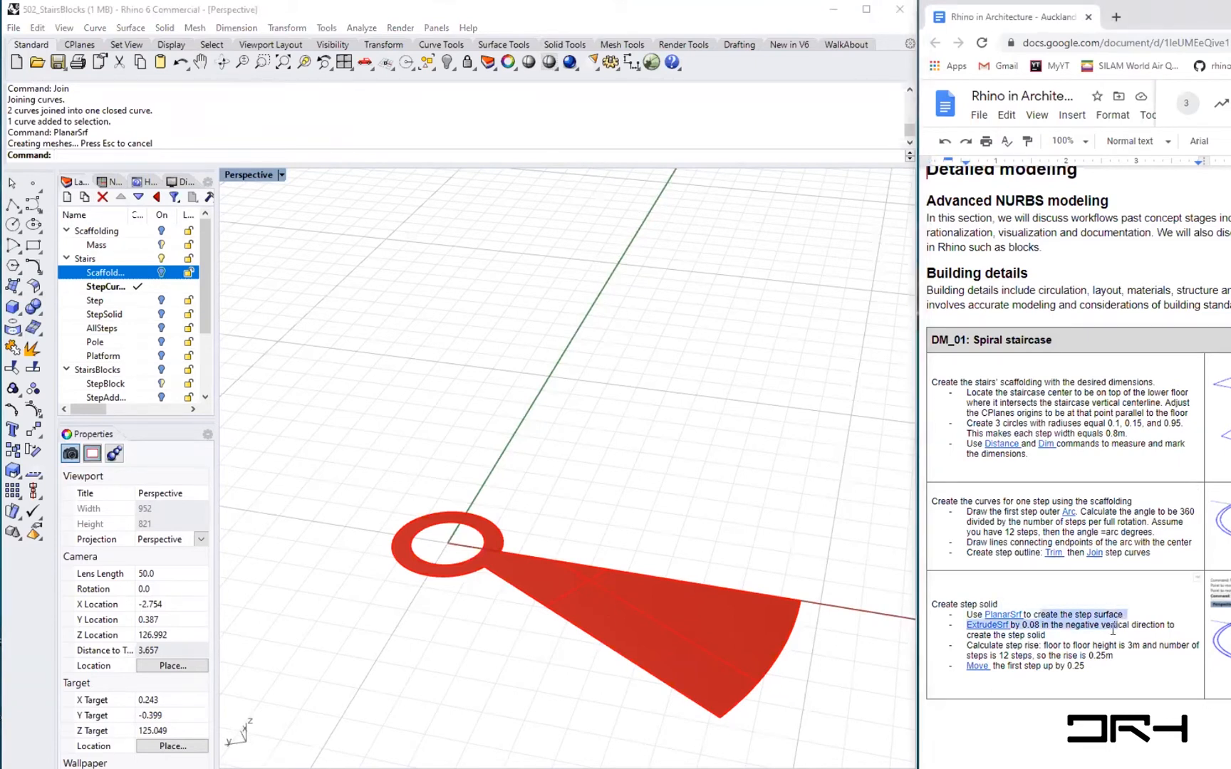
click(1112, 629)
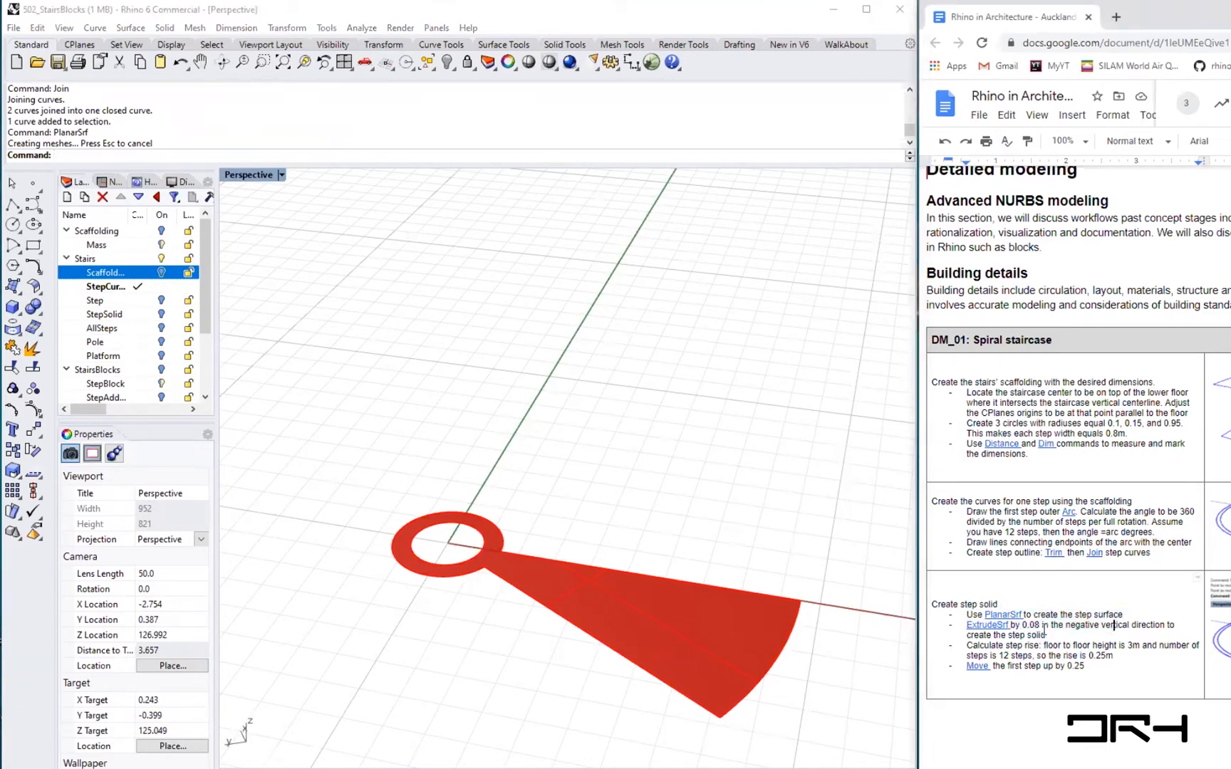
click(681, 635)
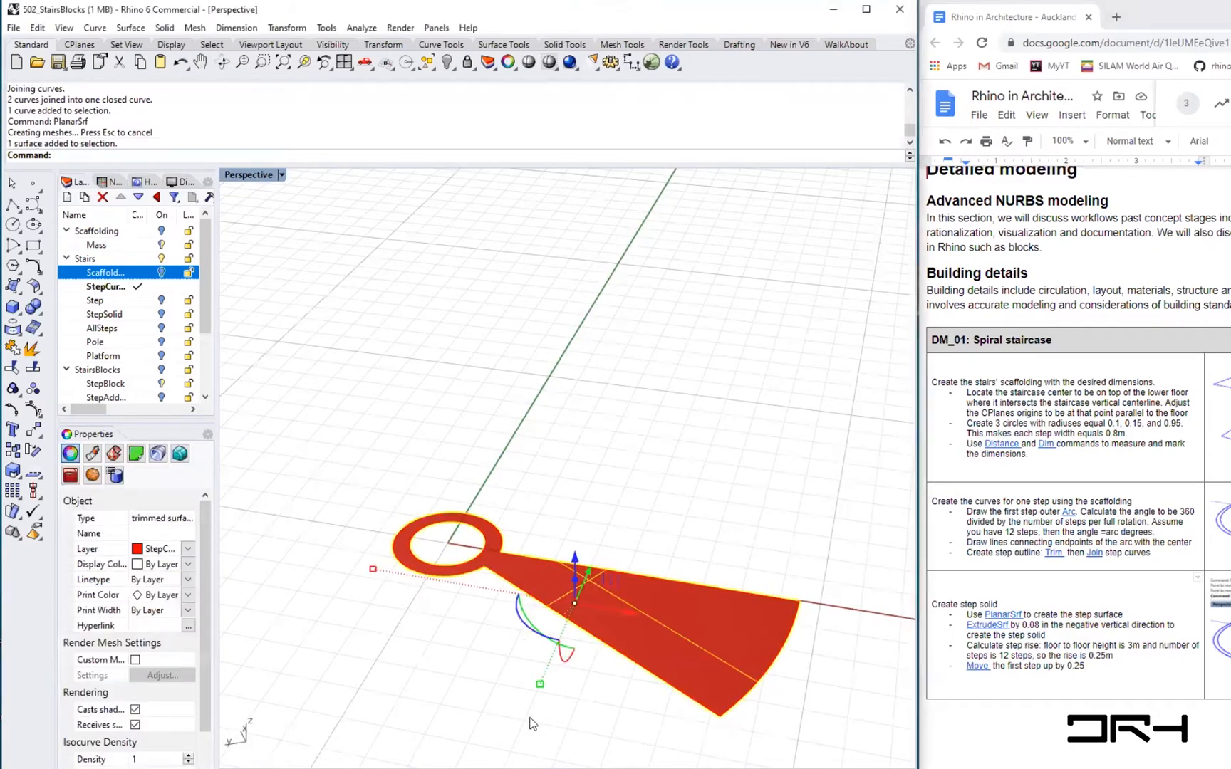
text(extr)
key(Return)
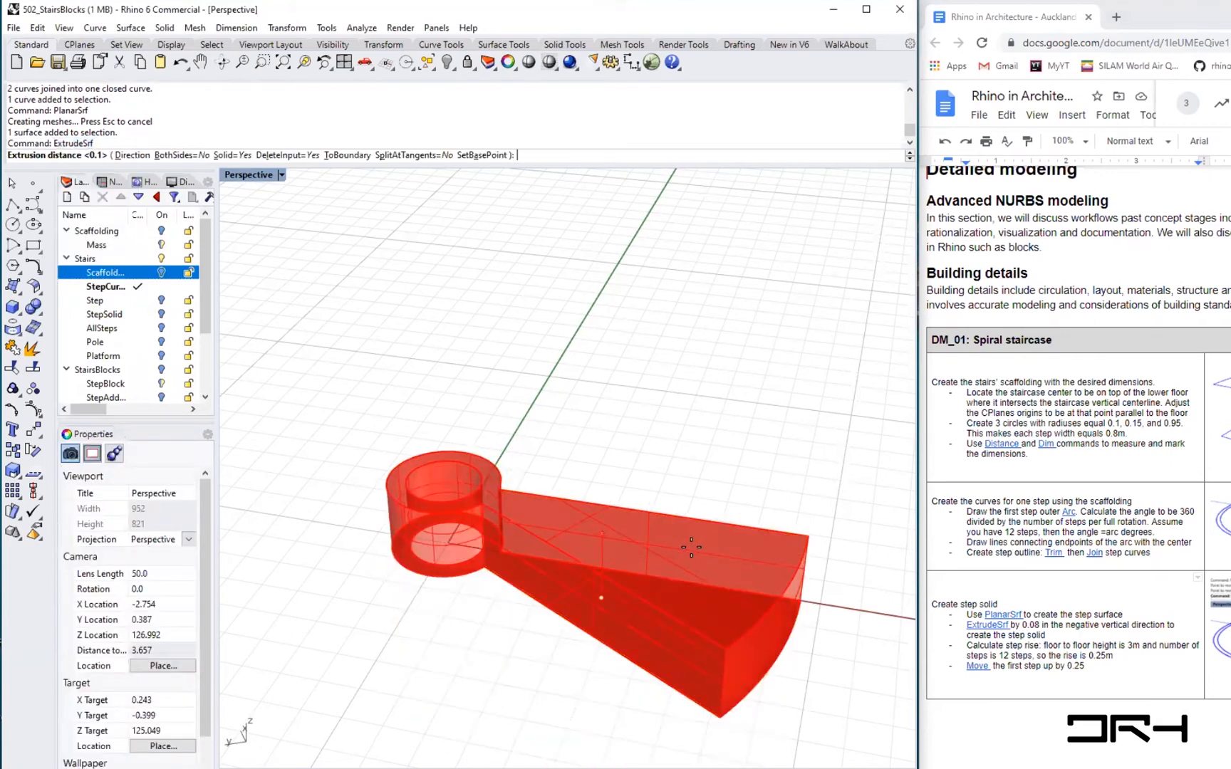
text(0.0)
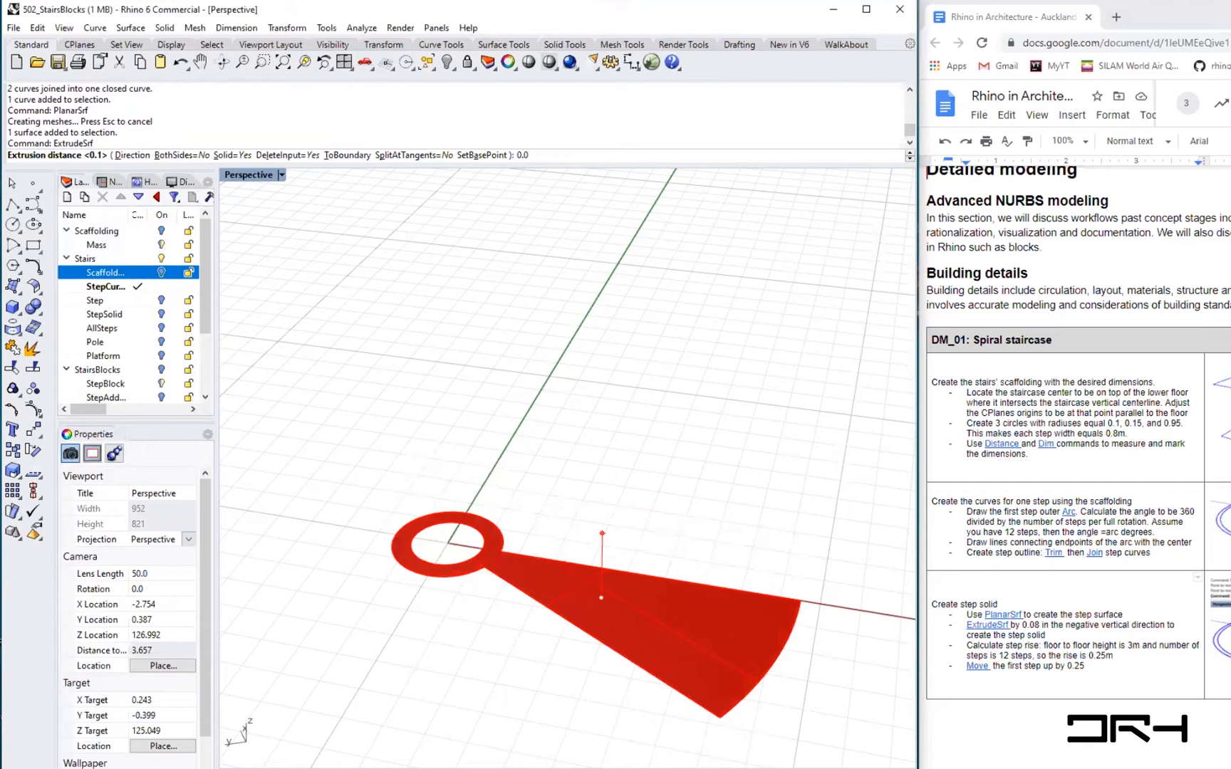
text(8)
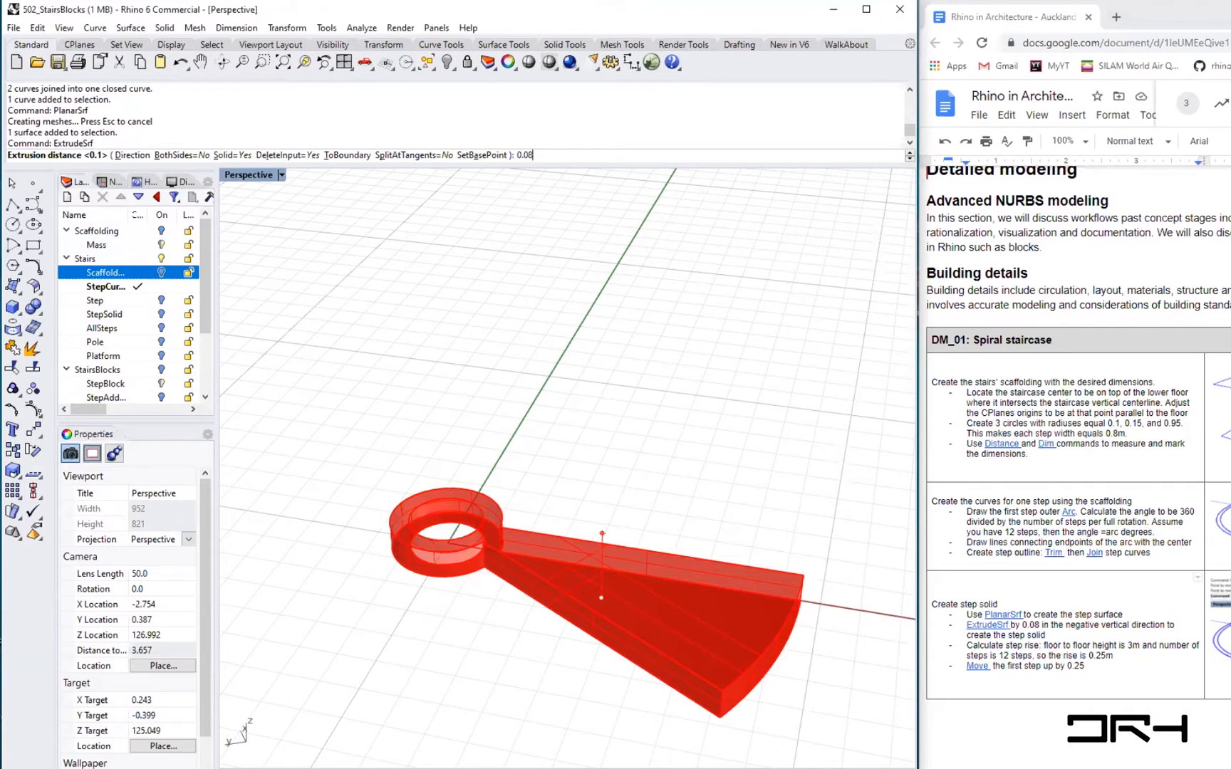
key(Return)
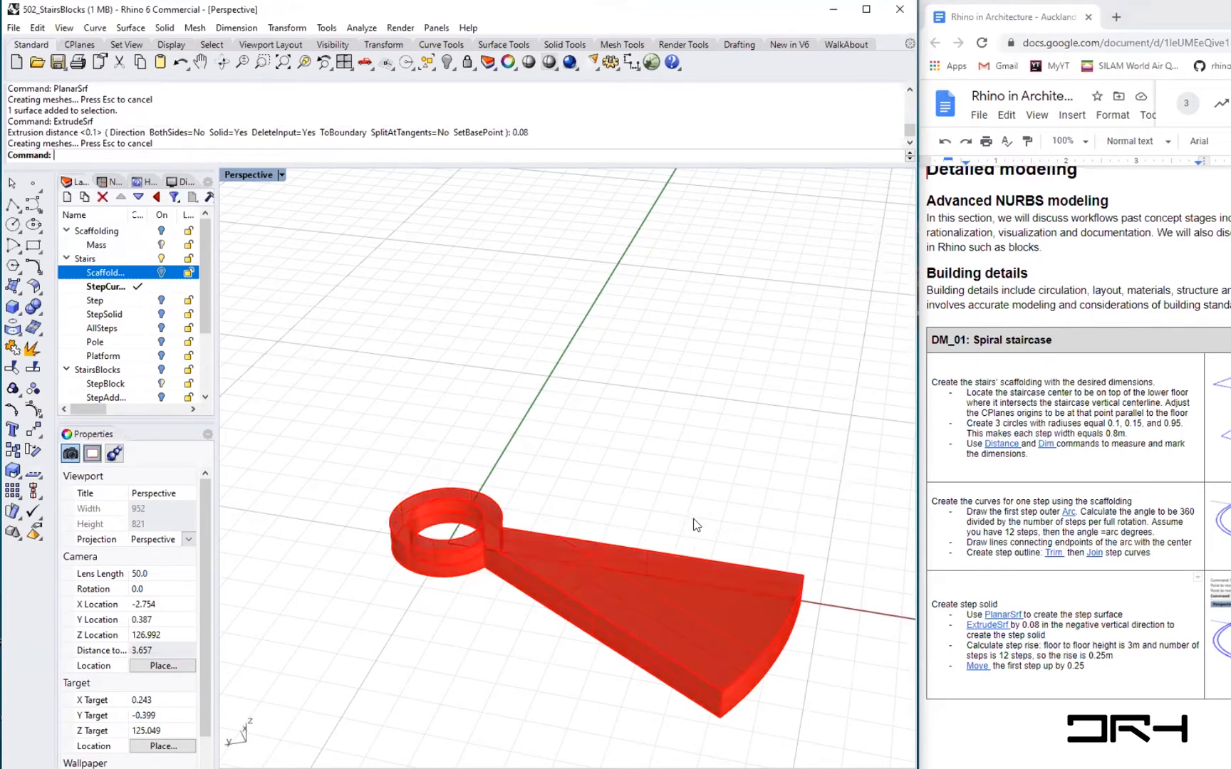
- Turn off surface isocurve display for the step solid
click(656, 595)
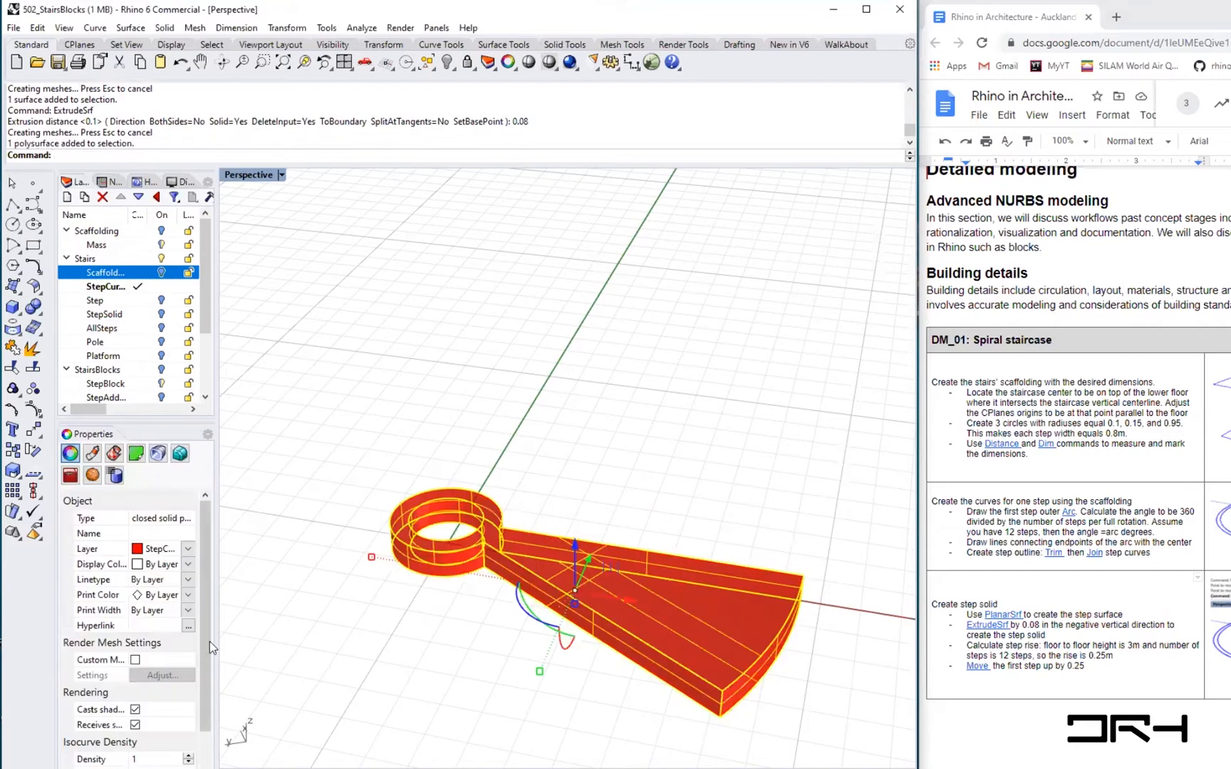
scroll(202, 670, down, 2)
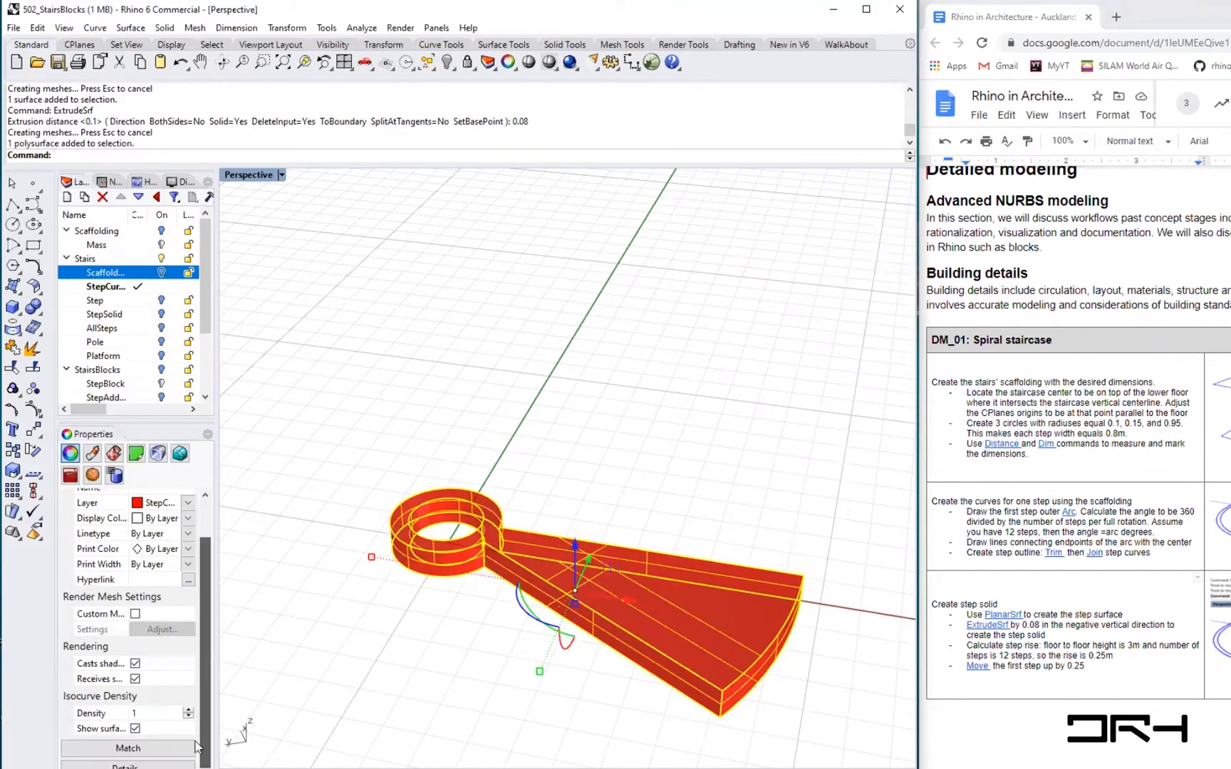
click(134, 729)
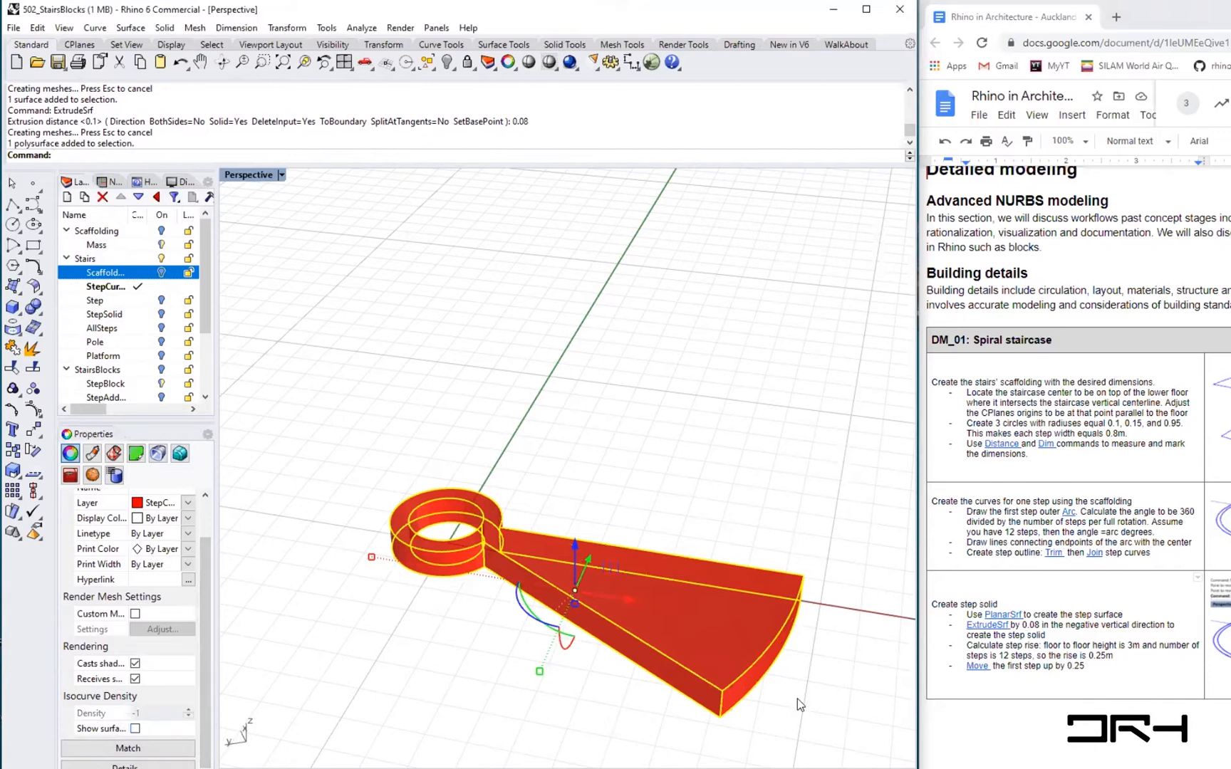
click(628, 677)
right_drag(628, 676, 731, 628)
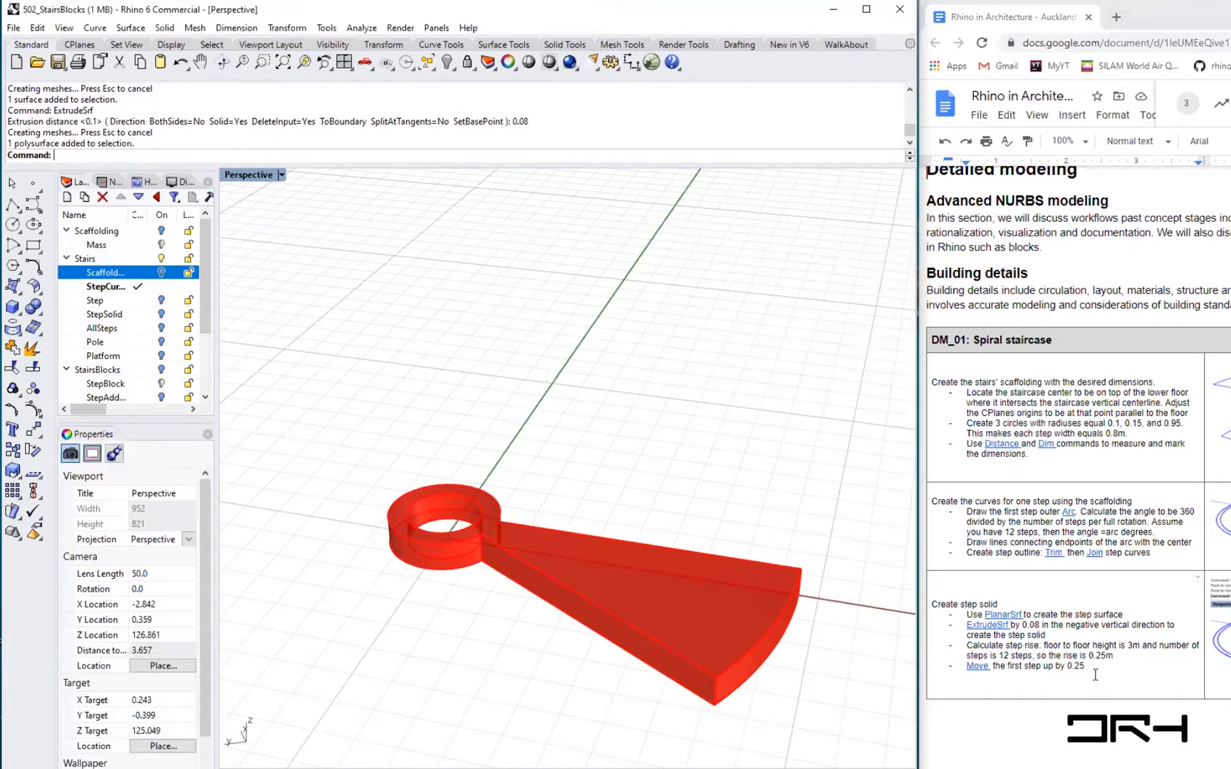
- Move the step solid down by its thickness, snapping from its top edge to the outline's end point
click(967, 646)
drag(968, 645, 1039, 641)
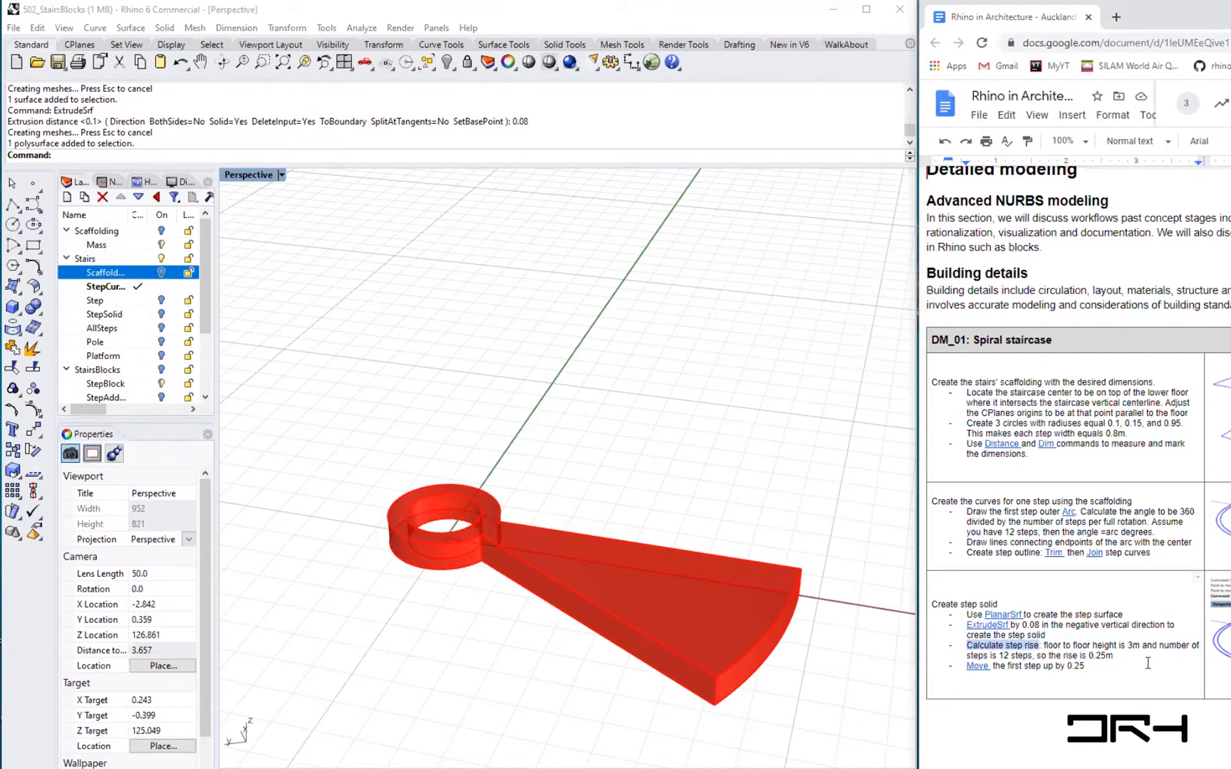
double_click(1002, 654)
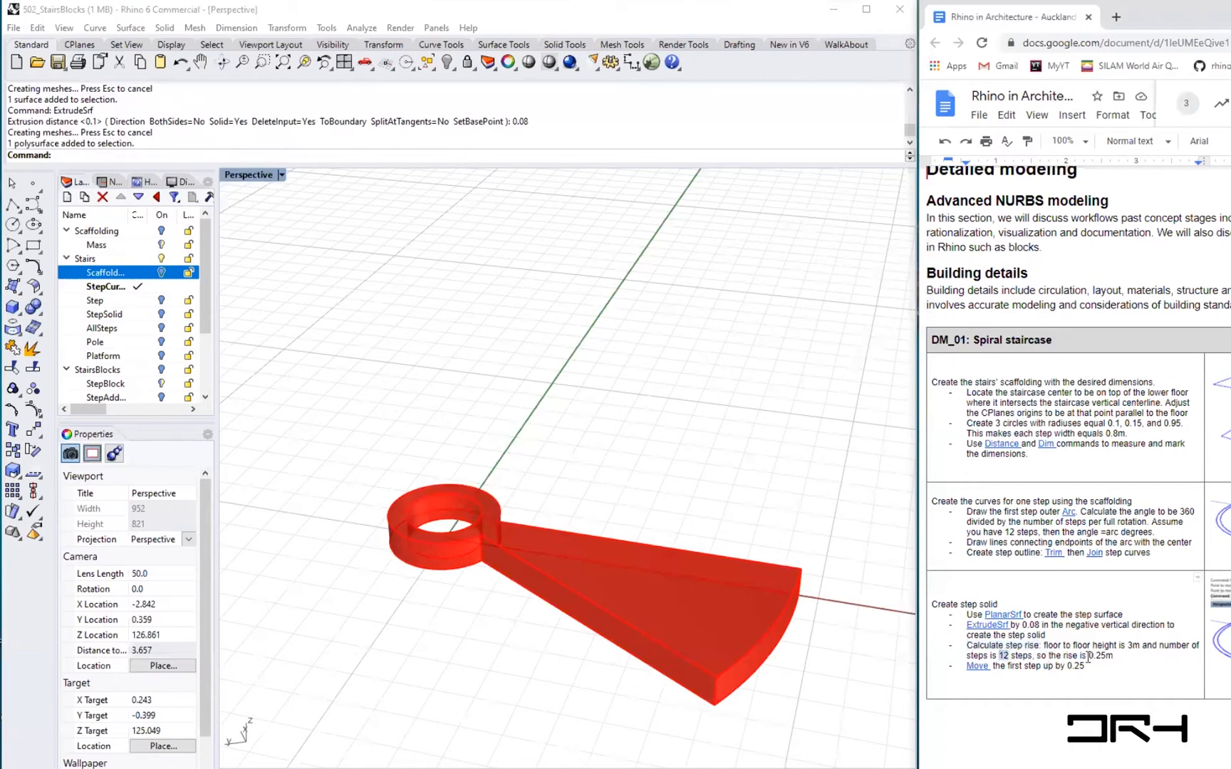
drag(1087, 655, 1113, 655)
click(647, 584)
mouse_move(552, 634)
right_down()
mouse_move(539, 671)
mouse_move(564, 641)
mouse_move(540, 642)
right_up()
text(move)
key(Return)
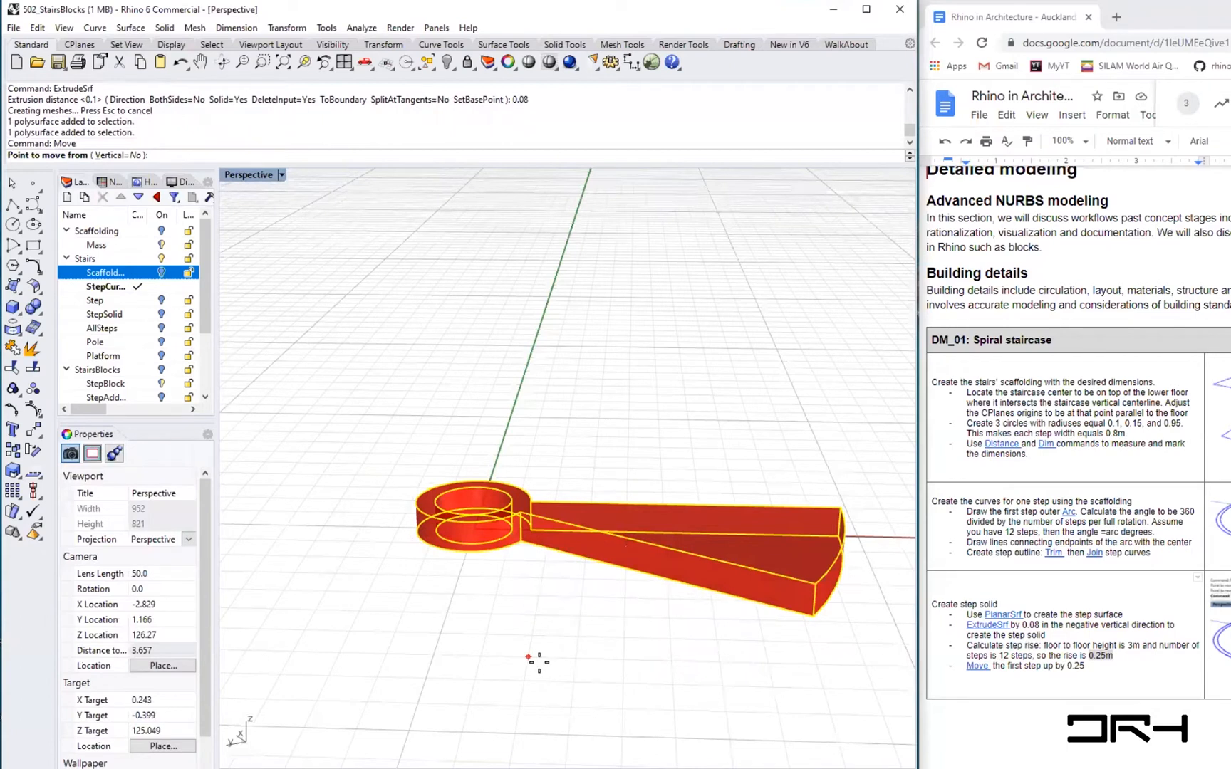
click(514, 509)
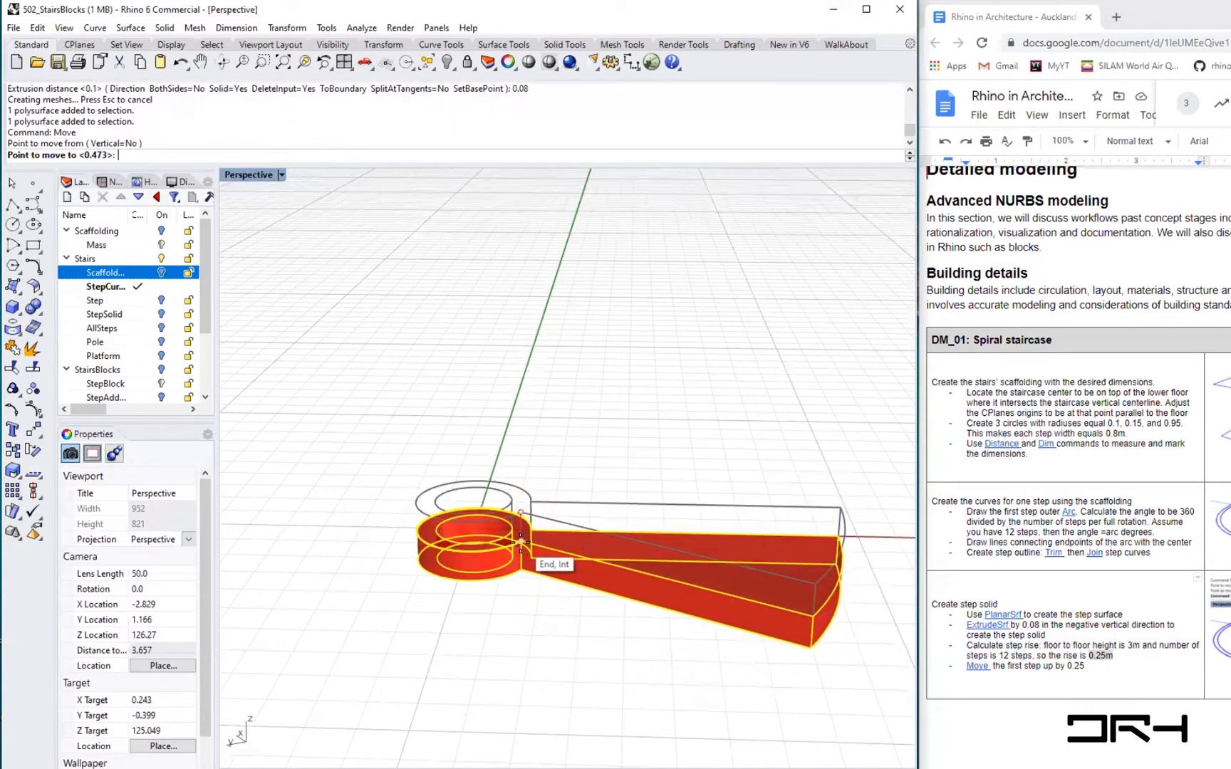
click(521, 543)
- Move the step solid vertically up 0.25 with the Vertical option on
right_drag(613, 652, 490, 679)
text(move)
key(Return)
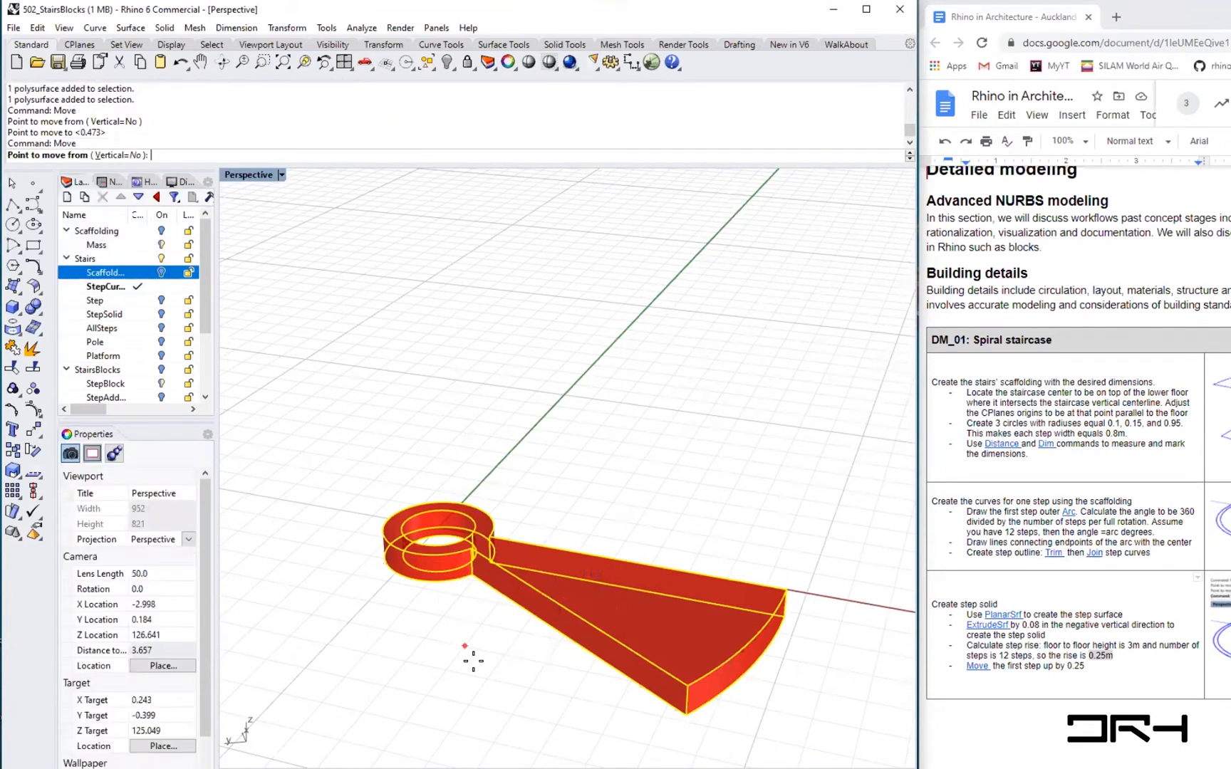
click(114, 155)
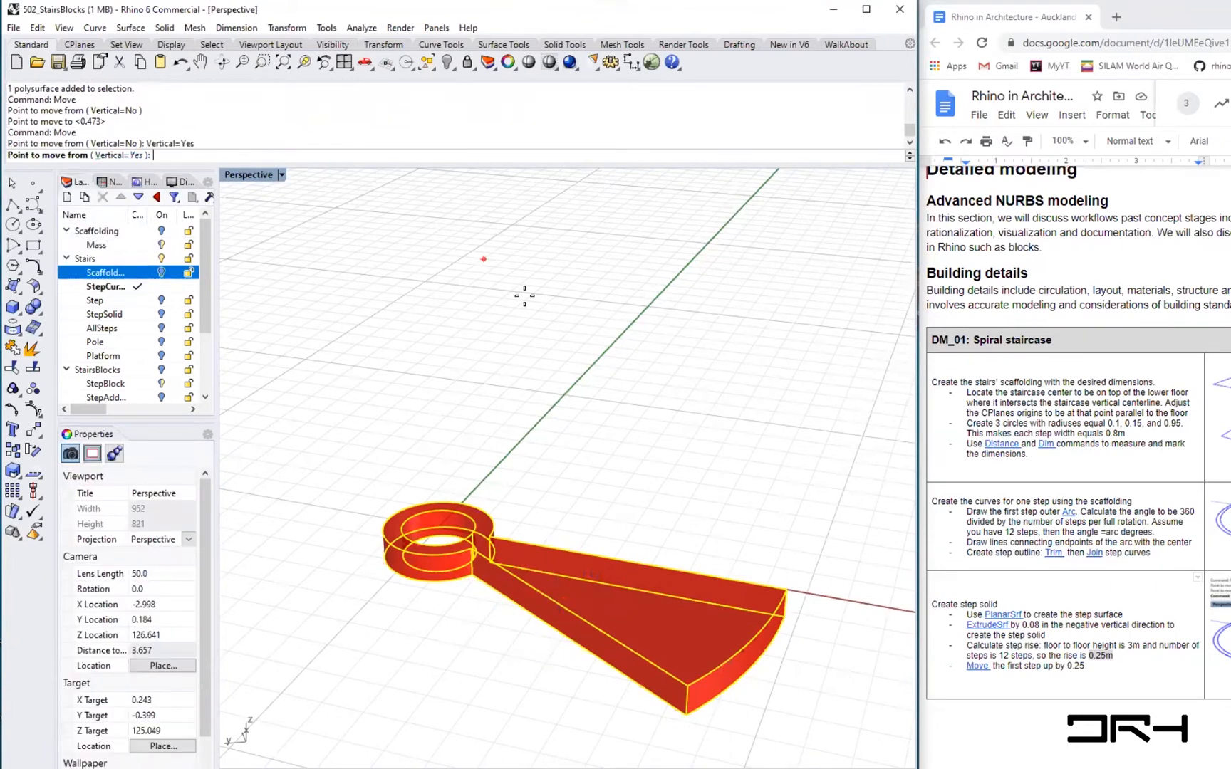
click(552, 446)
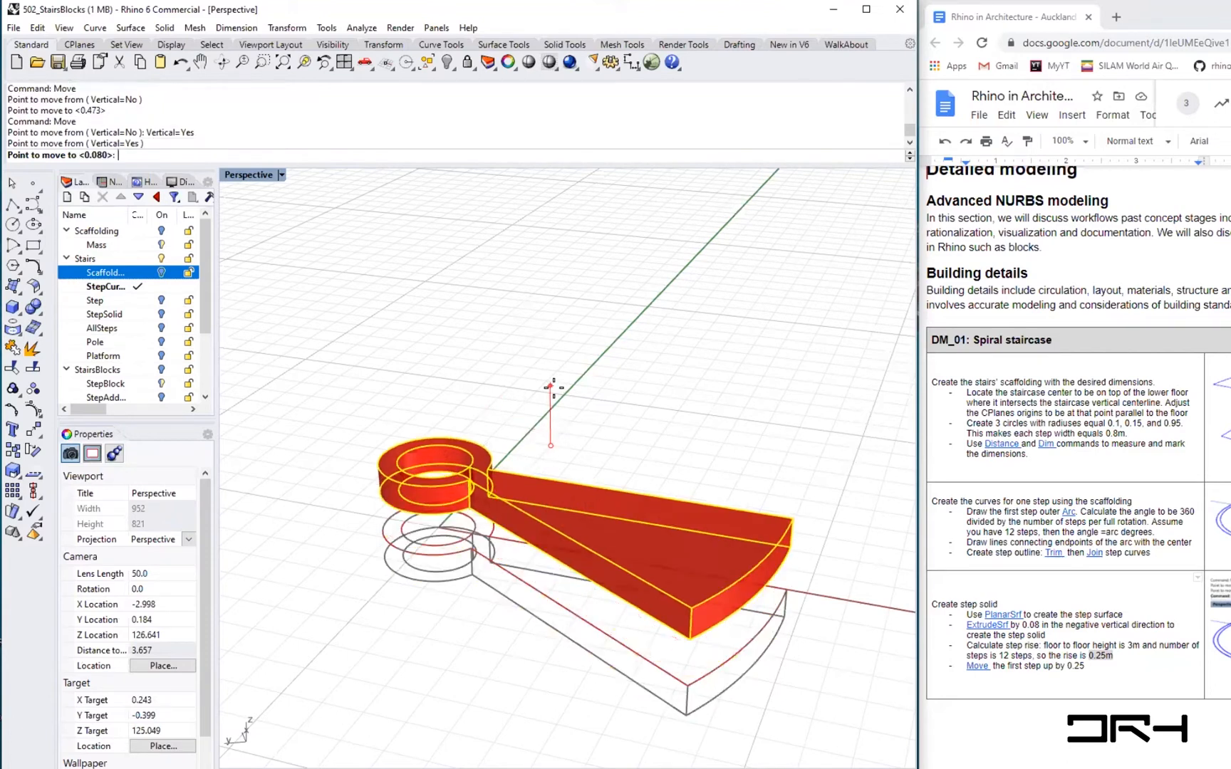
text(0.)
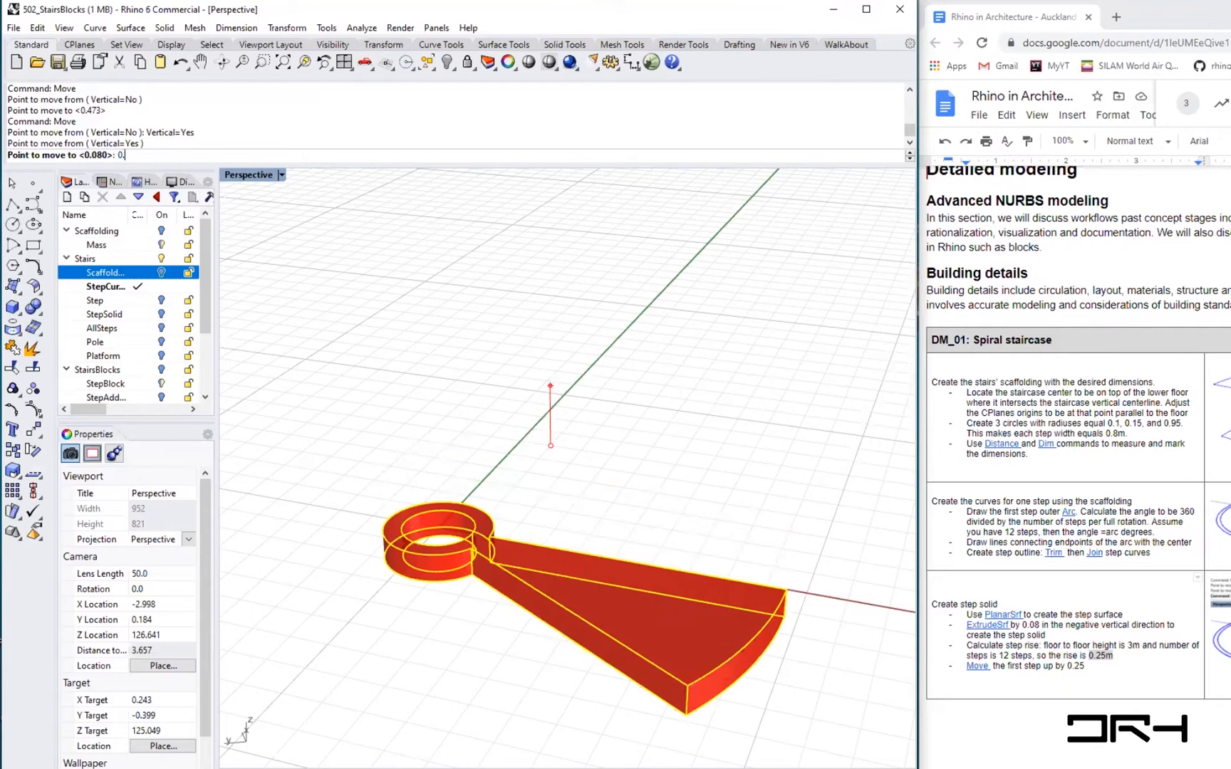
text(25)
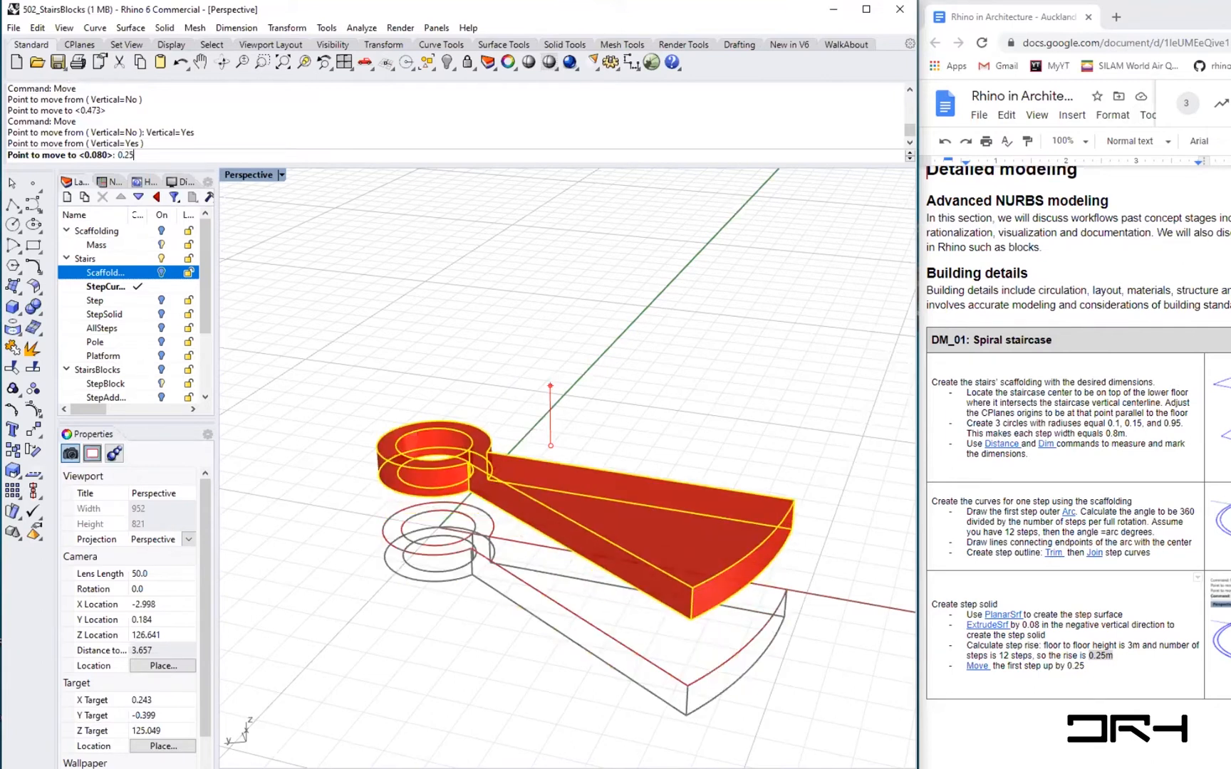
key(Return)
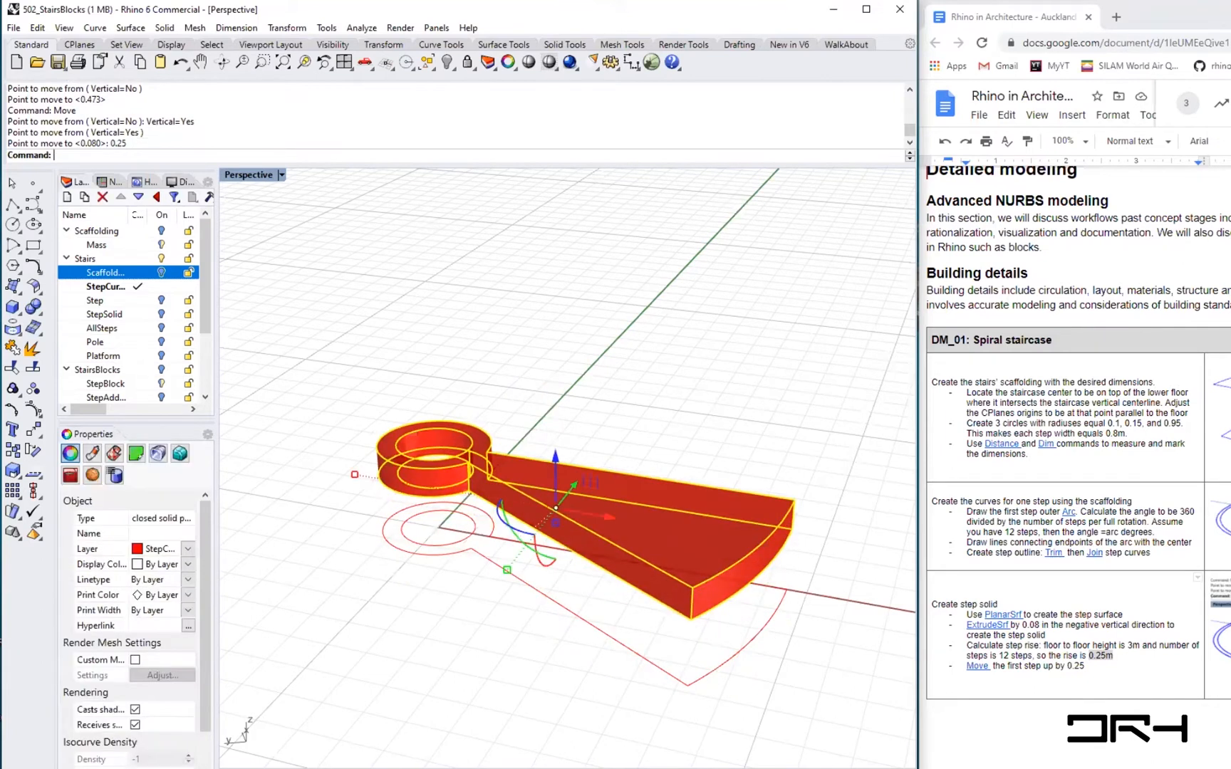
- Turn the Scaffolding layer back on
click(510, 673)
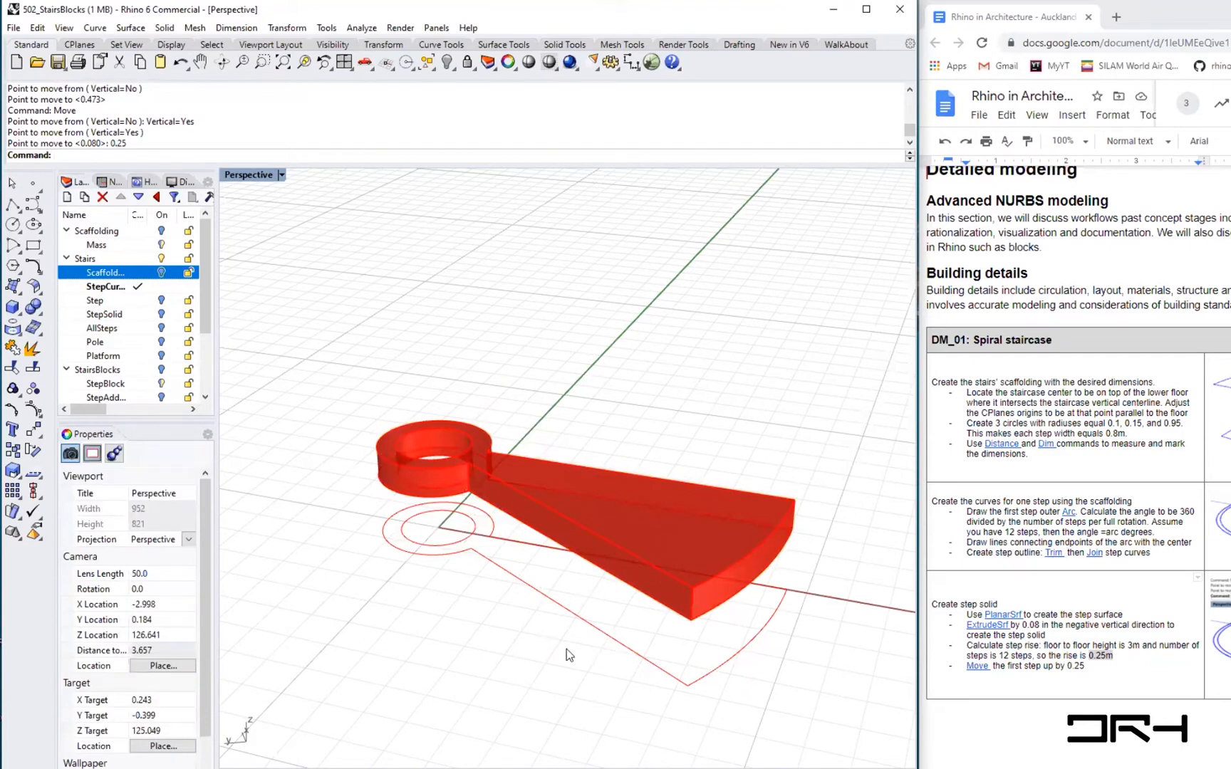
right_drag(567, 649, 501, 632)
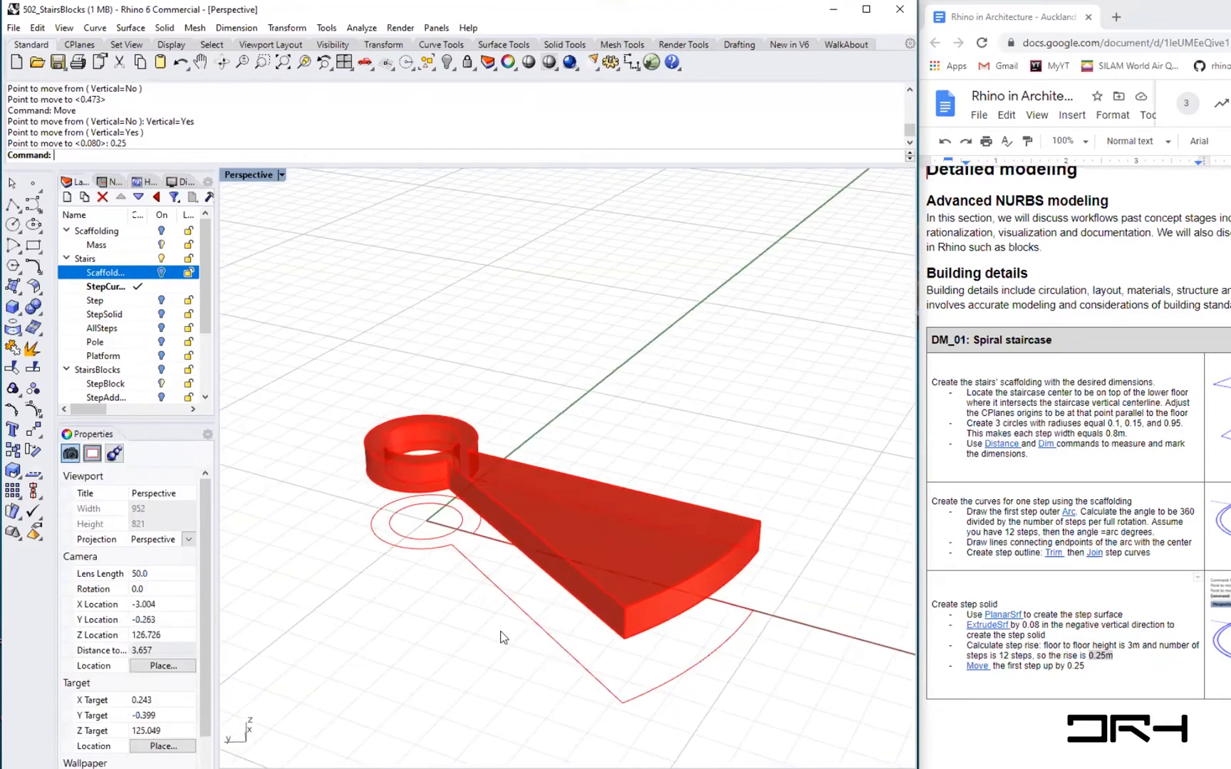
scroll(519, 621, down, 3)
right_drag(574, 592, 527, 627)
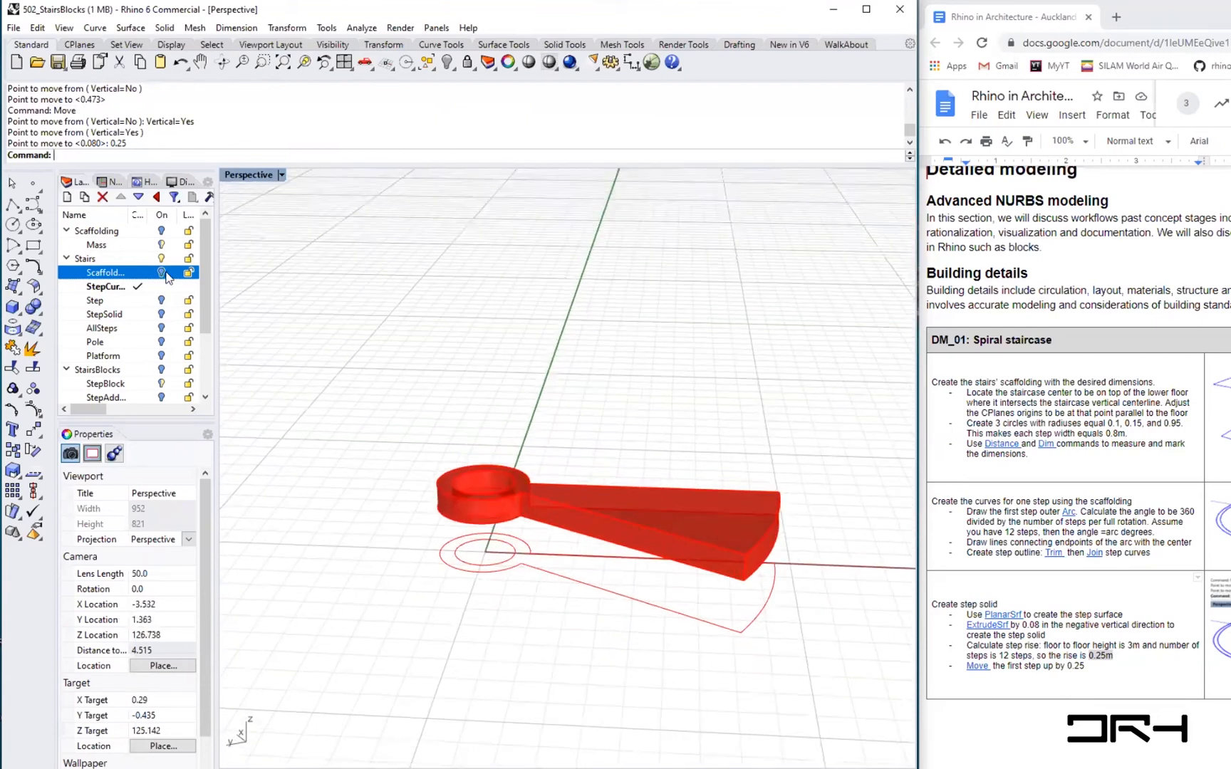
click(161, 272)
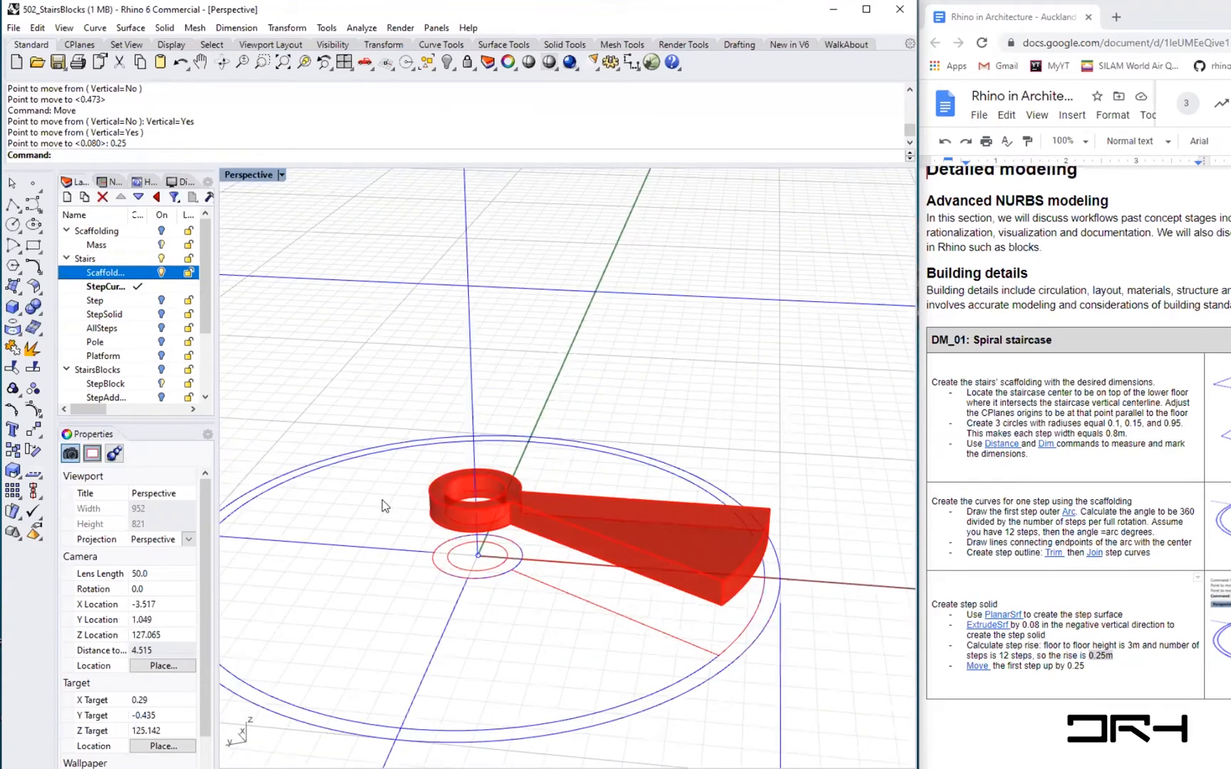
- Rotate the step solid about the stair centre, using the outer end of the outline's radial line as first reference
scroll(385, 506, down, 20)
scroll(566, 542, up, 10)
right_drag(555, 545, 602, 573)
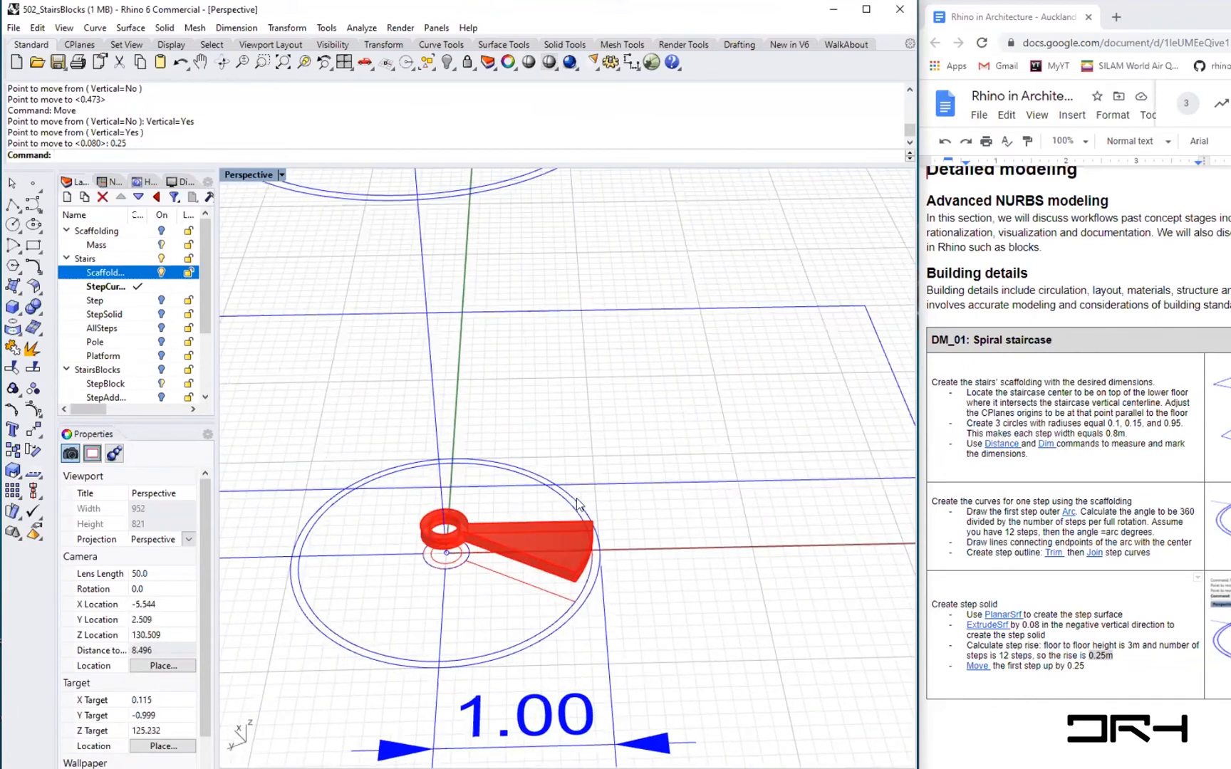
scroll(577, 502, up, 3)
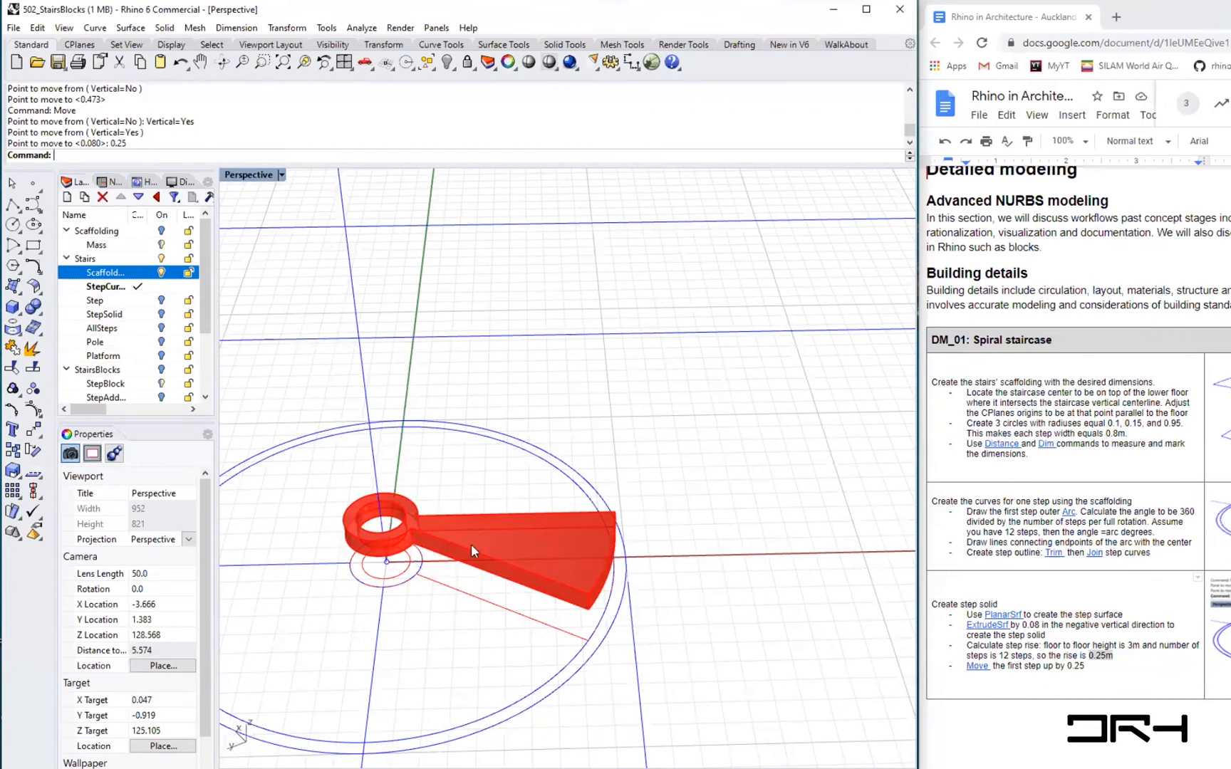
click(503, 530)
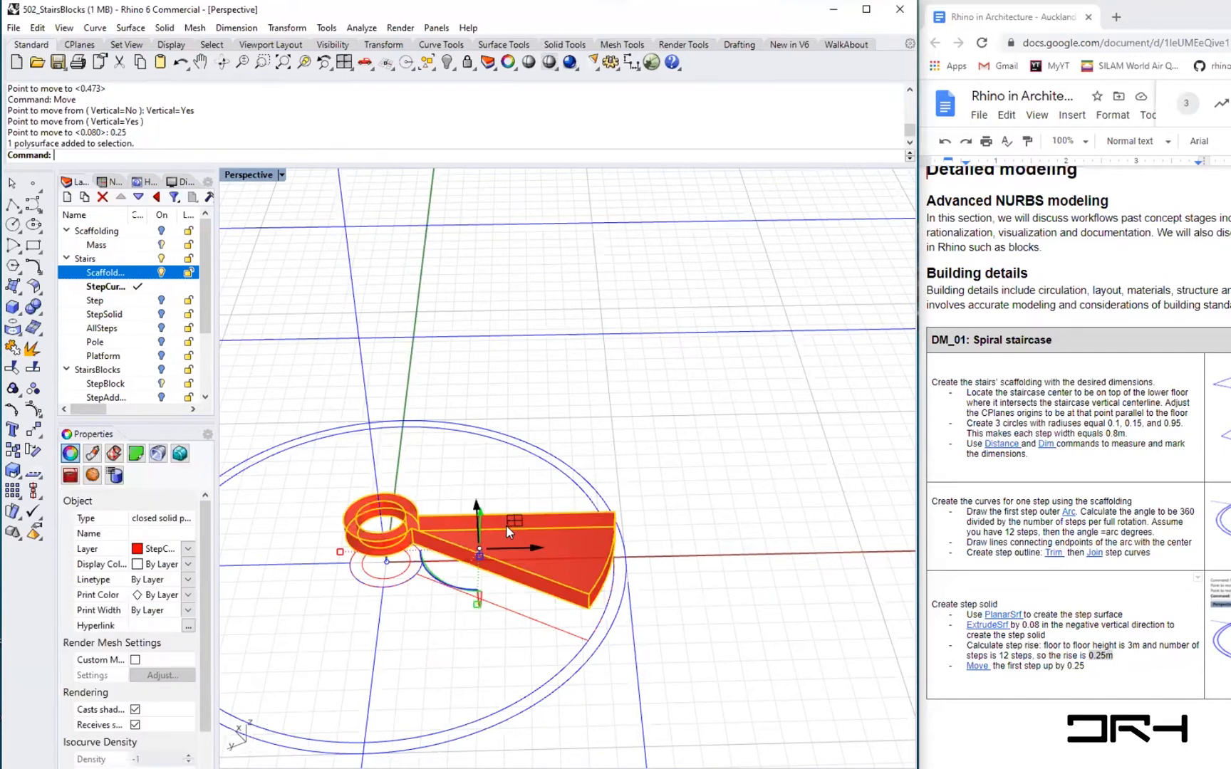
text(Rotate)
key(Return)
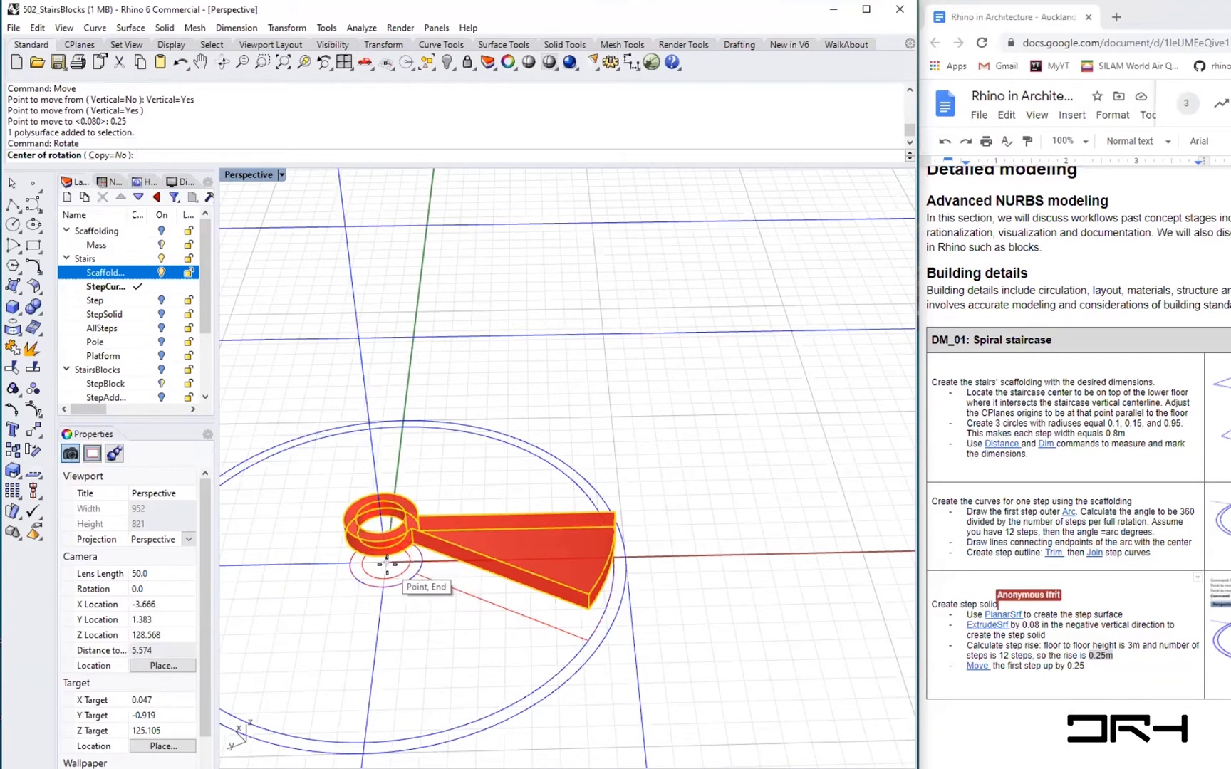
click(387, 565)
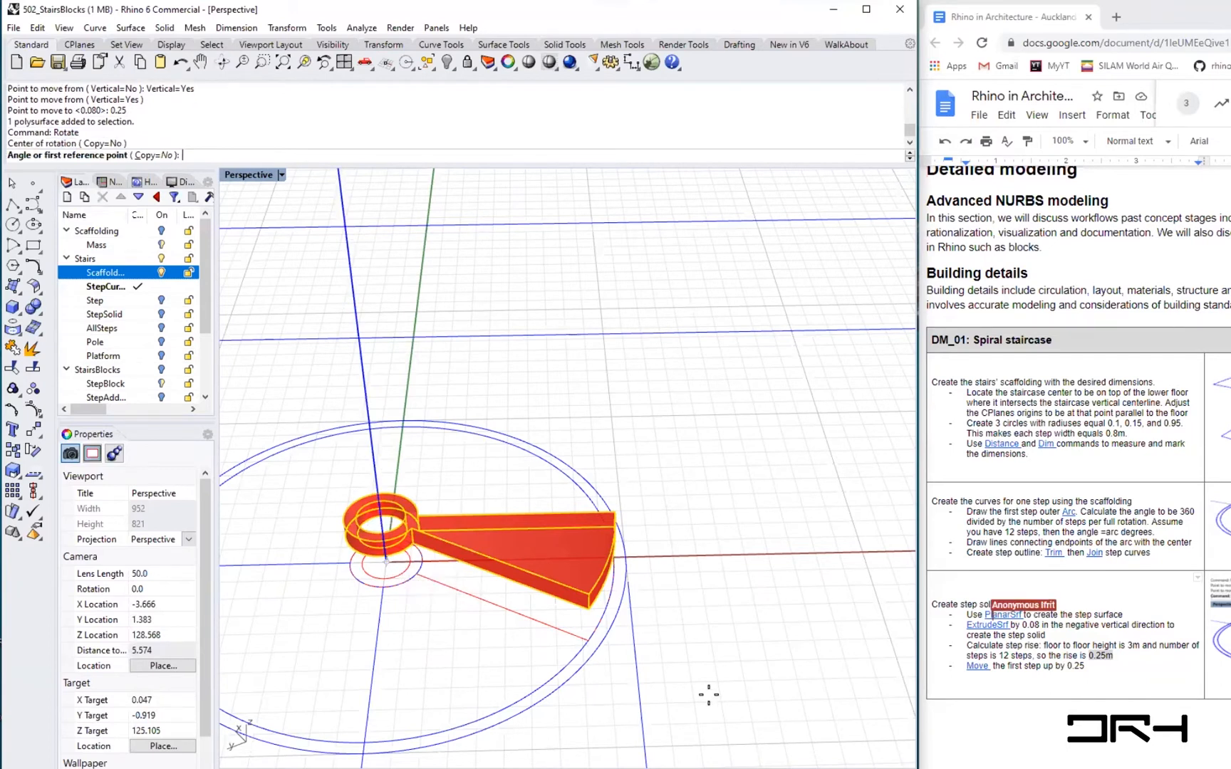
click(588, 640)
click(628, 559)
right_drag(686, 628, 611, 600)
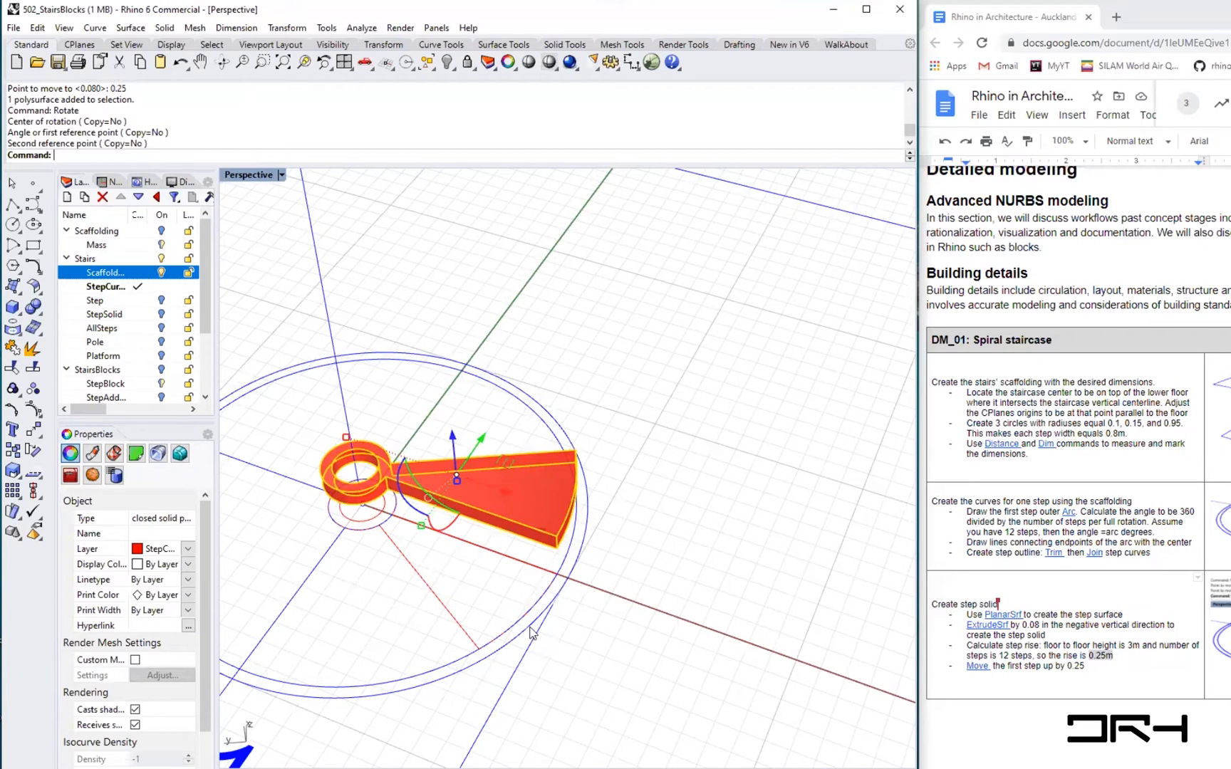
key(Escape)
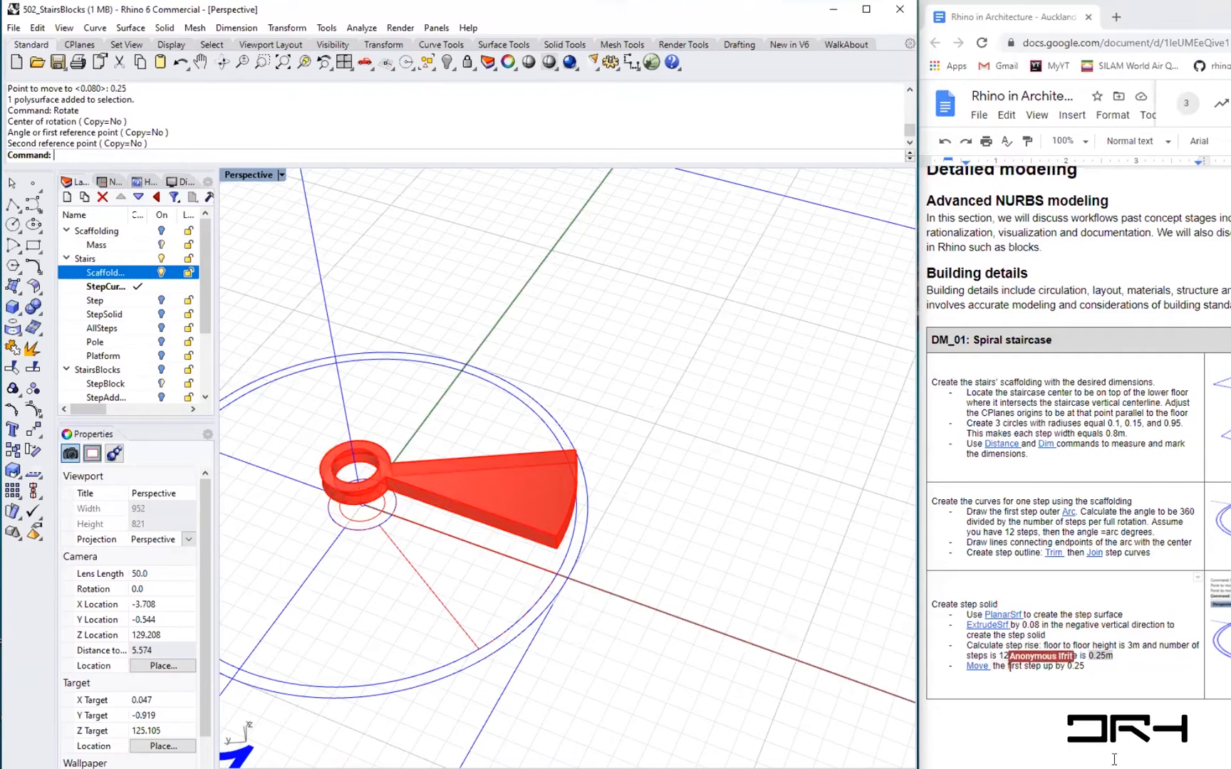
- Read the tutorial document's instructions for creating all the steps with ArrayPolar
click(1114, 668)
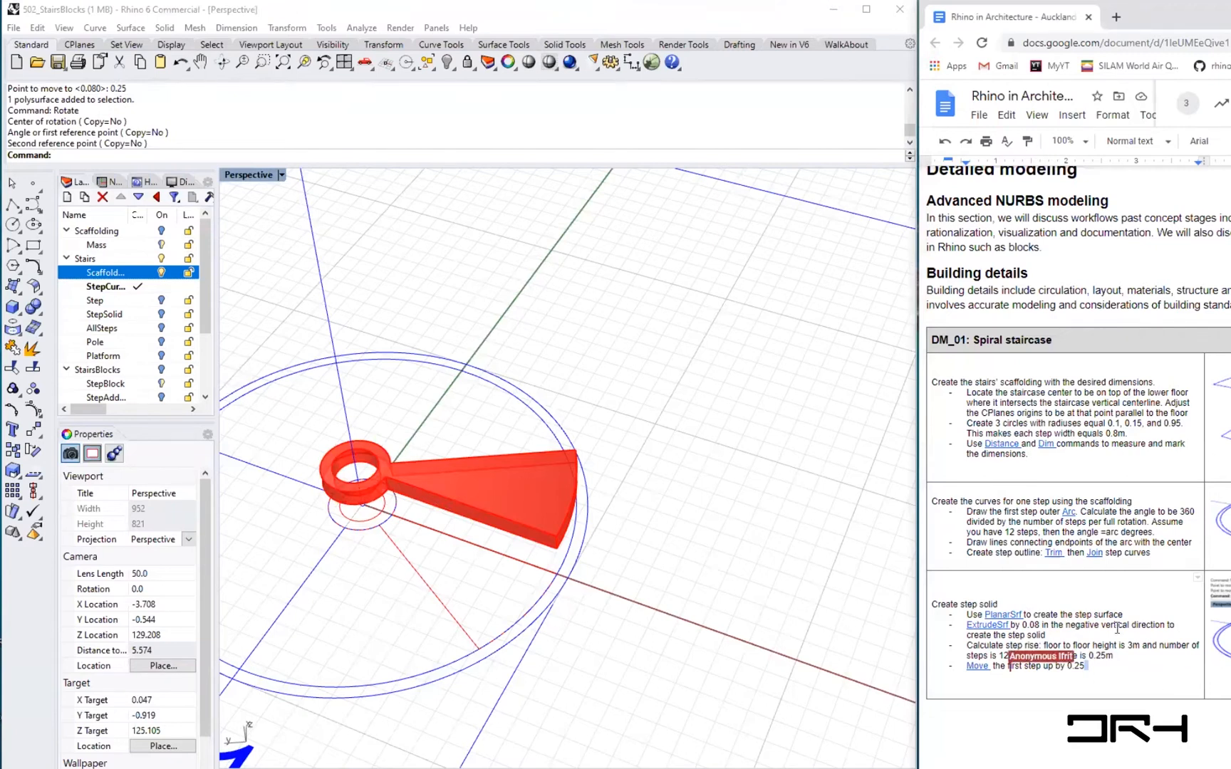
scroll(1116, 615, down, 6)
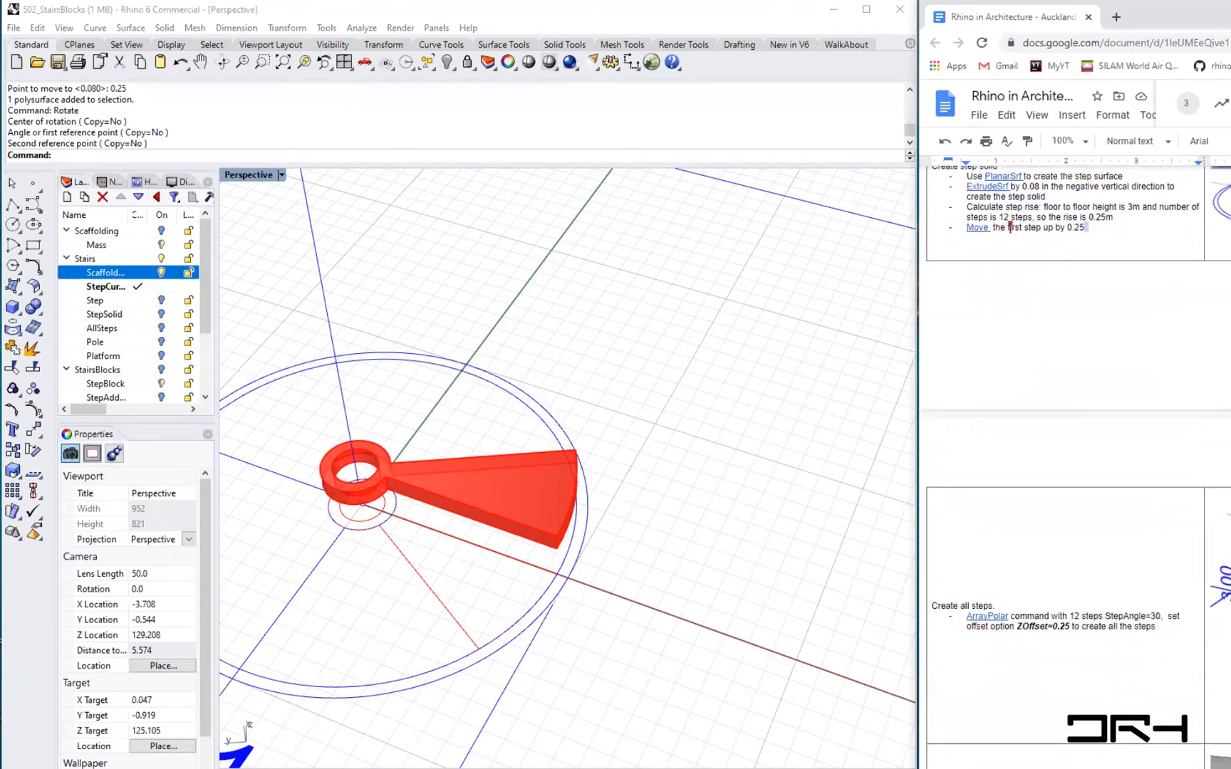
click(598, 668)
shift+right_drag(599, 667, 708, 681)
scroll(708, 682, down, 3)
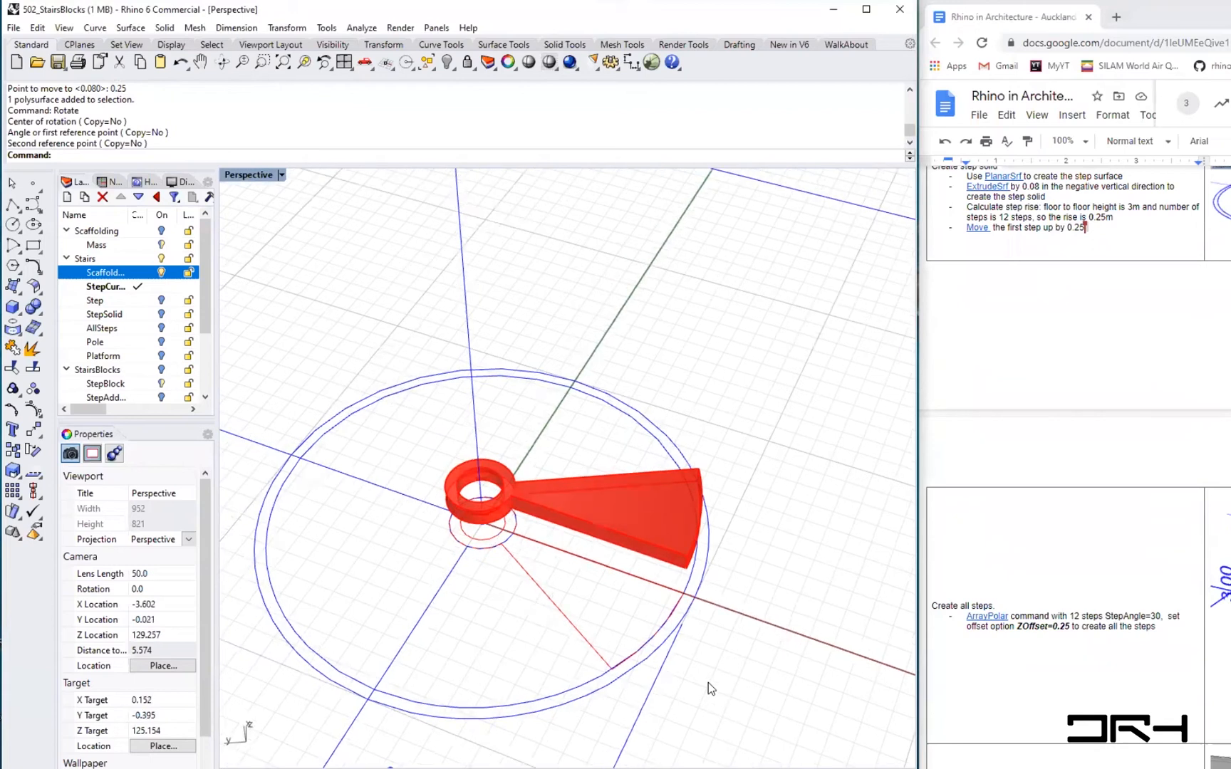
scroll(745, 674, down, 6)
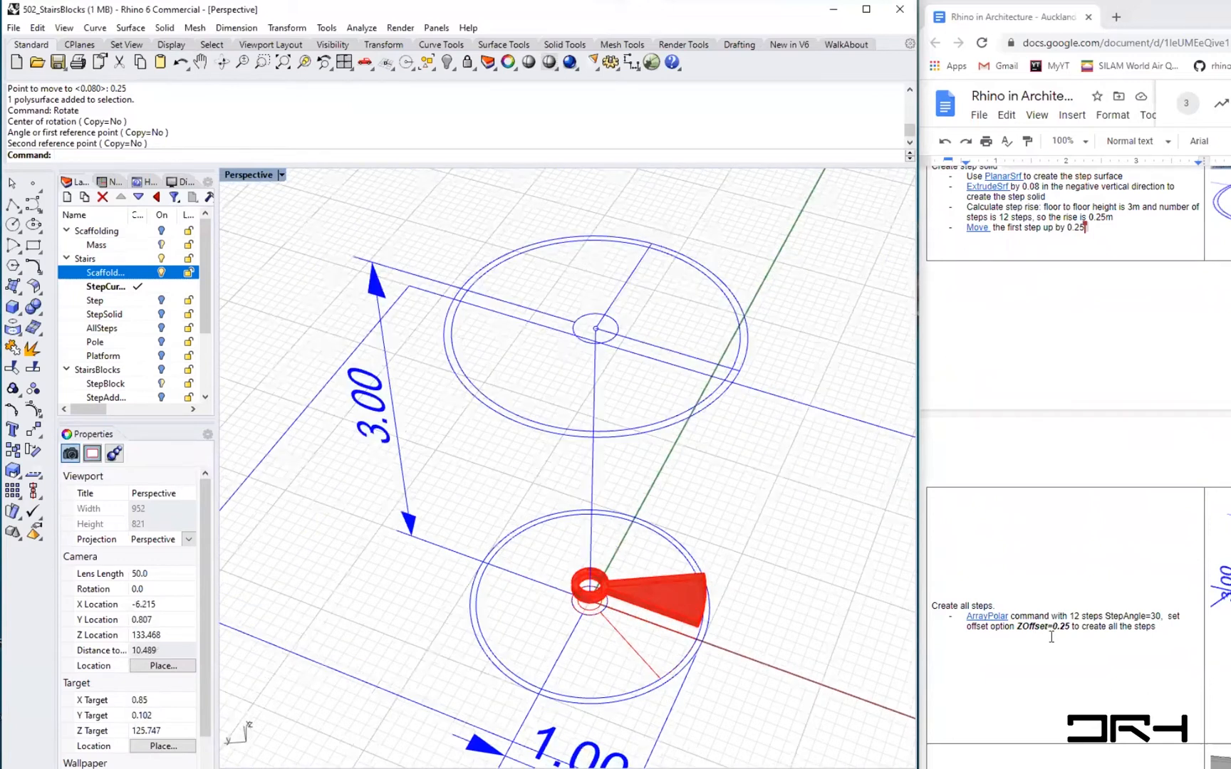
scroll(1044, 759, up, 2)
double_click(1042, 627)
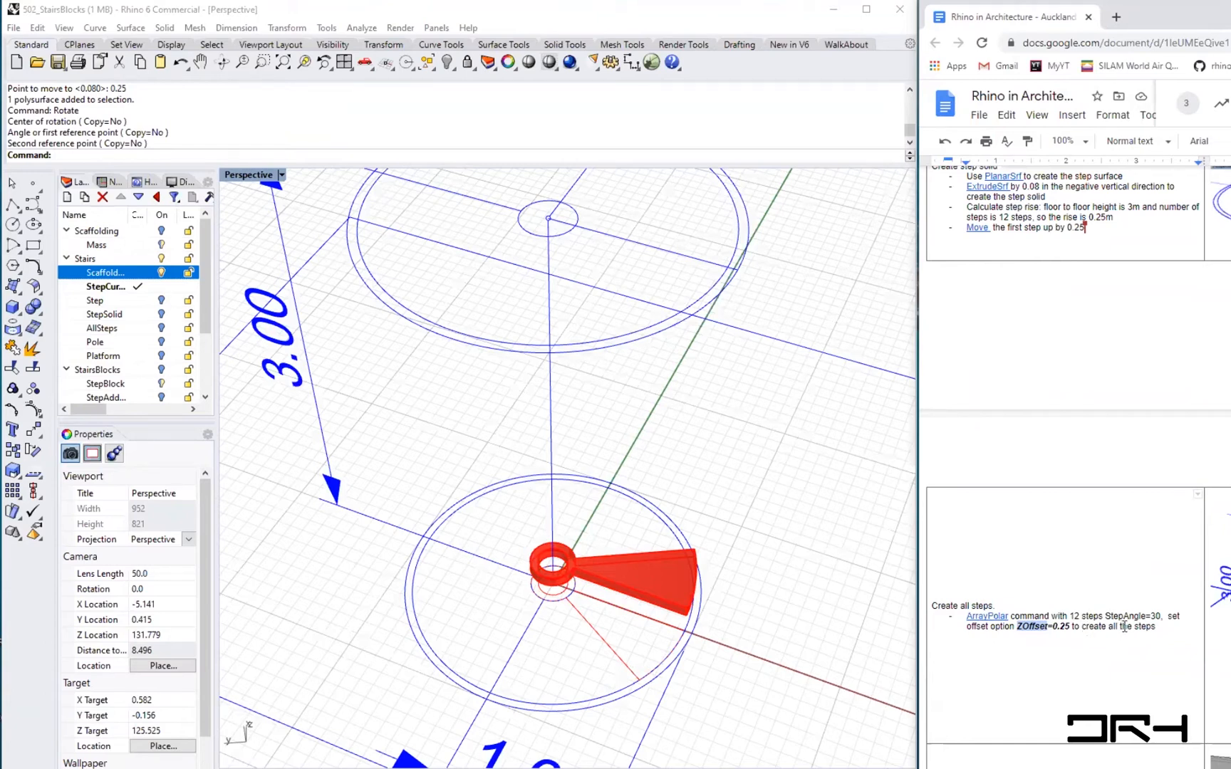
drag(1161, 616, 1144, 616)
drag(1018, 627, 1071, 626)
click(889, 630)
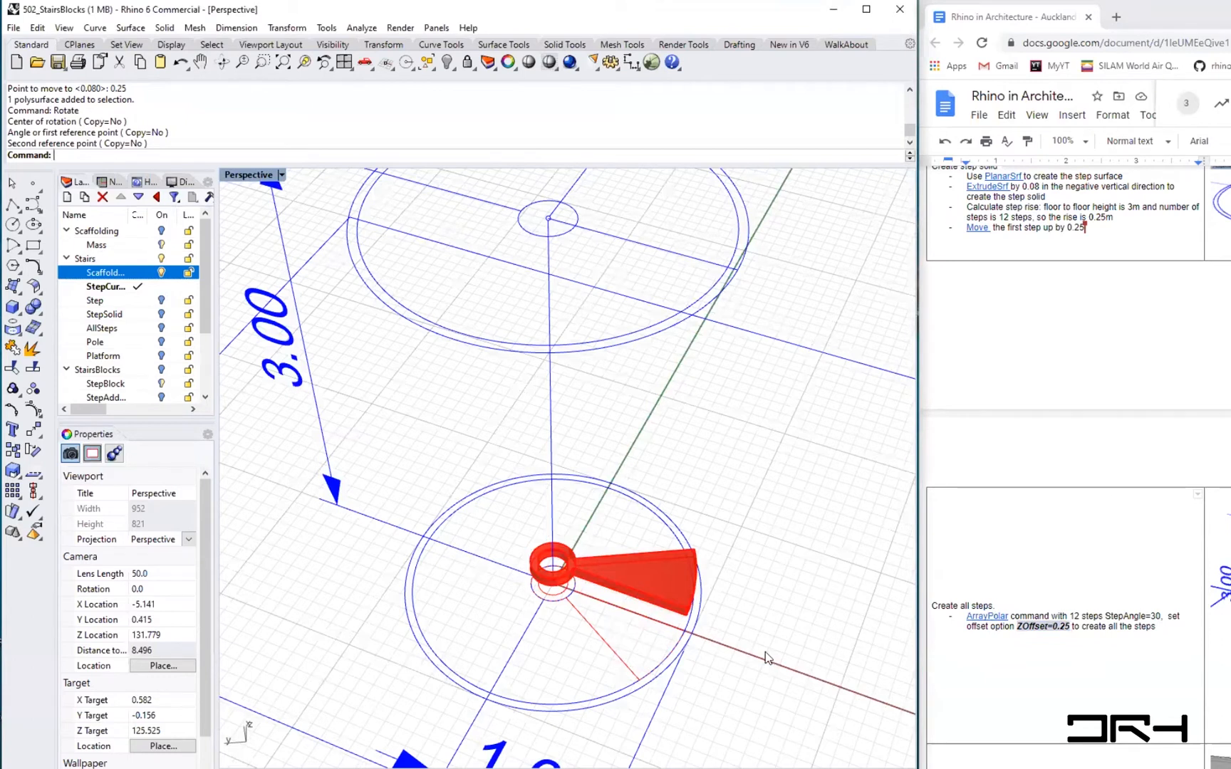
- Start ArrayPolar, select the step solid and set the array centre at 0
text(Array)
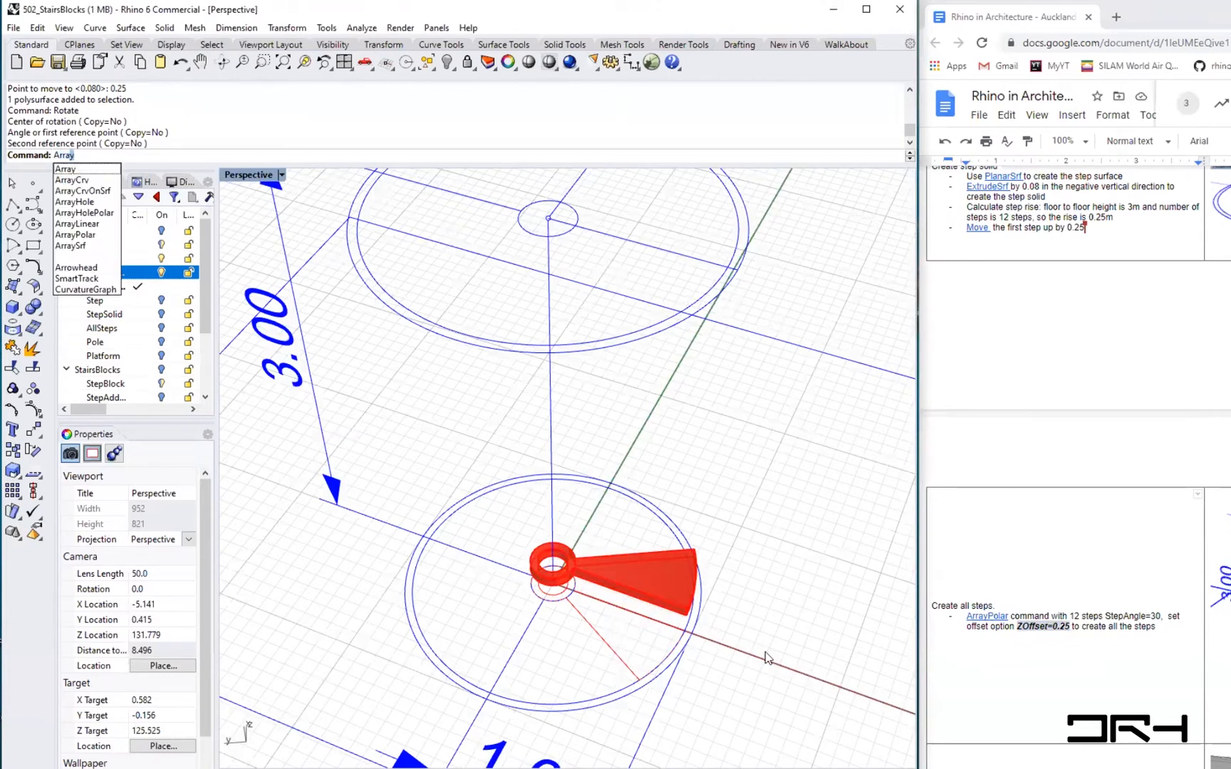
key(Down)
key(Down)
key(Down)
key(Down)
key(Down)
key(Down)
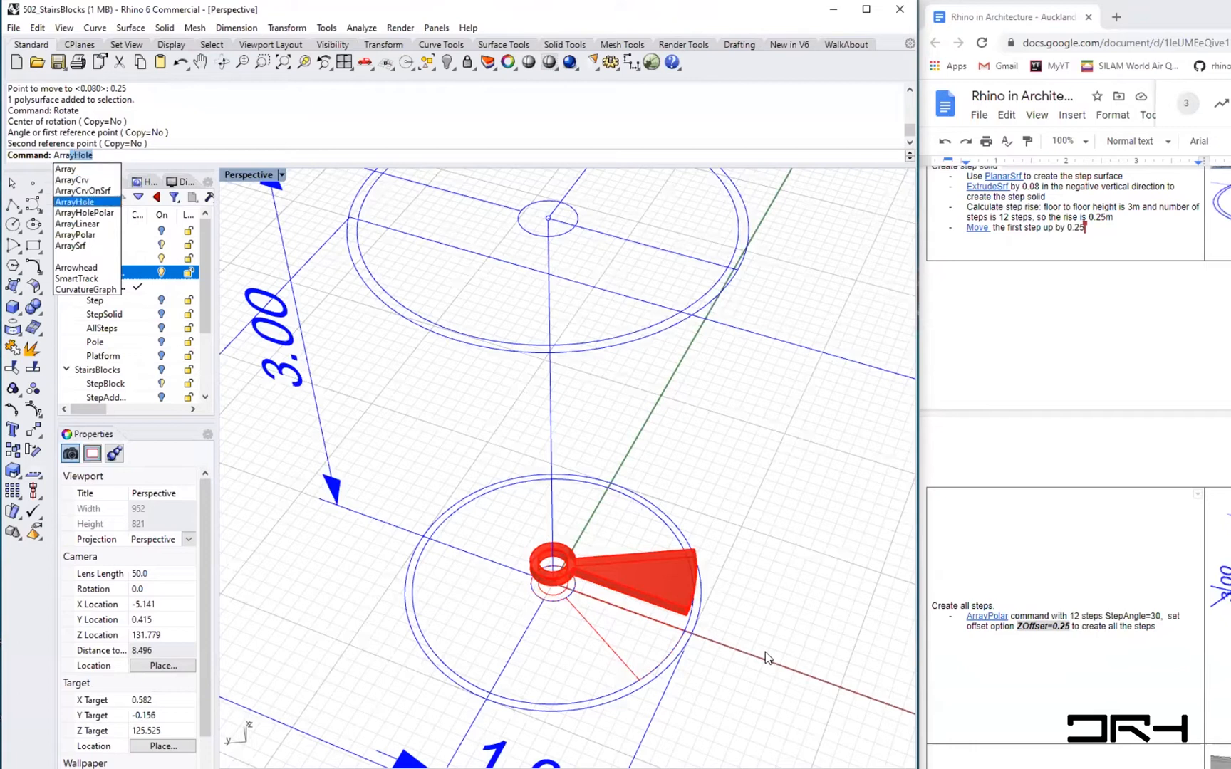
key(Return)
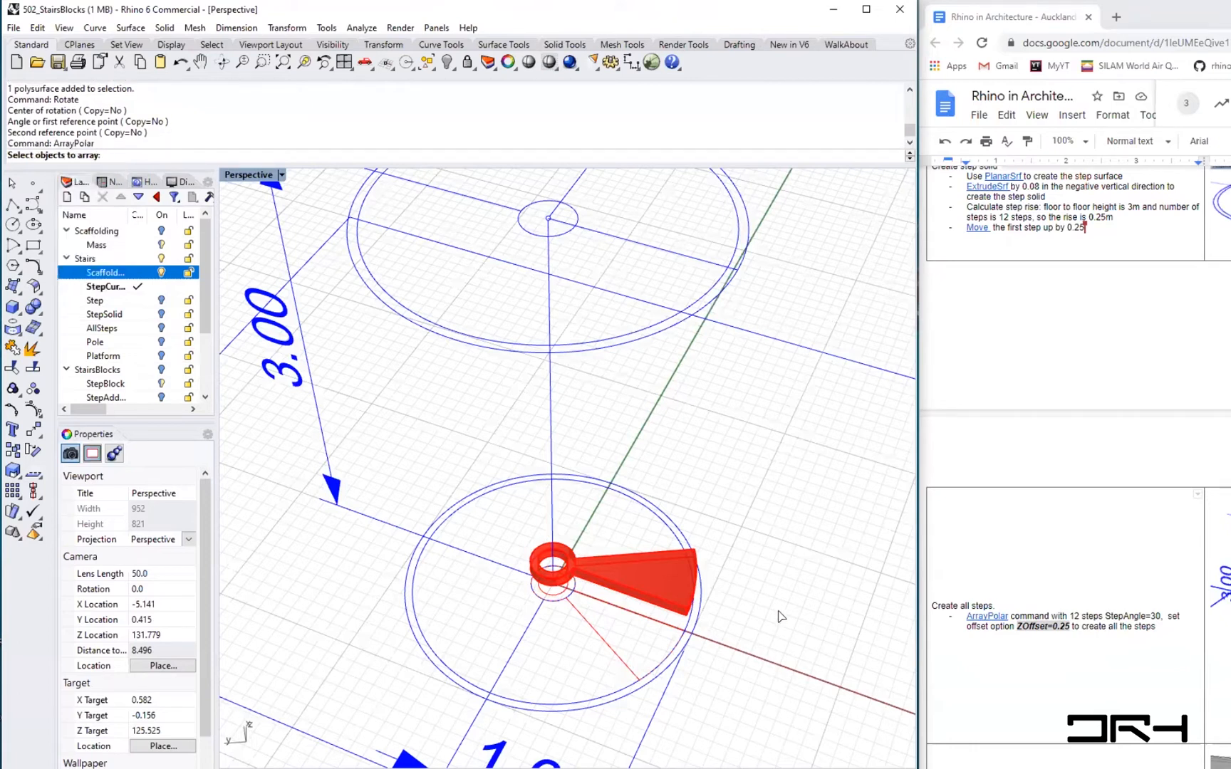
click(639, 577)
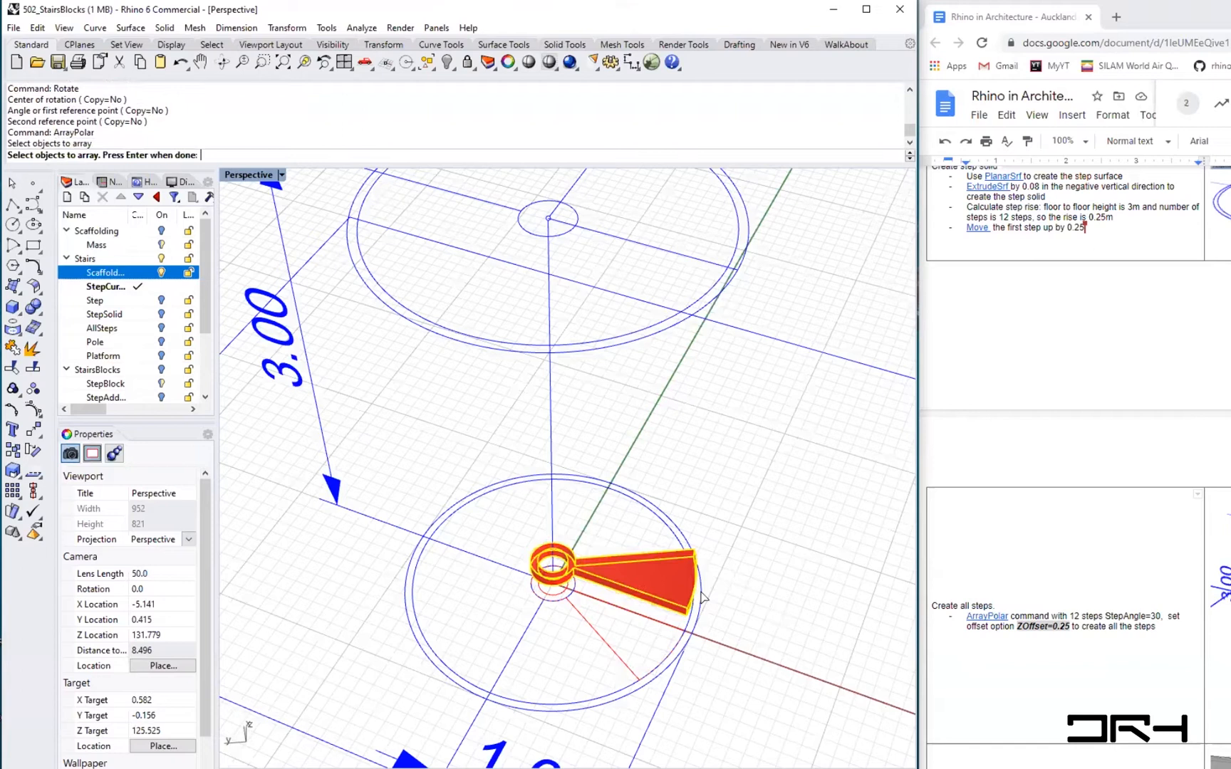
key(Return)
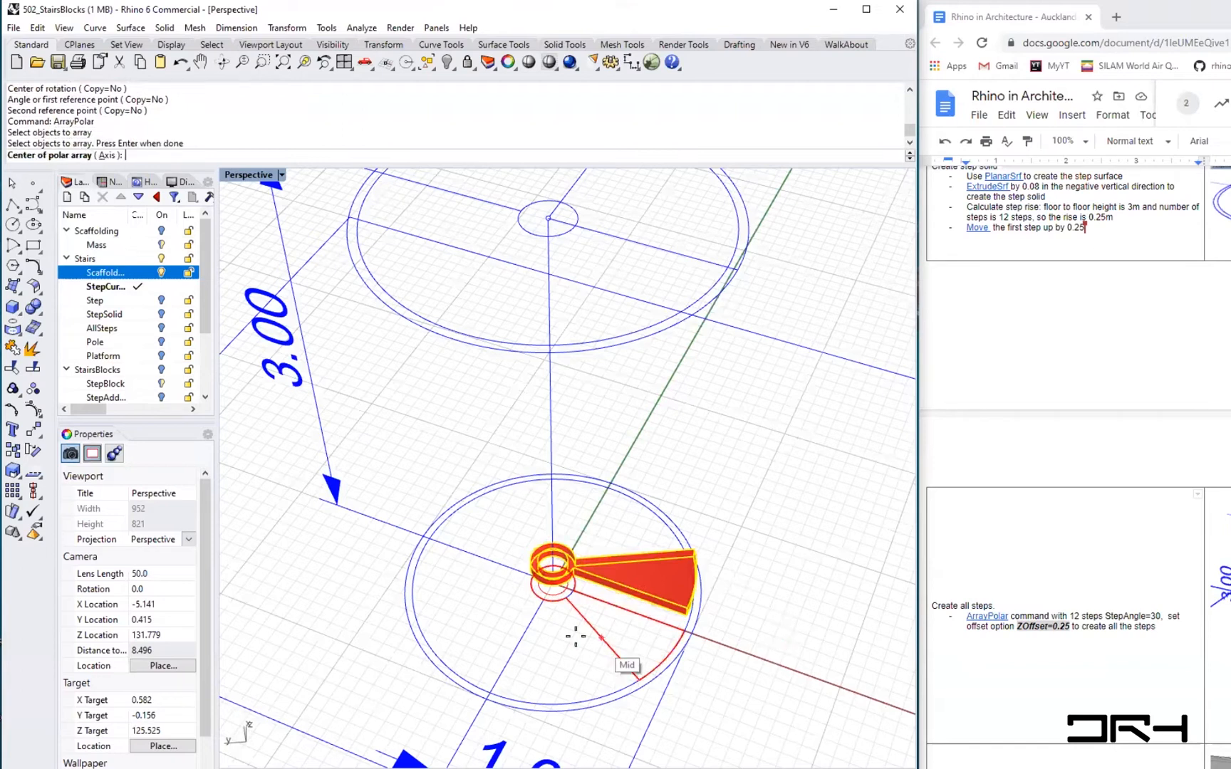
scroll(526, 600, up, 2)
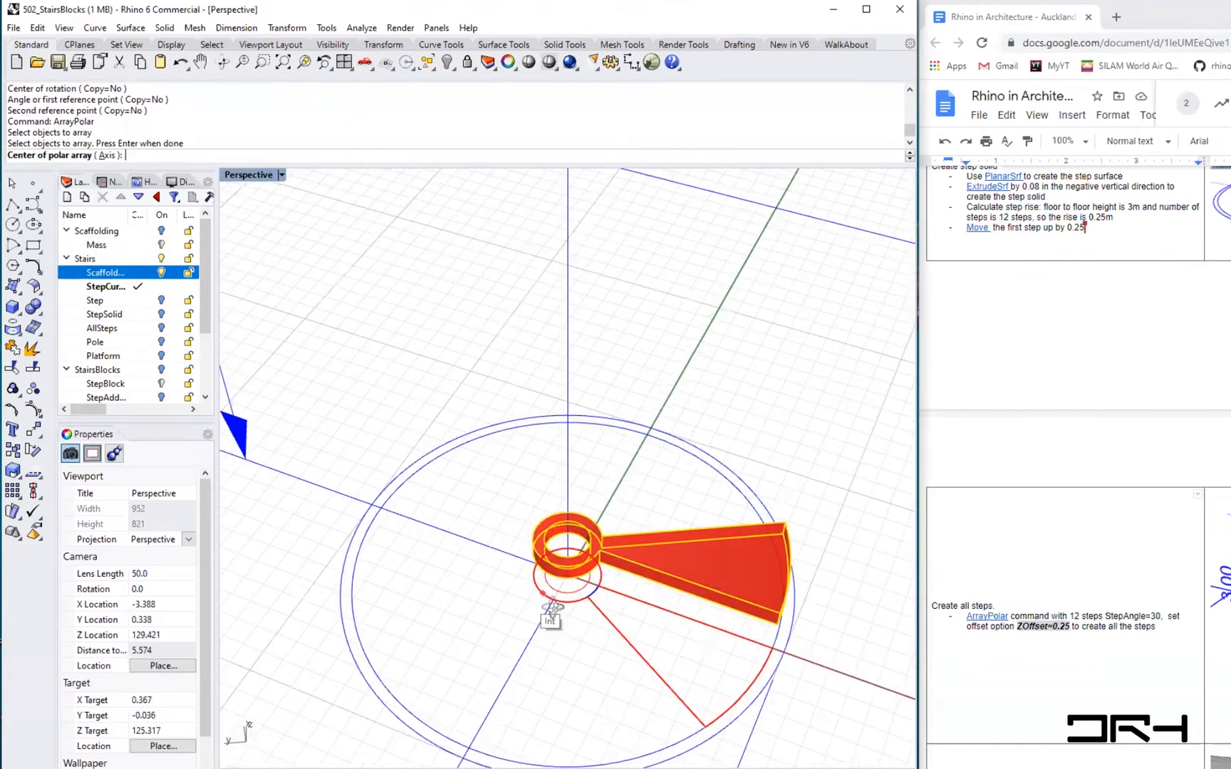
scroll(583, 561, up, 2)
right_drag(582, 561, 445, 597)
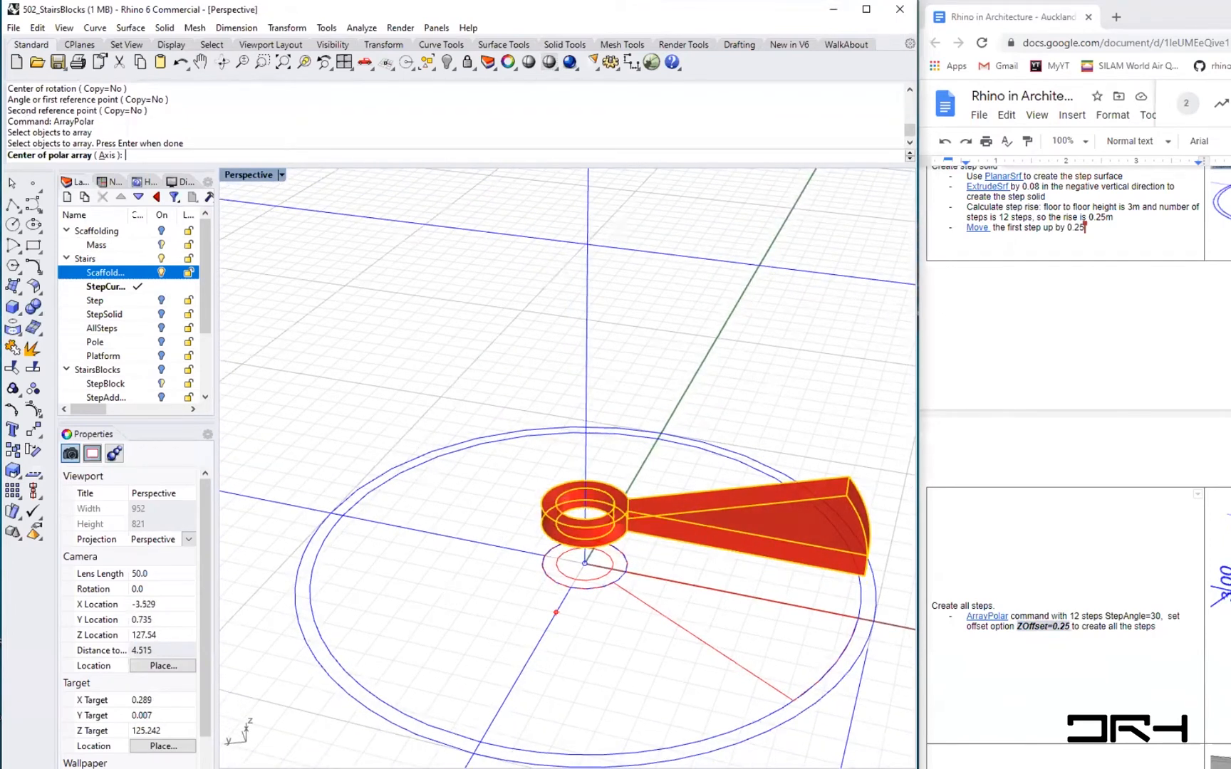
text(0)
key(Return)
- Set the polar array to 12 items with ZOffset 0.25 and a step angle of 30, then accept it
scroll(445, 594, down, 2)
scroll(566, 468, down, 4)
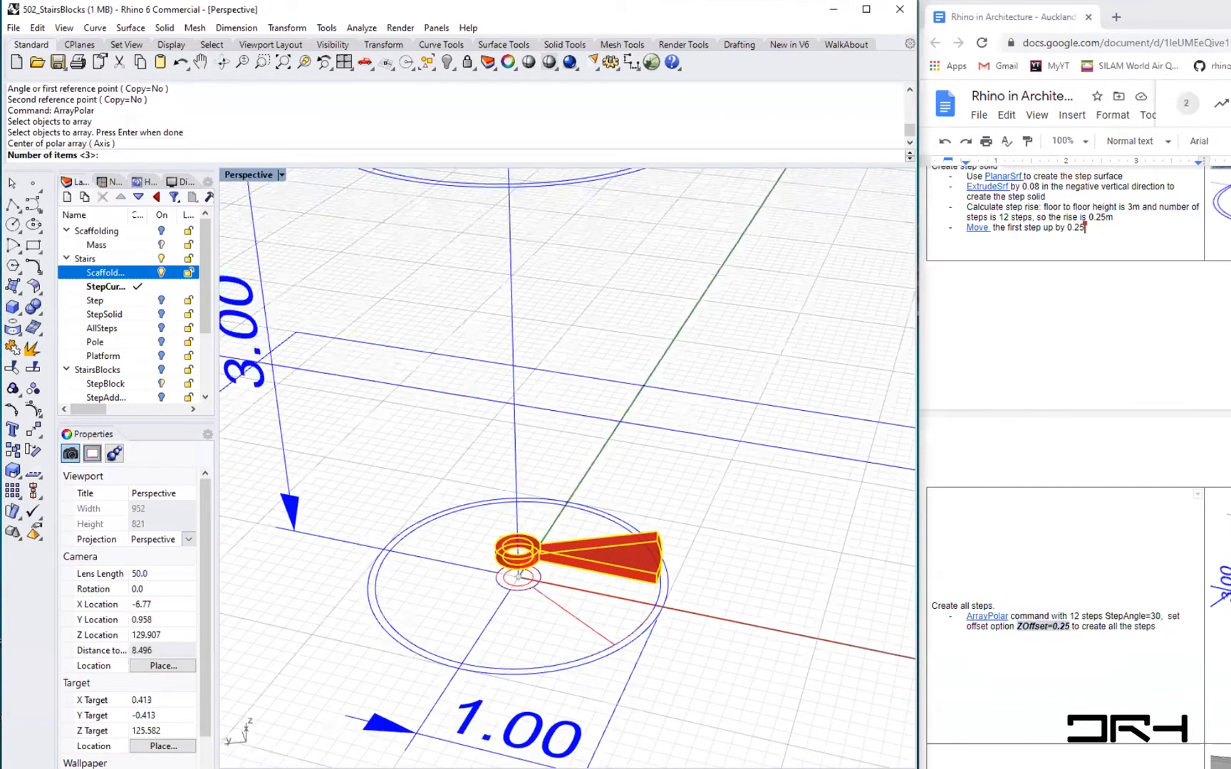
scroll(567, 467, down, 4)
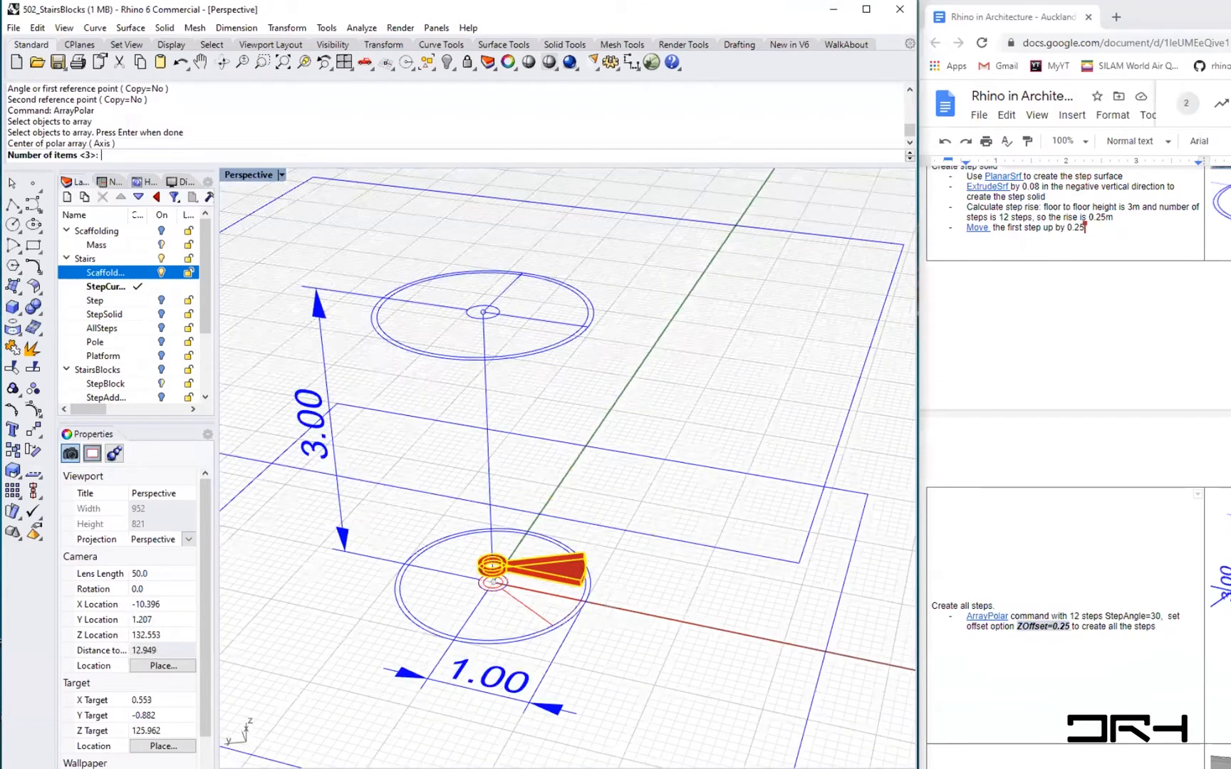
key(Return)
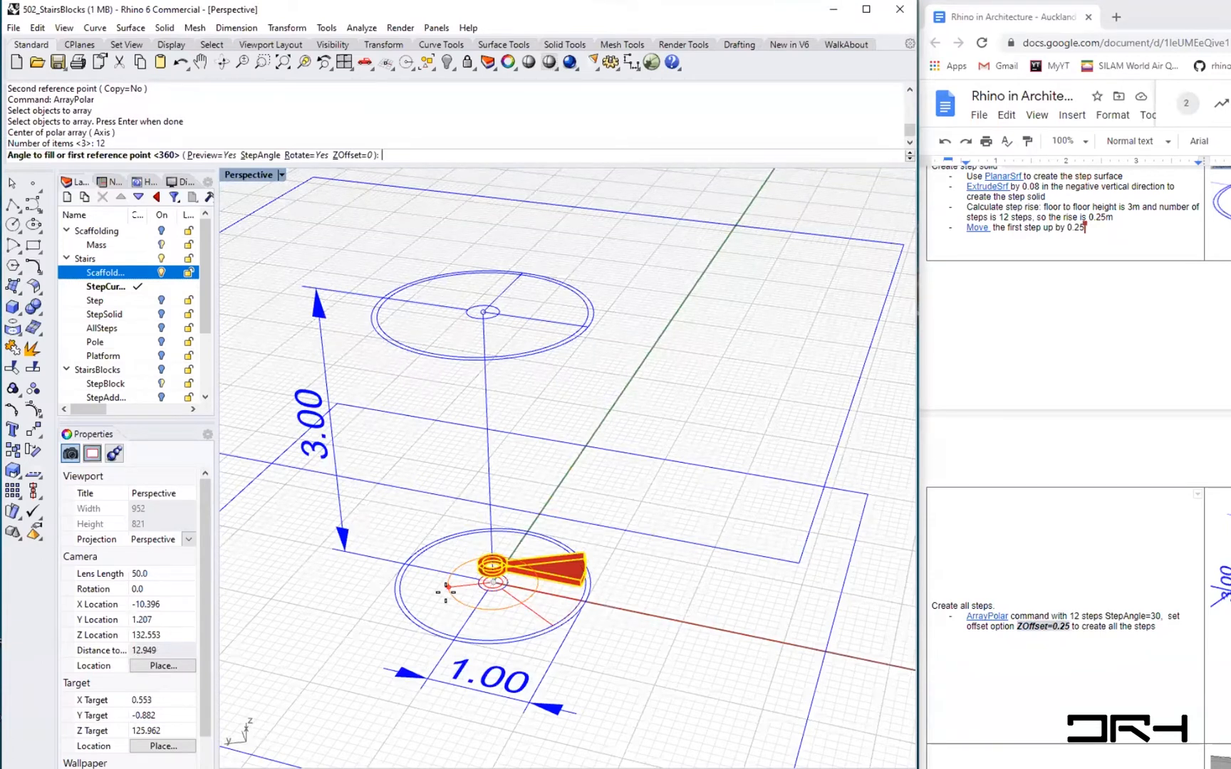
click(361, 156)
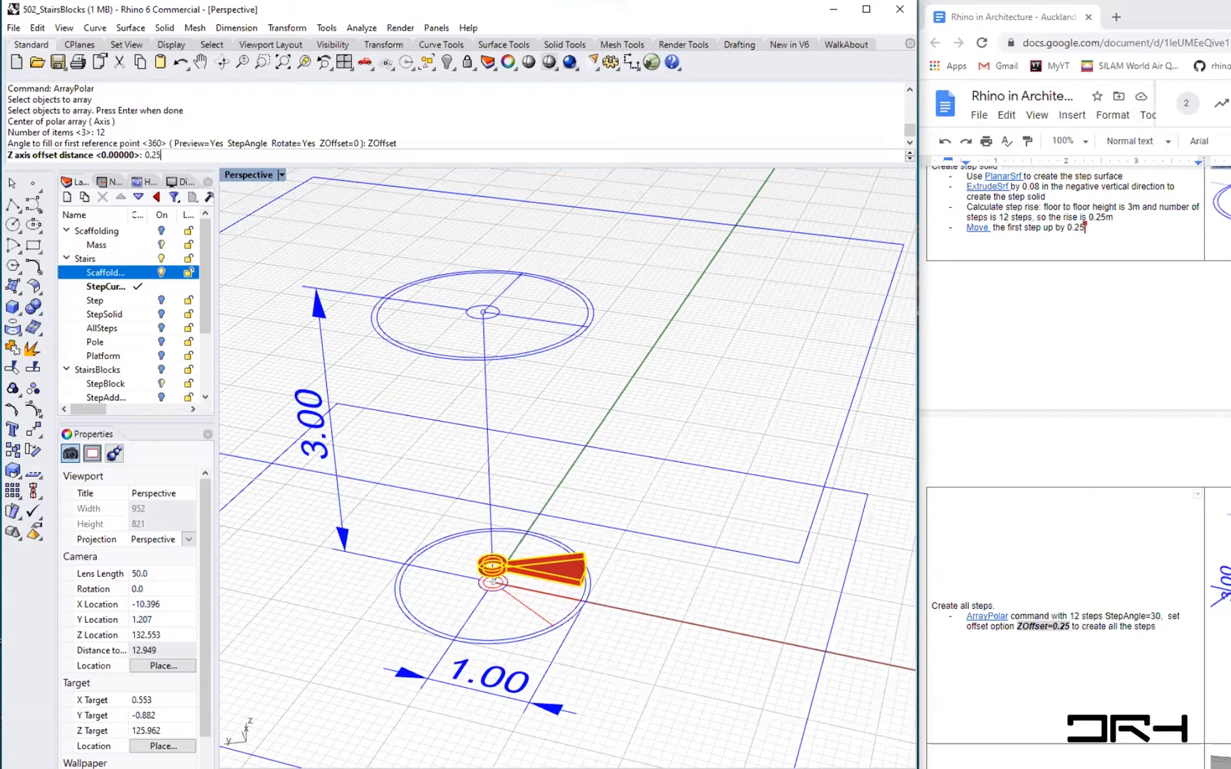
key(Return)
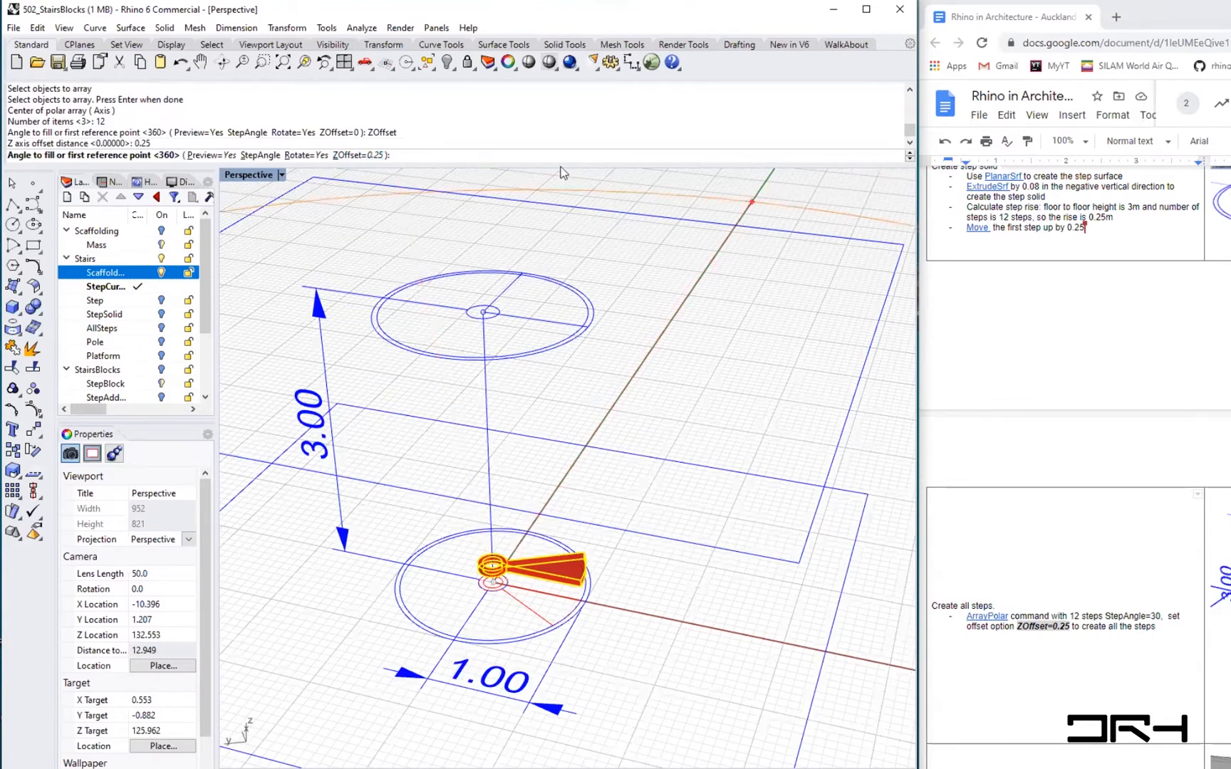
click(251, 156)
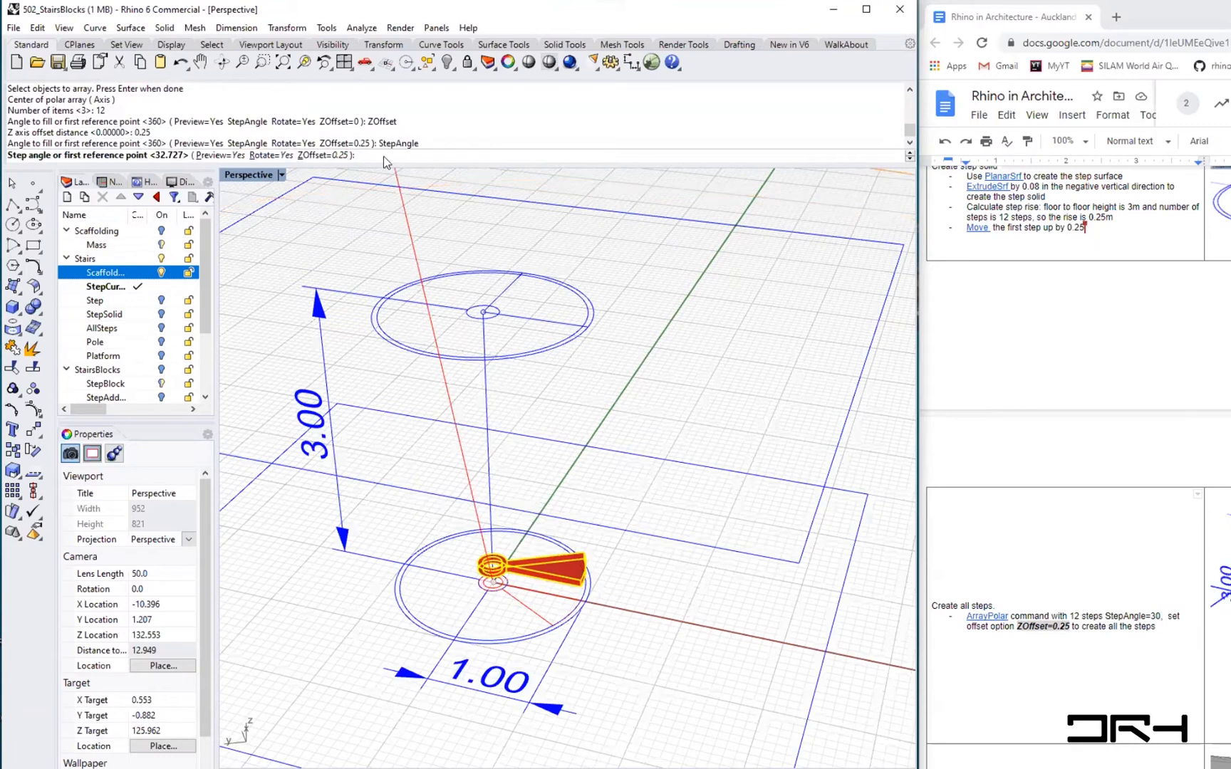
text(30)
key(Return)
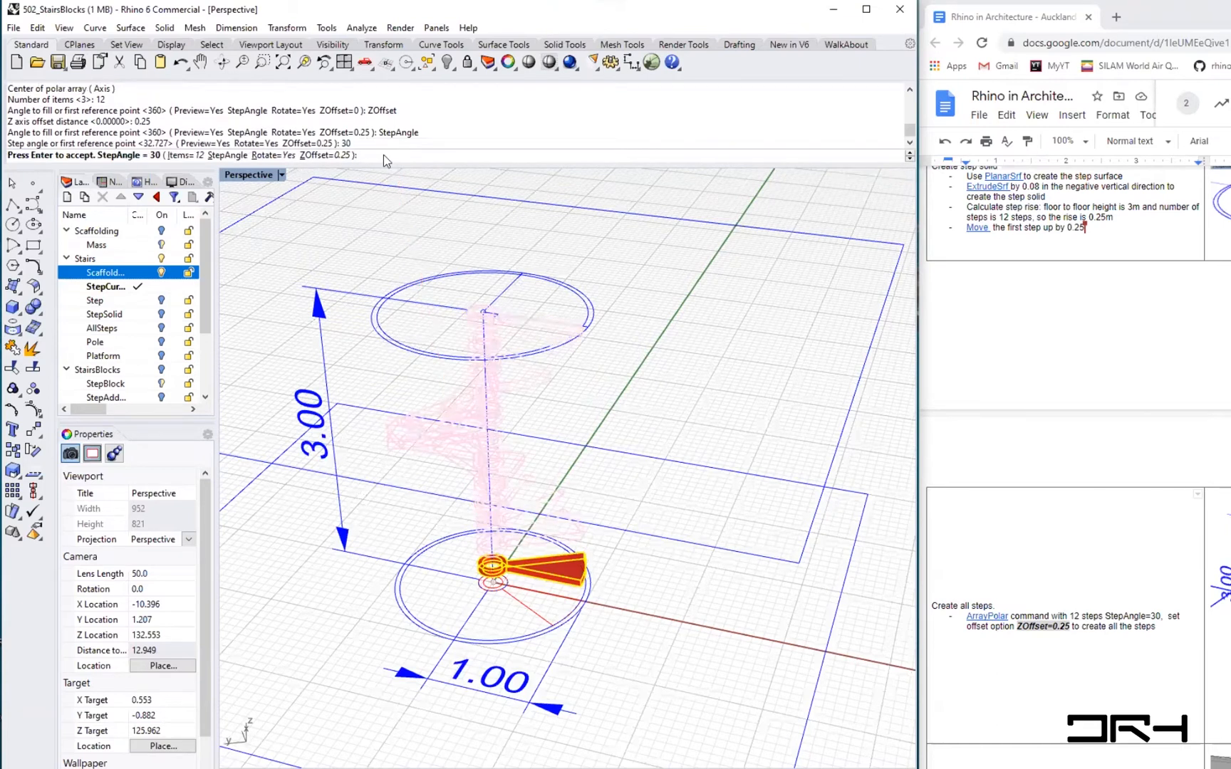
mouse_move(565, 436)
right_down()
mouse_move(620, 407)
mouse_move(577, 433)
mouse_move(585, 404)
mouse_move(567, 447)
right_up()
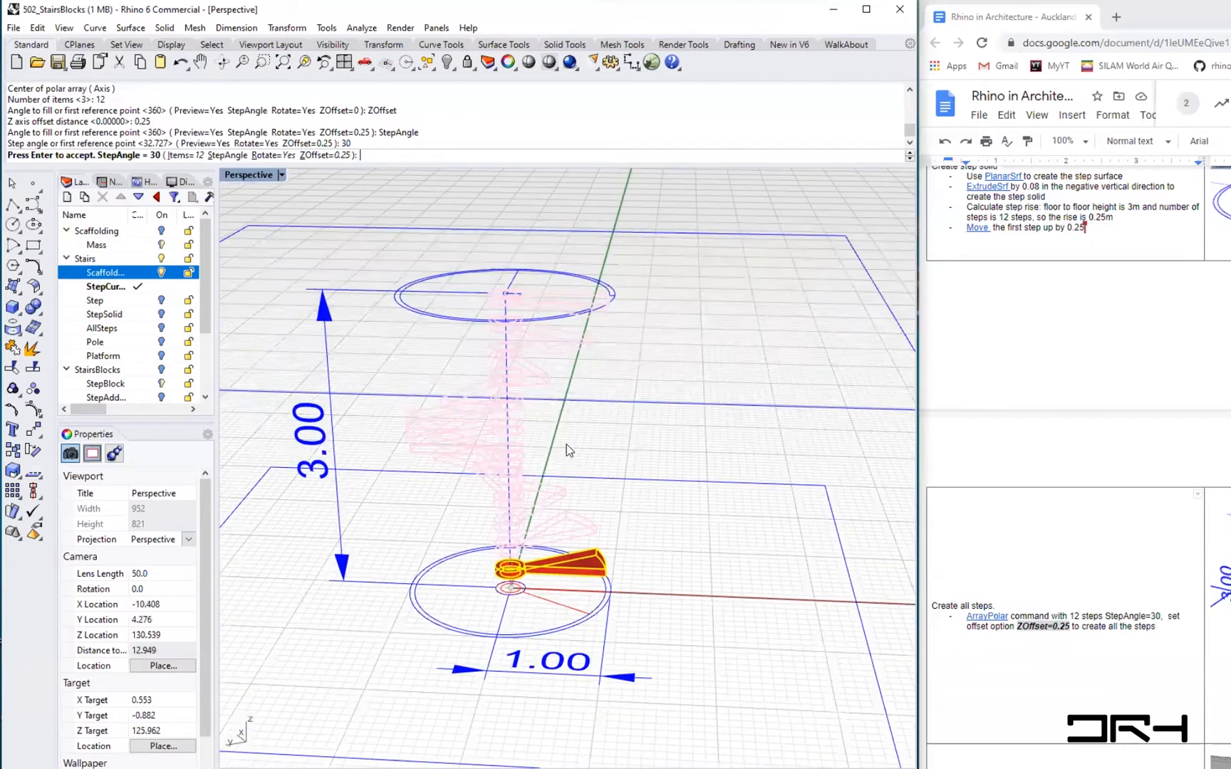
right_drag(588, 401, 791, 457)
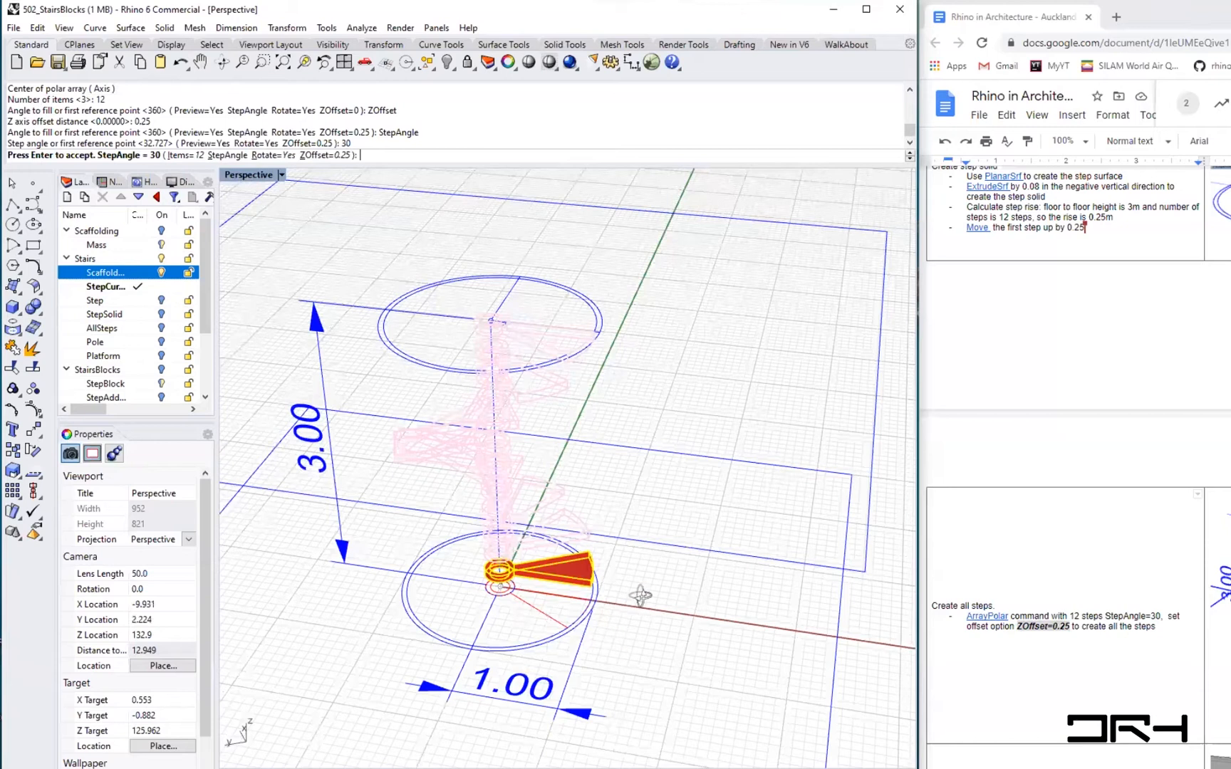
key(Return)
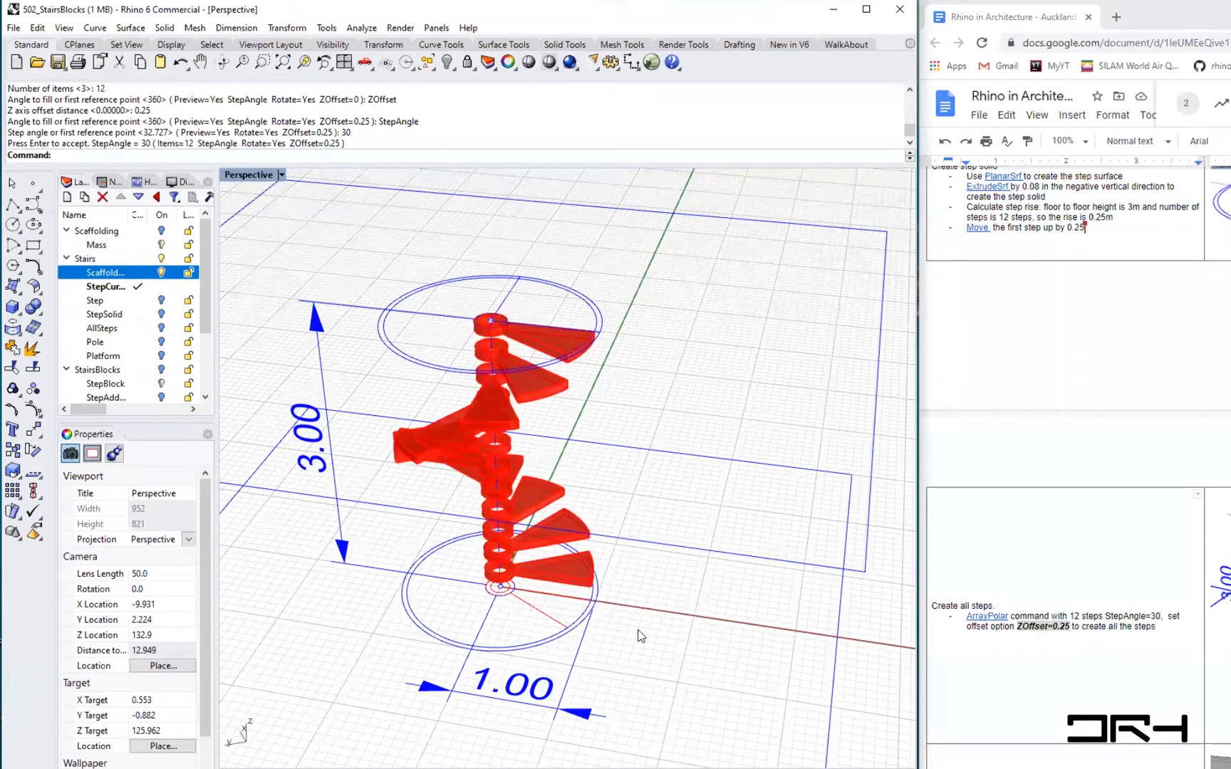
- Orbit around the arrayed staircase to inspect the steps and read the pole instructions
right_drag(641, 636, 668, 587)
right_drag(640, 636, 584, 514)
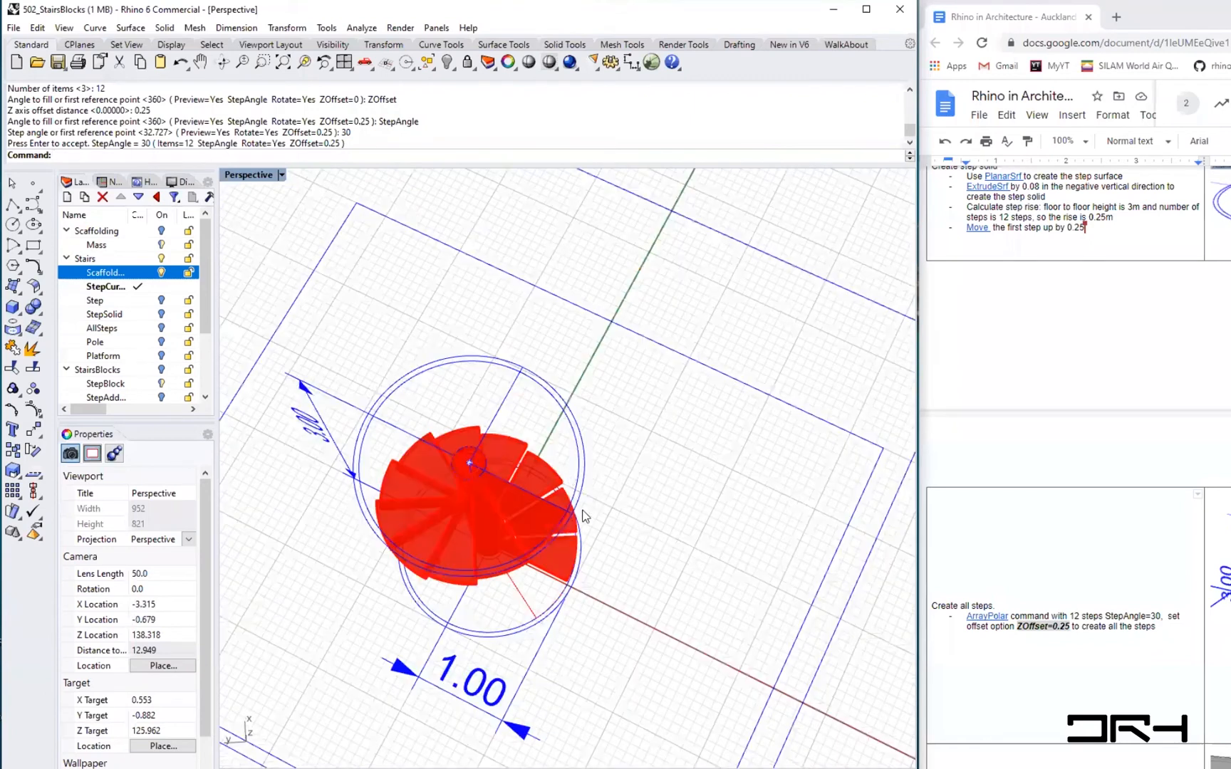
right_drag(391, 269, 425, 165)
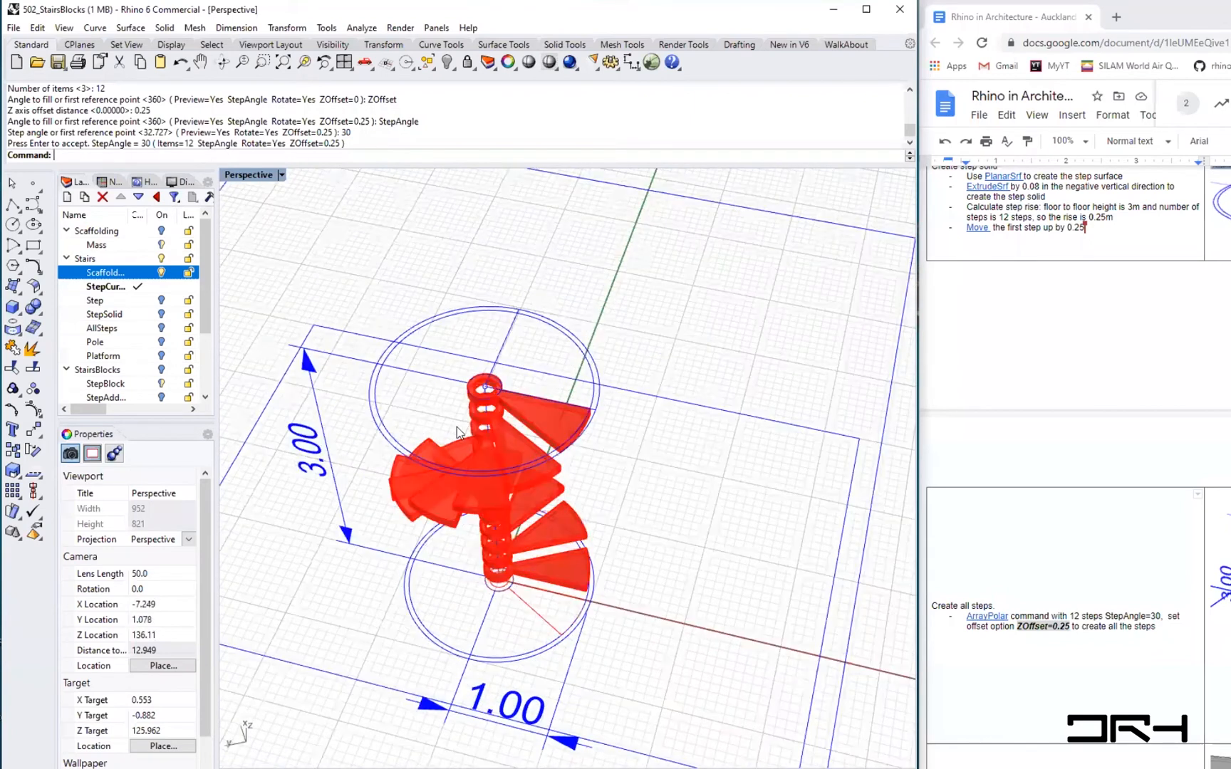
right_drag(703, 568, 613, 606)
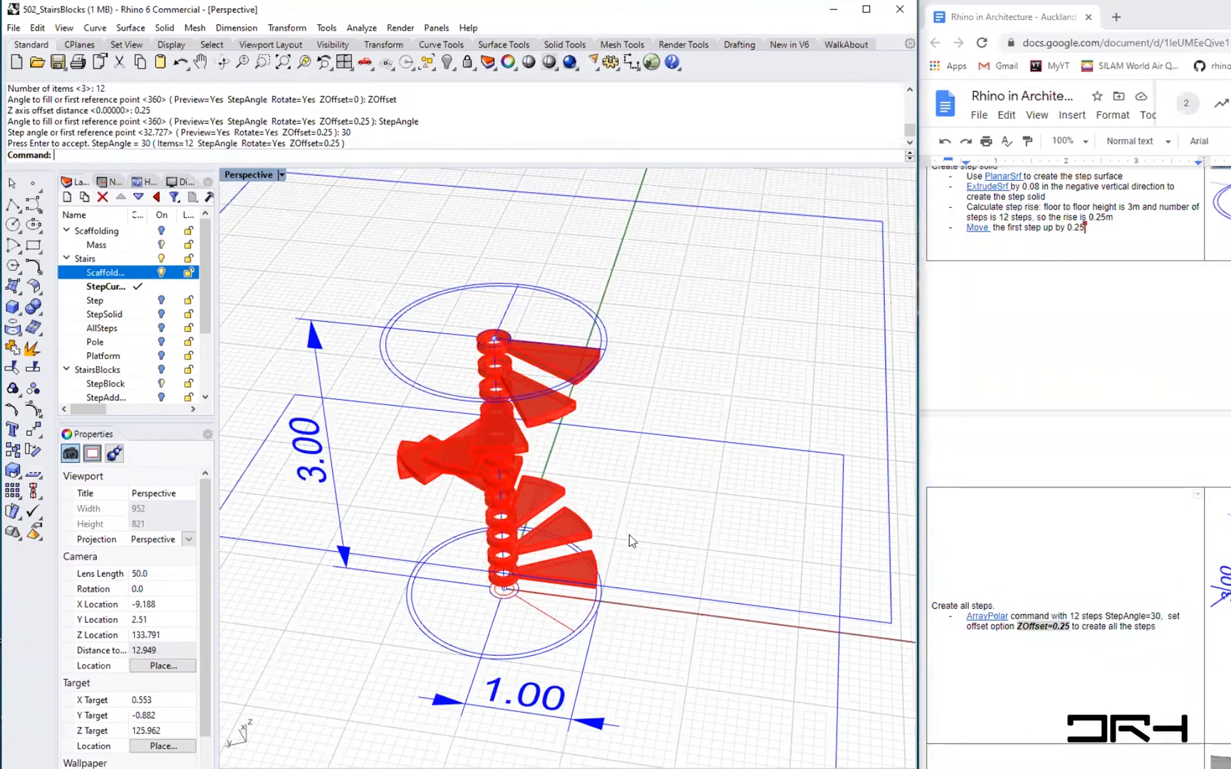
right_drag(599, 509, 441, 269)
right_drag(537, 435, 512, 464)
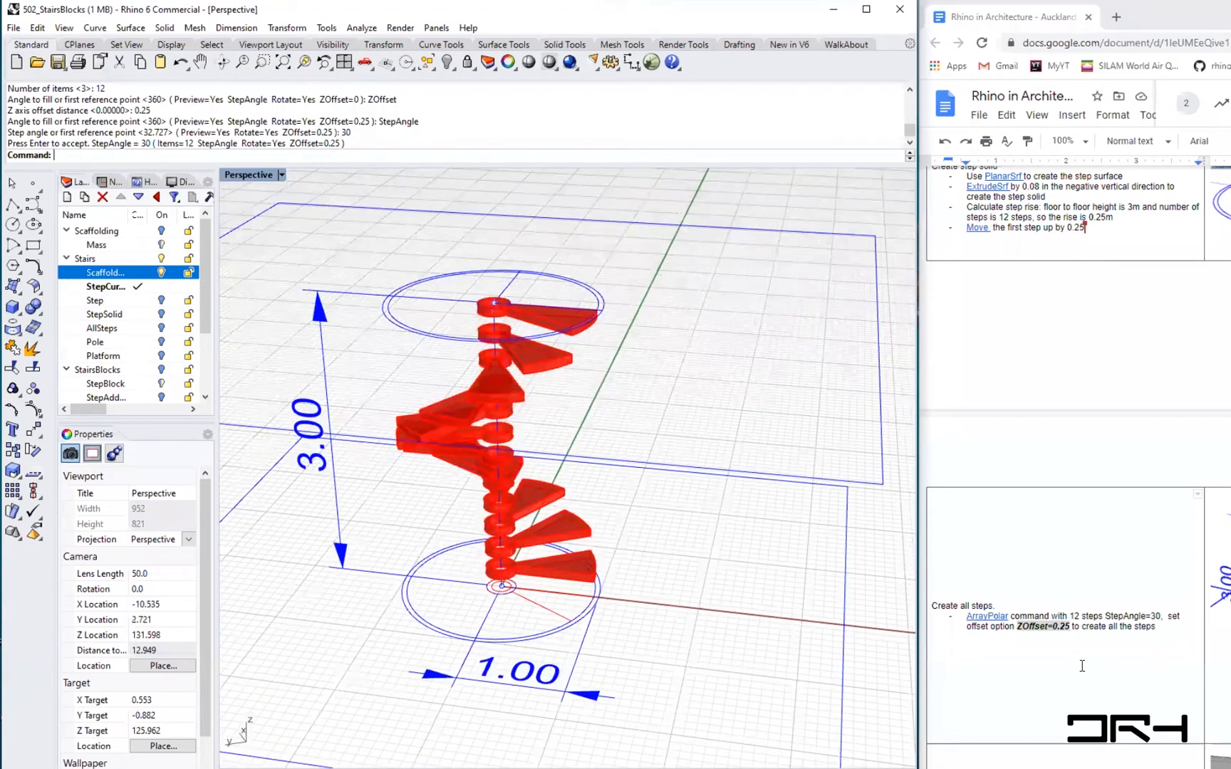
scroll(1081, 666, down, 5)
scroll(1082, 665, up, 5)
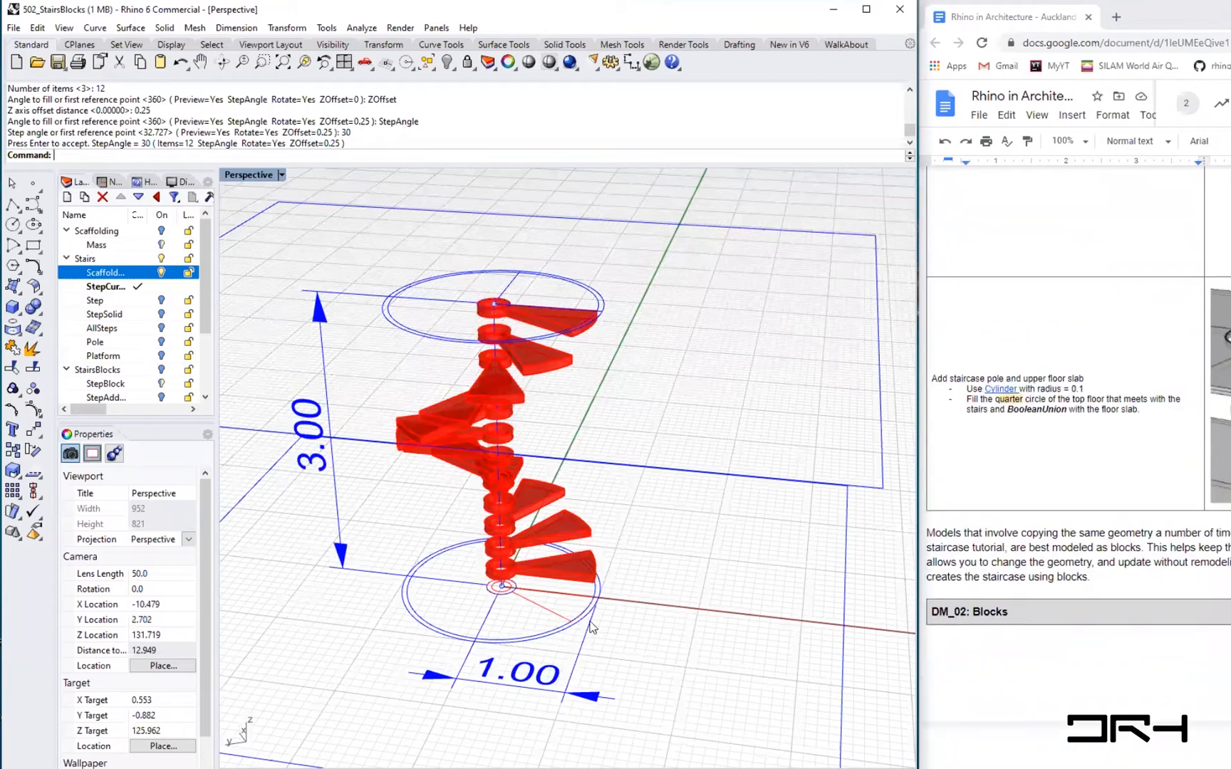
scroll(569, 548, up, 2)
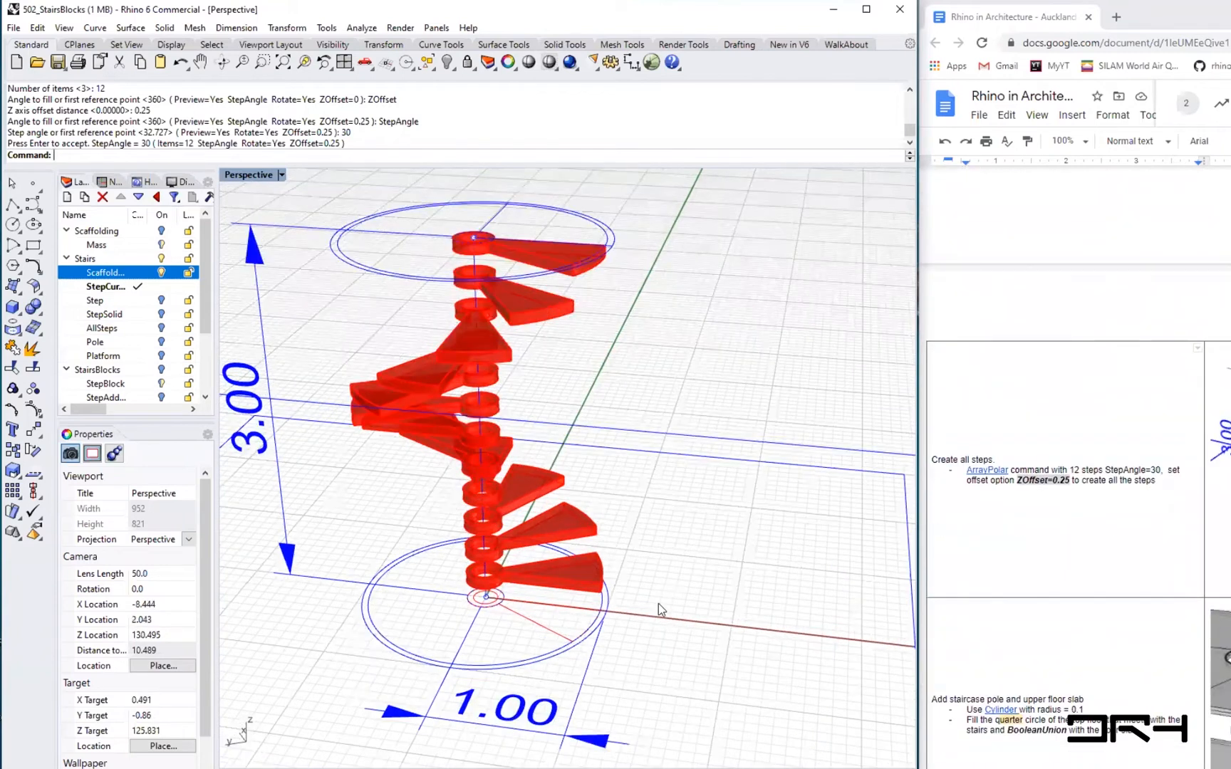
scroll(658, 603, up, 3)
right_drag(660, 619, 662, 632)
- Undo the polar array of steps after abandoning the Cylinder command
text(Cy)
key(Escape)
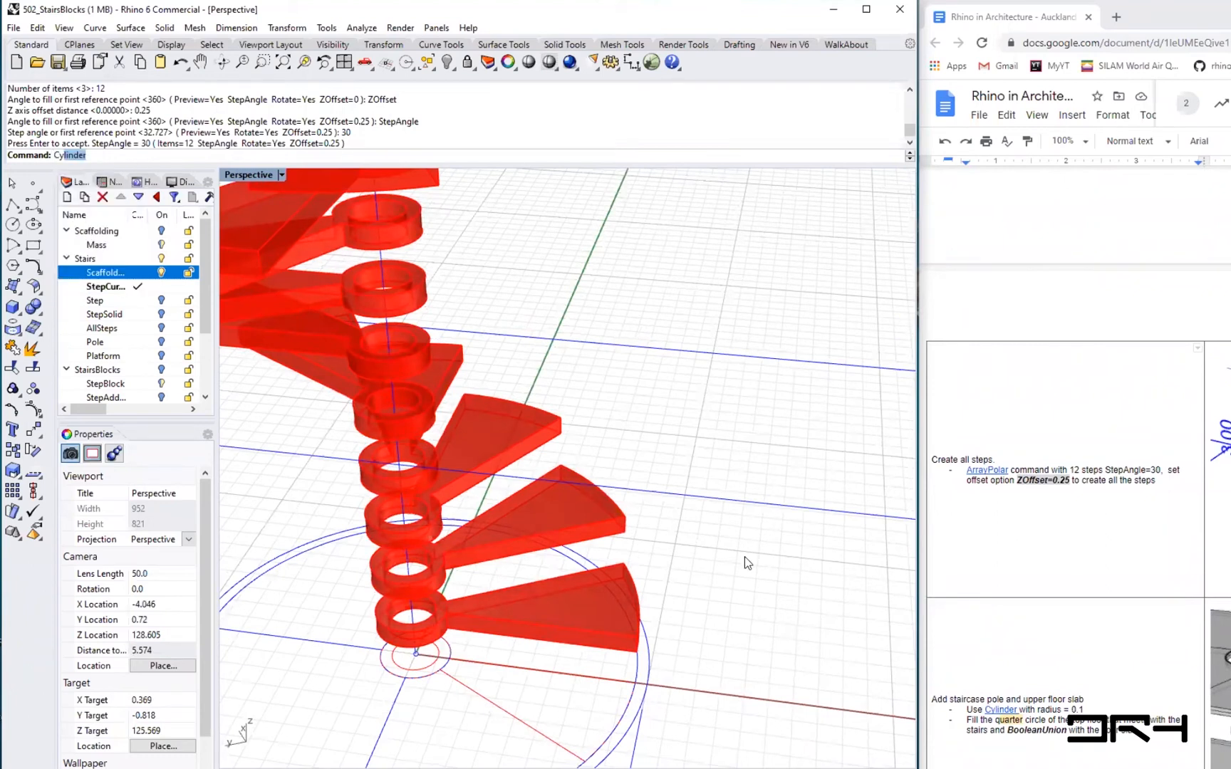
key(ctrl+z)
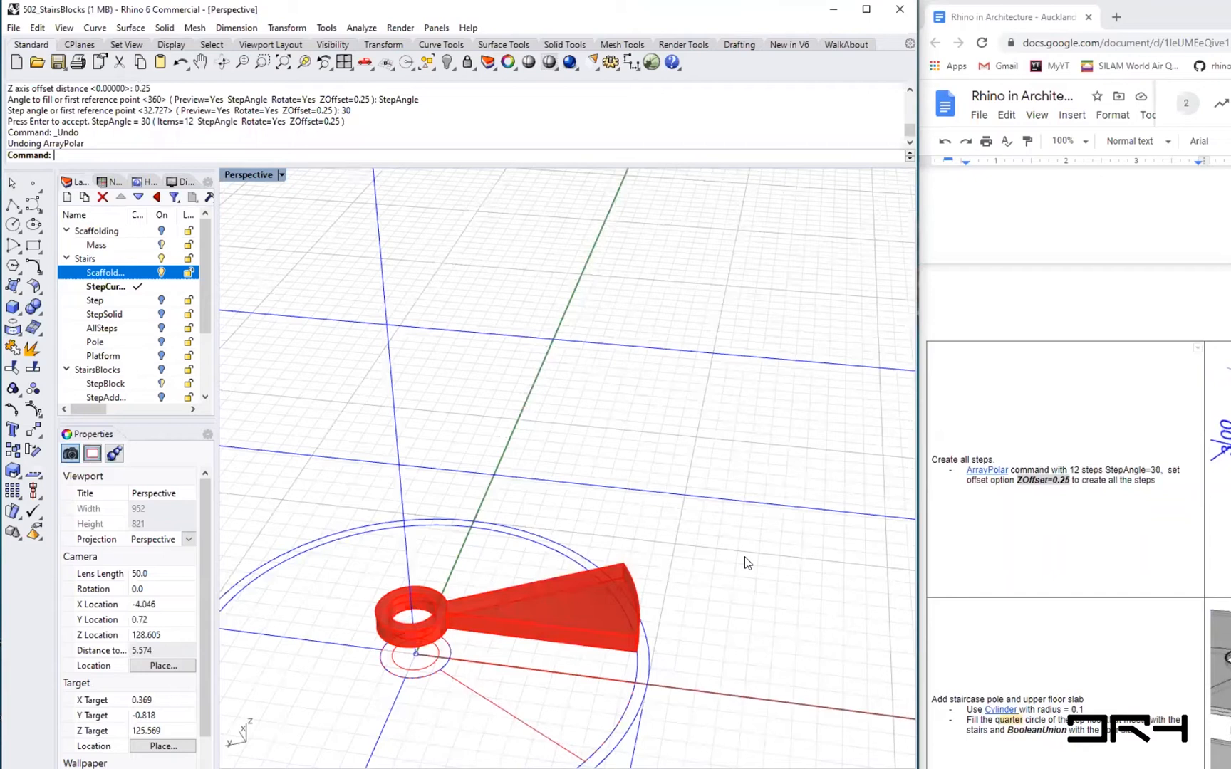
- Draw a line between two corners of the step's outer end, then undo it
text(Line)
key(Return)
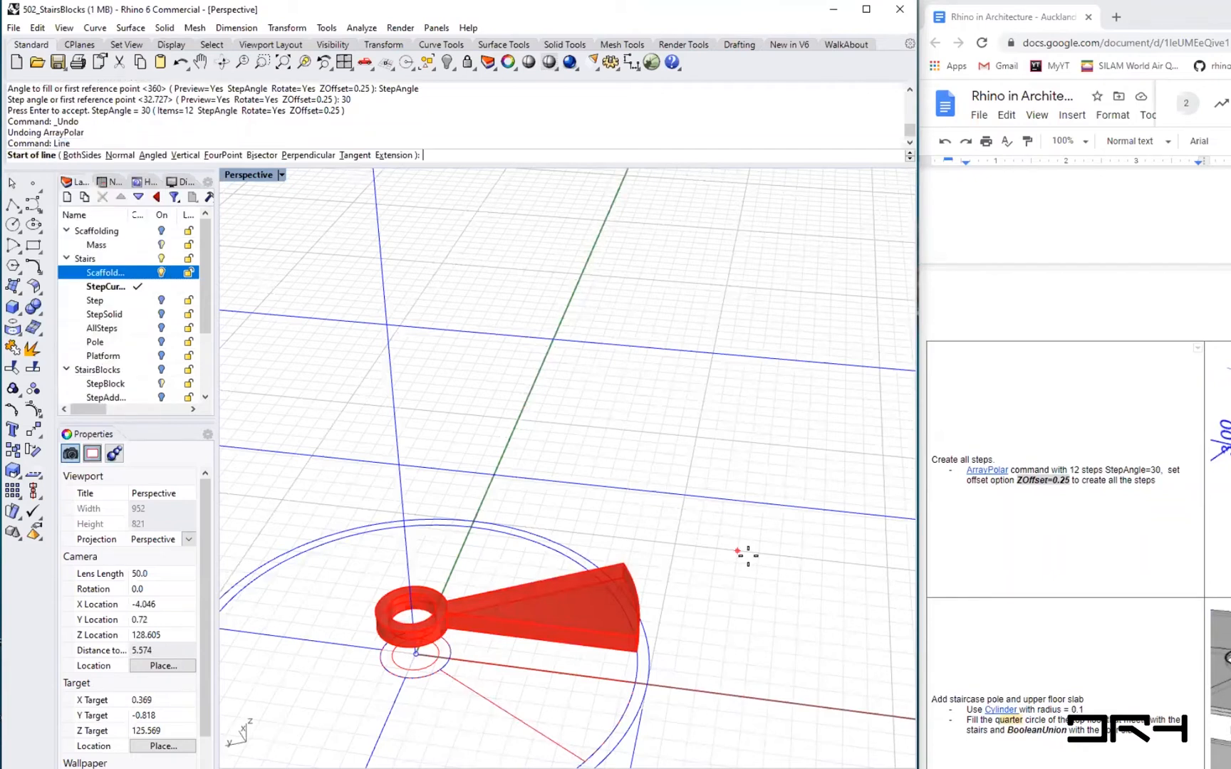
click(654, 622)
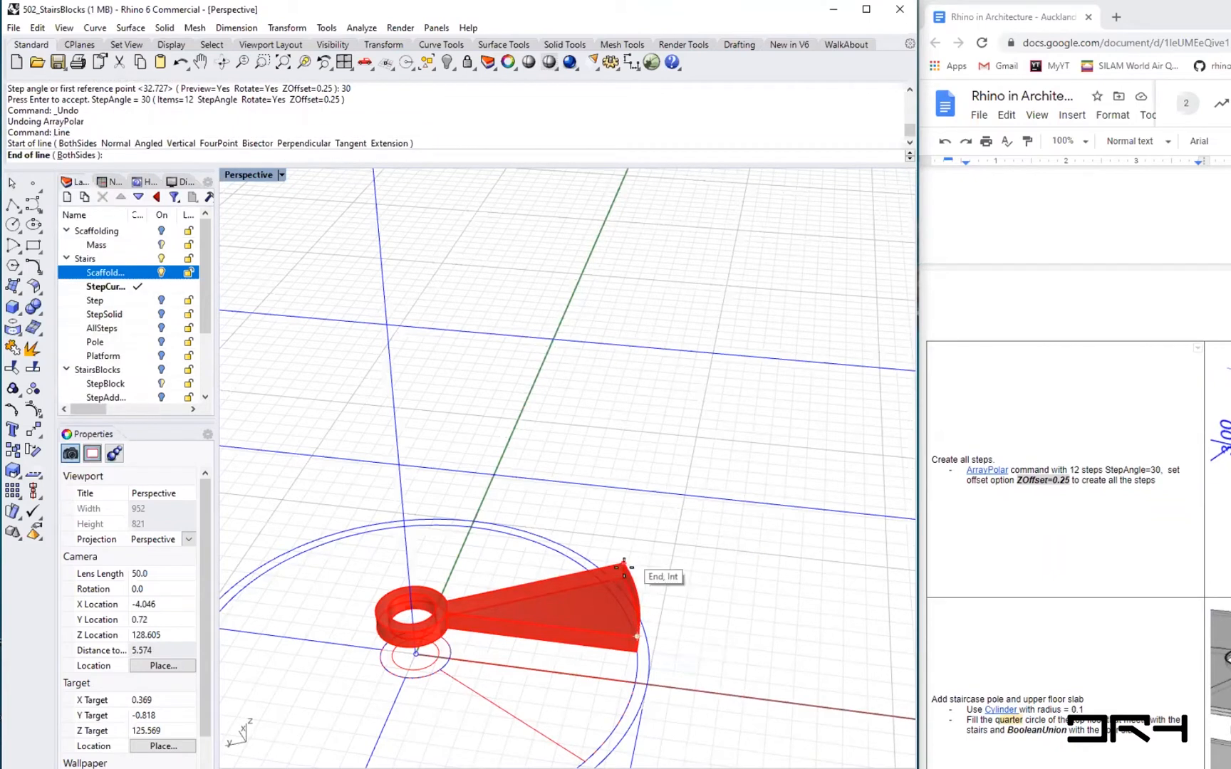
click(623, 570)
key(ctrl+z)
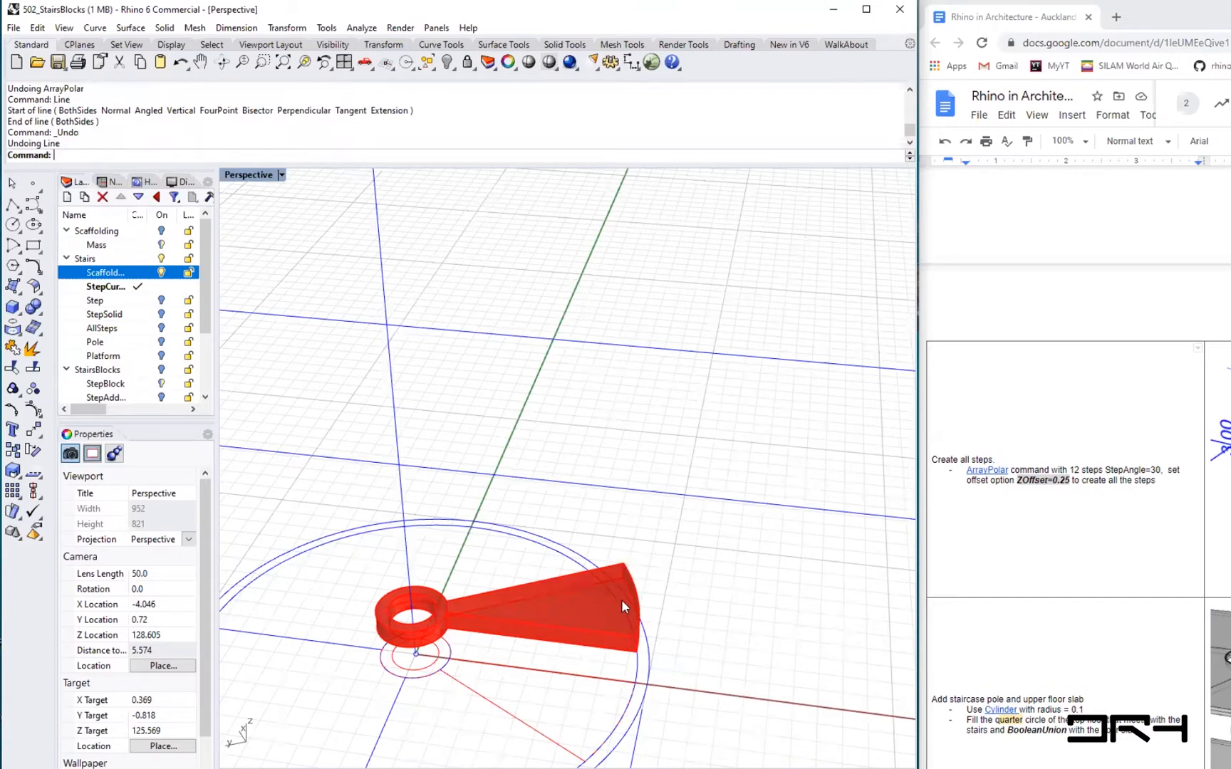
- Repeat the Line command from the outer end corner of the step solid
scroll(621, 599, up, 3)
right_drag(639, 596, 717, 645)
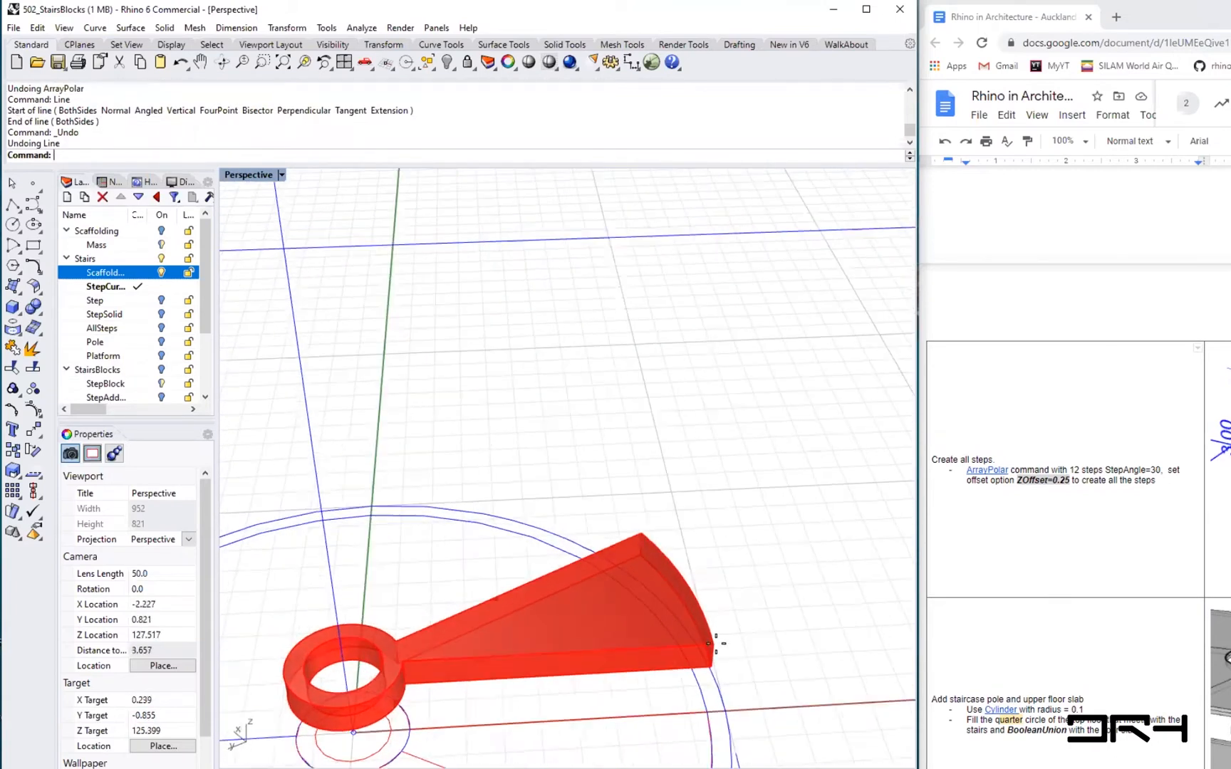
right_click(717, 644)
click(641, 532)
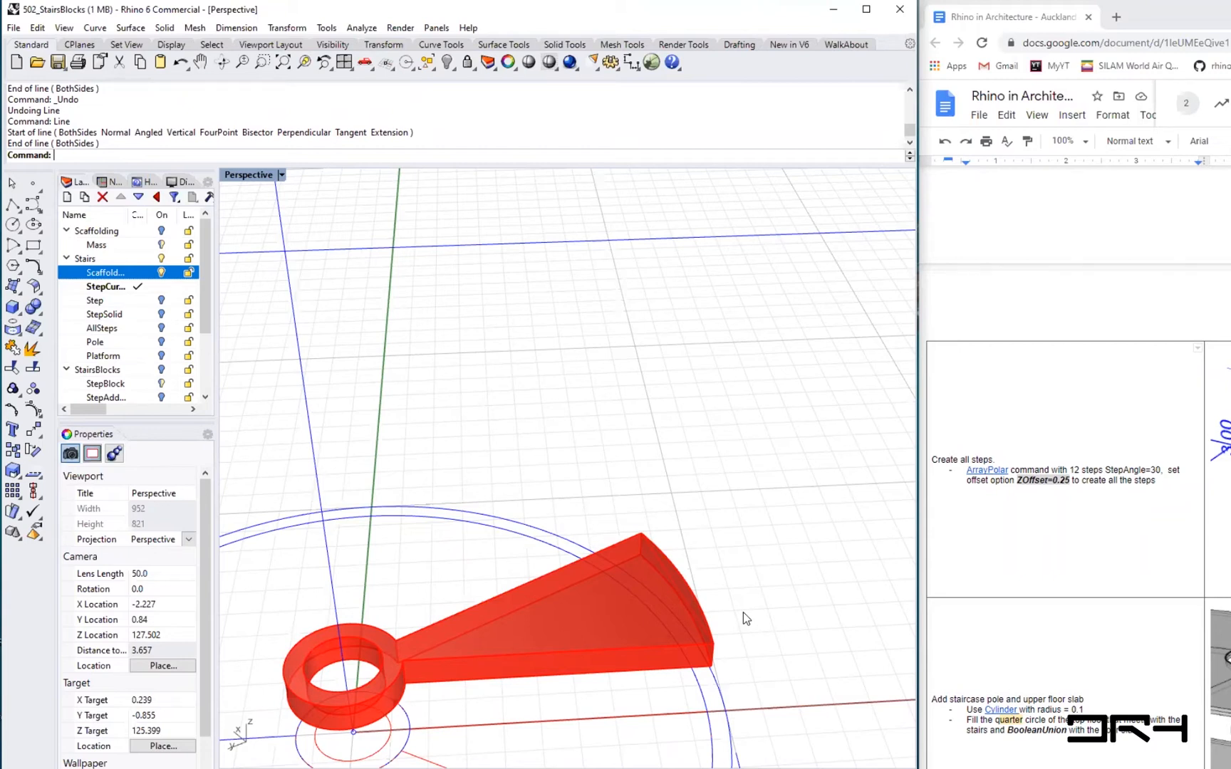
- Draw a vertical line 1 unit long upward from the outer end corner of the step solid
text(Line)
key(Return)
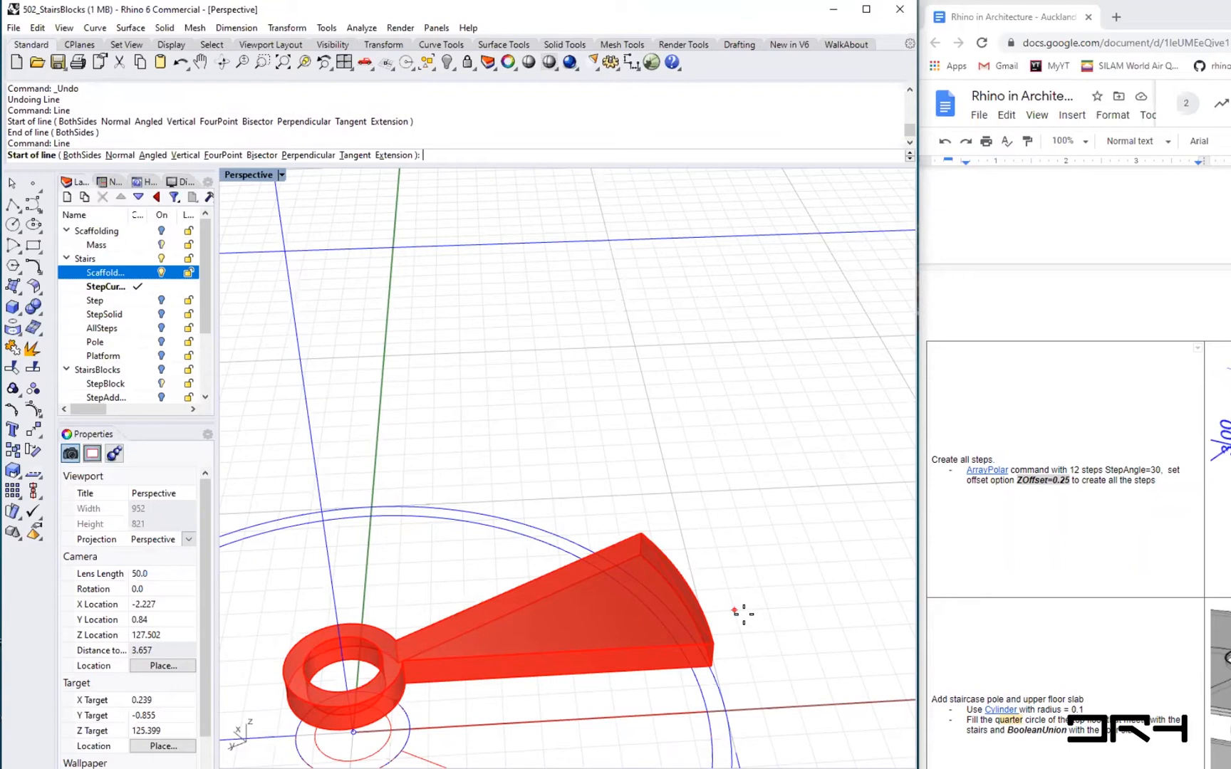
click(185, 155)
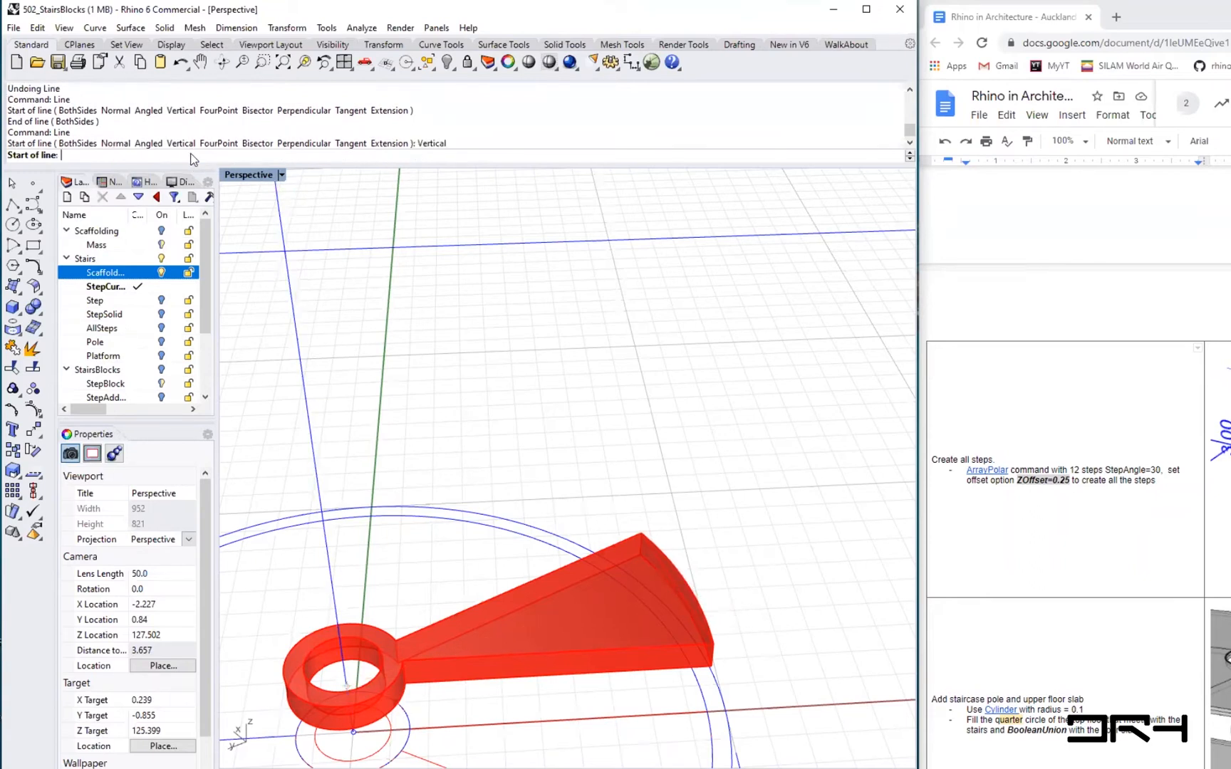
click(680, 592)
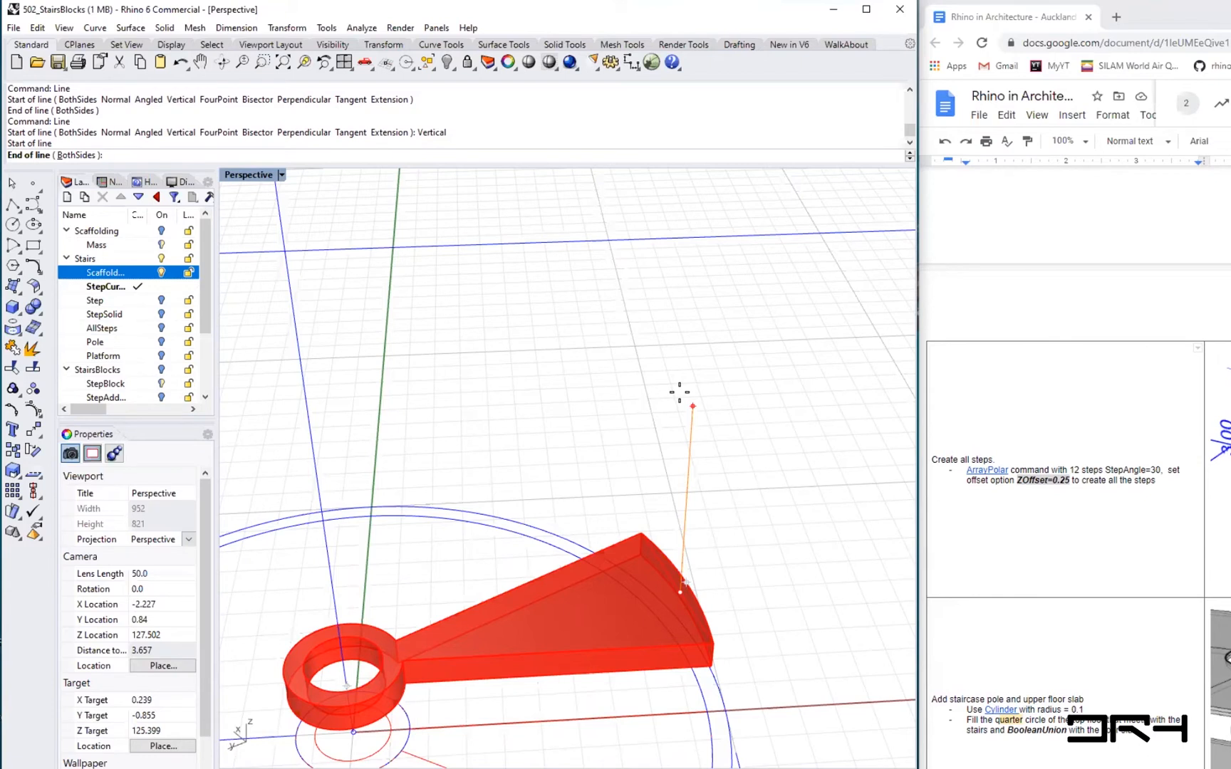
text(1)
key(Return)
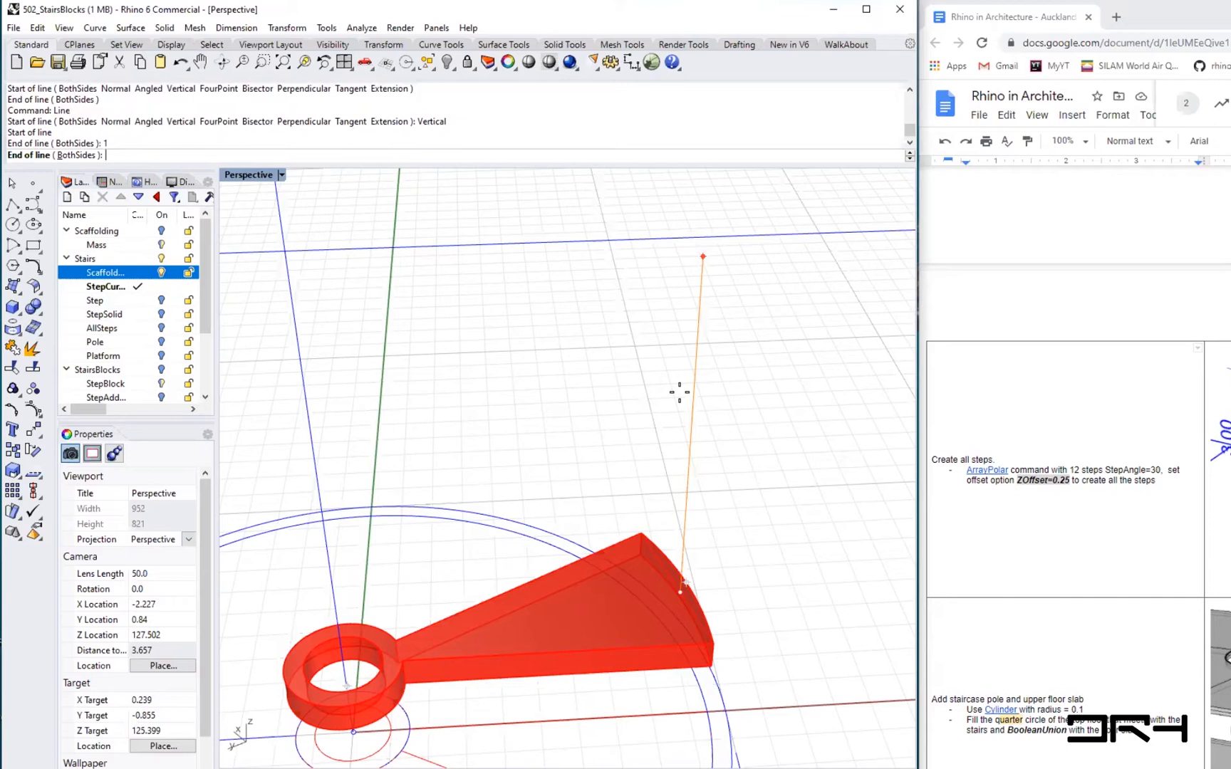
click(681, 257)
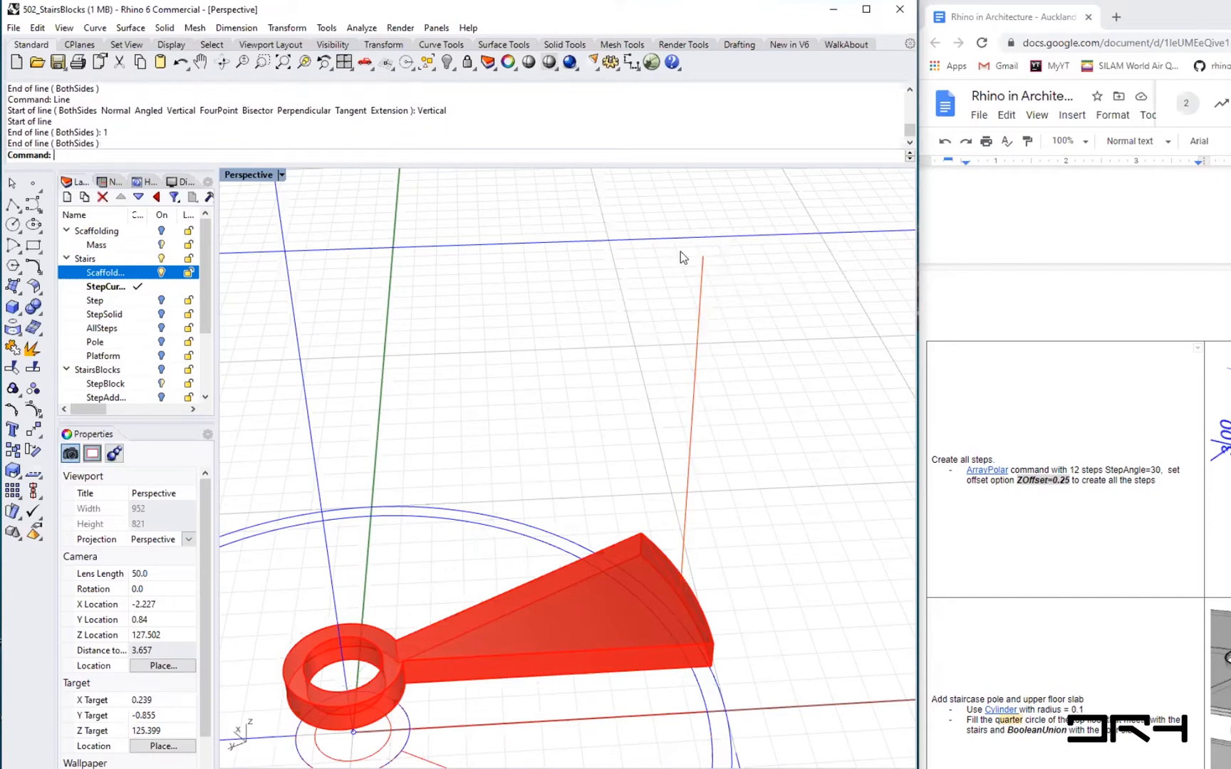
- Place a point at the top end of the vertical line
scroll(631, 534, down, 5)
right_drag(631, 534, 653, 446)
scroll(648, 444, up, 3)
scroll(648, 445, up, 2)
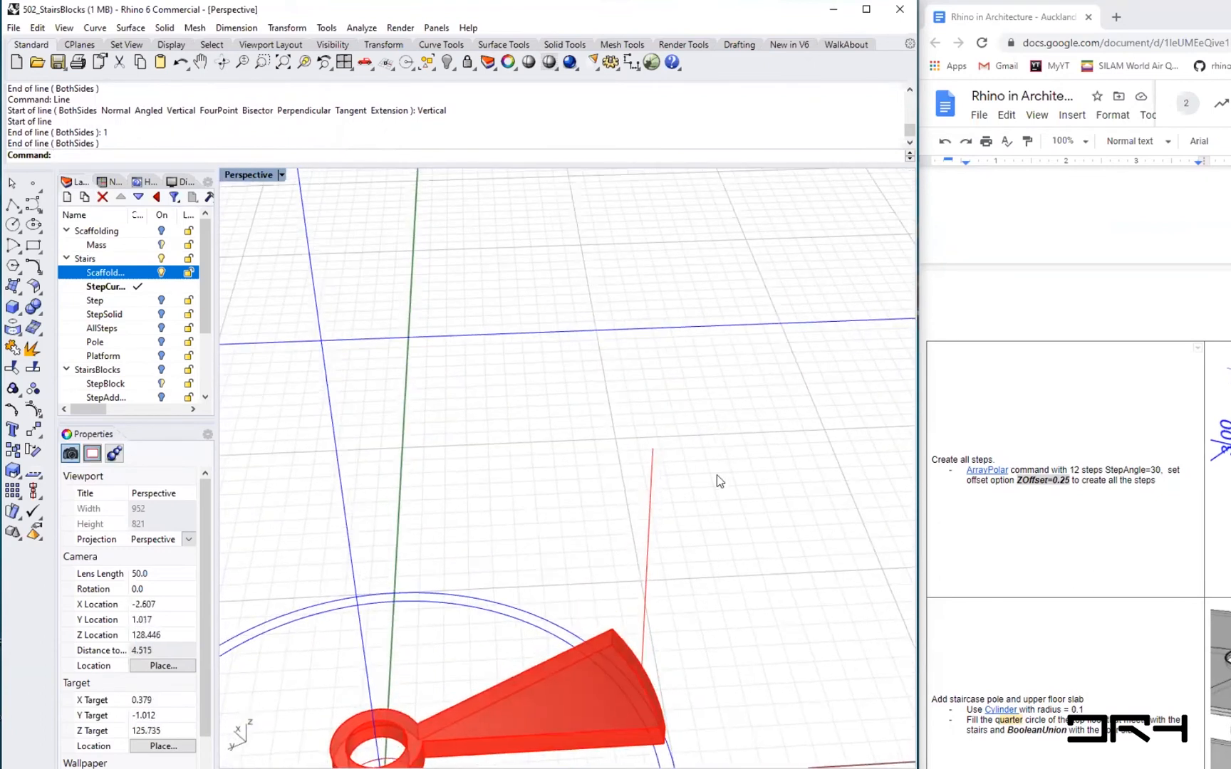
text(Point)
key(Return)
click(652, 448)
scroll(637, 561, down, 4)
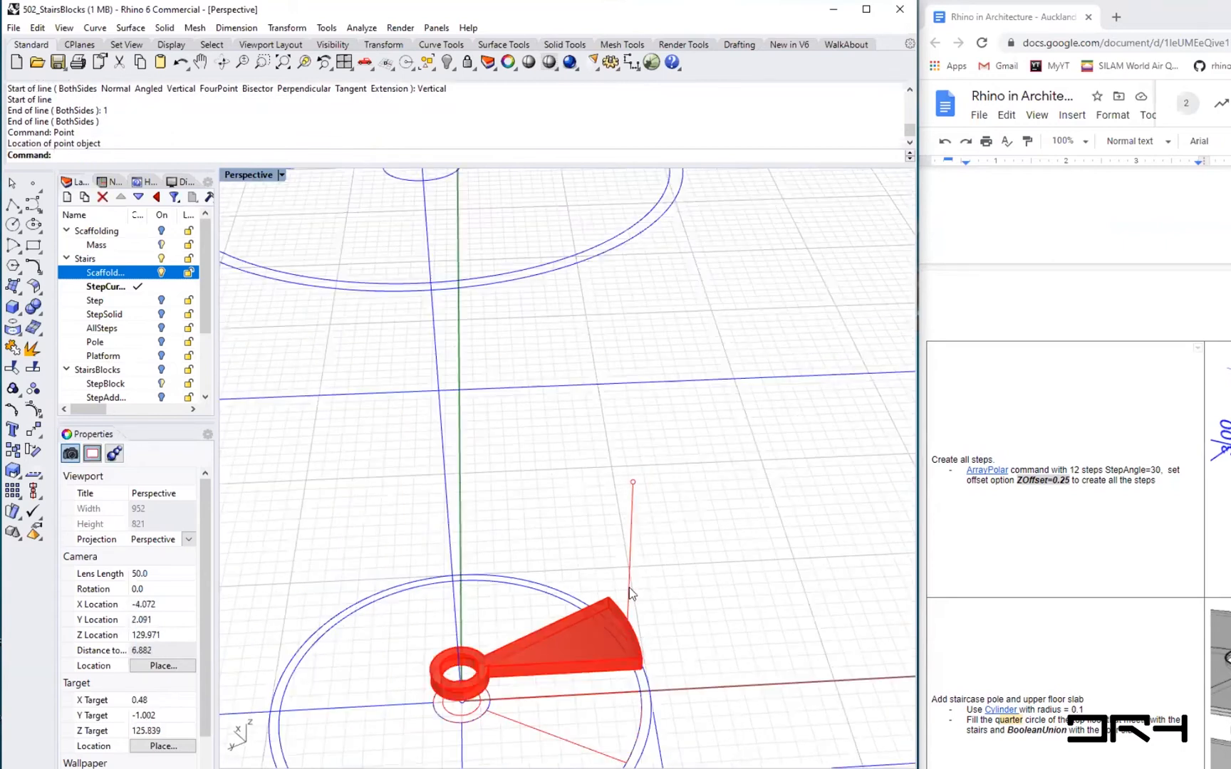
scroll(628, 564, up, 2)
click(629, 564)
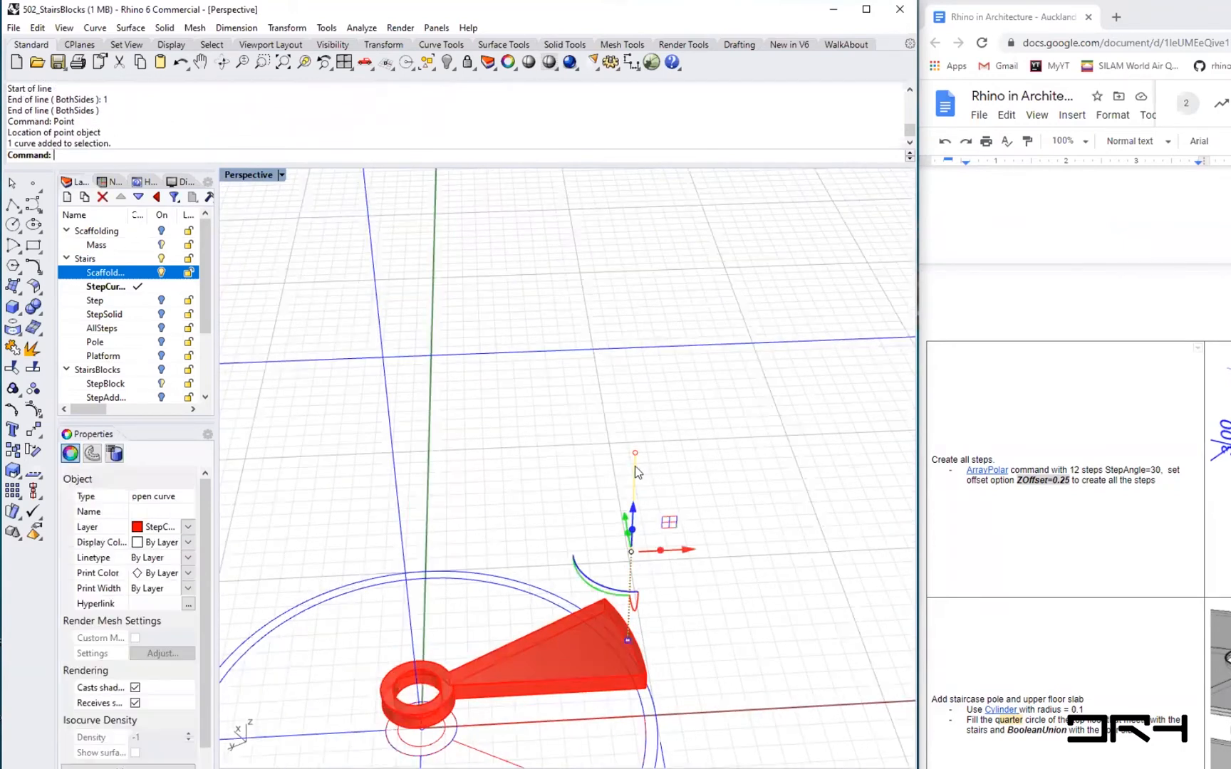
key(Escape)
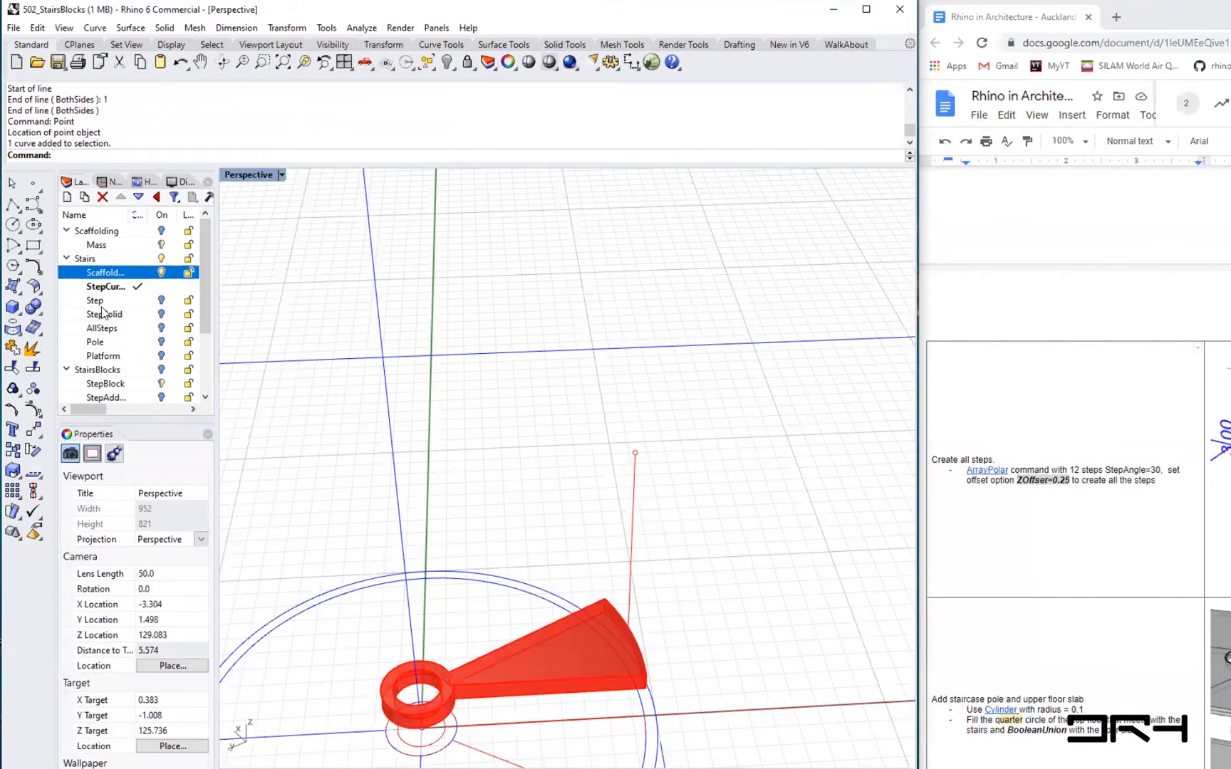
scroll(567, 627, up, 2)
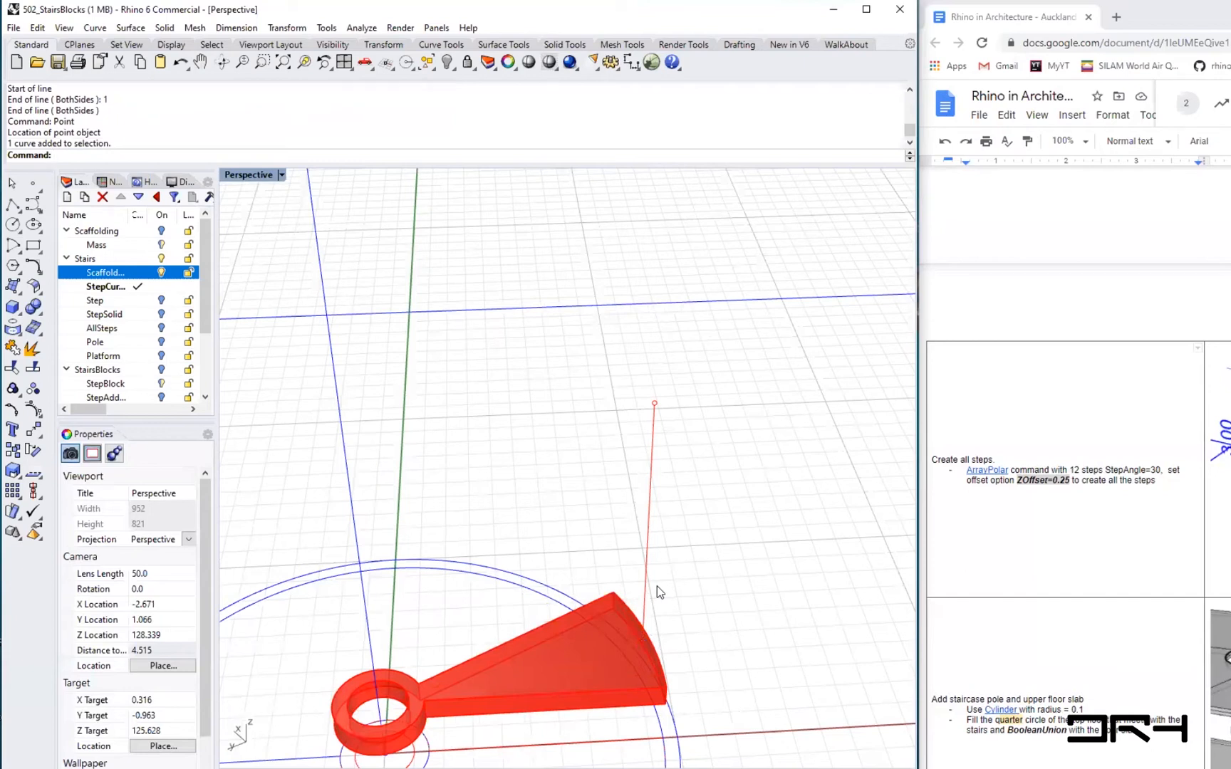
- Create a solid vertical cylinder of radius 0.025 from the step's outer corner up to the point at the line's top
text(cylinder)
key(Return)
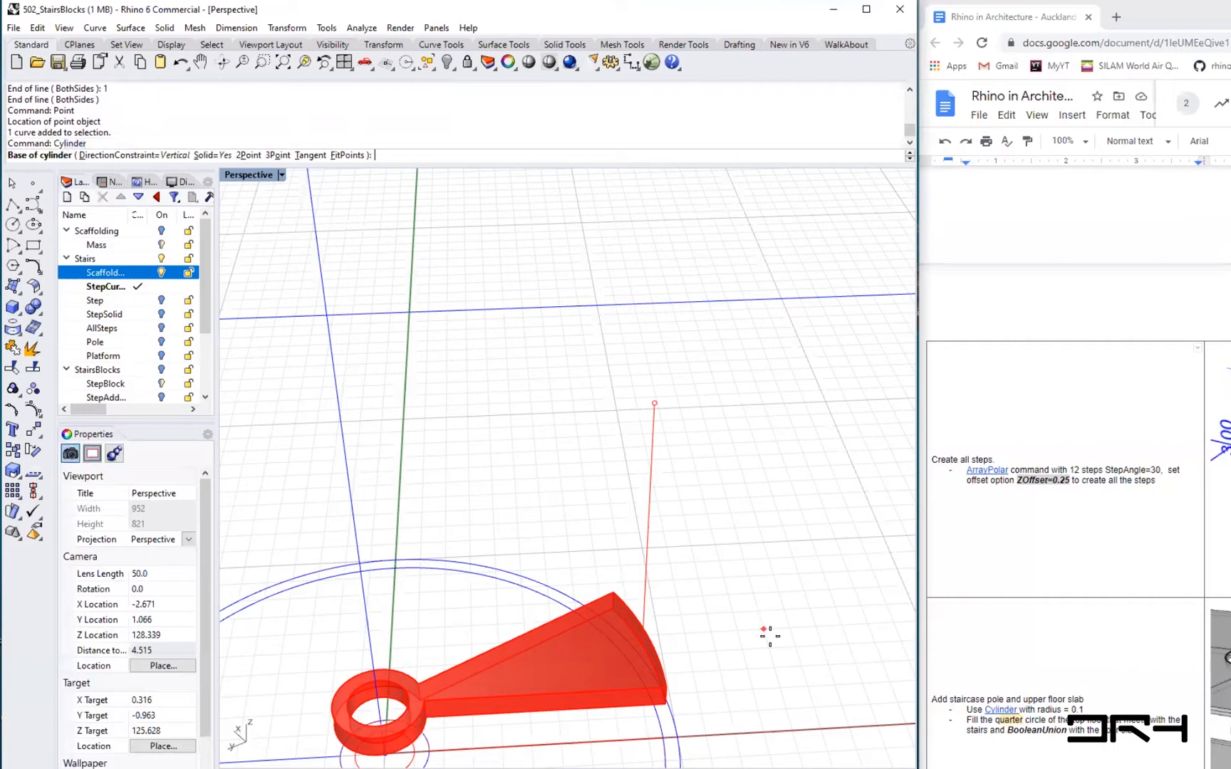
click(642, 648)
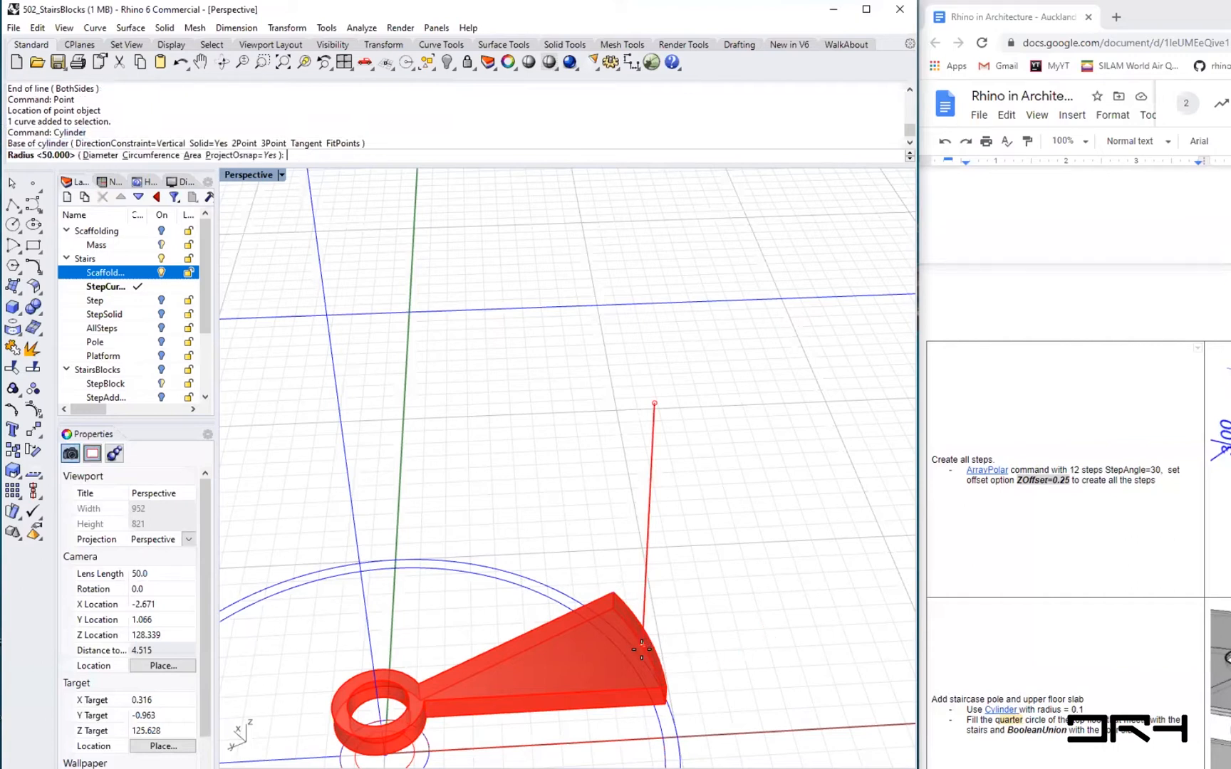
scroll(641, 648, up, 8)
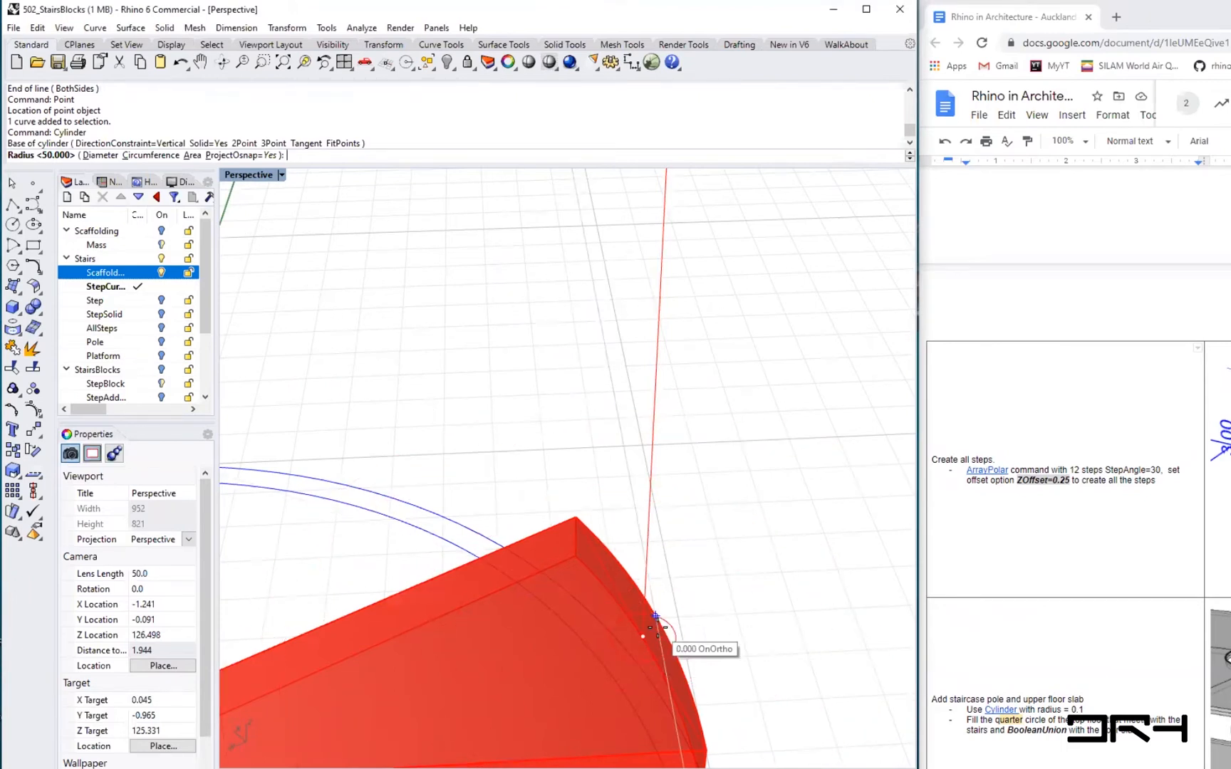
scroll(655, 616, up, 5)
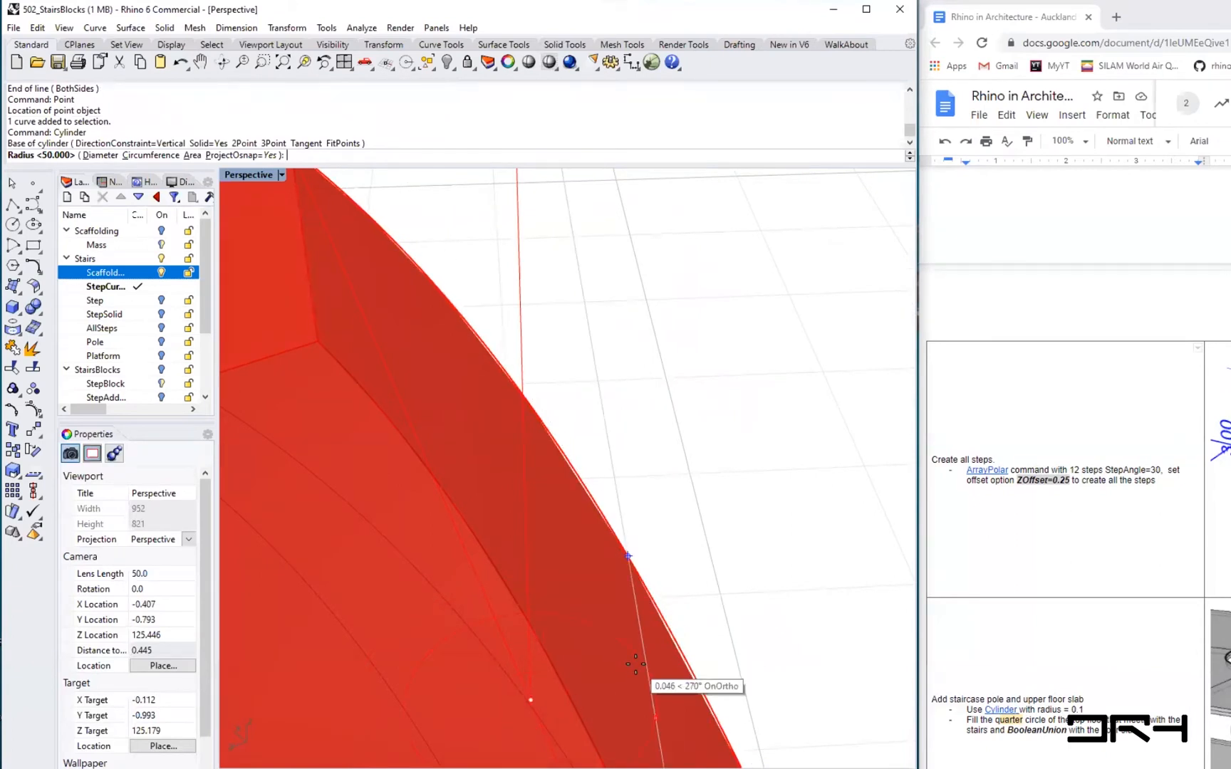
text(0.05)
key(BackSpace)
text(25)
key(Return)
scroll(636, 632, down, 8)
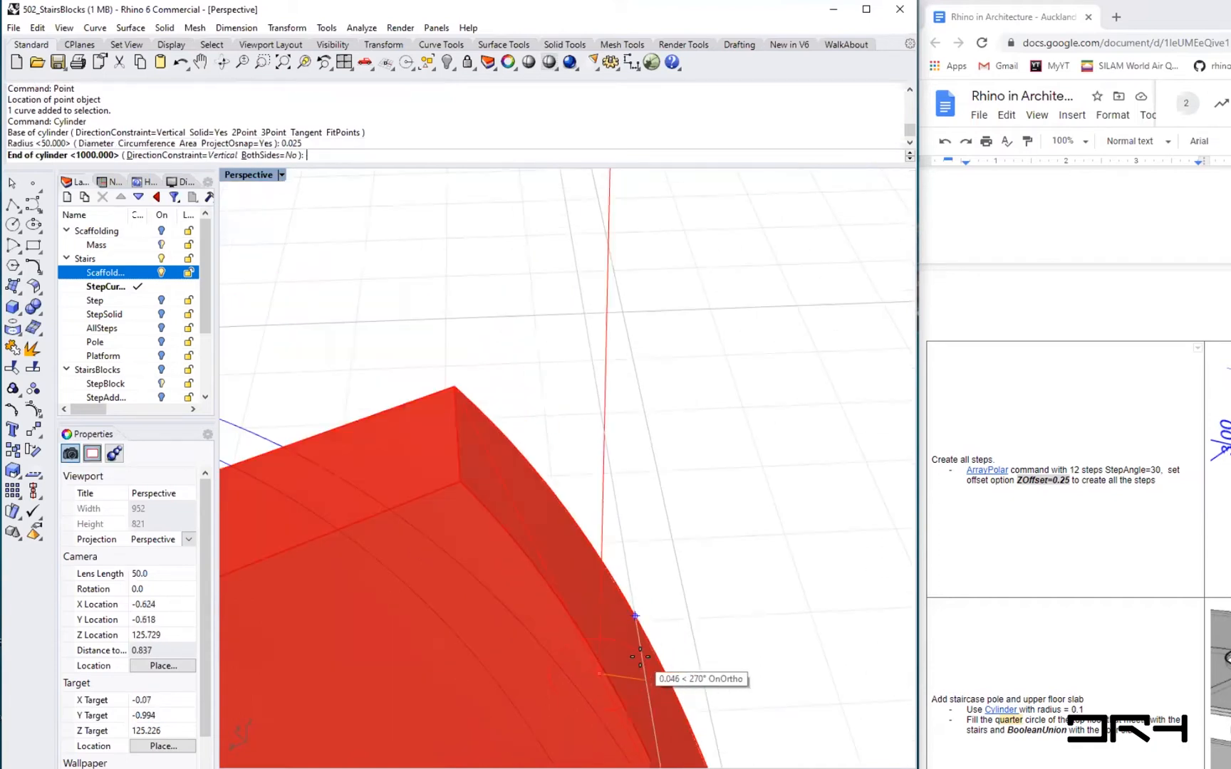
scroll(661, 246, down, 5)
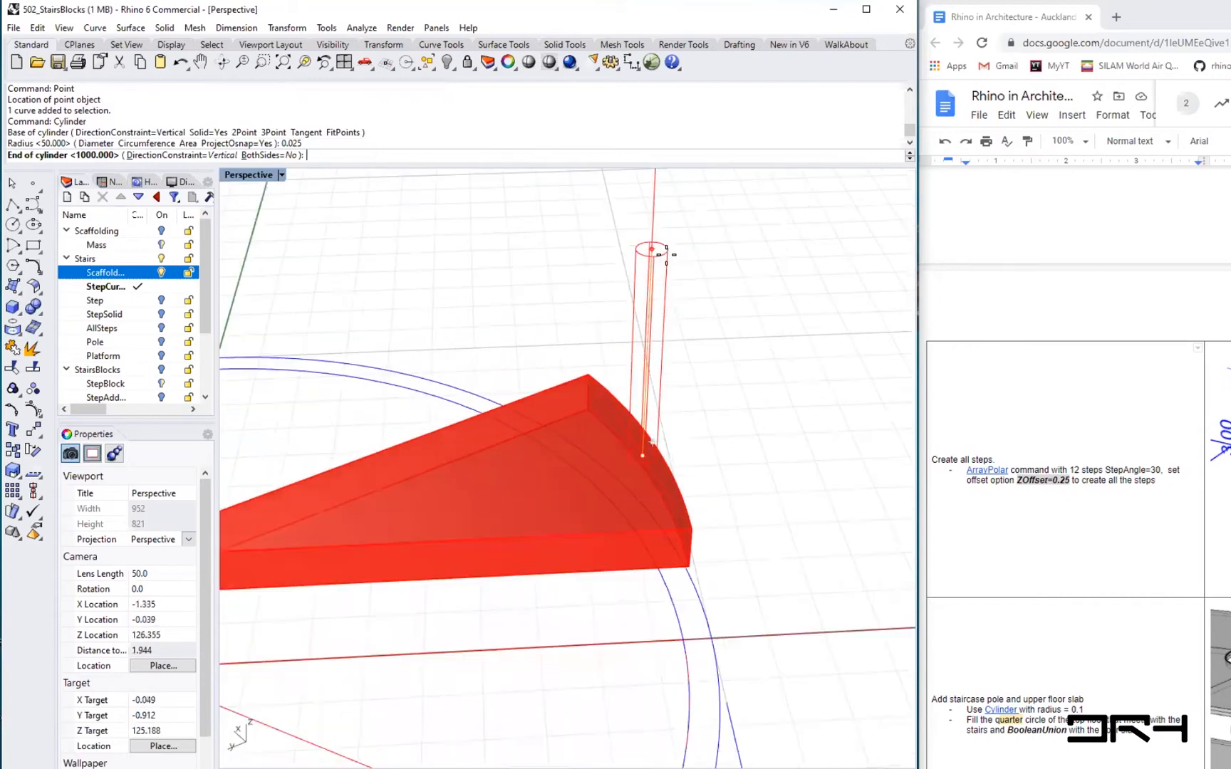
scroll(585, 549, up, 5)
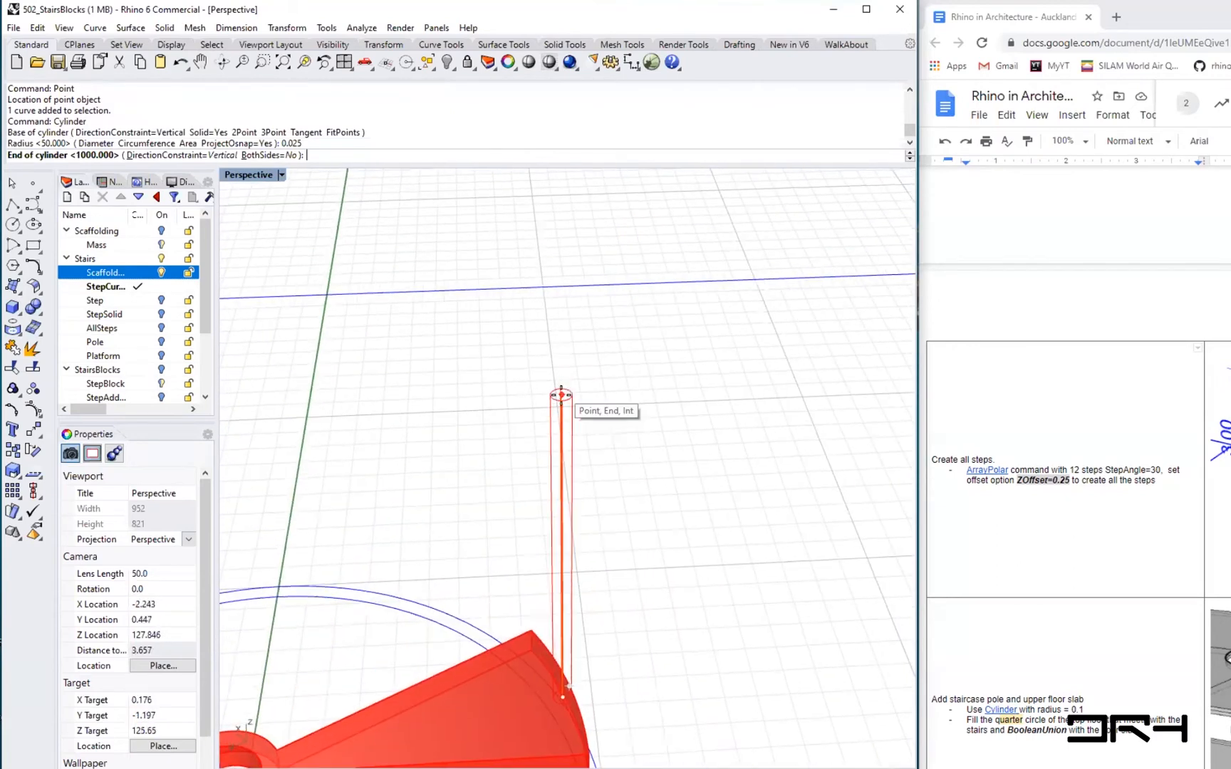
click(566, 399)
- Polar-array the step, pole and top point 12 times around the stair centre with a 30° step angle and 0.25 Z offset
scroll(621, 583, down, 4)
right_drag(648, 577, 519, 375)
right_drag(487, 544, 447, 362)
scroll(737, 646, up, 2)
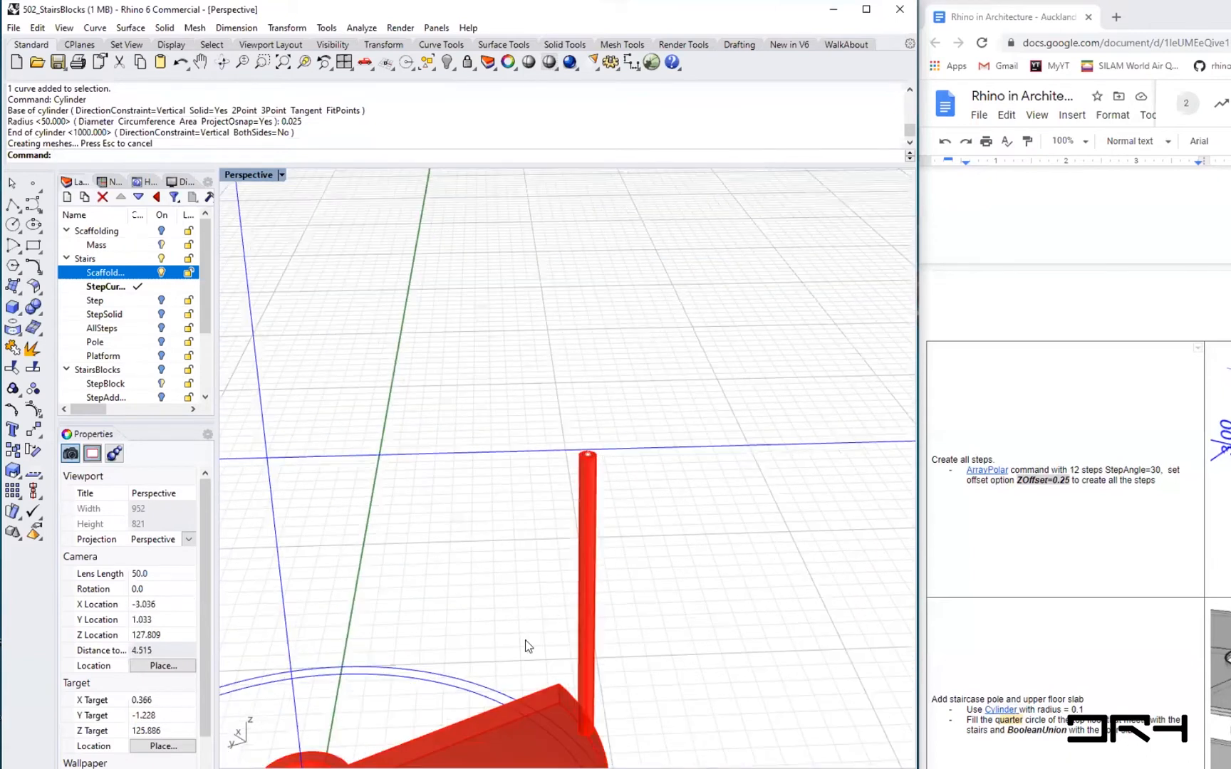
scroll(526, 645, down, 4)
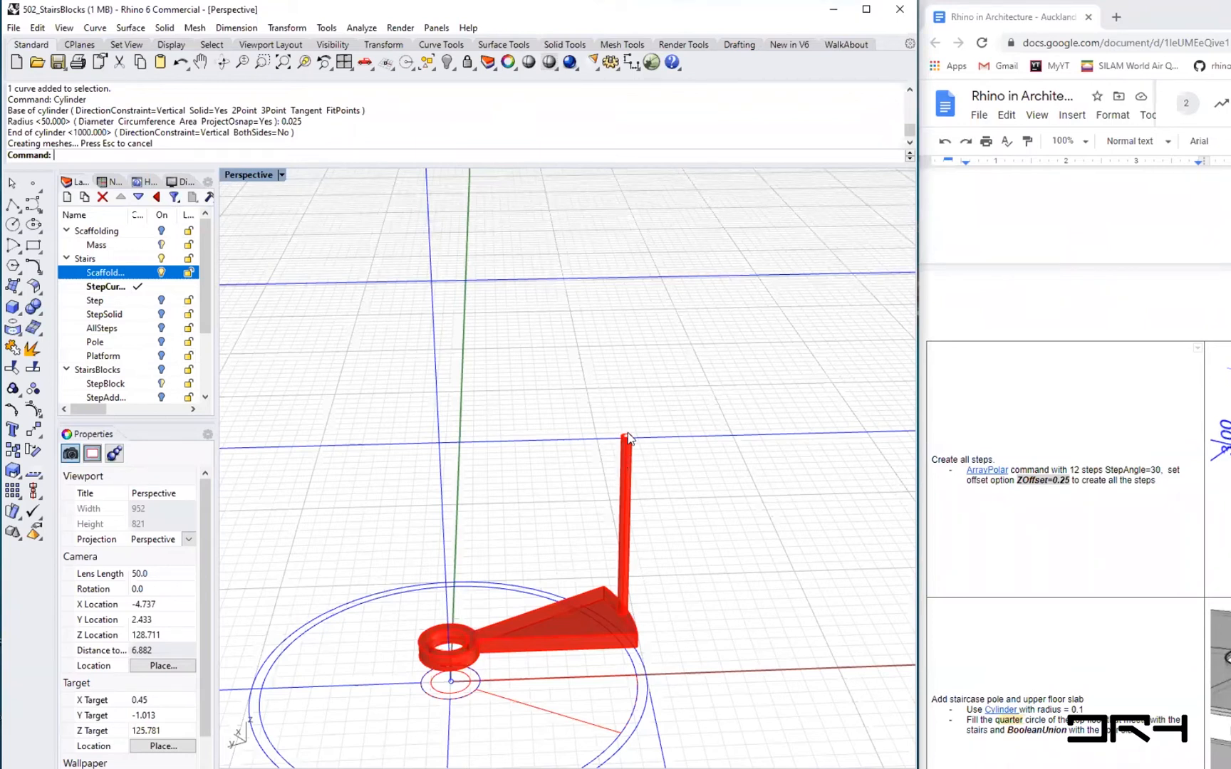
scroll(619, 462, up, 4)
scroll(619, 473, down, 4)
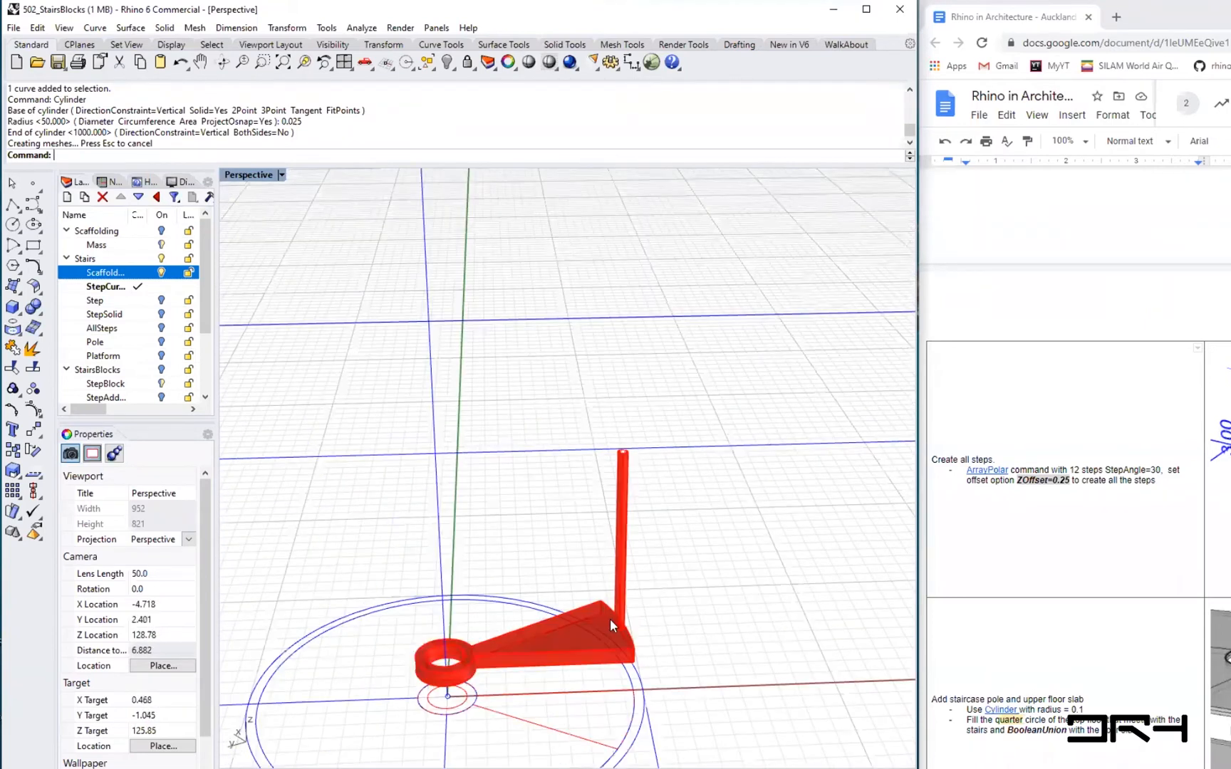
scroll(605, 619, up, 2)
text(ArrayCrv)
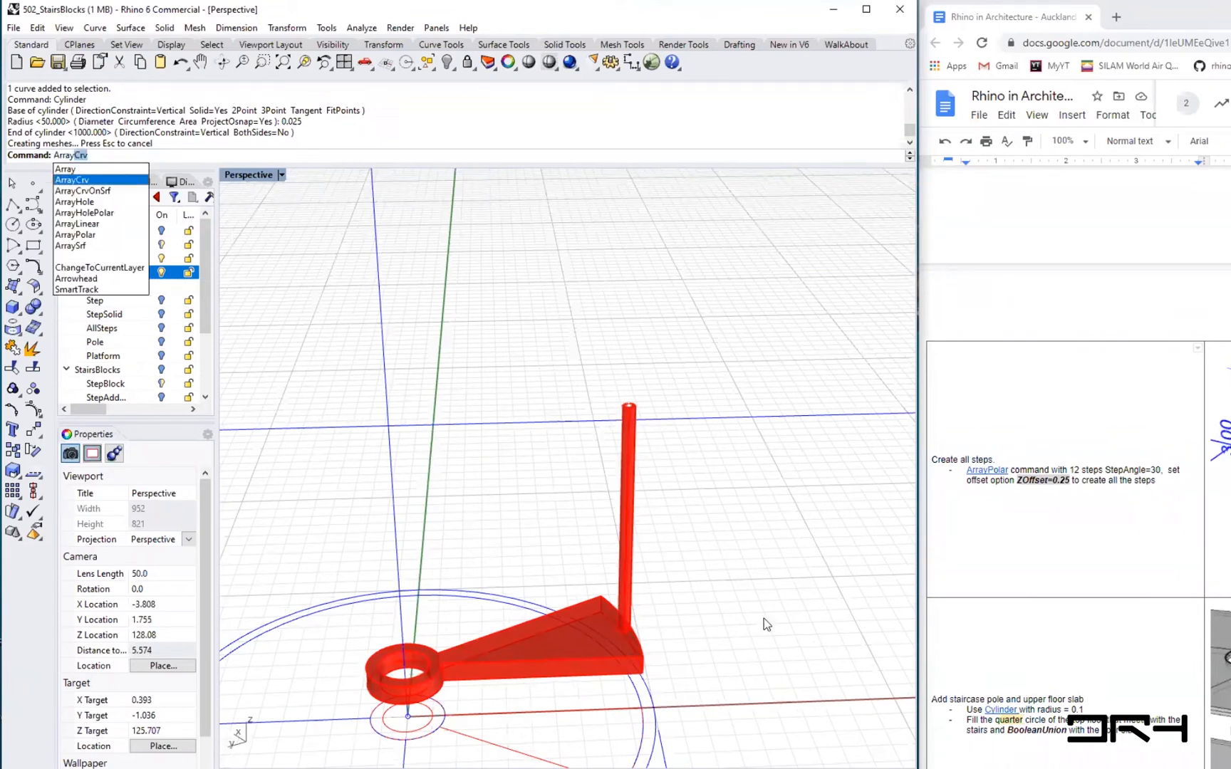
key(Down)
key(Down)
key(Down)
key(Down)
key(Down)
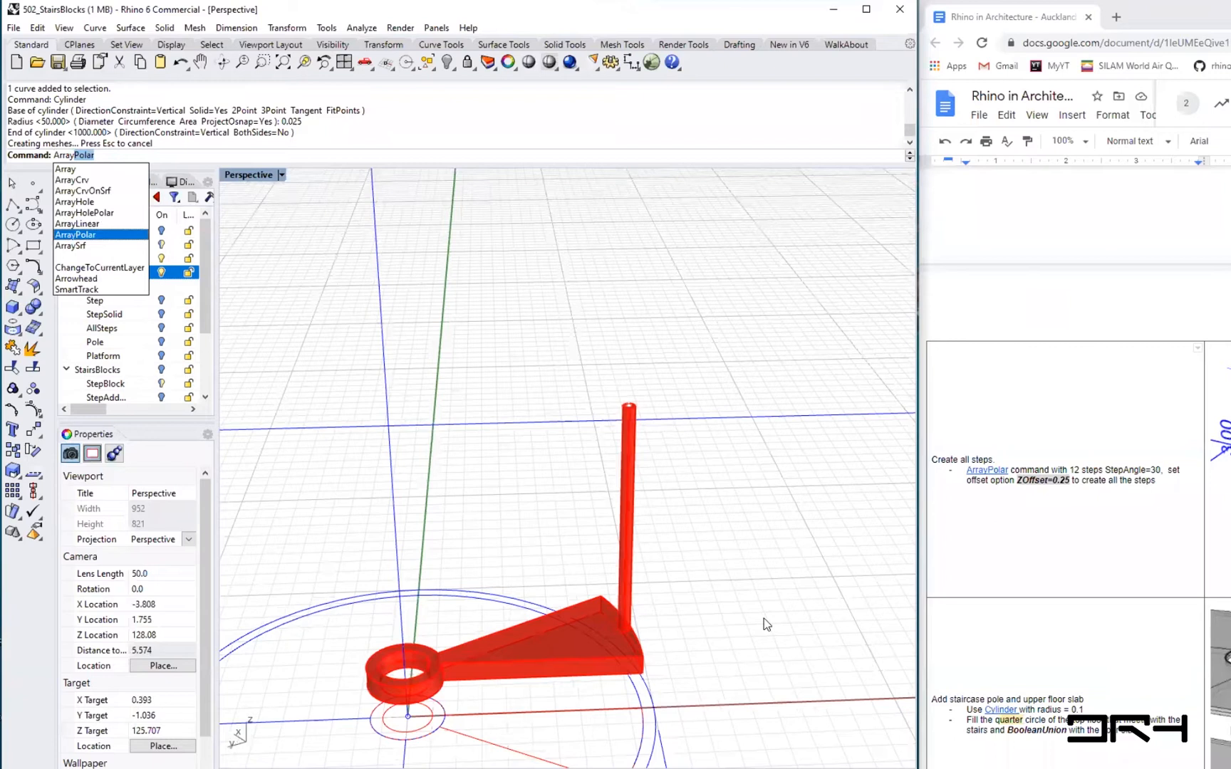
key(Return)
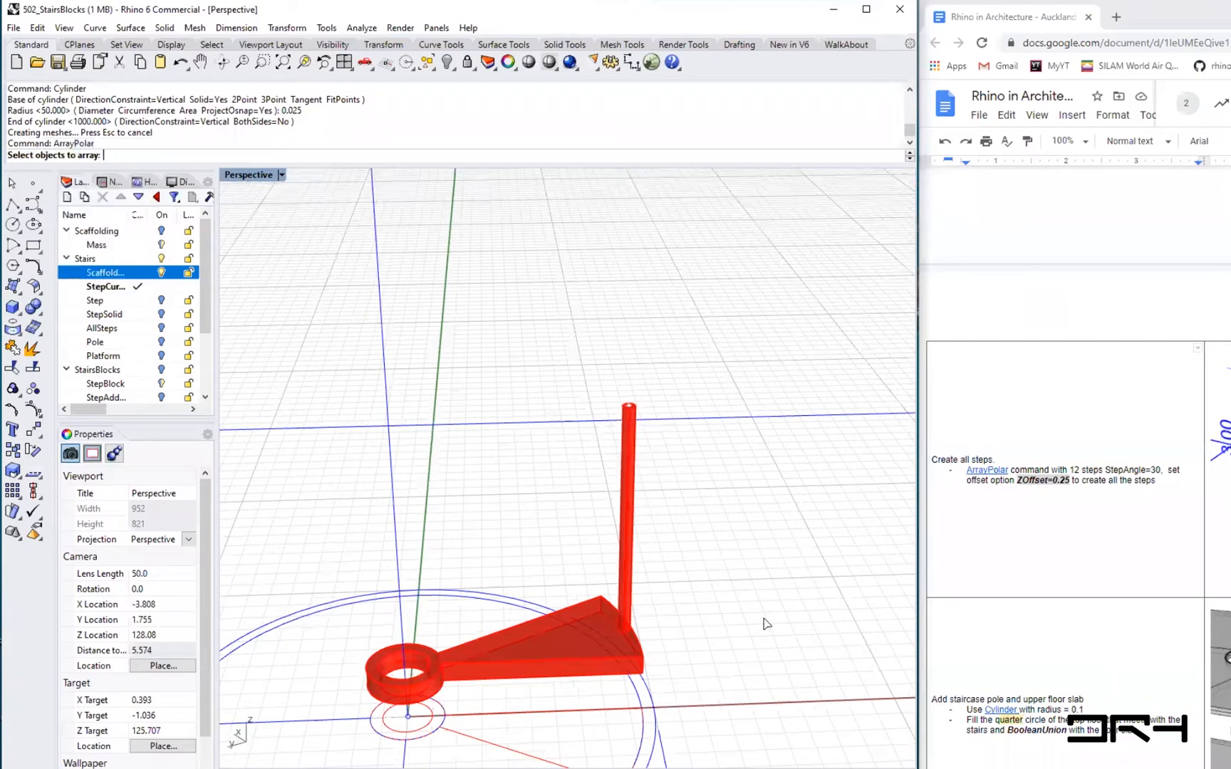
click(536, 649)
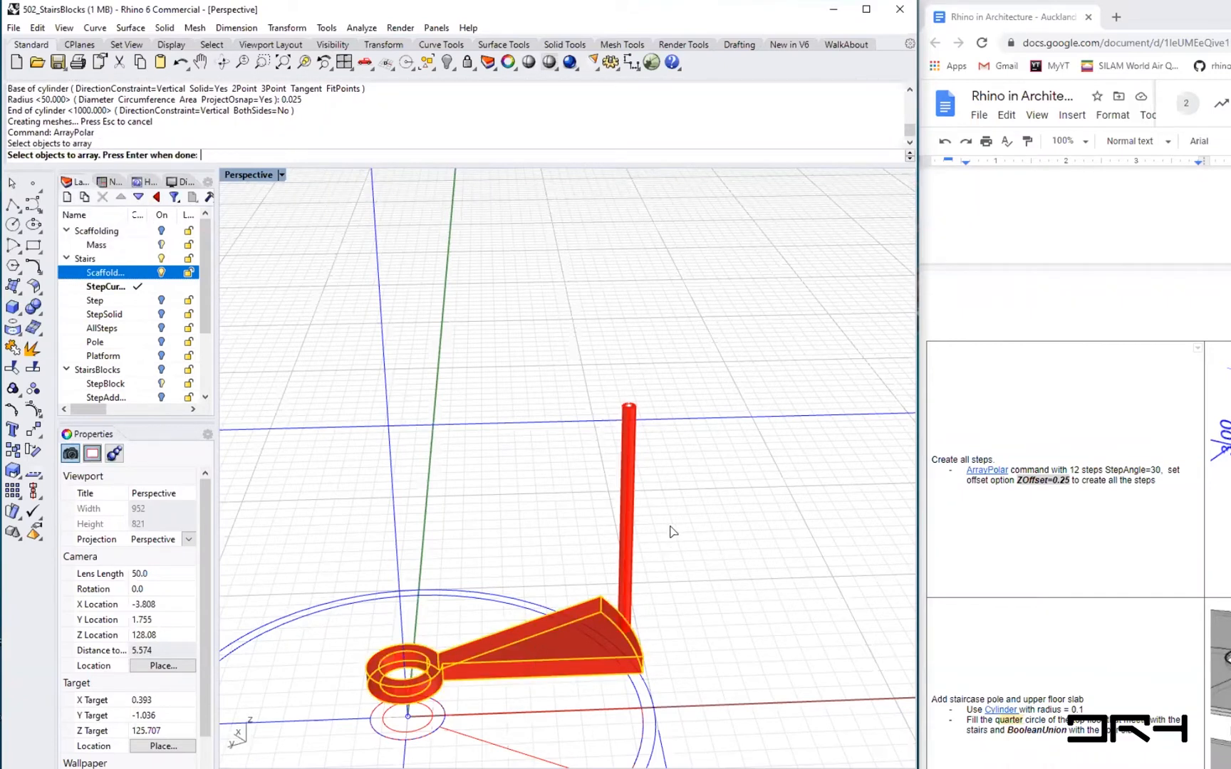
click(623, 538)
scroll(630, 408, up, 3)
scroll(629, 407, up, 2)
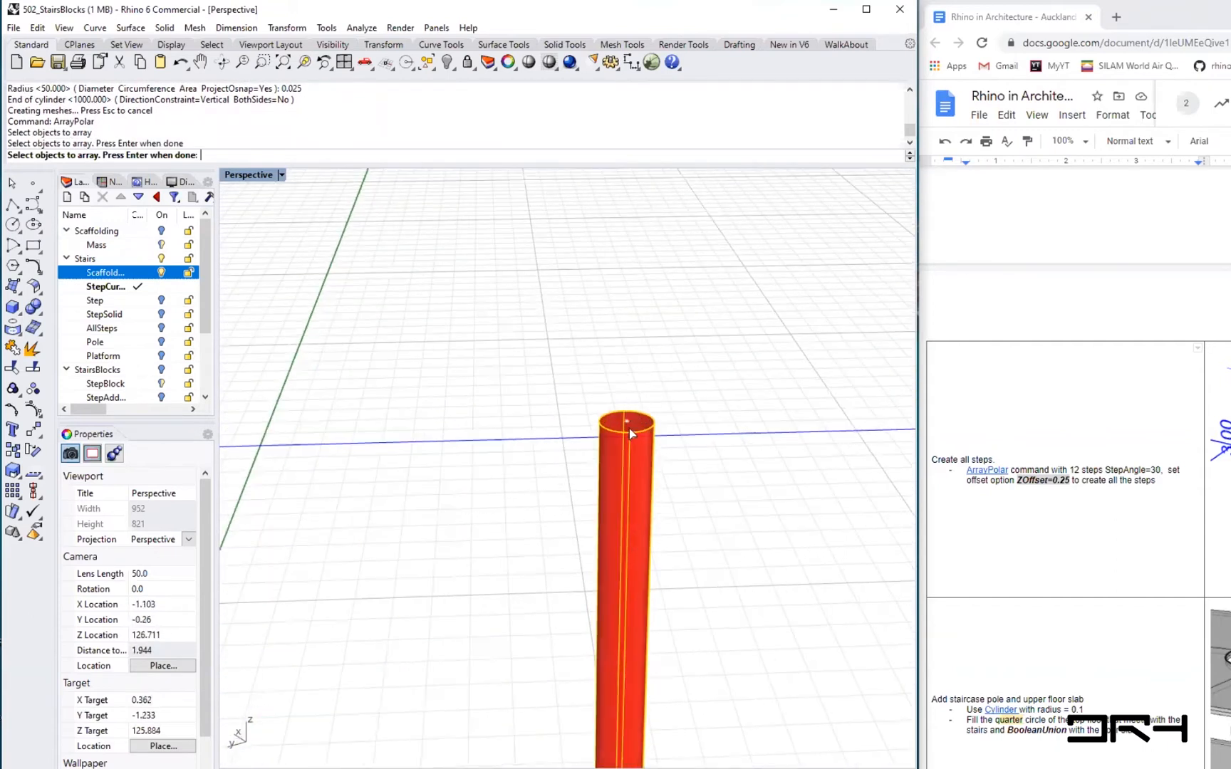
click(627, 426)
scroll(553, 543, down, 5)
shift+right_drag(506, 534, 582, 493)
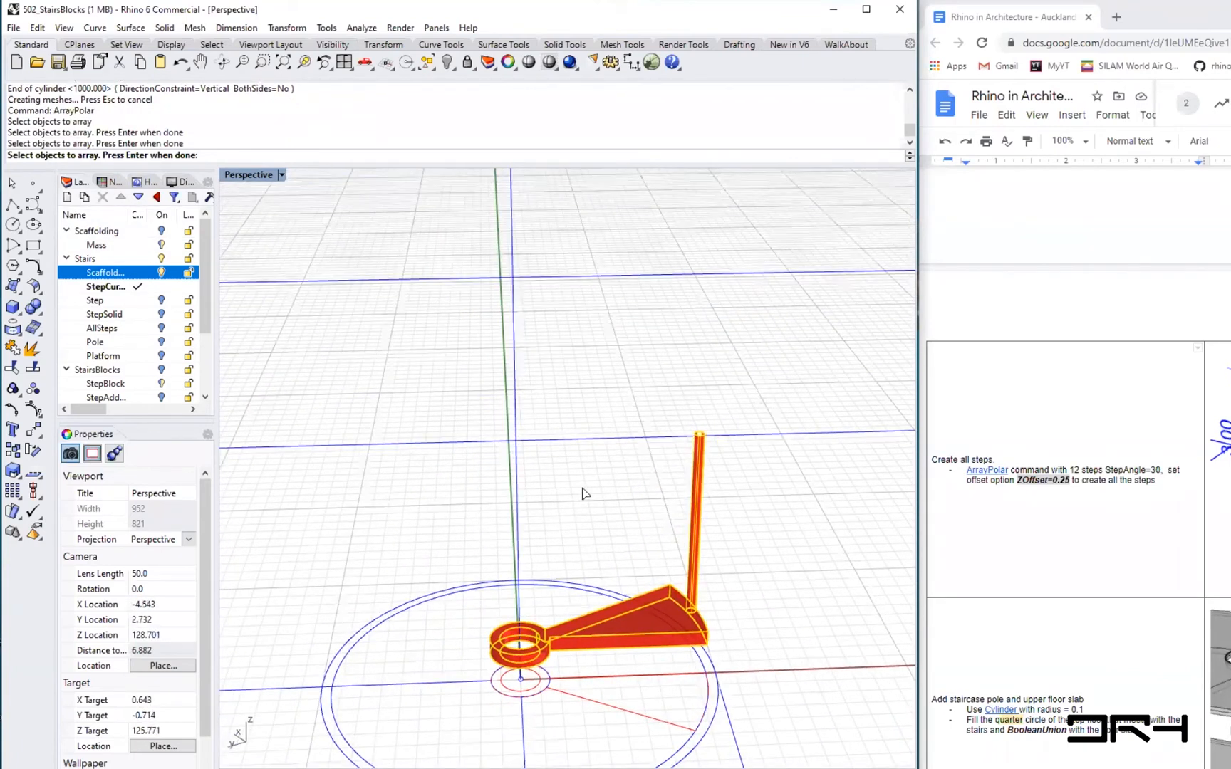
key(Return)
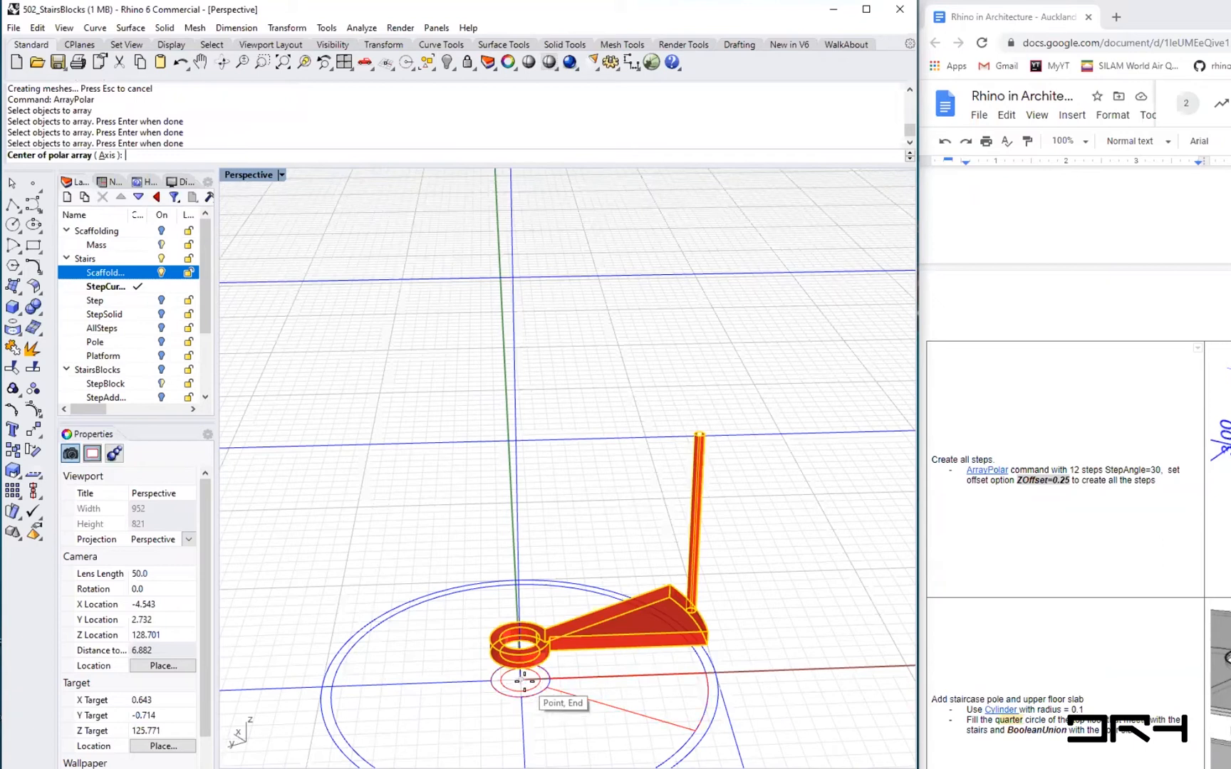
click(523, 680)
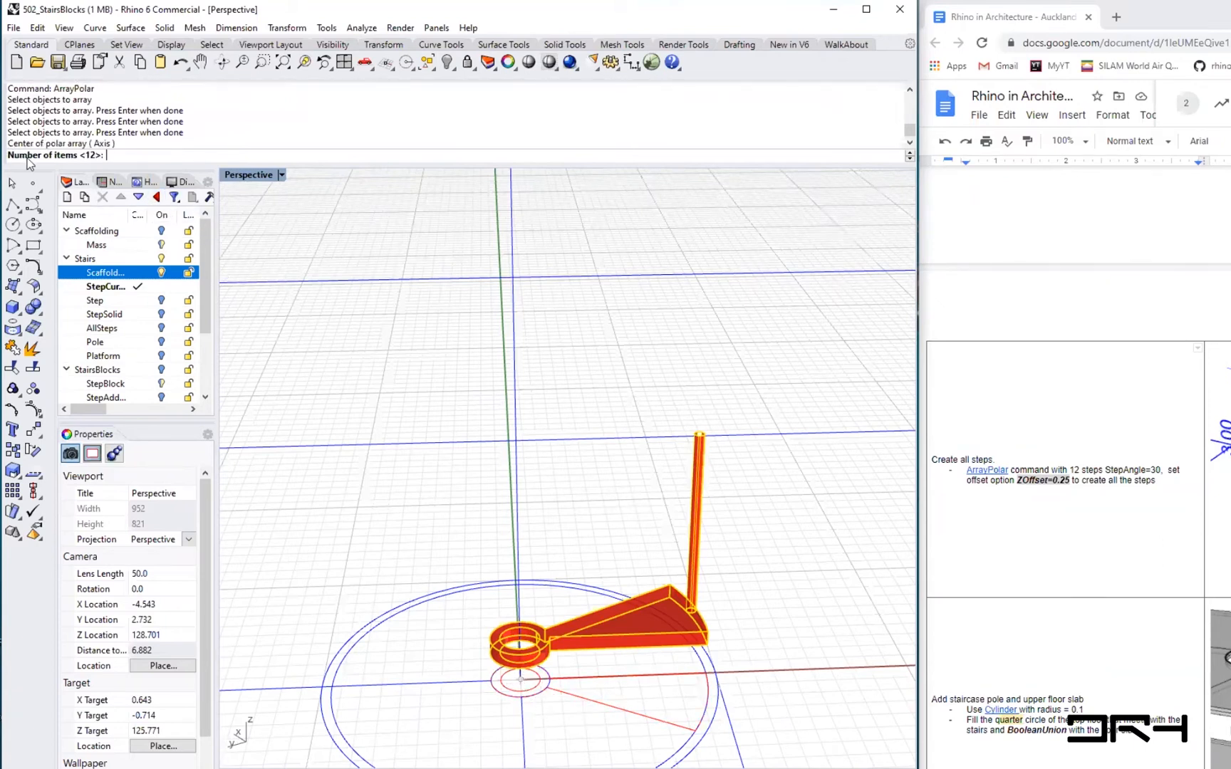
key(Return)
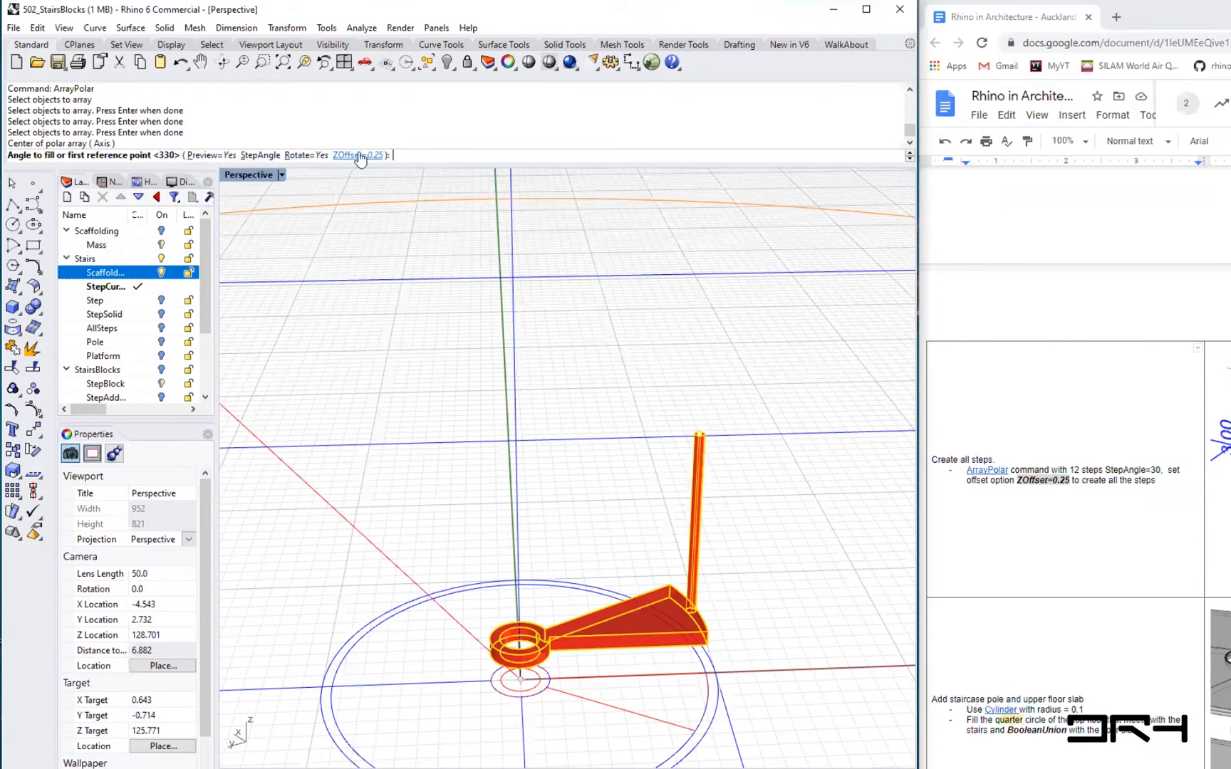
click(247, 157)
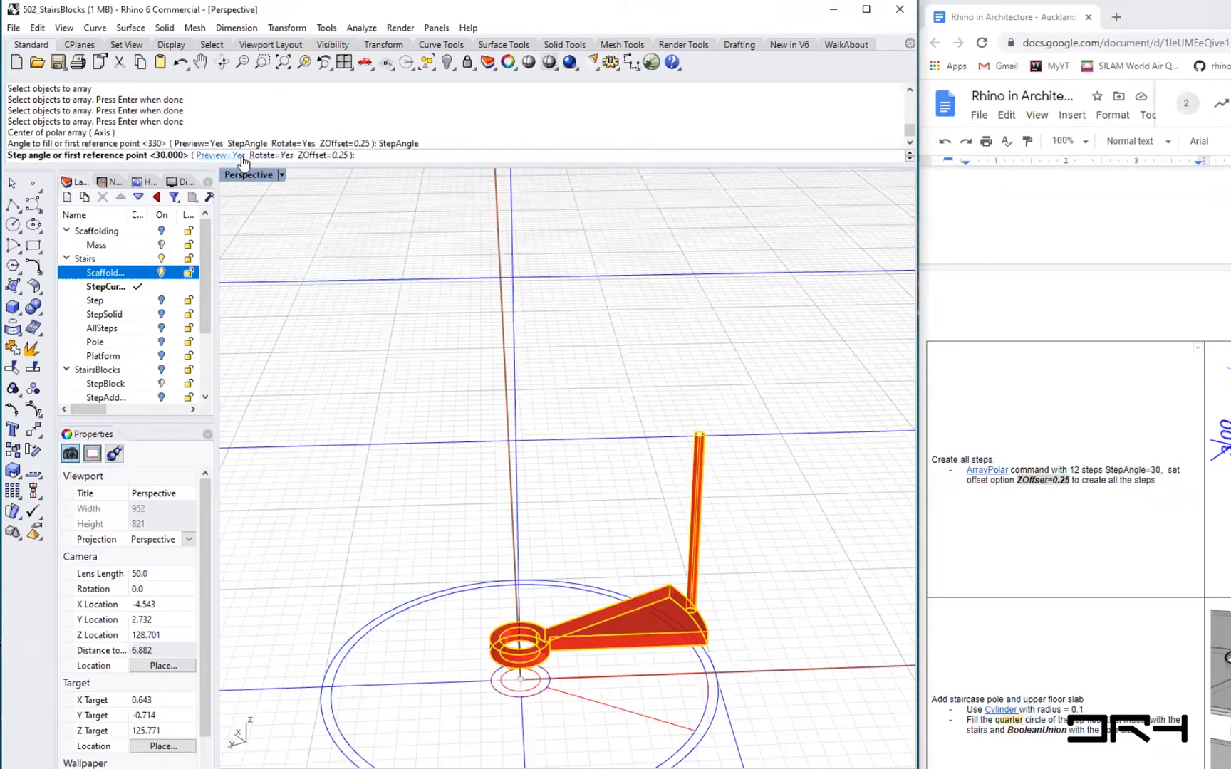
key(Return)
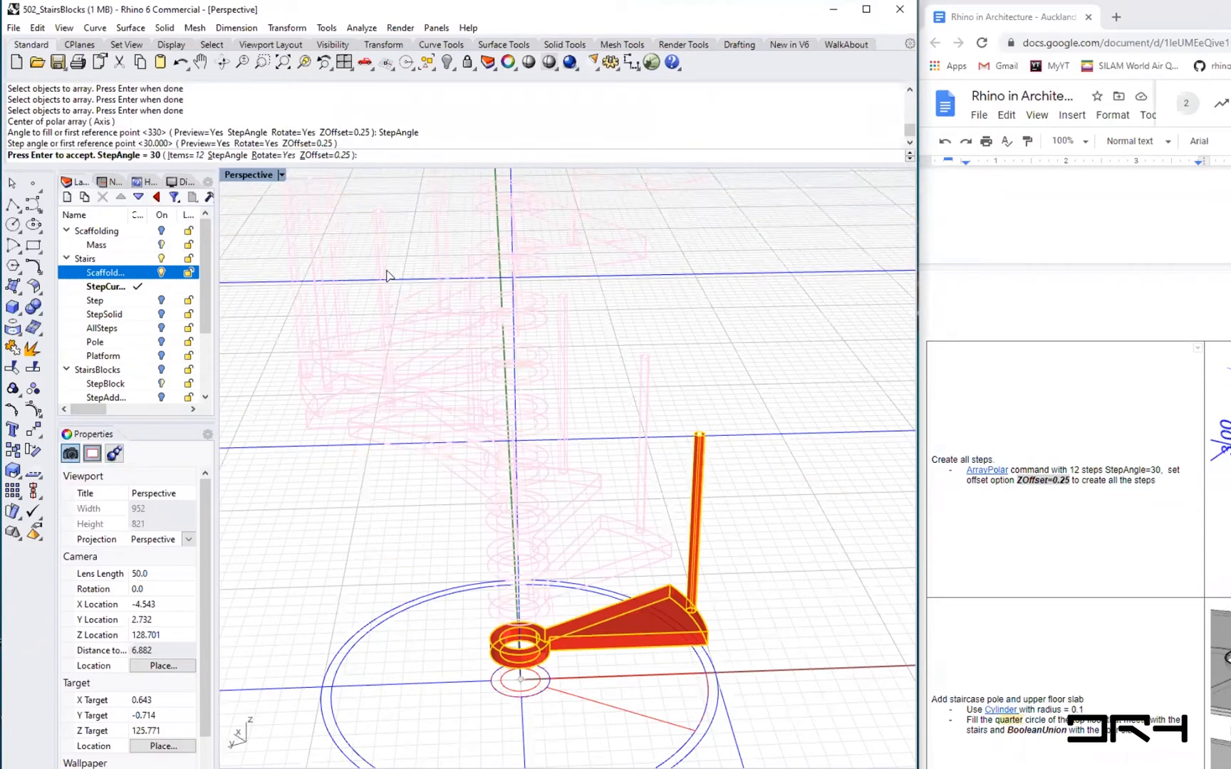
scroll(419, 345, down, 4)
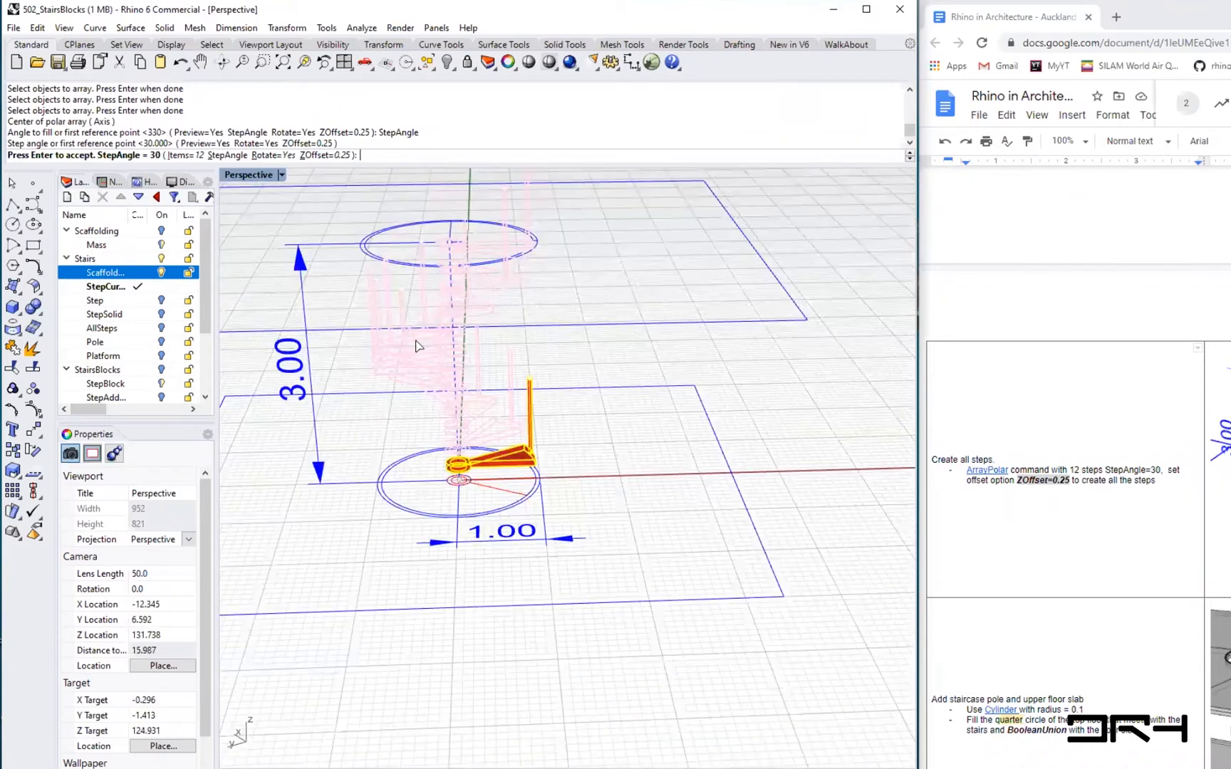
key(Return)
- Draw an interpolated curve through the top points of all the poles around the spiral stair to form the handrail path
mouse_move(574, 349)
shift+right_down()
mouse_move(605, 522)
mouse_move(526, 519)
mouse_move(801, 401)
mouse_move(574, 471)
shift+right_up()
right_drag(586, 546, 578, 551)
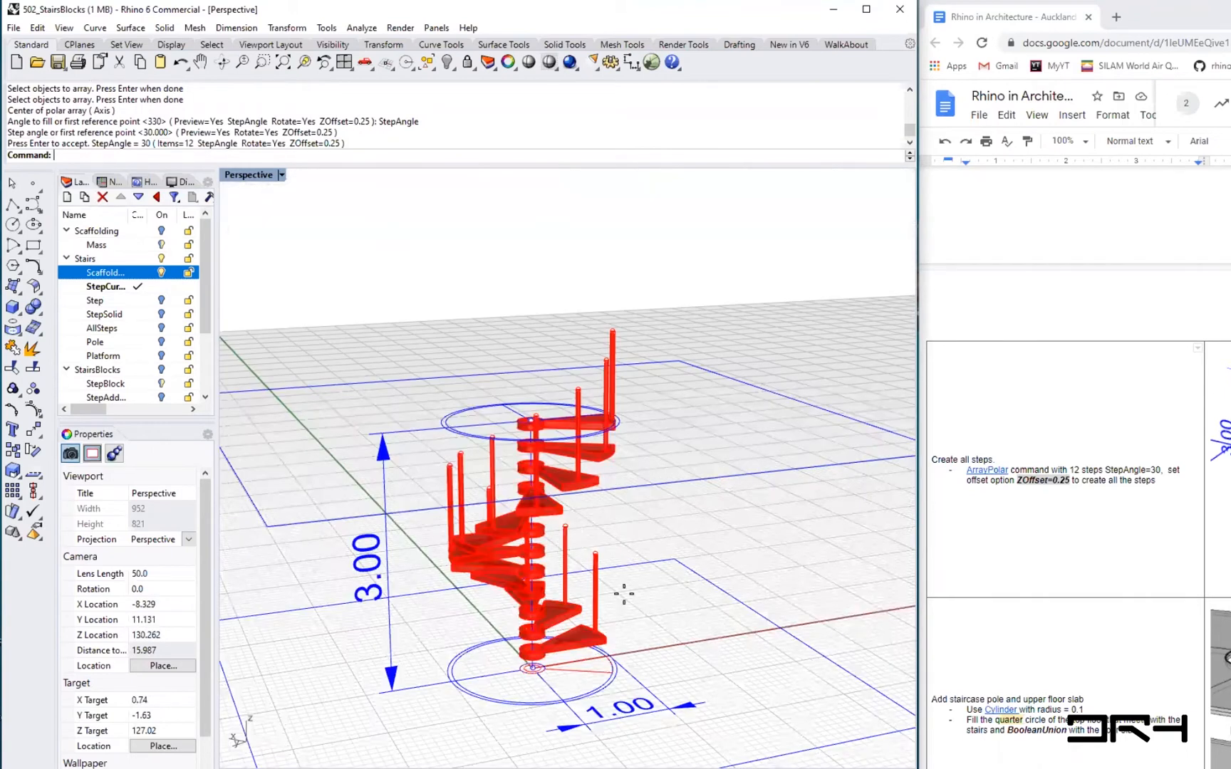
text(InterpCrvOnSrf)
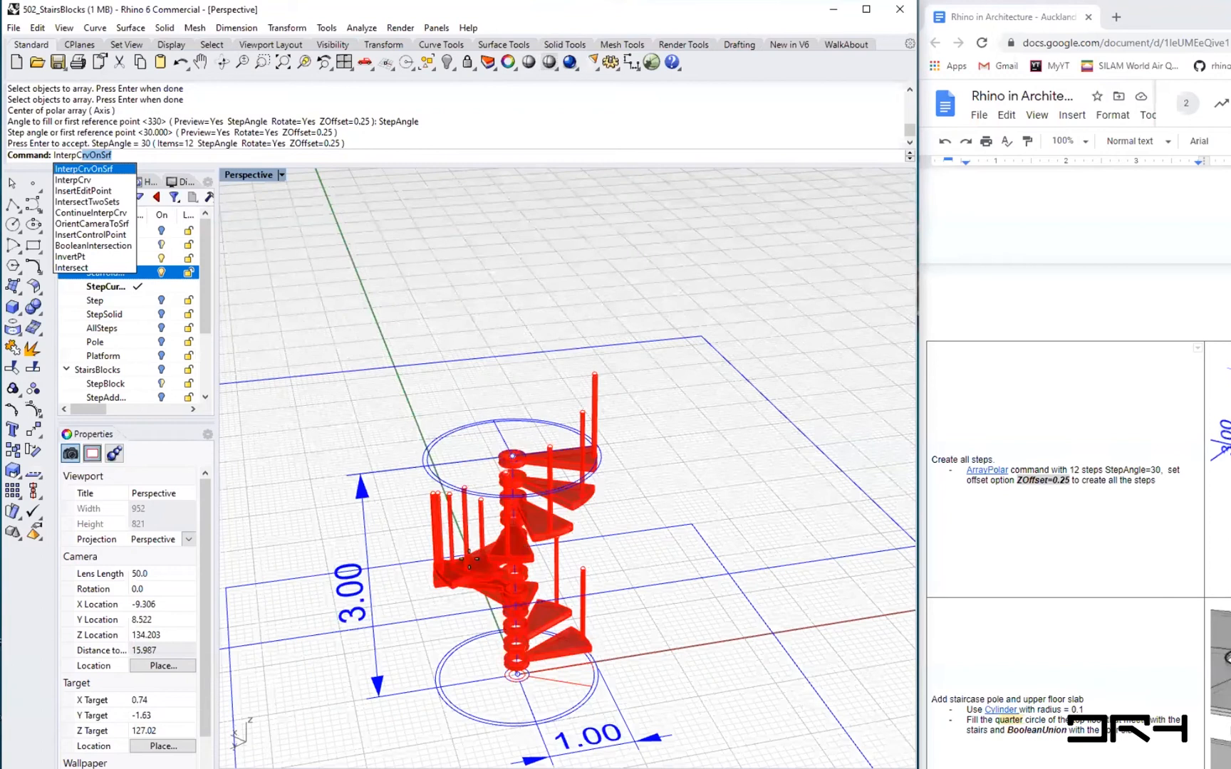
key(Return)
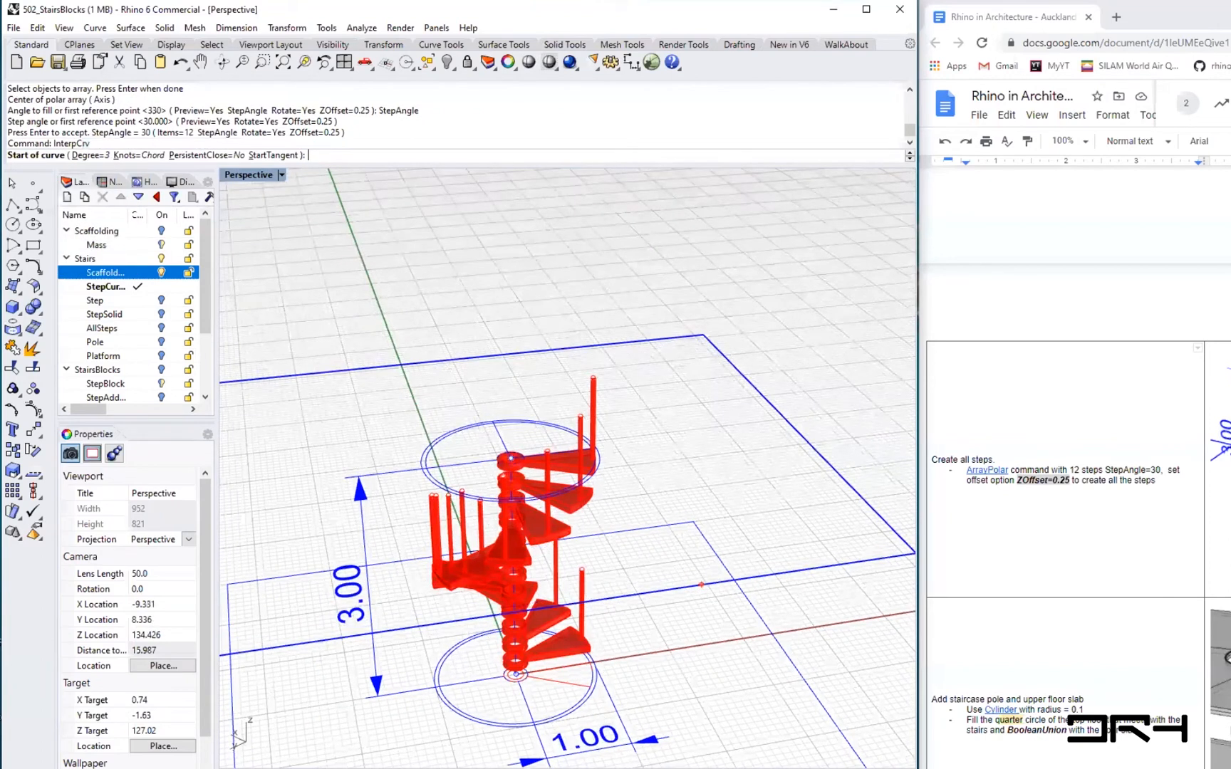
right_drag(701, 584, 730, 688)
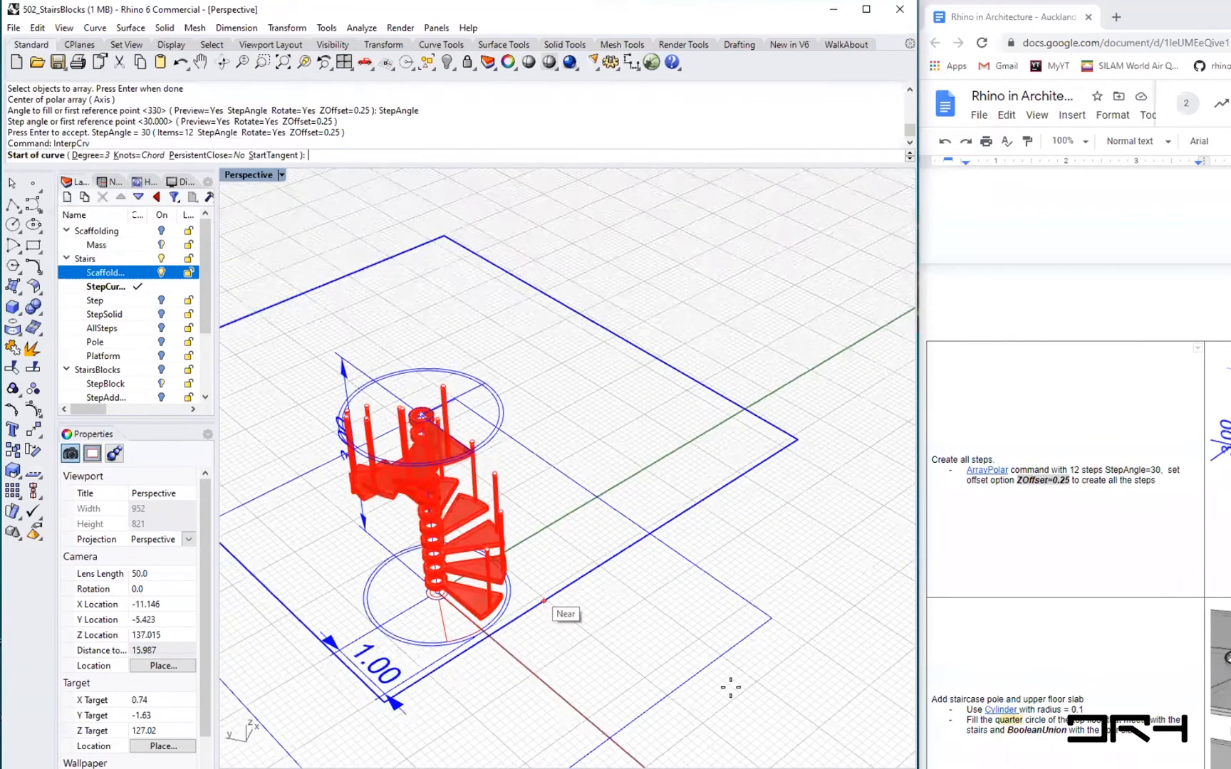
scroll(542, 600, up, 3)
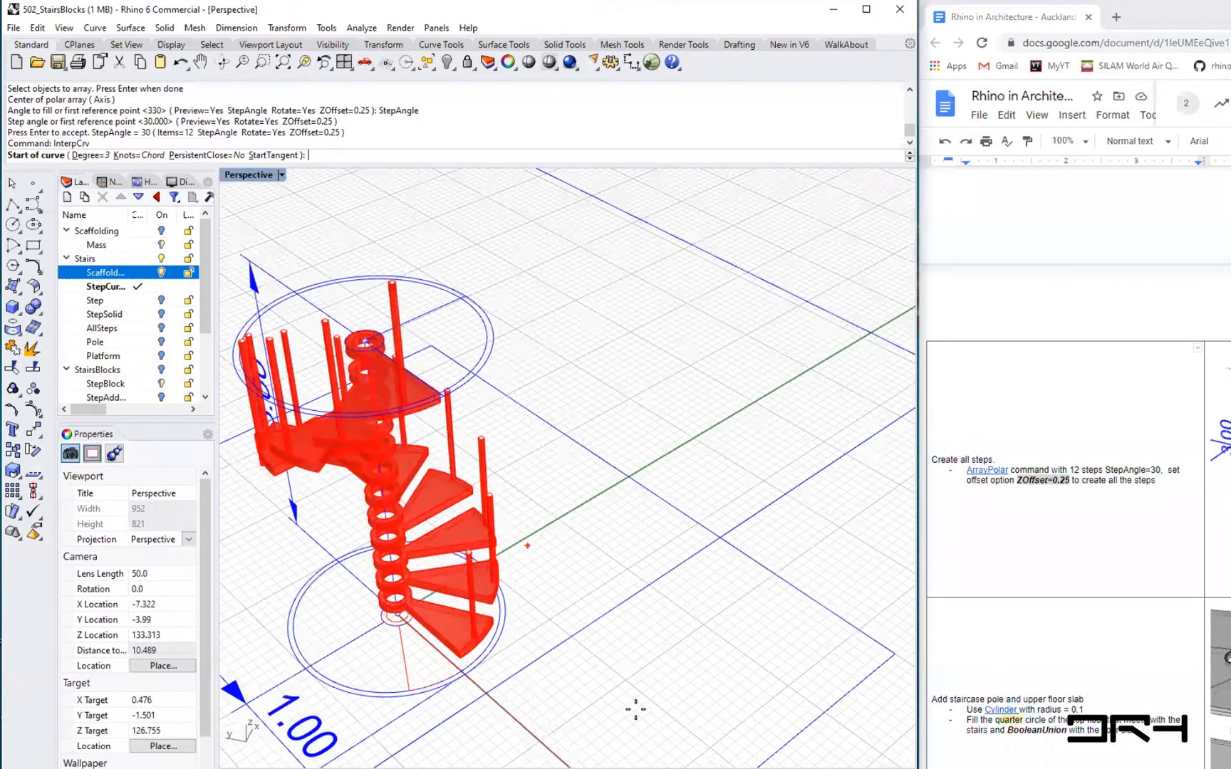
scroll(527, 546, up, 3)
right_drag(568, 630, 589, 657)
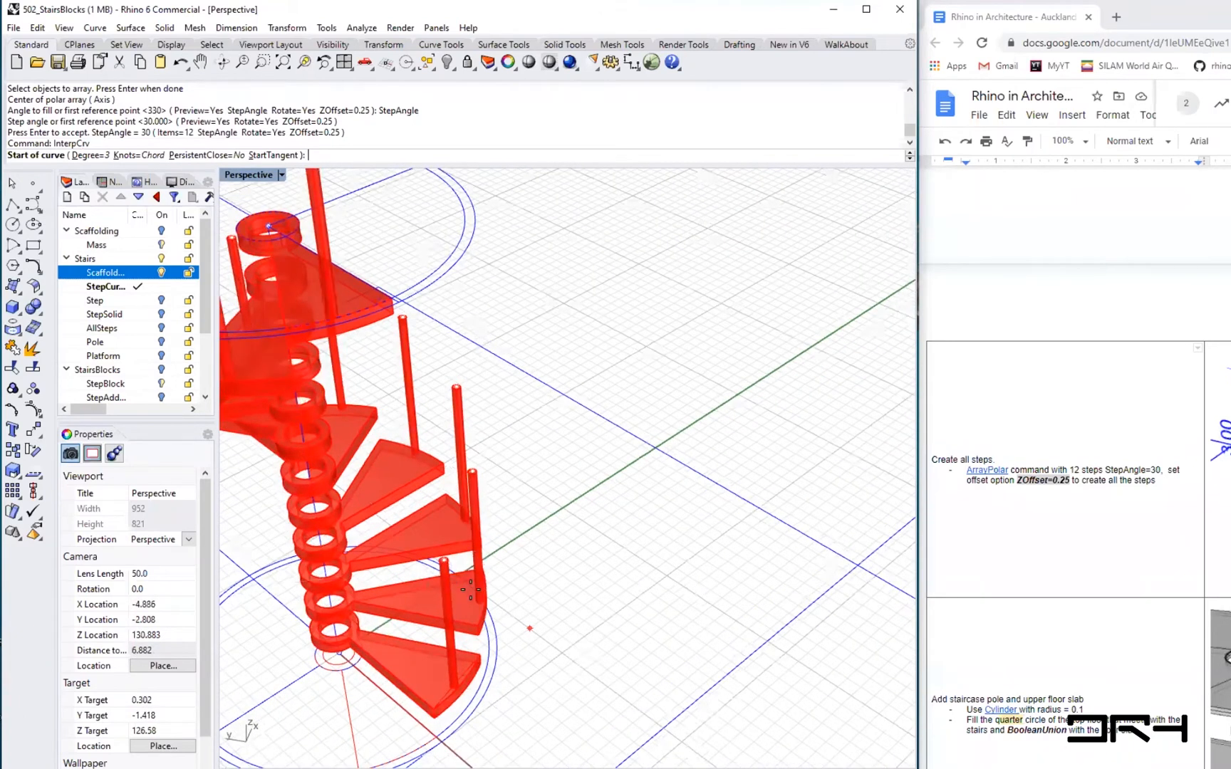
right_drag(470, 588, 478, 448)
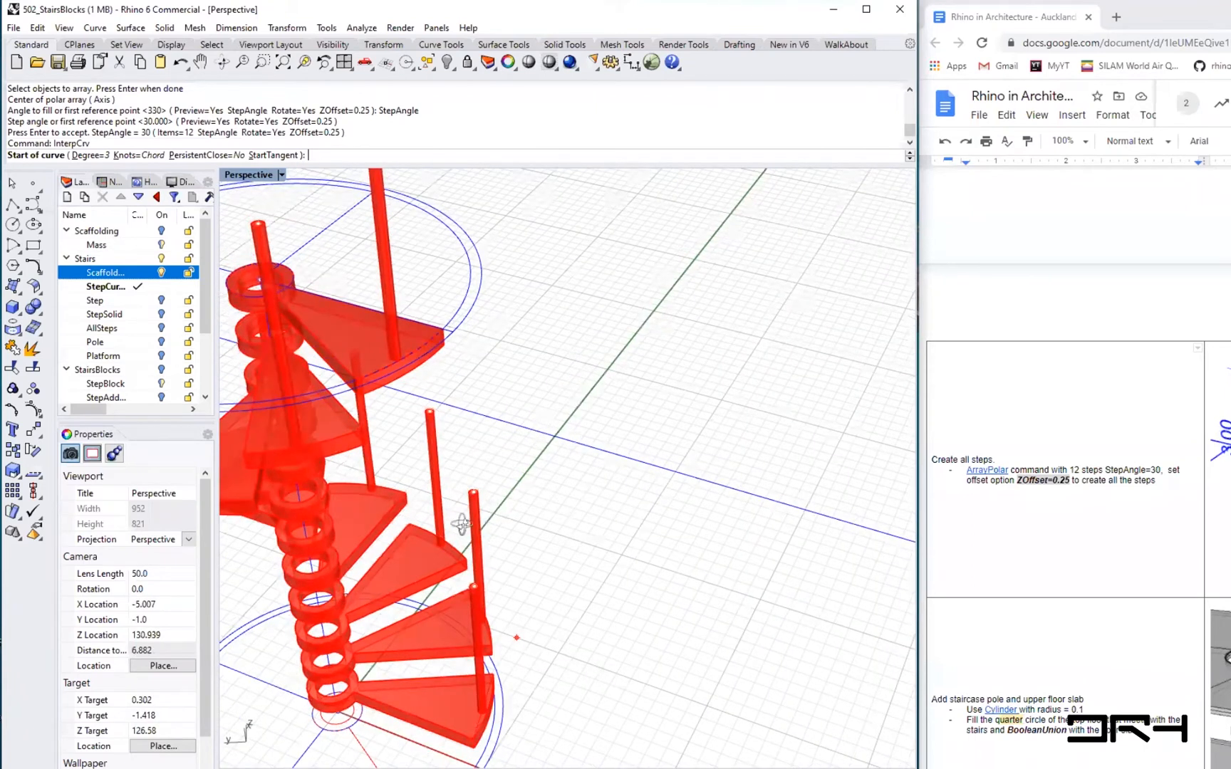
right_drag(447, 497, 548, 343)
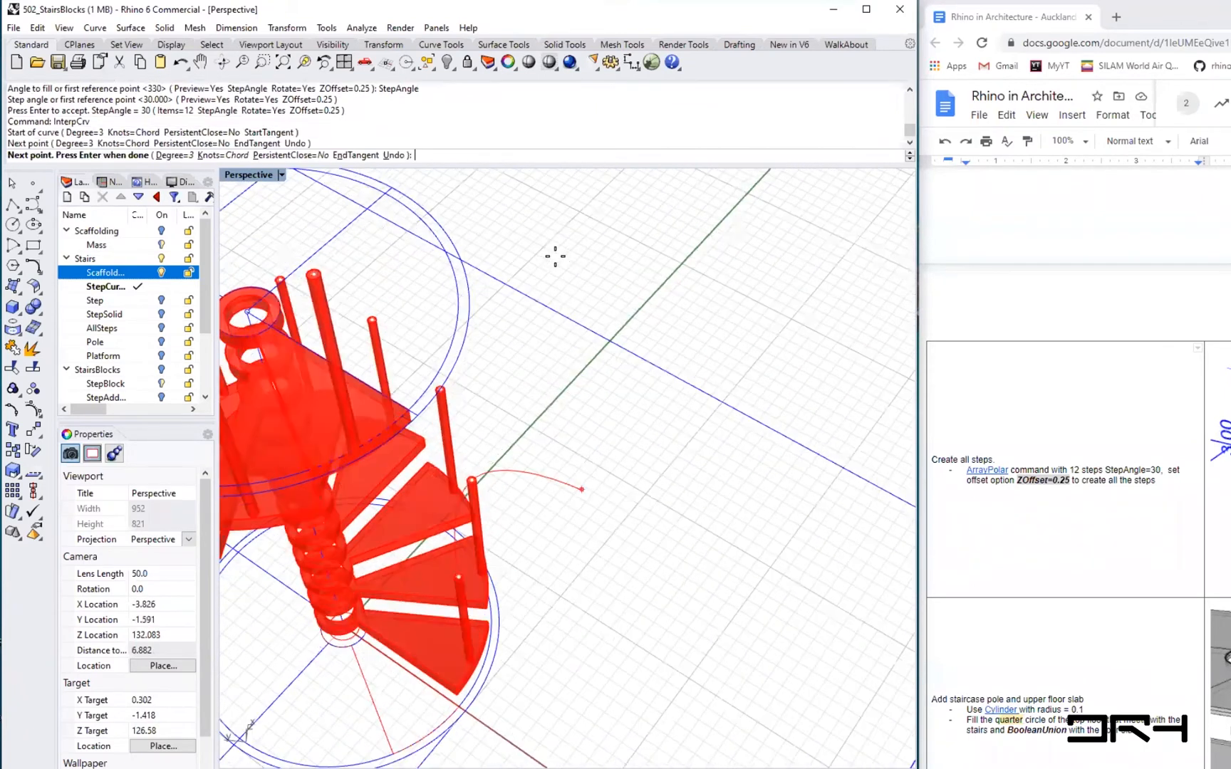
right_drag(555, 255, 716, 347)
click(551, 344)
click(555, 259)
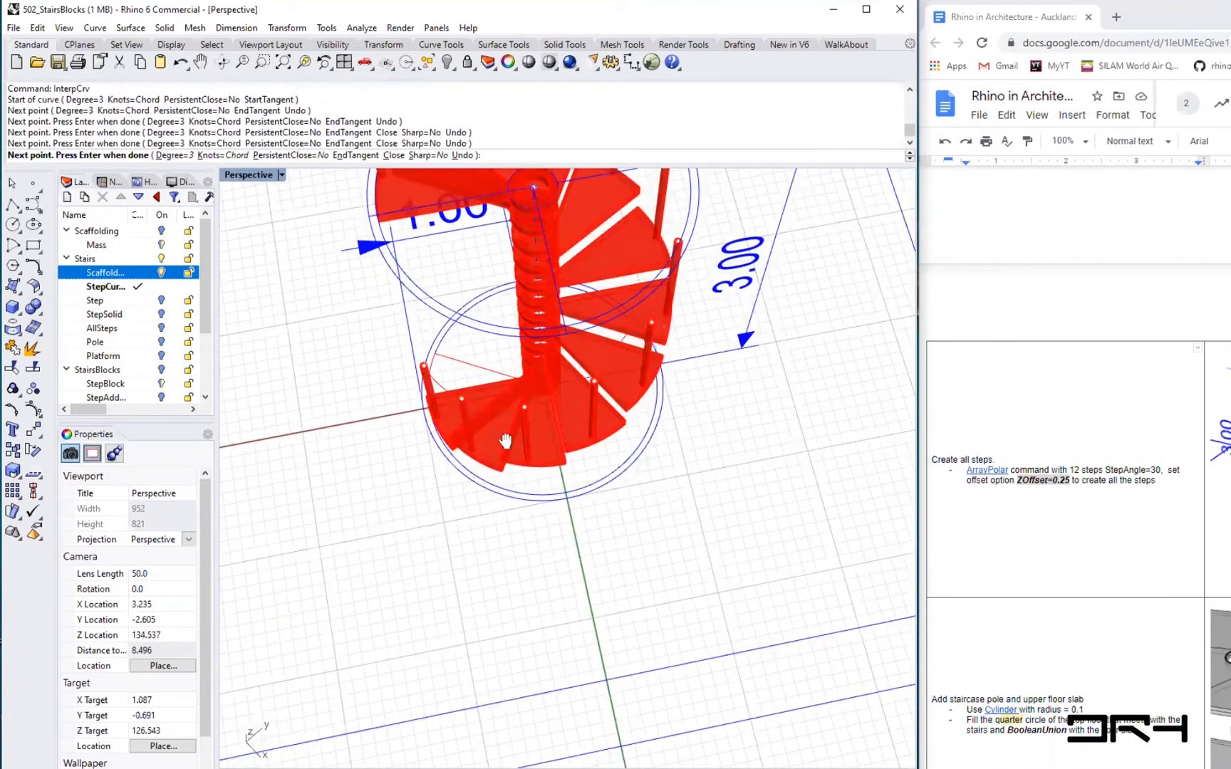
shift+right_drag(505, 441, 828, 561)
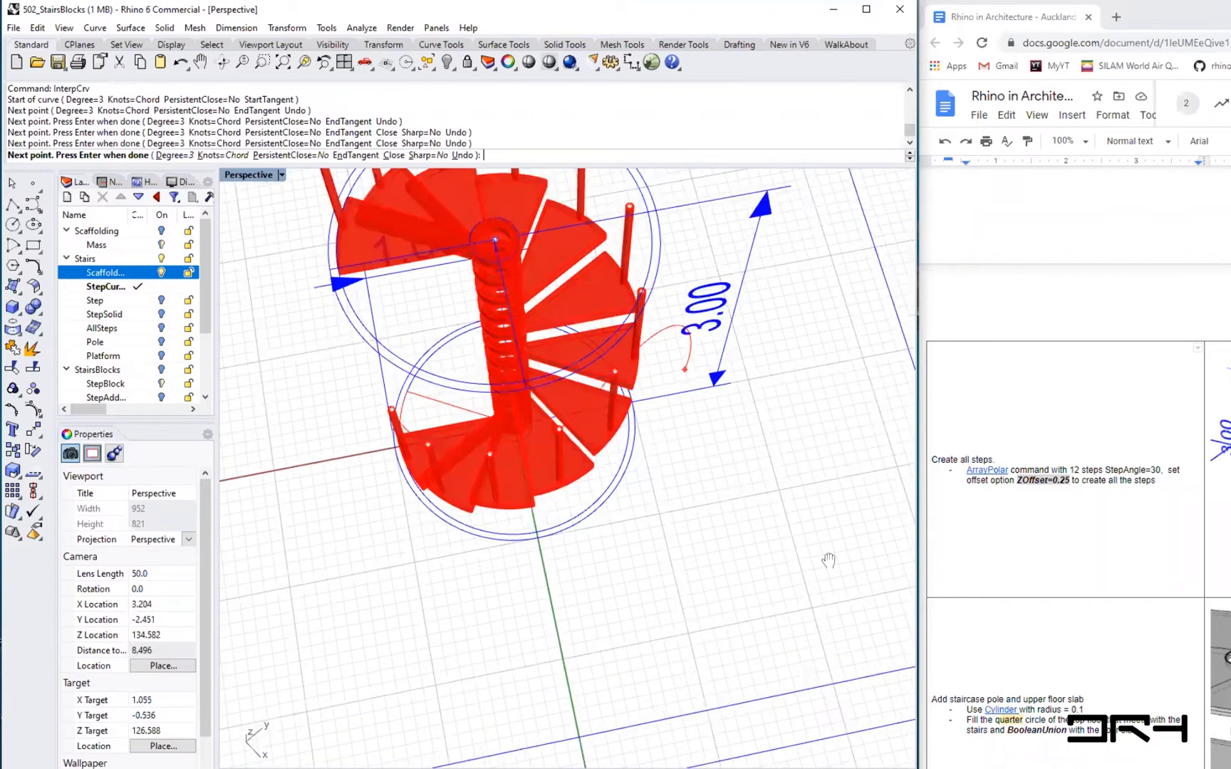
scroll(741, 415, up, 2)
scroll(722, 406, up, 2)
scroll(571, 325, up, 2)
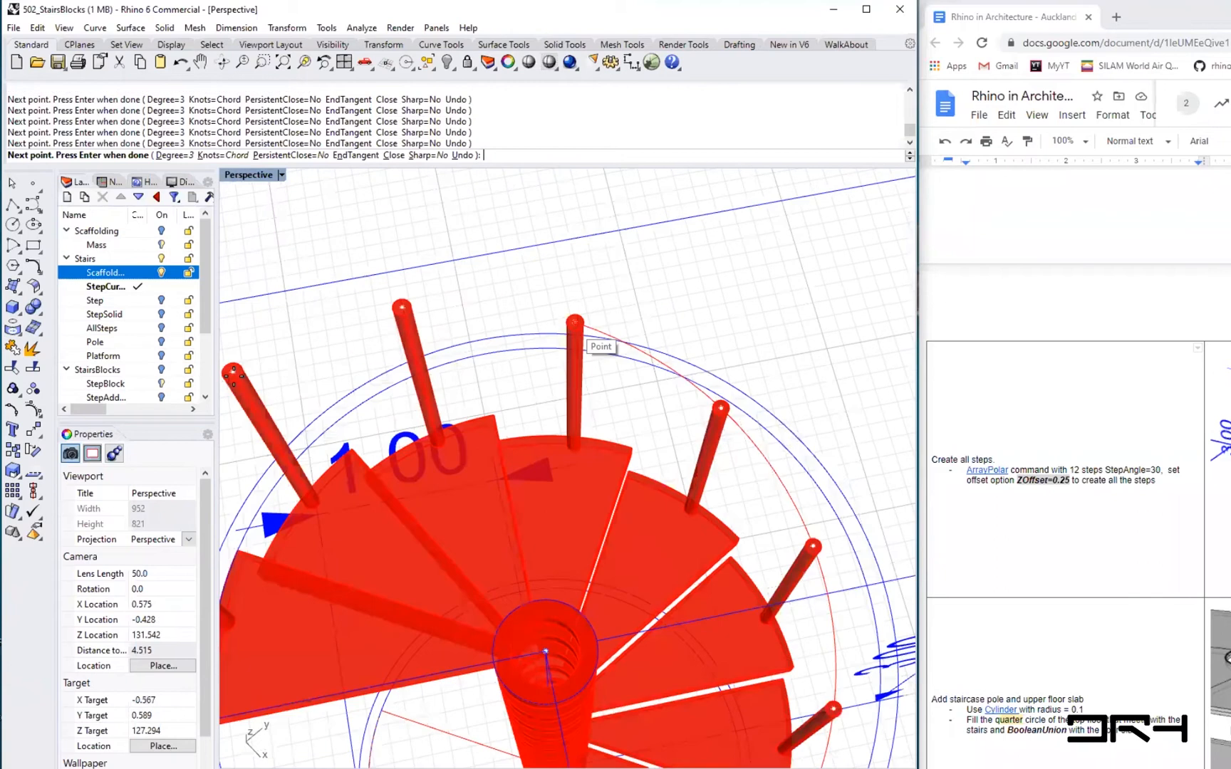
click(233, 372)
shift+right_drag(239, 444, 594, 397)
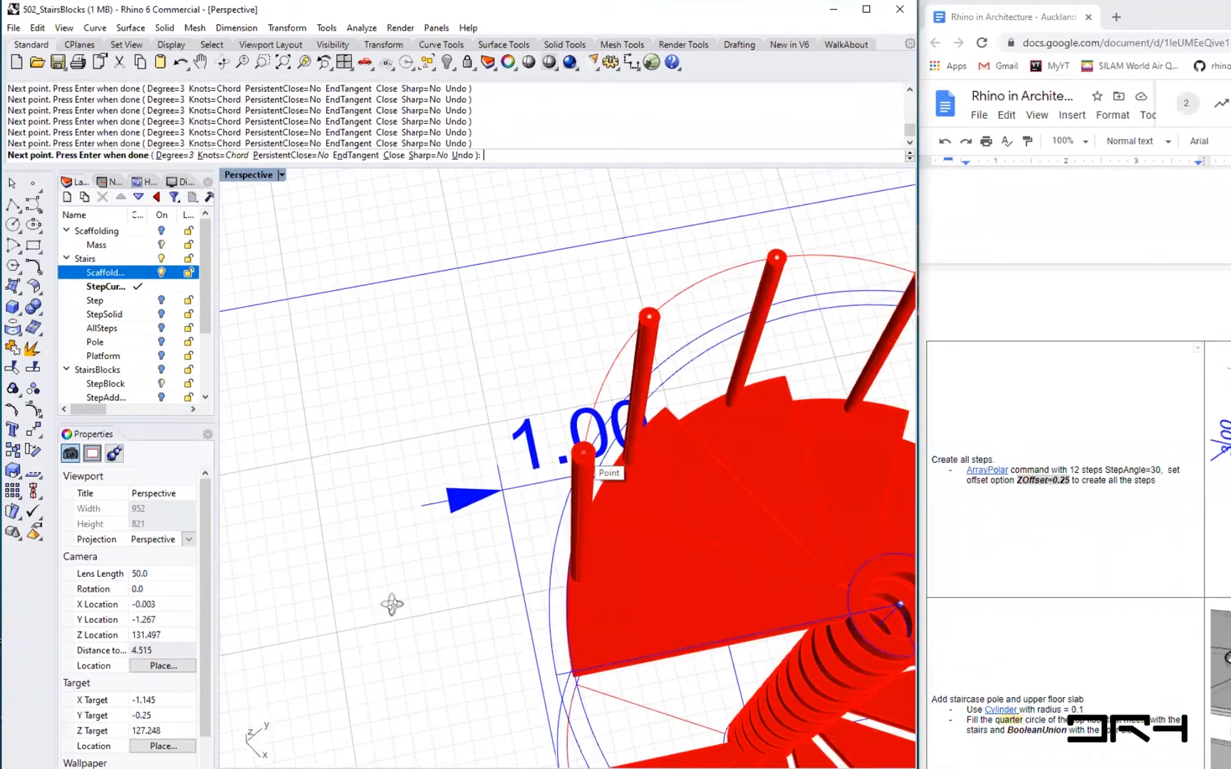
scroll(456, 498, down, 4)
scroll(485, 522, down, 3)
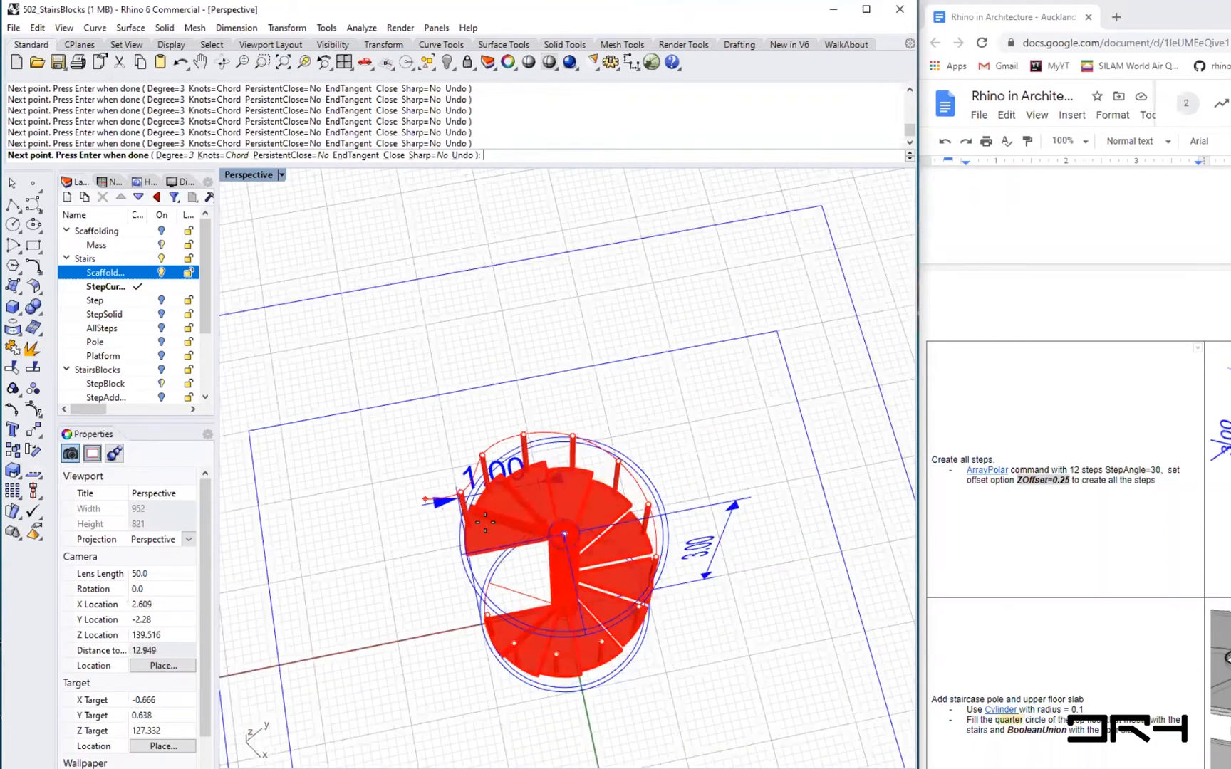
right_drag(671, 435, 673, 431)
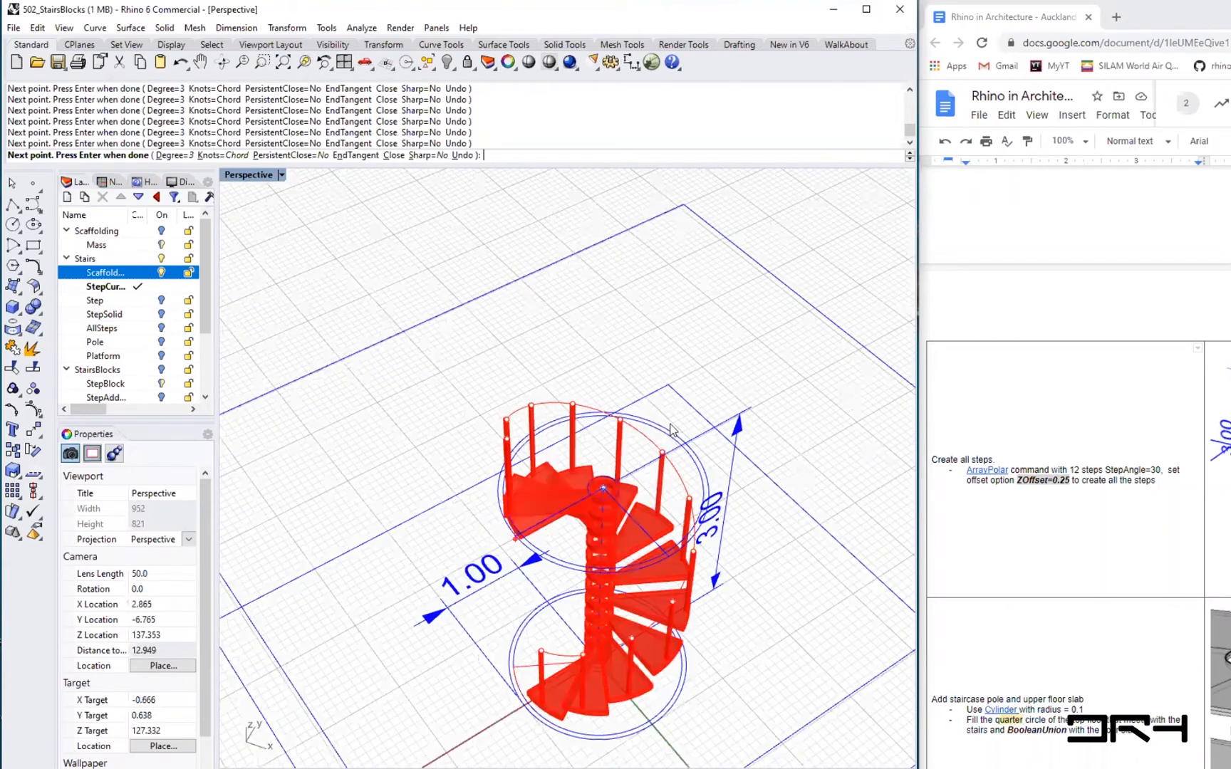
right_drag(847, 565, 848, 567)
right_drag(848, 567, 866, 576)
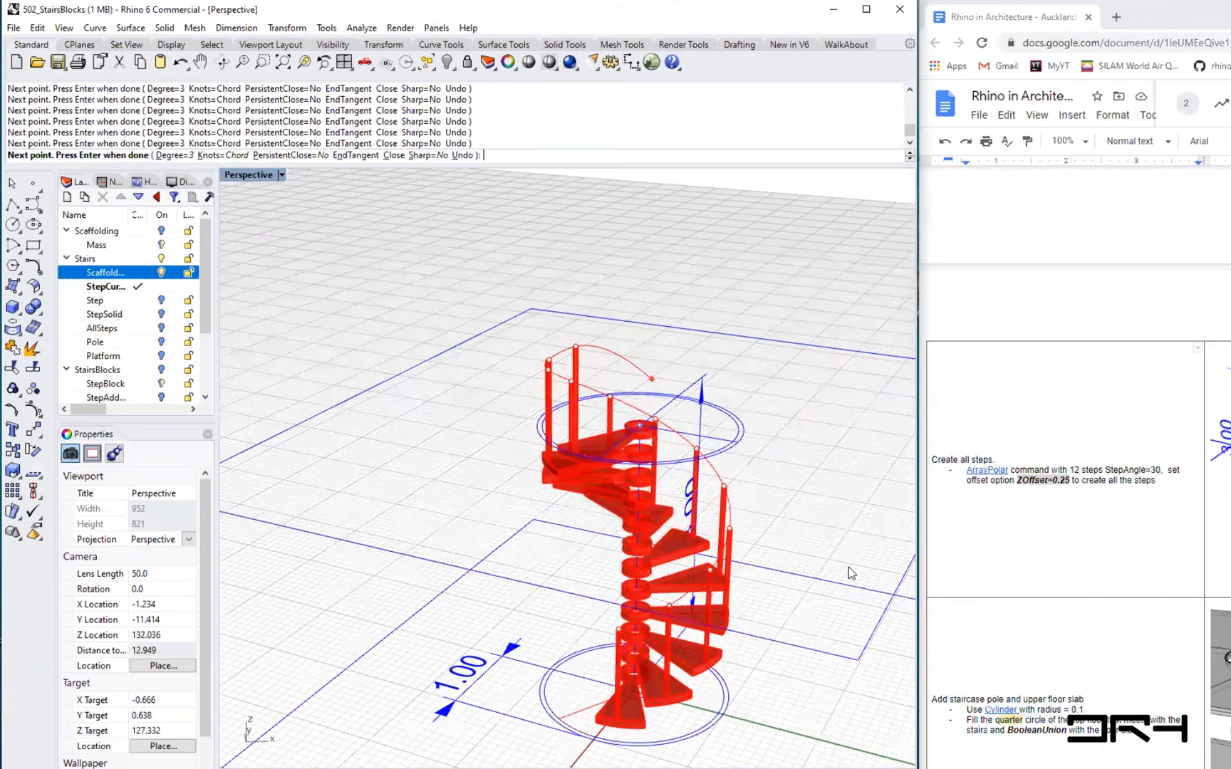
key(Return)
- Pipe the handrail curve with a start and end radius of 0.025
text(Pipe)
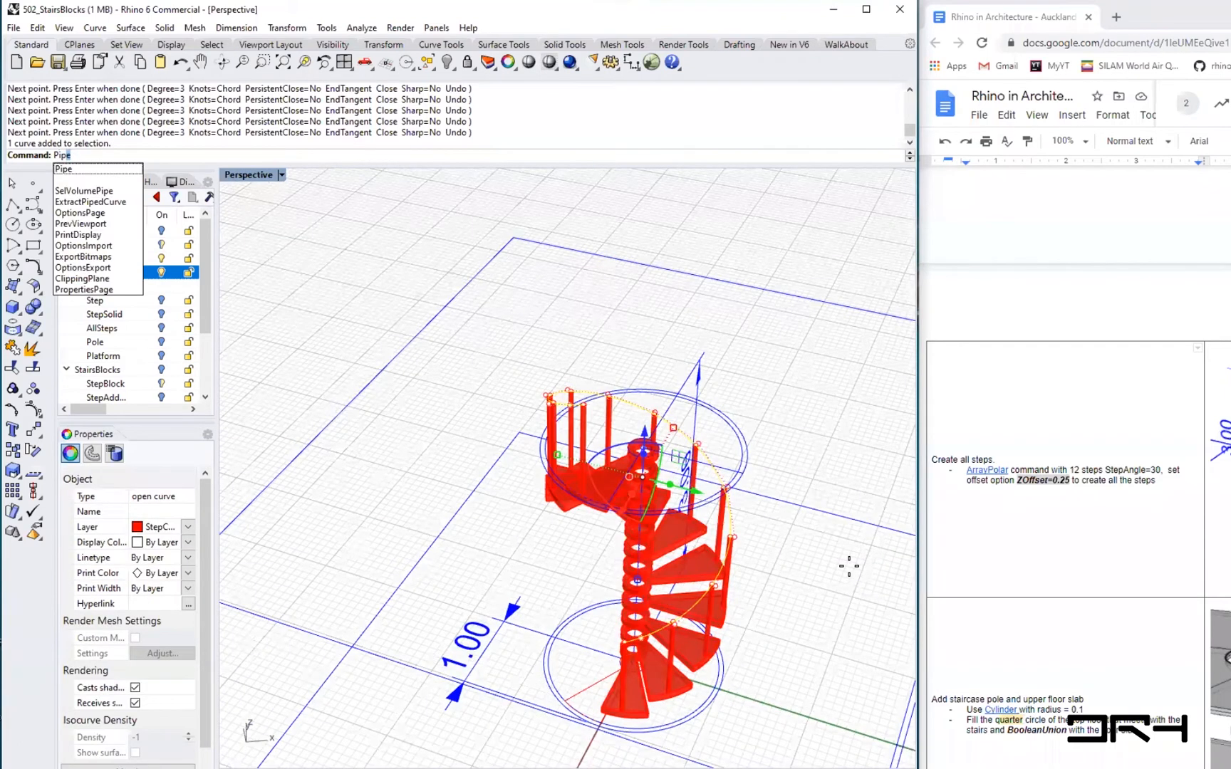
key(Return)
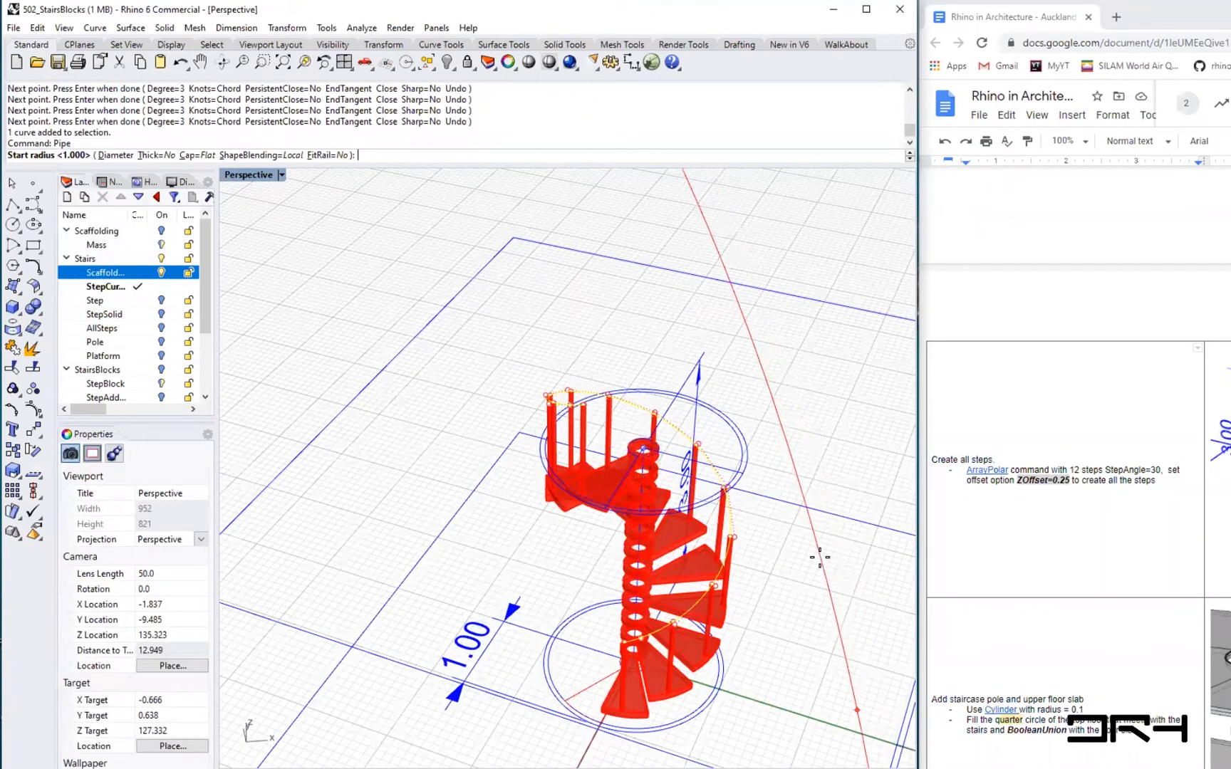
text(0.025)
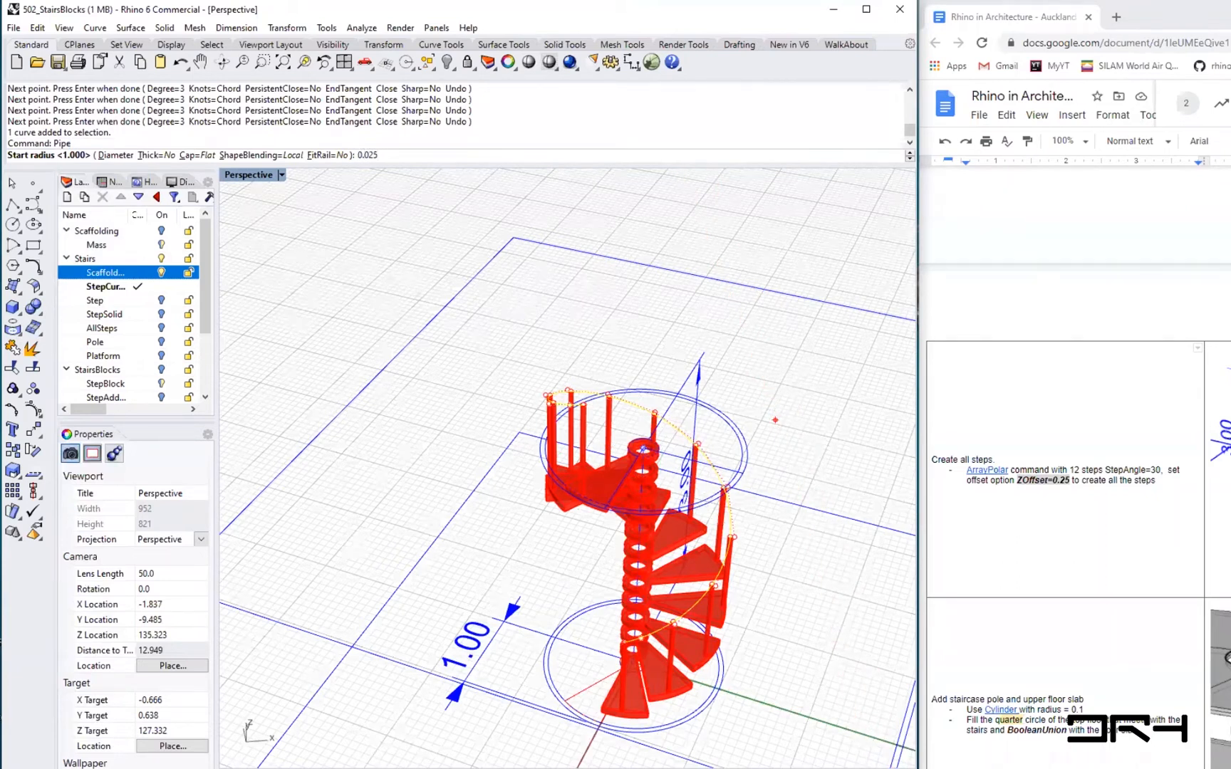
key(Return)
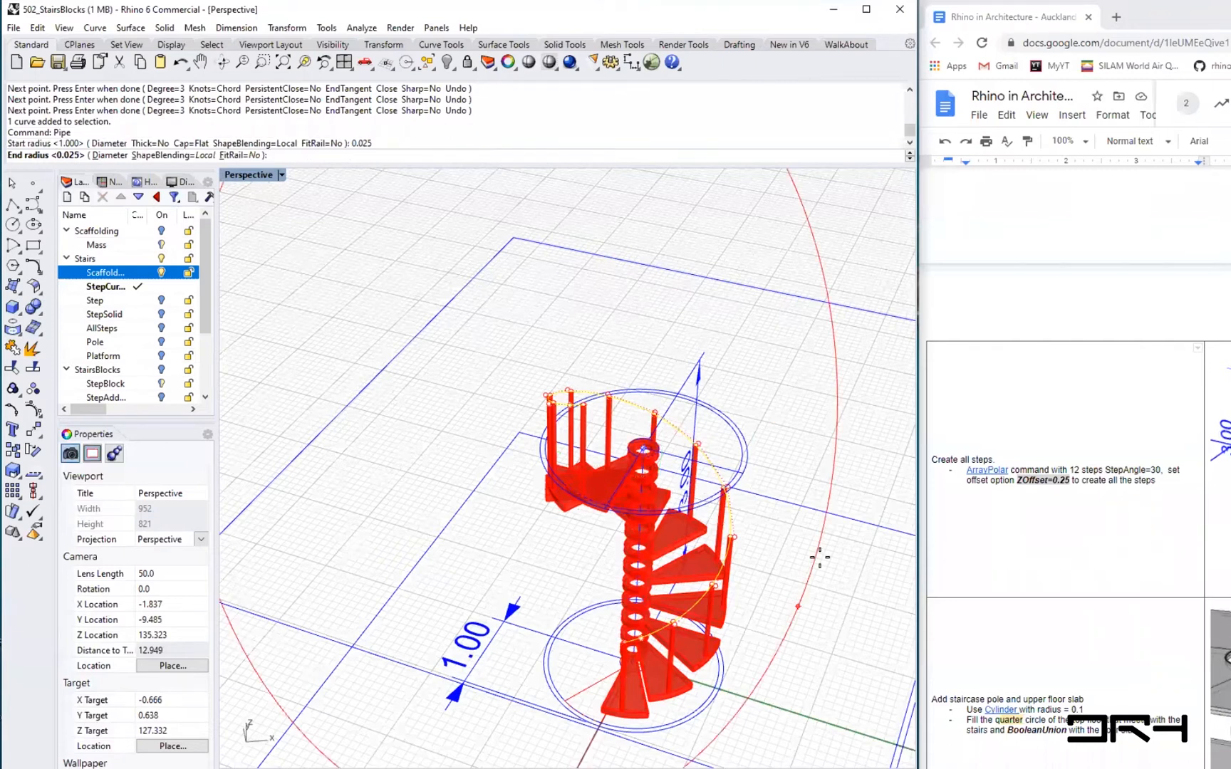
key(Return)
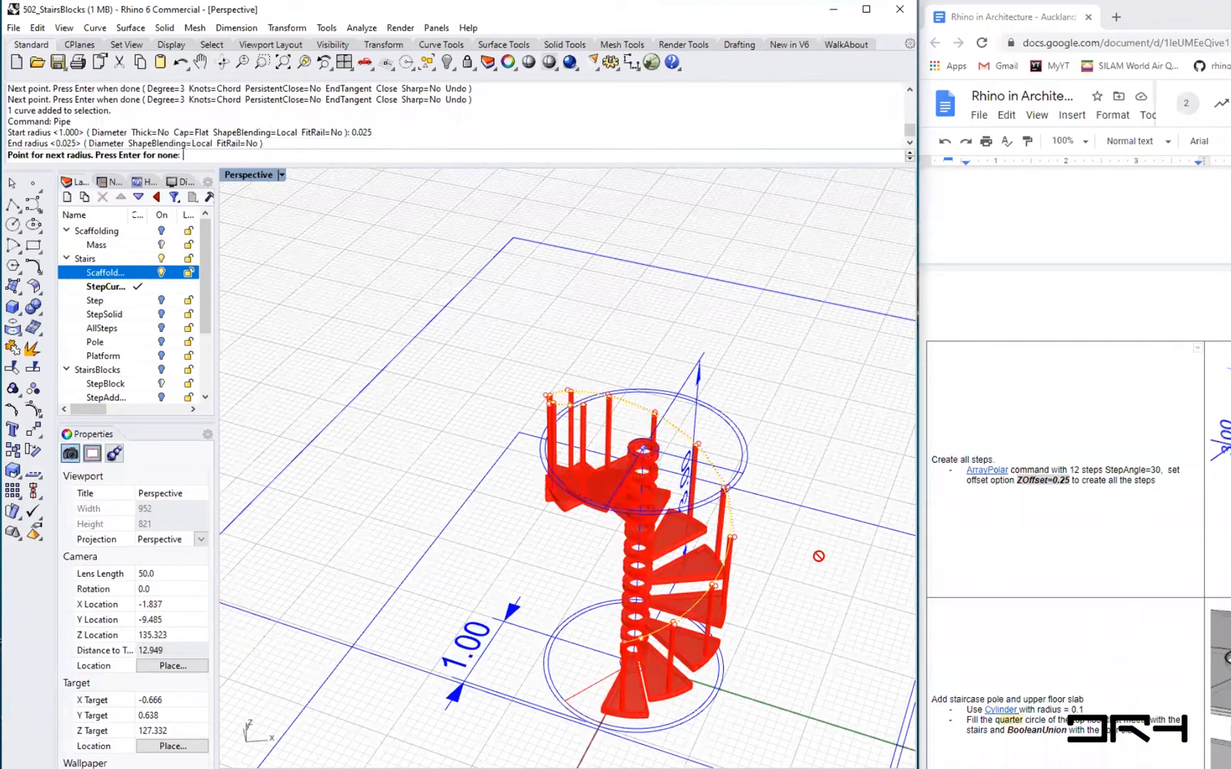
key(Return)
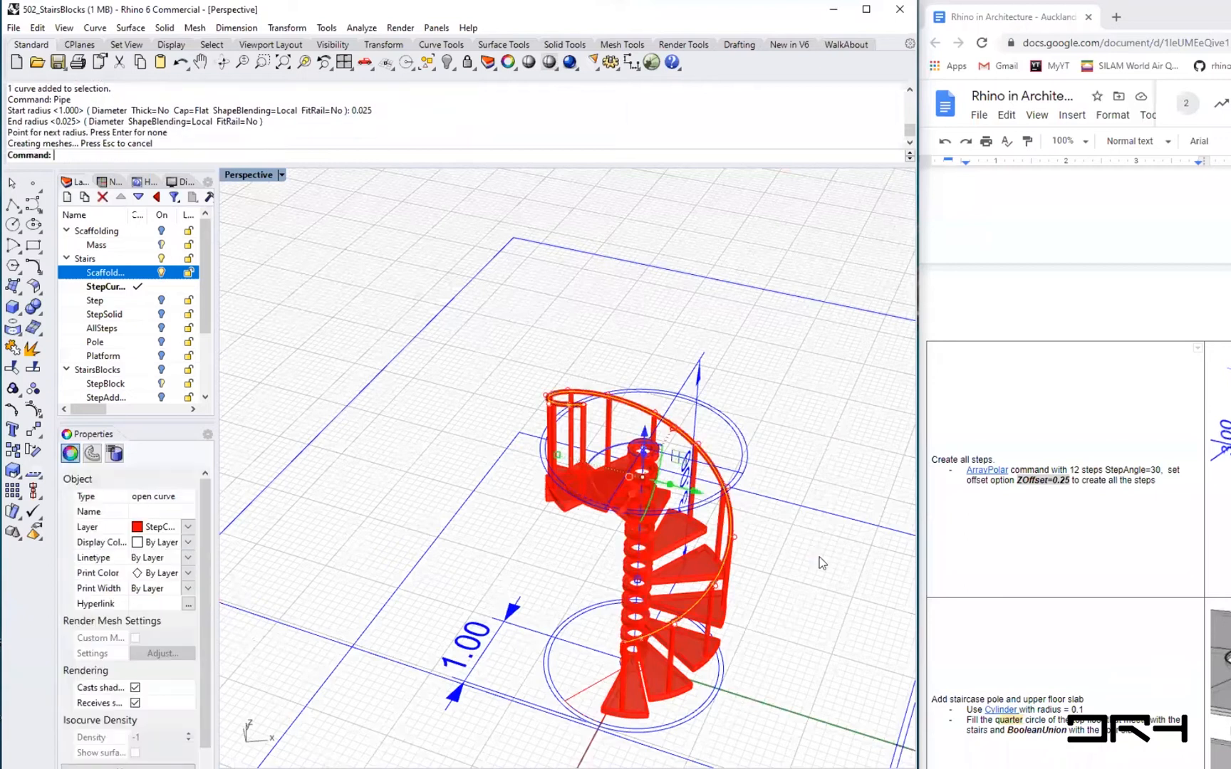
- Add a new sublayer under Stairs and try to rename it Pole
click(755, 561)
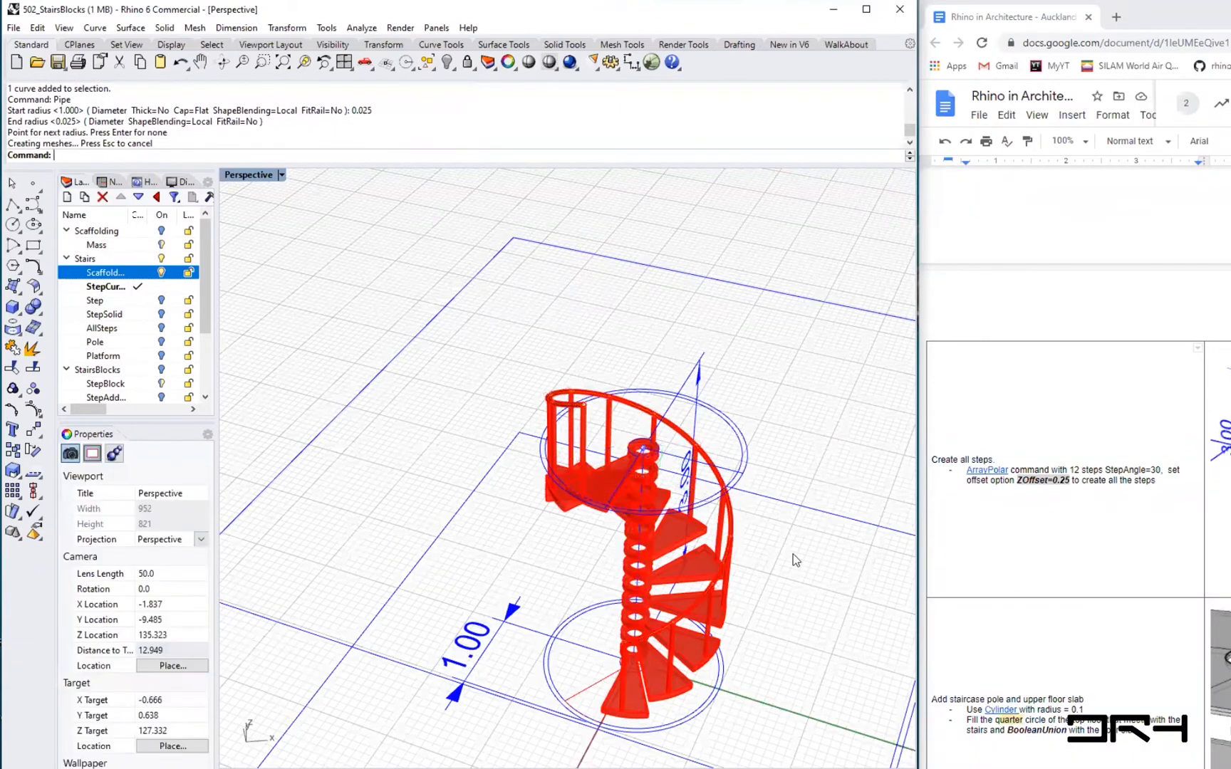
right_drag(605, 542, 404, 562)
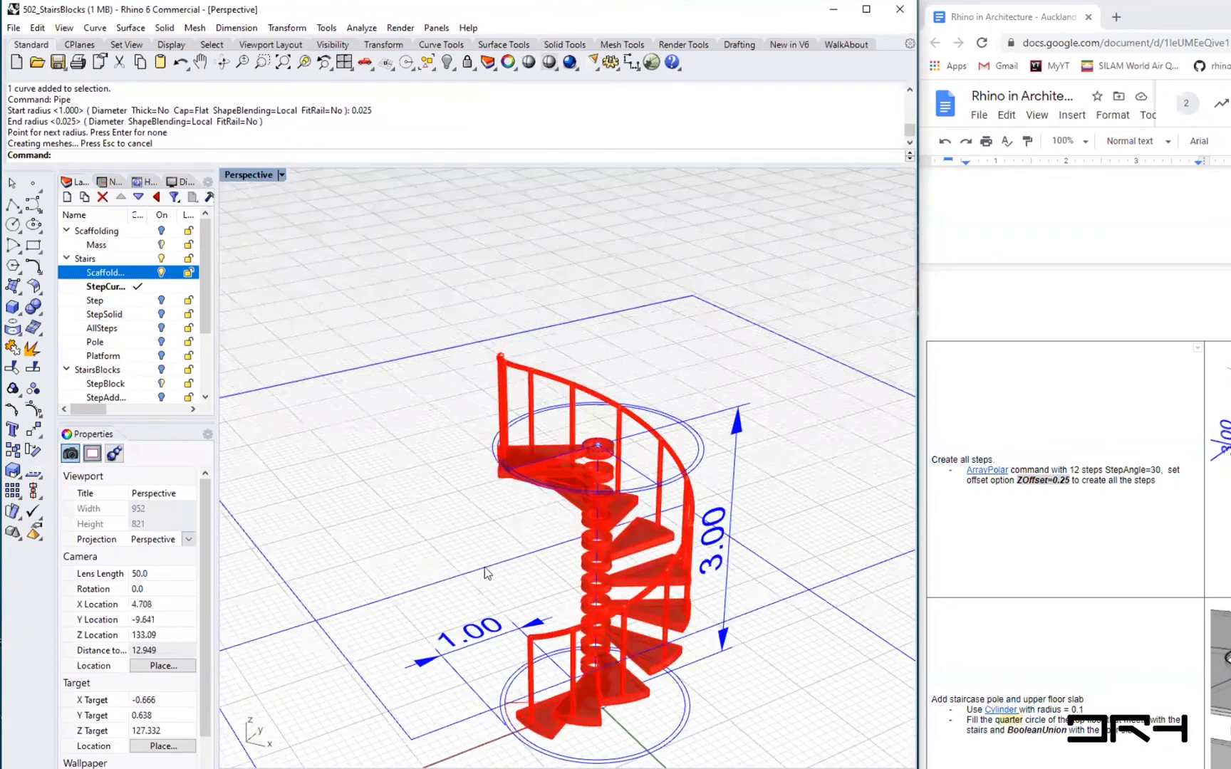
right_drag(545, 715, 514, 715)
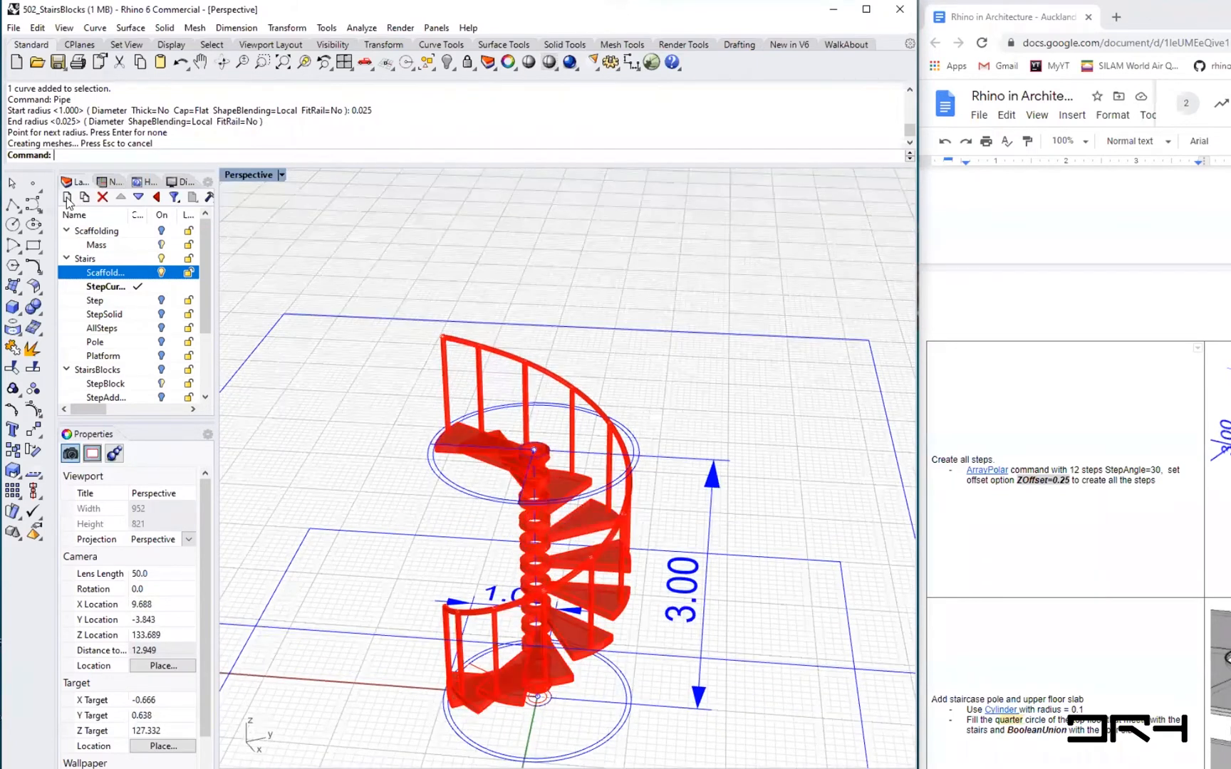
key(ctrl+n)
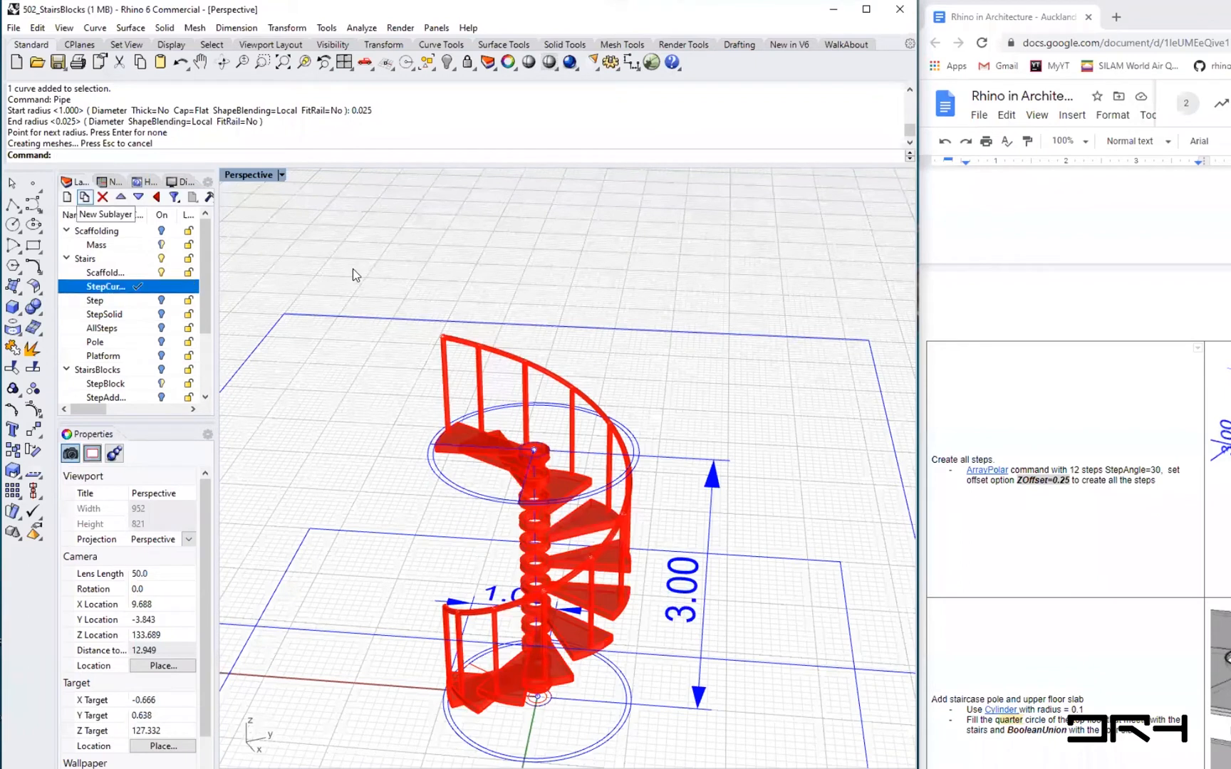
text(Pole)
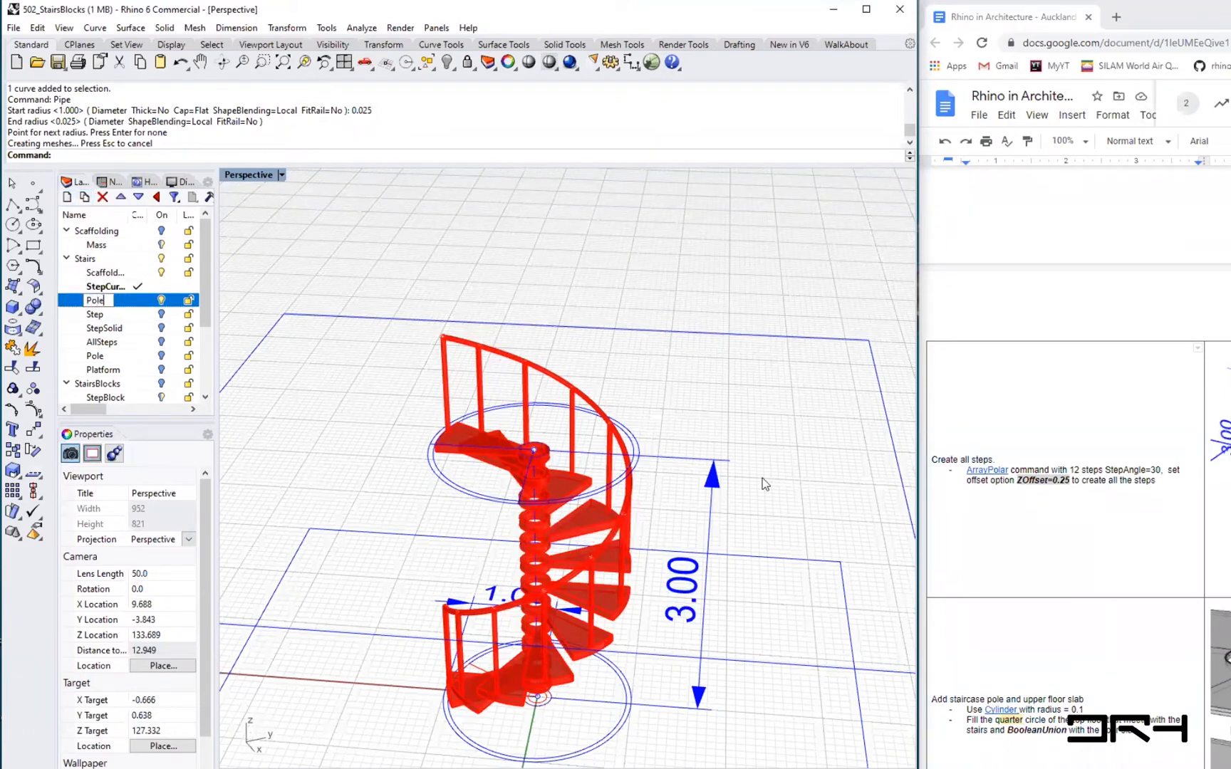
key(Return)
click(810, 482)
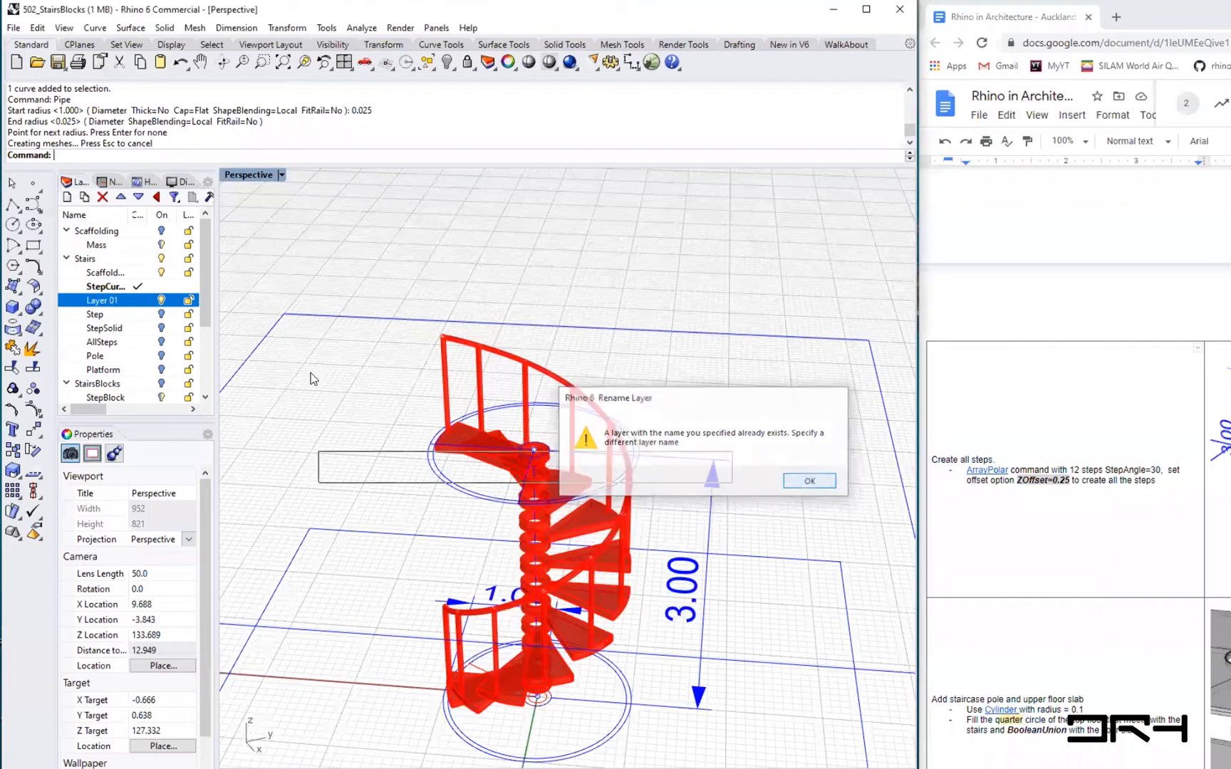
double_click(99, 300)
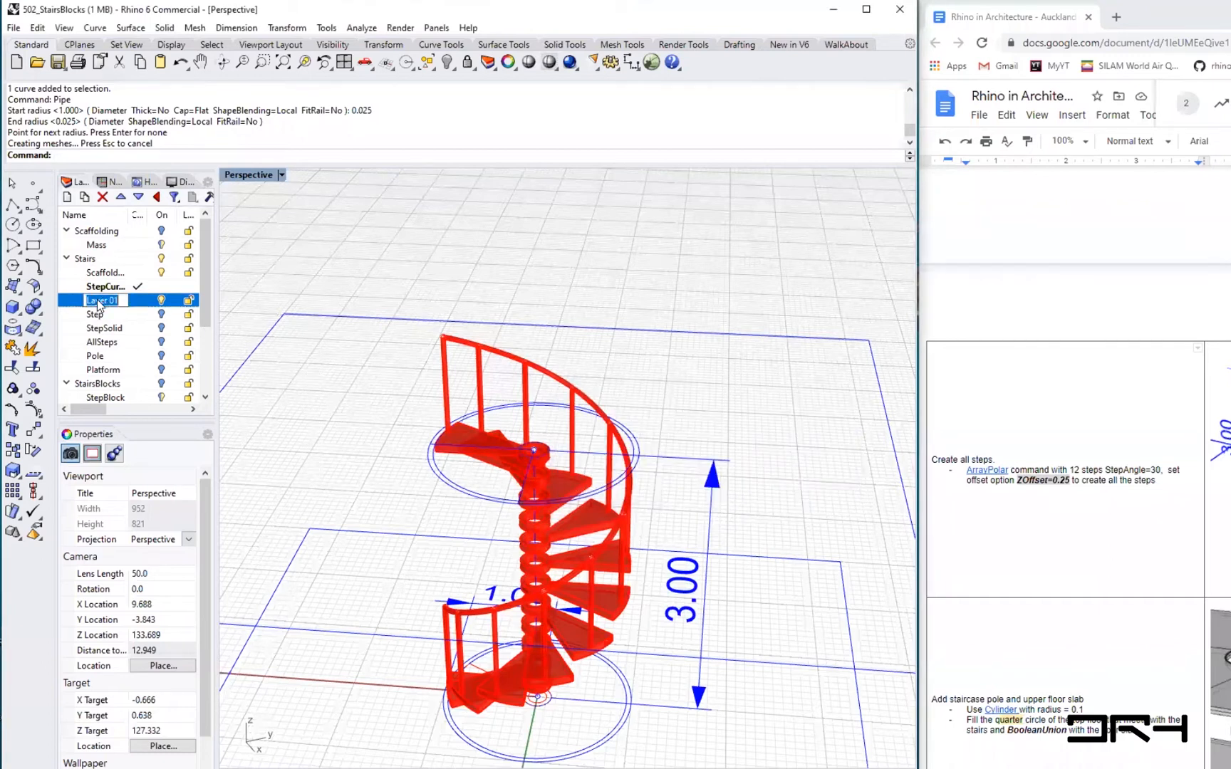
text(Pole)
key(Return)
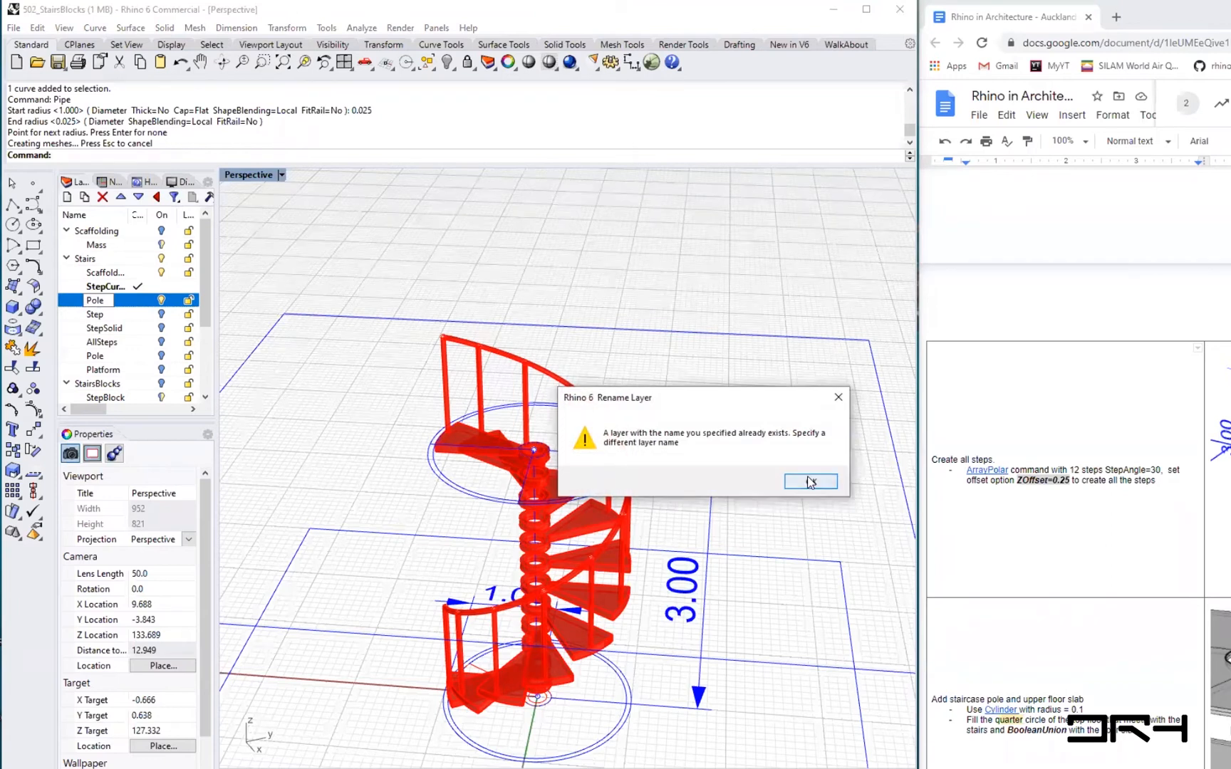
click(810, 482)
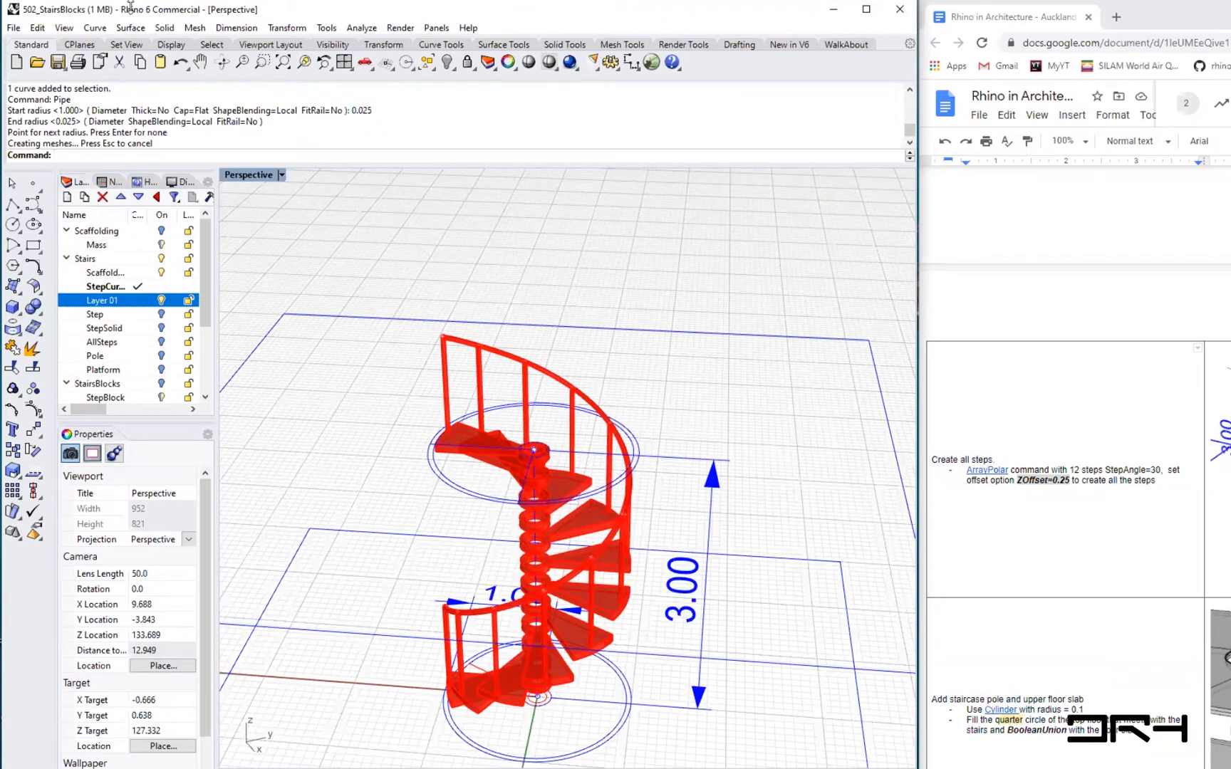
click(92, 28)
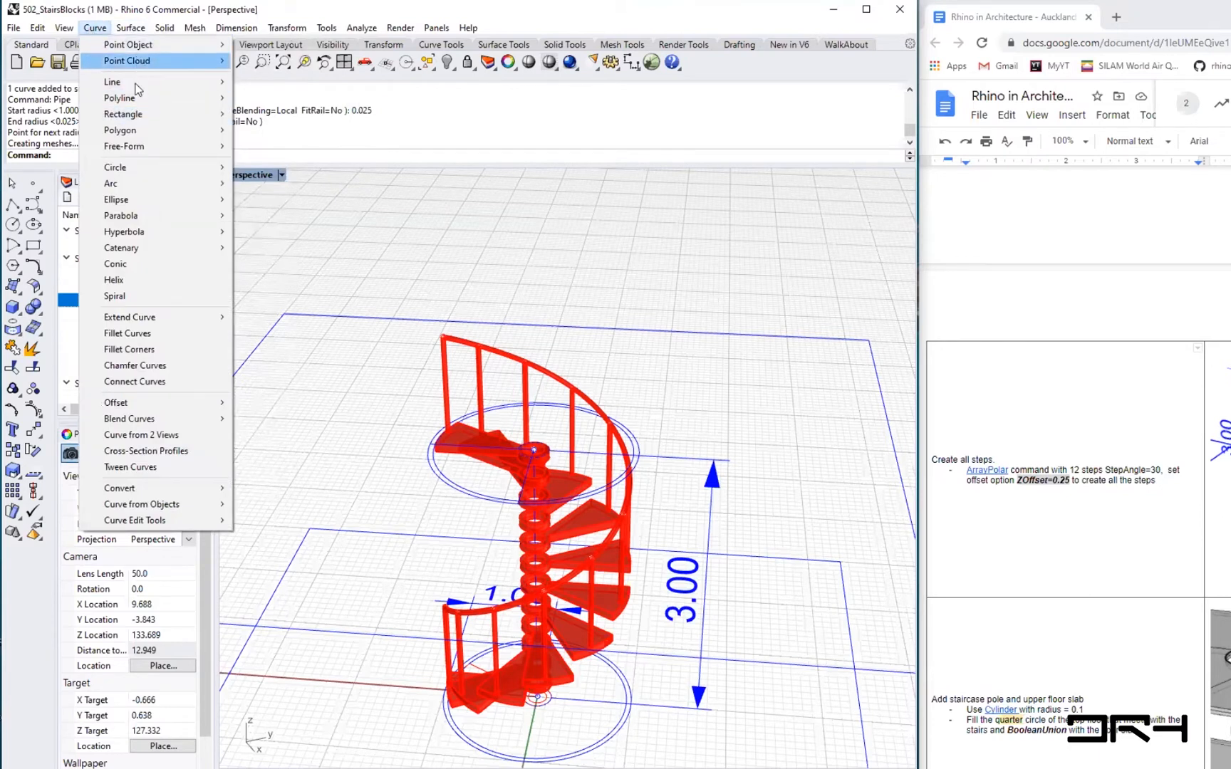
mouse_move(157, 145)
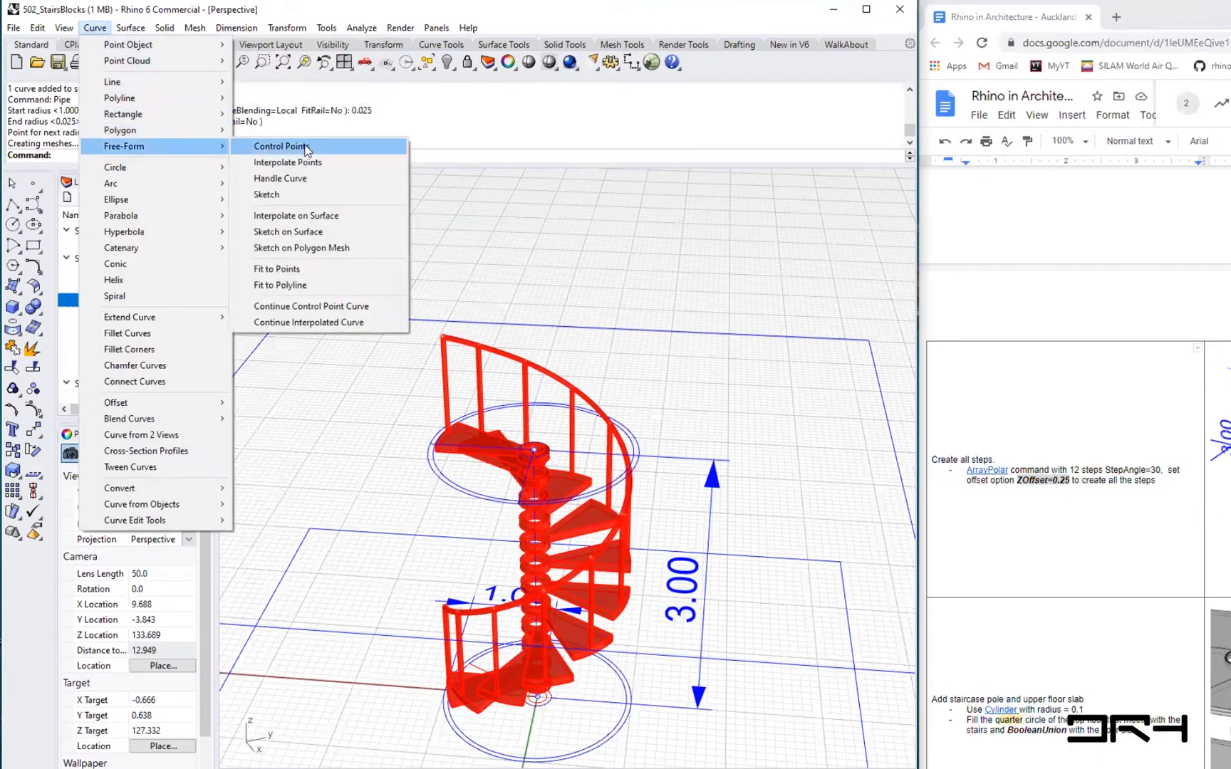
click(452, 220)
text(InterpCrv)
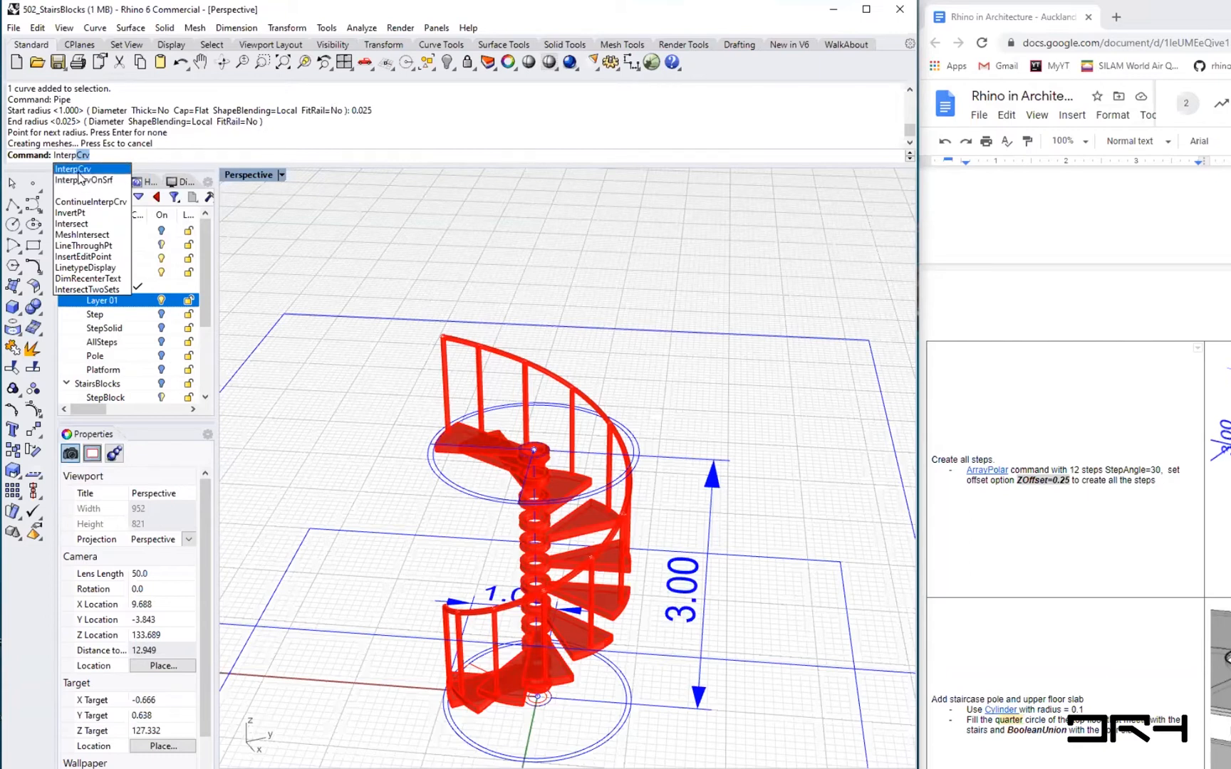
click(78, 170)
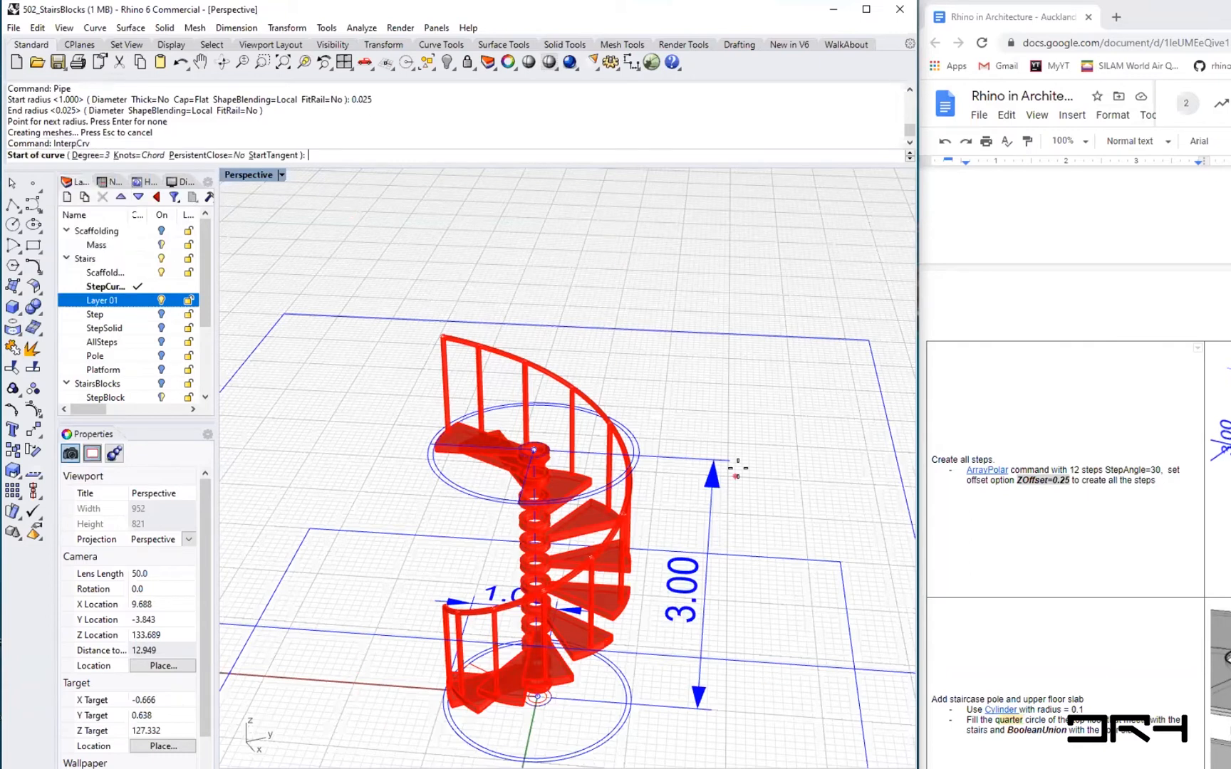
right_drag(457, 524, 318, 580)
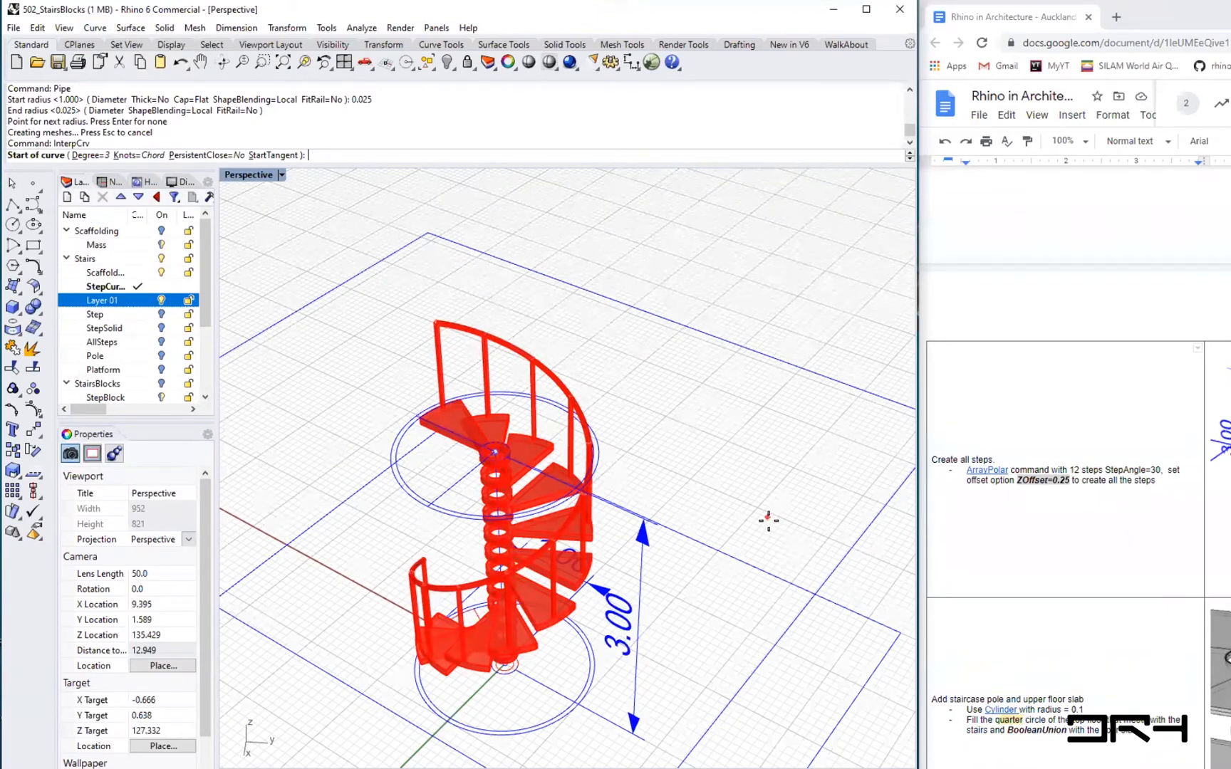
key(Escape)
mouse_move(612, 468)
right_down()
mouse_move(642, 442)
mouse_move(728, 440)
mouse_move(712, 452)
mouse_move(616, 448)
mouse_move(632, 420)
mouse_move(665, 406)
mouse_move(601, 477)
right_up()
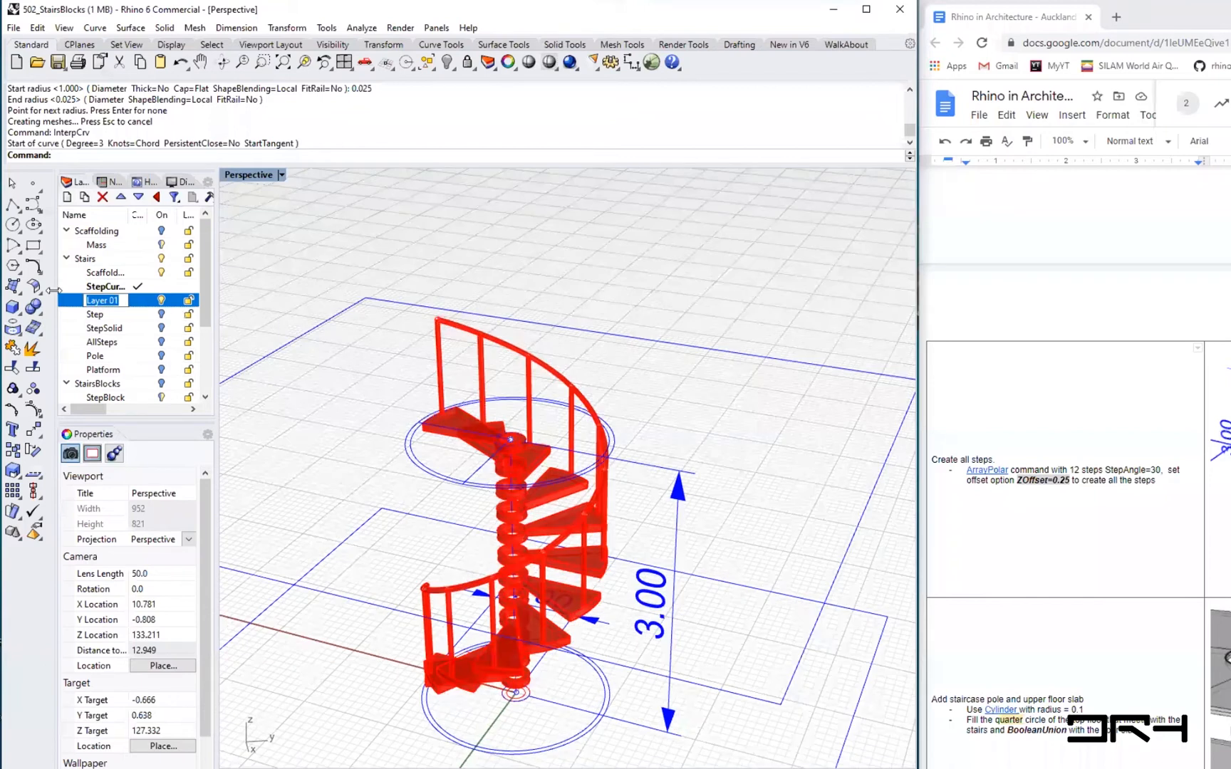
- Rename the new Stairs sublayer Pole_01
text(Pole_01)
key(Return)
- Draw a vertical cylinder pole at the centre of the spiral stair with a height of 6
text(Cylinder)
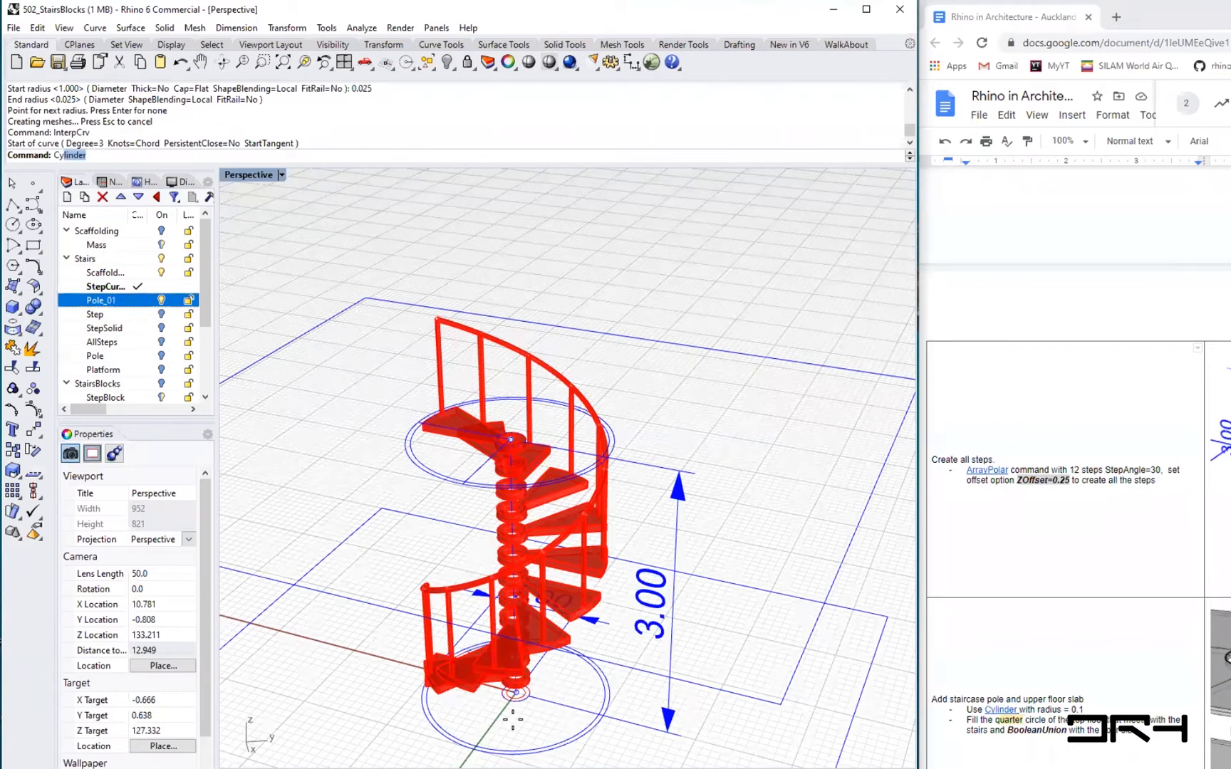
key(Return)
scroll(510, 666, up, 5)
click(513, 658)
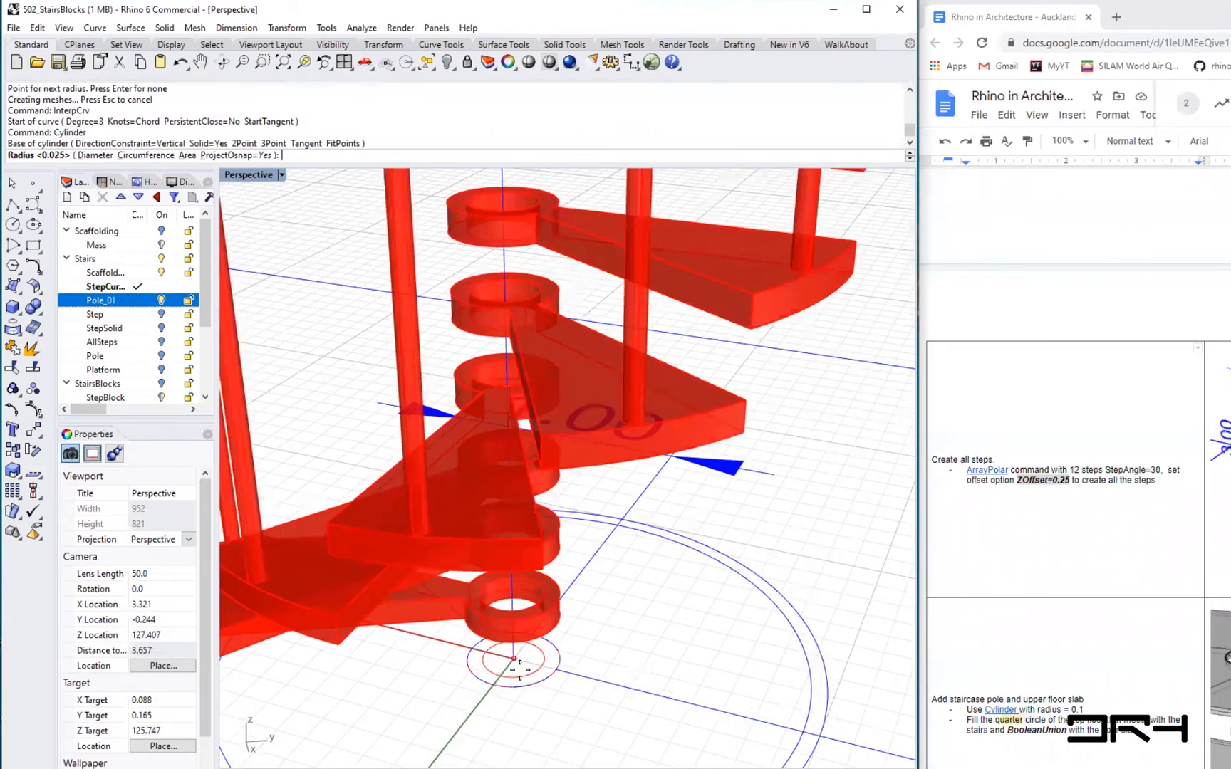
click(537, 665)
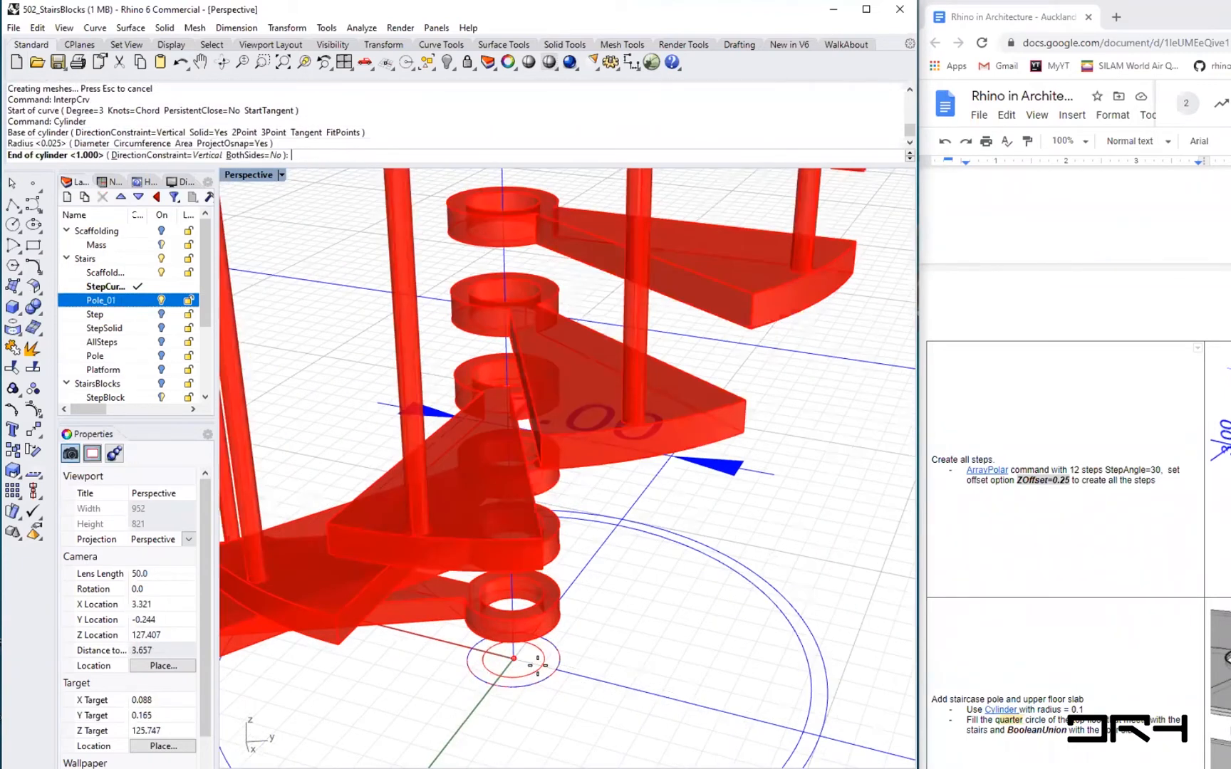
scroll(552, 618, down, 2)
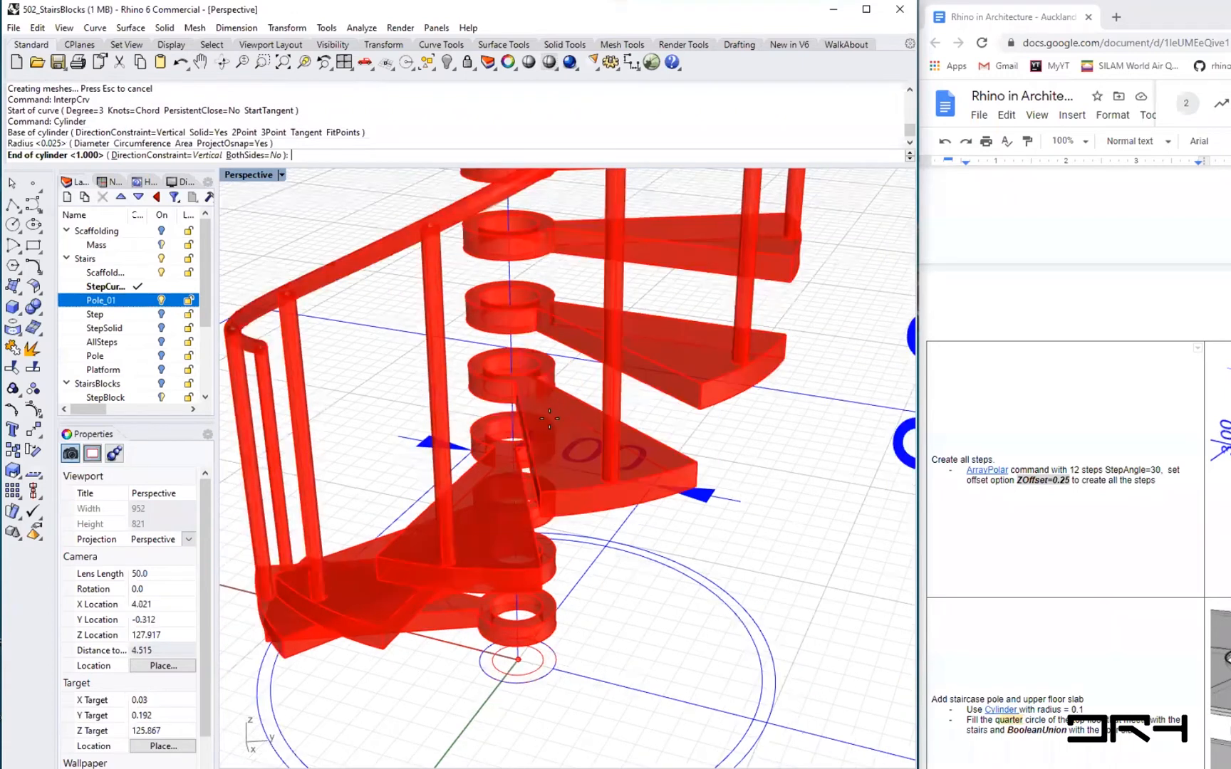
scroll(549, 419, down, 12)
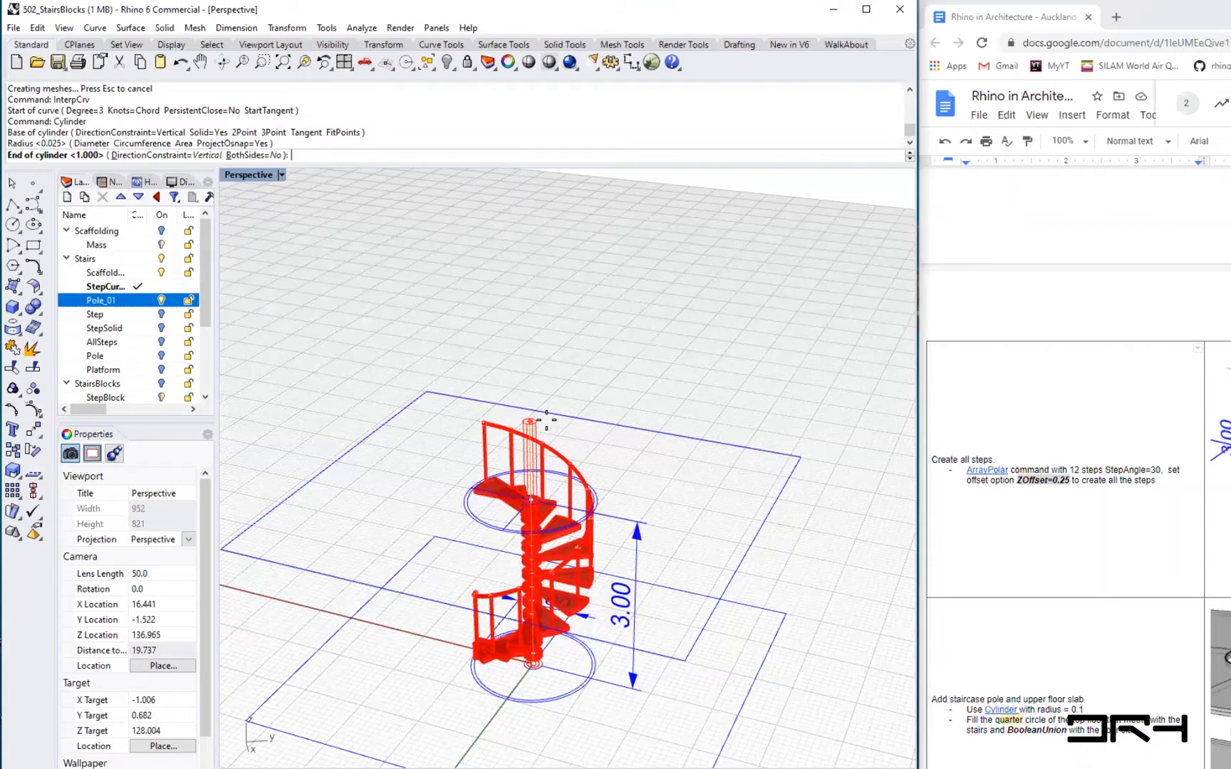
text(6)
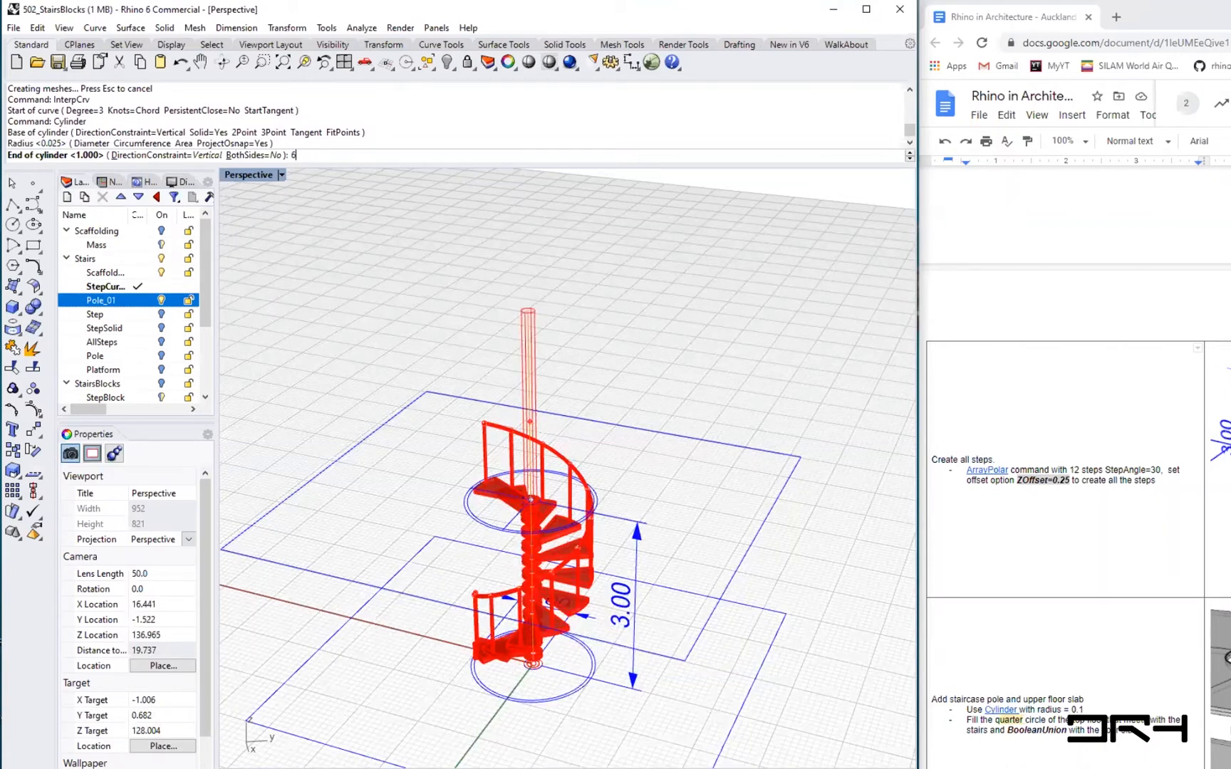
key(Return)
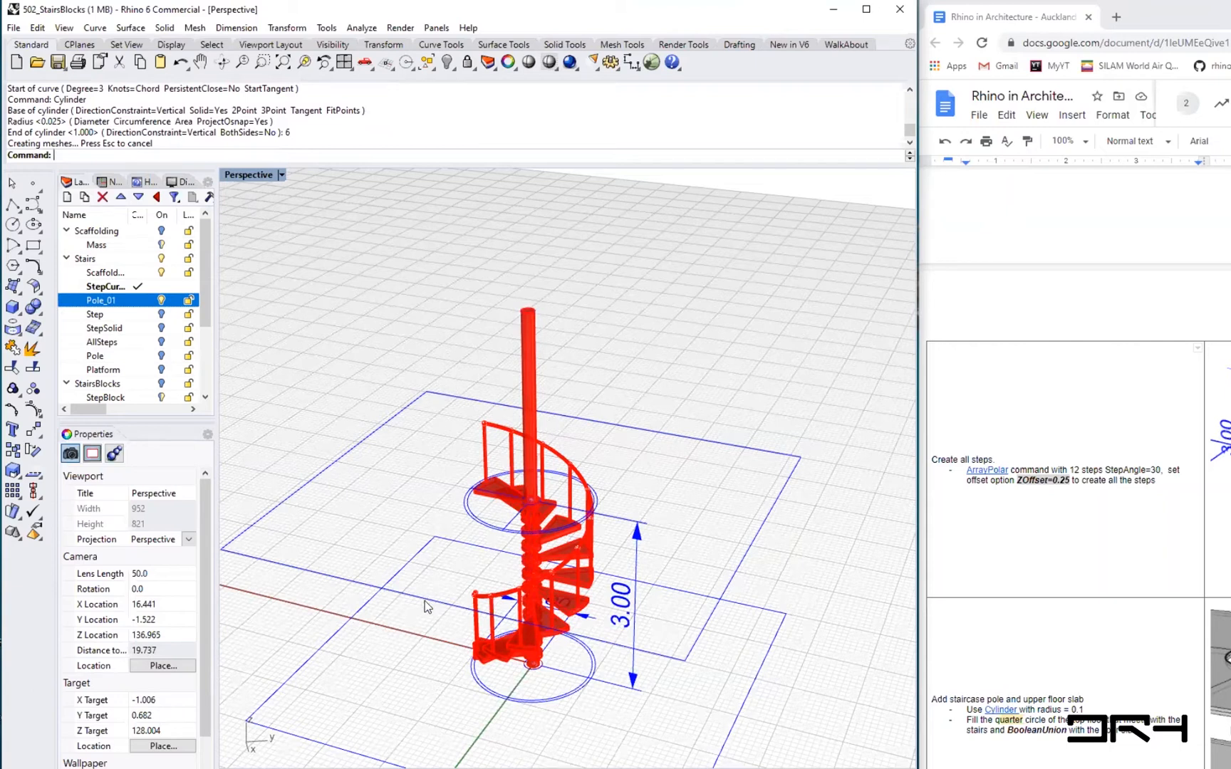
- Select the central pole and switch the viewport to Rendered display mode
right_drag(500, 572, 675, 387)
click(580, 388)
click(188, 548)
click(205, 635)
click(549, 545)
right_drag(549, 545, 478, 571)
right_drag(234, 184, 528, 605)
key(ctrl+alt+r)
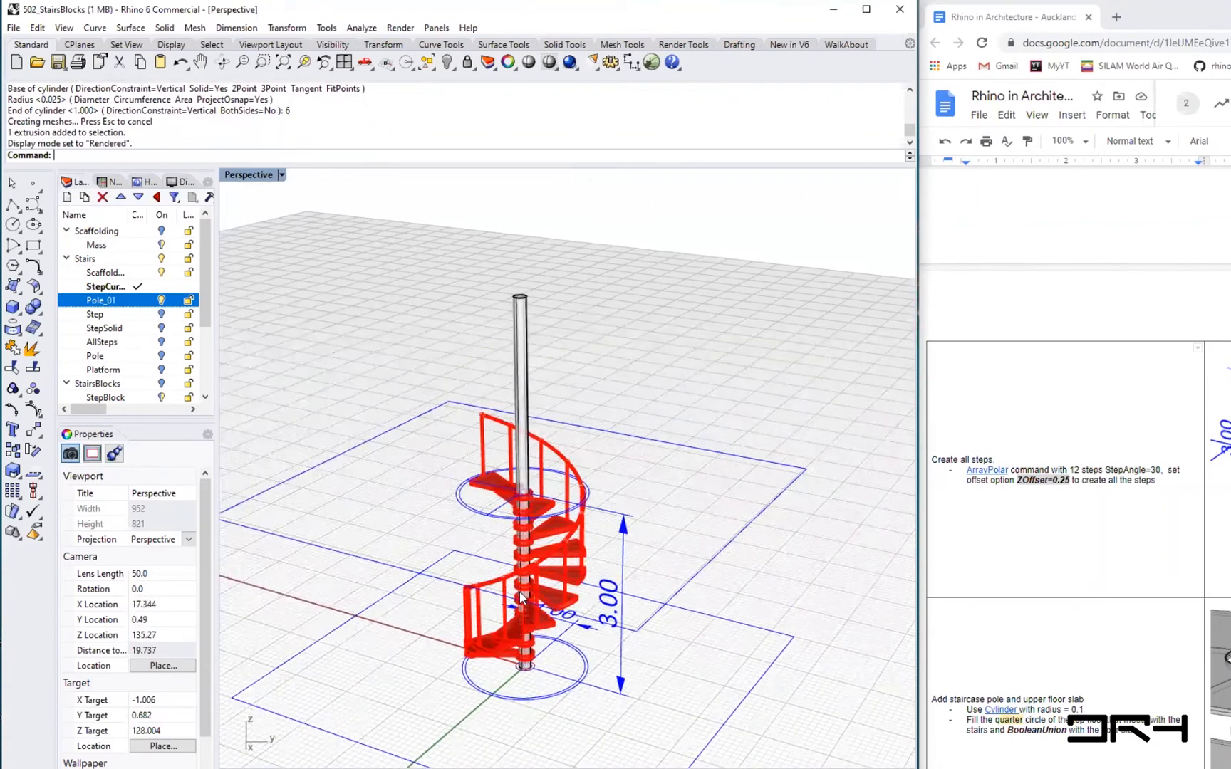
- Try to move a step by snapping from the midpoint of its outer edge
scroll(605, 598, up, 6)
right_drag(646, 611, 454, 475)
scroll(718, 484, up, 5)
scroll(717, 484, down, 5)
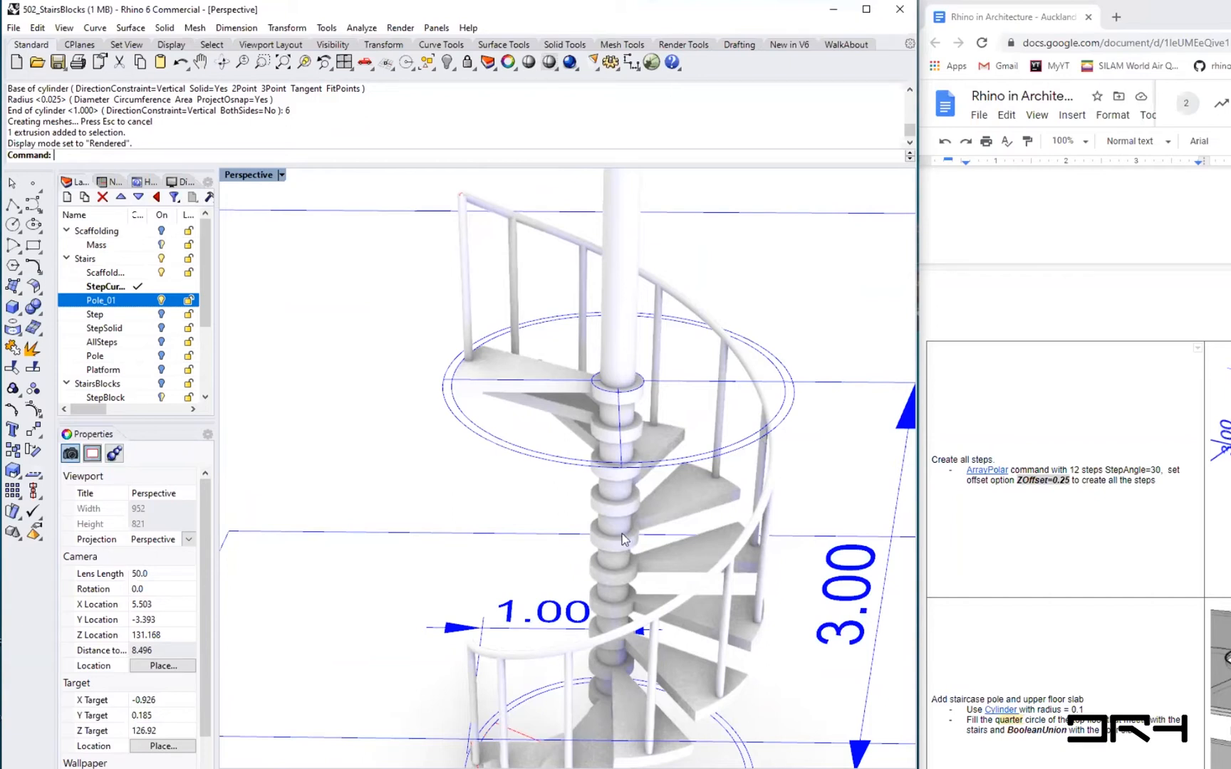
scroll(674, 500, up, 5)
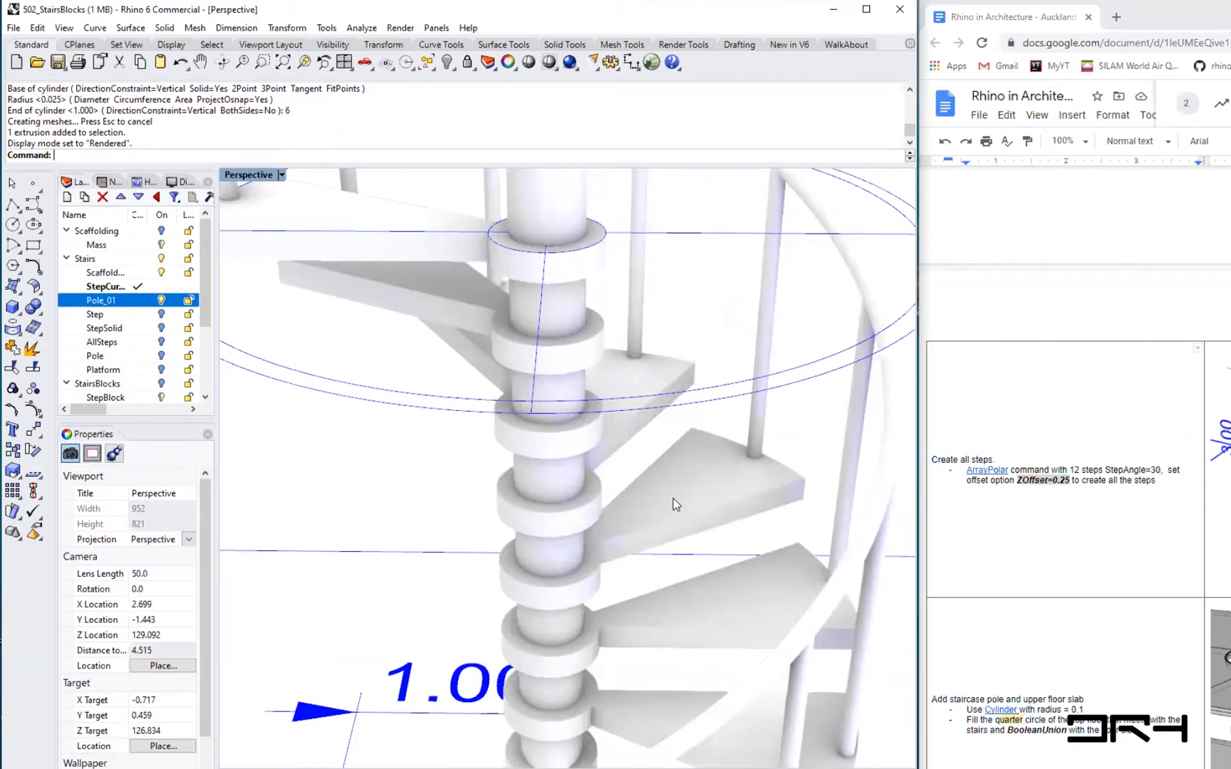
click(675, 502)
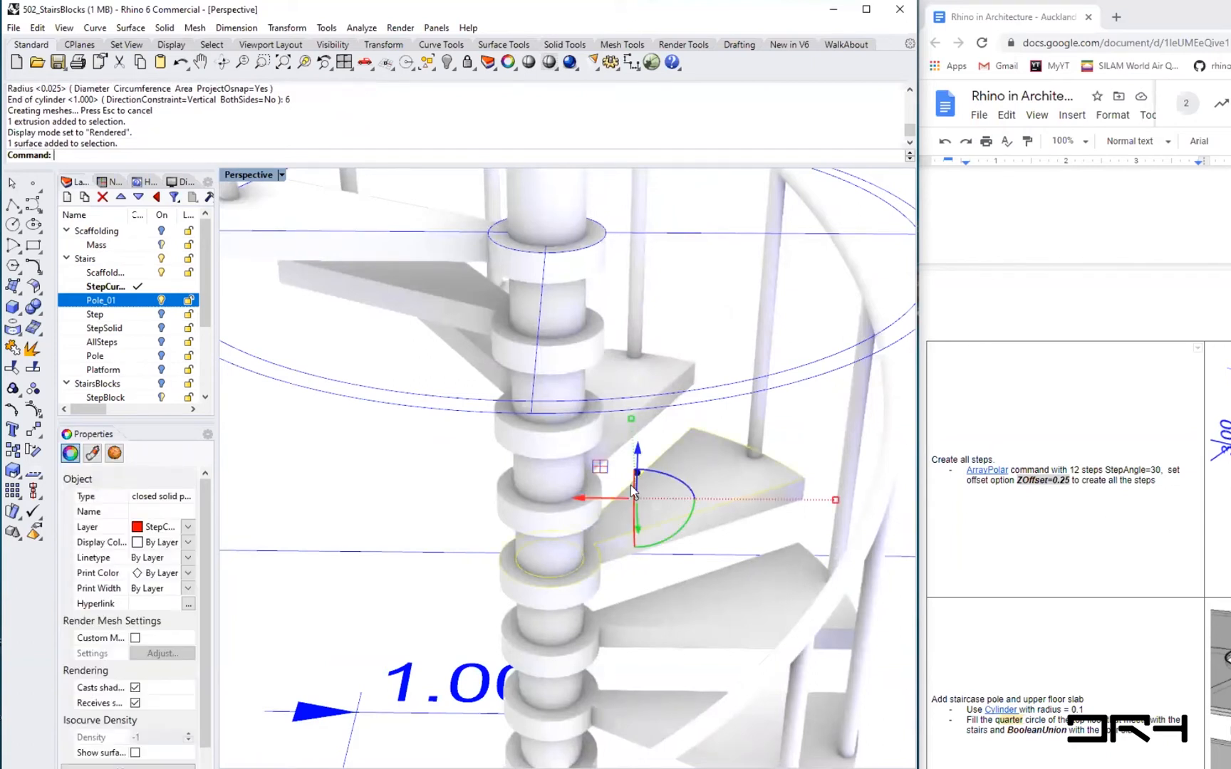
scroll(631, 485, up, 2)
scroll(727, 471, down, 3)
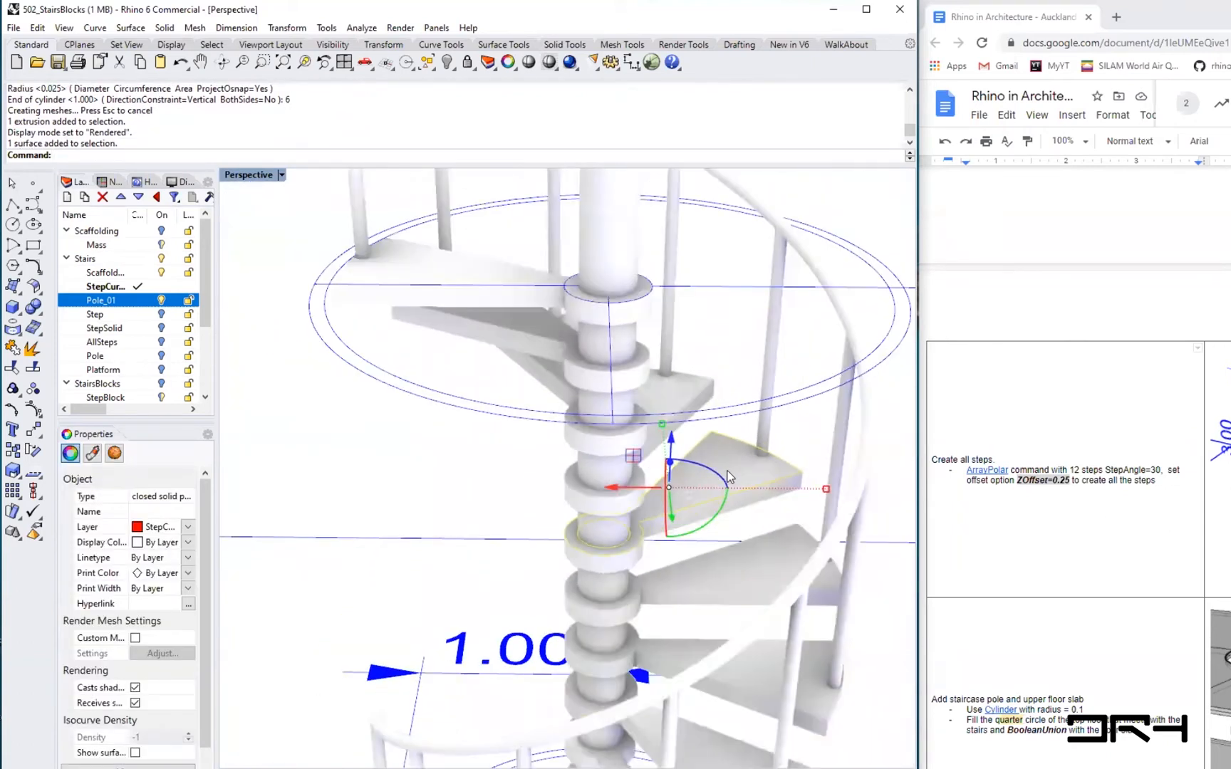
text(move)
key(Return)
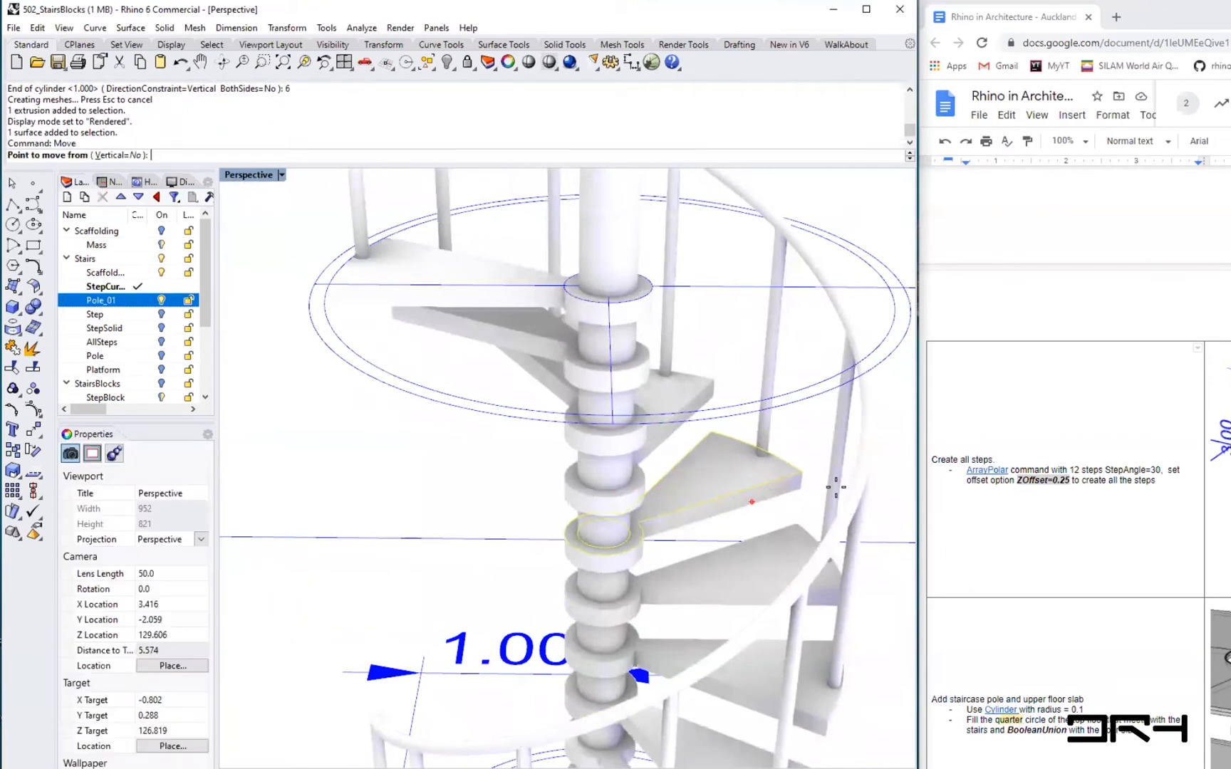
scroll(796, 475, up, 3)
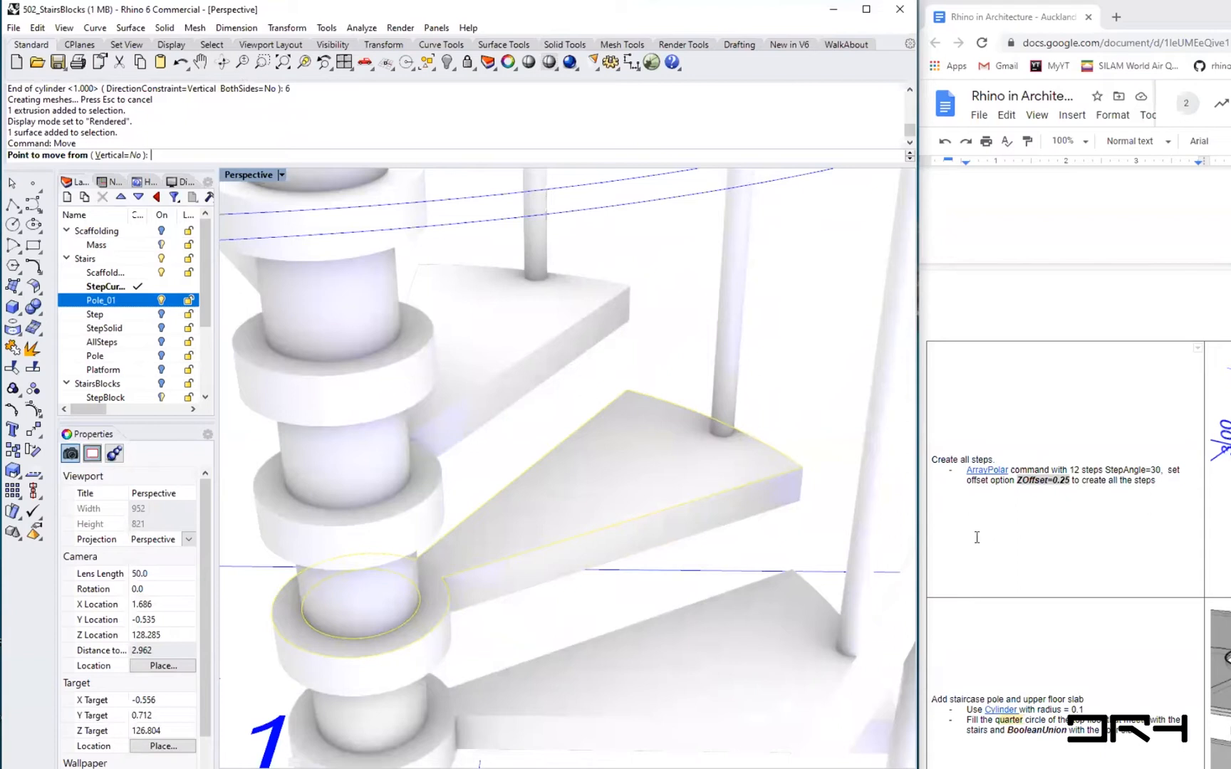
click(803, 469)
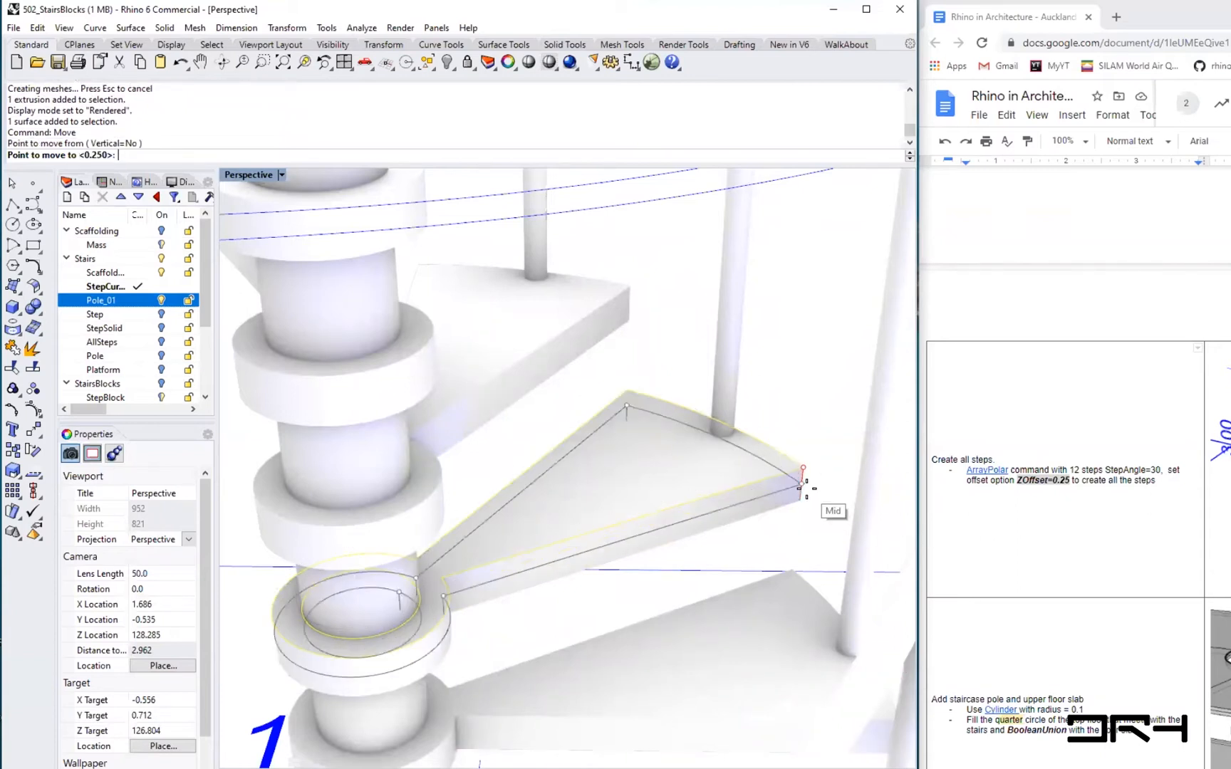
click(809, 491)
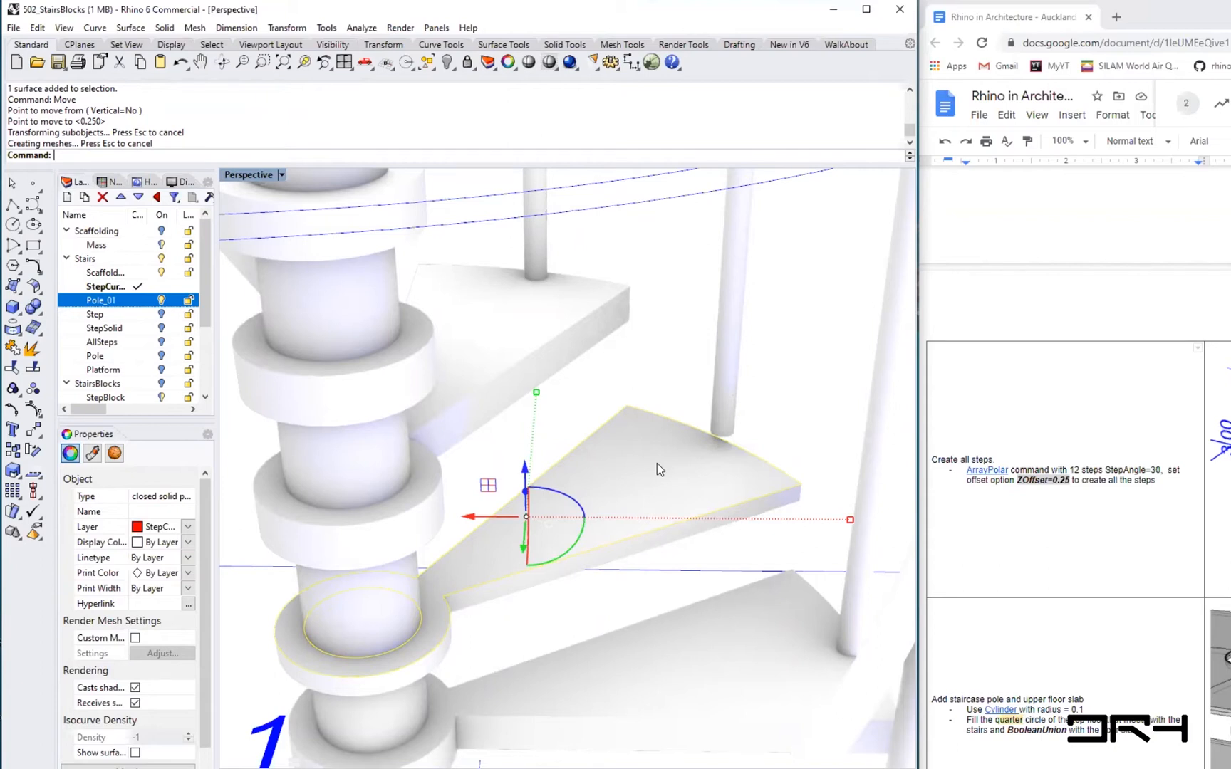
- Undo the step move
scroll(657, 462, down, 6)
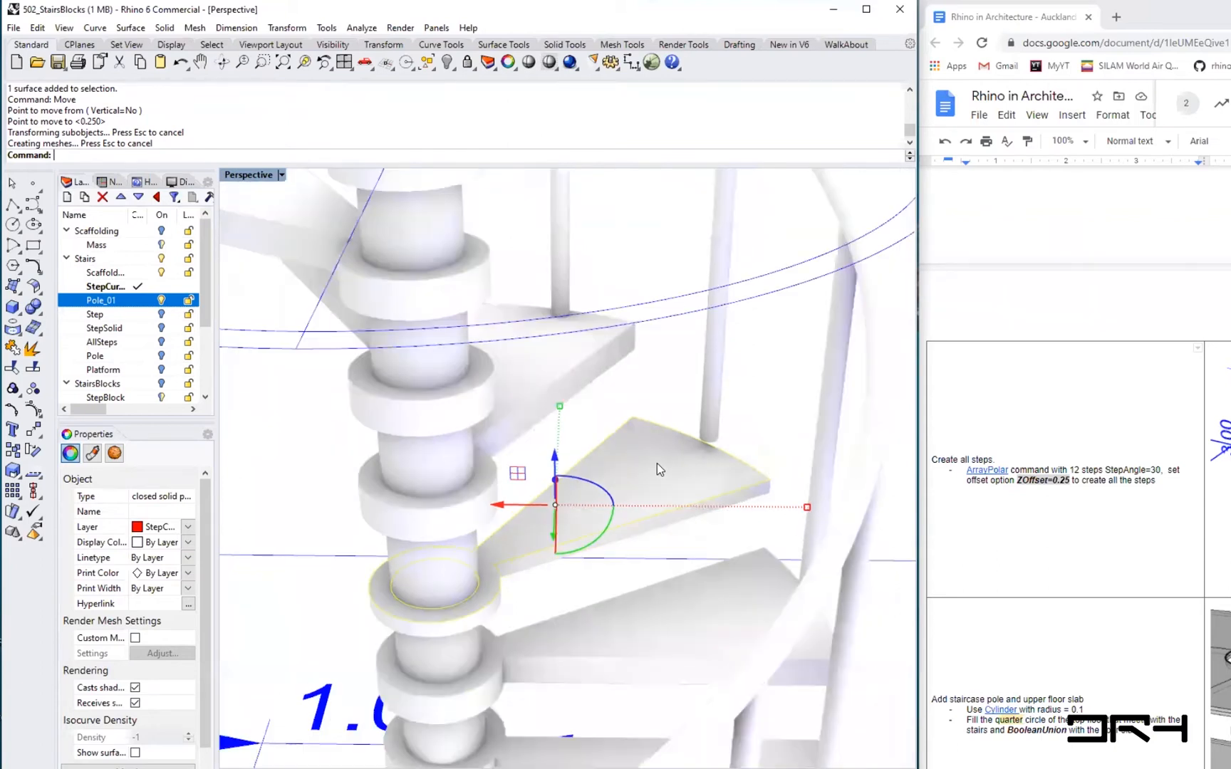
scroll(657, 462, up, 2)
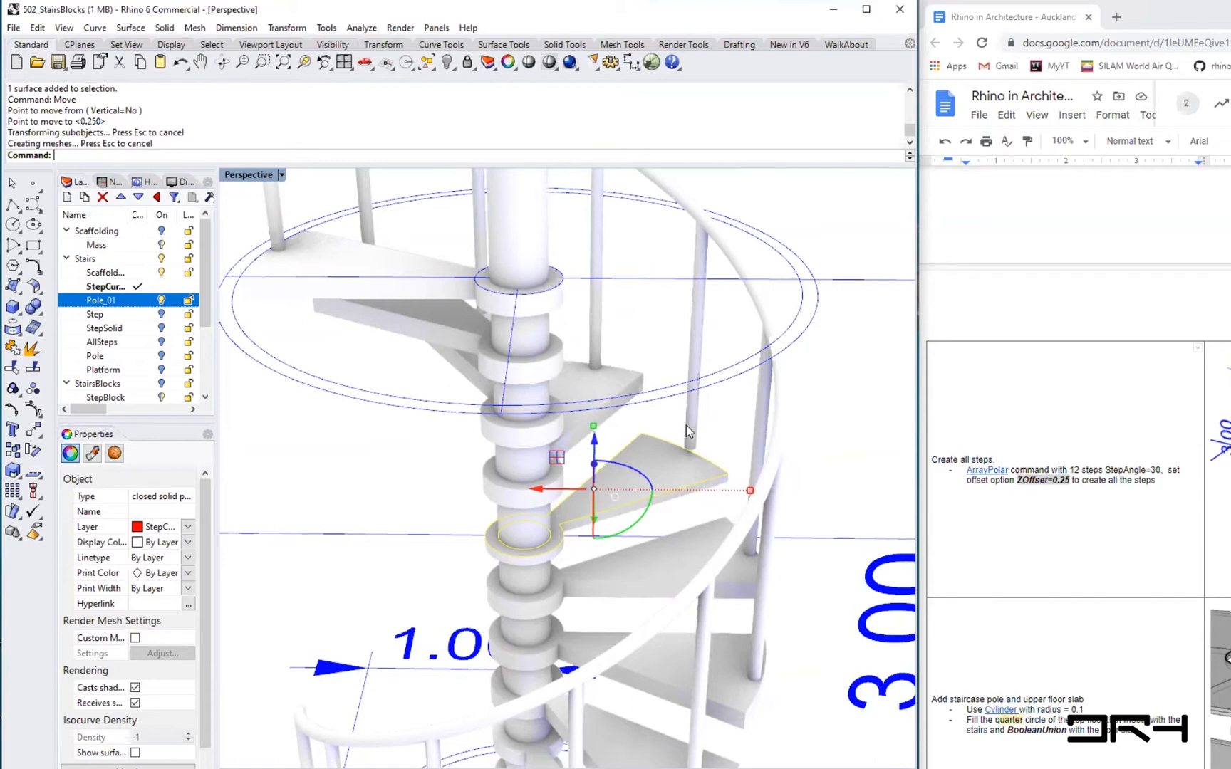
scroll(580, 440, down, 5)
scroll(578, 441, up, 5)
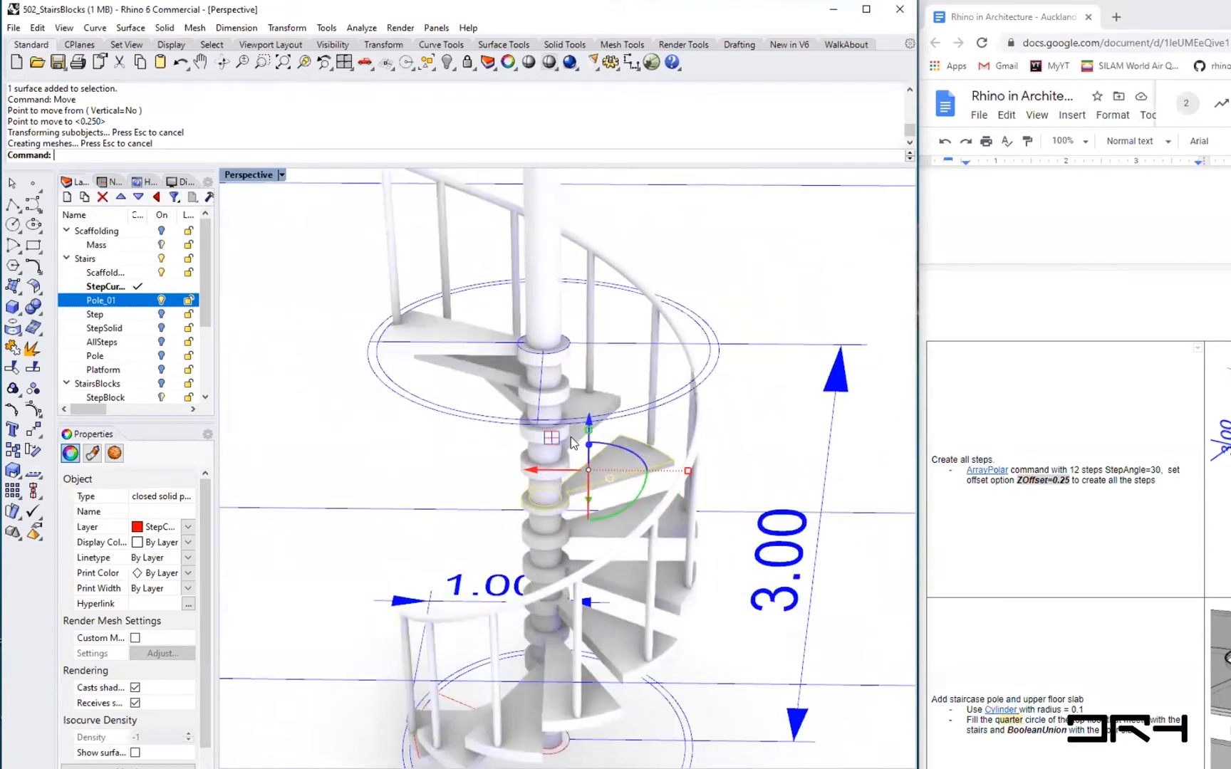
key(ctrl+z)
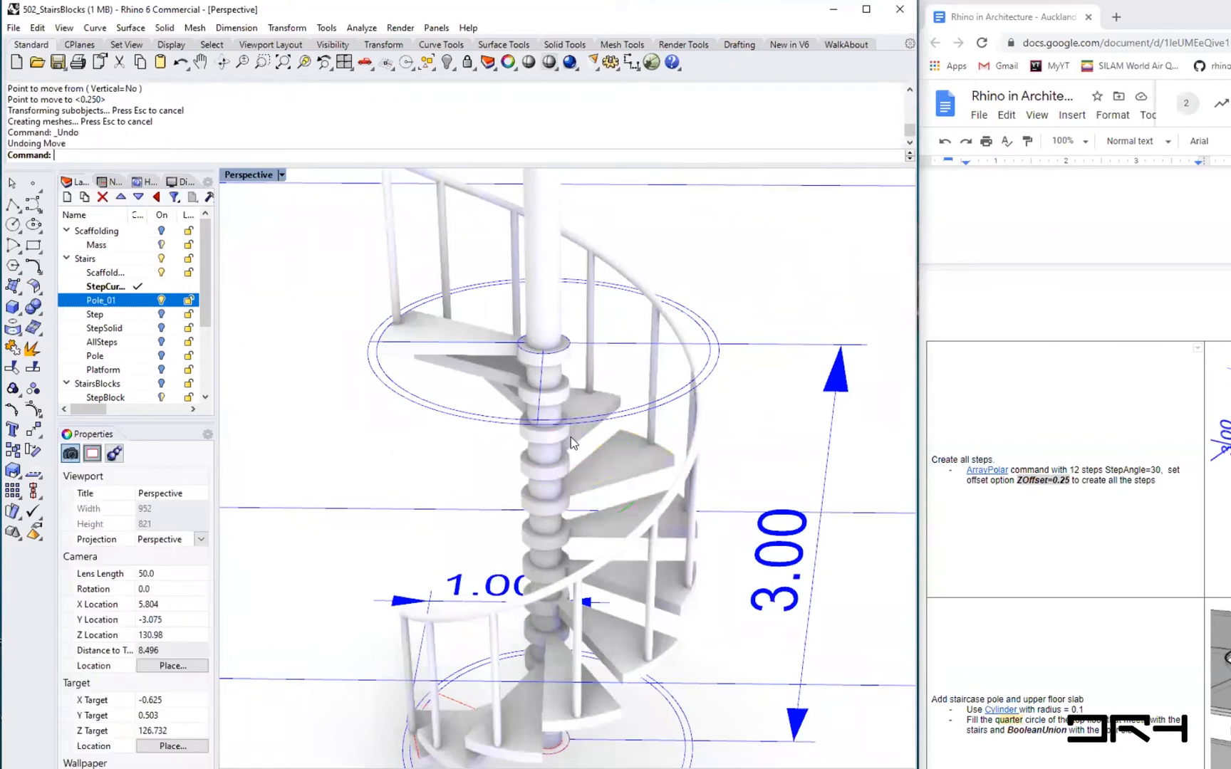
- Toggle the visibility of the Stairs sublayers to inspect each part of the staircase
scroll(614, 376, down, 5)
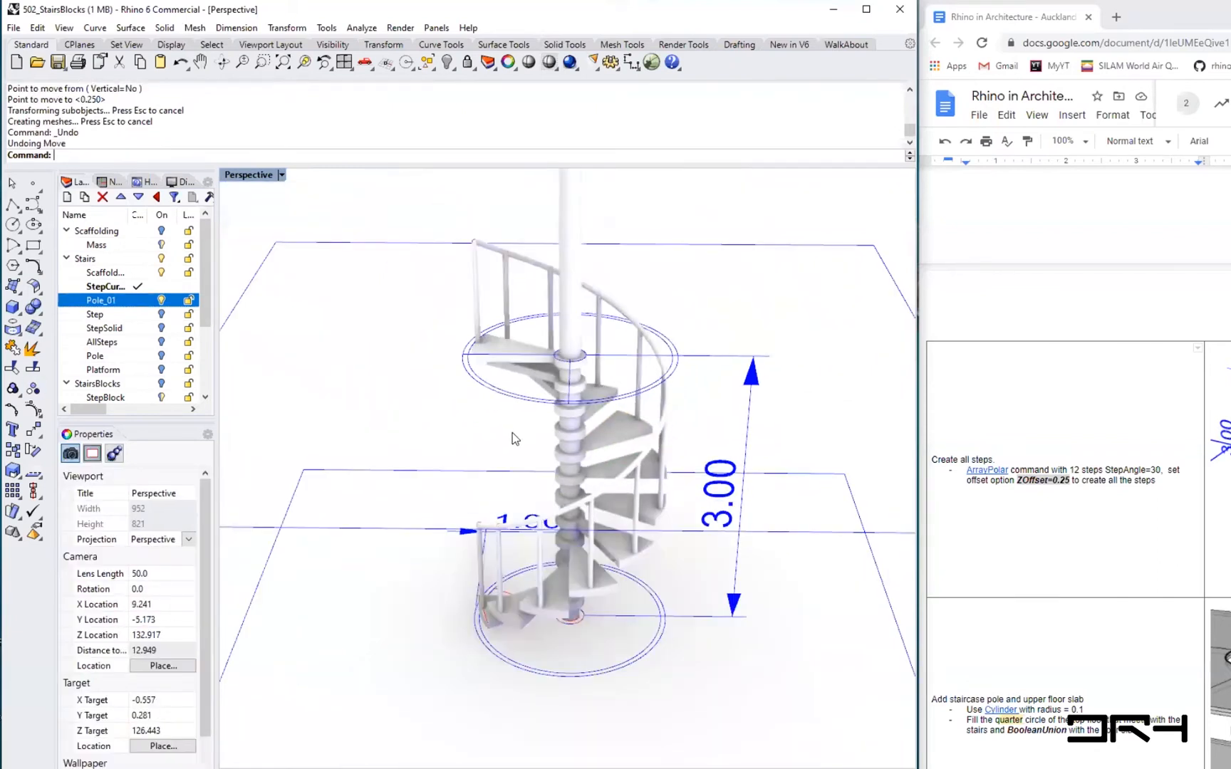
right_drag(393, 441, 453, 430)
scroll(566, 626, up, 4)
right_drag(676, 616, 499, 618)
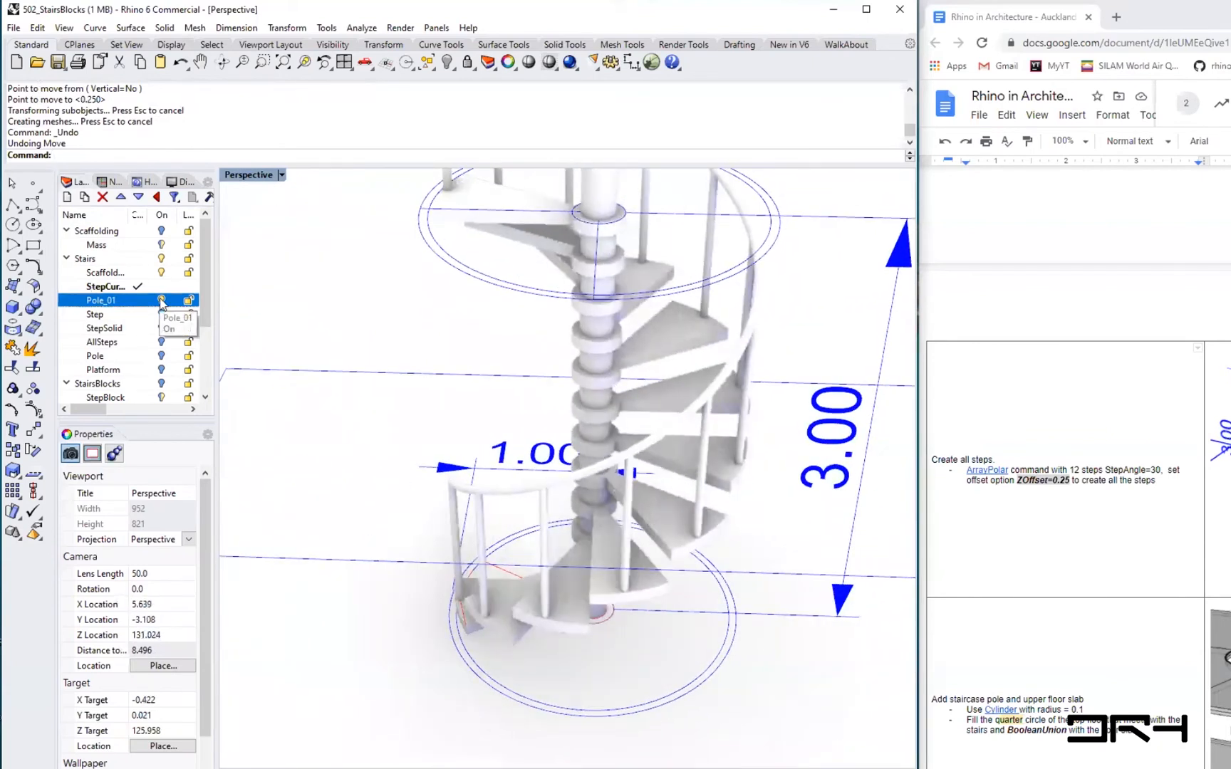
click(162, 300)
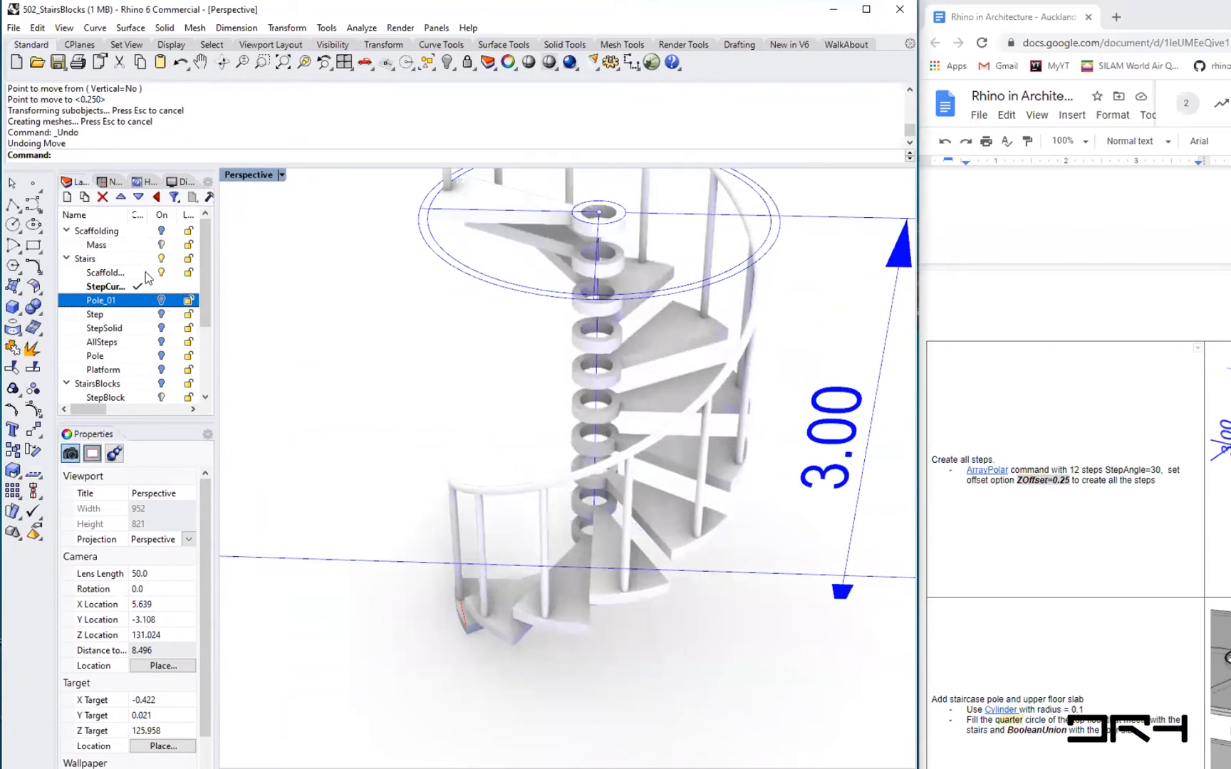
click(161, 272)
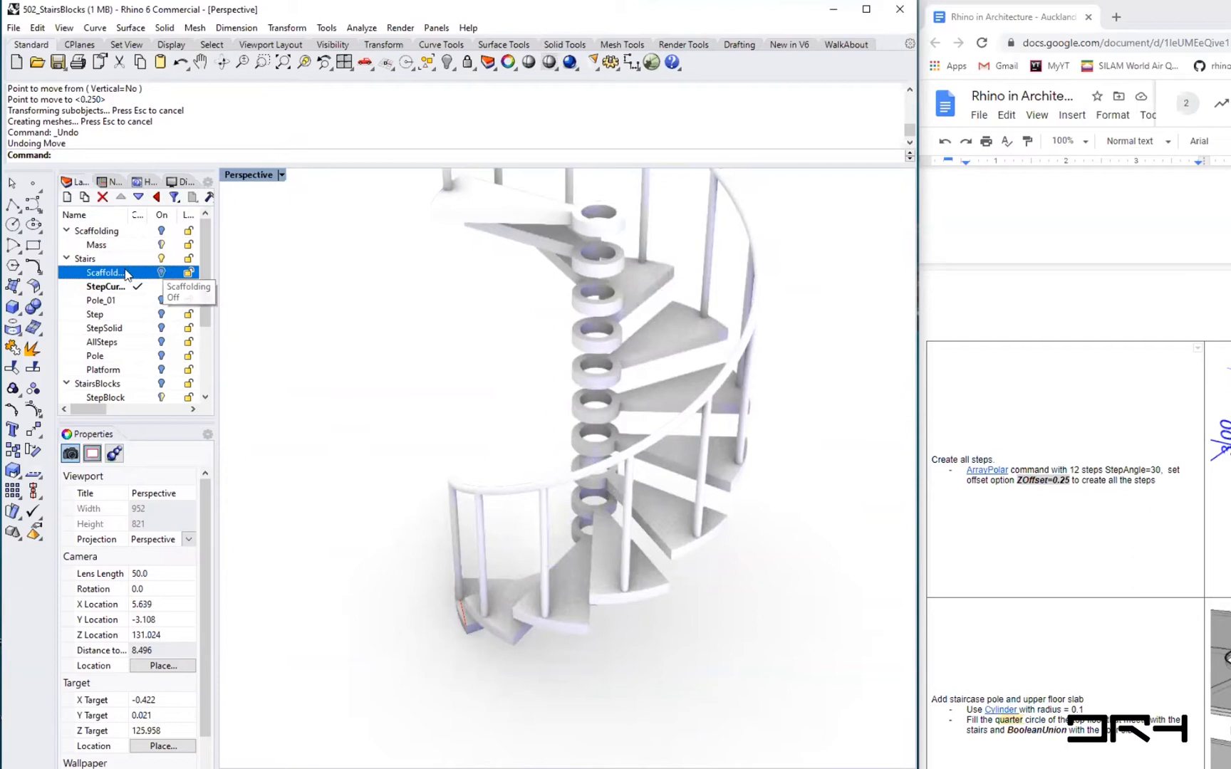
click(161, 272)
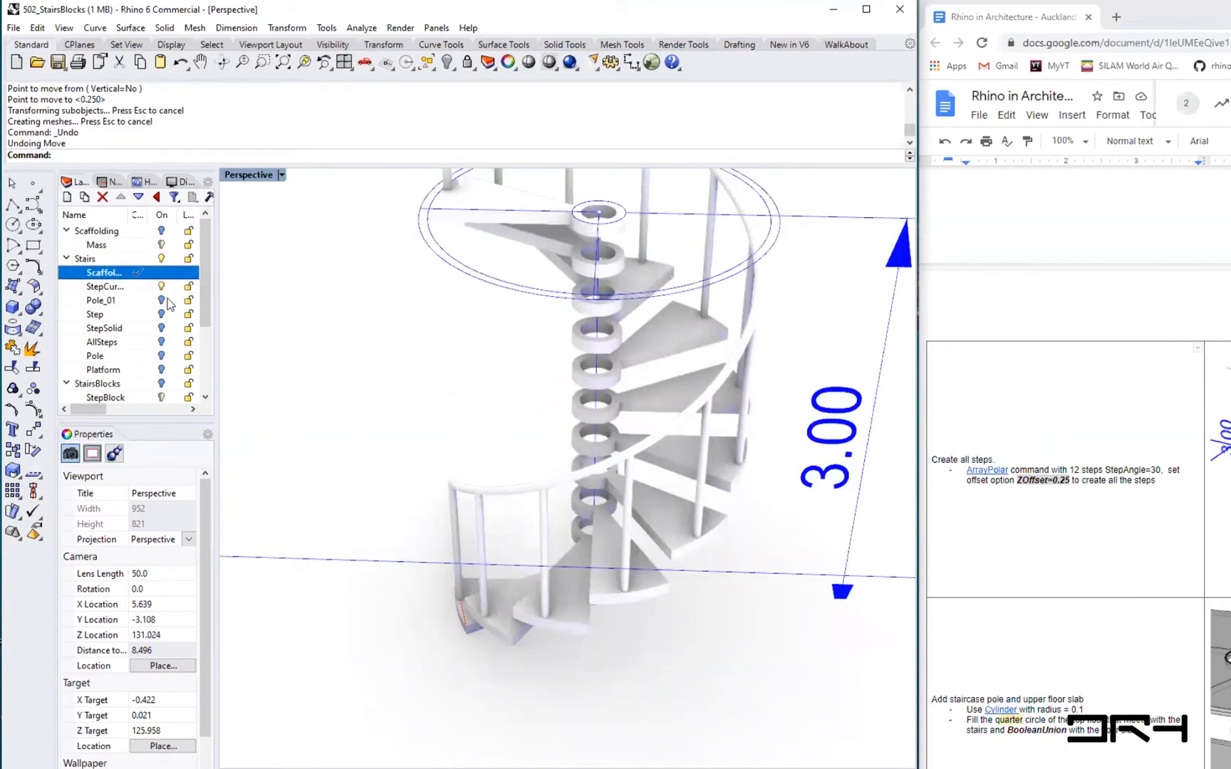
click(161, 286)
right_drag(644, 542, 471, 548)
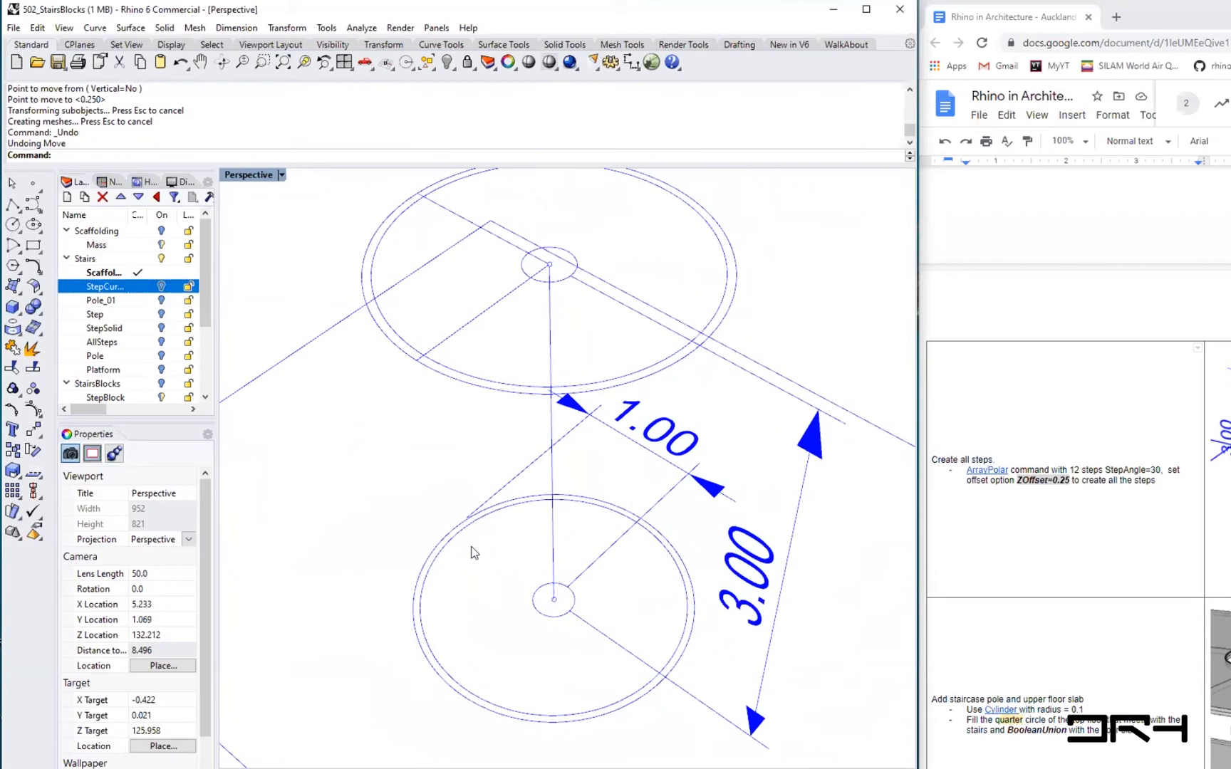
click(162, 301)
click(162, 314)
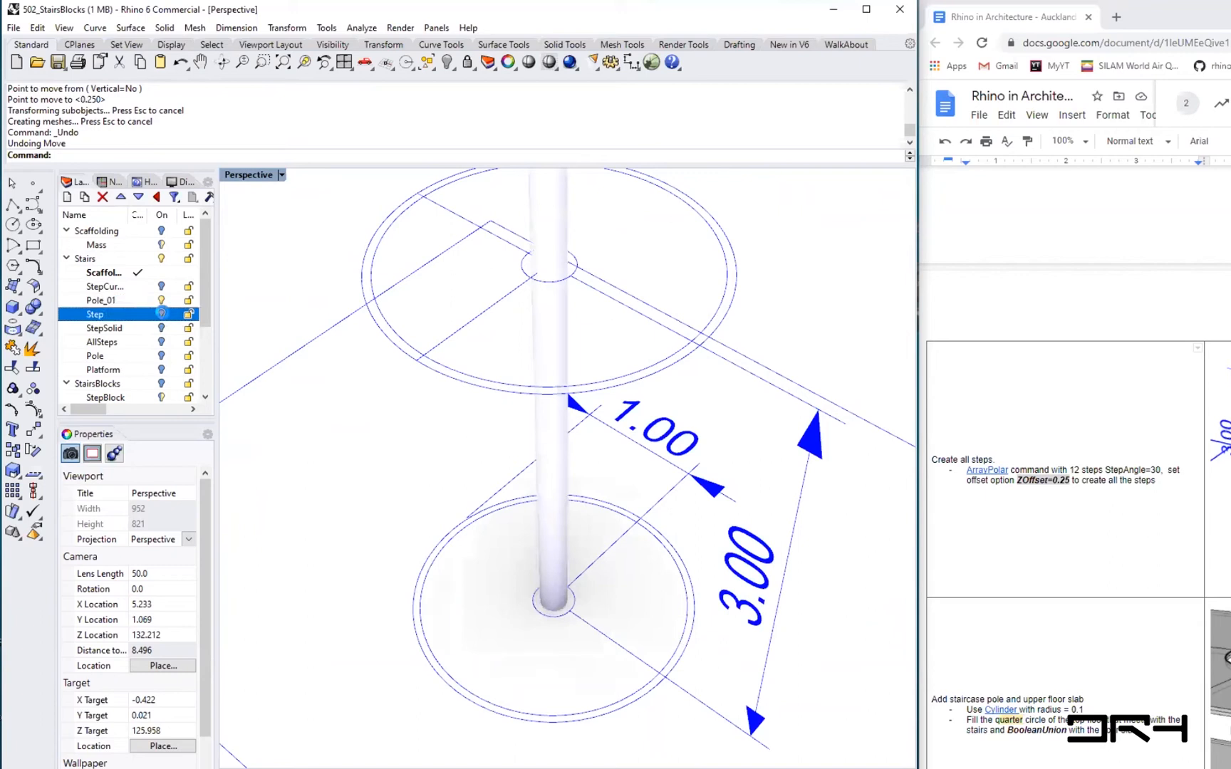
click(161, 315)
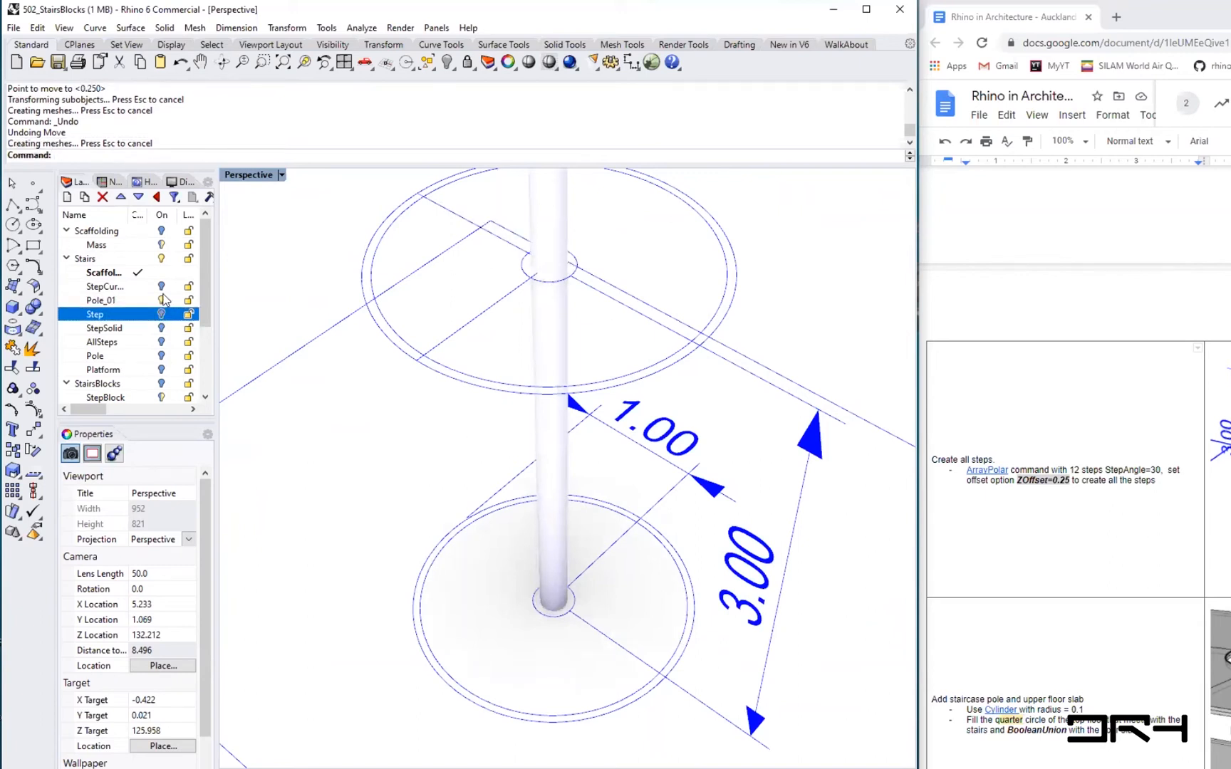
click(162, 300)
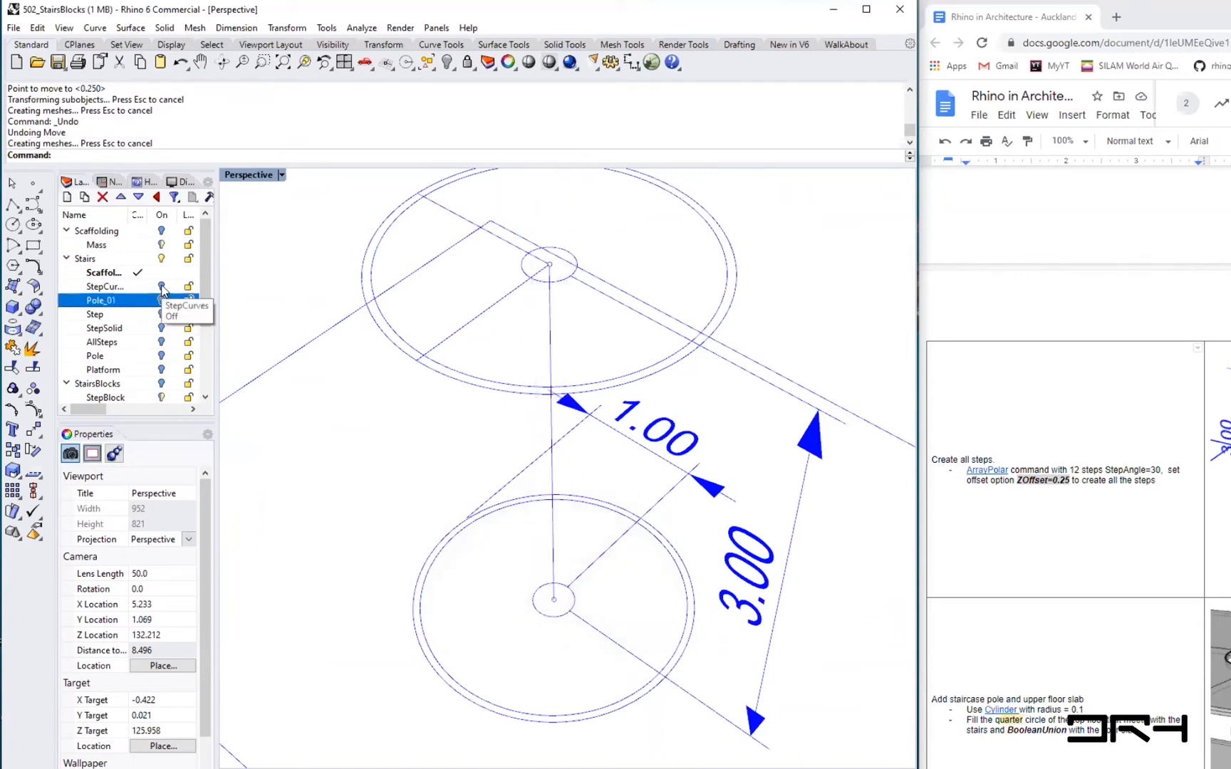
click(162, 286)
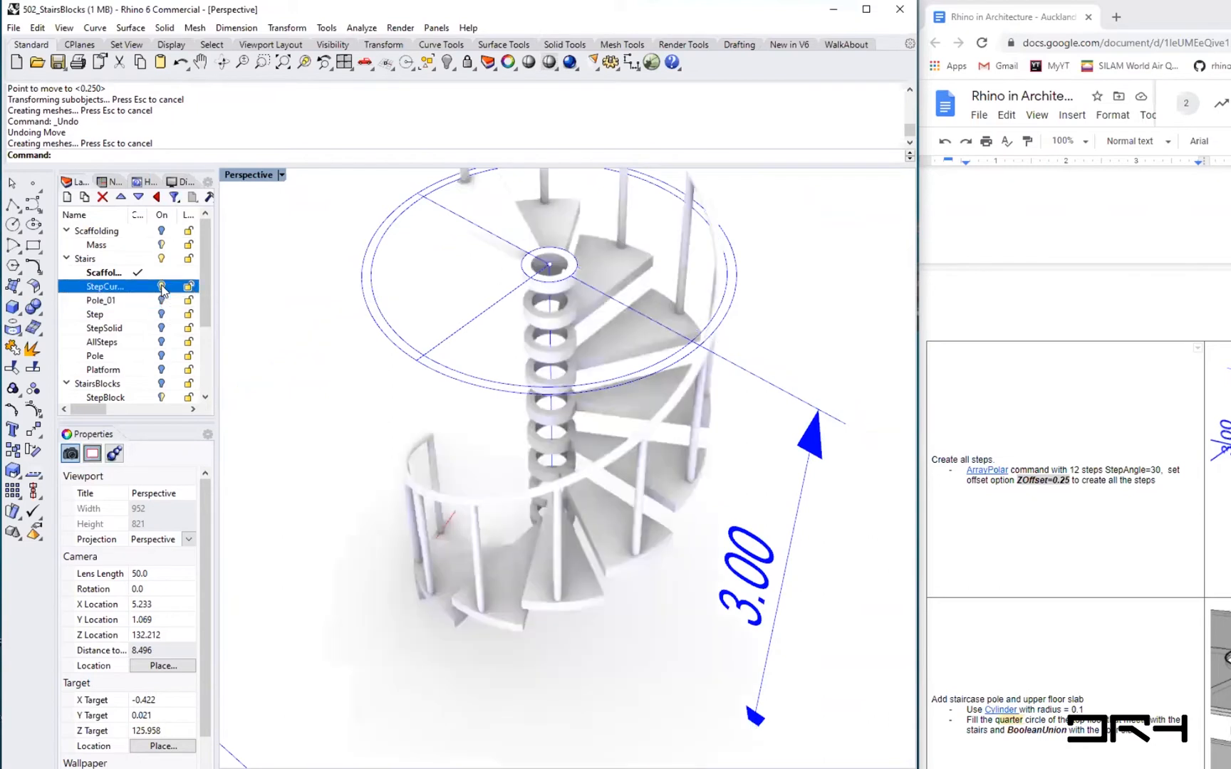
- Switch the viewport to Ghosted display mode
scroll(358, 616, up, 4)
right_drag(358, 616, 631, 646)
scroll(631, 646, up, 4)
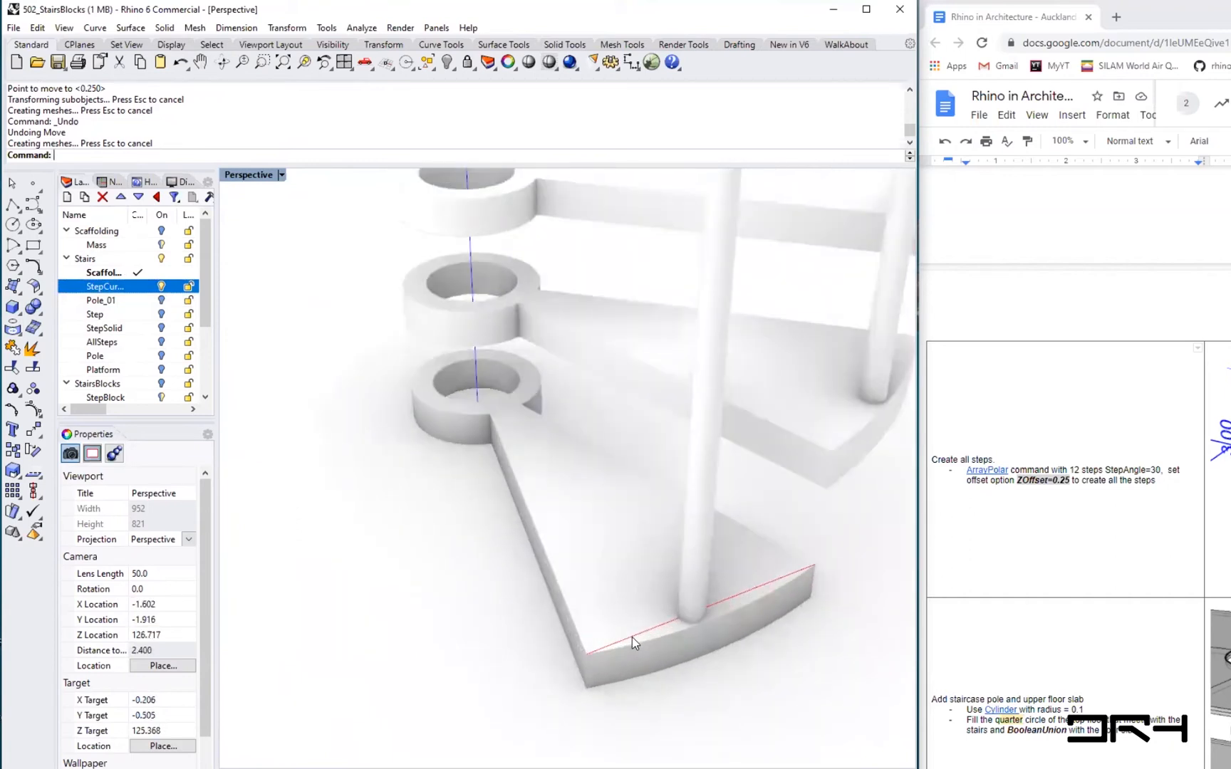
click(632, 637)
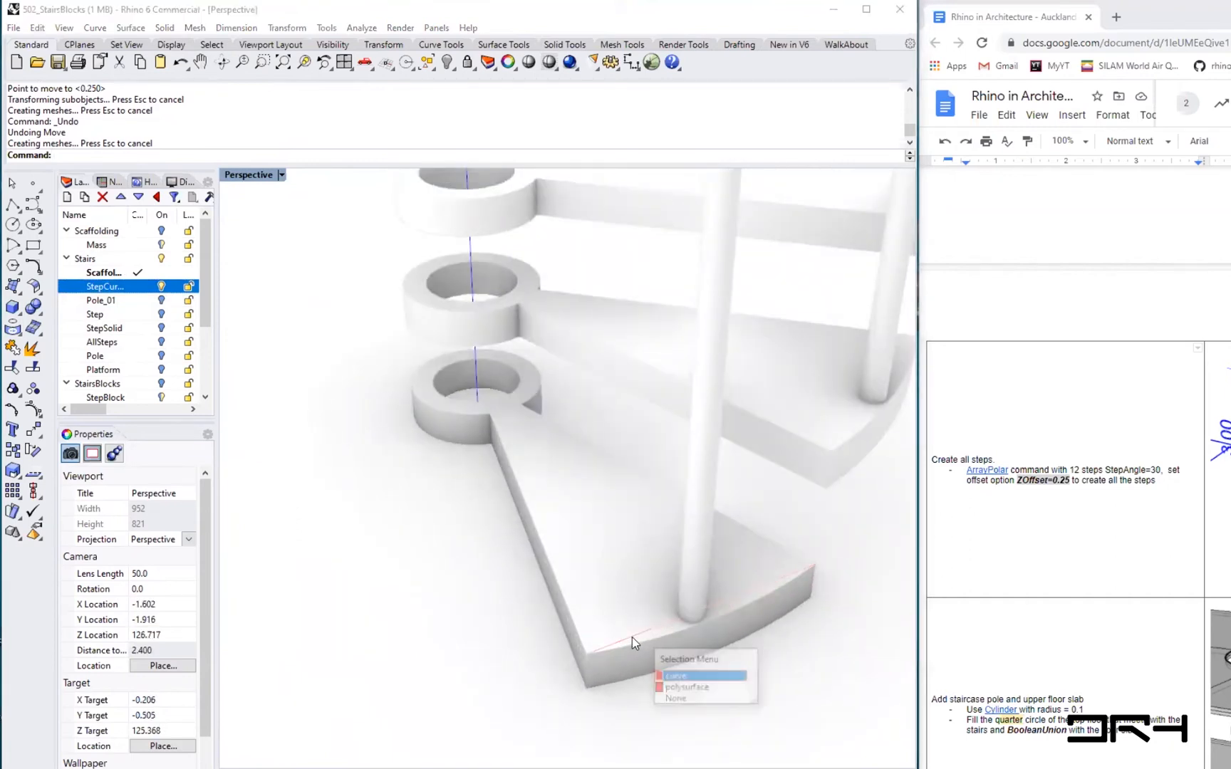
key(Escape)
click(282, 176)
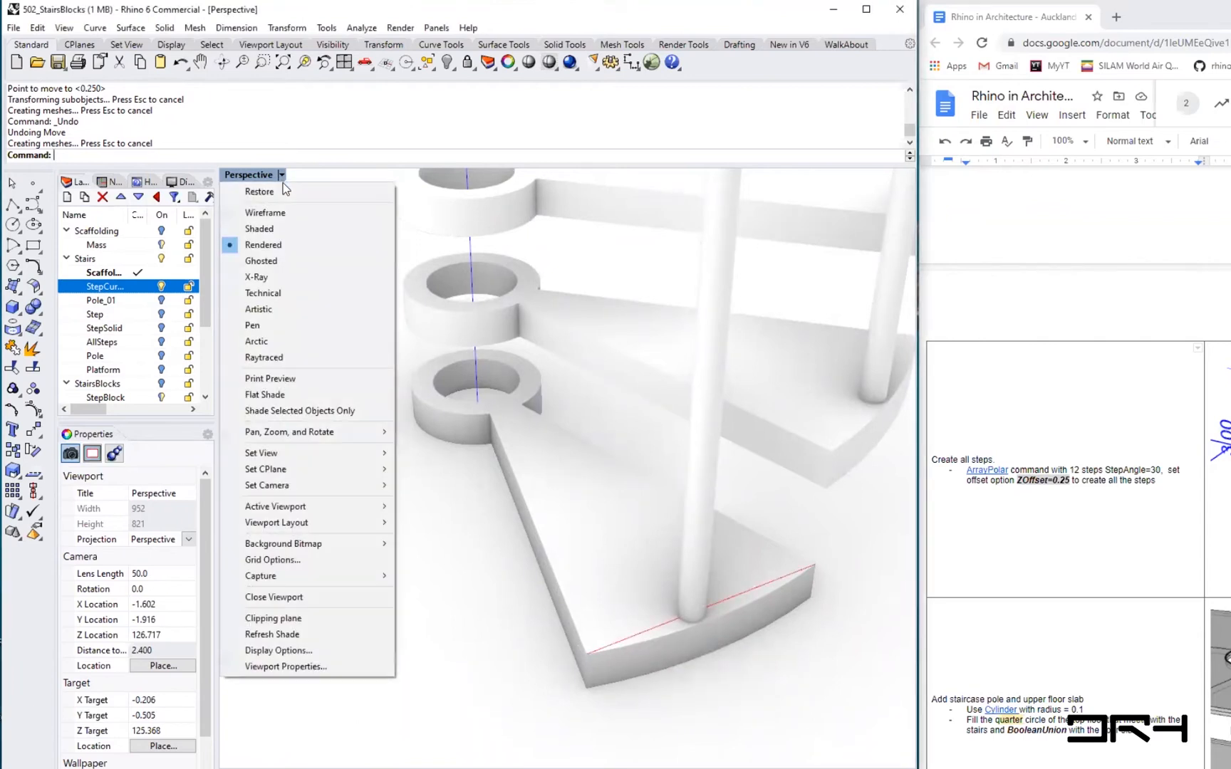
click(274, 261)
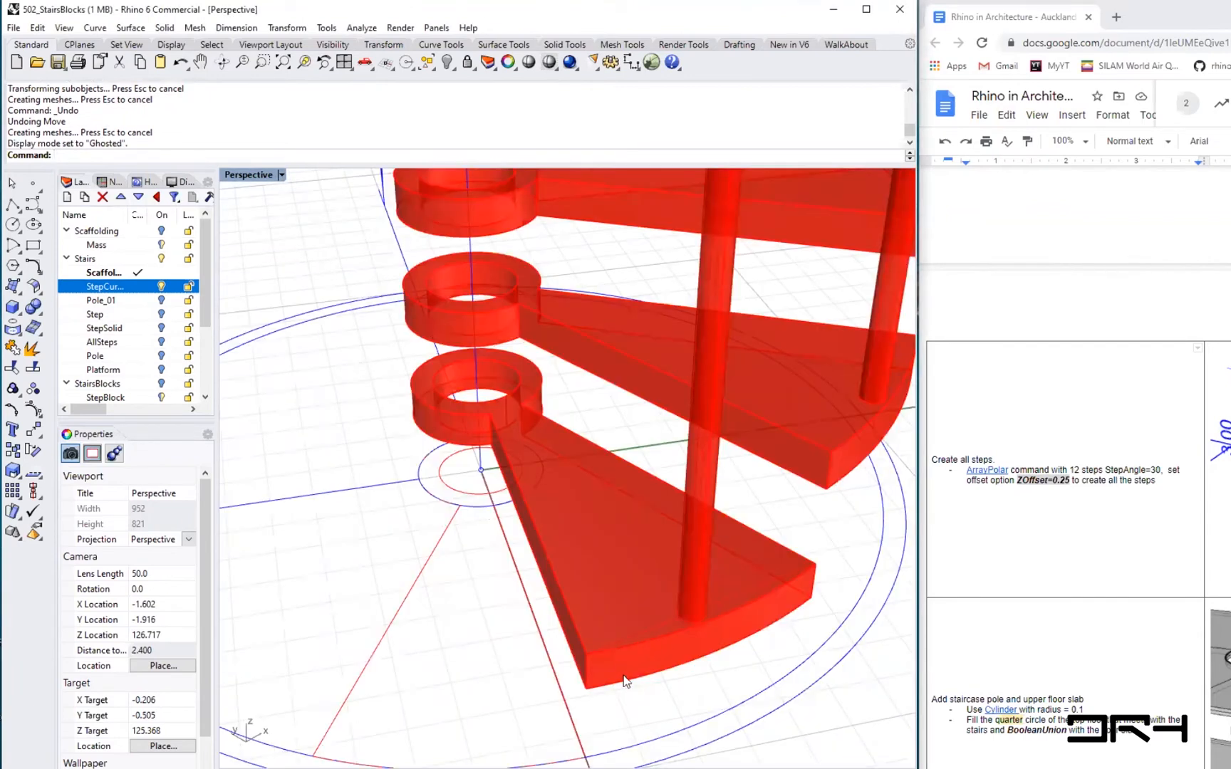
scroll(625, 682, up, 2)
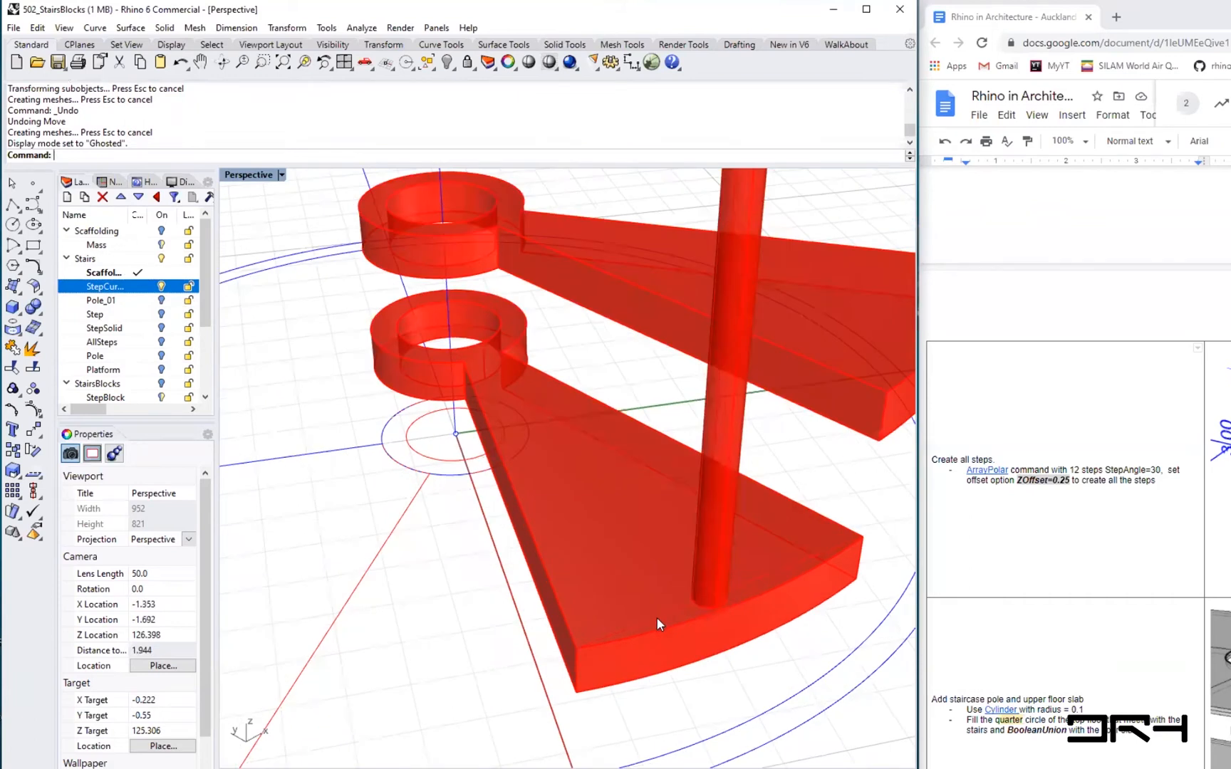
- Select the first step's curve and solid to check which objects and layers they belong to
click(656, 616)
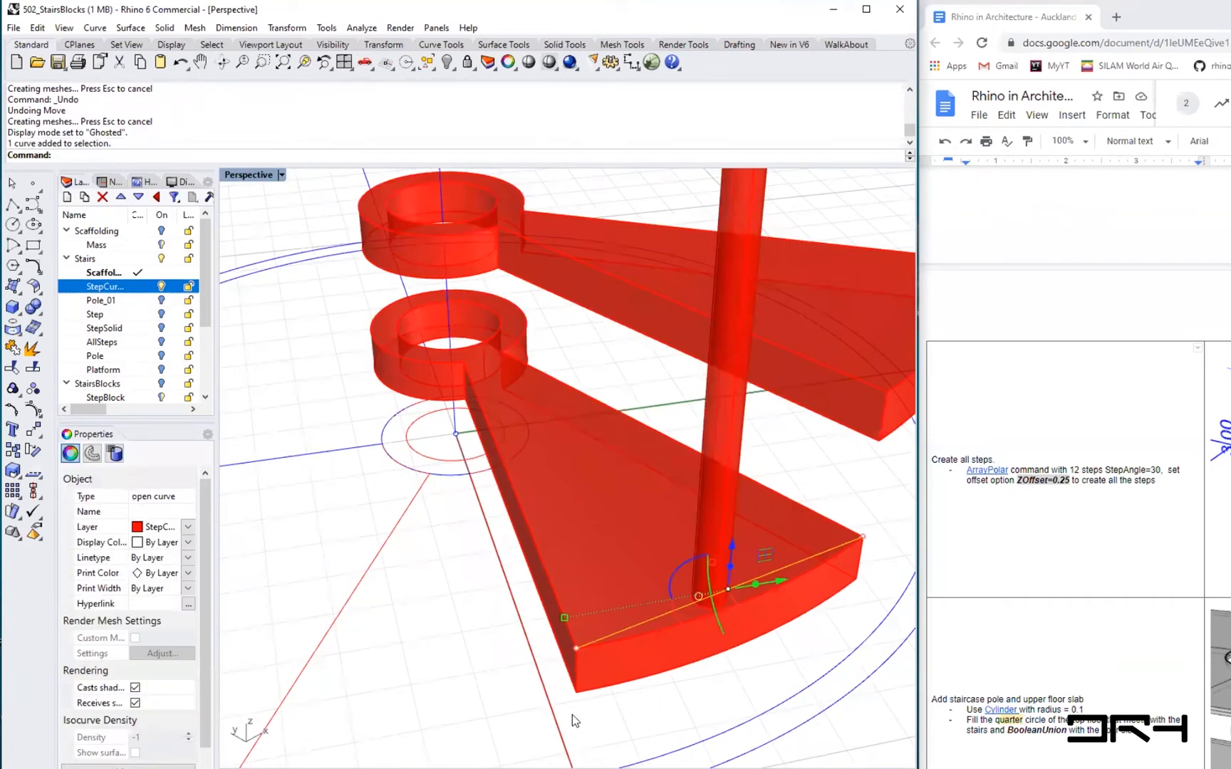
shift+click(516, 497)
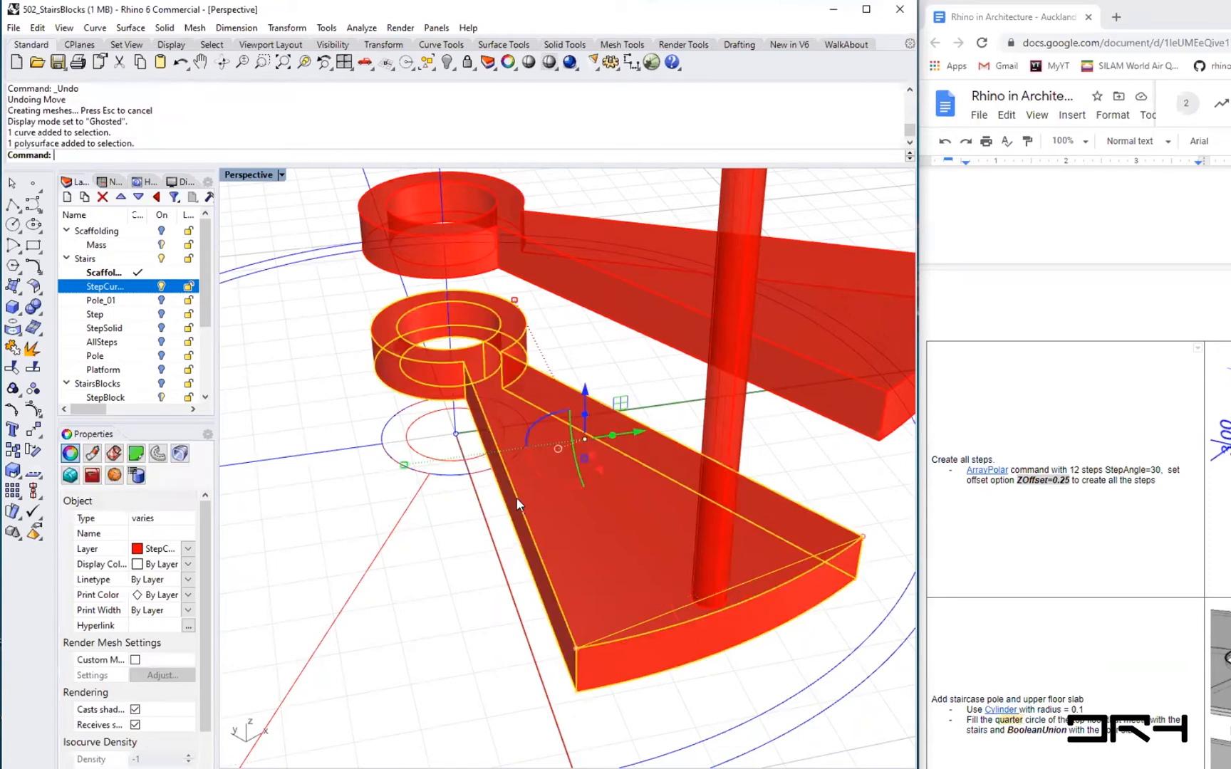
right_drag(621, 695, 625, 613)
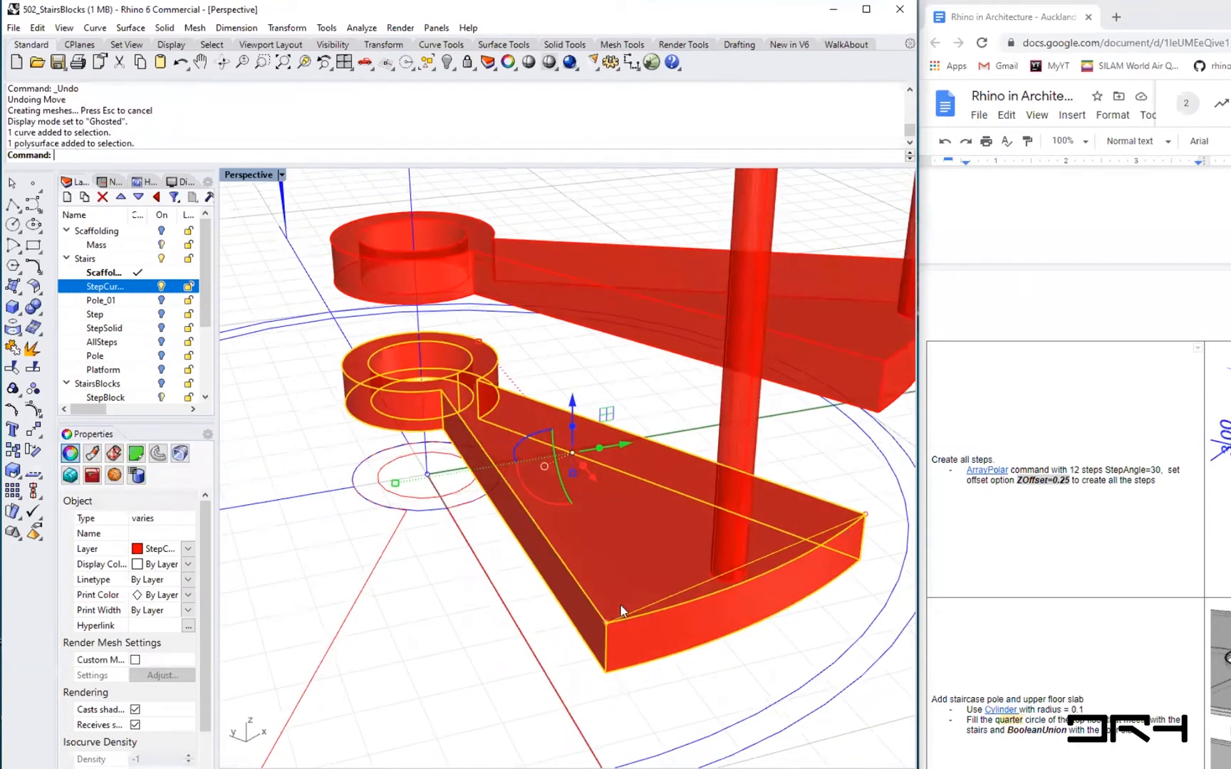
click(694, 636)
click(685, 709)
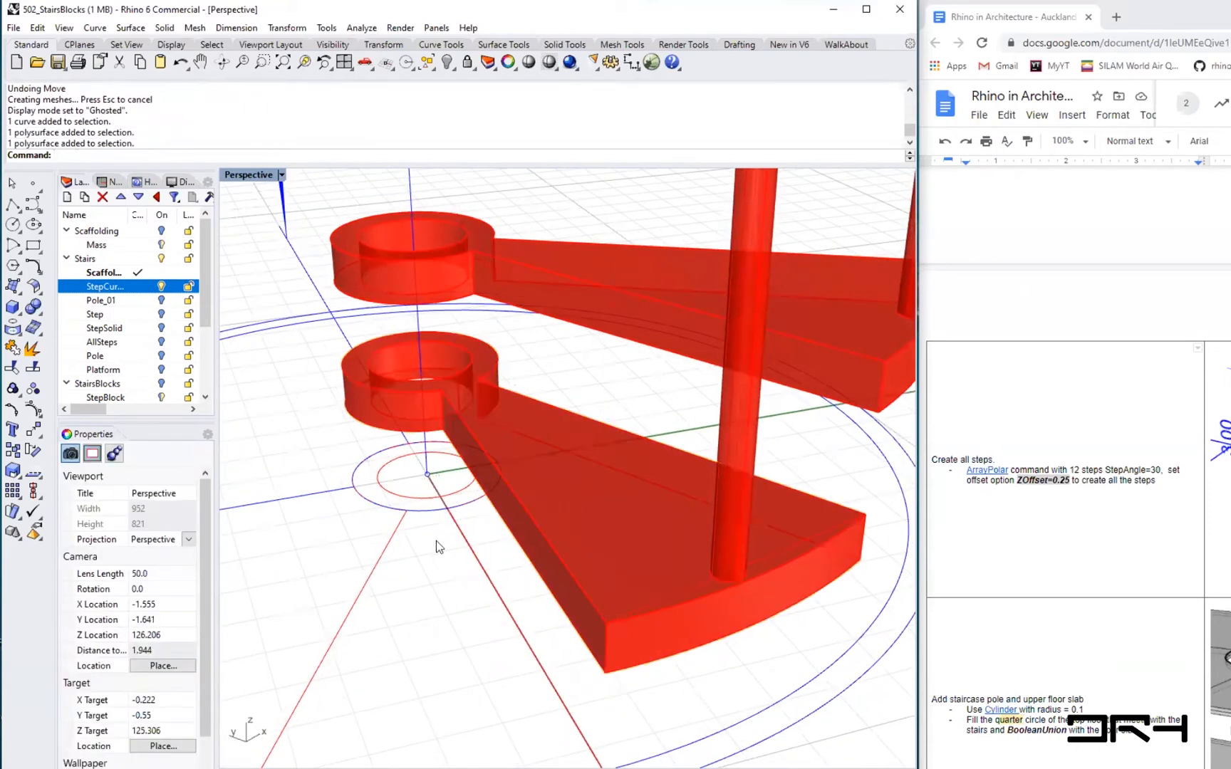
- Move the two small circles at the staircase base onto the Scaffolding layer
click(402, 502)
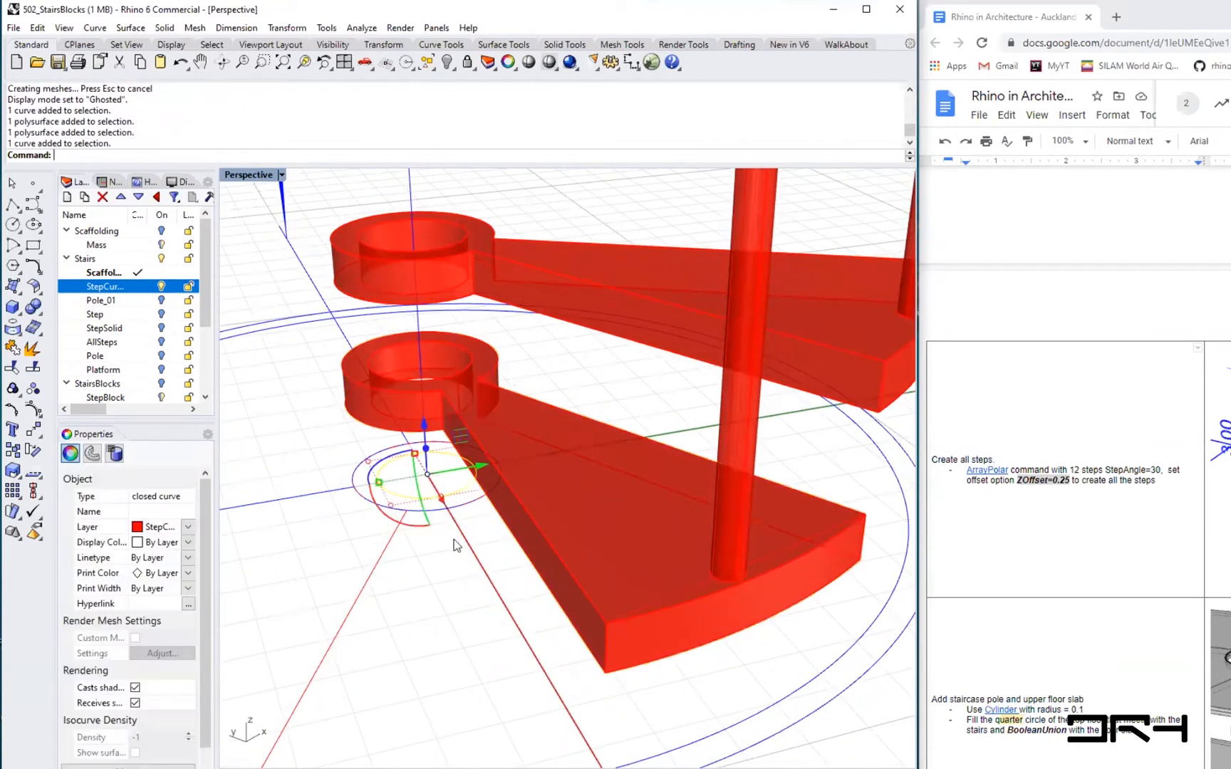
shift+click(389, 555)
right_drag(532, 605, 147, 575)
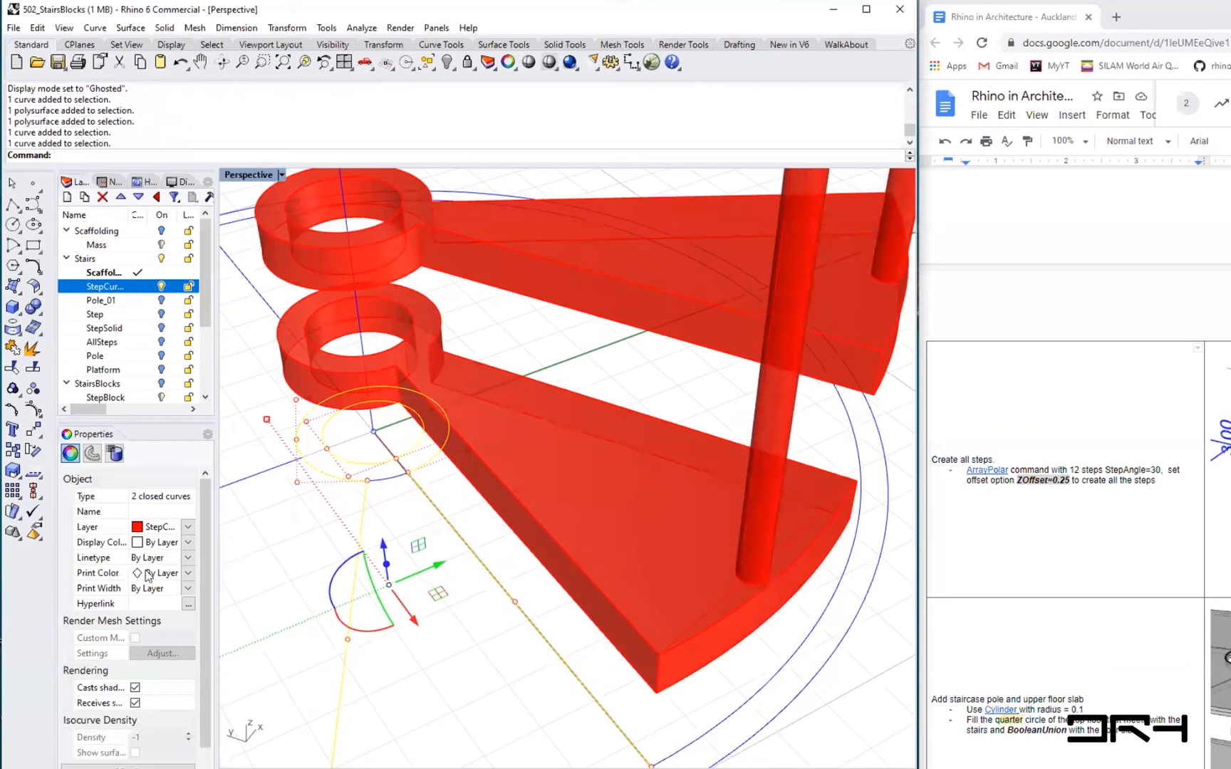
click(186, 527)
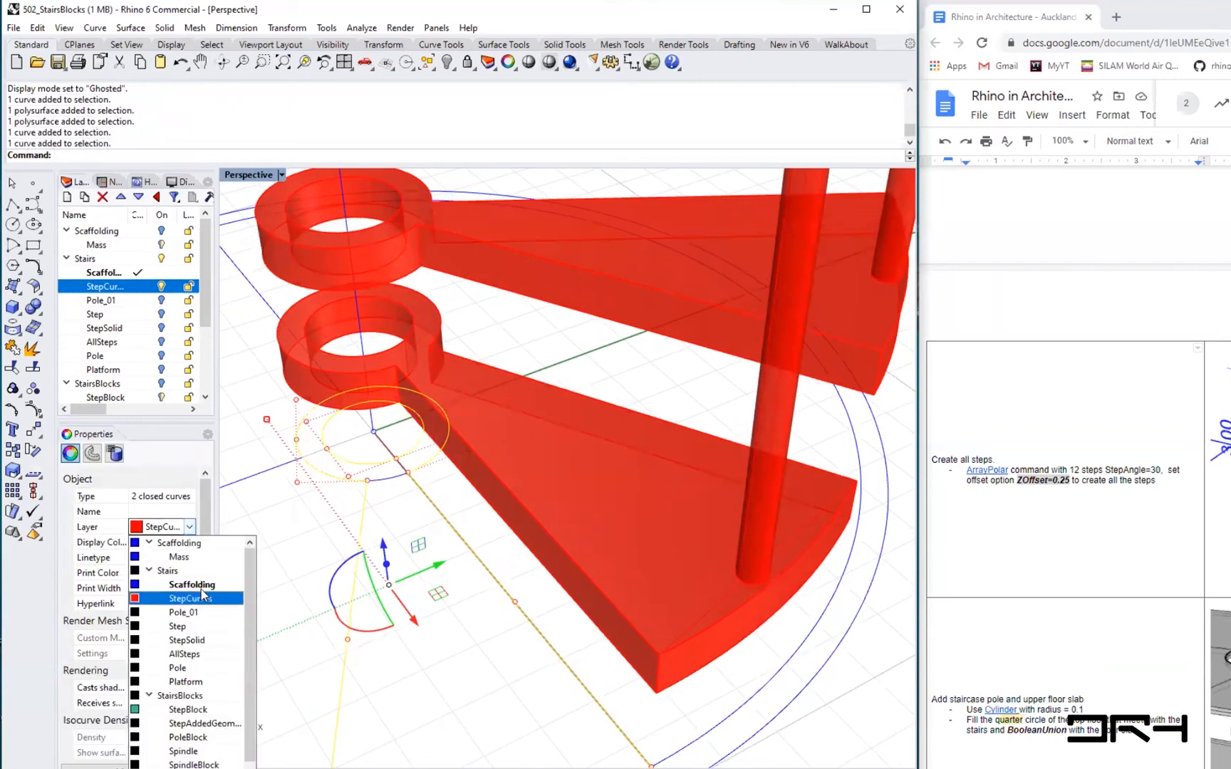
click(200, 585)
click(423, 672)
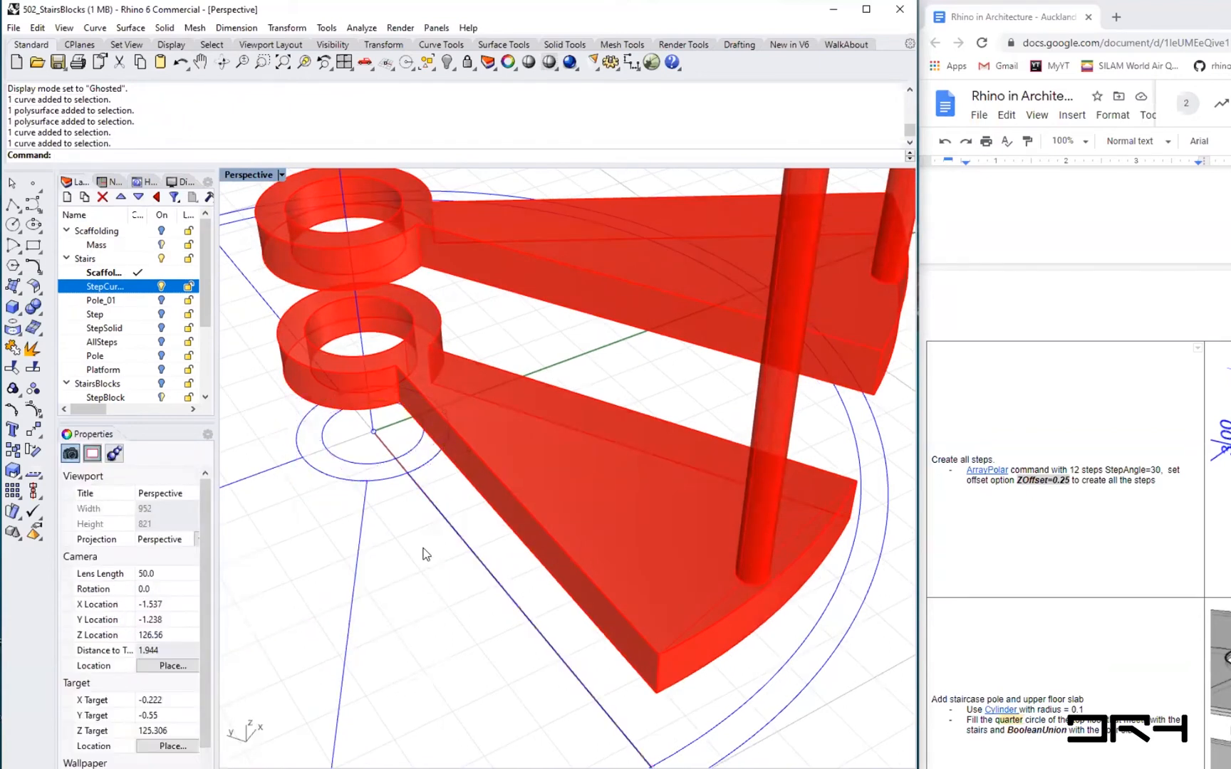
- Hide the StepCurves layer temporarily to inspect which curves remain at the staircase base
scroll(426, 555, down, 6)
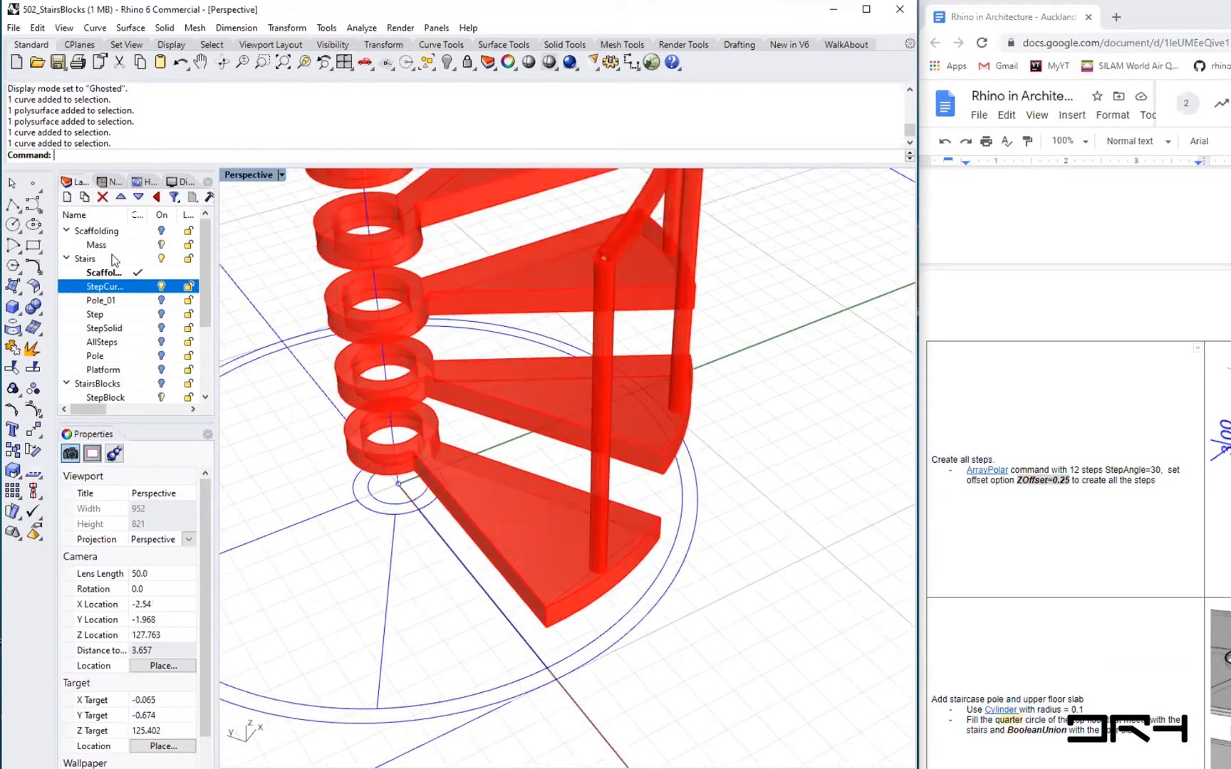
click(161, 286)
right_drag(421, 606, 397, 545)
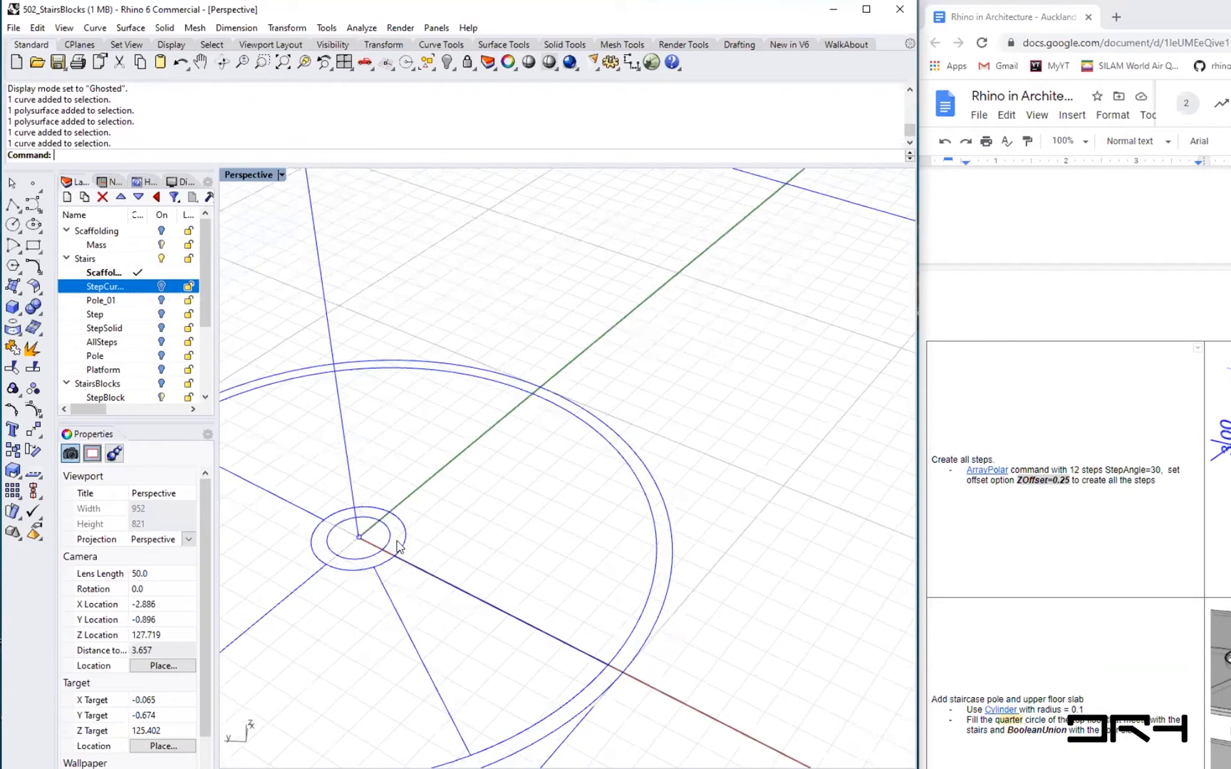
click(396, 546)
right_drag(569, 559, 564, 615)
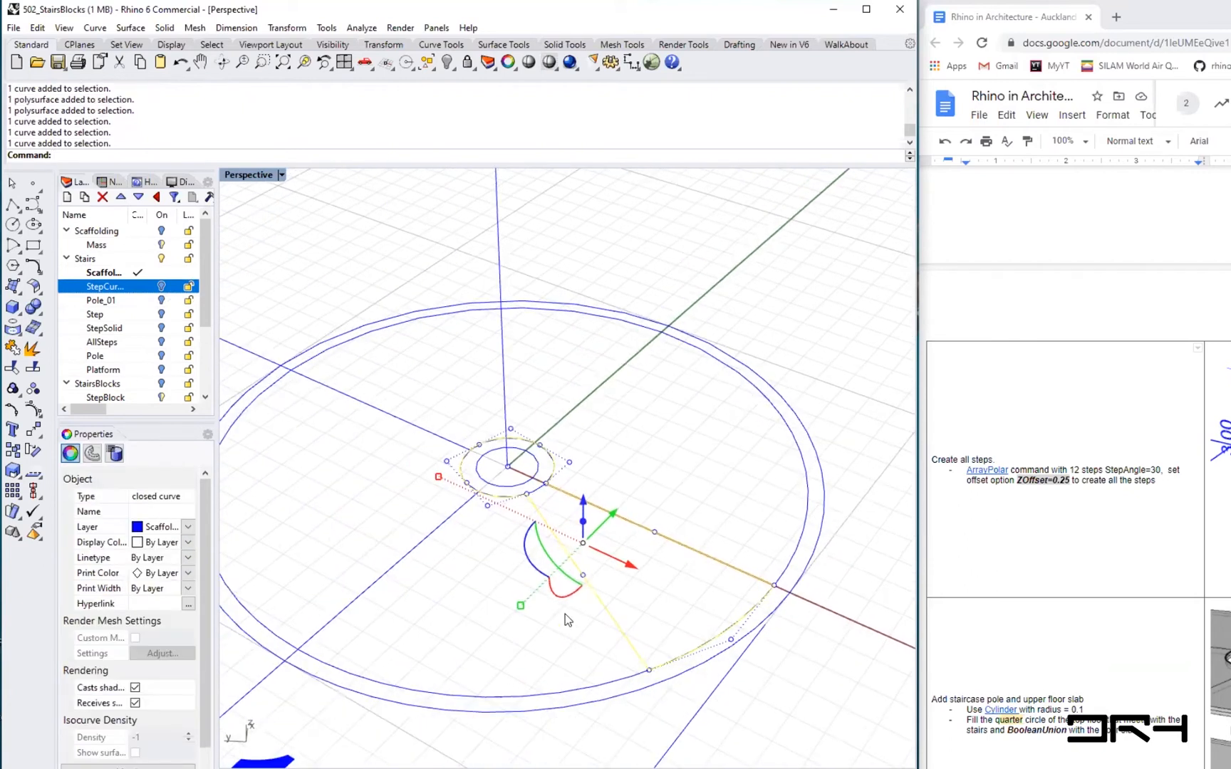
click(514, 632)
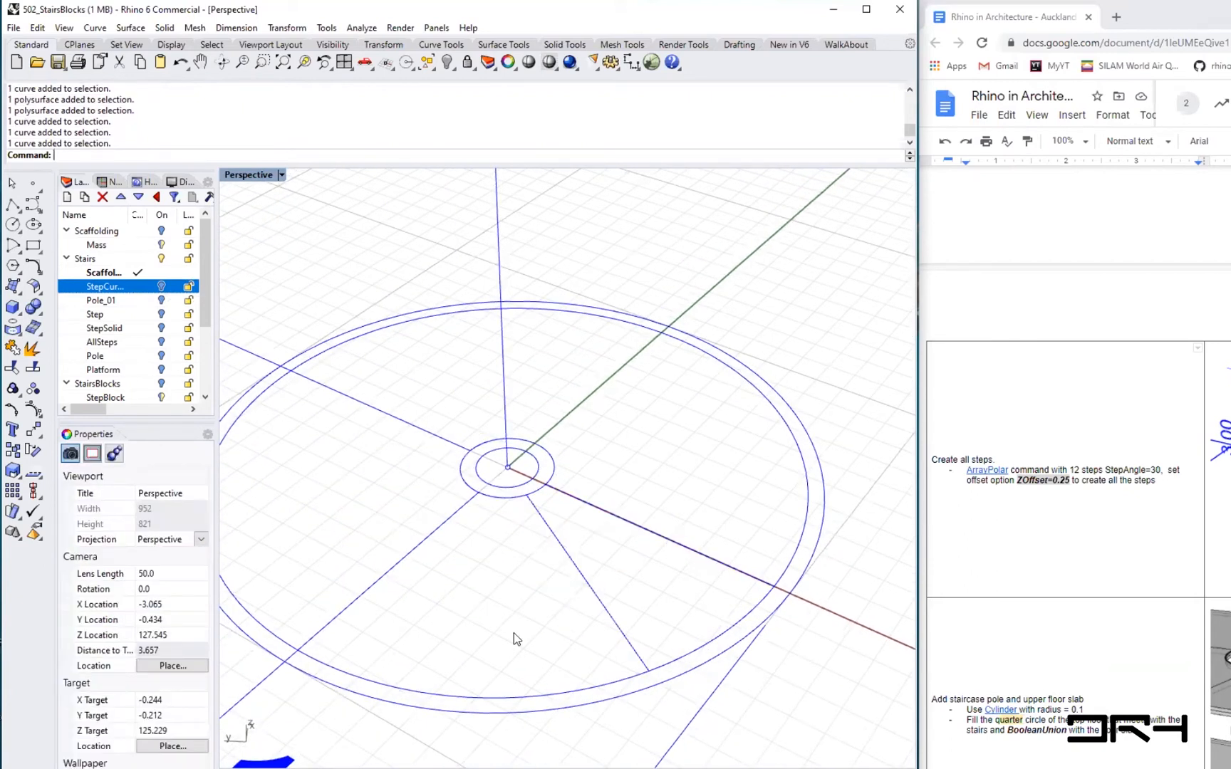
click(159, 287)
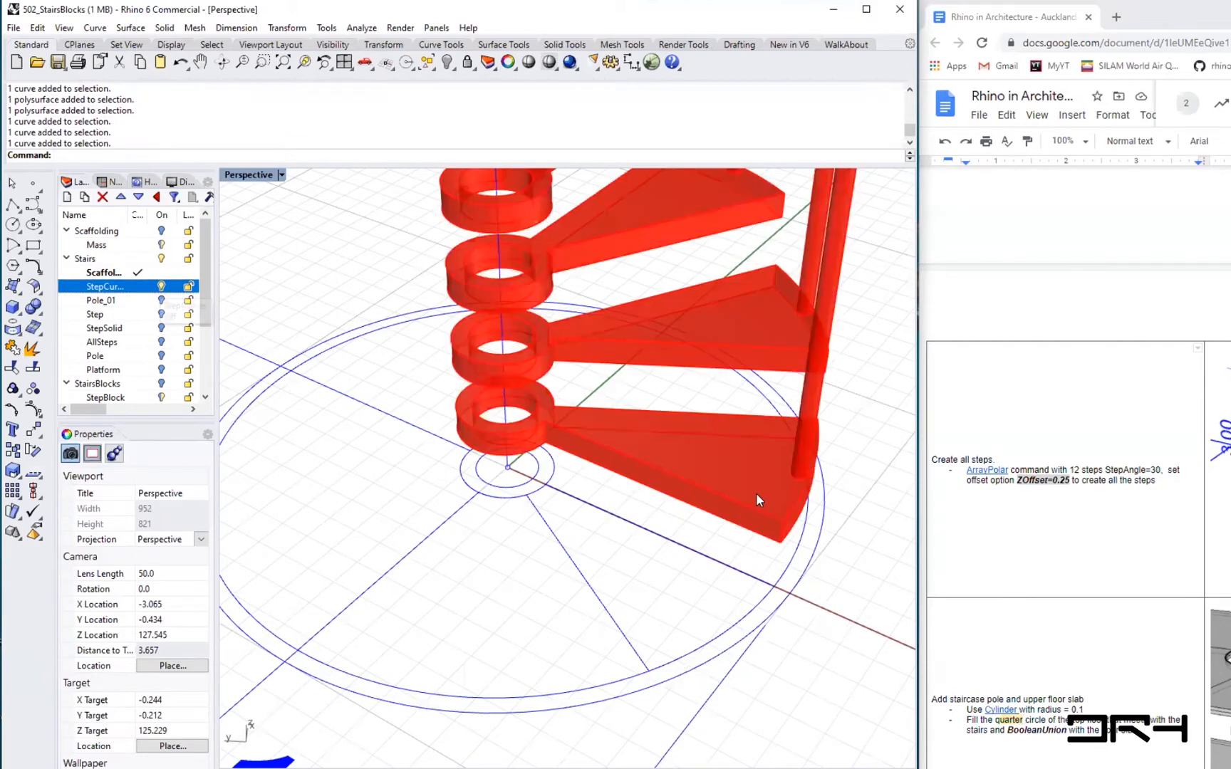
- Create a block named Step from the first step's solid, pole and curves, with its base point at the ring's bottom edge
click(724, 461)
right_drag(763, 438, 709, 520)
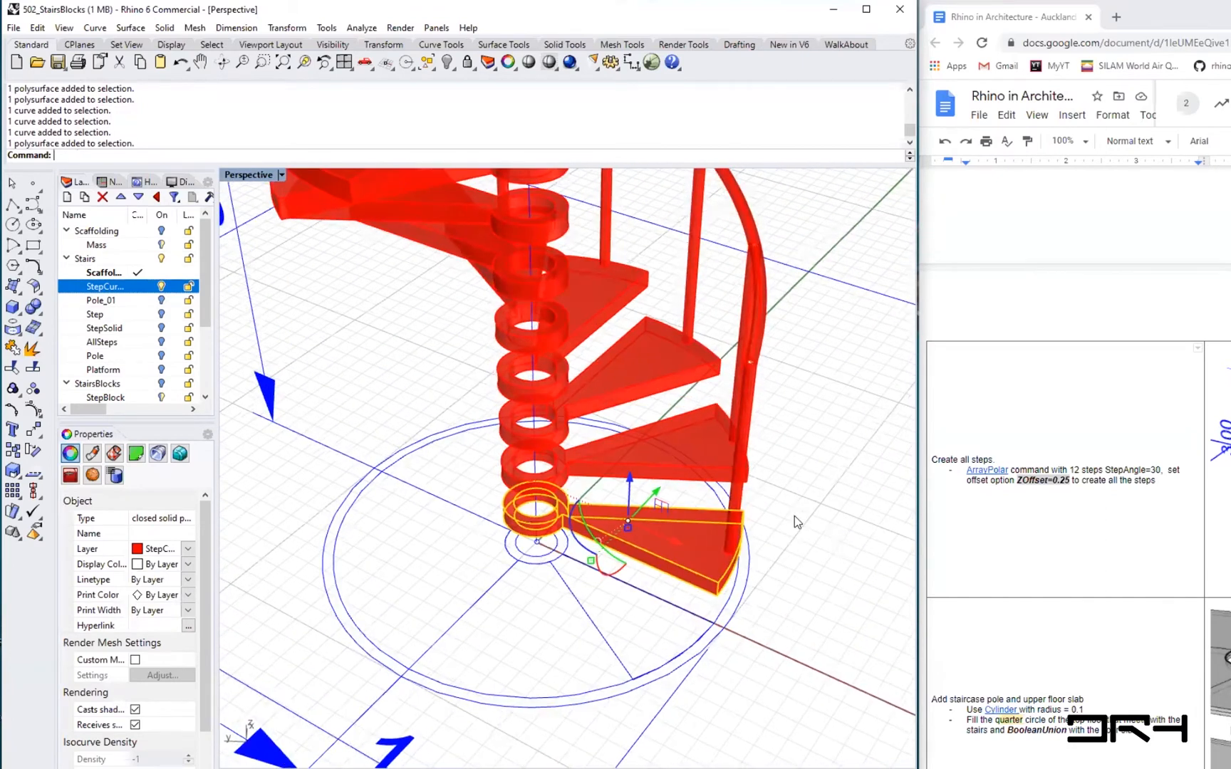
right_drag(795, 516, 795, 518)
right_drag(765, 359, 766, 333)
click(765, 330)
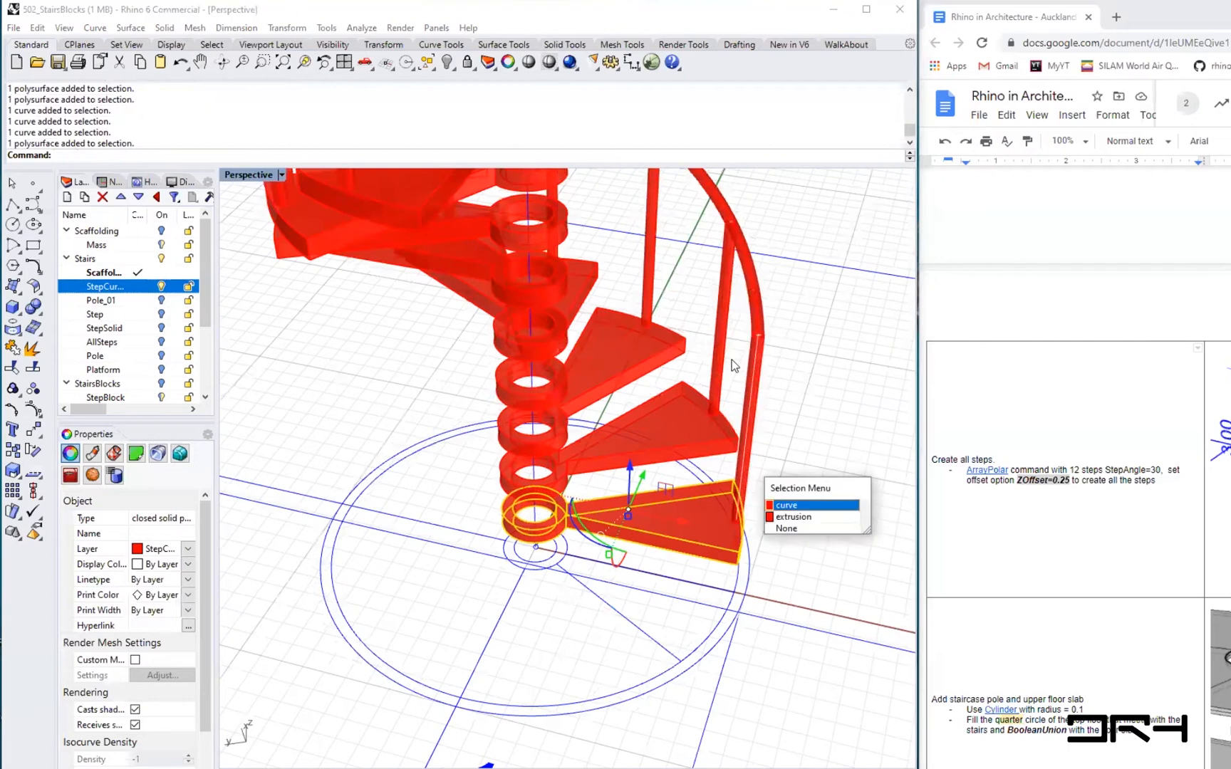
click(793, 517)
scroll(792, 396, up, 4)
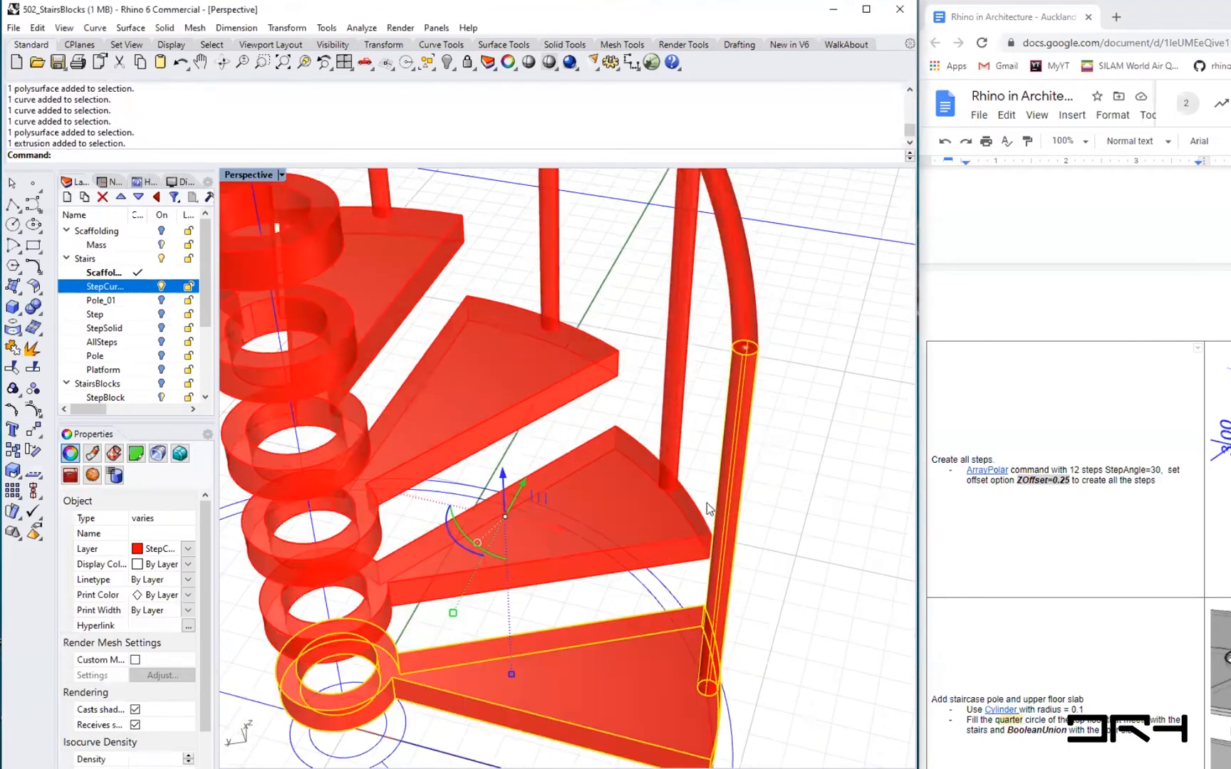
scroll(707, 503, up, 2)
shift+click(738, 355)
click(787, 393)
scroll(778, 561, down, 6)
right_drag(737, 508, 760, 509)
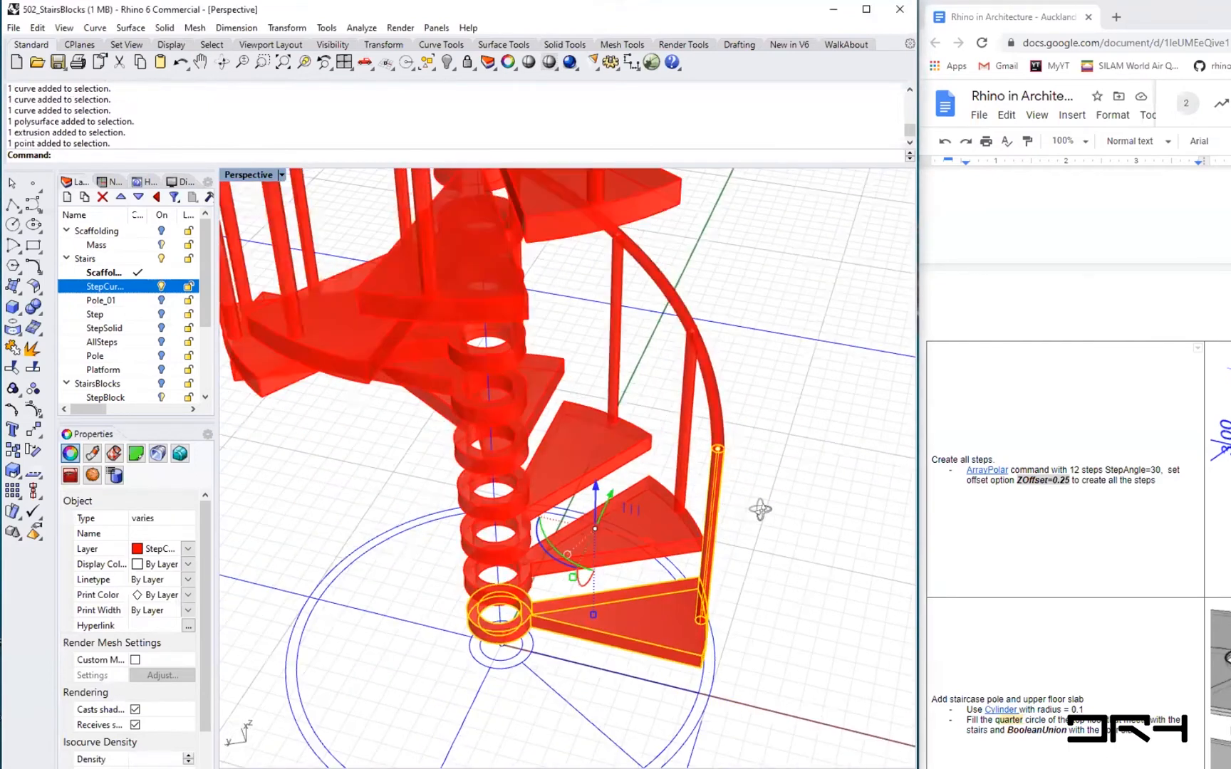
scroll(619, 519, down, 3)
scroll(819, 582, down, 1)
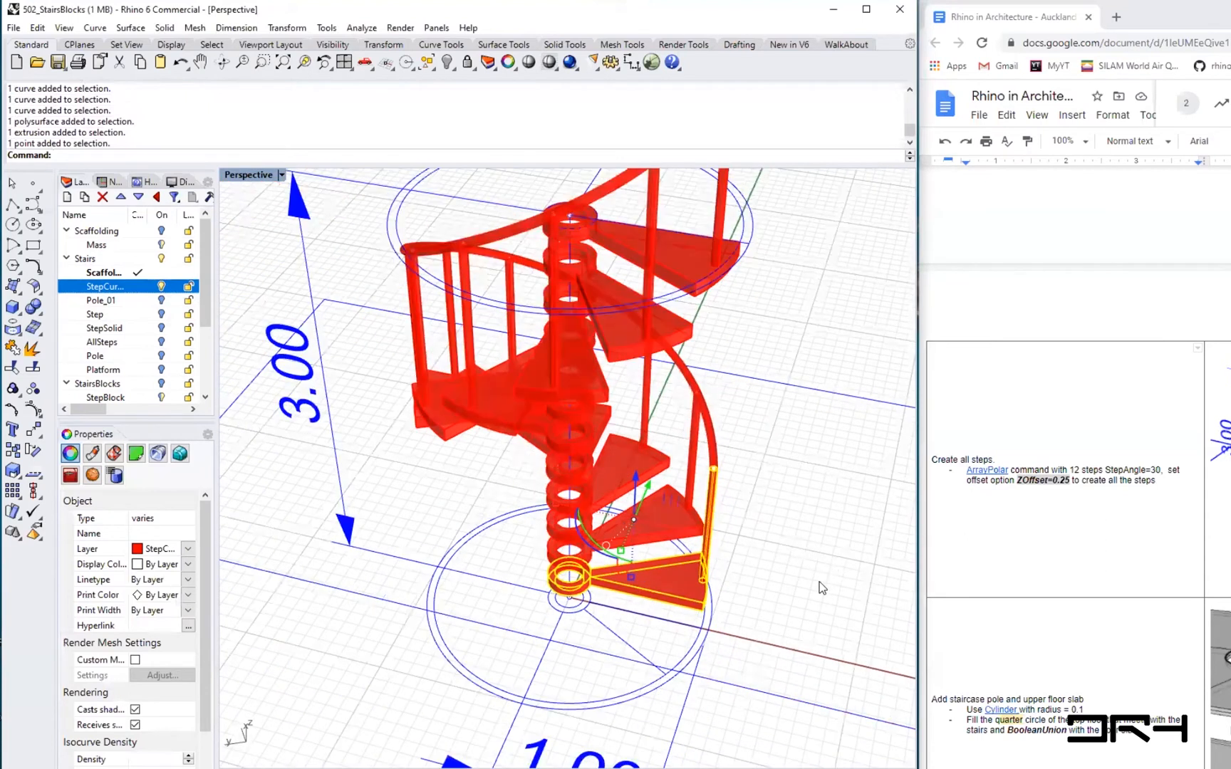
right_drag(819, 582, 755, 448)
scroll(794, 463, up, 1)
scroll(805, 505, up, 1)
scroll(814, 510, up, 3)
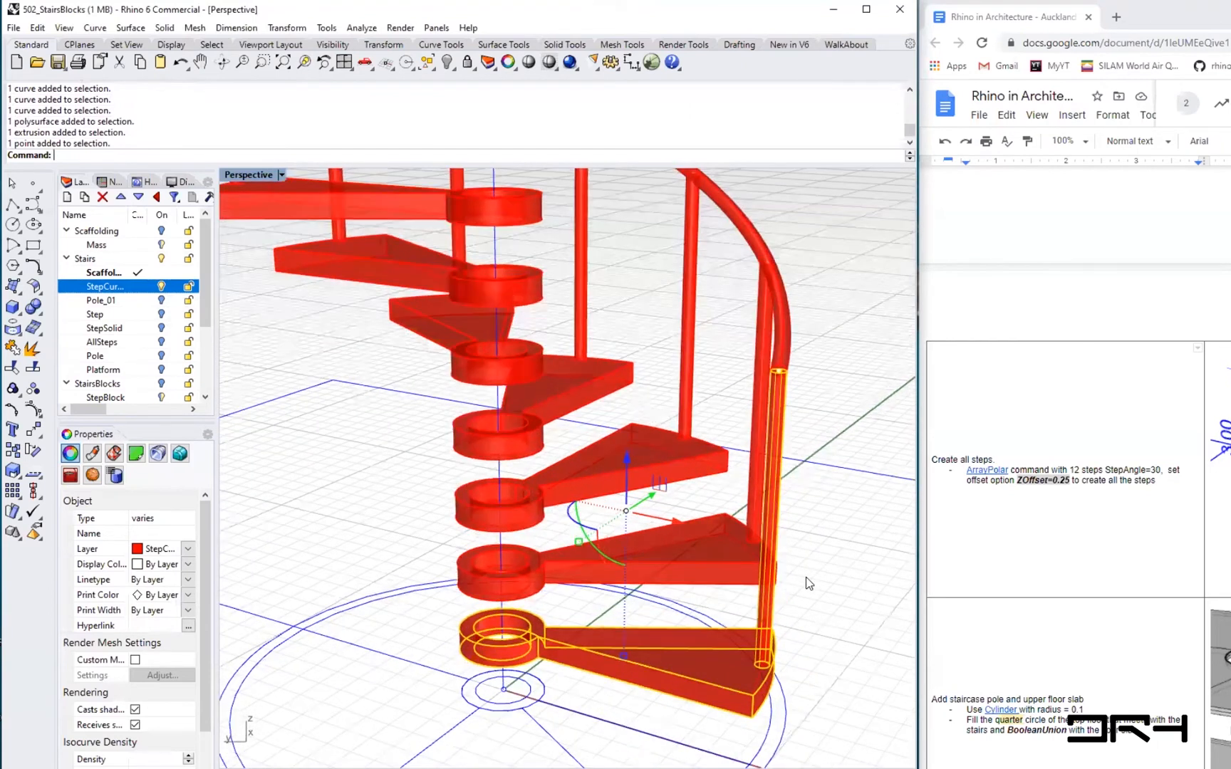
mouse_move(805, 577)
right_down()
mouse_move(778, 587)
mouse_move(804, 618)
mouse_move(784, 597)
mouse_move(812, 587)
right_up()
text(lock)
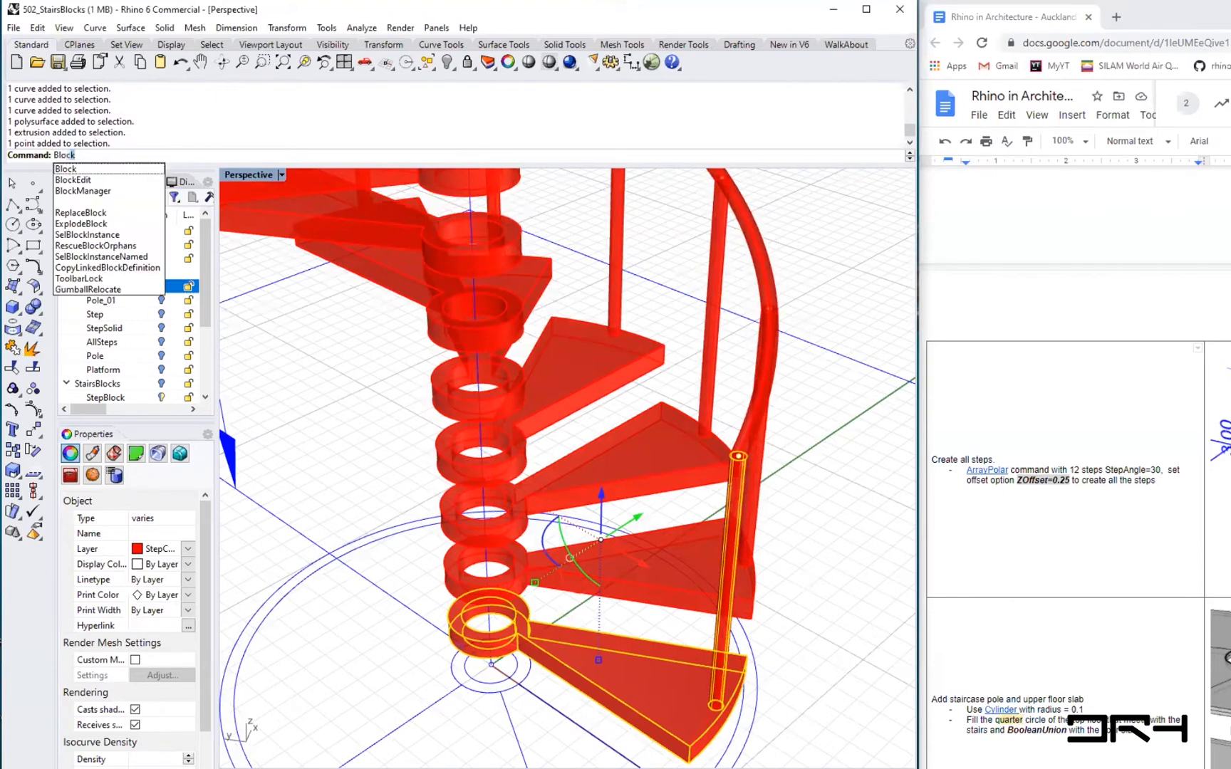
key(Return)
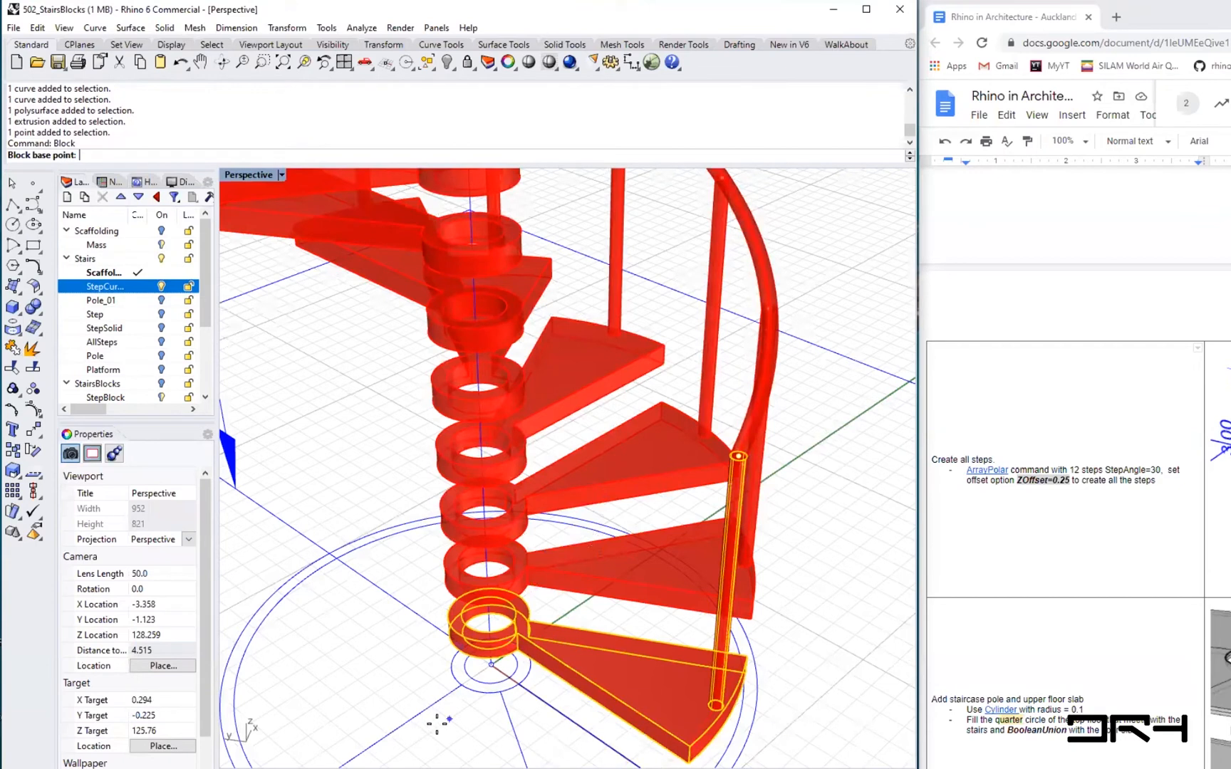
scroll(435, 727, up, 5)
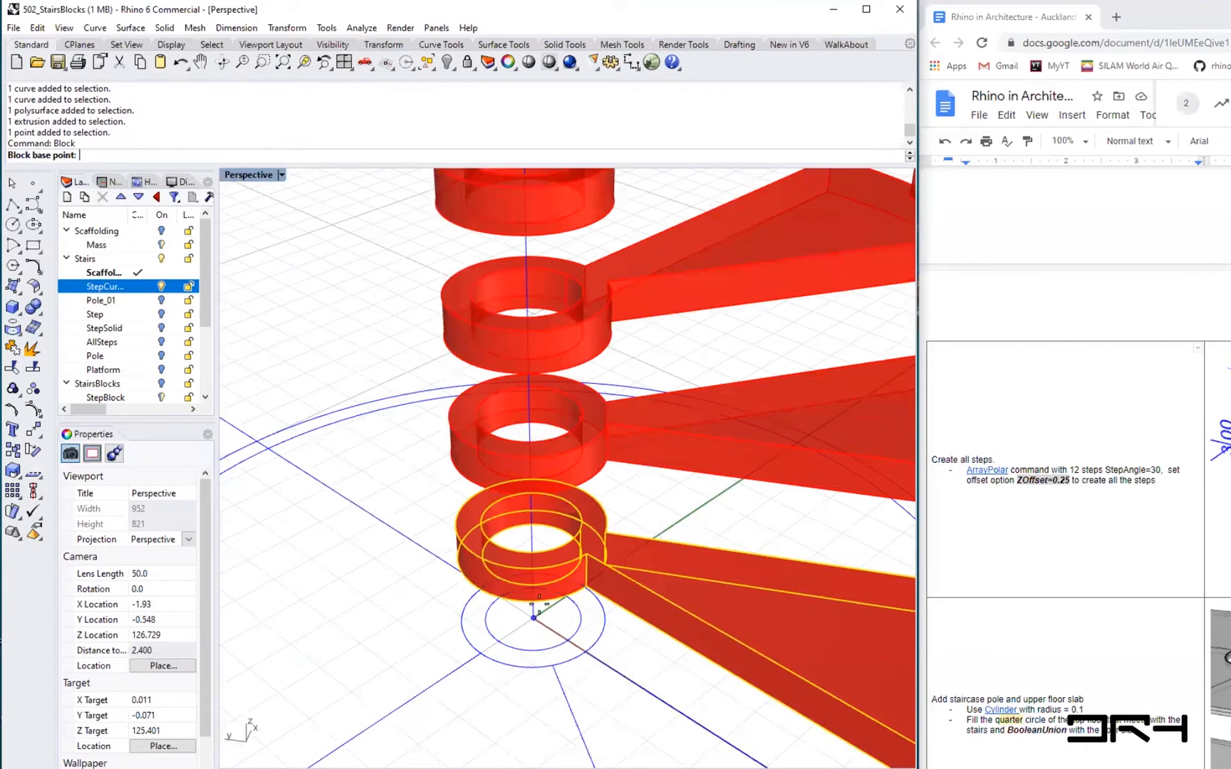
scroll(534, 611, down, 3)
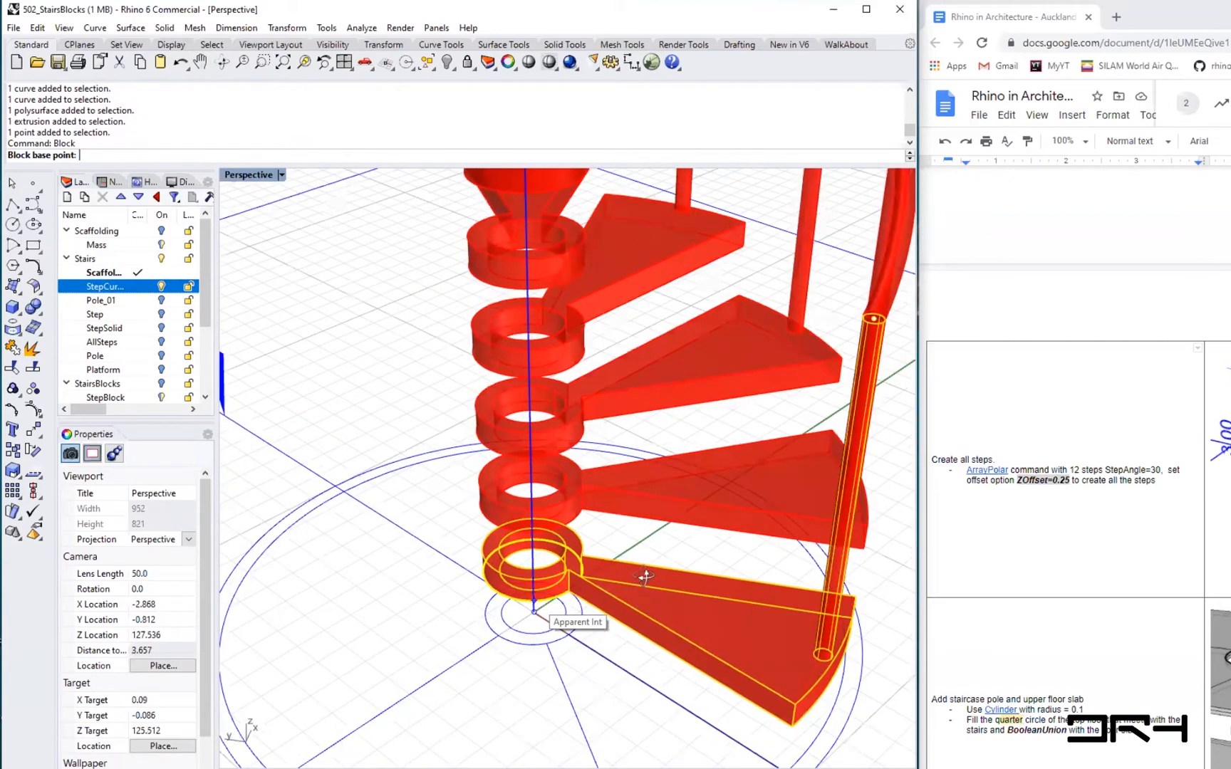
scroll(645, 576, down, 4)
right_drag(635, 594, 509, 636)
scroll(508, 636, up, 5)
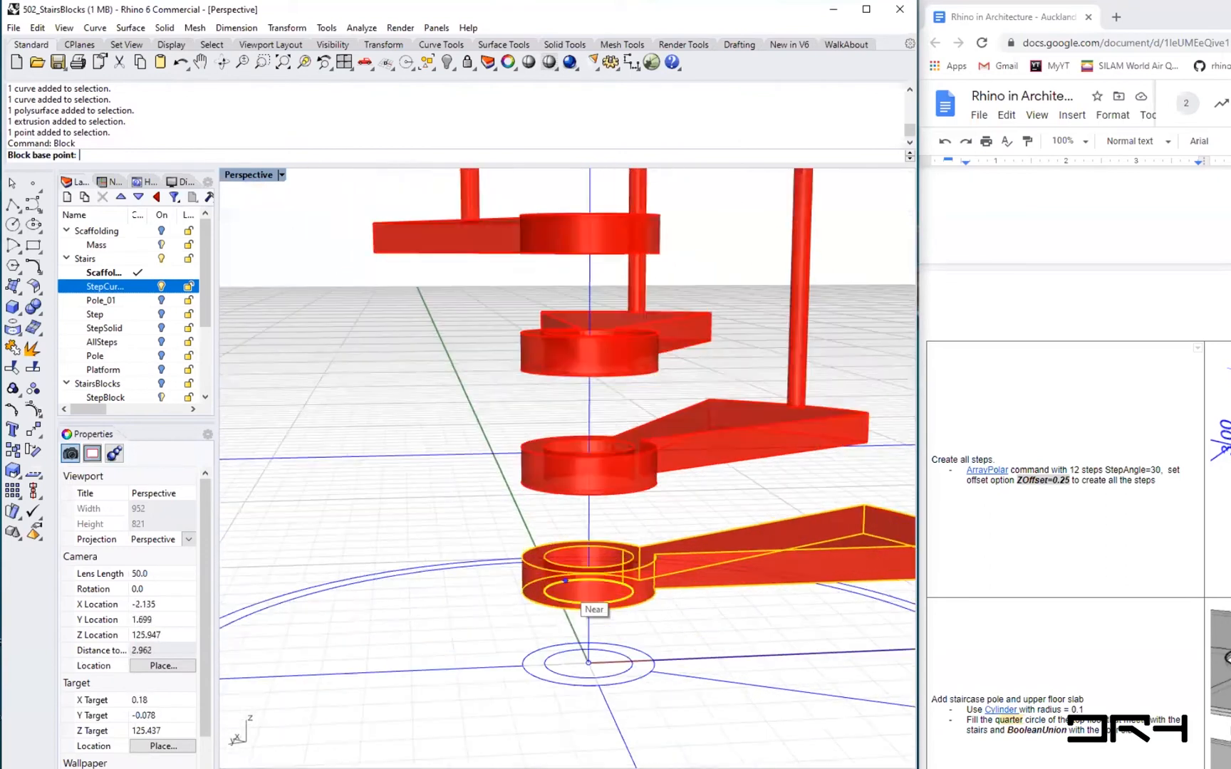
scroll(566, 582, up, 6)
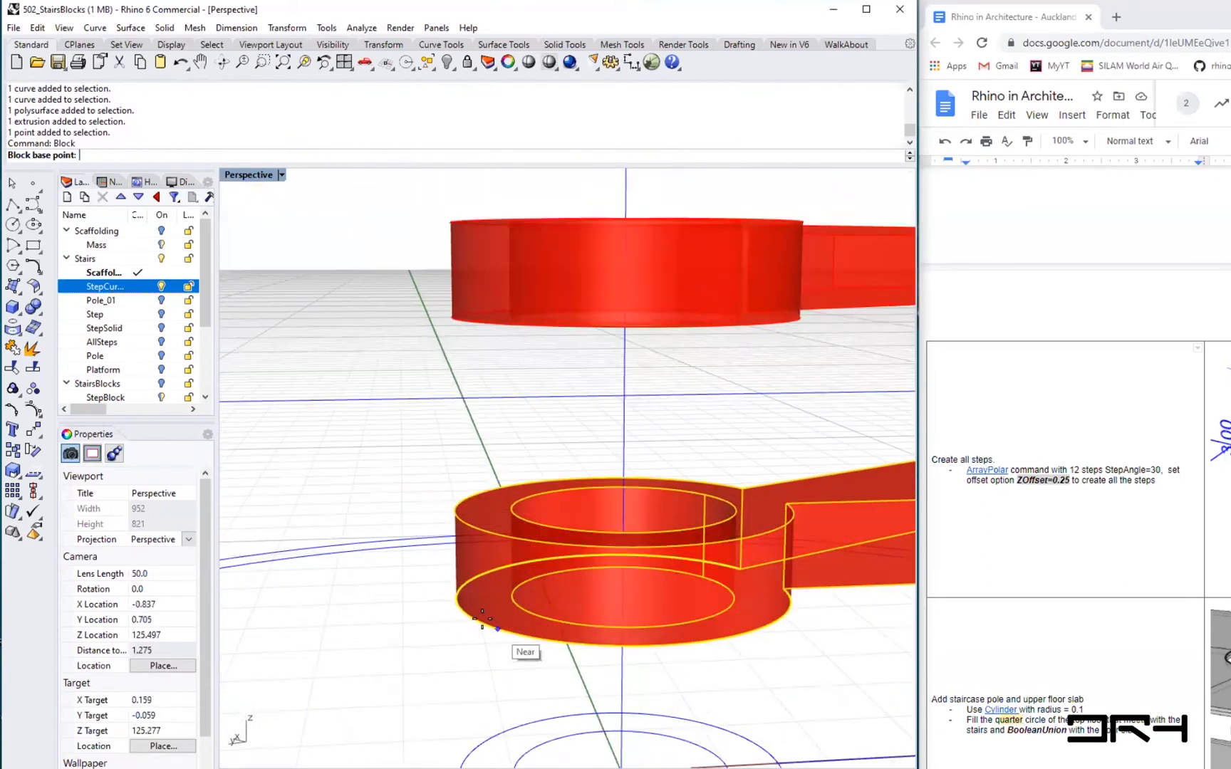
click(489, 629)
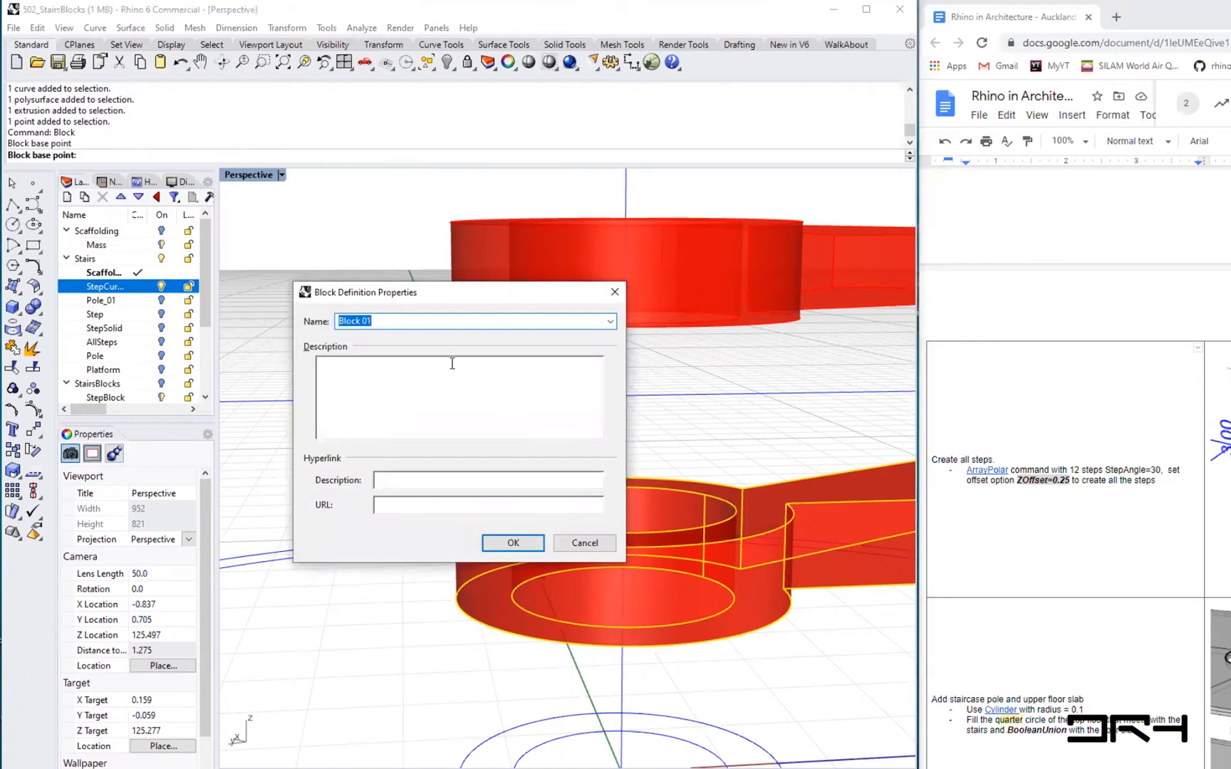
text(Ste)
click(508, 542)
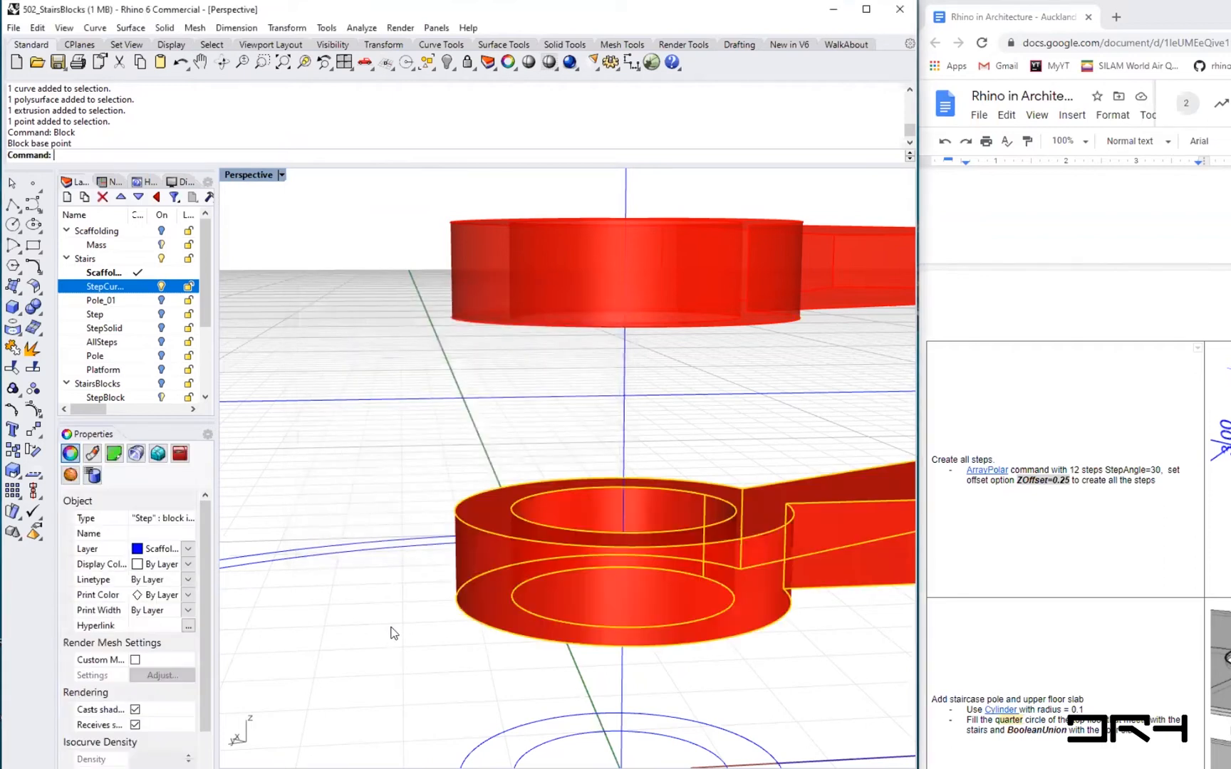
- Select the new block instance and inspect its object details
scroll(344, 600, down, 10)
scroll(615, 570, down, 4)
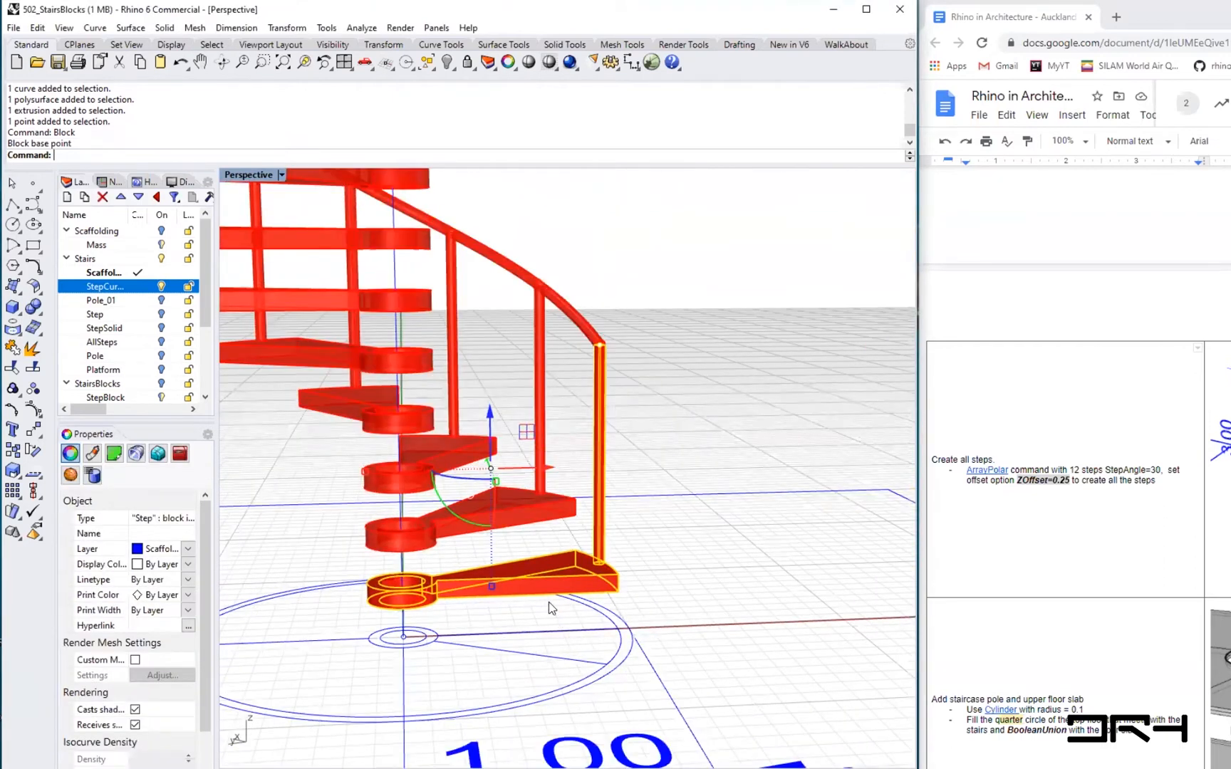
right_drag(548, 602, 530, 613)
click(576, 551)
click(577, 551)
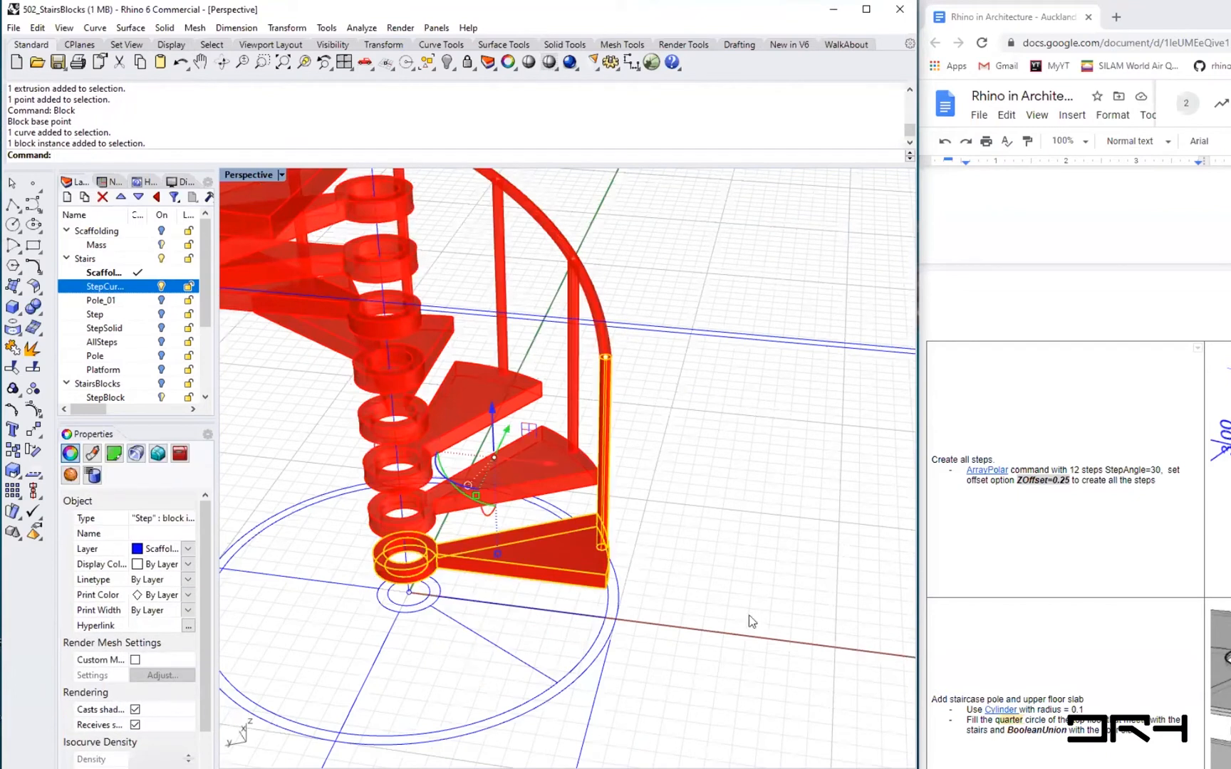
scroll(184, 693, down, 2)
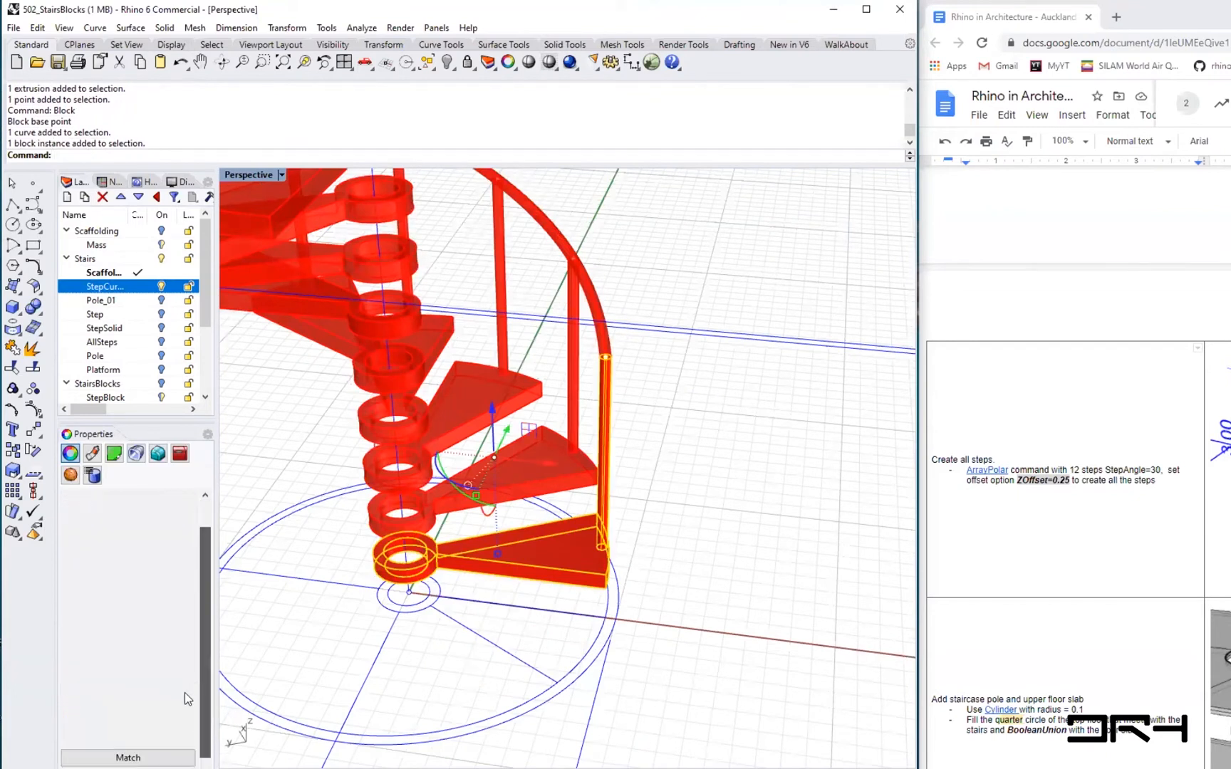
click(125, 765)
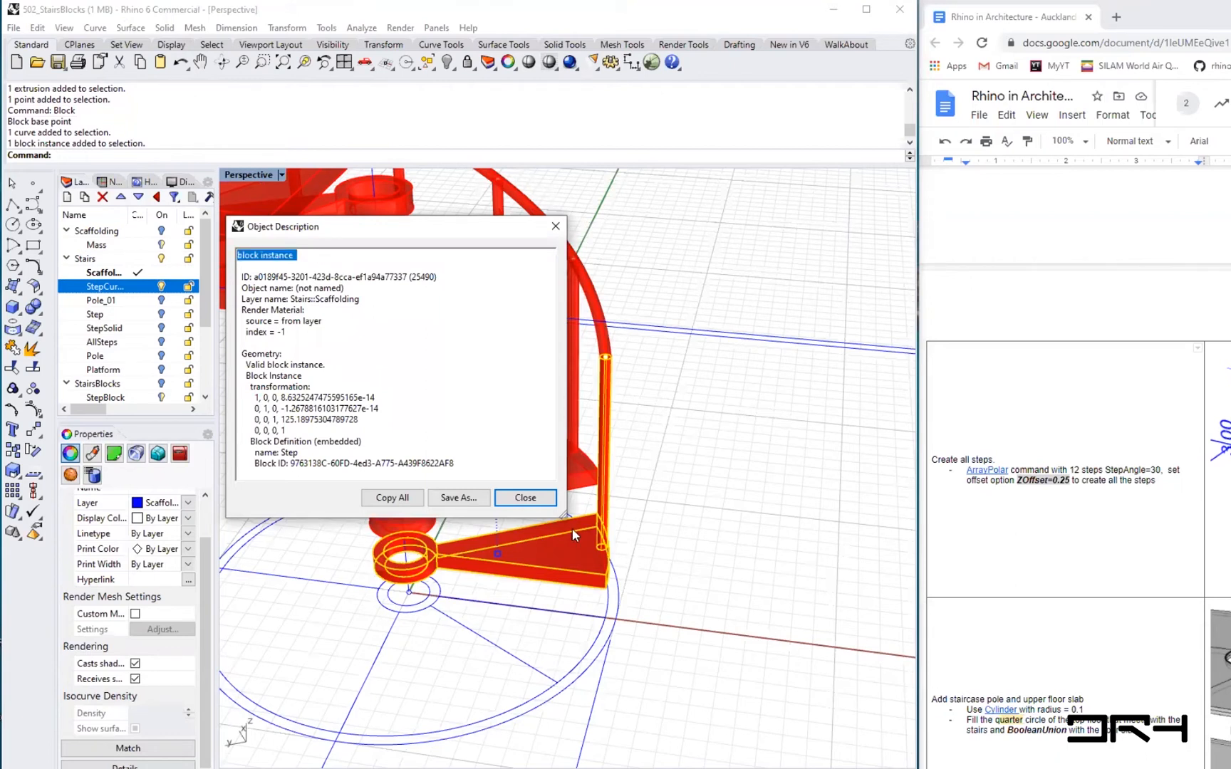
click(525, 497)
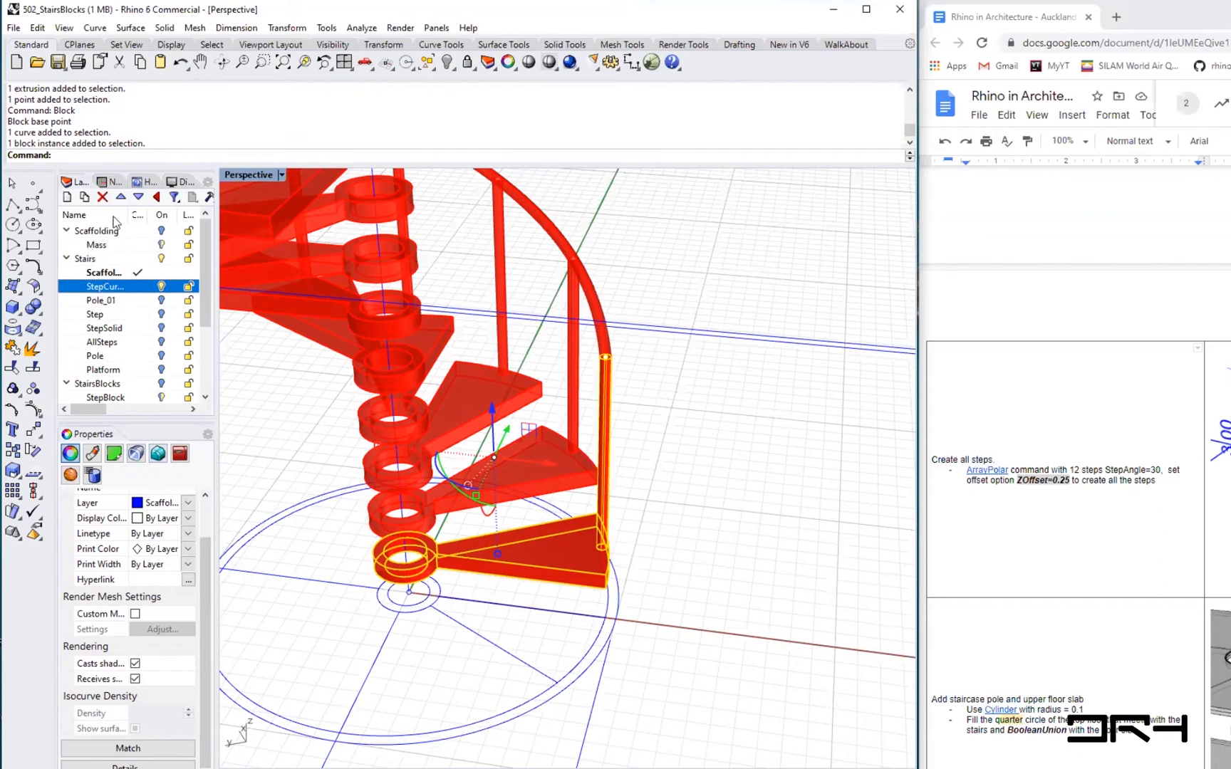
- Create a new sublayer under Stairs named StepBlock
click(67, 198)
text(SteoBlock)
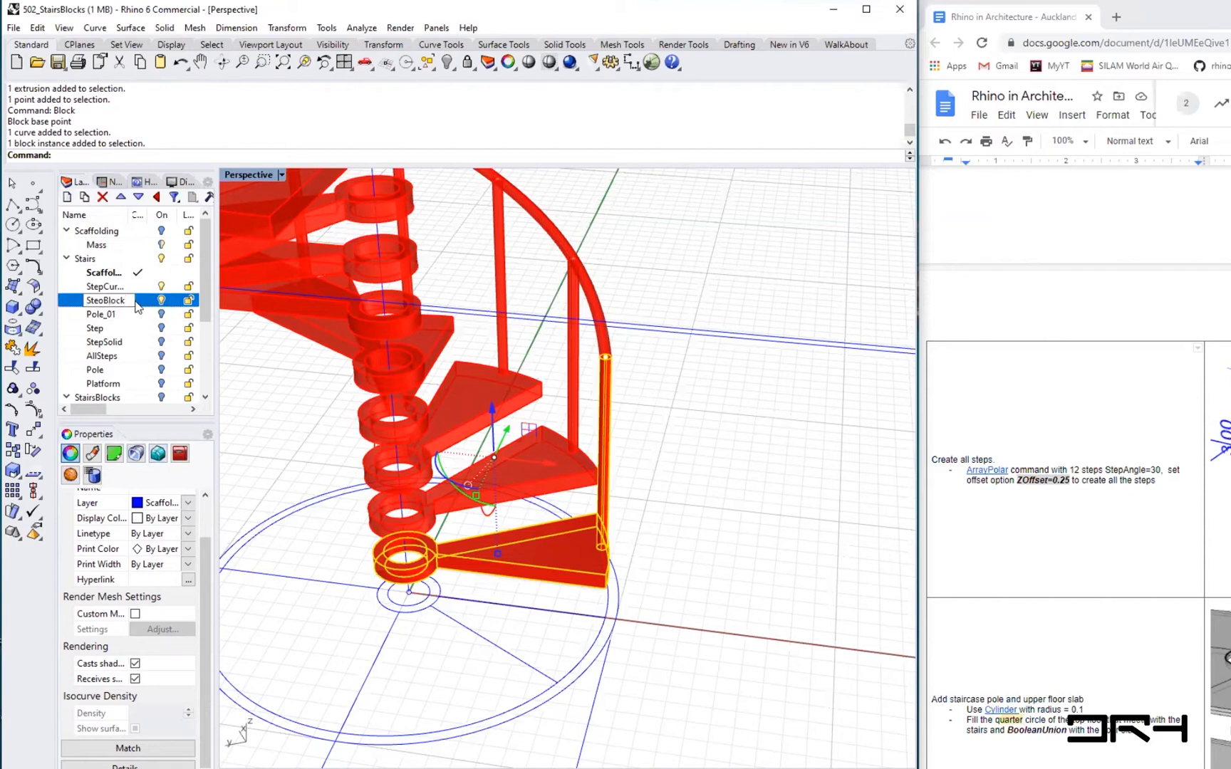
key(Return)
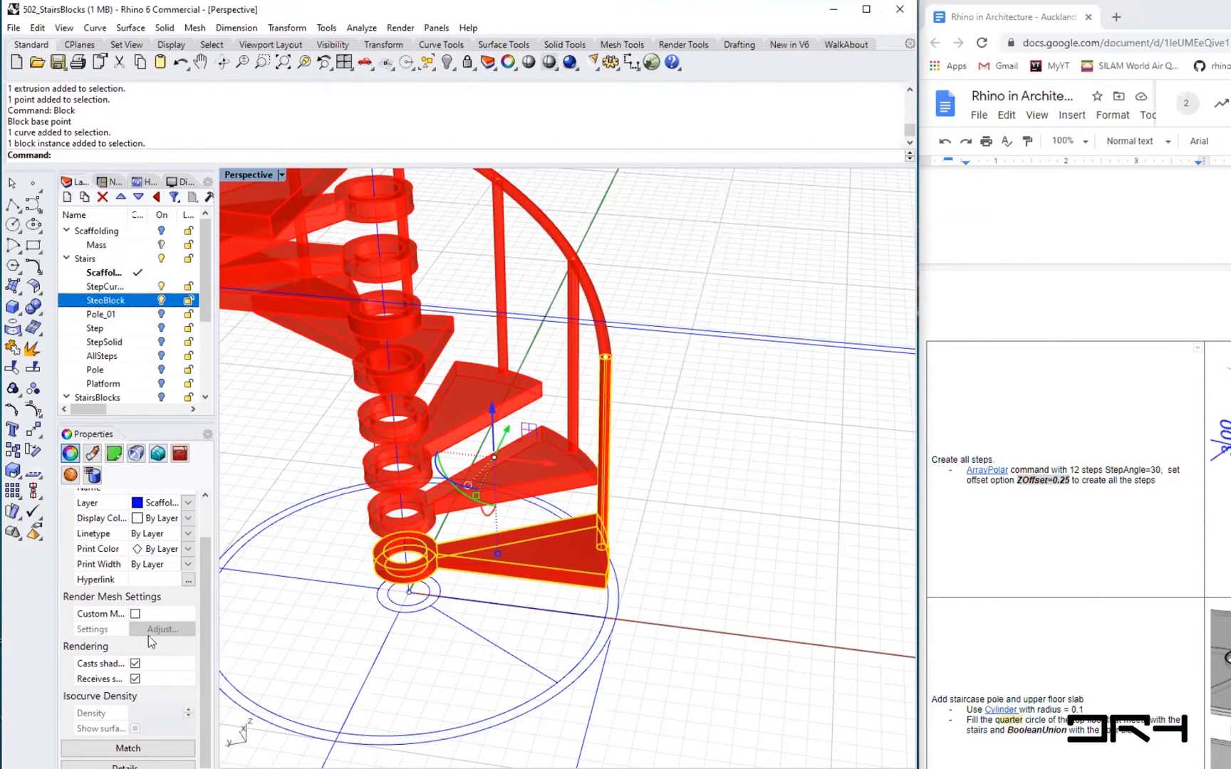
- Move the selected Step block instance onto the StepBlock layer
click(188, 506)
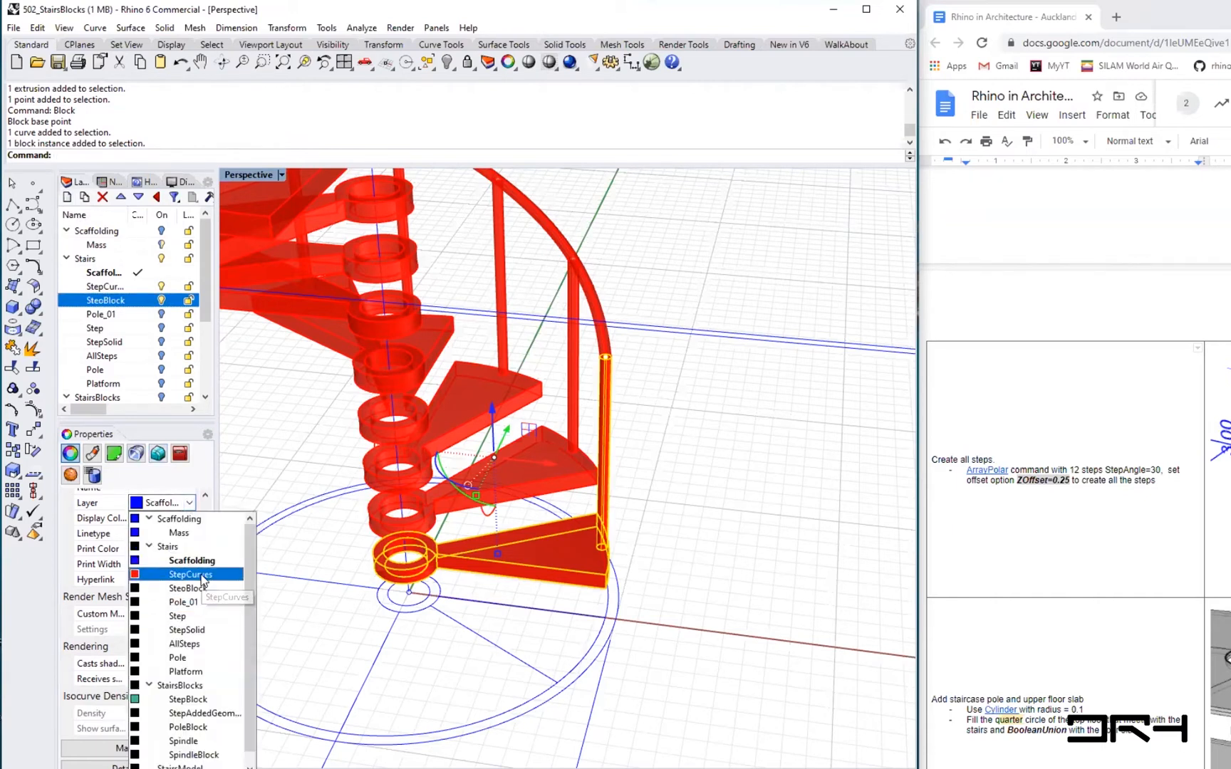
click(191, 588)
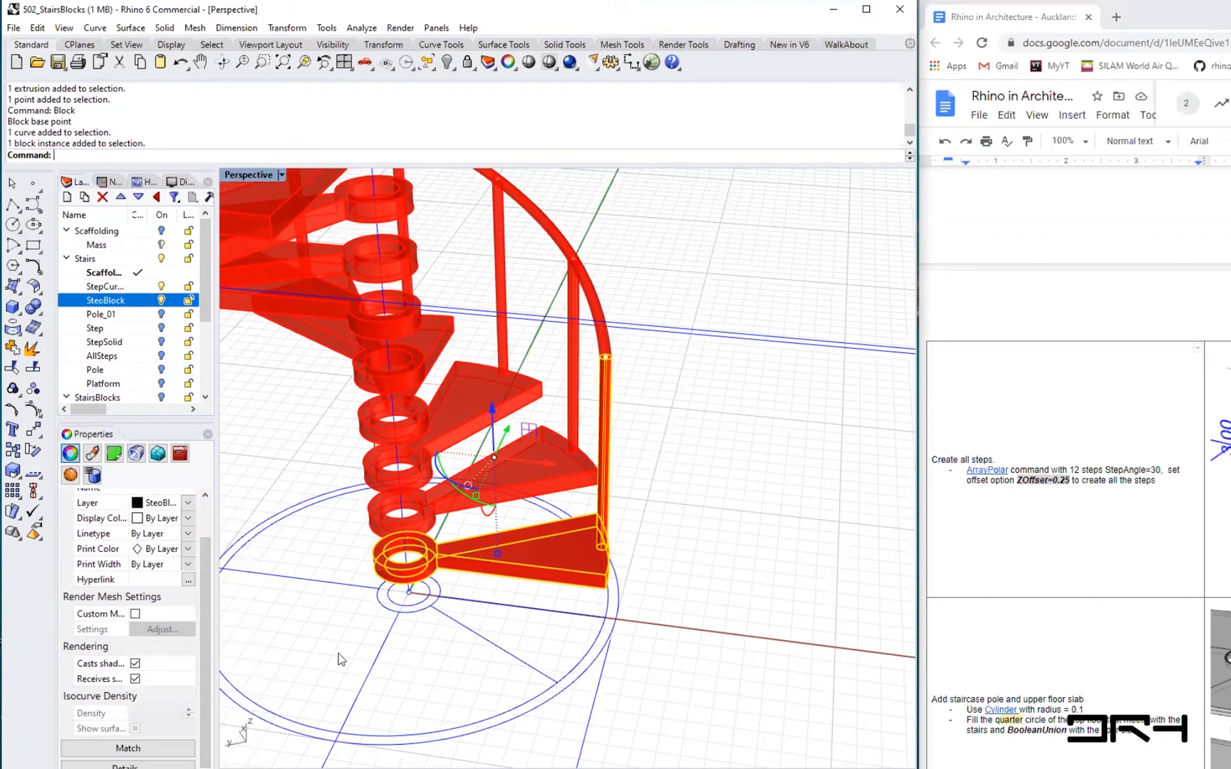
- Turn the StepCurves layer off and on to check which objects at the staircase base belong to it
click(411, 686)
scroll(401, 691, down, 4)
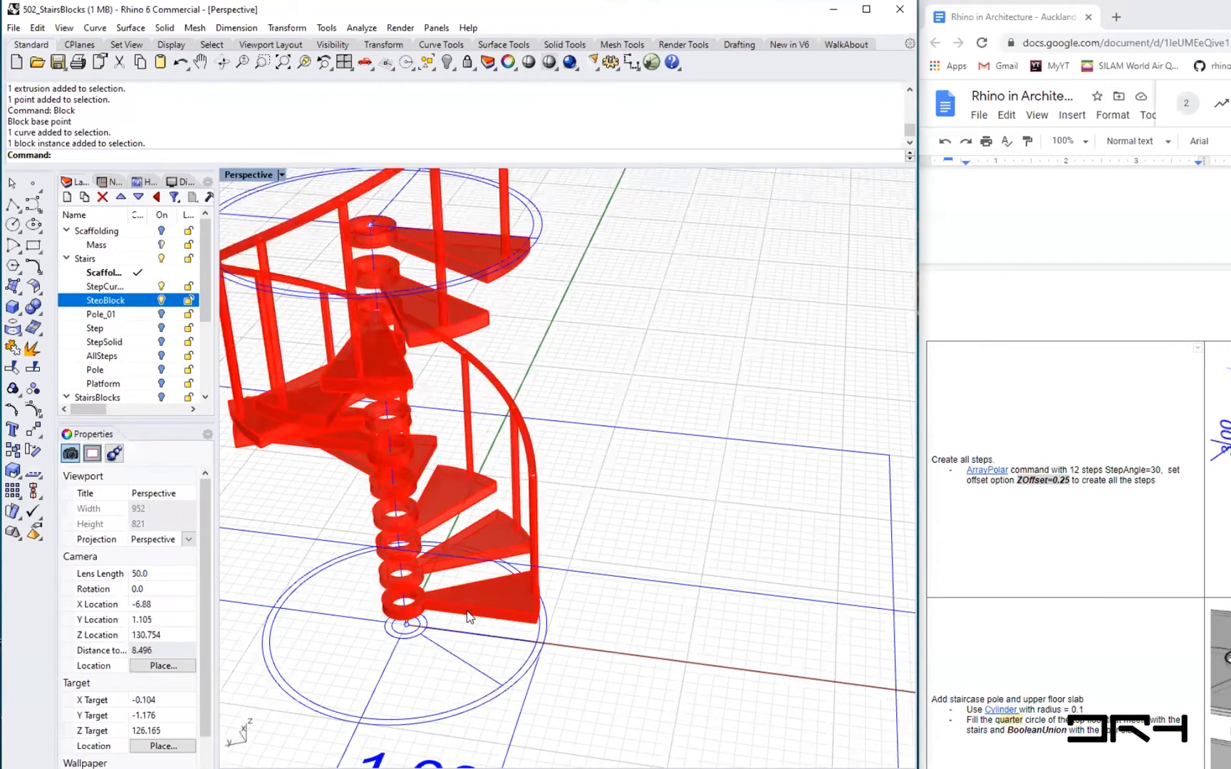
click(467, 611)
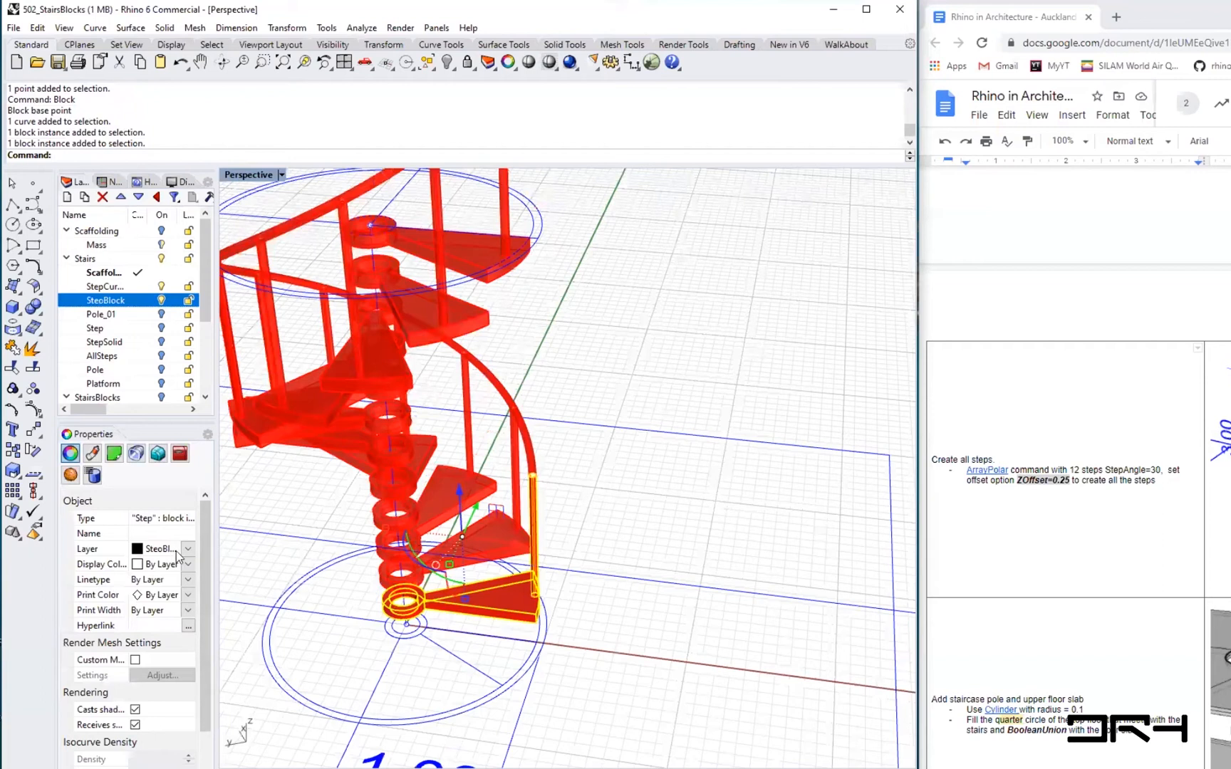
click(95, 303)
click(107, 301)
click(292, 519)
click(160, 285)
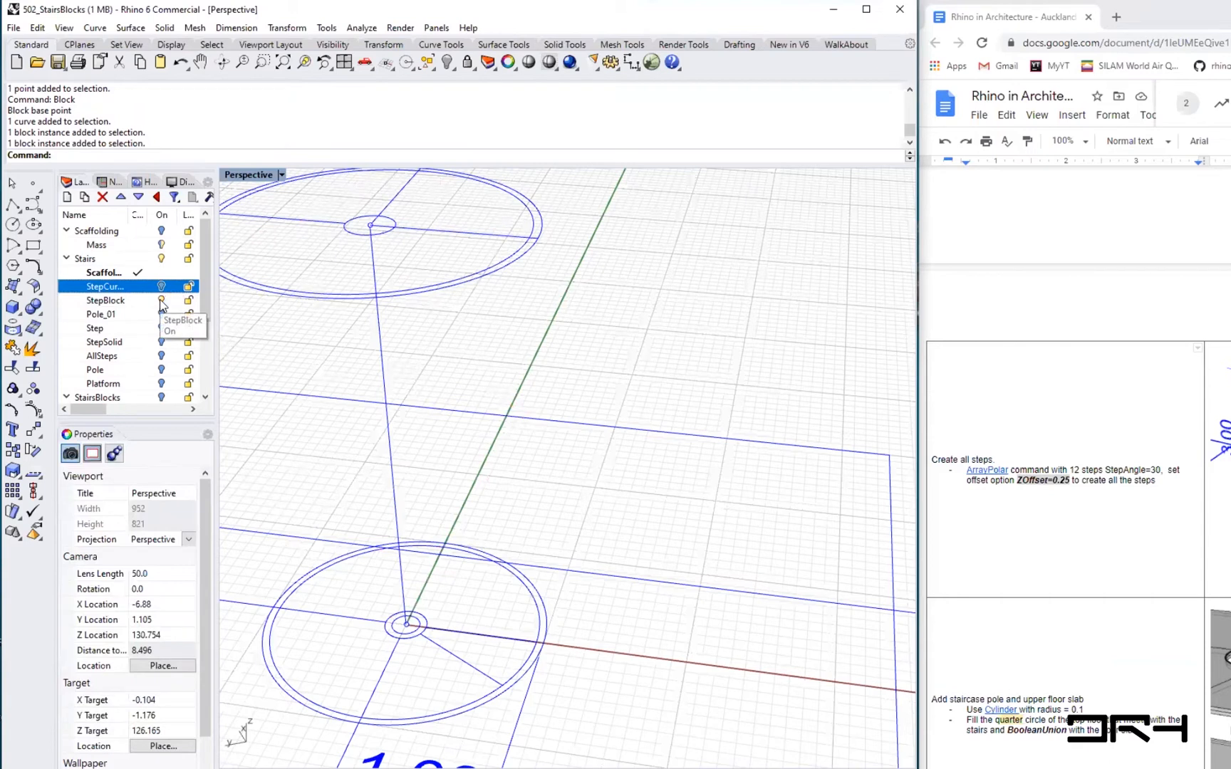
click(106, 302)
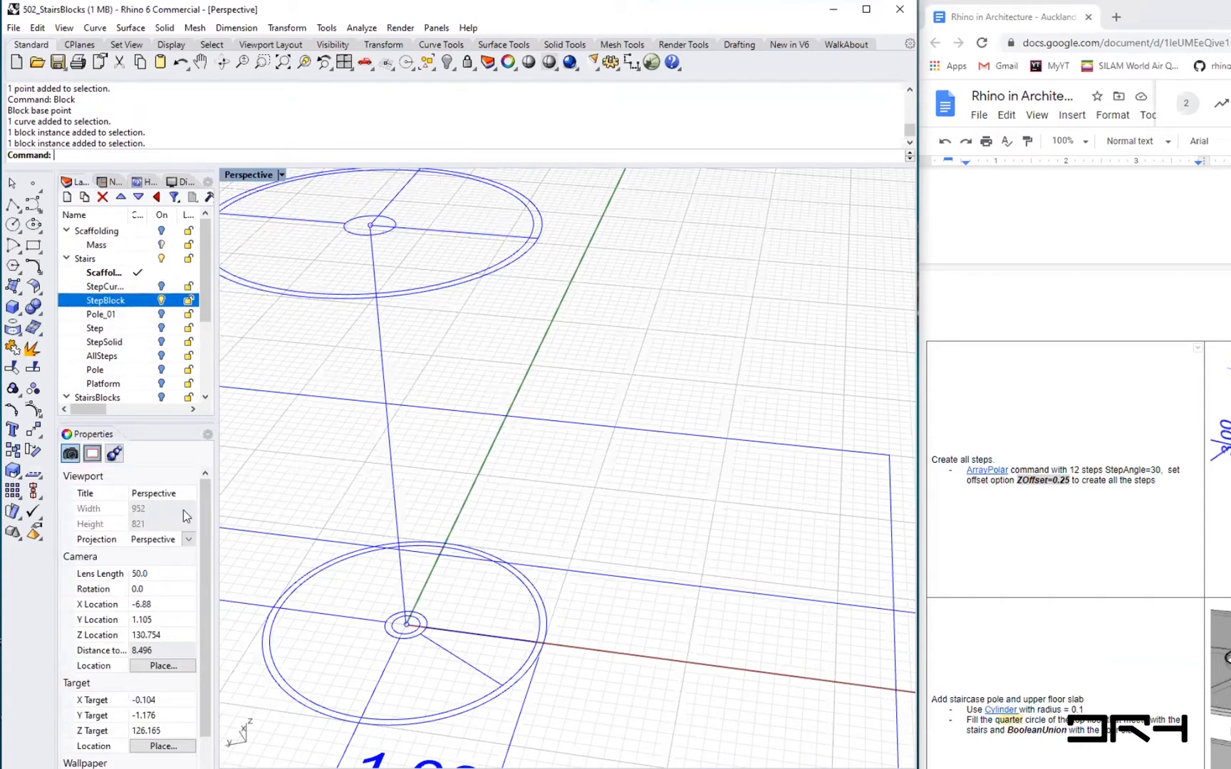
click(316, 539)
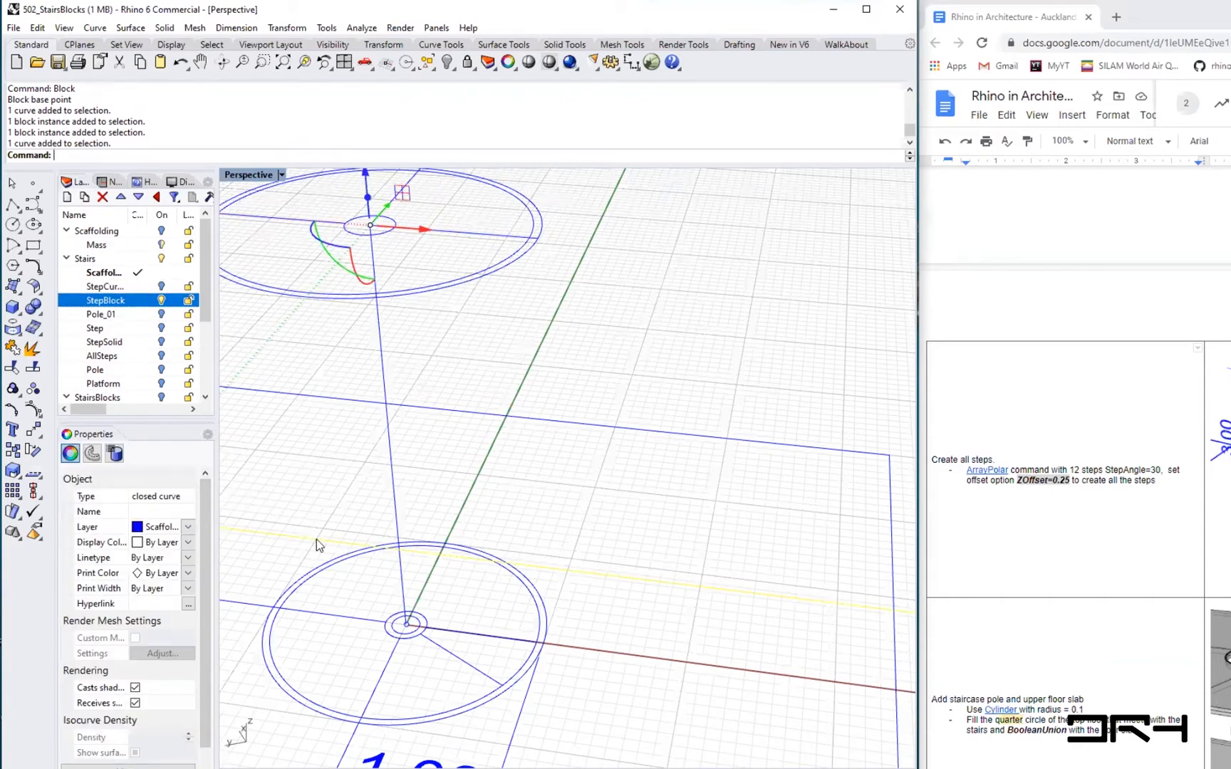
key(Escape)
mouse_move(316, 539)
right_down()
mouse_move(398, 454)
mouse_move(307, 476)
mouse_move(323, 535)
mouse_move(311, 540)
right_up()
shift+right_drag(400, 514, 504, 505)
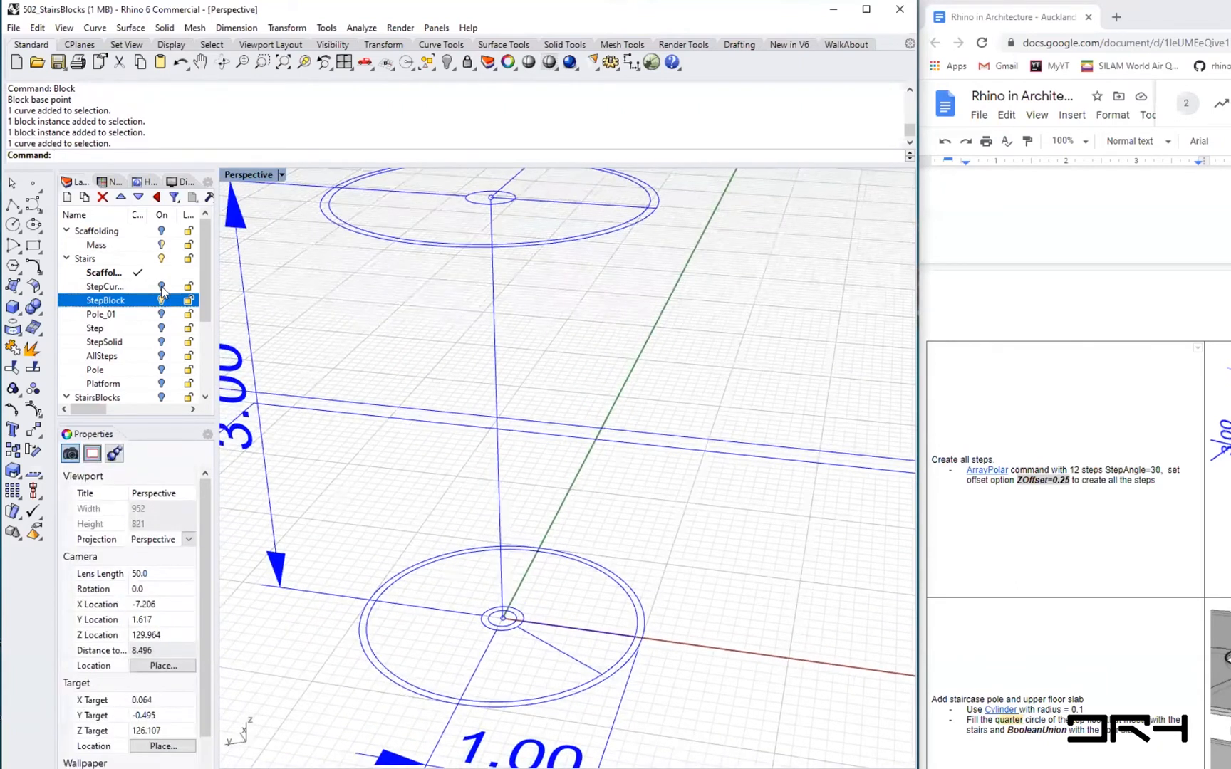
click(162, 287)
- Select the Step block and toggle the StepCurves layer again to compare the block with the arrayed steps
click(587, 598)
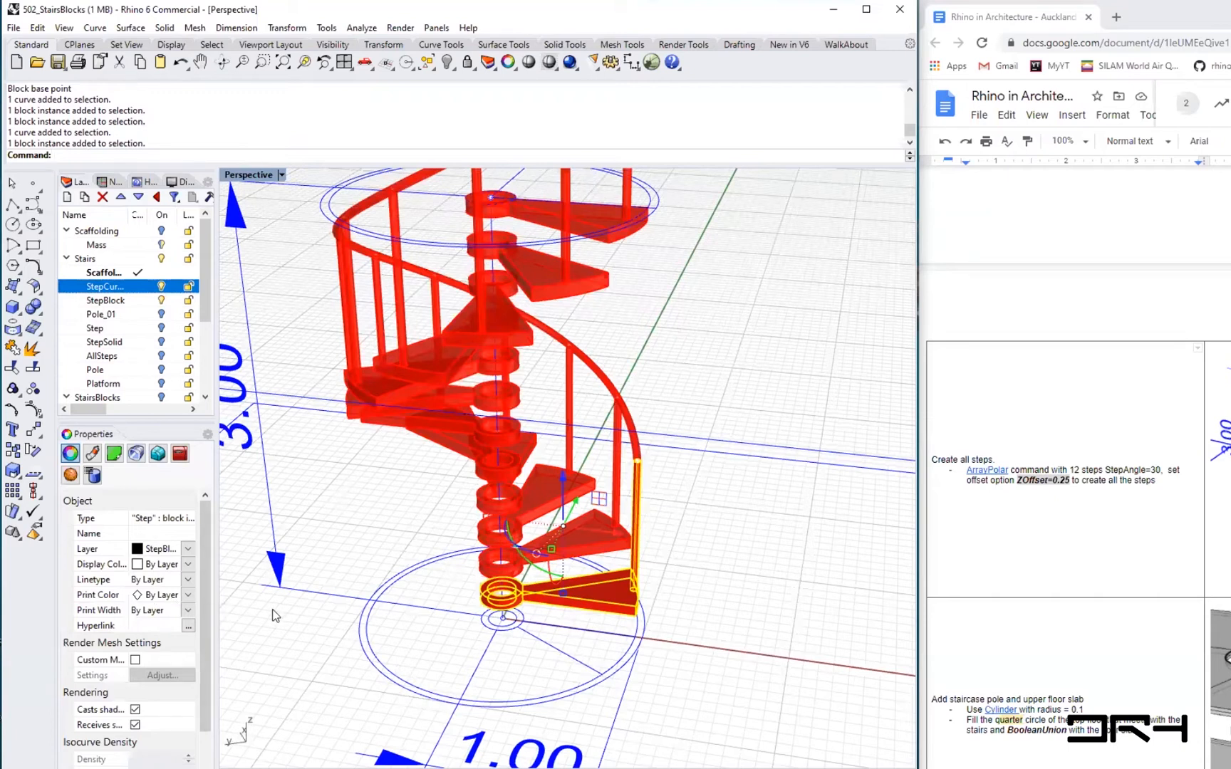
drag(217, 603, 260, 603)
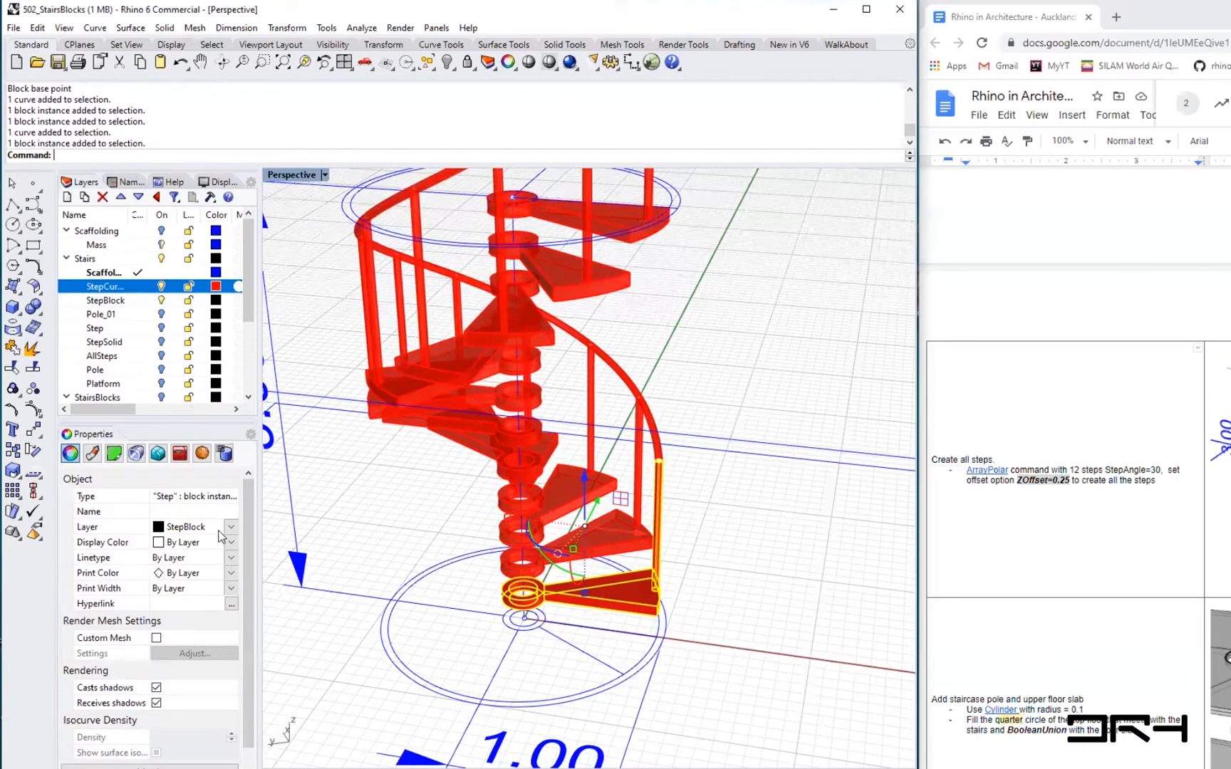
right_drag(500, 675, 510, 622)
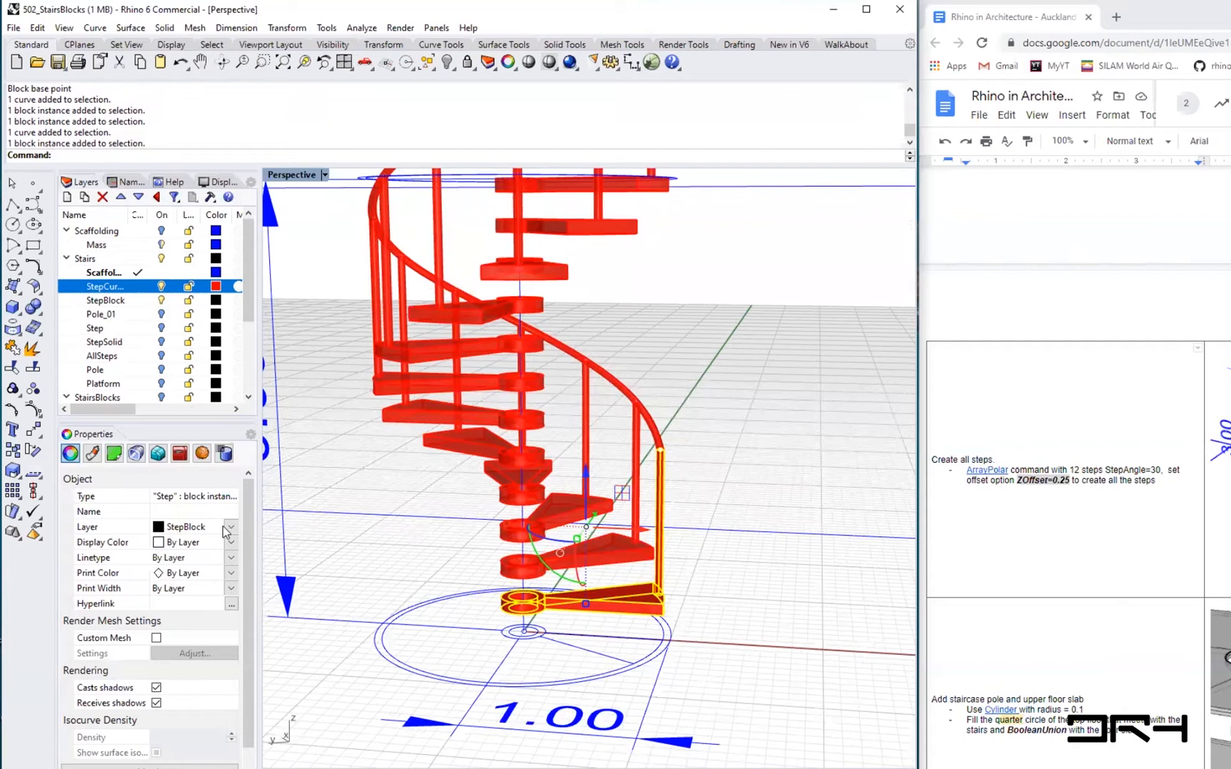
click(140, 302)
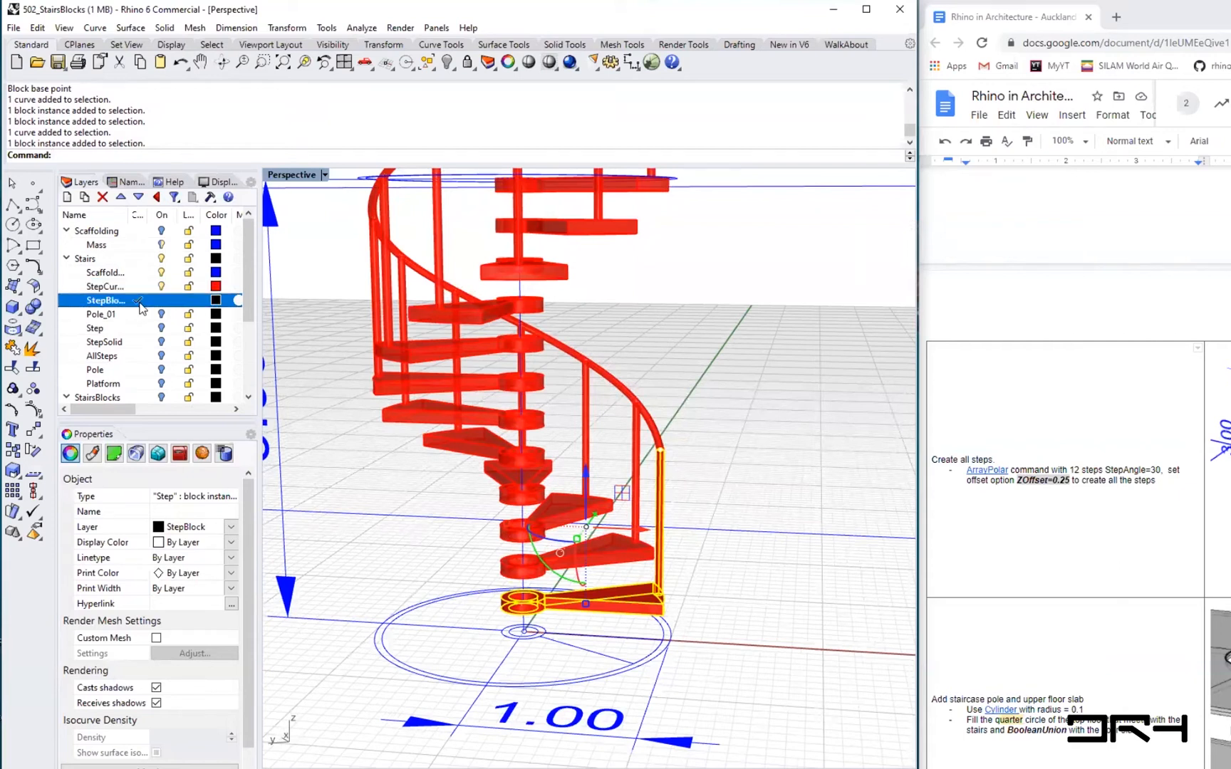
click(162, 289)
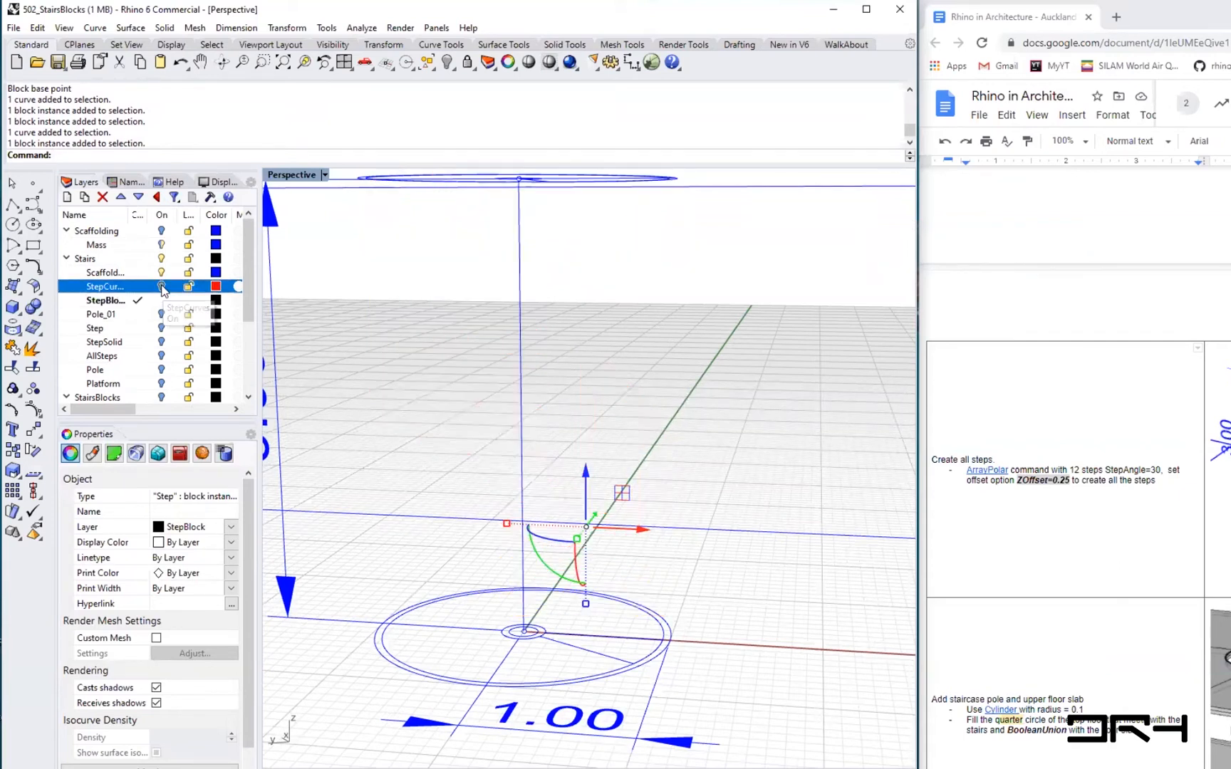
right_drag(678, 613, 663, 637)
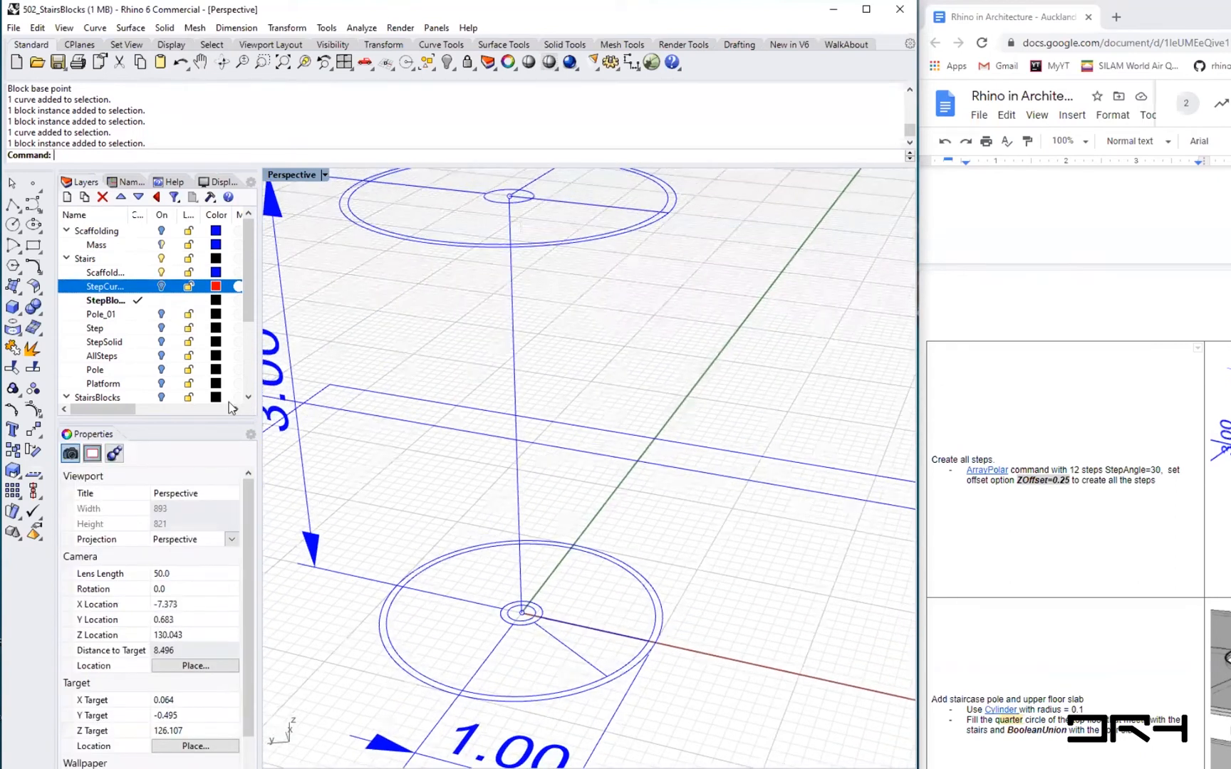
click(162, 287)
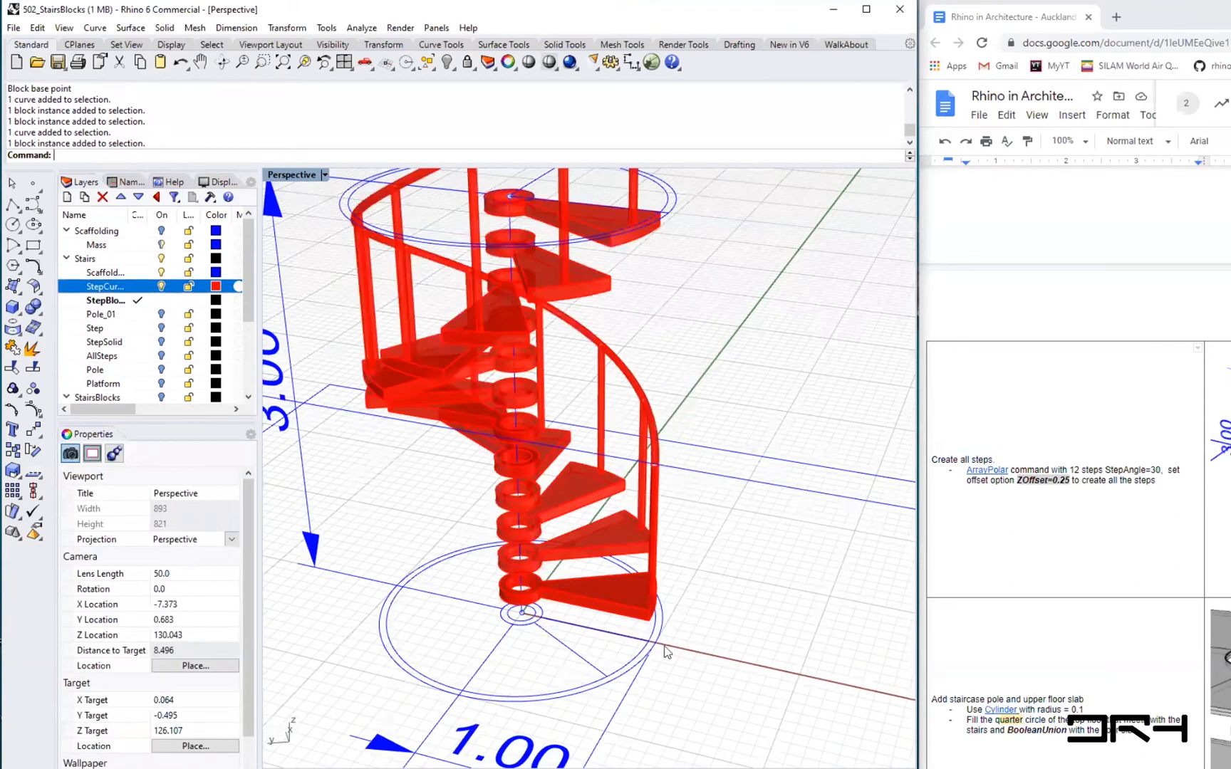
- Select the Step block and another arrayed step to compare their layers and properties
click(619, 598)
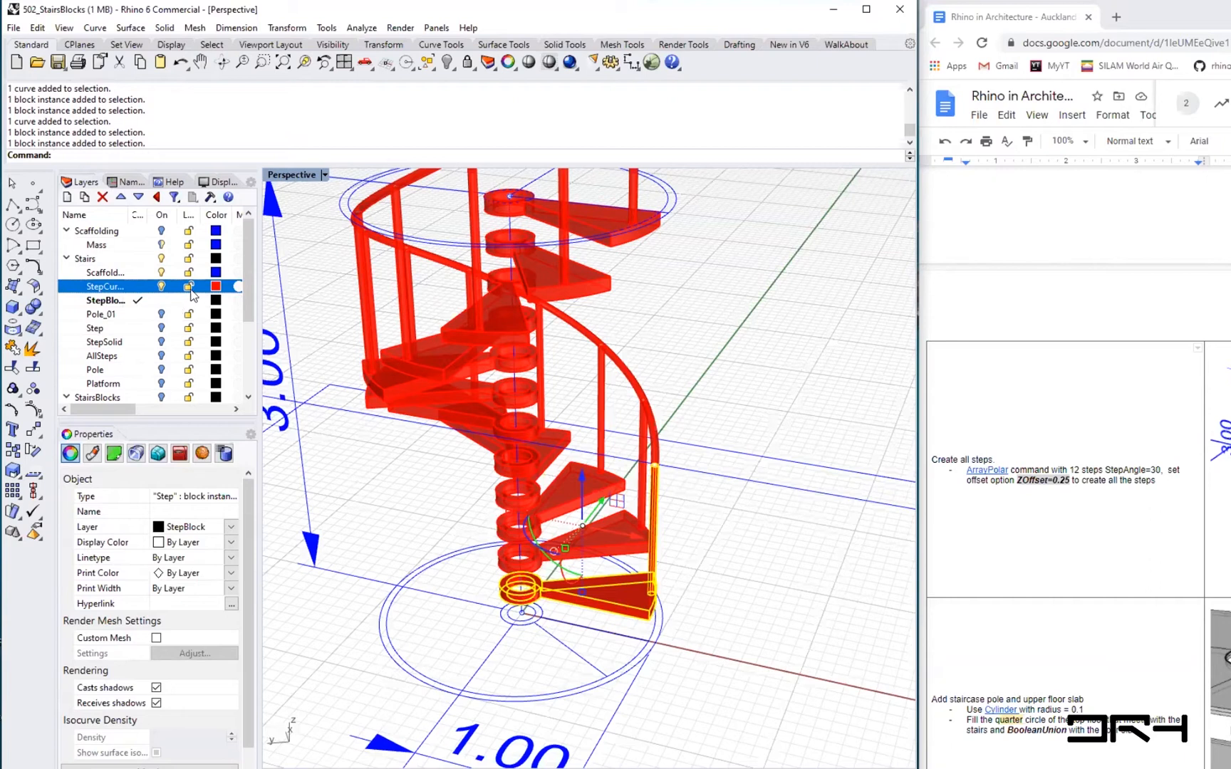
click(568, 487)
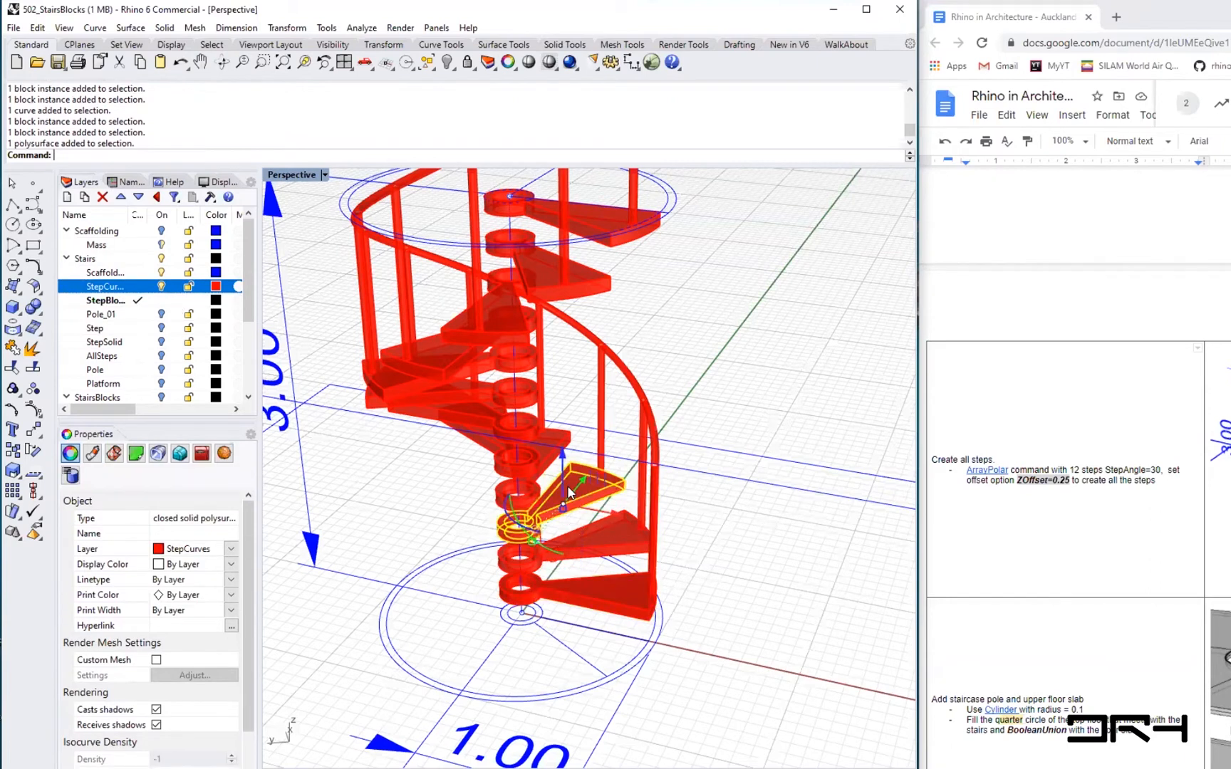
click(596, 591)
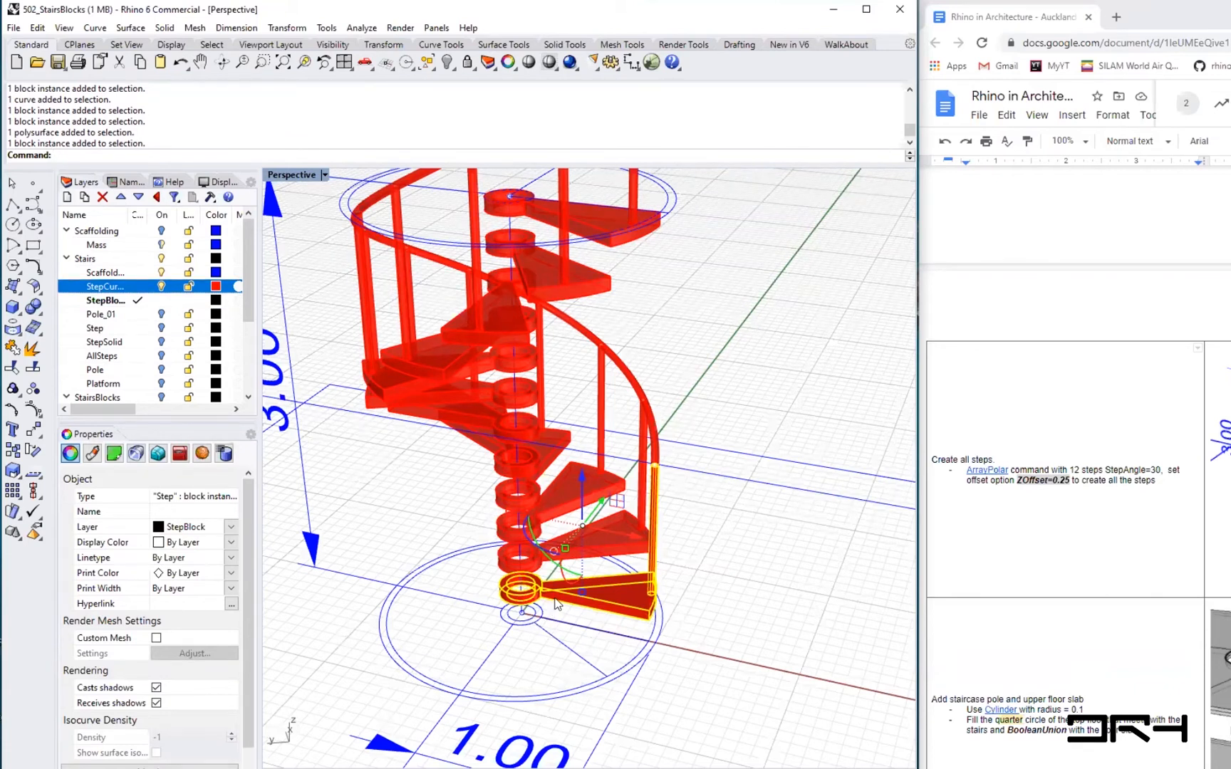
scroll(555, 599, up, 4)
mouse_move(572, 632)
right_down()
mouse_move(670, 569)
mouse_move(552, 626)
right_up()
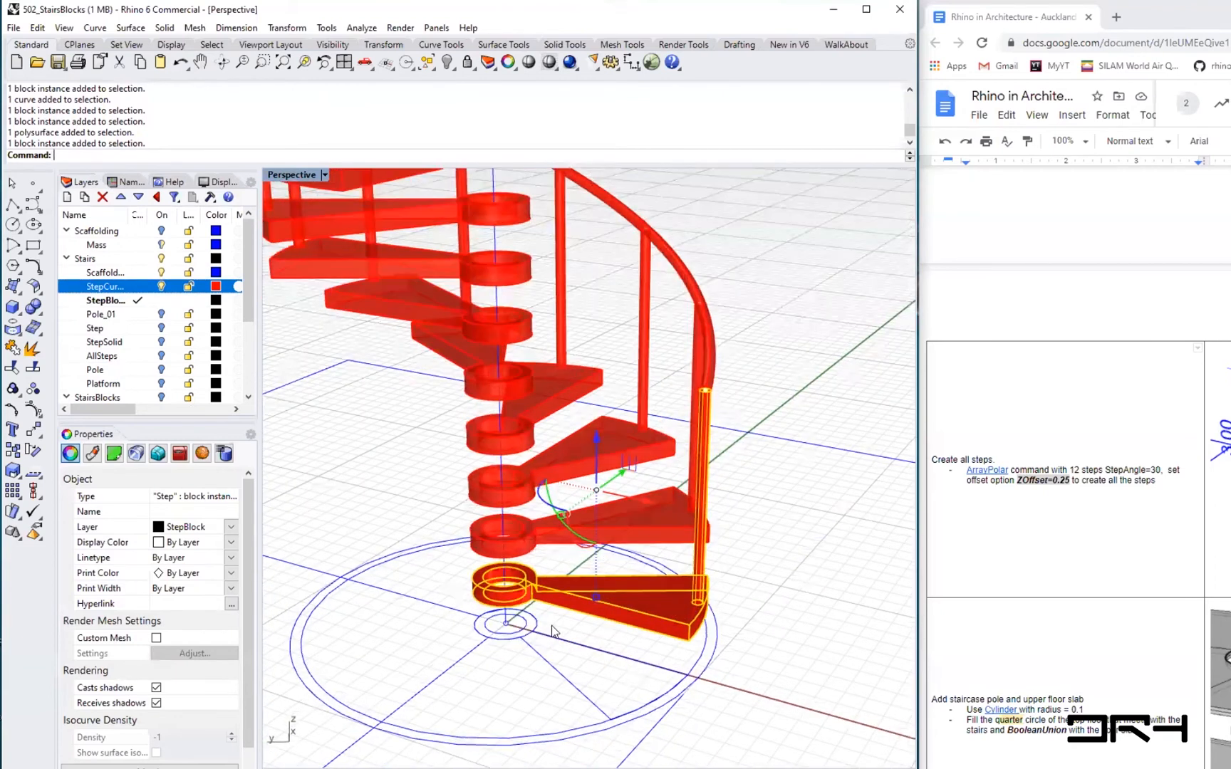
scroll(549, 626, down, 5)
scroll(546, 625, up, 1)
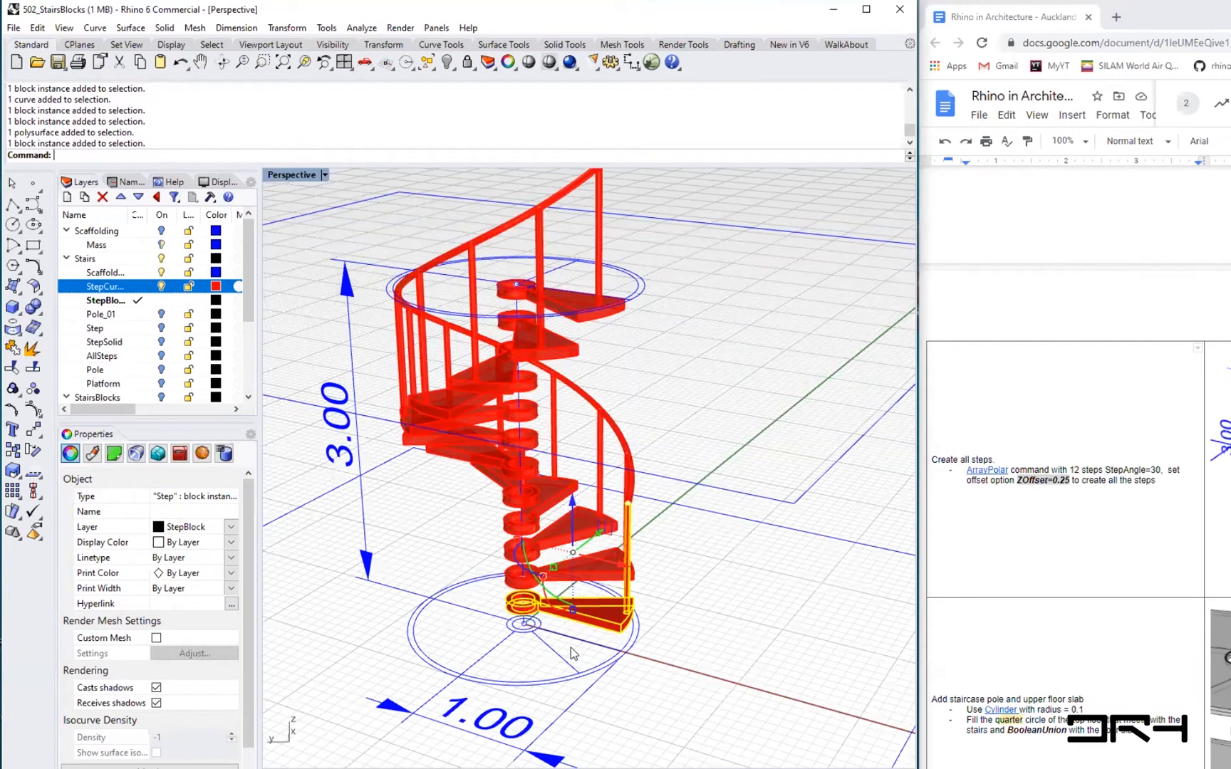
text(Invert)
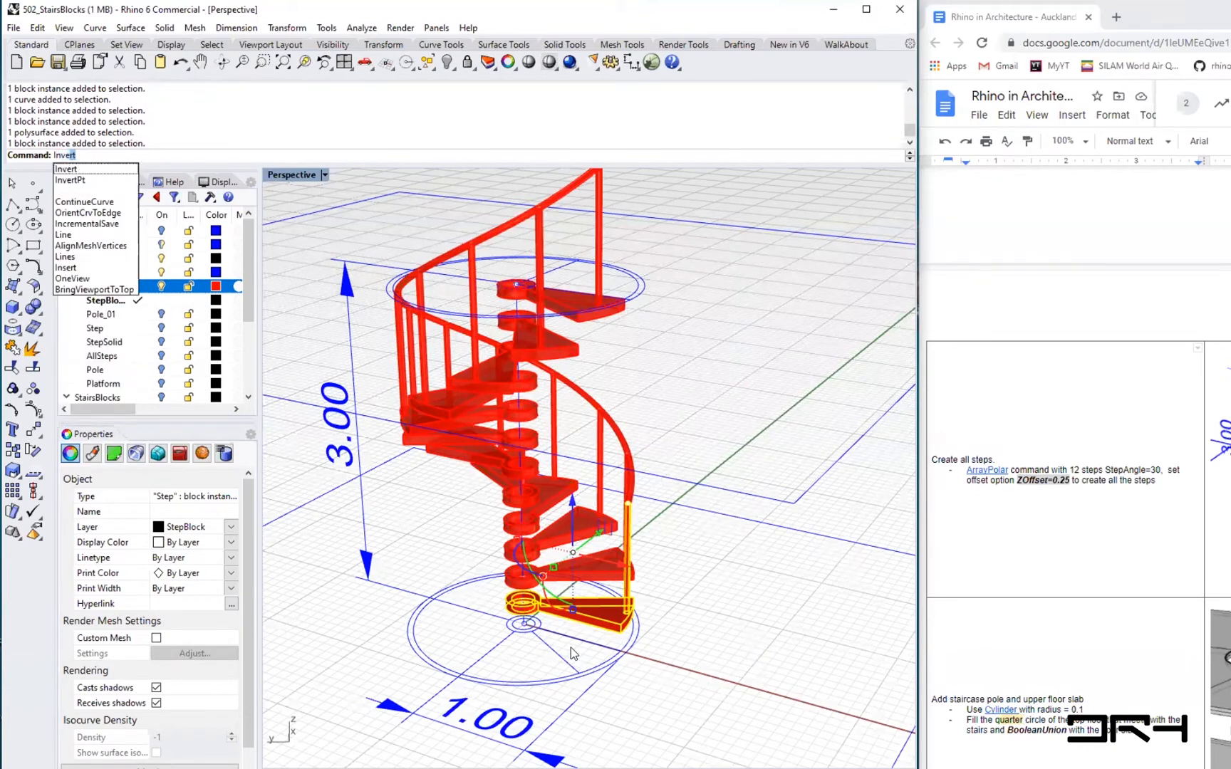
key(Return)
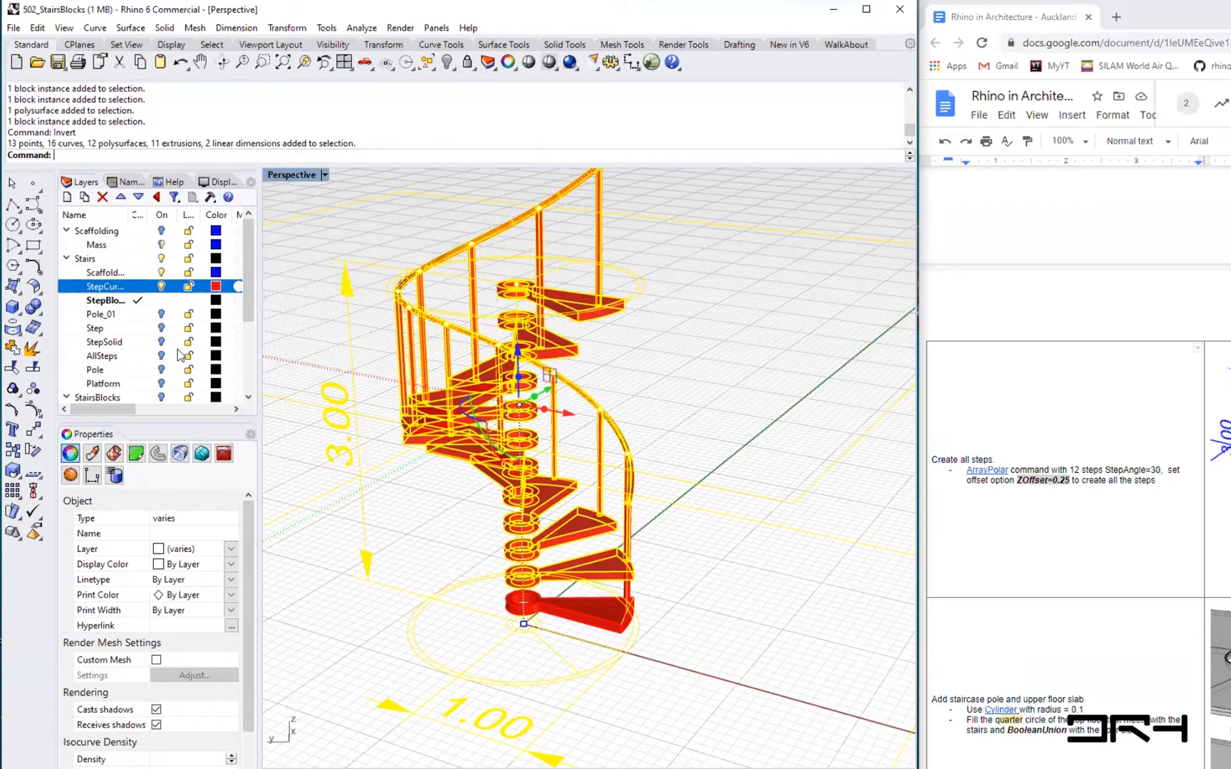
click(690, 650)
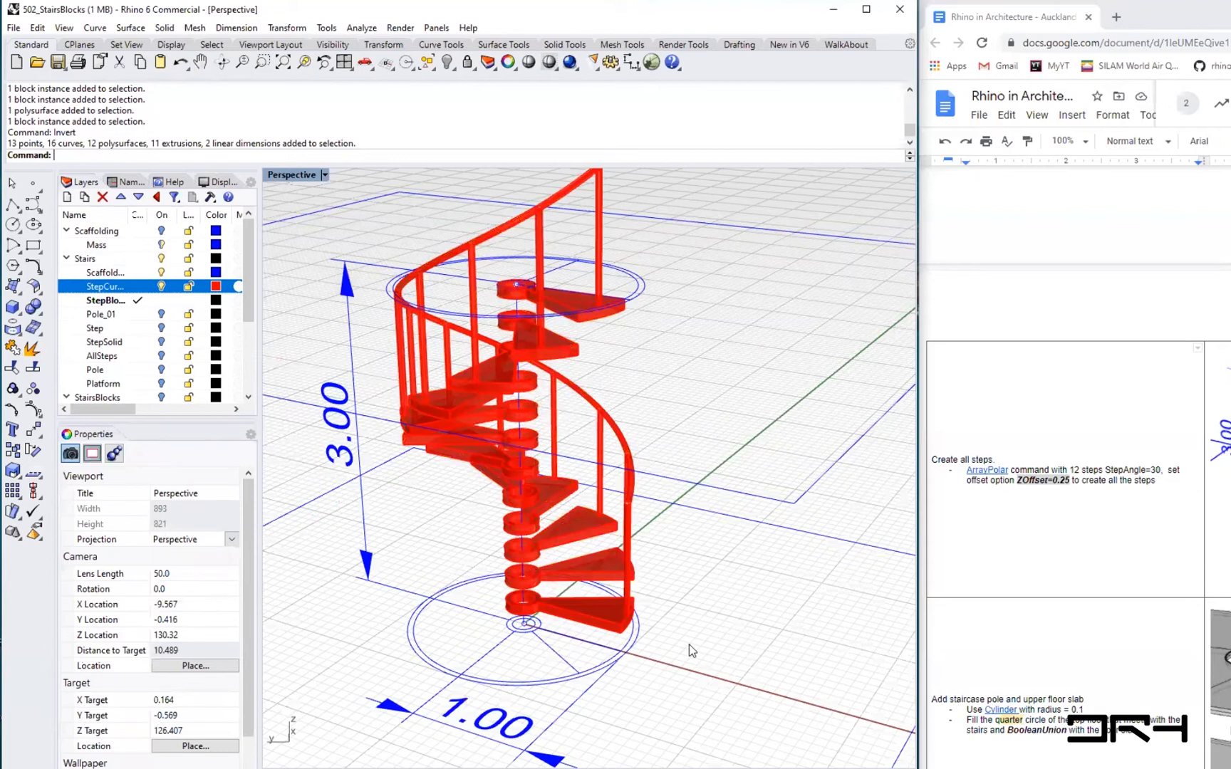
- Select the Step block instance, invert the selection and hide everything else
click(616, 618)
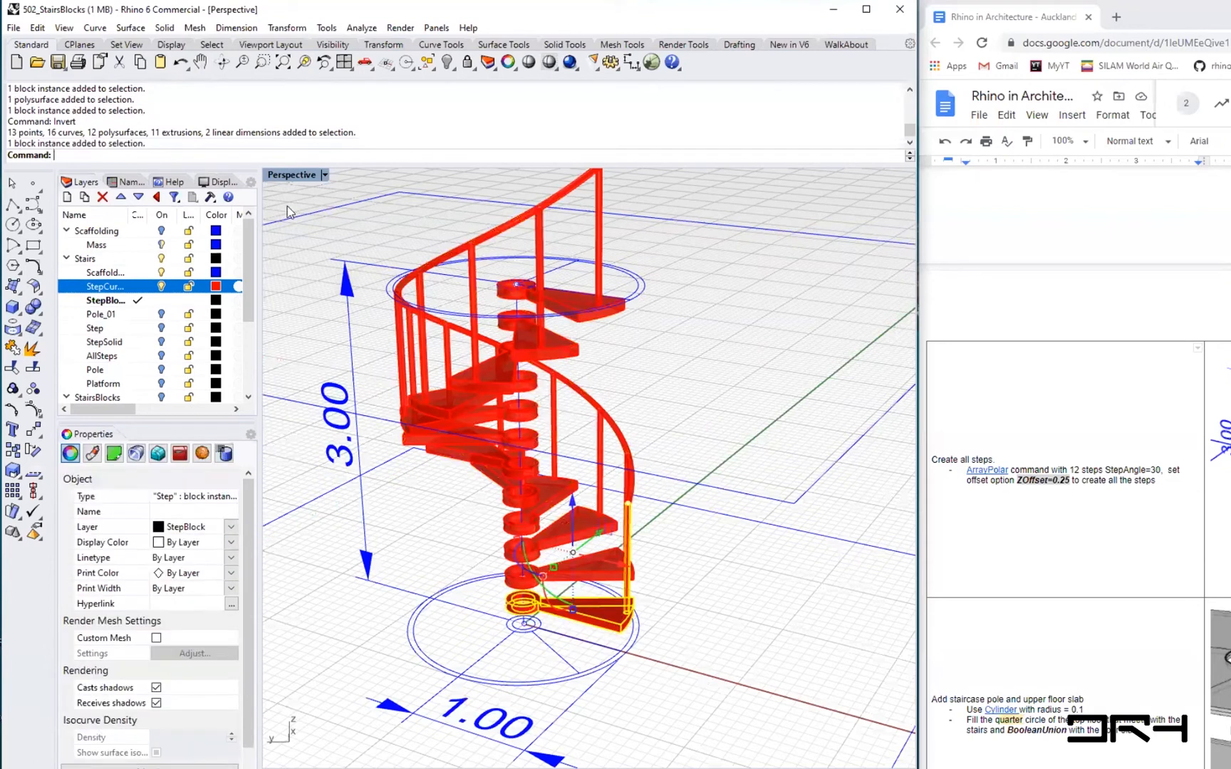
click(188, 272)
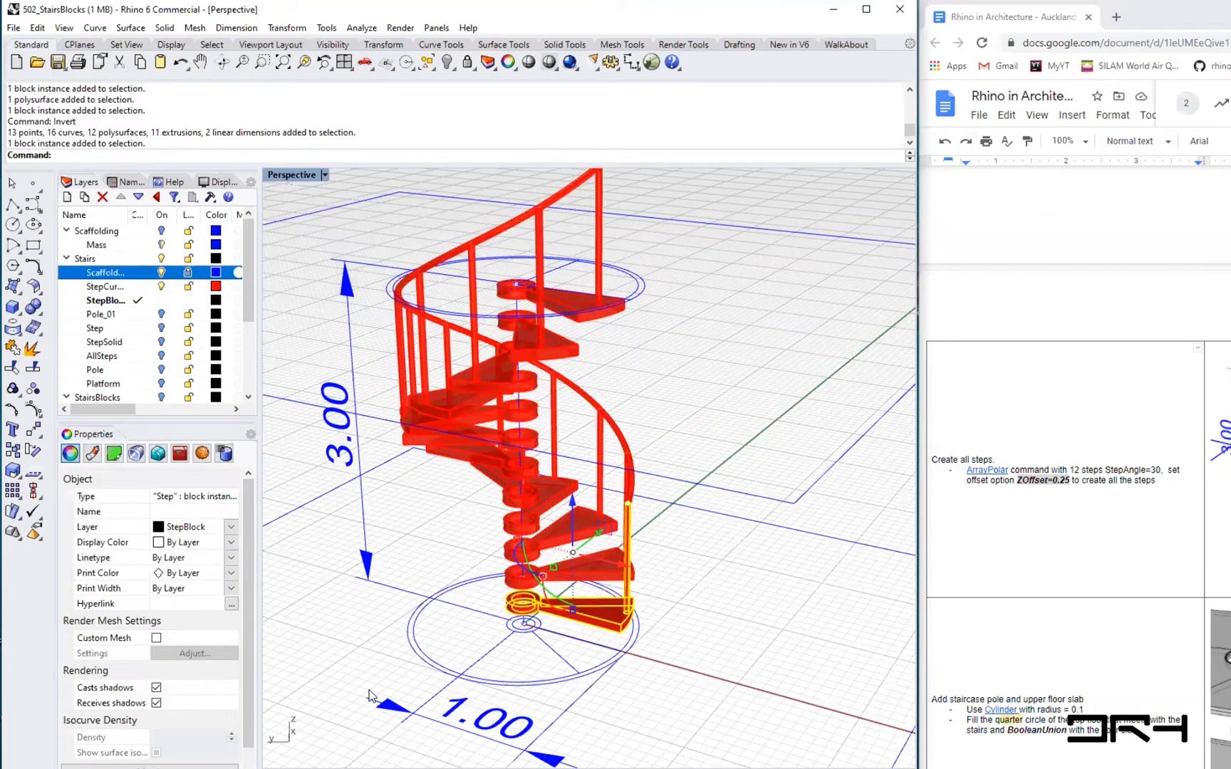
text(Invert)
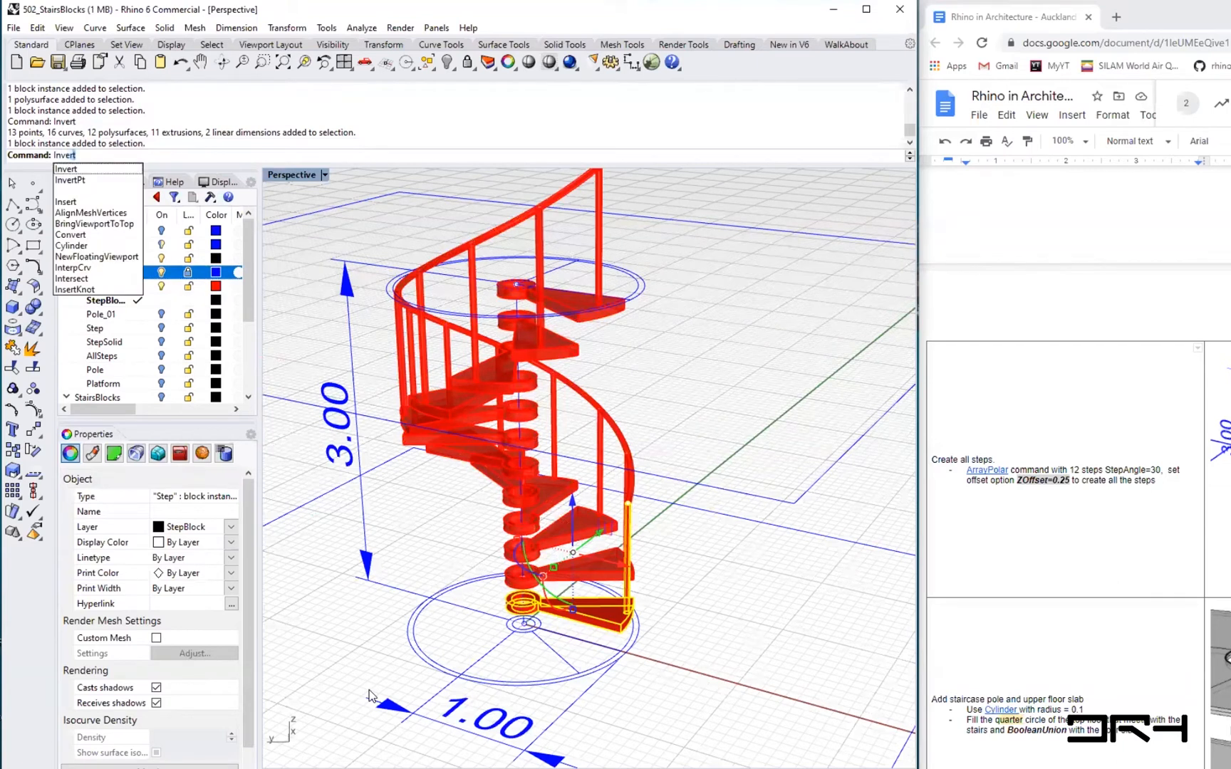
key(Return)
text(Hide)
key(Return)
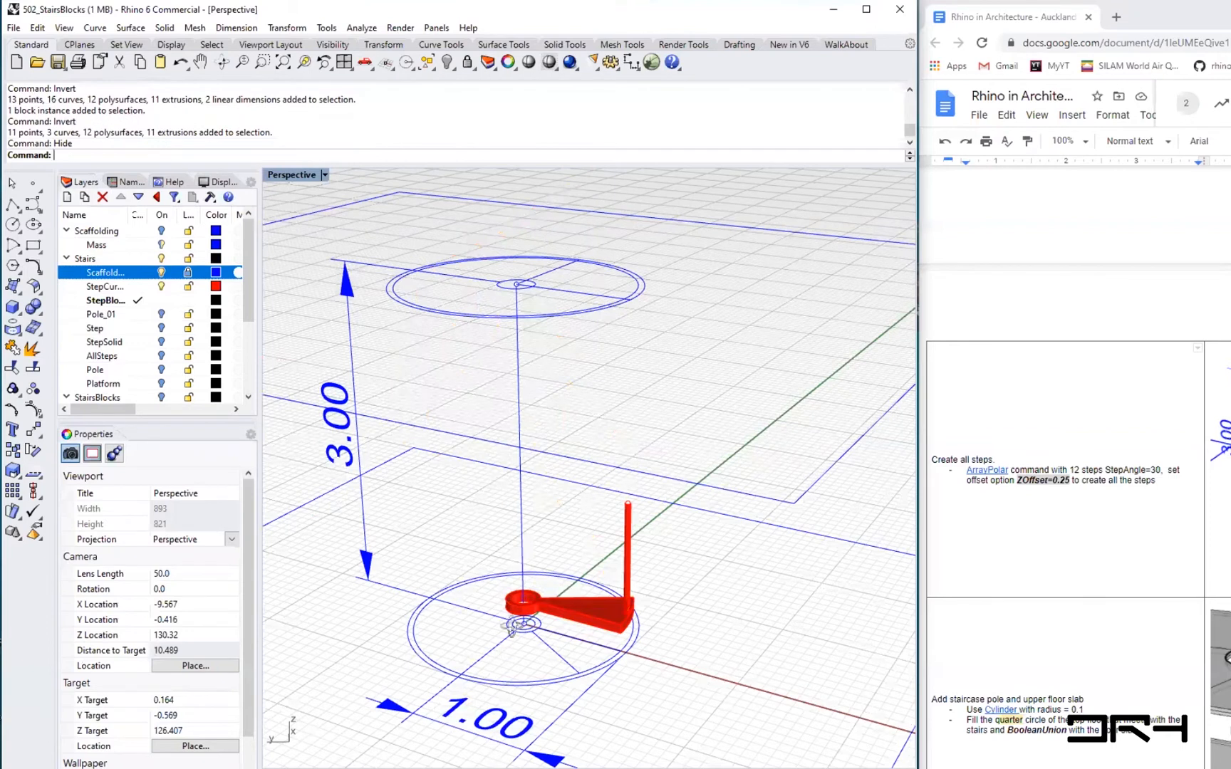
- Polar-array the Step block instance about the stair centre with 12 items, a 330° fill angle and 0.25 Z offset
scroll(511, 631, up, 10)
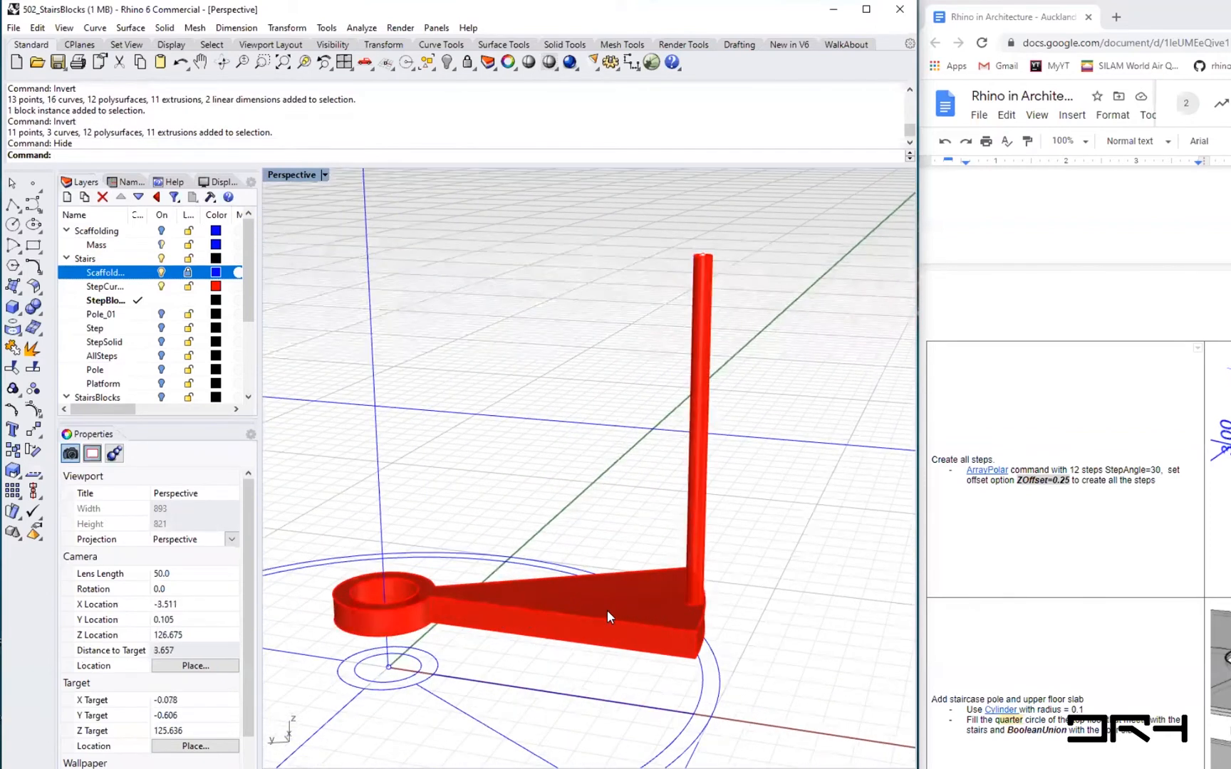
click(607, 612)
right_drag(747, 303, 778, 498)
scroll(778, 497, up, 4)
scroll(778, 498, down, 1)
scroll(492, 598, down, 5)
scroll(605, 579, down, 2)
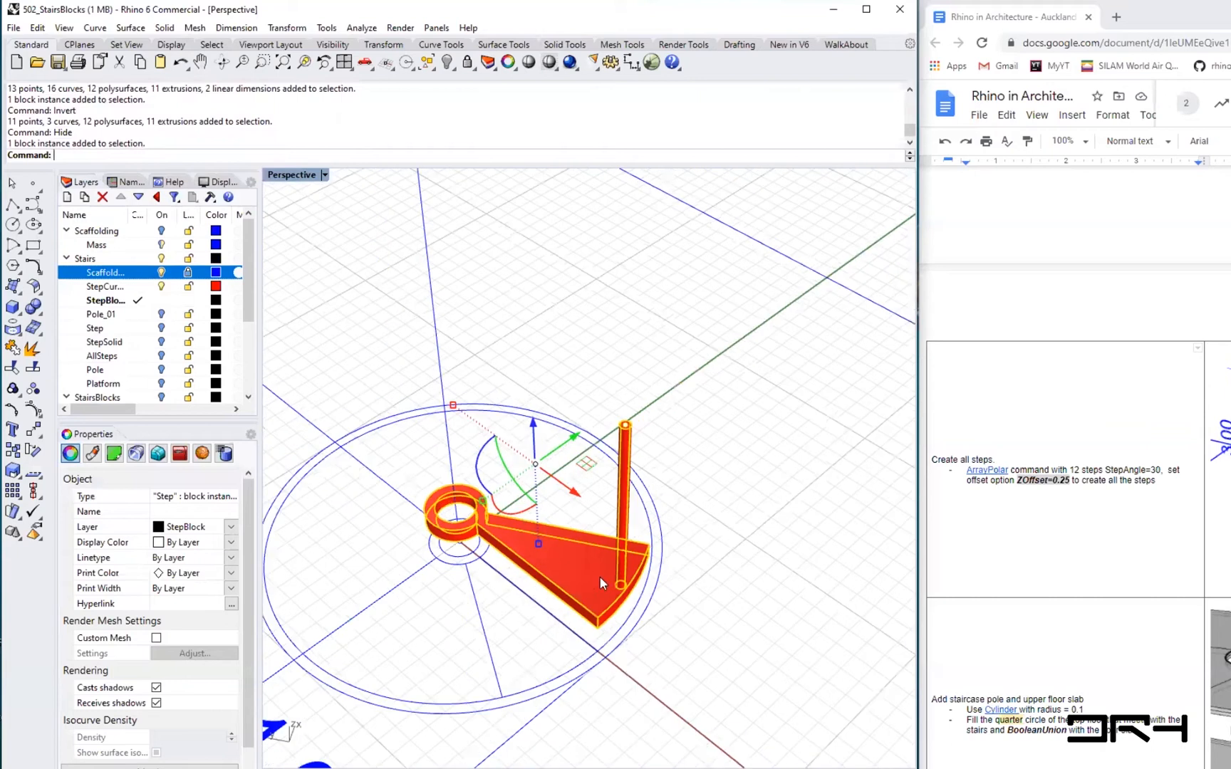
right_drag(587, 593, 709, 584)
click(575, 618)
click(616, 603)
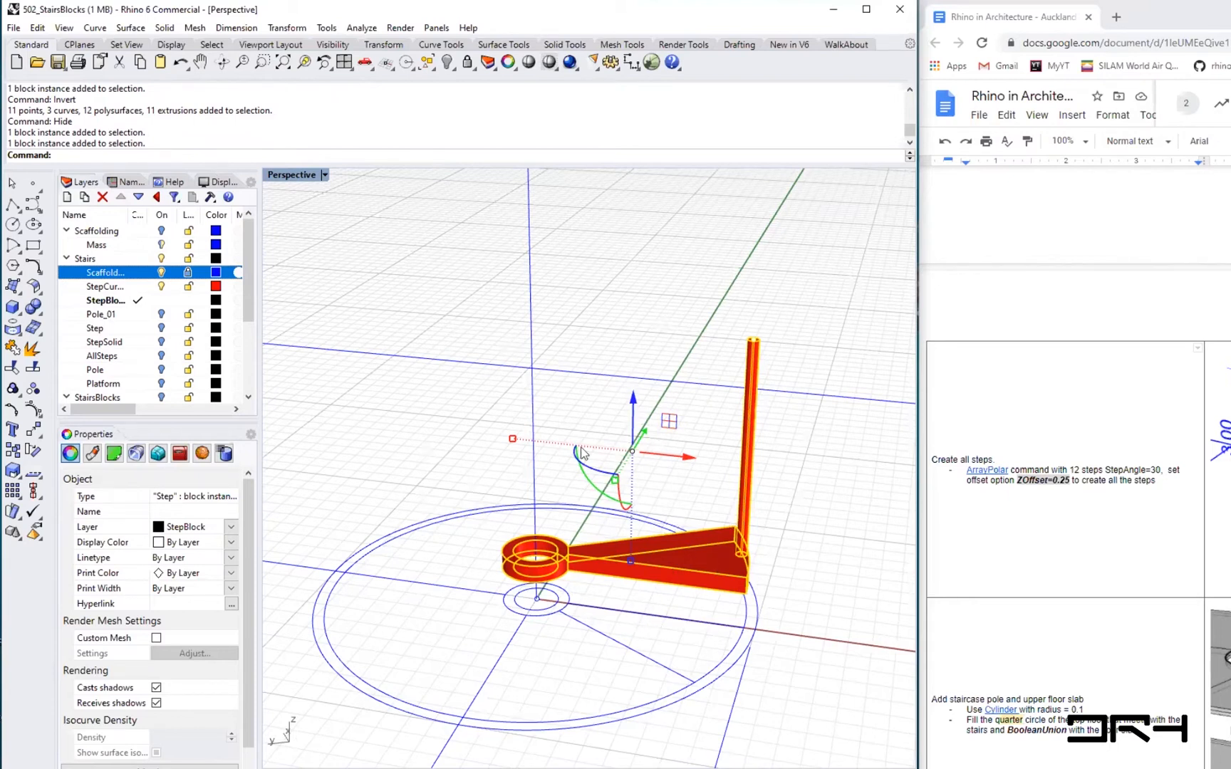
text(ArrayPolar)
key(Return)
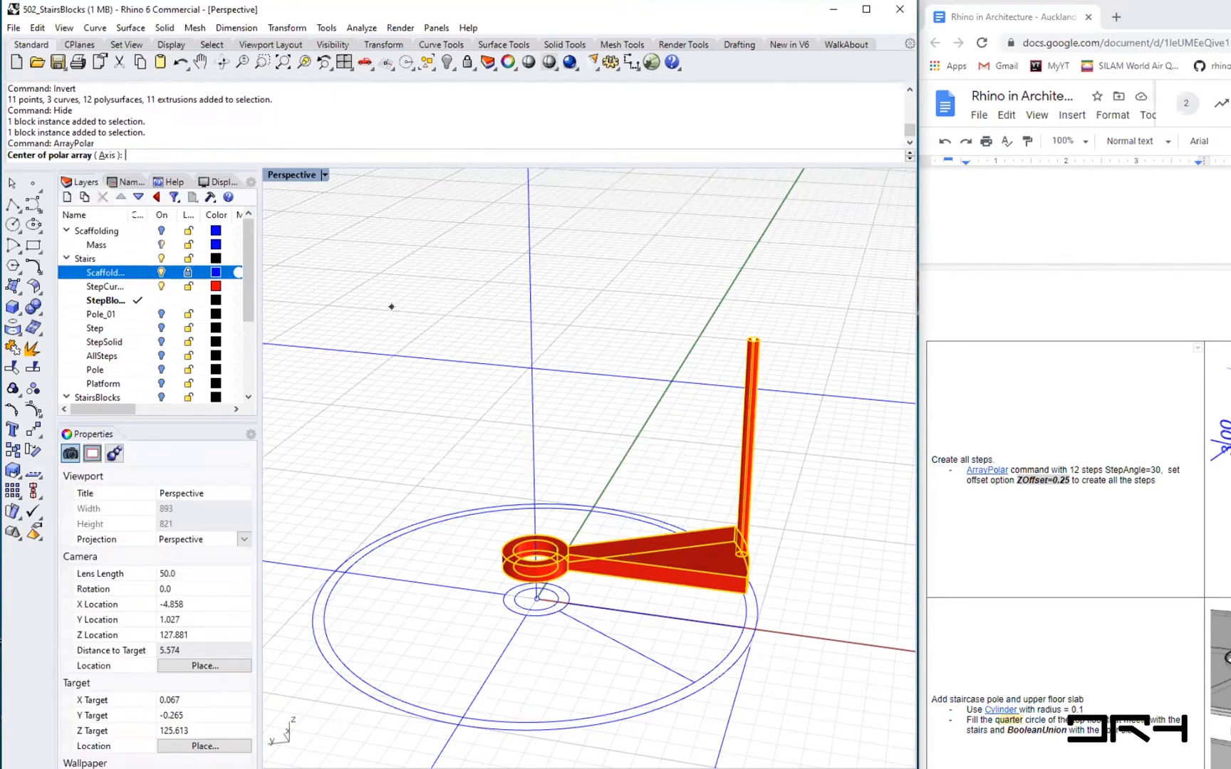
click(536, 599)
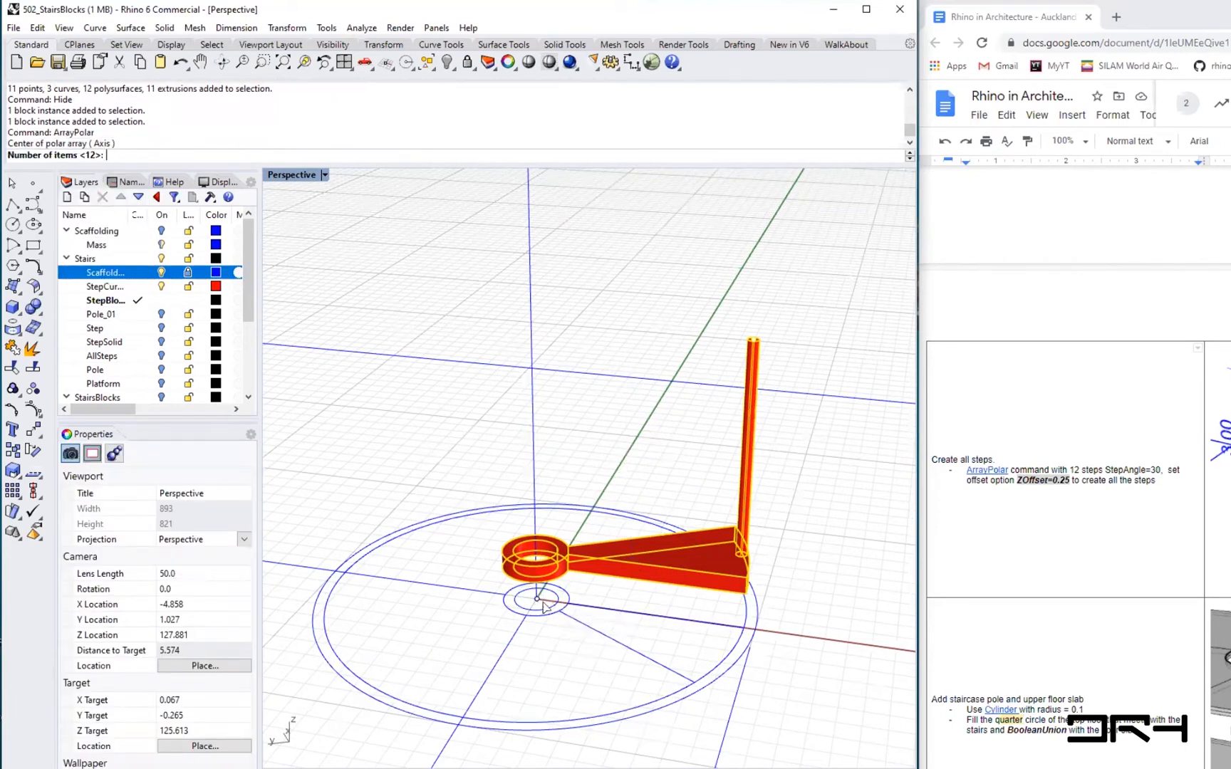
key(Return)
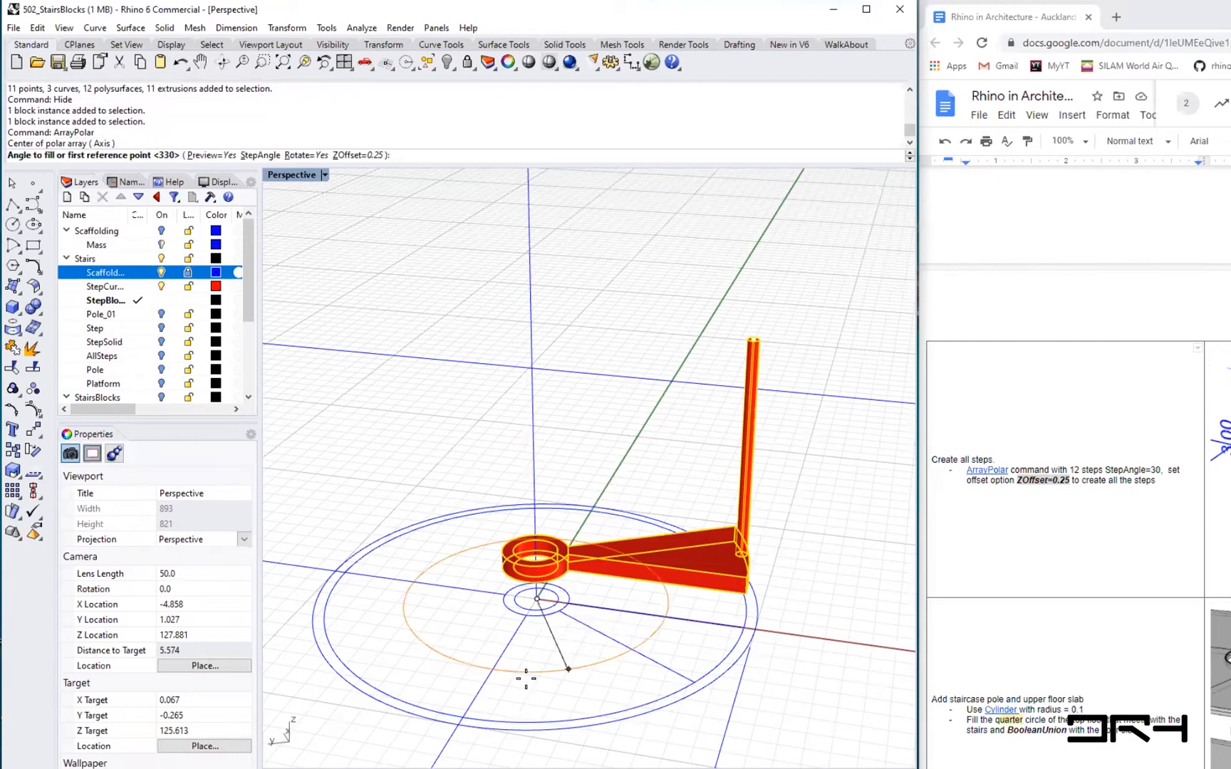
key(Return)
key(Return)
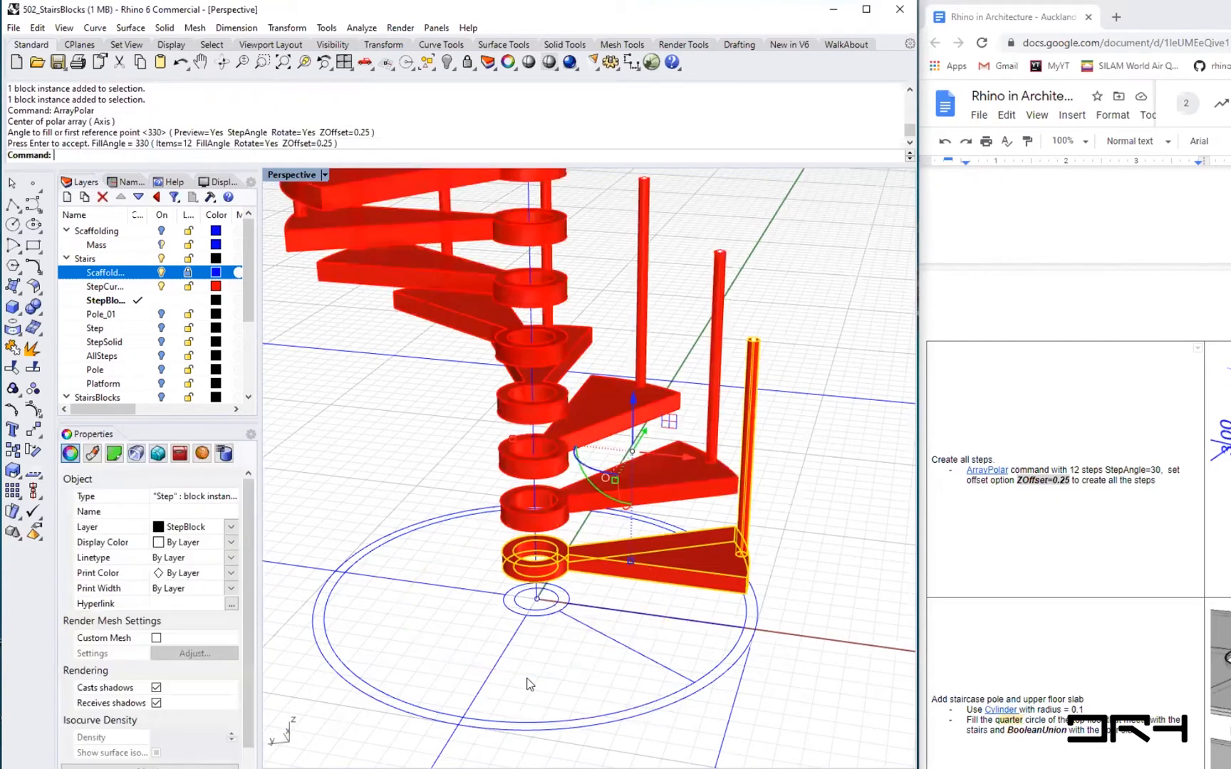
- Select the top arrayed step and inspect its object description to check which block it references
scroll(529, 685, down, 4)
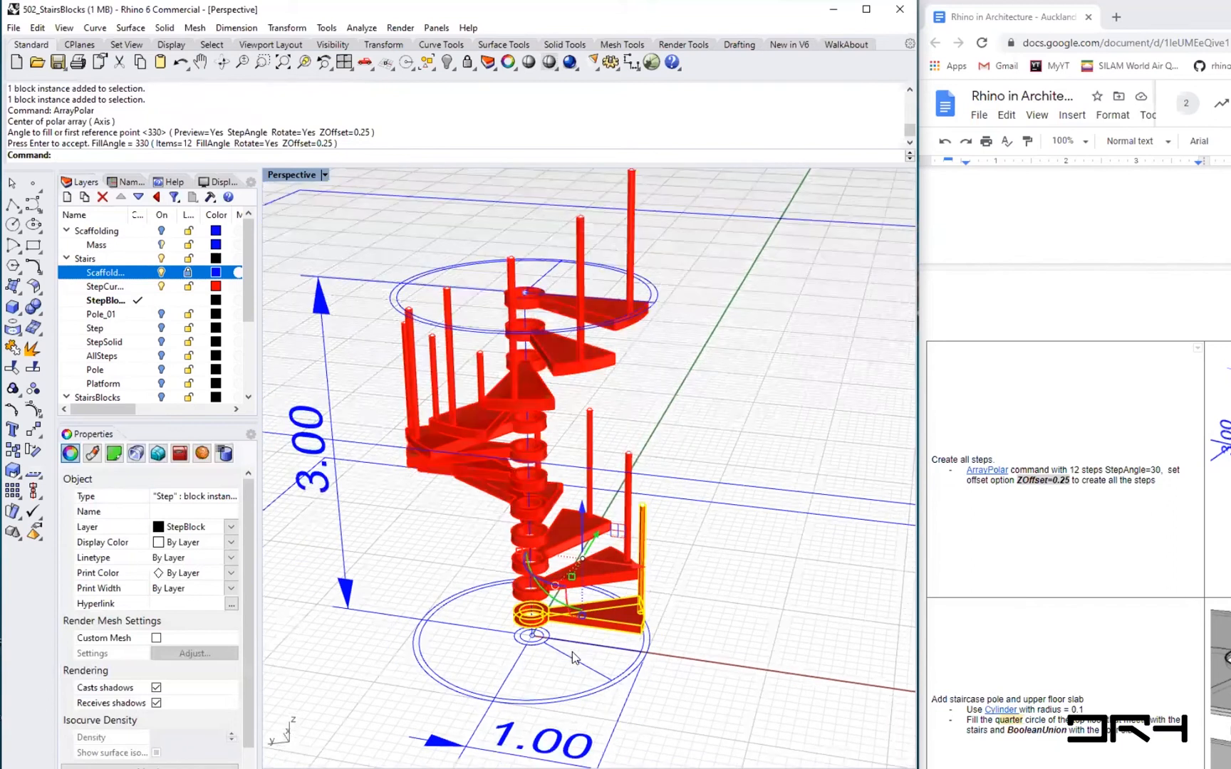
key(Escape)
click(609, 307)
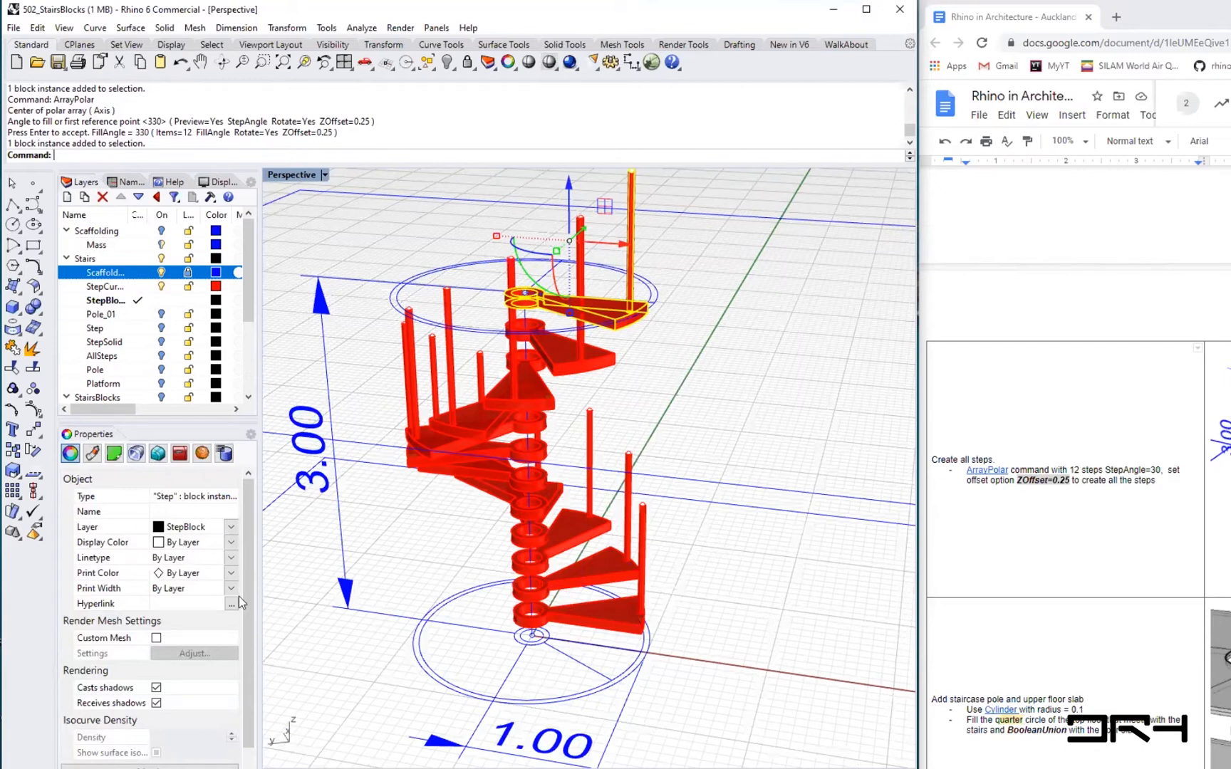
scroll(239, 603, down, 2)
click(201, 764)
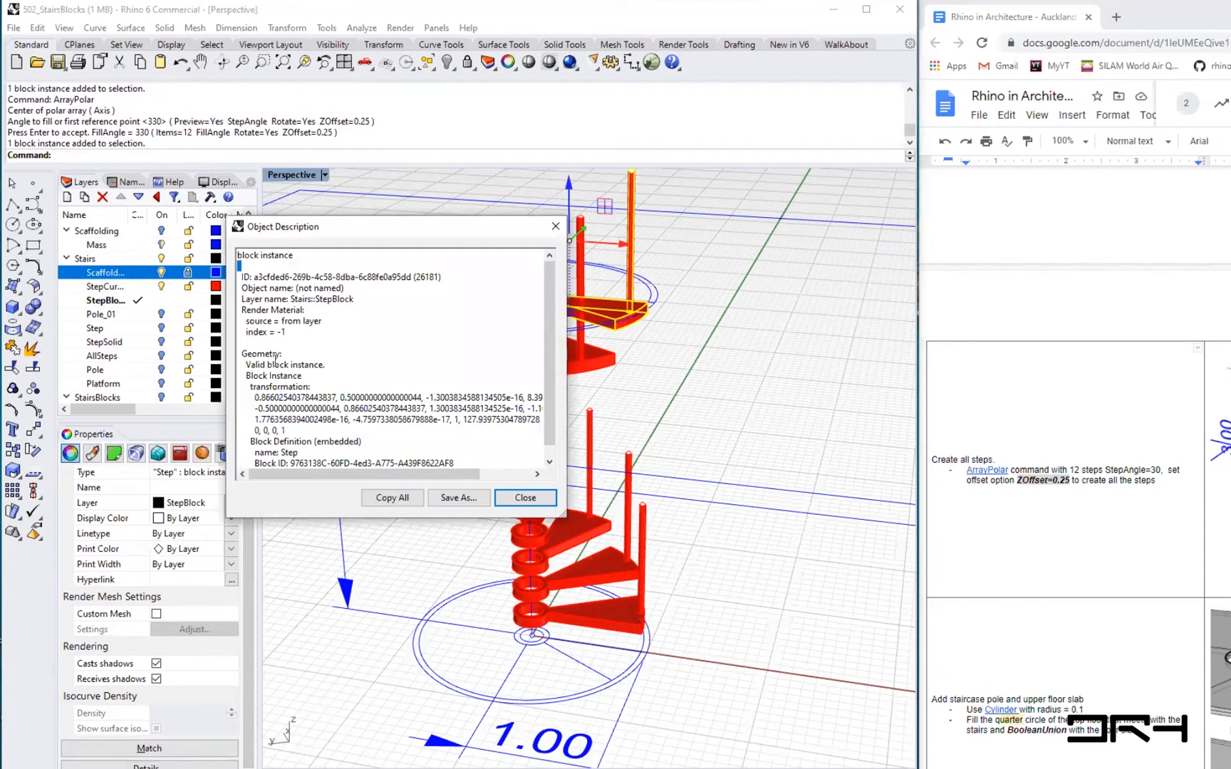
drag(246, 252, 233, 253)
click(525, 498)
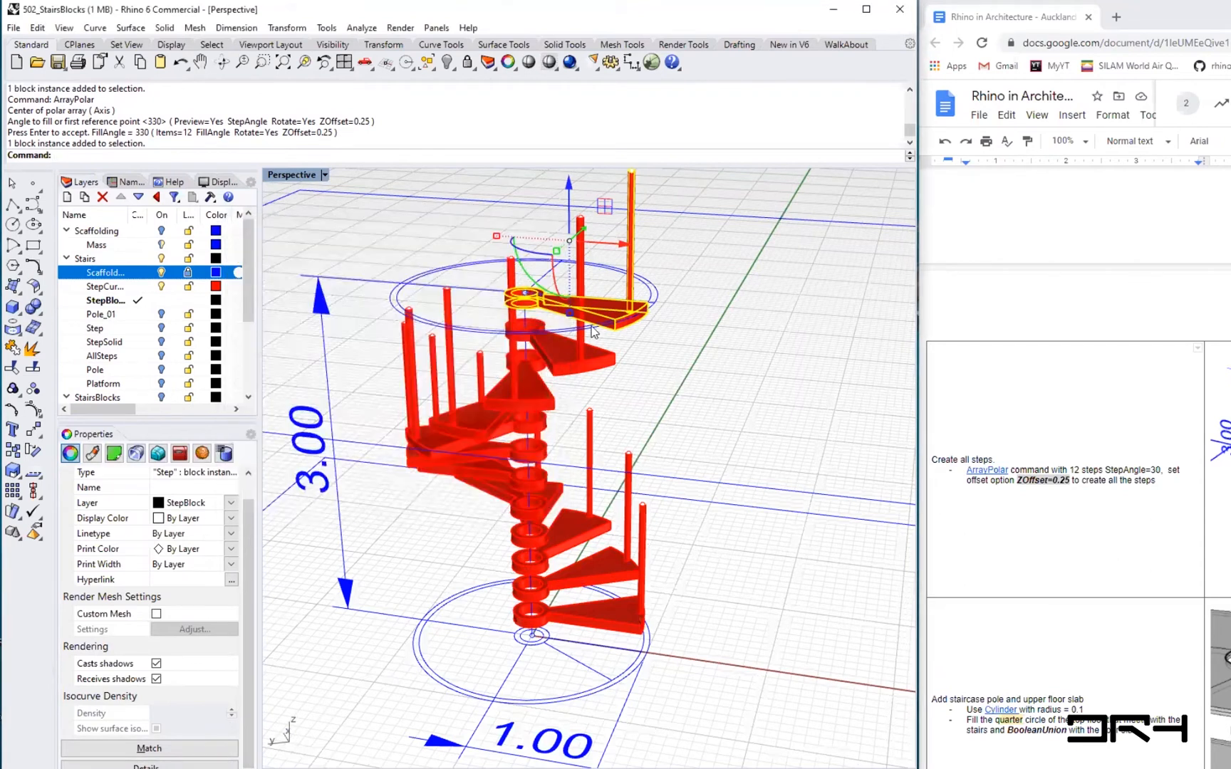
- Open the bottom Step block instance for block editing
right_drag(598, 418, 660, 436)
right_drag(528, 495, 715, 612)
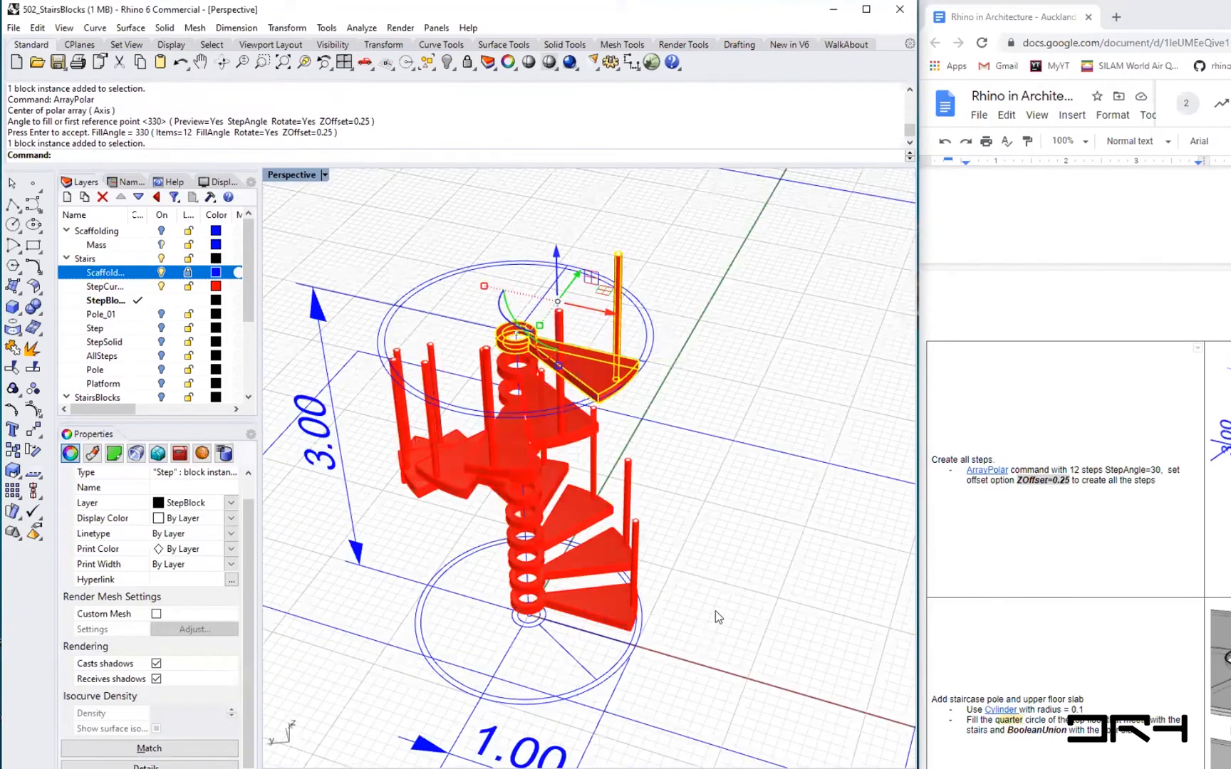
right_drag(642, 597, 551, 662)
click(551, 631)
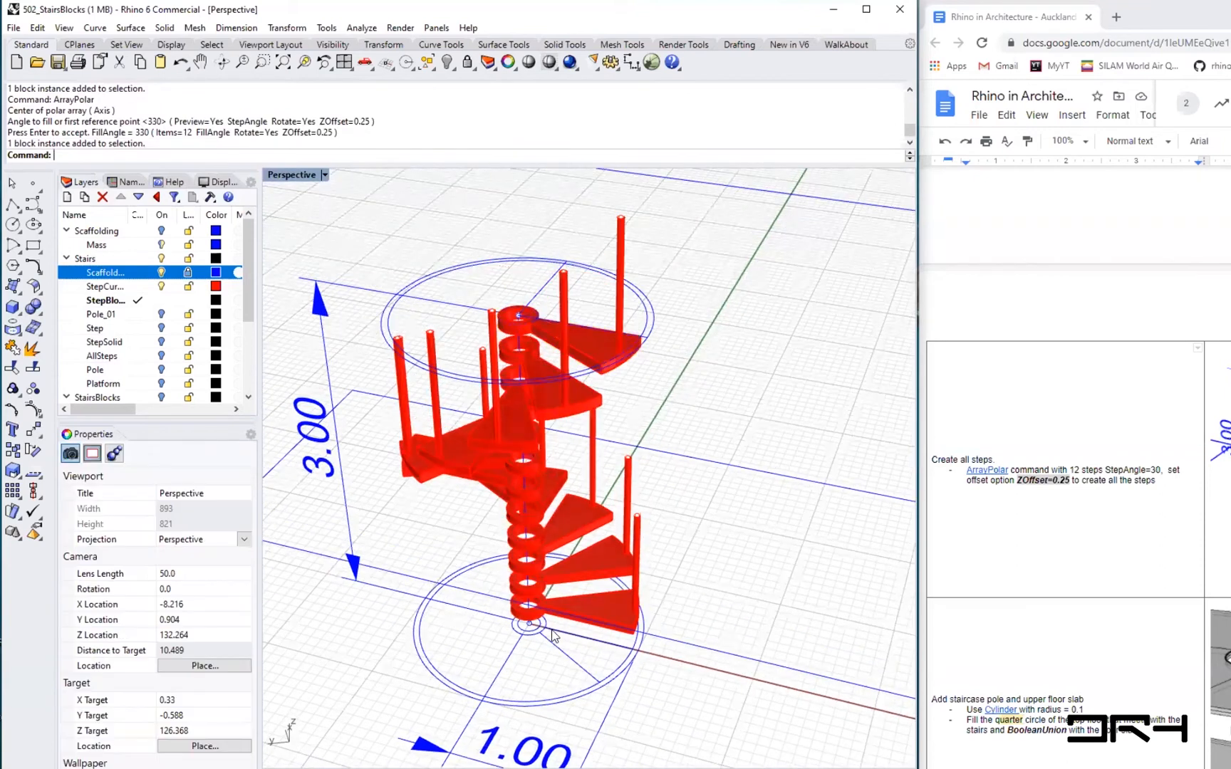
scroll(554, 632, up, 5)
click(701, 597)
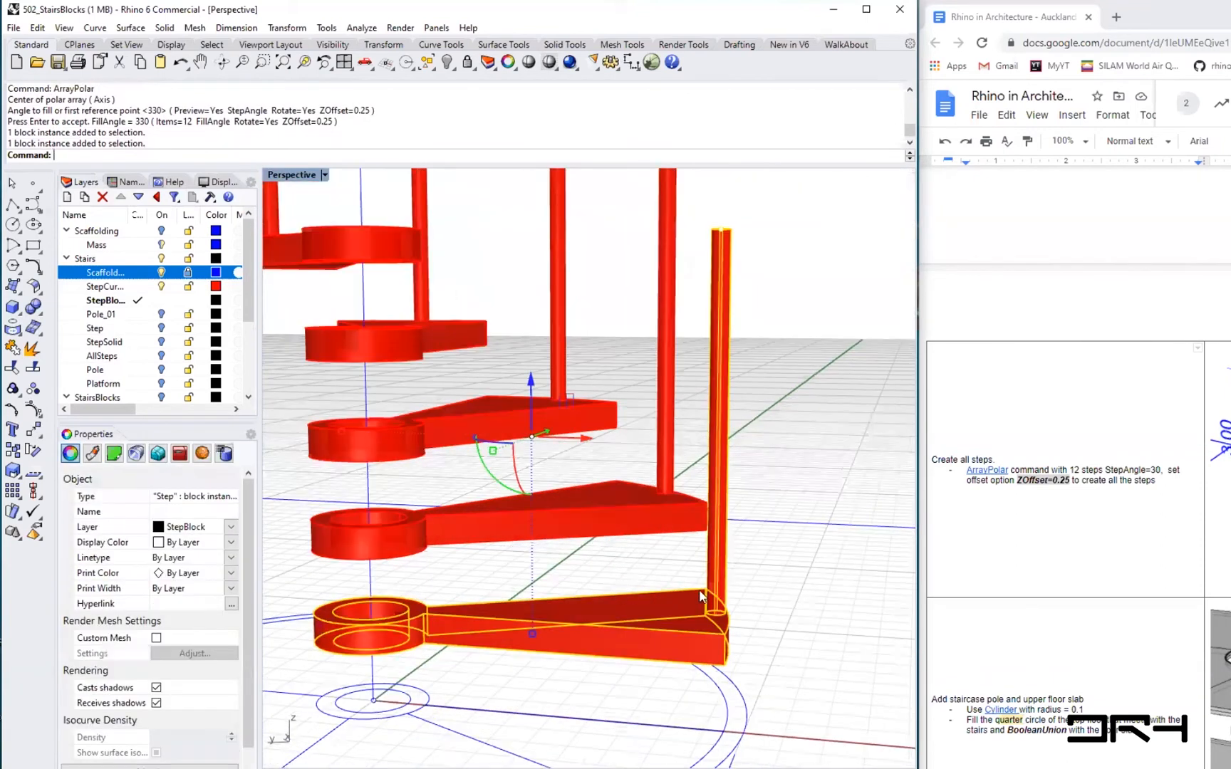
scroll(735, 591, down, 5)
click(736, 594)
text(Block)
key(Down)
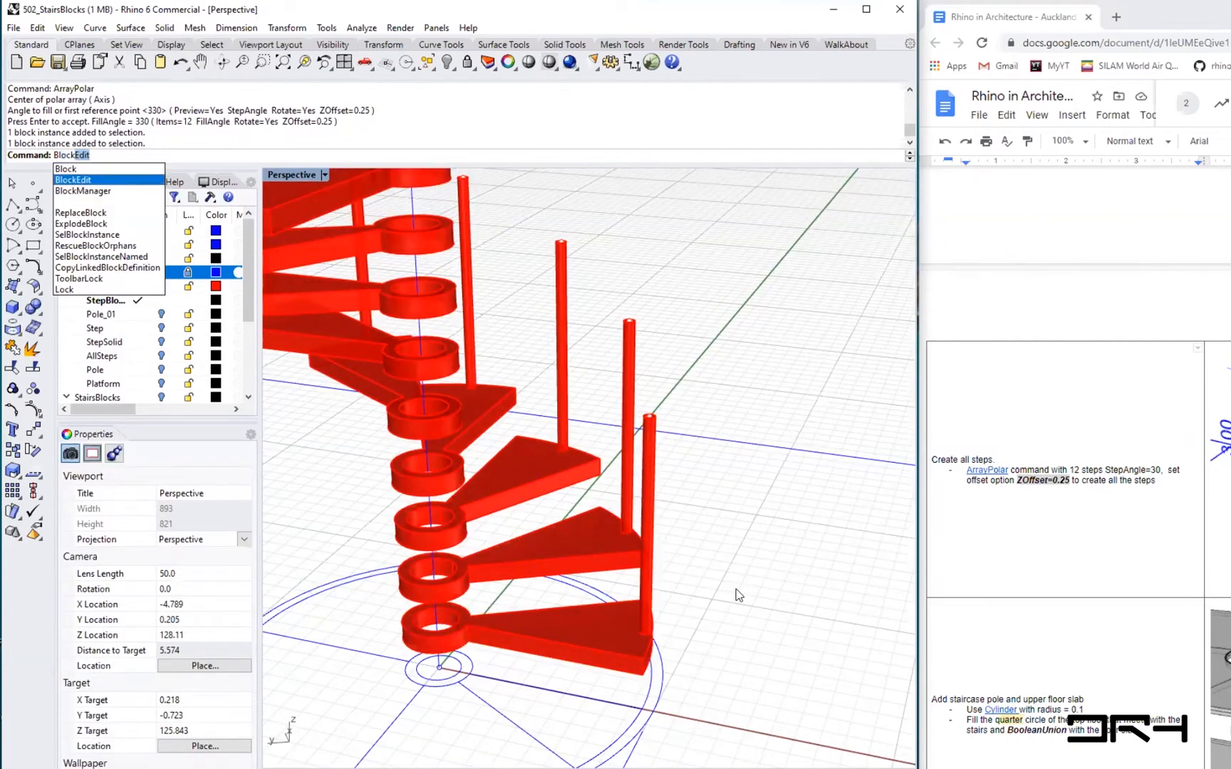
key(Return)
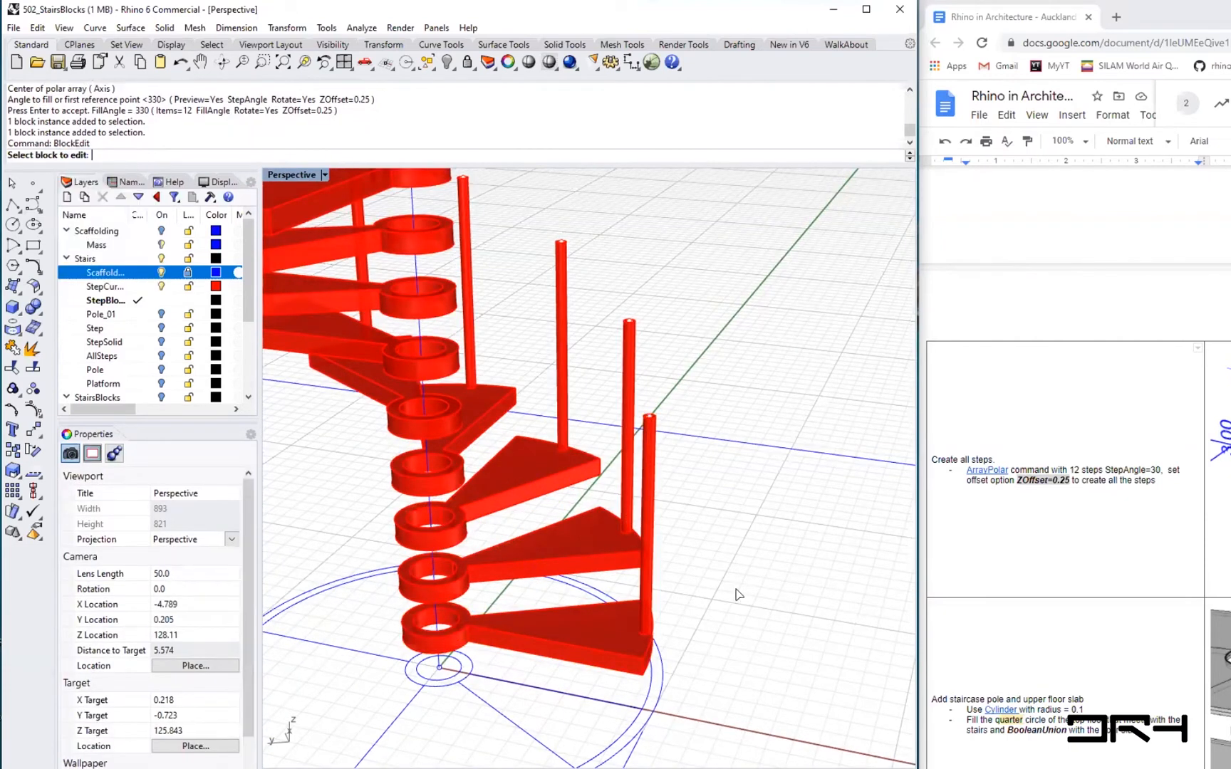
click(593, 641)
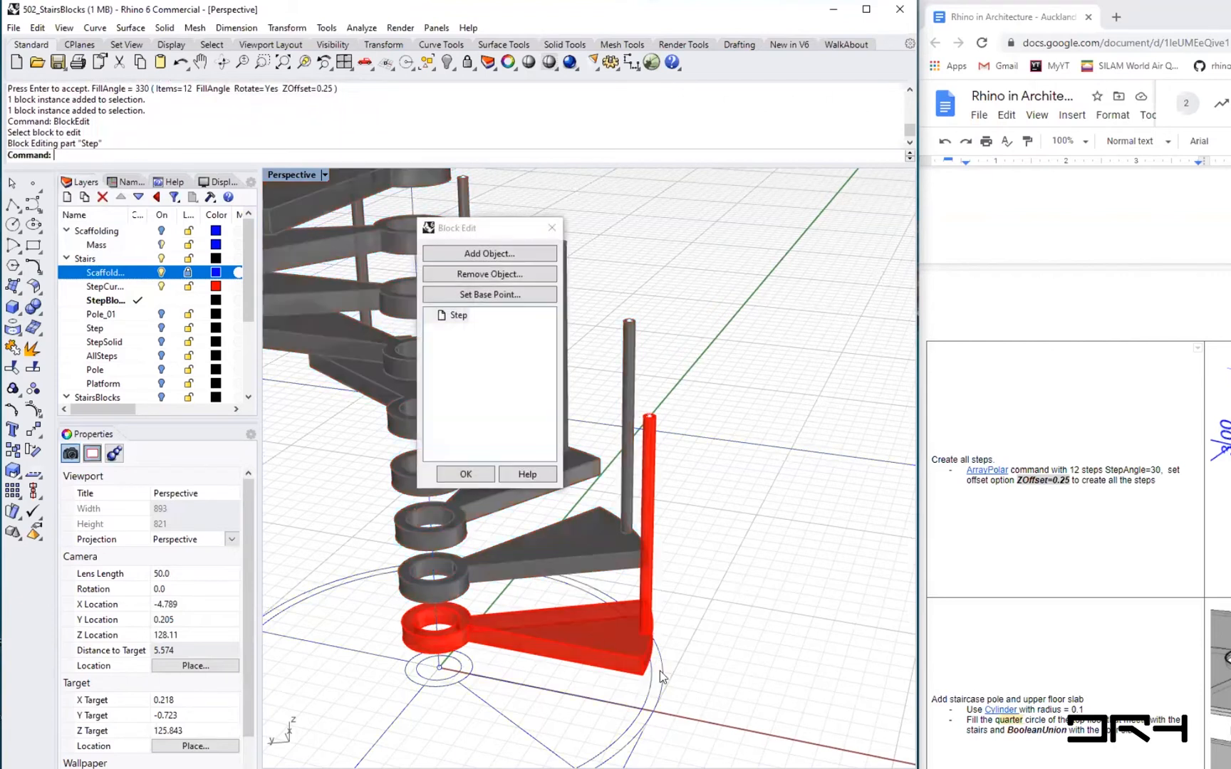
click(482, 225)
drag(485, 227, 770, 305)
- Select the step's solid inside the block and move it a short distance of about 0.04
right_drag(591, 627, 529, 637)
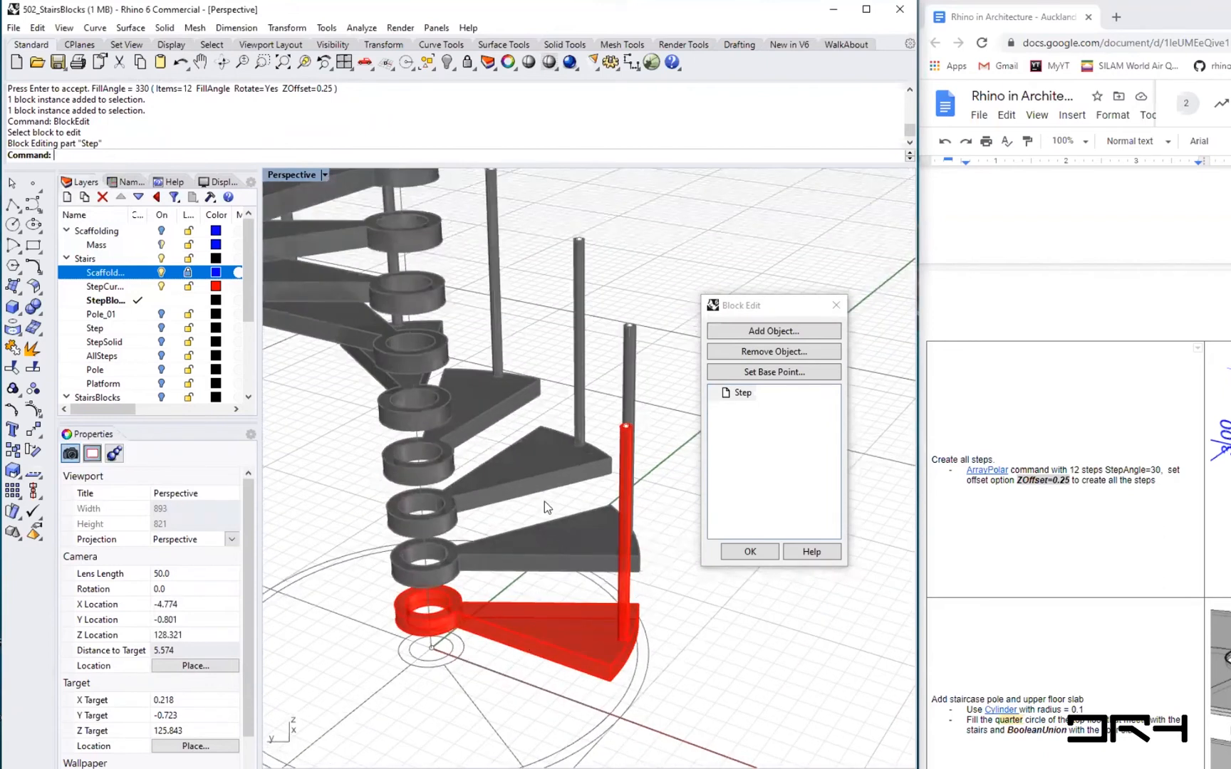
scroll(551, 525, down, 5)
scroll(551, 525, up, 7)
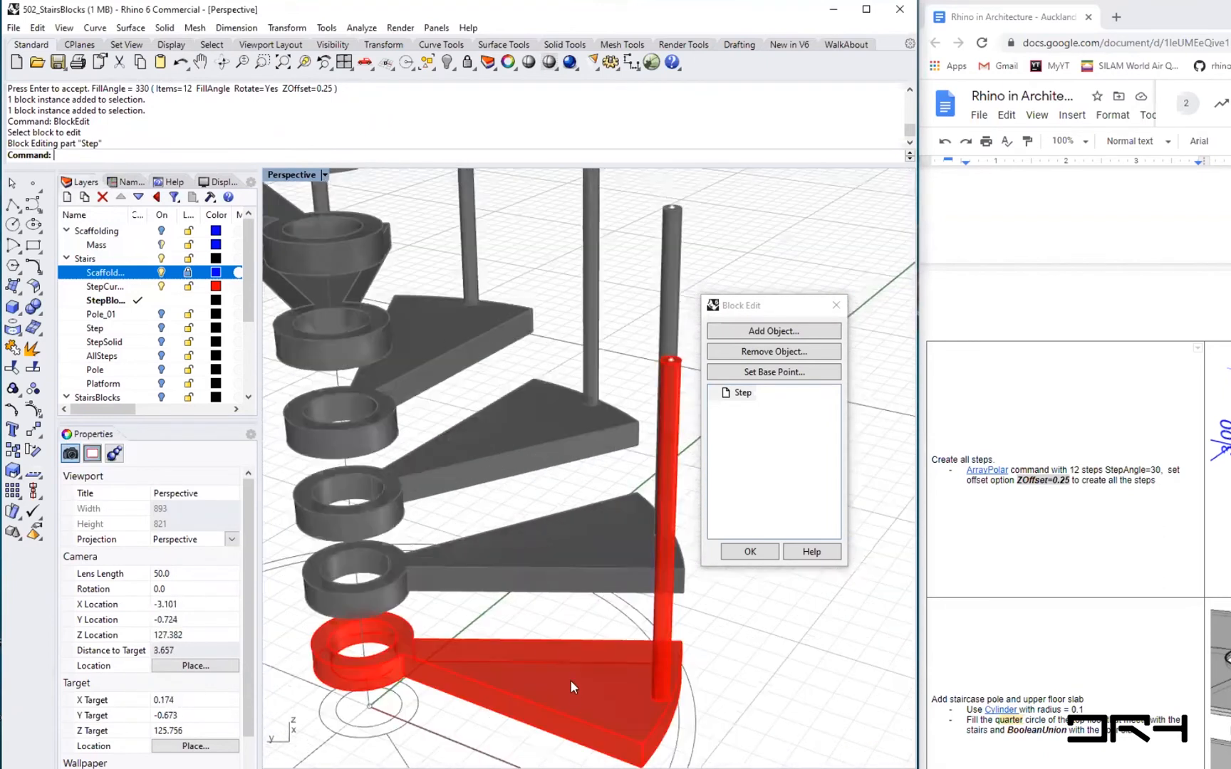
right_drag(593, 684, 609, 624)
right_drag(518, 716, 530, 634)
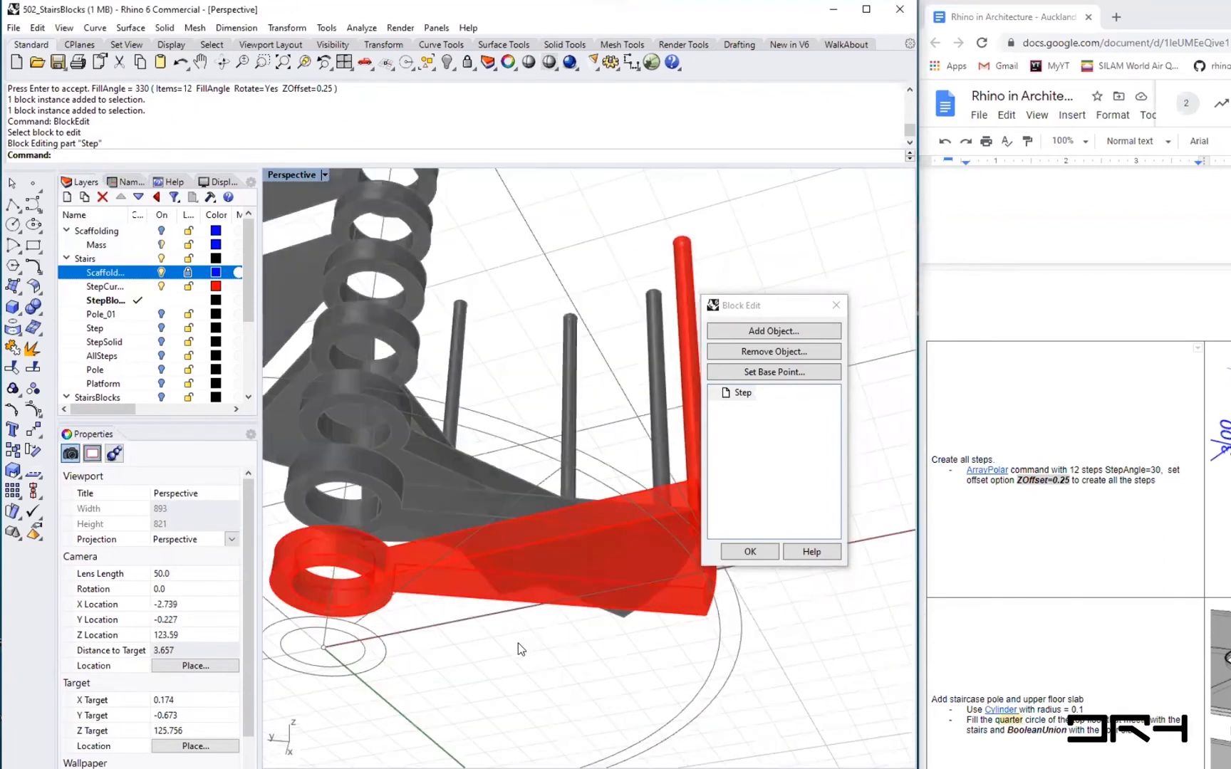
click(433, 597)
right_drag(433, 597, 541, 705)
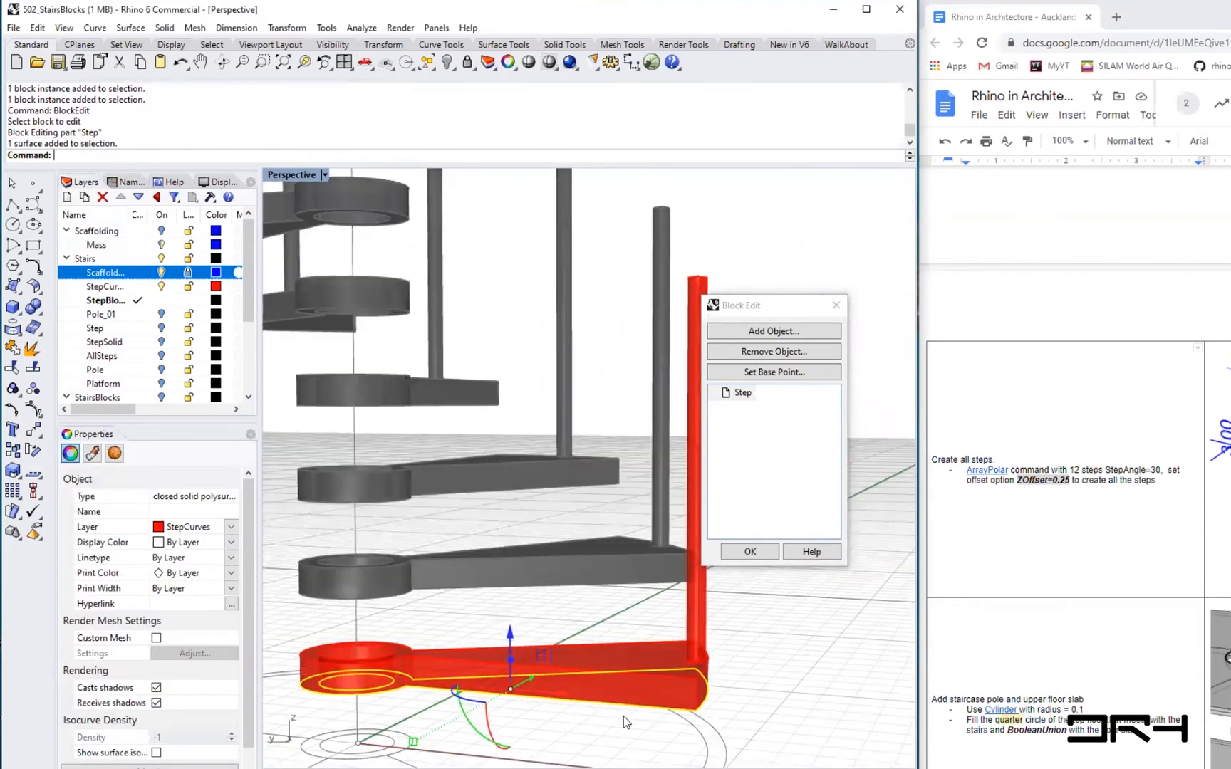
text(ove)
key(Return)
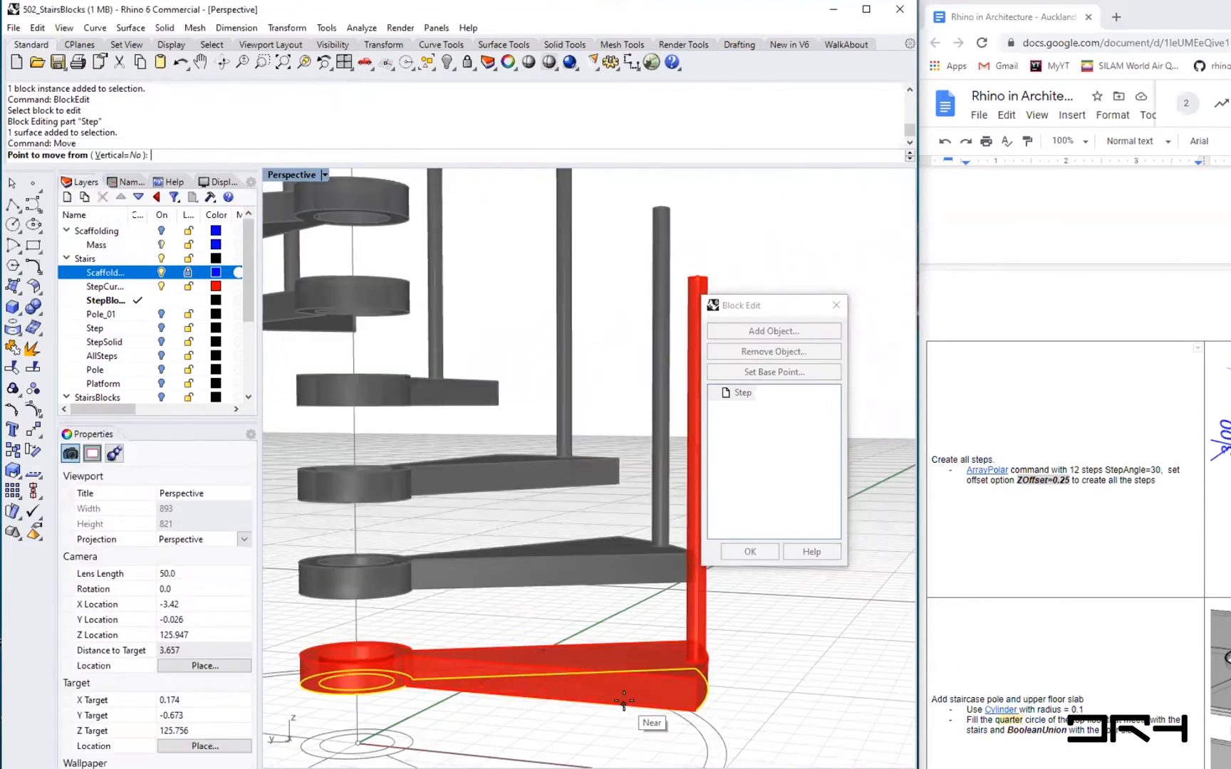
scroll(691, 699, up, 3)
click(691, 699)
click(698, 708)
scroll(700, 698, down, 3)
scroll(700, 698, down, 2)
right_drag(634, 677, 438, 634)
right_drag(632, 522, 689, 533)
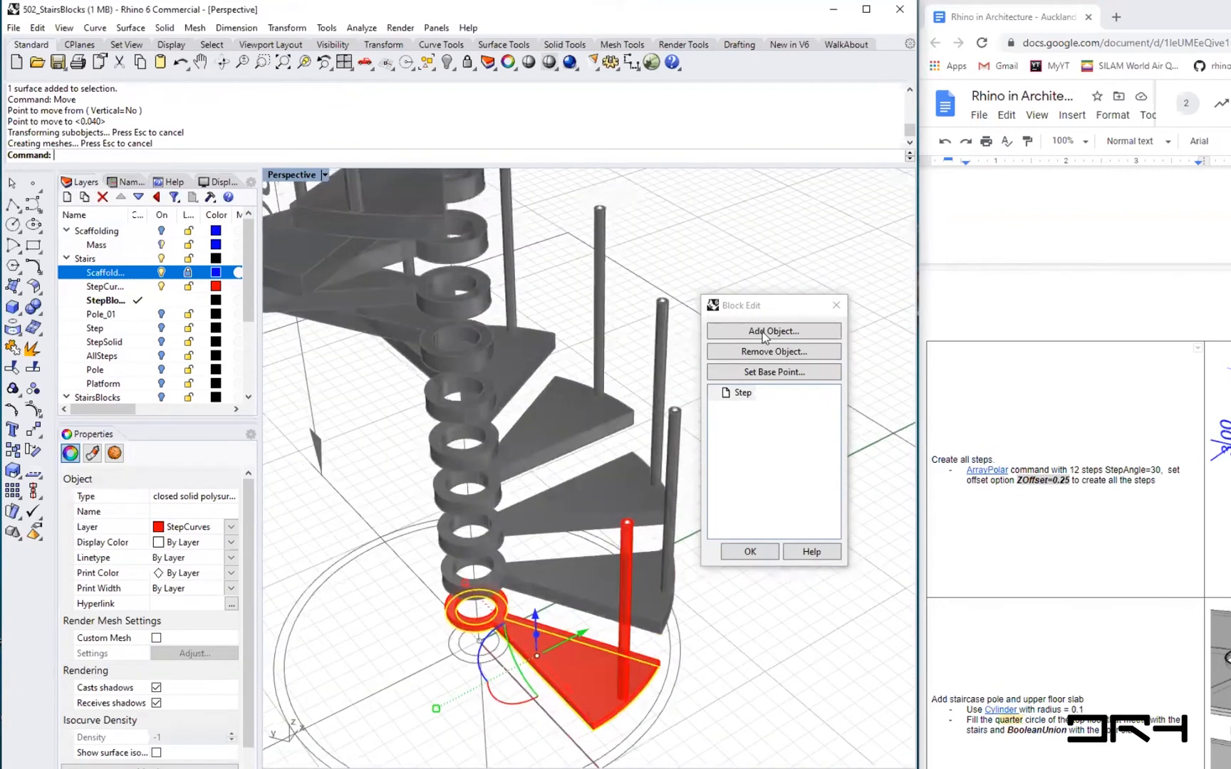
scroll(639, 546, up, 5)
key(space)
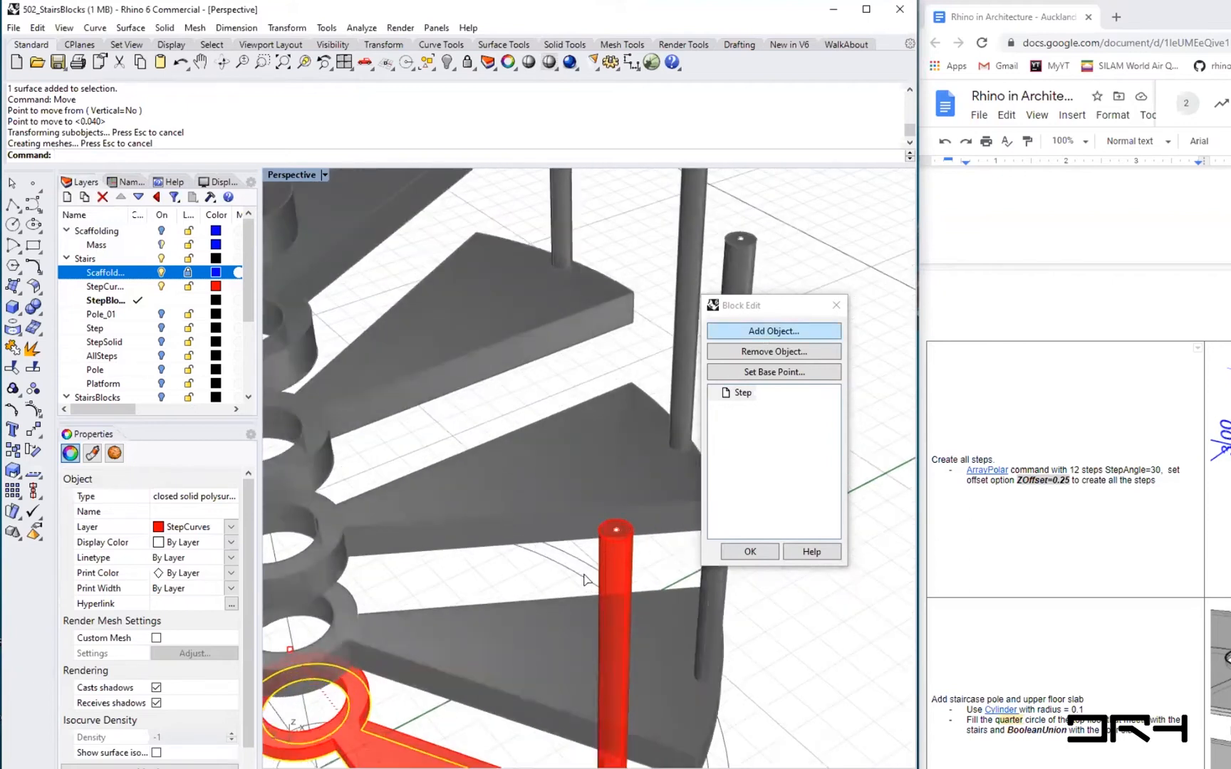
scroll(515, 592, down, 7)
right_drag(523, 592, 613, 556)
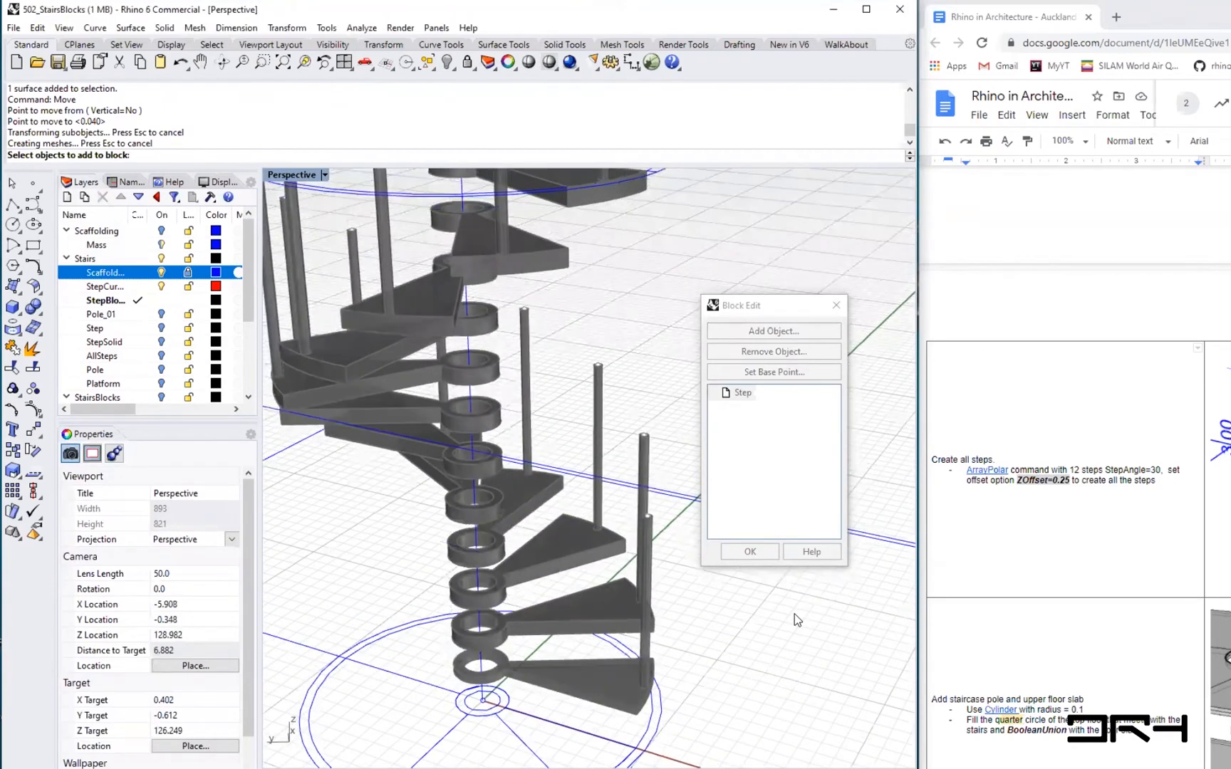
key(Return)
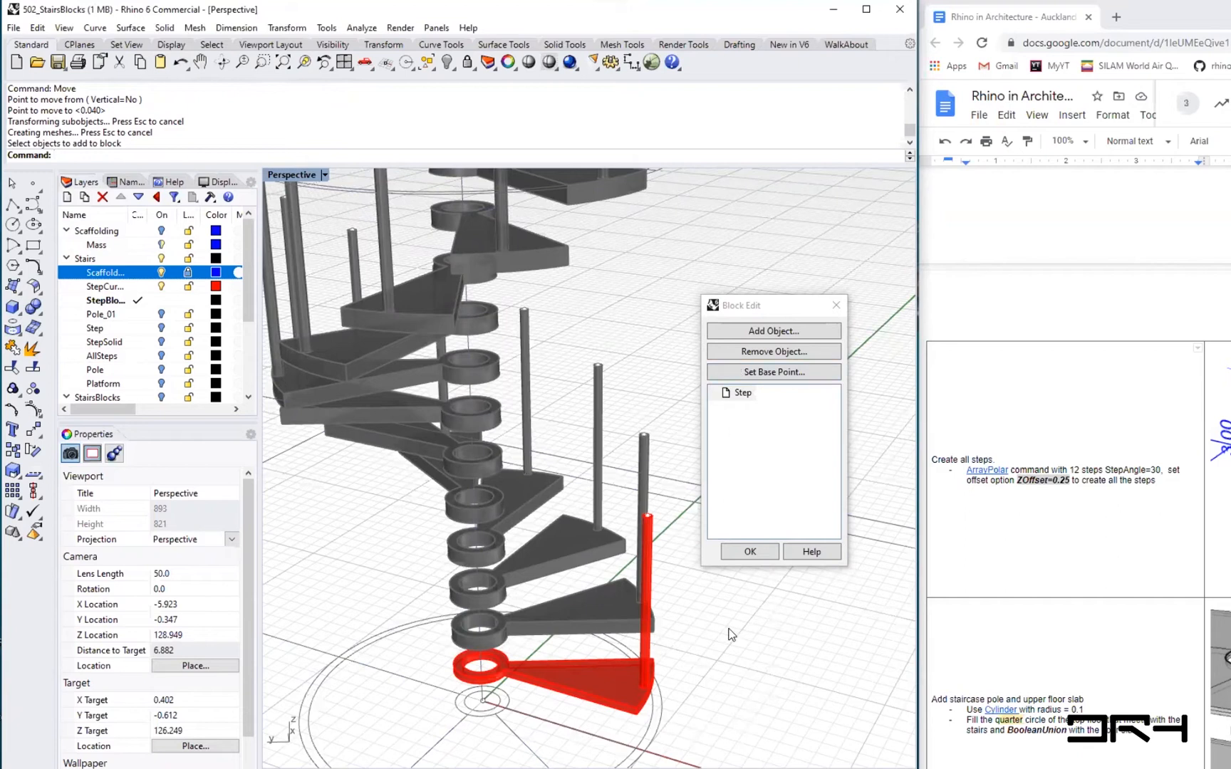
- Create a sphere of radius 0.03 centred on the top end of the step's pole inside the block
text(phere)
key(Return)
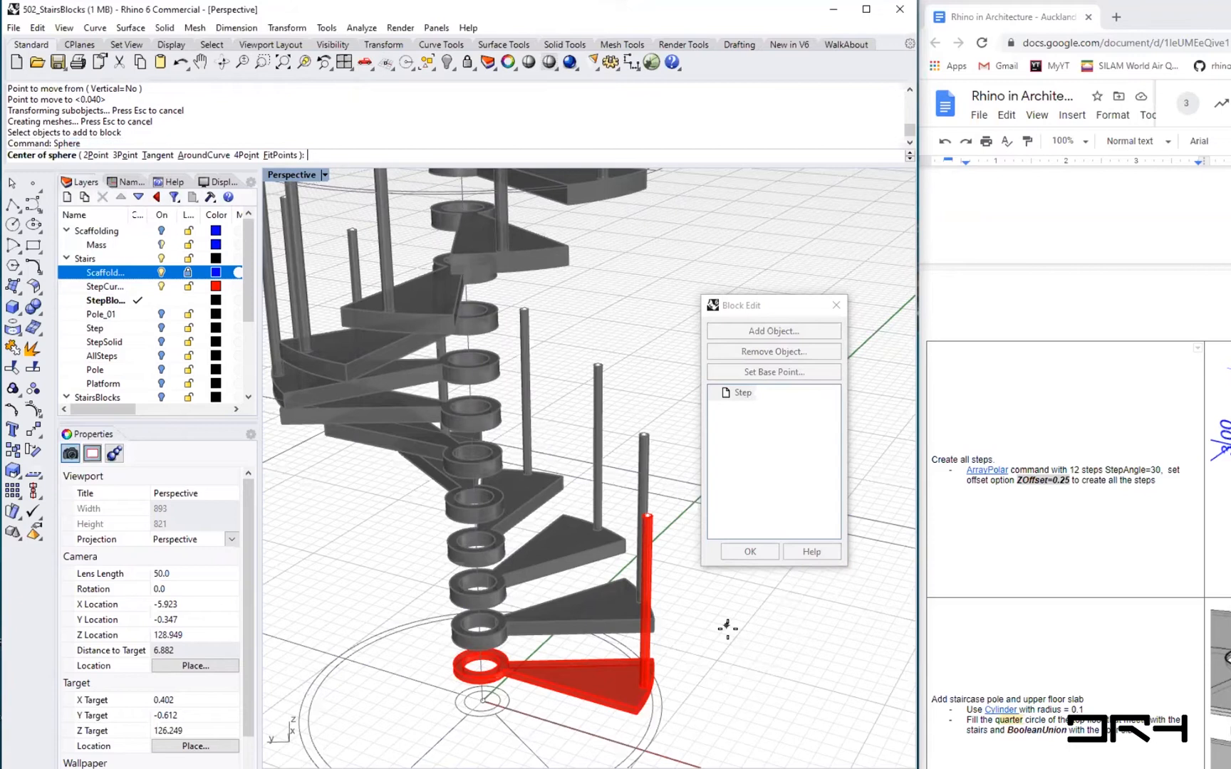
scroll(658, 541, up, 3)
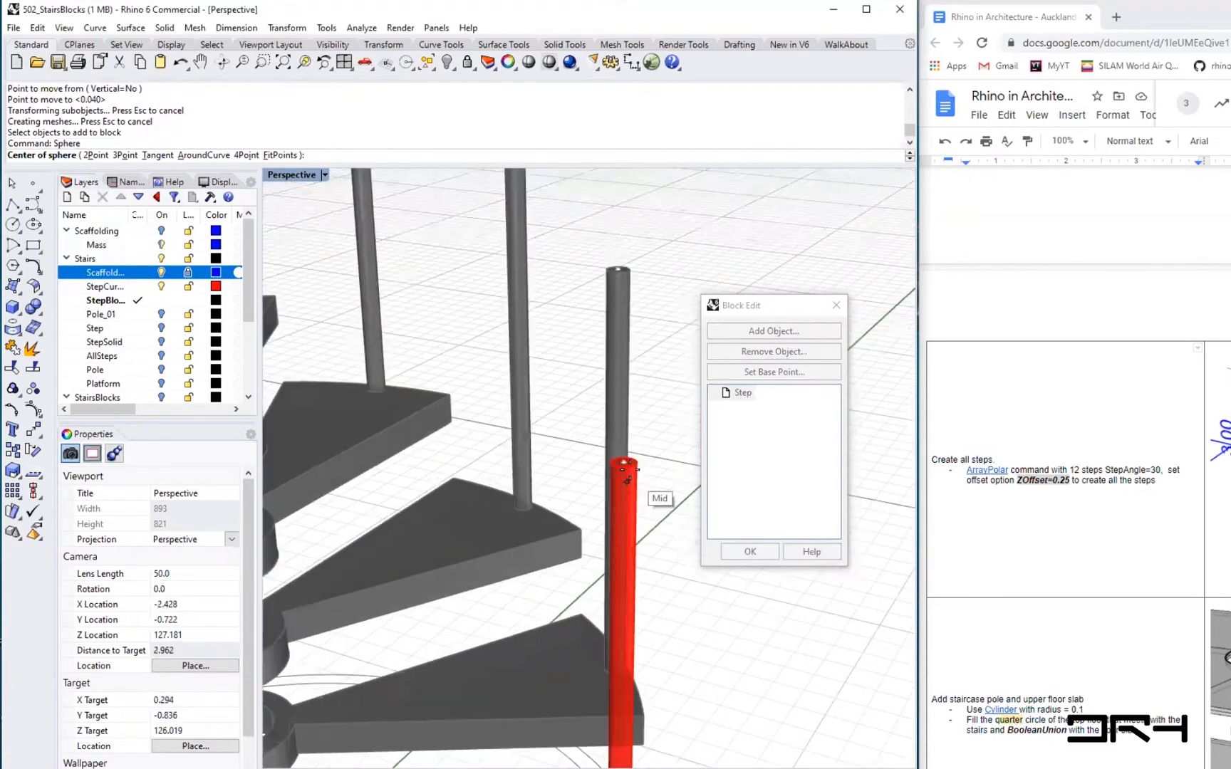
click(624, 463)
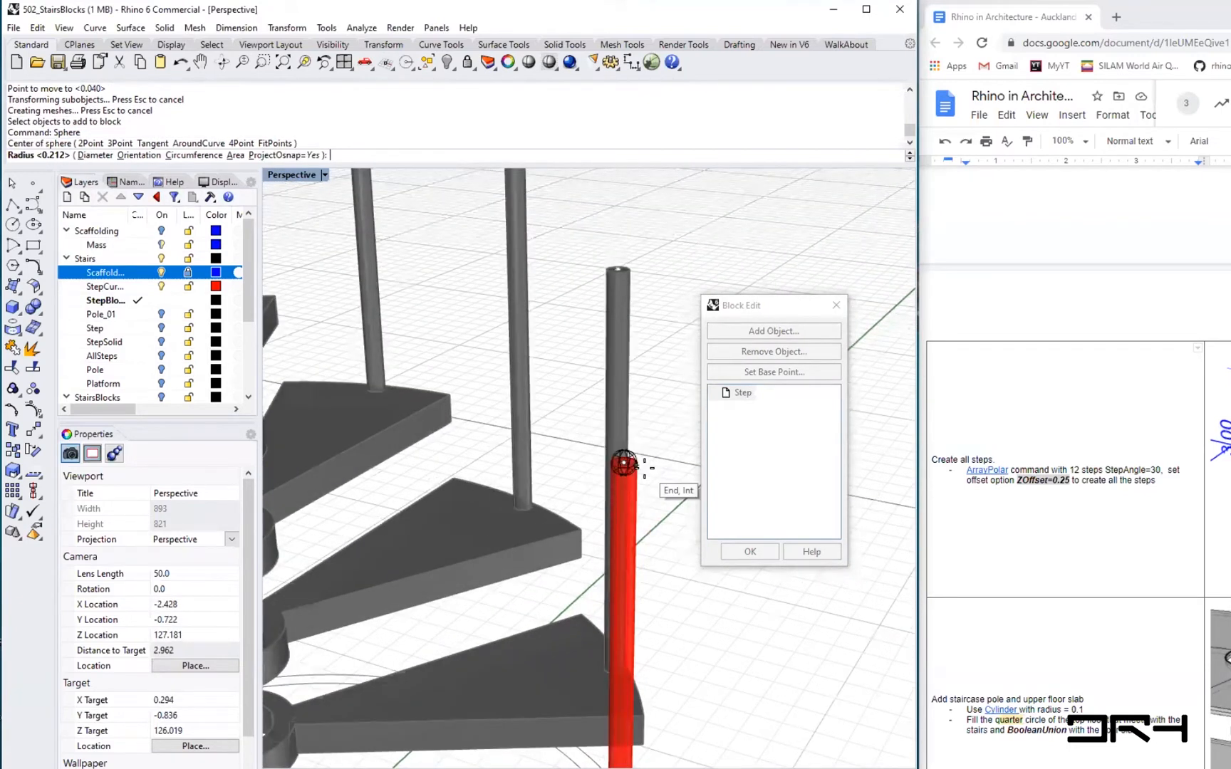
scroll(624, 463, up, 2)
text(0.)
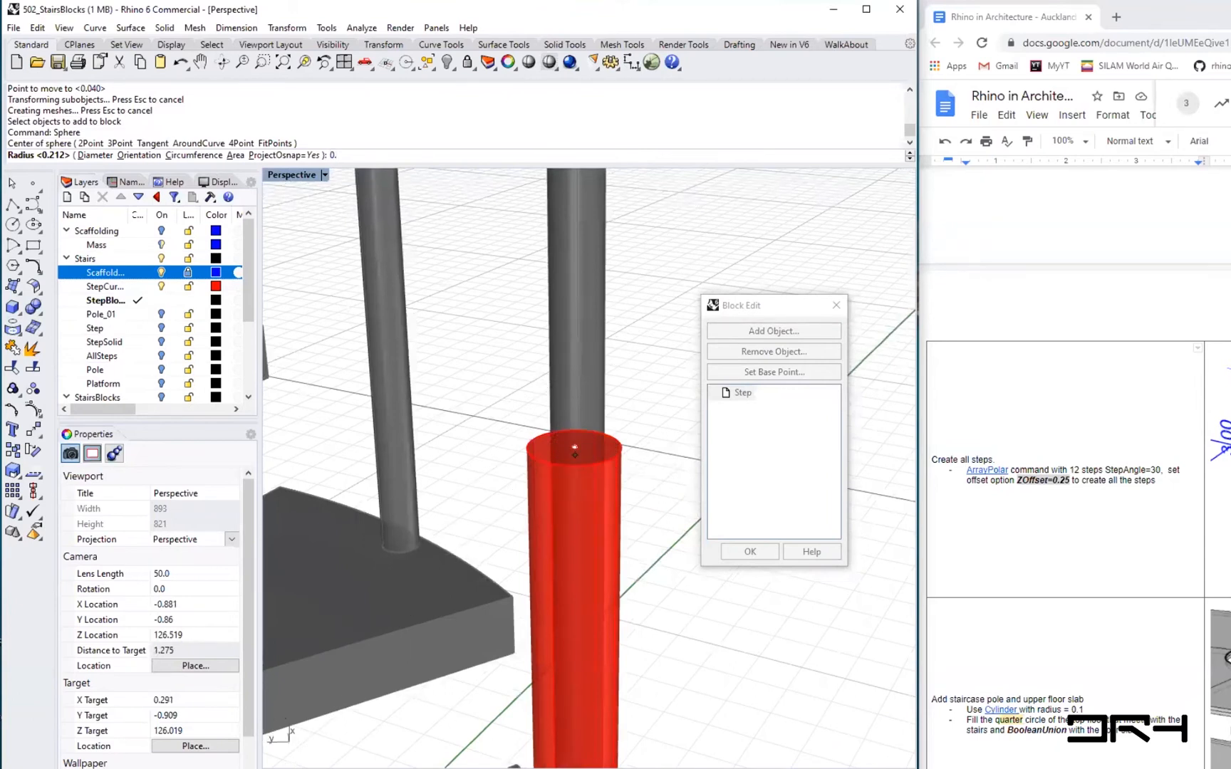
text(03)
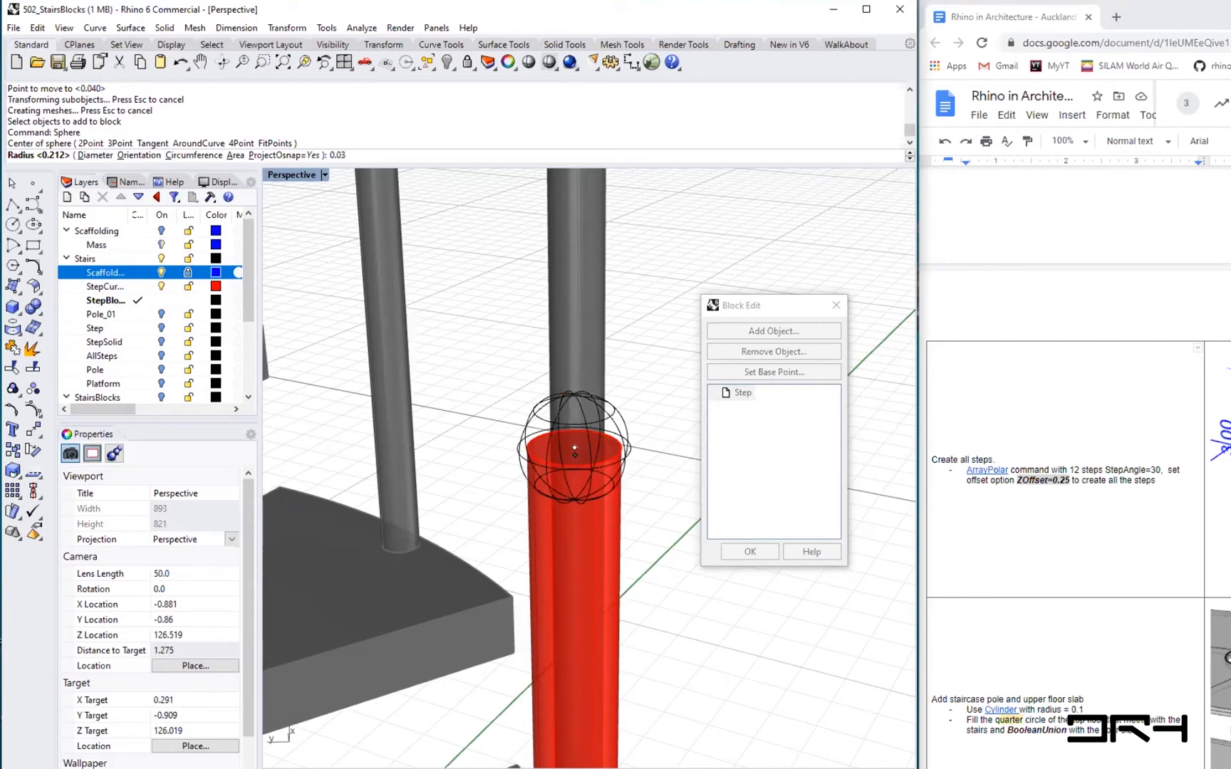
key(Return)
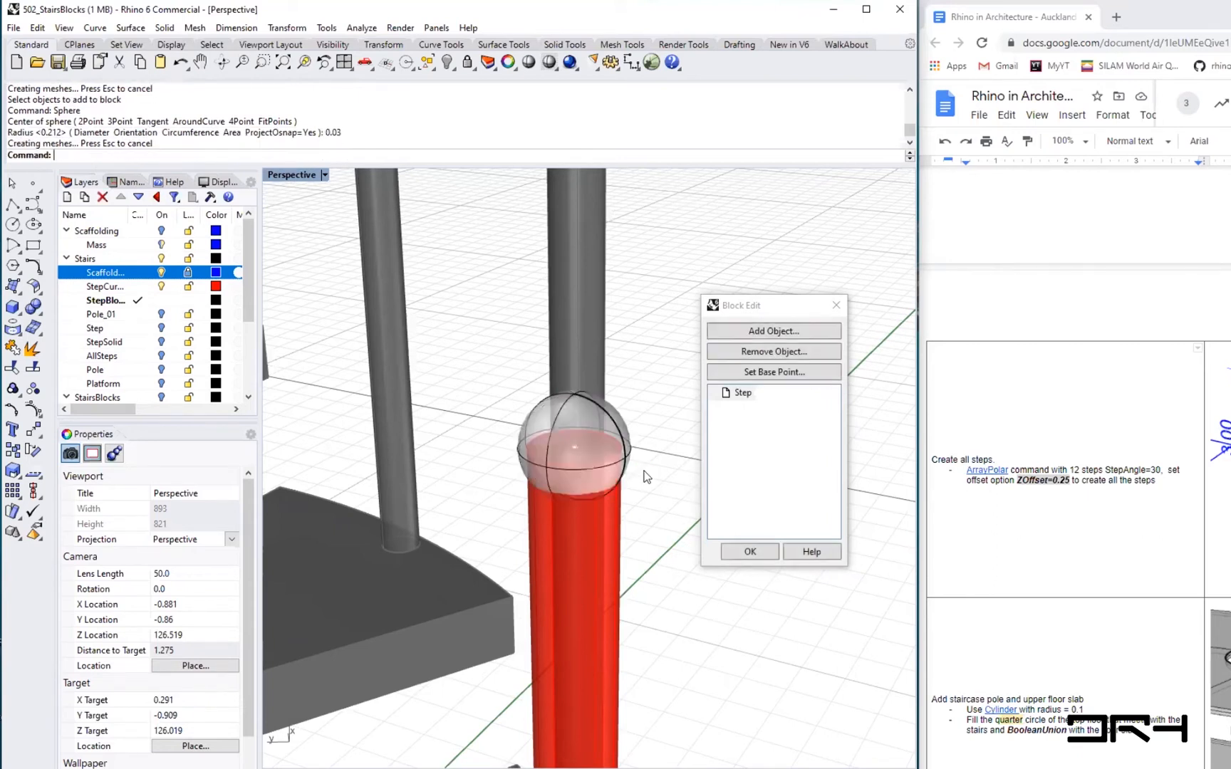
scroll(535, 438, down, 10)
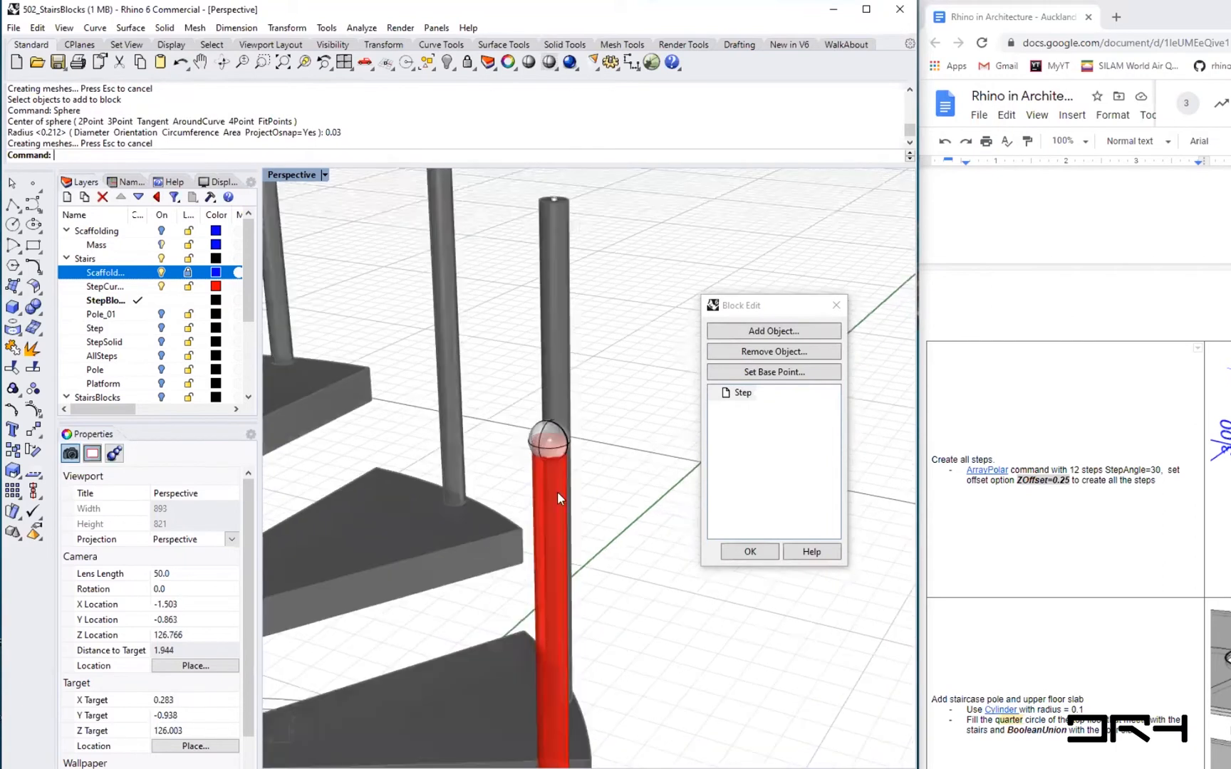
right_drag(567, 523, 564, 527)
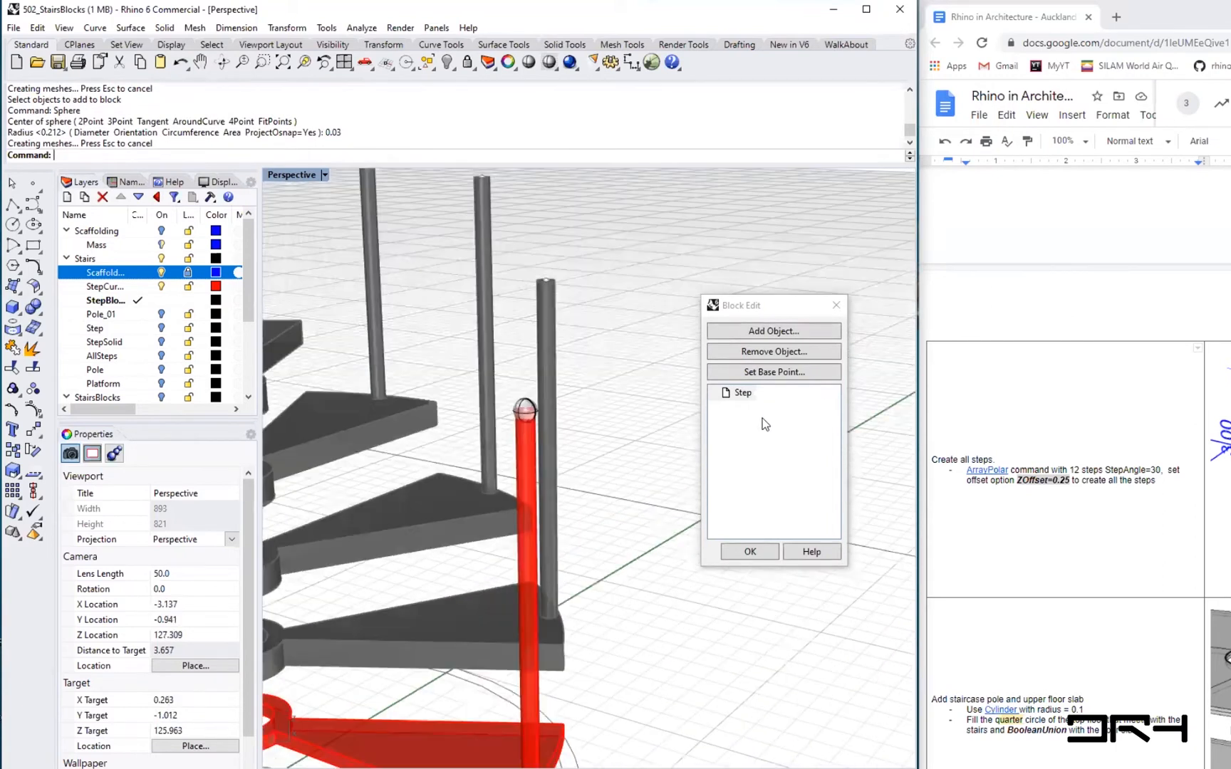
right_drag(584, 388, 520, 426)
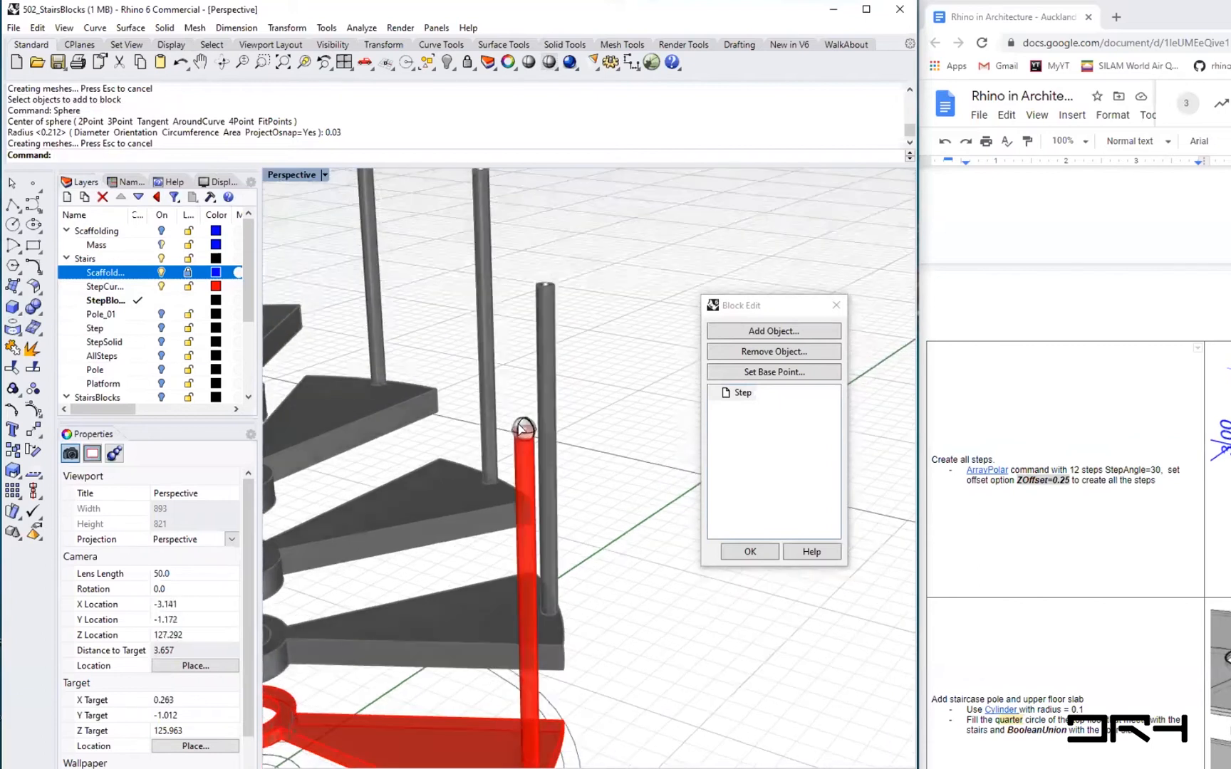
- Add the new sphere to the Step block and close block editing
shift+right_drag(482, 526, 540, 472)
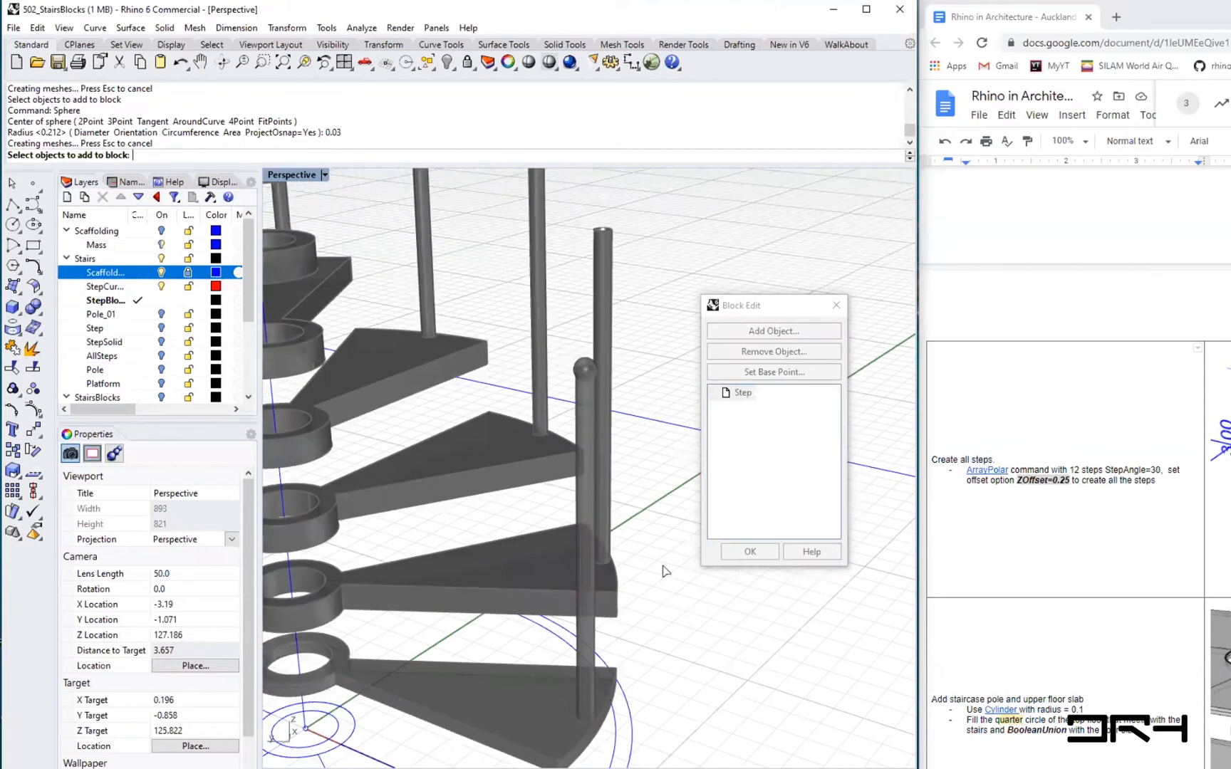
key(Return)
right_drag(678, 472, 600, 470)
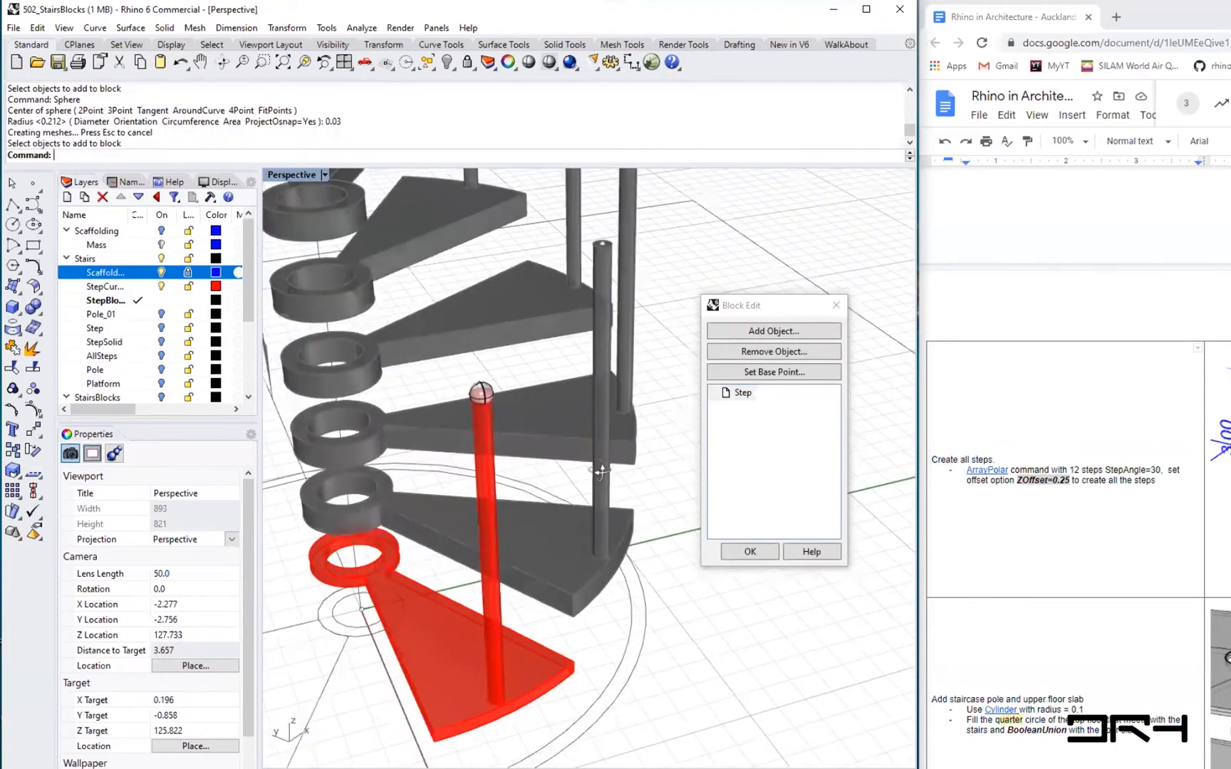
right_drag(683, 466, 395, 365)
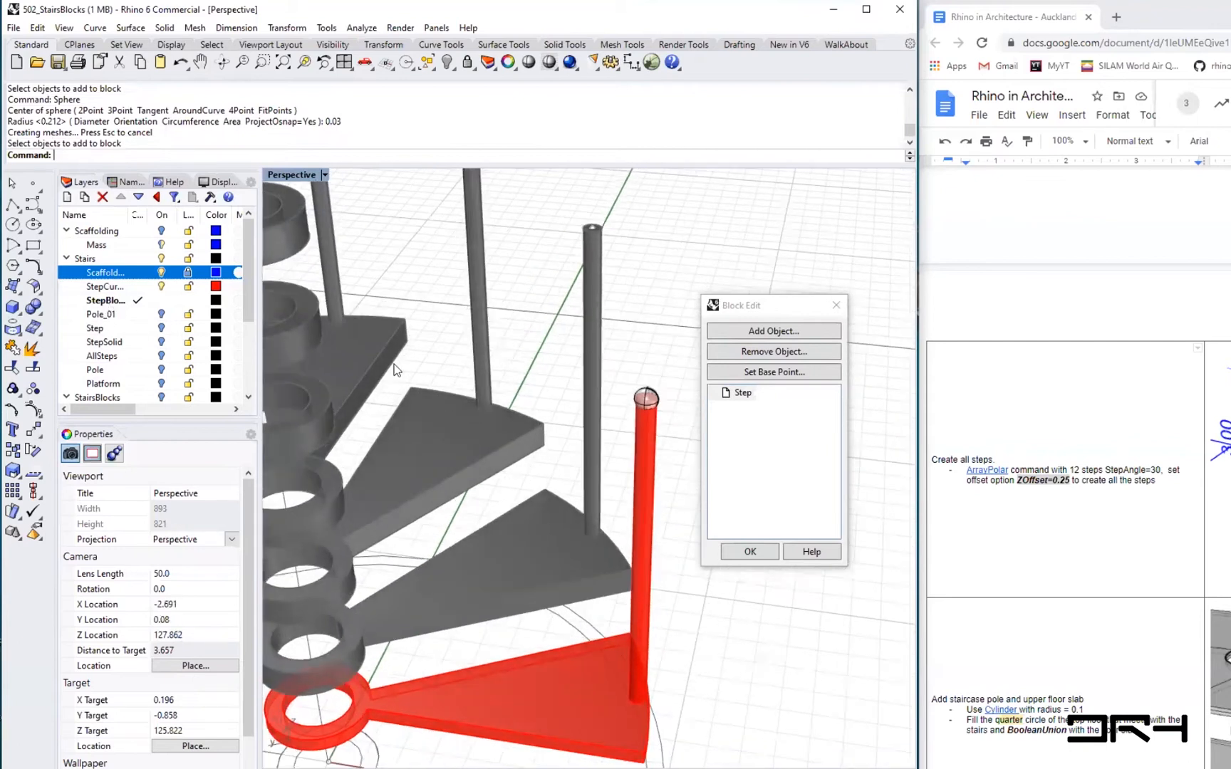
shift+right_drag(733, 684, 692, 601)
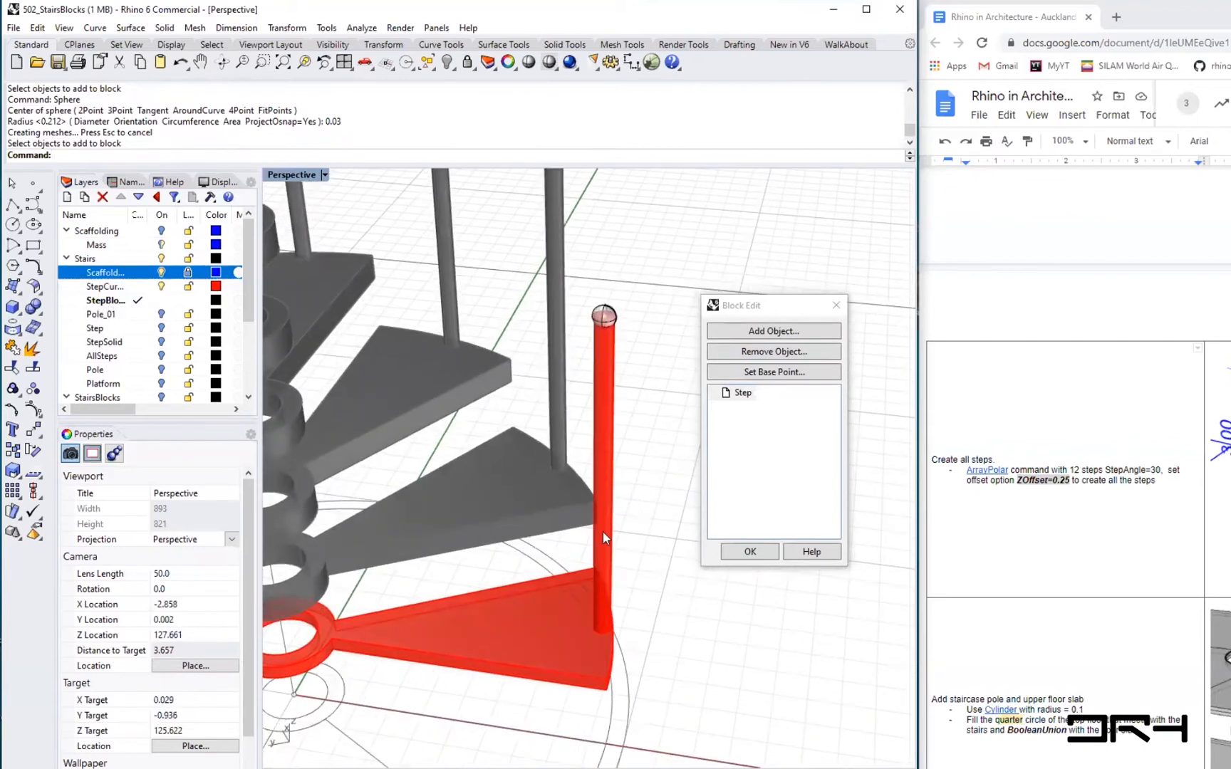
right_drag(623, 538, 747, 557)
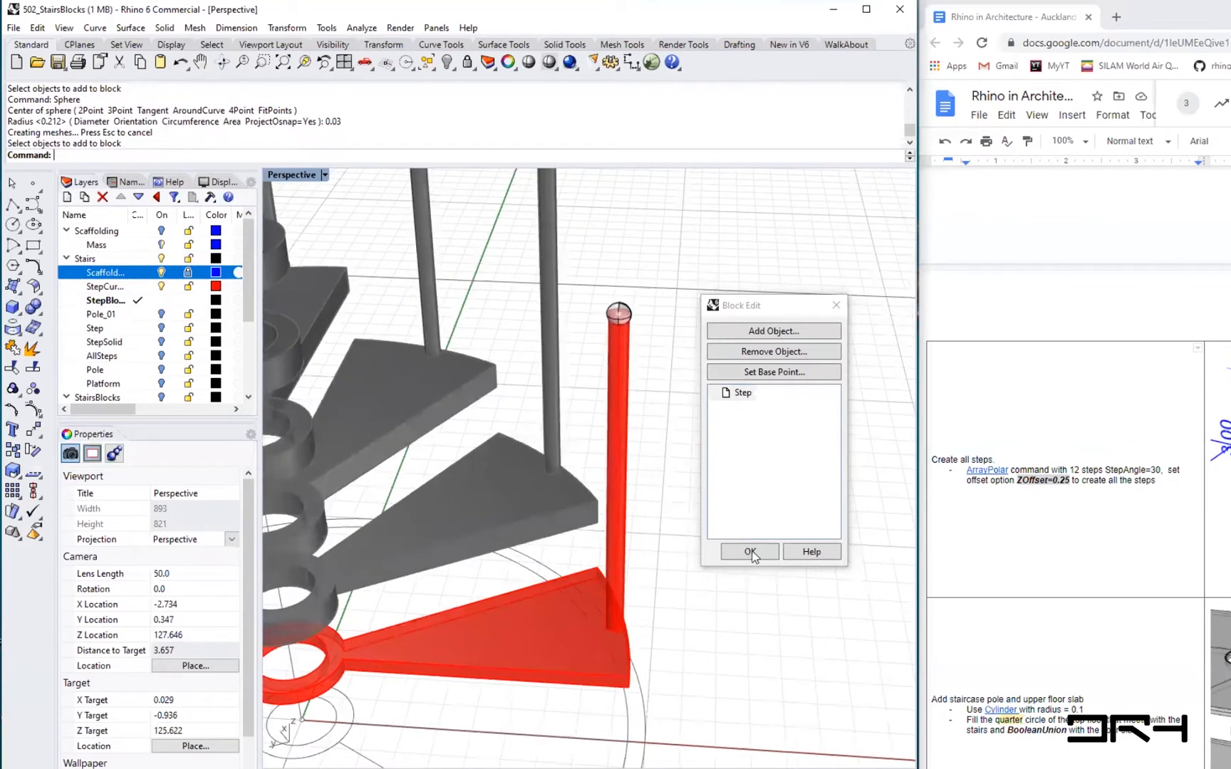
click(750, 552)
- Examine the arrayed steps to check the pole-top spheres on every step
scroll(673, 637, down, 3)
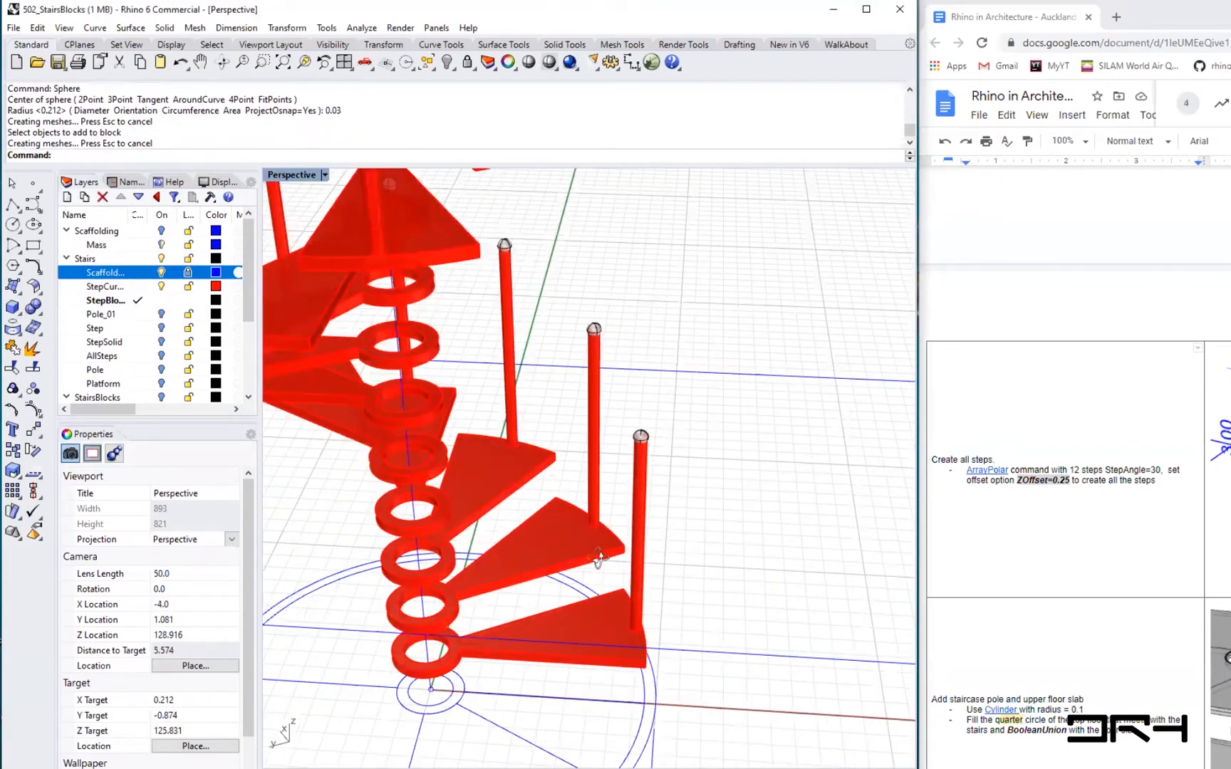
scroll(598, 557, down, 2)
right_drag(673, 478, 708, 324)
scroll(712, 310, up, 2)
scroll(712, 312, up, 2)
scroll(722, 331, up, 2)
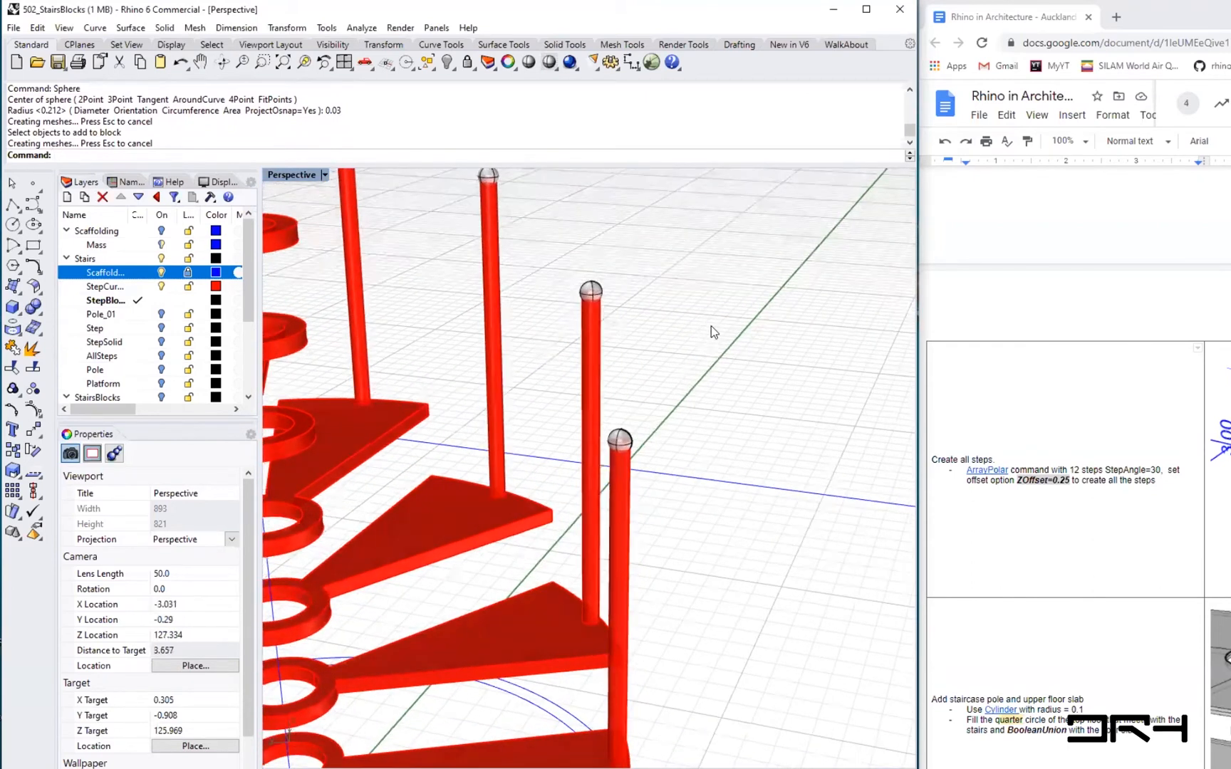
shift+right_drag(720, 629, 714, 529)
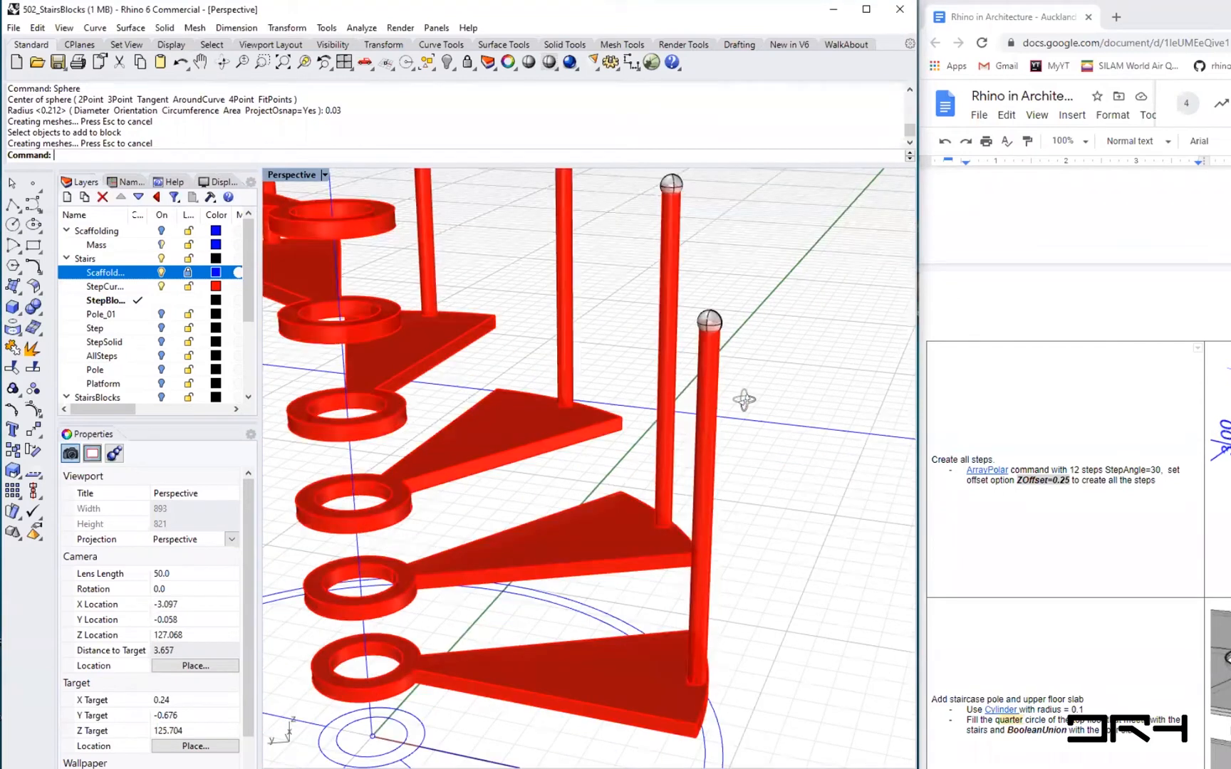
right_drag(576, 612, 570, 567)
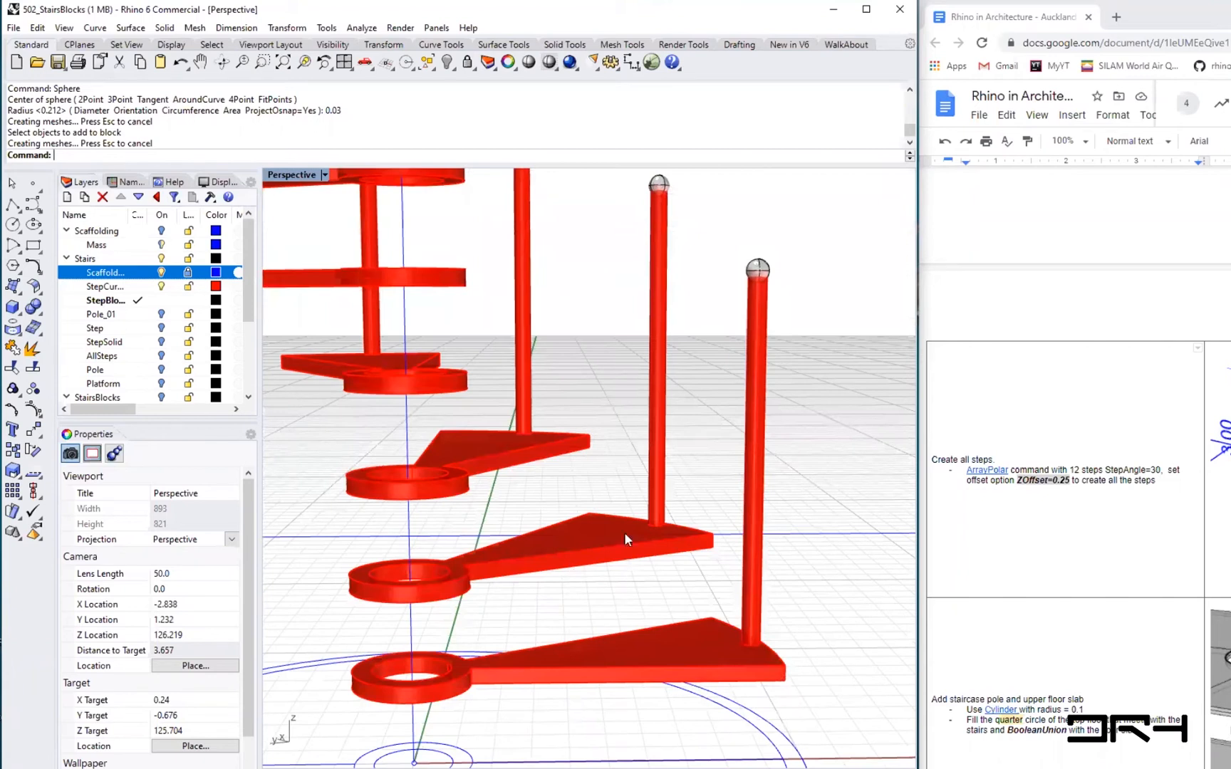
right_drag(731, 302, 772, 438)
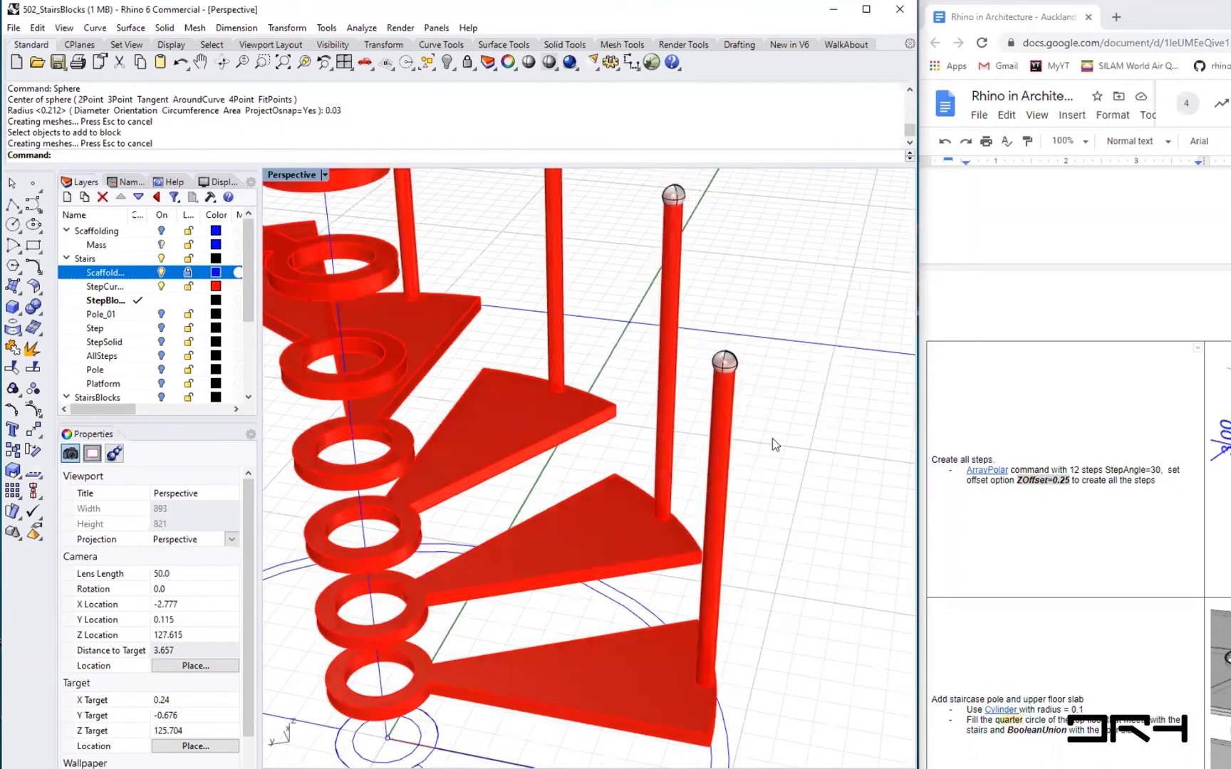
scroll(760, 524, down, 3)
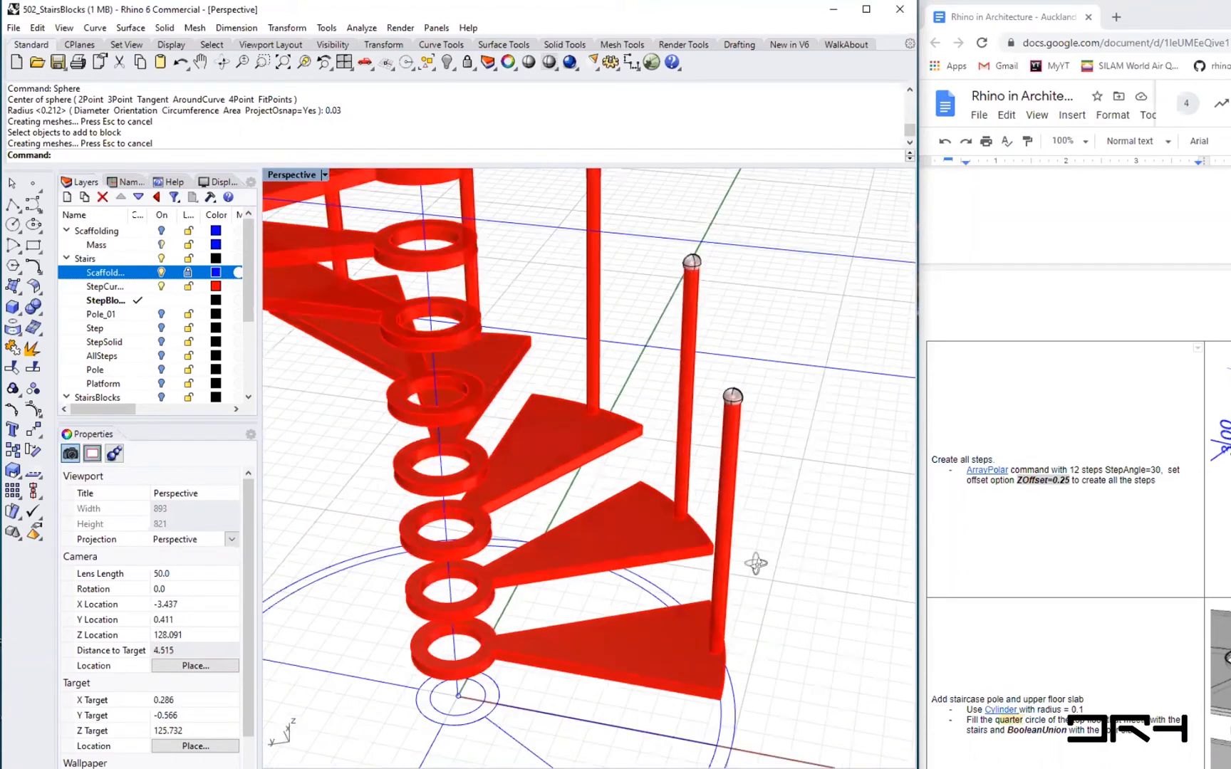
scroll(744, 566, down, 3)
scroll(736, 576, down, 1)
scroll(617, 540, down, 1)
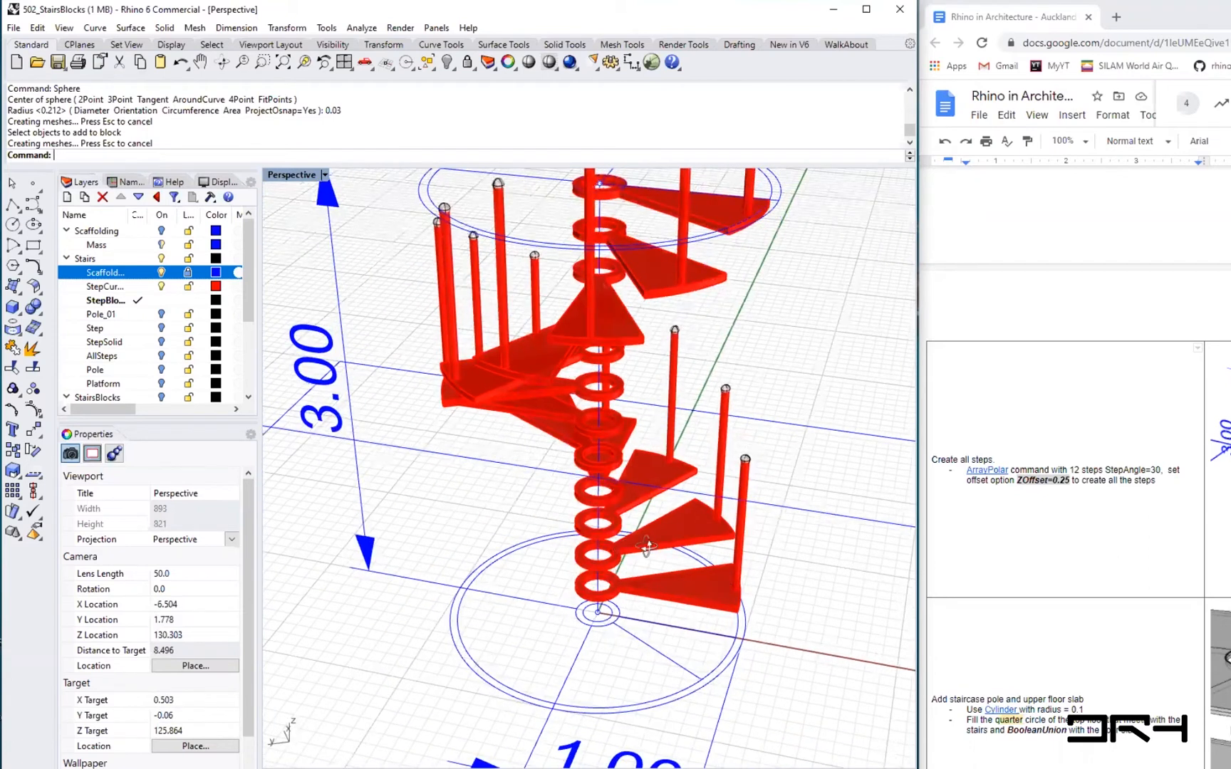
mouse_move(737, 477)
right_down()
mouse_move(728, 468)
mouse_move(749, 497)
right_up()
scroll(748, 474, down, 2)
scroll(744, 490, down, 2)
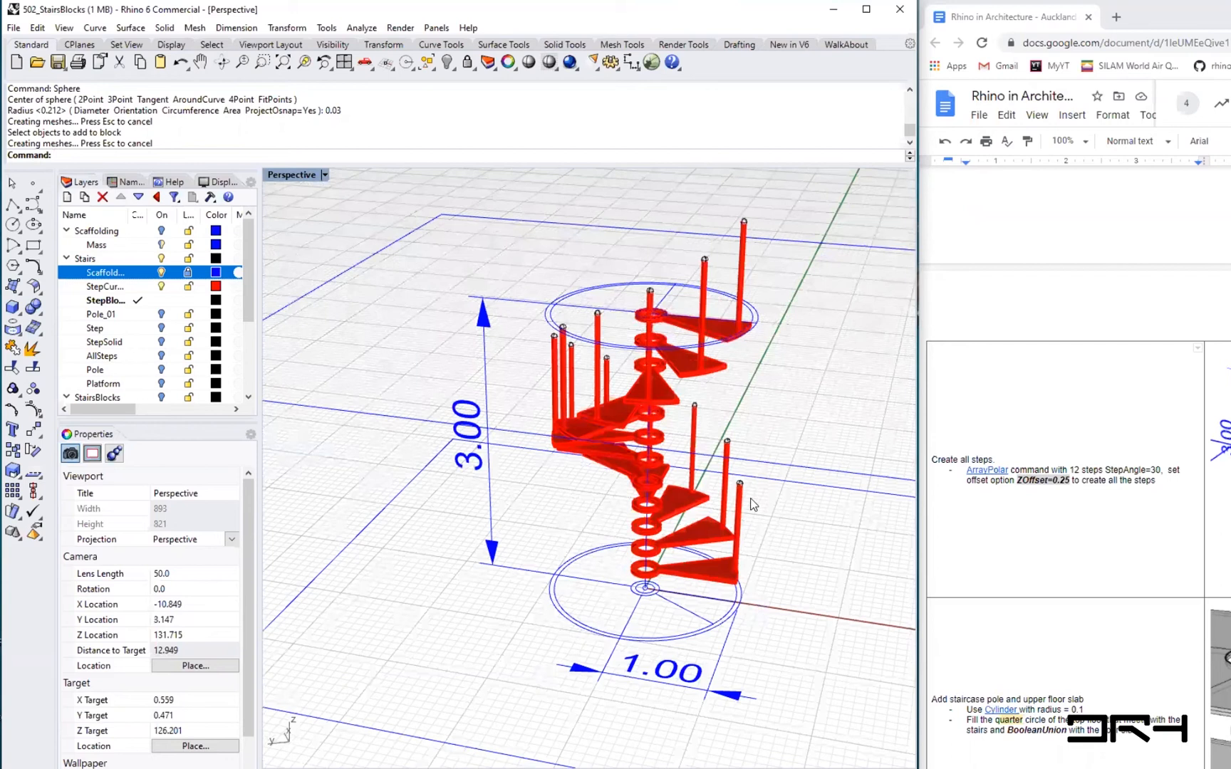
scroll(751, 499, up, 1)
scroll(752, 499, up, 1)
scroll(392, 360, up, 1)
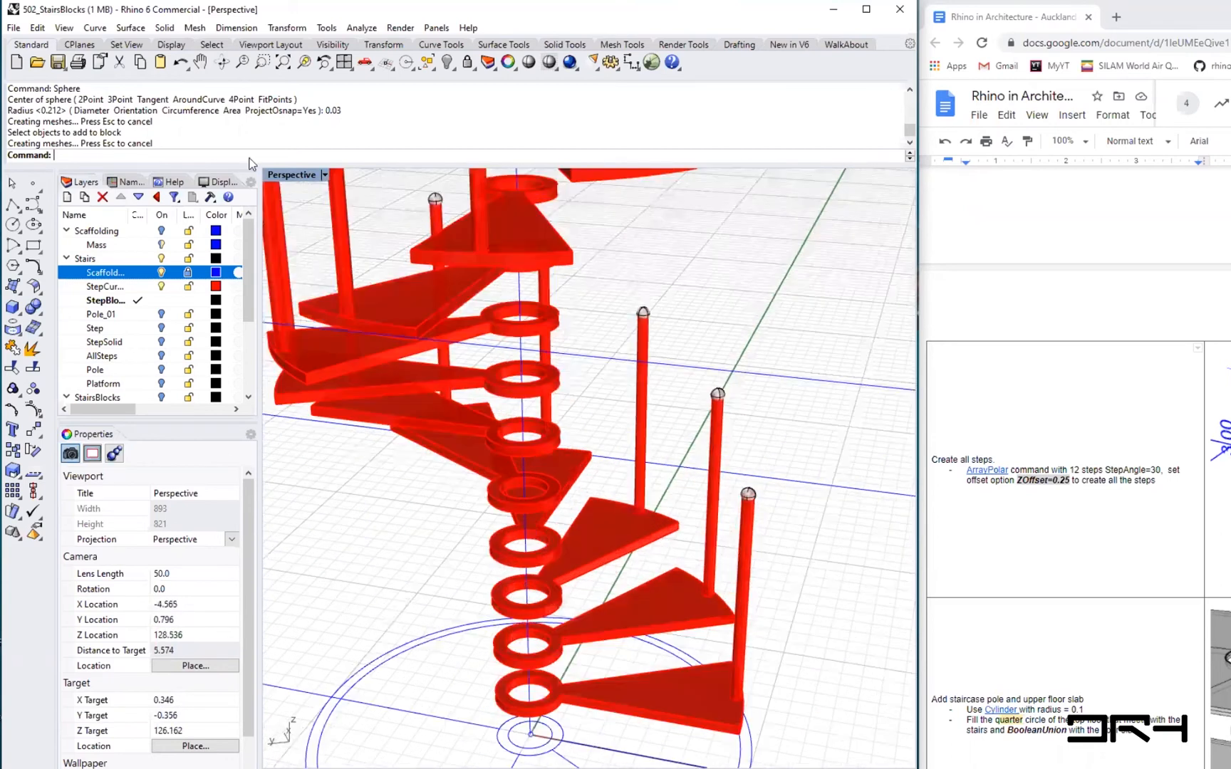
scroll(396, 361, up, 1)
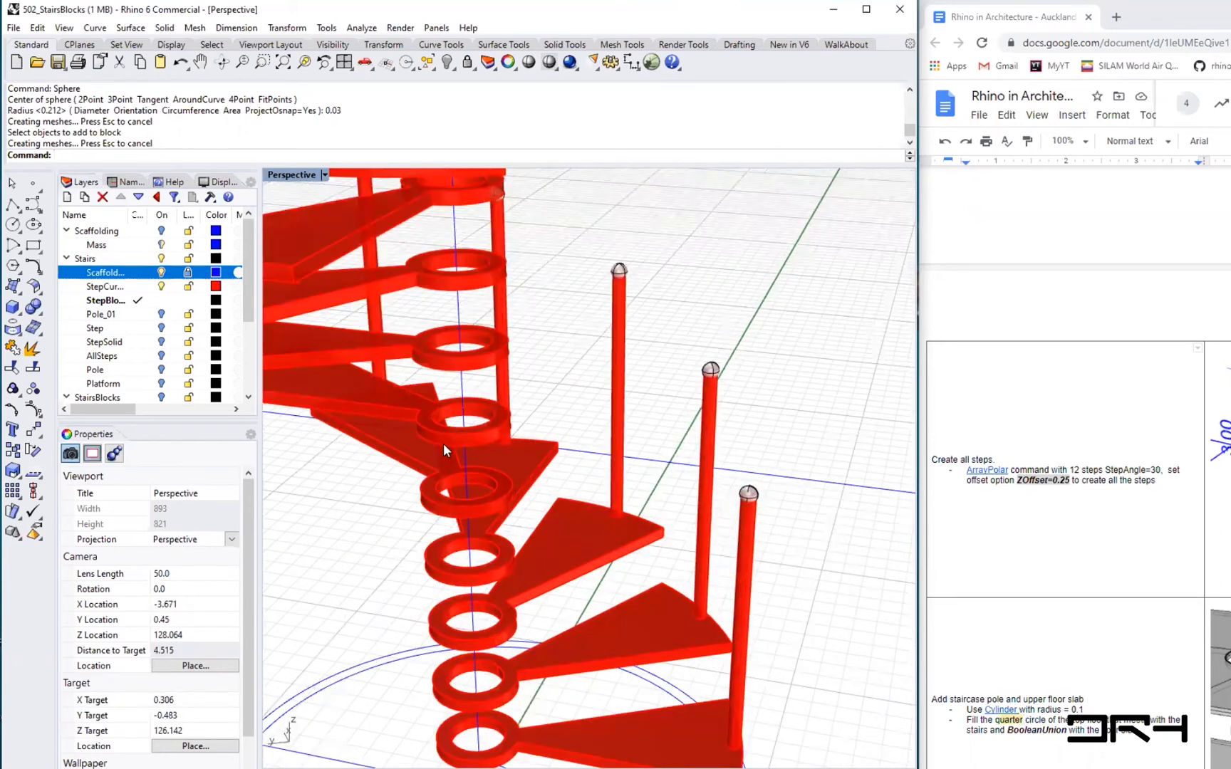
scroll(443, 450, down, 1)
right_drag(482, 684, 498, 614)
- Select the small circle around the staircase base centre
scroll(472, 745, up, 3)
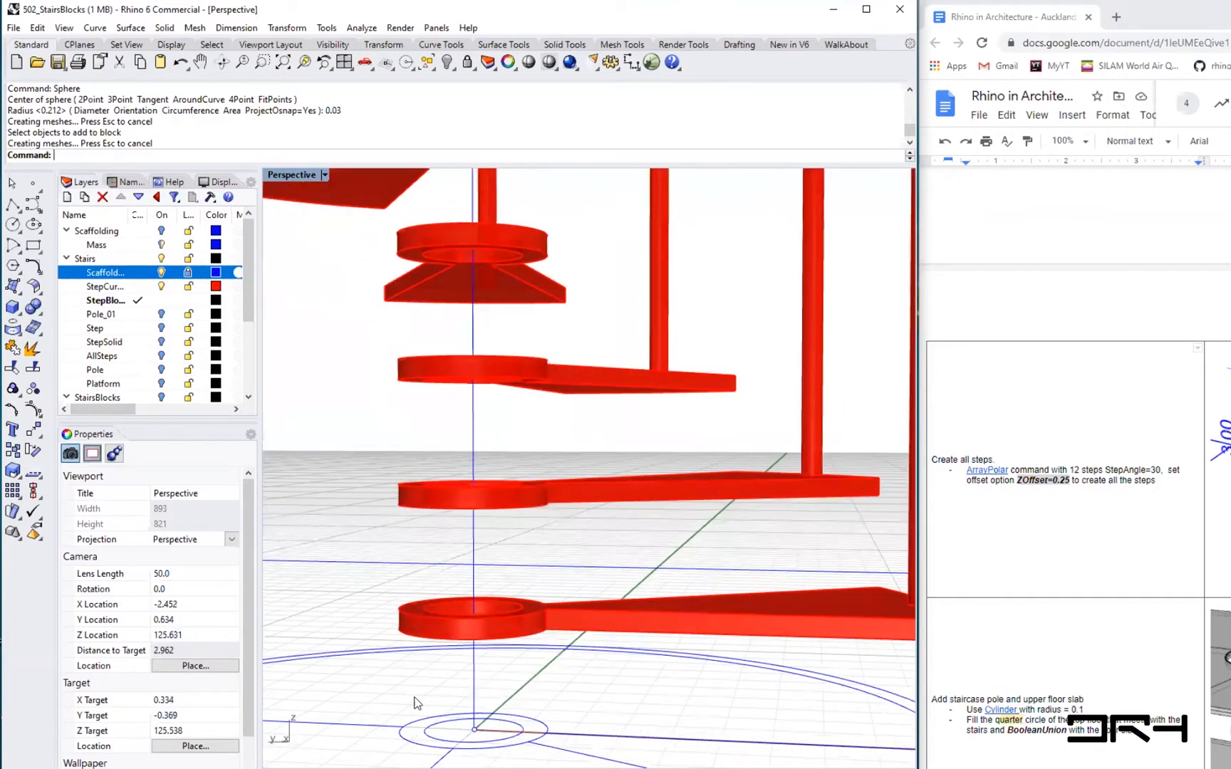
scroll(418, 704, up, 2)
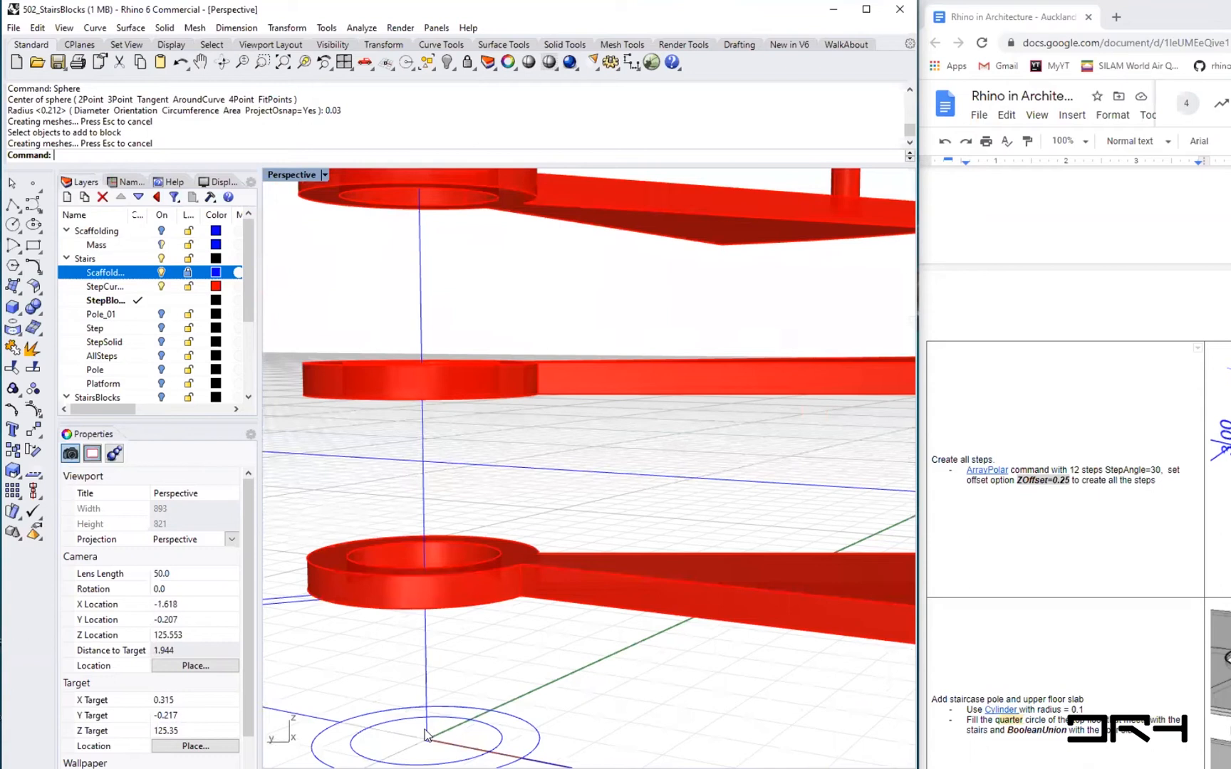
text(Loft)
key(Return)
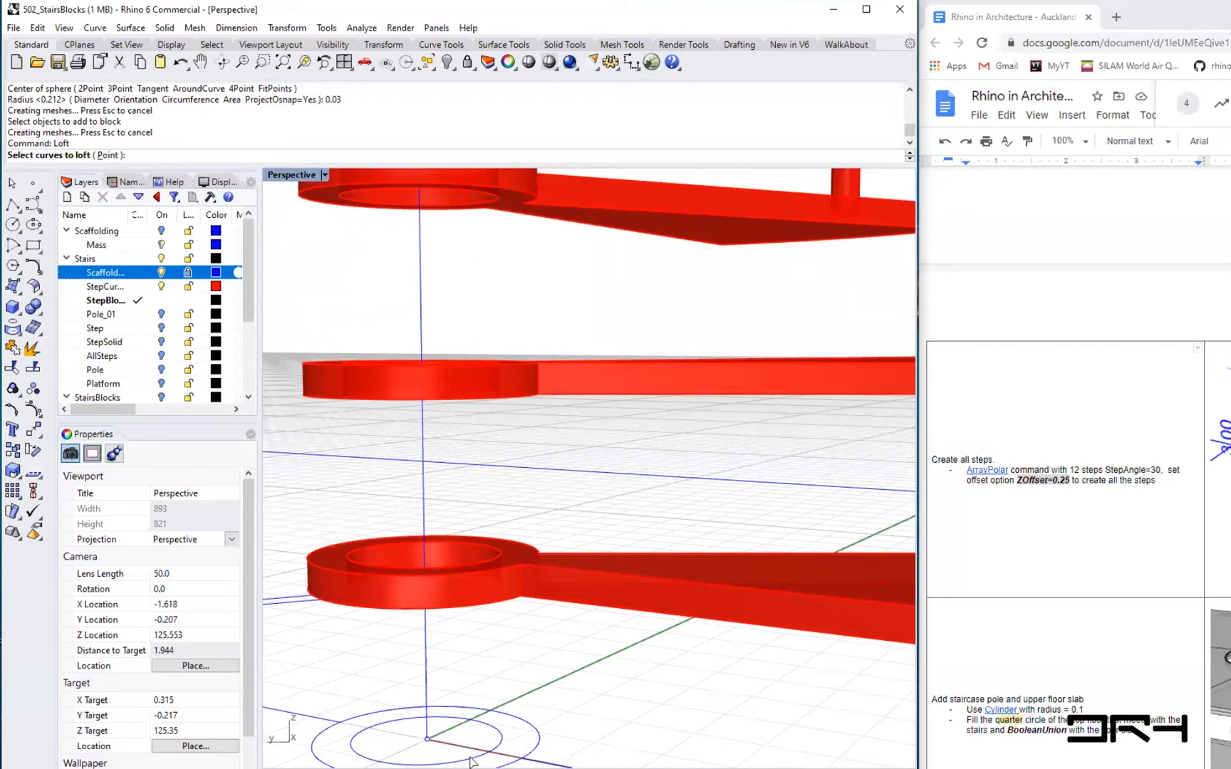
right_drag(523, 549, 567, 470)
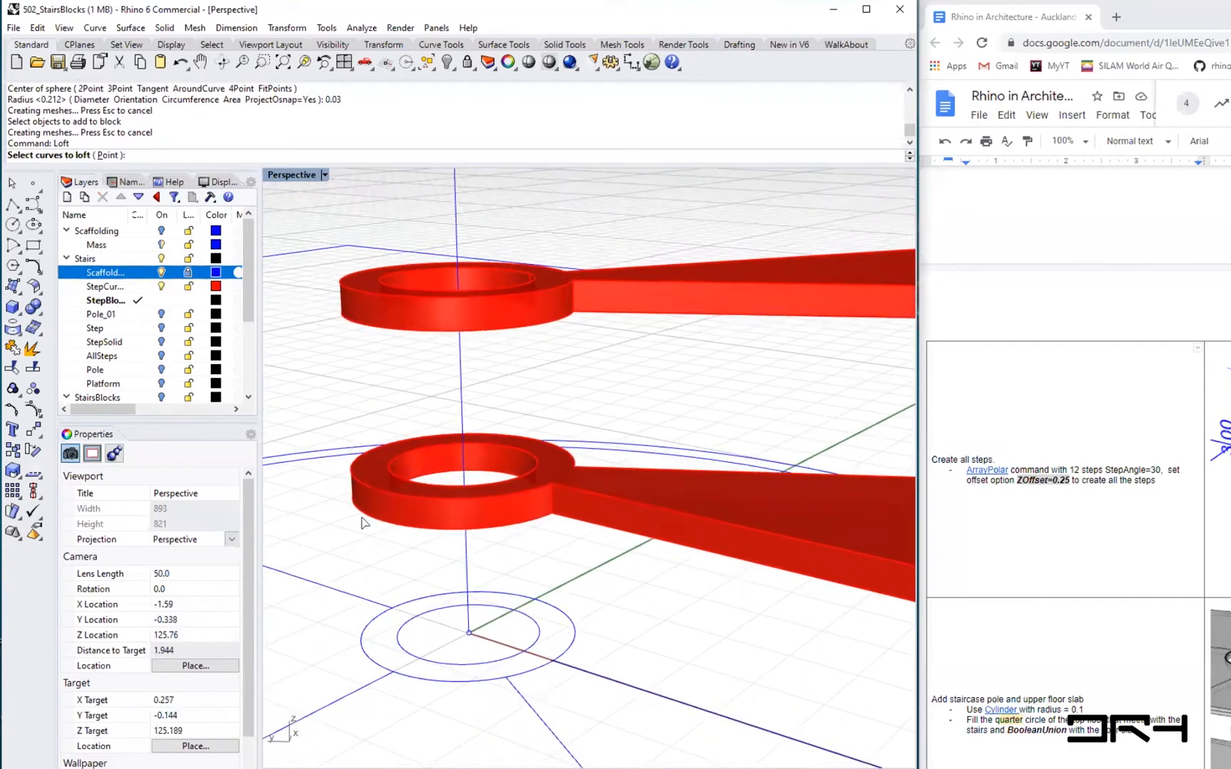
click(484, 605)
right_drag(468, 538, 436, 470)
right_drag(384, 507, 377, 525)
right_drag(503, 541, 550, 654)
right_drag(759, 732, 757, 736)
key(Escape)
- Copy the small circle from its centre up to the centre of the bottom step's hub underside
text(copy)
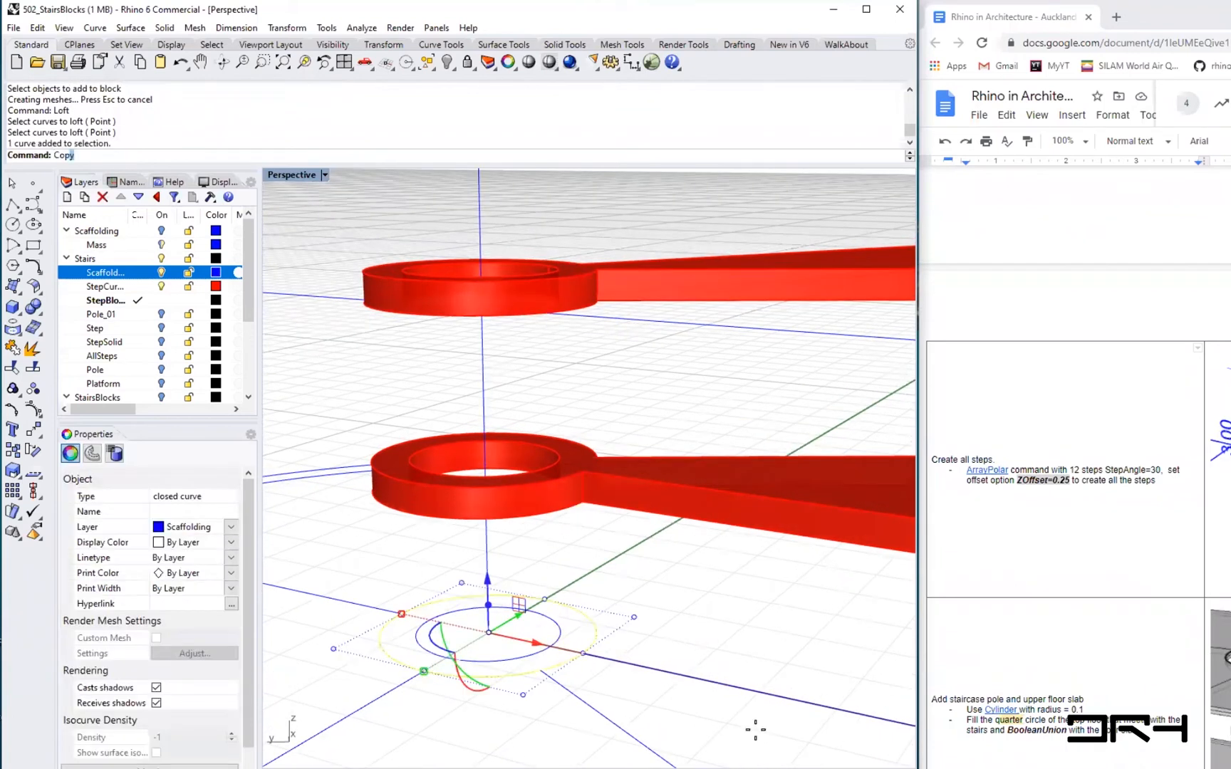
key(Return)
click(488, 631)
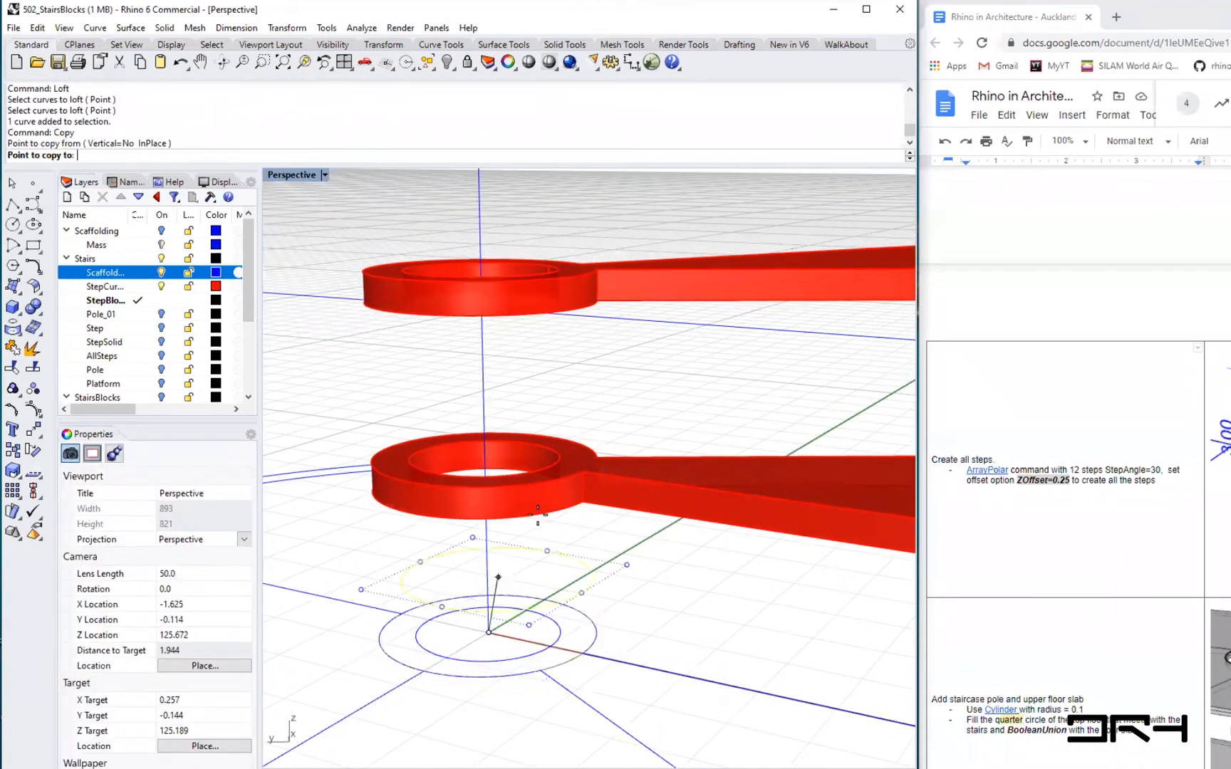
click(476, 514)
key(Return)
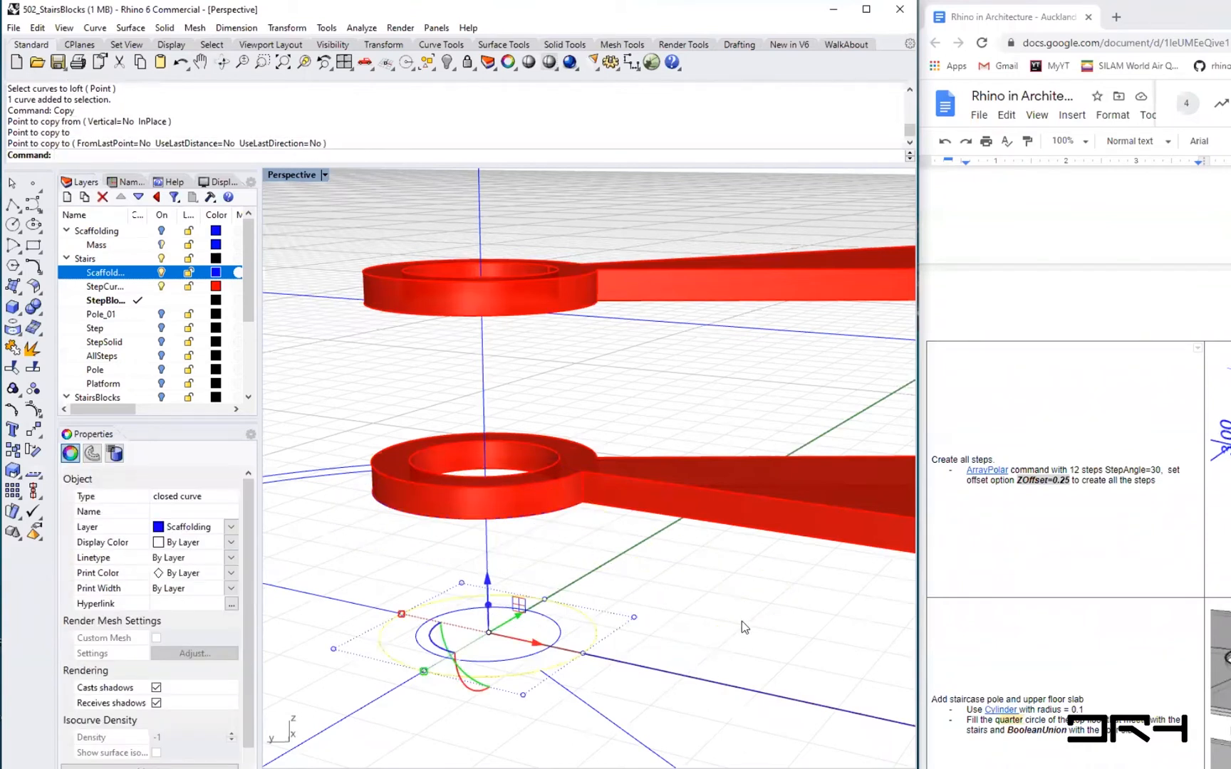
key(Escape)
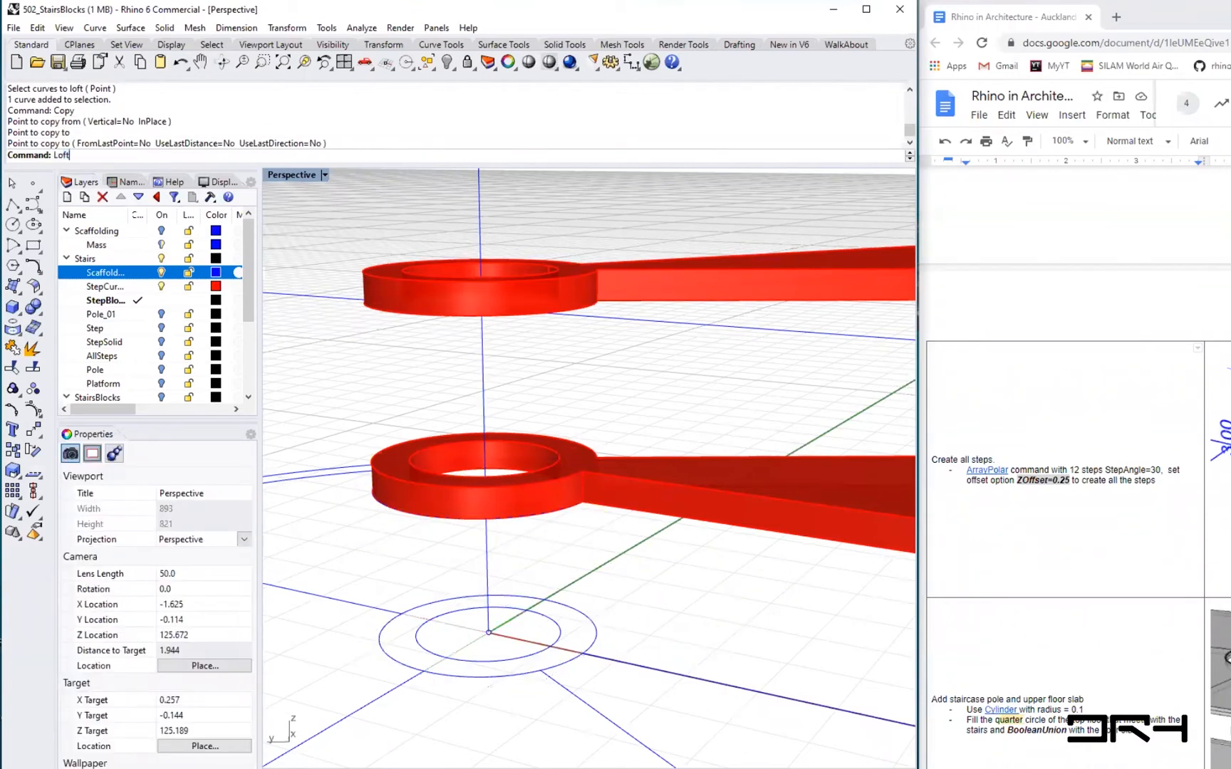
- Loft a Normal-style surface between the base circle and its copy under the bottom step
key(Return)
click(499, 664)
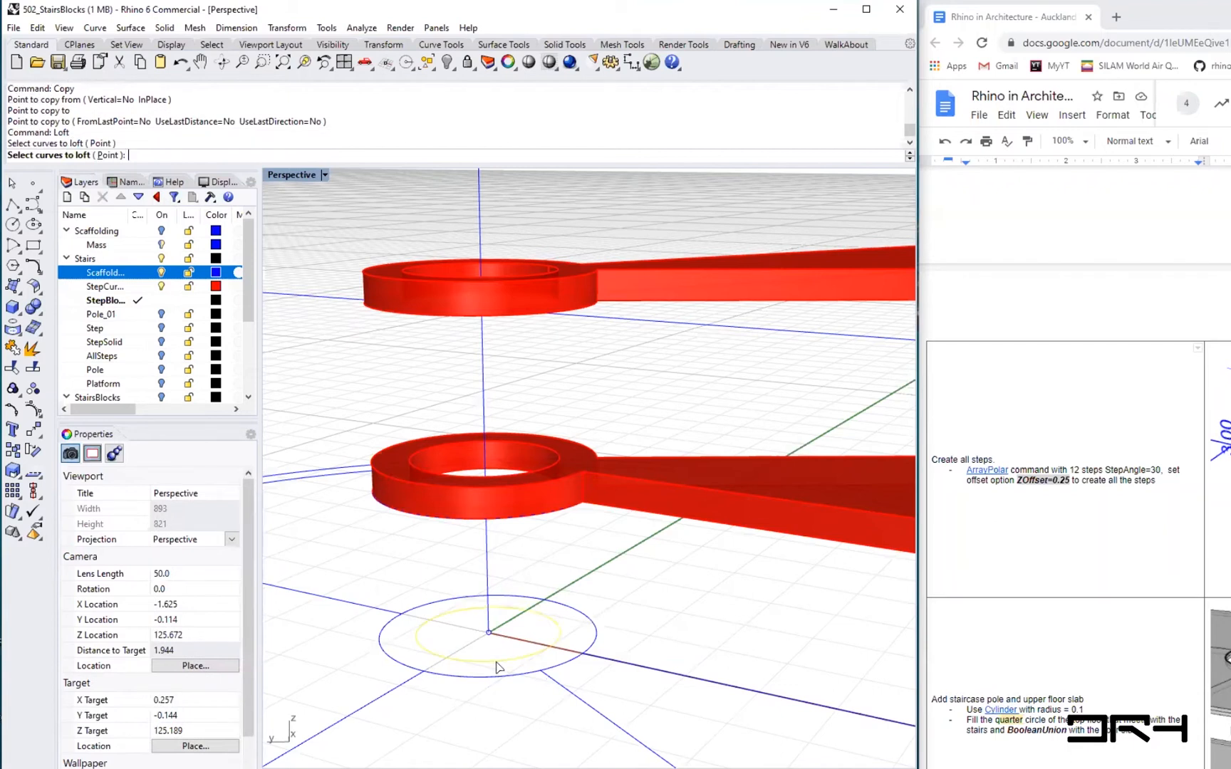
click(511, 518)
key(Return)
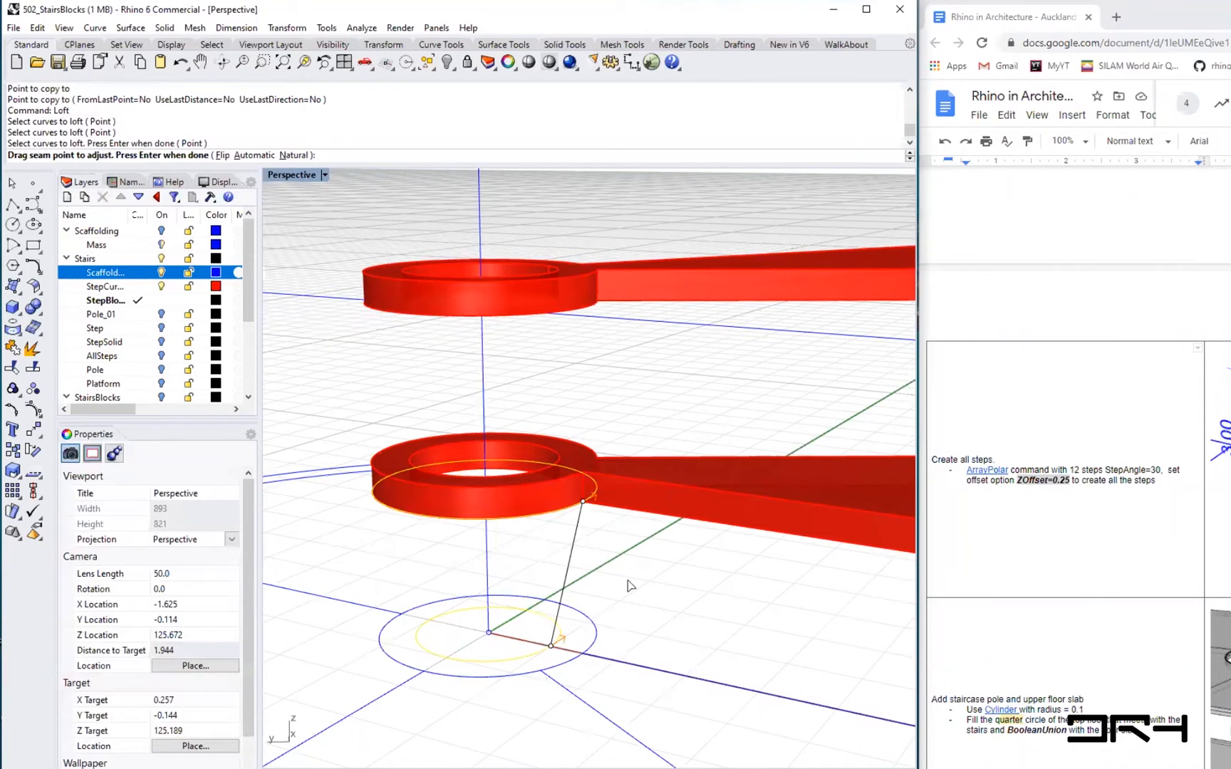
key(Return)
click(671, 456)
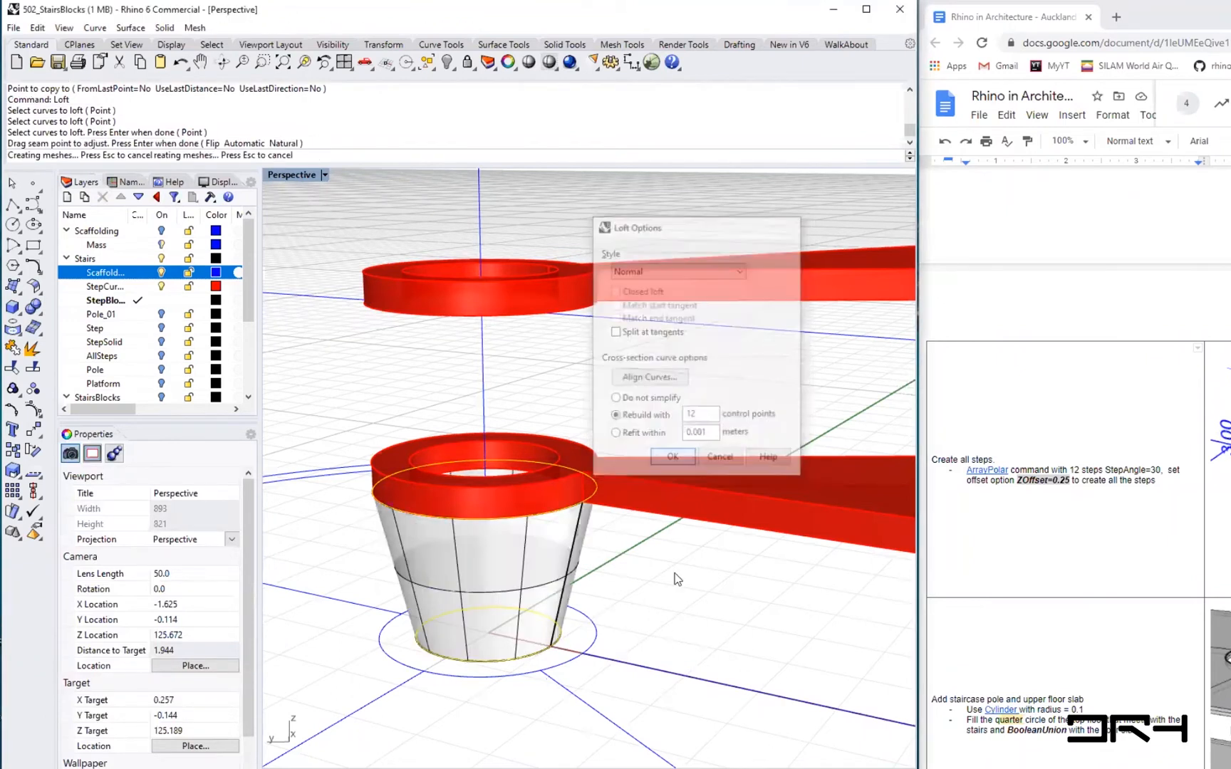
- Cap the lofted surface into a closed solid
click(538, 571)
text(Cage)
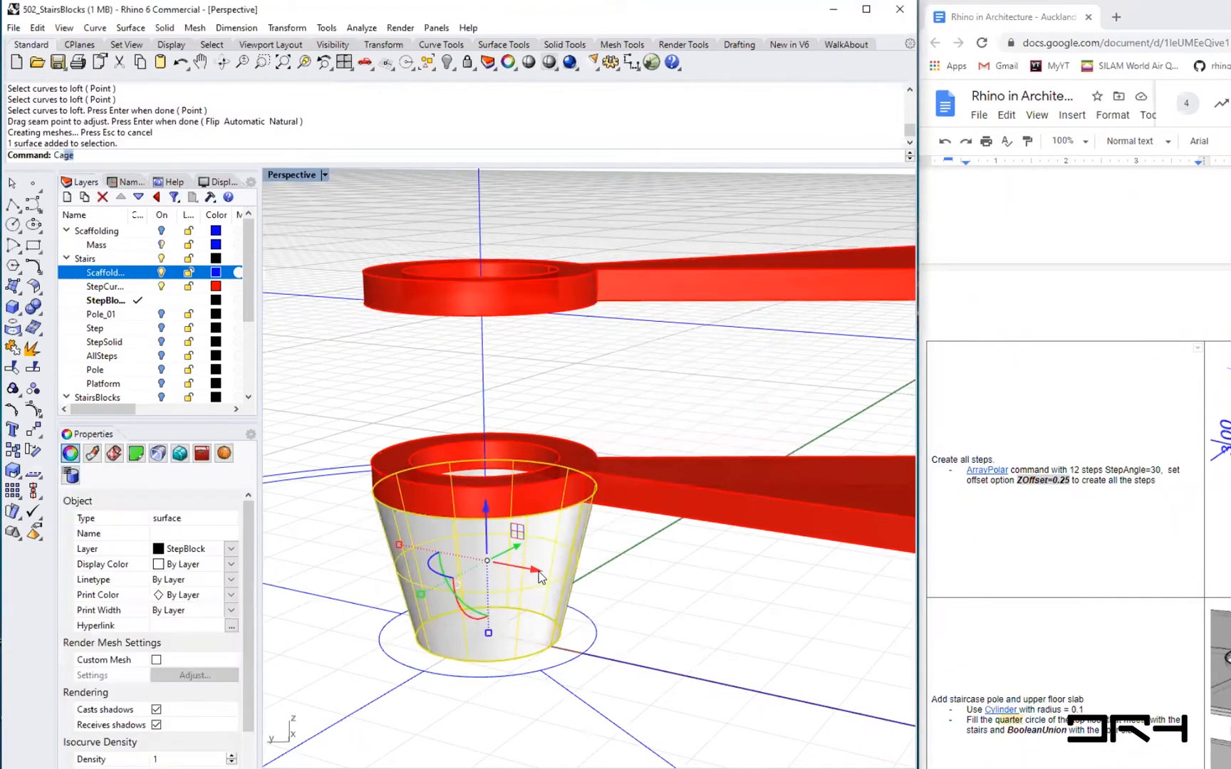
key(Return)
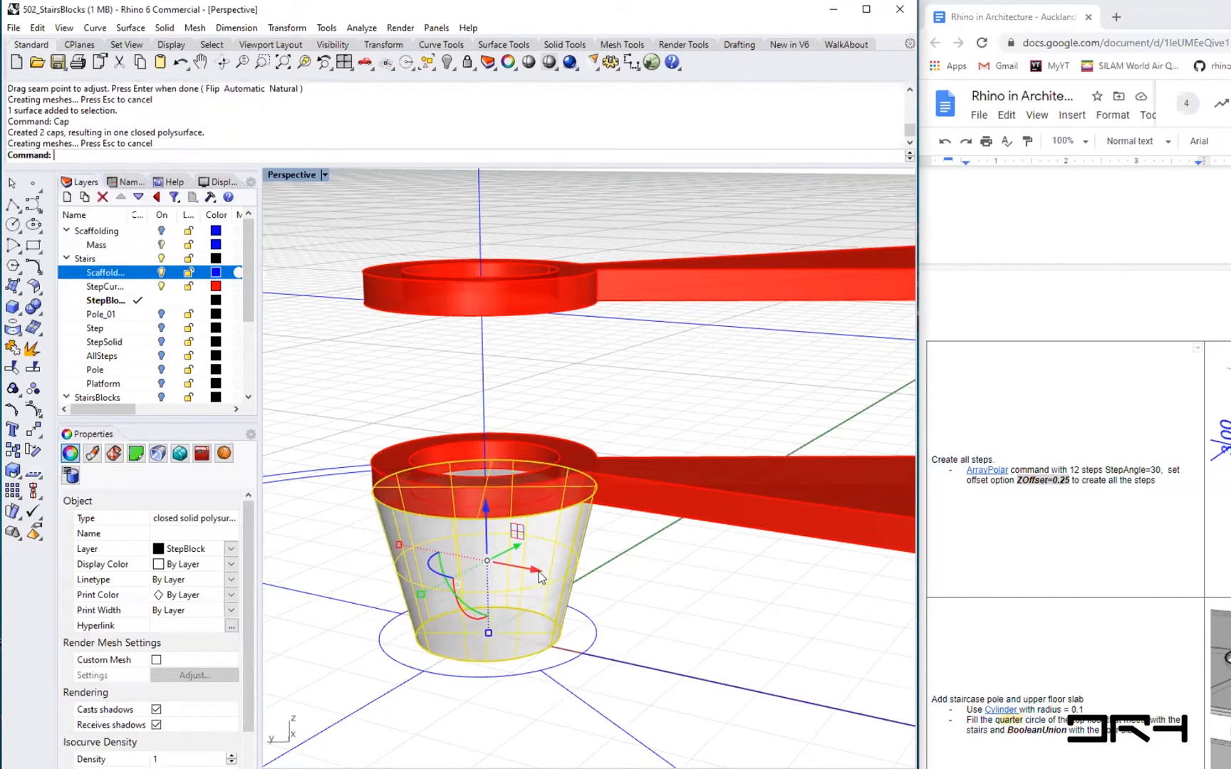
- Select and examine the capped tapered solid beneath the bottom step
click(596, 597)
right_drag(612, 577, 544, 591)
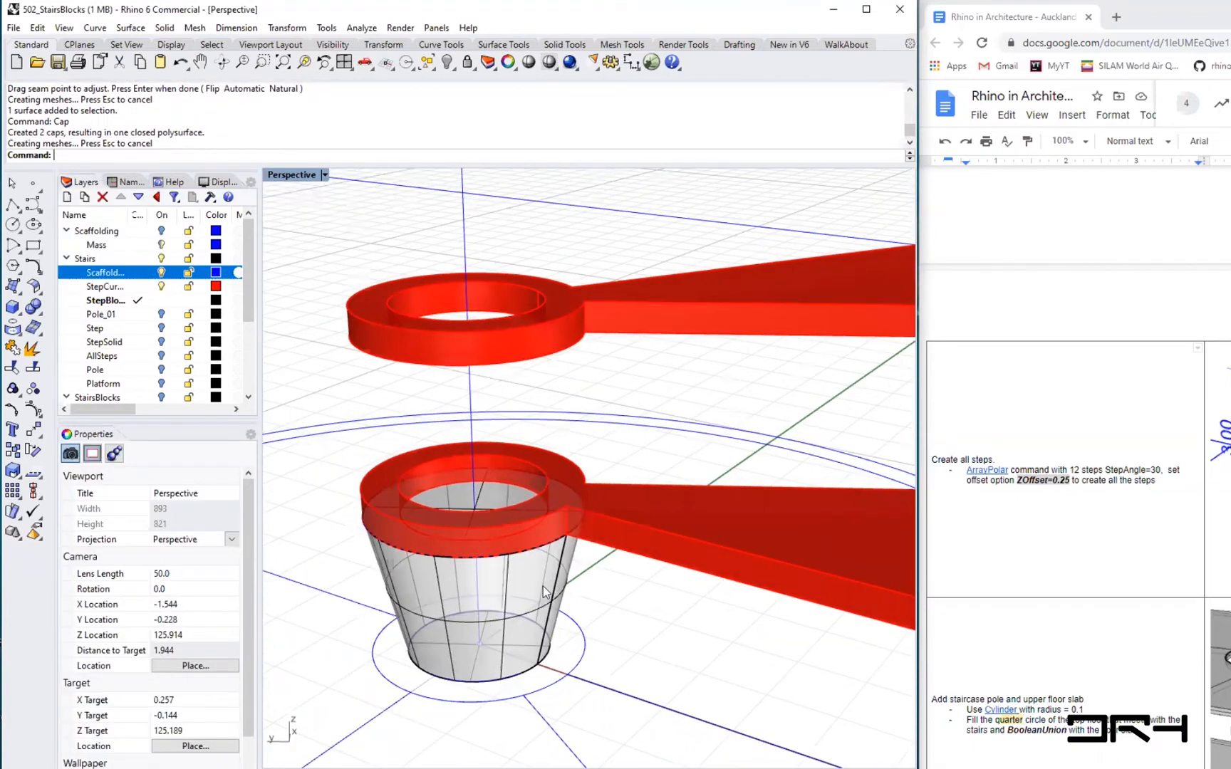
click(522, 595)
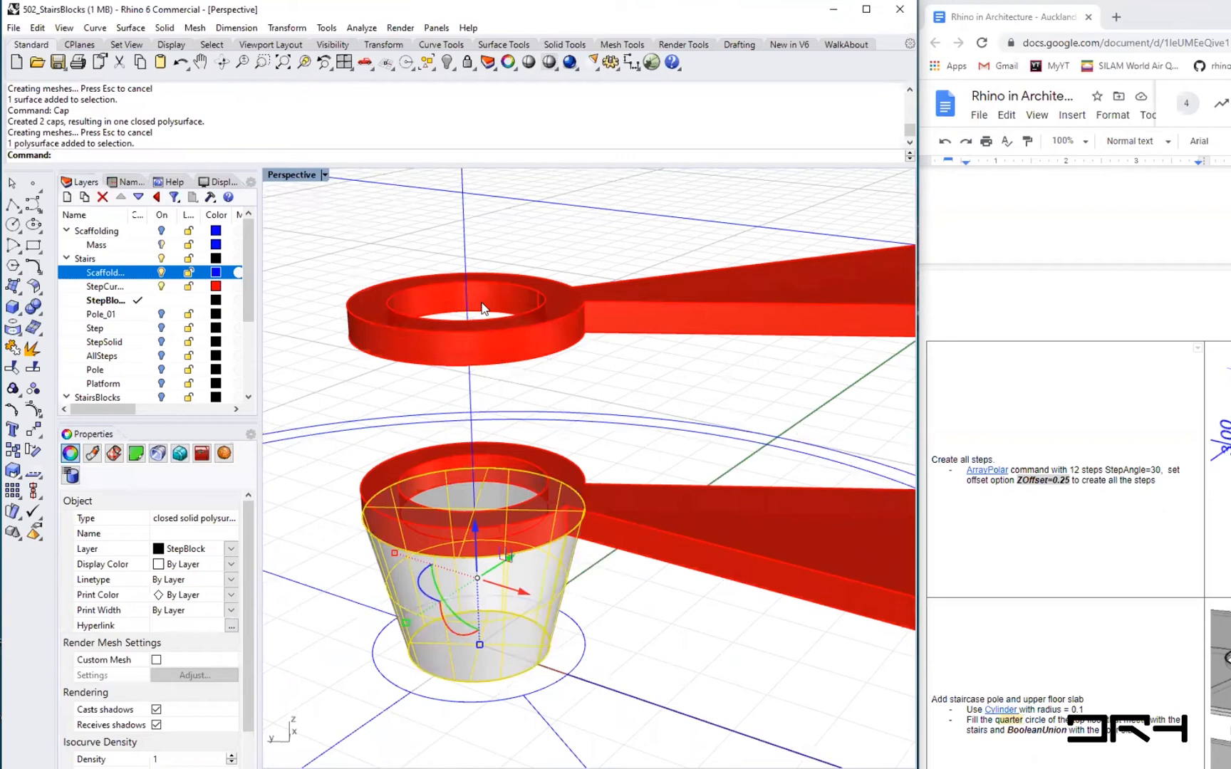
scroll(601, 581, down, 5)
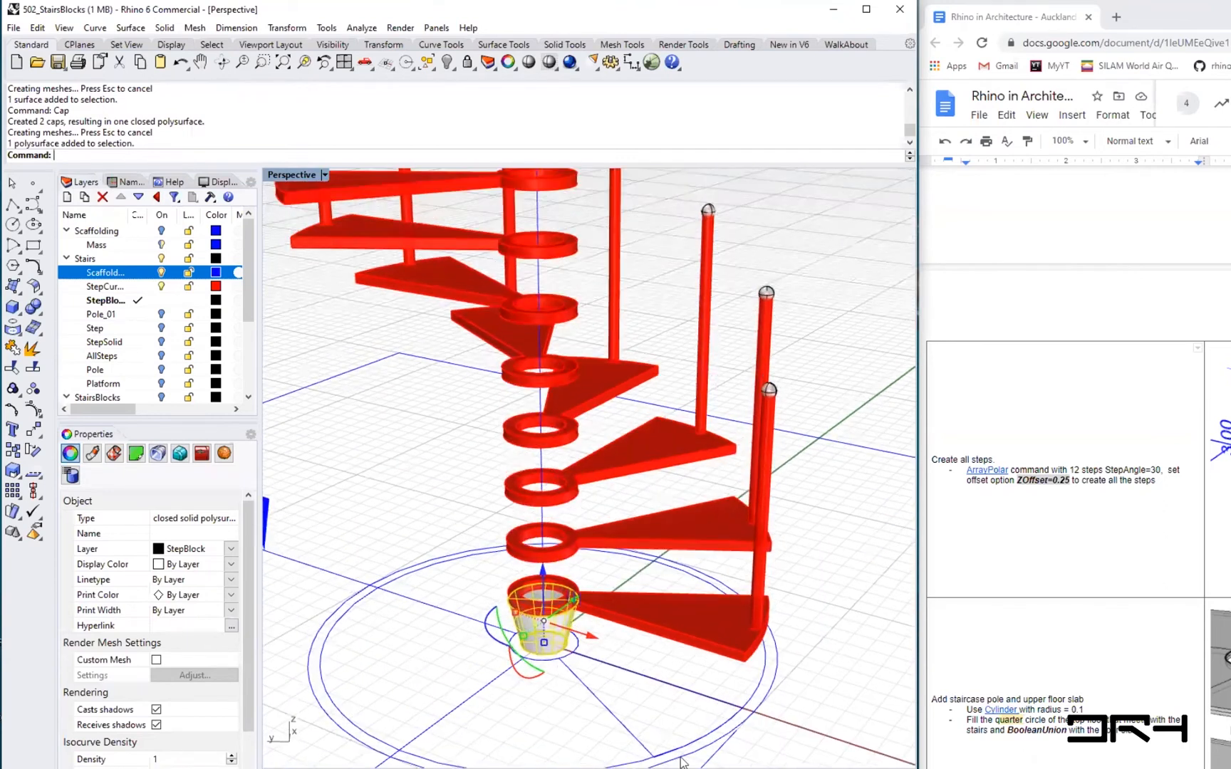
scroll(575, 643, up, 2)
key(Escape)
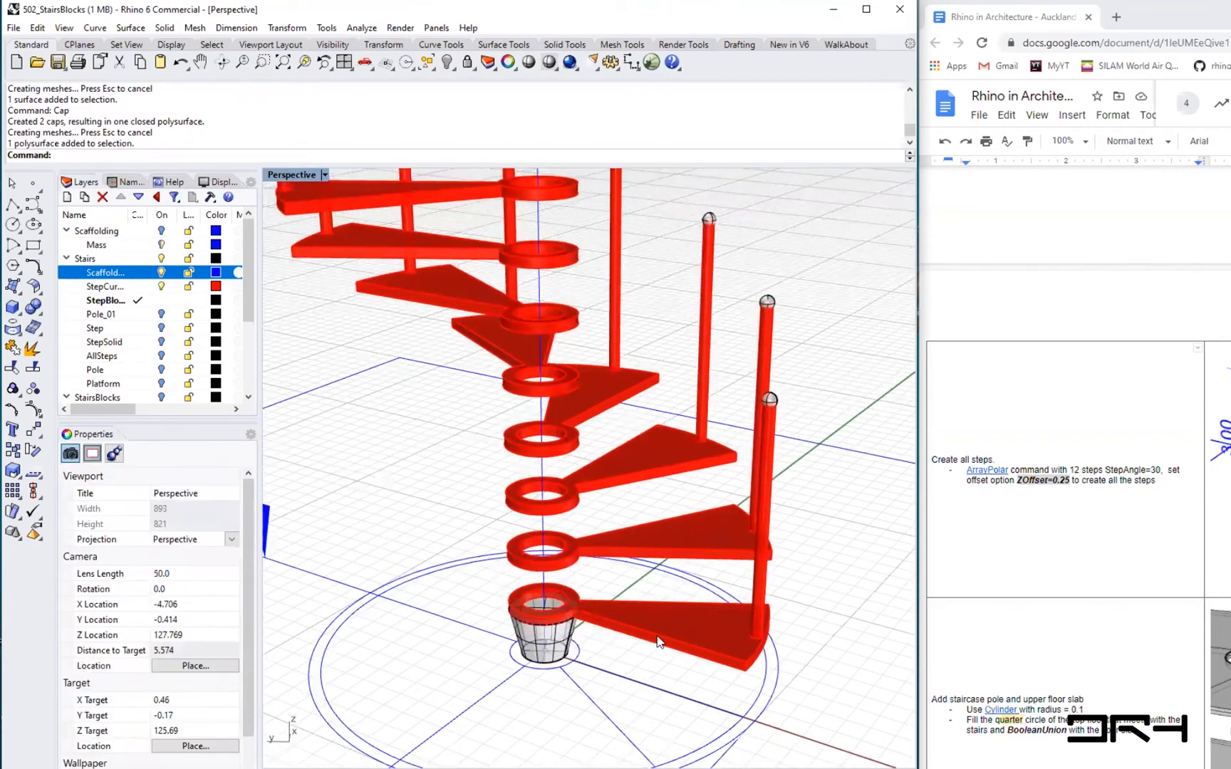
scroll(658, 641, up, 4)
- Open the bottom step's Step block for editing with BlockEdit
text(Block)
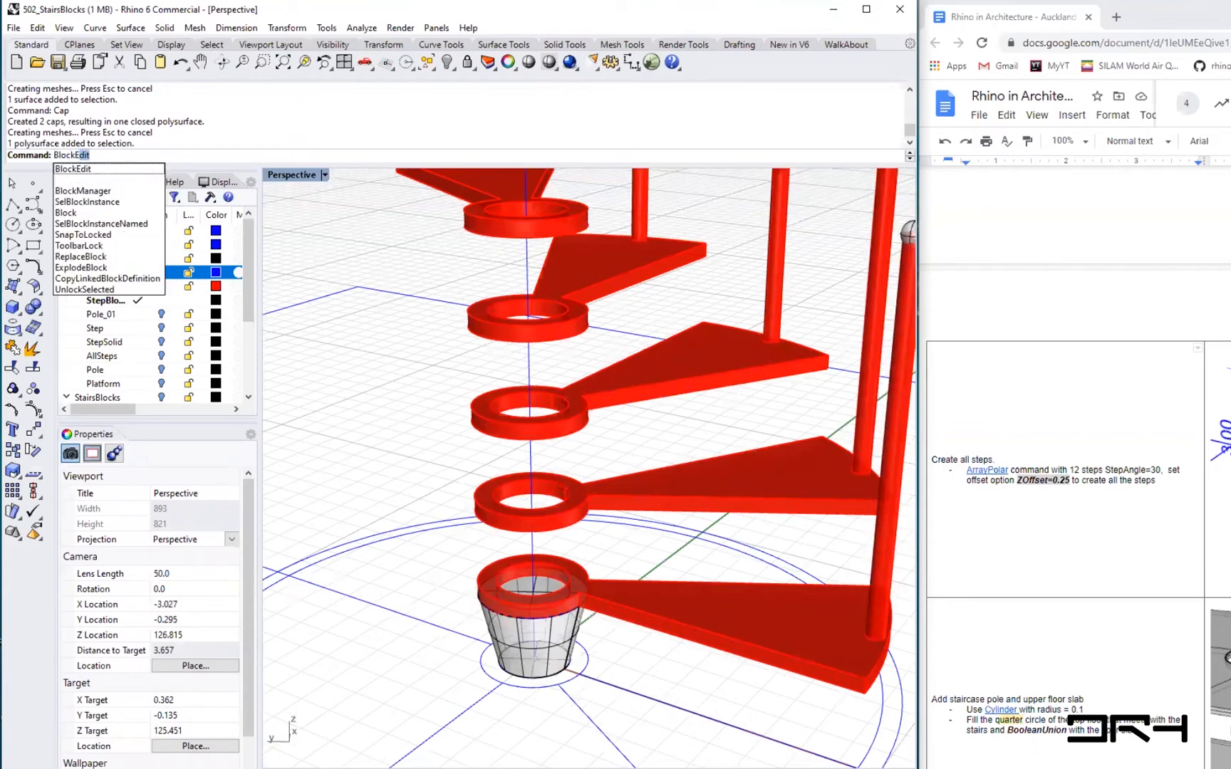
key(Return)
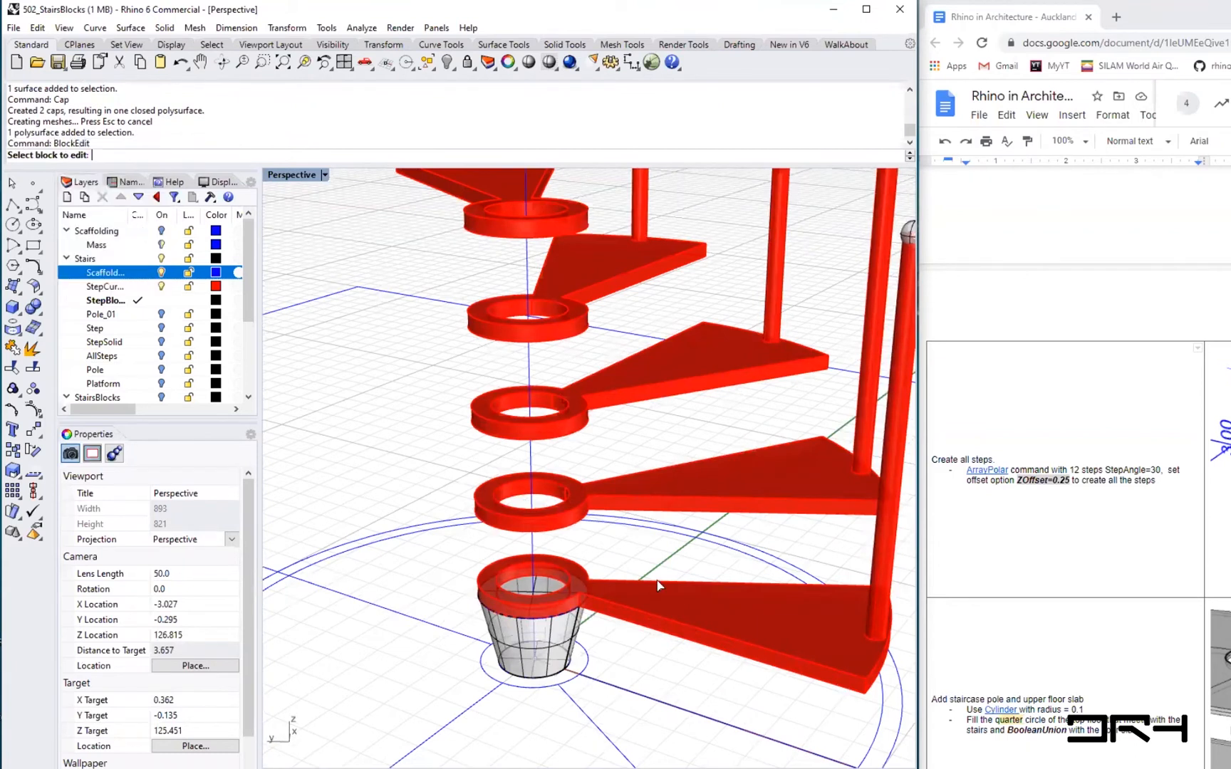
click(756, 624)
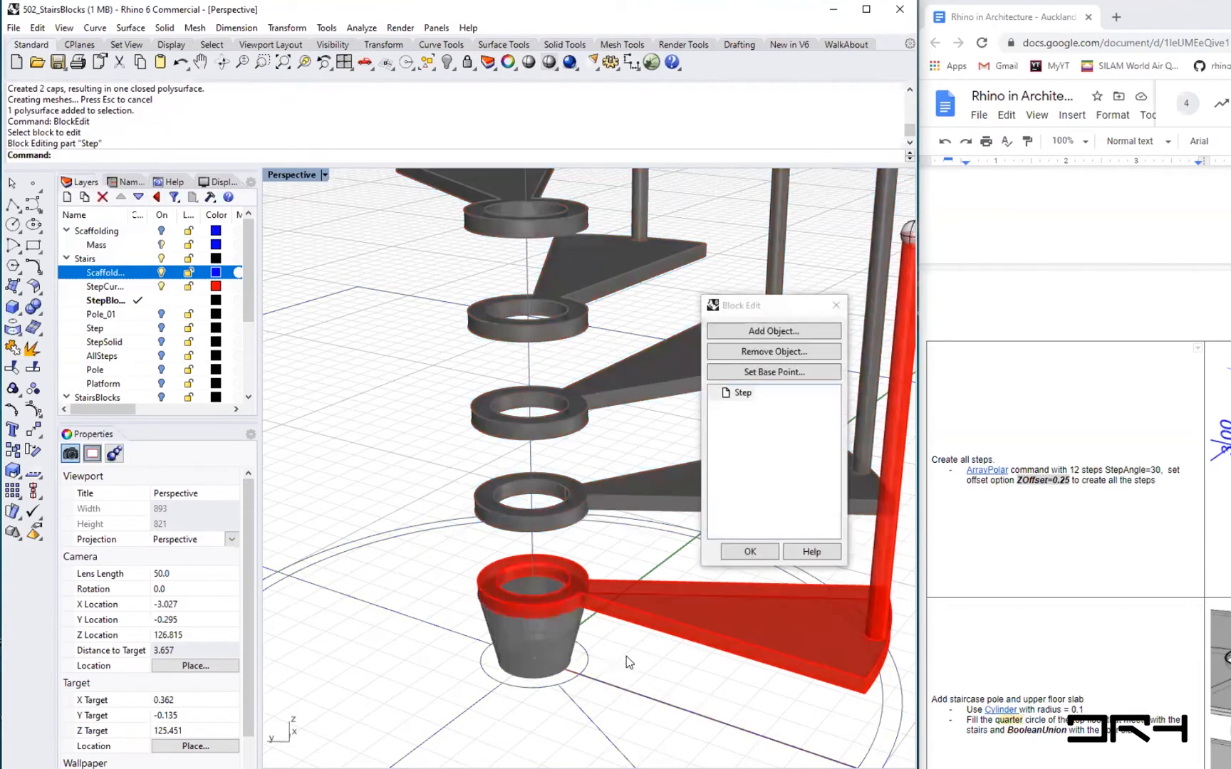
- Add the tapered solid beneath the bottom step to the Step block and finish the block edit
shift+right_drag(641, 656, 552, 646)
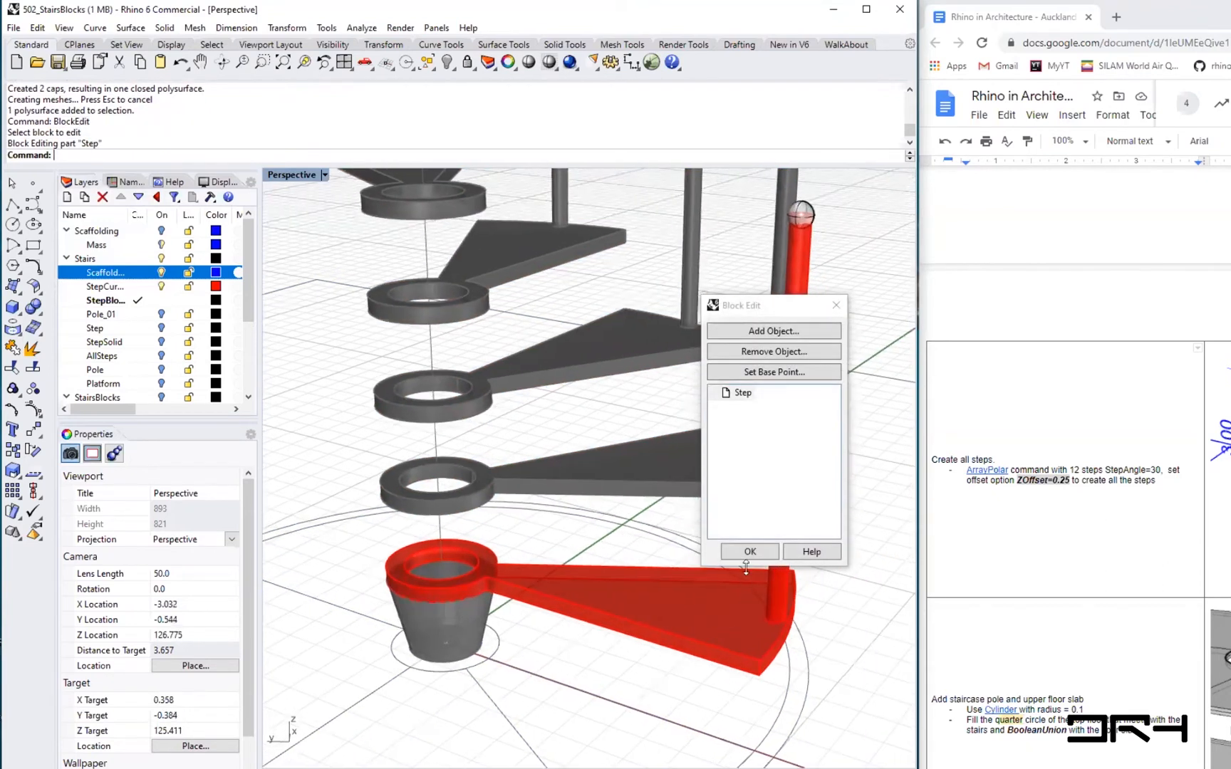
click(783, 332)
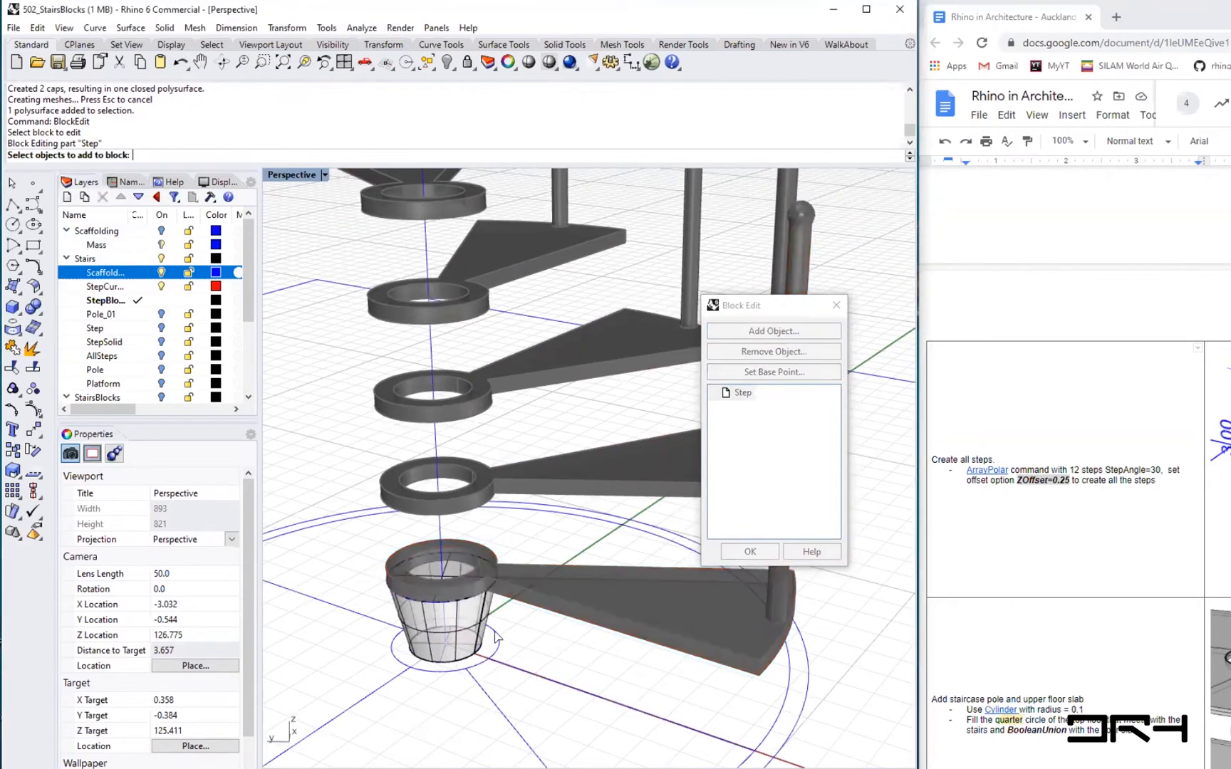
click(436, 636)
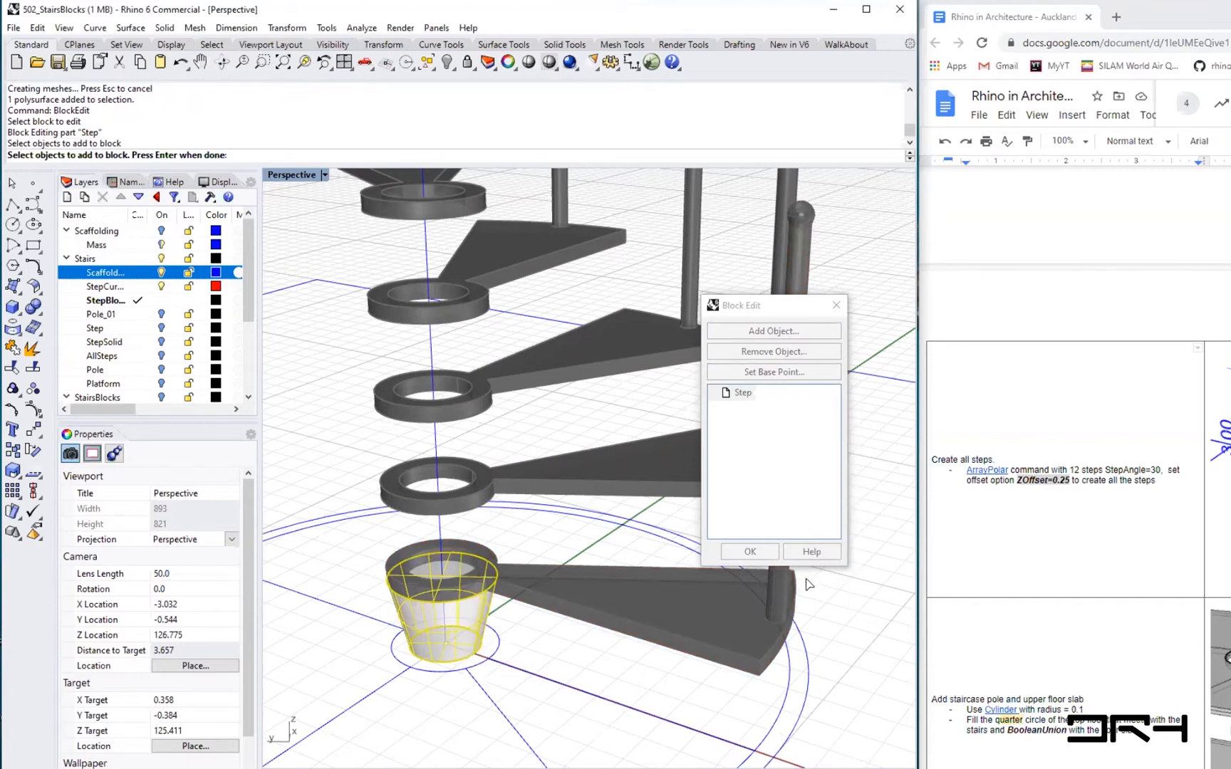
click(753, 555)
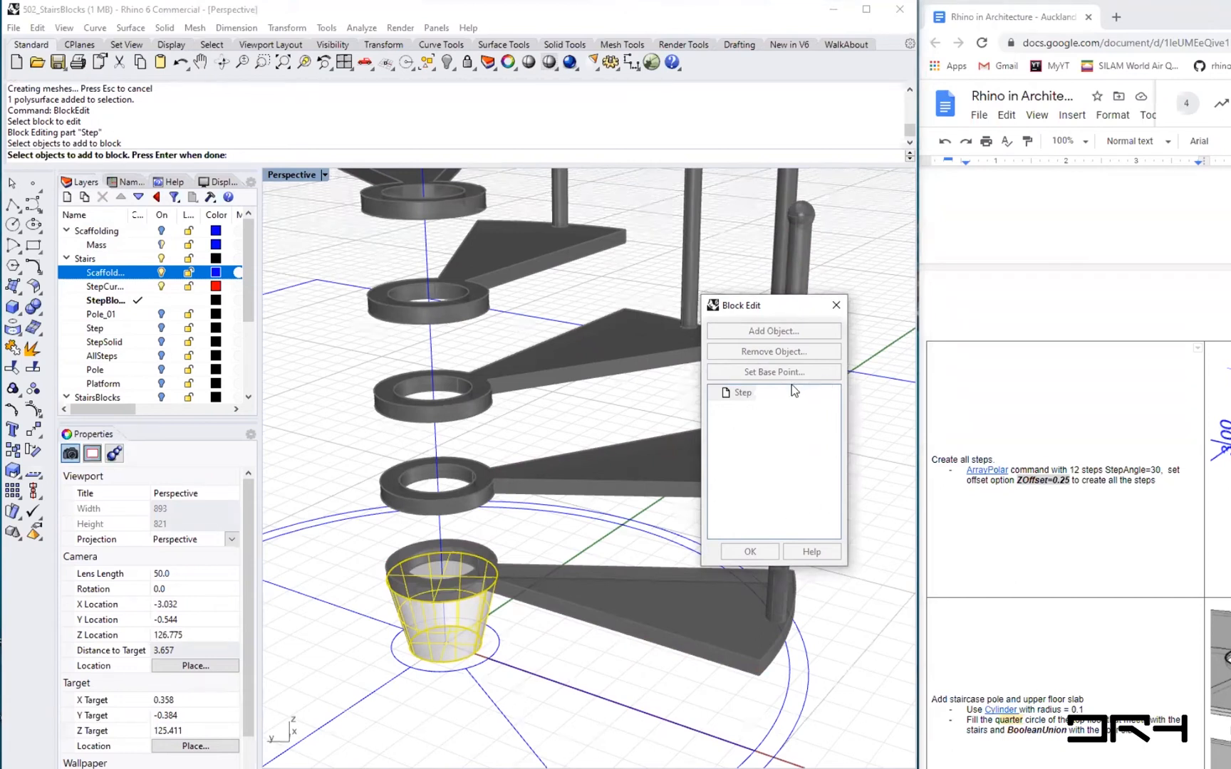
right_click(555, 682)
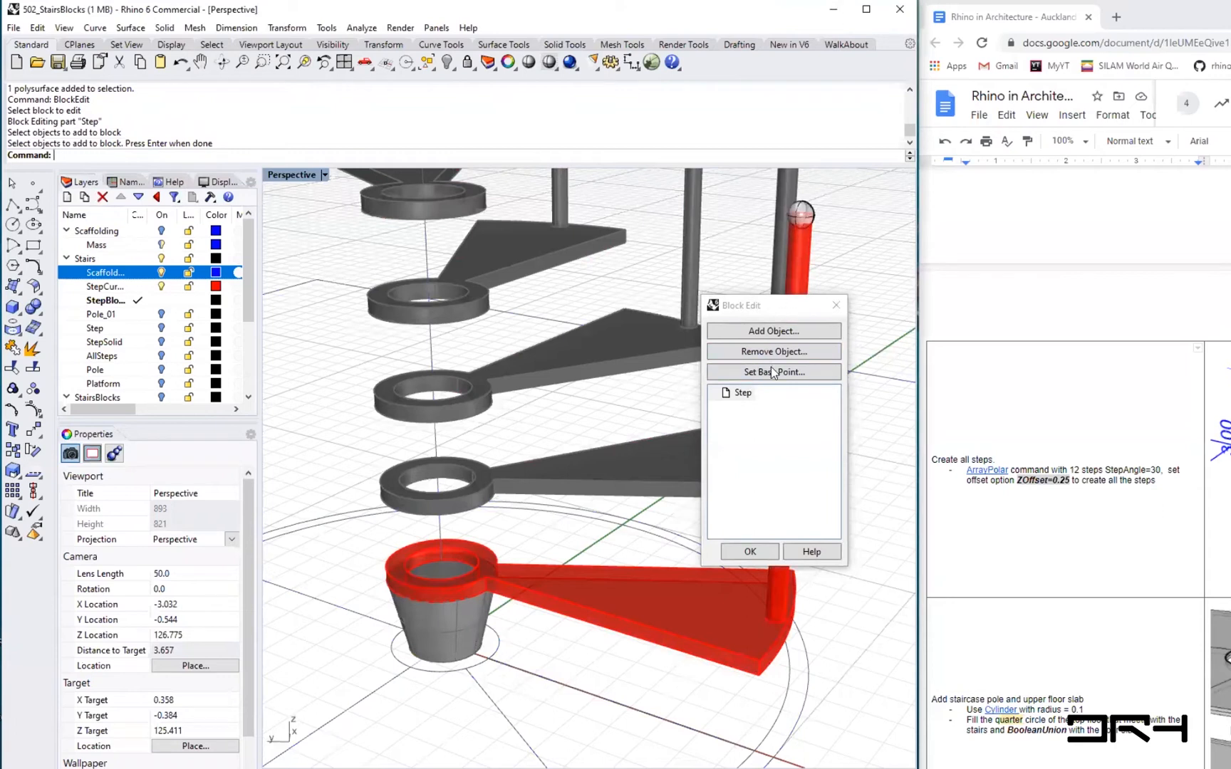
click(750, 552)
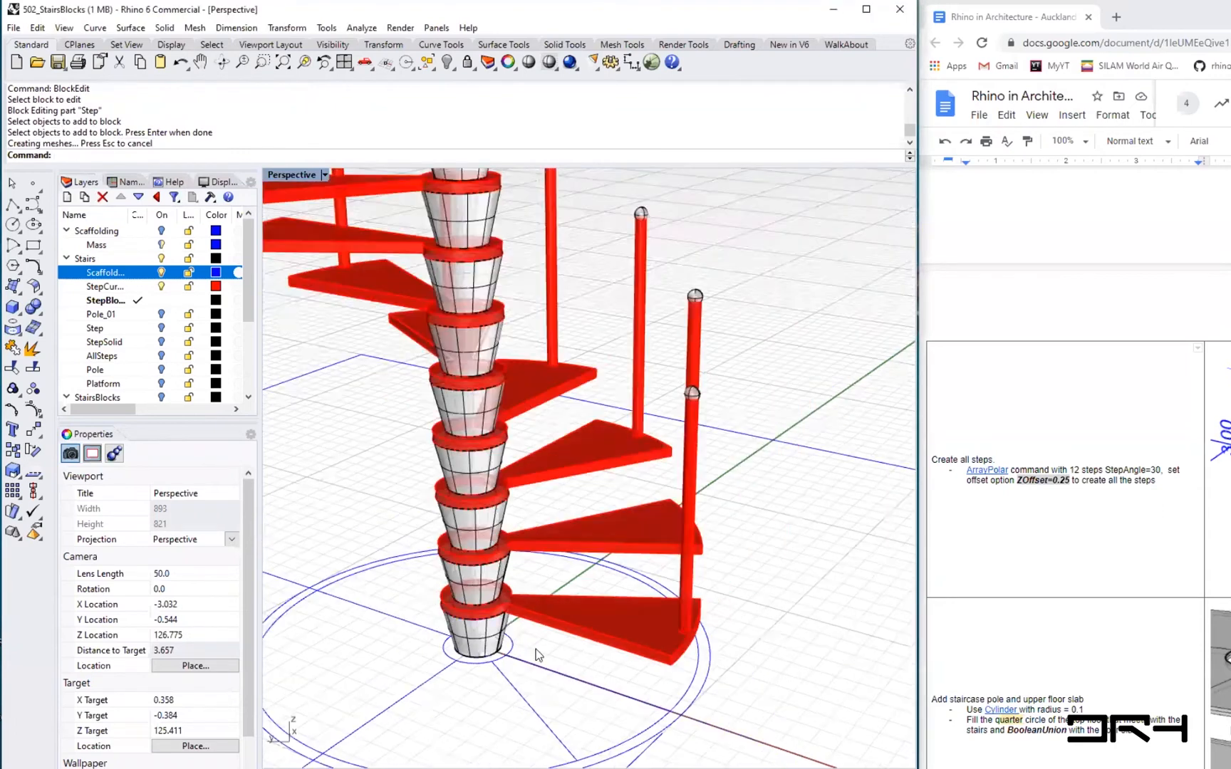
- Switch the Perspective viewport to Rendered display and orbit around to inspect the whole staircase
scroll(536, 649, down, 8)
right_drag(556, 608, 559, 649)
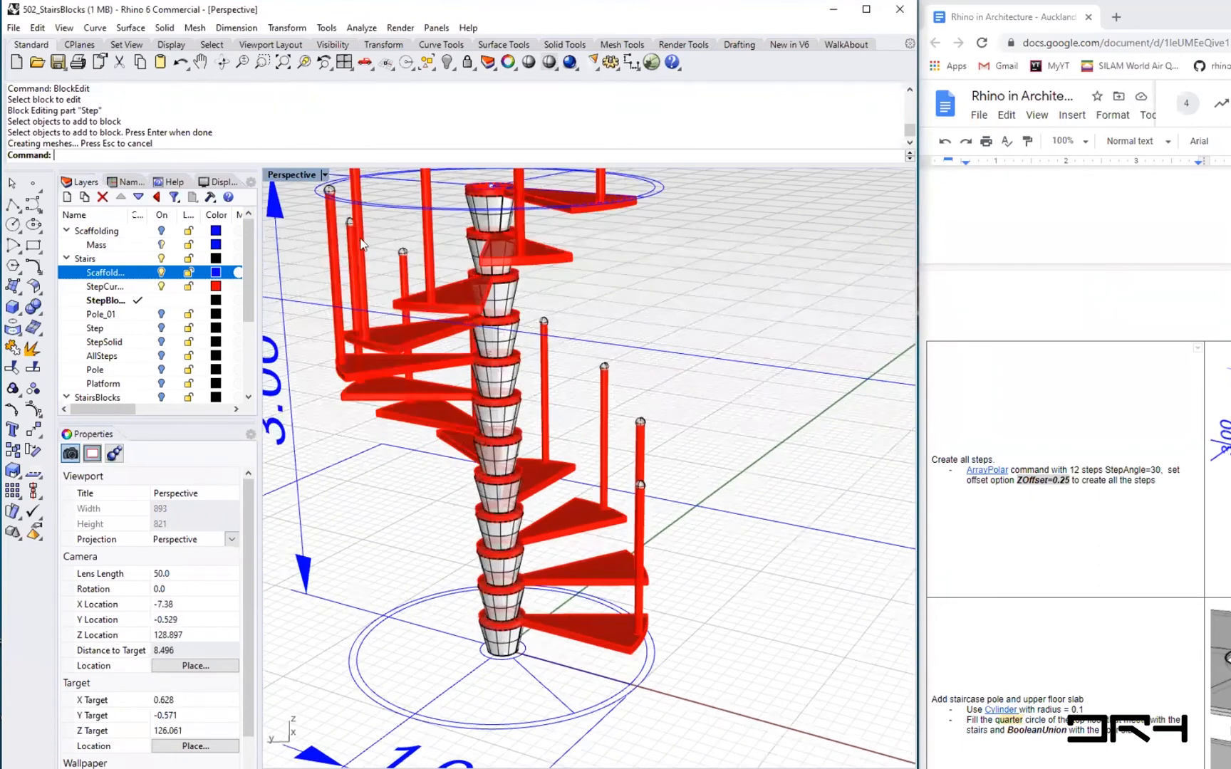
click(324, 175)
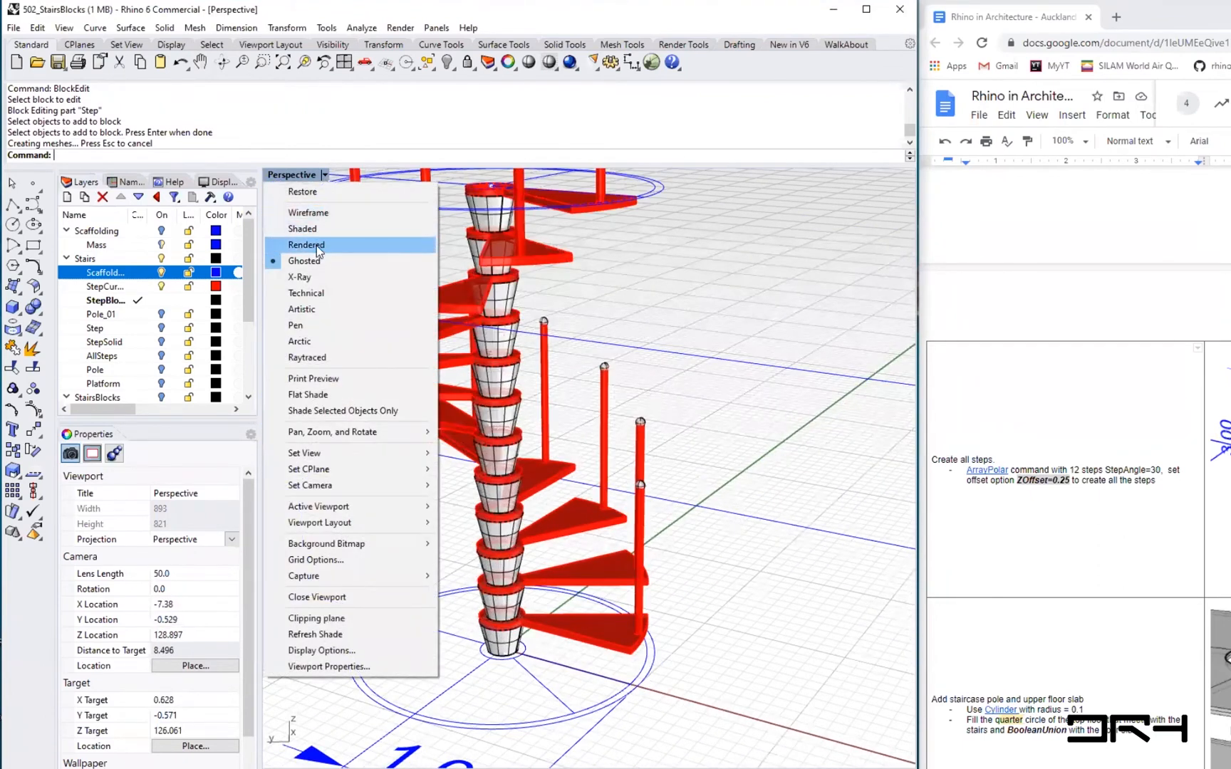
click(316, 246)
right_drag(743, 542, 502, 497)
right_drag(591, 520, 542, 531)
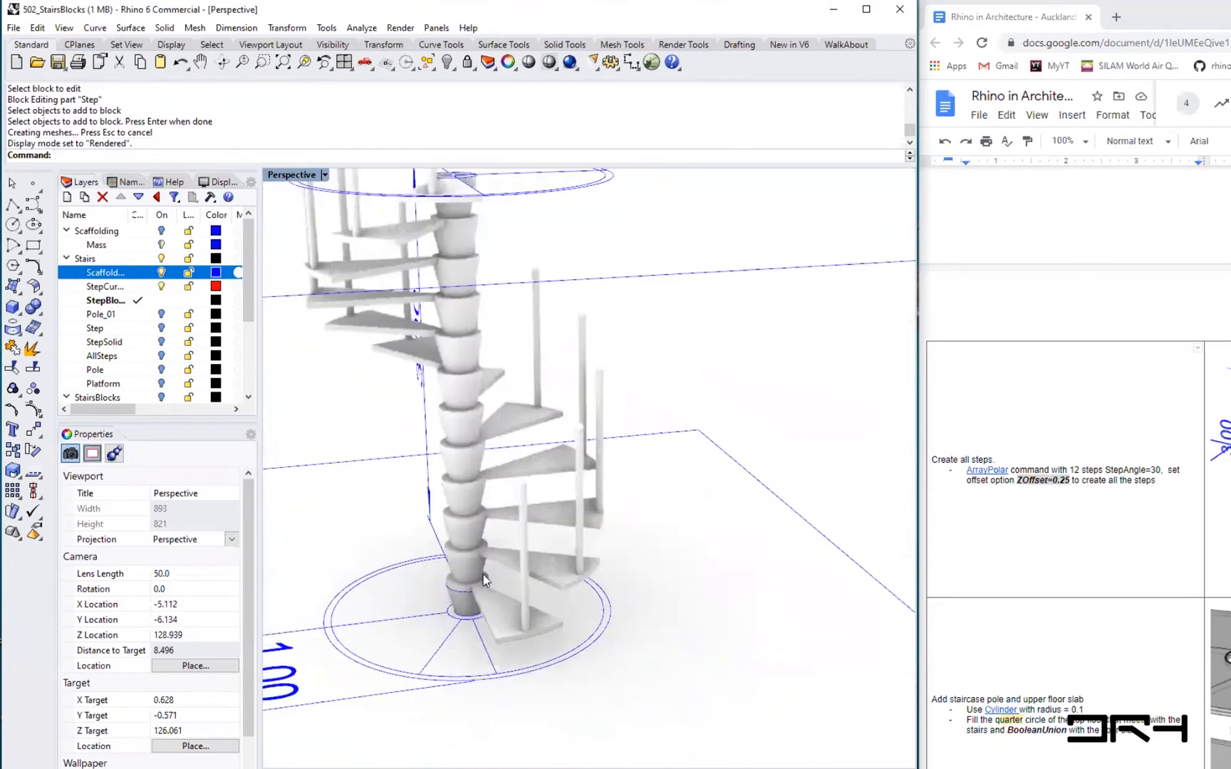
scroll(429, 601, up, 8)
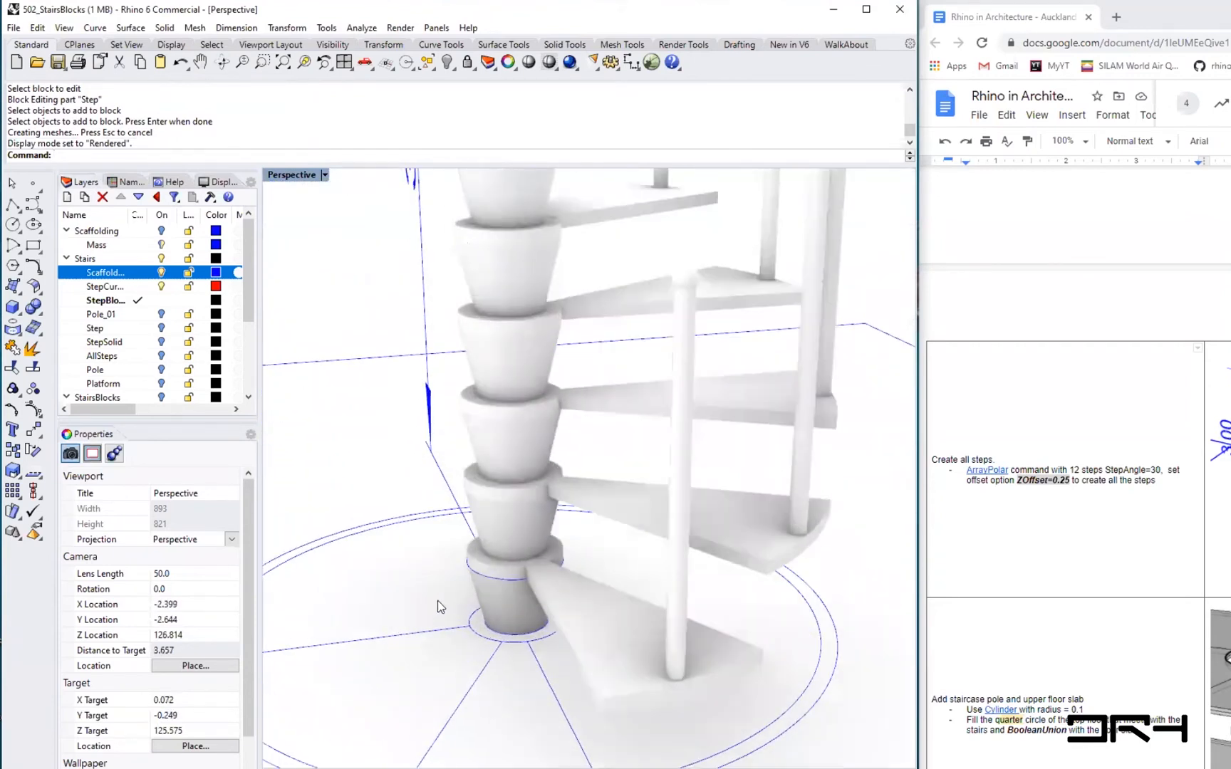
scroll(437, 600, down, 9)
shift+right_drag(432, 546, 685, 535)
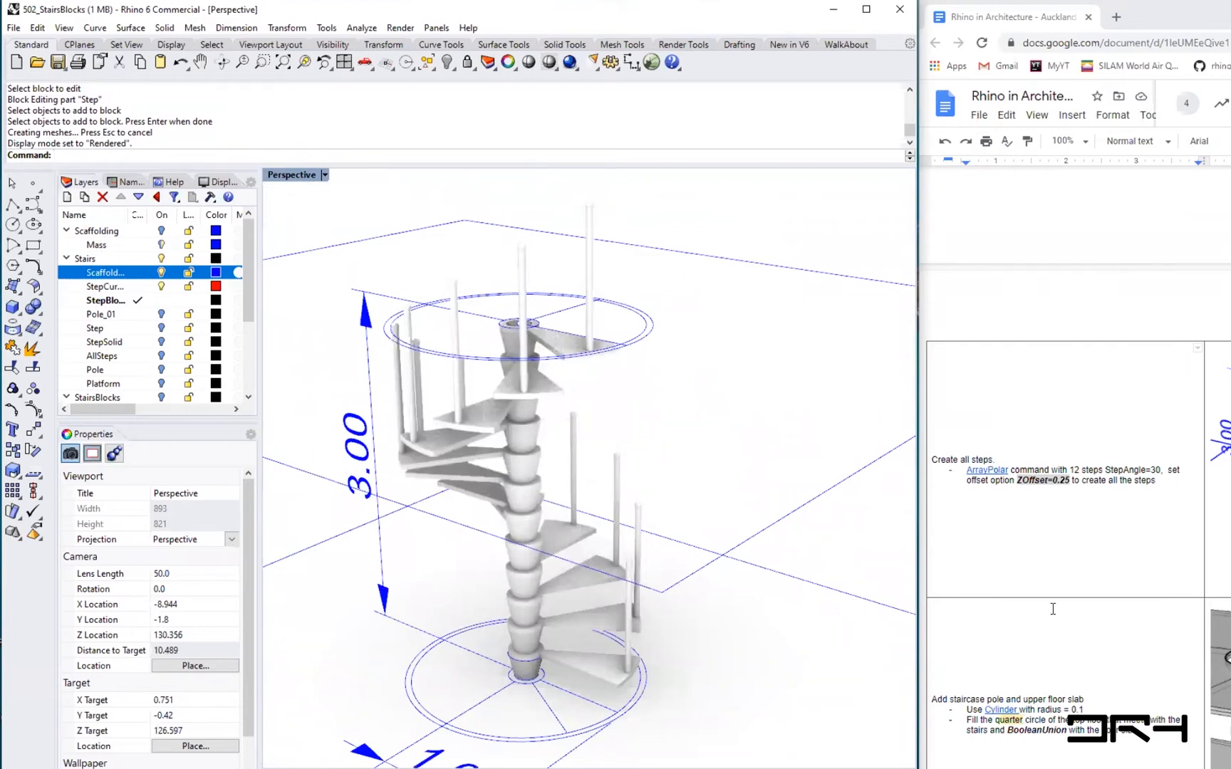
- Switch to the Google Docs tutorial and scroll to the block creation and editing instructions
click(1030, 641)
scroll(1028, 640, down, 7)
scroll(1028, 639, down, 2)
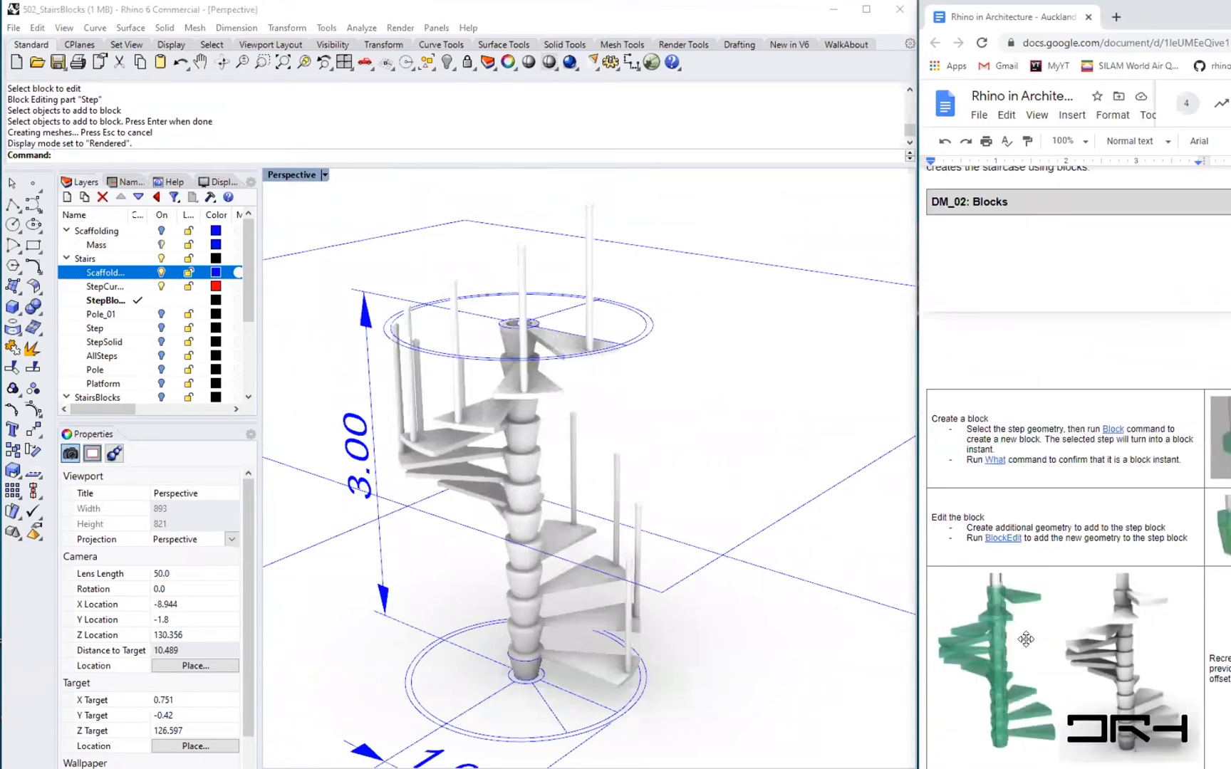
scroll(1026, 639, down, 2)
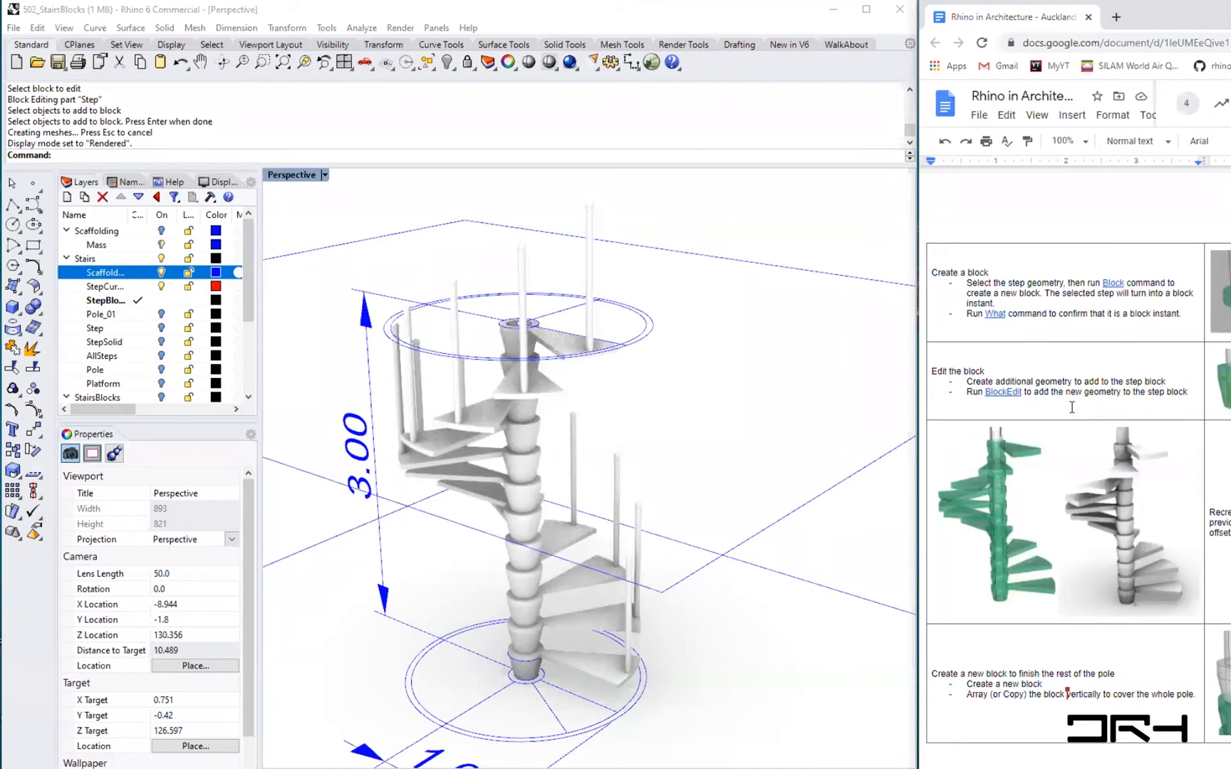
scroll(513, 696, up, 5)
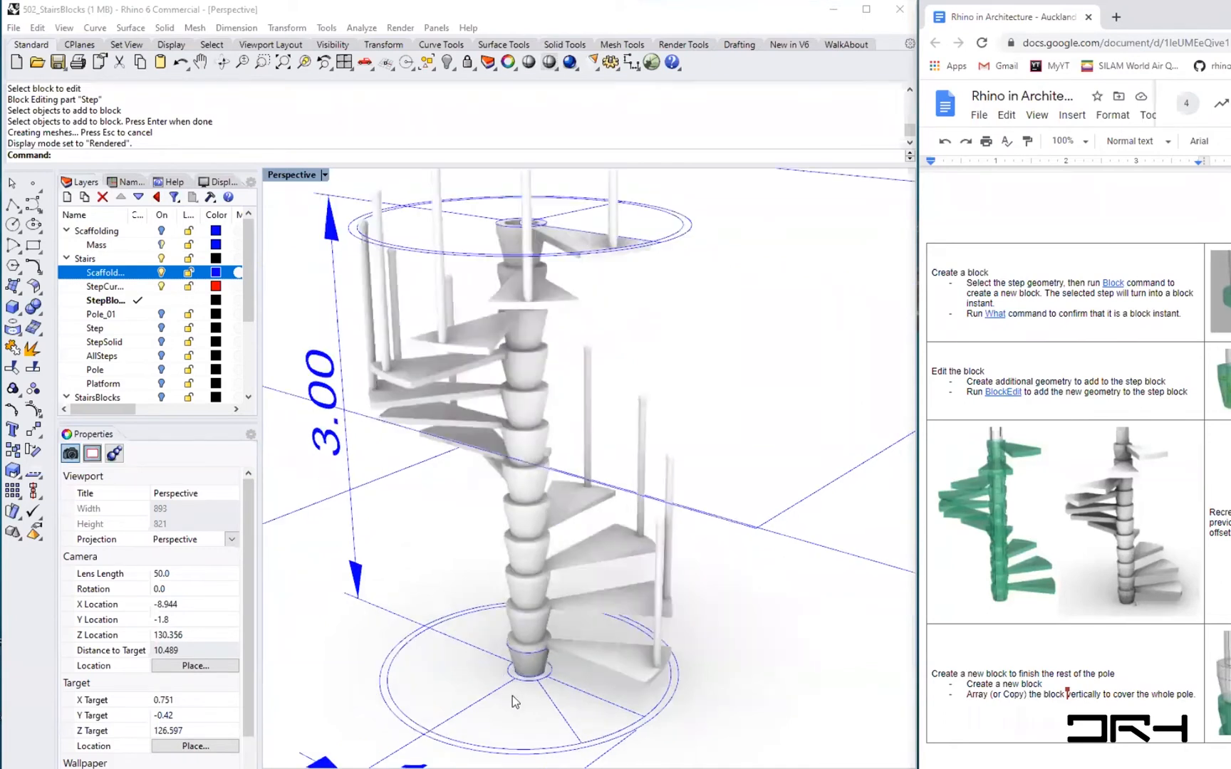
scroll(513, 696, up, 3)
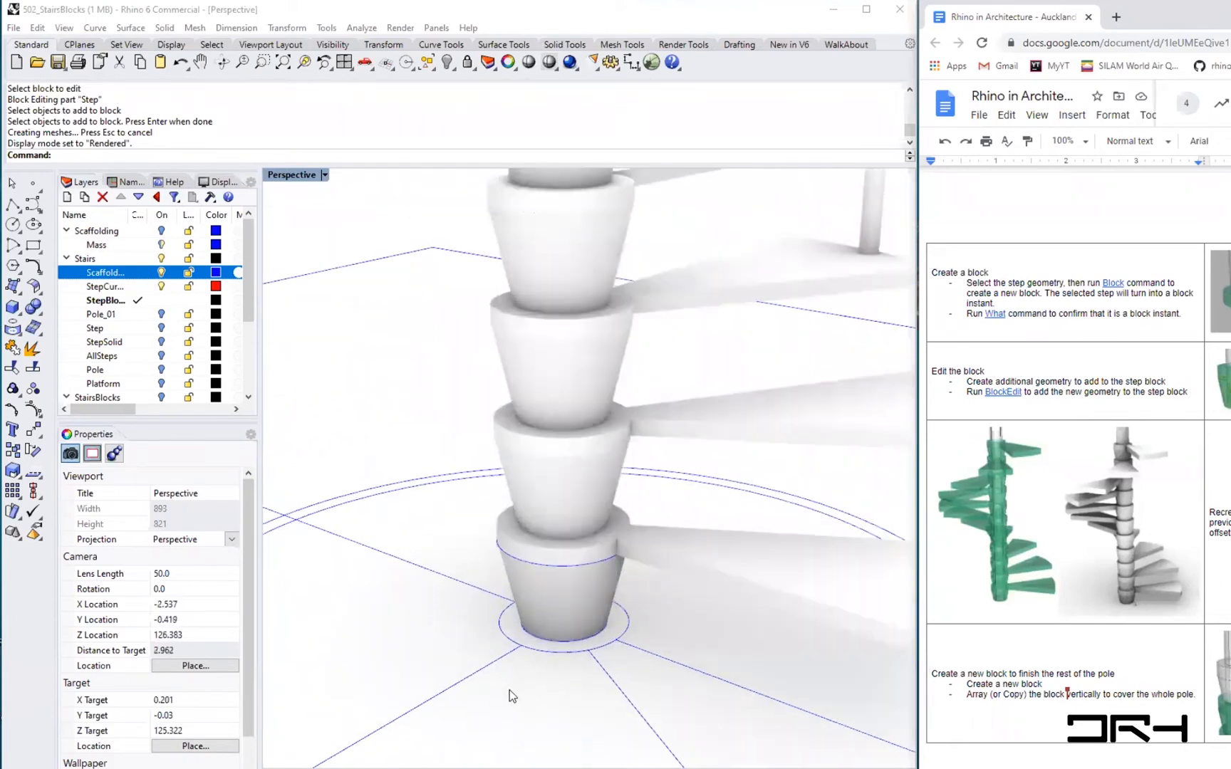
click(550, 609)
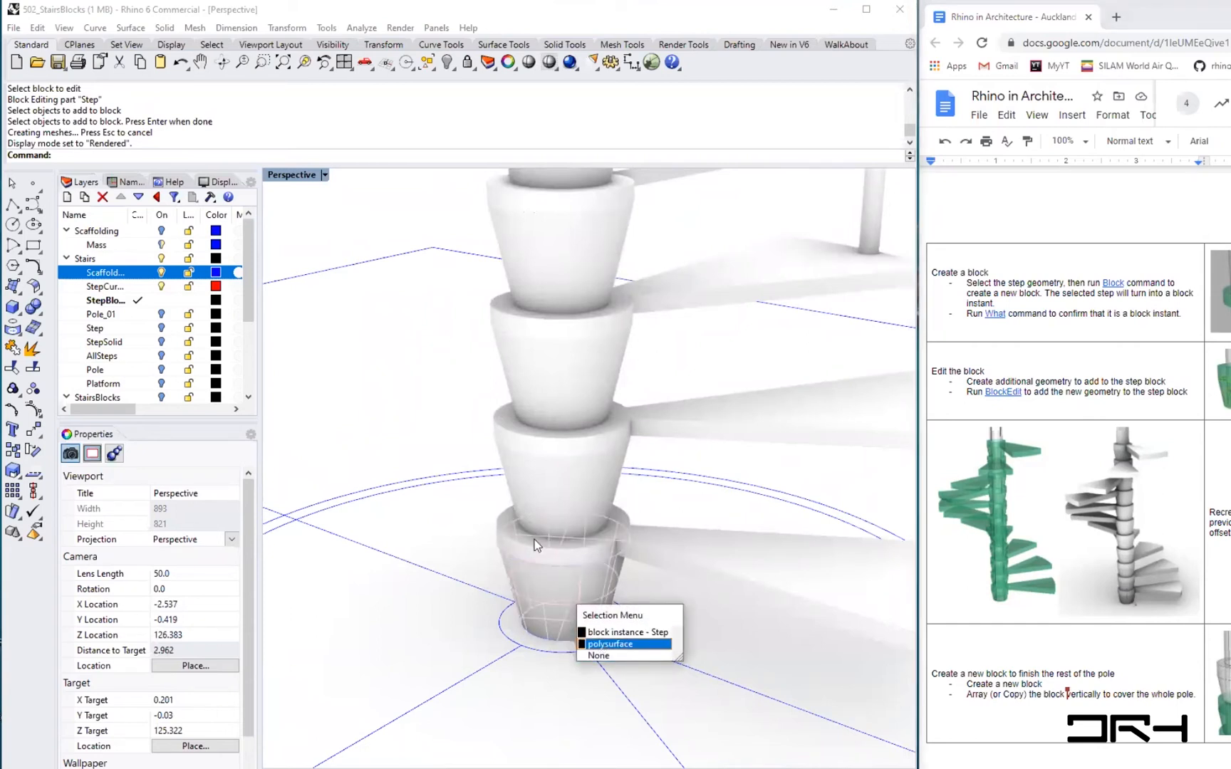
click(523, 680)
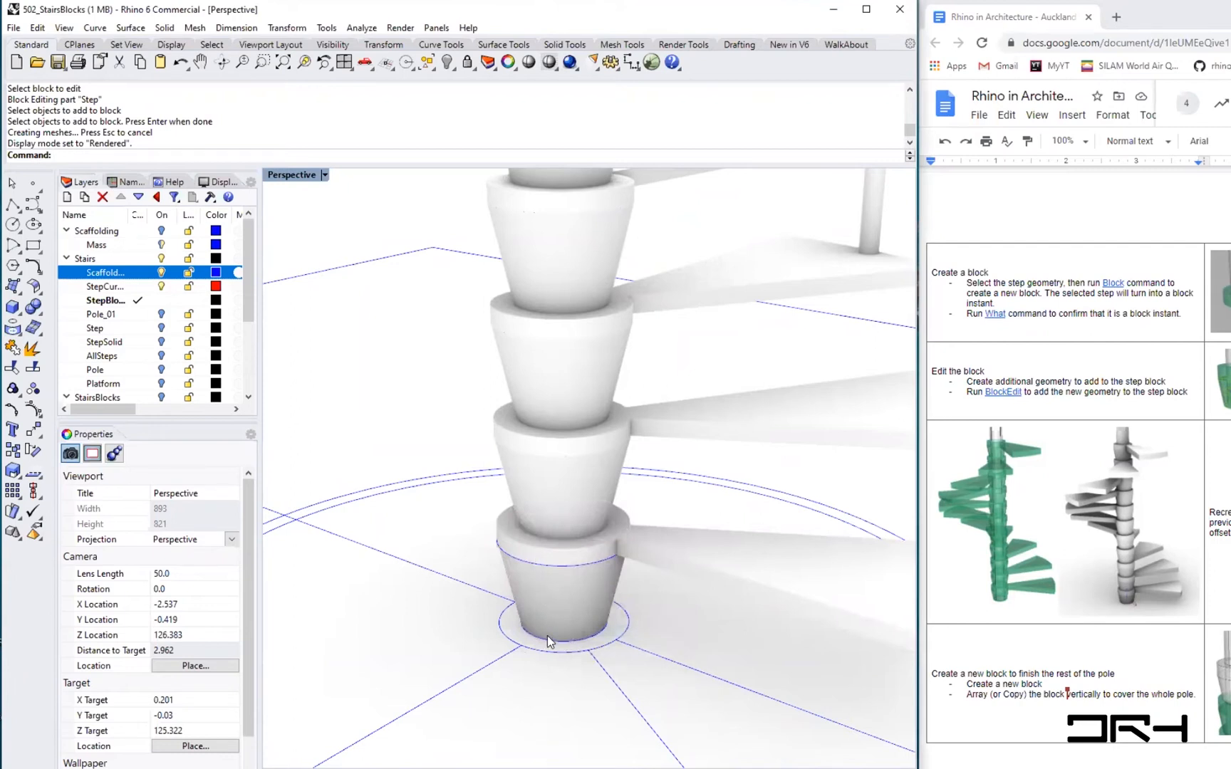
scroll(547, 635, up, 5)
click(564, 652)
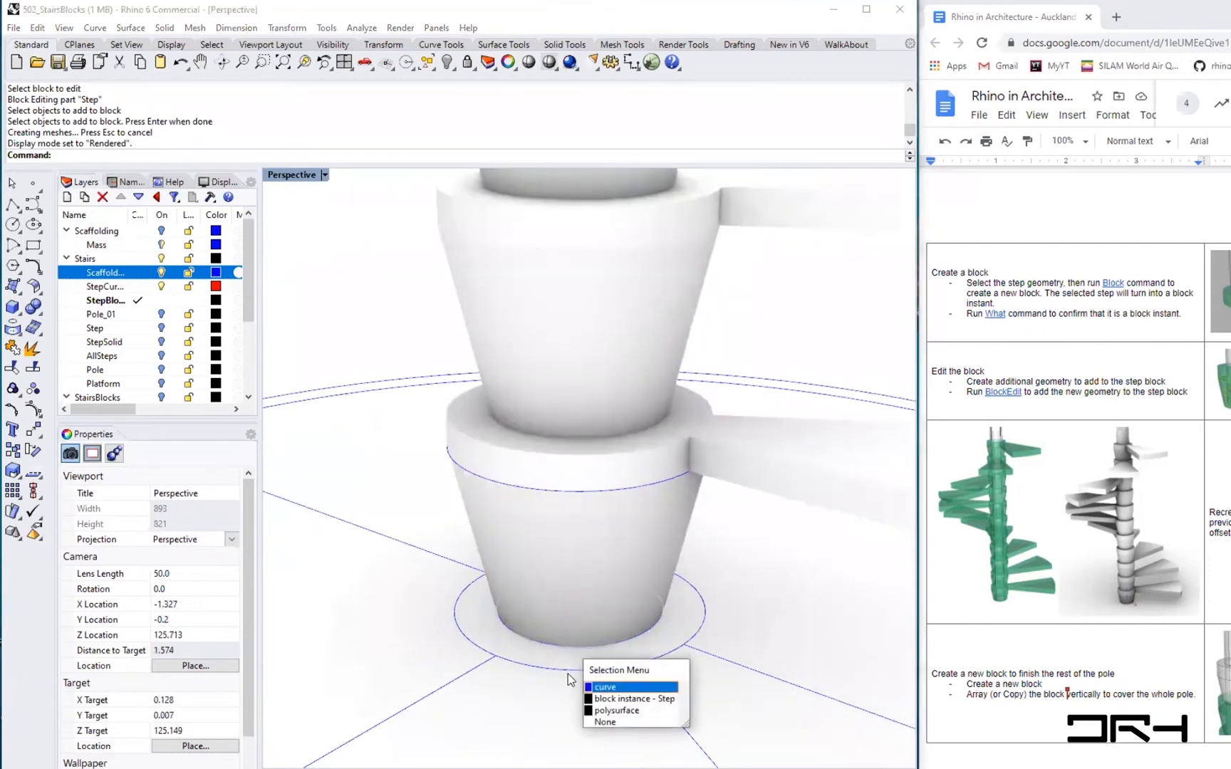
click(567, 671)
click(571, 671)
click(542, 698)
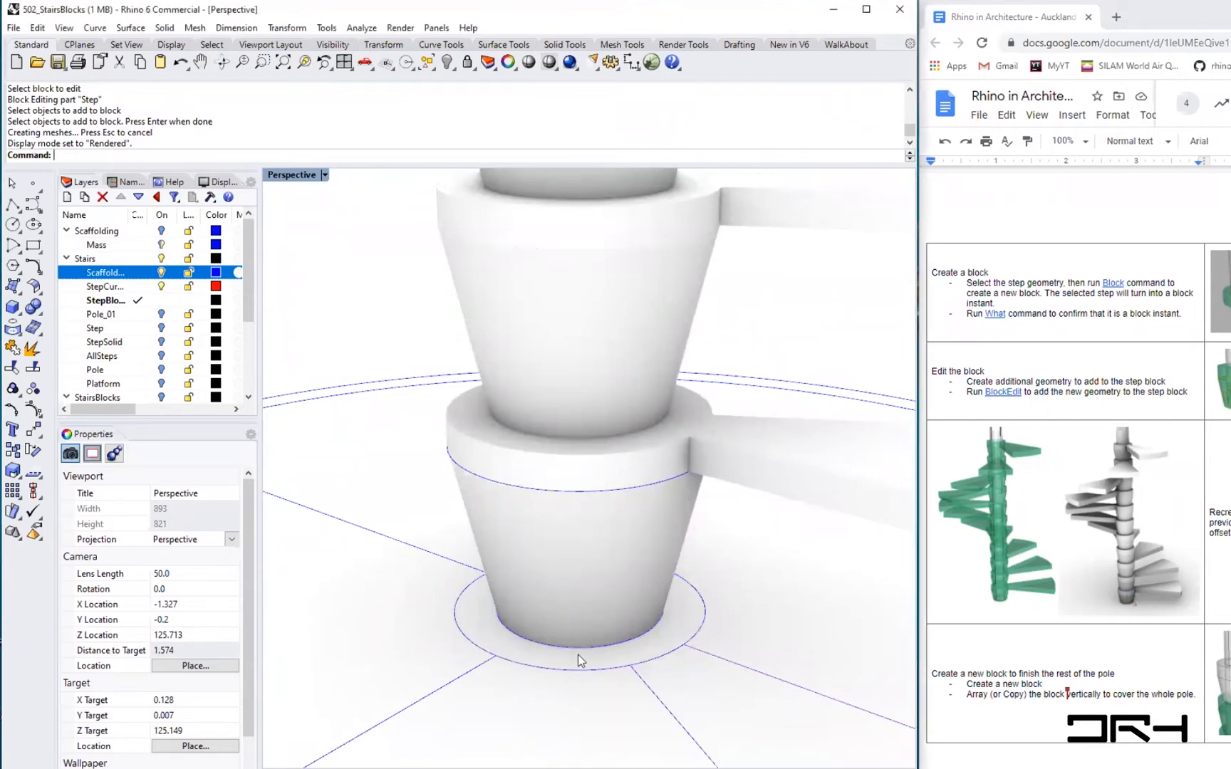
click(569, 492)
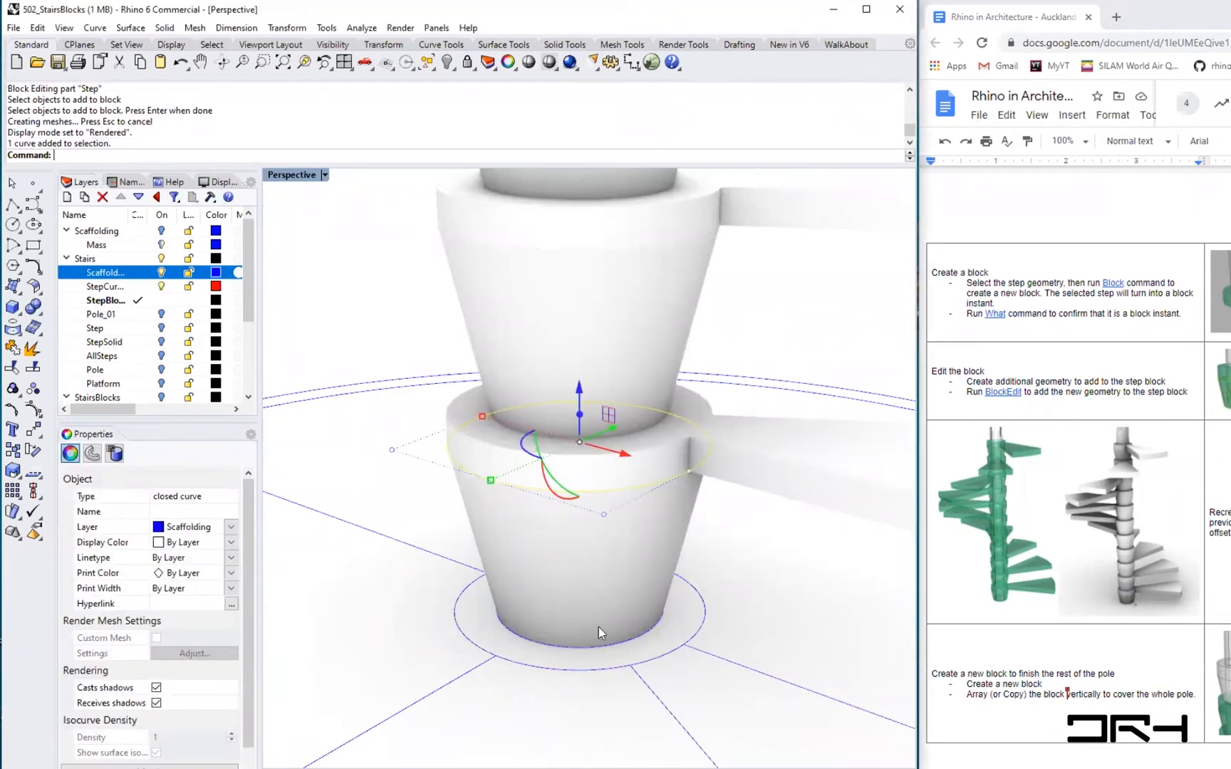
click(575, 671)
click(622, 712)
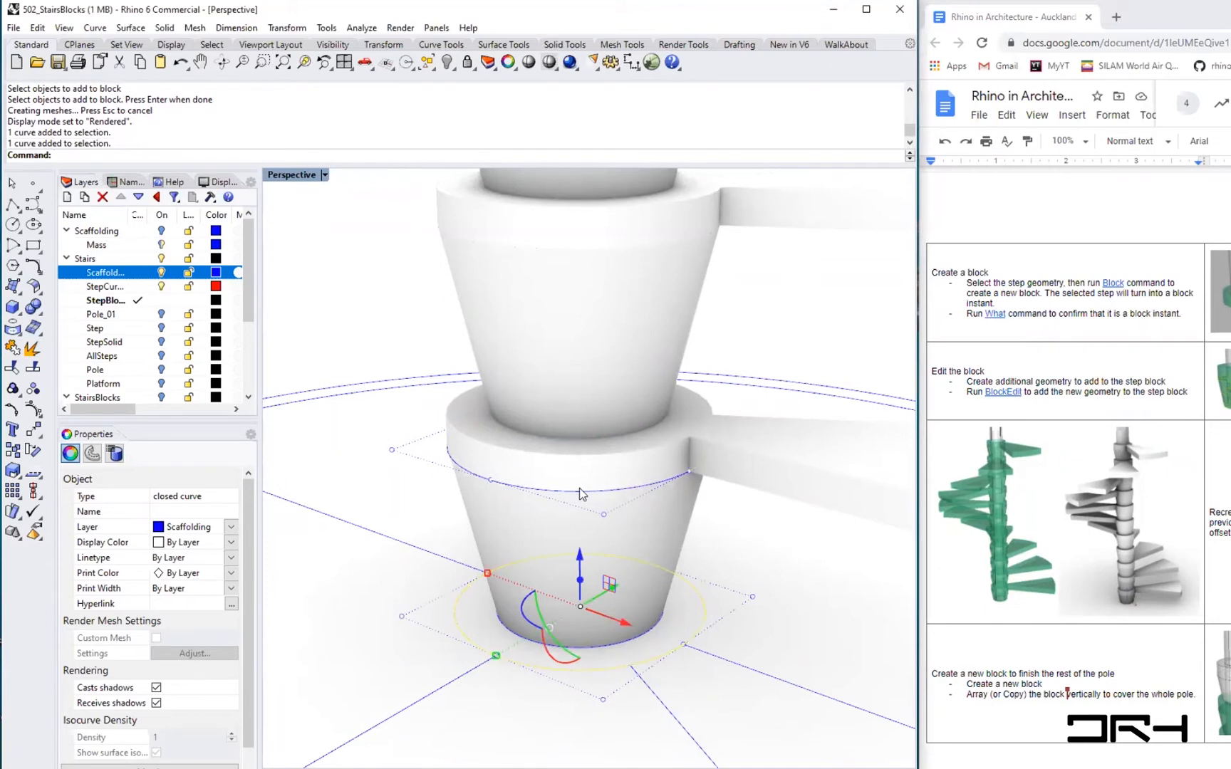
click(733, 549)
click(607, 643)
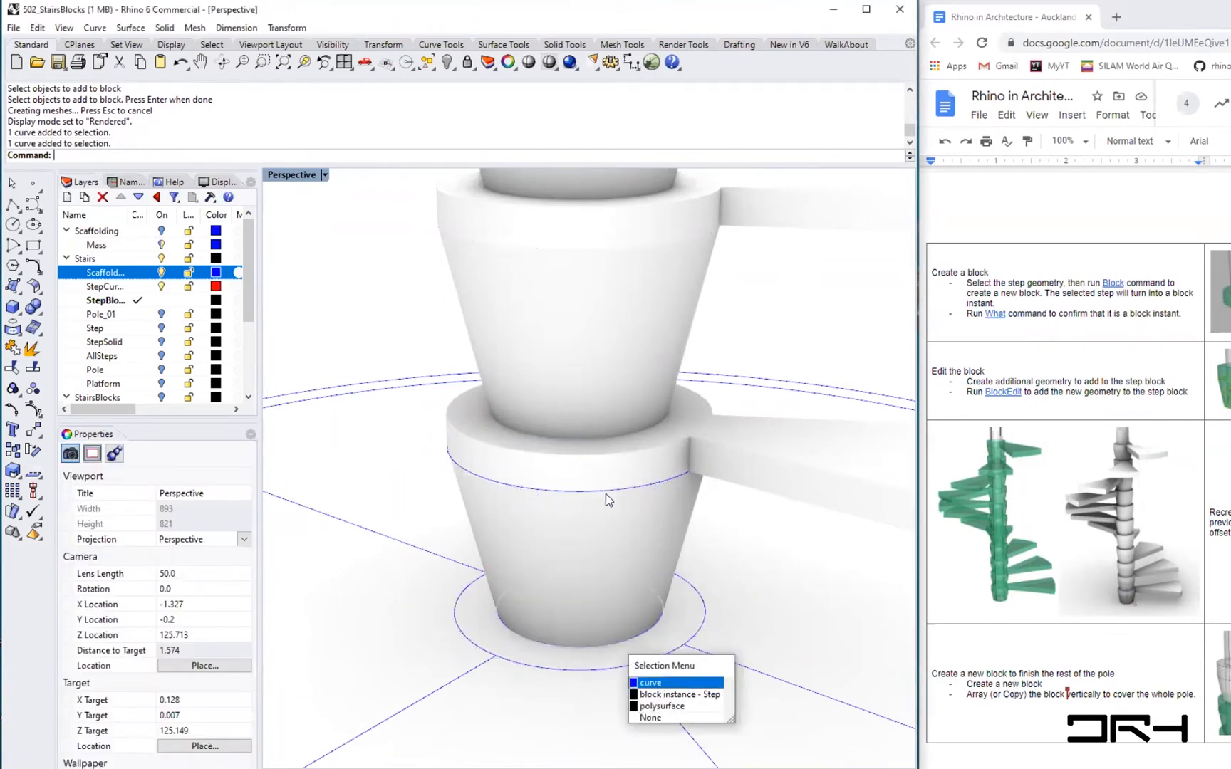
click(605, 493)
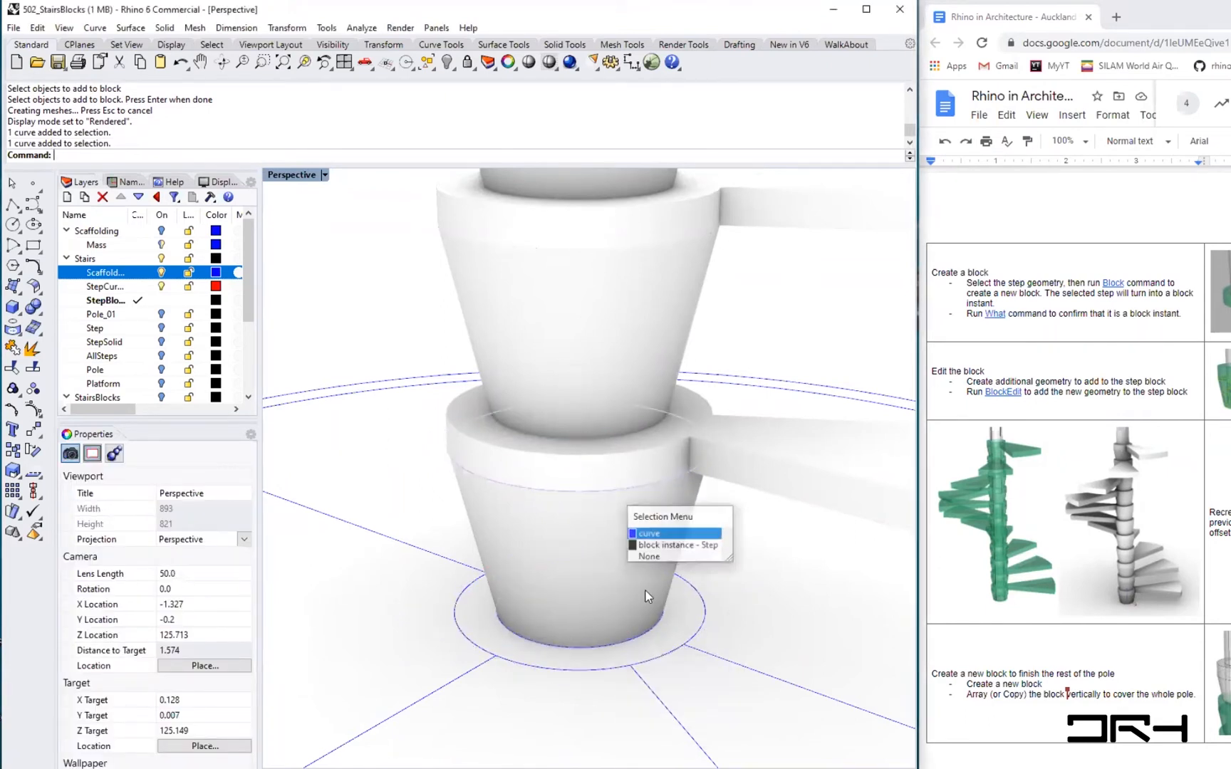
click(661, 533)
click(633, 638)
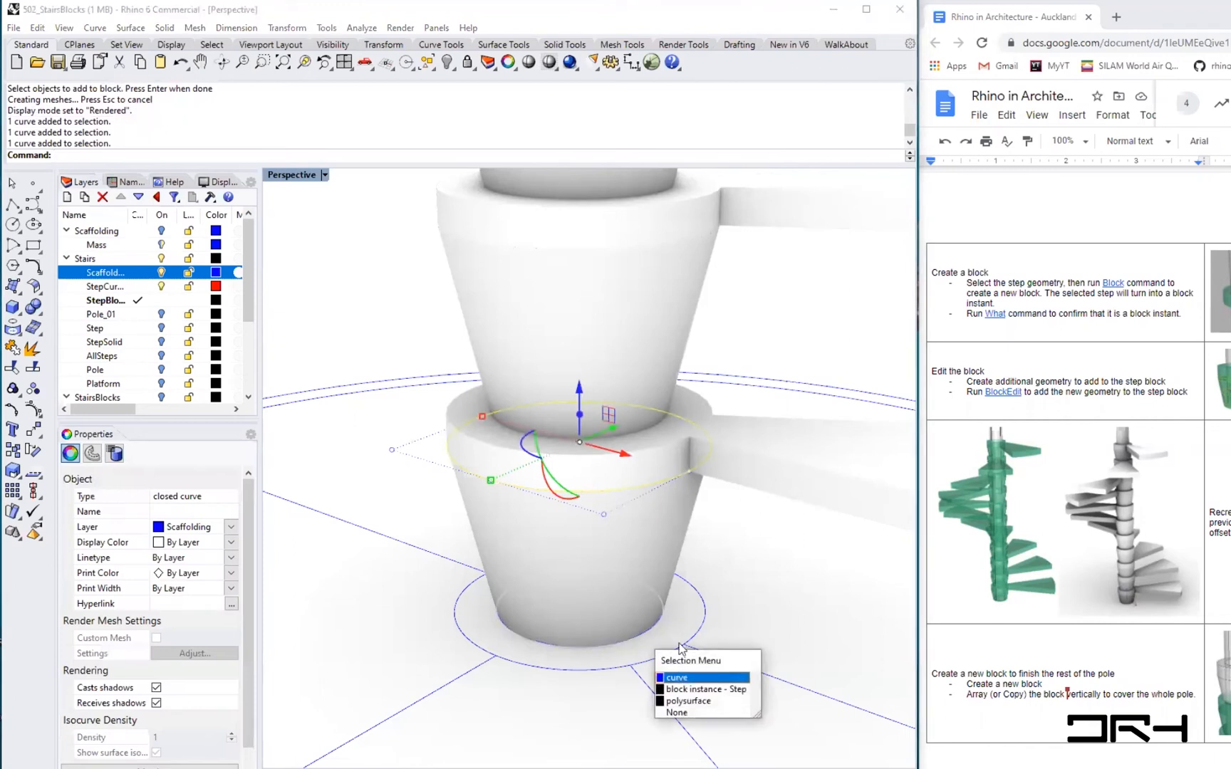
click(677, 677)
key(Escape)
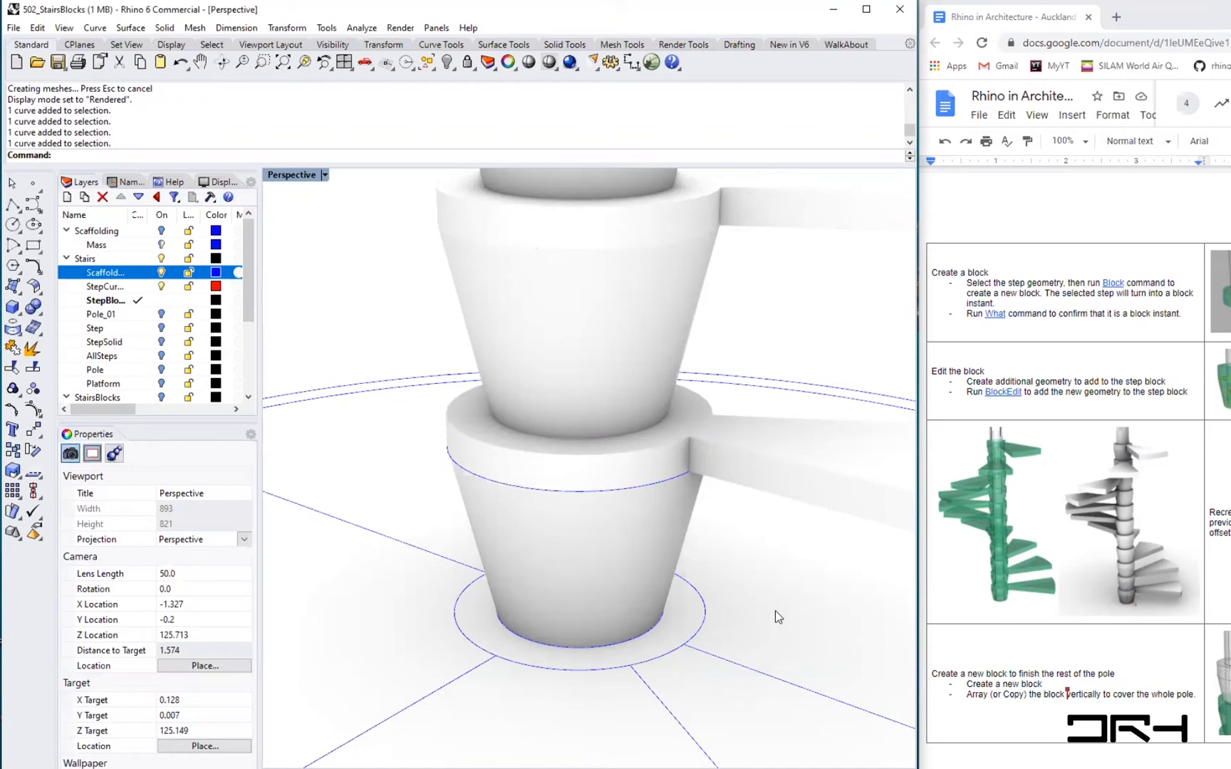
text(Loft)
key(Escape)
- Delete the Step block instance at the base of the pole, then undo the deletion
click(646, 550)
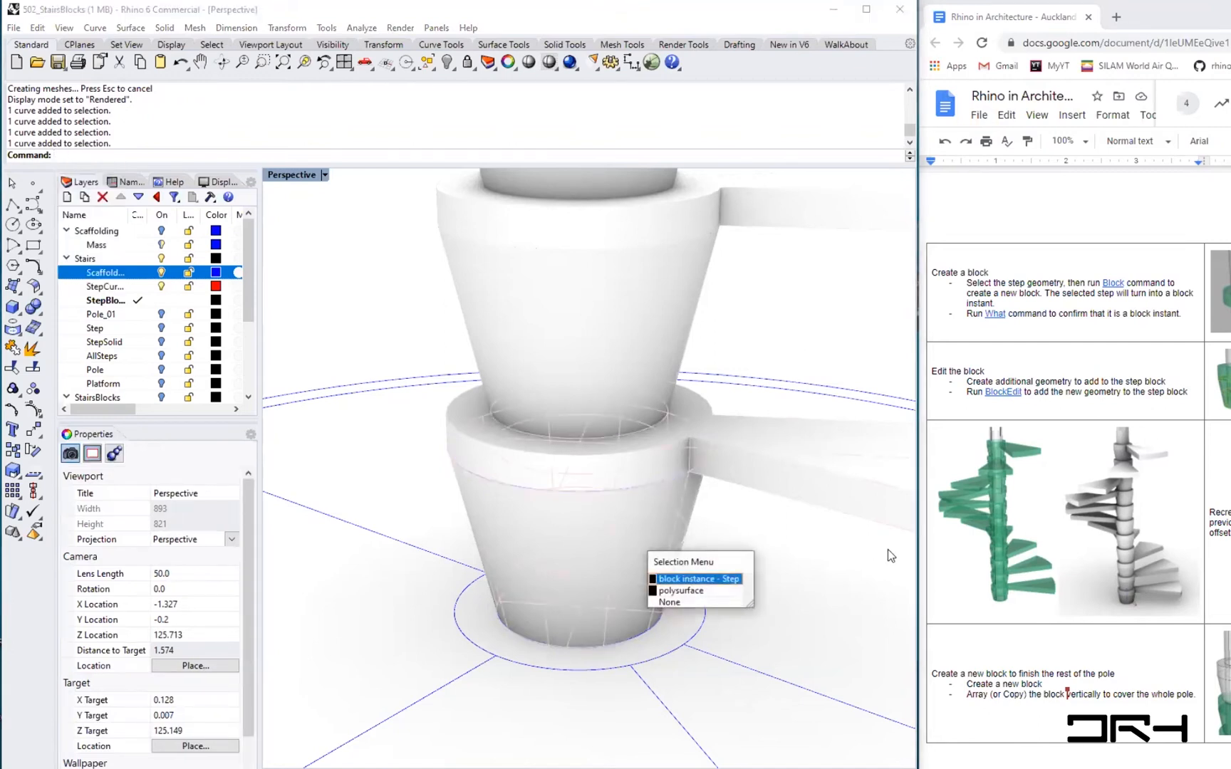
click(673, 579)
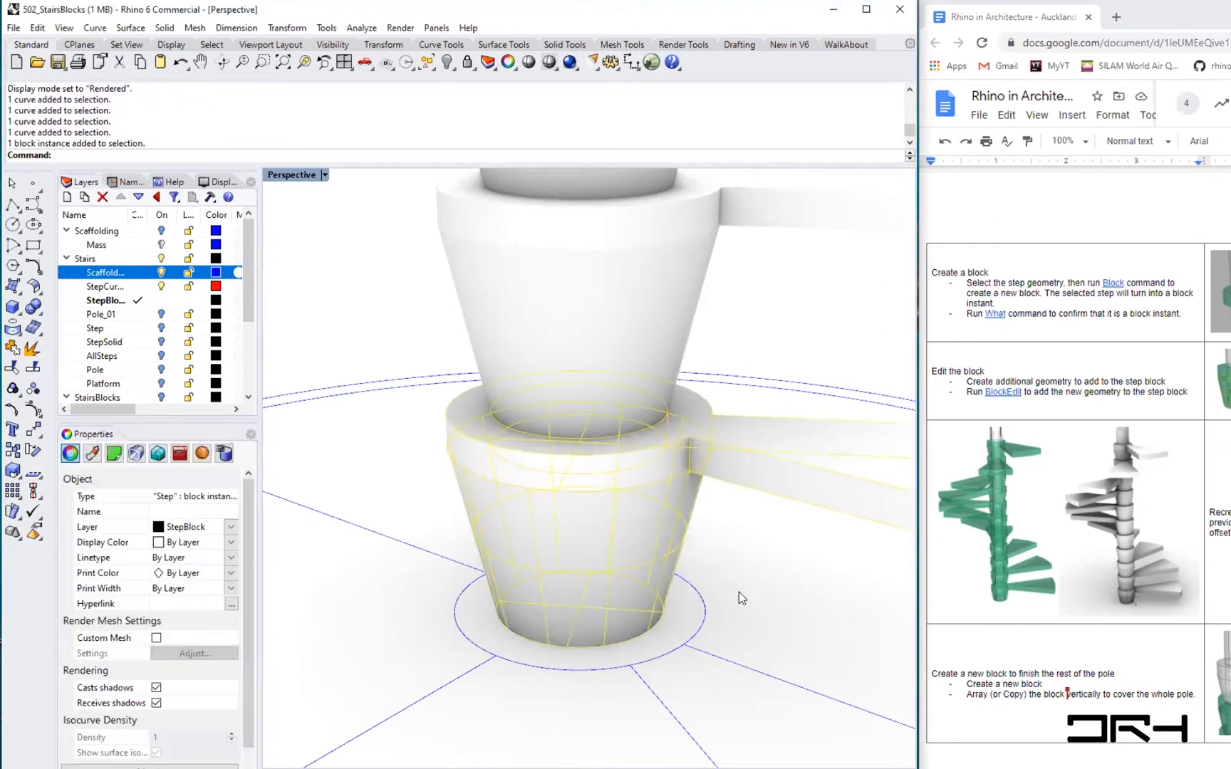
key(Delete)
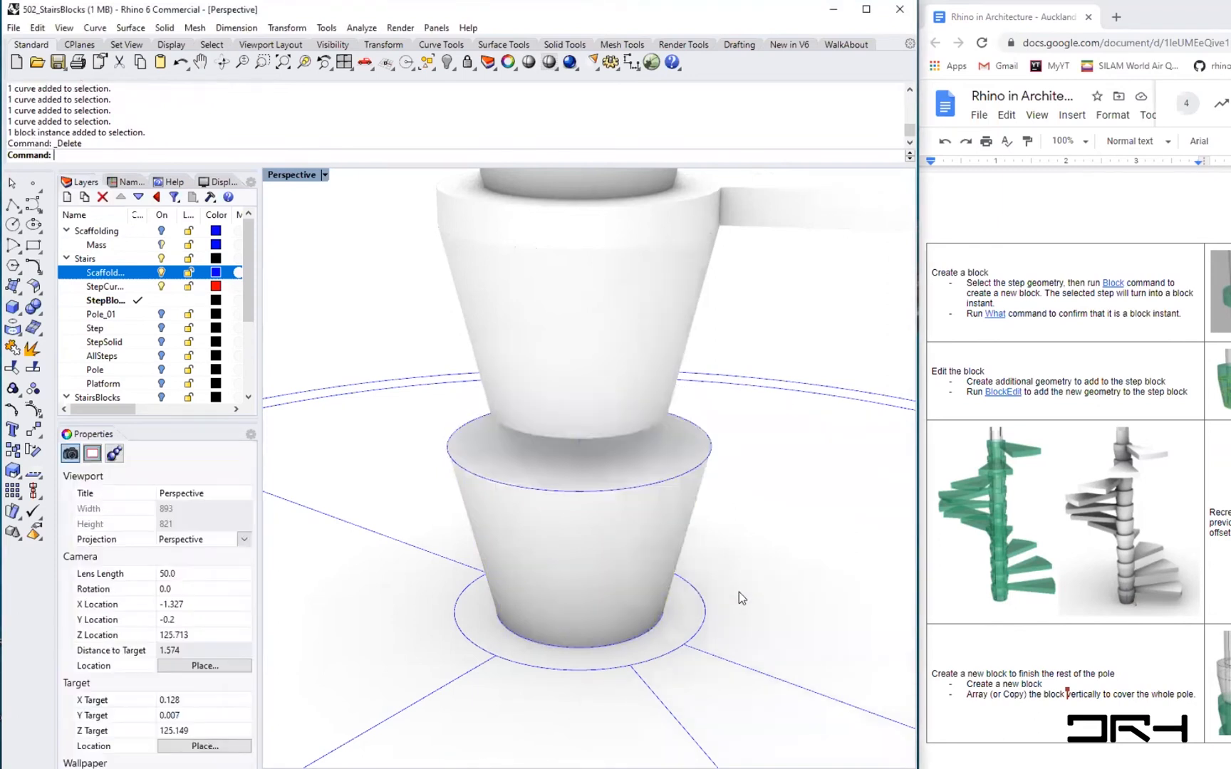
scroll(559, 494, down, 8)
scroll(559, 494, up, 4)
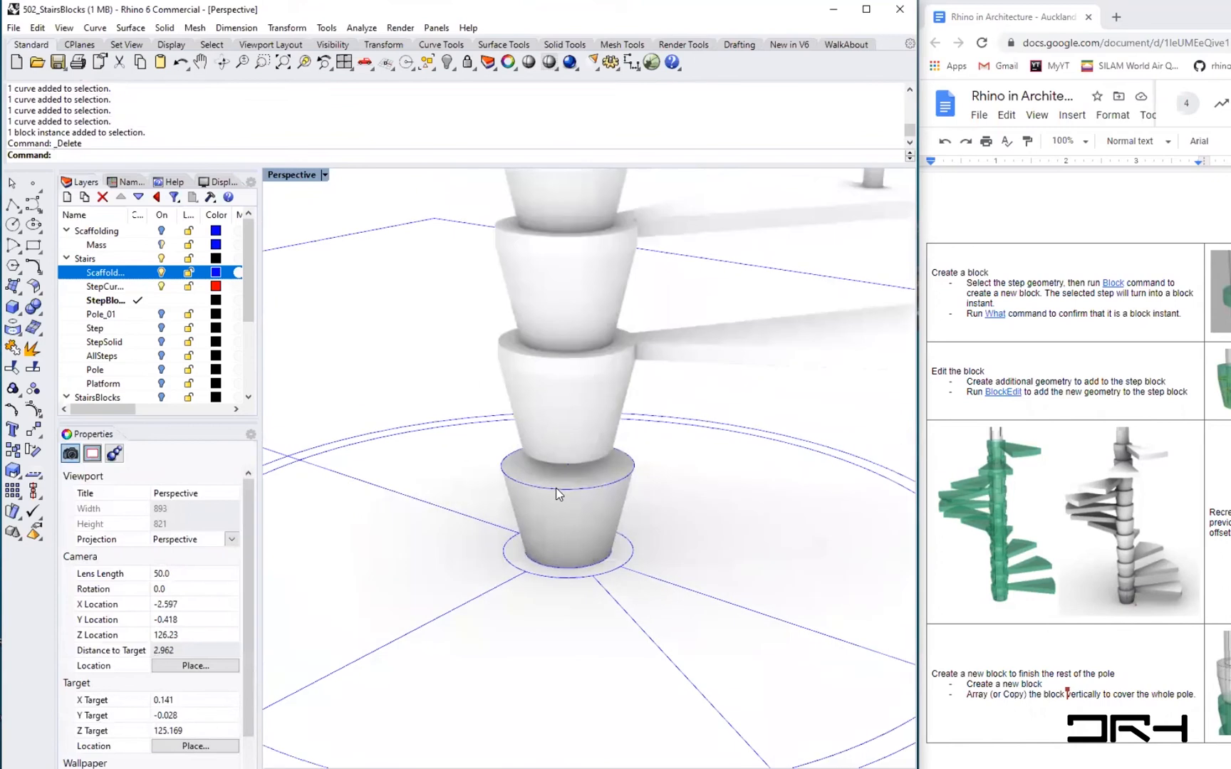
scroll(590, 498, up, 5)
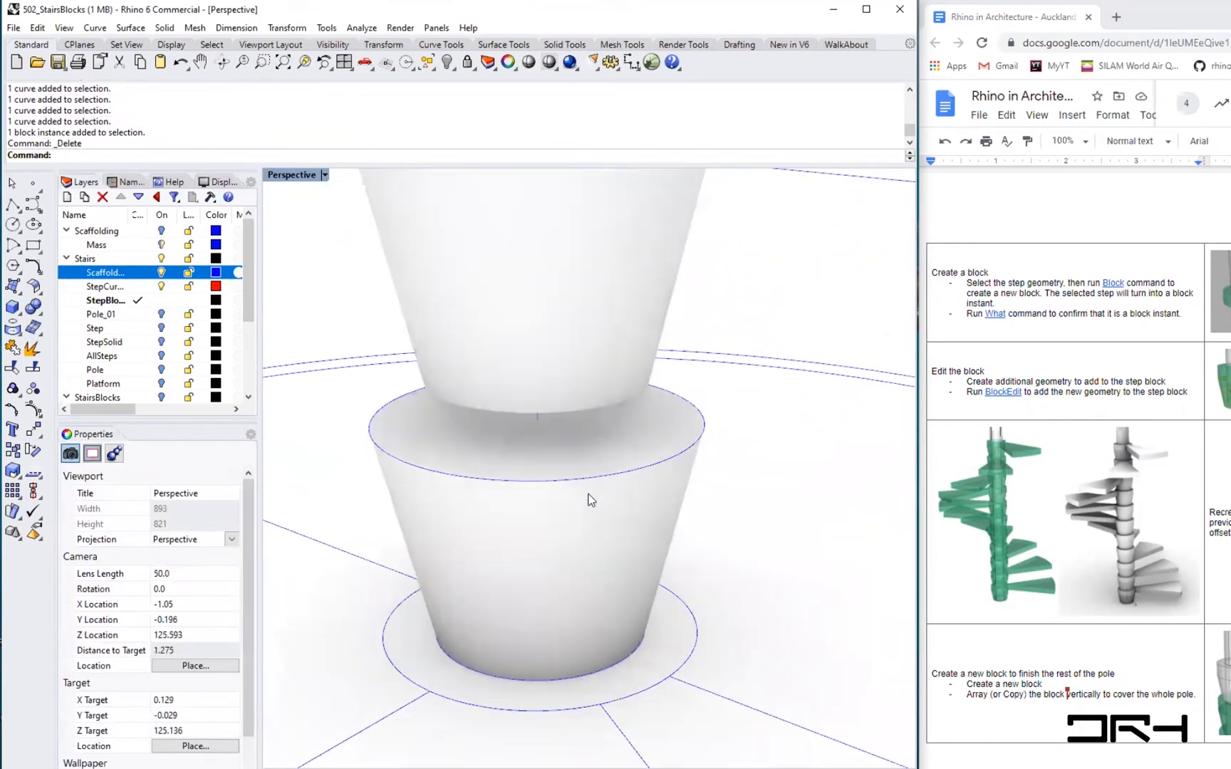
key(ctrl+z)
scroll(628, 503, down, 5)
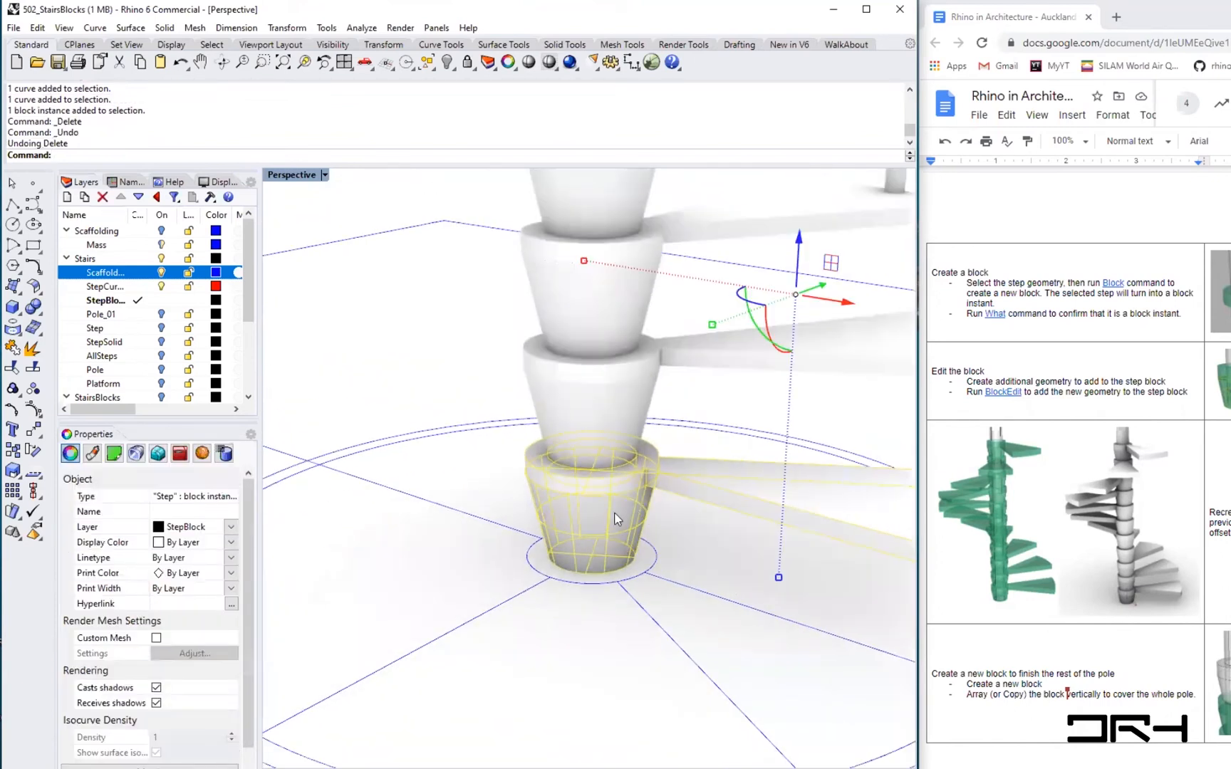
key(Escape)
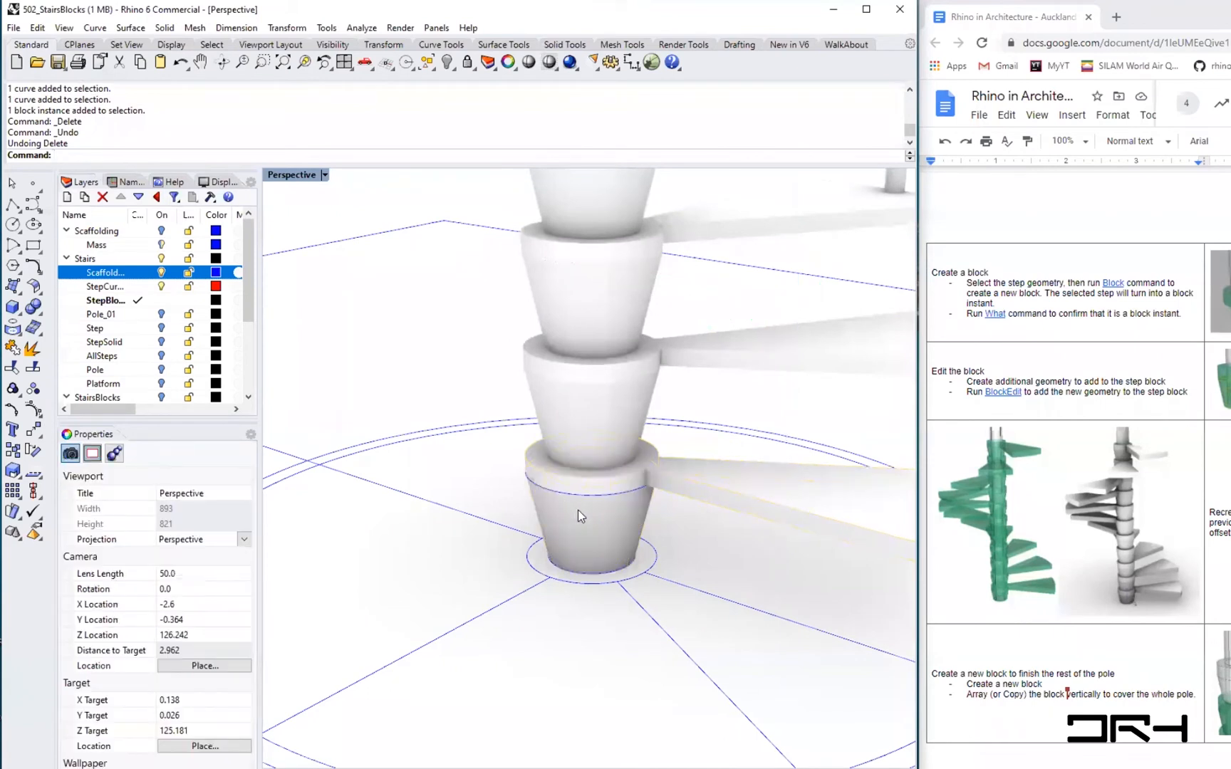
- Select the lowest pole segment solid with its upper and lower circles and move them aside from the stair
click(579, 514)
click(618, 563)
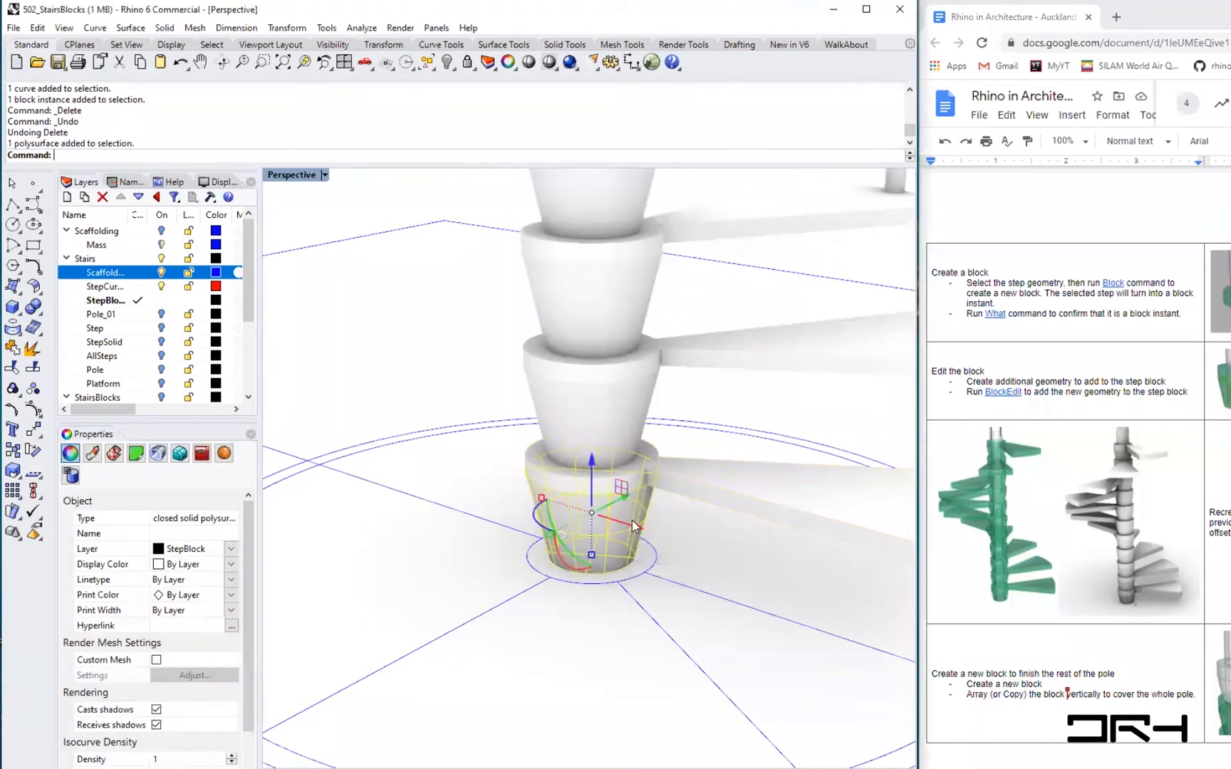
shift+click(634, 577)
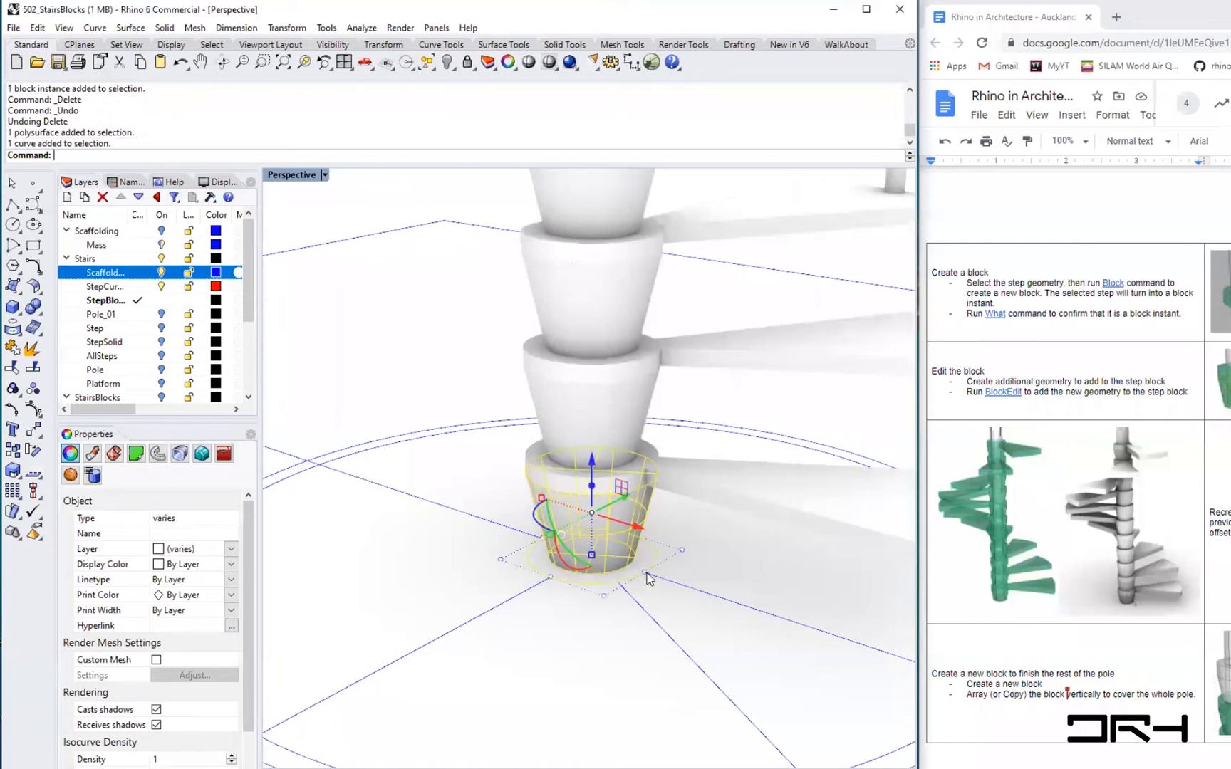
click(593, 574)
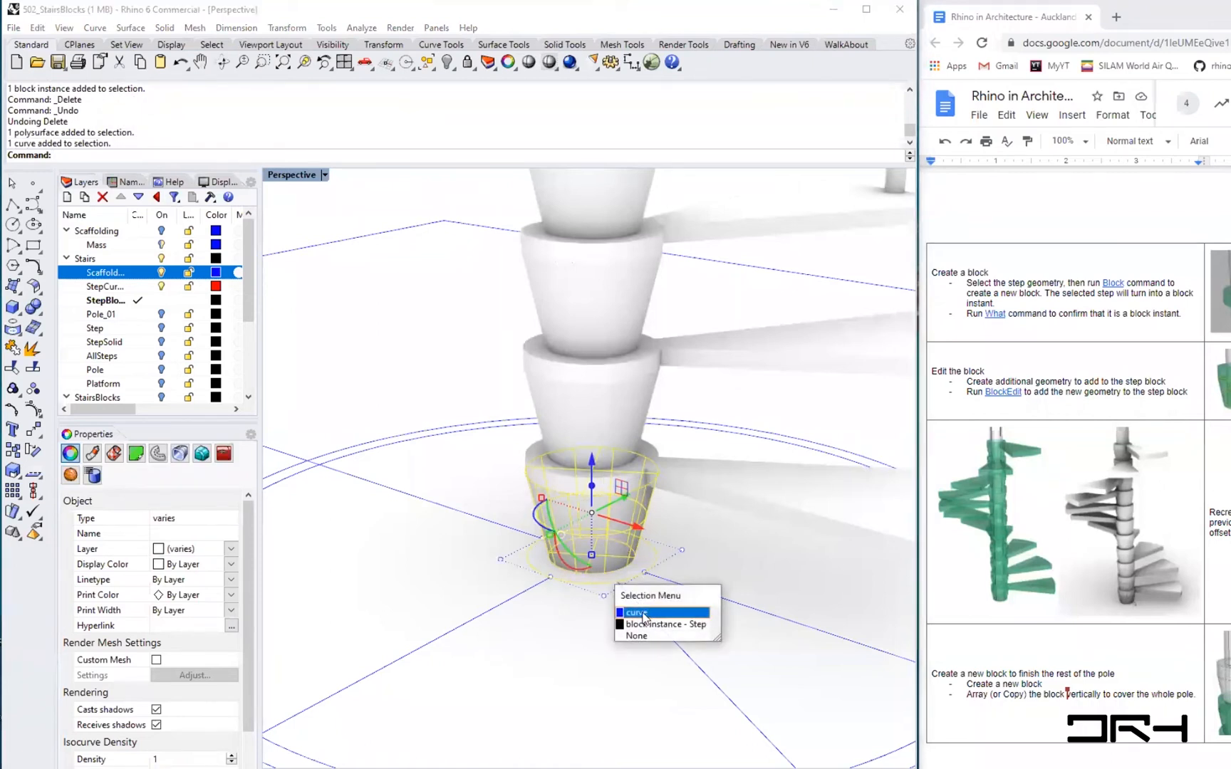
click(663, 613)
shift+click(553, 489)
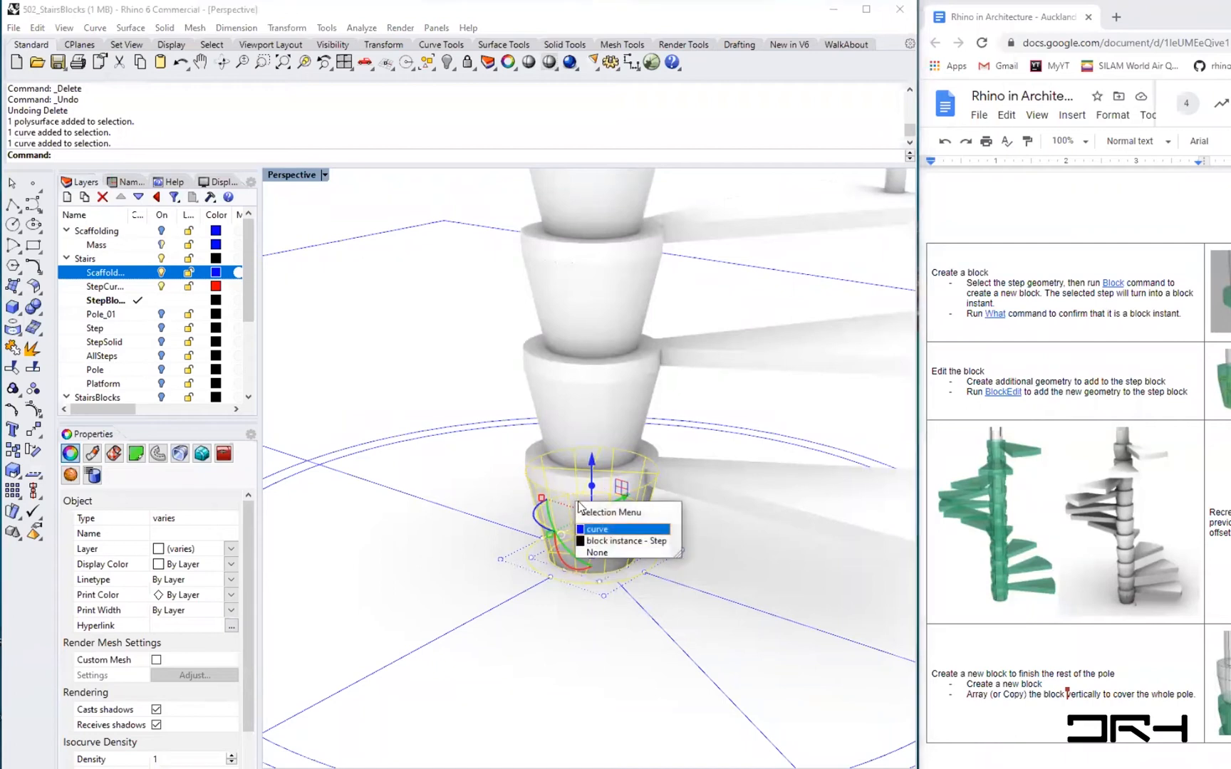
click(589, 528)
scroll(481, 520, down, 5)
scroll(481, 520, down, 2)
drag(564, 530, 757, 632)
click(846, 691)
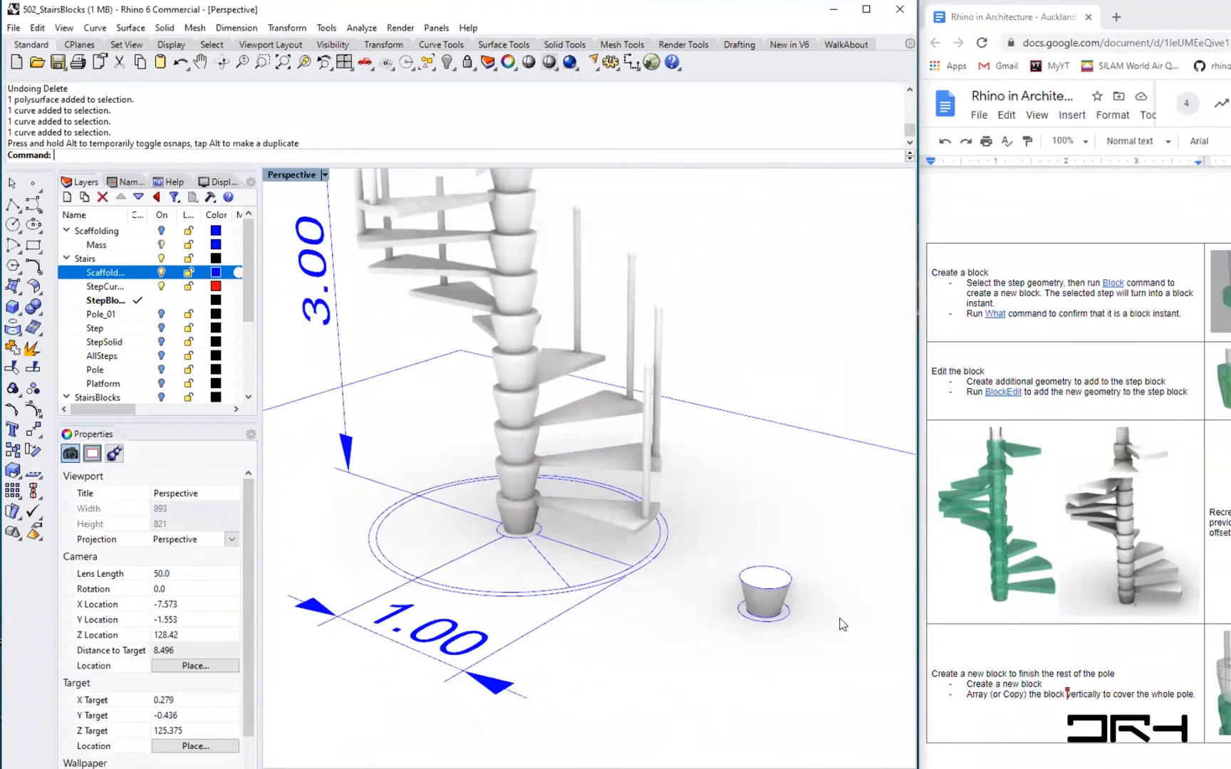
- Delete the moved pole segment solid, keeping its section circles
scroll(772, 583, up, 5)
click(776, 637)
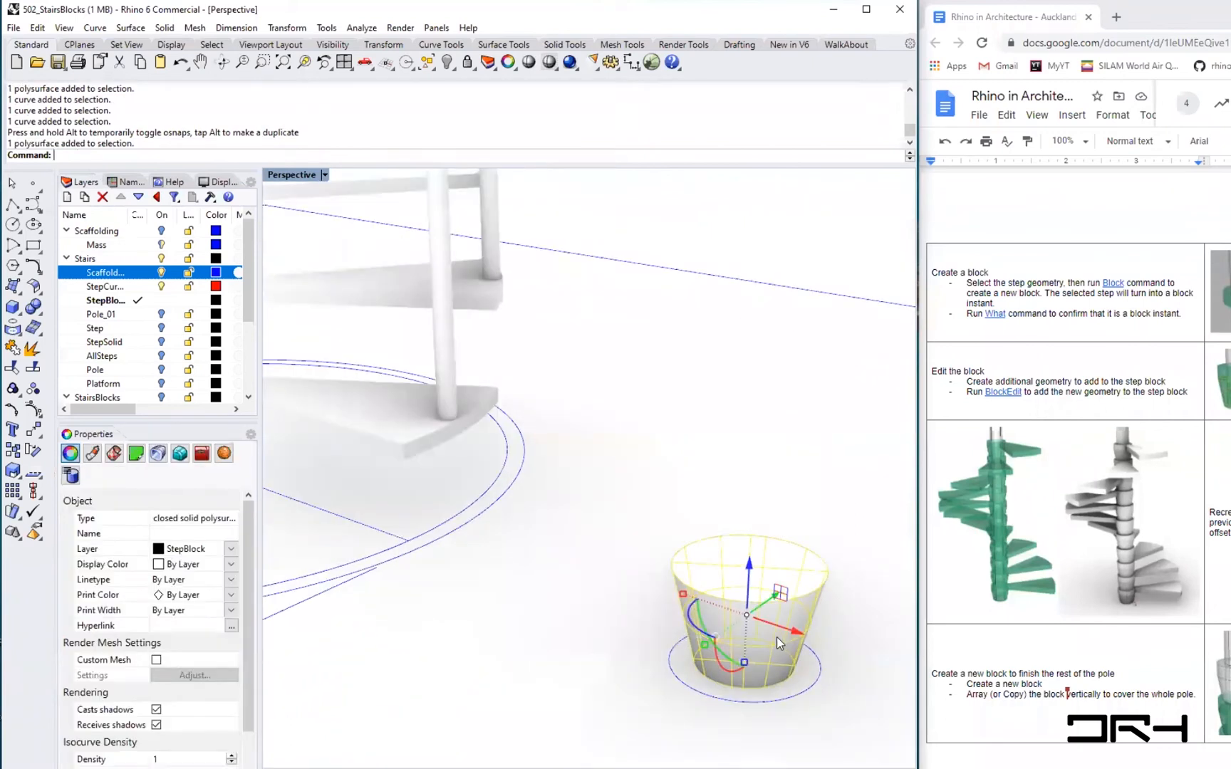
key(Delete)
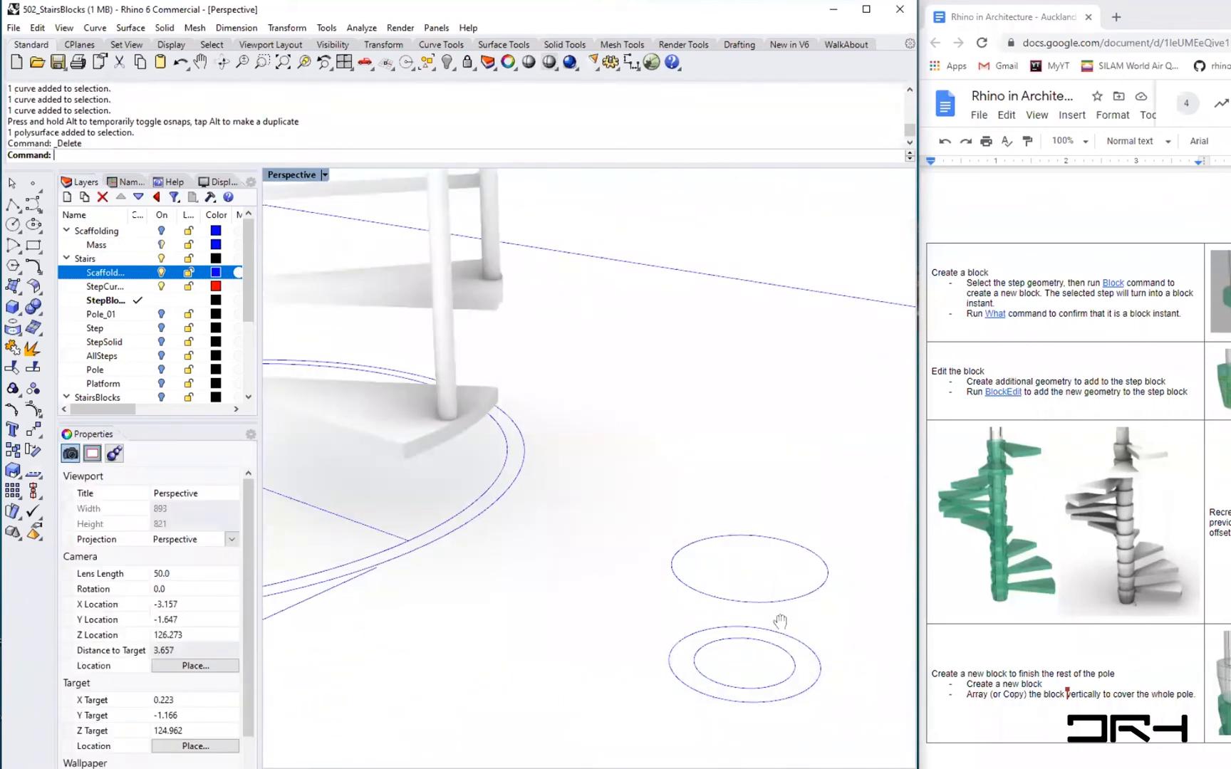
- Loft the inner base circle and the upper circle into a tapered surface using the Normal style
shift+right_drag(777, 644, 539, 522)
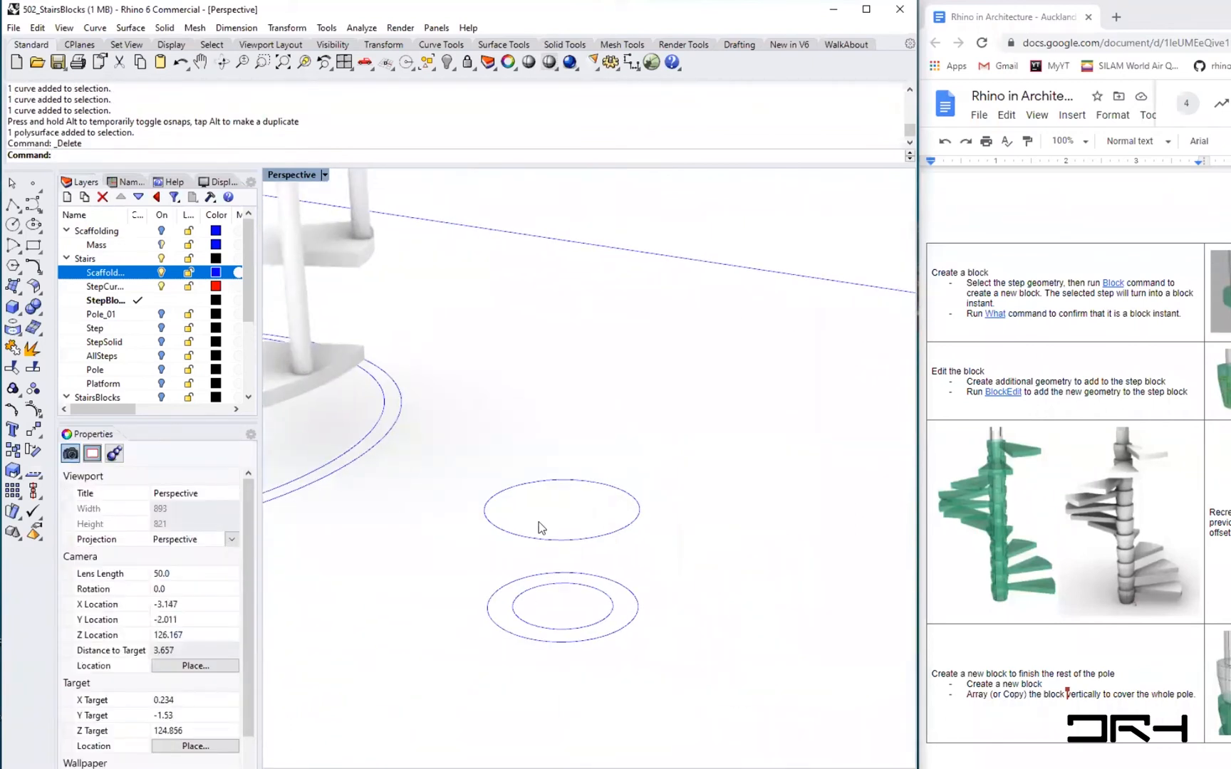
click(602, 635)
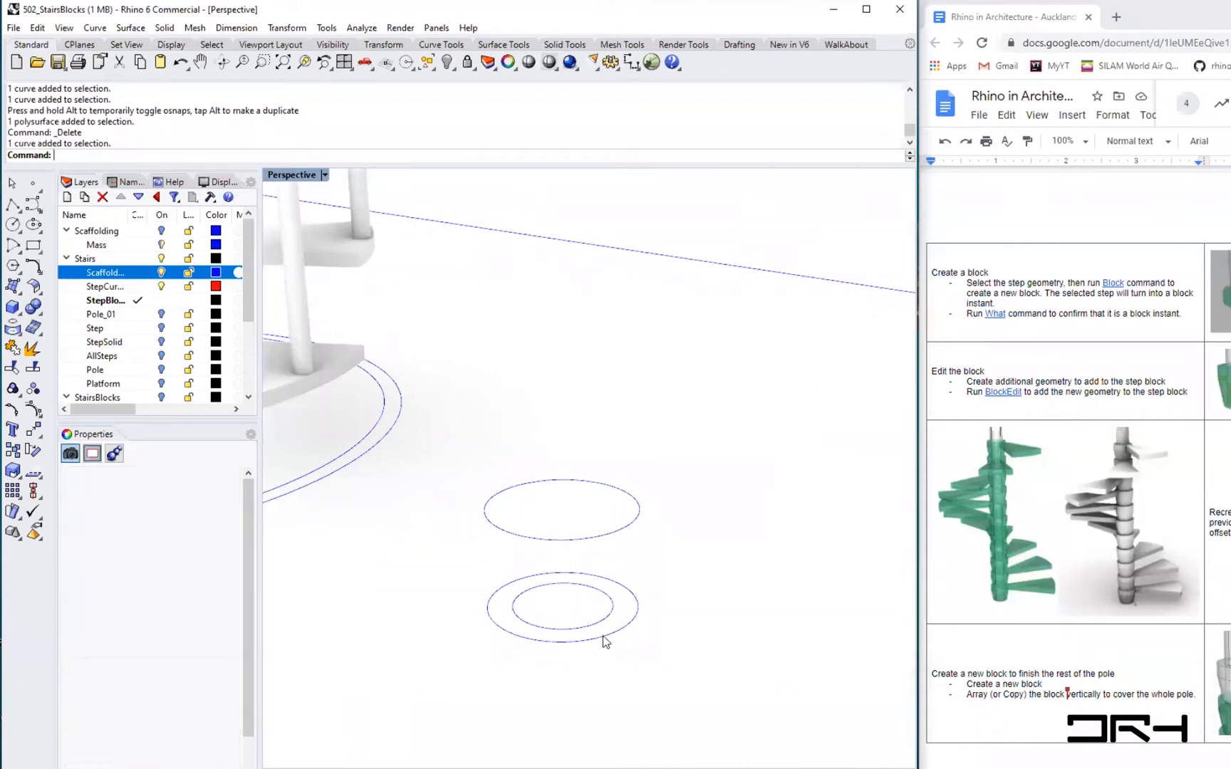
click(620, 530)
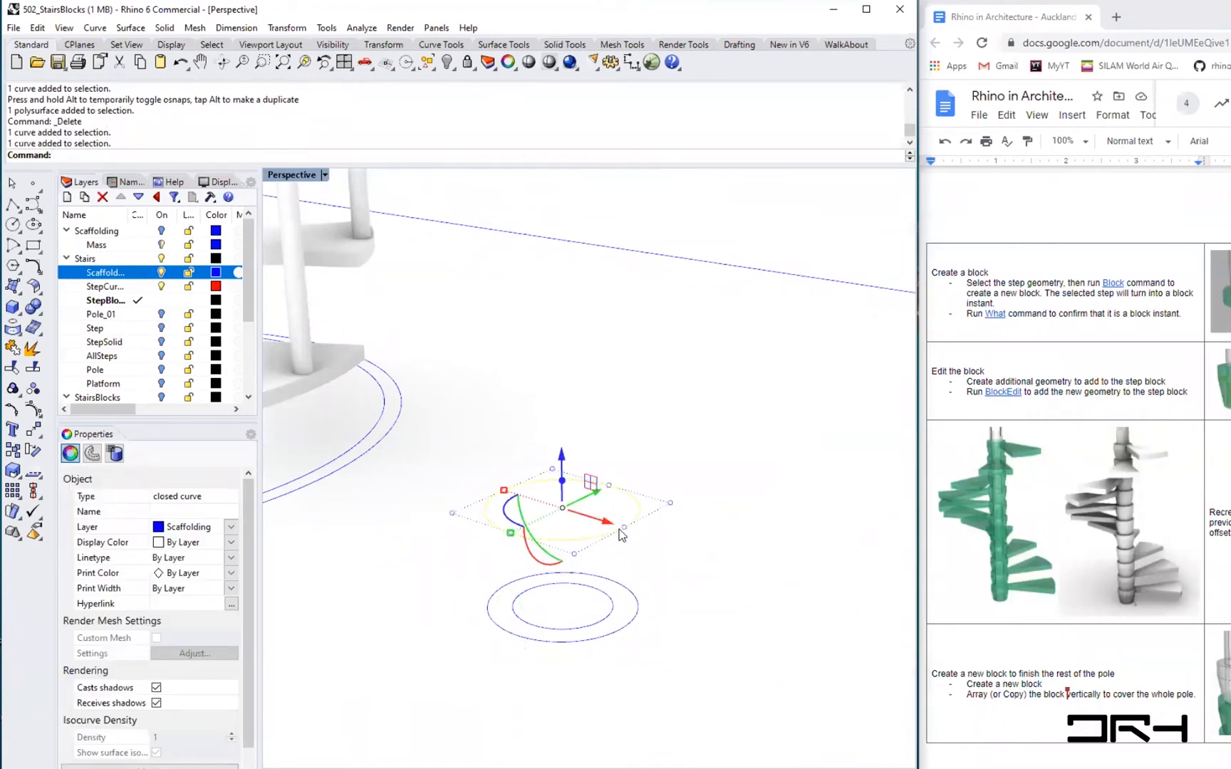
key(Escape)
text(Loft)
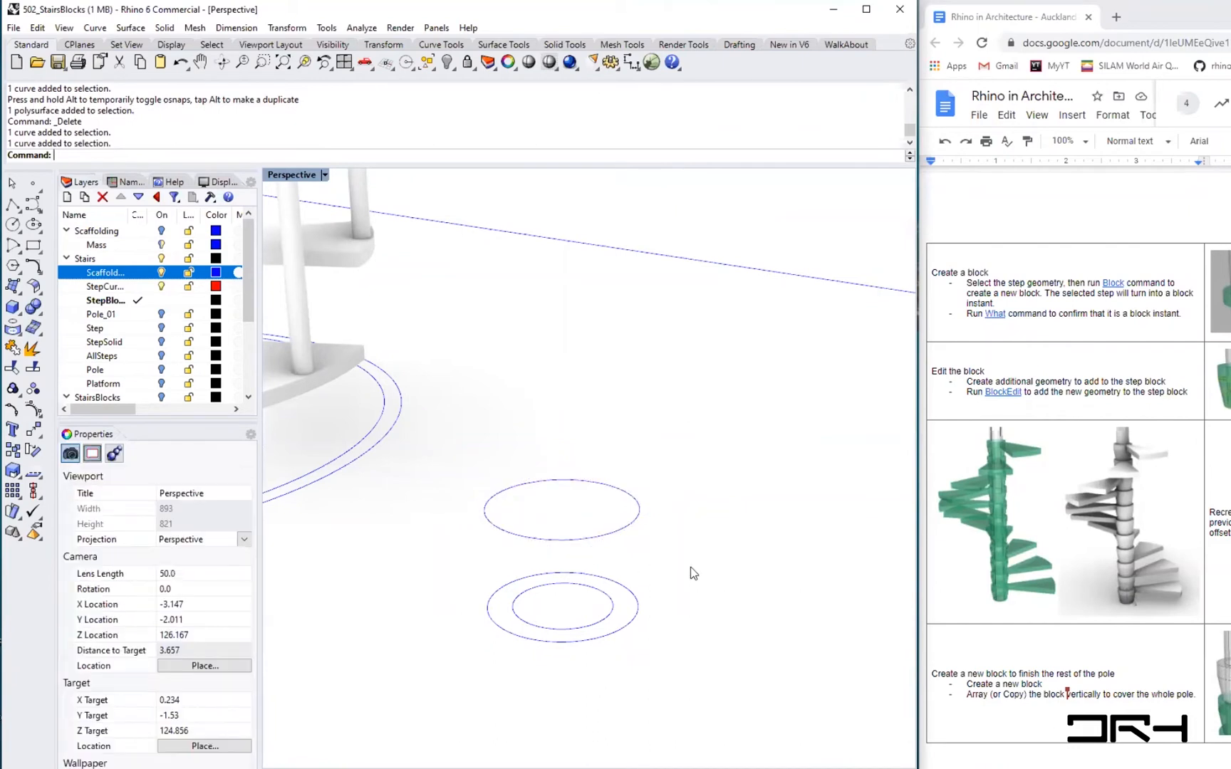
key(Return)
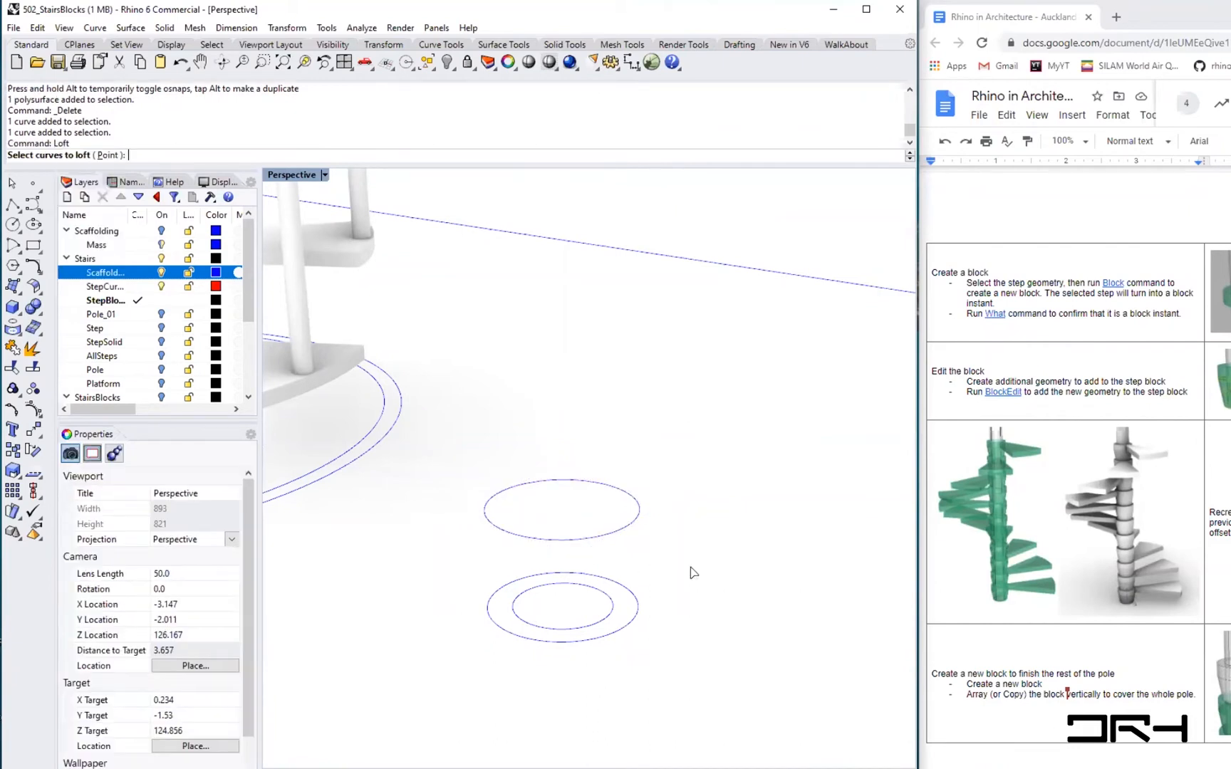
click(636, 582)
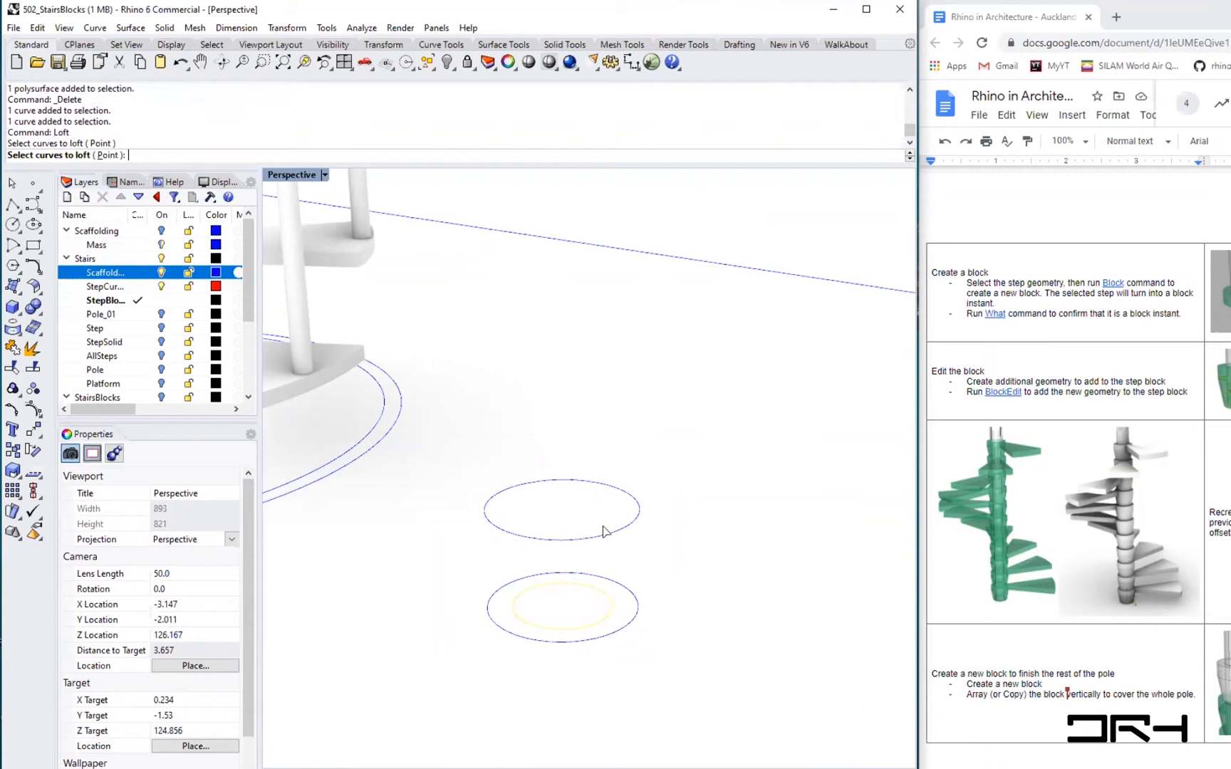
click(602, 536)
key(Return)
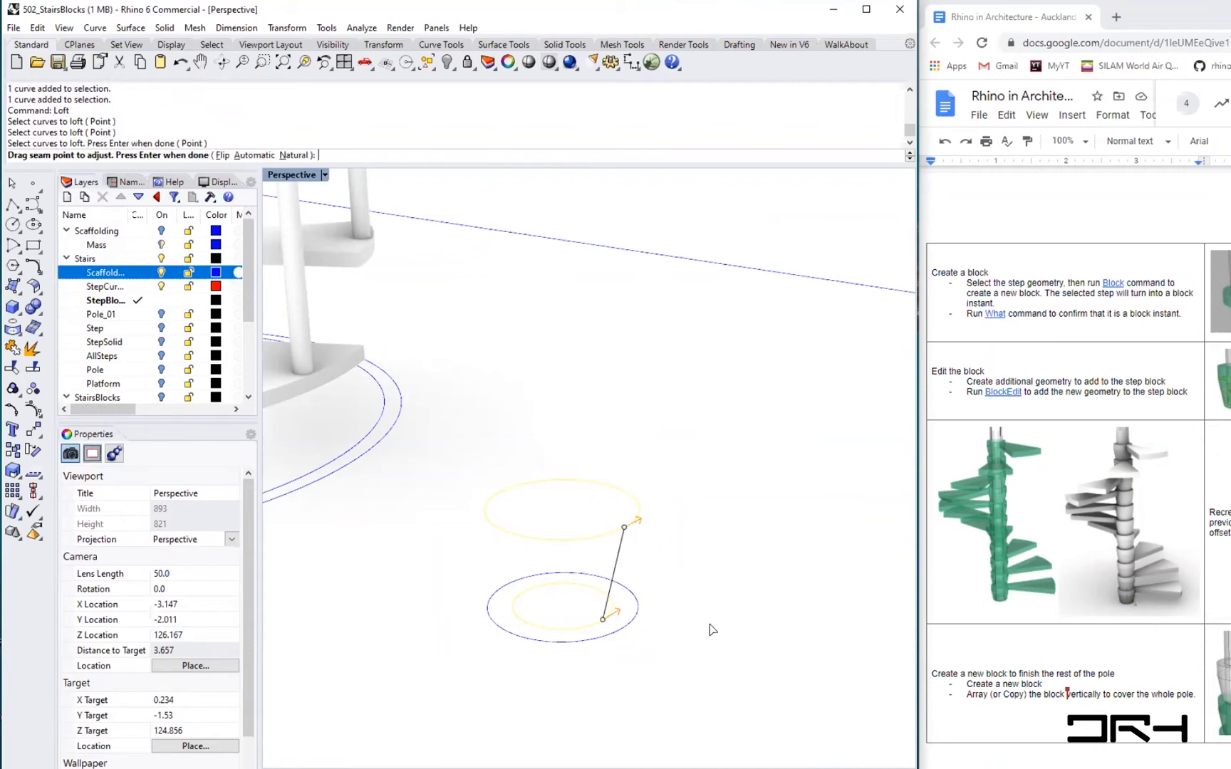
key(Return)
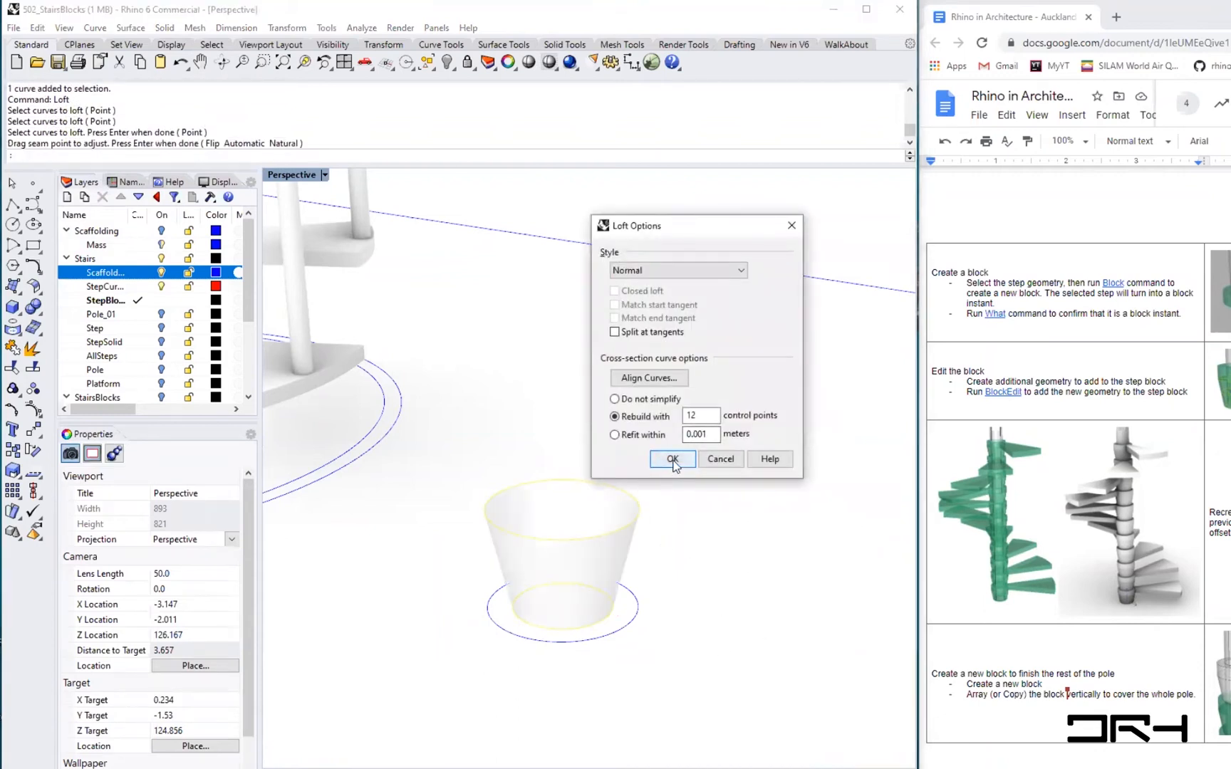
click(672, 460)
- Cap the lofted surface to make it a closed solid
mouse_move(583, 527)
right_down()
mouse_move(558, 494)
mouse_move(568, 552)
mouse_move(568, 532)
mouse_move(544, 530)
mouse_move(571, 507)
mouse_move(574, 530)
right_up()
click(676, 610)
text(cap)
key(Return)
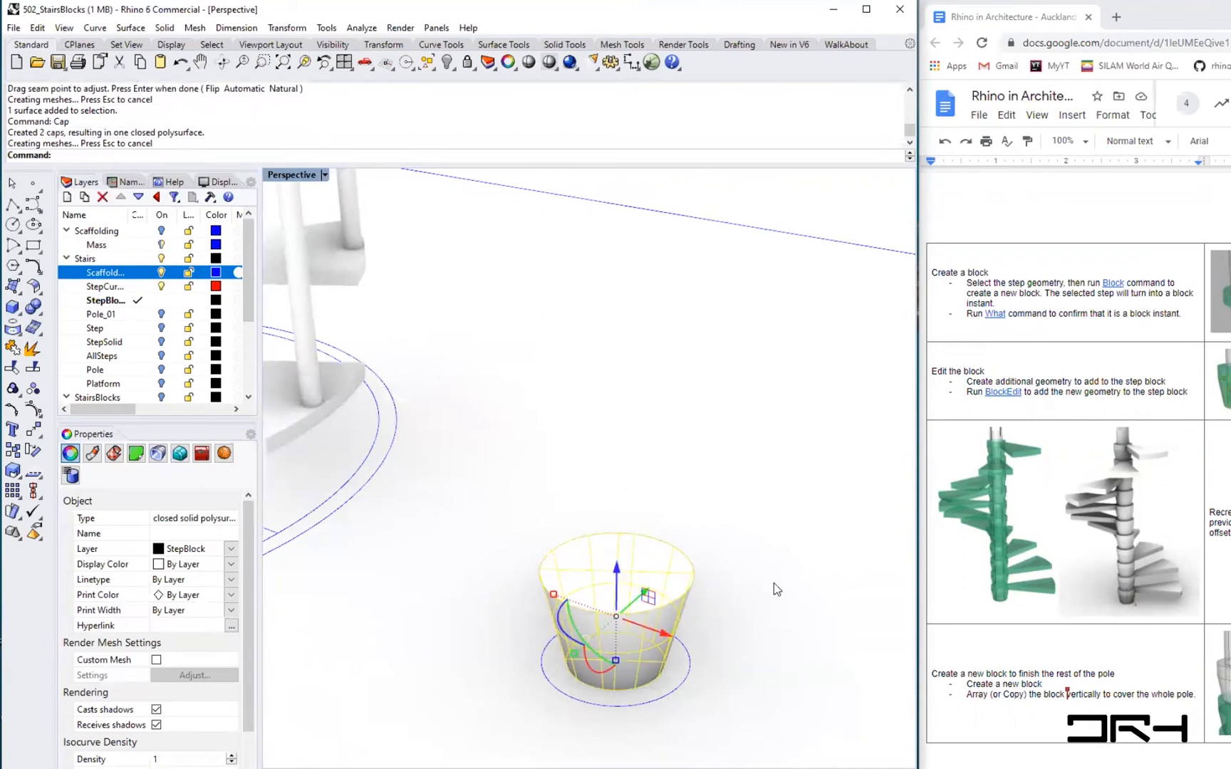
- Draw a thin vertical cylinder from the centre of the tapered pole segment's base, extending above its top
key(Escape)
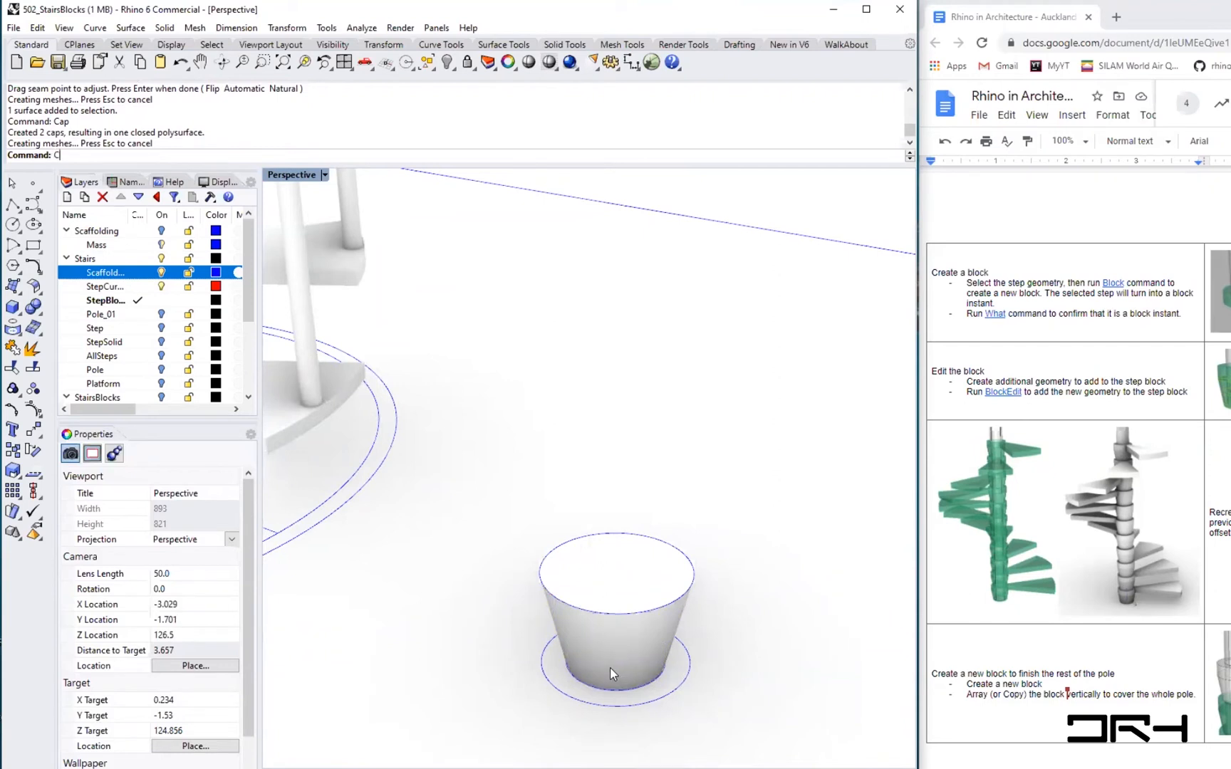
text(C)
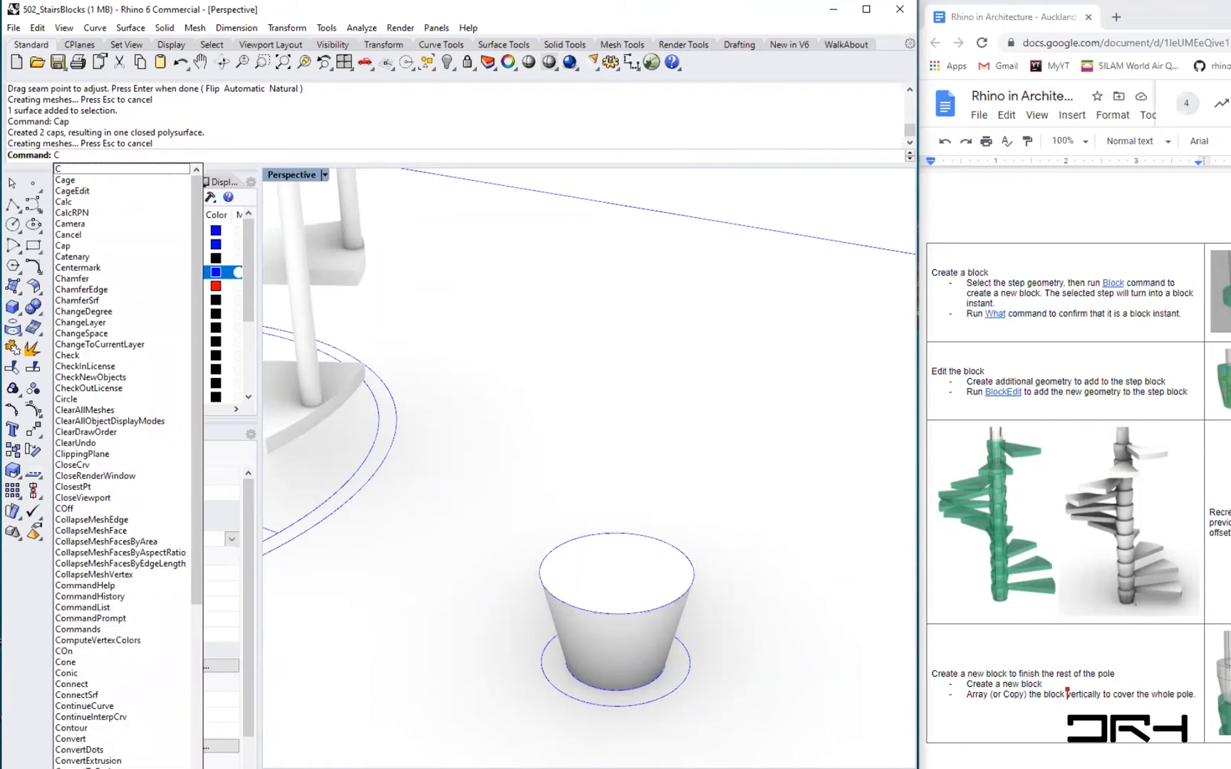
text(ylinder)
key(Return)
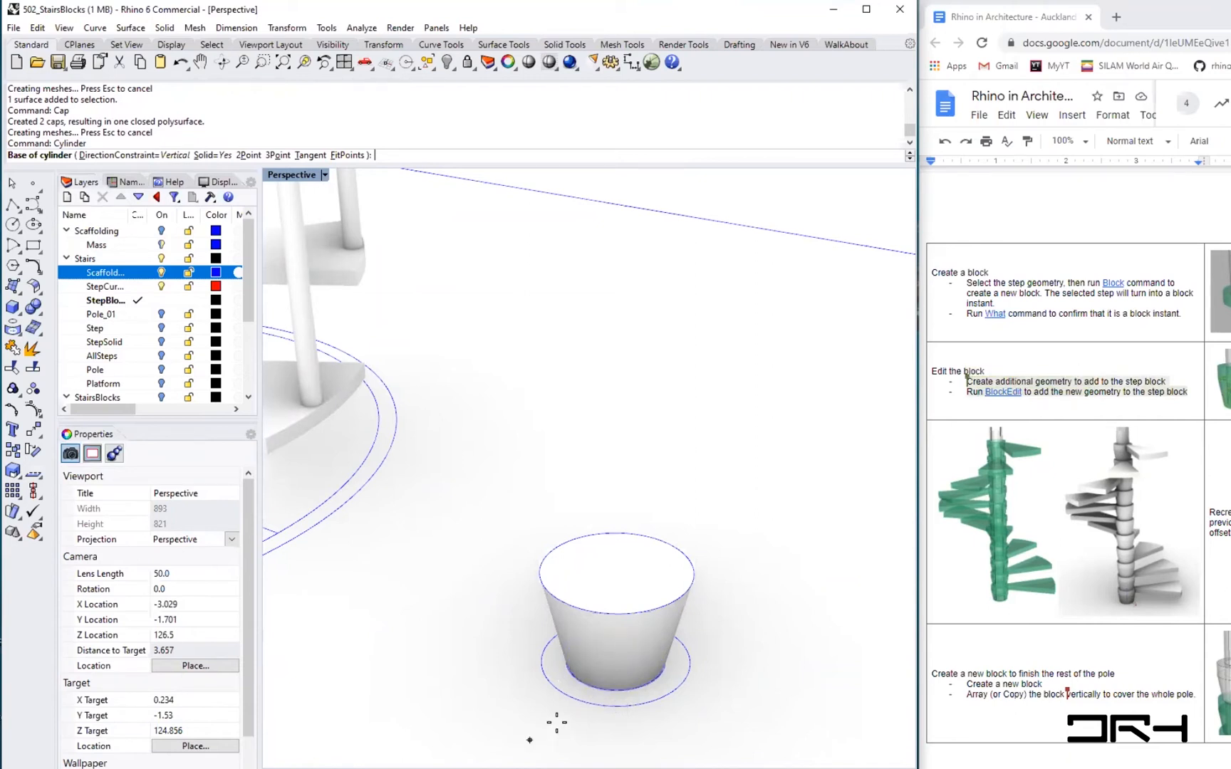
click(584, 688)
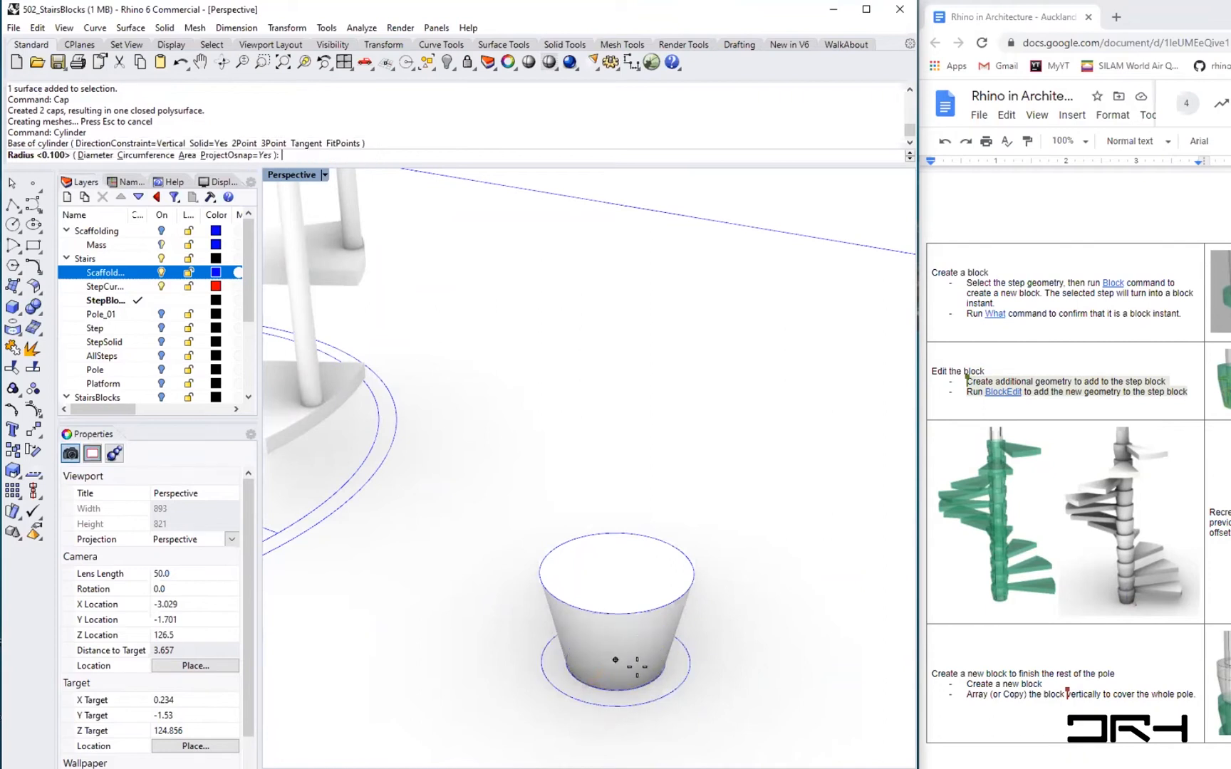
scroll(636, 667, up, 5)
scroll(635, 673, down, 2)
scroll(612, 676, up, 2)
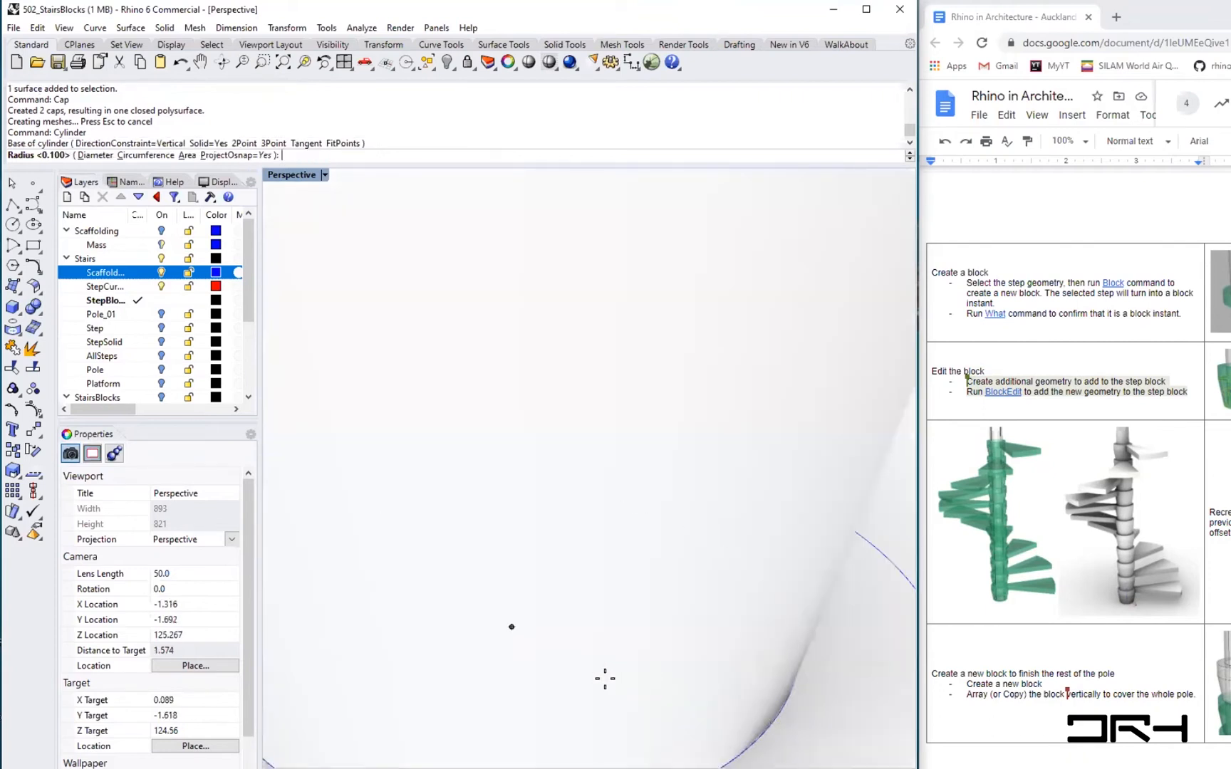
scroll(605, 677, down, 5)
scroll(605, 679, down, 4)
scroll(605, 680, up, 3)
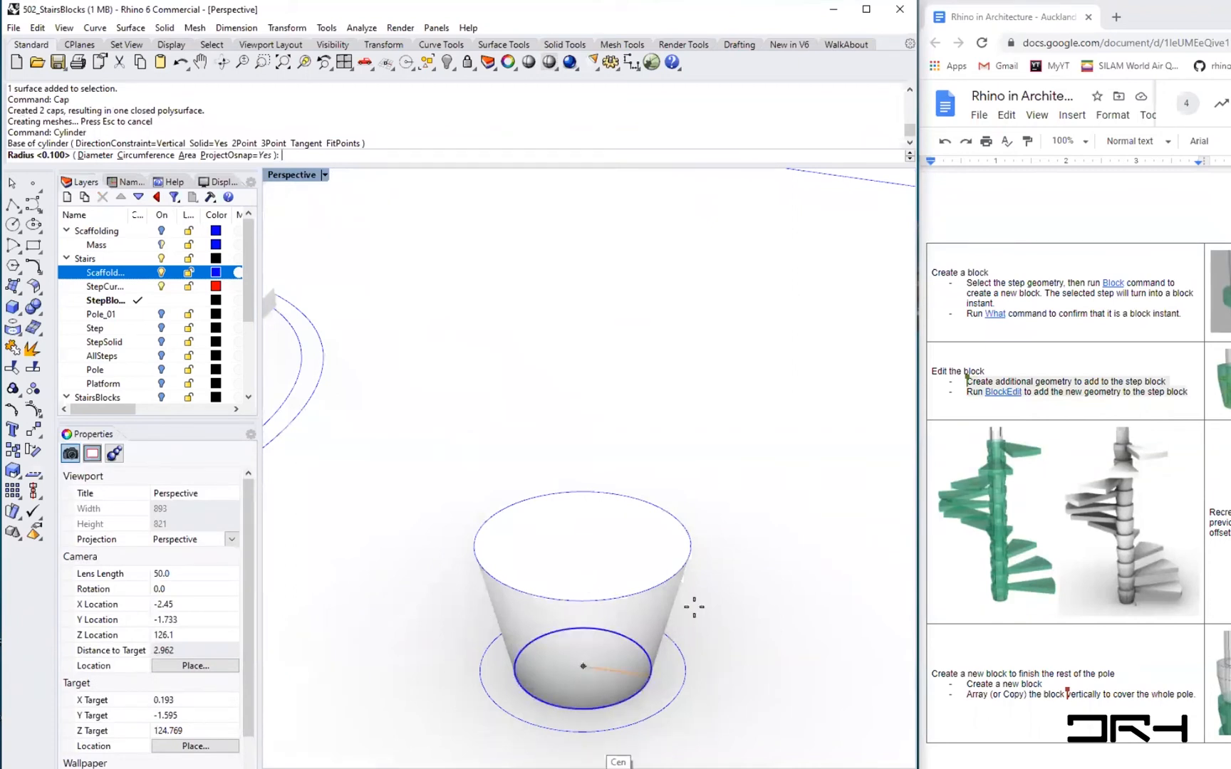
click(617, 671)
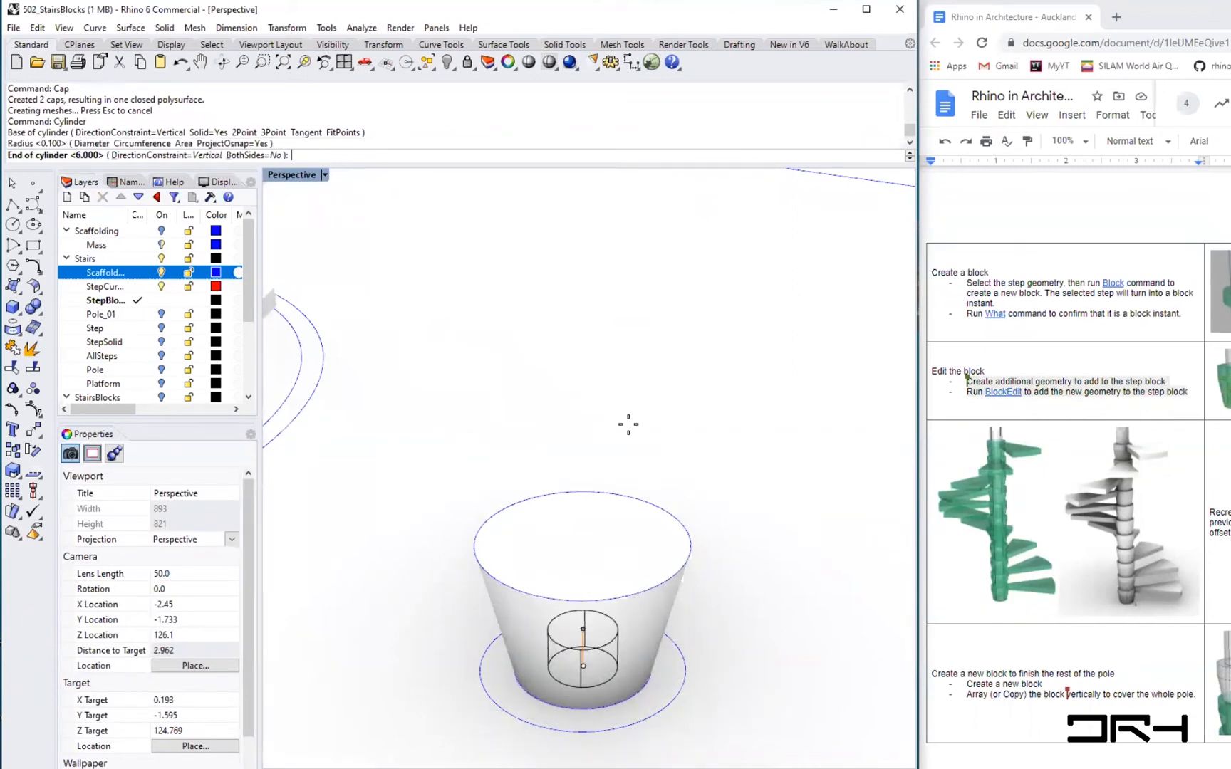
click(616, 321)
- Subtract the cylinder from the pole segment with Boolean Difference, then delete the leftover cylinder
right_drag(601, 605, 636, 628)
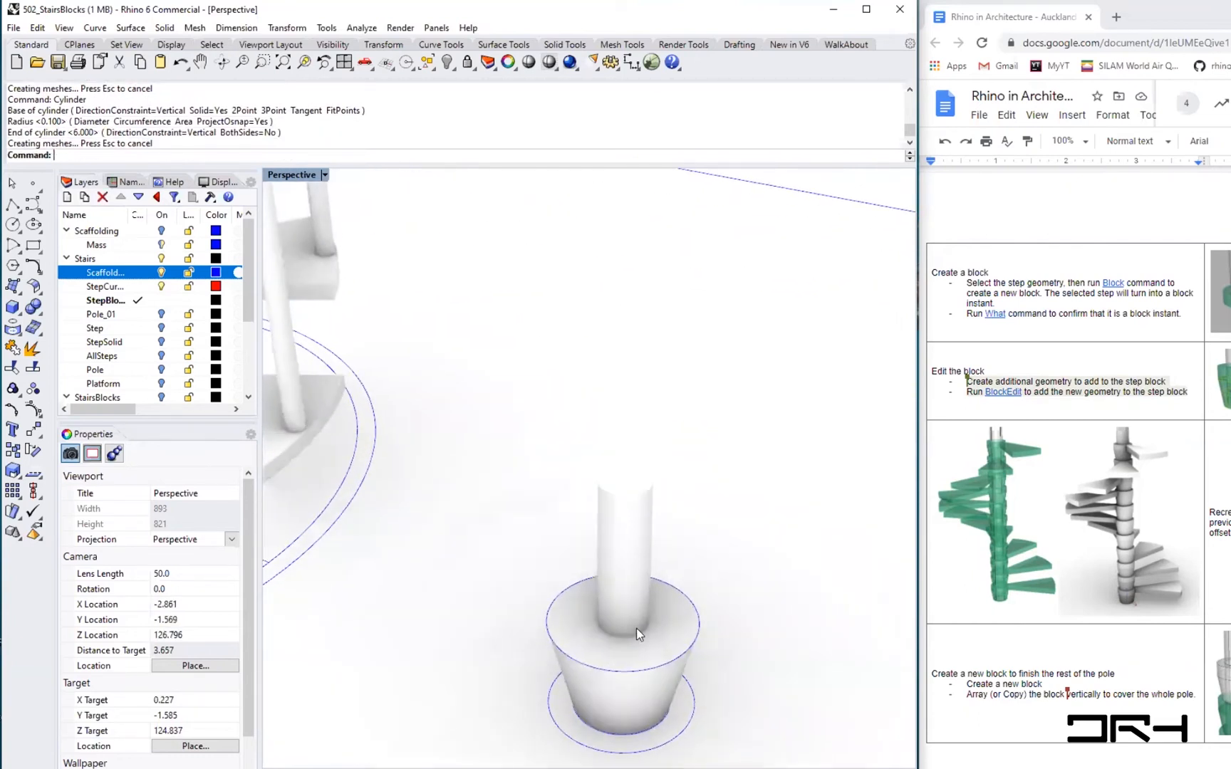
text(Boolean)
key(Return)
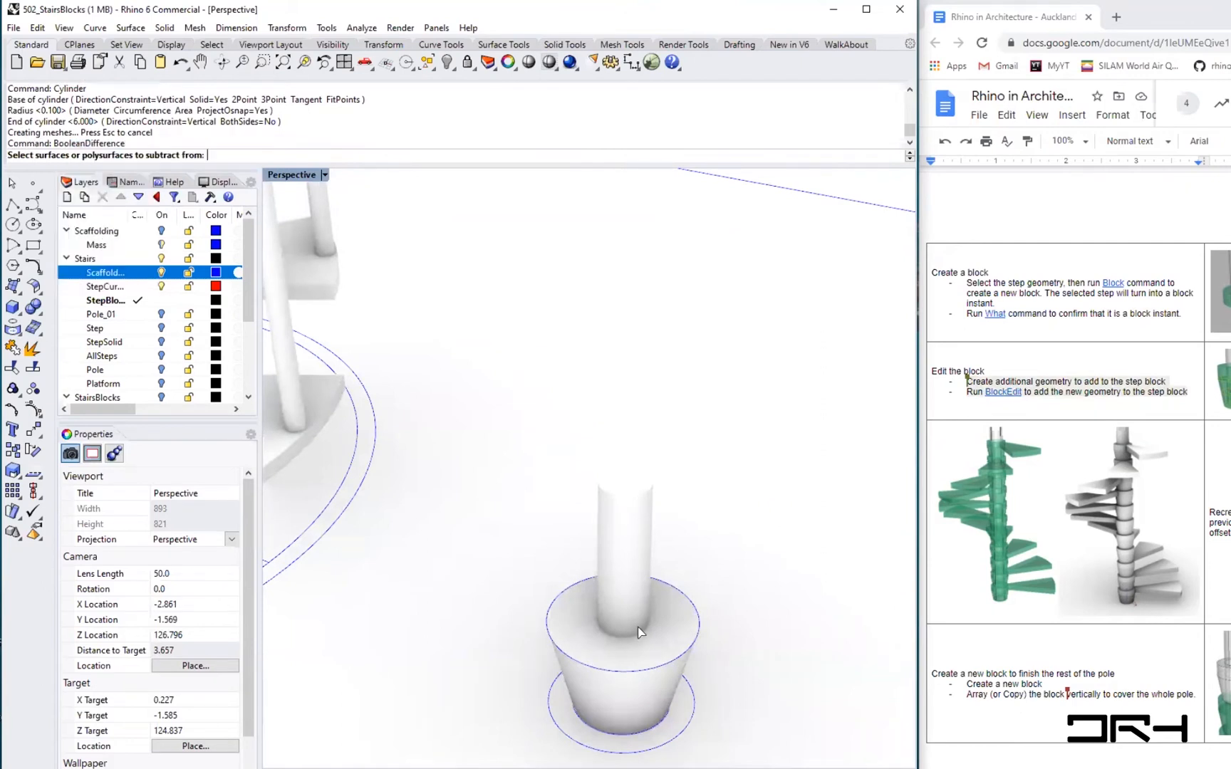
click(592, 656)
key(Return)
click(631, 531)
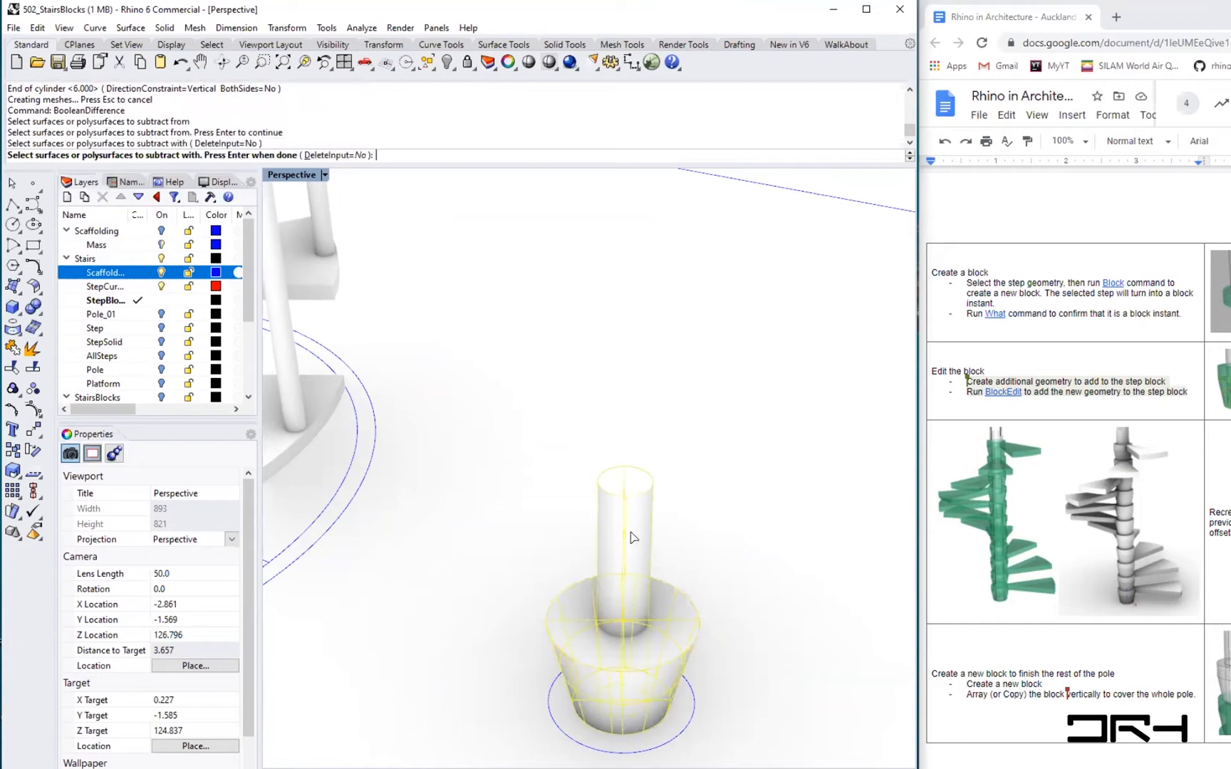
key(Return)
click(631, 531)
key(Delete)
- Edit the Step block with BlockEdit, removing the small surface on the step's baluster from the block
mouse_move(639, 671)
right_down()
mouse_move(654, 667)
mouse_move(635, 696)
right_up()
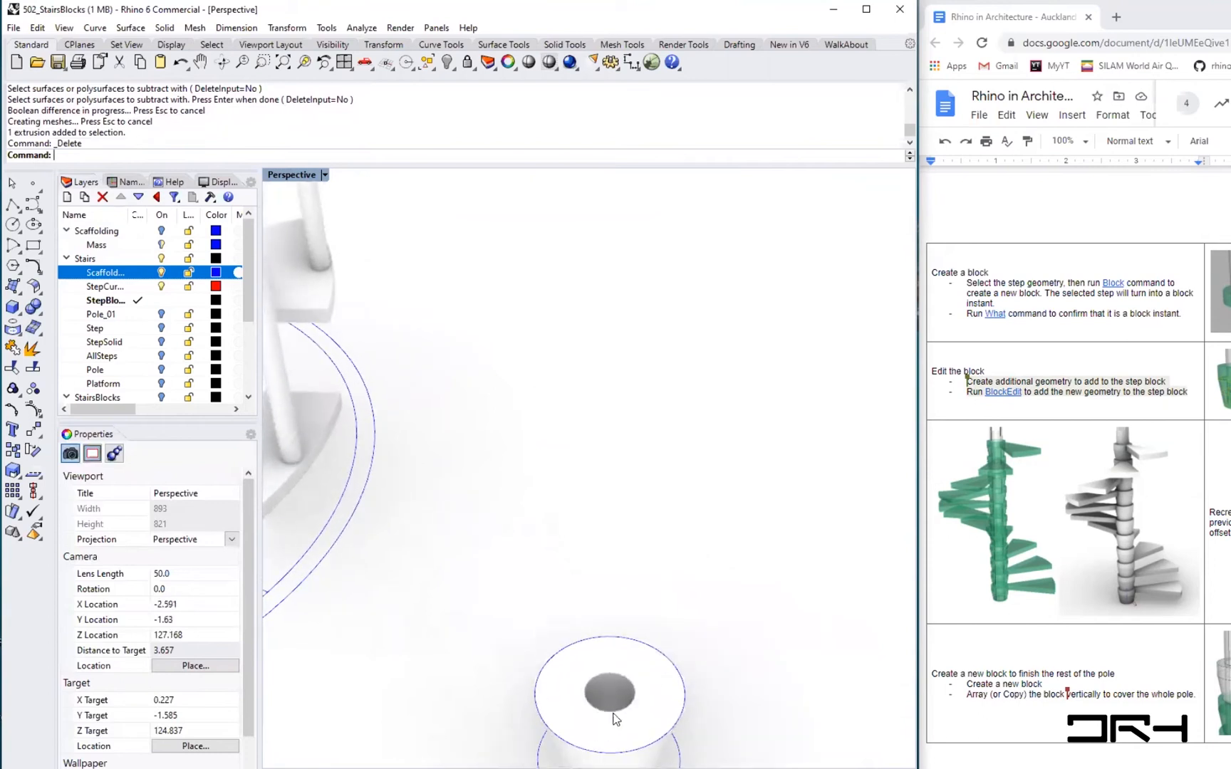
scroll(614, 718, up, 3)
scroll(615, 719, down, 5)
mouse_move(582, 706)
right_down()
mouse_move(662, 739)
mouse_move(629, 709)
mouse_move(582, 697)
mouse_move(606, 705)
right_up()
scroll(613, 712, up, 5)
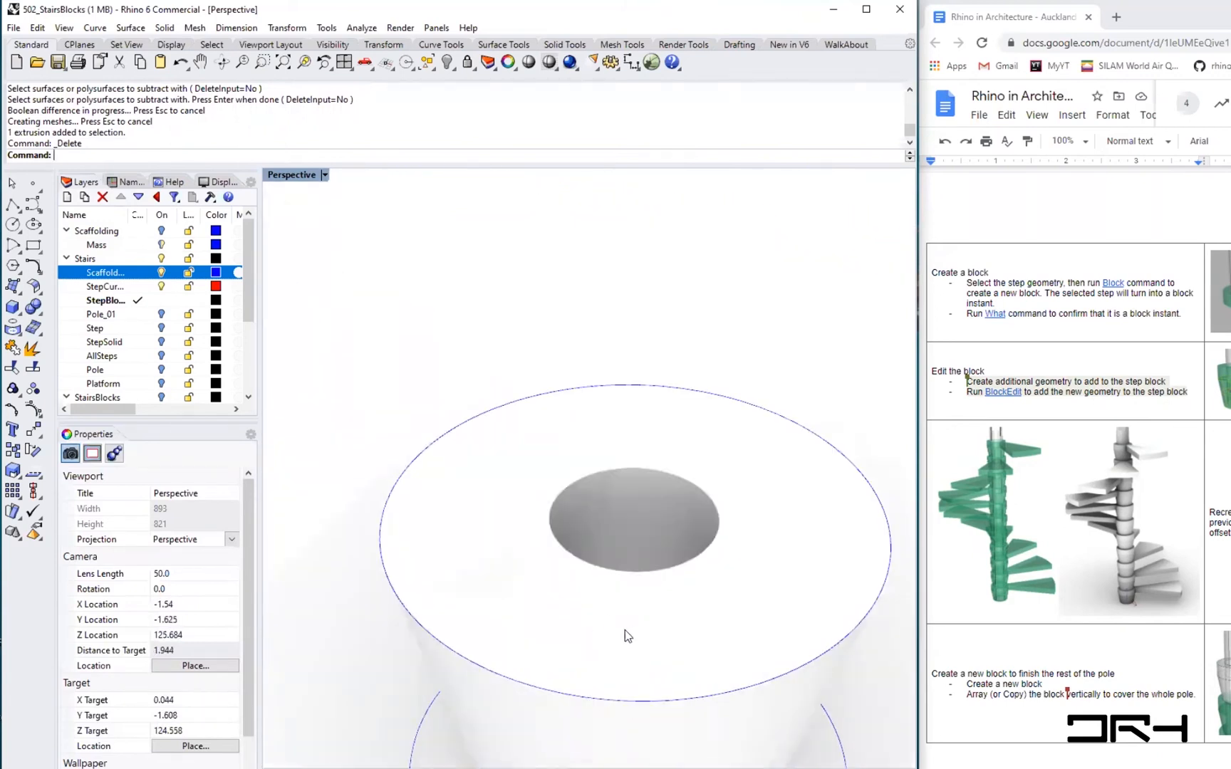
scroll(583, 597, down, 3)
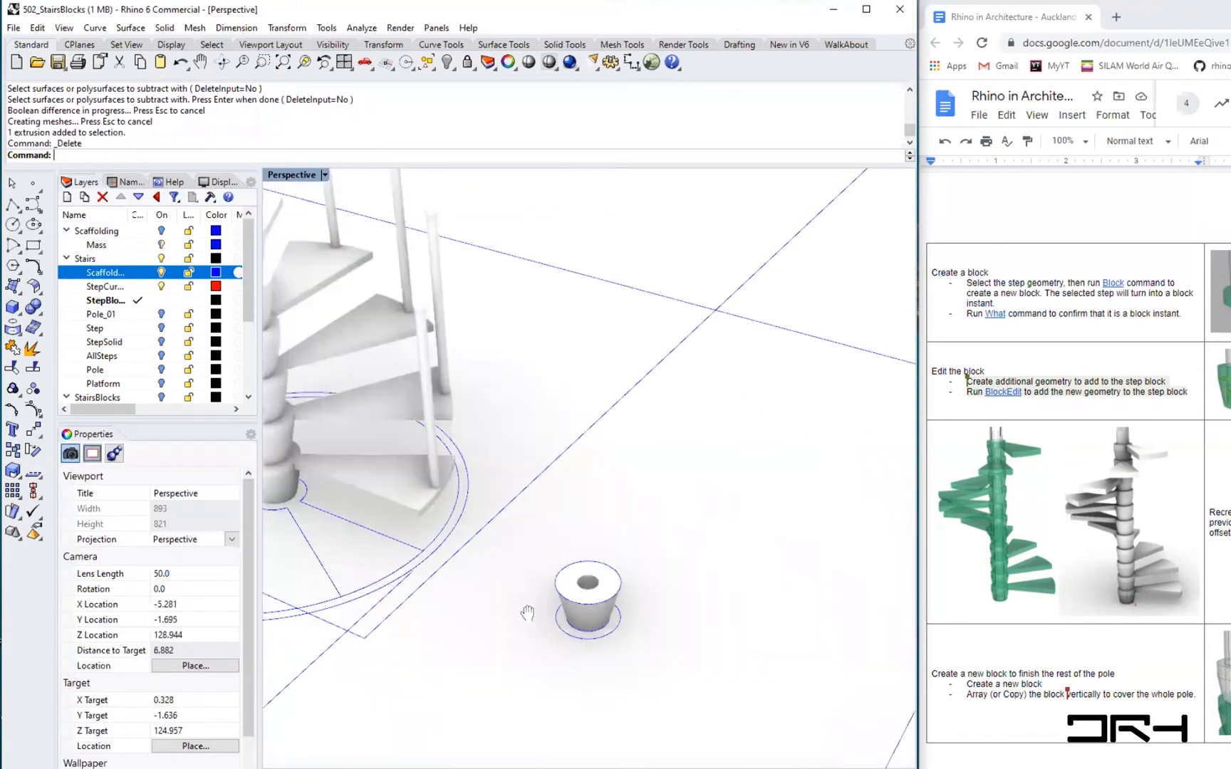
shift+right_drag(598, 617, 725, 644)
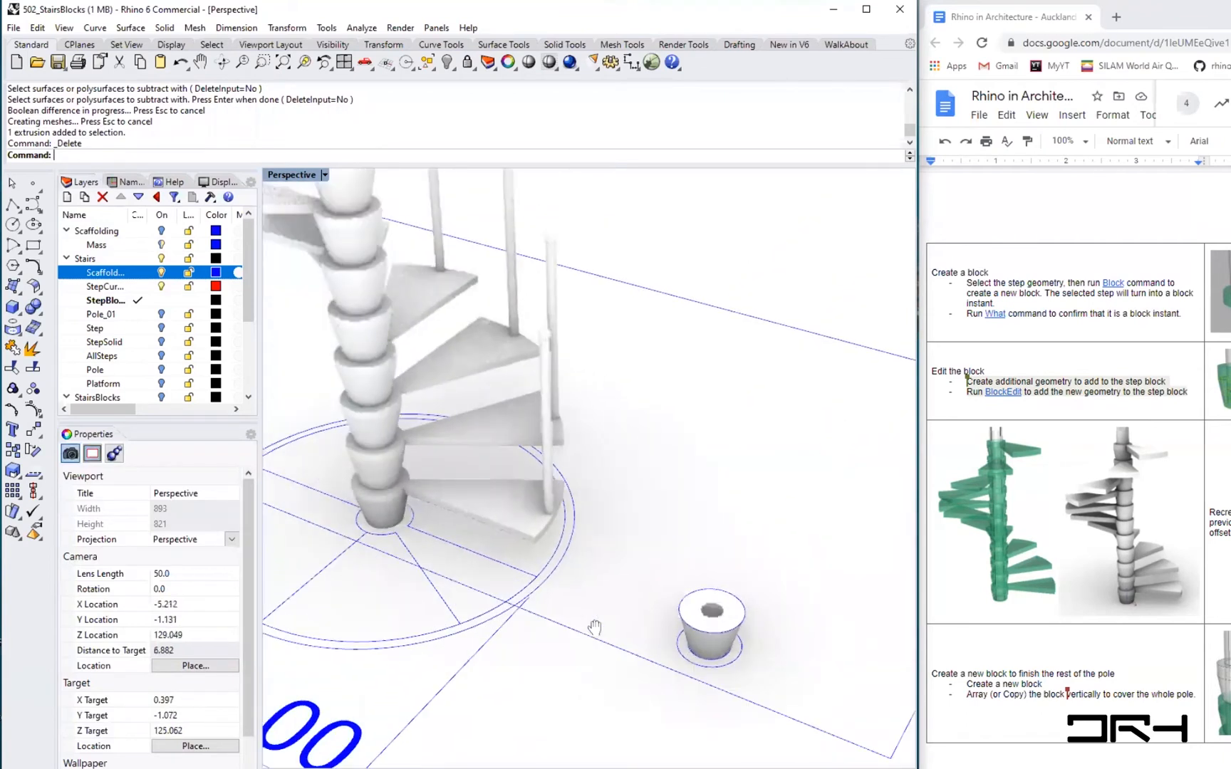
click(725, 644)
click(490, 495)
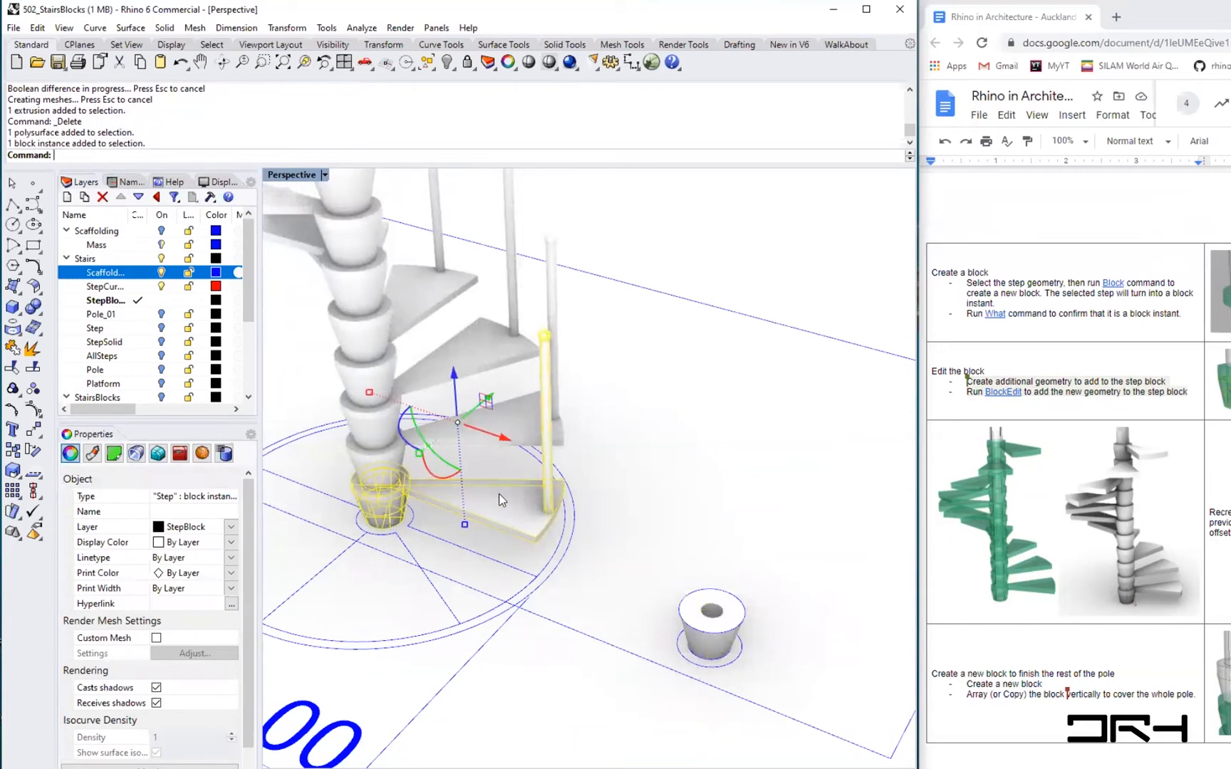
click(725, 539)
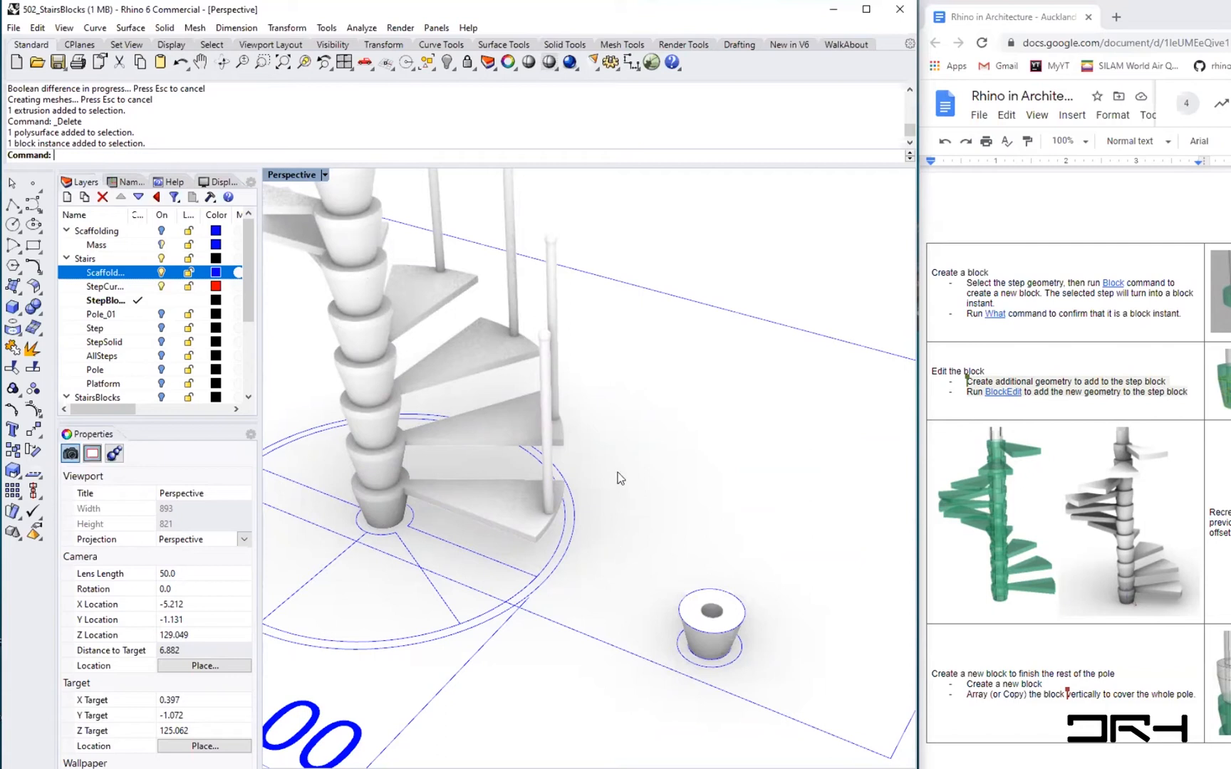
right_click(397, 154)
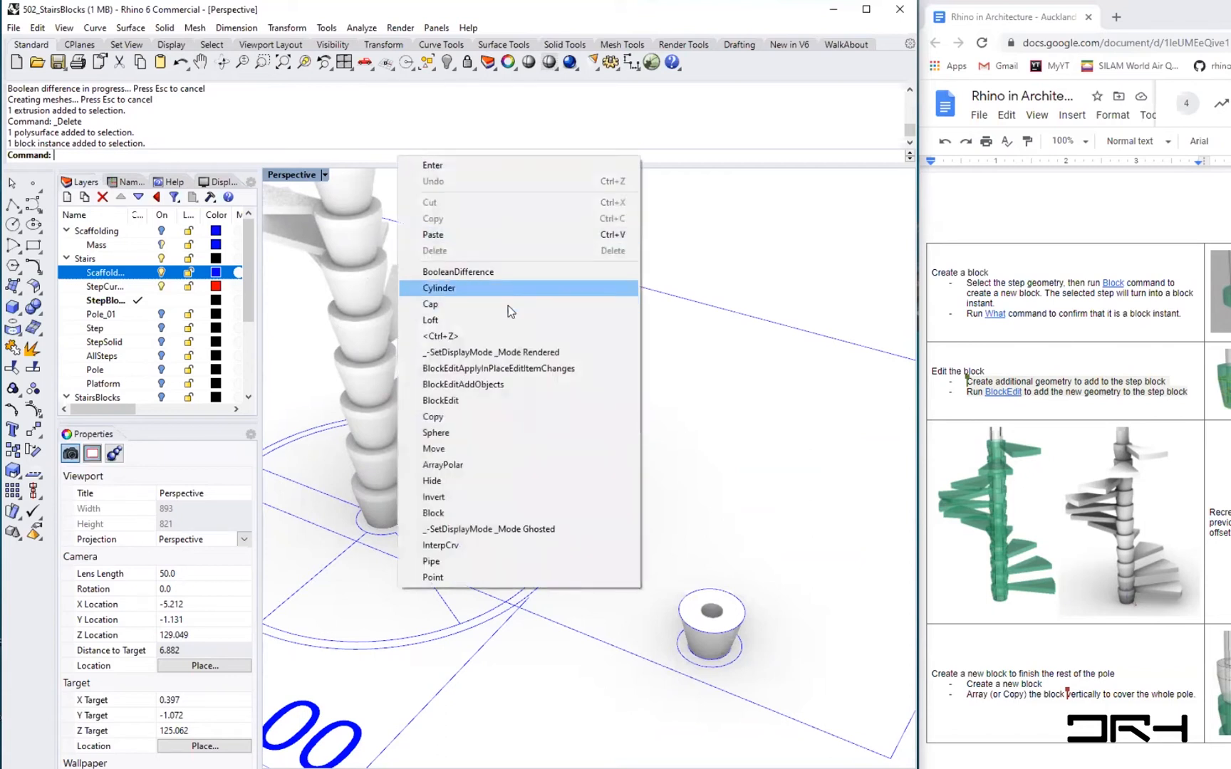
click(468, 400)
click(509, 515)
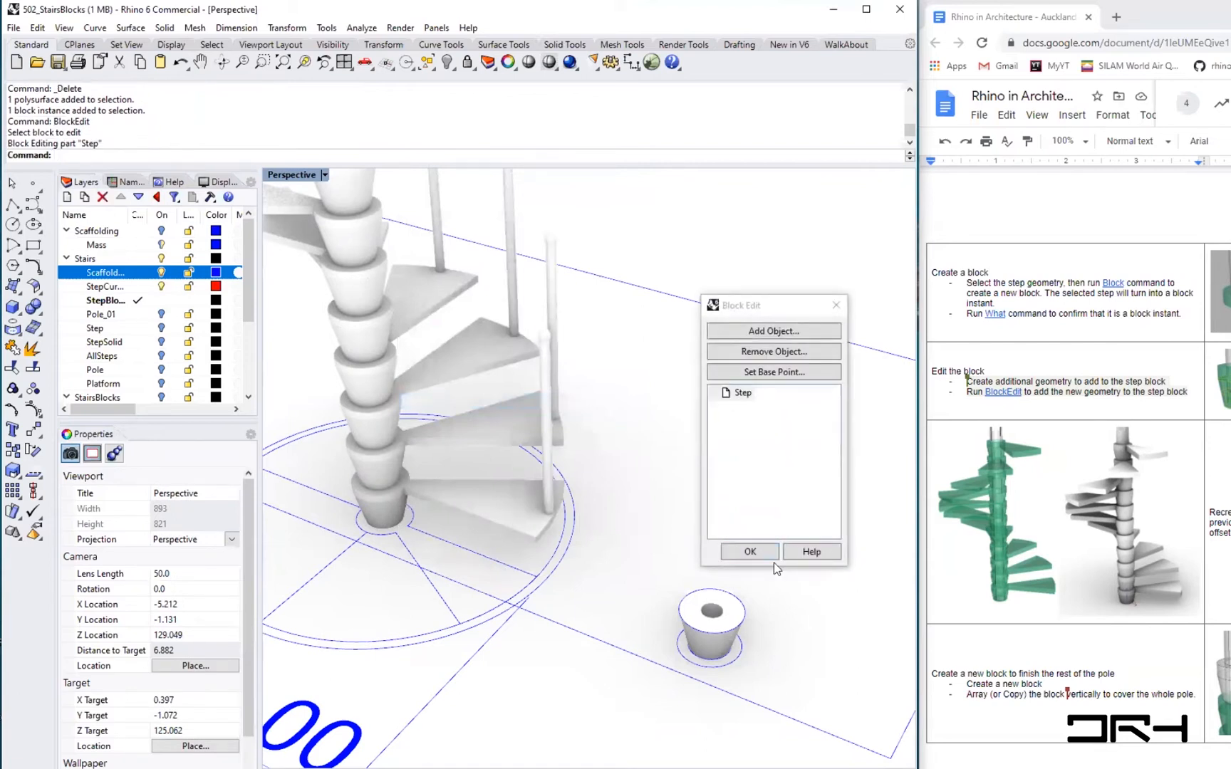
click(784, 351)
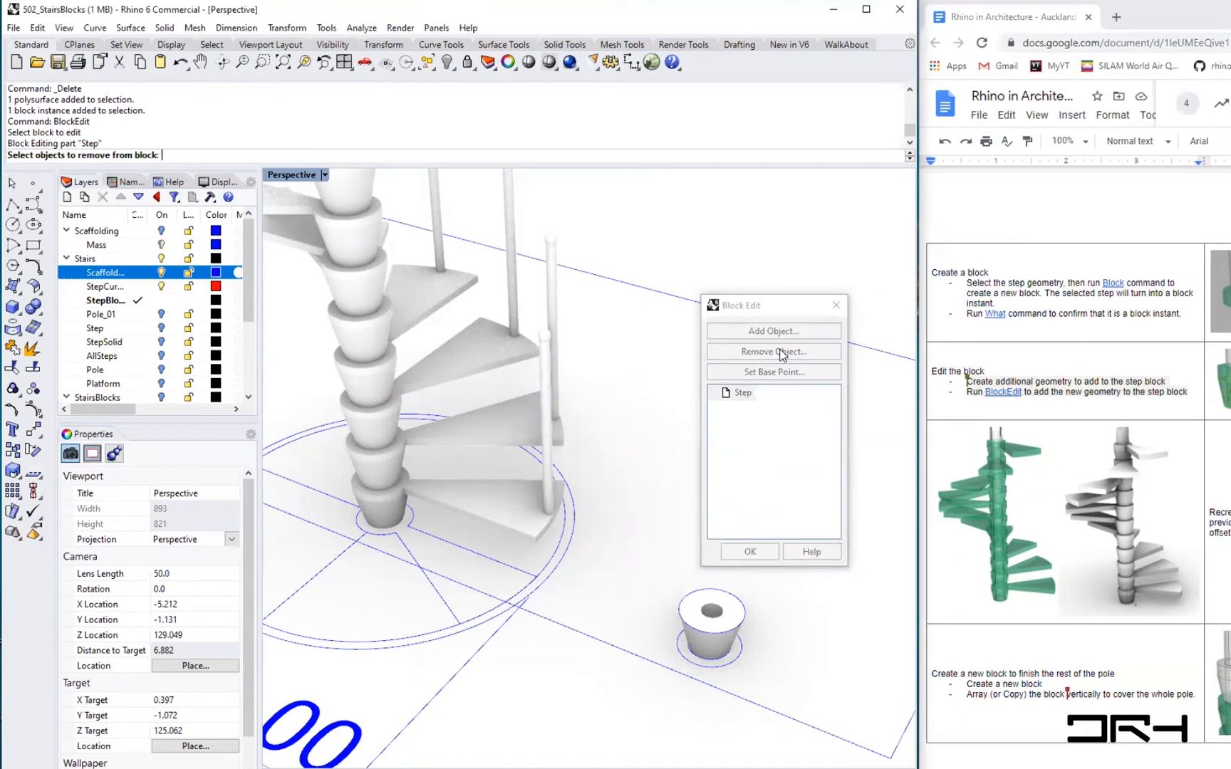
click(542, 338)
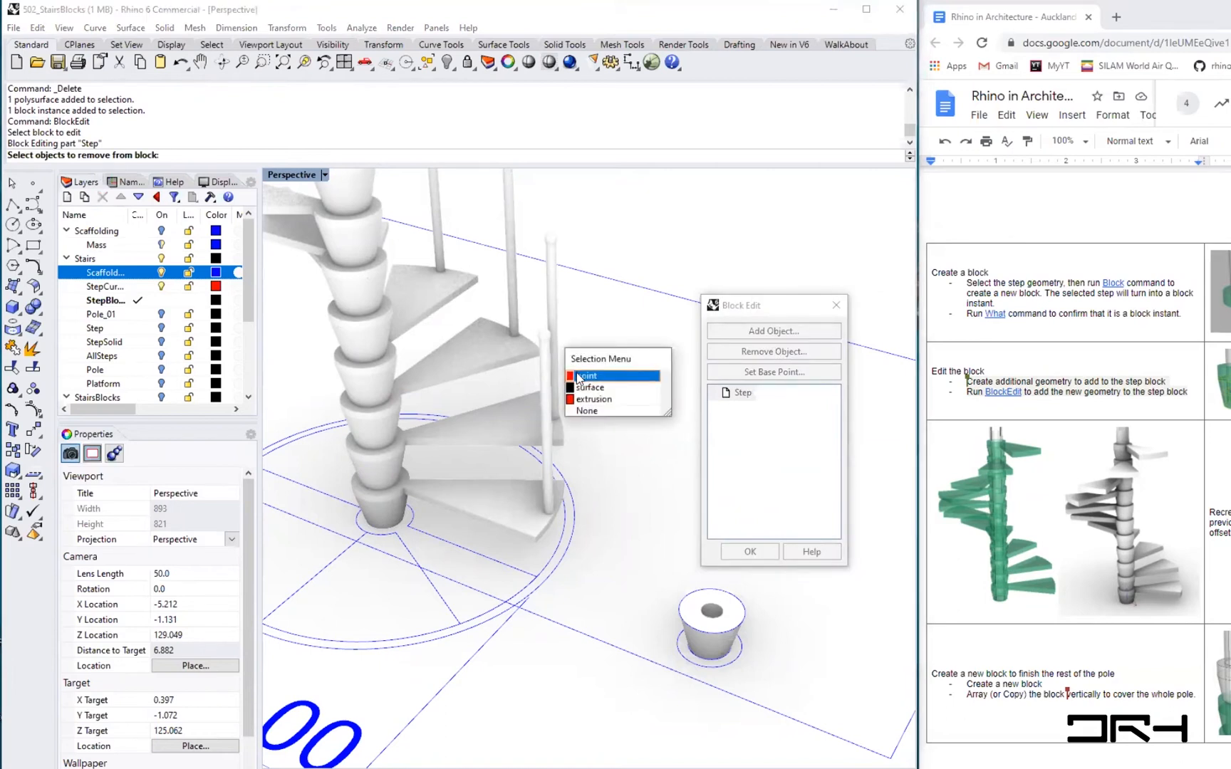
click(593, 391)
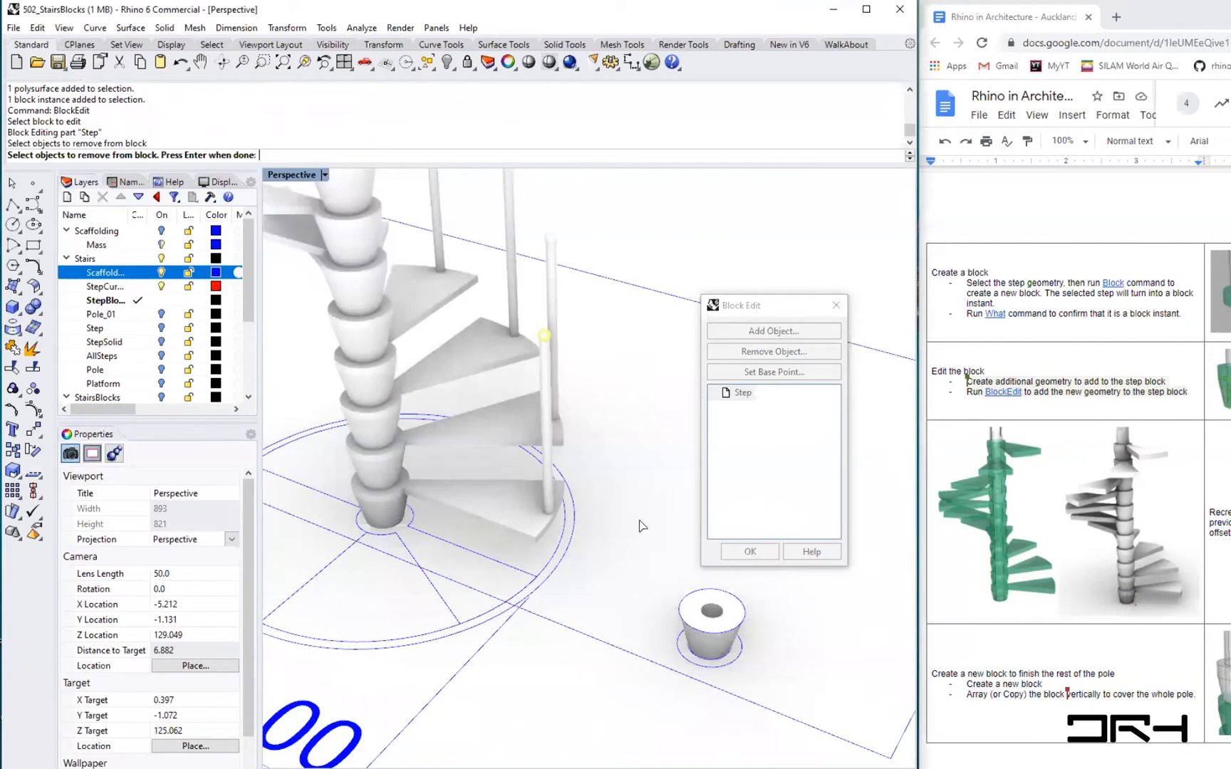
key(Return)
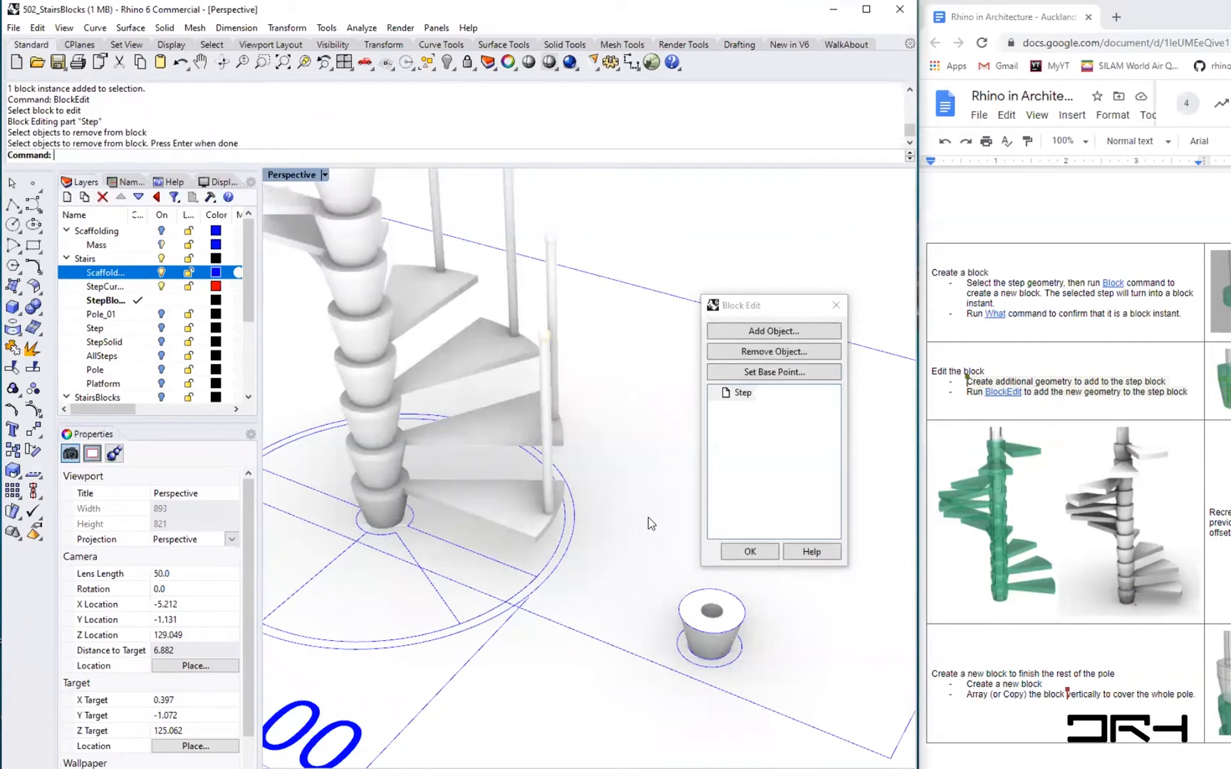
click(769, 551)
- Hide the small surface that was removed from the Step block
scroll(548, 325, down, 8)
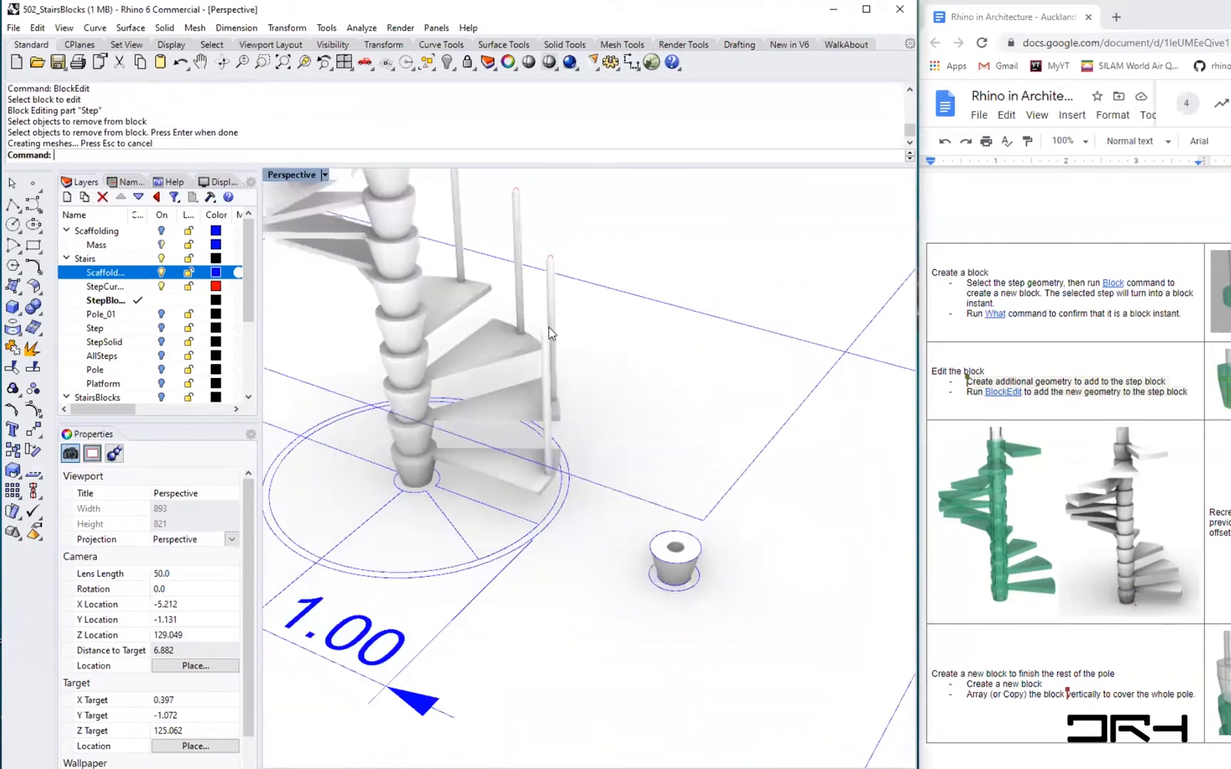
shift+right_drag(686, 398, 688, 402)
scroll(657, 446, up, 3)
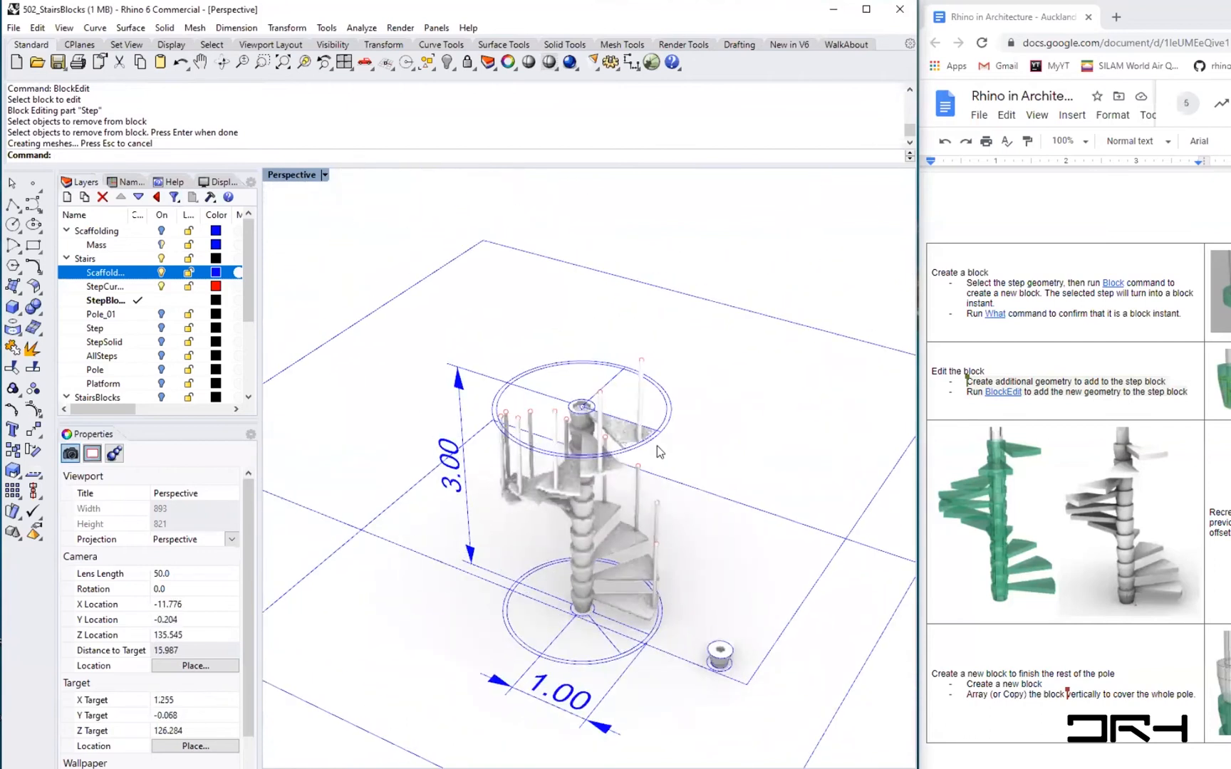
scroll(656, 541, up, 5)
scroll(656, 542, up, 10)
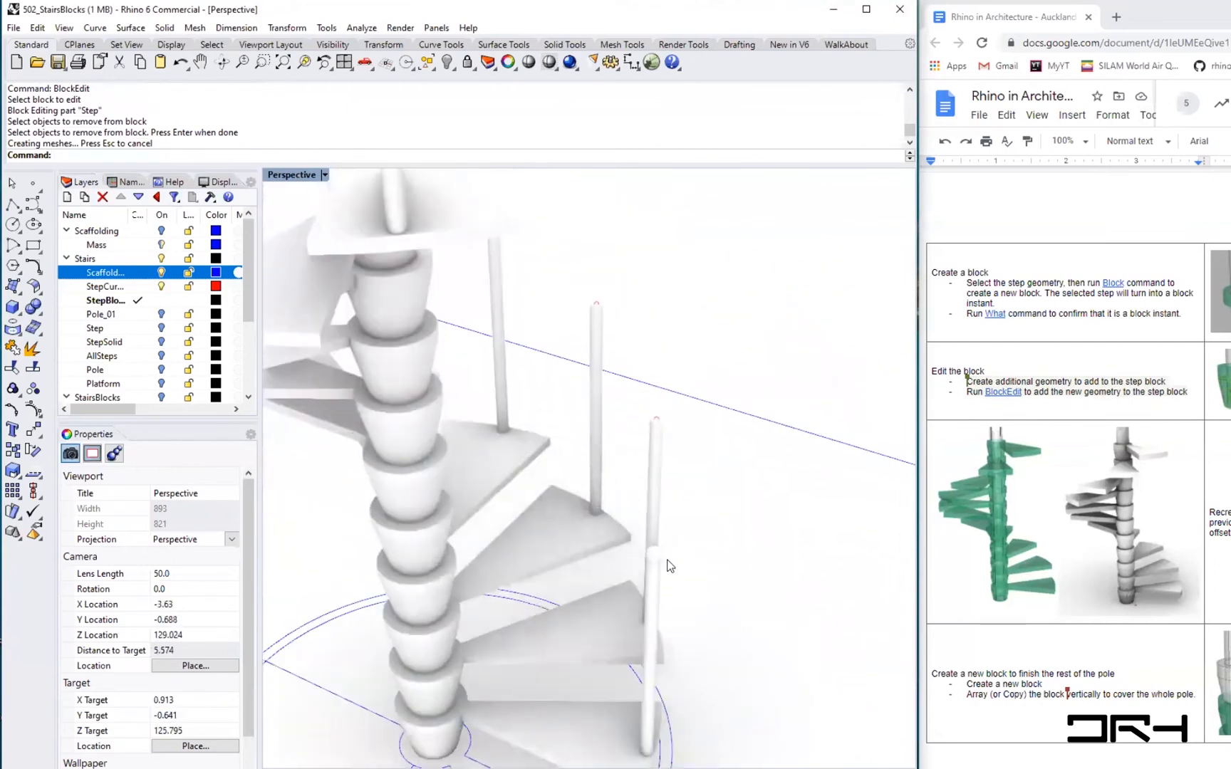
click(679, 545)
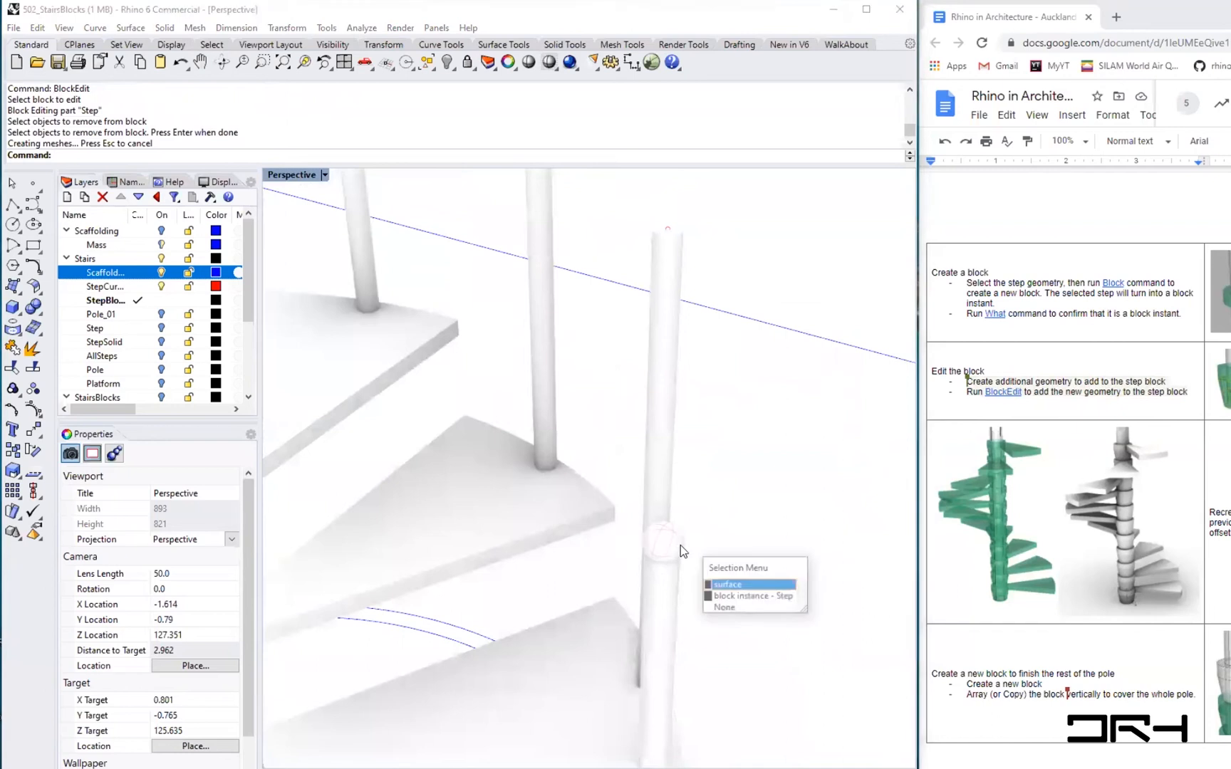
click(736, 585)
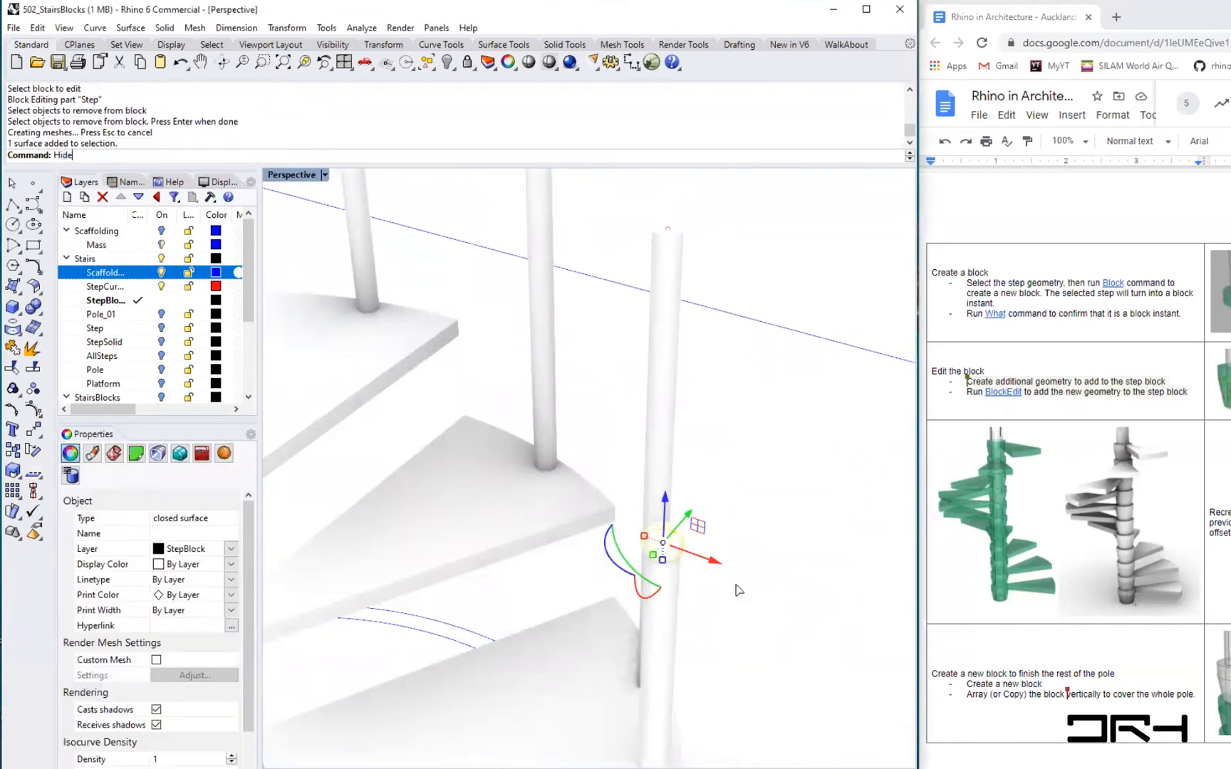
key(Return)
- Select the Step block instance to inspect it within the staircase
click(657, 587)
scroll(683, 602, down, 10)
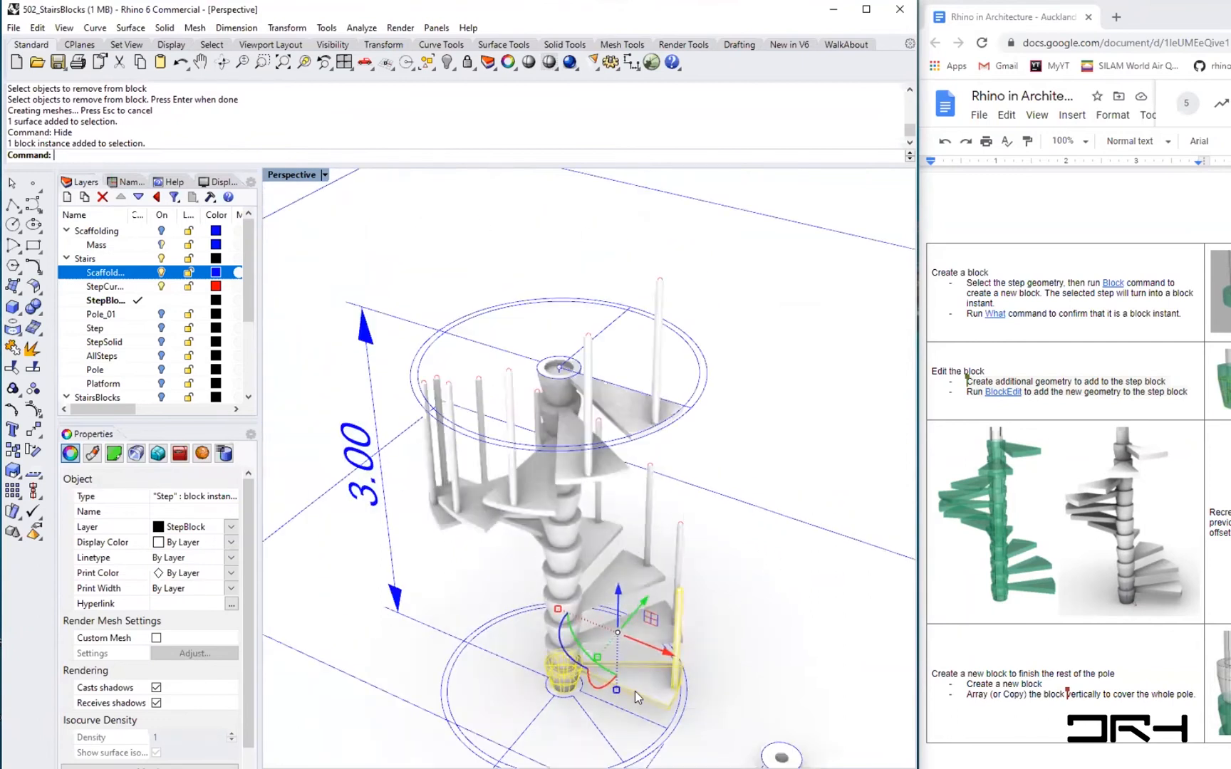
scroll(634, 648, up, 4)
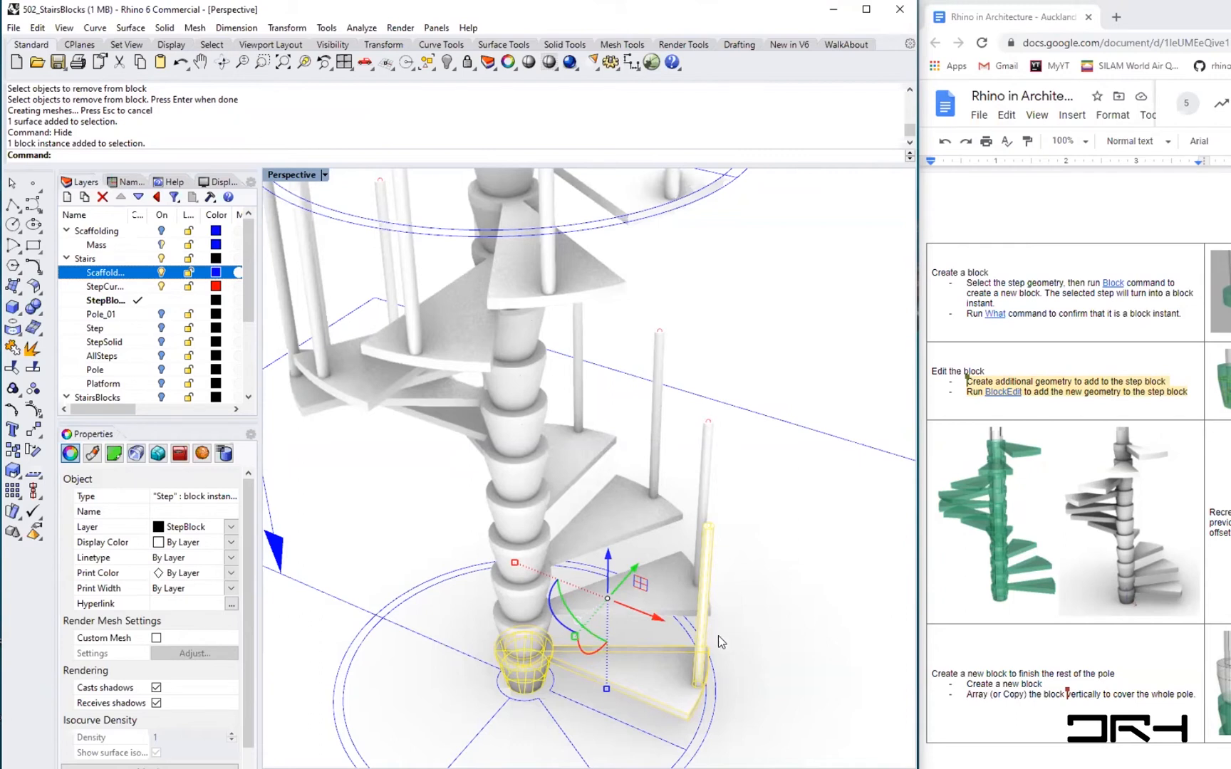
click(781, 643)
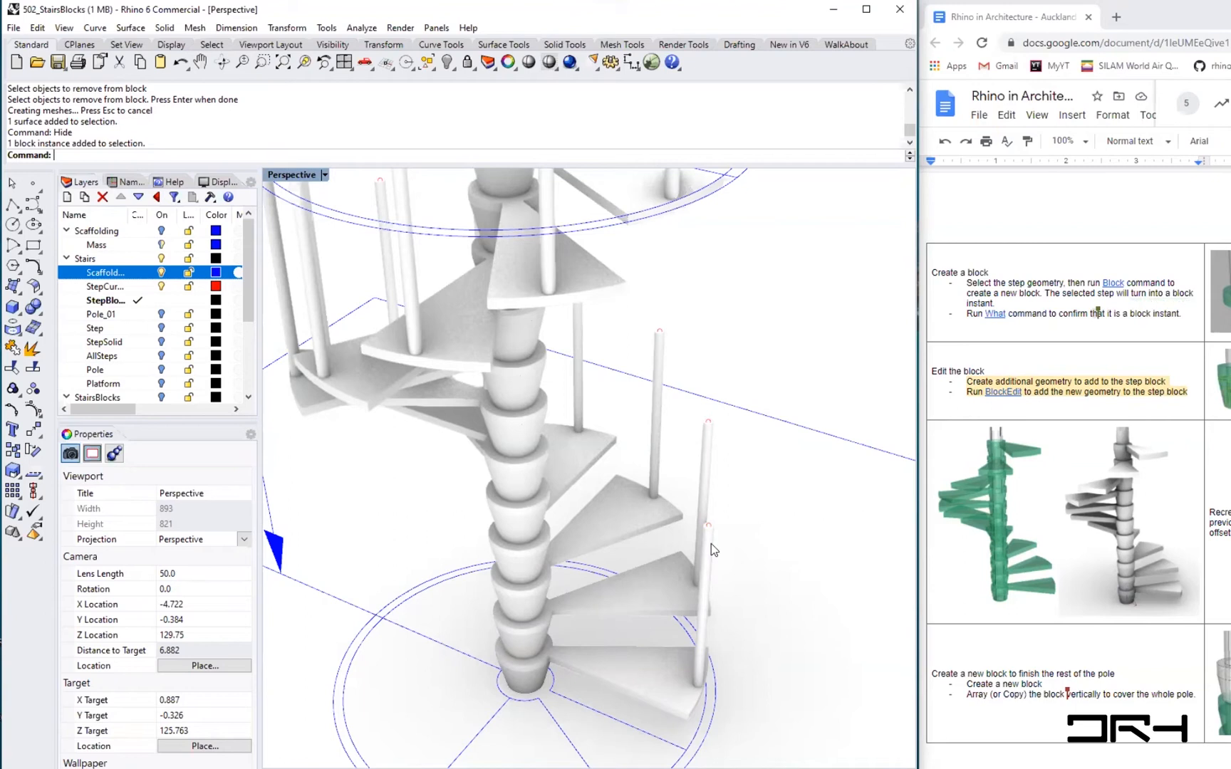
- Start a new file without saving changes, using the House_Decimal_Meters_0.001 template
click(14, 27)
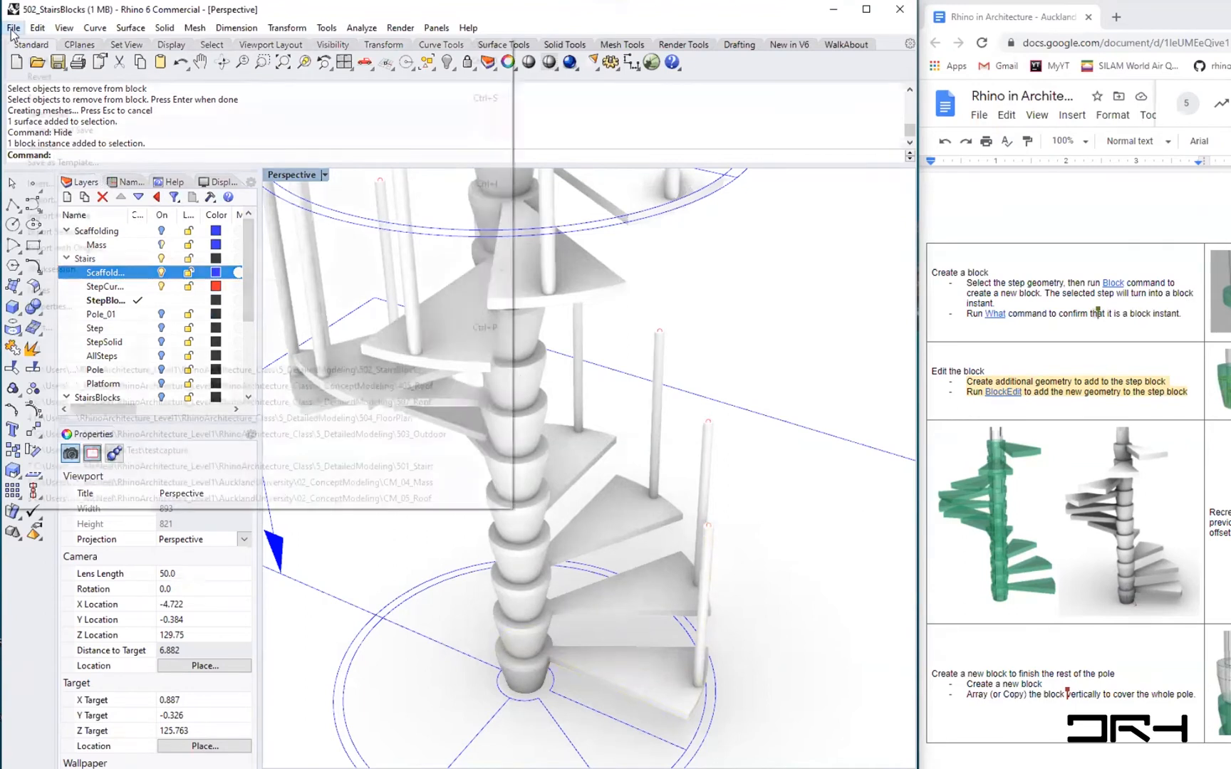
click(58, 46)
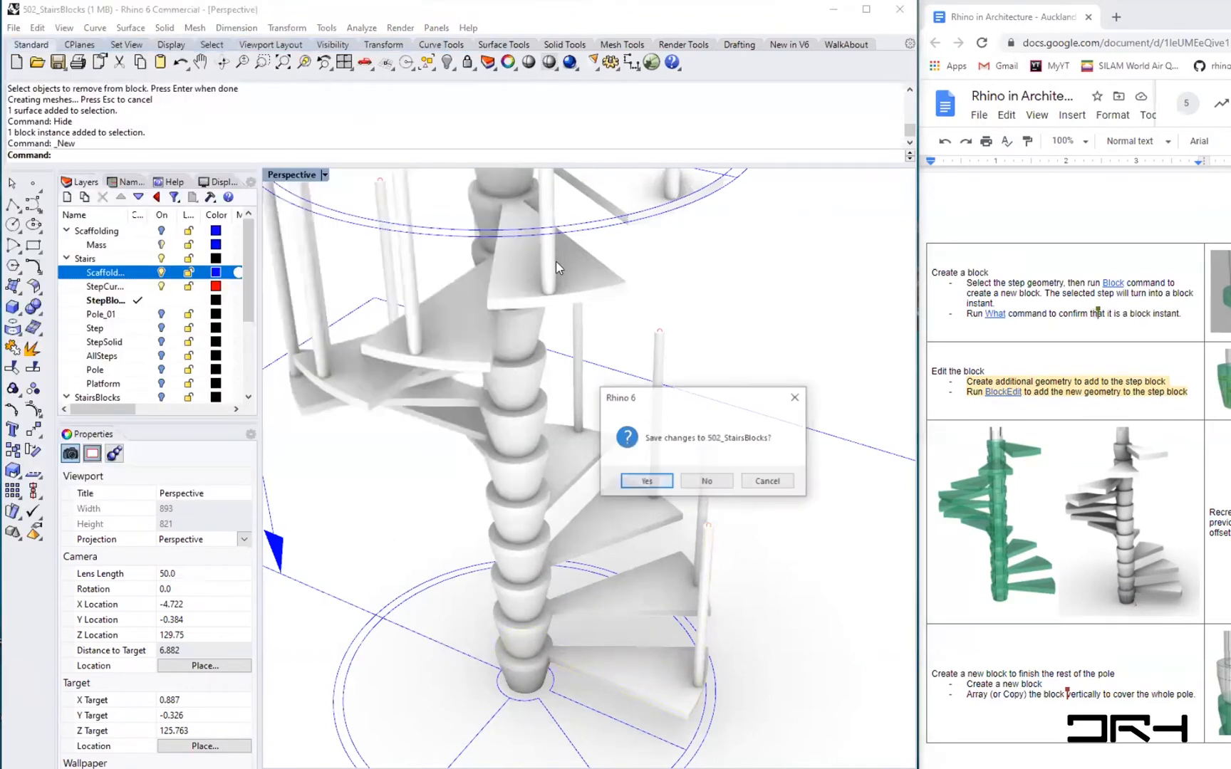
click(706, 482)
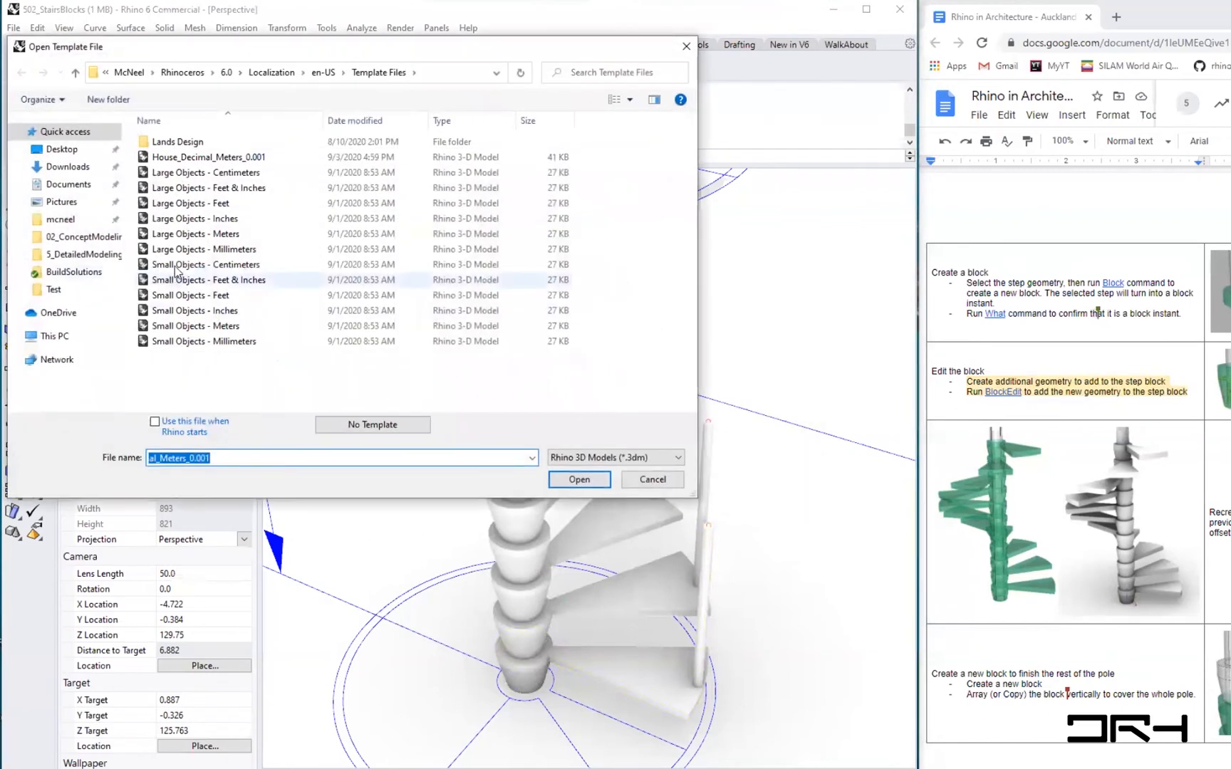
click(196, 158)
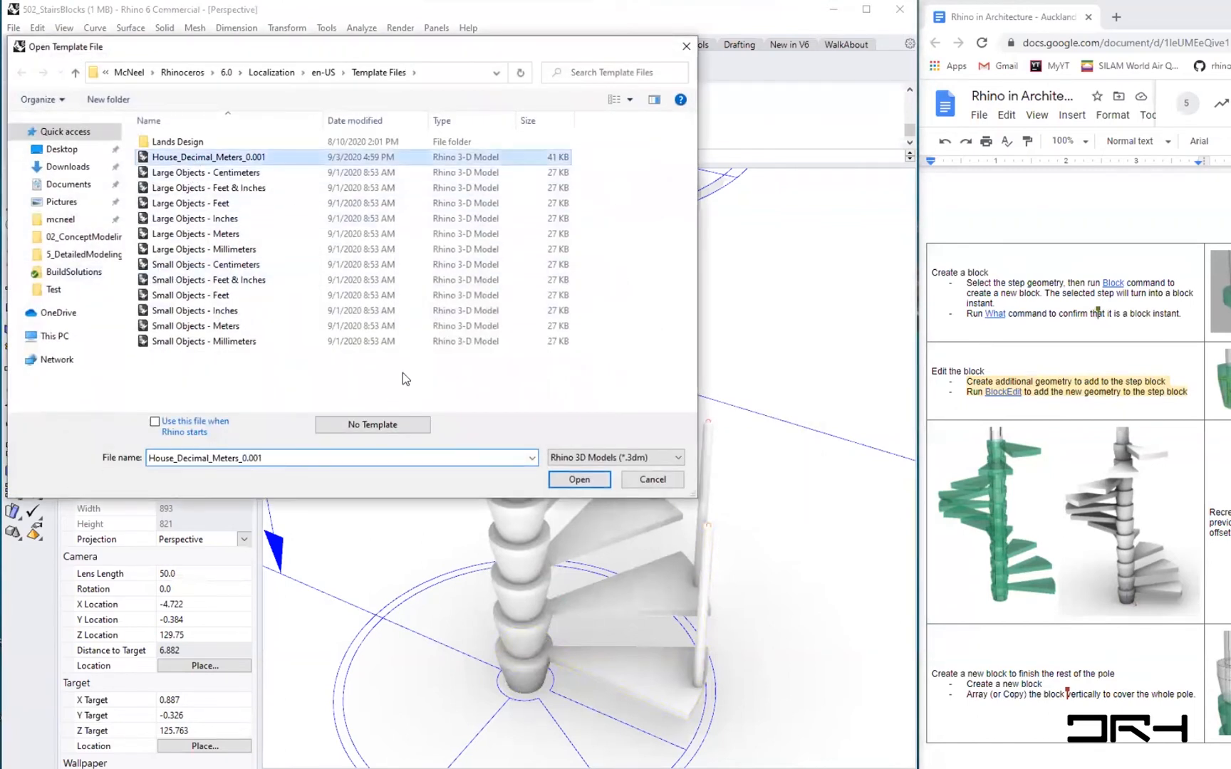
click(579, 480)
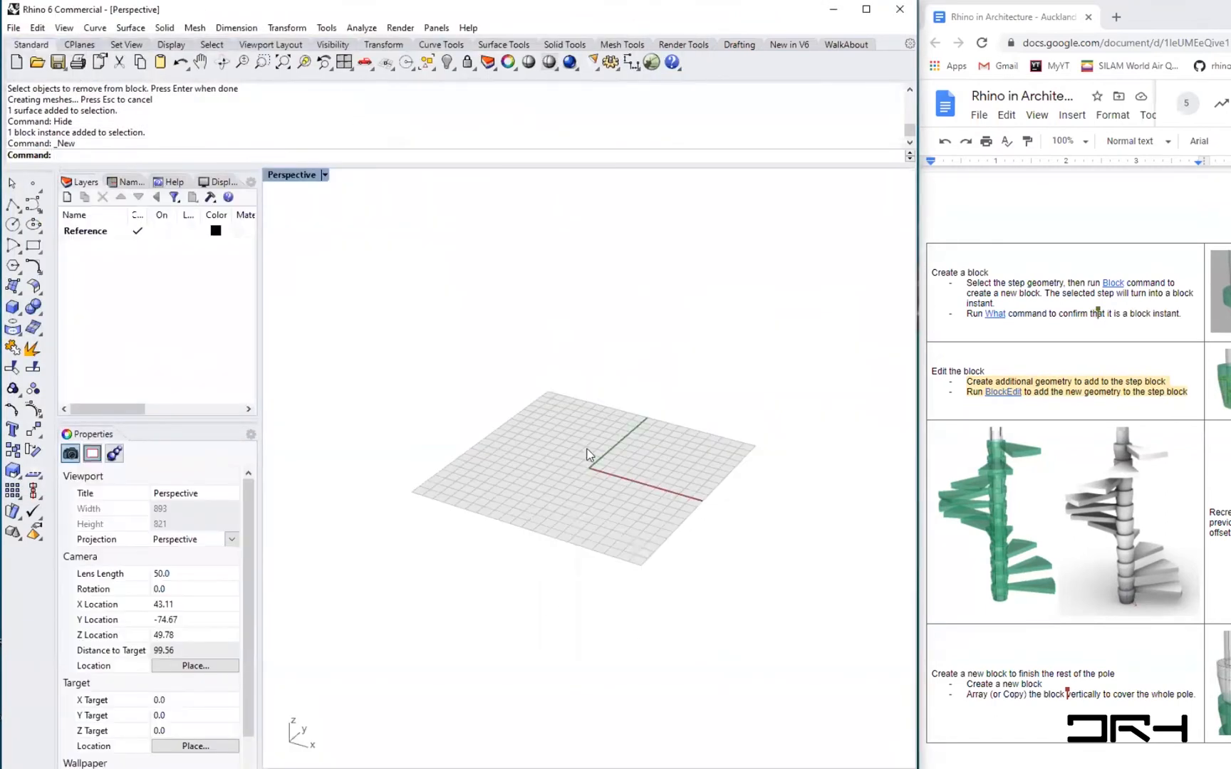
- Draw a 4 by 4 m rectangle centred at the origin
scroll(591, 455, up, 5)
right_drag(703, 483, 446, 467)
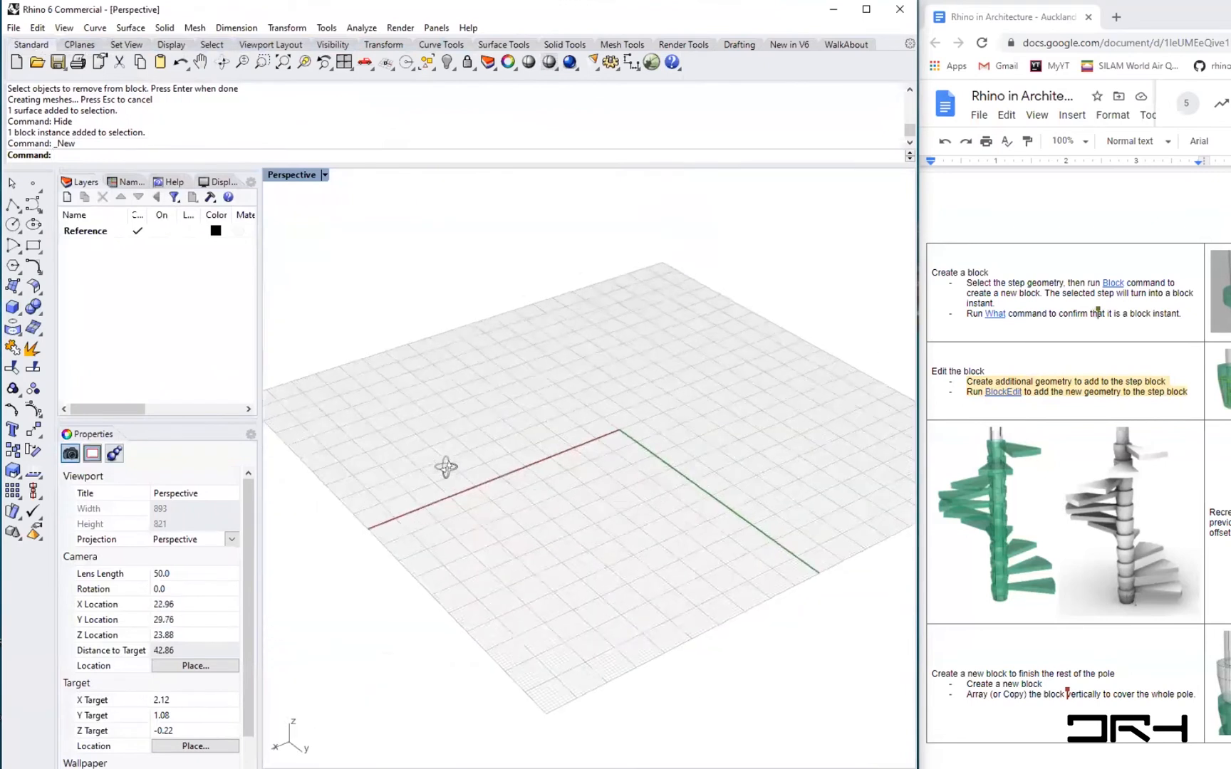
shift+right_drag(731, 459, 588, 428)
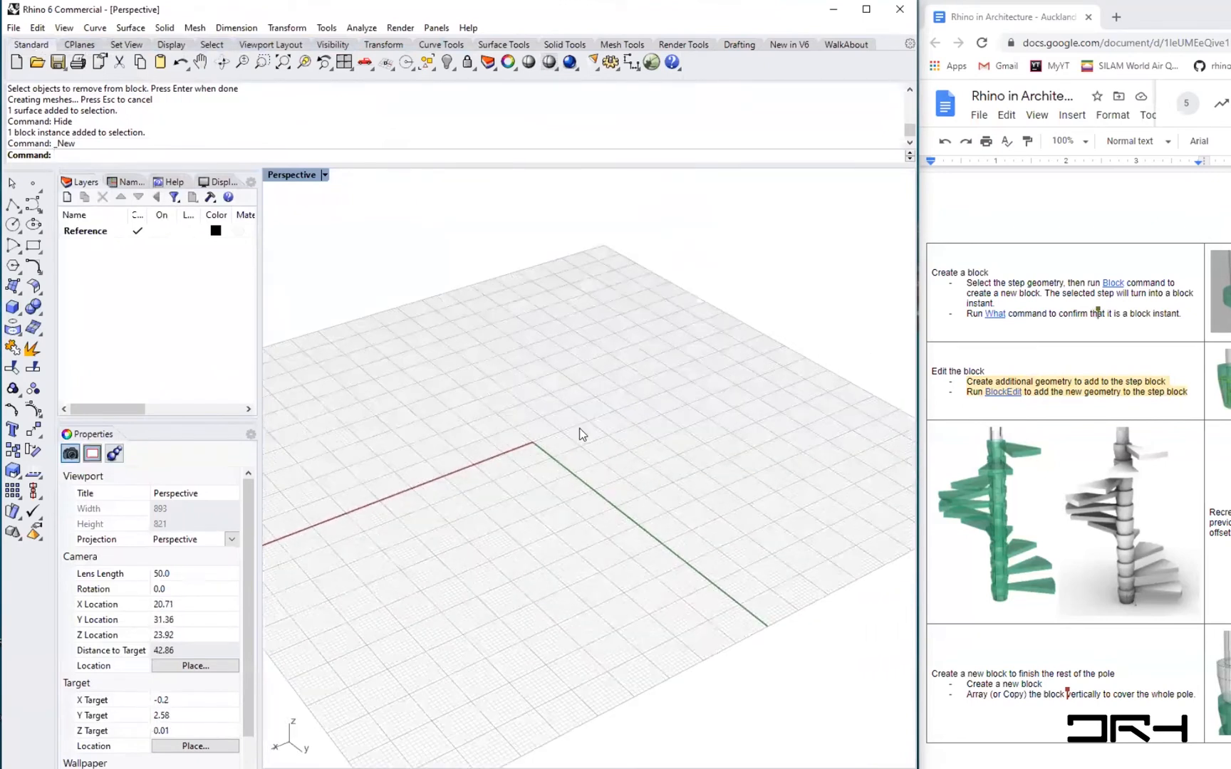
scroll(575, 438, up, 3)
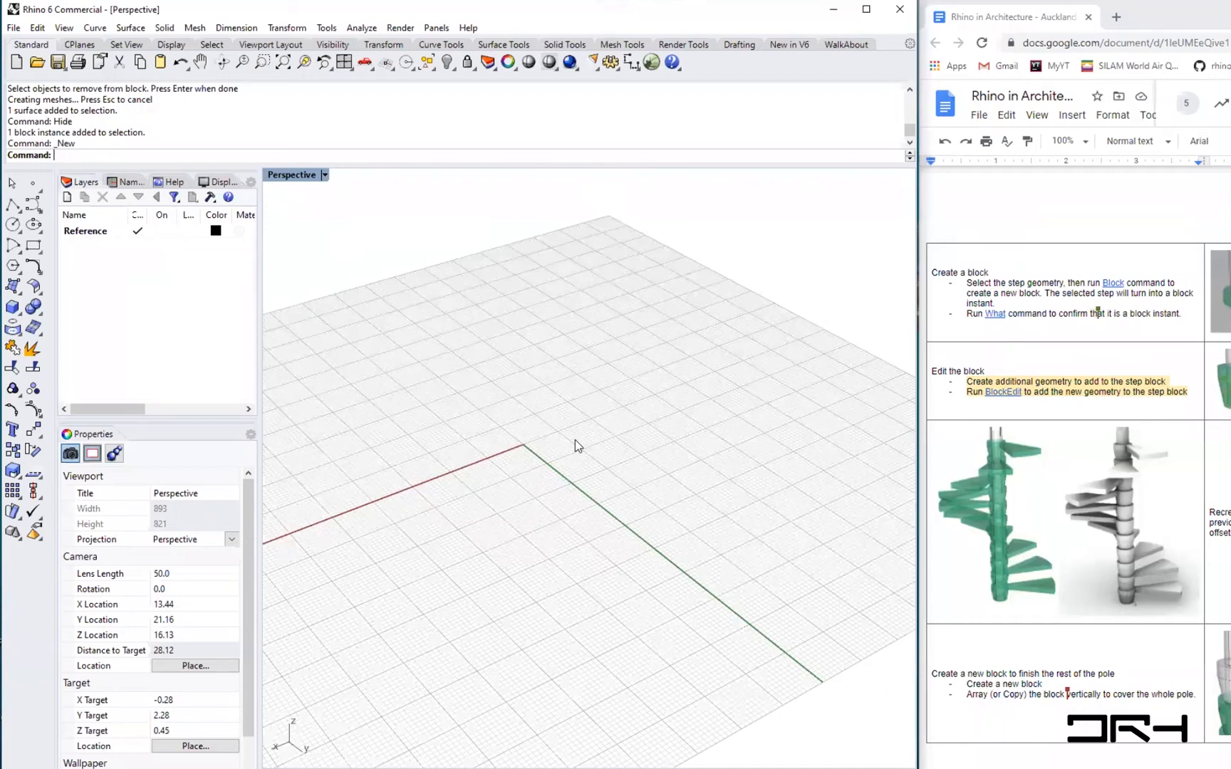
right_drag(452, 533, 624, 511)
scroll(494, 471, up, 4)
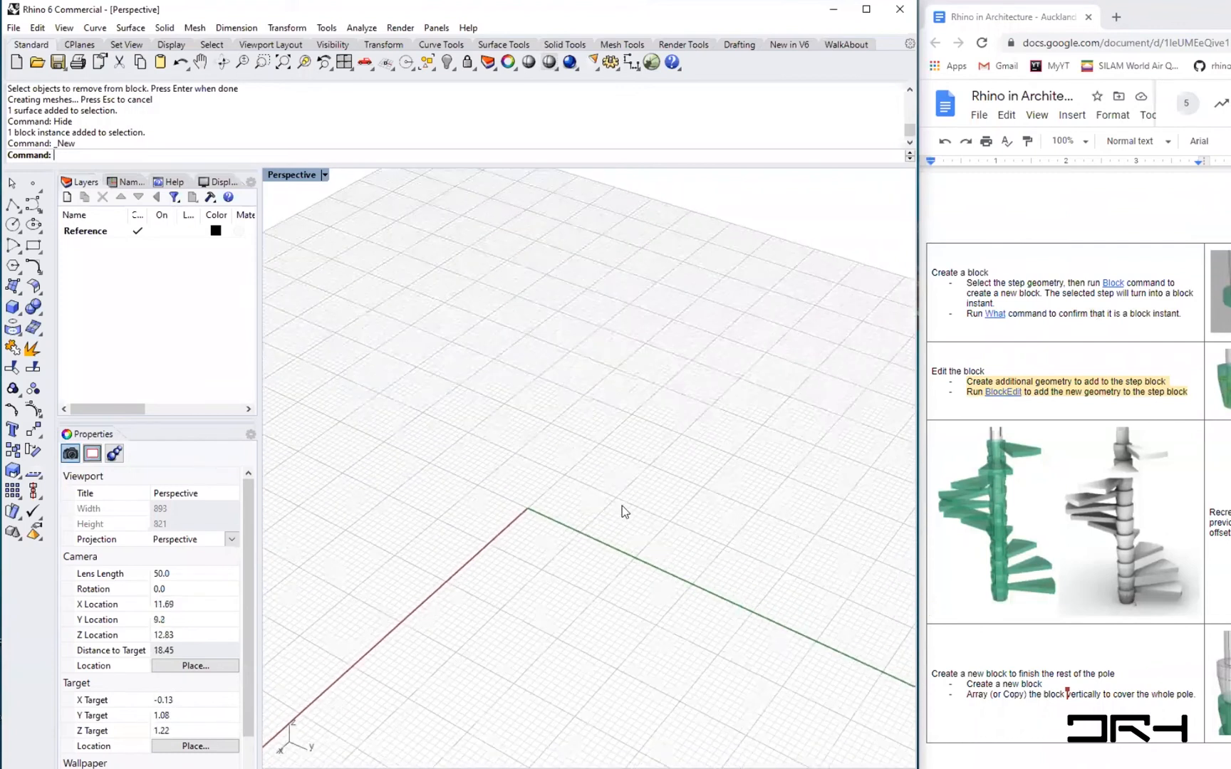
scroll(539, 510, up, 3)
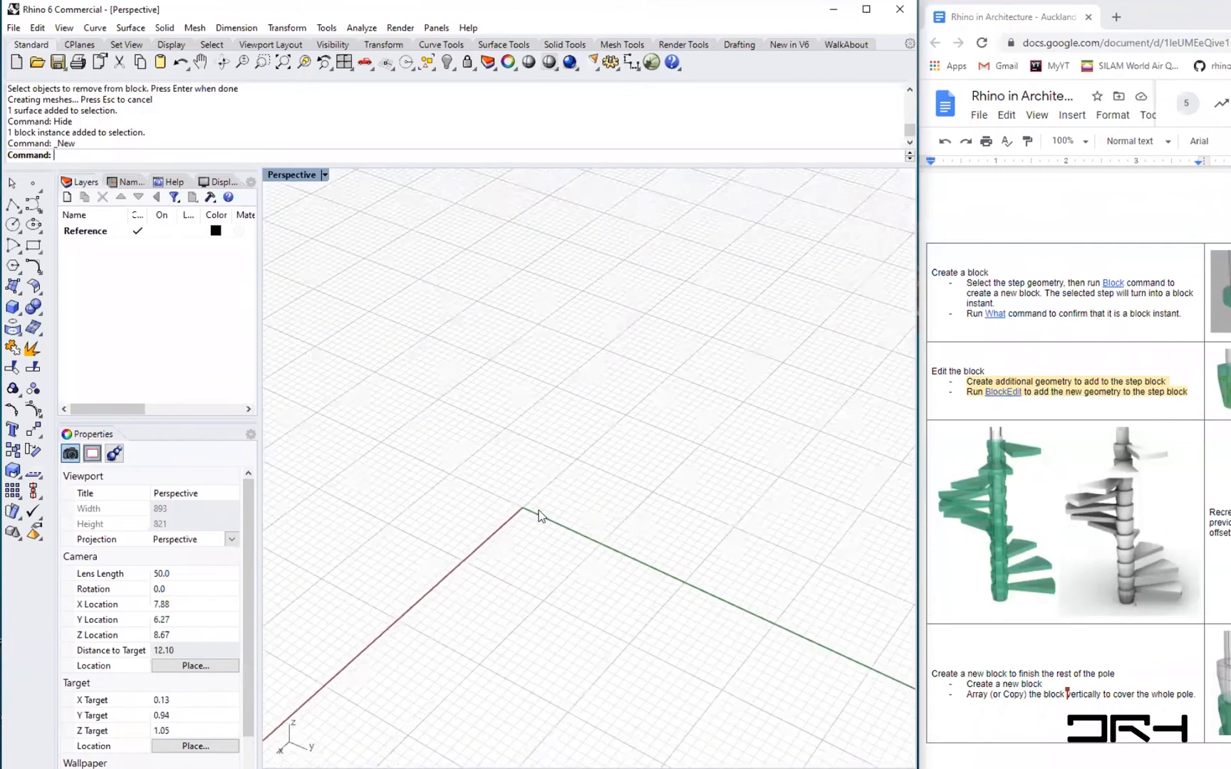
scroll(538, 510, down, 4)
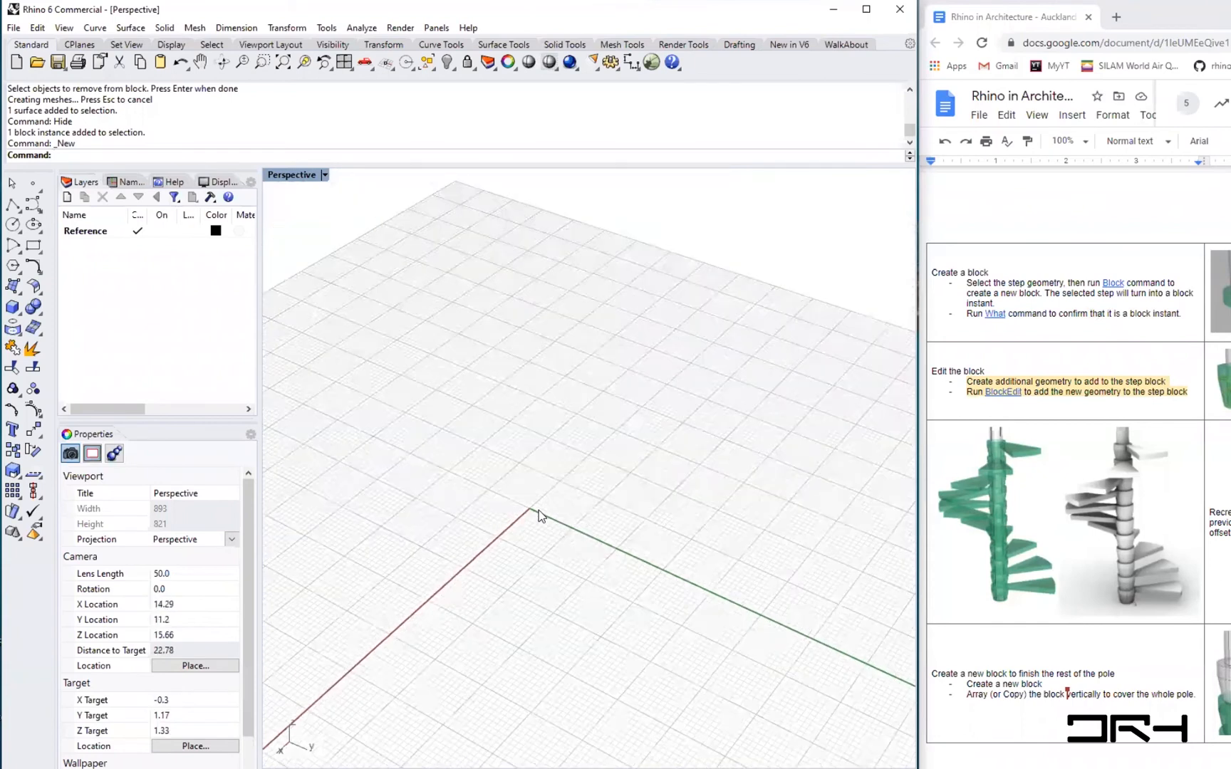
scroll(538, 510, up, 2)
text(Rectangle)
key(Return)
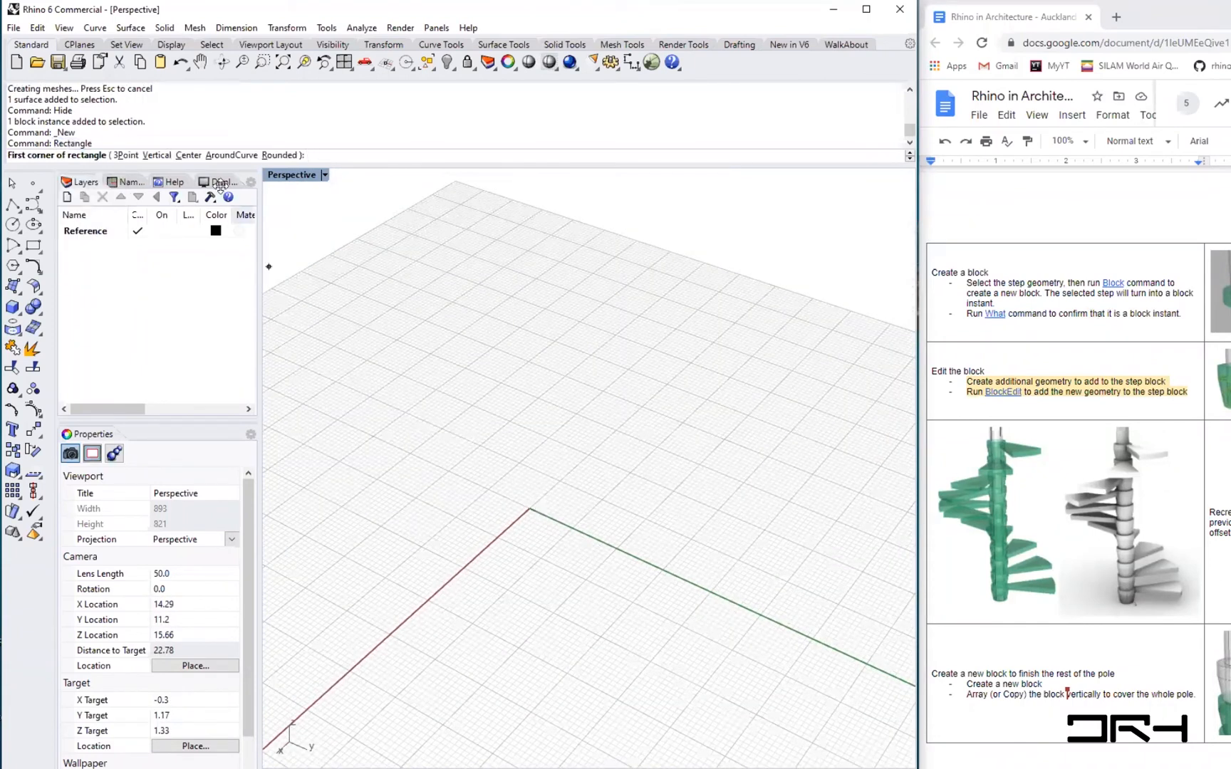
click(188, 156)
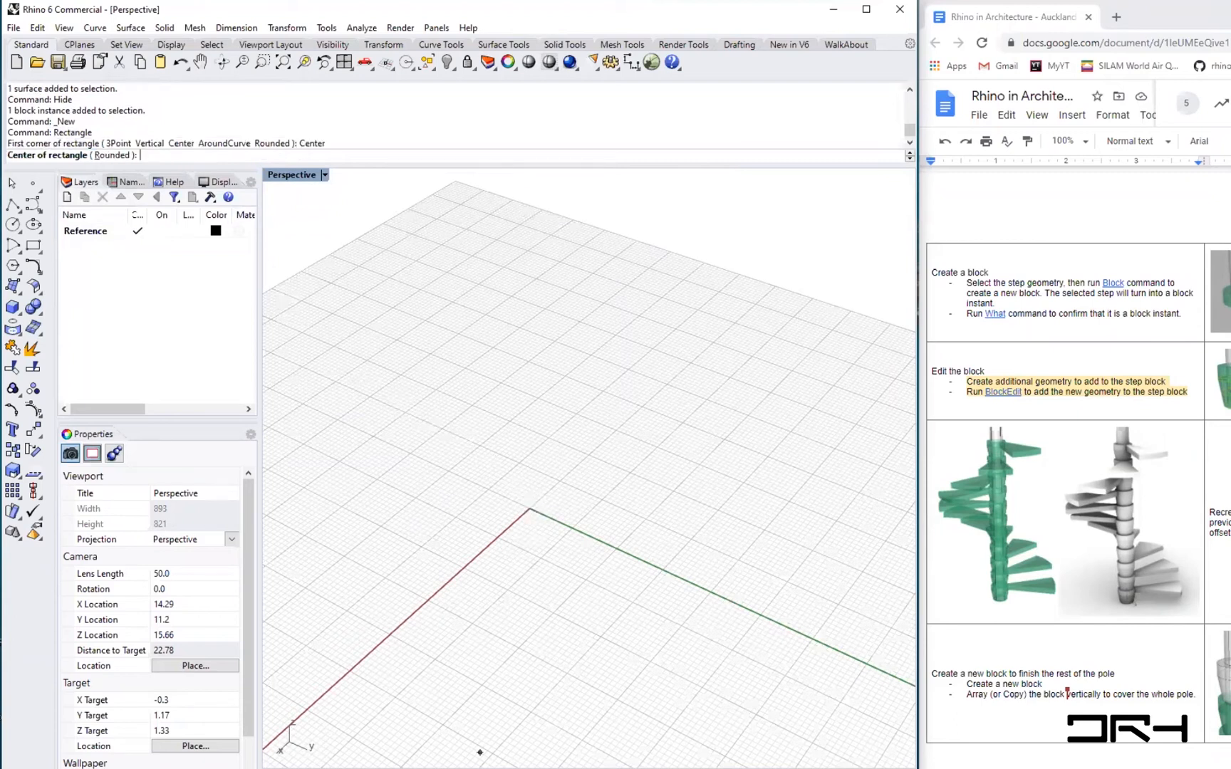
click(530, 509)
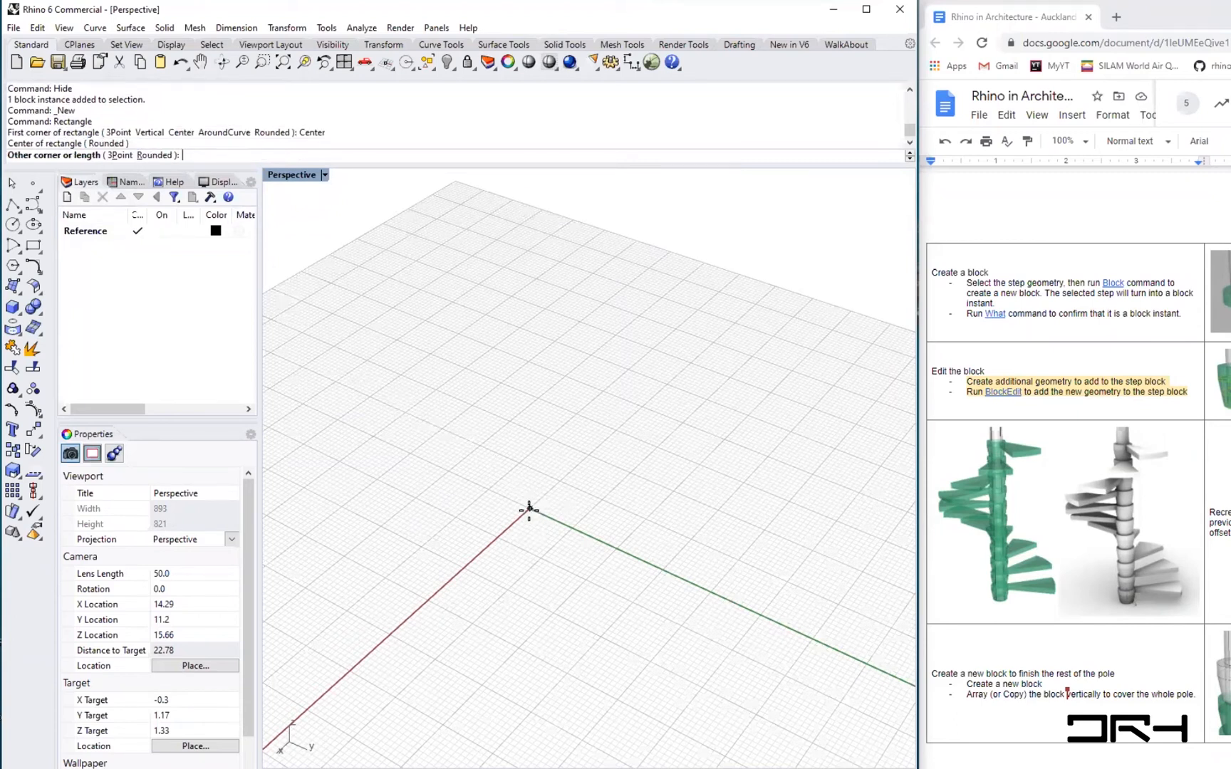
text(4)
key(Return)
text(4)
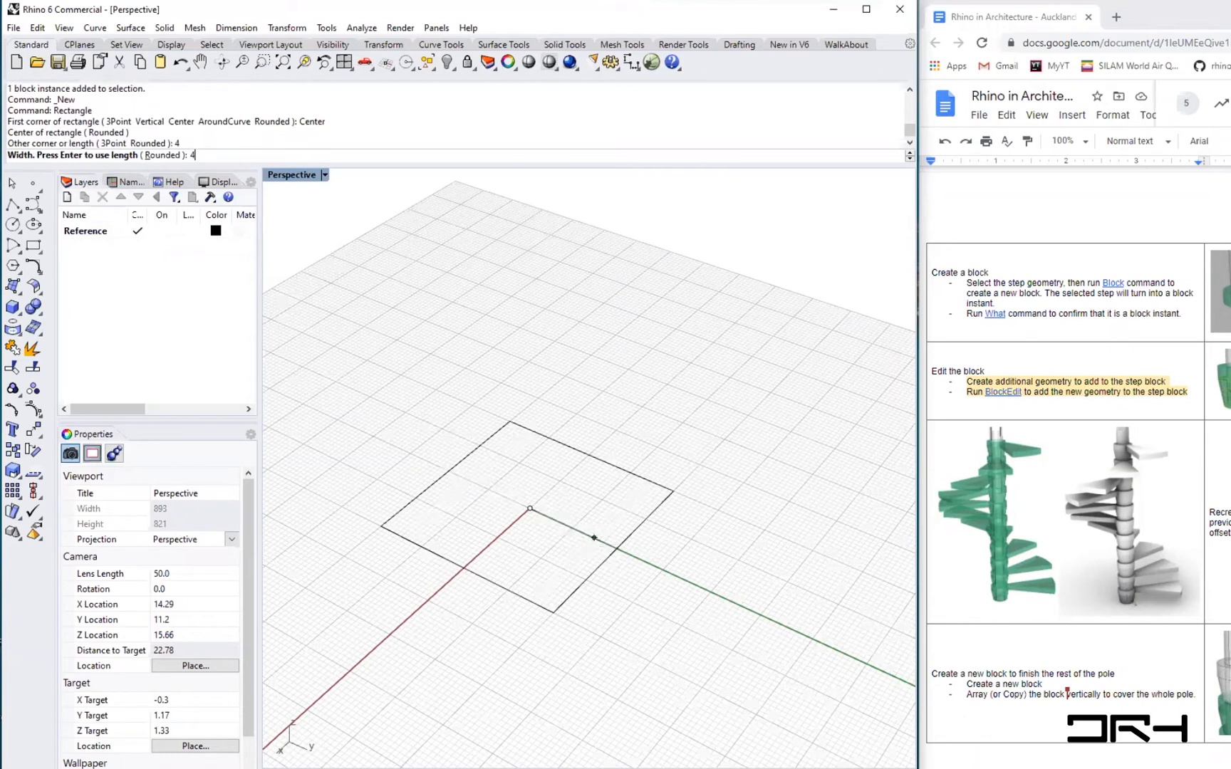
key(Return)
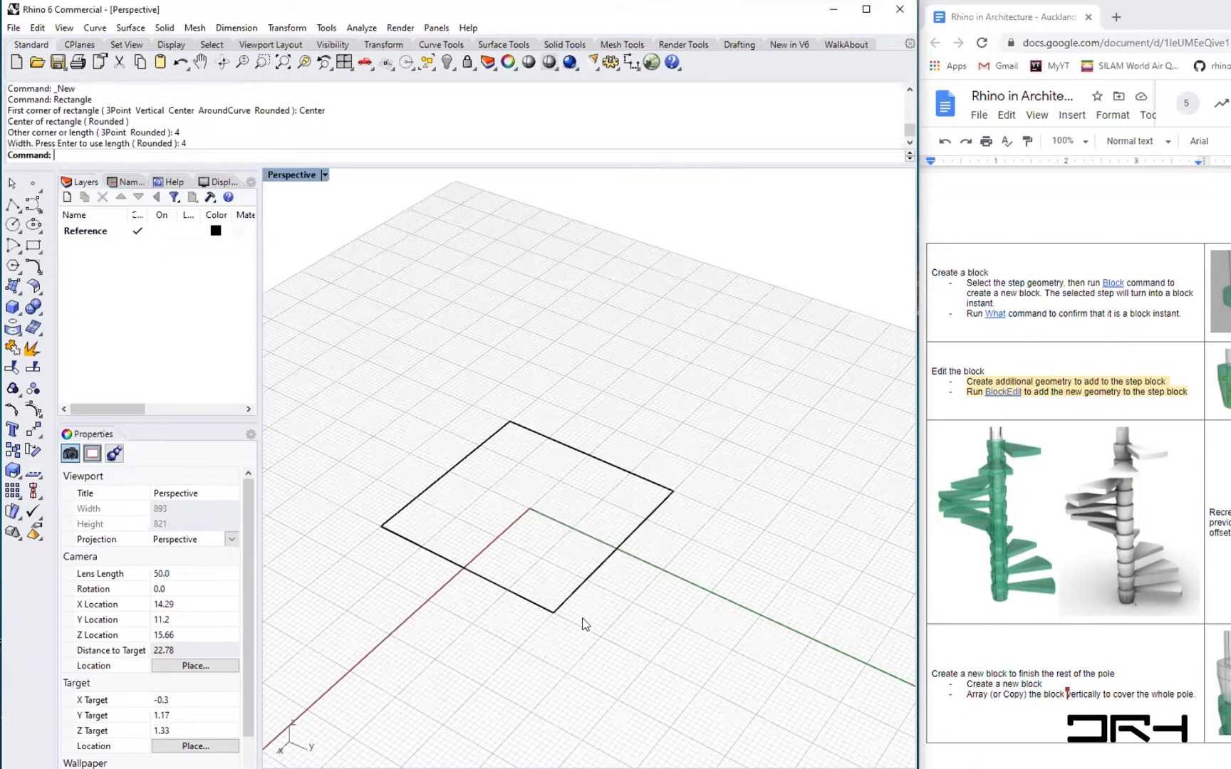
- Copy the rectangle vertically 12 m straight up
scroll(592, 629, down, 5)
right_drag(592, 629, 577, 599)
click(576, 596)
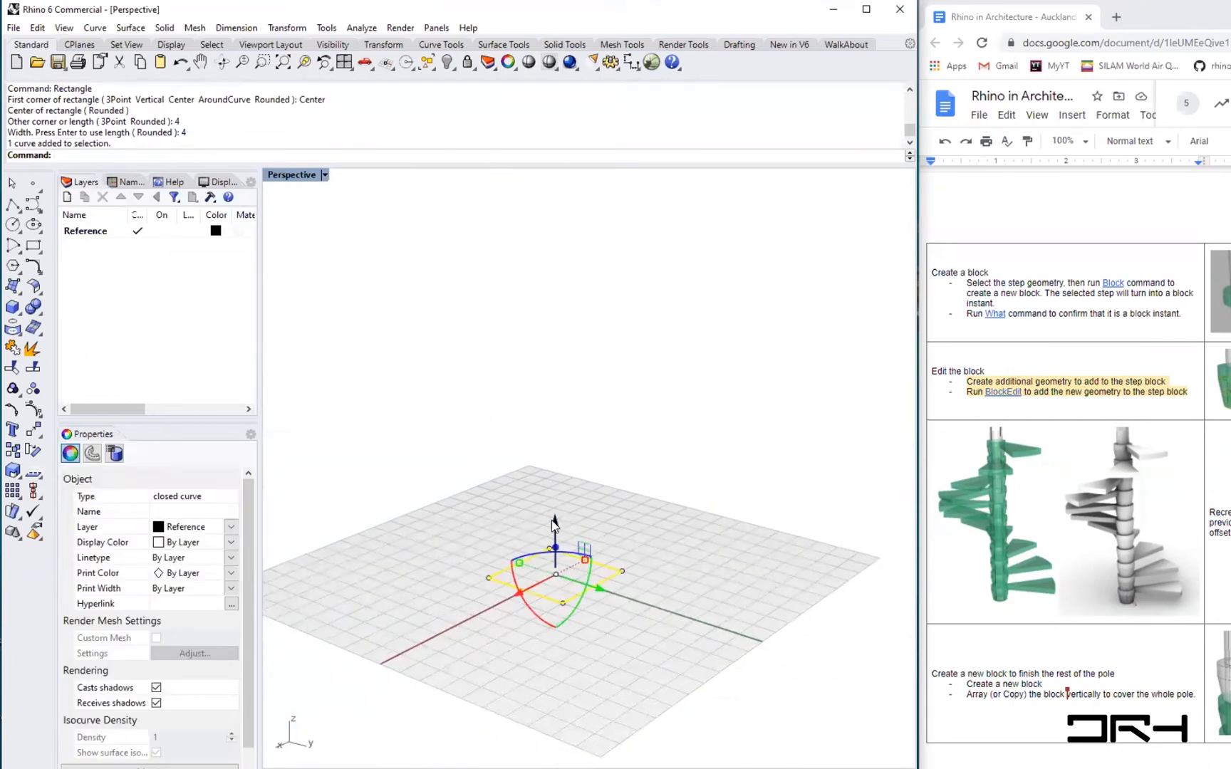
text(co)
key(Return)
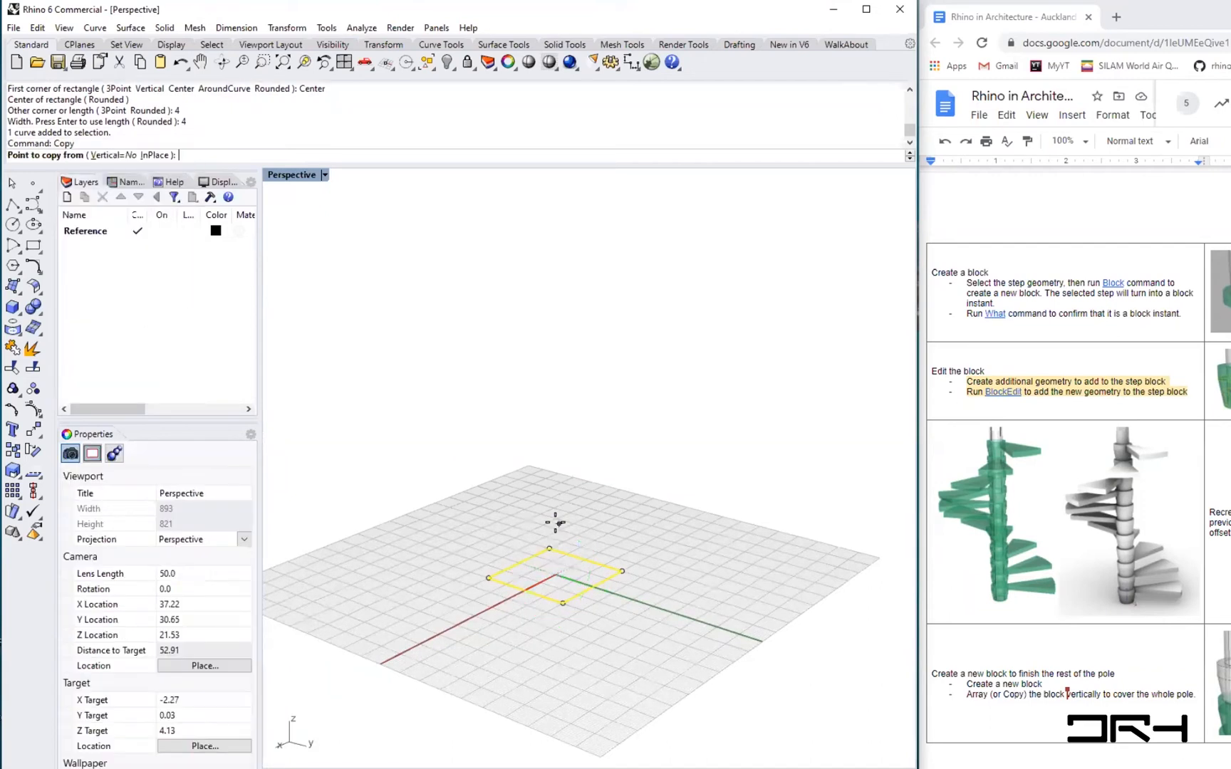
click(114, 155)
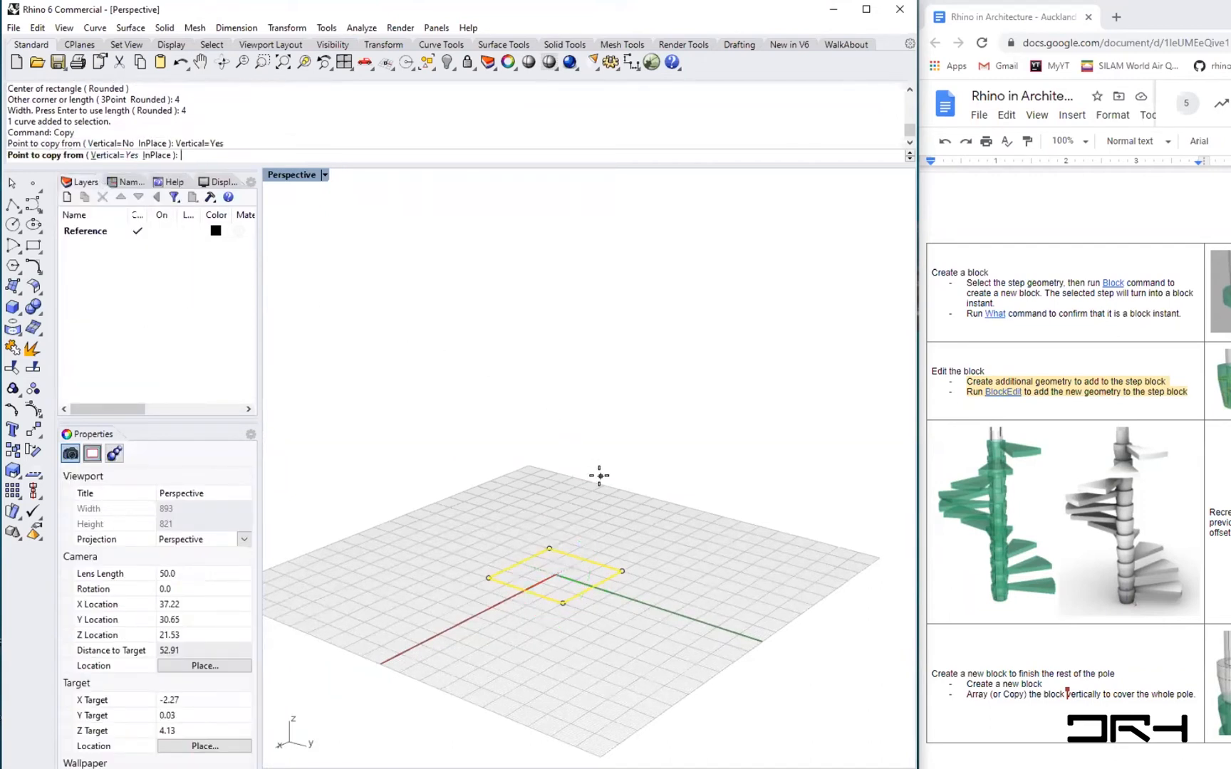
text(0)
key(Return)
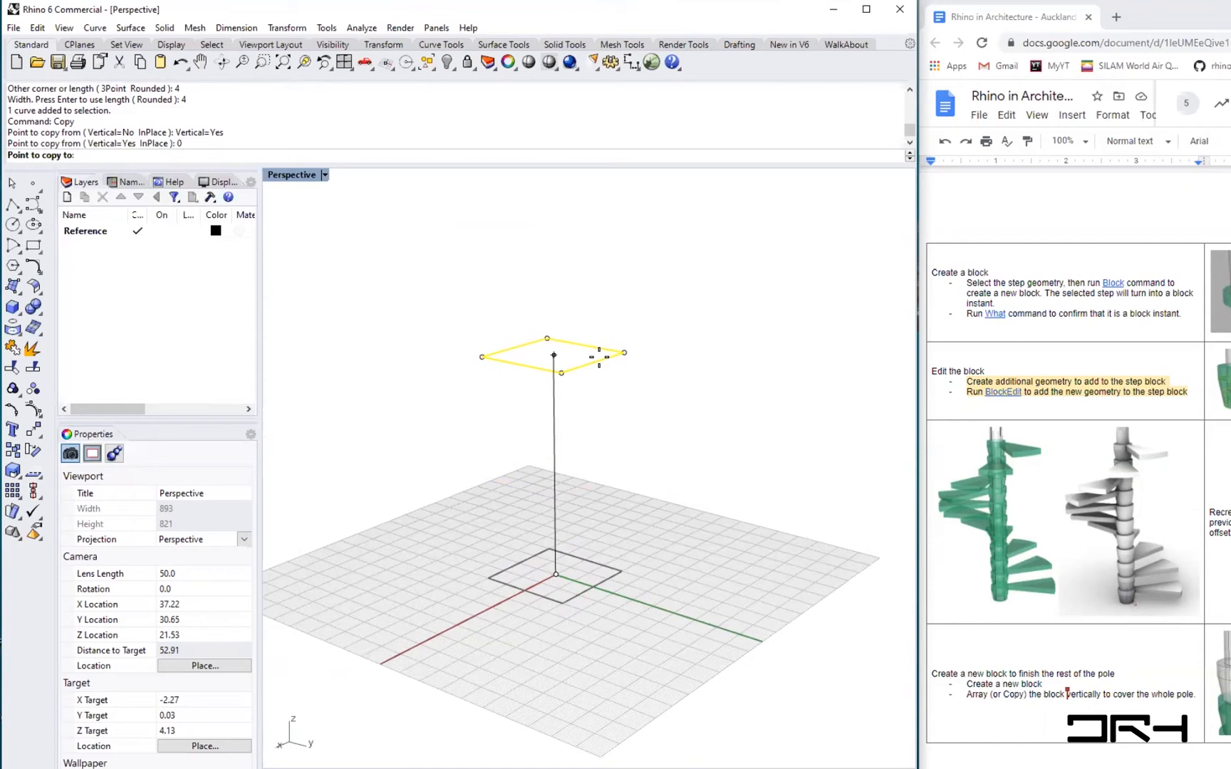
text(12)
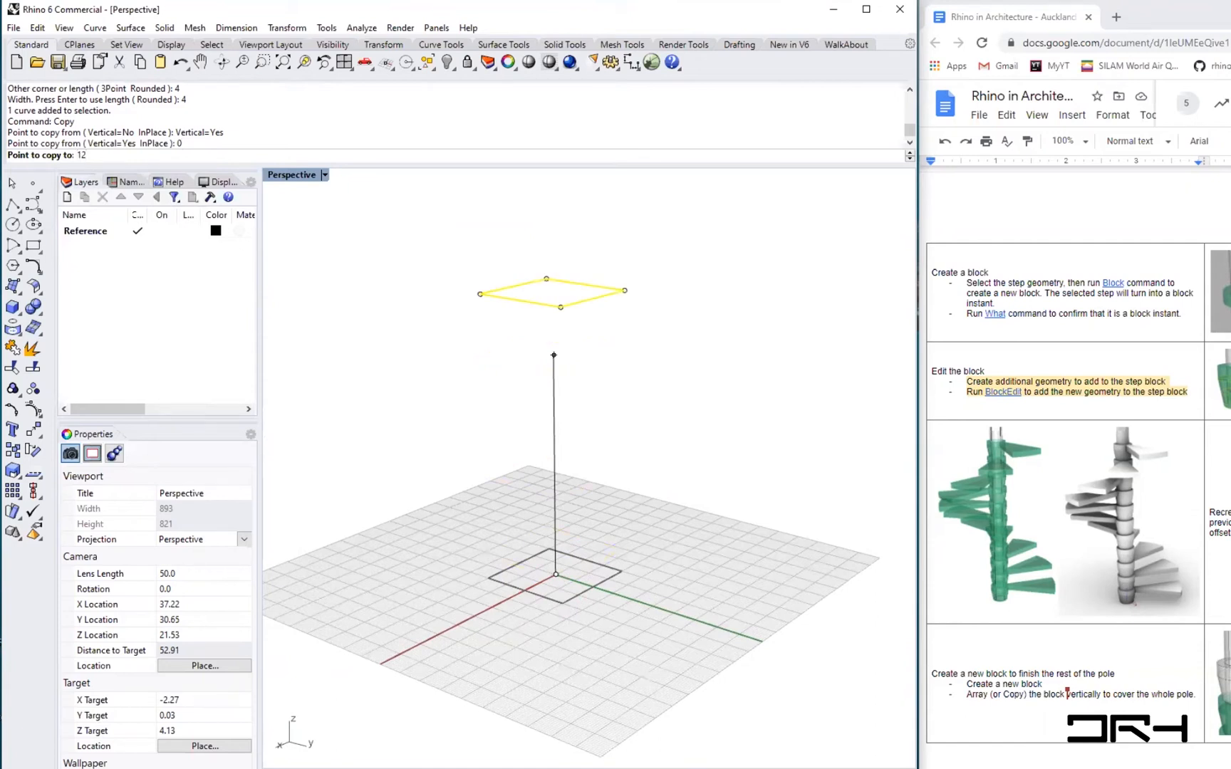
key(Return)
key(Return)
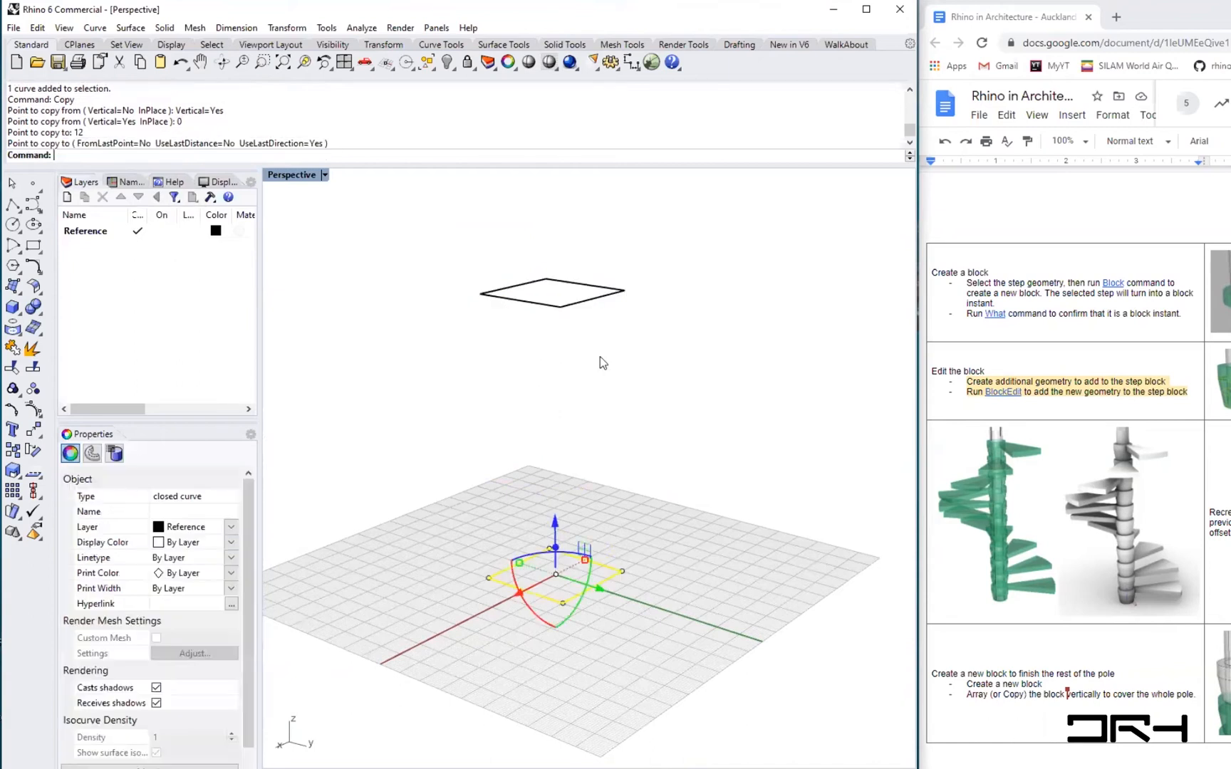
right_drag(728, 472, 682, 568)
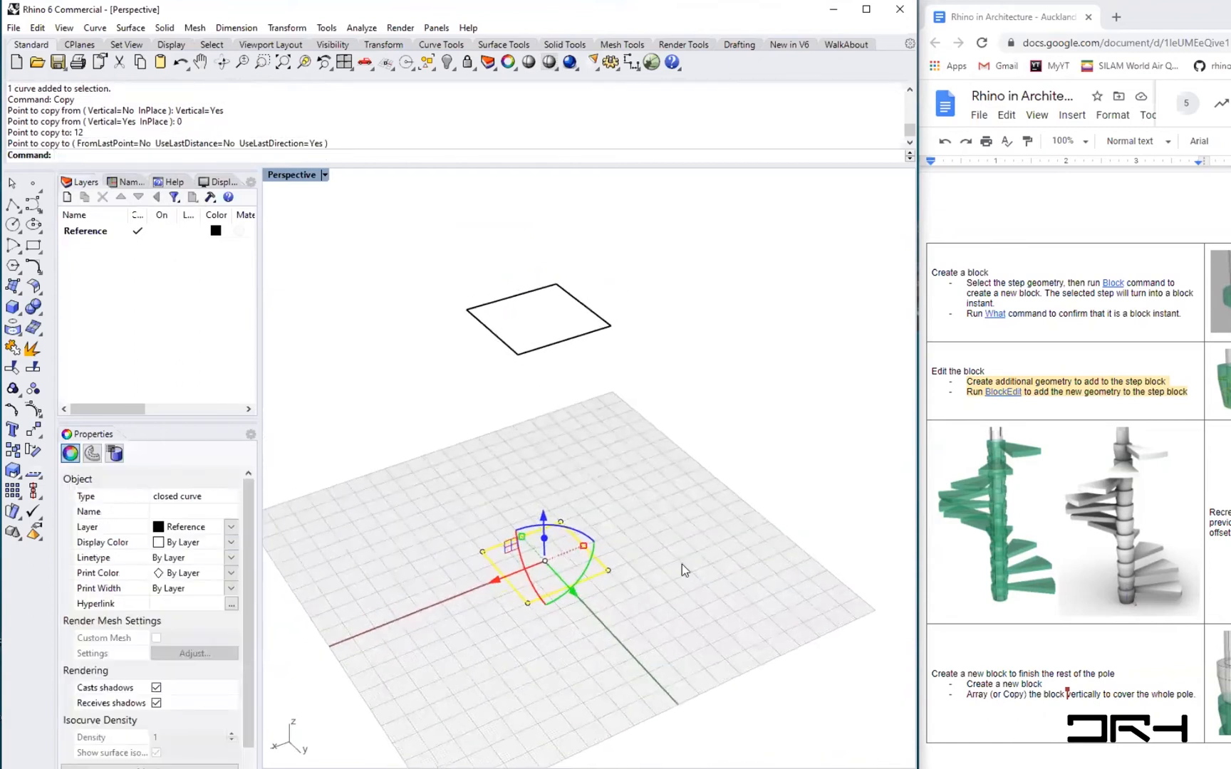
click(684, 571)
right_drag(522, 568, 566, 580)
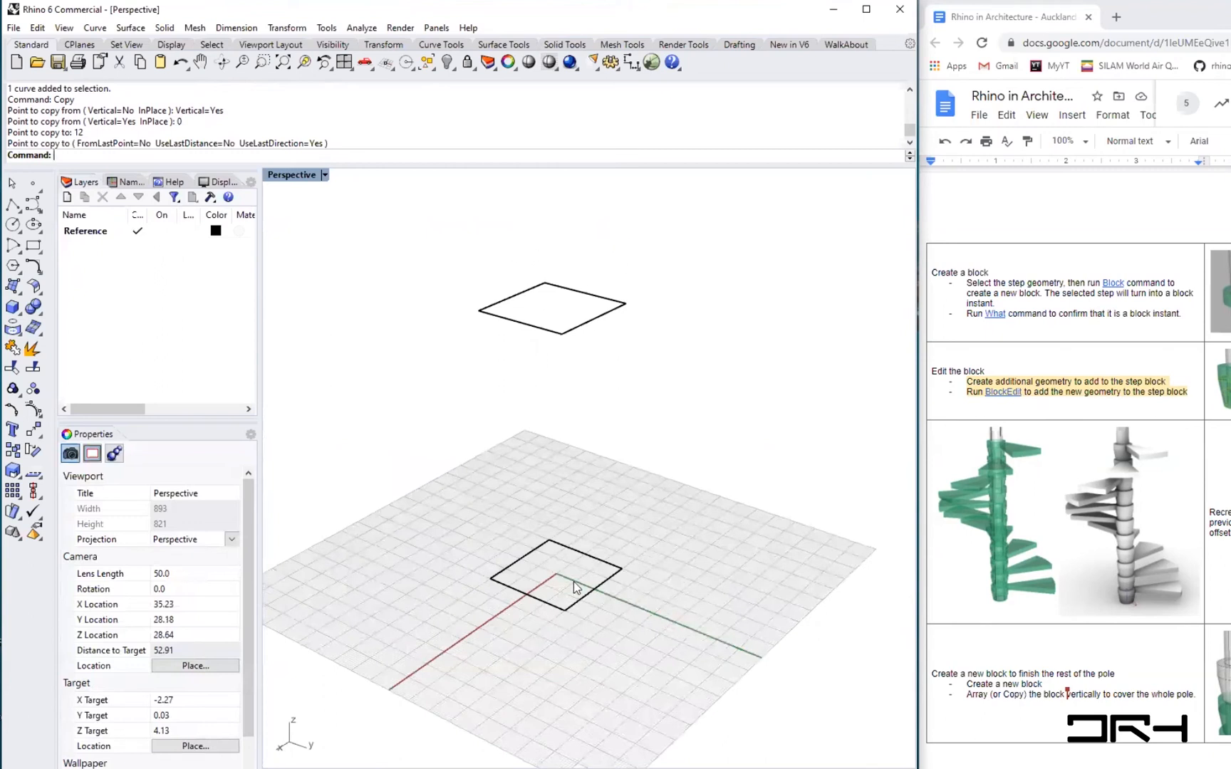
text(L)
key(Return)
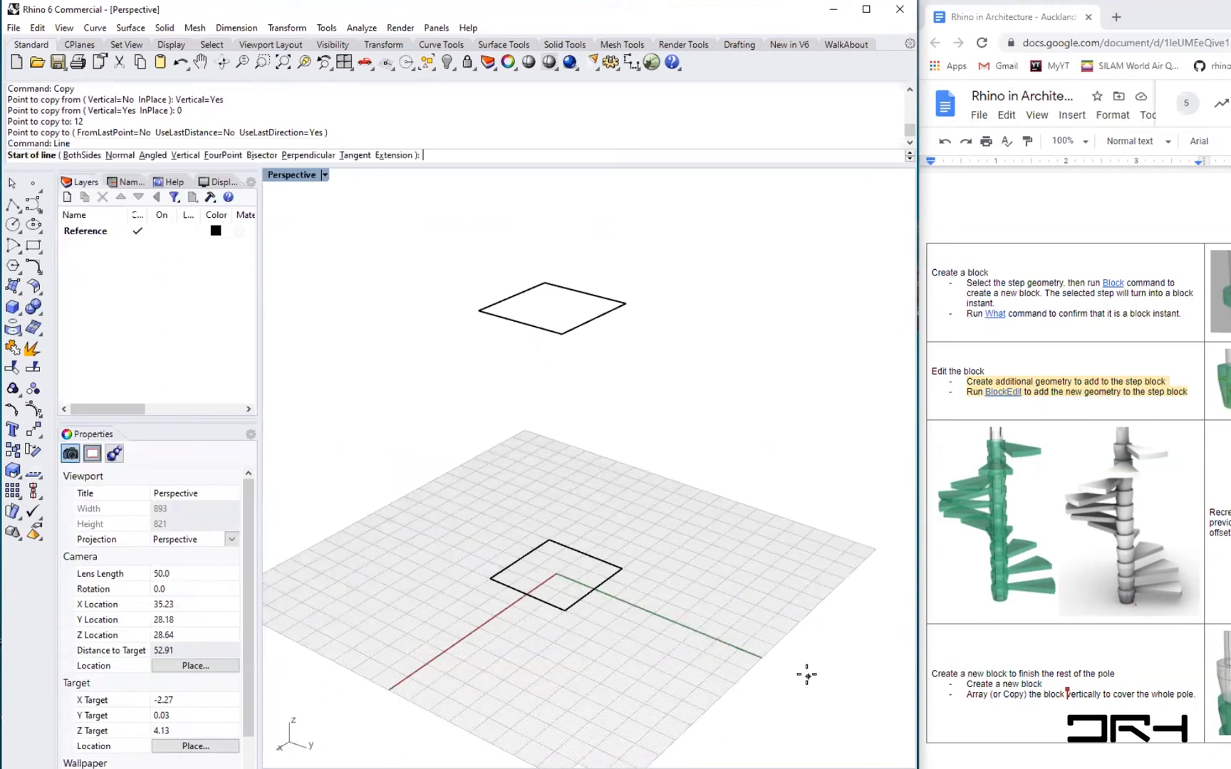
click(558, 574)
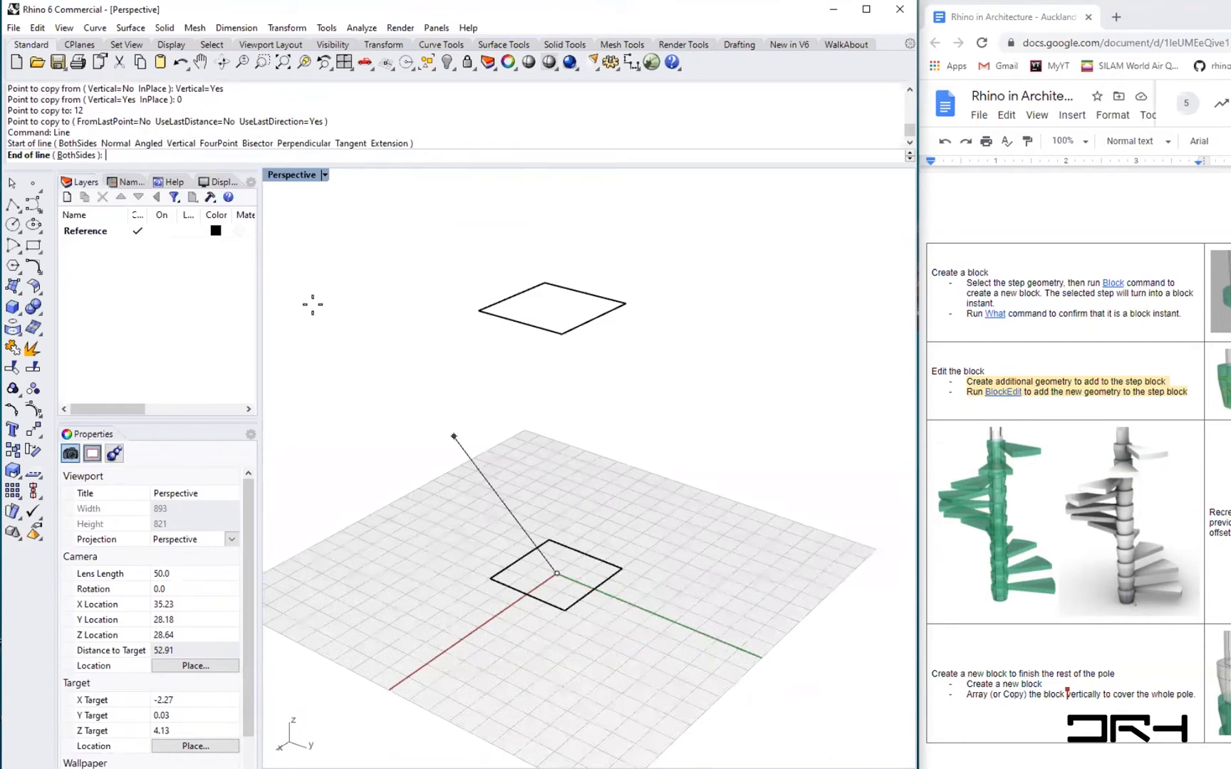
key(Escape)
right_drag(433, 425, 437, 424)
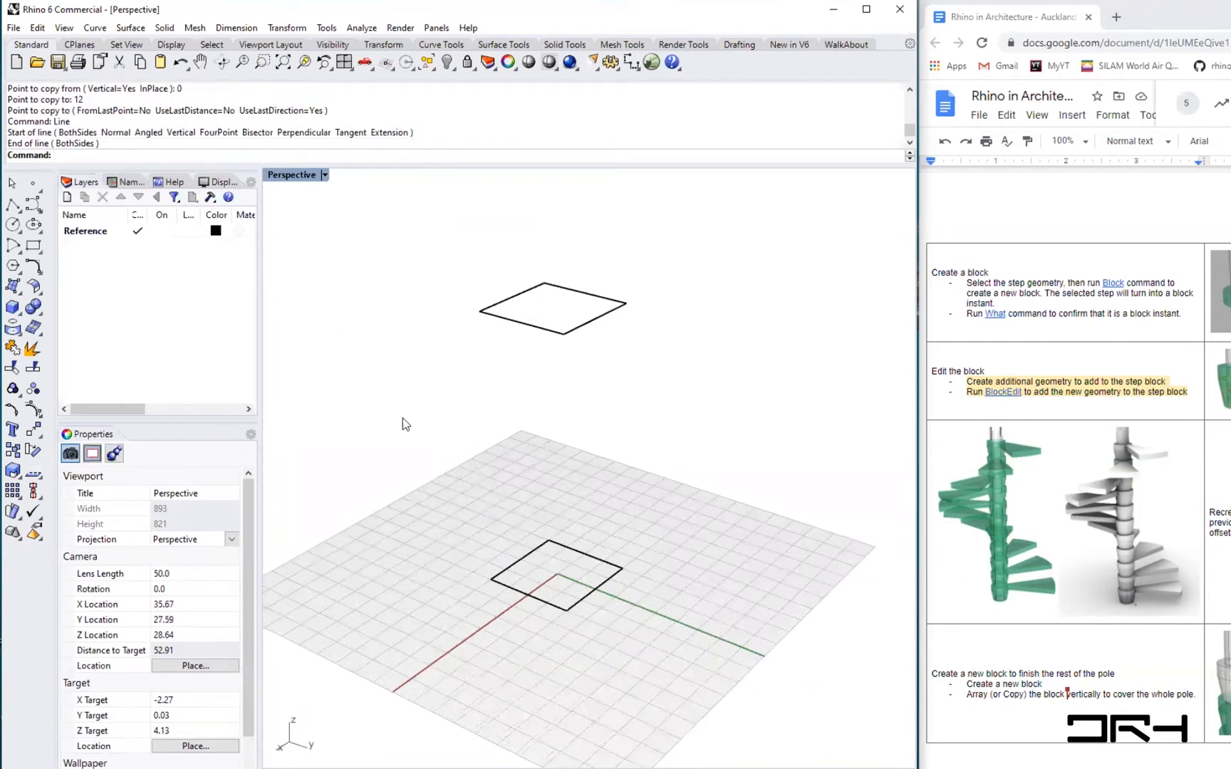
- Draw a vertical line 13 m tall starting at the origin
right_click(403, 427)
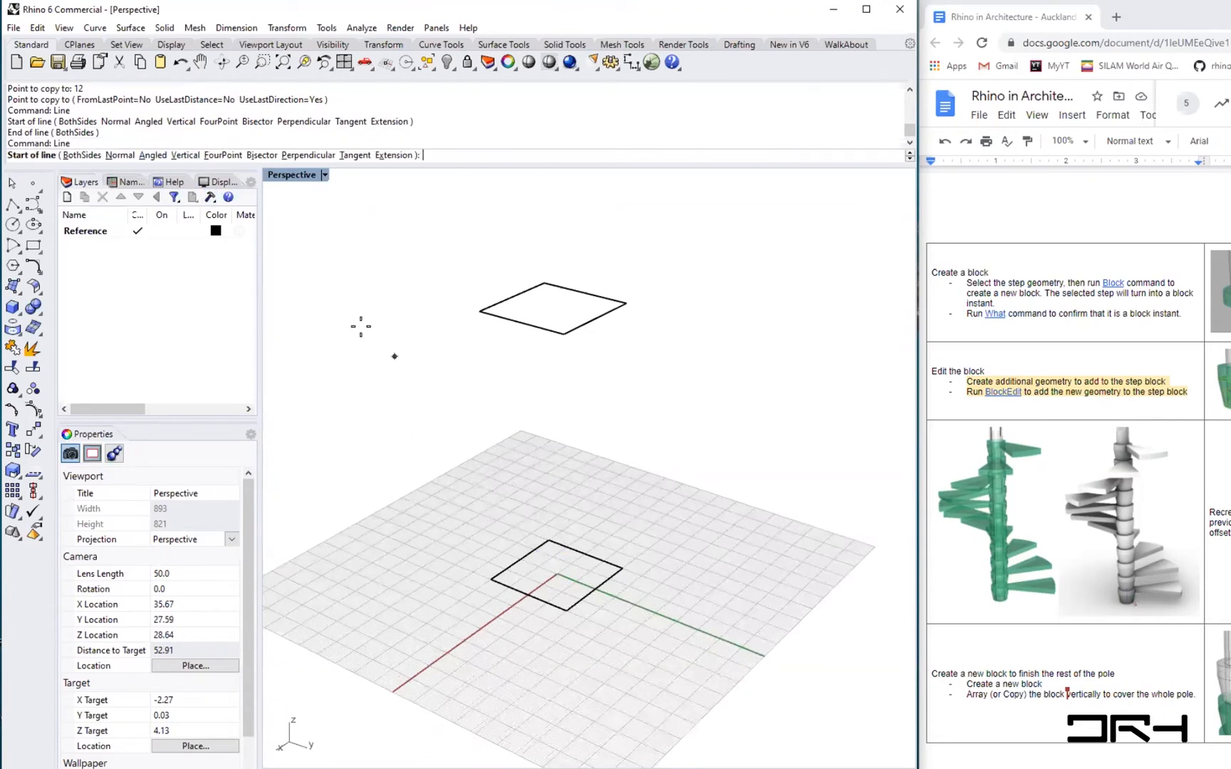
click(186, 155)
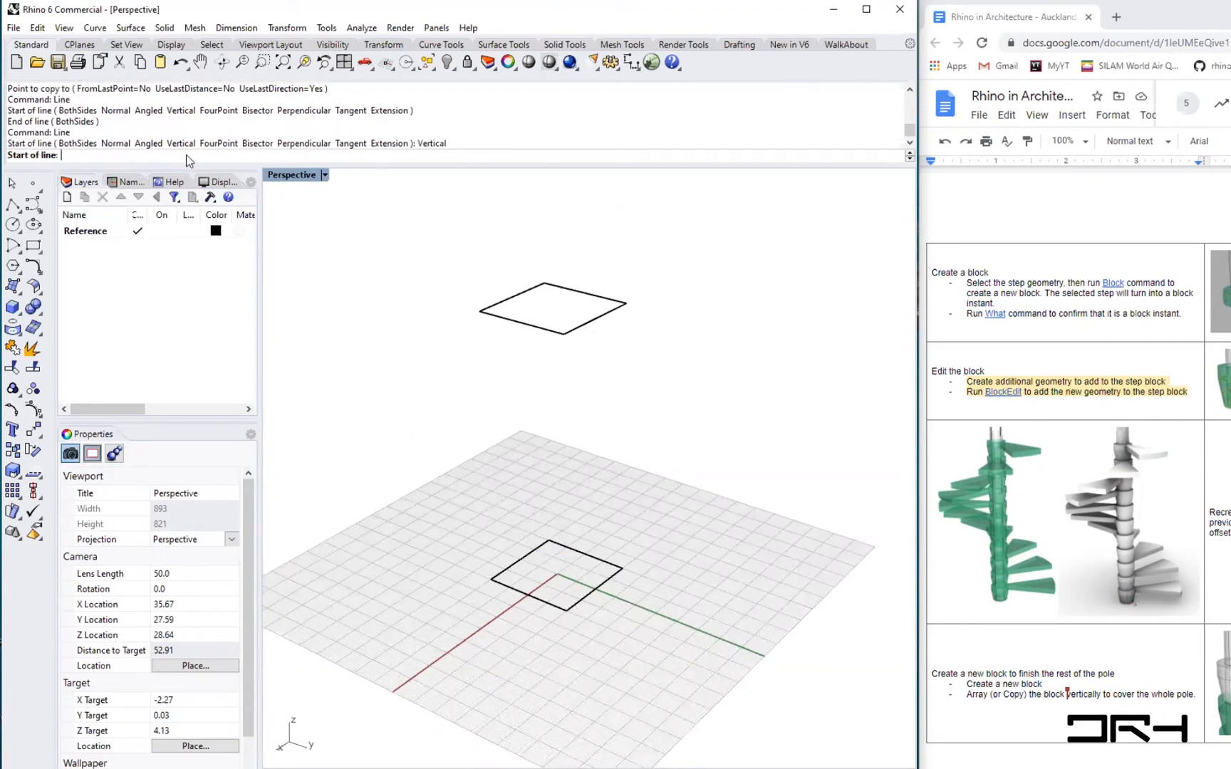
click(558, 574)
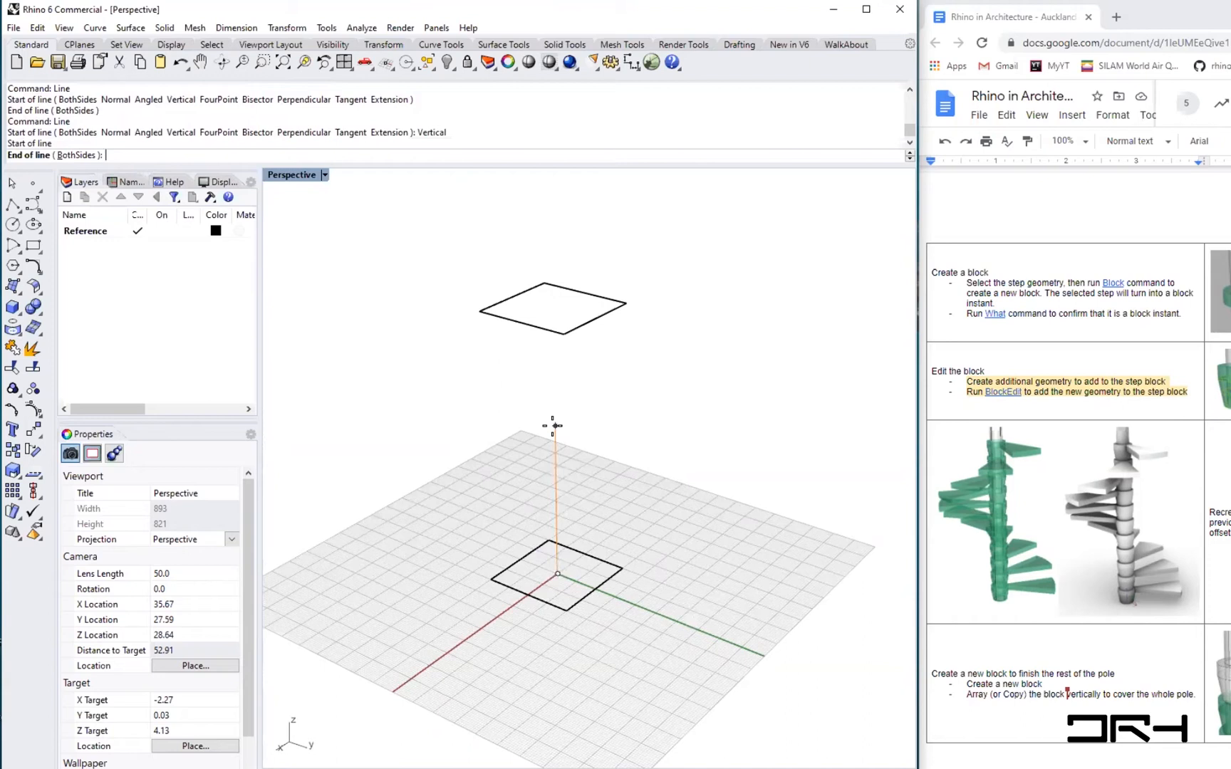
text(13)
key(Return)
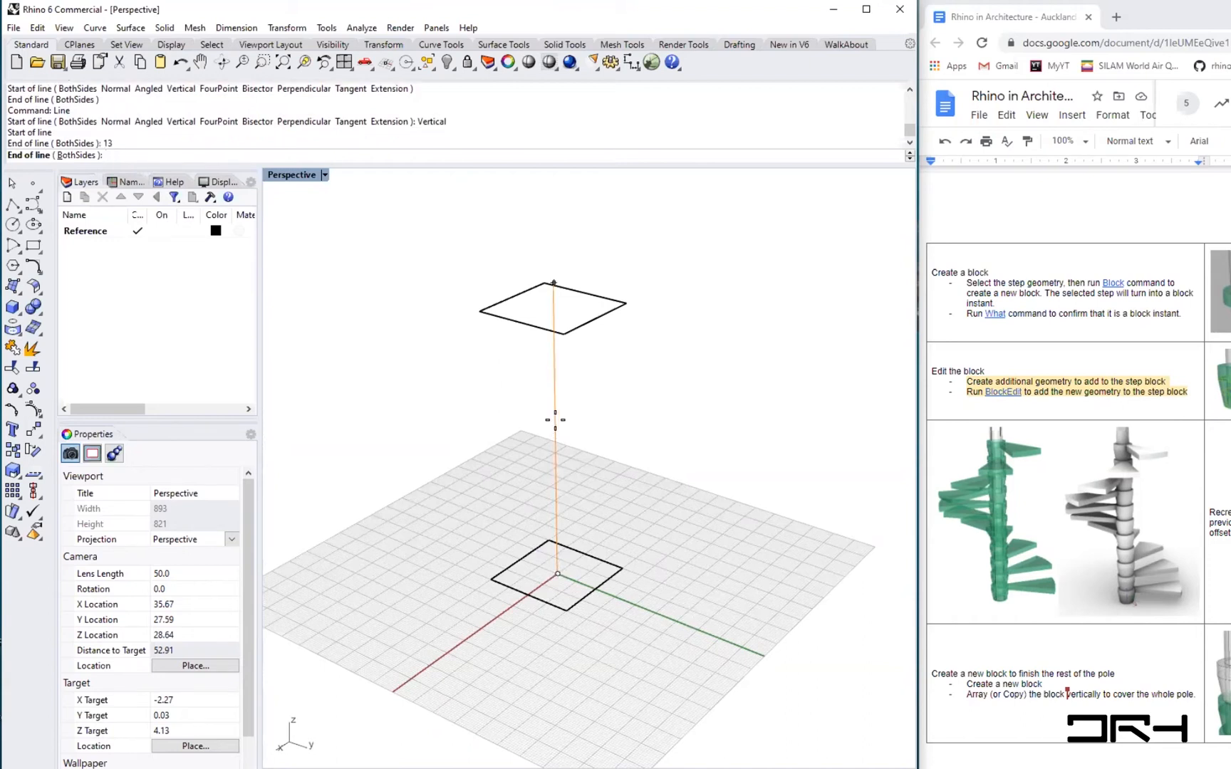
click(556, 271)
- Place a point at the top end of the vertical line
text(Point)
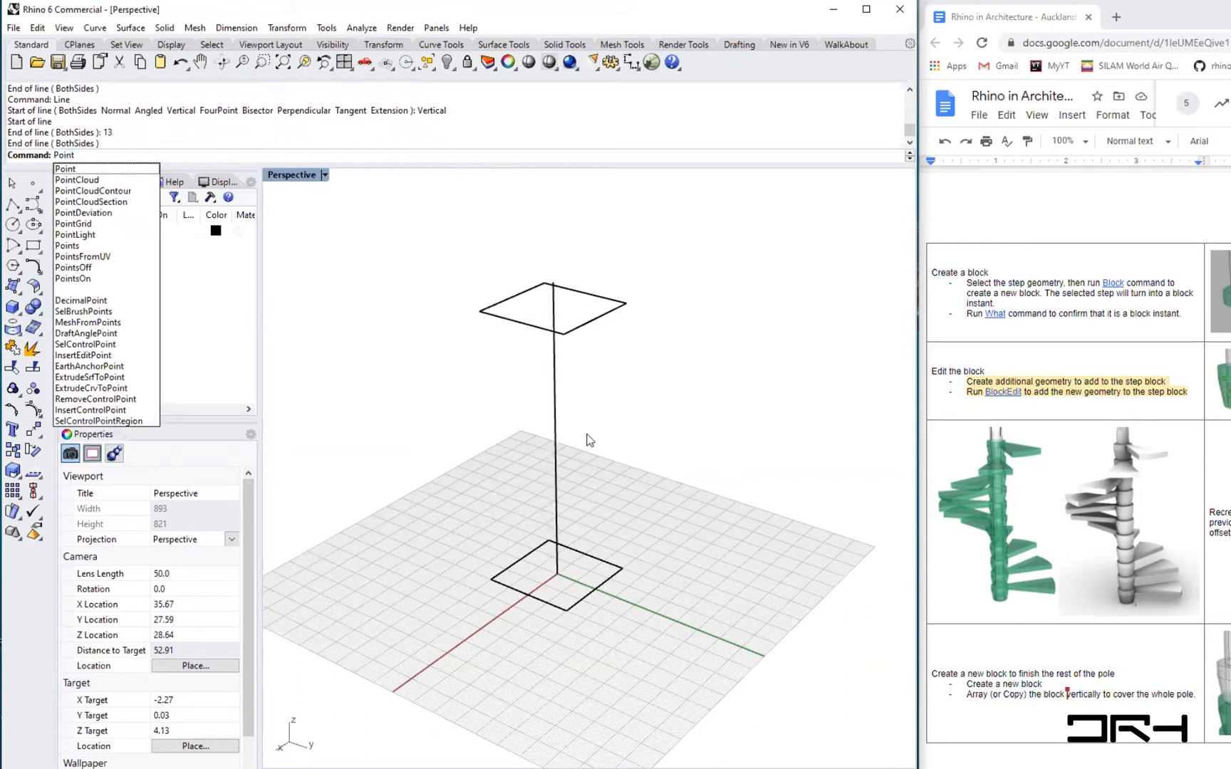
key(Return)
right_drag(585, 434, 637, 396)
click(555, 271)
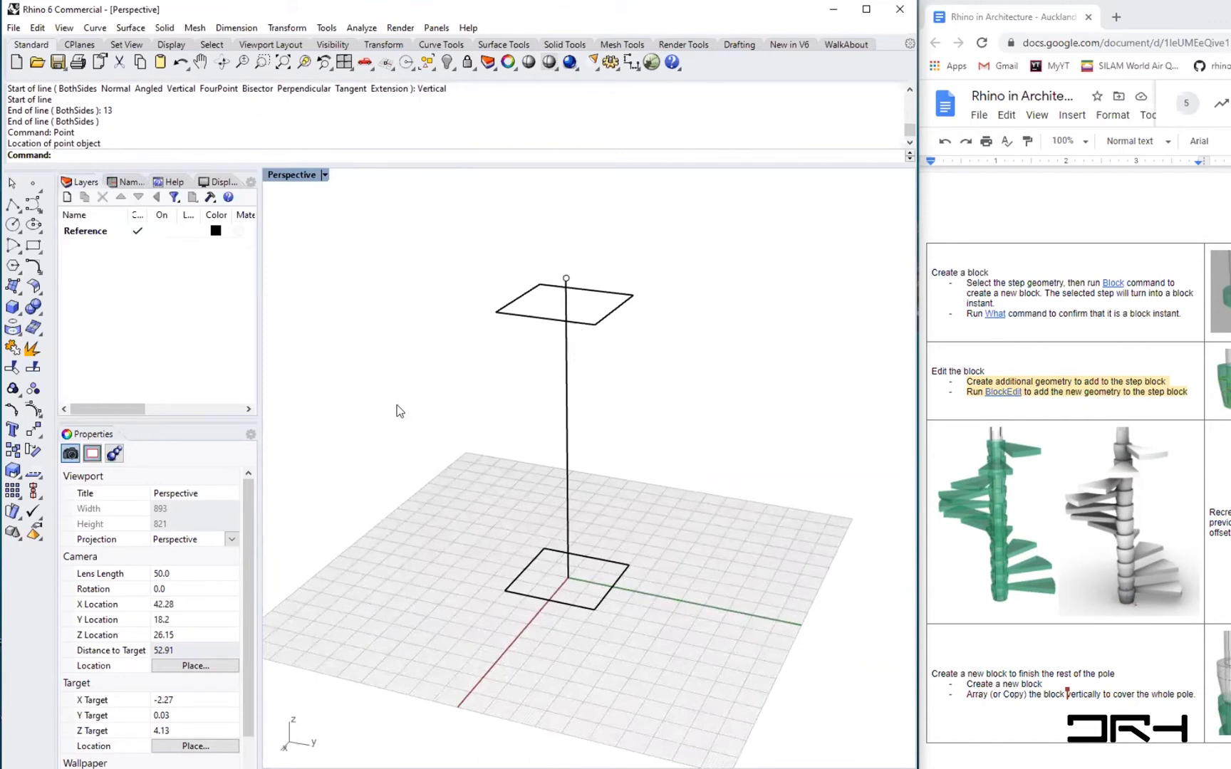
- Loft between the lower and upper rectangles using Normal style and the Do not simplify option
shift+right_drag(585, 487, 588, 515)
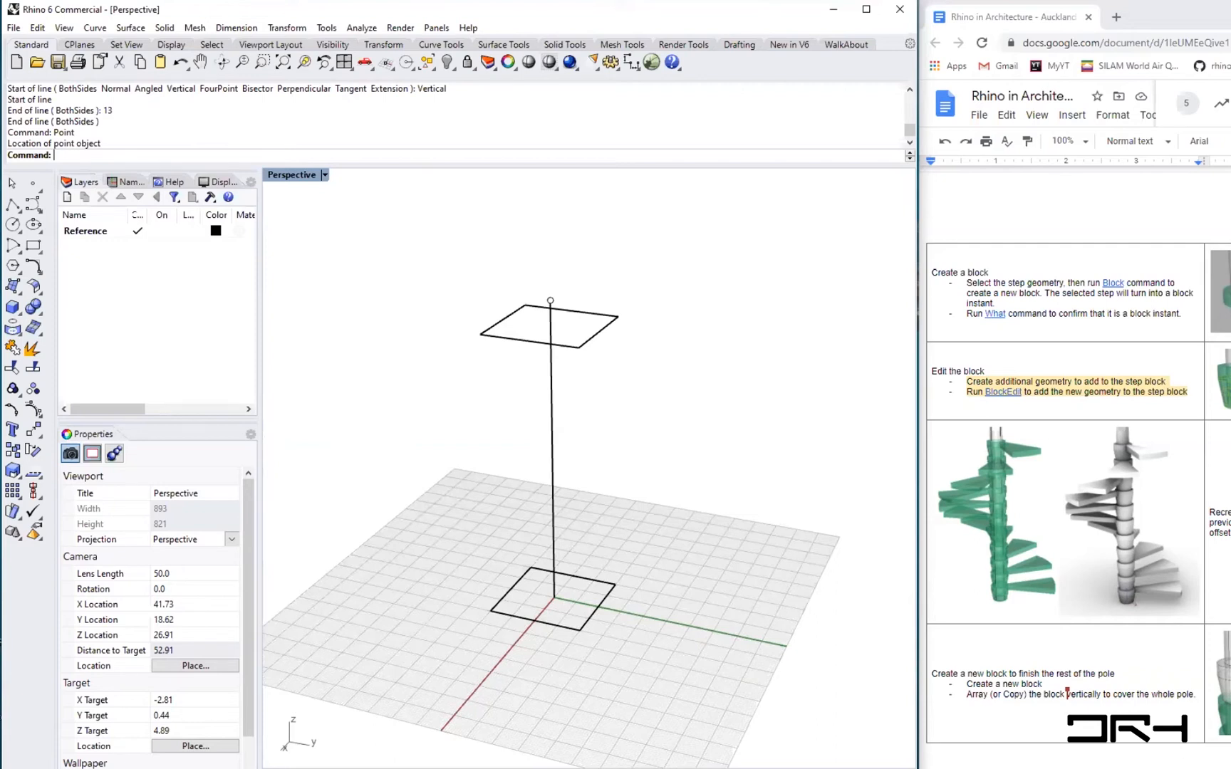
text(Loft)
key(Return)
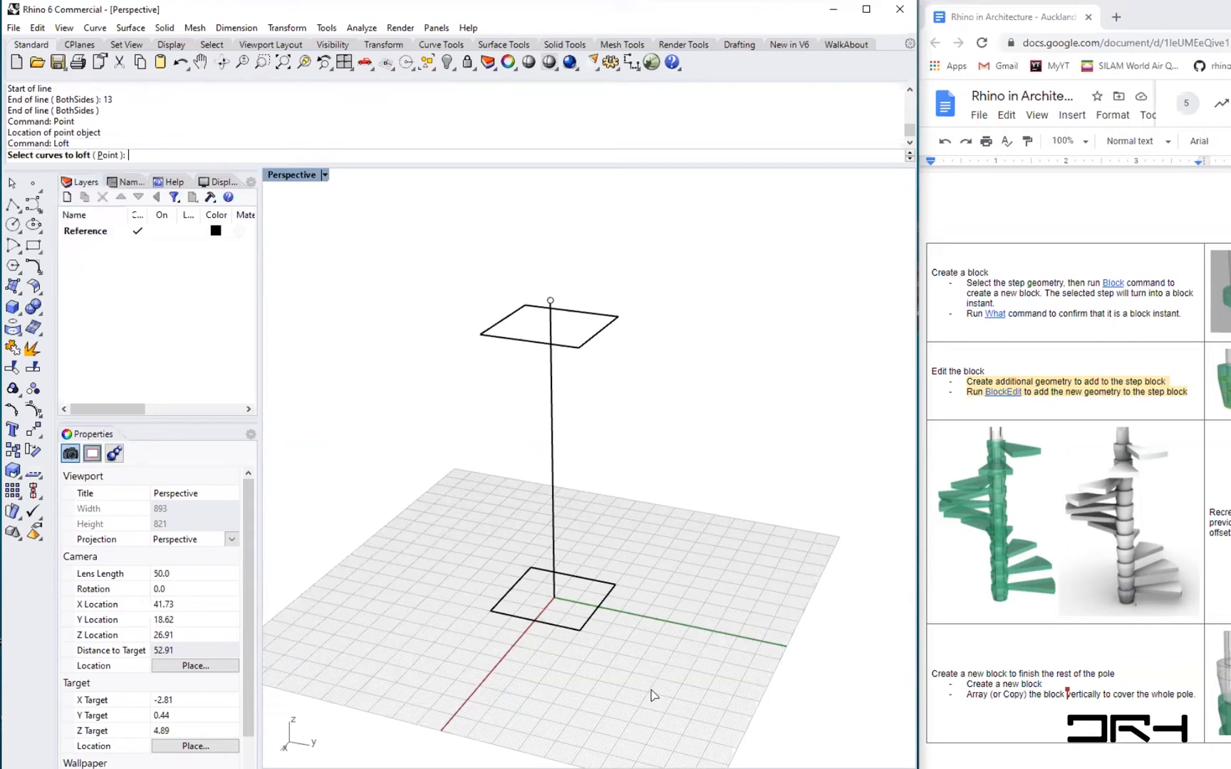
click(570, 628)
click(577, 343)
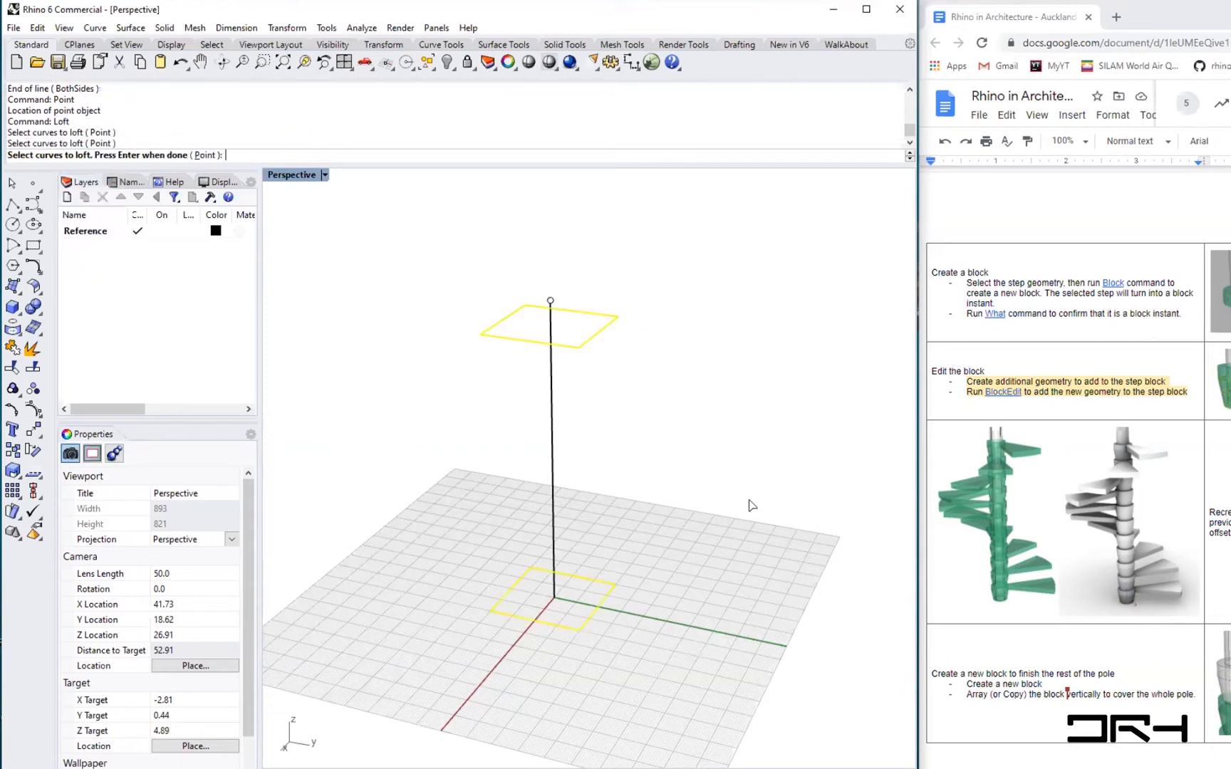
key(Return)
key(Return)
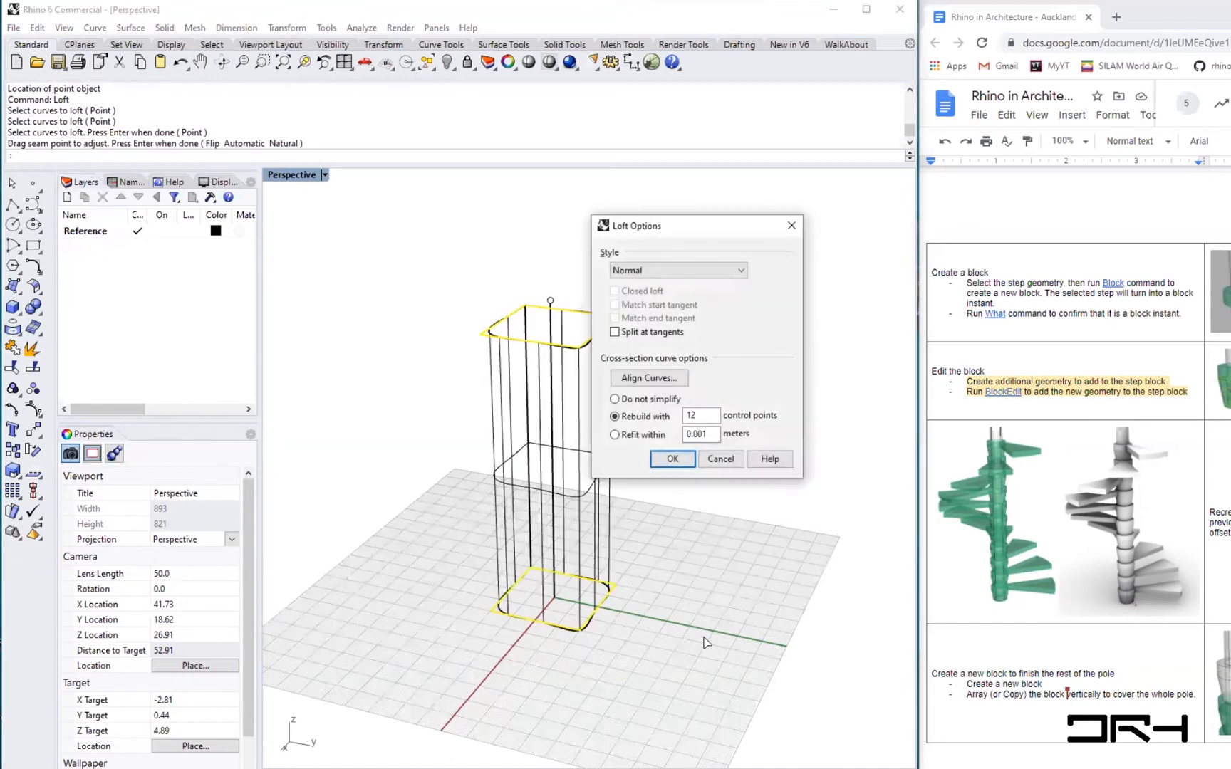
click(744, 269)
click(744, 268)
click(614, 399)
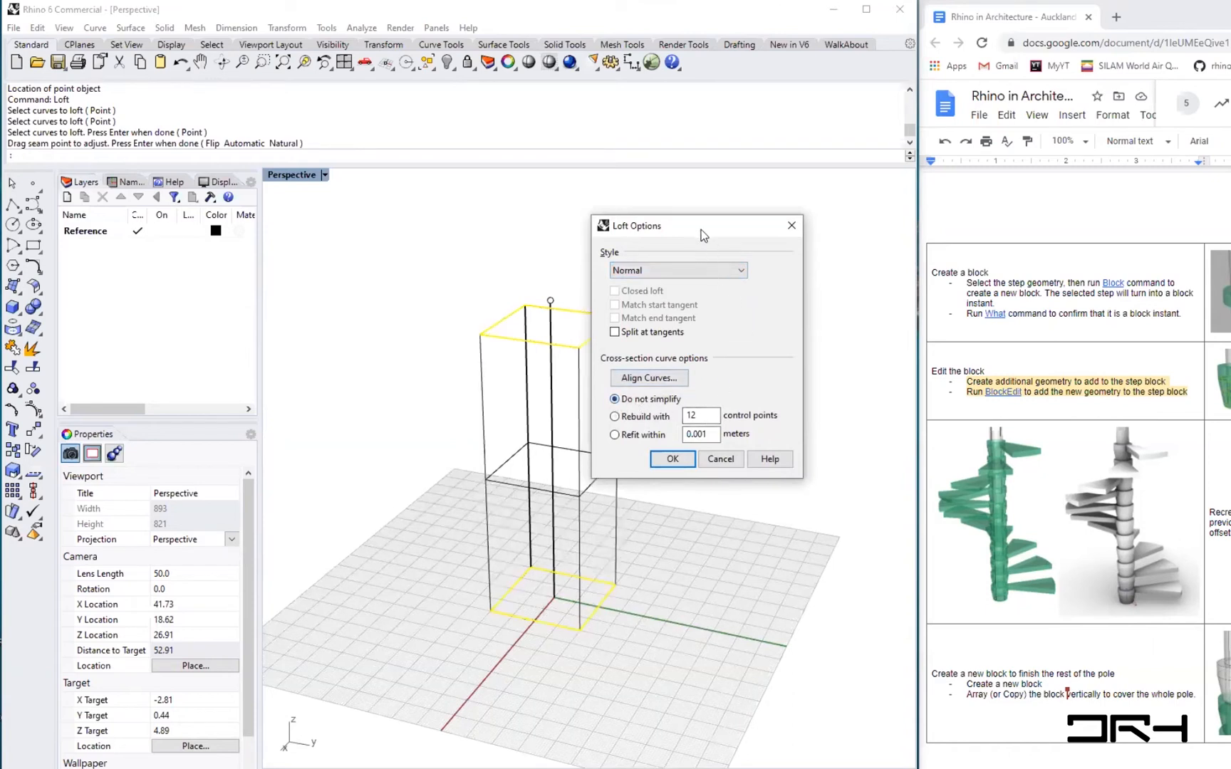
drag(703, 235, 778, 207)
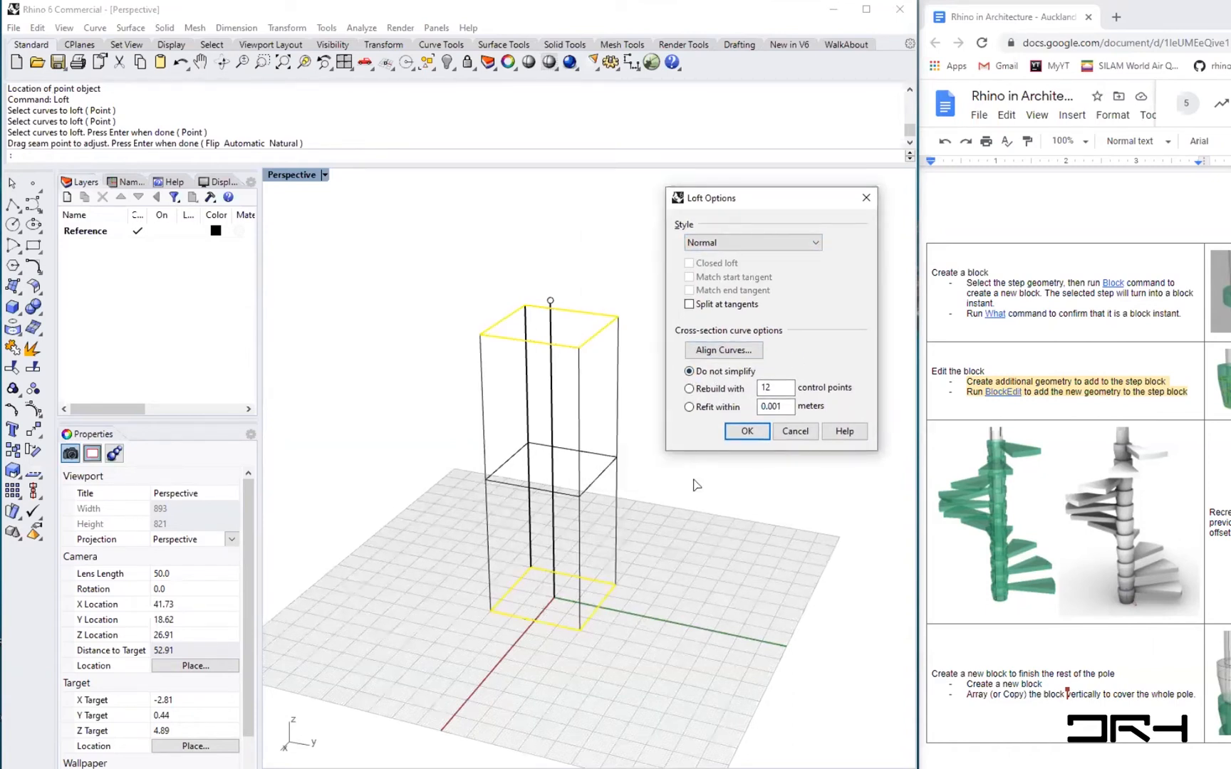
click(741, 434)
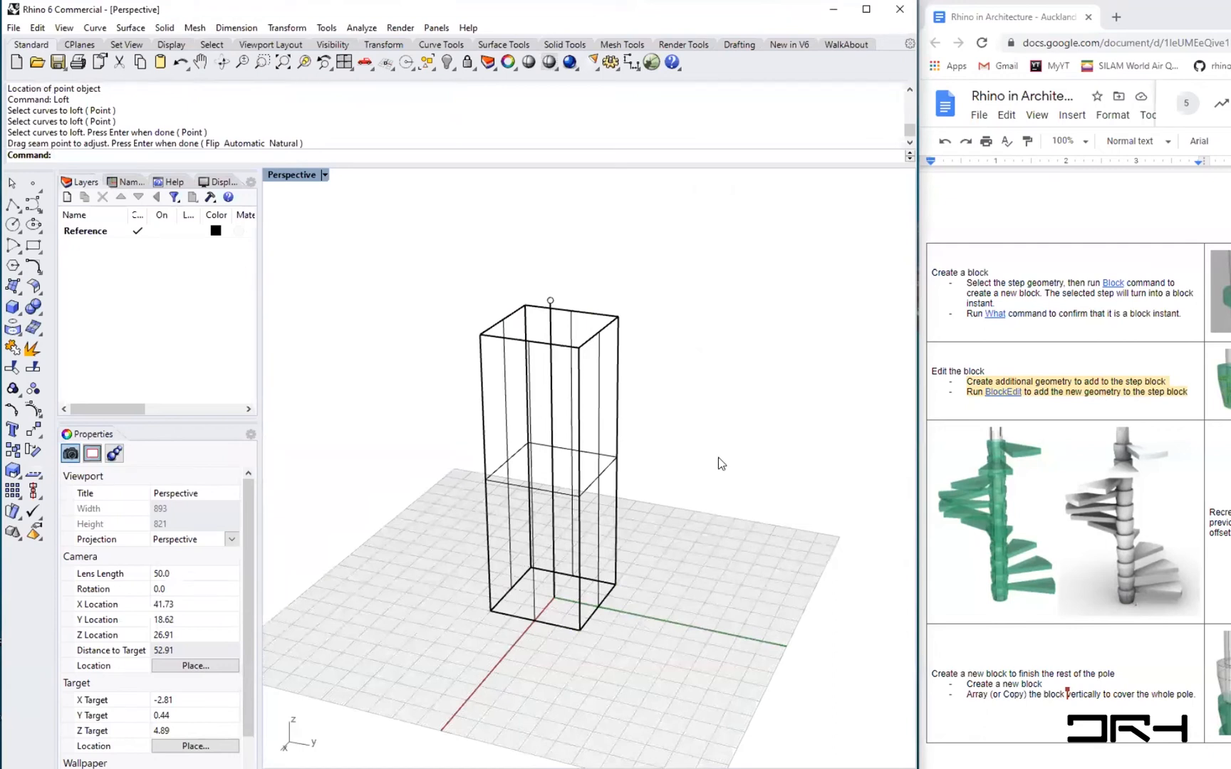
- Switch the Perspective viewport to the Ghosted display mode
click(324, 175)
click(322, 262)
right_drag(706, 490, 712, 527)
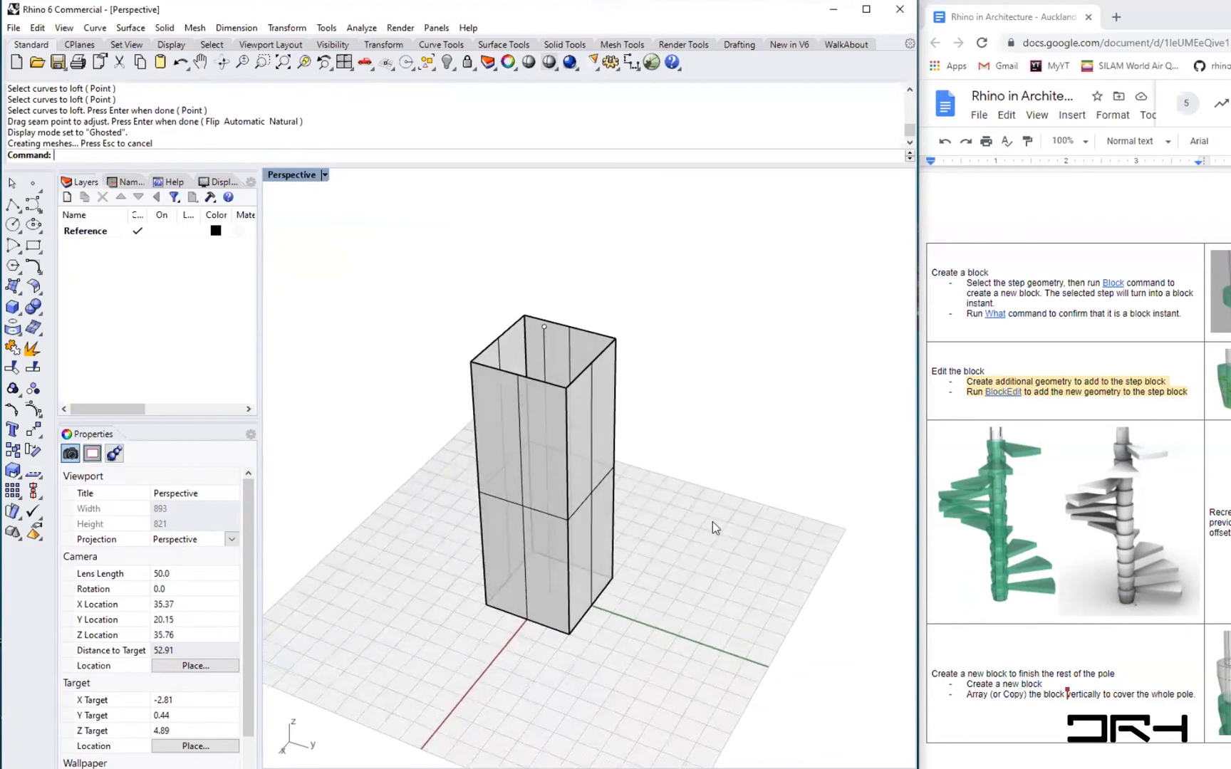
- Extrude the upper rectangle to the top point with ExtrudeCrvToPoint, forming a pyramid cap
text(ExtrudeC)
click(103, 203)
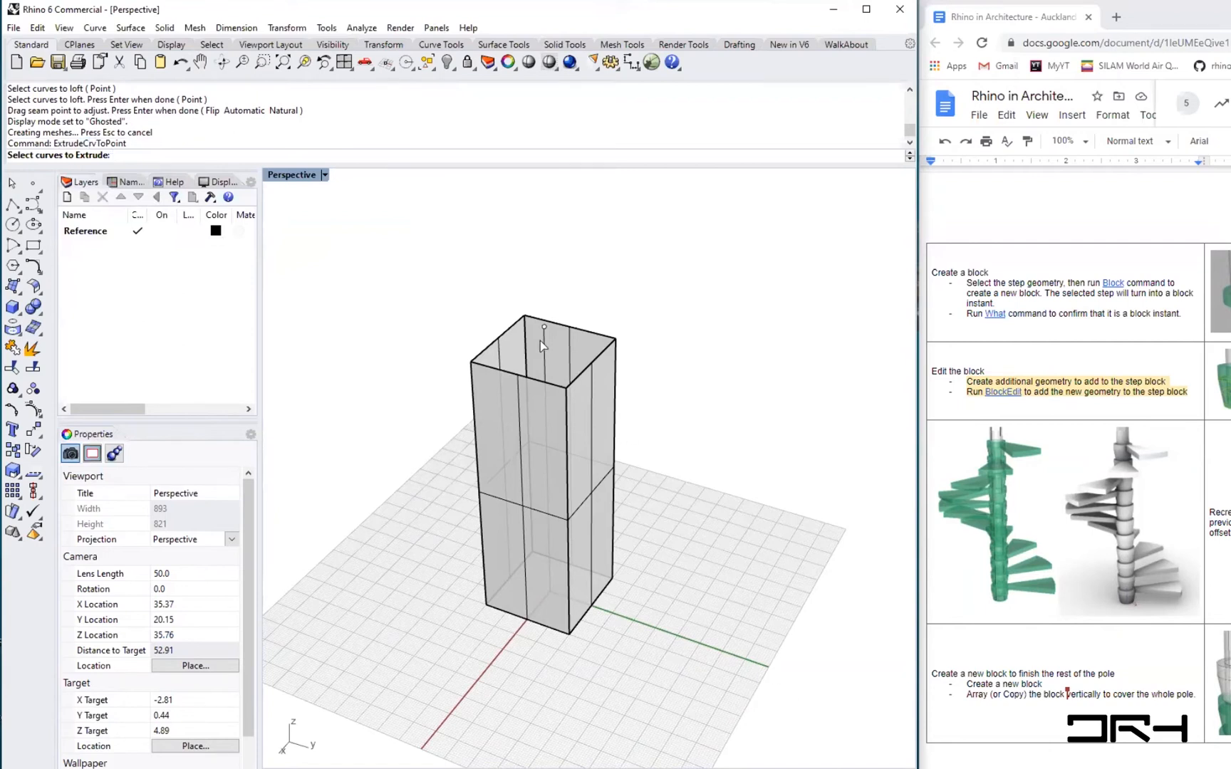
click(483, 359)
click(538, 393)
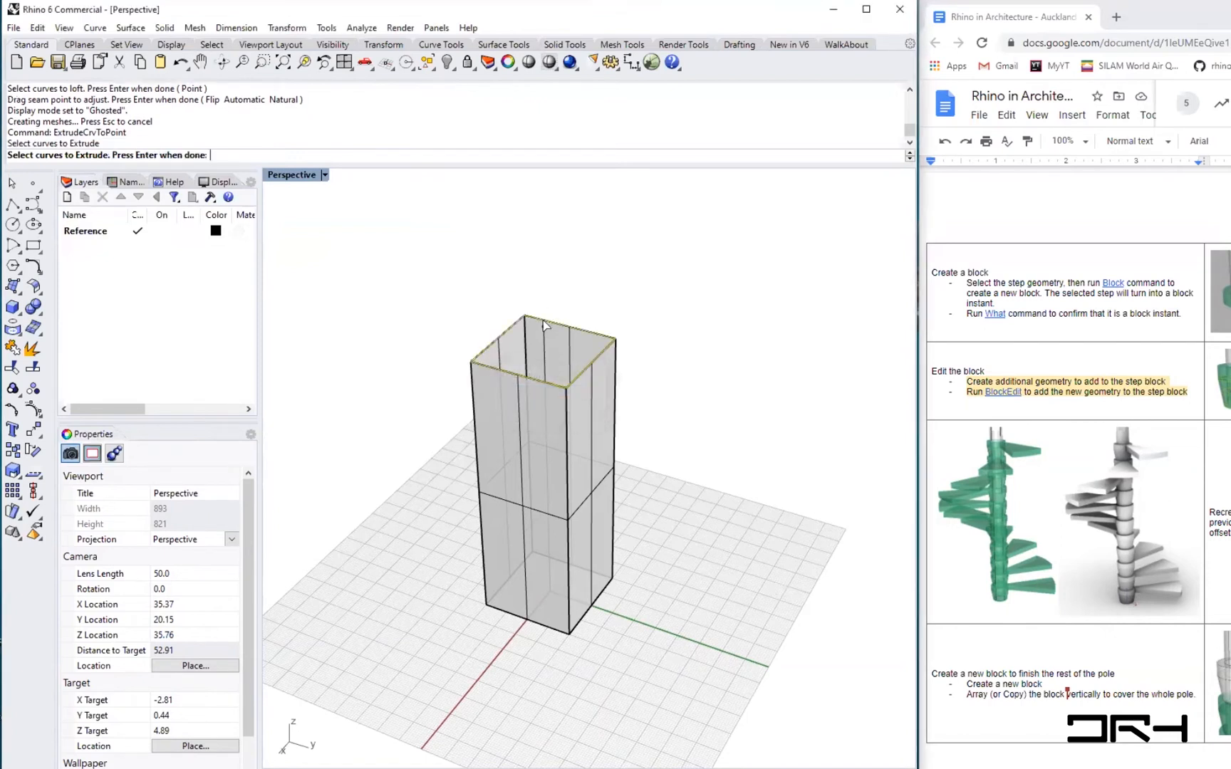
key(Return)
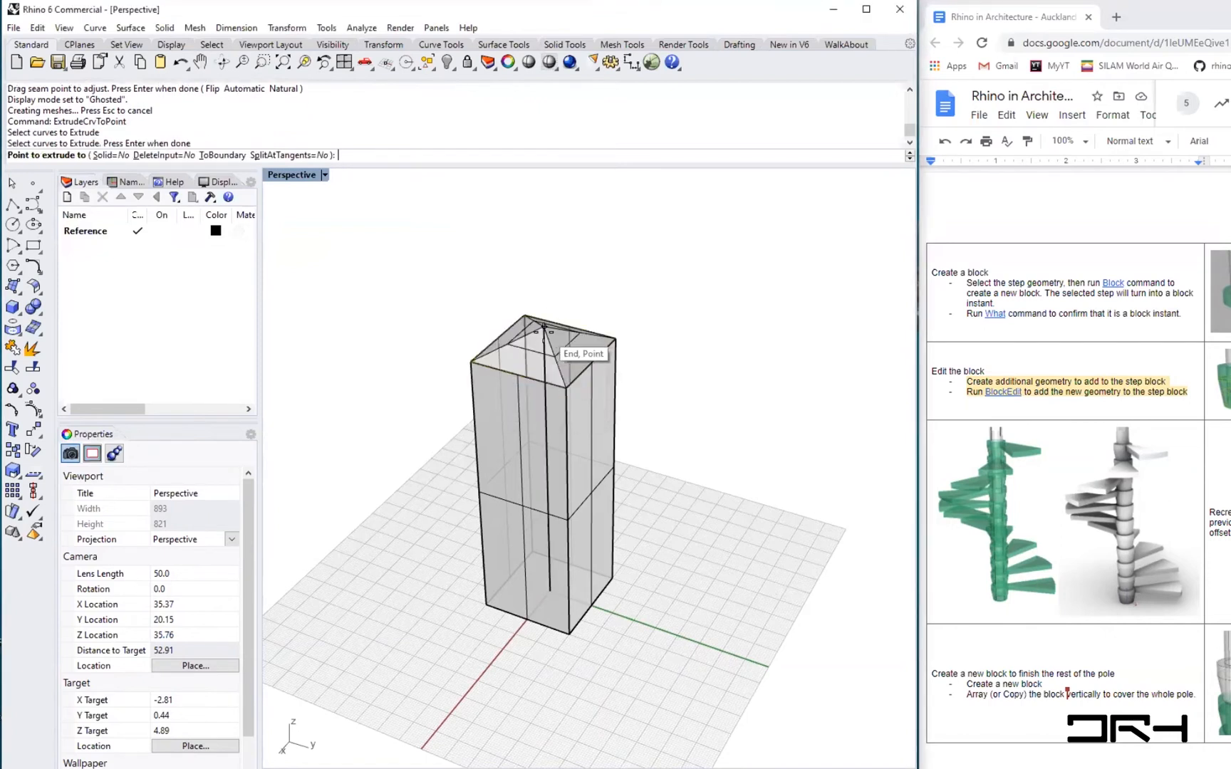
click(545, 326)
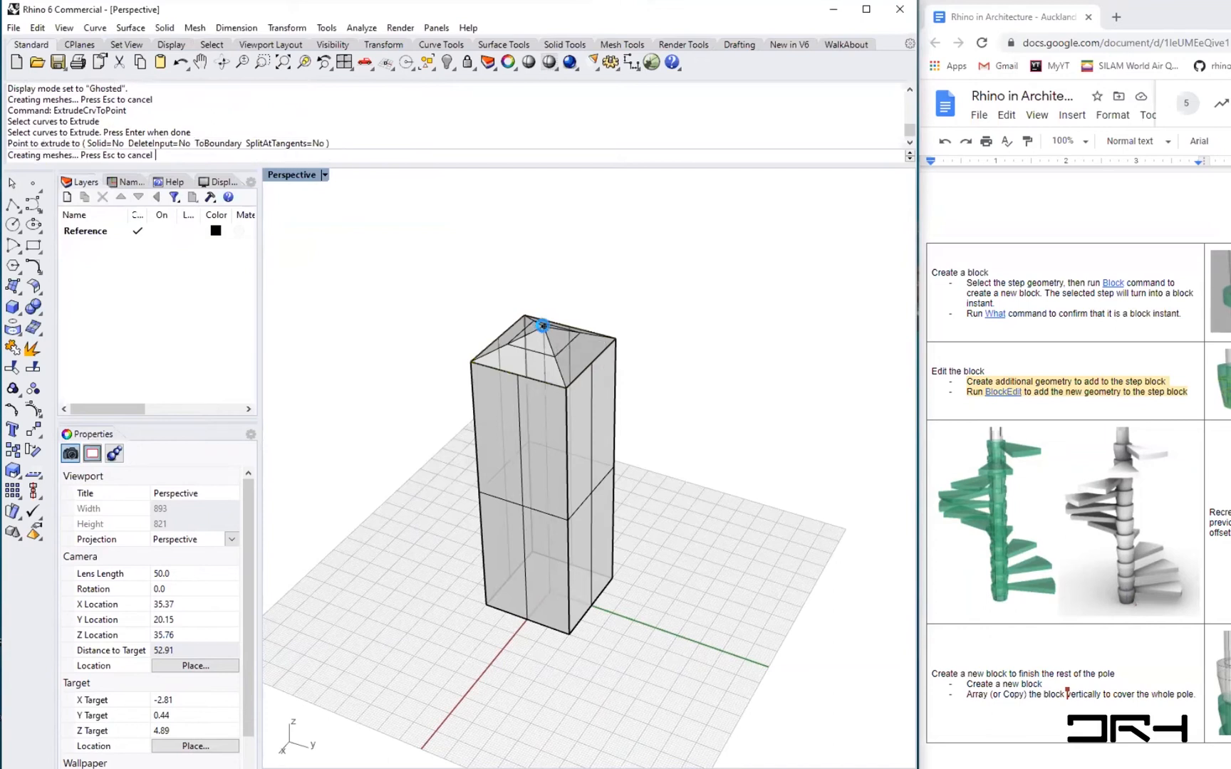
- Scale the upper rectangle down with the gumball so the lofted column tapers toward the top
right_drag(650, 626, 648, 659)
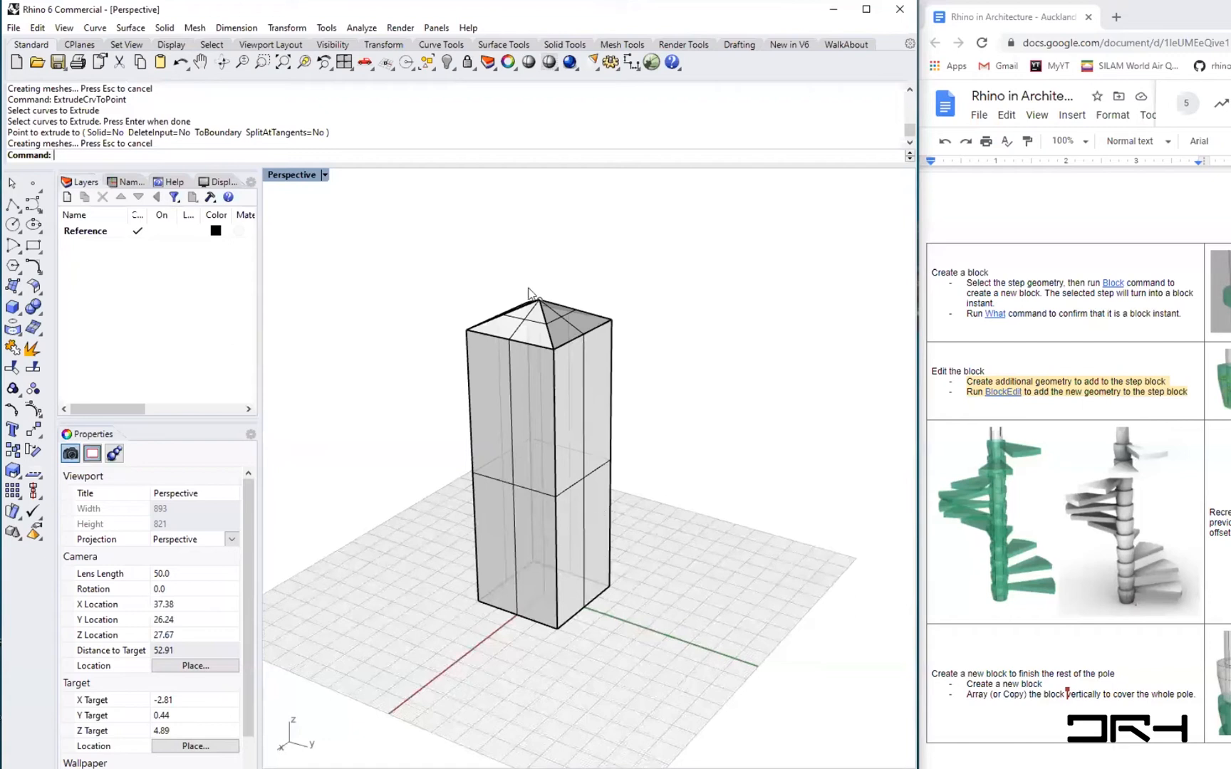
scroll(535, 307, up, 5)
scroll(537, 312, down, 5)
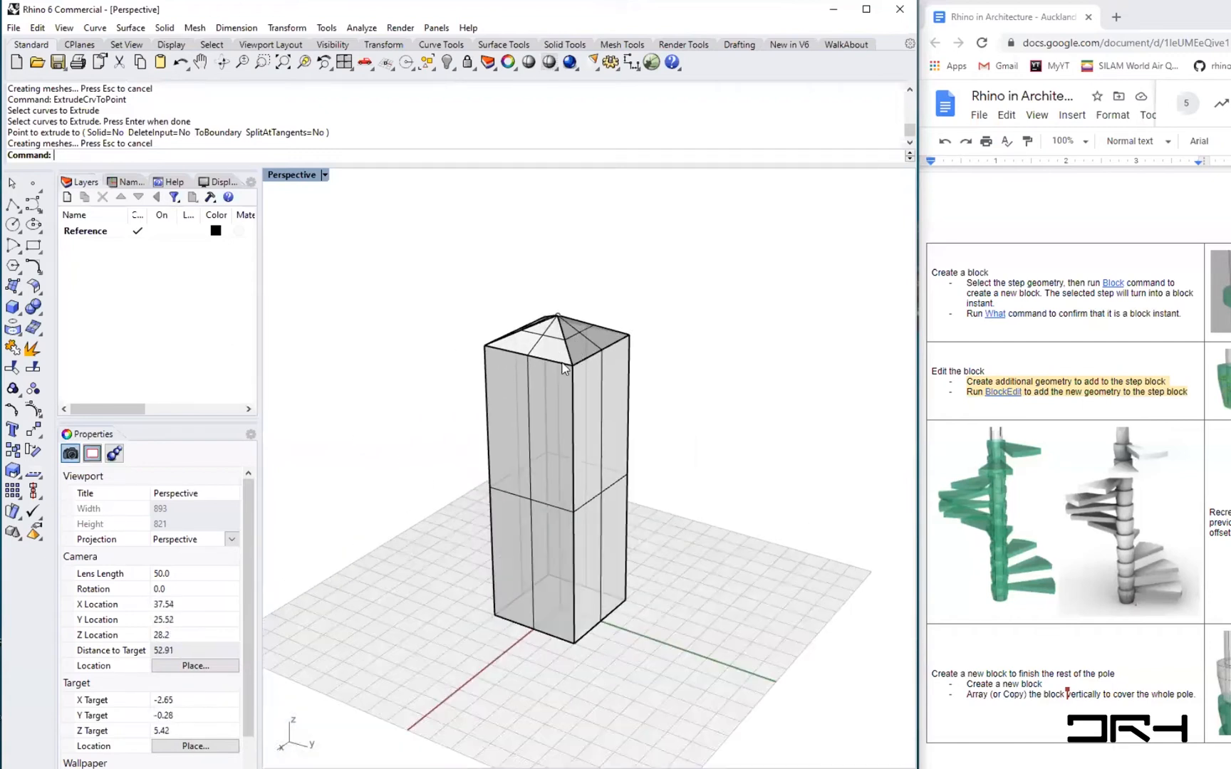
click(562, 367)
click(601, 399)
scroll(503, 326, up, 3)
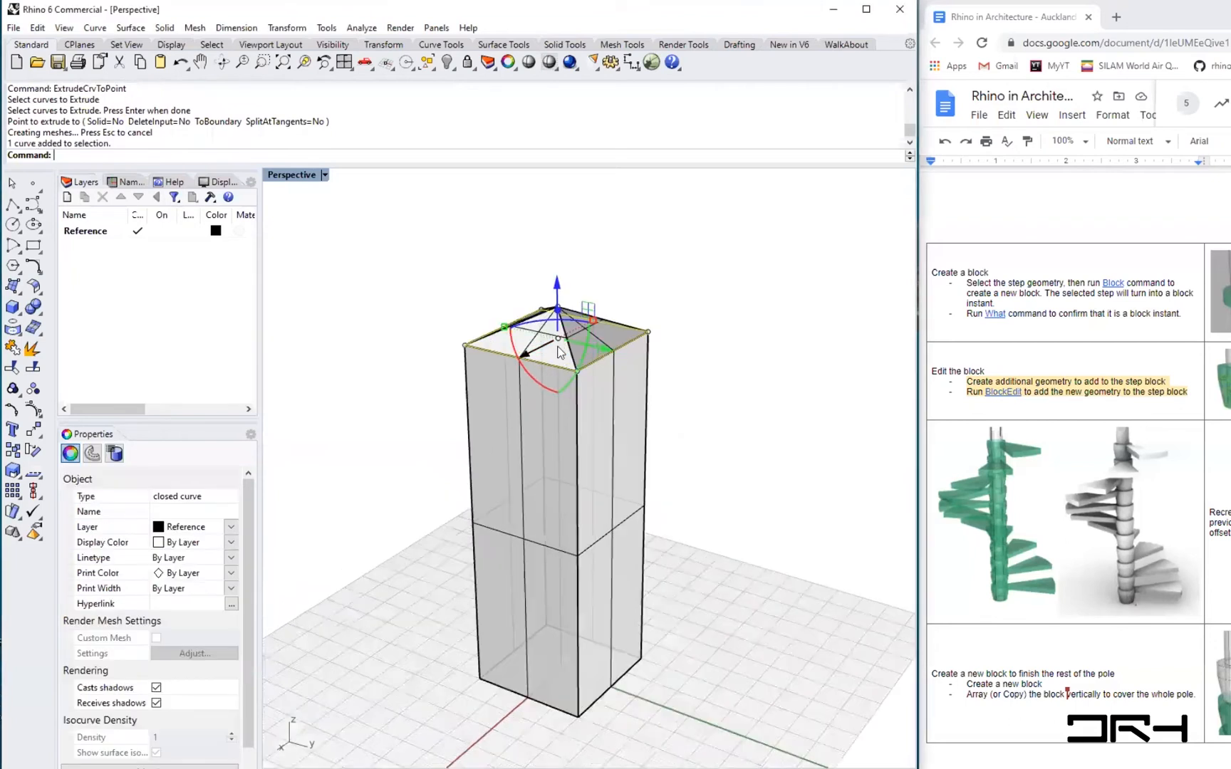
drag(504, 326, 530, 346)
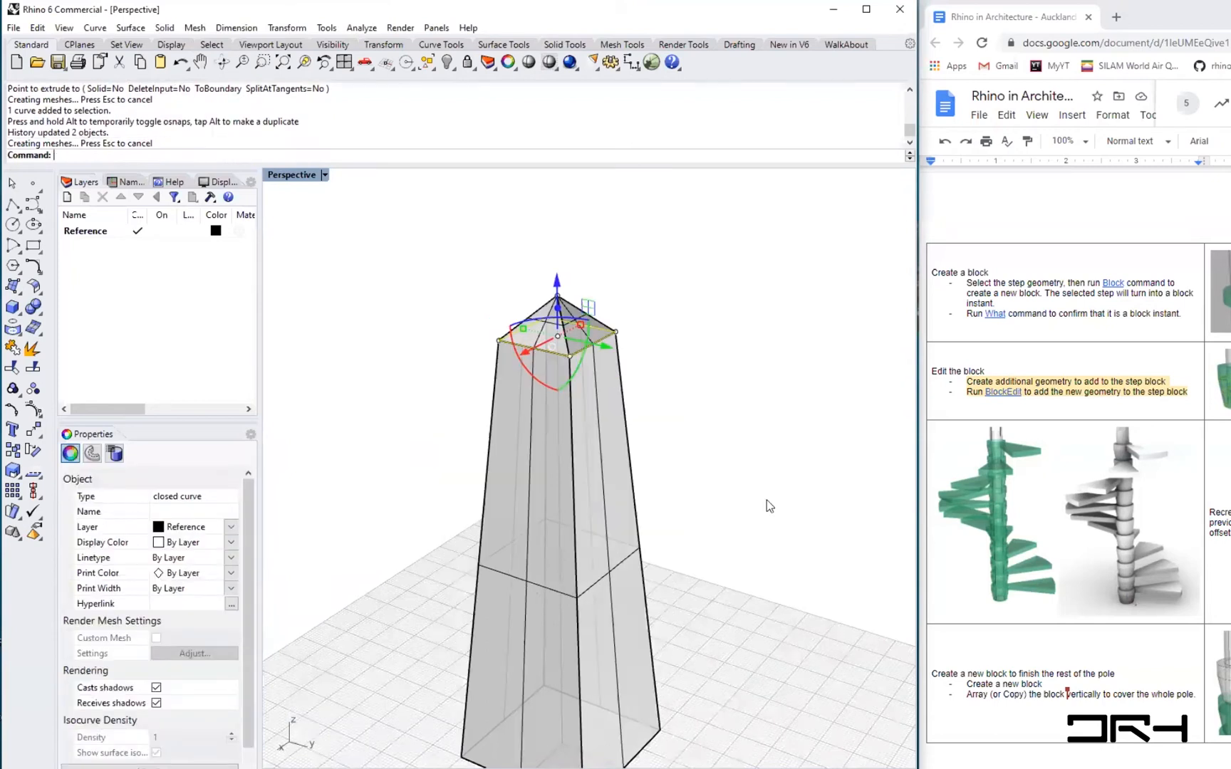
click(749, 512)
right_drag(712, 552, 756, 572)
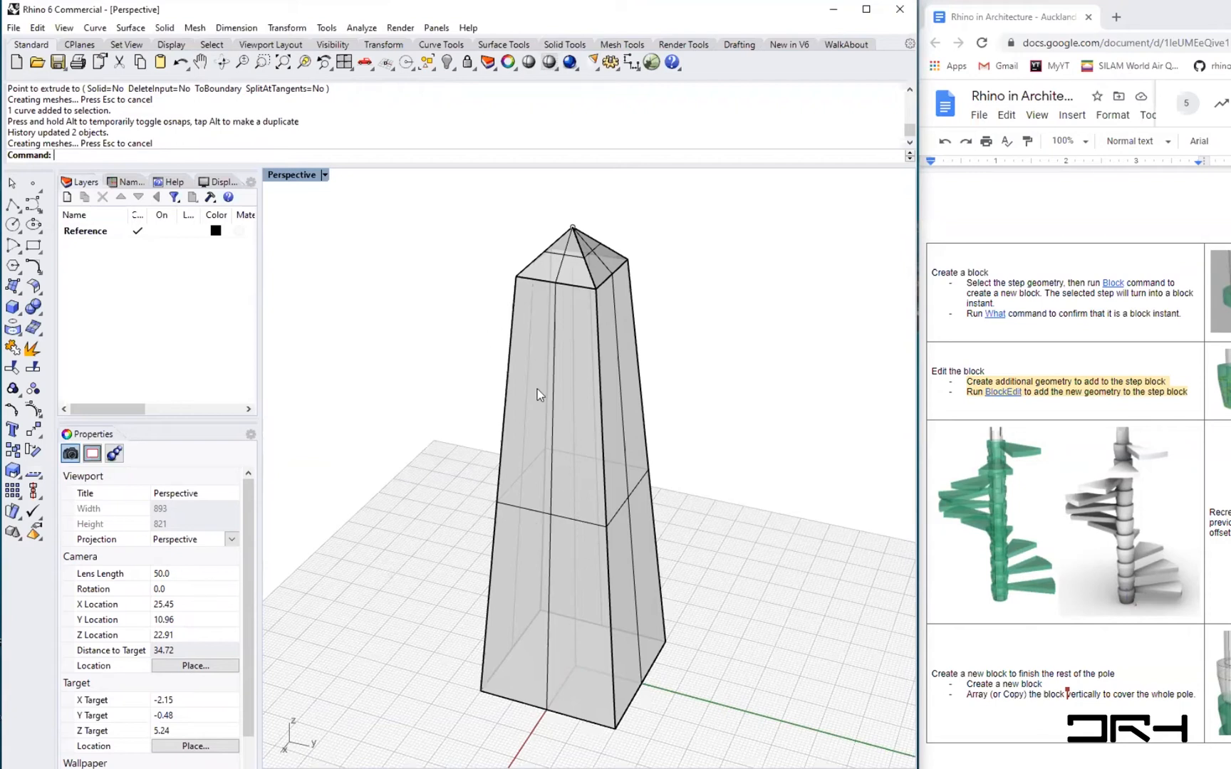
right_drag(557, 685, 562, 494)
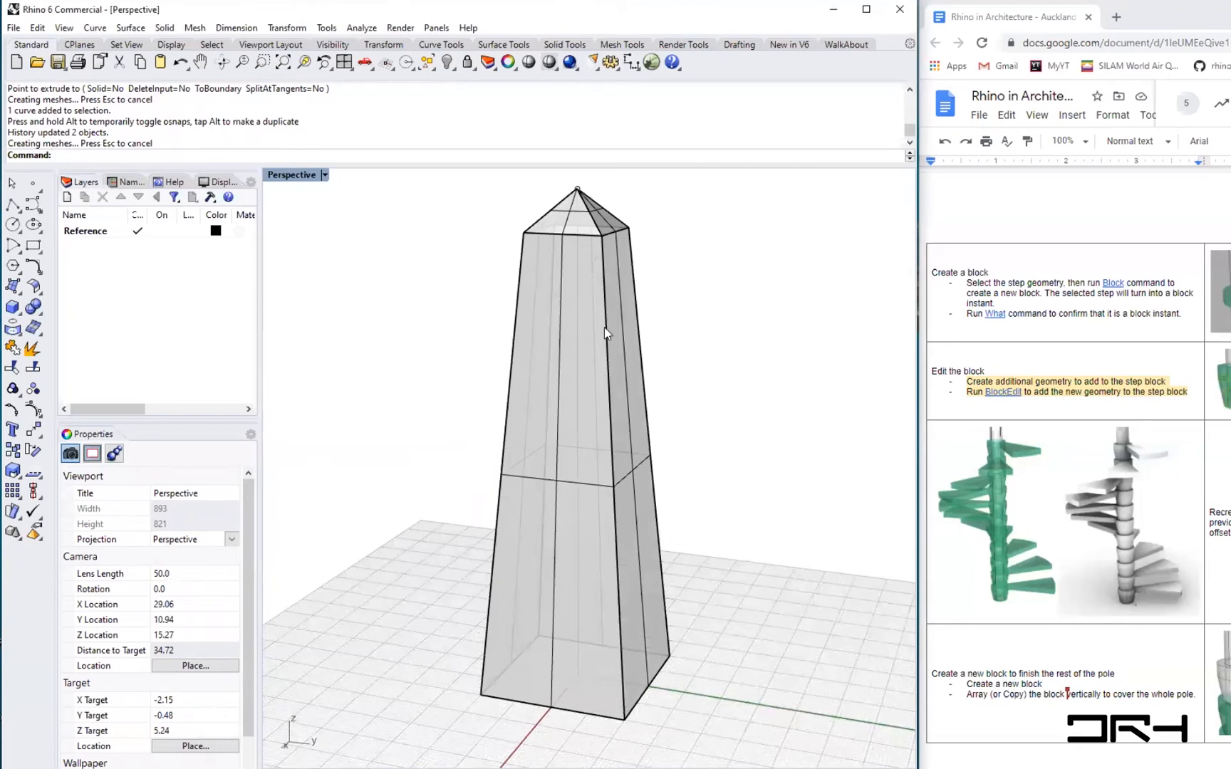
shift+right_drag(731, 543, 709, 557)
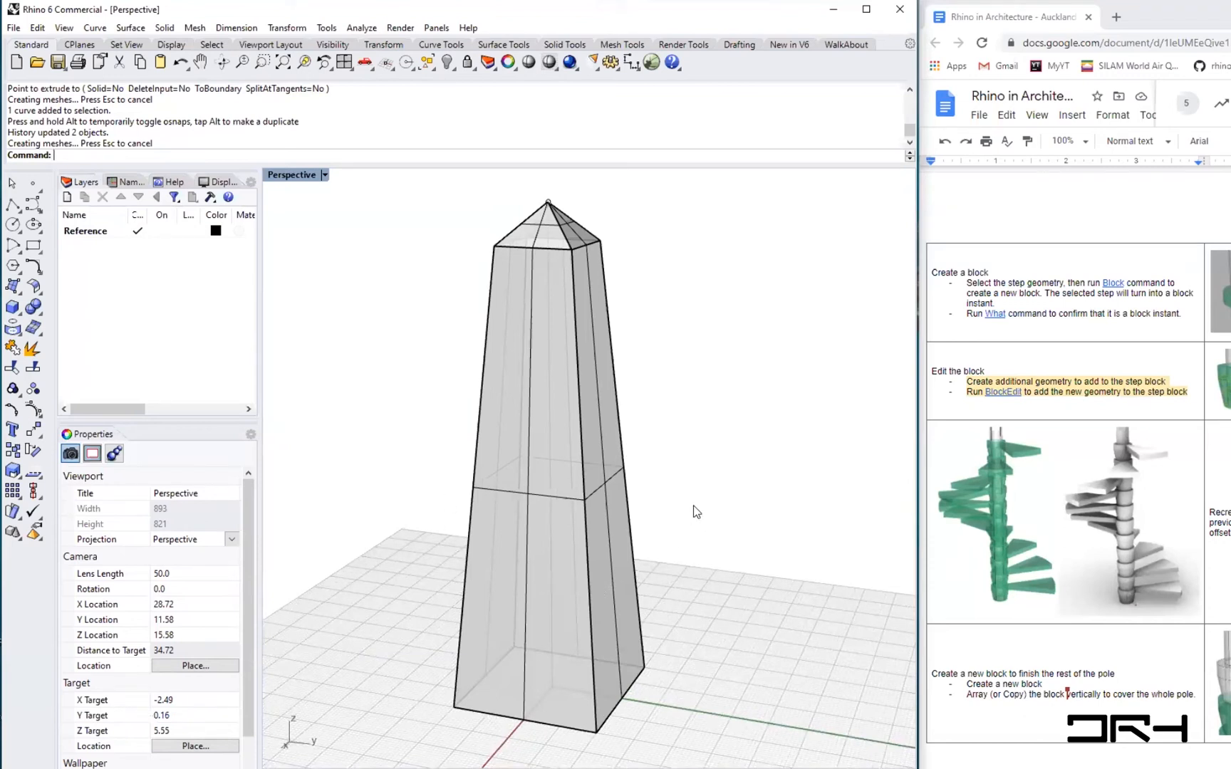
- Launch Grasshopper and arrange its window beside the Rhino viewport
text(Gra)
key(Return)
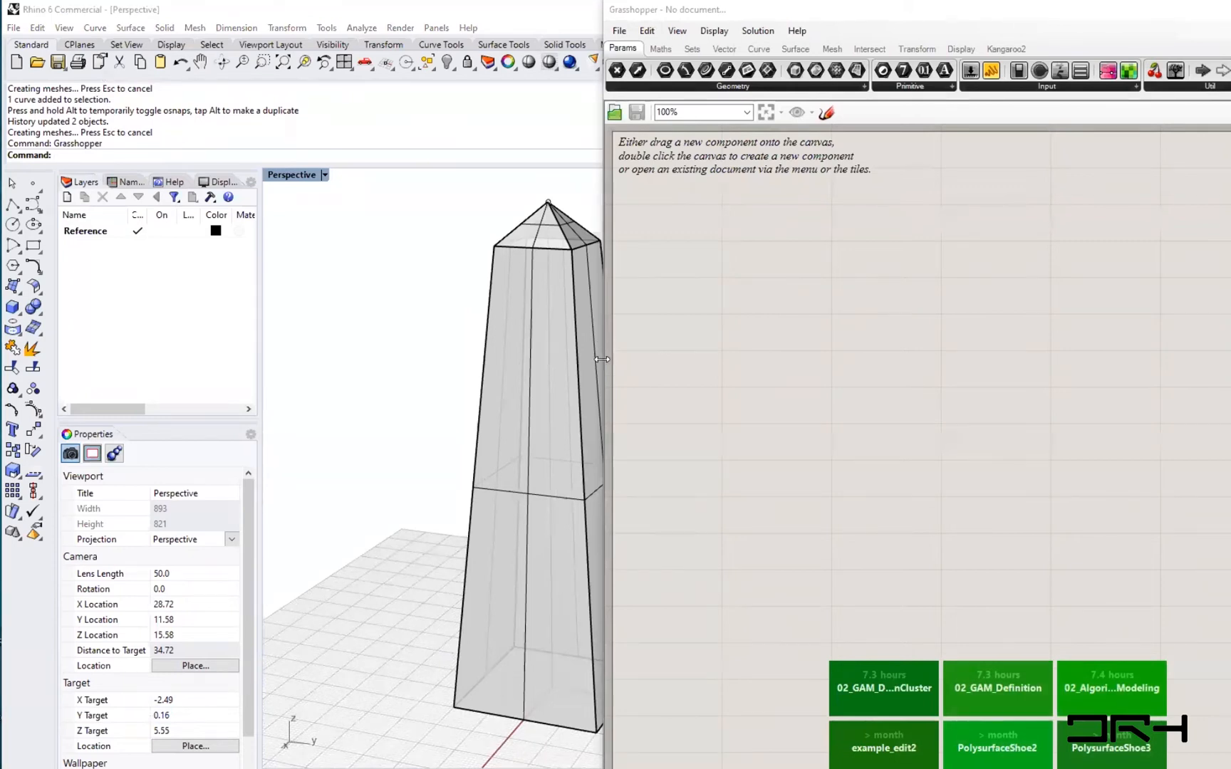
drag(602, 359, 692, 359)
drag(261, 332, 163, 332)
shift+right_drag(596, 563, 538, 571)
right_drag(1027, 641, 1022, 564)
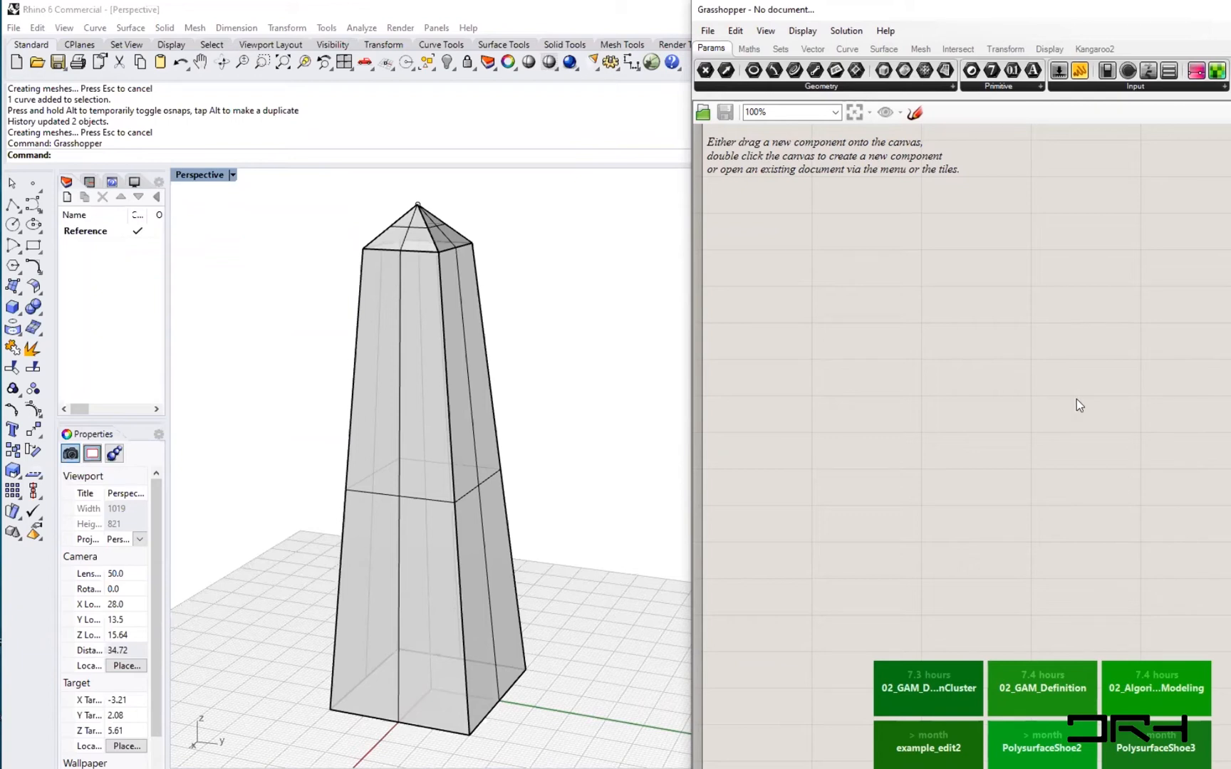
- Close Grasshopper and maximize the Rhino window
click(55, 156)
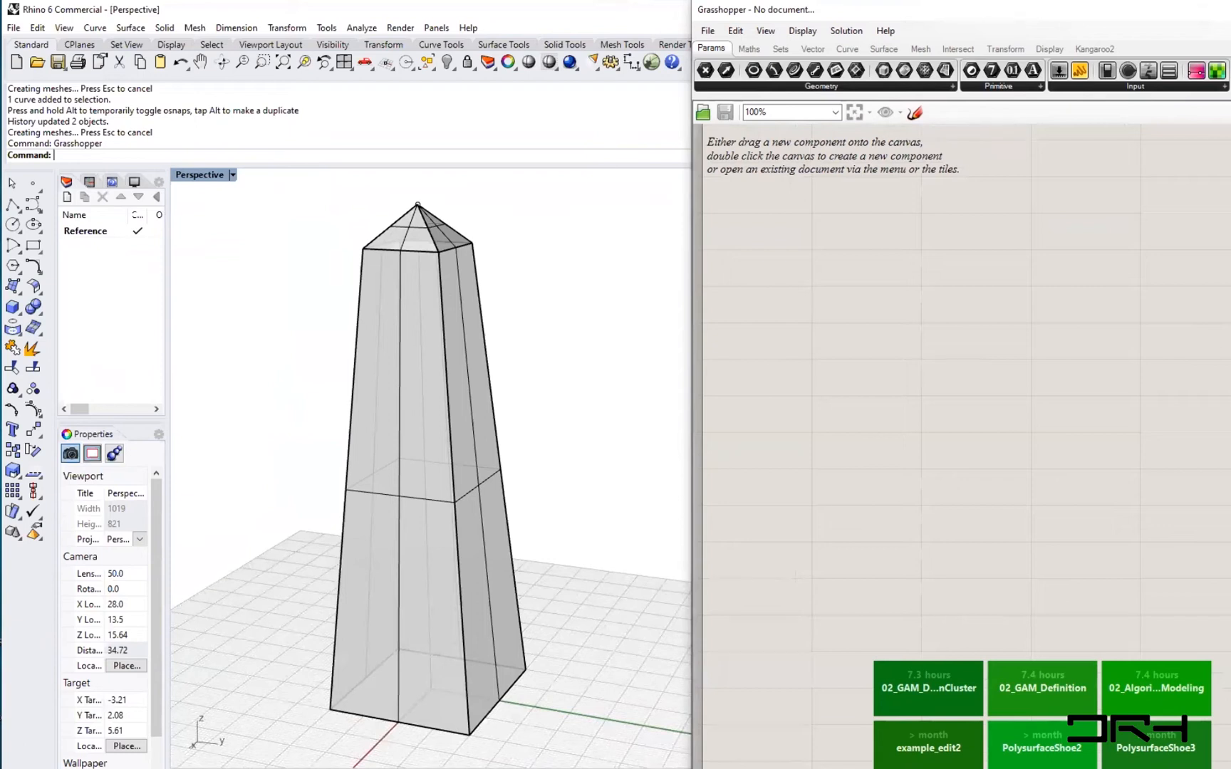
click(1230, 8)
click(1067, 9)
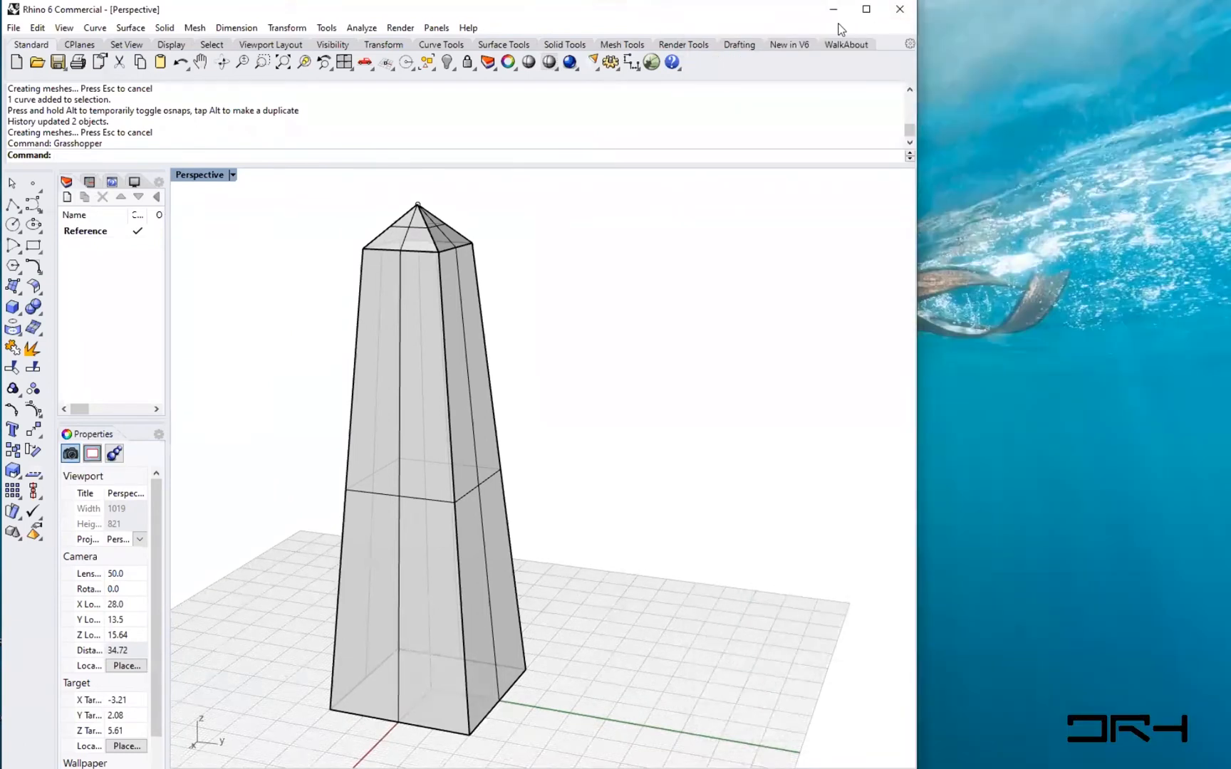
mouse_move(340, 4)
mouse_down()
mouse_move(340, 19)
mouse_move(340, 0)
mouse_up()
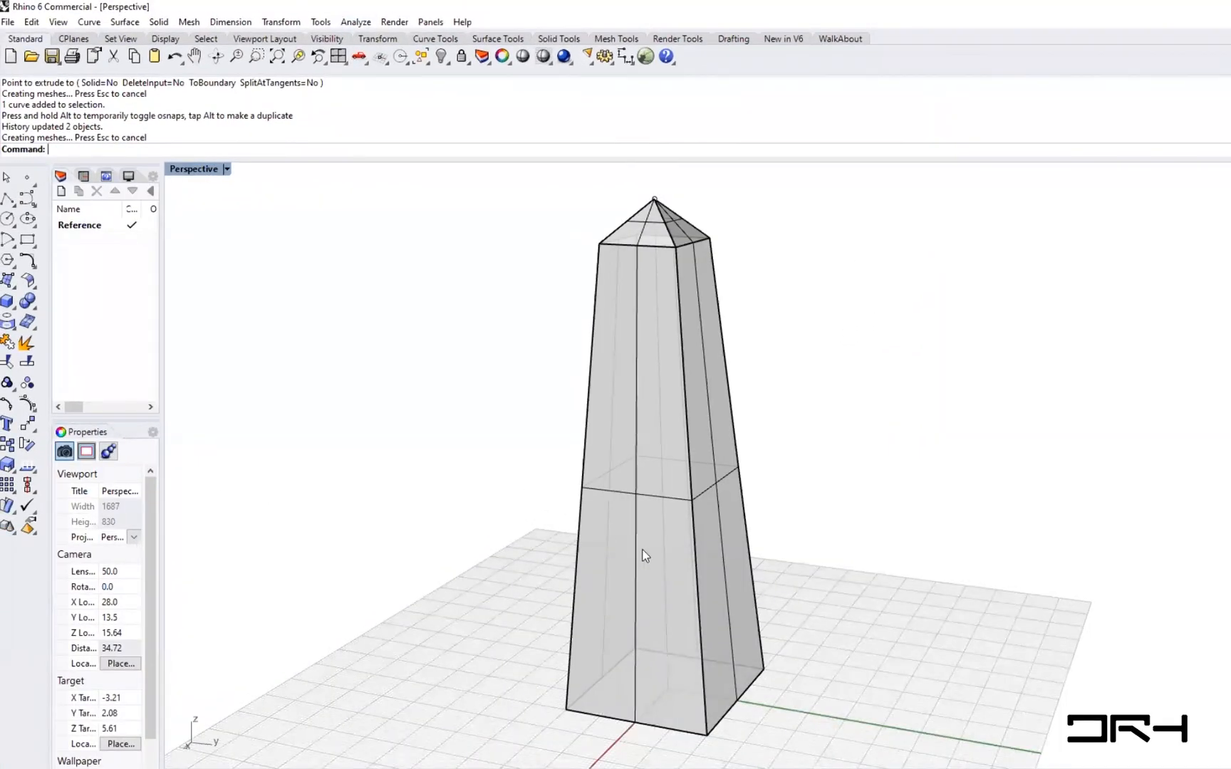
right_drag(809, 484, 648, 191)
right_drag(618, 453, 669, 292)
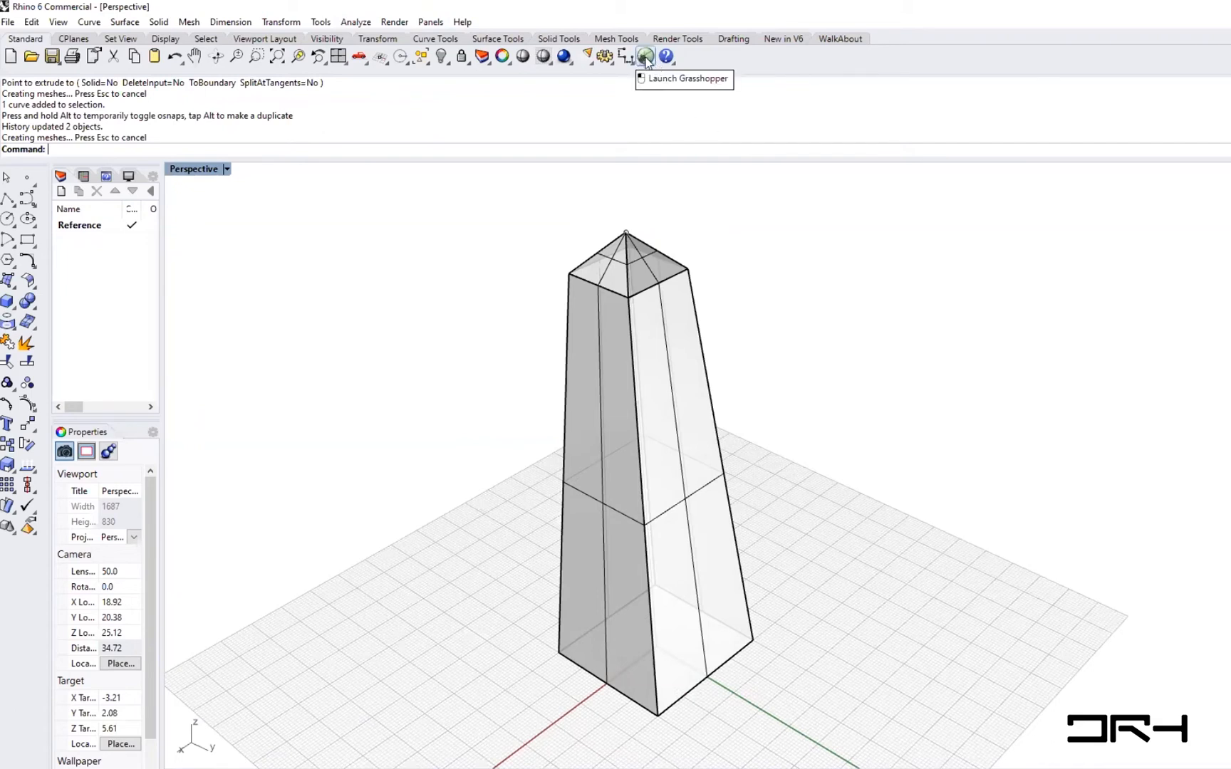
- Relaunch Grasshopper and resize the Rhino window to share the screen with it
text(Grasshopper)
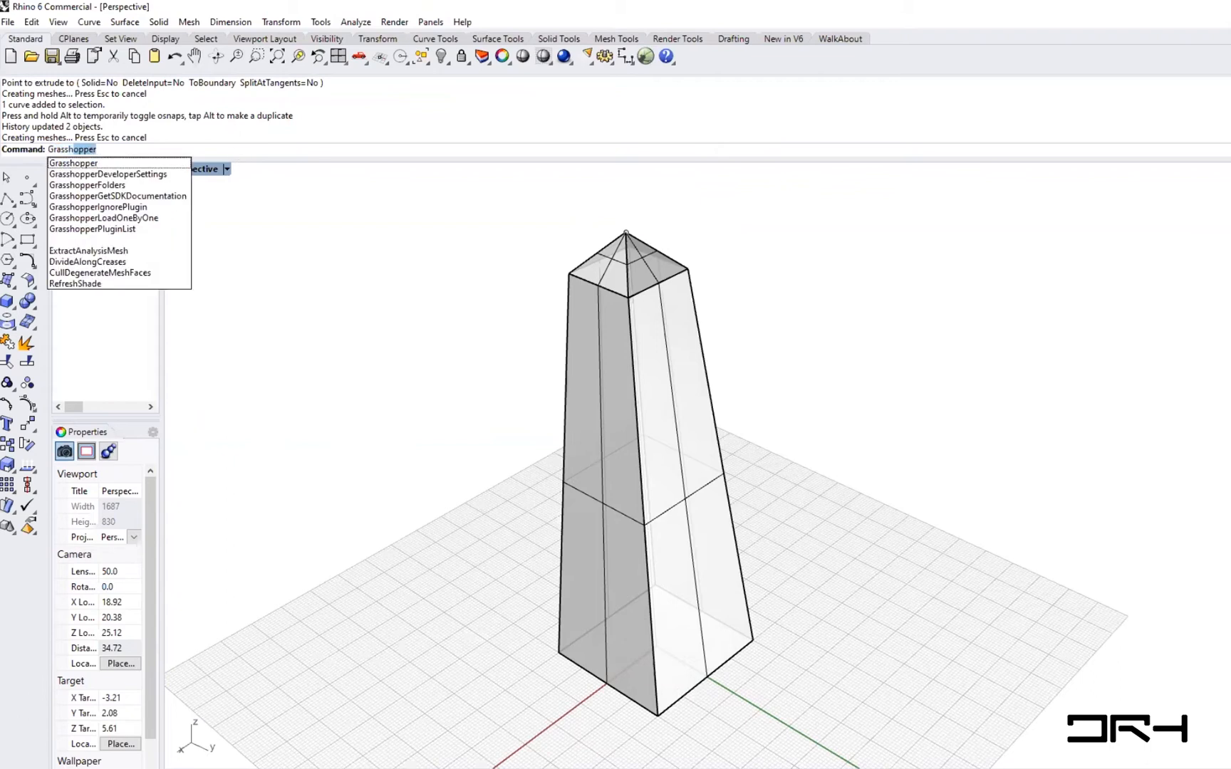
key(Return)
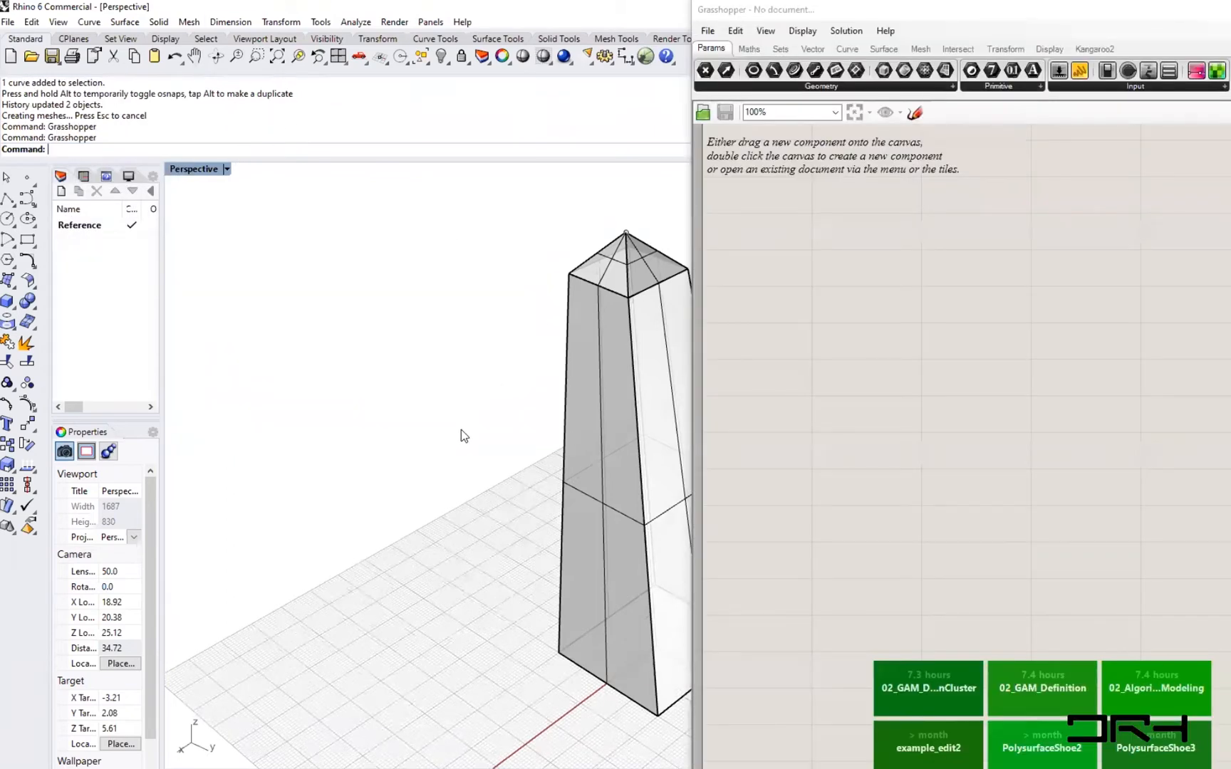
click(844, 32)
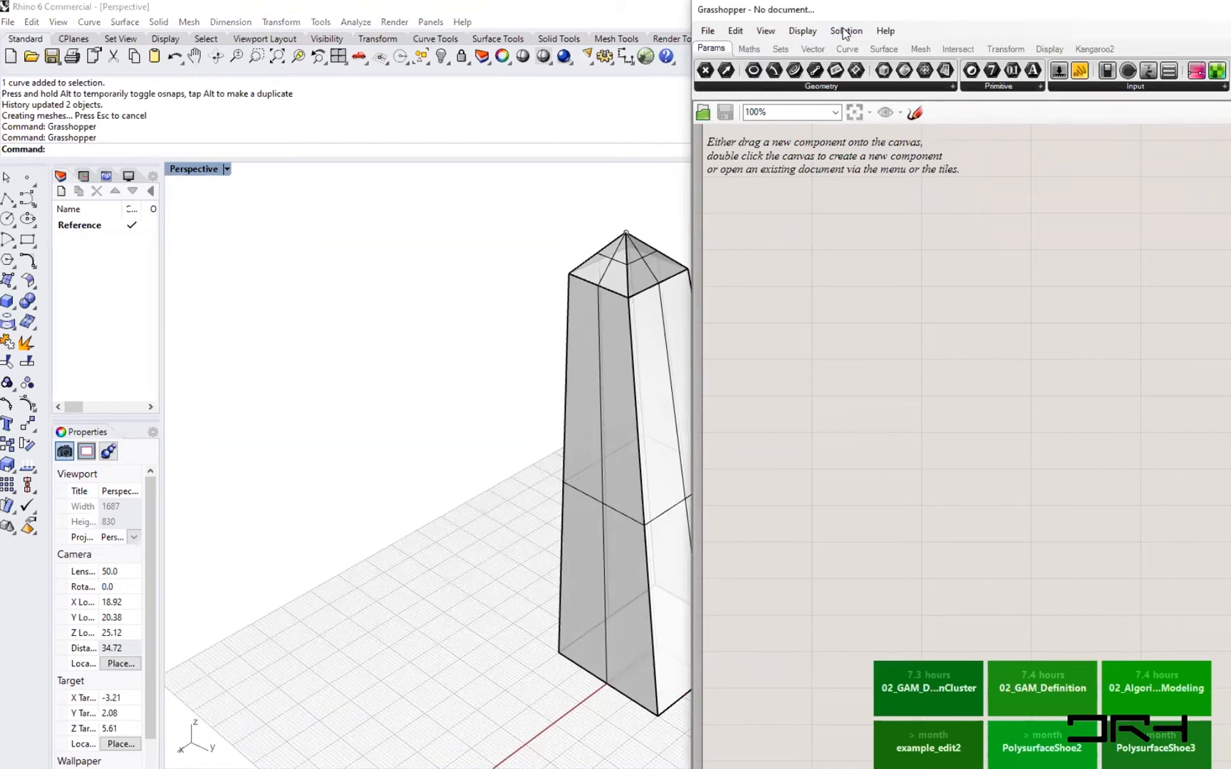
drag(843, 28, 847, 30)
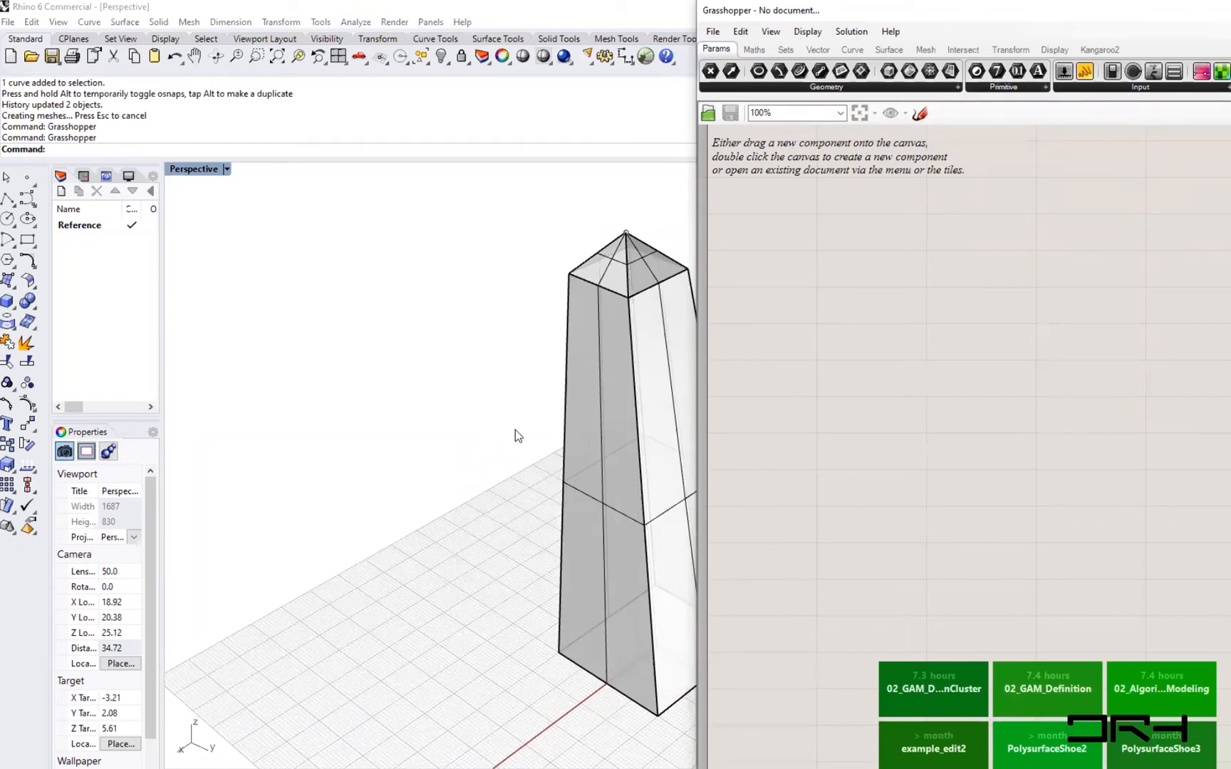
mouse_move(505, 8)
mouse_down()
mouse_move(511, 23)
mouse_move(507, 14)
mouse_up()
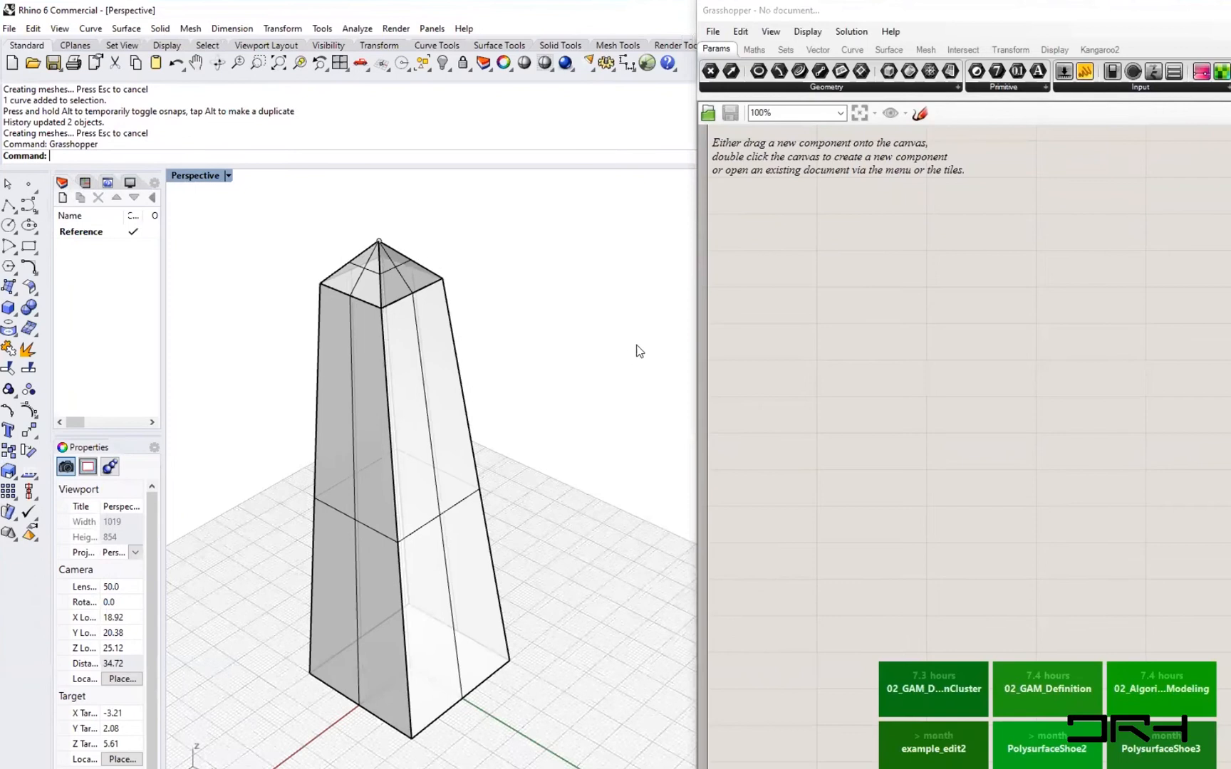
drag(694, 292, 719, 306)
click(912, 304)
shift+right_drag(357, 503, 441, 461)
drag(564, 698, 531, 743)
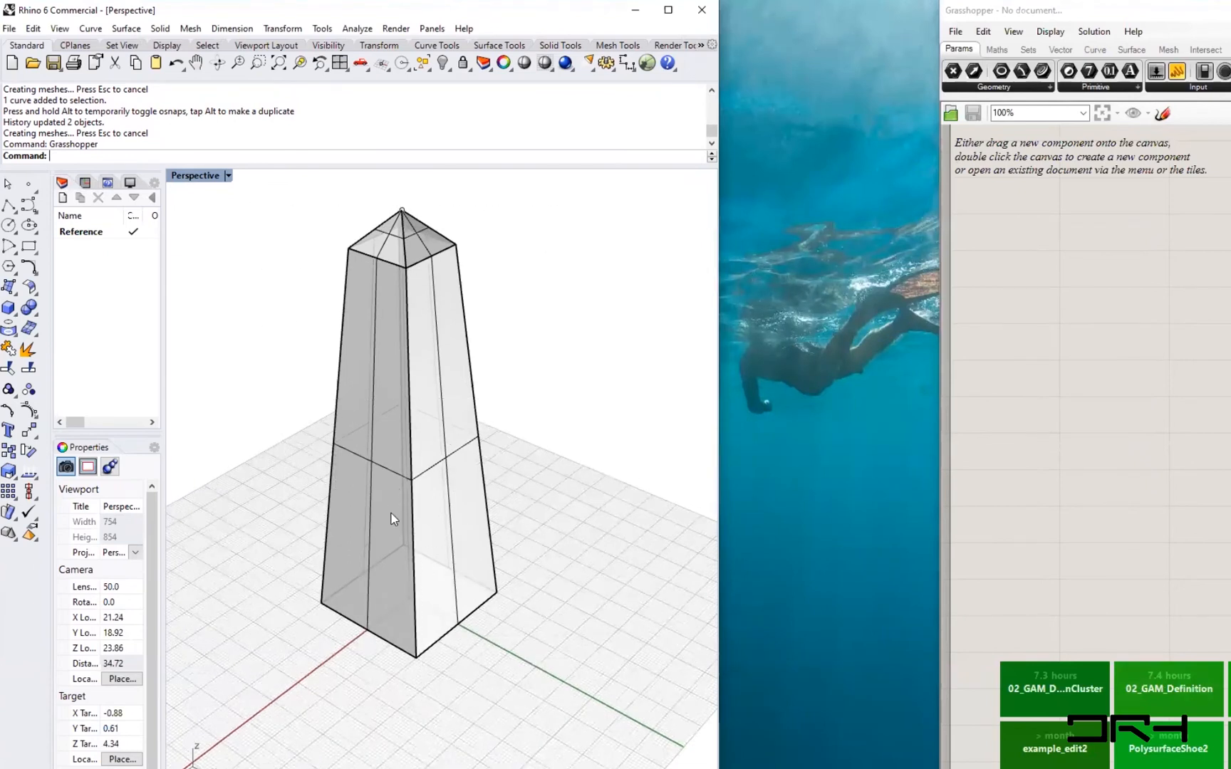
click(391, 518)
key(Delete)
click(390, 252)
key(ctrl+z)
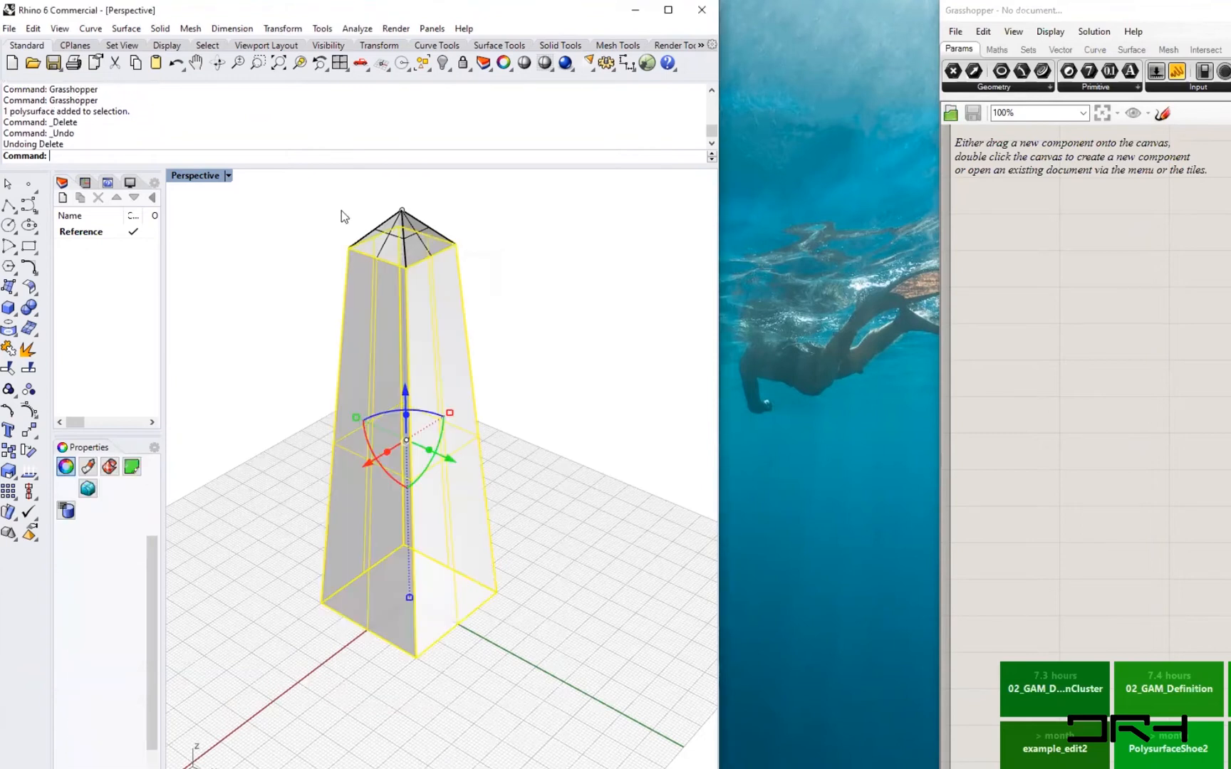
- Delete the lofted column surface and the pyramid cap, keeping the rectangles, line and point
click(475, 332)
click(438, 363)
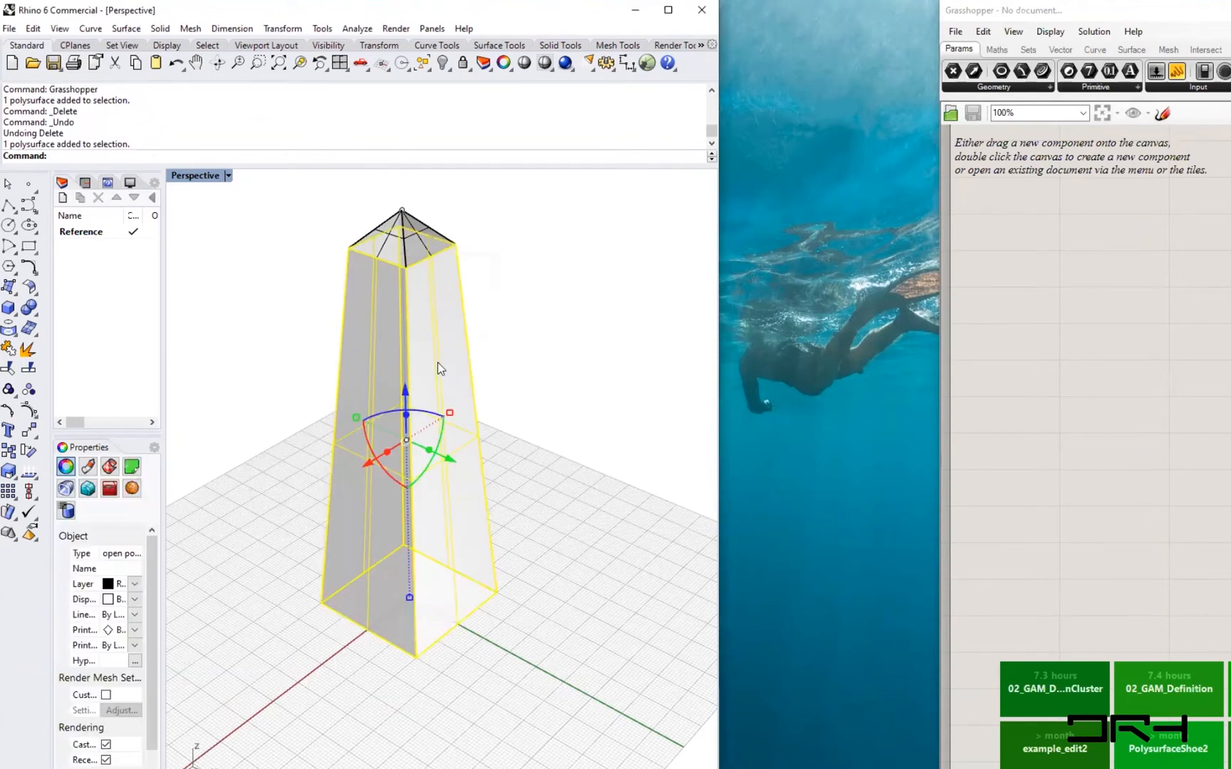
key(Delete)
click(409, 225)
key(Delete)
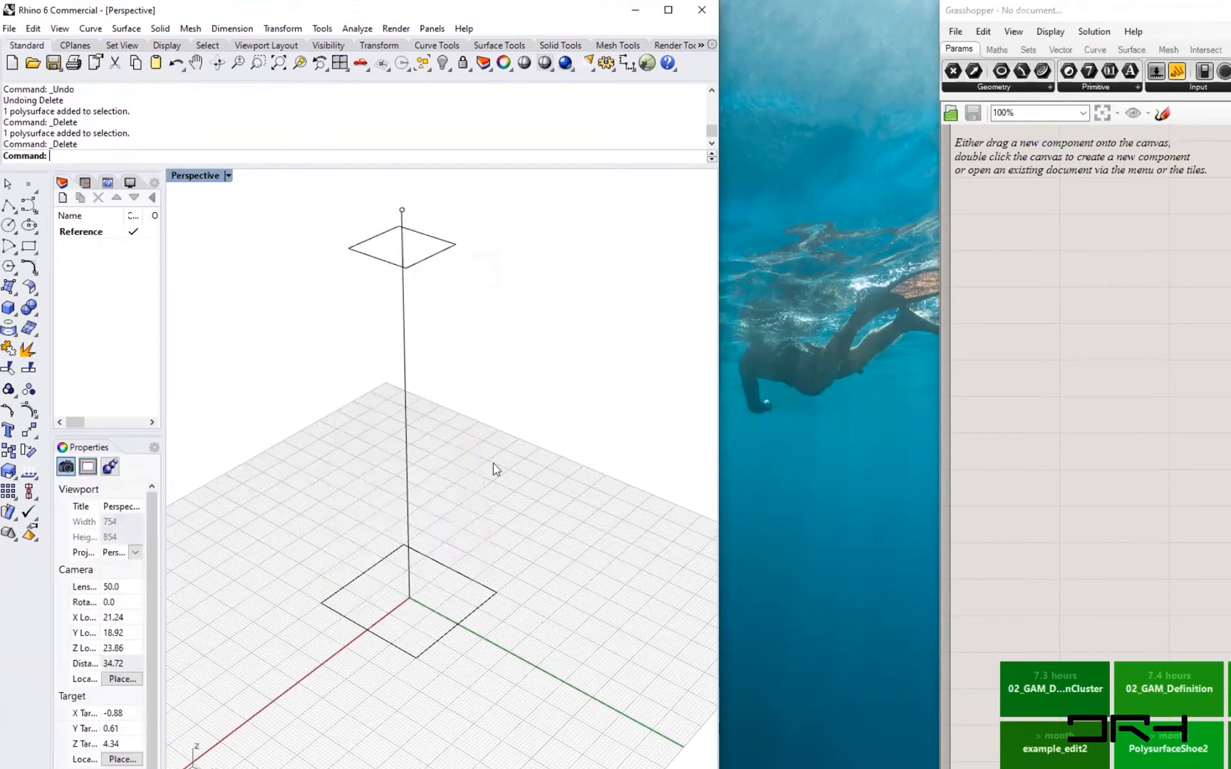
- Snap the Grasshopper window to the right half of the screen
shift+right_drag(430, 609, 361, 640)
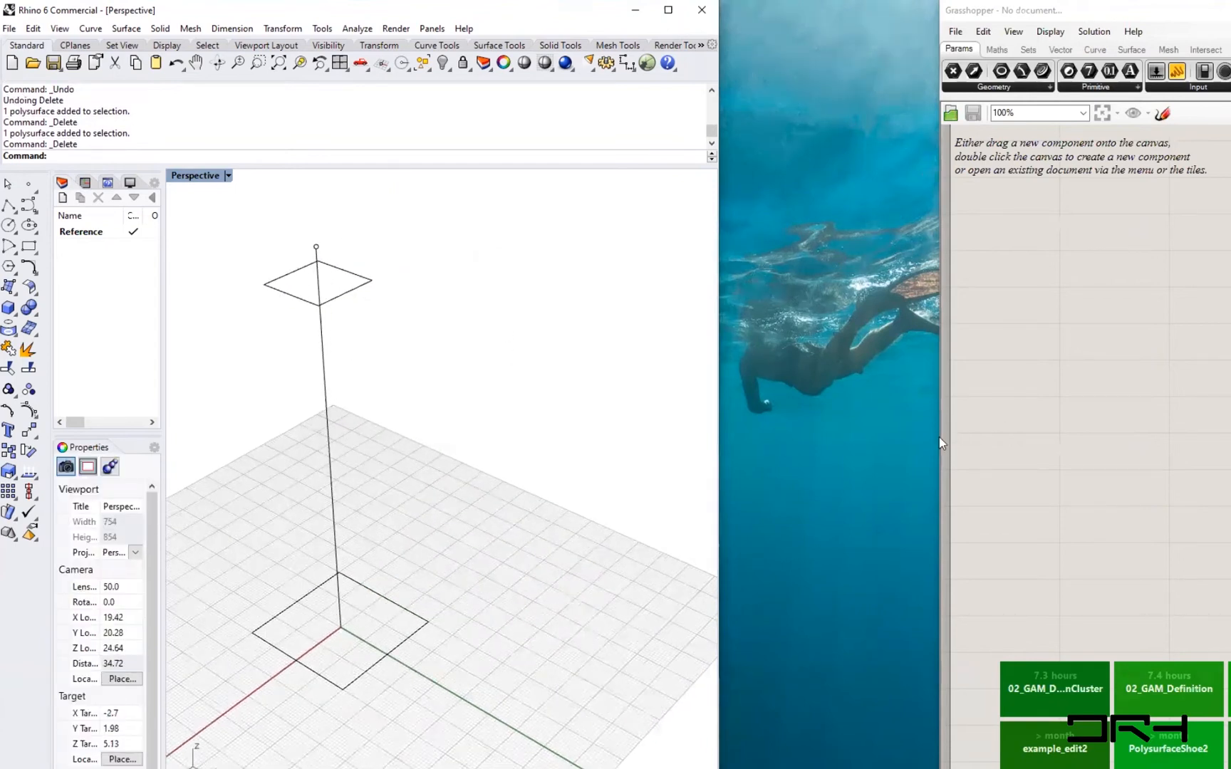
drag(940, 436, 718, 441)
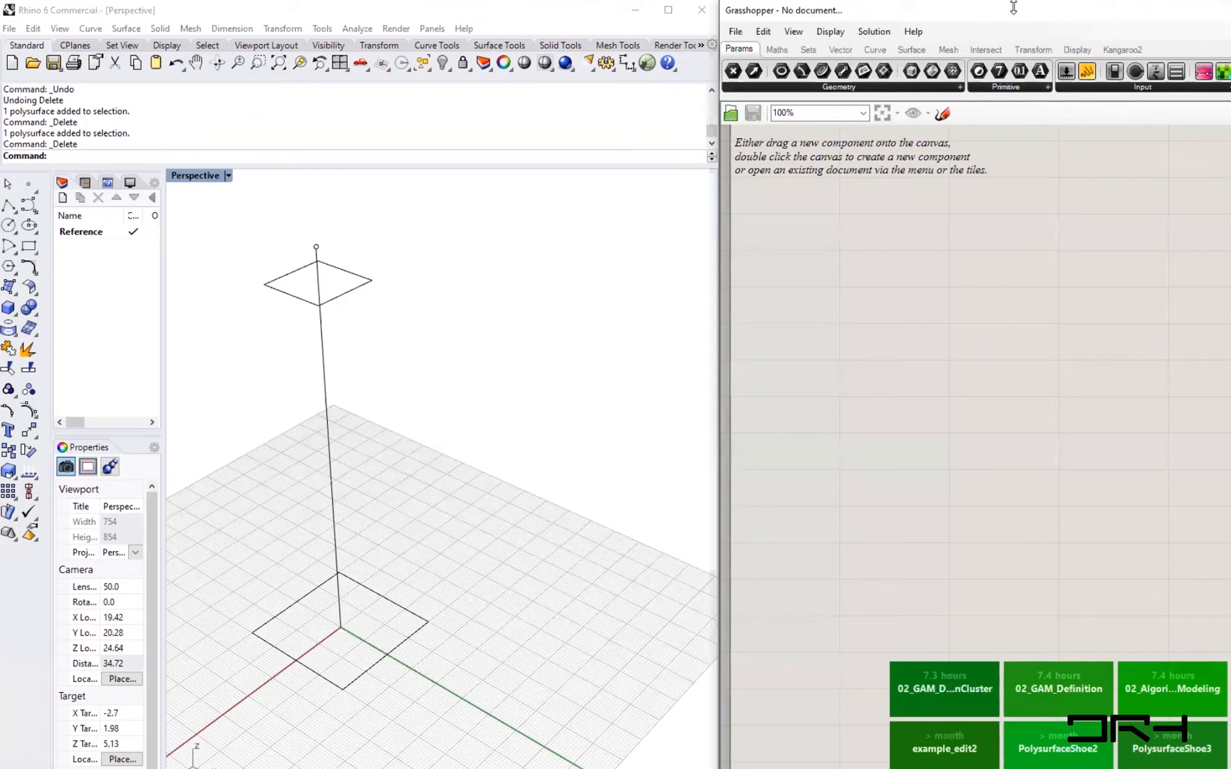
drag(1013, 7, 1194, 39)
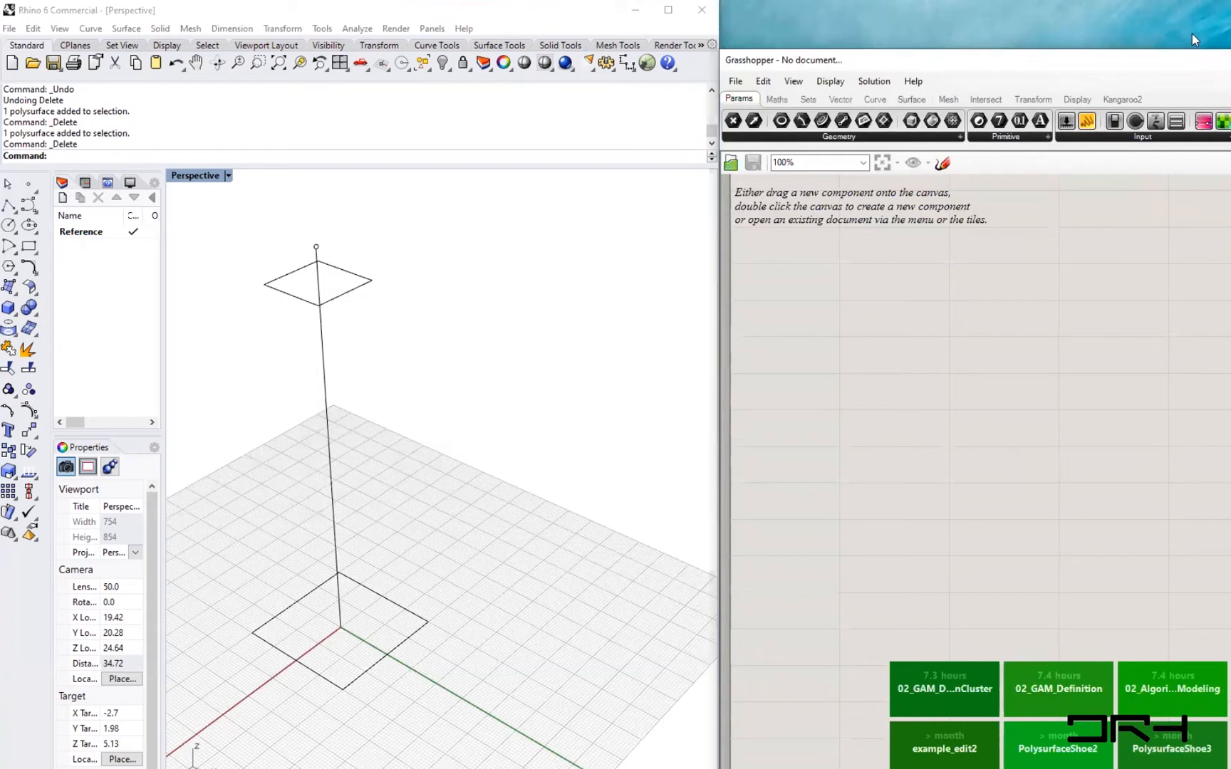
key(super+Right)
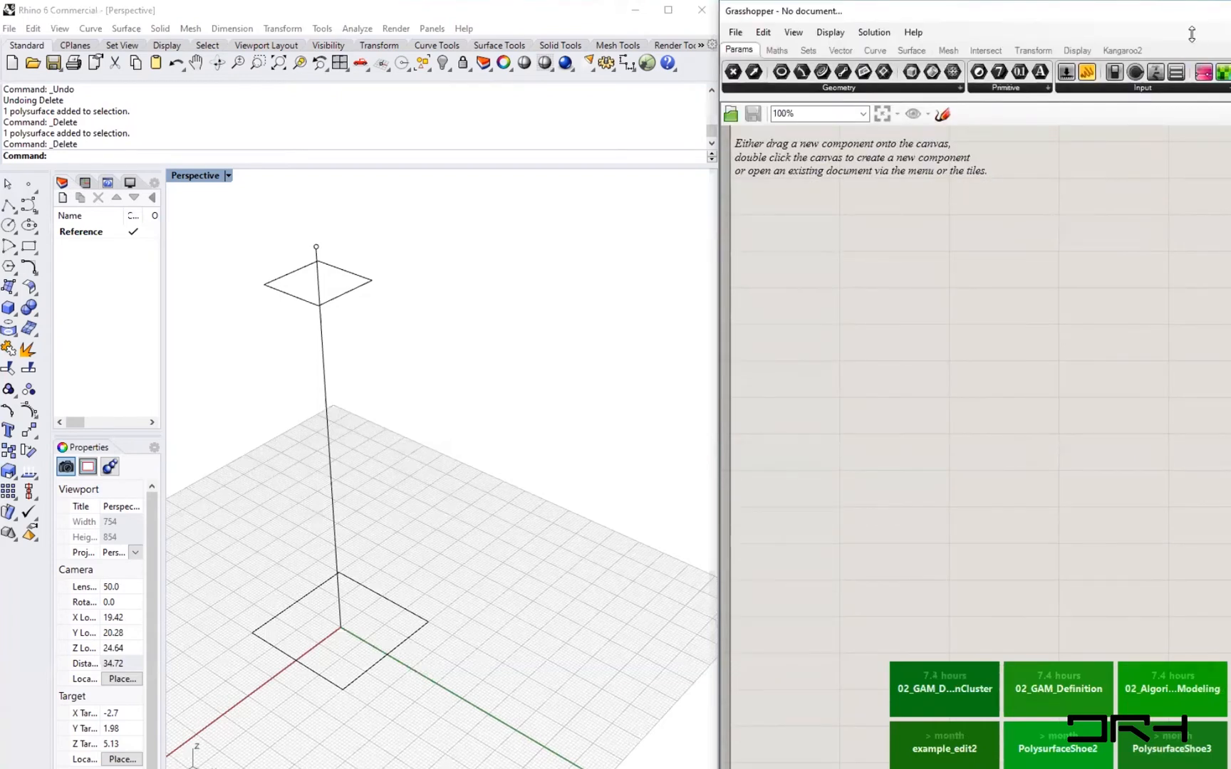
drag(1192, 34, 1191, 68)
- Browse through Grasshopper's component tabs from Params to Intersect
click(736, 104)
click(933, 88)
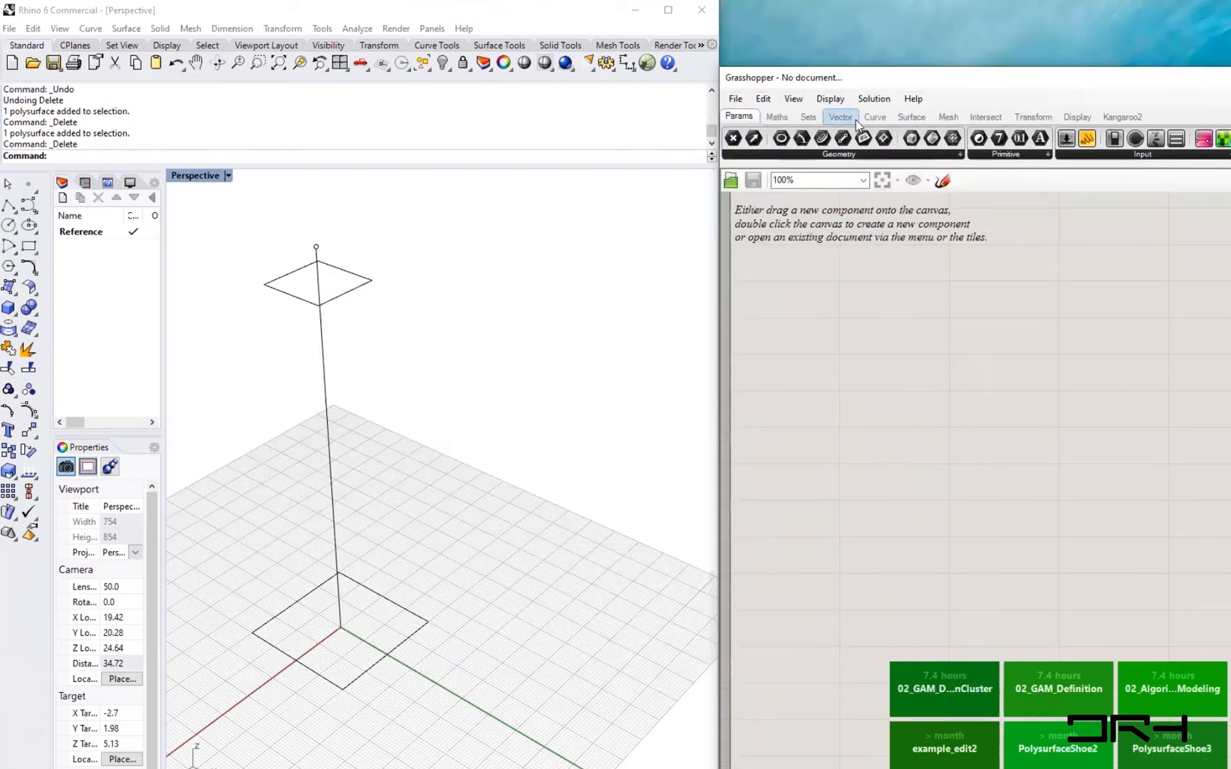
click(778, 118)
click(840, 117)
click(874, 118)
click(912, 117)
click(948, 117)
click(985, 118)
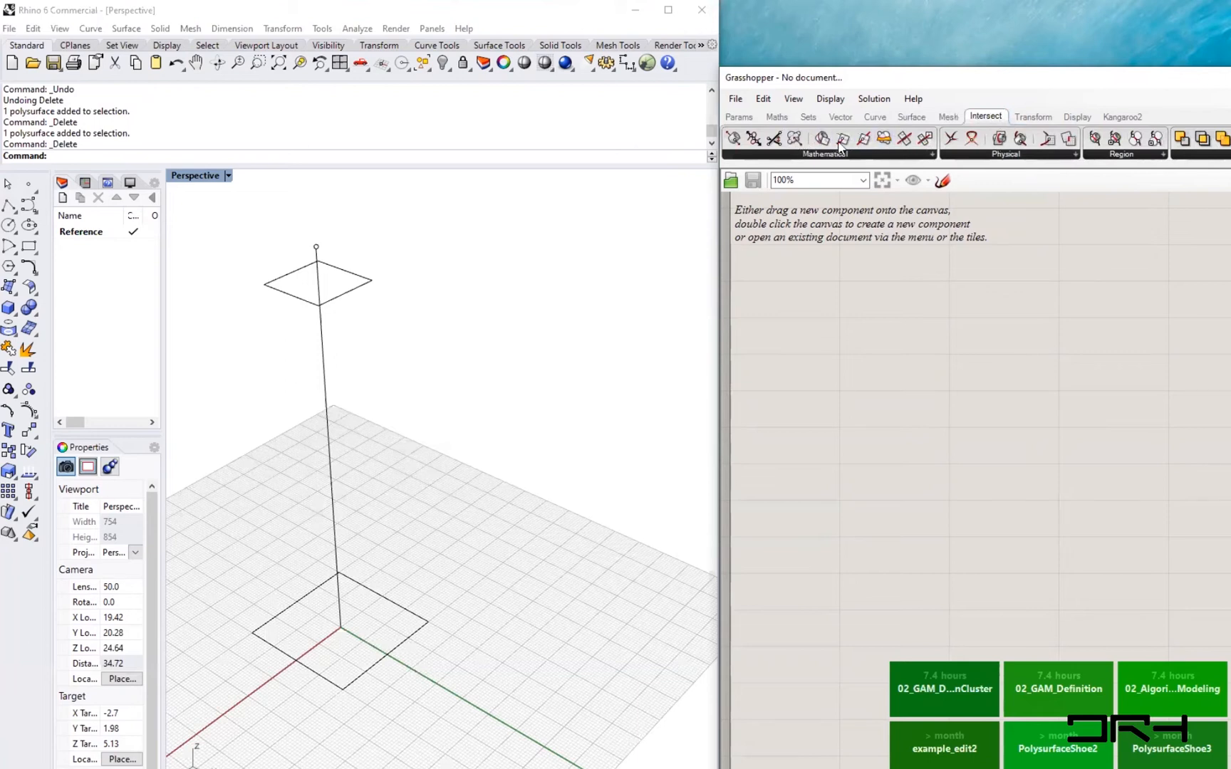
click(738, 117)
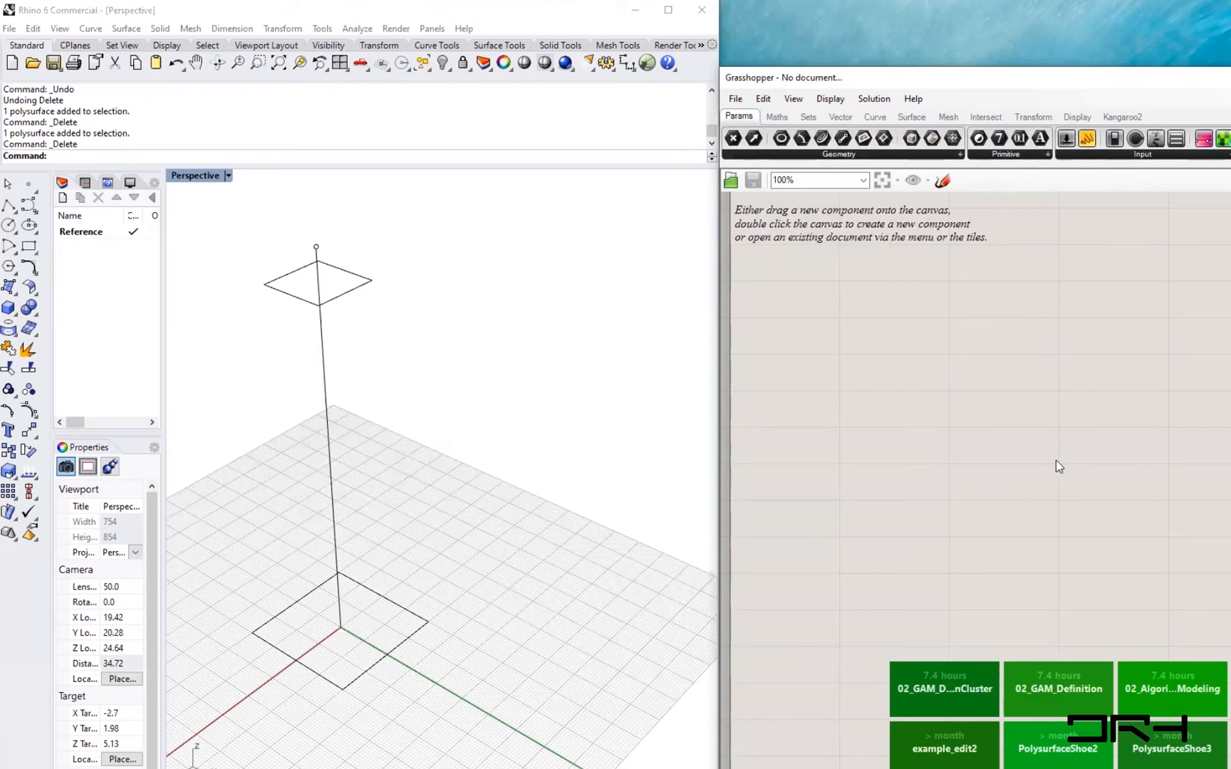
right_drag(948, 526, 1104, 587)
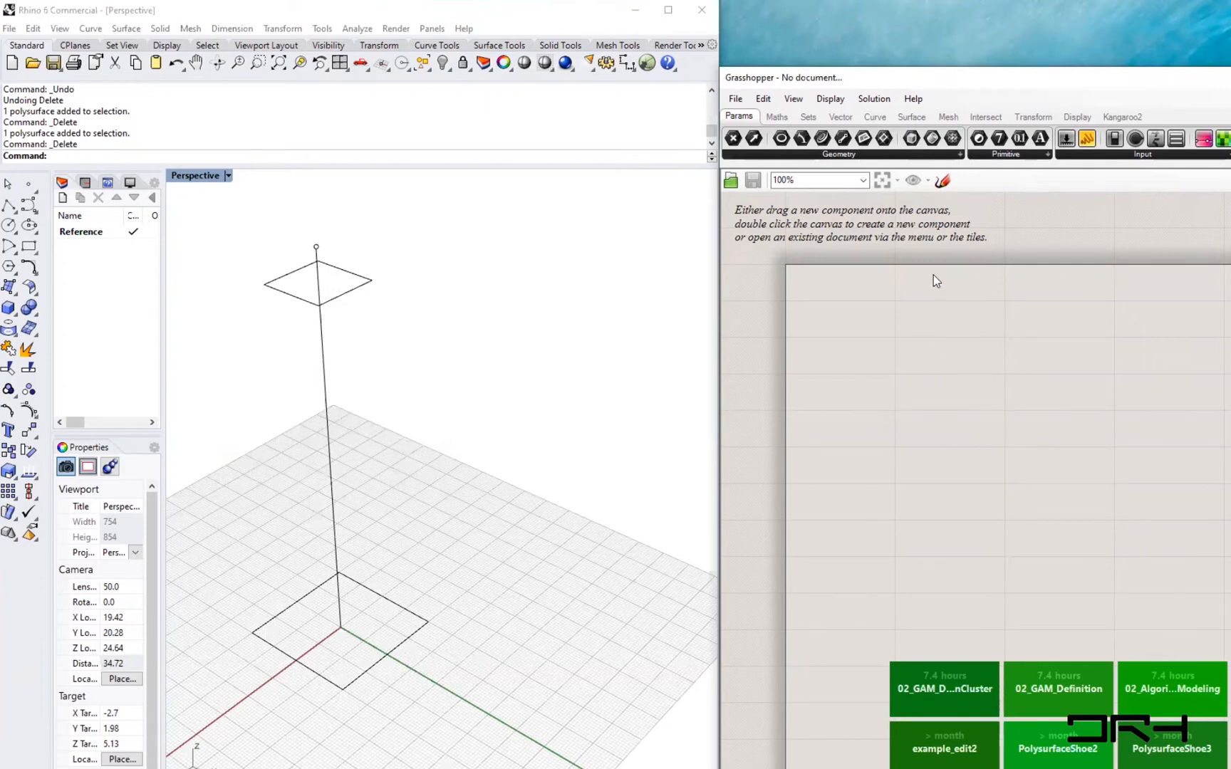
- Add a Circle component to the empty canvas by searching for "ci", then reposition it
double_click(925, 359)
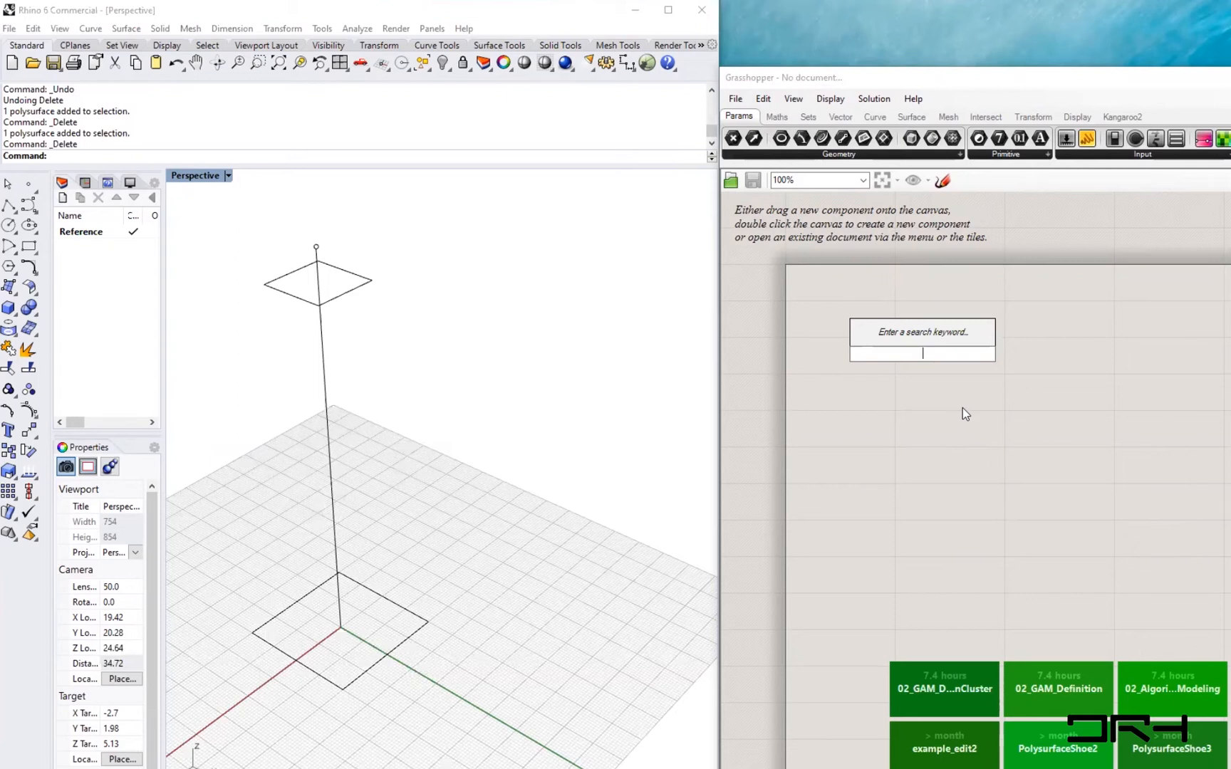
text(ci)
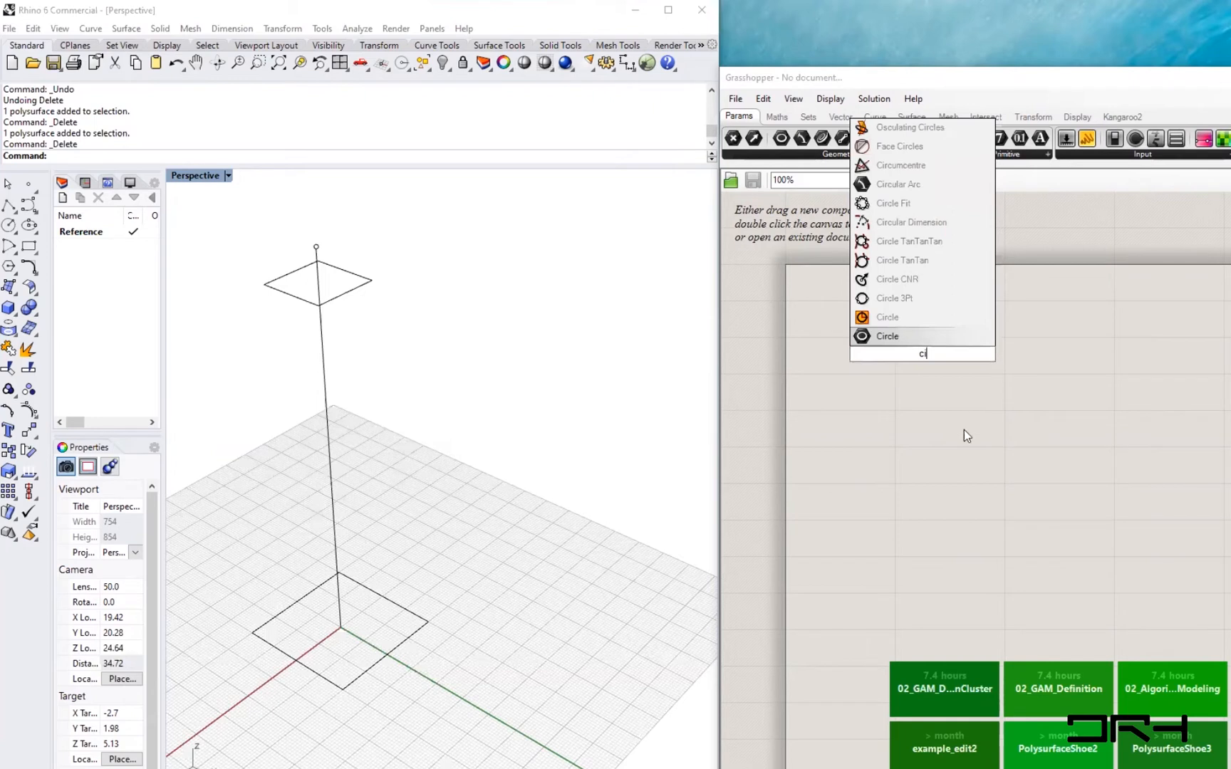
click(882, 314)
click(905, 342)
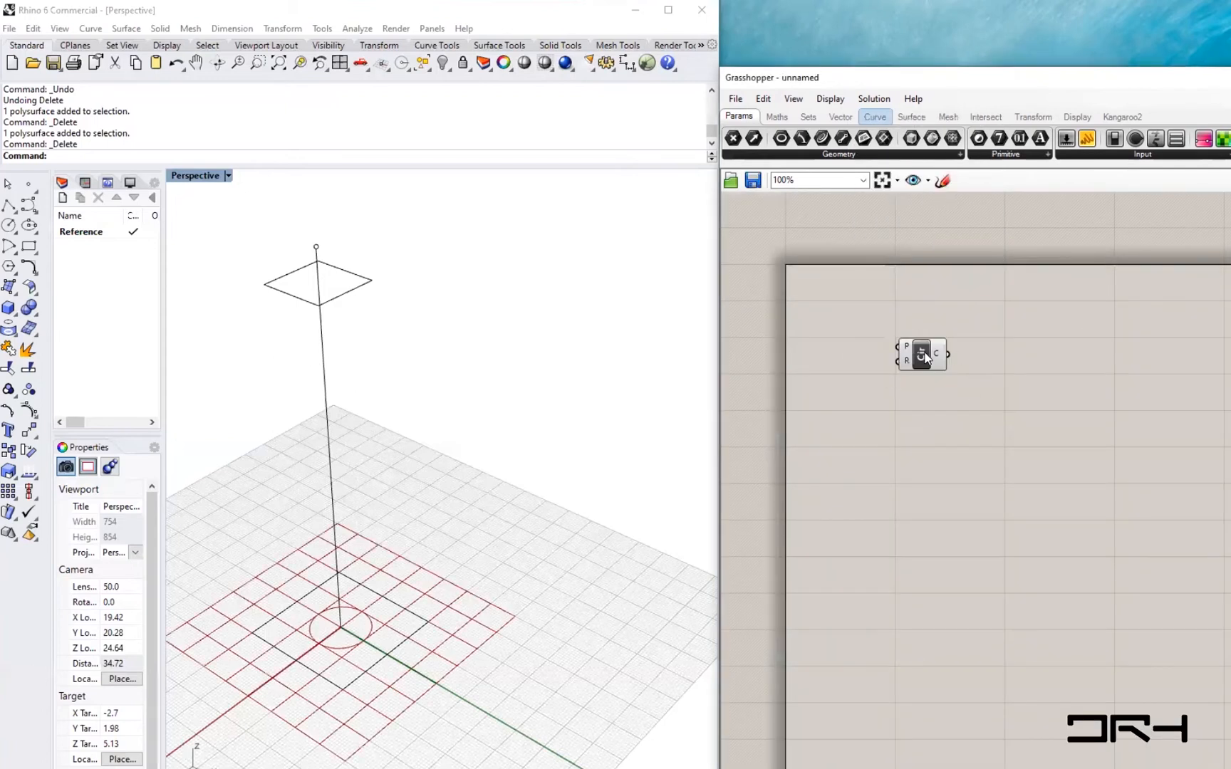
drag(918, 349, 945, 362)
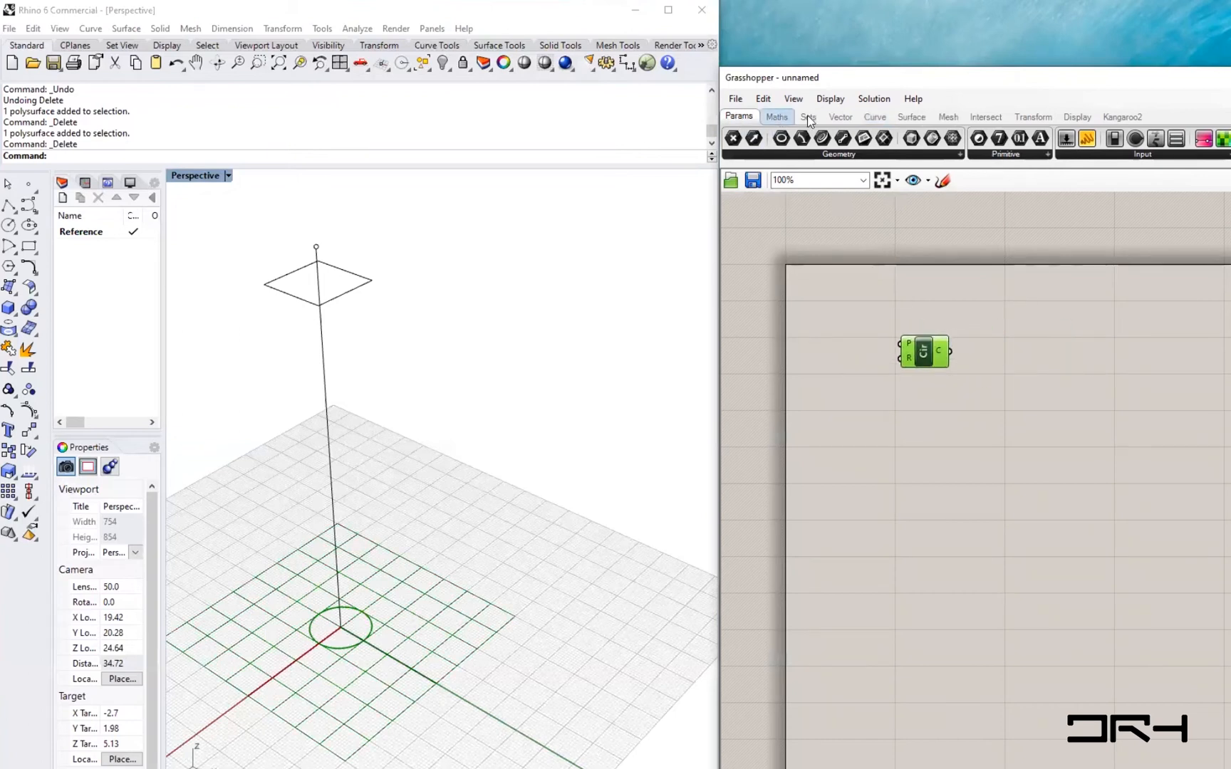
- Place a second Circle component from the curve primitive components below the first
click(882, 118)
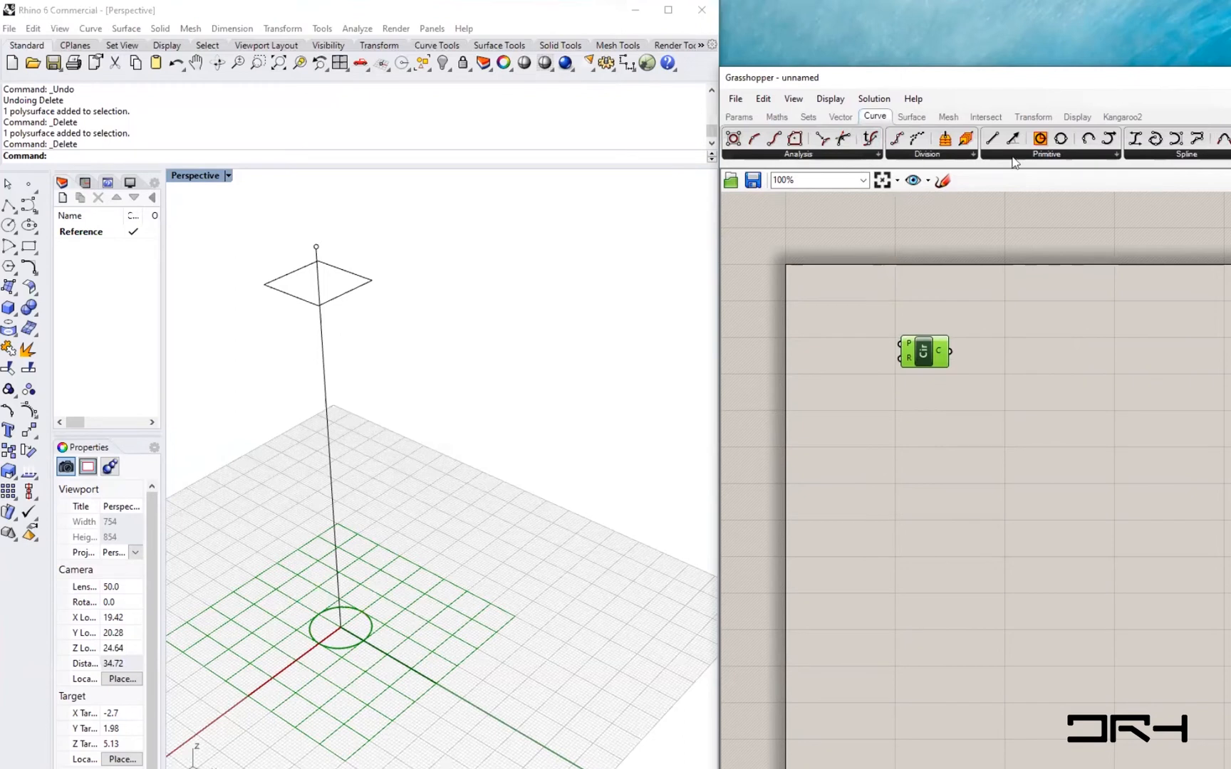
click(1047, 156)
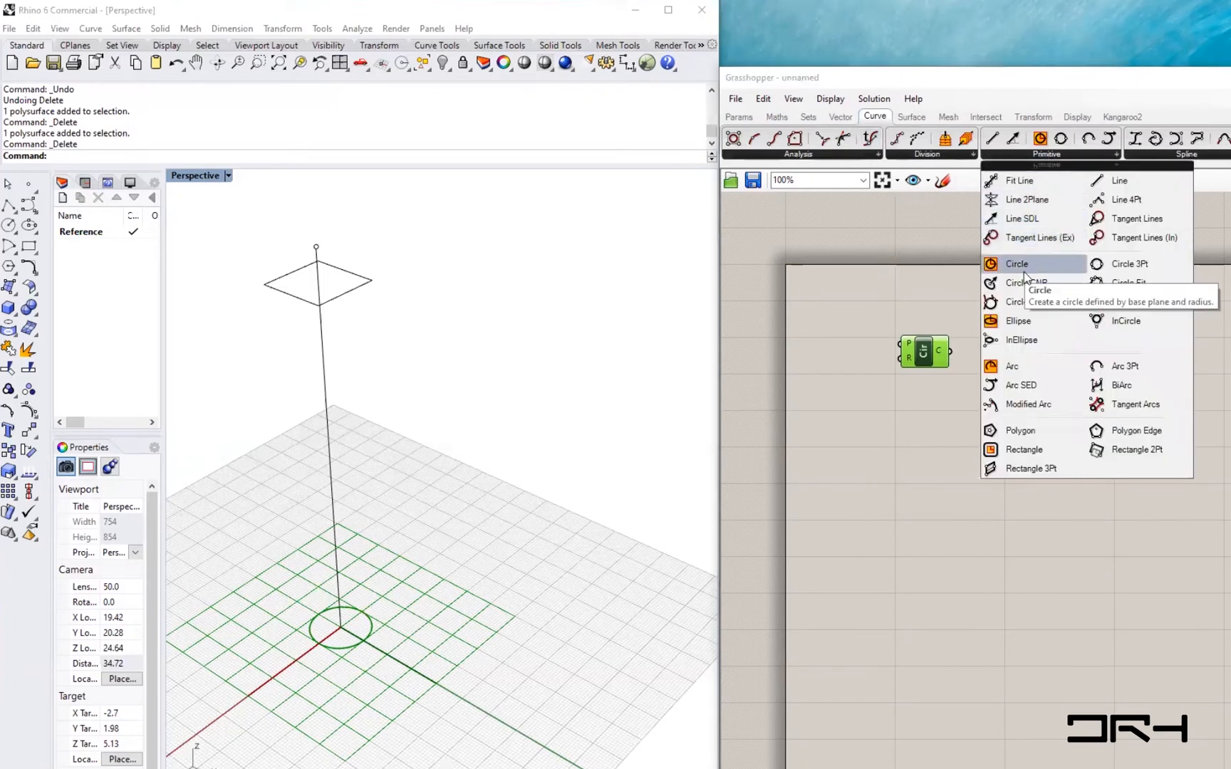
drag(1030, 264, 926, 401)
click(960, 464)
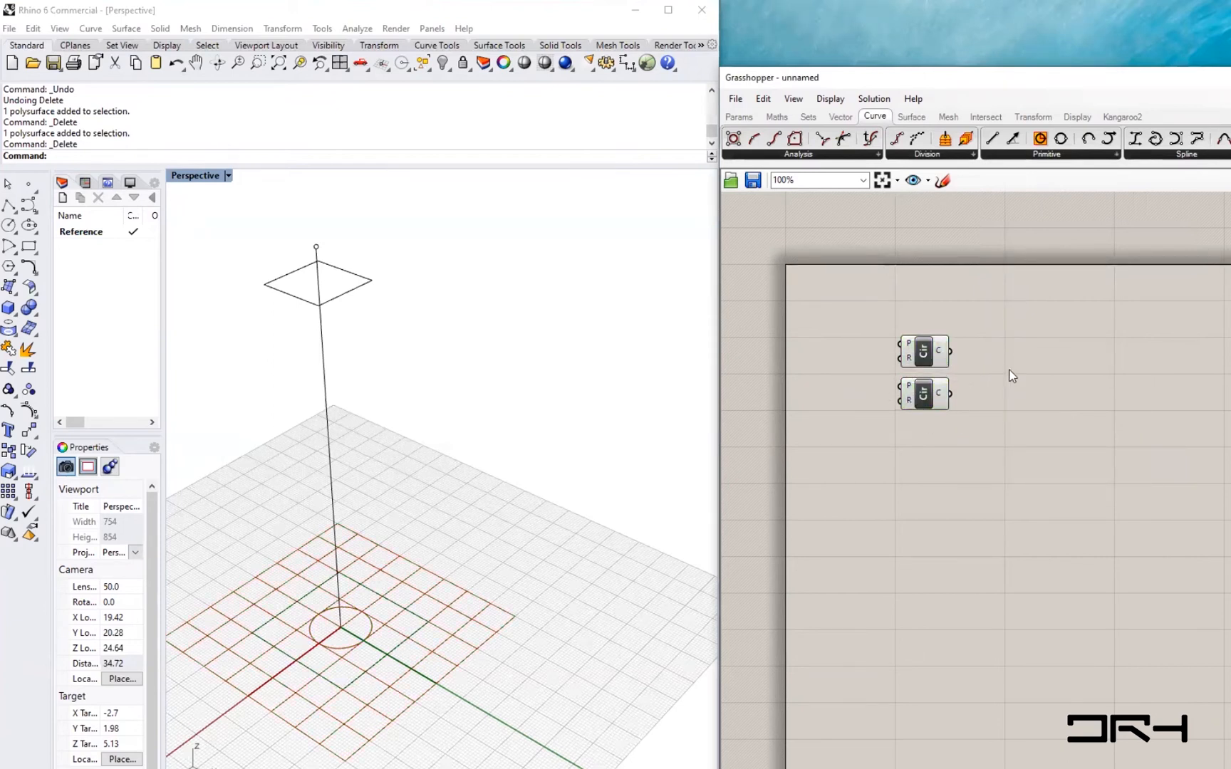
- Move the Grasshopper window up and open the definition 02_AlgorithmicModeling from the 1_ModelingMethods folder
click(735, 98)
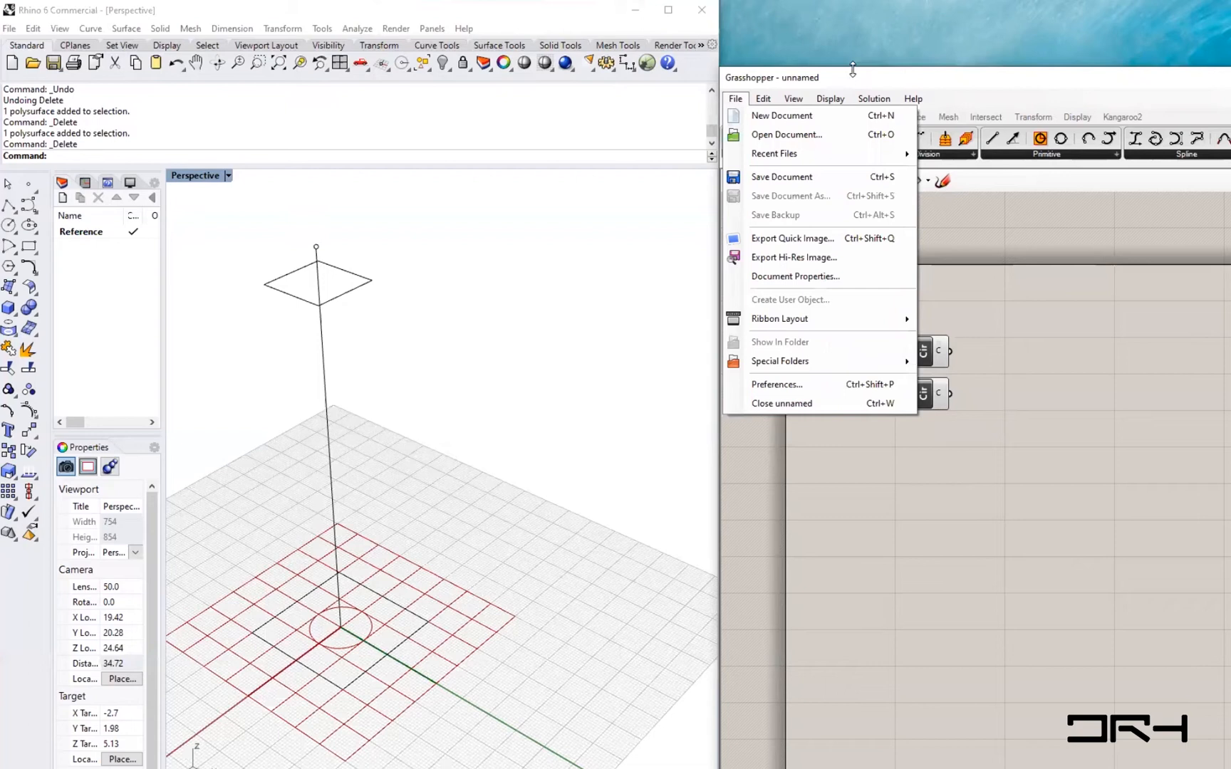
drag(853, 69, 852, 19)
click(738, 50)
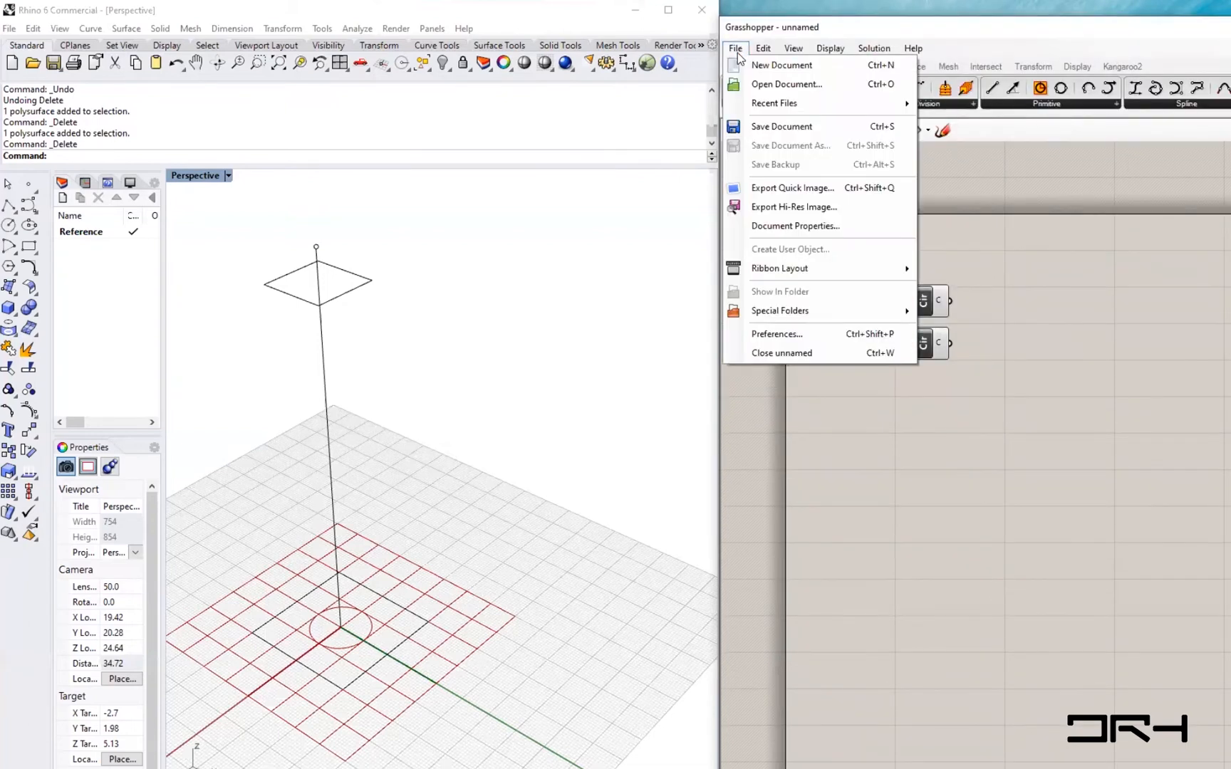
click(786, 84)
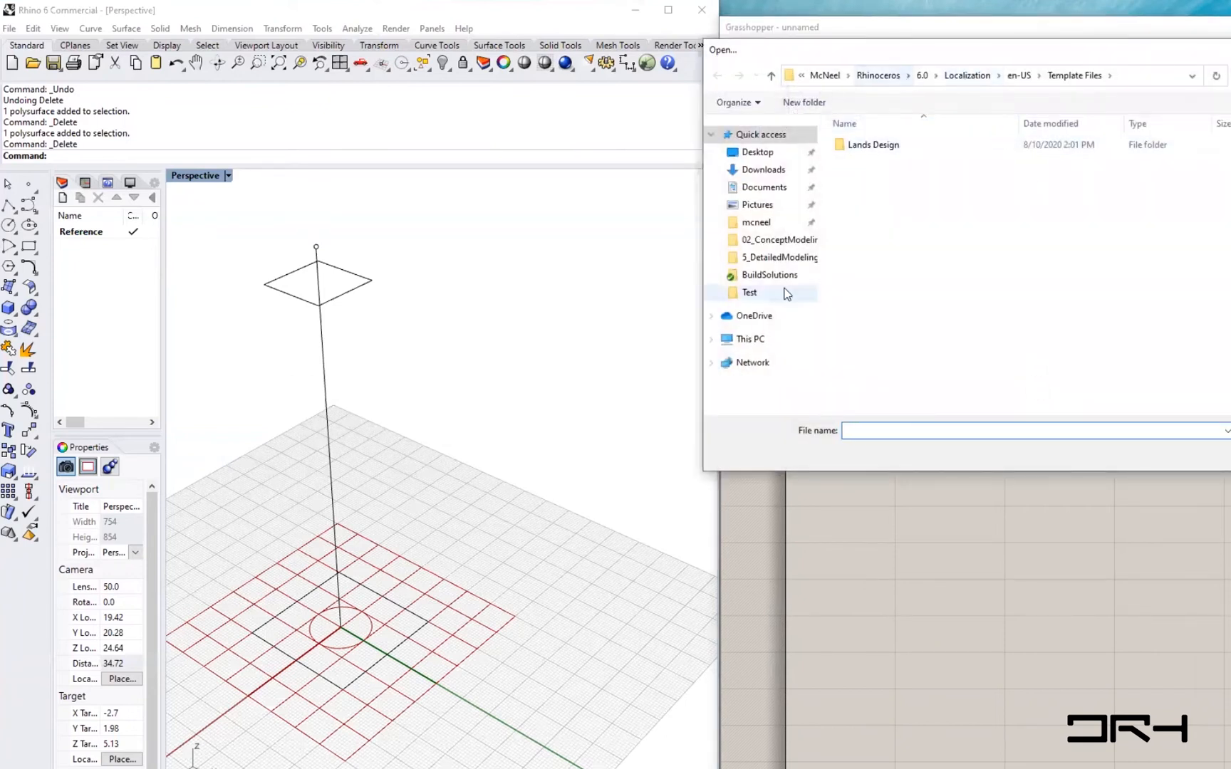
click(757, 256)
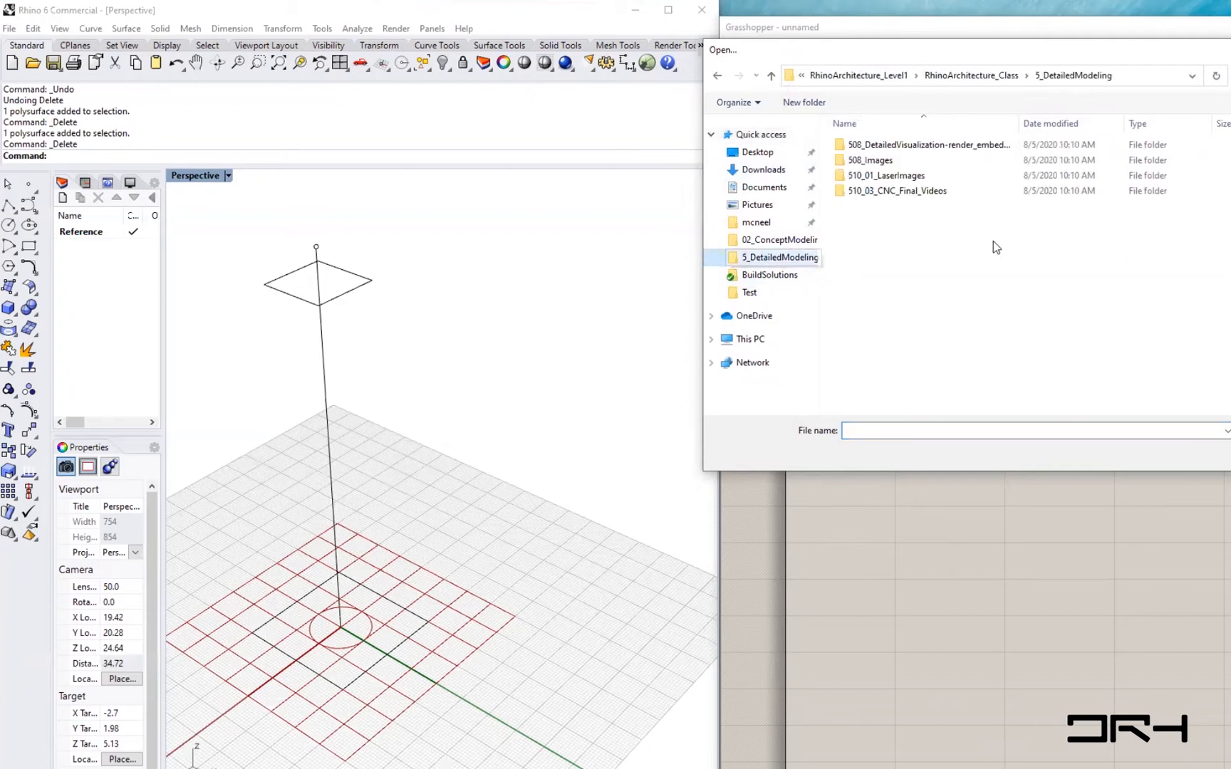
click(760, 240)
click(986, 76)
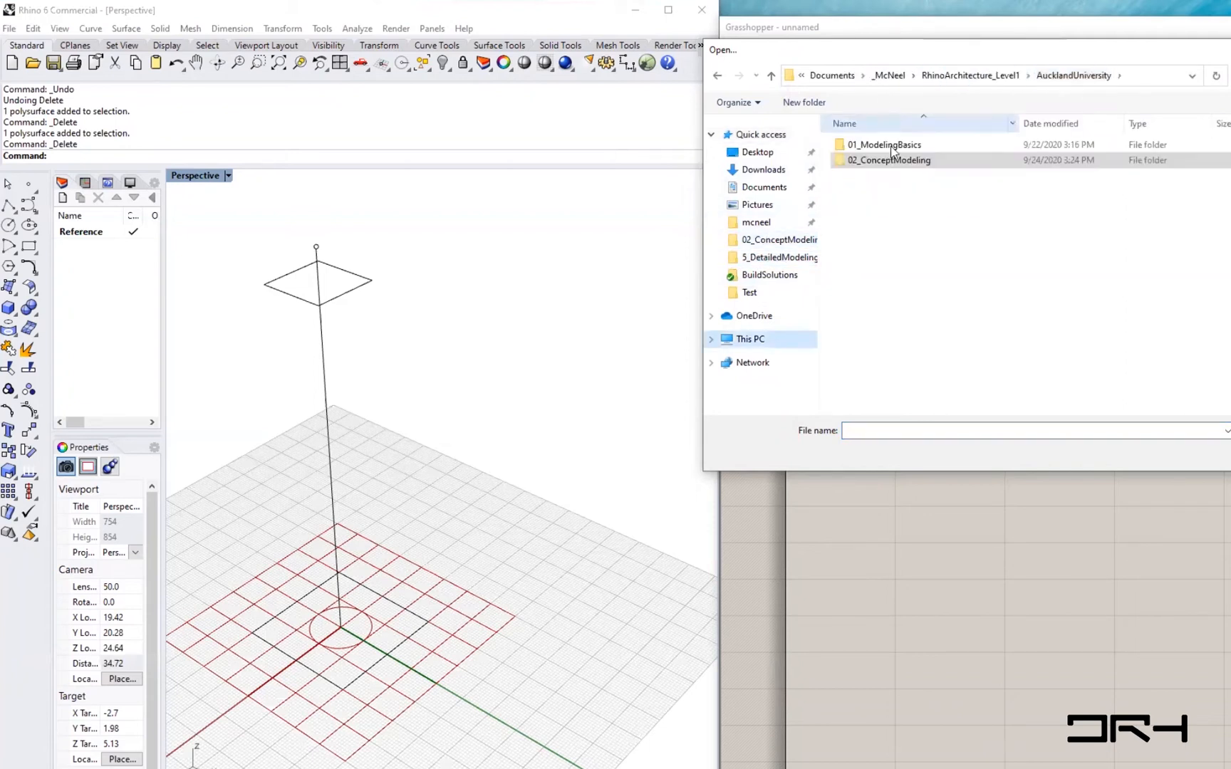
click(769, 260)
click(965, 76)
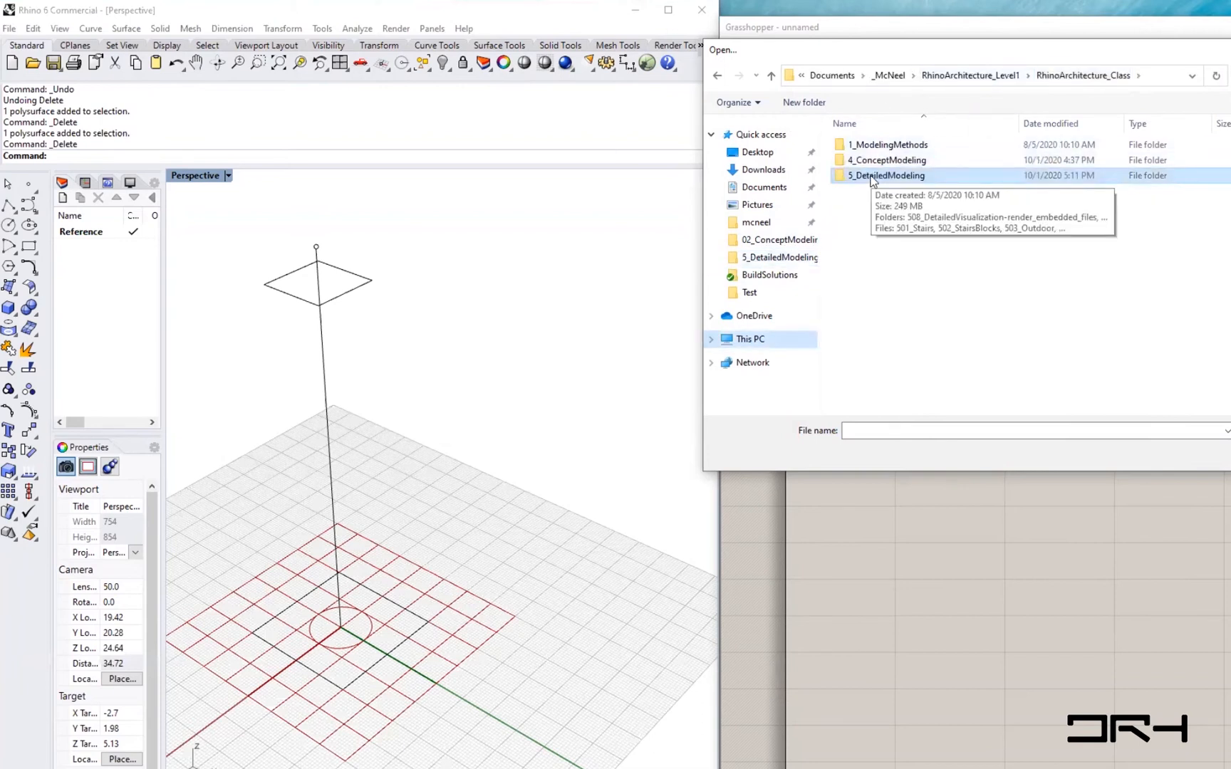
double_click(874, 144)
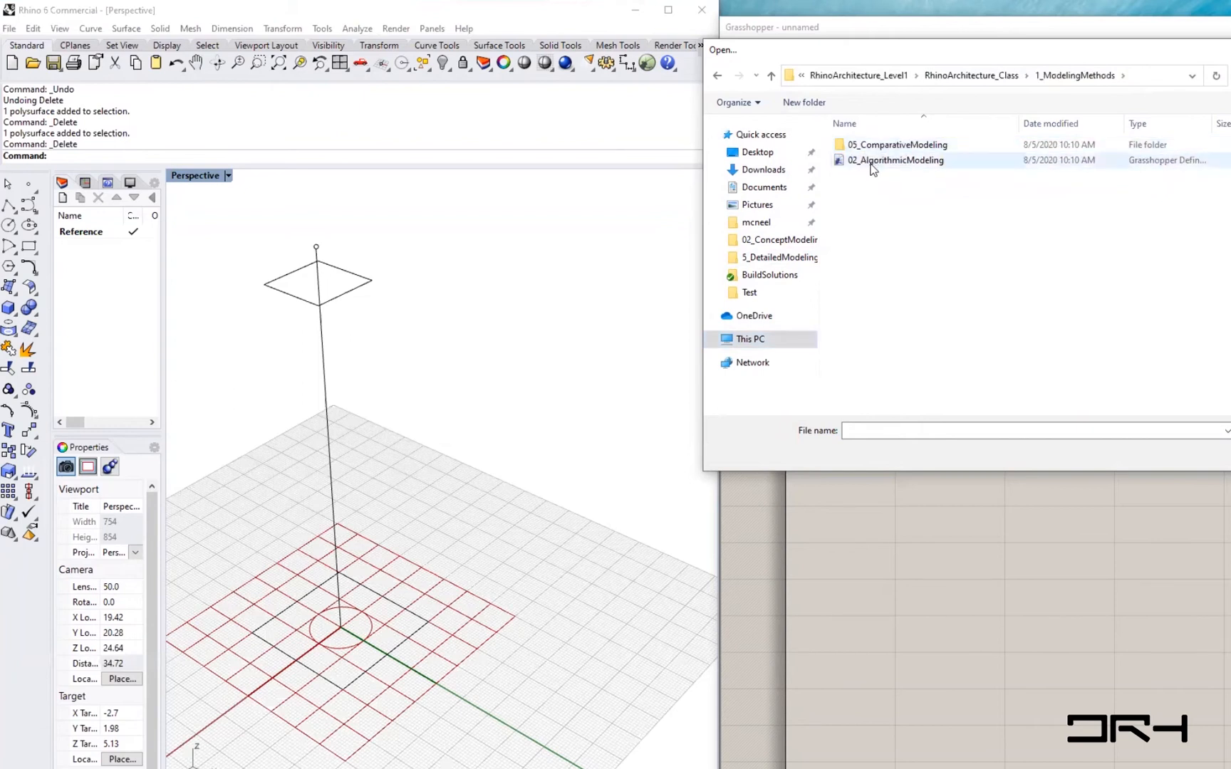
click(913, 162)
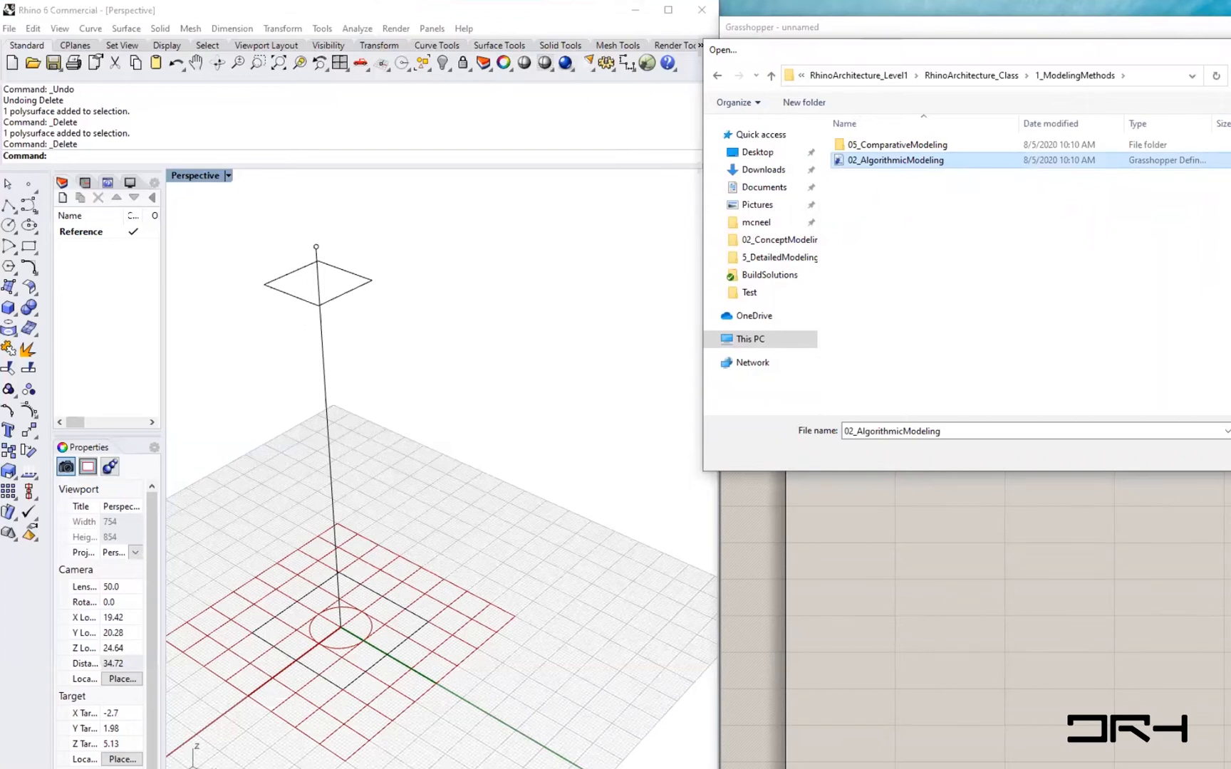
key(Return)
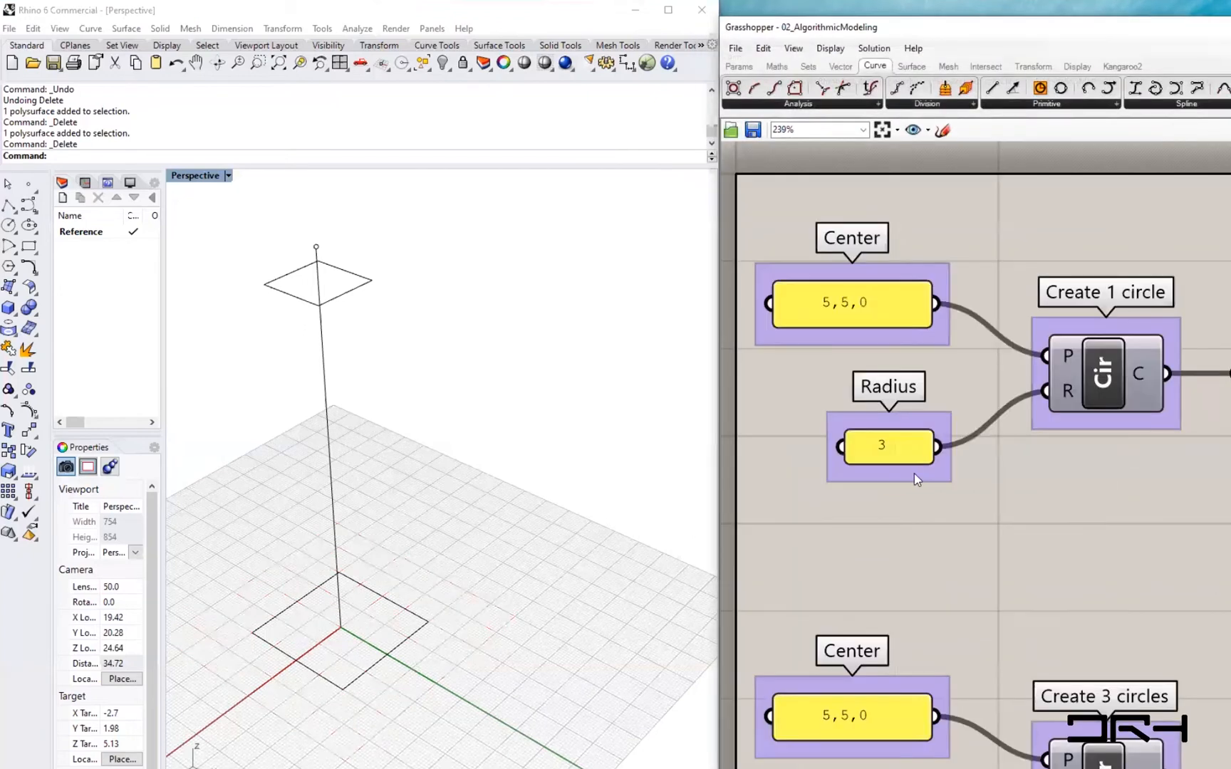
- Turn on preview for the Create 1 circle component
scroll(913, 473, down, 3)
scroll(983, 522, up, 1)
right_drag(981, 526, 950, 407)
scroll(952, 412, down, 5)
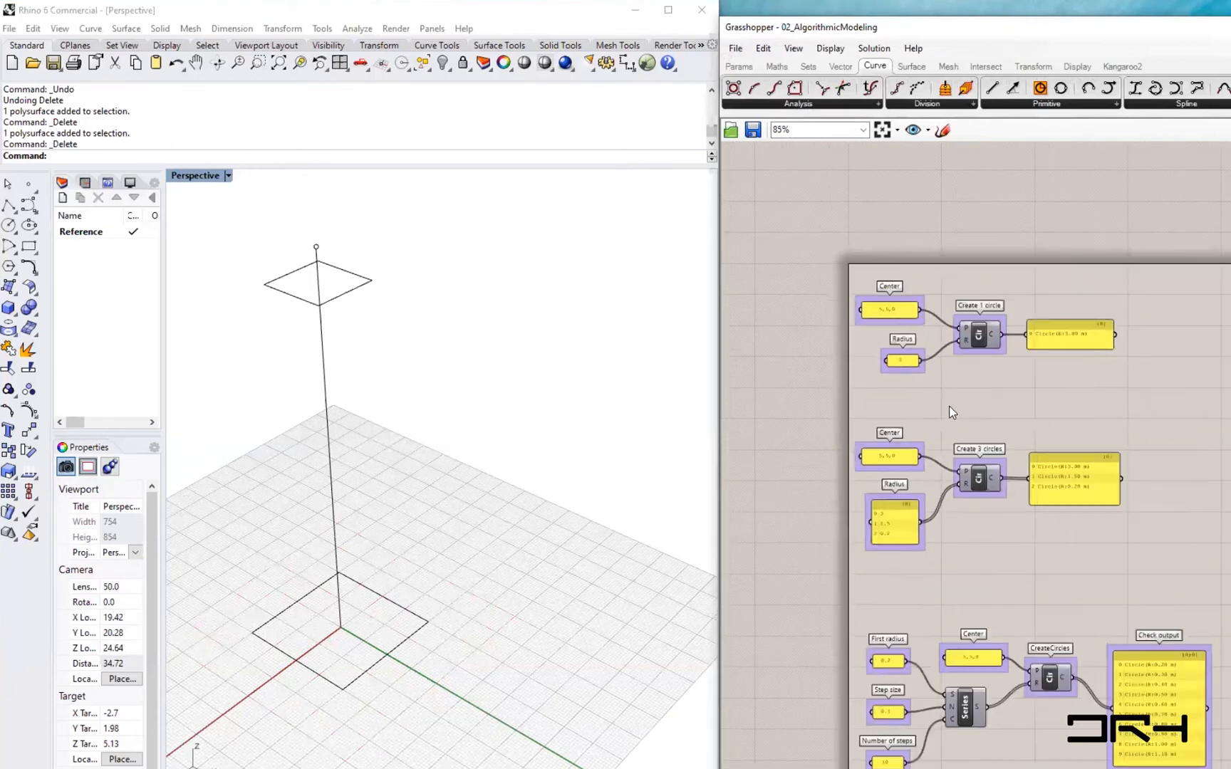
scroll(951, 411, up, 4)
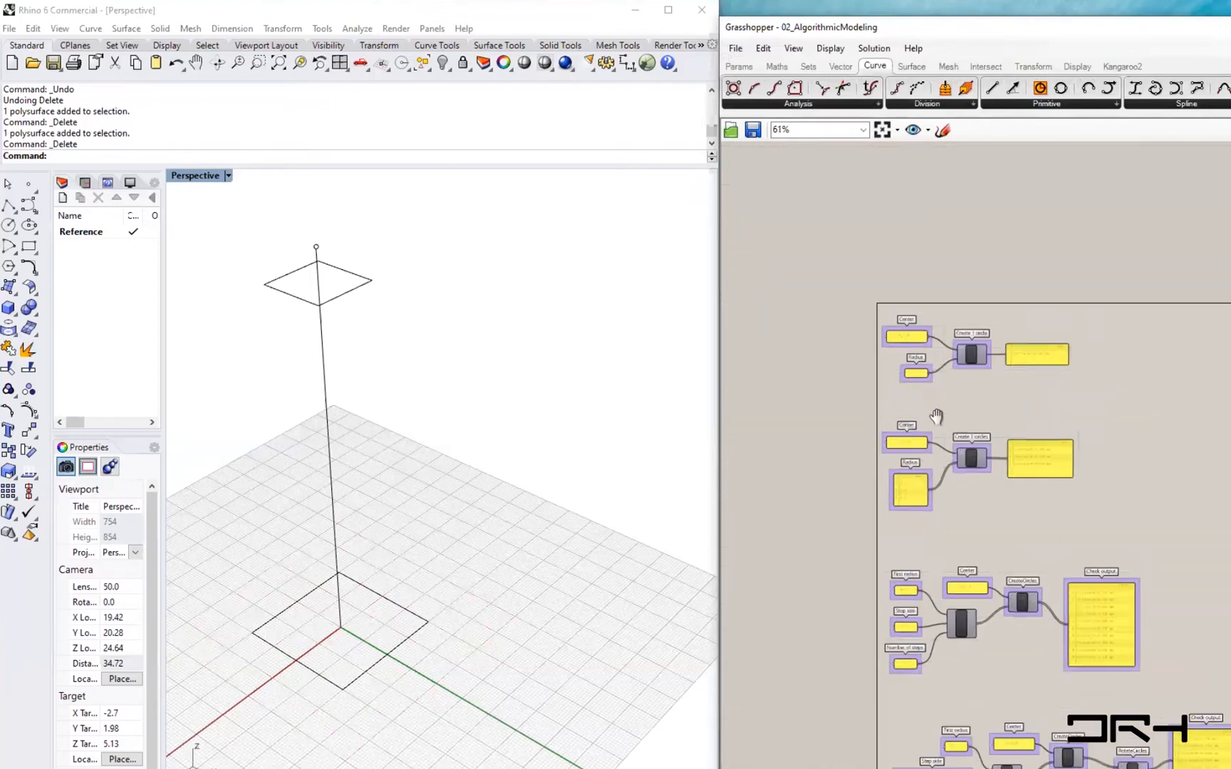
right_drag(963, 434, 970, 492)
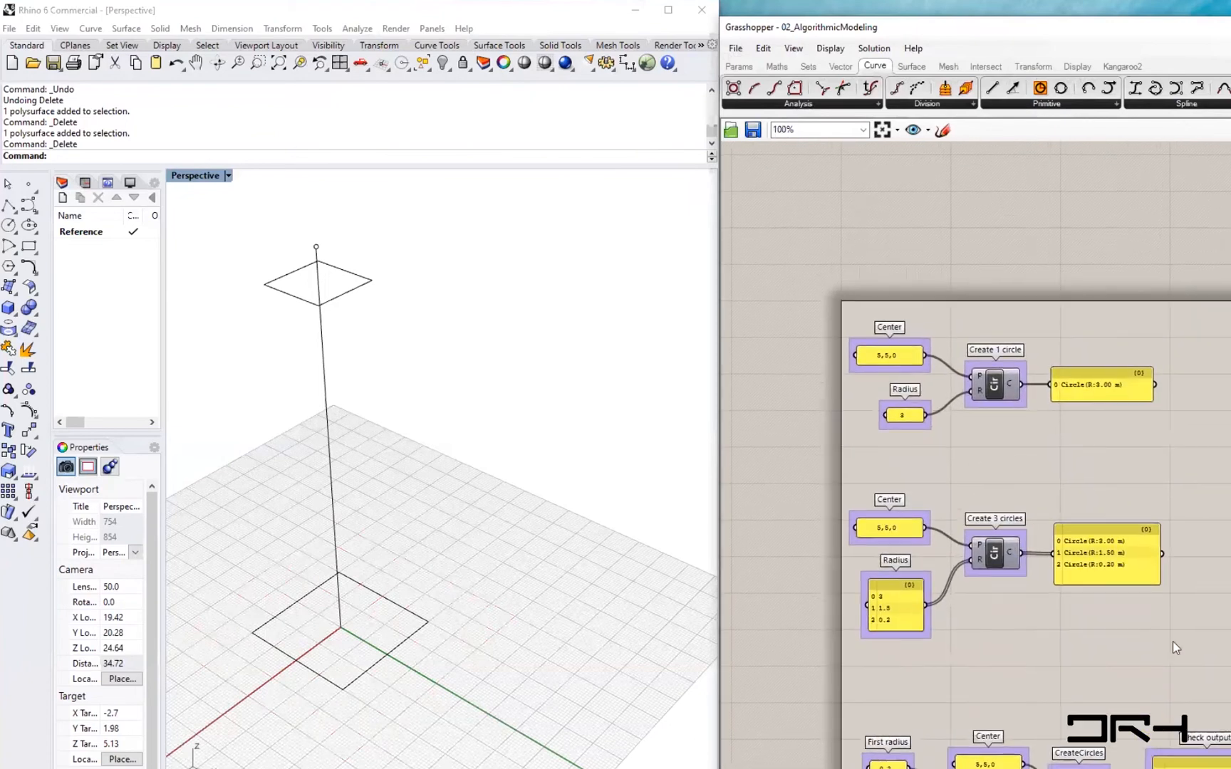
scroll(1040, 472, up, 3)
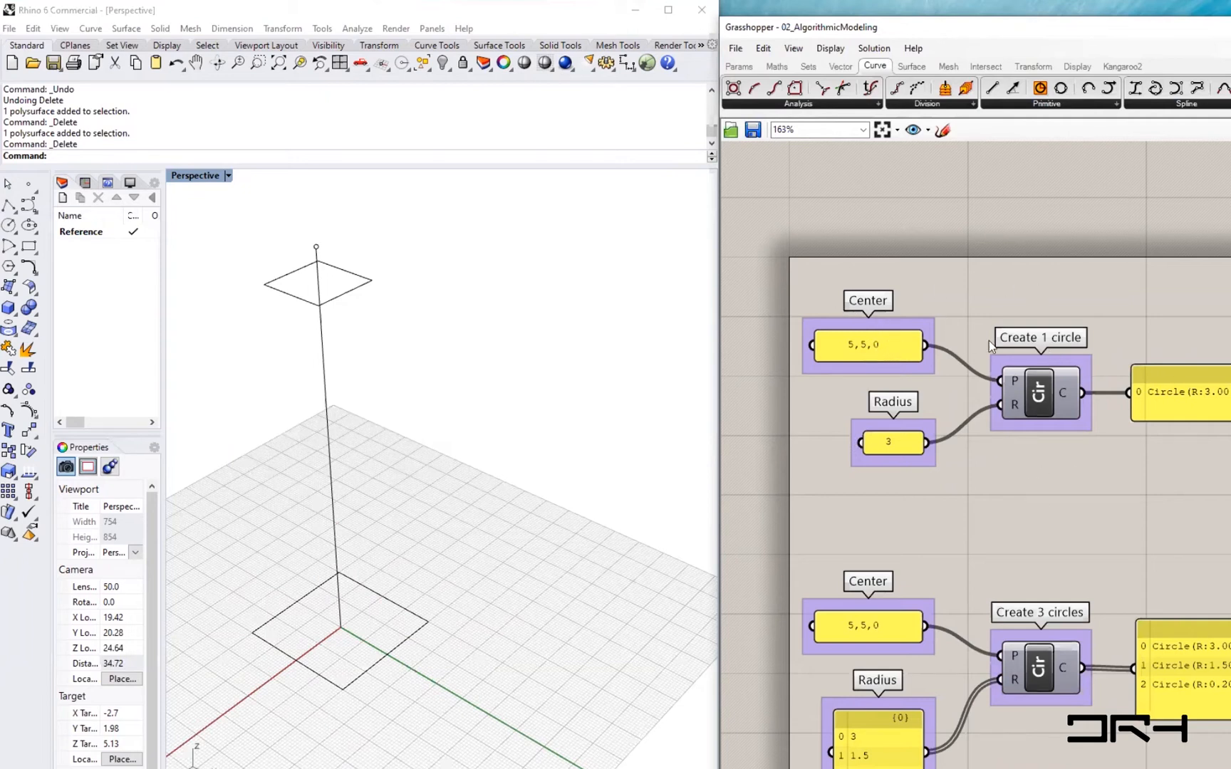
mouse_move(1041, 399)
mouse_down()
mouse_move(1036, 356)
mouse_move(1036, 382)
mouse_up()
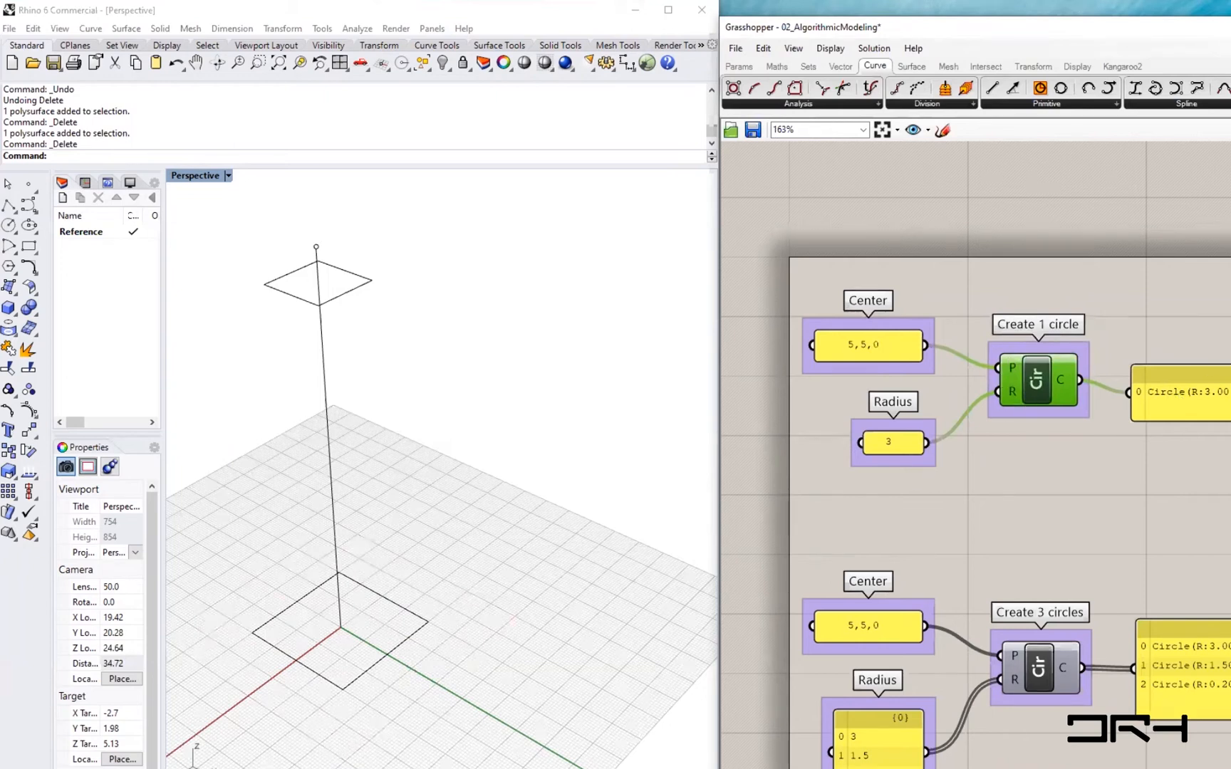
right_click(1037, 388)
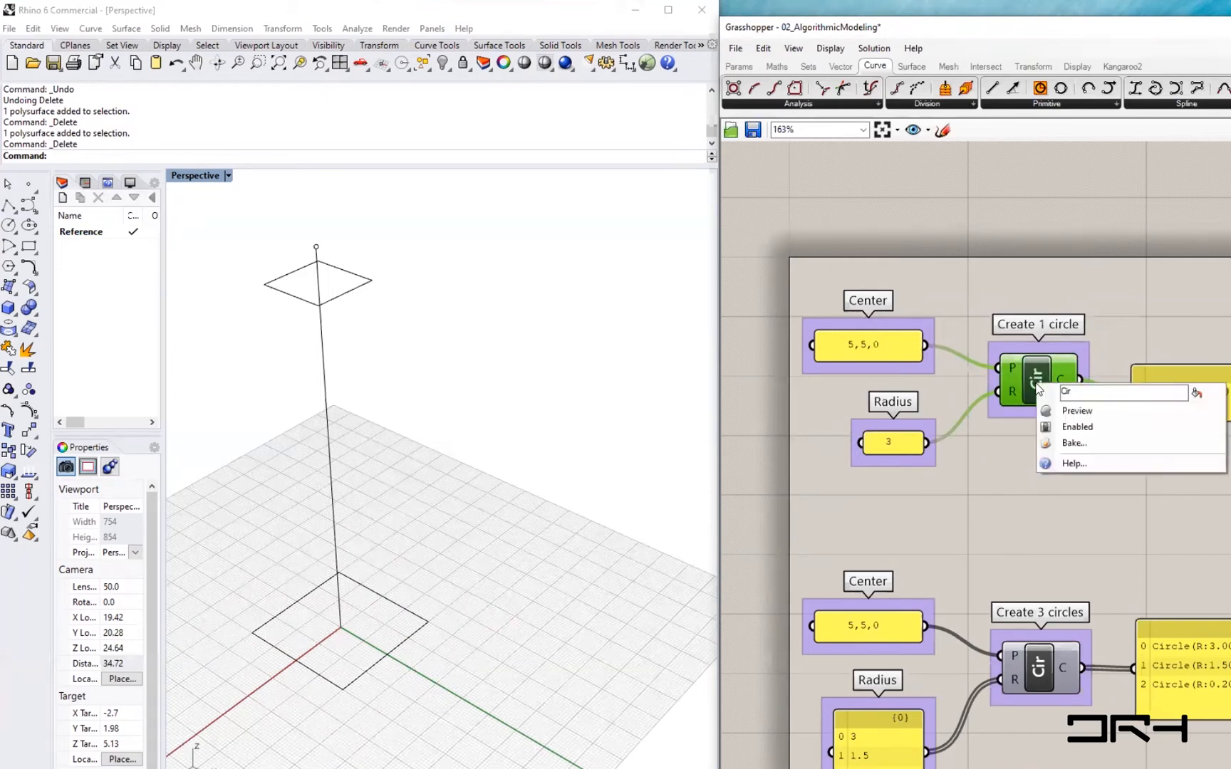
click(1076, 411)
- Set the Radius panel feeding Create 1 circle to 2
shift+right_drag(425, 702, 463, 544)
scroll(1065, 489, up, 4)
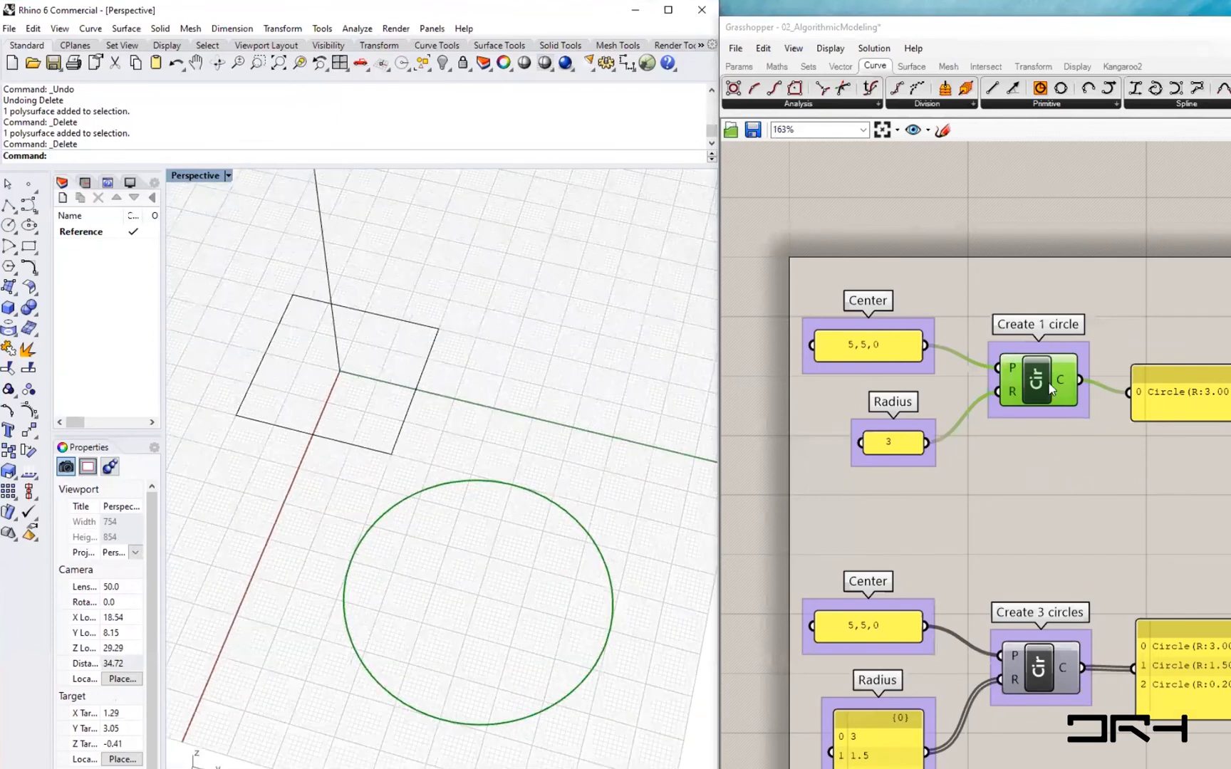
scroll(1042, 454, up, 2)
scroll(1038, 366, down, 4)
click(1035, 367)
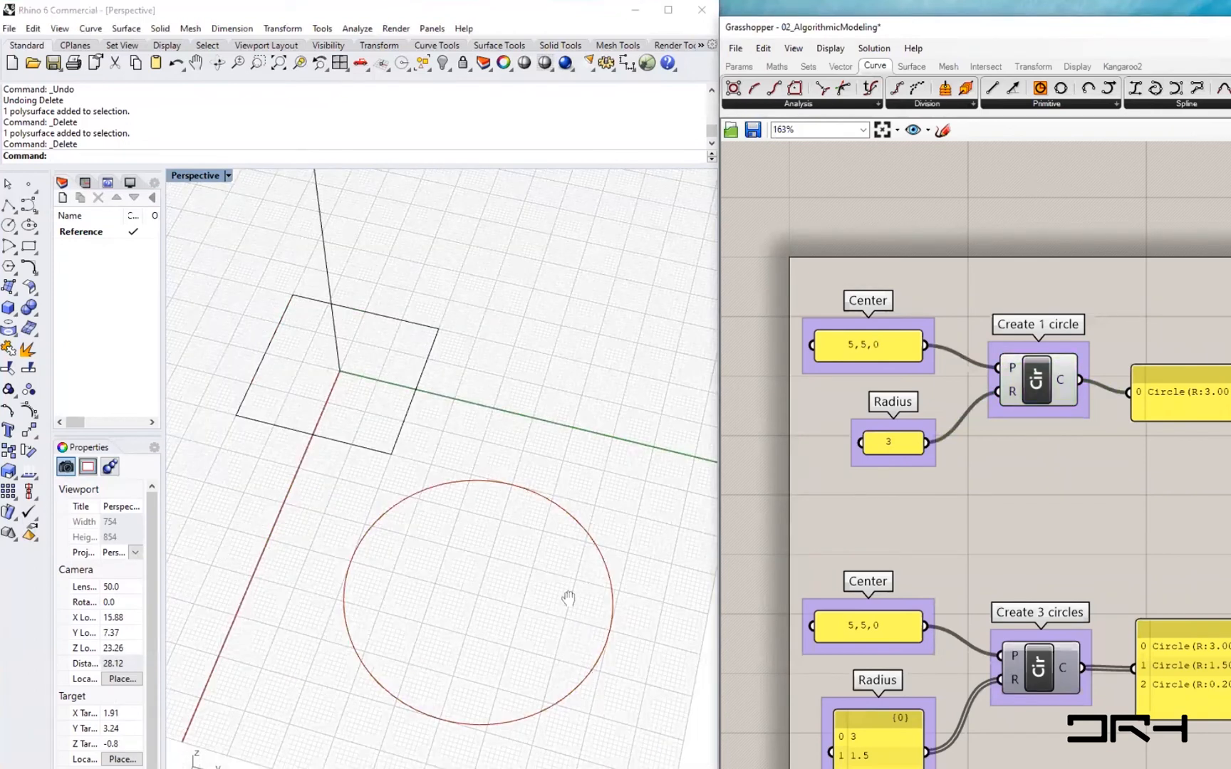
shift+right_drag(569, 599, 536, 522)
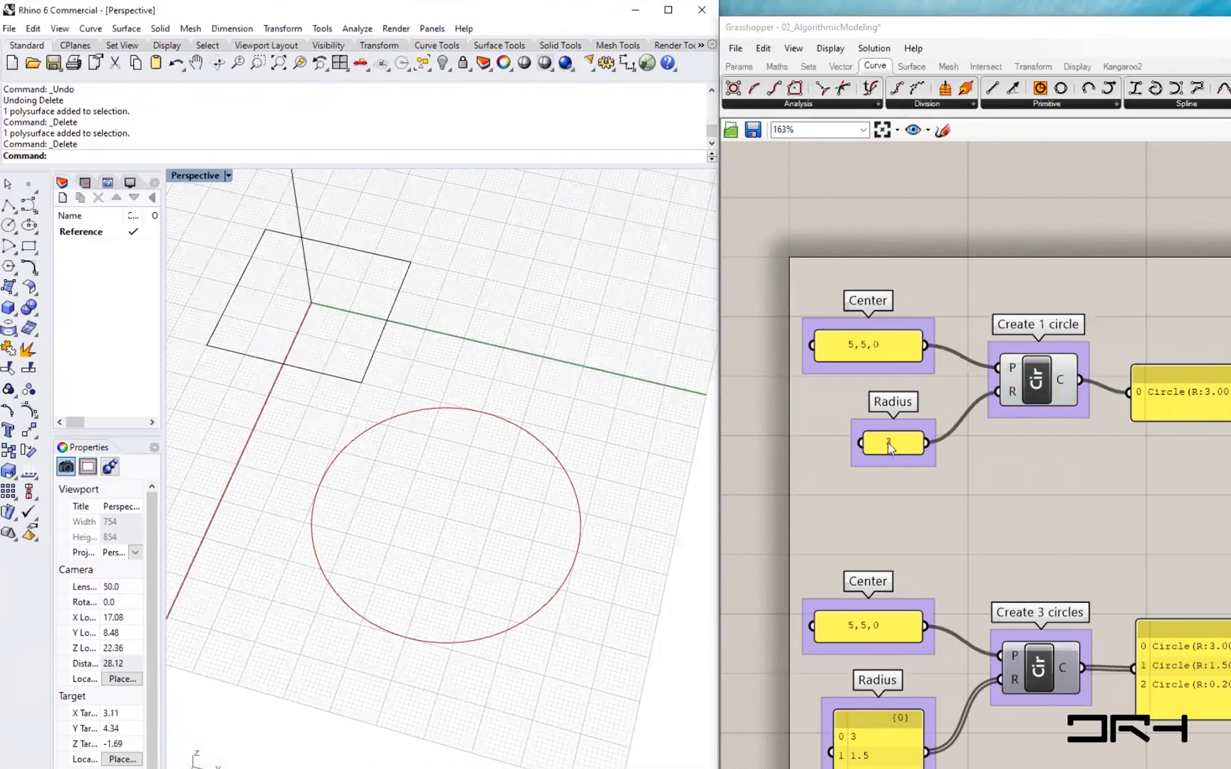
double_click(887, 441)
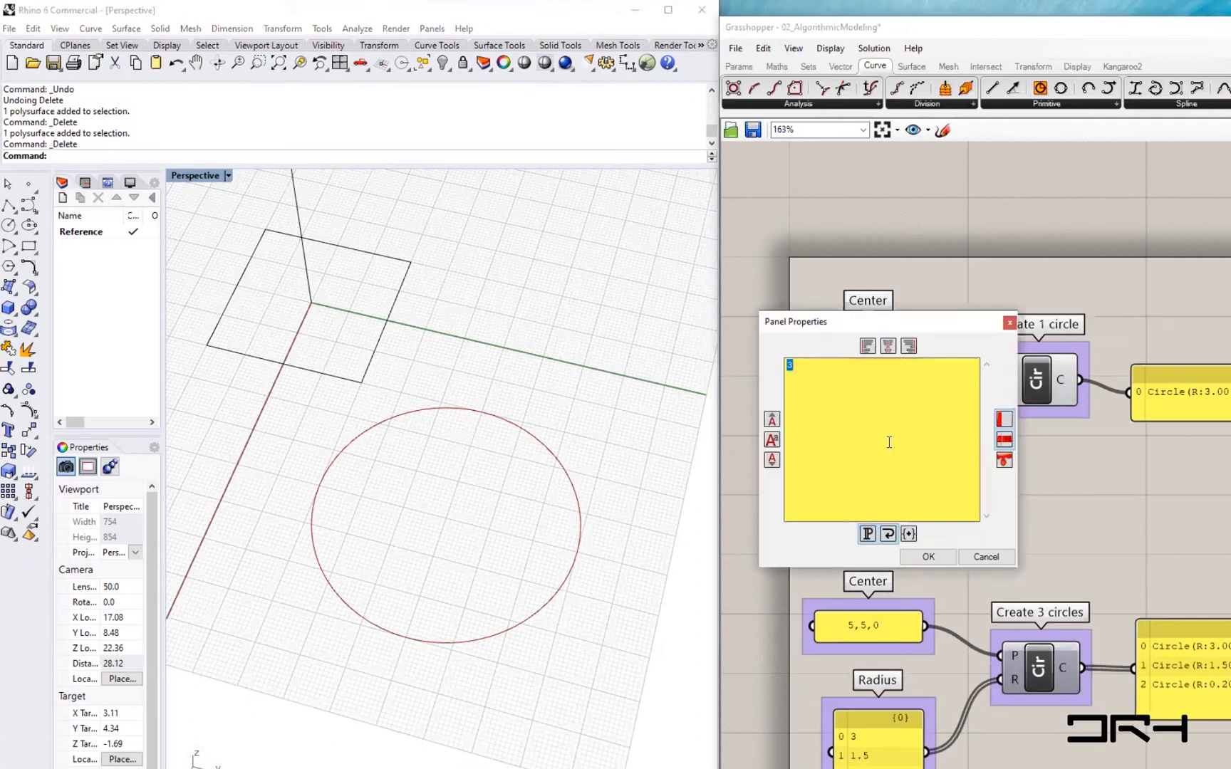
text(2)
click(931, 557)
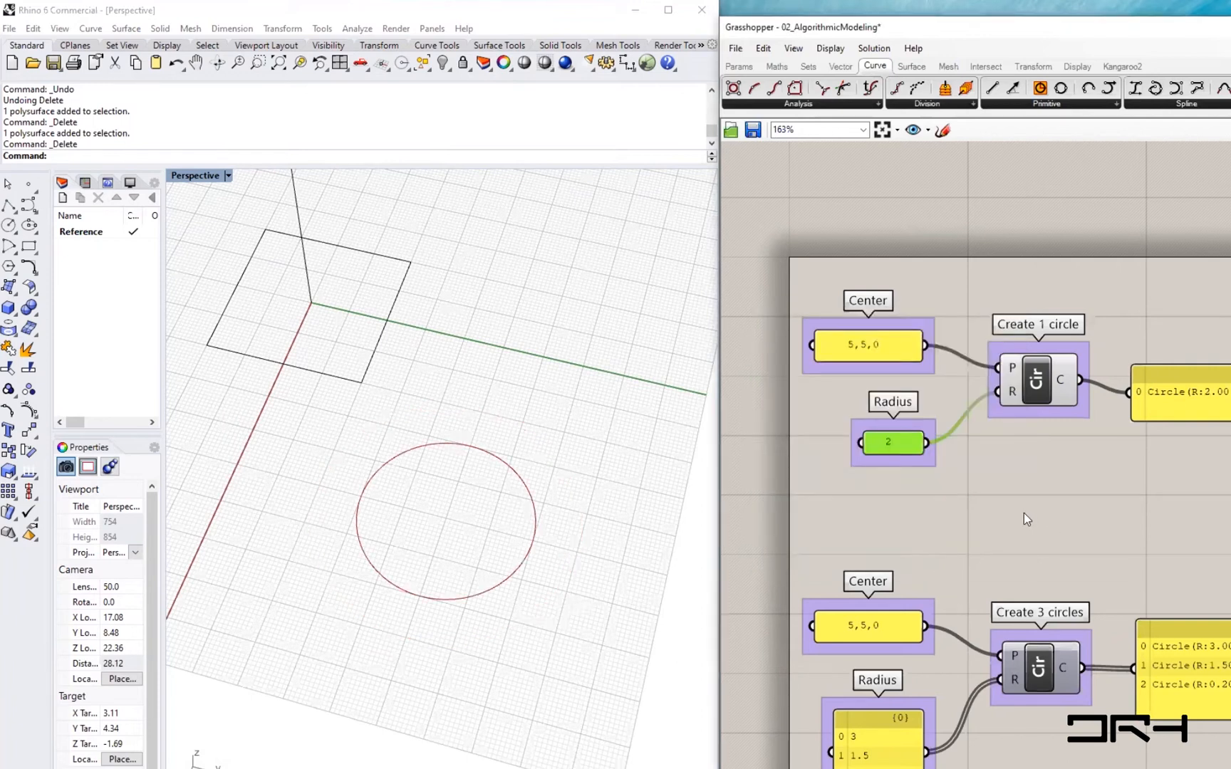
- Move the Radius panel aside and add a Number Slider below it
mouse_move(900, 443)
mouse_down()
mouse_move(851, 434)
mouse_move(903, 436)
mouse_move(858, 431)
mouse_move(885, 434)
mouse_up()
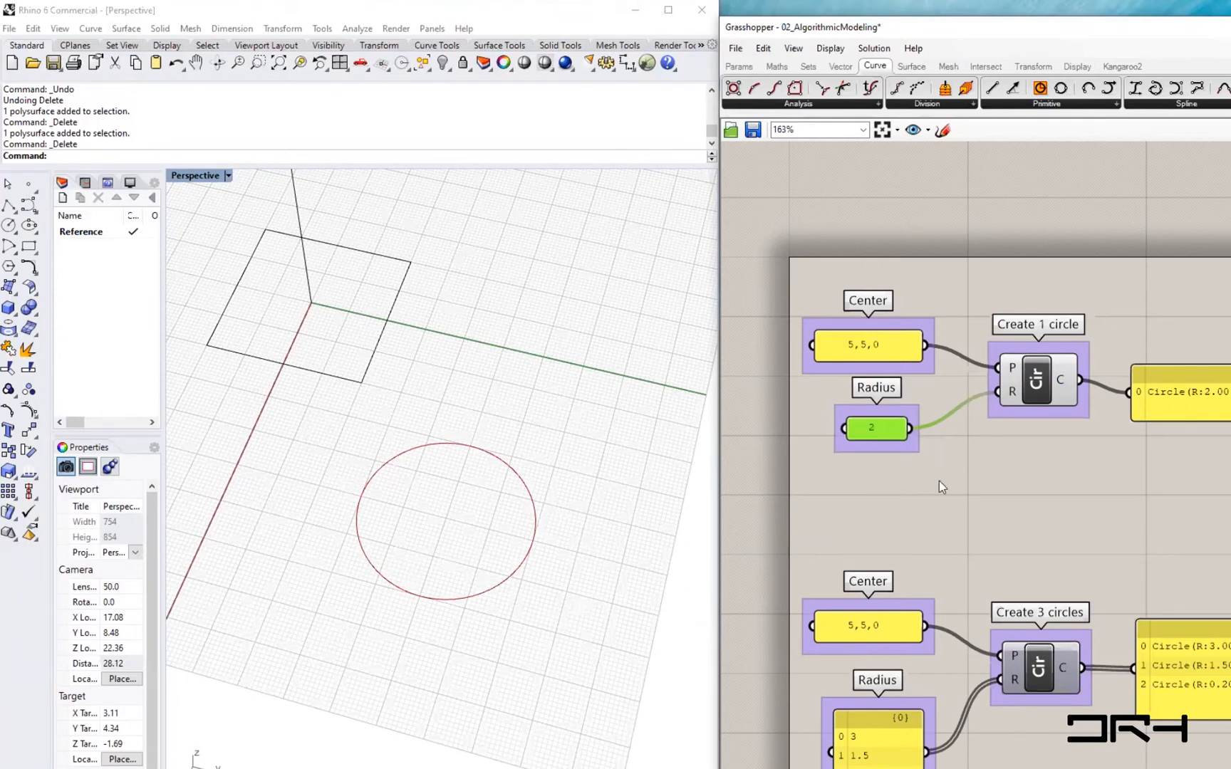
double_click(888, 478)
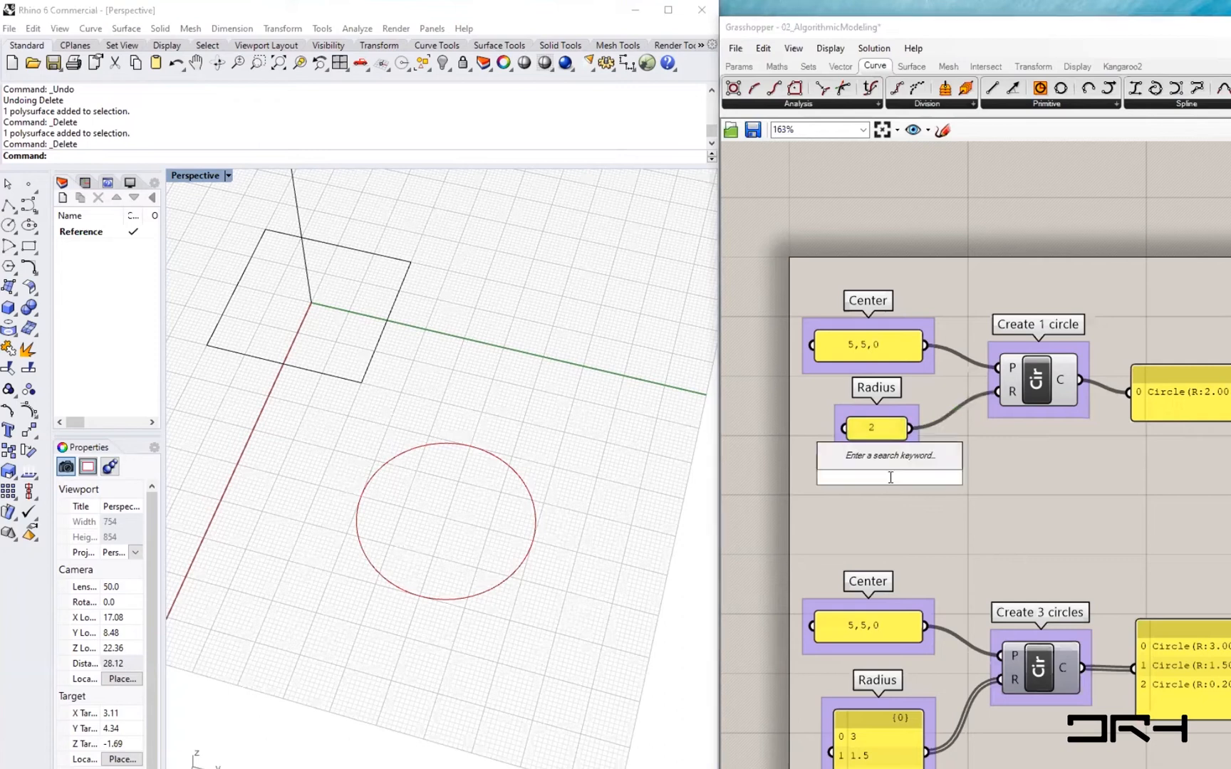
text(slider)
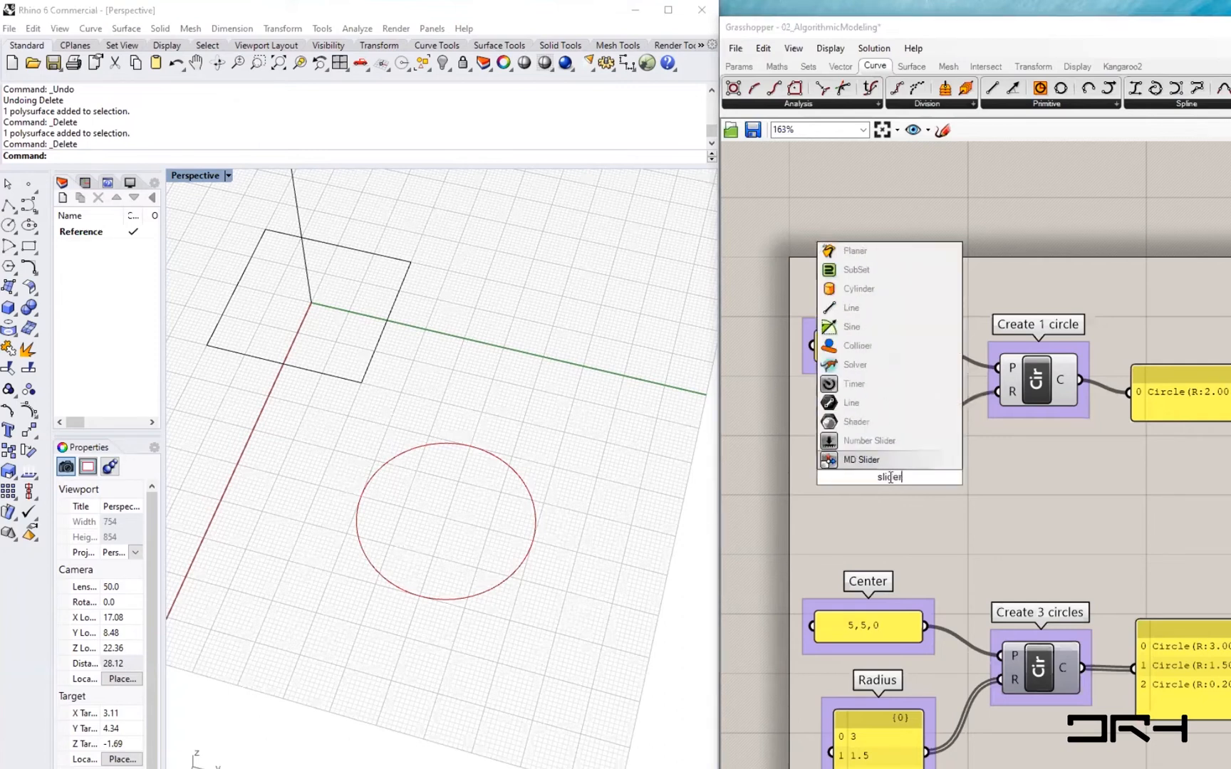
click(884, 439)
- Set the slider's numeric domain to a minimum of 1 and maximum of 5, and shift the Radius panel further left
double_click(827, 480)
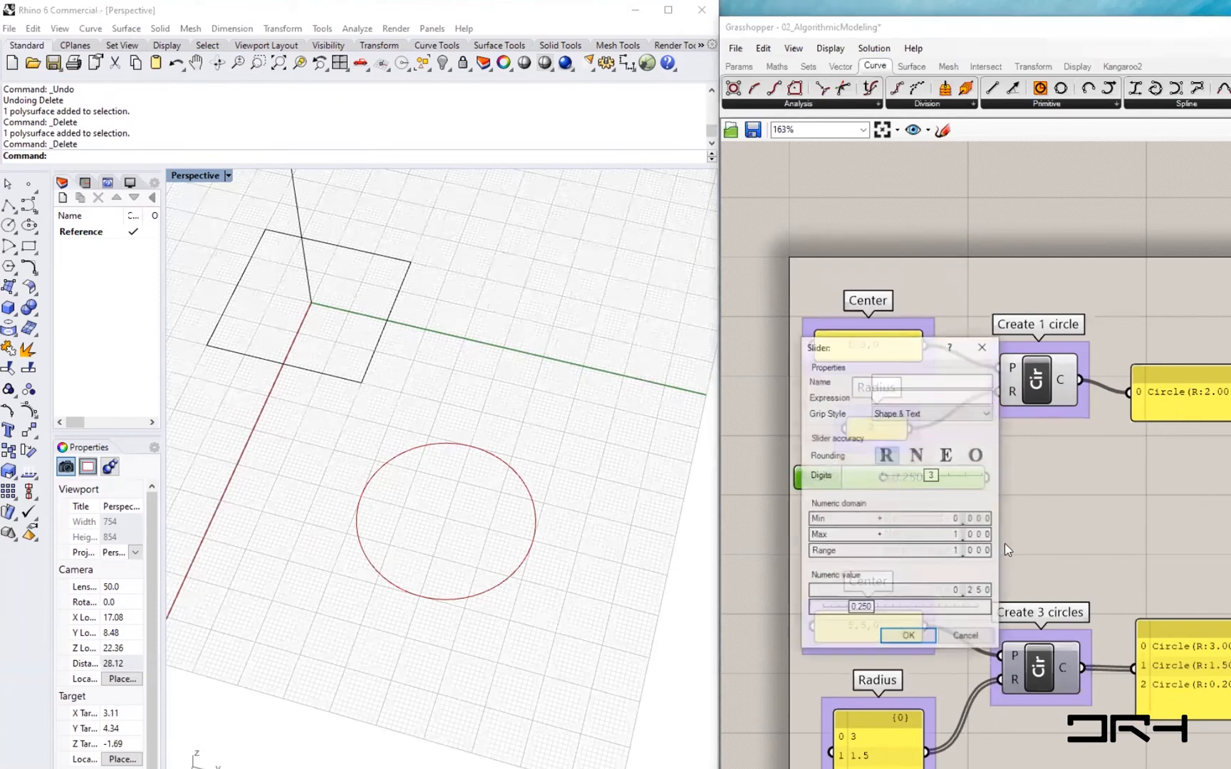
double_click(911, 523)
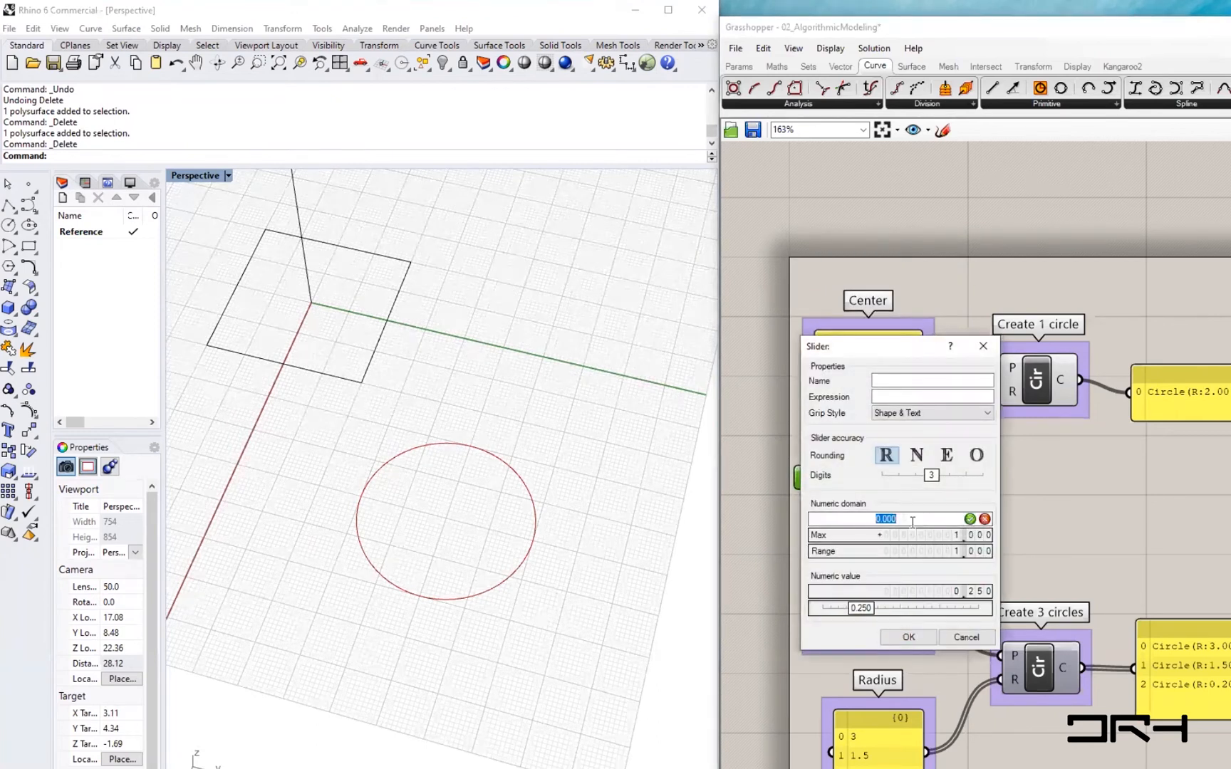
text(1)
double_click(921, 536)
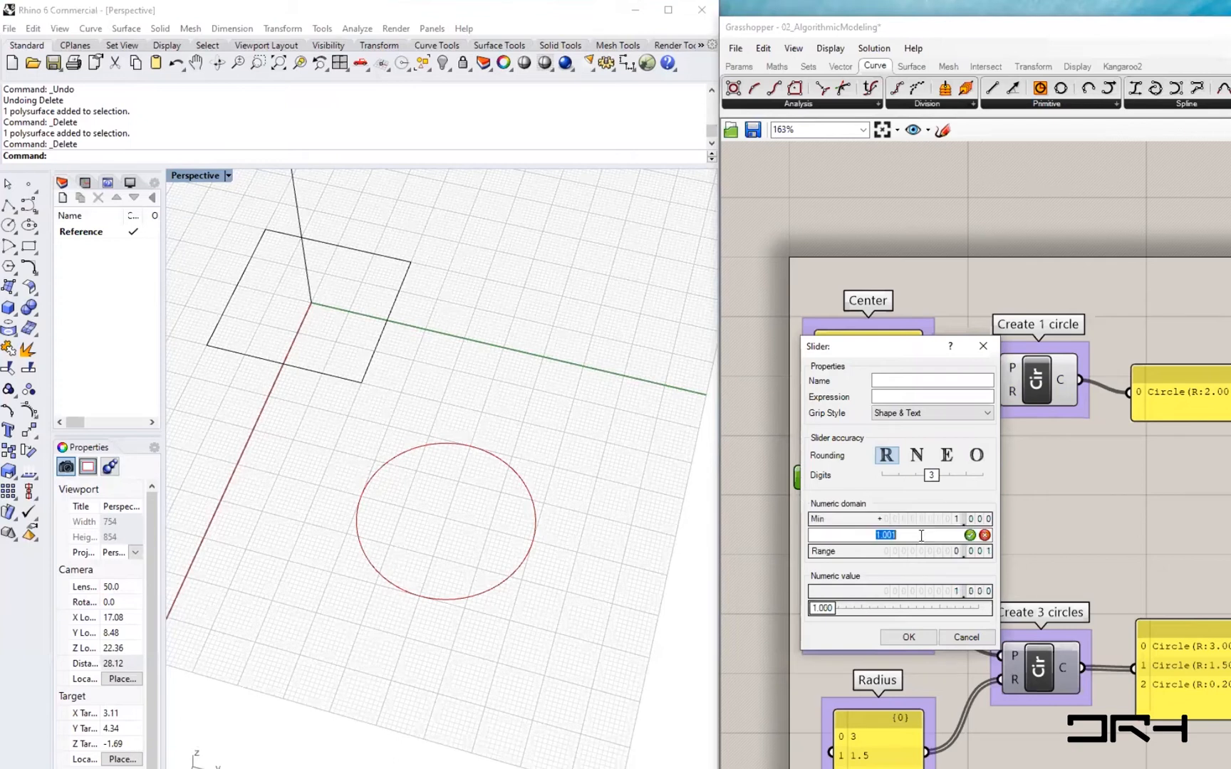
text(5)
click(969, 535)
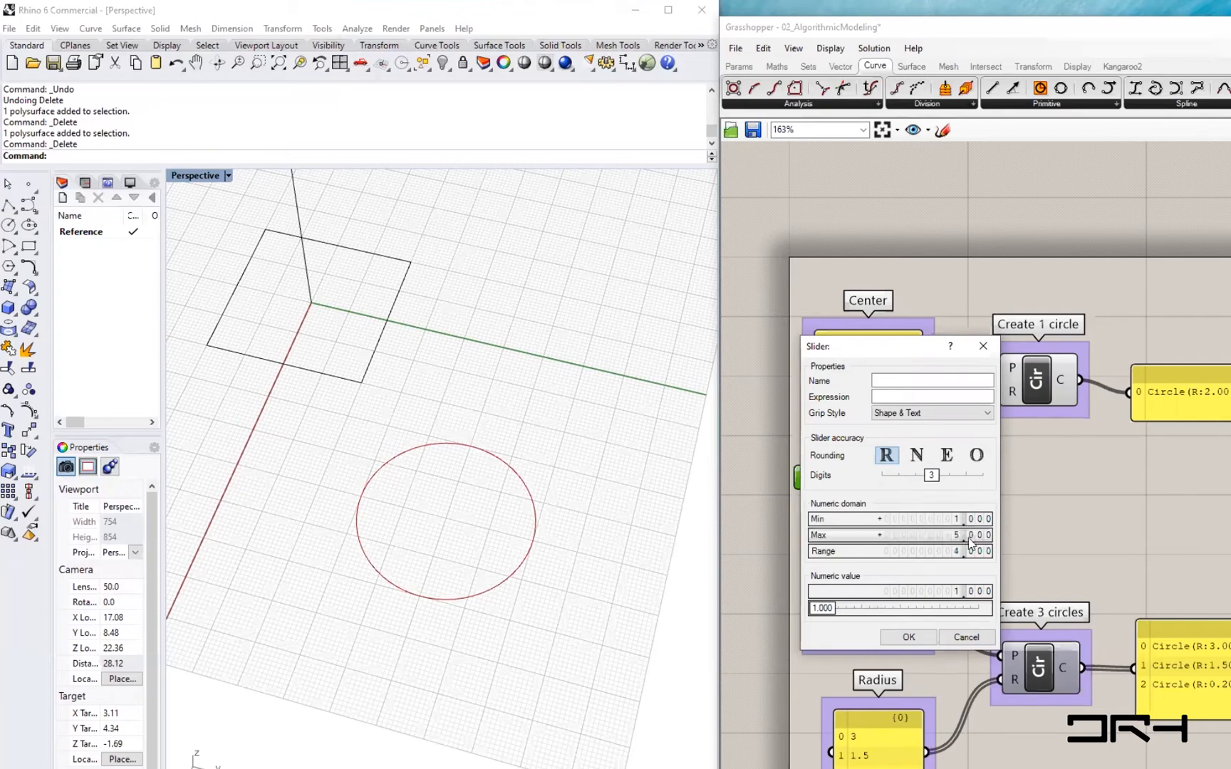
click(910, 637)
click(874, 427)
drag(875, 427, 835, 433)
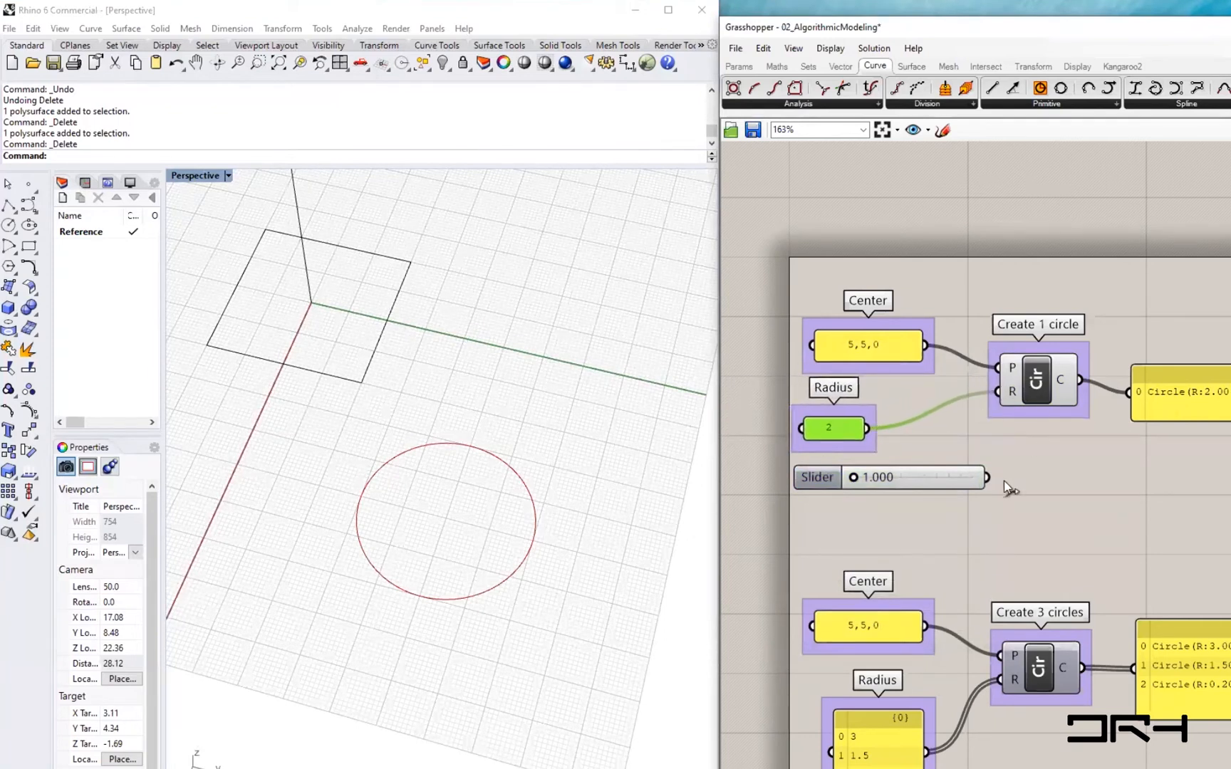
- Connect the new slider to the Create 1 circle radius input and slide its value to about 2.499
drag(995, 479, 1006, 393)
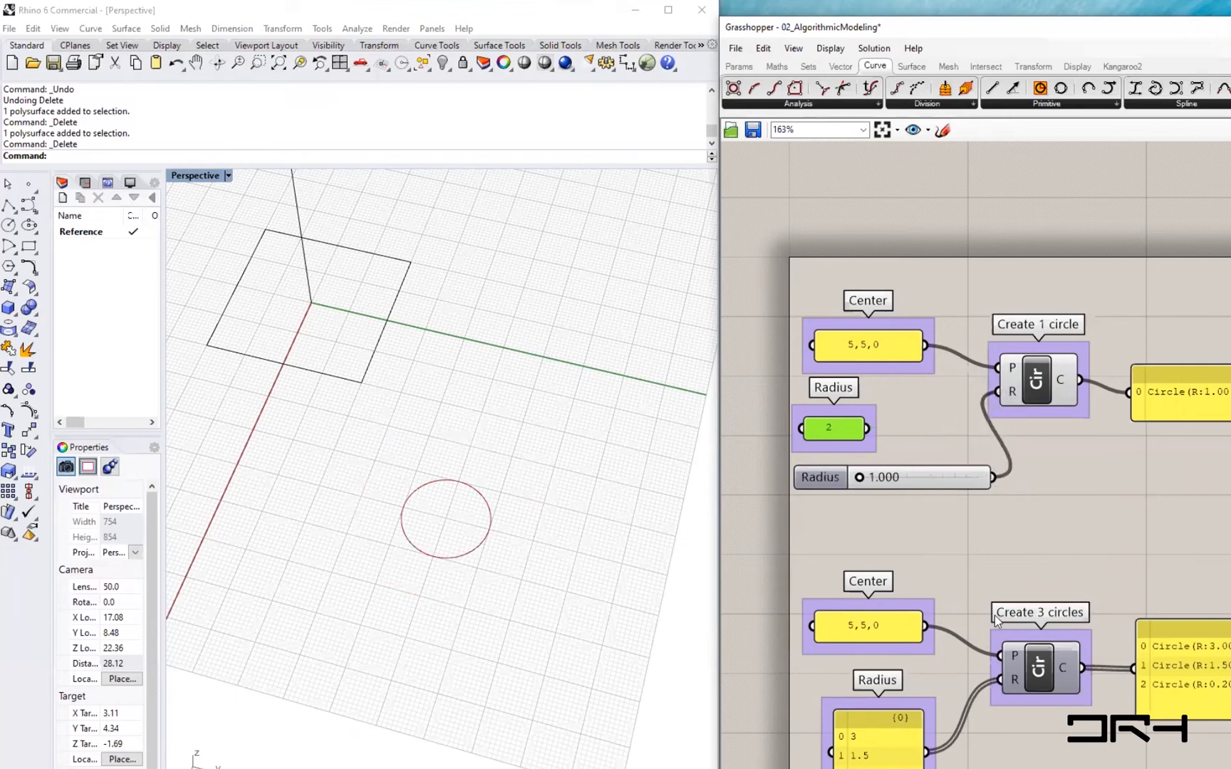
mouse_move(859, 477)
mouse_down()
mouse_move(992, 482)
mouse_move(858, 482)
mouse_move(906, 478)
mouse_move(873, 480)
mouse_move(801, 497)
mouse_move(773, 477)
mouse_move(859, 472)
mouse_up()
drag(772, 475, 770, 475)
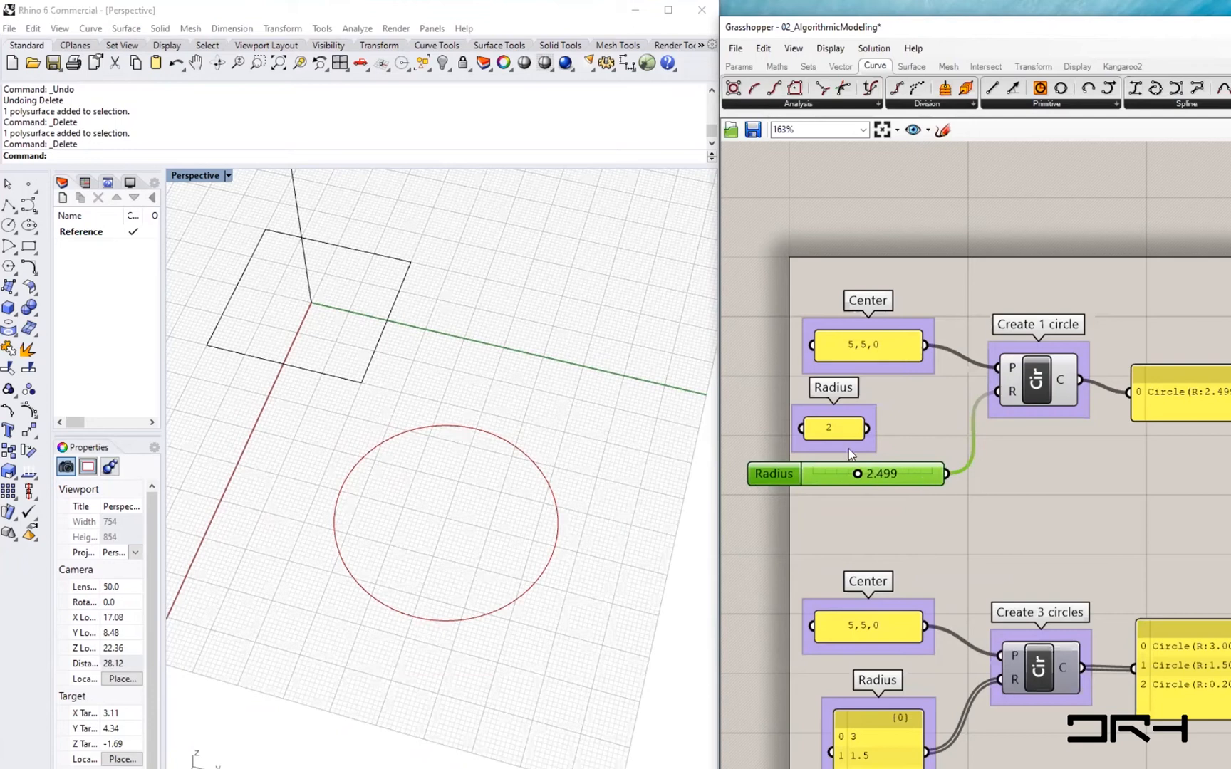
- Reposition the Radius panel, the Radius slider and the Center panel of the single-circle setup
drag(840, 432, 851, 430)
drag(790, 470, 778, 471)
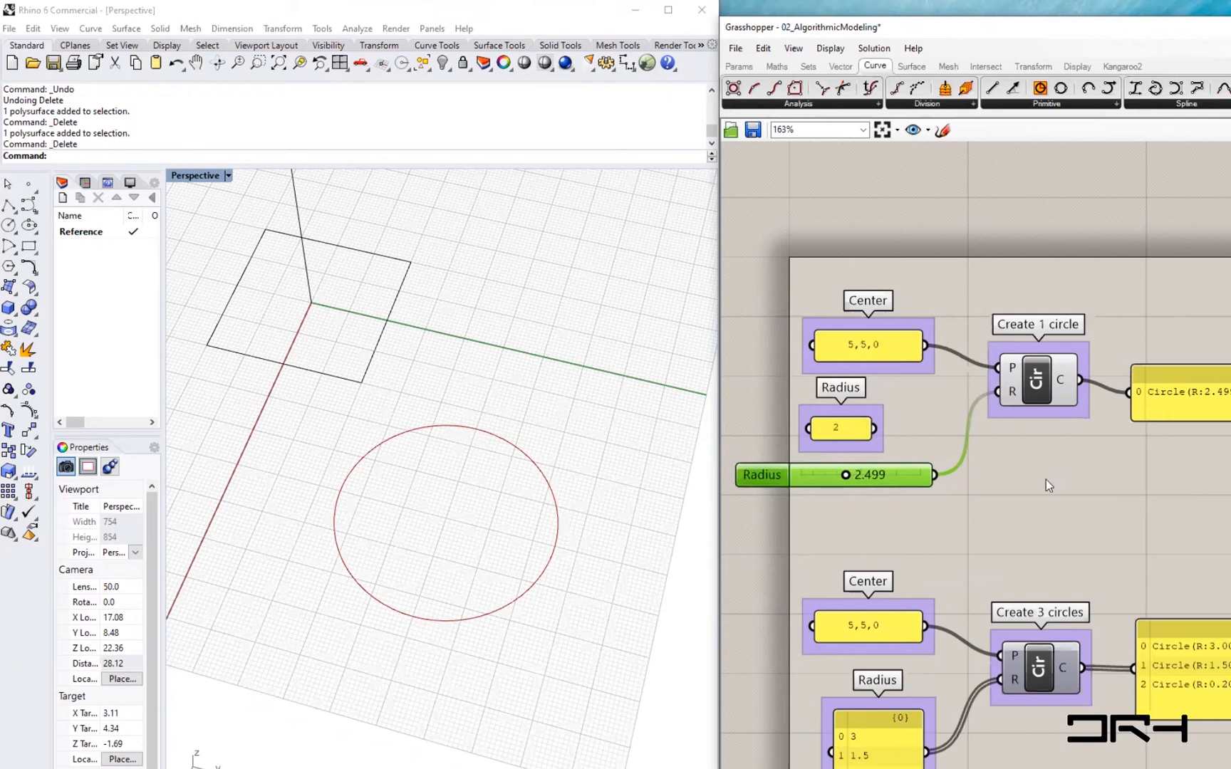
drag(871, 336, 871, 330)
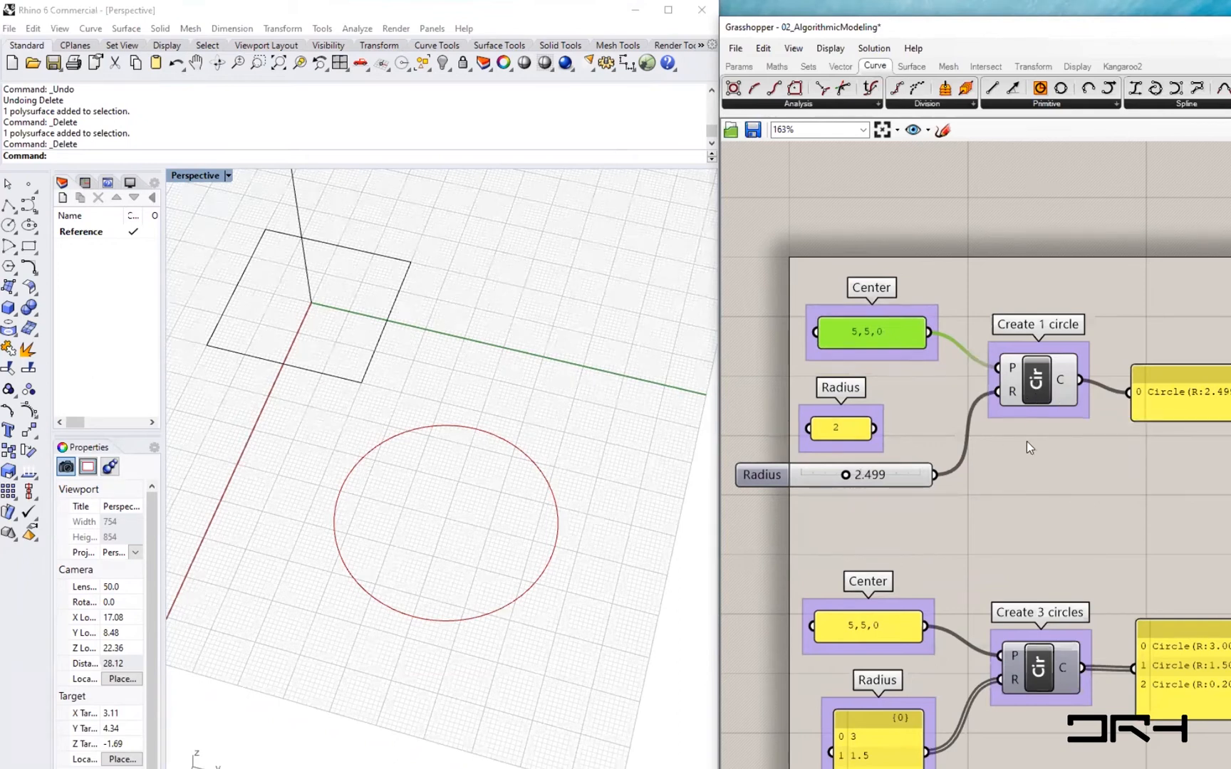
- Turn on preview for the Create 3 circles component
right_drag(1016, 506, 1016, 455)
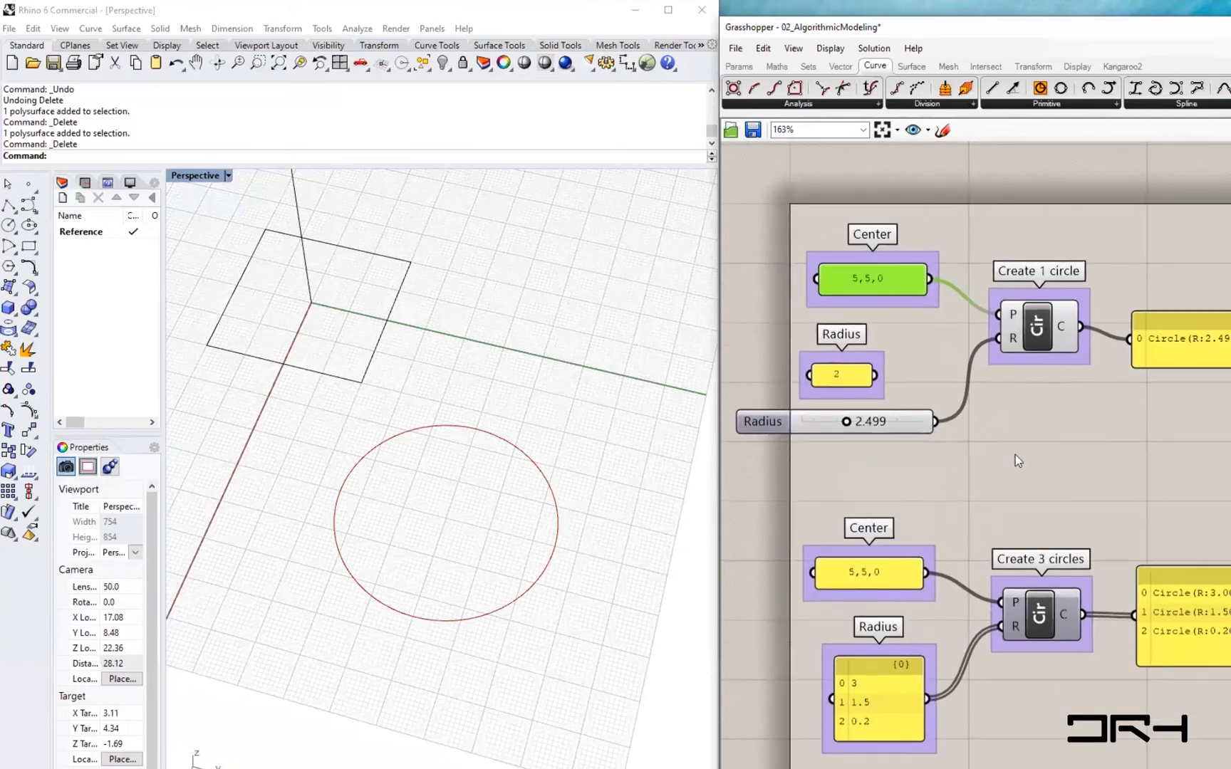
click(1042, 621)
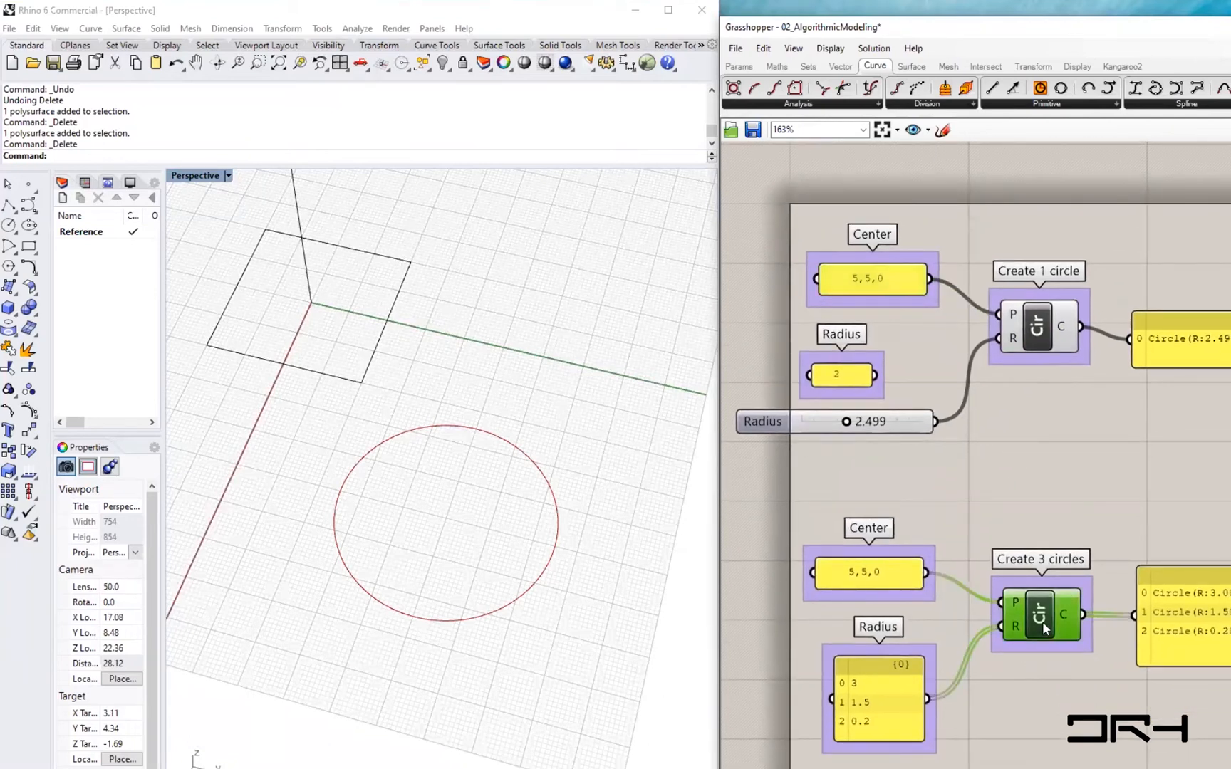
right_click(1042, 621)
click(1084, 650)
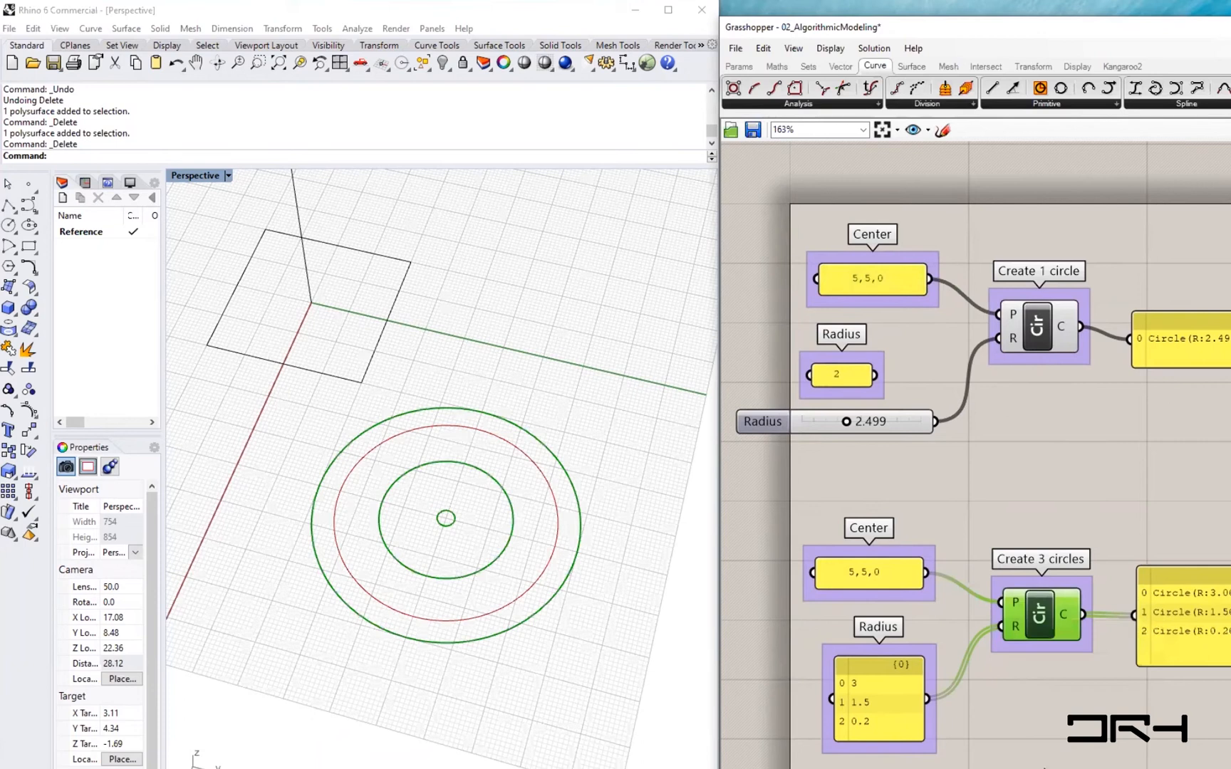
- Turn off preview for the Create 1 circle group of components
drag(1109, 441, 819, 267)
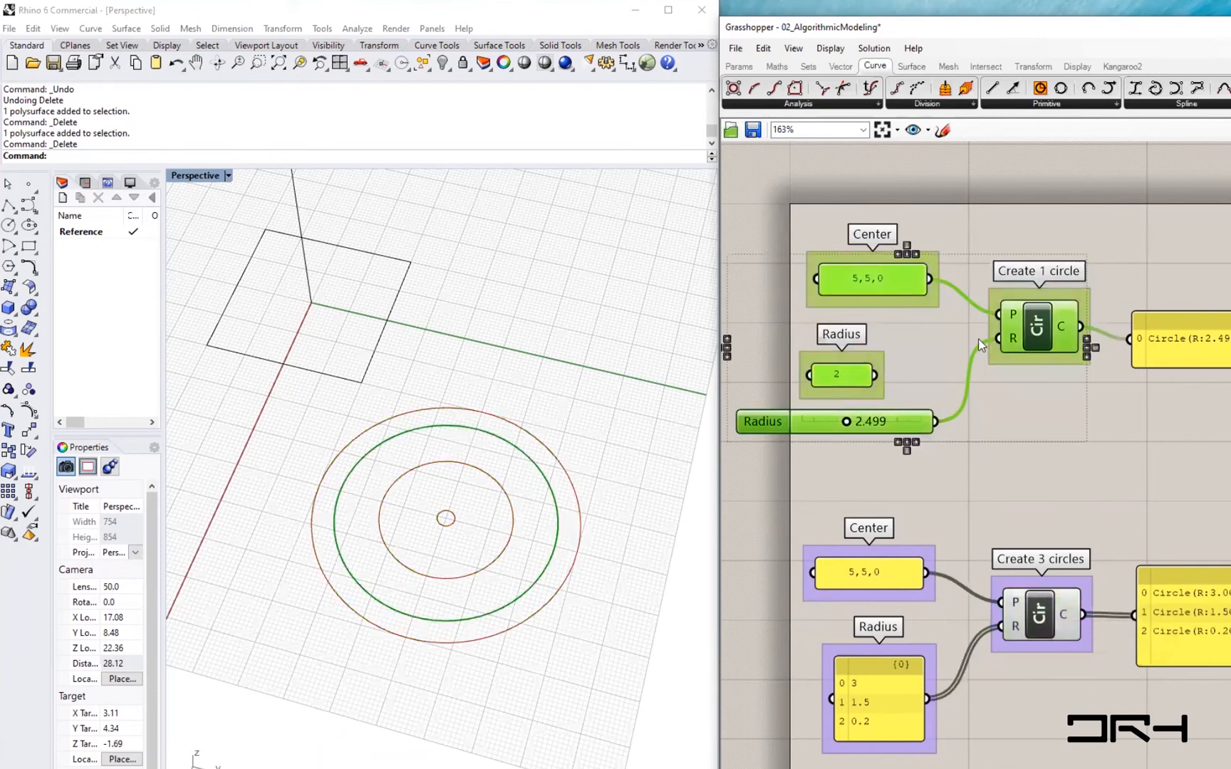
middle_click(994, 340)
click(1044, 300)
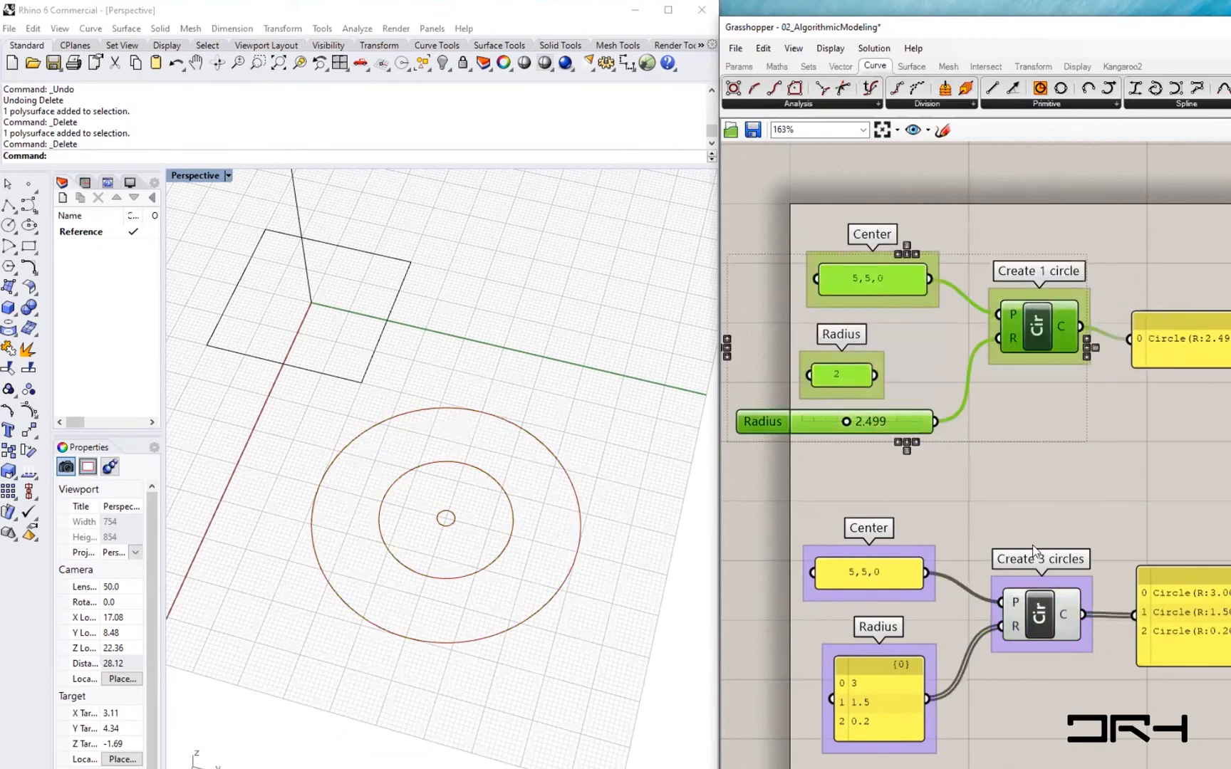
- Set the first value in the Create 3 circles Radius panel to 4
right_drag(1065, 711, 1082, 650)
click(1069, 561)
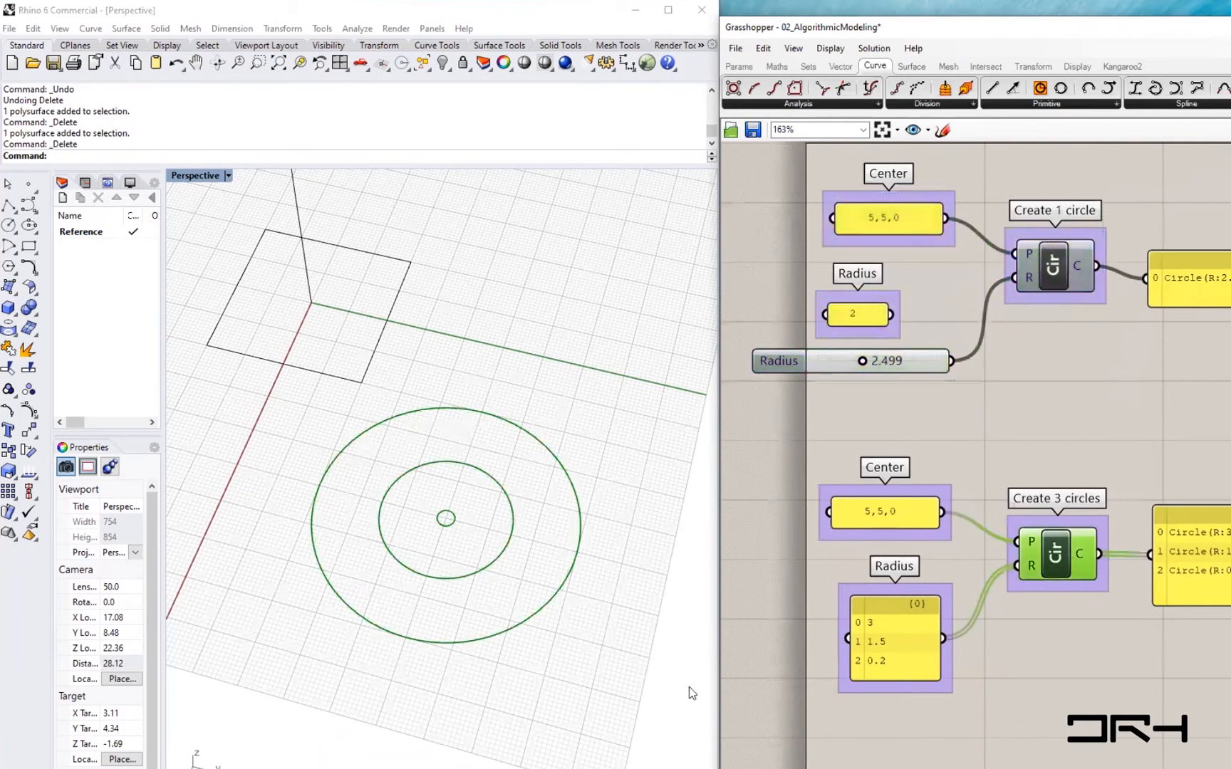
mouse_move(887, 646)
mouse_down()
mouse_move(891, 618)
mouse_move(887, 654)
mouse_up()
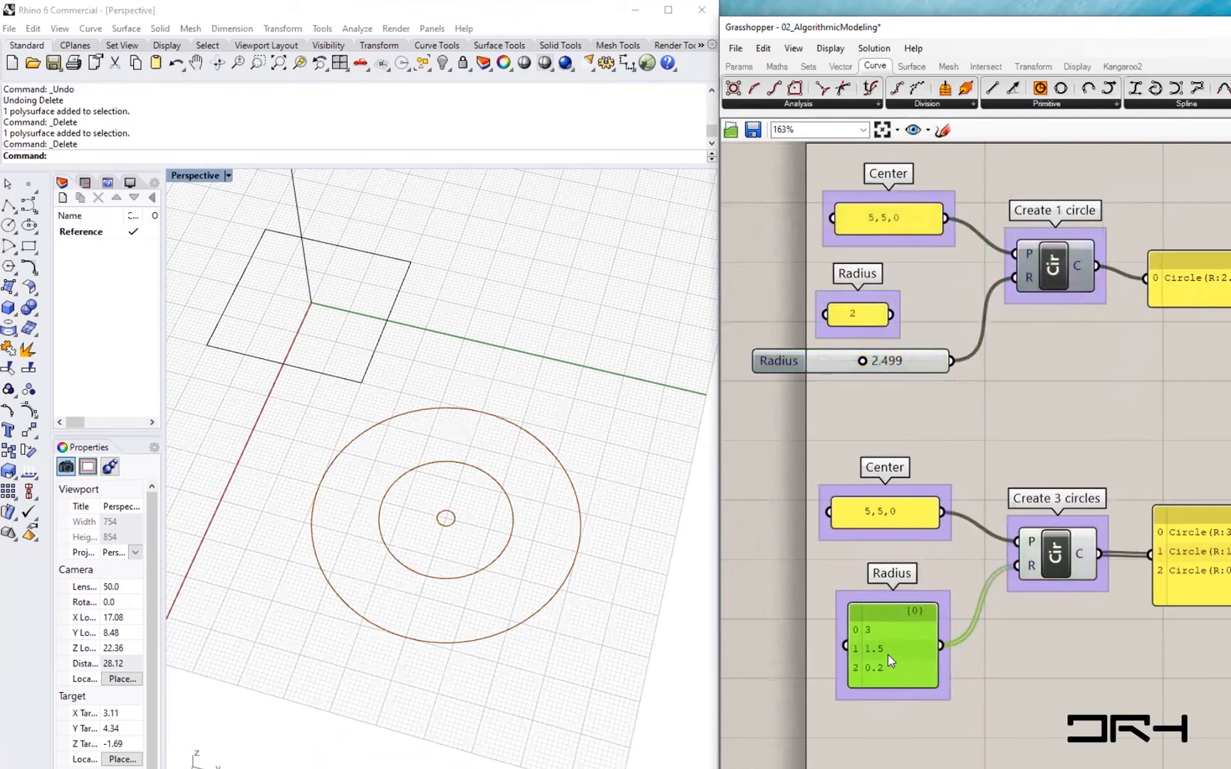
scroll(864, 644, up, 3)
scroll(860, 608, down, 3)
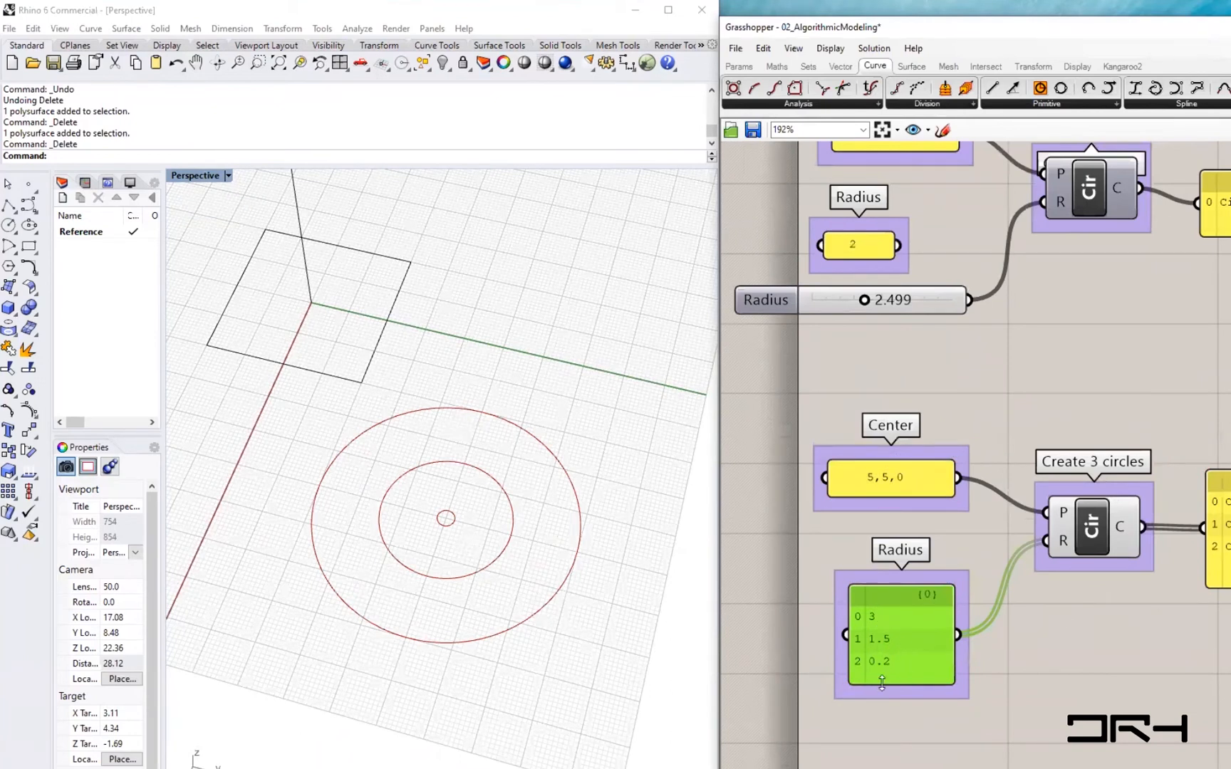
double_click(895, 650)
click(907, 605)
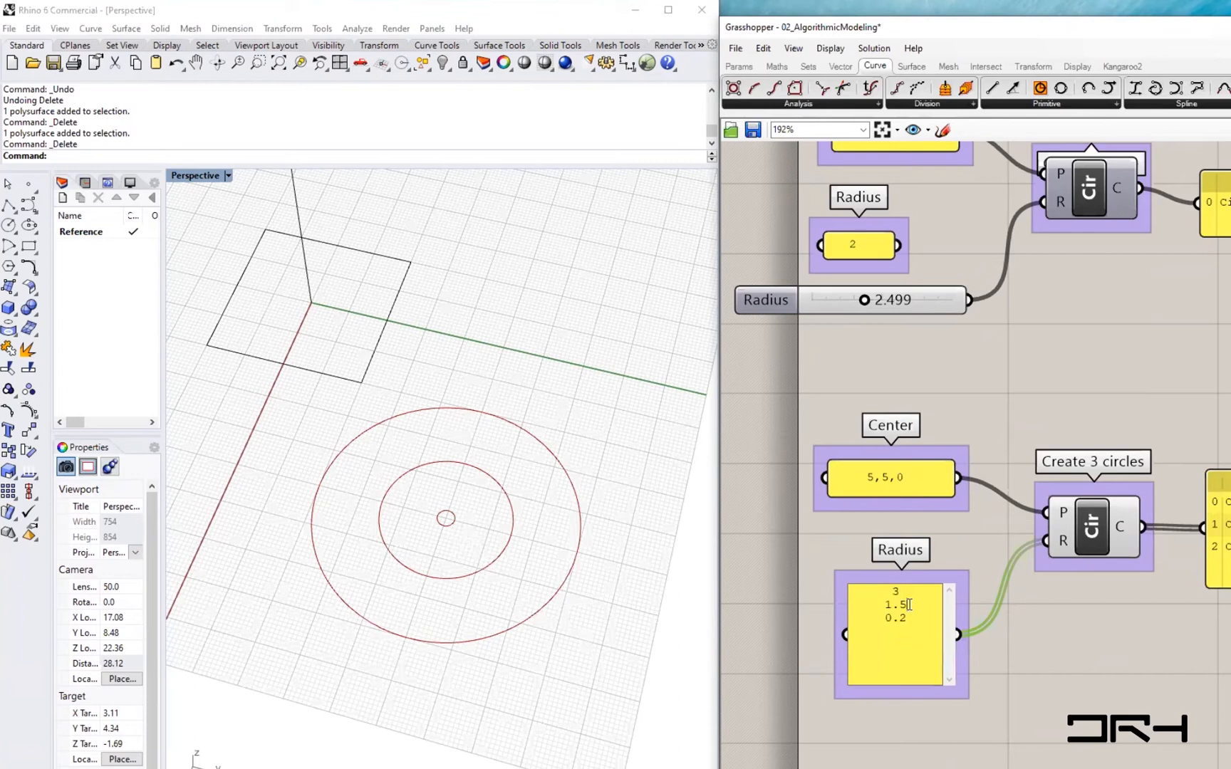
drag(902, 592, 872, 597)
text(4)
click(1056, 692)
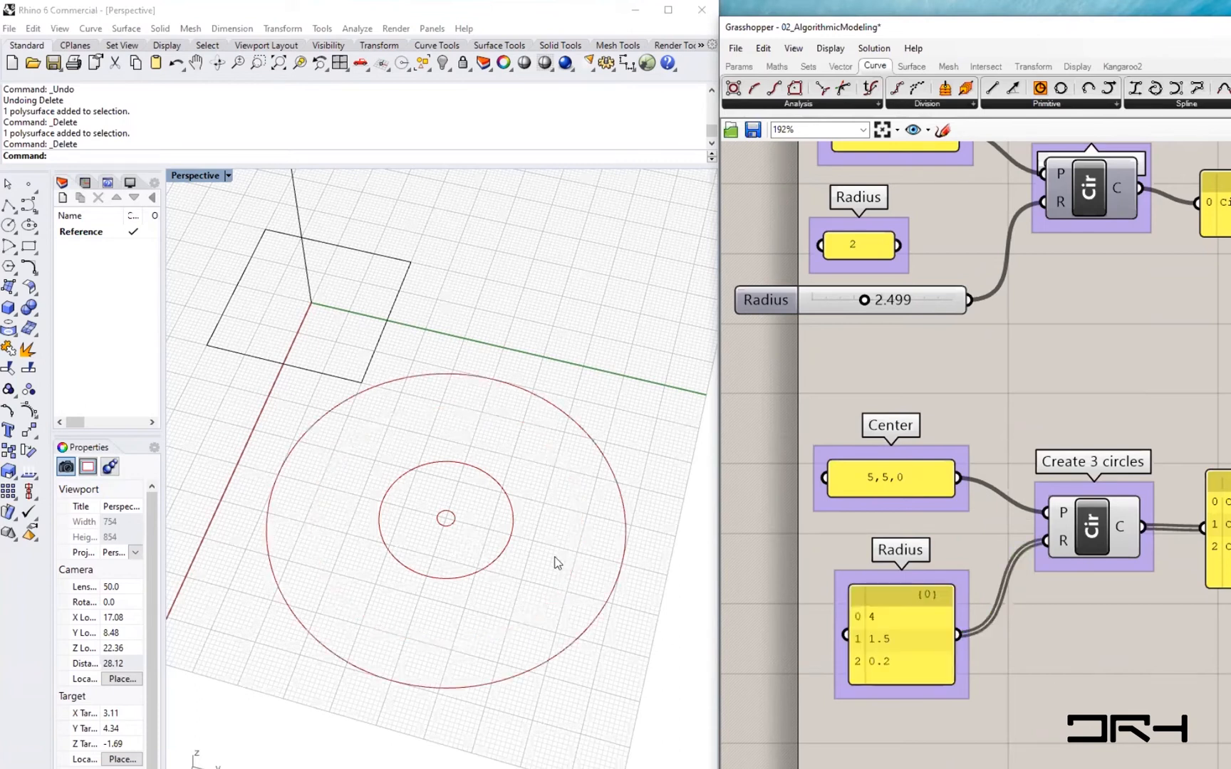
- Select the input panels, the Create 1 circle component and its output panel in turn to review the data flow
right_drag(497, 599, 520, 541)
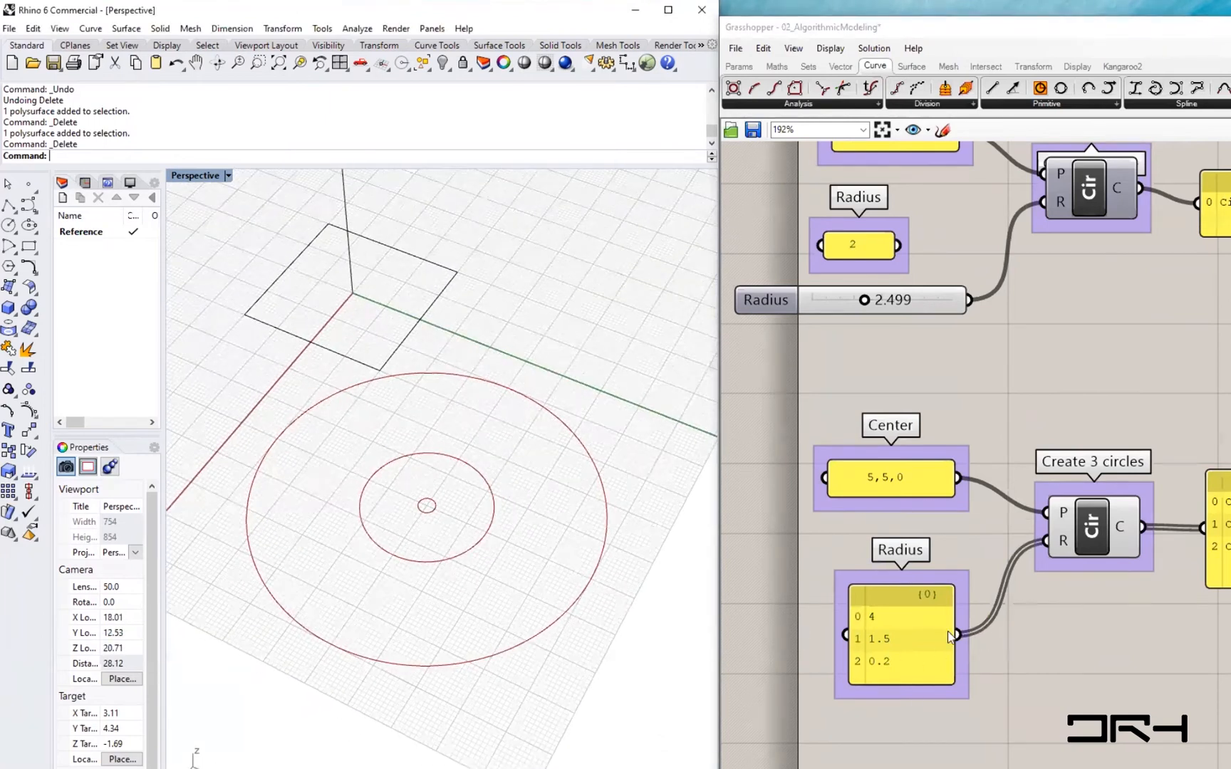
scroll(890, 576, down, 4)
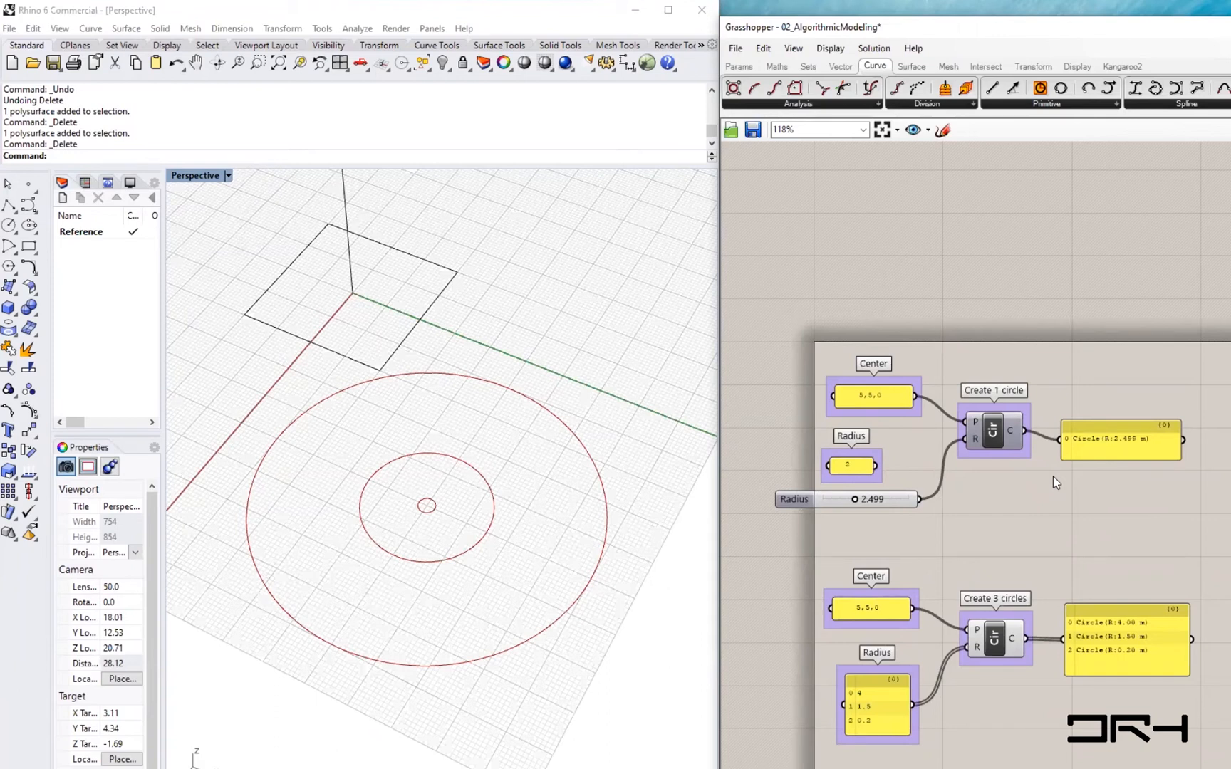
scroll(904, 657, up, 1)
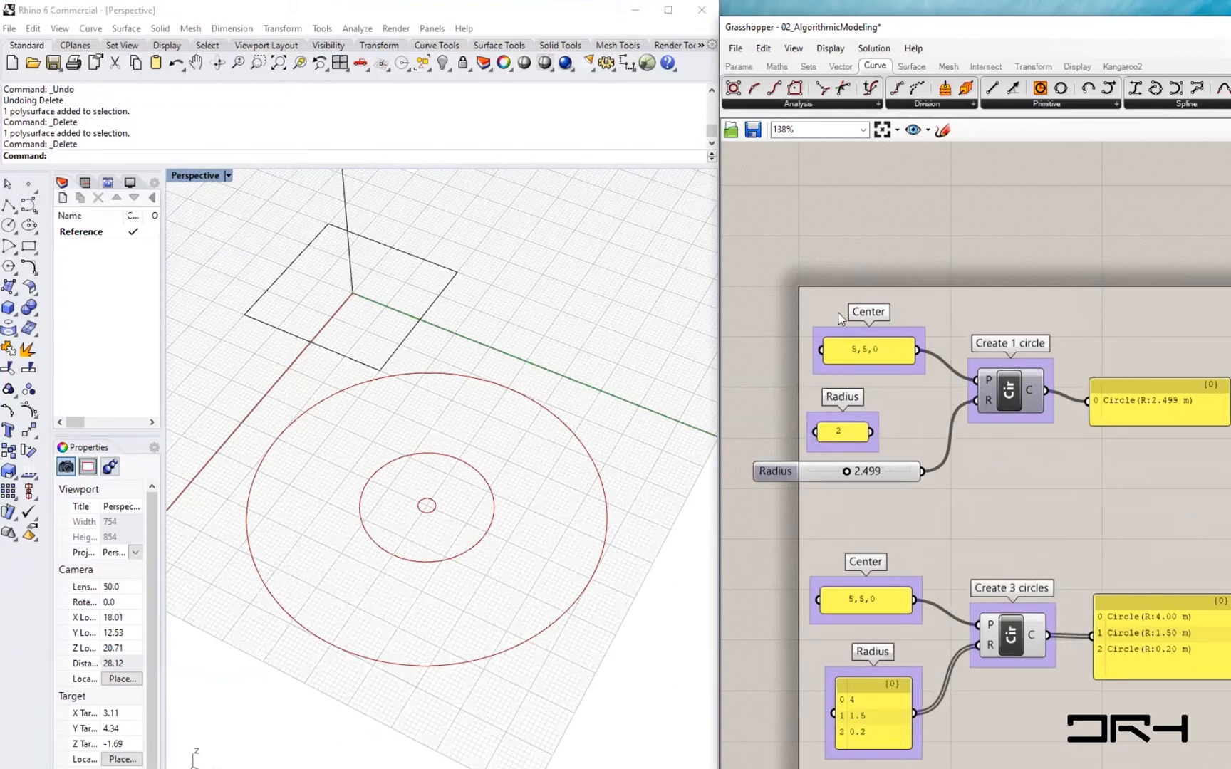
drag(781, 260, 931, 457)
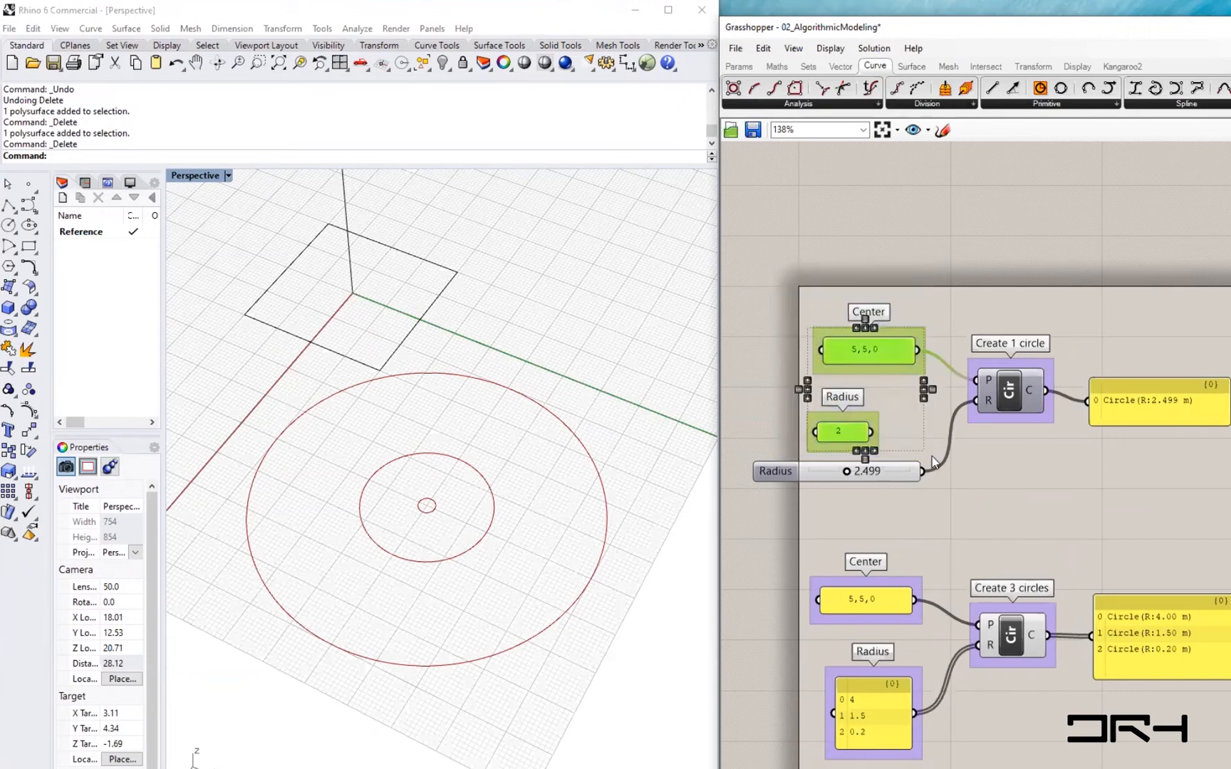
drag(954, 290, 1076, 460)
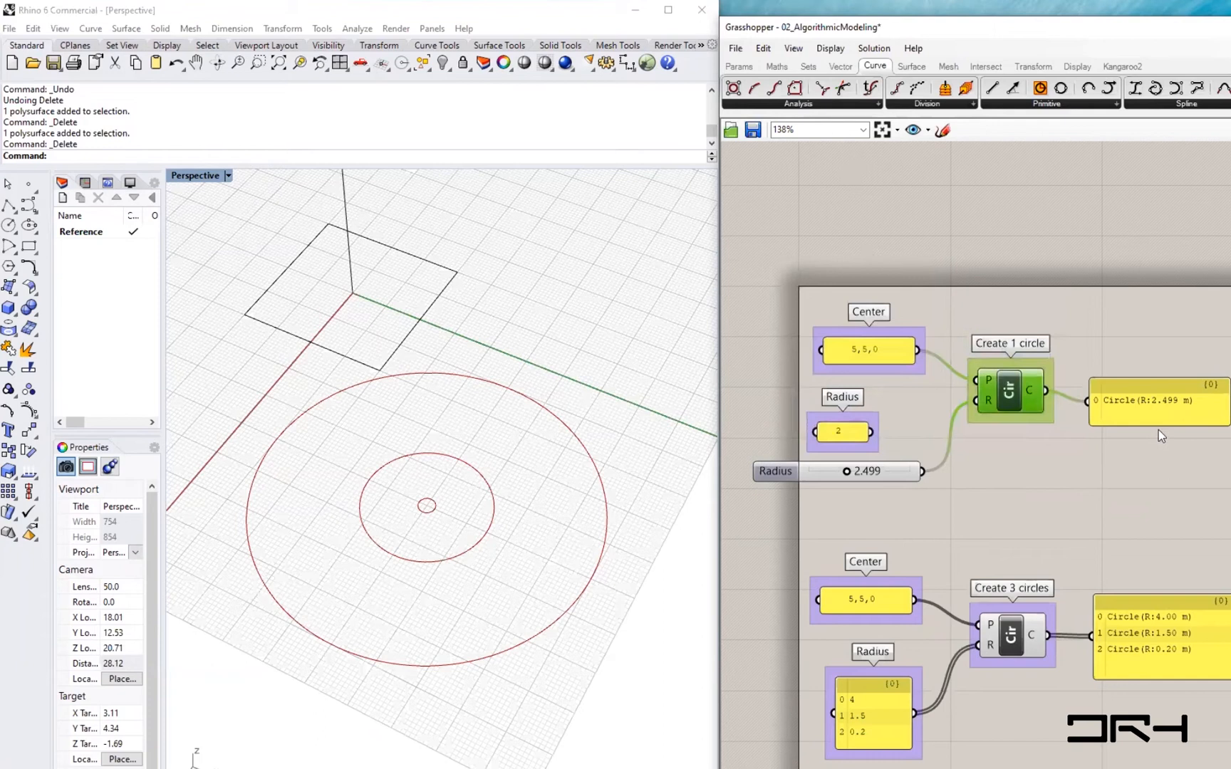
drag(1071, 292, 1230, 456)
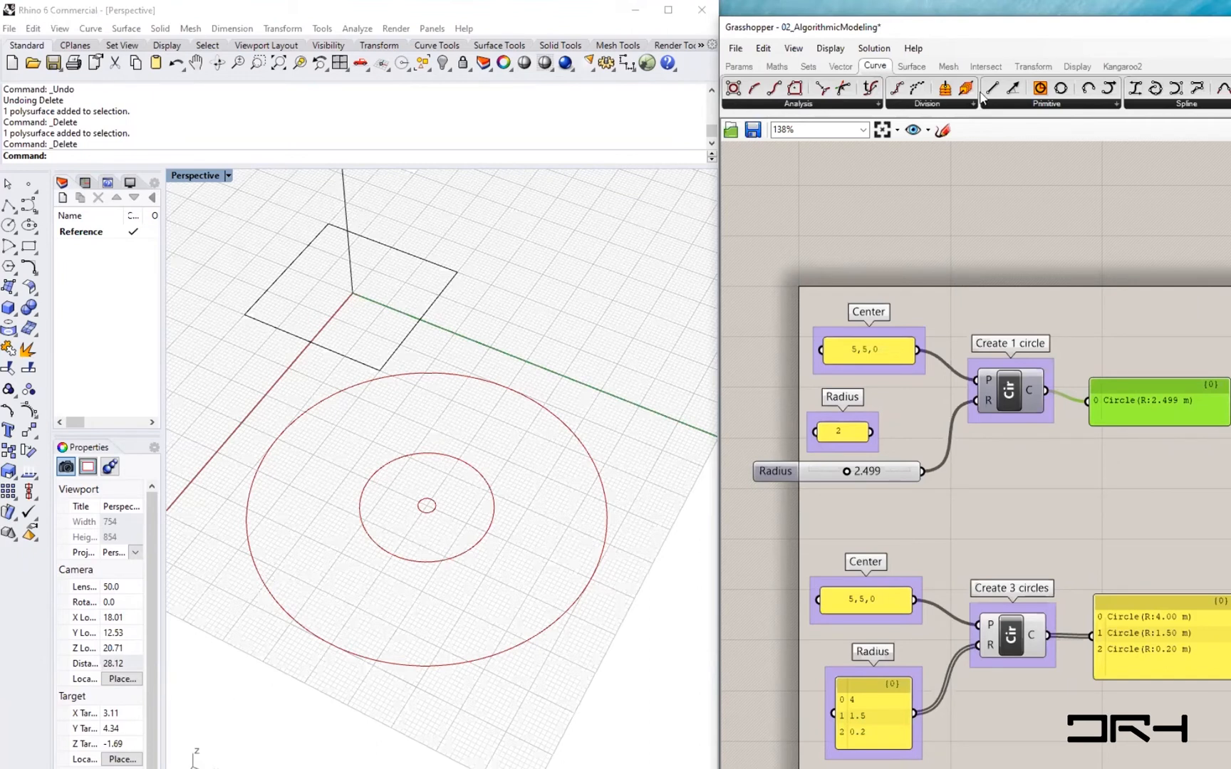
- Open the recent file 02_GAM_DefinitionCluster.gh
click(735, 47)
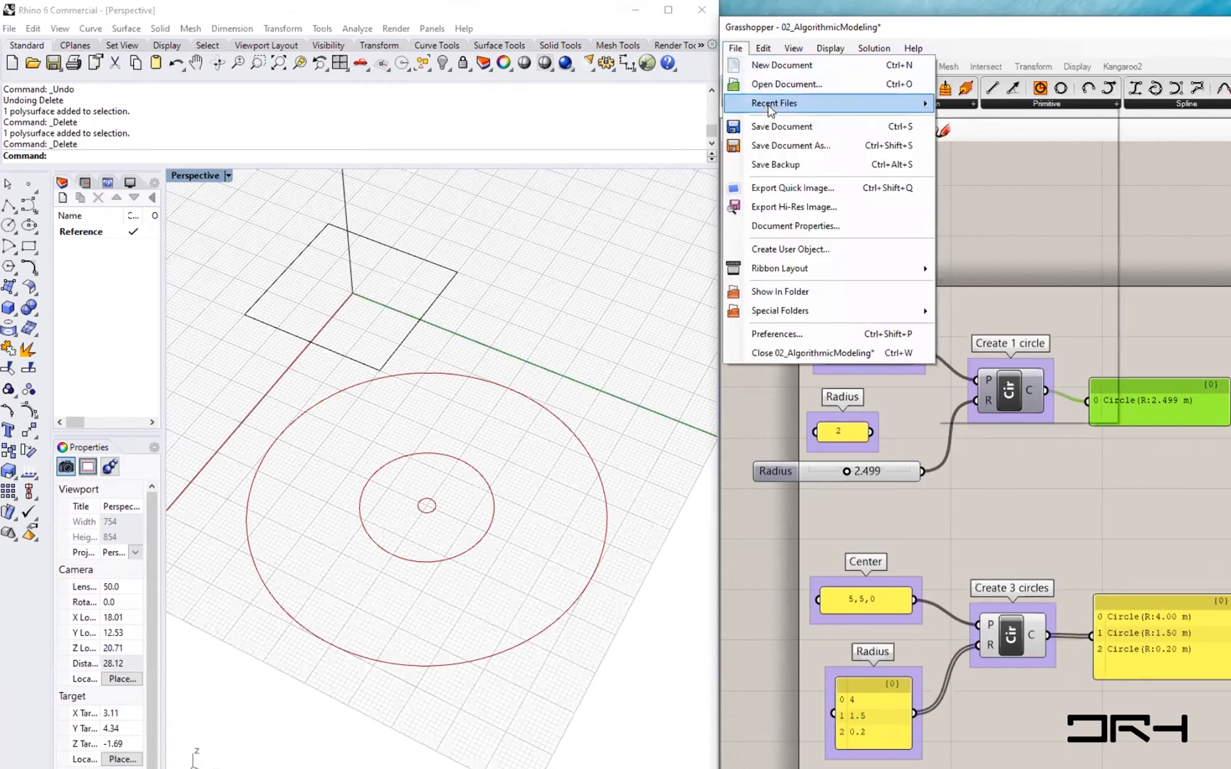
mouse_move(776, 105)
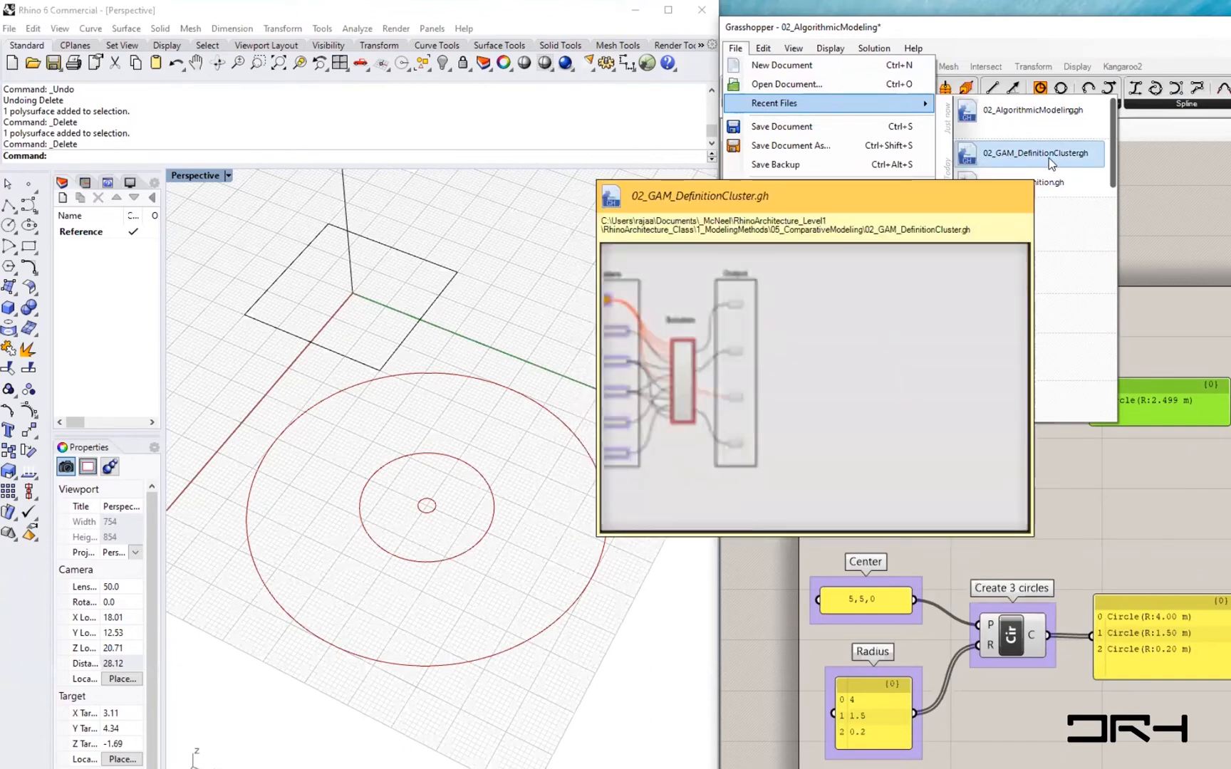
click(1048, 158)
- Examine the cluster definition's layout of parameters, solution and outputs in both windows
click(448, 517)
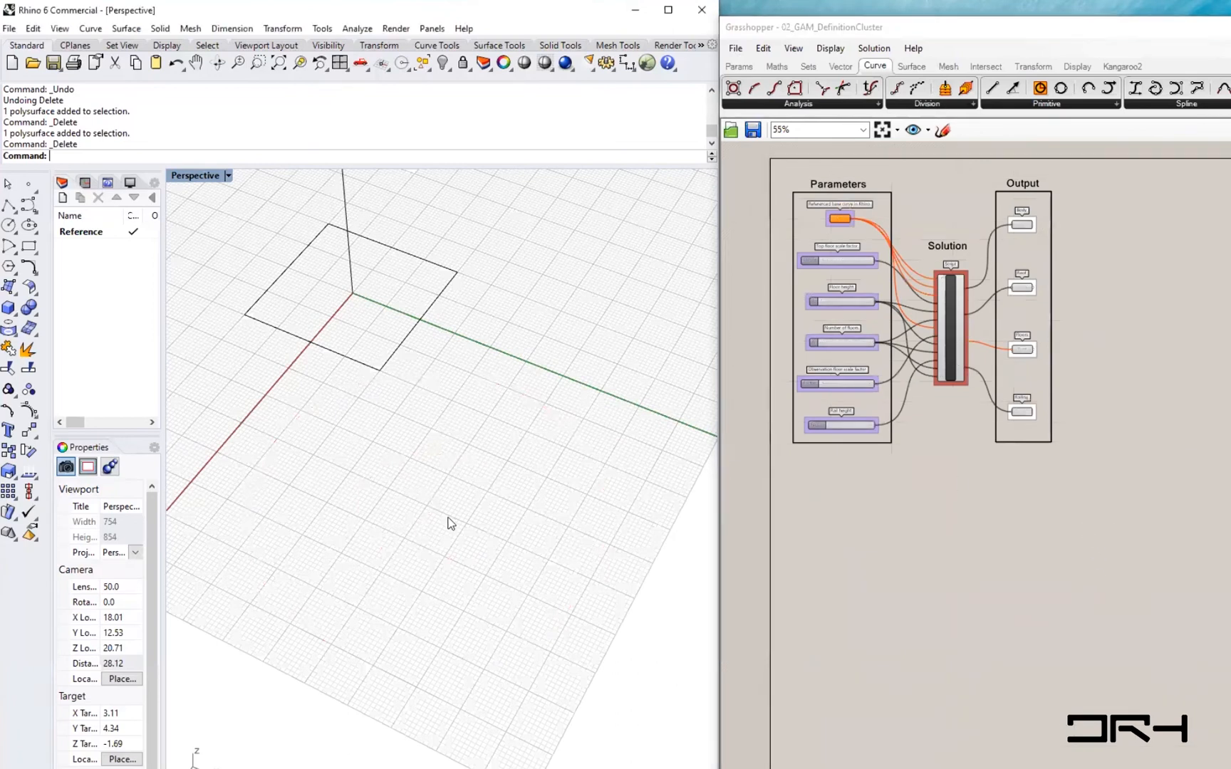
scroll(448, 517, down, 18)
scroll(448, 518, up, 14)
right_drag(884, 497, 910, 563)
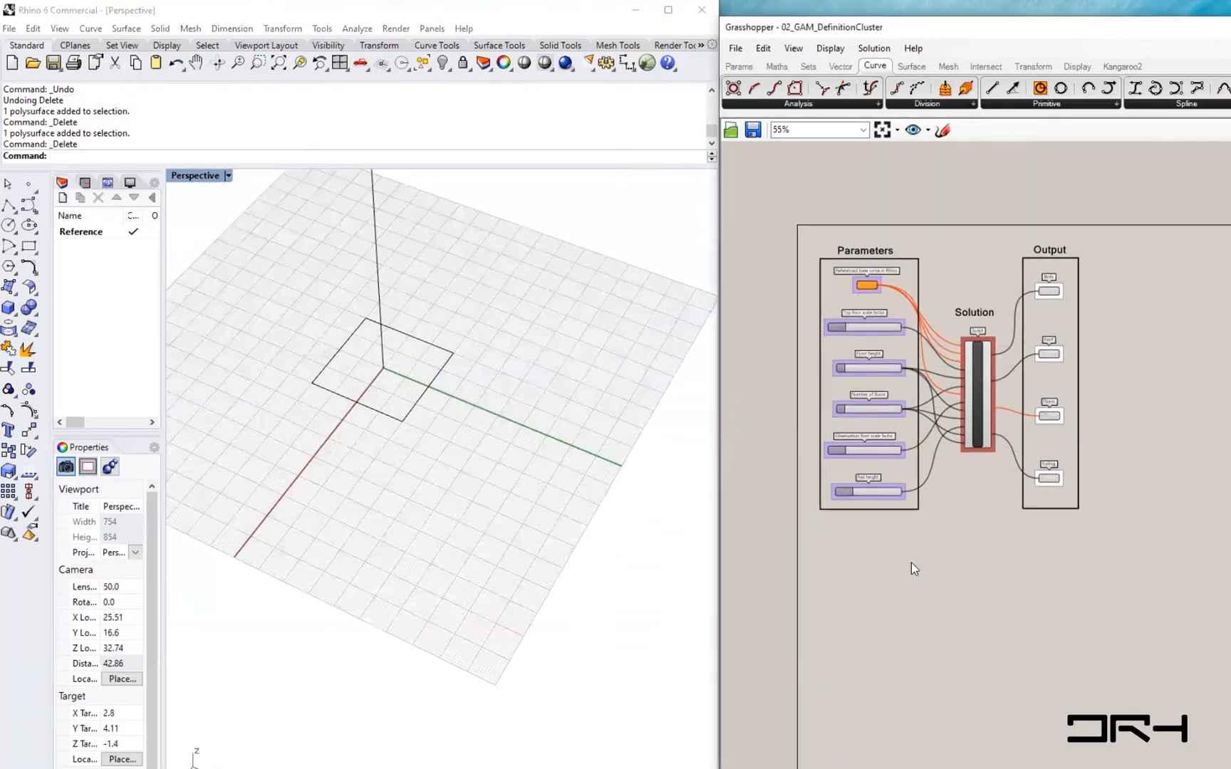
scroll(968, 417, up, 2)
click(969, 416)
drag(1210, 586, 1043, 205)
scroll(311, 610, down, 5)
scroll(310, 602, up, 3)
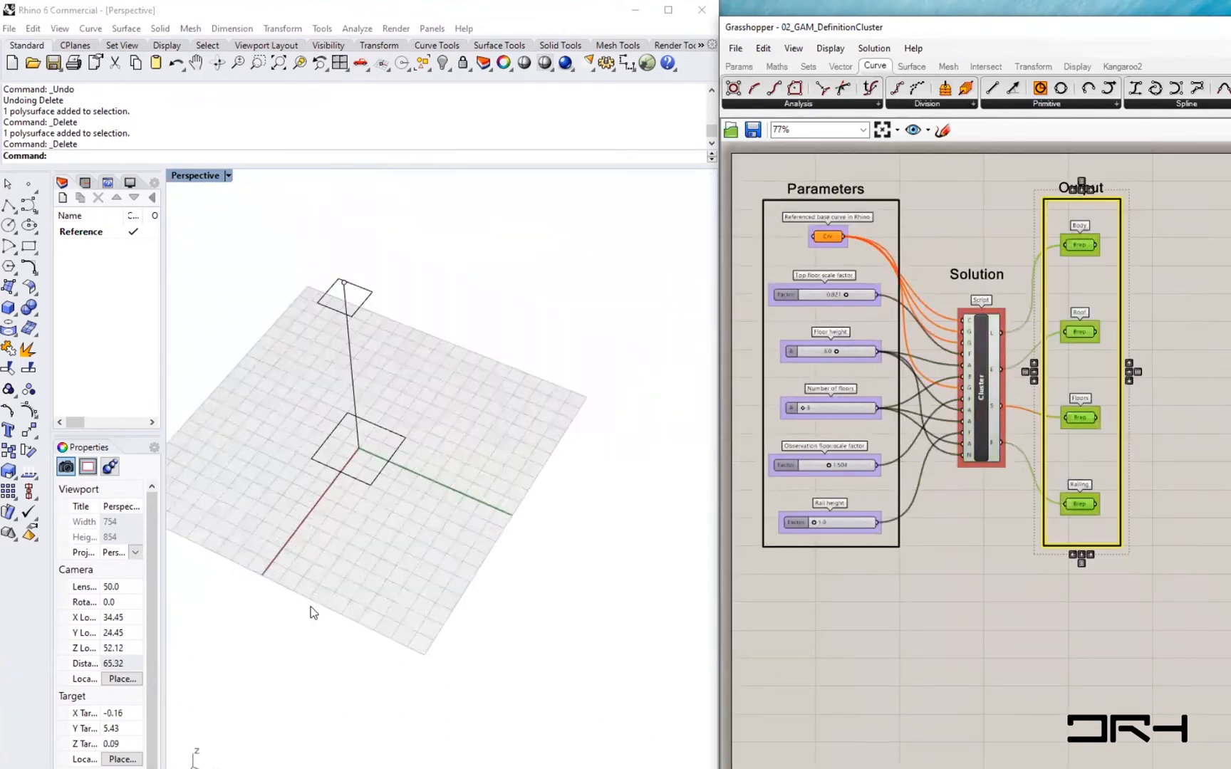
scroll(313, 611, up, 2)
- Select the Parameters, Solution and Output groups in turn to review the definition's structure
click(1111, 607)
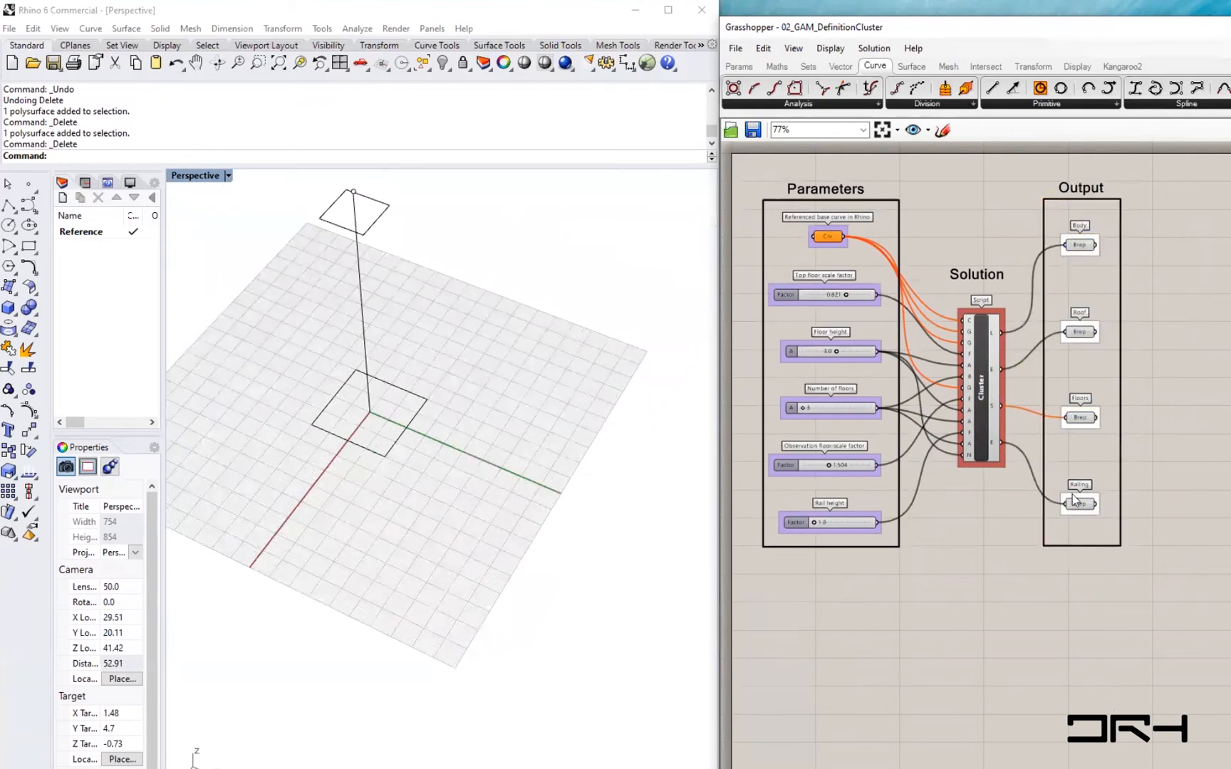
right_drag(874, 267, 937, 316)
scroll(937, 315, up, 2)
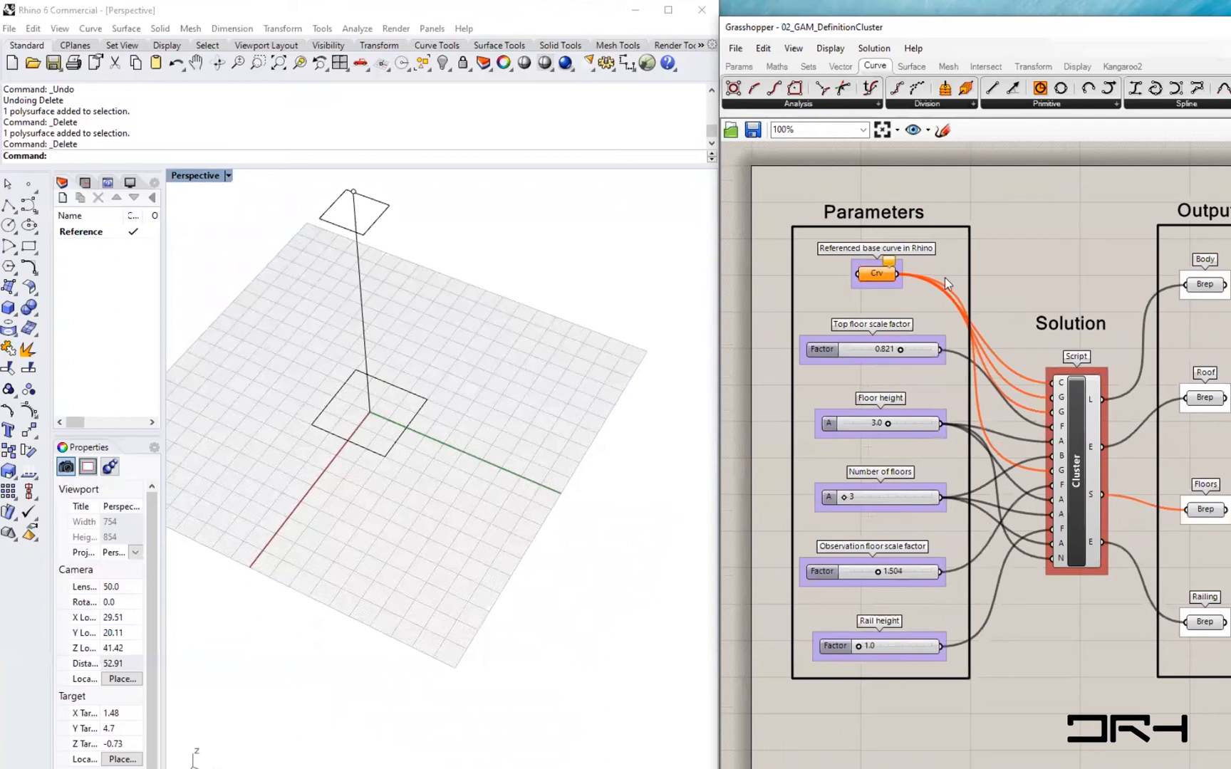
drag(781, 187, 975, 741)
drag(1012, 267, 1124, 631)
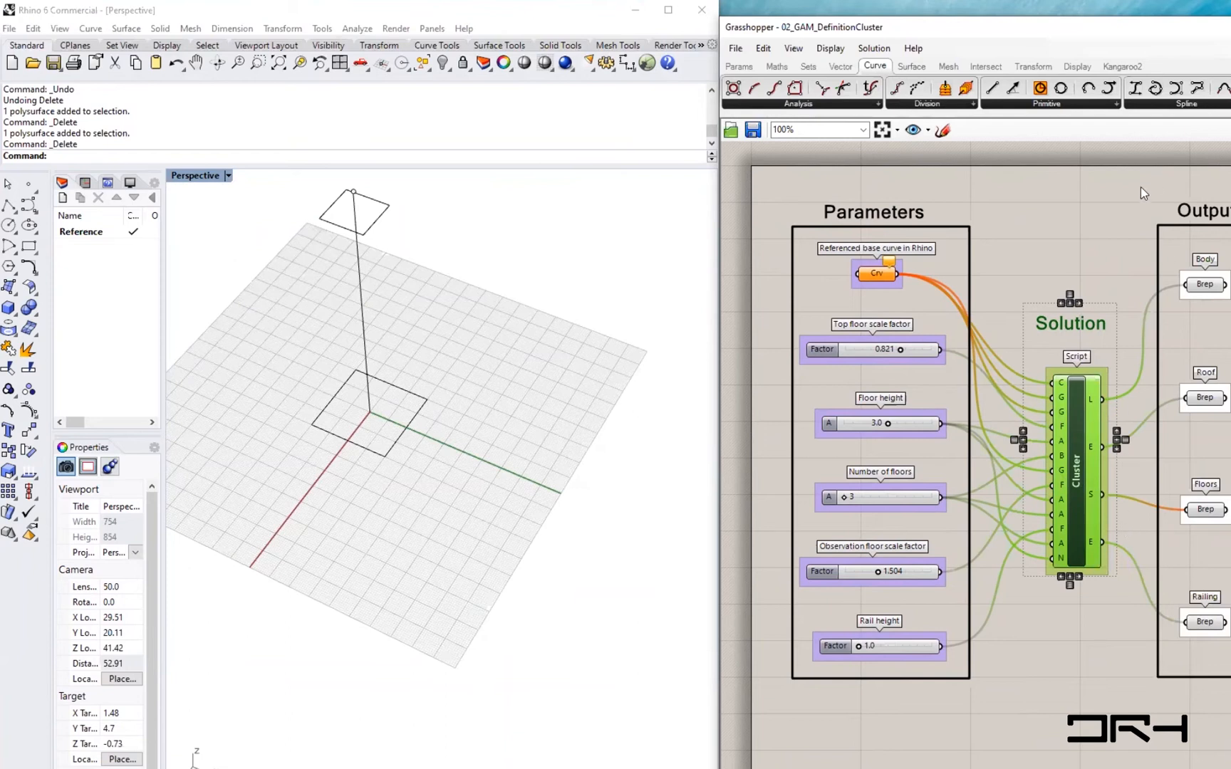
drag(1153, 186, 1229, 721)
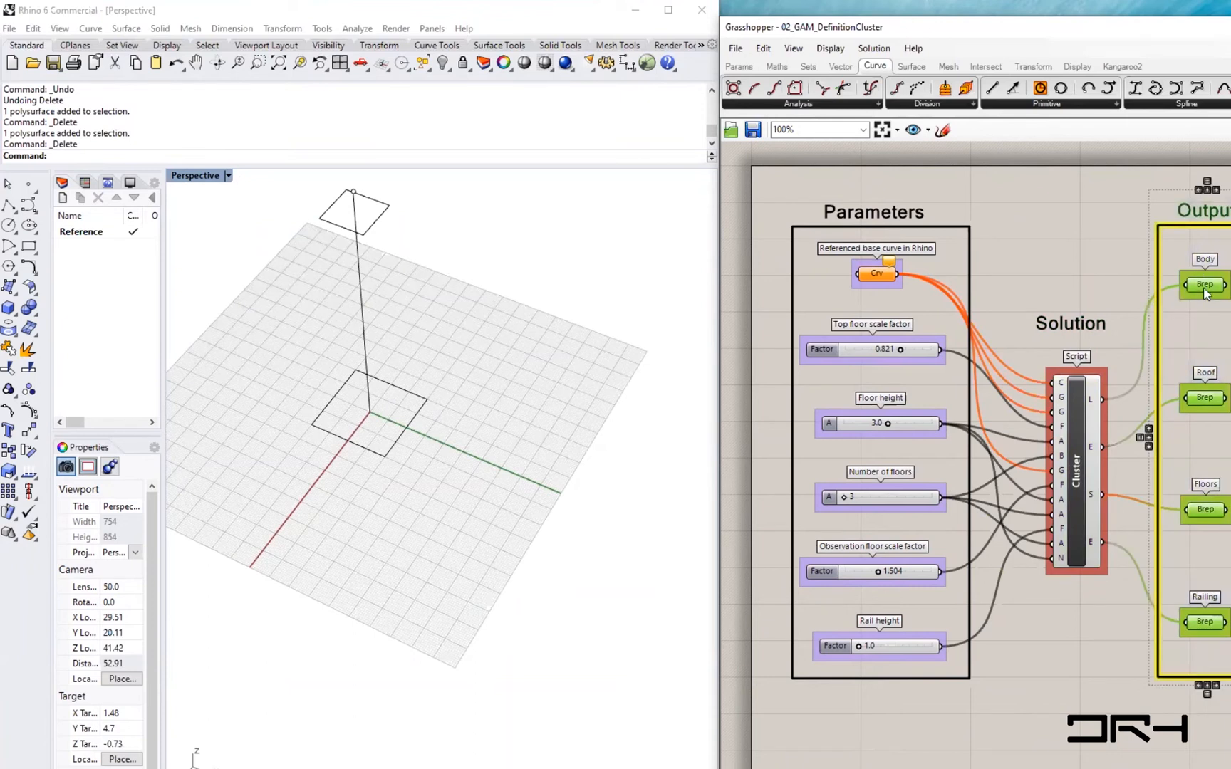
scroll(1203, 289, up, 3)
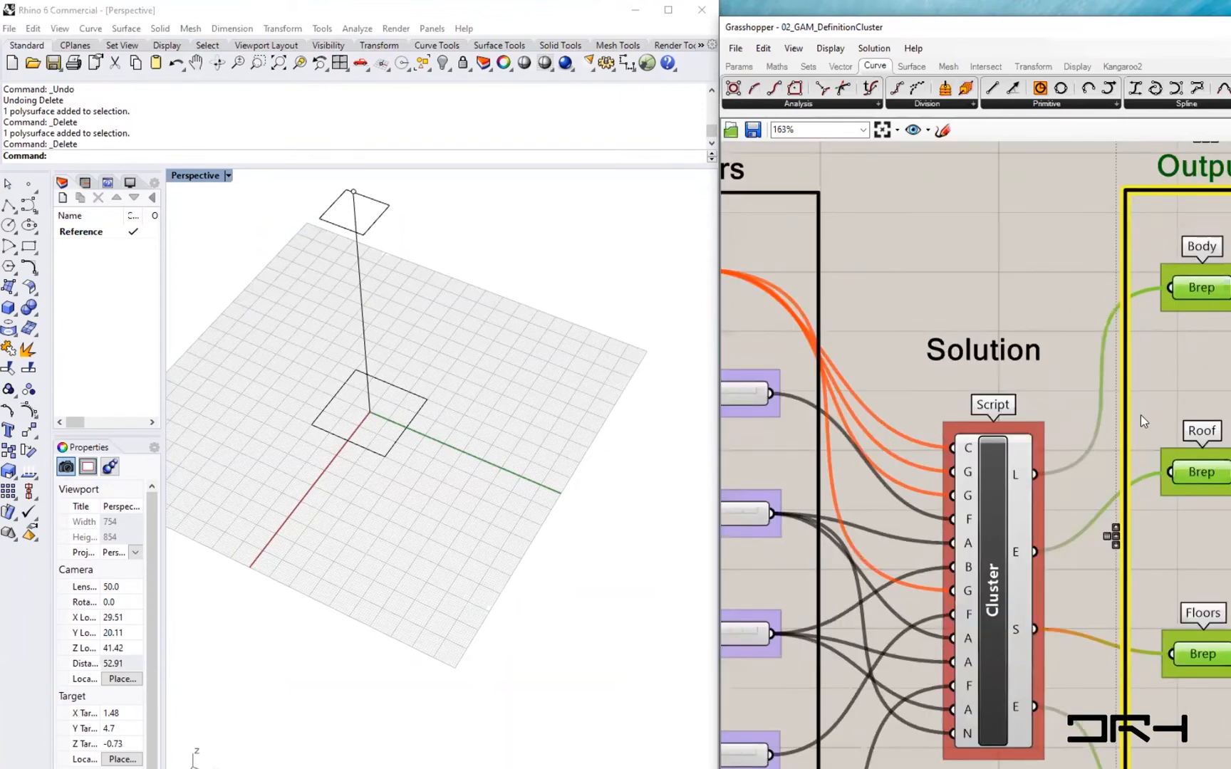
scroll(993, 345, down, 3)
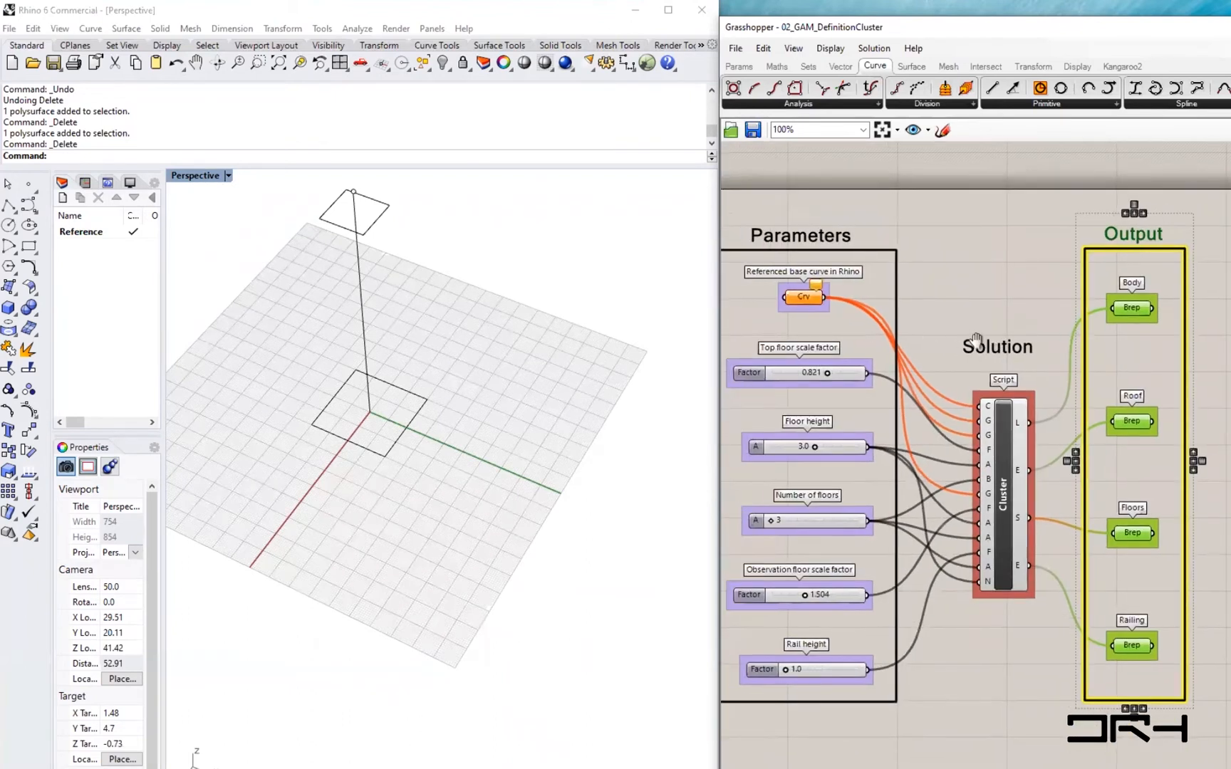
right_drag(976, 340, 1030, 347)
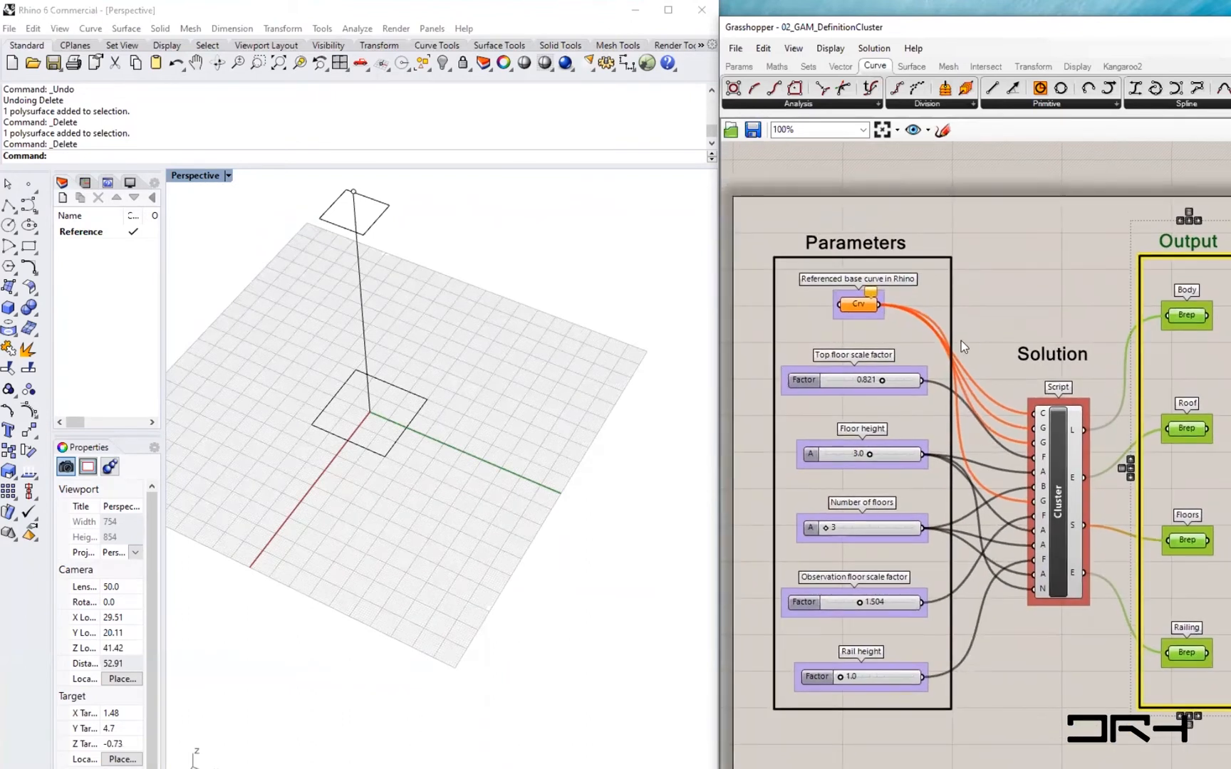
click(1026, 313)
- Reference the square in the Rhino viewport as the single base curve for the Referenced base curve parameter
click(854, 301)
drag(854, 301, 854, 304)
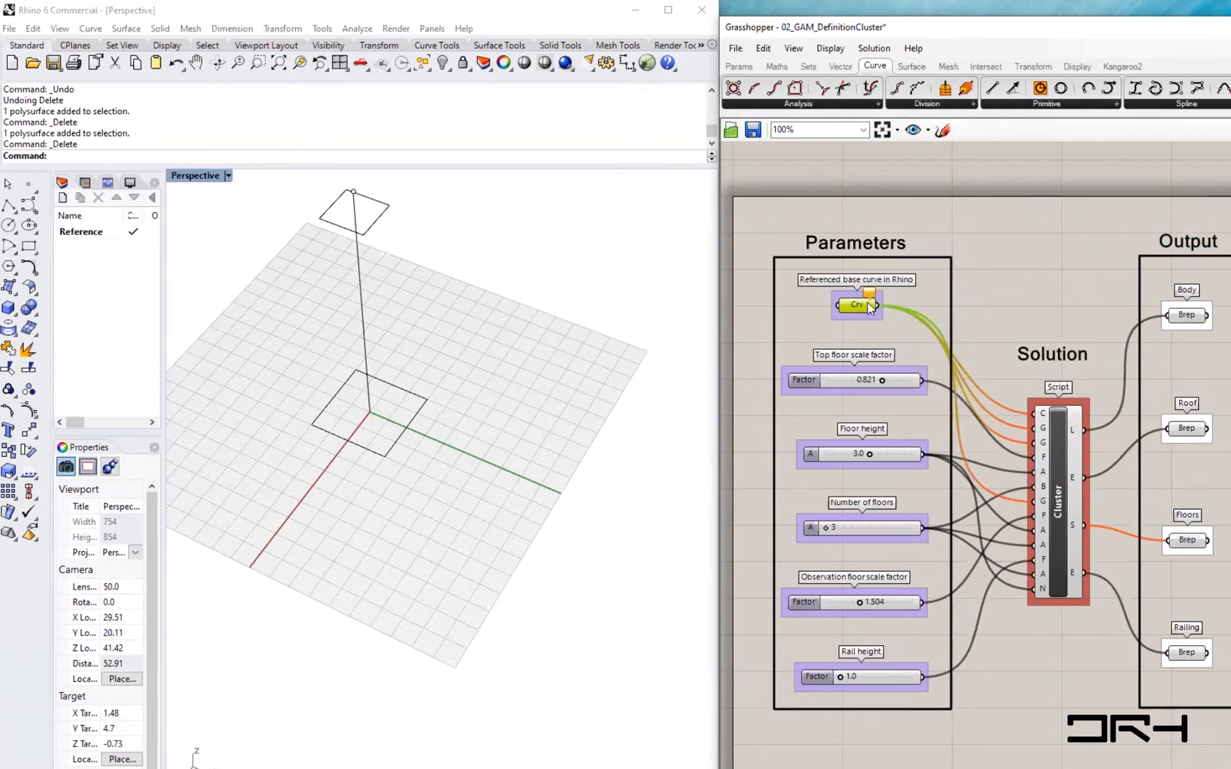
mouse_move(851, 310)
mouse_down()
mouse_move(838, 311)
mouse_move(852, 311)
mouse_up()
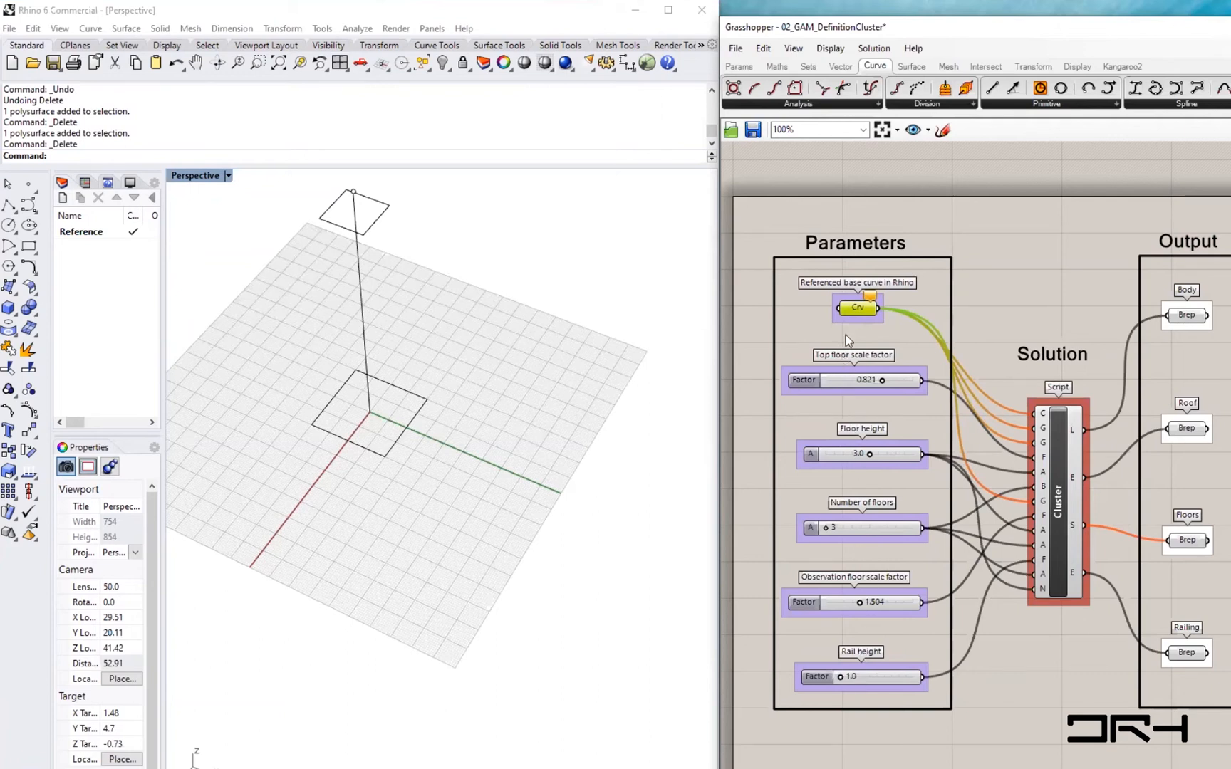
right_click(860, 308)
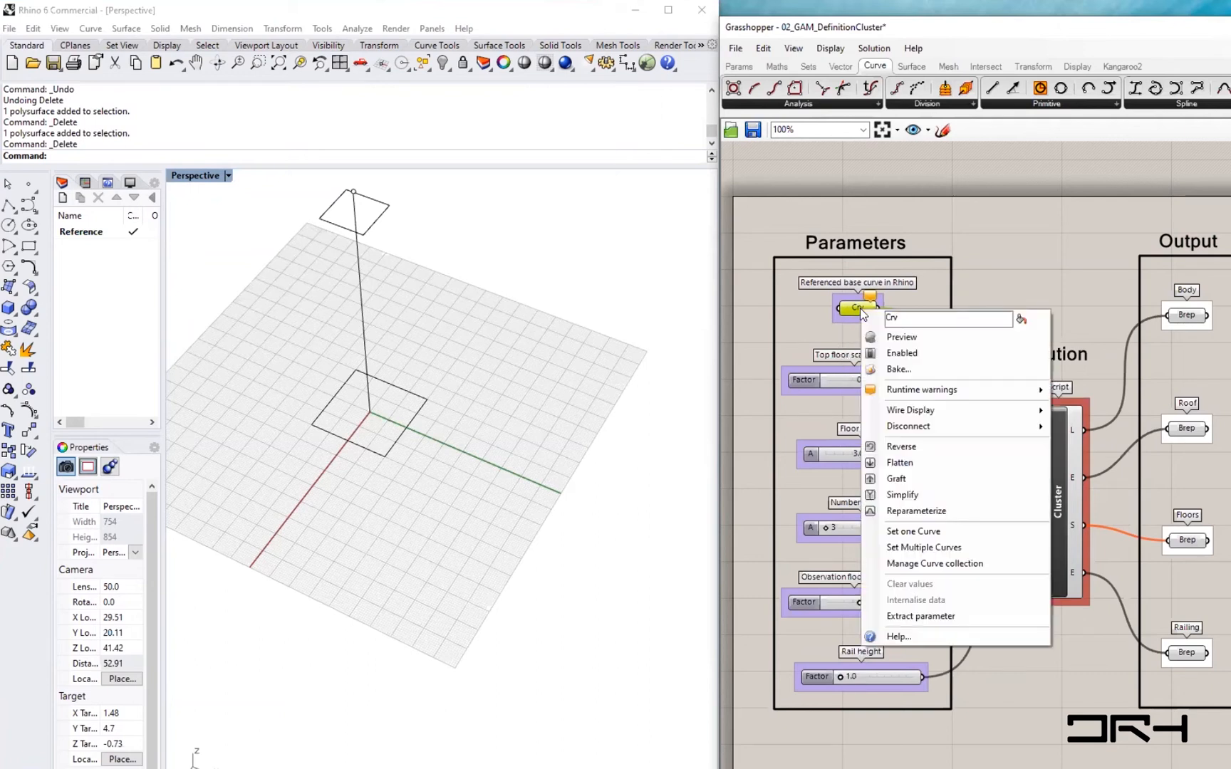
click(928, 537)
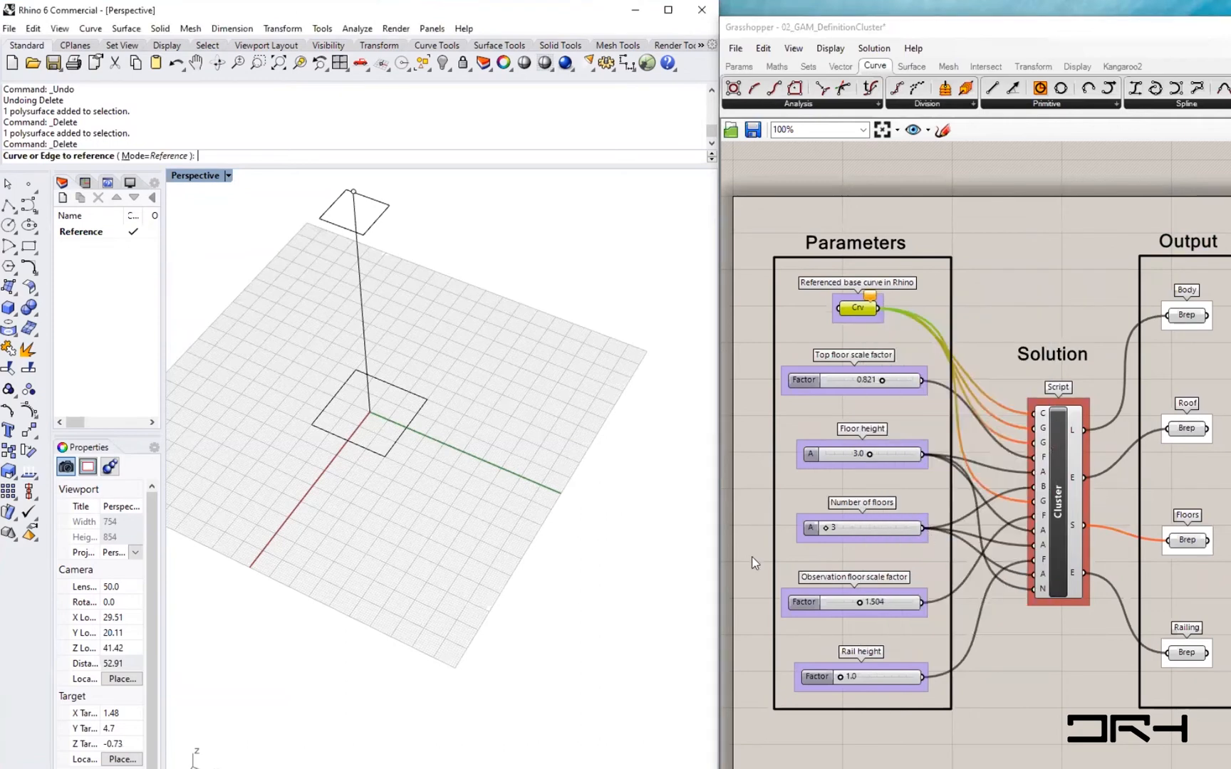
click(363, 453)
right_drag(373, 563, 387, 460)
scroll(328, 272, up, 4)
right_drag(449, 303, 402, 352)
- Select the cluster and the Body, Roof, Floors and Railing outputs in turn to see which geometry each produces
drag(1060, 496, 1060, 488)
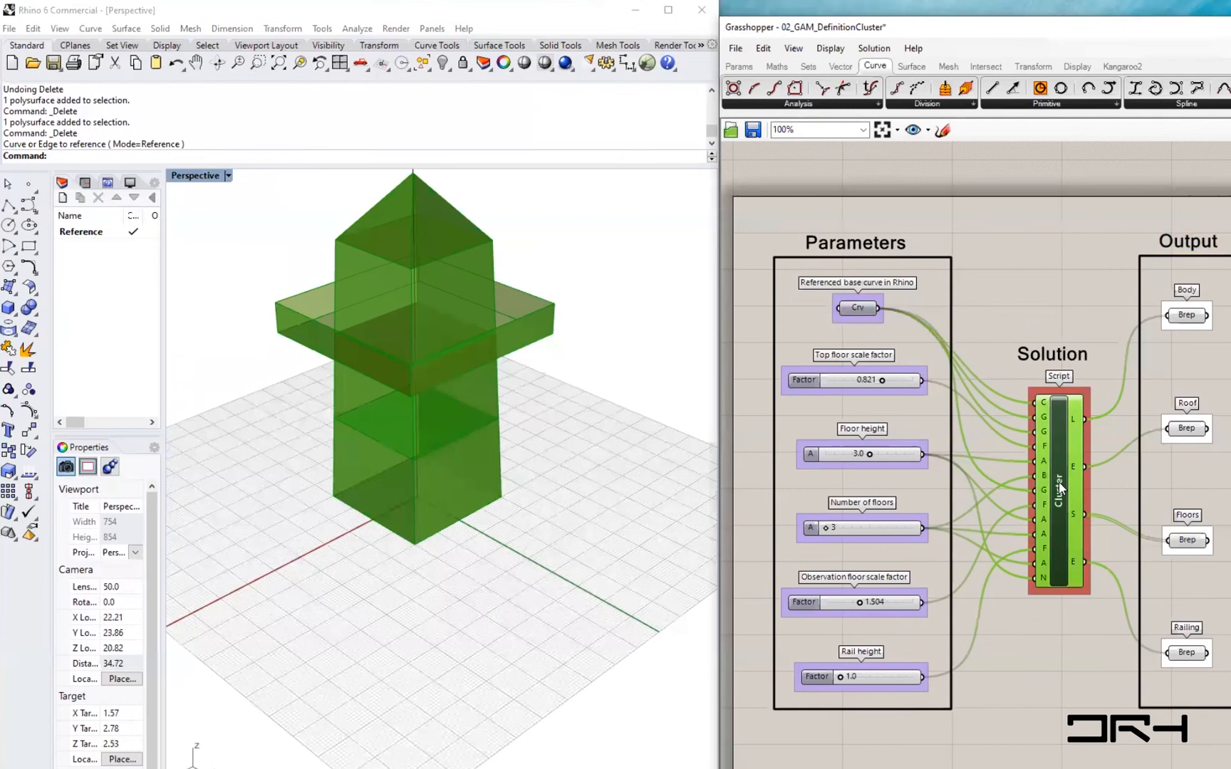
click(1187, 316)
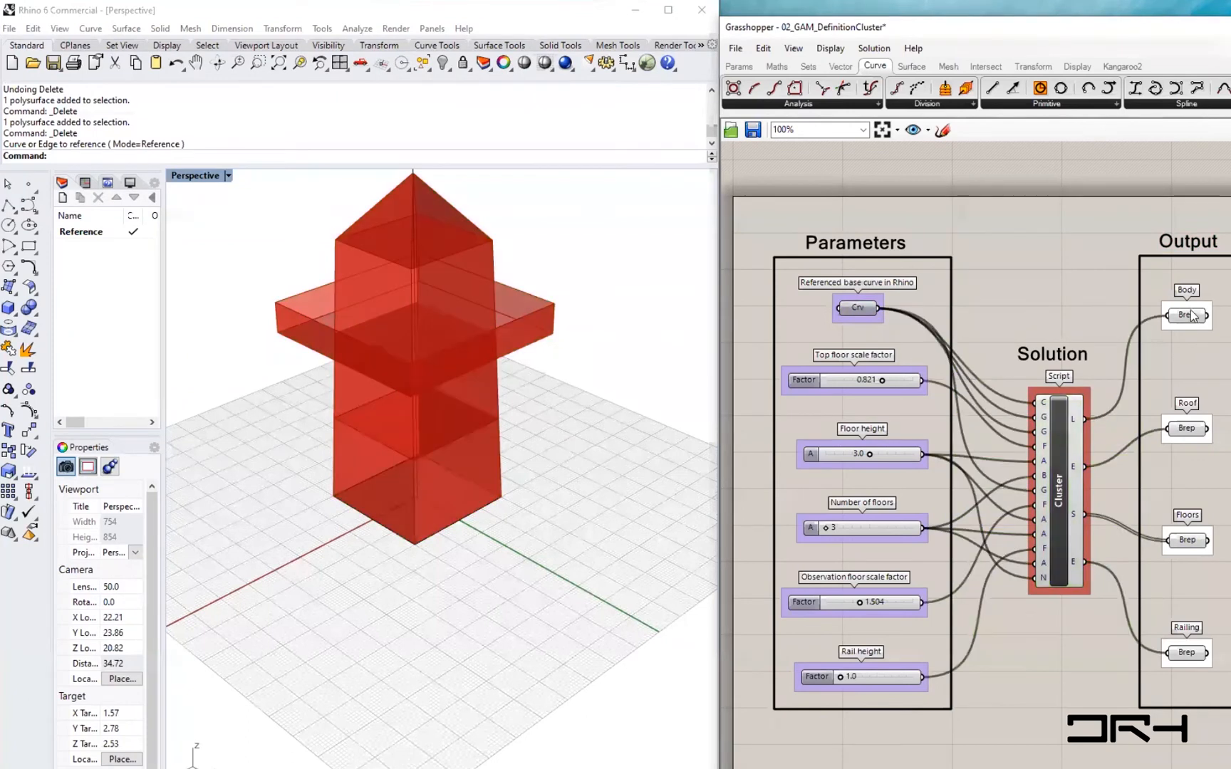
drag(1188, 317, 1188, 311)
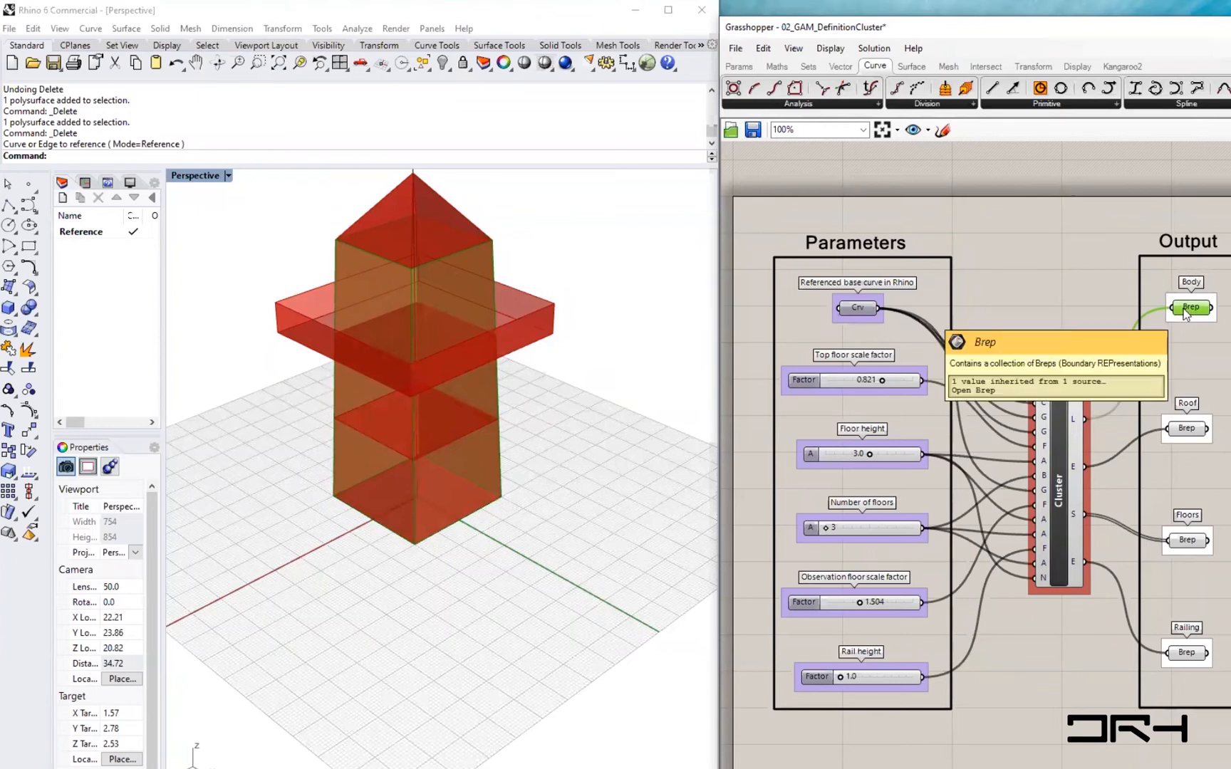
click(1061, 501)
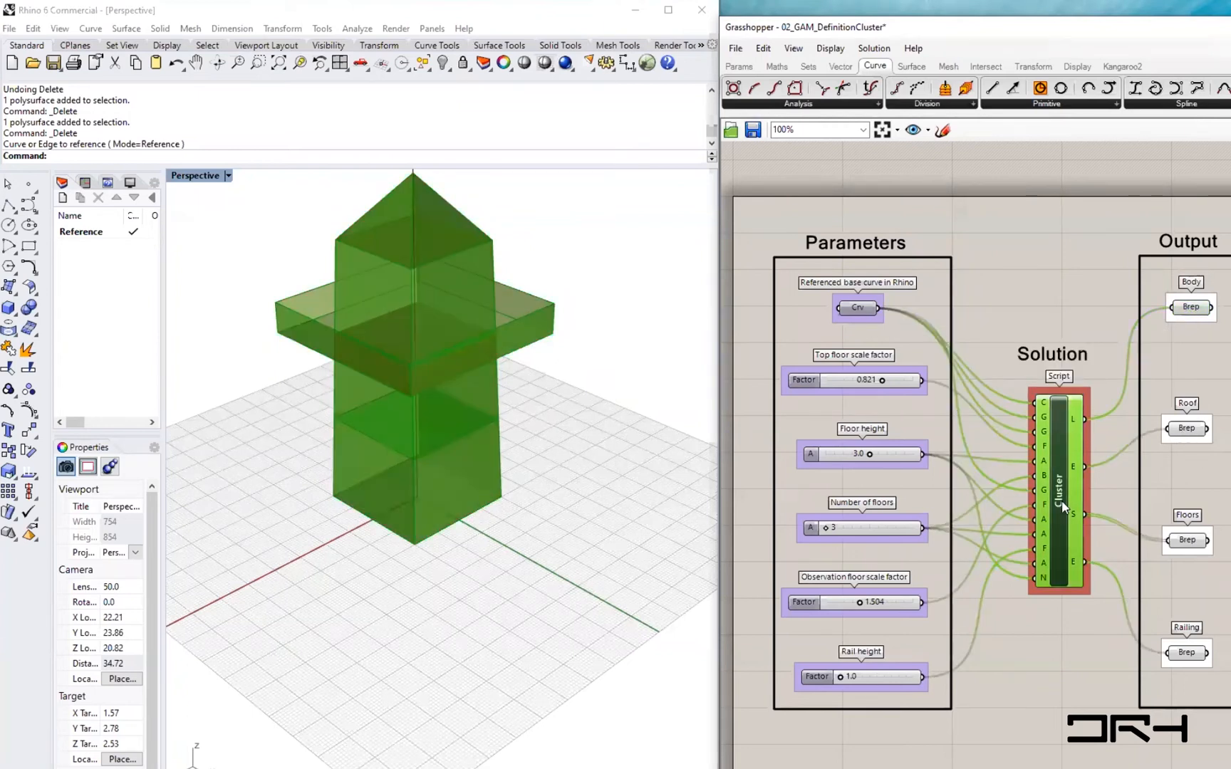
middle_click(1062, 500)
click(1108, 456)
click(1057, 271)
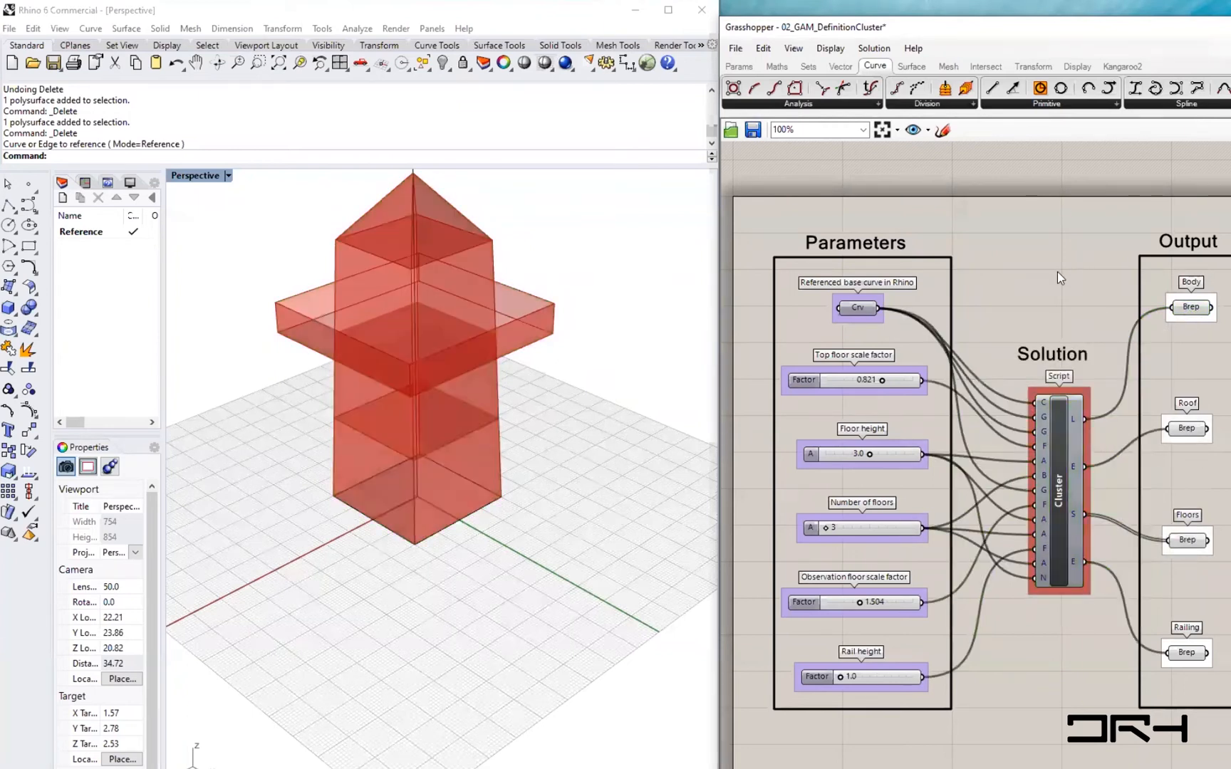
click(1196, 311)
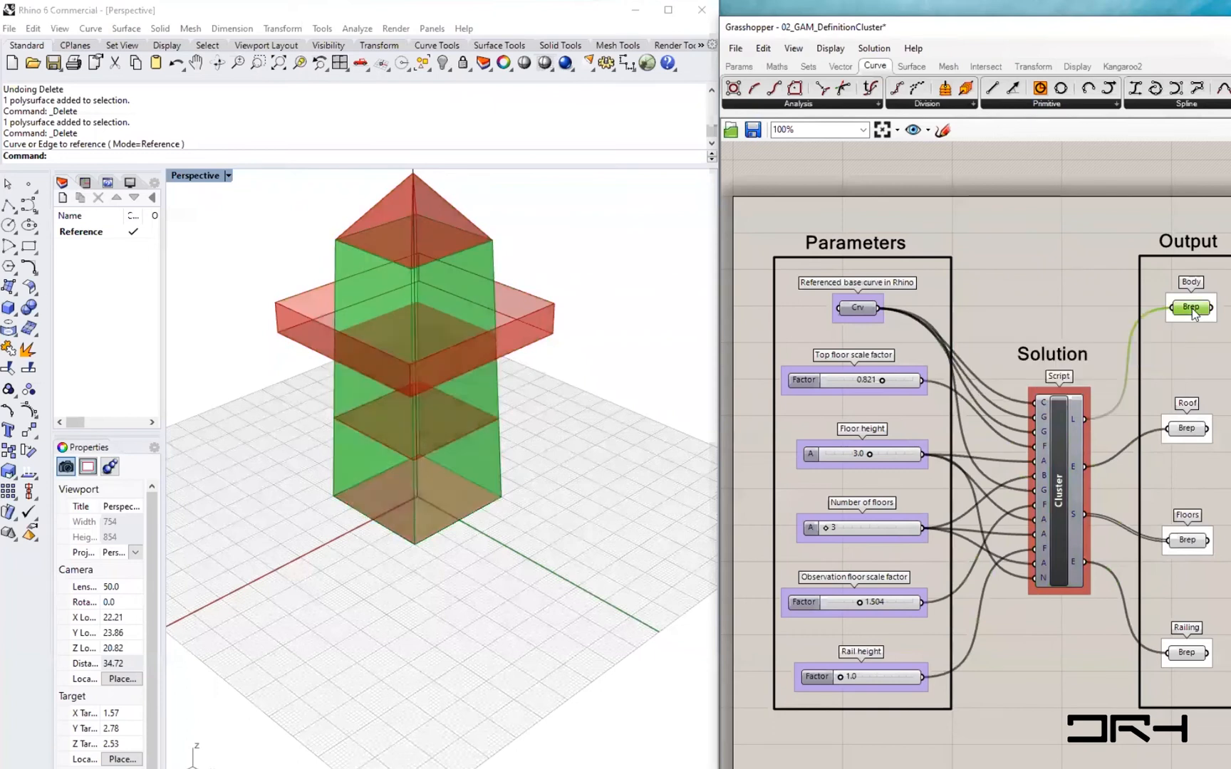
click(1194, 435)
click(1193, 545)
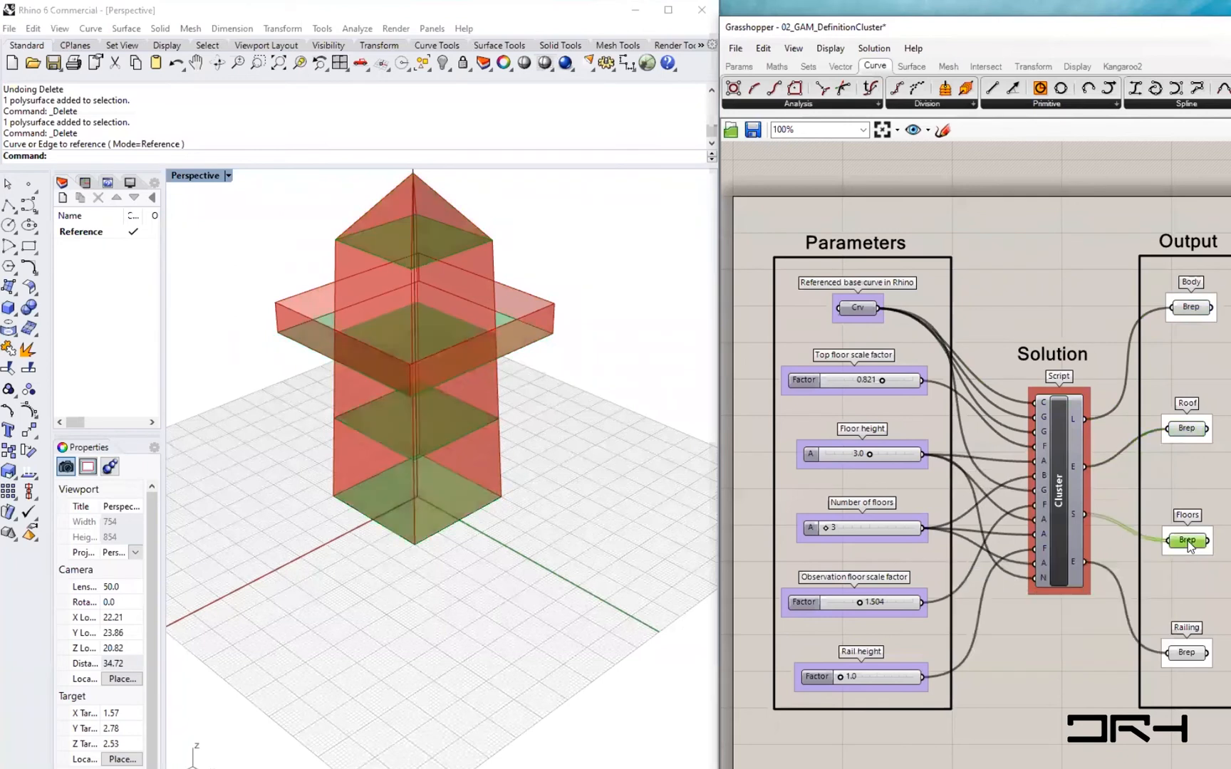
click(1192, 653)
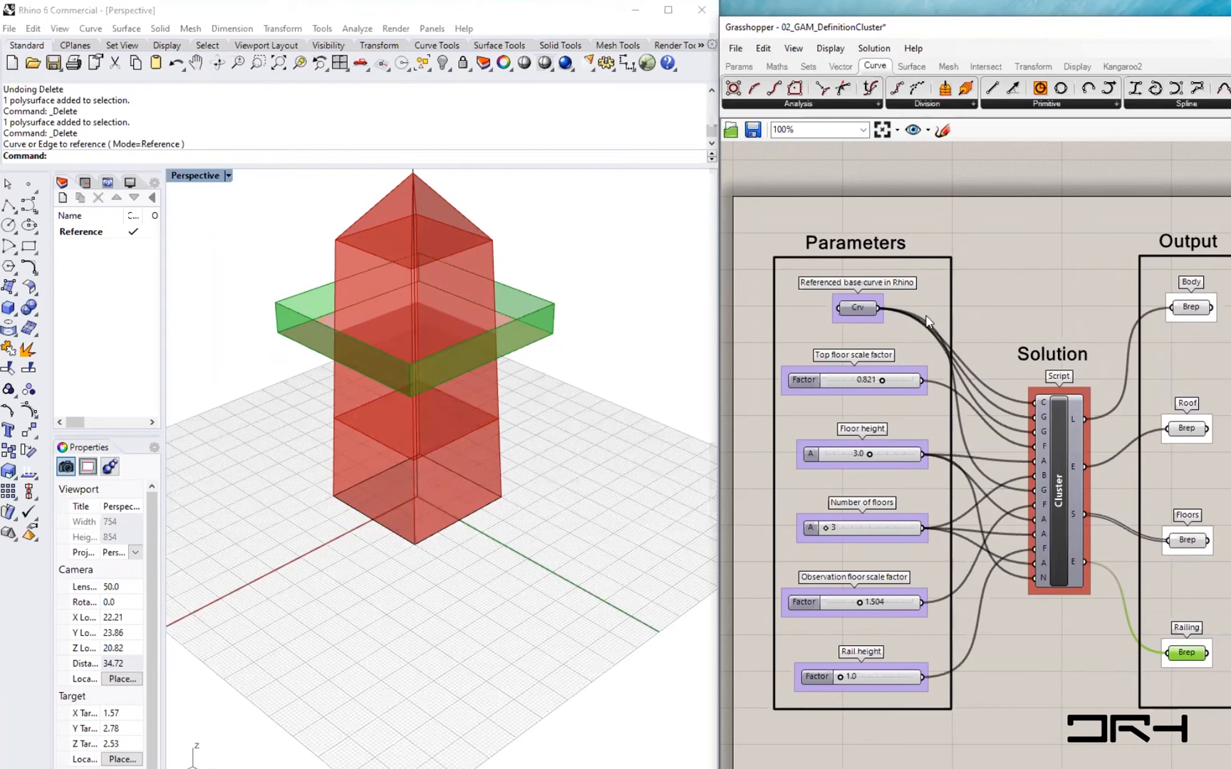
- Draw a circle with the Circle command on the grid beside the building
drag(860, 312, 856, 310)
shift+right_drag(535, 644, 494, 628)
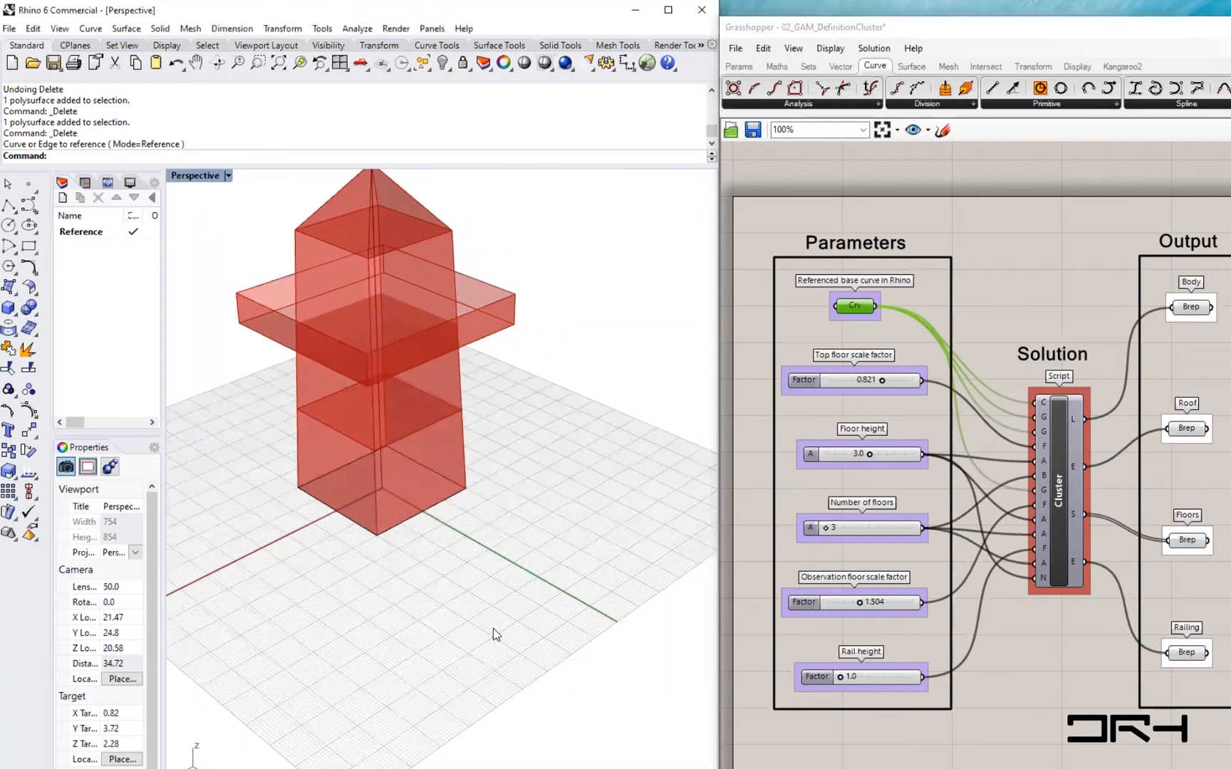
text(Circle)
key(Return)
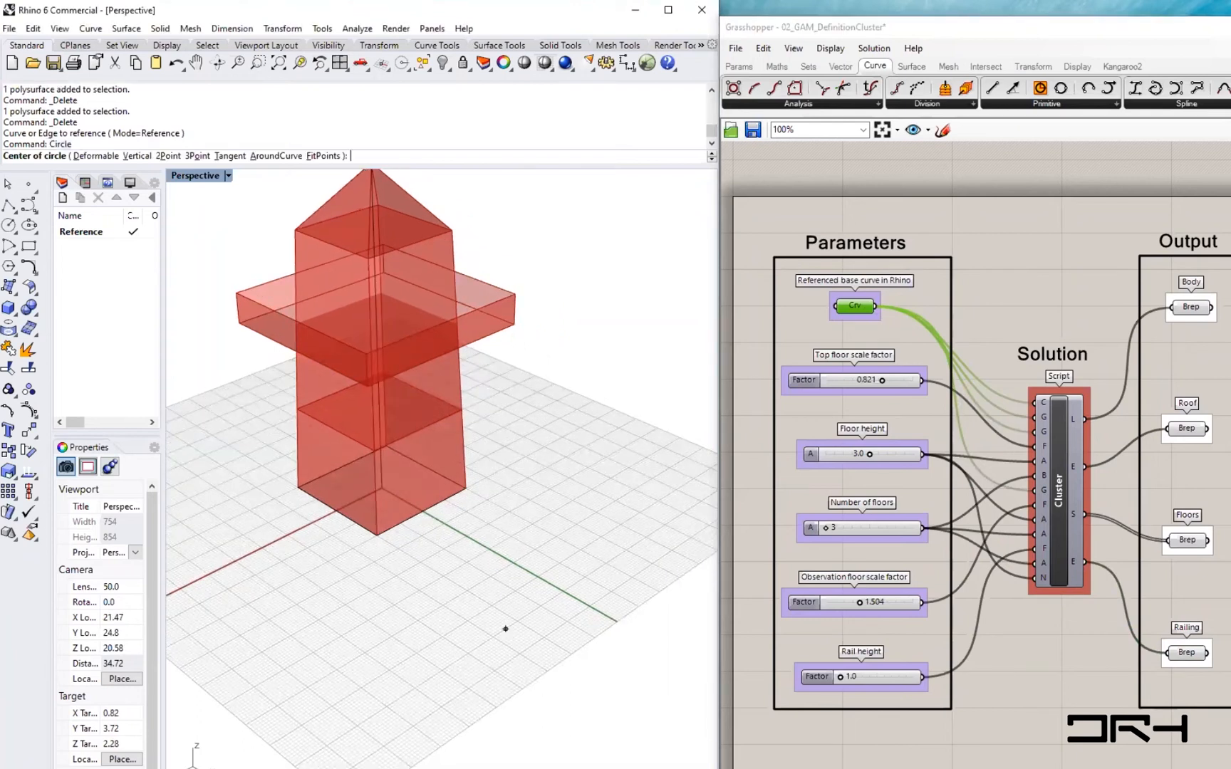
click(525, 569)
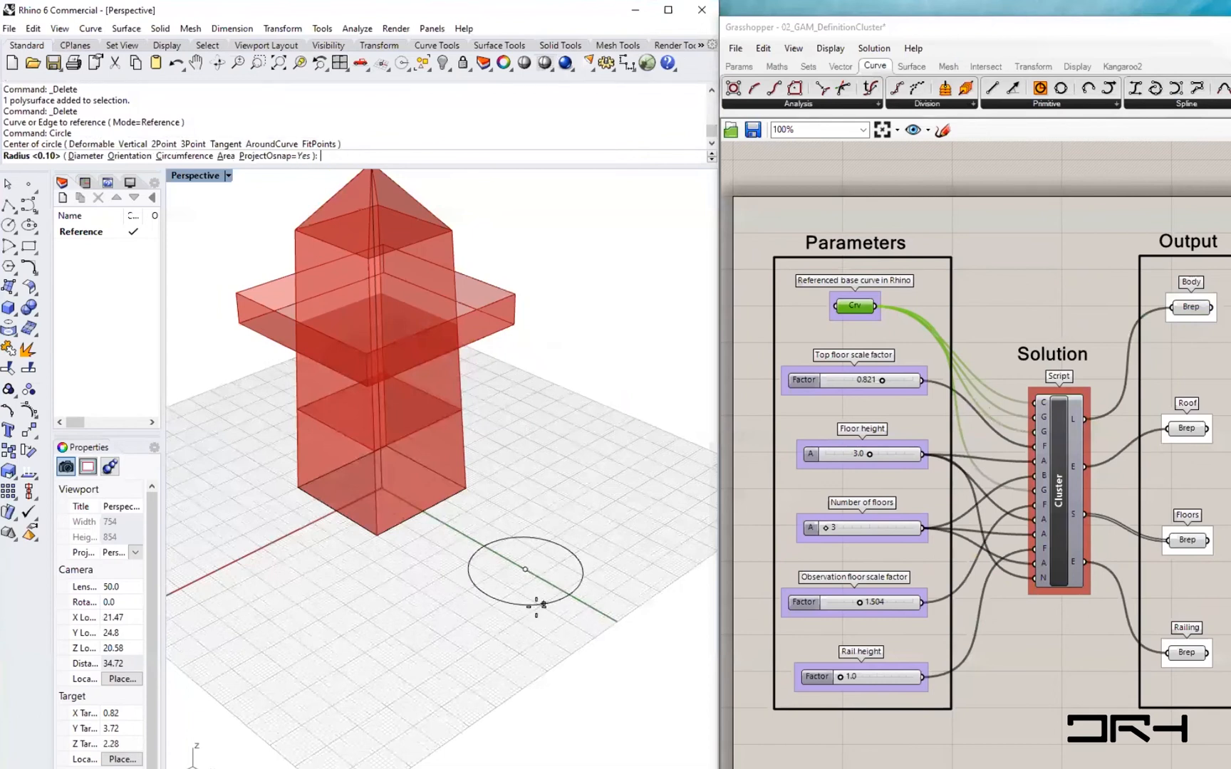
click(539, 616)
- Reference the new circle as the single base curve, replacing the square
shift+right_drag(530, 682, 421, 630)
drag(436, 554, 488, 586)
click(484, 660)
scroll(485, 660, down, 4)
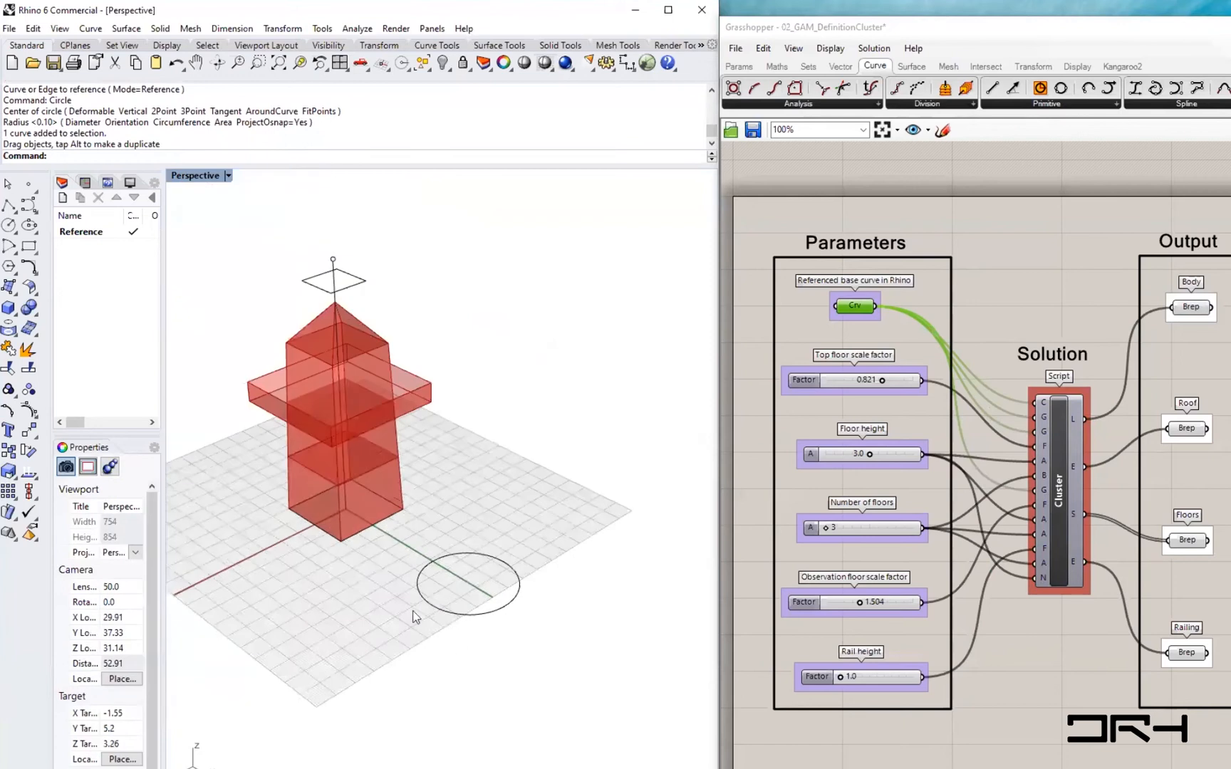
shift+right_drag(427, 613, 432, 661)
scroll(444, 633, up, 2)
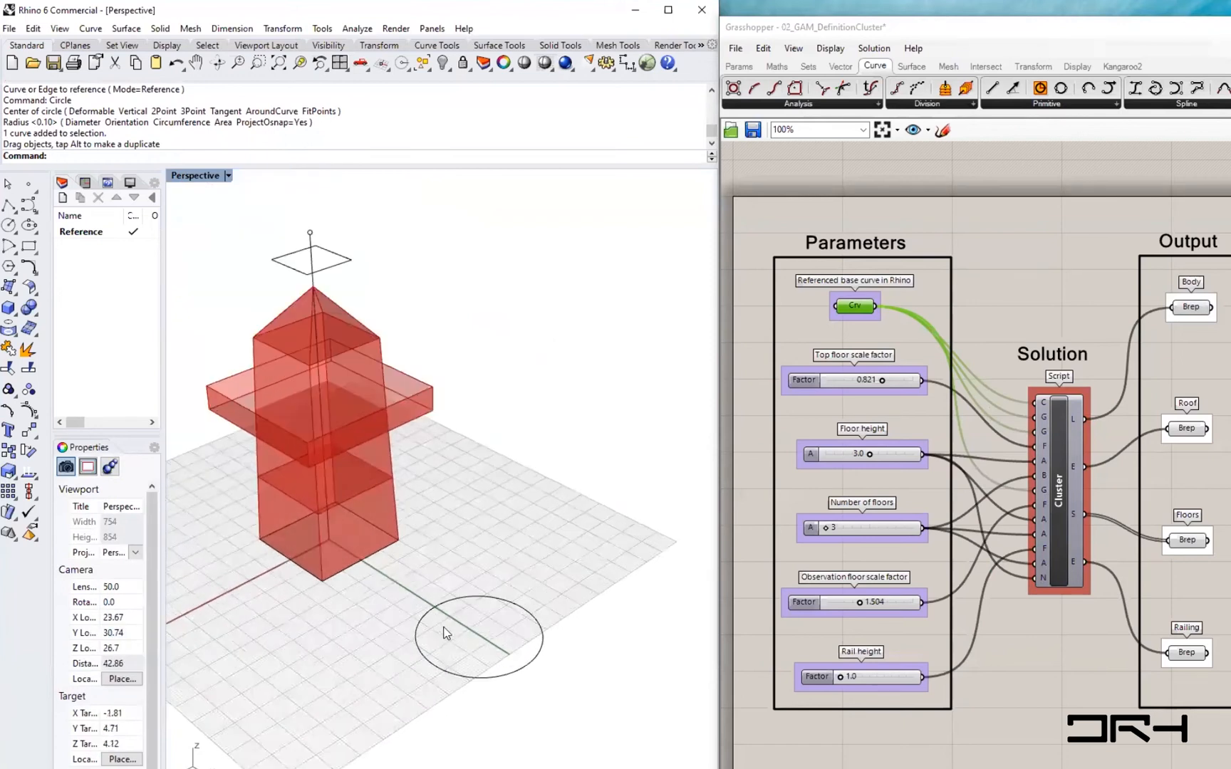
right_click(845, 307)
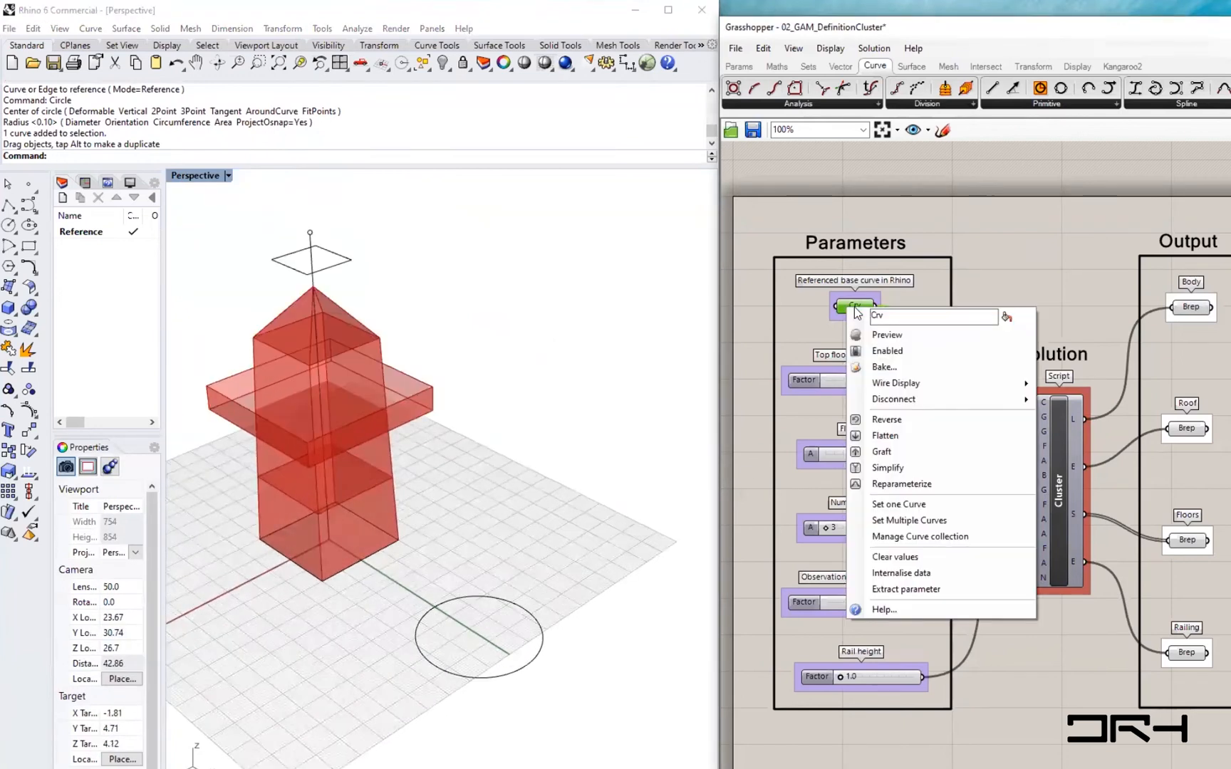
click(925, 505)
click(492, 683)
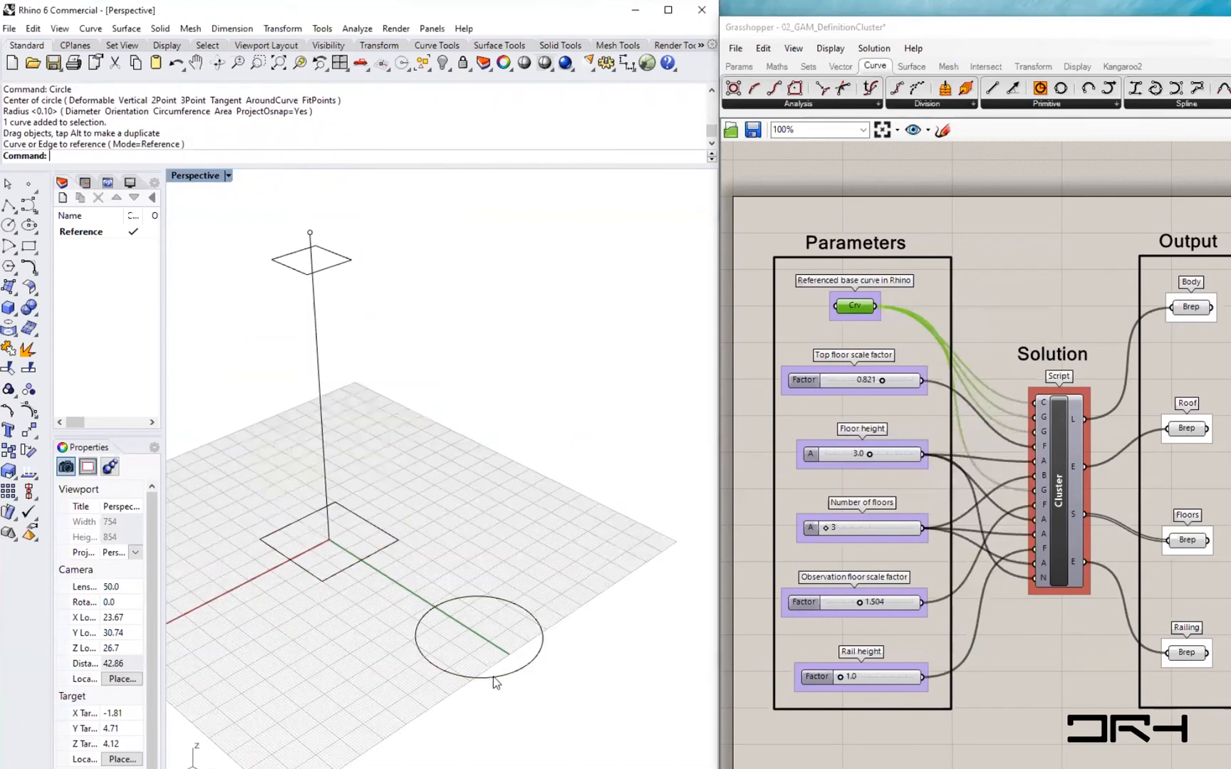
right_drag(560, 708, 572, 660)
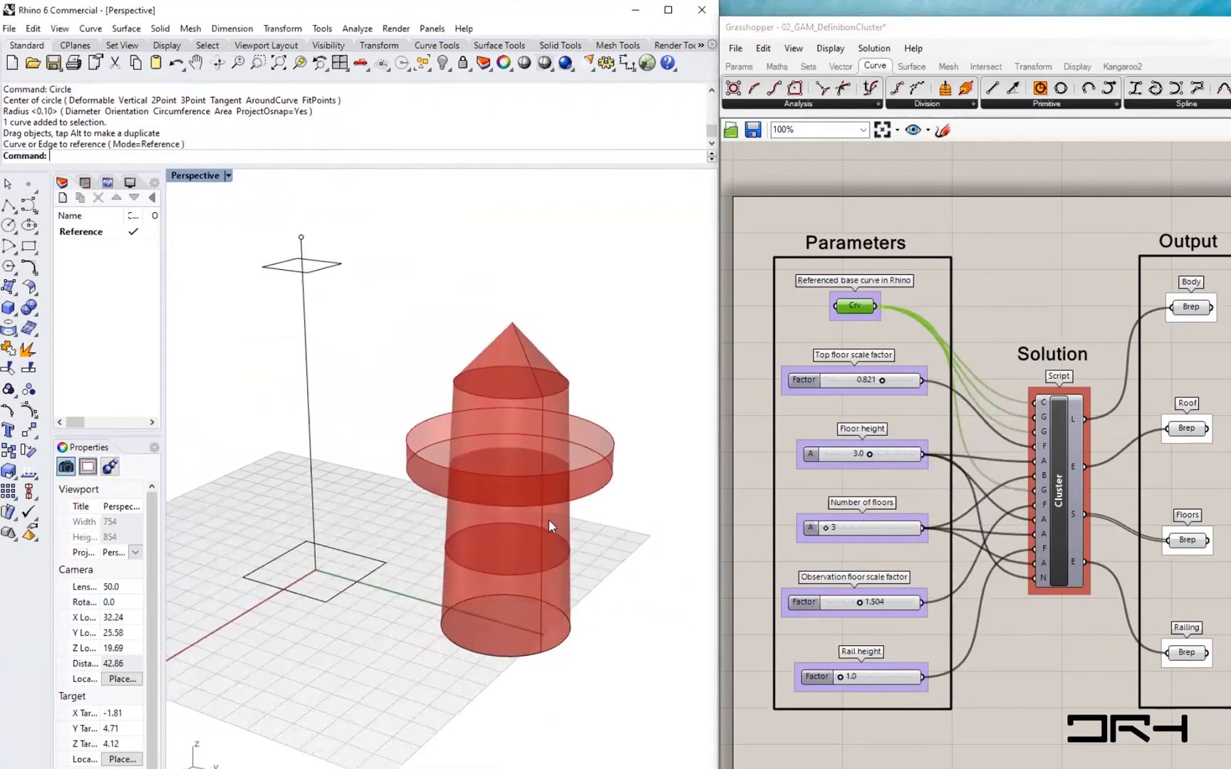
- Set multiple curves as base curves, referencing both the square and the circle
right_click(852, 307)
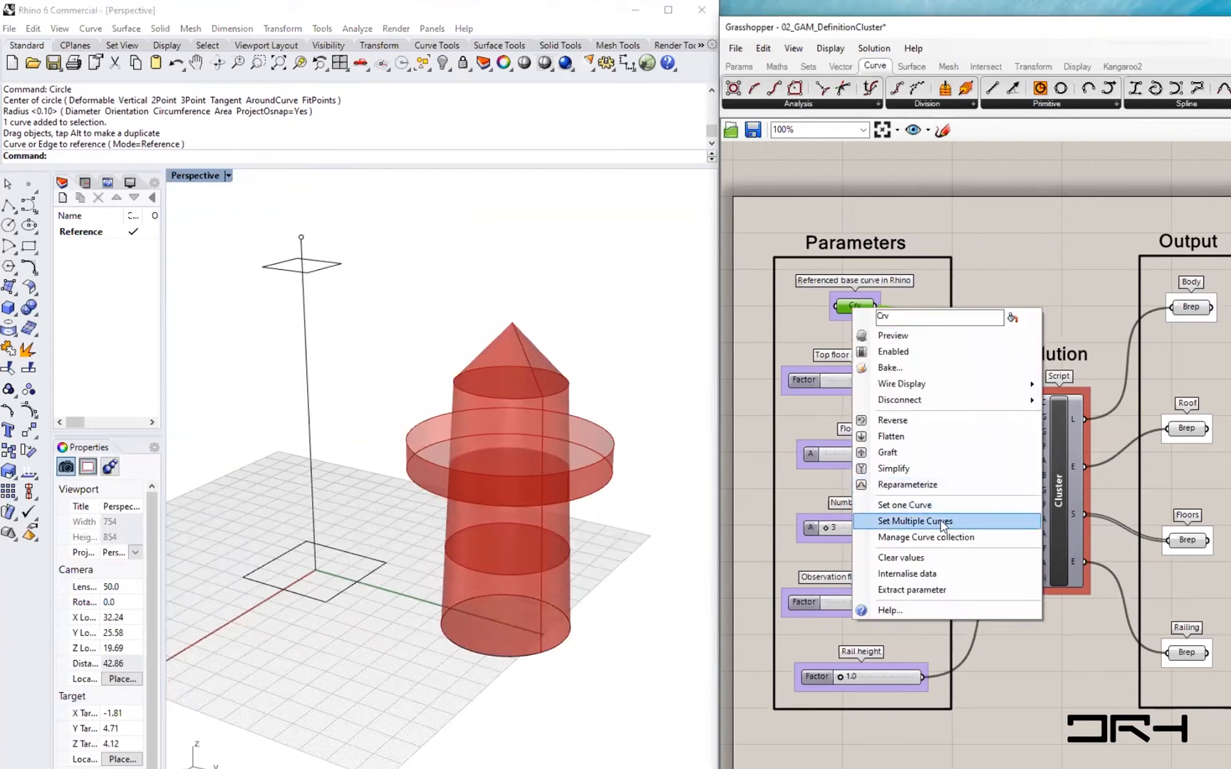
click(941, 523)
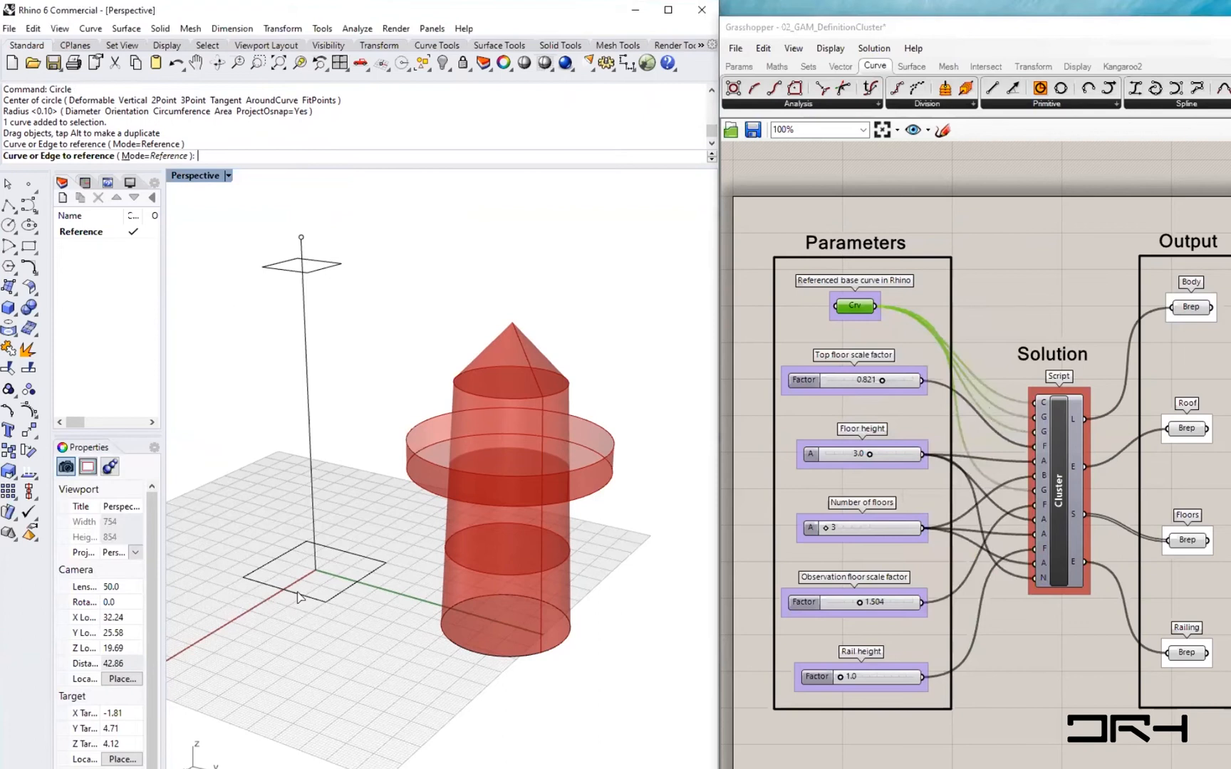
click(298, 593)
click(475, 649)
key(Return)
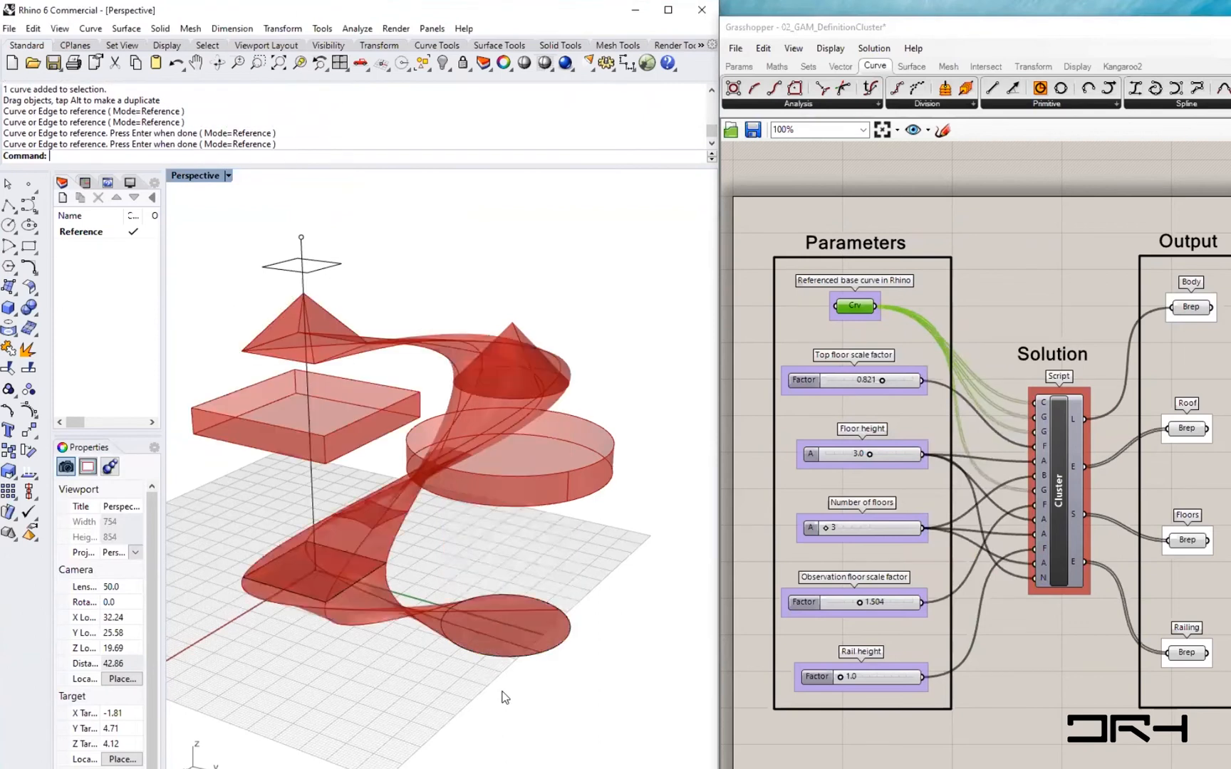
right_drag(440, 718, 391, 739)
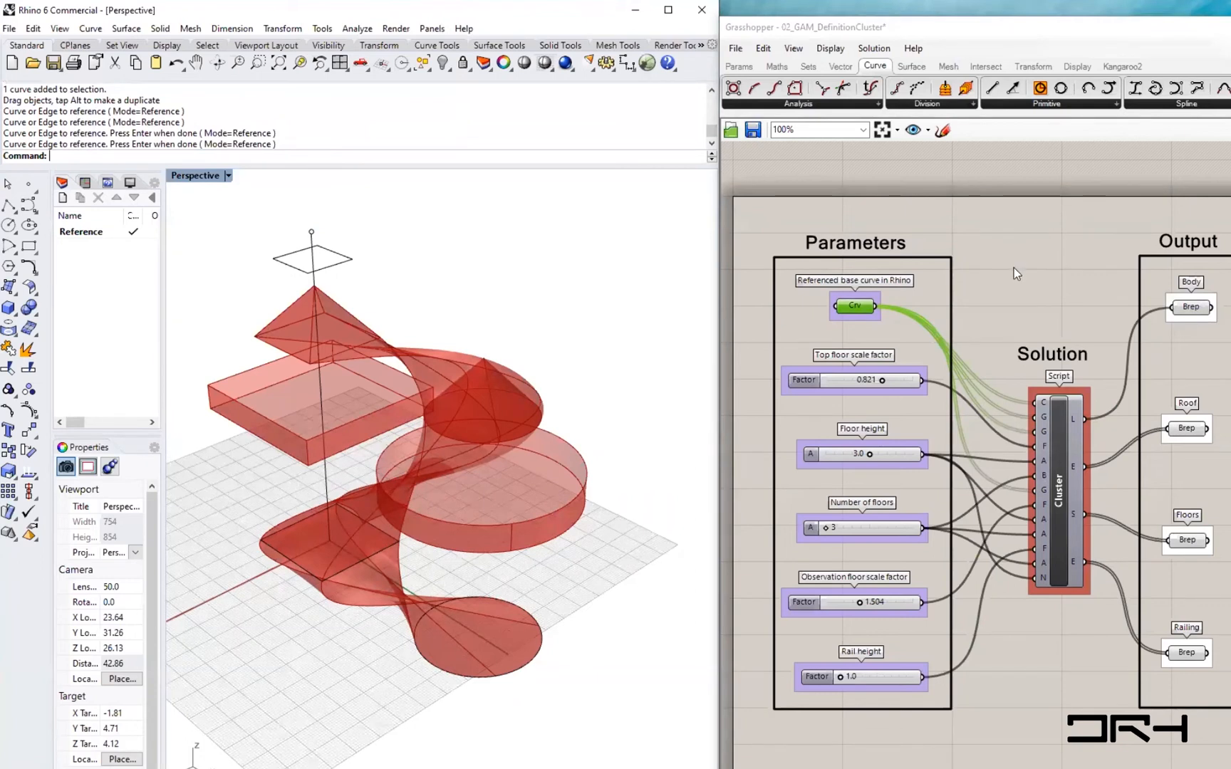
- Set the Top floor scale factor slider to 0.770
click(1025, 314)
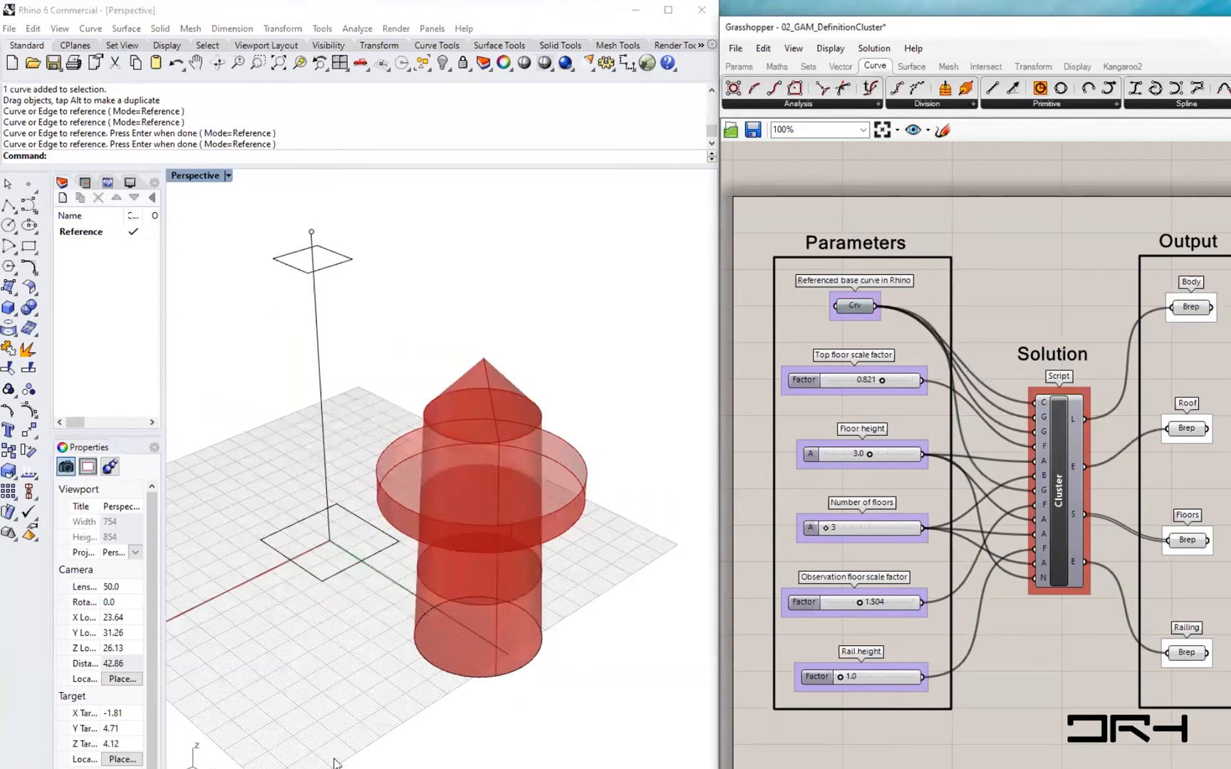
right_drag(503, 590, 515, 626)
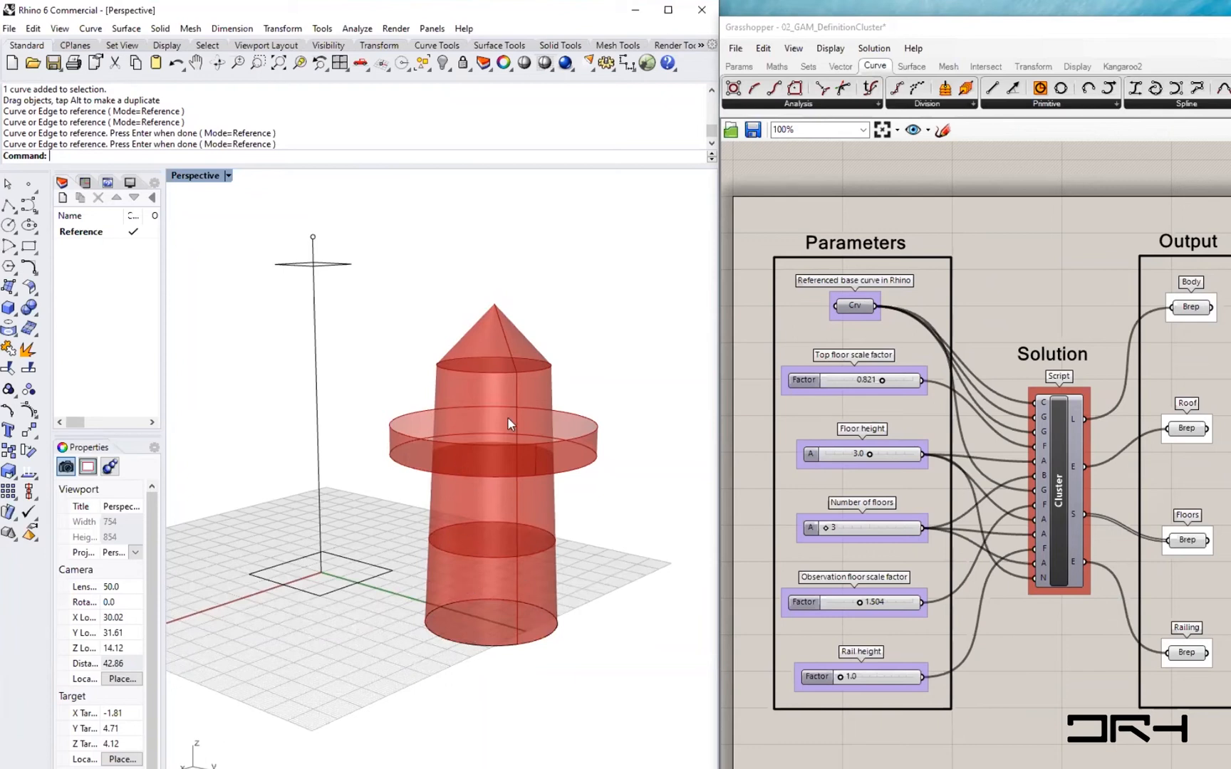
click(803, 379)
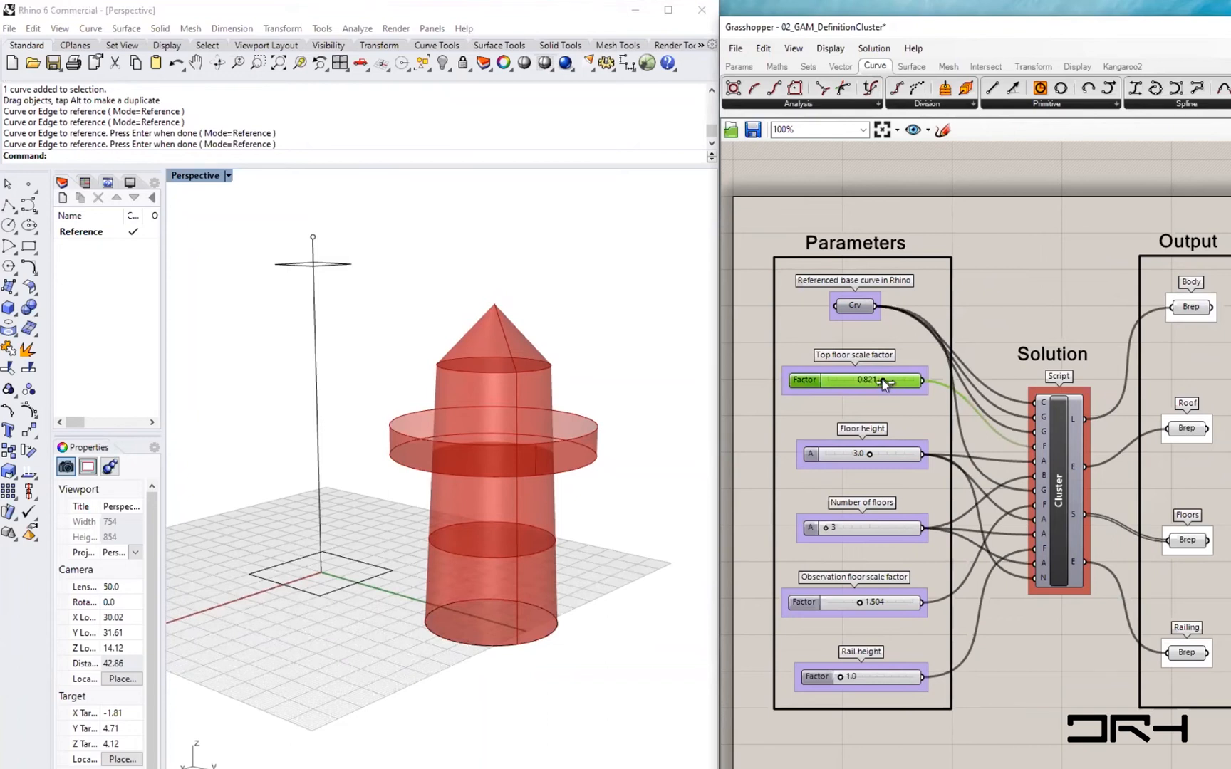
mouse_move(864, 383)
mouse_down()
mouse_move(833, 384)
mouse_move(897, 381)
mouse_move(841, 383)
mouse_move(879, 384)
mouse_move(869, 385)
mouse_up()
- Set the Number of floors slider to 4
mouse_move(869, 456)
mouse_down()
mouse_move(902, 453)
mouse_move(812, 456)
mouse_move(921, 453)
mouse_move(868, 454)
mouse_up()
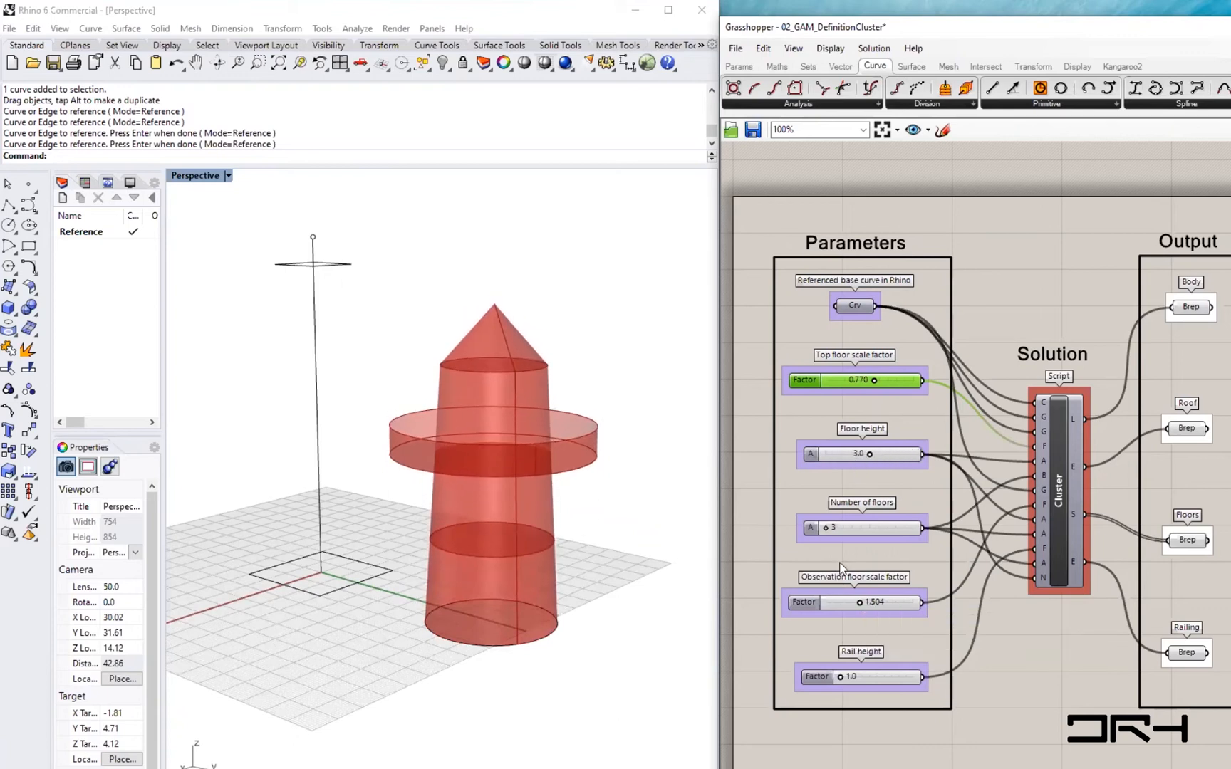
mouse_move(824, 527)
mouse_down()
mouse_move(876, 527)
mouse_move(845, 532)
mouse_up()
shift+right_drag(594, 528, 542, 585)
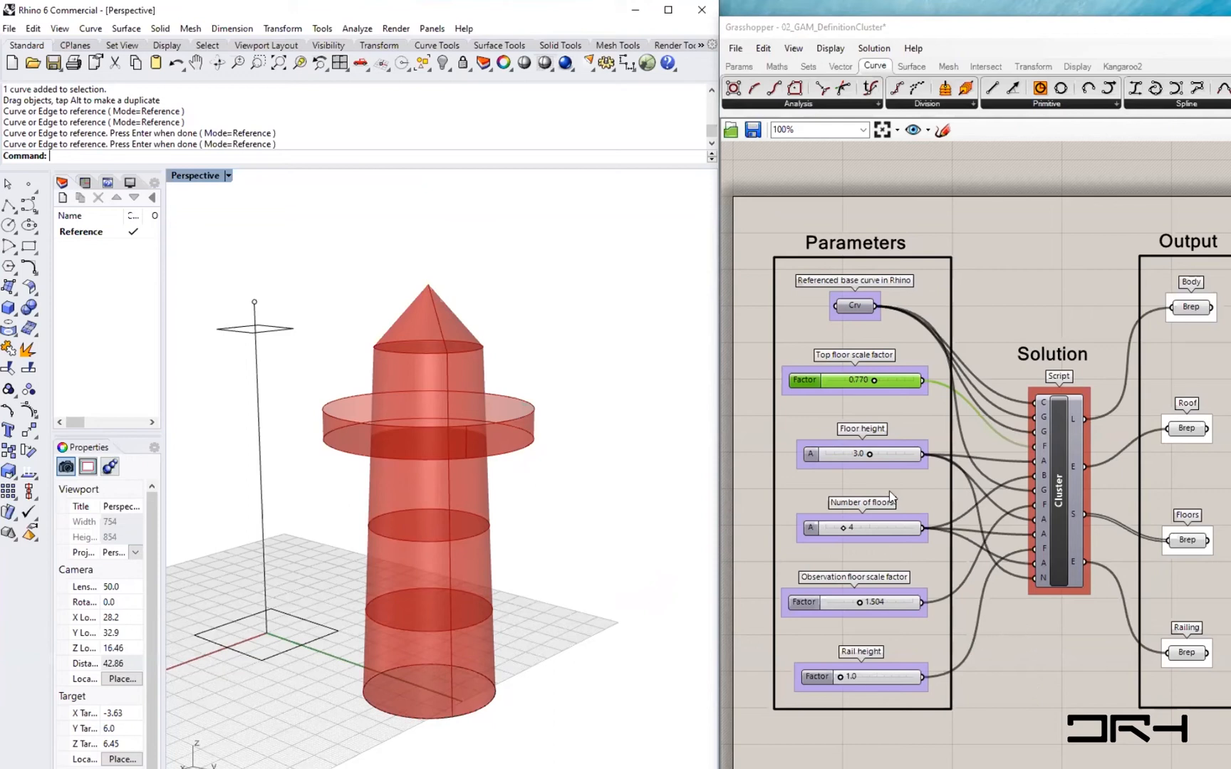
- Set the Observation floor scale factor slider to 1.483
mouse_move(842, 527)
mouse_down()
mouse_move(856, 528)
mouse_move(844, 528)
mouse_up()
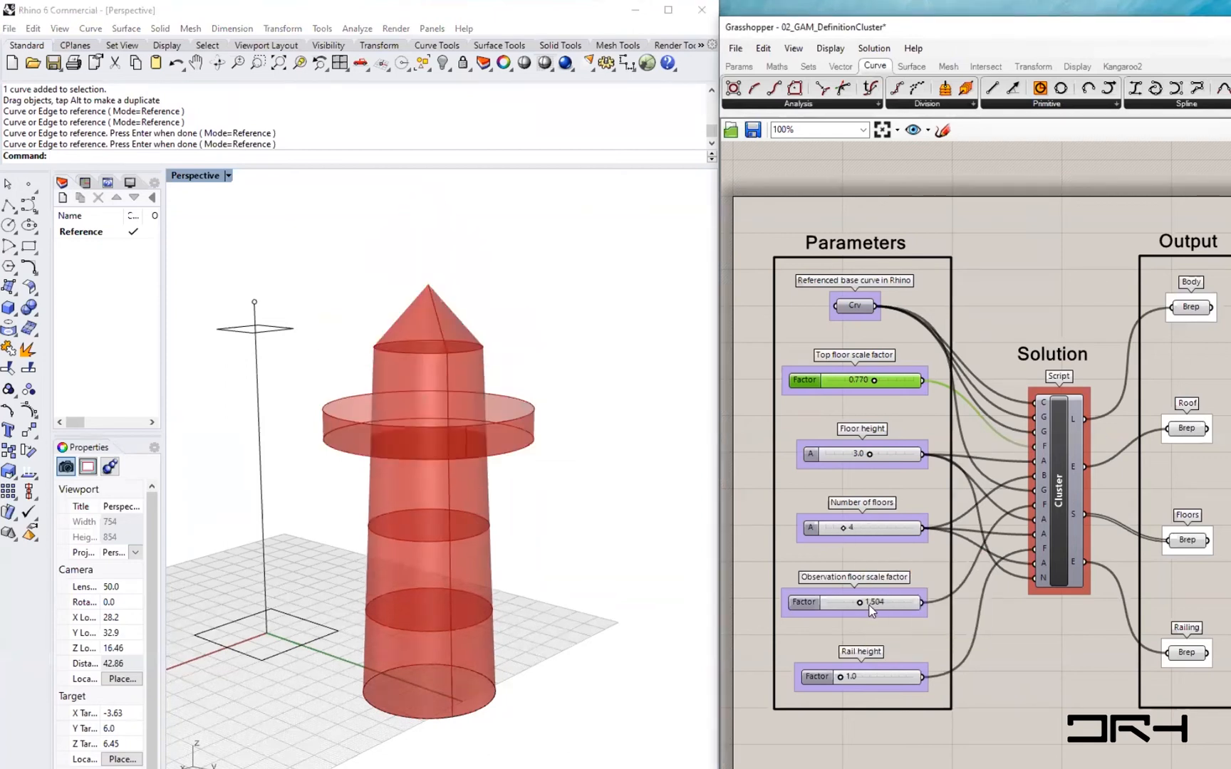
mouse_move(862, 606)
mouse_down()
mouse_move(915, 604)
mouse_move(829, 603)
mouse_move(857, 602)
mouse_up()
mouse_move(845, 678)
mouse_down()
mouse_move(871, 677)
mouse_move(779, 679)
mouse_move(876, 679)
mouse_move(842, 679)
mouse_up()
- Select the Parameters group and then the Output group to examine what each contains
drag(973, 768, 746, 207)
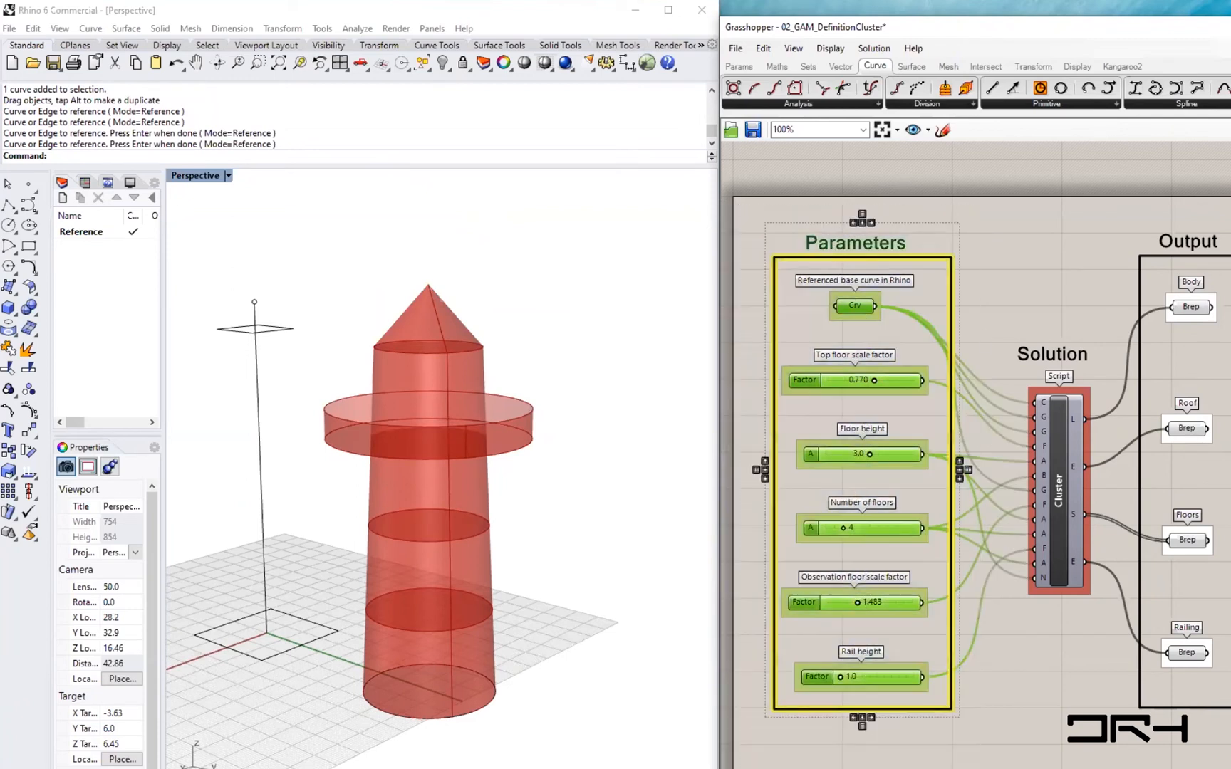
click(1219, 675)
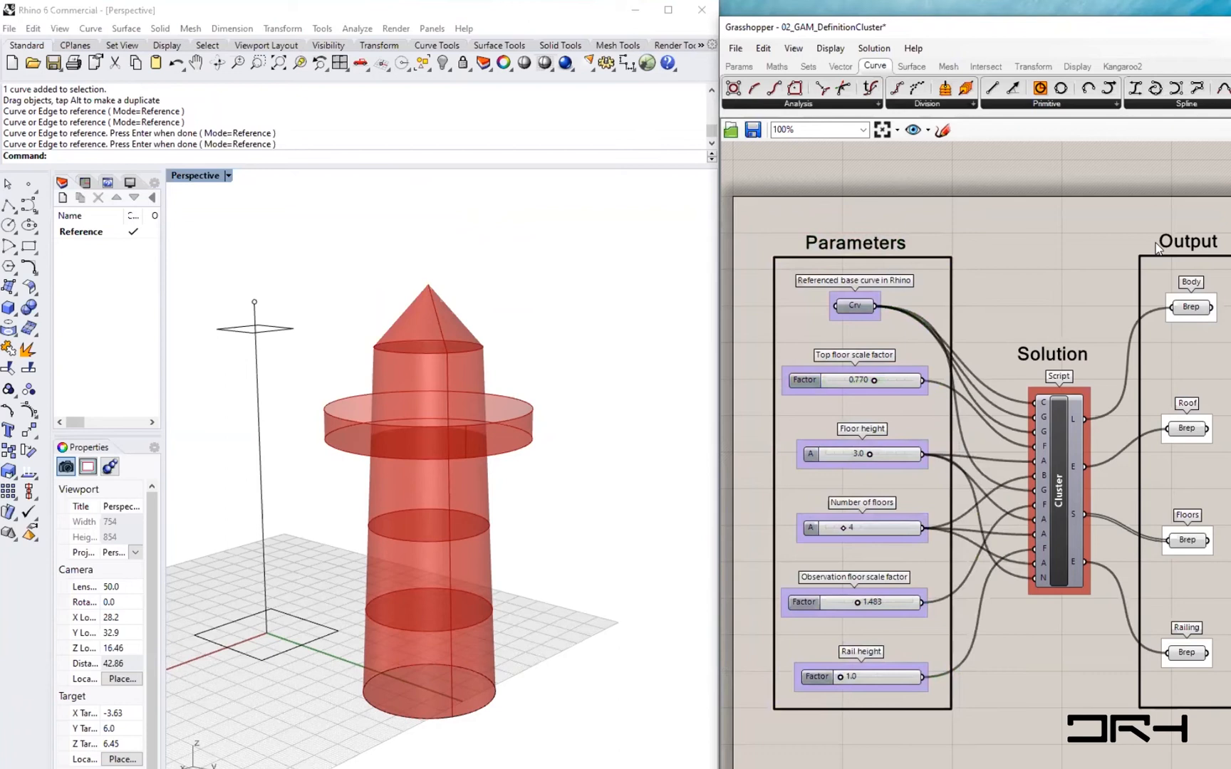
drag(1134, 205, 1230, 723)
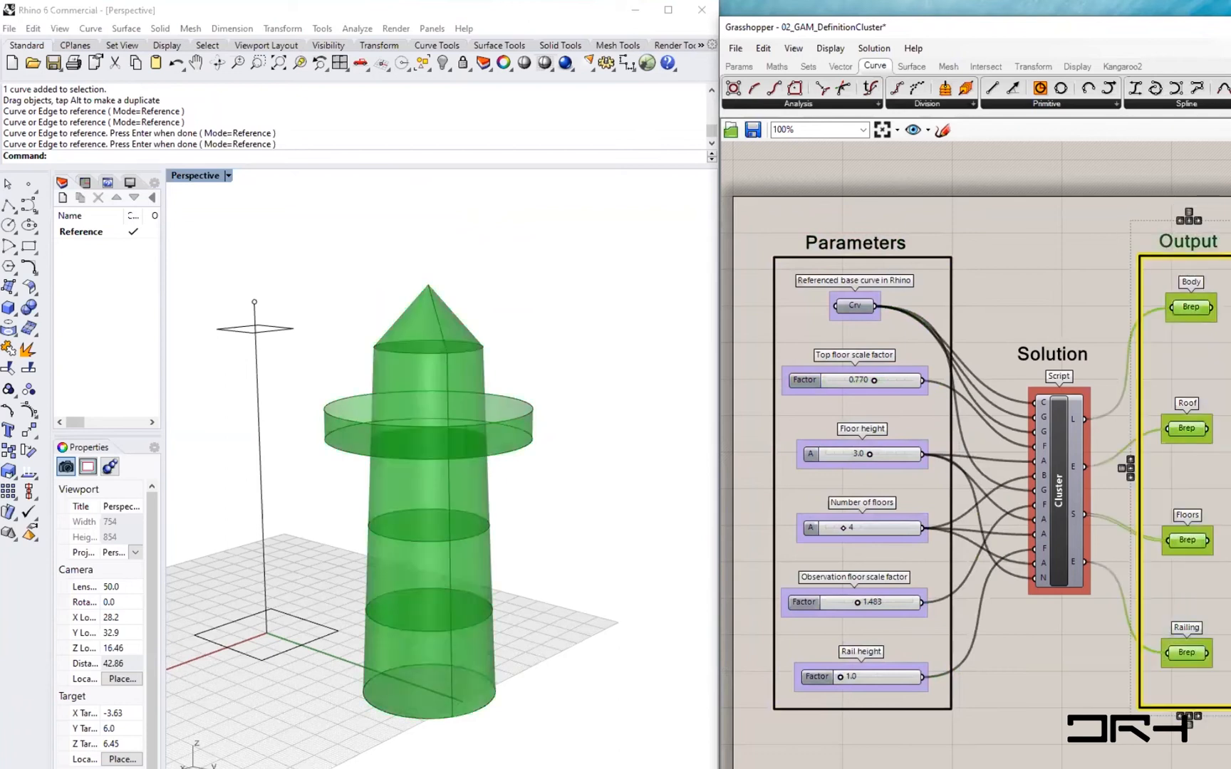
click(1230, 723)
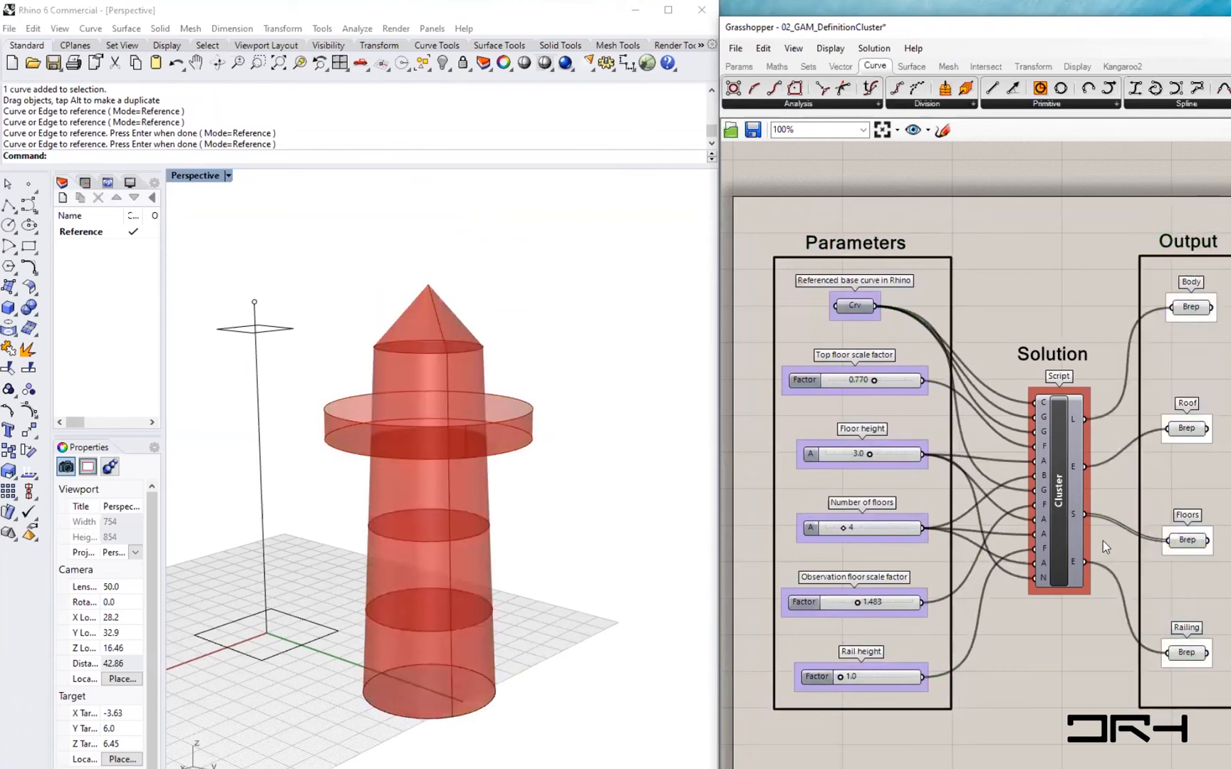
- Open the Cluster component to inspect its internal definition, then return to the main definition
mouse_move(1061, 493)
click(1060, 495)
double_click(1061, 496)
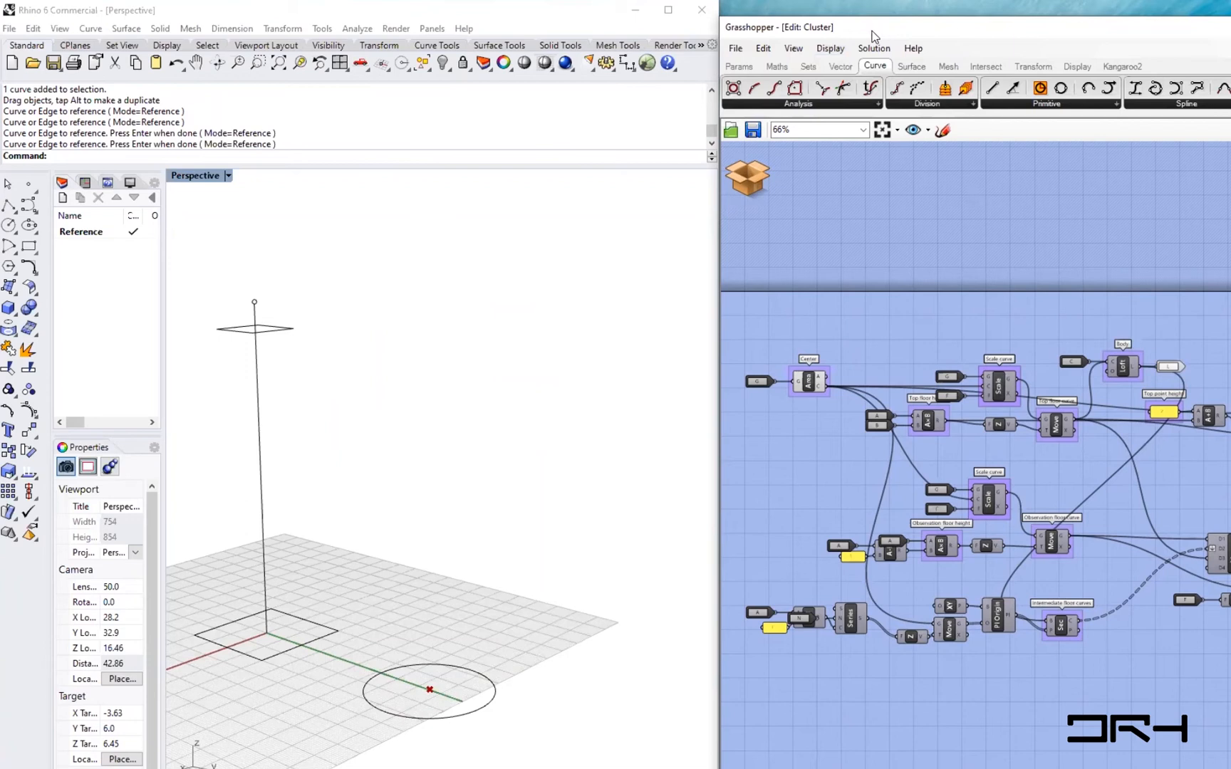
drag(881, 31, 867, 29)
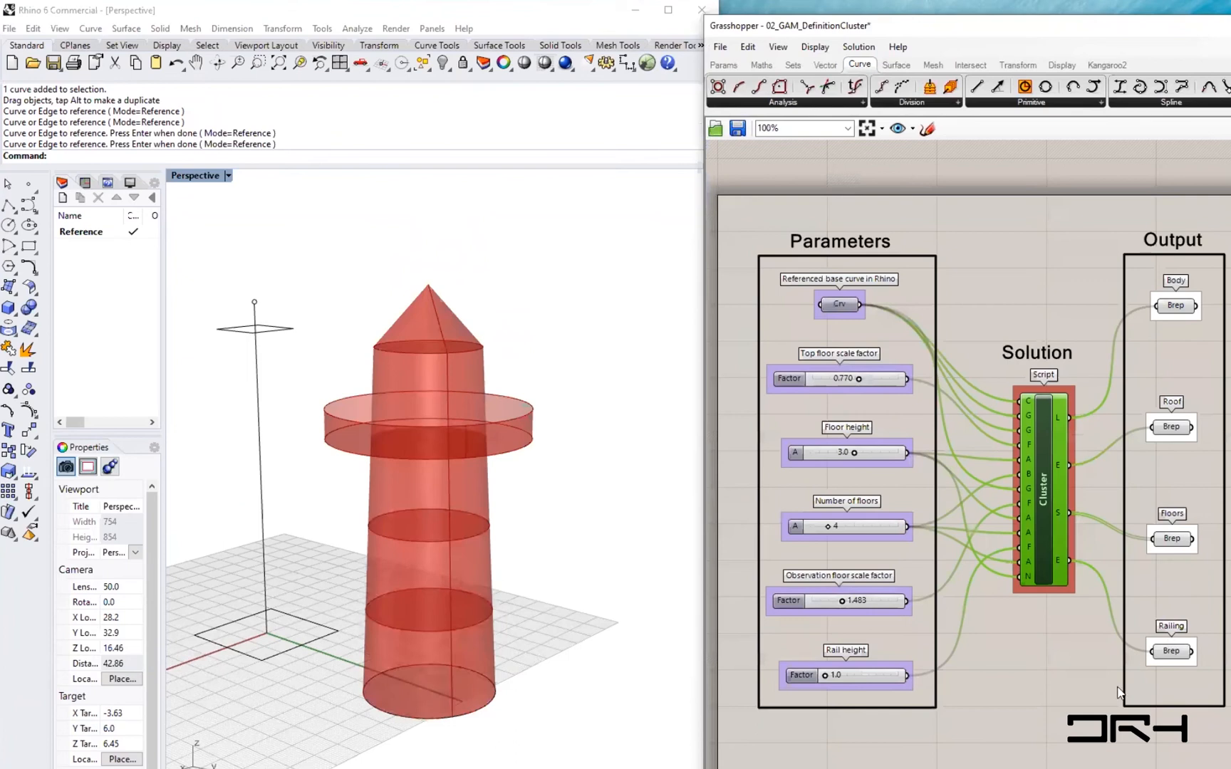
click(1105, 716)
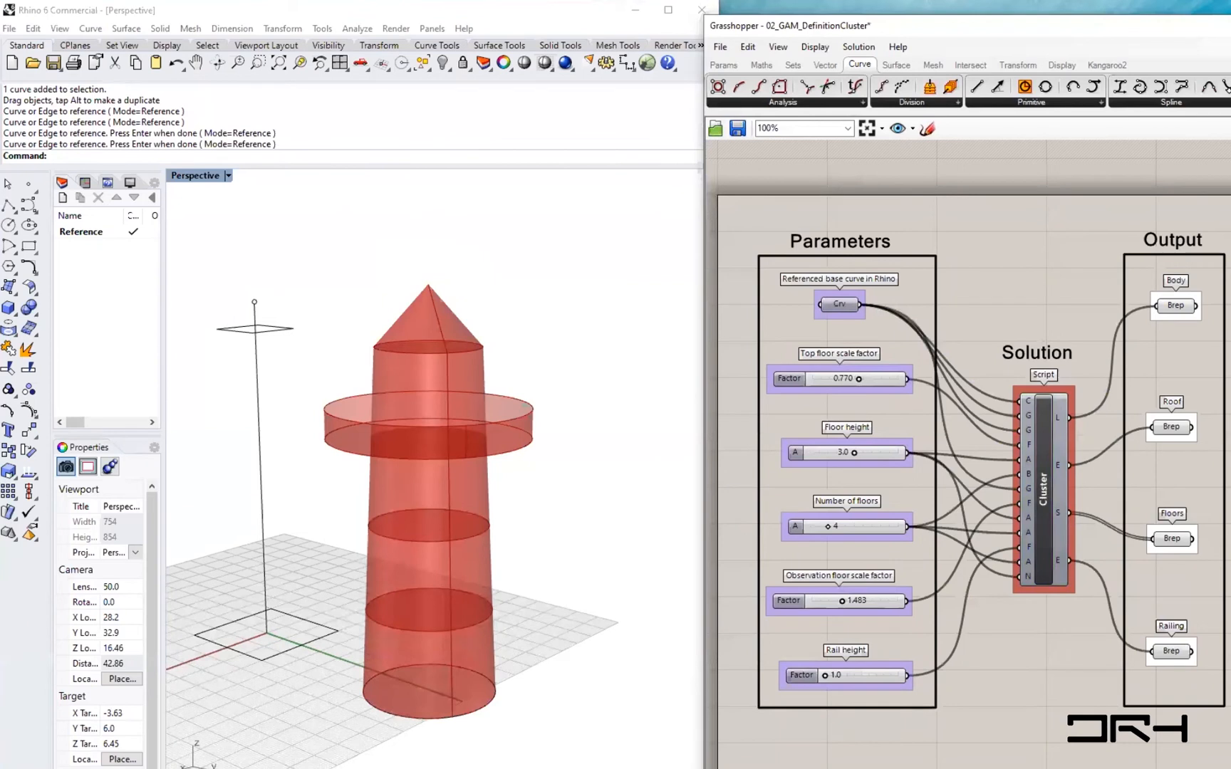
- Switch to the browser, open a new tab and search Google for introduction to Grasshopper Rhino
mouse_move(372, 768)
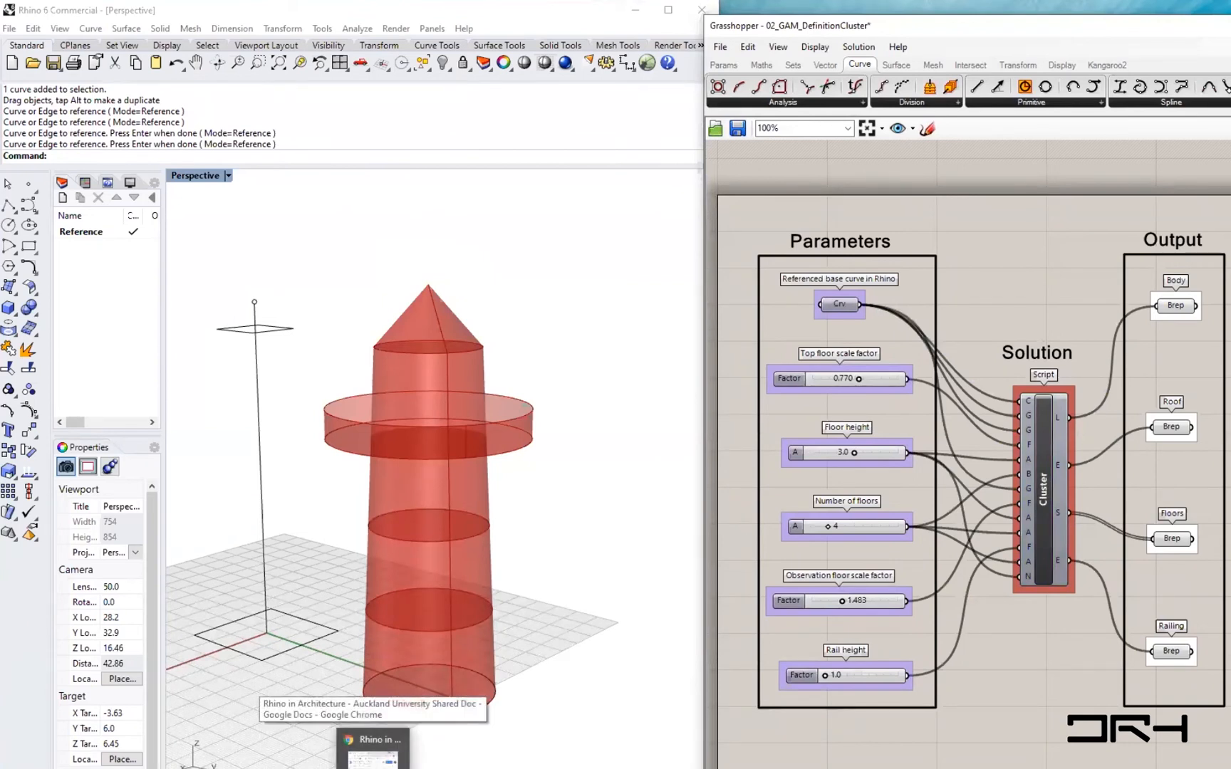
click(372, 751)
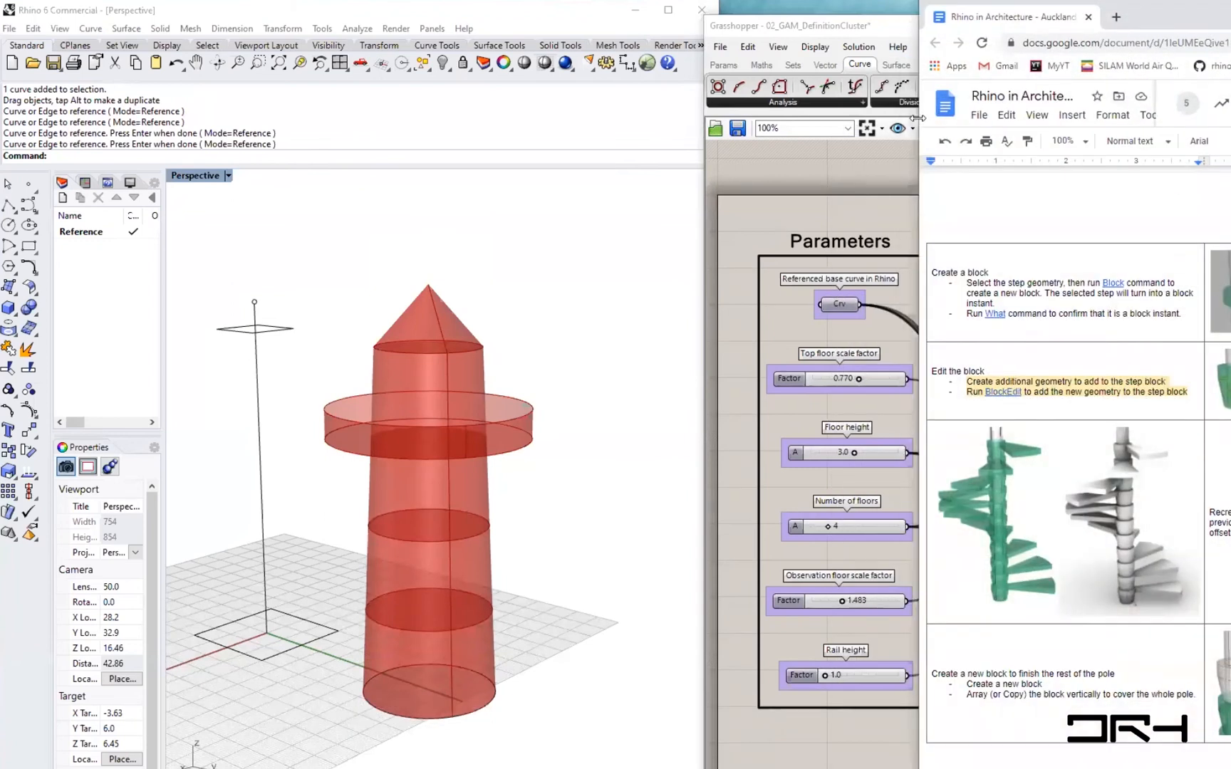
drag(919, 118, 662, 117)
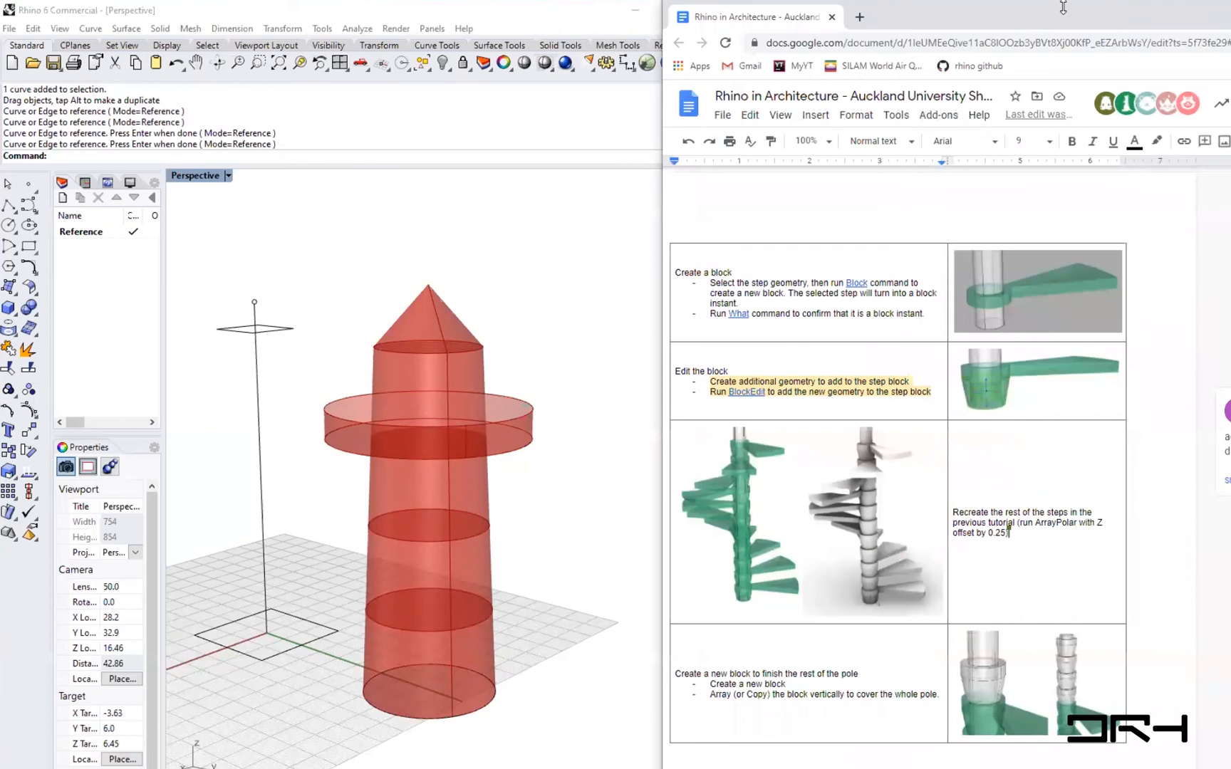
drag(1063, 7, 969, 49)
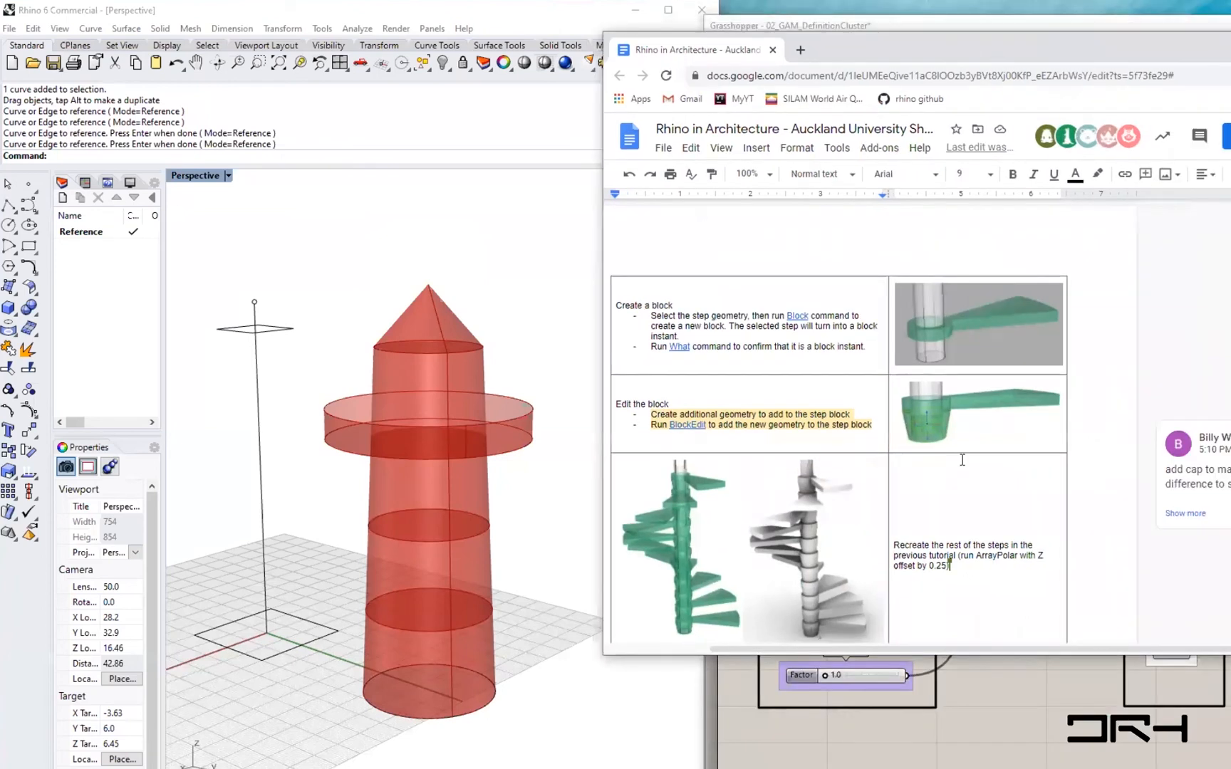
click(800, 49)
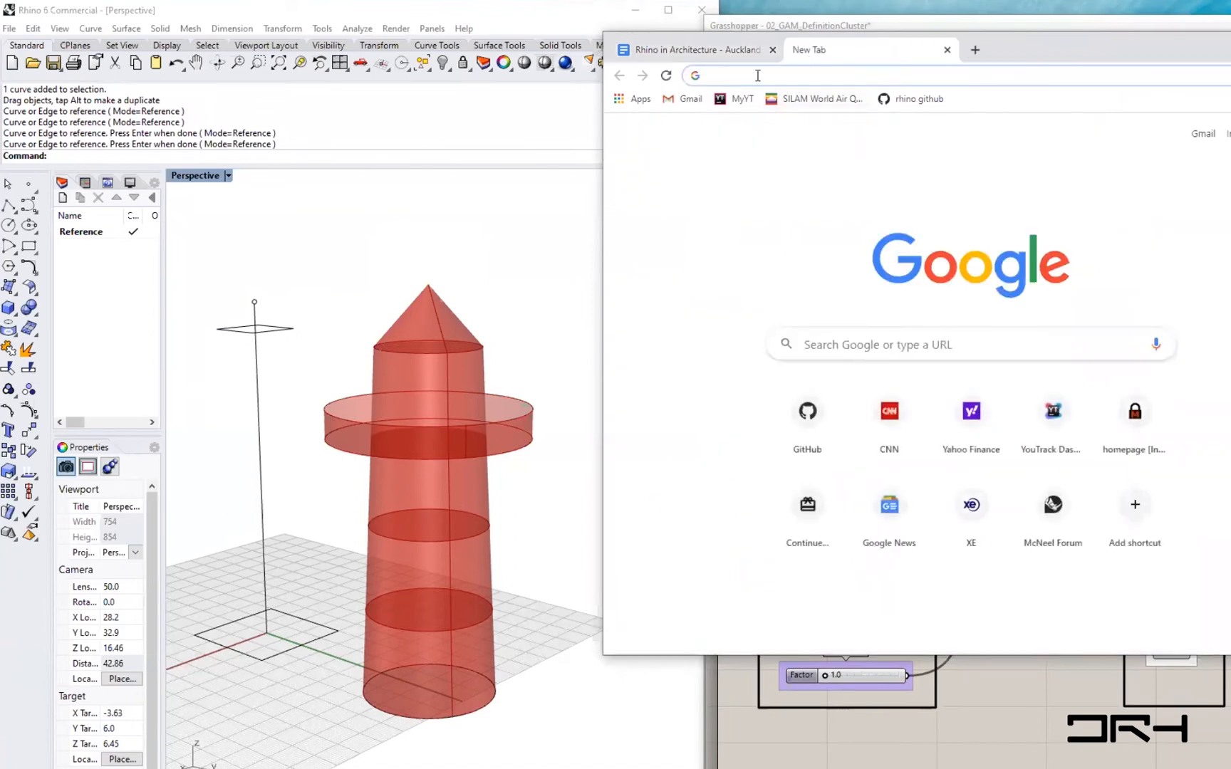
text(intro)
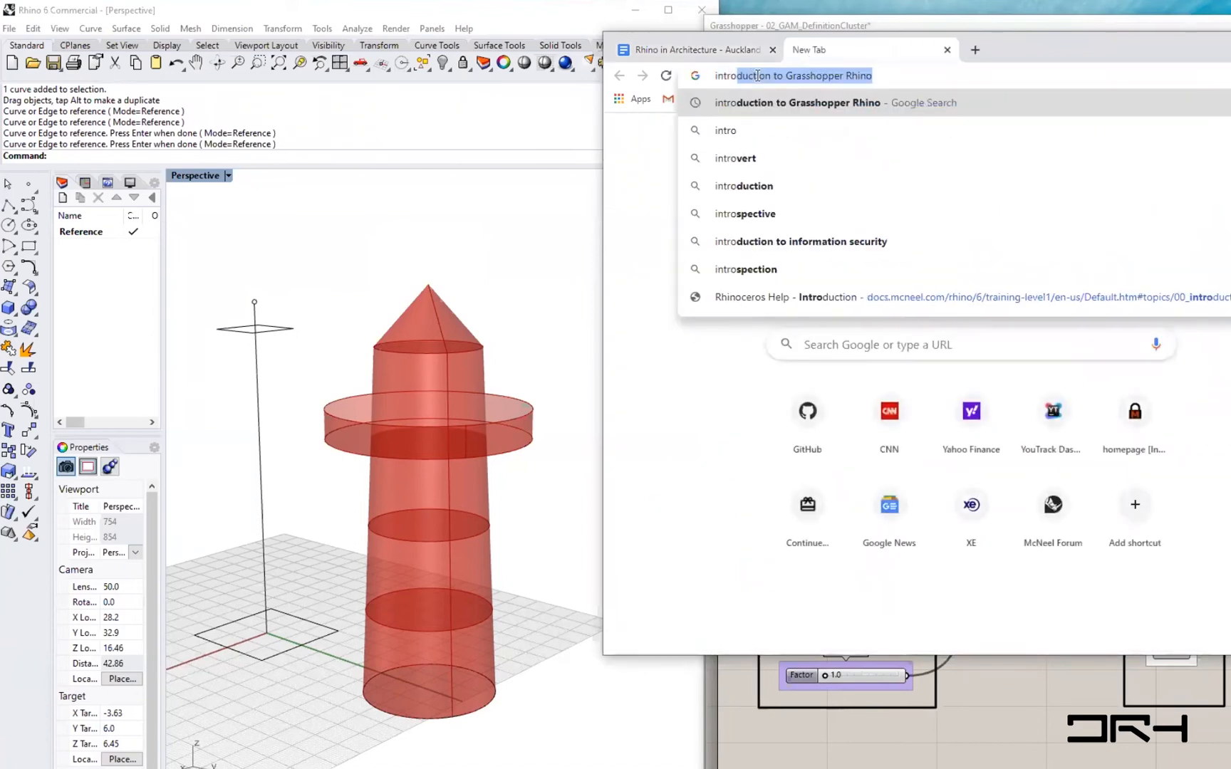
text(duction)
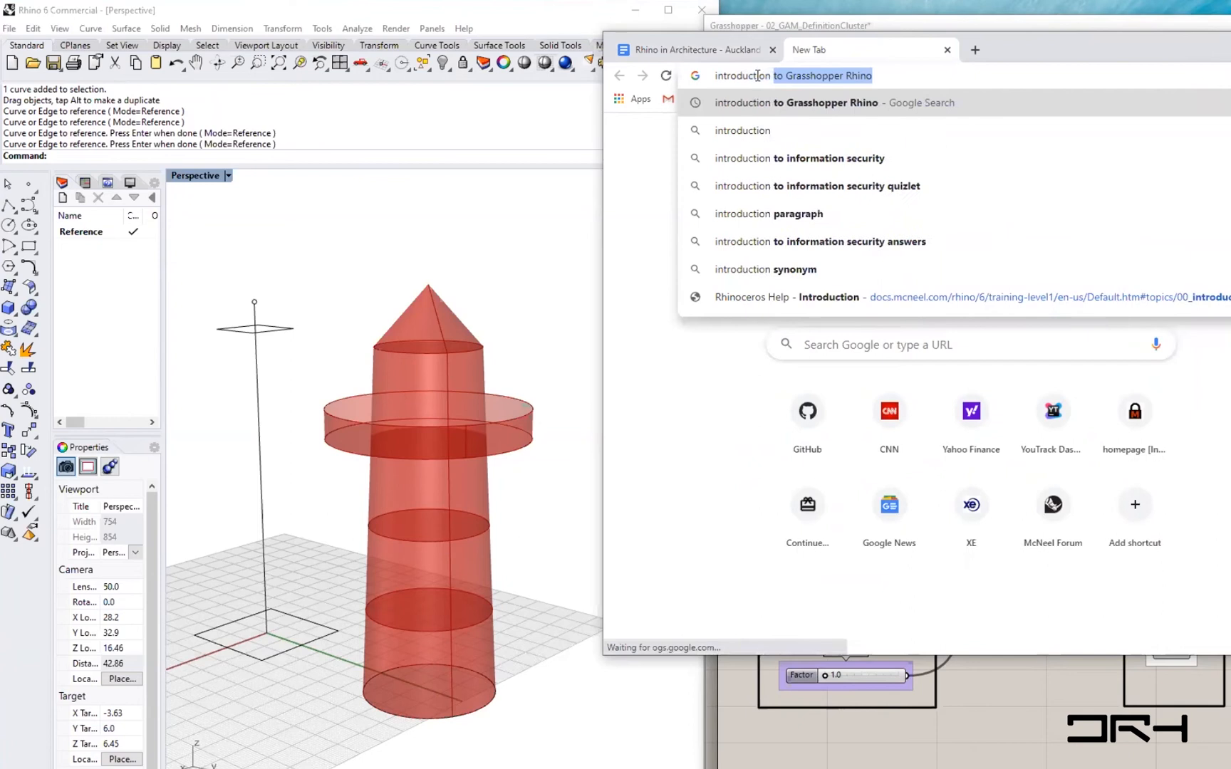
text( to Grasshopper)
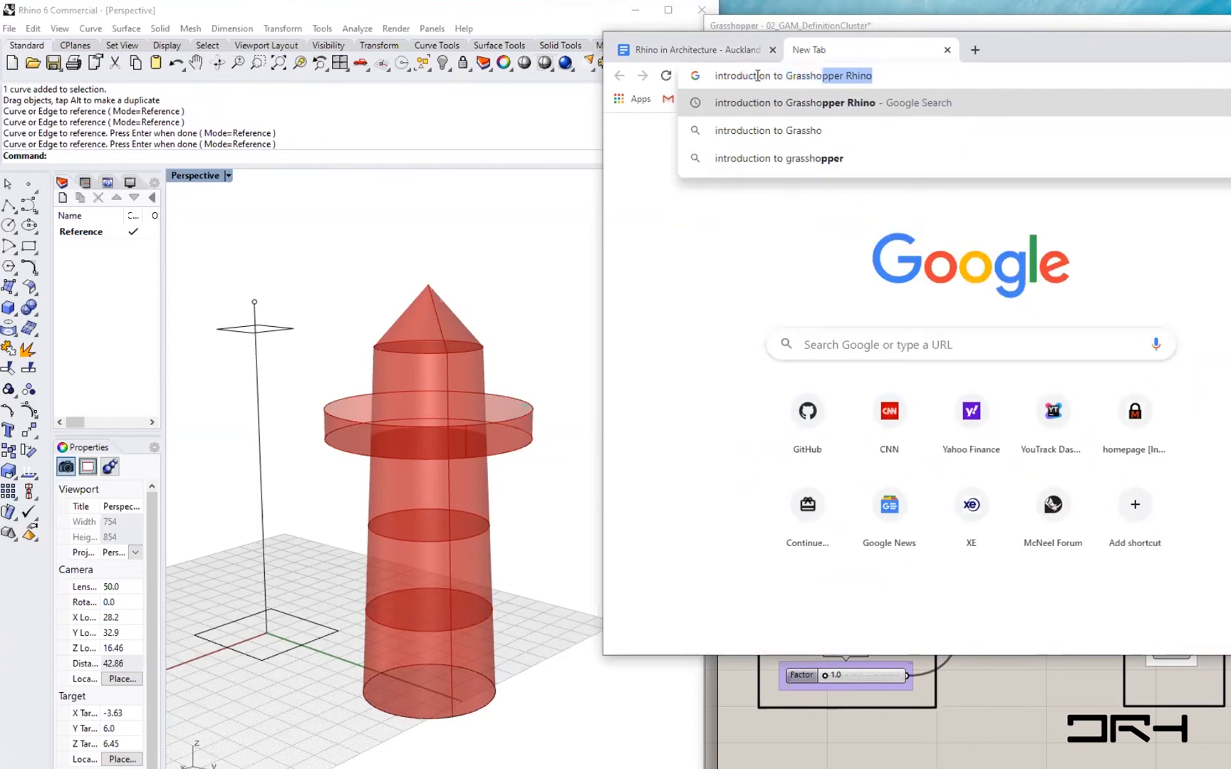
key(Return)
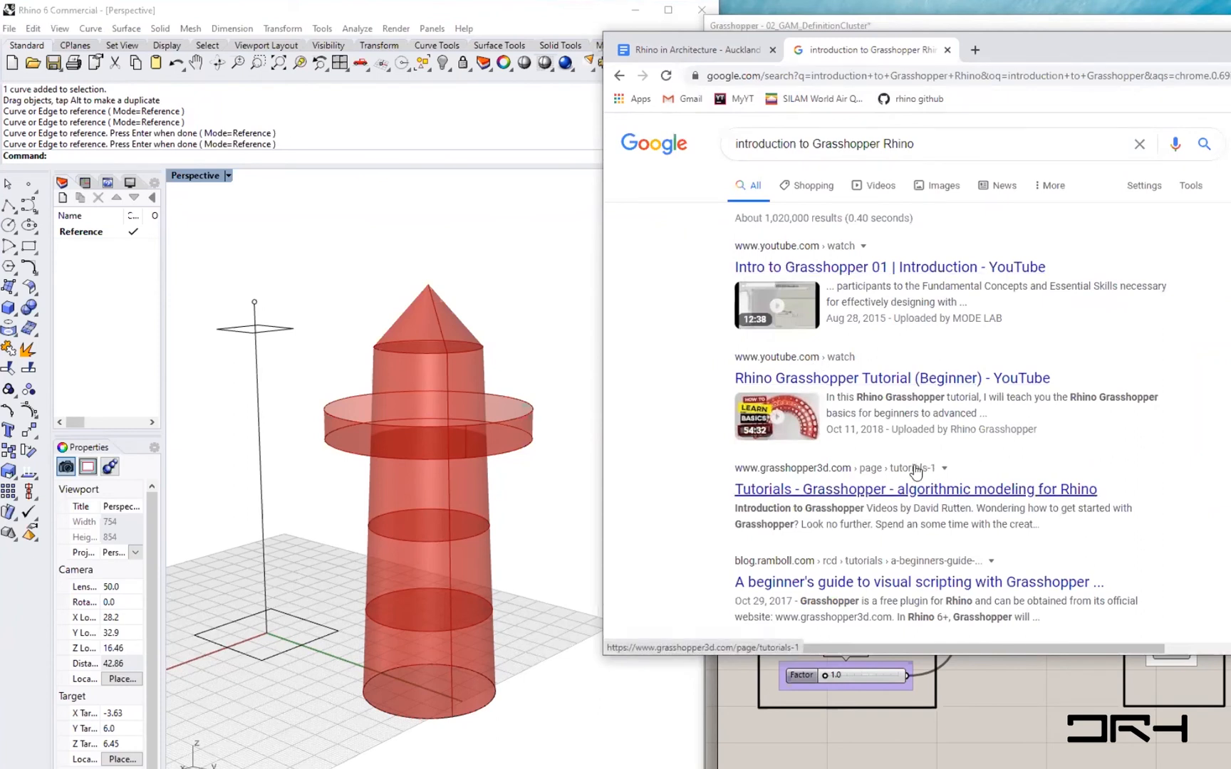
- Browse the search results and open the Introduction to Grasshopper with David Rutten video on Vimeo
scroll(915, 470, down, 2)
scroll(915, 466, down, 2)
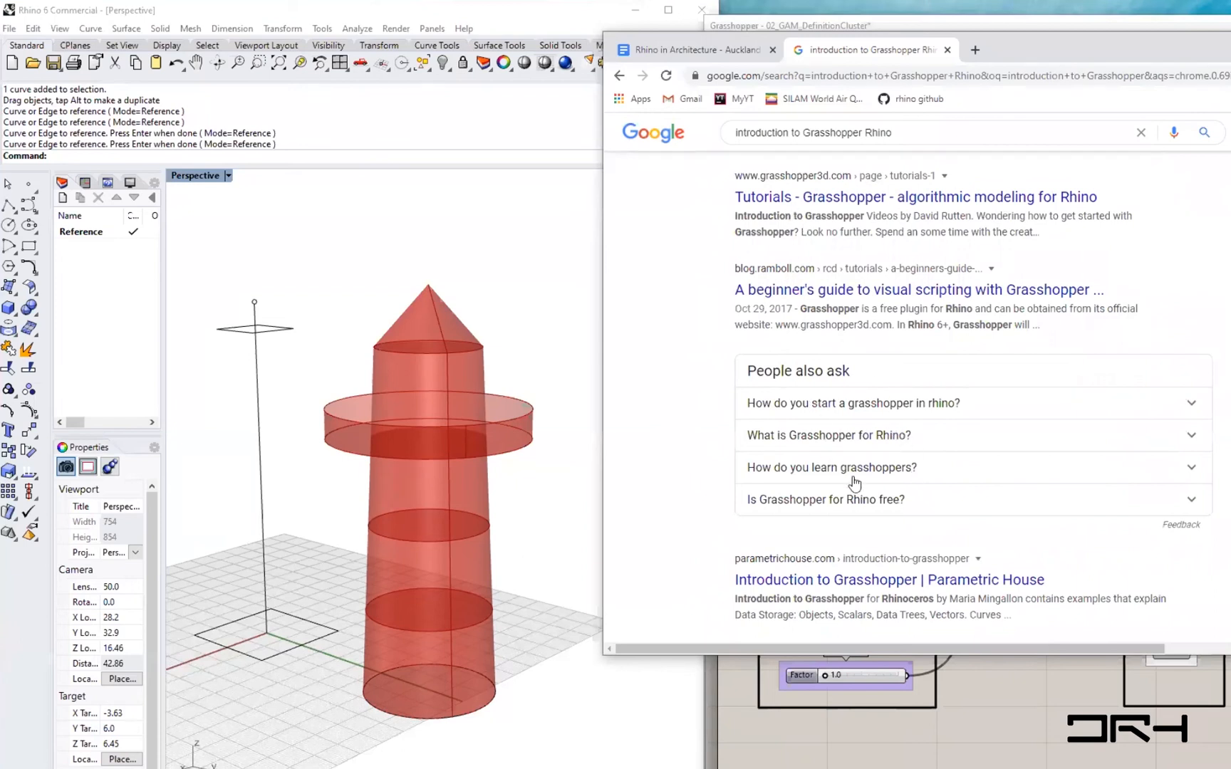
scroll(853, 477, down, 2)
scroll(879, 491, down, 1)
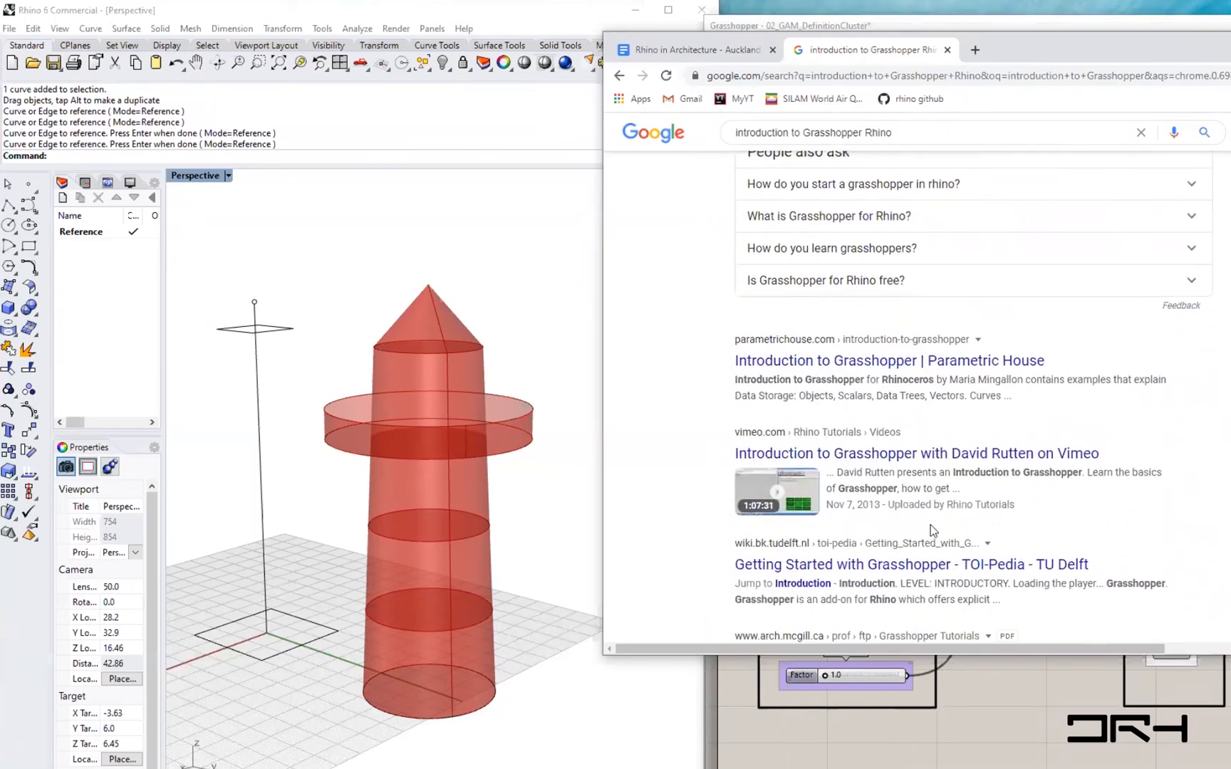
click(858, 459)
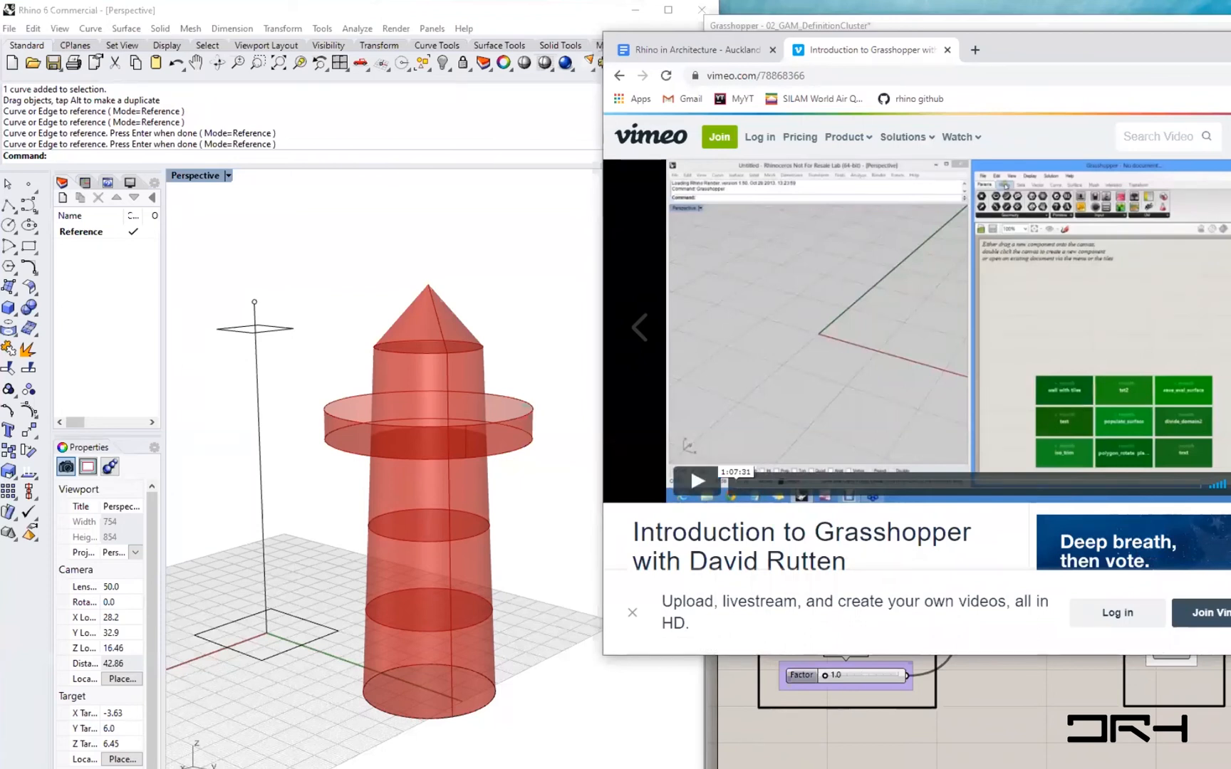
- Read the Vimeo video page description, then close the browser window
scroll(1011, 446, down, 1)
scroll(1011, 443, down, 5)
scroll(1011, 447, down, 1)
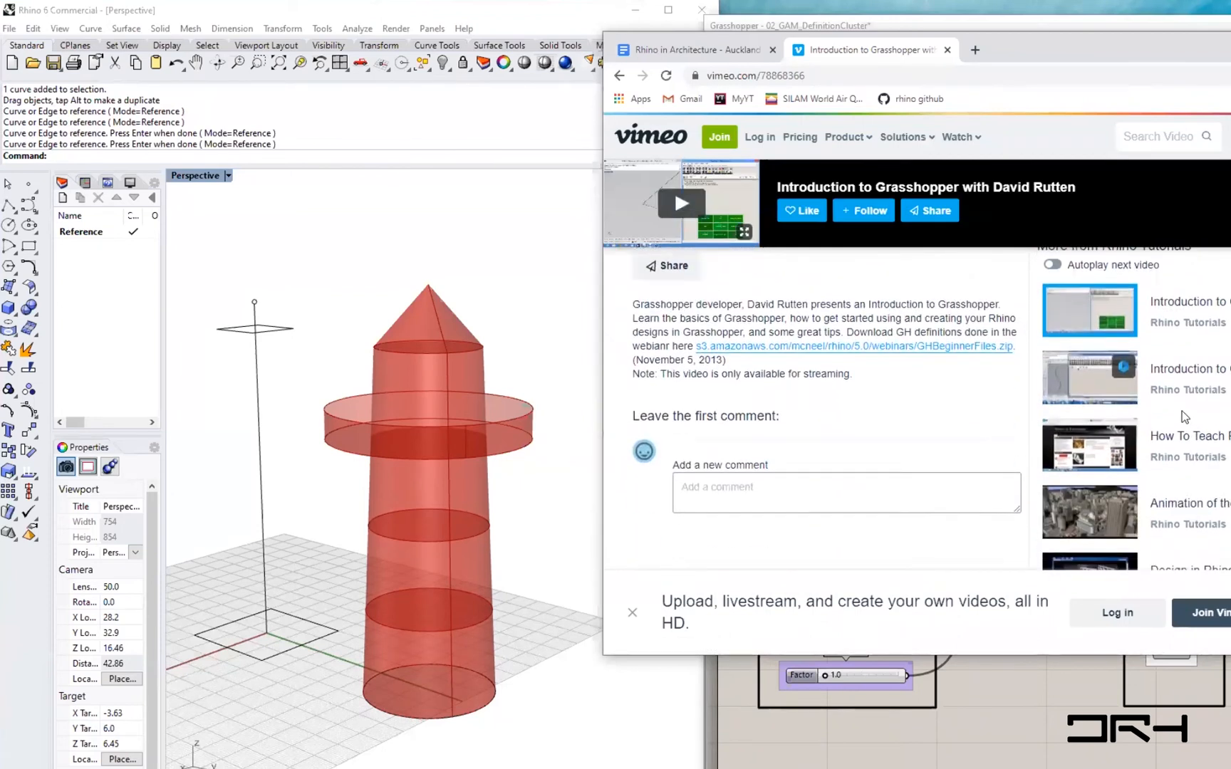
scroll(937, 416, up, 3)
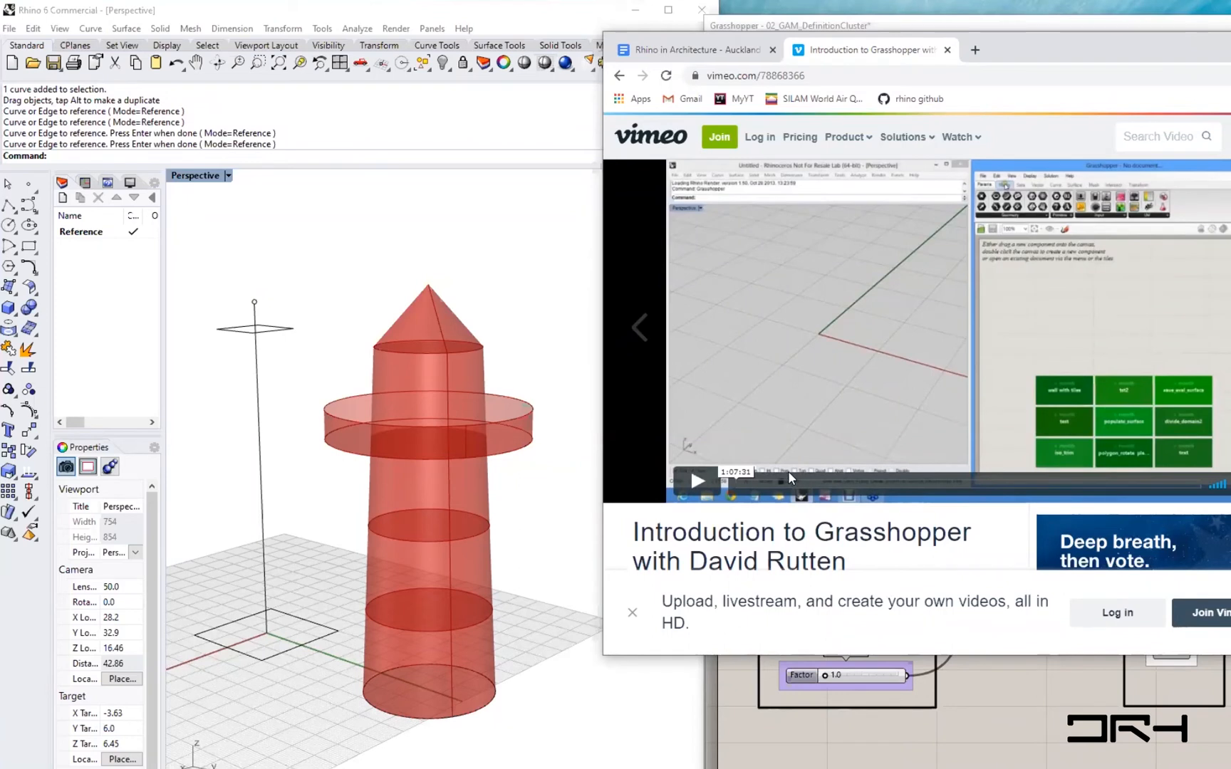
drag(1049, 53, 1045, 122)
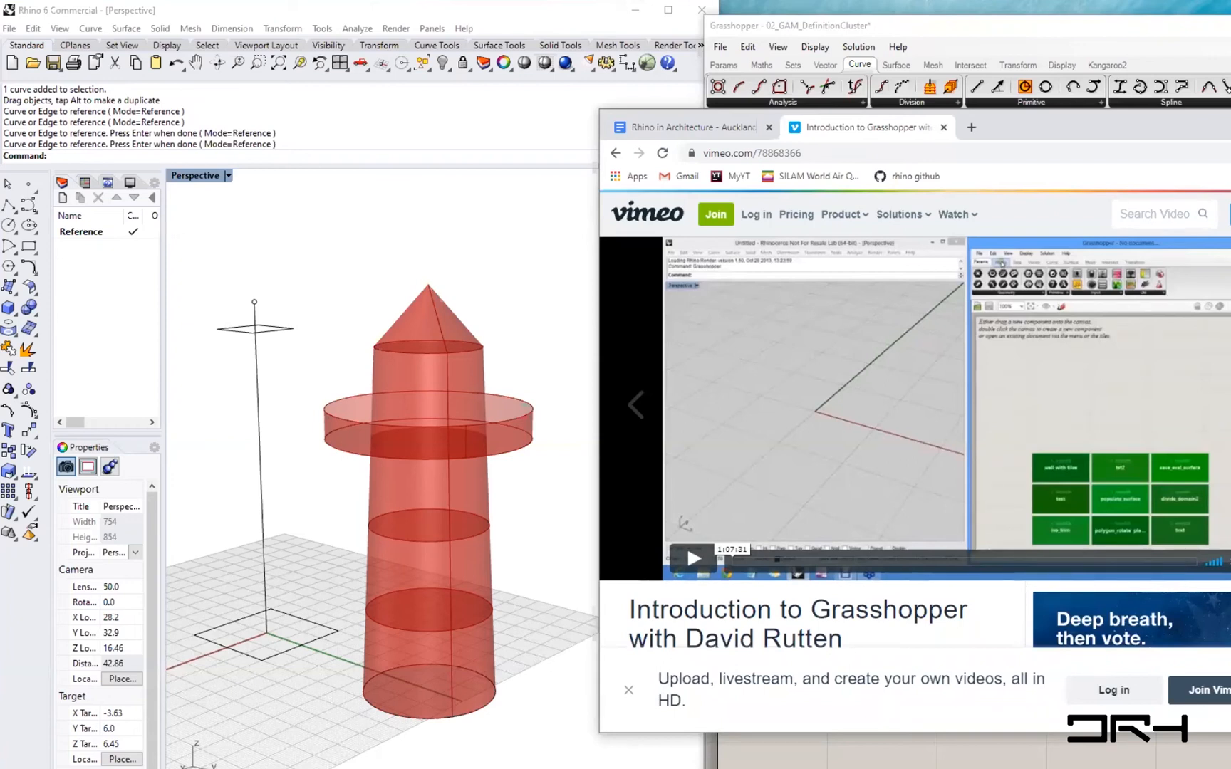
drag(1022, 135, 865, 211)
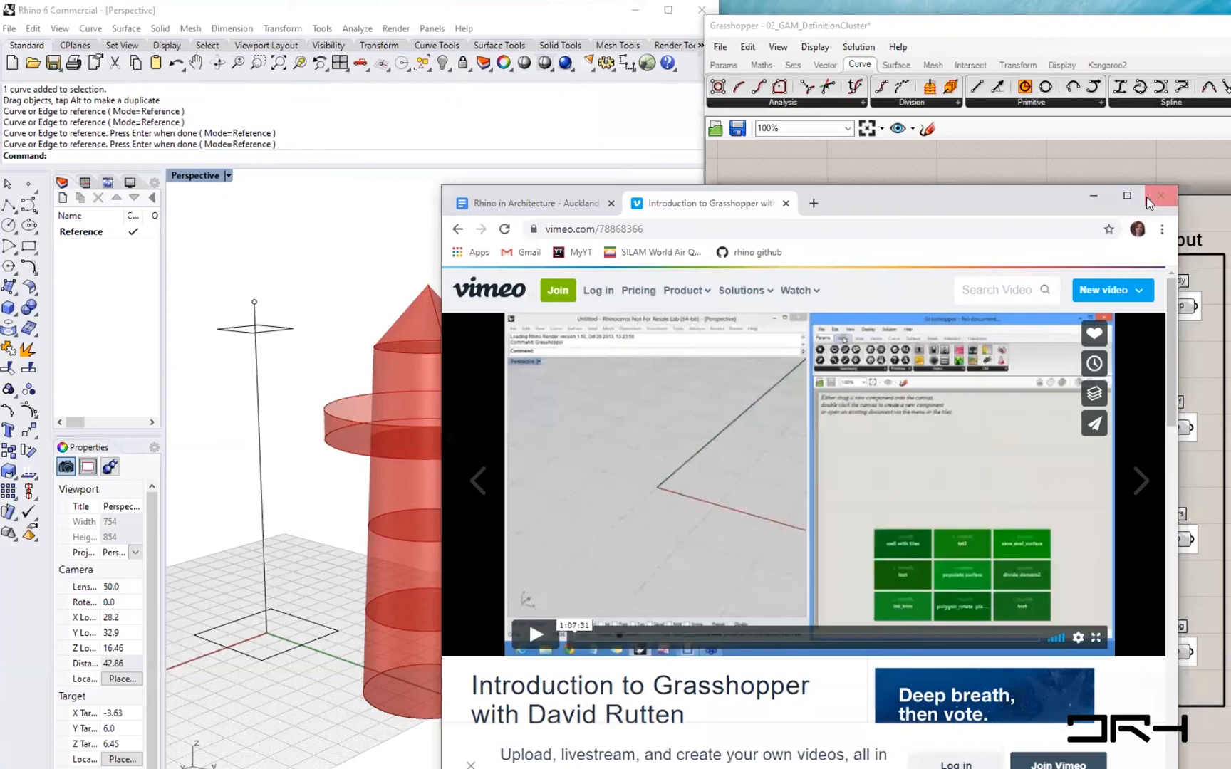
click(1096, 195)
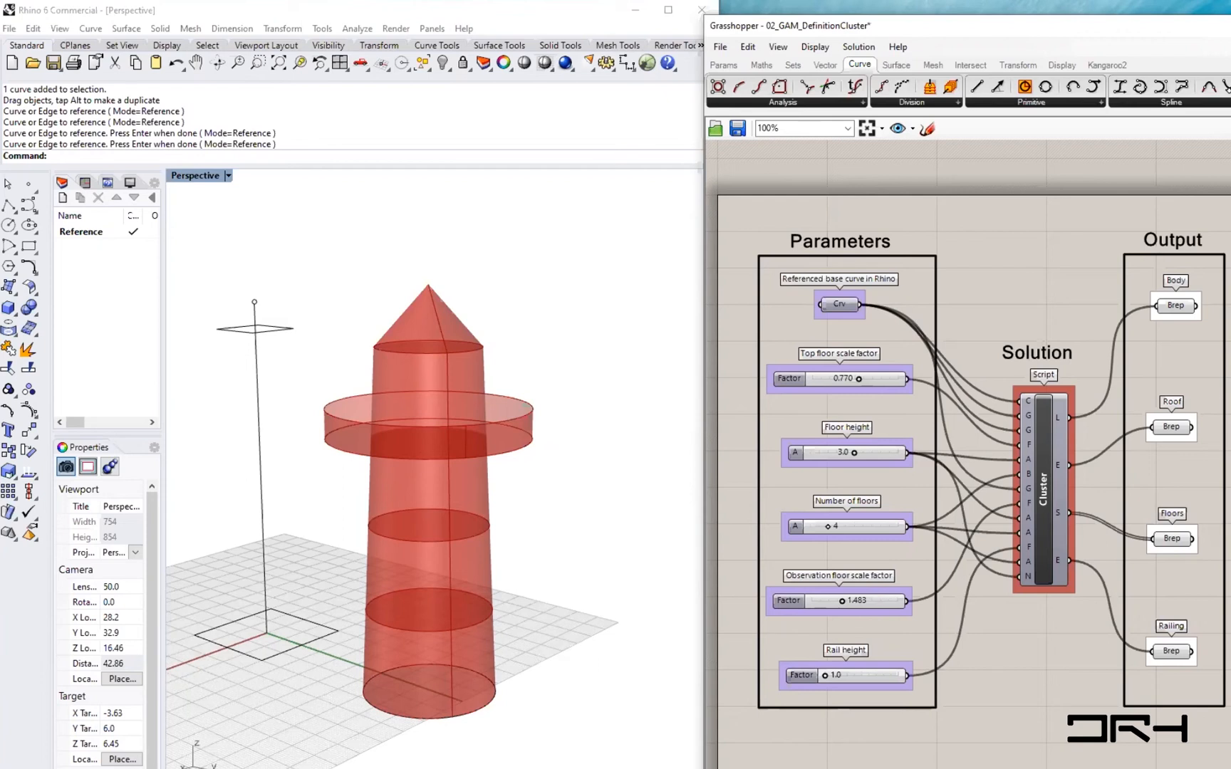
- Draw a five-sided inscribed polygon next to the tower with the Polygon command
right_drag(986, 641, 983, 641)
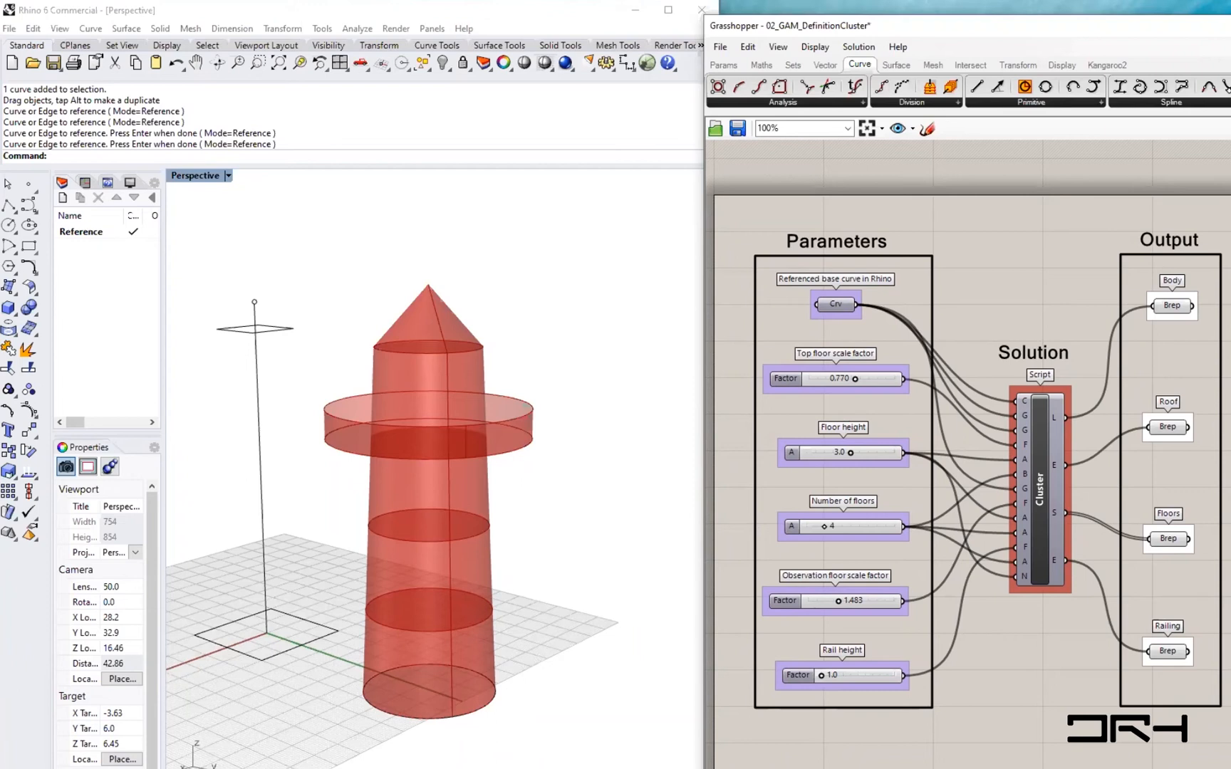
right_drag(486, 640, 557, 650)
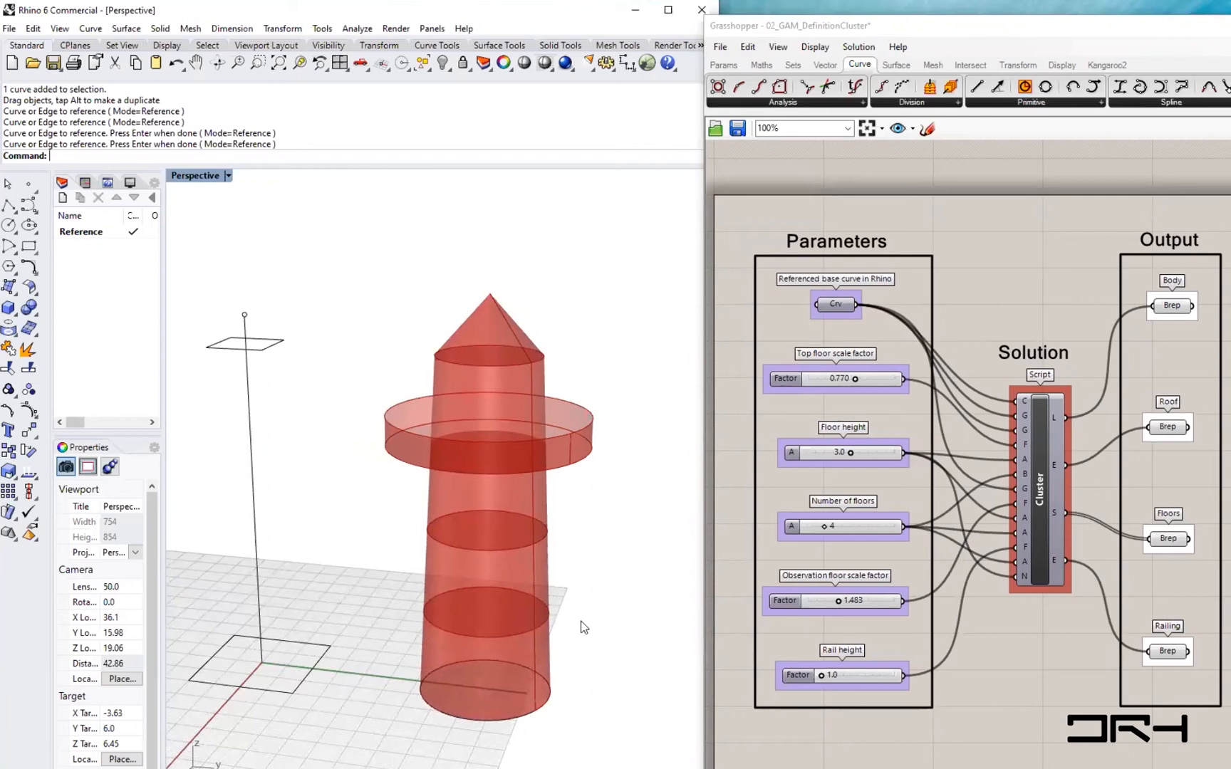
shift+right_drag(585, 727, 522, 687)
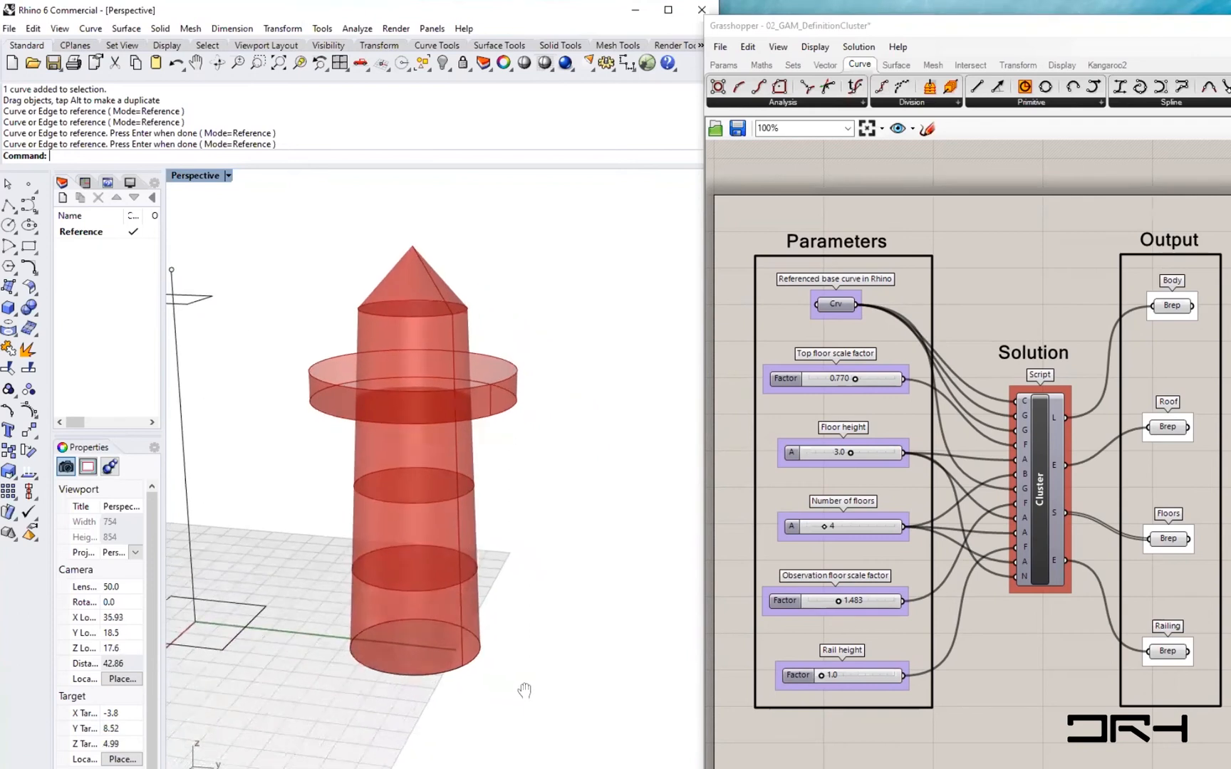
text(polygon)
key(Return)
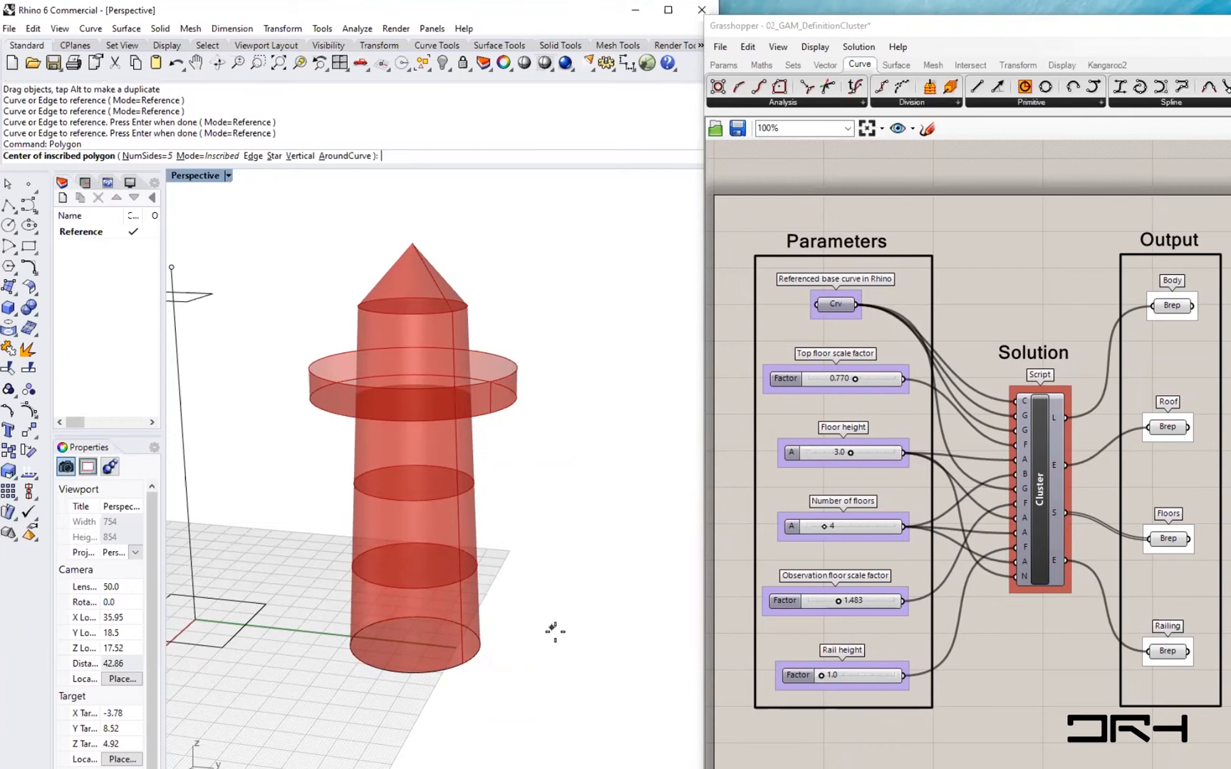
click(590, 643)
click(624, 680)
- Reference the new pentagon as the single base curve
mouse_move(866, 414)
right_down()
mouse_move(865, 428)
mouse_move(877, 426)
right_up()
right_drag(853, 318, 862, 320)
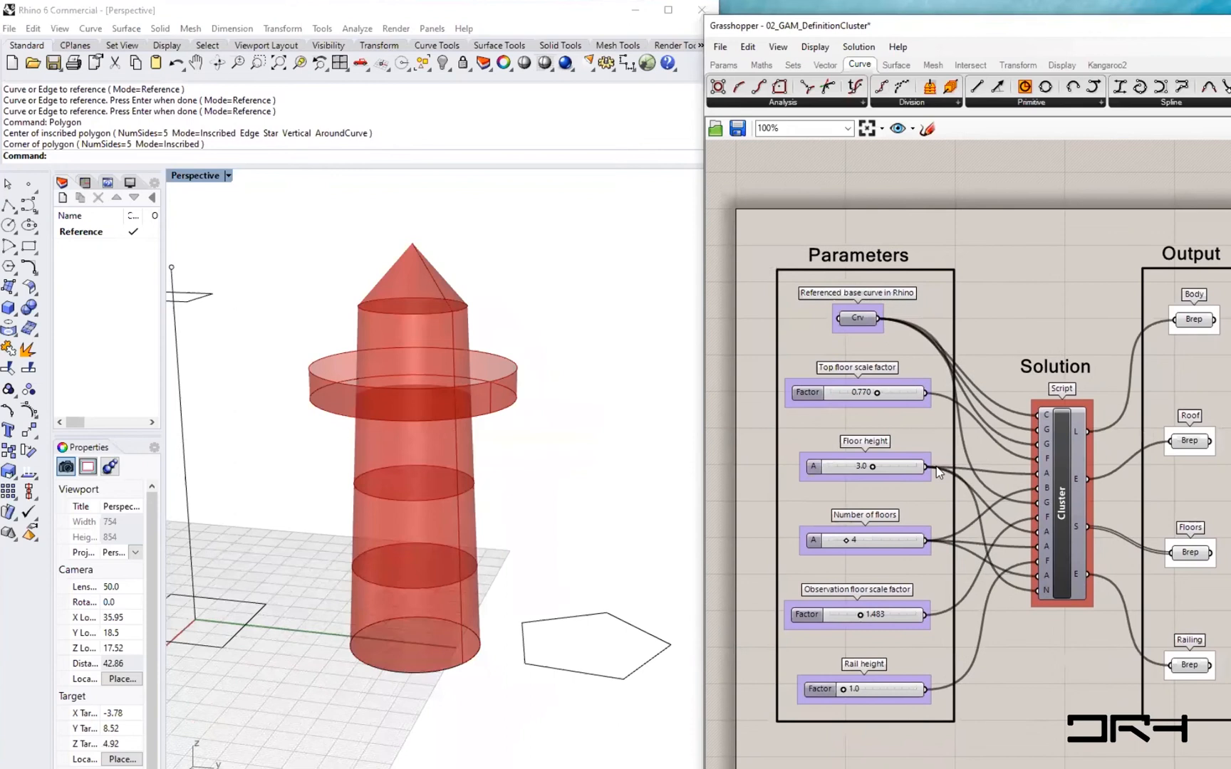
right_click(859, 319)
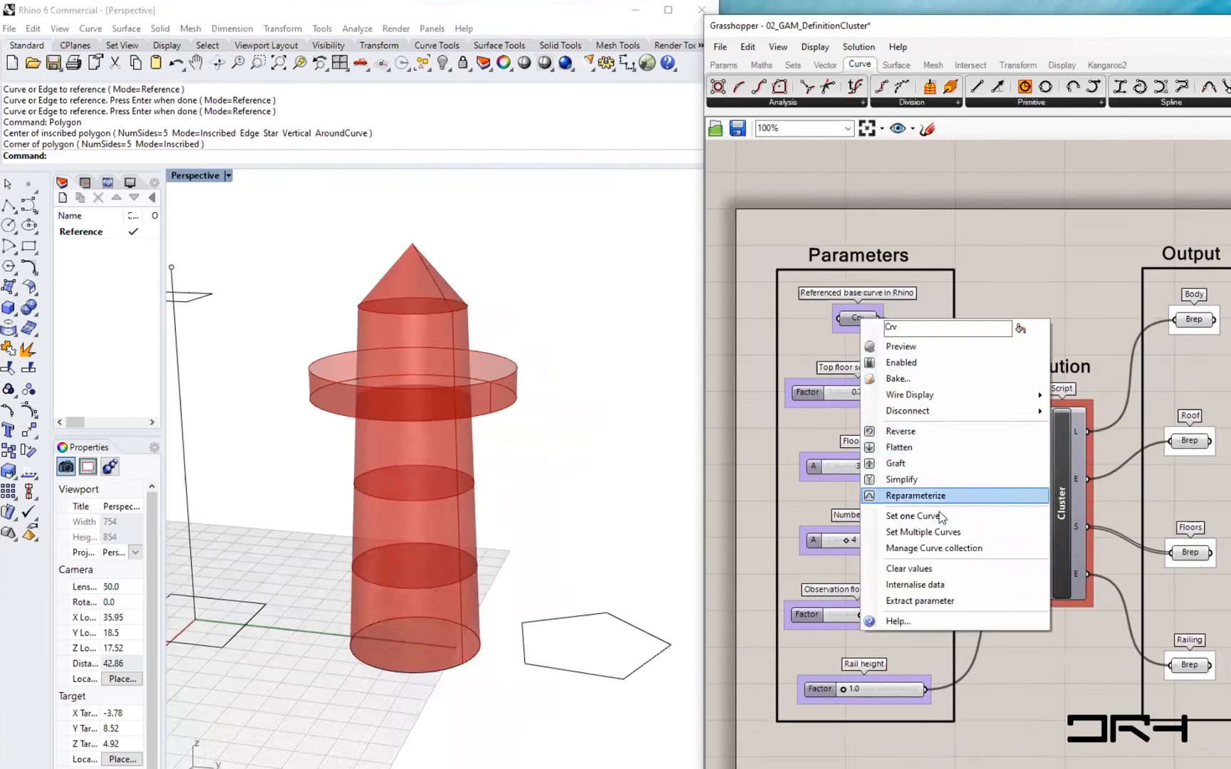
click(912, 515)
click(589, 675)
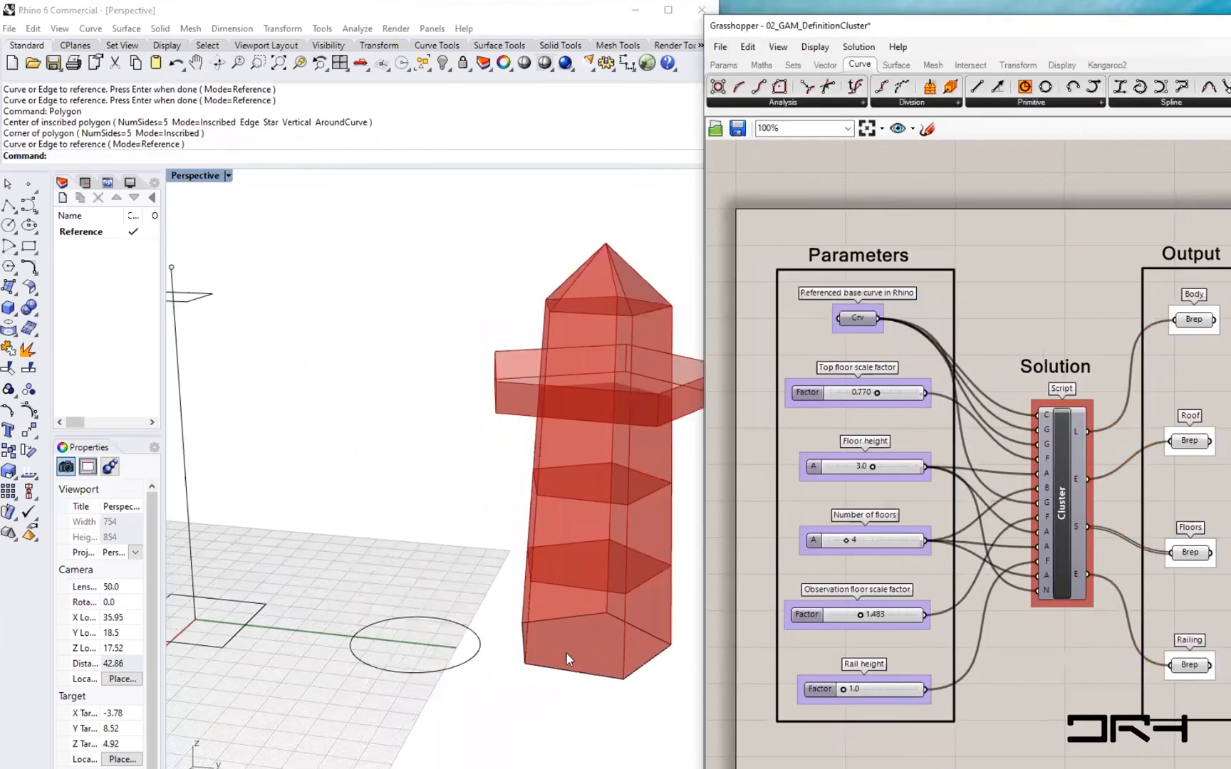
right_drag(631, 635, 560, 585)
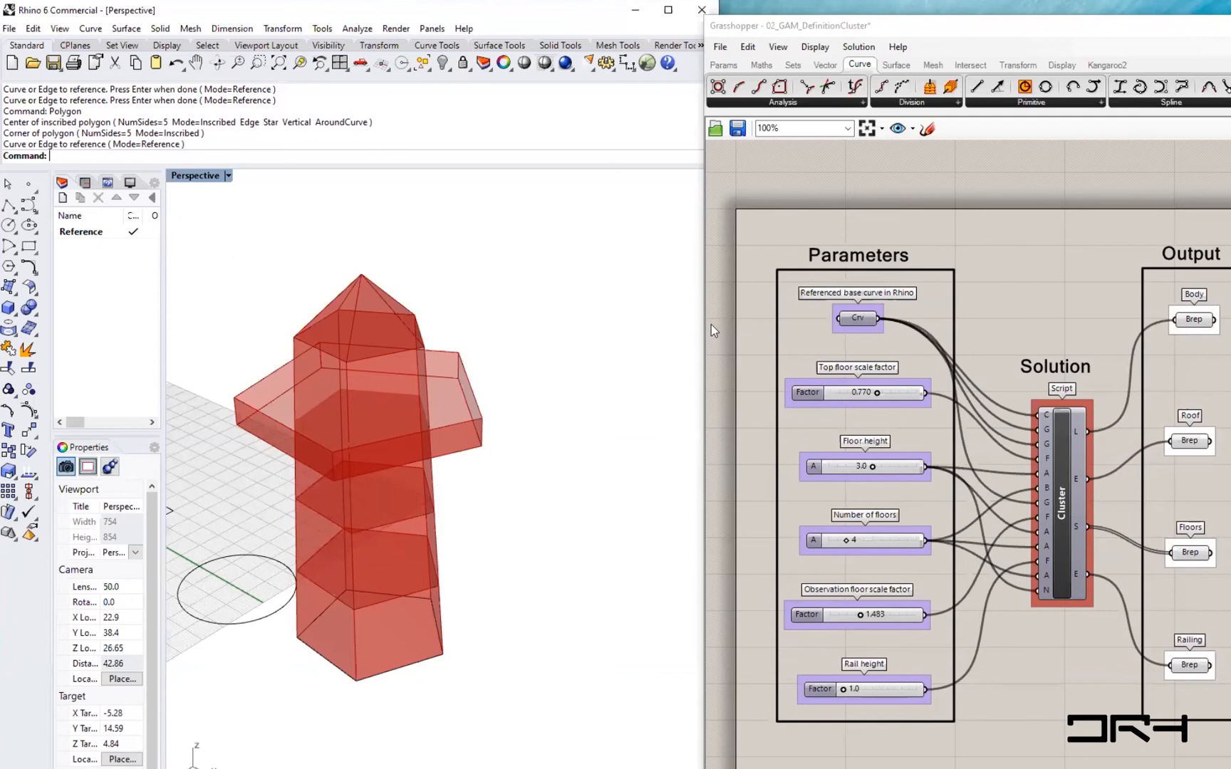
click(929, 26)
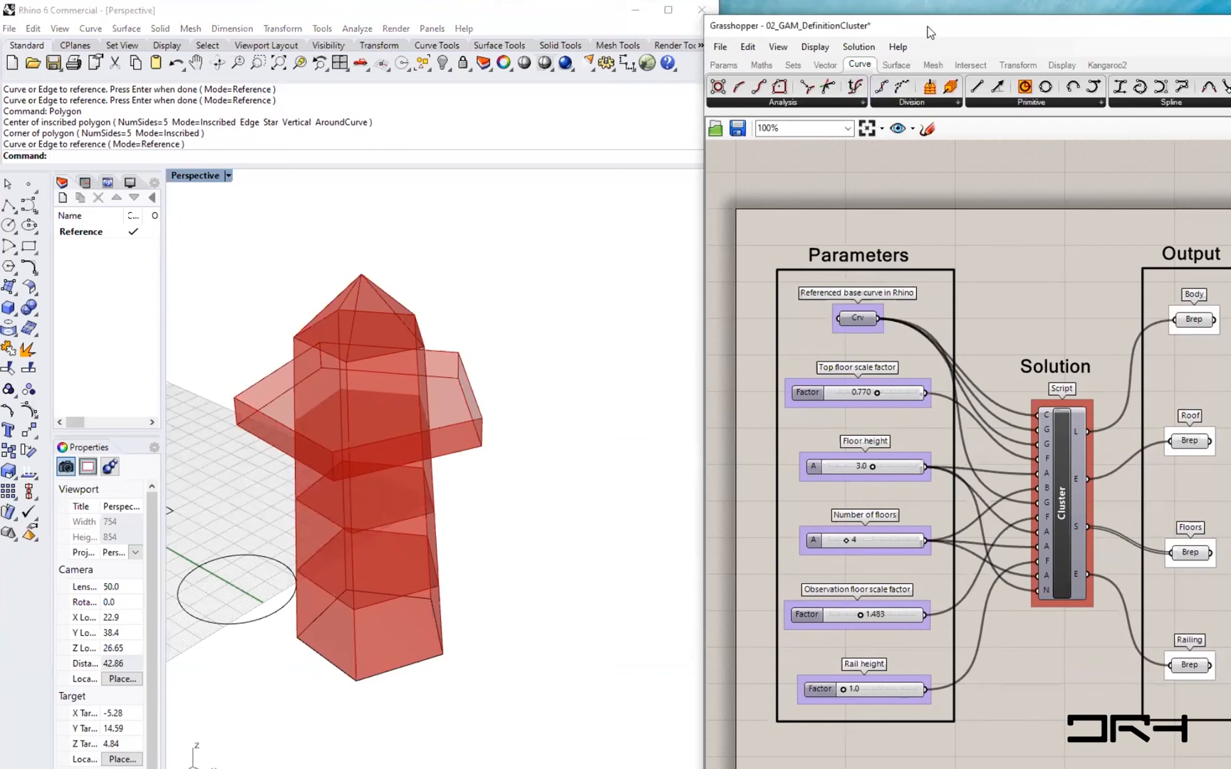
drag(928, 31, 907, 33)
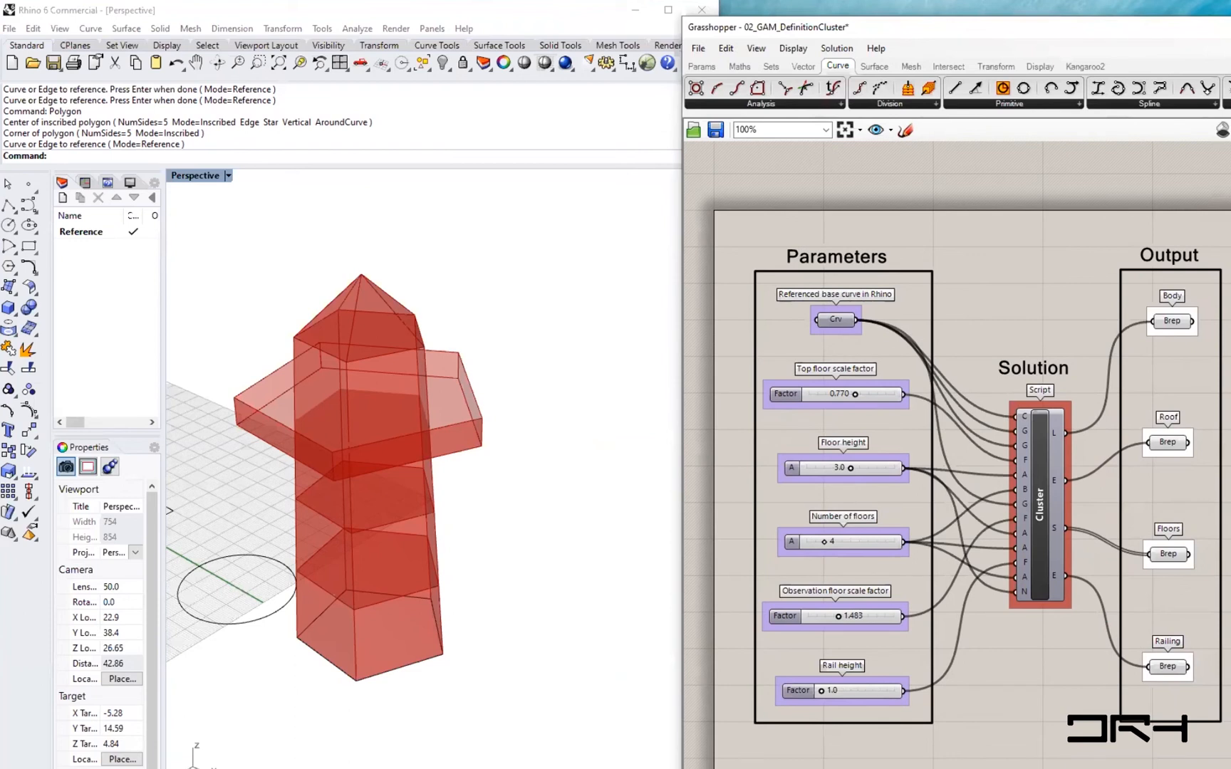
- Switch to the browser and go to the food4rhino.com website
key(alt+Tab)
click(684, 227)
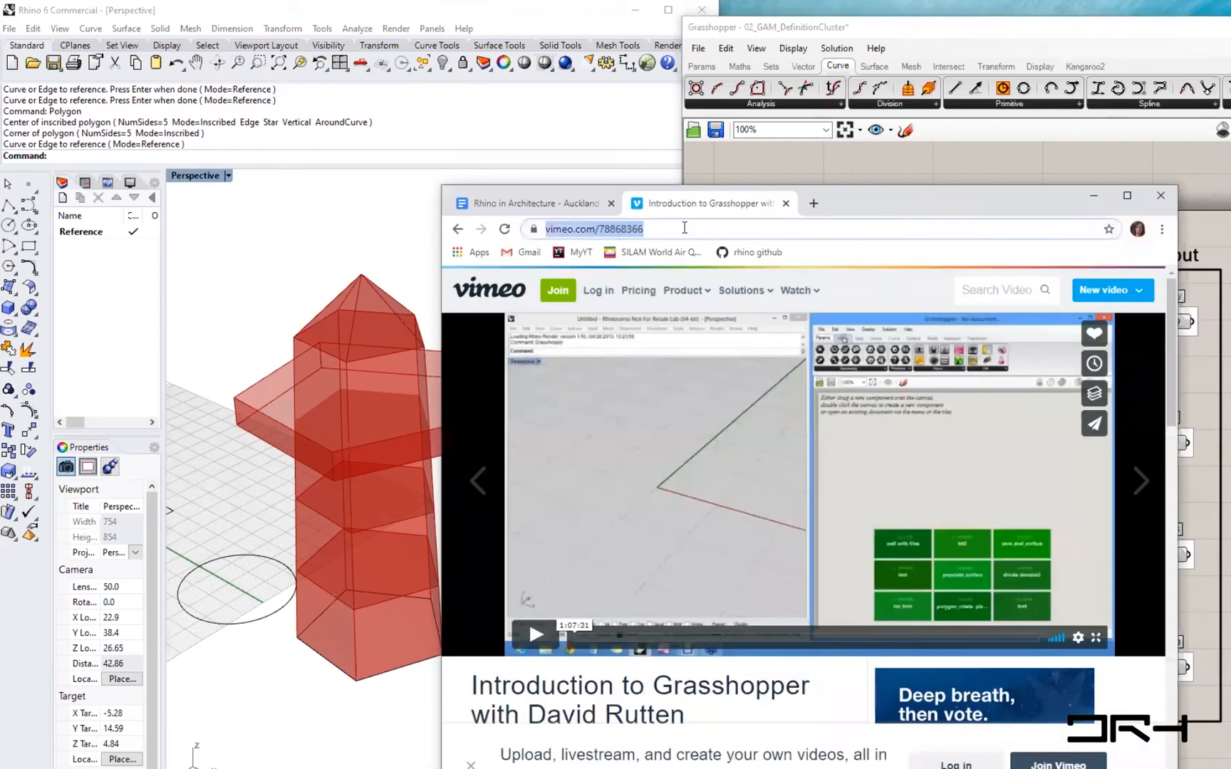
text(food)
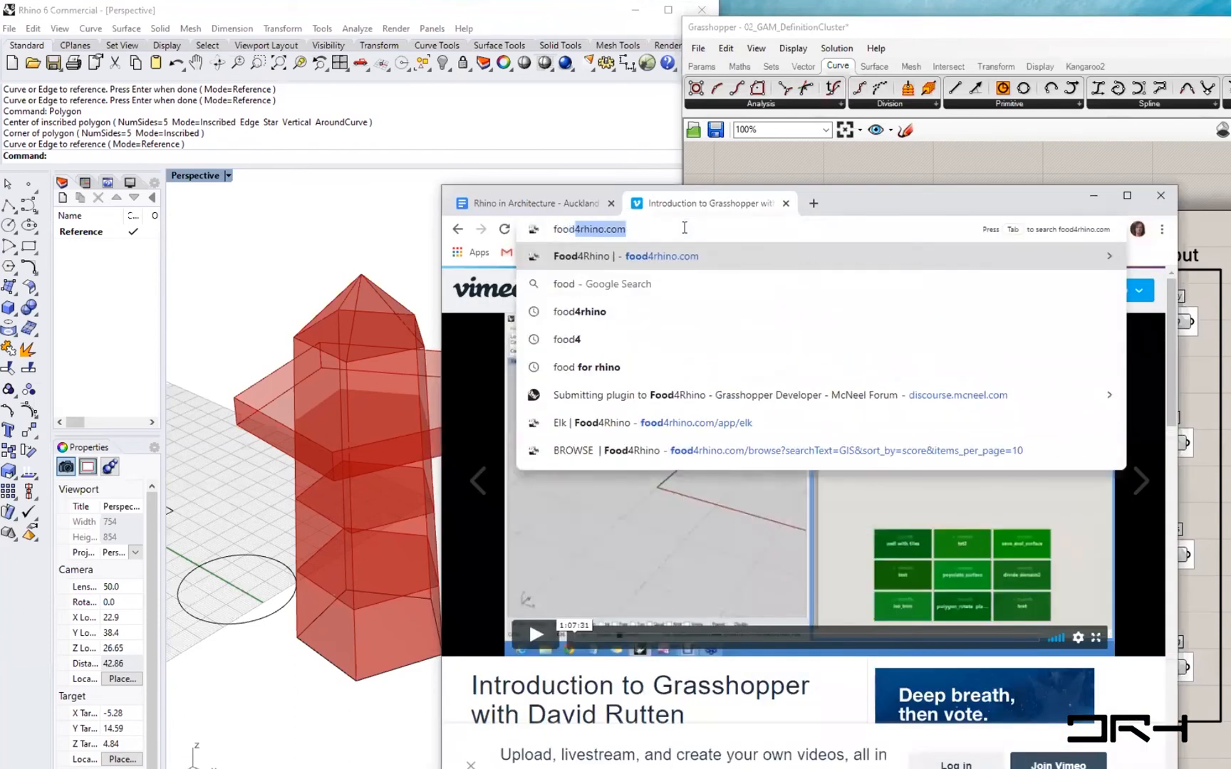
text(4)
key(Return)
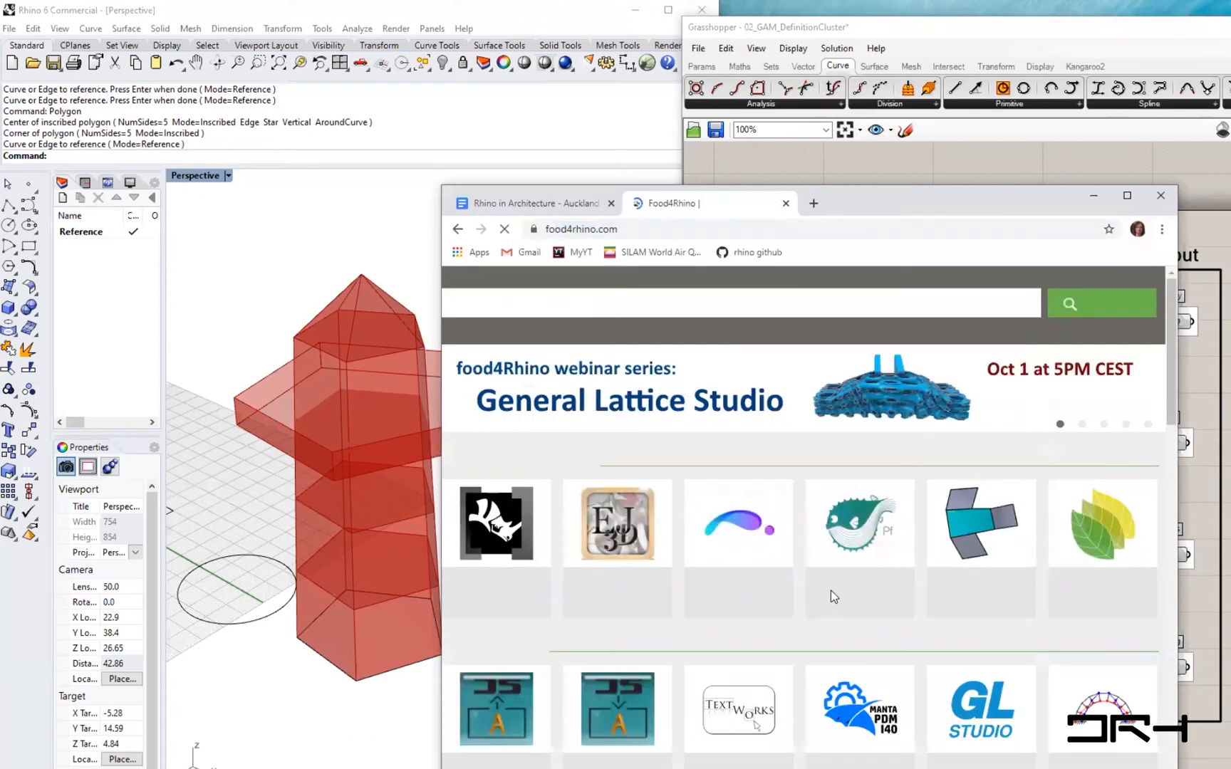
- Scroll through the featured Rhino and Grasshopper apps and browse the Grasshopper app listings
scroll(827, 636, down, 1)
scroll(828, 635, down, 1)
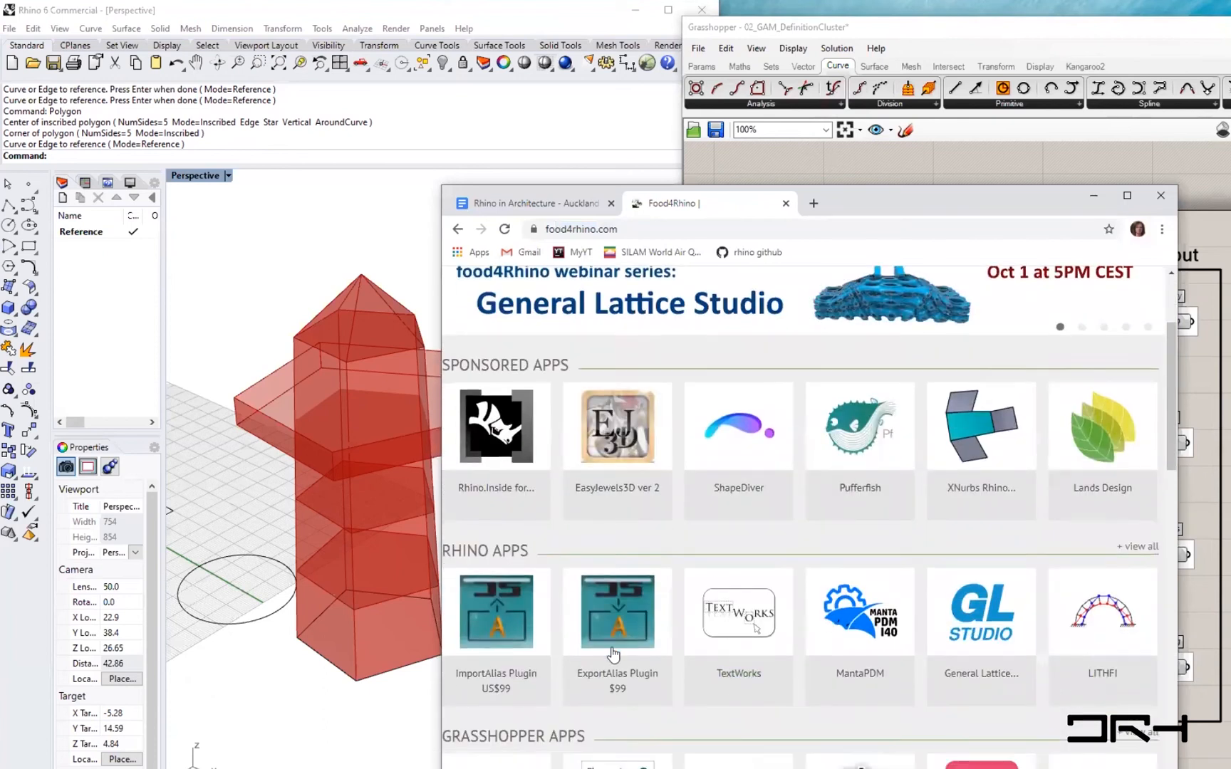
scroll(840, 609, down, 2)
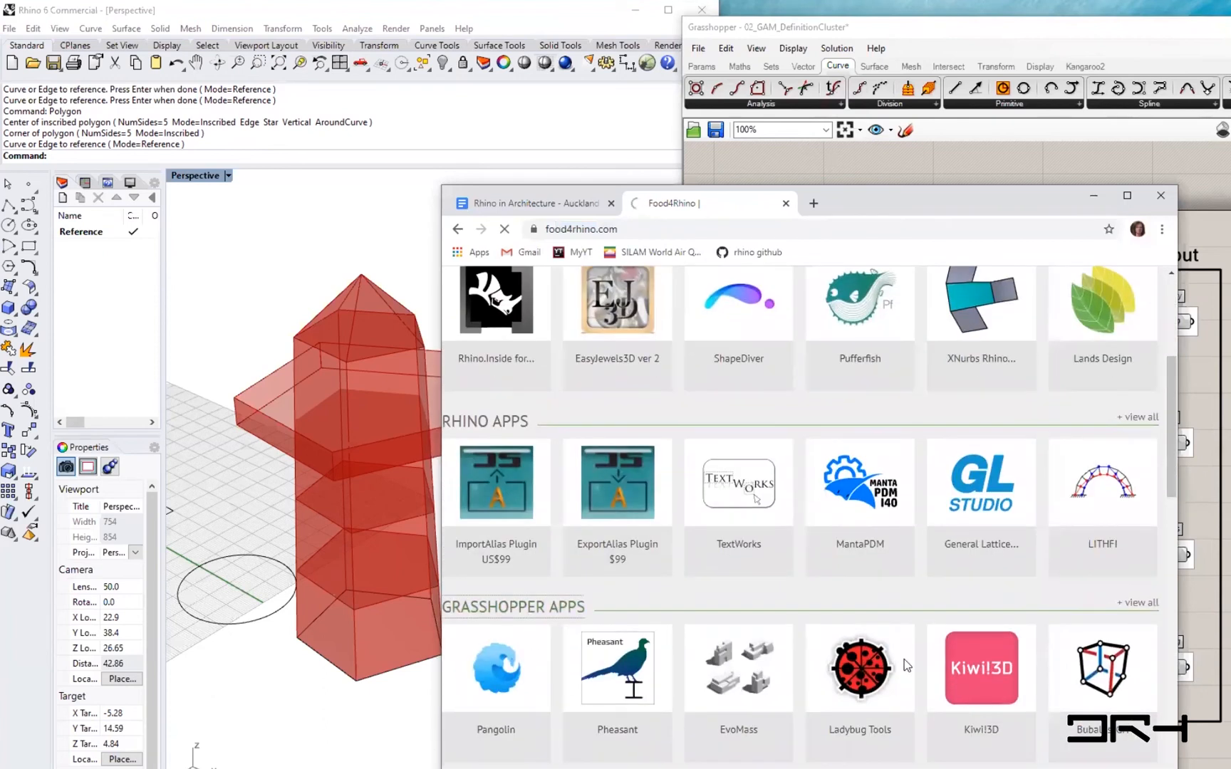
scroll(906, 664, down, 6)
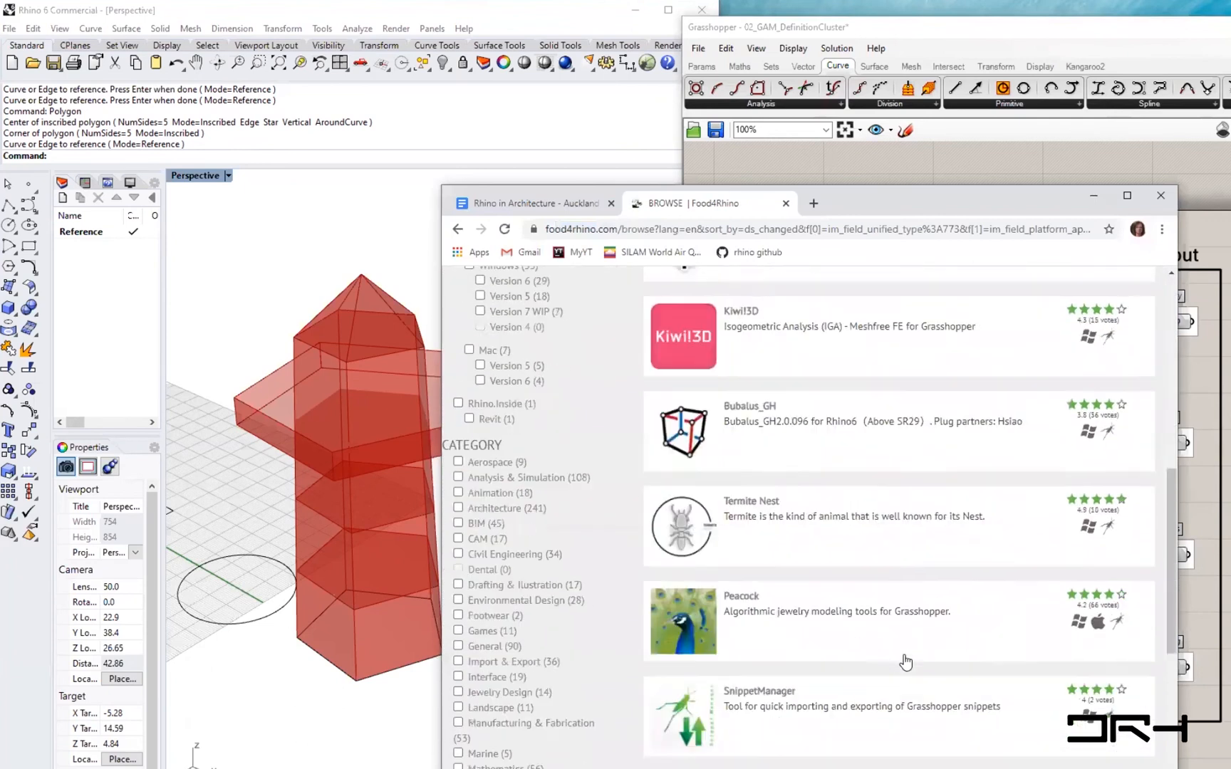
scroll(906, 664, down, 1)
scroll(906, 664, up, 6)
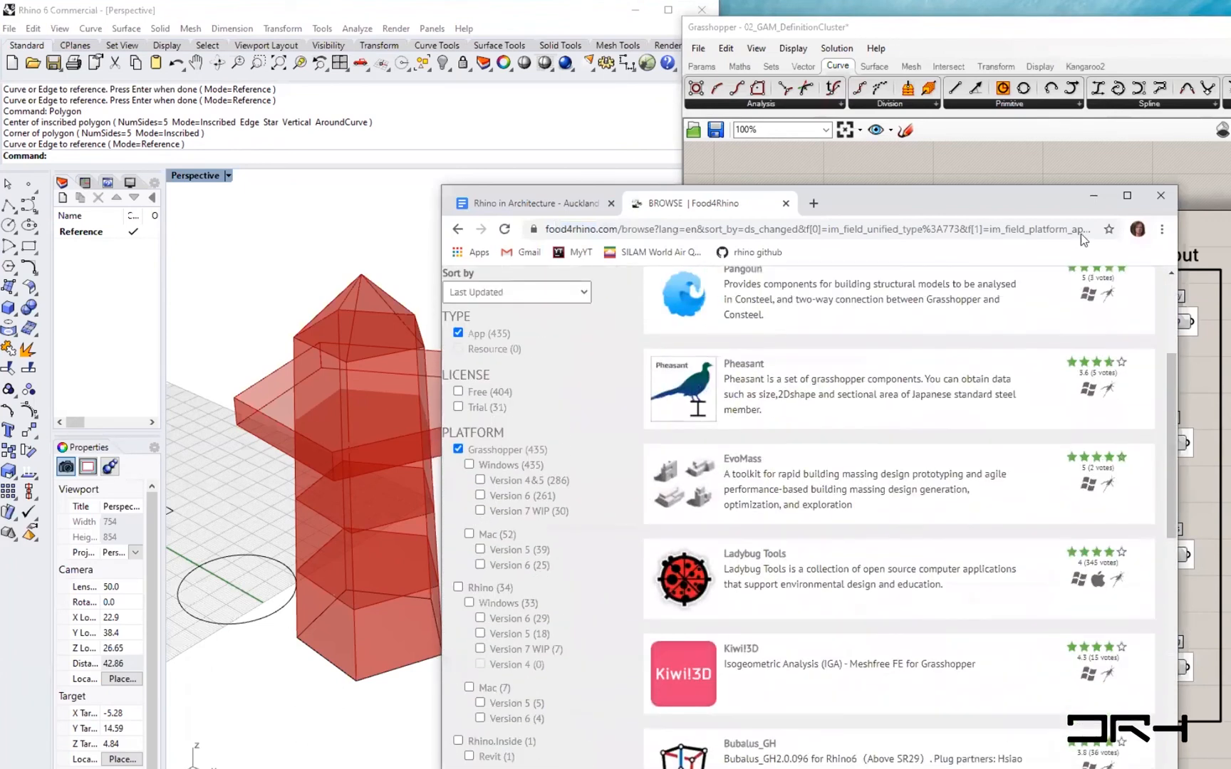
- Minimize the browser and orbit the perspective view around the pentagon-based tower
click(1093, 198)
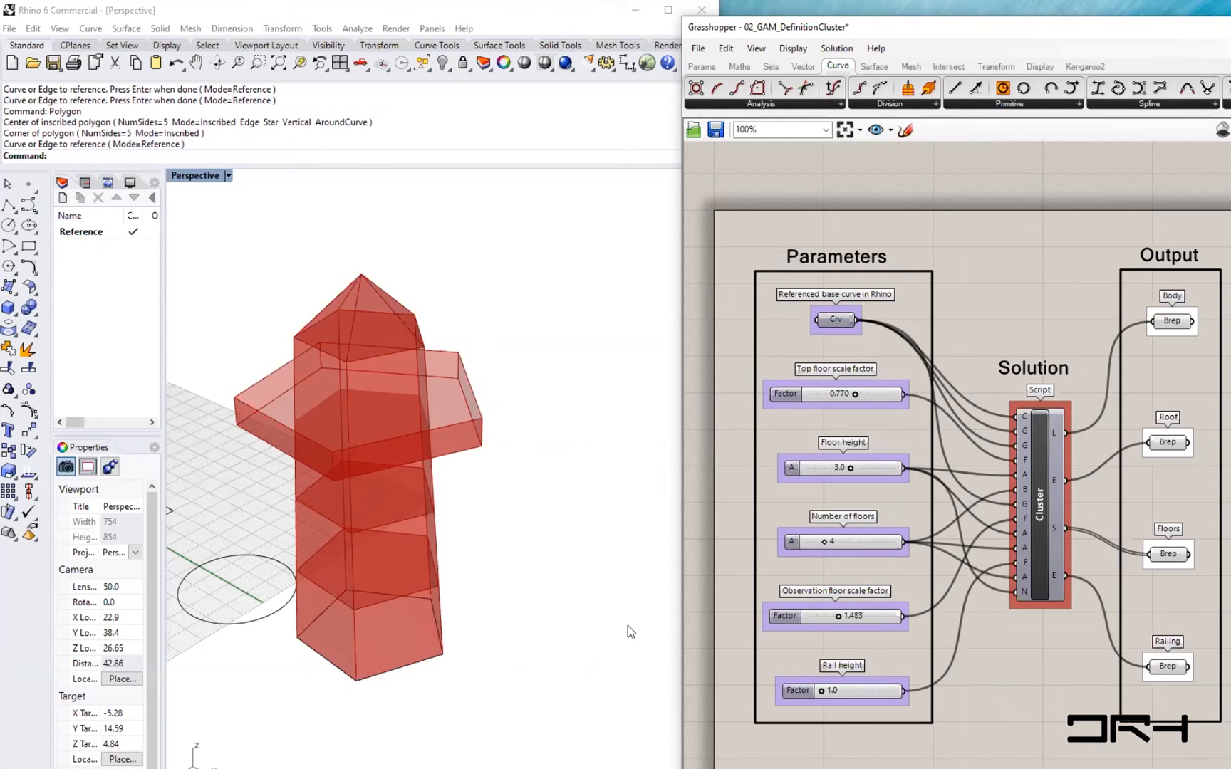
right_drag(512, 610, 592, 651)
right_drag(1019, 618, 998, 648)
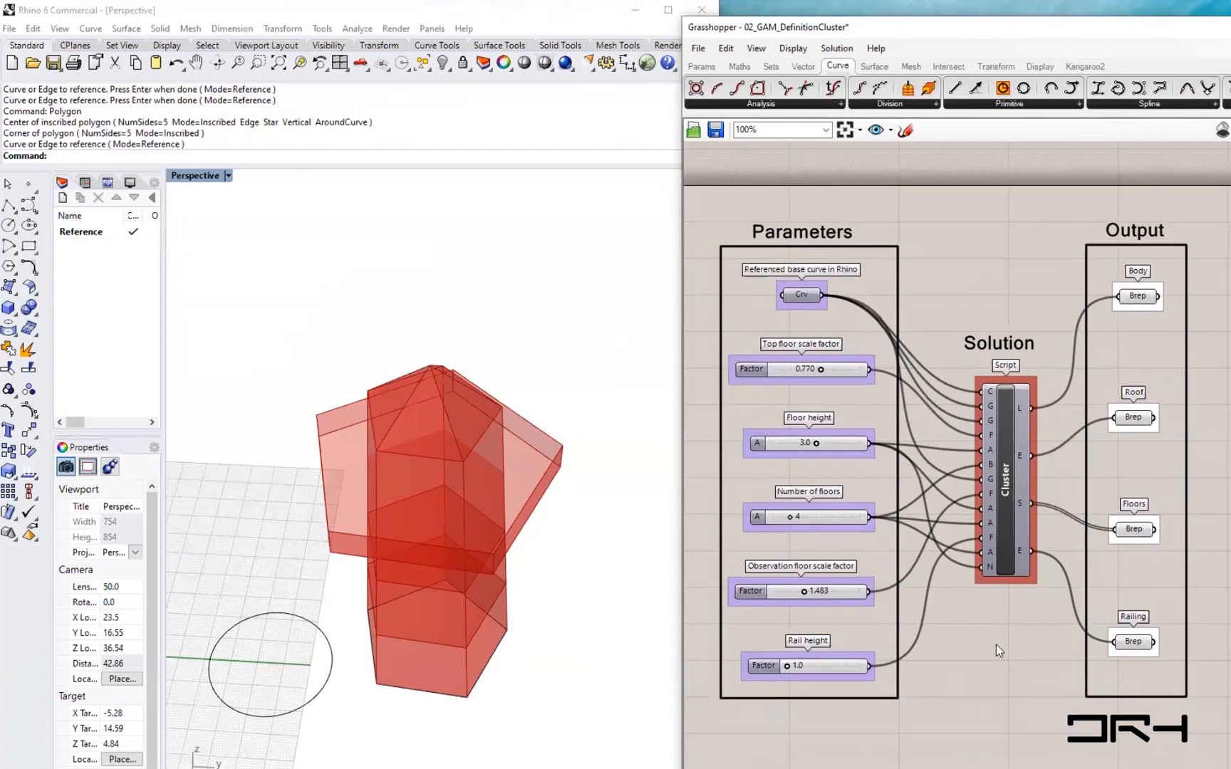
right_drag(593, 702, 542, 656)
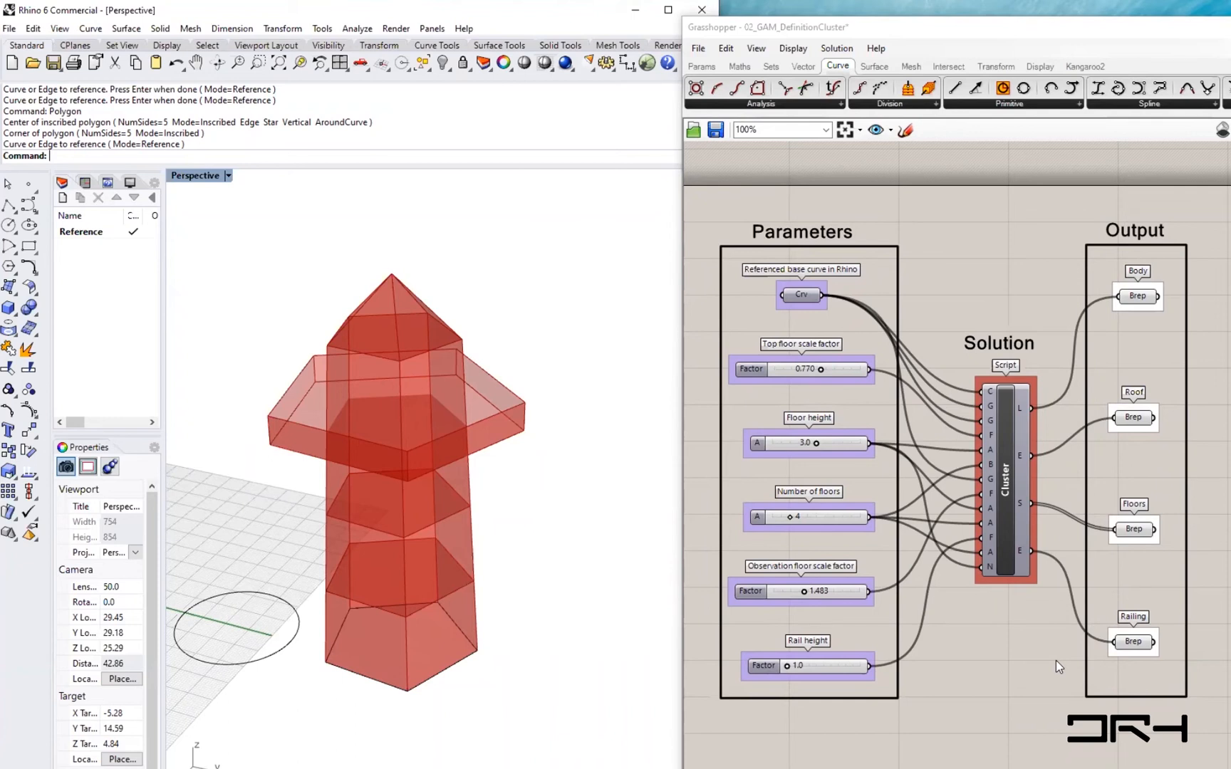
- Widen Rhino's side panel and move the Grasshopper window further right
drag(164, 393, 217, 393)
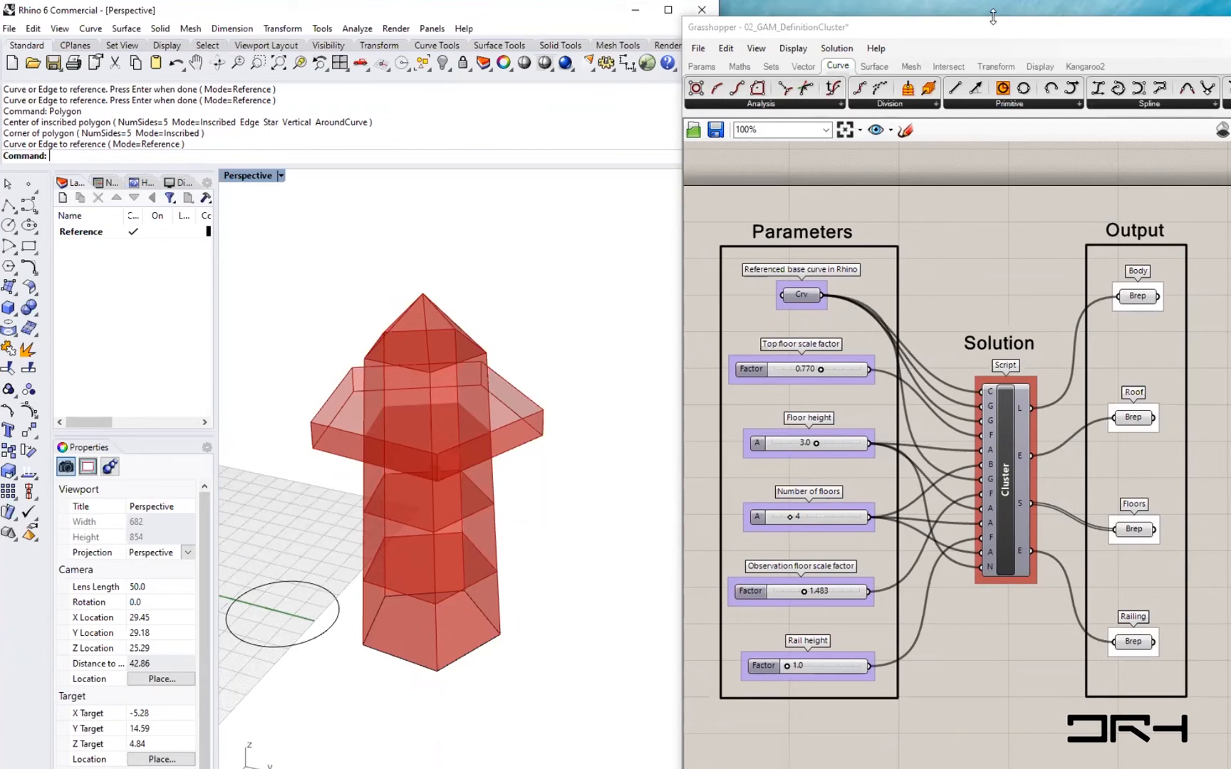
drag(989, 27, 988, 37)
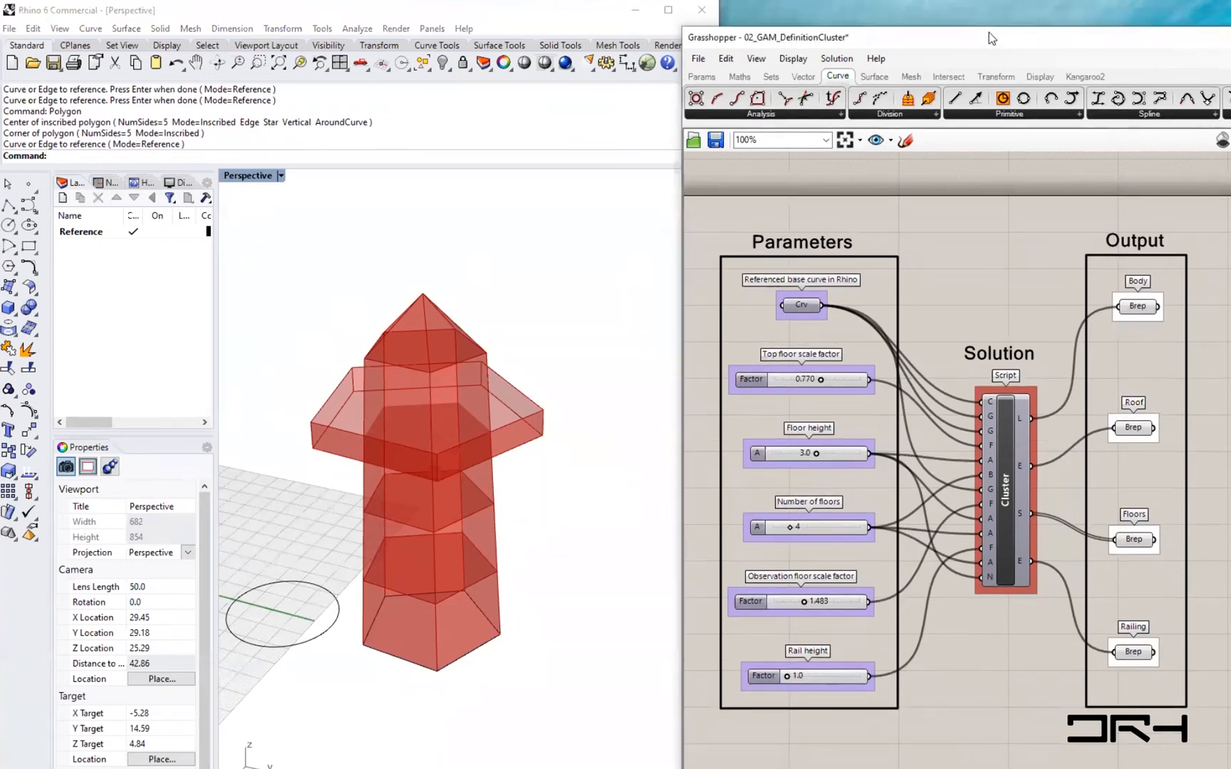
drag(989, 32, 1033, 5)
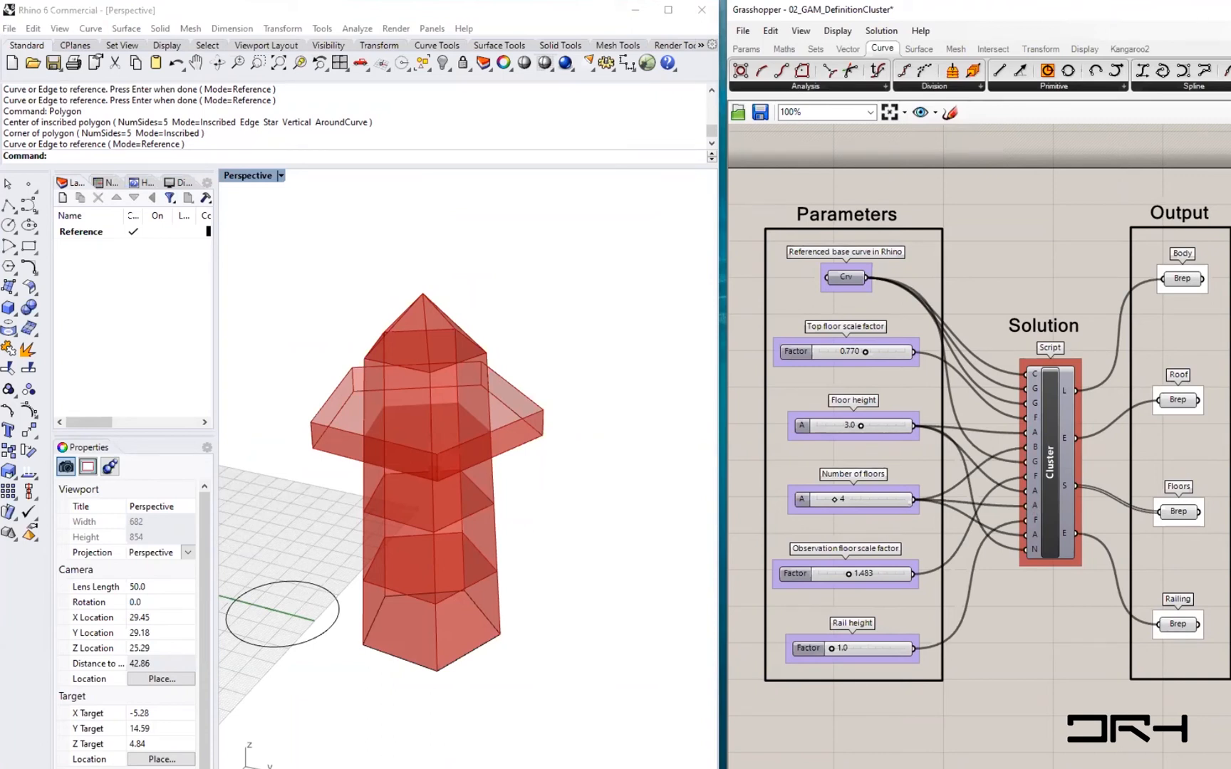
- Restore the browser, open a new tab and search for essential algorithms and data structures for computational design
click(375, 768)
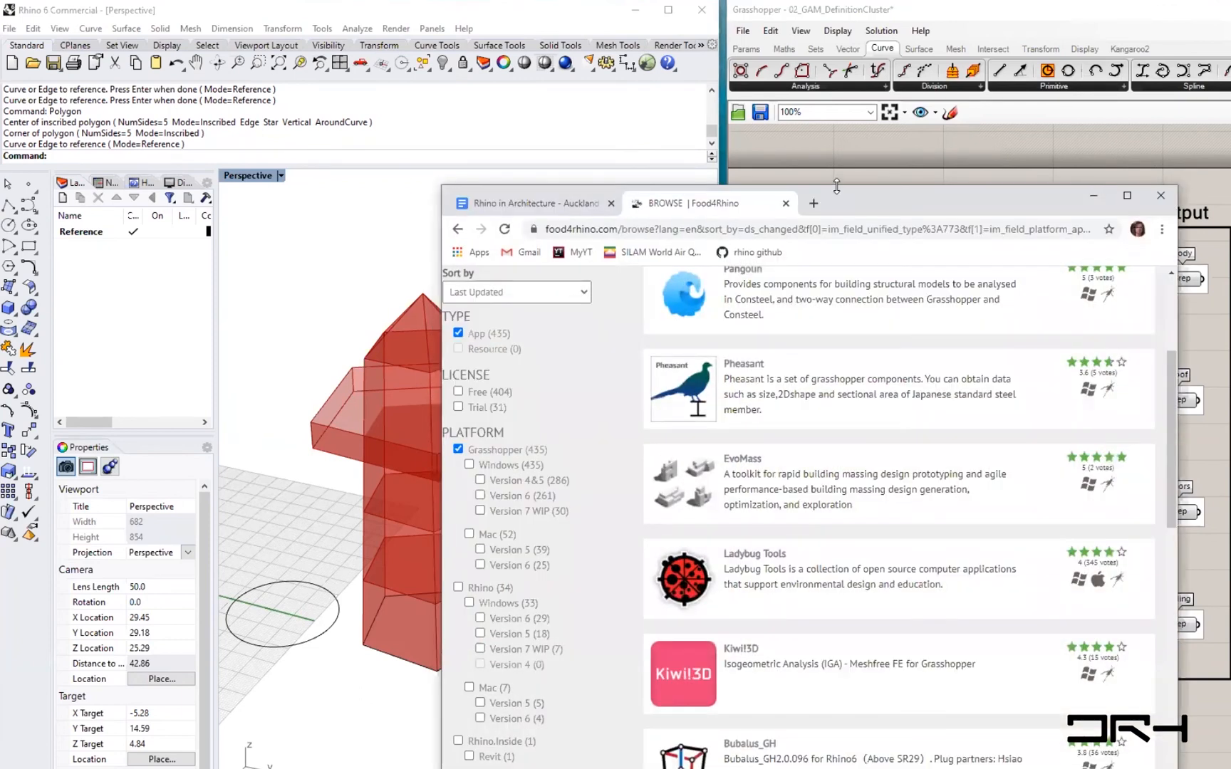
drag(836, 187, 834, 68)
click(813, 84)
text(e)
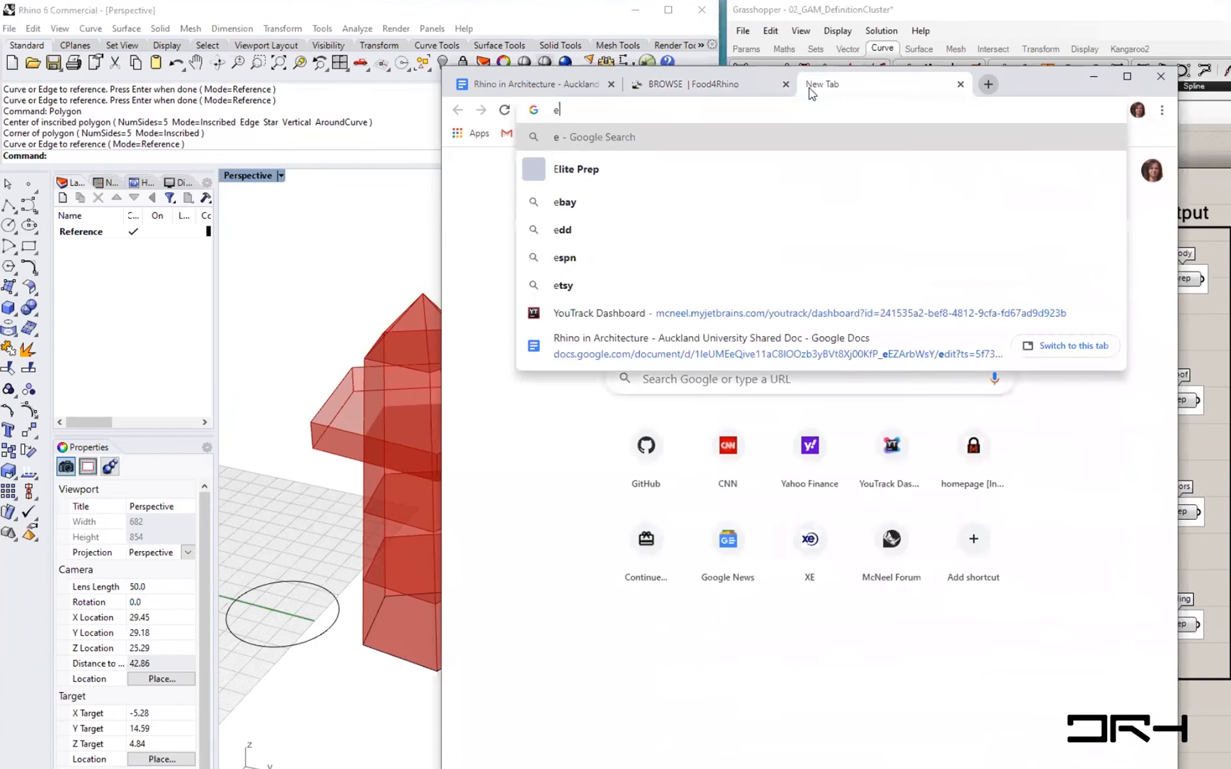
text(ssentia)
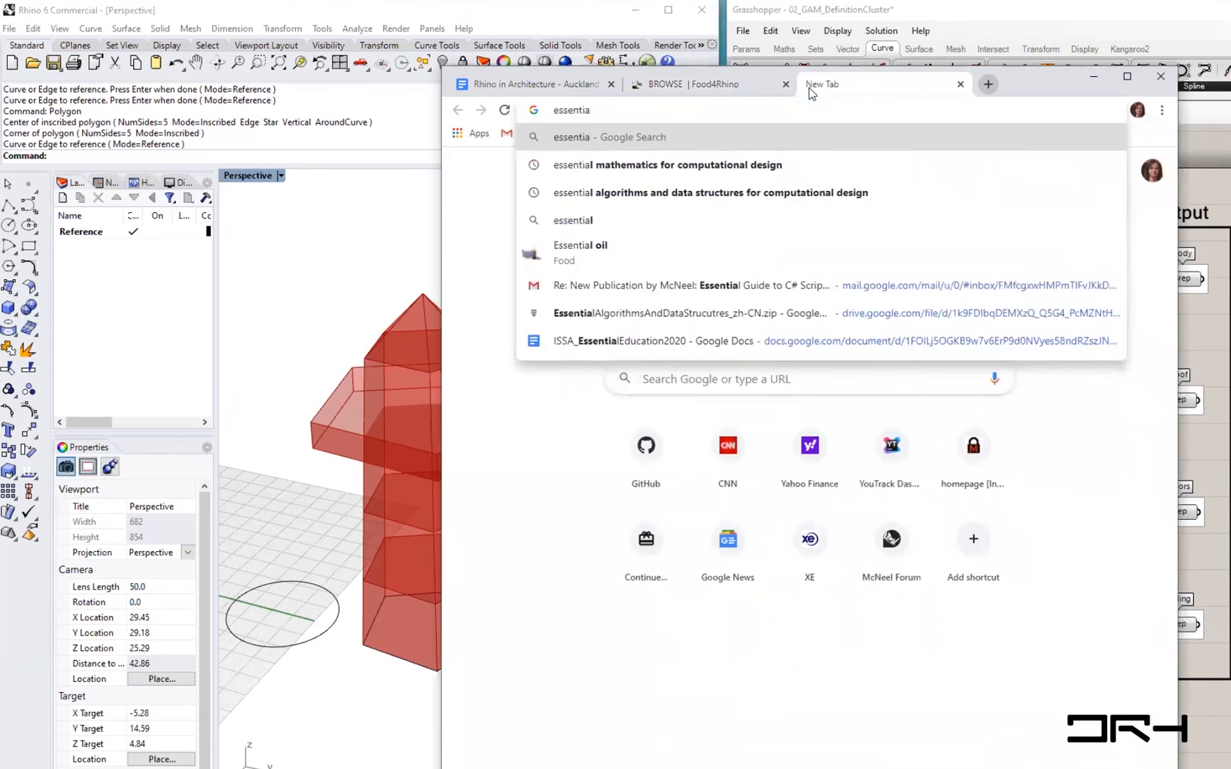
text(ll alg)
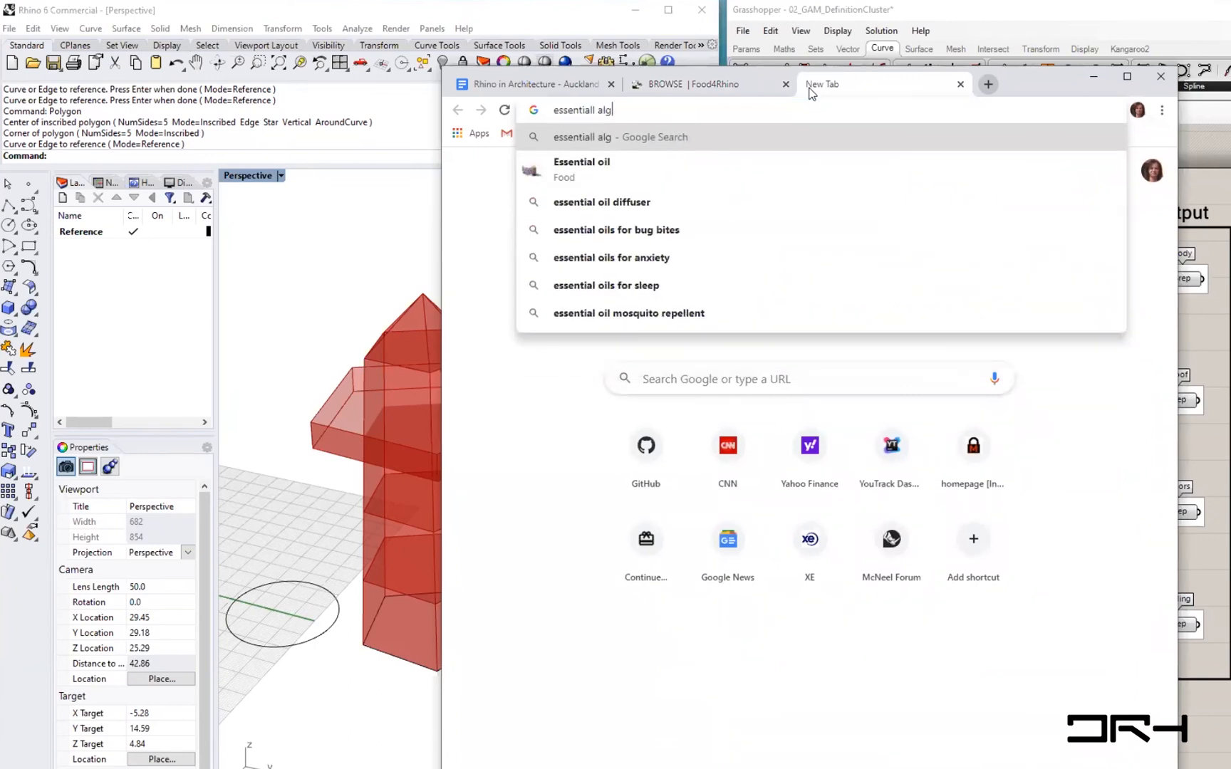
text(orithms)
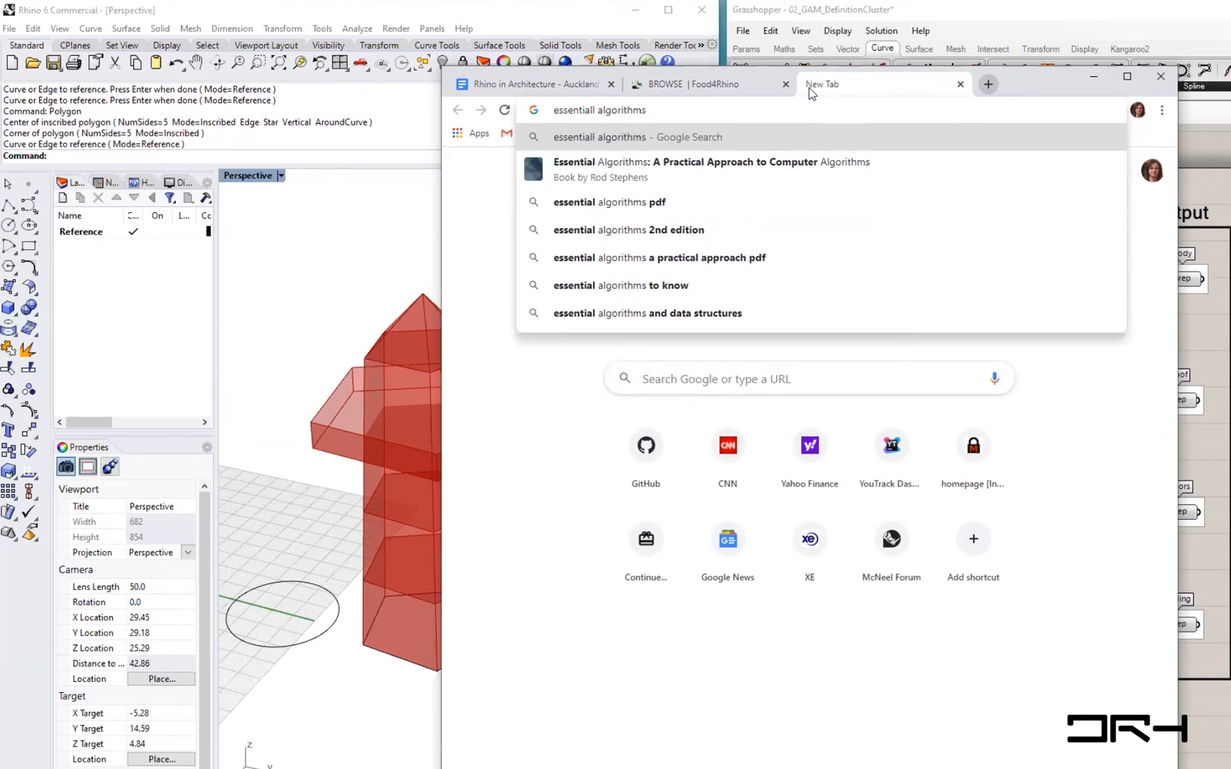
click(594, 109)
key(BackSpace)
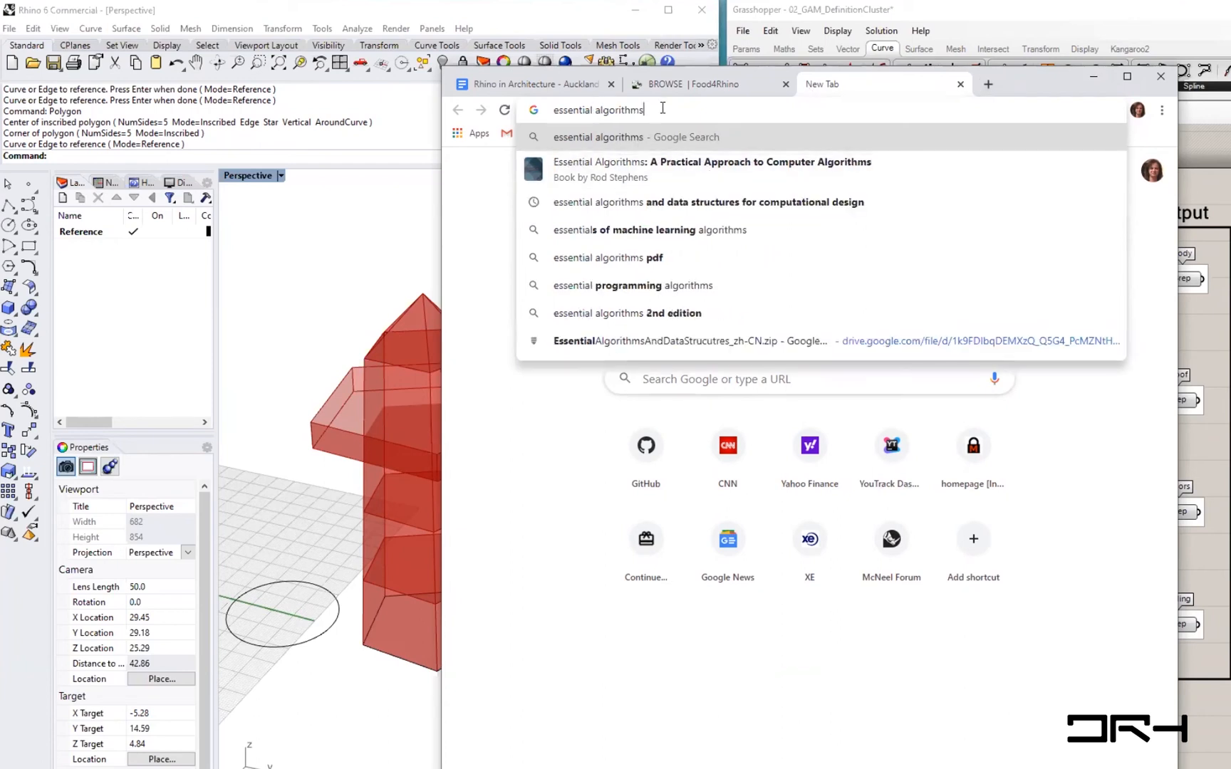
text(and d)
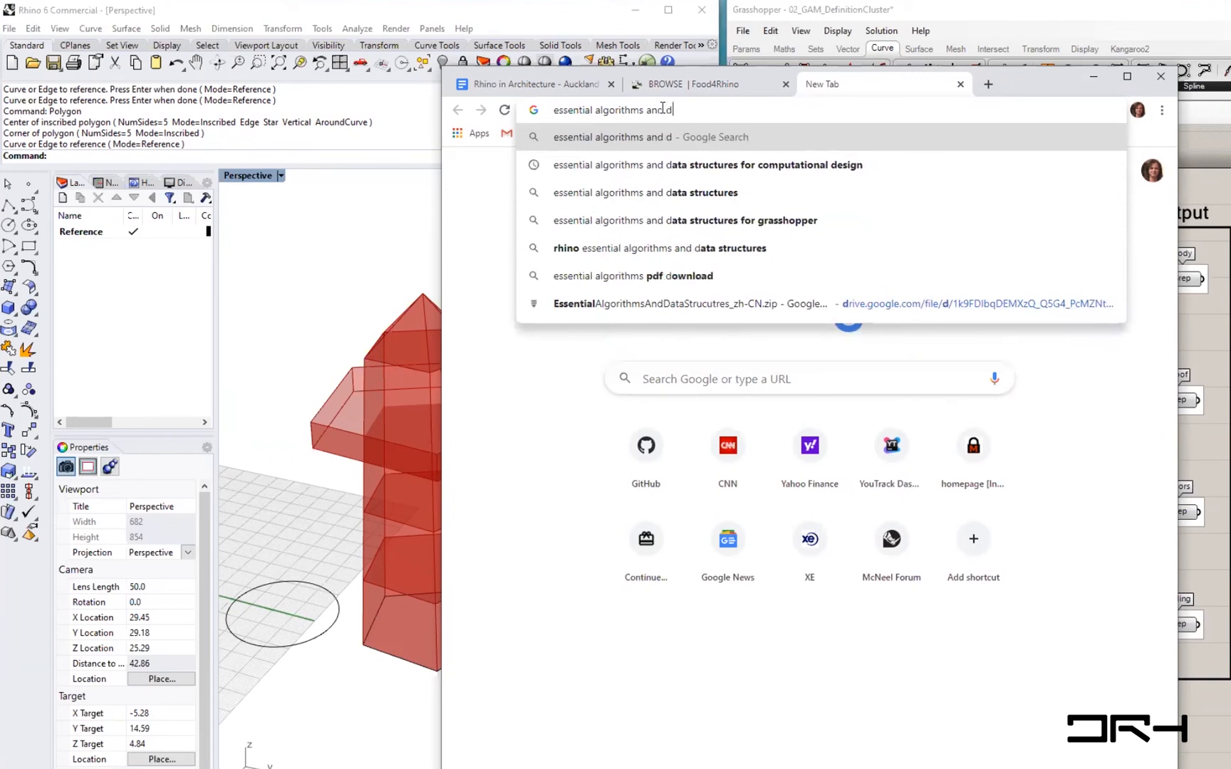
text(ata struc)
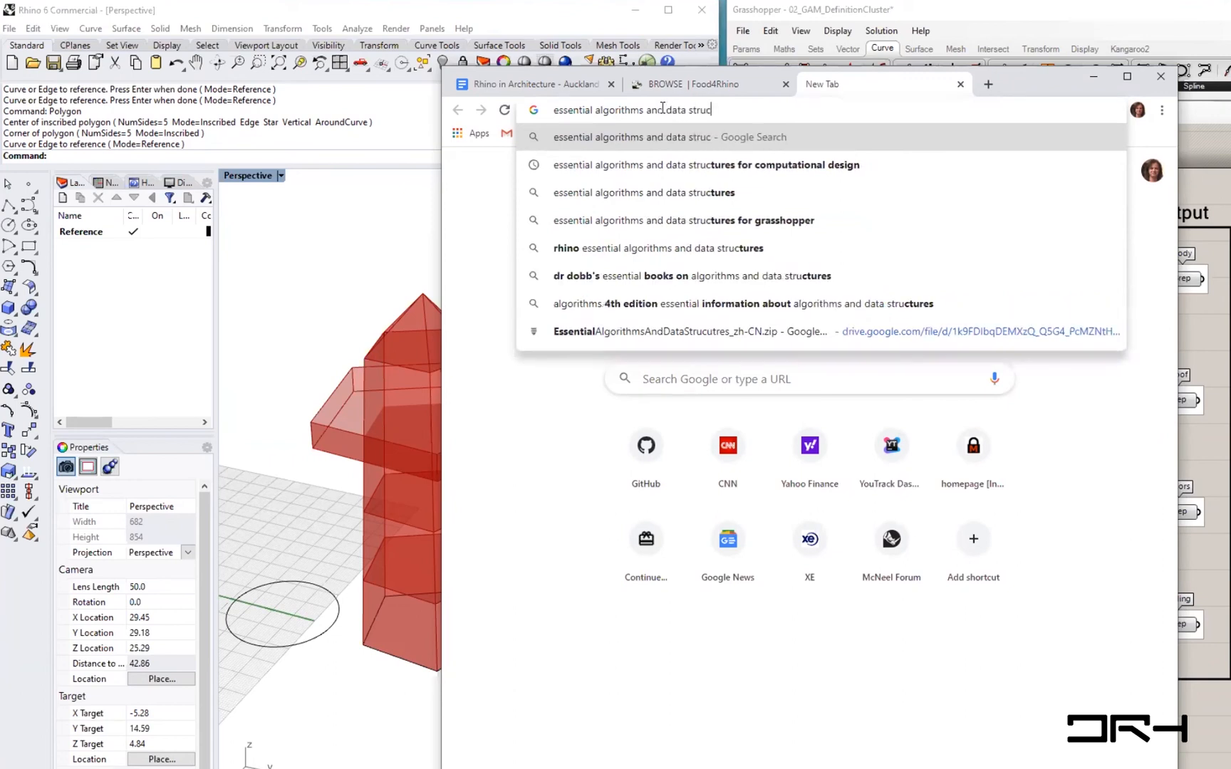
text(utres)
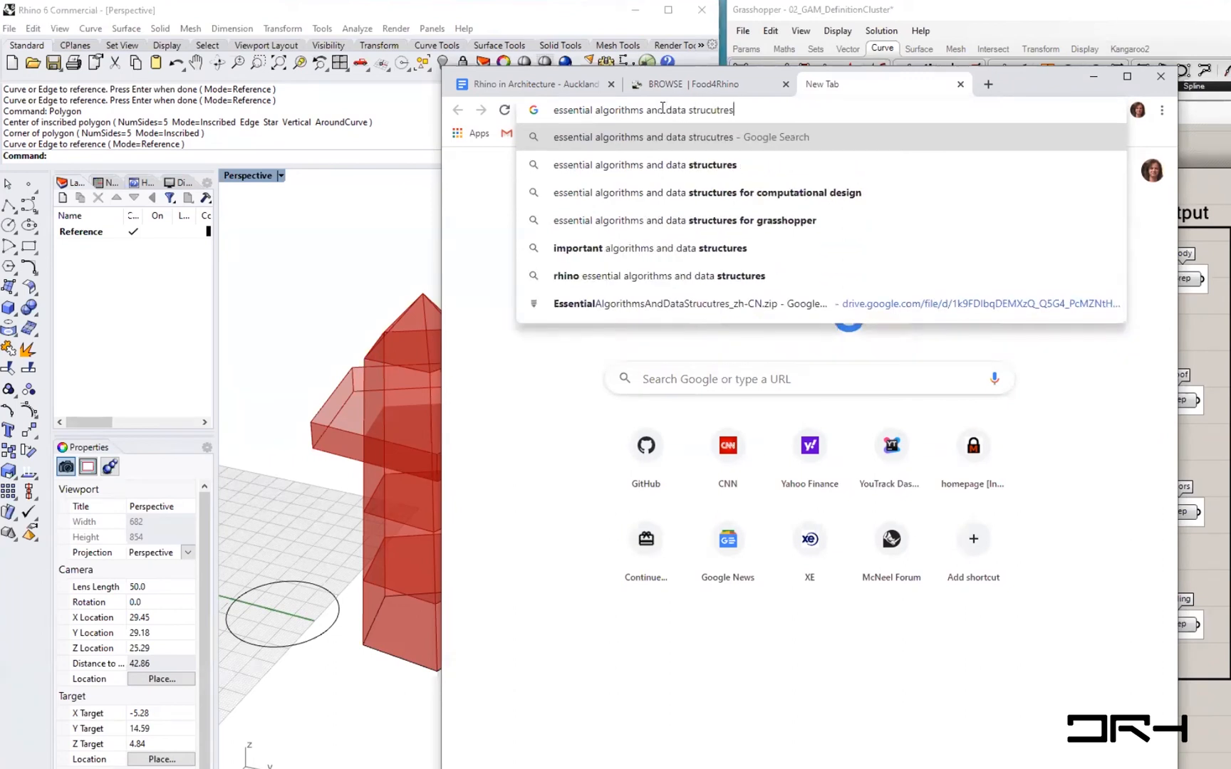
key(Down)
key(Down)
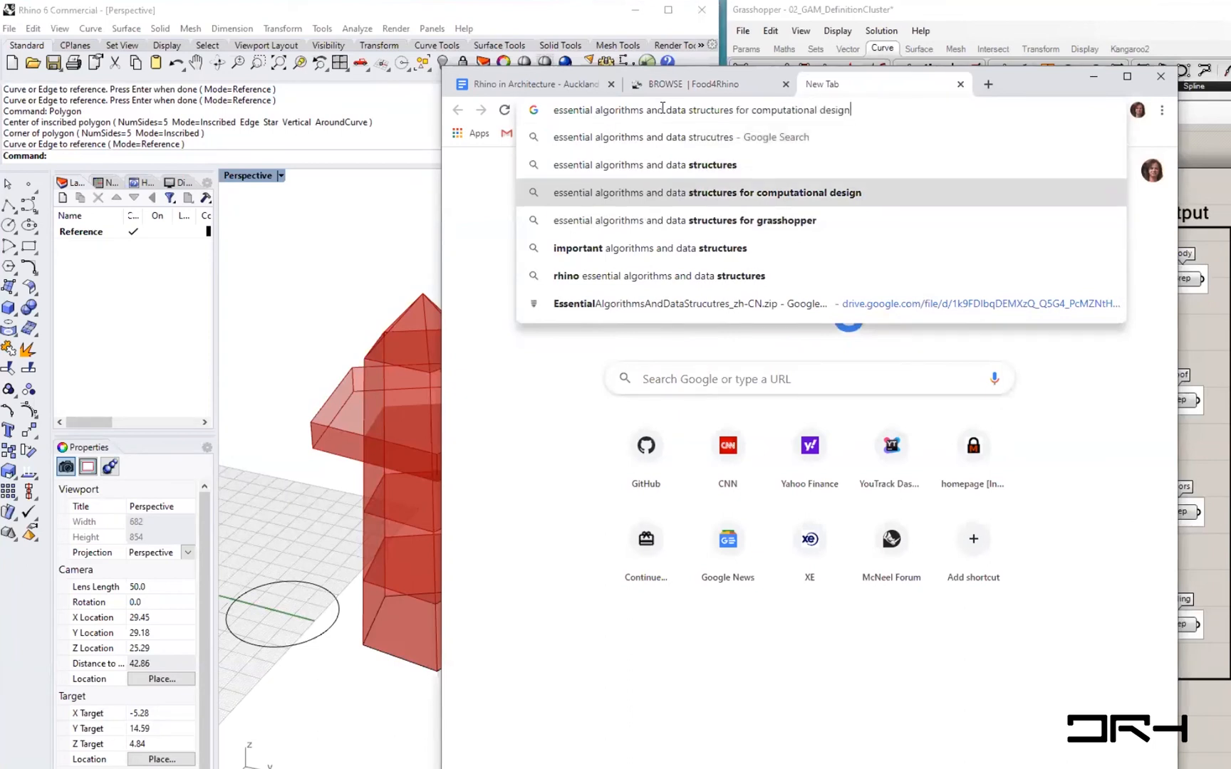
key(Return)
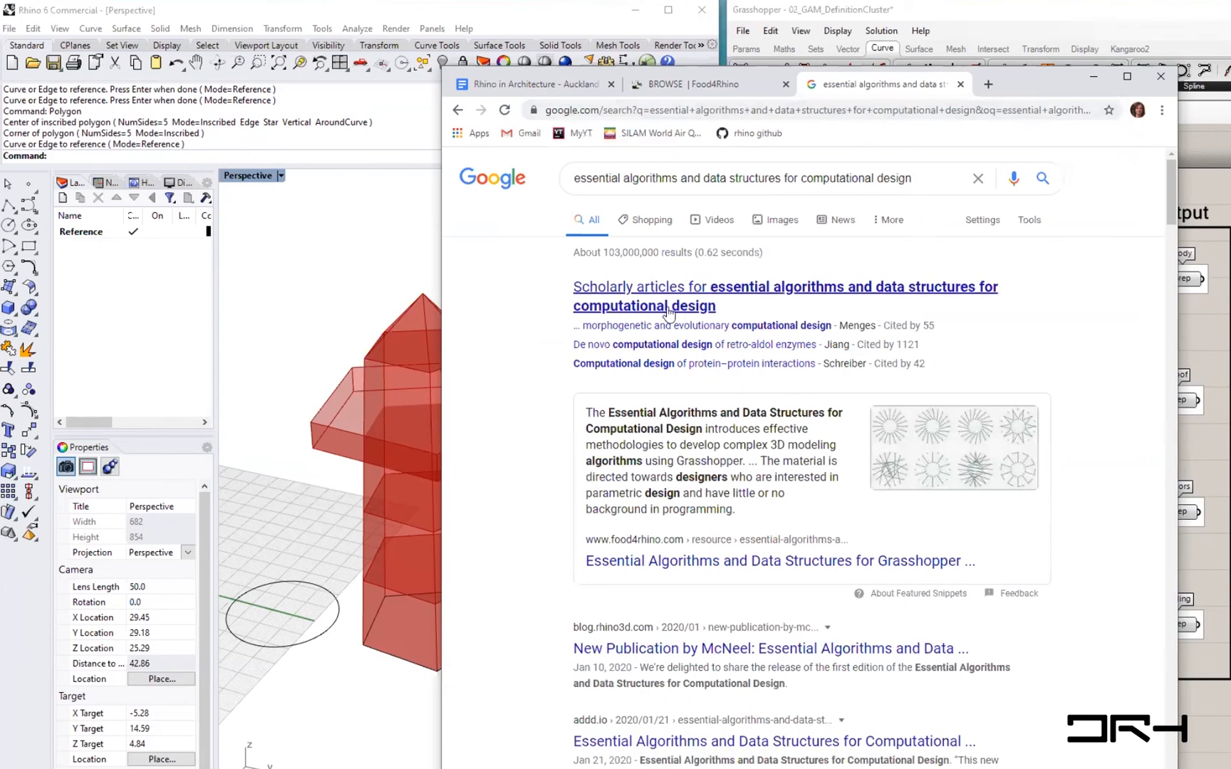
- Open the Essential Algorithms and Data Structures for Grasshopper page on food4rhino and read its description
click(748, 561)
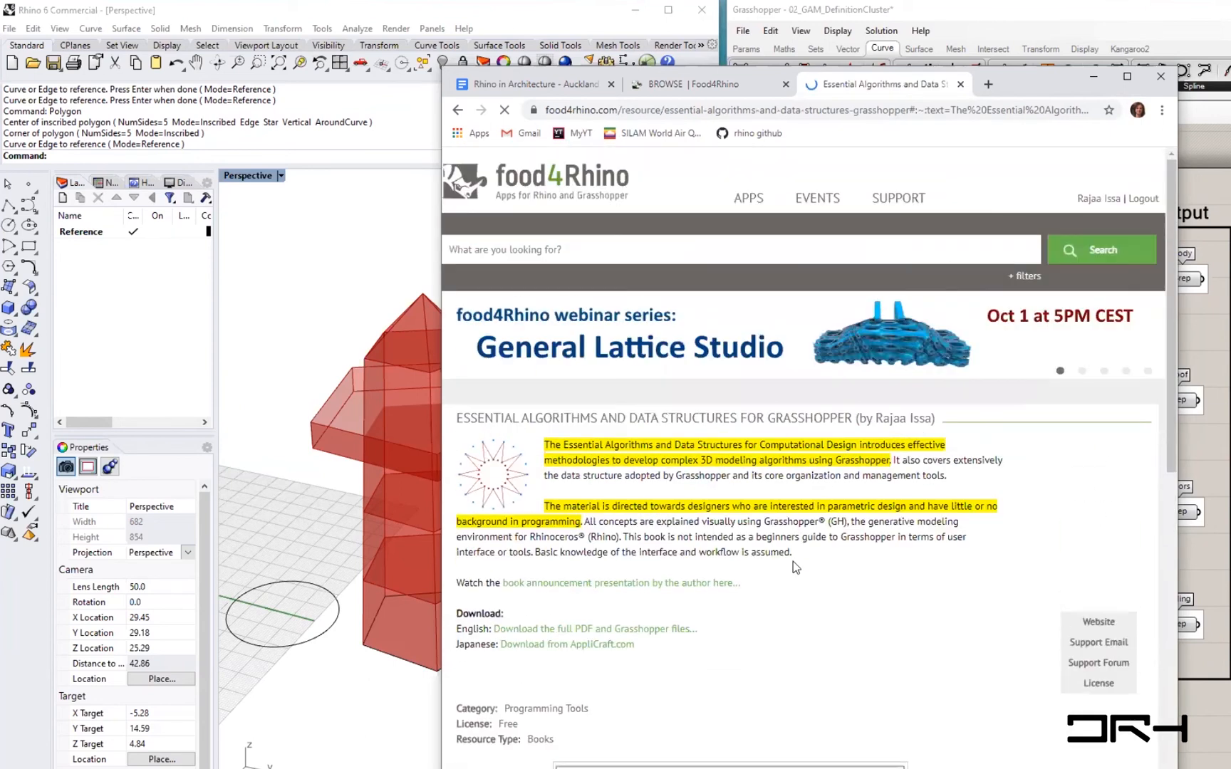
scroll(791, 563, down, 3)
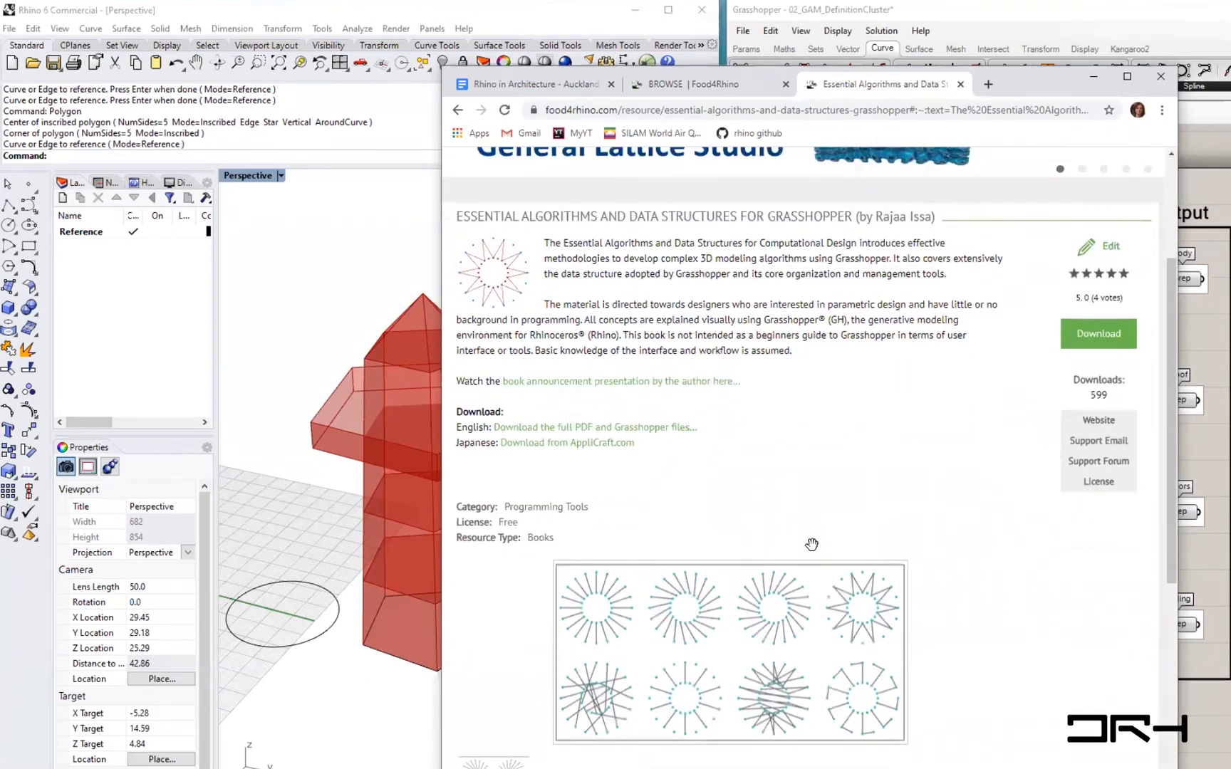
scroll(812, 544, down, 2)
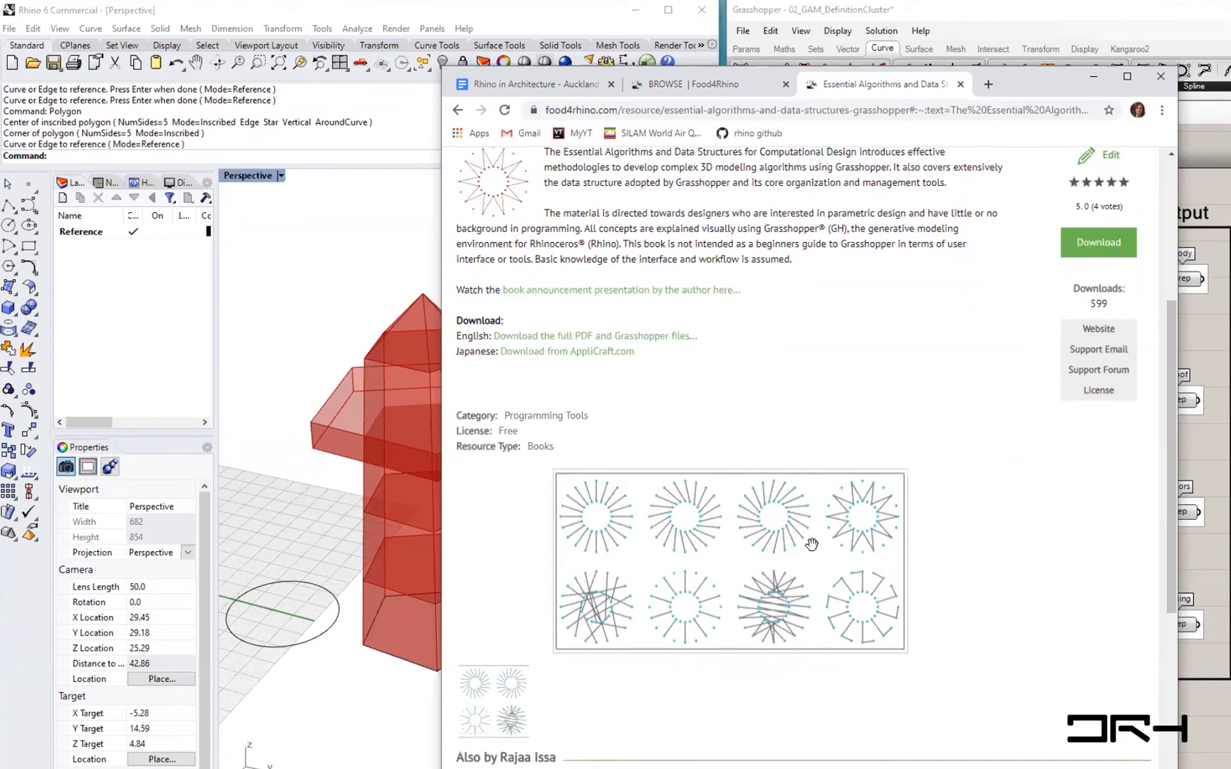
scroll(812, 543, down, 2)
scroll(814, 548, up, 3)
scroll(815, 550, up, 3)
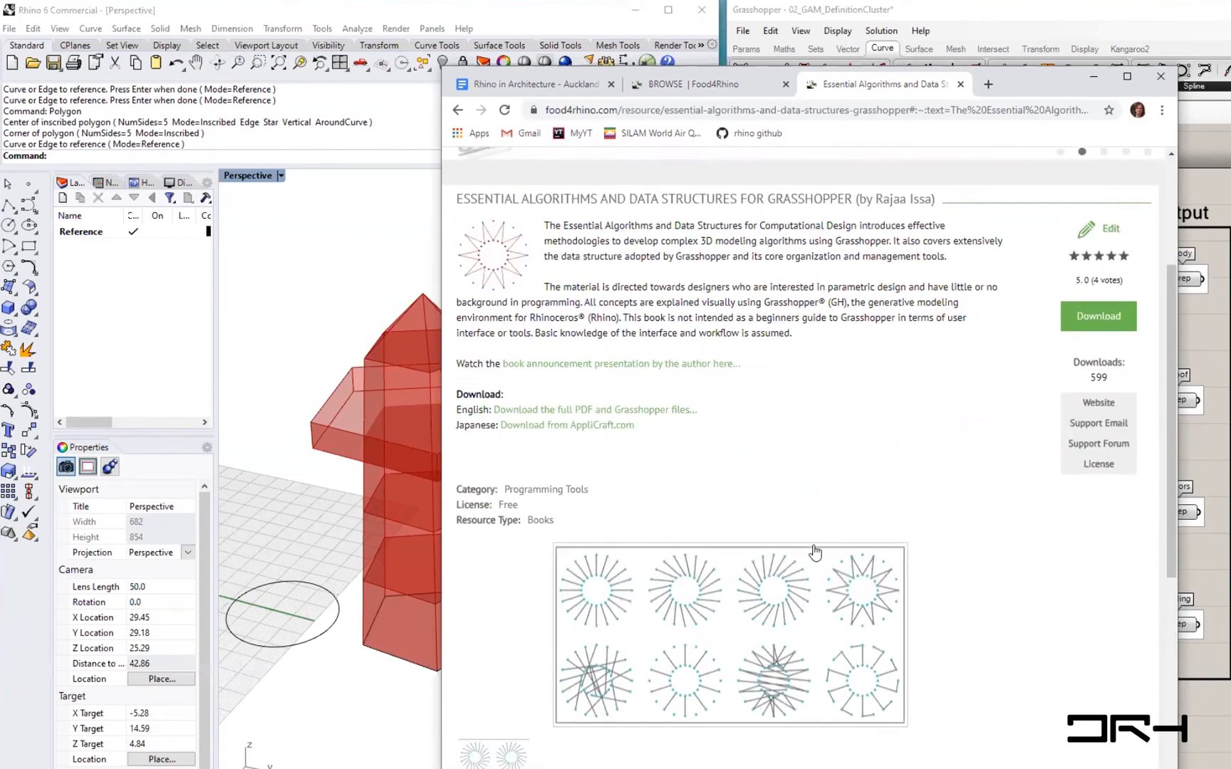
- Open the book's full PDF and Grasshopper files download, fill in the user's e-mail address and continue
click(567, 557)
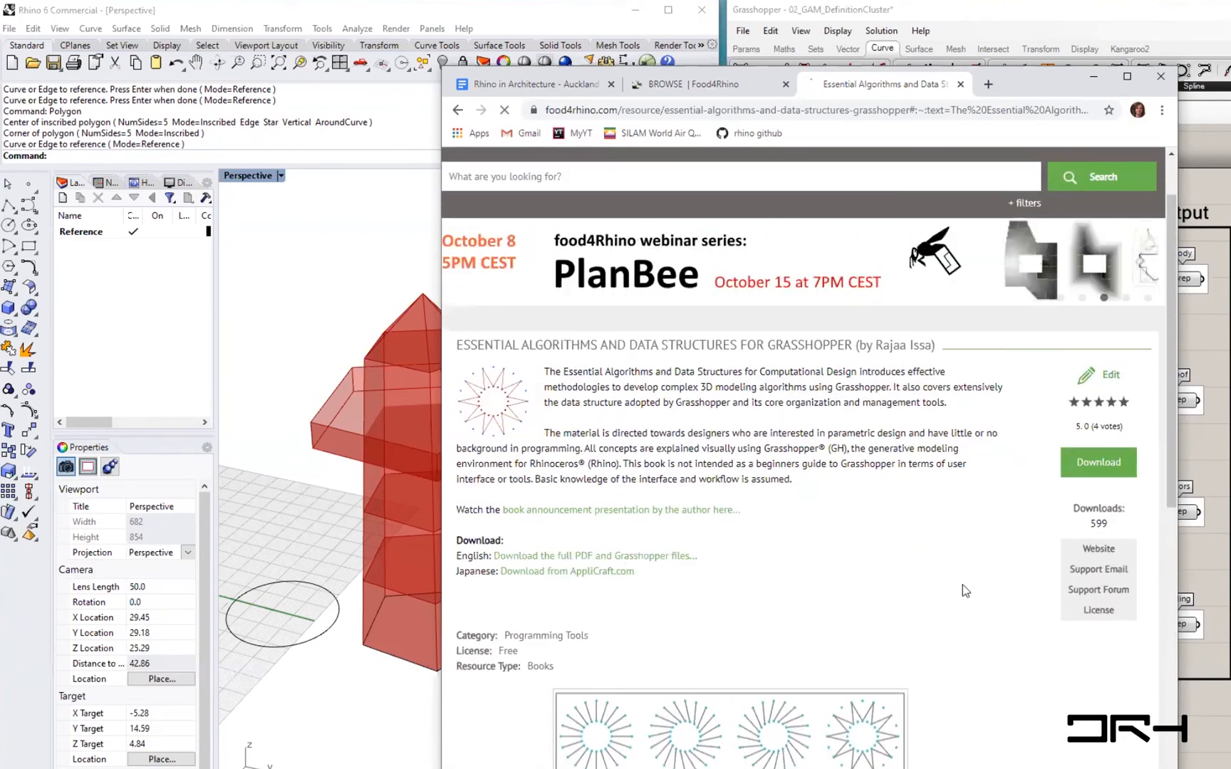
click(768, 340)
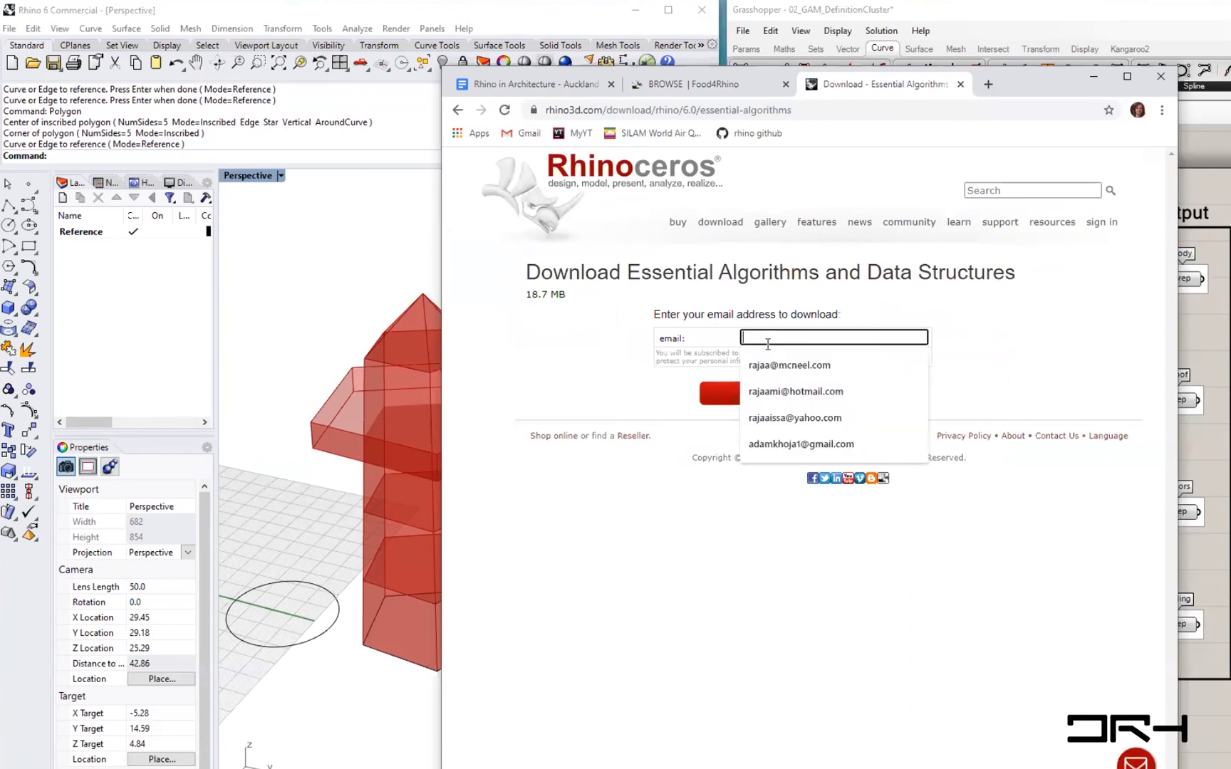
click(783, 365)
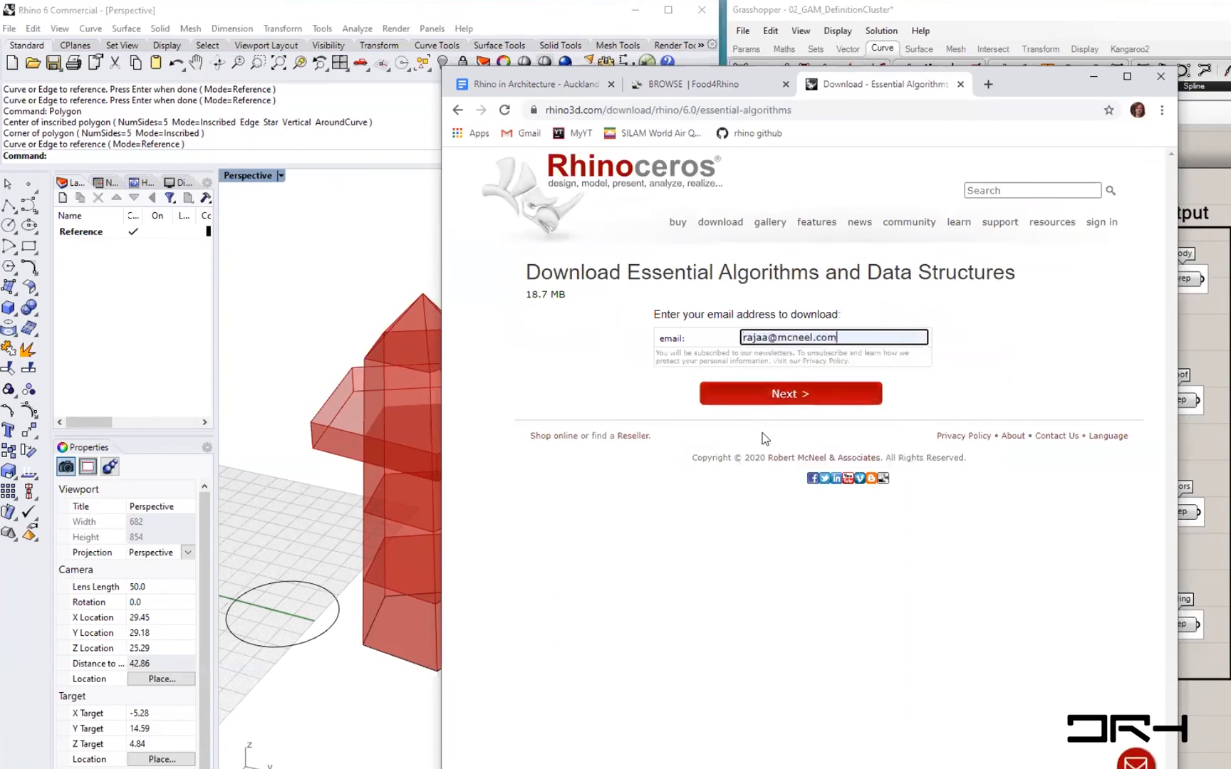
click(757, 400)
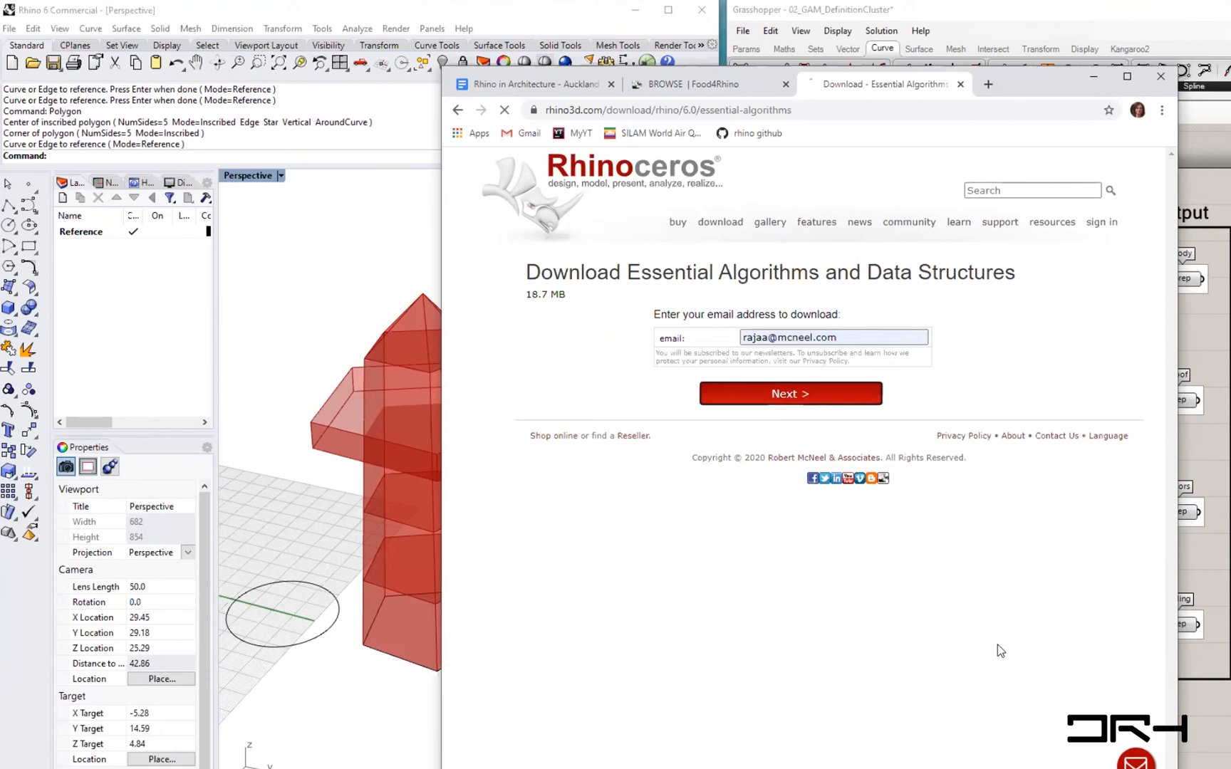
- Open the downloaded book archive, enlarge its folder window and open the book's PDF document in the browser
click(828, 321)
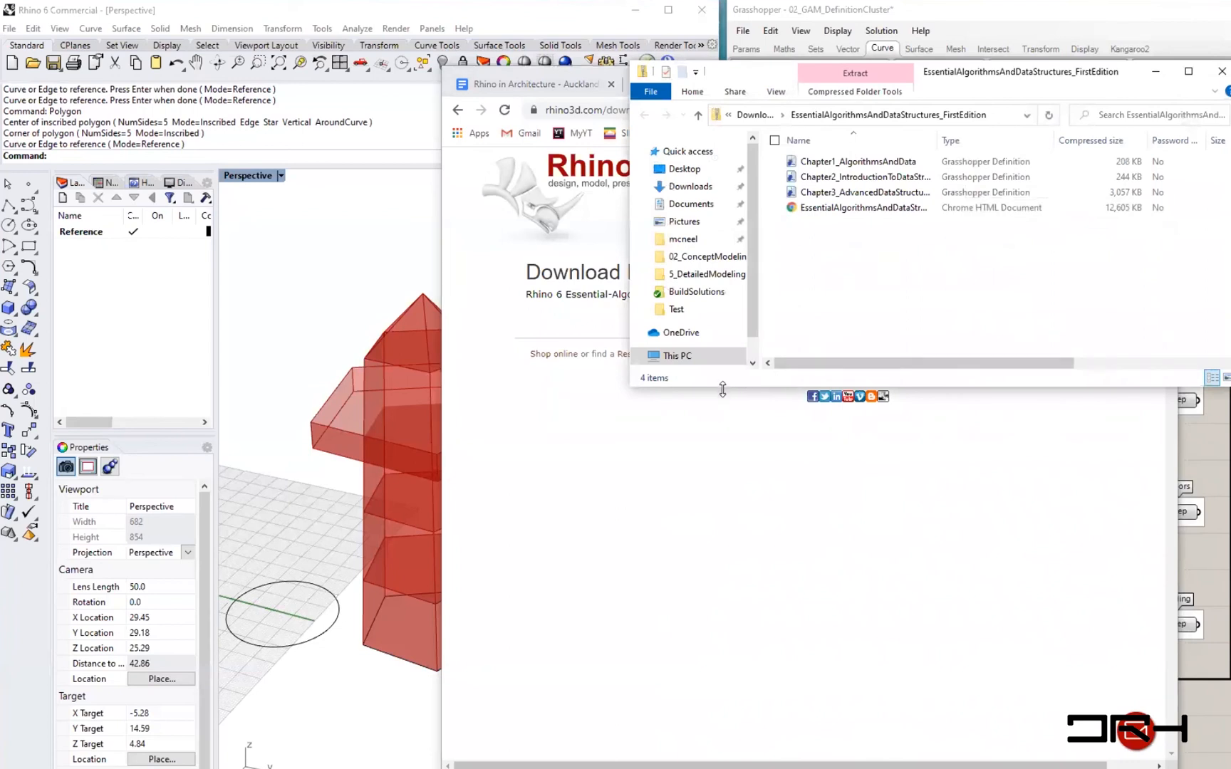
drag(722, 389, 722, 546)
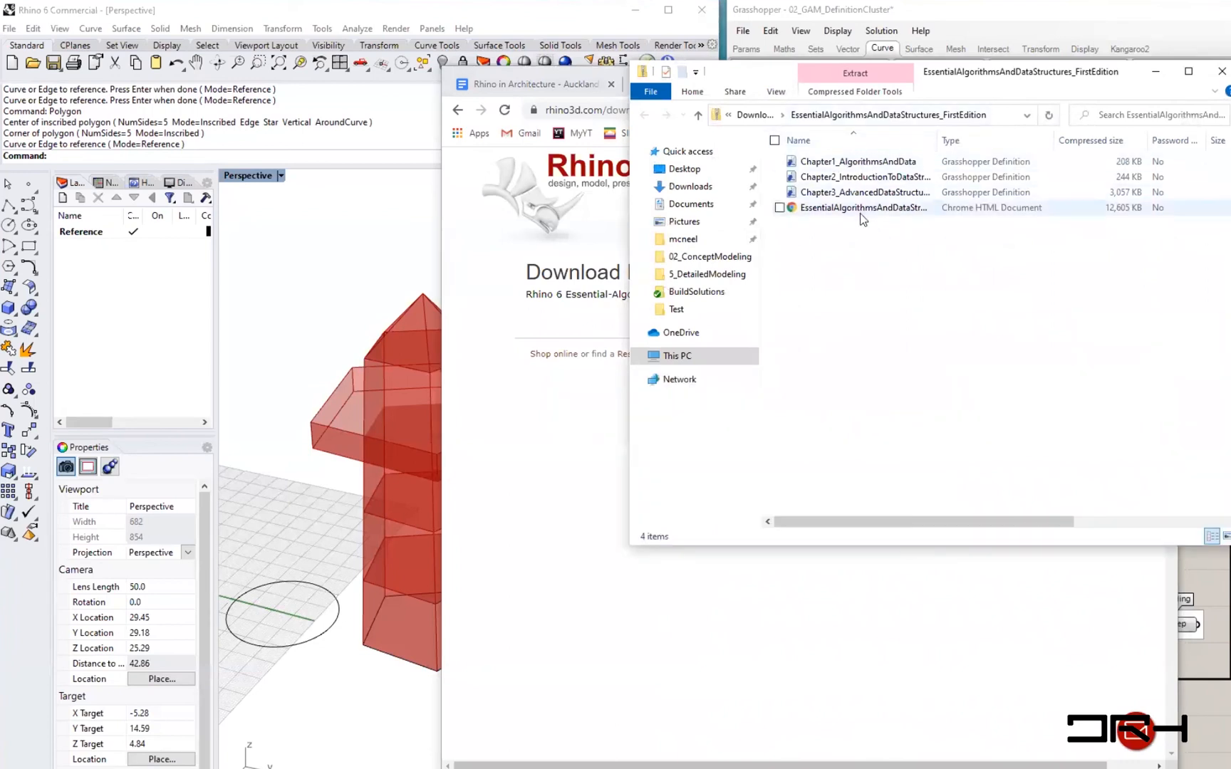
click(853, 163)
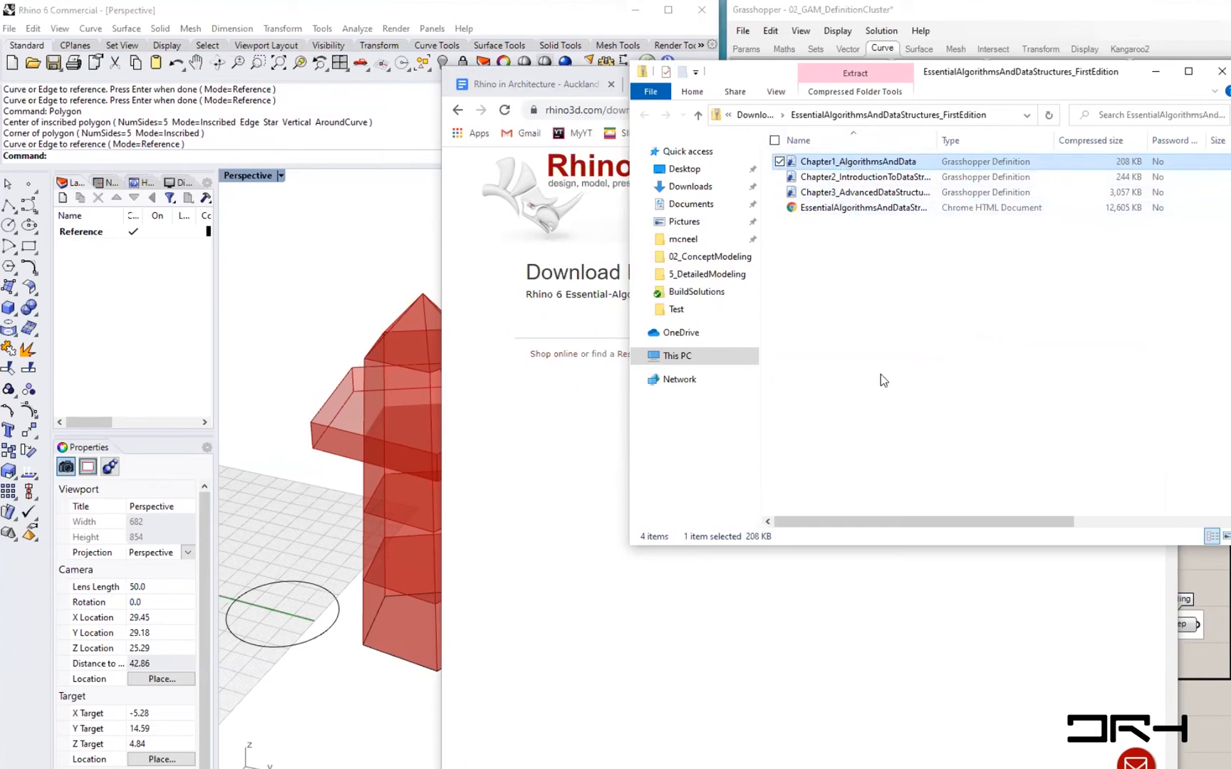
double_click(847, 209)
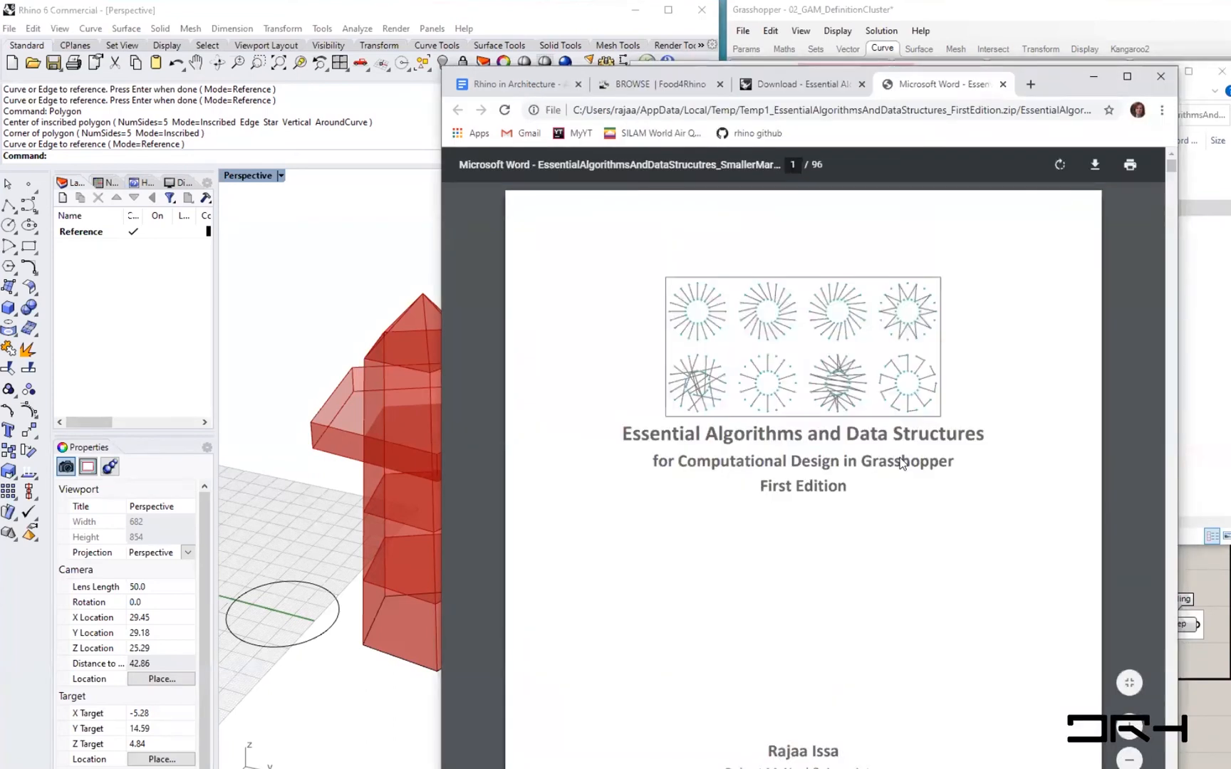
- Scroll to the table of contents and highlight Chapter One's title and its first three section entries
scroll(899, 457, down, 5)
scroll(902, 464, down, 15)
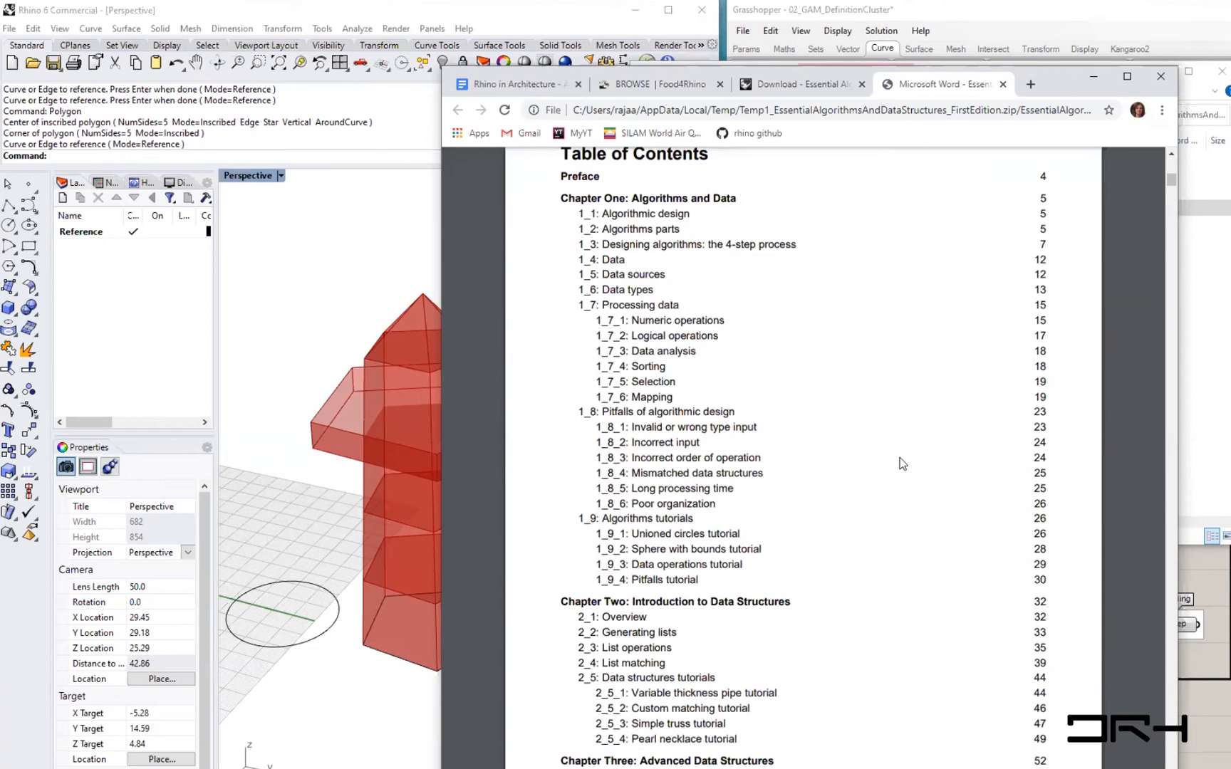
scroll(902, 464, up, 1)
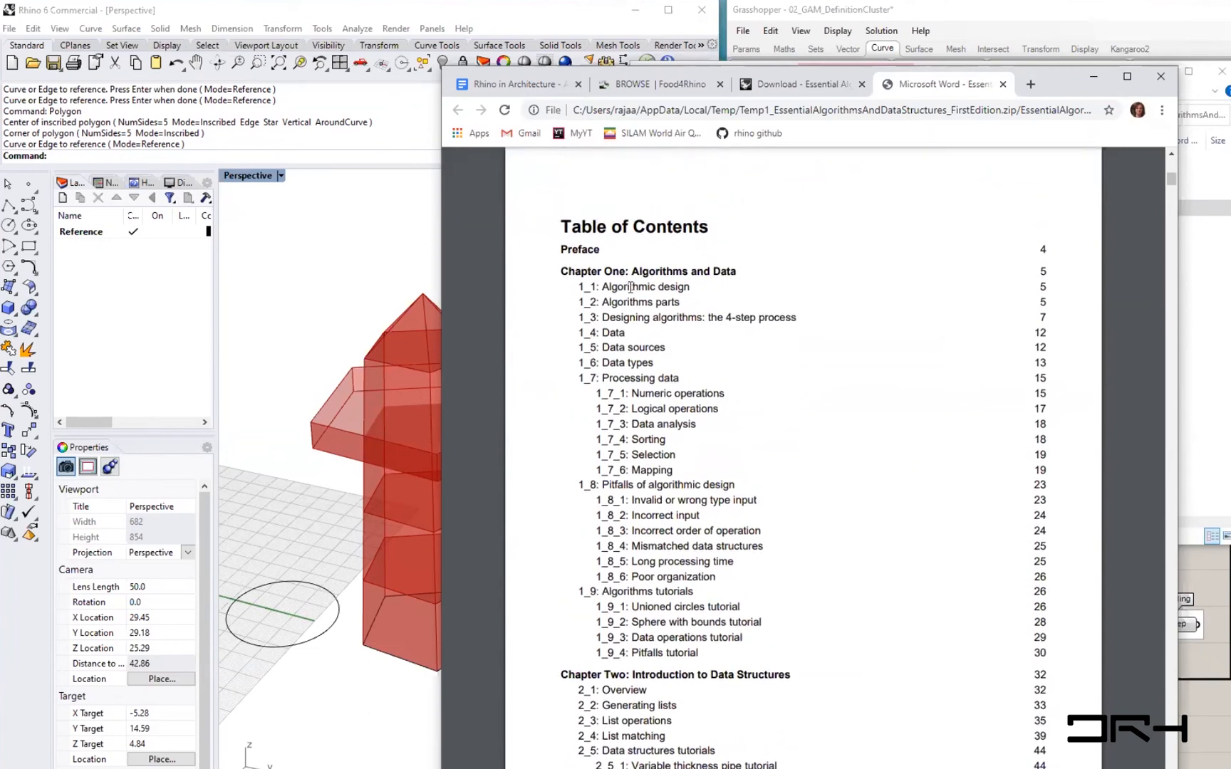
drag(630, 272, 740, 271)
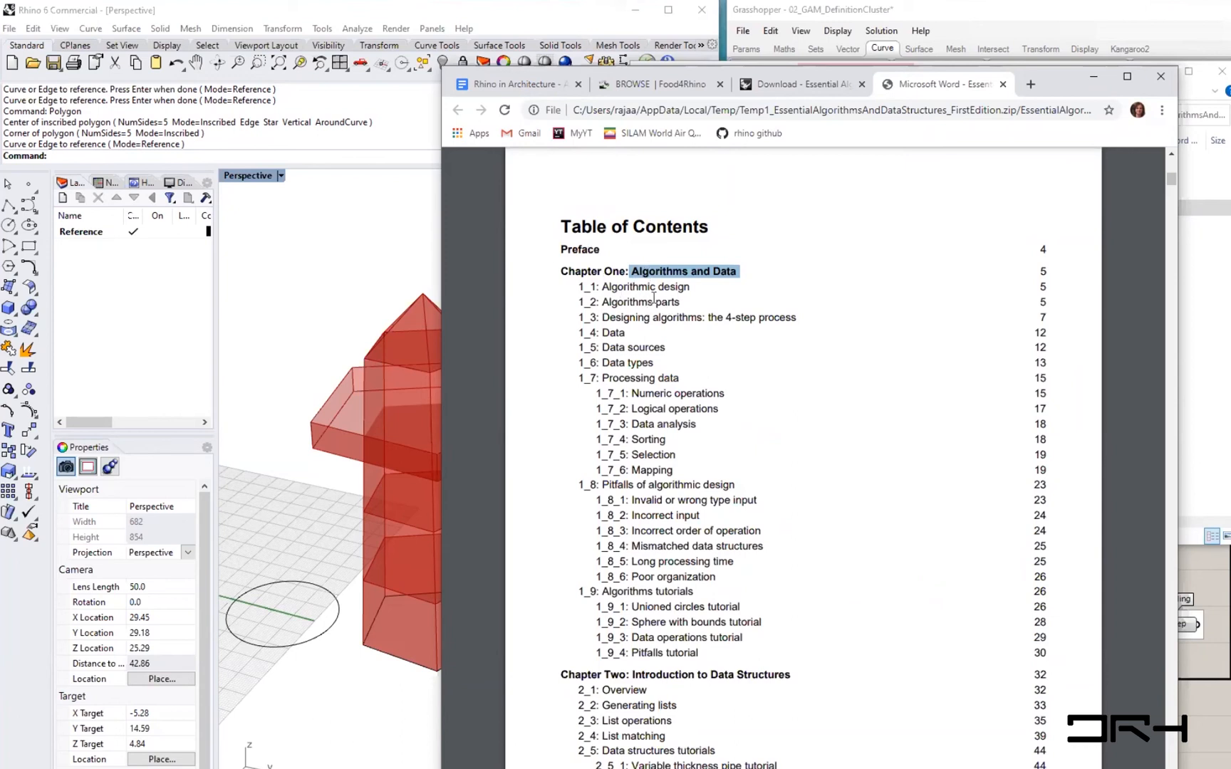
drag(600, 286, 813, 333)
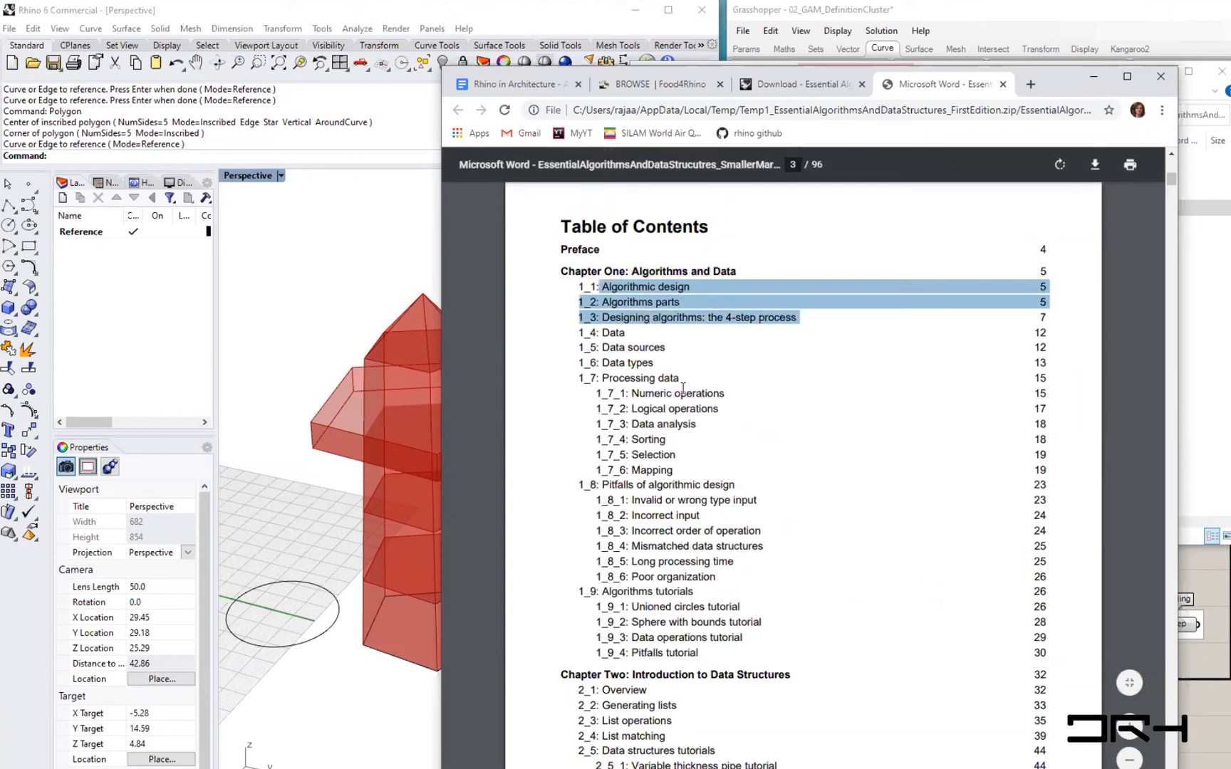
- Scroll through the remaining contents and the preface down to the start of Chapter One
scroll(684, 417, down, 2)
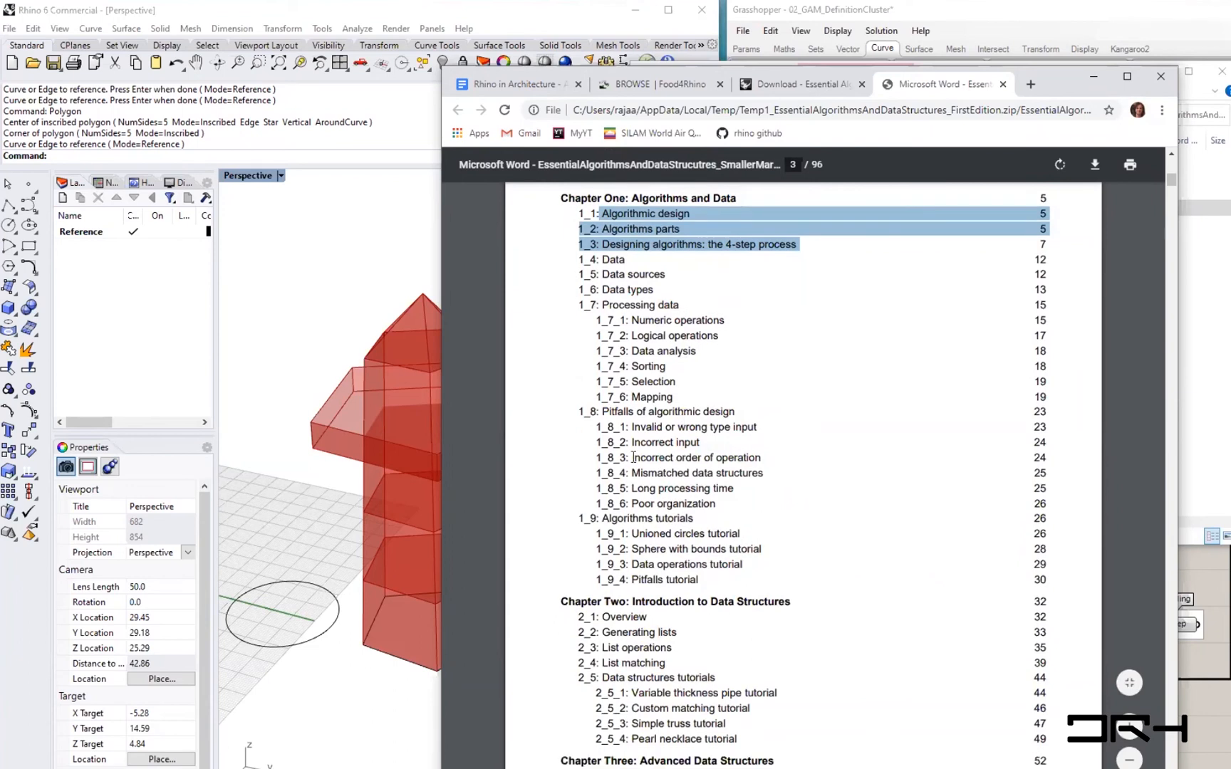
scroll(651, 458, down, 4)
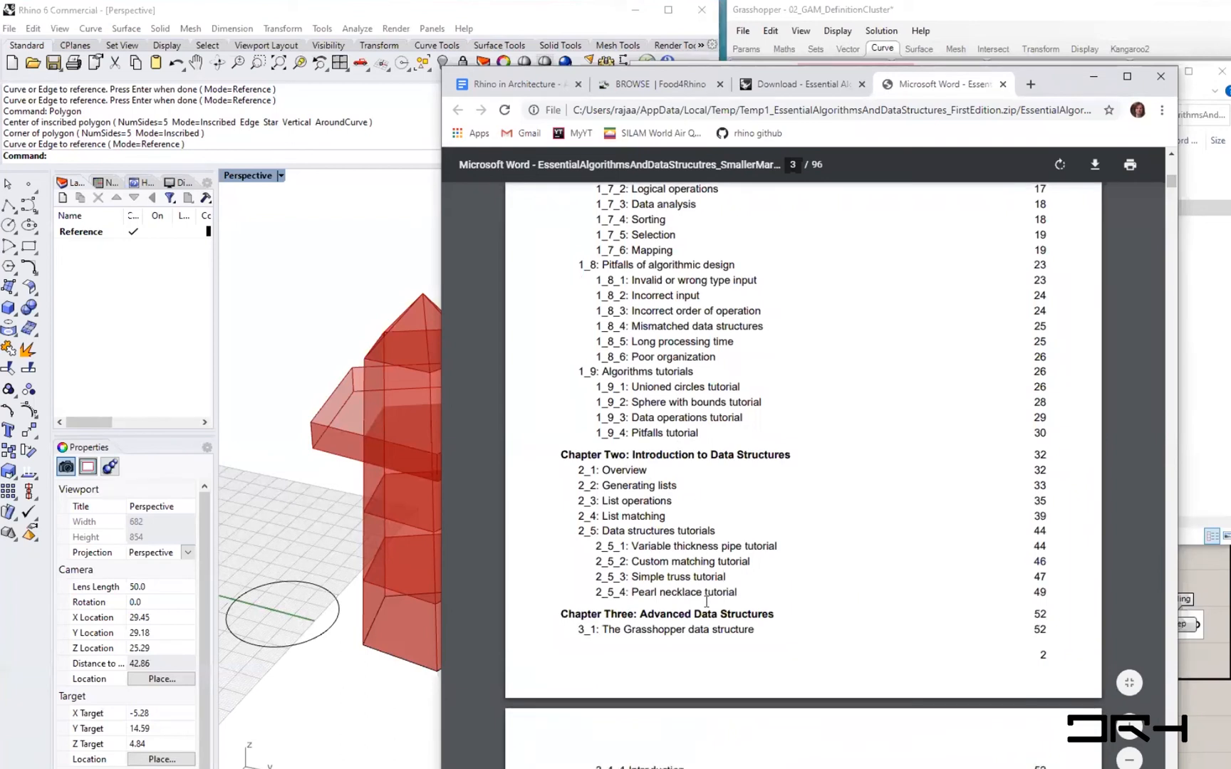
scroll(705, 612, down, 4)
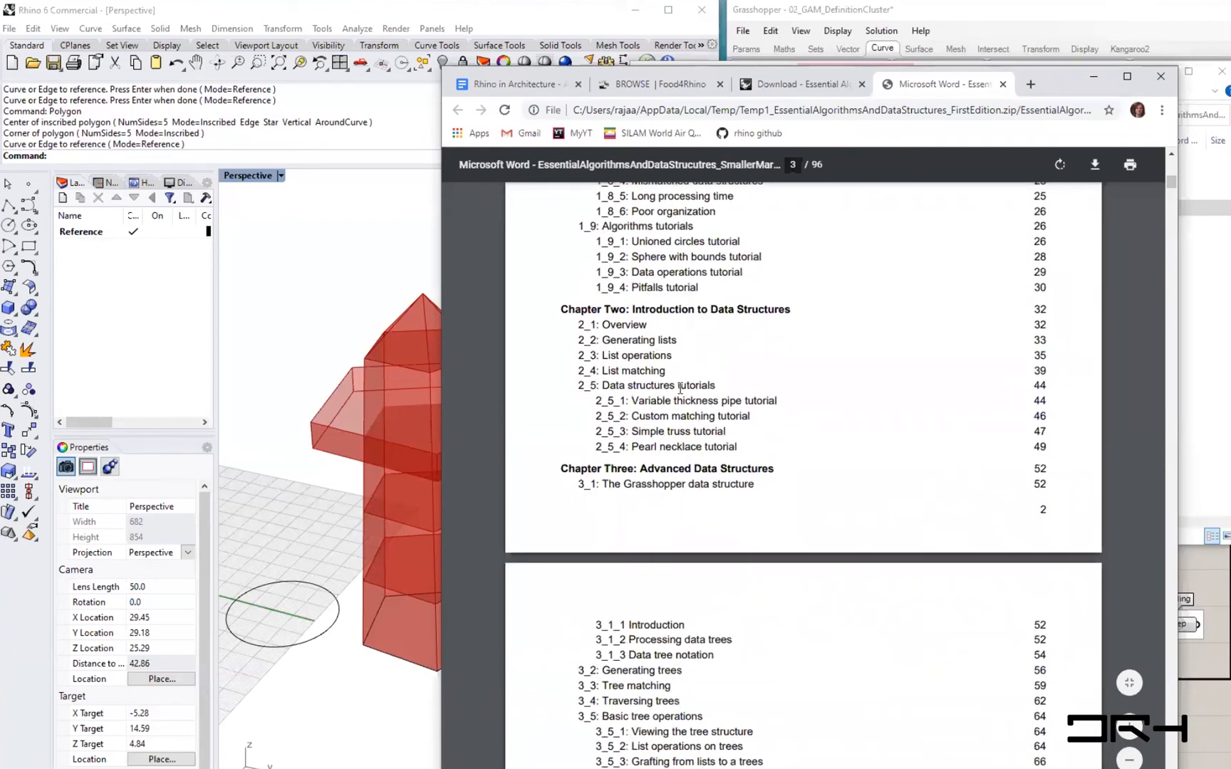
scroll(681, 548, down, 6)
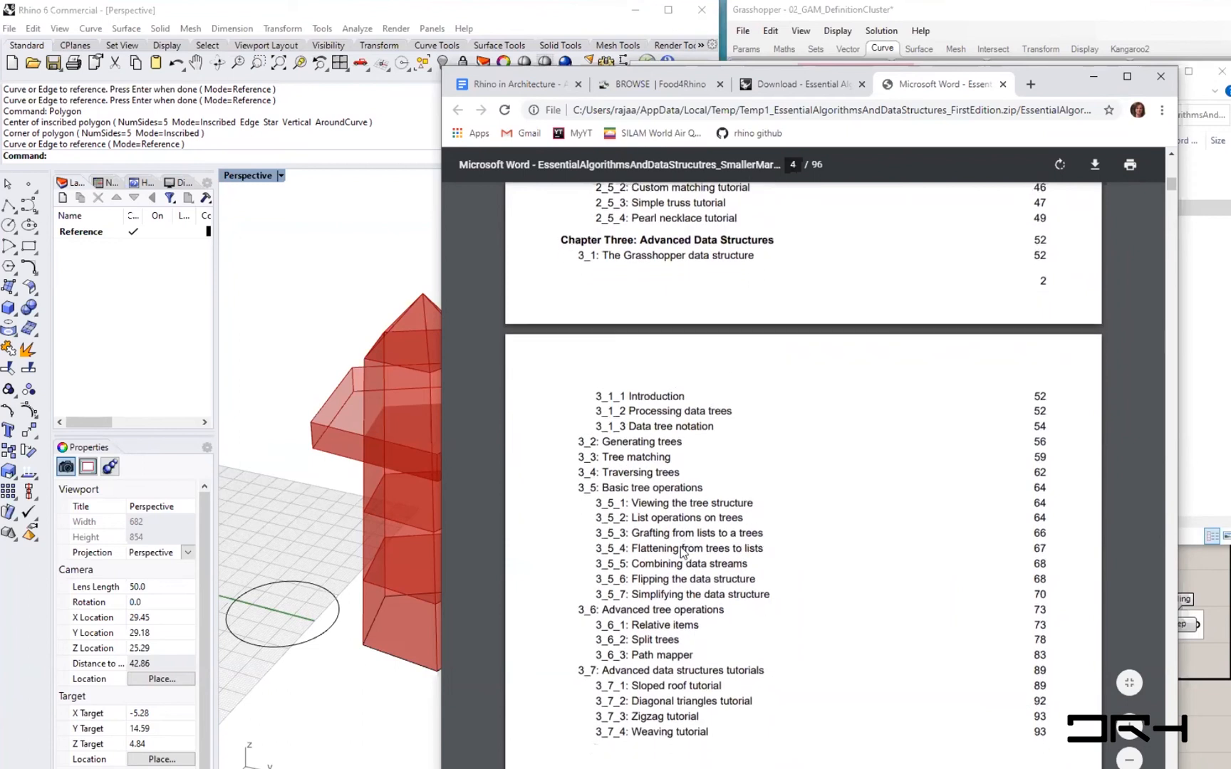
scroll(679, 550, down, 8)
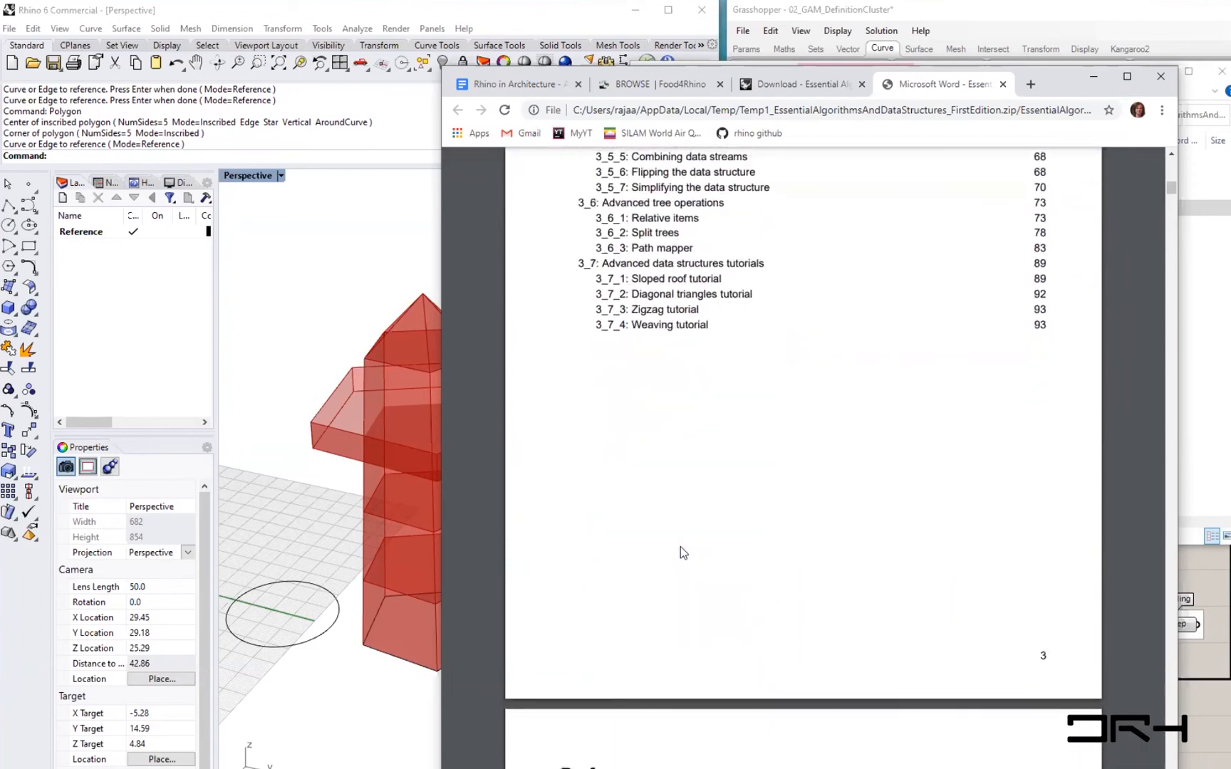
scroll(682, 547, down, 10)
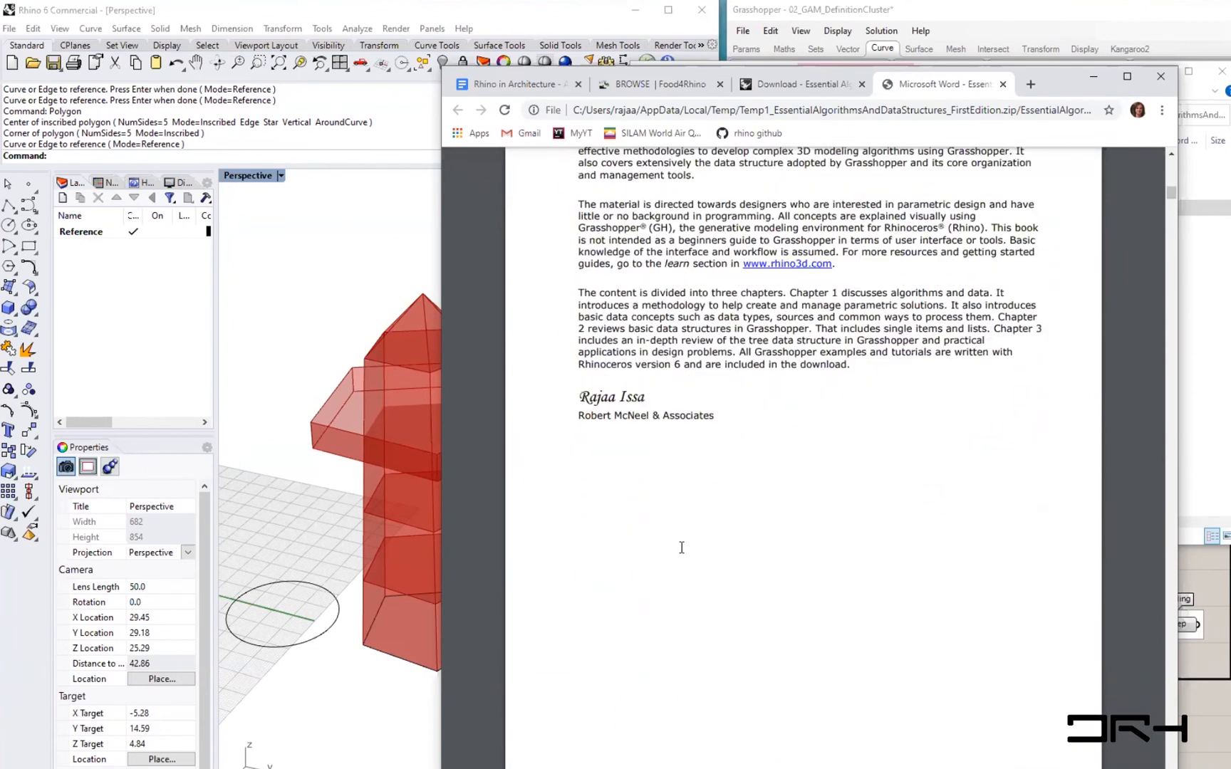
scroll(682, 547, down, 3)
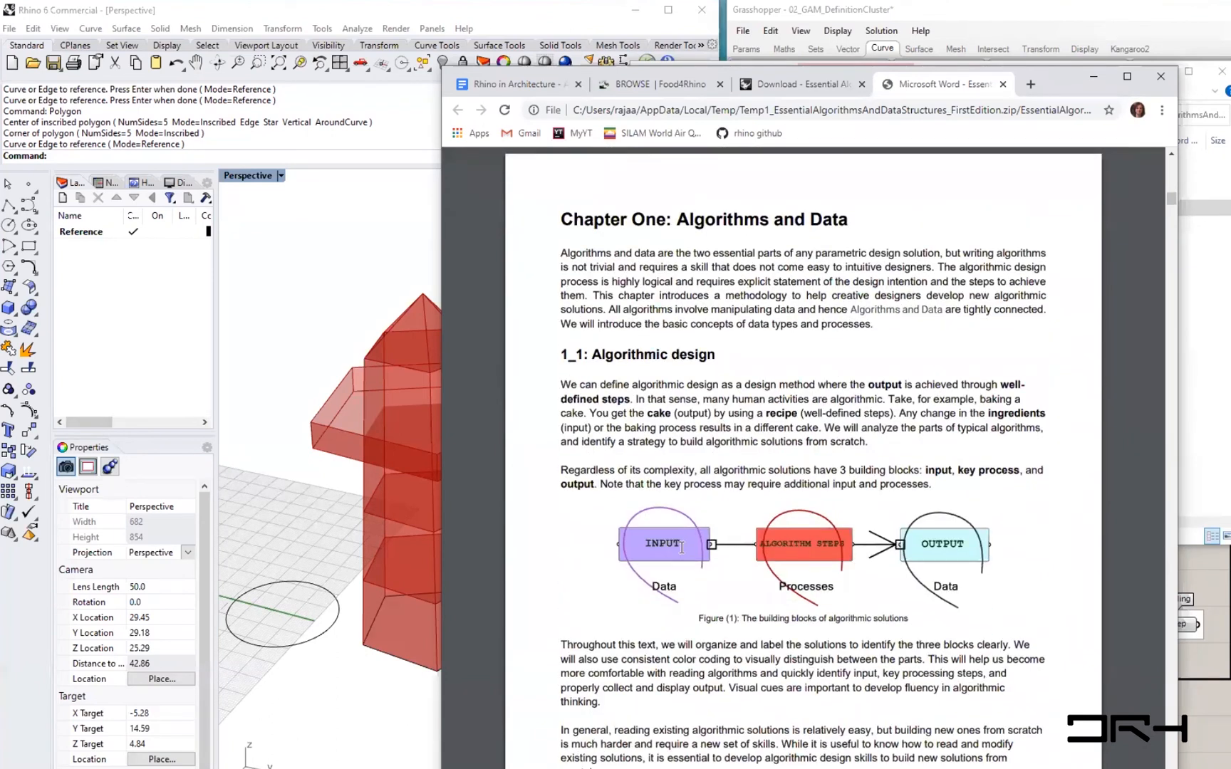
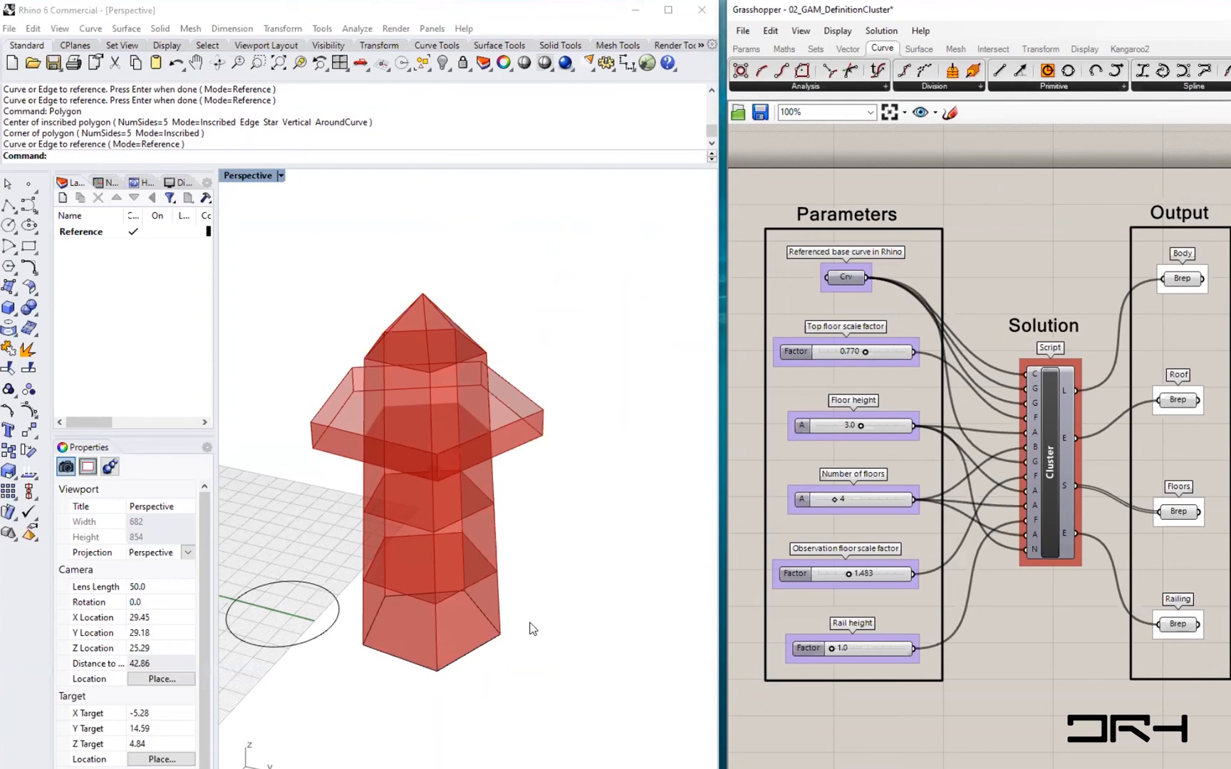
- Open the recent 405_Roof model file
click(8, 29)
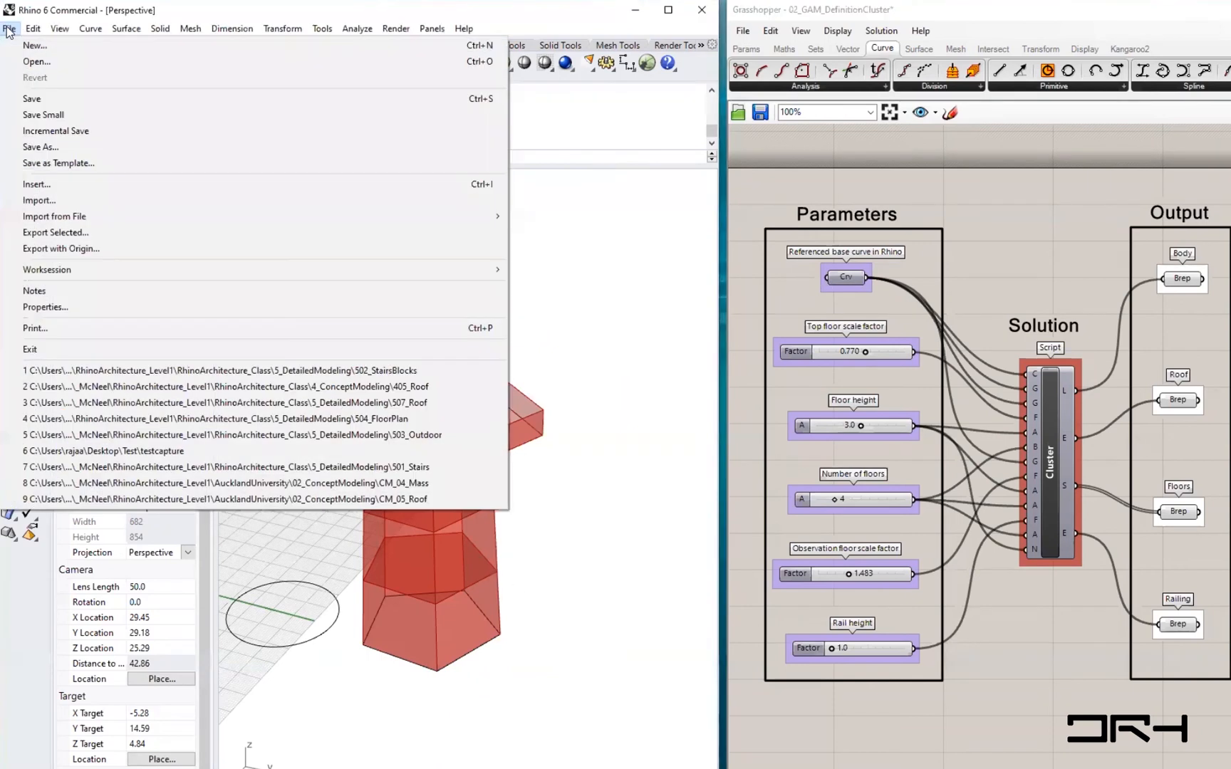
click(212, 395)
click(713, 482)
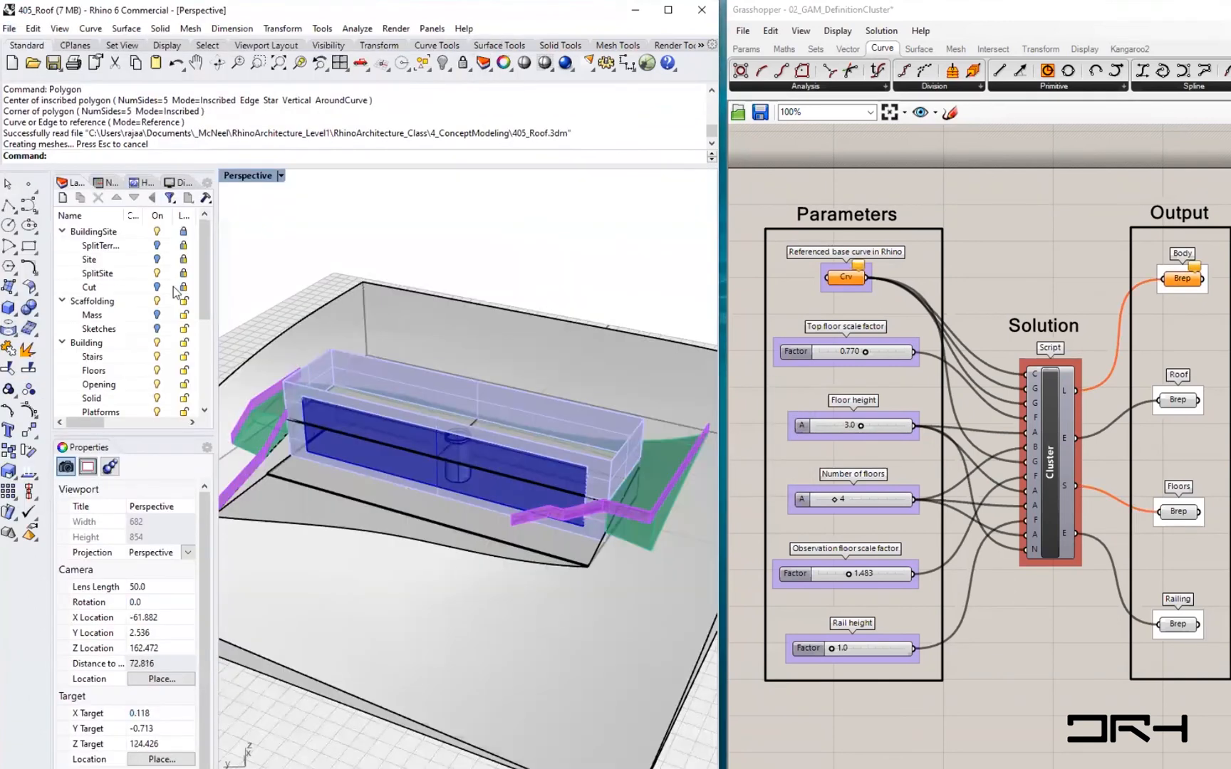
- Turn on the PatchN layer under Roof and select the roof patch surface
scroll(130, 365, down, 5)
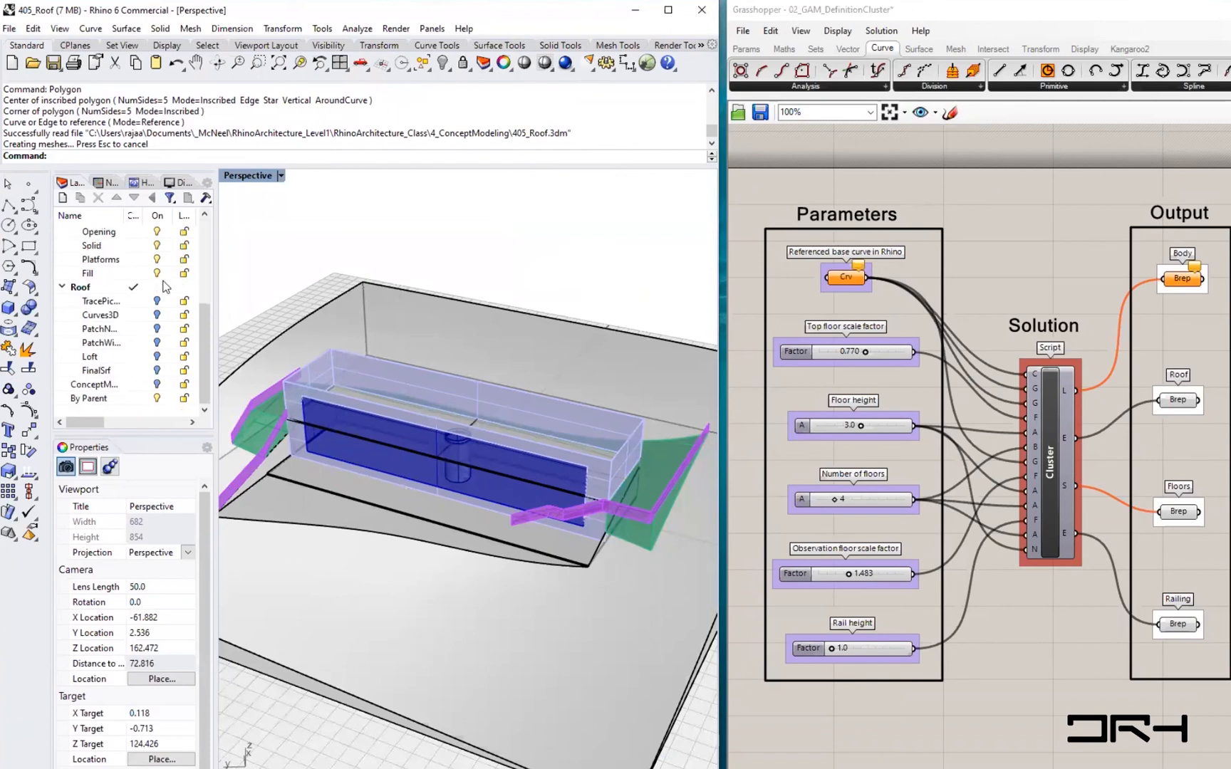
click(156, 329)
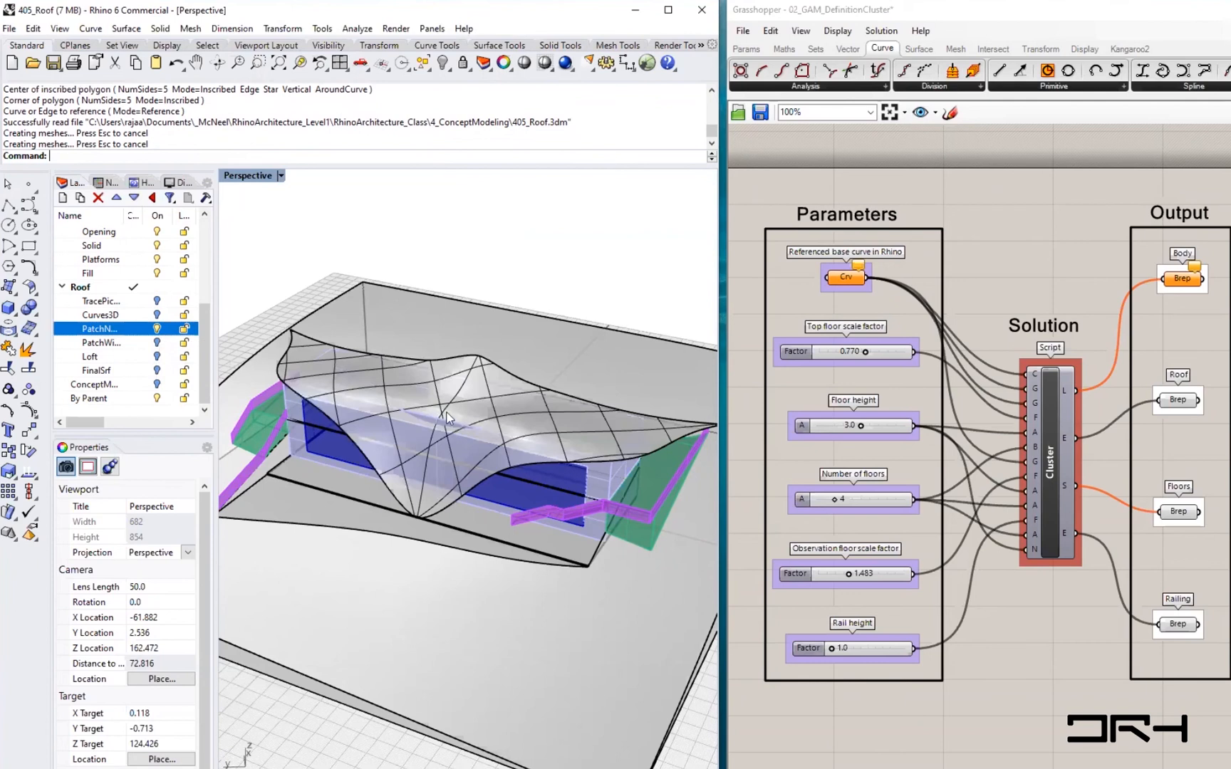
click(488, 412)
right_drag(488, 412, 436, 371)
scroll(381, 378, up, 5)
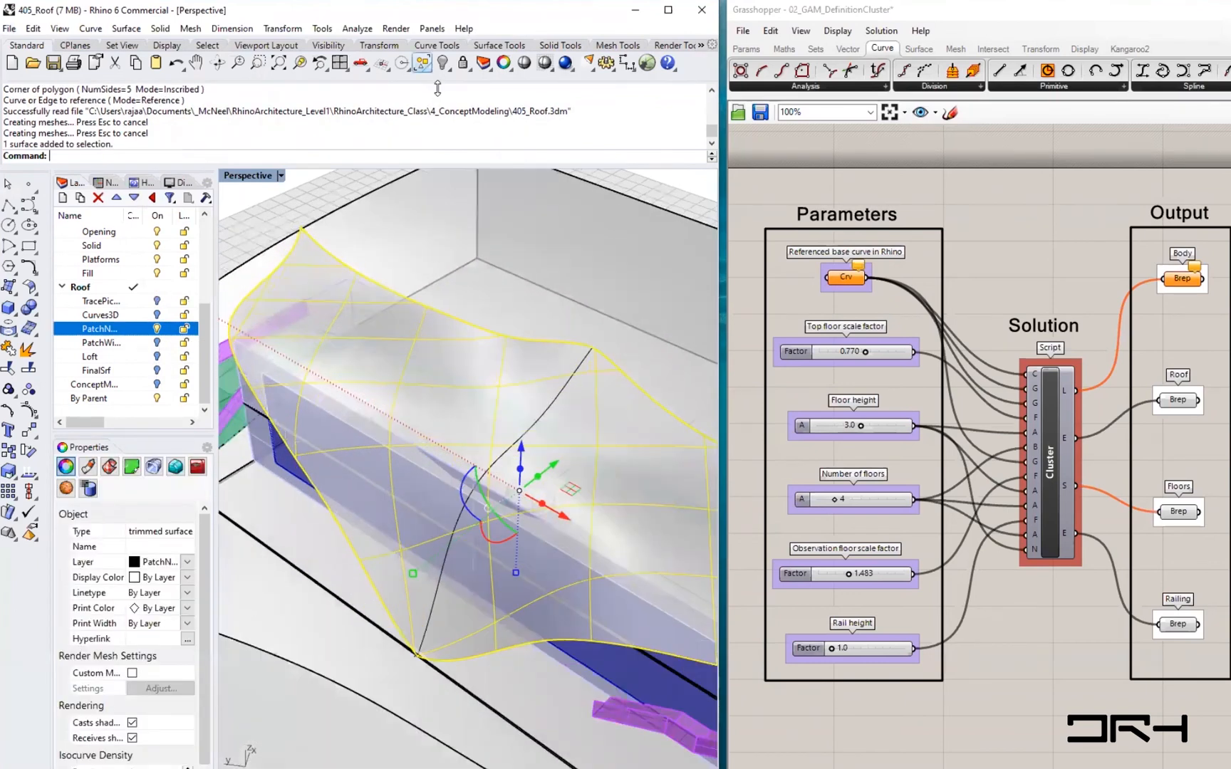
click(357, 29)
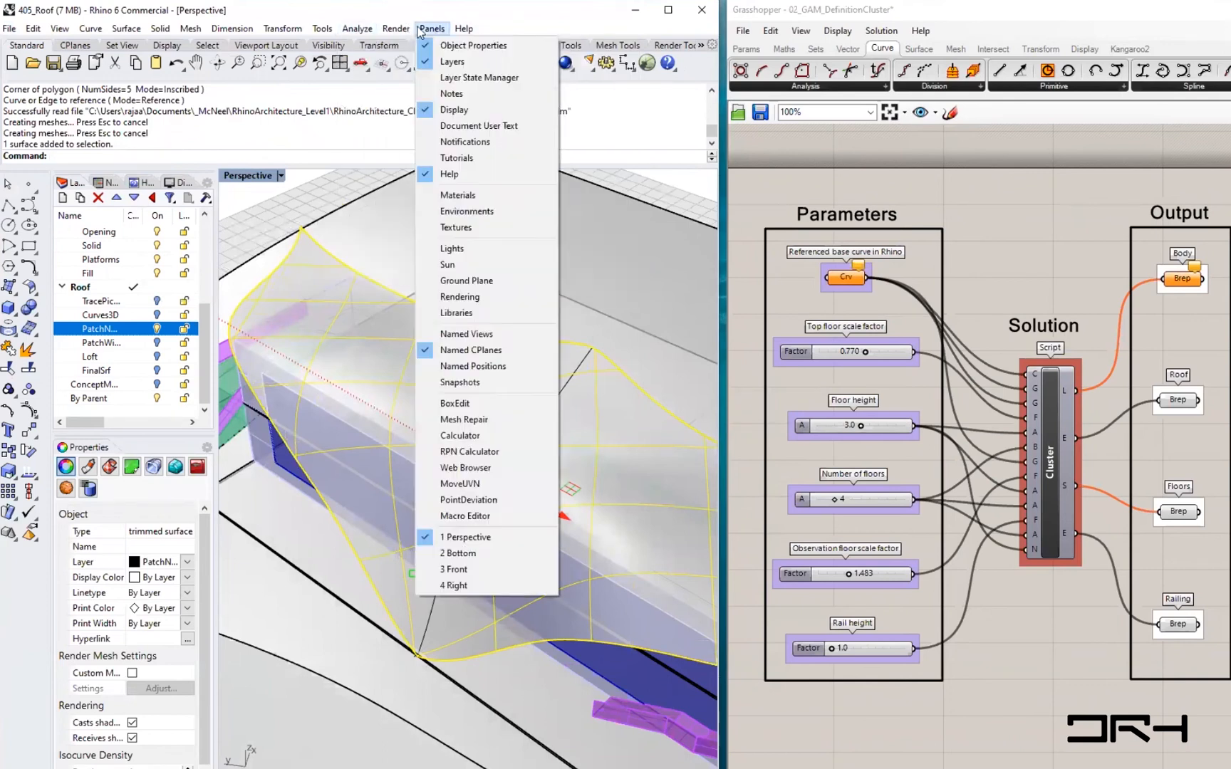
mouse_move(389, 78)
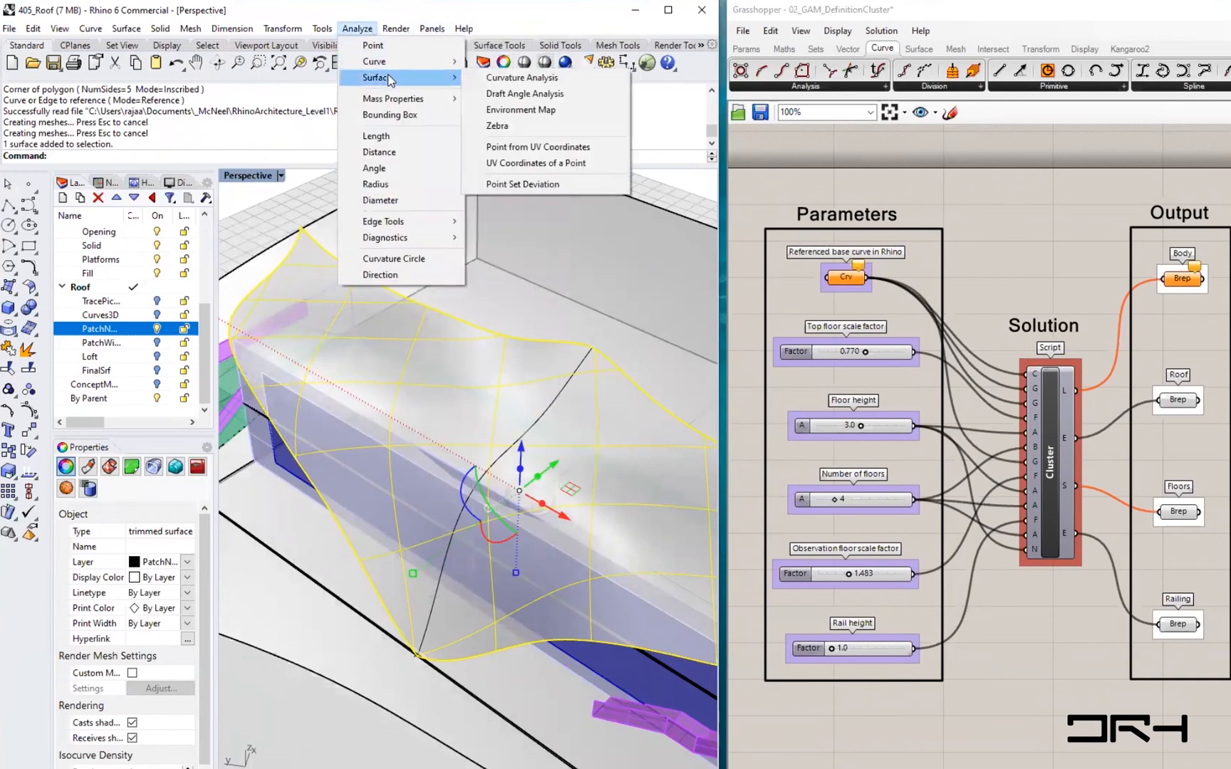
key(Escape)
key(Escape)
key(Escape)
- Switch the viewport to a parallel plan view and draw a straight diagonal line
scroll(231, 324, down, 14)
right_drag(232, 325, 479, 514)
right_drag(599, 477, 373, 490)
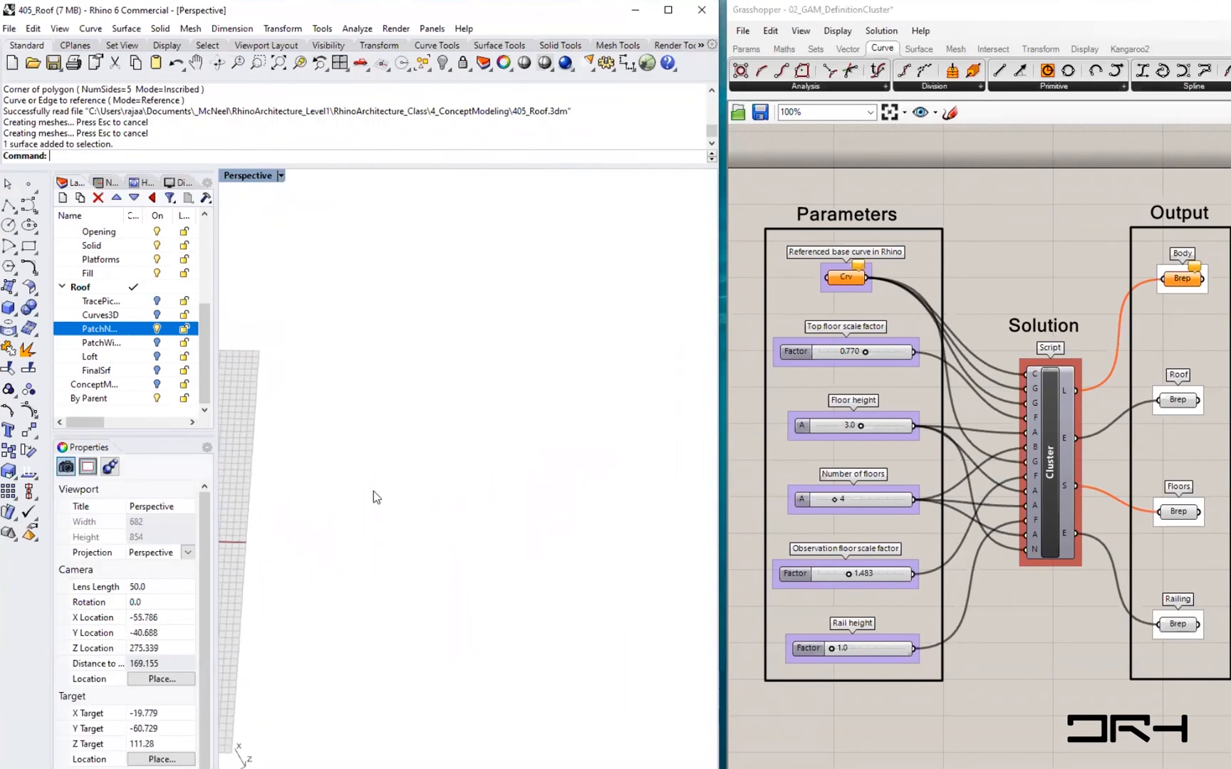
right_click(371, 321)
click(440, 366)
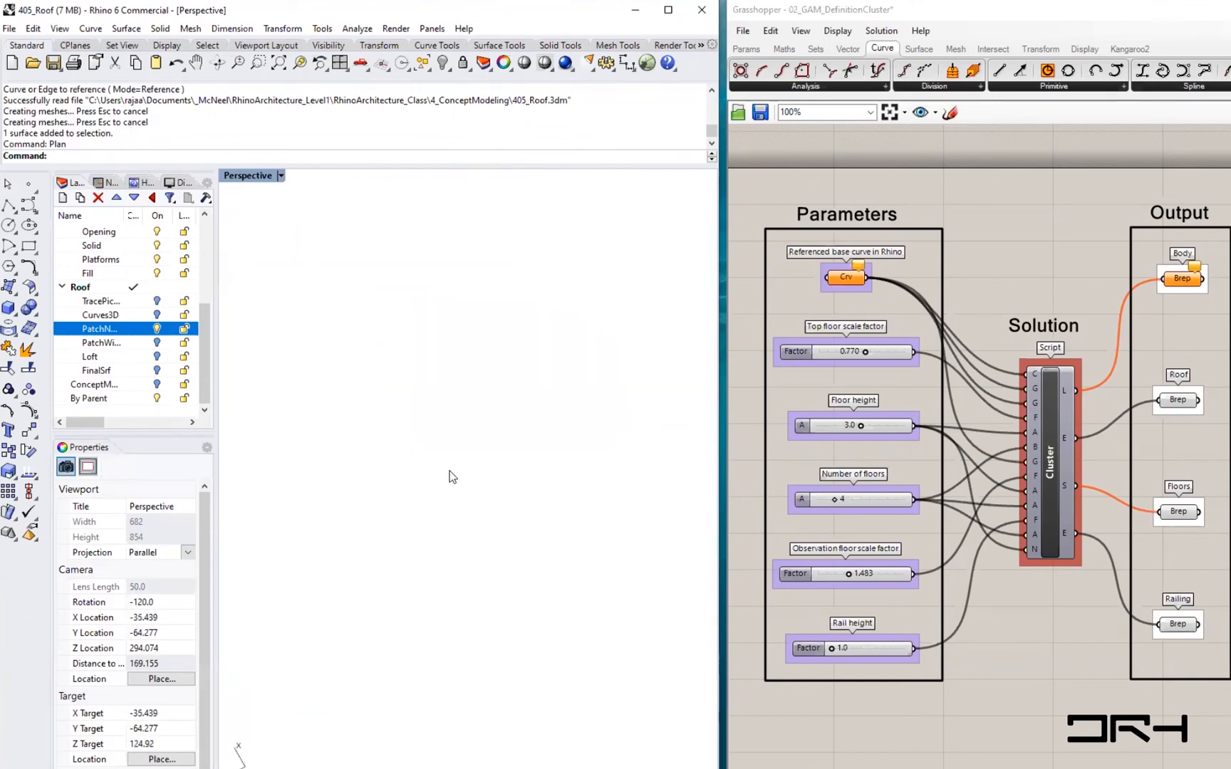
text(Line)
key(Return)
click(352, 412)
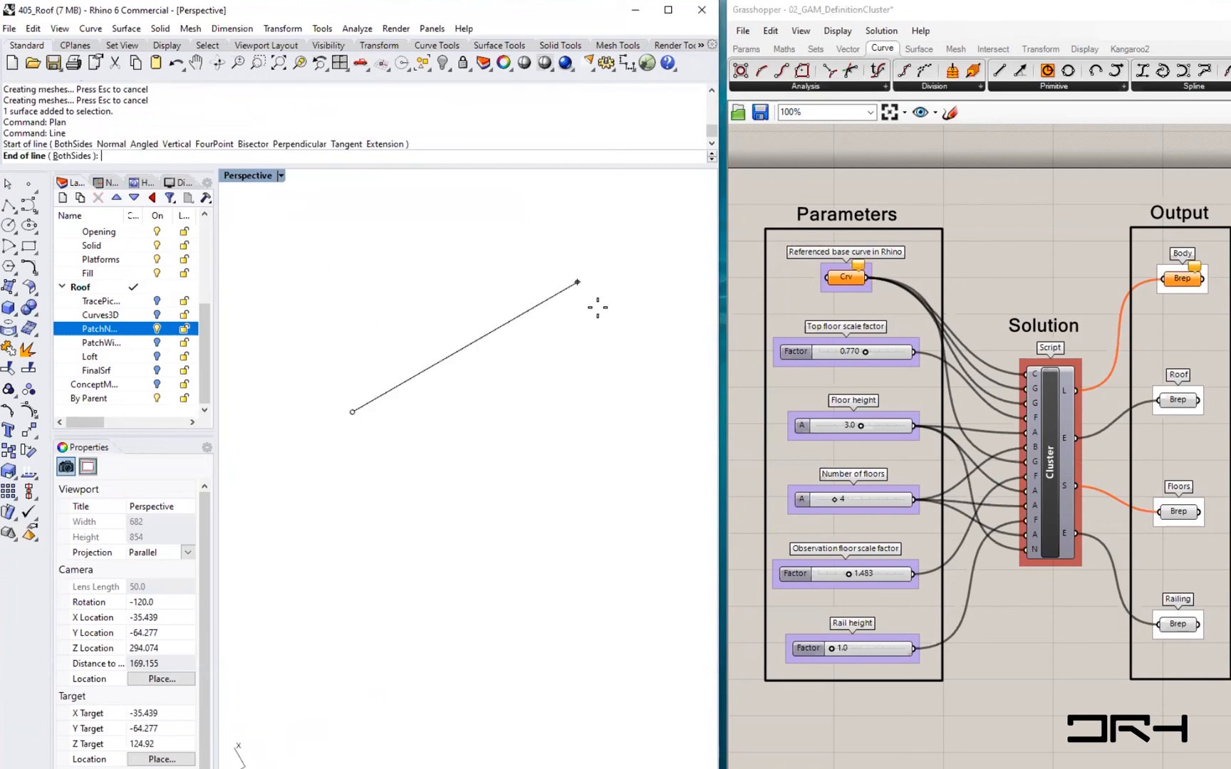
click(563, 290)
- Draw a circle below the line
text(Circle)
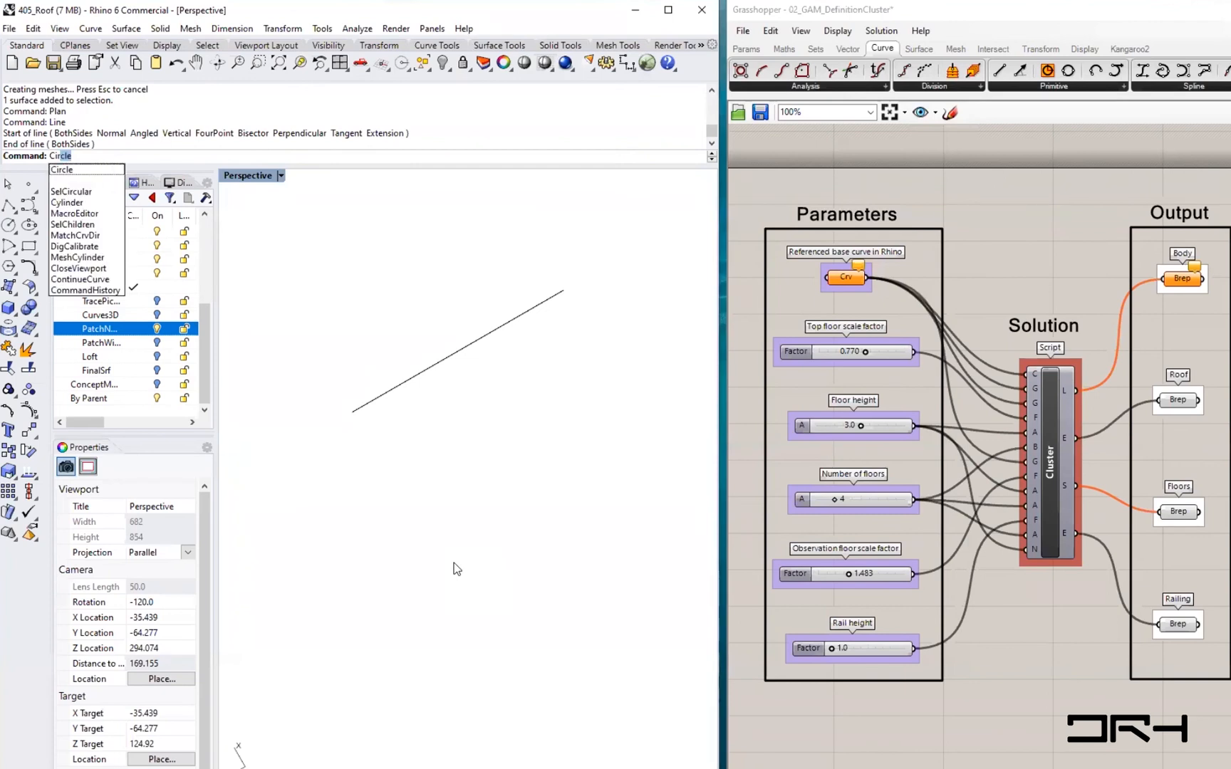
key(Return)
click(471, 502)
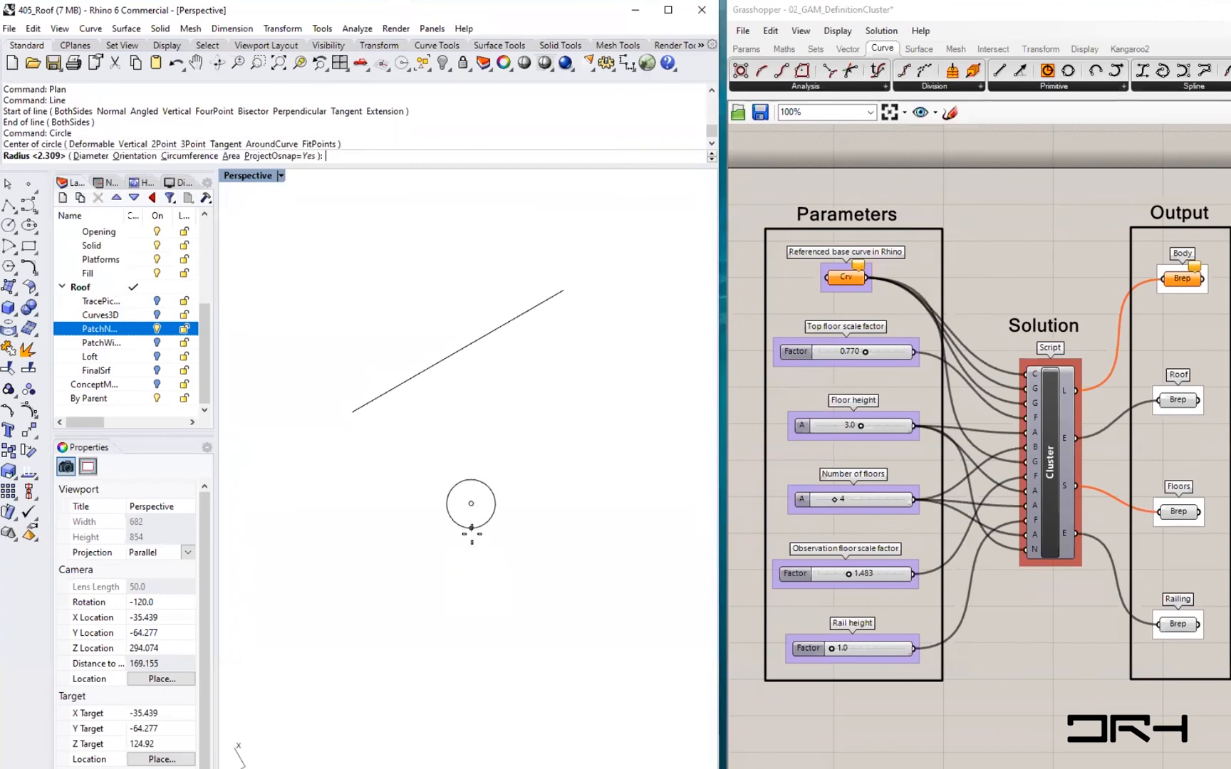
click(475, 547)
shift+right_drag(486, 596, 481, 556)
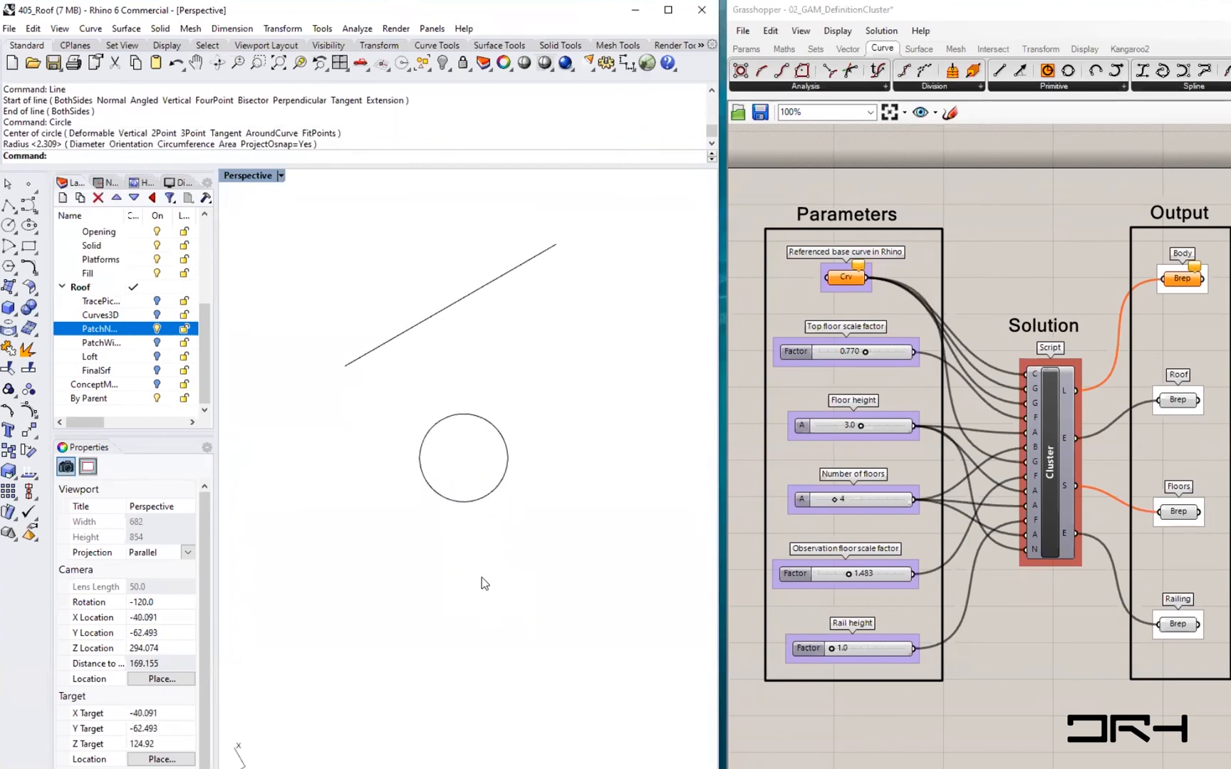
- Draw a wavy freeform control-point curve with six points below the circle
text(Curve)
key(Return)
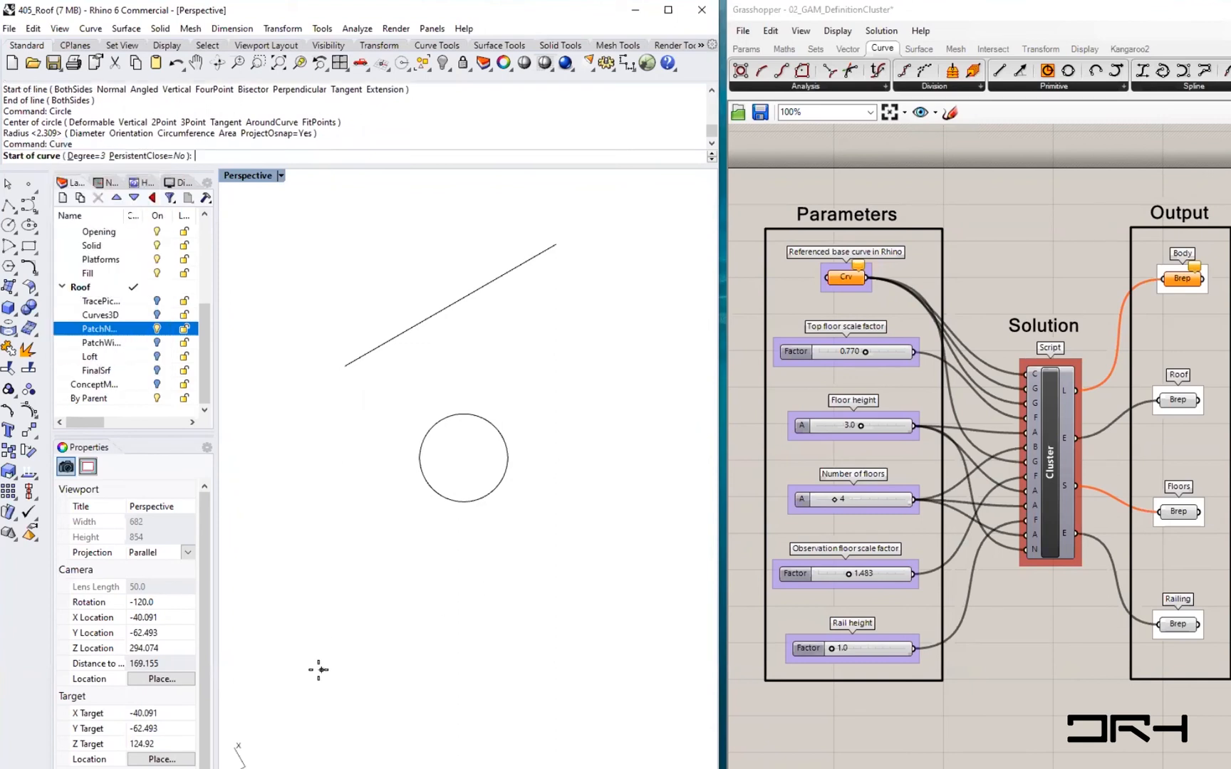
click(321, 673)
click(359, 609)
click(416, 708)
click(478, 599)
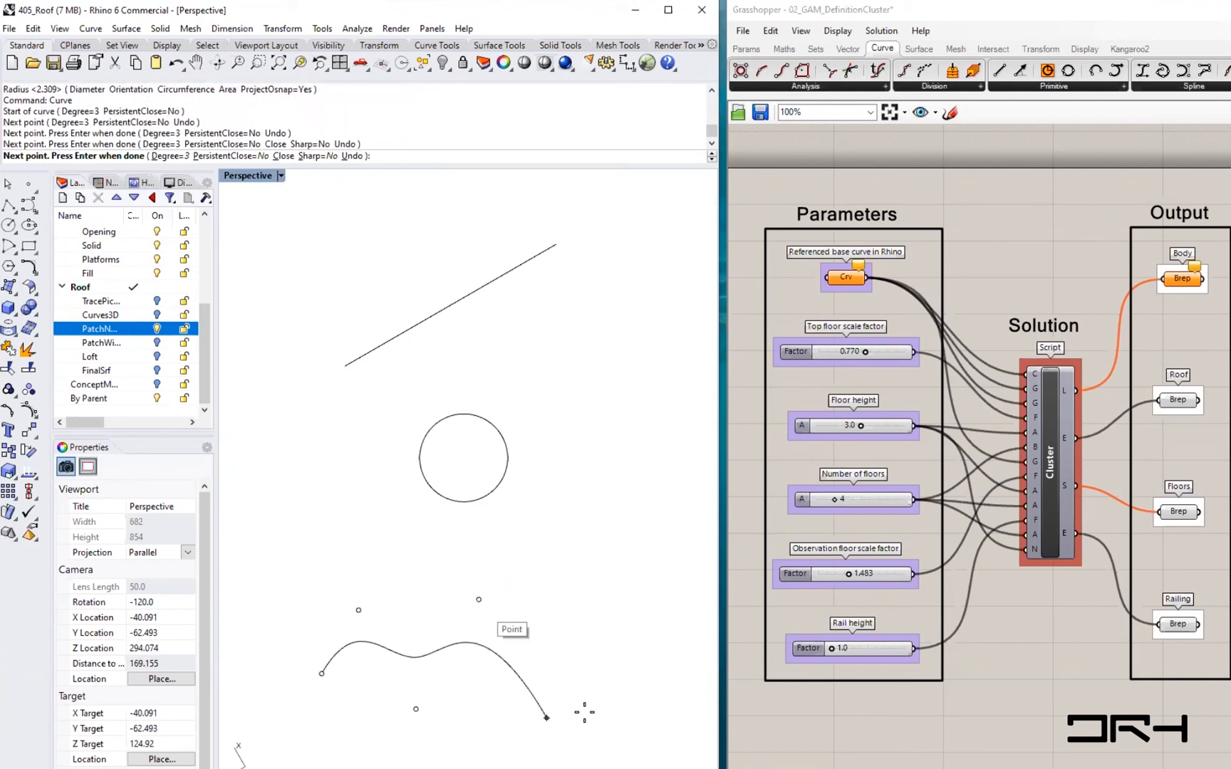
click(641, 693)
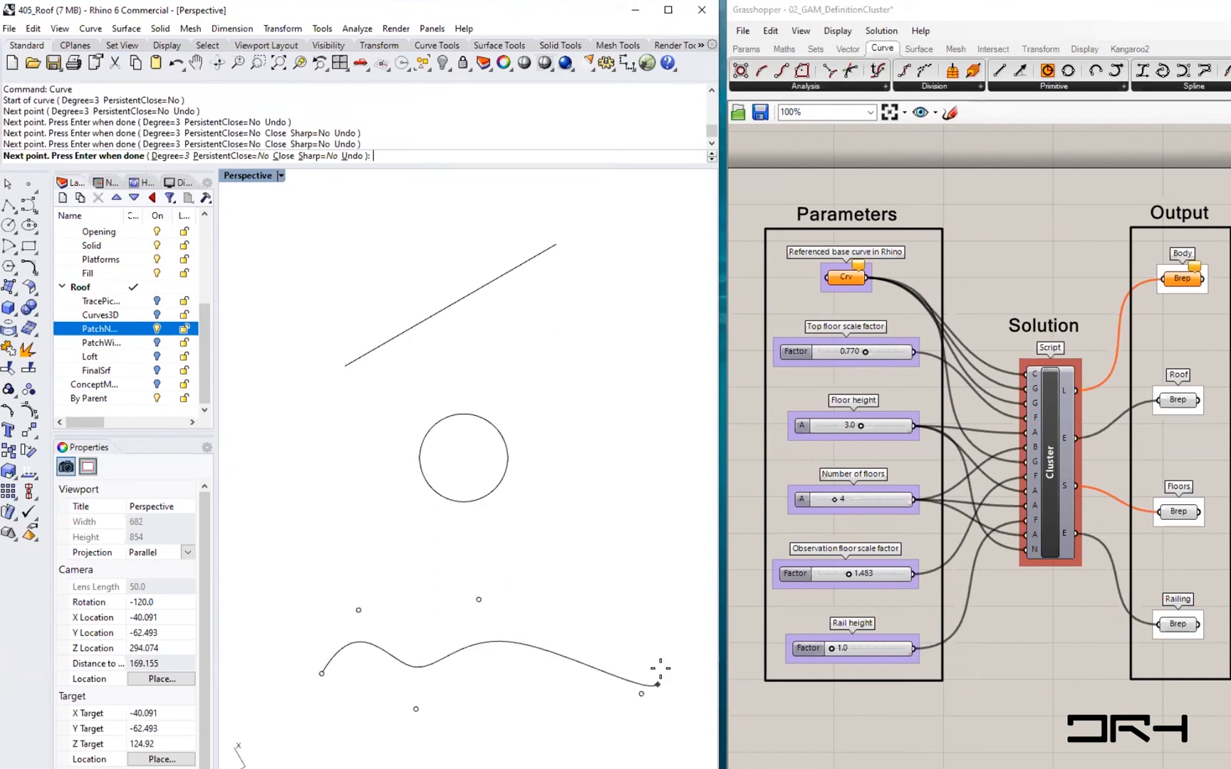
click(699, 659)
right_drag(582, 659, 599, 661)
right_click(558, 703)
- Move the circle slightly downward
shift+right_drag(569, 714, 518, 716)
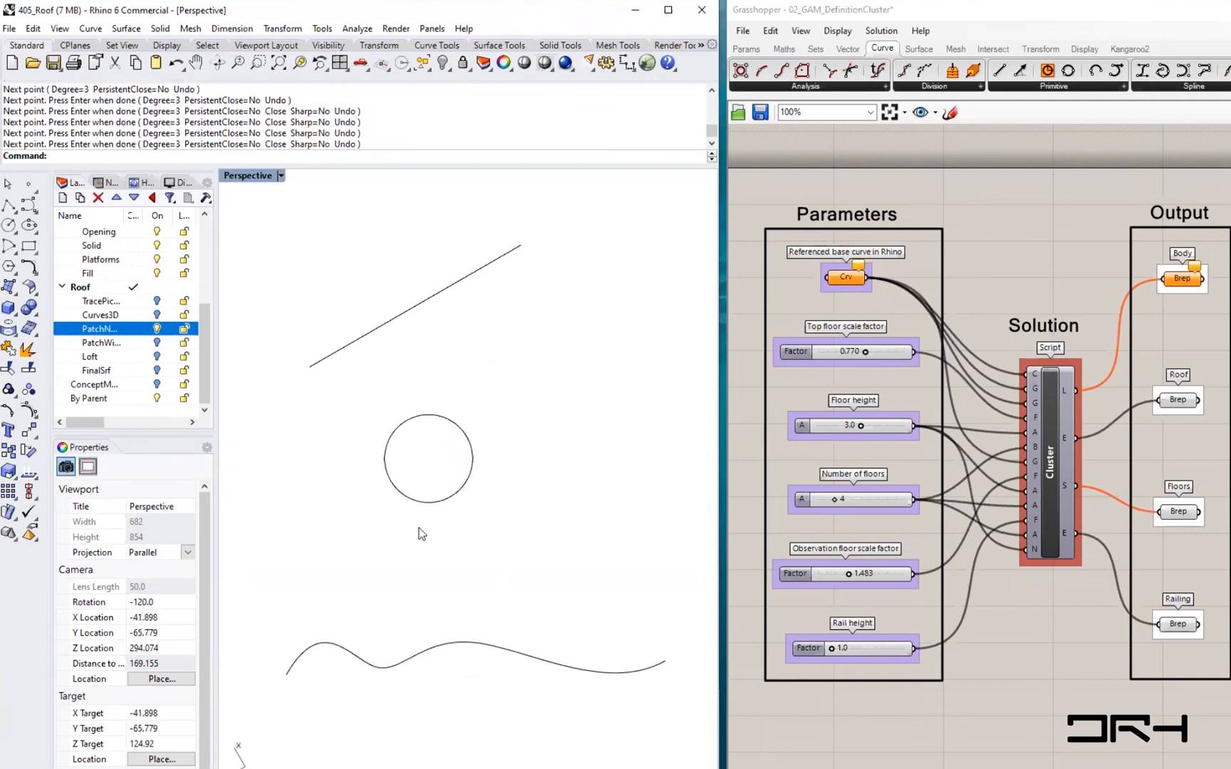
drag(446, 502, 463, 530)
click(587, 597)
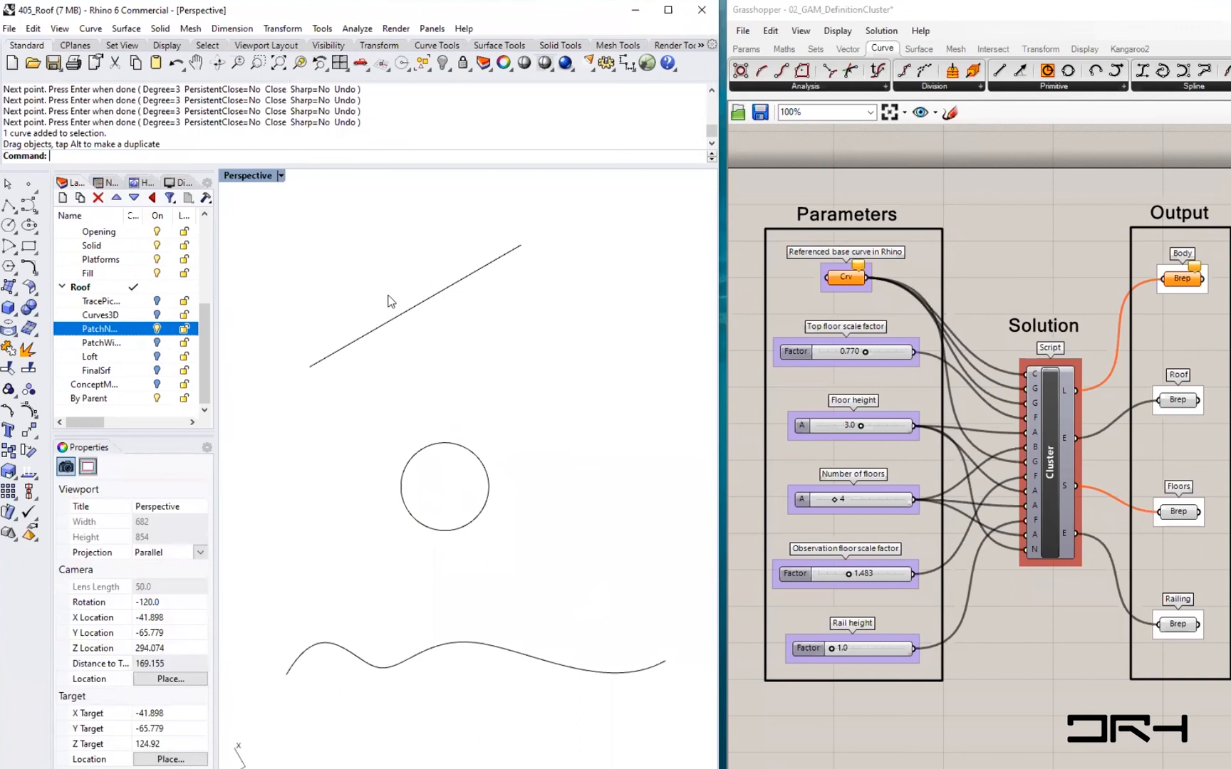
- Turn on the curvature graph for the line, the circle and the wavy curve
click(360, 29)
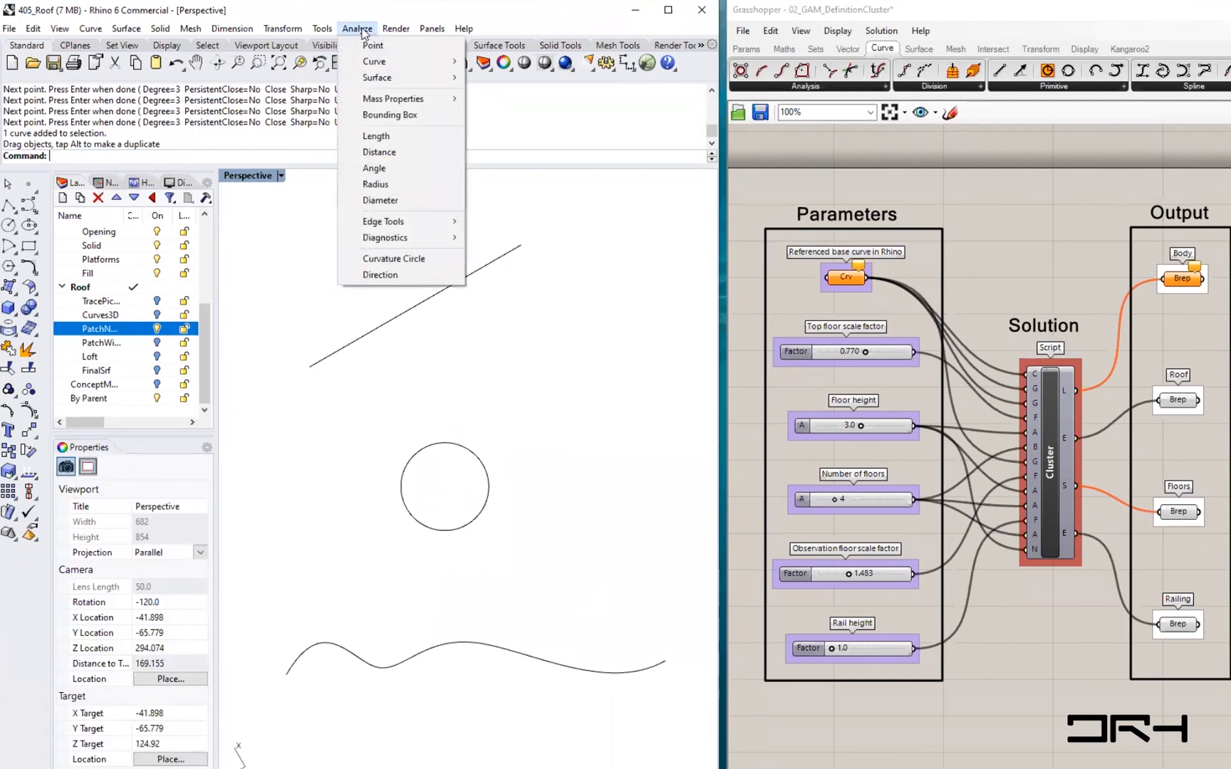
mouse_move(371, 61)
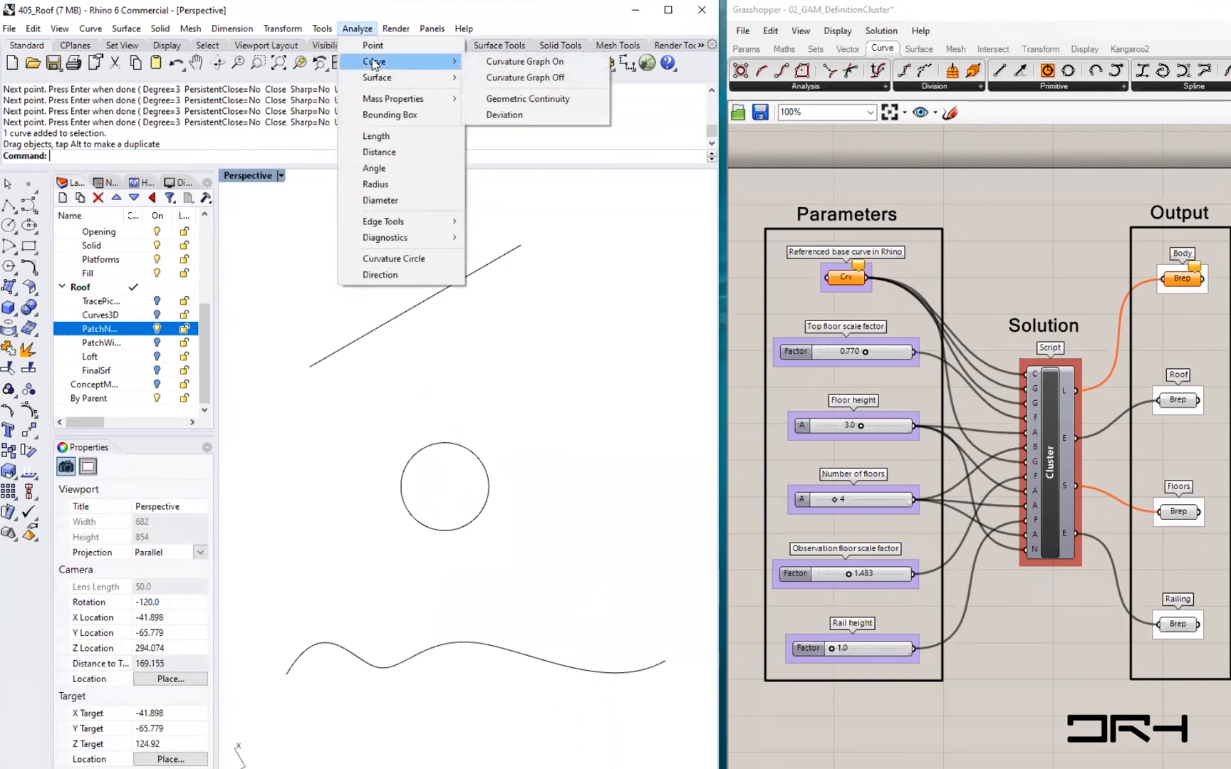
click(551, 63)
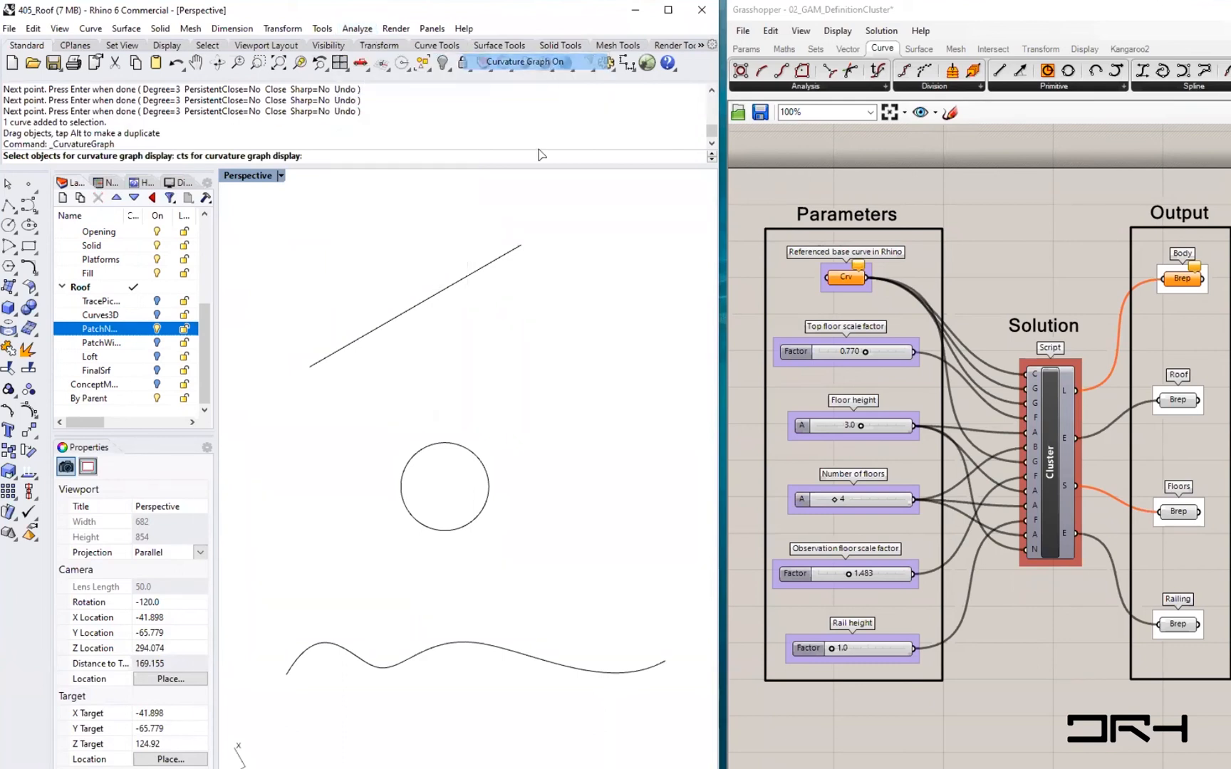
click(421, 302)
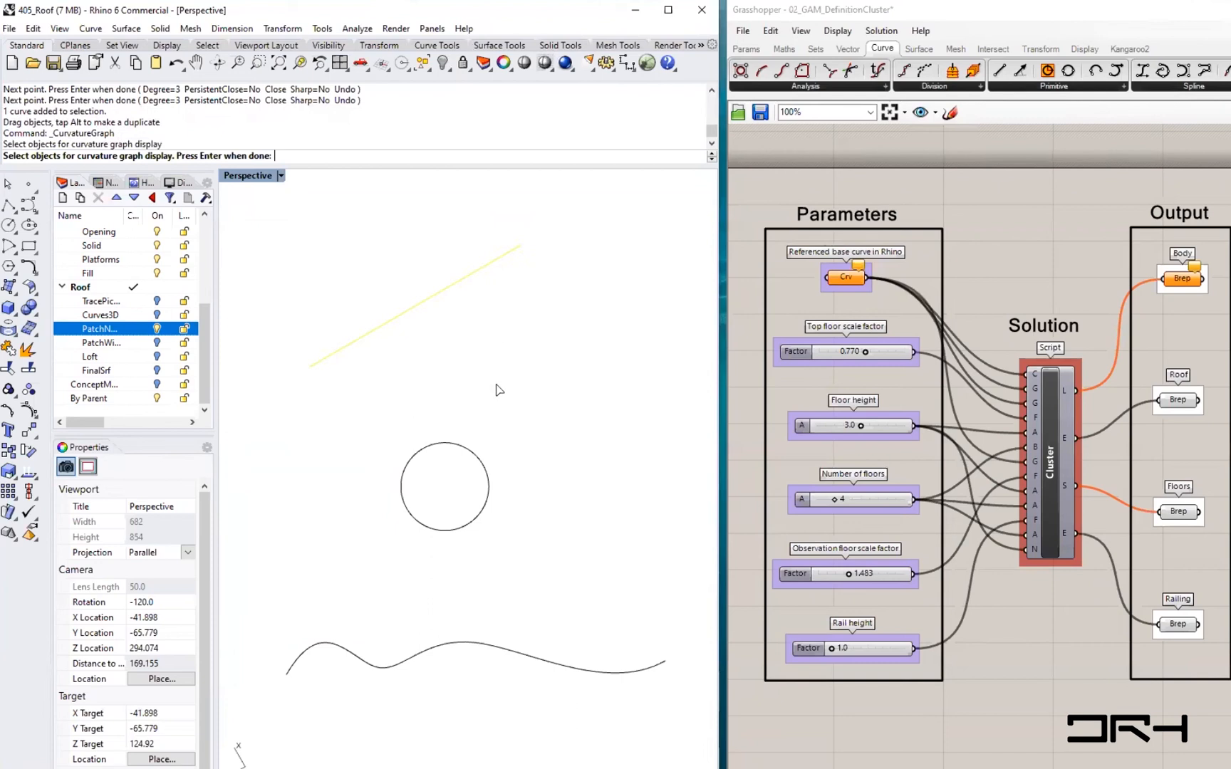
click(467, 449)
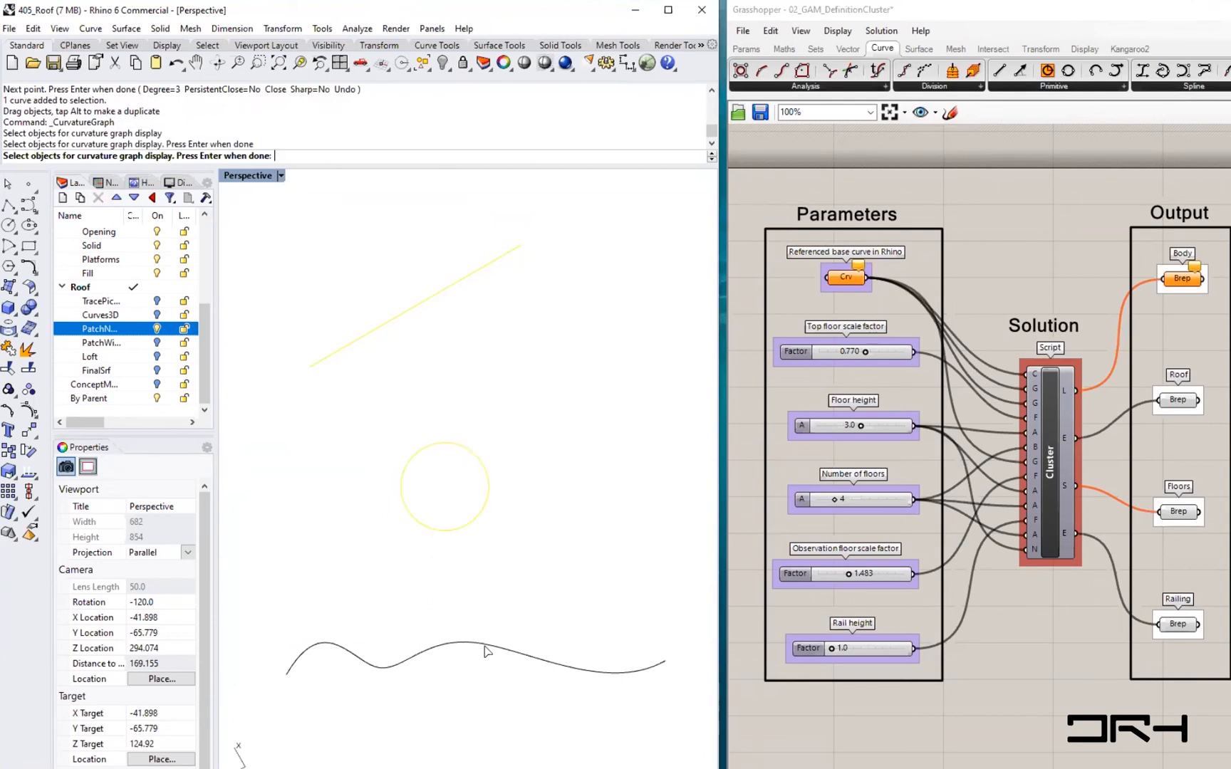
click(488, 646)
key(Return)
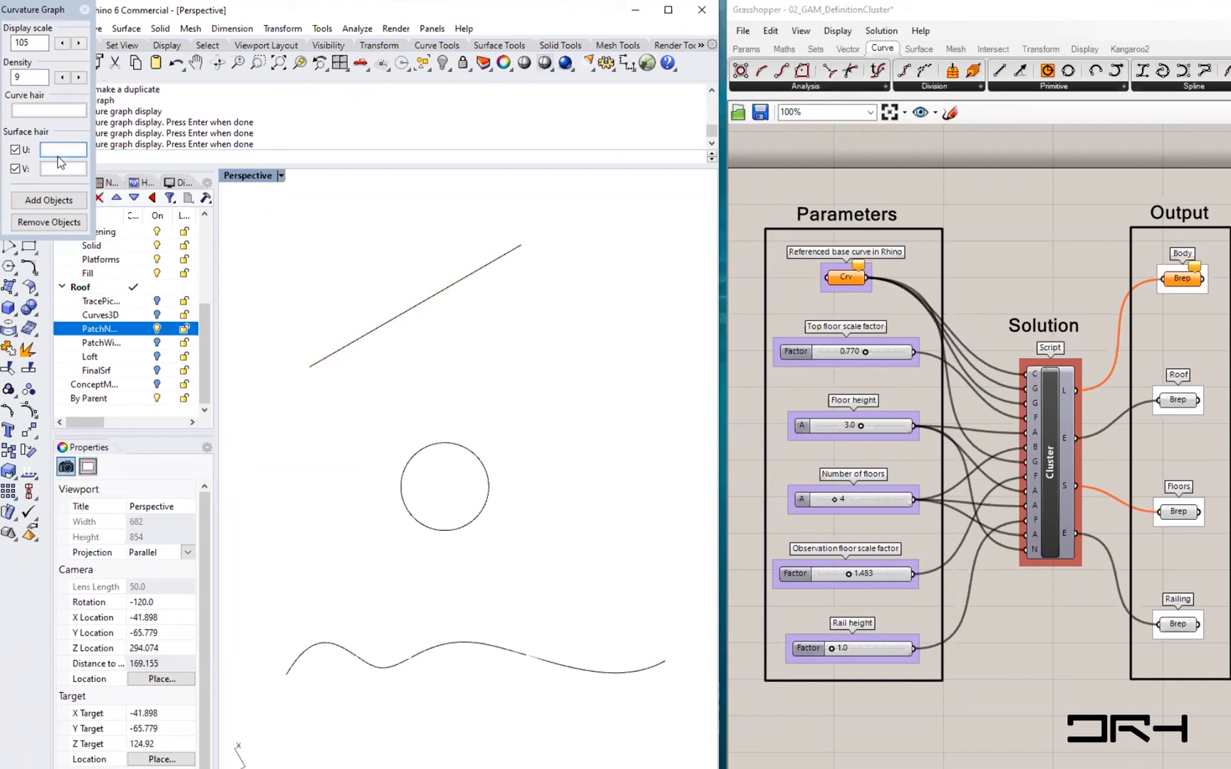
- Set the curvature graph's curve hair colour to Red
click(51, 111)
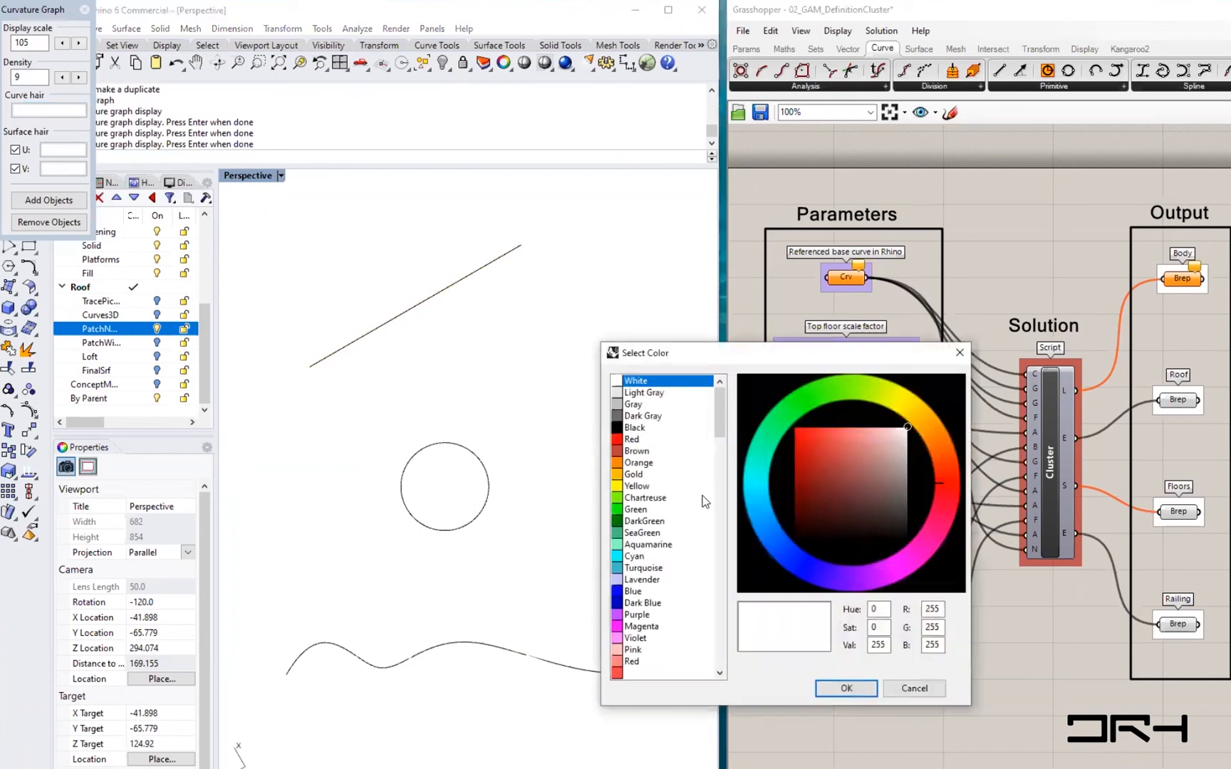
click(631, 441)
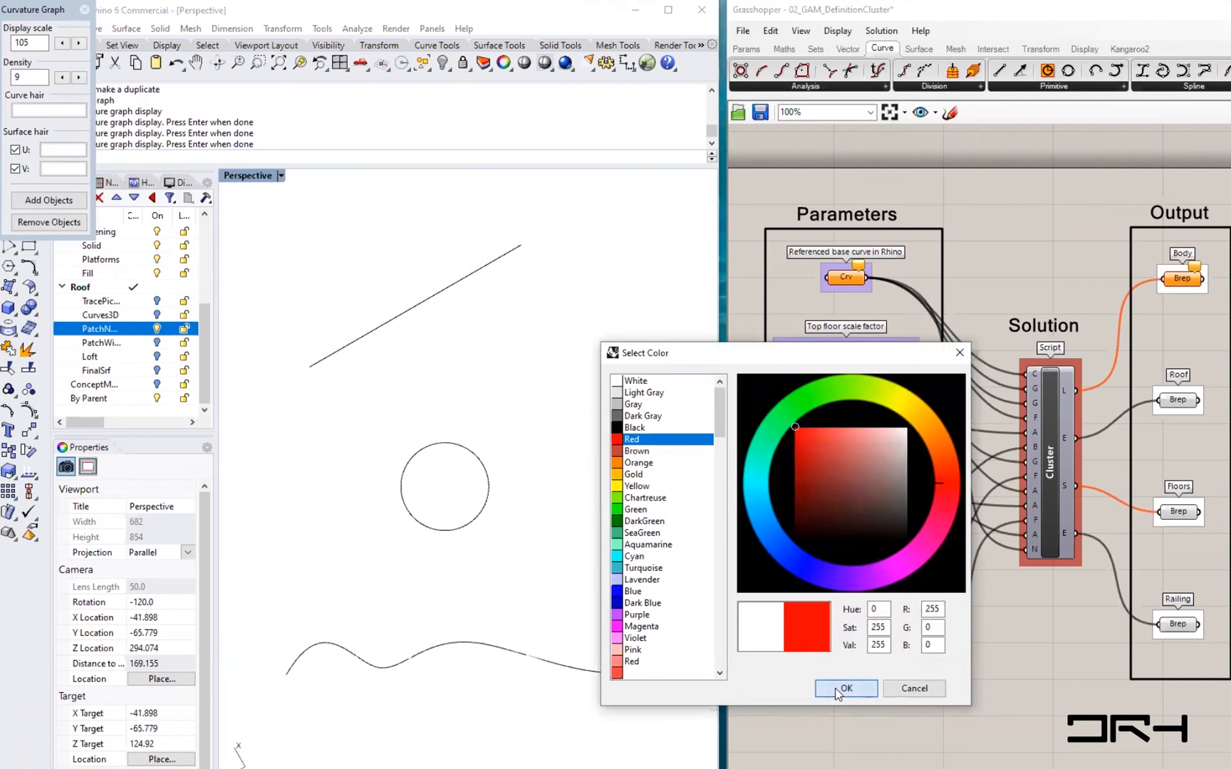
click(847, 688)
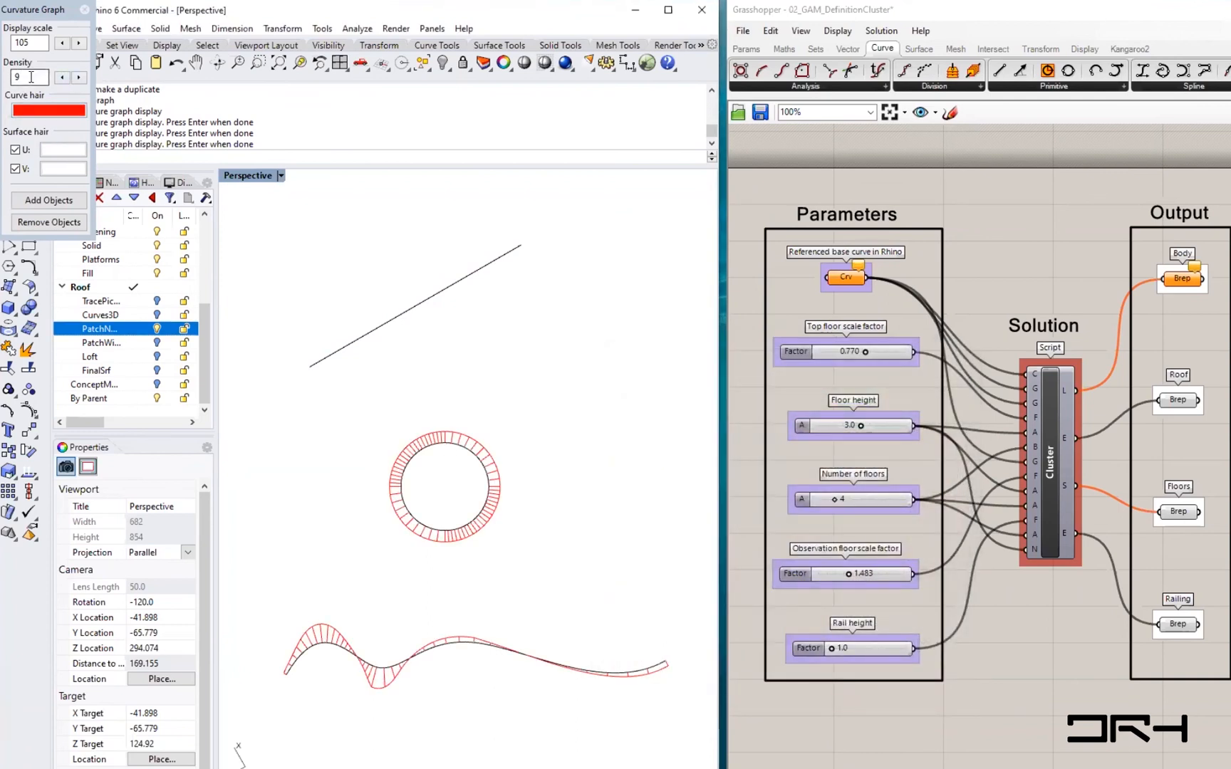
- Increase the curvature graph density to 15 and the display scale to 107
click(82, 79)
click(82, 79)
click(82, 79)
click(82, 79)
click(82, 79)
click(80, 78)
click(79, 43)
click(79, 42)
right_drag(441, 456, 507, 426)
right_drag(387, 302, 391, 318)
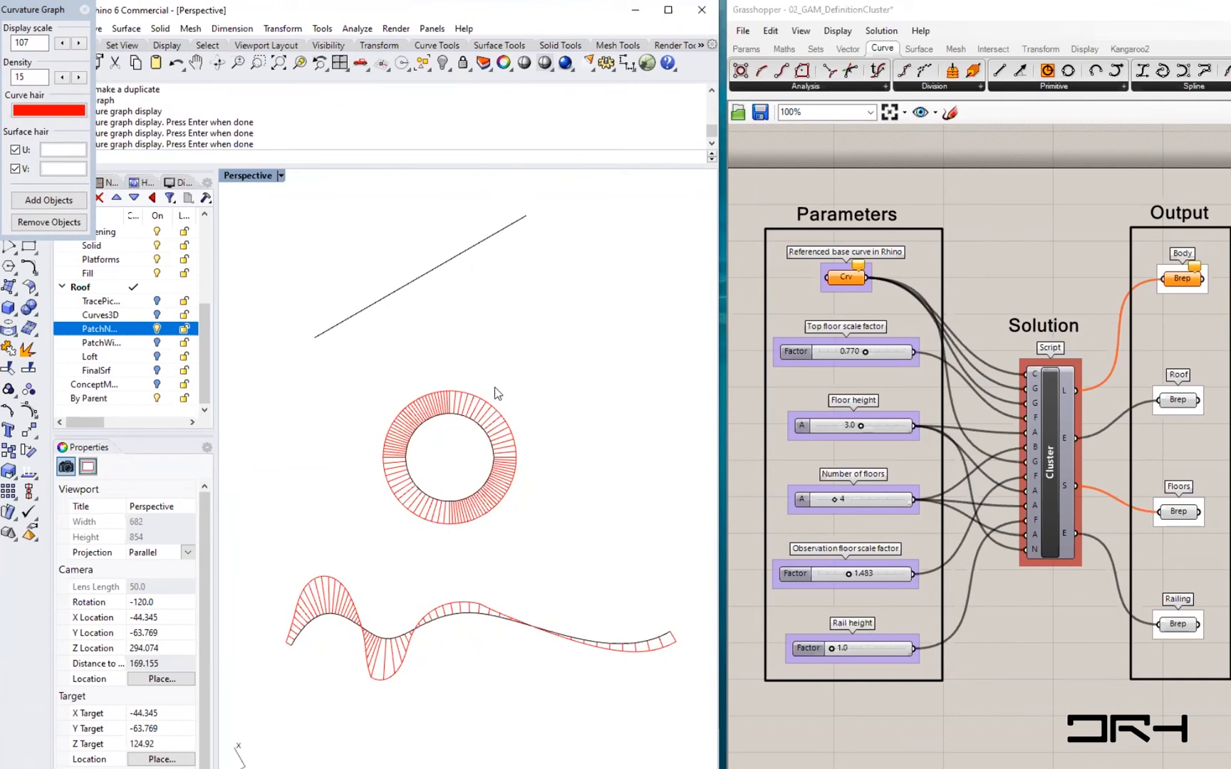
- Zoom and pan around to examine the curvature graphs of the circle and the wavy curve
scroll(471, 417, up, 4)
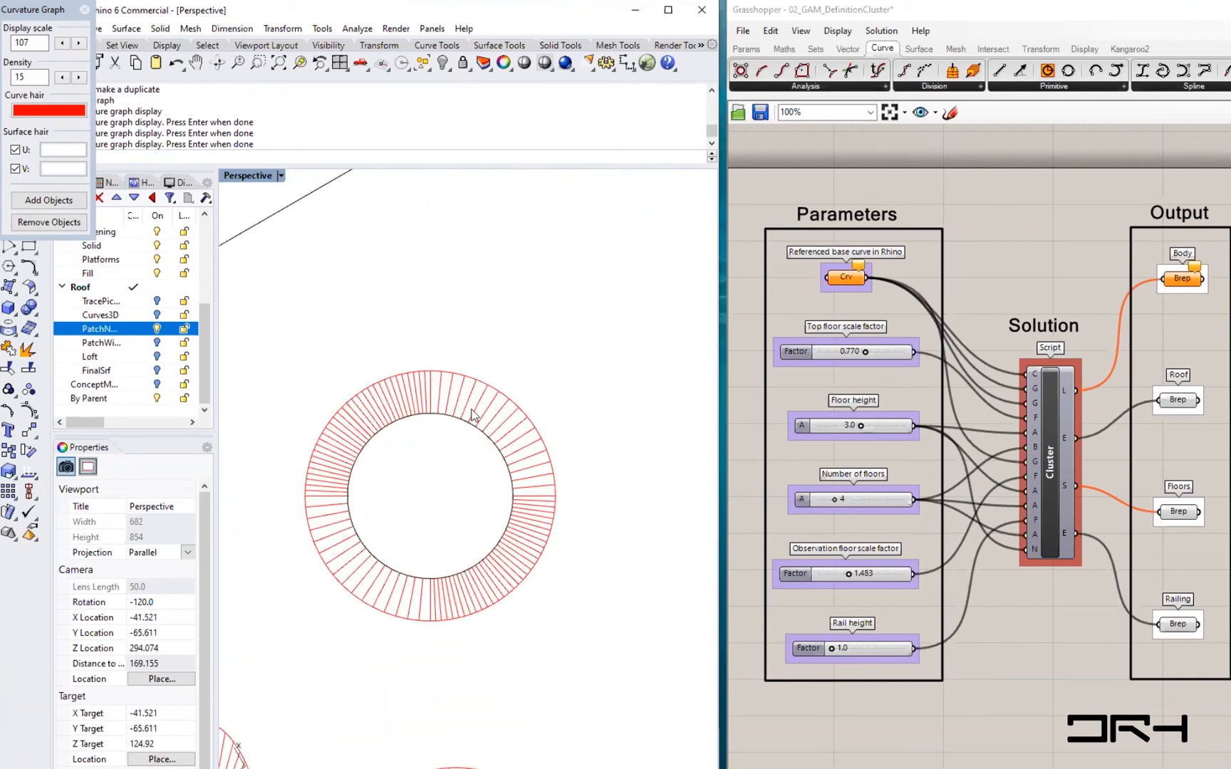
scroll(449, 450, down, 6)
scroll(450, 449, up, 2)
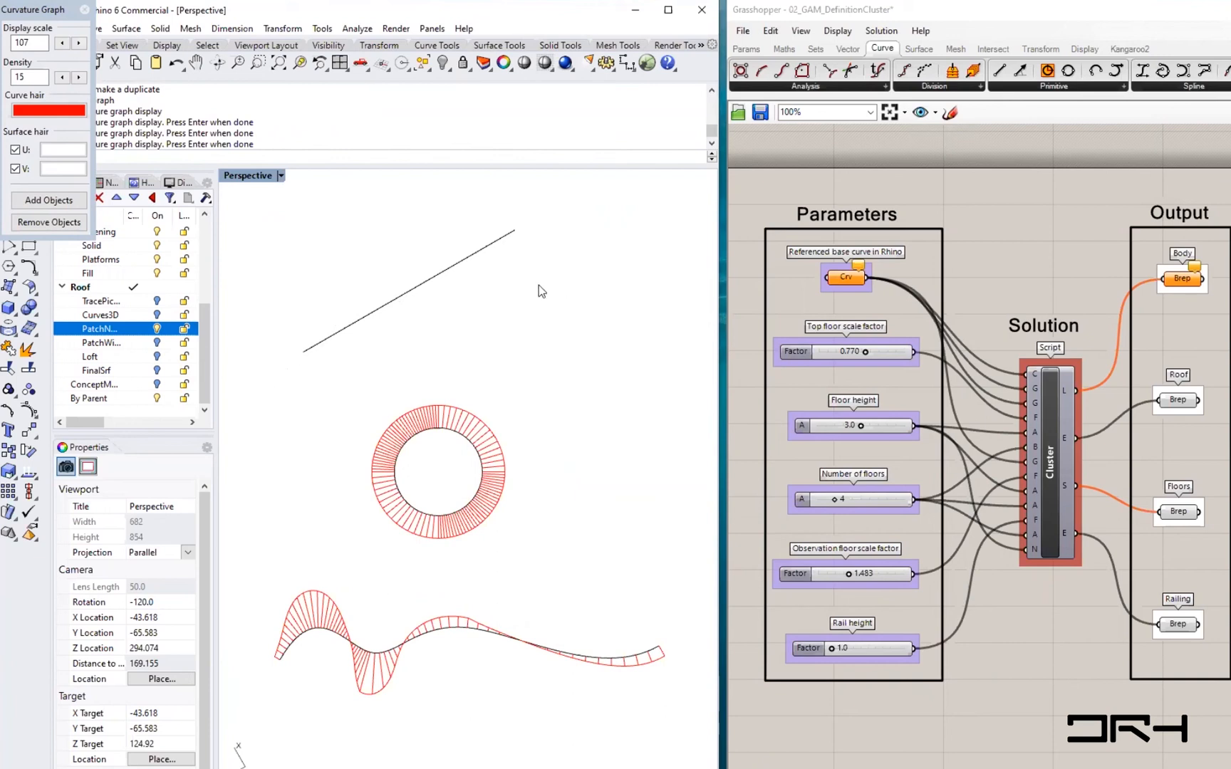
shift+right_drag(369, 317, 396, 329)
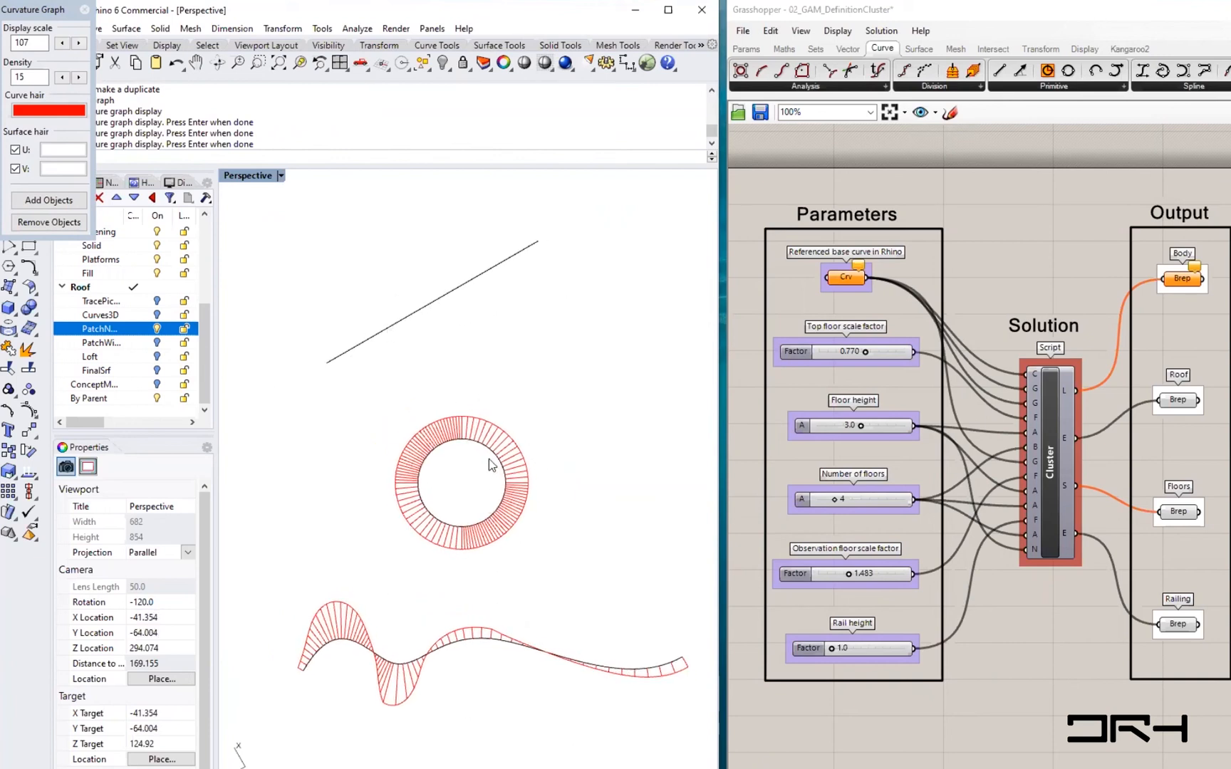
scroll(489, 464, up, 3)
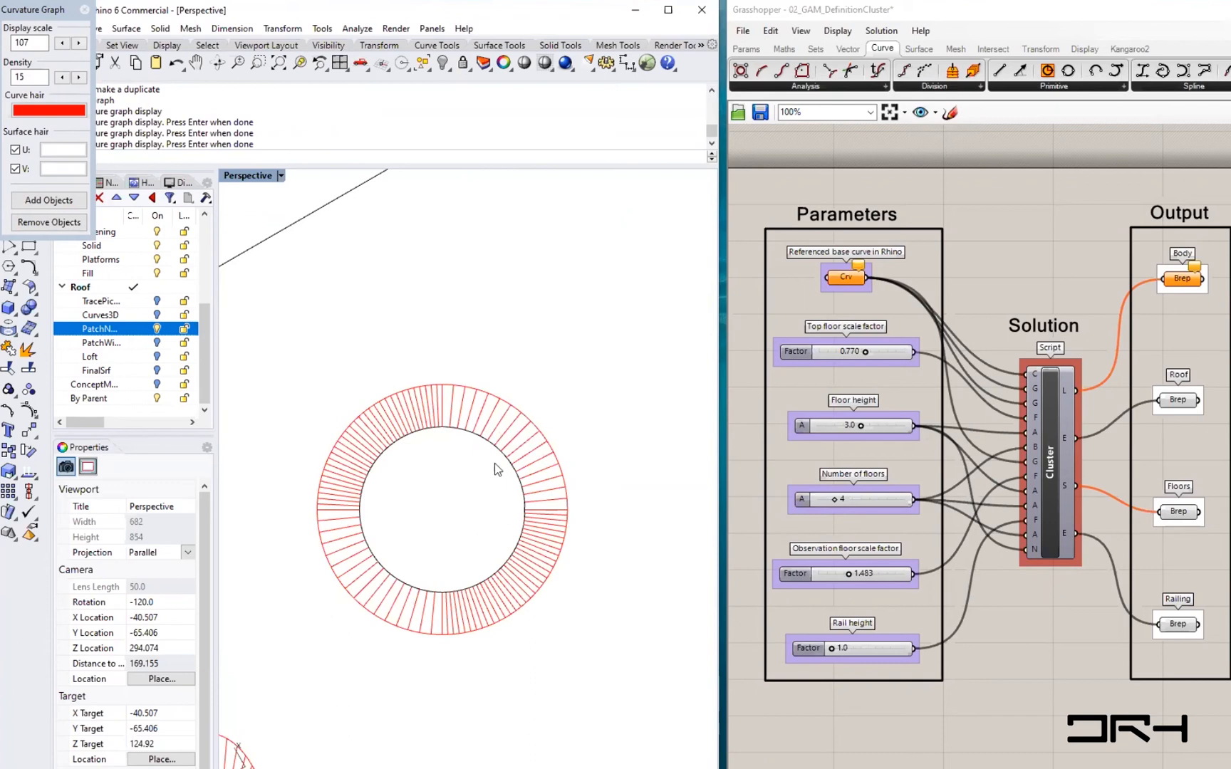
shift+right_drag(445, 489, 478, 448)
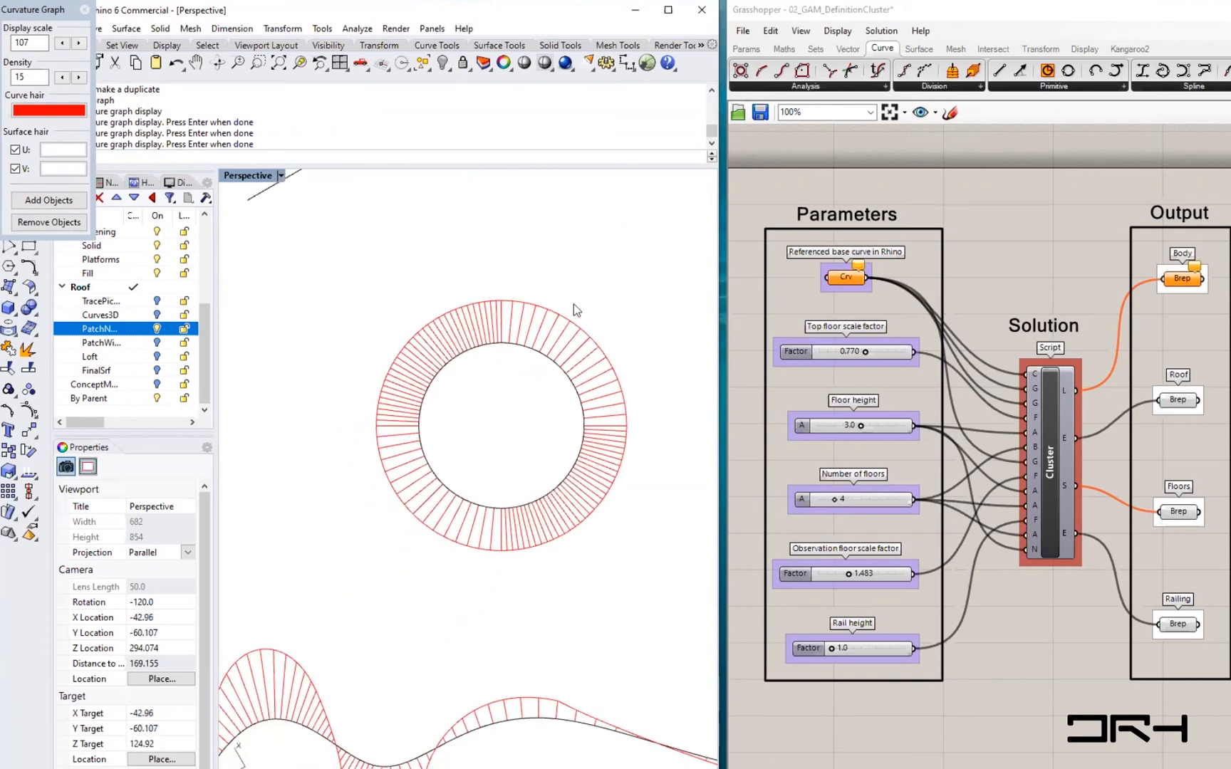
shift+right_drag(482, 644, 516, 508)
scroll(500, 512, down, 4)
shift+right_drag(616, 607, 537, 553)
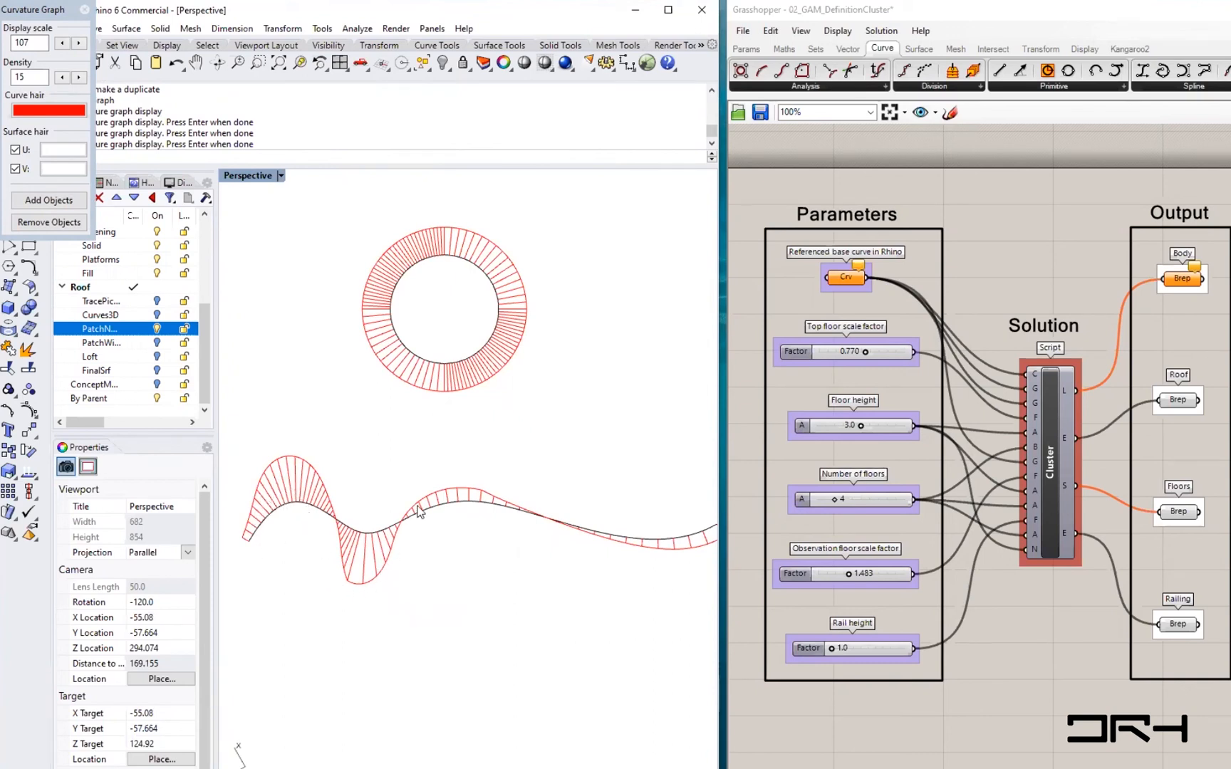
shift+right_drag(508, 551, 414, 570)
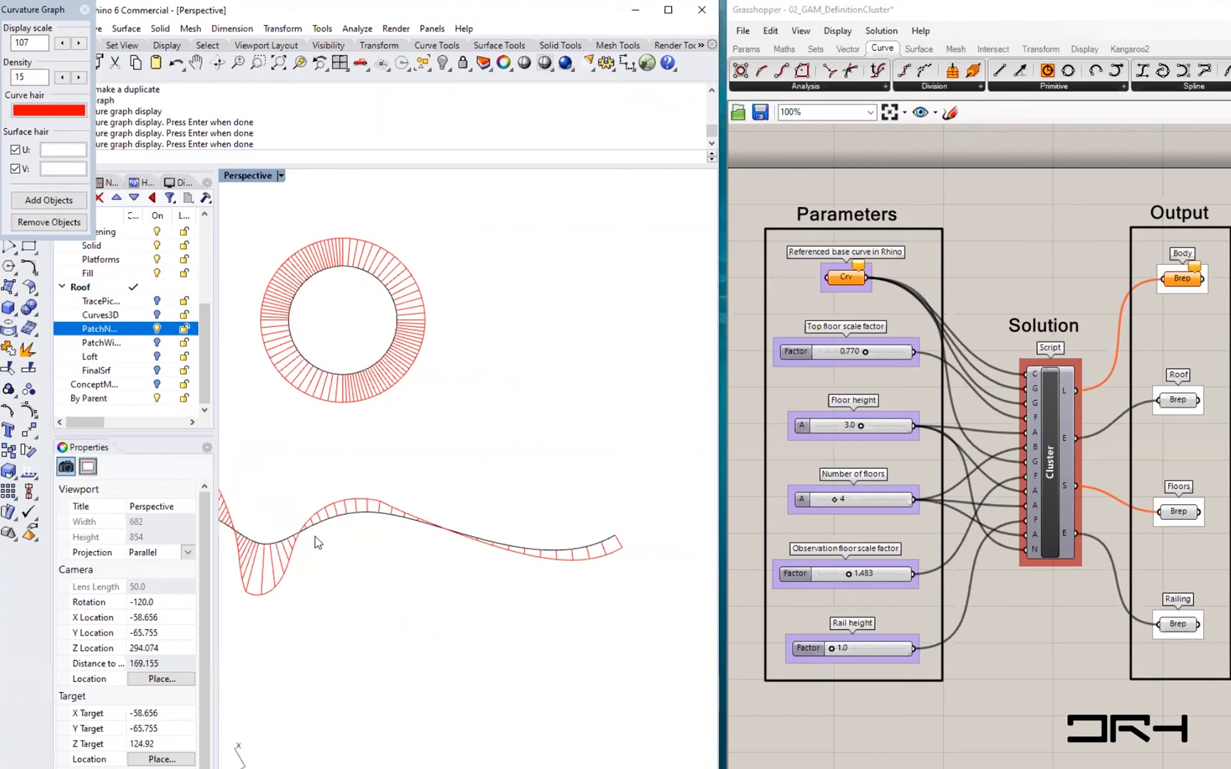
- Turn off the curvature graph display for the line, circle and wavy curve
scroll(319, 543, up, 5)
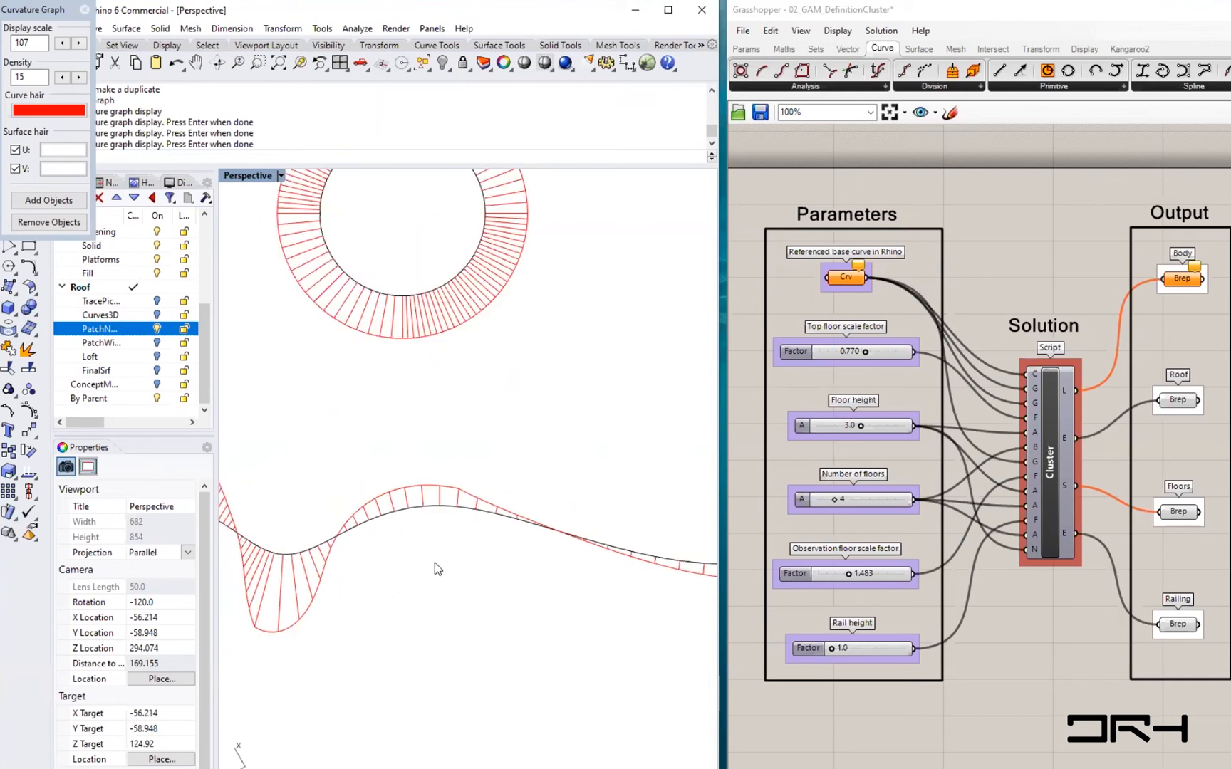
scroll(434, 562, down, 4)
scroll(340, 574, down, 4)
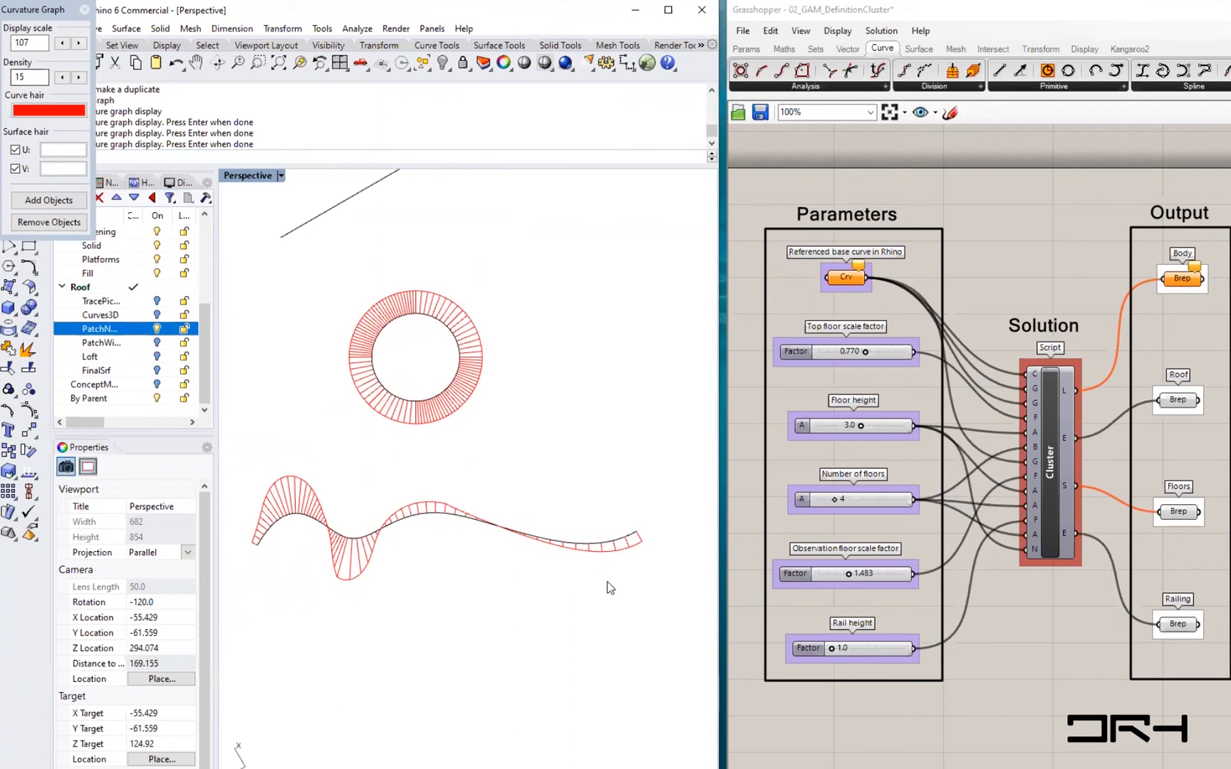
right_drag(372, 471, 404, 597)
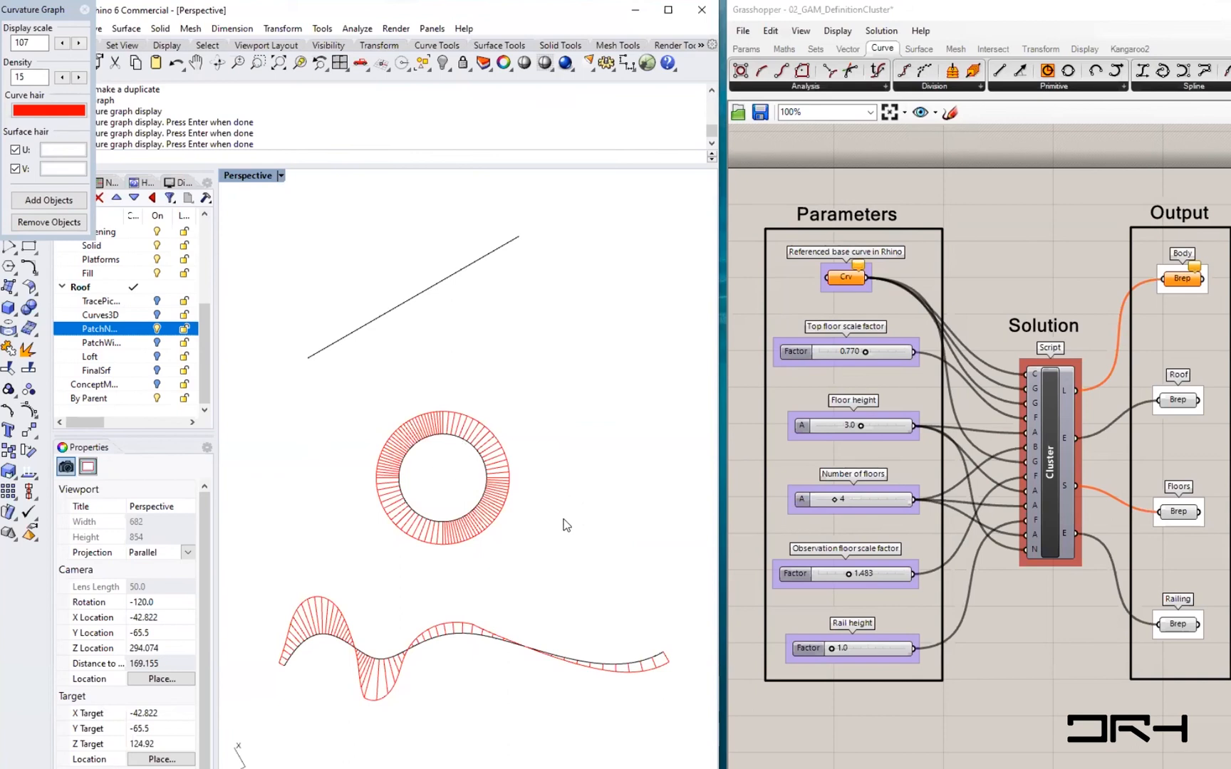
click(81, 11)
click(84, 10)
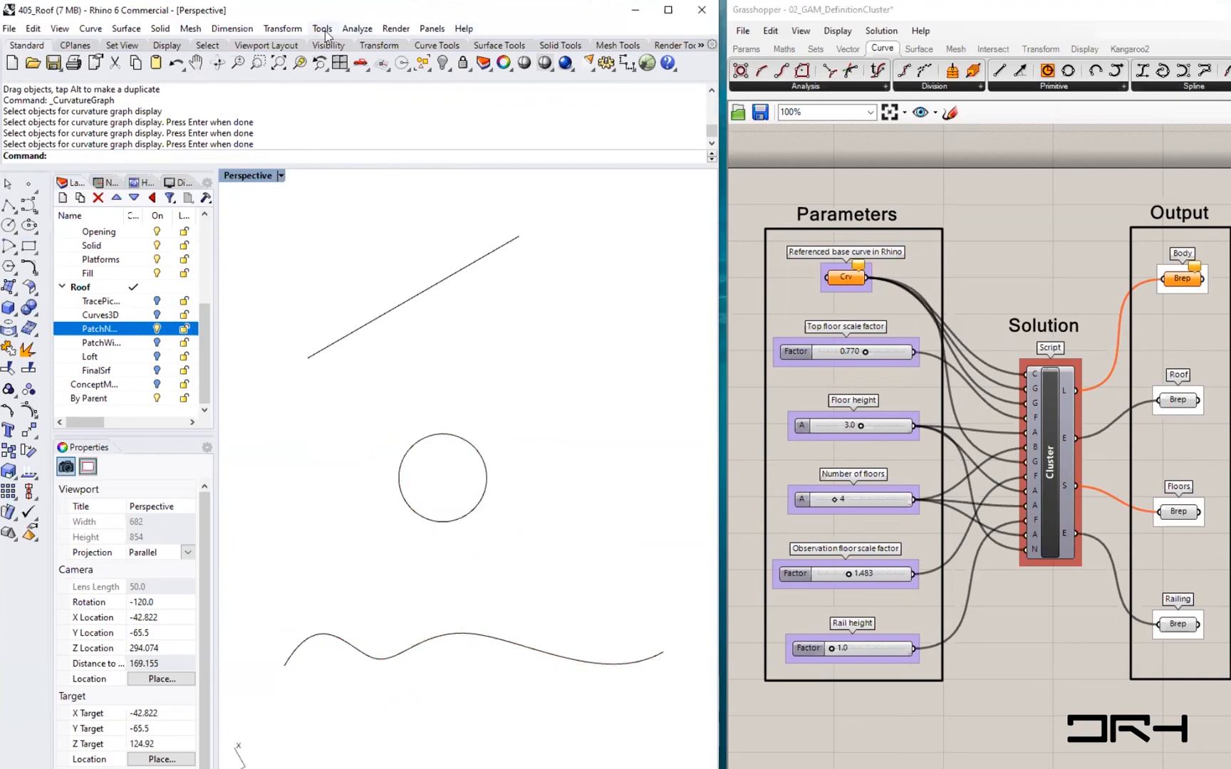
click(396, 28)
mouse_move(369, 62)
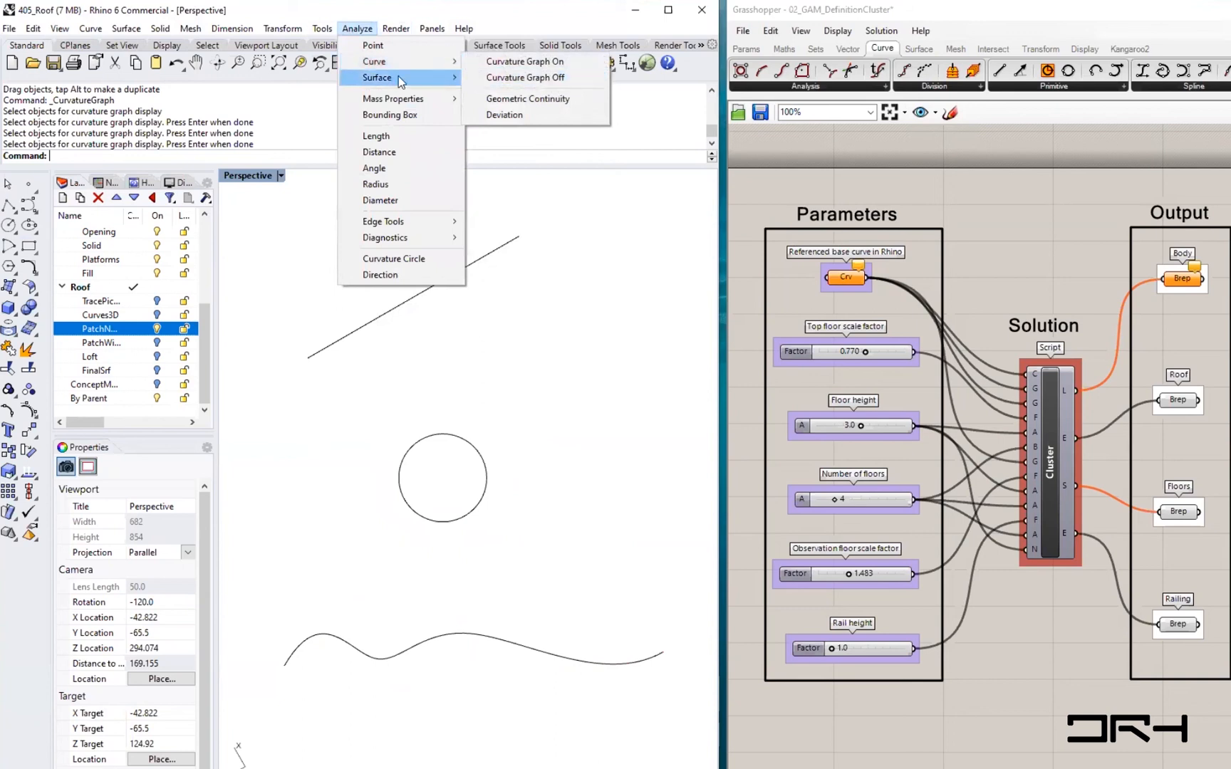
mouse_move(407, 83)
click(616, 419)
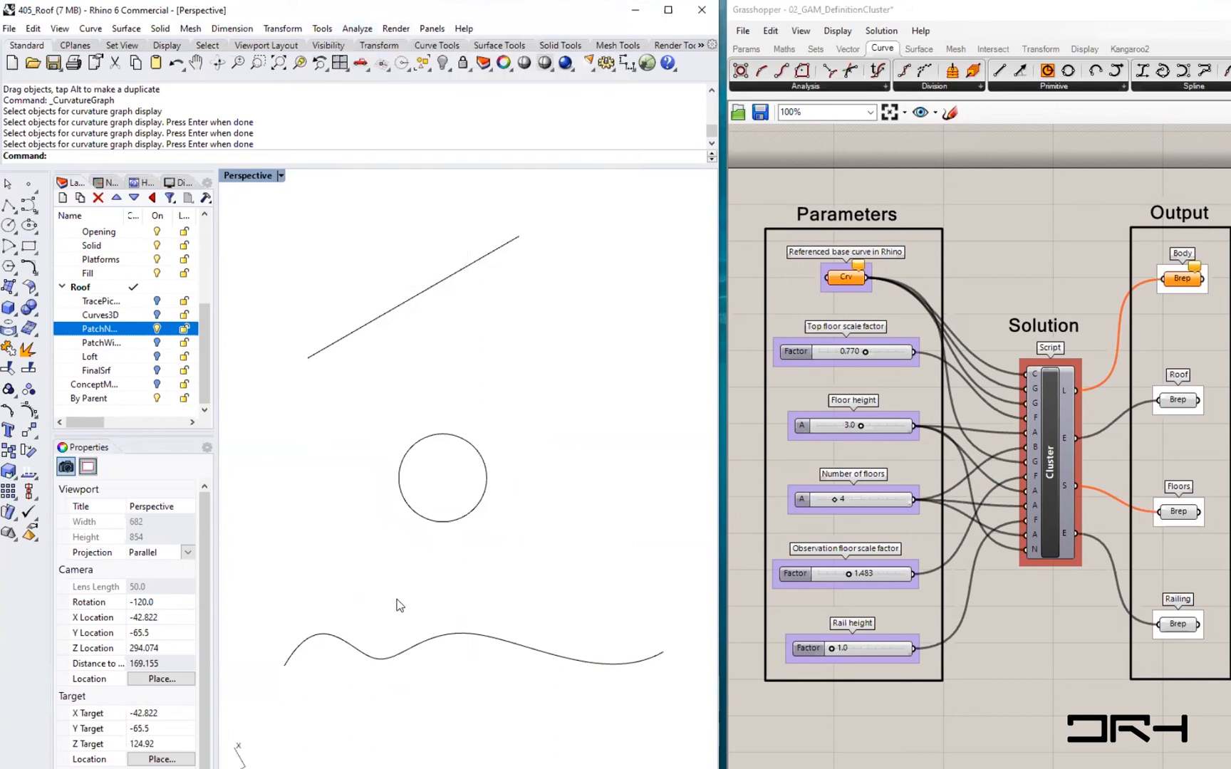
double_click(257, 181)
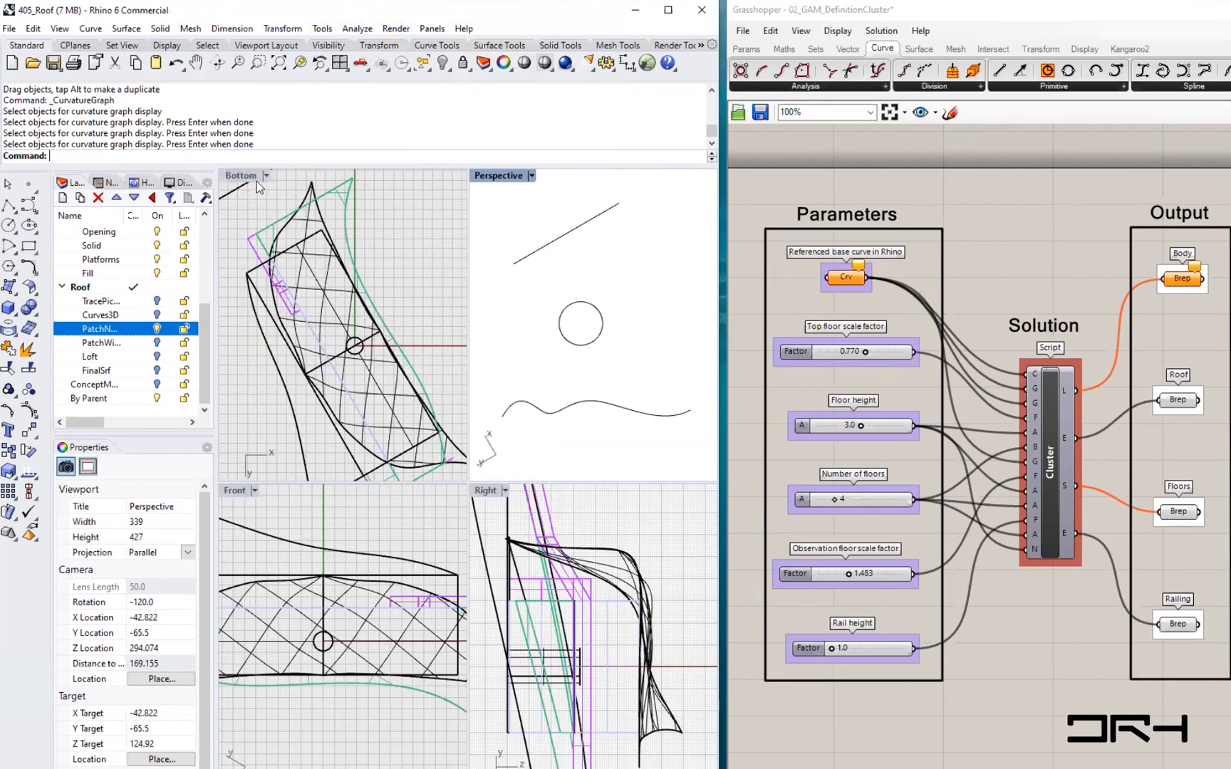
double_click(499, 176)
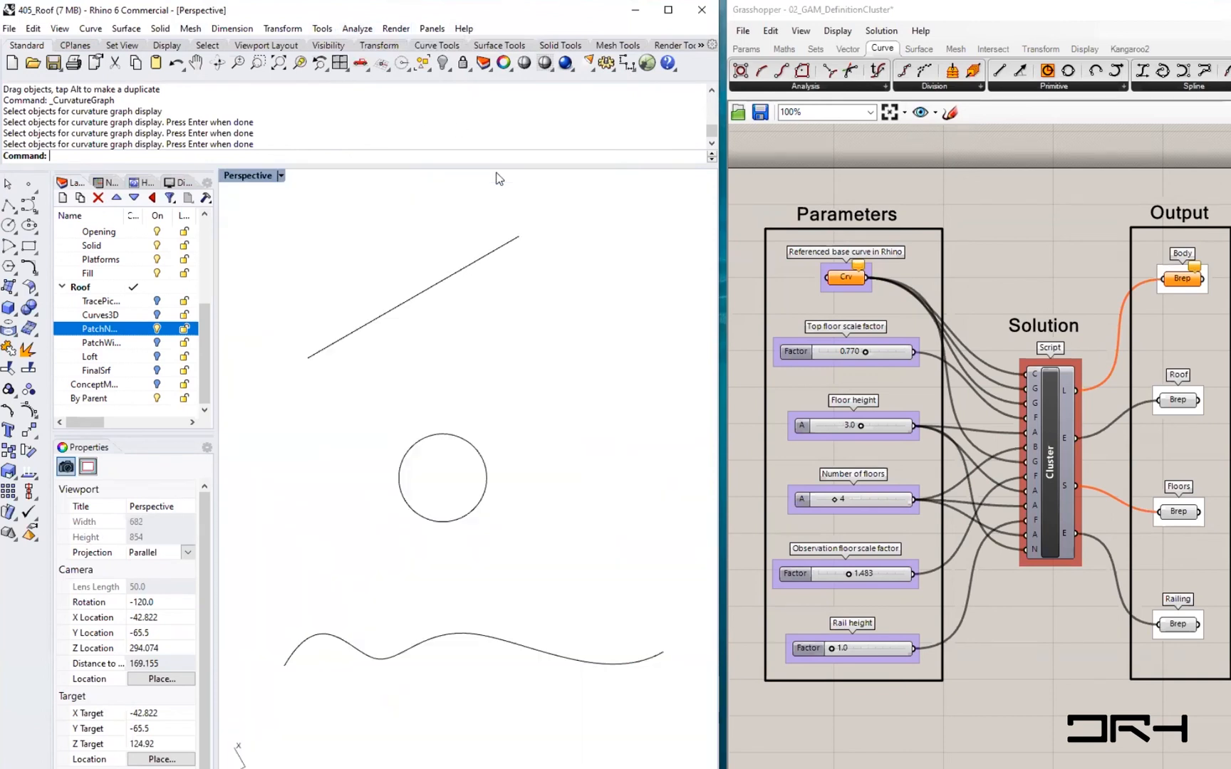
- Switch the viewport to a perspective projection
right_click(470, 346)
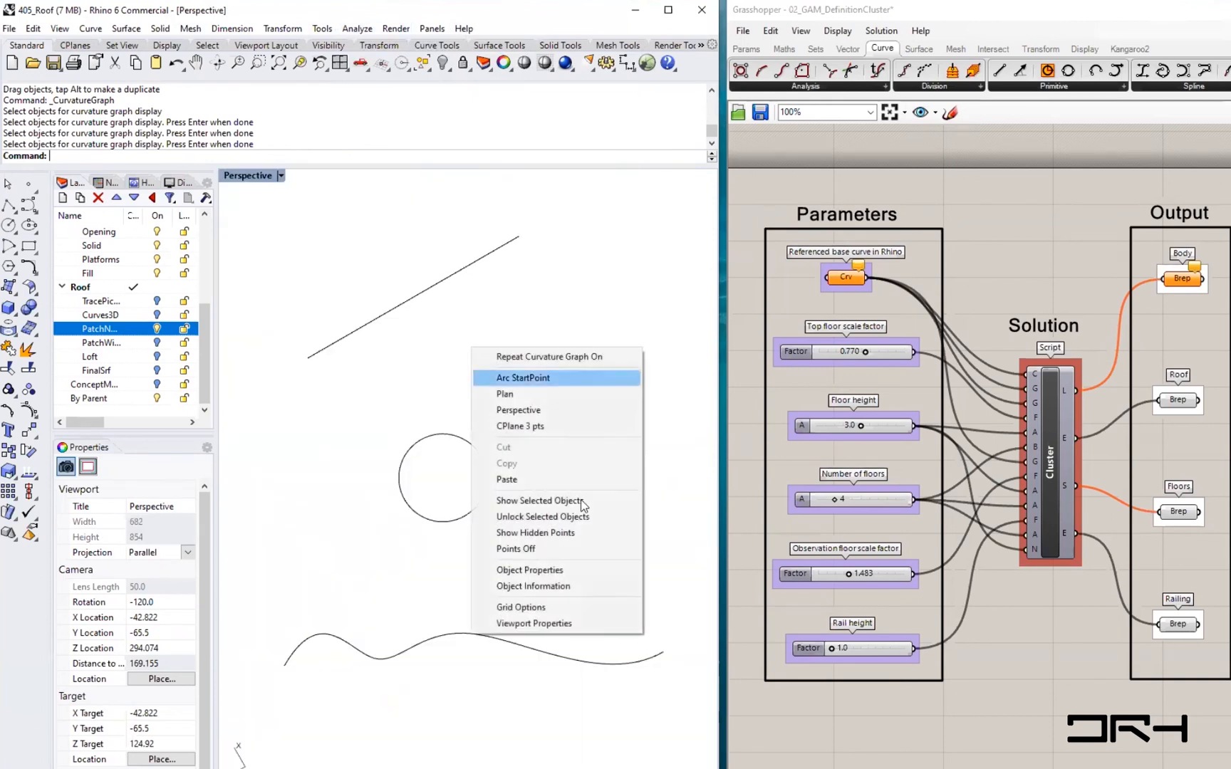
click(519, 410)
scroll(340, 450, up, 10)
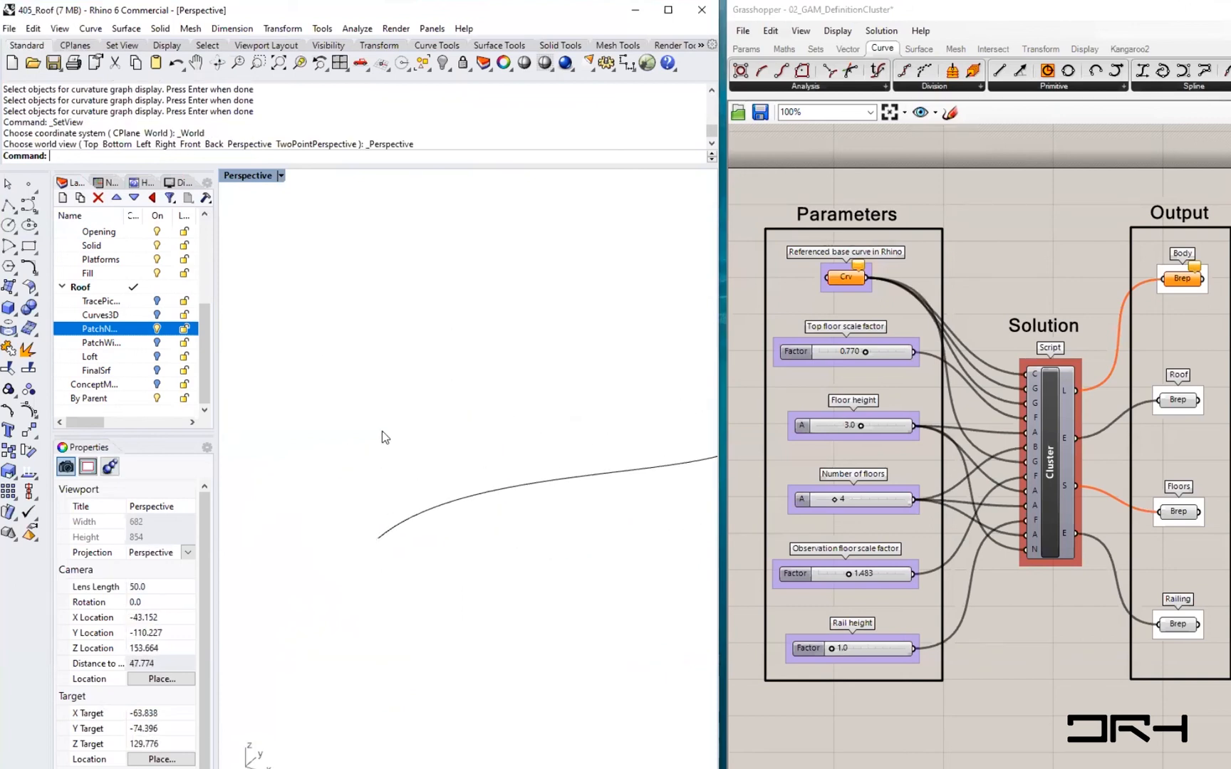
text(lane)
key(Return)
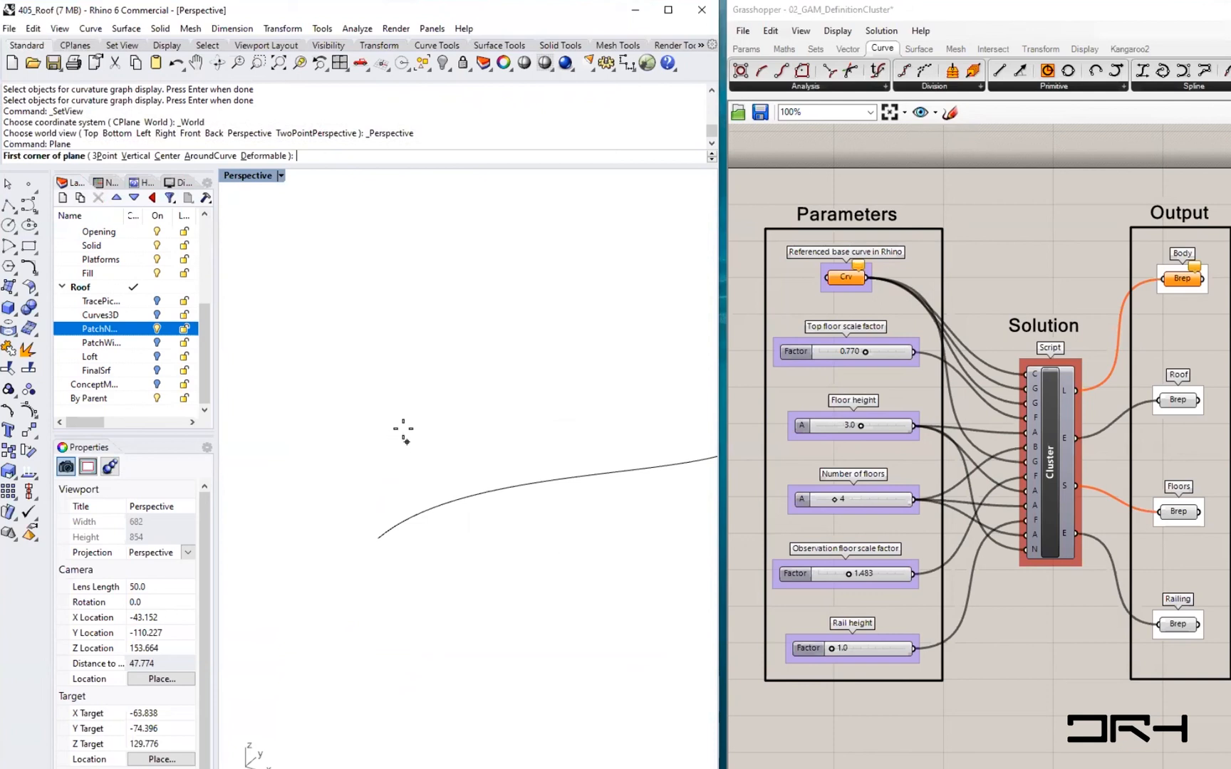
scroll(291, 275, down, 6)
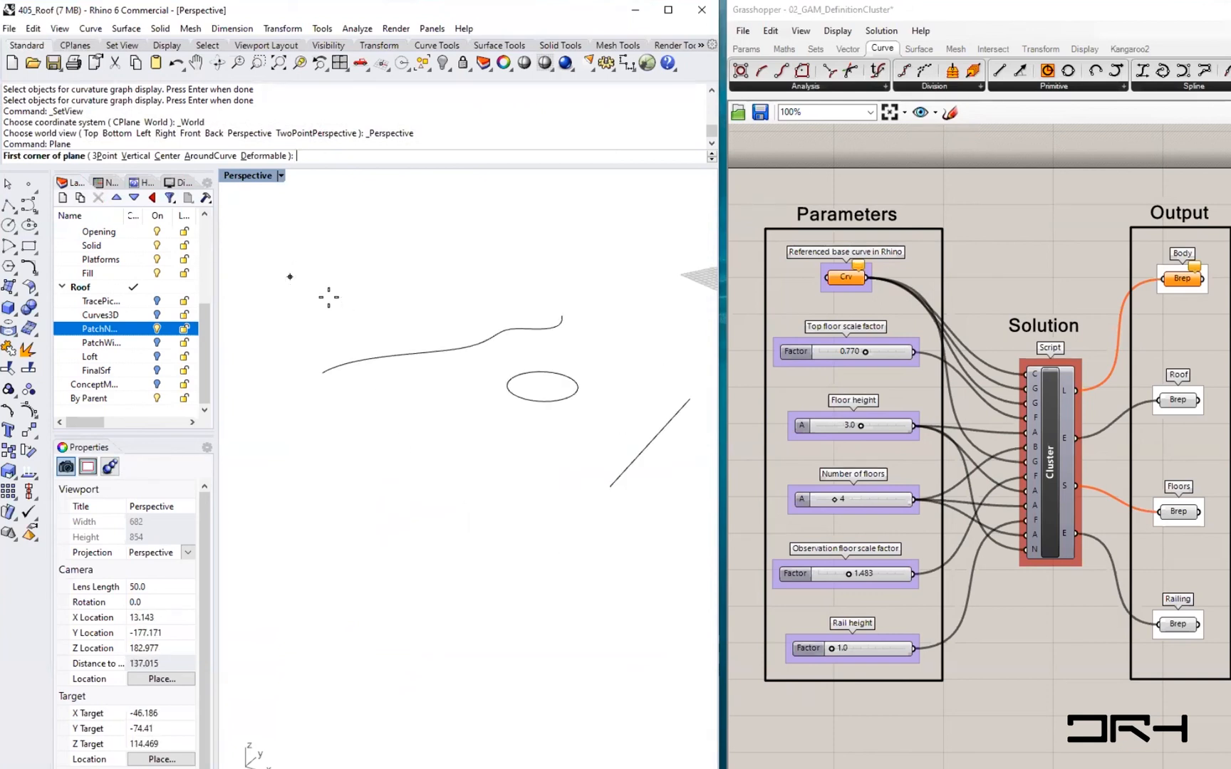
key(Escape)
- Extrude the line, circle and wavy curve upward into surfaces with the gumball
shift+right_drag(575, 477, 530, 606)
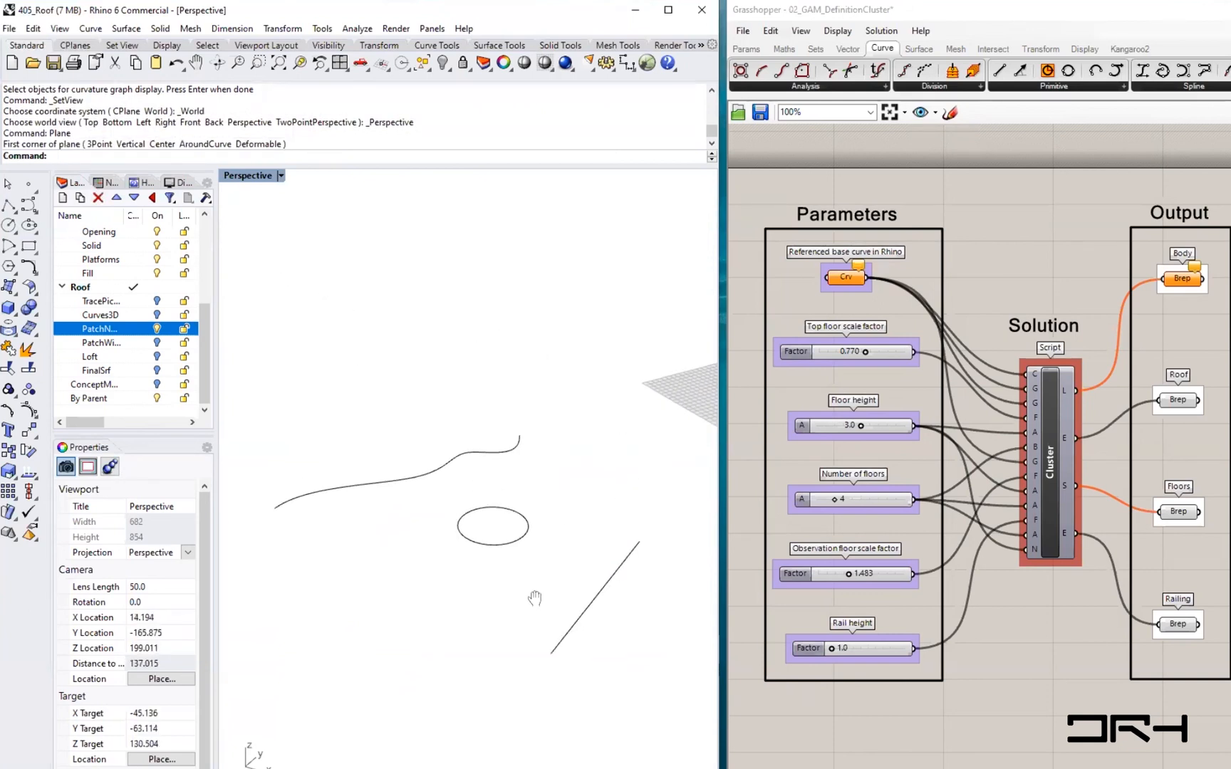
drag(607, 640, 326, 442)
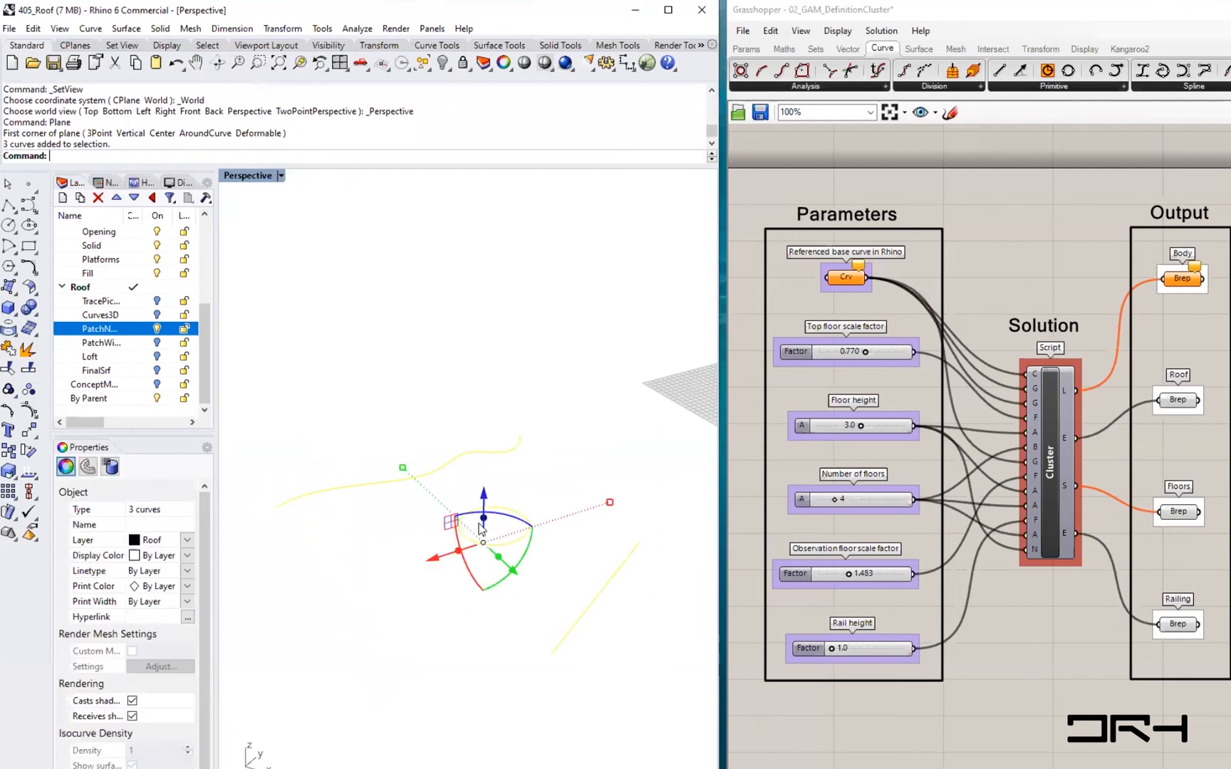
drag(484, 519, 485, 419)
click(447, 655)
right_drag(443, 655, 331, 677)
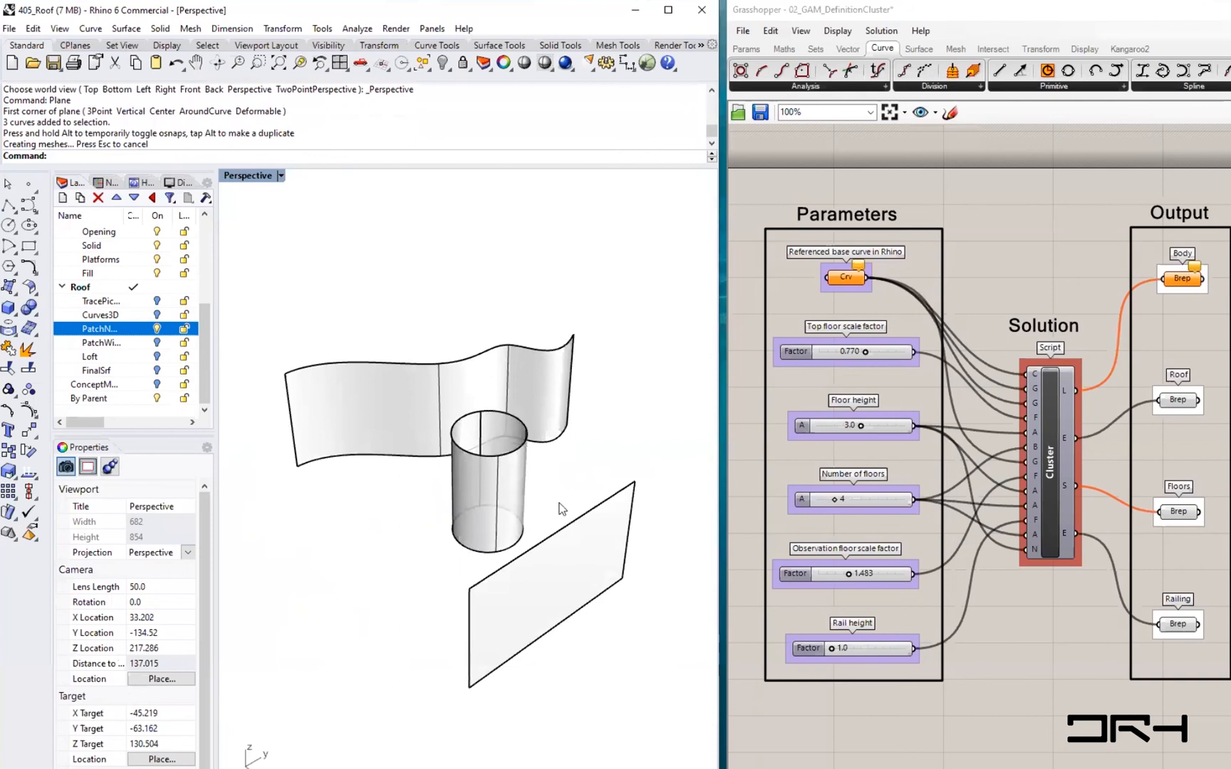
- Move the wavy curve upward above its extruded surface
click(418, 367)
click(404, 340)
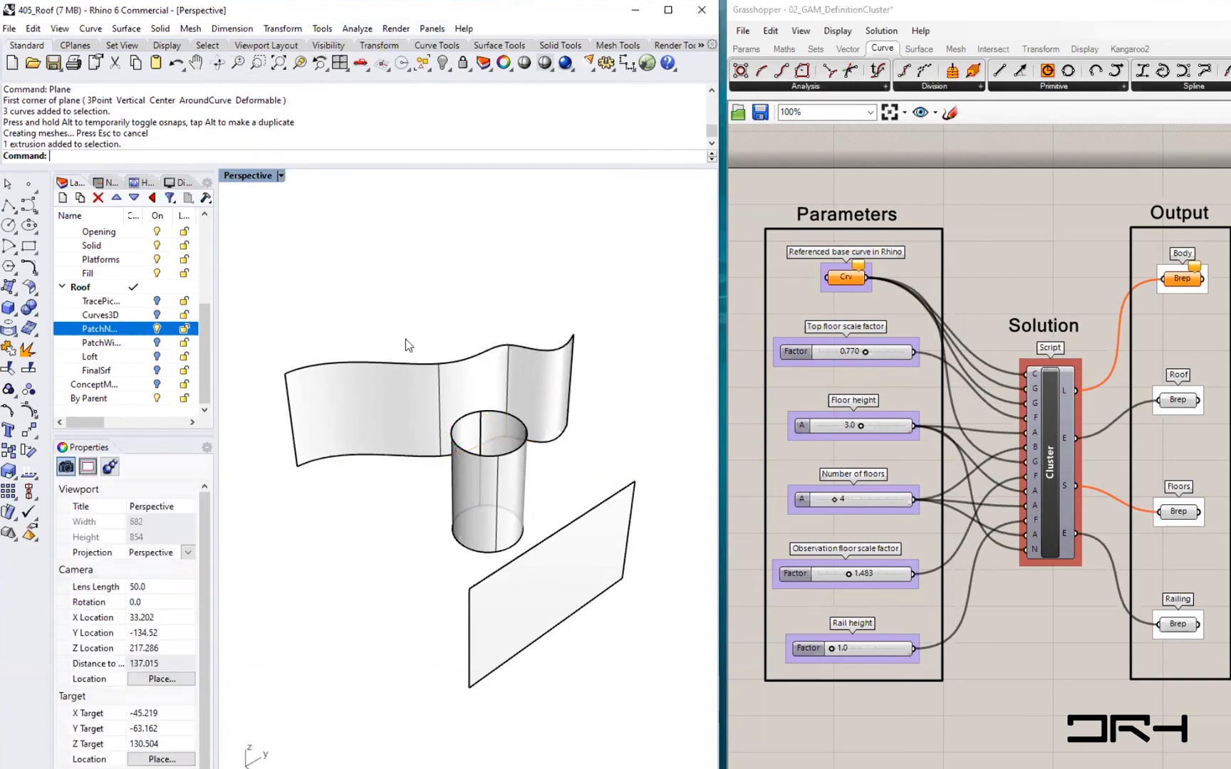
click(407, 459)
click(453, 502)
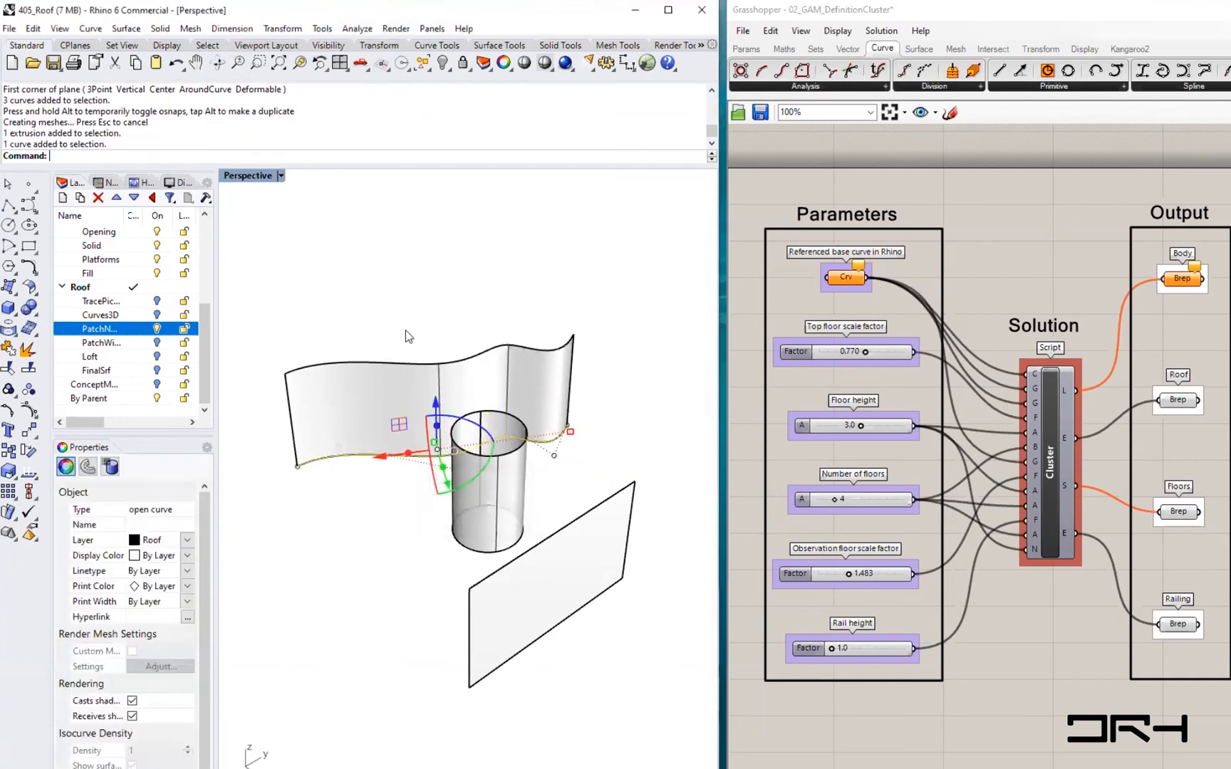
drag(436, 406, 441, 337)
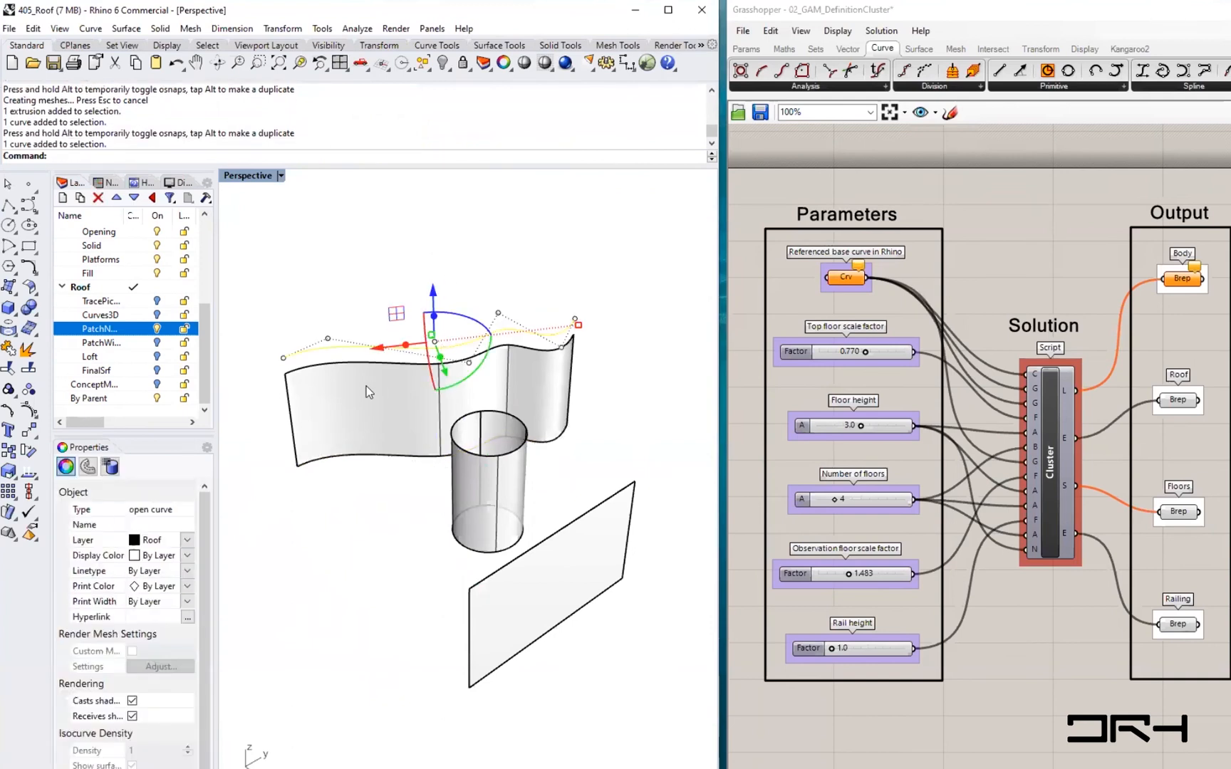
- Delete the extruded wavy surface, leaving the two wavy curves
right_drag(367, 385, 474, 403)
click(416, 378)
drag(467, 399, 287, 364)
click(347, 440)
key(Delete)
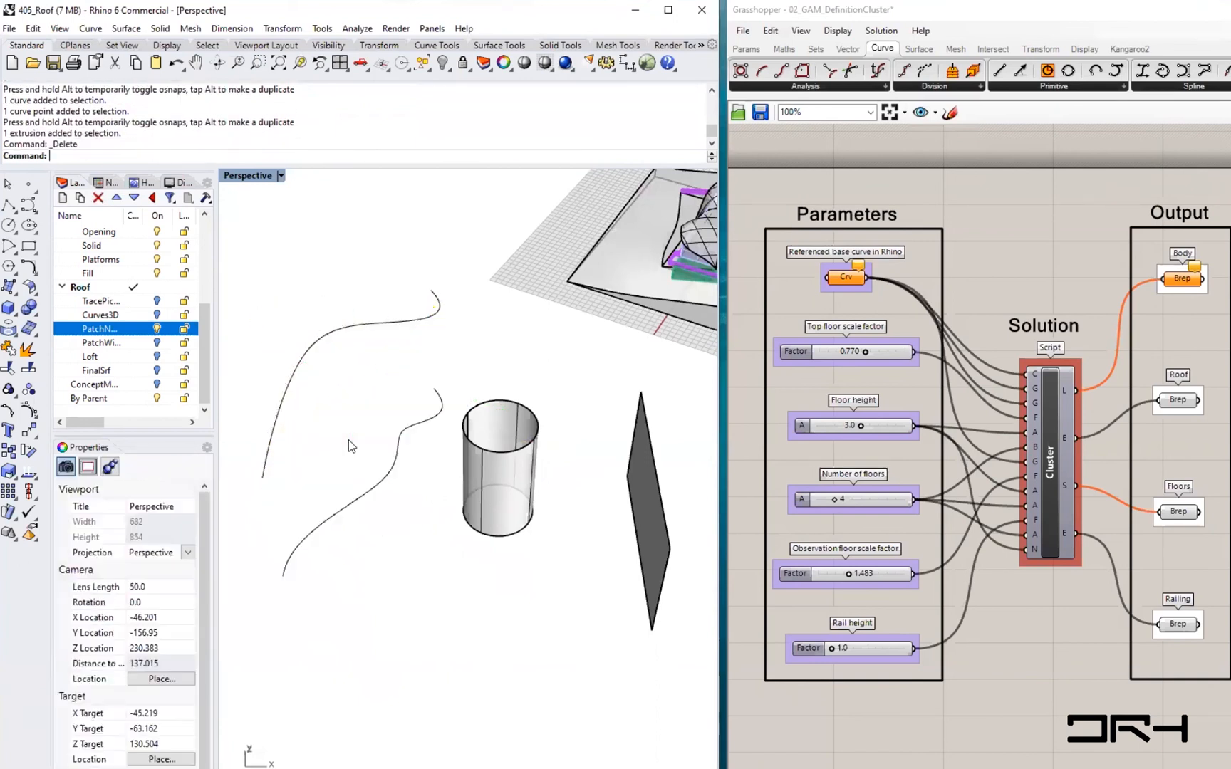
- Loft a surface between the two wavy curves
key(Return)
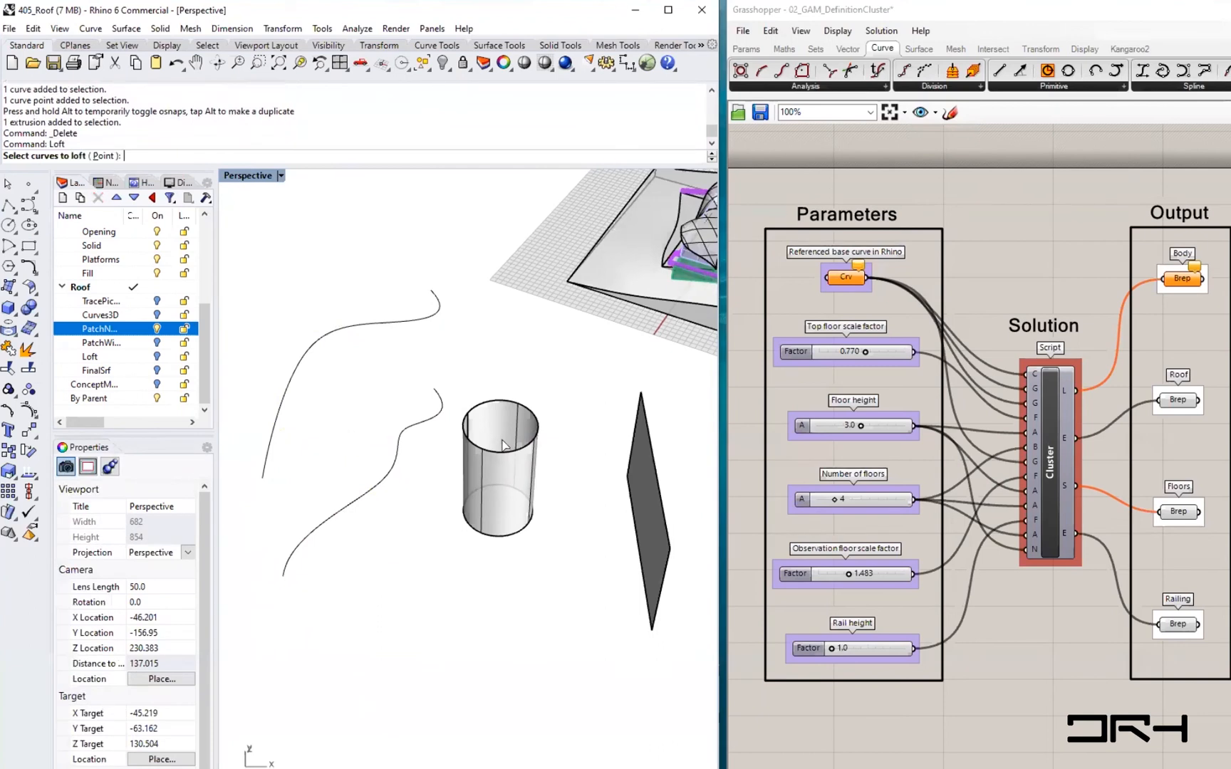
click(344, 510)
click(300, 375)
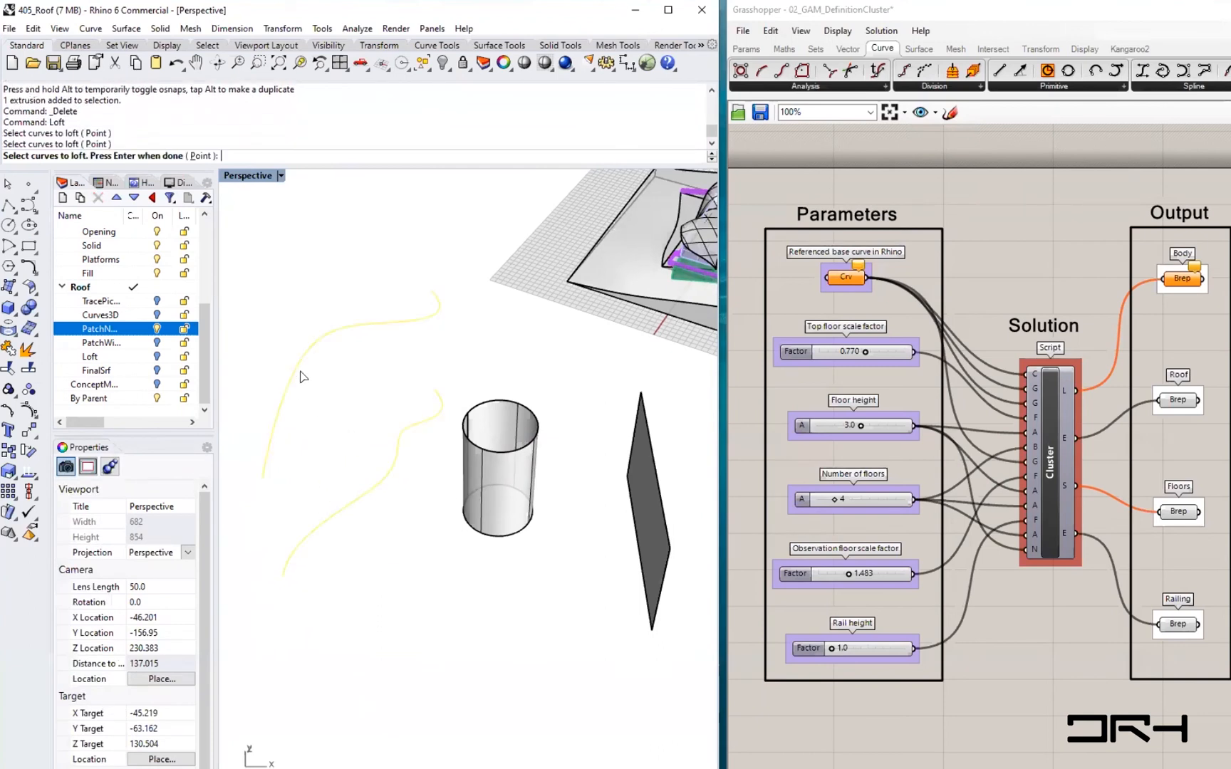
key(Return)
click(746, 431)
- Start Curvature Analysis on the flat plane surface
right_drag(399, 513, 481, 550)
shift+right_drag(585, 423, 546, 494)
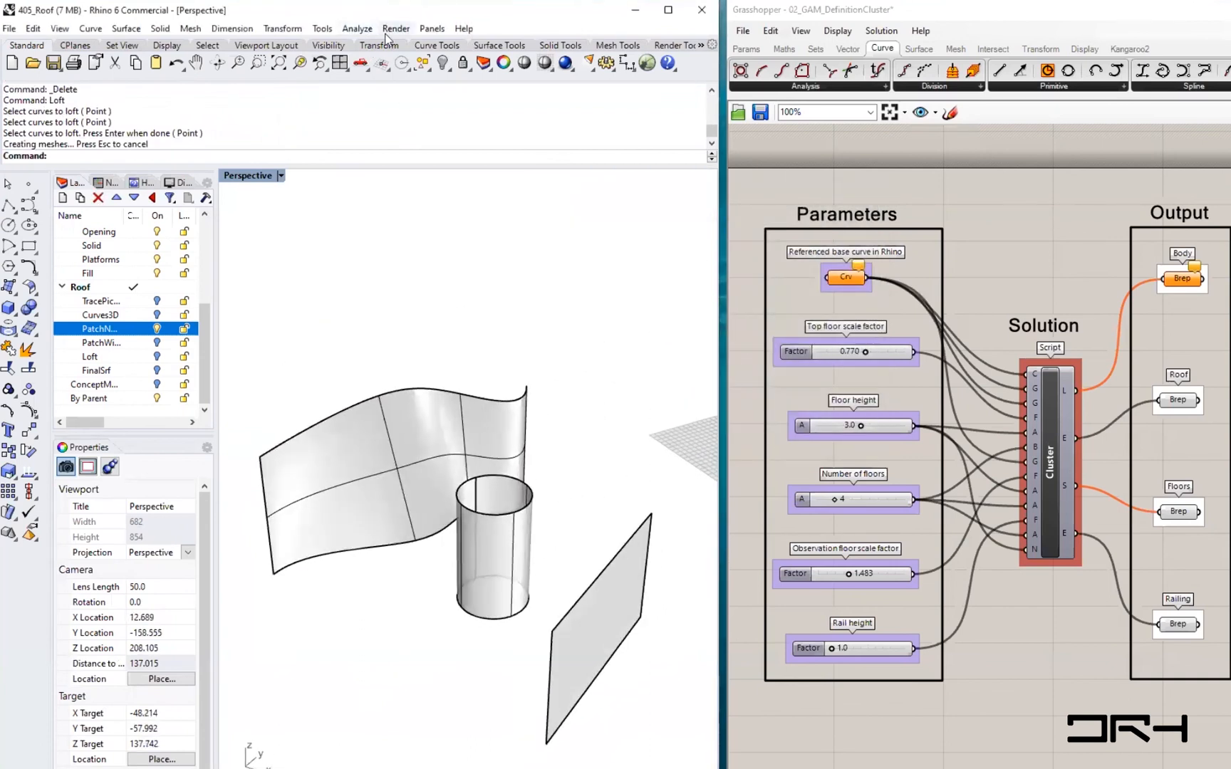
click(358, 28)
mouse_move(357, 28)
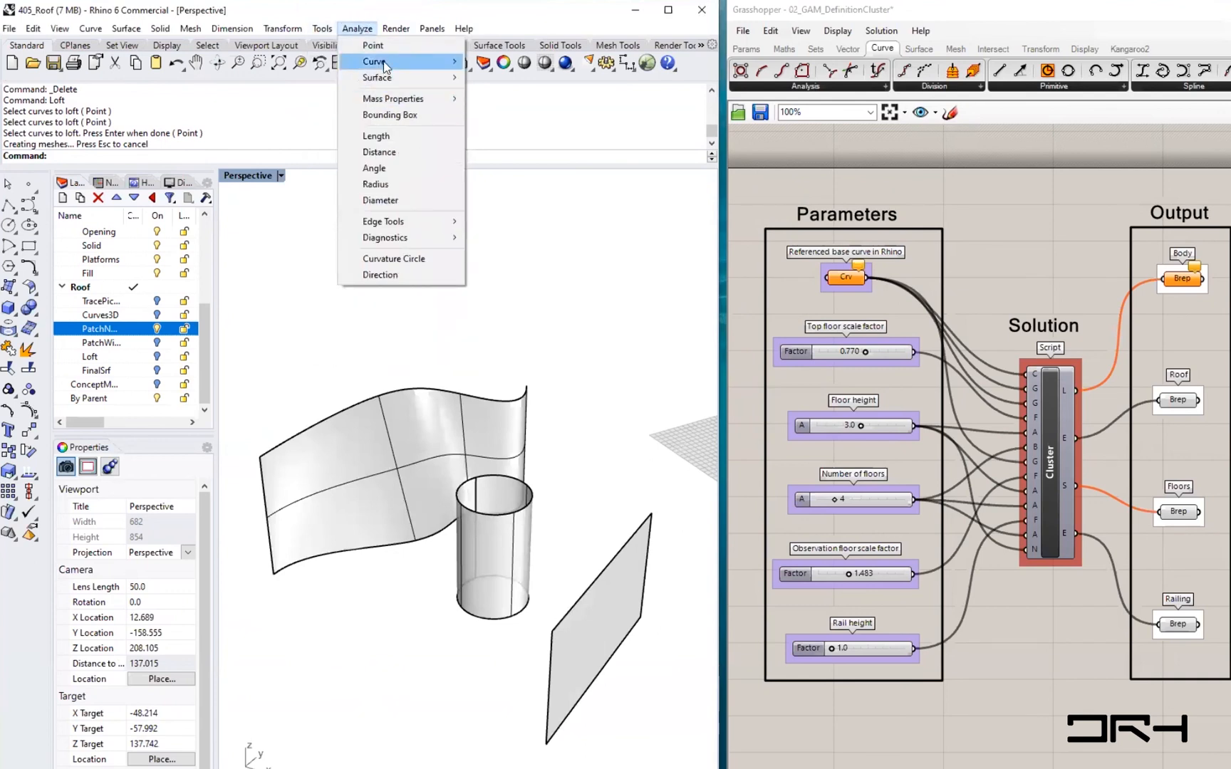
mouse_move(385, 76)
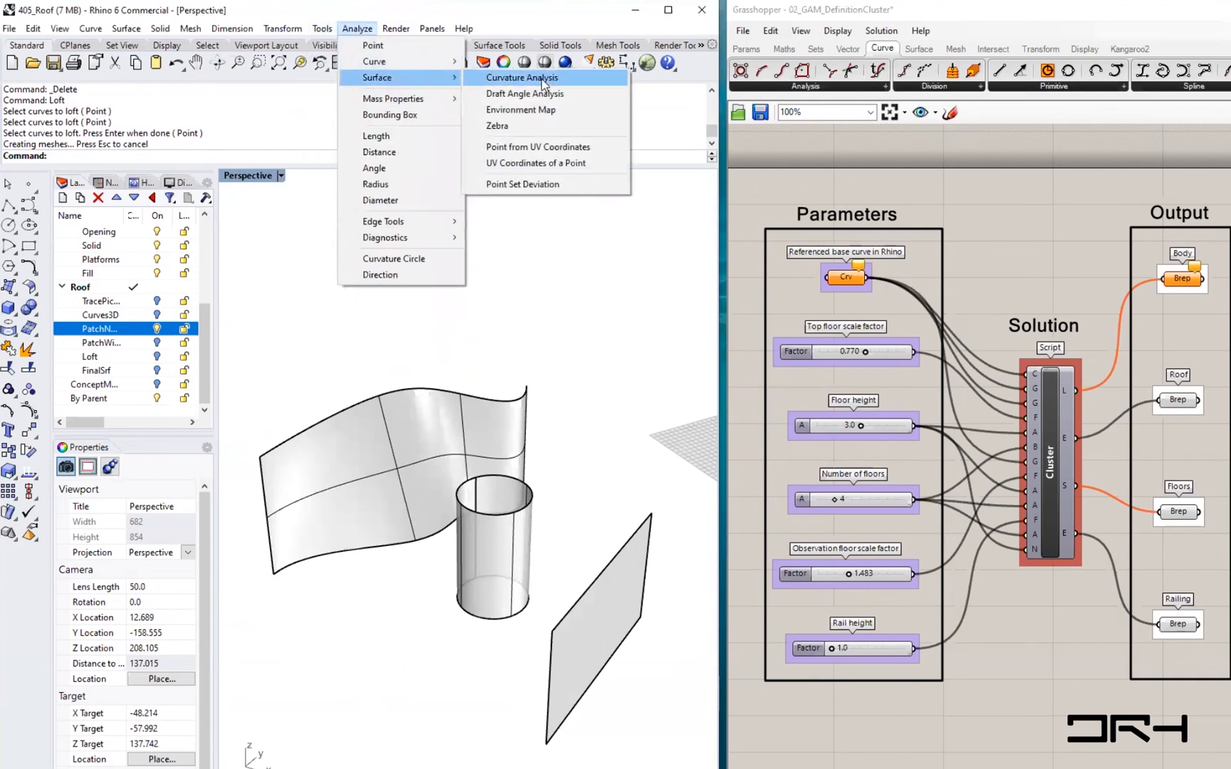
click(541, 77)
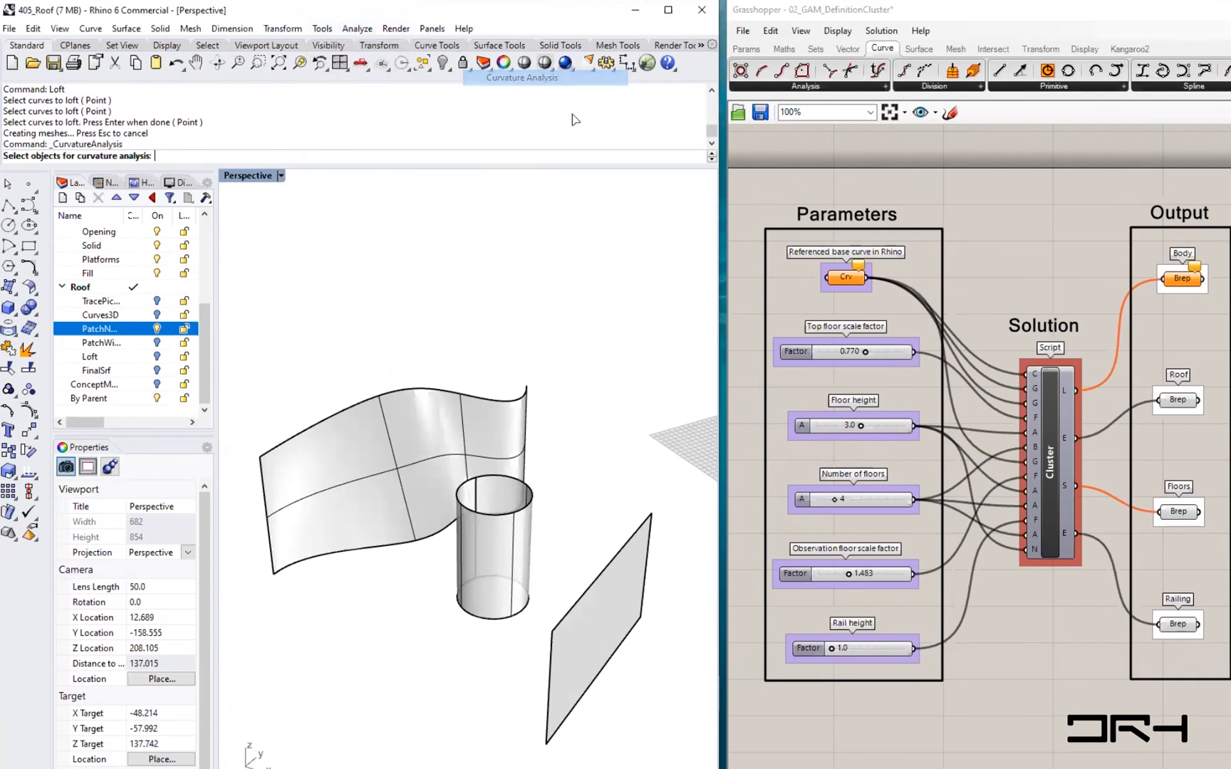
click(583, 648)
right_click(485, 680)
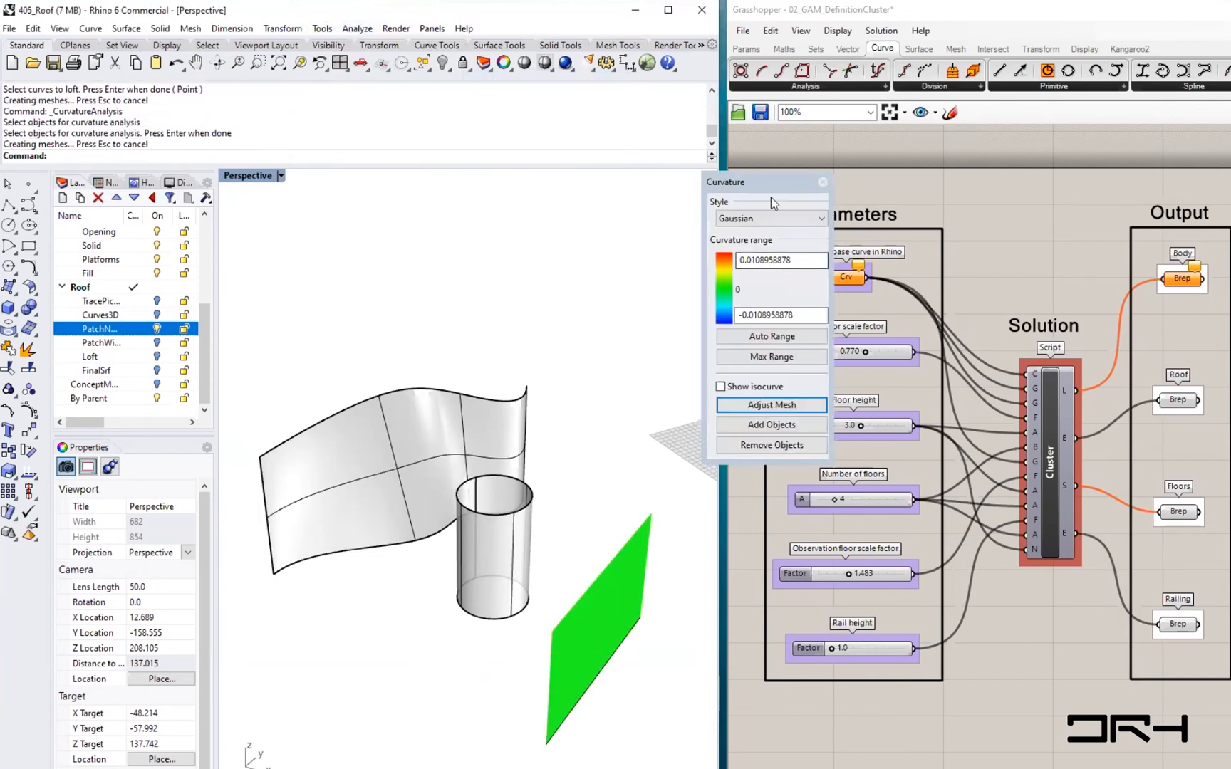
- Move the Curvature panel aside and apply Auto Range to the Gaussian curvature display
drag(769, 186, 553, 186)
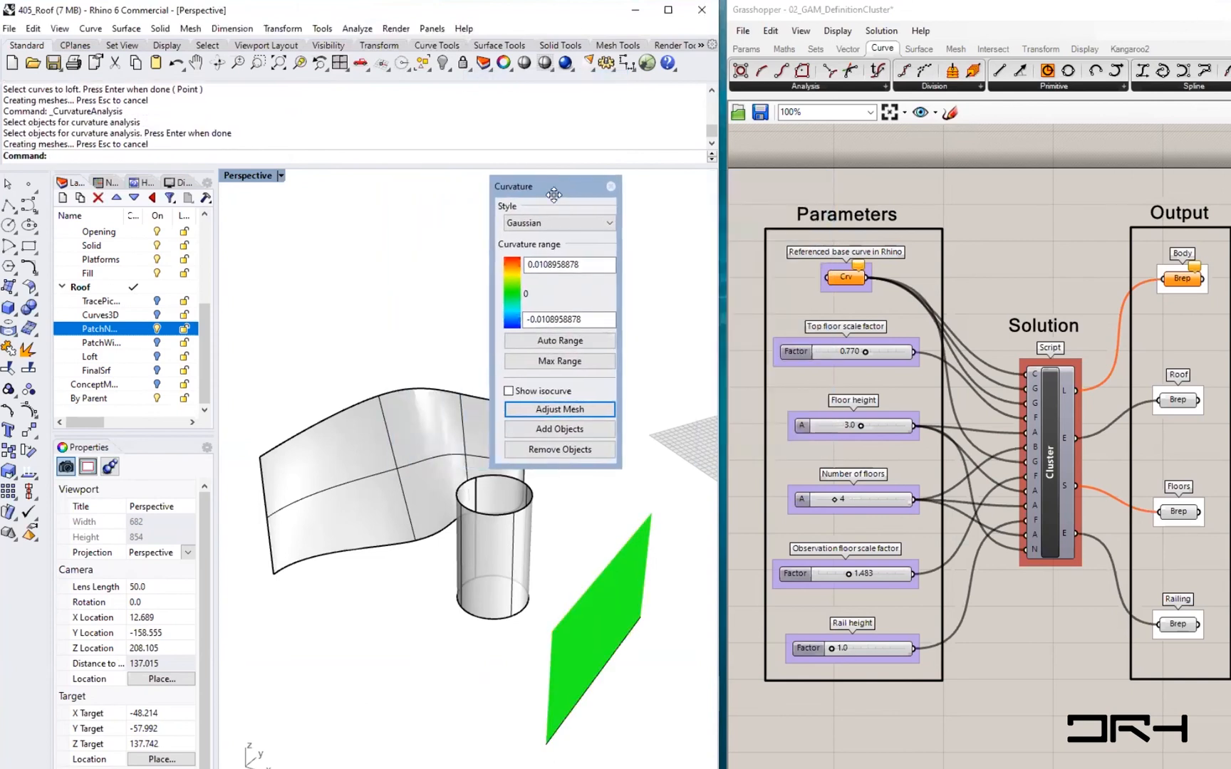
click(559, 343)
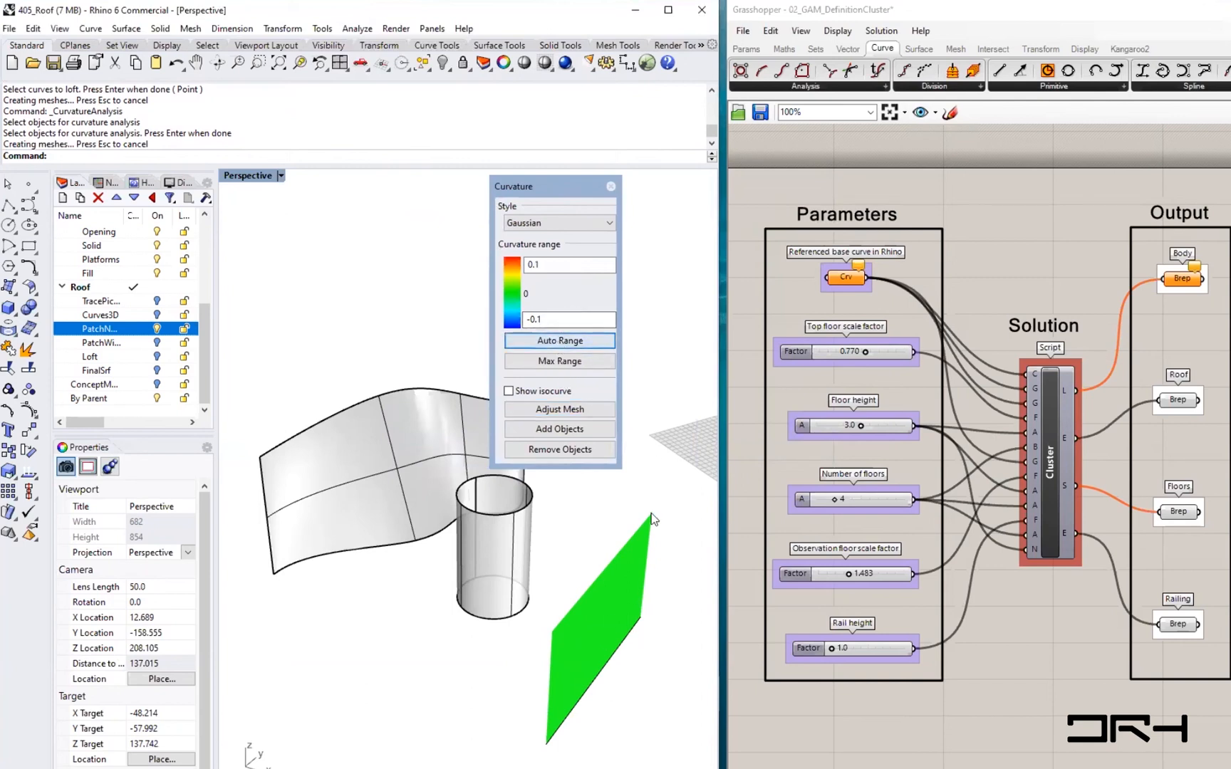
right_drag(629, 668, 609, 575)
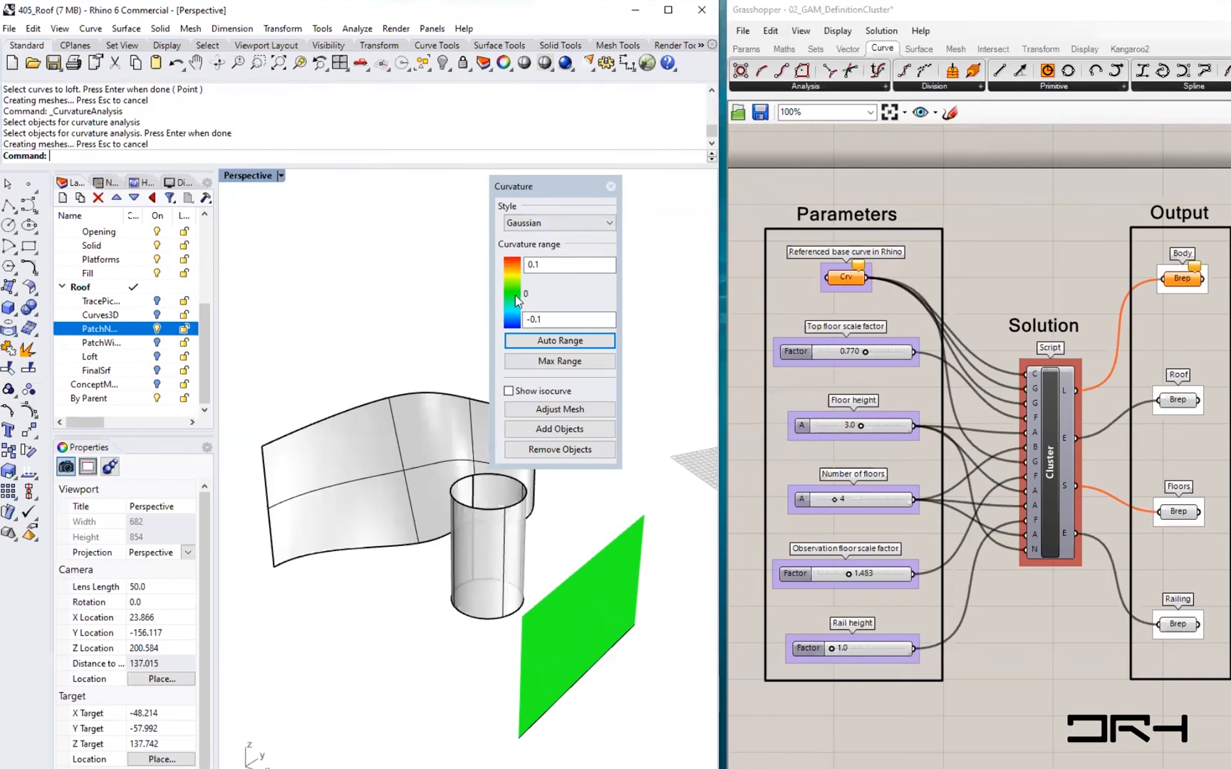
click(519, 265)
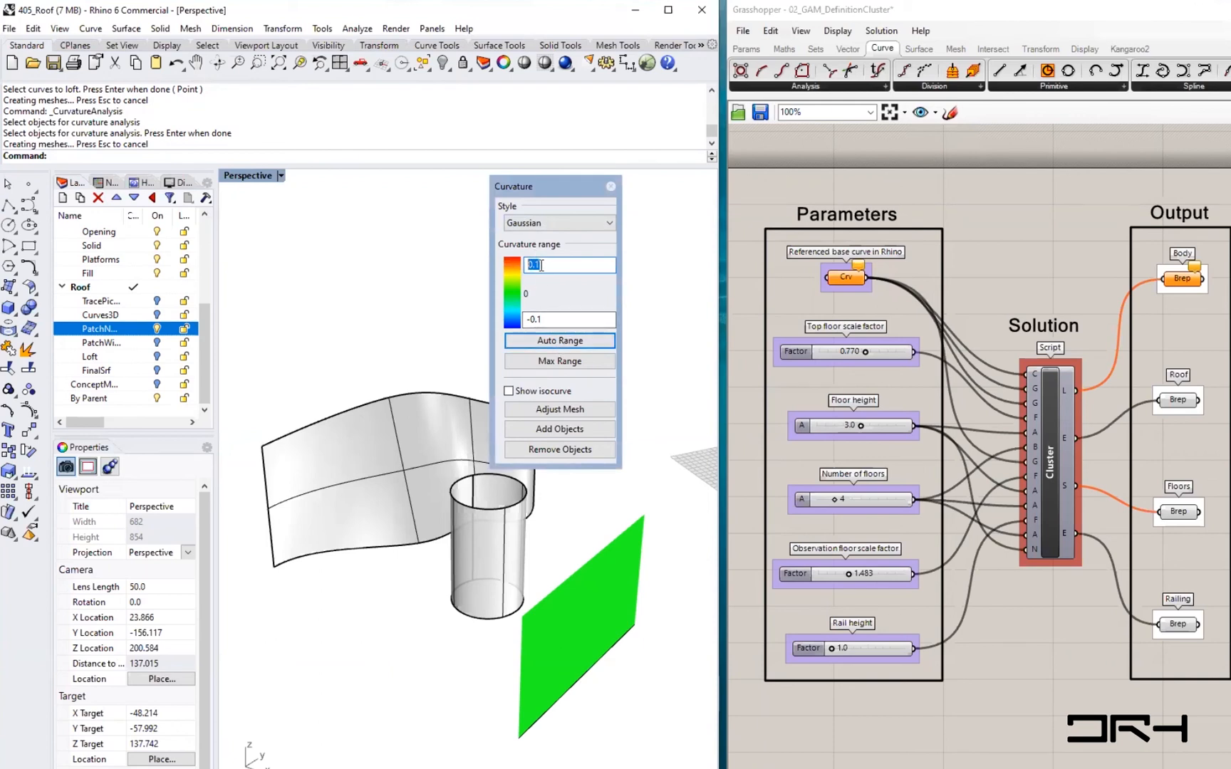
click(551, 322)
mouse_move(576, 714)
right_down()
mouse_move(624, 689)
mouse_move(572, 696)
right_up()
- Add the cylinder and the lofted surface to the curvature analysis
click(566, 431)
click(478, 594)
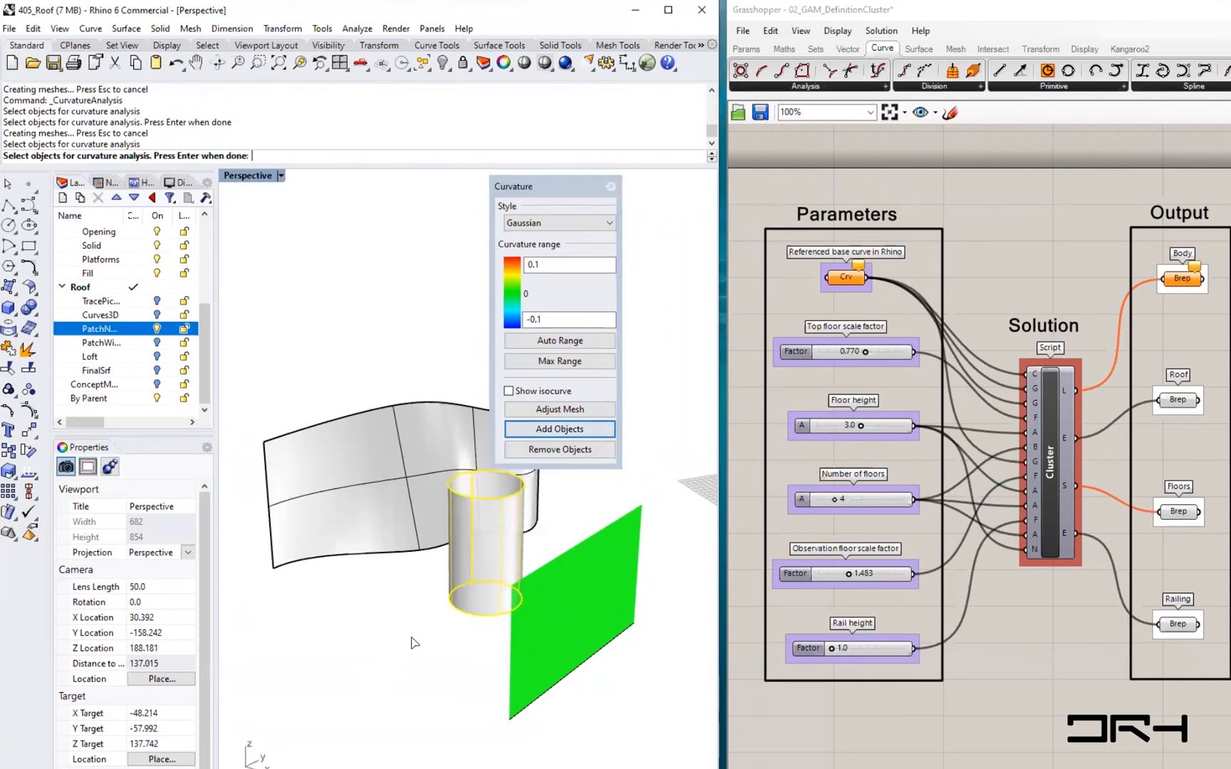
key(Return)
mouse_move(390, 616)
right_down()
mouse_move(381, 602)
mouse_move(352, 626)
mouse_move(311, 624)
mouse_move(467, 623)
mouse_move(393, 609)
mouse_move(388, 620)
right_up()
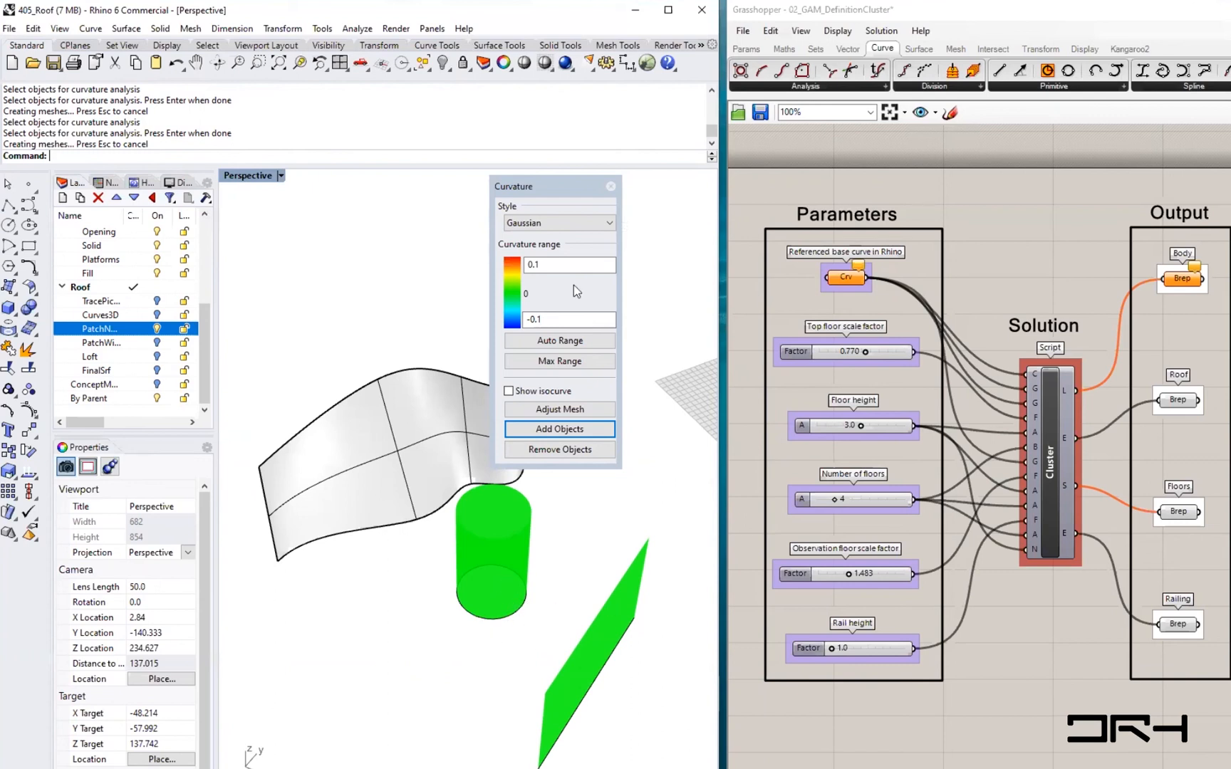
click(557, 429)
click(416, 441)
key(Return)
- Recalculate the curvature range automatically for all analysed surfaces
right_drag(356, 598, 410, 580)
click(526, 346)
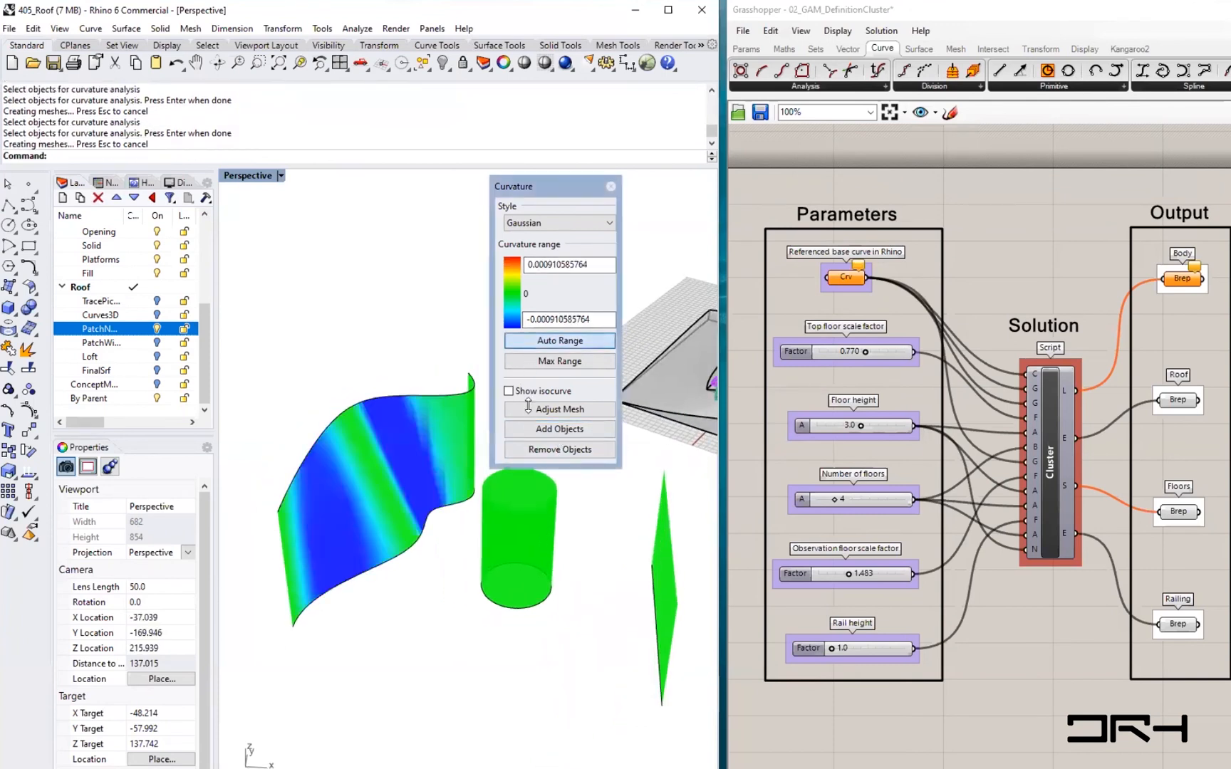
right_drag(413, 627, 413, 583)
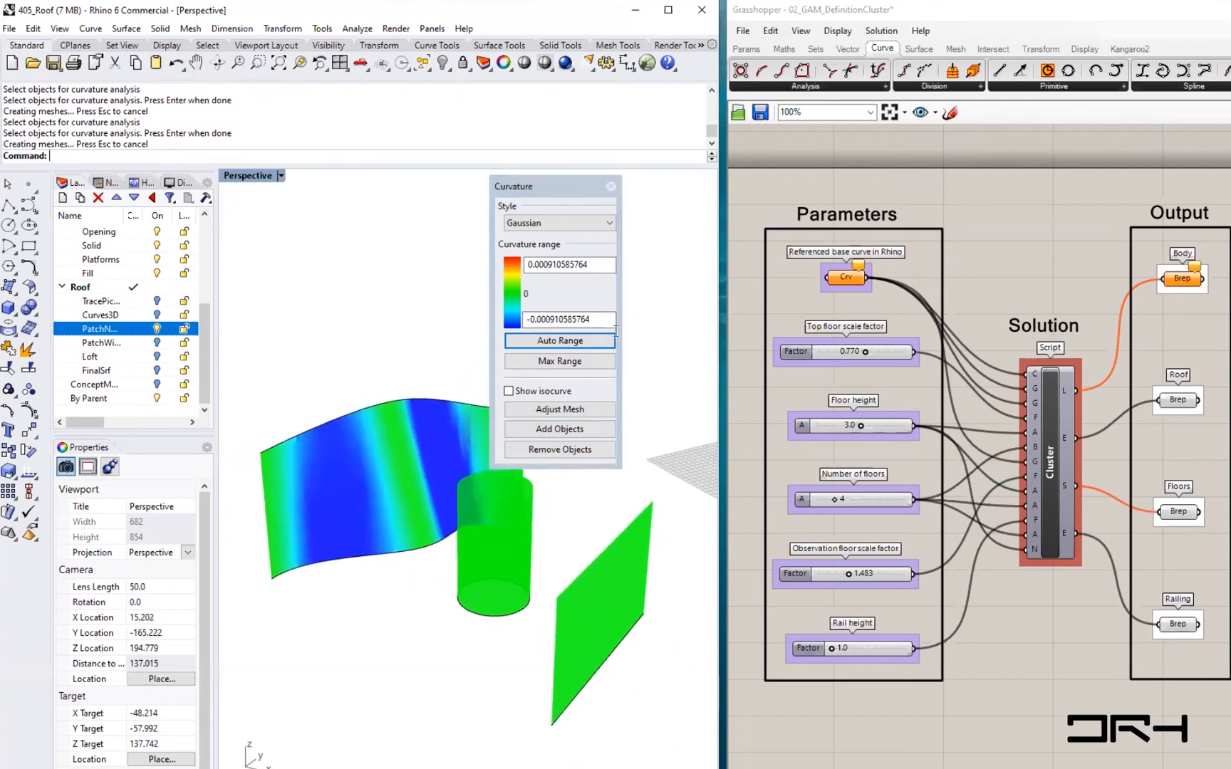
right_drag(317, 446, 378, 466)
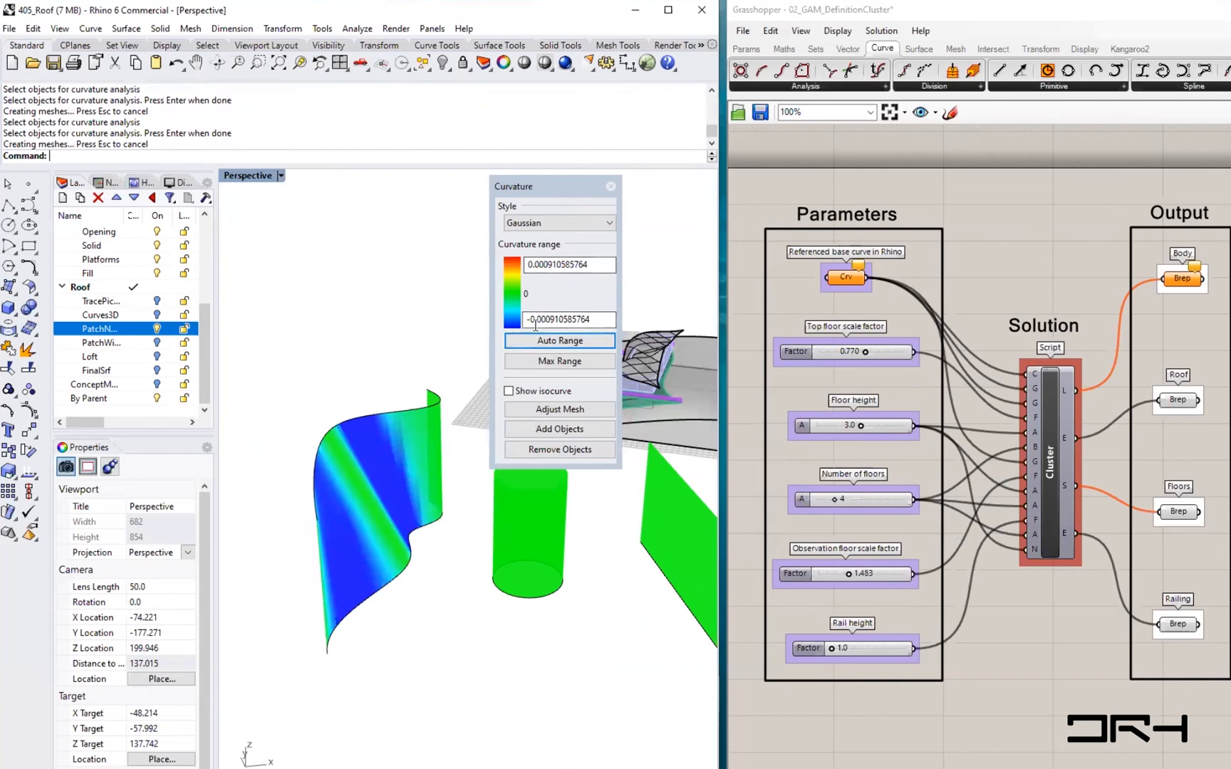
- Inspect the Gaussian curvature range values while orbiting around the analysed surfaces
drag(548, 320, 600, 319)
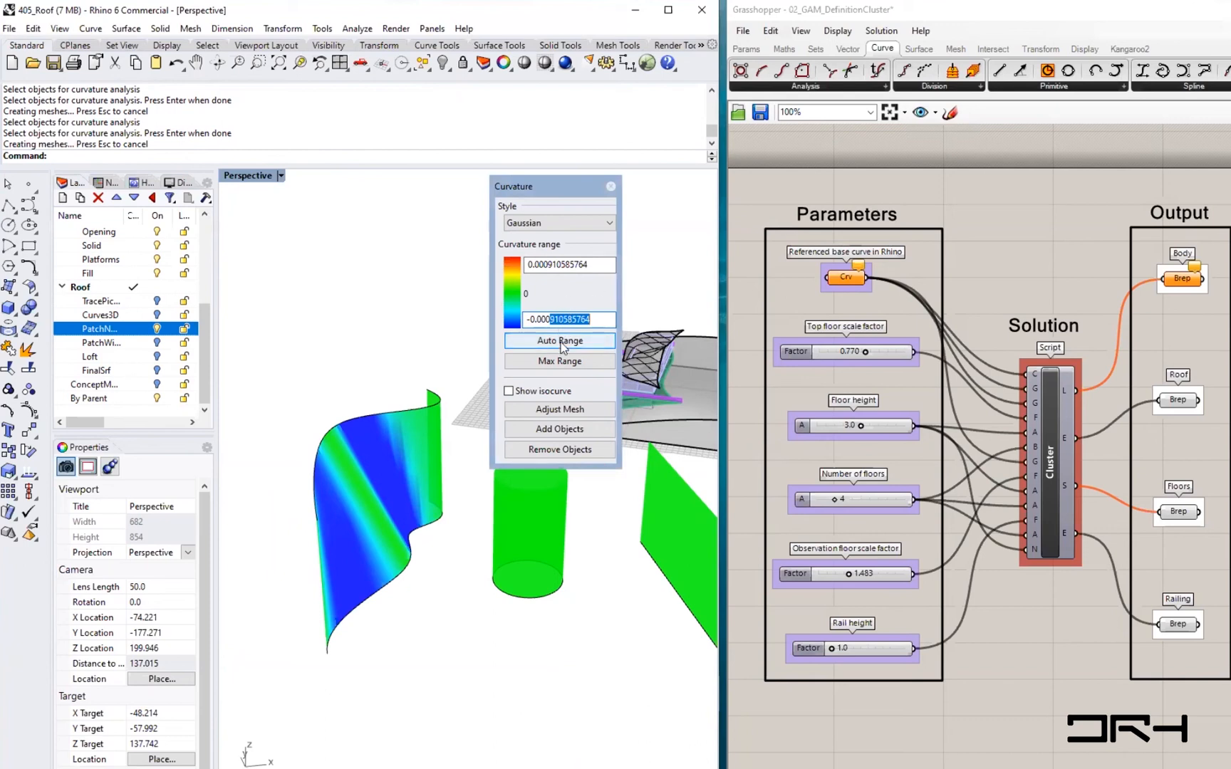
click(557, 319)
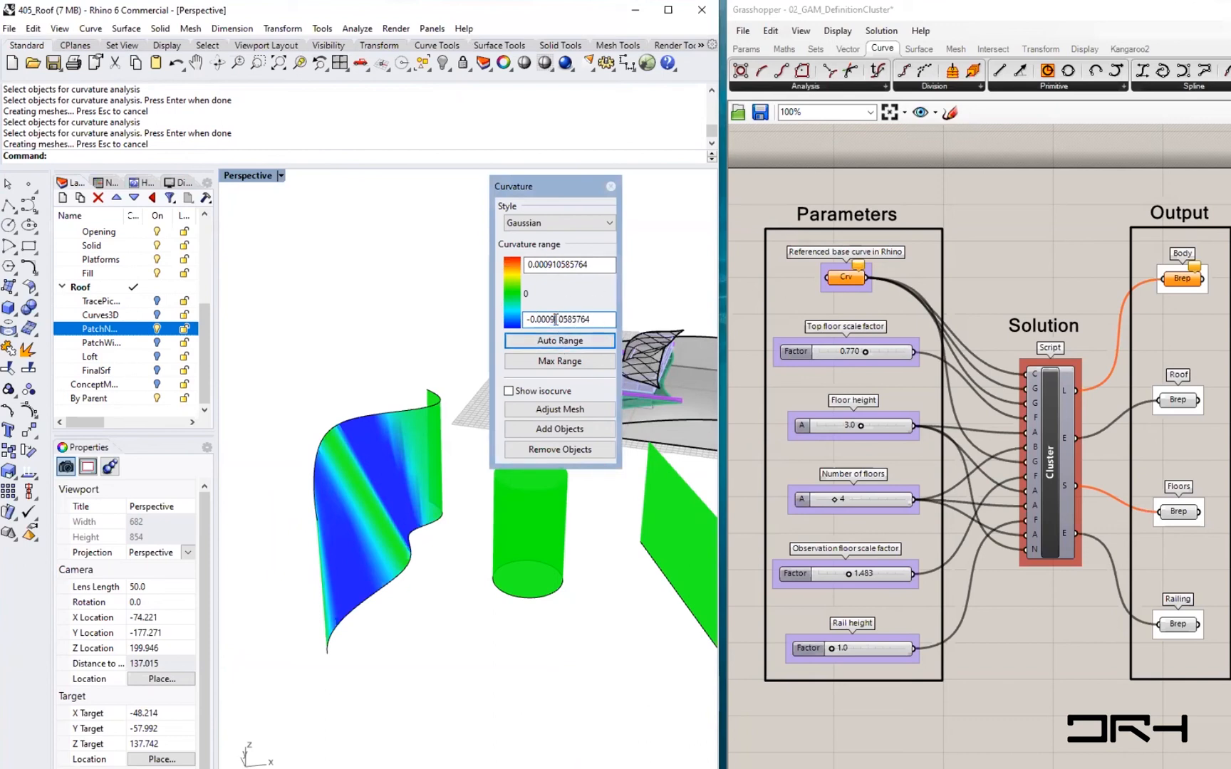
right_drag(457, 596, 368, 556)
scroll(354, 539, up, 3)
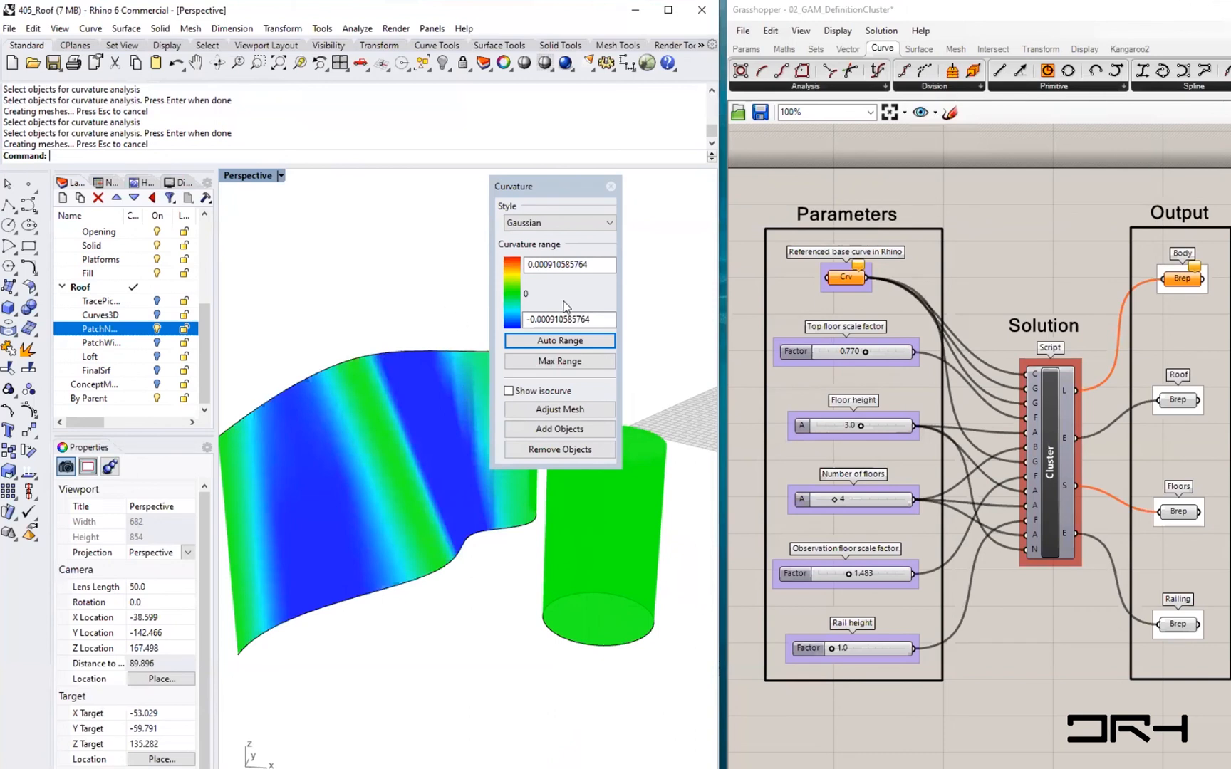
right_drag(378, 465, 418, 425)
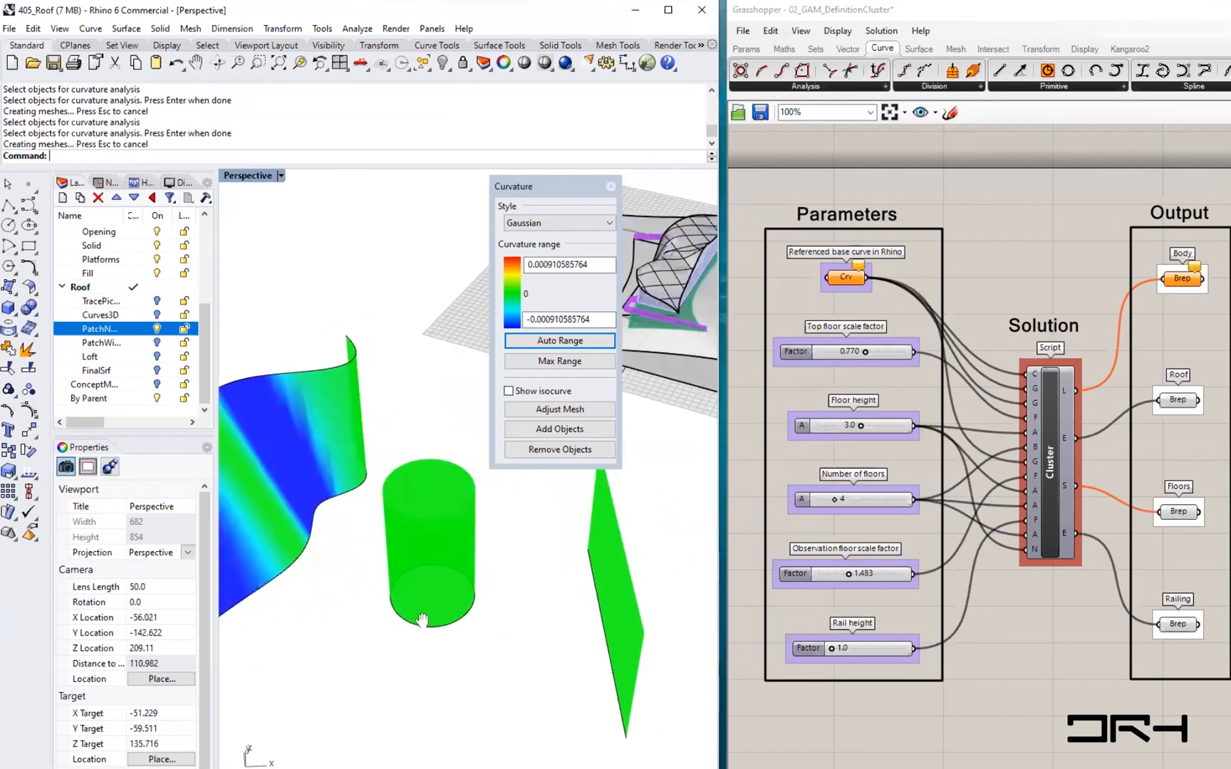
- Switch the curvature style to Mean and apply Max Range
scroll(548, 596, down, 2)
shift+right_drag(489, 624, 570, 618)
click(598, 225)
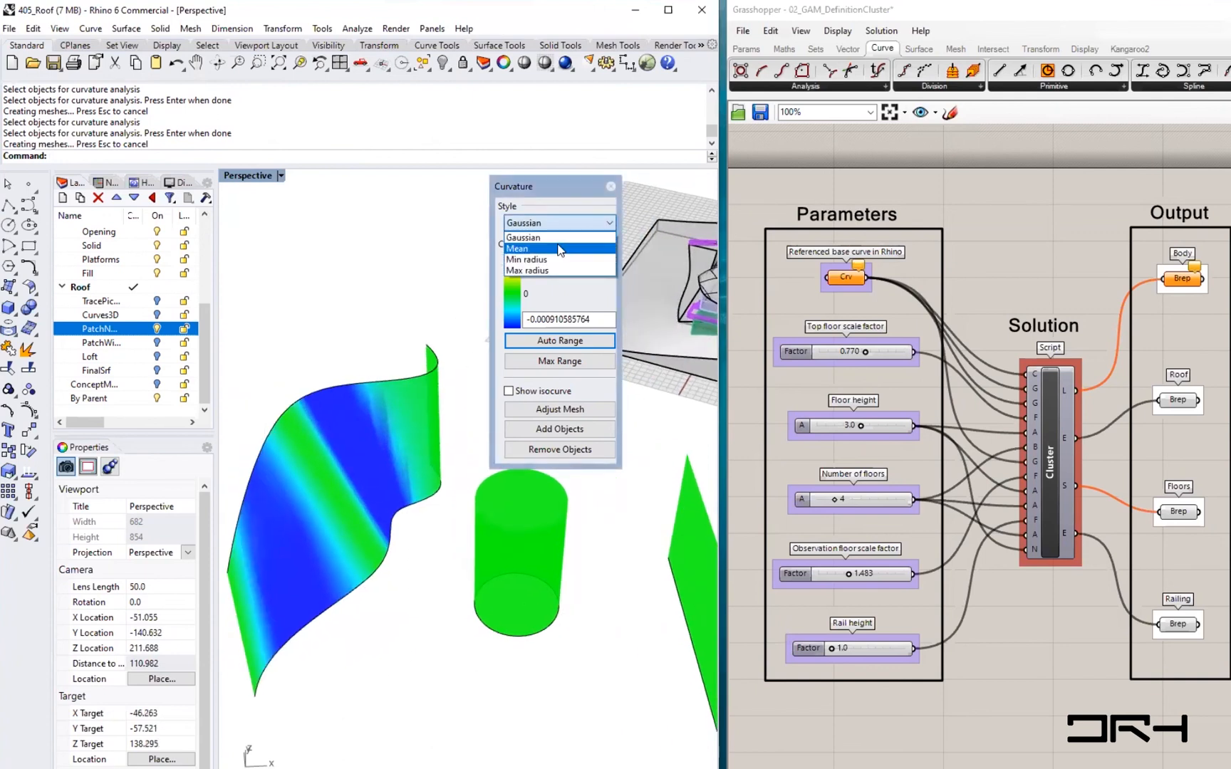
click(559, 249)
click(549, 363)
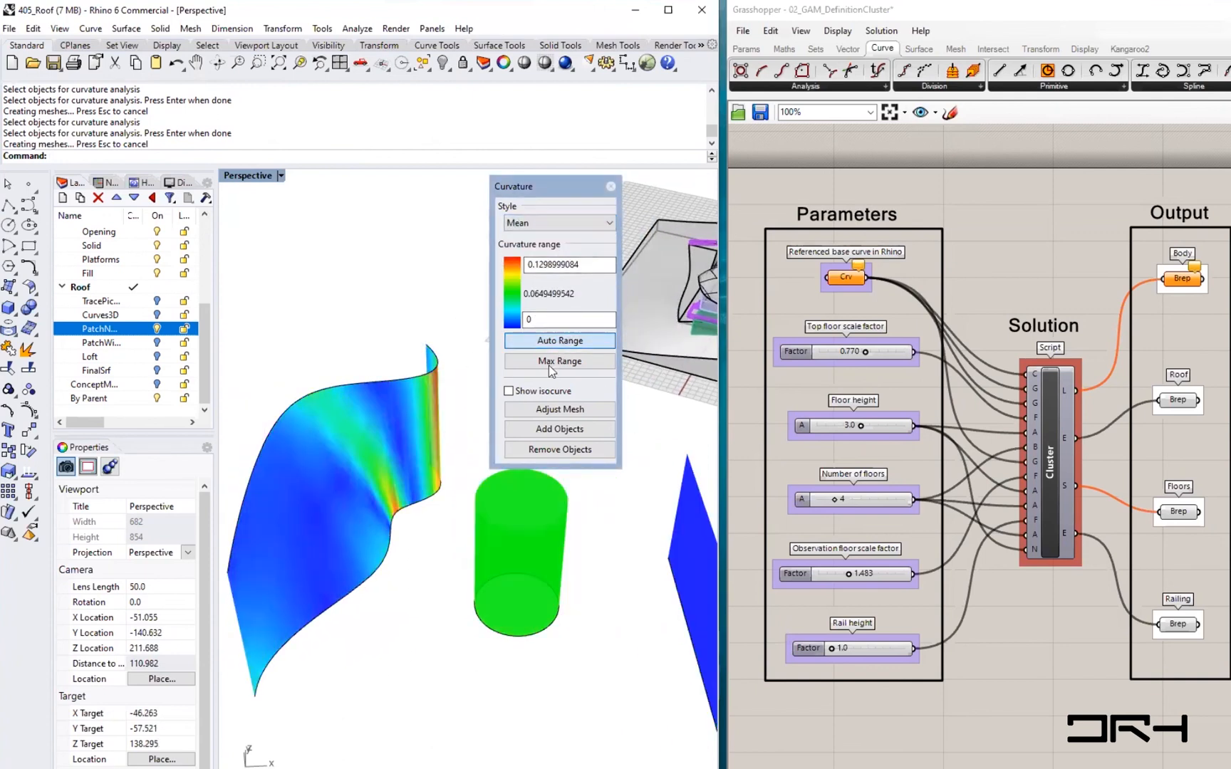
- Compare Gaussian and Mean curvature colouring on the lofted surface, ending on Gaussian
right_drag(594, 697, 478, 554)
right_drag(541, 581, 467, 542)
shift+right_drag(354, 361, 393, 406)
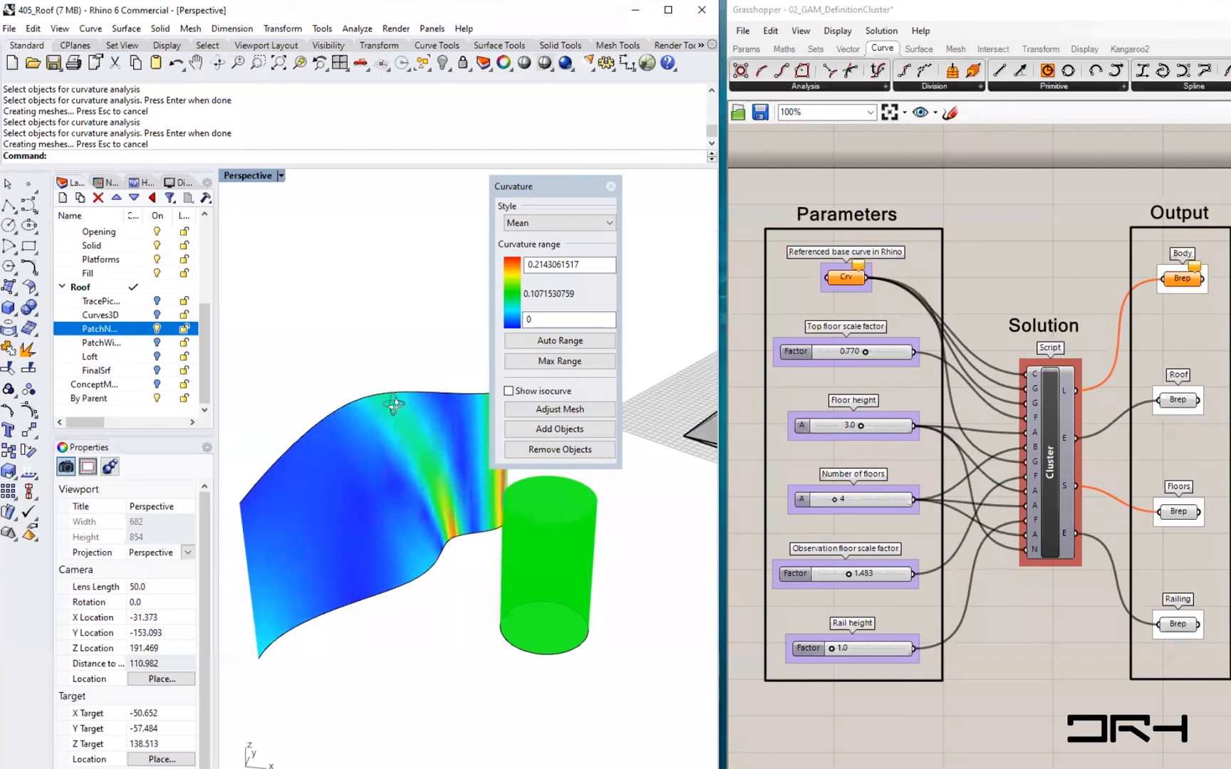
click(606, 220)
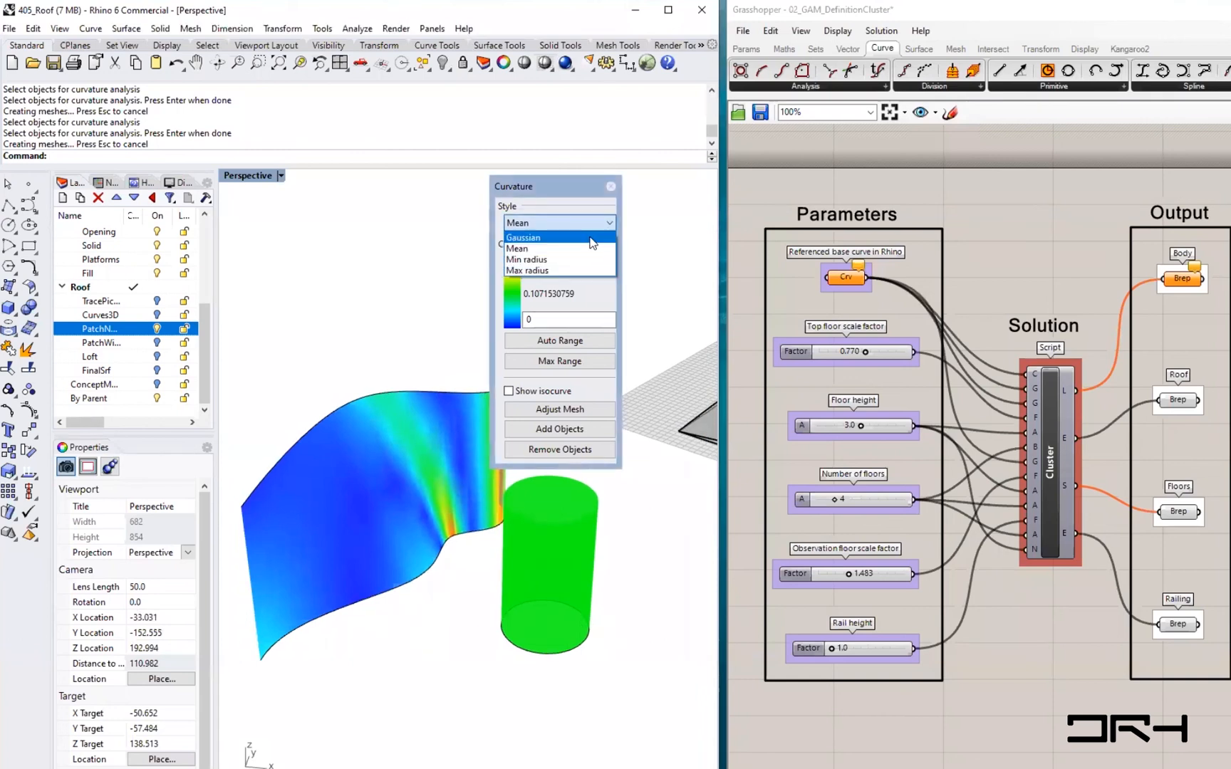
click(594, 243)
click(606, 223)
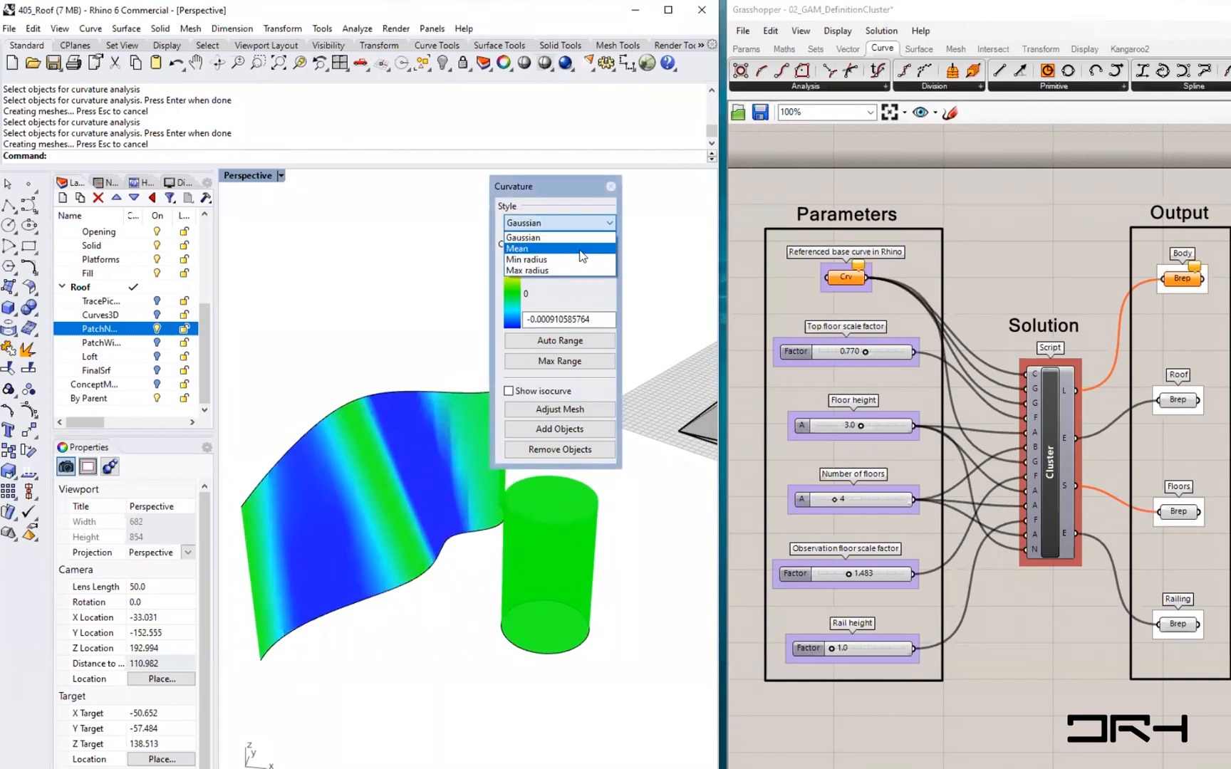
click(579, 249)
click(611, 224)
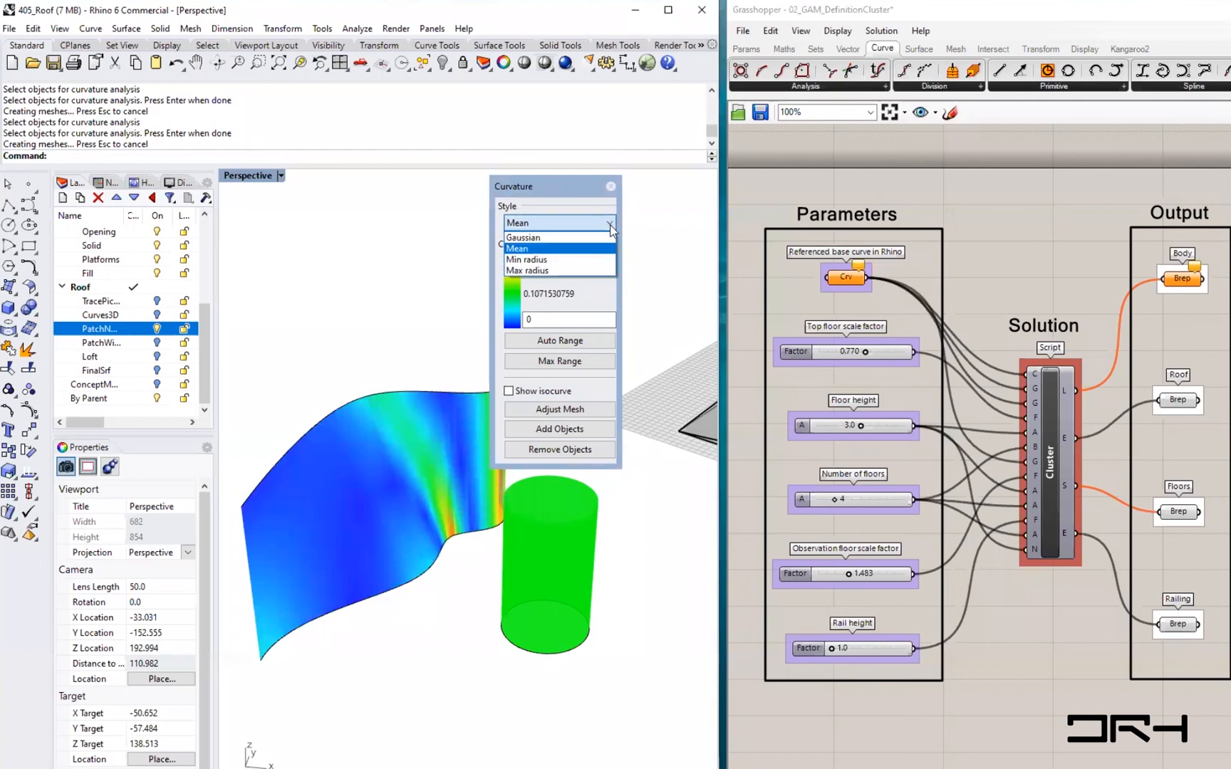
click(606, 242)
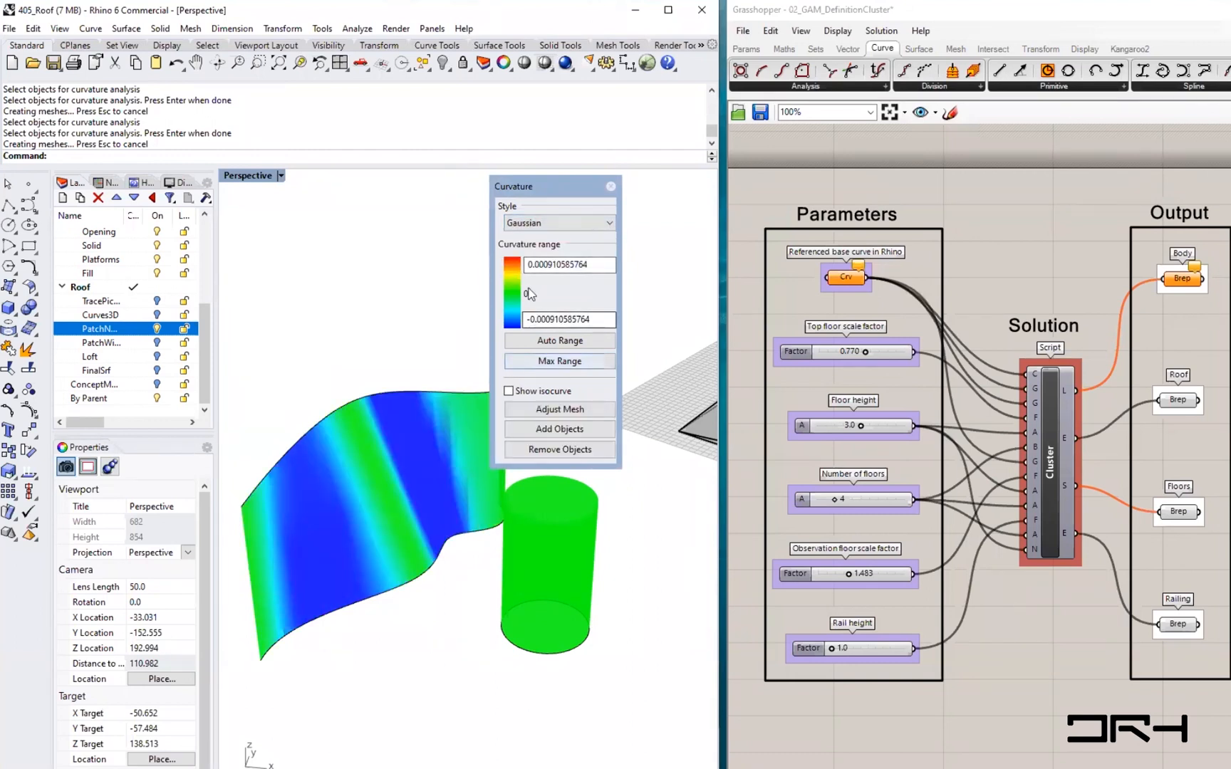
- Review the Gaussian range values and close the Curvature panel
drag(536, 320, 609, 320)
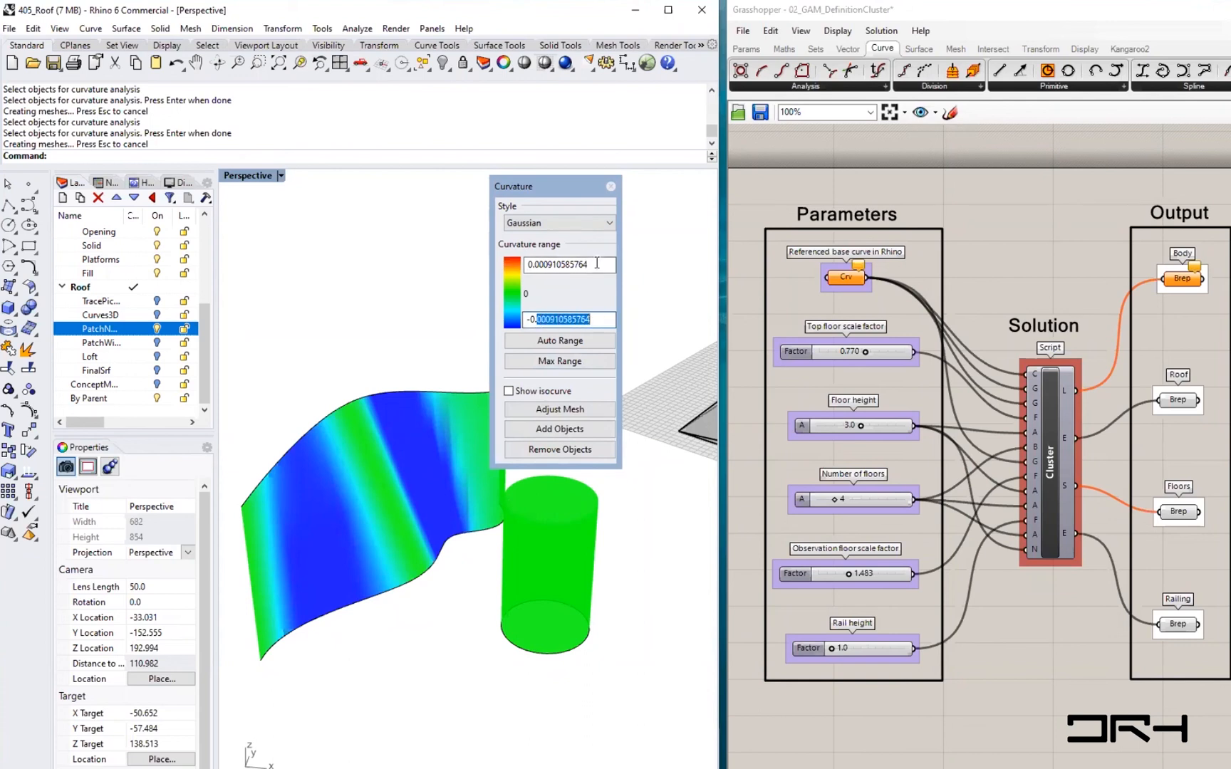
drag(602, 265, 526, 266)
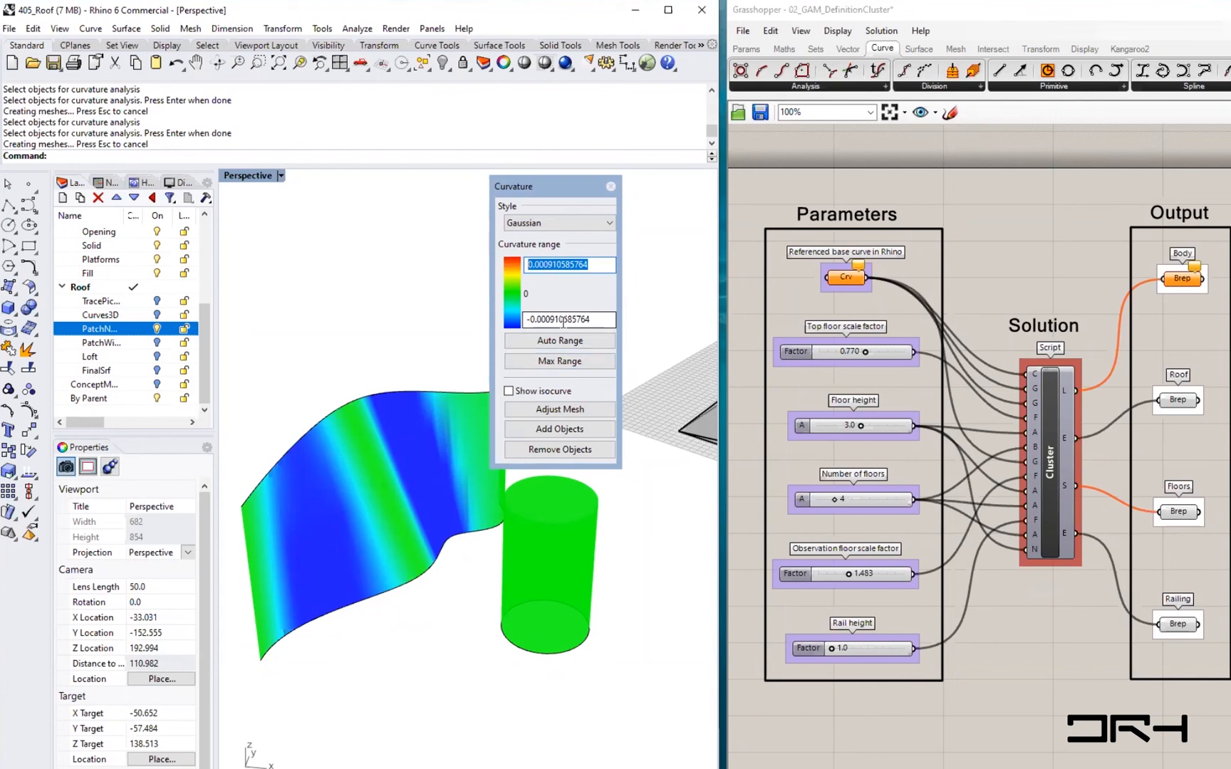
click(433, 647)
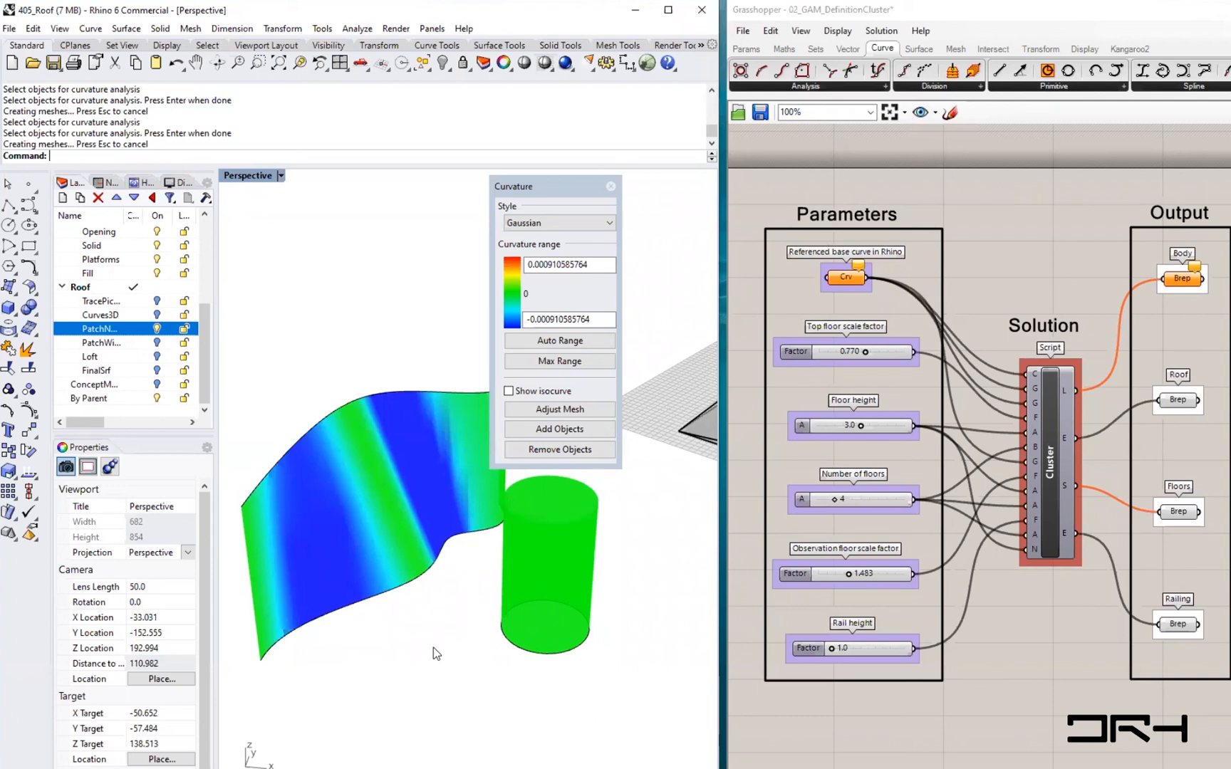
right_drag(416, 593, 406, 523)
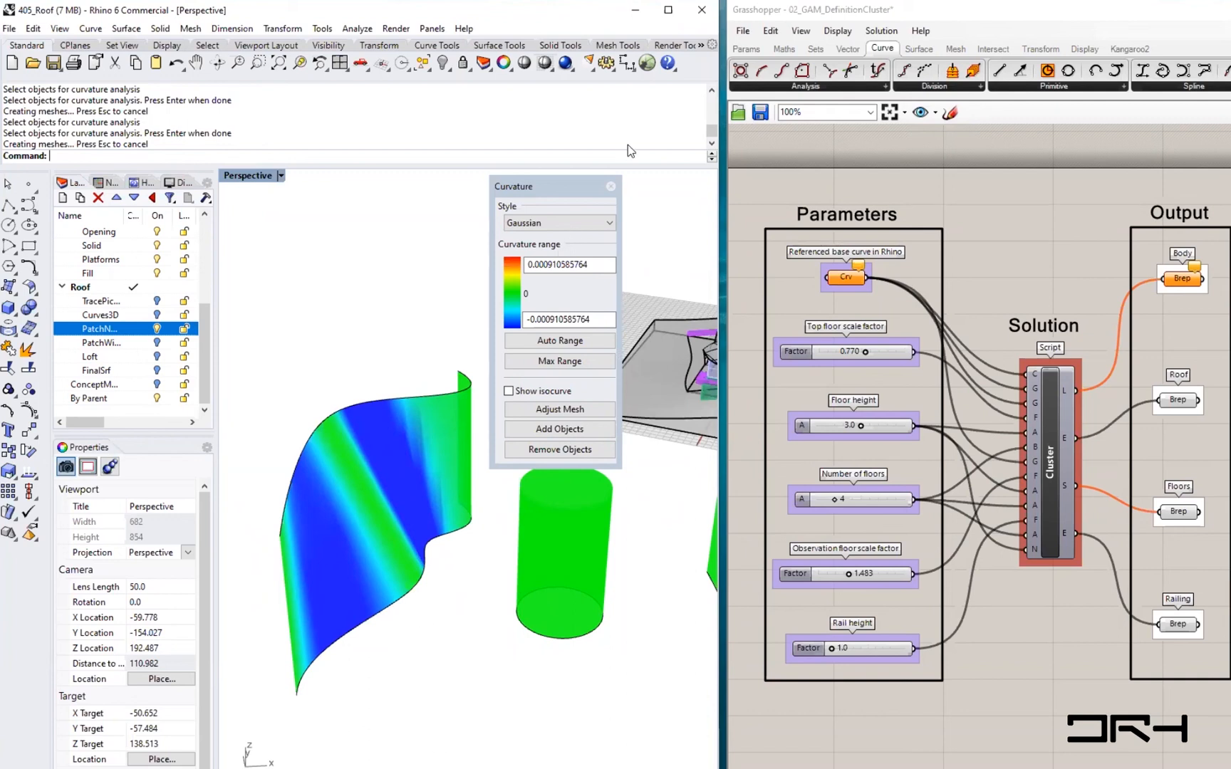
click(610, 187)
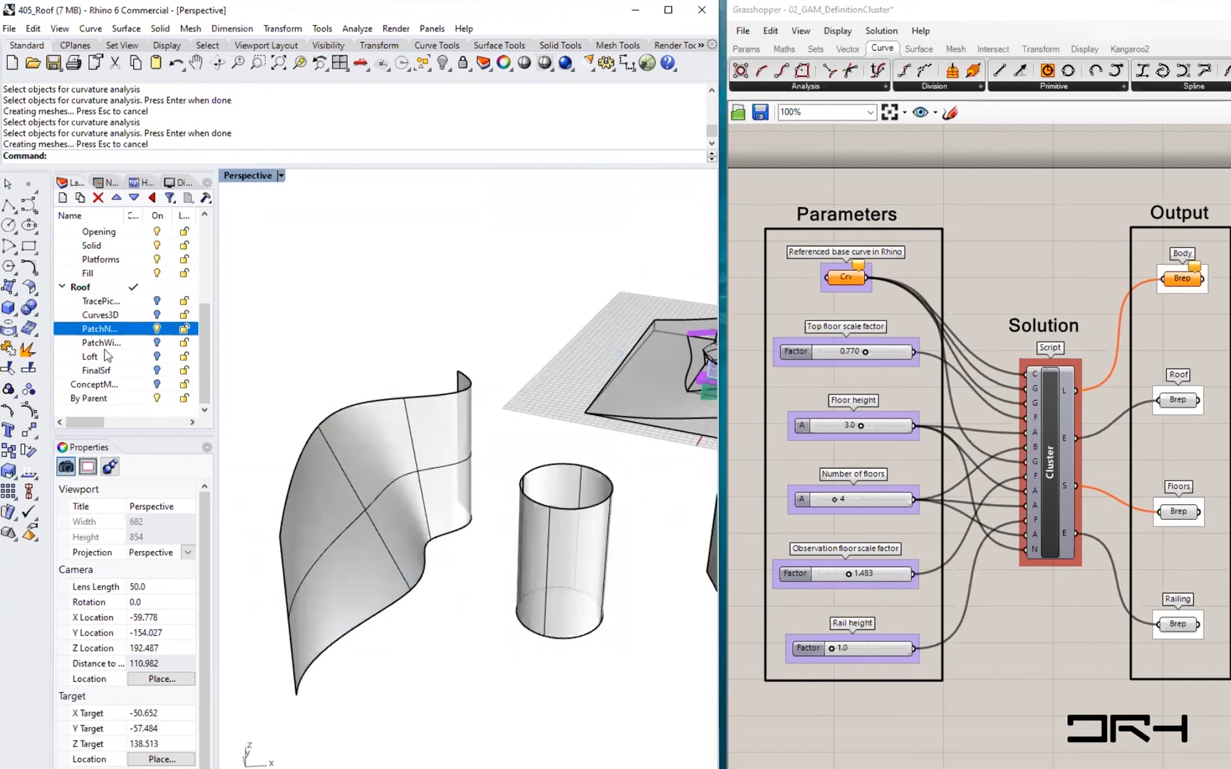
- Bring the roof model into view and widen the Rhino window over Grasshopper
right_drag(269, 440, 369, 418)
shift+right_drag(323, 330, 513, 510)
scroll(512, 510, up, 6)
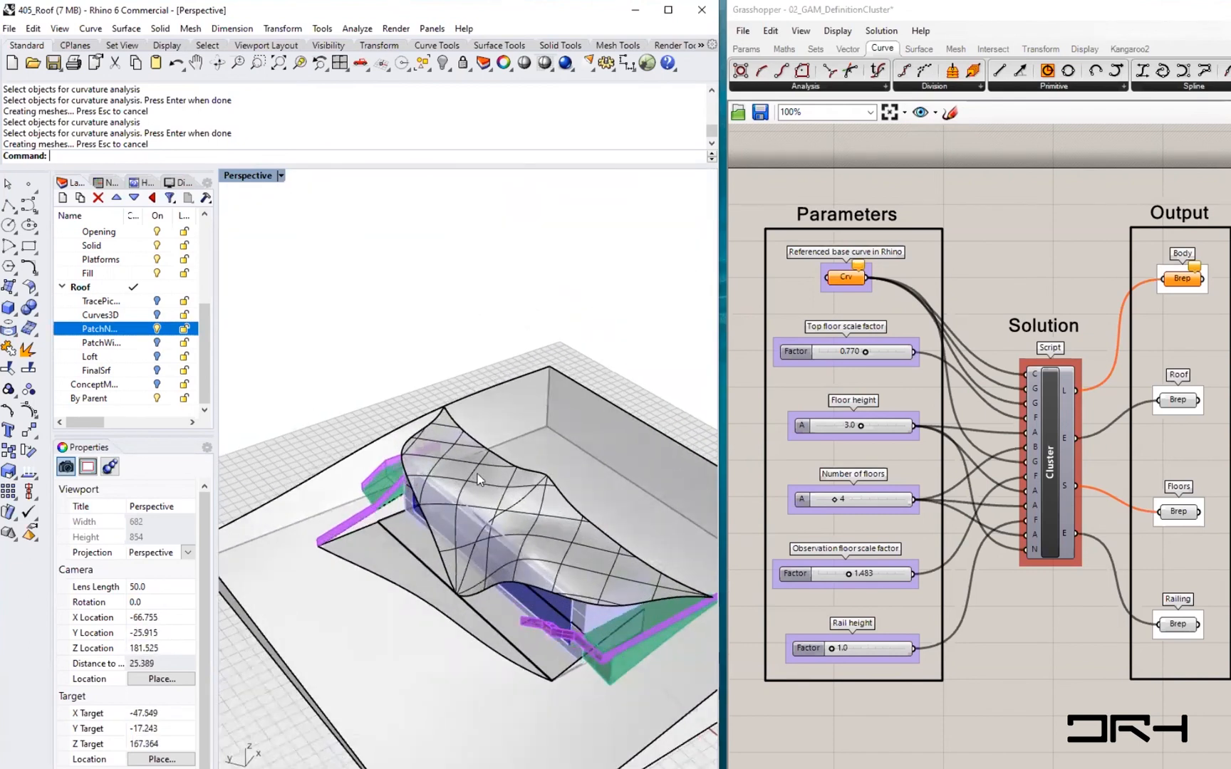
shift+right_drag(505, 584, 440, 541)
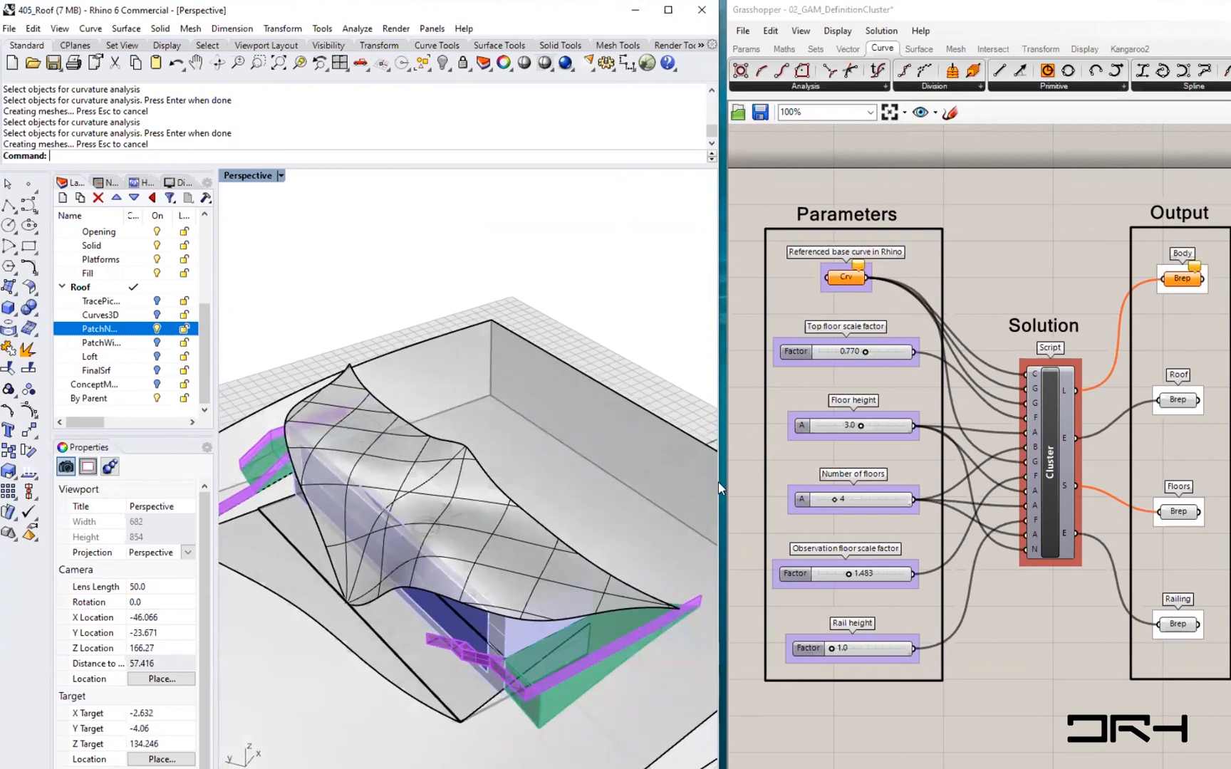
drag(725, 497, 736, 493)
click(717, 503)
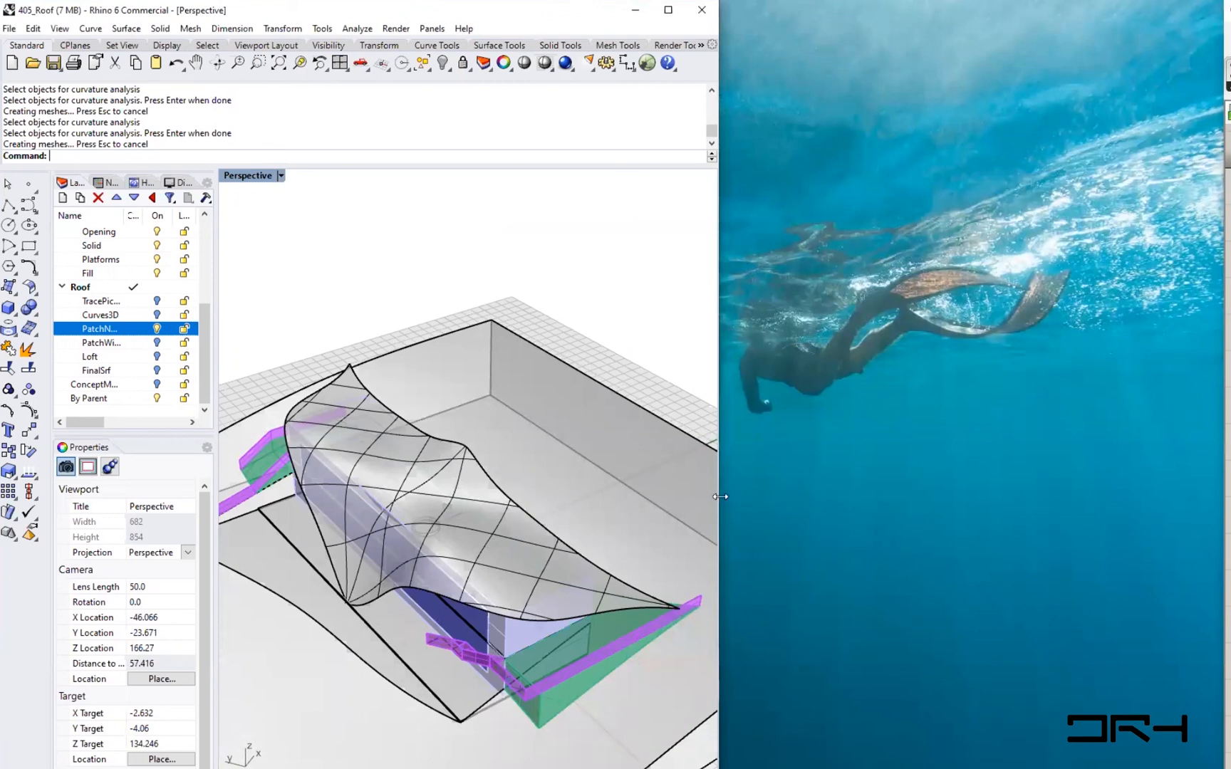
drag(720, 497, 1223, 492)
- Select the roof polysurface and patch surface and start Curvature Analysis on them
right_drag(372, 459, 544, 490)
click(542, 501)
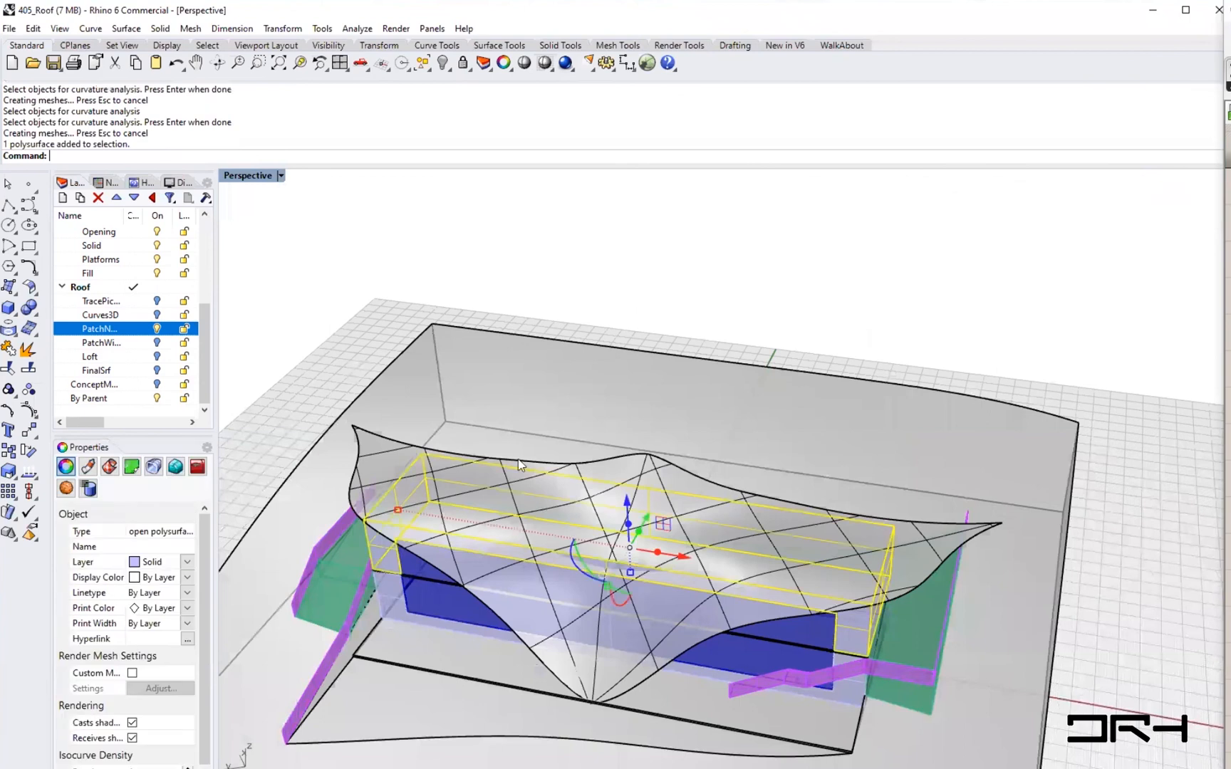
click(390, 458)
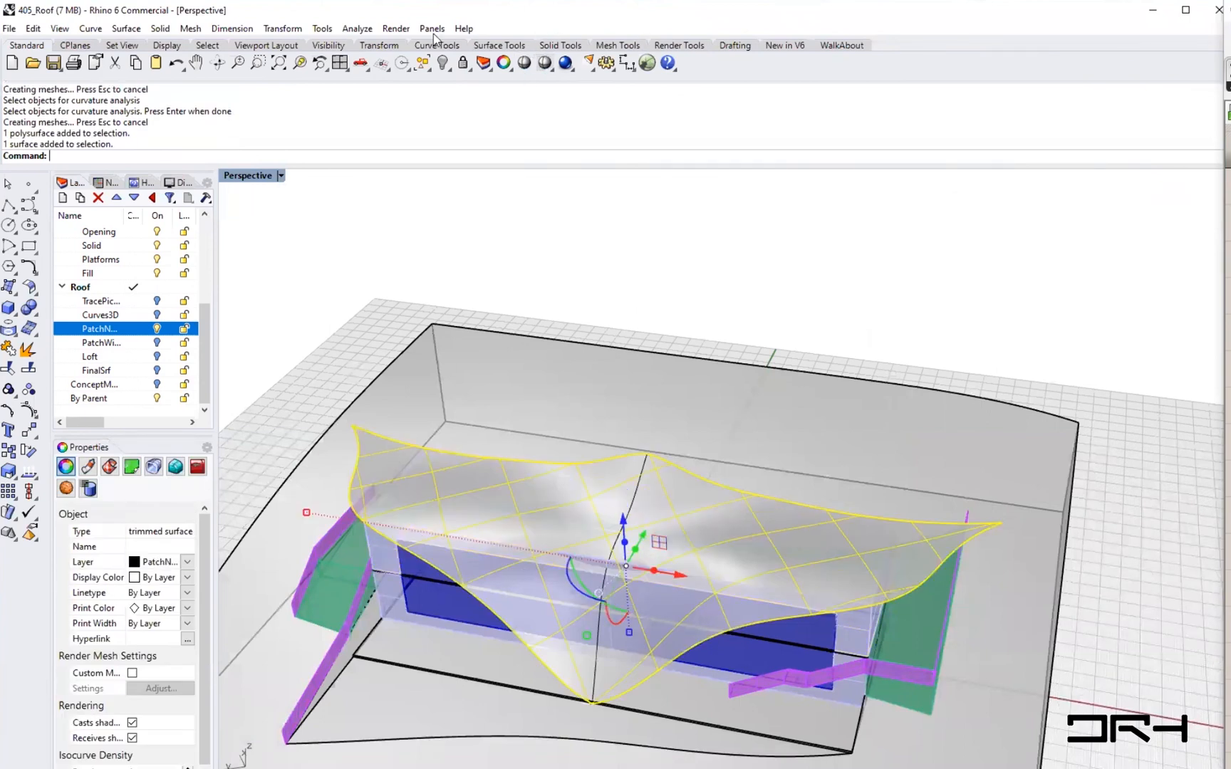
click(352, 28)
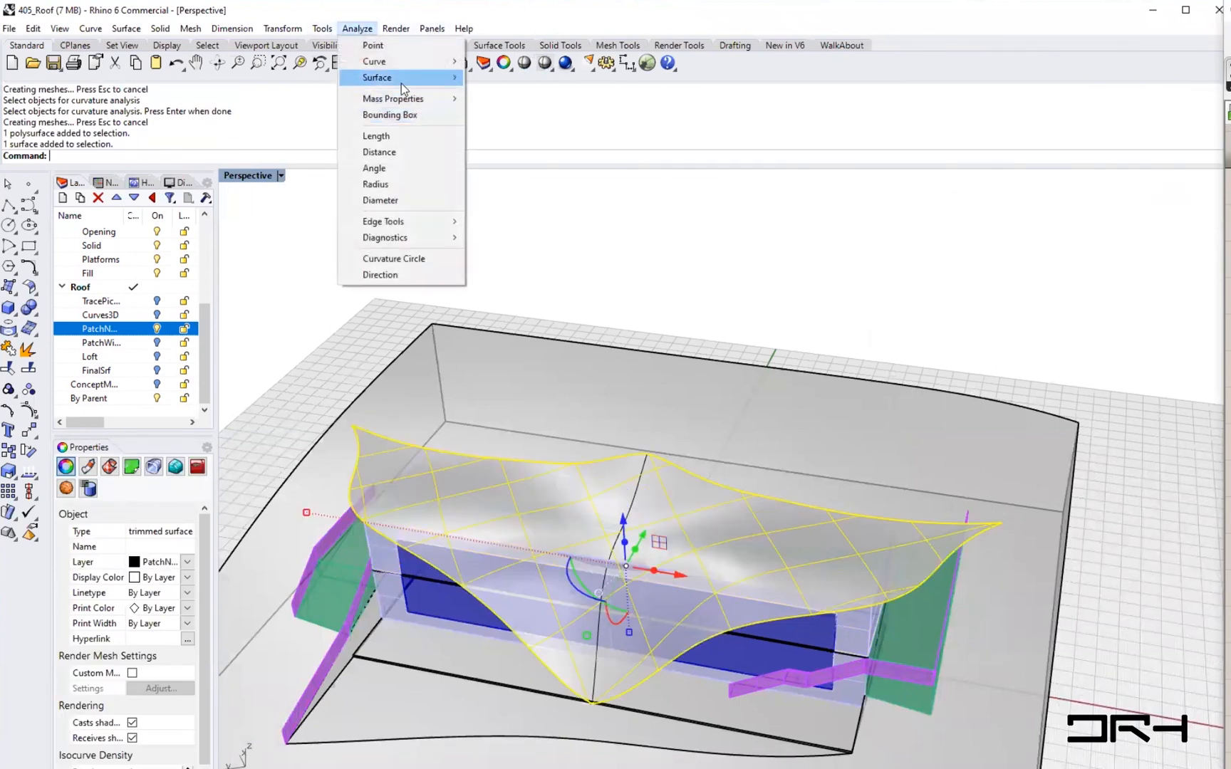
mouse_move(401, 78)
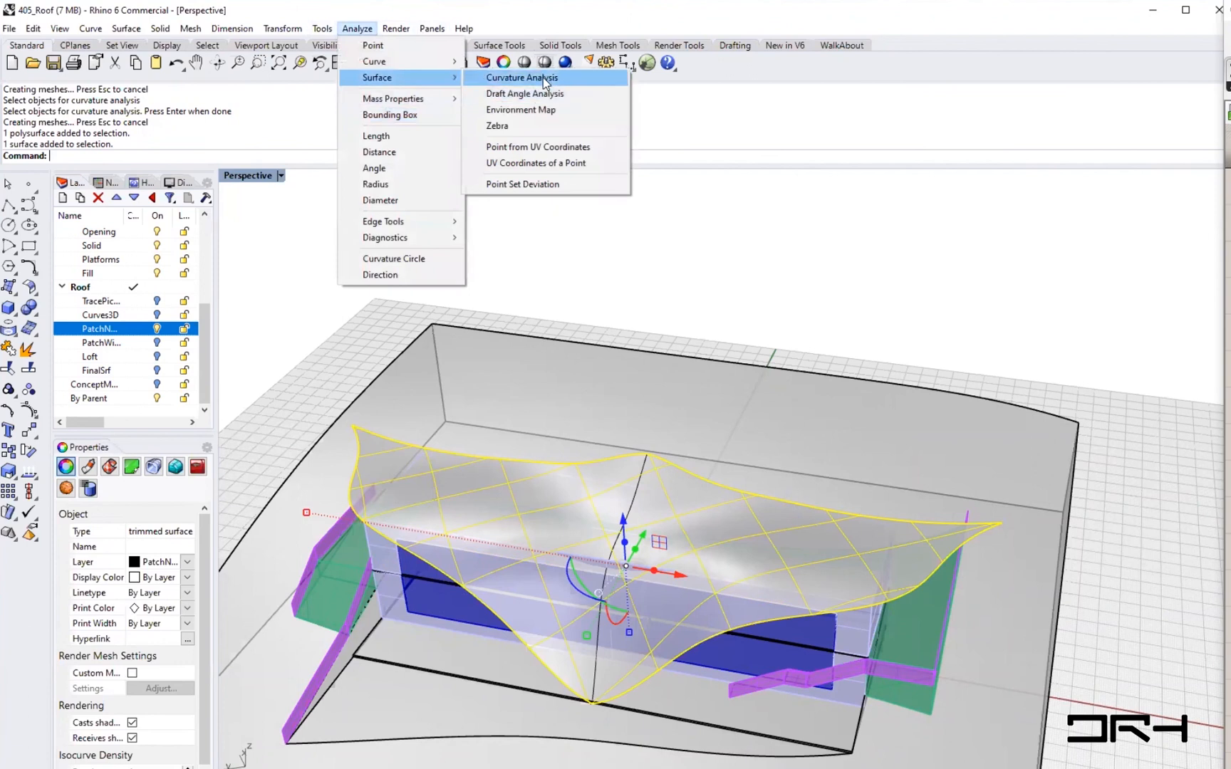
click(542, 78)
- Adjust the analysis mesh, setting Minimum initial grid quads to 5000
drag(591, 193, 893, 158)
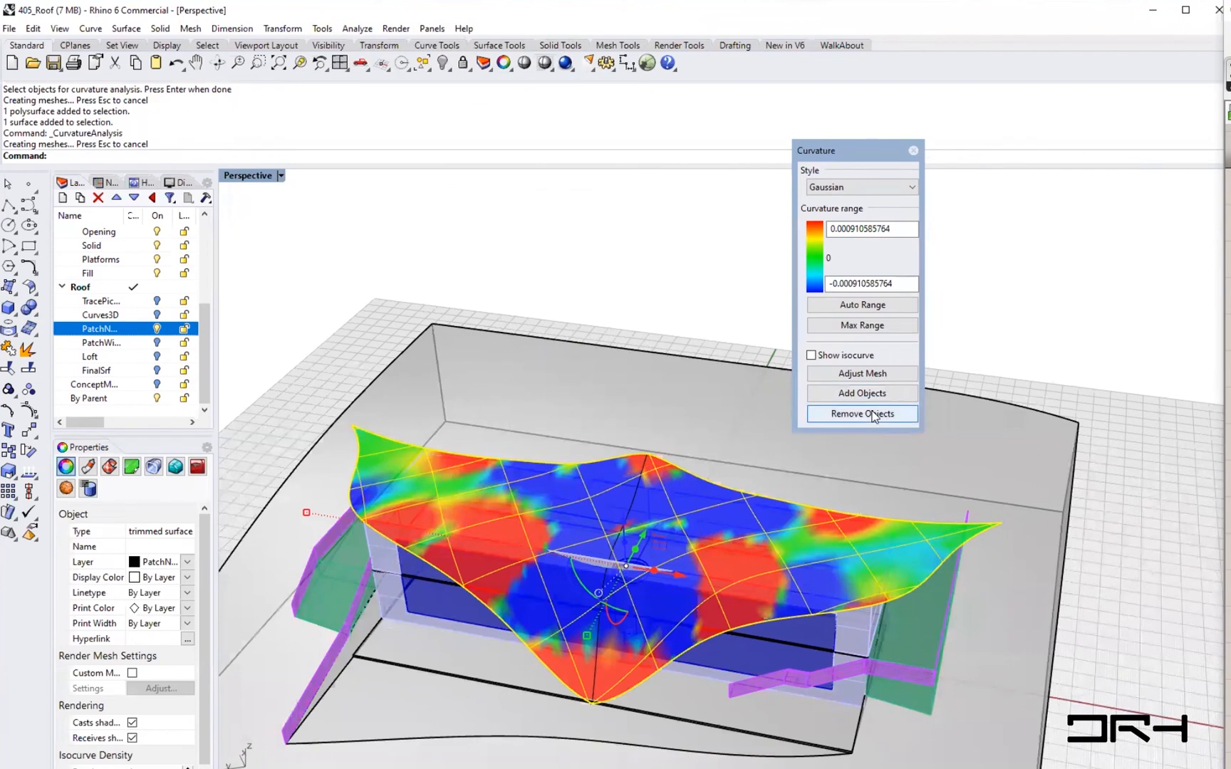
click(874, 415)
click(862, 393)
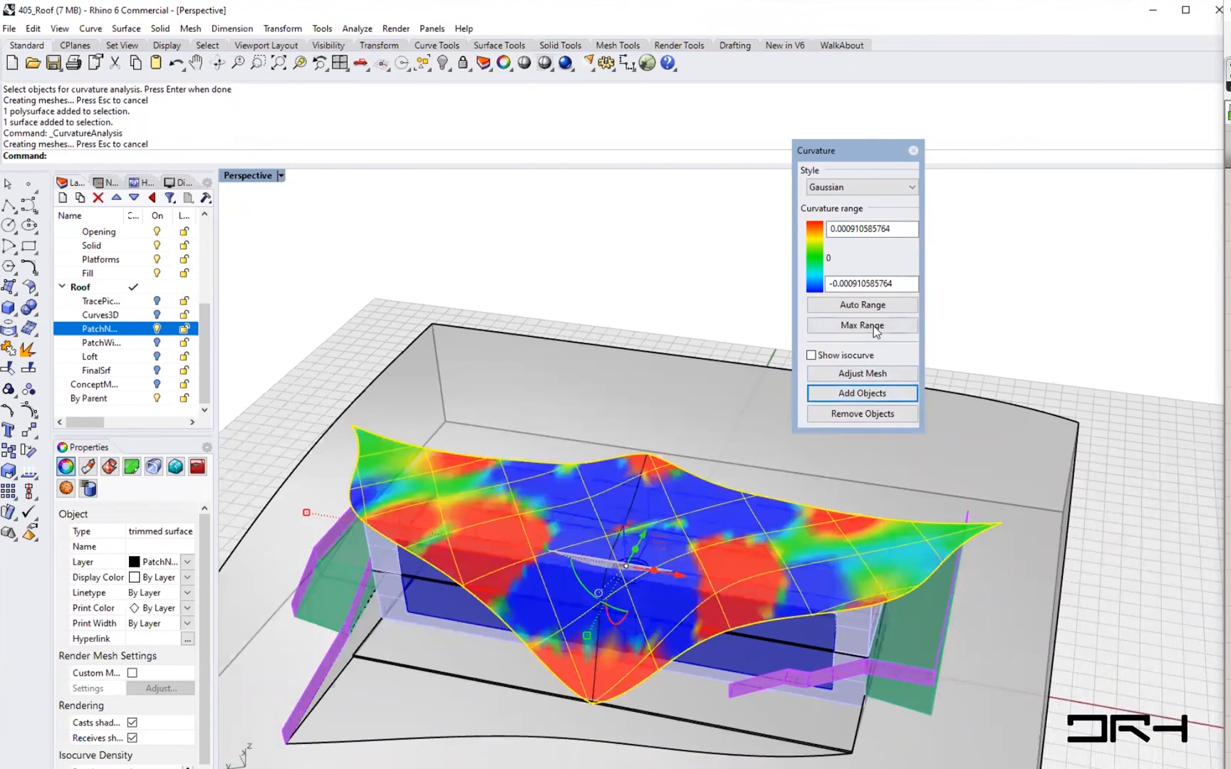
click(852, 375)
double_click(768, 456)
text(5000)
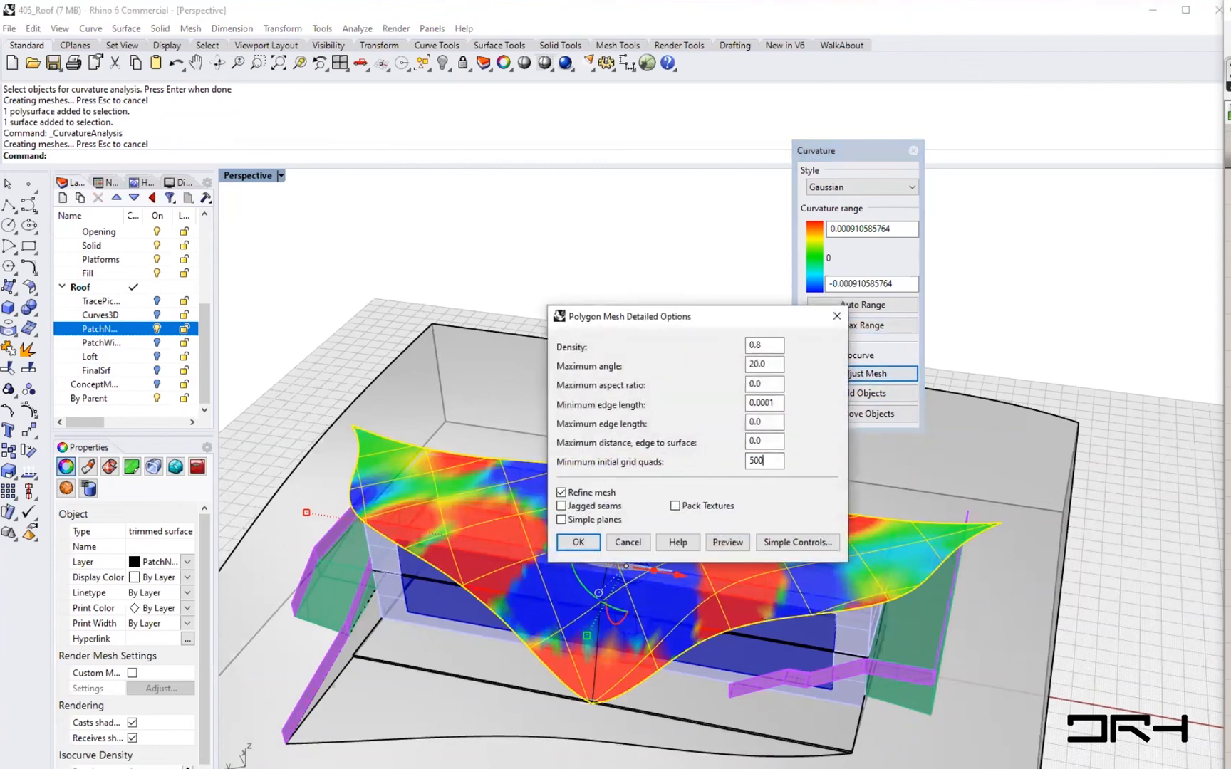
click(577, 542)
- Apply Auto Range to the roof's Gaussian curvature display
right_drag(579, 552, 789, 547)
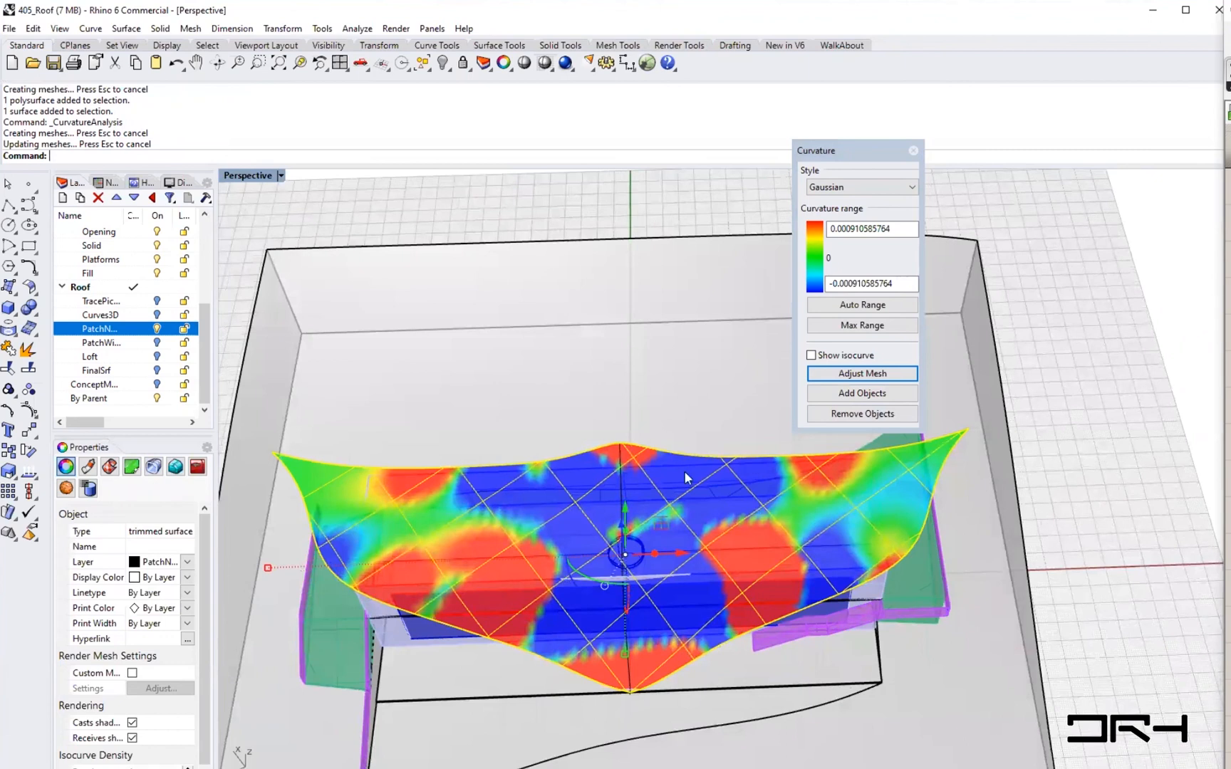
right_drag(689, 622, 673, 616)
right_drag(759, 641, 772, 612)
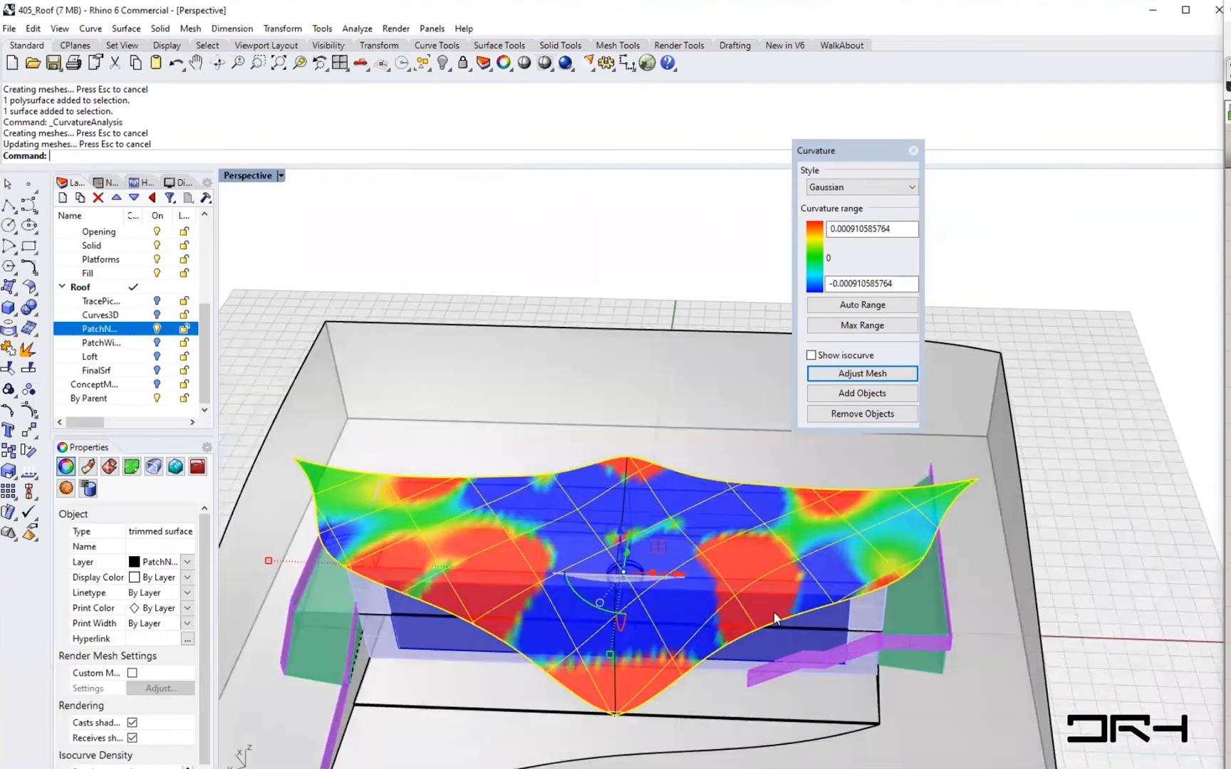
scroll(520, 561, up, 3)
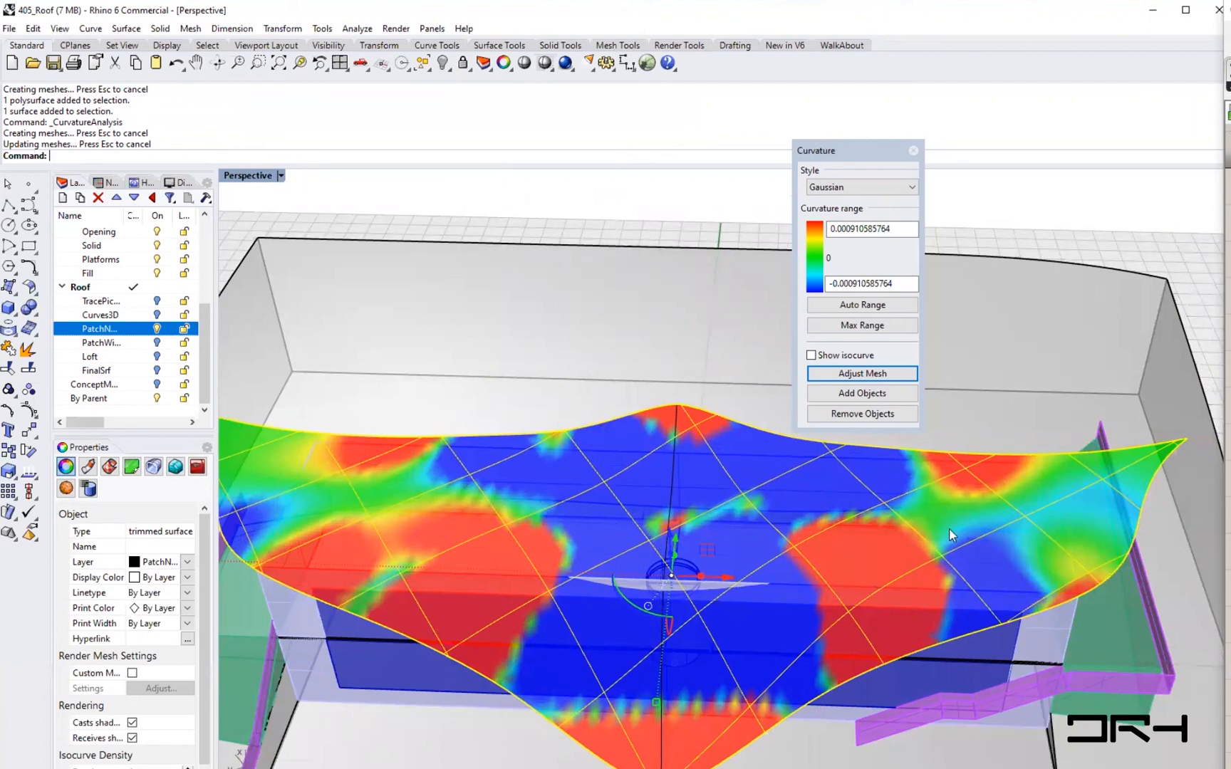
right_drag(861, 606, 672, 700)
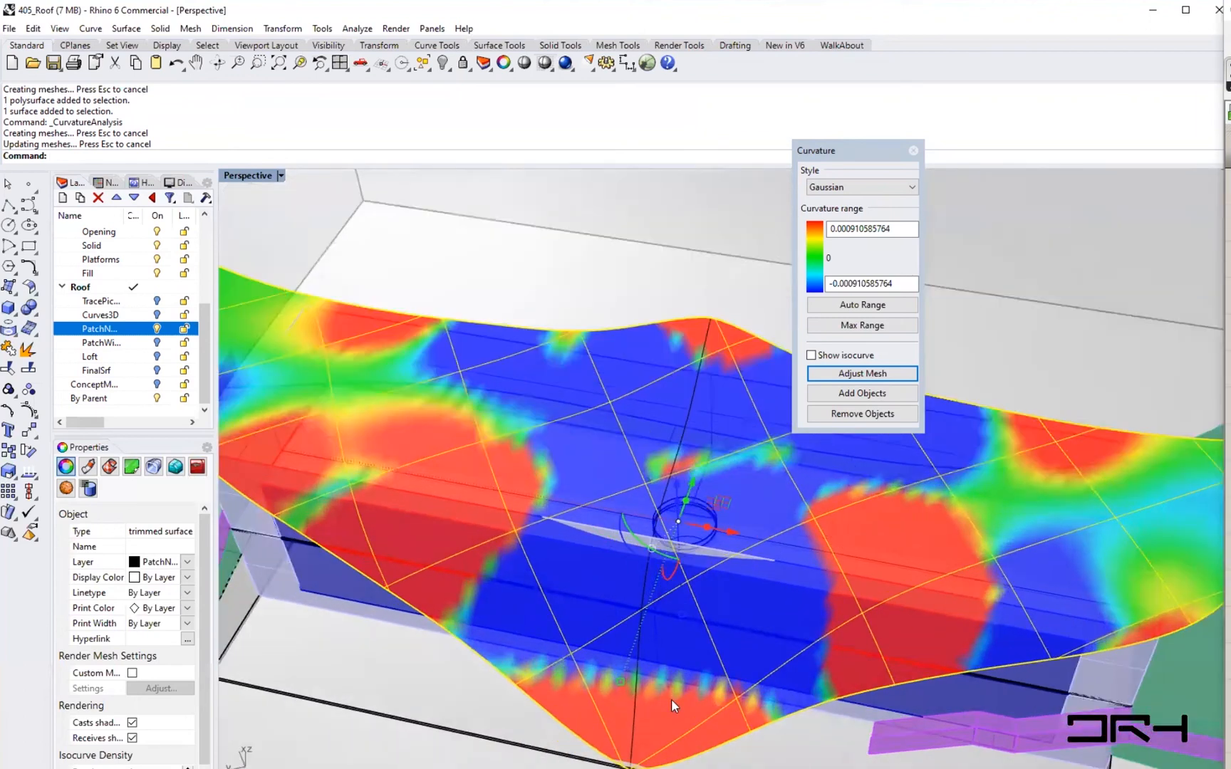
scroll(671, 699, up, 5)
scroll(570, 668, down, 5)
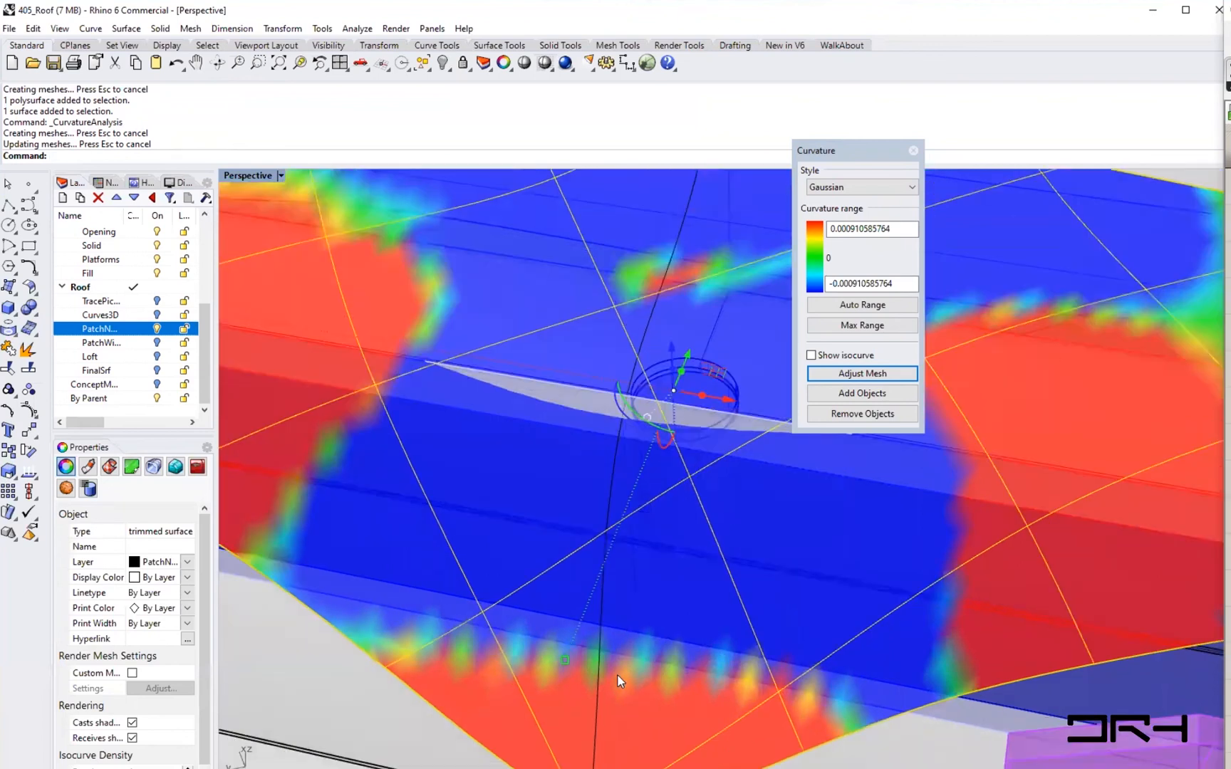
click(860, 308)
- Switch the roof surface's curvature style to Mean and inspect the result
right_drag(770, 523, 794, 502)
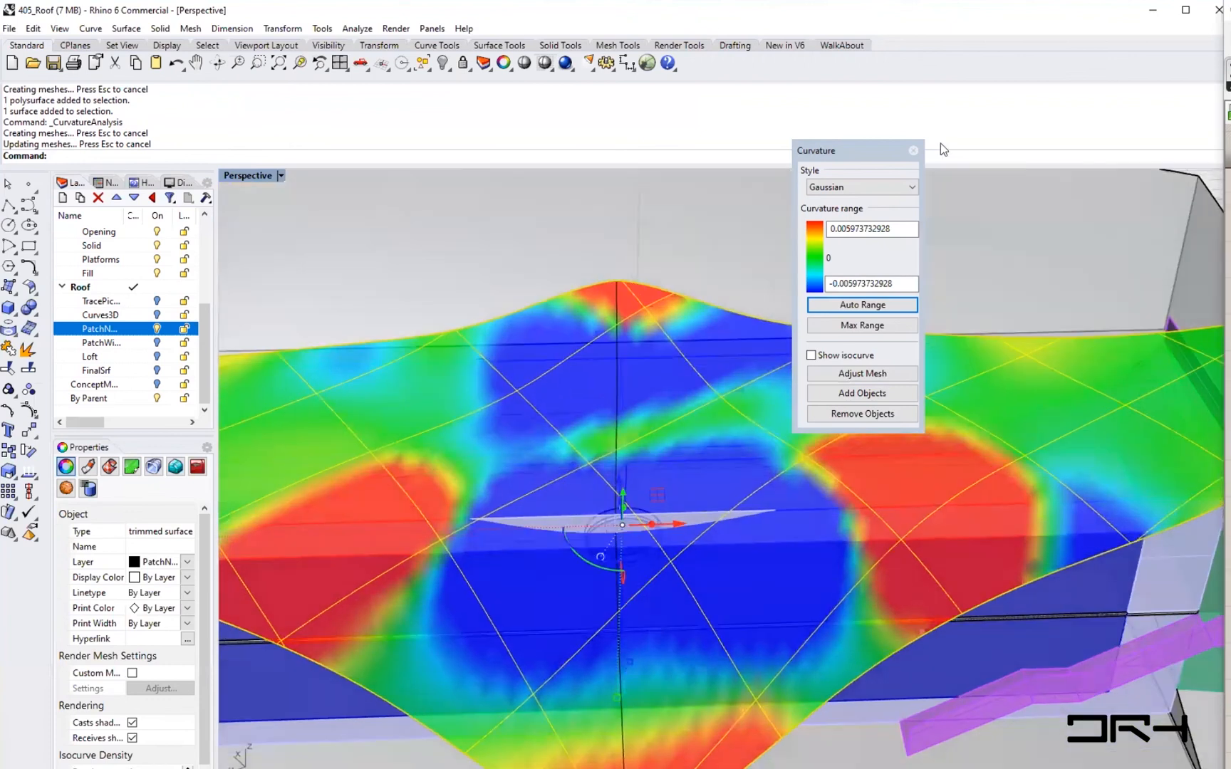
click(911, 186)
click(826, 212)
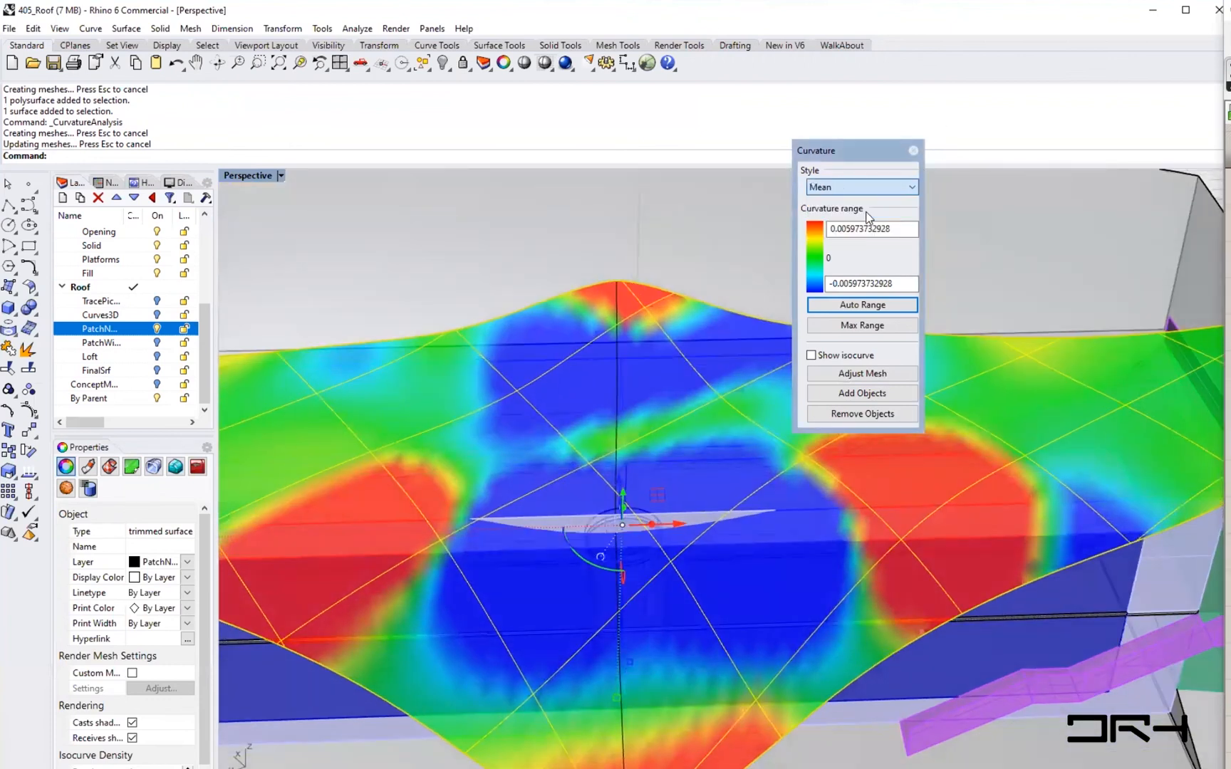
right_drag(715, 516, 635, 470)
scroll(635, 470, down, 3)
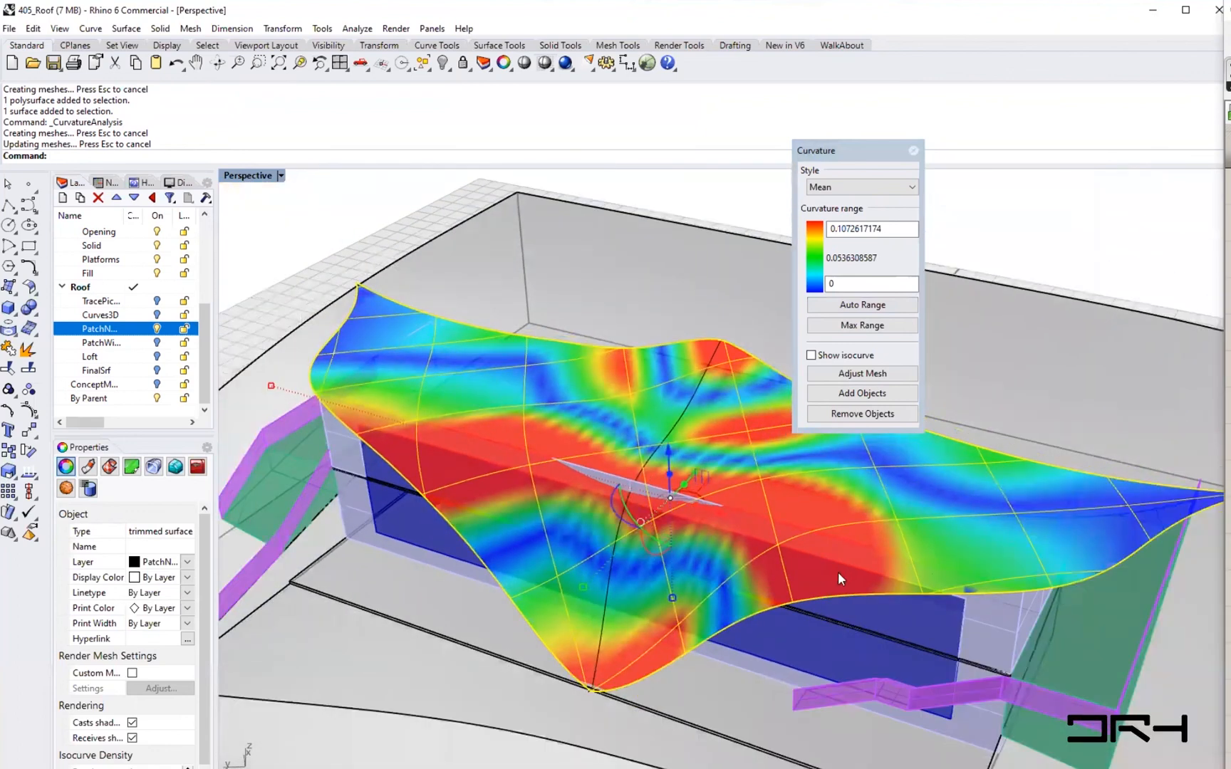
scroll(885, 508, up, 5)
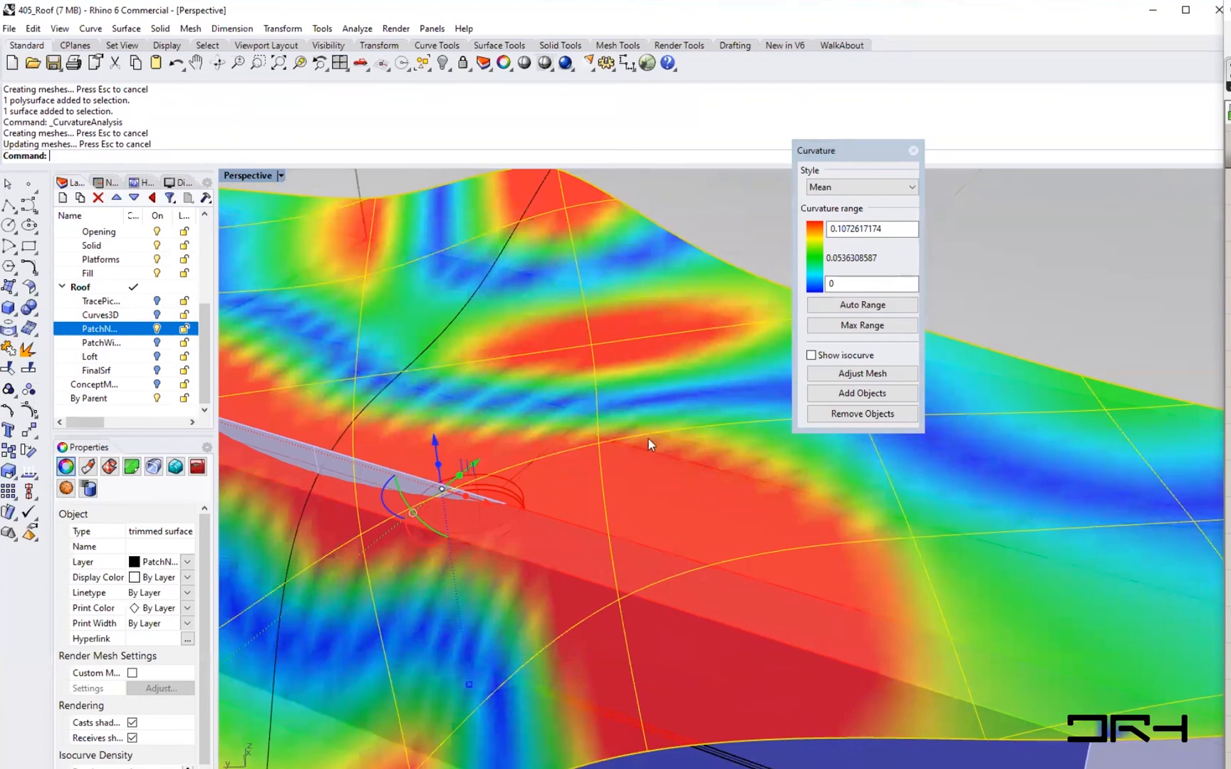
- Inspect the roof's Mean curvature display from several angles, then close the Curvature Analysis panel
scroll(646, 452, down, 5)
right_drag(644, 460, 607, 531)
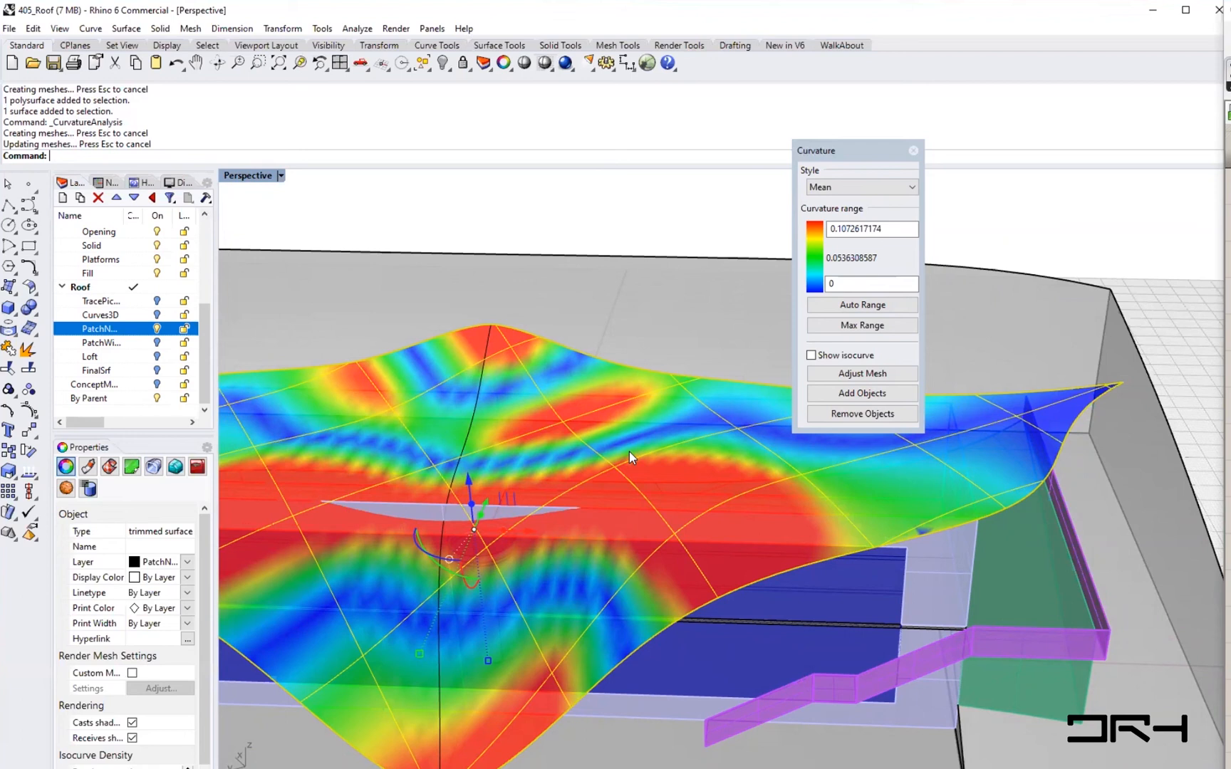
shift+right_drag(574, 551, 811, 526)
right_drag(694, 448, 528, 448)
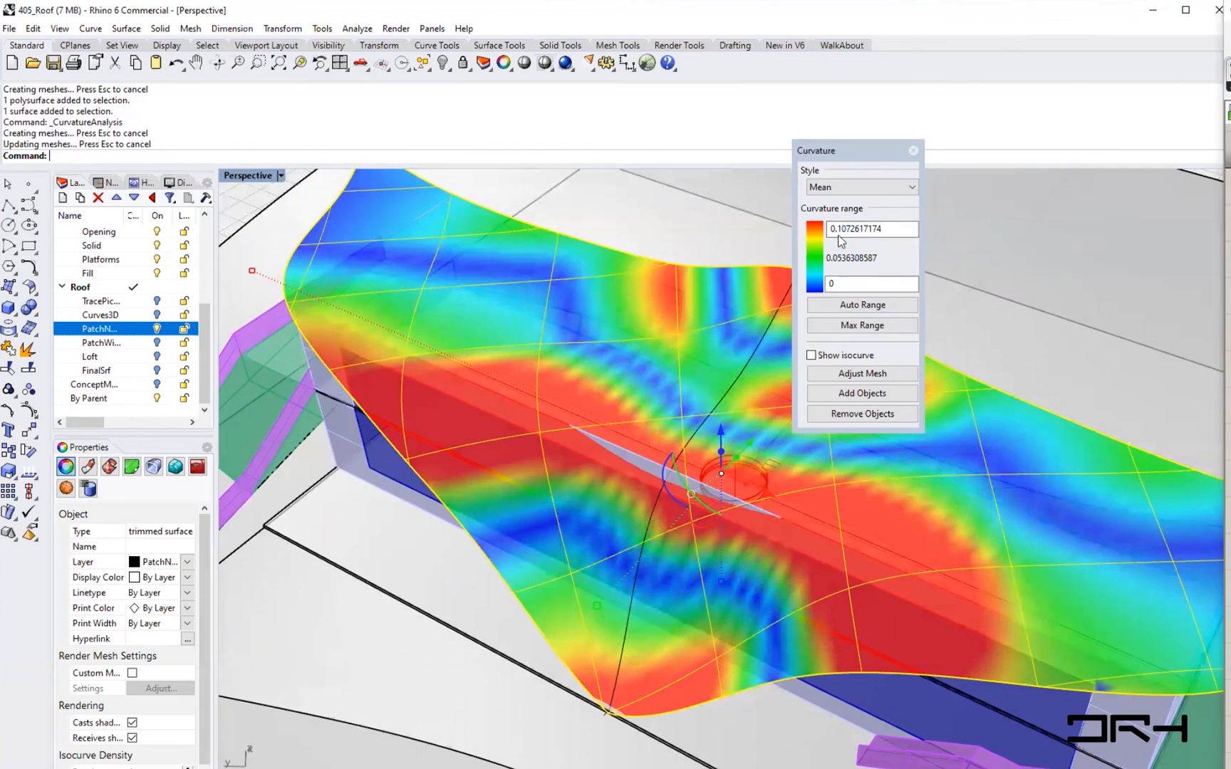
click(910, 188)
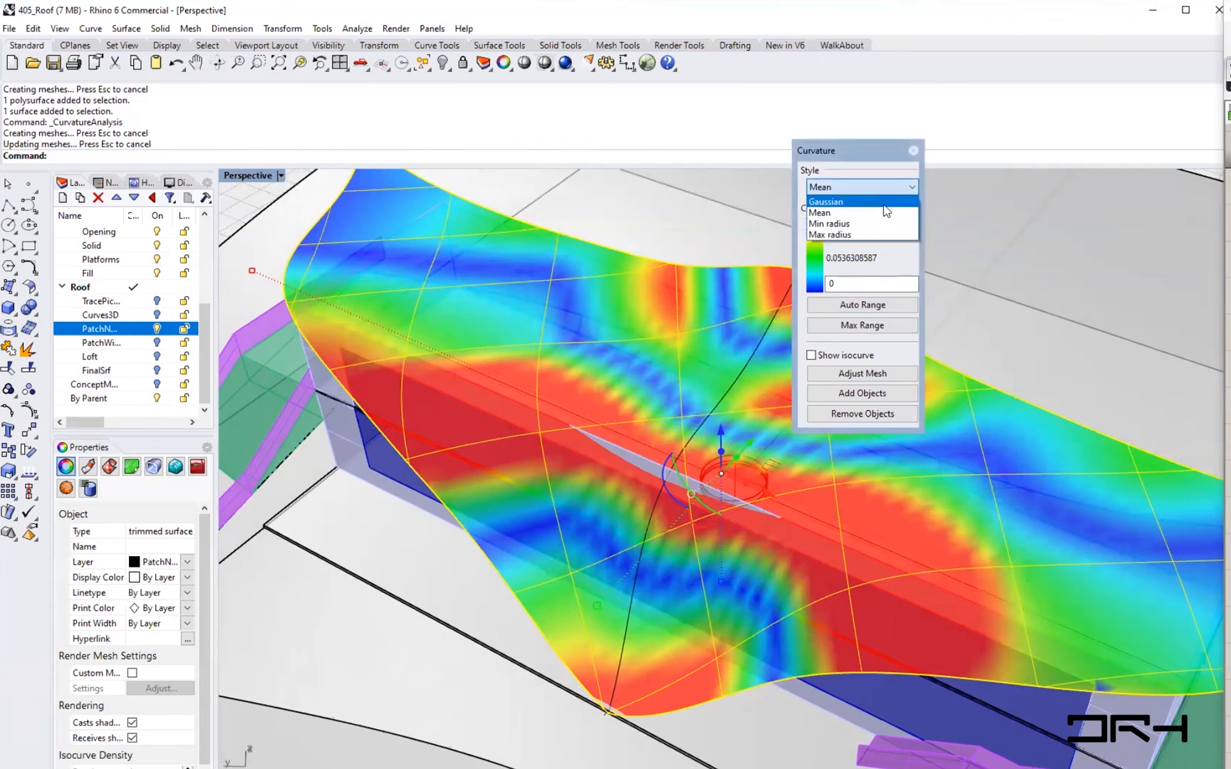
click(915, 187)
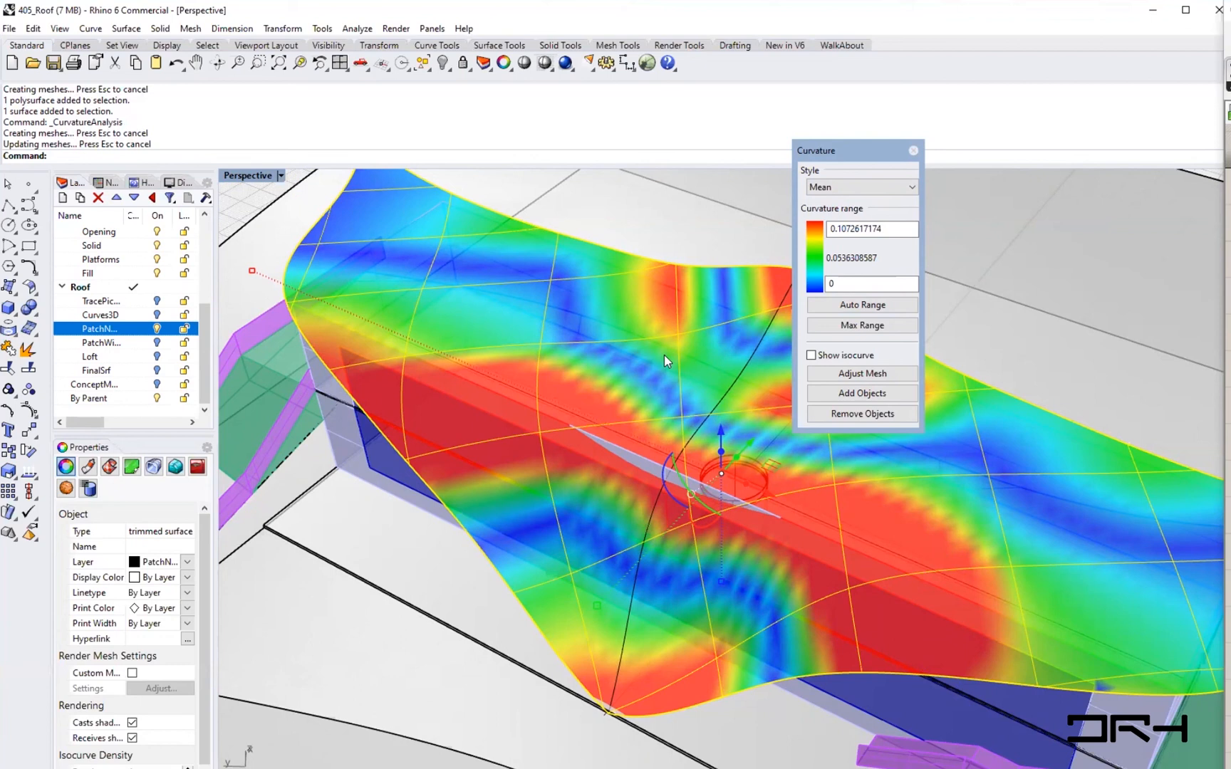
click(912, 150)
key(Escape)
- Unroll the cylinder surface with UnrollSrf
scroll(891, 536, down, 10)
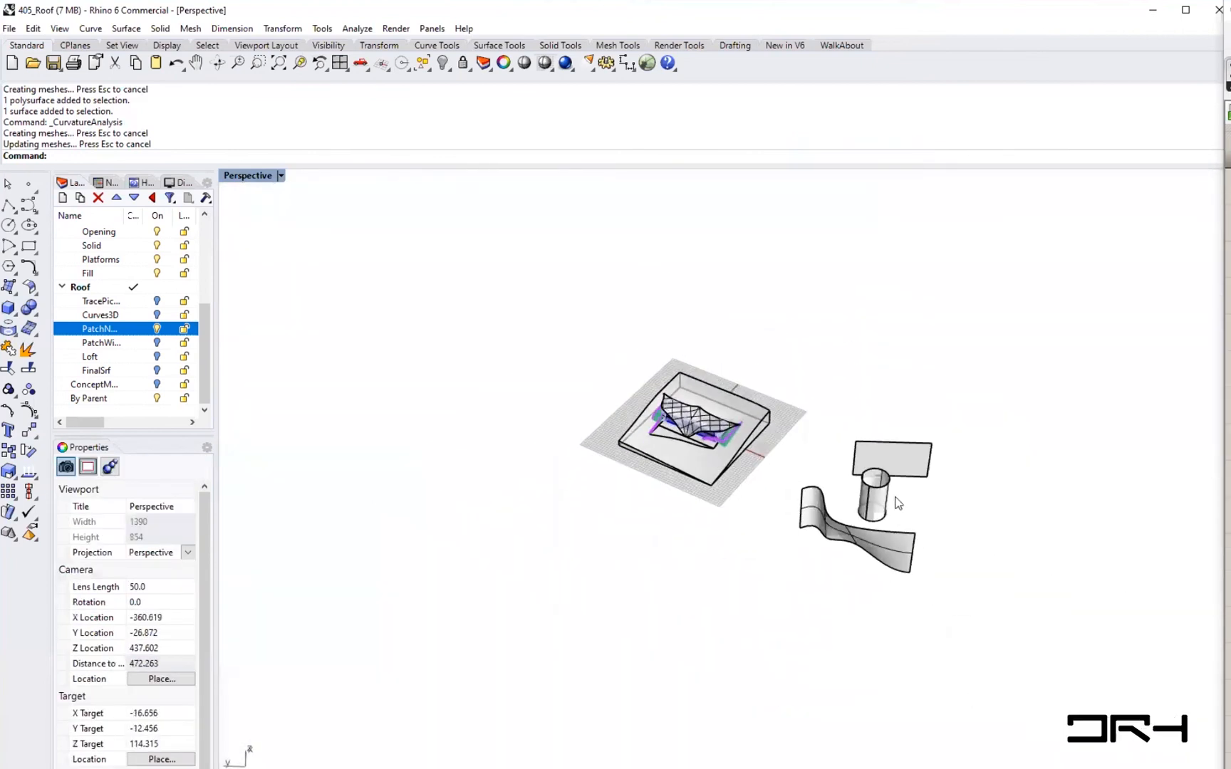
scroll(890, 536, up, 7)
text(UnrollSrf)
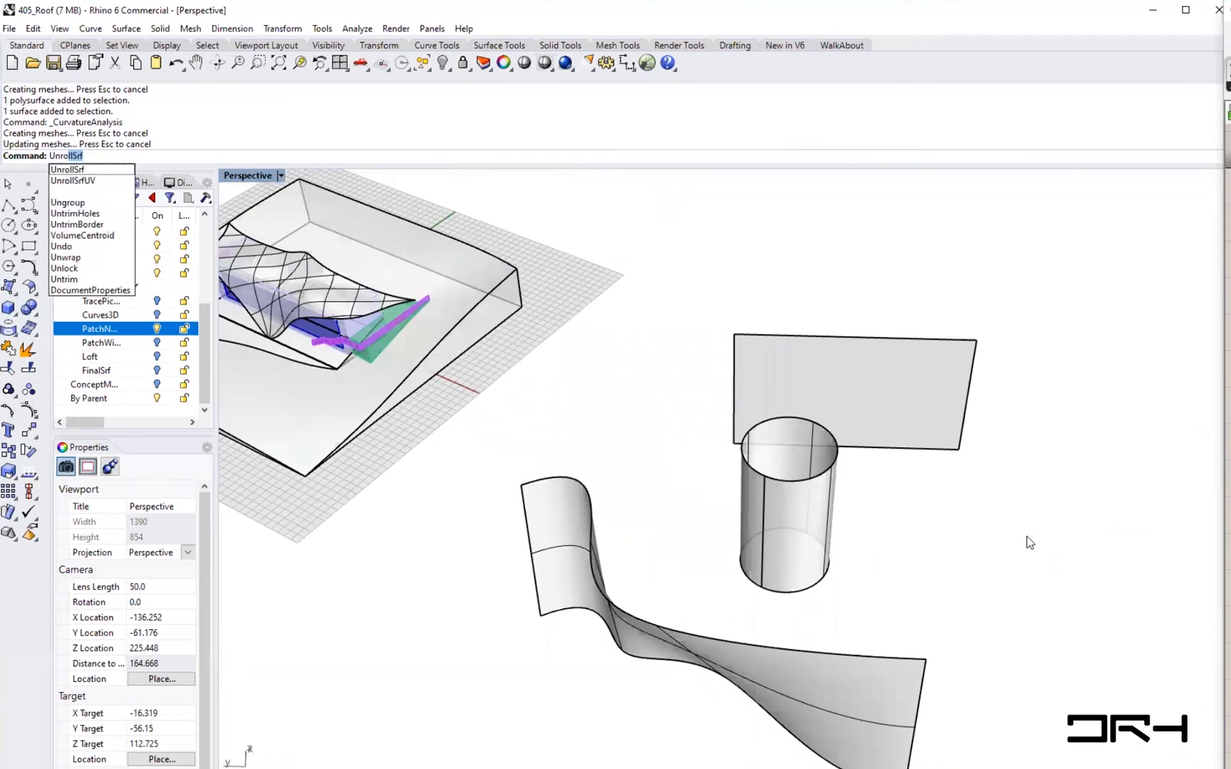
key(Return)
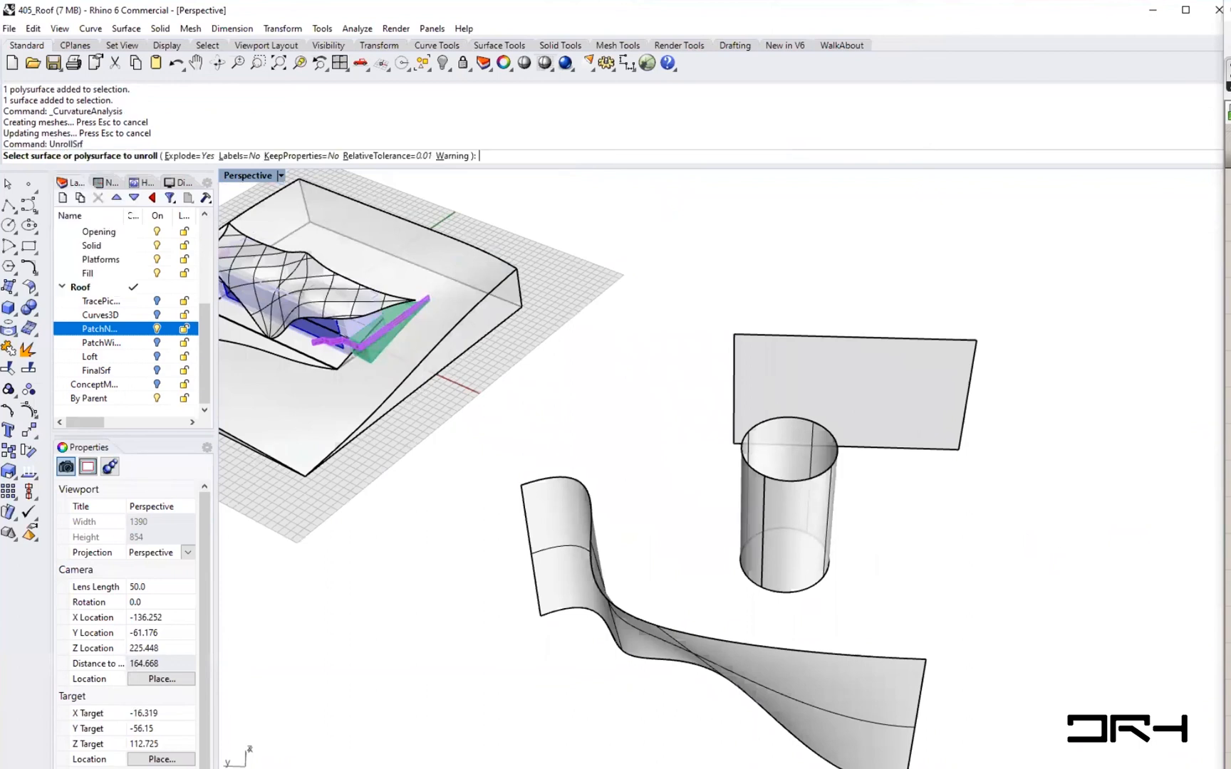
click(768, 502)
key(Return)
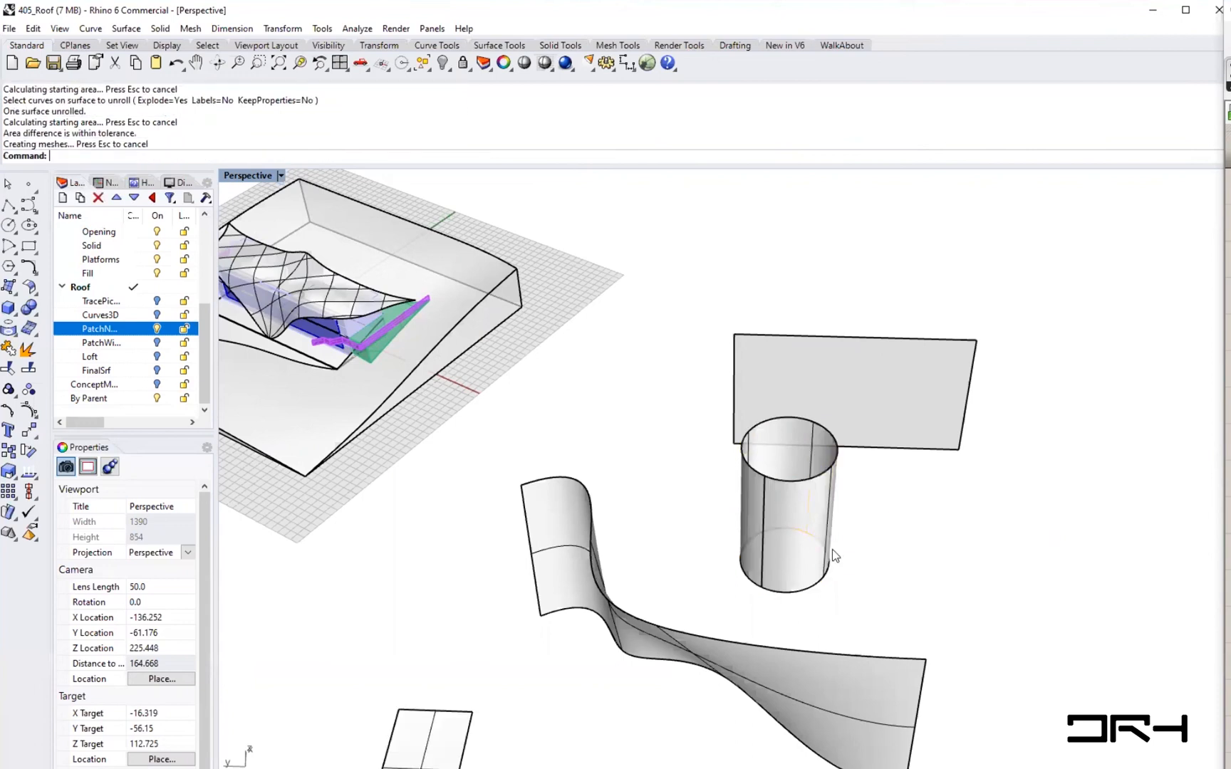
- Zoom and orbit around the flattened cylinder piece to examine it
scroll(831, 549, down, 3)
scroll(628, 629, up, 6)
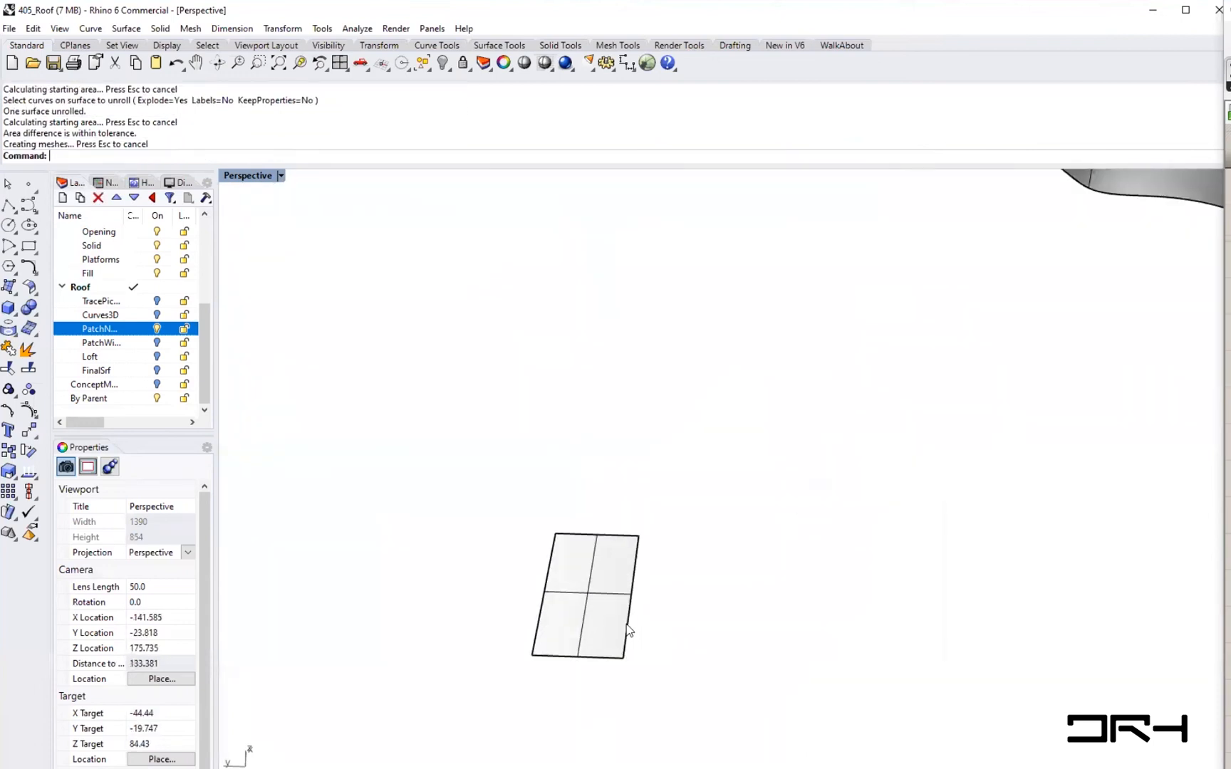
scroll(584, 627, up, 3)
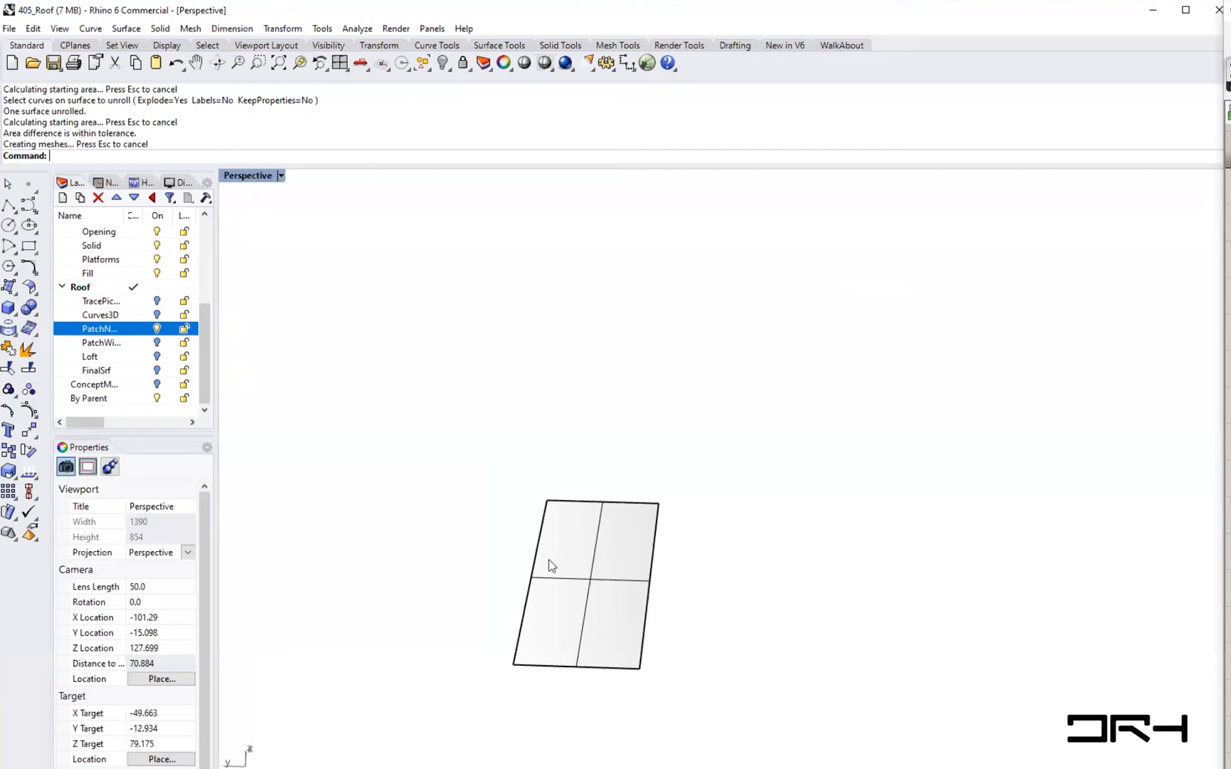
scroll(552, 561, down, 4)
scroll(557, 563, up, 2)
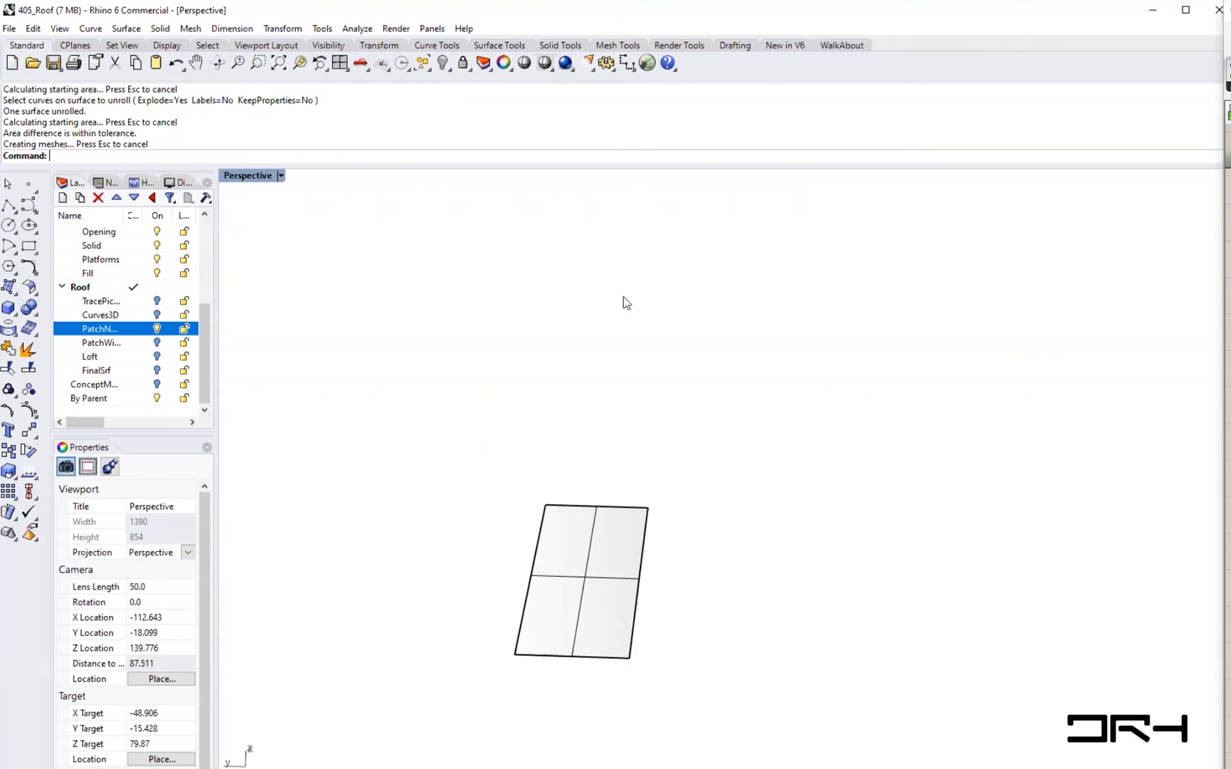
scroll(597, 425, down, 6)
shift+right_drag(841, 521, 663, 690)
right_drag(772, 443, 672, 440)
scroll(639, 387, up, 2)
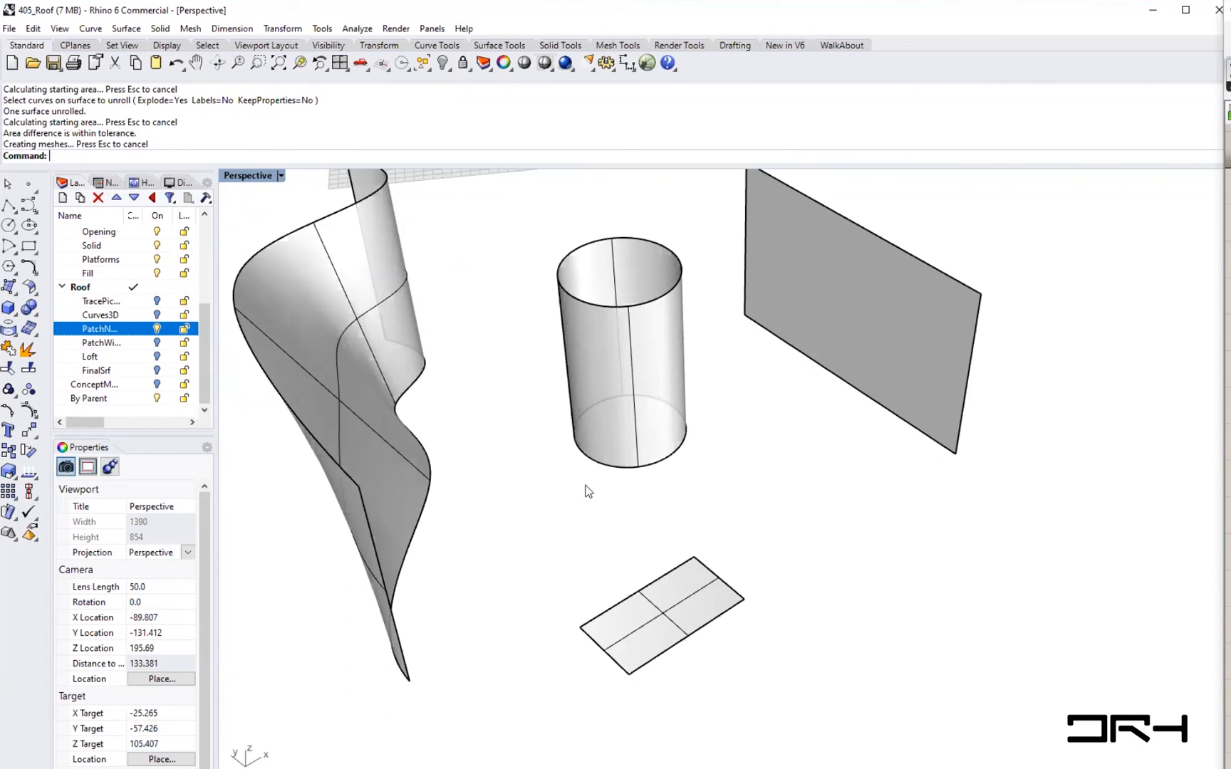
- Unroll the twisted surface with UnrollSrf and close the area tolerance error dialog
right_drag(319, 453, 628, 459)
click(631, 462)
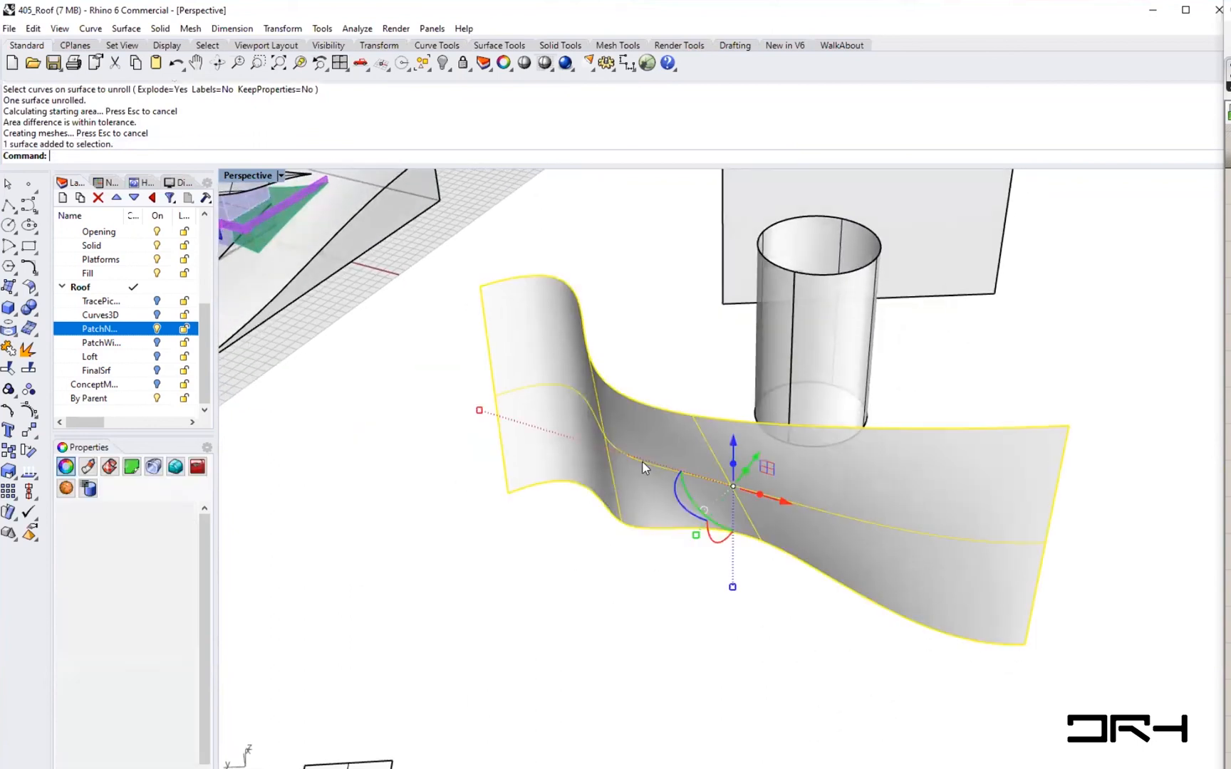
right_drag(756, 497, 710, 533)
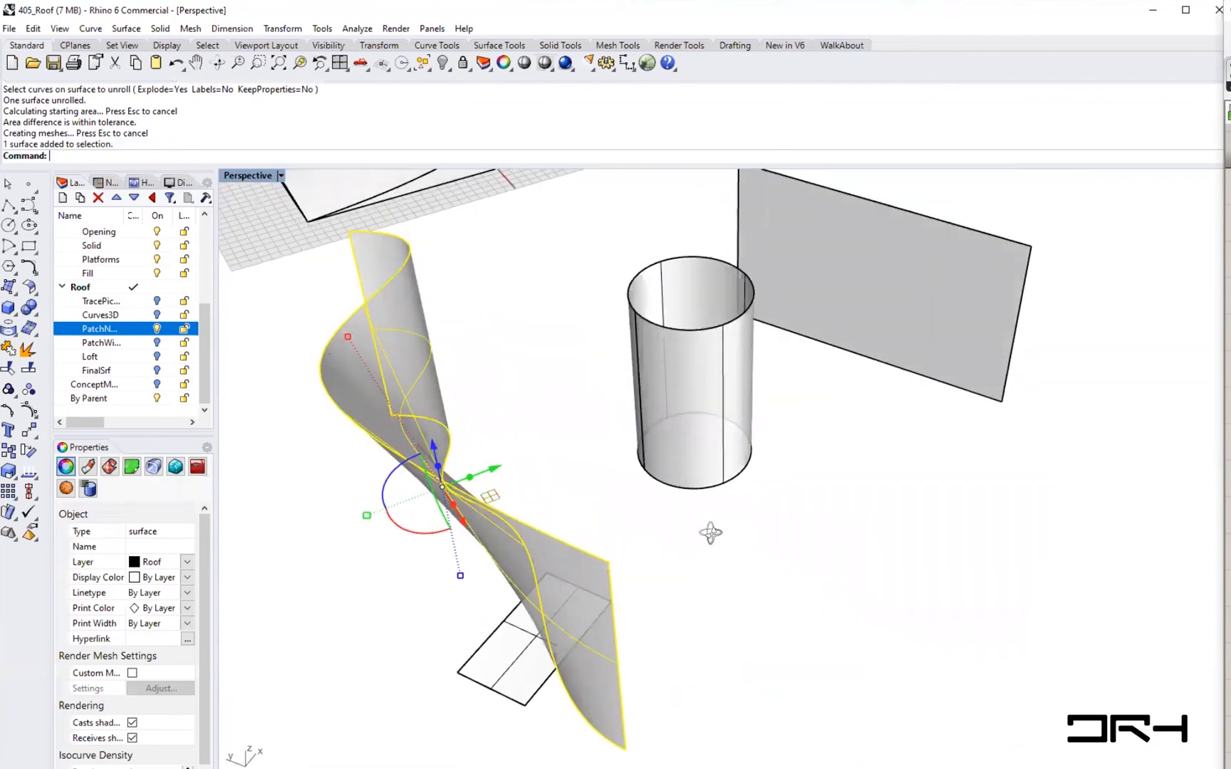
click(593, 365)
text(UnrollSrf)
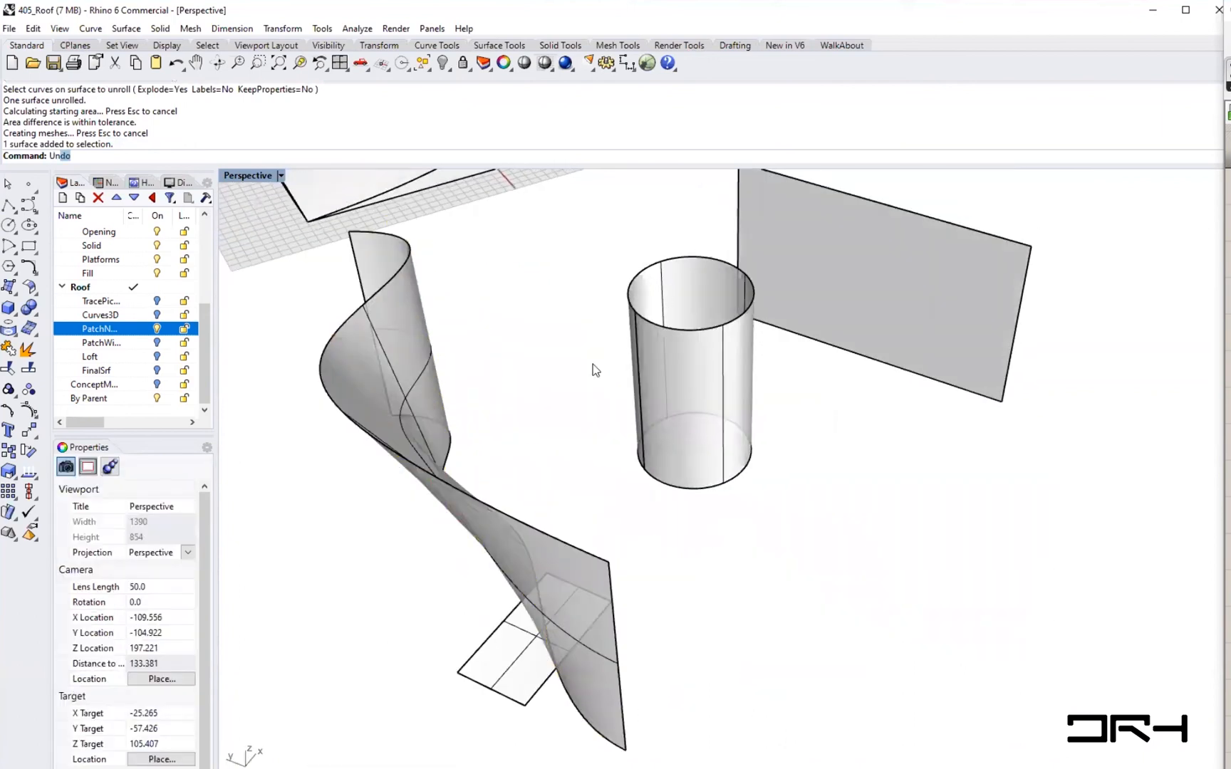
key(Return)
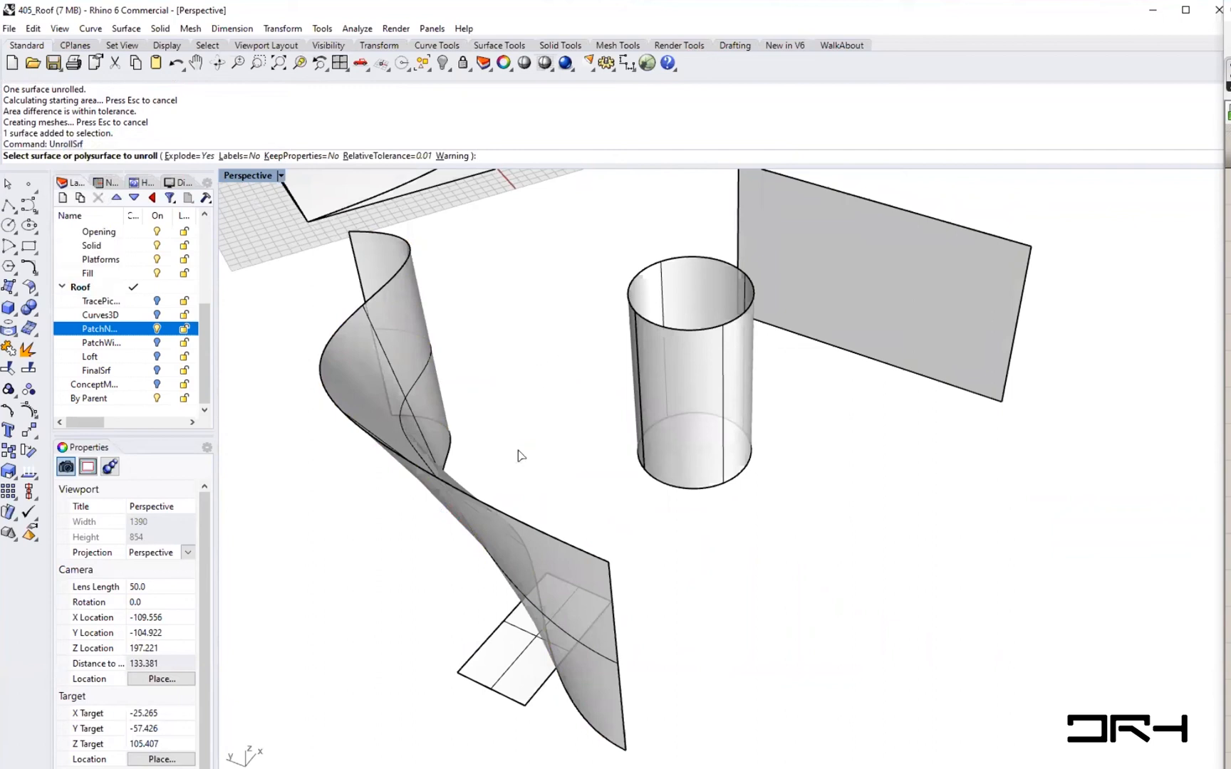
click(480, 530)
key(Return)
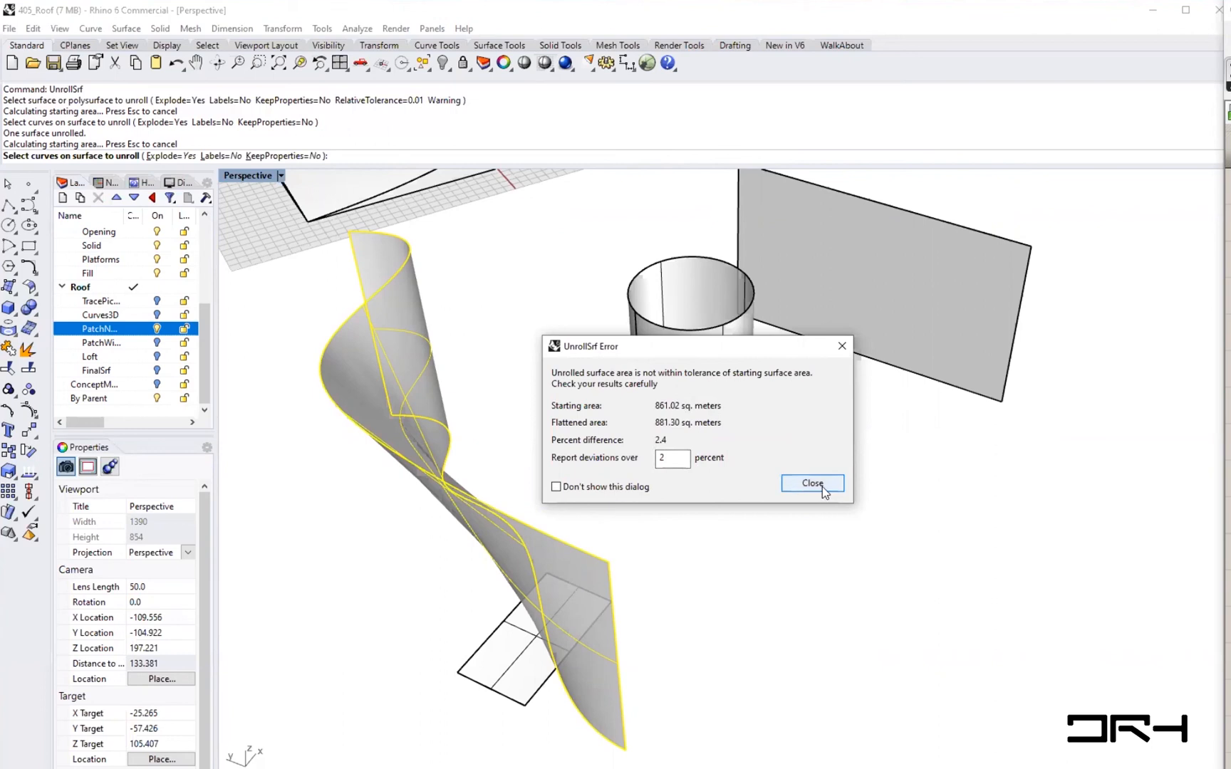
click(842, 346)
- Compare the flattened piece with the original twisted surface by selecting each in turn
right_drag(692, 399, 766, 418)
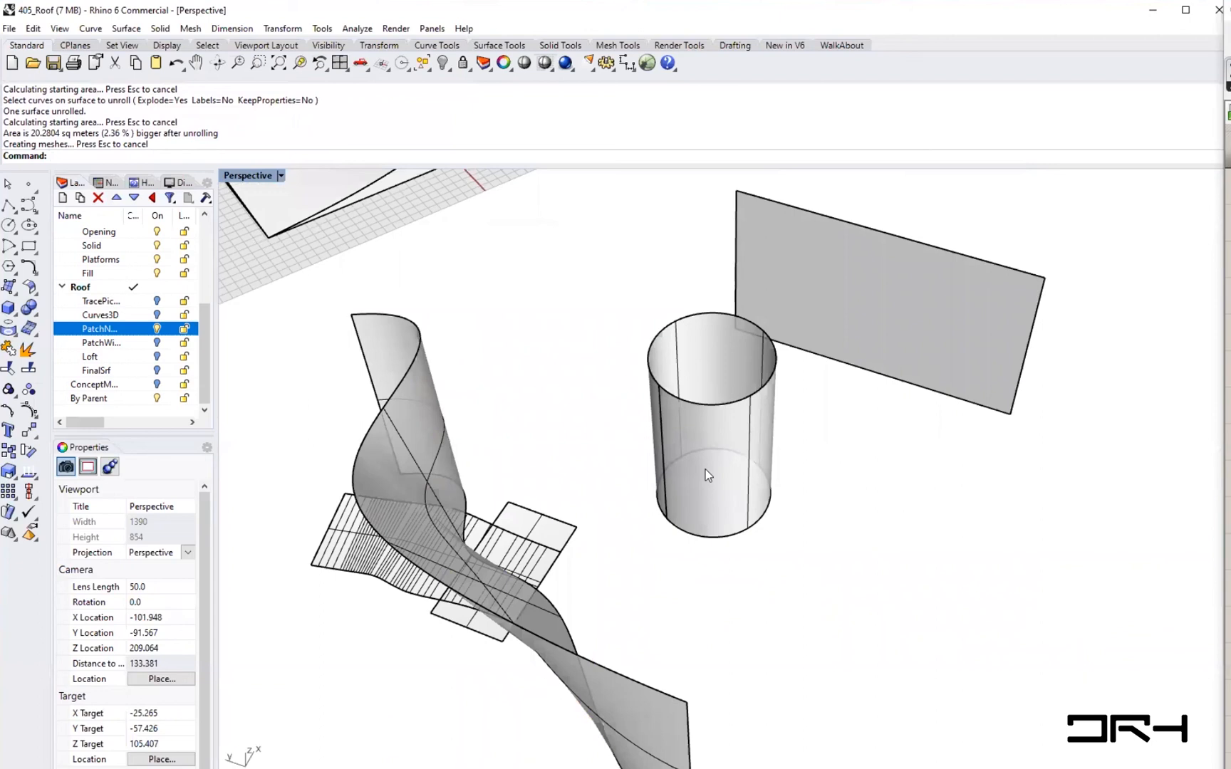
right_drag(607, 522, 466, 645)
click(364, 687)
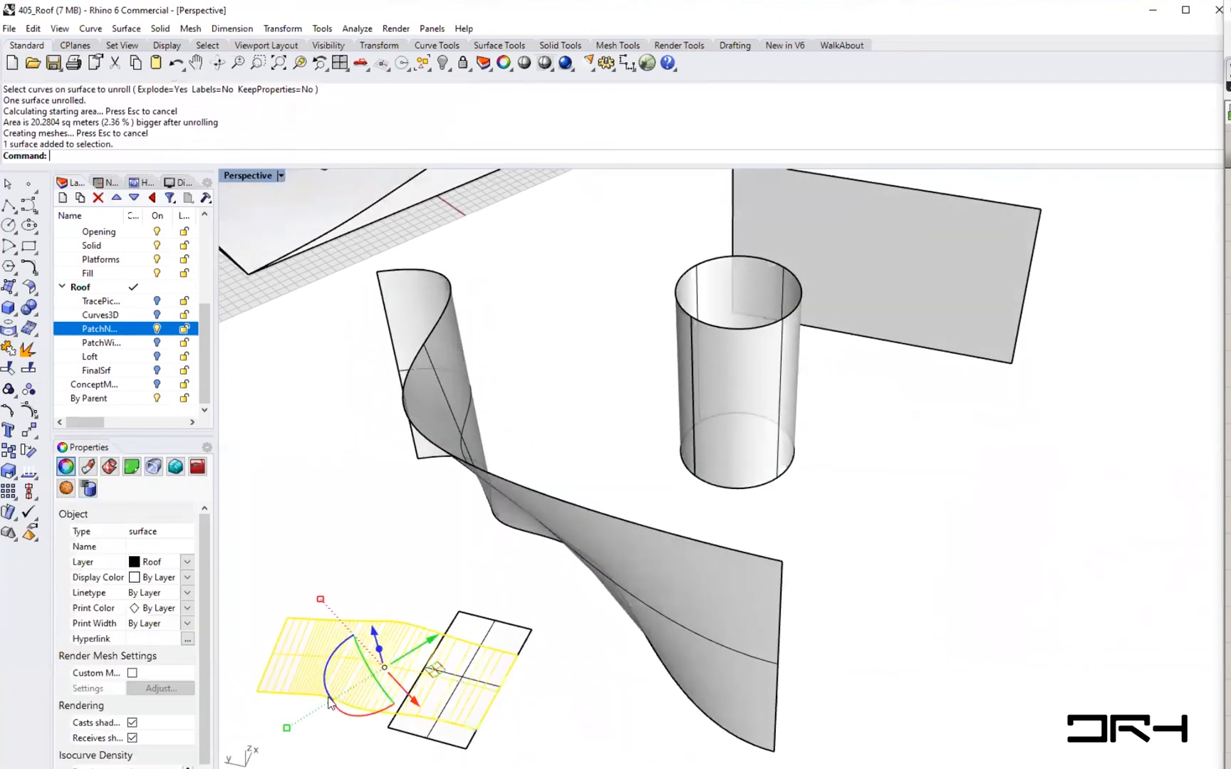
click(375, 601)
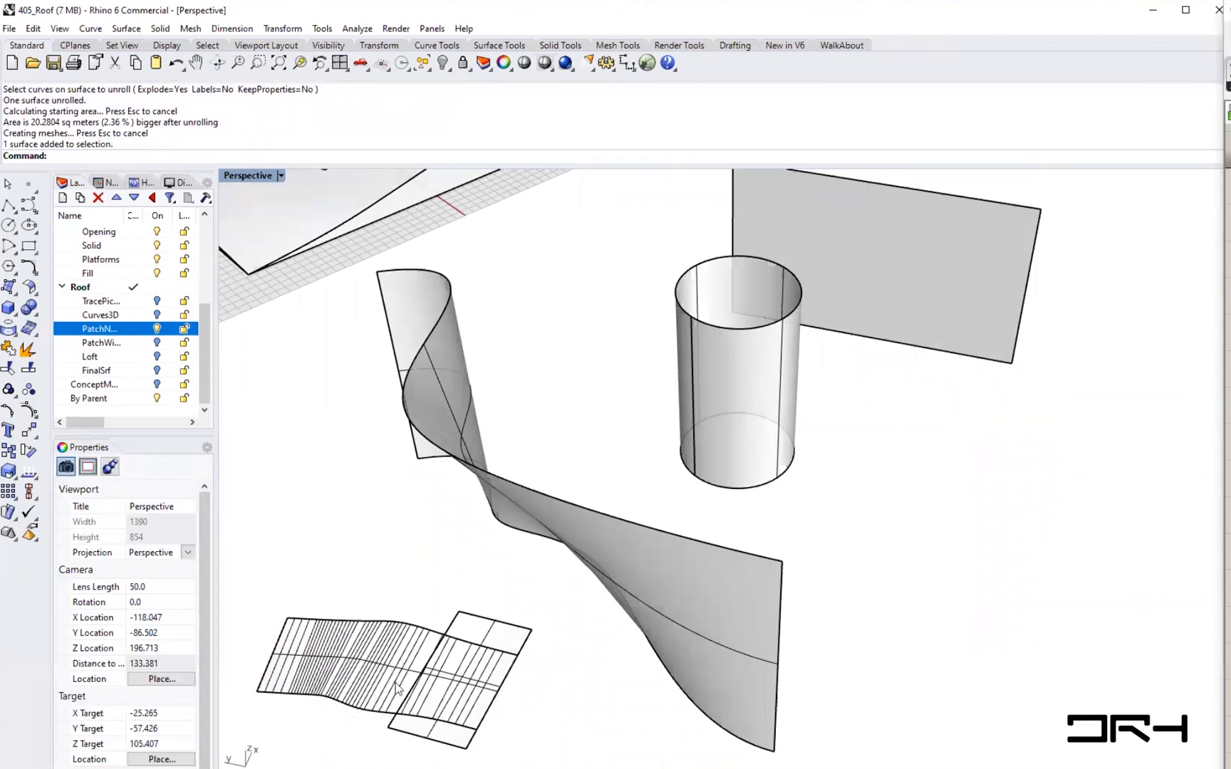
click(371, 677)
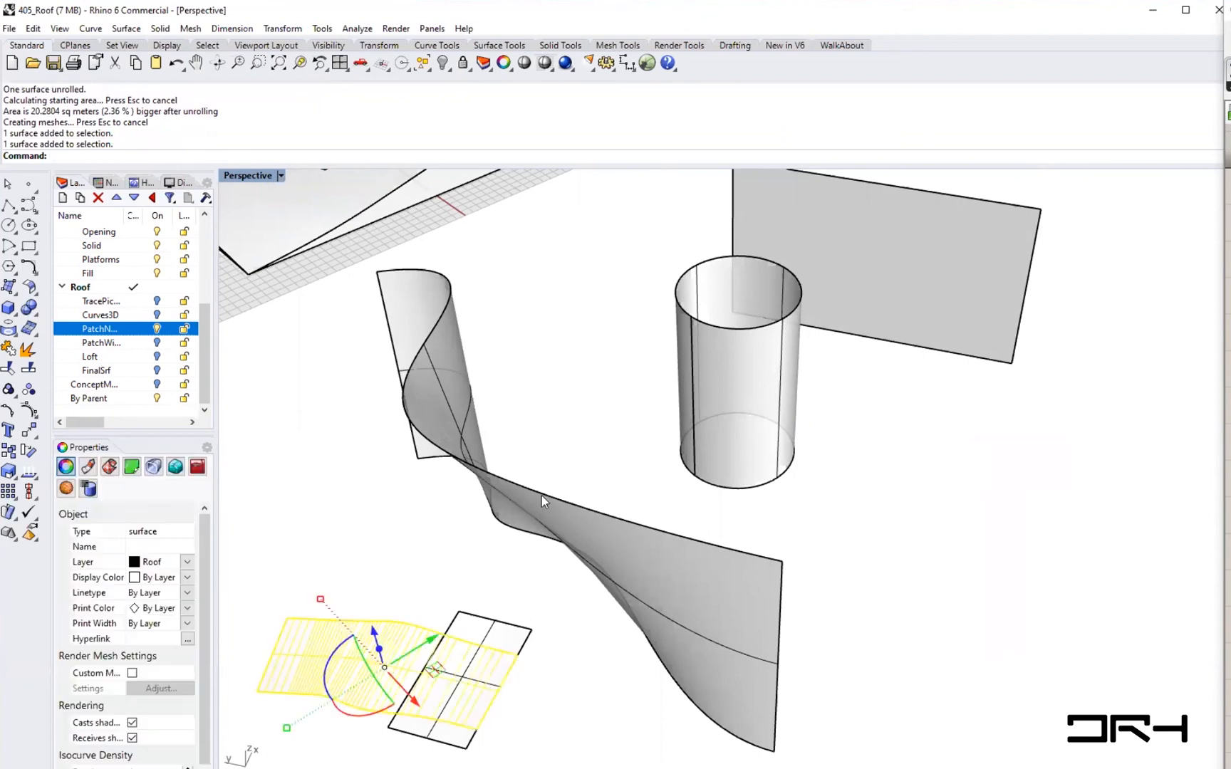
click(564, 516)
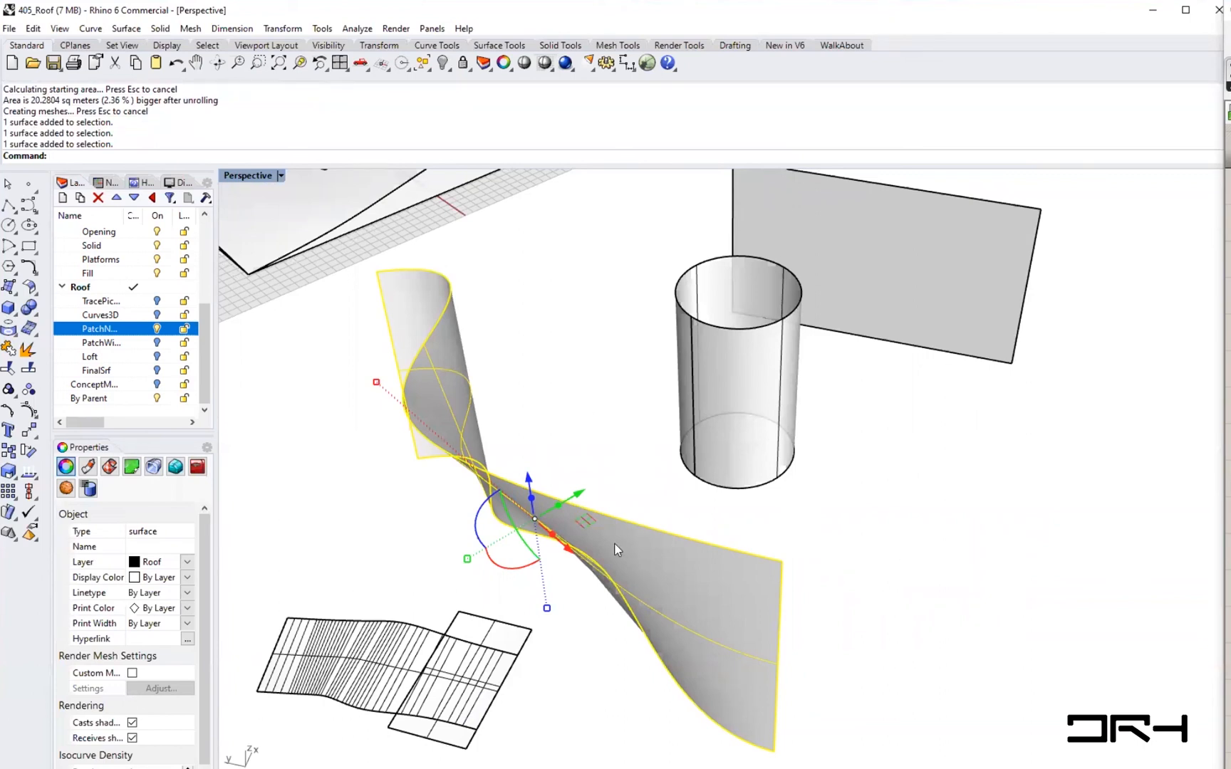
mouse_move(612, 606)
right_down()
mouse_move(599, 610)
mouse_move(585, 568)
mouse_move(624, 610)
right_up()
click(783, 539)
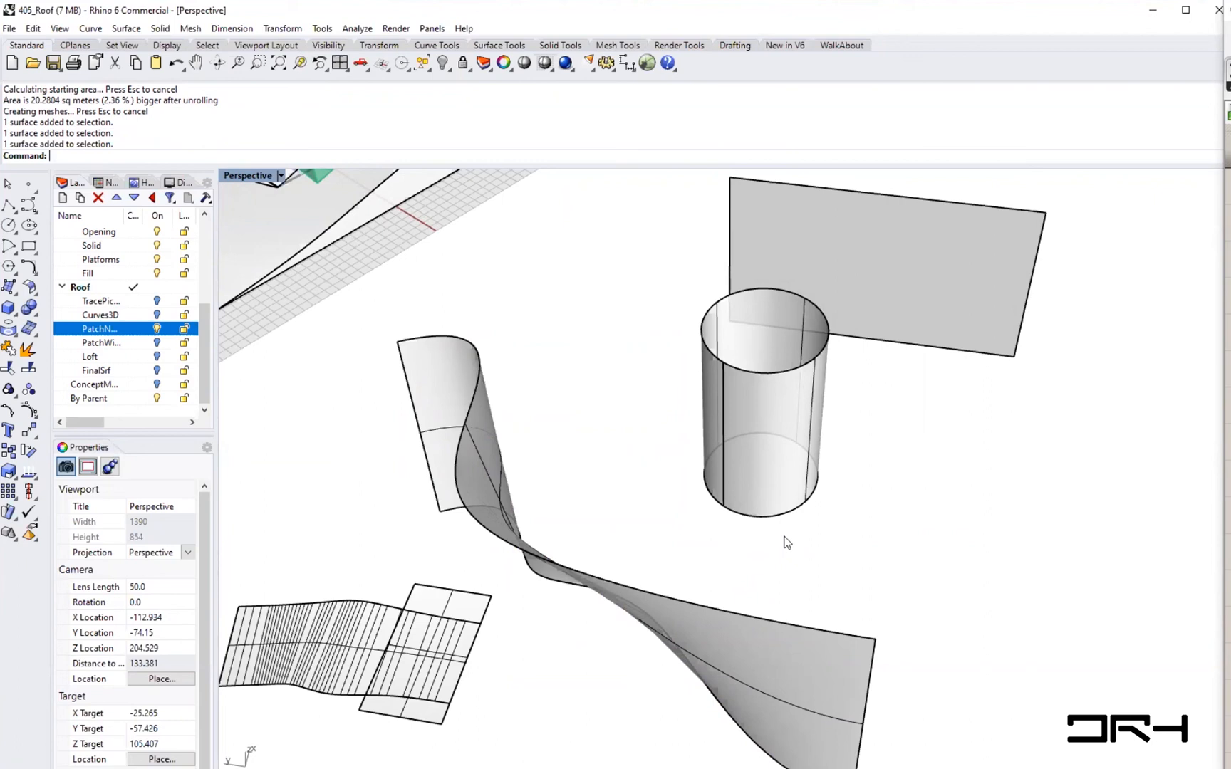
- Spread the sample surfaces apart by moving the plane, the cylinder and the twisted surface
right_drag(930, 364, 898, 329)
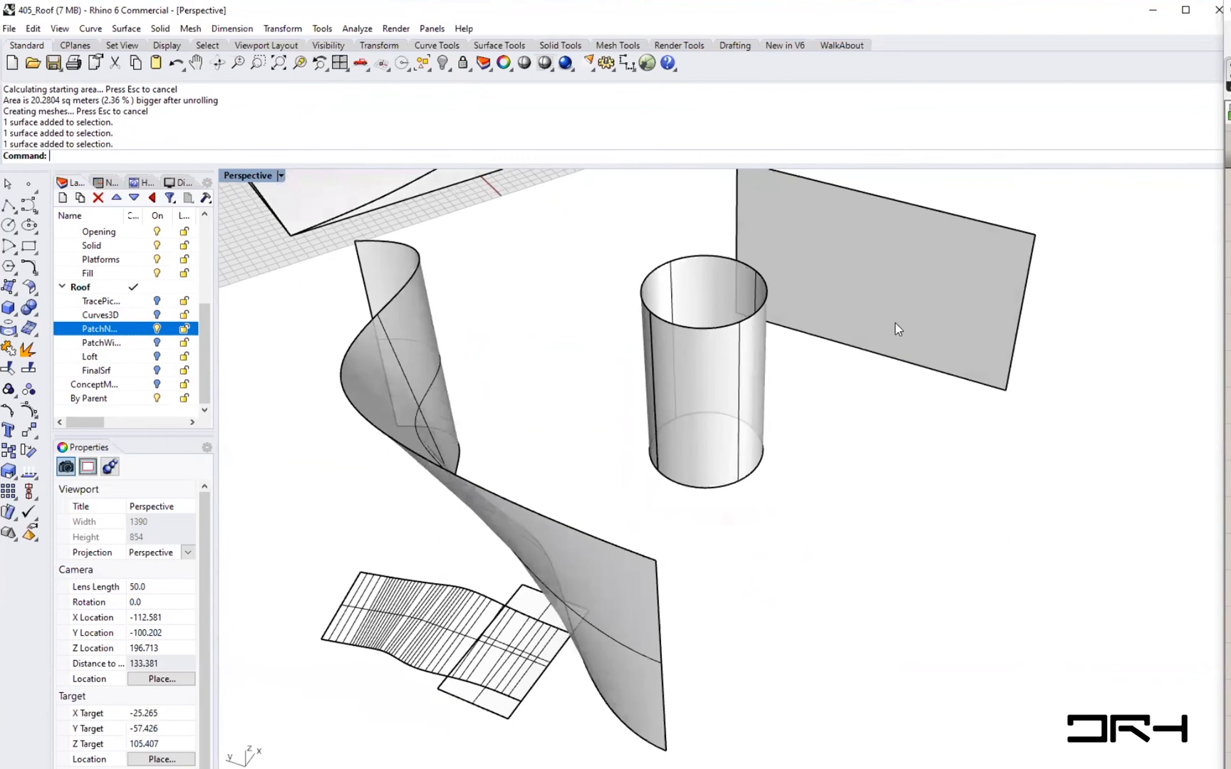
click(898, 329)
drag(959, 310, 1082, 463)
click(879, 647)
drag(707, 389, 828, 511)
click(953, 684)
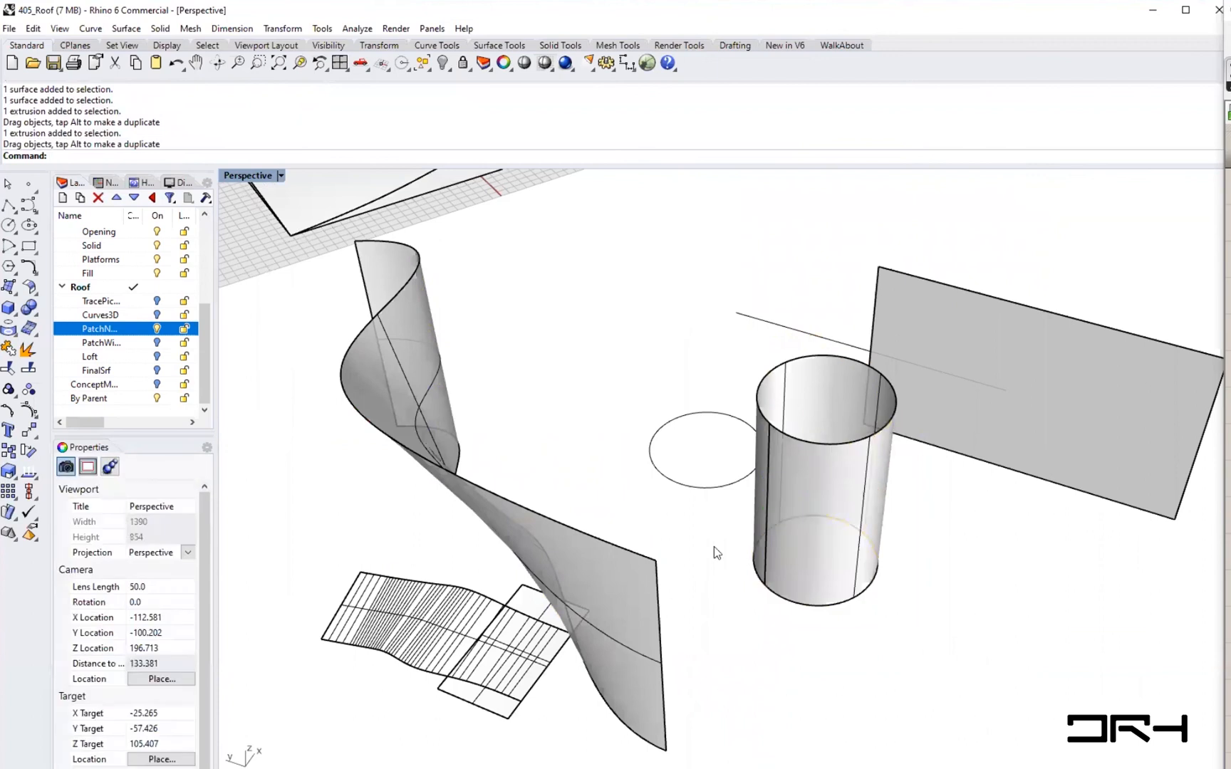
click(831, 487)
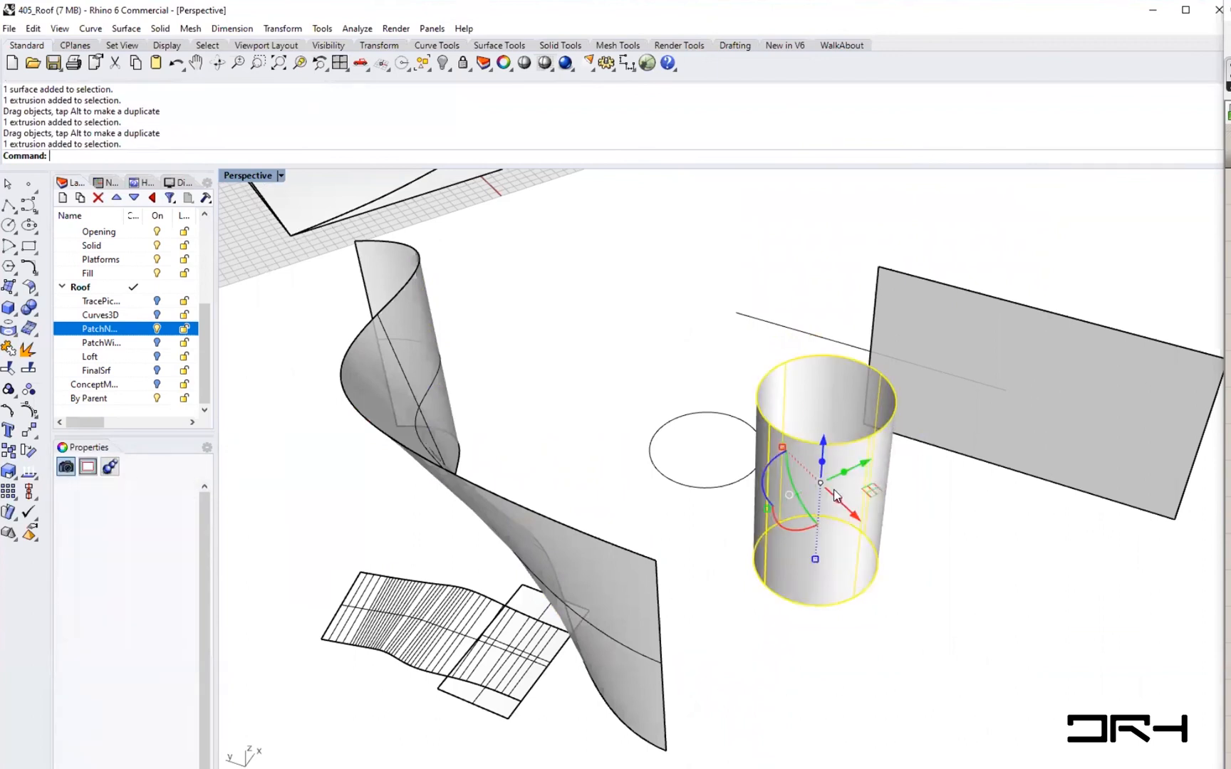
click(1036, 365)
drag(619, 580, 802, 664)
key(Escape)
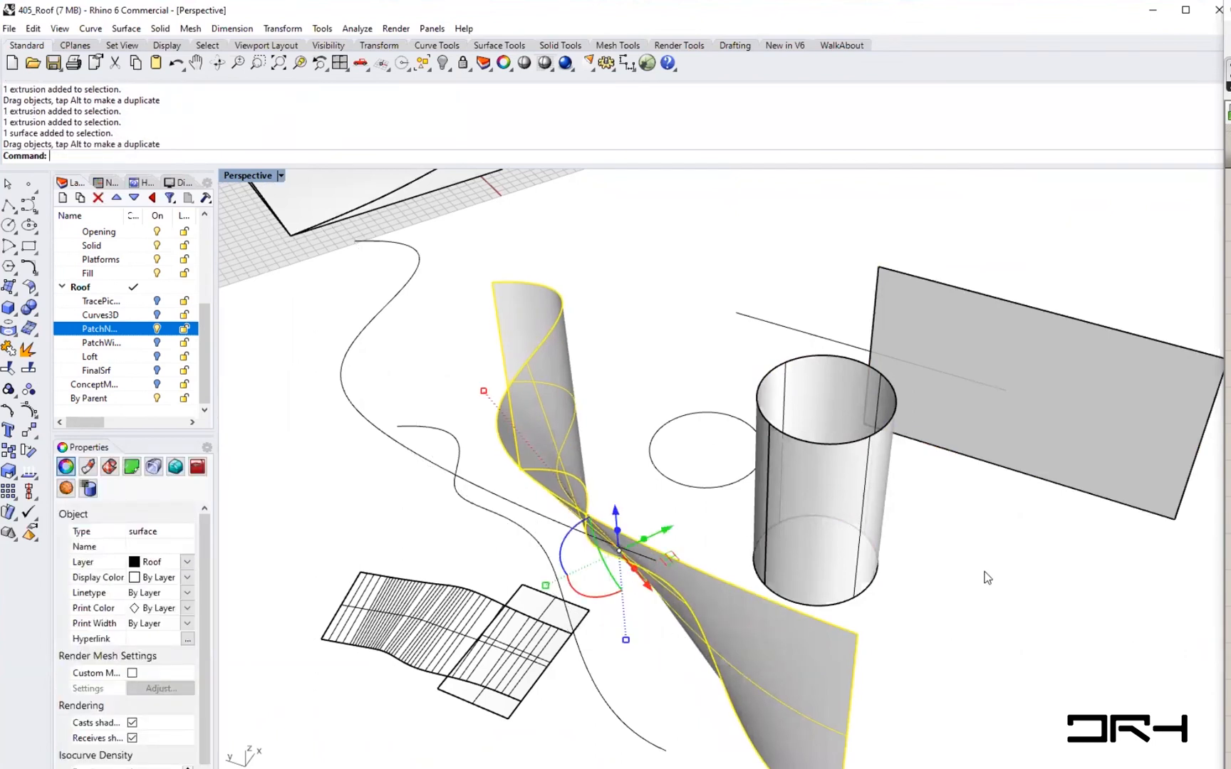
key(Escape)
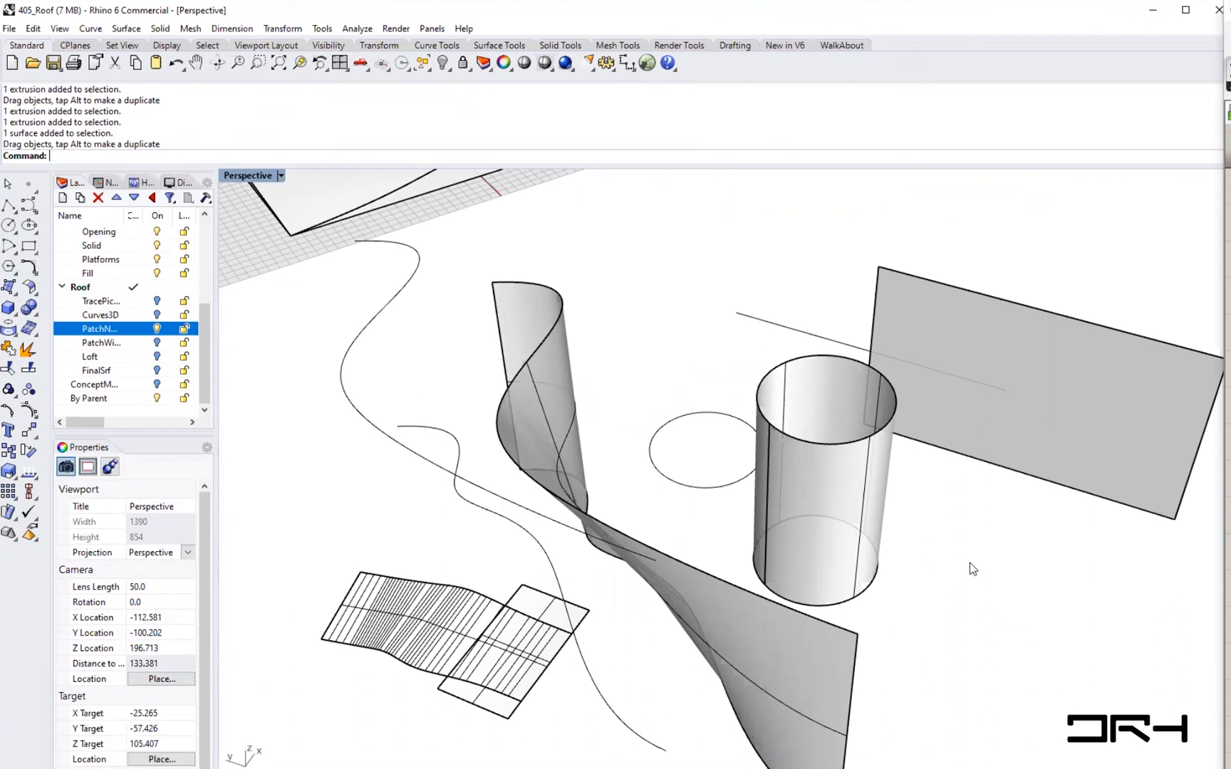
- Zoom and orbit to view the rearranged sample surfaces
scroll(535, 491, down, 4)
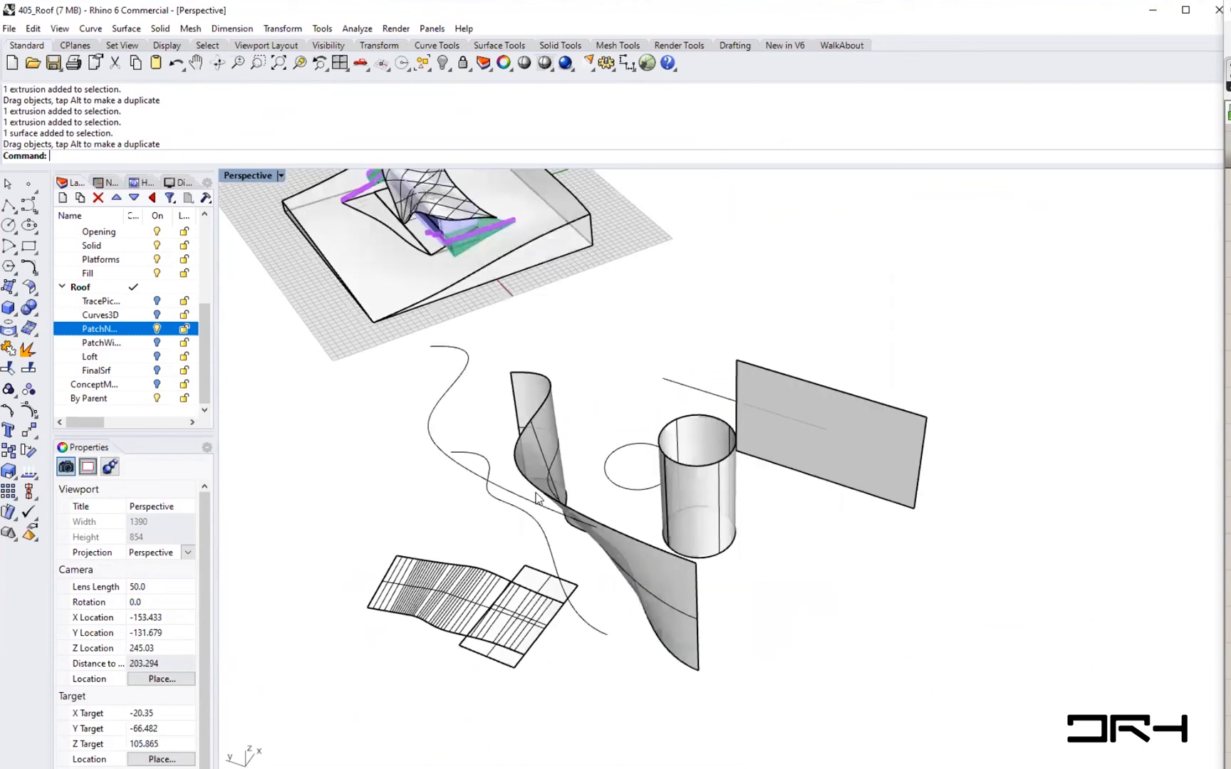
shift+right_drag(530, 523, 583, 507)
scroll(741, 490, up, 6)
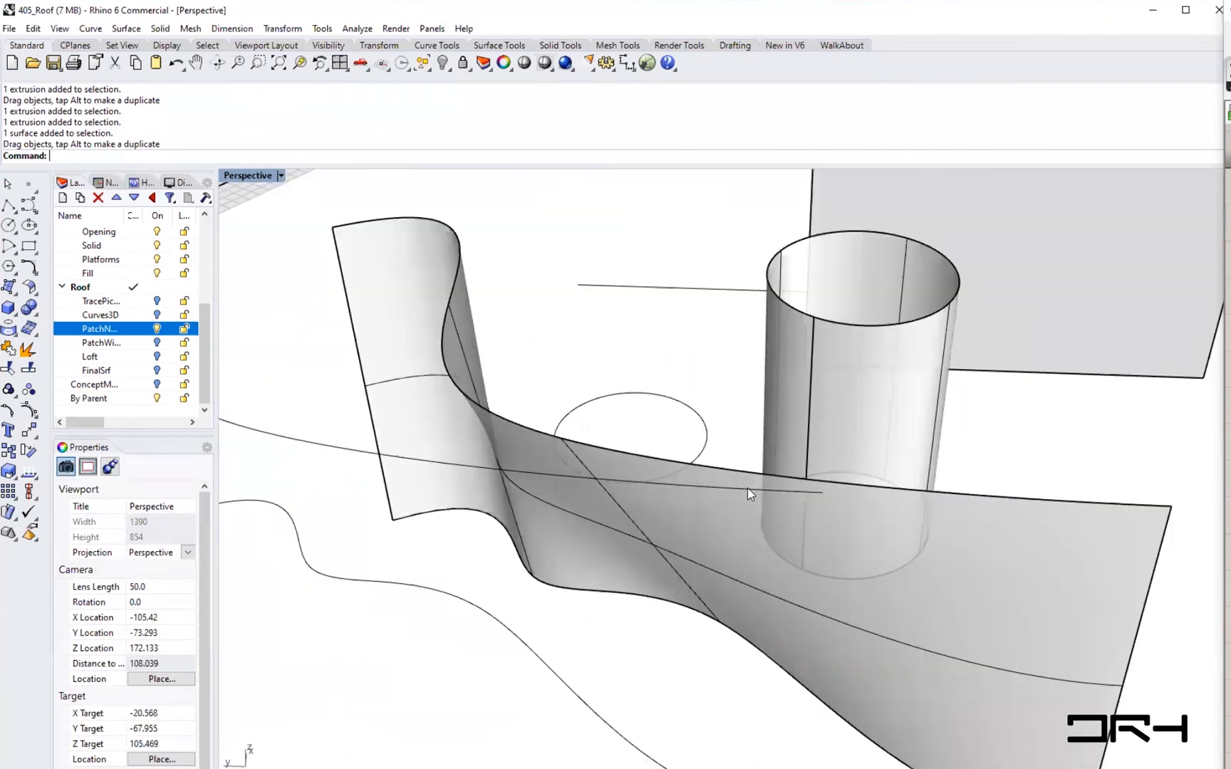
shift+right_drag(744, 487, 733, 509)
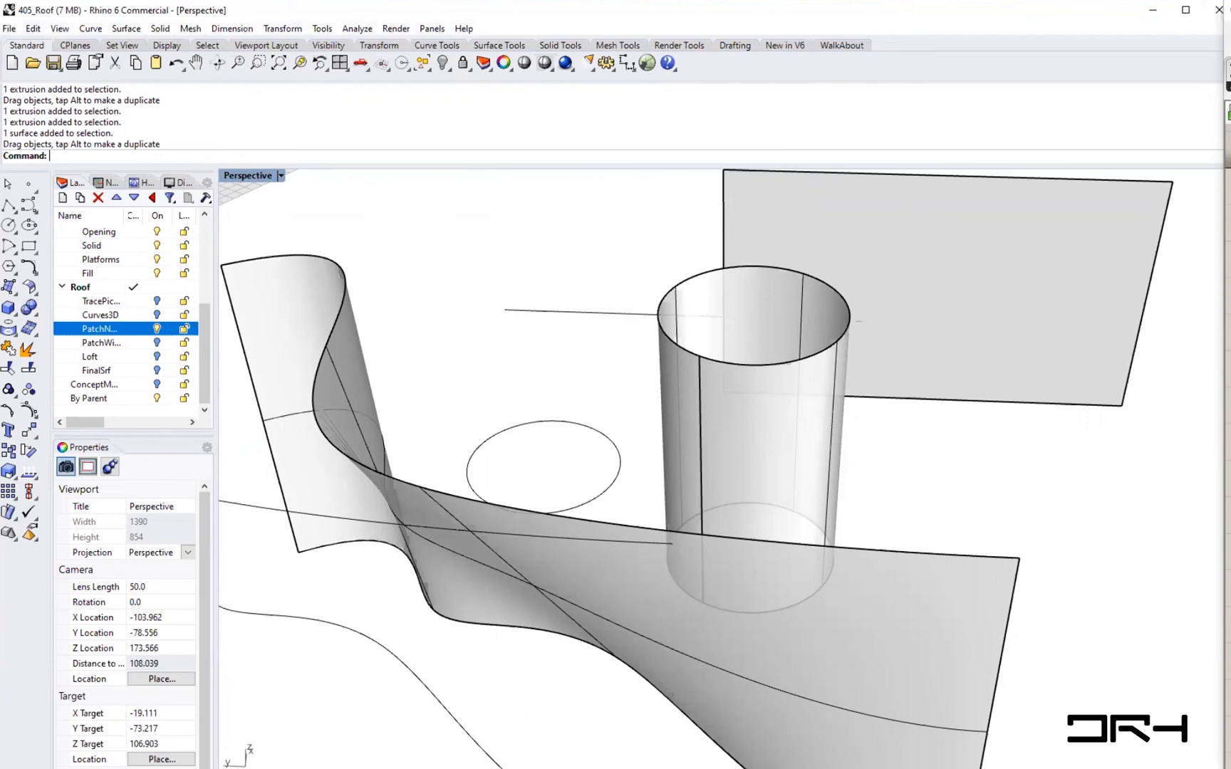
- Switch to the browser, open the Rhino in Architecture shared document tab and maximise the window
key(alt+Tab)
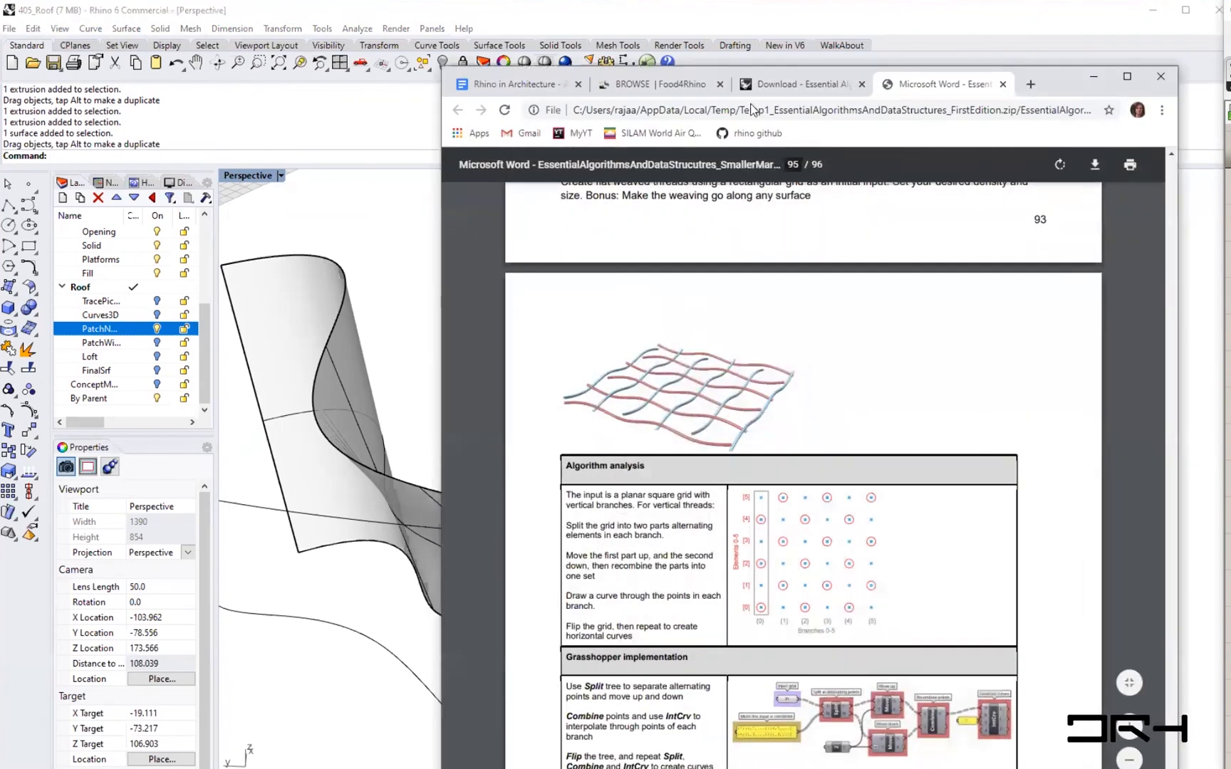
click(535, 85)
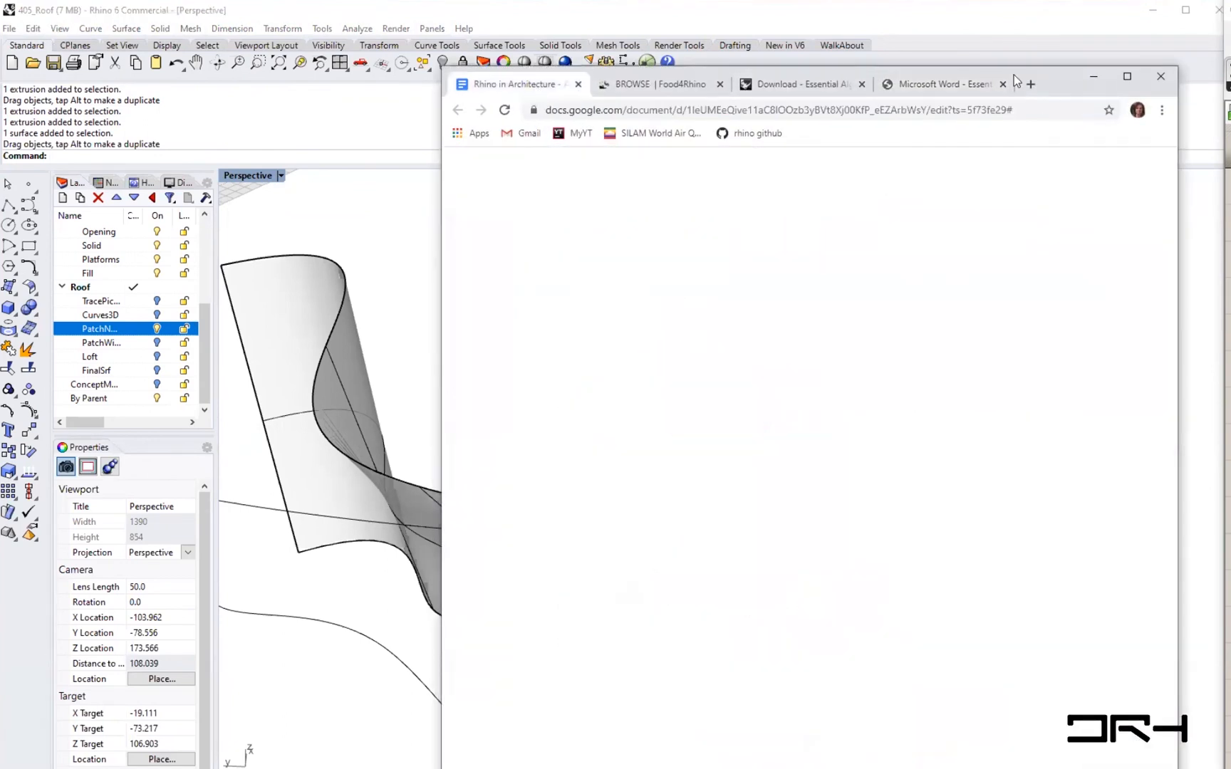
double_click(1044, 84)
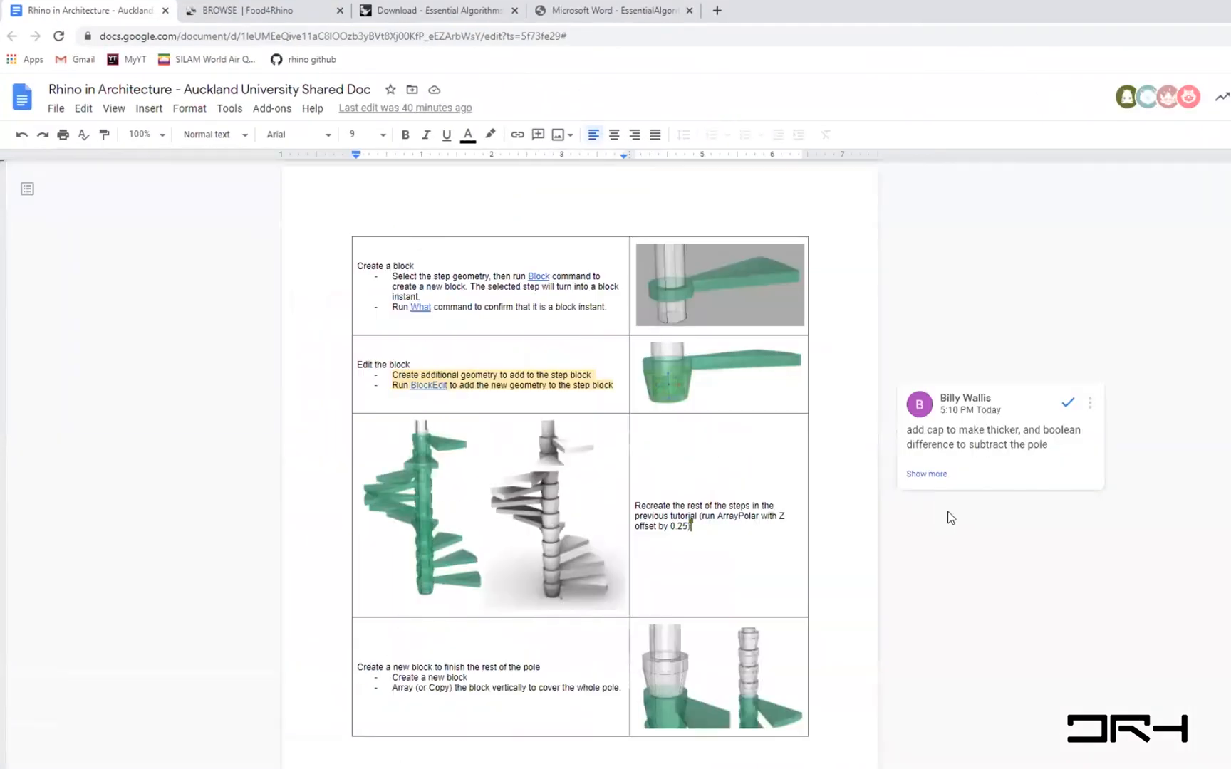
scroll(956, 522, up, 6)
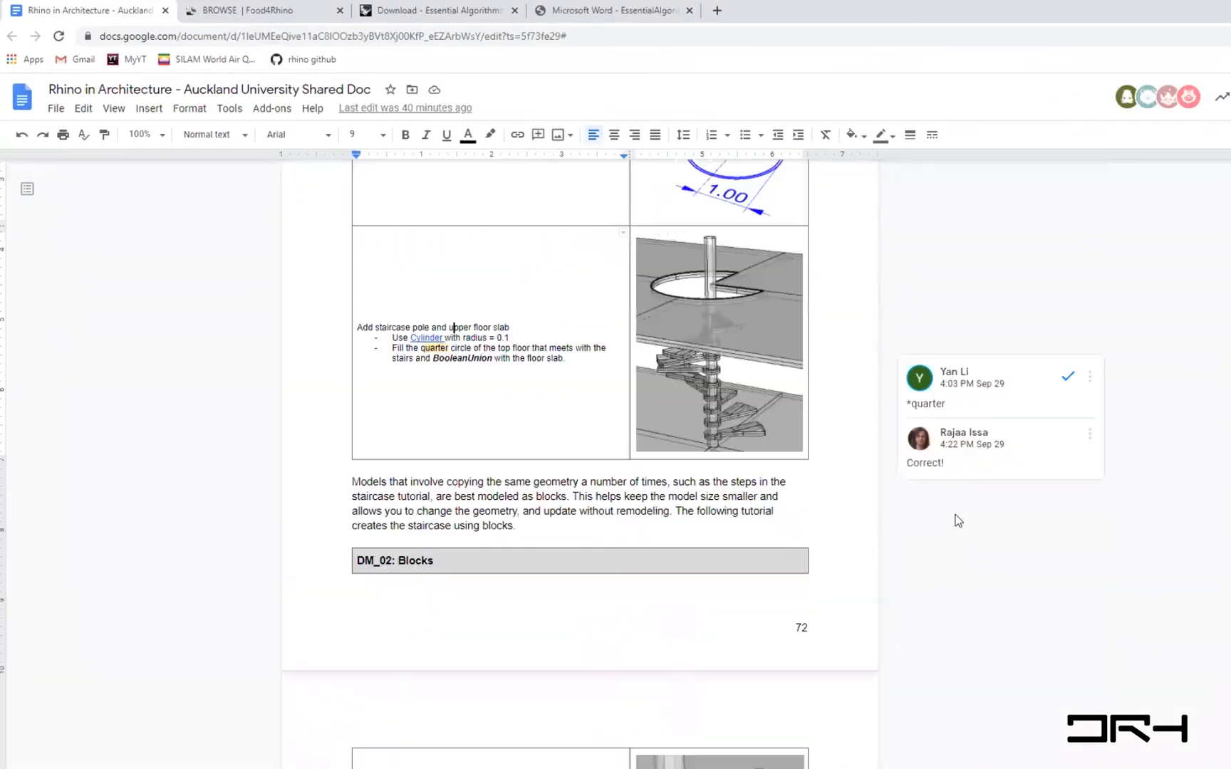
- Scroll through the shared document's staircase, outdoor details, floor layout and figures tutorials, and enlarge the page view
scroll(957, 522, down, 20)
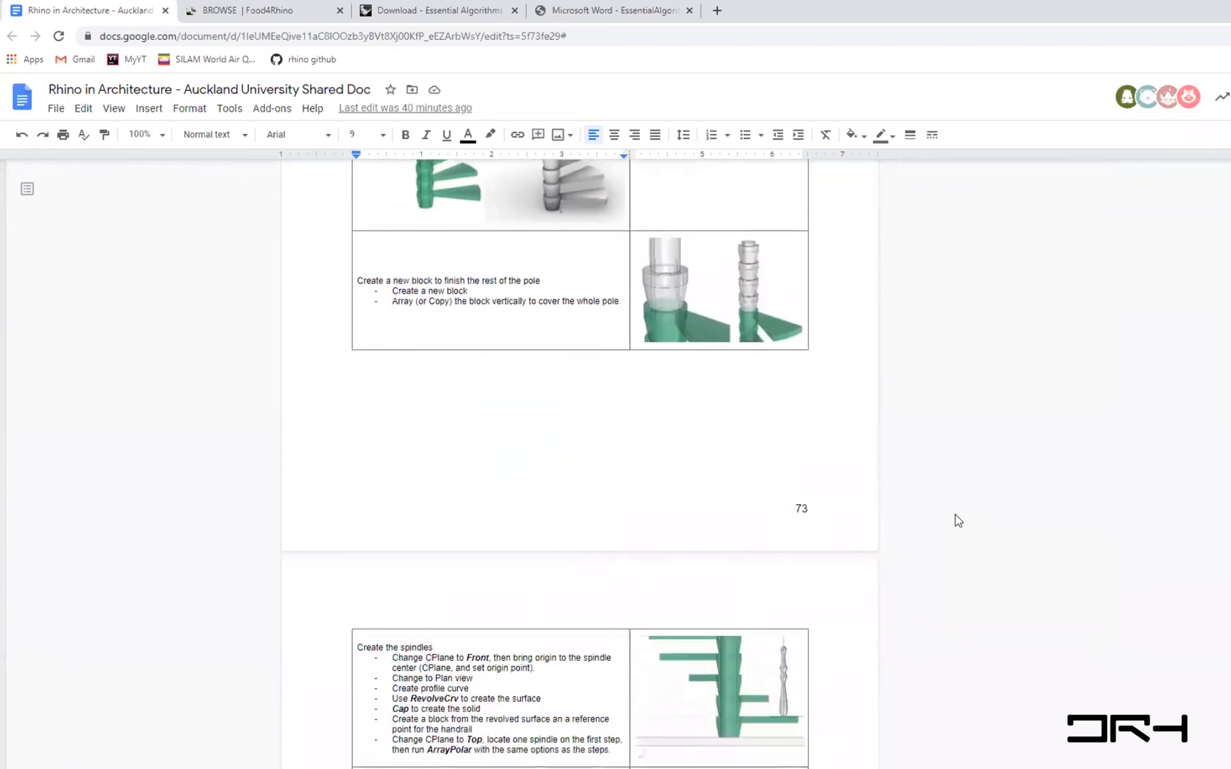
scroll(956, 522, up, 5)
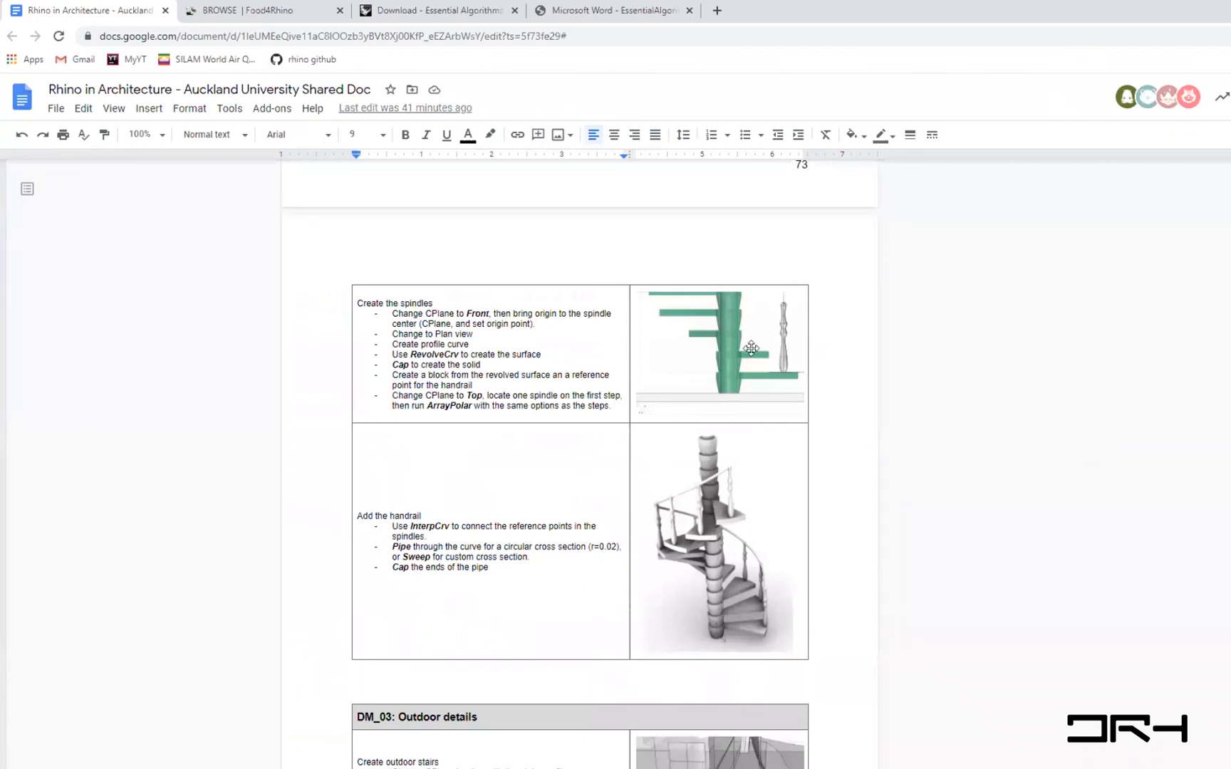
scroll(751, 348, down, 10)
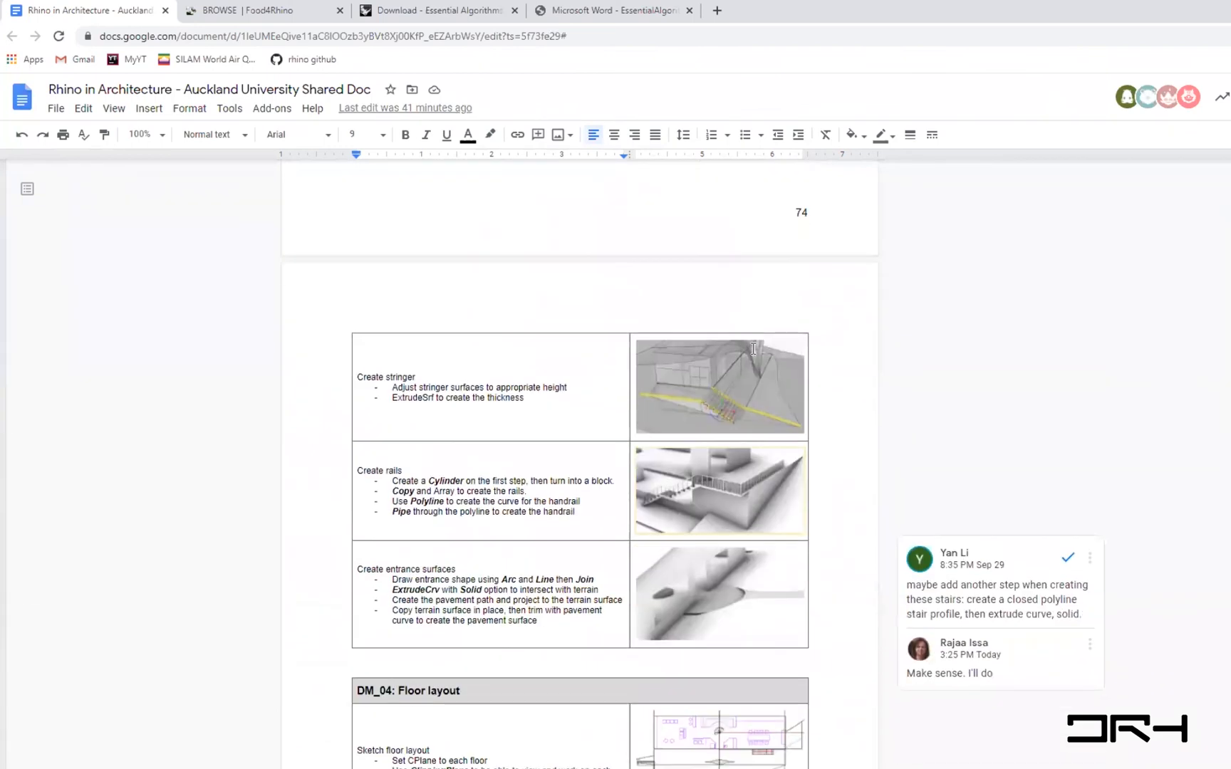
scroll(698, 567, down, 3)
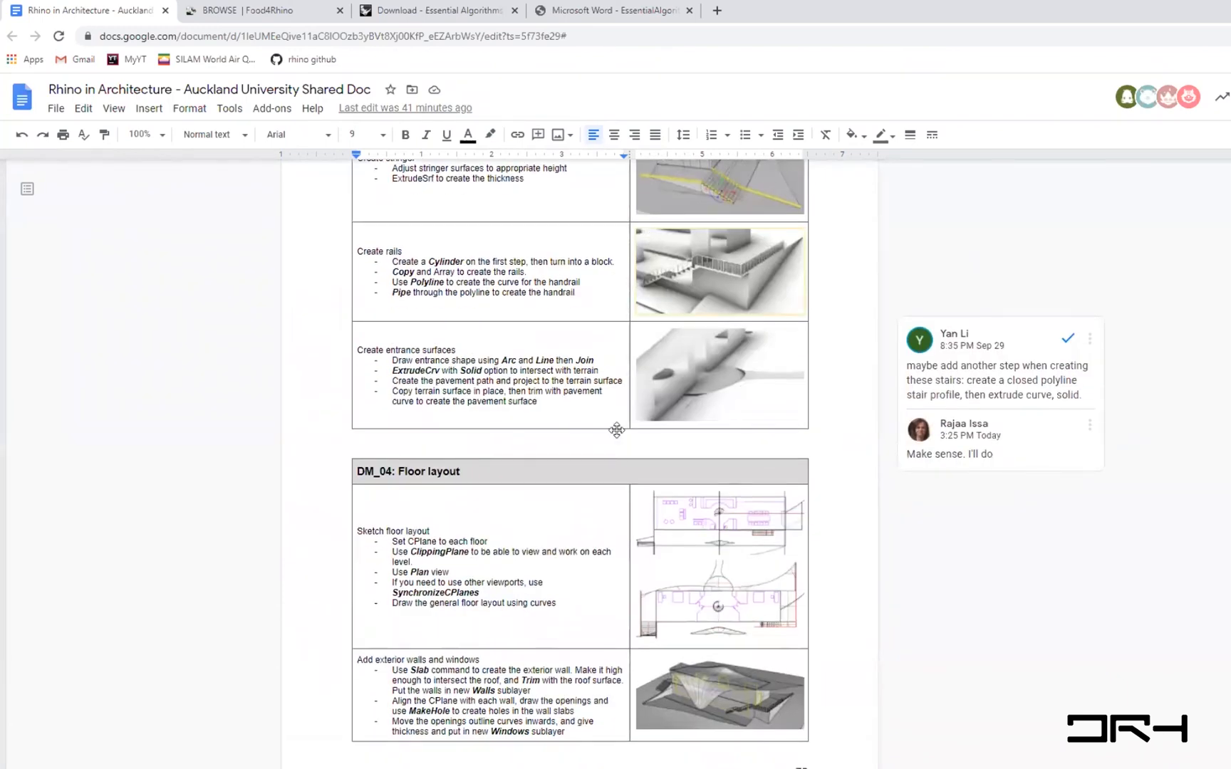
scroll(616, 430, down, 3)
scroll(940, 631, down, 4)
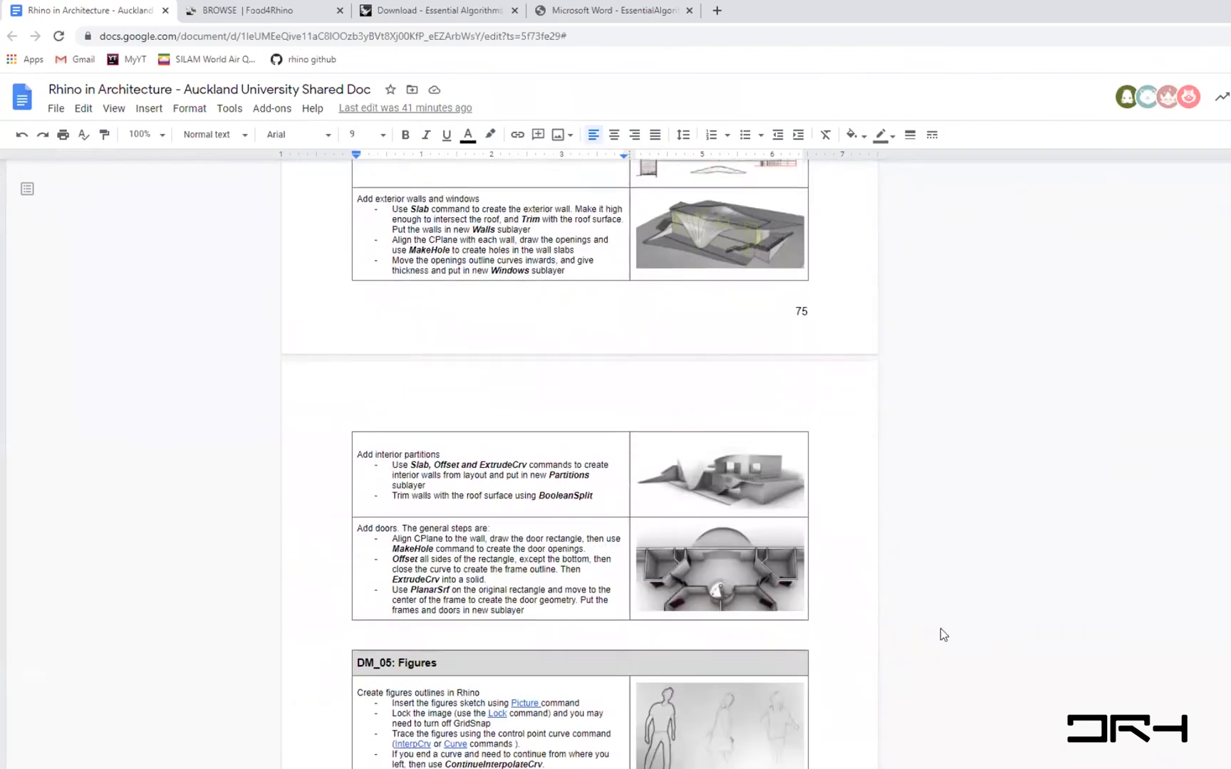
scroll(940, 630, down, 6)
scroll(940, 628, up, 1)
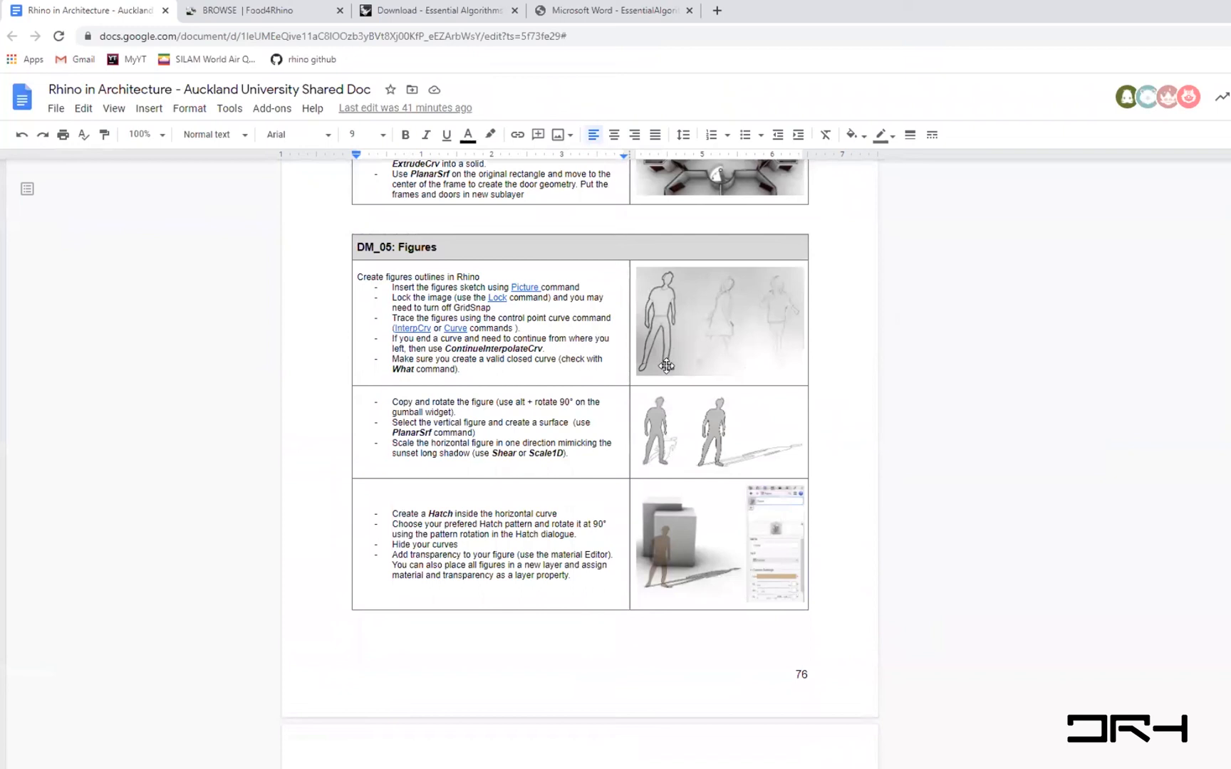
key(ctrl+plus)
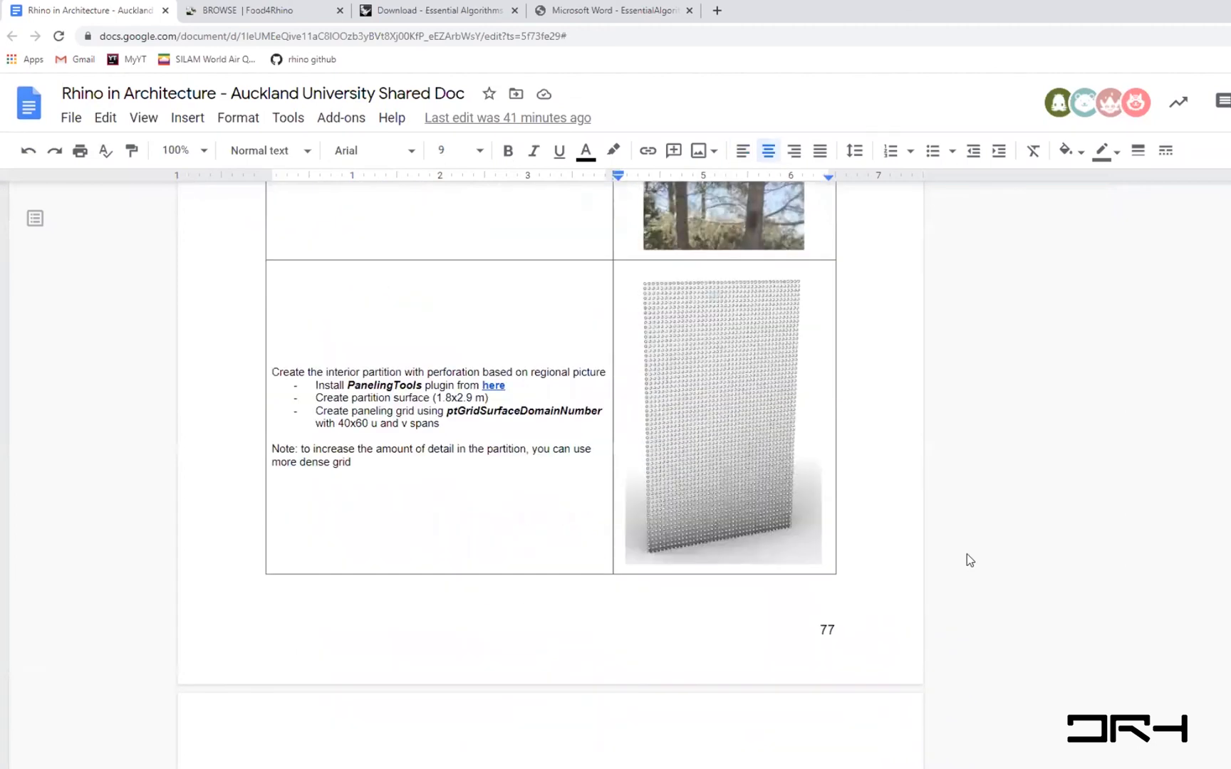
- Read through the custom paneling, roof panels and flat panels tutorial sections of the document
scroll(966, 554, up, 4)
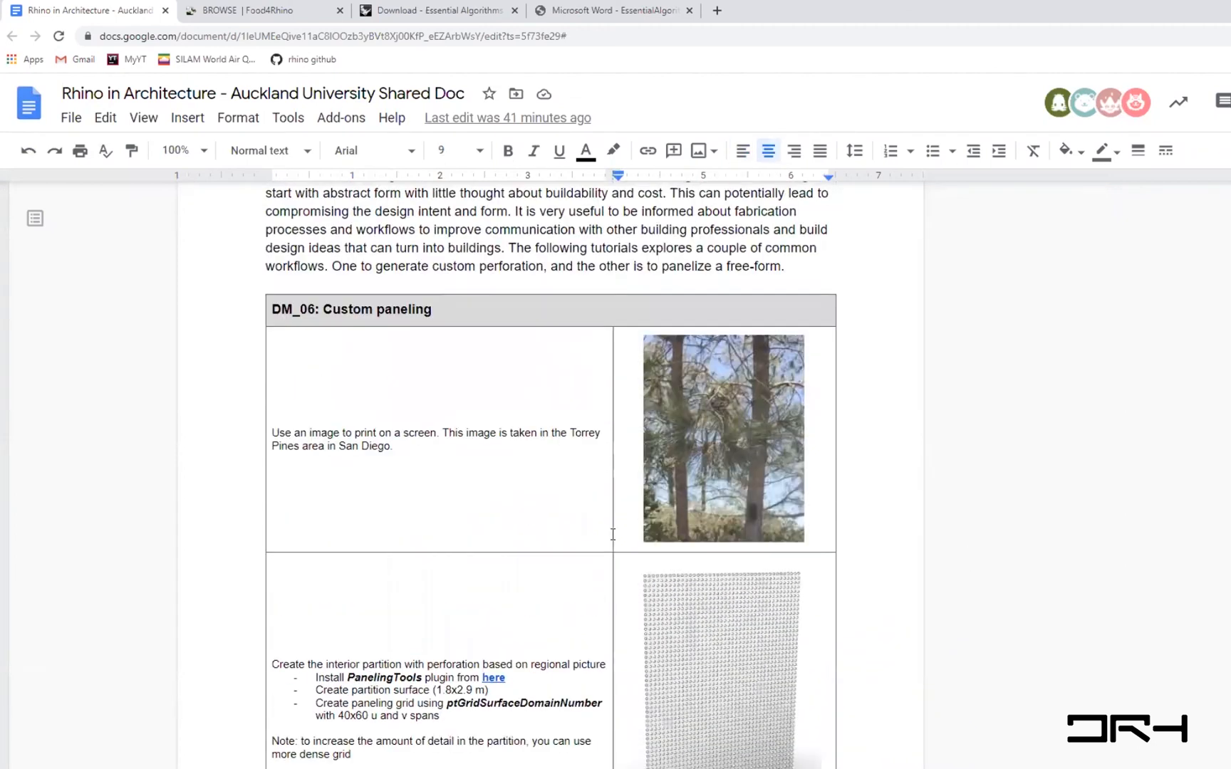
drag(291, 432, 399, 445)
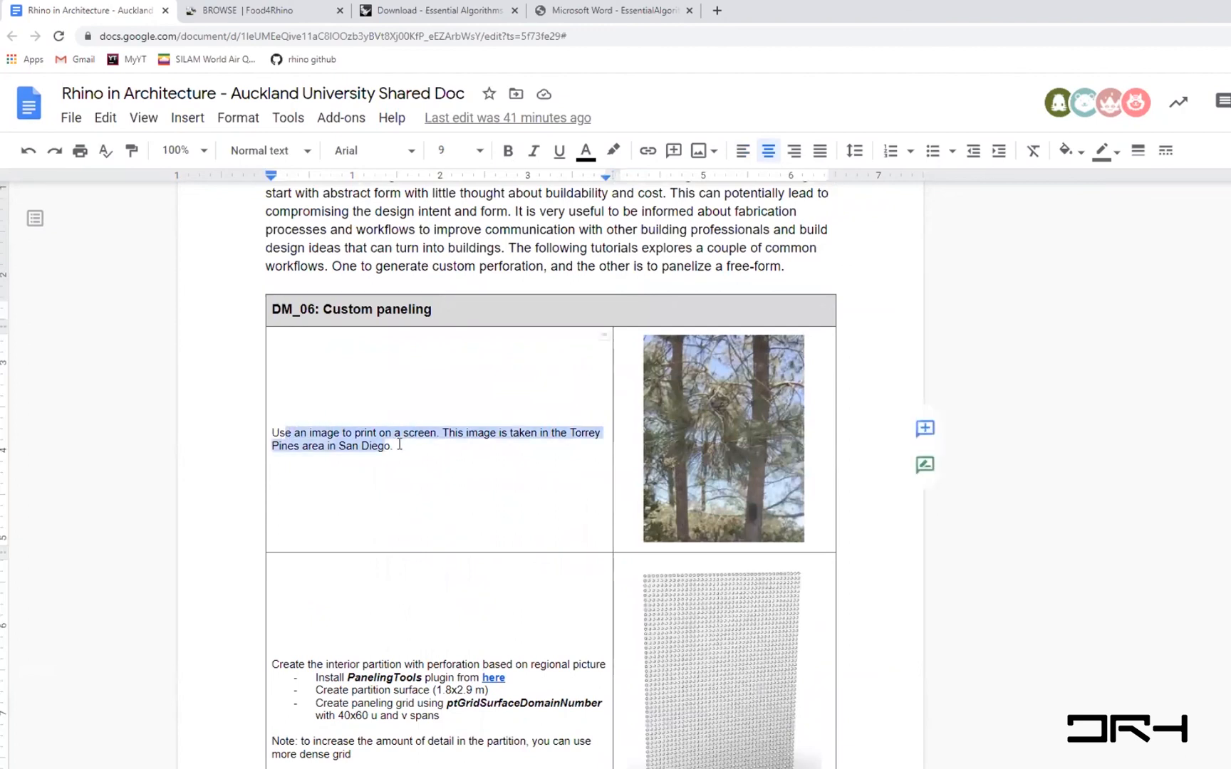
scroll(1018, 635, down, 2)
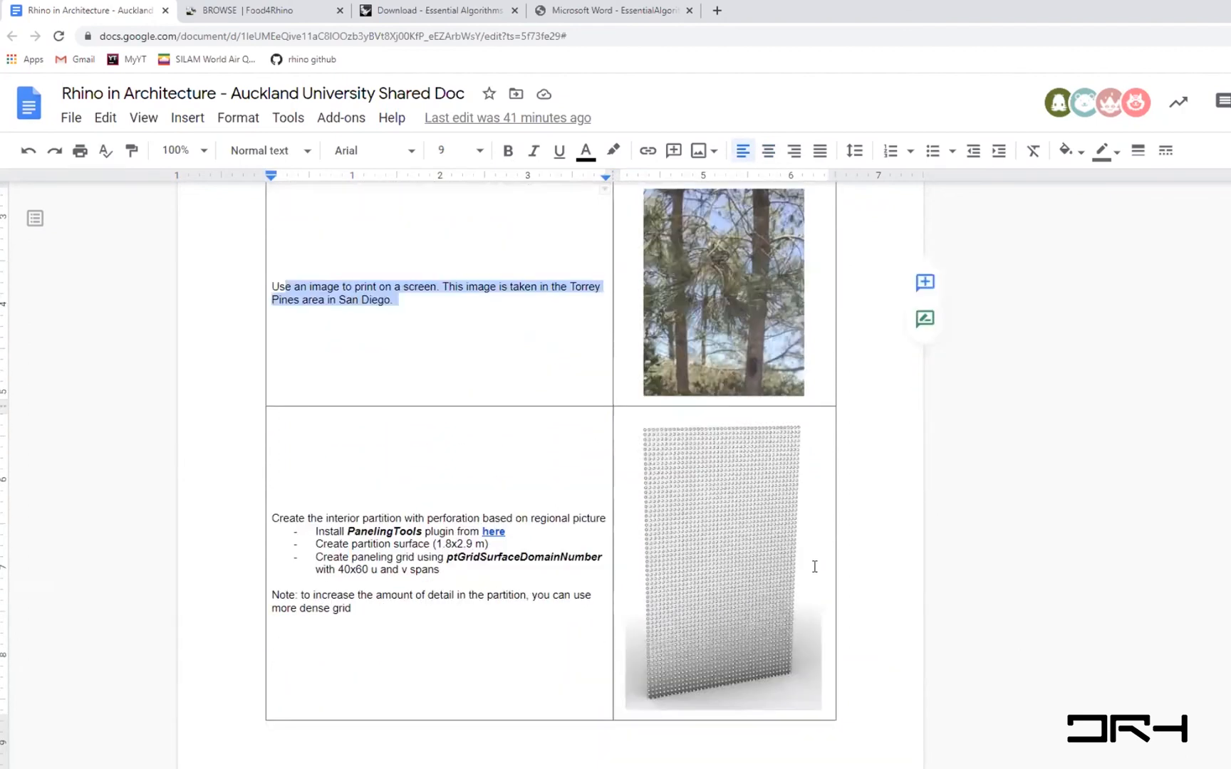
scroll(830, 741, down, 2)
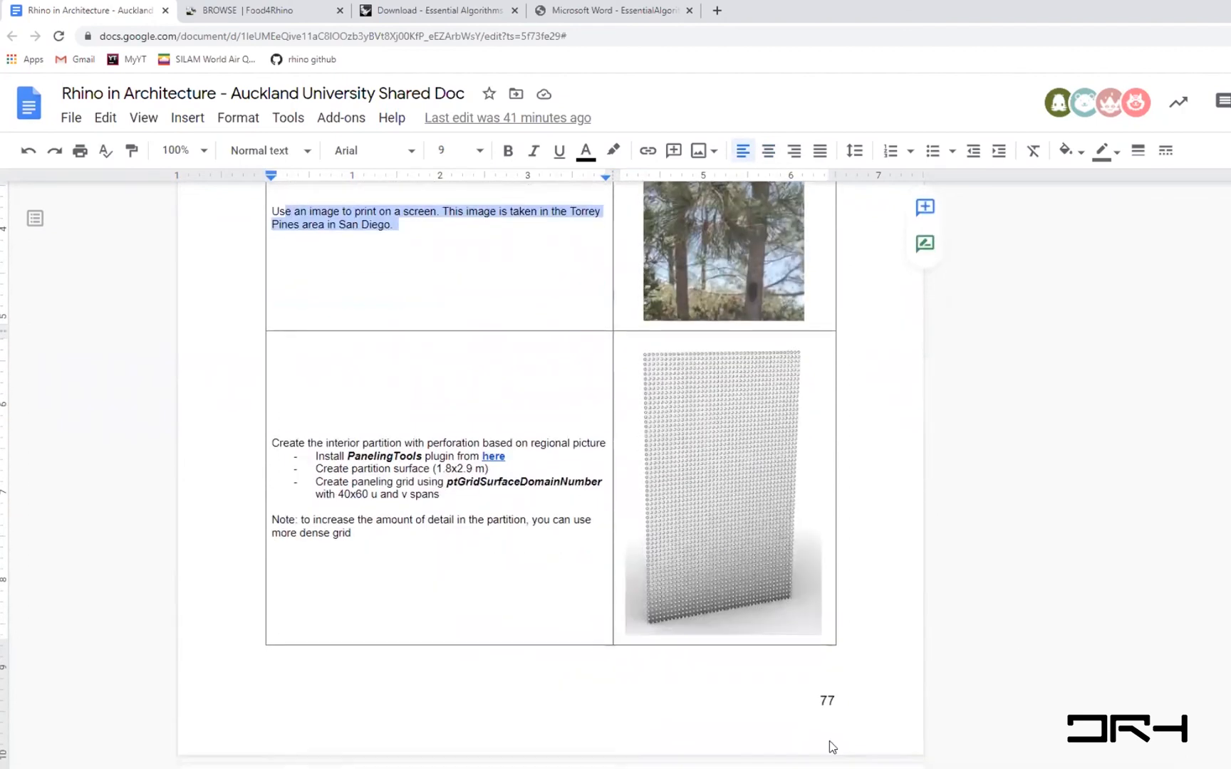
scroll(830, 741, down, 2)
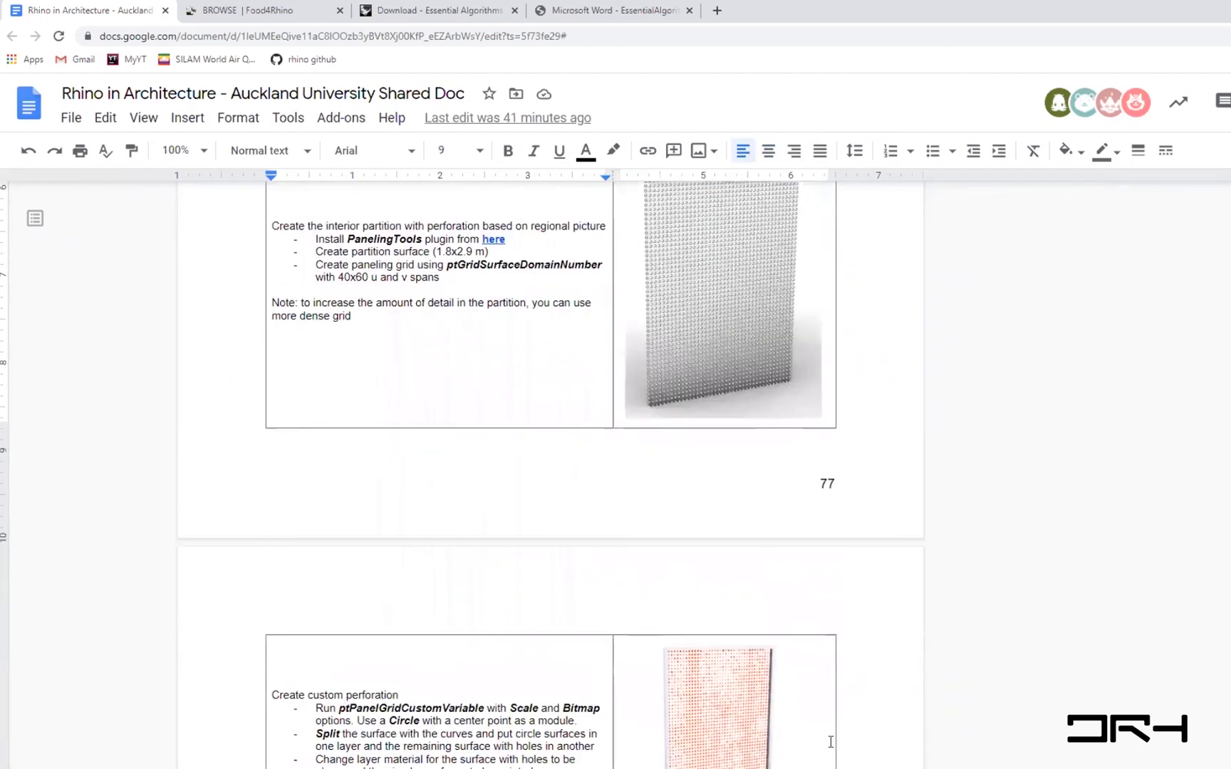
scroll(831, 741, up, 4)
scroll(831, 741, up, 1)
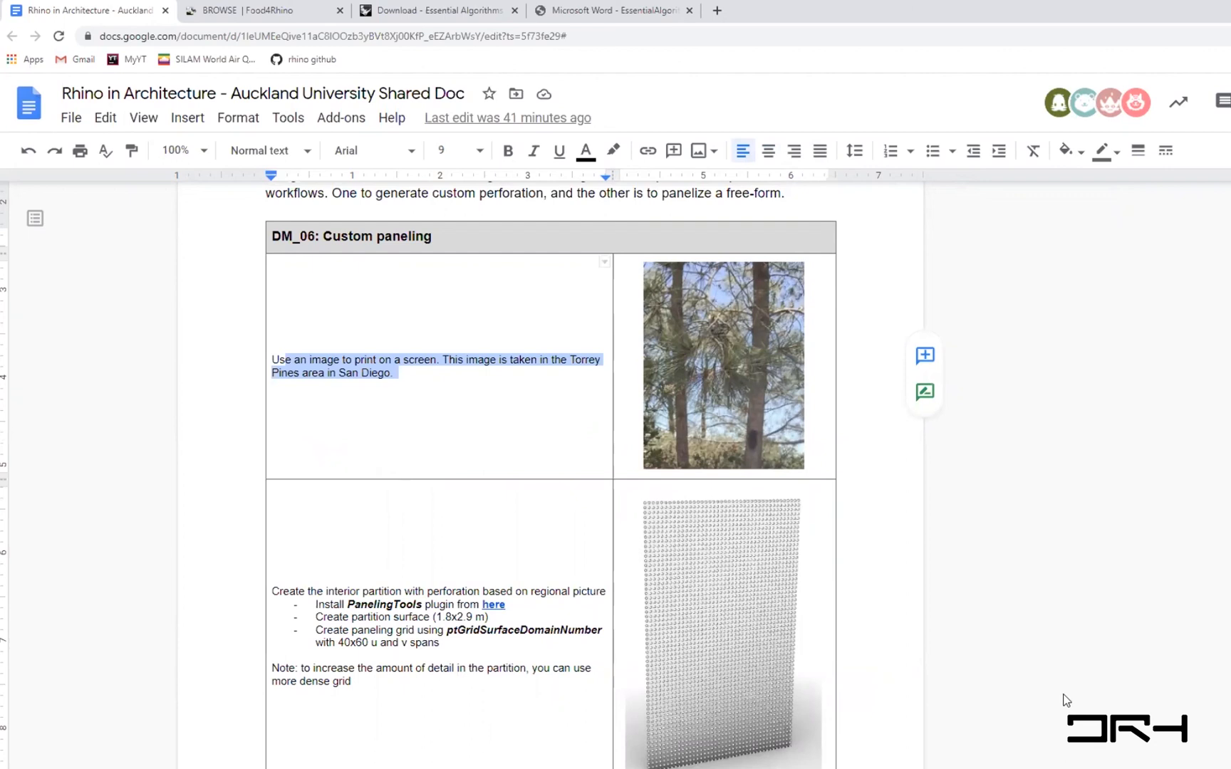
scroll(1067, 700, down, 1)
scroll(1067, 700, down, 1)
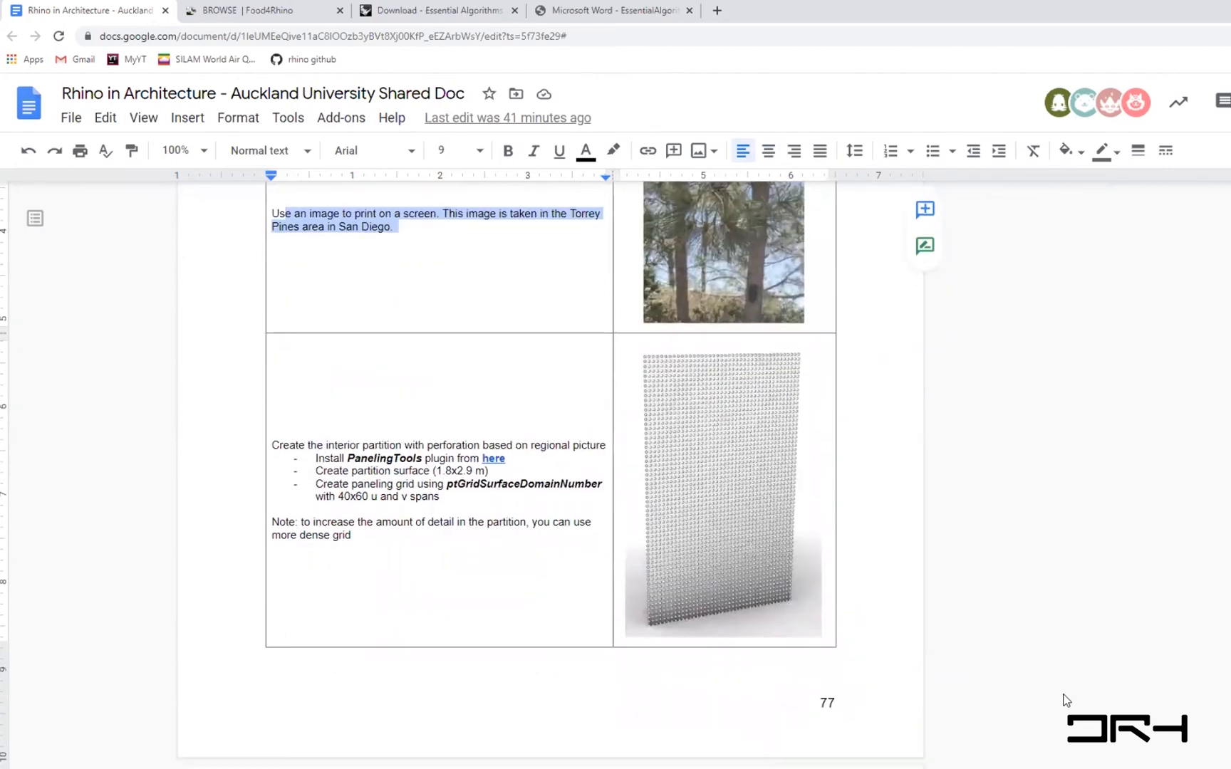
scroll(1066, 700, down, 6)
scroll(1066, 700, down, 7)
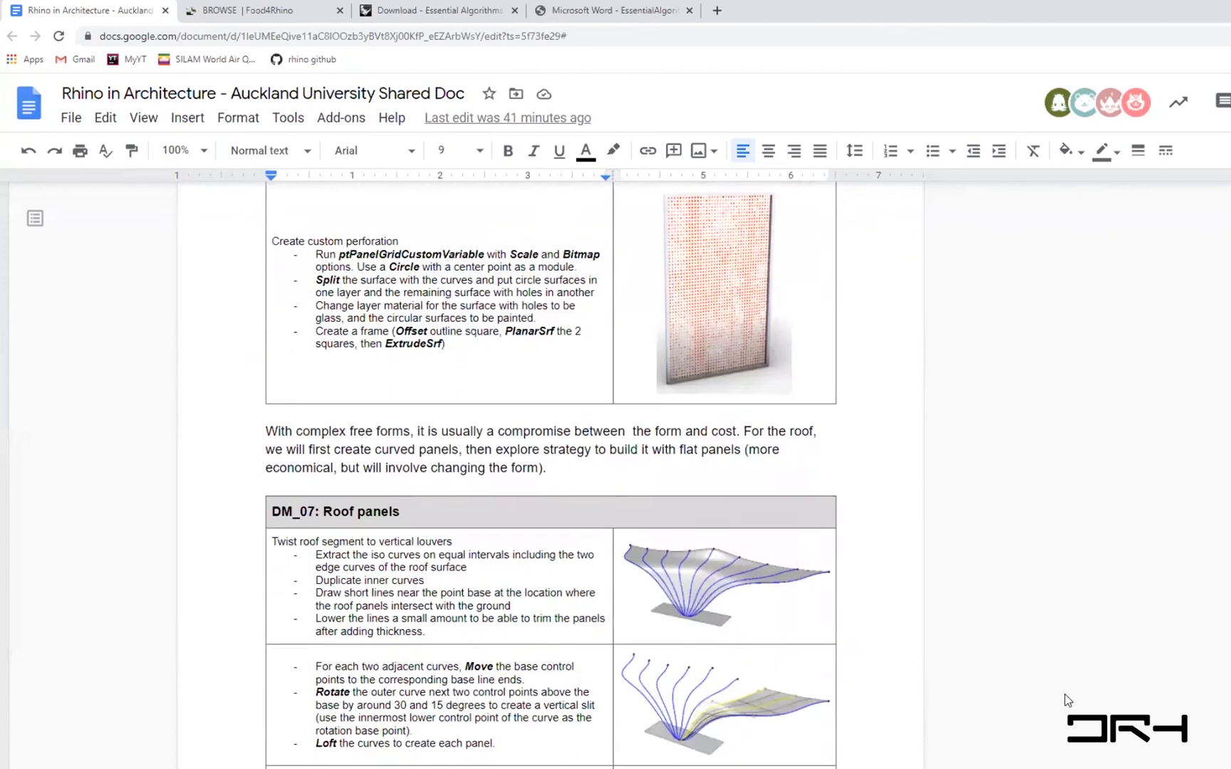
scroll(1066, 700, down, 11)
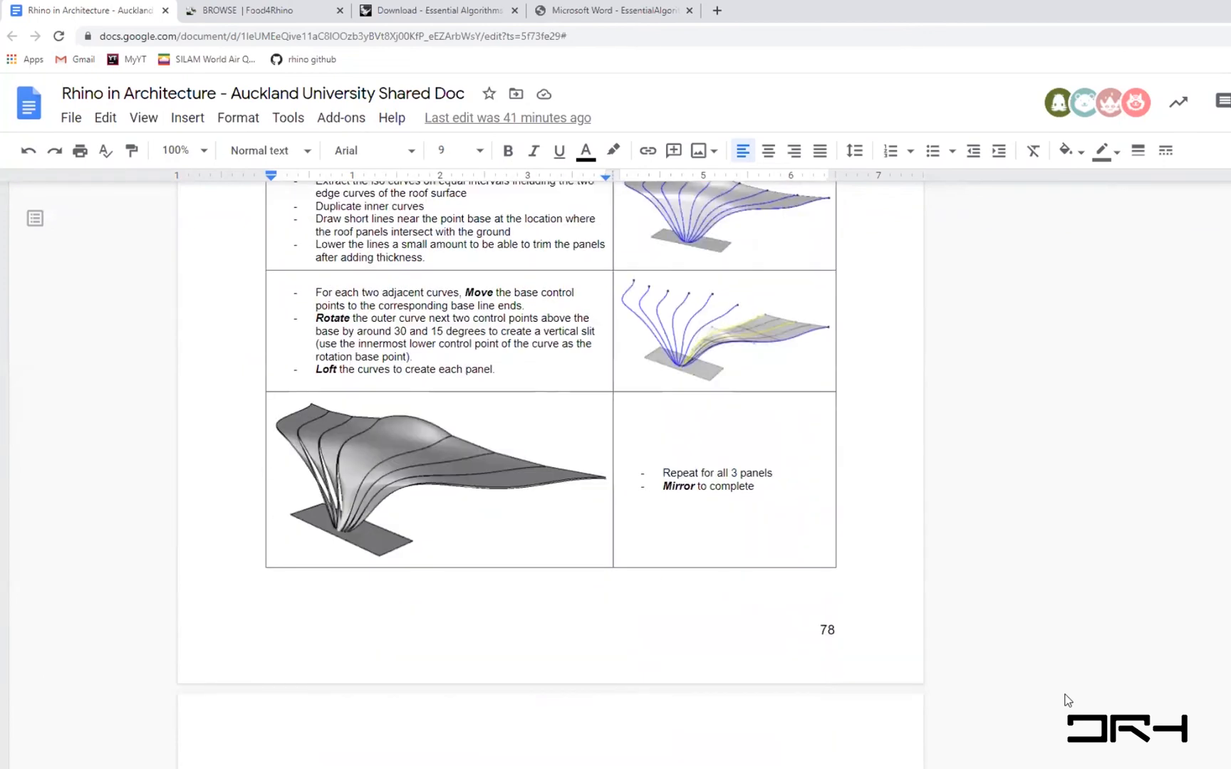
scroll(1066, 700, down, 3)
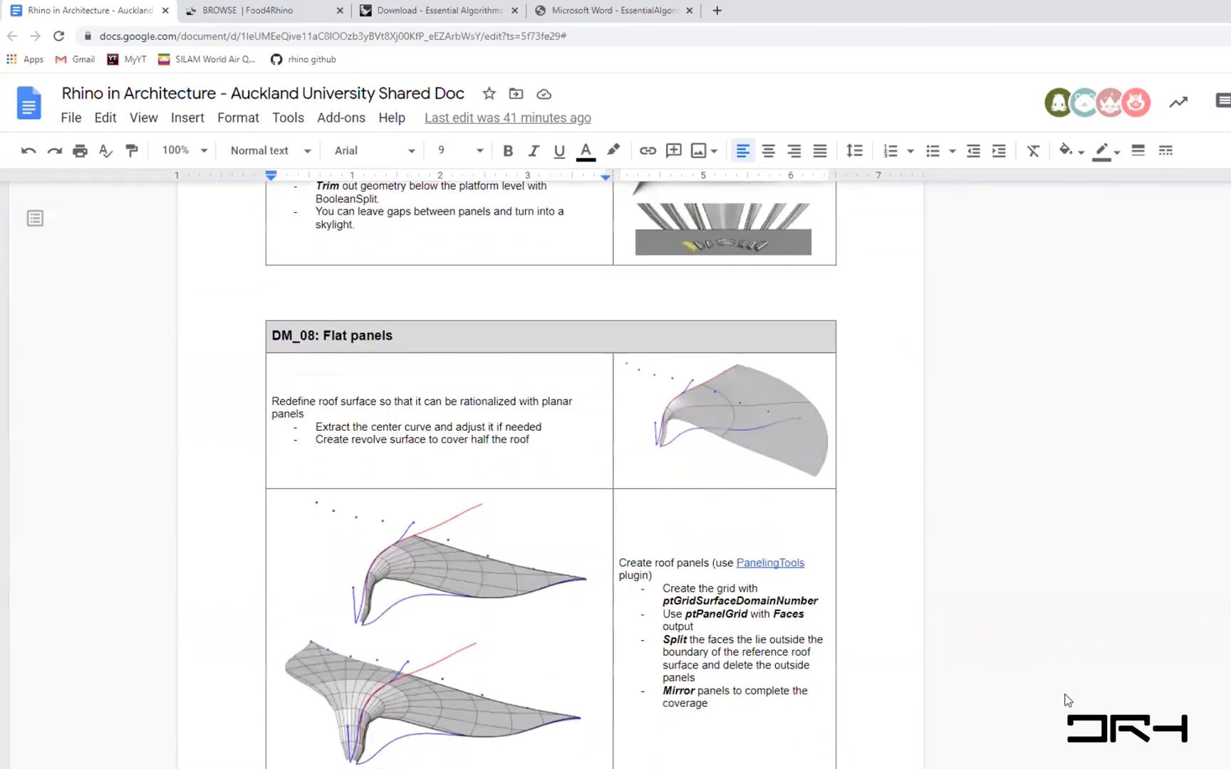